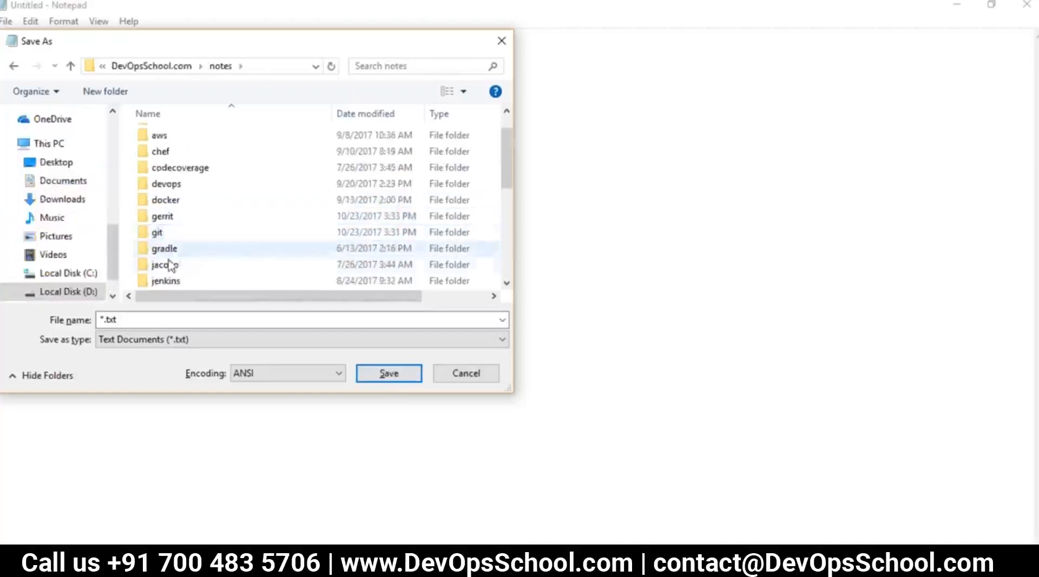
- Save the new note as online-weekend-oct-2017-1 in the notes\jira folder
{"action": "scroll", "coordinate": [169, 271], "scroll_direction": "down", "scroll_amount": 1}
{"action": "left_click", "coordinate": [162, 252]}
{"action": "double_click", "coordinate": [161, 249]}
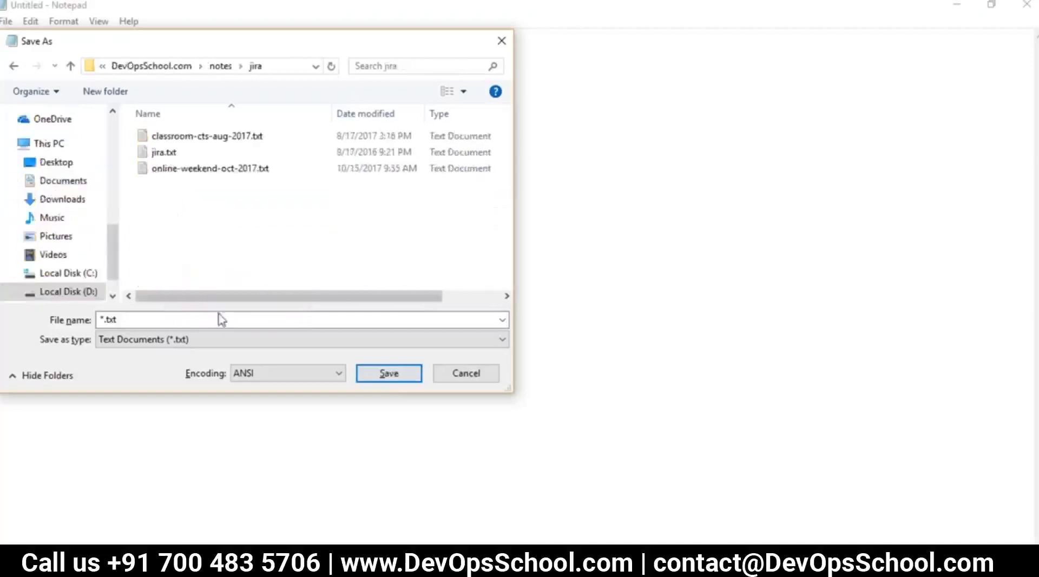
{"action": "double_click", "coordinate": [214, 319]}
{"action": "type", "text": "o"}
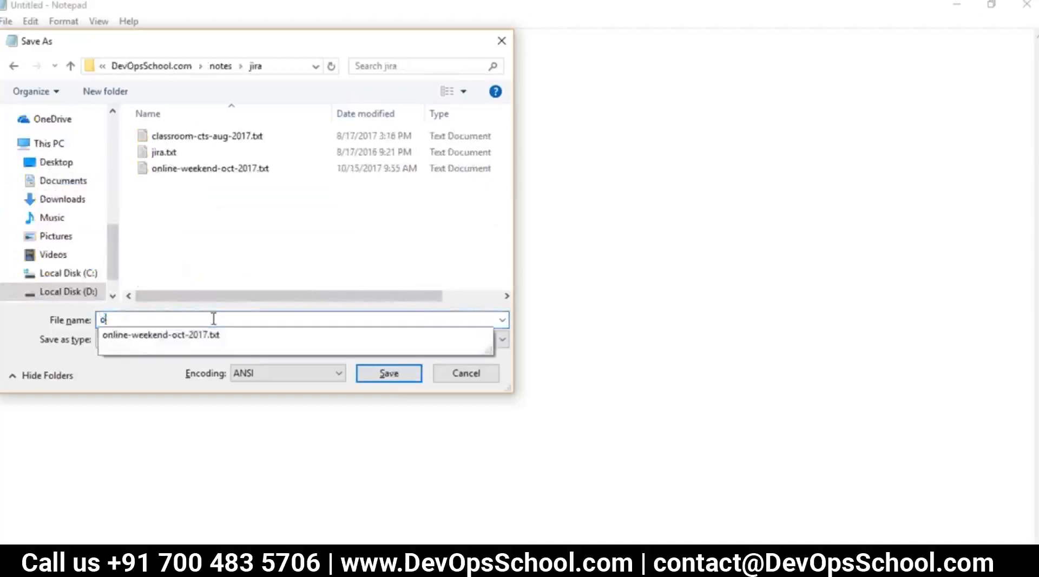
{"action": "type", "text": "nline-"}
{"action": "key", "text": "BackSpace"}
{"action": "key", "text": "BackSpace"}
{"action": "key", "text": "BackSpace"}
{"action": "key", "text": "BackSpace"}
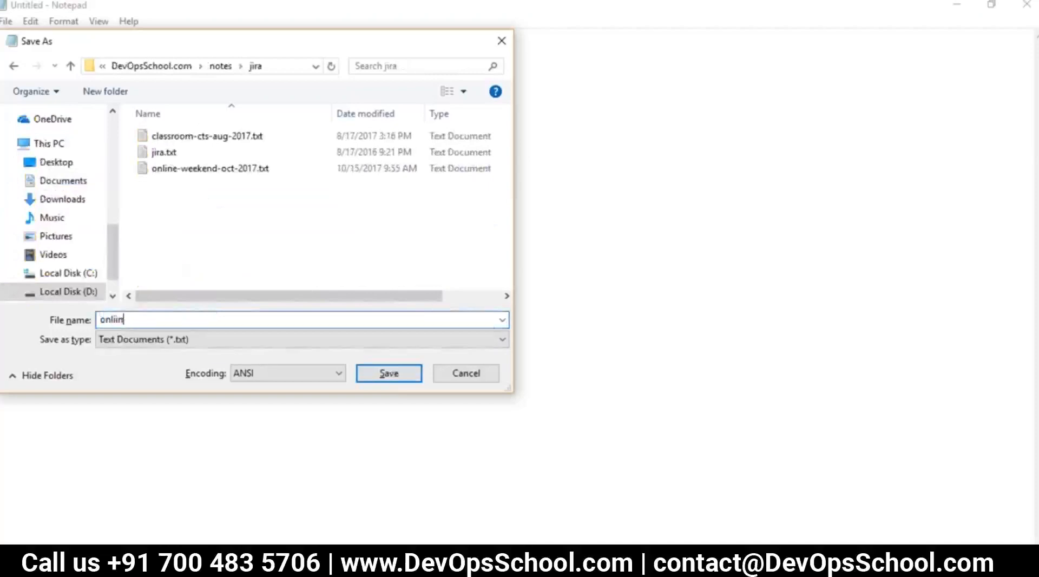
{"action": "type", "text": "ine-"}
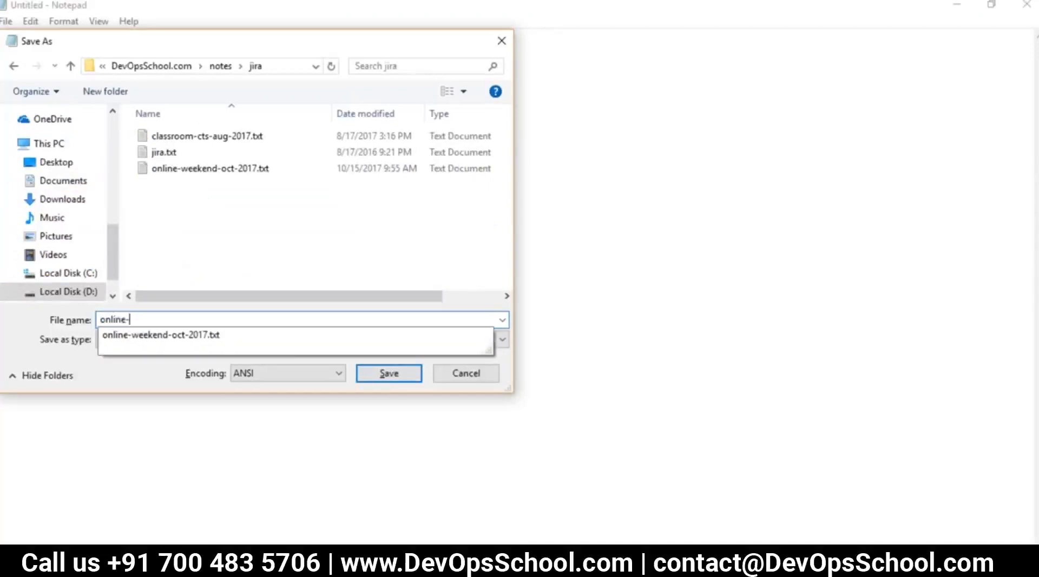
{"action": "type", "text": "weekned"}
{"action": "key", "text": "BackSpace"}
{"action": "key", "text": "BackSpace"}
{"action": "key", "text": "BackSpace"}
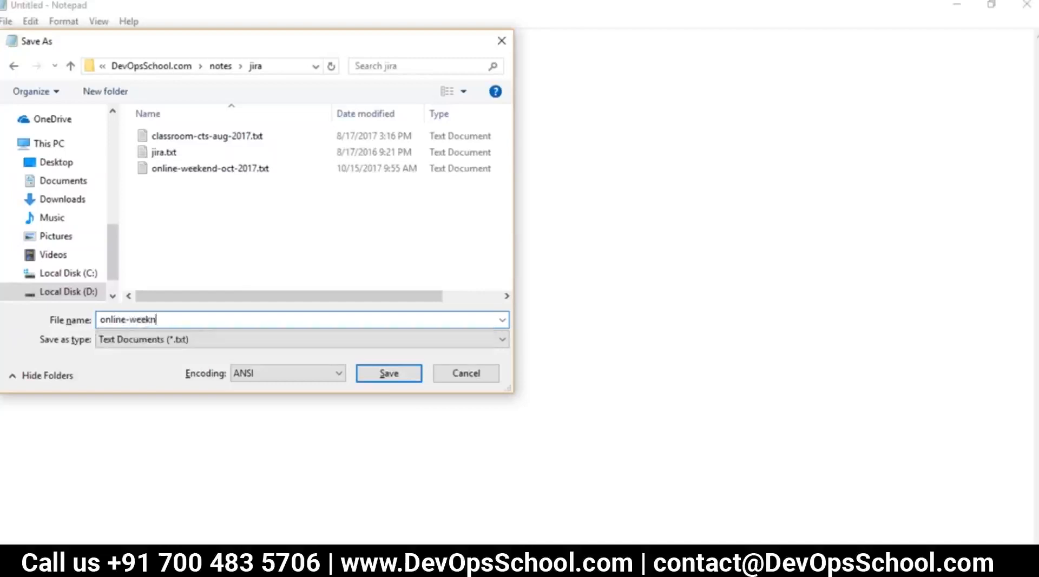
{"action": "type", "text": "end-oct-201"}
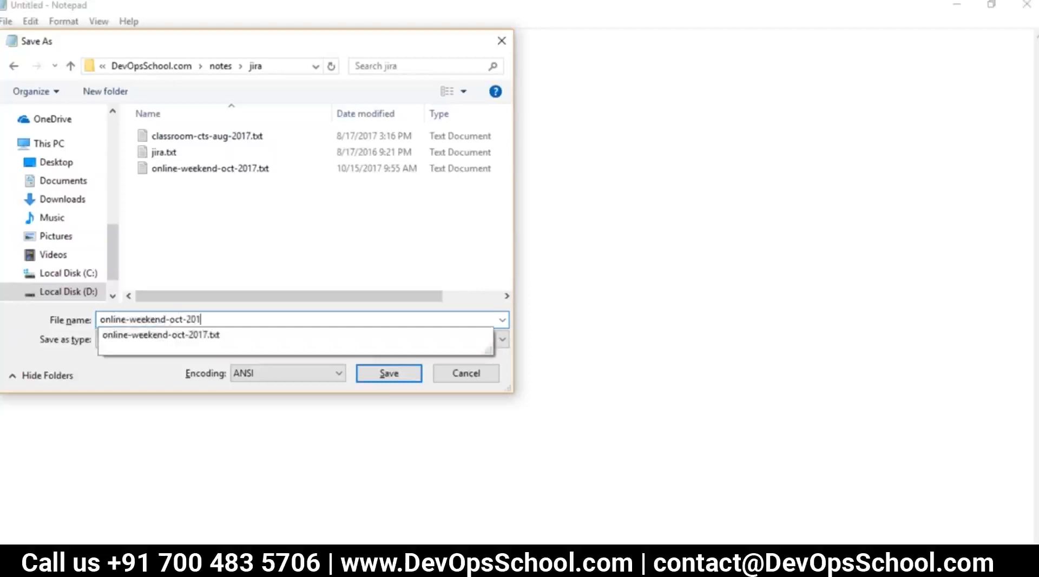
{"action": "type", "text": "7-1"}
{"action": "key", "text": "Return"}
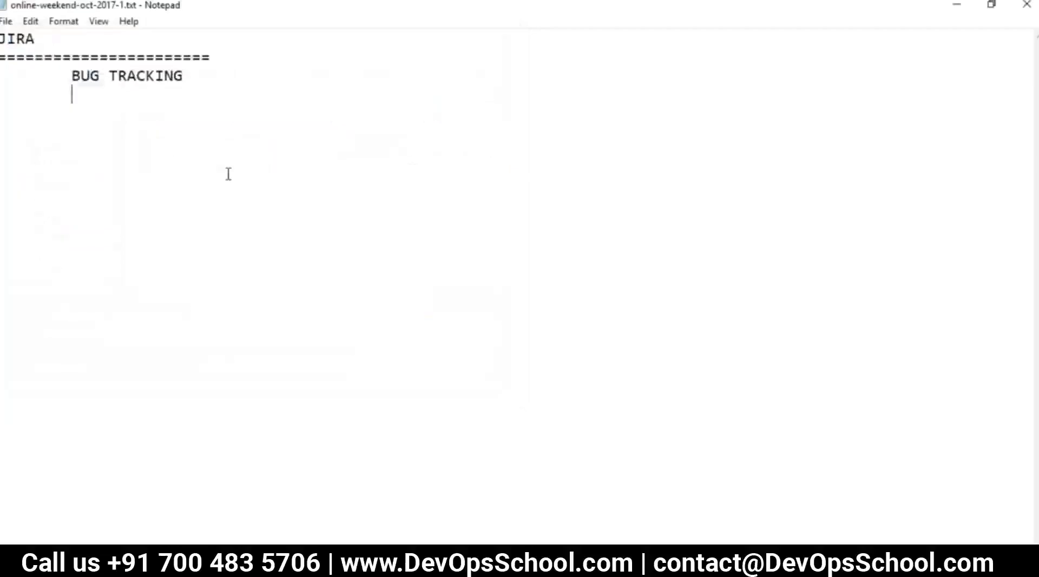
- Add an indented line Isues Tracking below BUG TRACKING
{"action": "left_click_drag", "start_coordinate": [211, 81], "coordinate": [1, 25]}
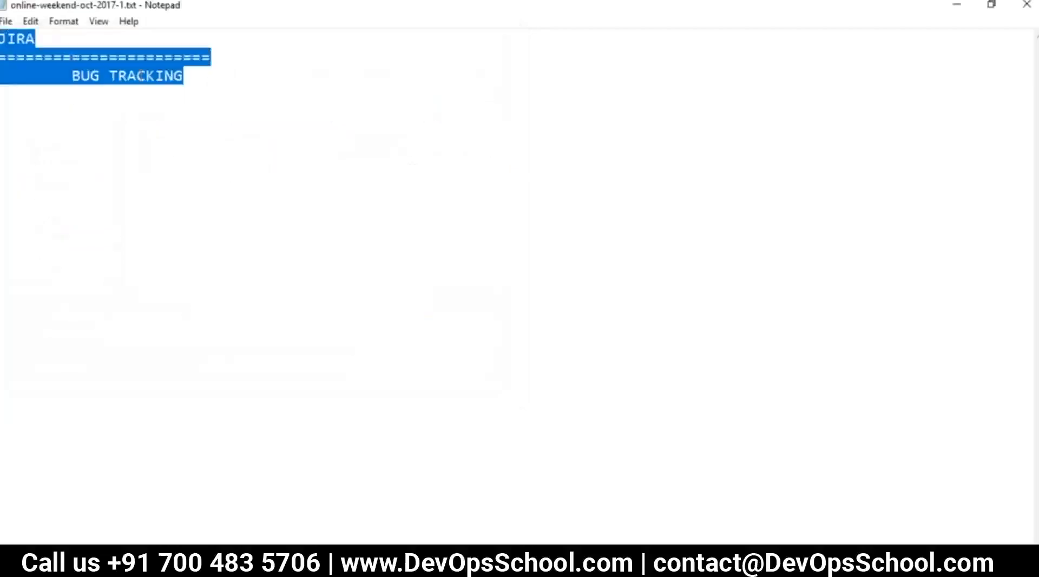
{"action": "left_click", "coordinate": [211, 93]}
{"action": "left_click", "coordinate": [197, 79]}
{"action": "key", "text": "Down"}
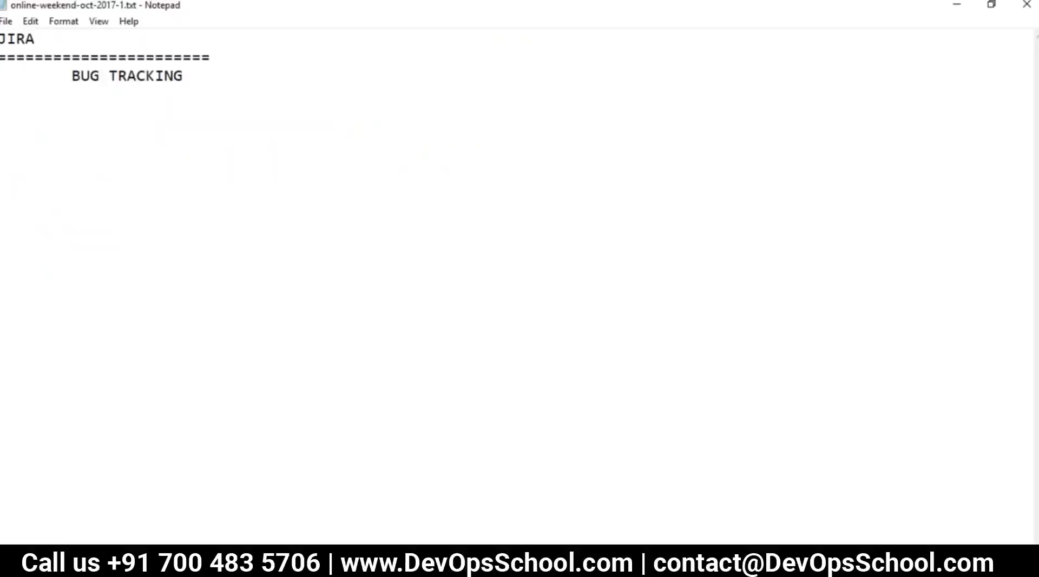
{"action": "type", "text": "Isues "}
{"action": "type", "text": "Taac"}
{"action": "key", "text": "BackSpace"}
{"action": "type", "text": "ac"}
{"action": "key", "text": "BackSpace"}
{"action": "key", "text": "BackSpace"}
{"action": "key", "text": "BackSpace"}
{"action": "type", "text": "racki"}
{"action": "key", "text": "BackSpace"}
{"action": "type", "text": "king \t"}
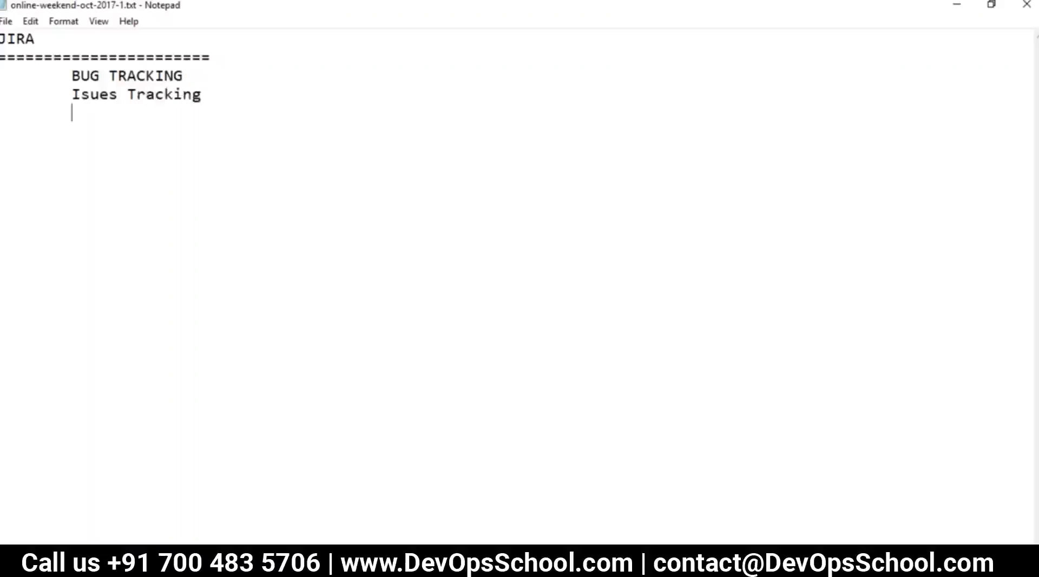
{"action": "type", "text": "Tasks Tracki"}
- Add the indented lines Tasks Tracking and Projects Software Execution to the list
{"action": "key", "text": "BackSpace"}
{"action": "type", "text": "king"}
{"action": "key", "text": "Return"}
{"action": "key", "text": "Tab"}
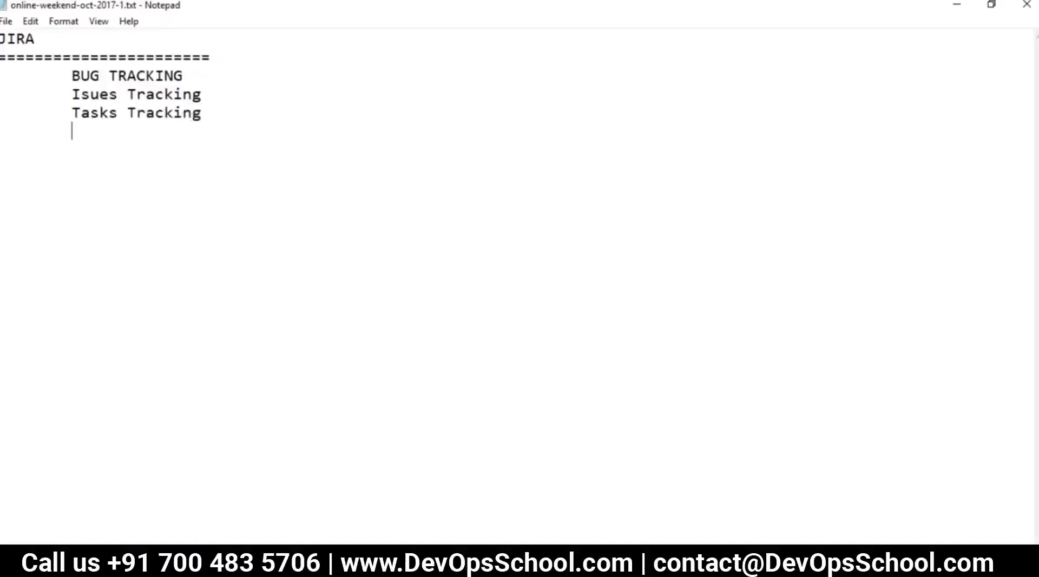
{"action": "type", "text": "Project"}
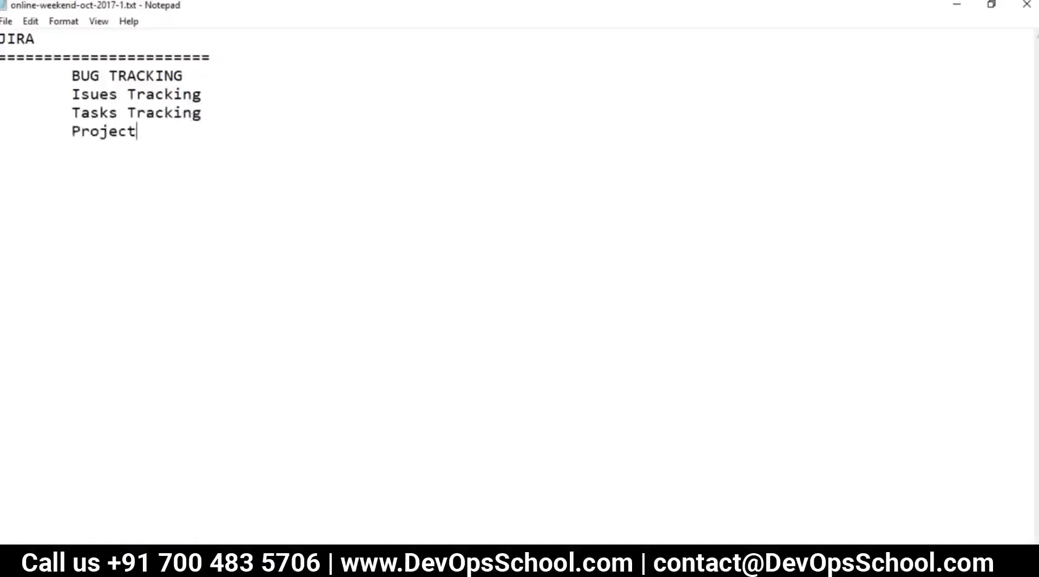
{"action": "type", "text": "s Soft"}
{"action": "key", "text": "BackSpace"}
{"action": "type", "text": "ftware"}
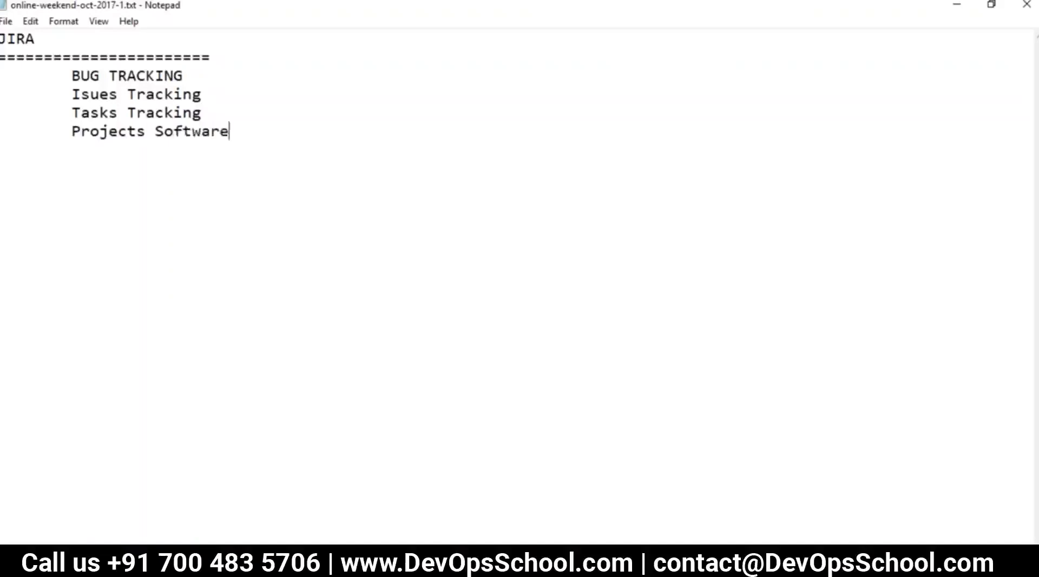
{"action": "type", "text": " Execution"}
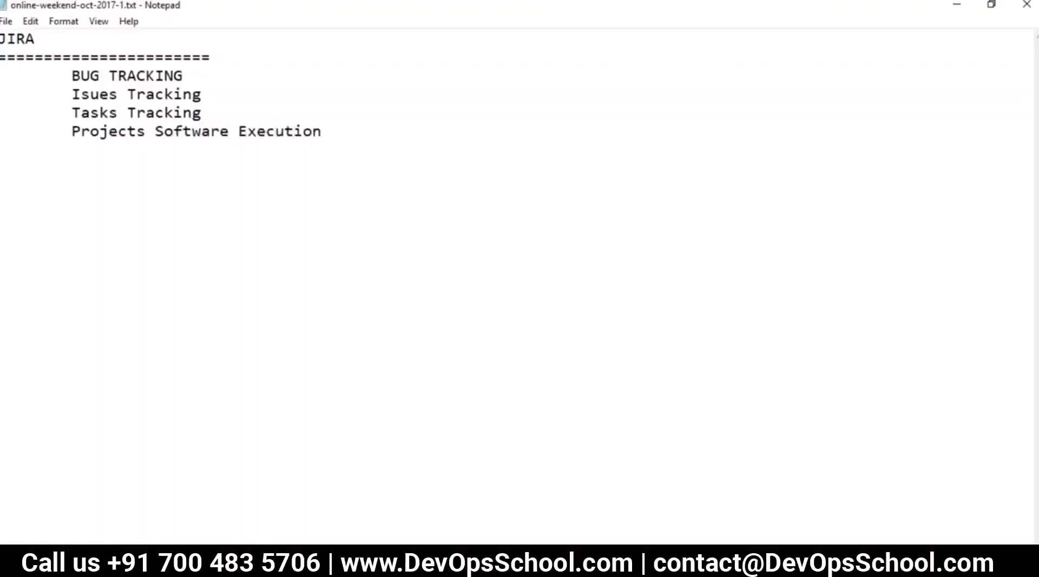
- Add the line Agile Dev - Kanbaan - Scrum to the list
{"action": "type", "text": "All"}
{"action": "key", "text": "BackSpace"}
{"action": "key", "text": "BackSpace"}
{"action": "type", "text": "gioe"}
{"action": "key", "text": "BackSpace"}
{"action": "key", "text": "BackSpace"}
{"action": "type", "text": "le Dev - "}
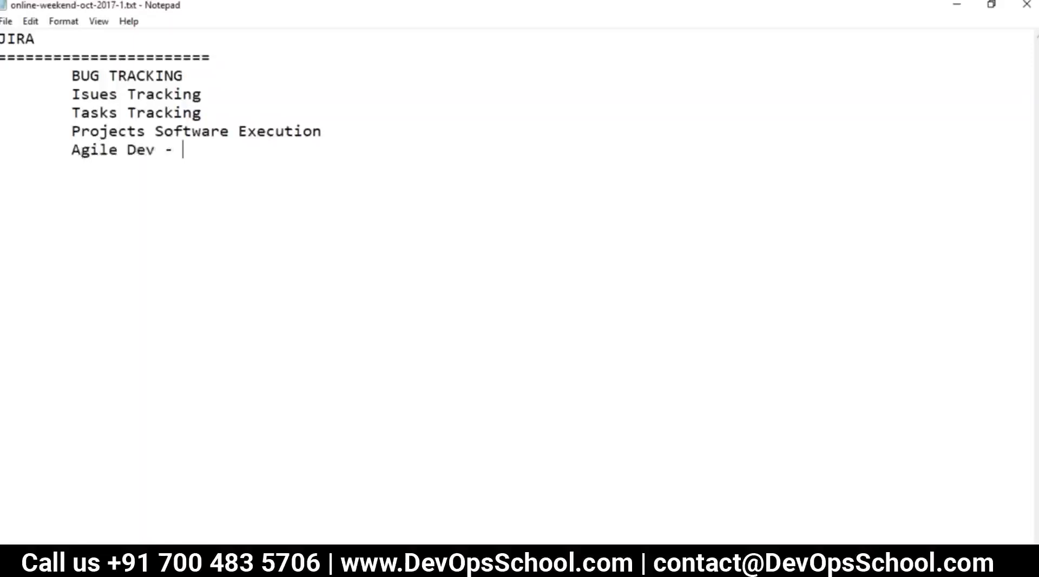
{"action": "type", "text": "Kanbaan - Scur"}
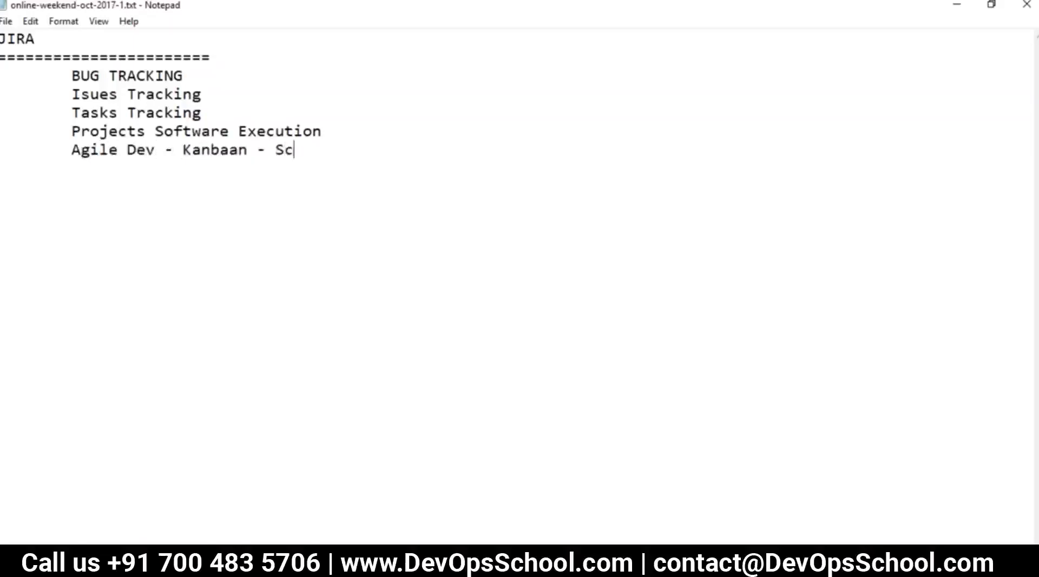
{"action": "key", "text": "BackSpace"}
{"action": "key", "text": "BackSpace"}
{"action": "key", "text": "BackSpace"}
{"action": "type", "text": "crum"}
- Correct the second list line to read Issues Tracking
{"action": "left_click", "coordinate": [90, 96]}
{"action": "type", "text": "s"}
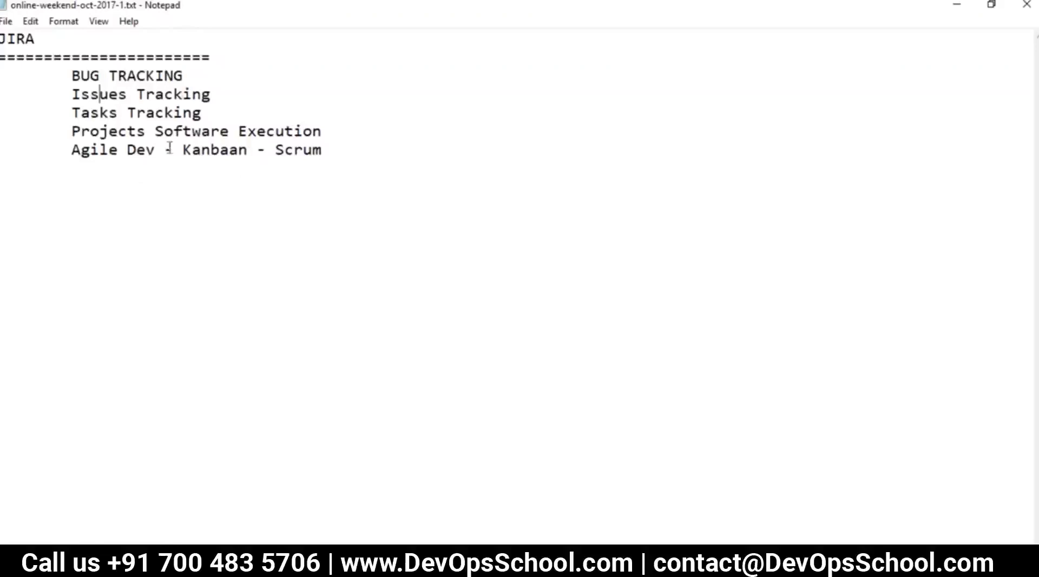
{"action": "left_click_drag", "start_coordinate": [162, 131], "coordinate": [229, 131]}
{"action": "left_click_drag", "start_coordinate": [148, 131], "coordinate": [73, 131]}
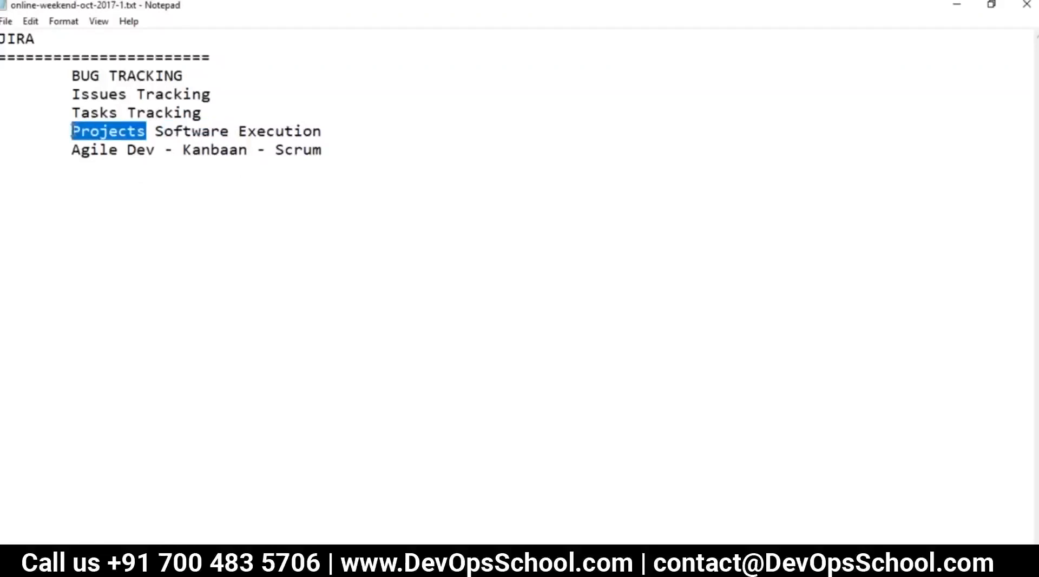
- Add an indented Service Desk line below Agile Dev - Kanbaan - Scrum
{"action": "left_click_drag", "start_coordinate": [70, 149], "coordinate": [209, 155]}
{"action": "left_click", "coordinate": [258, 150]}
{"action": "key", "text": "End"}
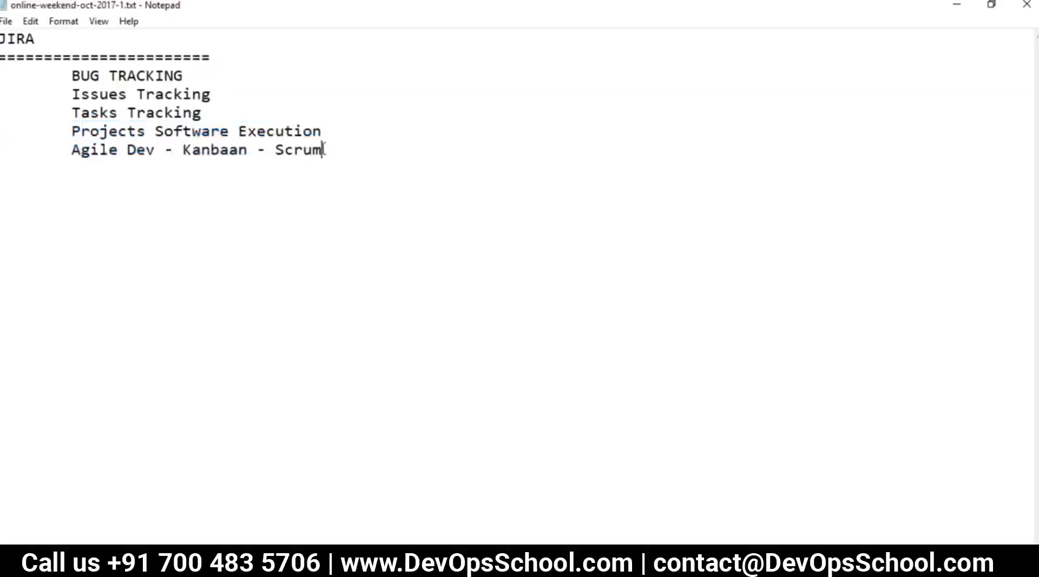
{"action": "key", "text": "Return"}
{"action": "key", "text": "Tab"}
{"action": "type", "text": "Service Desk"}
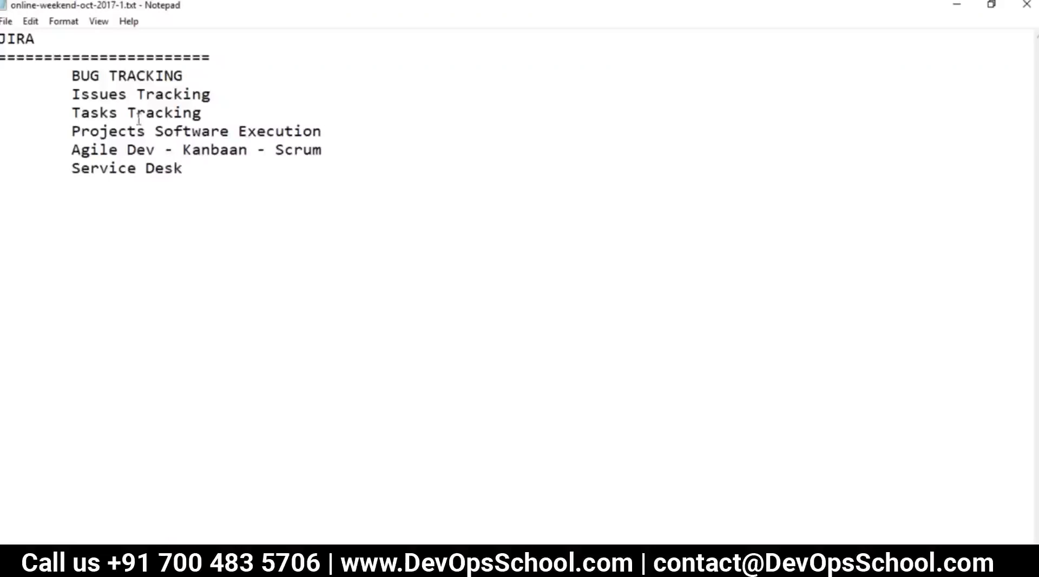
- Insert an indented line From Atlassion between the JIRA heading and the separator line
{"action": "left_click_drag", "start_coordinate": [188, 184], "coordinate": [7, 57]}
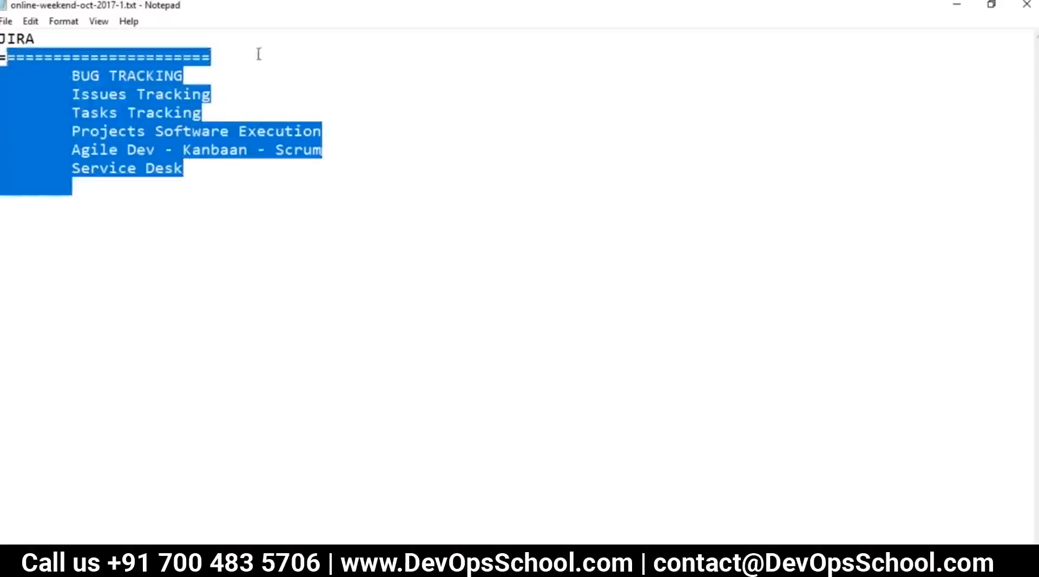
{"action": "left_click", "coordinate": [203, 58]}
{"action": "left_click", "coordinate": [51, 44]}
{"action": "key", "text": "Return"}
{"action": "key", "text": "Return"}
{"action": "key", "text": "Tab"}
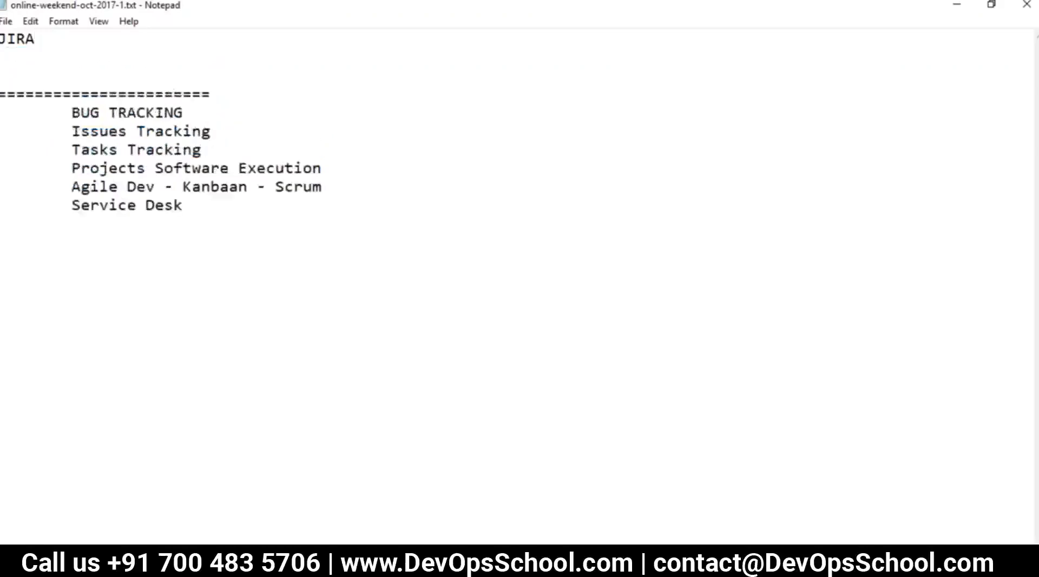
{"action": "type", "text": "From Atlassion"}
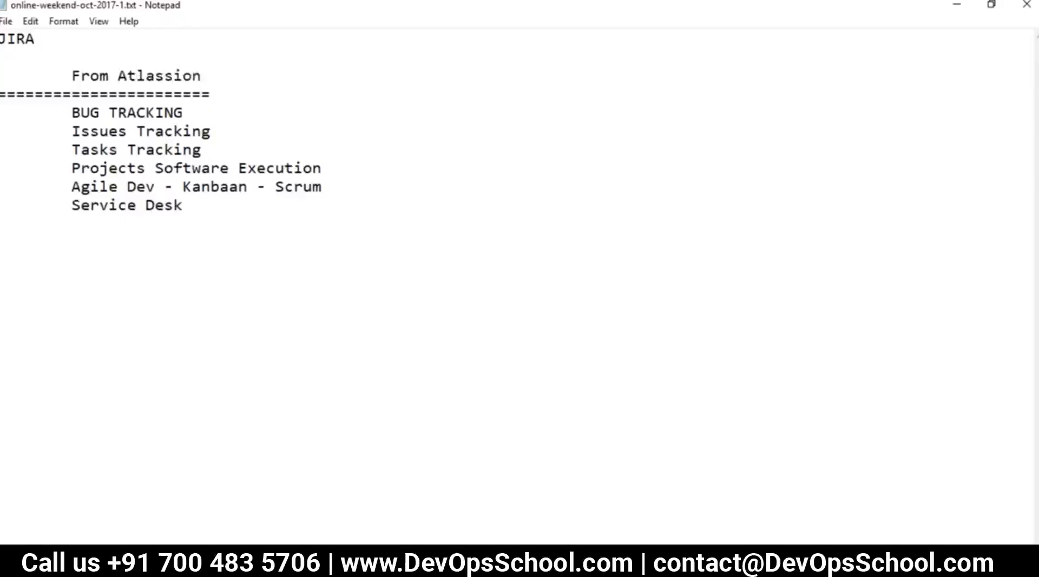
{"action": "key", "text": "Return"}
{"action": "key", "text": "Tab"}
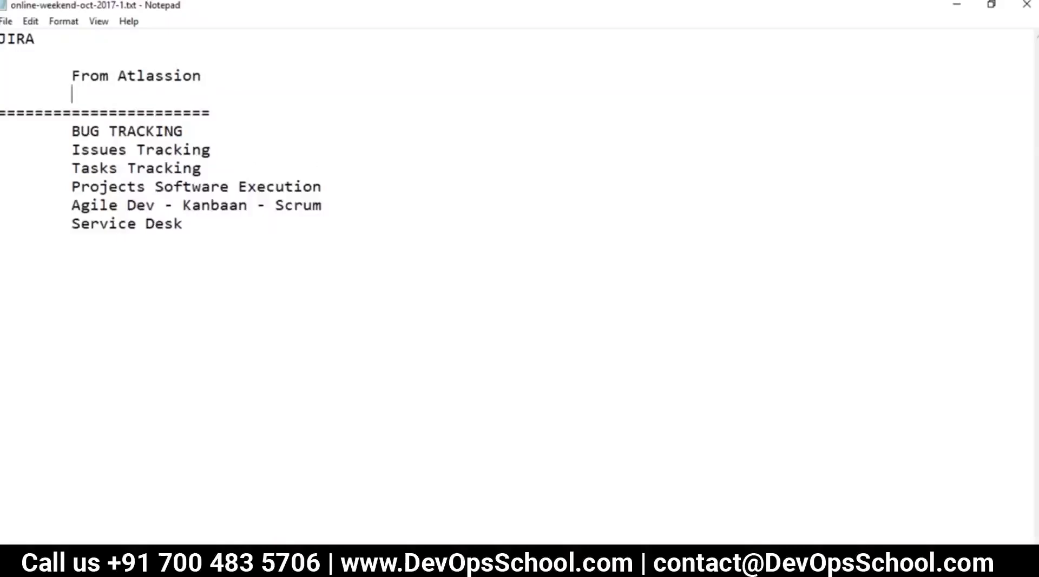
- Extend the From Atlassion line with - Bamboo, Fisheye,Bitbucket
{"action": "left_click", "coordinate": [268, 67]}
{"action": "type", "text": "- Bamboo,"}
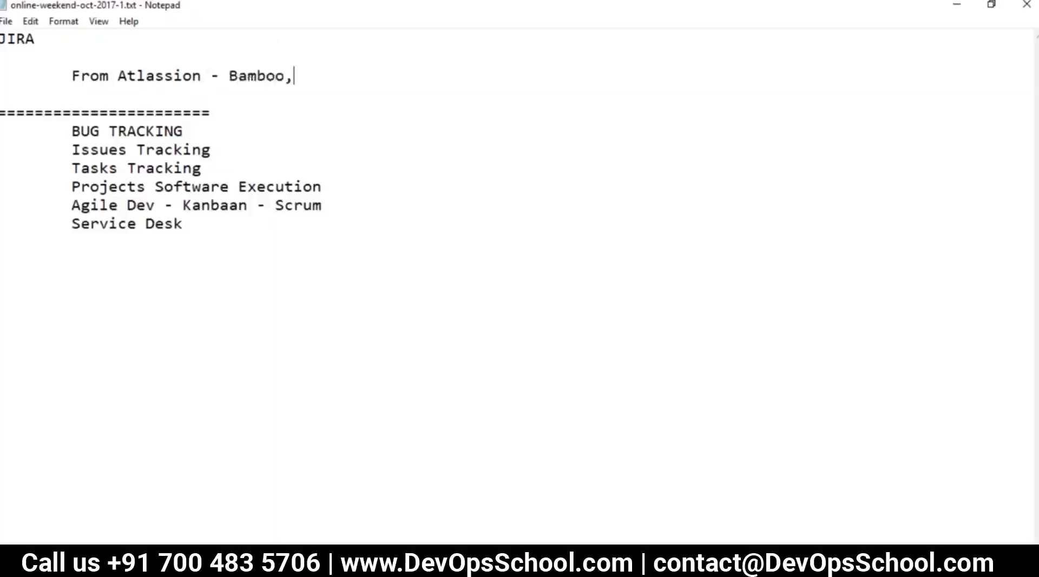
{"action": "type", "text": " Fisheye,Coer"}
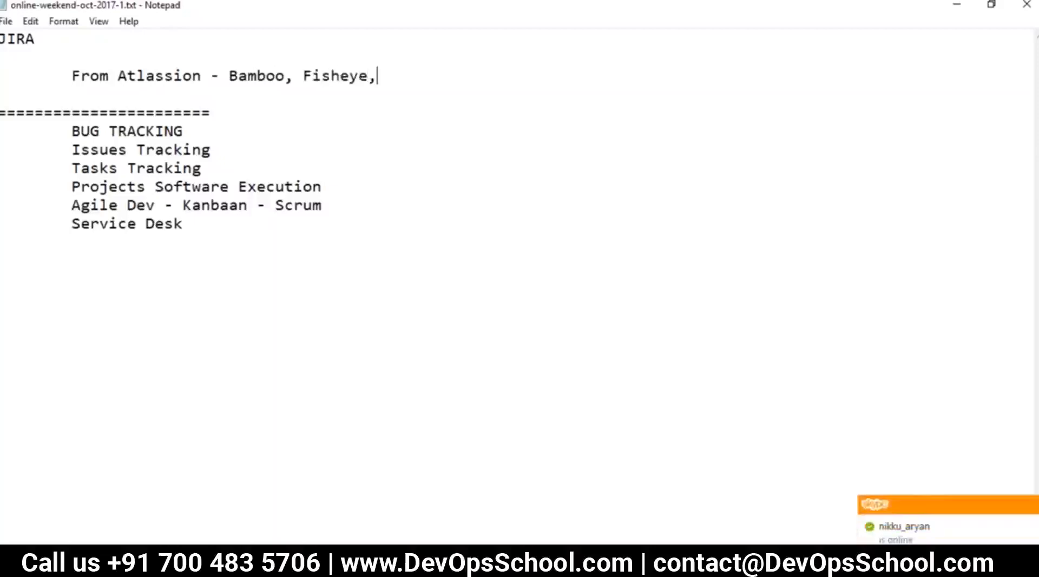
{"action": "key", "text": "Left"}
{"action": "key", "text": "Delete"}
{"action": "key", "text": "BackSpace"}
{"action": "key", "text": "BackSpace"}
{"action": "key", "text": "BackSpace"}
{"action": "type", "text": "Bitbucket"}
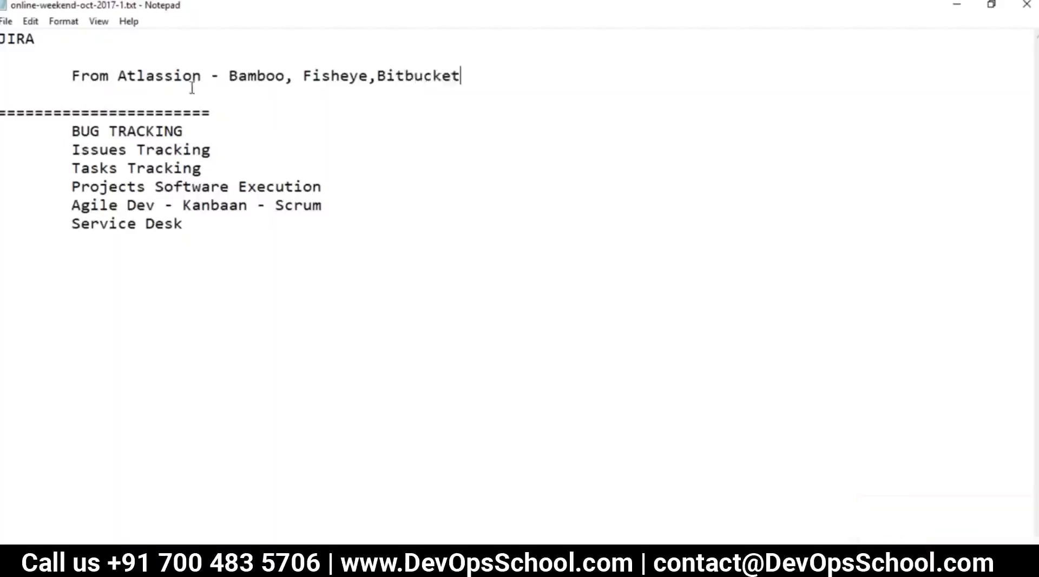
- Add the line Paid - Not Costly below the From Atlassion line
{"action": "left_click_drag", "start_coordinate": [72, 76], "coordinate": [187, 85]}
{"action": "double_click", "coordinate": [59, 38]}
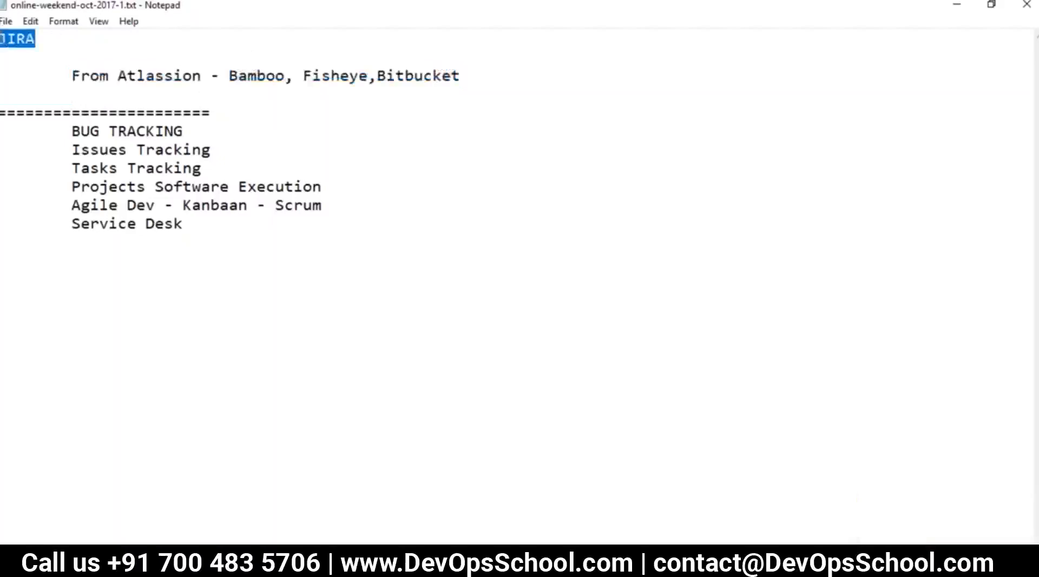
{"action": "left_click", "coordinate": [527, 76]}
{"action": "key", "text": "Return"}
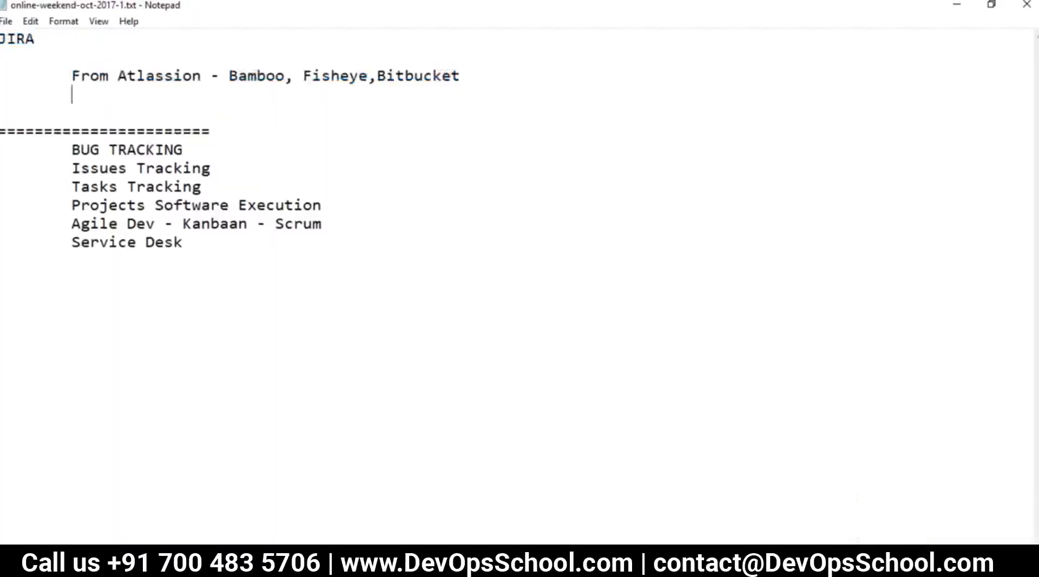
{"action": "type", "text": "Paid - Not Co"}
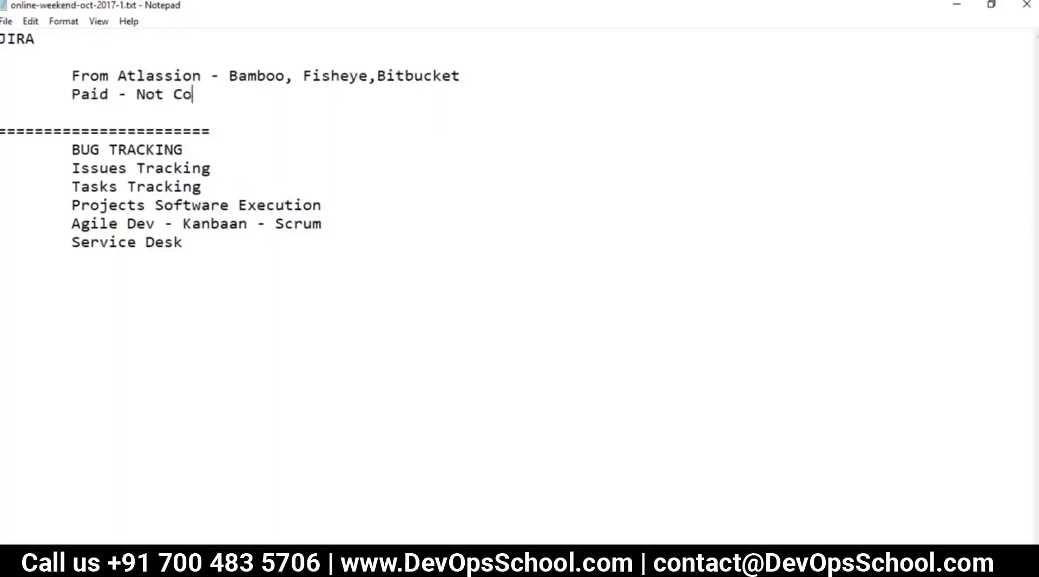
{"action": "type", "text": "stly"}
- Add the line Develeped using JAVA below Paid - Not Costly
{"action": "left_click_drag", "start_coordinate": [192, 258], "coordinate": [15, 116]}
{"action": "left_click_drag", "start_coordinate": [284, 80], "coordinate": [109, 95]}
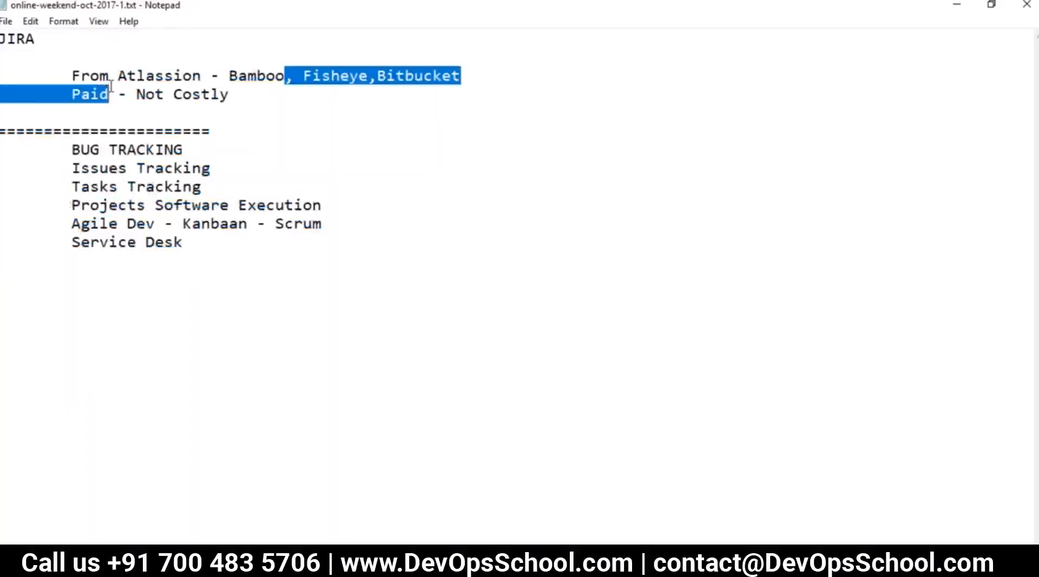
{"action": "left_click", "coordinate": [251, 95]}
{"action": "key", "text": "Return"}
{"action": "key", "text": "Tab"}
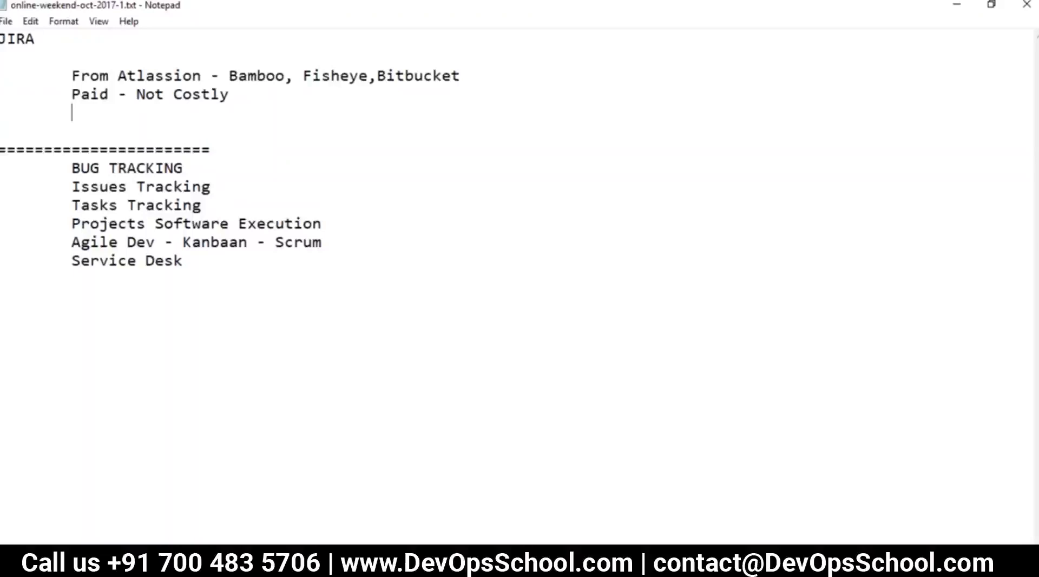
{"action": "type", "text": "Deve"}
{"action": "key", "text": "BackSpace"}
{"action": "type", "text": "veleo"}
{"action": "key", "text": "BackSpace"}
{"action": "type", "text": "ped"}
{"action": "key", "text": "BackSpace"}
{"action": "type", "text": "d using JAVA"}
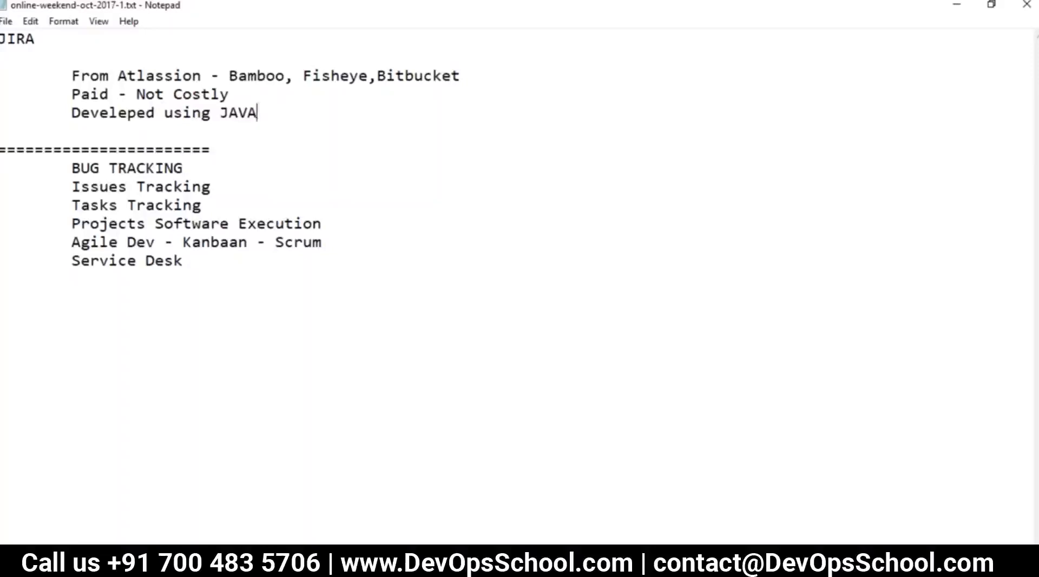
- Add an indented Tracking line after a blank line below Service Desk
{"action": "left_click_drag", "start_coordinate": [243, 277], "coordinate": [3, 38]}
{"action": "left_click", "coordinate": [243, 264]}
{"action": "type", "text": "Tracking"}
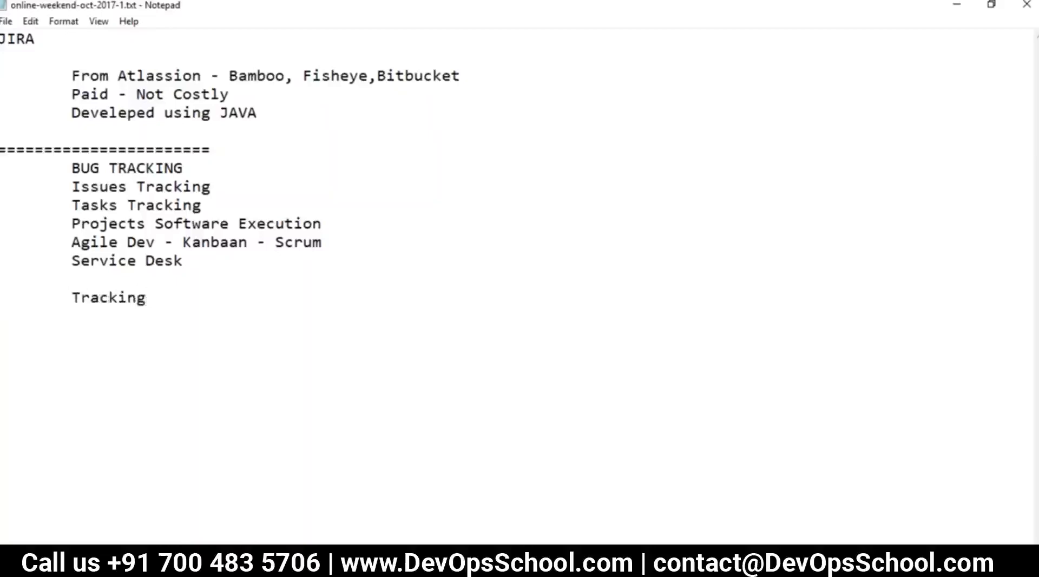
- Highlight the word Tracking in the Issues and Tasks lines
{"action": "double_click", "coordinate": [181, 186]}
{"action": "left_click", "coordinate": [190, 204]}
{"action": "double_click", "coordinate": [192, 204]}
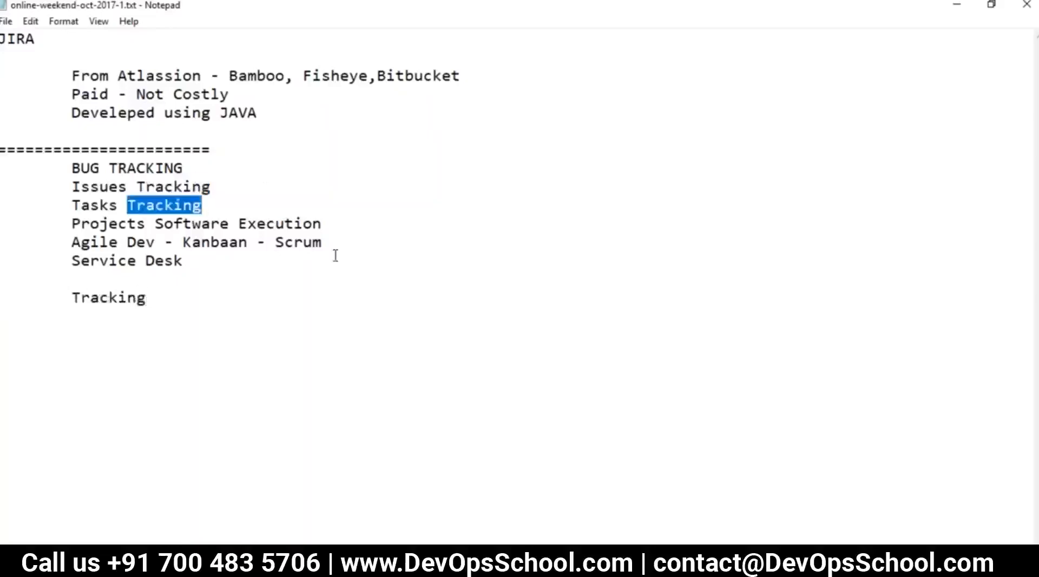
- Add an indented line WHO | WHAT | HOW THE STATUS | IMPACT below the Tracking line
{"action": "left_click", "coordinate": [182, 301]}
{"action": "key", "text": "Return"}
{"action": "key", "text": "Tab"}
{"action": "key", "text": "Tab"}
{"action": "type", "text": "W"}
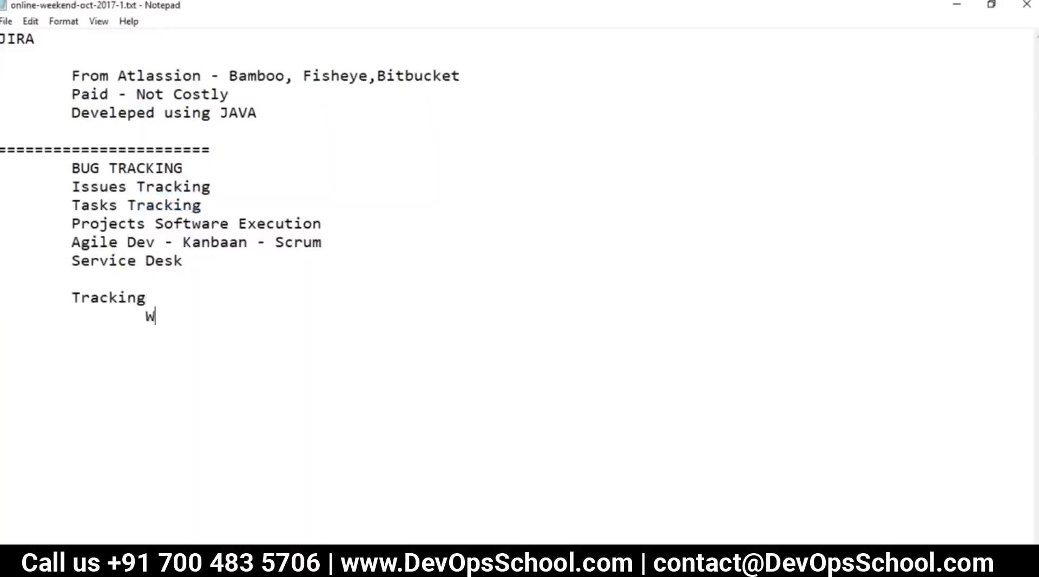
{"action": "type", "text": "HO | WHAT | H"}
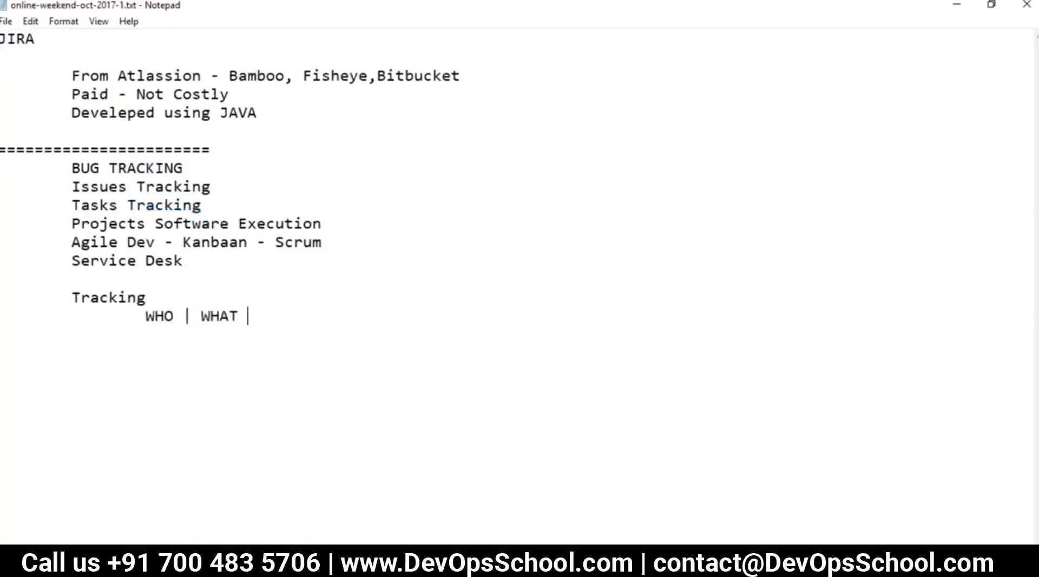
{"action": "type", "text": "W"}
{"action": "key", "text": "BackSpace"}
{"action": "key", "text": "BackSpace"}
{"action": "type", "text": "JOW"}
{"action": "key", "text": "BackSpace"}
{"action": "key", "text": "BackSpace"}
{"action": "key", "text": "BackSpace"}
{"action": "type", "text": "HOW THE"}
{"action": "key", "text": "BackSpace"}
{"action": "key", "text": "BackSpace"}
{"action": "key", "text": "BackSpace"}
{"action": "type", "text": "THE STATUTS"}
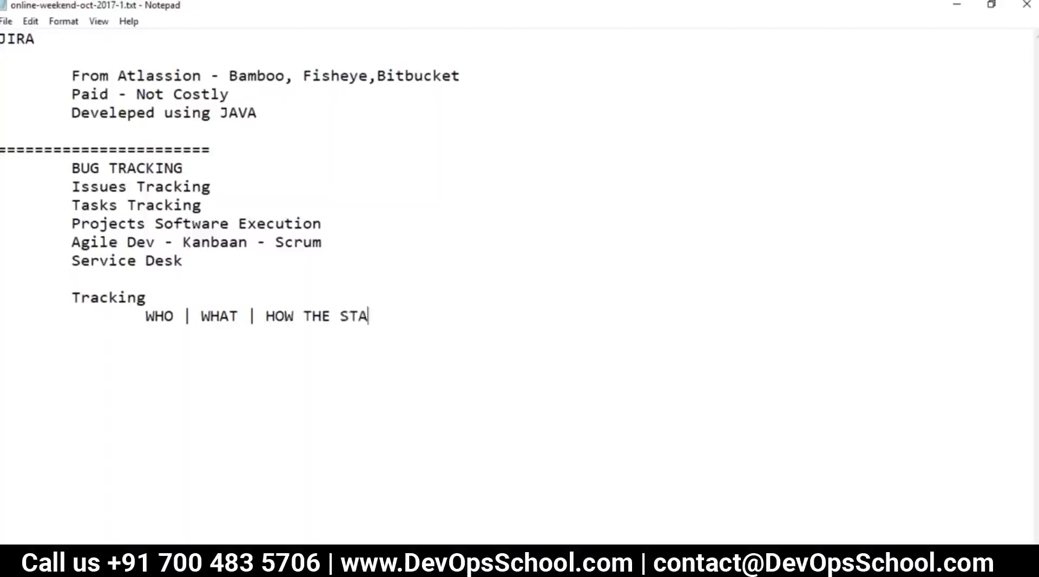
{"action": "key", "text": "BackSpace"}
{"action": "key", "text": "BackSpace"}
{"action": "type", "text": "S | IMP"}
{"action": "key", "text": "BackSpace"}
{"action": "type", "text": "MPACT"}
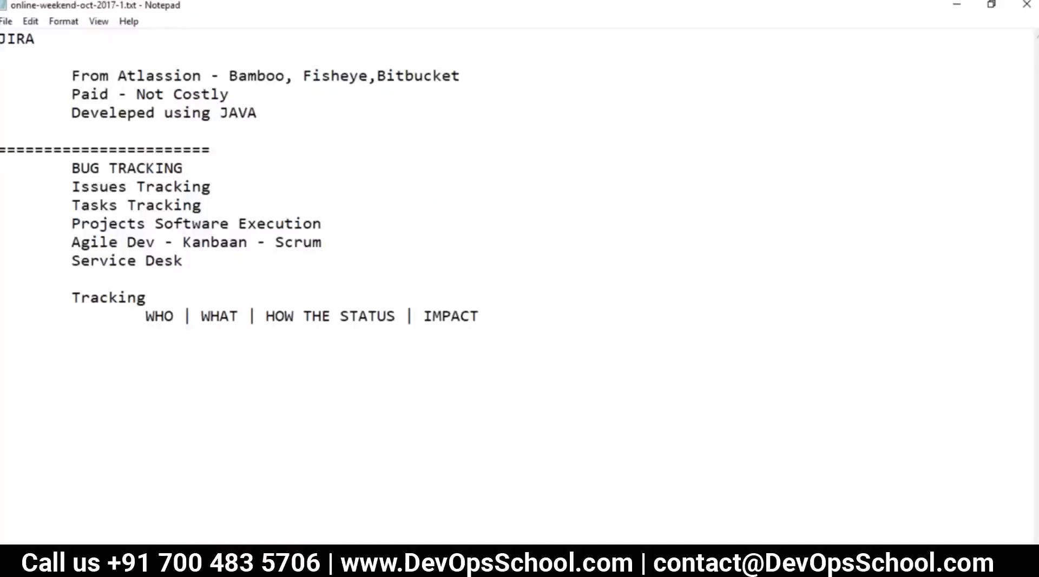
- Add a separator line of equals signs below the WHO | WHAT | HOW THE STATUS | IMPACT line
{"action": "left_click_drag", "start_coordinate": [479, 316], "coordinate": [119, 322]}
{"action": "left_click_drag", "start_coordinate": [223, 254], "coordinate": [1, 39]}
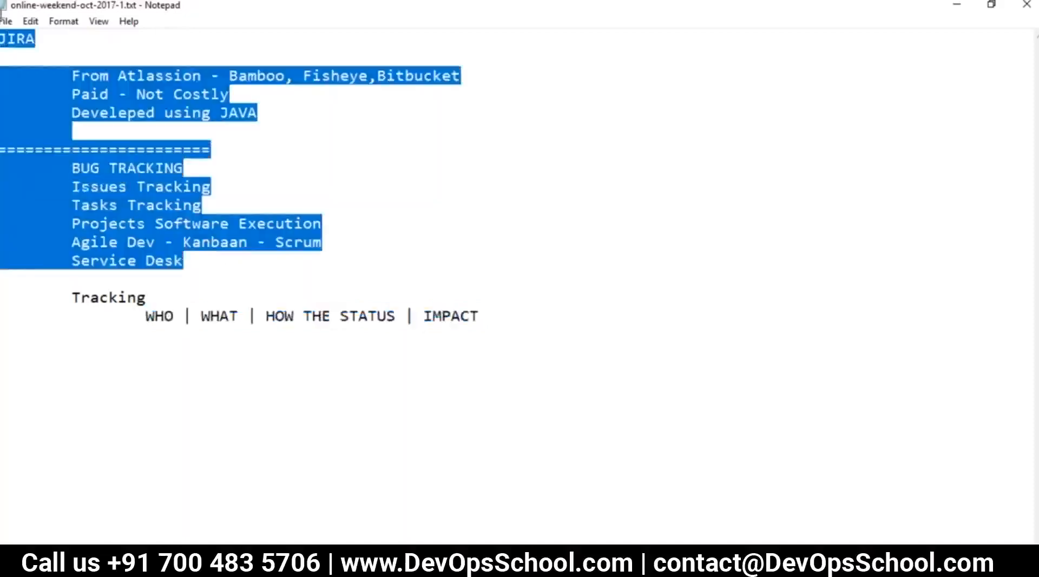
{"action": "left_click", "coordinate": [173, 205]}
{"action": "left_click", "coordinate": [573, 343]}
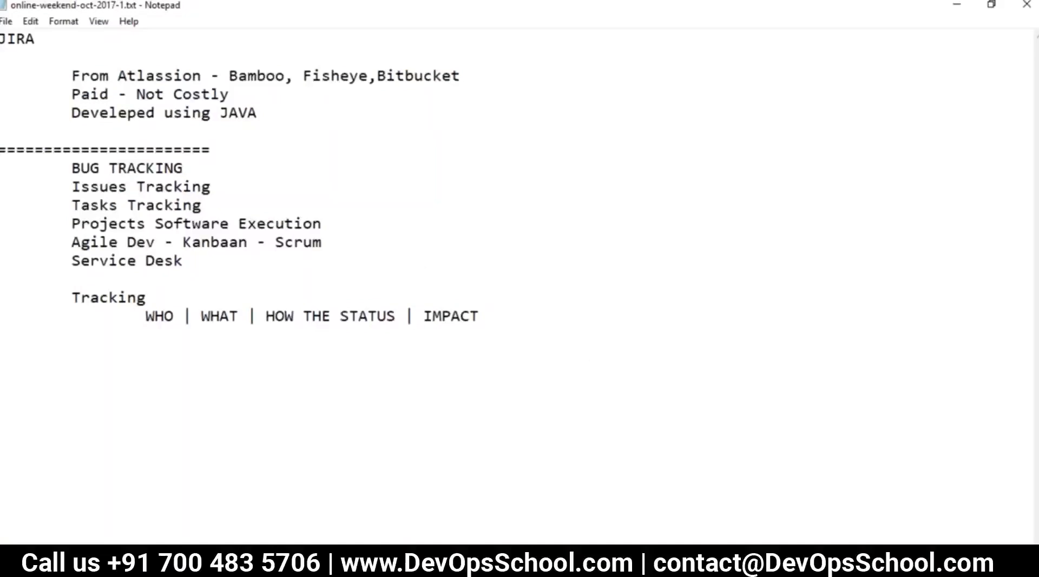
{"action": "type", "text": "=============================="}
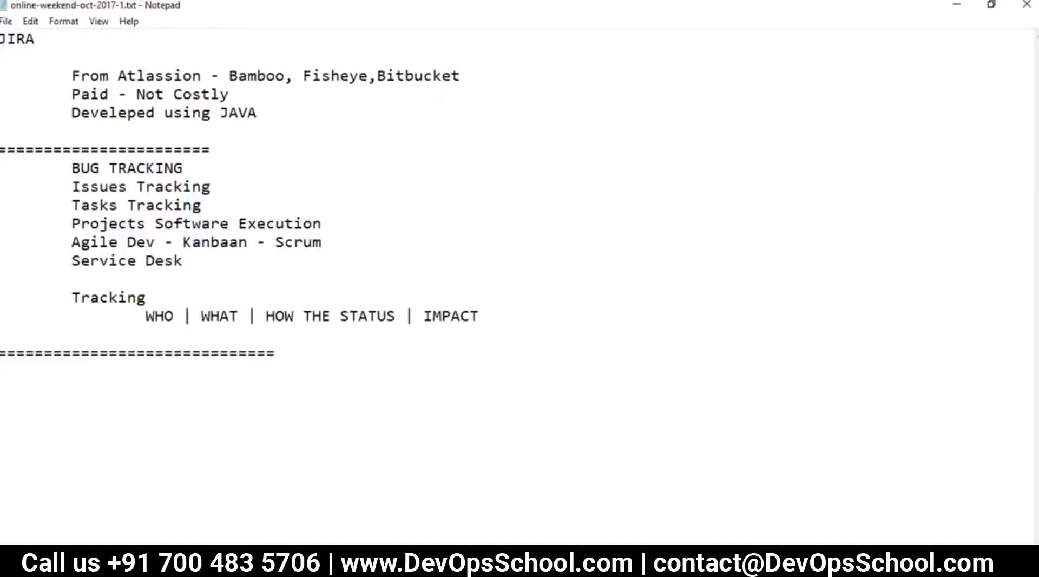
- Add the heading How to Install it? below the new separator line
{"action": "key", "text": "Return"}
{"action": "type", "text": "How to Install it?"}
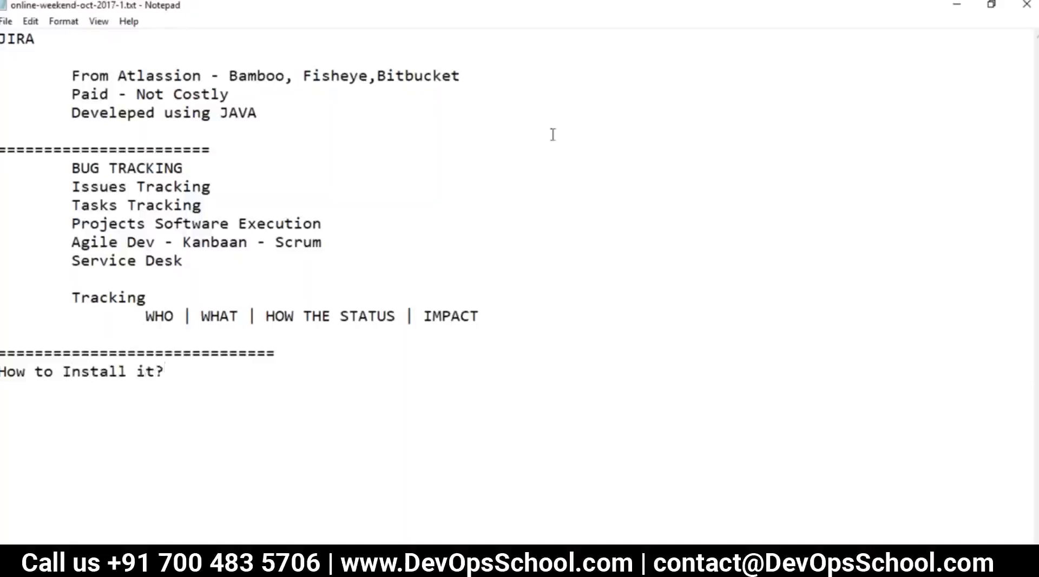
- Correct the spelling of Develeped to Developed in the JAVA line
{"action": "left_click", "coordinate": [269, 111]}
{"action": "left_click_drag", "start_coordinate": [268, 111], "coordinate": [128, 113]}
{"action": "key", "text": "BackSpace"}
{"action": "type", "text": "o"}
- Add indented lines JRE 1.8+ and JDK under How to Install it?
{"action": "left_click", "coordinate": [194, 373]}
{"action": "key", "text": "Return"}
{"action": "key", "text": "Tab"}
{"action": "type", "text": "JRE 1.8+"}
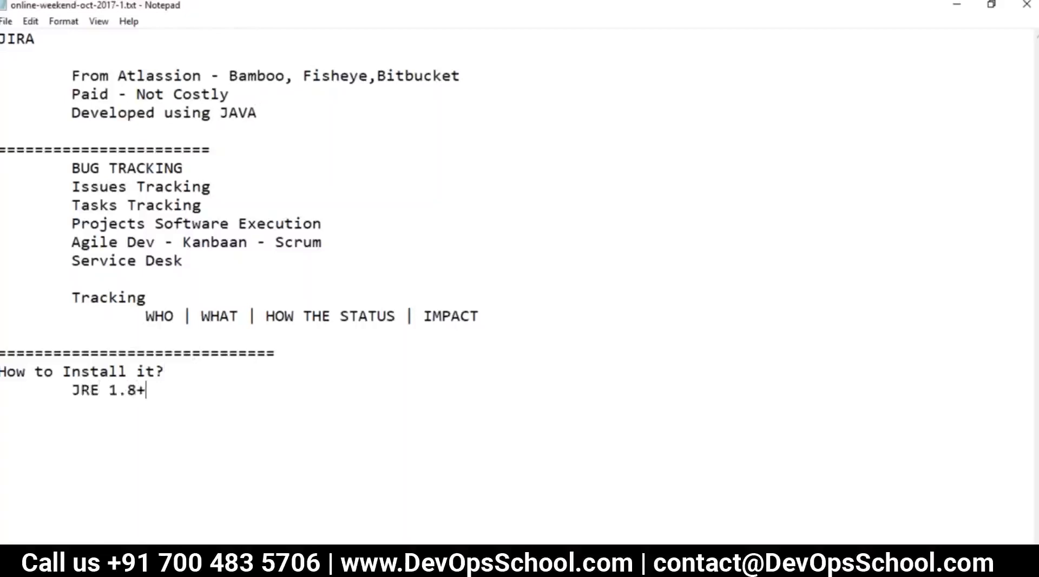
{"action": "key", "text": "Return"}
{"action": "key", "text": "Tab"}
{"action": "type", "text": "JDK"}
{"action": "key", "text": "Return"}
{"action": "key", "text": "Return"}
{"action": "key", "text": "Tab"}
- Review the How to Install it? section and its requirement lines
{"action": "left_click_drag", "start_coordinate": [225, 441], "coordinate": [1, 372]}
{"action": "left_click", "coordinate": [78, 409]}
{"action": "left_click_drag", "start_coordinate": [140, 406], "coordinate": [7, 372]}
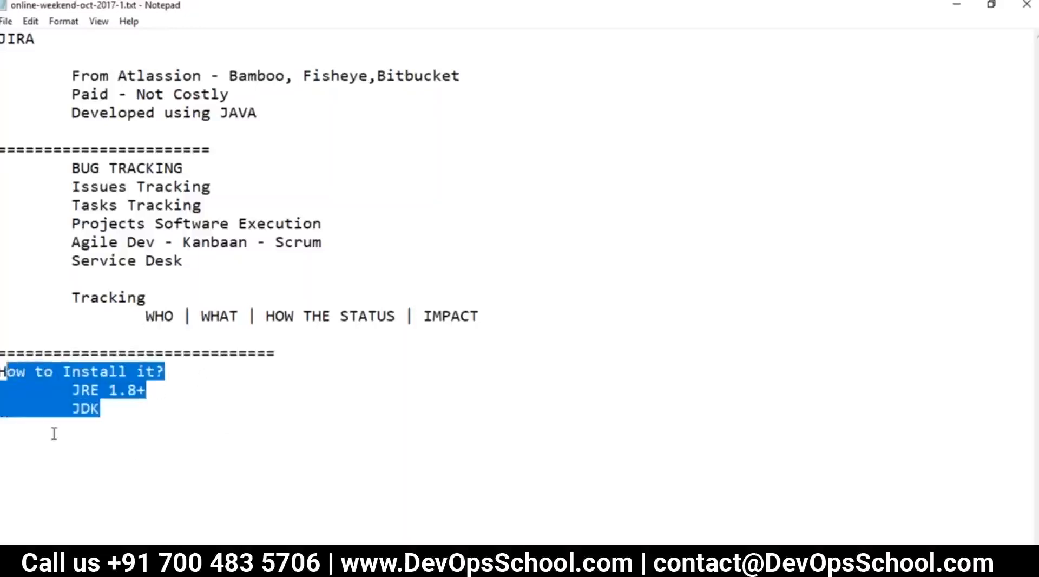
{"action": "left_click", "coordinate": [1, 371], "text": "shift"}
{"action": "left_click", "coordinate": [130, 407]}
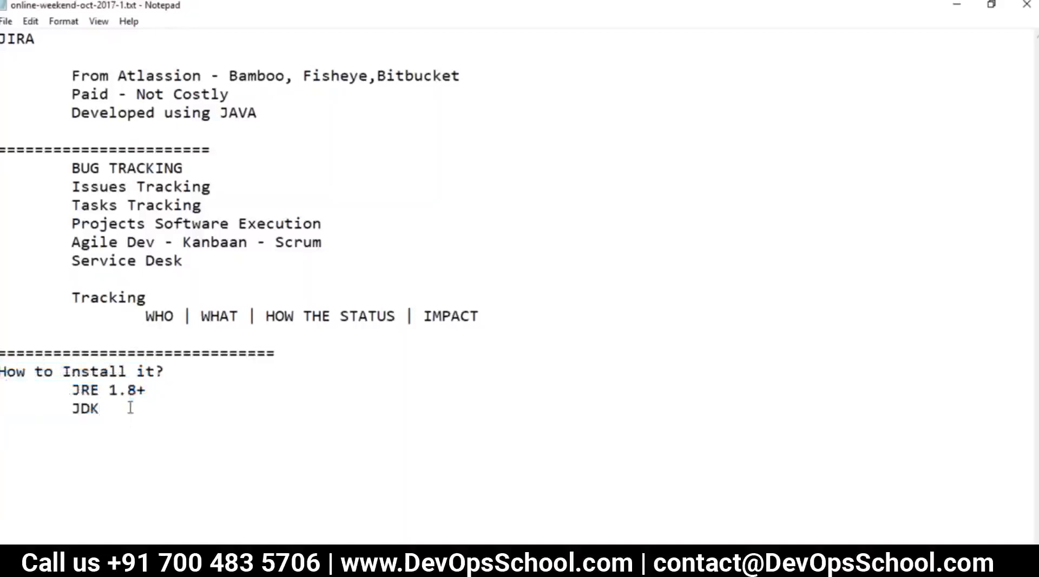
{"action": "left_click_drag", "start_coordinate": [130, 407], "coordinate": [1, 355]}
{"action": "left_click", "coordinate": [112, 406]}
{"action": "left_click", "coordinate": [590, 562]}
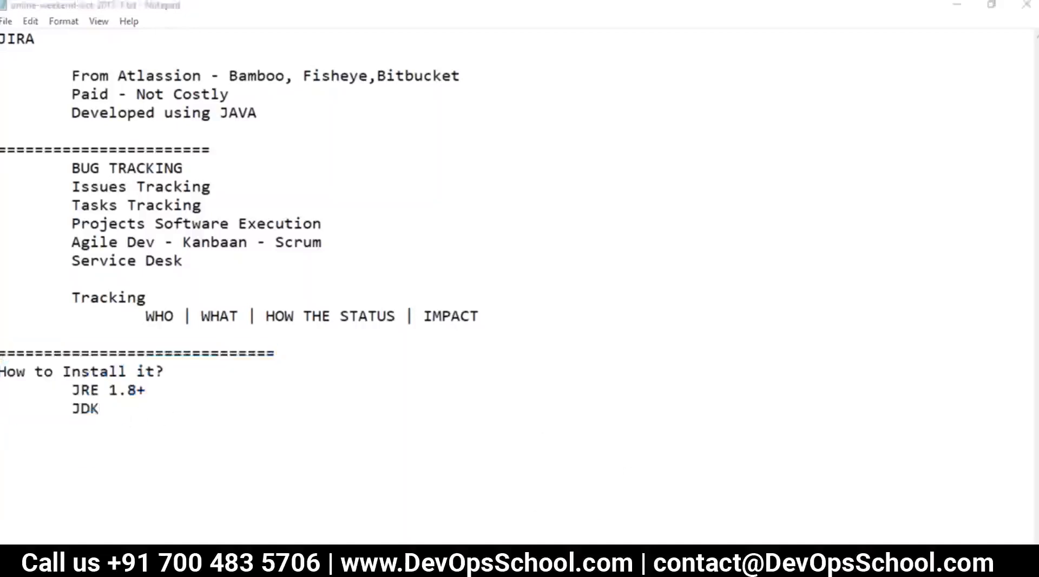
- In the browser's EC2 dashboard, start launching a new instance and close the Google News tab
{"action": "left_click", "coordinate": [247, 6]}
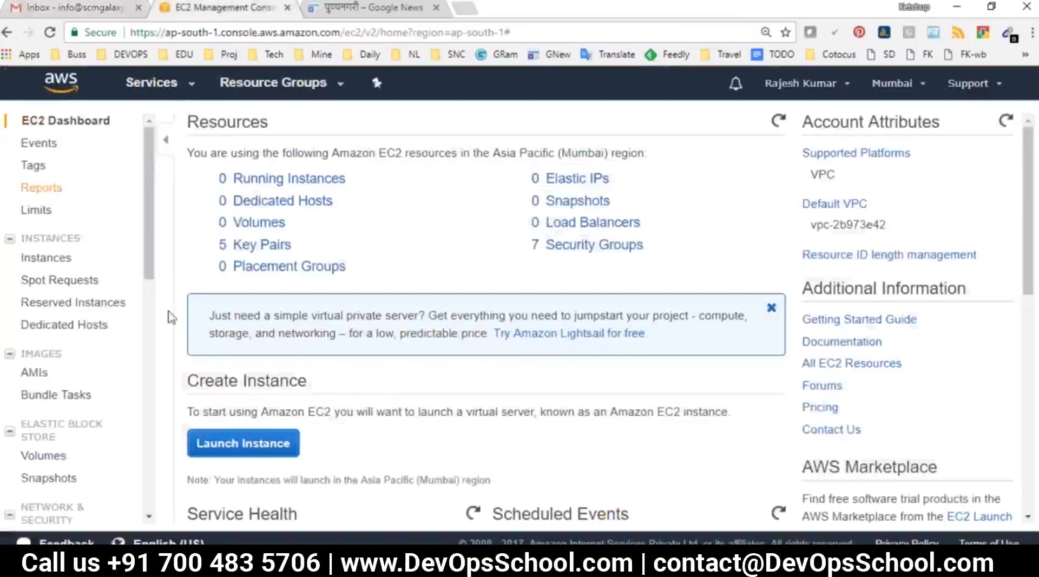
{"action": "left_click", "coordinate": [245, 444]}
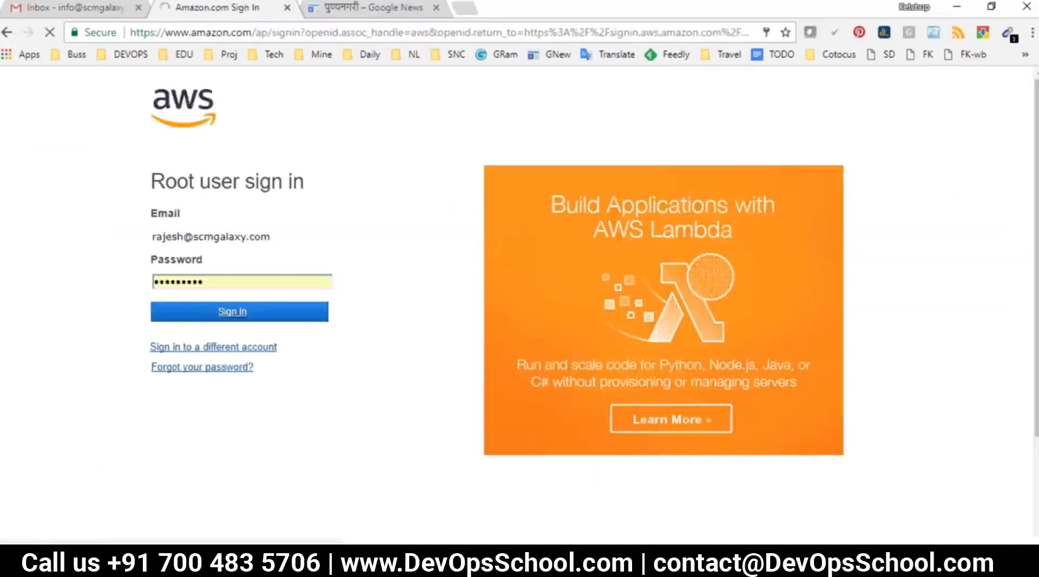
{"action": "left_click", "coordinate": [427, 8]}
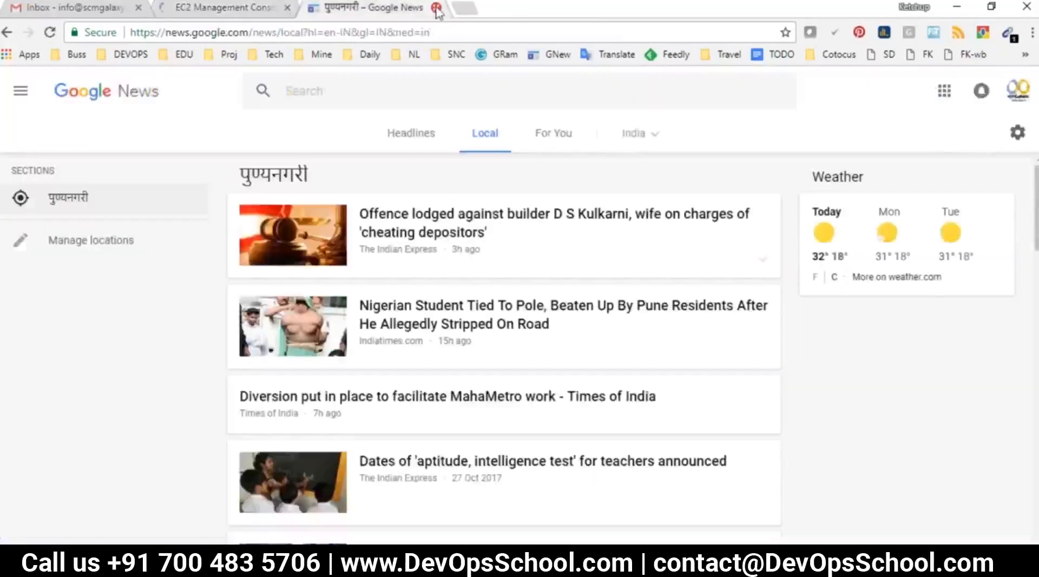
{"action": "left_click", "coordinate": [436, 9]}
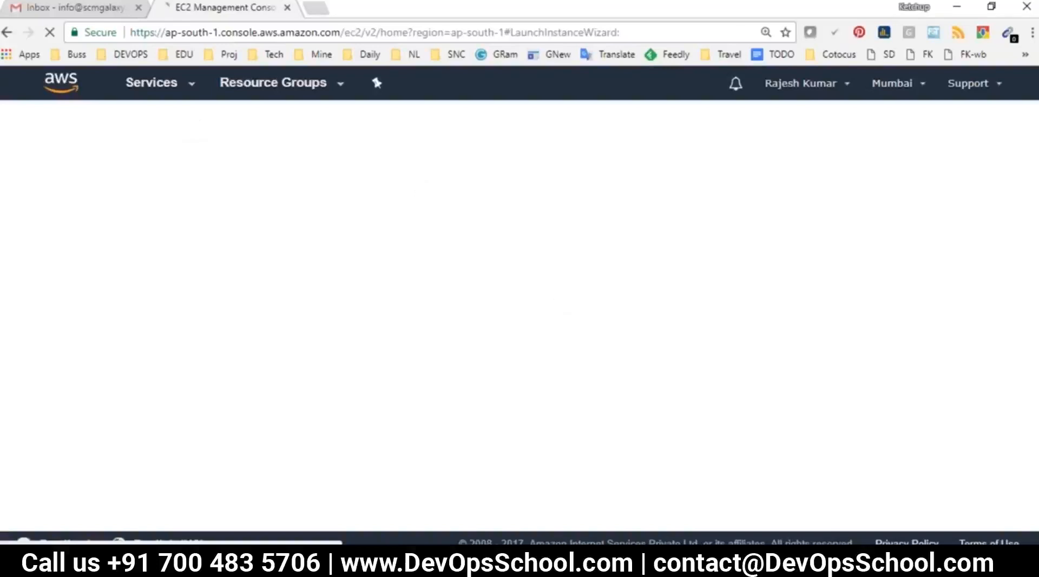
{"action": "left_click", "coordinate": [946, 566]}
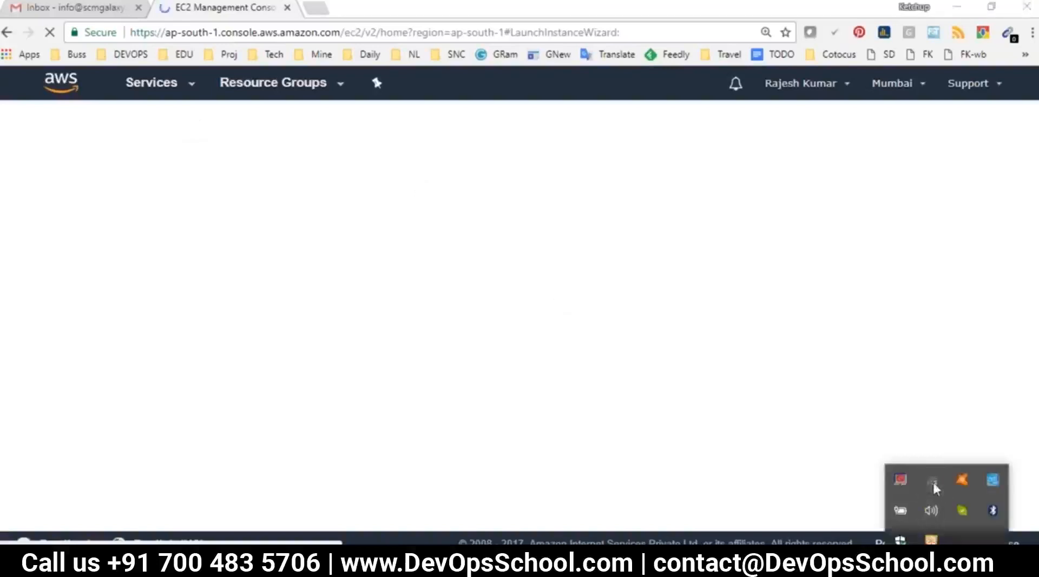
{"action": "left_click", "coordinate": [933, 479]}
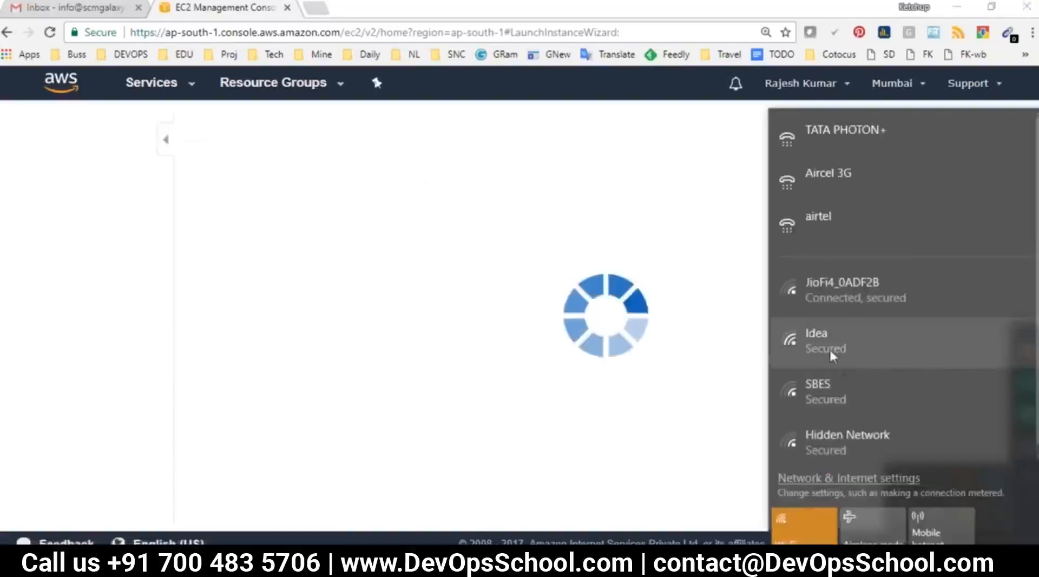
{"action": "left_click", "coordinate": [533, 156]}
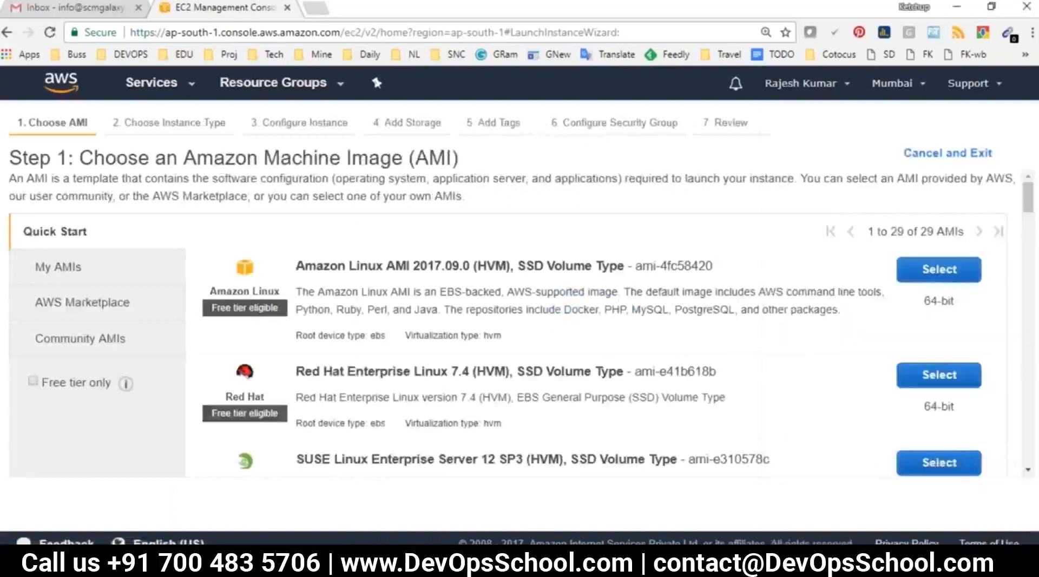
- Choose the Red Hat Enterprise Linux 7.4 AMI and the t2.medium instance type
{"action": "left_click", "coordinate": [924, 375]}
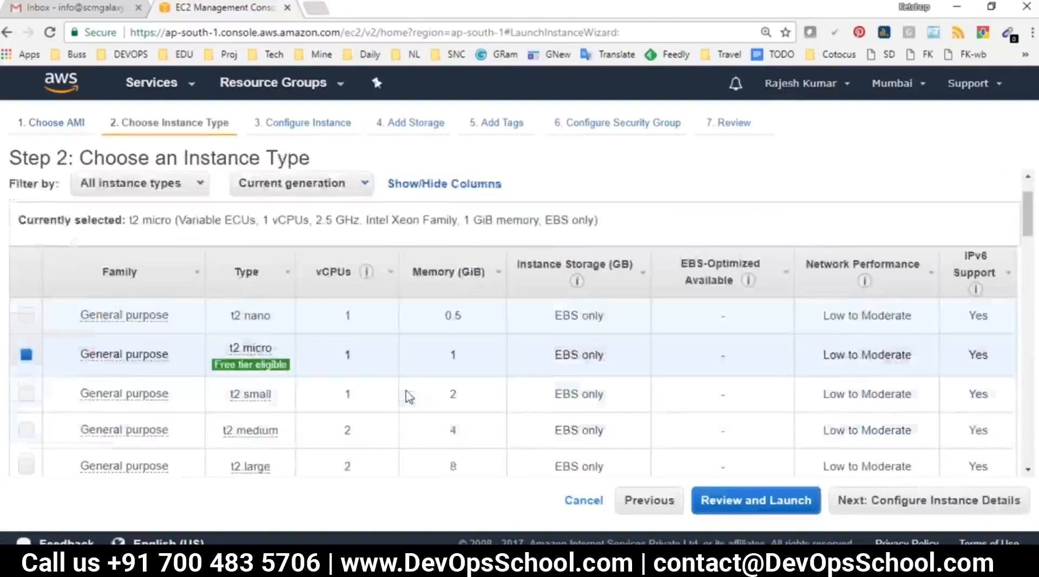
{"action": "scroll", "coordinate": [405, 394], "scroll_direction": "down", "scroll_amount": 2}
{"action": "left_click", "coordinate": [25, 343]}
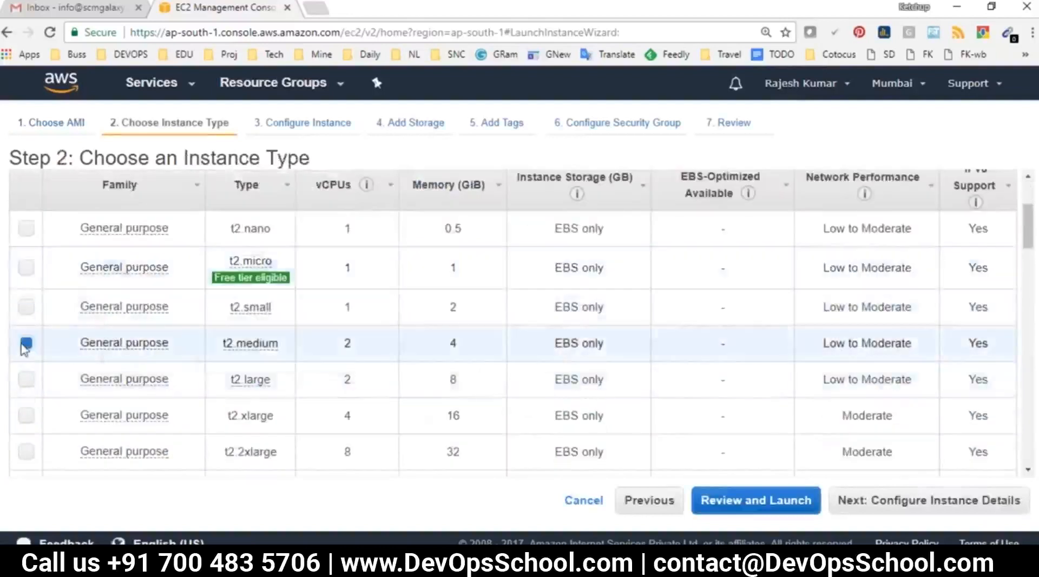
{"action": "left_click", "coordinate": [844, 503]}
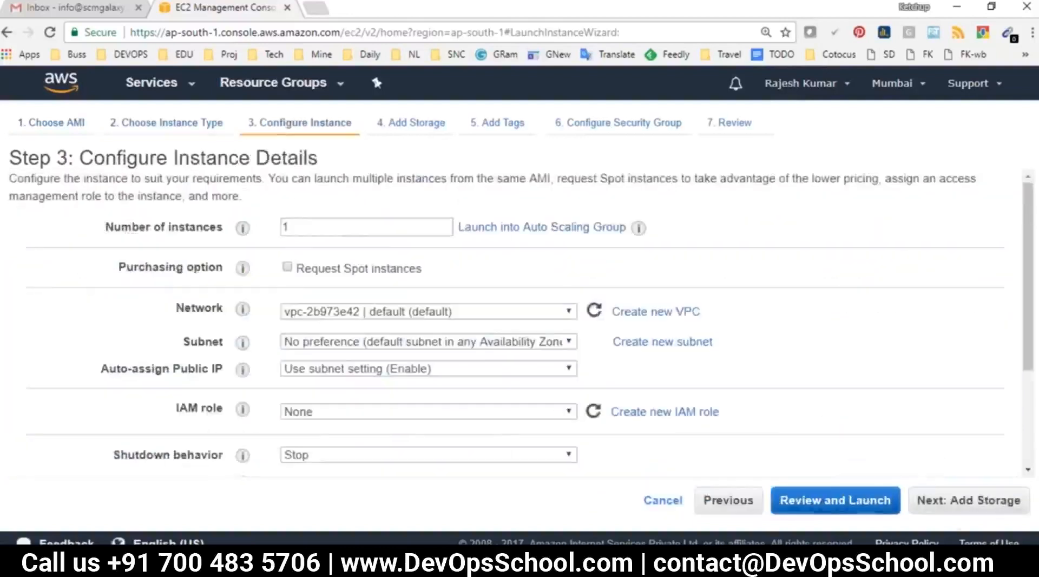
- Set the instance's storage size to 30 and continue past the storage settings
{"action": "left_click", "coordinate": [961, 503]}
{"action": "double_click", "coordinate": [346, 321]}
{"action": "type", "text": "30"}
{"action": "left_click", "coordinate": [976, 514]}
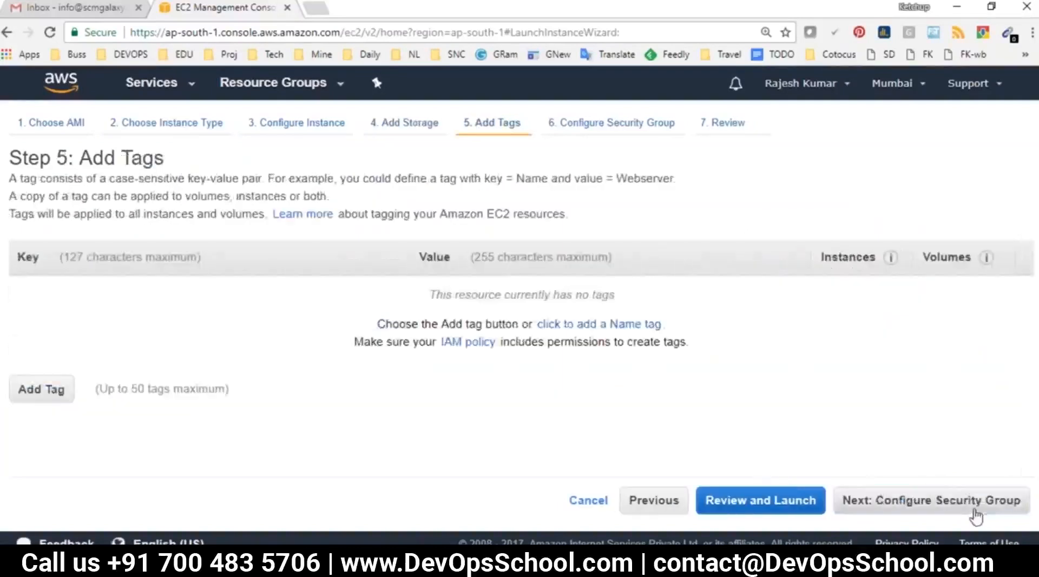
- Assign the existing default security group to the instance and proceed to review
{"action": "left_click", "coordinate": [976, 511]}
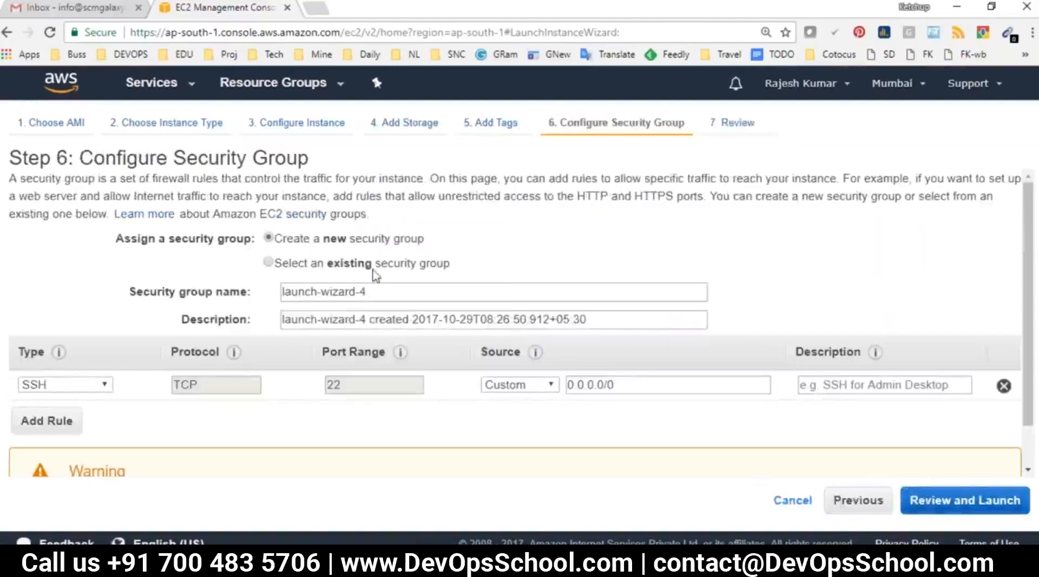
{"action": "left_click", "coordinate": [360, 270]}
{"action": "left_click", "coordinate": [25, 354]}
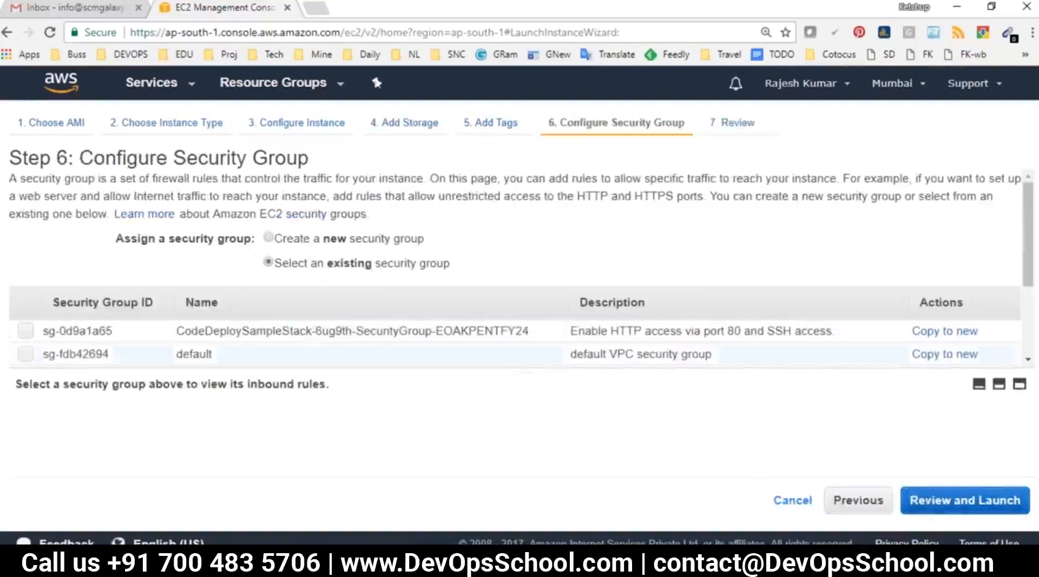
{"action": "left_click", "coordinate": [927, 501]}
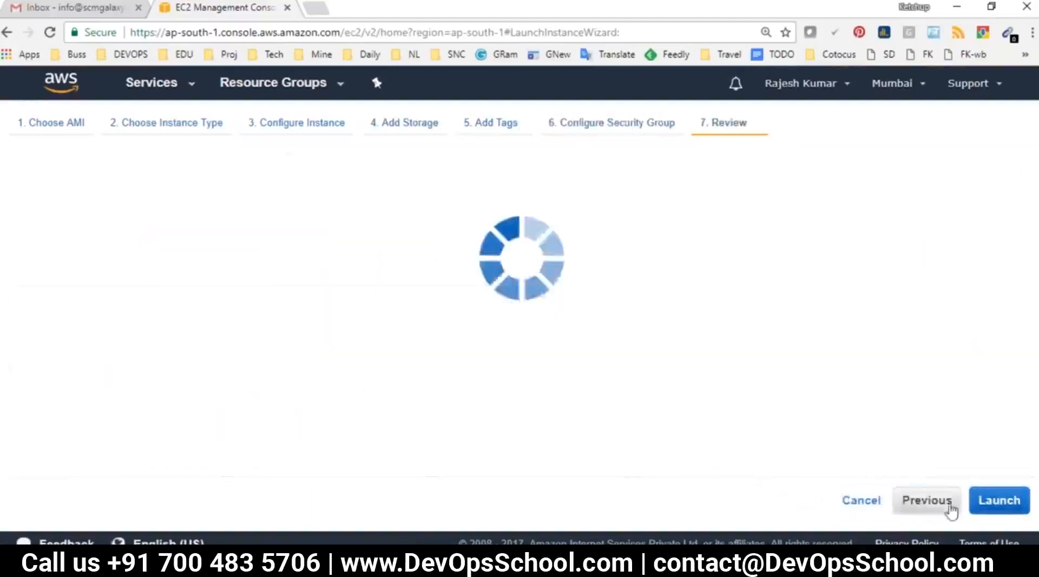
- Launch the instance with the existing weekend key pair, acknowledging access to its private key file
{"action": "left_click", "coordinate": [985, 501]}
{"action": "left_click", "coordinate": [348, 372]}
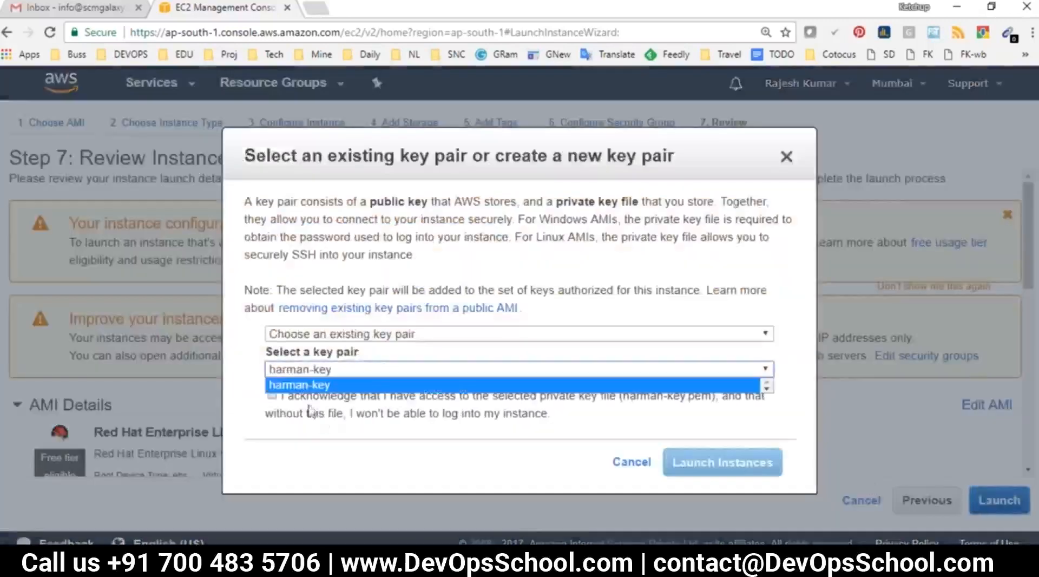
{"action": "left_click", "coordinate": [307, 385]}
{"action": "left_click", "coordinate": [304, 375]}
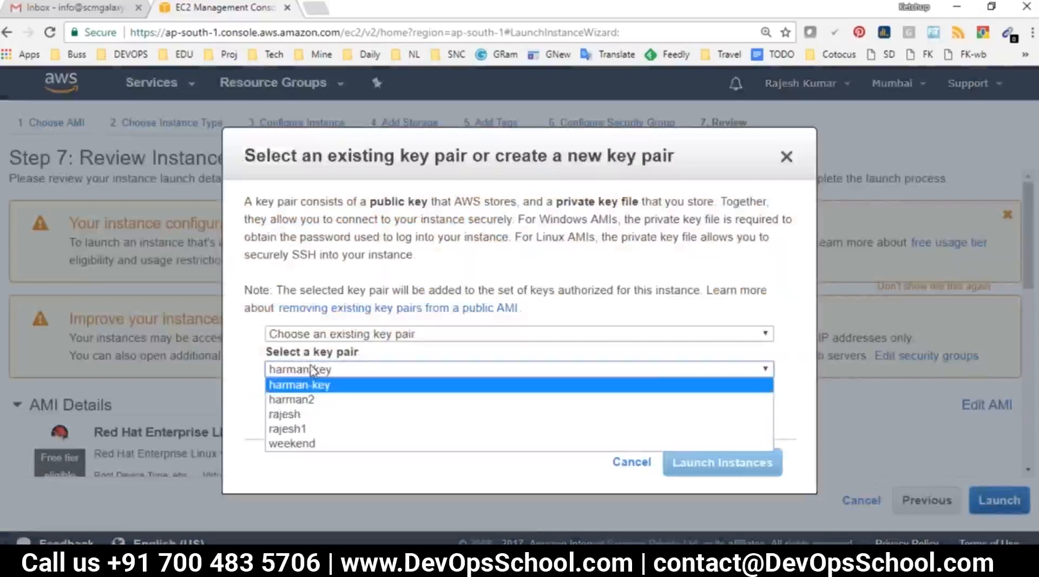
{"action": "left_click", "coordinate": [298, 442]}
{"action": "left_click", "coordinate": [301, 399]}
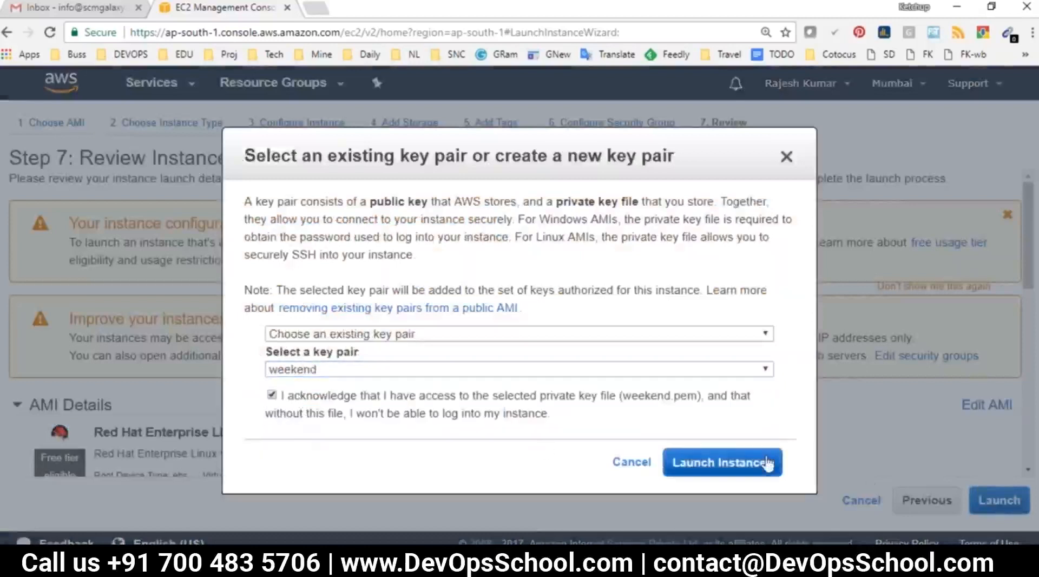
{"action": "left_click", "coordinate": [722, 462]}
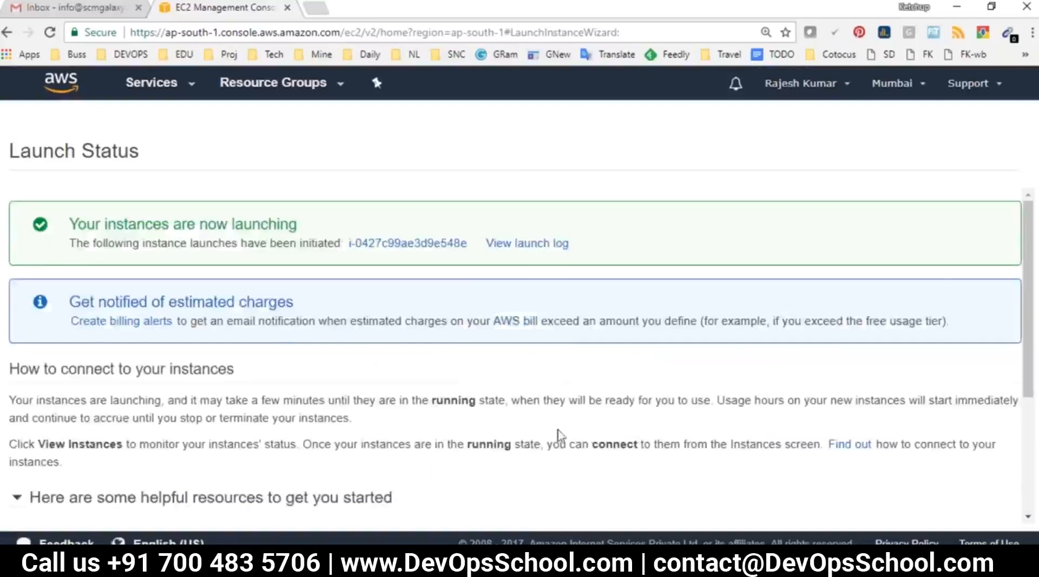
- Open the Instances list and check the new instance's state and details
{"action": "scroll", "coordinate": [562, 436], "scroll_direction": "down", "scroll_amount": 3}
{"action": "left_click", "coordinate": [934, 519]}
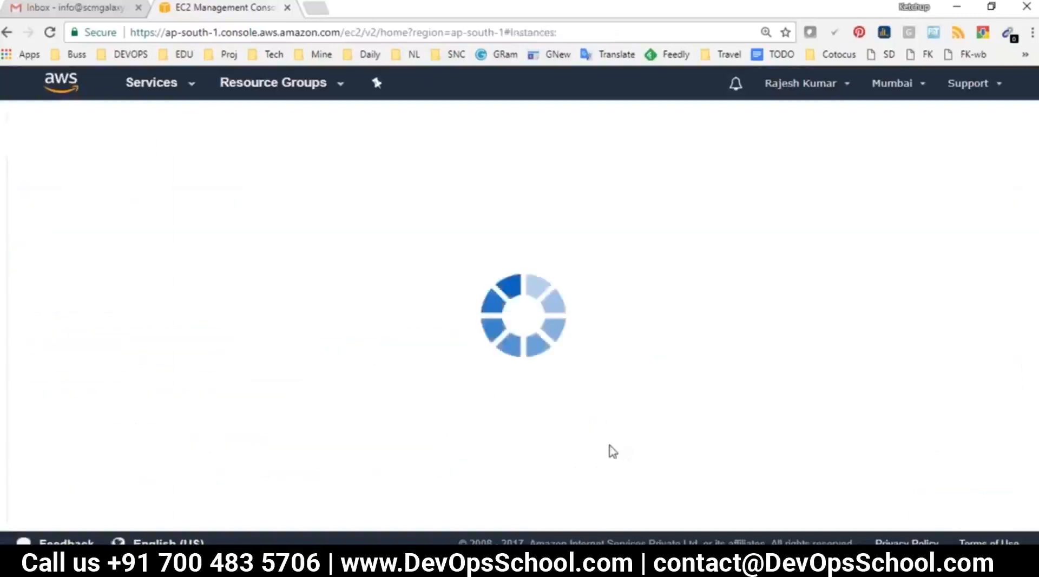
{"action": "left_click_drag", "start_coordinate": [579, 341], "coordinate": [683, 367]}
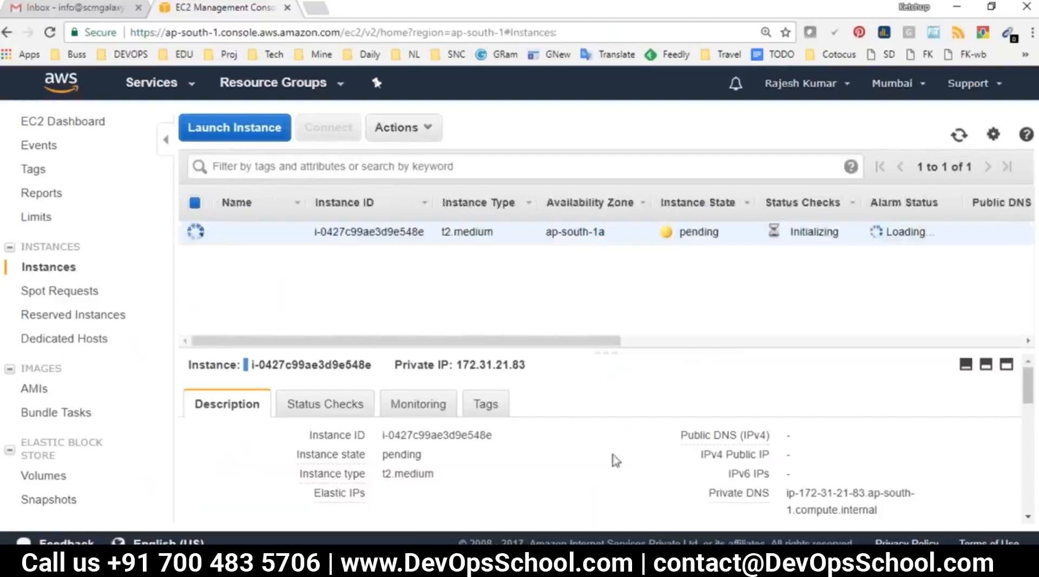
{"action": "left_click_drag", "start_coordinate": [602, 341], "coordinate": [773, 323]}
{"action": "left_click", "coordinate": [957, 138]}
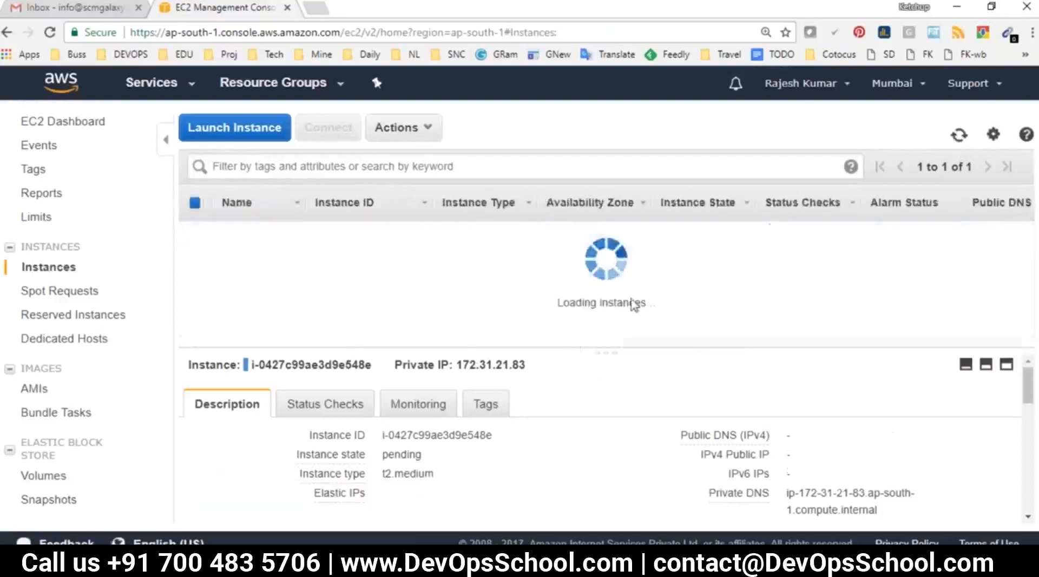
{"action": "left_click_drag", "start_coordinate": [605, 340], "coordinate": [791, 340]}
{"action": "double_click", "coordinate": [764, 232]}
{"action": "key", "text": "ctrl+c"}
- Add an "IP address - " line with the instance's public IP 35.154.171.23 to the notes
{"action": "key", "text": "alt+Tab"}
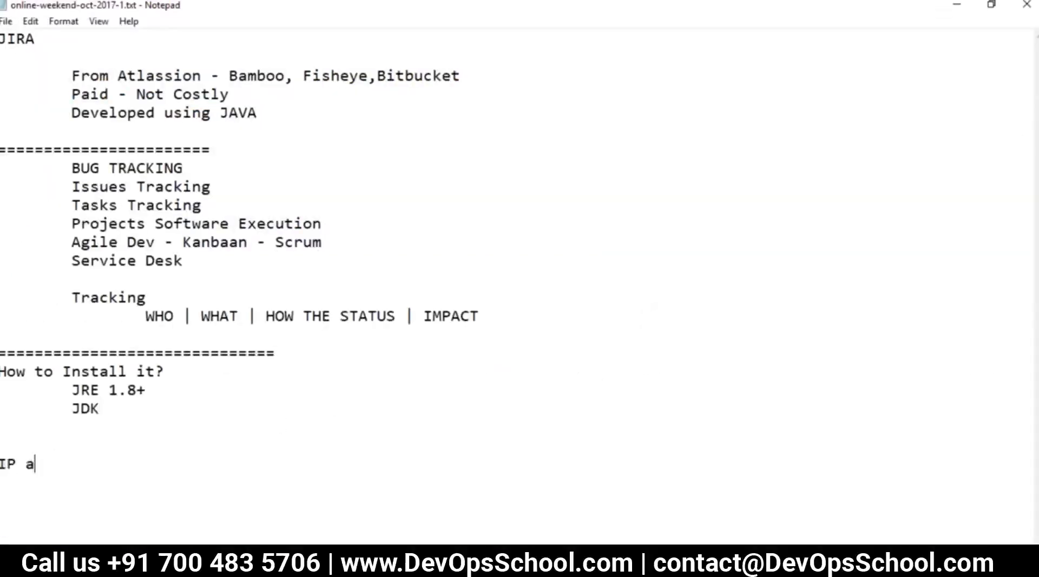
{"action": "type", "text": "ddres"}
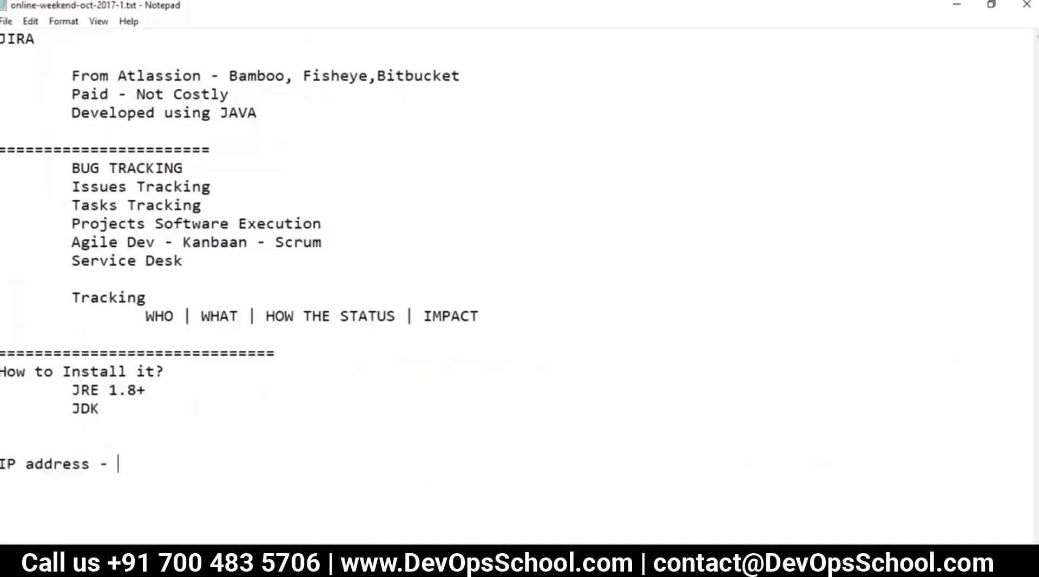
{"action": "type", "text": "s -"}
{"action": "key", "text": "ctrl+v"}
- Open a PuTTY SSH session to 35.154.171.23 authenticating with the weekend.ppk private key file
{"action": "key", "text": "super+d"}
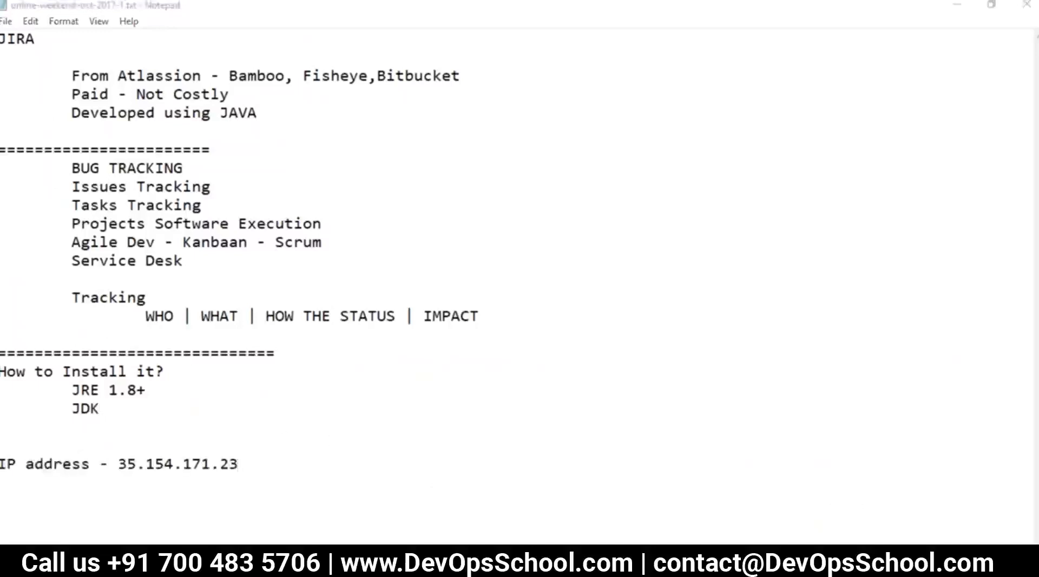
{"action": "double_click", "coordinate": [188, 124]}
{"action": "key", "text": "ctrl+v"}
{"action": "left_click", "coordinate": [407, 363]}
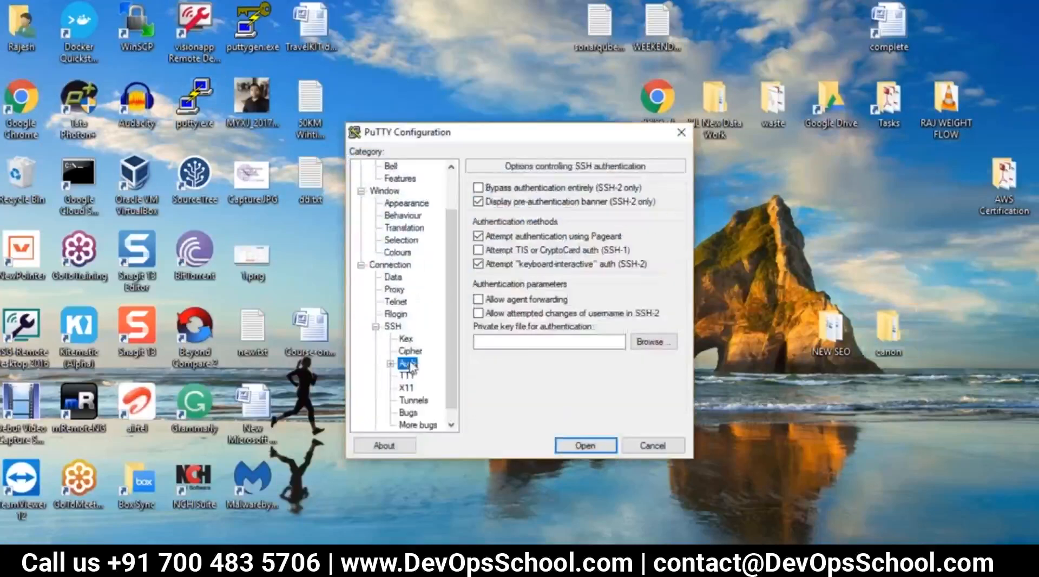
{"action": "left_click", "coordinate": [661, 342]}
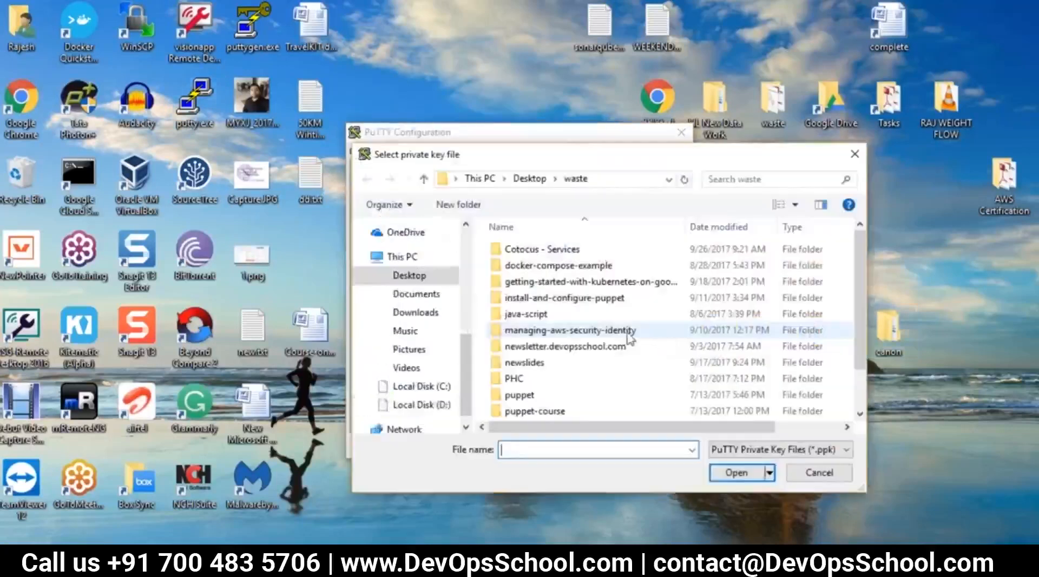
{"action": "scroll", "coordinate": [592, 409], "scroll_direction": "down", "scroll_amount": 1}
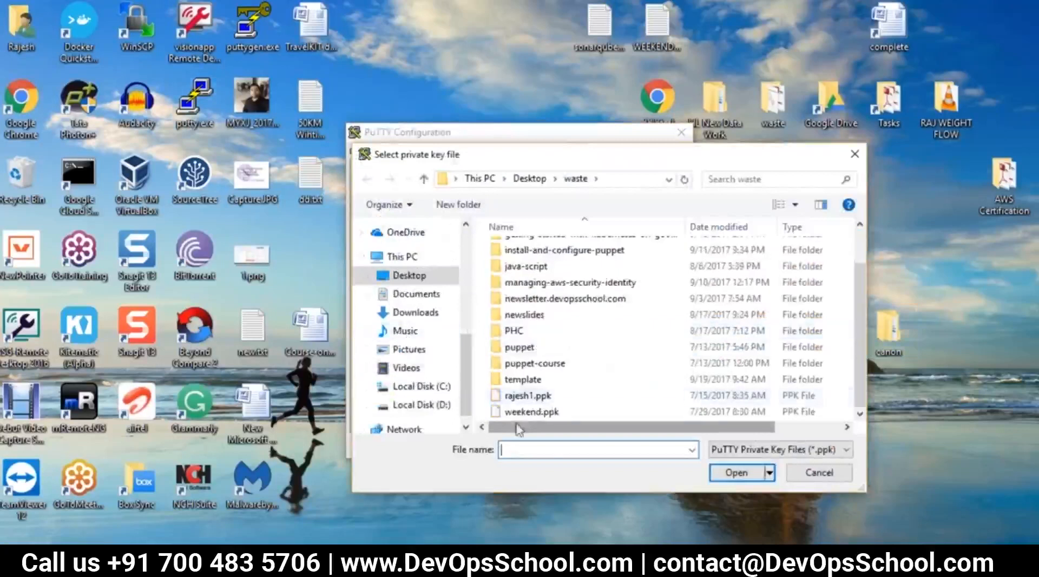
{"action": "left_click", "coordinate": [593, 411]}
{"action": "left_click", "coordinate": [736, 473]}
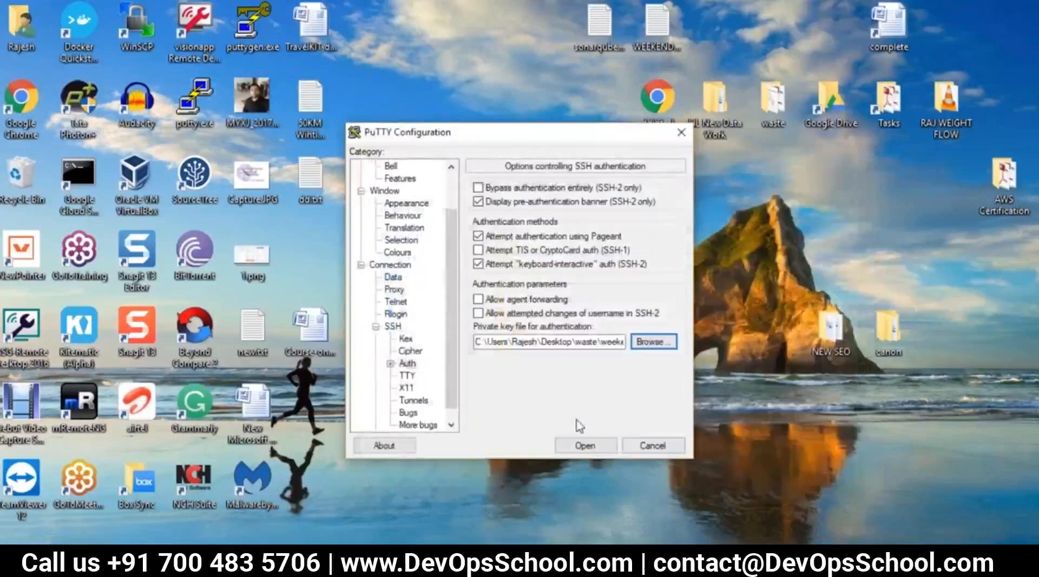
{"action": "left_click", "coordinate": [586, 444]}
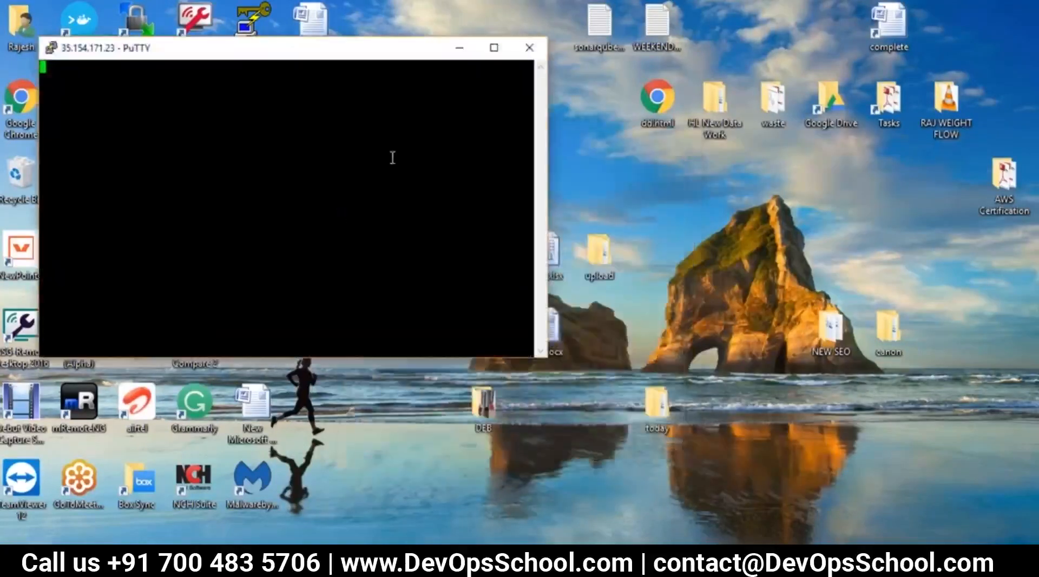
- Change the PuTTY session's font size to 16 and apply the new appearance settings
{"action": "left_click", "coordinate": [481, 390]}
{"action": "right_click", "coordinate": [181, 49]}
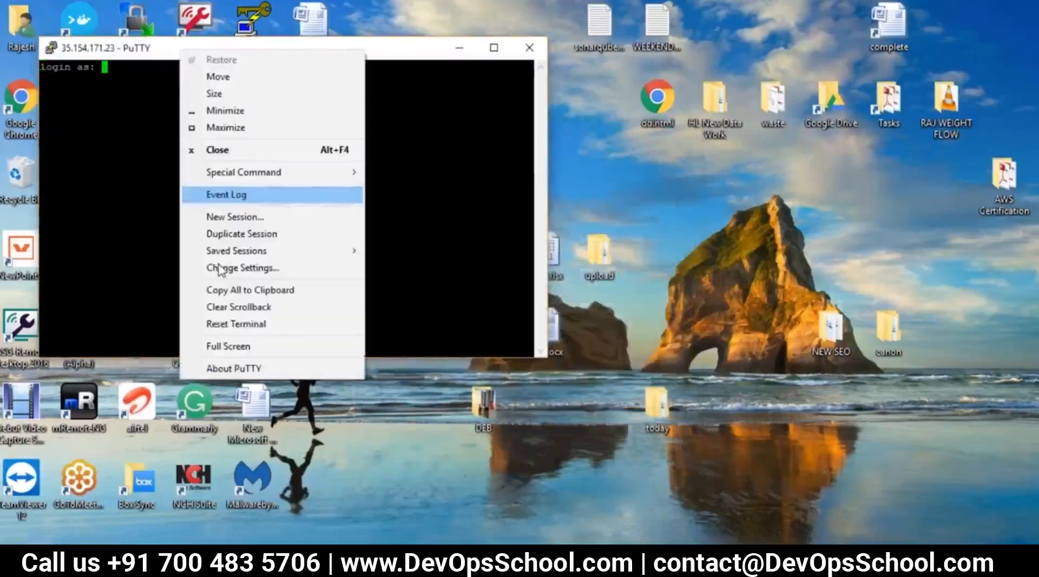
{"action": "left_click", "coordinate": [222, 267]}
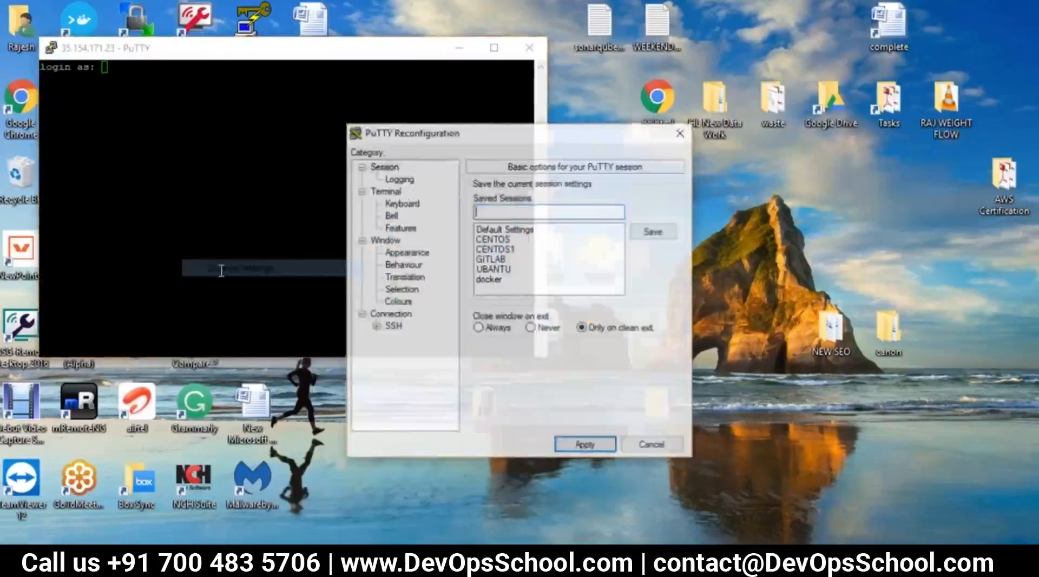
{"action": "left_click", "coordinate": [405, 252]}
{"action": "left_click", "coordinate": [652, 274]}
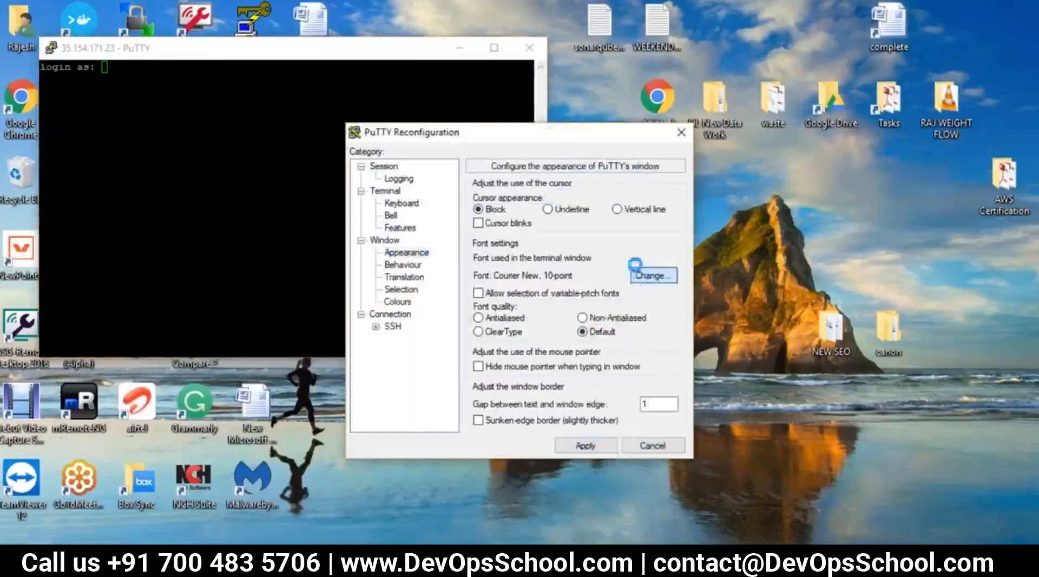
{"action": "left_click", "coordinate": [649, 307]}
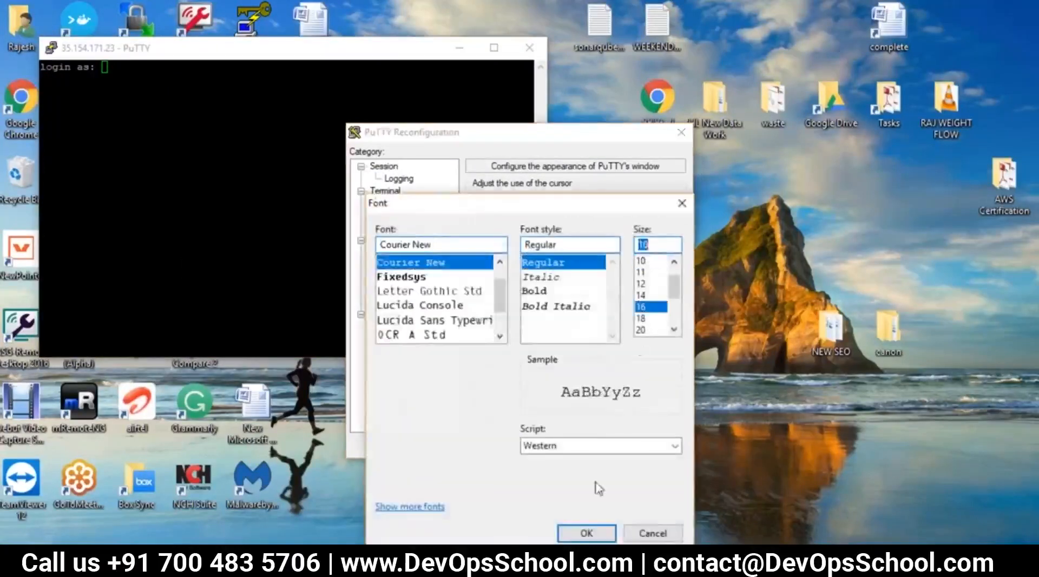
{"action": "left_click", "coordinate": [583, 533]}
{"action": "left_click", "coordinate": [398, 301]}
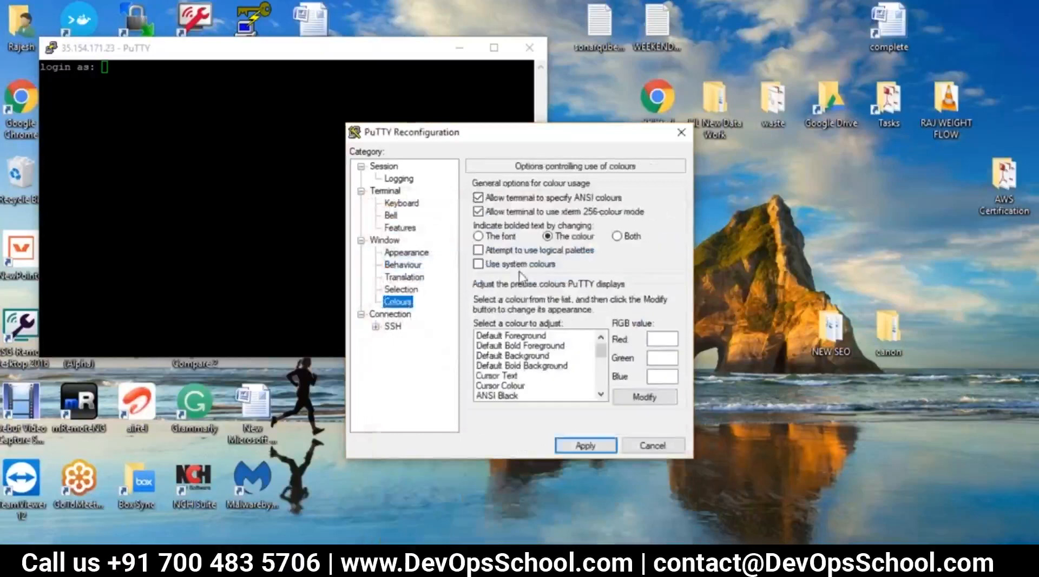
{"action": "left_click", "coordinate": [585, 444]}
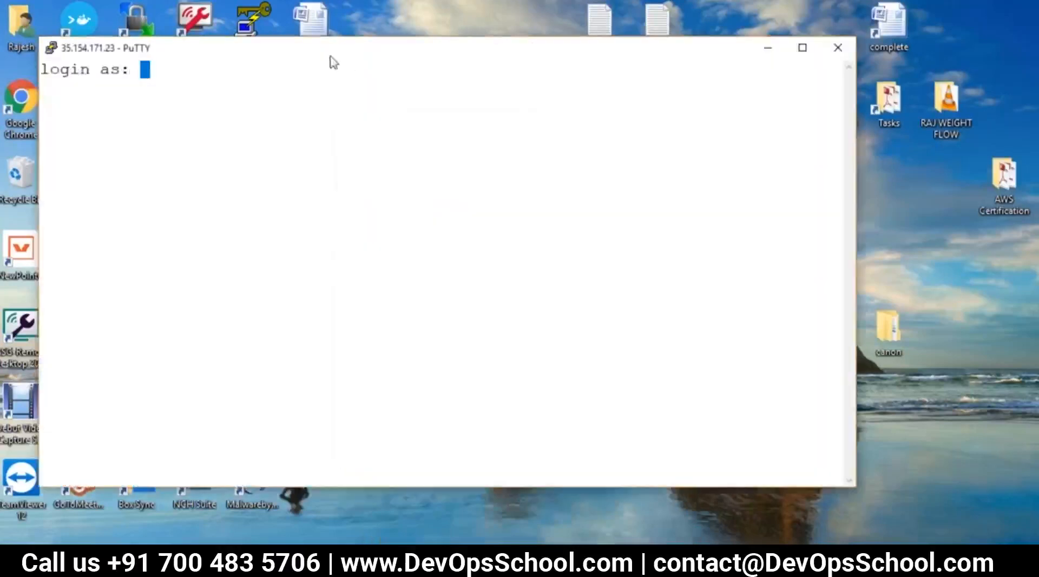
- Log in as ec2-user and switch to a root shell with sudo -s
{"action": "type", "text": "ec2"}
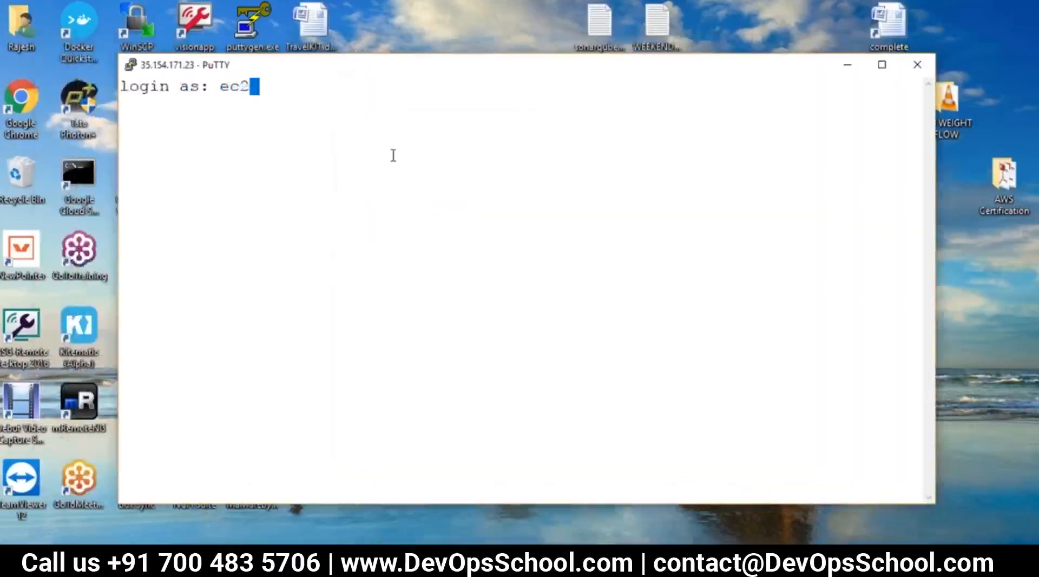
{"action": "type", "text": "-user"}
{"action": "key", "text": "Return"}
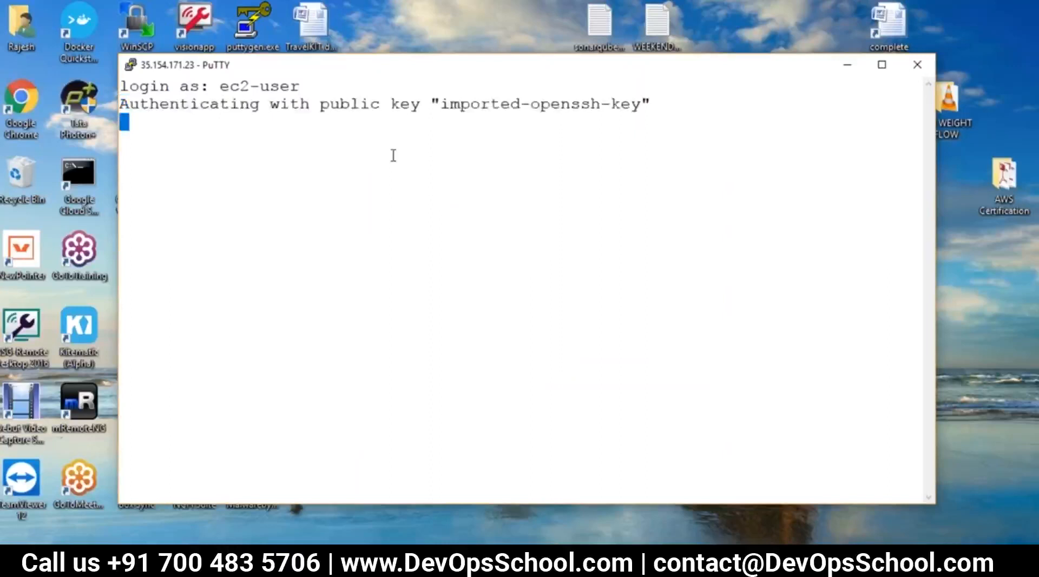
{"action": "type", "text": "sudo -s"}
{"action": "key", "text": "Return"}
- Clear the terminal and list the contents of the current directory
{"action": "type", "text": "clear"}
{"action": "key", "text": "Return"}
{"action": "type", "text": "ls"}
{"action": "key", "text": "Return"}
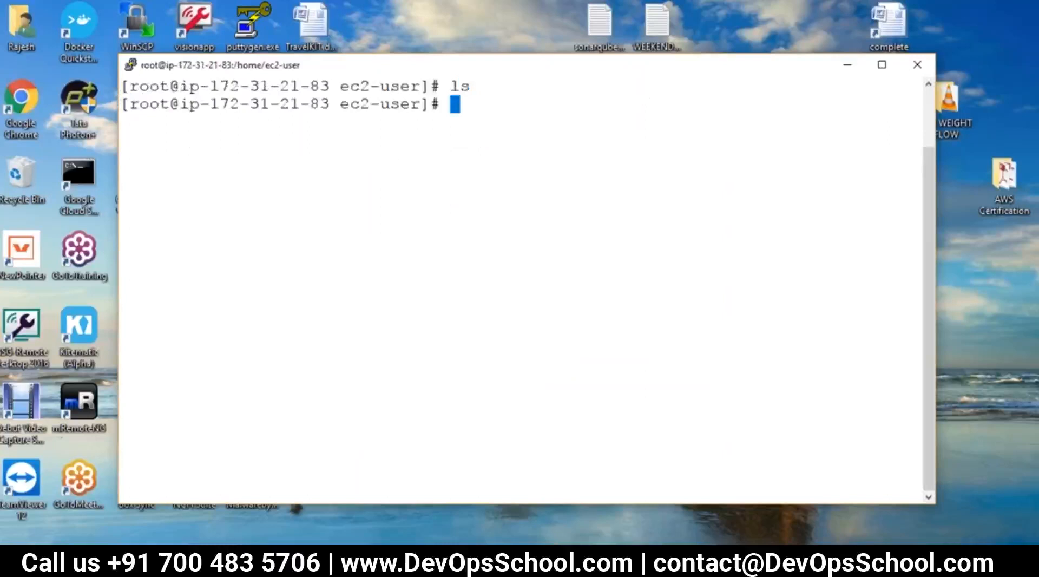
- Search the web for "complete java installation scmgalaxy" in a new browser tab
{"action": "left_click", "coordinate": [615, 561]}
{"action": "left_click_drag", "start_coordinate": [164, 408], "coordinate": [12, 372]}
{"action": "left_click", "coordinate": [141, 405]}
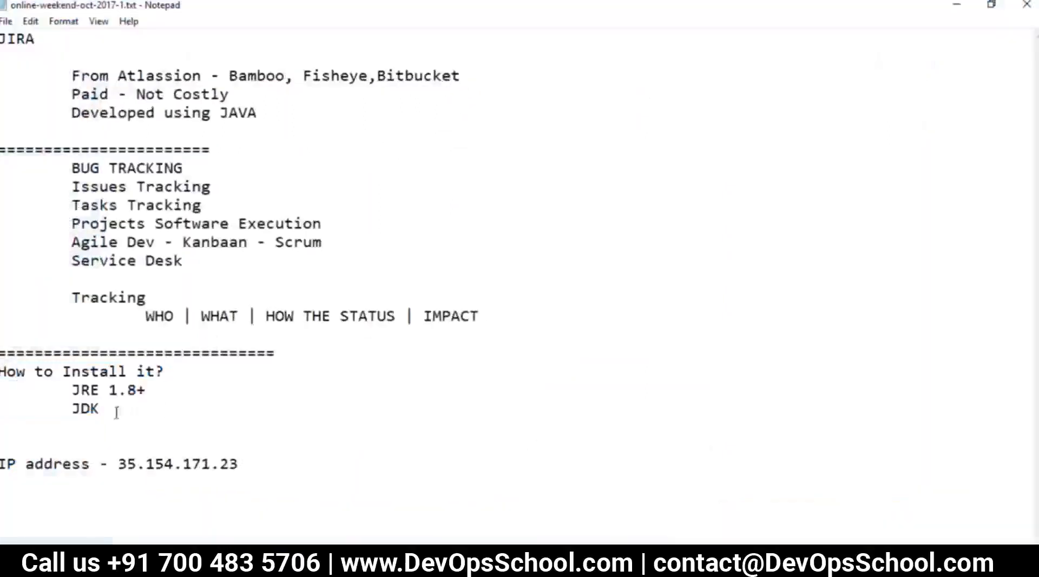
{"action": "key", "text": "alt+Tab"}
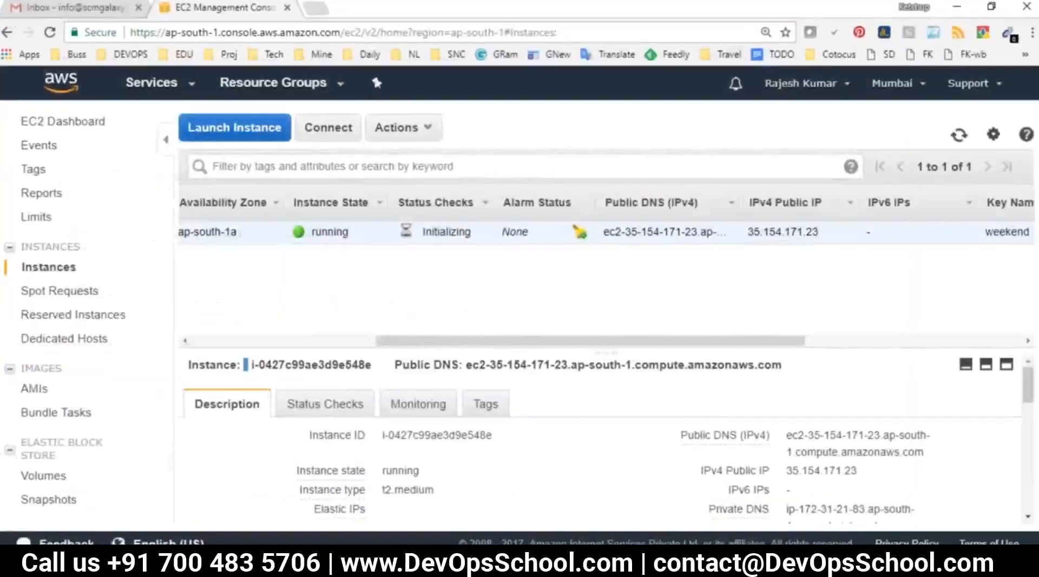
{"action": "left_click", "coordinate": [315, 8]}
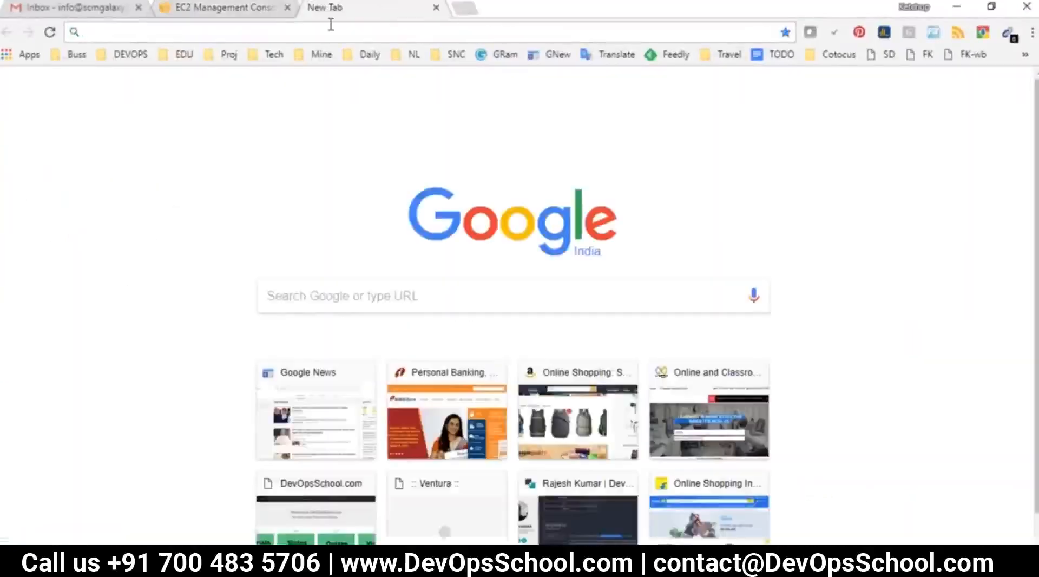
{"action": "type", "text": "come"}
{"action": "key", "text": "ctrl+a"}
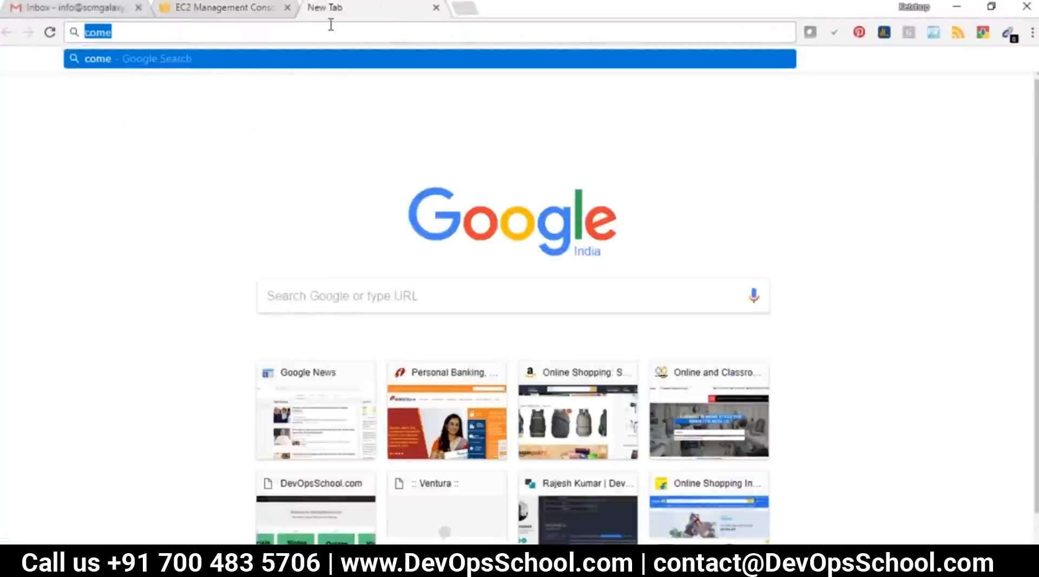
{"action": "type", "text": "comepl"}
{"action": "key", "text": "BackSpace"}
{"action": "key", "text": "BackSpace"}
{"action": "type", "text": "l"}
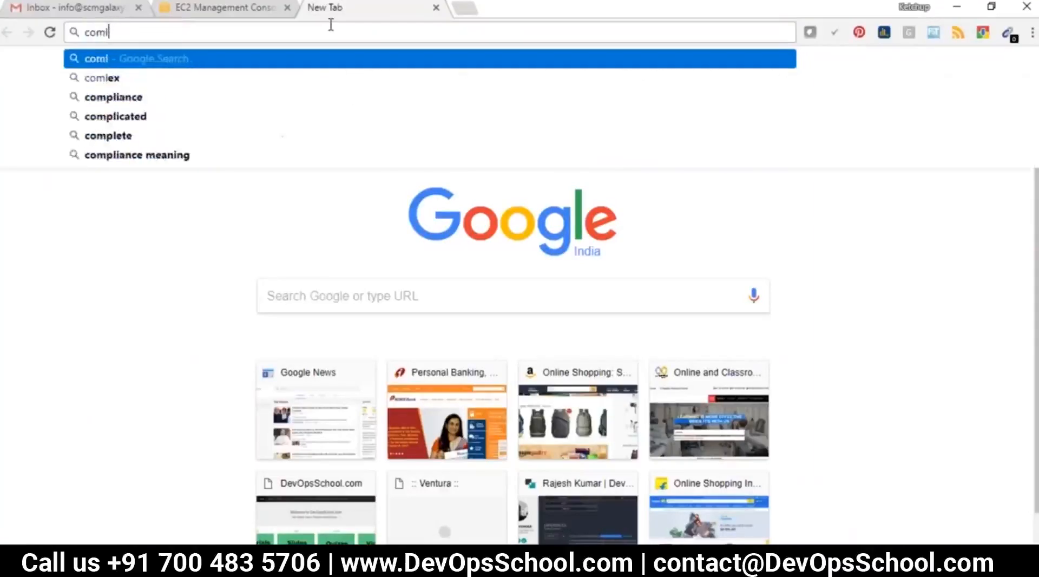
{"action": "key", "text": "BackSpace"}
{"action": "type", "text": "ple"}
{"action": "key", "text": "Right"}
{"action": "key", "text": "Return"}
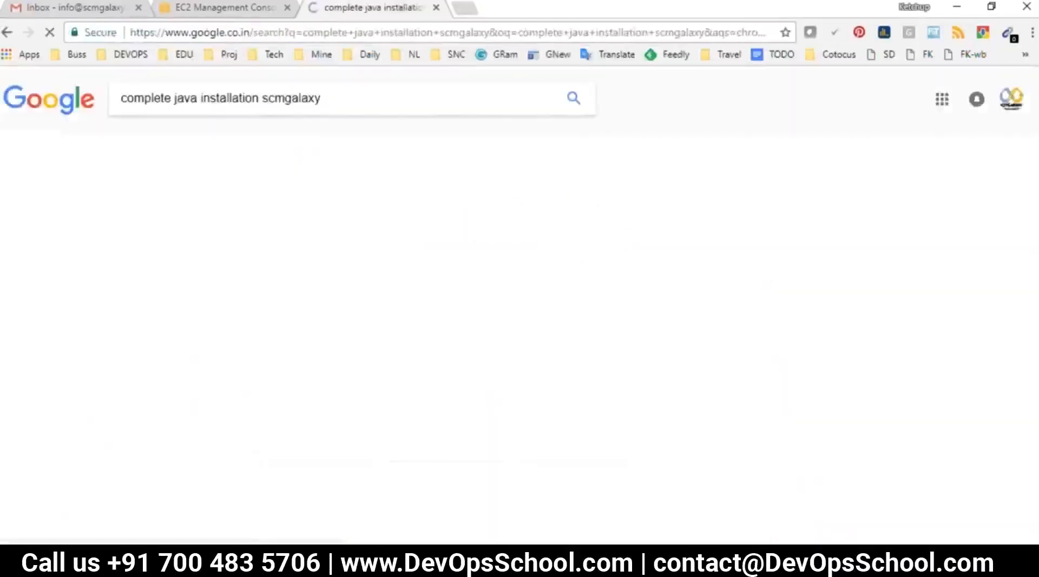
- Open devopsschool.com in a new tab and navigate to the Jira tutorials page
{"action": "key", "text": "ctrl+t"}
{"action": "type", "text": "dev"}
{"action": "key", "text": "Return"}
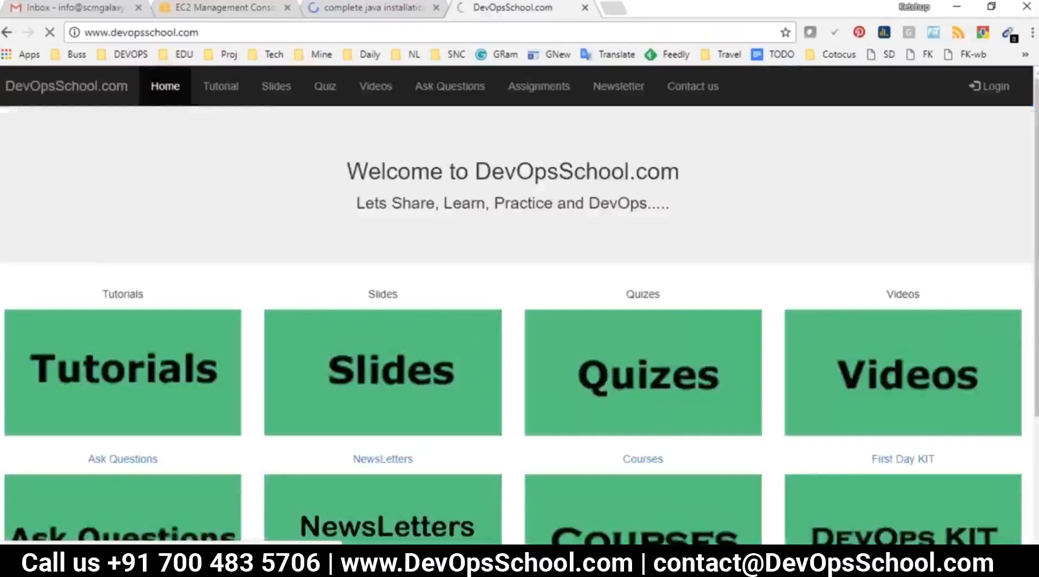
{"action": "left_click", "coordinate": [319, 341]}
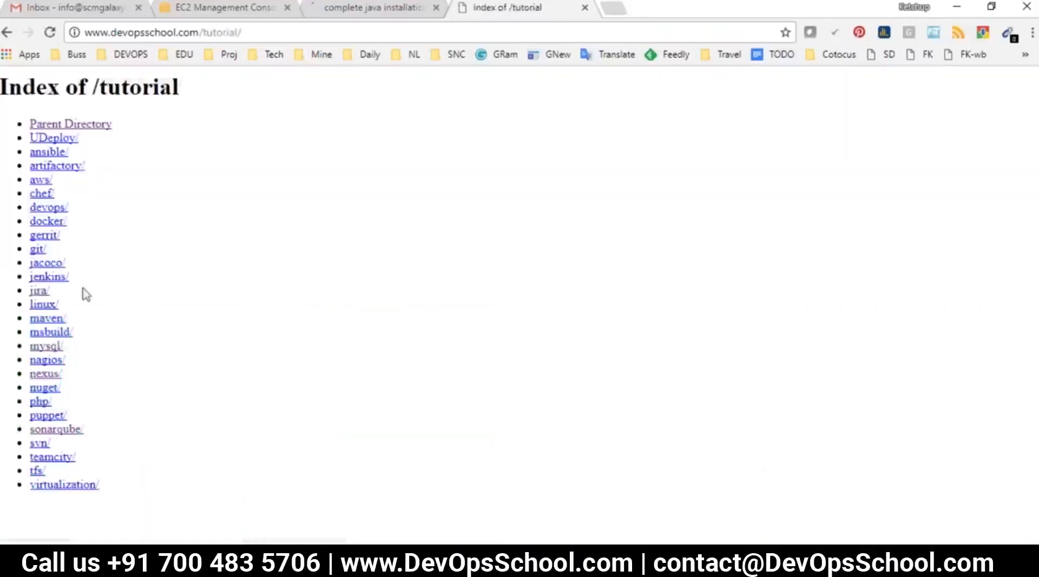
{"action": "left_click", "coordinate": [39, 296]}
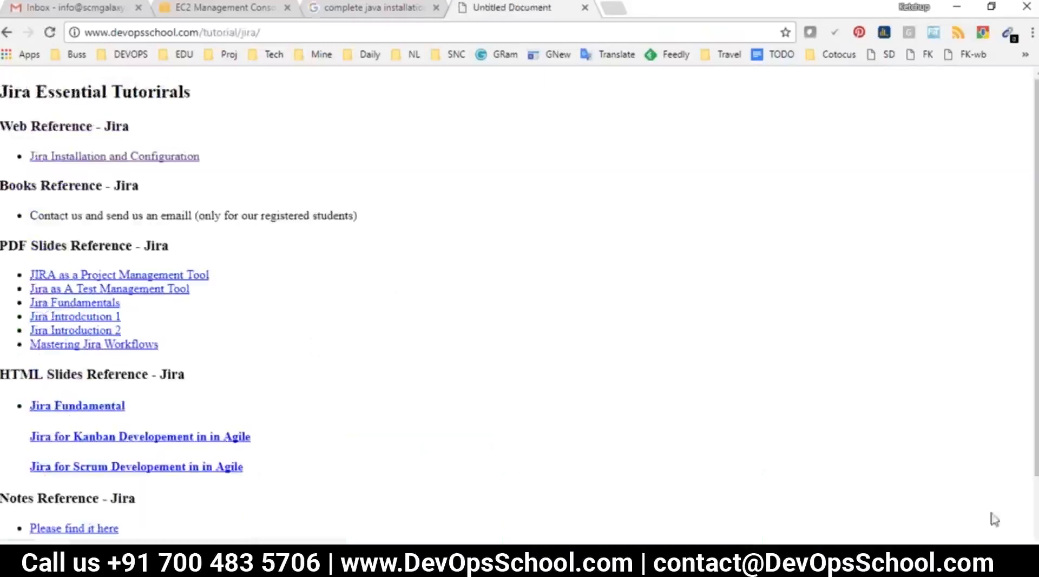
{"action": "left_click", "coordinate": [944, 565]}
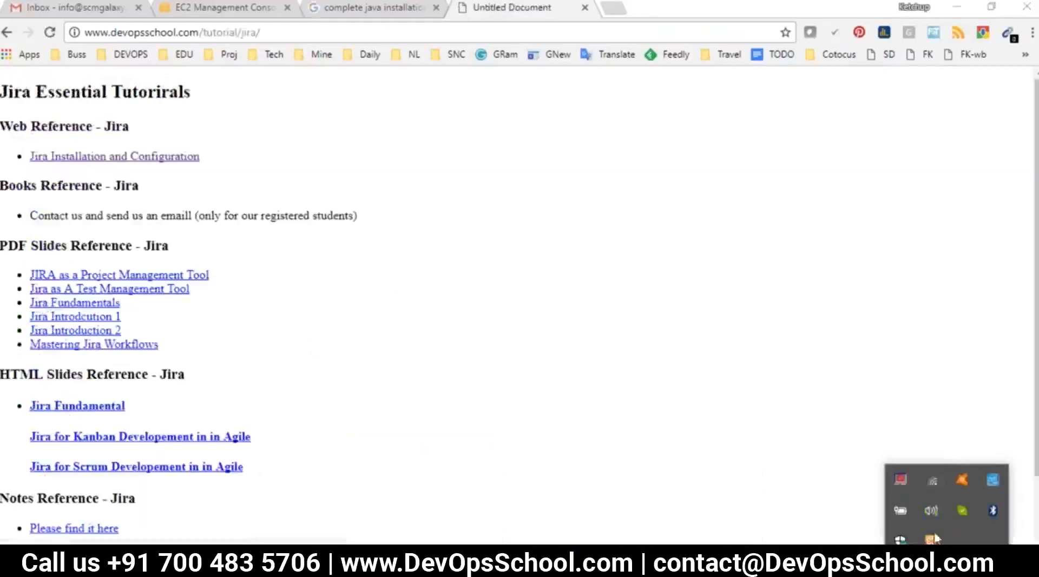
{"action": "left_click", "coordinate": [932, 480]}
{"action": "left_click", "coordinate": [841, 335]}
{"action": "left_click", "coordinate": [956, 407]}
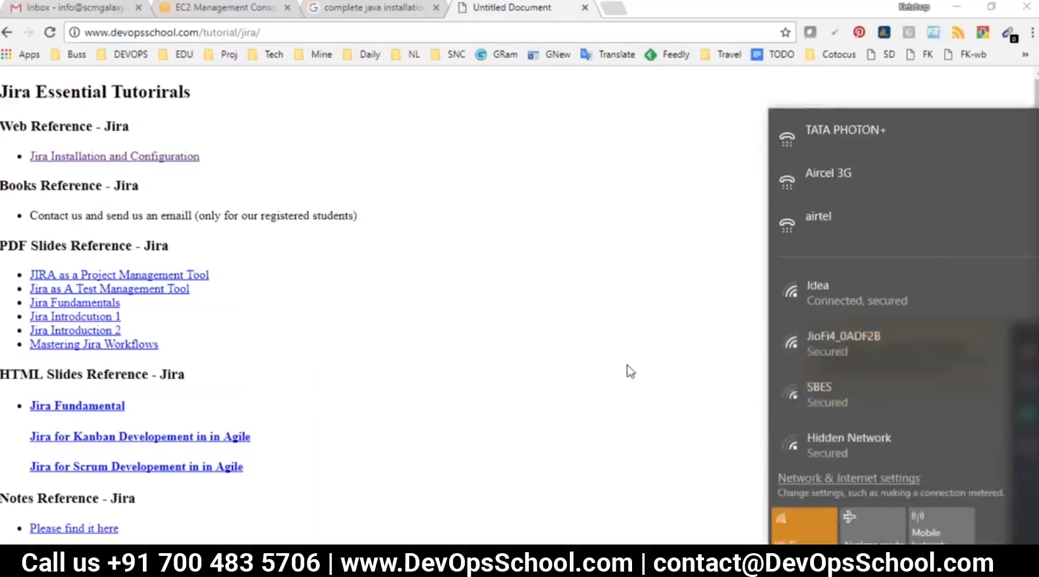
{"action": "left_click", "coordinate": [640, 355]}
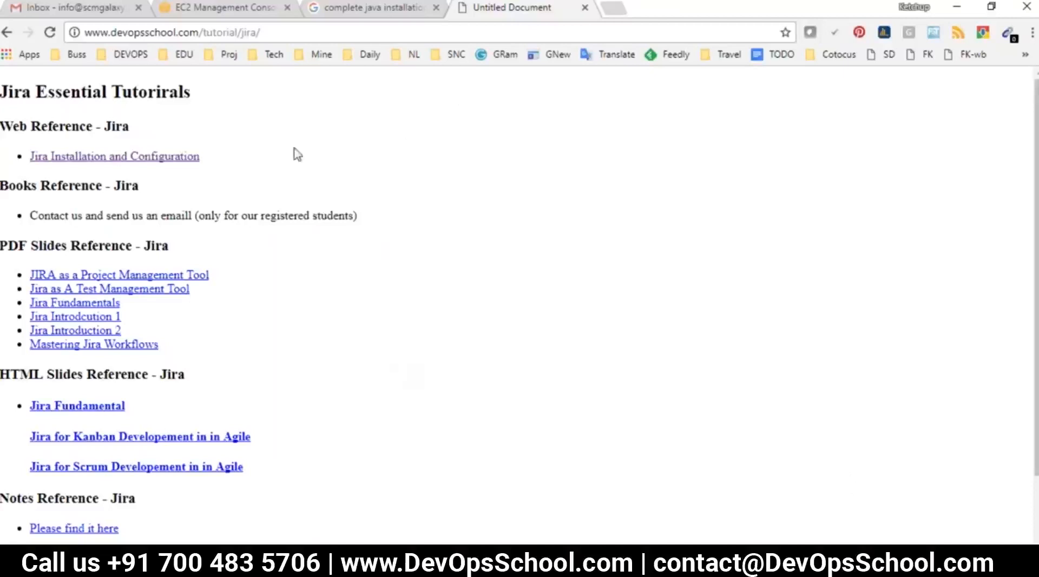
- Examine the reference sections listed on the Jira Essential Tutorials page
{"action": "double_click", "coordinate": [130, 33]}
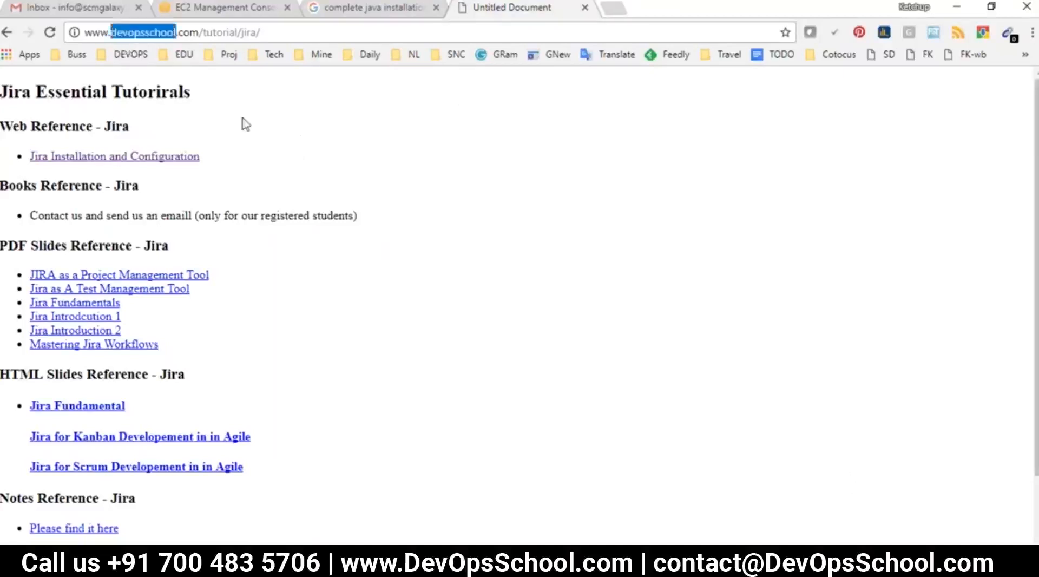
{"action": "left_click_drag", "start_coordinate": [201, 162], "coordinate": [41, 159]}
{"action": "left_click", "coordinate": [74, 161]}
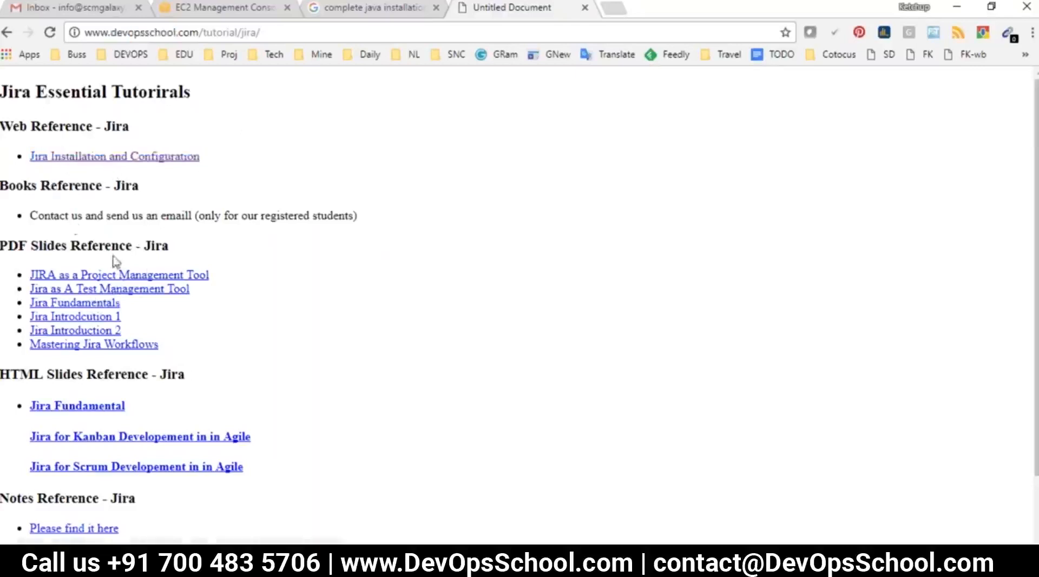
{"action": "left_click_drag", "start_coordinate": [52, 218], "coordinate": [285, 217]}
{"action": "left_click", "coordinate": [285, 218]}
{"action": "scroll", "coordinate": [199, 220], "scroll_direction": "down", "scroll_amount": 2}
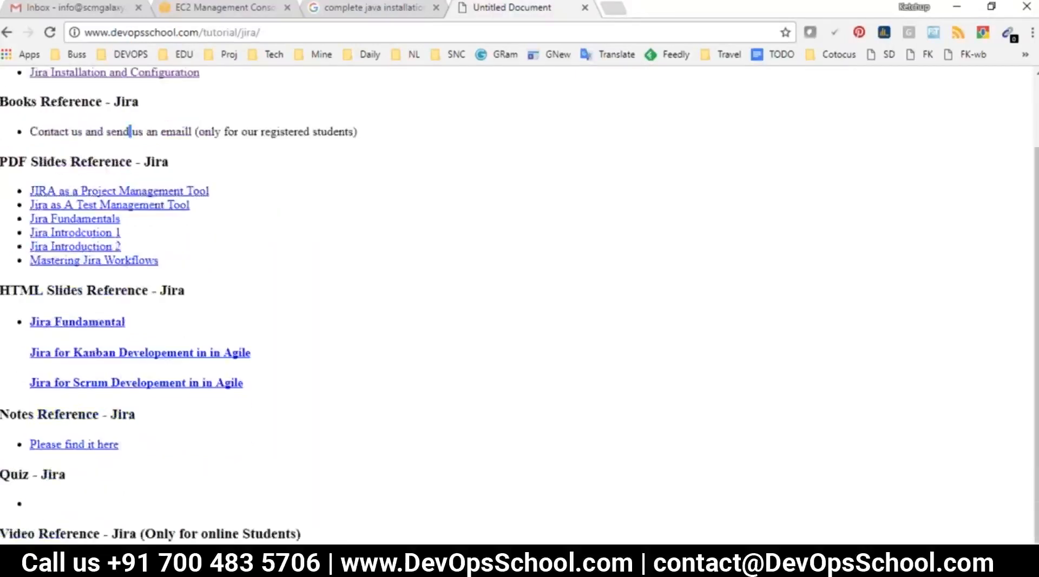
{"action": "left_click_drag", "start_coordinate": [129, 149], "coordinate": [171, 265]}
{"action": "left_click_drag", "start_coordinate": [34, 290], "coordinate": [297, 389]}
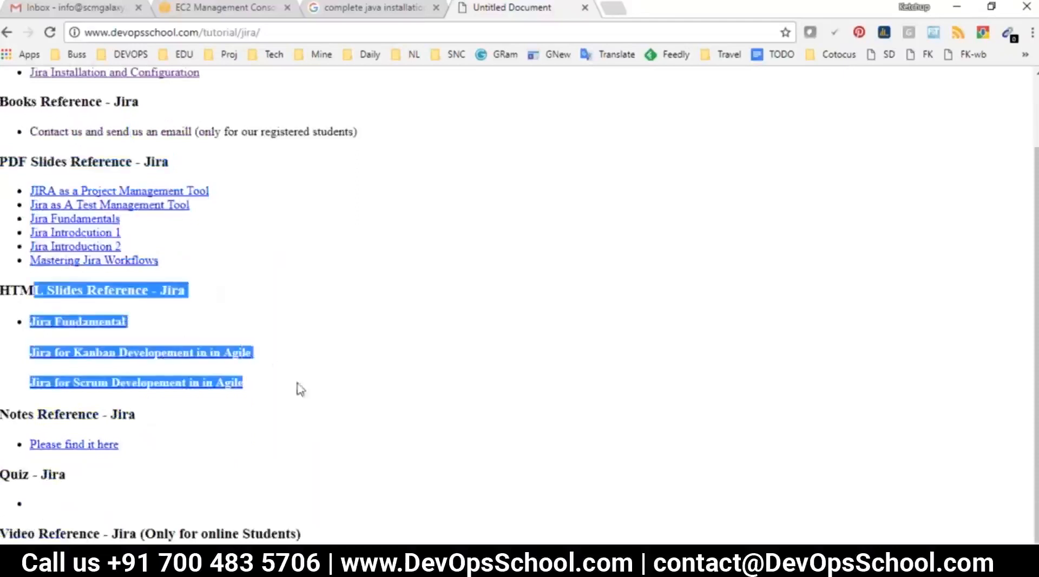
{"action": "left_click_drag", "start_coordinate": [124, 453], "coordinate": [33, 437]}
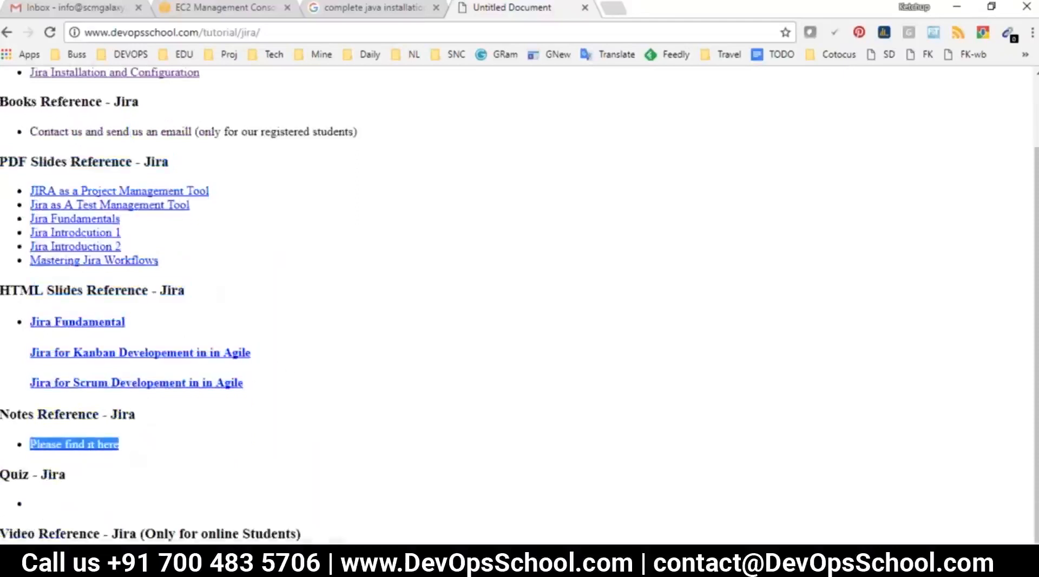
{"action": "scroll", "coordinate": [19, 502], "scroll_direction": "up", "scroll_amount": 2}
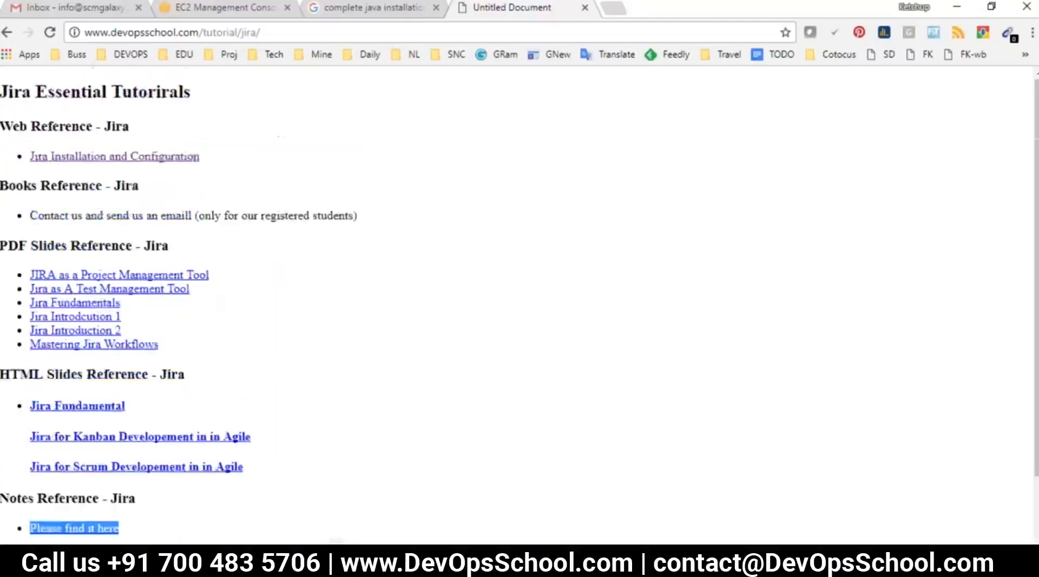
{"action": "left_click", "coordinate": [7, 32]}
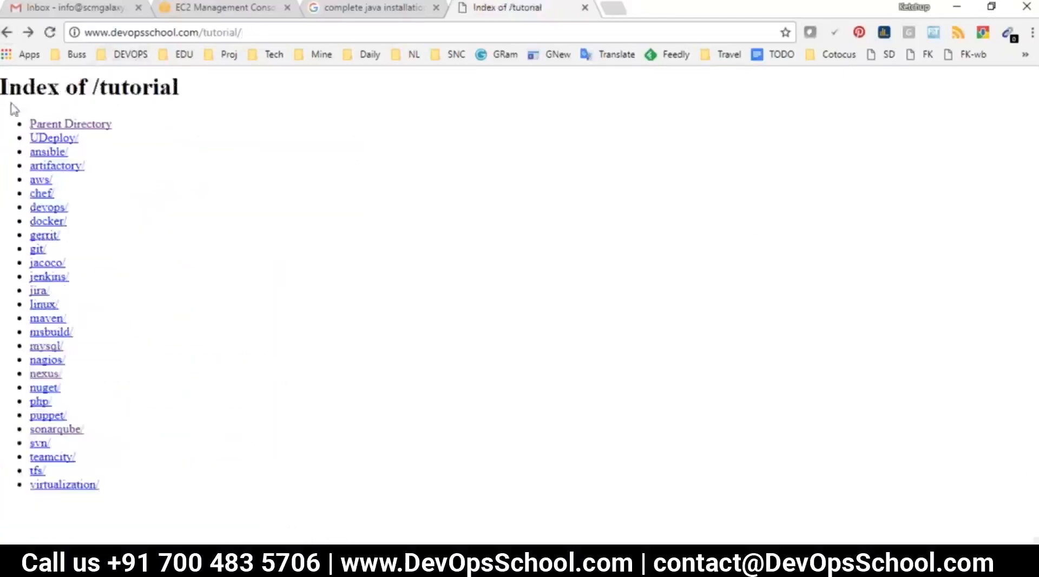
{"action": "left_click", "coordinate": [5, 33]}
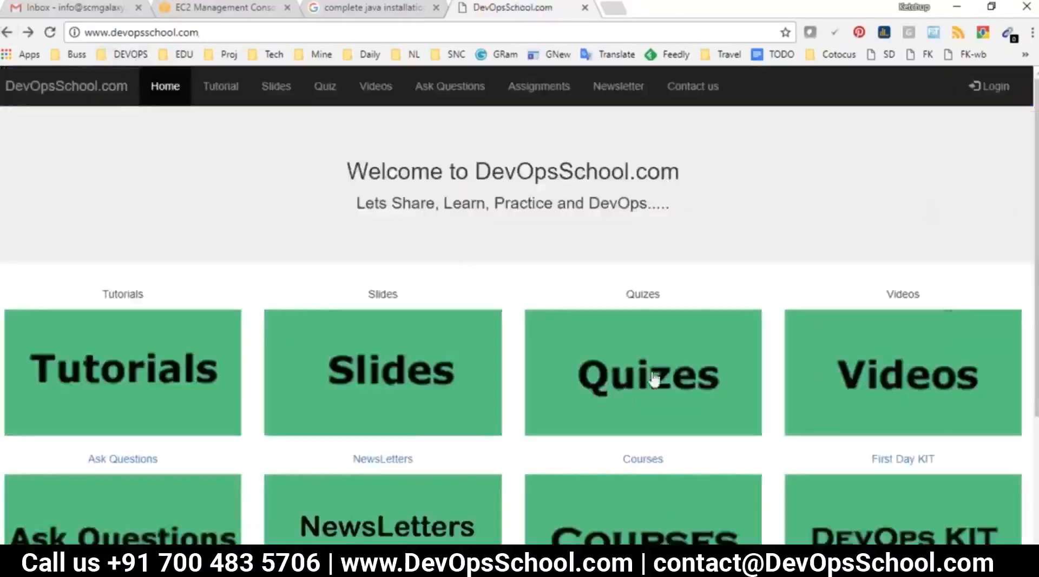
{"action": "left_click", "coordinate": [174, 381]}
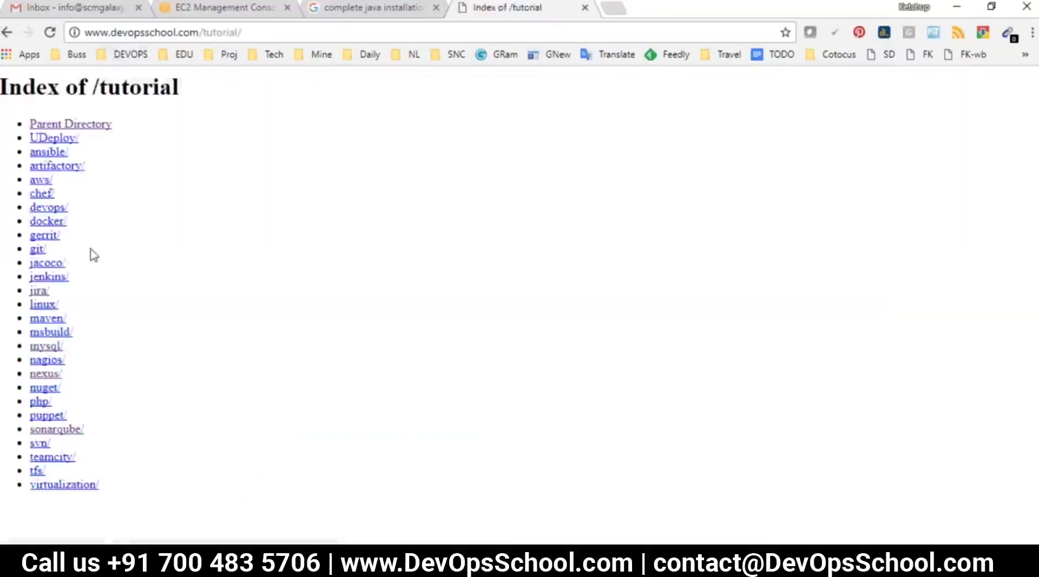
{"action": "left_click", "coordinate": [39, 290]}
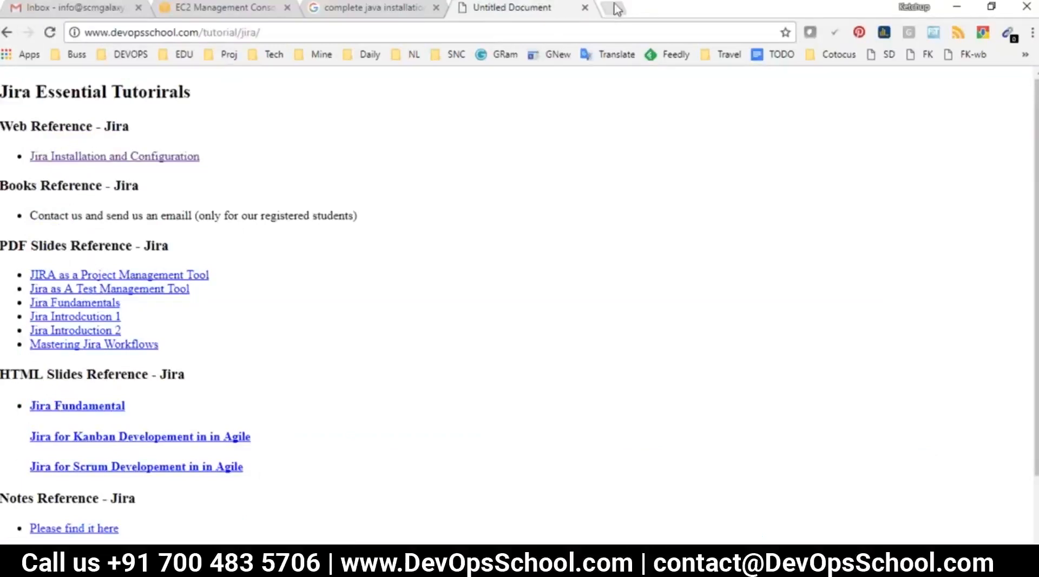
- Open the Jira Installation and Configuration guide and the scmgalaxy Java installation guide in new tabs
{"action": "right_click", "coordinate": [143, 157]}
{"action": "left_click", "coordinate": [176, 169]}
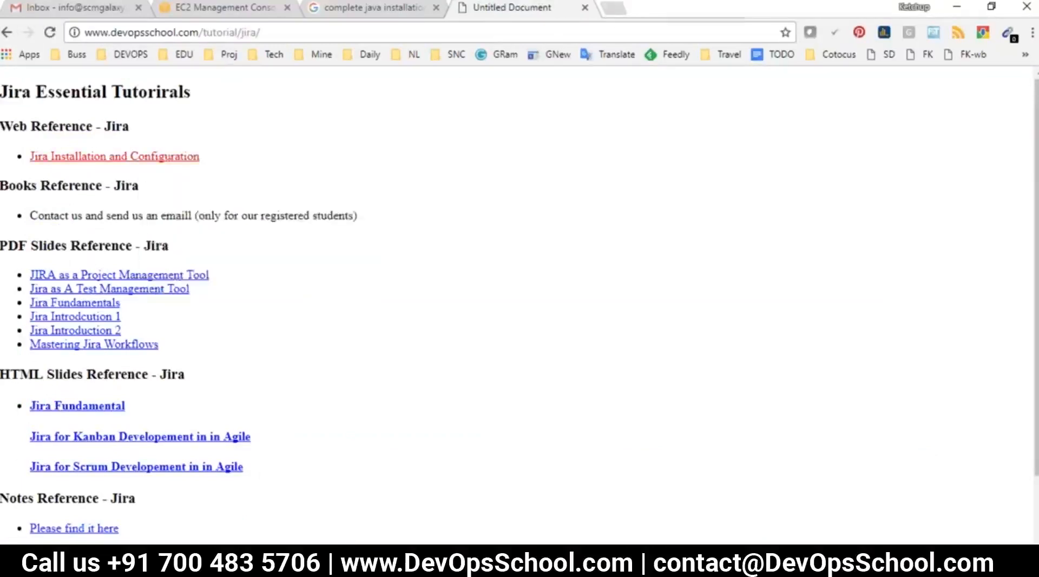
{"action": "left_click", "coordinate": [417, 12]}
{"action": "right_click", "coordinate": [260, 209]}
{"action": "left_click", "coordinate": [292, 213]}
{"action": "left_click", "coordinate": [491, 8]}
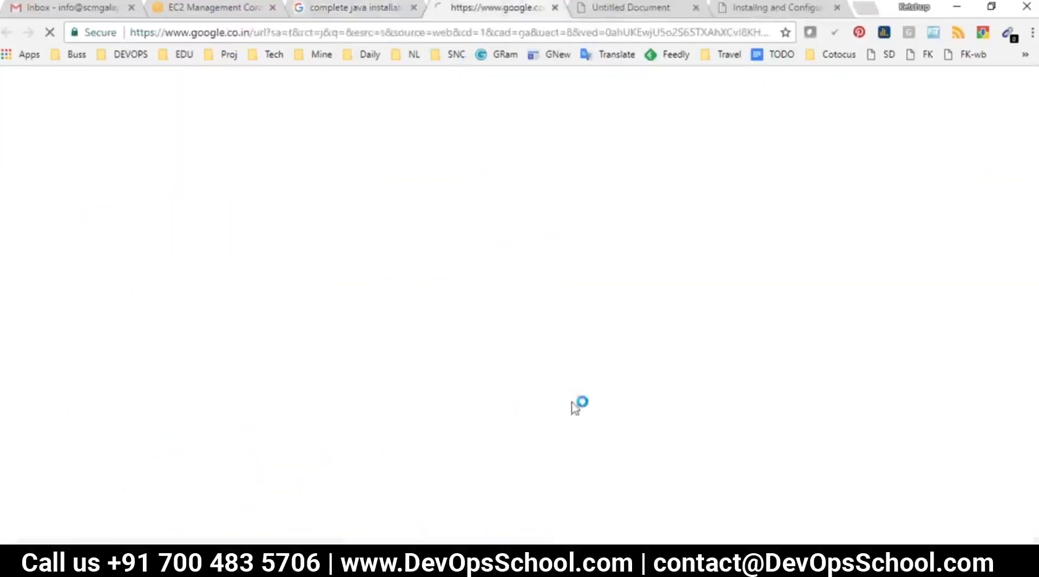
- Restart the disconnected PuTTY session and log in as ec2-user
{"action": "left_click", "coordinate": [680, 565]}
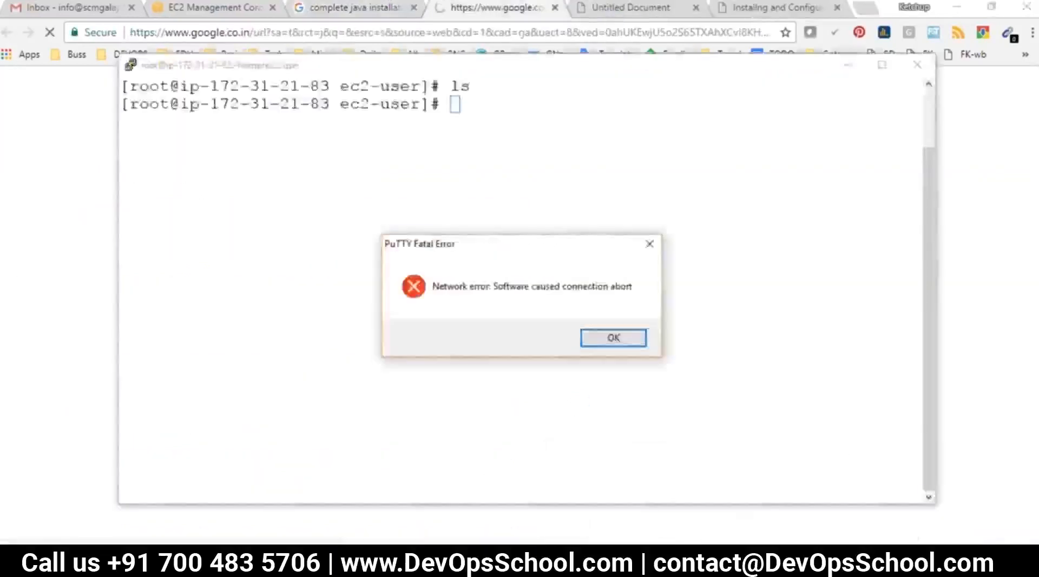
{"action": "key", "text": "Return"}
{"action": "right_click", "coordinate": [399, 60]}
{"action": "left_click", "coordinate": [445, 243]}
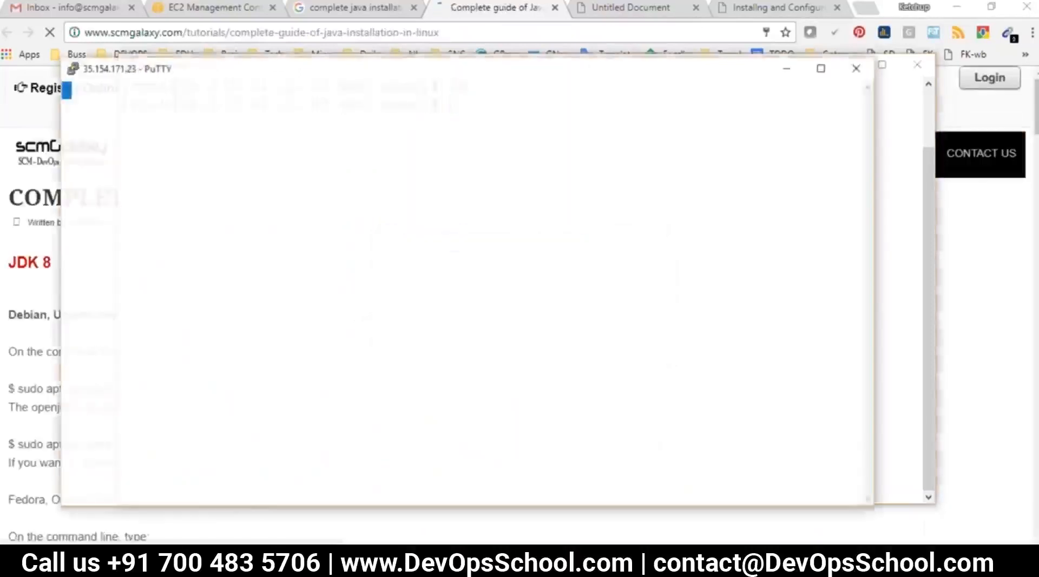
{"action": "type", "text": "ec2-user"}
{"action": "key", "text": "Return"}
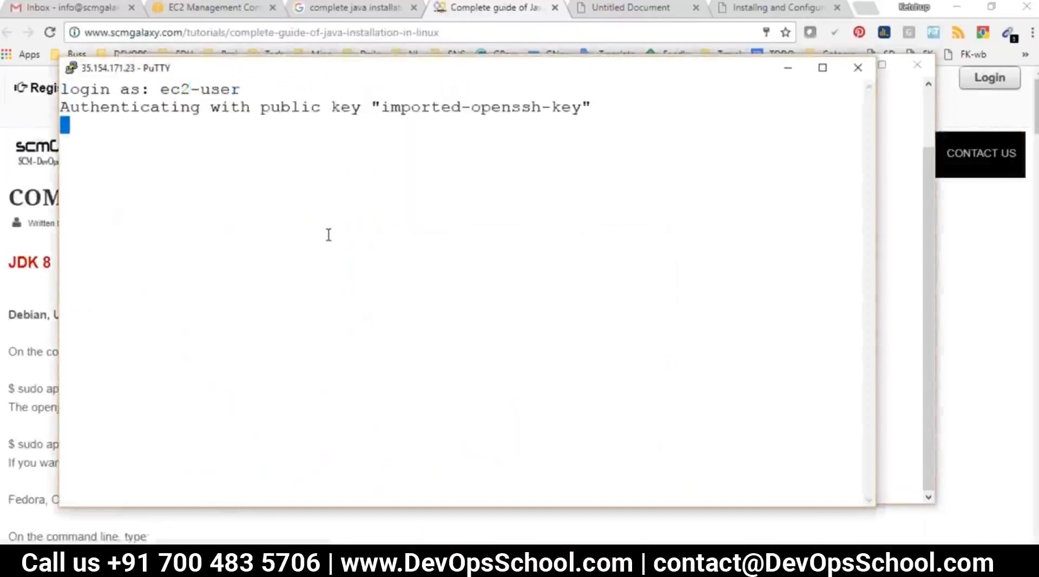
- Switch to the root shell with sudo -s and clear the terminal
{"action": "type", "text": "sud"}
{"action": "key", "text": "BackSpace"}
{"action": "type", "text": "o -s"}
{"action": "key", "text": "Return"}
{"action": "type", "text": "clear"}
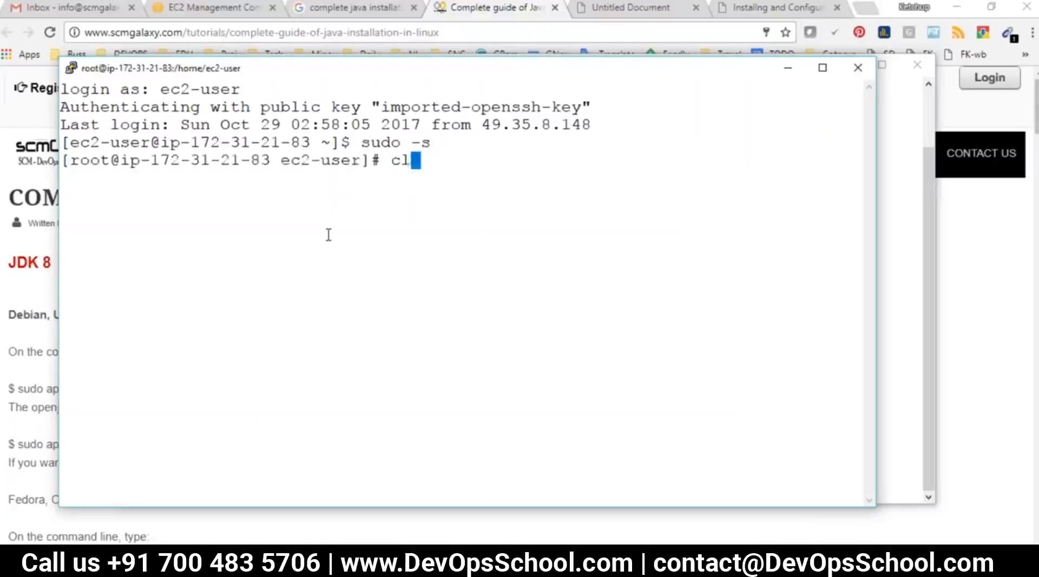
{"action": "key", "text": "Return"}
- List the home directory, change into /opt/ and list its contents
{"action": "type", "text": "s"}
{"action": "key", "text": "Return"}
{"action": "type", "text": "cd"}
{"action": "key", "text": "BackSpace"}
{"action": "key", "text": "BackSpace"}
{"action": "type", "text": "ls"}
{"action": "key", "text": "Return"}
{"action": "type", "text": "cd "}
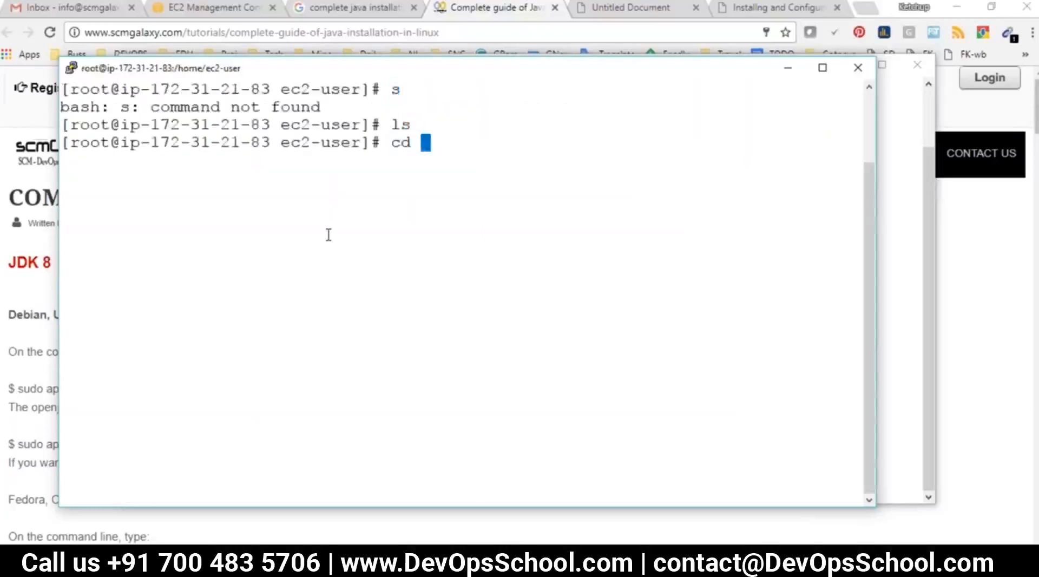
{"action": "type", "text": "/opt/"}
{"action": "key", "text": "Return"}
{"action": "type", "text": "ls"}
{"action": "key", "text": "Return"}
- Close the old inactive PuTTY window
{"action": "key", "text": "alt+Tab"}
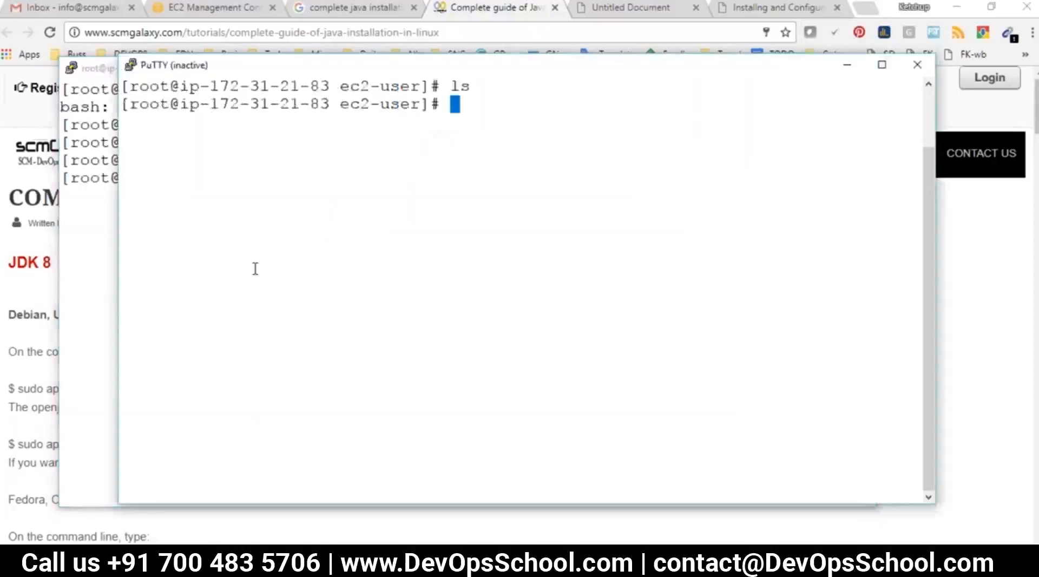
{"action": "left_click", "coordinate": [926, 65]}
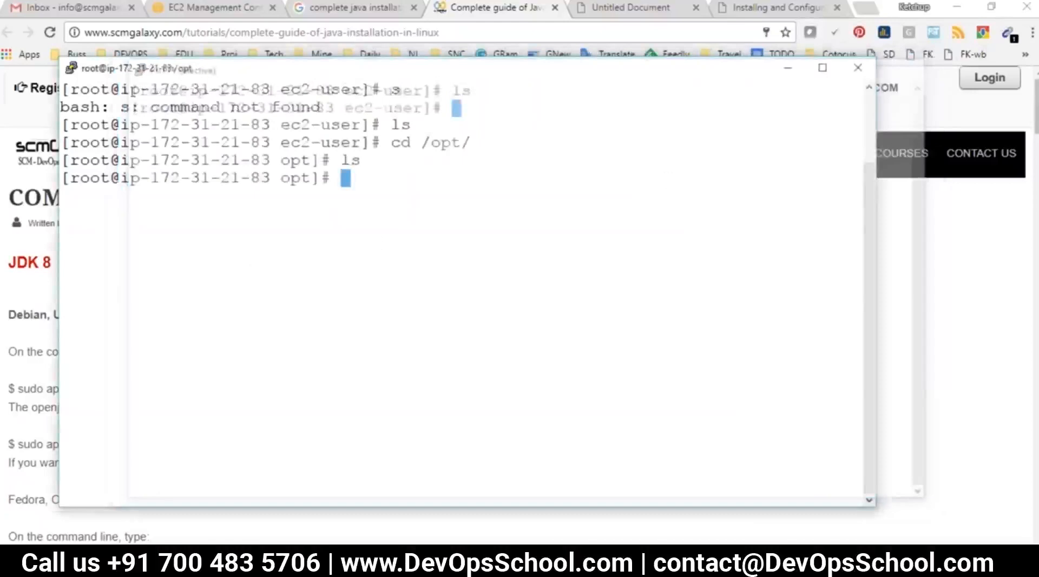
- Copy the JDK 8u144 TAR GZ wget command from the Java guide and paste it into the Notepad notes under JDK
{"action": "key", "text": "alt+Tab"}
{"action": "scroll", "coordinate": [216, 371], "scroll_direction": "down", "scroll_amount": 7}
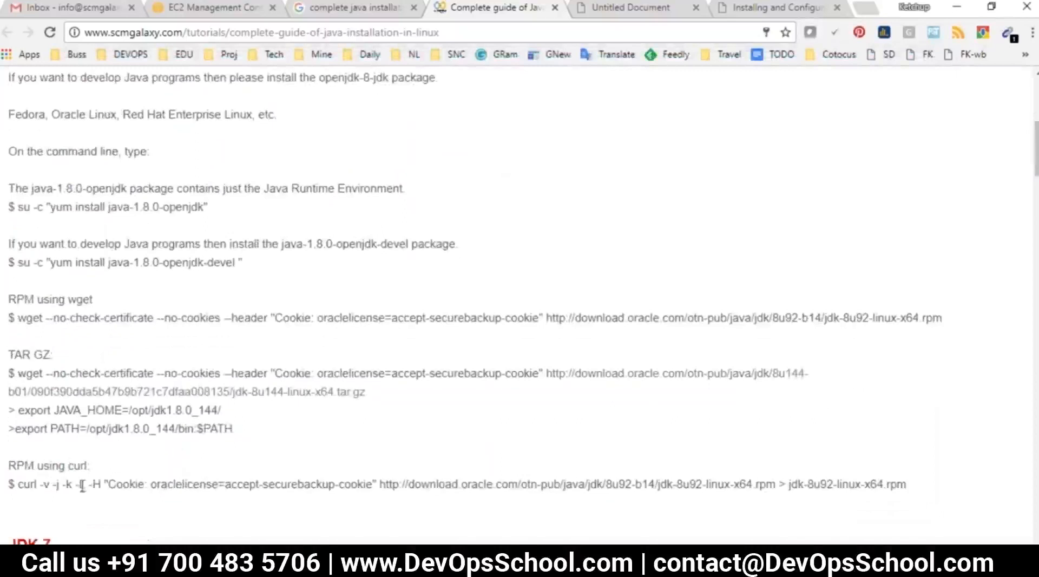
{"action": "left_click_drag", "start_coordinate": [366, 392], "coordinate": [17, 373]}
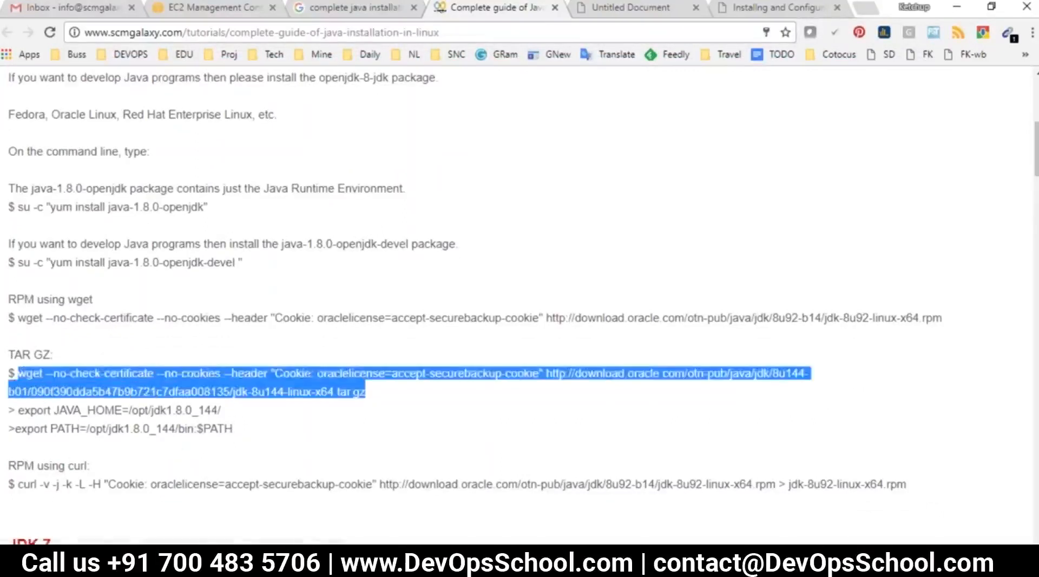
{"action": "left_click", "coordinate": [585, 560]}
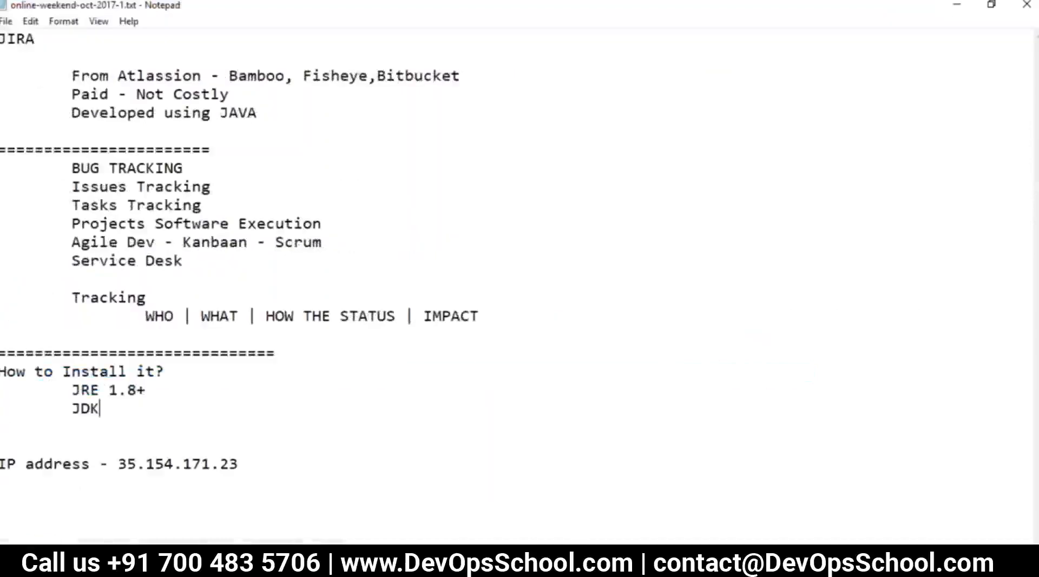
{"action": "left_click", "coordinate": [114, 435]}
{"action": "key", "text": "ctrl+v"}
- Search the web for "jdk 1.8 downlad" in a new tab
{"action": "left_click", "coordinate": [335, 561]}
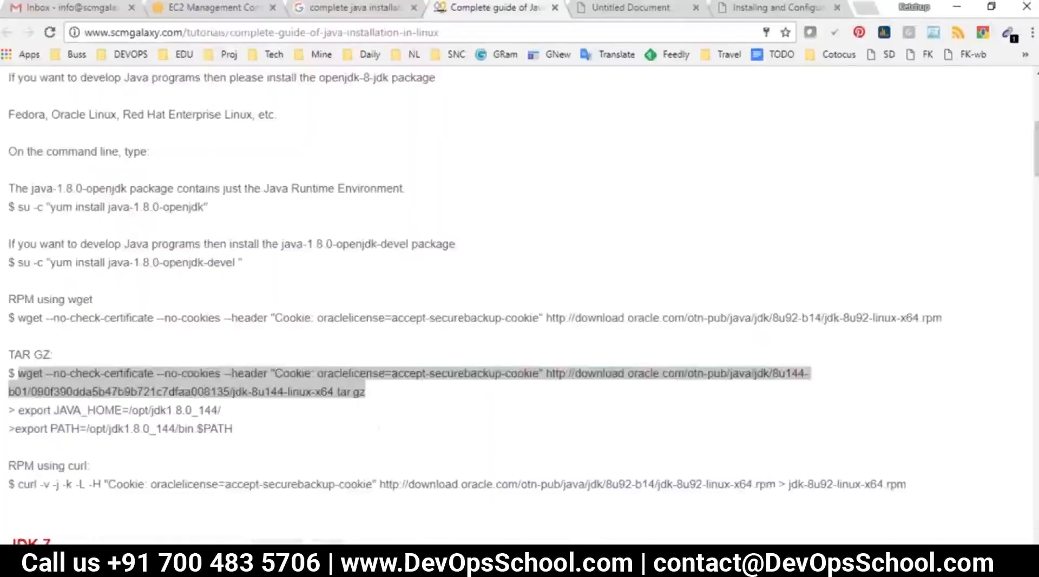
{"action": "key", "text": "ctrl+t"}
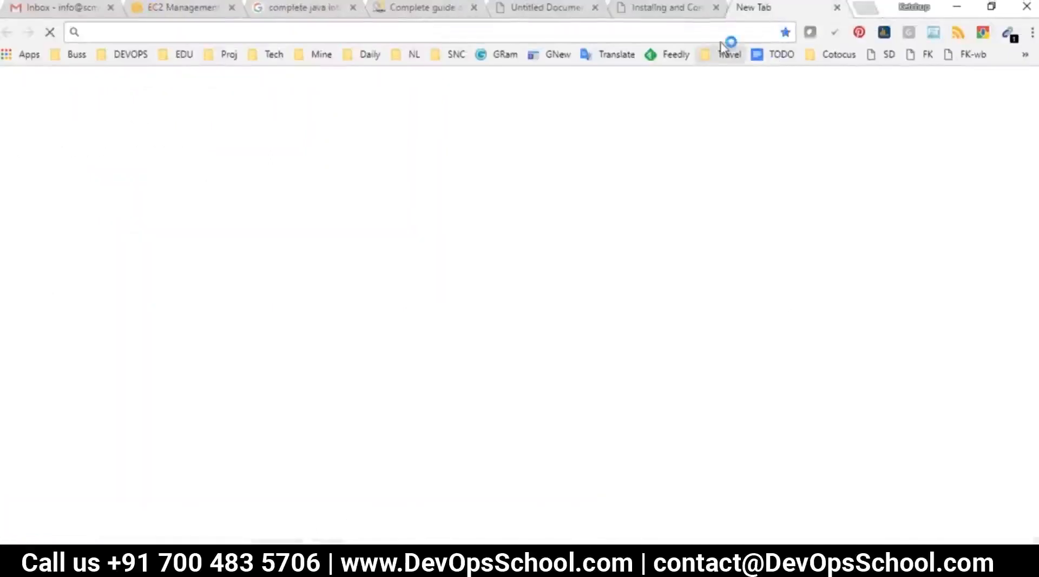
{"action": "type", "text": "java"}
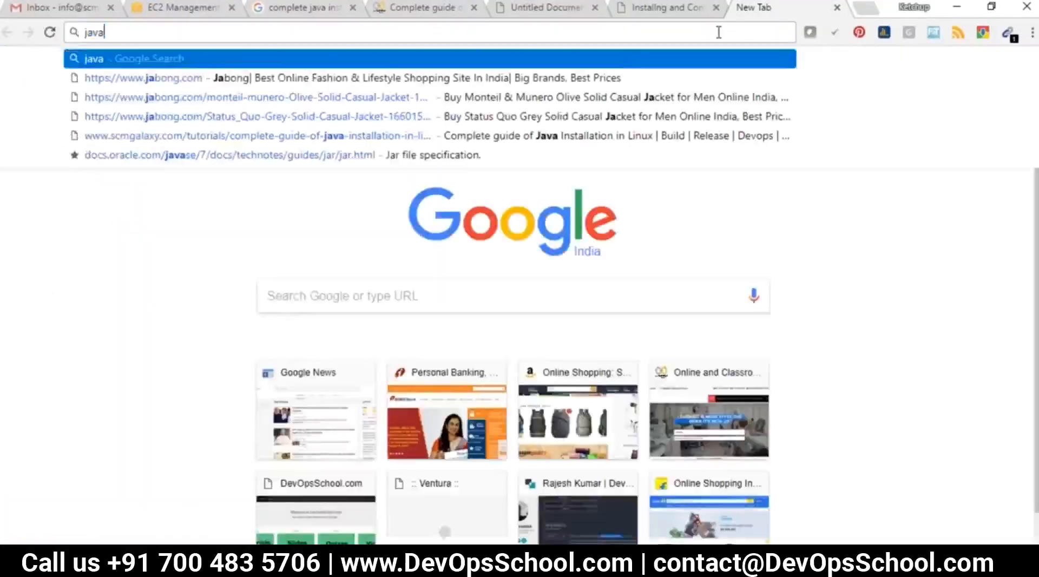
{"action": "key", "text": "BackSpace"}
{"action": "key", "text": "BackSpace"}
{"action": "key", "text": "BackSpace"}
{"action": "key", "text": "BackSpace"}
{"action": "type", "text": "dk 1."}
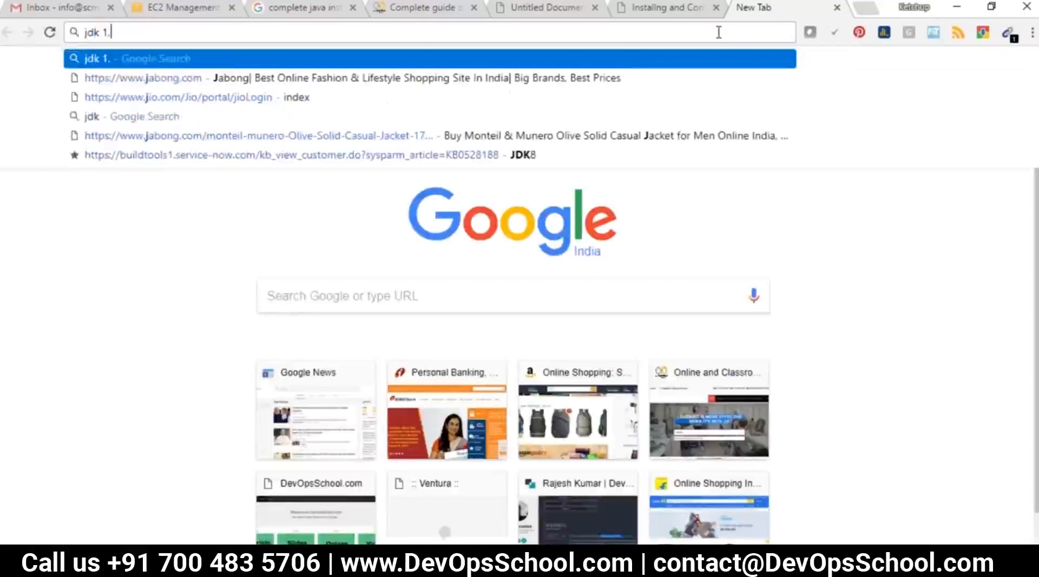
{"action": "type", "text": "8 download"}
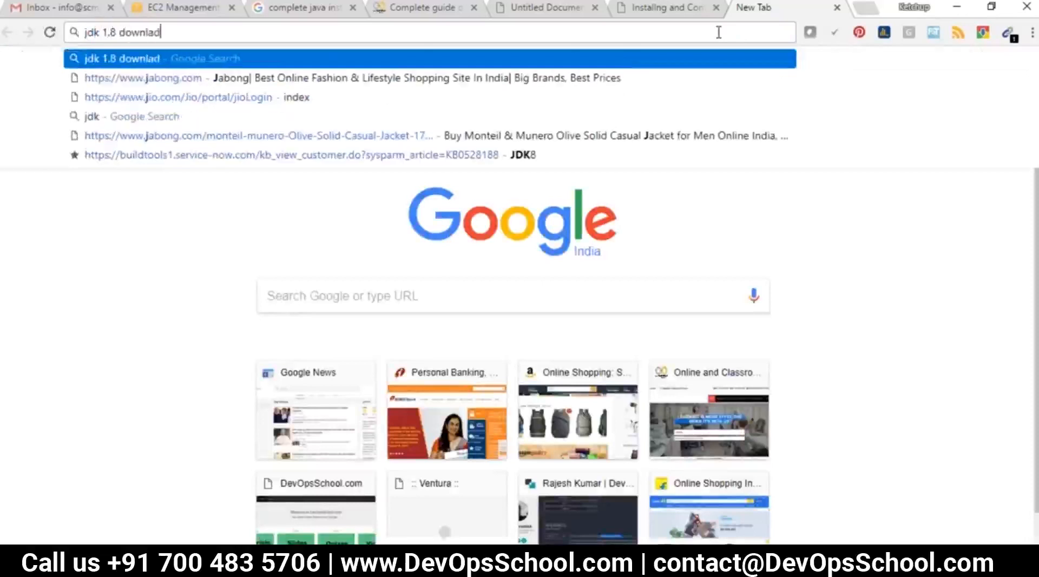
{"action": "key", "text": "Return"}
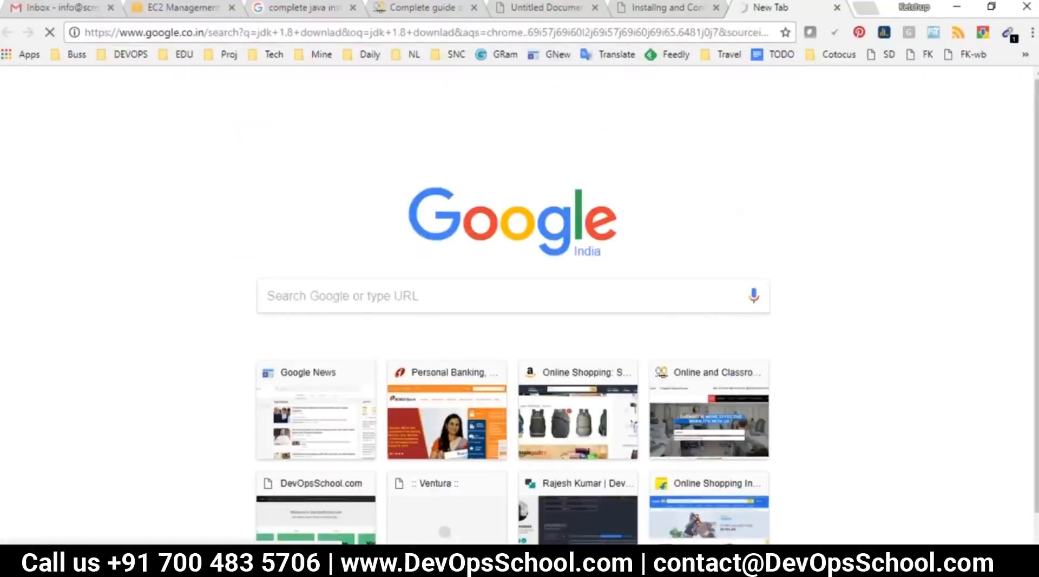
{"action": "left_click", "coordinate": [665, 7]}
{"action": "left_click", "coordinate": [752, 9]}
{"action": "left_click", "coordinate": [725, 10]}
{"action": "left_click", "coordinate": [777, 12]}
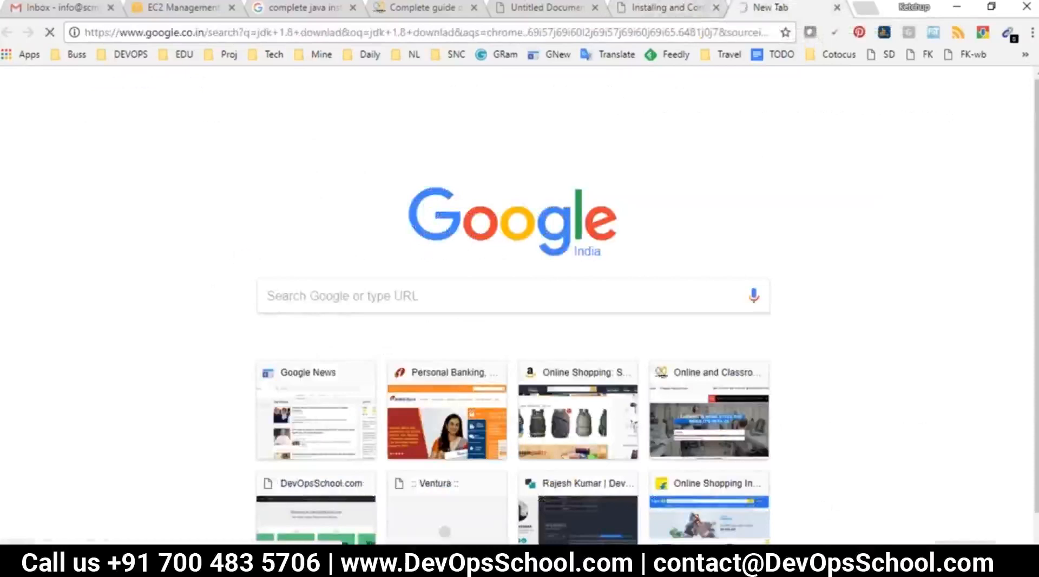
{"action": "left_click", "coordinate": [946, 564]}
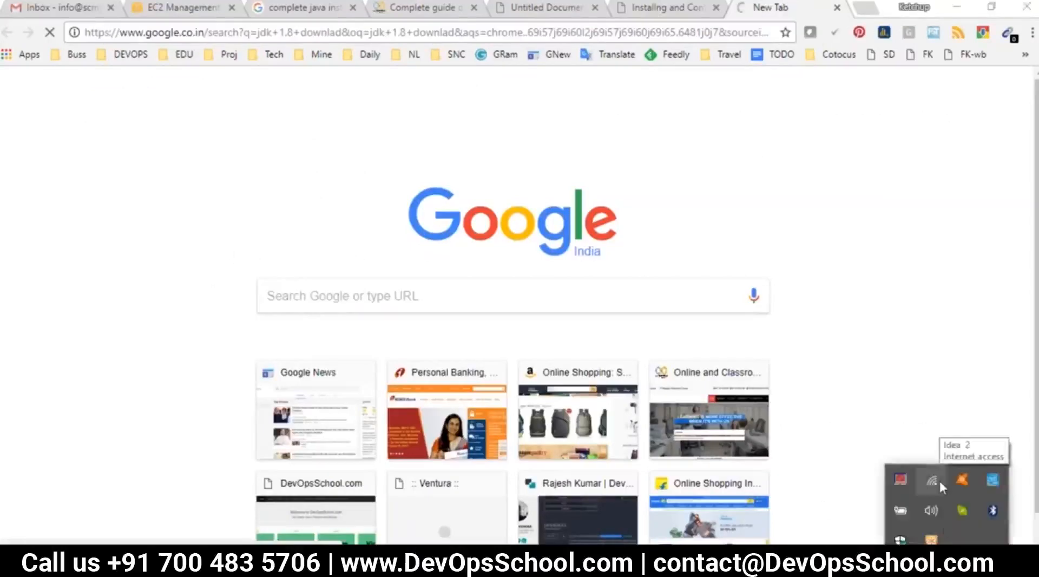
{"action": "left_click", "coordinate": [734, 108]}
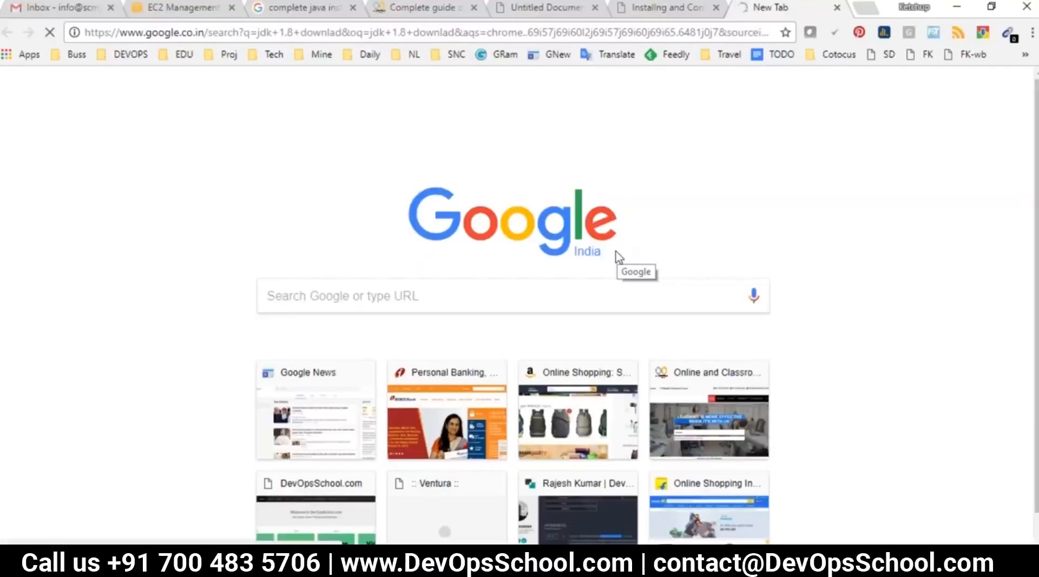
- Open Google News from the bookmarks in a new tab
{"action": "left_click", "coordinate": [867, 9]}
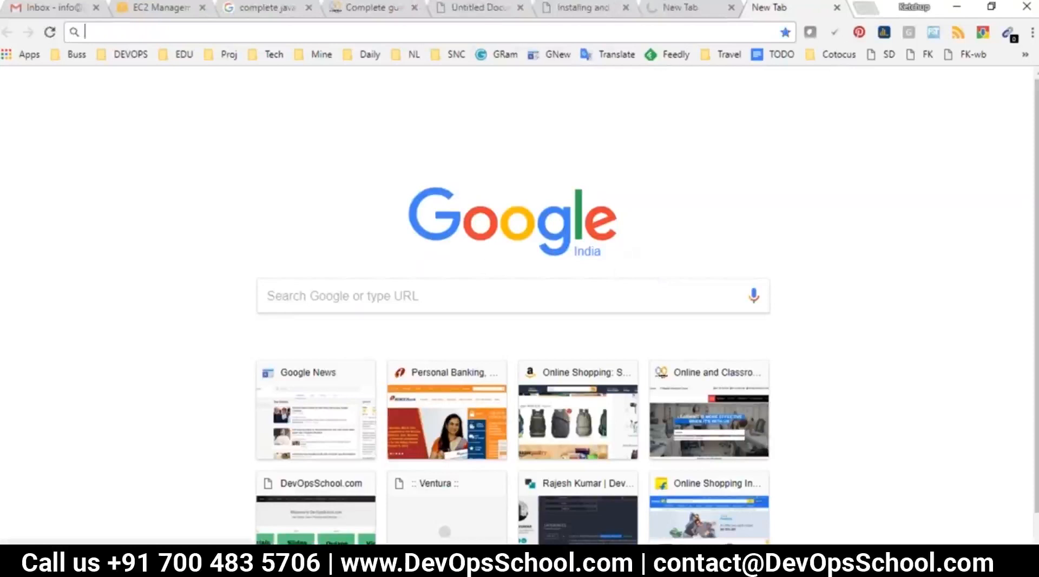
{"action": "left_click", "coordinate": [553, 54]}
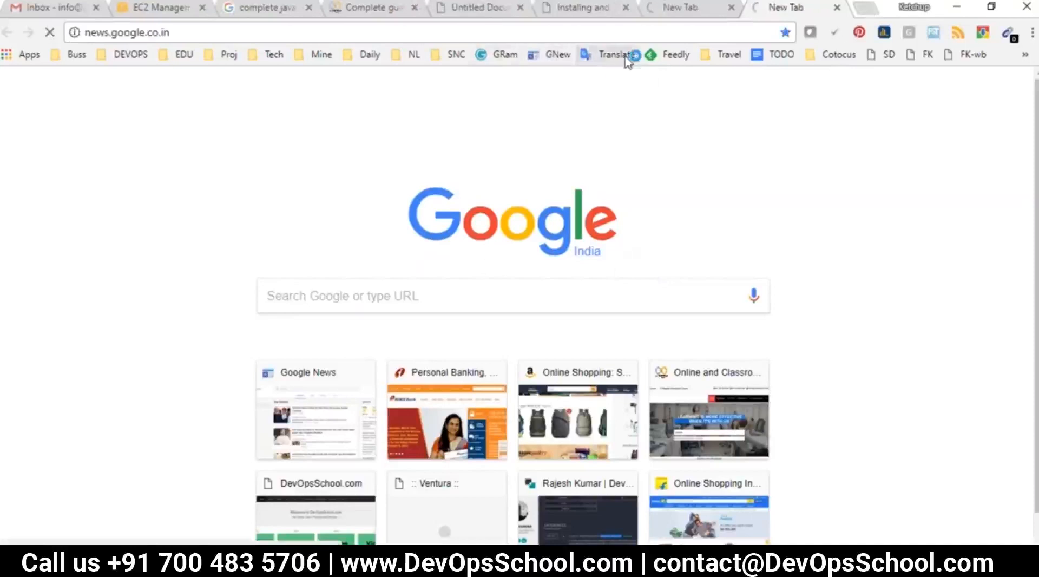
{"action": "left_click", "coordinate": [673, 9]}
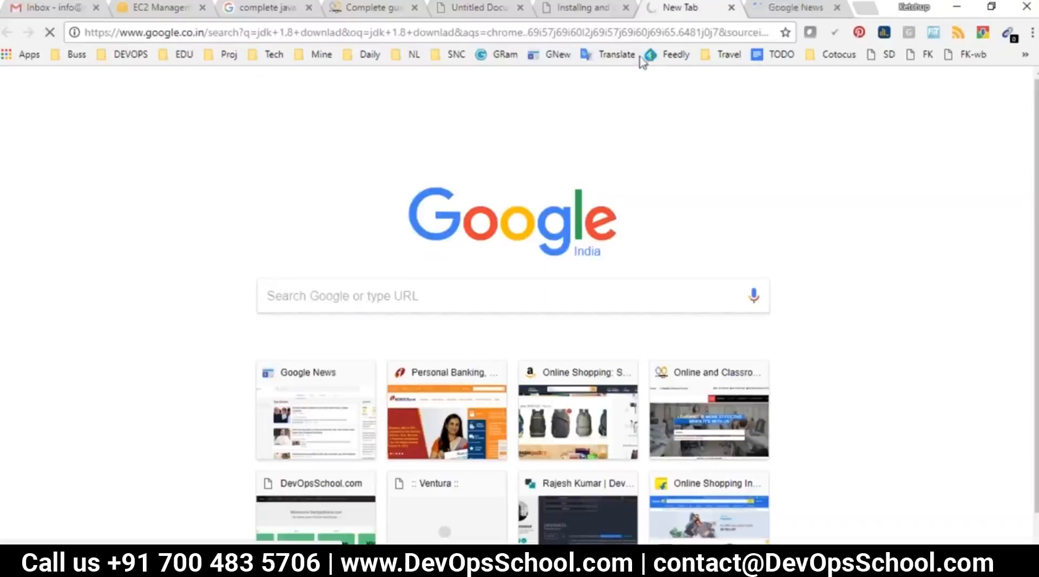
{"action": "left_click", "coordinate": [774, 8]}
{"action": "left_click", "coordinate": [696, 7]}
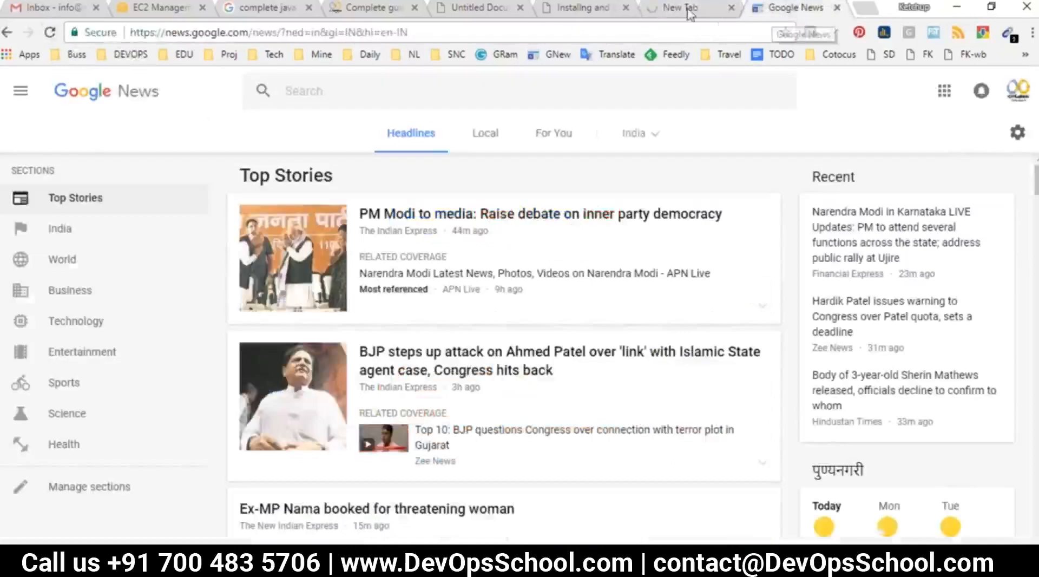
{"action": "left_click", "coordinate": [692, 8]}
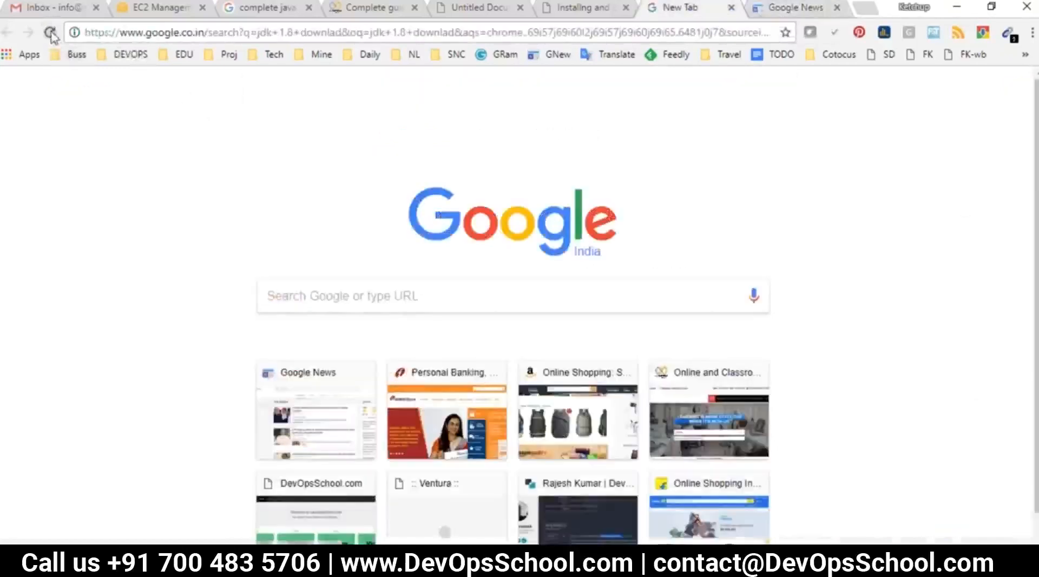
- Search the web again for "jdk 1.8 download" in the same tab
{"action": "left_click", "coordinate": [49, 33]}
{"action": "left_click", "coordinate": [126, 33]}
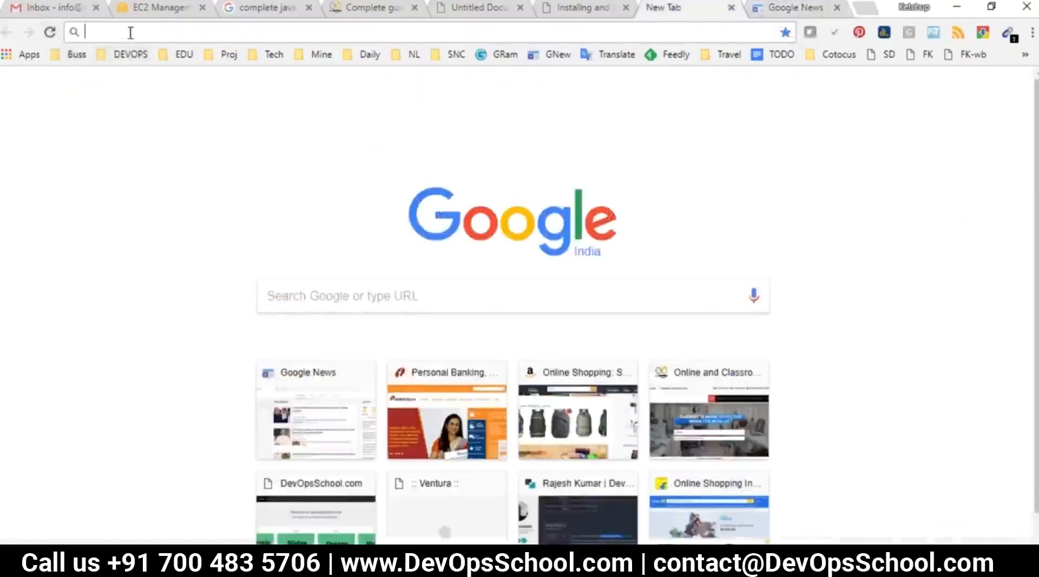
{"action": "type", "text": "jdk 1.8"}
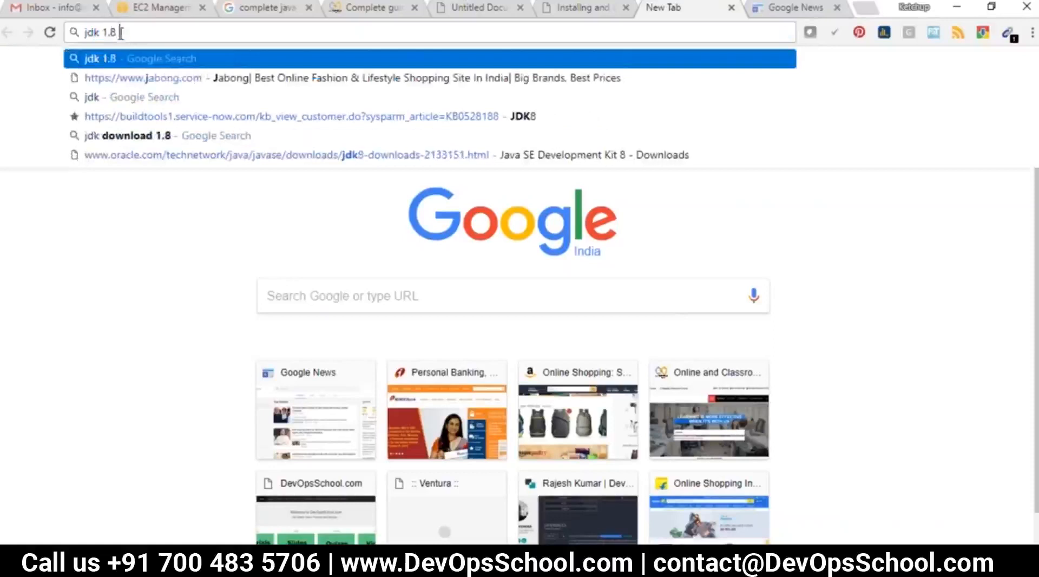
{"action": "type", "text": " downl"}
{"action": "key", "text": "BackSpace"}
{"action": "type", "text": "nlad"}
{"action": "key", "text": "BackSpace"}
{"action": "key", "text": "BackSpace"}
{"action": "type", "text": "oad"}
{"action": "key", "text": "Return"}
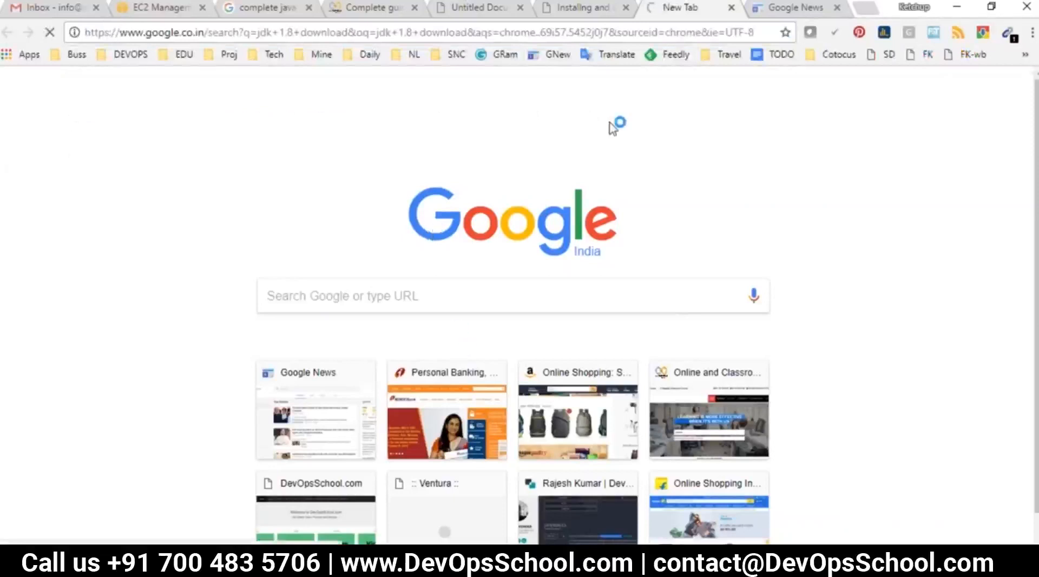
{"action": "left_click", "coordinate": [792, 8]}
{"action": "left_click", "coordinate": [699, 12]}
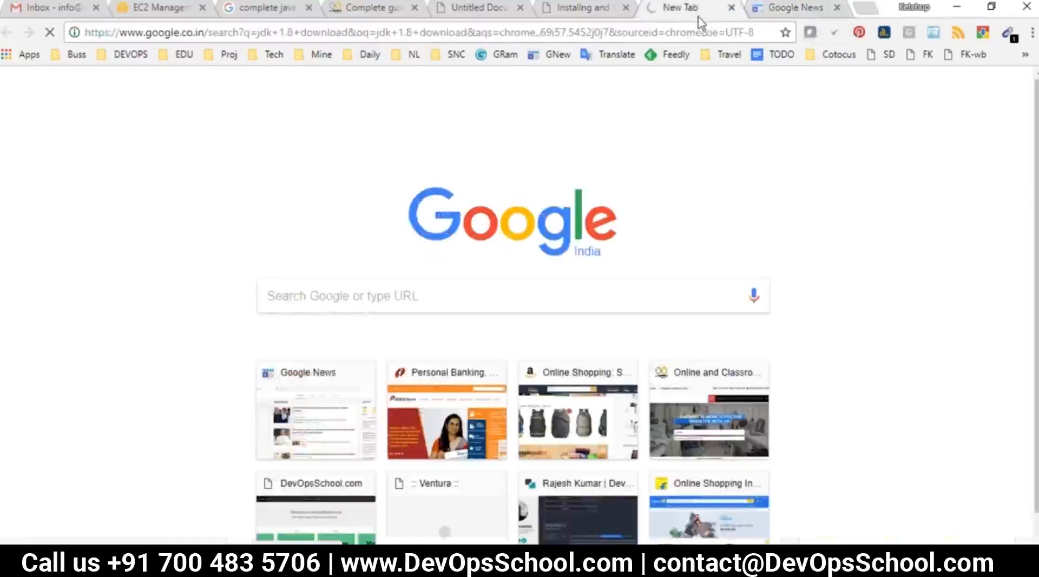
{"action": "left_click", "coordinate": [801, 7]}
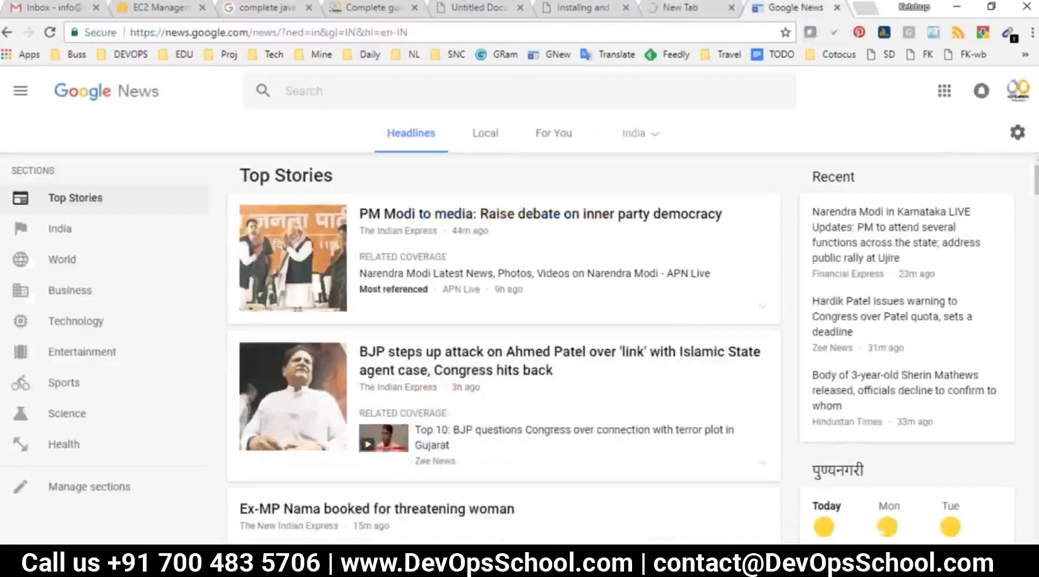
- Search the web for "oracle" in a new tab
{"action": "key", "text": "ctrl+t"}
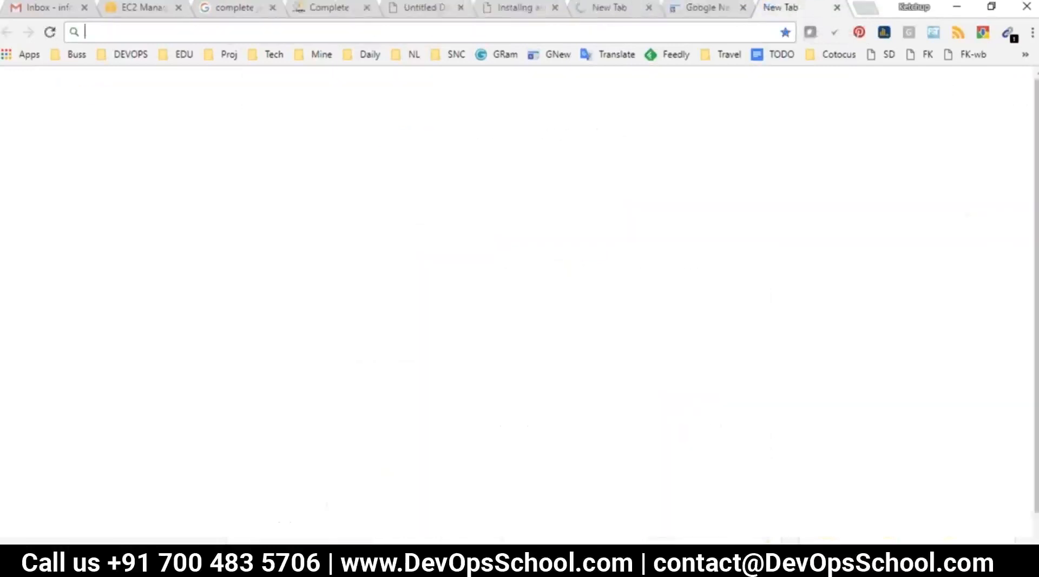
{"action": "type", "text": "orac"}
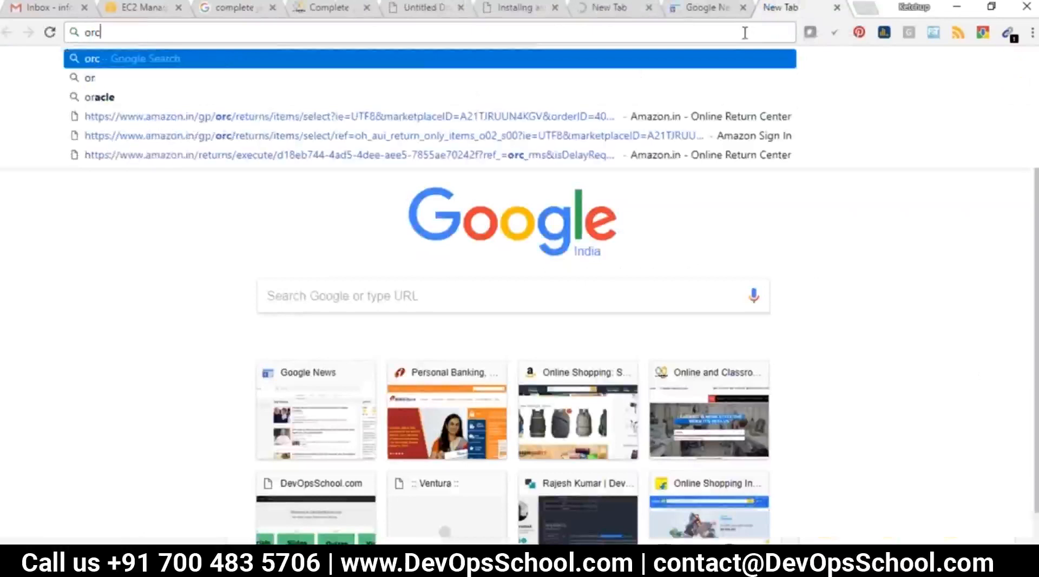
{"action": "type", "text": "le"}
{"action": "key", "text": "Return"}
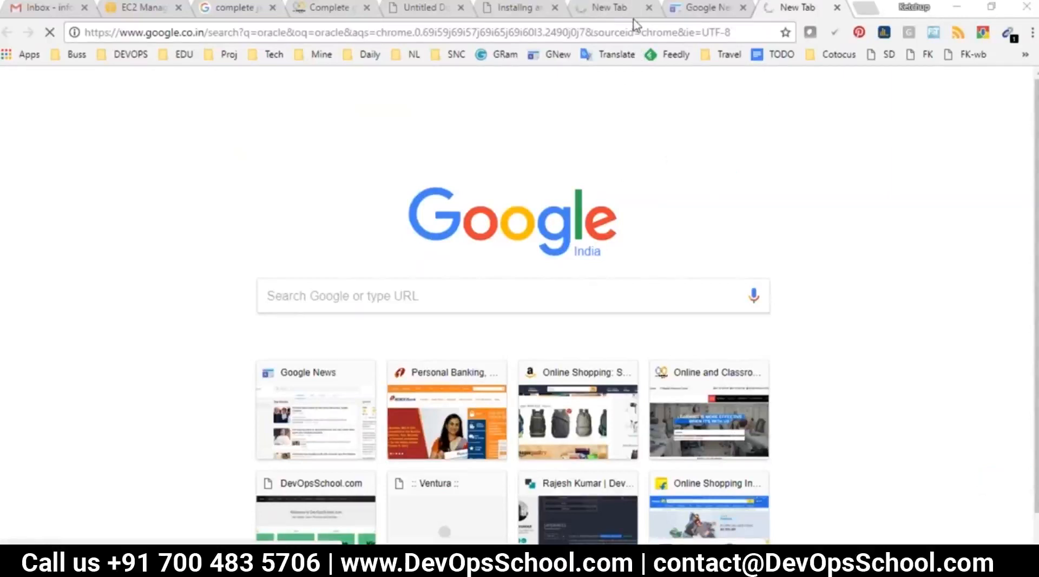
{"action": "left_click", "coordinate": [600, 7]}
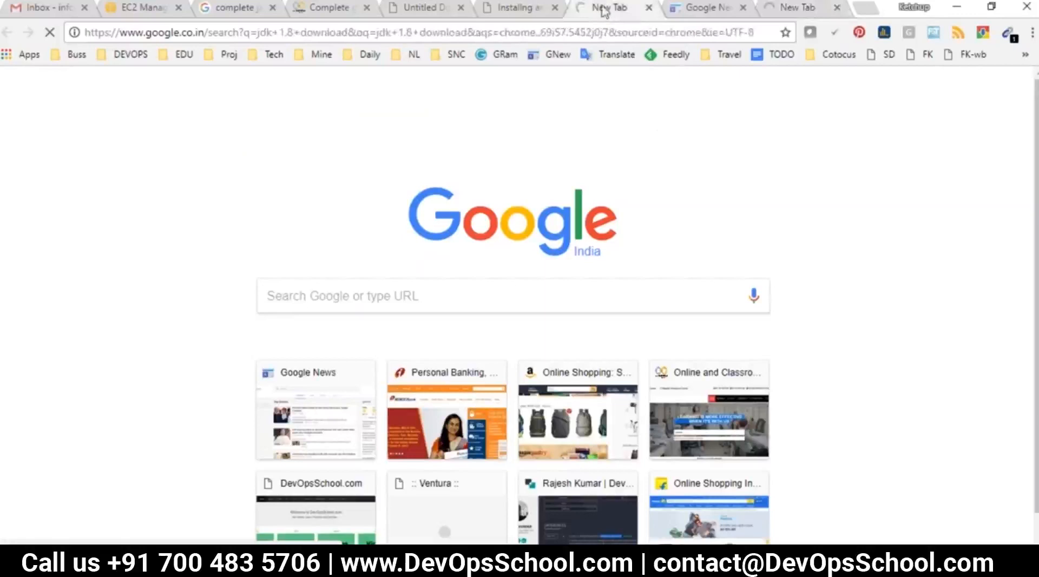
{"action": "left_click", "coordinate": [709, 7]}
{"action": "left_click", "coordinate": [644, 8]}
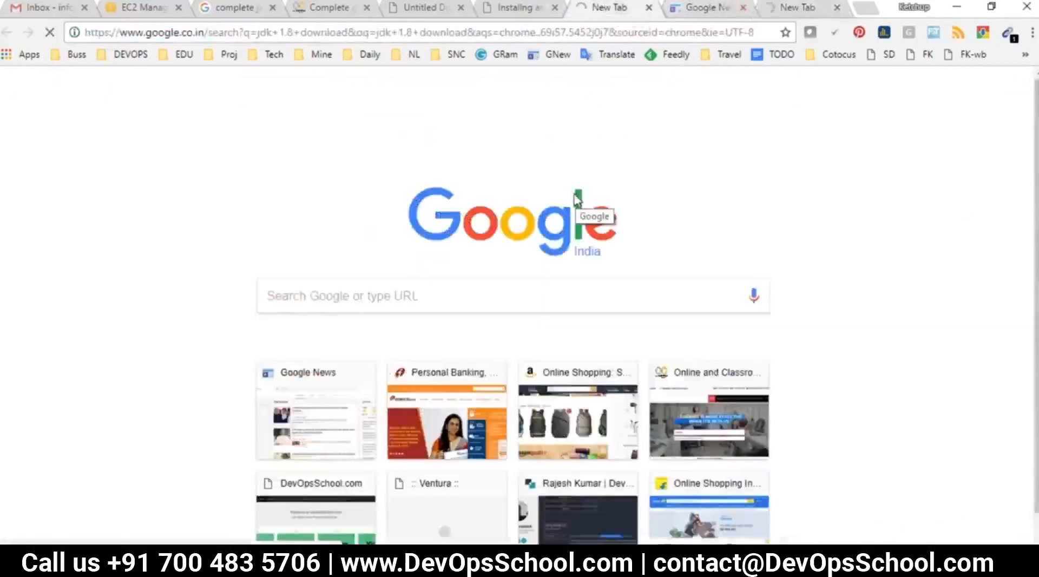
{"action": "left_click", "coordinate": [523, 5]}
{"action": "left_click", "coordinate": [592, 5]}
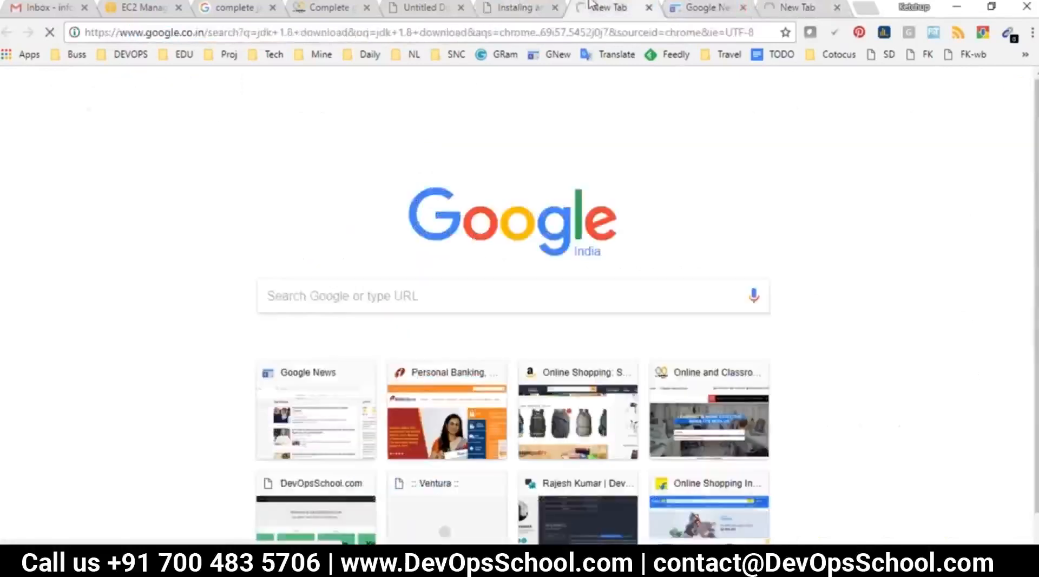
{"action": "left_click", "coordinate": [679, 7]}
{"action": "left_click", "coordinate": [780, 7]}
{"action": "left_click", "coordinate": [697, 12]}
{"action": "left_click", "coordinate": [605, 13]}
{"action": "left_click", "coordinate": [723, 3]}
{"action": "left_click", "coordinate": [761, 8]}
{"action": "left_click", "coordinate": [600, 8]}
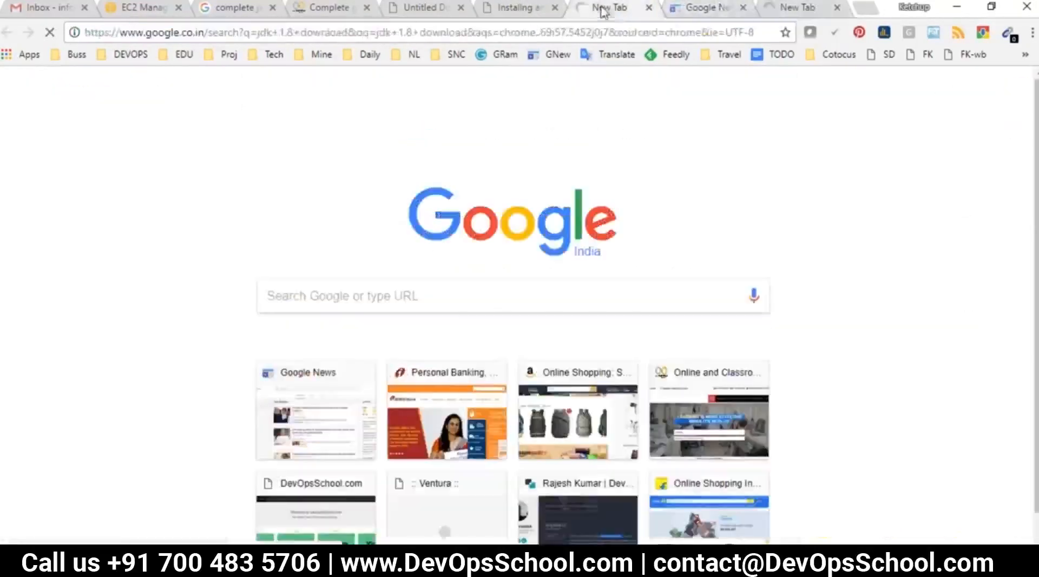
{"action": "left_click", "coordinate": [778, 11]}
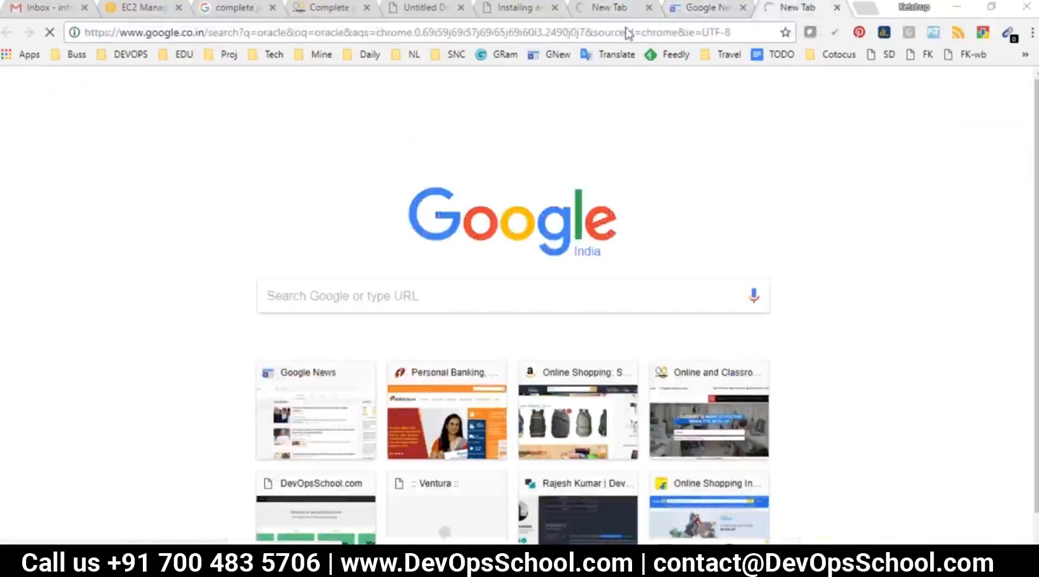
{"action": "left_click", "coordinate": [663, 7]}
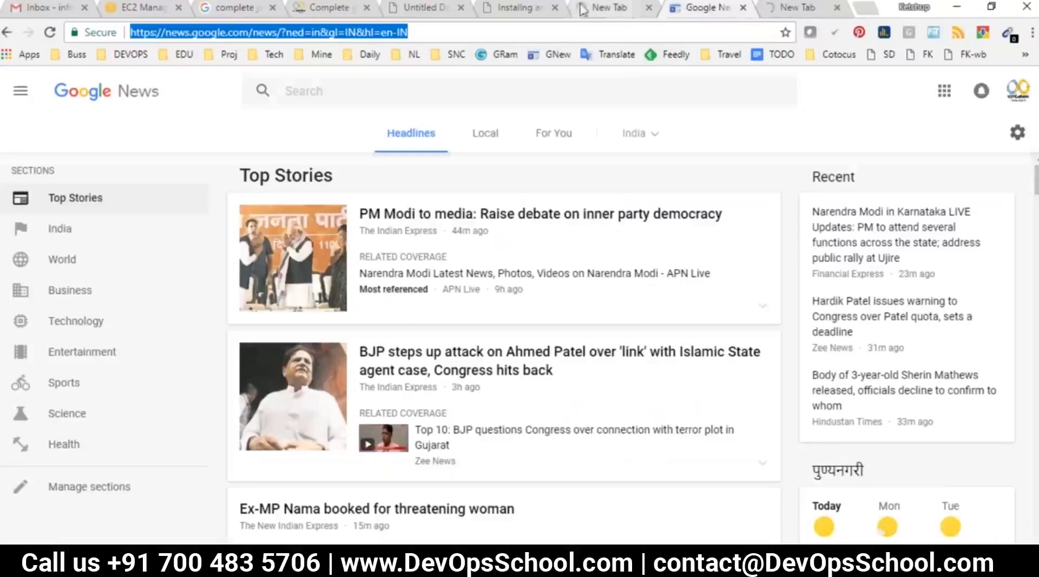
{"action": "left_click", "coordinate": [583, 11]}
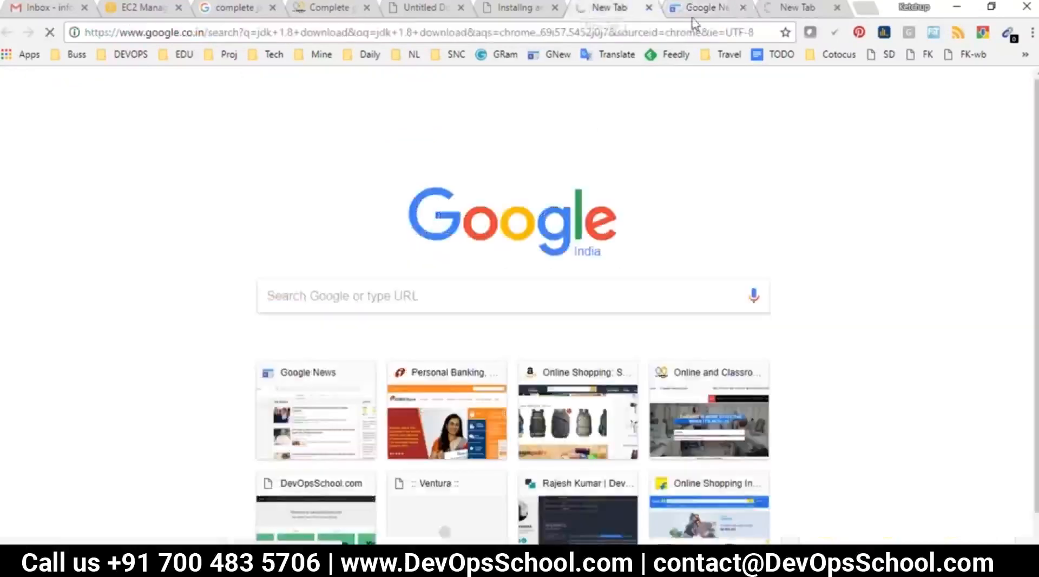
{"action": "left_click", "coordinate": [795, 8]}
- Open oracle.com in a new tab
{"action": "left_click", "coordinate": [865, 7]}
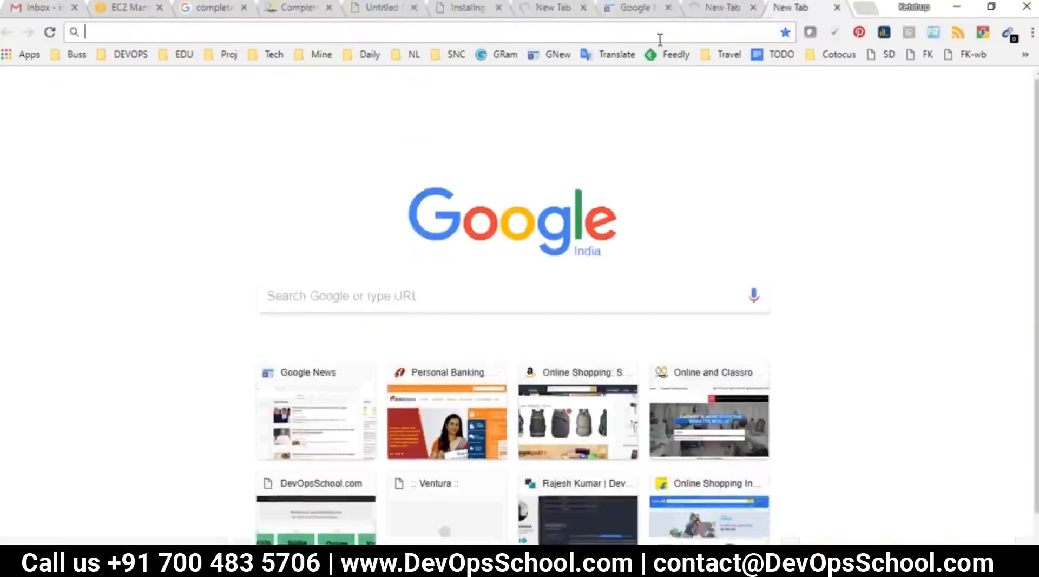
{"action": "type", "text": "oracleco"}
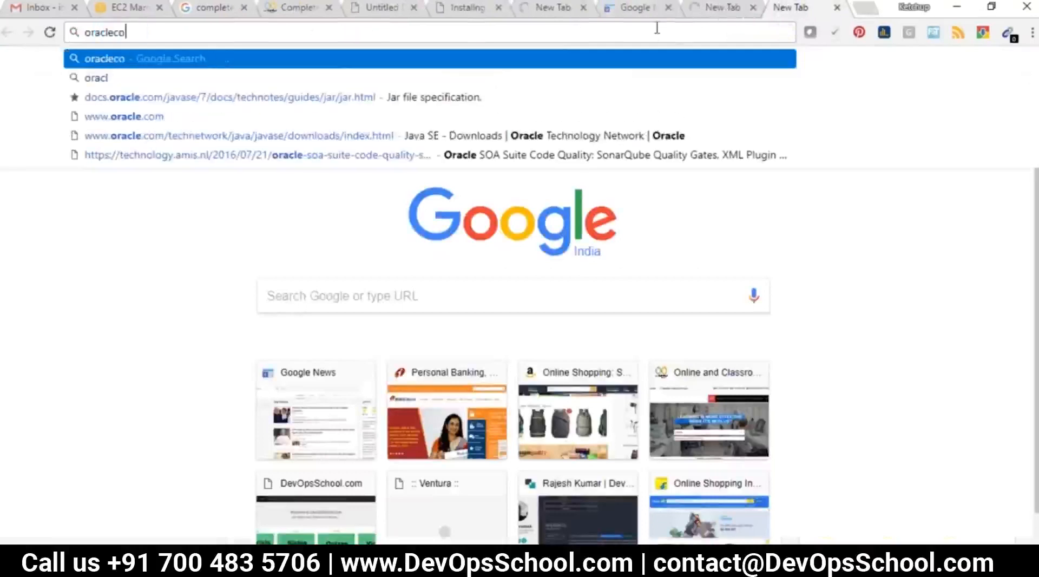
{"action": "key", "text": "BackSpace"}
{"action": "type", "text": ".com"}
{"action": "key", "text": "Return"}
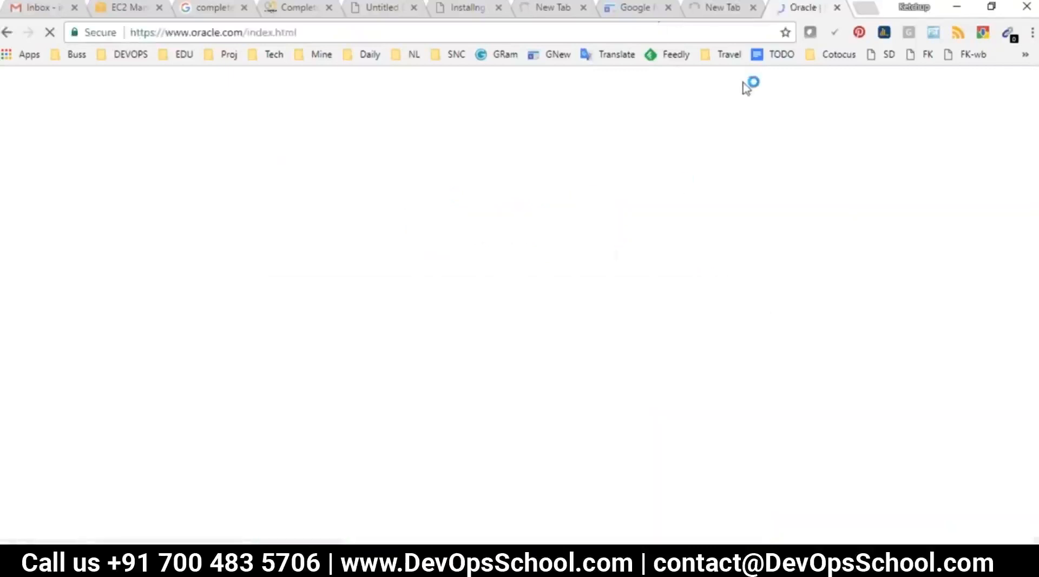
- Go to All Java Downloads through the Oracle site menu's Downloads and Trials, Java section
{"action": "left_click", "coordinate": [644, 8]}
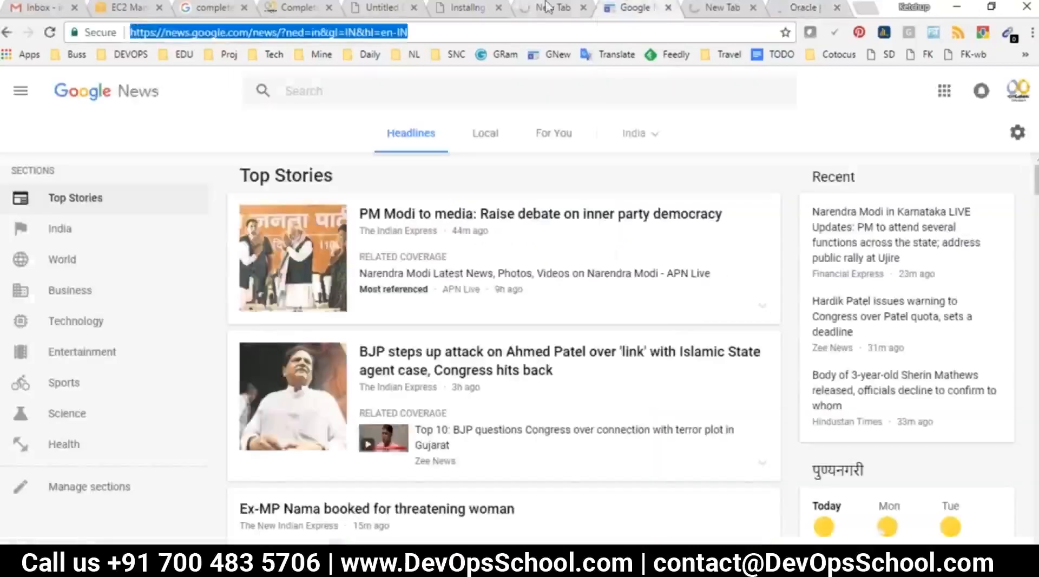
{"action": "left_click", "coordinate": [706, 10]}
{"action": "left_click", "coordinate": [779, 6]}
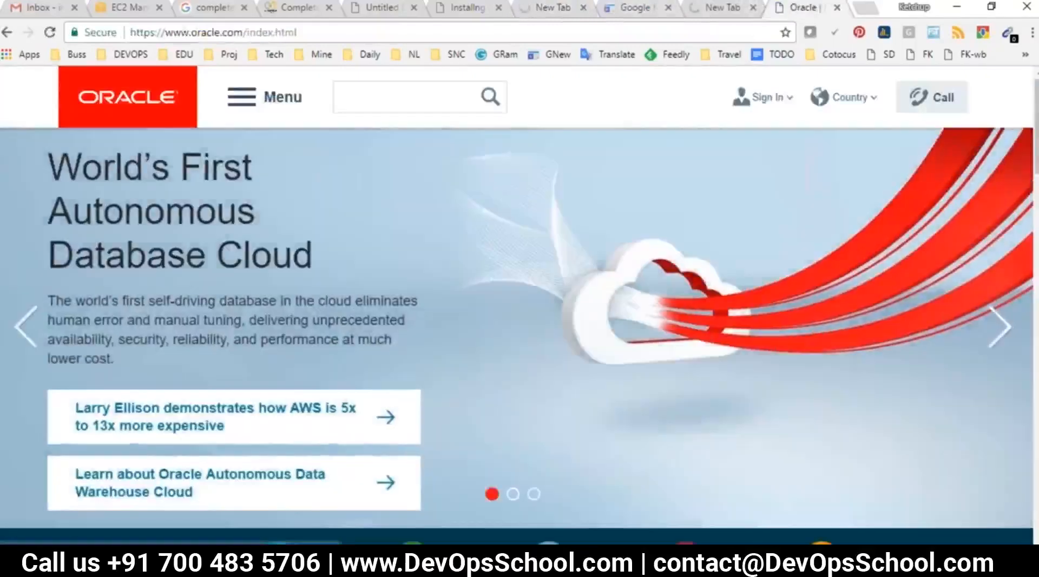
{"action": "left_click", "coordinate": [239, 102]}
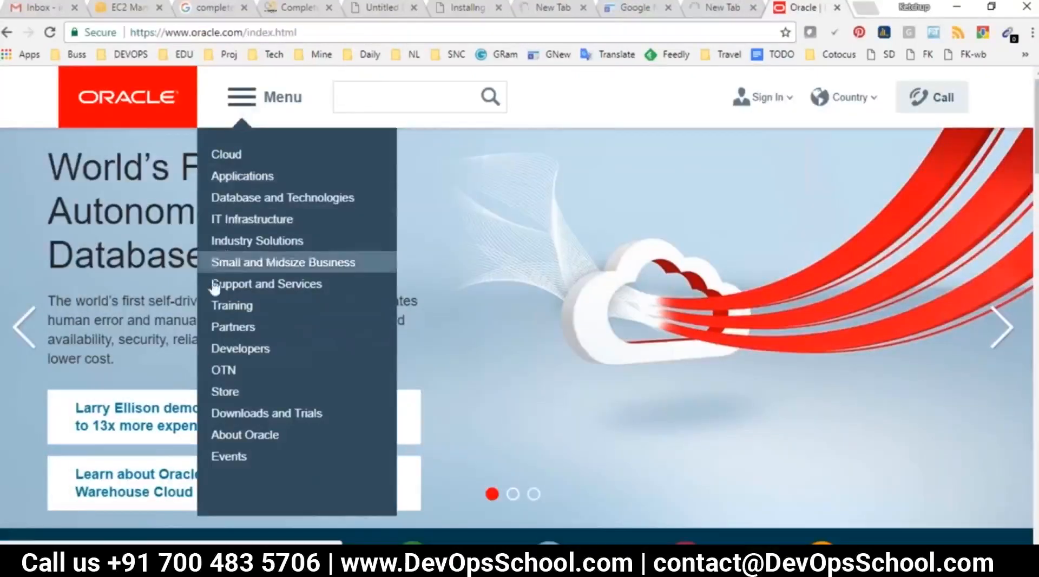
{"action": "mouse_move", "coordinate": [244, 418]}
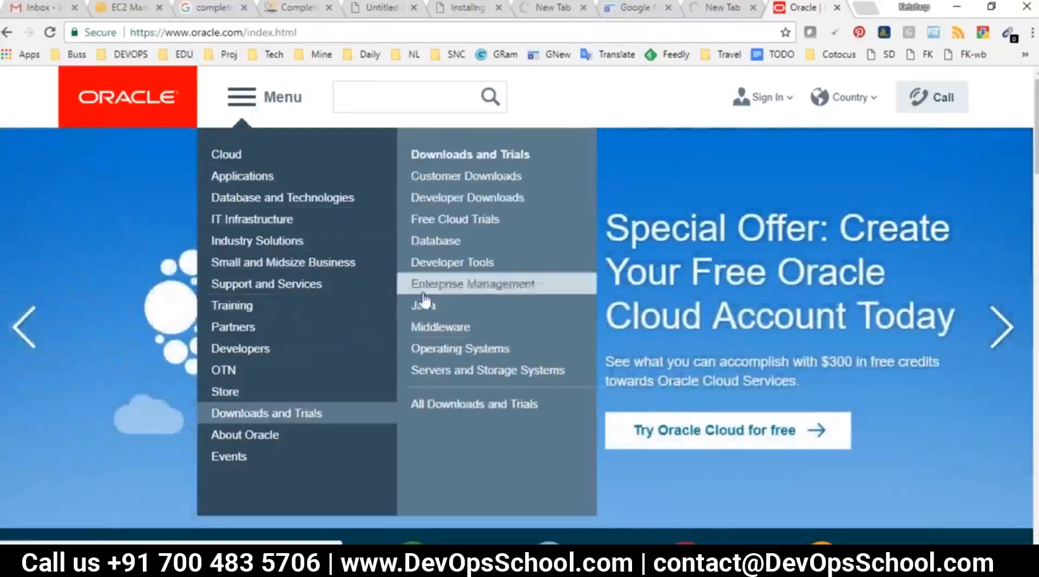
{"action": "mouse_move", "coordinate": [425, 303]}
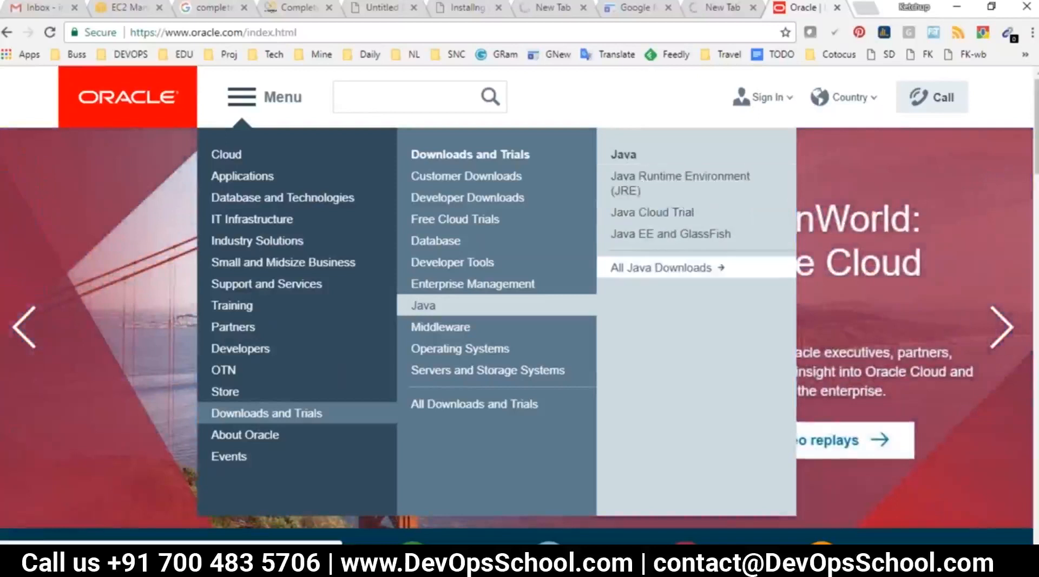
{"action": "left_click", "coordinate": [616, 265]}
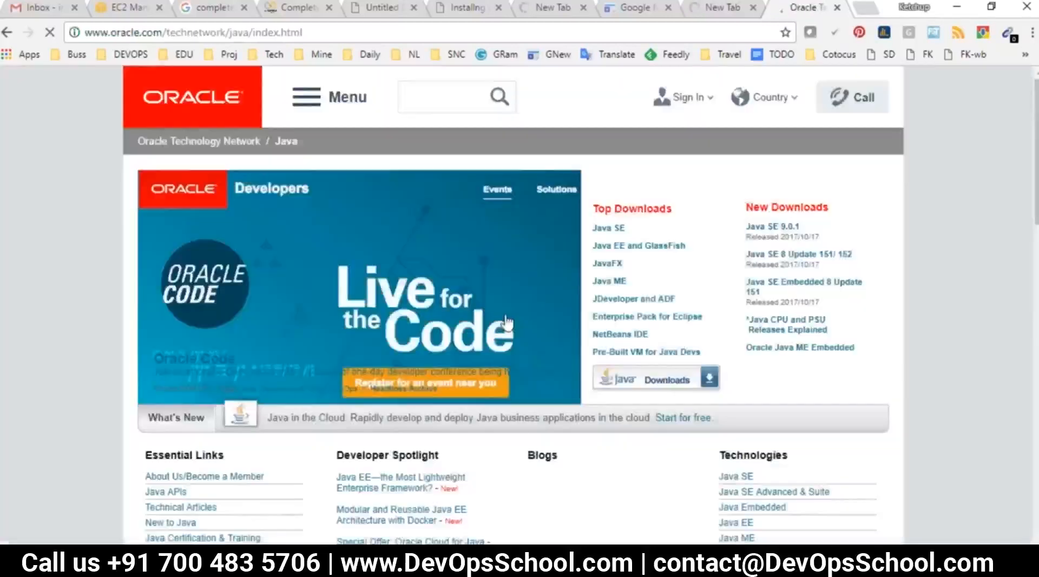
- Open the Java SE Downloads page via Developer Tools and Java SE
{"action": "scroll", "coordinate": [506, 323], "scroll_direction": "down", "scroll_amount": 1}
{"action": "scroll", "coordinate": [433, 370], "scroll_direction": "down", "scroll_amount": 5}
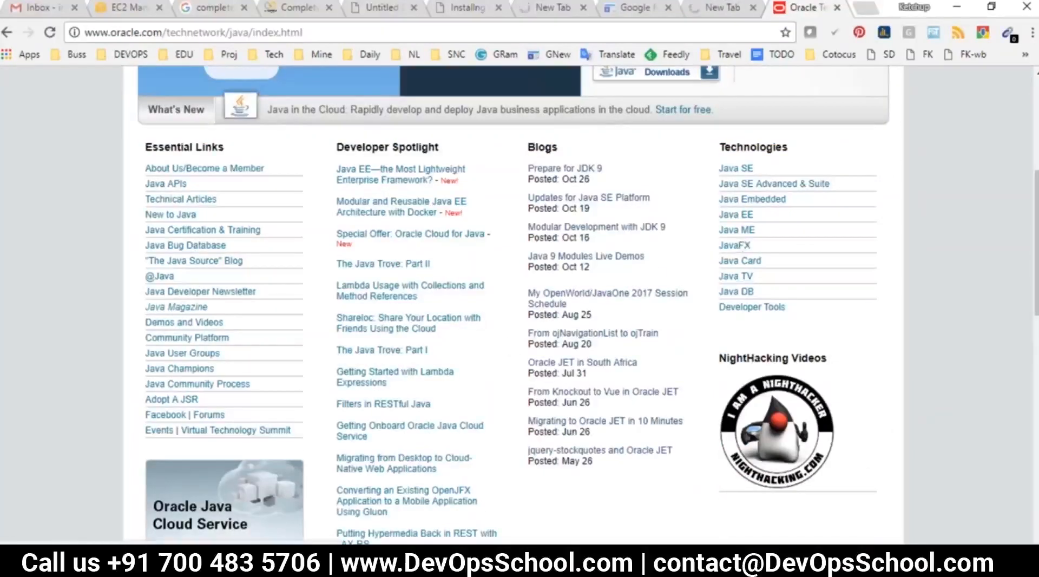
{"action": "left_click", "coordinate": [727, 310]}
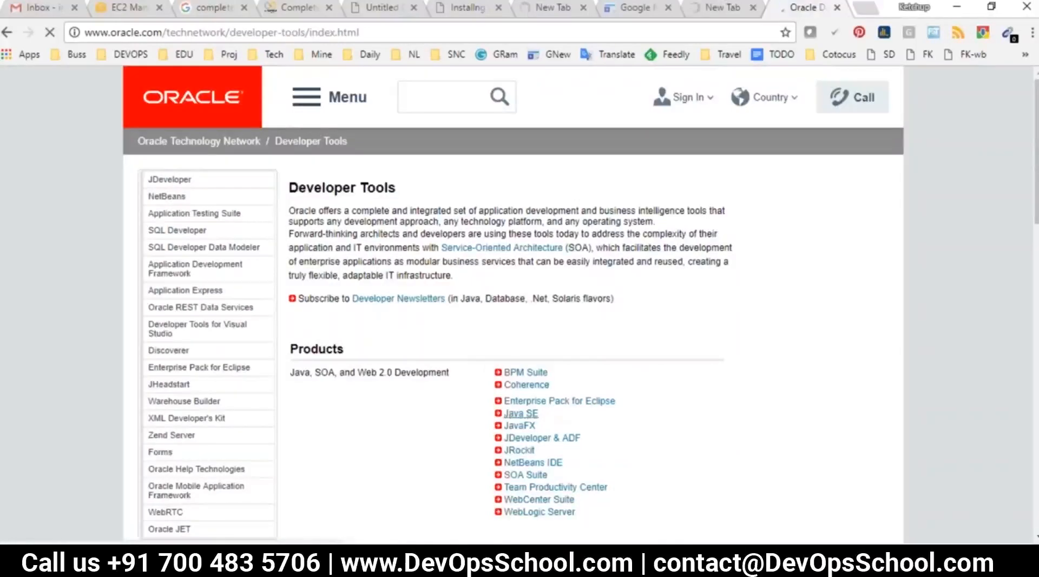
{"action": "left_click", "coordinate": [521, 413]}
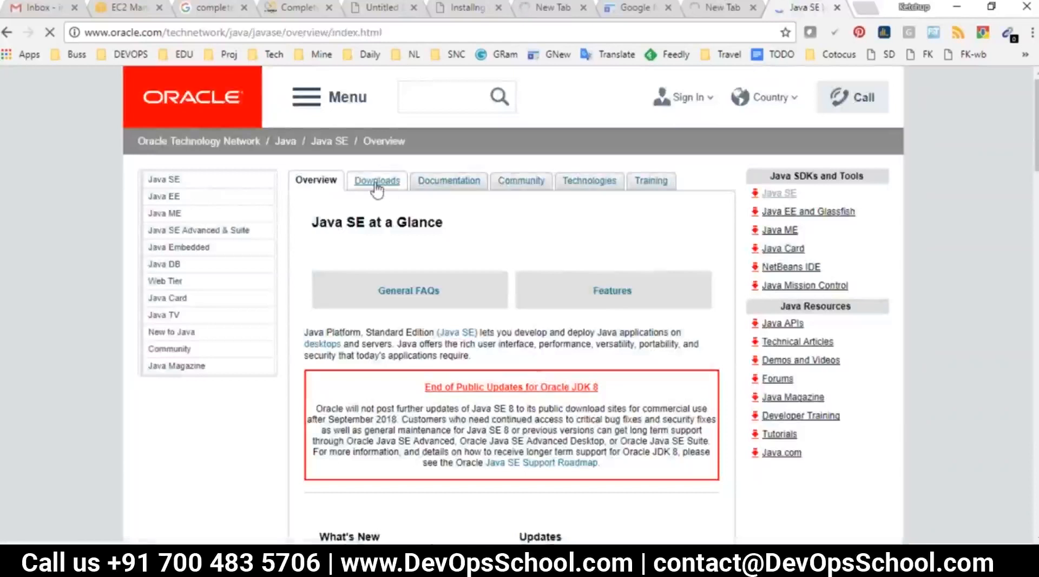
{"action": "left_click", "coordinate": [377, 184]}
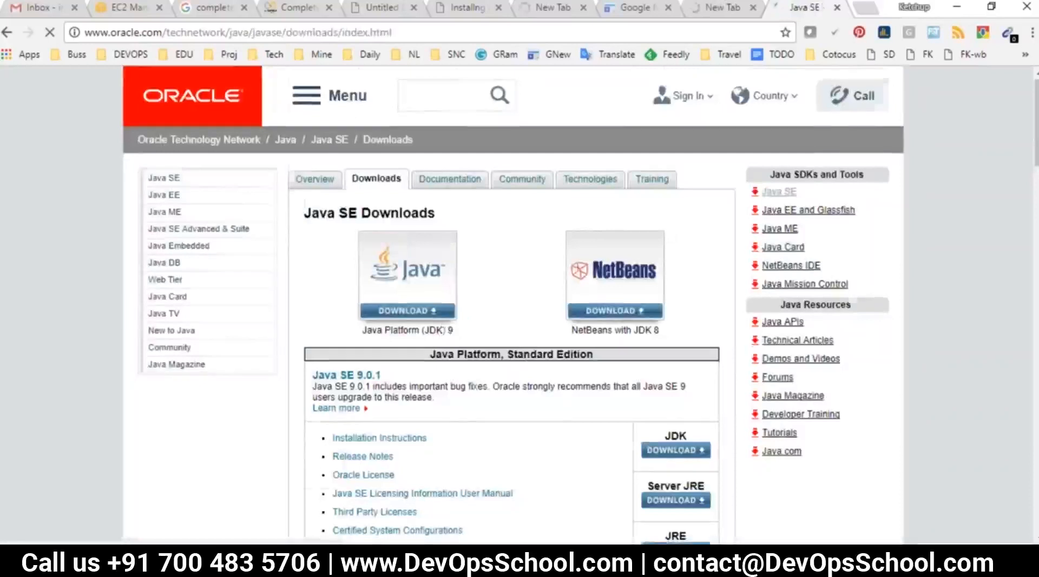
- Open the JDK download page for Java SE 8u151/8u152
{"action": "scroll", "coordinate": [481, 370], "scroll_direction": "down", "scroll_amount": 4}
{"action": "scroll", "coordinate": [480, 370], "scroll_direction": "down", "scroll_amount": 5}
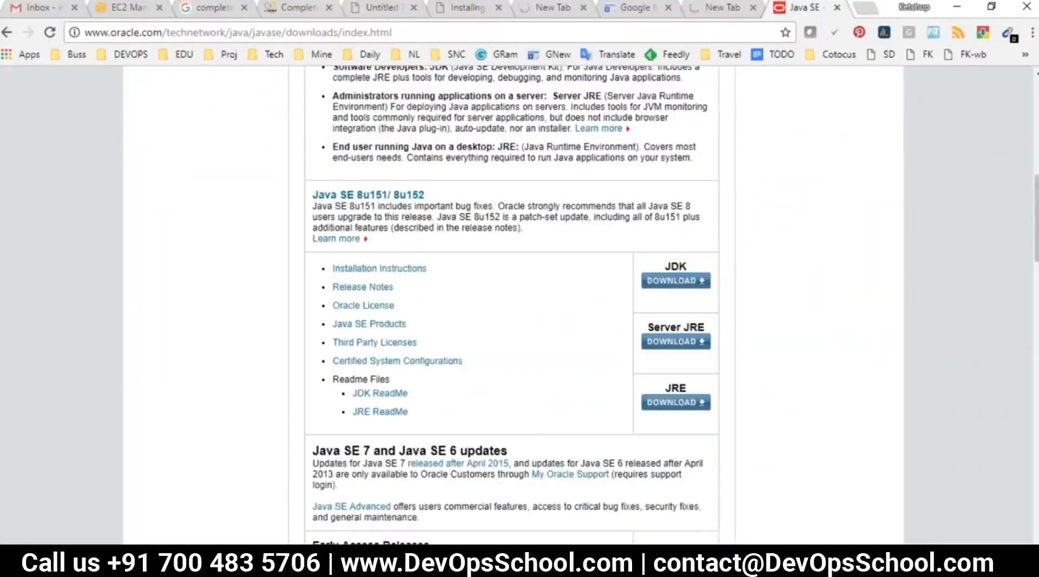
{"action": "scroll", "coordinate": [480, 371], "scroll_direction": "down", "scroll_amount": 5}
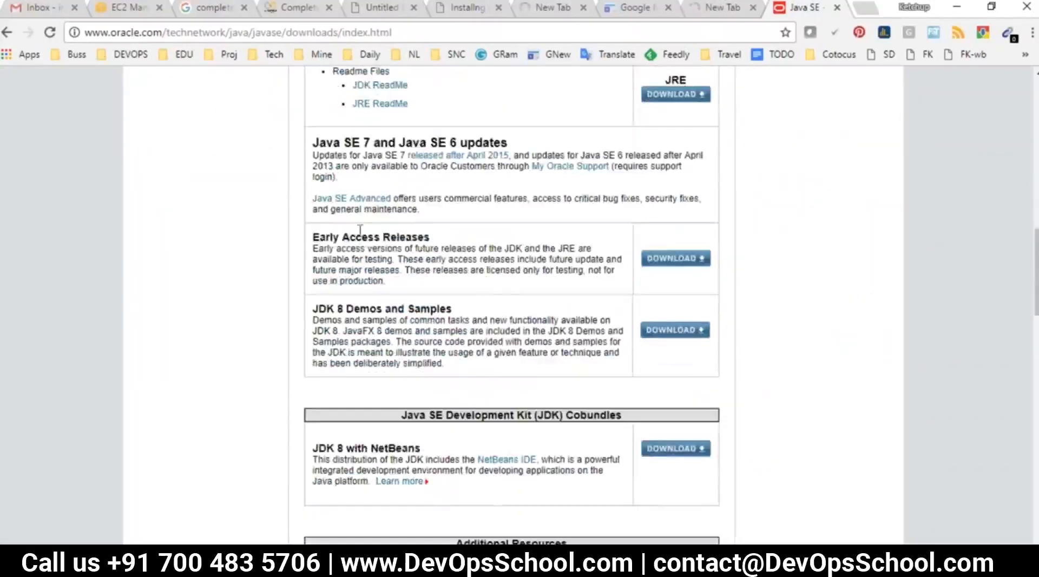
{"action": "scroll", "coordinate": [485, 348], "scroll_direction": "down", "scroll_amount": 4}
{"action": "scroll", "coordinate": [484, 348], "scroll_direction": "up", "scroll_amount": 9}
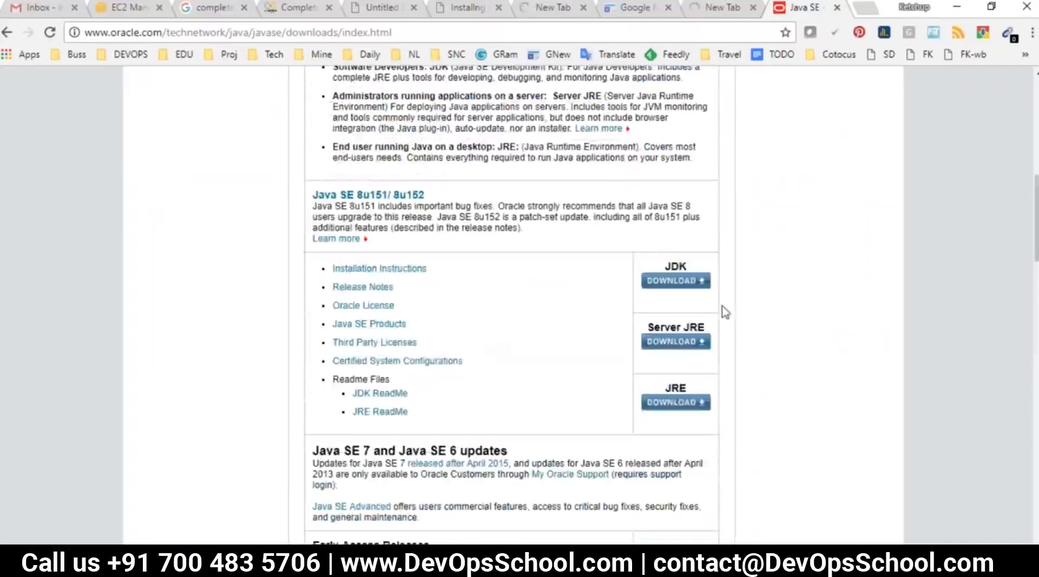
{"action": "left_click", "coordinate": [687, 284]}
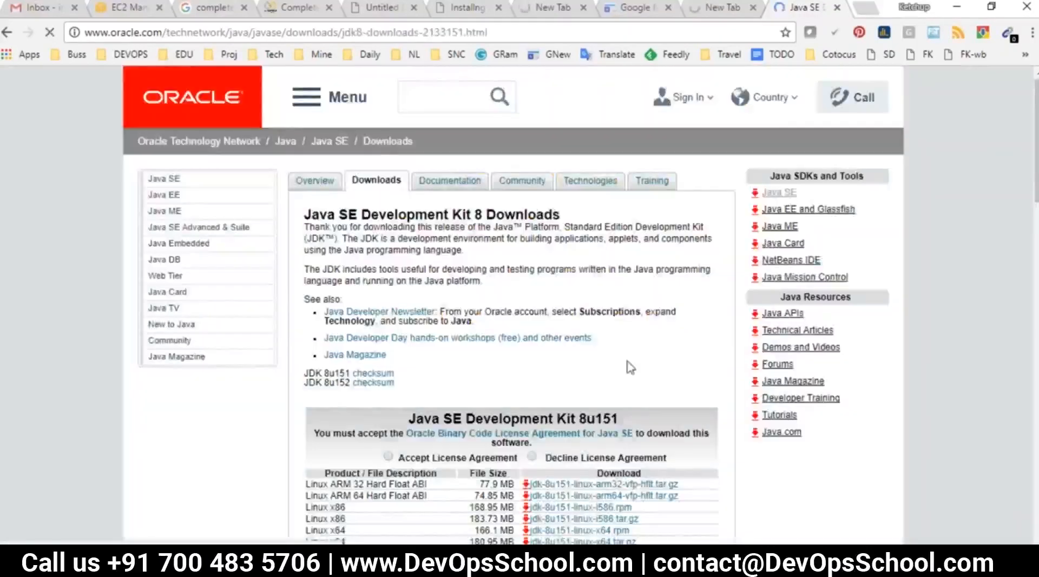
- Copy the link of the Linux x64 jdk-8u151-linux-x64.tar.gz download and switch back to the Notepad notes
{"action": "scroll", "coordinate": [629, 367], "scroll_direction": "down", "scroll_amount": 4}
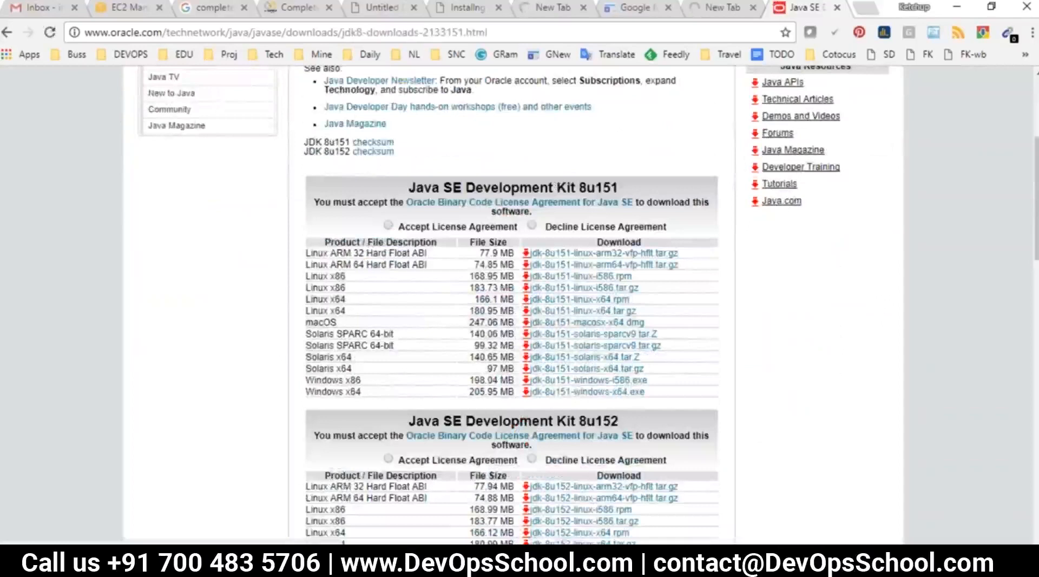
{"action": "left_click", "coordinate": [574, 5]}
{"action": "left_click", "coordinate": [344, 29]}
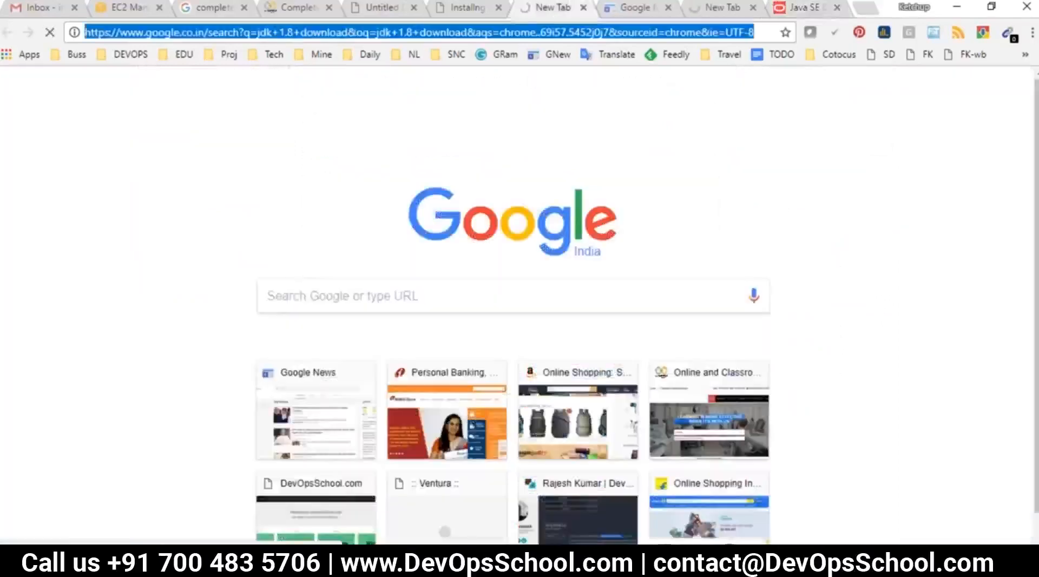
{"action": "left_click", "coordinate": [795, 6]}
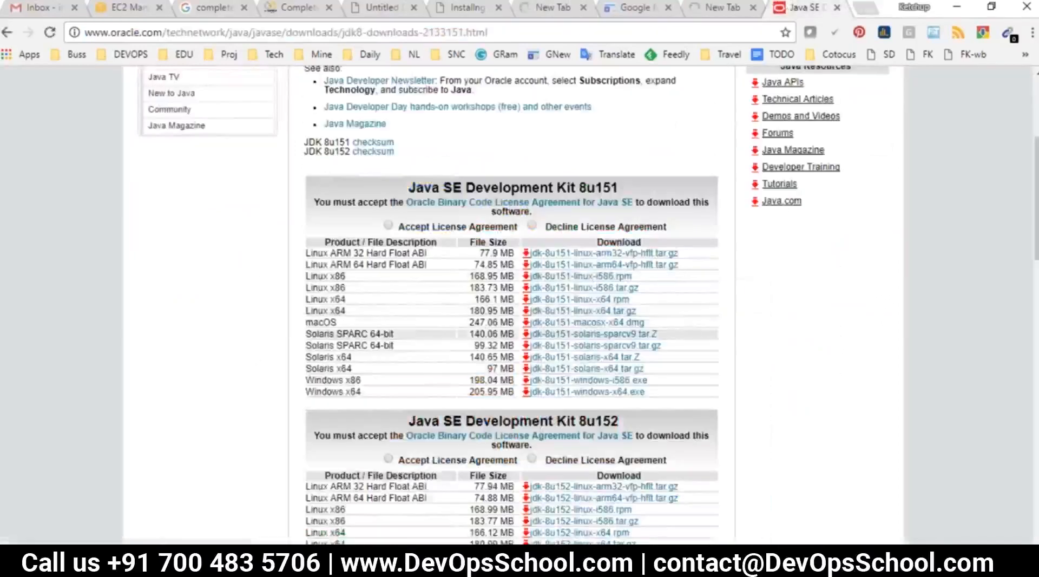
{"action": "mouse_move", "coordinate": [301, 322]}
{"action": "left_mouse_down"}
{"action": "mouse_move", "coordinate": [313, 311]}
{"action": "mouse_move", "coordinate": [458, 299]}
{"action": "mouse_move", "coordinate": [307, 310]}
{"action": "left_mouse_up"}
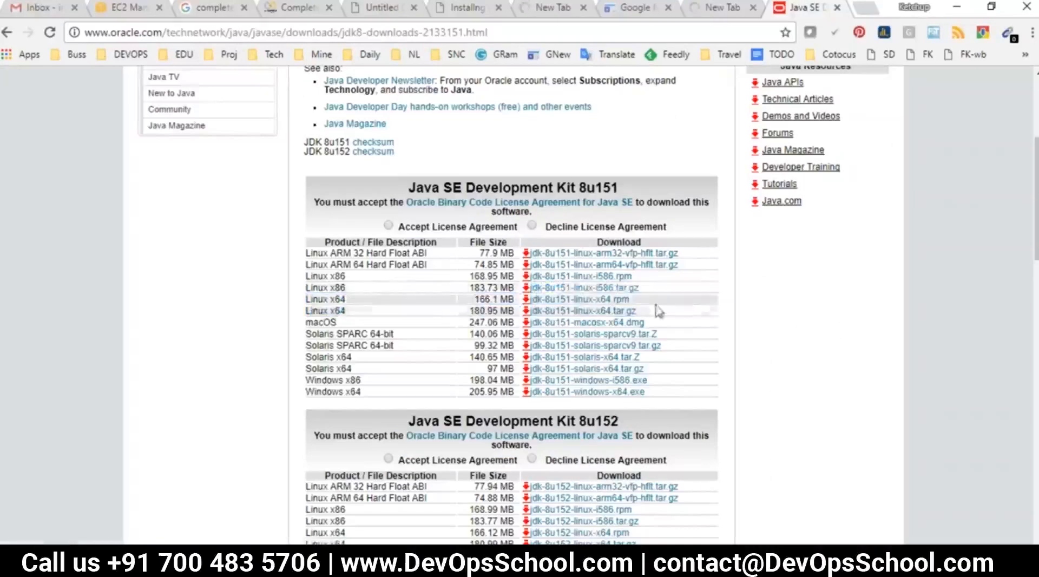
{"action": "right_click", "coordinate": [627, 311]}
{"action": "left_click", "coordinate": [687, 400]}
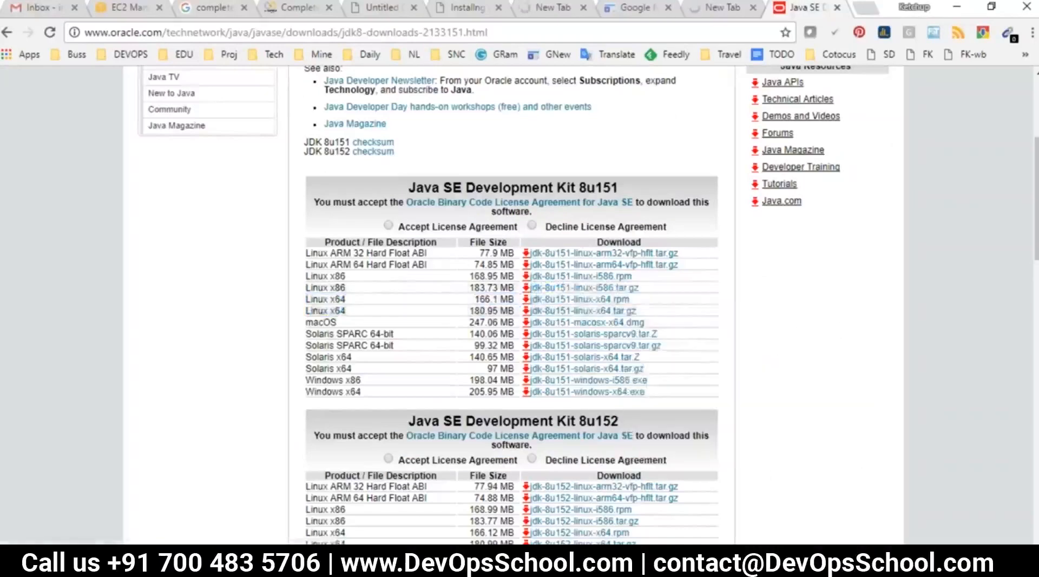
{"action": "key", "text": "alt+Tab"}
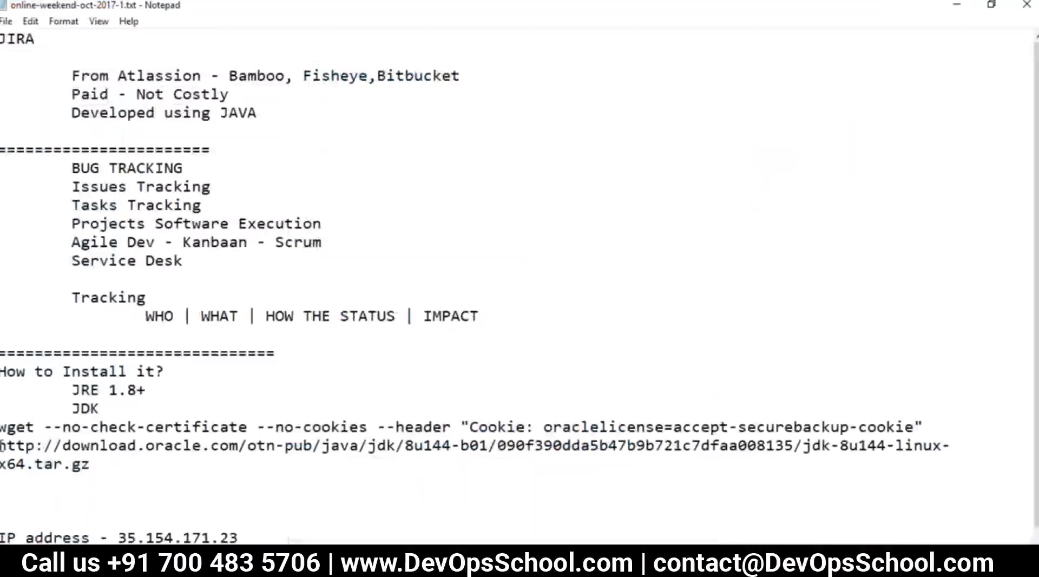
{"action": "left_click_drag", "start_coordinate": [3, 446], "coordinate": [90, 464]}
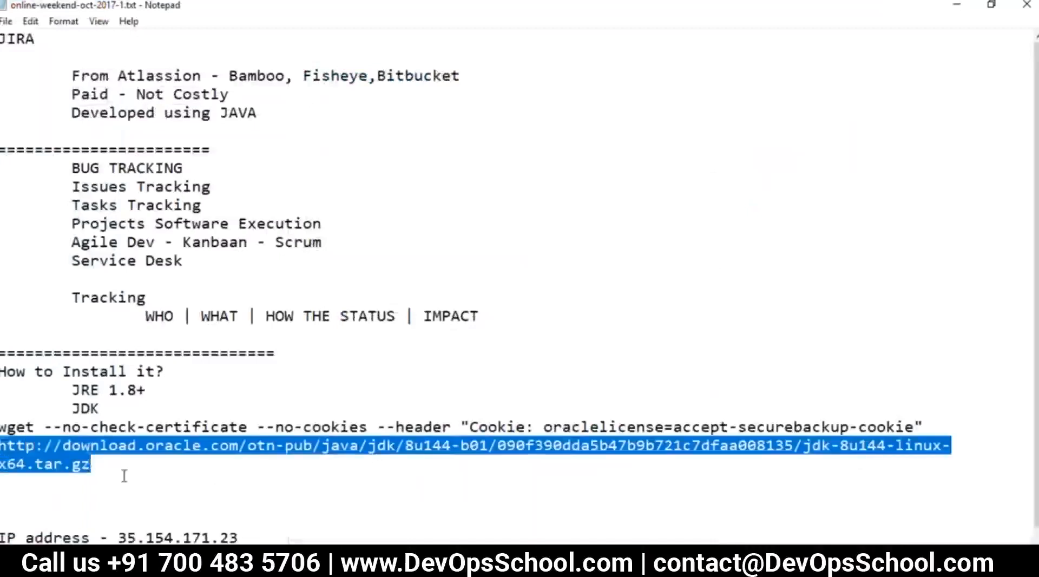
{"action": "key", "text": "ctrl+v"}
{"action": "key", "text": "ctrl+z"}
- Accept the Oracle license agreement and copy the link of the Linux x64 jdk-8u151-linux-x64.tar.gz download
{"action": "key", "text": "alt+Tab"}
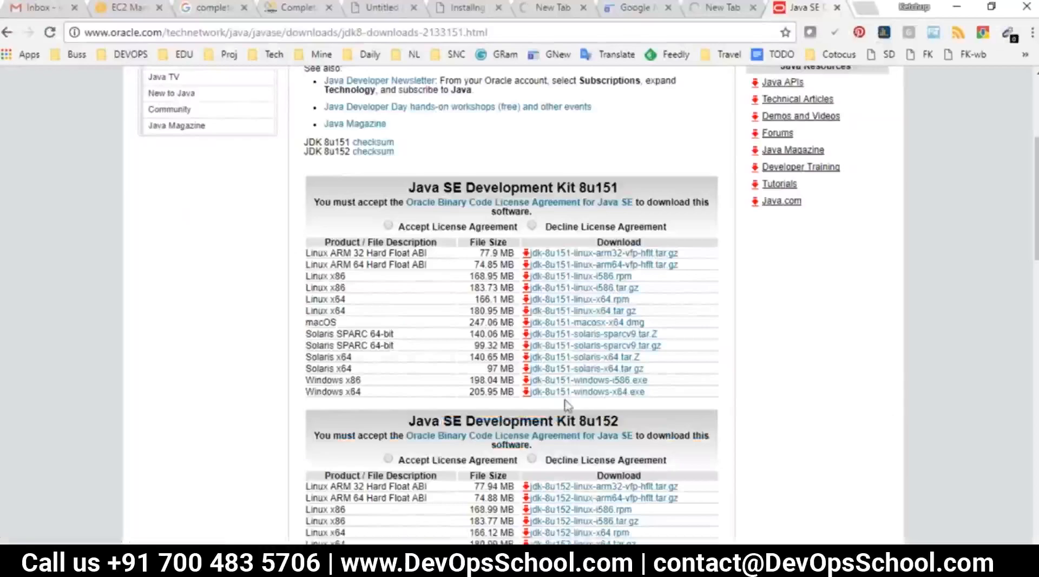
{"action": "left_click", "coordinate": [388, 225]}
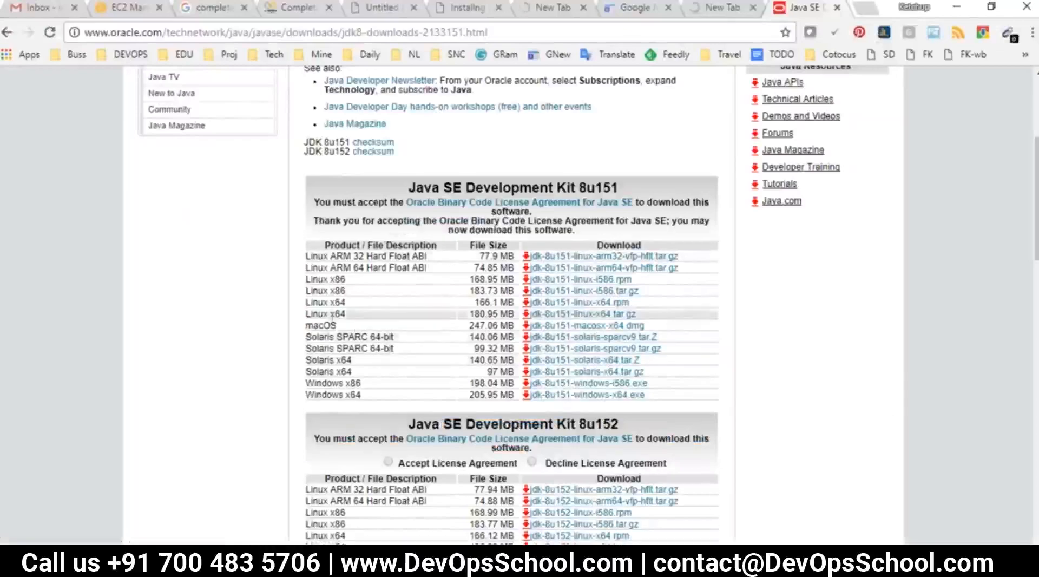
{"action": "double_click", "coordinate": [331, 315]}
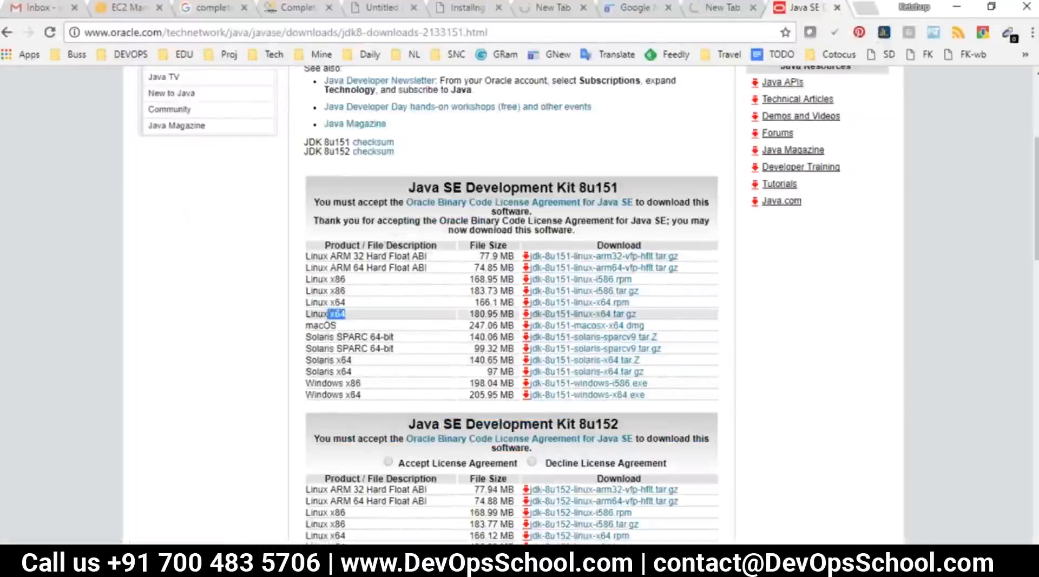
{"action": "right_click", "coordinate": [598, 319]}
{"action": "left_click", "coordinate": [704, 405]}
- Replace the old download URL in the notes with the copied 8u151 link and copy the whole wget command
{"action": "key", "text": "alt+Tab"}
{"action": "left_click_drag", "start_coordinate": [90, 464], "coordinate": [1, 445]}
{"action": "key", "text": "ctrl+v"}
{"action": "left_click_drag", "start_coordinate": [180, 460], "coordinate": [1, 427]}
{"action": "key", "text": "alt+Tab"}
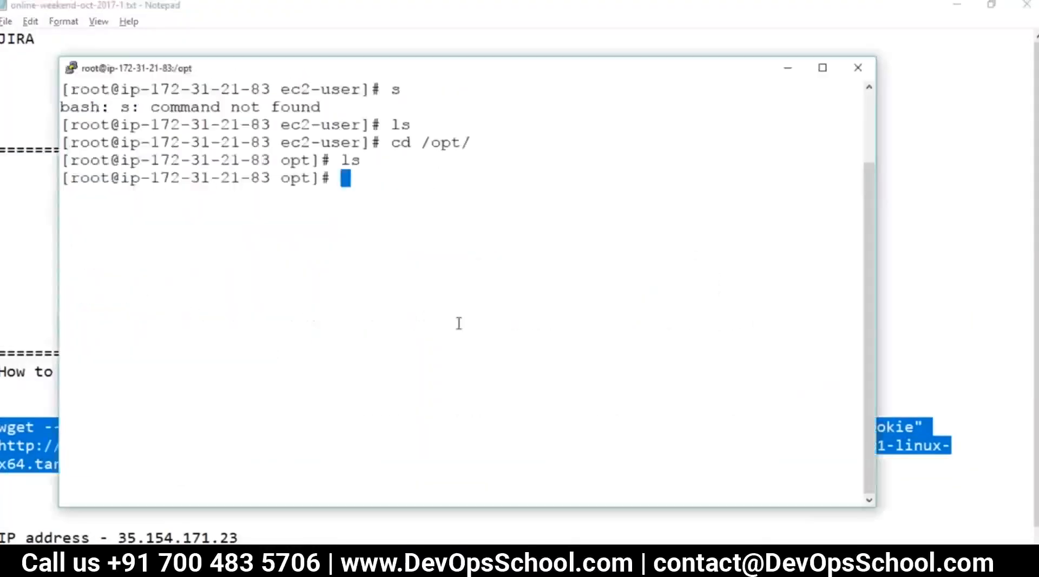
- Install wget on the server with yum install wget, confirming the installation with y
{"action": "type", "text": "yum install wget"}
{"action": "key", "text": "Return"}
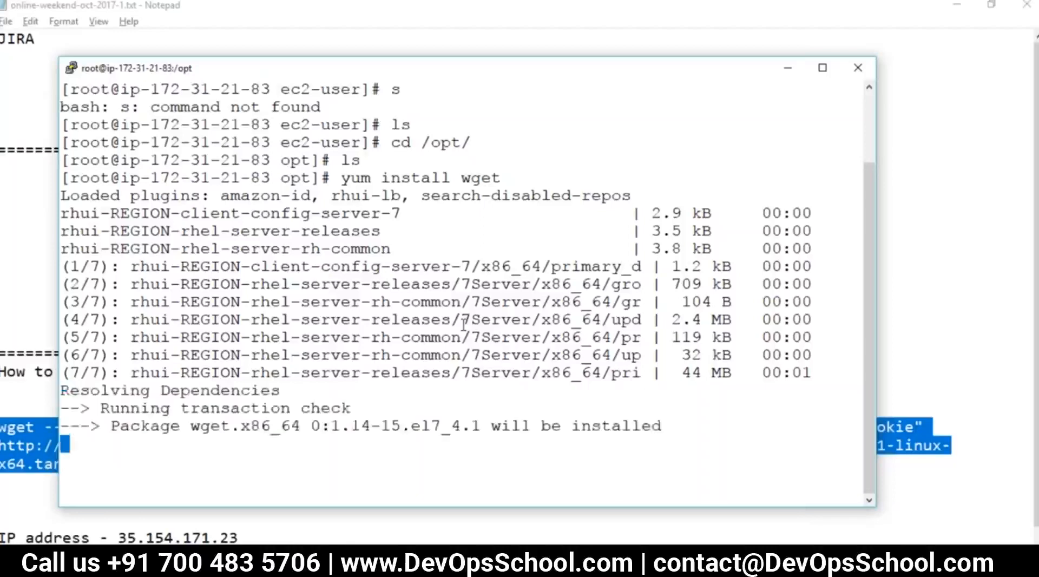
{"action": "type", "text": "y"}
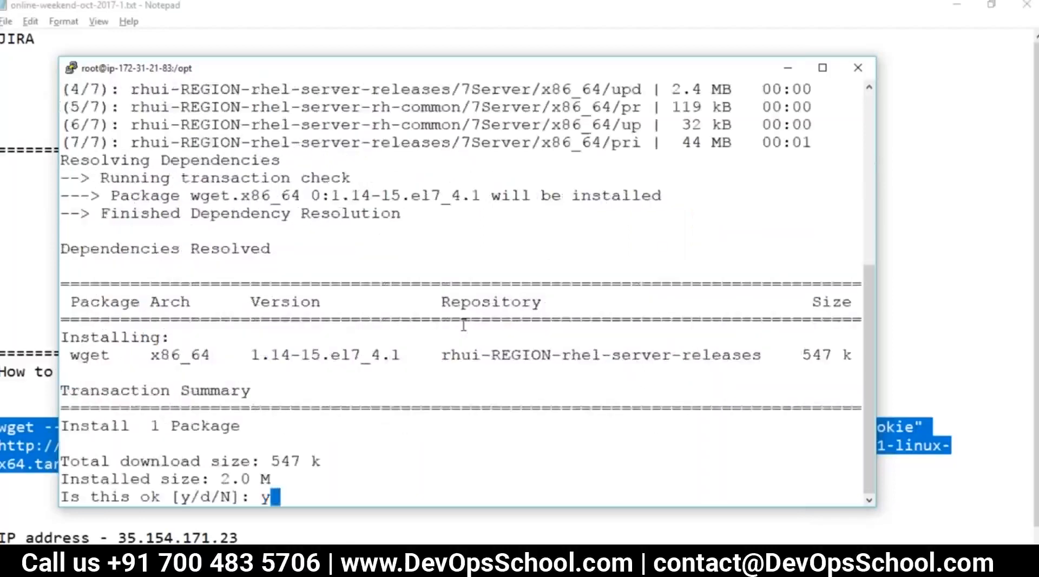
{"action": "key", "text": "Return"}
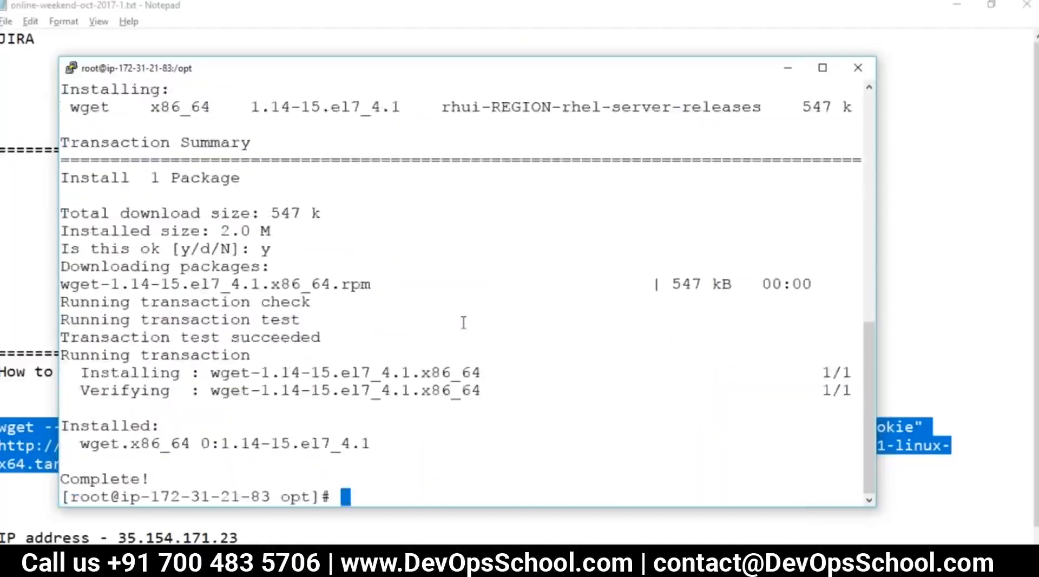
- Paste and run the wget command on the server to download the JDK 8u151 archive into /opt
{"action": "right_click", "coordinate": [463, 322]}
{"action": "key", "text": "Return"}
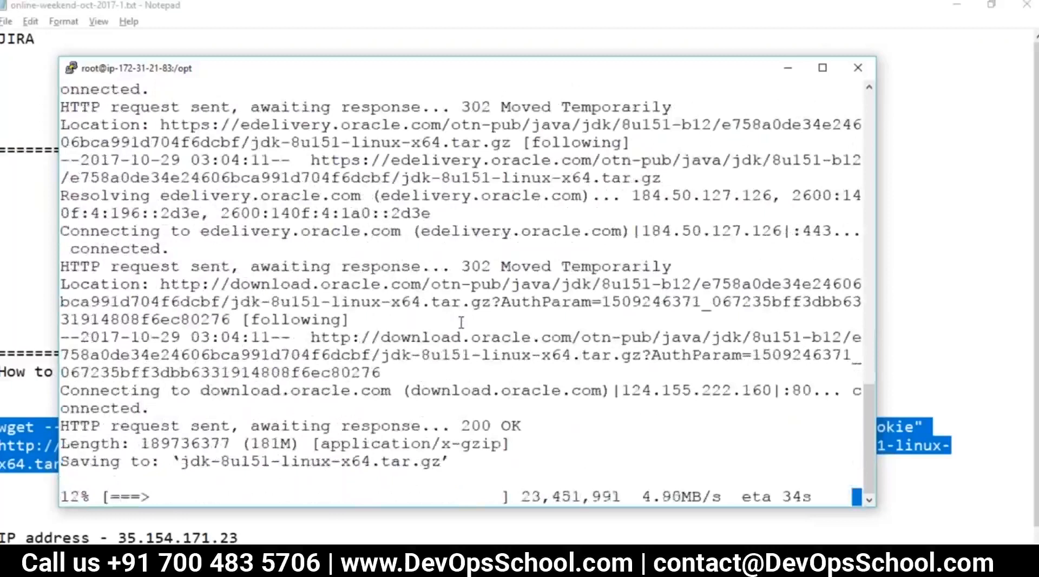
{"action": "key", "text": "alt+Tab"}
{"action": "key", "text": "alt+Tab"}
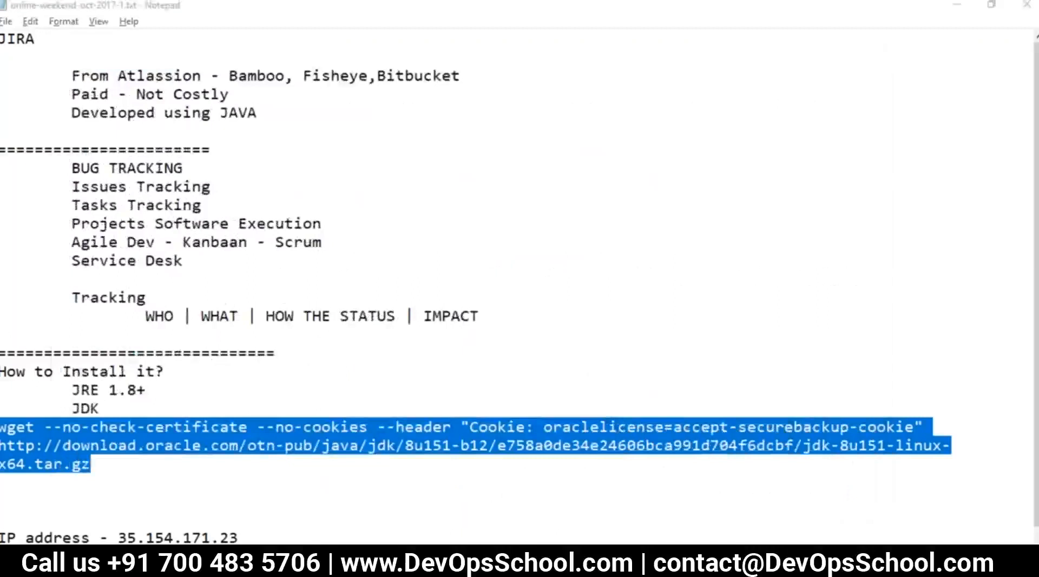
{"action": "left_click_drag", "start_coordinate": [636, 314], "coordinate": [489, 303]}
{"action": "left_click_drag", "start_coordinate": [631, 303], "coordinate": [593, 304]}
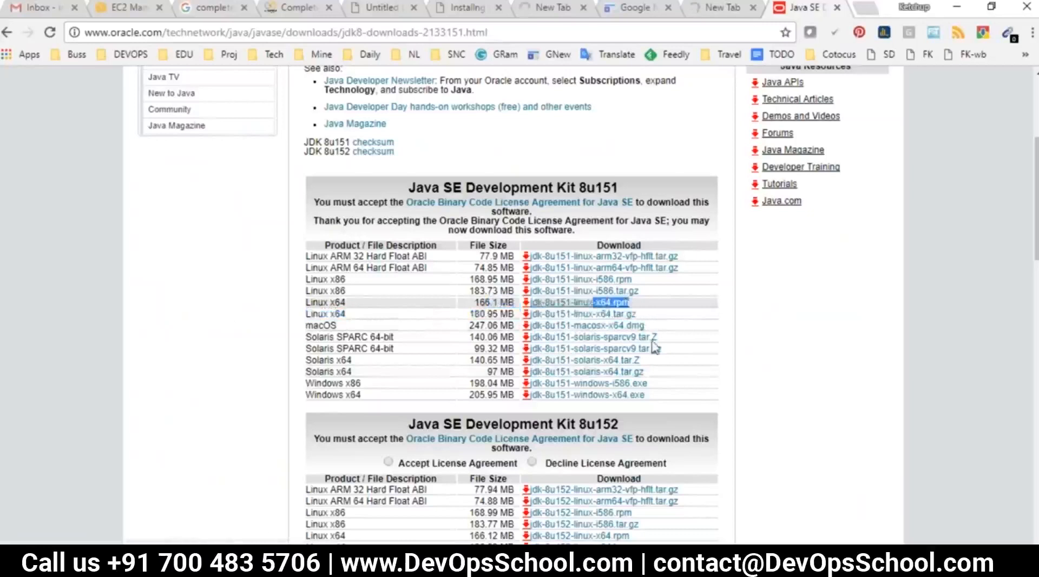
{"action": "left_click_drag", "start_coordinate": [653, 386], "coordinate": [531, 383]}
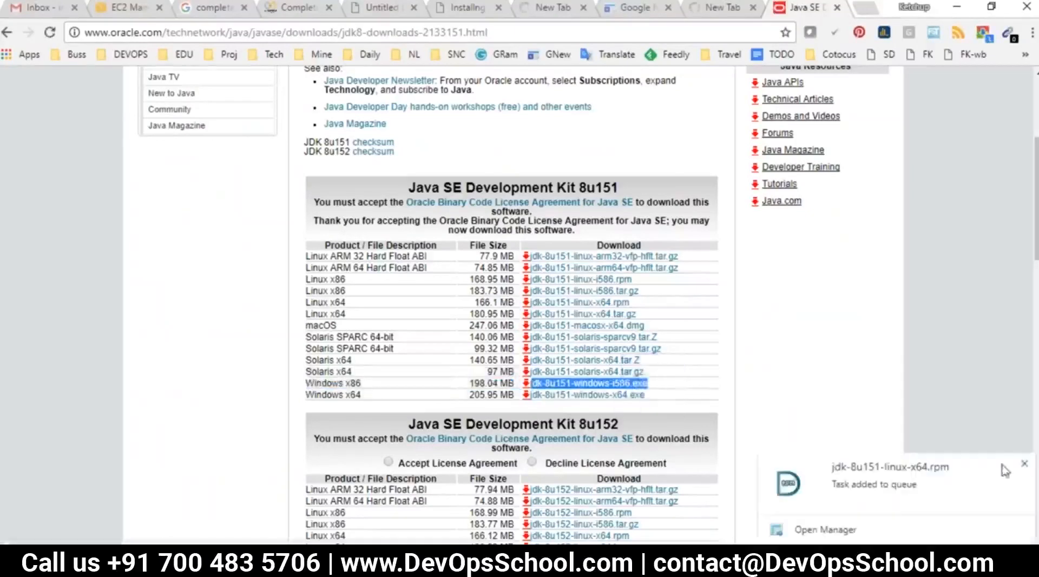
{"action": "left_click", "coordinate": [984, 35]}
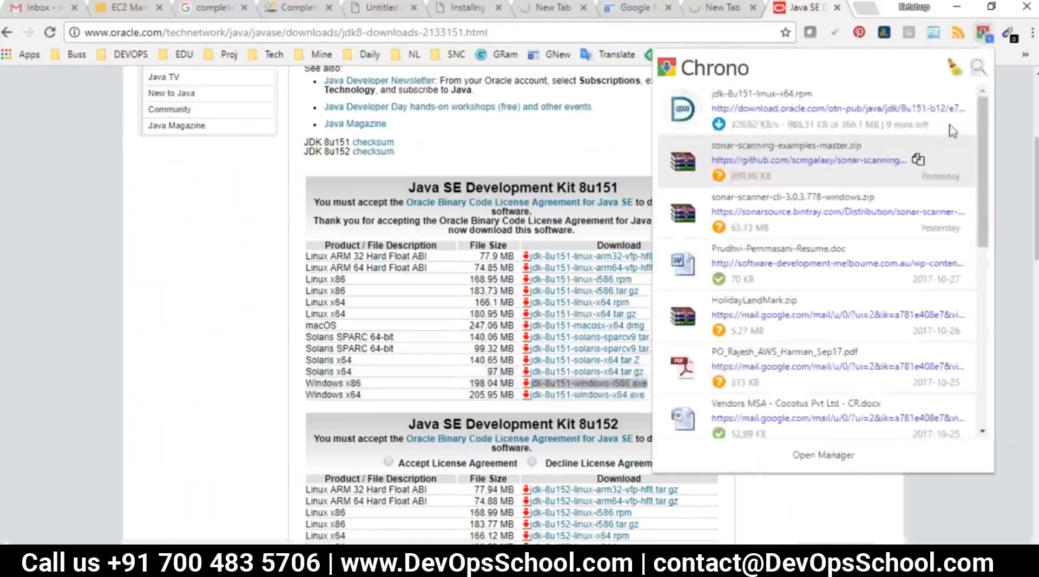
{"action": "left_click", "coordinate": [962, 114]}
{"action": "left_click", "coordinate": [126, 414]}
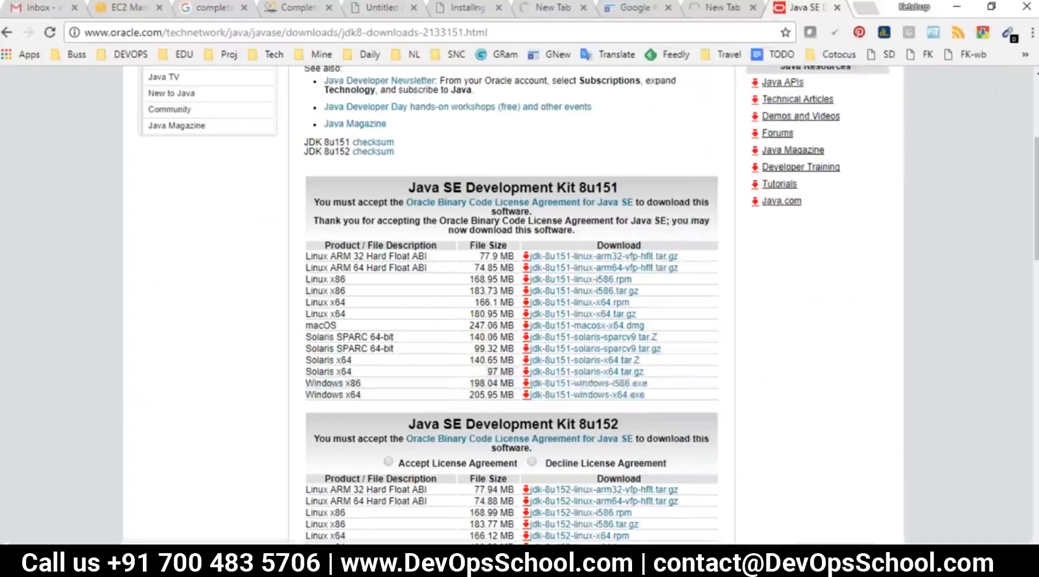
- Extract the downloaded jdk-8u151-linux-x64.tar.gz archive in /opt with tar -zxvf
{"action": "key", "text": "alt+Tab"}
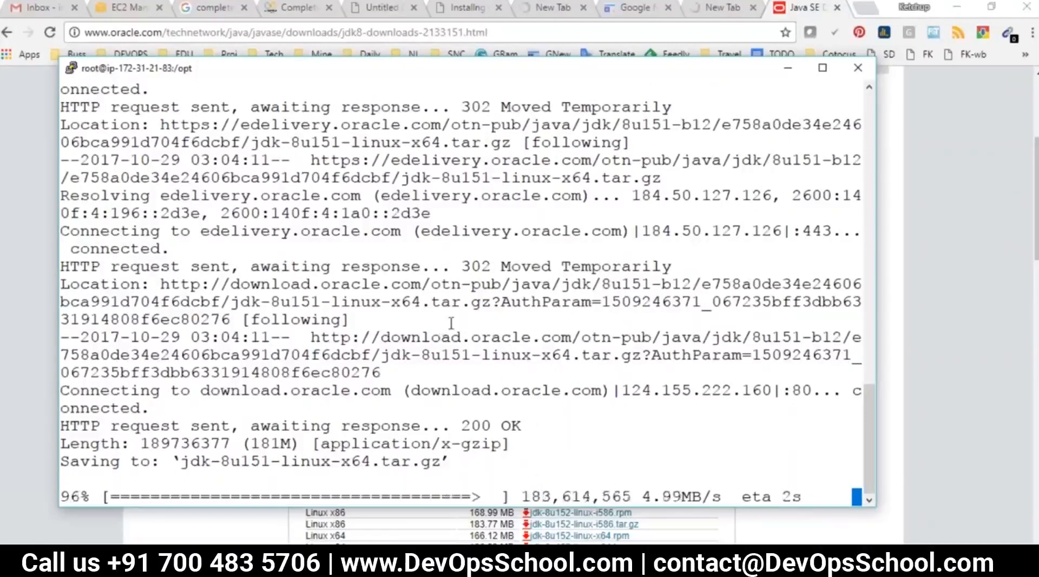
{"action": "type", "text": "clear"}
{"action": "key", "text": "Return"}
{"action": "type", "text": "ls"}
{"action": "key", "text": "Return"}
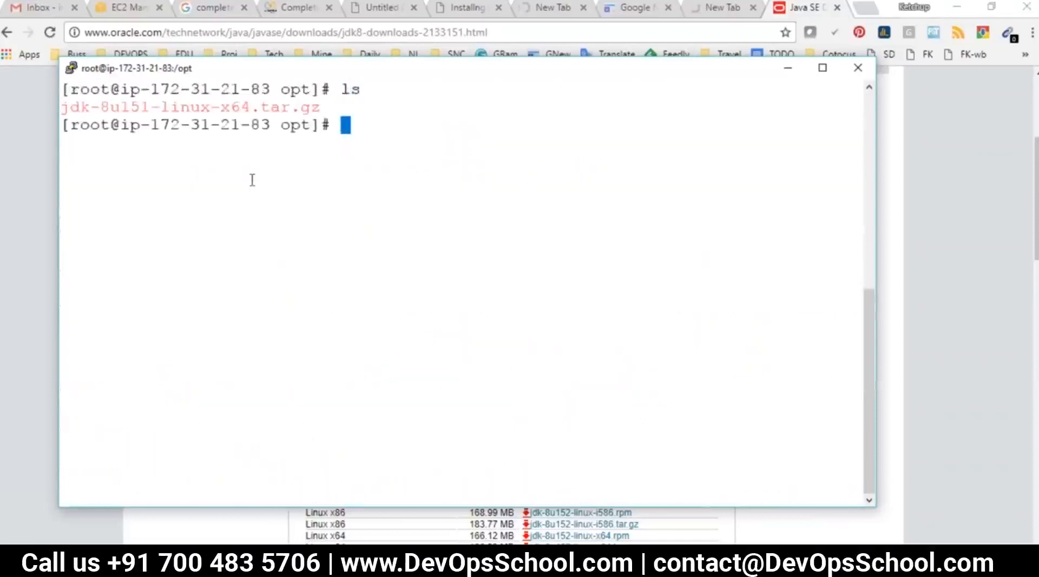
{"action": "double_click", "coordinate": [239, 106]}
{"action": "key", "text": "super+c"}
{"action": "type", "text": "tar "}
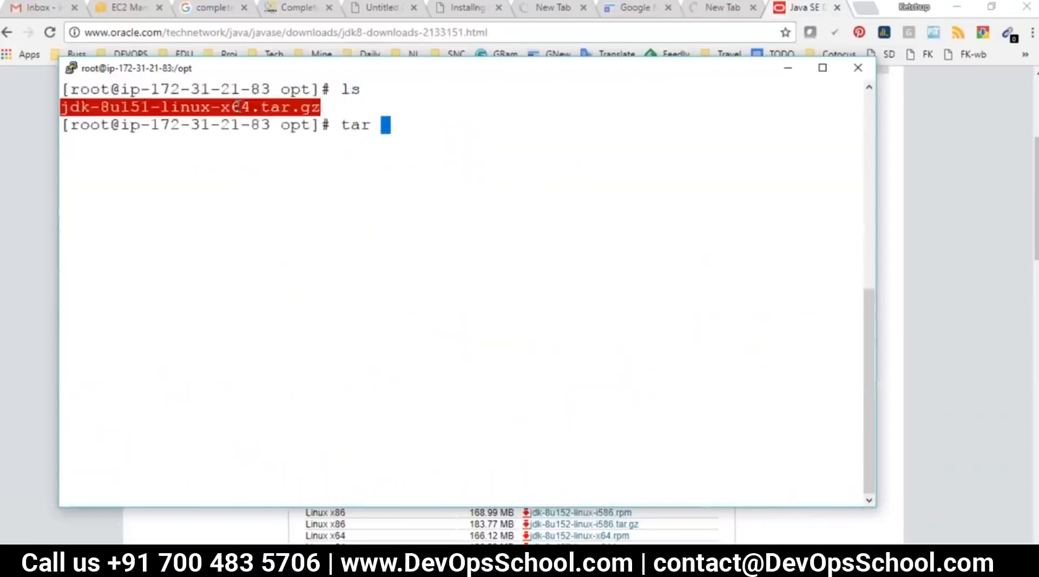
{"action": "type", "text": "-zxvf"}
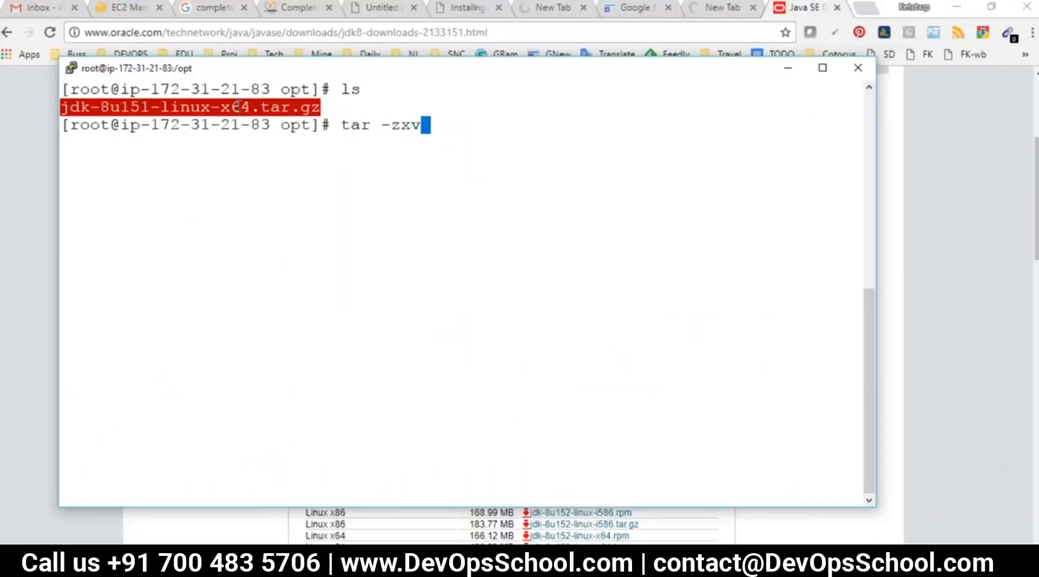
{"action": "right_click", "coordinate": [239, 129]}
{"action": "key", "text": "Return"}
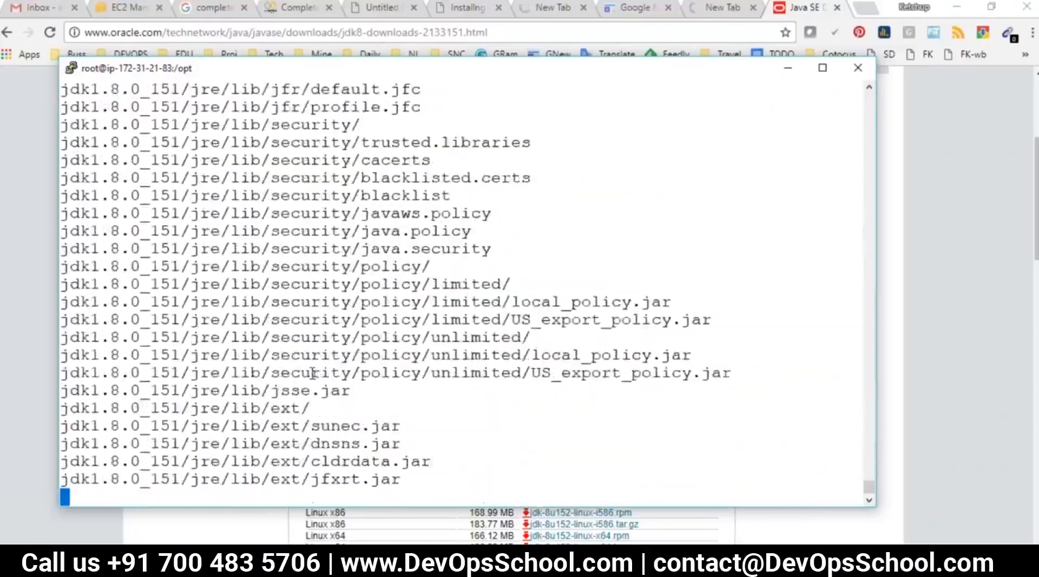
- Rename the extracted jdk1.8.0_151 folder to java with the mv command
{"action": "type", "text": "clear"}
{"action": "key", "text": "Return"}
{"action": "type", "text": "s"}
{"action": "key", "text": "Return"}
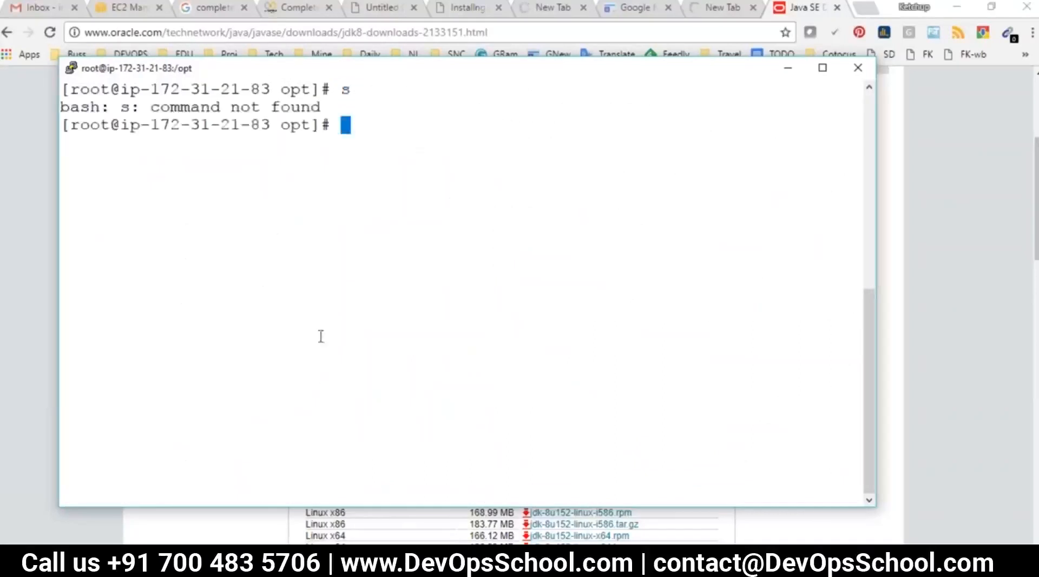
{"action": "type", "text": "ls"}
{"action": "key", "text": "Return"}
{"action": "double_click", "coordinate": [107, 143]}
{"action": "key", "text": "super+c"}
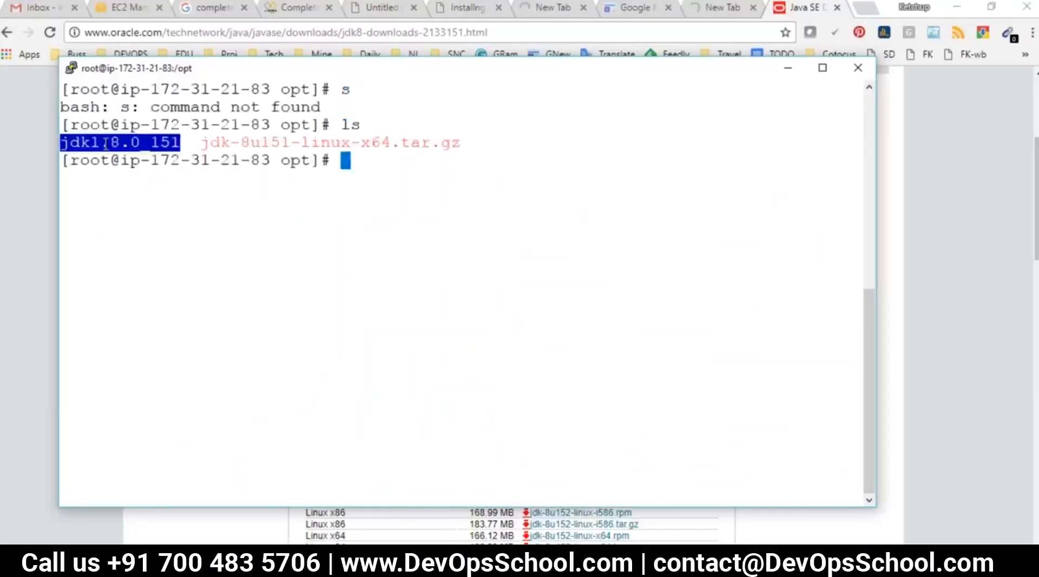
{"action": "type", "text": "mv"}
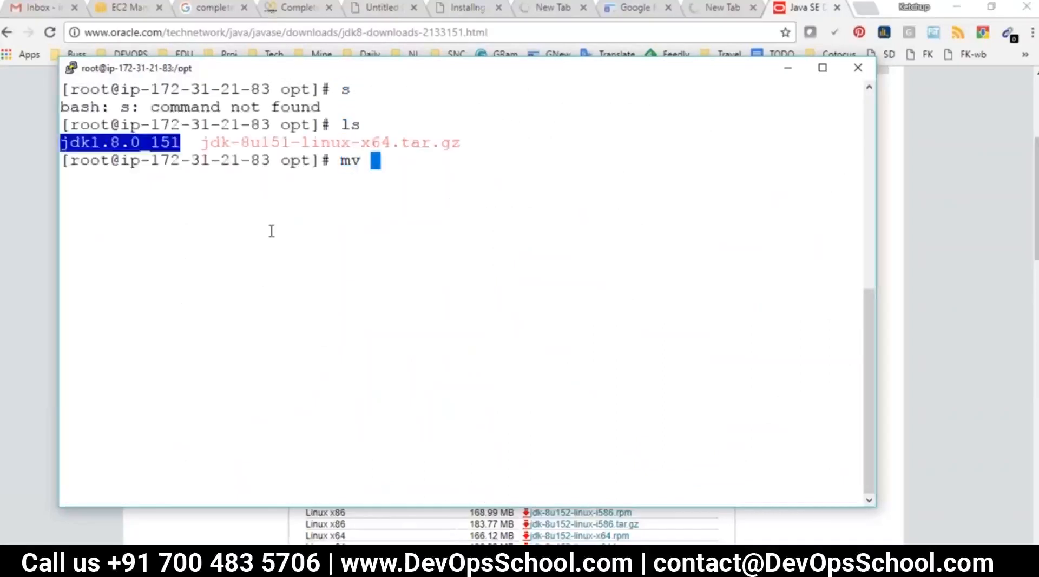
{"action": "right_click", "coordinate": [272, 230]}
{"action": "type", "text": "java"}
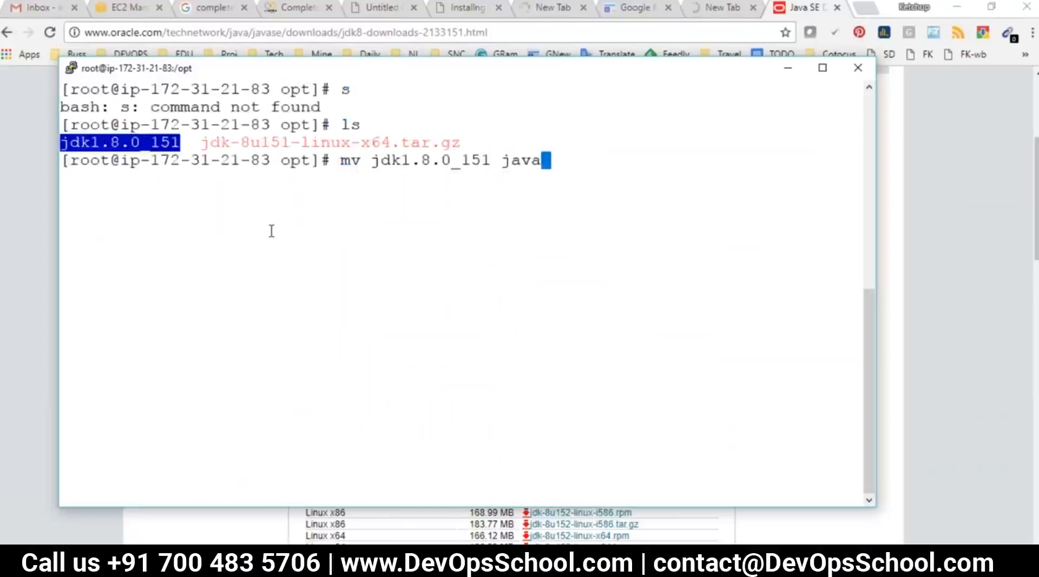
{"action": "key", "text": "Return"}
- Copy the JAVA_HOME and PATH export lines from the scmgalaxy Java installation guide's TAR GZ section
{"action": "key", "text": "alt+Tab"}
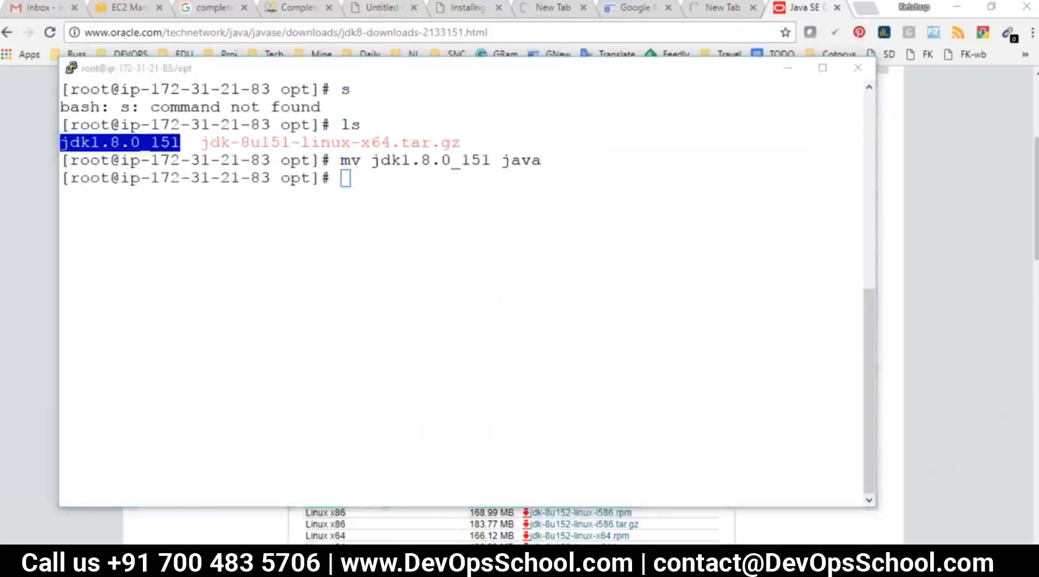
{"action": "left_click", "coordinate": [457, 11]}
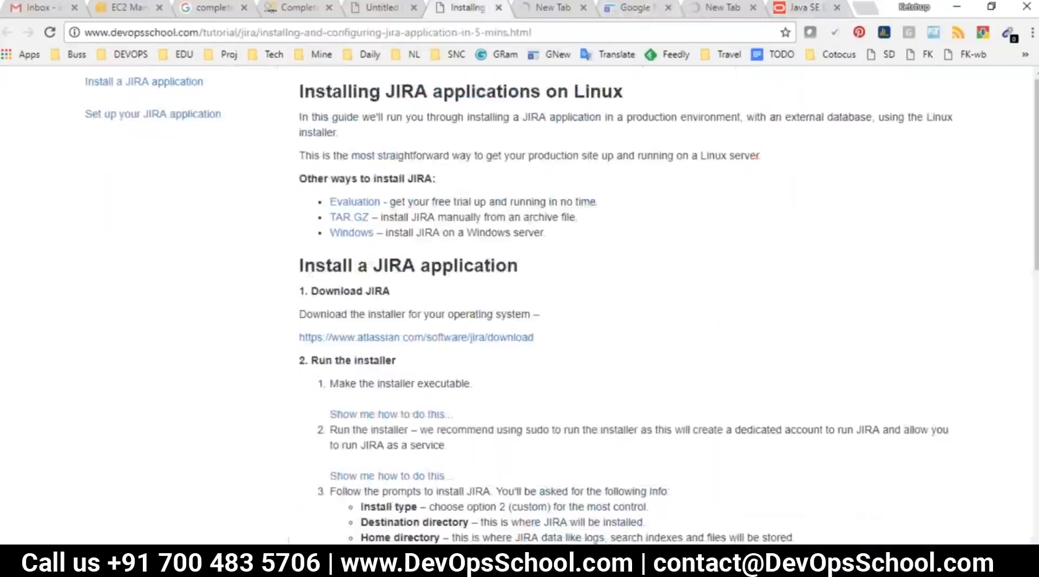
{"action": "left_click", "coordinate": [384, 7]}
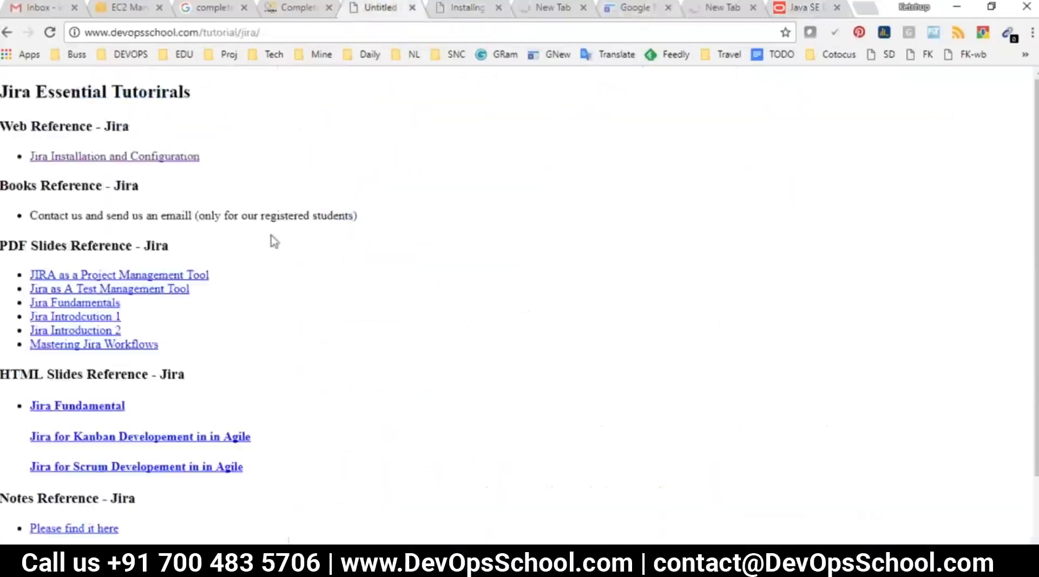
{"action": "left_click", "coordinate": [292, 8]}
{"action": "left_click", "coordinate": [75, 425]}
{"action": "mouse_move", "coordinate": [20, 415]}
{"action": "left_mouse_down"}
{"action": "mouse_move", "coordinate": [130, 386]}
{"action": "mouse_move", "coordinate": [238, 414]}
{"action": "mouse_move", "coordinate": [11, 433]}
{"action": "mouse_move", "coordinate": [2, 414]}
{"action": "left_mouse_up"}
{"action": "key", "text": "ctrl+c"}
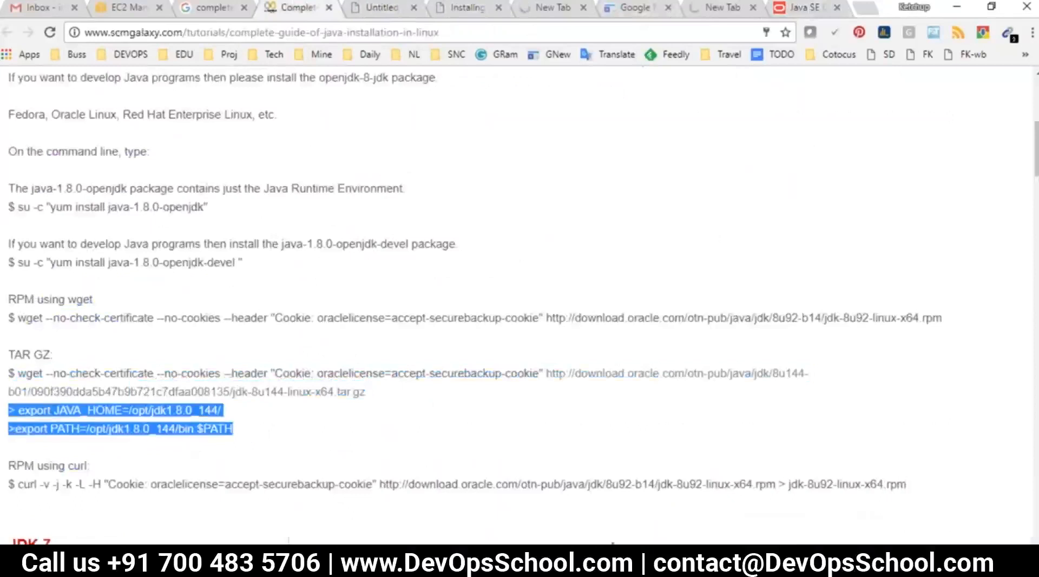
- Paste the export lines below the wget command in the notes and remove their leading > marks
{"action": "key", "text": "alt+Tab"}
{"action": "scroll", "coordinate": [231, 448], "scroll_direction": "down", "scroll_amount": 1}
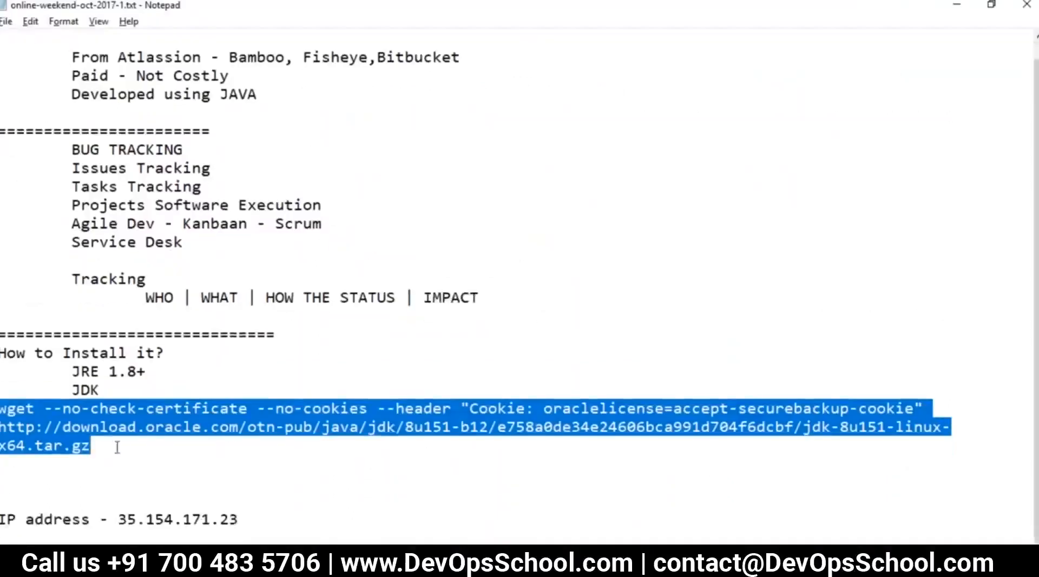
{"action": "left_click", "coordinate": [112, 464]}
{"action": "key", "text": "Return"}
{"action": "key", "text": "ctrl+v"}
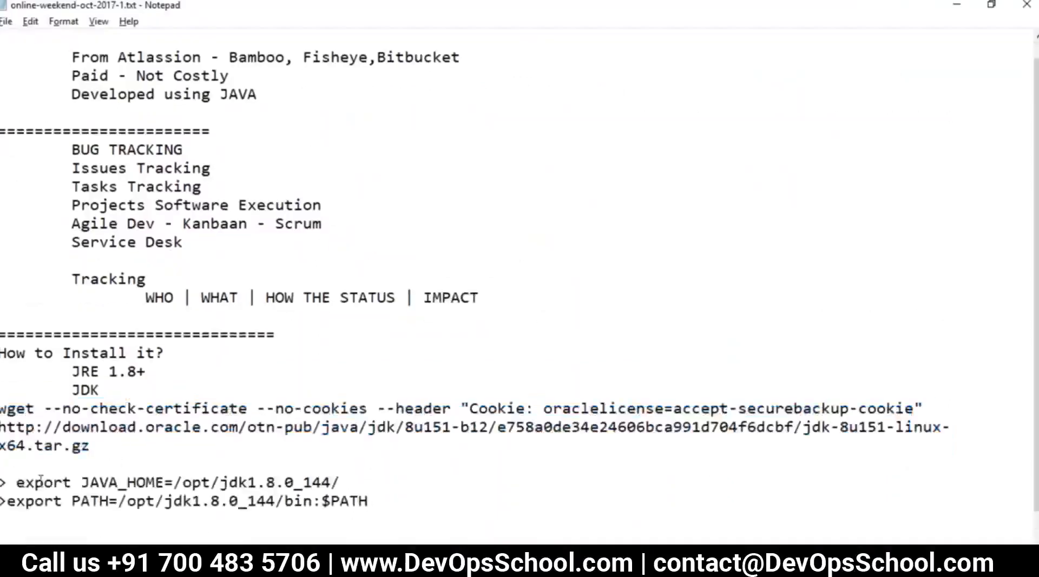
{"action": "left_click_drag", "start_coordinate": [15, 480], "coordinate": [2, 481]}
{"action": "key", "text": "Delete"}
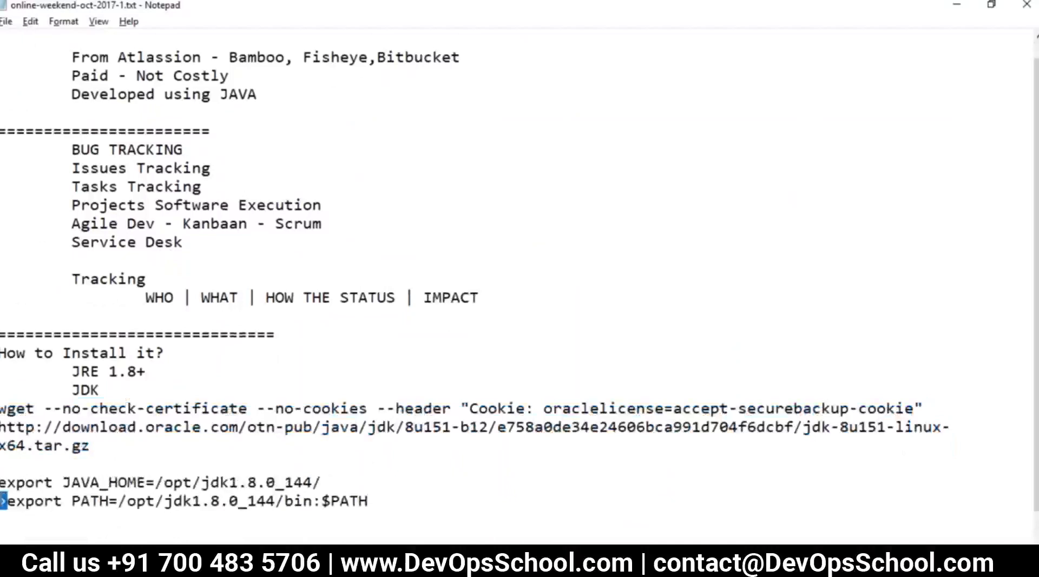
{"action": "key", "text": "Delete"}
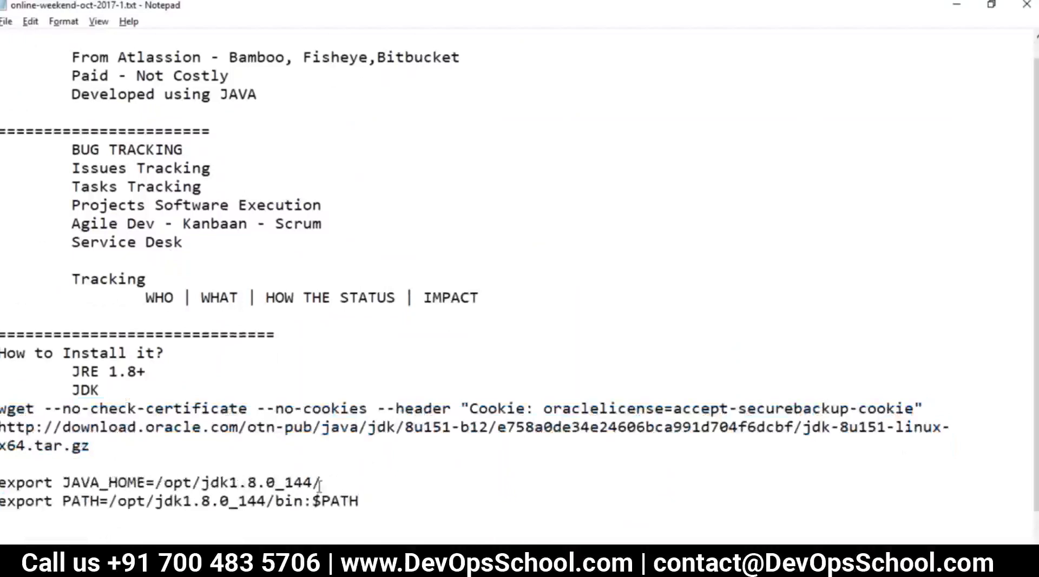
- Print the server's working directory with pwd and copy the /opt path
{"action": "key", "text": "alt+Tab"}
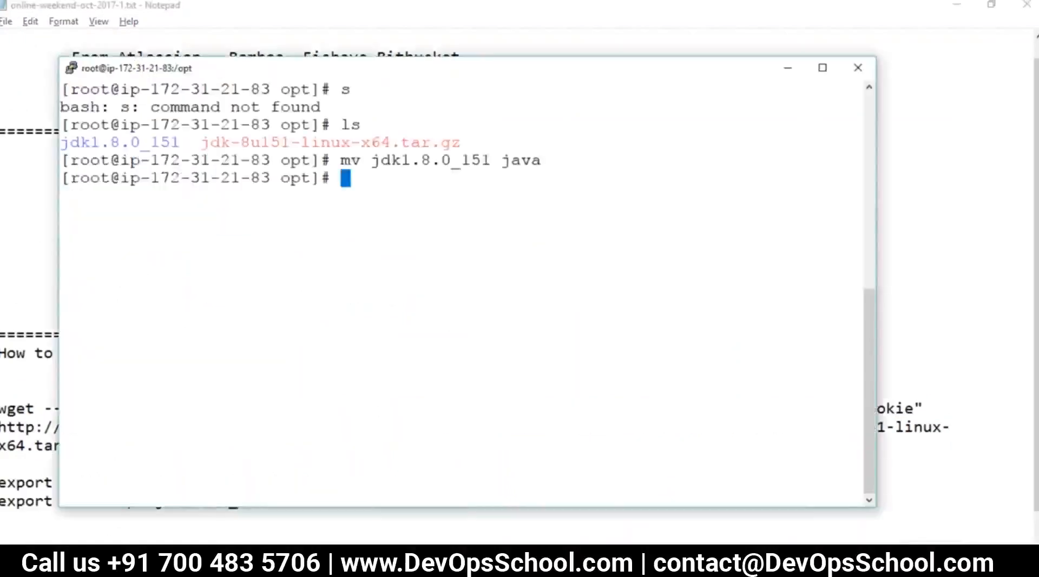
{"action": "type", "text": "pwd"}
{"action": "key", "text": "Return"}
{"action": "double_click", "coordinate": [76, 199]}
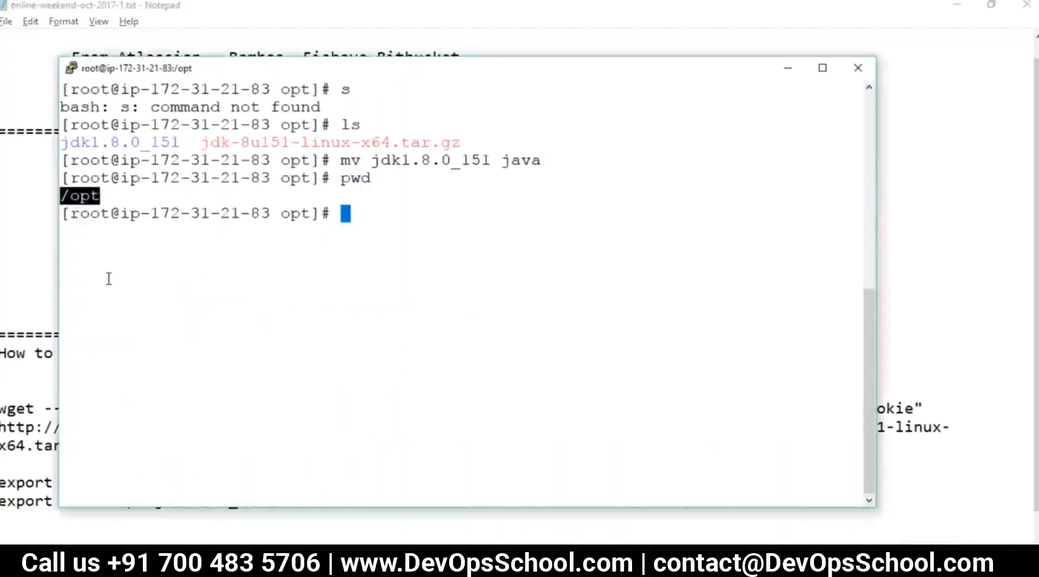
- Edit the export lines in the notes so JAVA_HOME and PATH point to the /opt/java folder
{"action": "key", "text": "alt+Tab"}
{"action": "left_click_drag", "start_coordinate": [319, 481], "coordinate": [154, 481]}
{"action": "type", "text": "/opt"}
{"action": "type", "text": "/jav"}
{"action": "left_click_drag", "start_coordinate": [233, 479], "coordinate": [1, 503]}
{"action": "type", "text": "/opt/java"}
{"action": "left_click", "coordinate": [260, 469]}
{"action": "left_click_drag", "start_coordinate": [247, 485], "coordinate": [494, 480]}
{"action": "key", "text": "super+c"}
{"action": "left_click", "coordinate": [757, 564]}
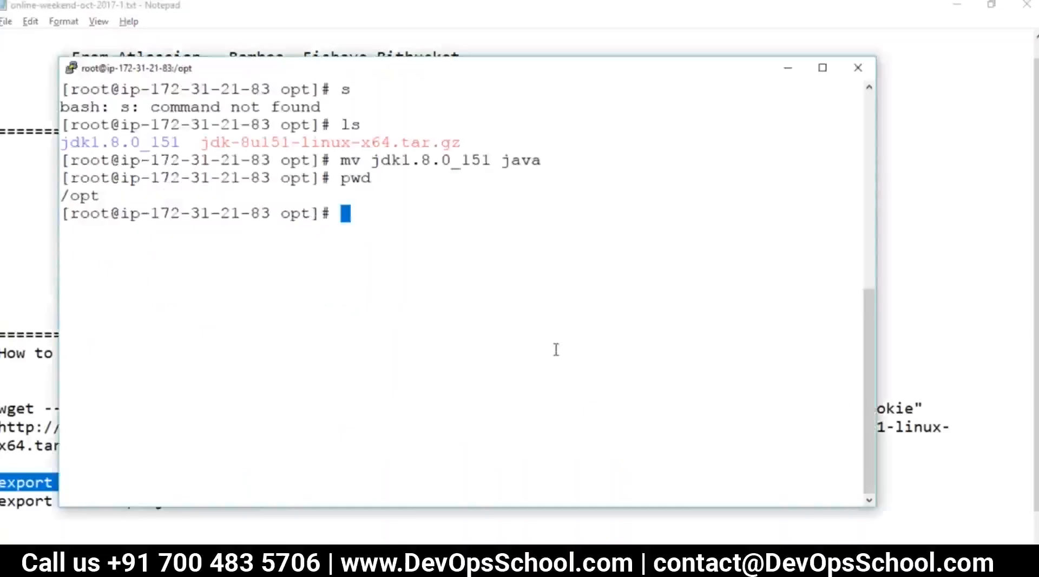
- Check the installed Java version on the server with java -version
{"action": "type", "text": "java"}
{"action": "type", "text": "-version"}
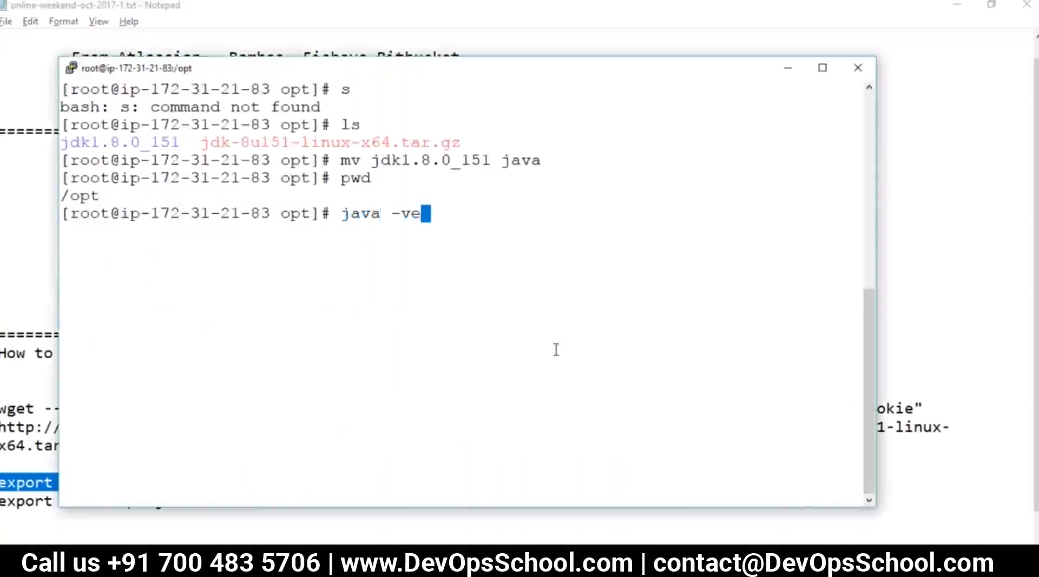
{"action": "key", "text": "Return"}
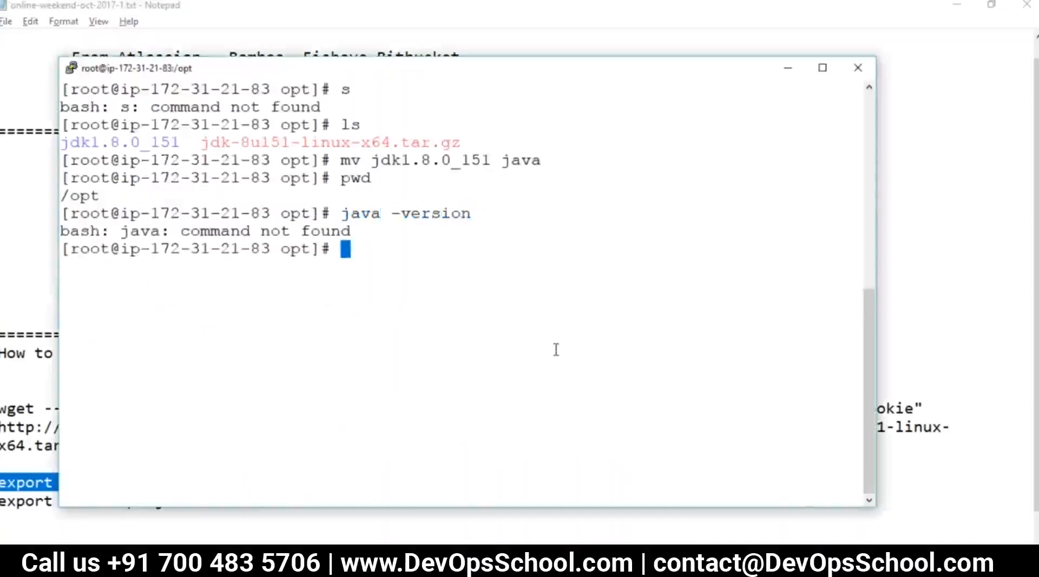
- Run the JAVA_HOME and PATH export commands from the notes in the terminal, pointing to /opt/java
{"action": "right_click", "coordinate": [544, 336]}
{"action": "key", "text": "Return"}
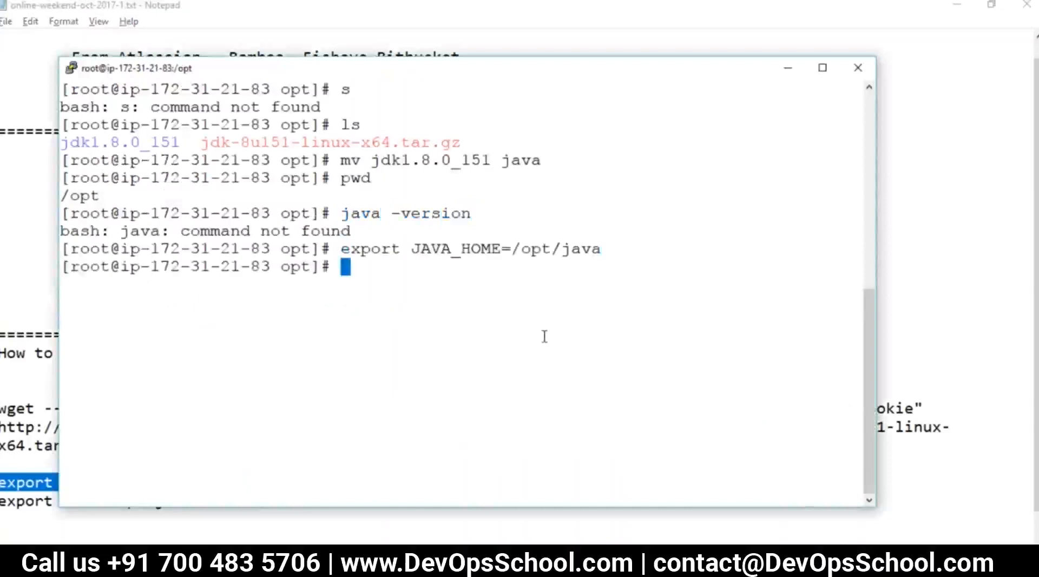
{"action": "key", "text": "alt+Tab"}
{"action": "left_click_drag", "start_coordinate": [293, 496], "coordinate": [25, 509]}
{"action": "key", "text": "super+c"}
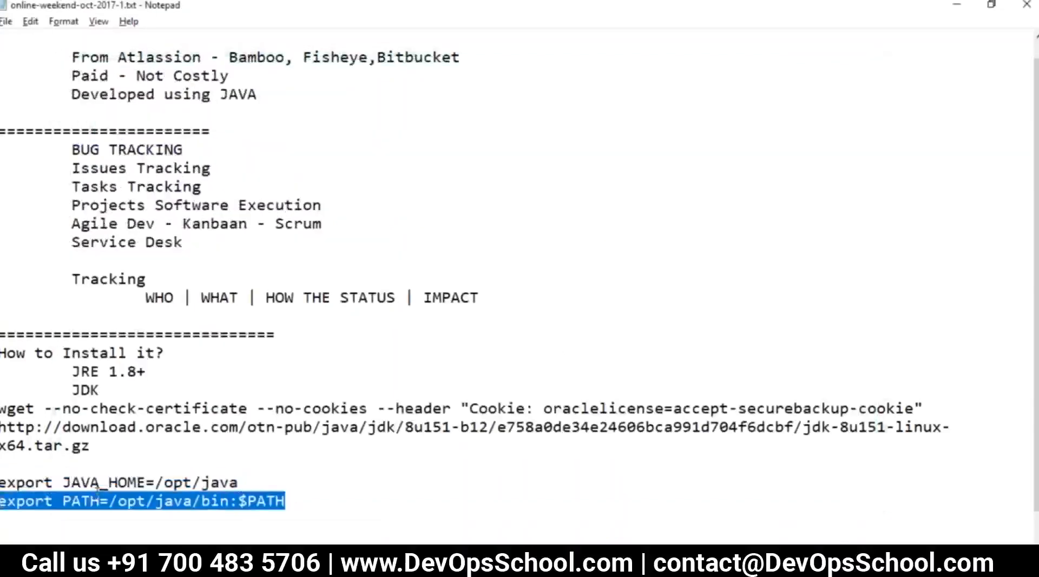
{"action": "key", "text": "alt+Tab"}
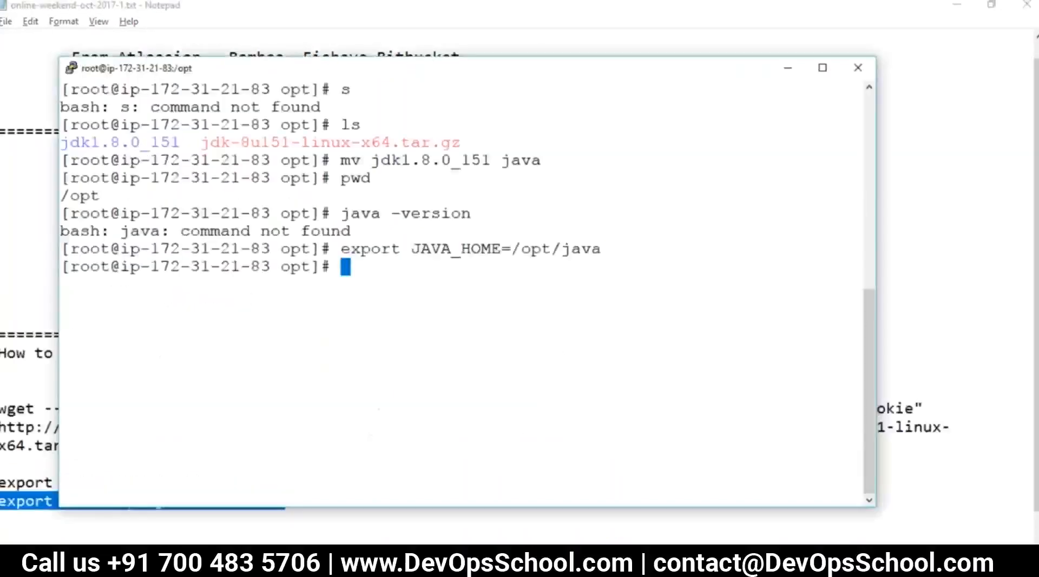
{"action": "right_click", "coordinate": [417, 237]}
{"action": "key", "text": "Return"}
- Re-run the JAVA_HOME export and verify the Java version again with java -version
{"action": "key", "text": "Up"}
{"action": "key", "text": "Up"}
{"action": "key", "text": "Return"}
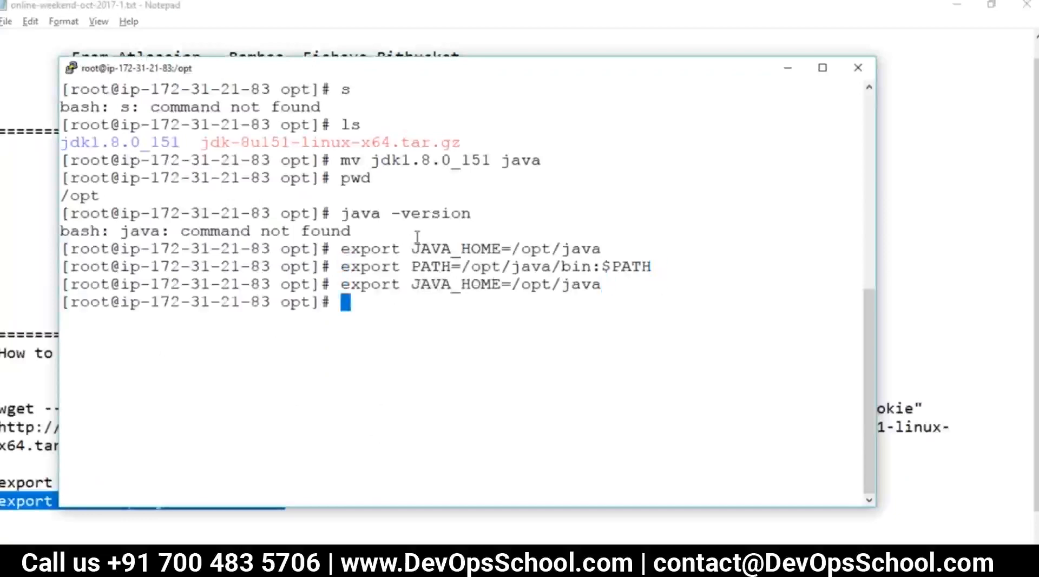
{"action": "key", "text": "Up"}
{"action": "key", "text": "Up"}
{"action": "key", "text": "Up"}
{"action": "key", "text": "Up"}
{"action": "key", "text": "Return"}
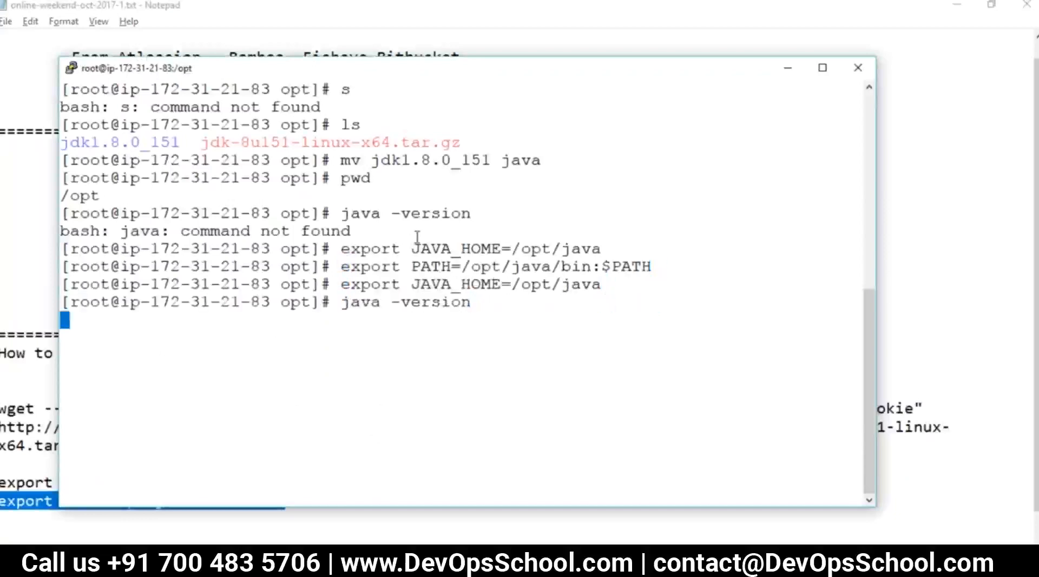
{"action": "left_click_drag", "start_coordinate": [206, 320], "coordinate": [282, 319]}
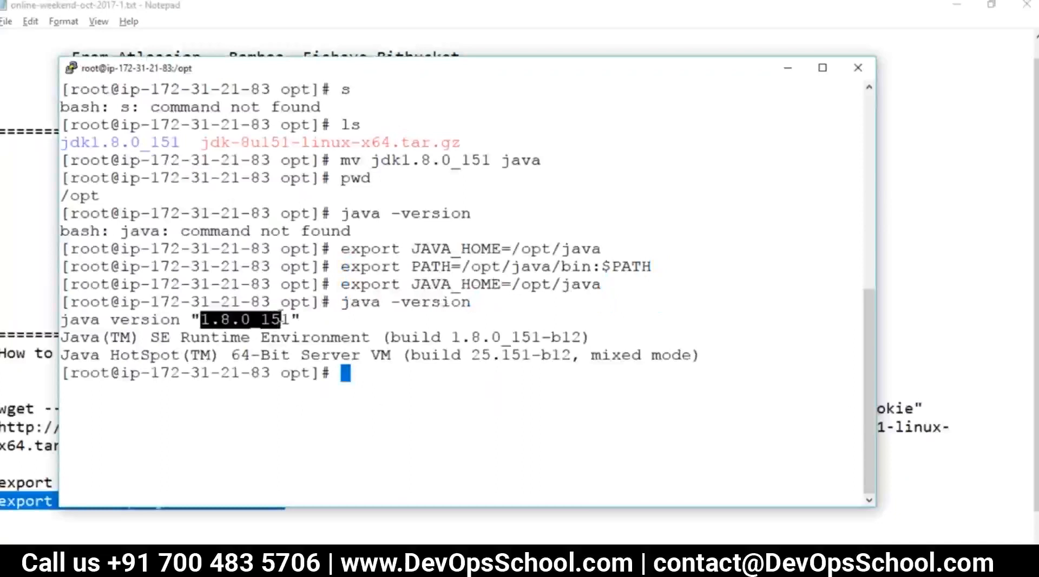
- Clear the terminal and list the contents of the /opt directory
{"action": "left_click", "coordinate": [293, 347]}
{"action": "type", "text": "clear"}
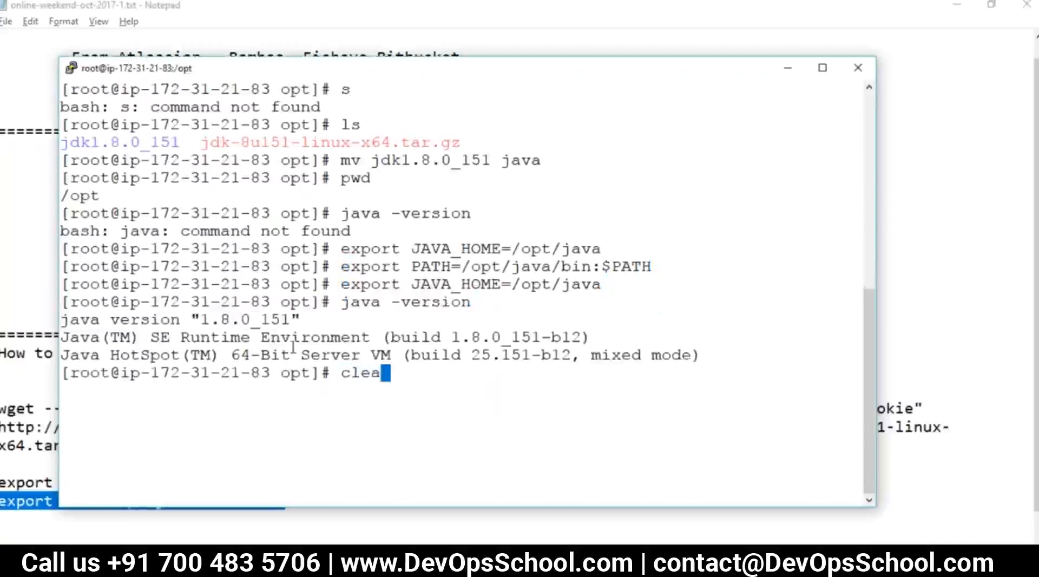
{"action": "key", "text": "Return"}
{"action": "type", "text": "s"}
{"action": "key", "text": "BackSpace"}
{"action": "type", "text": "ls"}
{"action": "key", "text": "Return"}
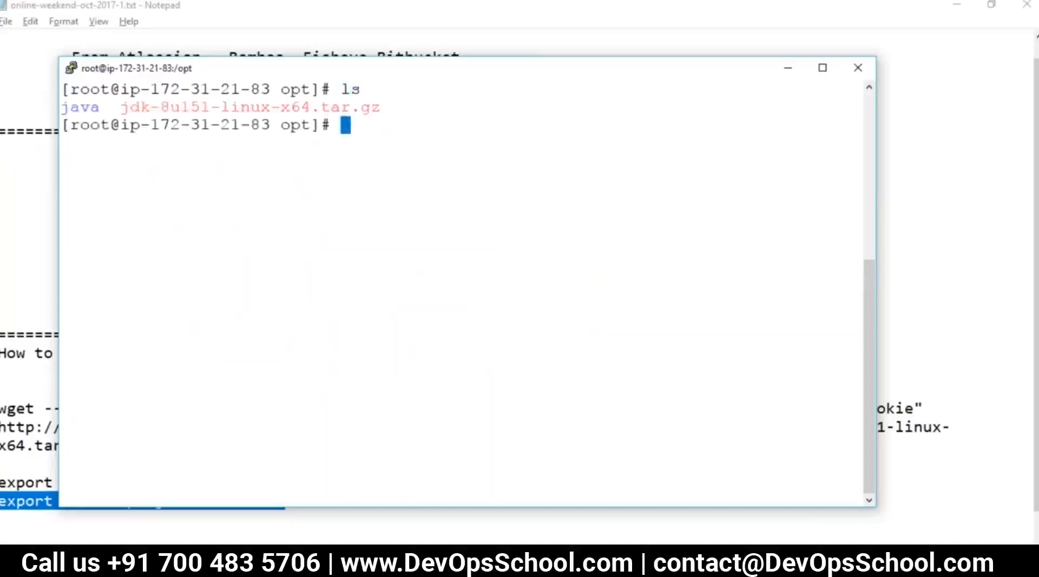
- Try to search Google for jira download in a new browser tab
{"action": "left_click", "coordinate": [378, 561]}
{"action": "left_click", "coordinate": [868, 8]}
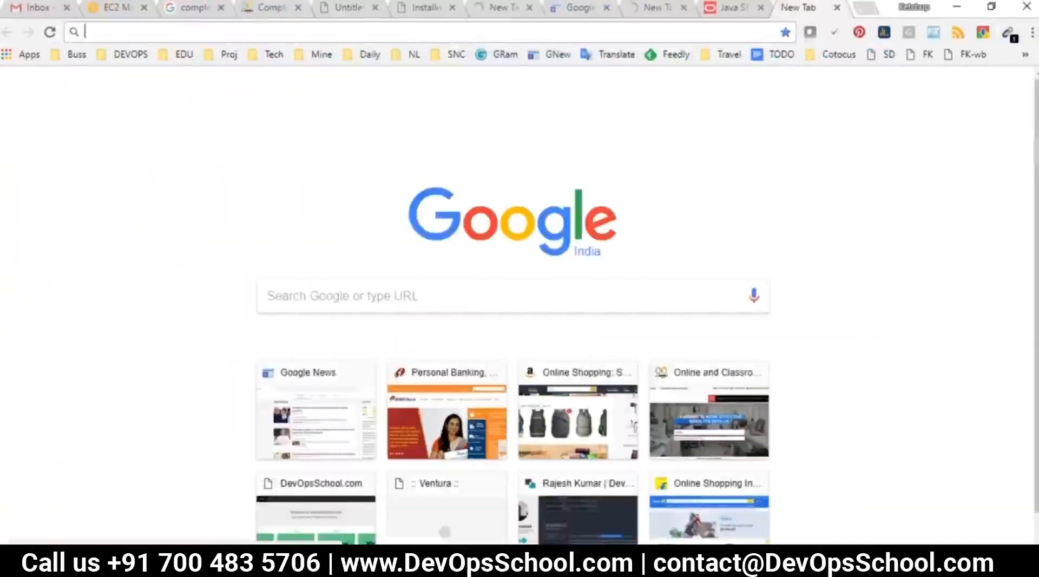
{"action": "type", "text": "jira download"}
{"action": "key", "text": "Return"}
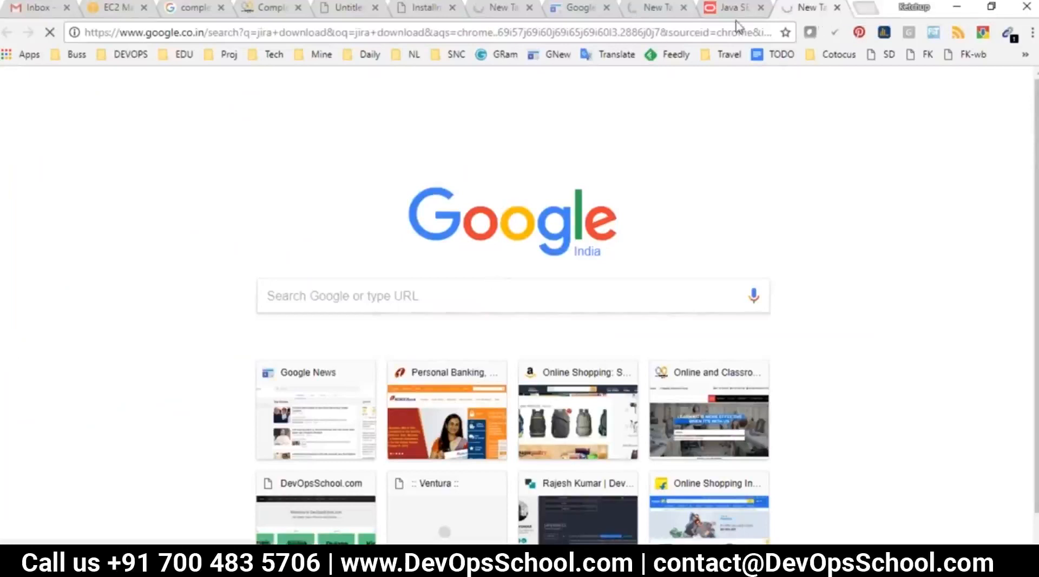
{"action": "left_click", "coordinate": [865, 8]}
{"action": "type", "text": "a"}
{"action": "key", "text": "BackSpace"}
{"action": "type", "text": "atlasssi"}
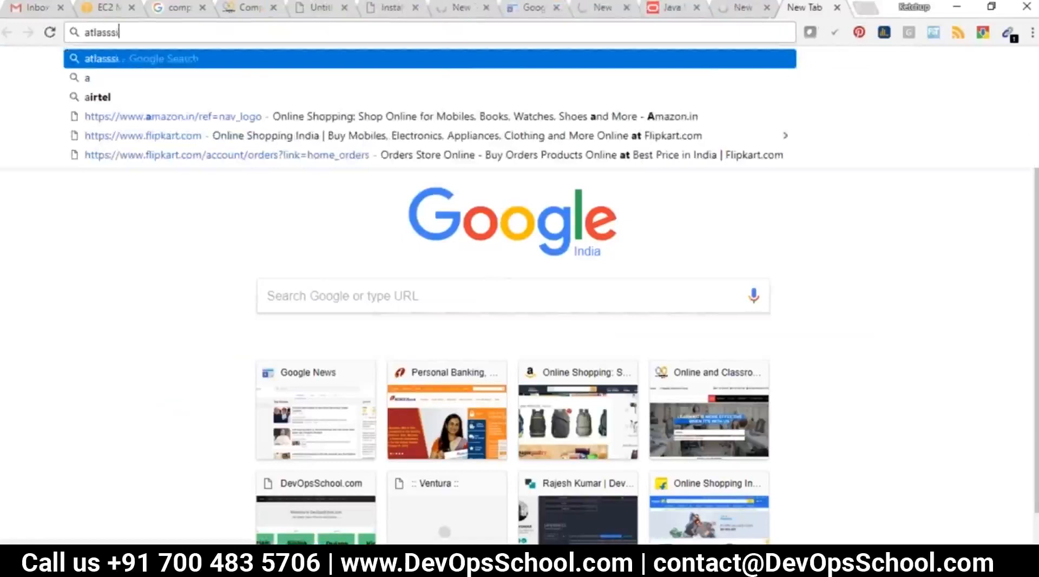
{"action": "type", "text": "on."}
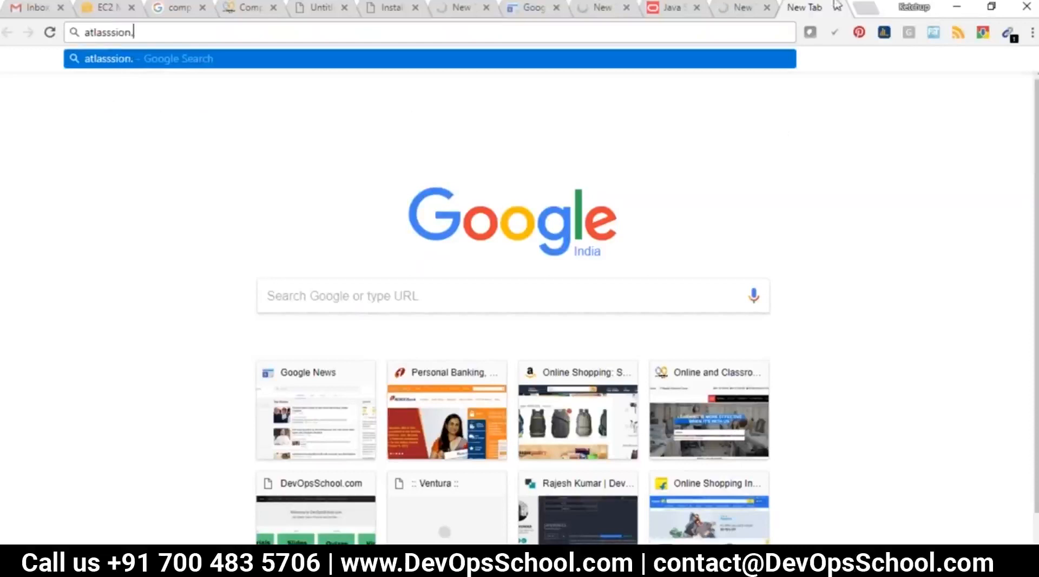
- Open bing.com in a new browser tab
{"action": "left_click", "coordinate": [865, 7]}
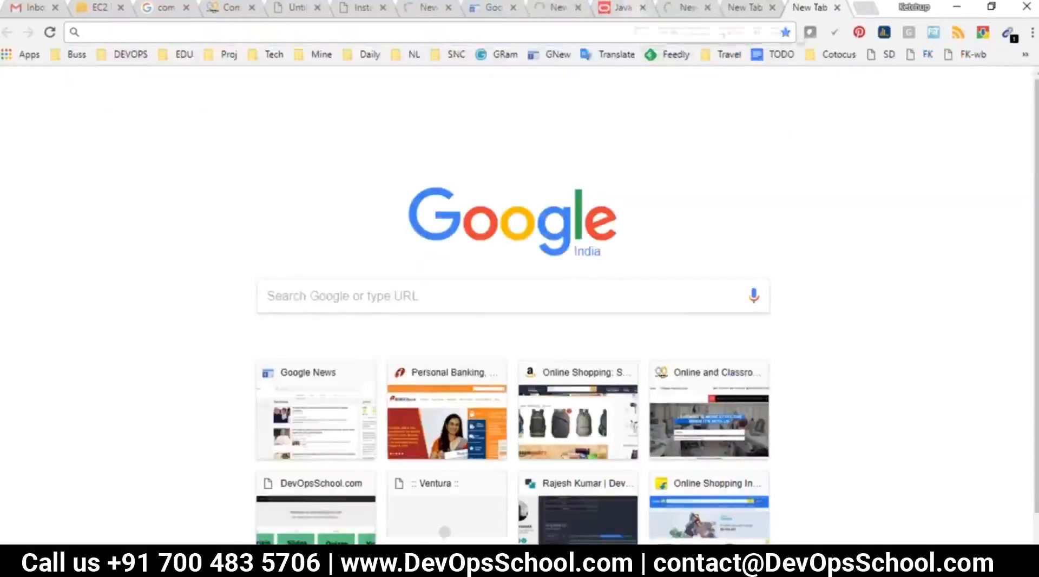
{"action": "type", "text": "bing"}
{"action": "key", "text": "Return"}
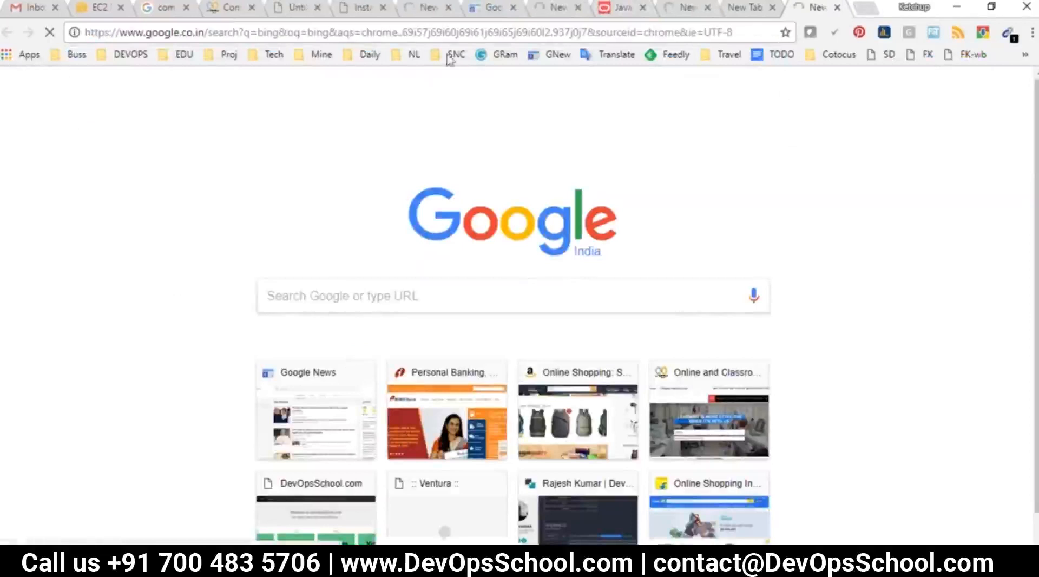
{"action": "key", "text": "ctrl+l"}
{"action": "type", "text": "bing.com"}
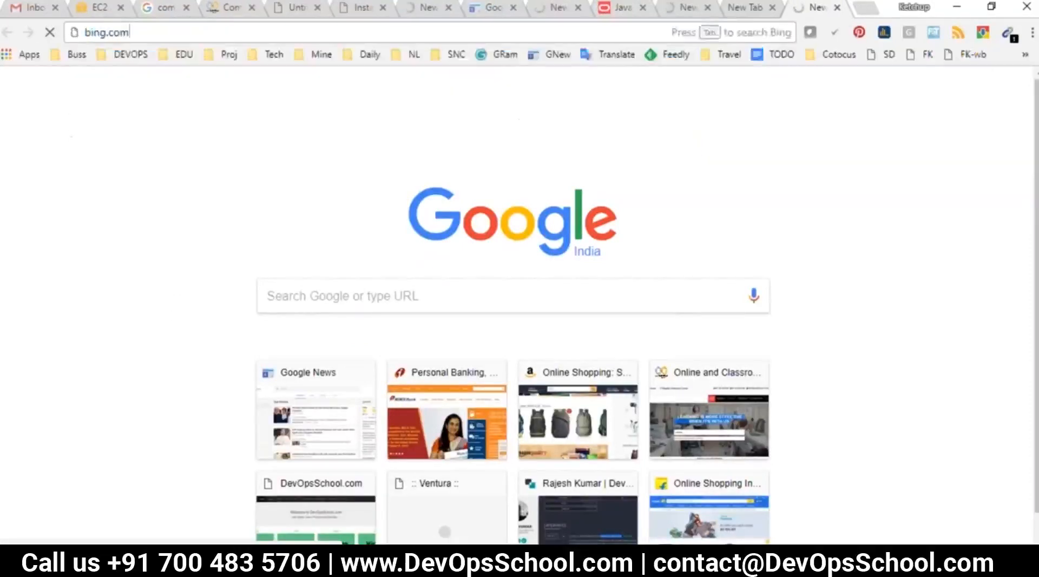
{"action": "key", "text": "Return"}
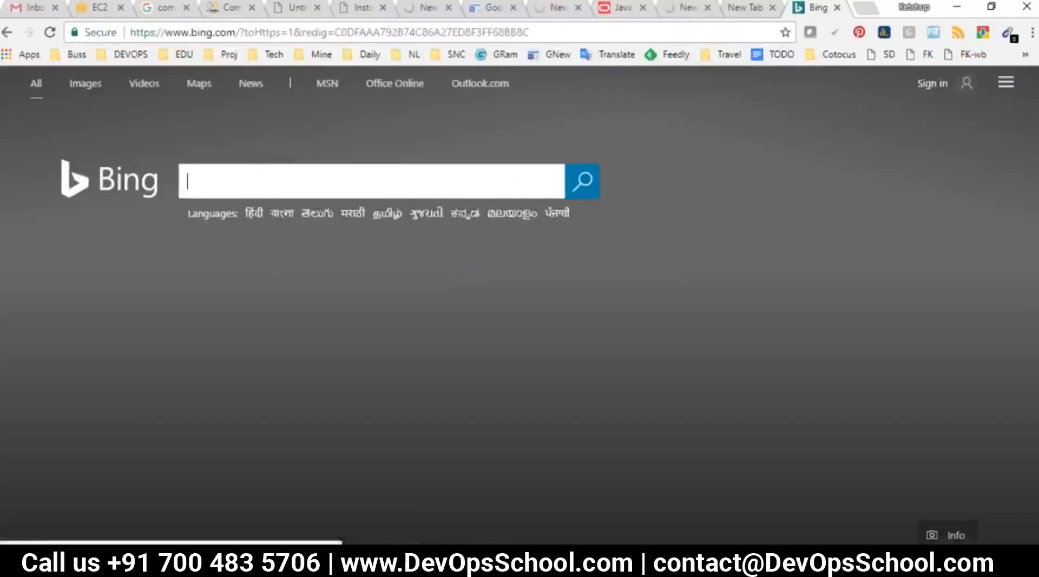
- Search Bing for jira download and open the Download Jira Software Server | Atlassian result in a new tab
{"action": "type", "text": "jira download"}
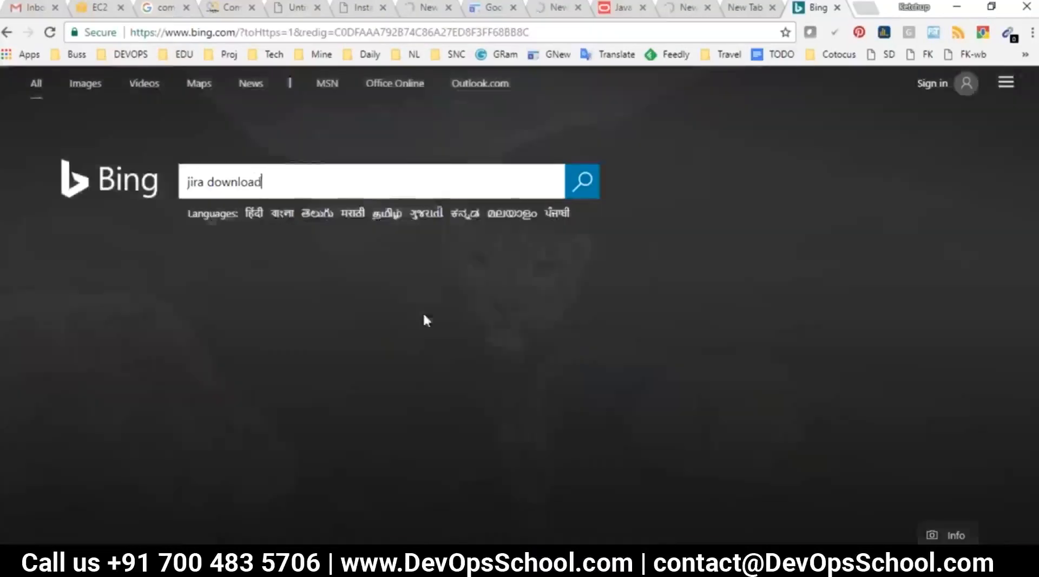
{"action": "key", "text": "Return"}
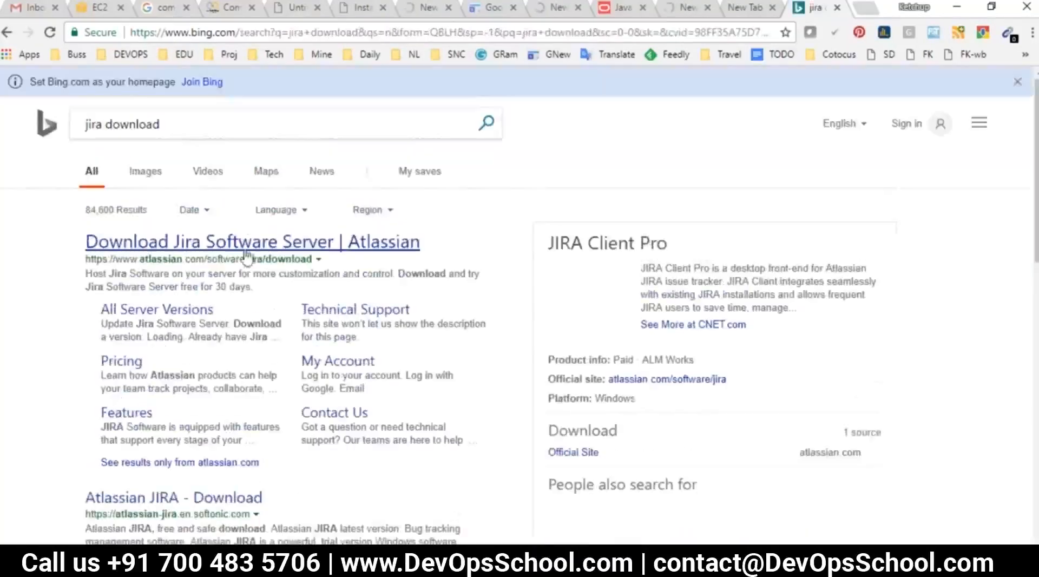
{"action": "right_click", "coordinate": [297, 244]}
{"action": "left_click", "coordinate": [315, 254]}
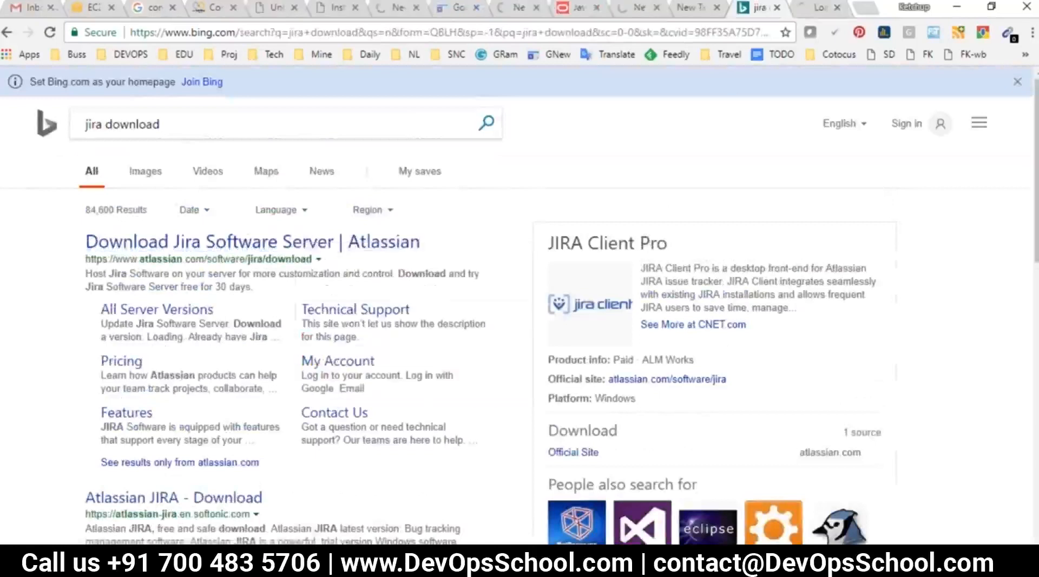
- Review the Atlassian Download Jira Software page for the server download options
{"action": "left_click", "coordinate": [817, 7]}
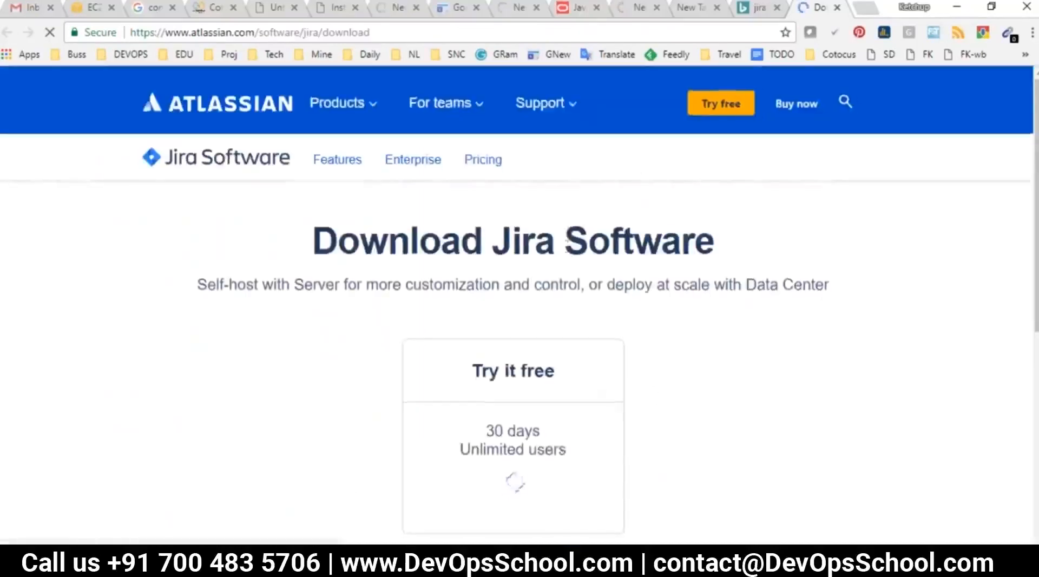
{"action": "scroll", "coordinate": [465, 311], "scroll_direction": "down", "scroll_amount": 5}
{"action": "scroll", "coordinate": [497, 318], "scroll_direction": "up", "scroll_amount": 4}
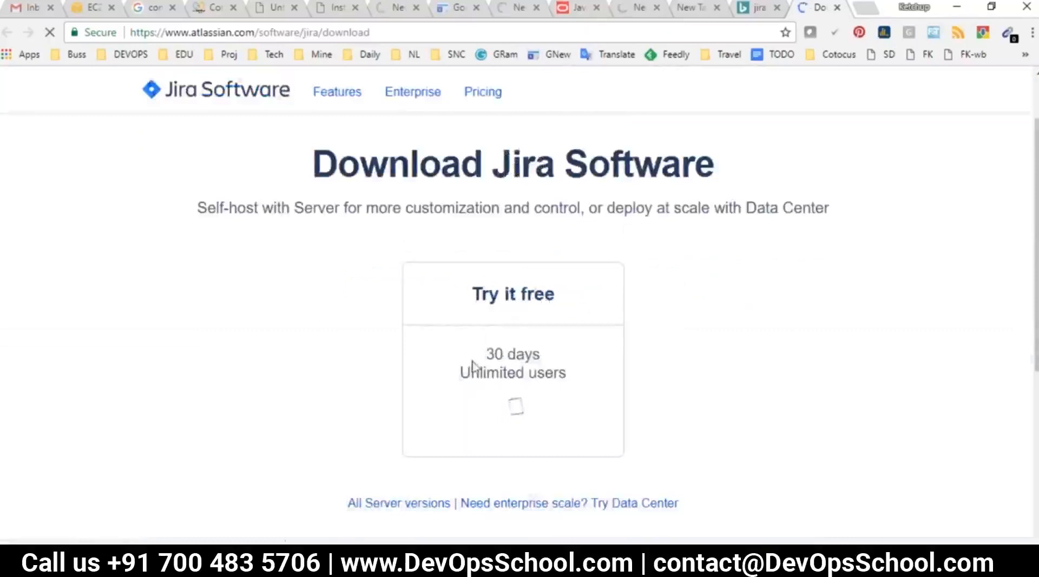
{"action": "left_click_drag", "start_coordinate": [481, 356], "coordinate": [635, 248]}
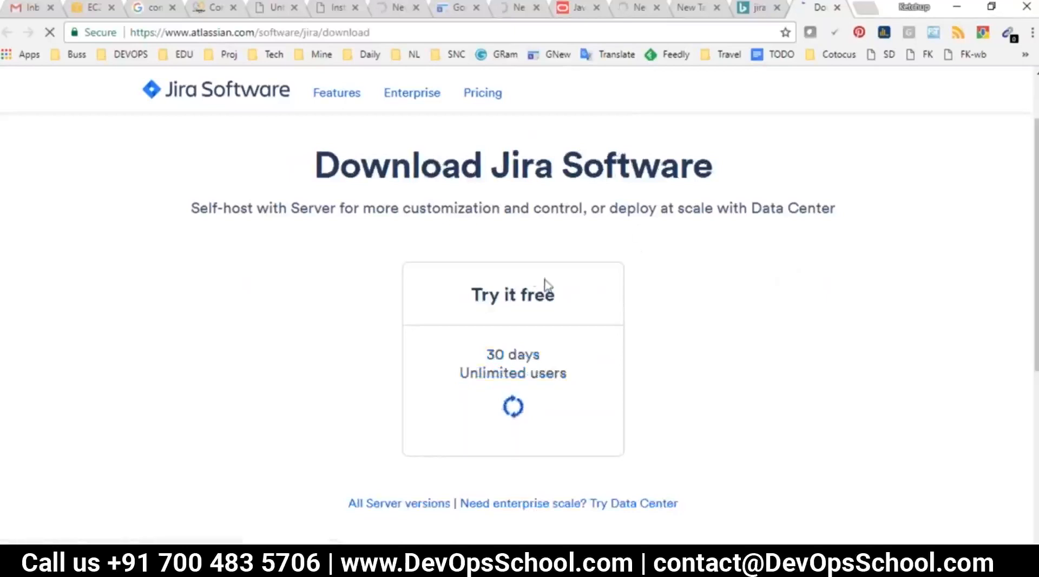
{"action": "scroll", "coordinate": [531, 275], "scroll_direction": "down", "scroll_amount": 4}
{"action": "scroll", "coordinate": [617, 356], "scroll_direction": "down", "scroll_amount": 2}
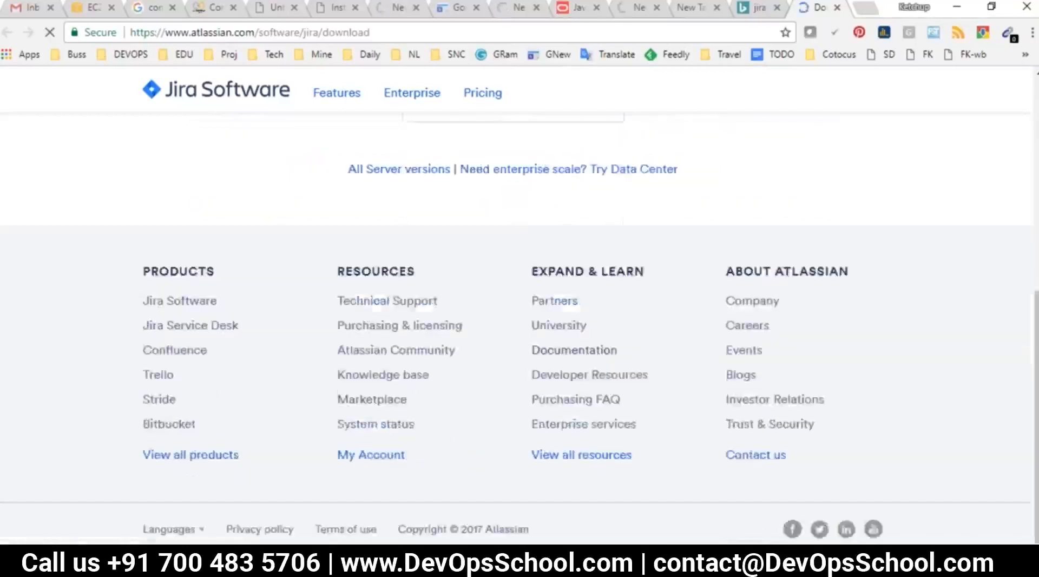
{"action": "scroll", "coordinate": [529, 338], "scroll_direction": "up", "scroll_amount": 8}
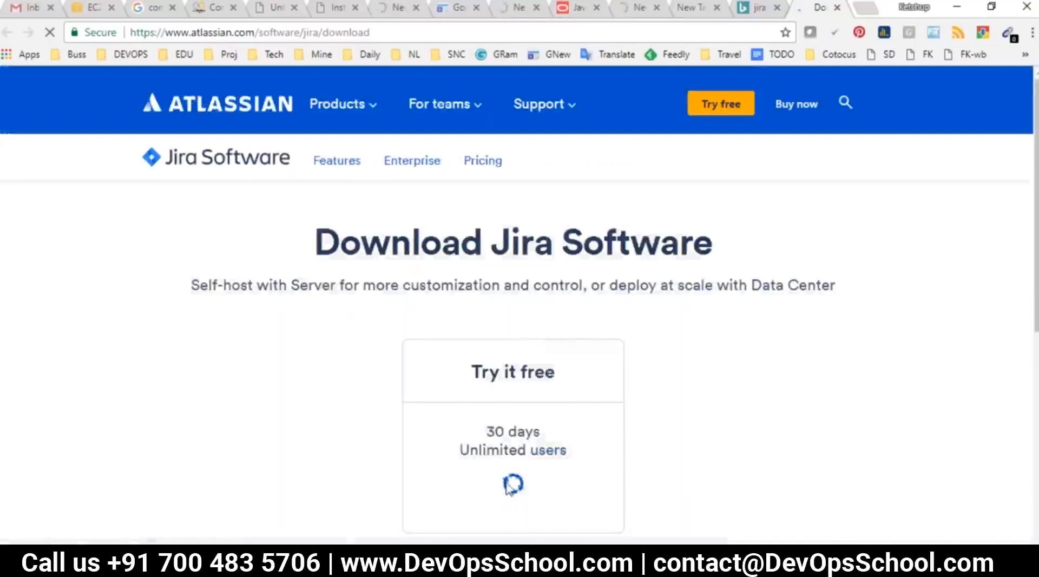
{"action": "scroll", "coordinate": [528, 427], "scroll_direction": "down", "scroll_amount": 1}
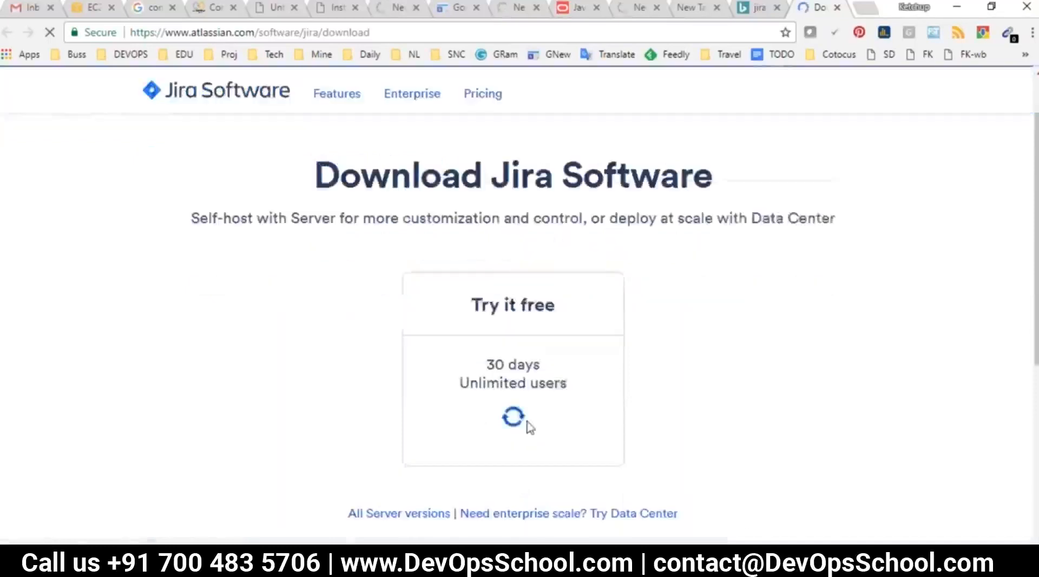
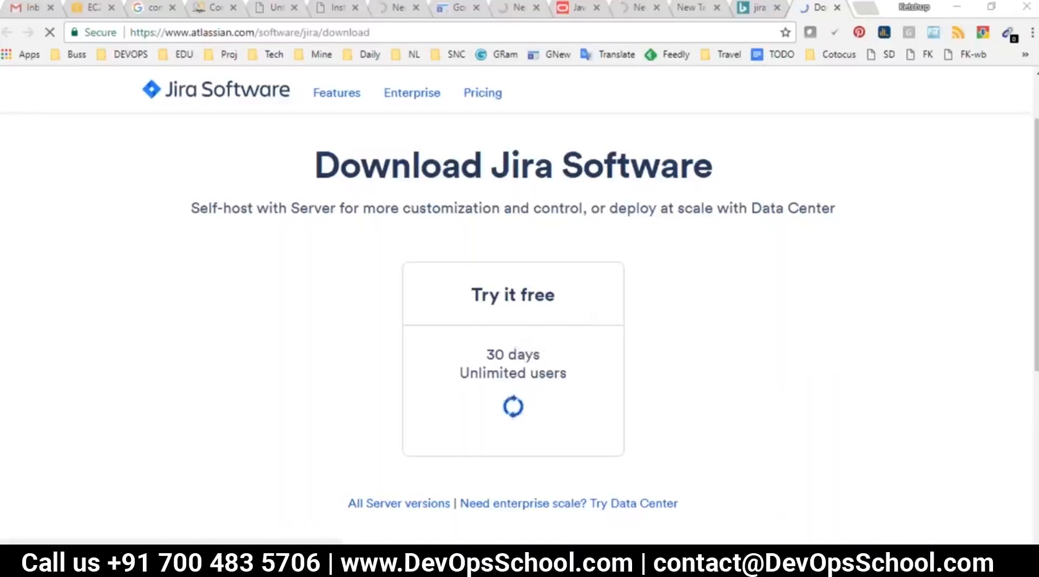
- Open the All Server versions link from the Download Jira Software page in a new tab and switch to it
{"action": "left_click", "coordinate": [619, 560]}
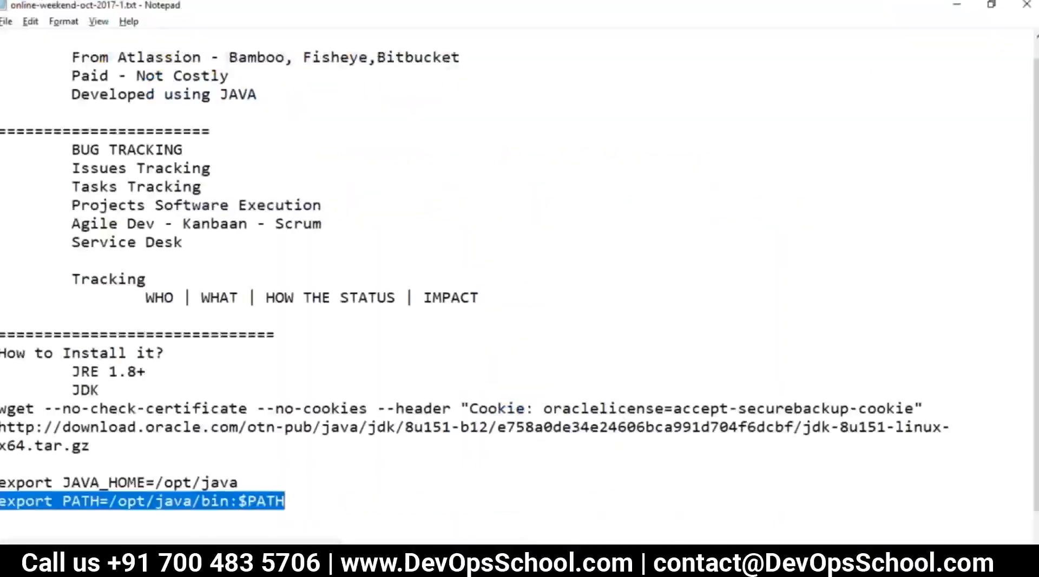
{"action": "key", "text": "alt+Tab"}
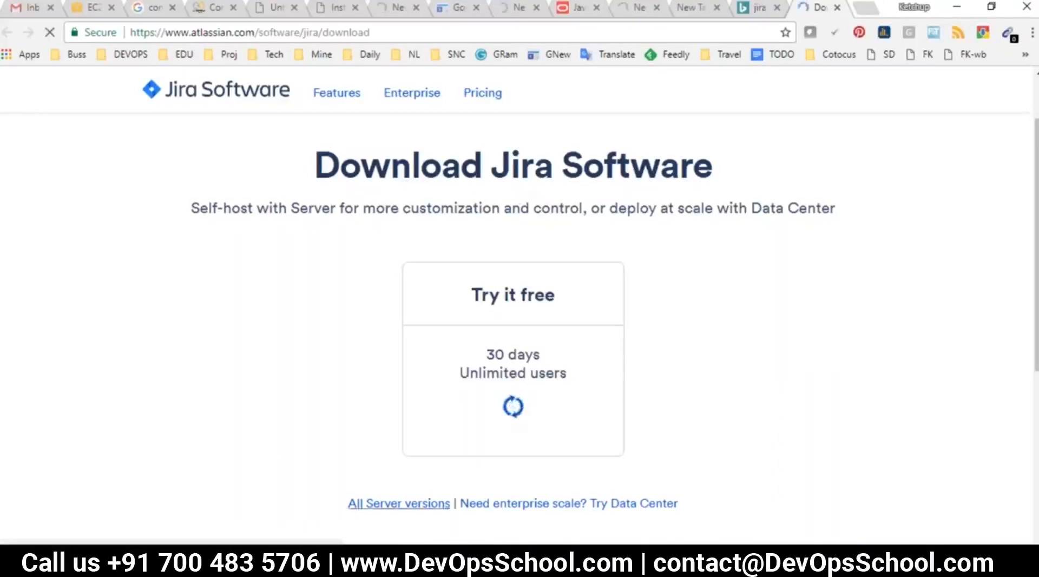
{"action": "scroll", "coordinate": [395, 501], "scroll_direction": "down", "scroll_amount": 1}
{"action": "left_click_drag", "start_coordinate": [342, 427], "coordinate": [437, 426]}
{"action": "left_click", "coordinate": [422, 472]}
{"action": "right_click", "coordinate": [411, 426]}
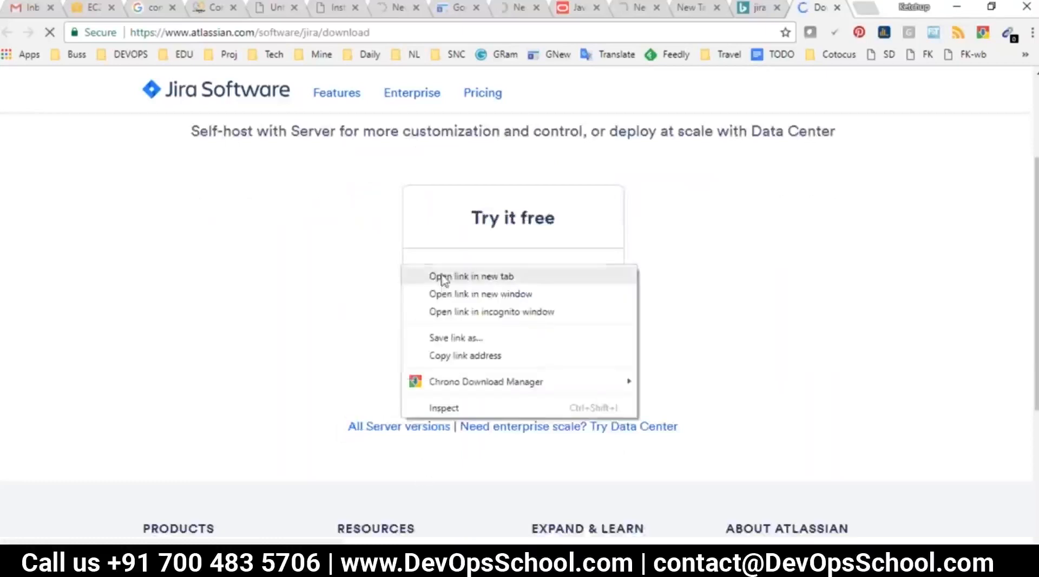
{"action": "left_click", "coordinate": [436, 275]}
{"action": "left_click", "coordinate": [825, 8]}
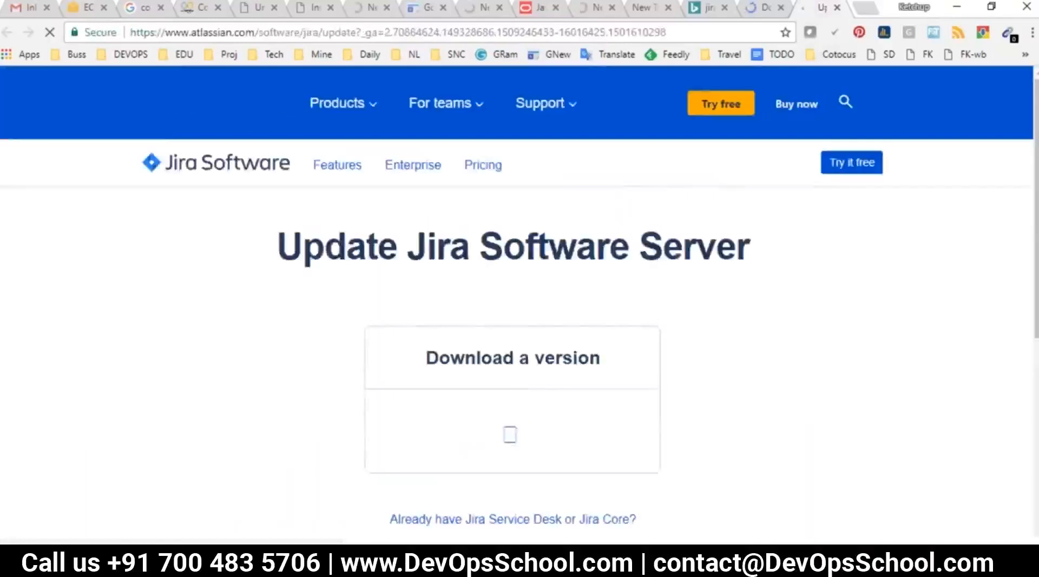
- Check the available Jira Software Server versions in the View all versions dialog
{"action": "scroll", "coordinate": [531, 291], "scroll_direction": "down", "scroll_amount": 3}
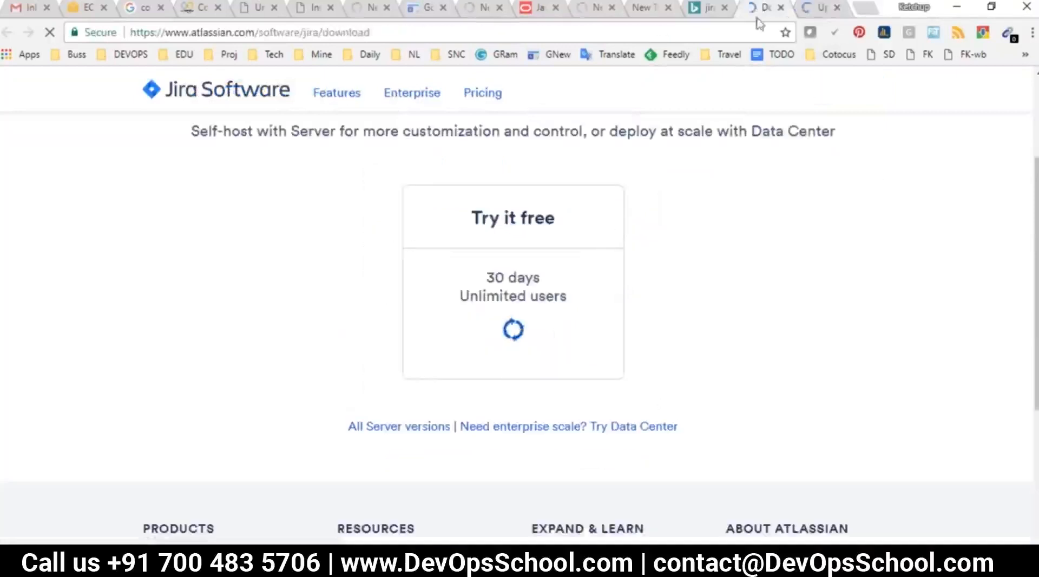
{"action": "left_click", "coordinate": [50, 32]}
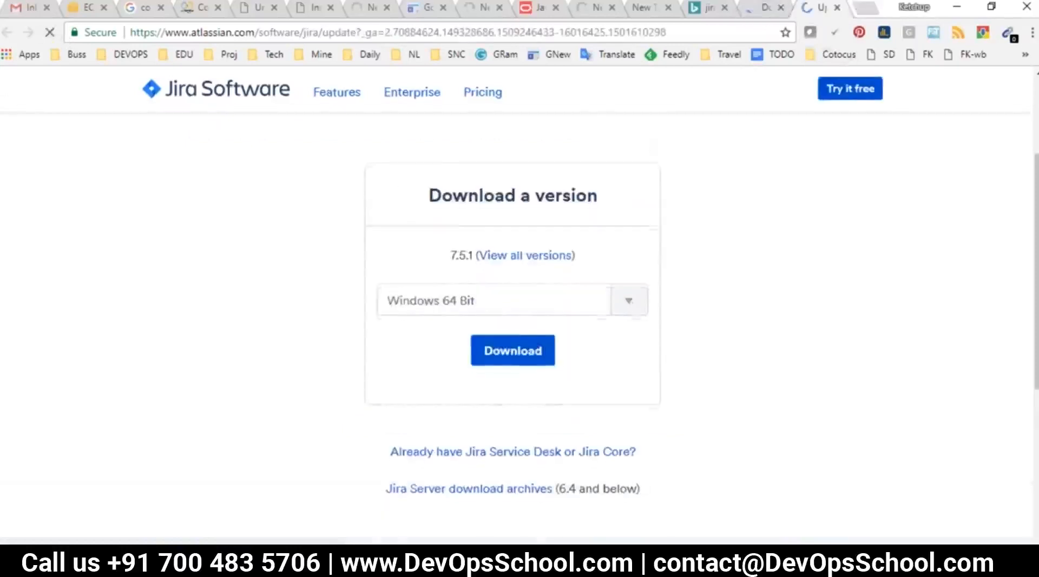
{"action": "scroll", "coordinate": [489, 217], "scroll_direction": "up", "scroll_amount": 1}
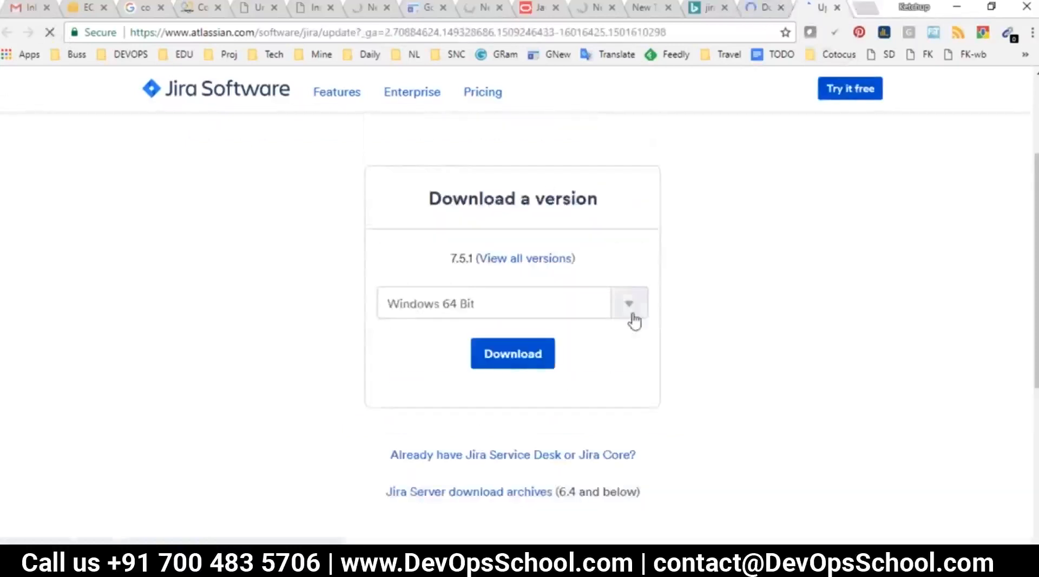
{"action": "left_click_drag", "start_coordinate": [451, 258], "coordinate": [468, 258]}
{"action": "left_click", "coordinate": [489, 259]}
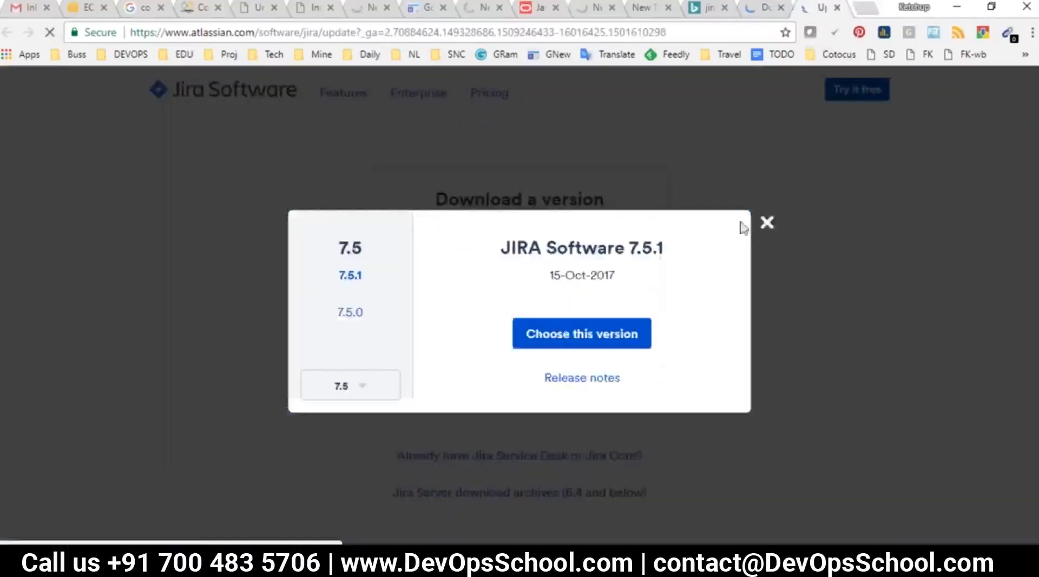
{"action": "left_click", "coordinate": [767, 222]}
{"action": "scroll", "coordinate": [514, 359], "scroll_direction": "up", "scroll_amount": 1}
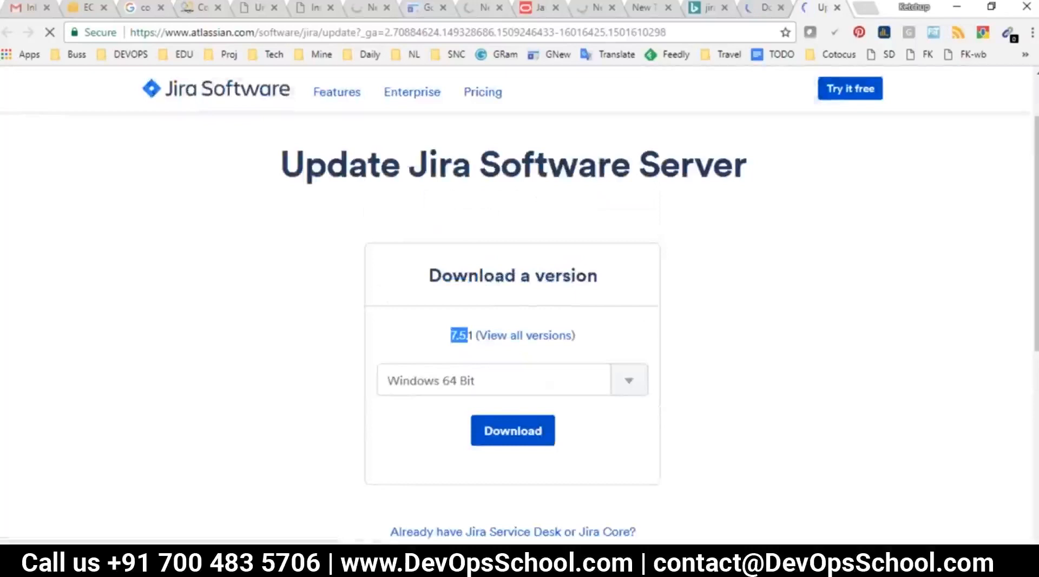
- On the Download Jira Software page, choose Linux 64 Bit and start the download
{"action": "left_click", "coordinate": [750, 9]}
{"action": "left_click", "coordinate": [588, 347]}
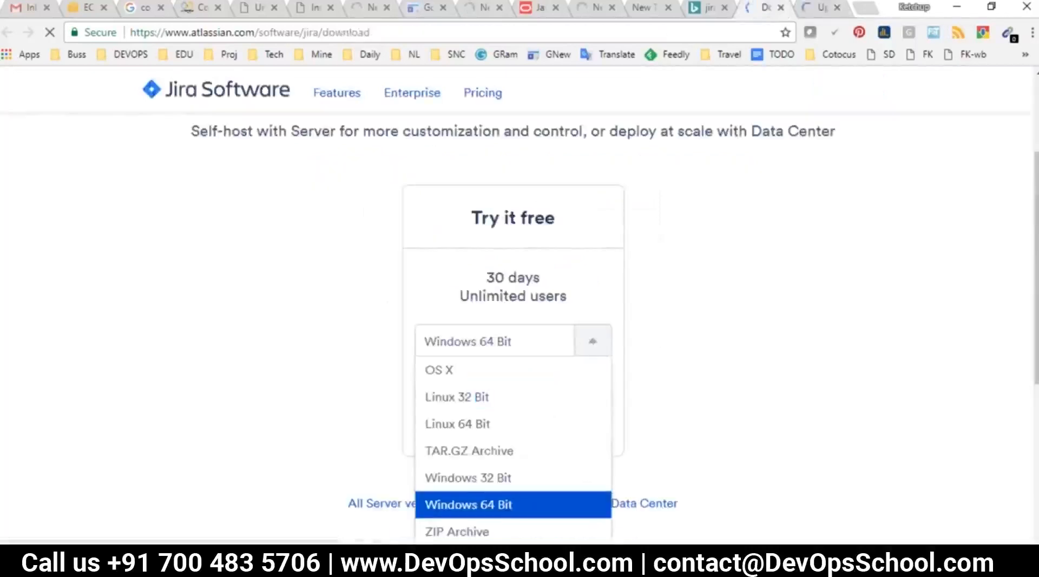
{"action": "left_click", "coordinate": [535, 347]}
{"action": "scroll", "coordinate": [550, 325], "scroll_direction": "down", "scroll_amount": 3}
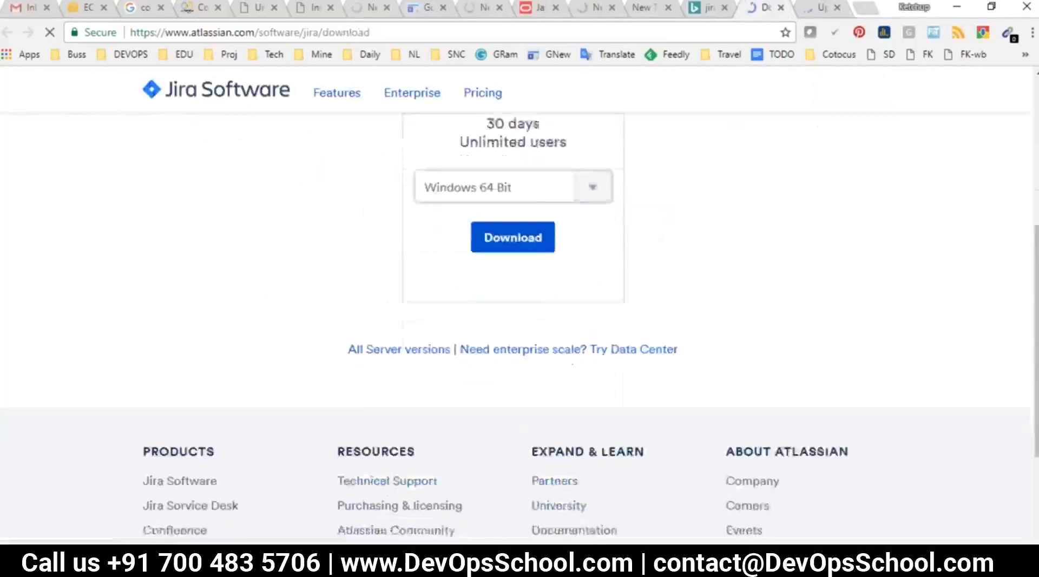
{"action": "scroll", "coordinate": [503, 241], "scroll_direction": "up", "scroll_amount": 2}
{"action": "scroll", "coordinate": [503, 241], "scroll_direction": "up", "scroll_amount": 2}
{"action": "left_click_drag", "start_coordinate": [471, 218], "coordinate": [545, 218]}
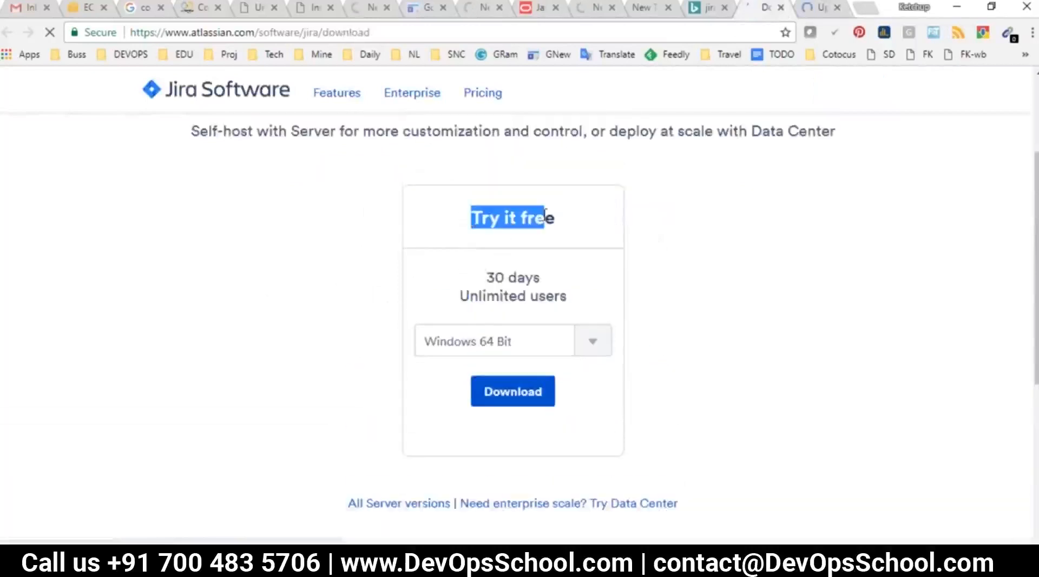
{"action": "left_click_drag", "start_coordinate": [486, 279], "coordinate": [552, 298]}
{"action": "left_click", "coordinate": [593, 341]}
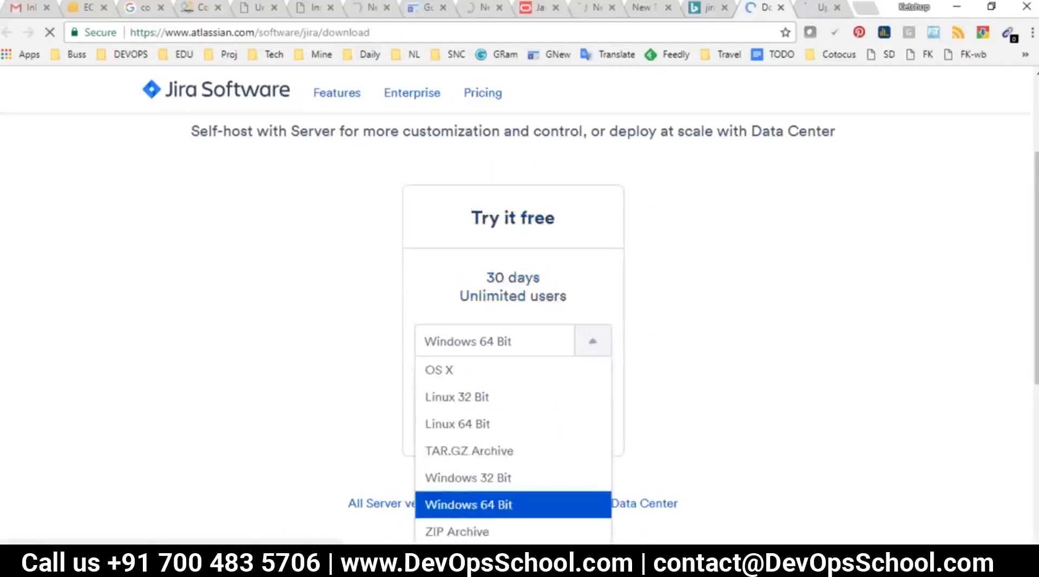
{"action": "key", "text": "Down"}
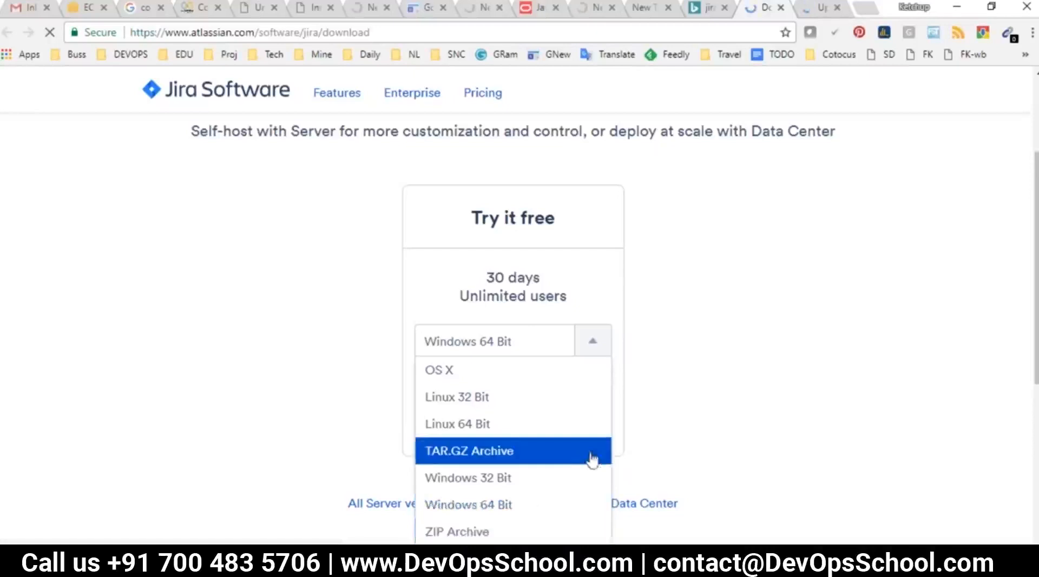
{"action": "scroll", "coordinate": [547, 470], "scroll_direction": "down", "scroll_amount": 2}
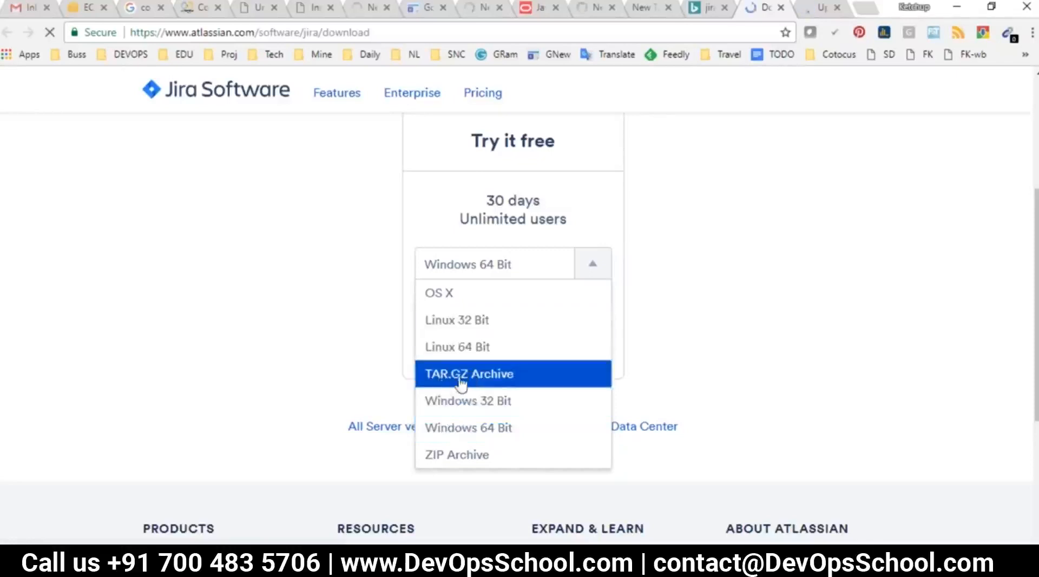
{"action": "left_click", "coordinate": [444, 353]}
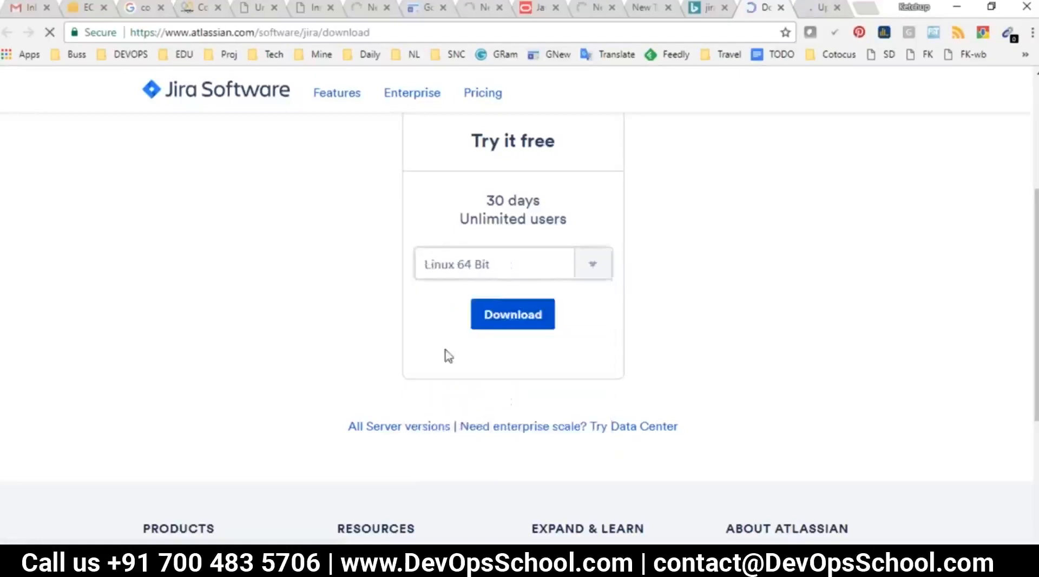
{"action": "left_click", "coordinate": [501, 325]}
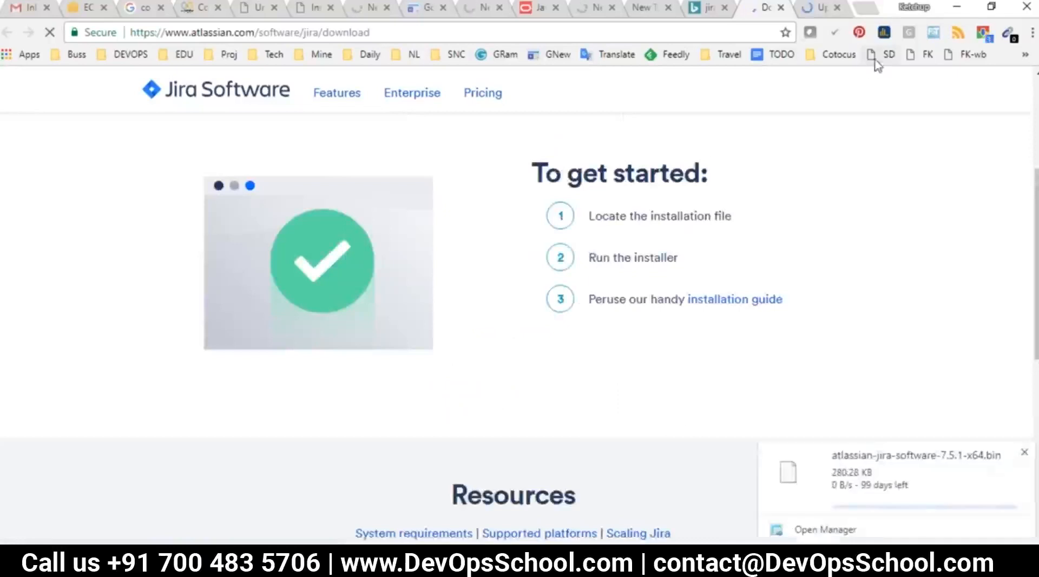
- Copy the .bin download link from the Chrono download manager and paste it on a new line in the notes file
{"action": "left_click", "coordinate": [982, 32]}
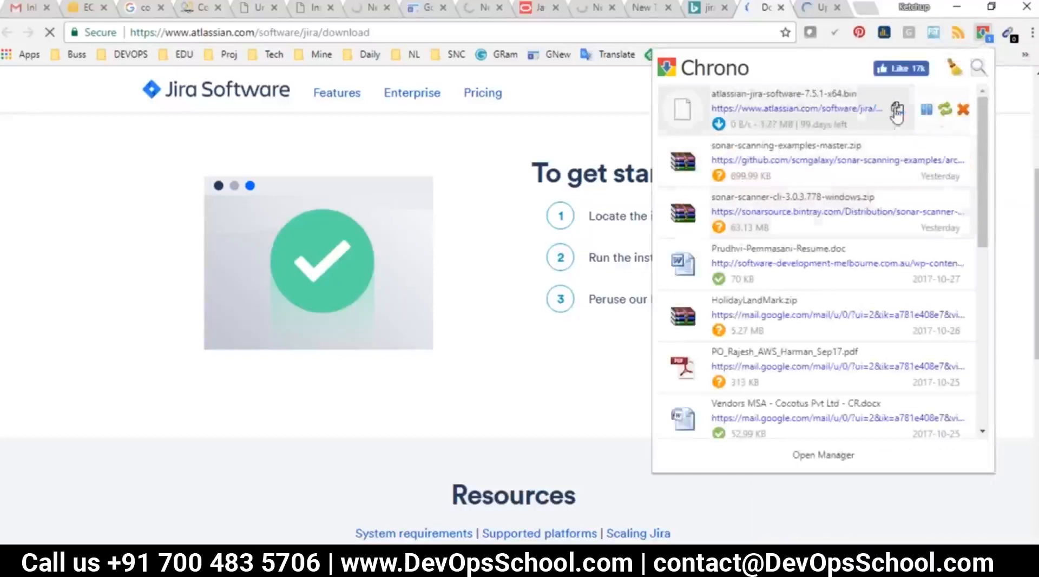
{"action": "key", "text": "alt+Tab"}
{"action": "left_click", "coordinate": [299, 492]}
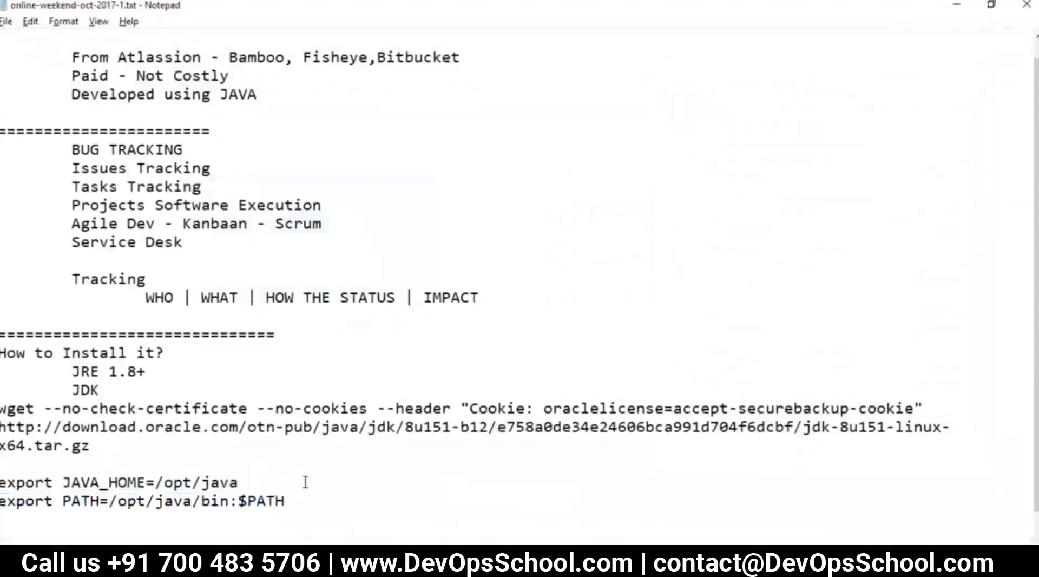
{"action": "key", "text": "Return"}
{"action": "key", "text": "Return"}
{"action": "type", "text": "https://www.atlassian.com/software/jira/downloads/binary/atlassian-jira-software-7.5.1-x64.bin"}
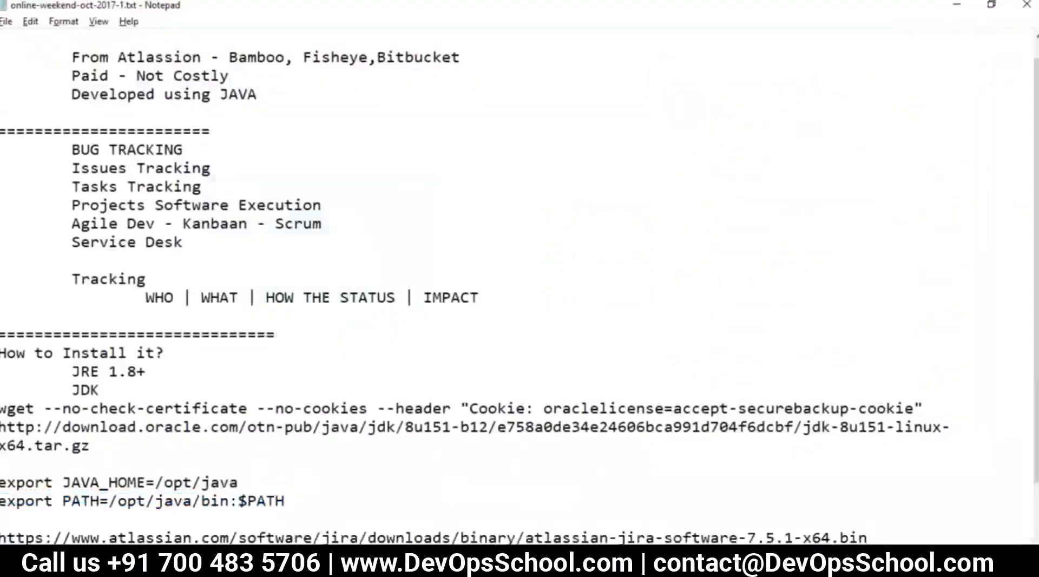
- Cancel the atlassian-jira-software-7.5.1-x64.bin download in the Chrono download manager
{"action": "scroll", "coordinate": [708, 515], "scroll_direction": "down", "scroll_amount": 2}
{"action": "left_click_drag", "start_coordinate": [869, 463], "coordinate": [100, 452]}
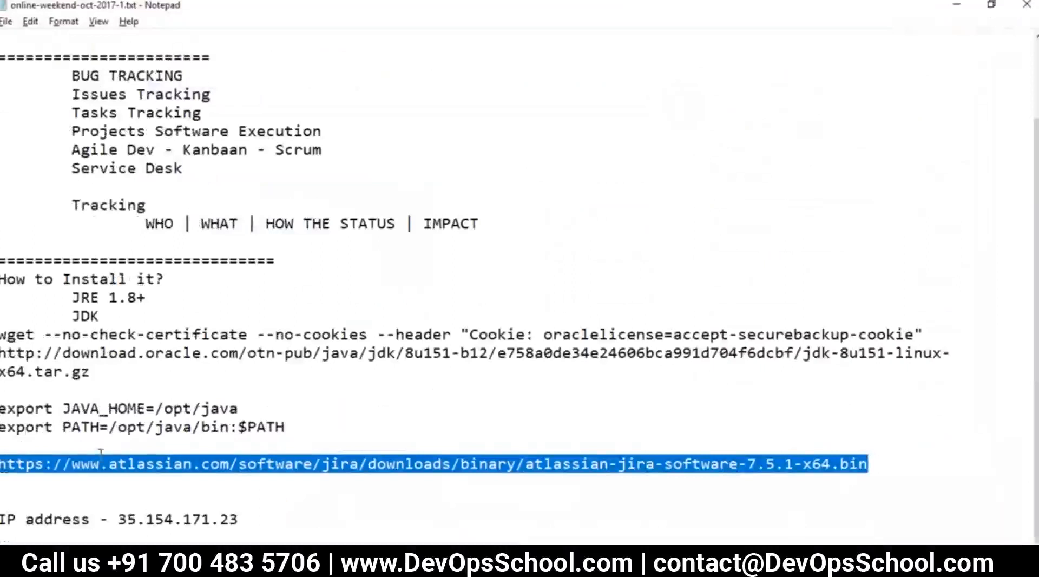
{"action": "key", "text": "alt+Tab"}
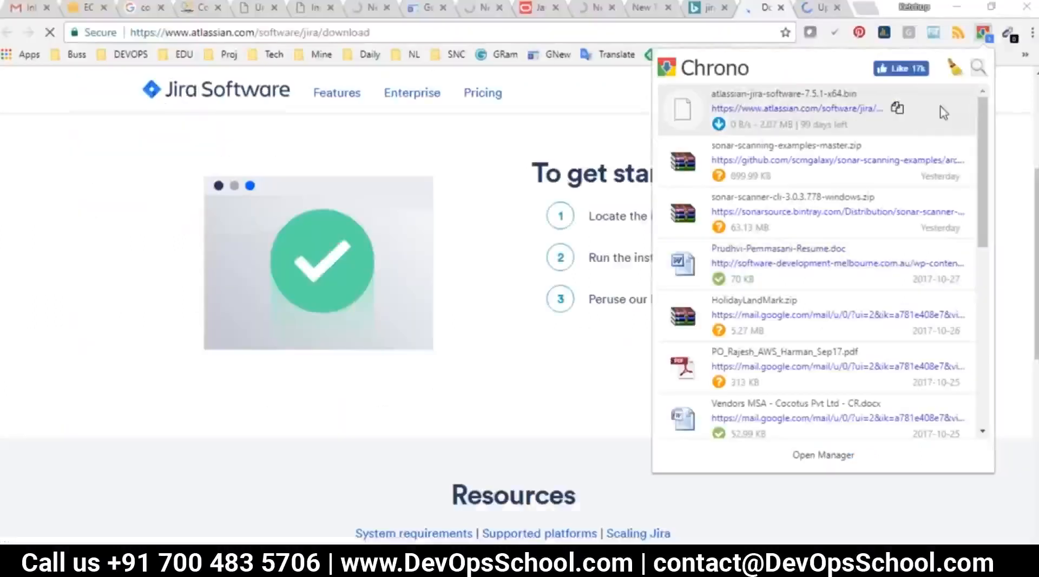
{"action": "left_click", "coordinate": [960, 113]}
{"action": "left_click", "coordinate": [473, 460]}
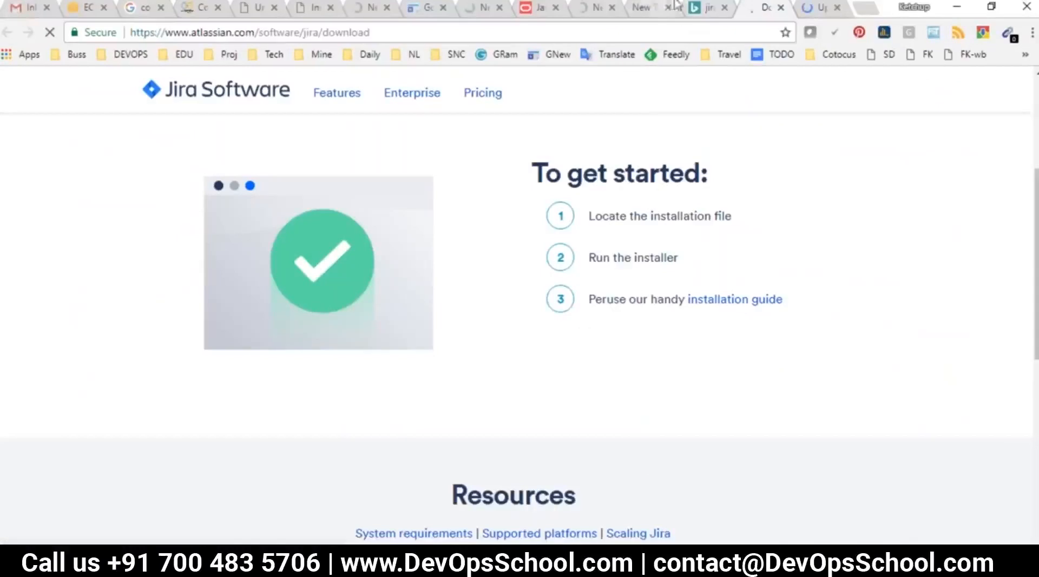
- Download the TAR.GZ Archive of Jira Software 7.5.1 from the Update Jira Software Server page
{"action": "left_click", "coordinate": [694, 3]}
{"action": "left_click", "coordinate": [751, 4]}
{"action": "scroll", "coordinate": [326, 287], "scroll_direction": "down", "scroll_amount": 4}
{"action": "scroll", "coordinate": [298, 291], "scroll_direction": "up", "scroll_amount": 4}
{"action": "scroll", "coordinate": [118, 188], "scroll_direction": "down", "scroll_amount": 5}
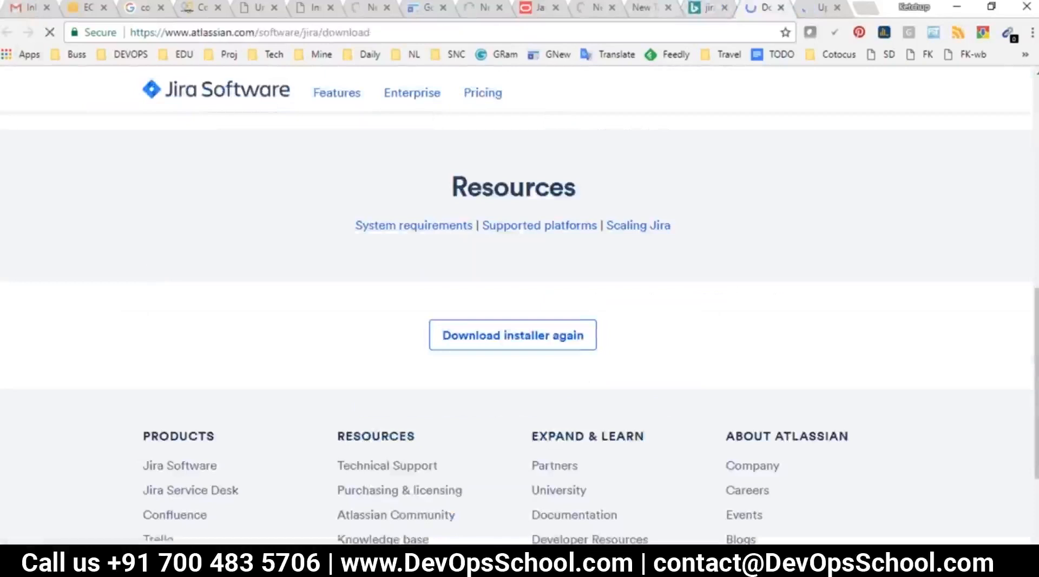
{"action": "scroll", "coordinate": [408, 365], "scroll_direction": "up", "scroll_amount": 10}
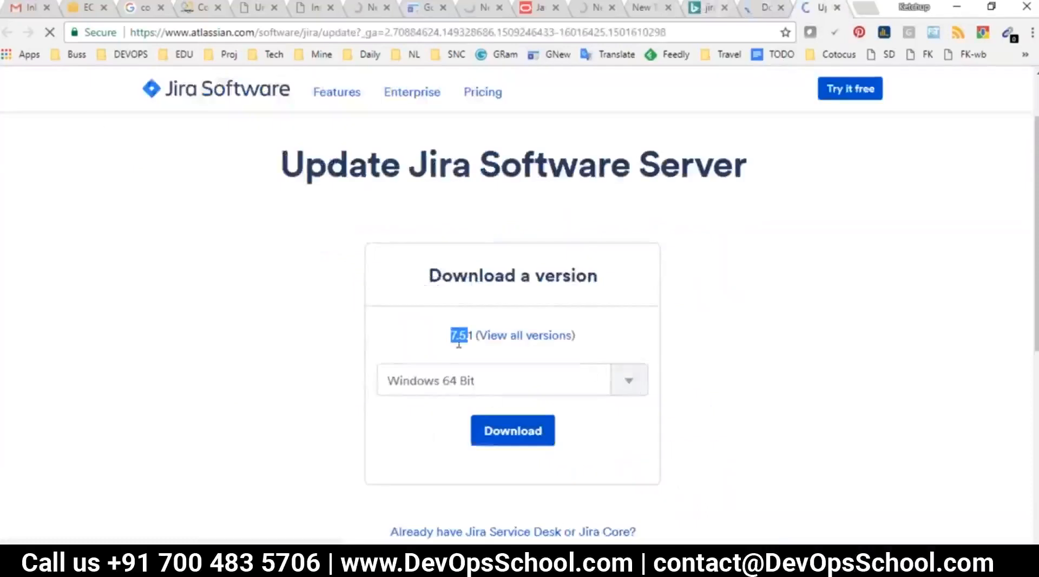
{"action": "left_click", "coordinate": [631, 379]}
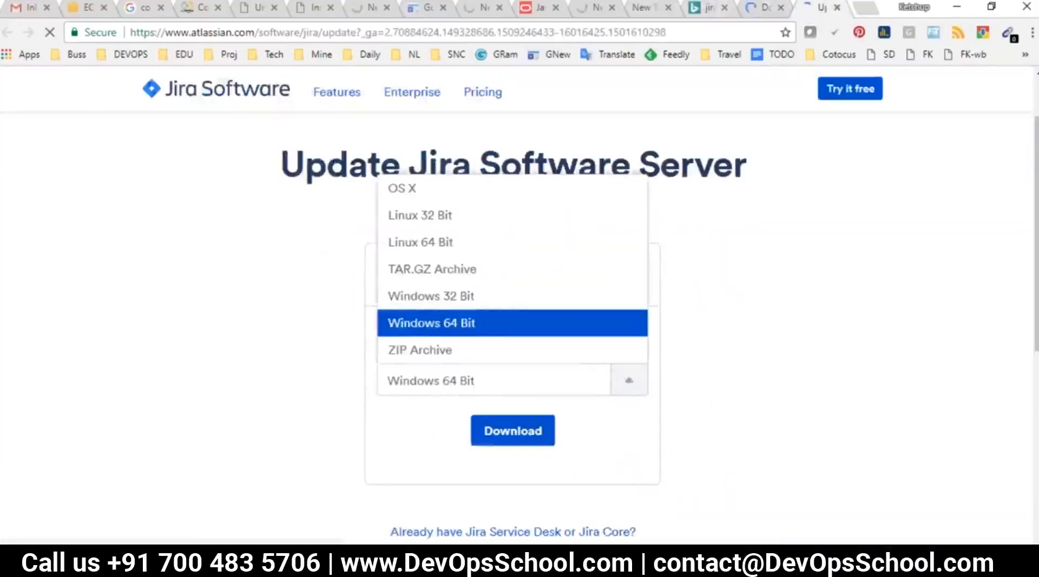
{"action": "left_click", "coordinate": [409, 268]}
{"action": "scroll", "coordinate": [591, 410], "scroll_direction": "down", "scroll_amount": 3}
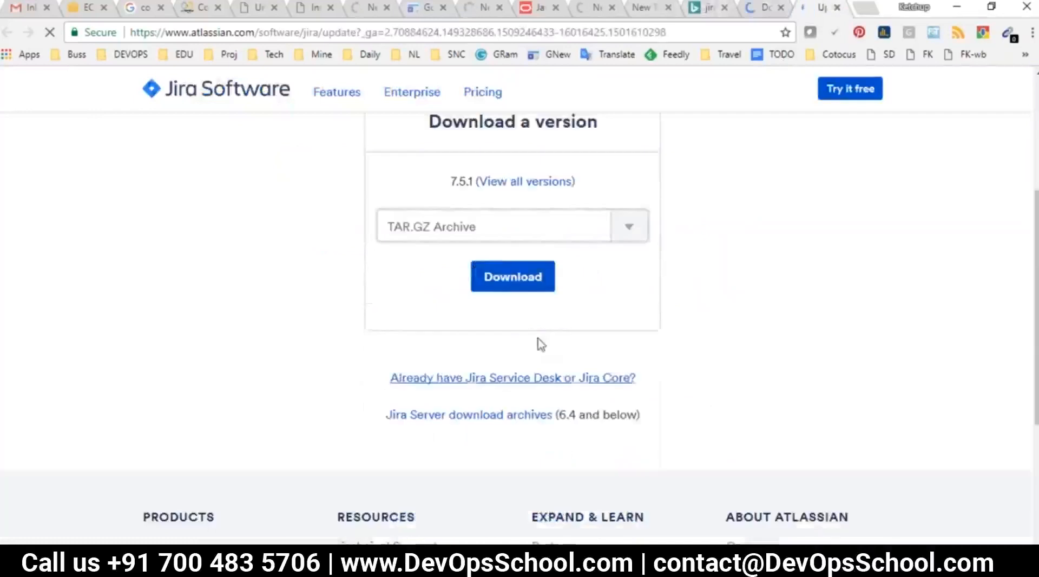
{"action": "left_click", "coordinate": [503, 275]}
- Paste the TAR.GZ download link on the next line of the notes file and cancel that download in Chrono
{"action": "scroll", "coordinate": [578, 302], "scroll_direction": "down", "scroll_amount": 1}
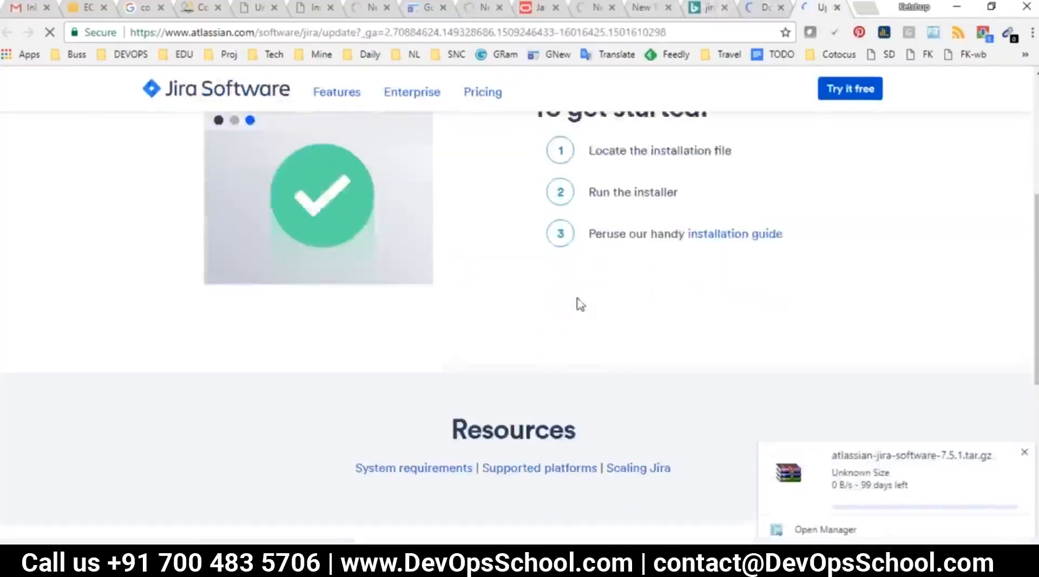
{"action": "left_click", "coordinate": [983, 36]}
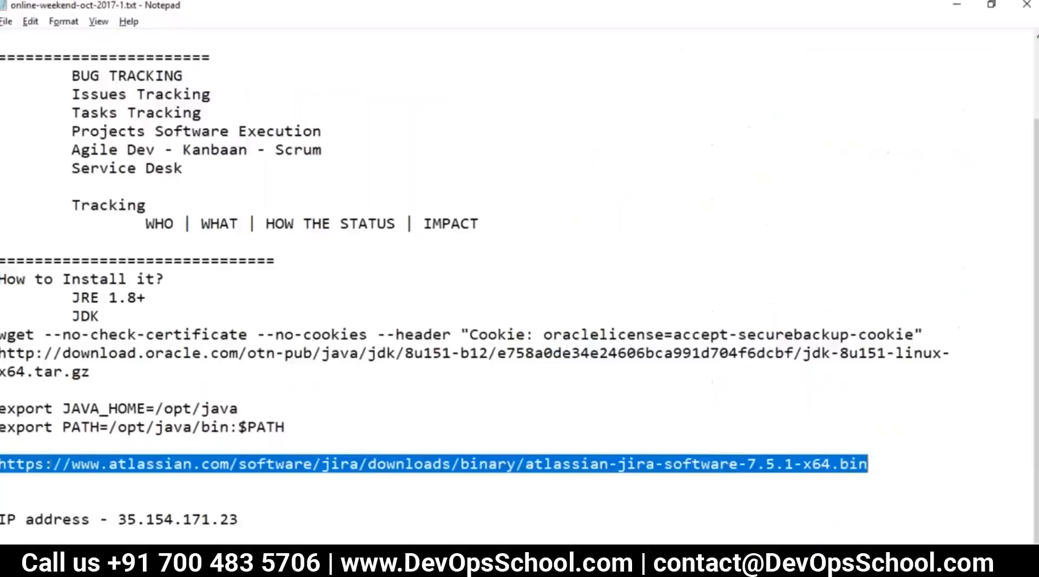
{"action": "left_click", "coordinate": [48, 477]}
{"action": "type", "text": "https://www.atlassian.com/software/jira/downloads/binary/atlassian-jira-software-7.5.1.tar.gz"}
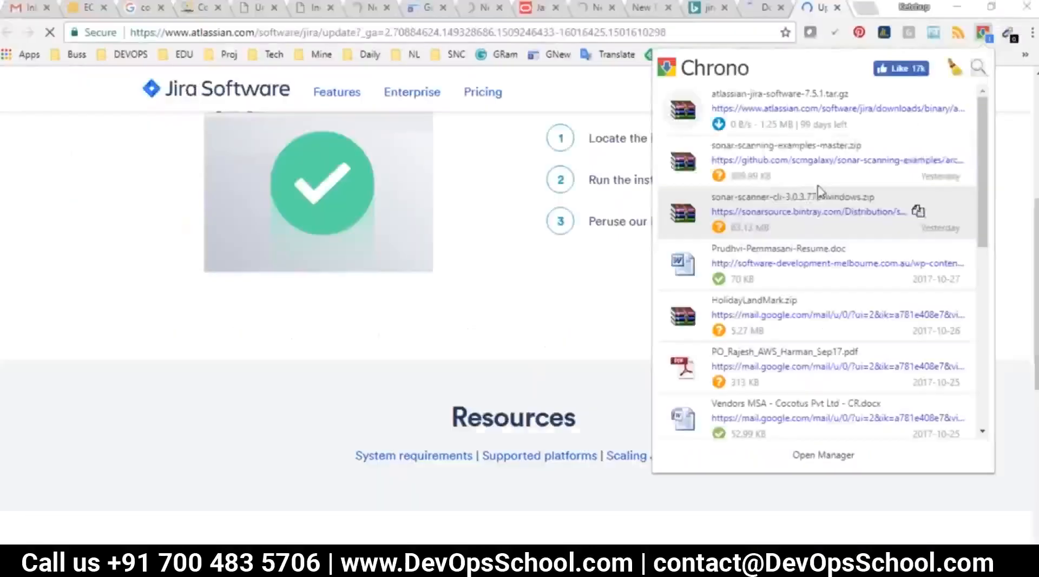
{"action": "left_click", "coordinate": [948, 109]}
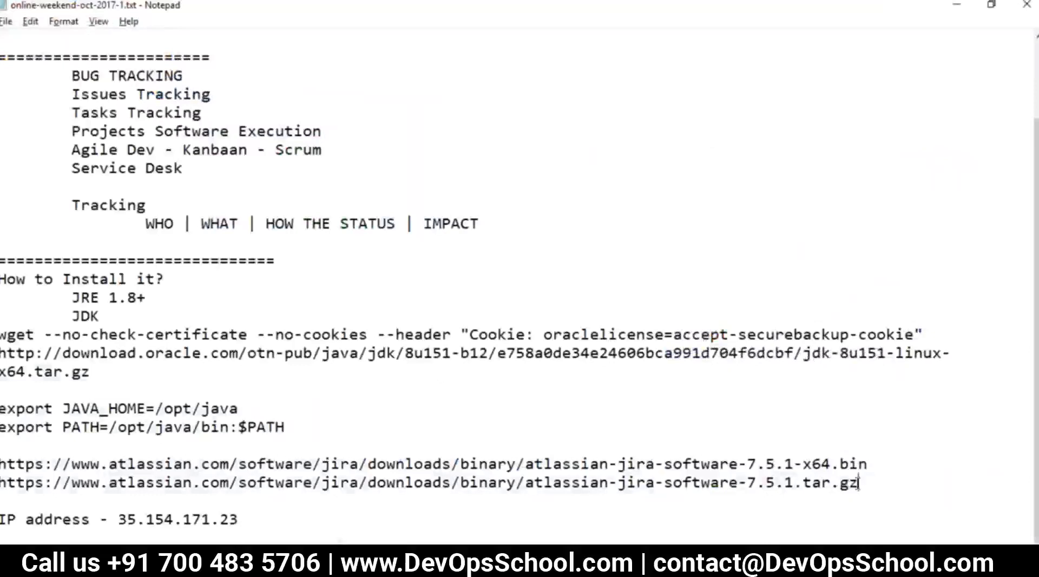
- Add the line ./atlassian-jira-software-7.5.1-x64.bin below the .bin URL in the notes file
{"action": "left_click_drag", "start_coordinate": [859, 482], "coordinate": [1, 463]}
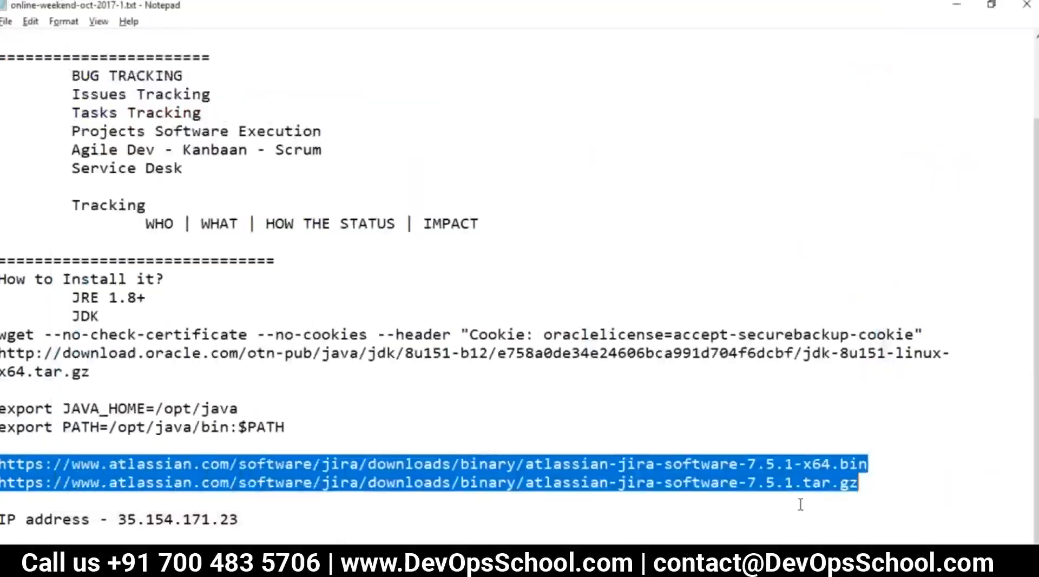
{"action": "left_click_drag", "start_coordinate": [867, 464], "coordinate": [709, 464]}
{"action": "left_click", "coordinate": [711, 491]}
{"action": "left_click_drag", "start_coordinate": [867, 466], "coordinate": [1, 457]}
{"action": "left_click", "coordinate": [908, 500]}
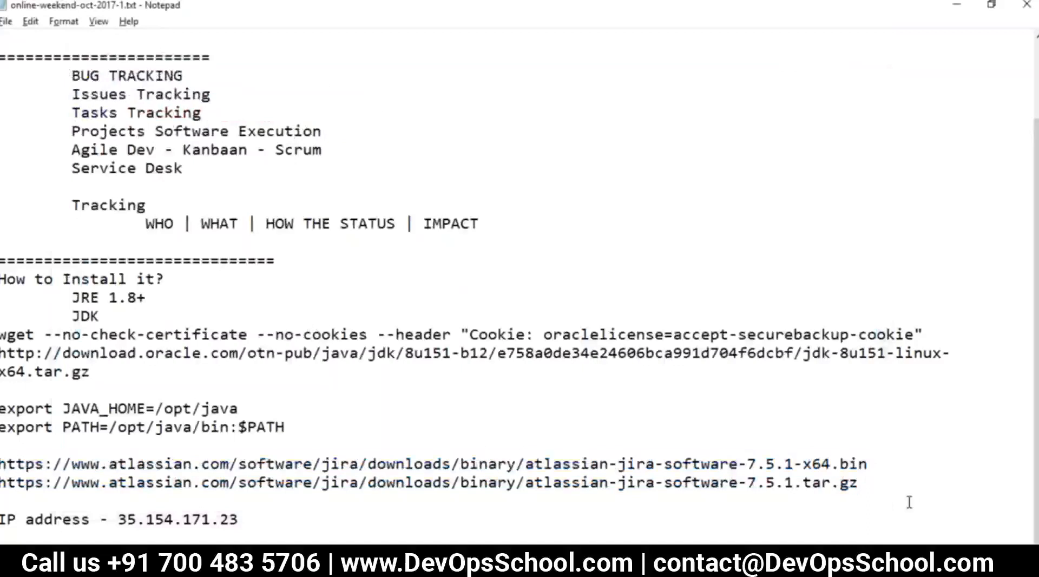
{"action": "left_click_drag", "start_coordinate": [525, 464], "coordinate": [877, 457]}
{"action": "key", "text": "ctrl+c"}
{"action": "left_click", "coordinate": [869, 479]}
{"action": "key", "text": "Return"}
{"action": "type", "text": "./"}
{"action": "key", "text": "ctrl+v"}
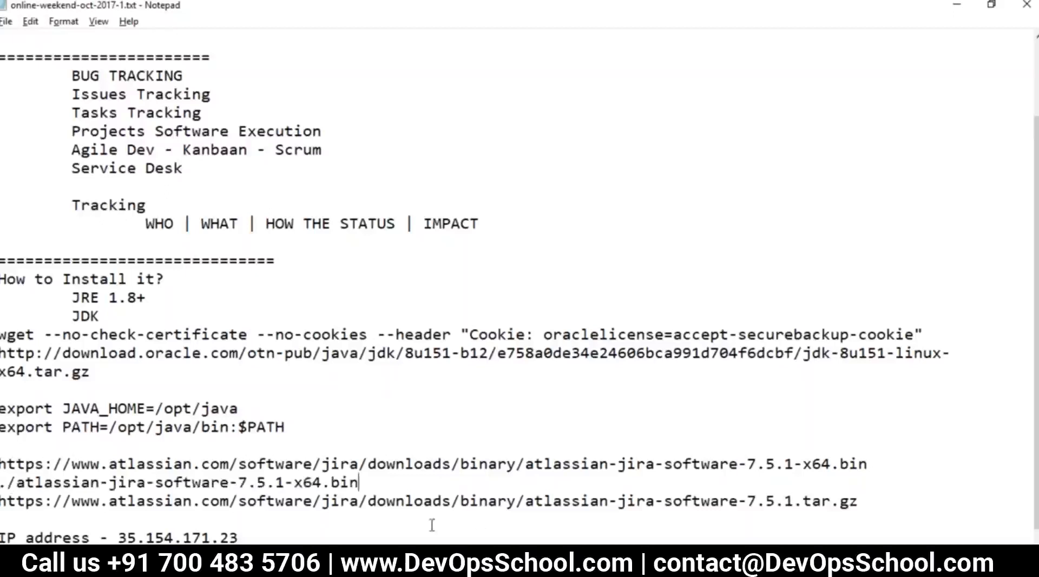
{"action": "left_click_drag", "start_coordinate": [366, 484], "coordinate": [1, 463]}
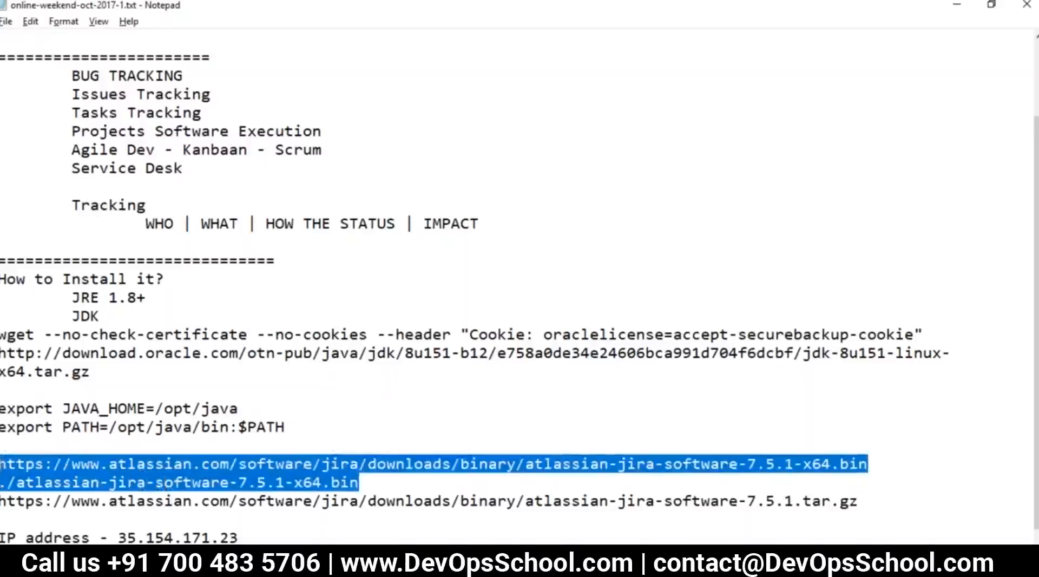
- Copy the atlassian-jira-software-7.5.1-x64.bin download URL from the notes file and switch to the terminal
{"action": "left_click_drag", "start_coordinate": [859, 501], "coordinate": [526, 500]}
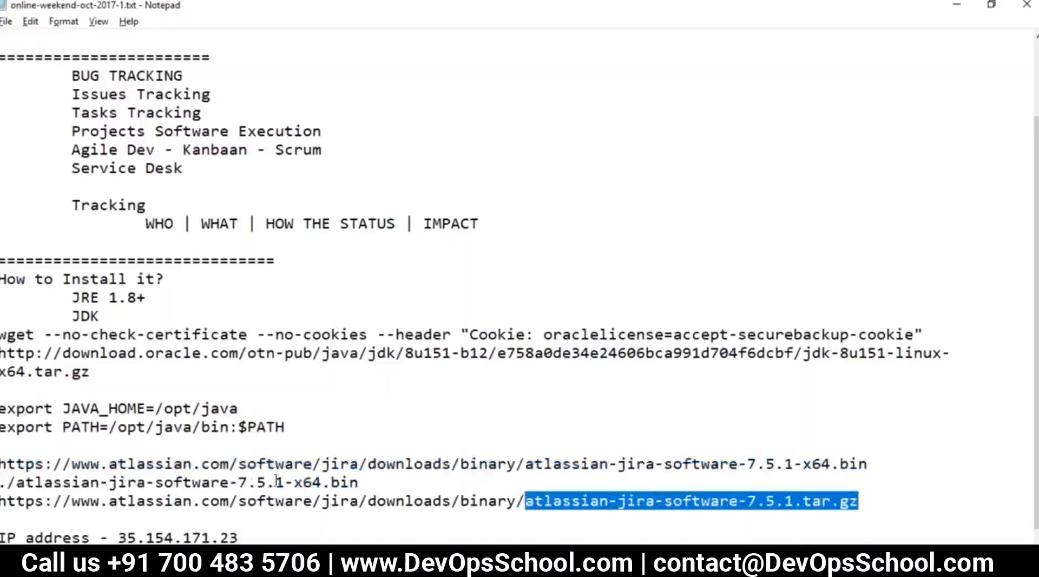
{"action": "scroll", "coordinate": [259, 476], "scroll_direction": "down", "scroll_amount": 1}
{"action": "left_click", "coordinate": [138, 496]}
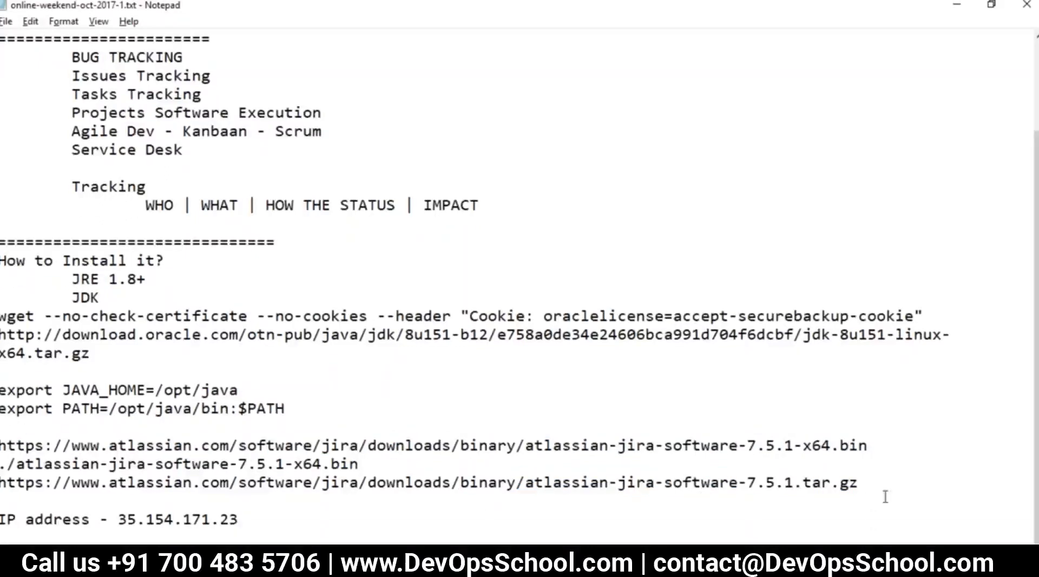
{"action": "left_click_drag", "start_coordinate": [859, 482], "coordinate": [71, 486]}
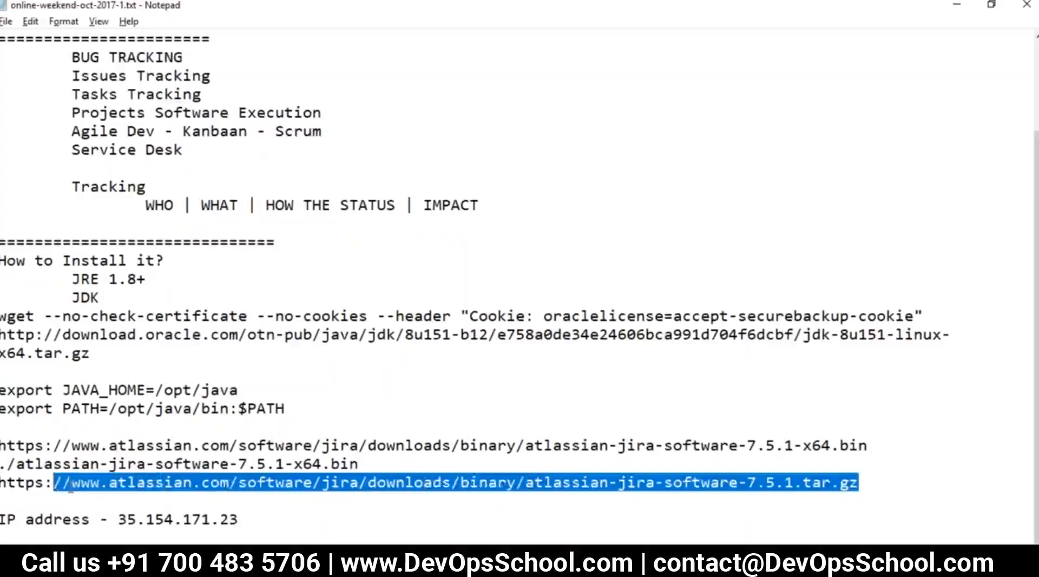
{"action": "left_click_drag", "start_coordinate": [366, 462], "coordinate": [1, 445]}
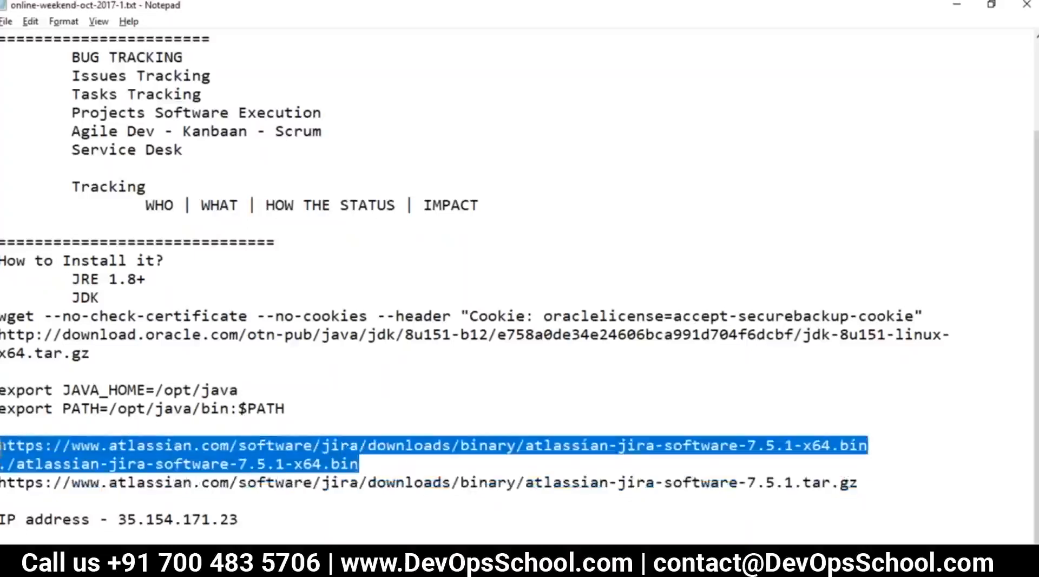
{"action": "left_click_drag", "start_coordinate": [859, 481], "coordinate": [2, 482]}
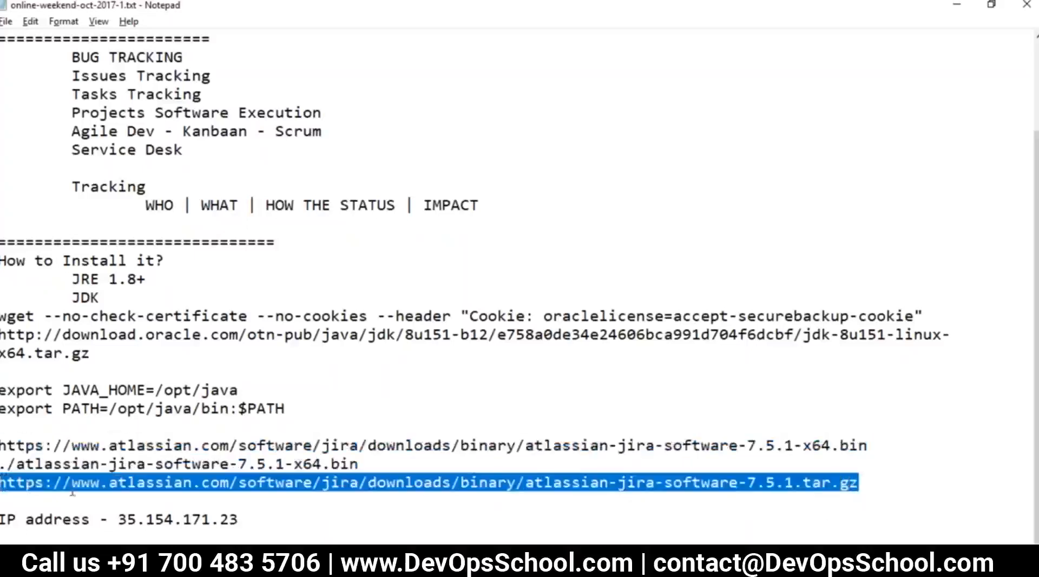
{"action": "left_click_drag", "start_coordinate": [360, 461], "coordinate": [18, 441]}
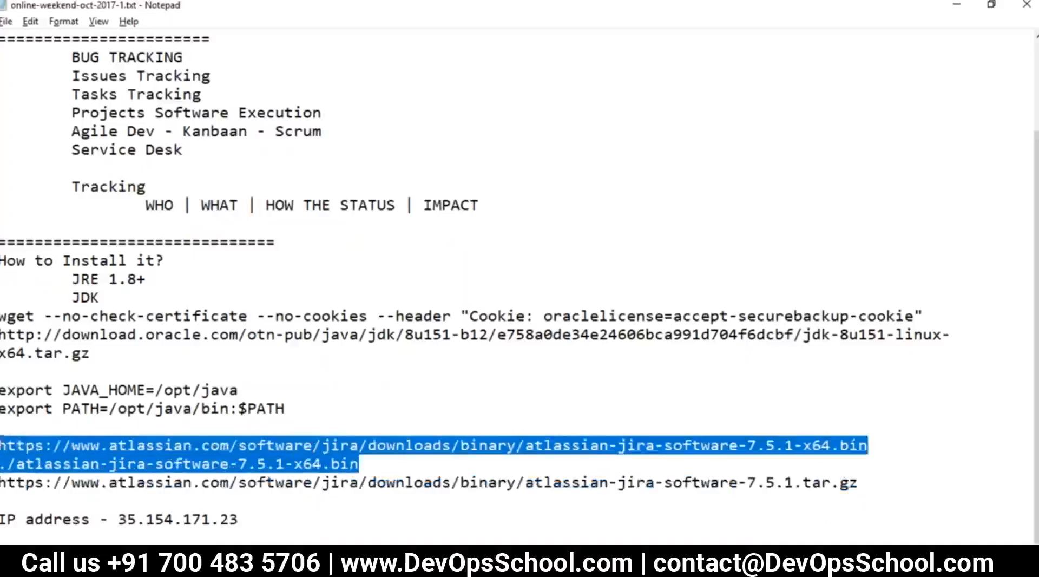
{"action": "left_click", "coordinate": [304, 442]}
{"action": "left_click_drag", "start_coordinate": [869, 445], "coordinate": [2, 452]}
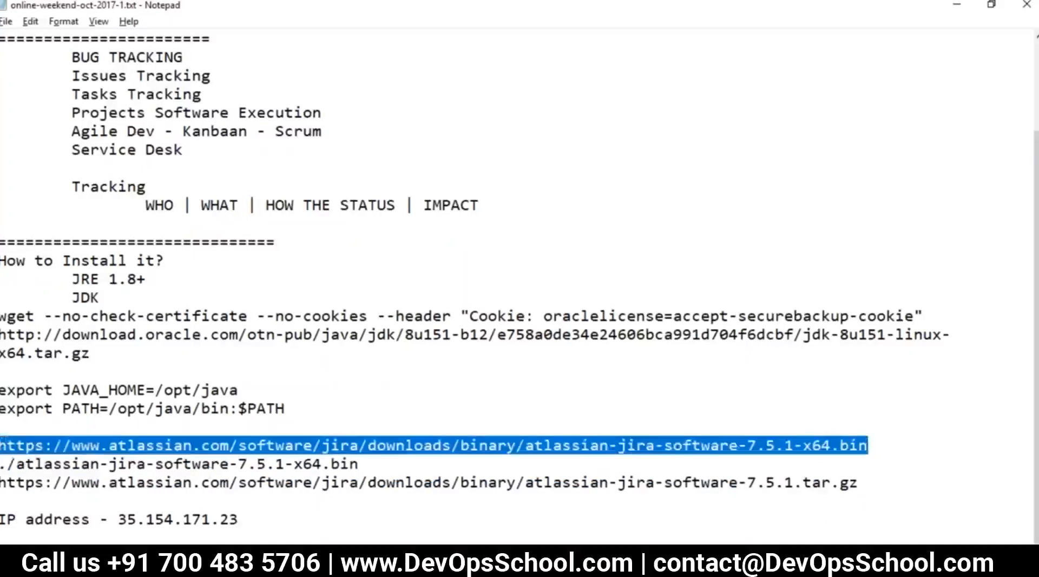
{"action": "key", "text": "alt+Tab"}
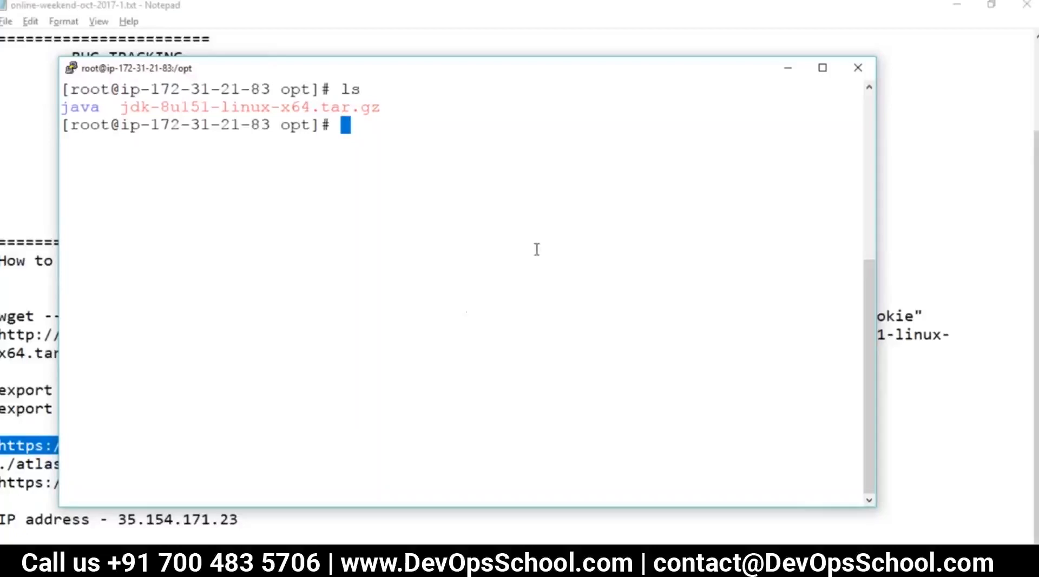
- Open a duplicate PuTTY session and close the old session
{"action": "right_click", "coordinate": [423, 66]}
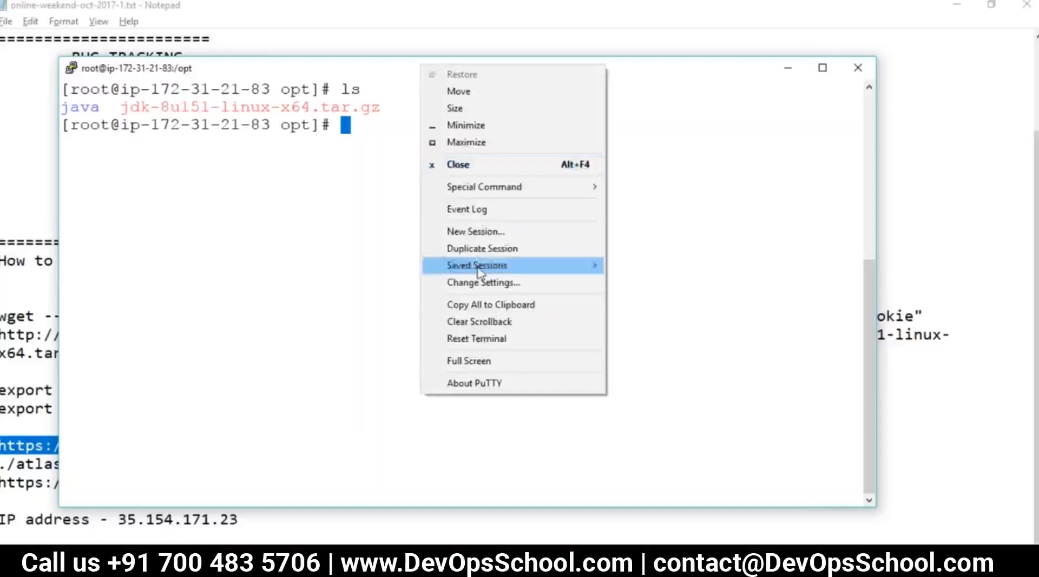
{"action": "left_click", "coordinate": [472, 248]}
{"action": "left_click", "coordinate": [858, 67]}
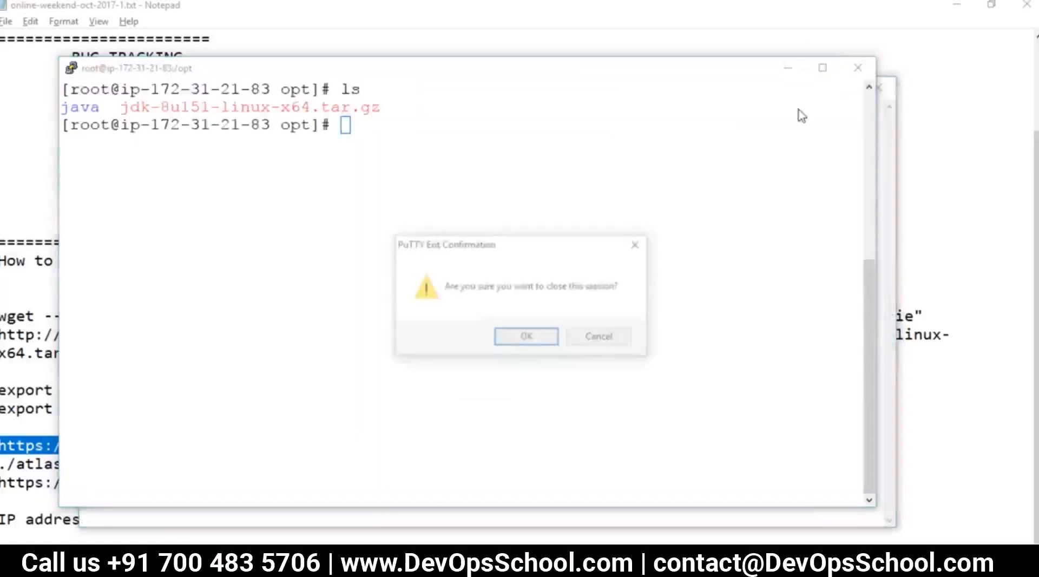
{"action": "left_click", "coordinate": [531, 344]}
- Log in as ec2-user and switch to root with sudo -s
{"action": "type", "text": "ec"}
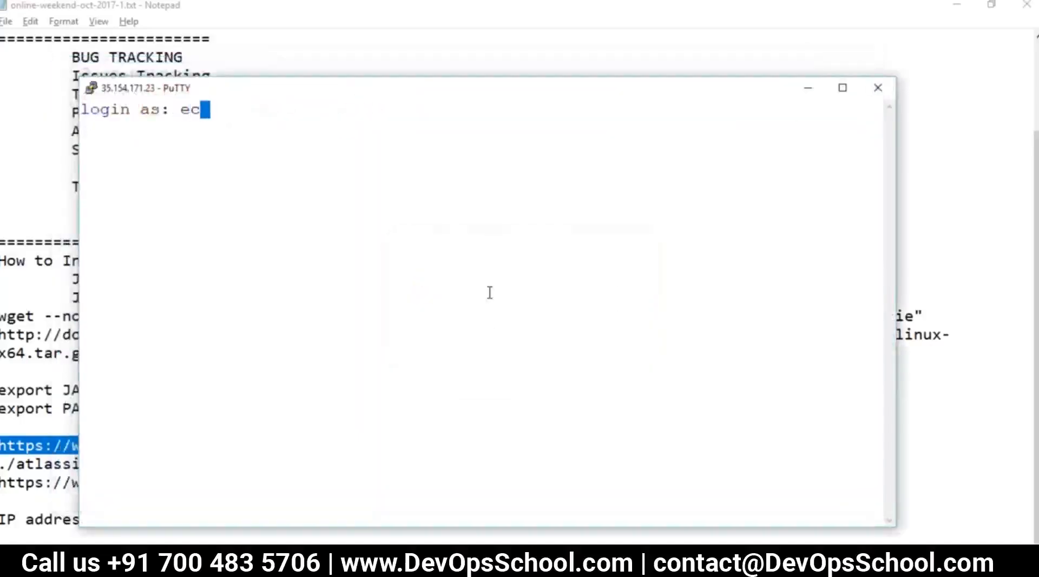
{"action": "type", "text": "2-user"}
{"action": "key", "text": "Return"}
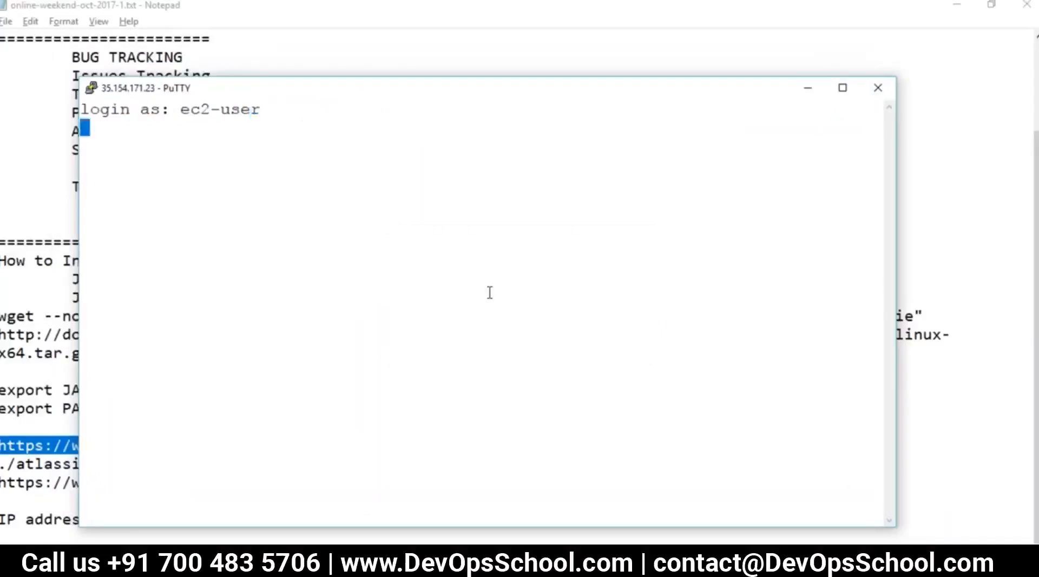
{"action": "type", "text": "sudo -s"}
{"action": "key", "text": "Return"}
- Change to the /opt/ directory and list its contents
{"action": "type", "text": "c"}
{"action": "type", "text": "d /opt/"}
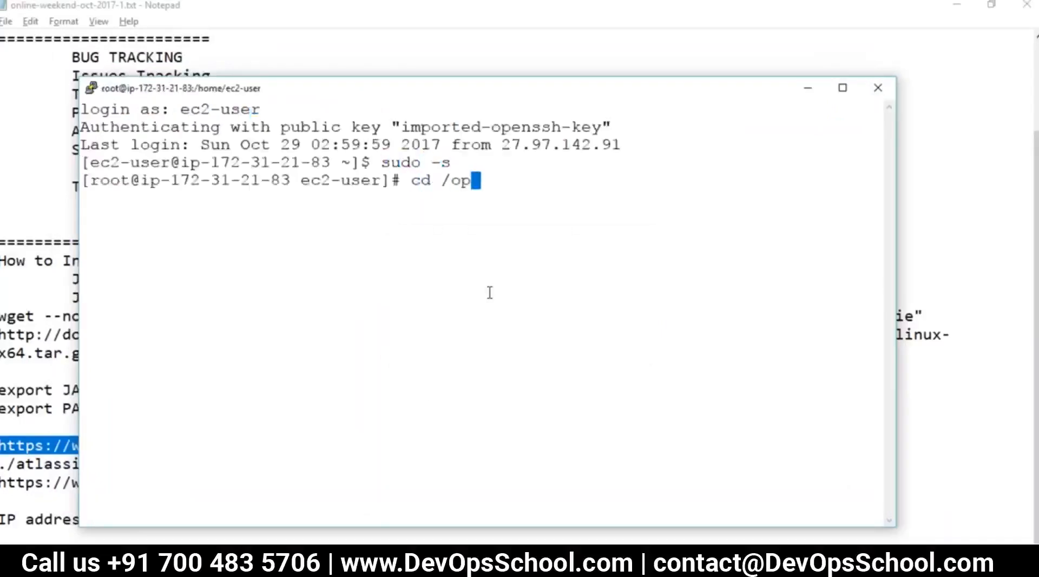
{"action": "key", "text": "Return"}
{"action": "type", "text": "las"}
{"action": "key", "text": "Return"}
- Download the Jira .bin installer into /opt with wget using the copied URL from the notes
{"action": "key", "text": "alt+Tab"}
{"action": "left_click_drag", "start_coordinate": [902, 442], "coordinate": [2, 457]}
{"action": "key", "text": "super+c"}
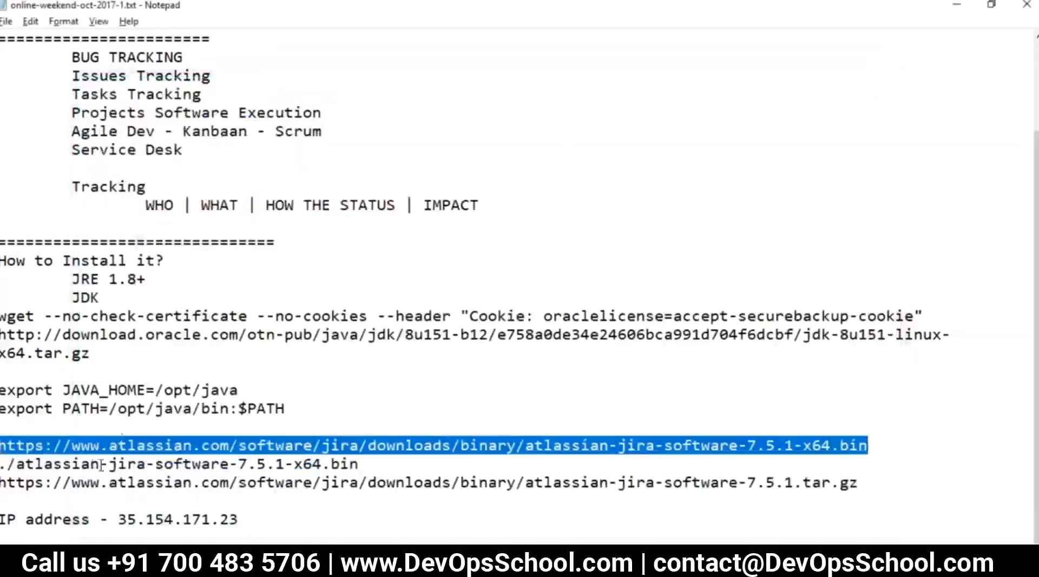
{"action": "key", "text": "alt+Tab"}
{"action": "type", "text": "get"}
{"action": "key", "text": "BackSpace"}
{"action": "key", "text": "BackSpace"}
{"action": "key", "text": "BackSpace"}
{"action": "type", "text": "wget"}
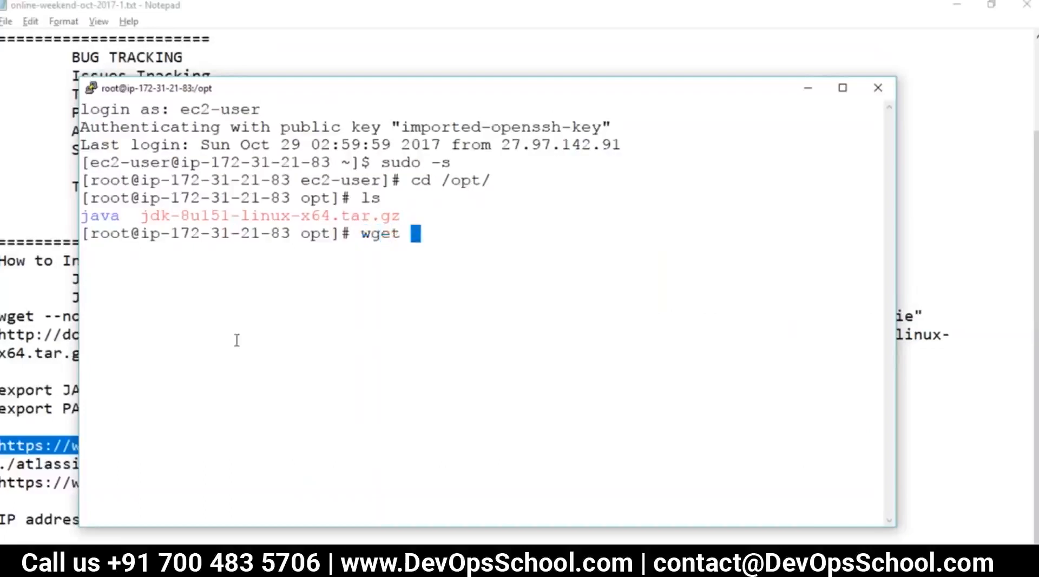
{"action": "right_click", "coordinate": [324, 327]}
{"action": "key", "text": "Return"}
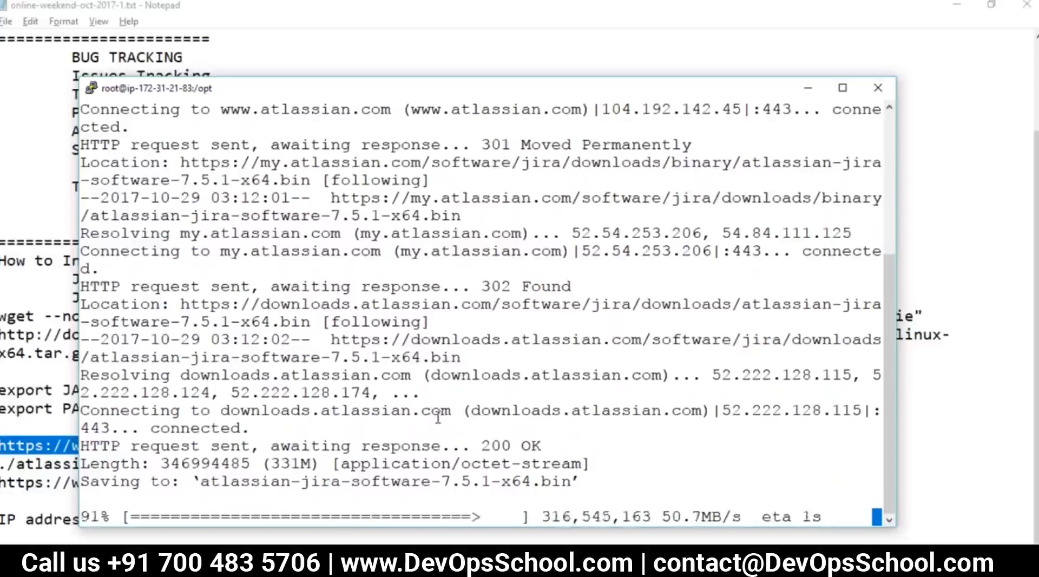
- Clear the terminal and list the /opt directory contents
{"action": "type", "text": "ls"}
{"action": "key", "text": "Return"}
{"action": "type", "text": "clear"}
{"action": "key", "text": "Return"}
{"action": "type", "text": "ls"}
{"action": "key", "text": "Return"}
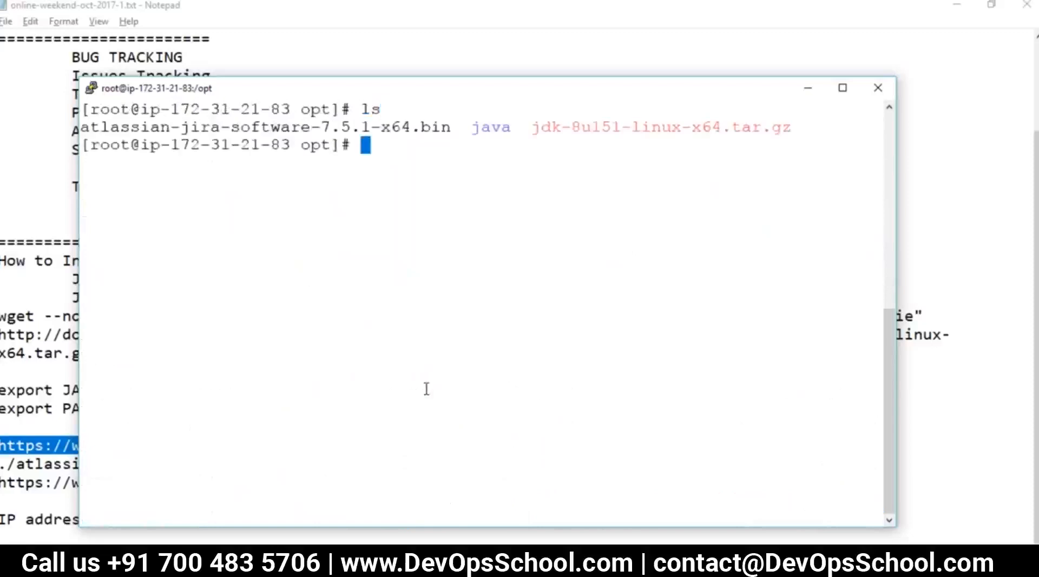
- Make atlassian-jira-software-7.5.1-x64.bin executable with chmod 755
{"action": "double_click", "coordinate": [376, 123]}
{"action": "key", "text": "super+c"}
{"action": "type", "text": "c"}
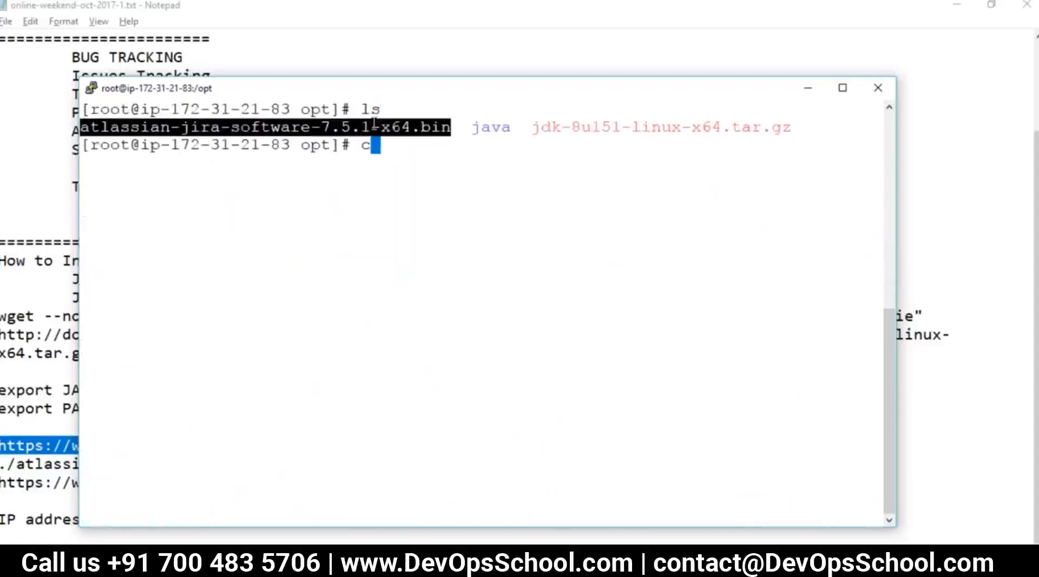
{"action": "type", "text": "hmod 755"}
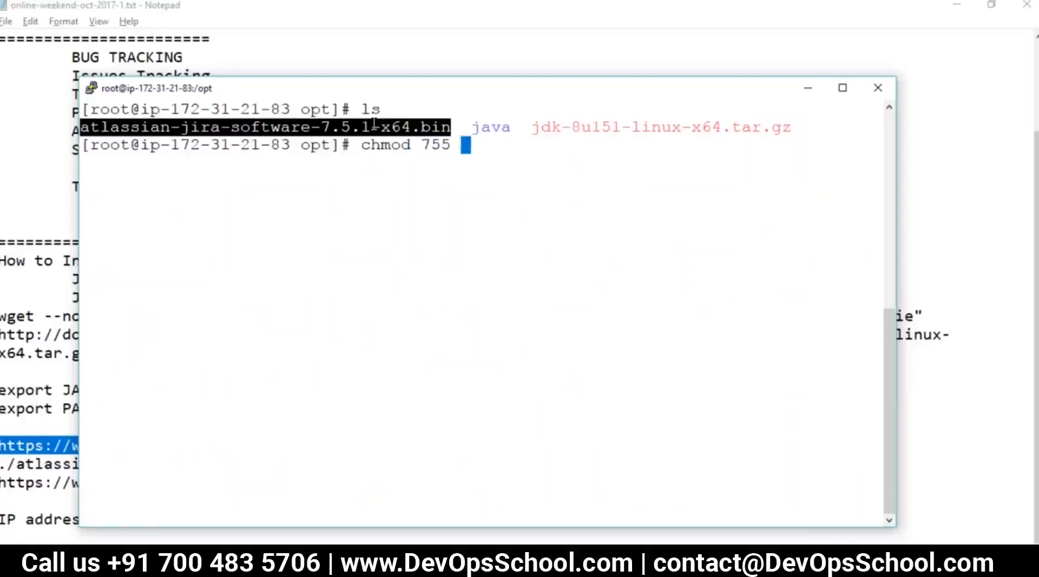
{"action": "right_click", "coordinate": [374, 123]}
{"action": "key", "text": "Return"}
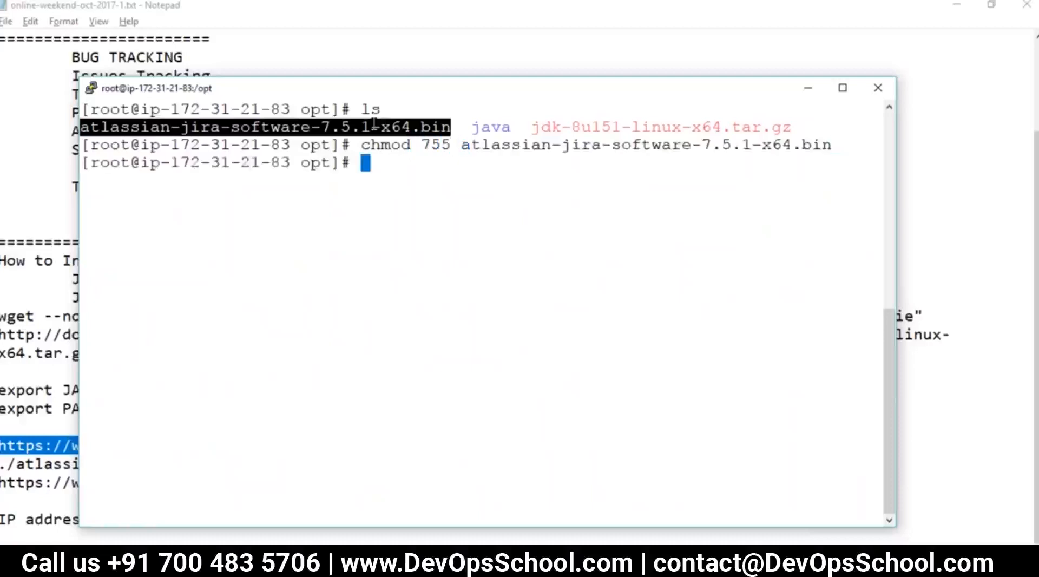
- Run the installer ./atlassian-jira-software-7.5.1-x64.bin
{"action": "type", "text": "./"}
{"action": "right_click", "coordinate": [446, 189]}
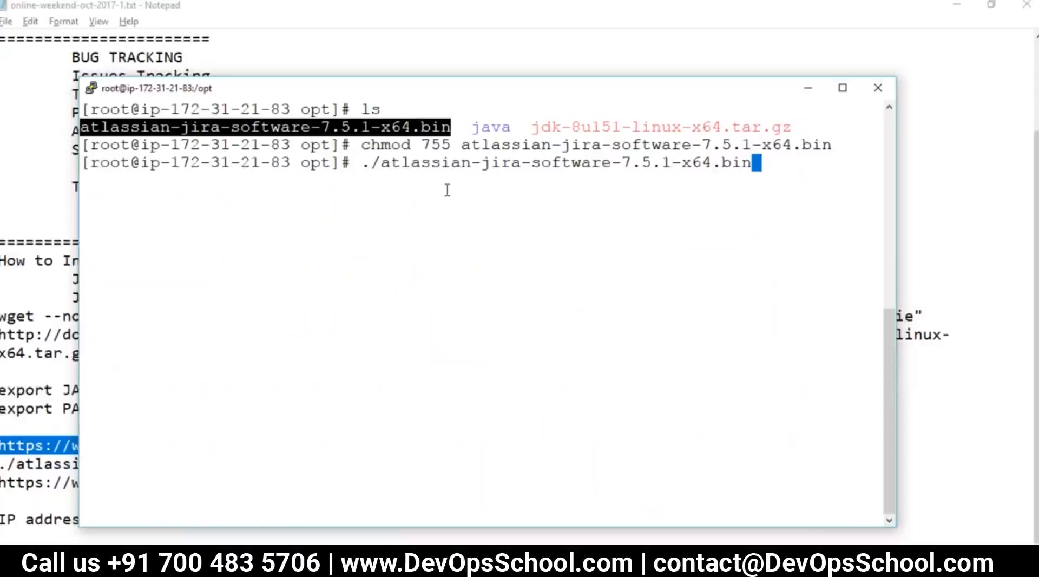
{"action": "key", "text": "Return"}
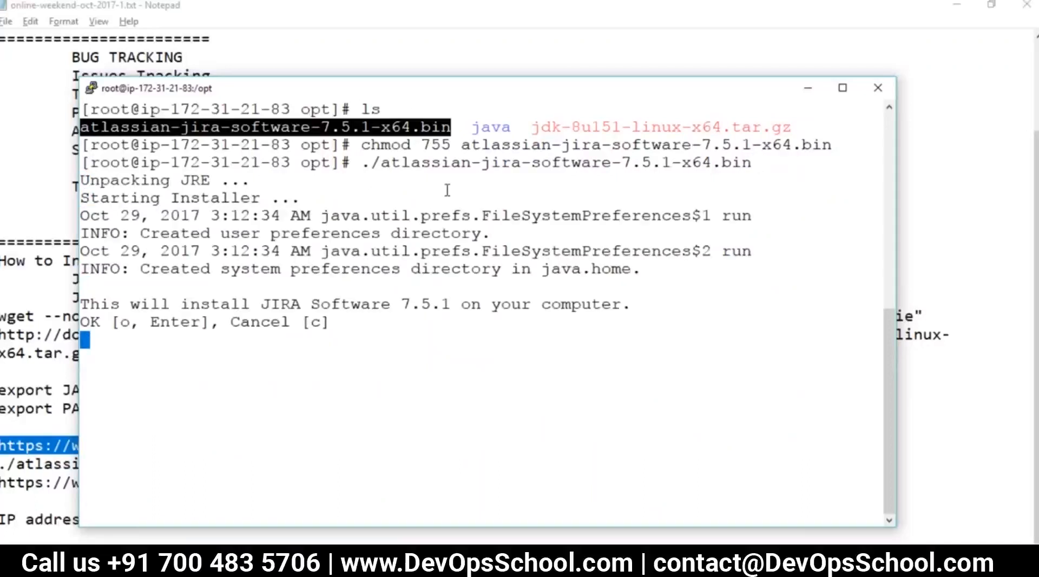
- Confirm OK to install JIRA Software 7.5.1
{"action": "left_click_drag", "start_coordinate": [282, 304], "coordinate": [614, 306]}
{"action": "left_click", "coordinate": [463, 306]}
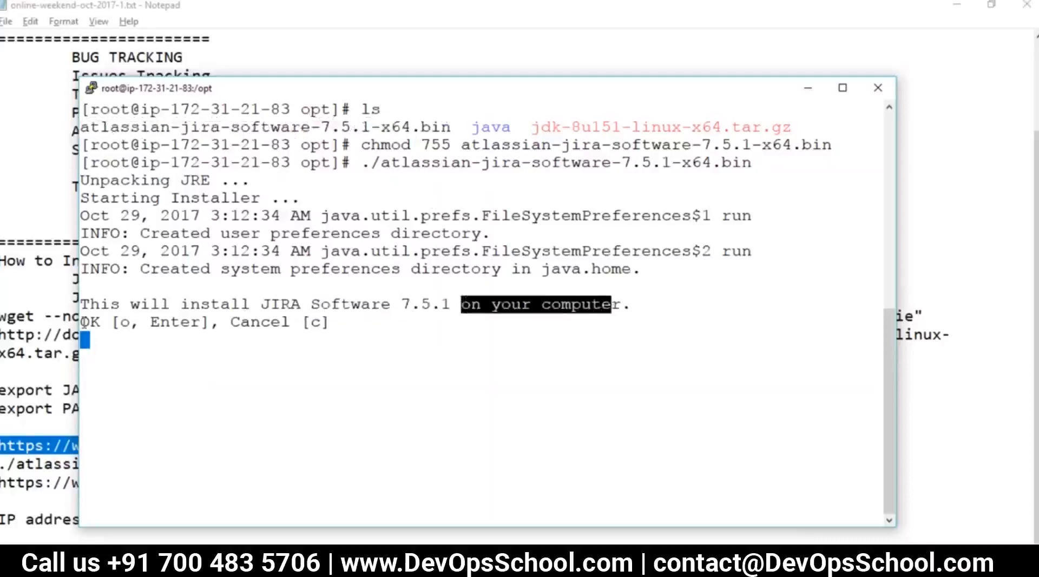
{"action": "left_click", "coordinate": [103, 322]}
{"action": "left_click_drag", "start_coordinate": [82, 321], "coordinate": [137, 322]}
{"action": "left_click_drag", "start_coordinate": [203, 322], "coordinate": [228, 321]}
{"action": "left_click", "coordinate": [289, 320]}
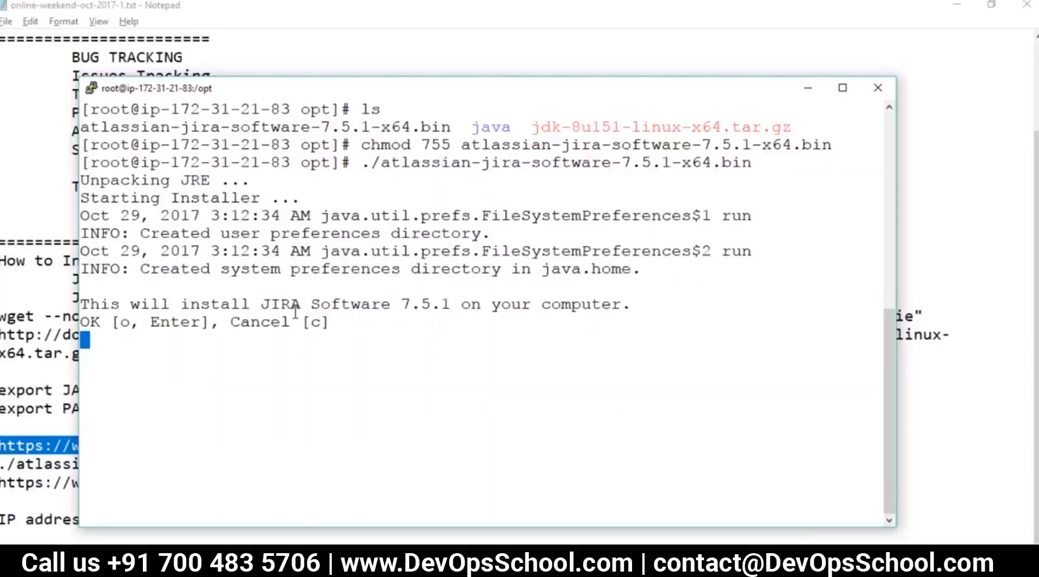
{"action": "key", "text": "Return"}
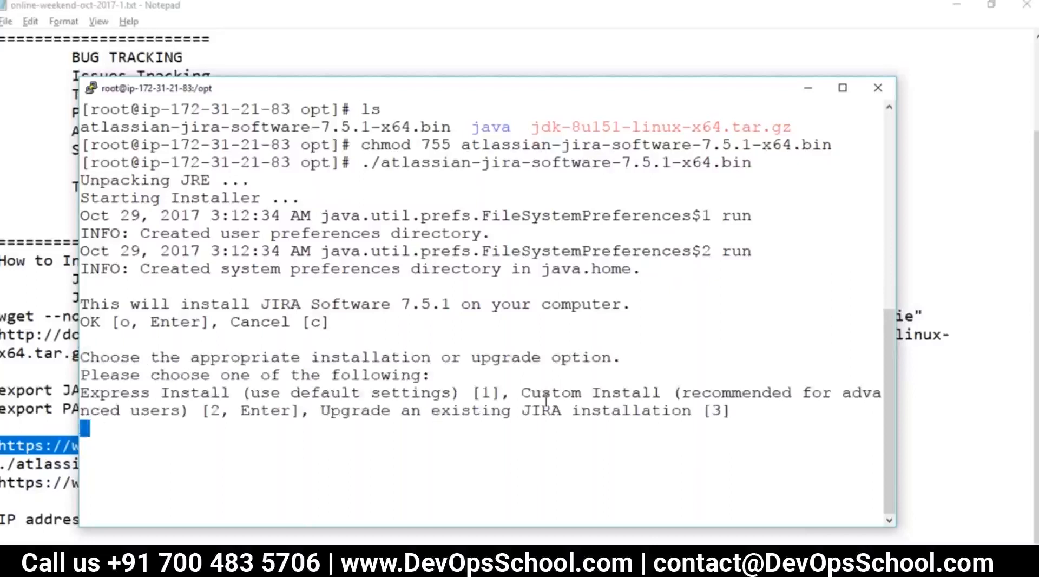
- Accept the default Custom Install option in the installer
{"action": "left_click_drag", "start_coordinate": [652, 392], "coordinate": [516, 399]}
{"action": "left_click_drag", "start_coordinate": [447, 395], "coordinate": [256, 399]}
{"action": "left_click", "coordinate": [427, 384]}
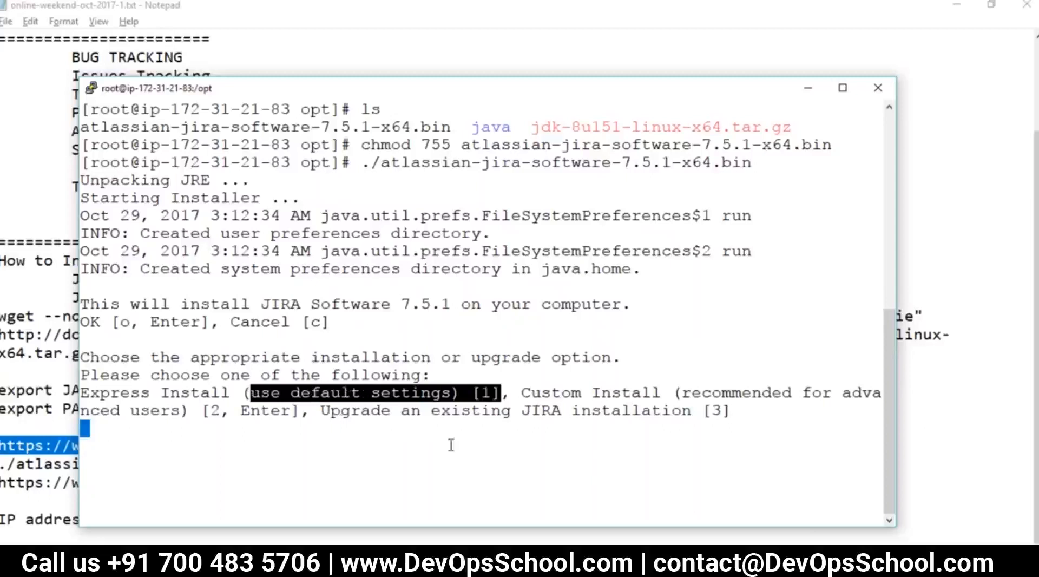
{"action": "left_click_drag", "start_coordinate": [564, 392], "coordinate": [681, 398]}
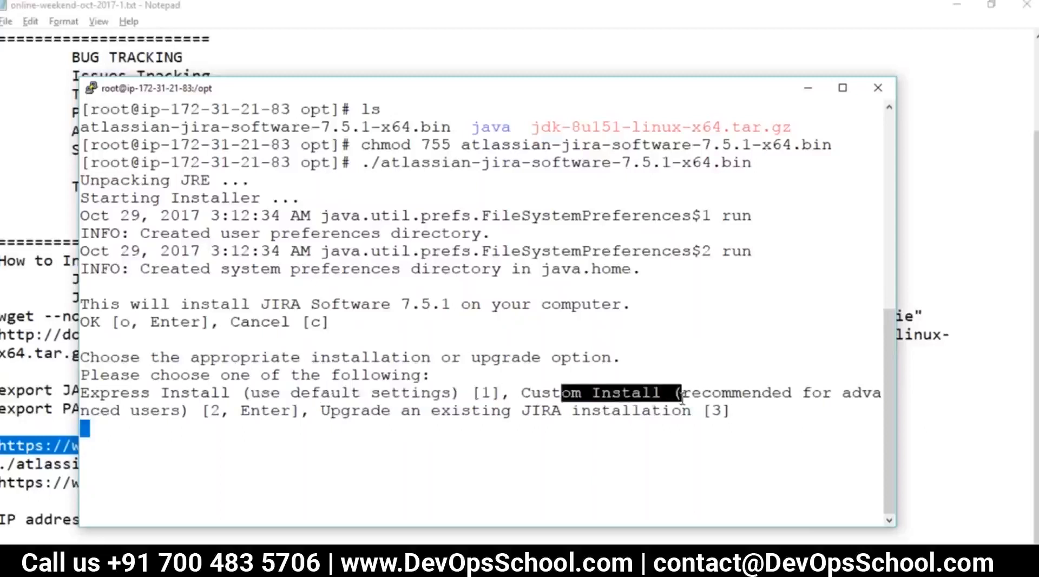
{"action": "left_click_drag", "start_coordinate": [210, 413], "coordinate": [566, 418]}
{"action": "left_click", "coordinate": [444, 323]}
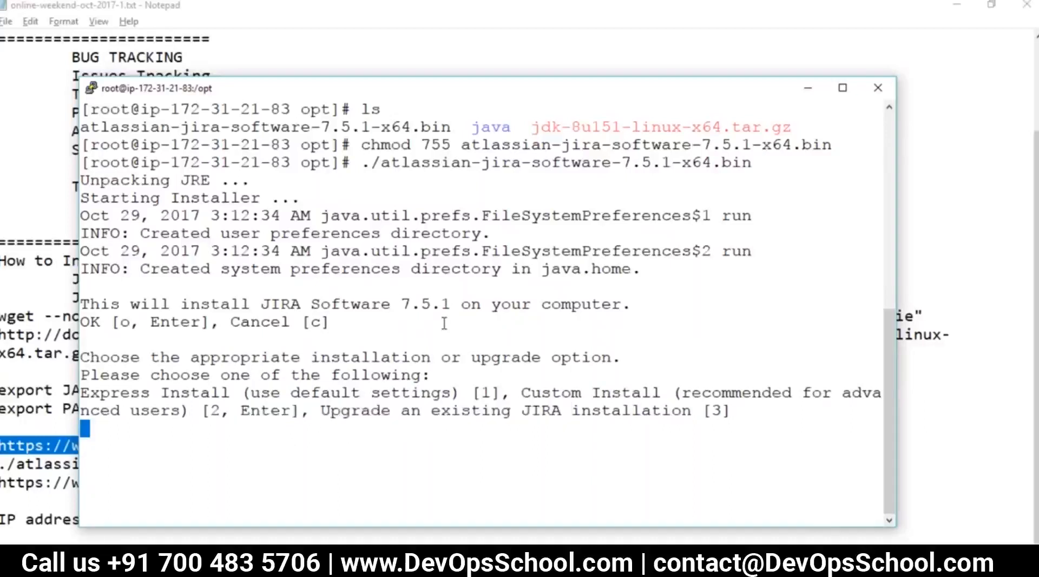
{"action": "key", "text": "Return"}
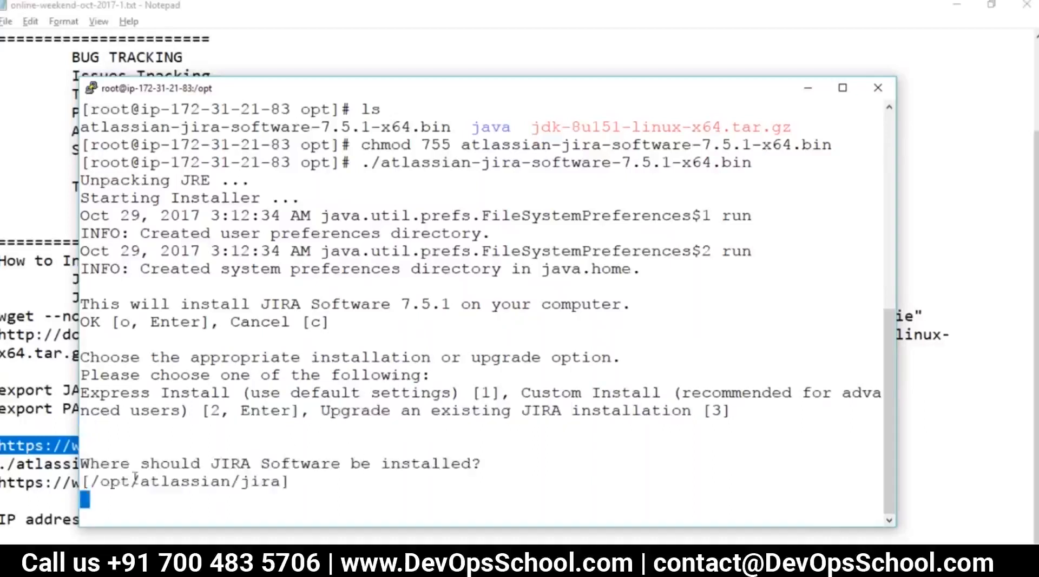
- Accept the default installation directory /opt/atlassian/jira
{"action": "left_click_drag", "start_coordinate": [95, 480], "coordinate": [271, 482]}
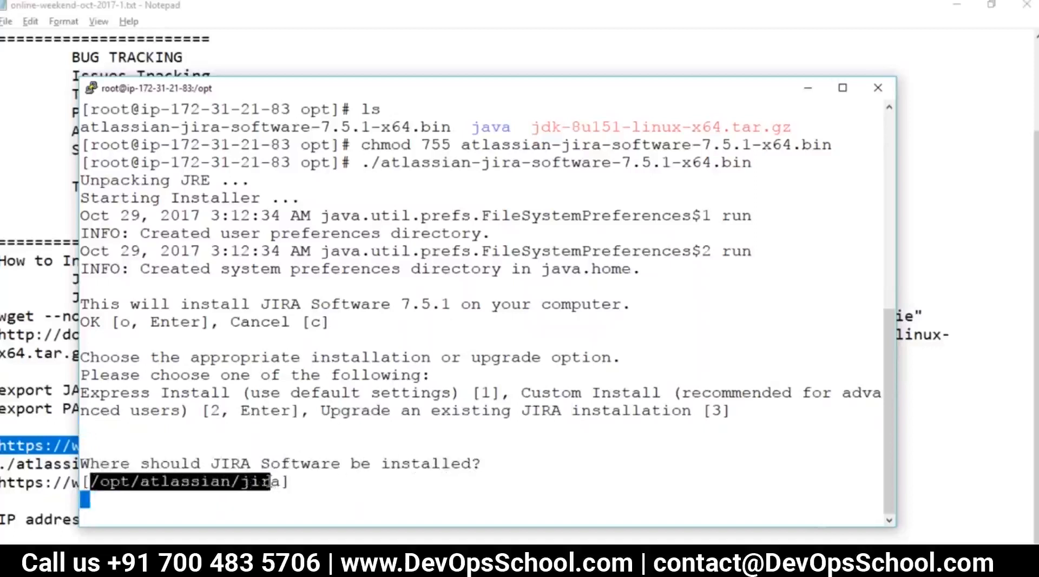
{"action": "left_click", "coordinate": [165, 483]}
{"action": "left_click_drag", "start_coordinate": [139, 482], "coordinate": [190, 482]}
{"action": "left_click", "coordinate": [104, 482]}
{"action": "left_click_drag", "start_coordinate": [281, 482], "coordinate": [170, 465]}
{"action": "left_click", "coordinate": [214, 464]}
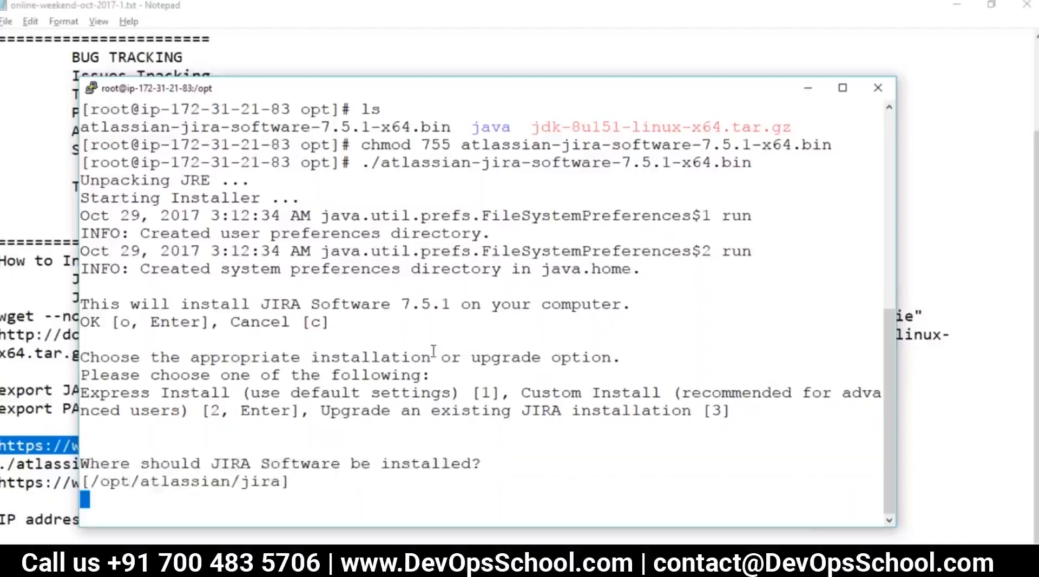
{"action": "key", "text": "Return"}
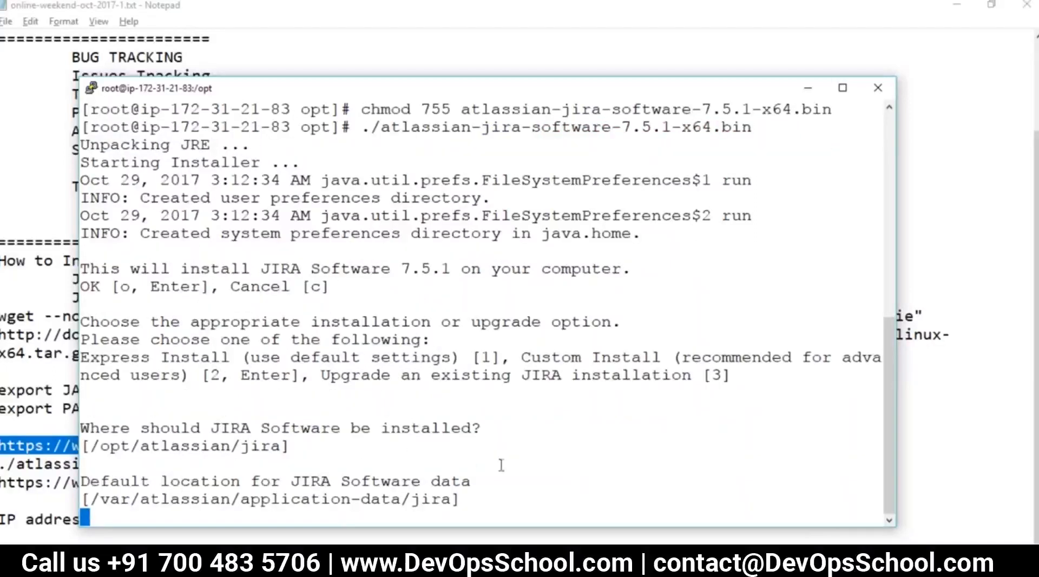
- Accept the default JIRA Software data location /var/atlassian/application-data/jira
{"action": "left_click_drag", "start_coordinate": [472, 479], "coordinate": [294, 488]}
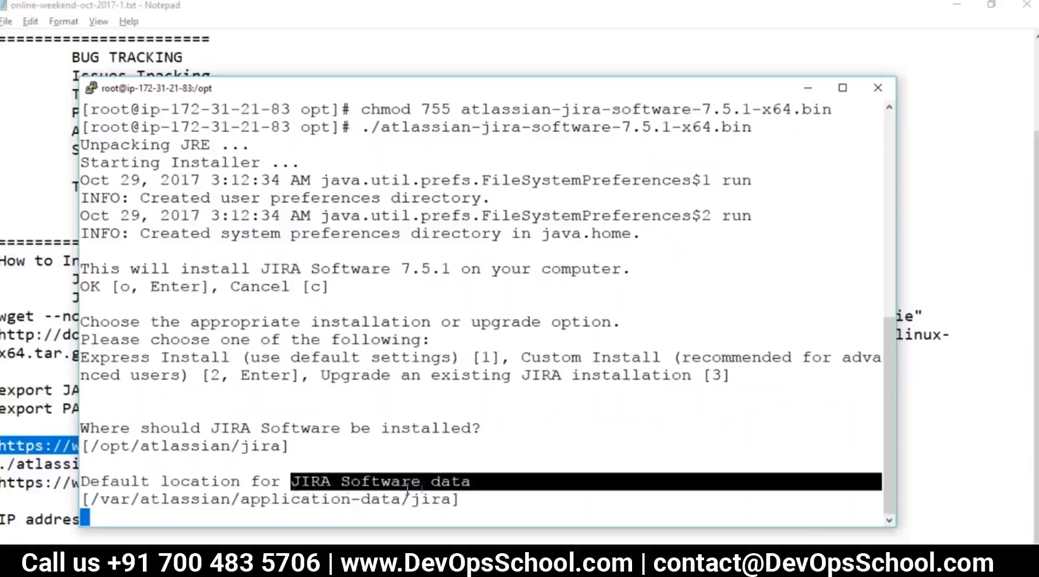
{"action": "left_click_drag", "start_coordinate": [456, 498], "coordinate": [93, 500]}
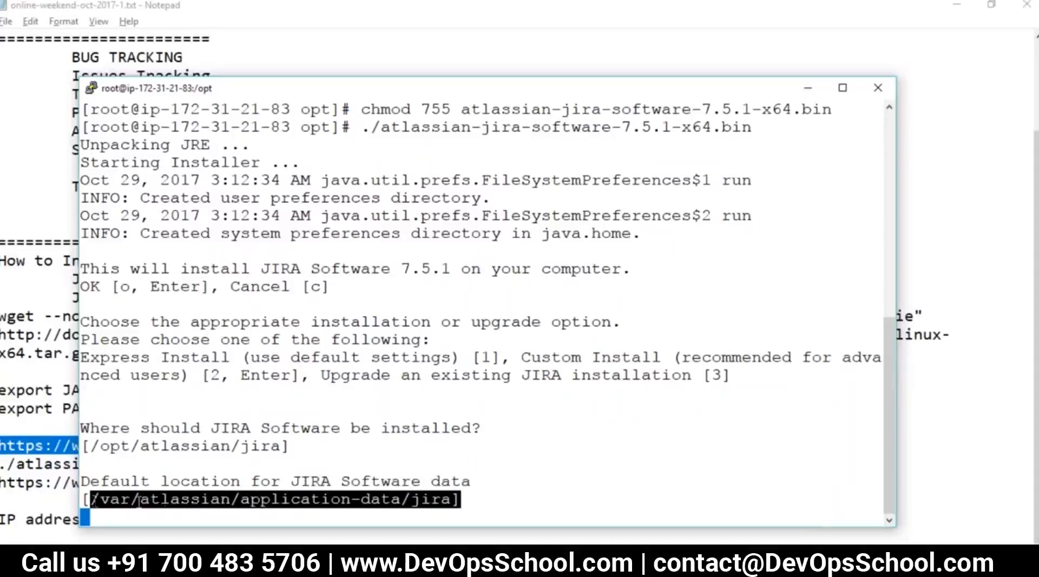
{"action": "left_click", "coordinate": [163, 498]}
{"action": "double_click", "coordinate": [163, 498]}
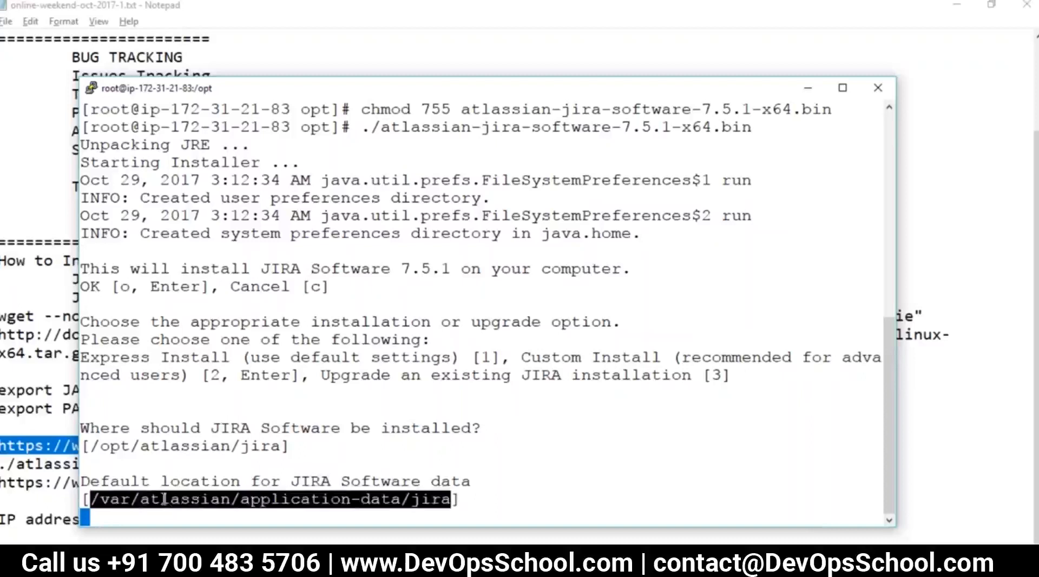
{"action": "left_click", "coordinate": [197, 378]}
{"action": "key", "text": "Return"}
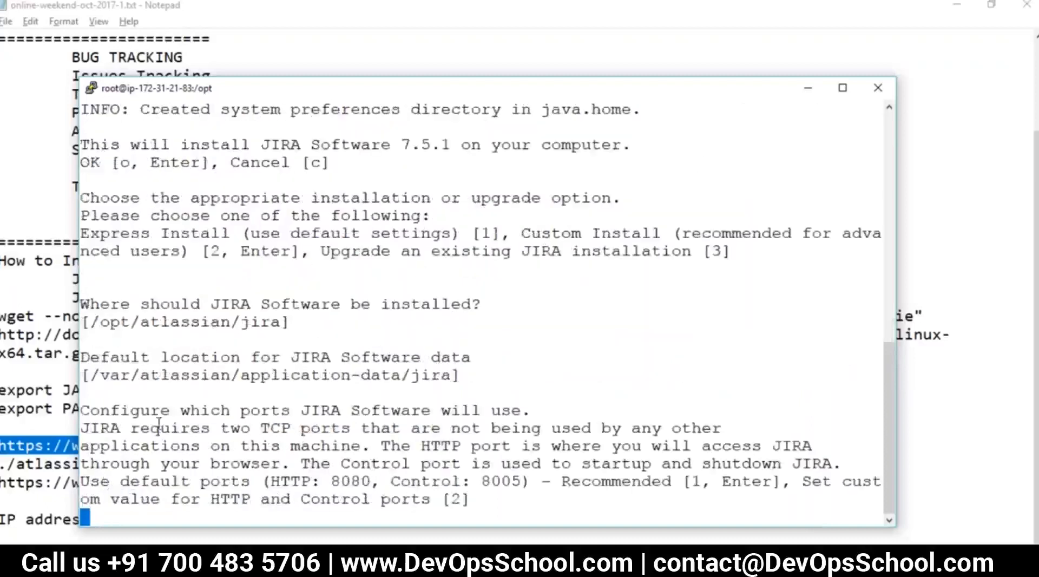
- Accept the default ports, HTTP 8080 and Control 8005, for JIRA Software
{"action": "left_click_drag", "start_coordinate": [80, 410], "coordinate": [529, 410]}
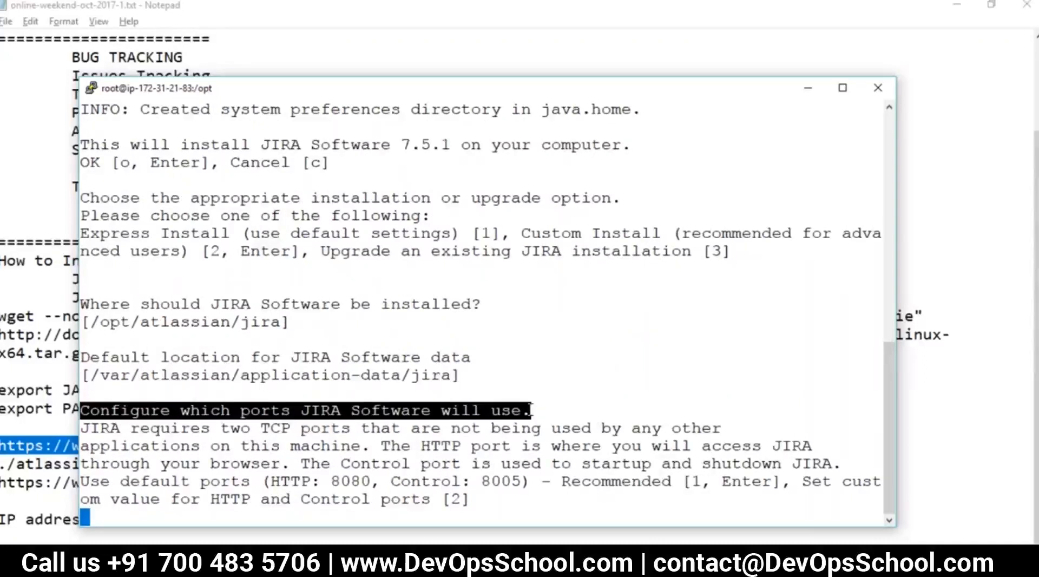
{"action": "left_click_drag", "start_coordinate": [332, 480], "coordinate": [353, 483]}
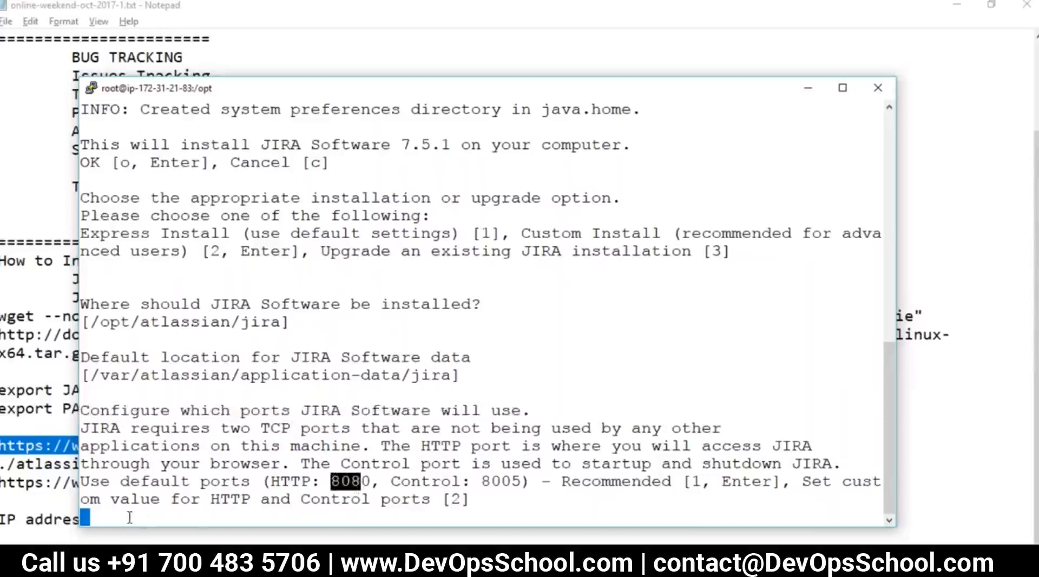
{"action": "left_click", "coordinate": [342, 433]}
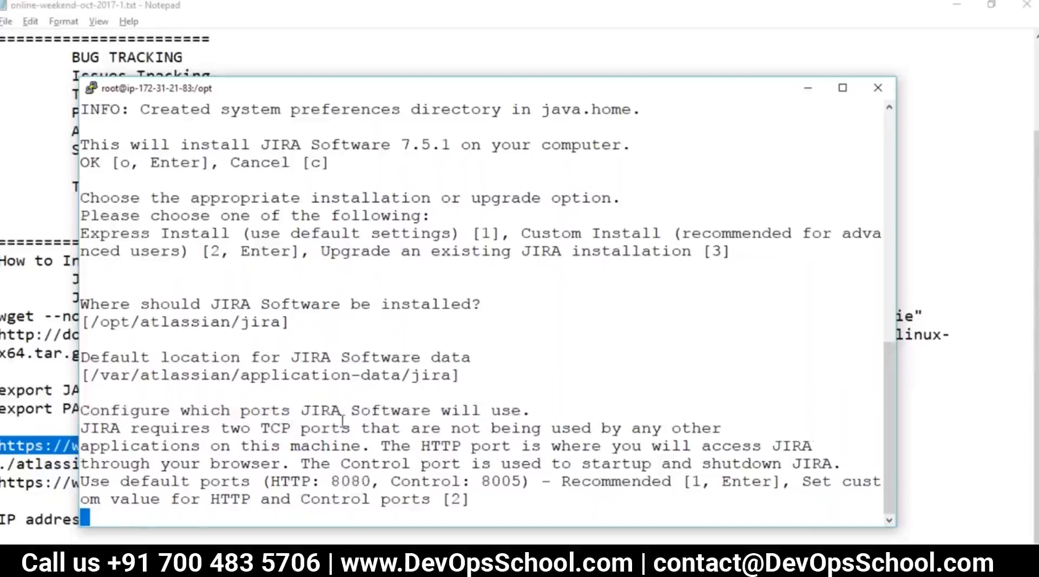
{"action": "key", "text": "Return"}
- Choose to install JIRA as a service and confirm the installation settings to begin extracting files
{"action": "left_click_drag", "start_coordinate": [89, 428], "coordinate": [305, 430]}
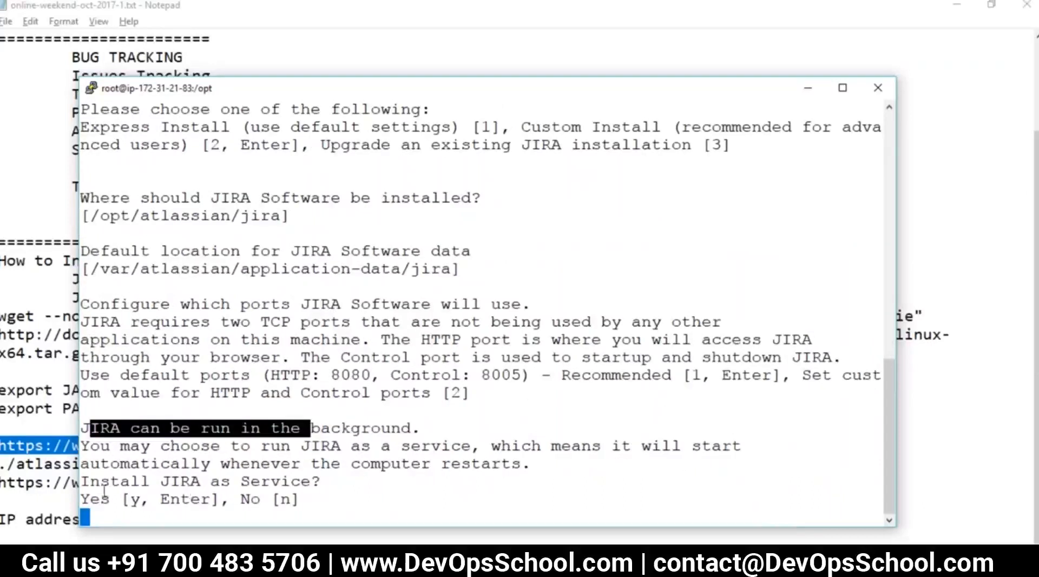
{"action": "left_click_drag", "start_coordinate": [87, 483], "coordinate": [332, 481]}
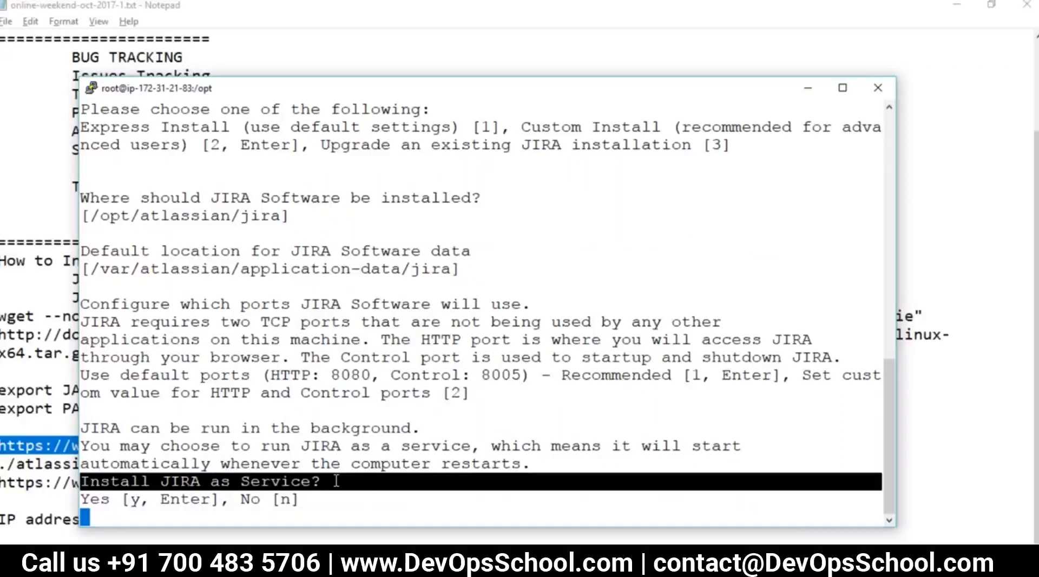
{"action": "left_click", "coordinate": [158, 495]}
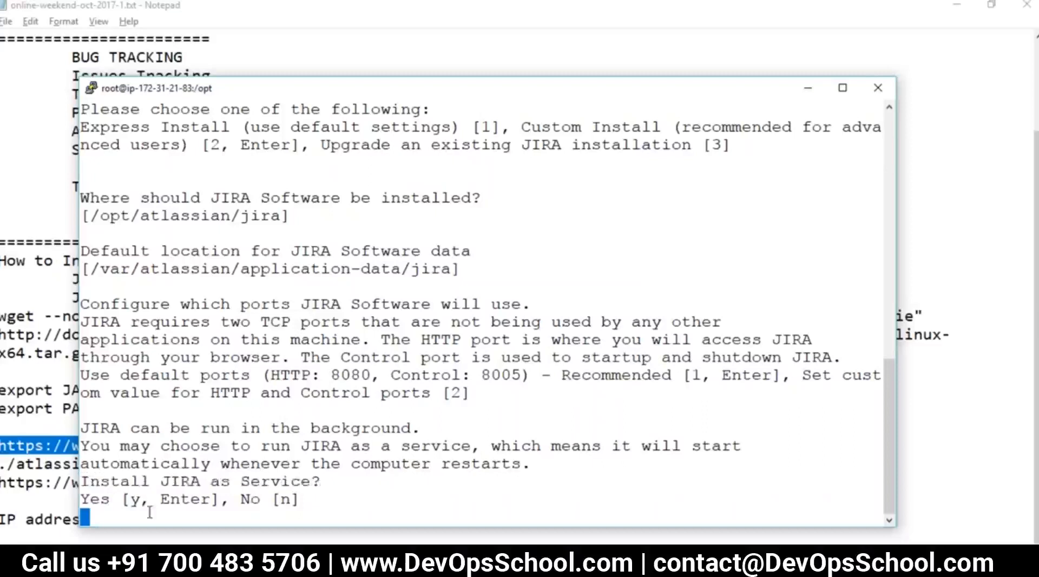
{"action": "left_click_drag", "start_coordinate": [219, 500], "coordinate": [86, 484]}
{"action": "left_click", "coordinate": [171, 430]}
{"action": "key", "text": "Return"}
{"action": "key", "text": "Return"}
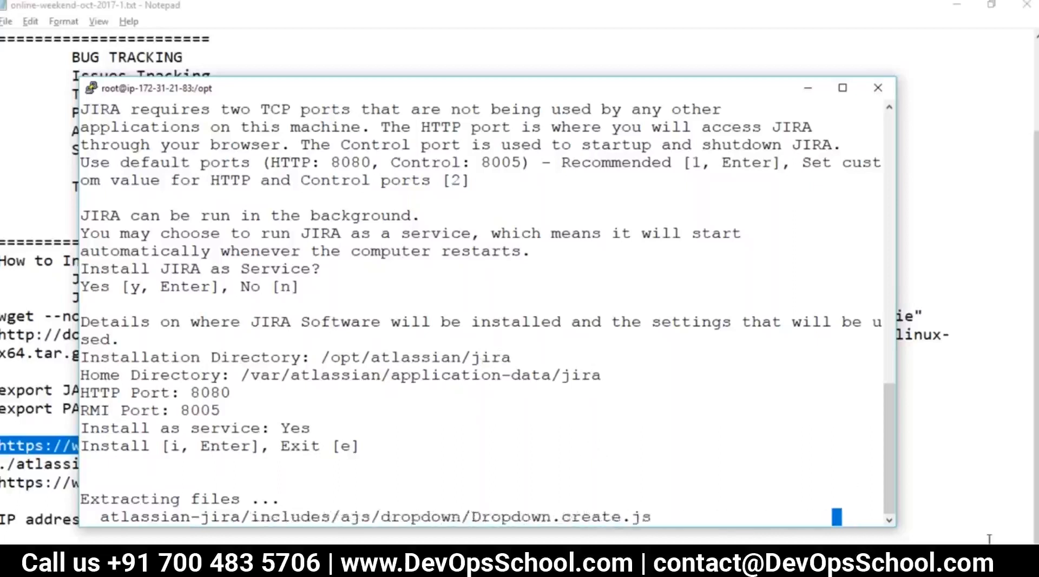
- Check the computer's Wi-Fi network connection status
{"action": "left_click", "coordinate": [989, 560]}
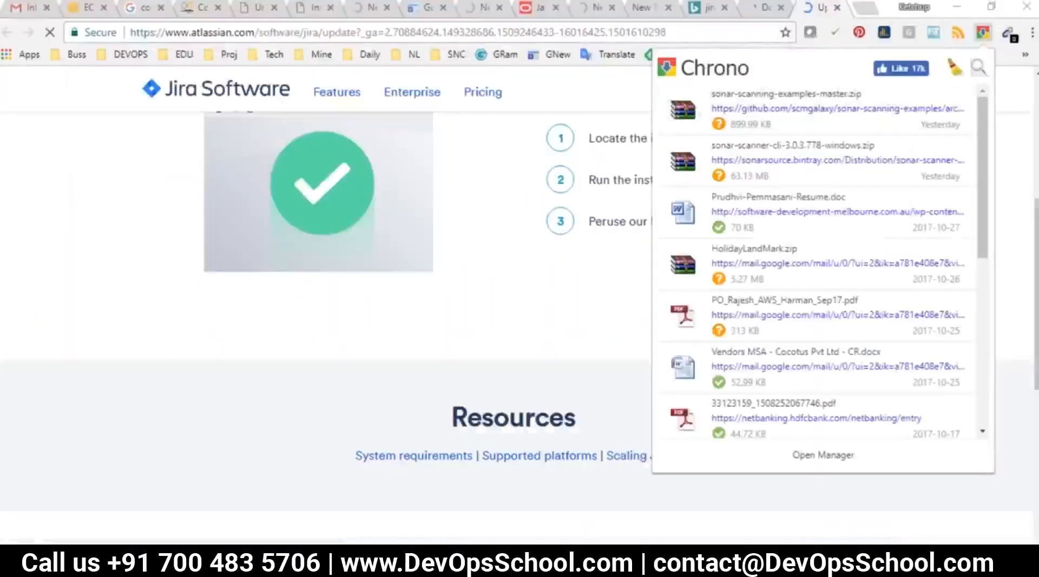
{"action": "key", "text": "alt+Tab"}
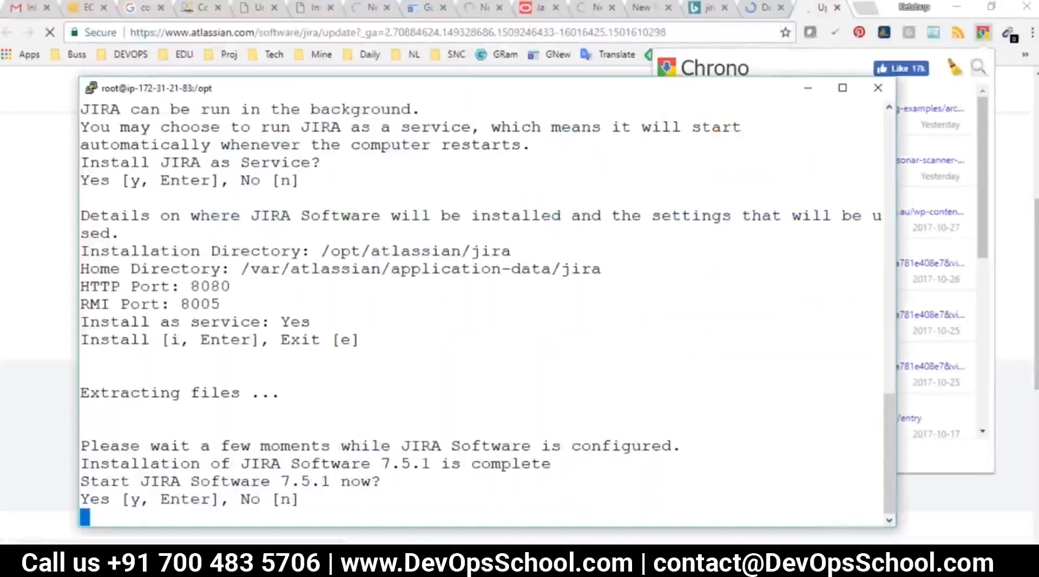
{"action": "left_click", "coordinate": [946, 562]}
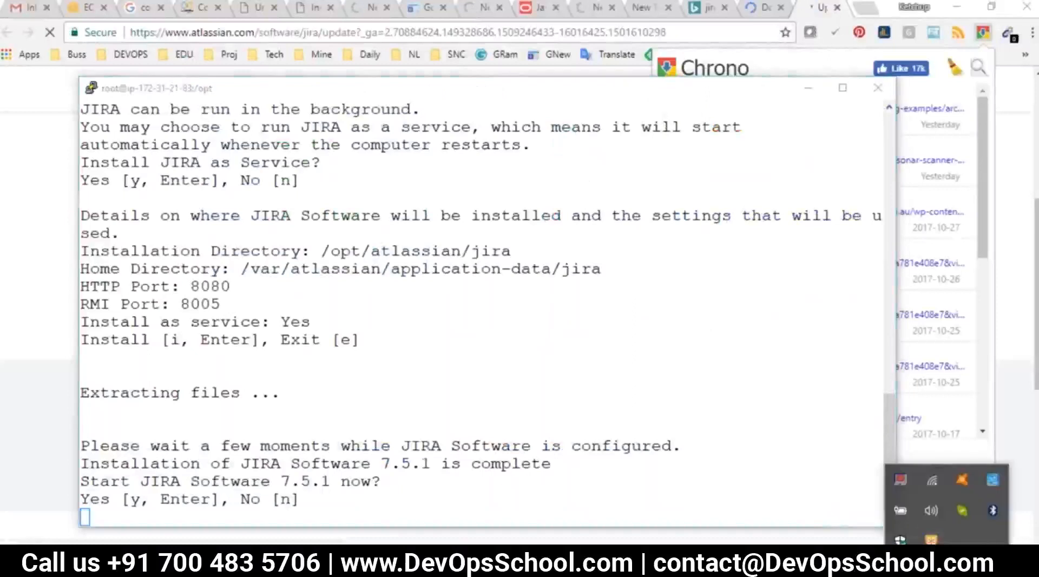
{"action": "left_click", "coordinate": [932, 485]}
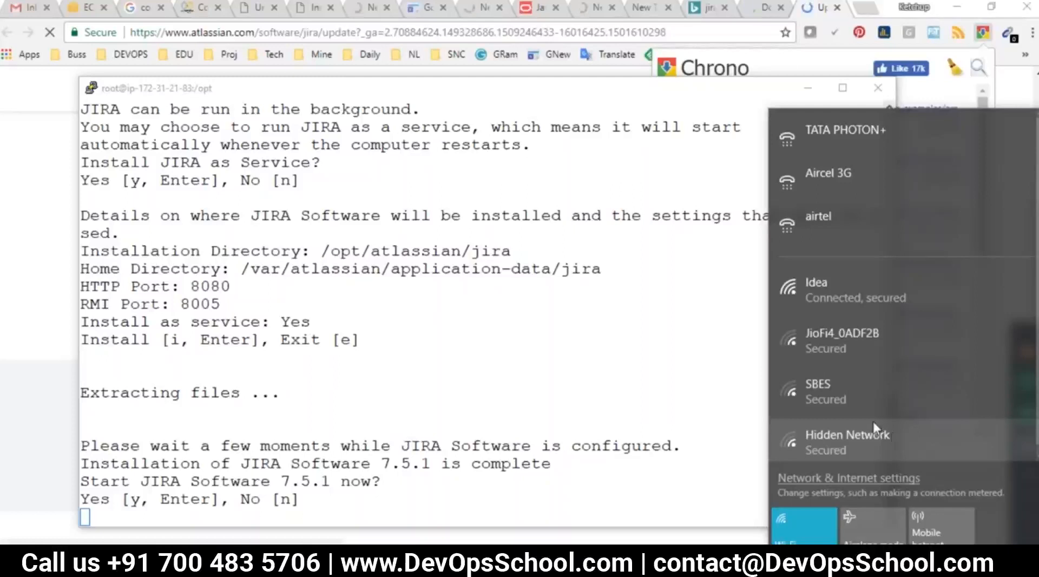
{"action": "left_click", "coordinate": [624, 379]}
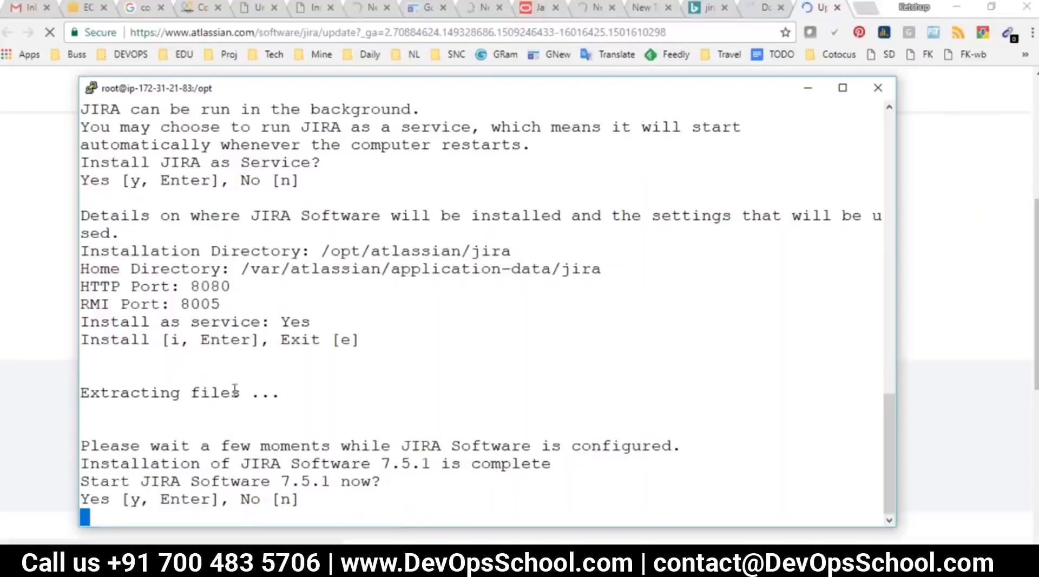
{"action": "left_click_drag", "start_coordinate": [256, 401], "coordinate": [59, 385]}
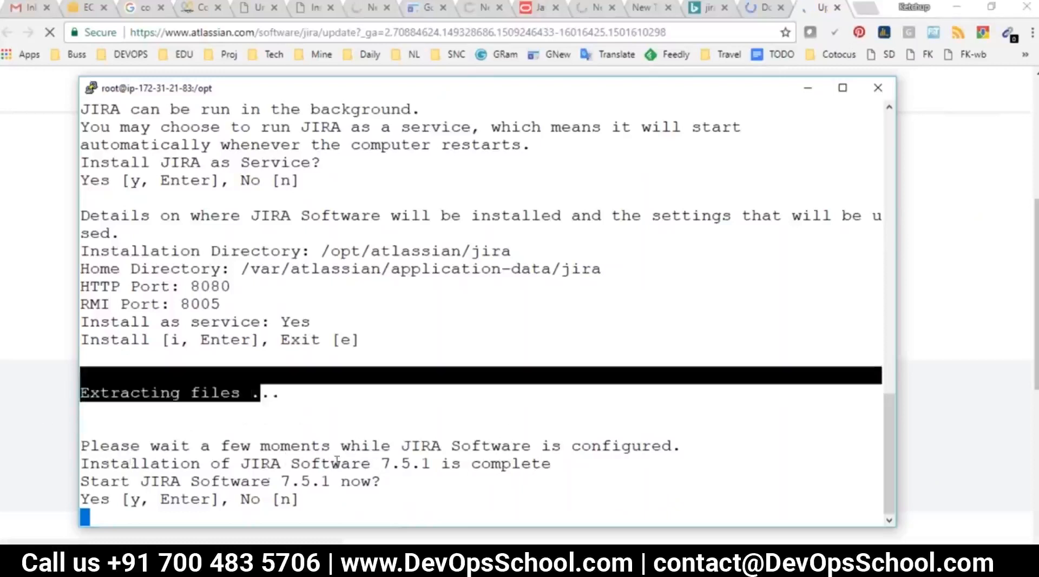
{"action": "left_click_drag", "start_coordinate": [92, 485], "coordinate": [370, 484]}
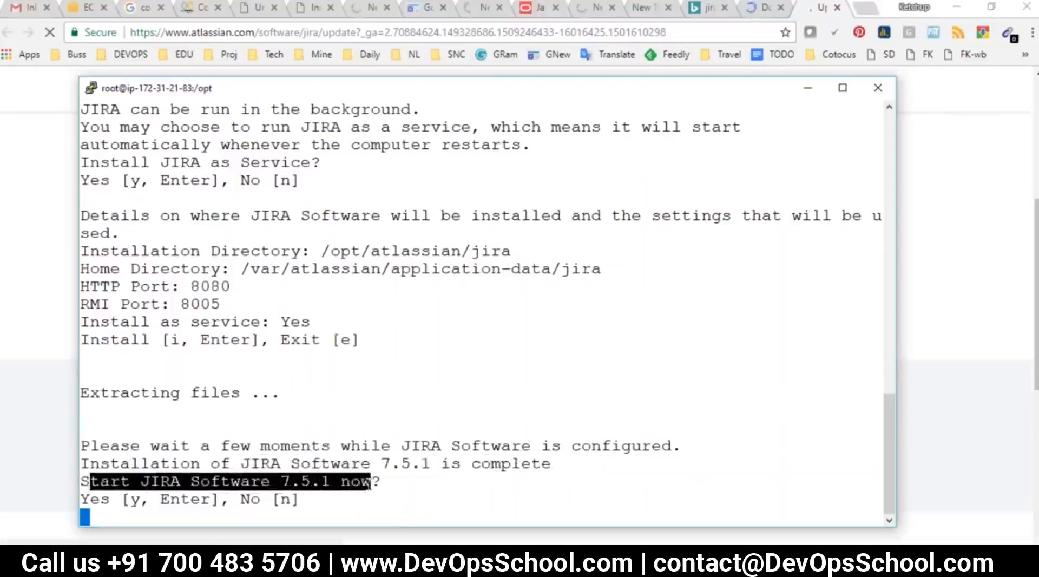
{"action": "left_click", "coordinate": [357, 483]}
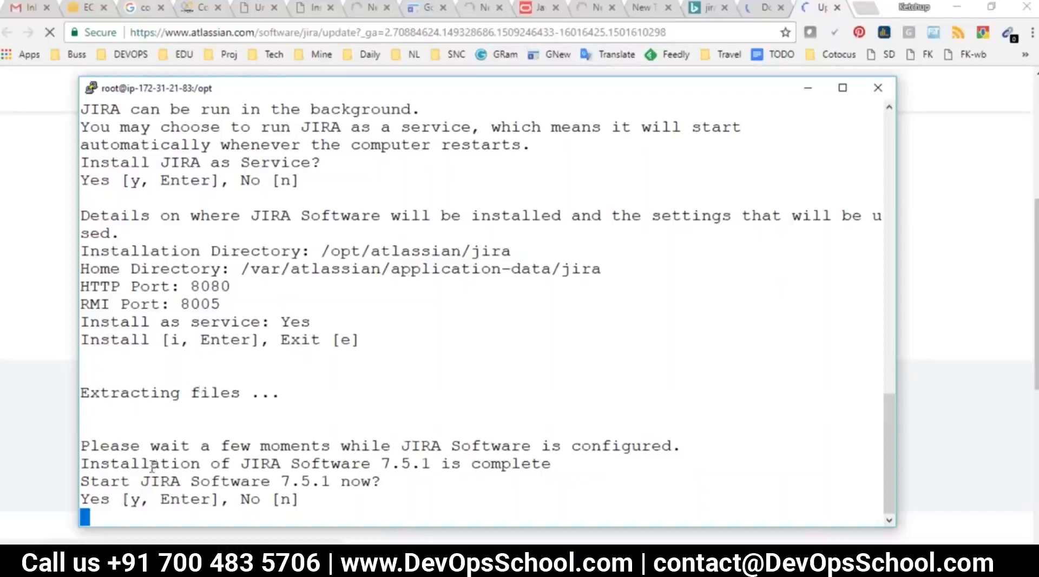
{"action": "left_click_drag", "start_coordinate": [98, 518], "coordinate": [696, 514]}
{"action": "key", "text": "alt+Tab"}
{"action": "key", "text": "alt+Tab"}
{"action": "left_click", "coordinate": [266, 439]}
{"action": "left_click_drag", "start_coordinate": [175, 457], "coordinate": [352, 445]}
{"action": "left_click", "coordinate": [194, 476]}
- Duplicate the PuTTY session and log in as ec2-user
{"action": "right_click", "coordinate": [306, 88]}
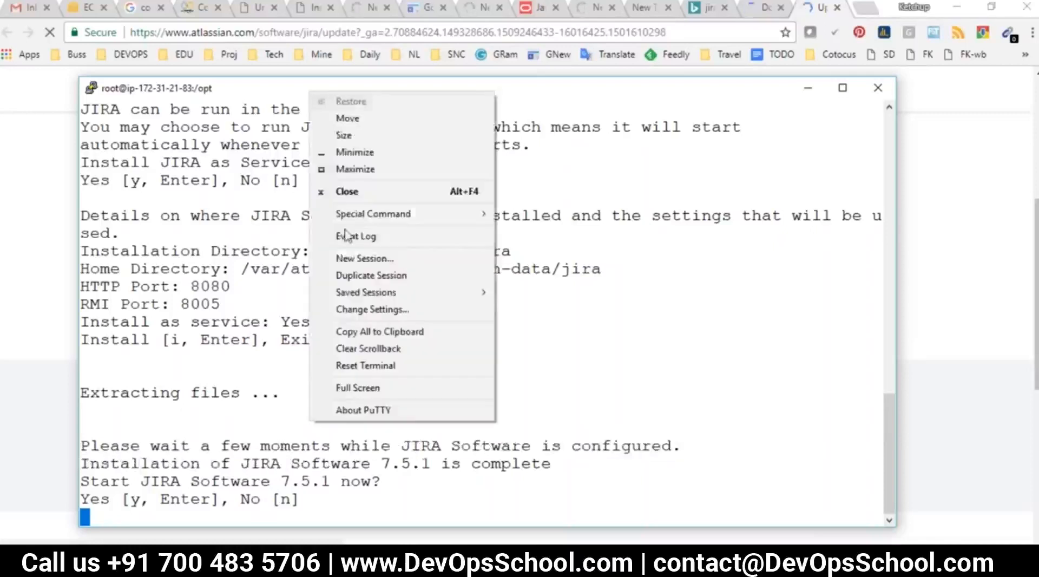
{"action": "left_click", "coordinate": [379, 274]}
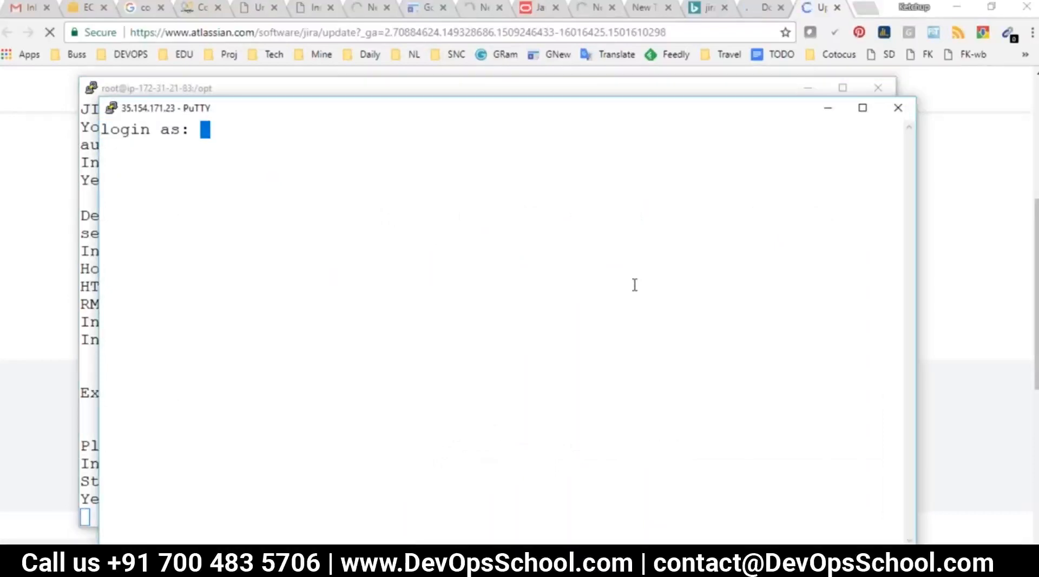
{"action": "type", "text": "ec2-use"}
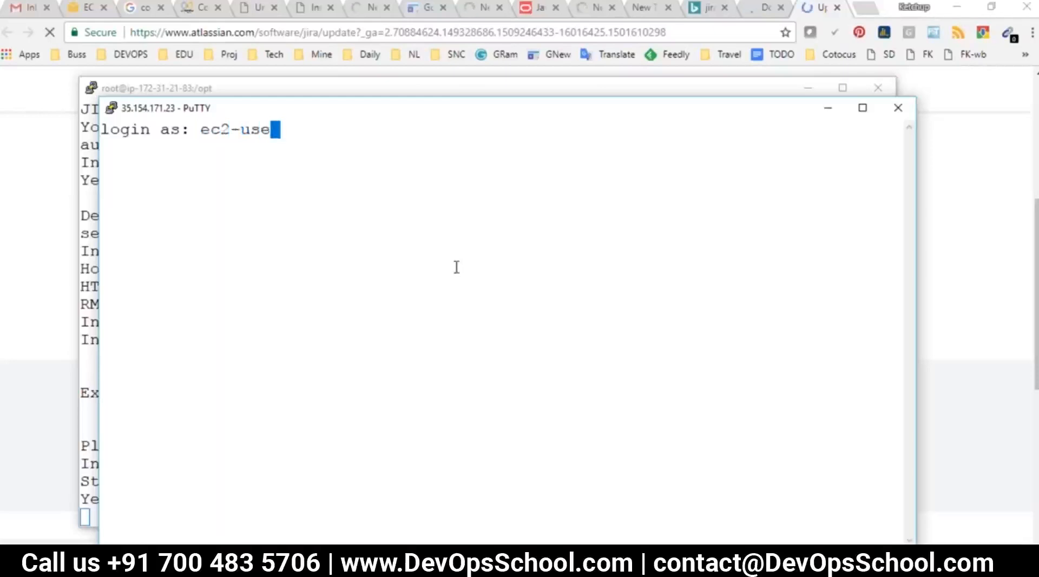
{"action": "type", "text": "r"}
{"action": "key", "text": "Return"}
- Switch to root with sudo -s, change into /opt/ and list its contents
{"action": "type", "text": "sudo -s"}
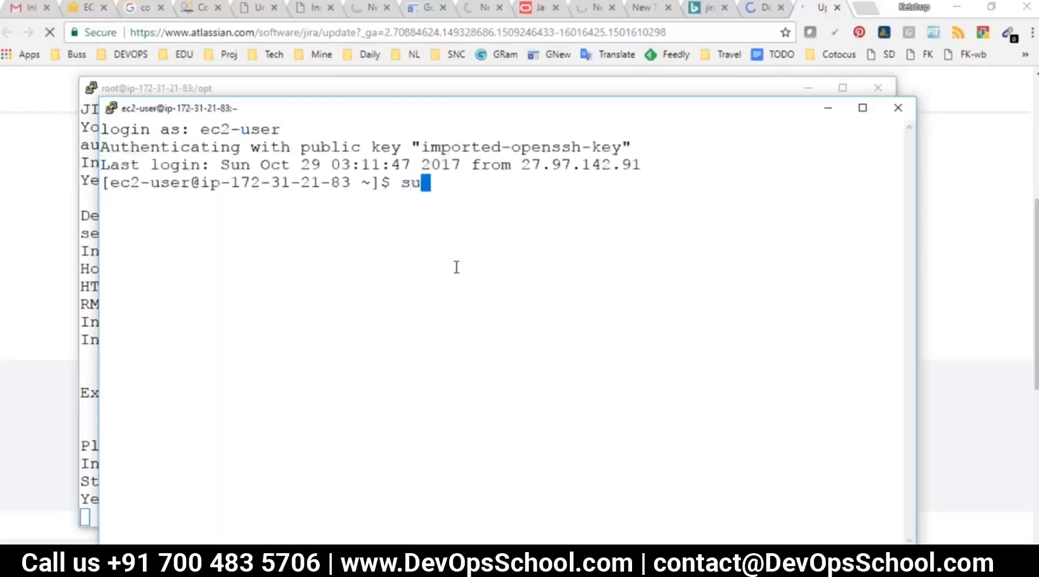
{"action": "key", "text": "Return"}
{"action": "type", "text": "c"}
{"action": "key", "text": "BackSpace"}
{"action": "type", "text": "cd /opt/"}
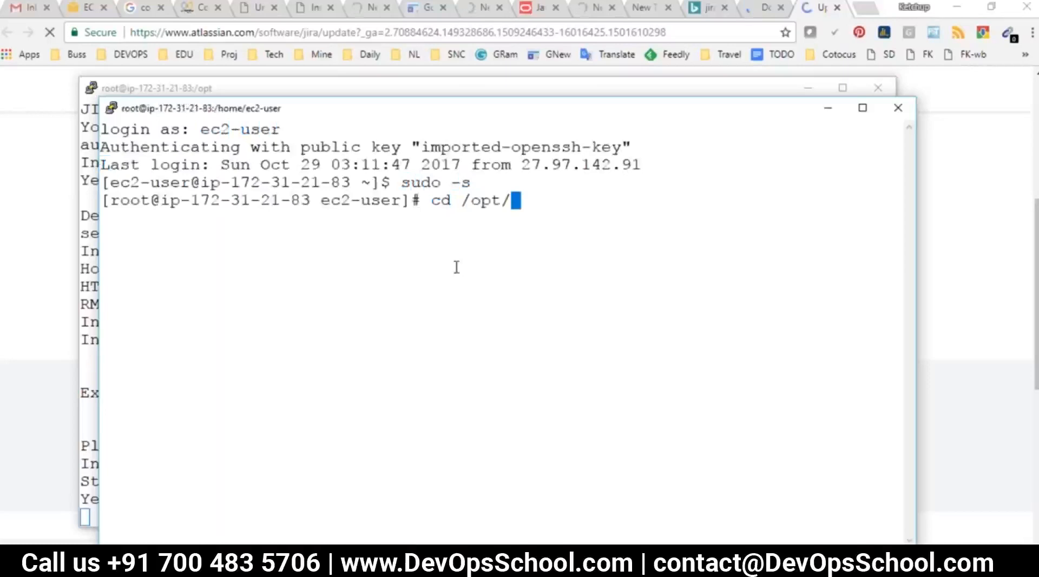
{"action": "key", "text": "Return"}
{"action": "type", "text": "ls"}
{"action": "key", "text": "Return"}
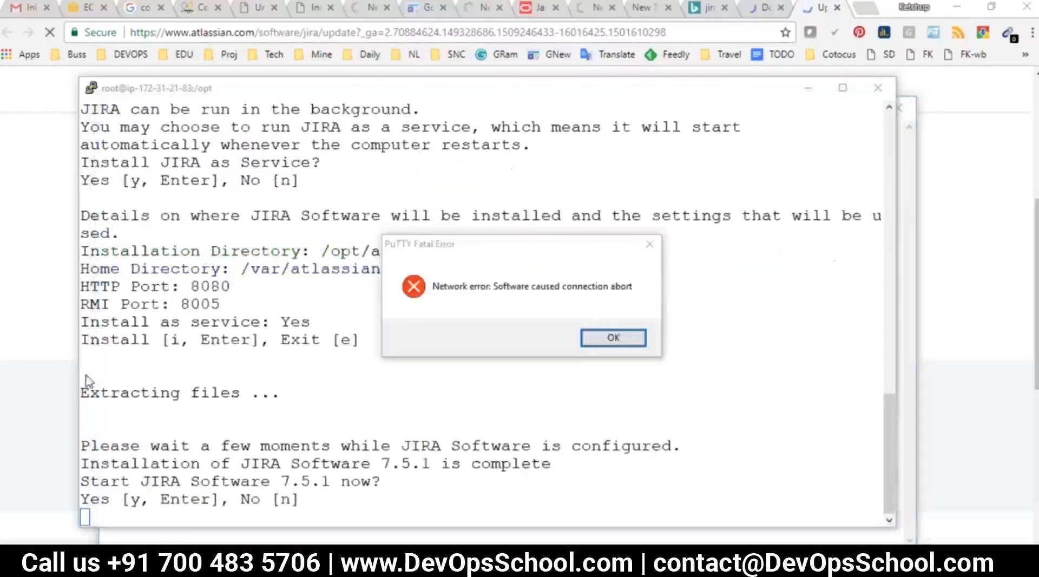
- Dismiss the network error on the original PuTTY session
{"action": "left_click", "coordinate": [611, 337]}
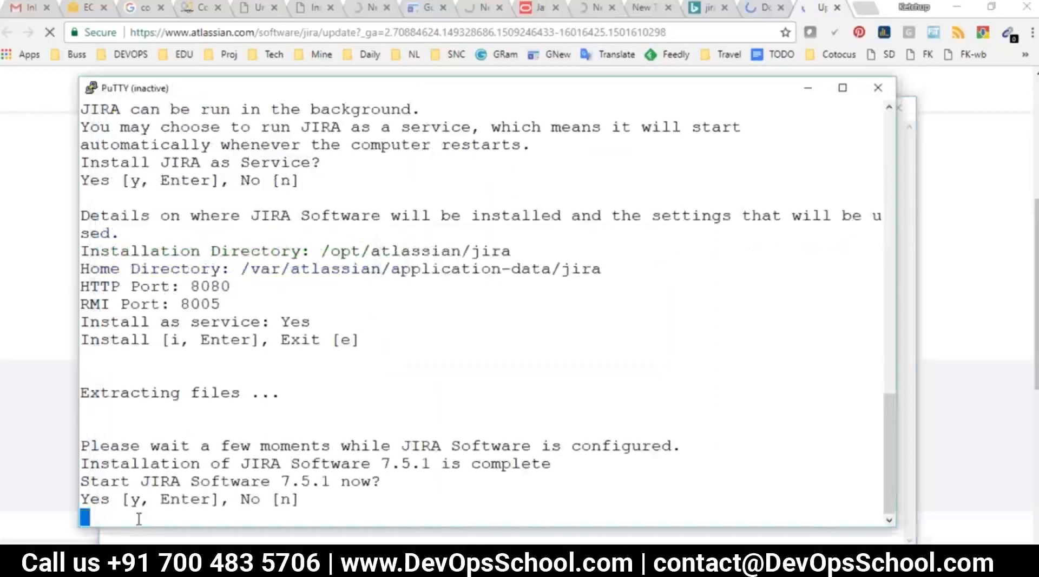
{"action": "left_click_drag", "start_coordinate": [81, 438], "coordinate": [661, 447]}
{"action": "left_click_drag", "start_coordinate": [89, 464], "coordinate": [516, 472]}
{"action": "left_click_drag", "start_coordinate": [297, 496], "coordinate": [111, 481]}
{"action": "key", "text": "alt+Tab"}
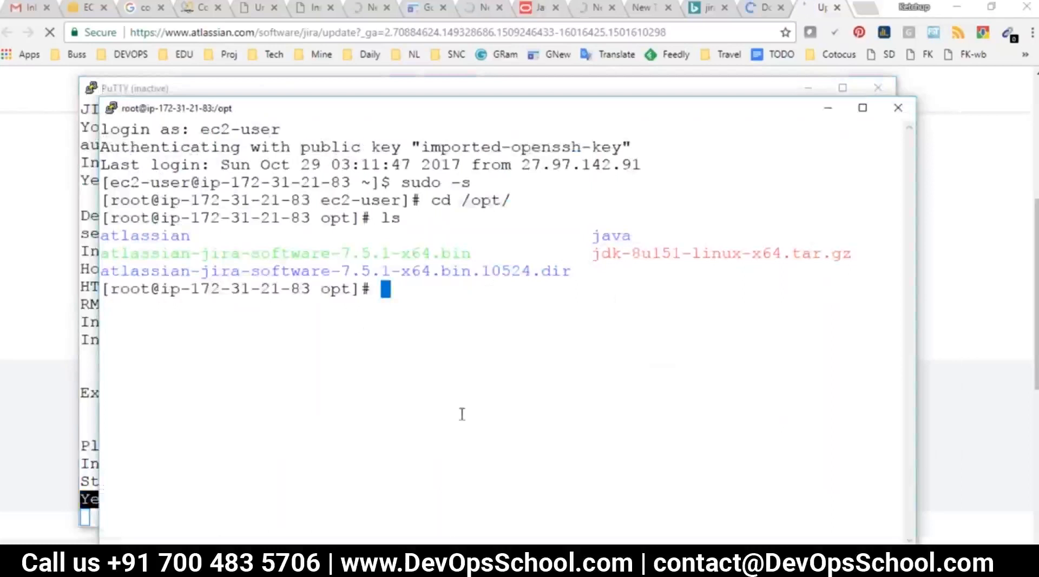
{"action": "key", "text": "alt+Tab"}
- Close several unneeded browser tabs
{"action": "left_click", "coordinate": [760, 10]}
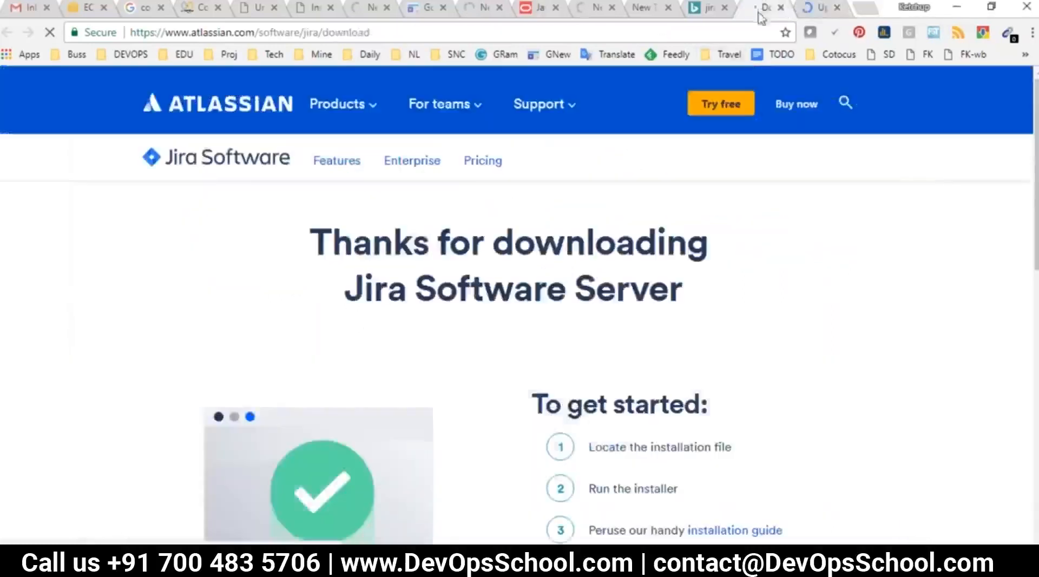
{"action": "left_click", "coordinate": [781, 8]}
{"action": "left_click", "coordinate": [780, 9]}
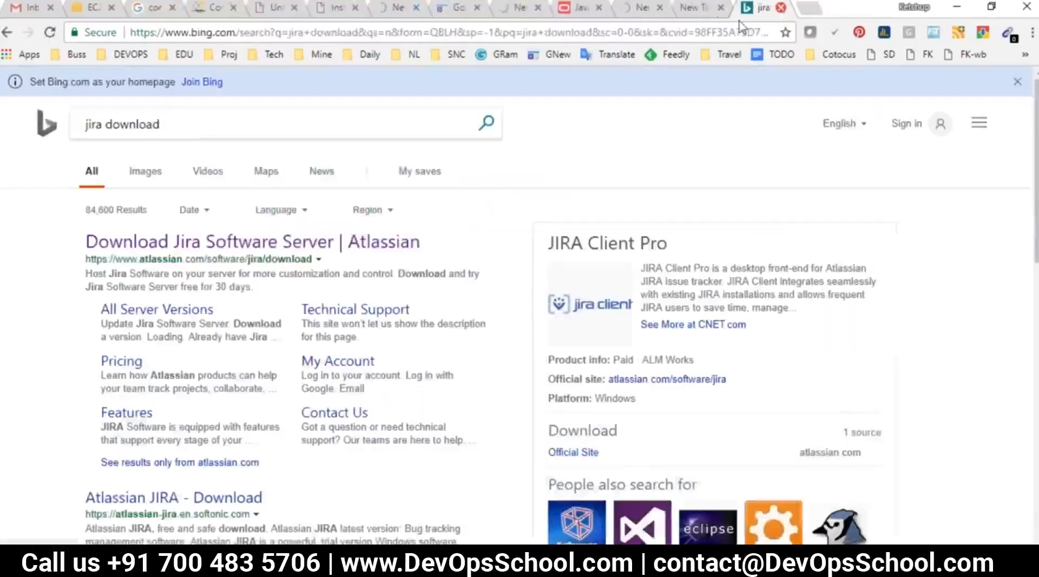
{"action": "left_click", "coordinate": [690, 11]}
{"action": "left_click", "coordinate": [639, 10]}
{"action": "left_click", "coordinate": [575, 13]}
{"action": "left_click", "coordinate": [598, 7]}
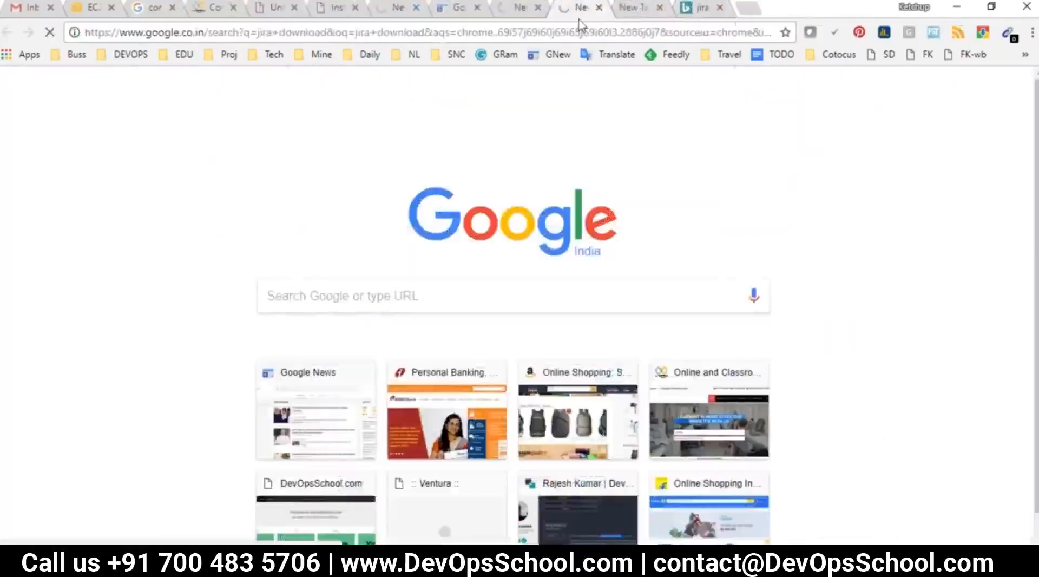
{"action": "left_click", "coordinate": [598, 8]}
{"action": "left_click", "coordinate": [538, 7]}
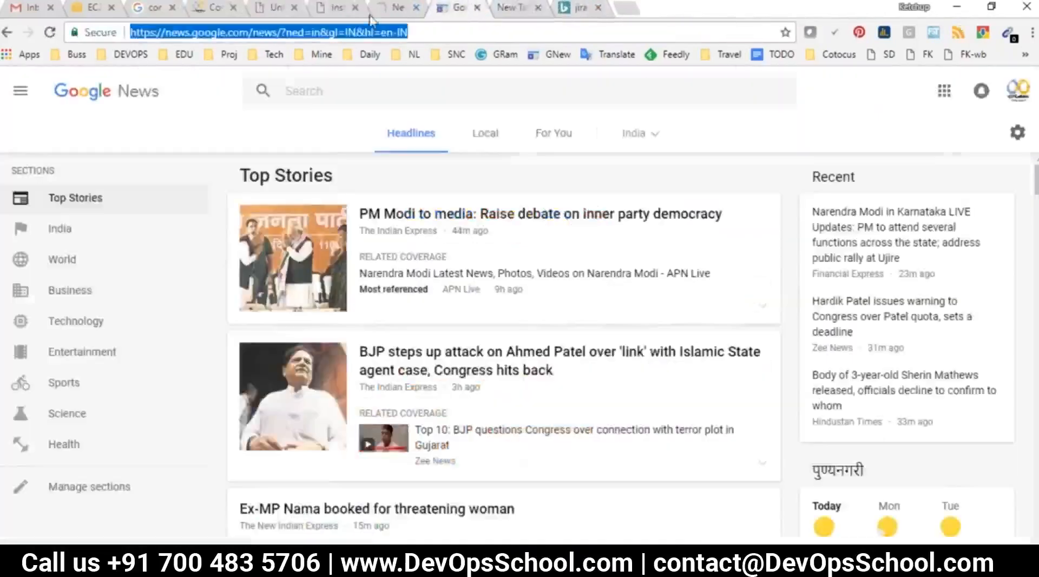
- Open the Installing JIRA applications on Linux tutorial and search the page for "start"
{"action": "left_click", "coordinate": [335, 9]}
{"action": "scroll", "coordinate": [562, 304], "scroll_direction": "down", "scroll_amount": 10}
{"action": "key", "text": "ctrl+f"}
{"action": "type", "text": "start"}
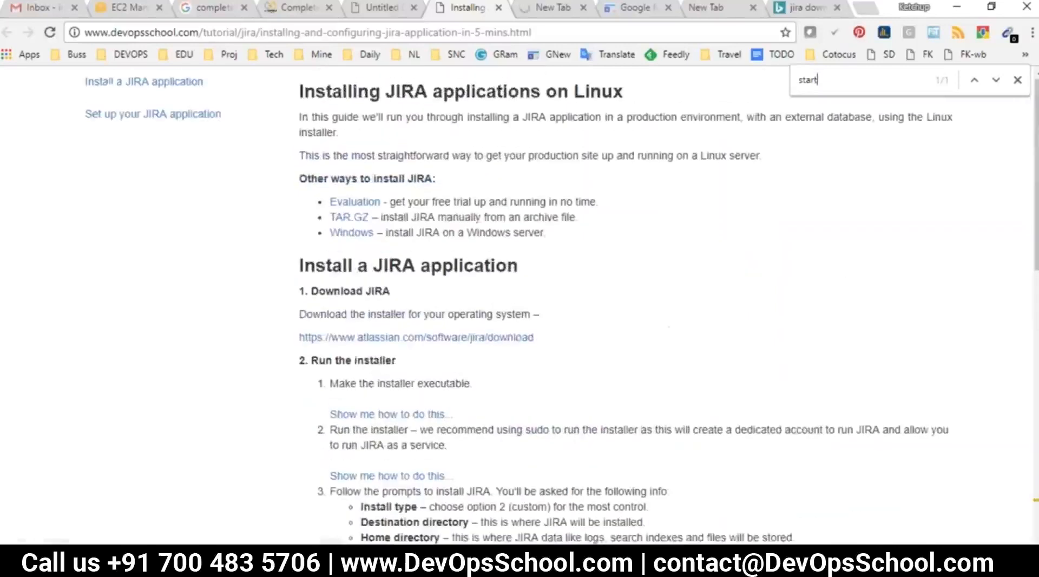
- Browse to the DevOpsSchool.com notes jira folder and review the jira.txt notes file
{"action": "mouse_move", "coordinate": [390, 560]}
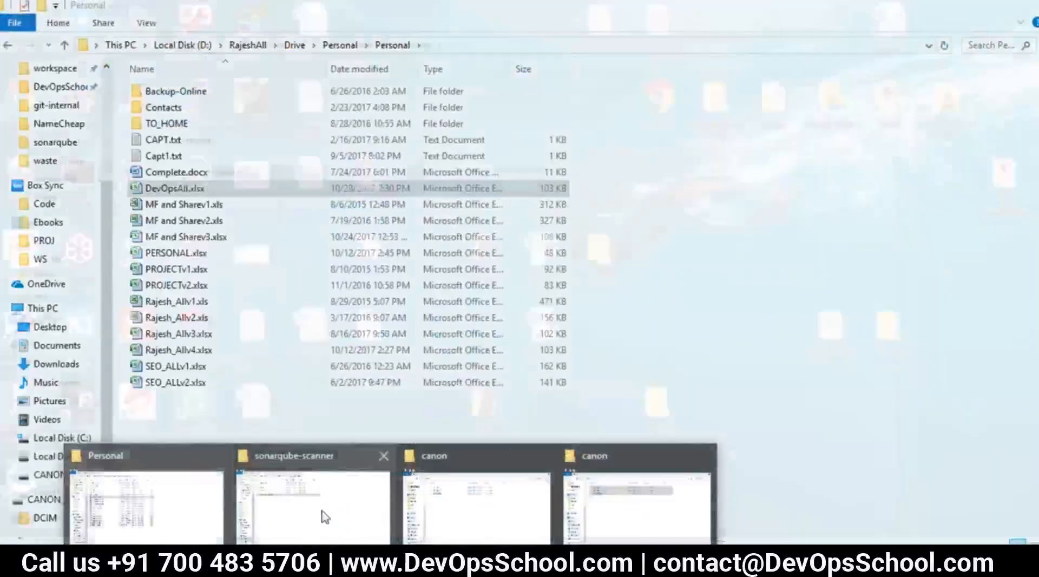
{"action": "left_click", "coordinate": [325, 516]}
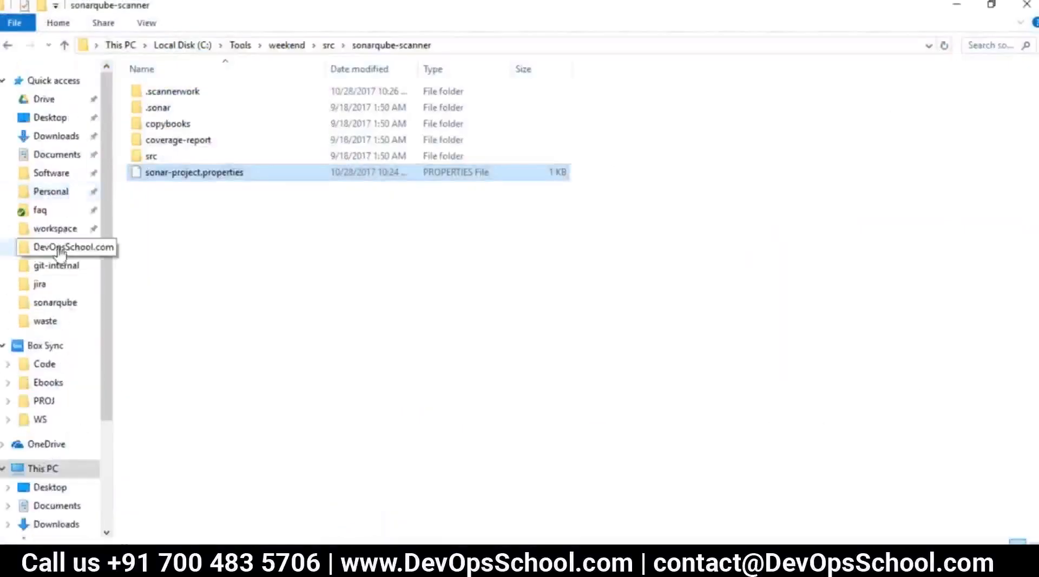
{"action": "left_click", "coordinate": [26, 244]}
{"action": "left_click", "coordinate": [163, 323]}
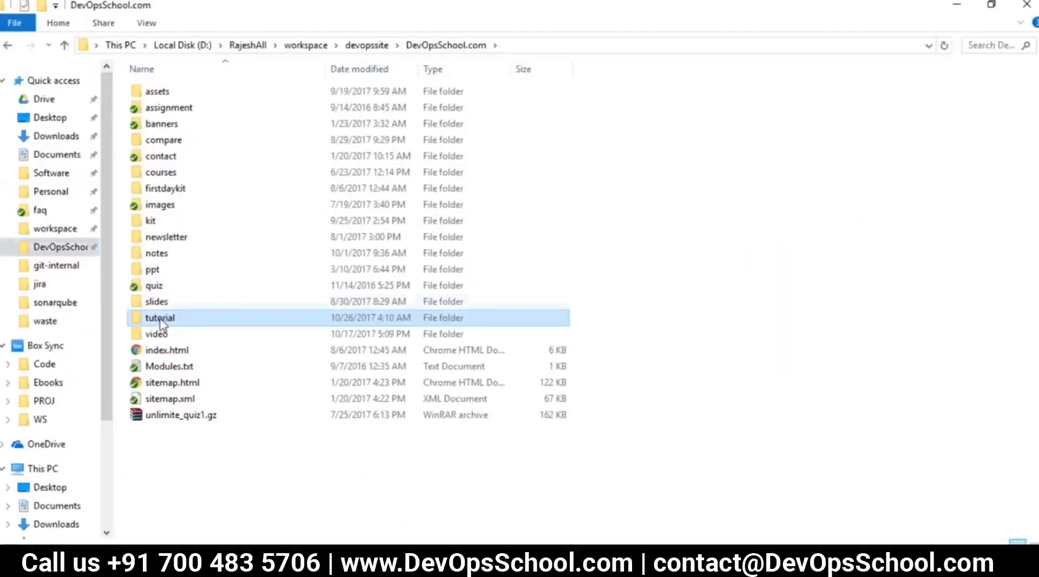
{"action": "left_click", "coordinate": [150, 261]}
{"action": "double_click", "coordinate": [150, 265]}
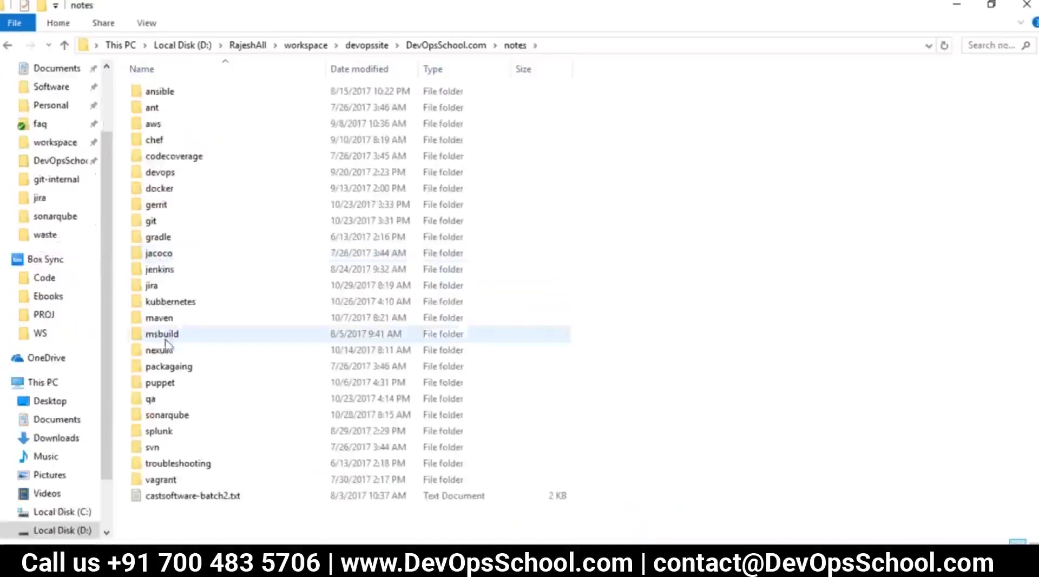
{"action": "double_click", "coordinate": [153, 286]}
{"action": "double_click", "coordinate": [158, 107]}
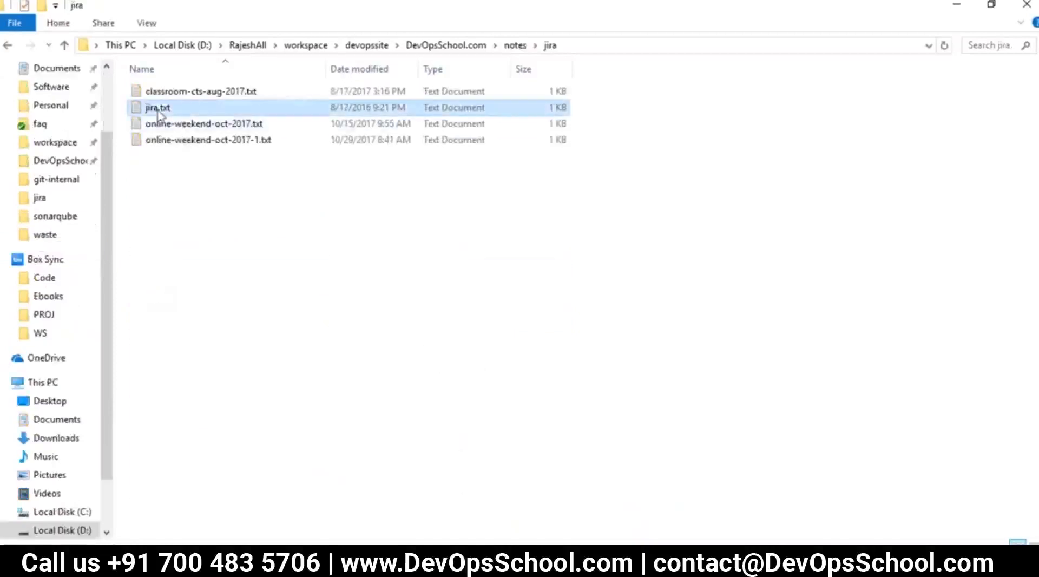
{"action": "double_click", "coordinate": [217, 280]}
{"action": "scroll", "coordinate": [260, 319], "scroll_direction": "down", "scroll_amount": 4}
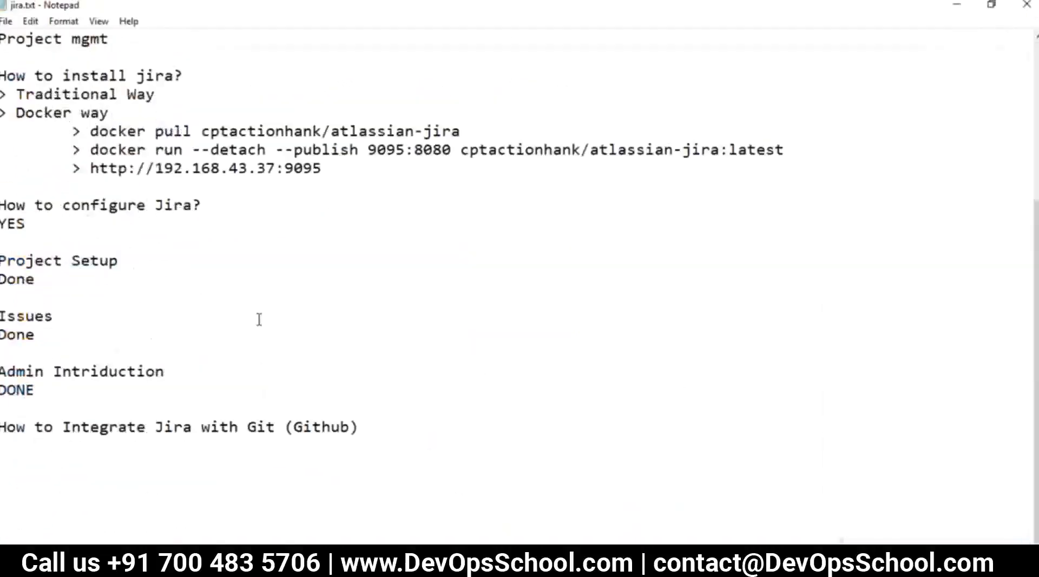
{"action": "left_click", "coordinate": [1026, 5]}
{"action": "left_click", "coordinate": [186, 124]}
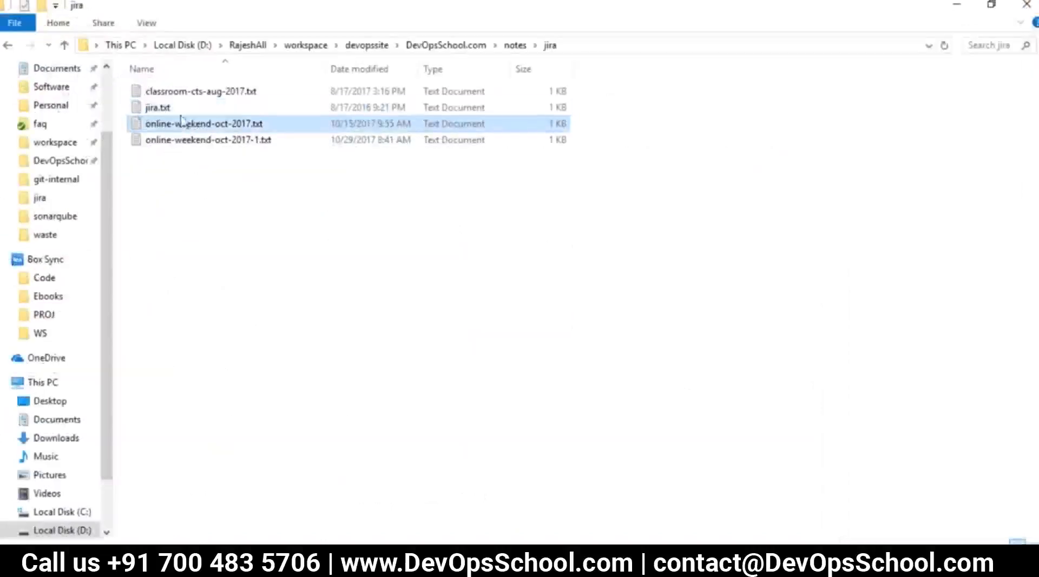
- Open the classroom-cts-aug-2017.txt notes file, glance at it and close it
{"action": "double_click", "coordinate": [179, 92]}
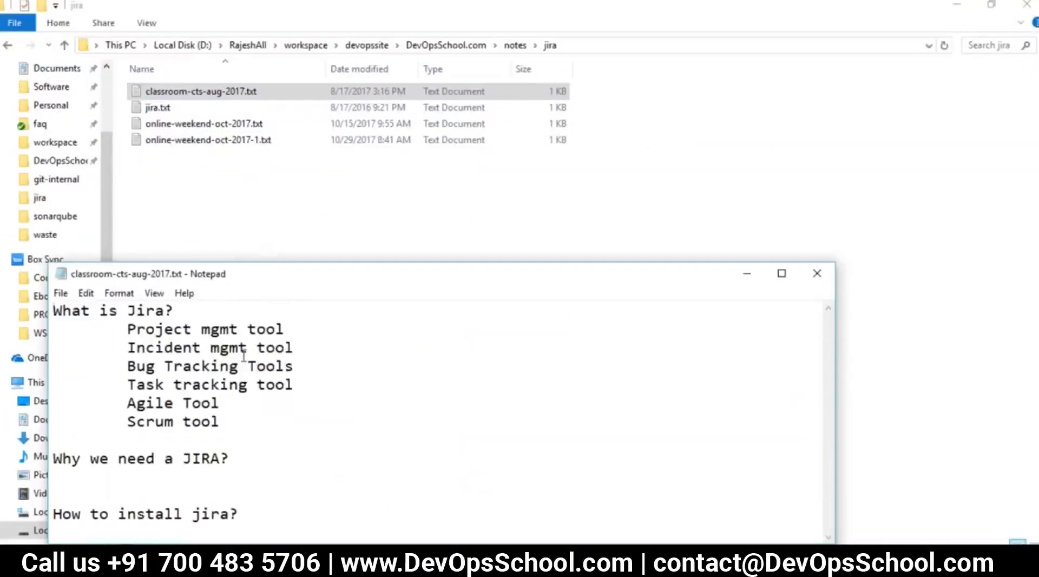
{"action": "double_click", "coordinate": [259, 287]}
{"action": "left_click", "coordinate": [1026, 4]}
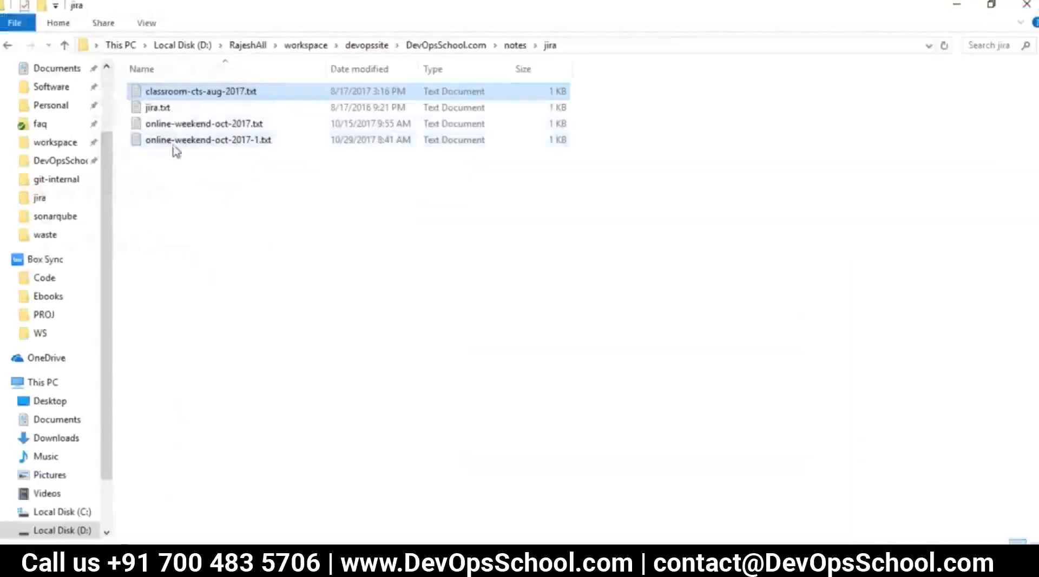
- Open the online-weekend-oct-2017.txt notes, maximize and scroll through the installation notes, then close them
{"action": "double_click", "coordinate": [172, 124]}
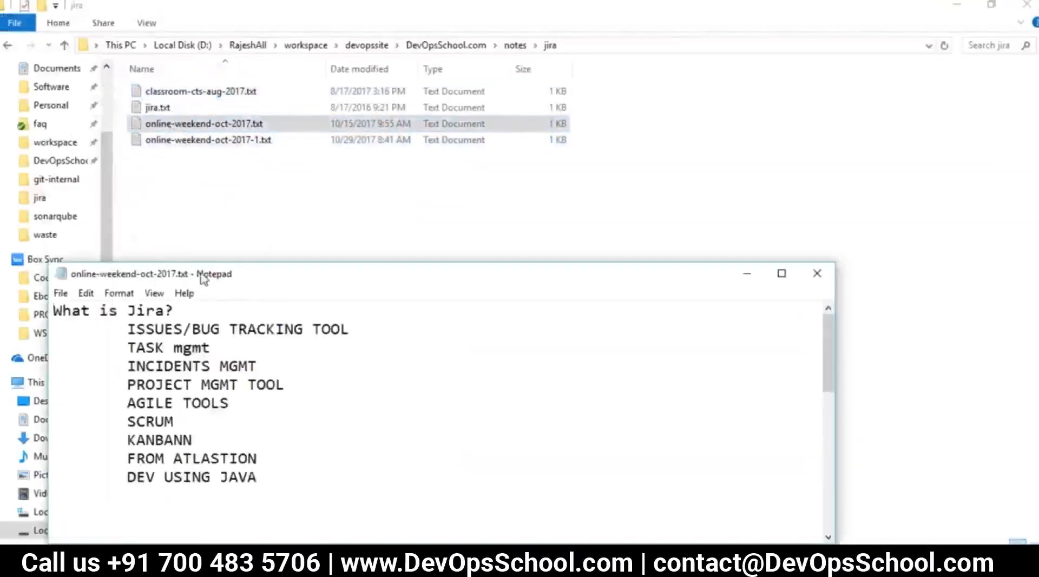
{"action": "double_click", "coordinate": [205, 273]}
{"action": "scroll", "coordinate": [329, 421], "scroll_direction": "down", "scroll_amount": 2}
{"action": "scroll", "coordinate": [330, 420], "scroll_direction": "up", "scroll_amount": 2}
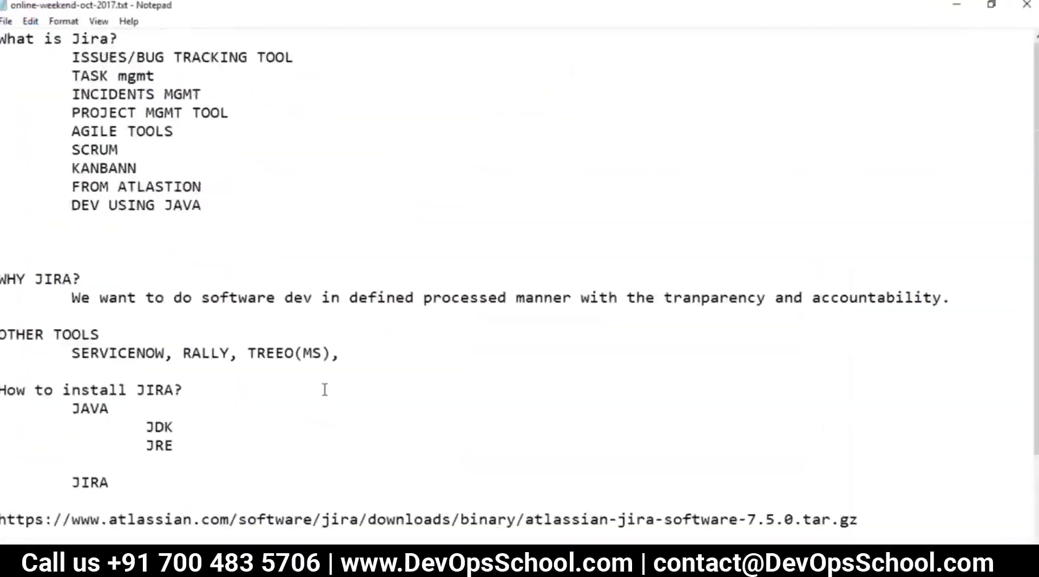
{"action": "left_click", "coordinate": [1026, 4]}
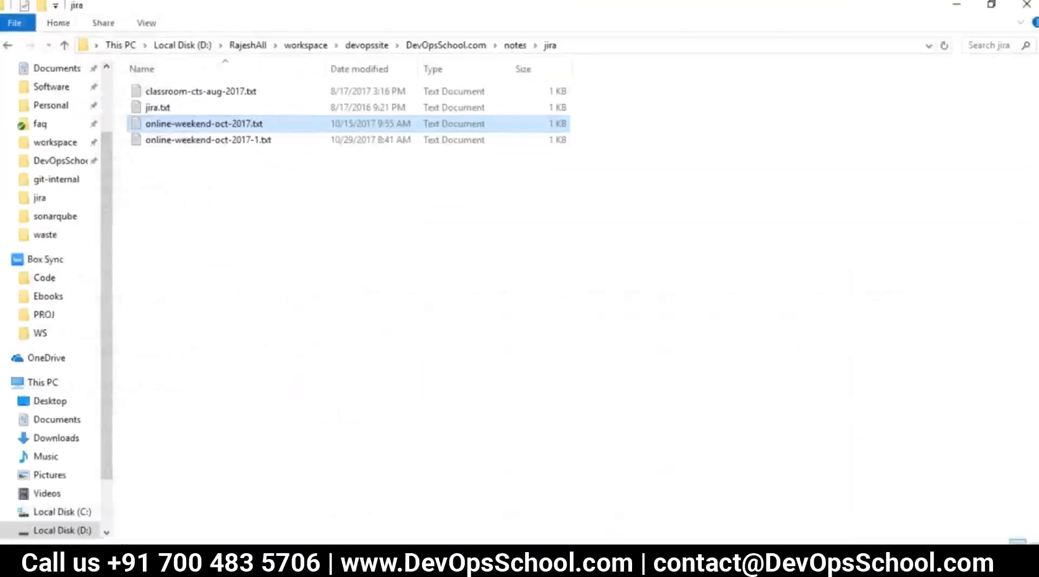
- Switch to the PuTTY session in /opt and check the jira service with systemctl status jira
{"action": "left_click", "coordinate": [539, 561]}
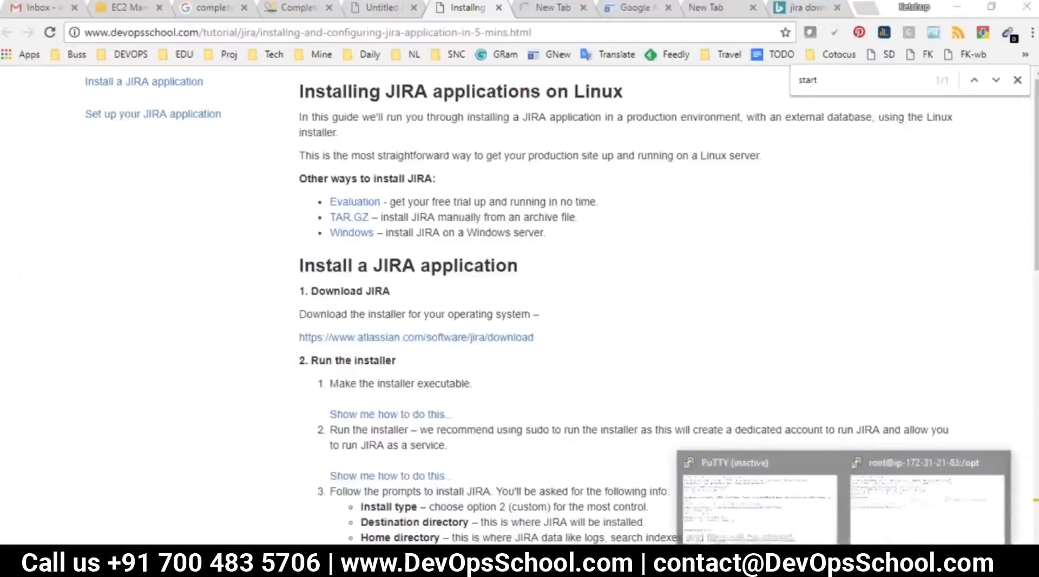
{"action": "left_click", "coordinate": [898, 533]}
{"action": "type", "text": "sy"}
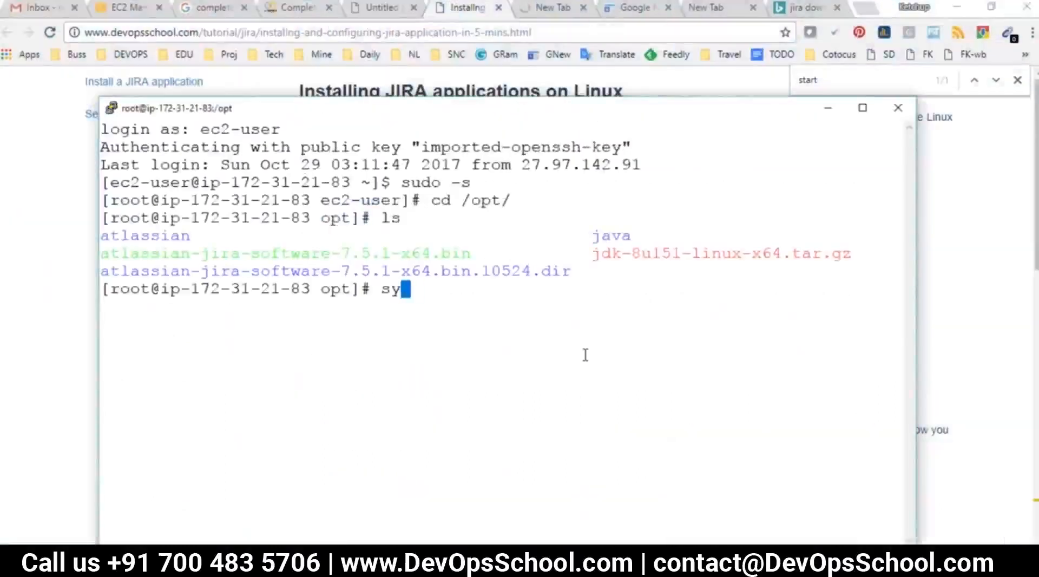
{"action": "type", "text": "stemctl s"}
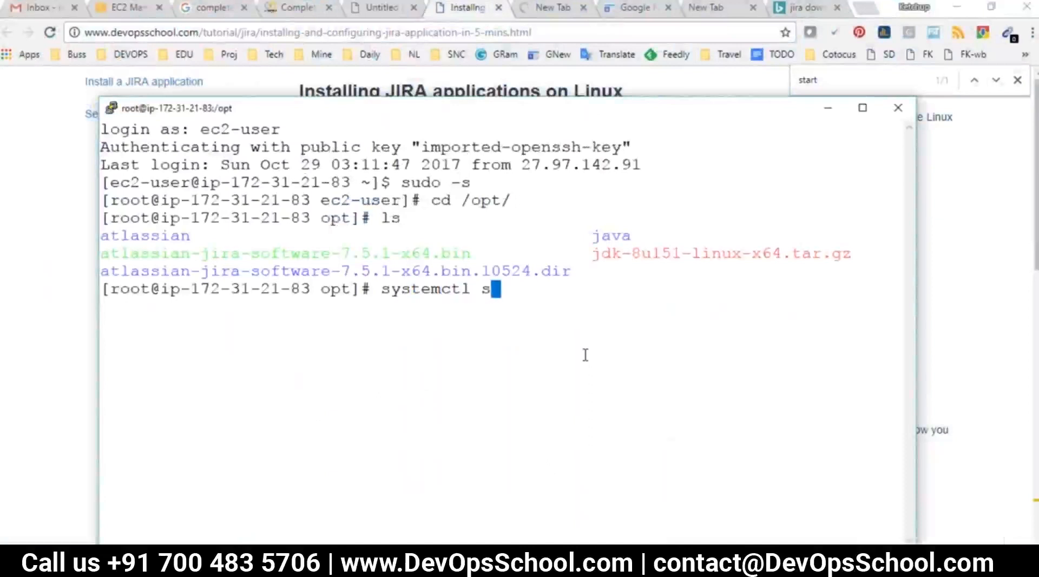
{"action": "type", "text": "tatus jira"}
{"action": "key", "text": "Return"}
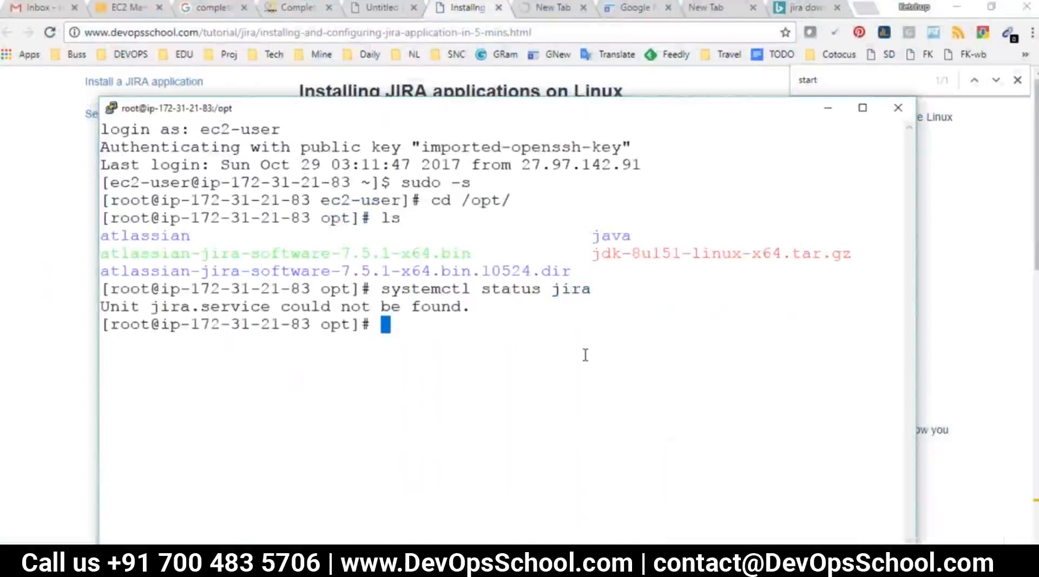
- Open a new browser tab and search the web for jira start via command line
{"action": "key", "text": "alt+Tab"}
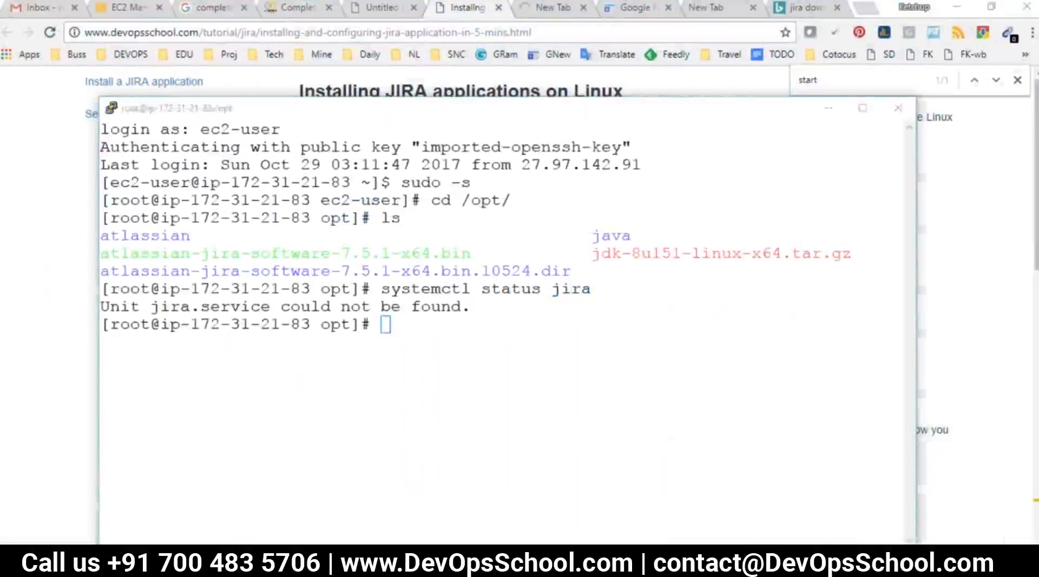
{"action": "key", "text": "alt+Tab"}
{"action": "left_click", "coordinate": [865, 10]}
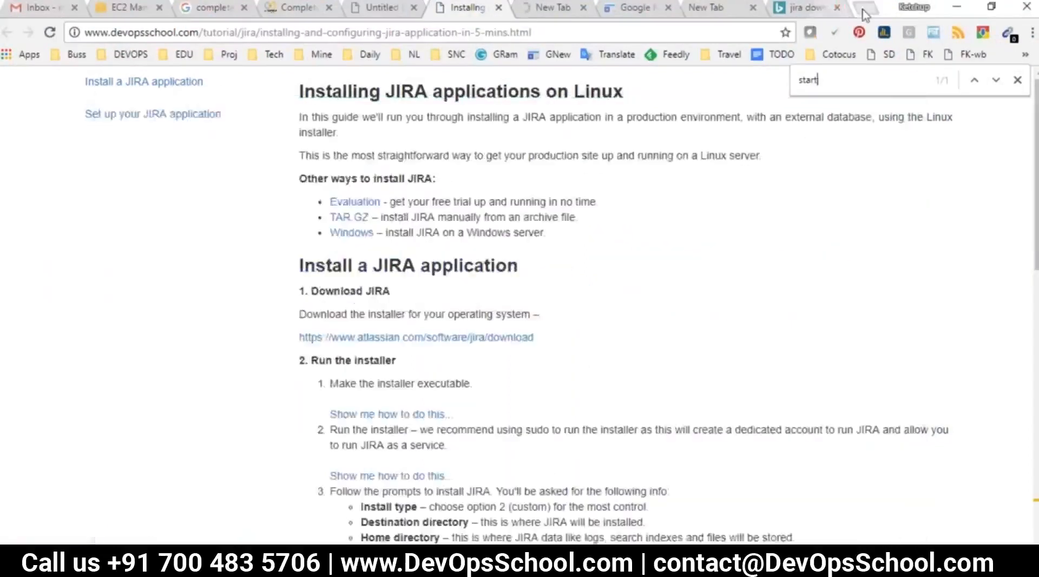
{"action": "type", "text": "ji"}
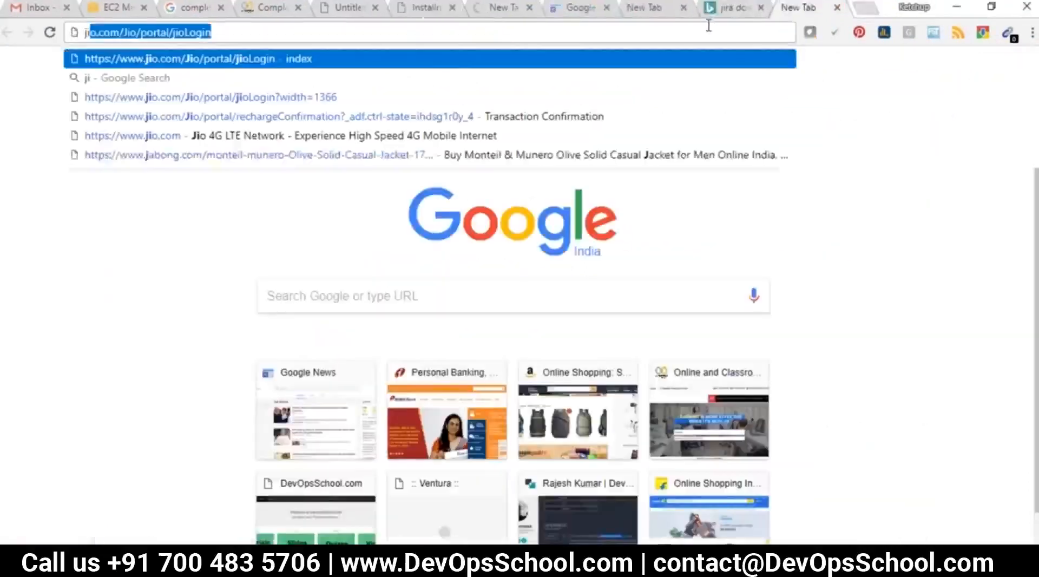
{"action": "type", "text": "ra st"}
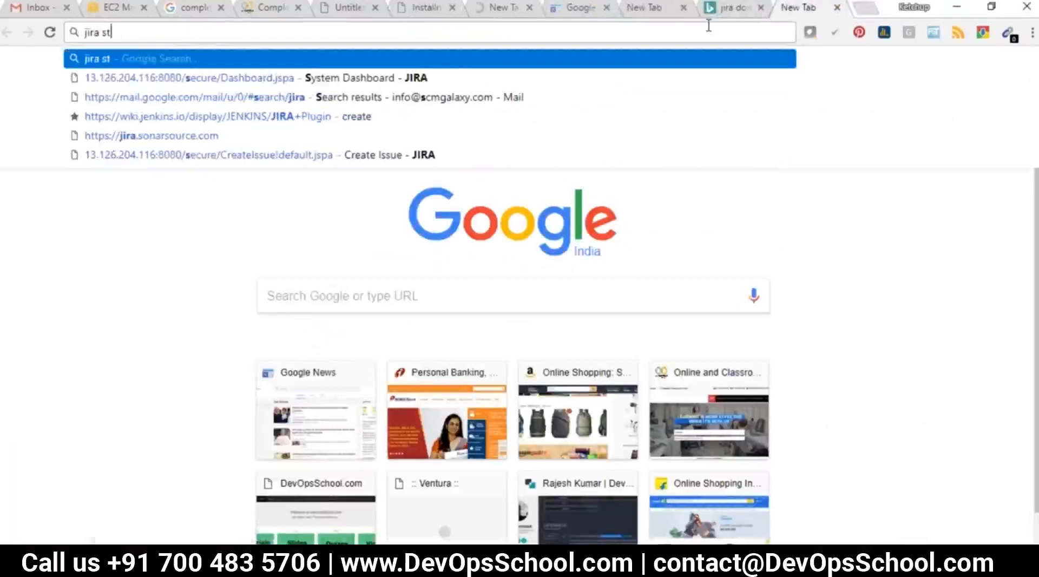
{"action": "type", "text": "art via comm"}
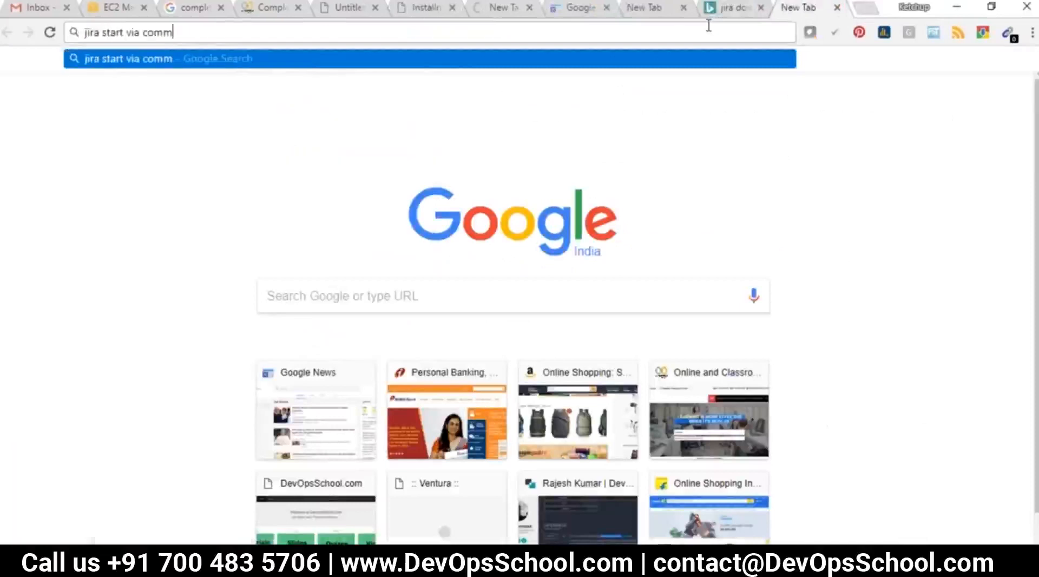
{"action": "type", "text": "andline"}
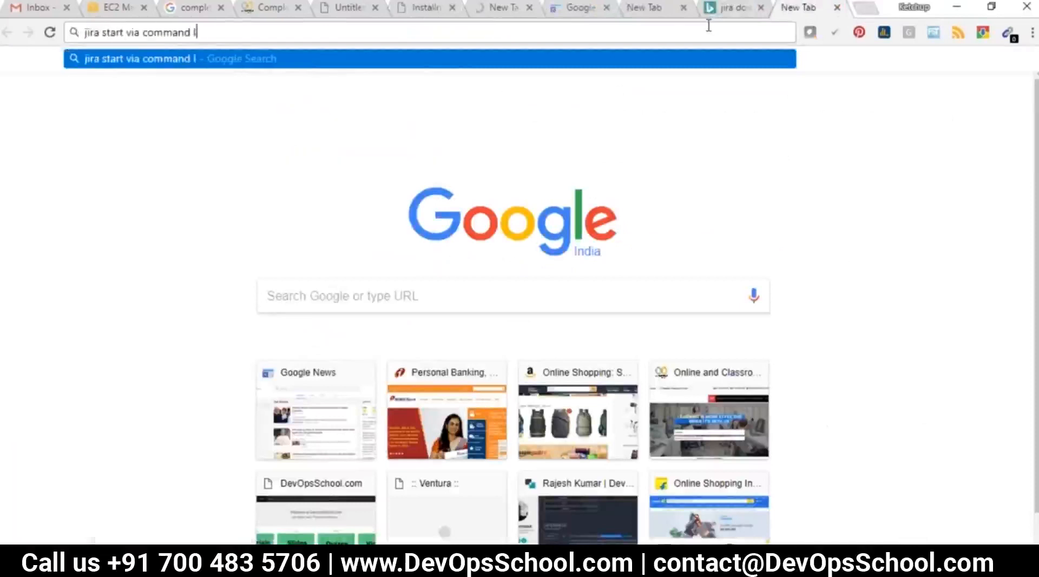
{"action": "key", "text": "Return"}
{"action": "key", "text": "alt+Tab"}
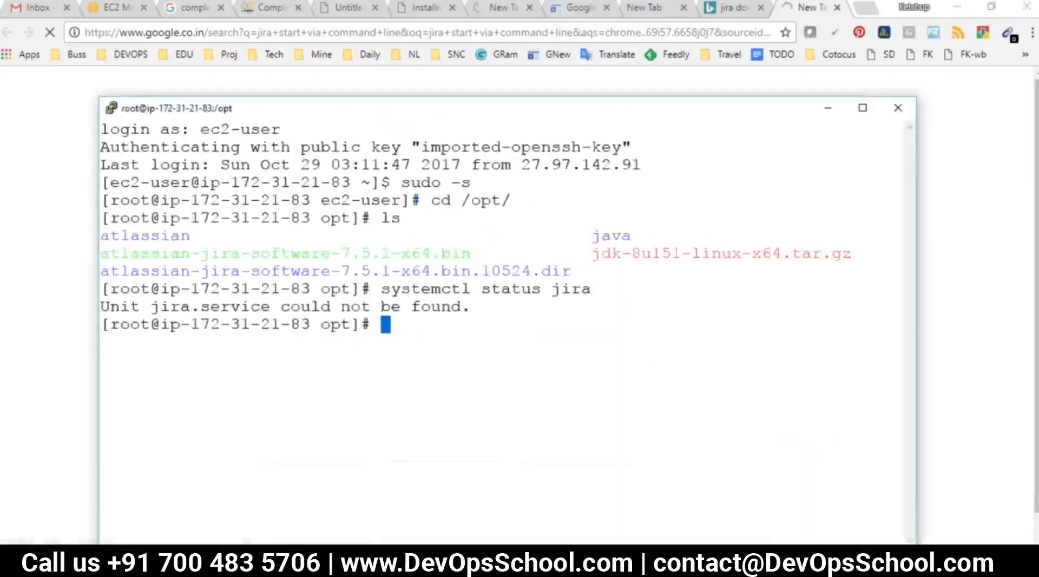
{"action": "type", "text": "servic"}
{"action": "key", "text": "BackSpace"}
{"action": "key", "text": "BackSpace"}
{"action": "key", "text": "BackSpace"}
{"action": "type", "text": "n"}
{"action": "key", "text": "BackSpace"}
{"action": "type", "text": "vice"}
{"action": "key", "text": "BackSpace"}
{"action": "key", "text": "BackSpace"}
{"action": "key", "text": "BackSpace"}
{"action": "key", "text": "BackSpace"}
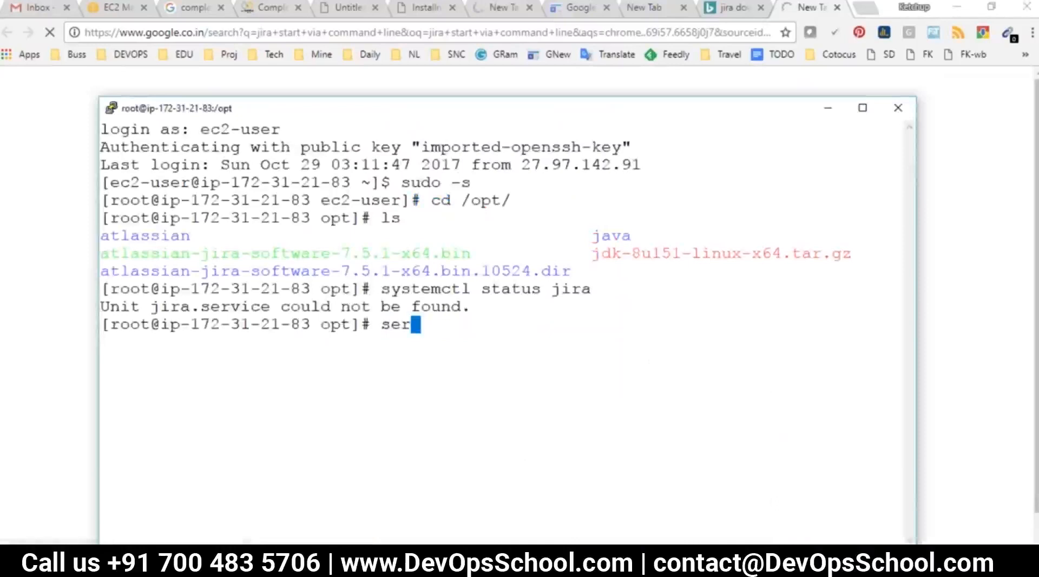
{"action": "type", "text": "vice"}
{"action": "key", "text": "BackSpace"}
{"action": "key", "text": "BackSpace"}
{"action": "key", "text": "BackSpace"}
{"action": "key", "text": "BackSpace"}
{"action": "key", "text": "alt+Tab"}
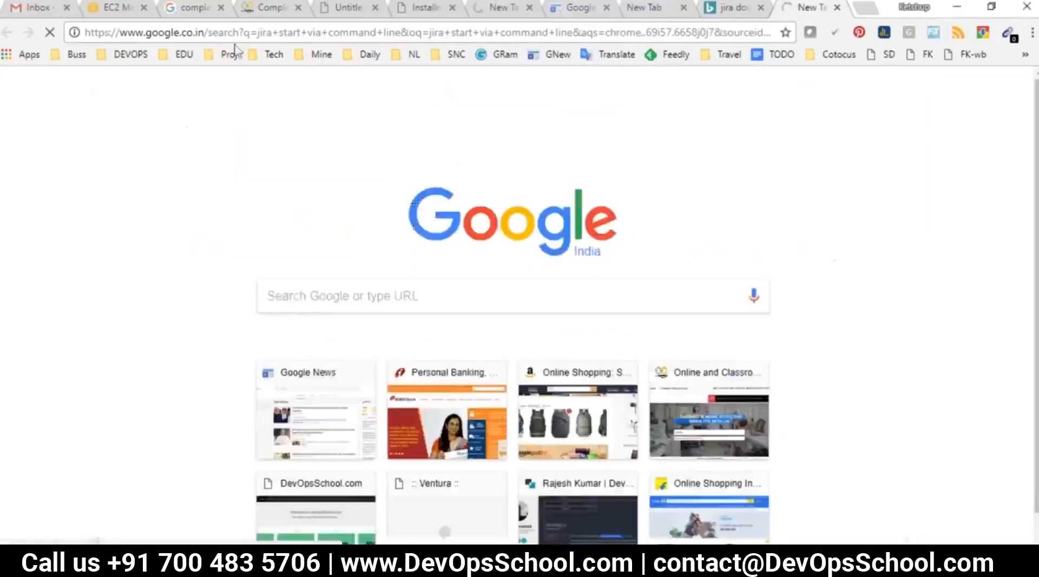
- Close the search tab, open bing.com in a new tab and search for jira start via command line
{"action": "left_click", "coordinate": [760, 9]}
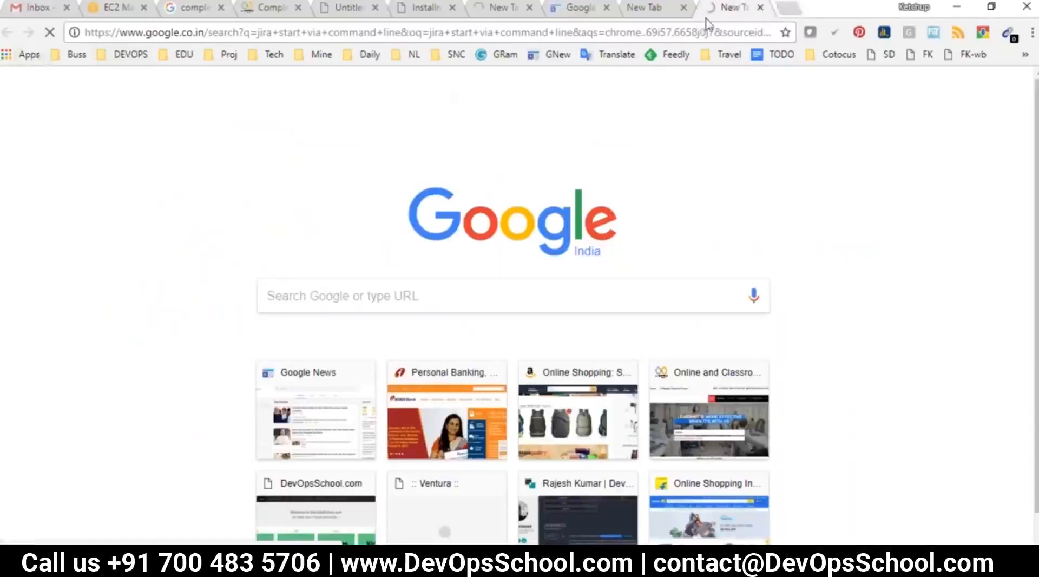
{"action": "key", "text": "ctrl+t"}
{"action": "type", "text": "bing.com"}
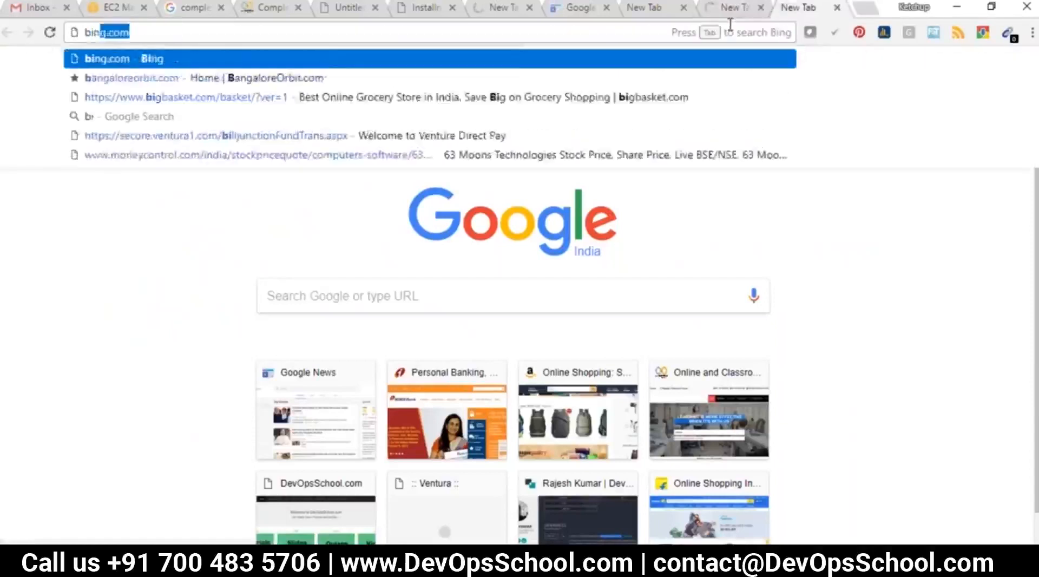
{"action": "key", "text": "Return"}
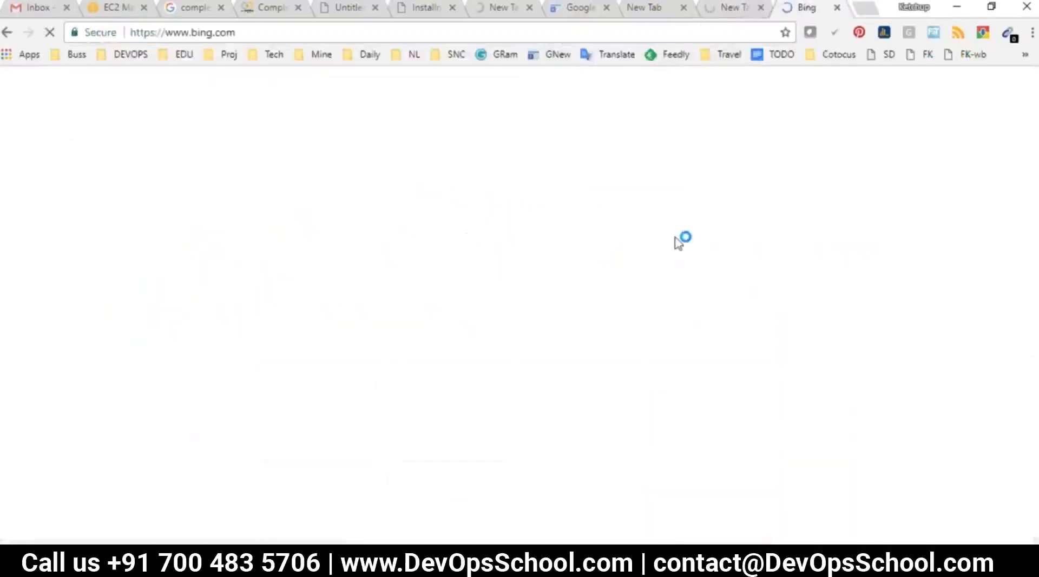
{"action": "type", "text": "ji"}
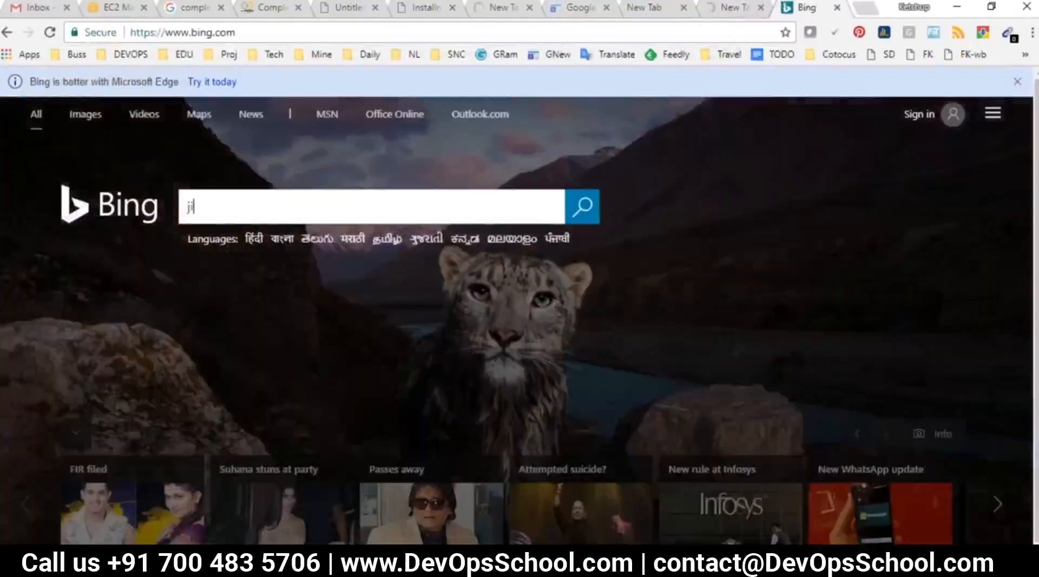
{"action": "type", "text": "ra start vua co"}
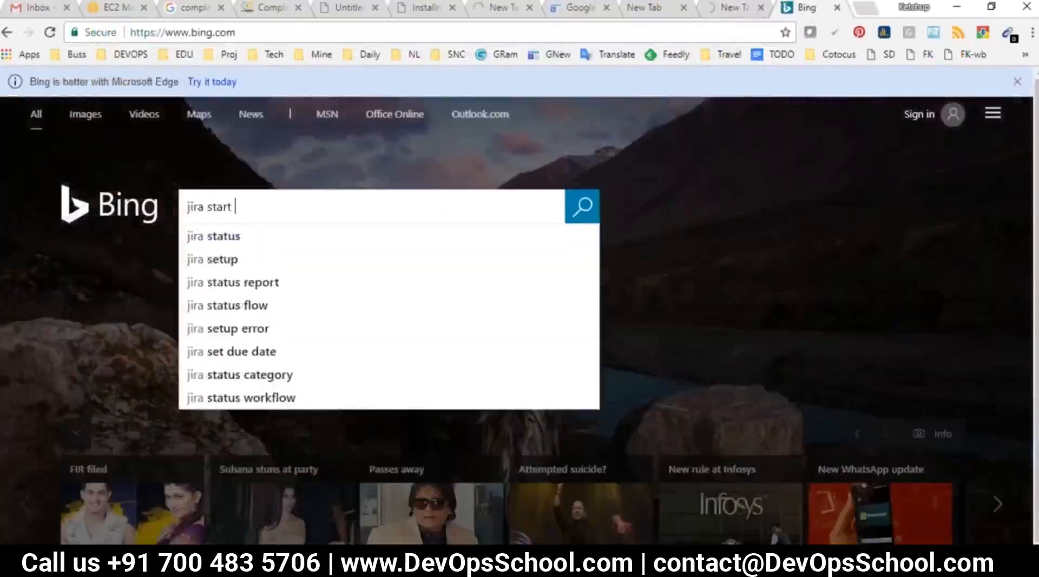
{"action": "key", "text": "BackSpace"}
{"action": "key", "text": "BackSpace"}
{"action": "key", "text": "BackSpace"}
{"action": "key", "text": "BackSpace"}
{"action": "key", "text": "BackSpace"}
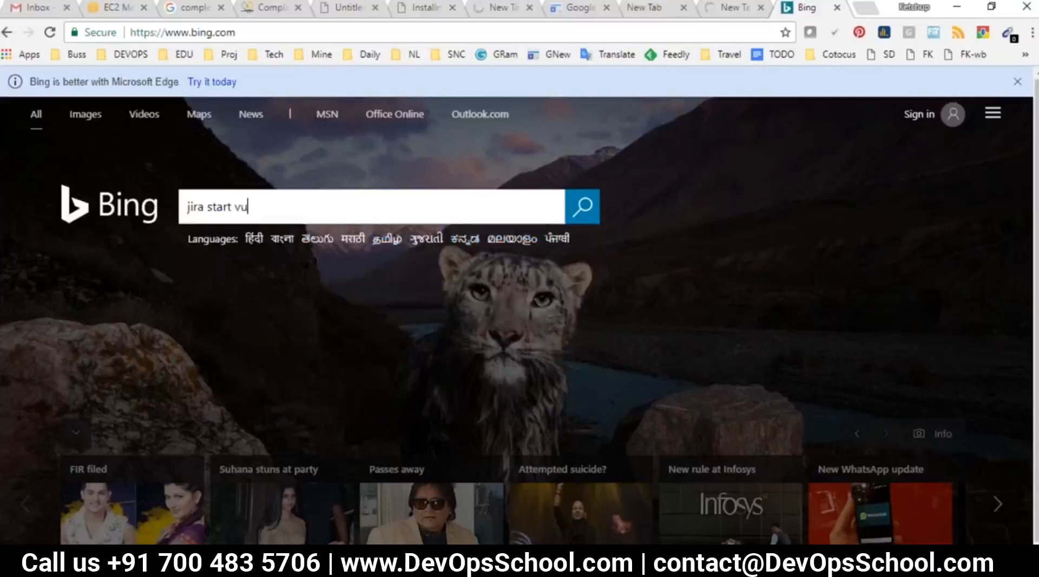
{"action": "type", "text": "ia command line"}
{"action": "key", "text": "Return"}
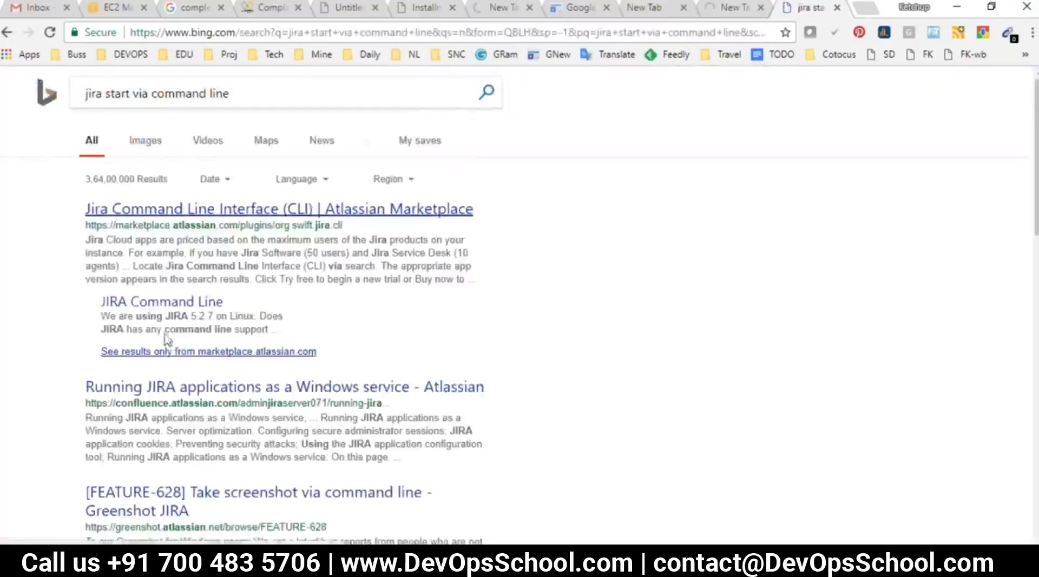
- Open the Jira CLI Marketplace, Windows service and Getting JIRA system information results in new tabs
{"action": "right_click", "coordinate": [228, 210]}
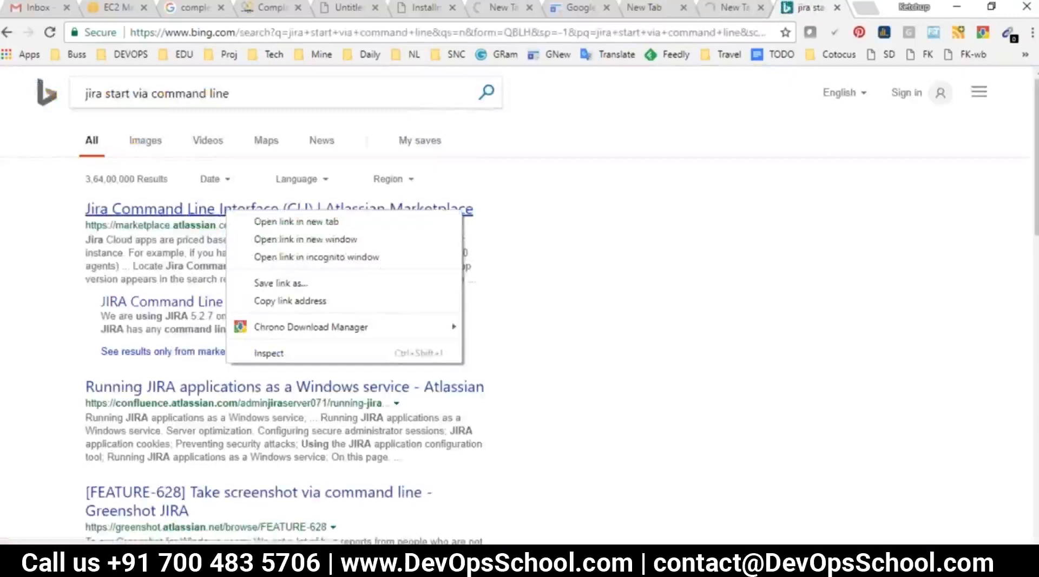
{"action": "left_click", "coordinate": [262, 223]}
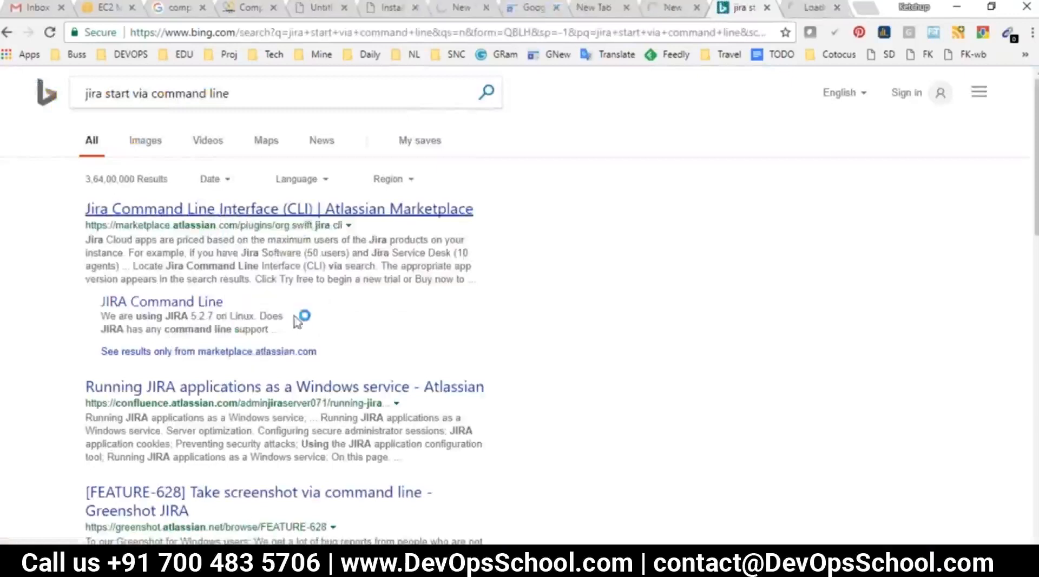
{"action": "right_click", "coordinate": [260, 397]}
{"action": "left_click", "coordinate": [38, 444]}
{"action": "scroll", "coordinate": [37, 445], "scroll_direction": "down", "scroll_amount": 5}
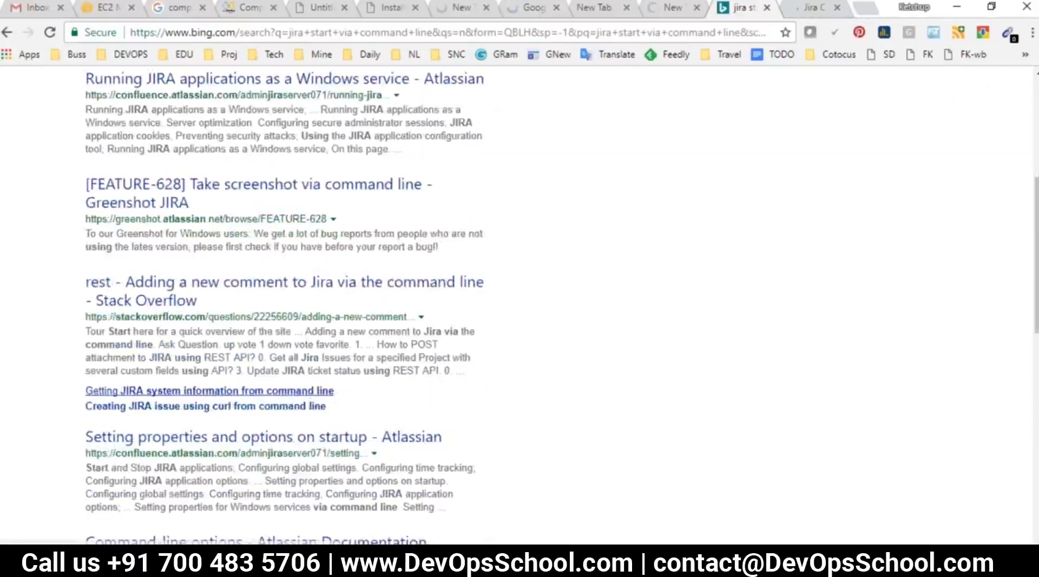
{"action": "right_click", "coordinate": [332, 392]}
{"action": "left_click", "coordinate": [367, 407]}
- Skim the opened Atlassian Marketplace and Stack Overflow pages, then return to the Bing results
{"action": "left_click", "coordinate": [749, 16]}
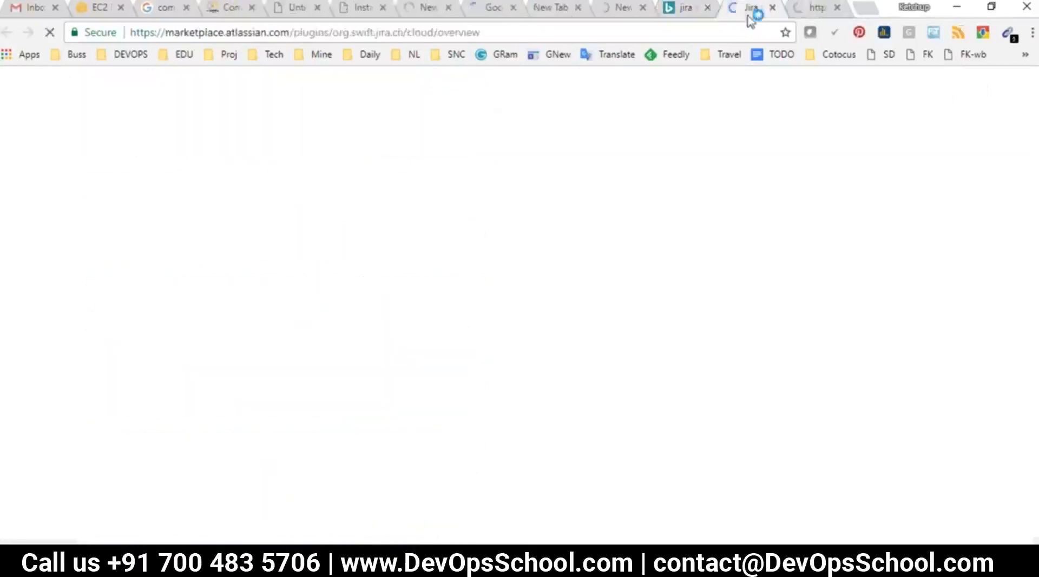
{"action": "scroll", "coordinate": [519, 303], "scroll_direction": "down", "scroll_amount": 15}
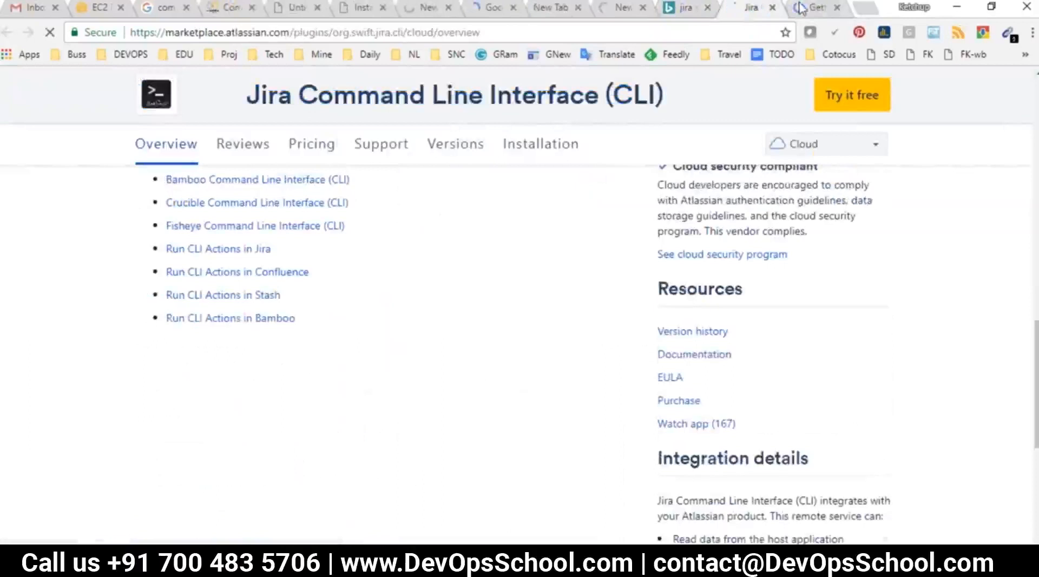
{"action": "left_click", "coordinate": [800, 8]}
{"action": "scroll", "coordinate": [452, 376], "scroll_direction": "down", "scroll_amount": 10}
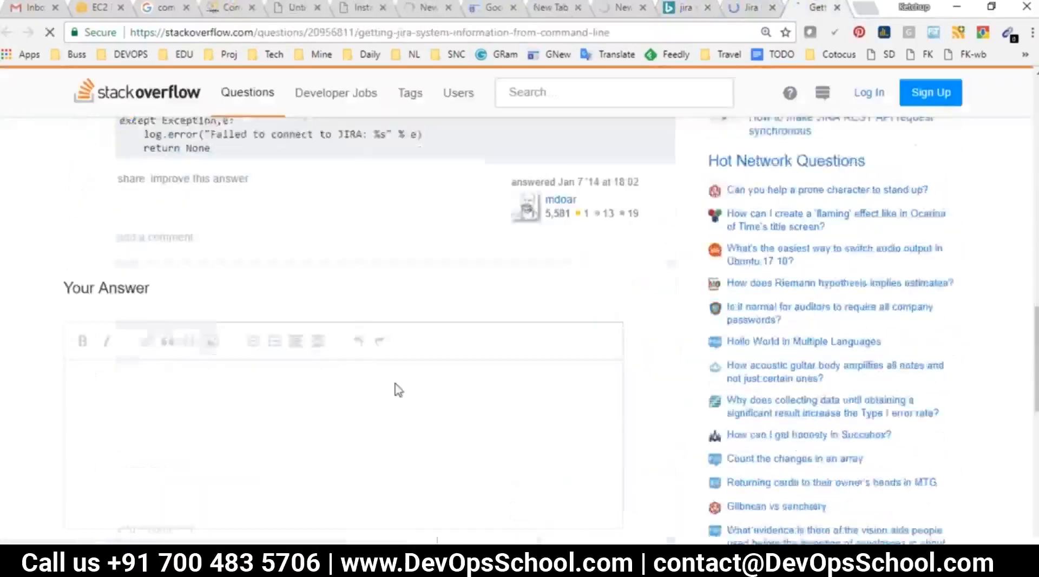
{"action": "left_click", "coordinate": [682, 9]}
{"action": "scroll", "coordinate": [340, 309], "scroll_direction": "up", "scroll_amount": 5}
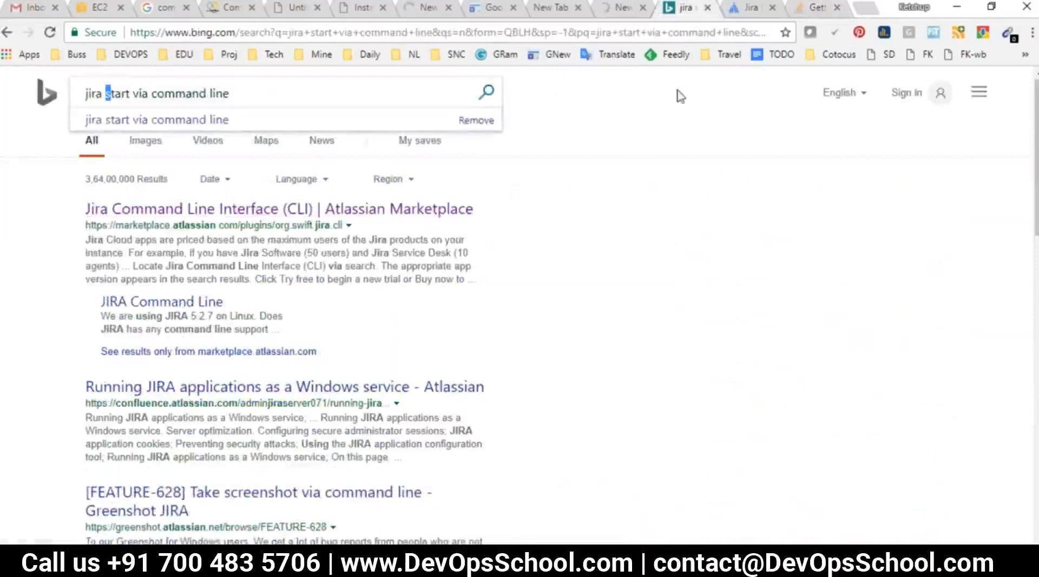
- Change the web search to jira installation start and run it
{"action": "left_click_drag", "start_coordinate": [233, 94], "coordinate": [103, 96]}
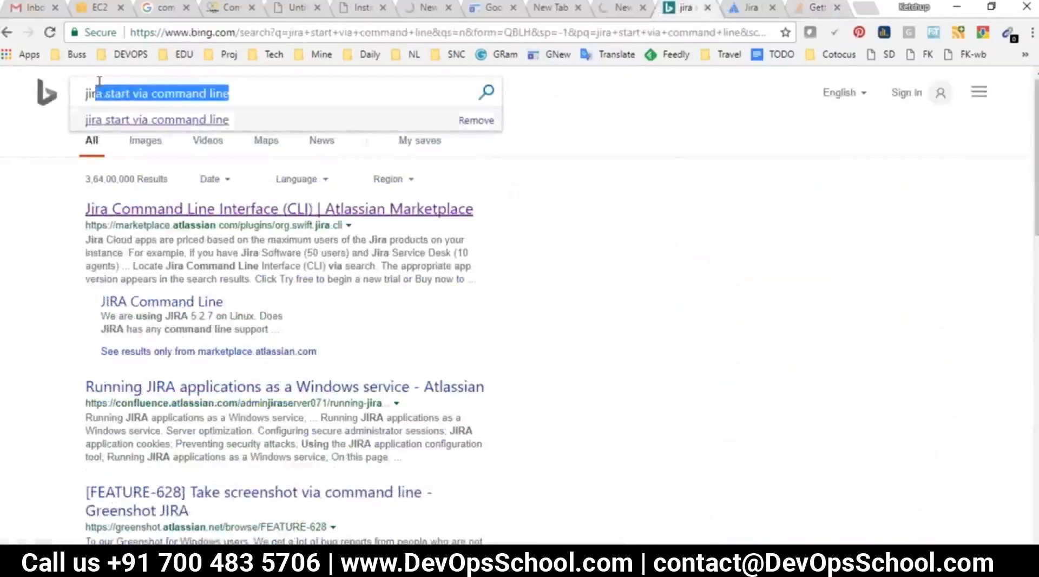
{"action": "key", "text": "BackSpace"}
{"action": "type", "text": "install"}
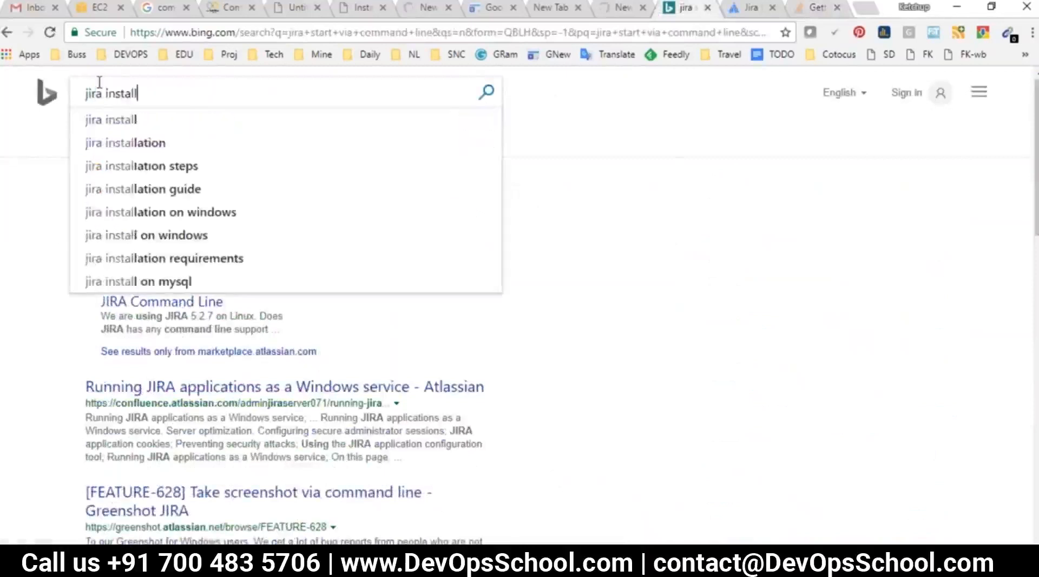
{"action": "key", "text": "Down"}
{"action": "key", "text": "Down"}
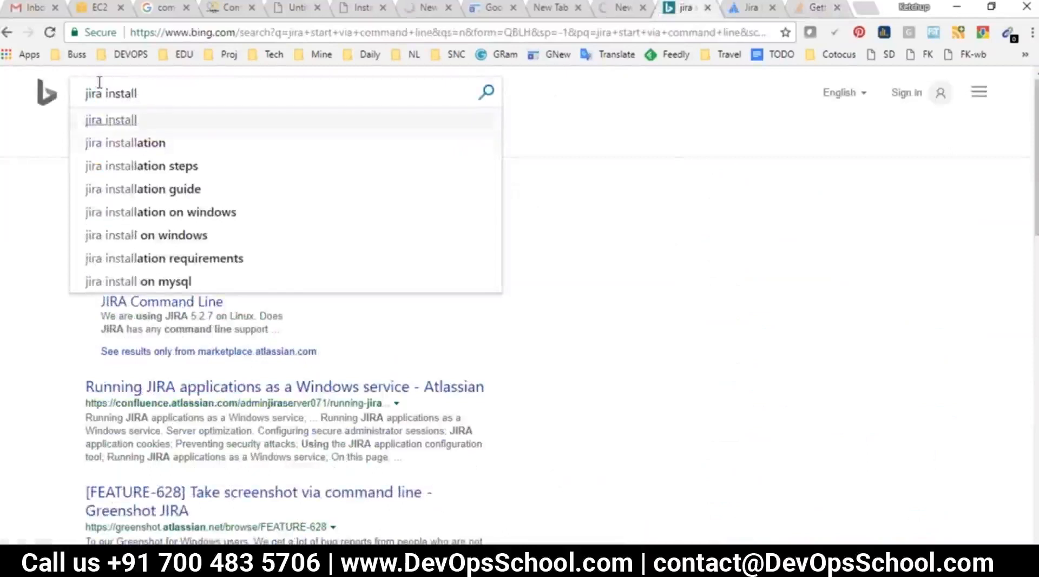
{"action": "type", "text": "start"}
{"action": "key", "text": "Return"}
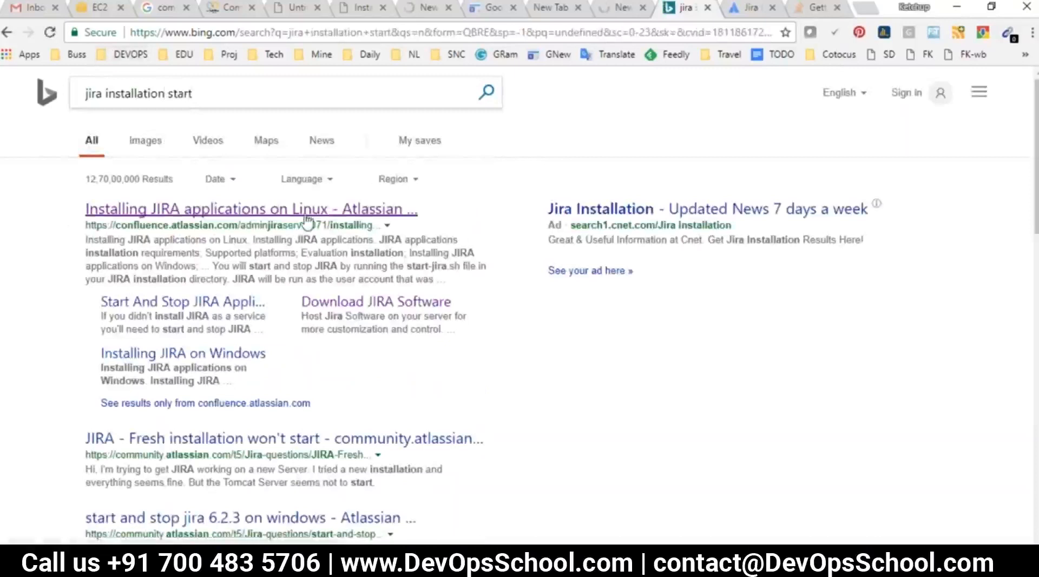
- Open the Start And Stop JIRA Applications result in a new tab and switch to it
{"action": "right_click", "coordinate": [204, 302]}
{"action": "left_click", "coordinate": [232, 315]}
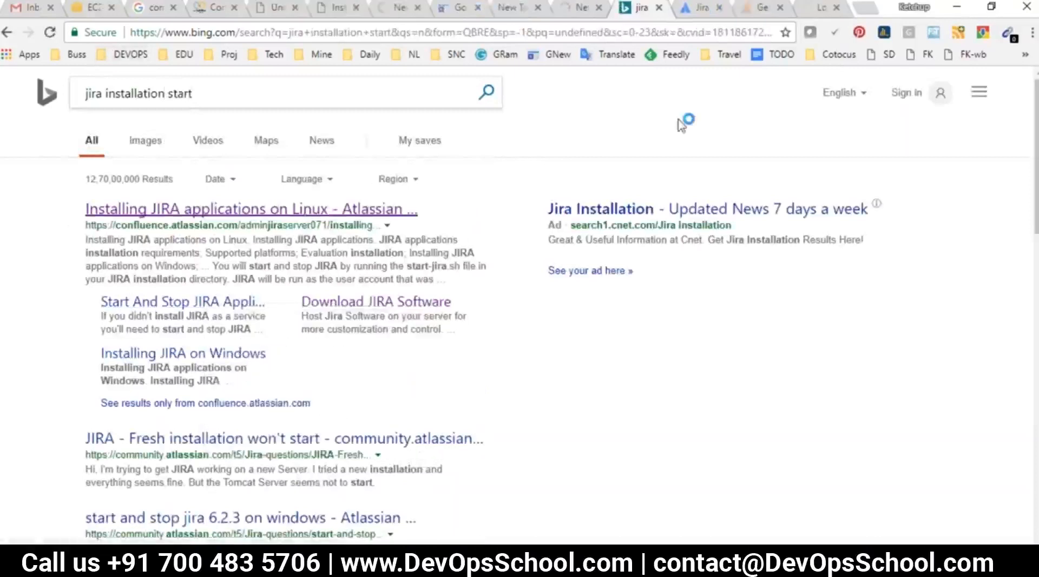
{"action": "left_click", "coordinate": [820, 8]}
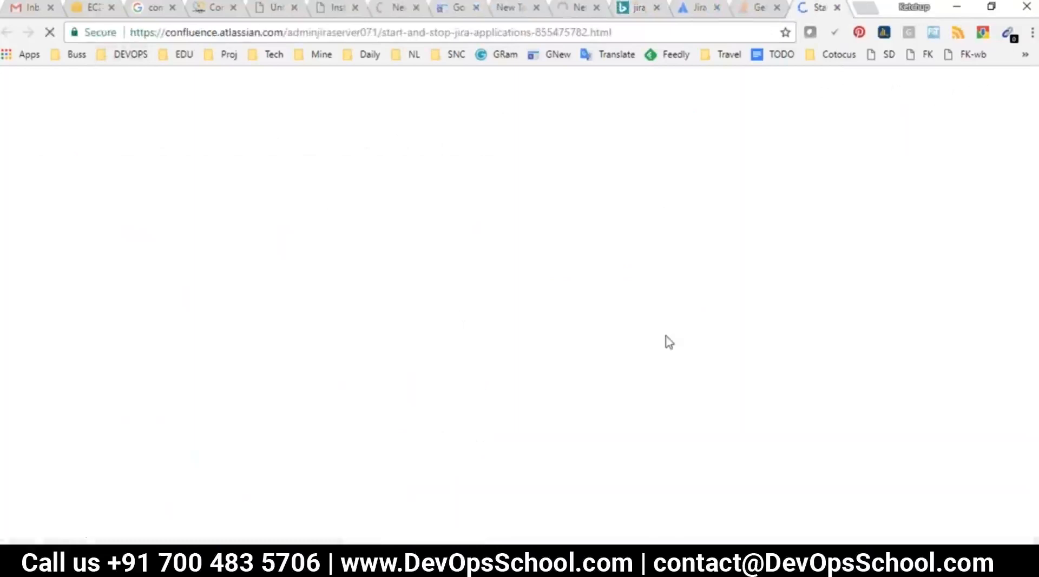
- Expand the Linux 'When installed as a service' section and copy the JIRA stop command
{"action": "scroll", "coordinate": [470, 399], "scroll_direction": "down", "scroll_amount": 4}
{"action": "scroll", "coordinate": [460, 387], "scroll_direction": "up", "scroll_amount": 2}
{"action": "scroll", "coordinate": [456, 386], "scroll_direction": "up", "scroll_amount": 2}
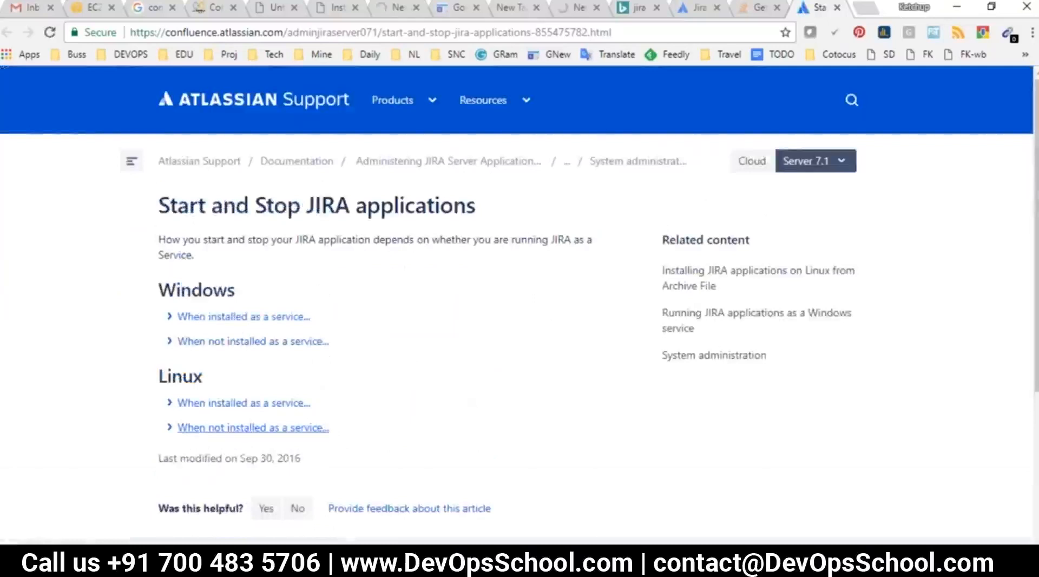
{"action": "left_click", "coordinate": [243, 403]}
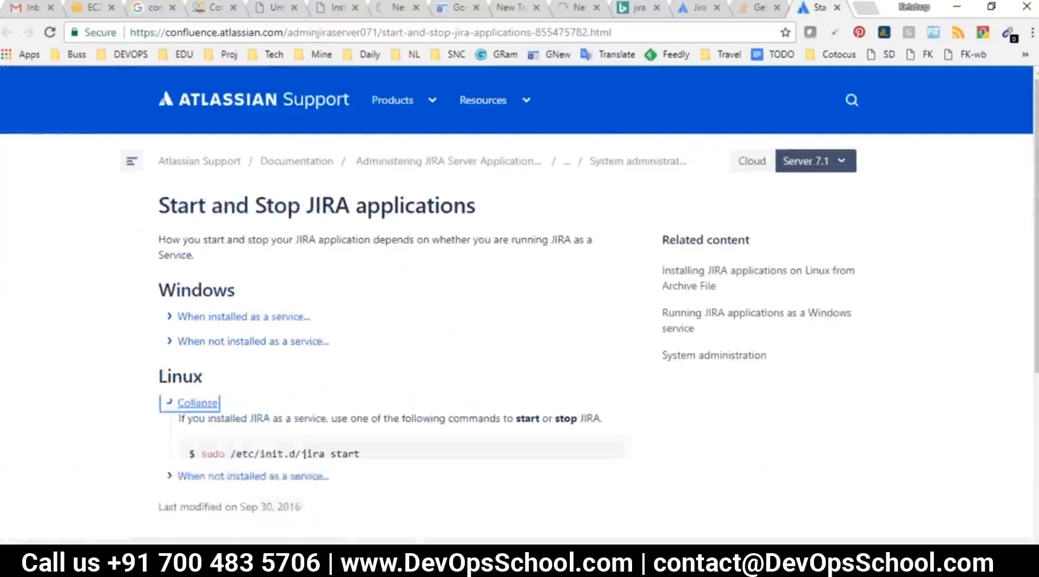
{"action": "scroll", "coordinate": [180, 306], "scroll_direction": "down", "scroll_amount": 3}
{"action": "left_click_drag", "start_coordinate": [361, 300], "coordinate": [295, 316]}
{"action": "left_click", "coordinate": [221, 301]}
{"action": "left_click_drag", "start_coordinate": [349, 336], "coordinate": [239, 314]}
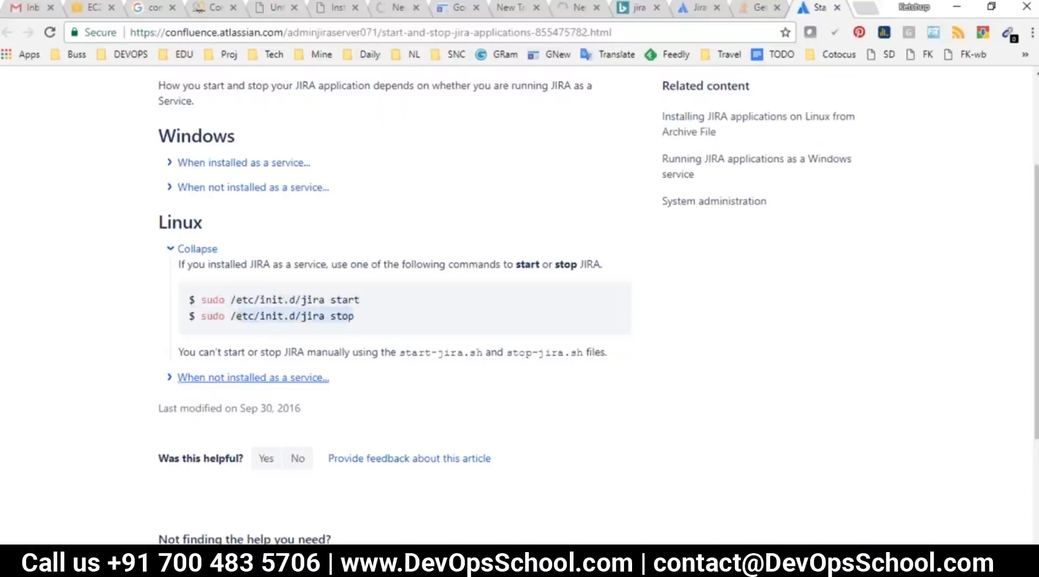
{"action": "left_click_drag", "start_coordinate": [189, 349], "coordinate": [606, 352]}
{"action": "left_click_drag", "start_coordinate": [358, 301], "coordinate": [254, 302]}
{"action": "left_click_drag", "start_coordinate": [354, 316], "coordinate": [225, 316]}
{"action": "key", "text": "super+c"}
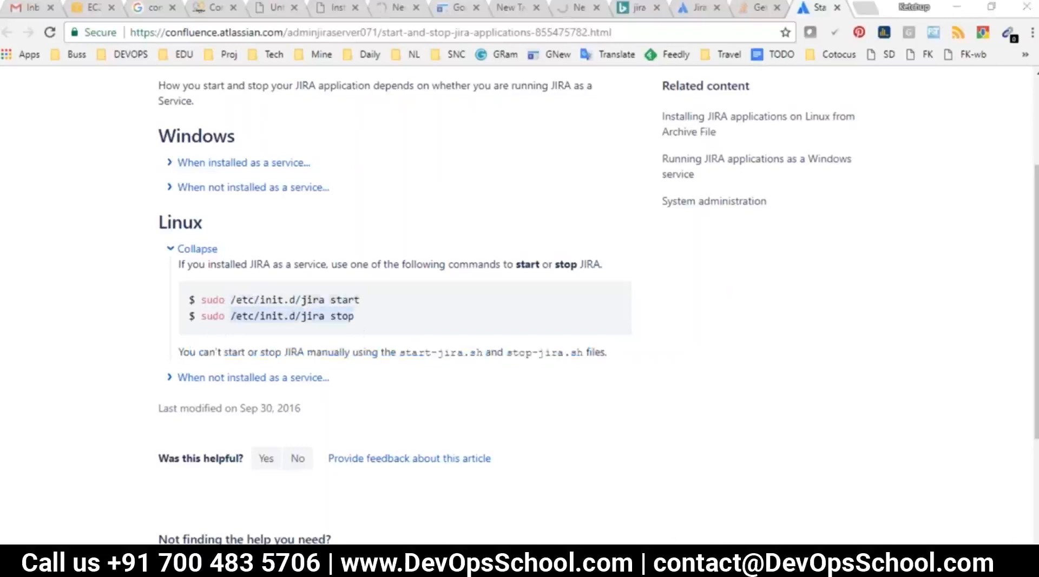
- Run /etc/init.d/jira stop in the PuTTY terminal
{"action": "mouse_move", "coordinate": [874, 562]}
{"action": "left_click", "coordinate": [875, 537]}
{"action": "right_click", "coordinate": [436, 373]}
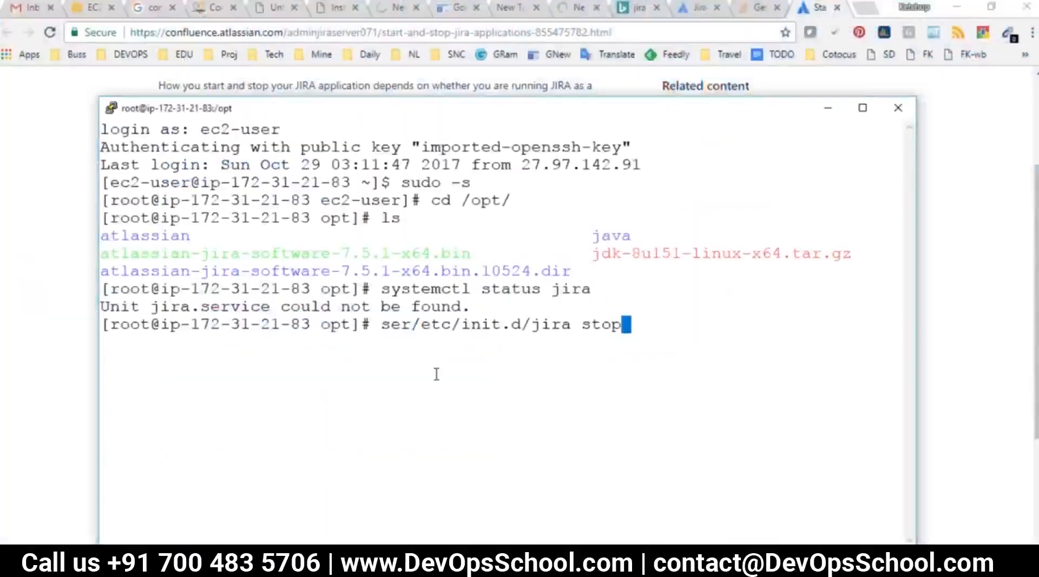
{"action": "key", "text": "ctrl+c"}
{"action": "right_click", "coordinate": [421, 340]}
{"action": "key", "text": "Return"}
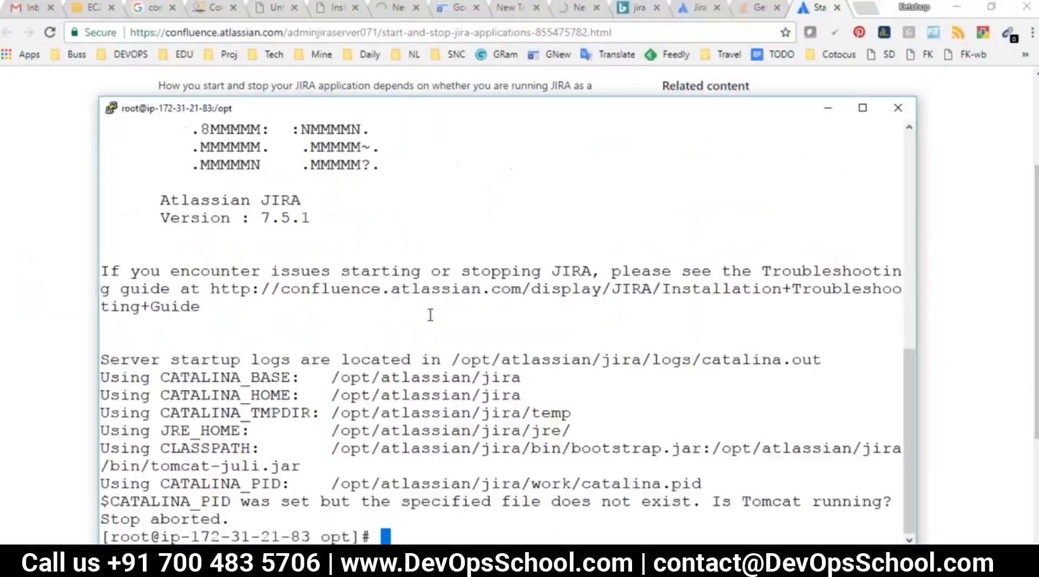
- Copy the start command from the documentation and run /etc/init.d/jira start in the terminal
{"action": "left_click_drag", "start_coordinate": [128, 514], "coordinate": [238, 523]}
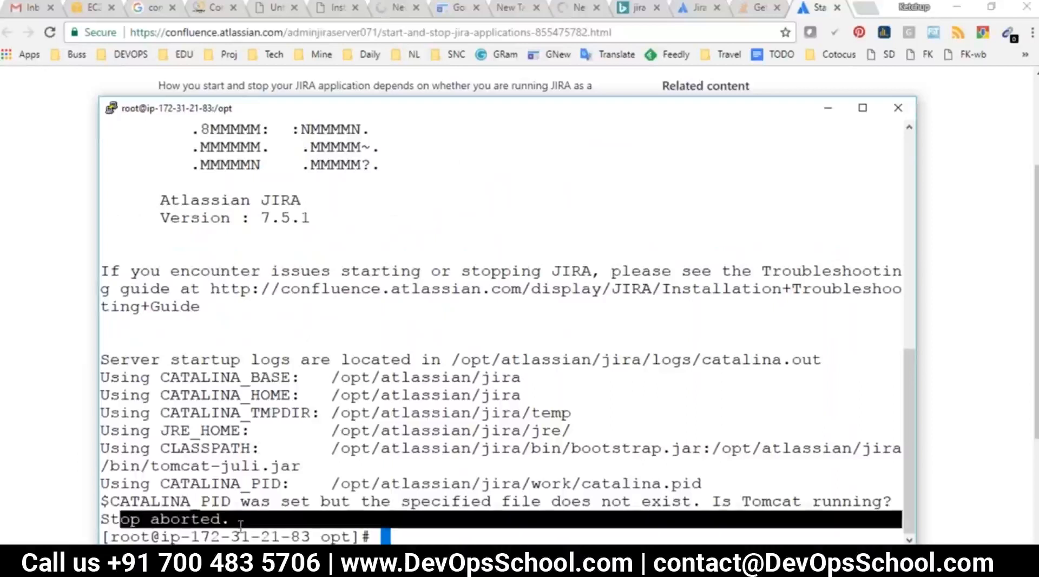
{"action": "key", "text": "alt+Tab"}
{"action": "left_click", "coordinate": [362, 300]}
{"action": "left_click_drag", "start_coordinate": [361, 300], "coordinate": [237, 295]}
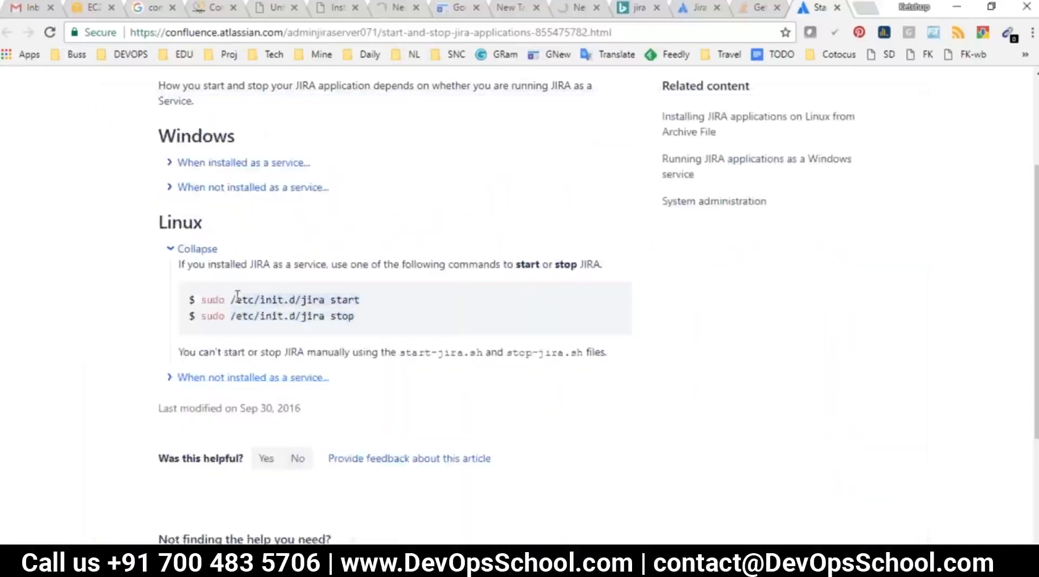
{"action": "key", "text": "alt+Tab"}
{"action": "right_click", "coordinate": [423, 363]}
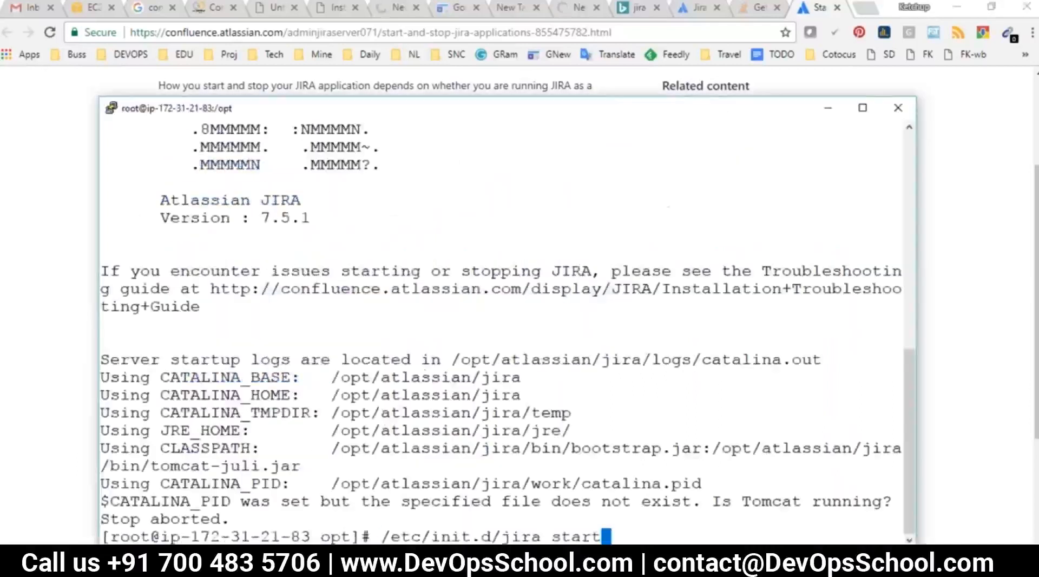
{"action": "key", "text": "Return"}
- Clear the terminal screen
{"action": "left_click_drag", "start_coordinate": [100, 518], "coordinate": [249, 519]}
{"action": "left_click_drag", "start_coordinate": [115, 380], "coordinate": [417, 482]}
{"action": "left_click", "coordinate": [426, 387]}
{"action": "type", "text": "clear"}
{"action": "key", "text": "Return"}
- List running processes filtered for jira with ps -eaf | grep jira
{"action": "type", "text": "ls"}
{"action": "key", "text": "BackSpace"}
{"action": "key", "text": "BackSpace"}
{"action": "type", "text": "pse"}
{"action": "key", "text": "BackSpace"}
{"action": "type", "text": "| grep"}
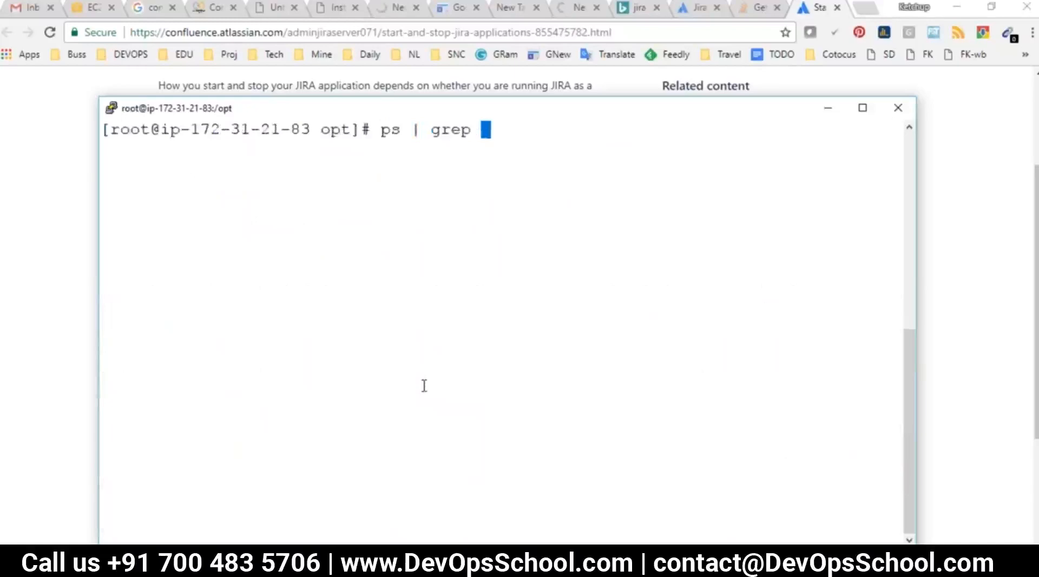
{"action": "key", "text": "BackSpace"}
{"action": "key", "text": "BackSpace"}
{"action": "key", "text": "BackSpace"}
{"action": "key", "text": "BackSpace"}
{"action": "key", "text": "BackSpace"}
{"action": "key", "text": "BackSpace"}
{"action": "key", "text": "BackSpace"}
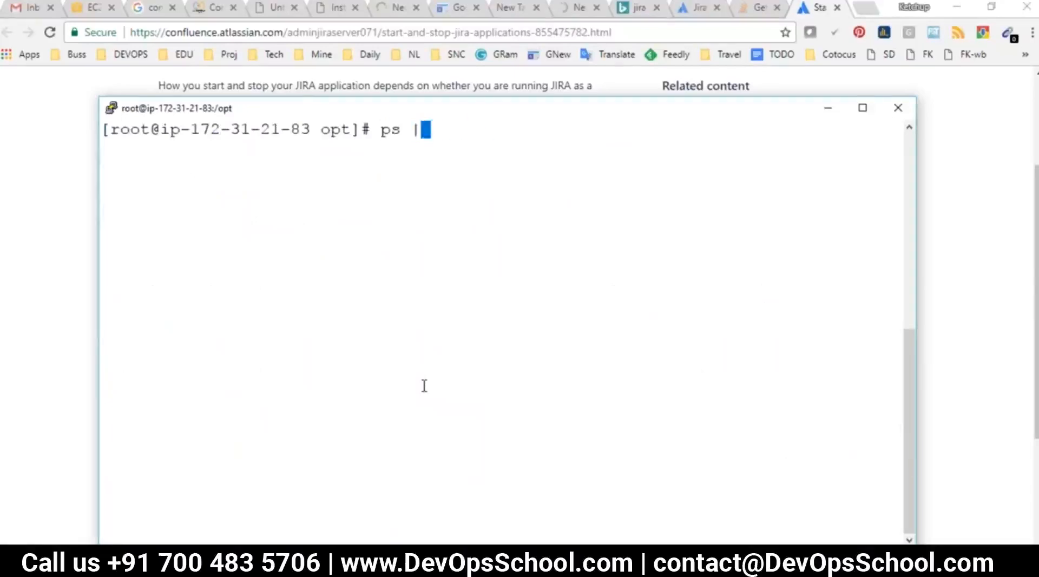
{"action": "type", "text": "e"}
{"action": "key", "text": "BackSpace"}
{"action": "type", "text": "-eaf"}
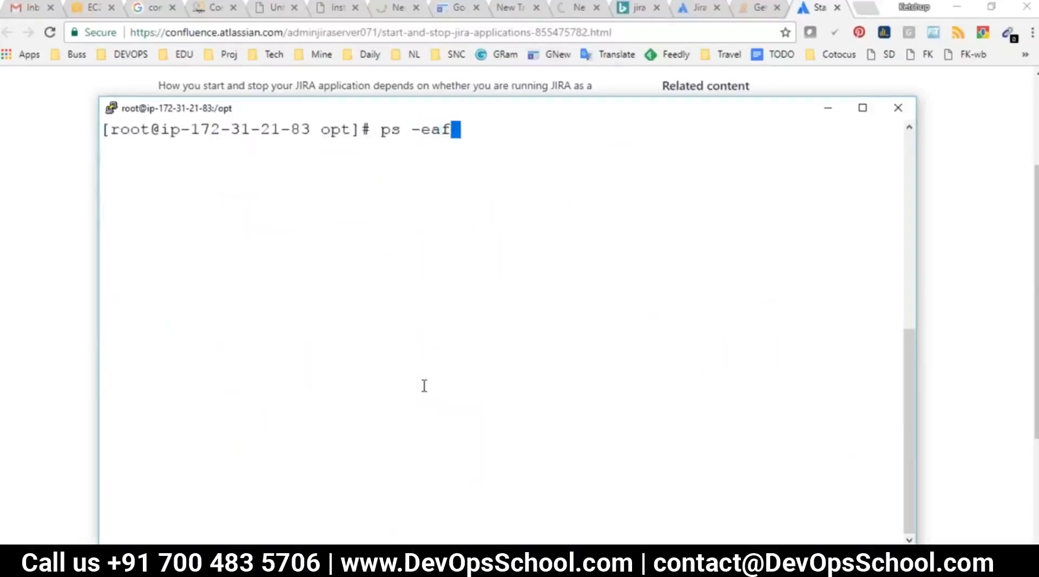
{"action": "type", "text": " | grep jira"}
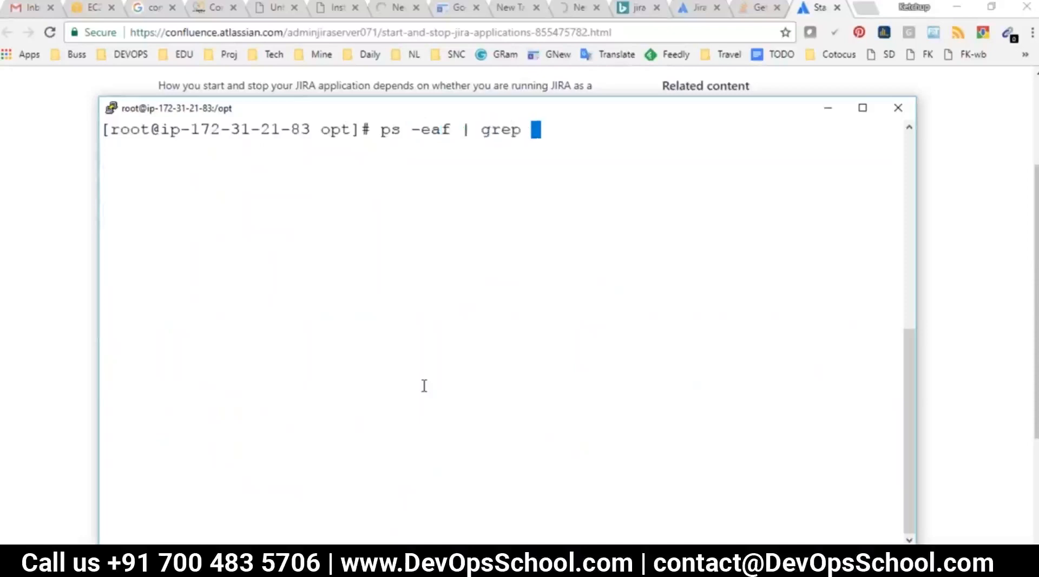
{"action": "key", "text": "Return"}
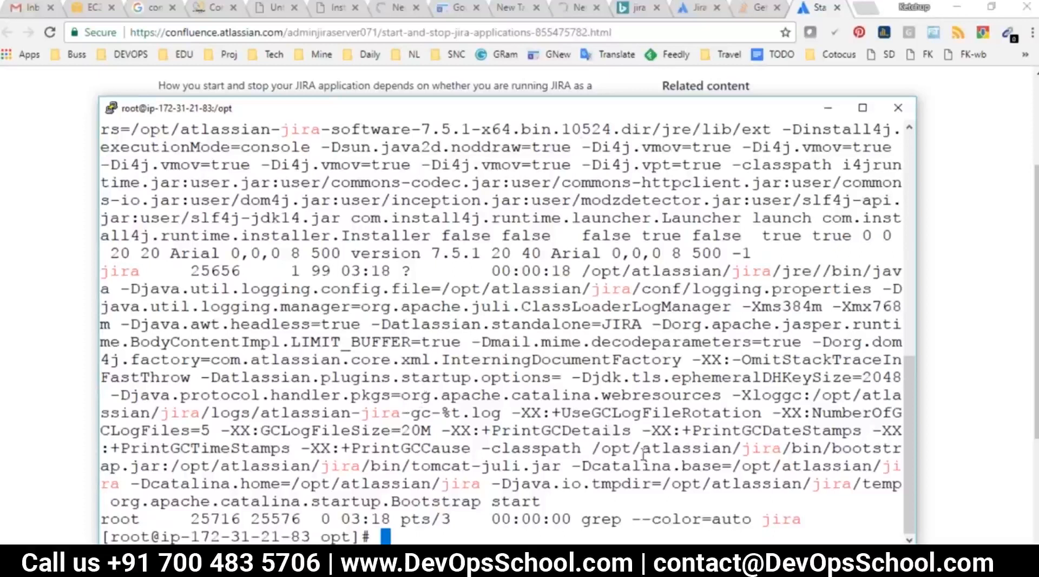
- Copy the server IP address 35.154.171.23 from the notes file and open it in a new browser tab
{"action": "key", "text": "alt+Tab"}
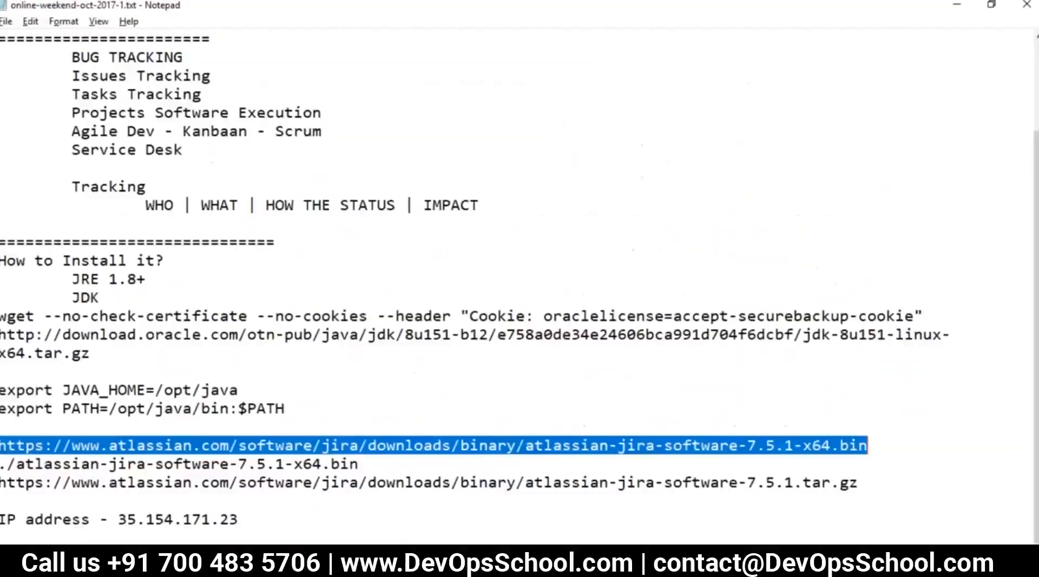
{"action": "key", "text": "alt+Tab"}
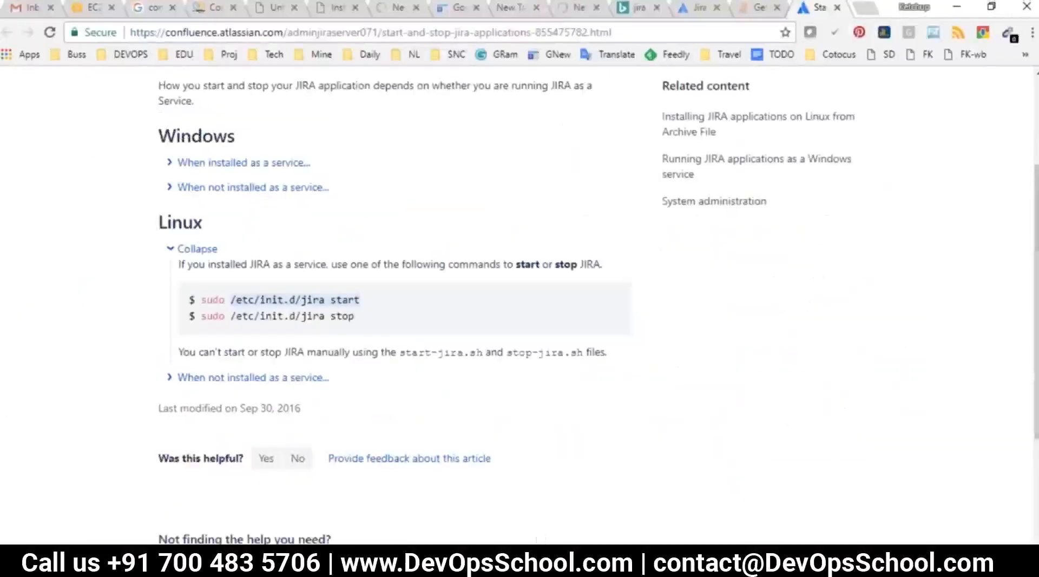
{"action": "key", "text": "alt+Tab"}
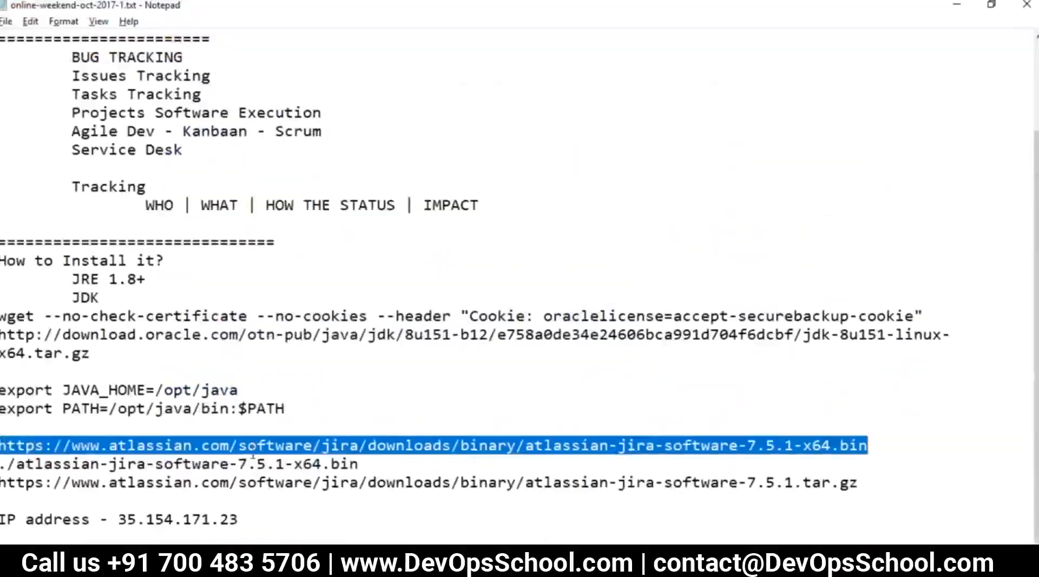
{"action": "left_click_drag", "start_coordinate": [237, 524], "coordinate": [117, 520]}
{"action": "key", "text": "ctrl+c"}
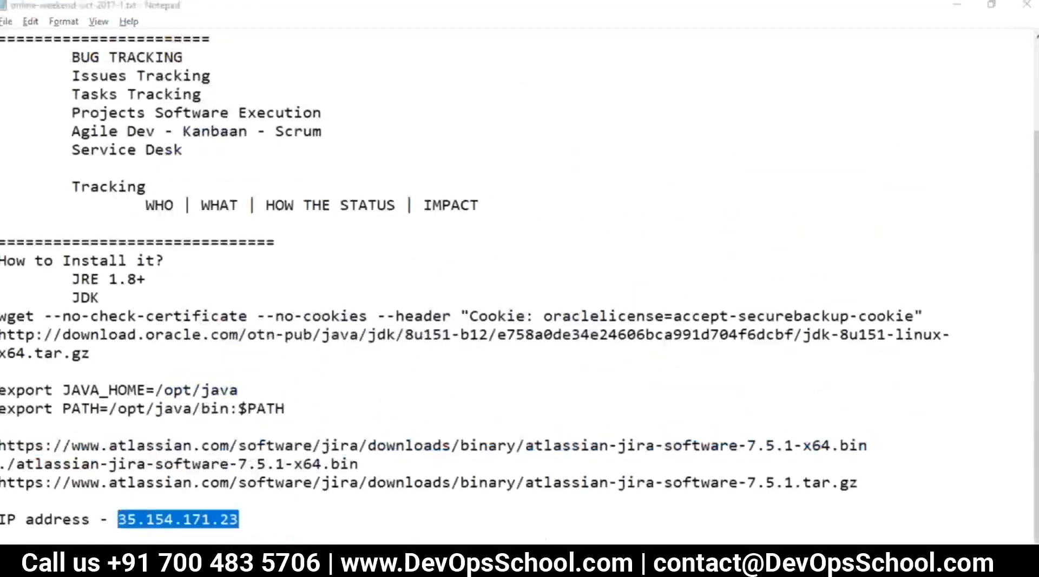
{"action": "key", "text": "alt+Tab"}
{"action": "left_click", "coordinate": [865, 10]}
{"action": "key", "text": "ctrl+v"}
{"action": "key", "text": "Return"}
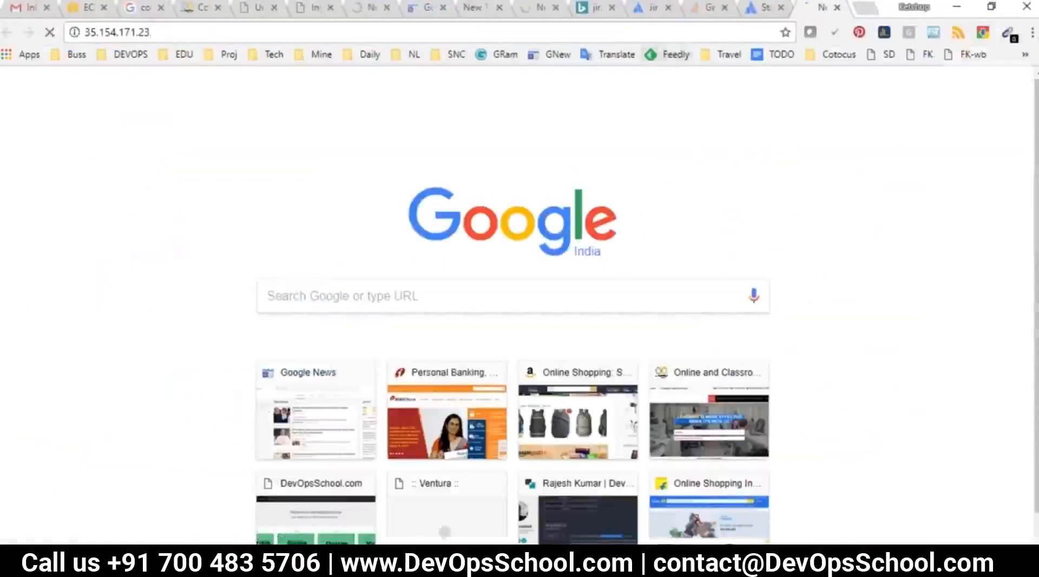
- Open the server address on port 8080 to reach the JIRA setup page
{"action": "left_click", "coordinate": [389, 37]}
{"action": "left_click", "coordinate": [404, 34]}
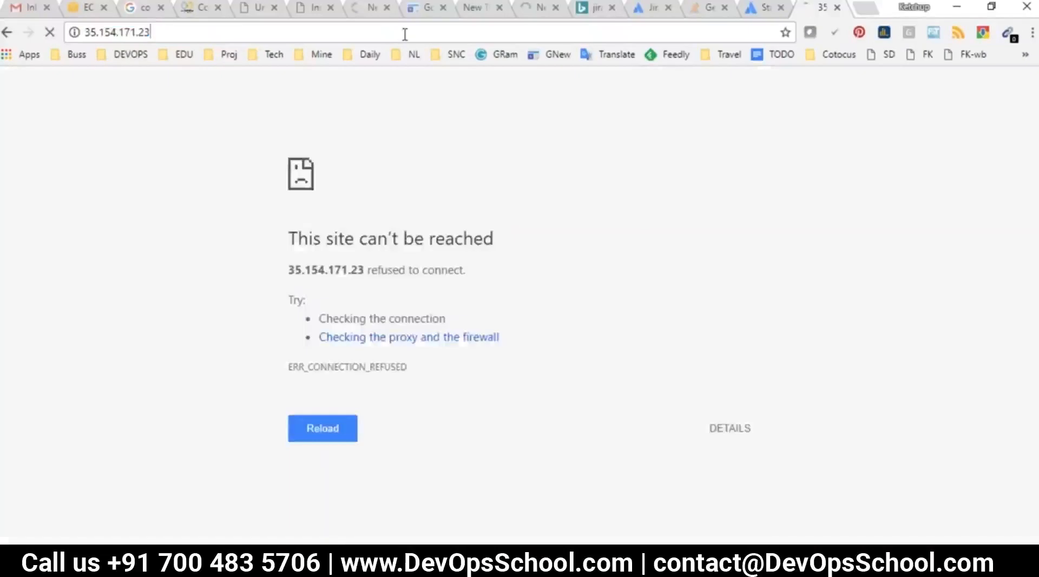
{"action": "type", "text": ":8080"}
{"action": "key", "text": "Return"}
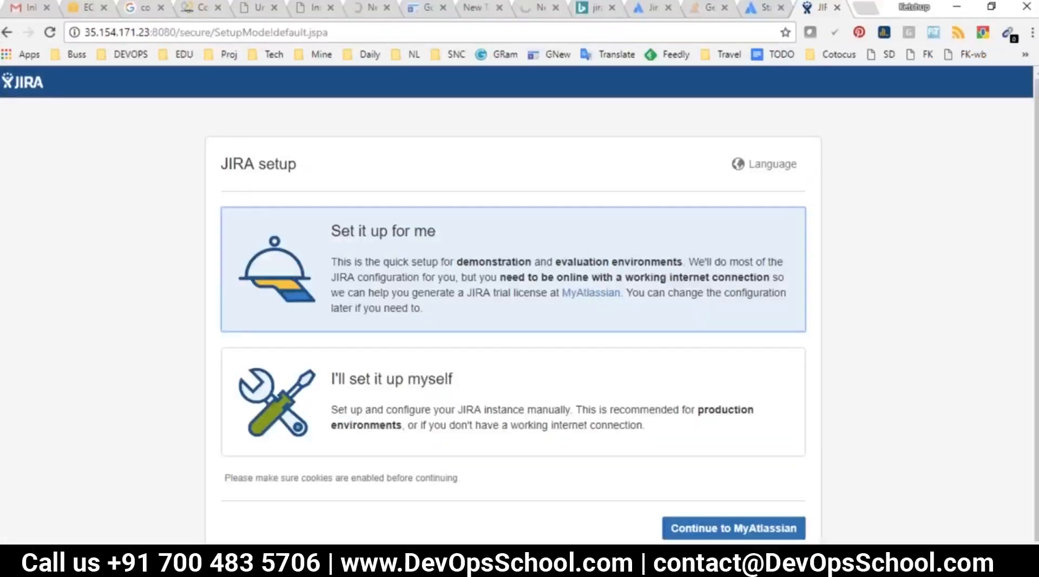
- Review the installer download URLs in the notes file
{"action": "key", "text": "alt+Tab"}
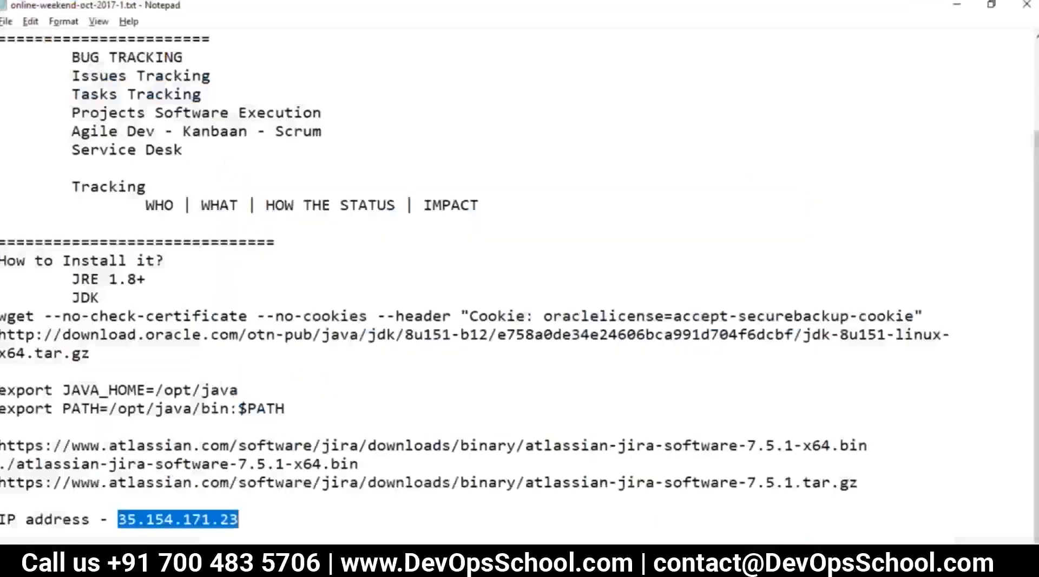
{"action": "left_click_drag", "start_coordinate": [358, 463], "coordinate": [3, 443]}
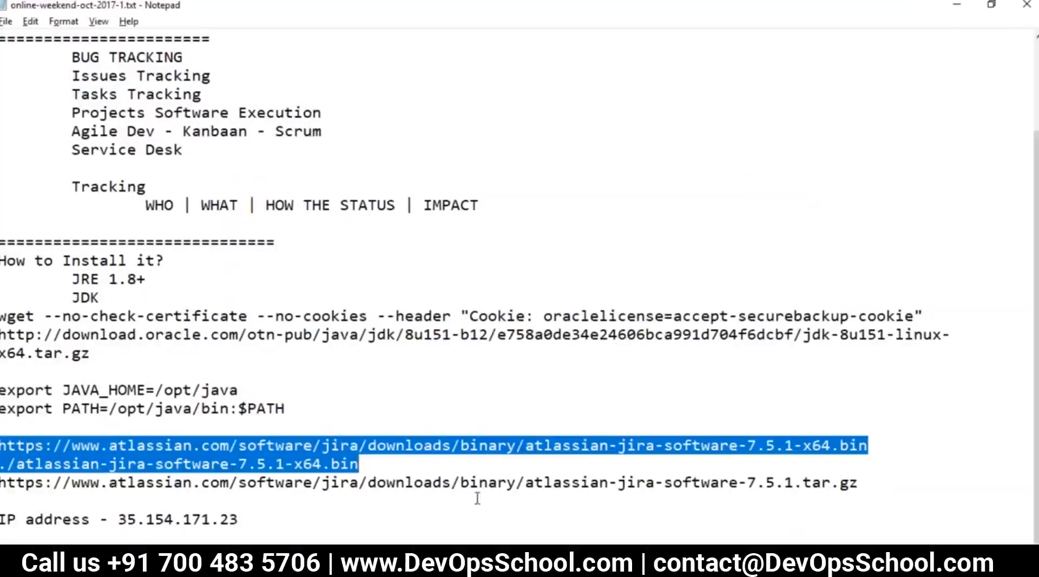
{"action": "left_click_drag", "start_coordinate": [866, 482], "coordinate": [1, 483]}
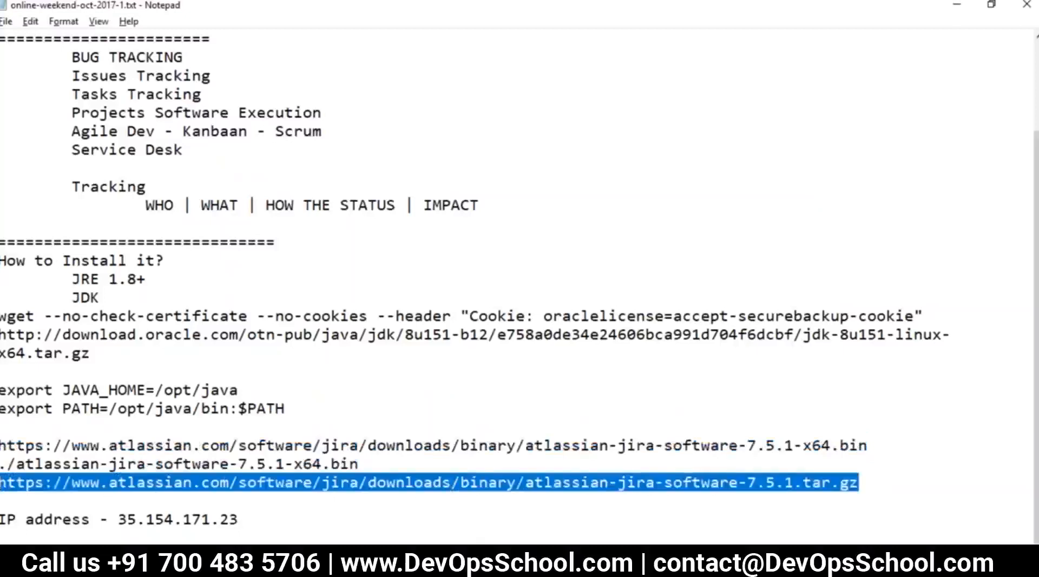
{"action": "key", "text": "alt+Tab"}
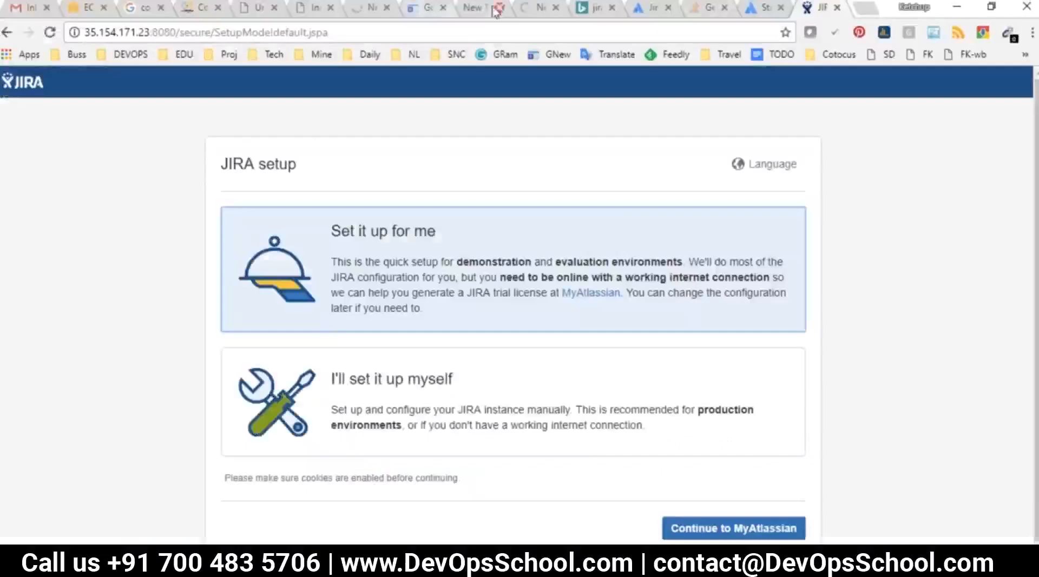
- Read through the DevOpsSchool JIRA installation tutorial's install and setup steps
{"action": "left_click", "coordinate": [369, 8]}
{"action": "left_click", "coordinate": [318, 8]}
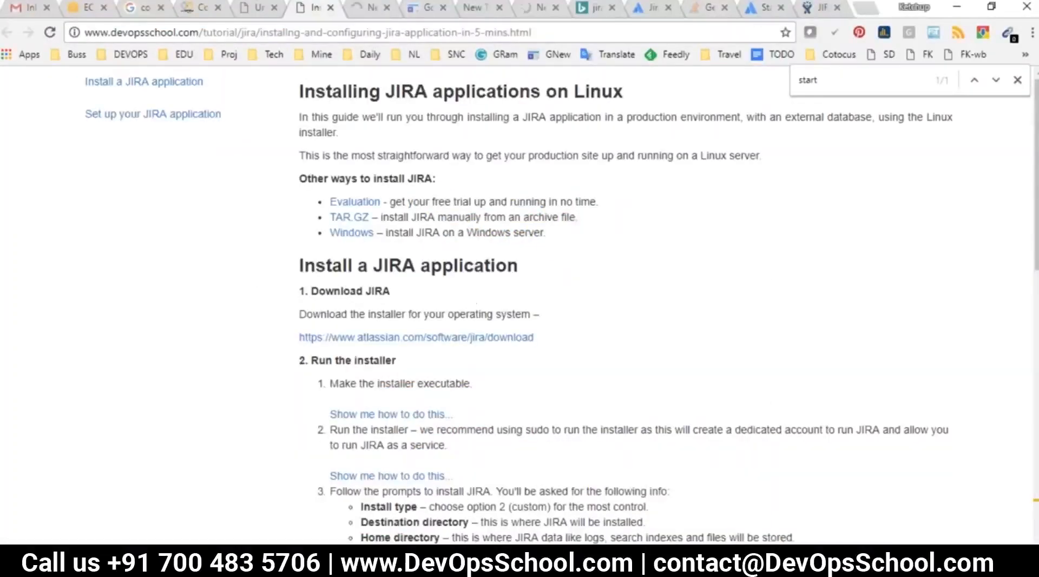
{"action": "scroll", "coordinate": [518, 303], "scroll_direction": "down", "scroll_amount": 8}
{"action": "scroll", "coordinate": [547, 324], "scroll_direction": "down", "scroll_amount": 3}
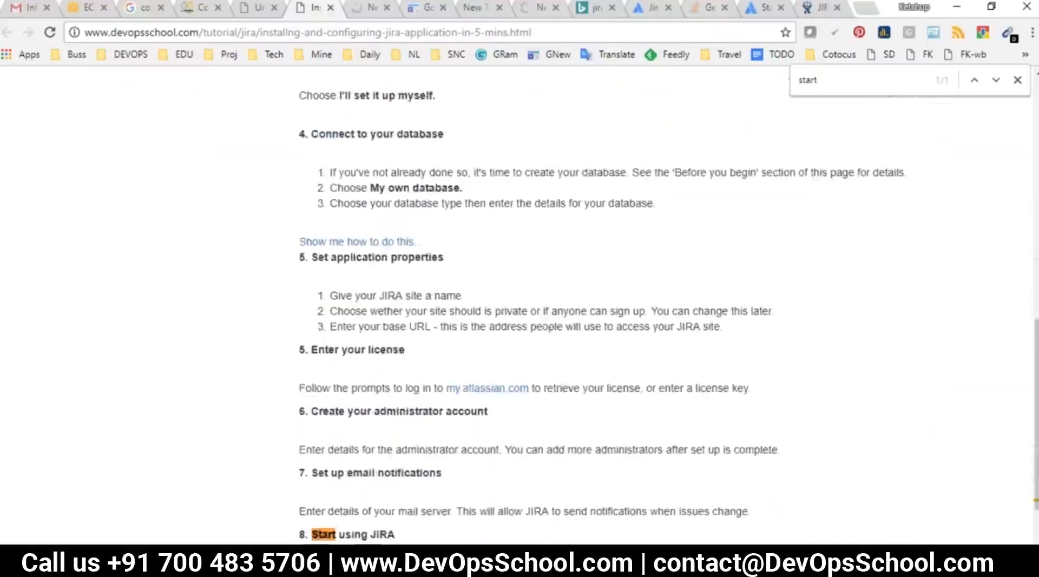
{"action": "scroll", "coordinate": [549, 358], "scroll_direction": "down", "scroll_amount": 2}
{"action": "scroll", "coordinate": [549, 358], "scroll_direction": "up", "scroll_amount": 20}
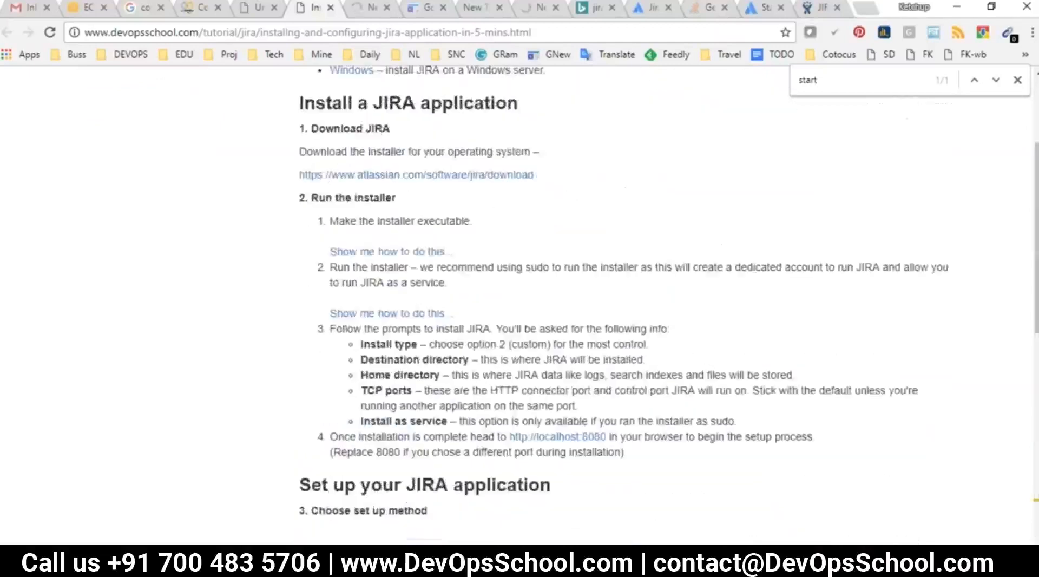
{"action": "key", "text": "ctrl+f"}
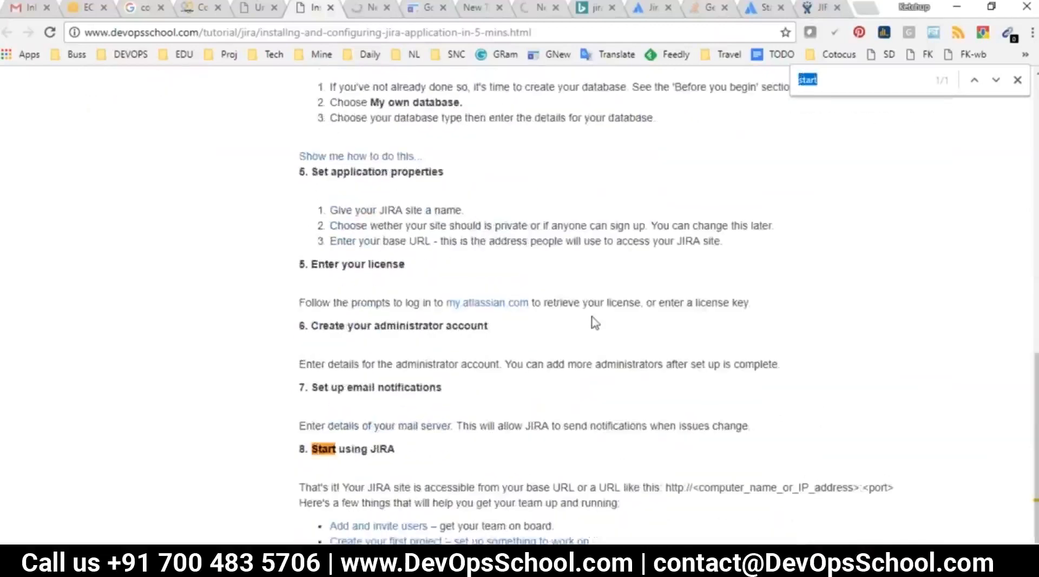
- Search the installation tutorial for the home directory instructions in the installer prompts
{"action": "left_click", "coordinate": [678, 347]}
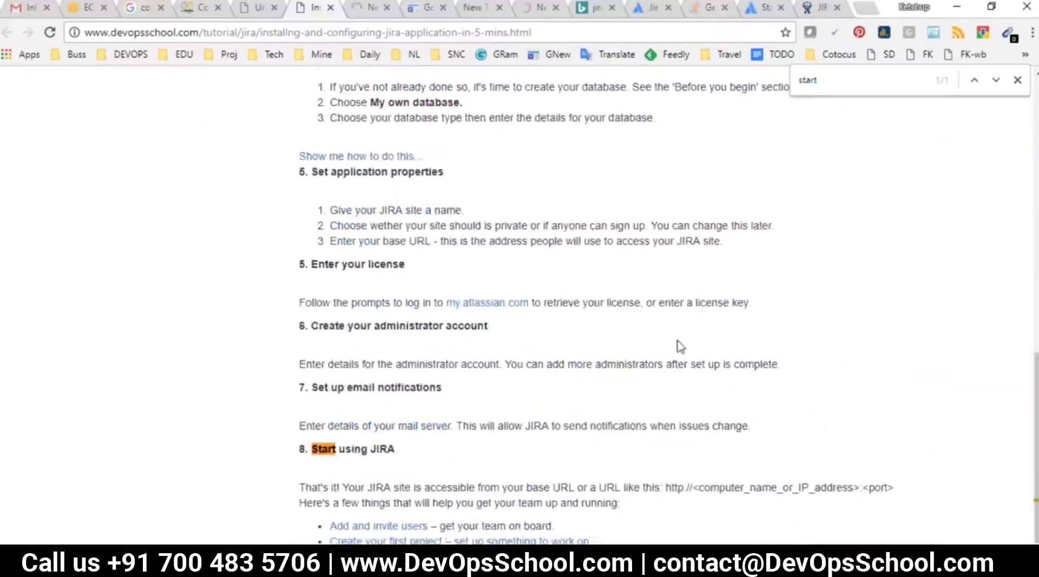
{"action": "key", "text": "ctrl+f"}
{"action": "type", "text": "hom"}
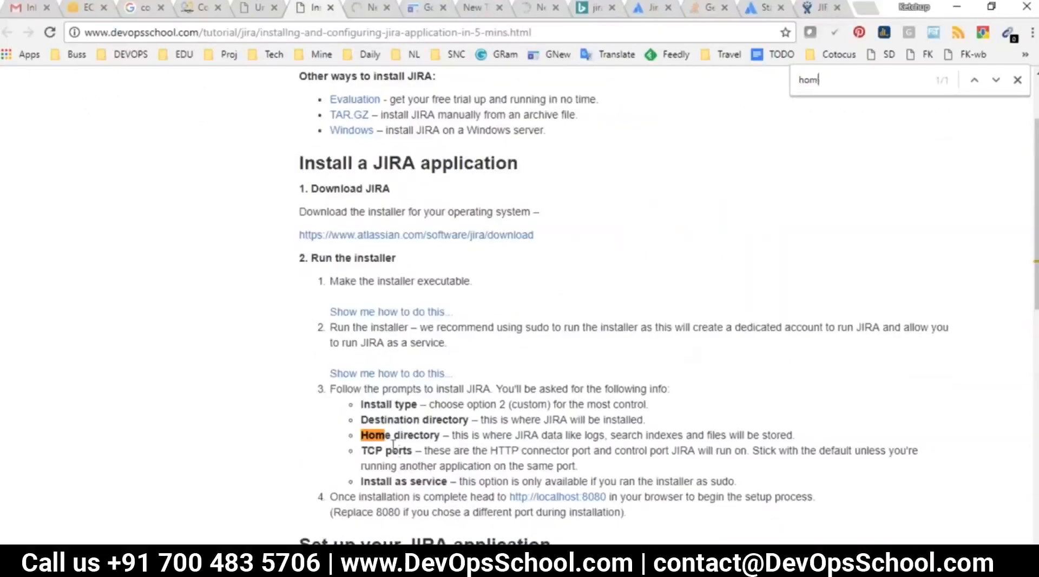
{"action": "left_click_drag", "start_coordinate": [375, 435], "coordinate": [433, 427]}
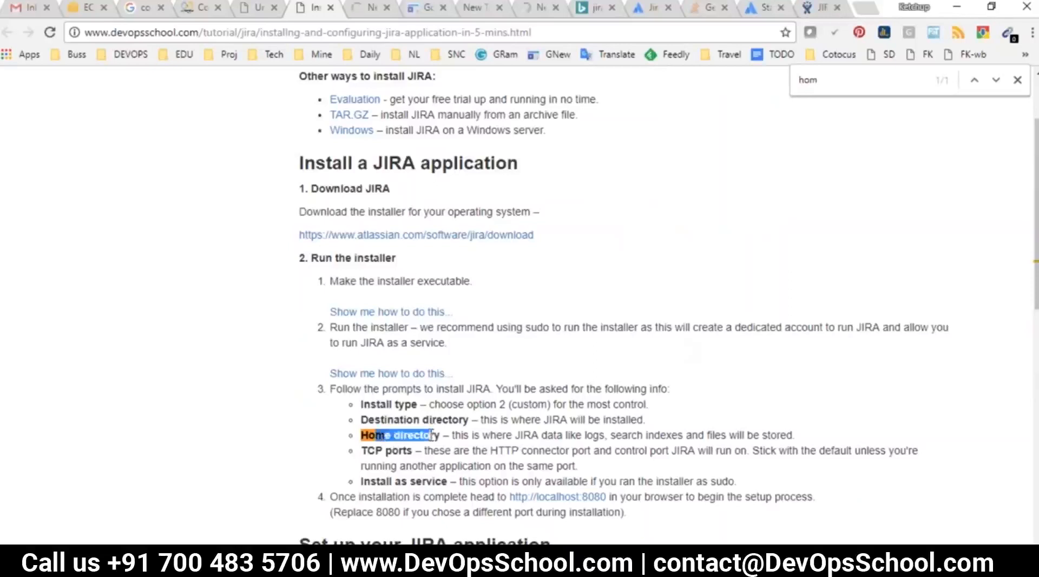
{"action": "left_click", "coordinate": [433, 430]}
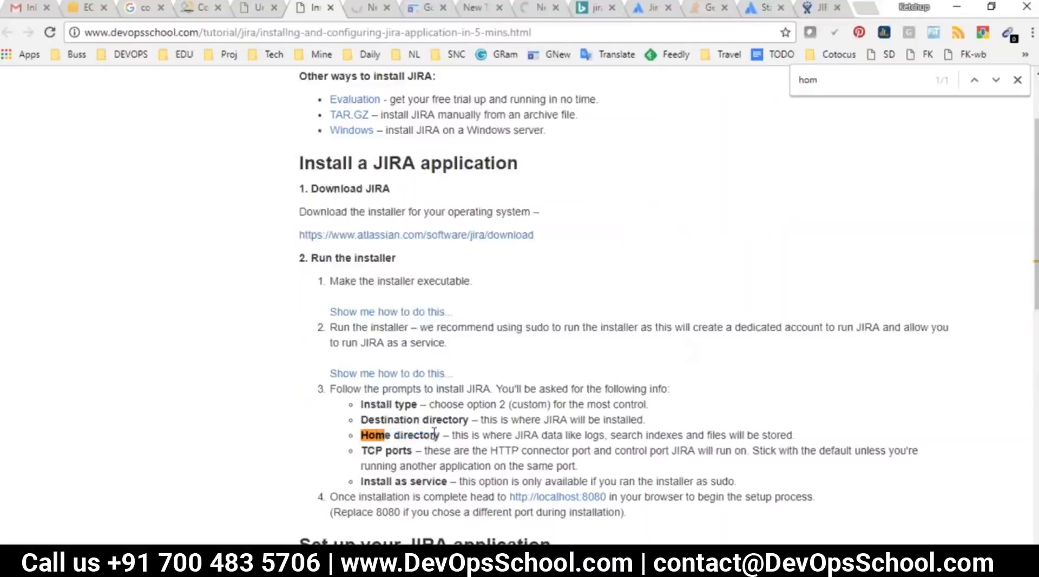
{"action": "scroll", "coordinate": [434, 433], "scroll_direction": "down", "scroll_amount": 10}
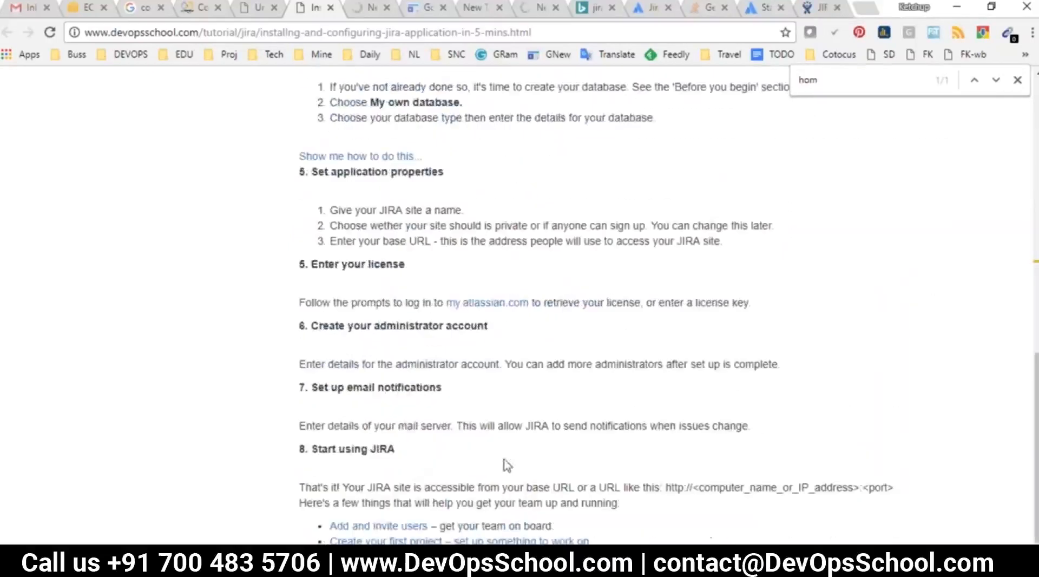
- Compare the Linux start and stop JIRA documentation with the JIRA download URLs in the notes file
{"action": "key", "text": "alt+Tab"}
{"action": "left_click", "coordinate": [682, 499]}
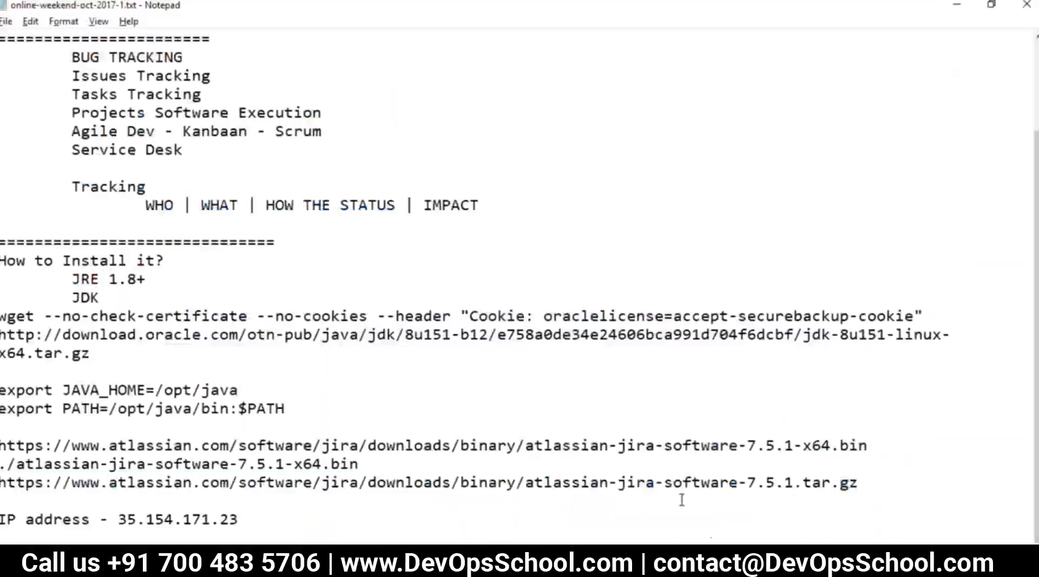
{"action": "left_click_drag", "start_coordinate": [871, 482], "coordinate": [524, 482]}
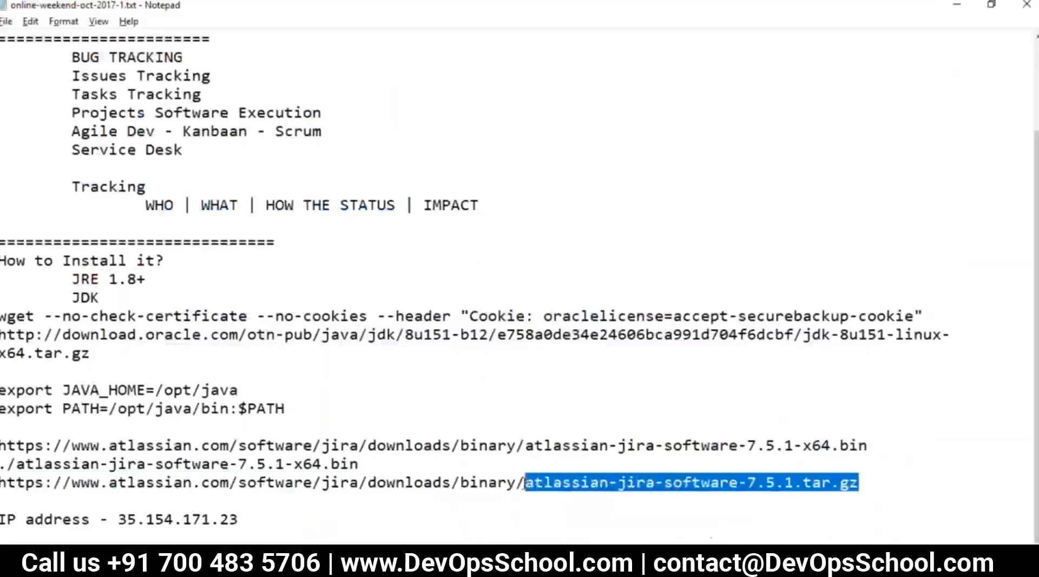
{"action": "key", "text": "alt+Tab"}
{"action": "left_click", "coordinate": [815, 9]}
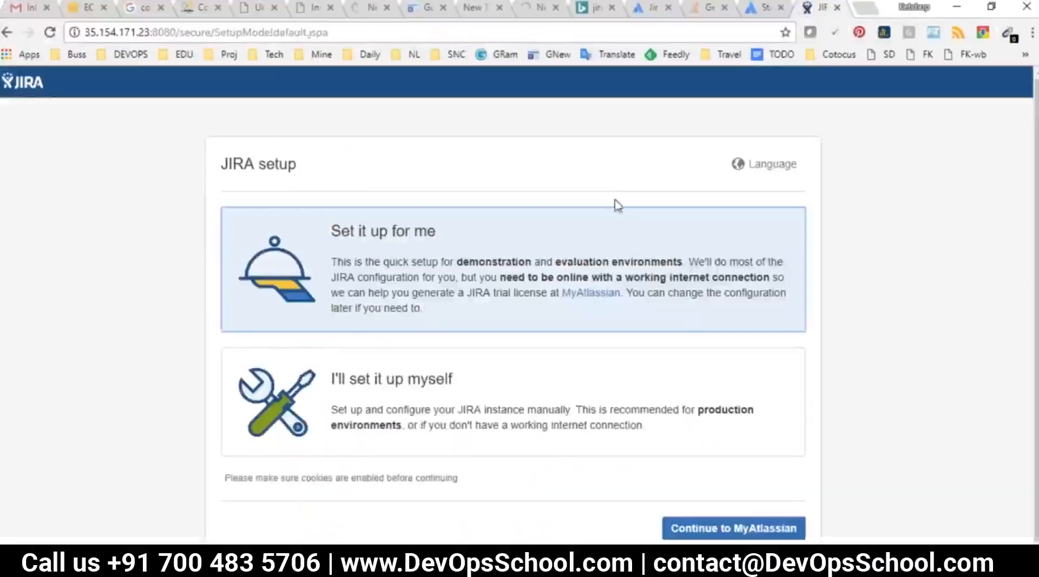
{"action": "key", "text": "ctrl+shift+Tab"}
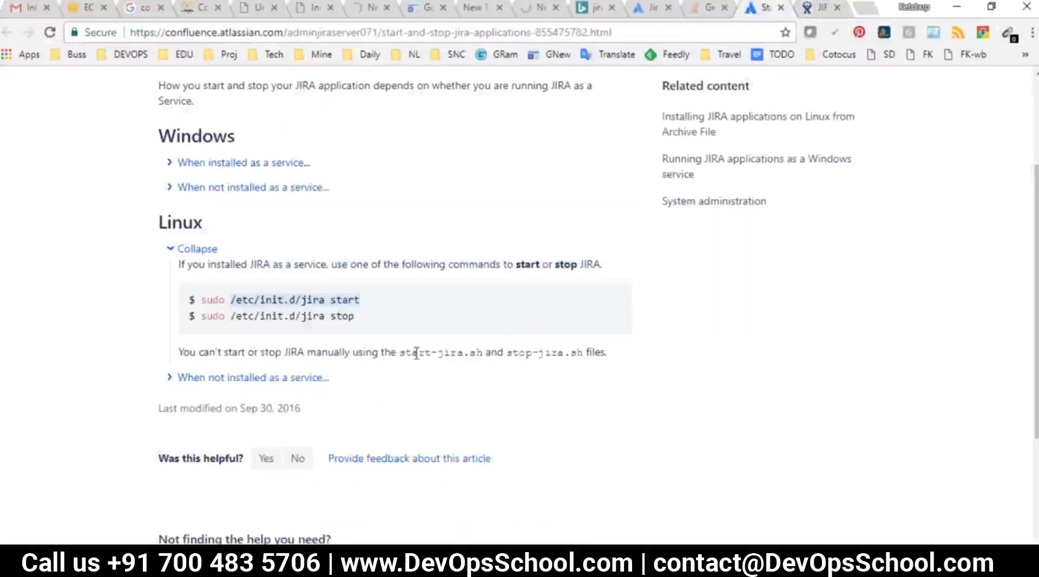
{"action": "left_click_drag", "start_coordinate": [400, 353], "coordinate": [485, 353]}
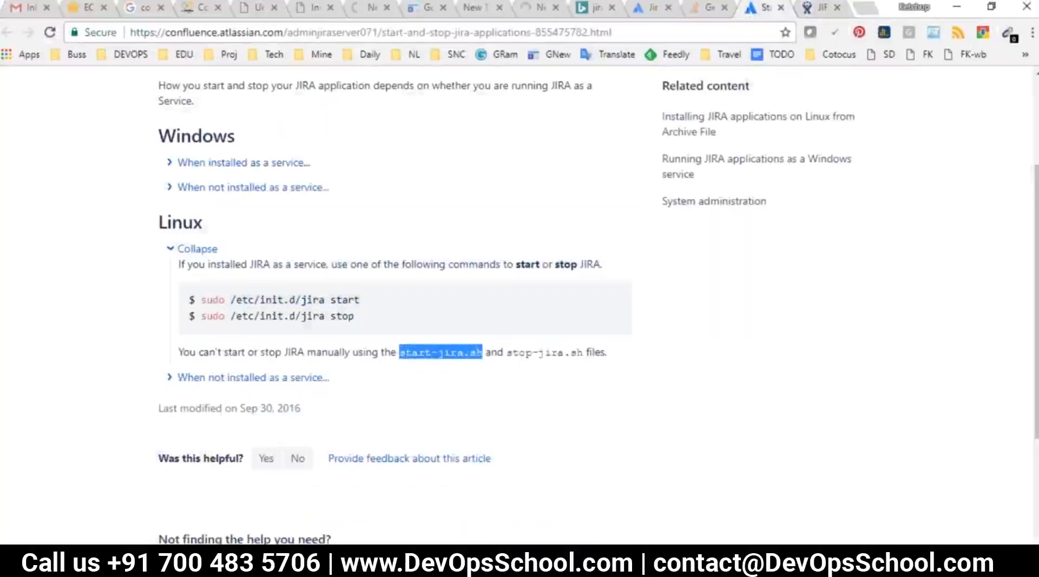
{"action": "key", "text": "alt+Tab"}
{"action": "left_click", "coordinate": [795, 480]}
{"action": "key", "text": "alt+Tab"}
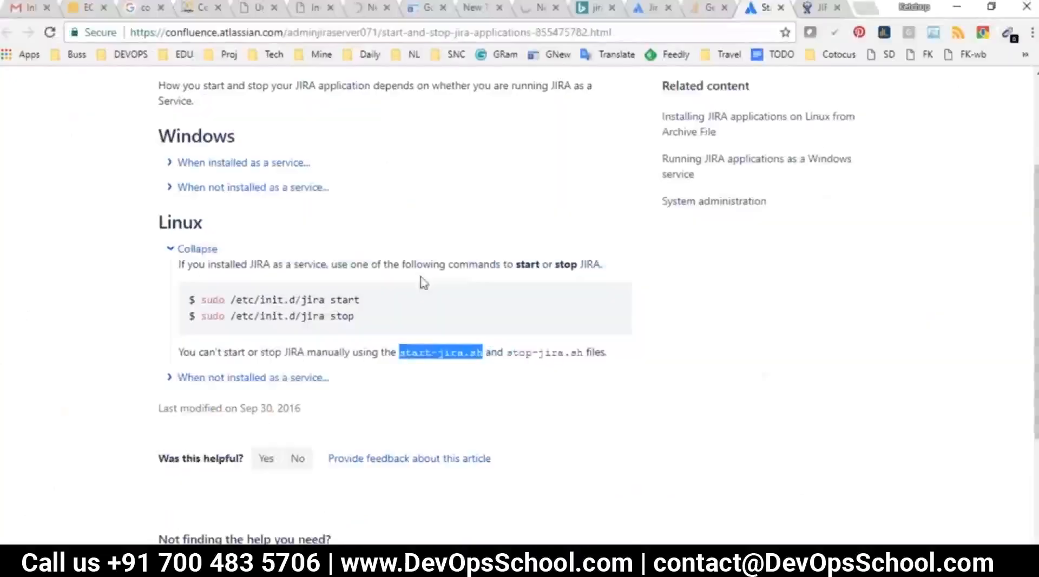
{"action": "key", "text": "alt+Tab"}
{"action": "key", "text": "alt+Tab"}
{"action": "key", "text": "alt+Tab"}
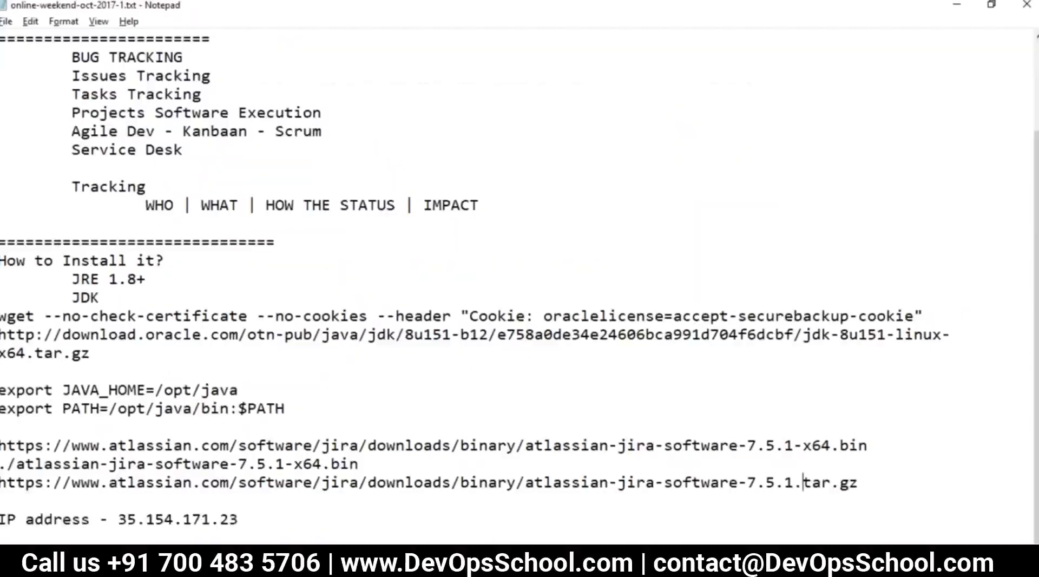
{"action": "left_click_drag", "start_coordinate": [275, 482], "coordinate": [386, 482]}
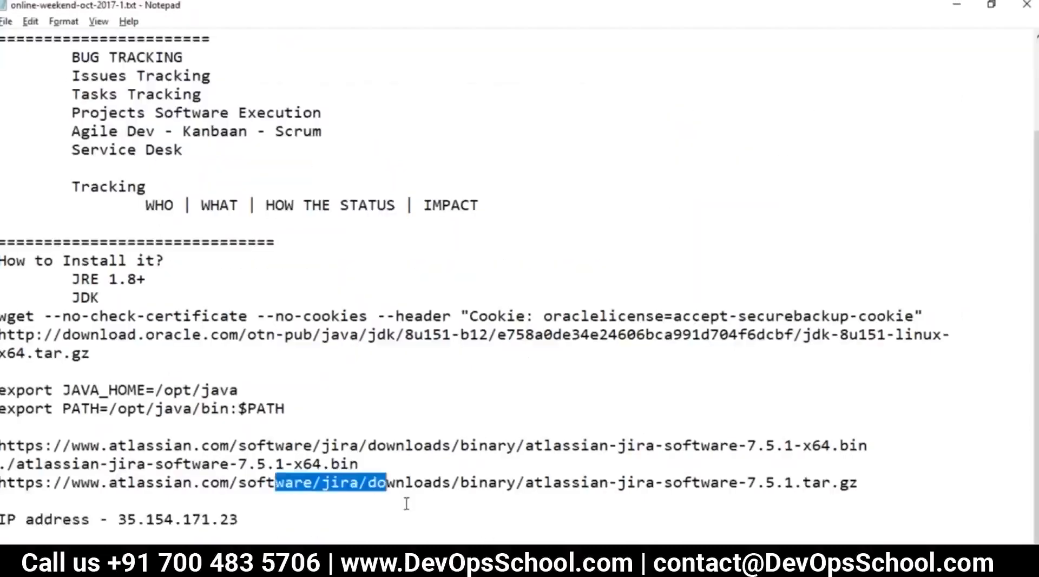
{"action": "key", "text": "alt+Tab"}
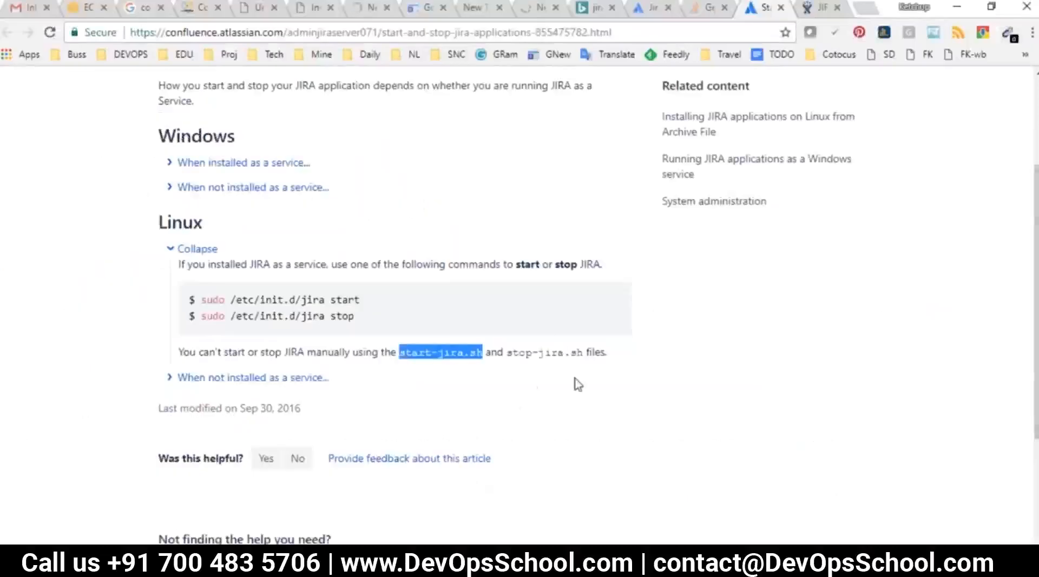
{"action": "scroll", "coordinate": [575, 385], "scroll_direction": "down", "scroll_amount": 2}
{"action": "scroll", "coordinate": [573, 387], "scroll_direction": "down", "scroll_amount": 2}
{"action": "scroll", "coordinate": [573, 387], "scroll_direction": "up", "scroll_amount": 3}
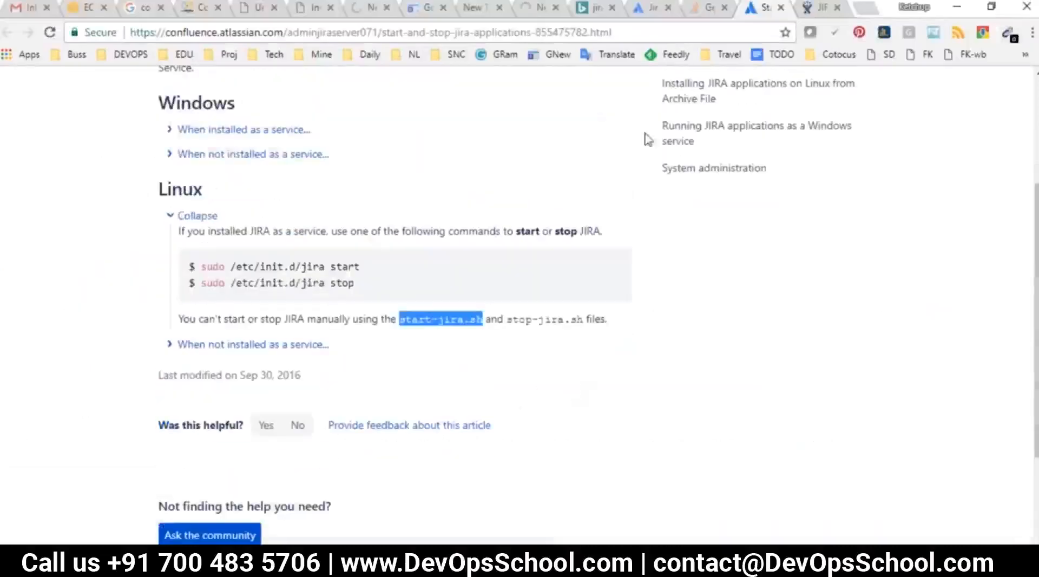
- Review the tutorial's remaining JIRA application setup steps before returning to the setup wizard
{"action": "left_click", "coordinate": [671, 8]}
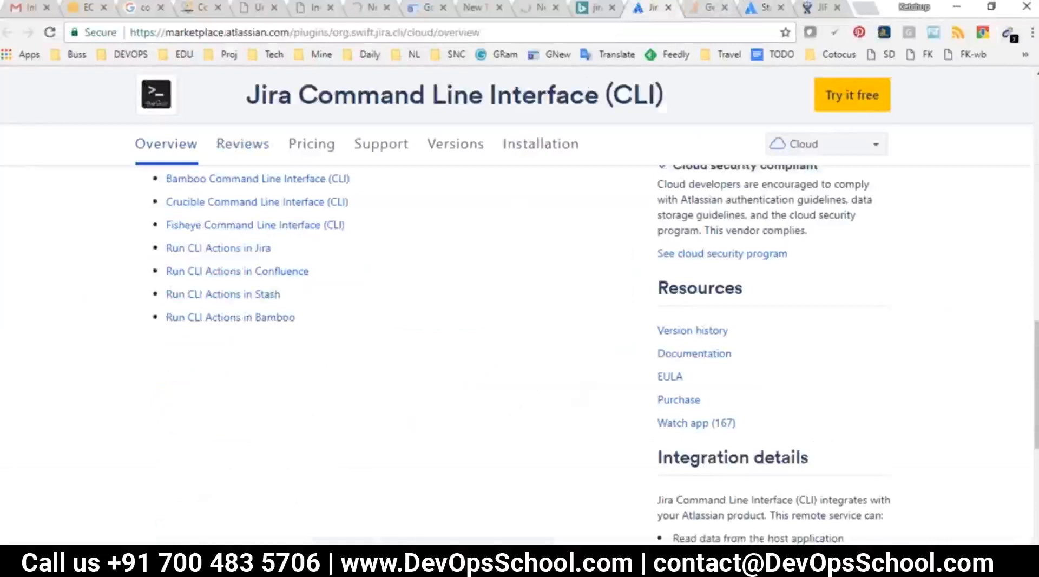
{"action": "left_click", "coordinate": [586, 8]}
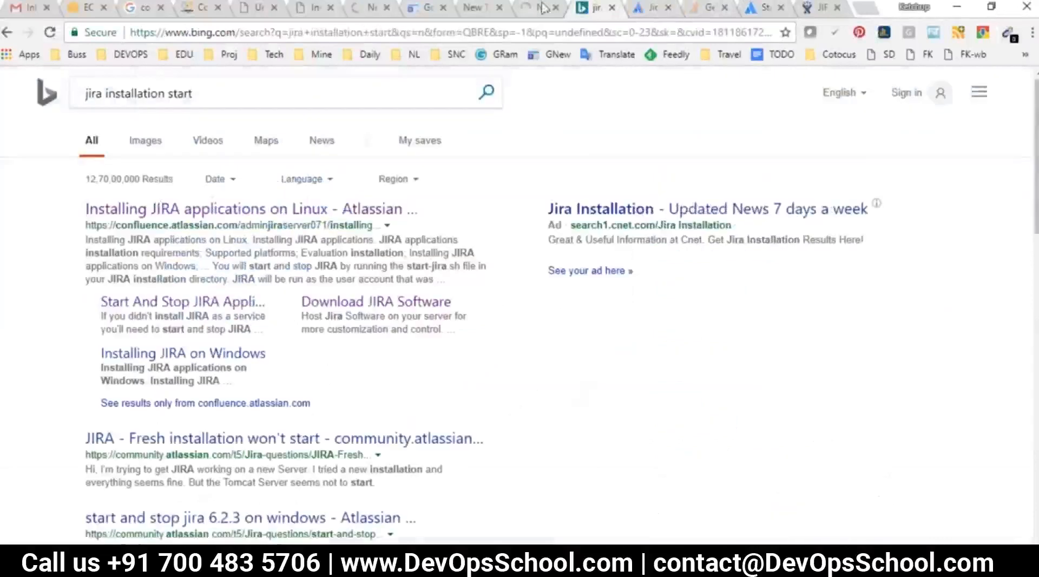
{"action": "left_click", "coordinate": [314, 8]}
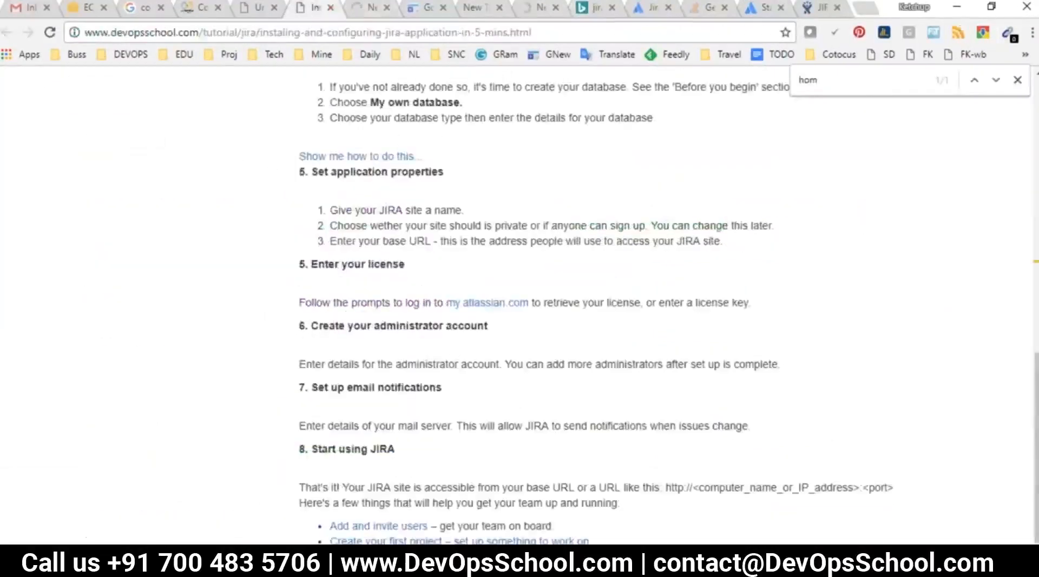
{"action": "scroll", "coordinate": [529, 527], "scroll_direction": "up", "scroll_amount": 4}
{"action": "scroll", "coordinate": [529, 517], "scroll_direction": "down", "scroll_amount": 4}
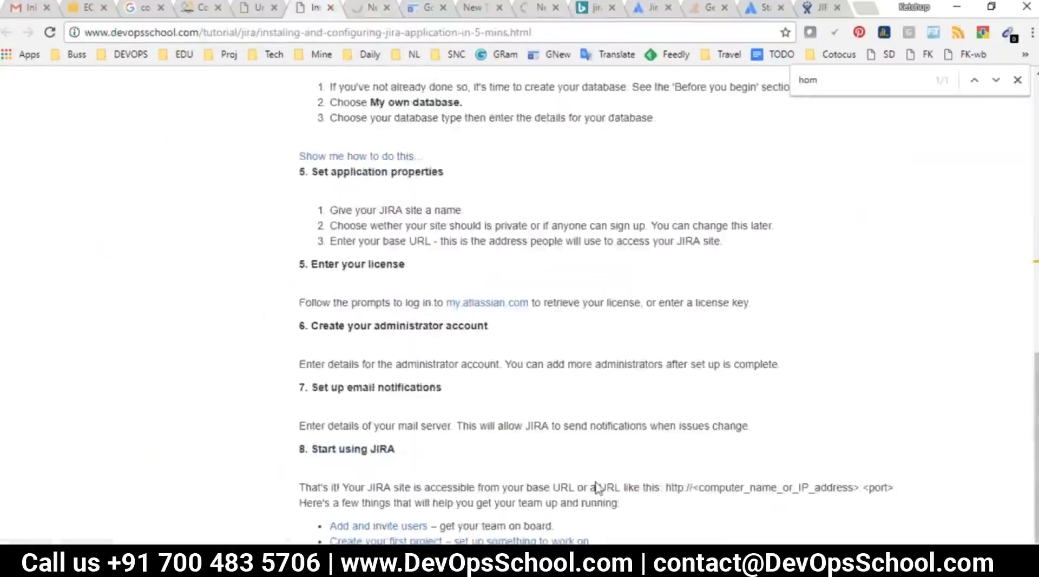
{"action": "left_click_drag", "start_coordinate": [526, 486], "coordinate": [810, 507]}
{"action": "scroll", "coordinate": [587, 417], "scroll_direction": "up", "scroll_amount": 5}
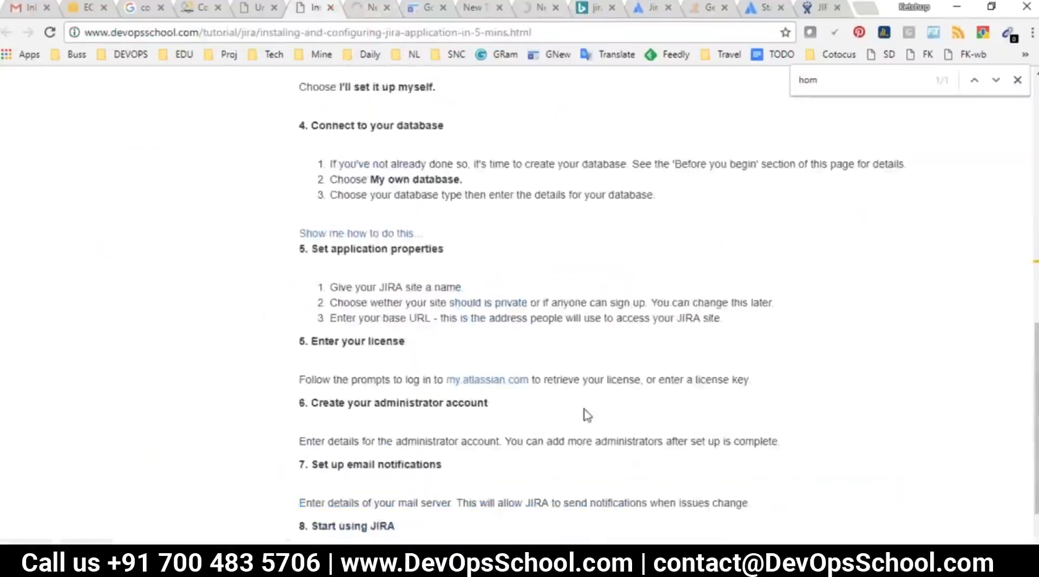
{"action": "left_click", "coordinate": [816, 8]}
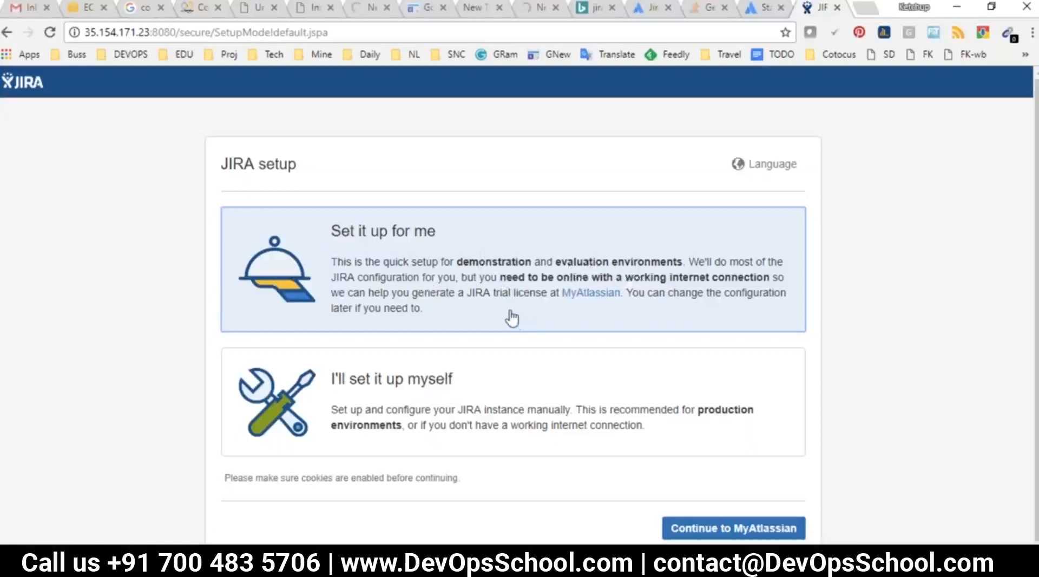
{"action": "scroll", "coordinate": [513, 319], "scroll_direction": "down", "scroll_amount": 1}
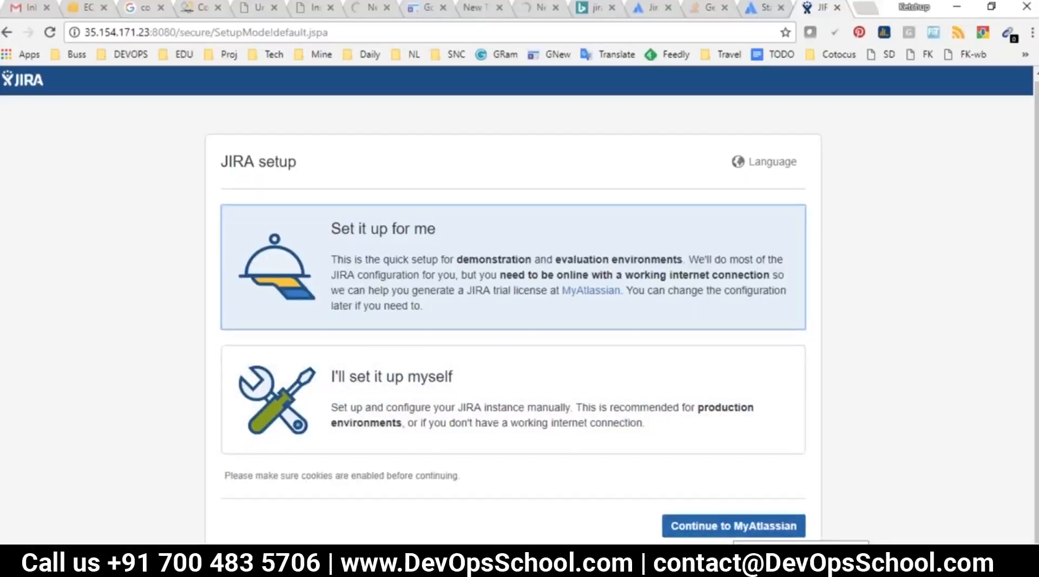
{"action": "left_click", "coordinate": [947, 568]}
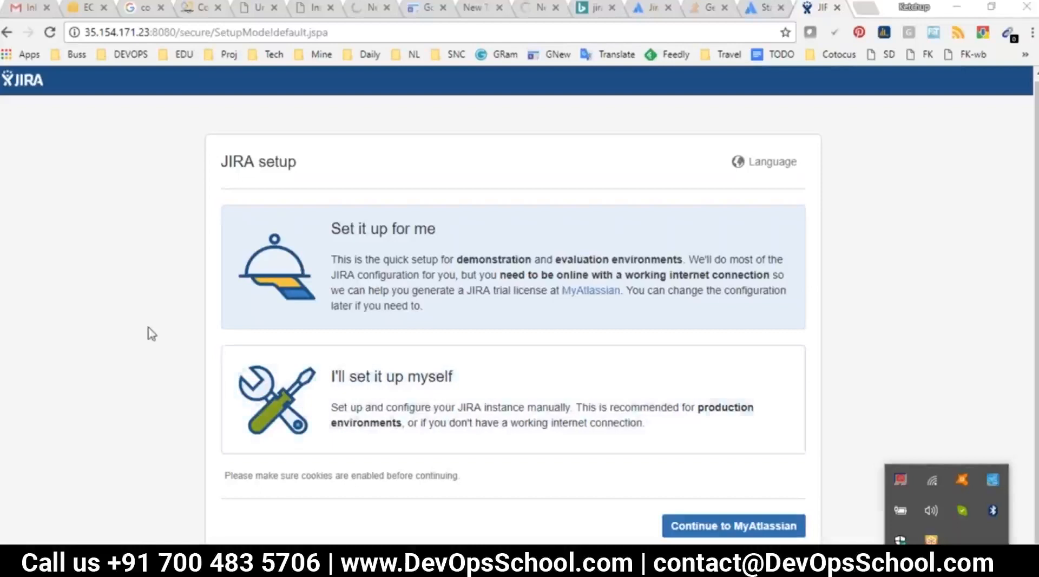
{"action": "left_click", "coordinate": [149, 331]}
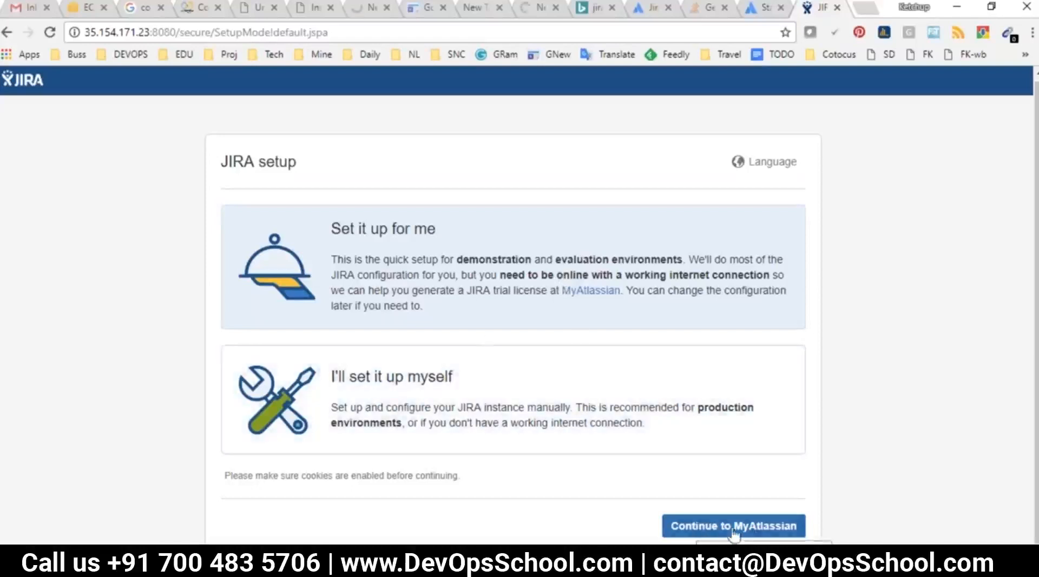
- Choose the quick 'Set it up for me' setup and continue to the MyAtlassian login with the account e-mail
{"action": "left_click", "coordinate": [709, 533]}
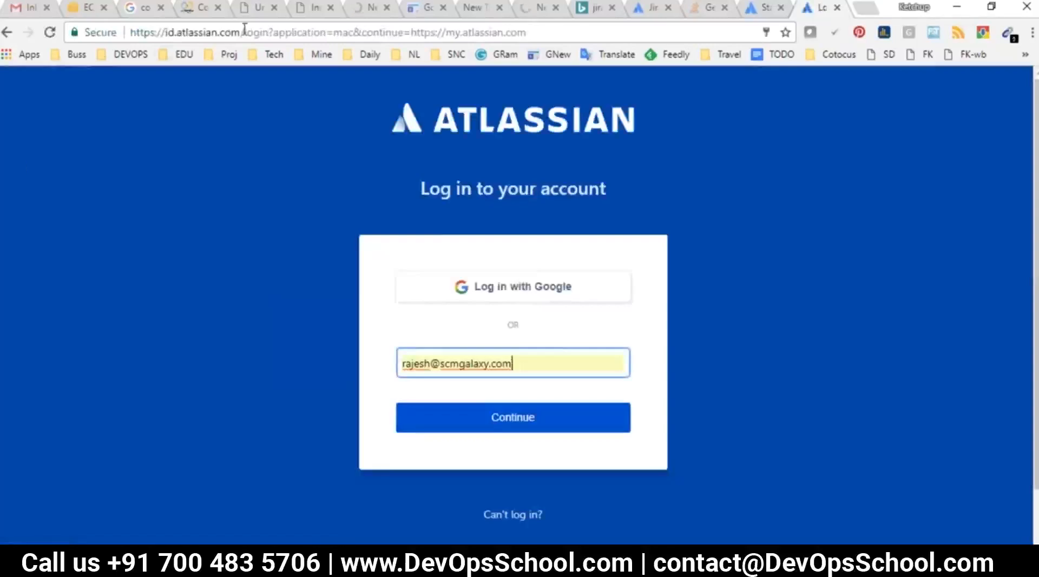
{"action": "left_click_drag", "start_coordinate": [239, 32], "coordinate": [125, 30]}
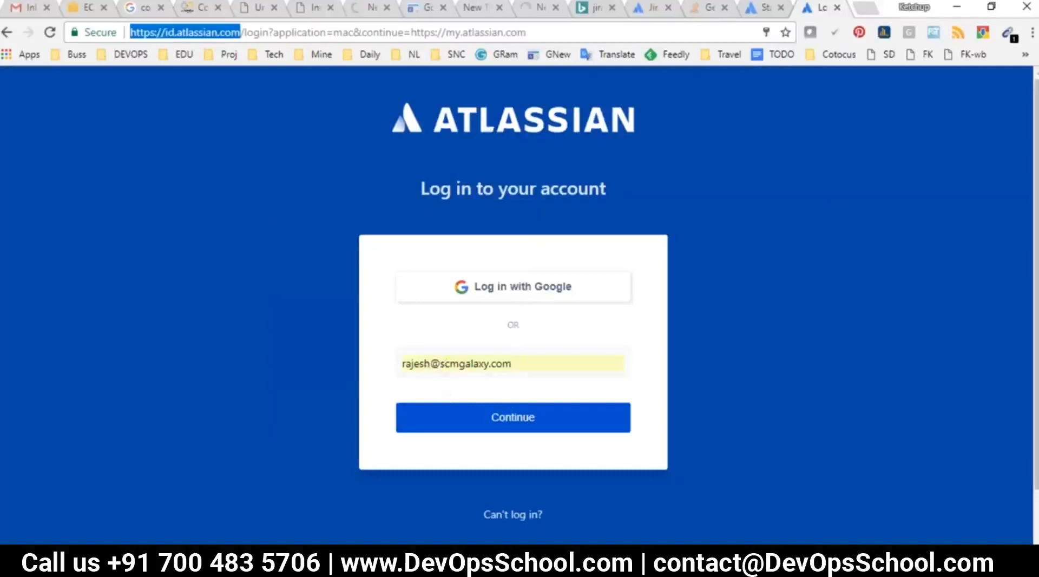
{"action": "left_click", "coordinate": [499, 427]}
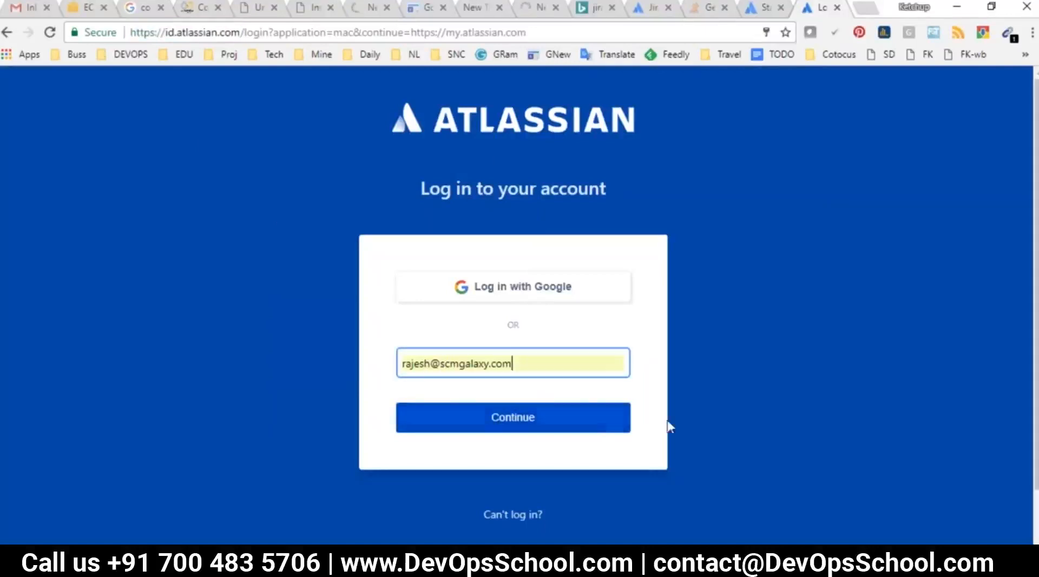
{"action": "left_click", "coordinate": [511, 427]}
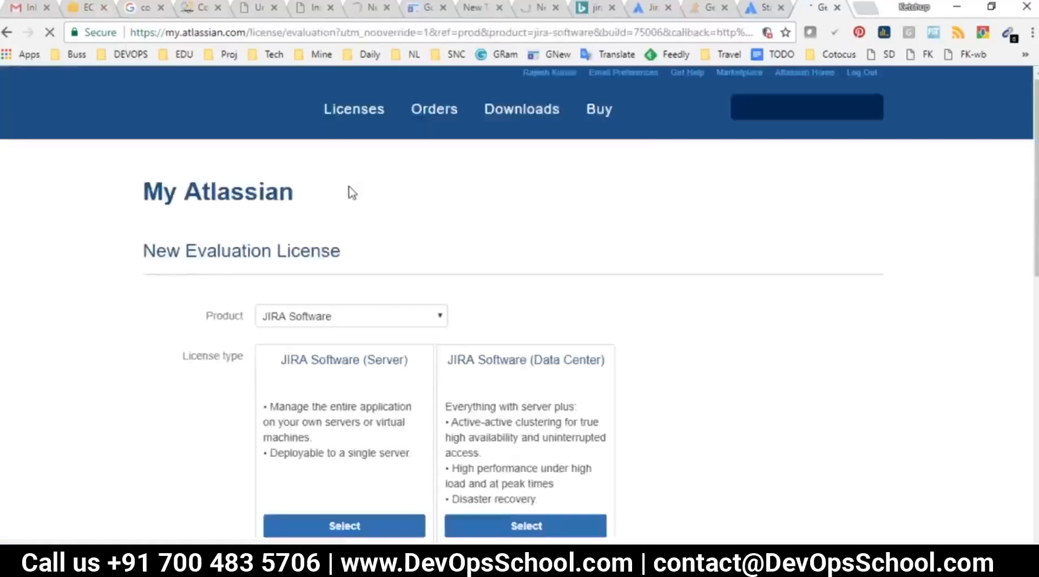
- Choose the JIRA Software (Server) evaluation license type and enter scmgalaxy as the organization
{"action": "scroll", "coordinate": [352, 197], "scroll_direction": "down", "scroll_amount": 3}
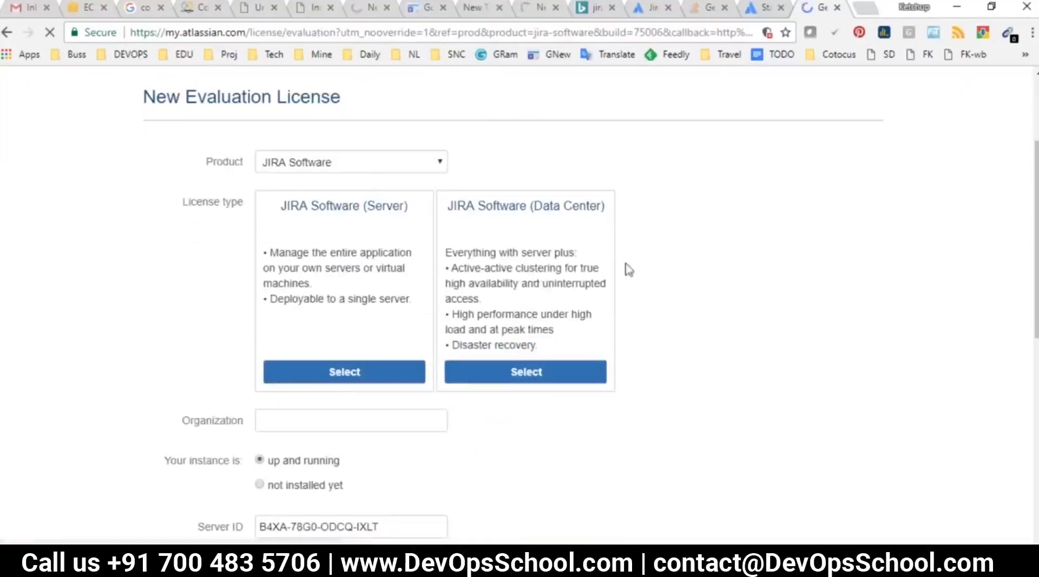
{"action": "scroll", "coordinate": [529, 260], "scroll_direction": "down", "scroll_amount": 2}
{"action": "scroll", "coordinate": [414, 278], "scroll_direction": "up", "scroll_amount": 1}
{"action": "scroll", "coordinate": [414, 278], "scroll_direction": "up", "scroll_amount": 2}
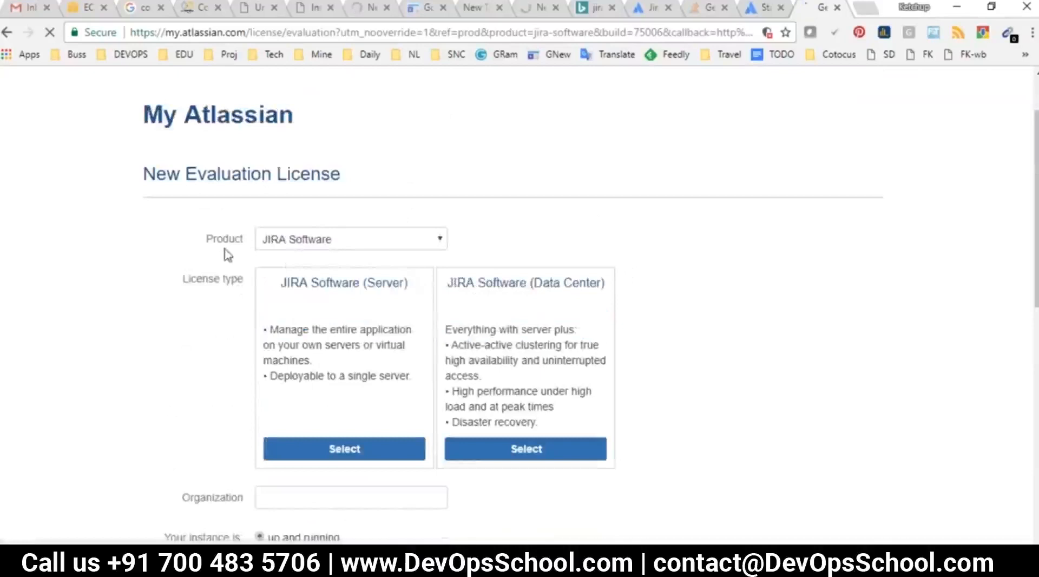
{"action": "left_click", "coordinate": [304, 241]}
{"action": "left_click", "coordinate": [184, 248]}
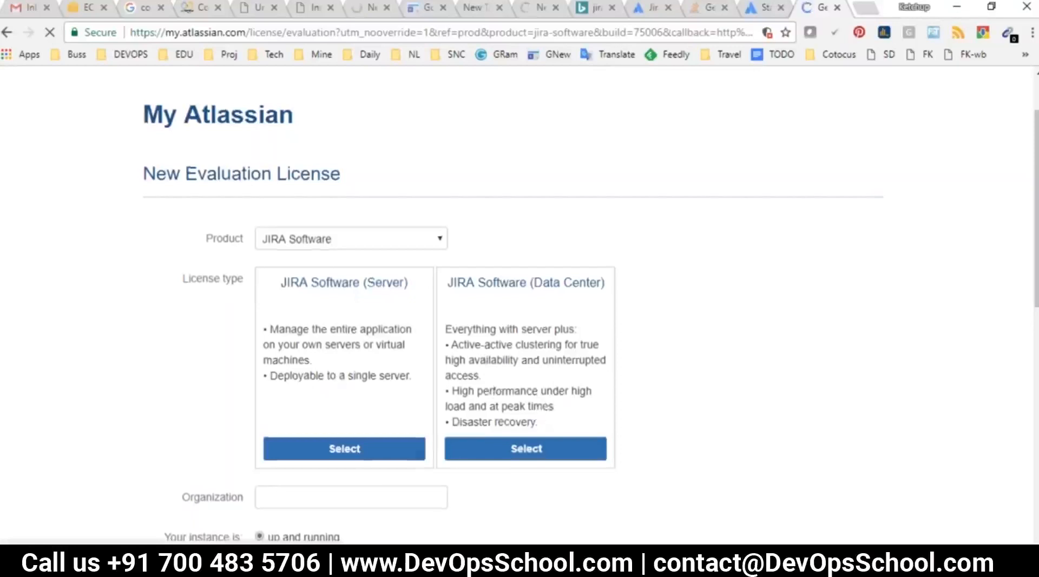
{"action": "scroll", "coordinate": [347, 449], "scroll_direction": "down", "scroll_amount": 1}
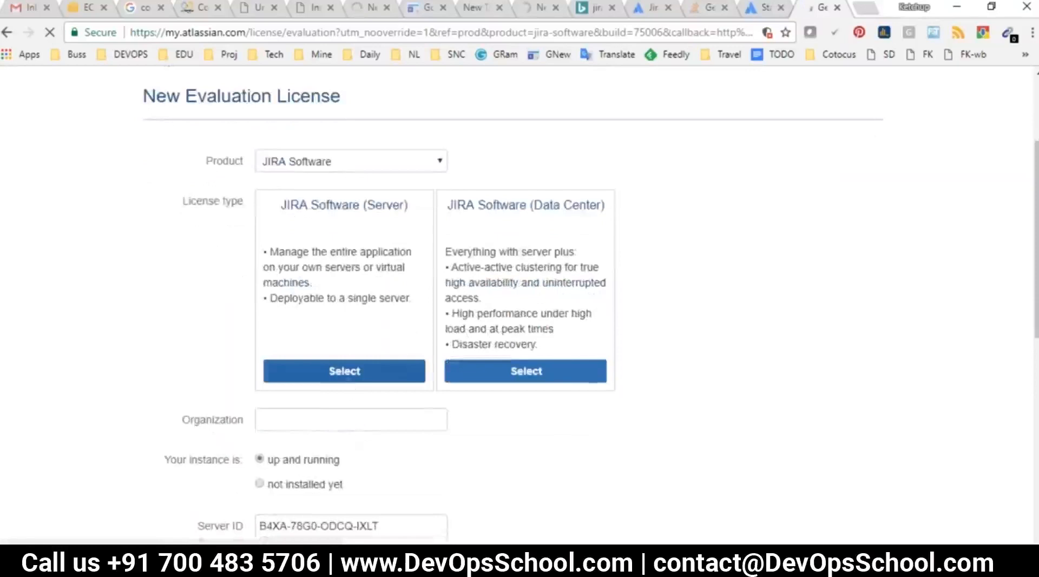
{"action": "left_click", "coordinate": [344, 371]}
{"action": "left_click", "coordinate": [307, 421]}
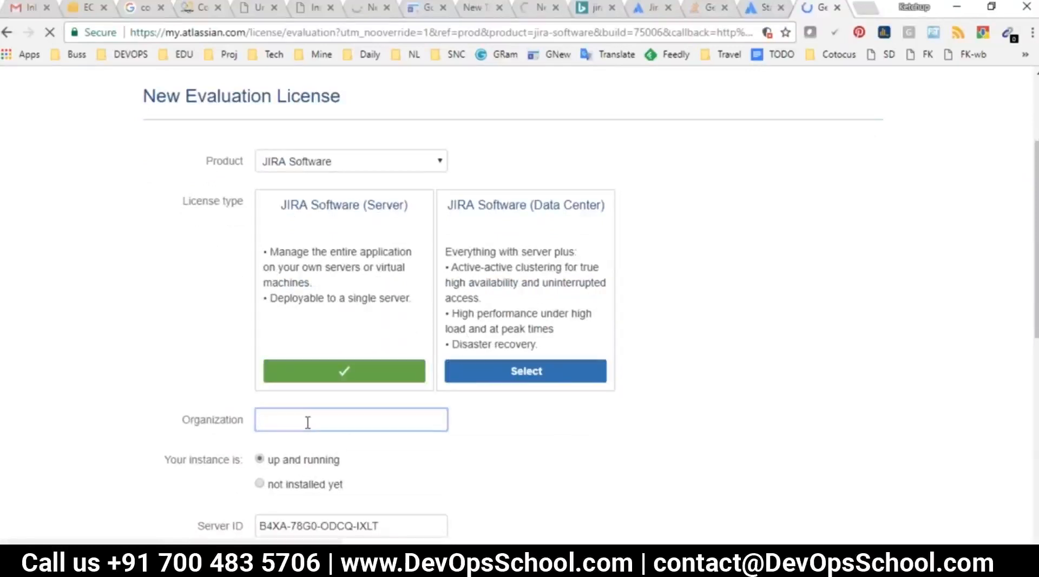
{"action": "type", "text": "scmgalaxy"}
{"action": "key", "text": "Tab"}
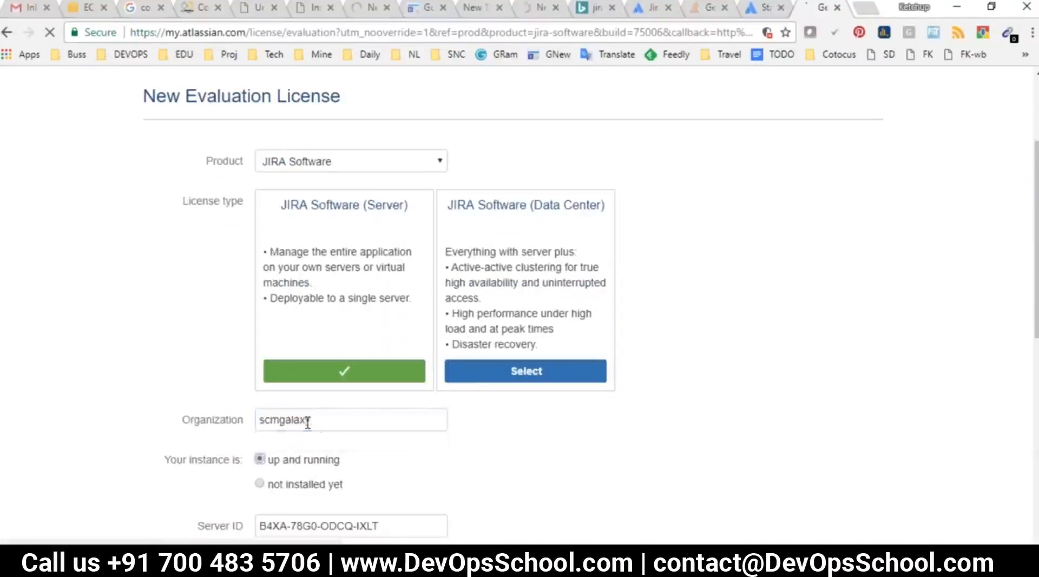
- Generate the evaluation license with the instance marked as up and running
{"action": "scroll", "coordinate": [438, 441], "scroll_direction": "down", "scroll_amount": 2}
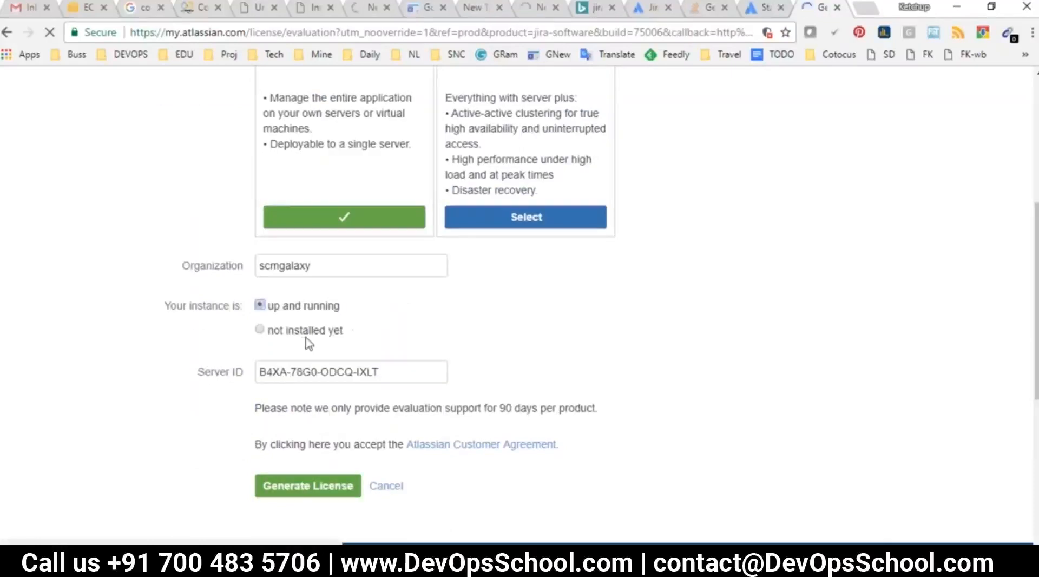
{"action": "left_click_drag", "start_coordinate": [348, 334], "coordinate": [269, 337]}
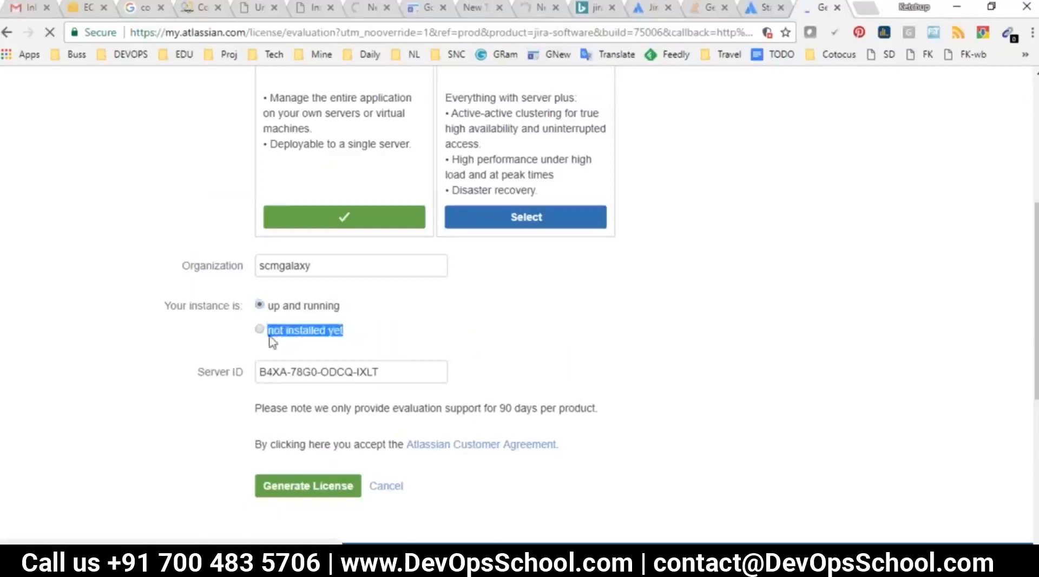
{"action": "left_click", "coordinate": [225, 341]}
{"action": "left_click_drag", "start_coordinate": [288, 331], "coordinate": [267, 306]}
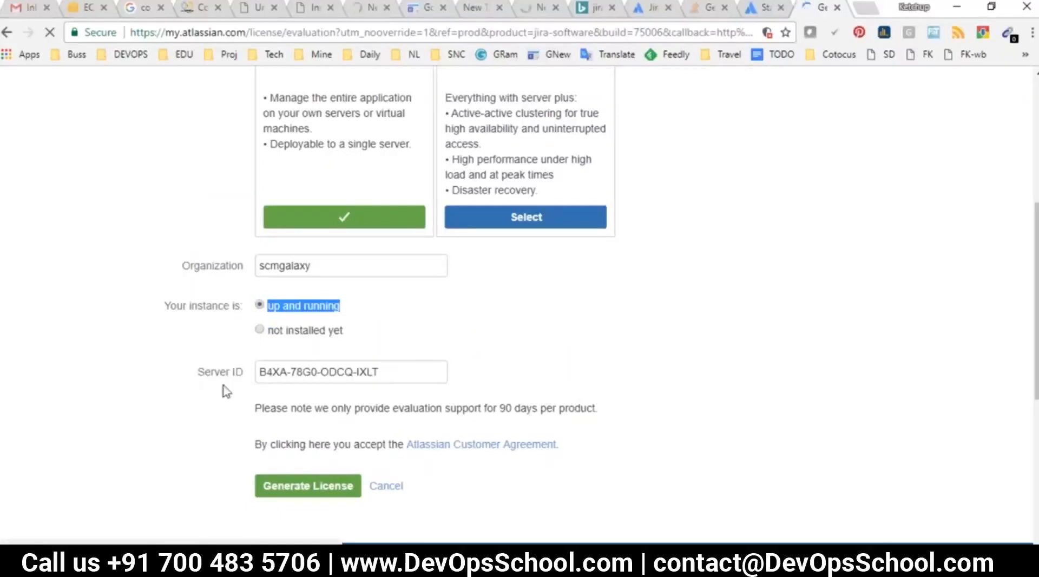
{"action": "scroll", "coordinate": [302, 494], "scroll_direction": "down", "scroll_amount": 3}
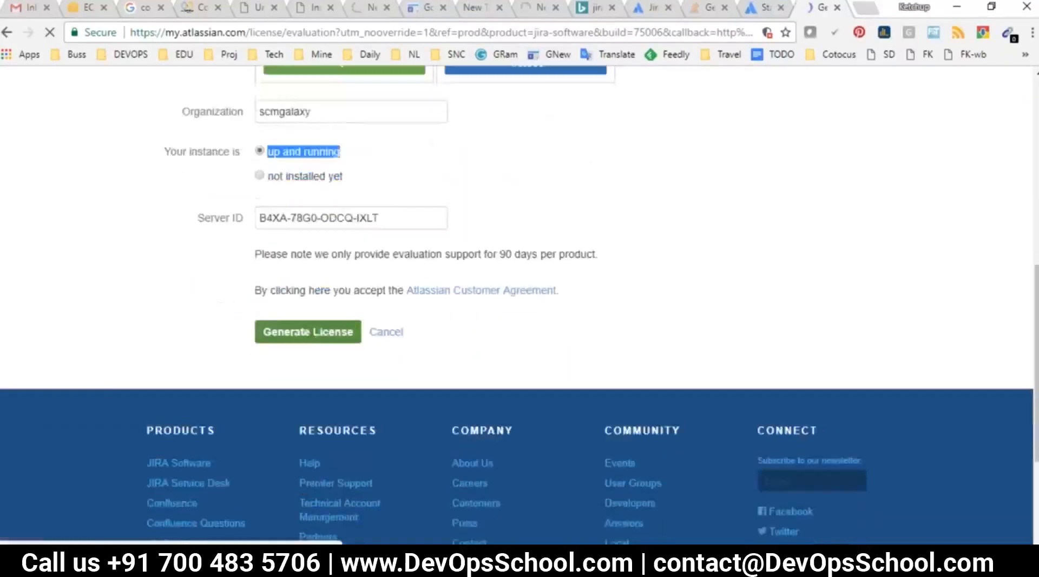
{"action": "left_click", "coordinate": [309, 335]}
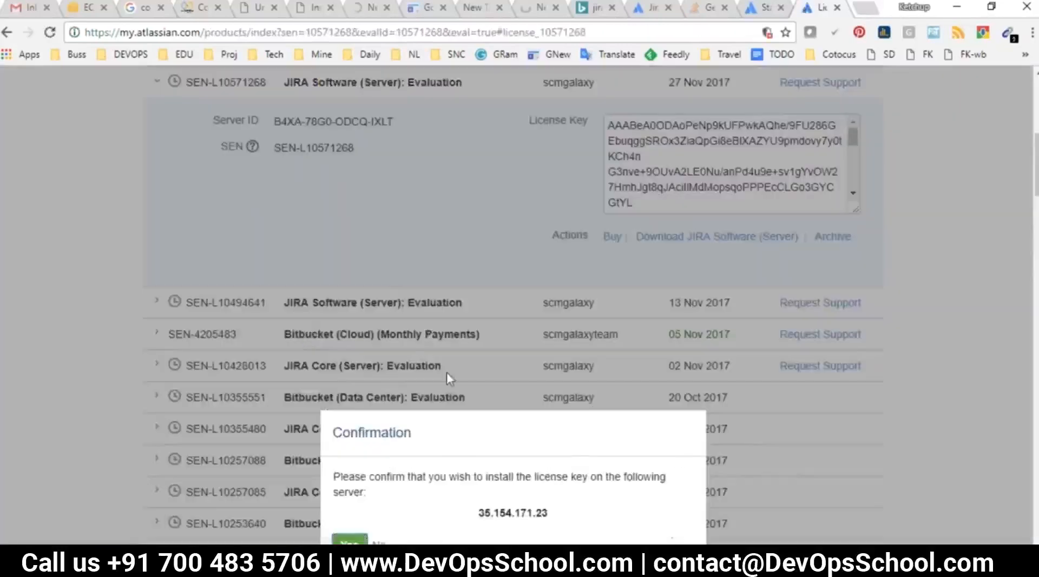
- Confirm installing the license key on the server 35.154.171.23
{"action": "scroll", "coordinate": [446, 372], "scroll_direction": "down", "scroll_amount": 1}
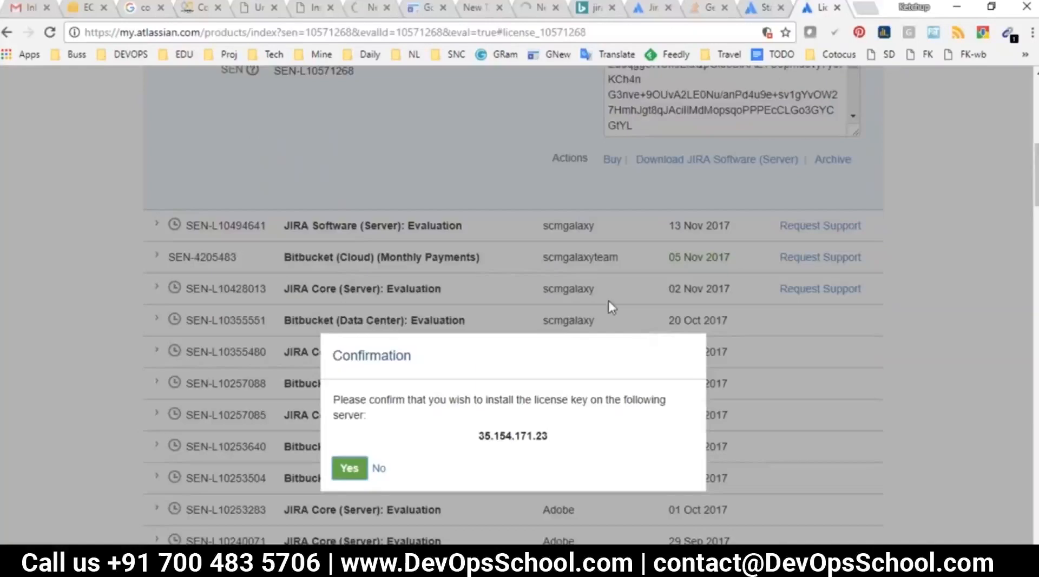
{"action": "scroll", "coordinate": [608, 302], "scroll_direction": "down", "scroll_amount": 1}
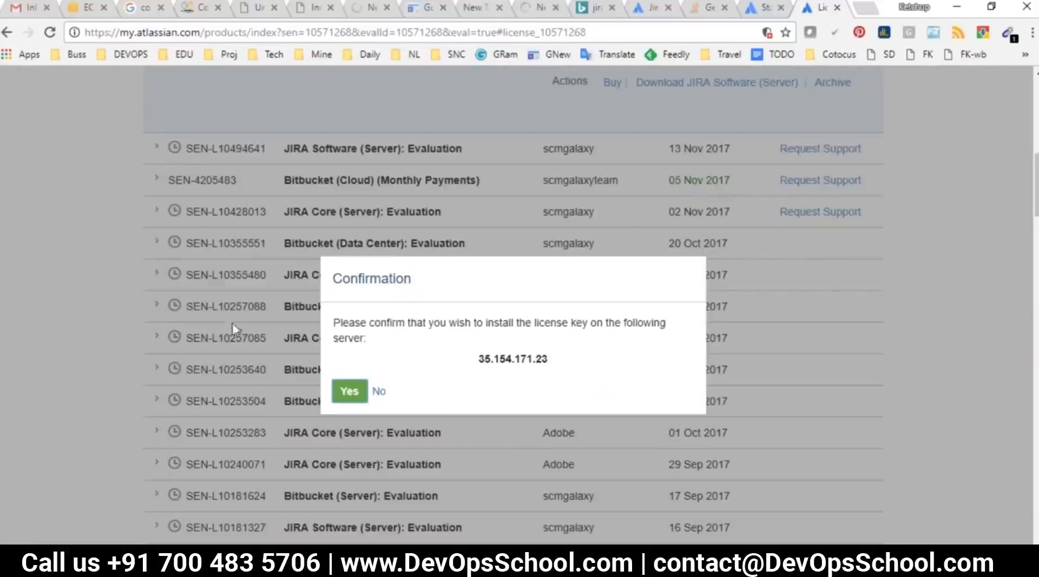
{"action": "scroll", "coordinate": [636, 367], "scroll_direction": "down", "scroll_amount": 1}
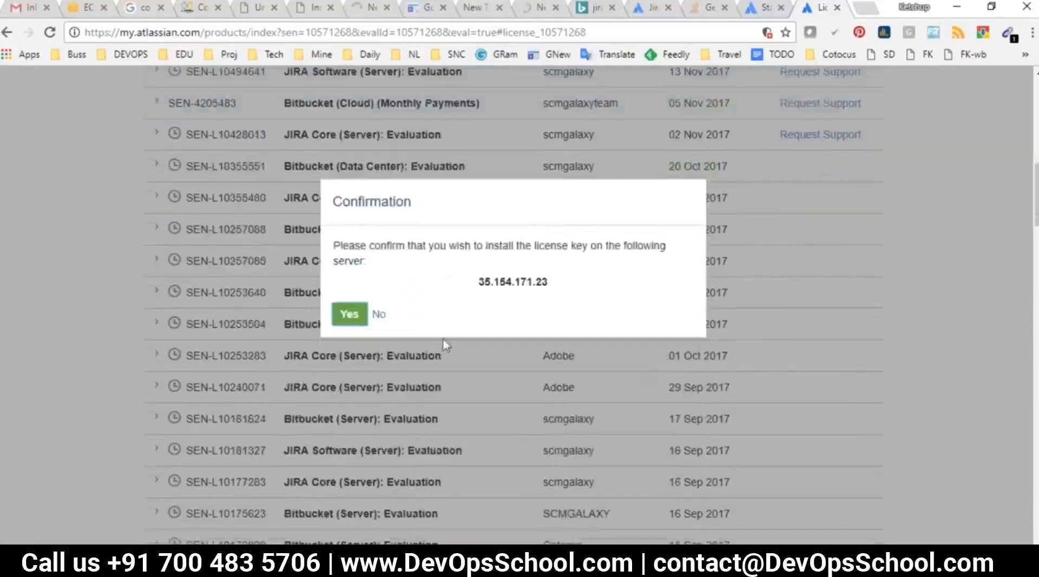
{"action": "scroll", "coordinate": [448, 321], "scroll_direction": "down", "scroll_amount": 2}
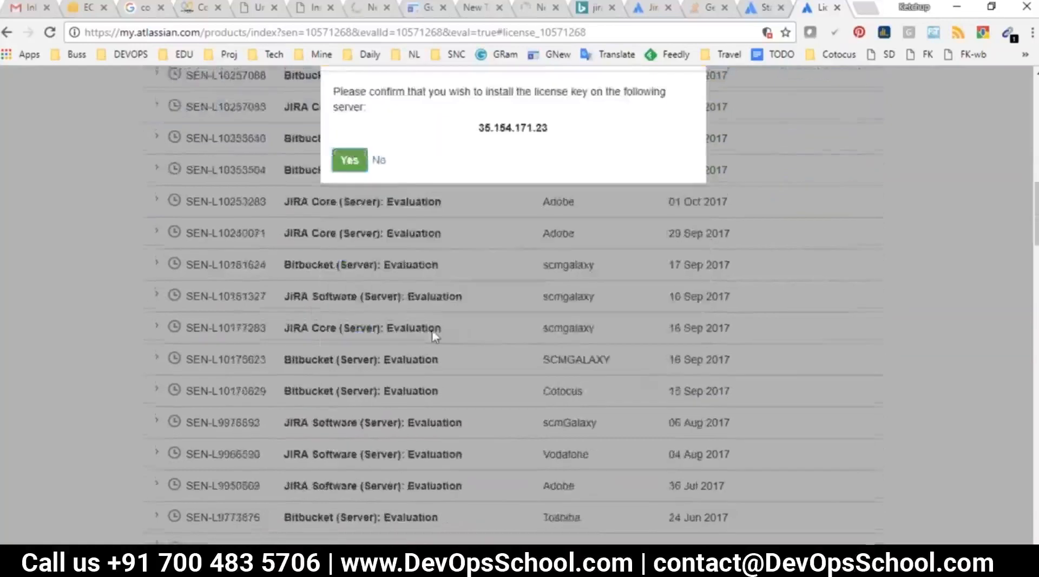
{"action": "scroll", "coordinate": [434, 331], "scroll_direction": "up", "scroll_amount": 3}
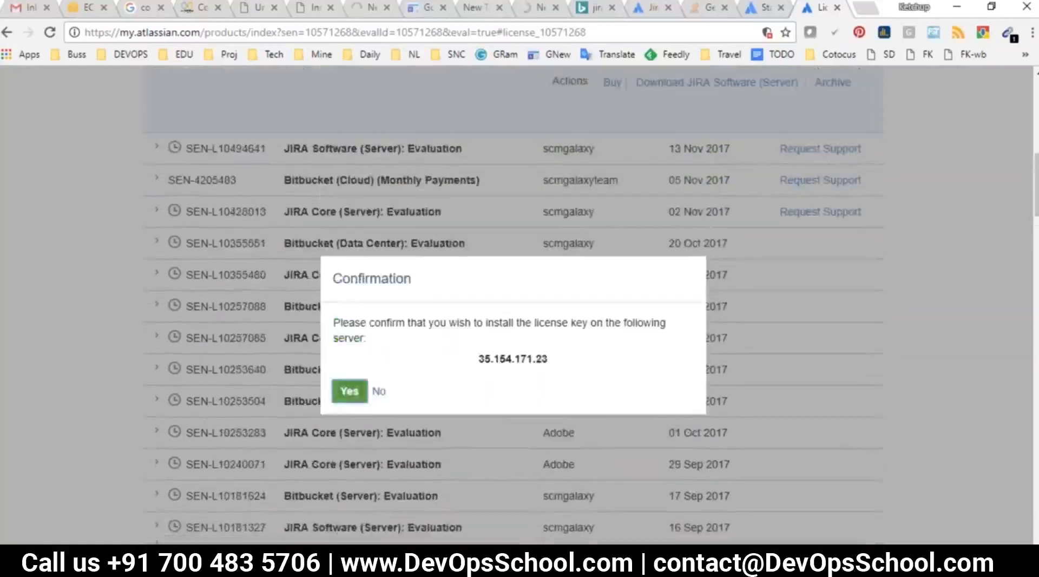
{"action": "left_click_drag", "start_coordinate": [333, 322], "coordinate": [632, 321]}
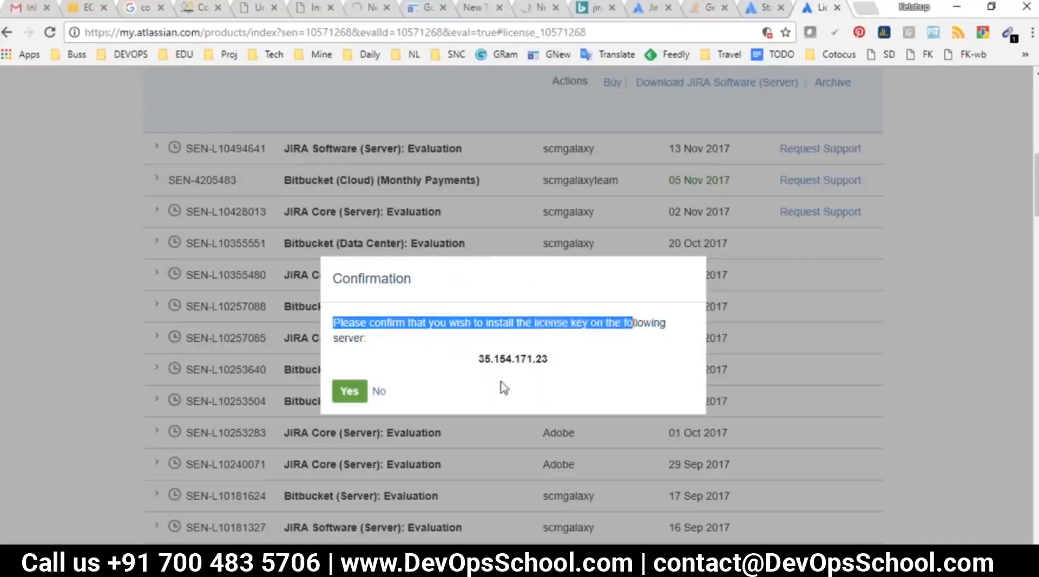
{"action": "left_click_drag", "start_coordinate": [493, 358], "coordinate": [548, 358]}
{"action": "left_click", "coordinate": [348, 391]}
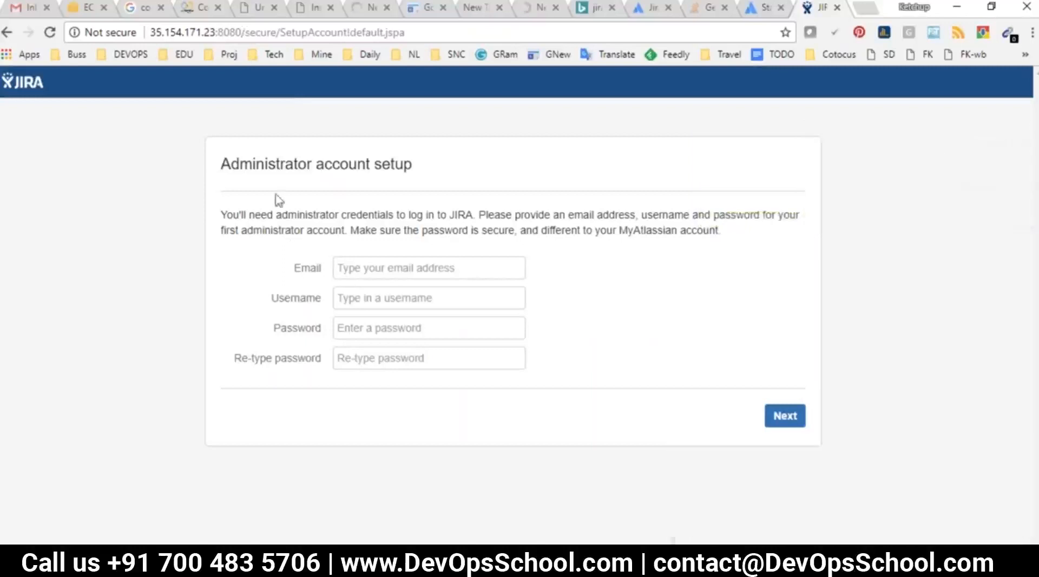
- Fill in the administrator account's e-mail address
{"action": "left_click_drag", "start_coordinate": [431, 31], "coordinate": [147, 33]}
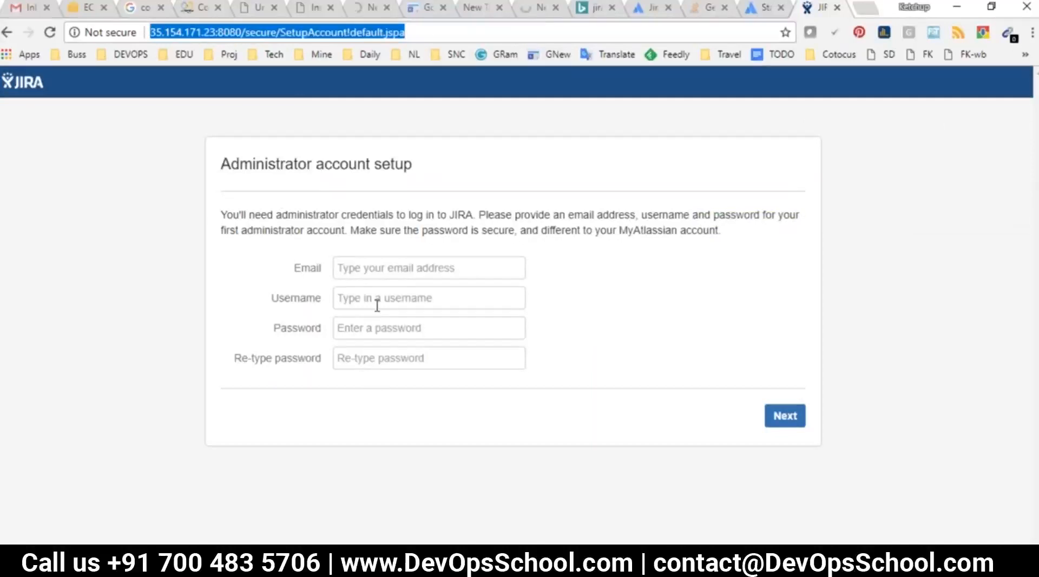
{"action": "left_click", "coordinate": [380, 273]}
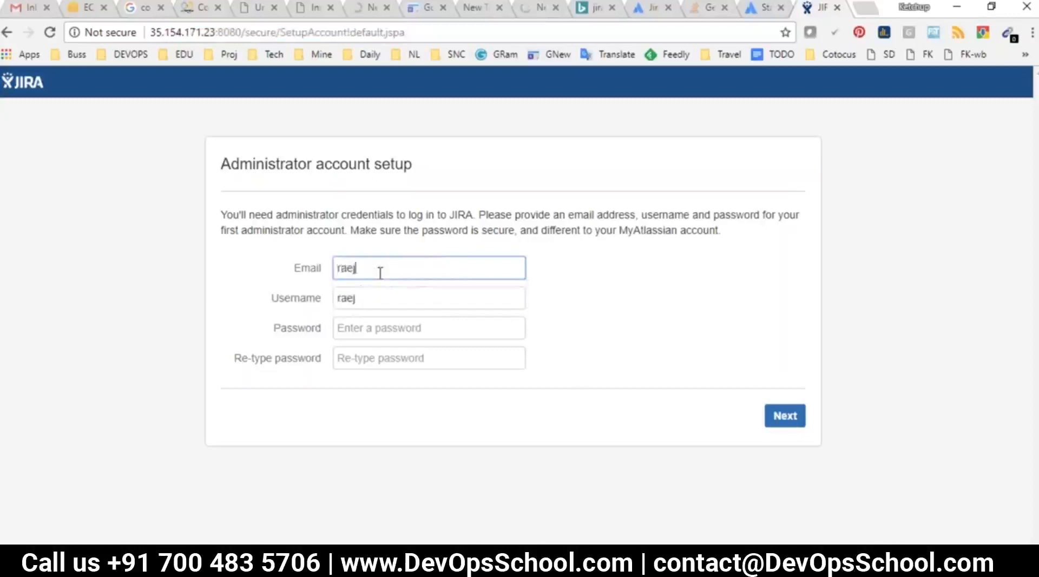
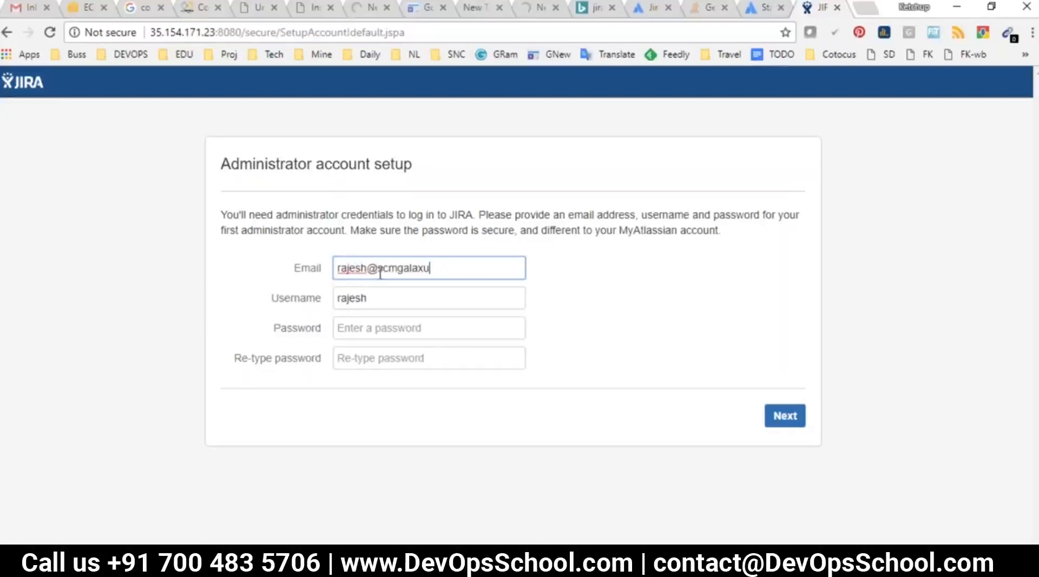
{"action": "key", "text": "Tab"}
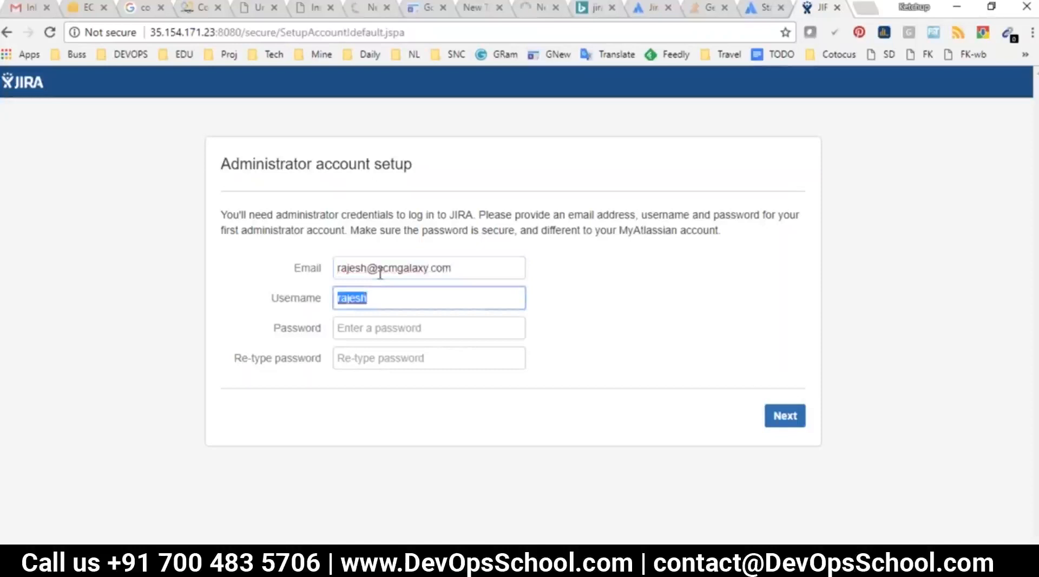
- Set the administrator username to admin, enter and re-type the account password, and continue
{"action": "type", "text": "admin"}
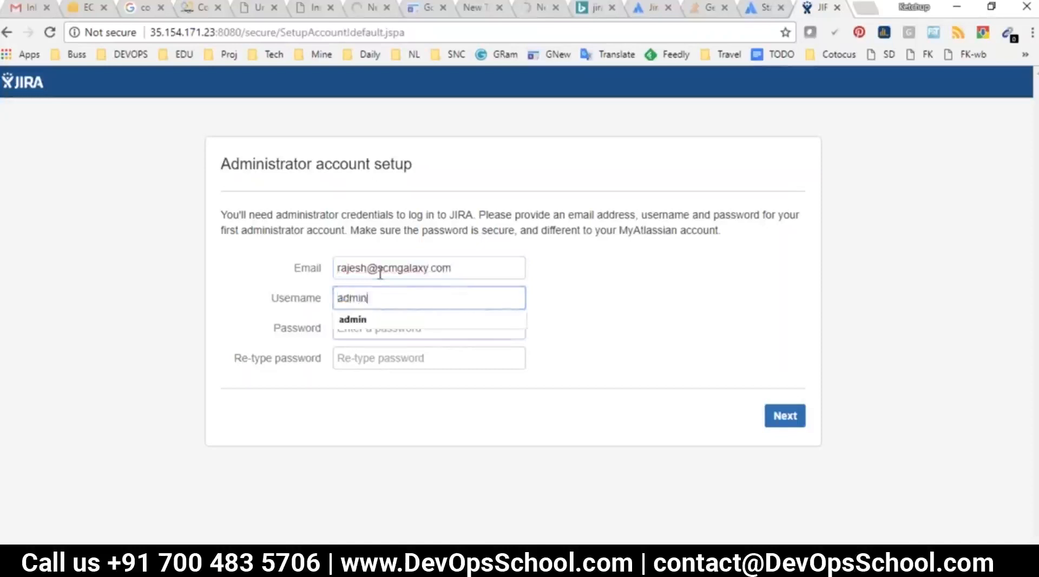
{"action": "key", "text": "Tab"}
{"action": "type", "text": "admin123"}
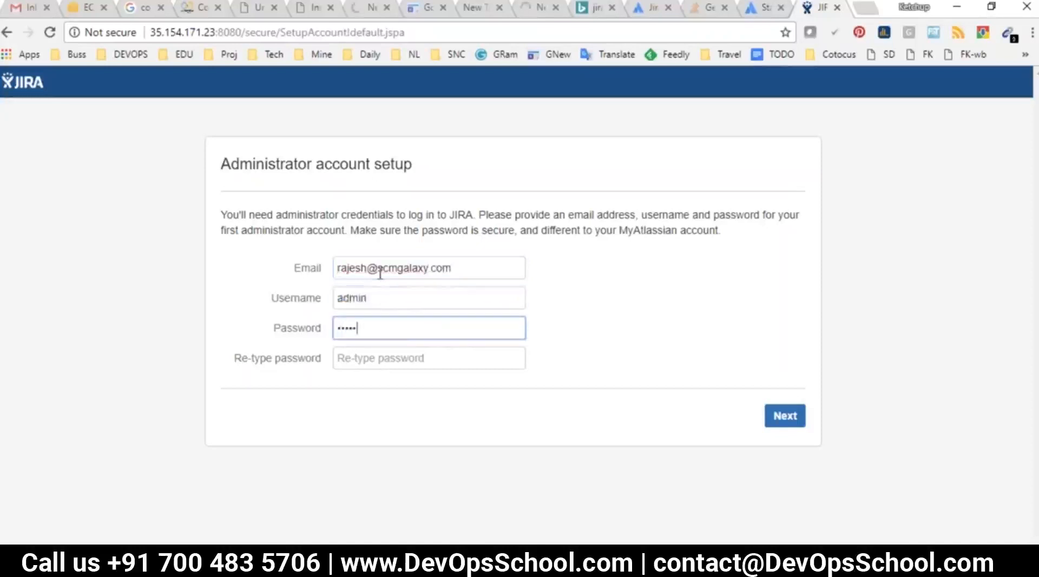
{"action": "key", "text": "Tab"}
{"action": "type", "text": "admin123"}
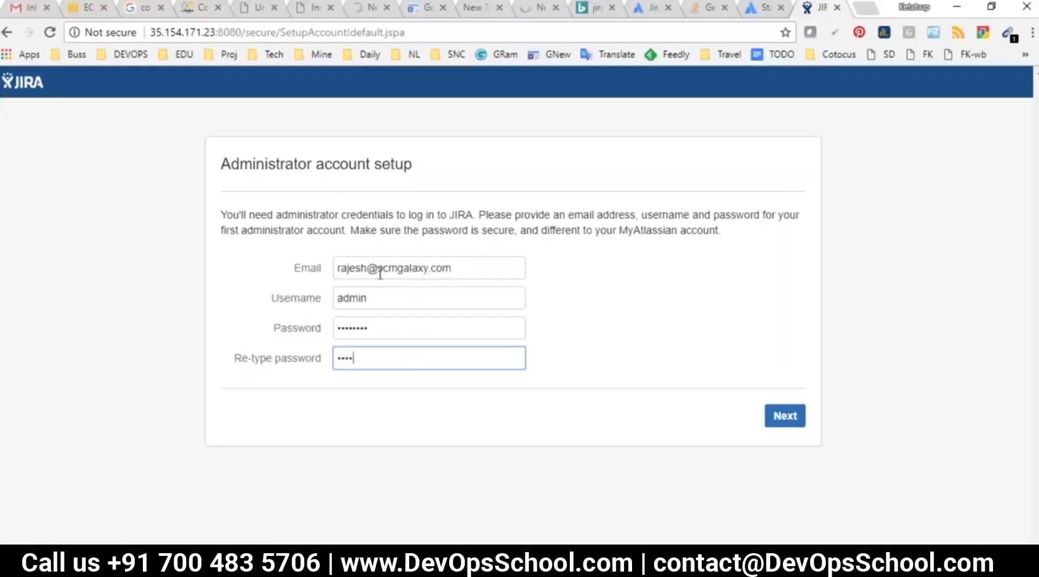
{"action": "double_click", "coordinate": [380, 296]}
{"action": "left_click_drag", "start_coordinate": [479, 266], "coordinate": [321, 277]}
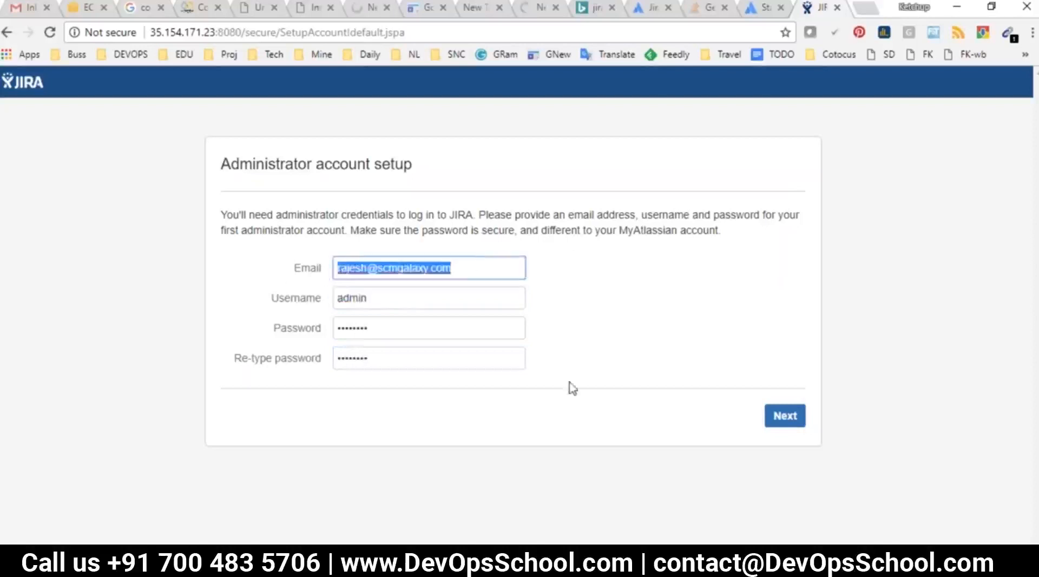
{"action": "left_click", "coordinate": [800, 416]}
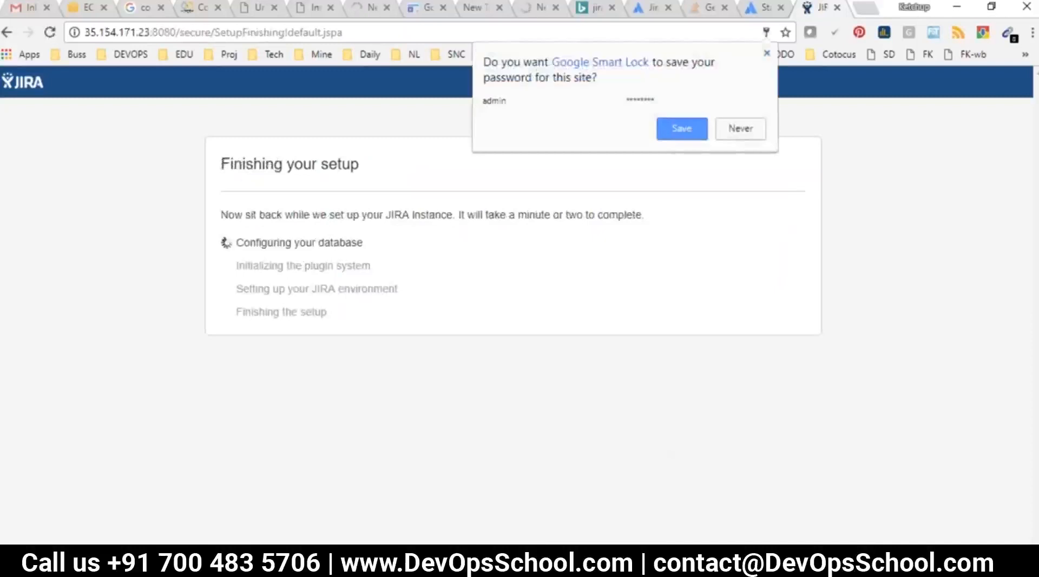
- Decline saving the password in the browser while JIRA finishes its setup
{"action": "left_click", "coordinate": [739, 132]}
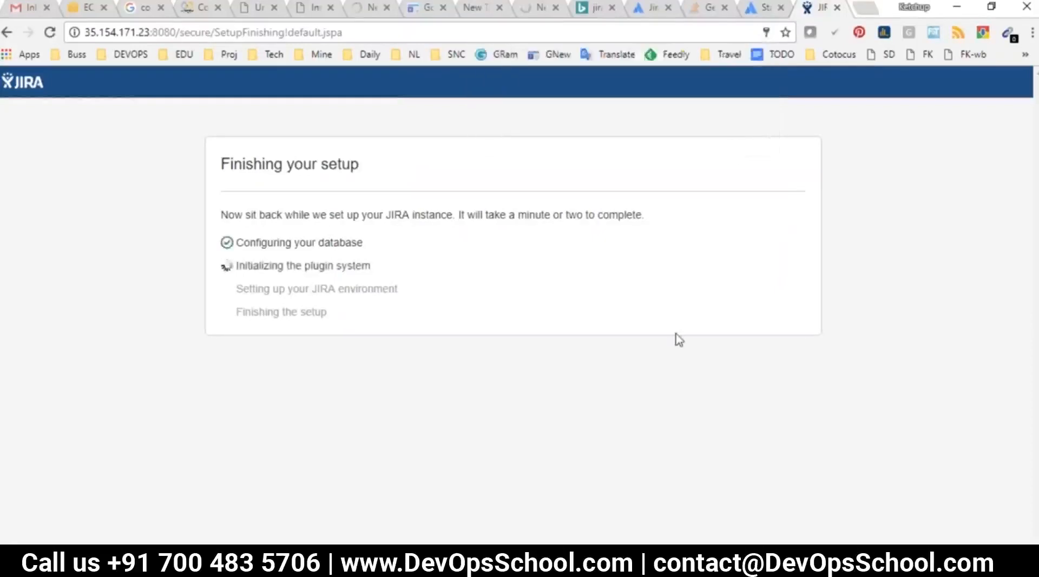
{"action": "left_click_drag", "start_coordinate": [261, 243], "coordinate": [282, 261]}
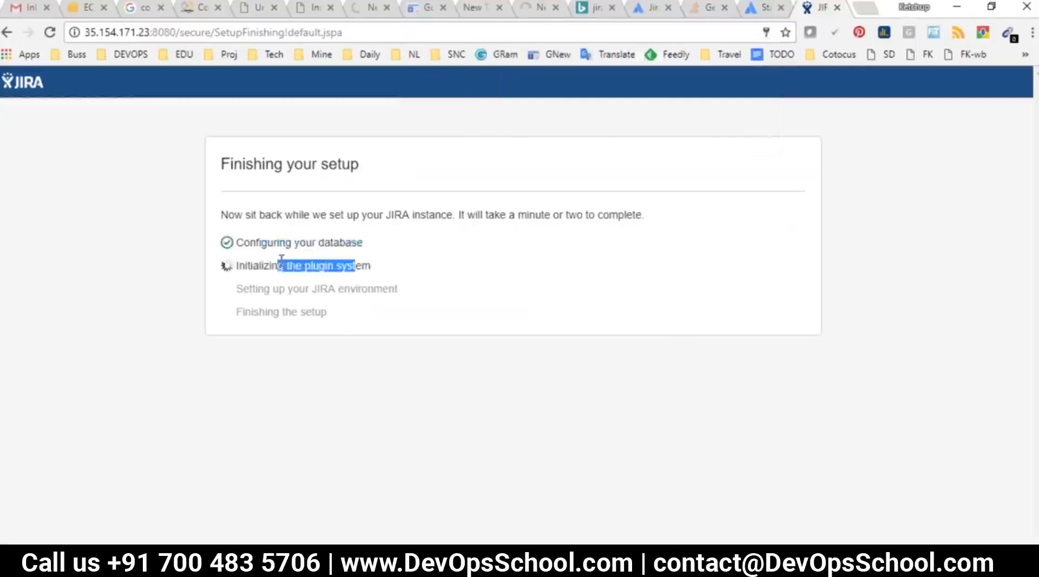
{"action": "left_click_drag", "start_coordinate": [243, 288], "coordinate": [275, 305]}
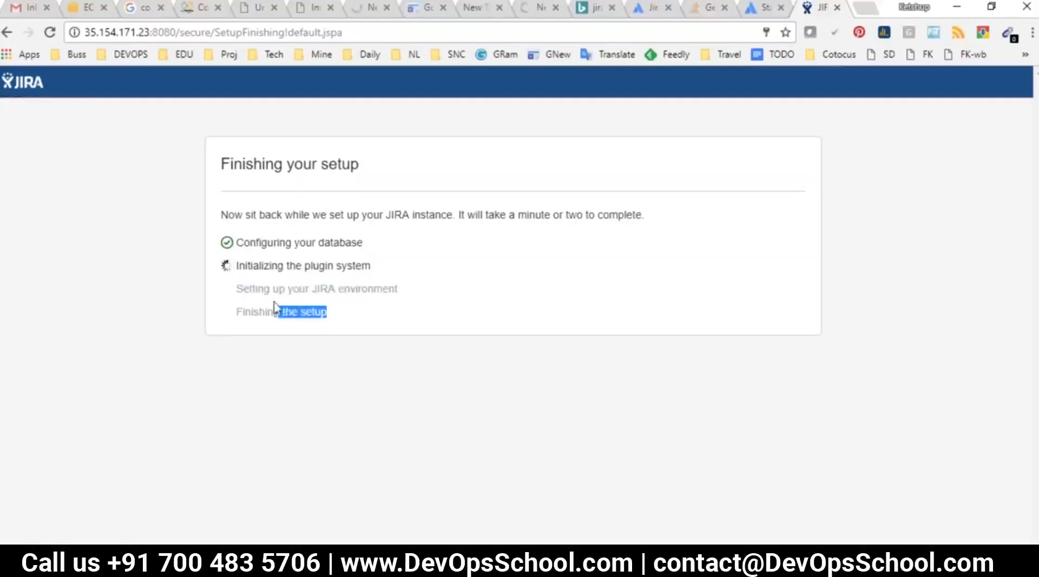
{"action": "left_click", "coordinate": [344, 366]}
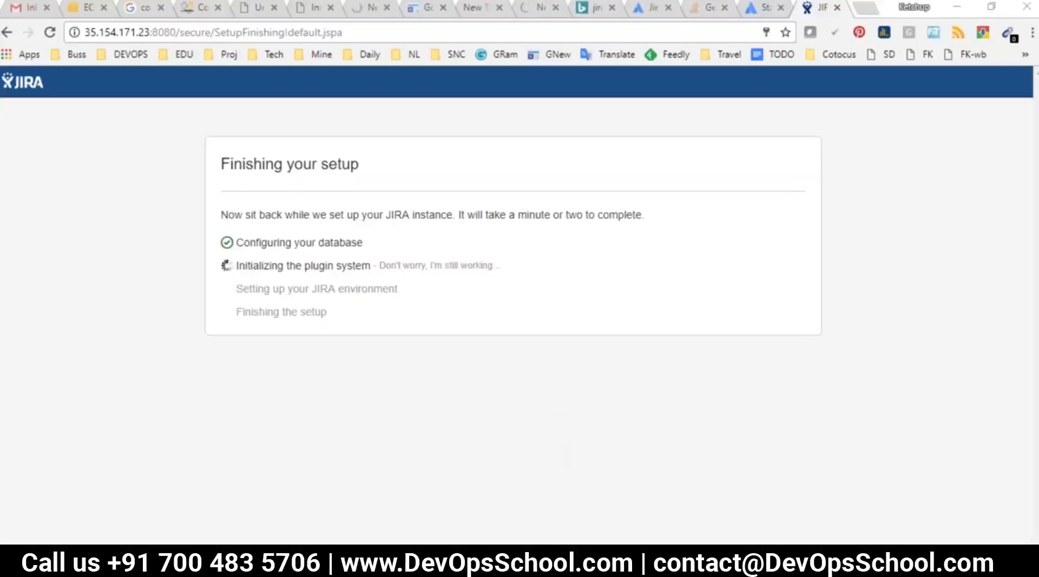
{"action": "mouse_move", "coordinate": [614, 563]}
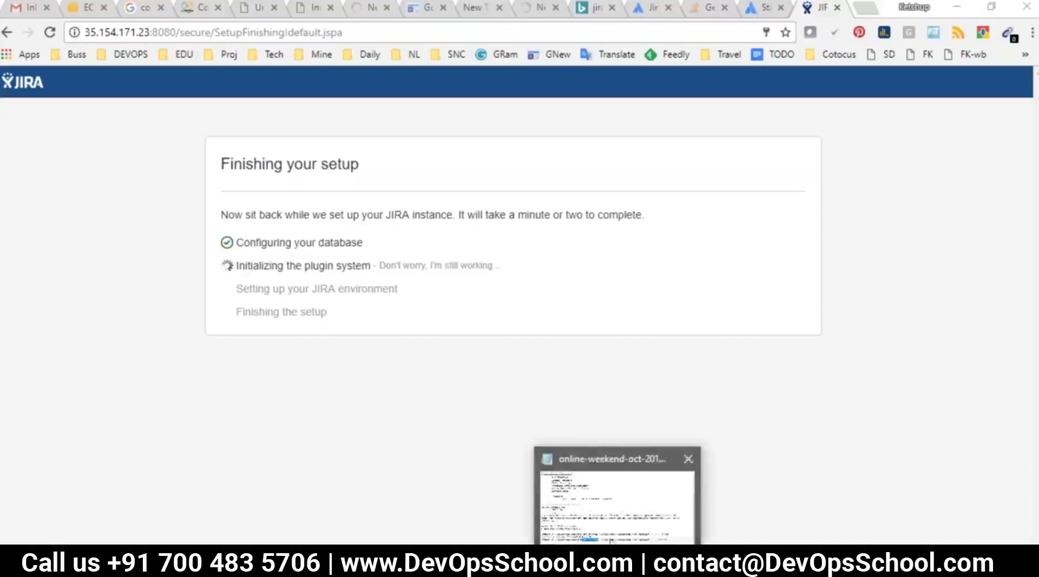
{"action": "left_click", "coordinate": [615, 487]}
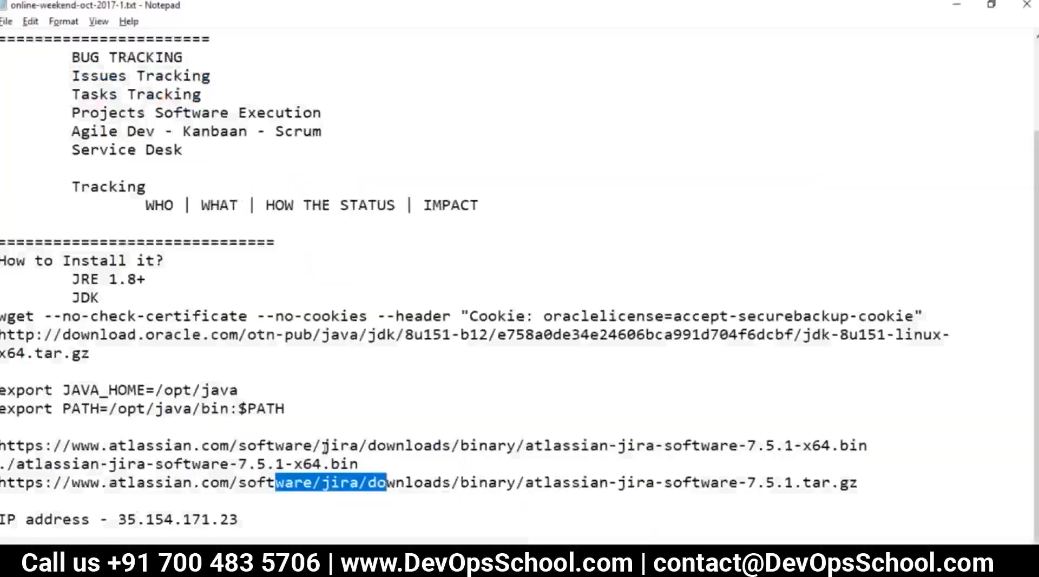
{"action": "left_click", "coordinate": [343, 563]}
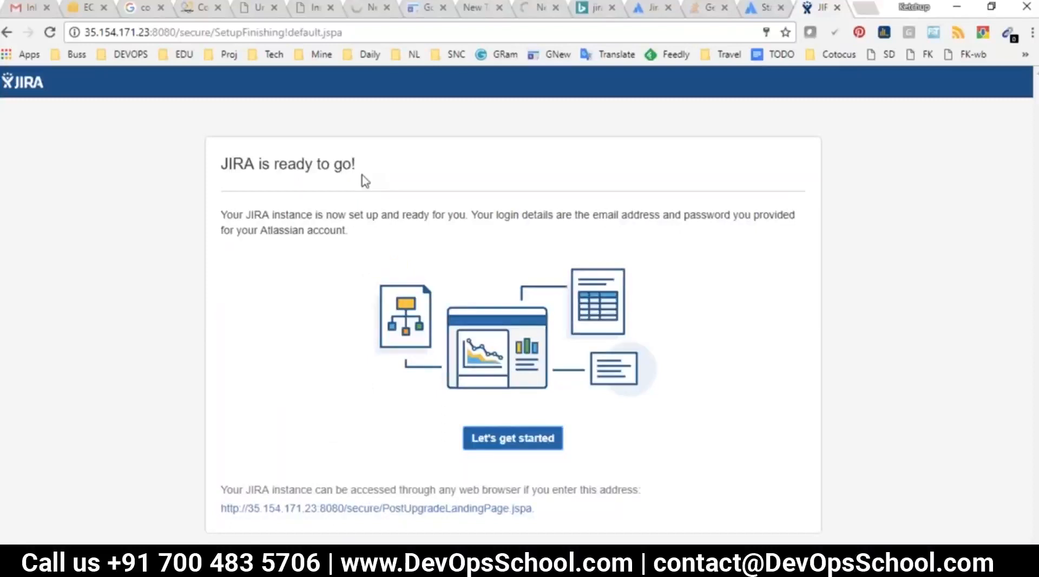
- Read the setup completion message and start using JIRA
{"action": "left_click_drag", "start_coordinate": [355, 164], "coordinate": [216, 172]}
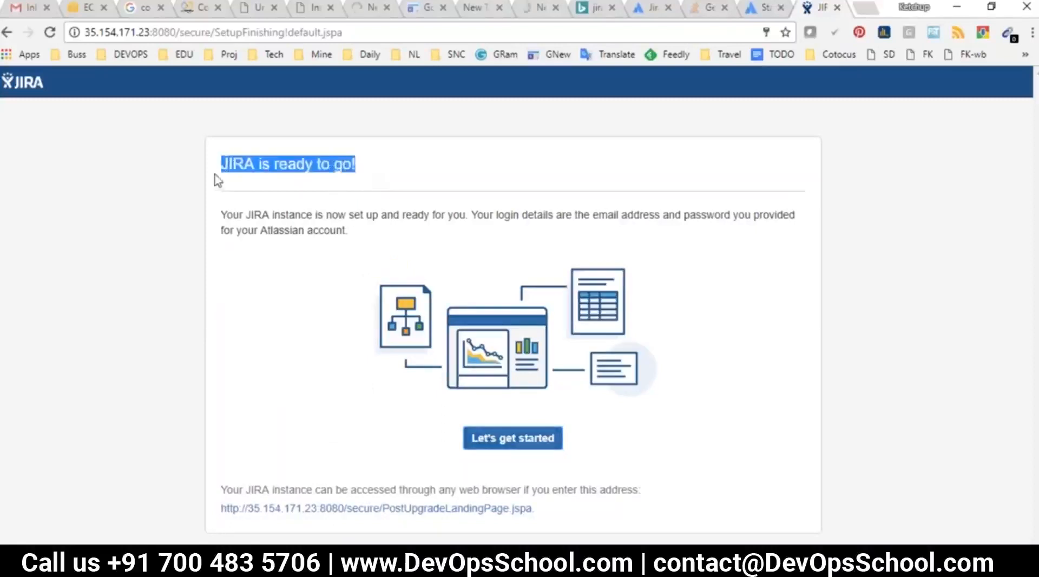
{"action": "left_click", "coordinate": [371, 173]}
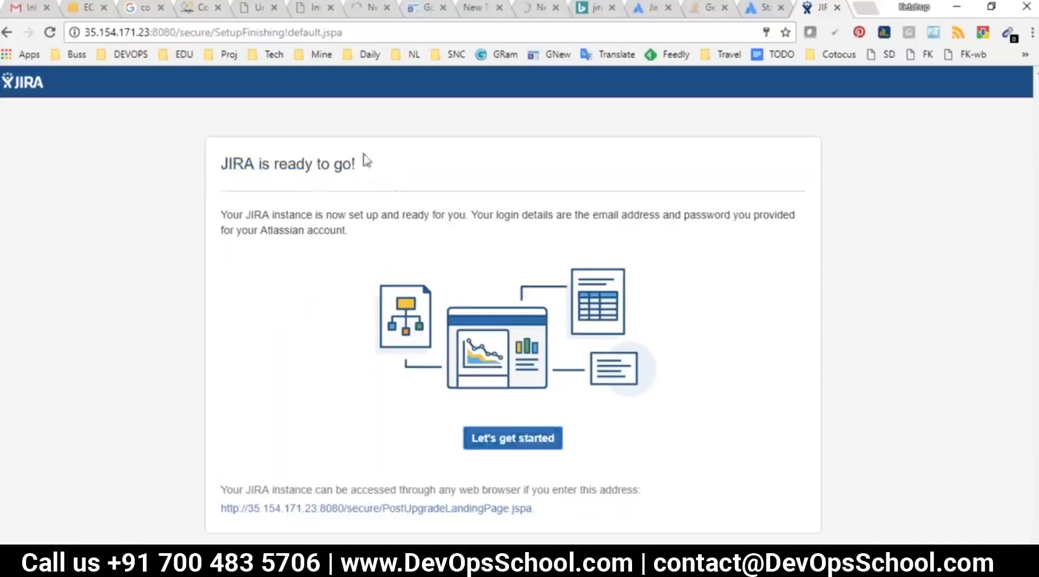
{"action": "left_click_drag", "start_coordinate": [363, 165], "coordinate": [240, 165]}
{"action": "left_click", "coordinate": [244, 165]}
{"action": "left_click_drag", "start_coordinate": [355, 164], "coordinate": [222, 164]}
{"action": "left_click", "coordinate": [232, 184]}
{"action": "left_click_drag", "start_coordinate": [225, 215], "coordinate": [350, 231]}
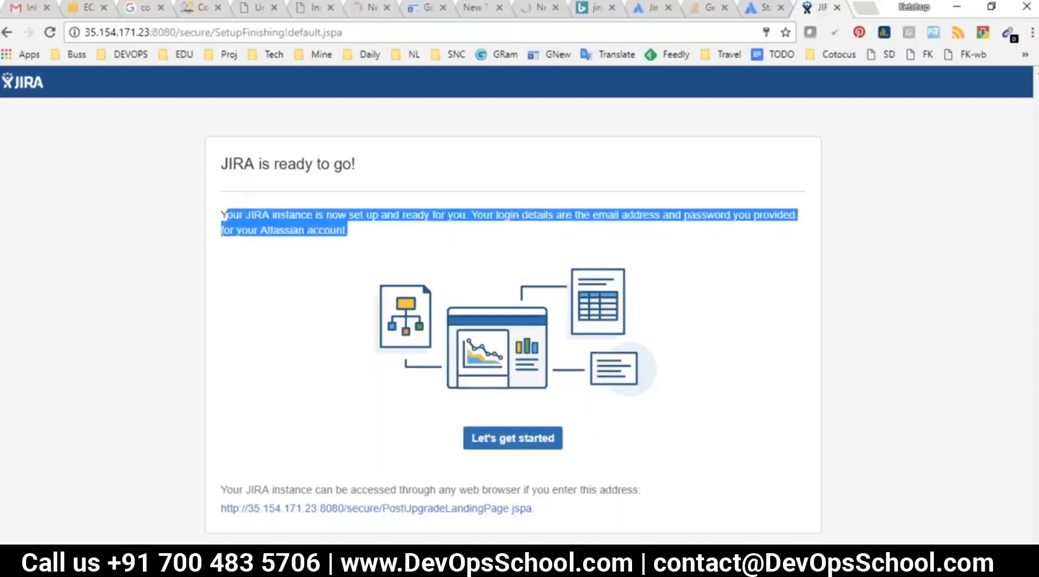
{"action": "left_click", "coordinate": [351, 234]}
{"action": "left_click", "coordinate": [509, 444]}
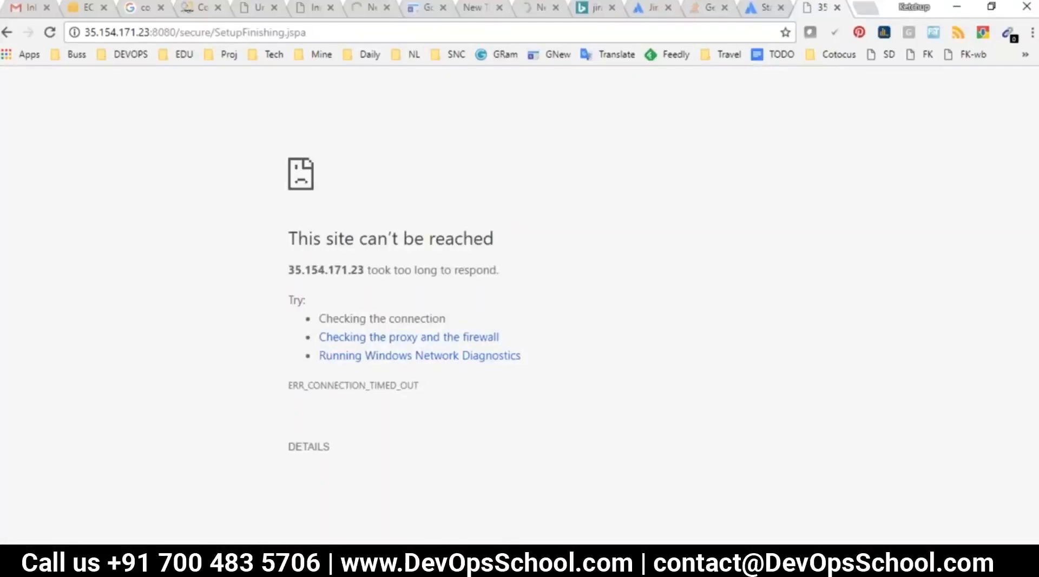
- Reconnect the computer to the Wi-Fi network and reload the JIRA page
{"action": "left_click", "coordinate": [946, 566]}
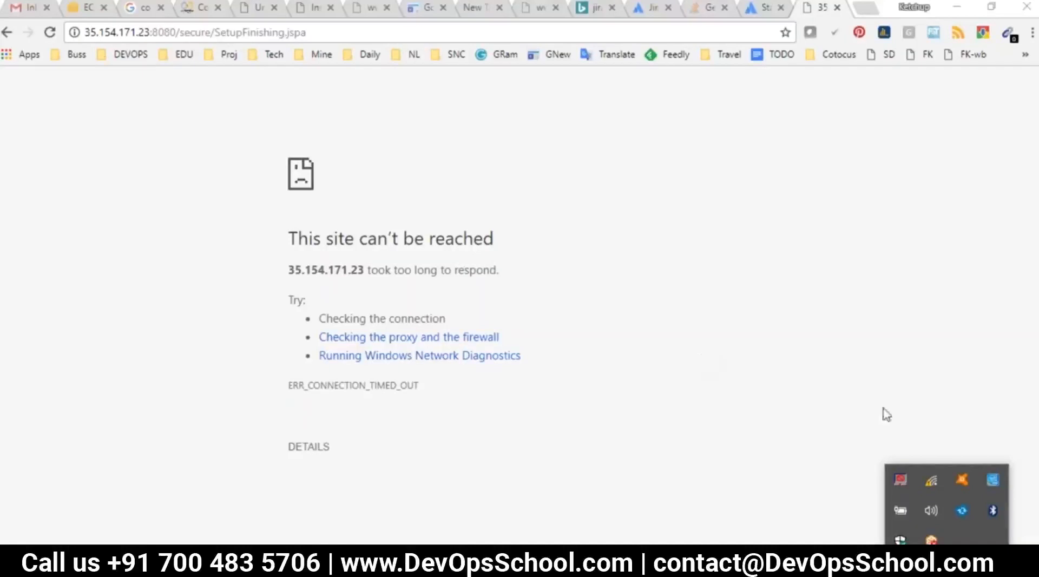
{"action": "left_click", "coordinate": [1022, 556]}
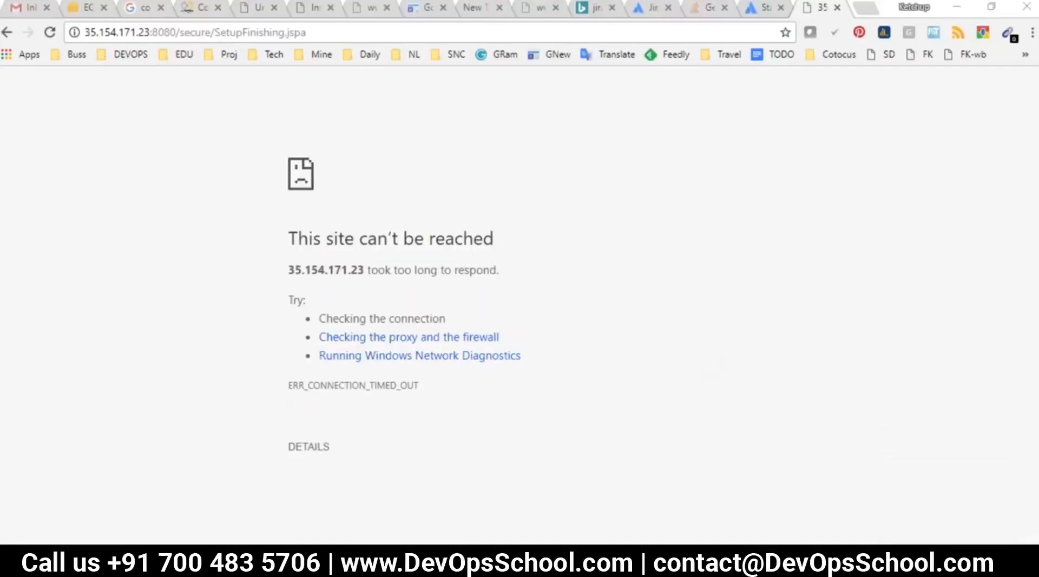
{"action": "left_click", "coordinate": [946, 562]}
{"action": "left_click", "coordinate": [934, 484]}
{"action": "left_click", "coordinate": [852, 333]}
{"action": "left_click", "coordinate": [938, 410]}
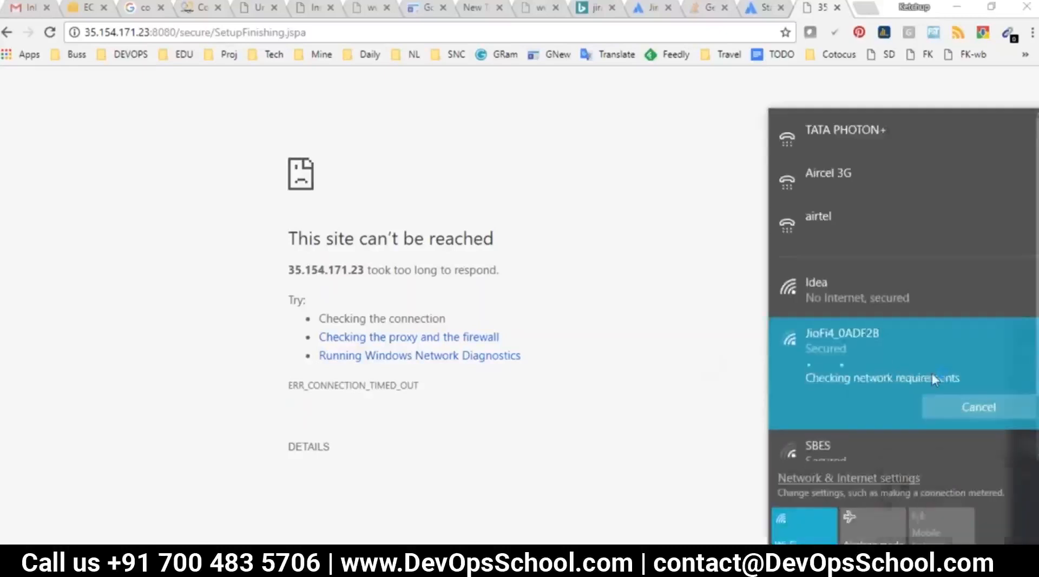
{"action": "left_click", "coordinate": [653, 328]}
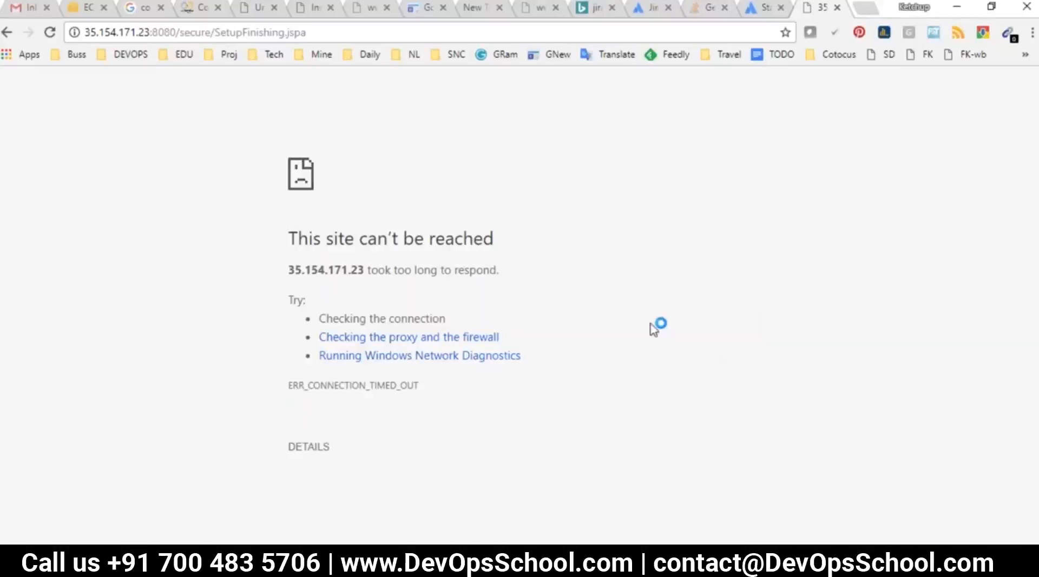
{"action": "left_click", "coordinate": [50, 33]}
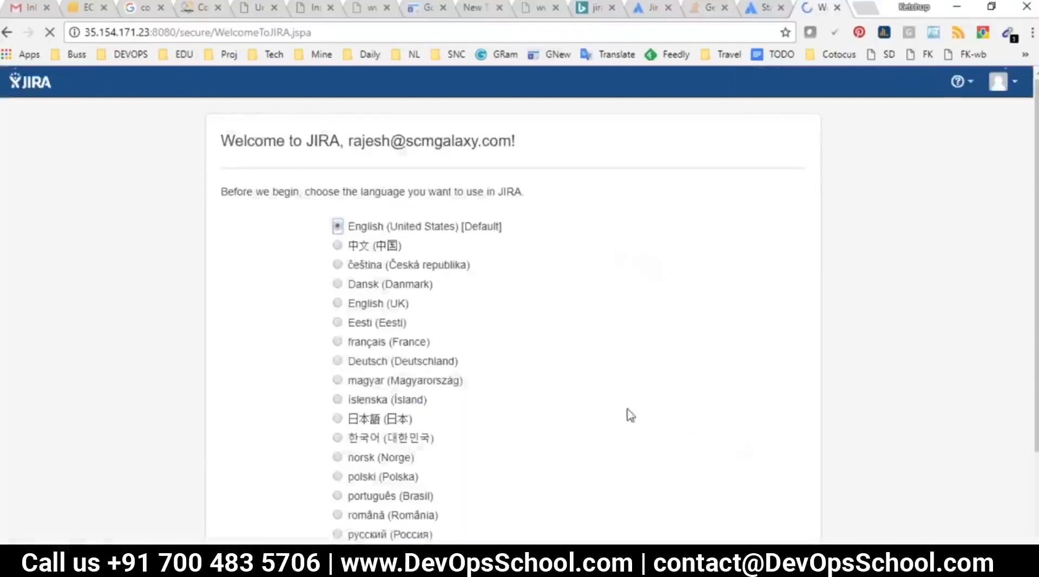
- Keep English (United States) as the JIRA language, continue, and skip choosing an avatar
{"action": "scroll", "coordinate": [628, 417], "scroll_direction": "down", "scroll_amount": 2}
{"action": "scroll", "coordinate": [596, 398], "scroll_direction": "up", "scroll_amount": 2}
{"action": "scroll", "coordinate": [567, 387], "scroll_direction": "down", "scroll_amount": 1}
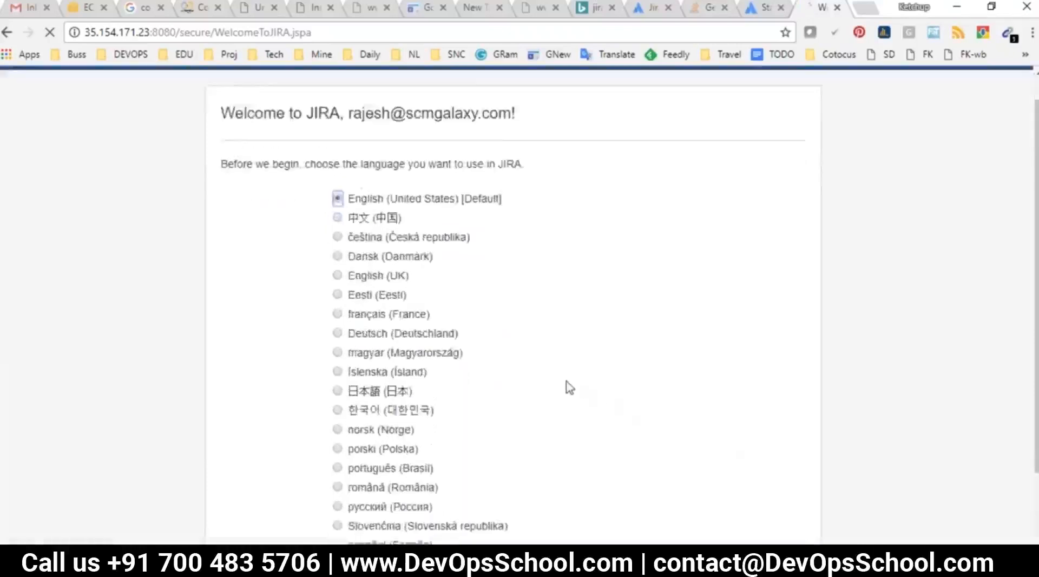
{"action": "scroll", "coordinate": [570, 387], "scroll_direction": "down", "scroll_amount": 2}
{"action": "scroll", "coordinate": [480, 373], "scroll_direction": "up", "scroll_amount": 3}
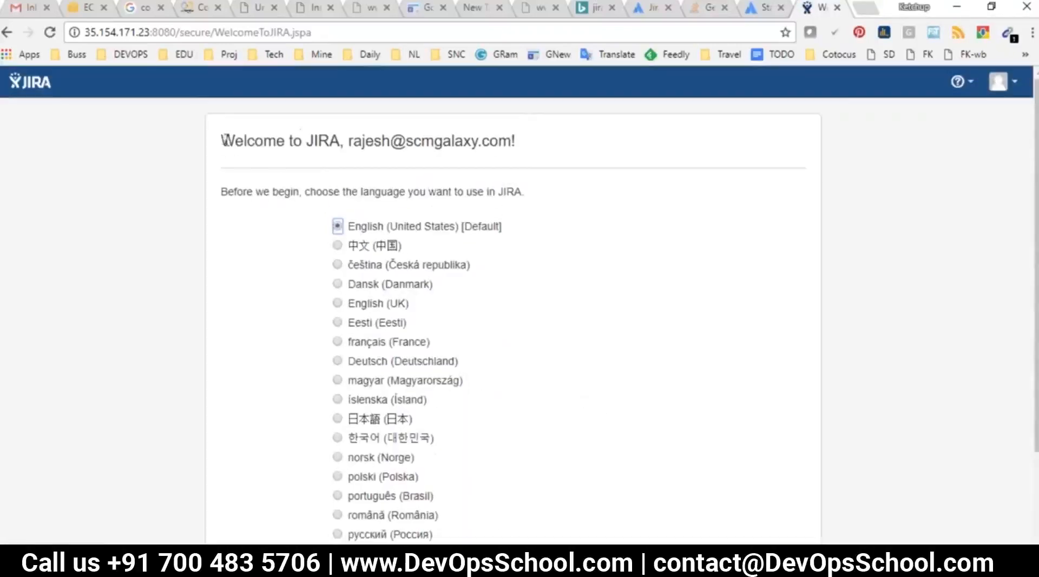
{"action": "left_click_drag", "start_coordinate": [222, 140], "coordinate": [444, 163]}
{"action": "scroll", "coordinate": [368, 227], "scroll_direction": "down", "scroll_amount": 2}
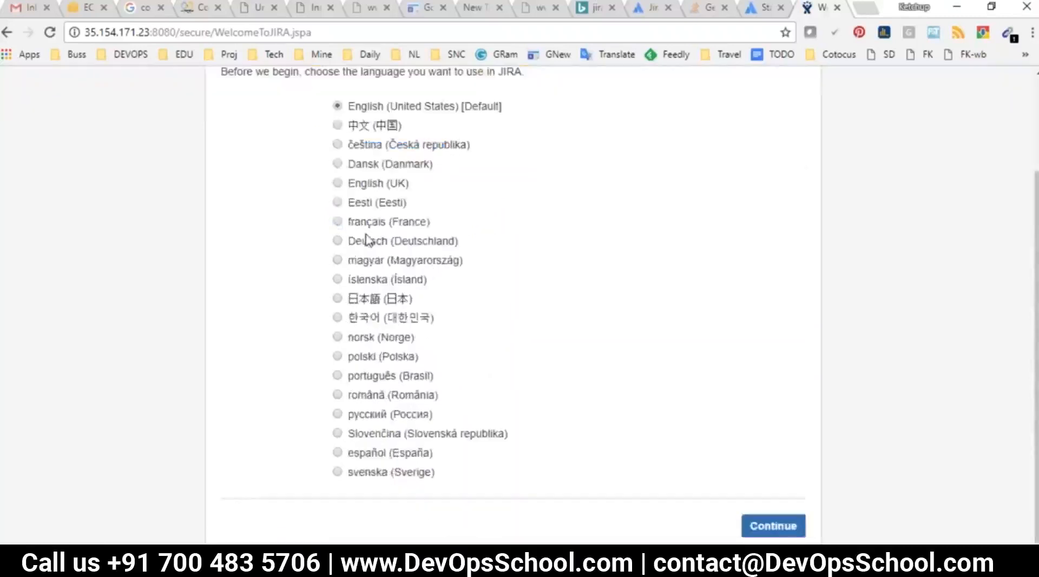
{"action": "scroll", "coordinate": [340, 109], "scroll_direction": "up", "scroll_amount": 2}
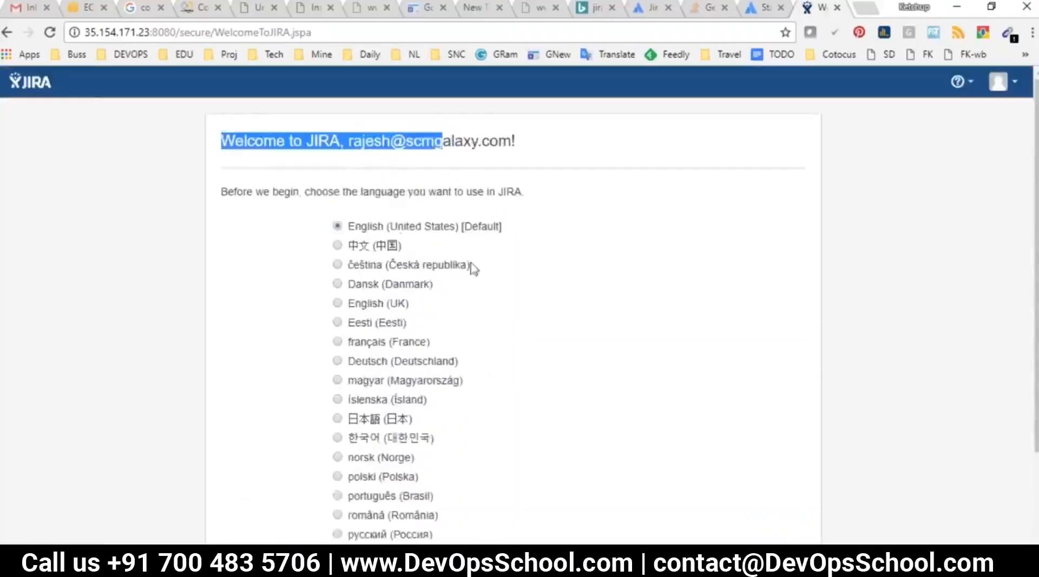
{"action": "scroll", "coordinate": [472, 266], "scroll_direction": "down", "scroll_amount": 2}
{"action": "left_click", "coordinate": [790, 526]}
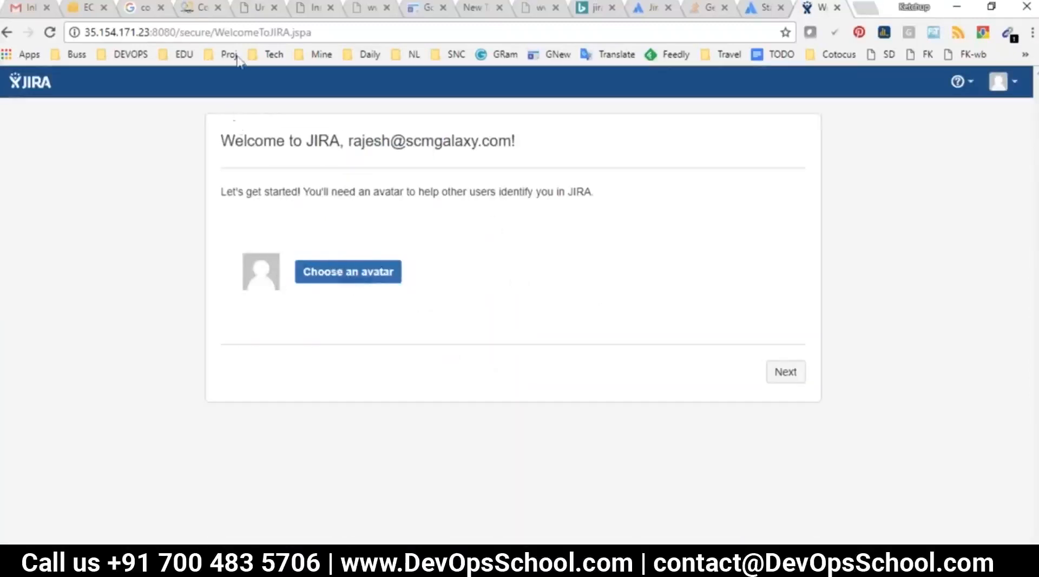
{"action": "left_click_drag", "start_coordinate": [312, 32], "coordinate": [84, 32]}
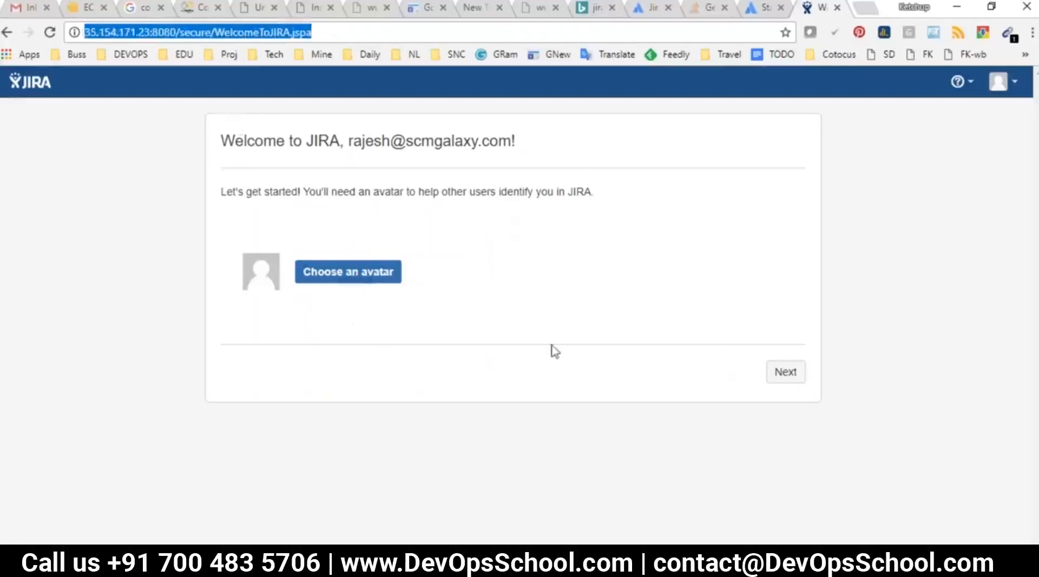
{"action": "left_click", "coordinate": [791, 375]}
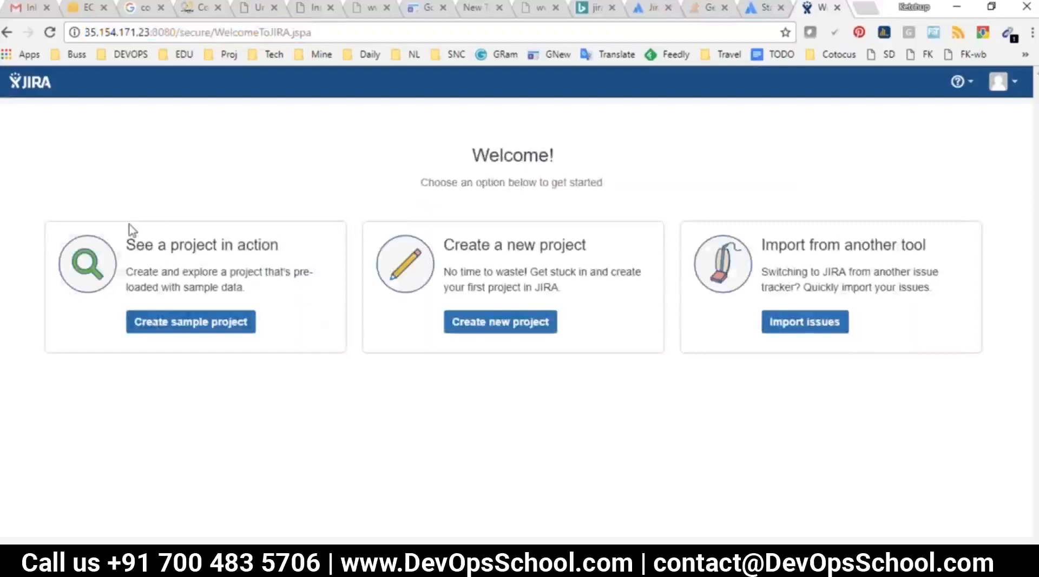
- Review the three getting-started options on the welcome page alongside the notes file
{"action": "left_click_drag", "start_coordinate": [127, 243], "coordinate": [277, 247]}
{"action": "left_click_drag", "start_coordinate": [153, 273], "coordinate": [277, 279]}
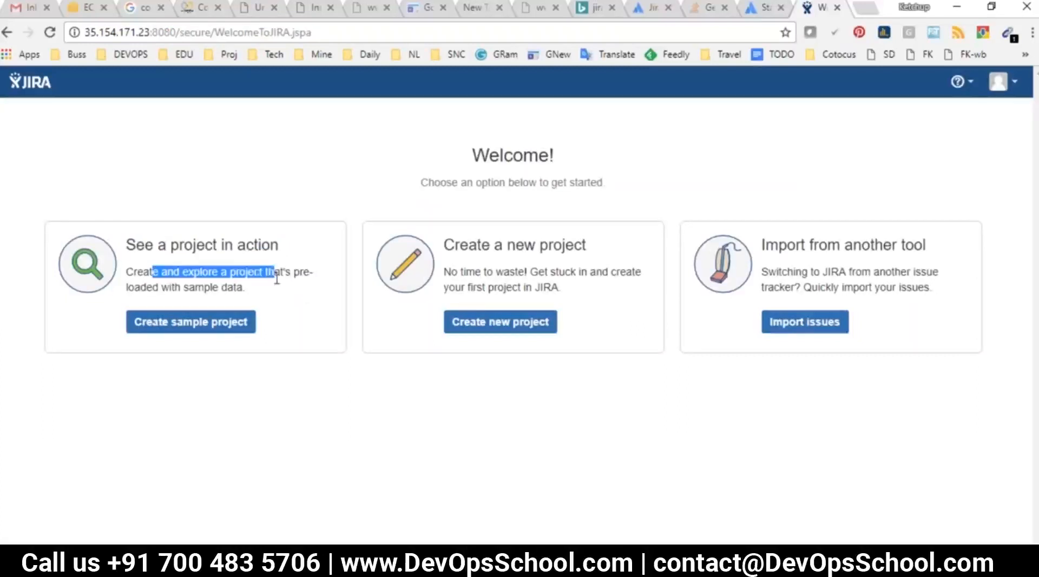
{"action": "left_click_drag", "start_coordinate": [140, 287], "coordinate": [140, 242]}
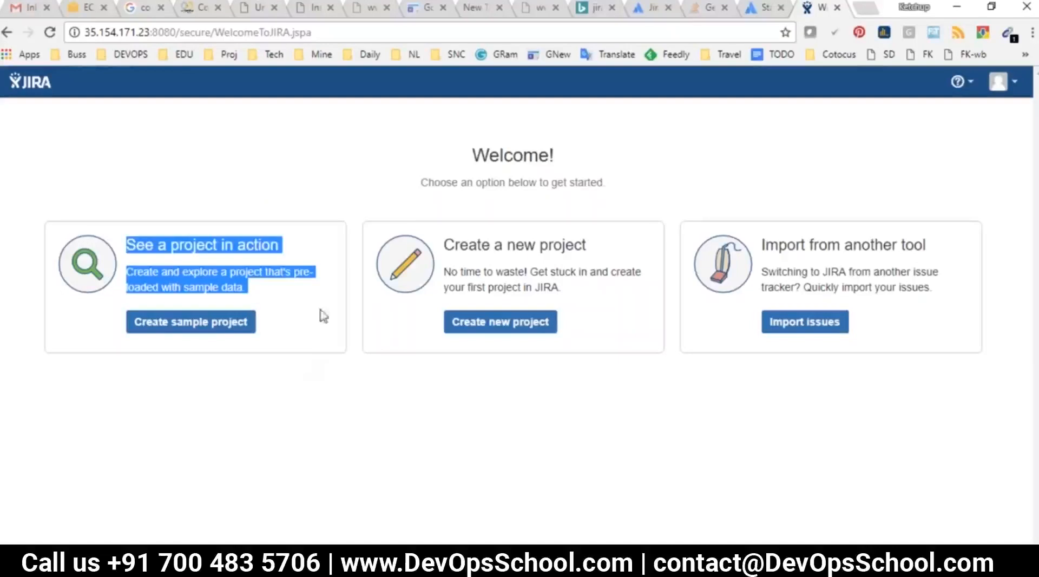
{"action": "double_click", "coordinate": [462, 247]}
{"action": "left_click_drag", "start_coordinate": [506, 253], "coordinate": [593, 251]}
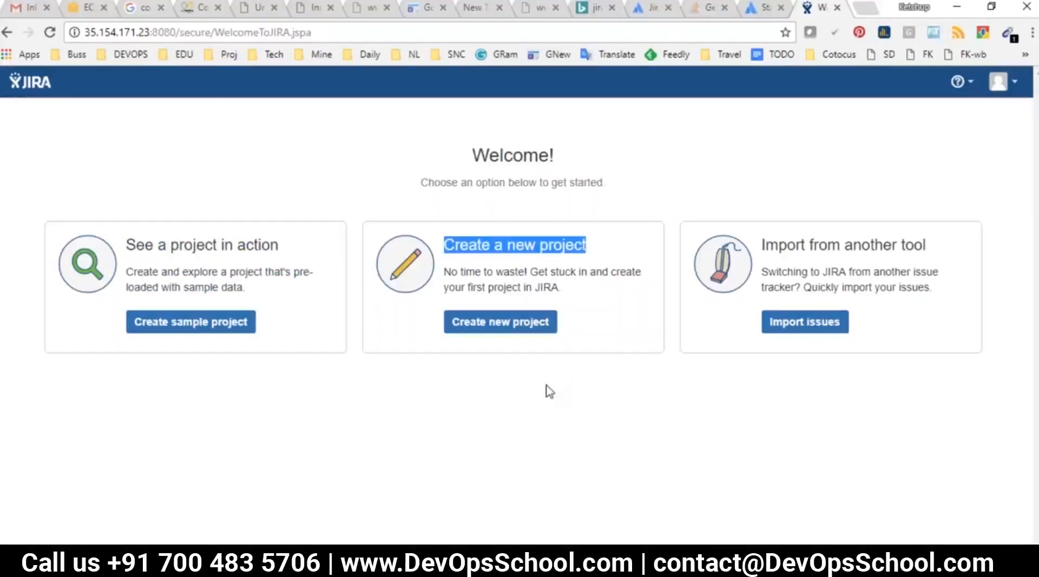
{"action": "left_click_drag", "start_coordinate": [576, 288], "coordinate": [483, 243]}
{"action": "key", "text": "alt+Tab"}
{"action": "scroll", "coordinate": [86, 250], "scroll_direction": "up", "scroll_amount": 3}
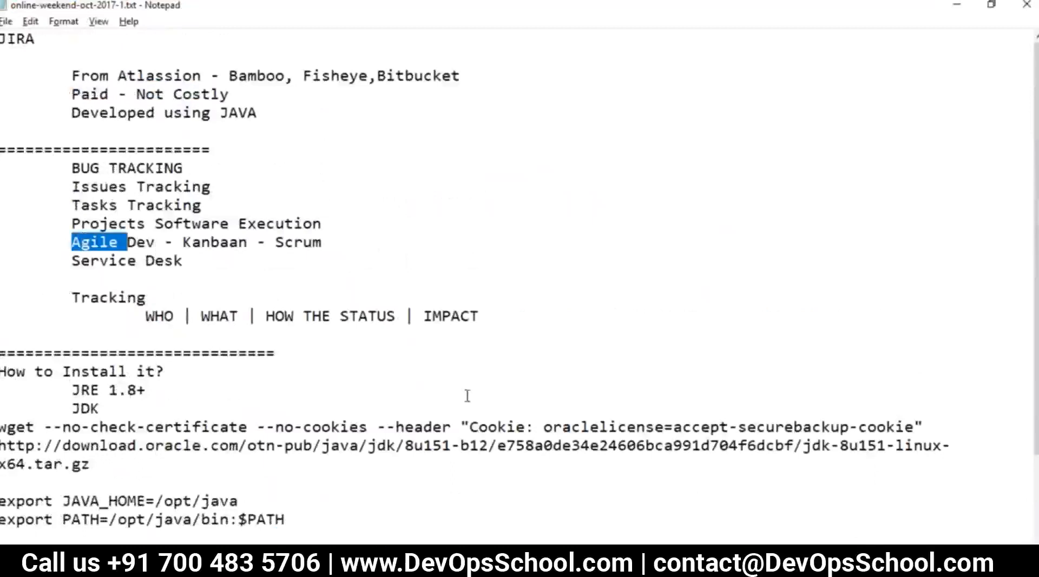
{"action": "key", "text": "alt+Tab"}
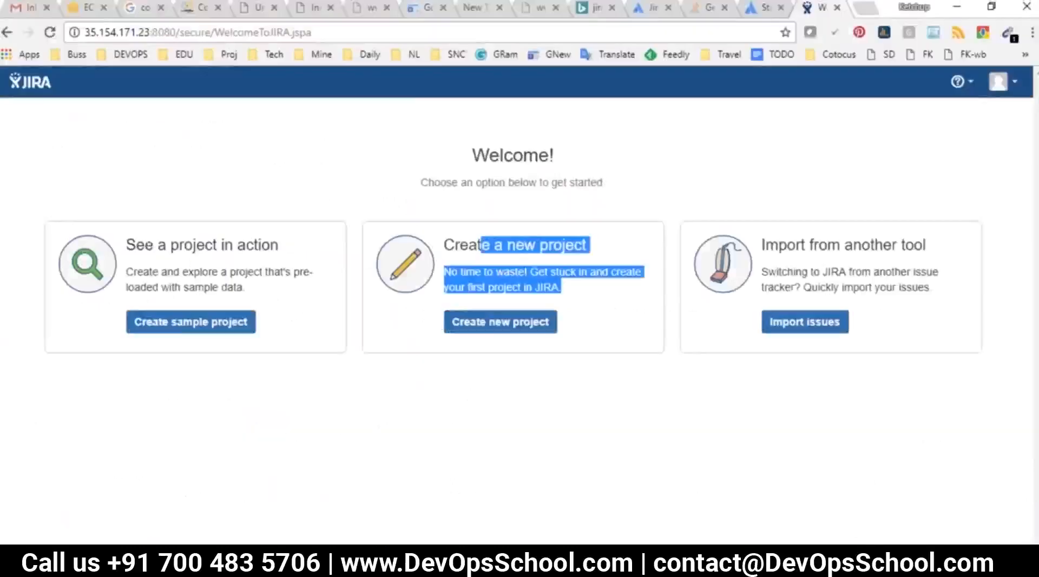
{"action": "left_click", "coordinate": [557, 292]}
{"action": "double_click", "coordinate": [551, 242]}
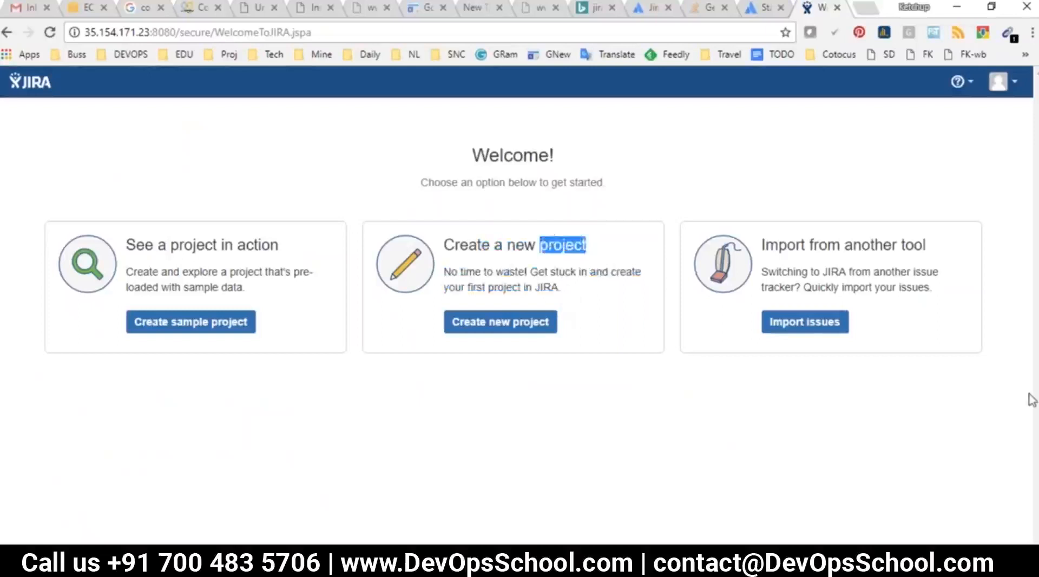
{"action": "left_click_drag", "start_coordinate": [763, 242], "coordinate": [931, 265]}
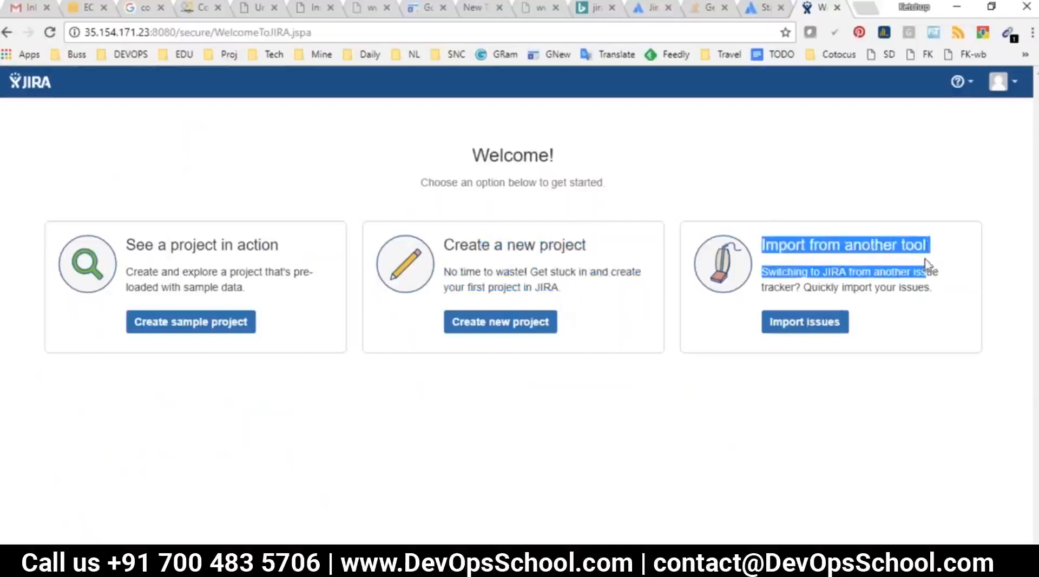
{"action": "left_click", "coordinate": [906, 273]}
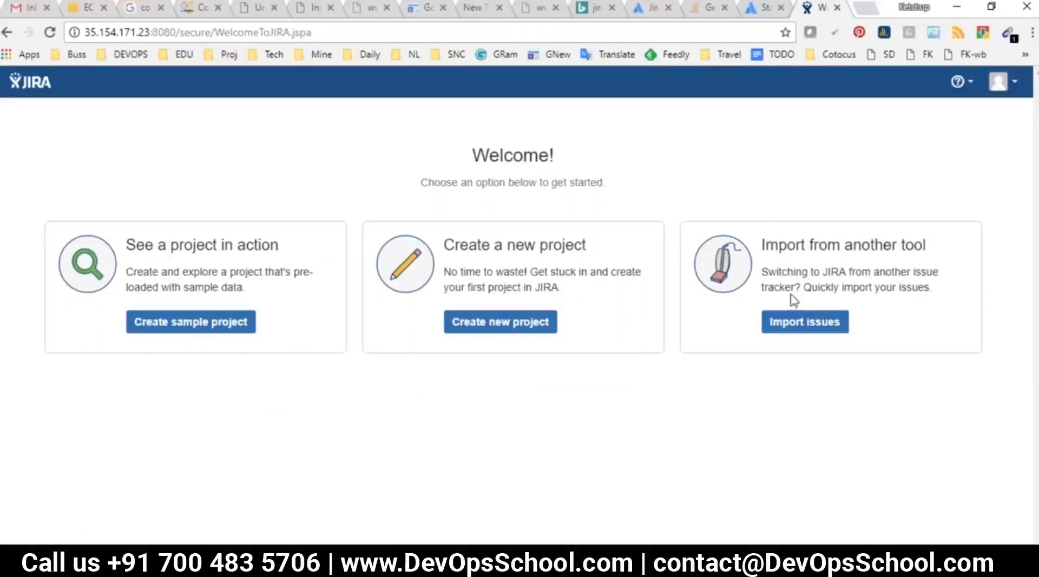
{"action": "left_click_drag", "start_coordinate": [869, 319], "coordinate": [768, 241]}
{"action": "left_click", "coordinate": [818, 286]}
{"action": "left_click_drag", "start_coordinate": [791, 248], "coordinate": [865, 287]}
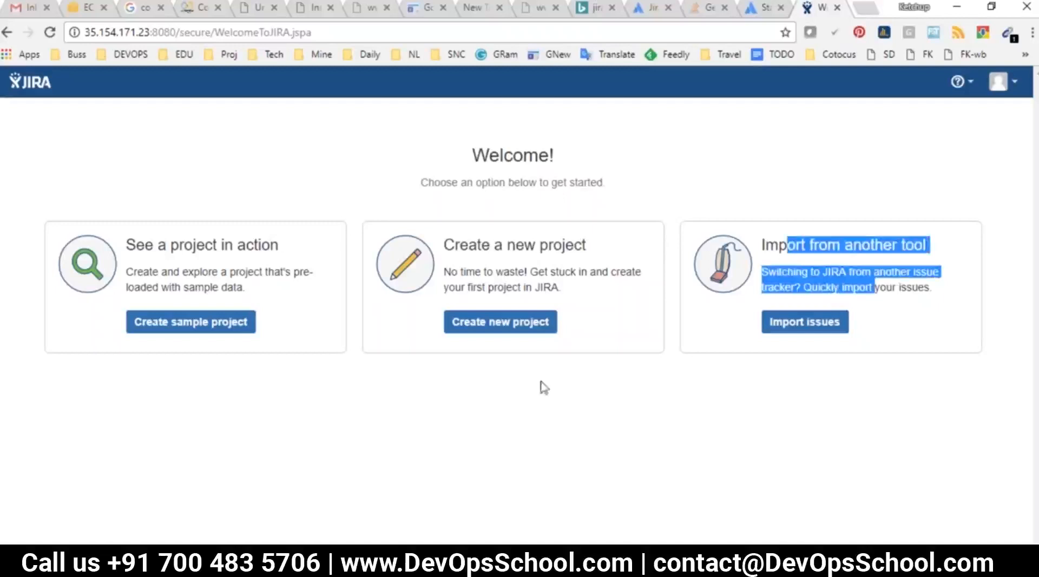
{"action": "left_click", "coordinate": [523, 390]}
{"action": "left_click_drag", "start_coordinate": [444, 244], "coordinate": [600, 253]}
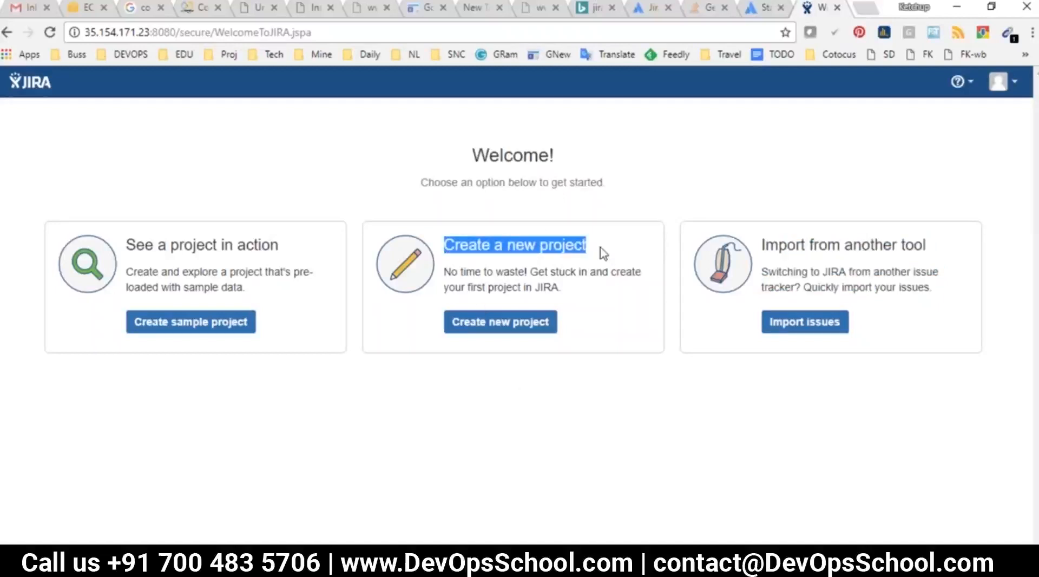
- Start creating a new project and select the Basic software development template
{"action": "left_click", "coordinate": [473, 326]}
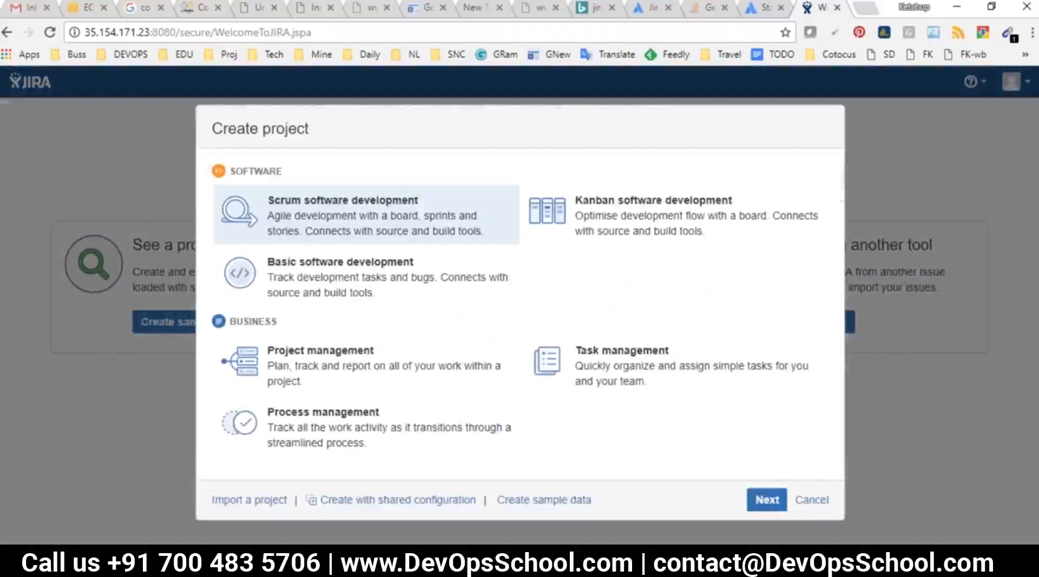
{"action": "double_click", "coordinate": [242, 171]}
{"action": "double_click", "coordinate": [253, 324]}
{"action": "double_click", "coordinate": [255, 171]}
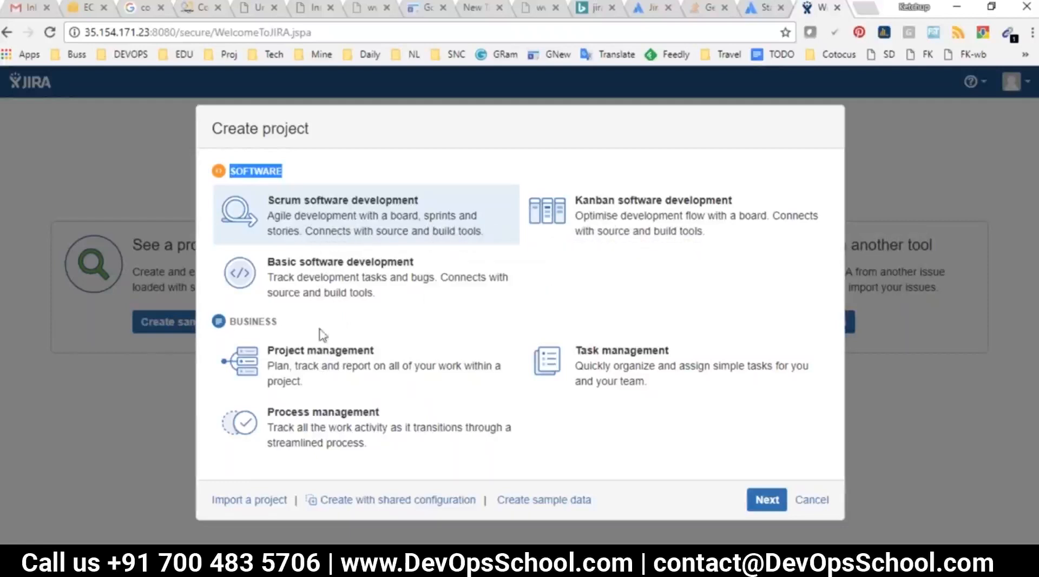
{"action": "left_click", "coordinate": [323, 279]}
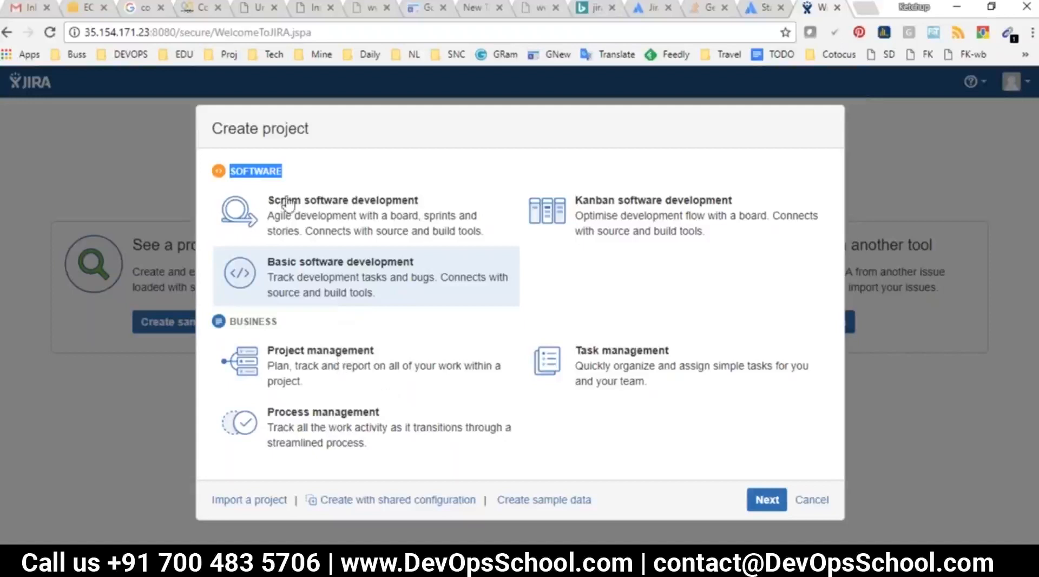
{"action": "left_click_drag", "start_coordinate": [222, 128], "coordinate": [287, 129]}
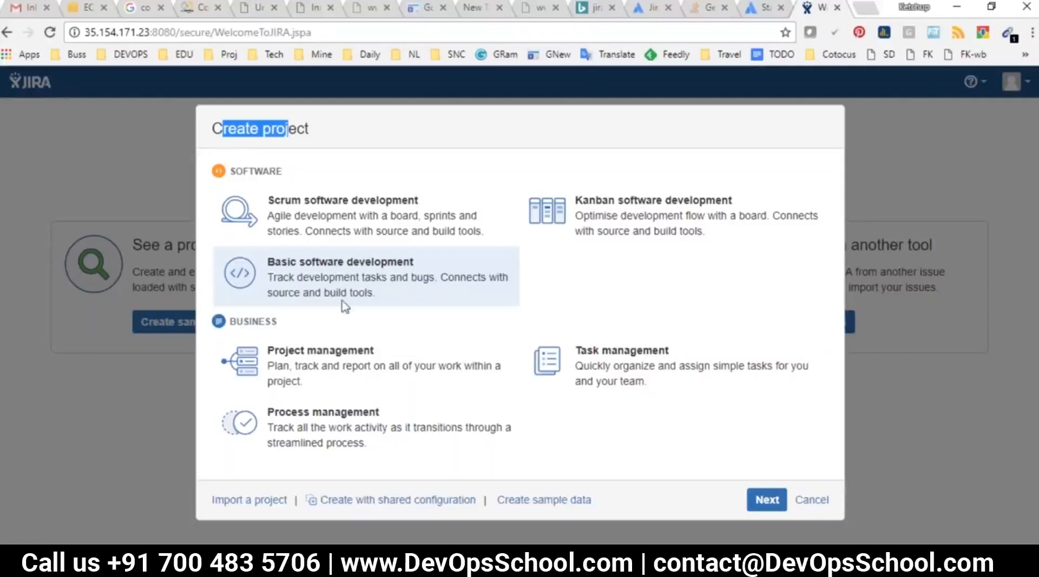
- Review the JIRA overview notes in the text file, then return to the browser
{"action": "key", "text": "alt+Tab"}
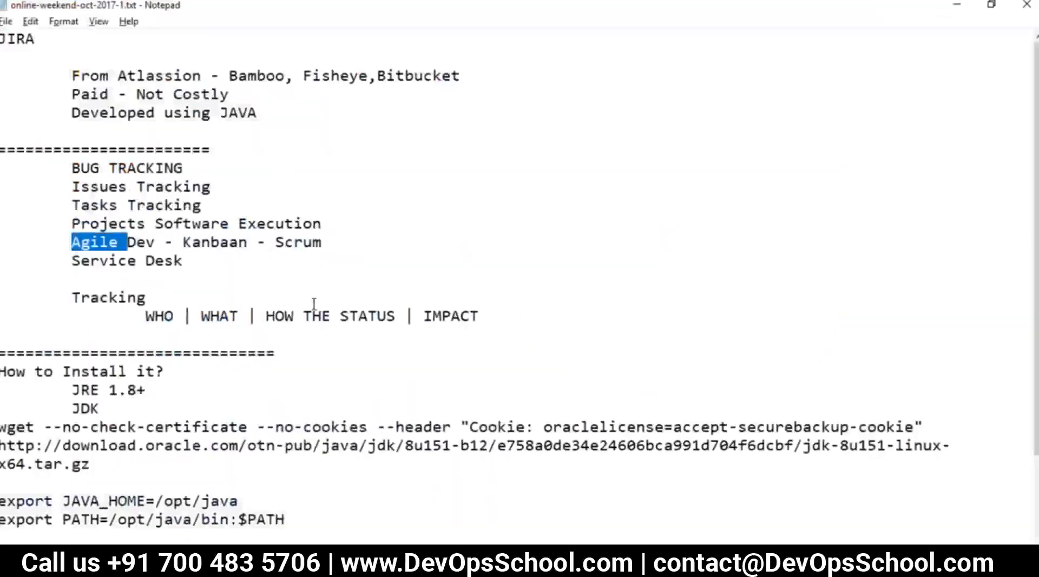
{"action": "left_click_drag", "start_coordinate": [481, 320], "coordinate": [2, 154]}
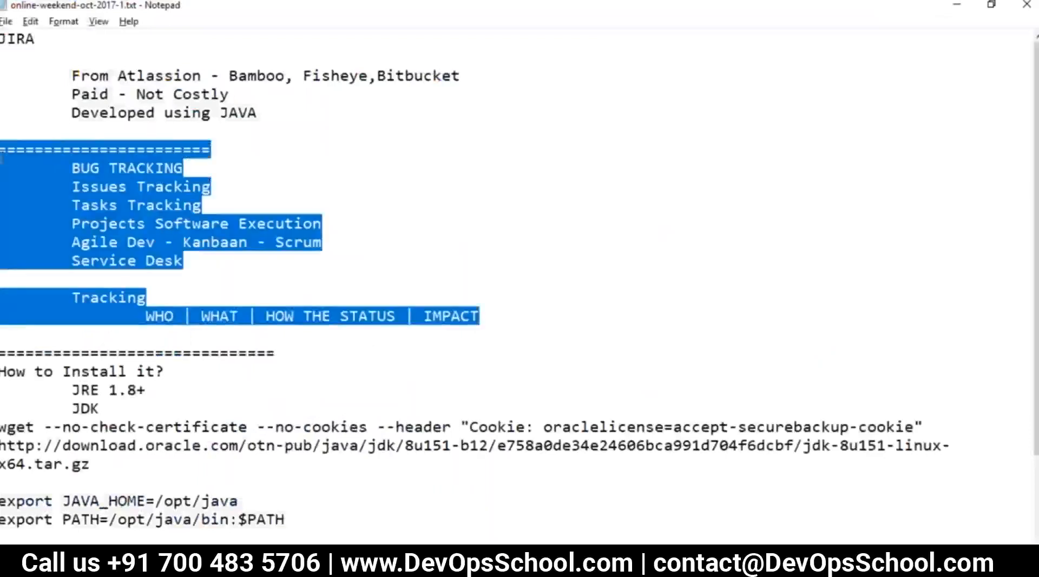
{"action": "left_click", "coordinate": [63, 181]}
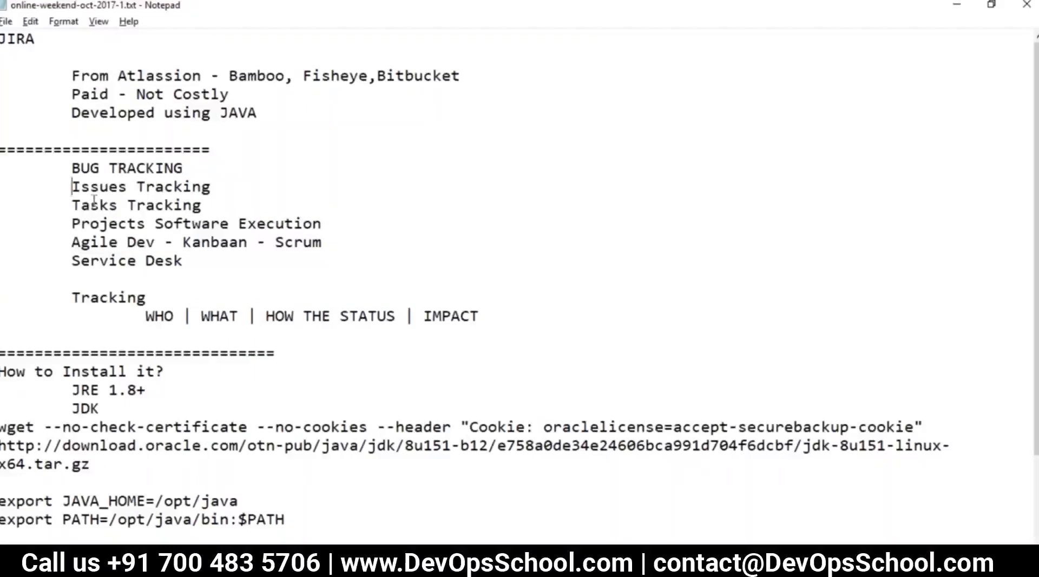
{"action": "left_click_drag", "start_coordinate": [118, 204], "coordinate": [71, 199]}
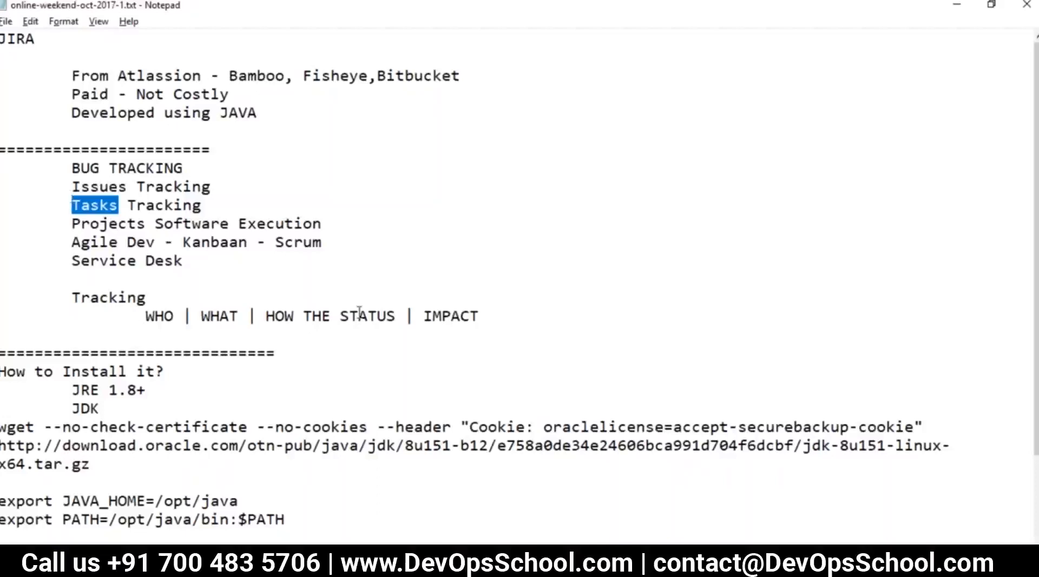
{"action": "left_click_drag", "start_coordinate": [143, 319], "coordinate": [196, 333]}
{"action": "left_click", "coordinate": [206, 332]}
{"action": "left_click", "coordinate": [398, 315]}
{"action": "left_click_drag", "start_coordinate": [393, 313], "coordinate": [265, 316]}
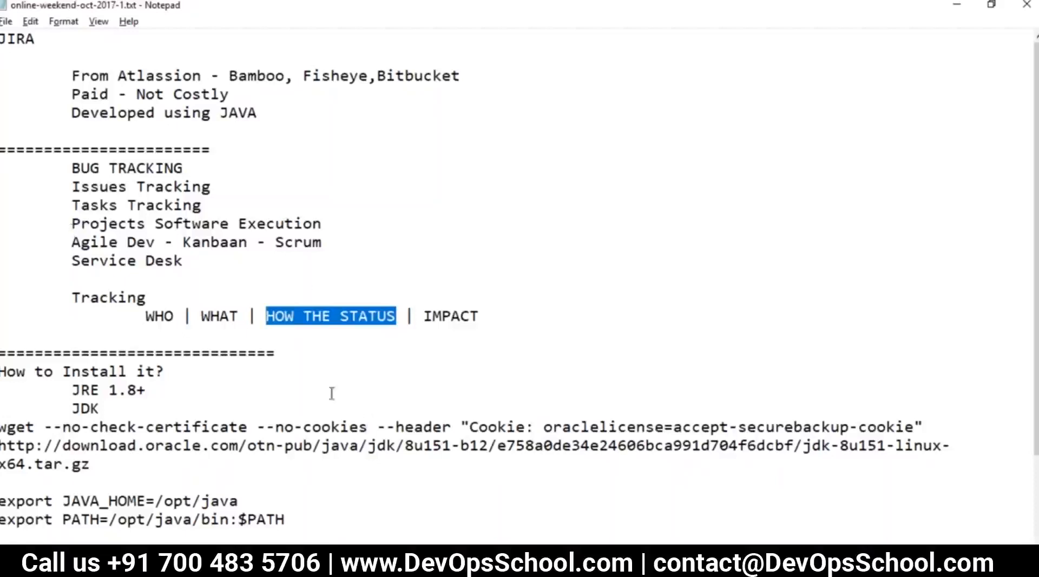
{"action": "left_click", "coordinate": [458, 560]}
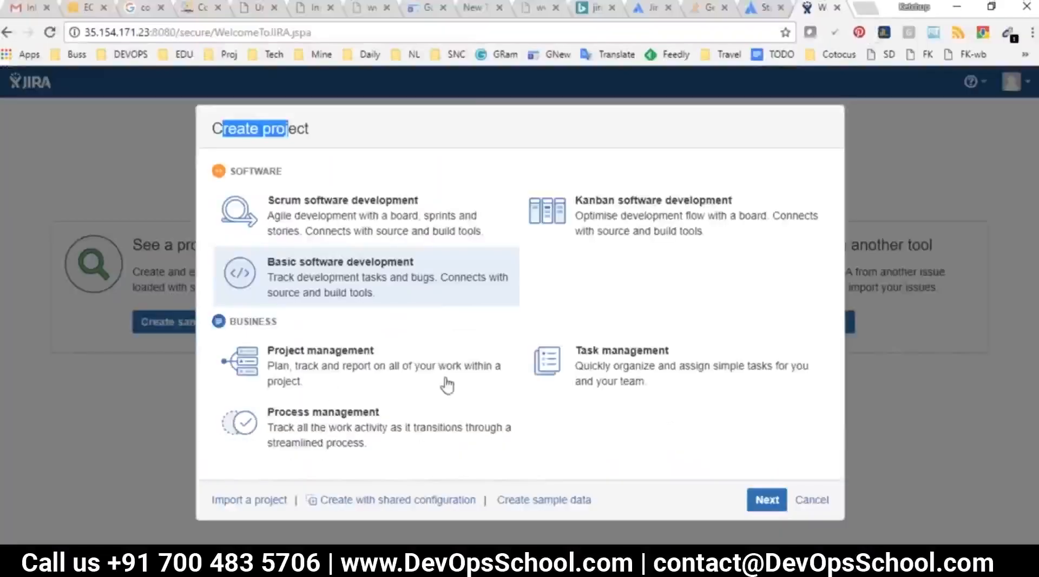
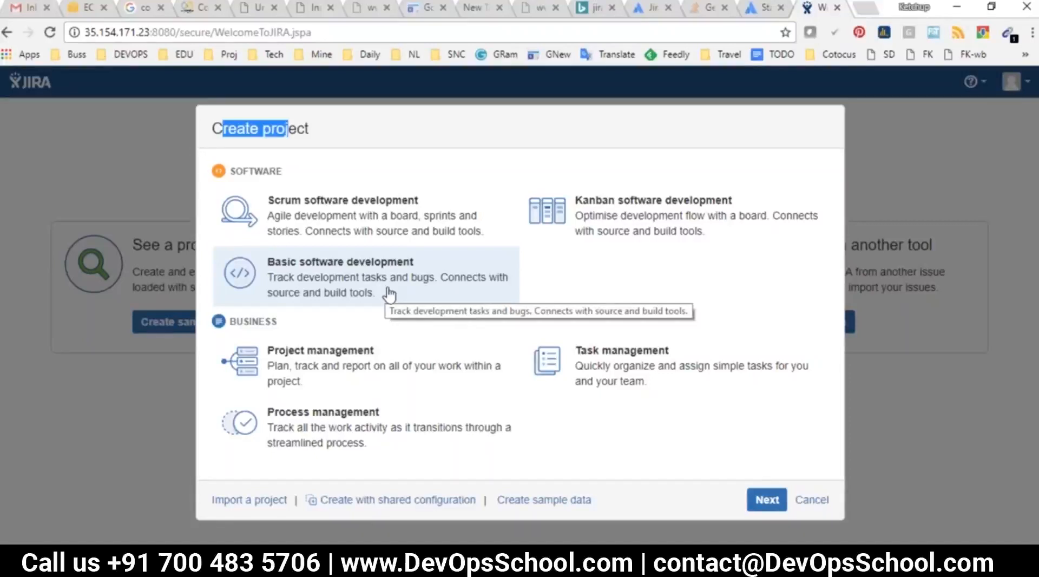
- Proceed with the Basic software development template
{"action": "left_click", "coordinate": [1029, 476]}
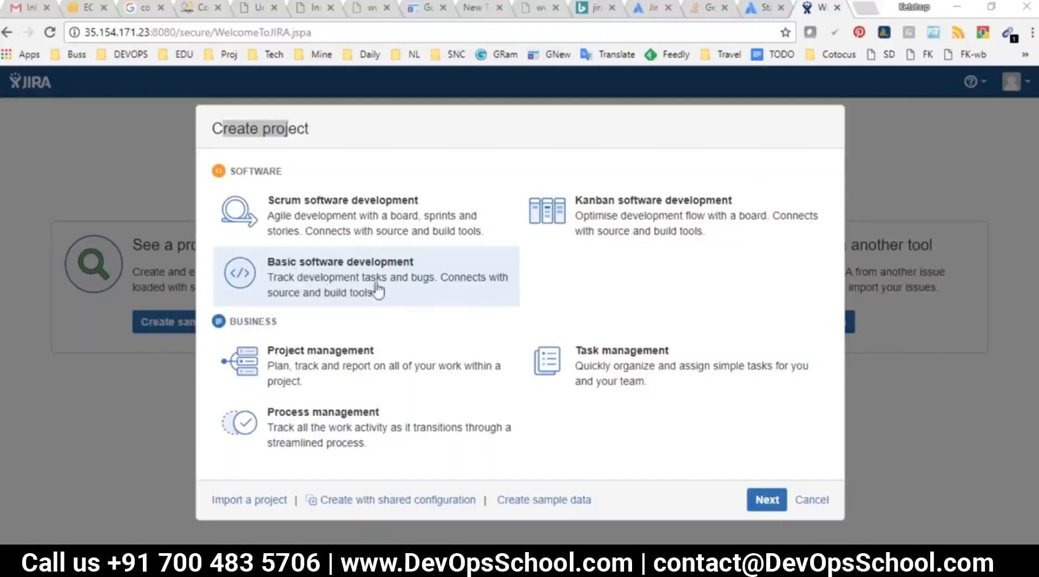
{"action": "left_click", "coordinate": [344, 274]}
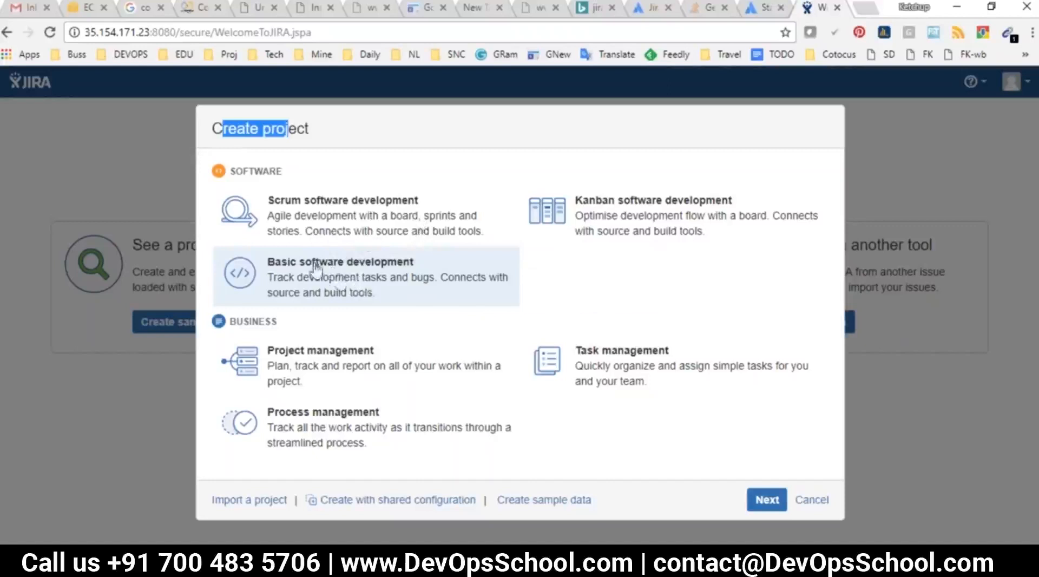
{"action": "left_click", "coordinate": [760, 503]}
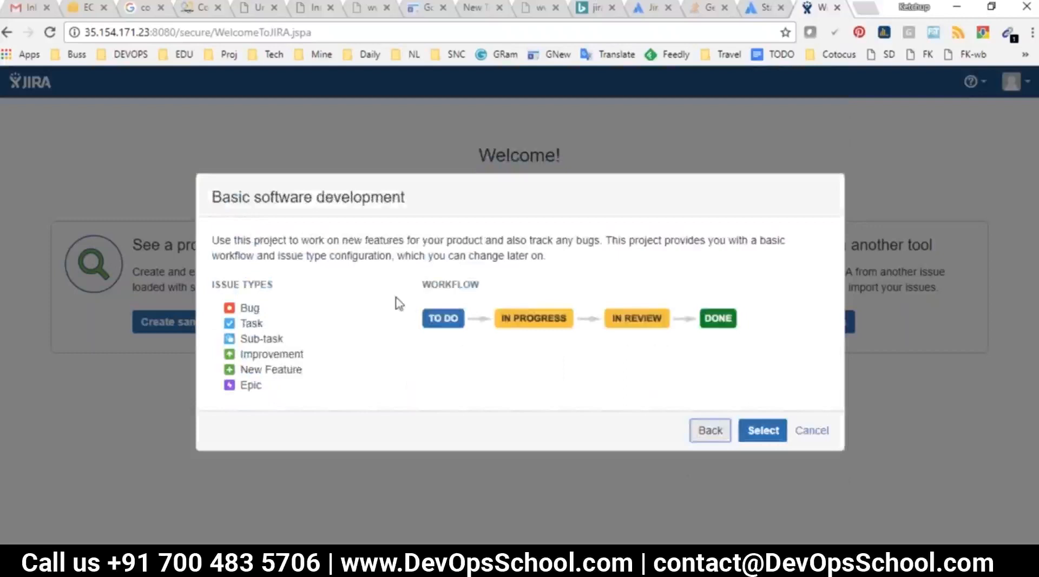
- Review the template's issue types and workflow, then select the template
{"action": "left_click_drag", "start_coordinate": [431, 284], "coordinate": [462, 287]}
{"action": "left_click", "coordinate": [621, 354]}
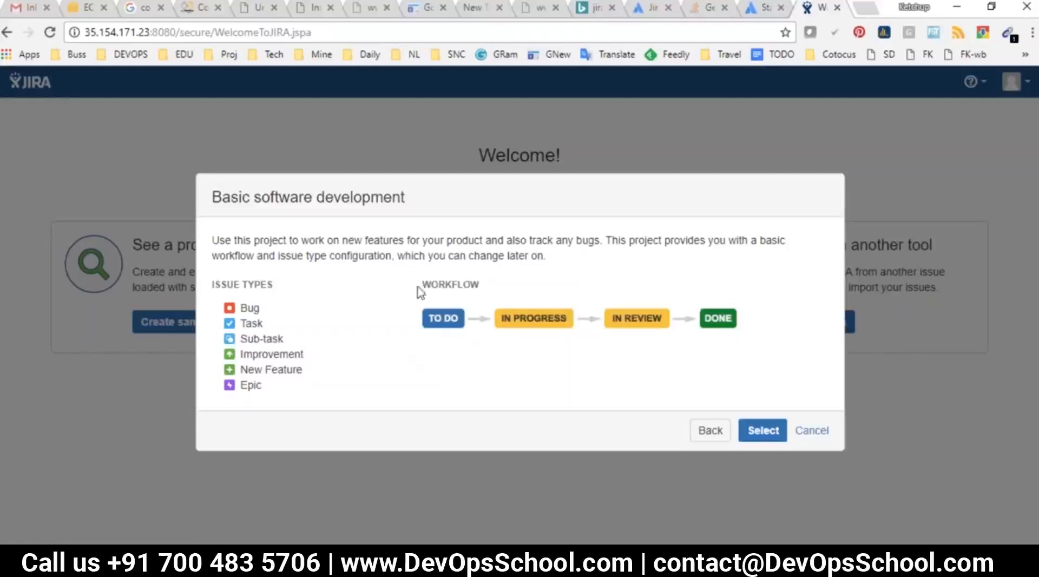
{"action": "left_click_drag", "start_coordinate": [422, 288], "coordinate": [471, 286]}
{"action": "left_click", "coordinate": [427, 372]}
{"action": "left_click_drag", "start_coordinate": [269, 397], "coordinate": [242, 308]}
{"action": "left_click", "coordinate": [286, 308]}
{"action": "double_click", "coordinate": [244, 323]}
{"action": "left_click", "coordinate": [245, 340]}
{"action": "double_click", "coordinate": [249, 355]}
{"action": "left_click", "coordinate": [250, 373]}
{"action": "double_click", "coordinate": [251, 369]}
{"action": "left_click_drag", "start_coordinate": [255, 385], "coordinate": [216, 283]}
{"action": "double_click", "coordinate": [425, 286]}
{"action": "left_click_drag", "start_coordinate": [226, 284], "coordinate": [287, 287]}
{"action": "left_click_drag", "start_coordinate": [450, 285], "coordinate": [479, 286]}
{"action": "left_click", "coordinate": [556, 385]}
{"action": "left_click", "coordinate": [750, 433]}
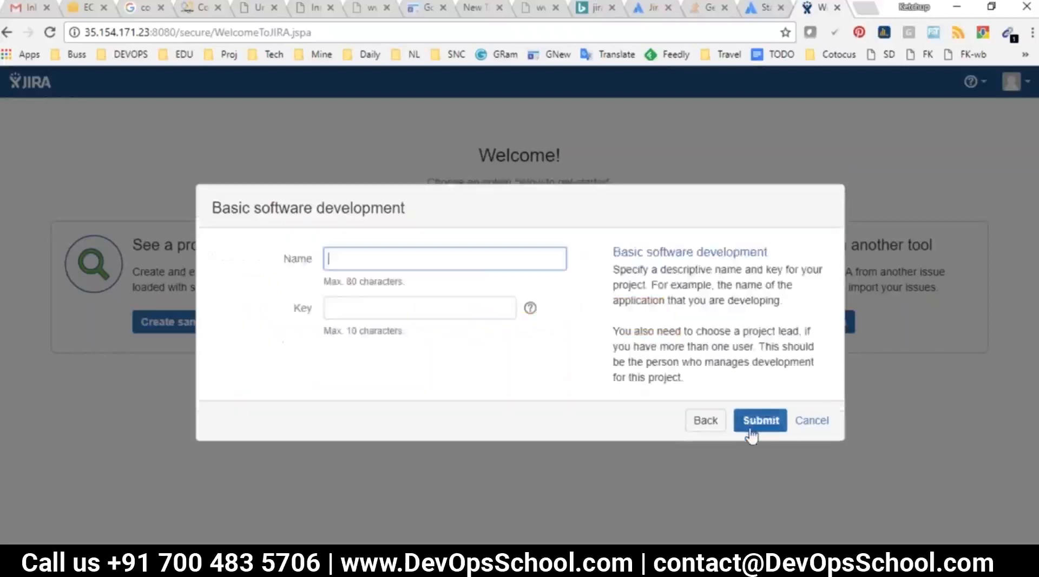
- Create the project named SFTX with key SFTX and dismiss the time zone and feedback notices
{"action": "left_click", "coordinate": [472, 260]}
{"action": "type", "text": "SFTX"}
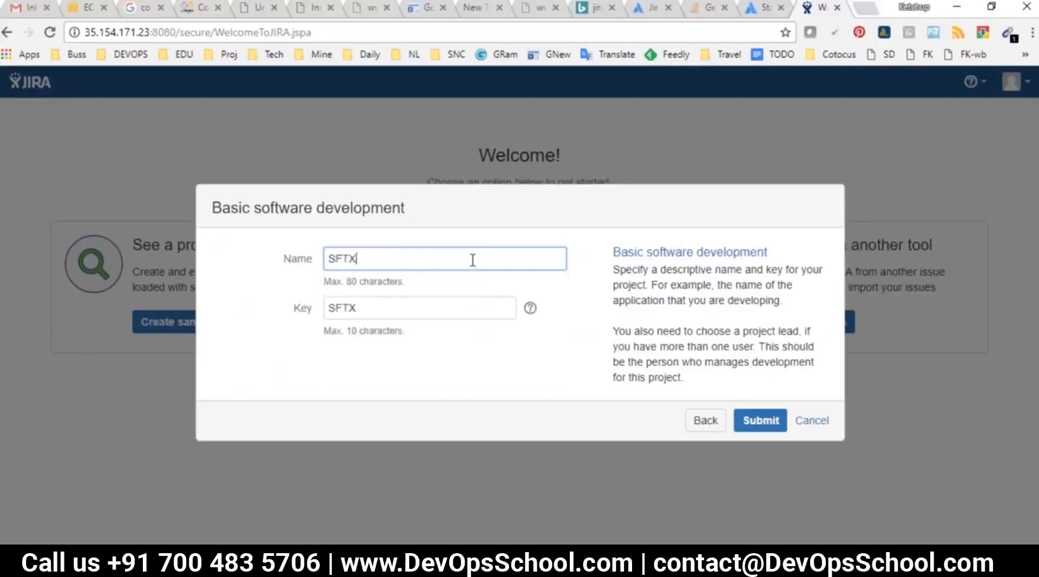
{"action": "left_click_drag", "start_coordinate": [360, 308], "coordinate": [327, 307]}
{"action": "left_click", "coordinate": [761, 421]}
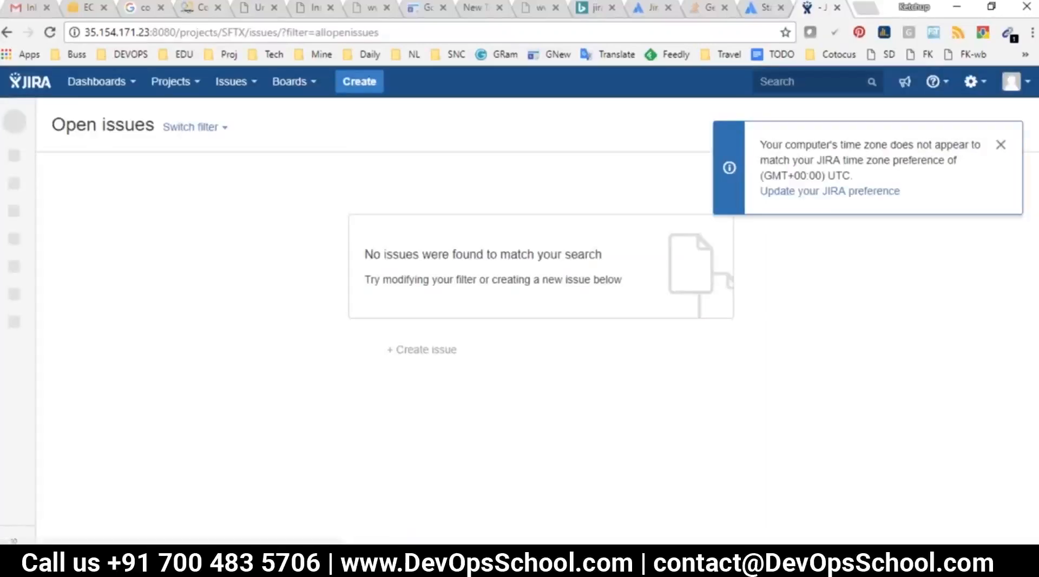
{"action": "left_click", "coordinate": [1000, 145]}
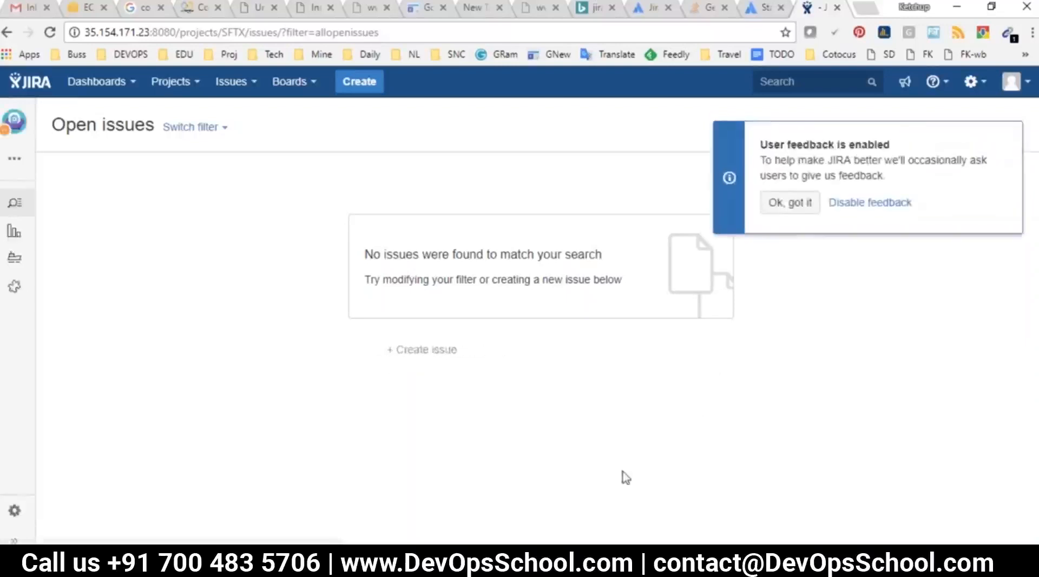
{"action": "left_click", "coordinate": [784, 209]}
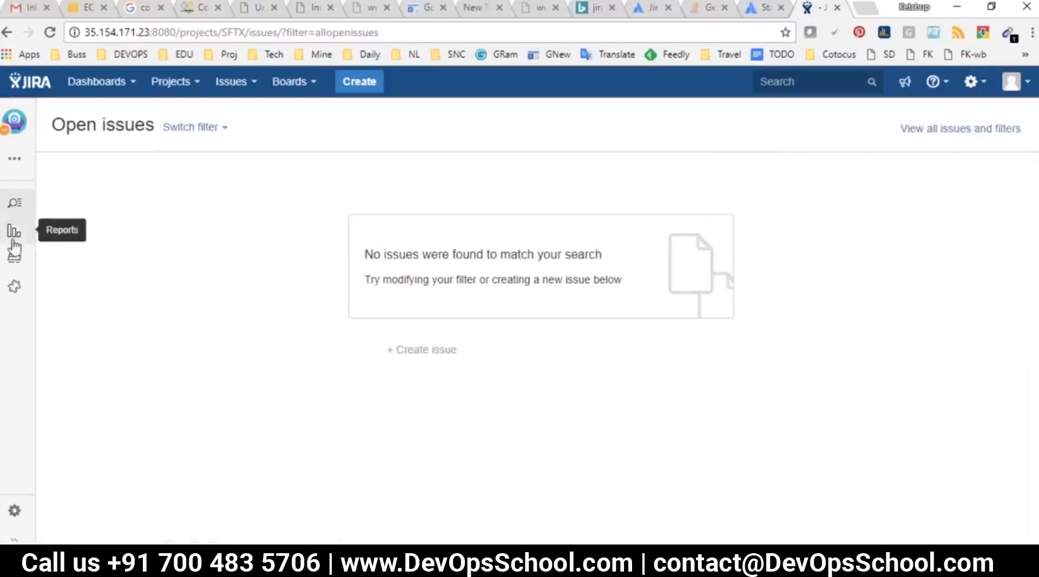
- Explore the project sidebar and the Dashboards, Projects, Issues and Boards menus
{"action": "mouse_move", "coordinate": [14, 163]}
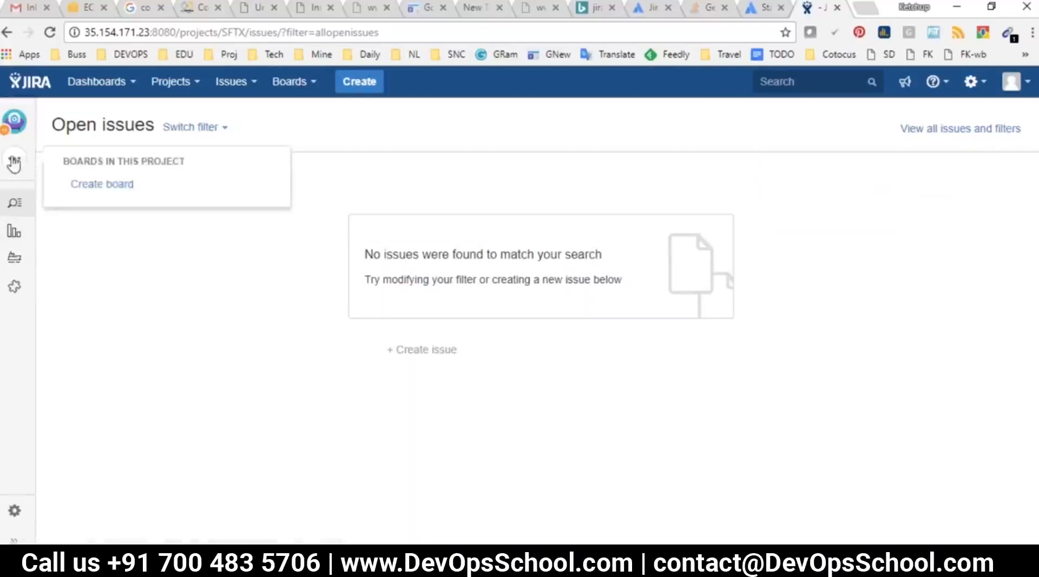
{"action": "left_click_drag", "start_coordinate": [14, 163], "coordinate": [186, 351]}
{"action": "left_click", "coordinate": [151, 202]}
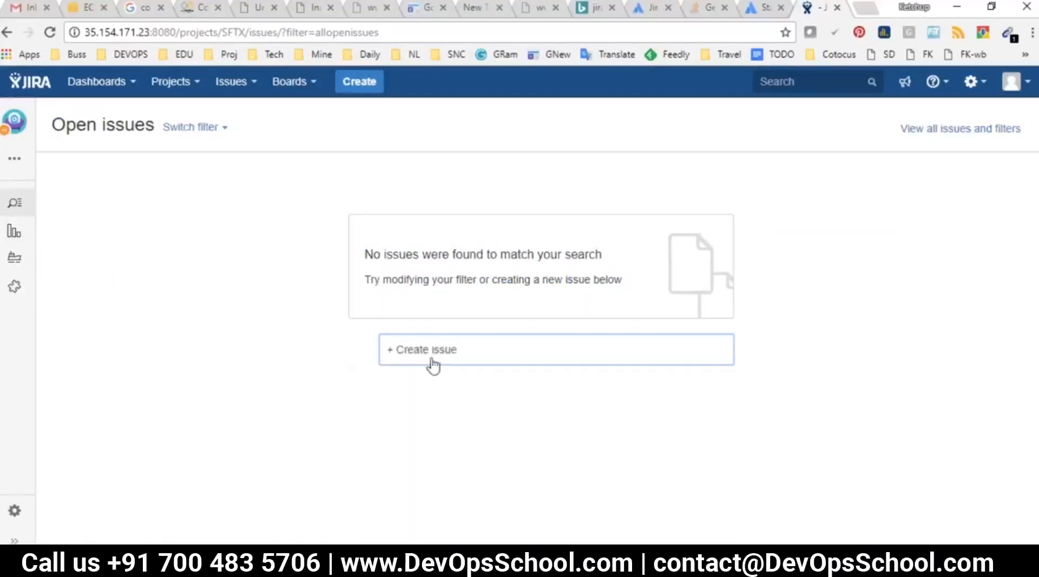
{"action": "left_click", "coordinate": [126, 91]}
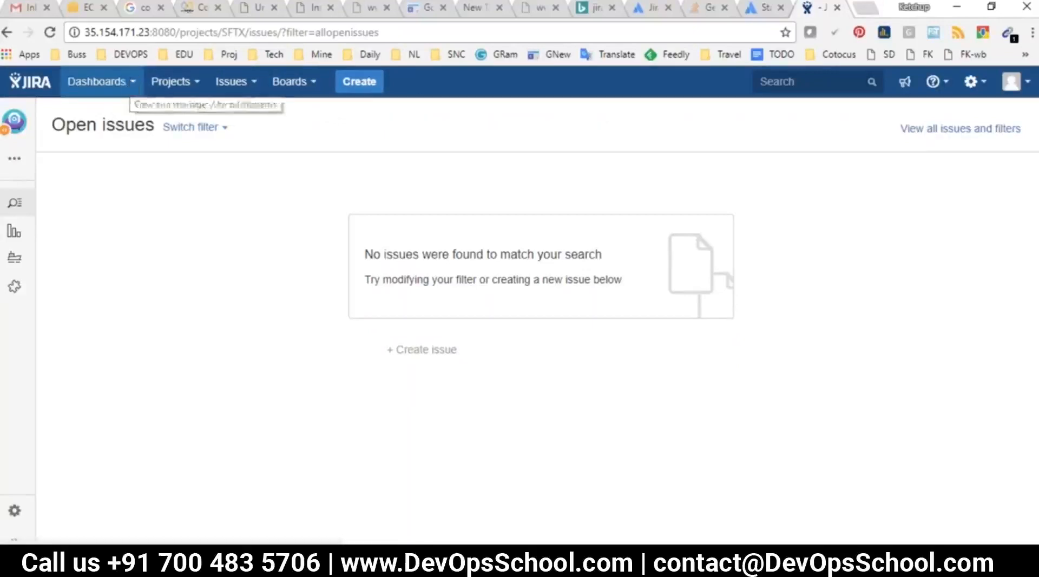
{"action": "left_click", "coordinate": [201, 87]}
{"action": "left_click", "coordinate": [199, 85]}
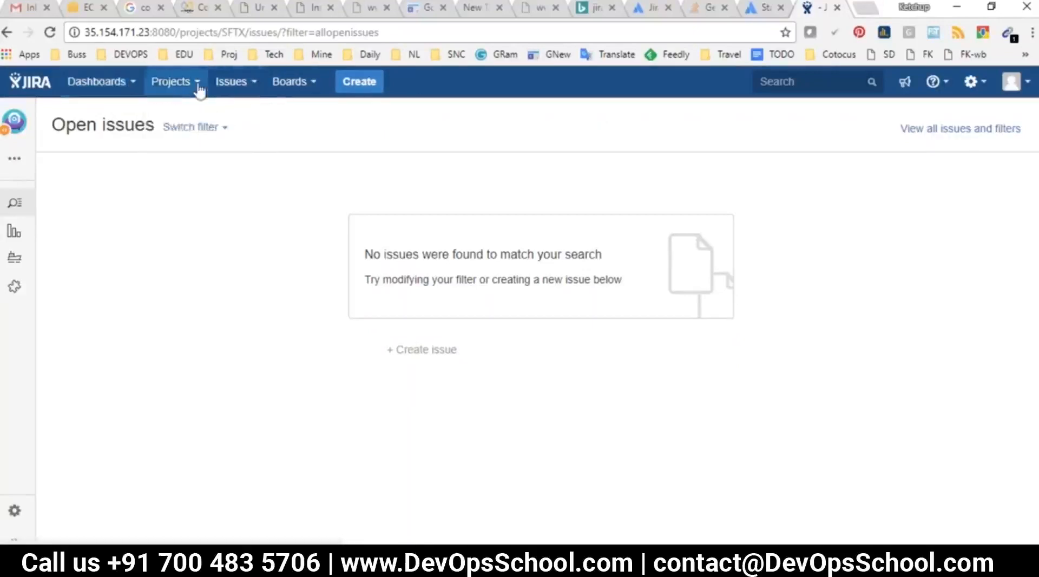
{"action": "left_click", "coordinate": [132, 85]}
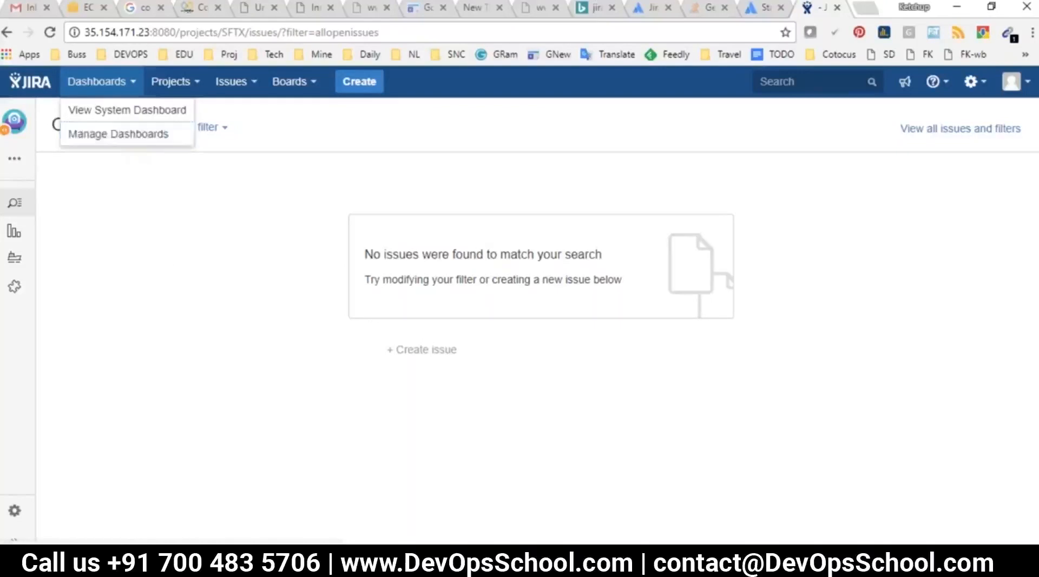
{"action": "left_click", "coordinate": [188, 256]}
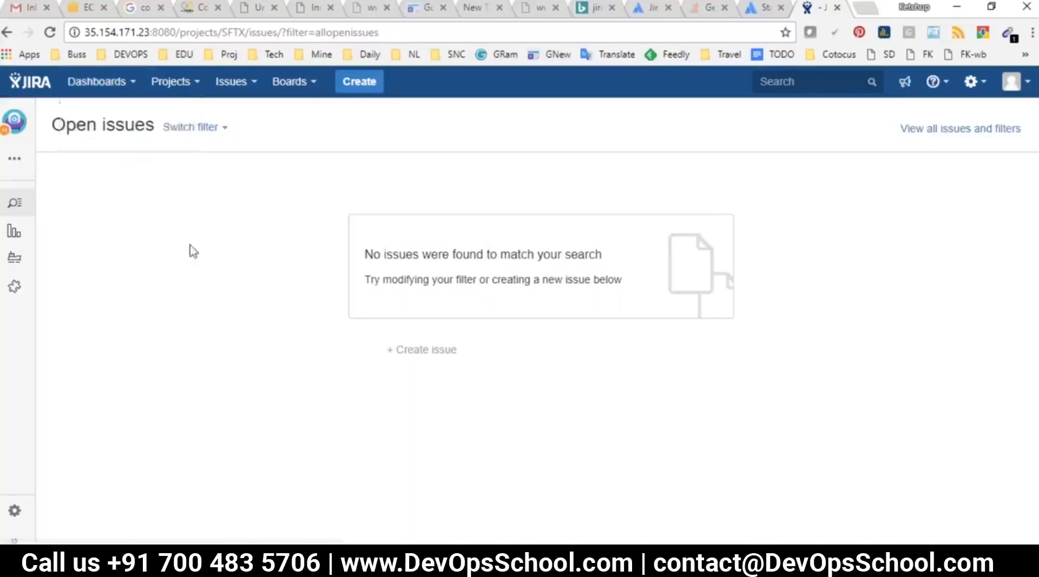
{"action": "left_click", "coordinate": [198, 90]}
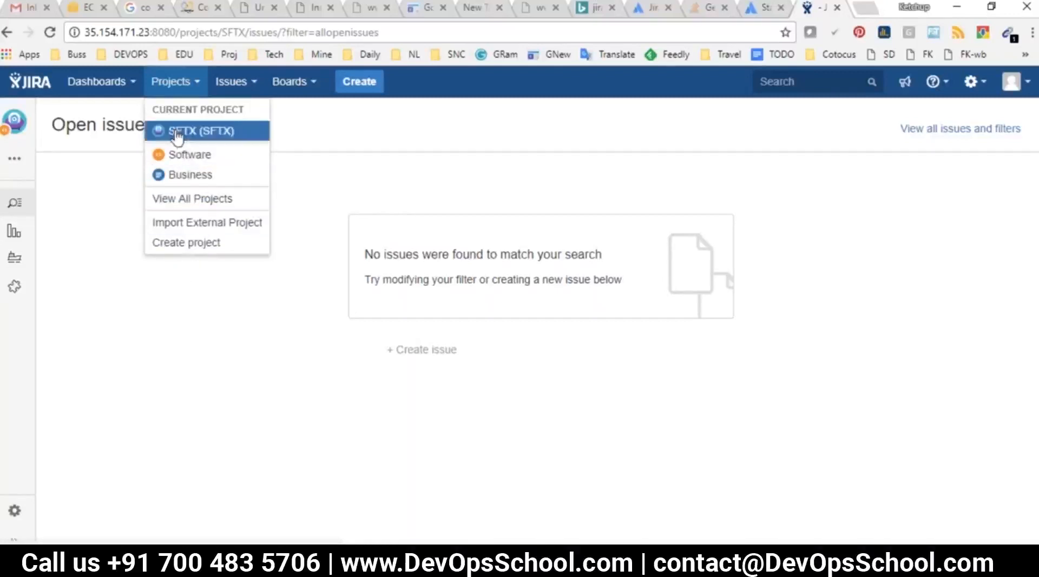
{"action": "left_click", "coordinate": [193, 301]}
{"action": "left_click", "coordinate": [257, 88]}
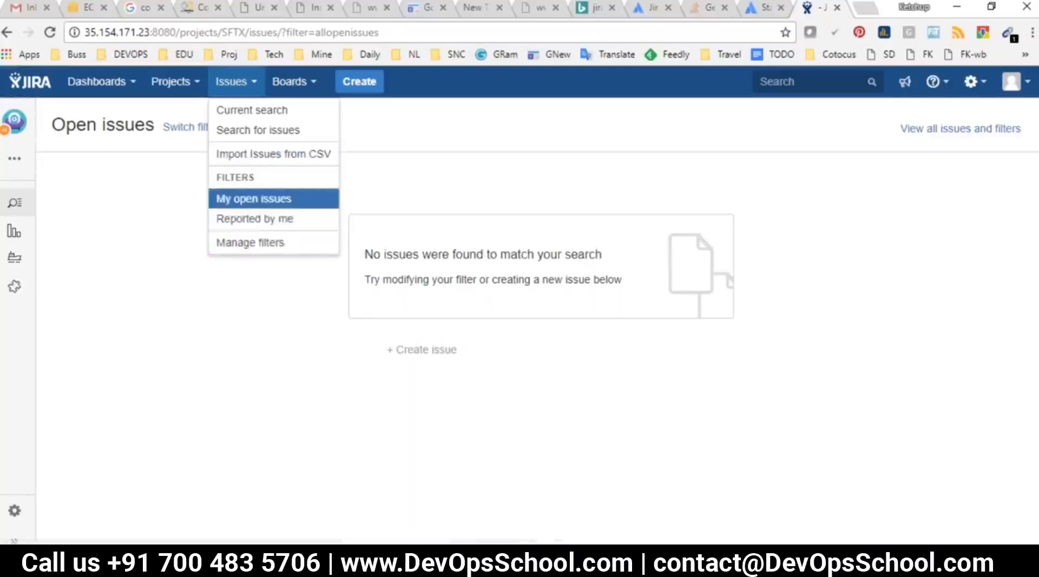
{"action": "left_click", "coordinate": [269, 194]}
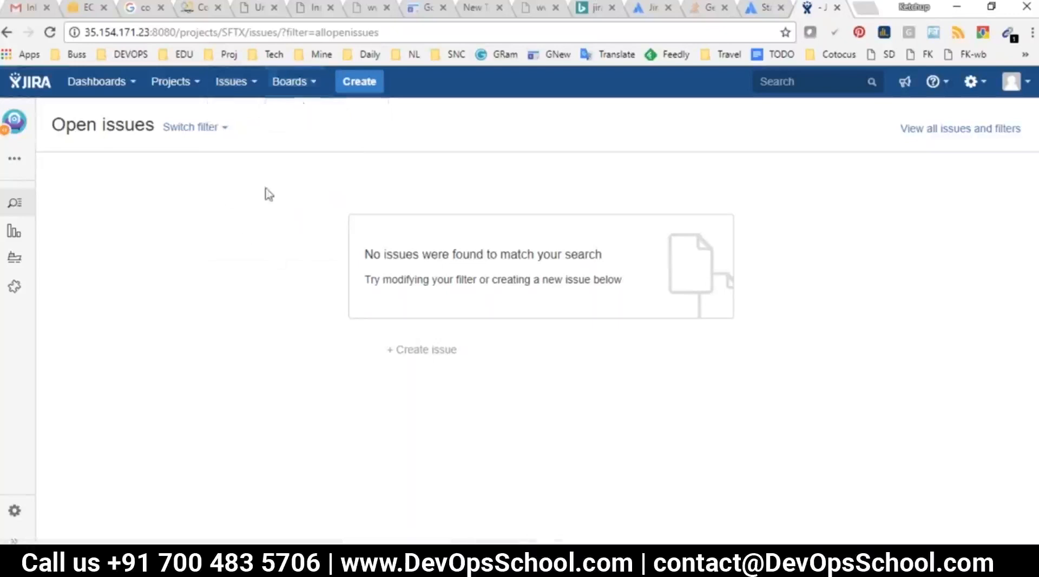
{"action": "left_click", "coordinate": [313, 82]}
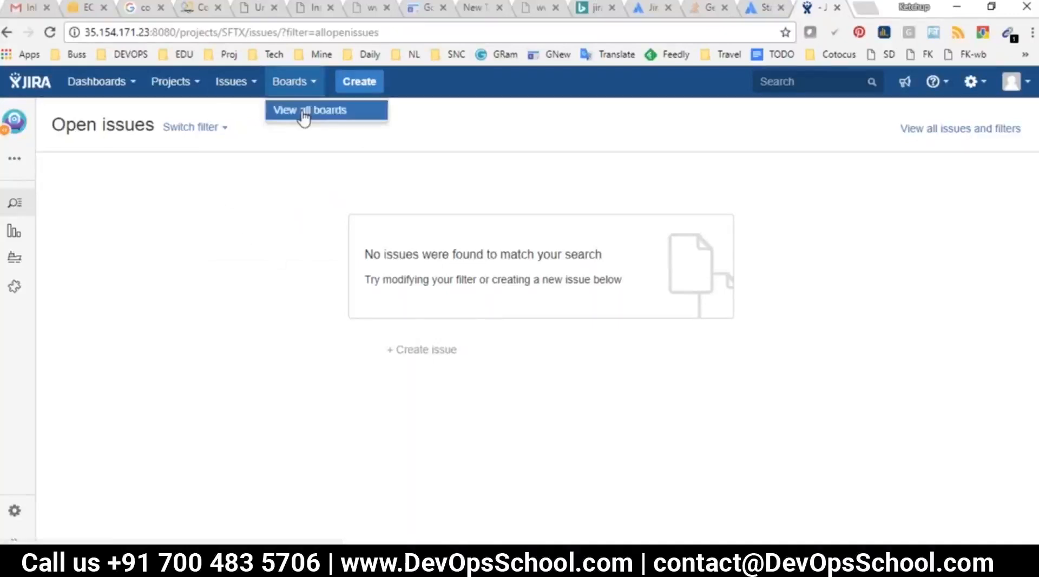
{"action": "left_click", "coordinate": [261, 269]}
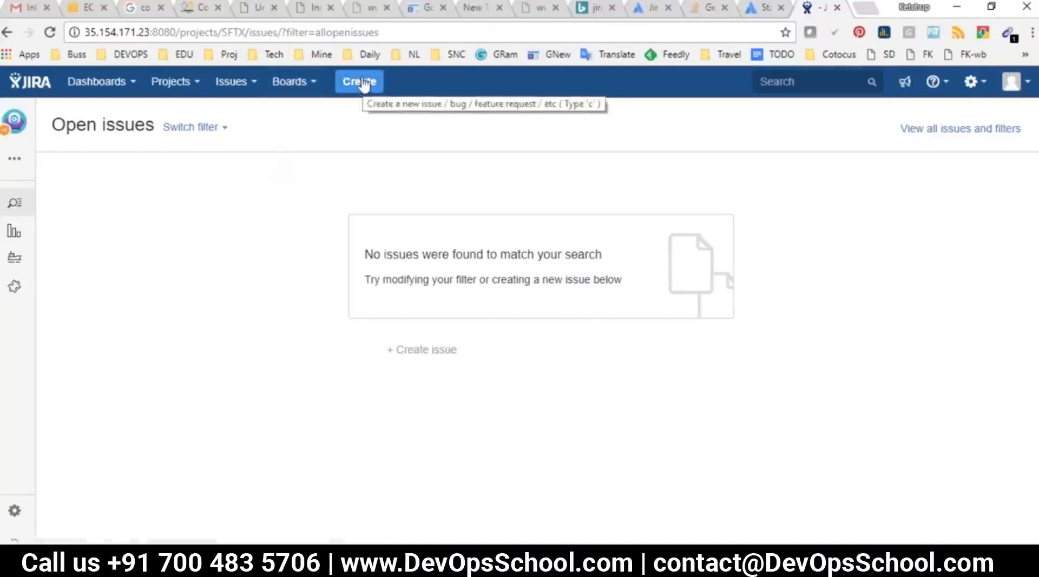
- Start an inline bug titled 'google.com is not working' and open it in the full Create Issue form
{"action": "left_click", "coordinate": [454, 356]}
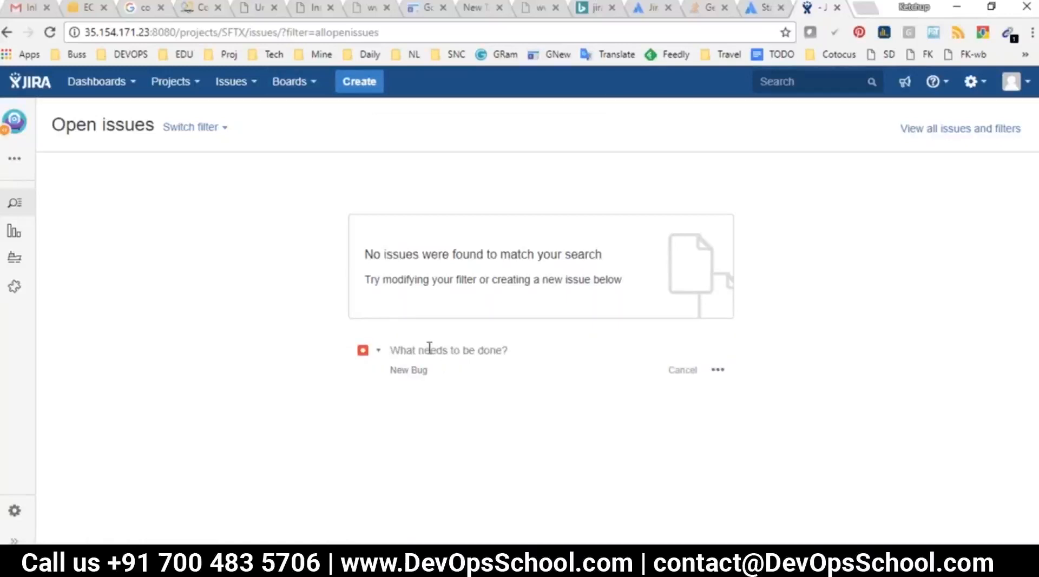
{"action": "type", "text": "g"}
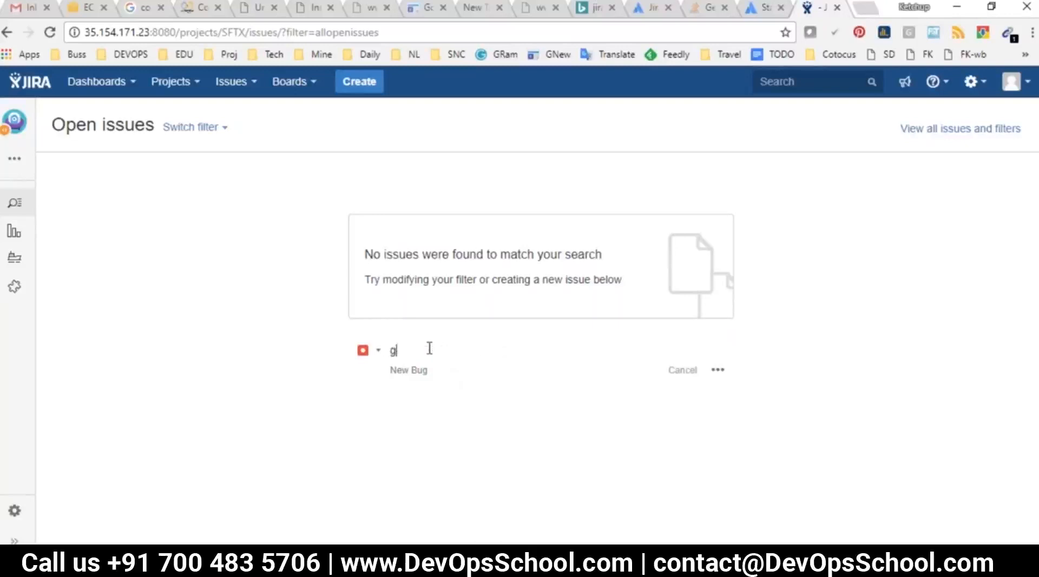
{"action": "type", "text": "oogle dom is not working"}
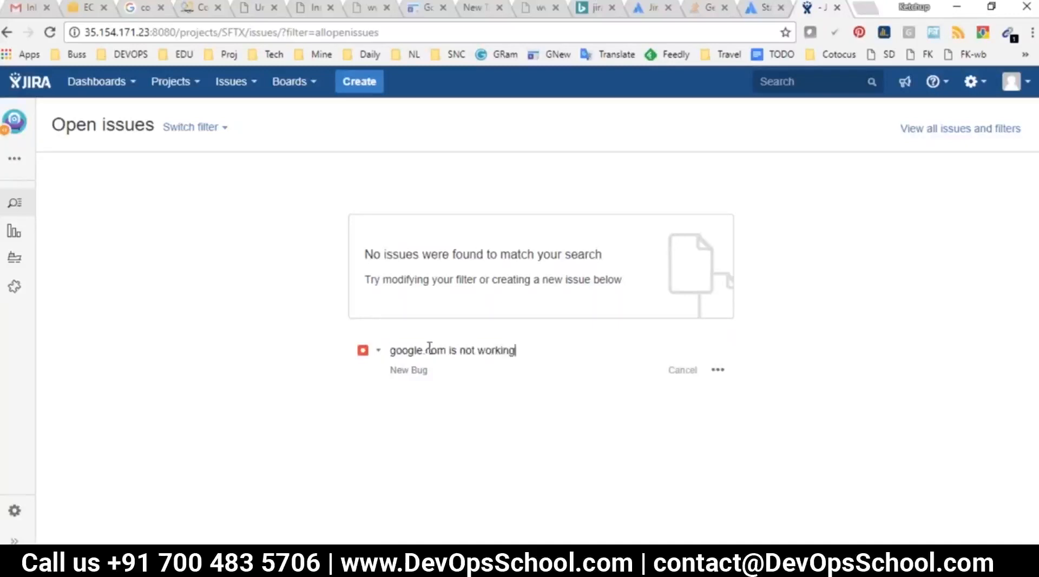
{"action": "key", "text": "ctrl+a"}
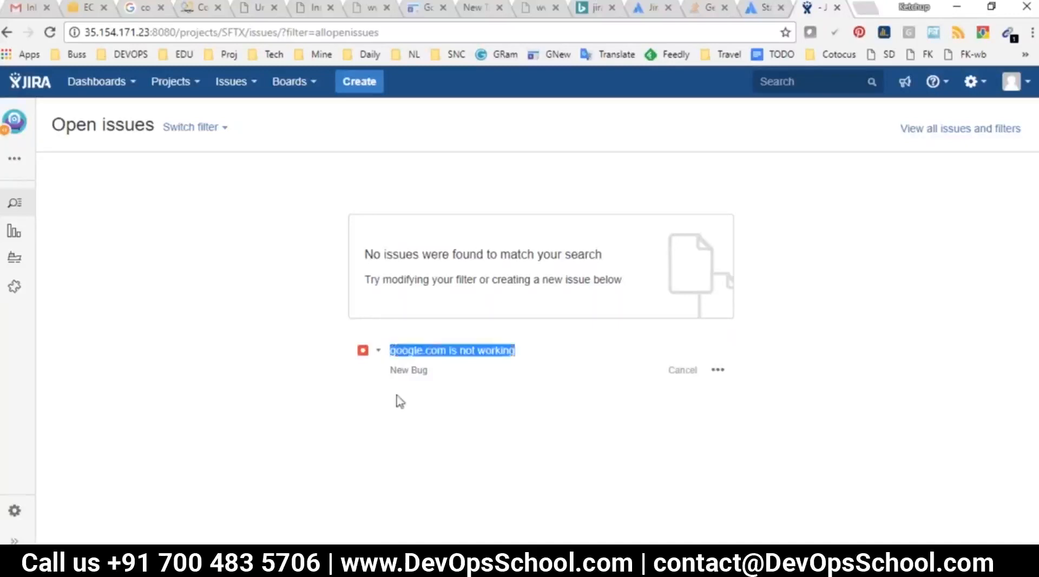
{"action": "double_click", "coordinate": [401, 371]}
{"action": "left_click", "coordinate": [719, 373]}
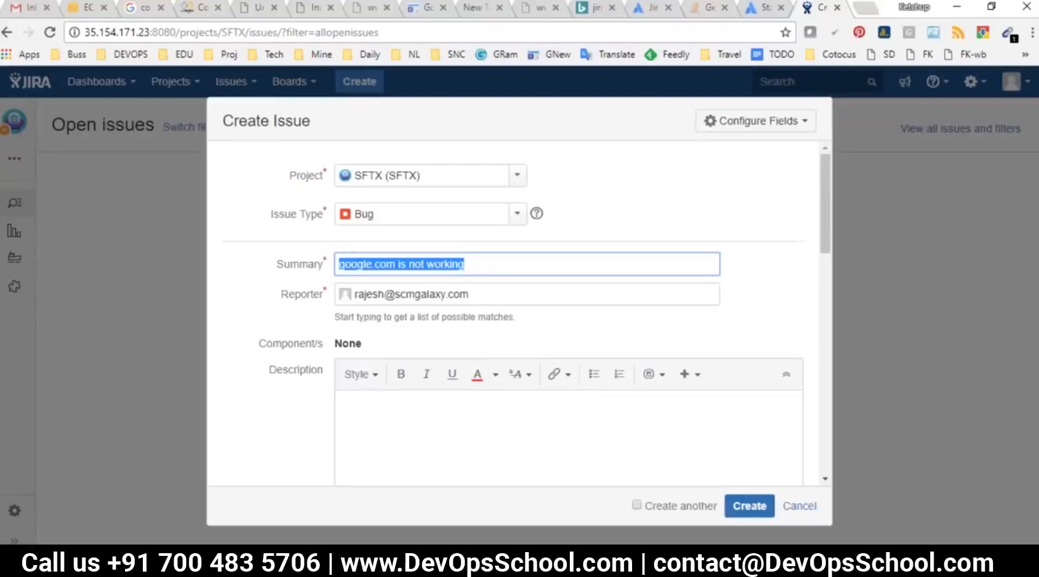
- Examine the Create Issue form's project, issue type, summary, reporter and component fields
{"action": "left_click_drag", "start_coordinate": [226, 117], "coordinate": [307, 126]}
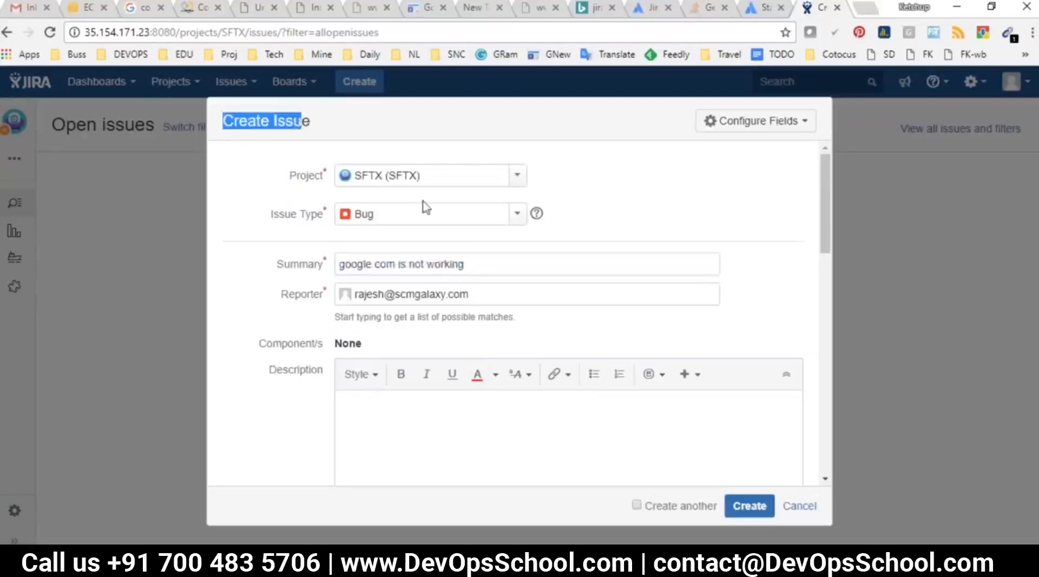
{"action": "left_click", "coordinate": [516, 175]}
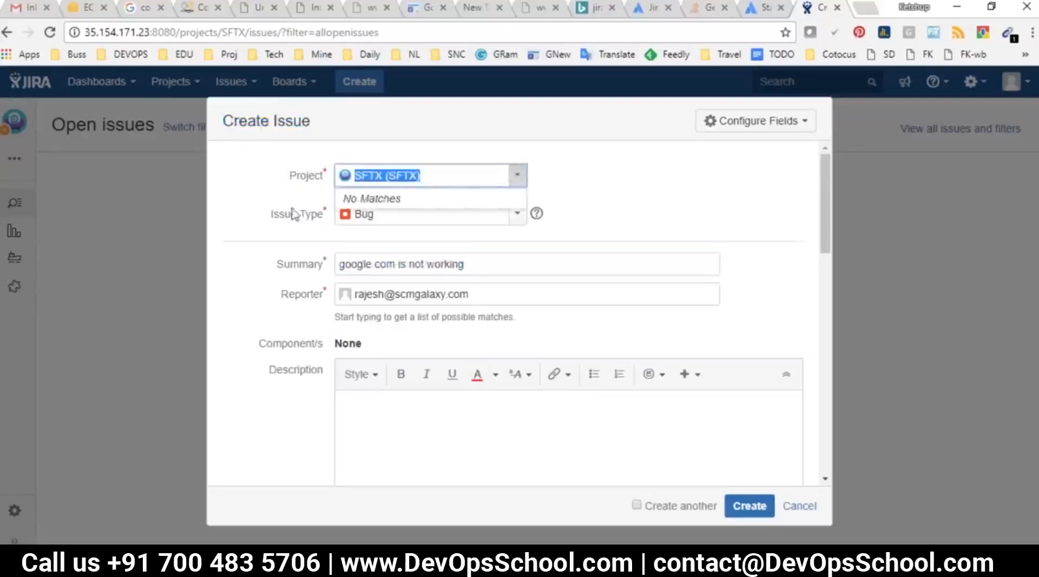
{"action": "left_click", "coordinate": [515, 214]}
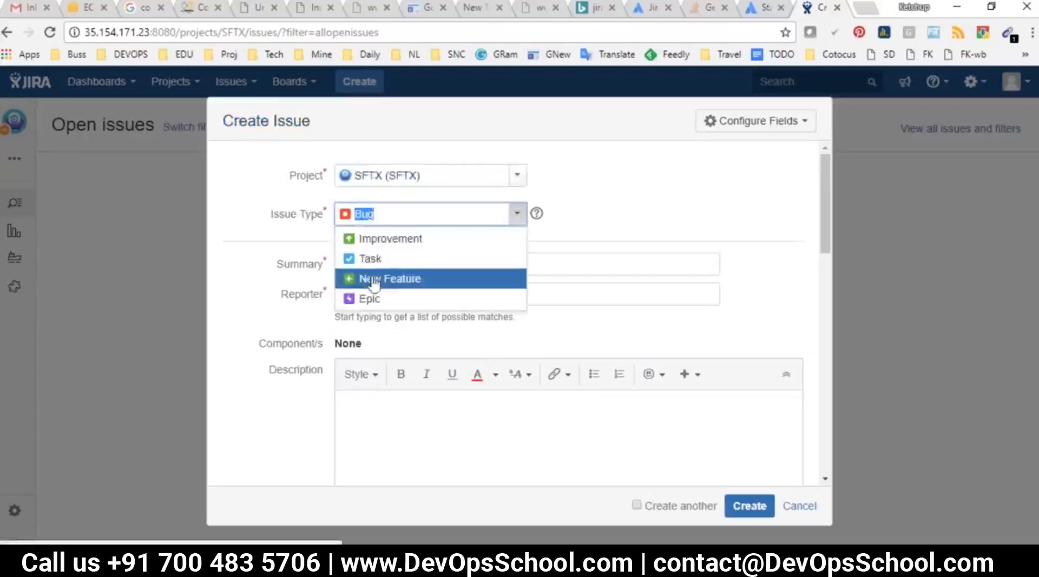
{"action": "left_click", "coordinate": [225, 250]}
{"action": "left_click", "coordinate": [486, 265]}
{"action": "key", "text": "ctrl+a"}
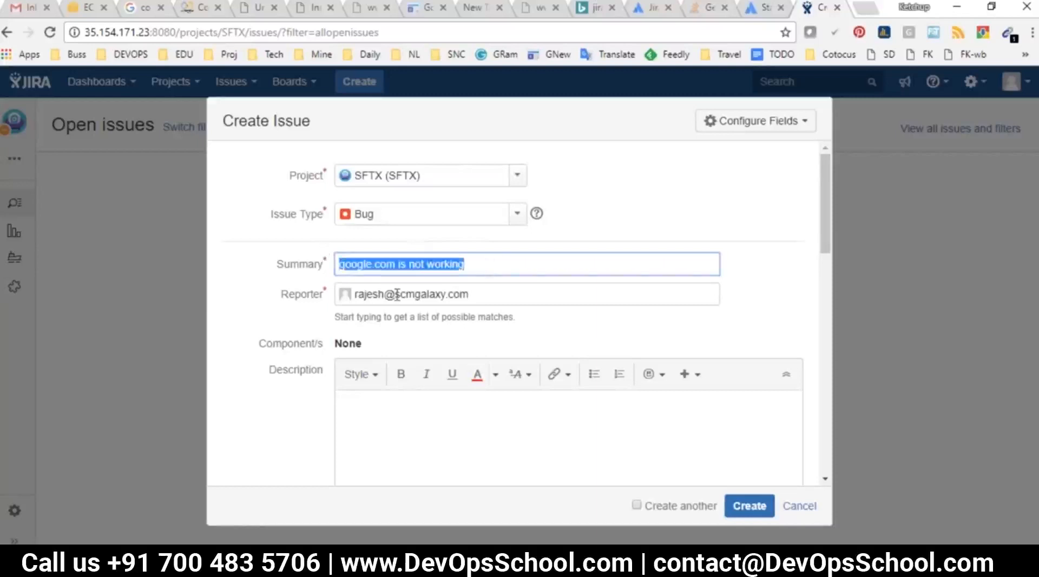
{"action": "left_click_drag", "start_coordinate": [293, 343], "coordinate": [387, 353]}
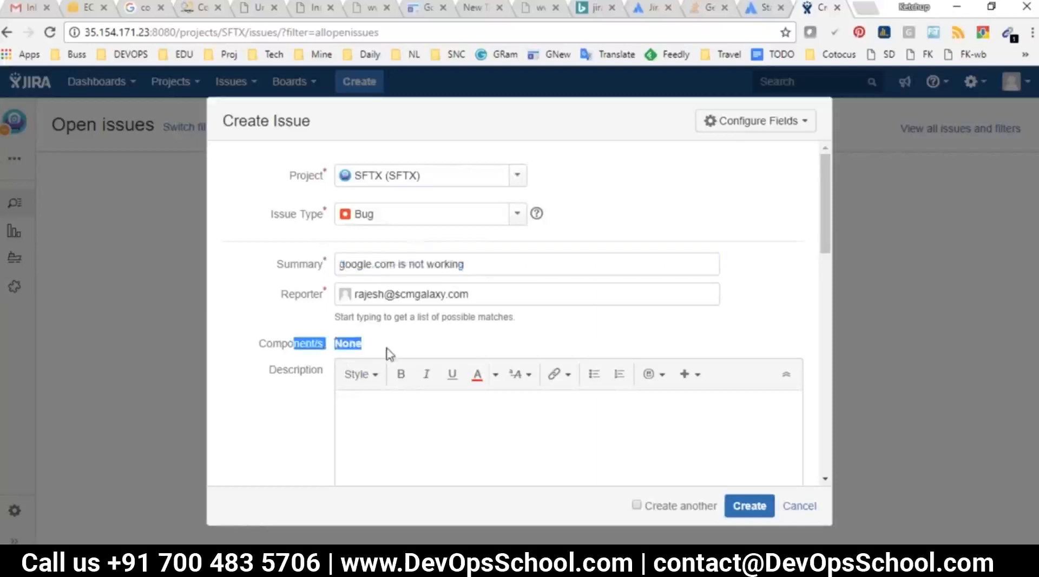
{"action": "left_click", "coordinate": [385, 381]}
{"action": "scroll", "coordinate": [308, 358], "scroll_direction": "down", "scroll_amount": 3}
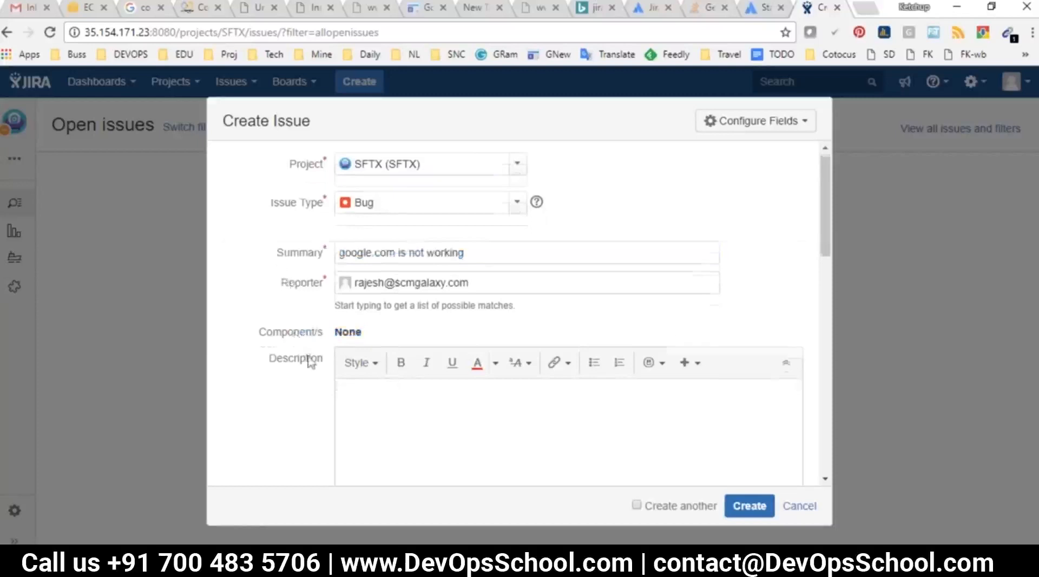
{"action": "left_click", "coordinate": [443, 307]}
{"action": "scroll", "coordinate": [442, 307], "scroll_direction": "up", "scroll_amount": 3}
- Fill the description by pasting the summary text repeatedly
{"action": "left_click_drag", "start_coordinate": [466, 264], "coordinate": [339, 265]}
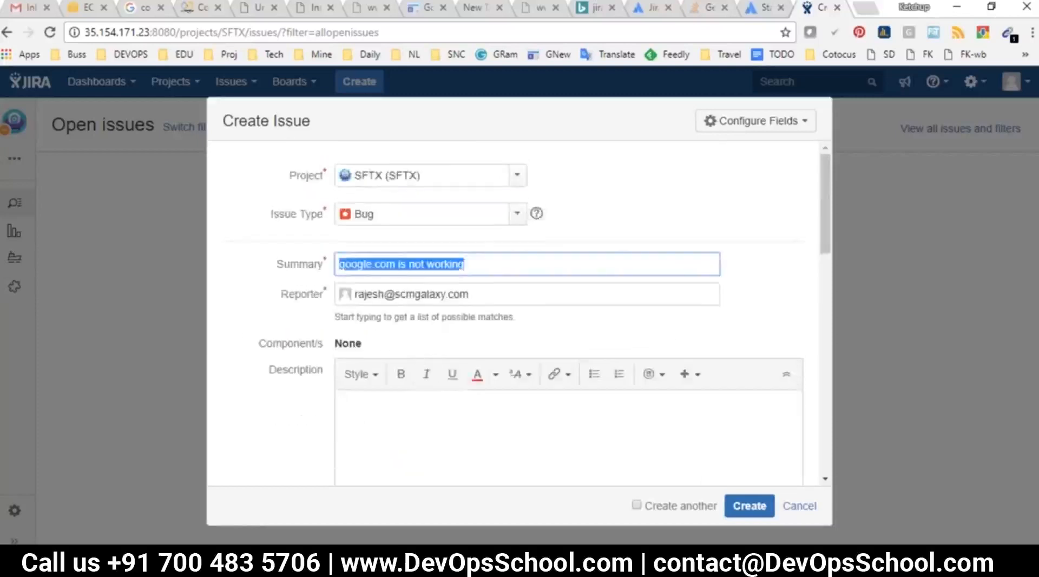
{"action": "key", "text": "ctrl+c"}
{"action": "left_click", "coordinate": [433, 433]}
{"action": "key", "text": "ctrl+v"}
{"action": "key", "text": "ctrl+v"}
{"action": "key", "text": "ctrl+v"}
{"action": "key", "text": "ctrl+v"}
{"action": "key", "text": "ctrl+v"}
{"action": "key", "text": "ctrl+v"}
{"action": "key", "text": "ctrl+v"}
{"action": "key", "text": "ctrl+v"}
{"action": "key", "text": "ctrl+v"}
{"action": "key", "text": "ctrl+v"}
{"action": "key", "text": "ctrl+v"}
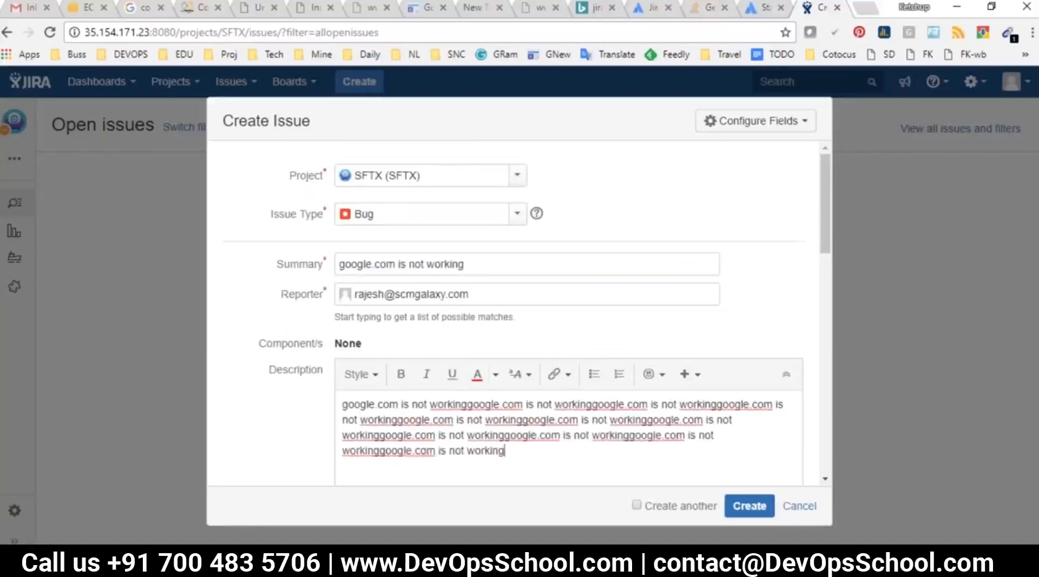
{"action": "key", "text": "ctrl+v"}
{"action": "key", "text": "ctrl+v"}
{"action": "key", "text": "ctrl+v"}
{"action": "key", "text": "ctrl+v"}
{"action": "key", "text": "ctrl+v"}
{"action": "key", "text": "ctrl+v"}
{"action": "key", "text": "ctrl+v"}
{"action": "key", "text": "ctrl+v"}
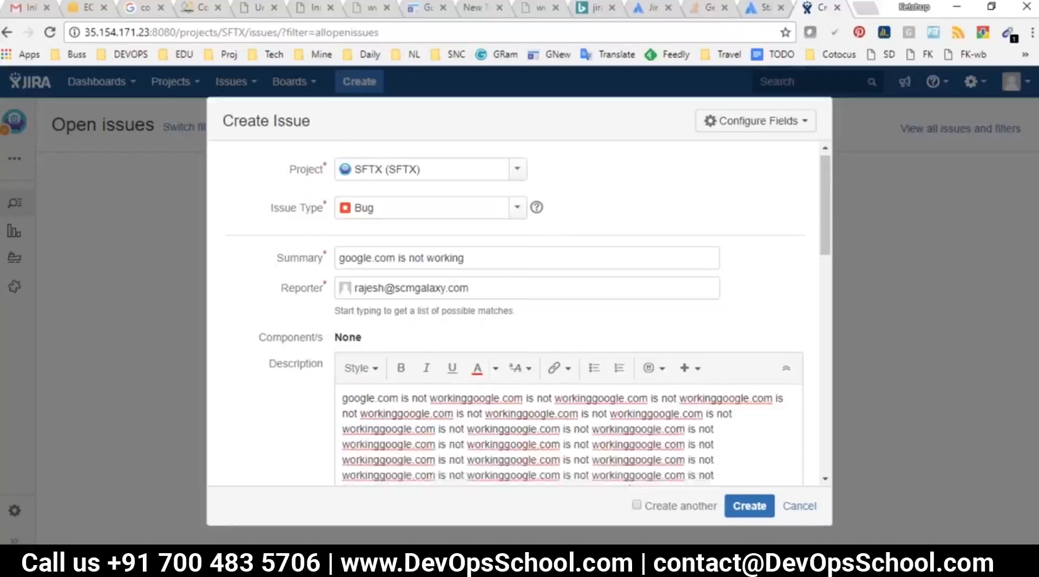
- Set the bug's priority to Highest
{"action": "scroll", "coordinate": [470, 372], "scroll_direction": "down", "scroll_amount": 4}
{"action": "left_click", "coordinate": [520, 363]}
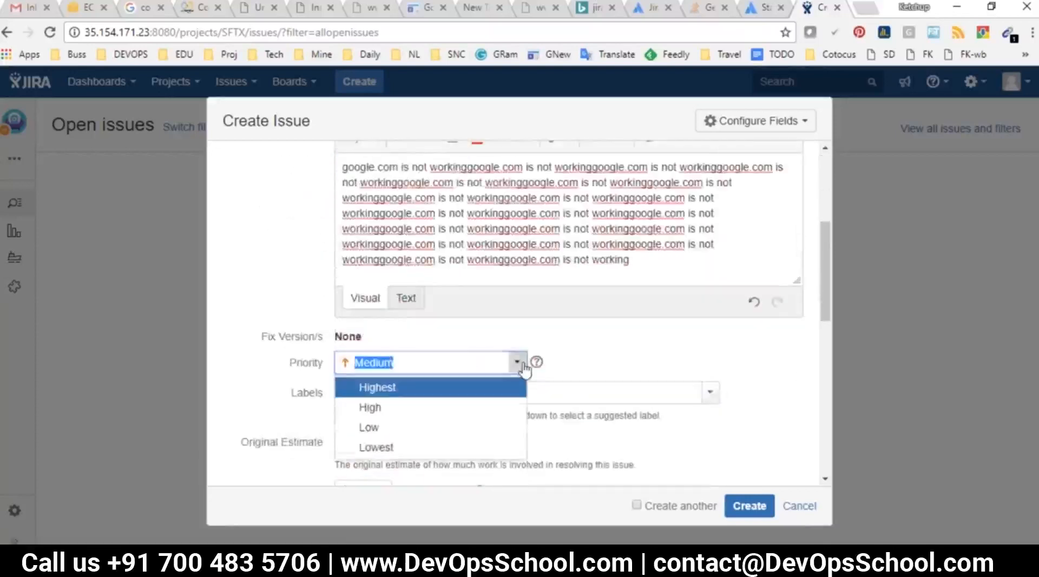
{"action": "left_click", "coordinate": [372, 387]}
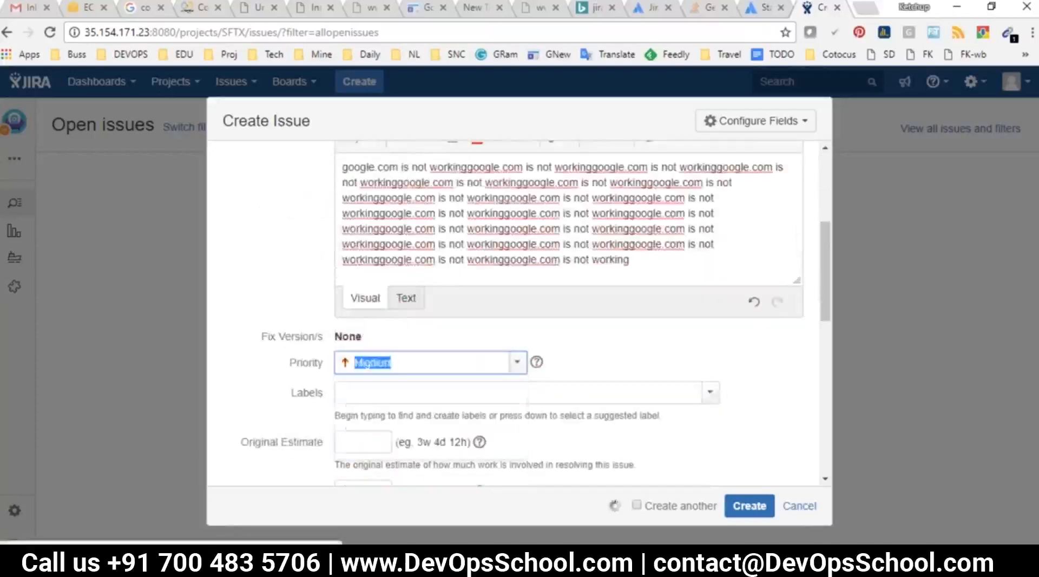
- Examine the Issue Type, Priority and Fix Version/s fields of the Create Issue form
{"action": "scroll", "coordinate": [303, 379], "scroll_direction": "up", "scroll_amount": 1}
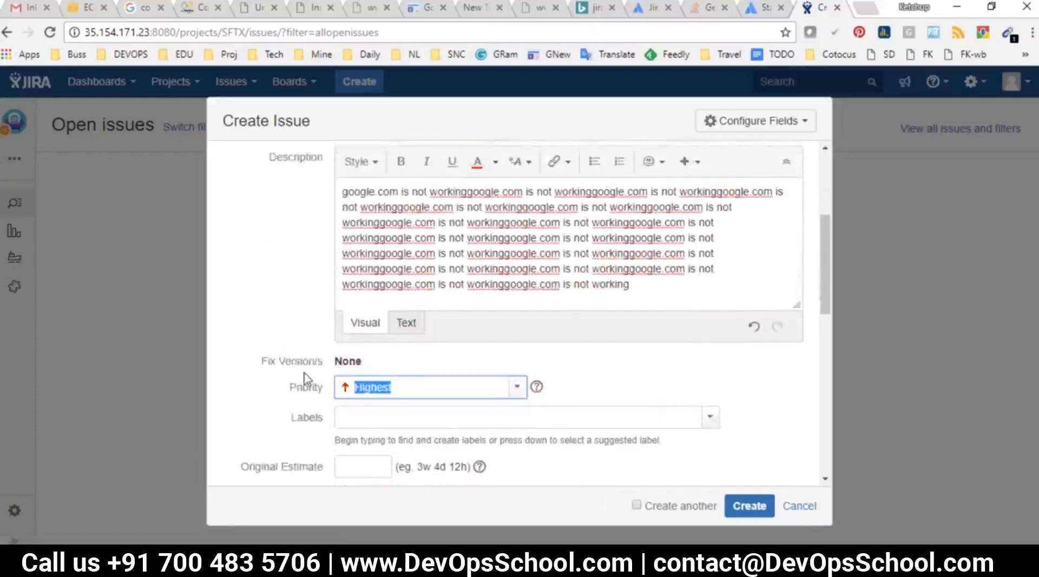
{"action": "scroll", "coordinate": [307, 379], "scroll_direction": "up", "scroll_amount": 4}
{"action": "scroll", "coordinate": [310, 377], "scroll_direction": "down", "scroll_amount": 4}
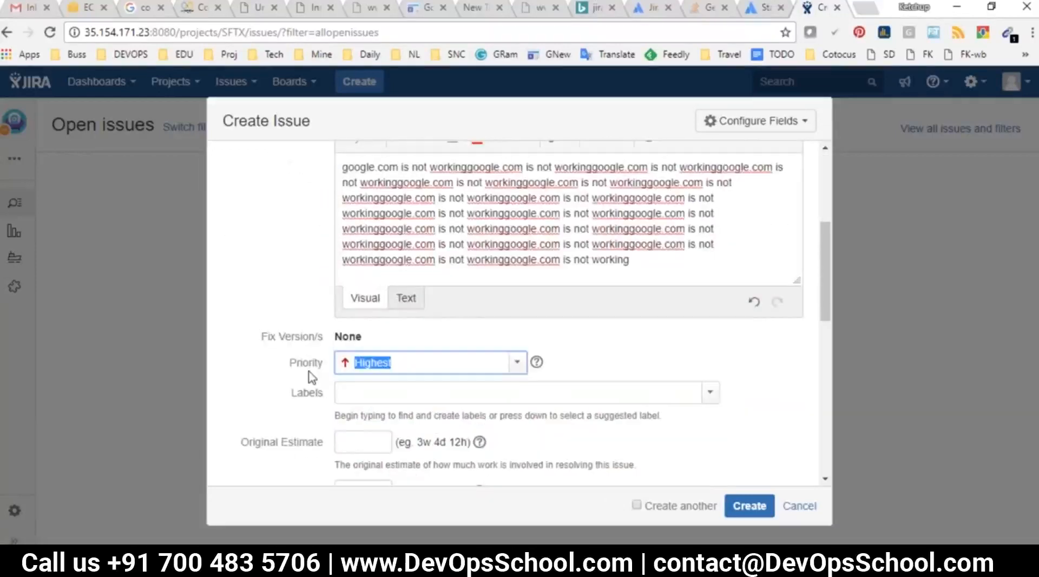
{"action": "scroll", "coordinate": [312, 377], "scroll_direction": "up", "scroll_amount": 5}
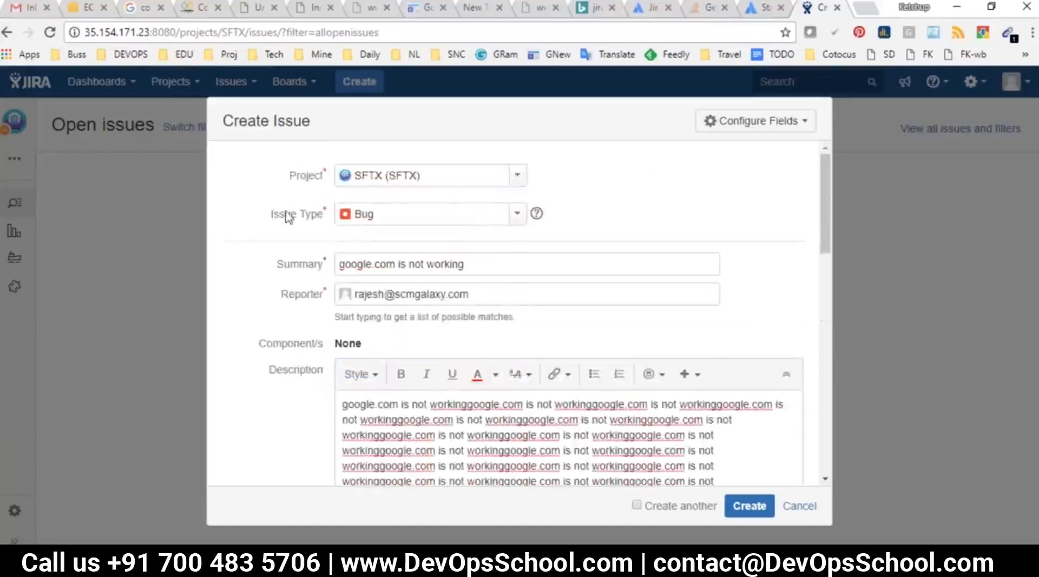
{"action": "left_click_drag", "start_coordinate": [270, 214], "coordinate": [327, 223]}
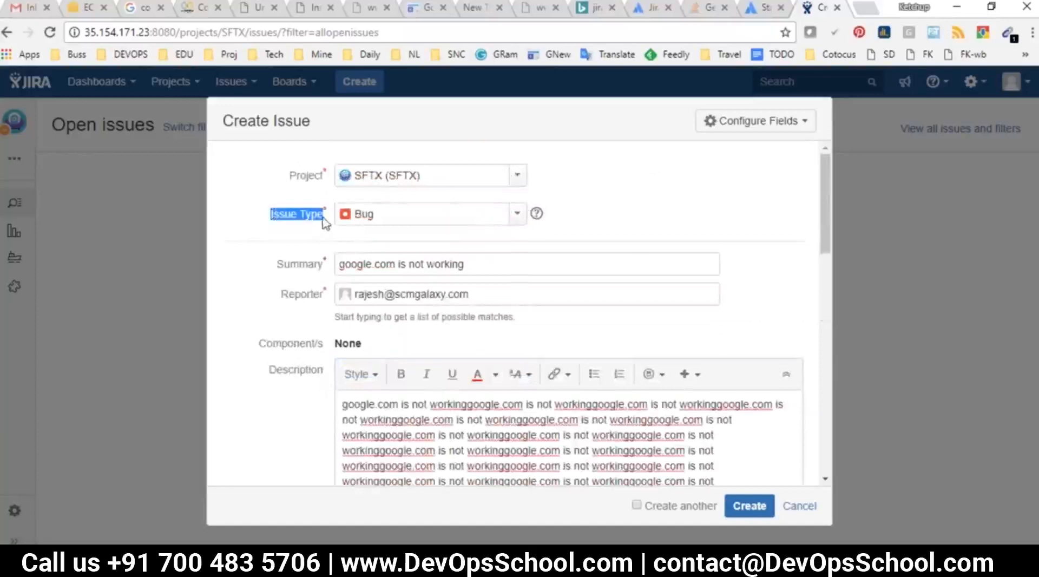
{"action": "scroll", "coordinate": [313, 295], "scroll_direction": "down", "scroll_amount": 5}
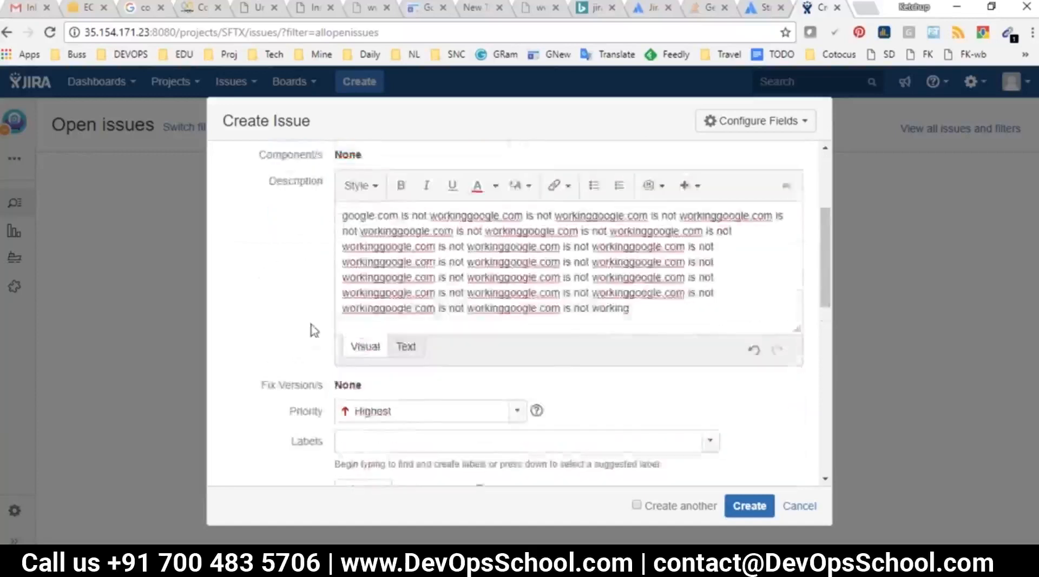
{"action": "left_click_drag", "start_coordinate": [280, 217], "coordinate": [326, 225]}
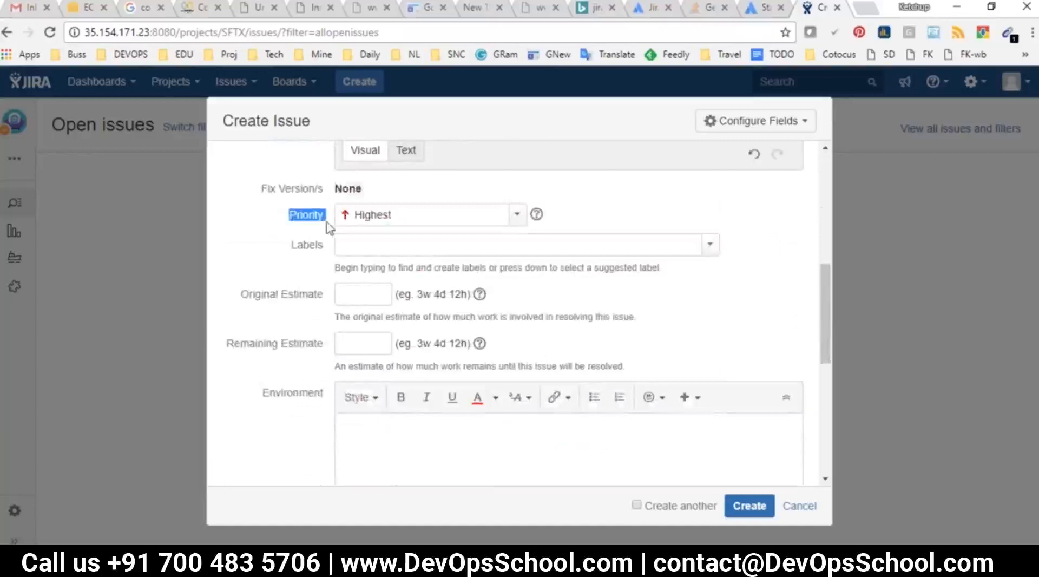
{"action": "left_click_drag", "start_coordinate": [261, 188], "coordinate": [310, 228]}
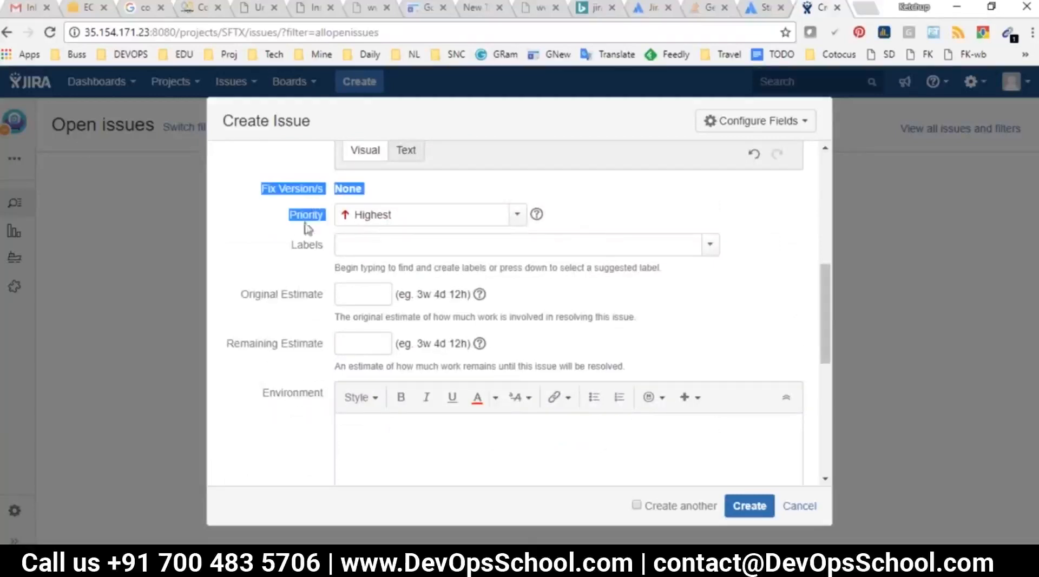
{"action": "scroll", "coordinate": [353, 363], "scroll_direction": "up", "scroll_amount": 3}
{"action": "left_click", "coordinate": [272, 336]}
{"action": "scroll", "coordinate": [461, 309], "scroll_direction": "down", "scroll_amount": 2}
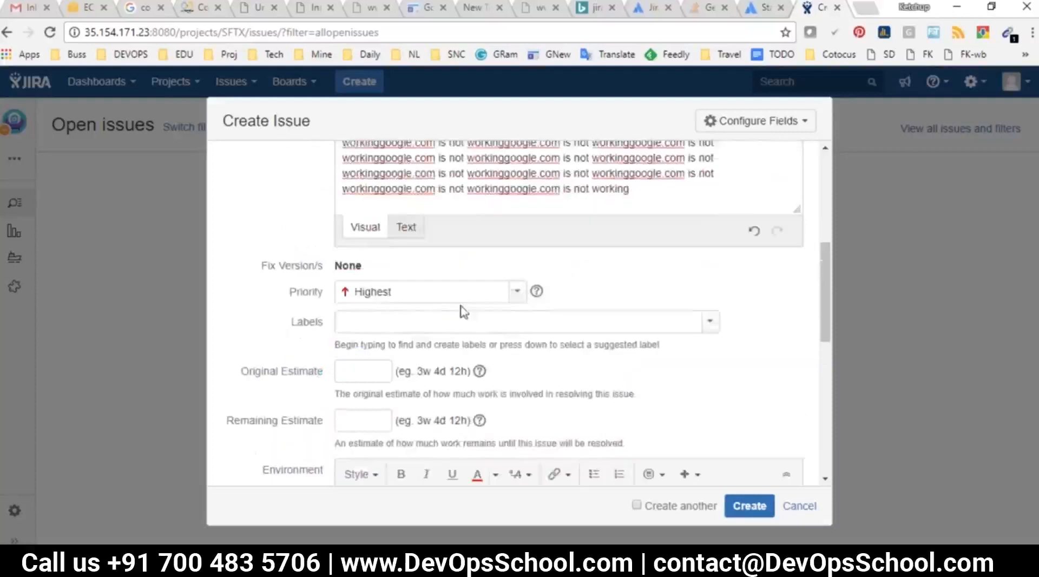
- Enter WIN 5.6 as the bug's environment
{"action": "scroll", "coordinate": [401, 389], "scroll_direction": "down", "scroll_amount": 4}
{"action": "left_click", "coordinate": [414, 295]}
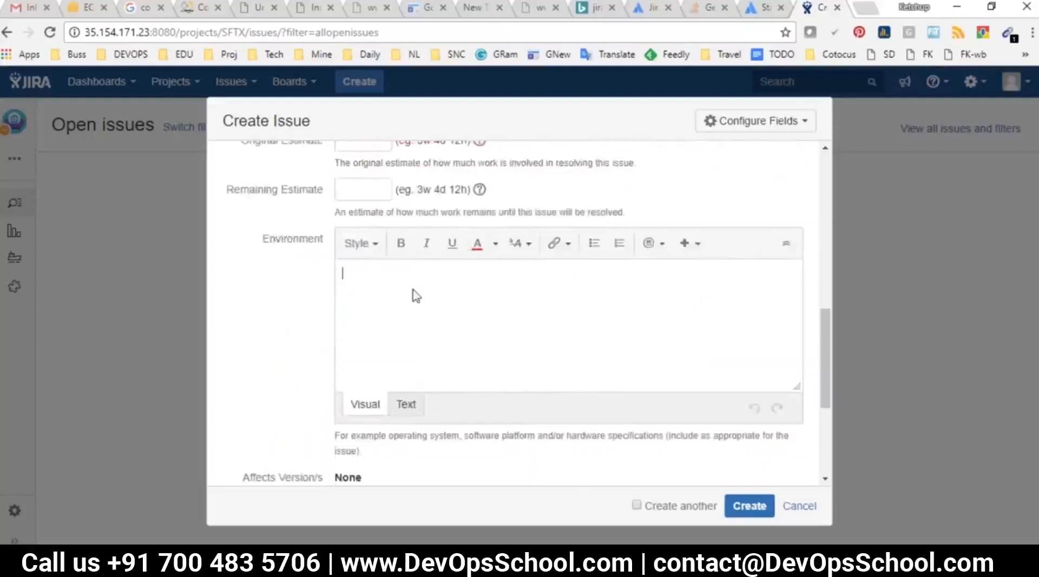
{"action": "type", "text": "INW"}
{"action": "key", "text": "BackSpace"}
{"action": "key", "text": "BackSpace"}
{"action": "key", "text": "BackSpace"}
{"action": "type", "text": "WIN 5 6"}
{"action": "key", "text": "ctrl+a"}
- Set the due date to 30/Oct/17 using the calendar picker
{"action": "scroll", "coordinate": [414, 307], "scroll_direction": "down", "scroll_amount": 3}
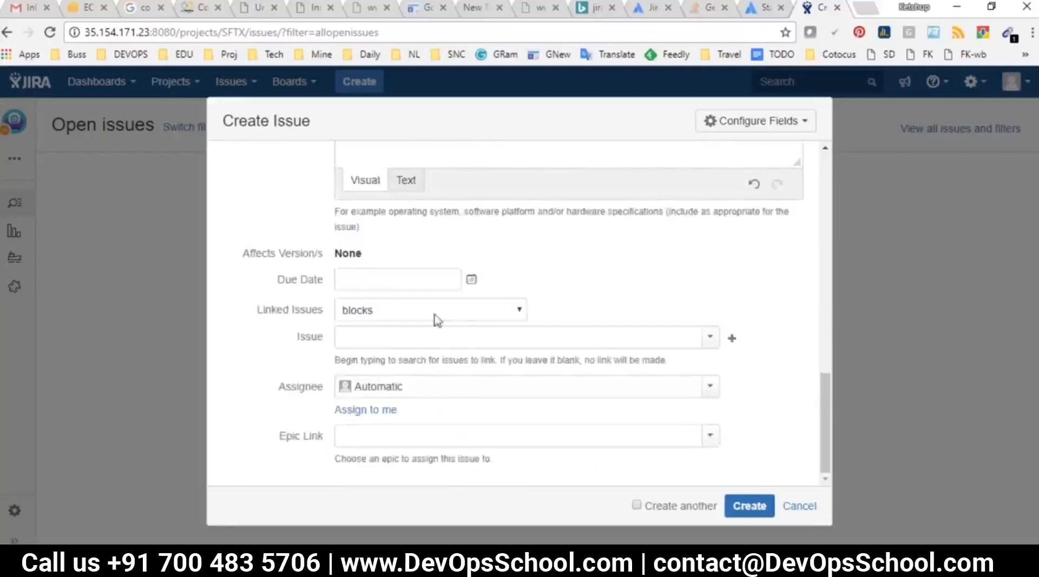
{"action": "left_click", "coordinate": [398, 277]}
{"action": "left_click", "coordinate": [471, 280]}
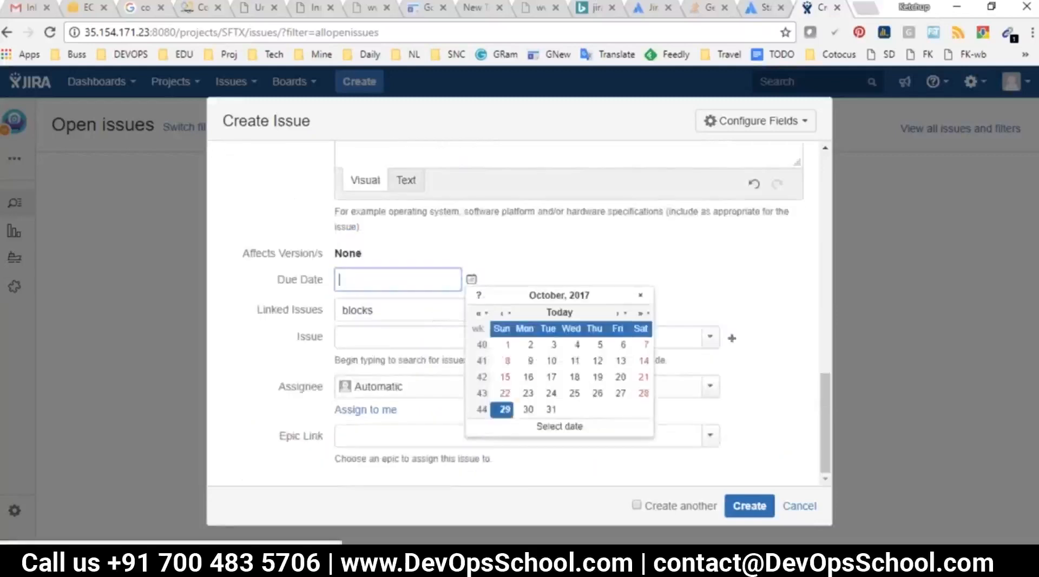
{"action": "left_click", "coordinate": [529, 412]}
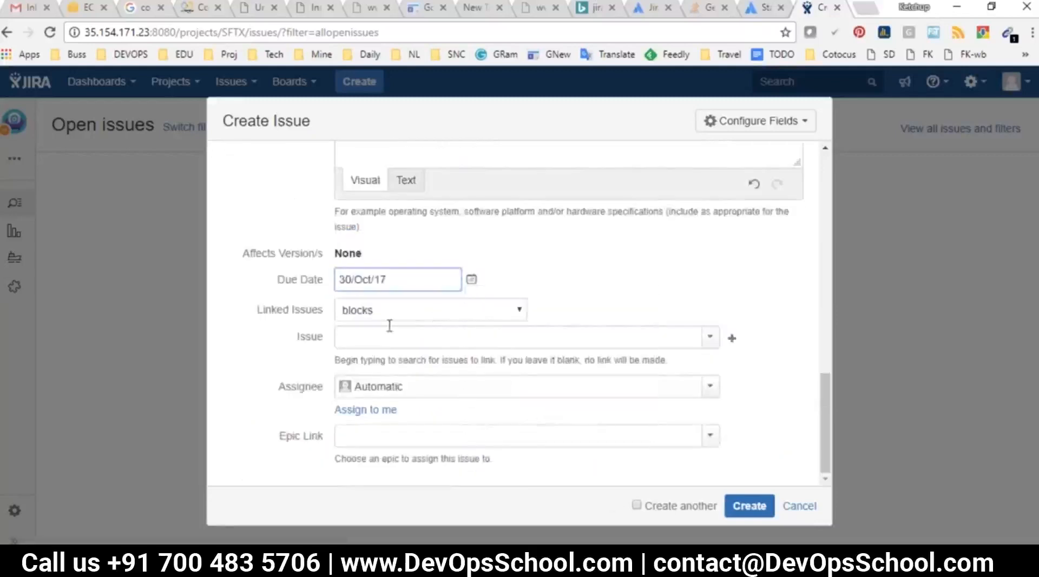
- Examine the link types available for linked issues
{"action": "left_click", "coordinate": [407, 315]}
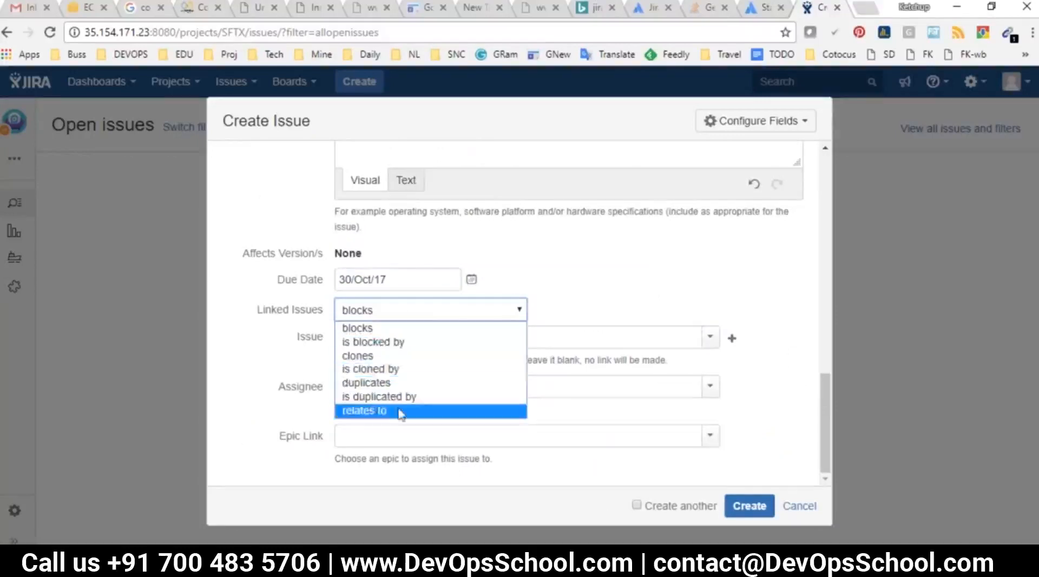
{"action": "left_click", "coordinate": [276, 331]}
{"action": "left_click", "coordinate": [364, 342]}
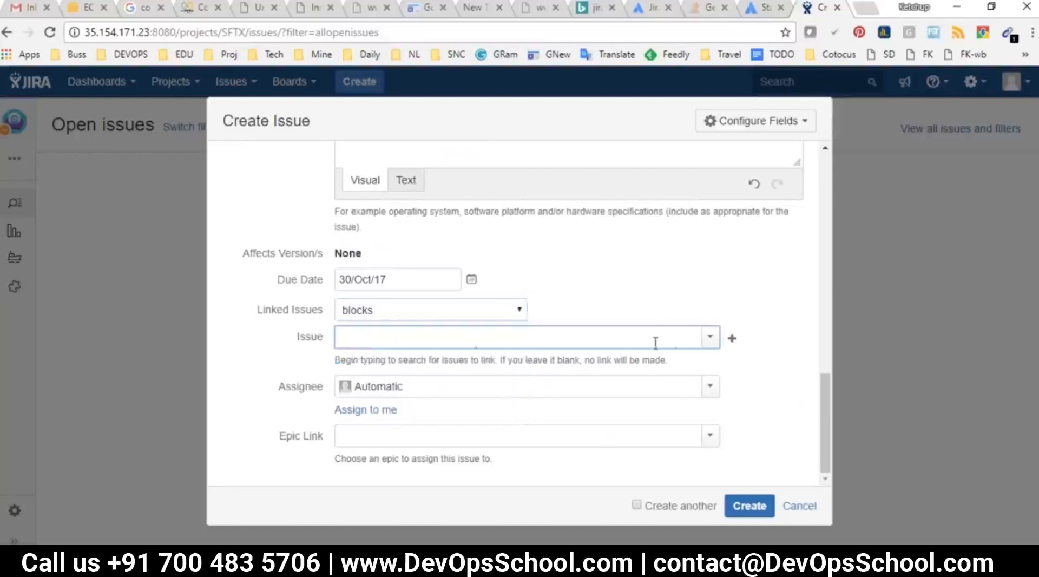
- Review the assignee suggestions, leave the assignee as Automatic, and create the bug
{"action": "left_click", "coordinate": [426, 386]}
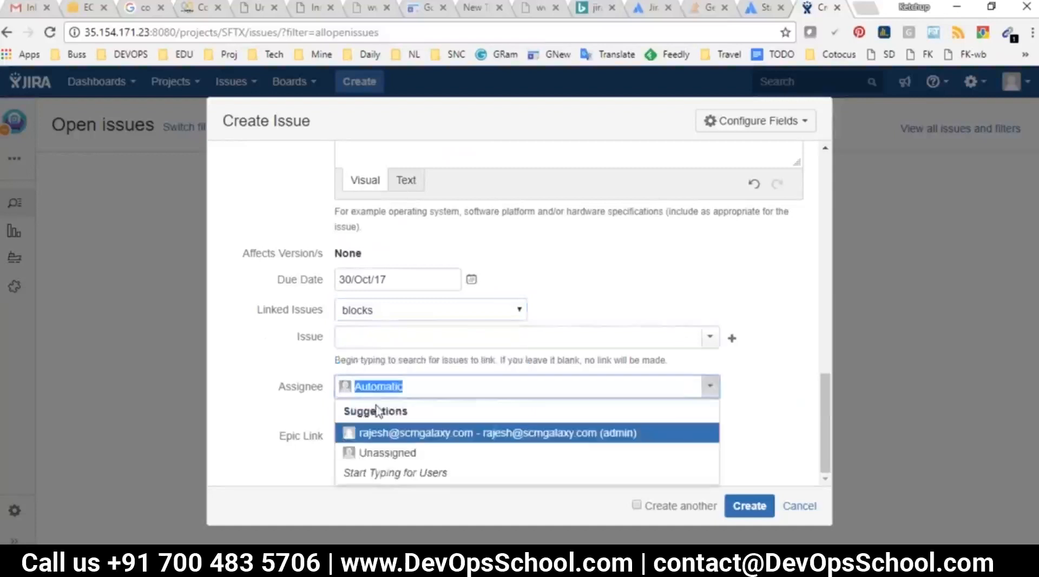
{"action": "left_click", "coordinate": [264, 400]}
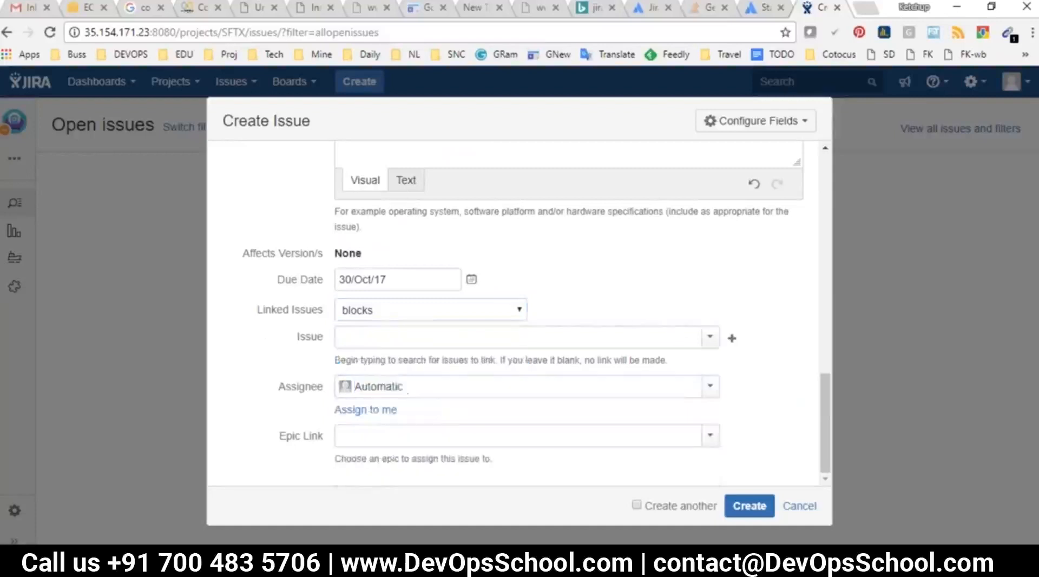
{"action": "left_click", "coordinate": [405, 387]}
{"action": "left_click", "coordinate": [276, 397]}
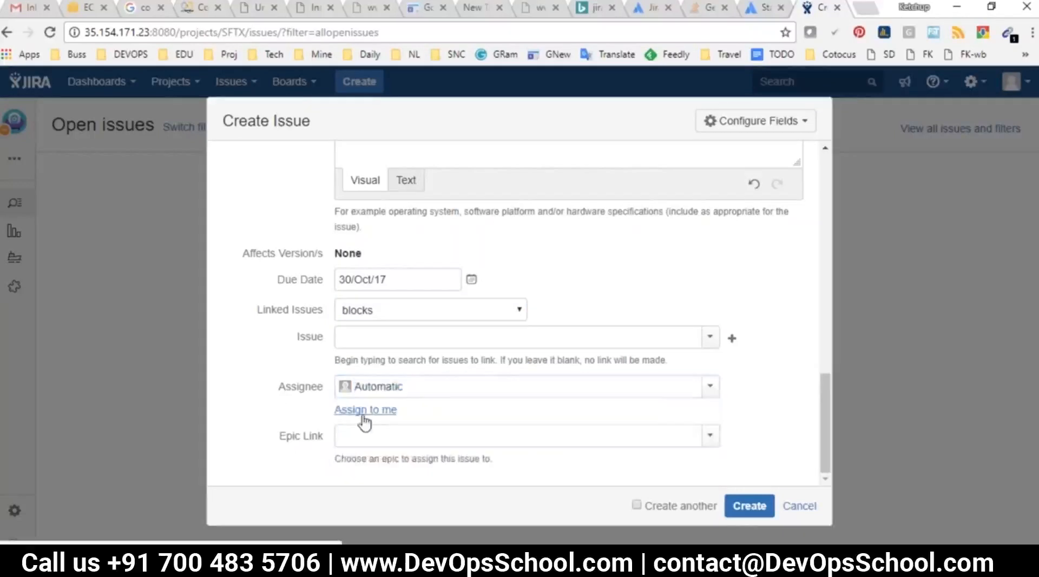
{"action": "left_click", "coordinate": [709, 386]}
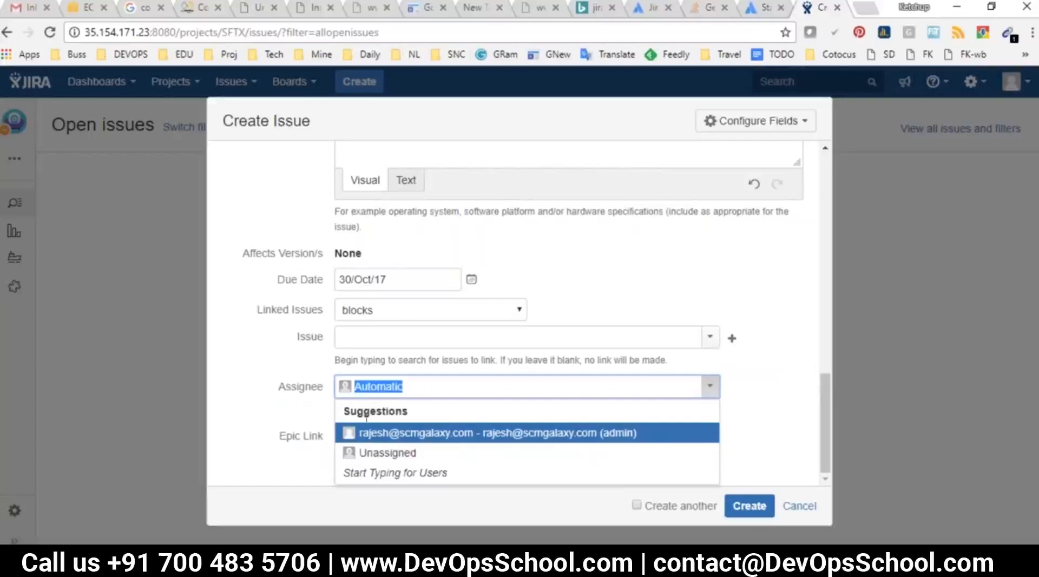
{"action": "left_click", "coordinate": [289, 414]}
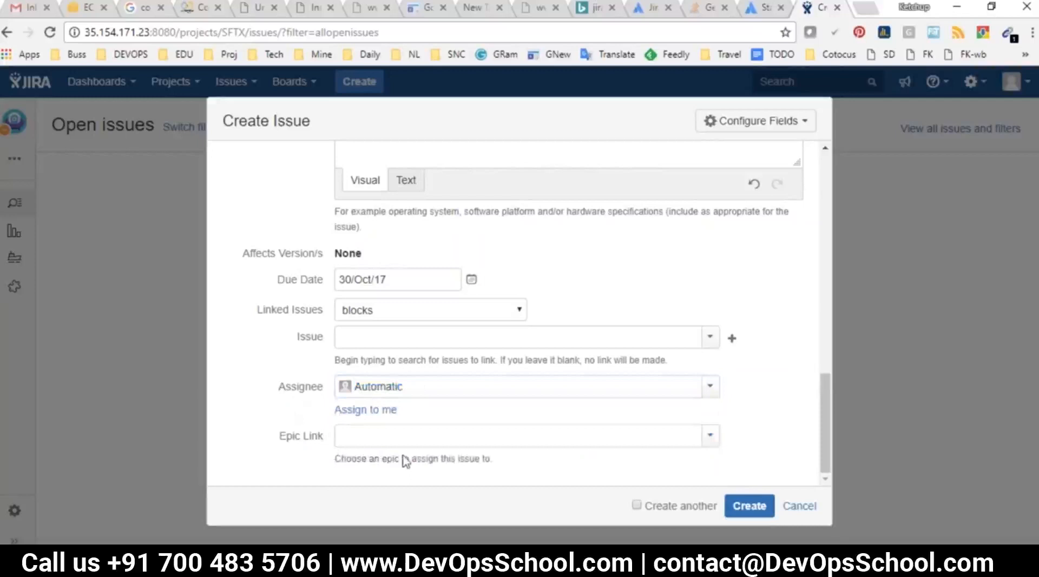
{"action": "left_click", "coordinate": [736, 511]}
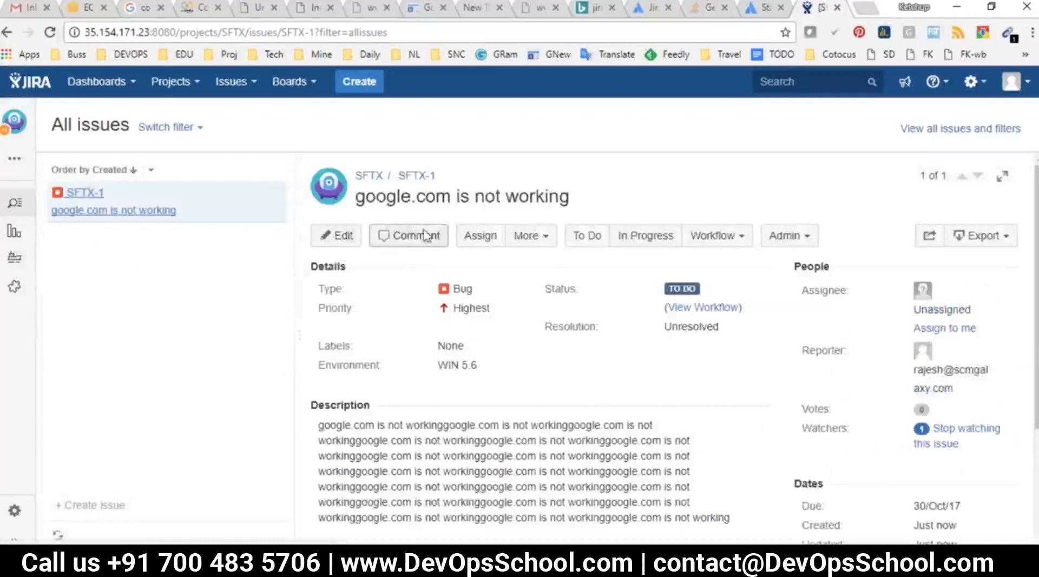
- Explore the created SFTX-1 issue page and its More actions menu
{"action": "scroll", "coordinate": [476, 389], "scroll_direction": "down", "scroll_amount": 3}
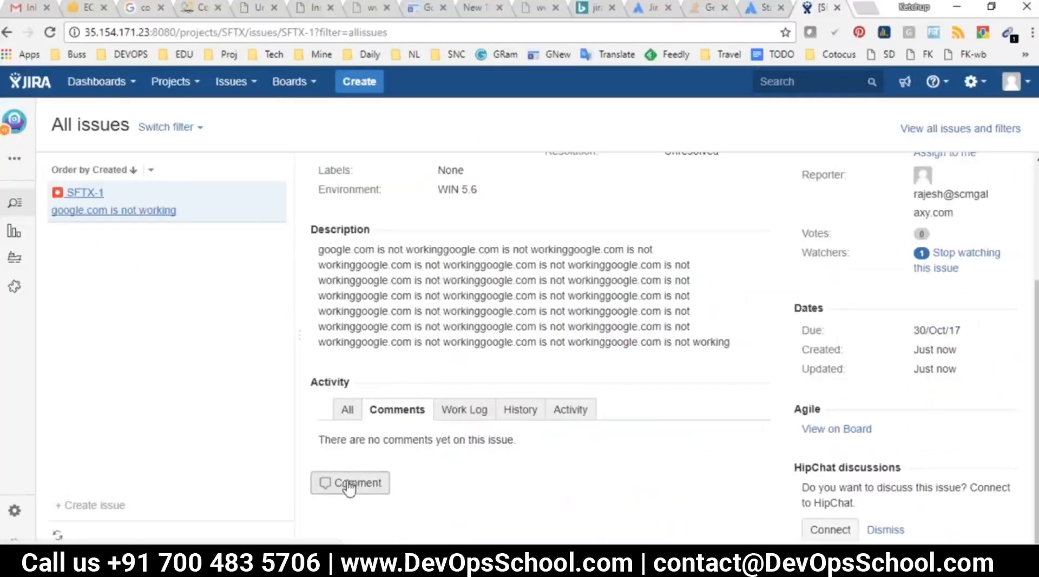
{"action": "scroll", "coordinate": [349, 492], "scroll_direction": "up", "scroll_amount": 1}
{"action": "scroll", "coordinate": [348, 493], "scroll_direction": "up", "scroll_amount": 3}
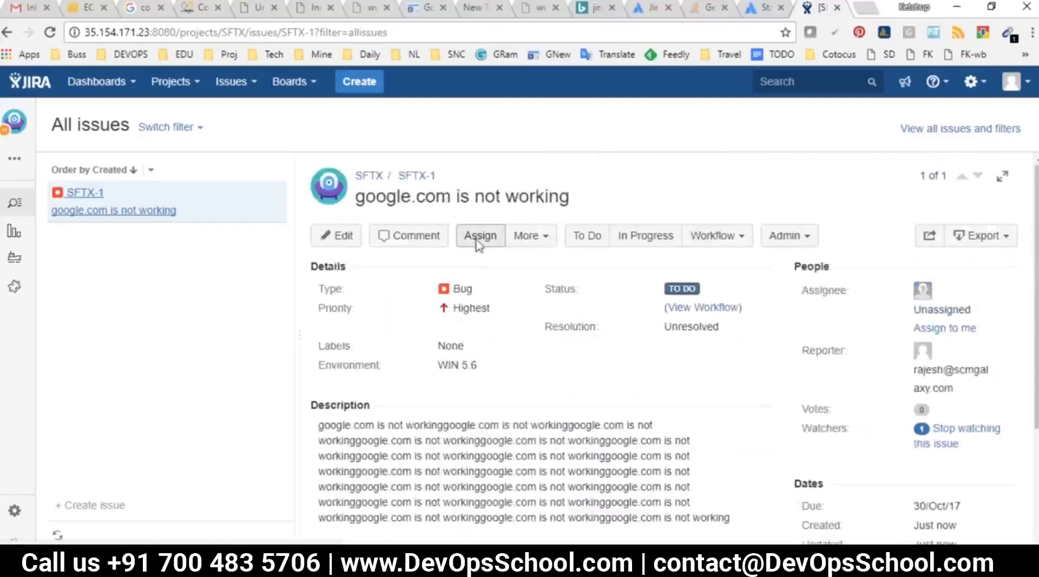
{"action": "left_click", "coordinate": [533, 235]}
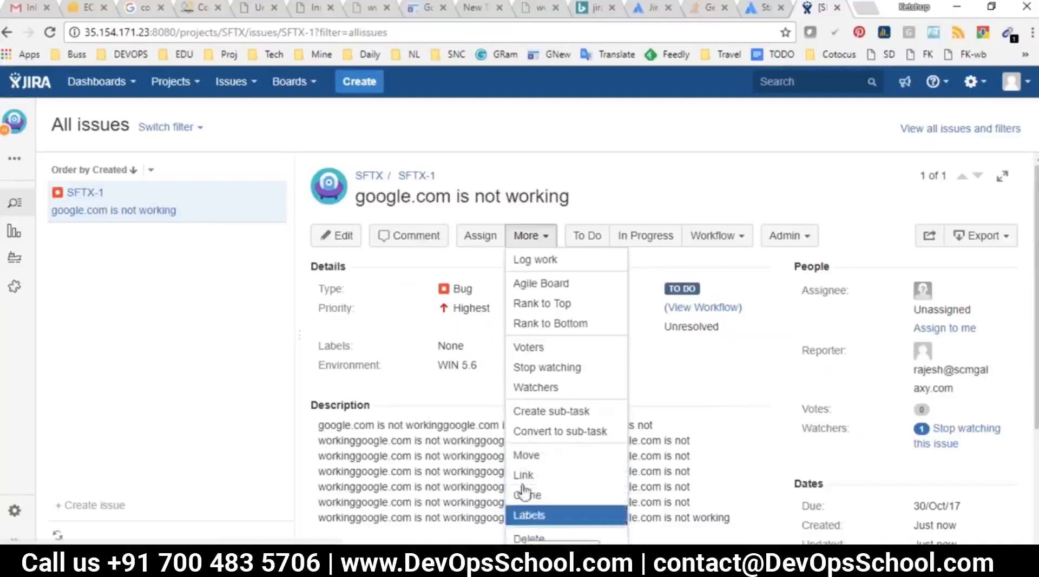
{"action": "left_click", "coordinate": [219, 361]}
{"action": "left_click", "coordinate": [528, 237]}
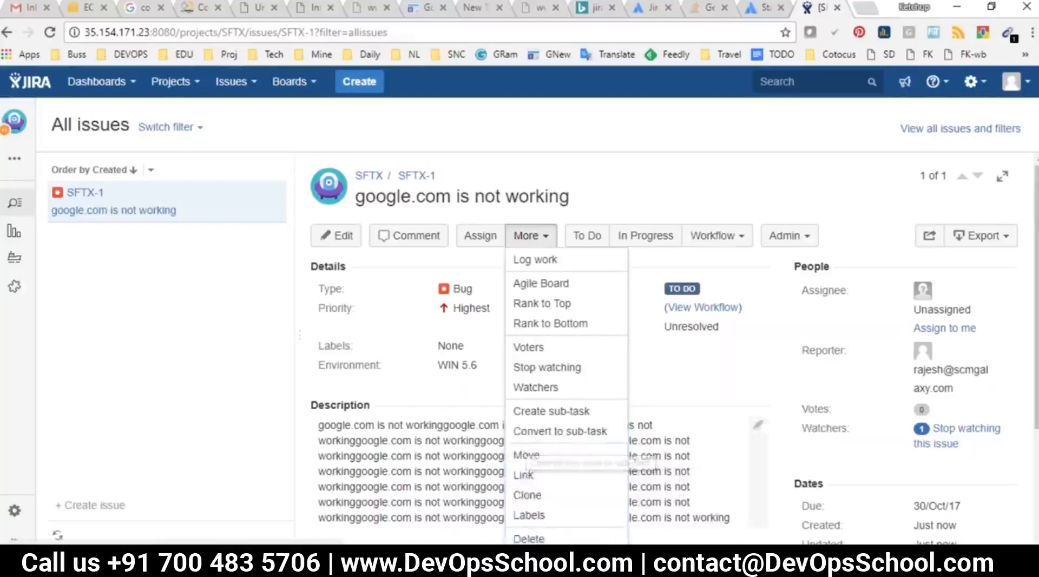
{"action": "left_click", "coordinate": [215, 328]}
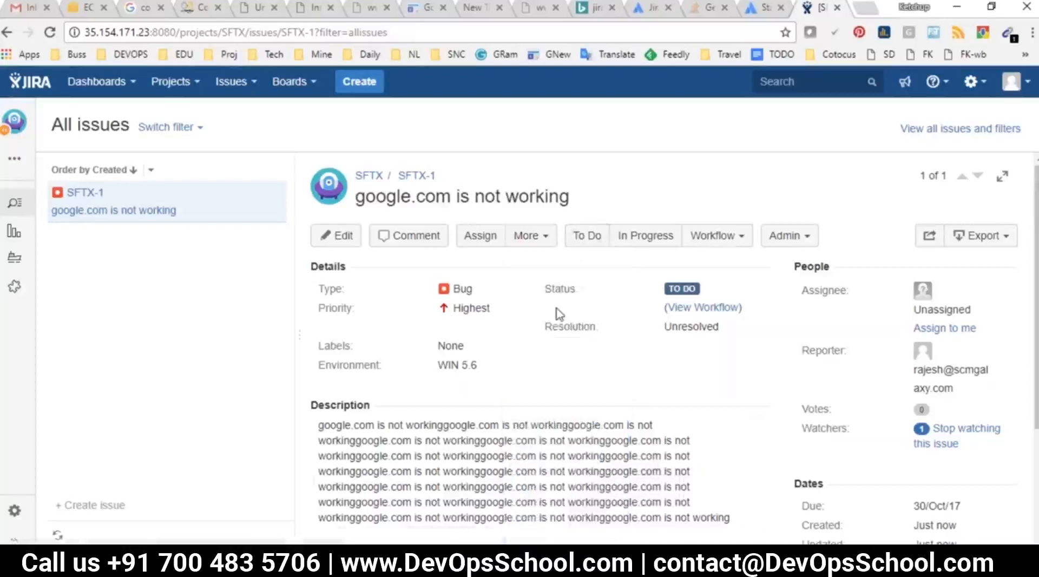
{"action": "scroll", "coordinate": [557, 313], "scroll_direction": "down", "scroll_amount": 3}
{"action": "scroll", "coordinate": [487, 325], "scroll_direction": "up", "scroll_amount": 3}
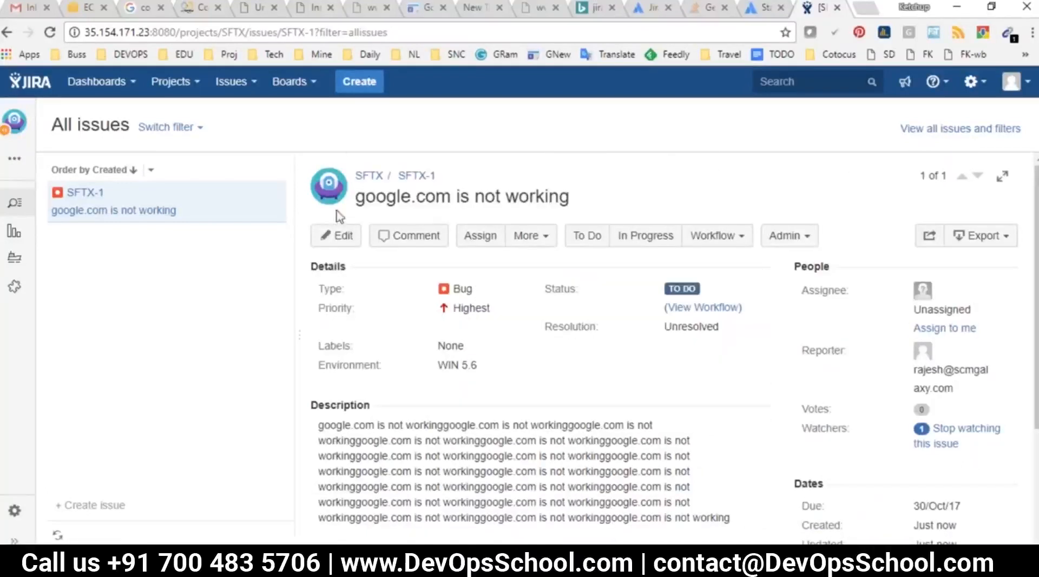
- Highlight the issue key and part of the description on the issue page
{"action": "left_click_drag", "start_coordinate": [434, 176], "coordinate": [401, 181]}
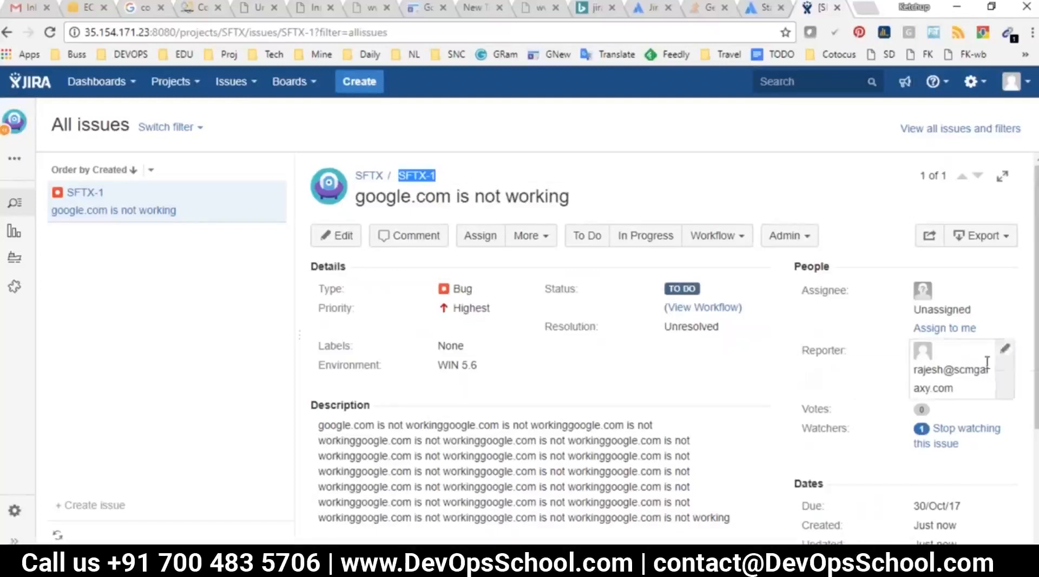
{"action": "left_click", "coordinate": [1036, 381]}
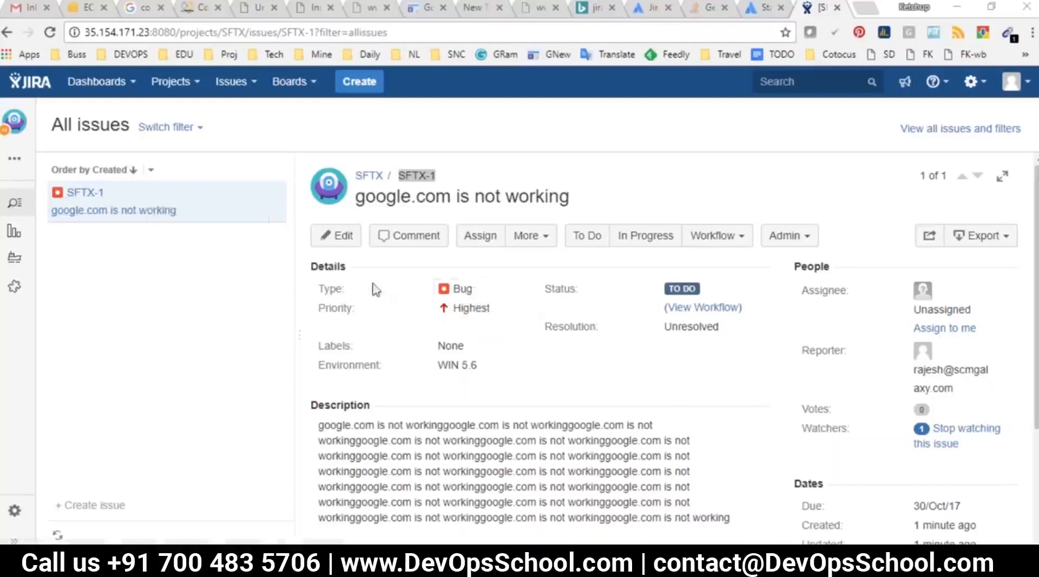
{"action": "scroll", "coordinate": [332, 253], "scroll_direction": "down", "scroll_amount": 3}
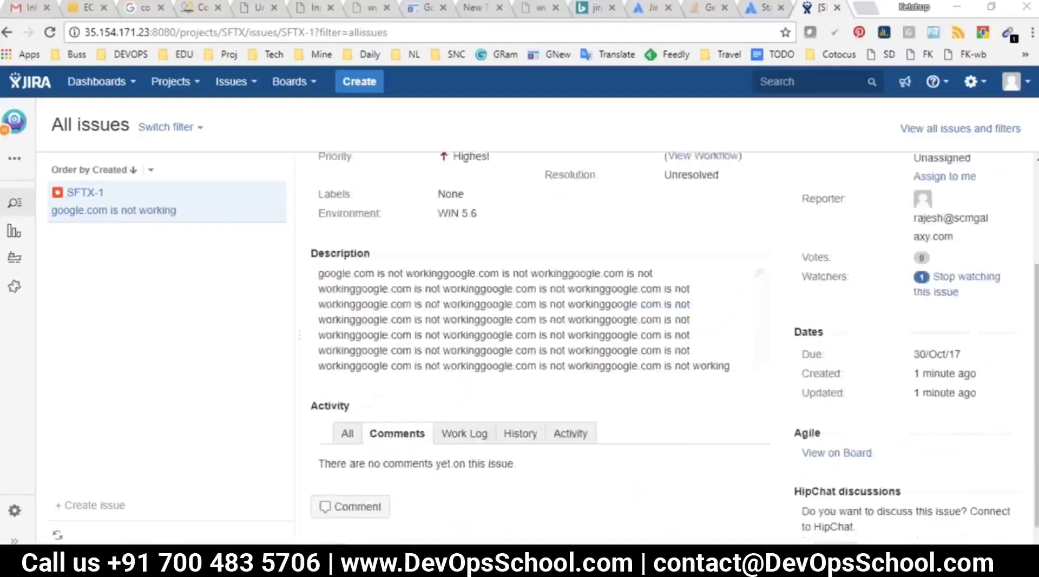
{"action": "left_click_drag", "start_coordinate": [342, 287], "coordinate": [562, 348]}
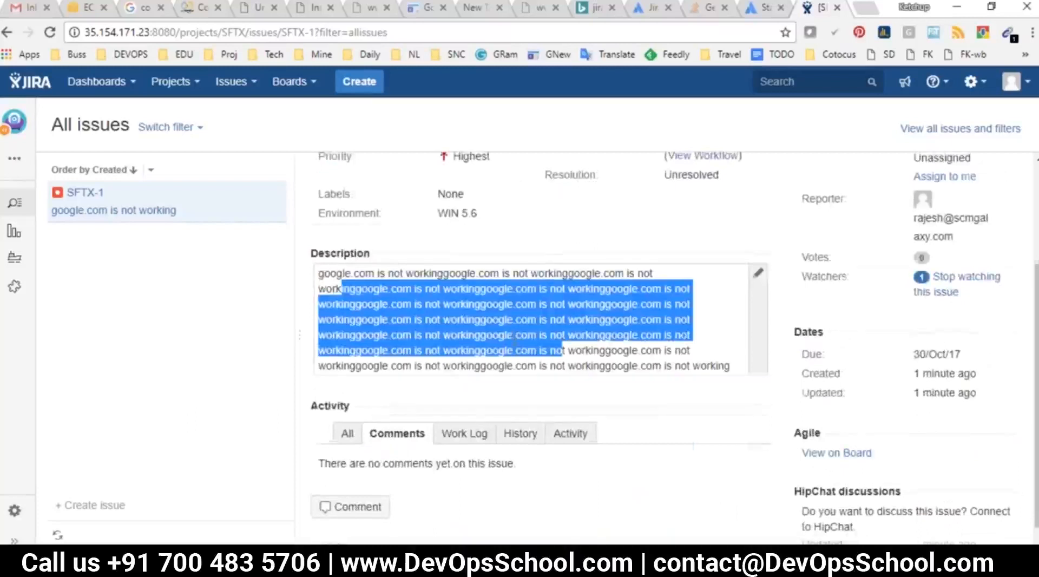
{"action": "scroll", "coordinate": [510, 342], "scroll_direction": "up", "scroll_amount": 3}
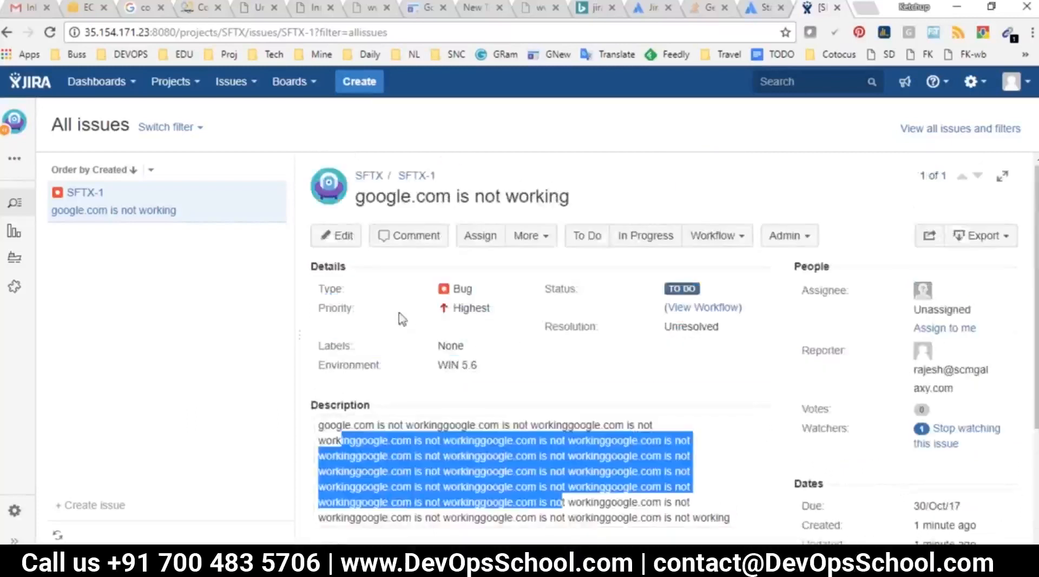
- Assign SFTX-1 to yourself with the comment "I am assigning to myslef"
{"action": "left_click", "coordinate": [477, 238]}
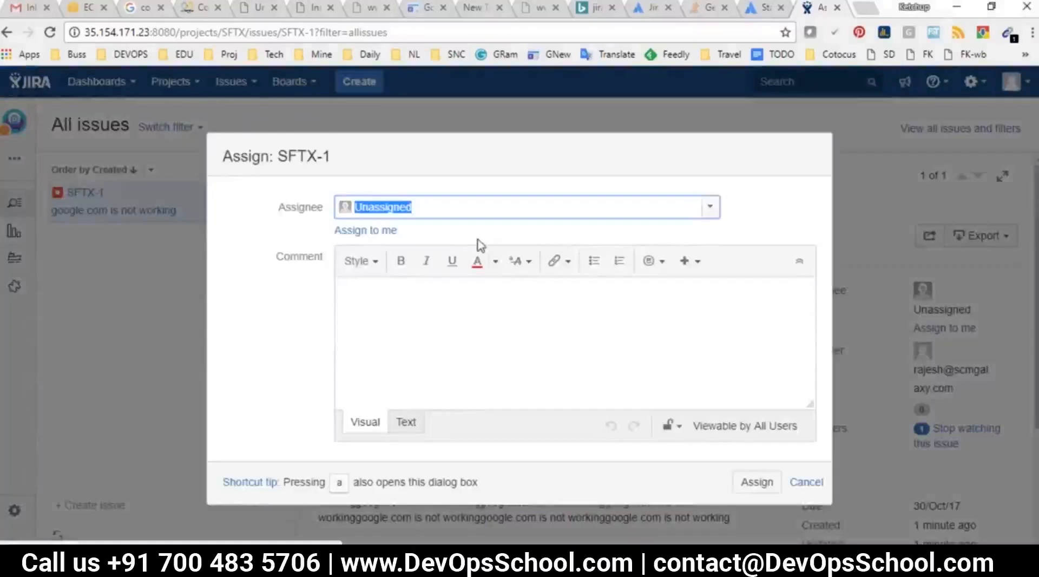
{"action": "left_click", "coordinate": [366, 230]}
{"action": "left_click", "coordinate": [404, 335]}
{"action": "type", "text": "I am assigning to myslef"}
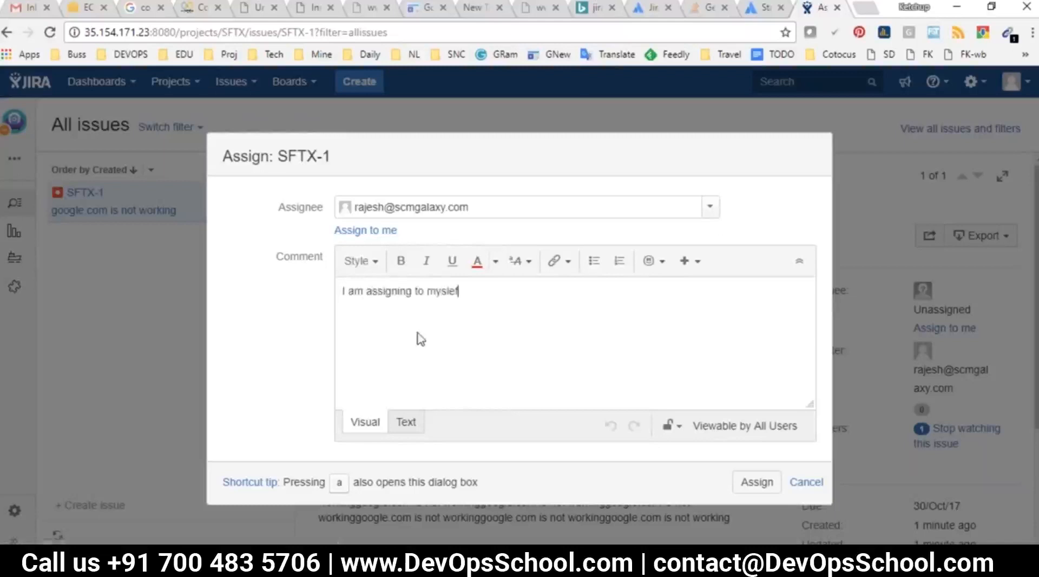
{"action": "key", "text": "ctrl+a"}
{"action": "left_click", "coordinate": [756, 481]}
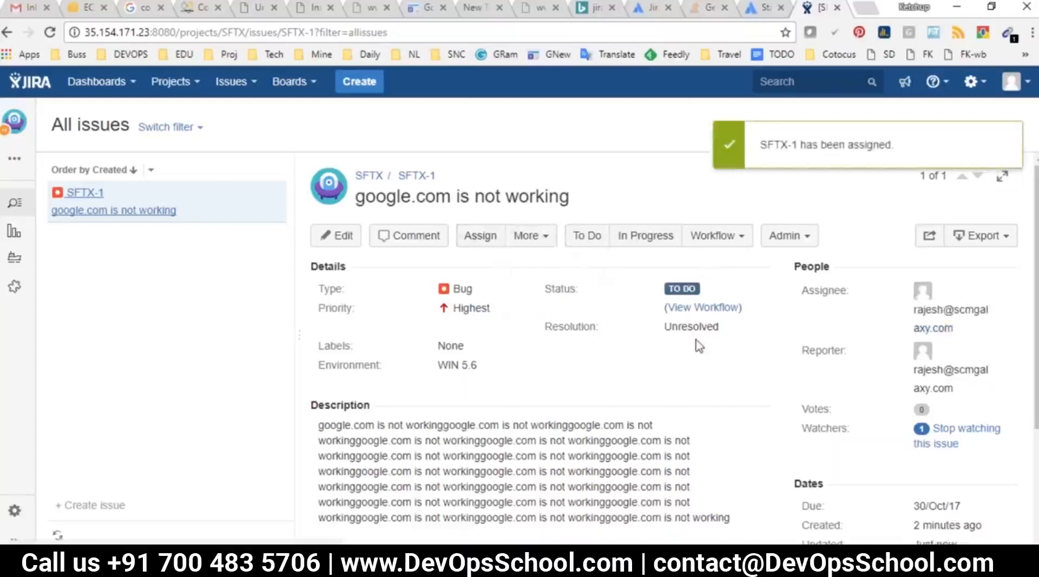
- Highlight the Assignee, Reporter and Updated fields on the issue page
{"action": "left_click_drag", "start_coordinate": [801, 290], "coordinate": [957, 331]}
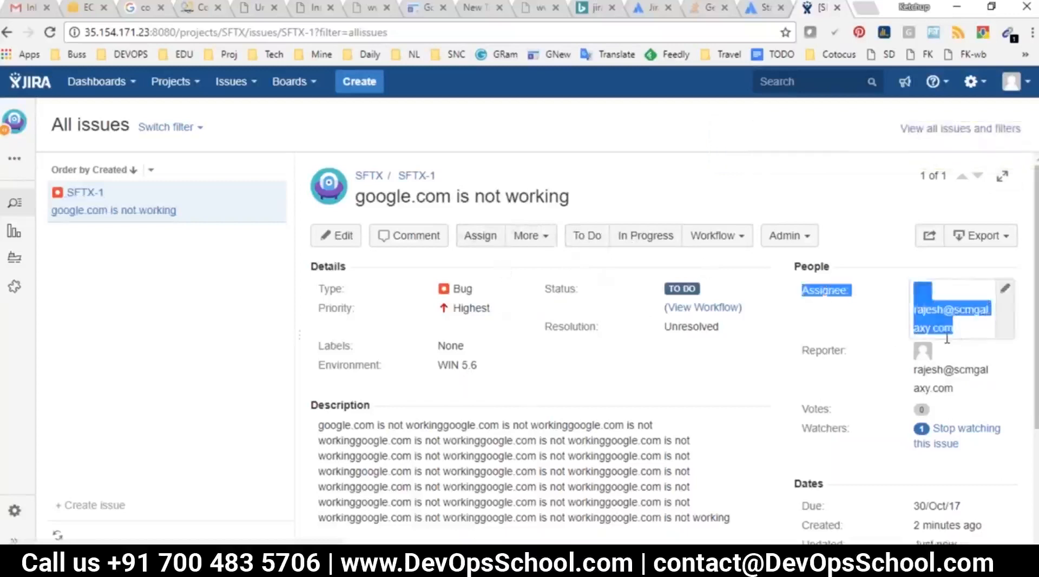
{"action": "left_click_drag", "start_coordinate": [802, 352], "coordinate": [980, 383]}
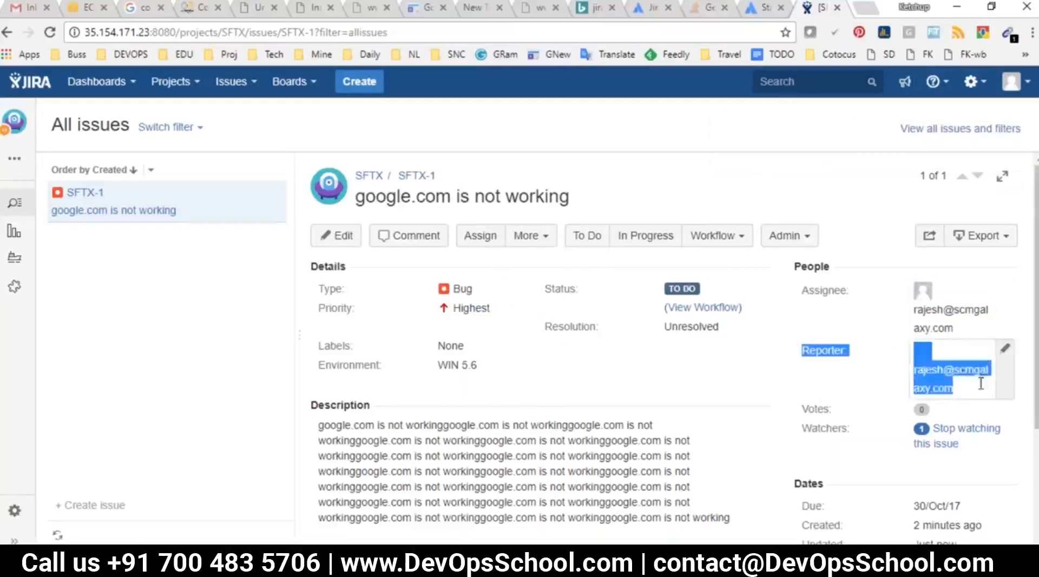
{"action": "scroll", "coordinate": [918, 393], "scroll_direction": "down", "scroll_amount": 2}
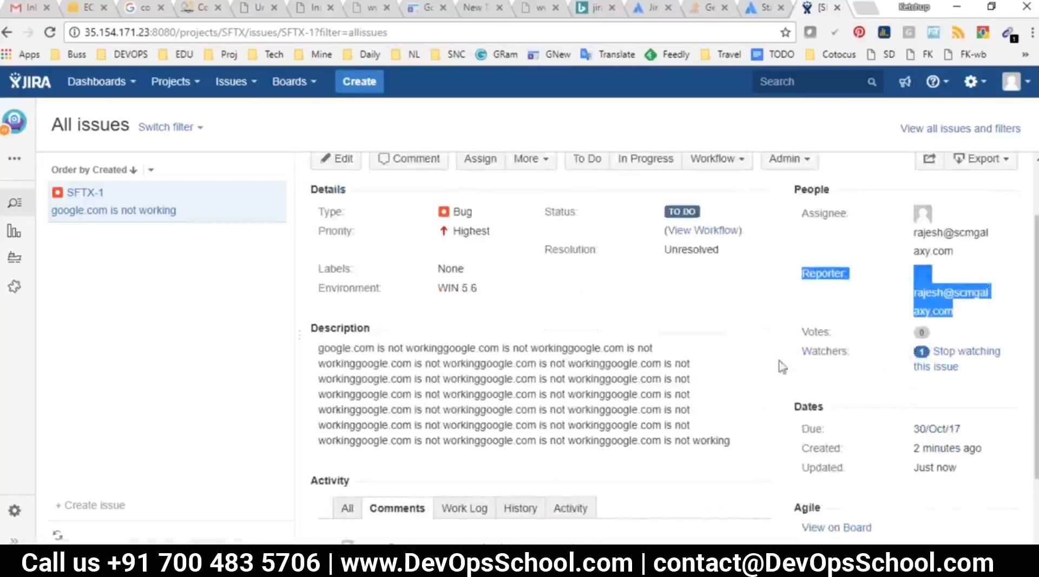
{"action": "left_click_drag", "start_coordinate": [802, 429], "coordinate": [846, 468]}
{"action": "scroll", "coordinate": [806, 412], "scroll_direction": "down", "scroll_amount": 3}
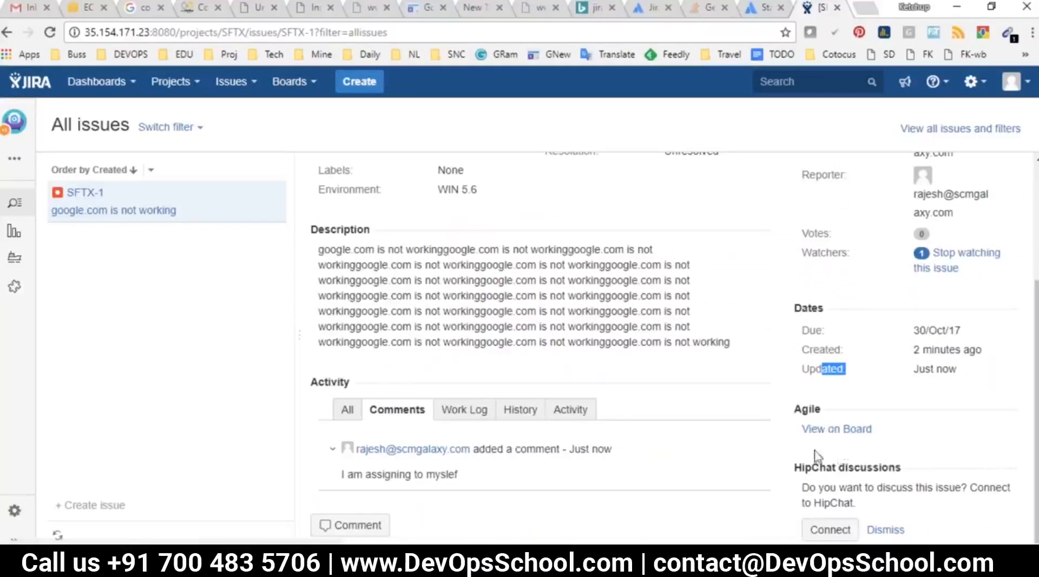
- Open the issue's board link in a new tab, switch back to the issue and highlight the HipChat discussions section
{"action": "right_click", "coordinate": [828, 430]}
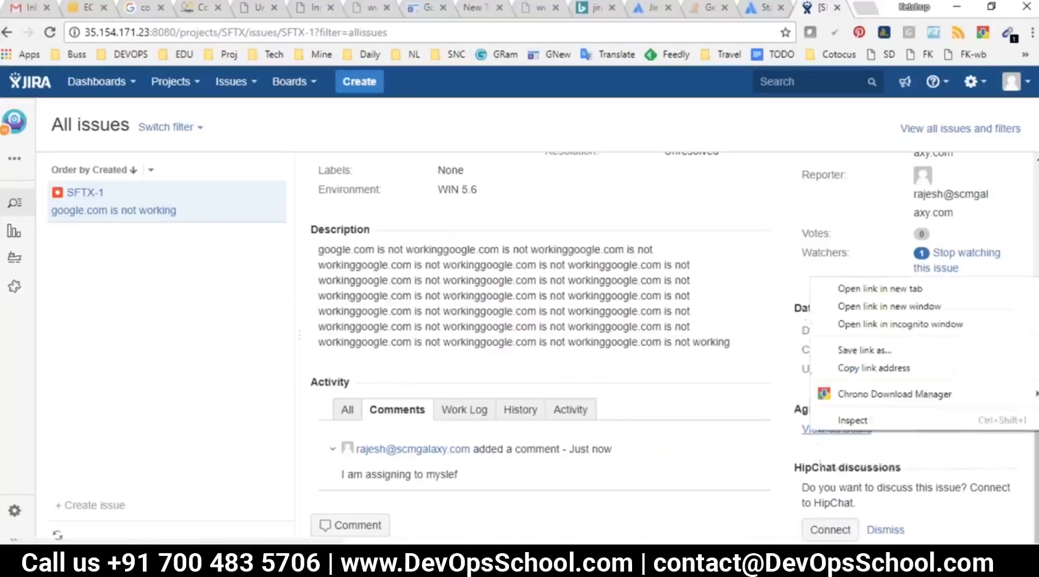
{"action": "left_click", "coordinate": [841, 288]}
{"action": "key", "text": "ctrl+Tab"}
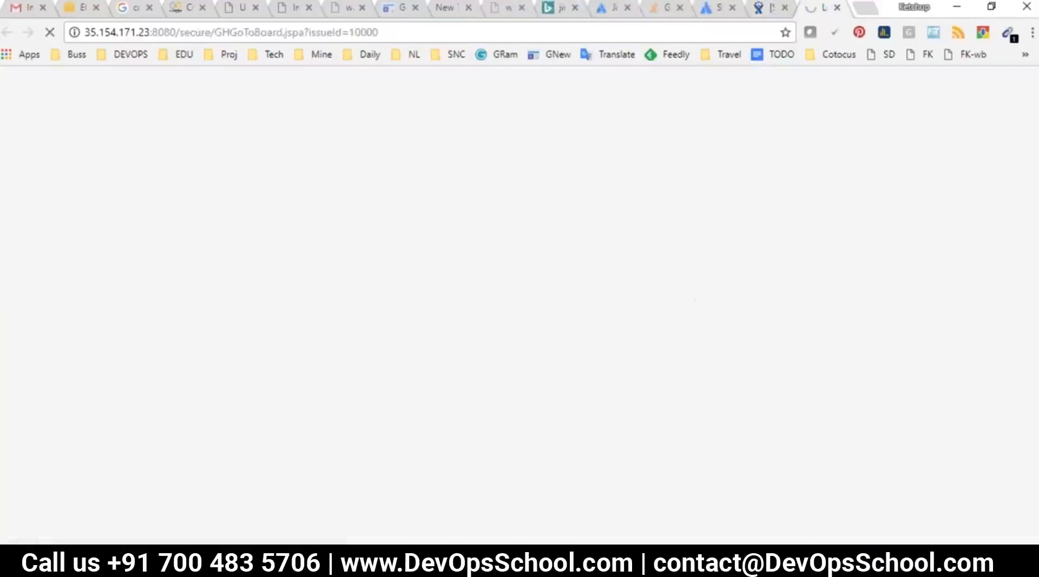
{"action": "left_click", "coordinate": [759, 8]}
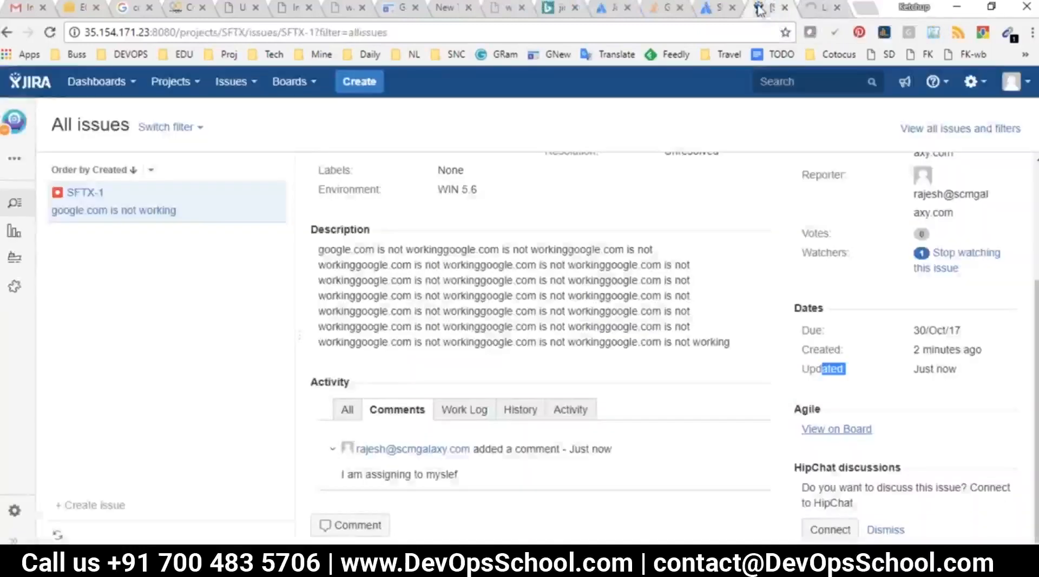
{"action": "left_click", "coordinate": [820, 8]}
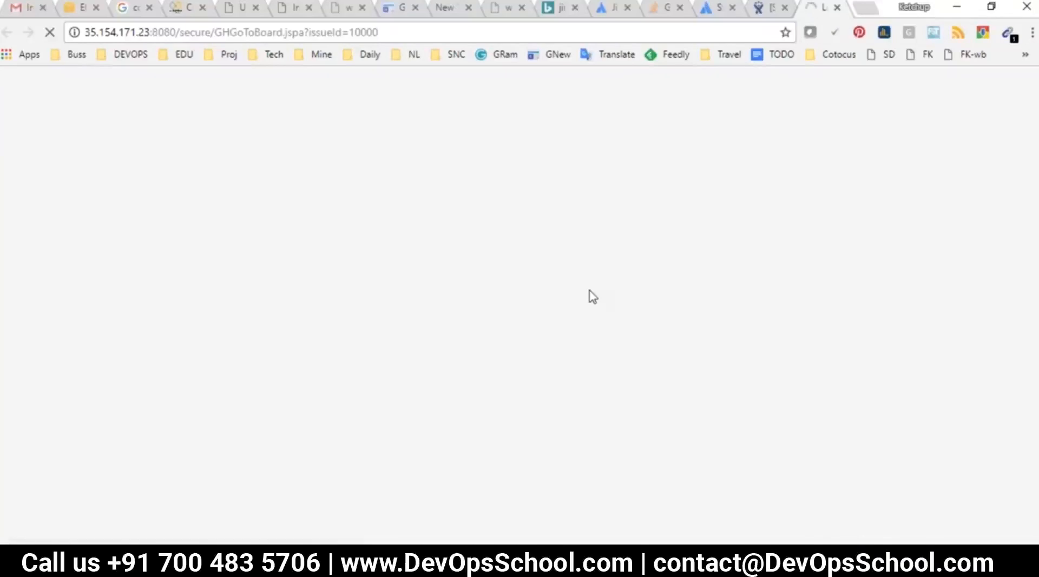
{"action": "left_click", "coordinate": [759, 8]}
{"action": "scroll", "coordinate": [822, 432], "scroll_direction": "down", "scroll_amount": 2}
{"action": "left_click_drag", "start_coordinate": [803, 468], "coordinate": [902, 471]}
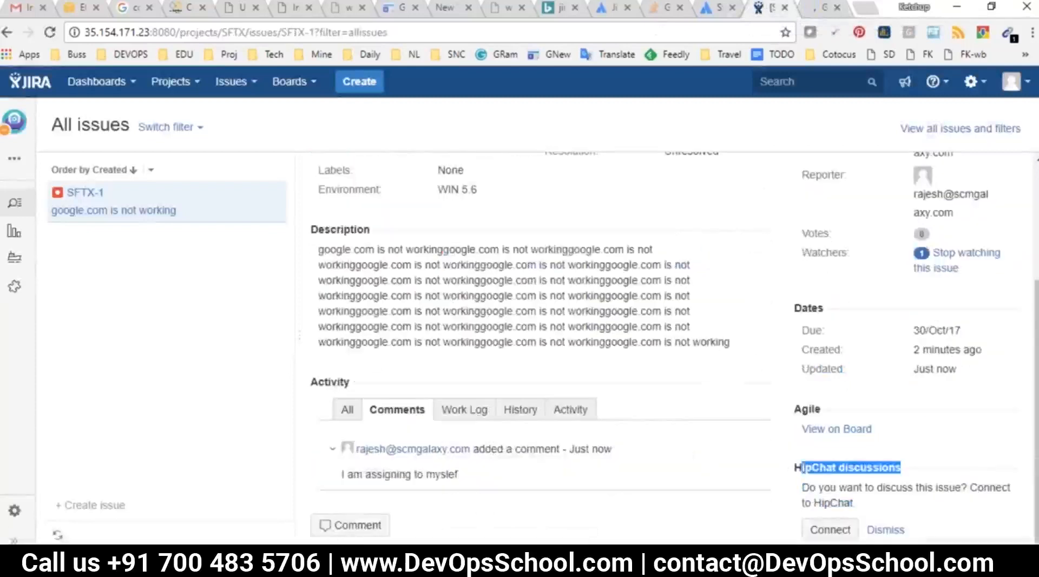
- Move SFTX-1 to In Progress
{"action": "scroll", "coordinate": [590, 392], "scroll_direction": "up", "scroll_amount": 3}
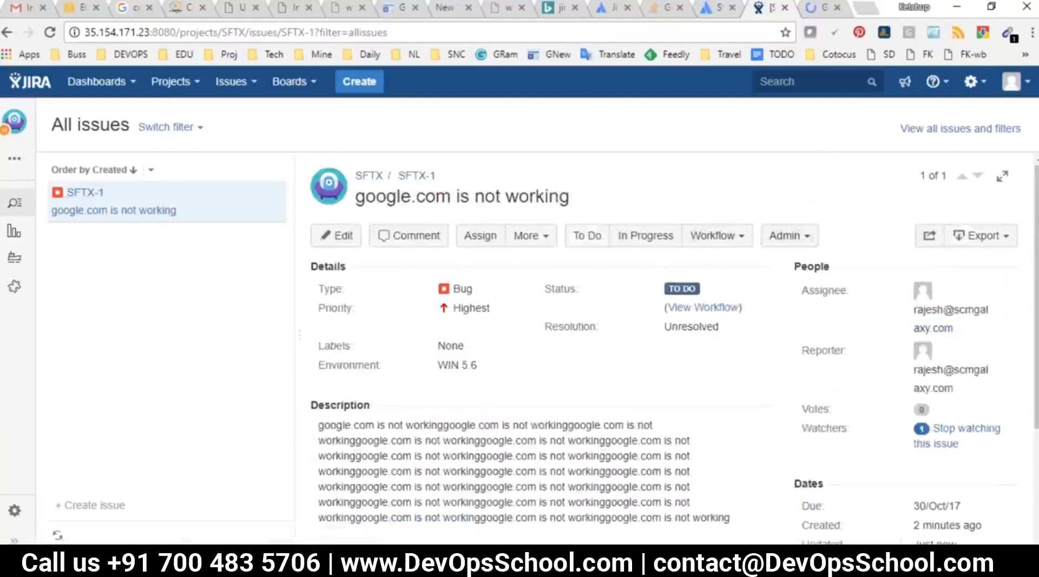
{"action": "left_click", "coordinate": [646, 236]}
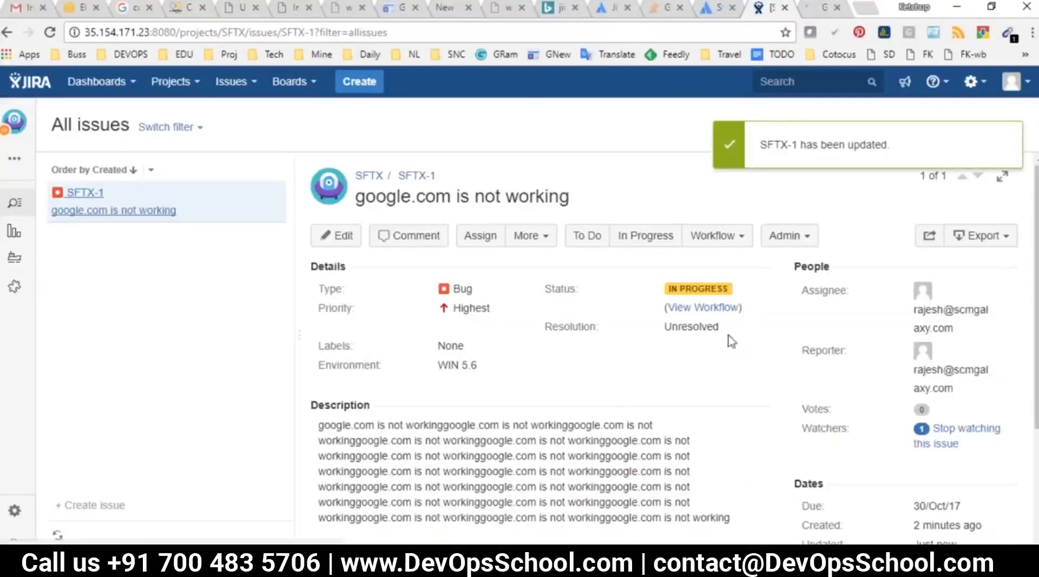
{"action": "left_click", "coordinate": [822, 8]}
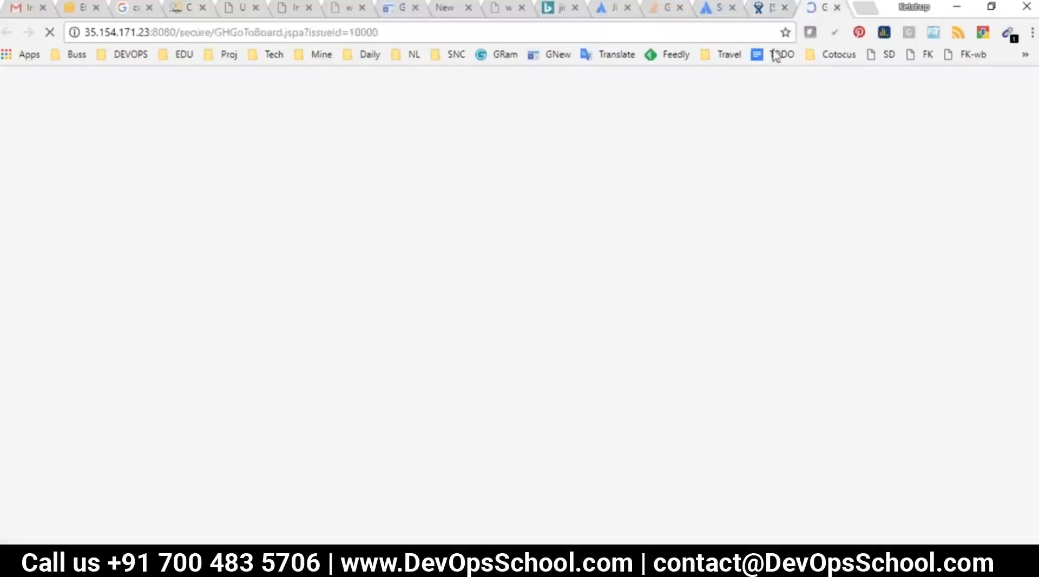
{"action": "left_click", "coordinate": [759, 10]}
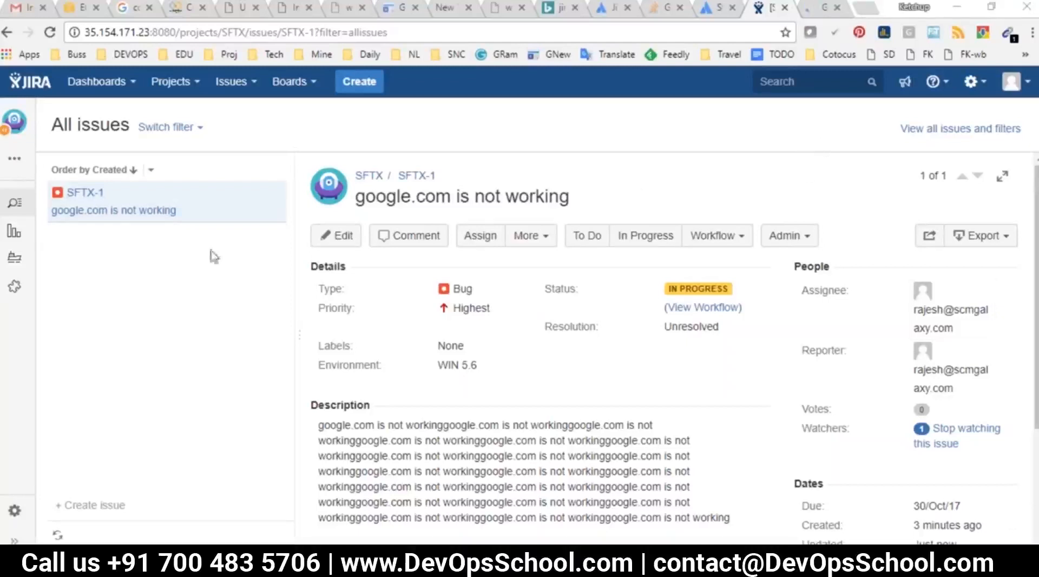
- Examine the issue's Workflow transitions and the Projects menu
{"action": "scroll", "coordinate": [409, 333], "scroll_direction": "down", "scroll_amount": 3}
{"action": "scroll", "coordinate": [409, 333], "scroll_direction": "up", "scroll_amount": 3}
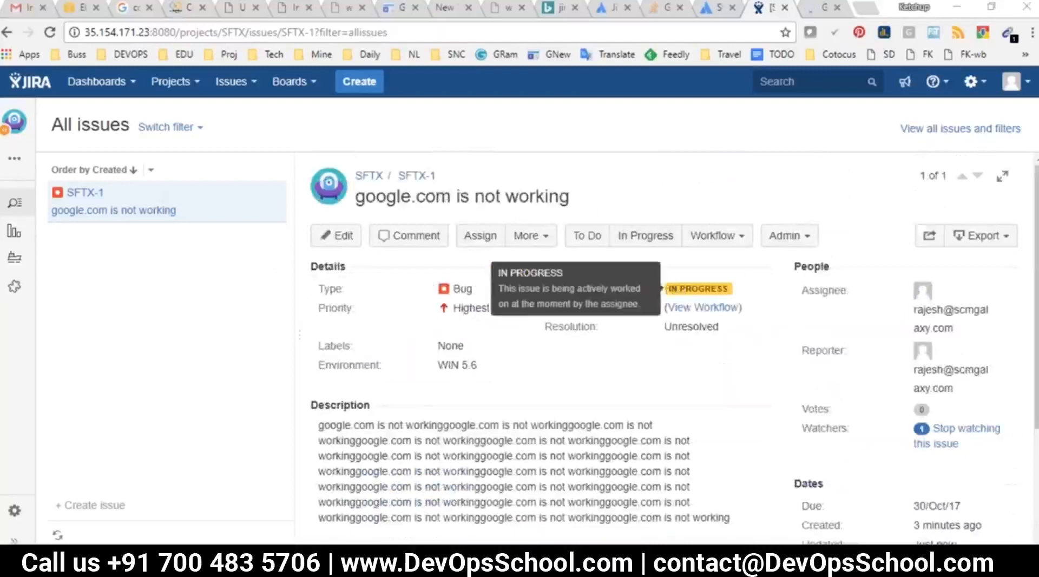
{"action": "left_click", "coordinate": [734, 246]}
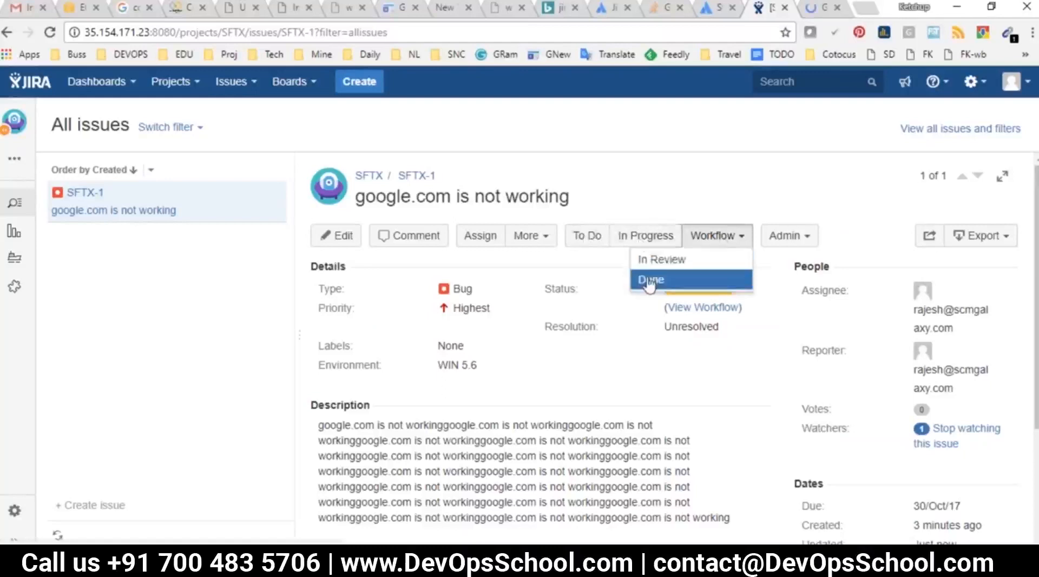
{"action": "left_click", "coordinate": [815, 9]}
{"action": "left_click", "coordinate": [768, 8]}
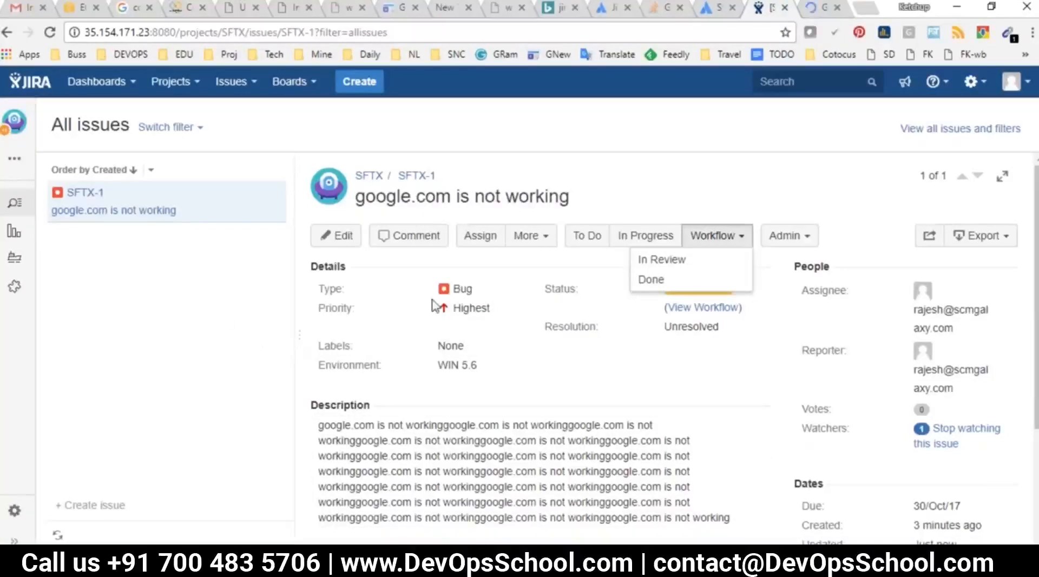
{"action": "scroll", "coordinate": [470, 383], "scroll_direction": "down", "scroll_amount": 2}
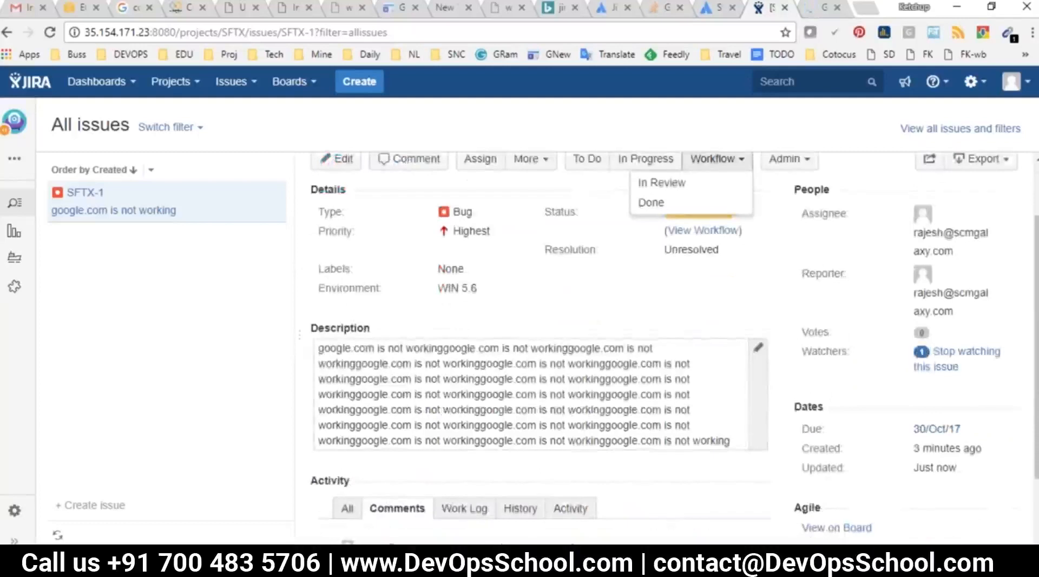
{"action": "scroll", "coordinate": [470, 325], "scroll_direction": "up", "scroll_amount": 2}
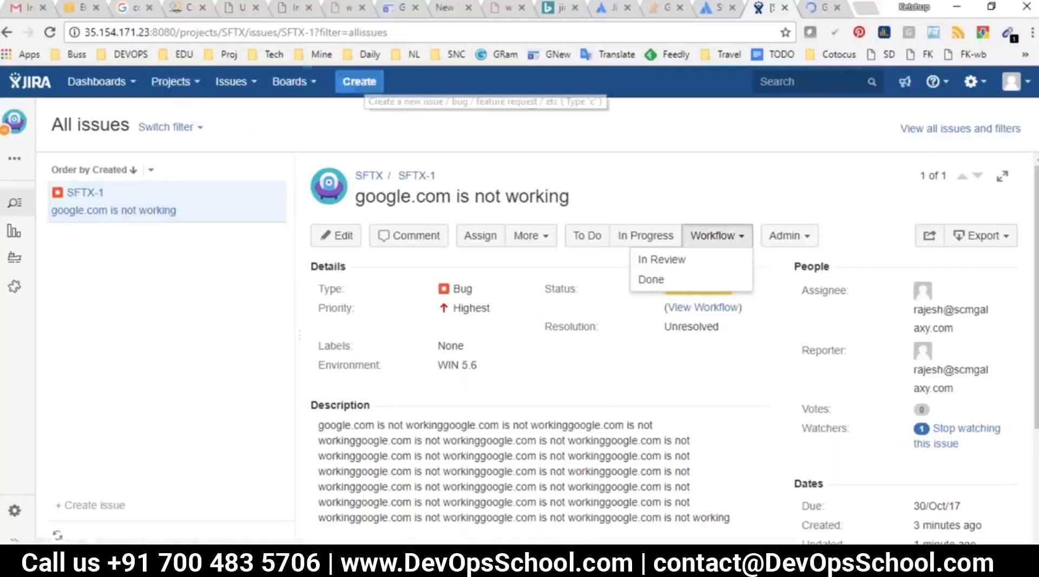
{"action": "scroll", "coordinate": [676, 368], "scroll_direction": "down", "scroll_amount": 3}
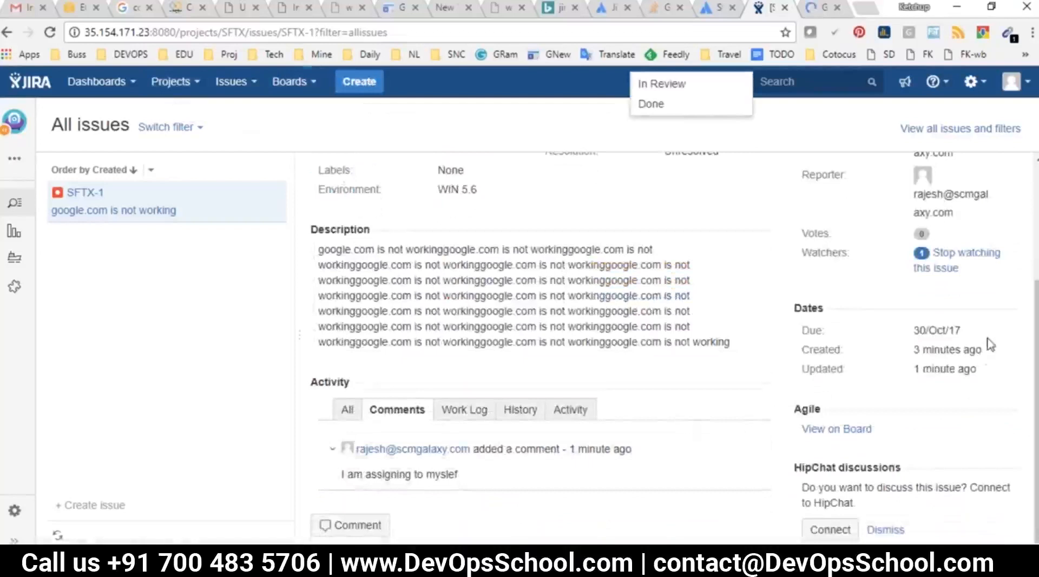
{"action": "scroll", "coordinate": [757, 249], "scroll_direction": "up", "scroll_amount": 3}
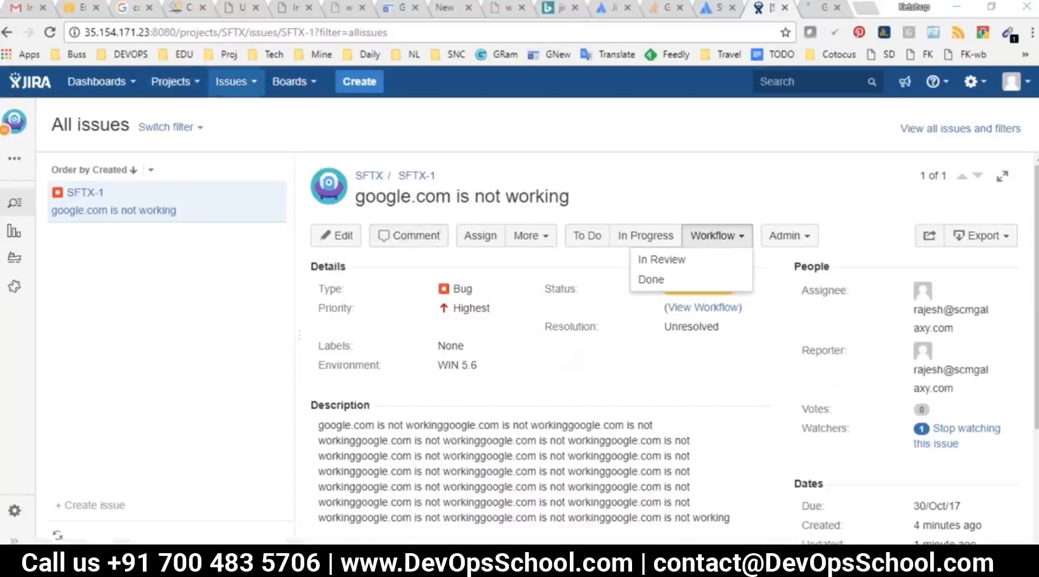
{"action": "left_click", "coordinate": [173, 81]}
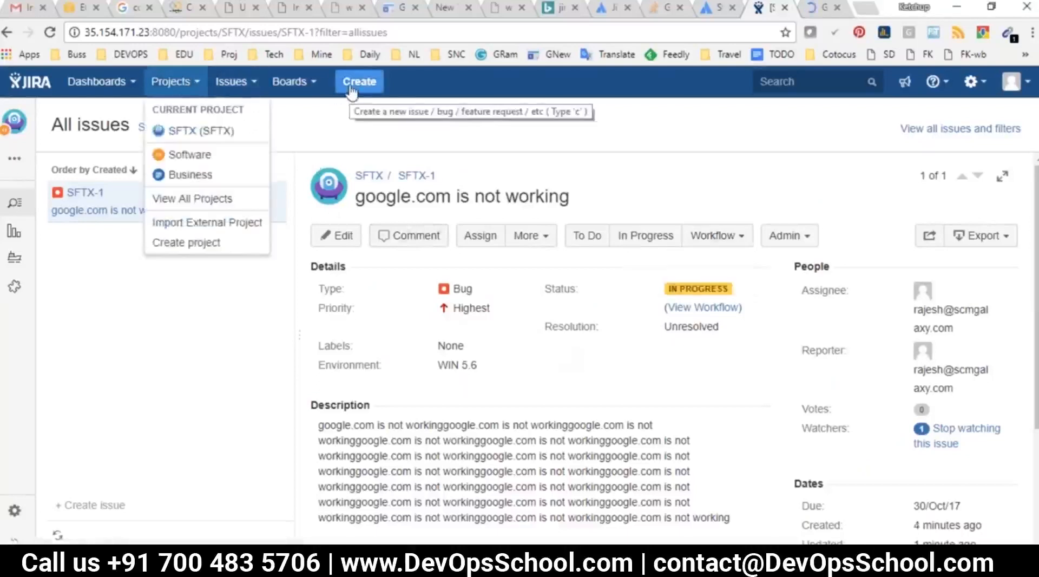
{"action": "left_click", "coordinate": [600, 375]}
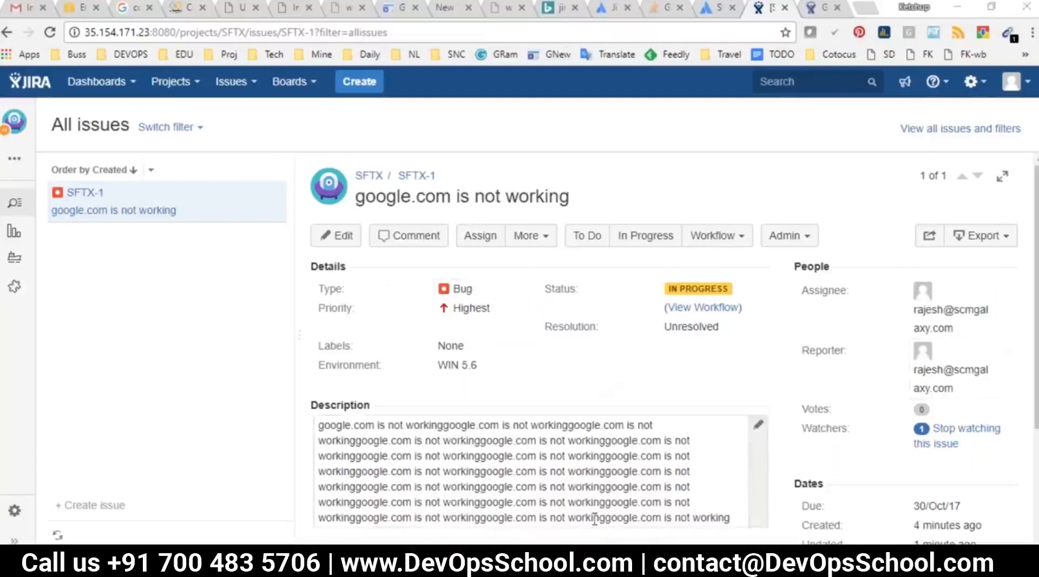
- Switch to the Notepad notes file and add a separator line of equals signs at its end
{"action": "key", "text": "alt+Tab"}
{"action": "scroll", "coordinate": [350, 462], "scroll_direction": "down", "scroll_amount": 2}
{"action": "left_click_drag", "start_coordinate": [264, 529], "coordinate": [258, 523]}
{"action": "key", "text": "BackSpace"}
{"action": "key", "text": "BackSpace"}
{"action": "key", "text": "Return"}
{"action": "type", "text": "============================================"}
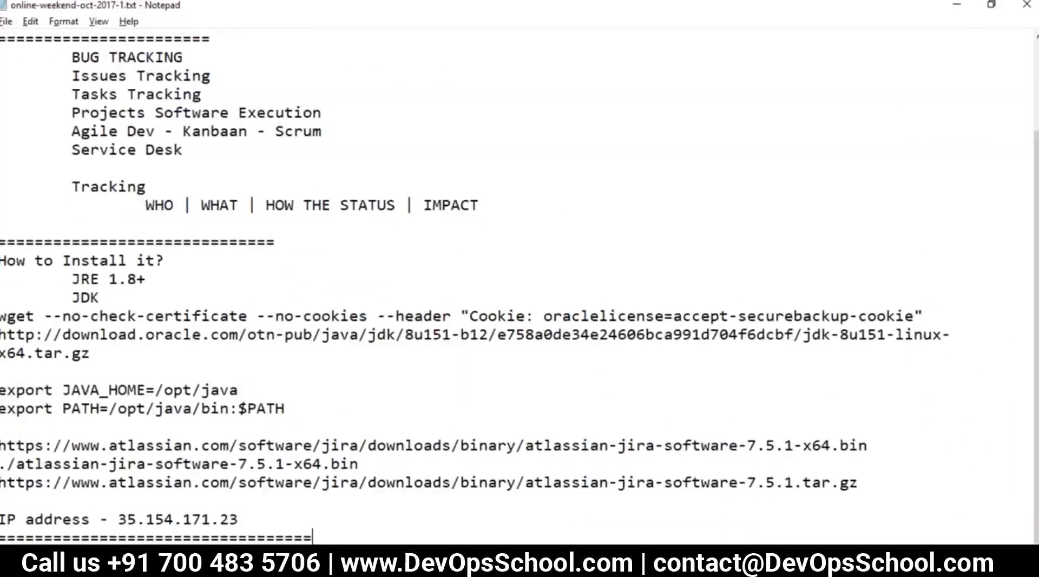
- Add the heading ADMIN ACTIVITY below the separator and return to the browser
{"action": "scroll", "coordinate": [519, 288], "scroll_direction": "down", "scroll_amount": 2}
{"action": "scroll", "coordinate": [519, 287], "scroll_direction": "down", "scroll_amount": 2}
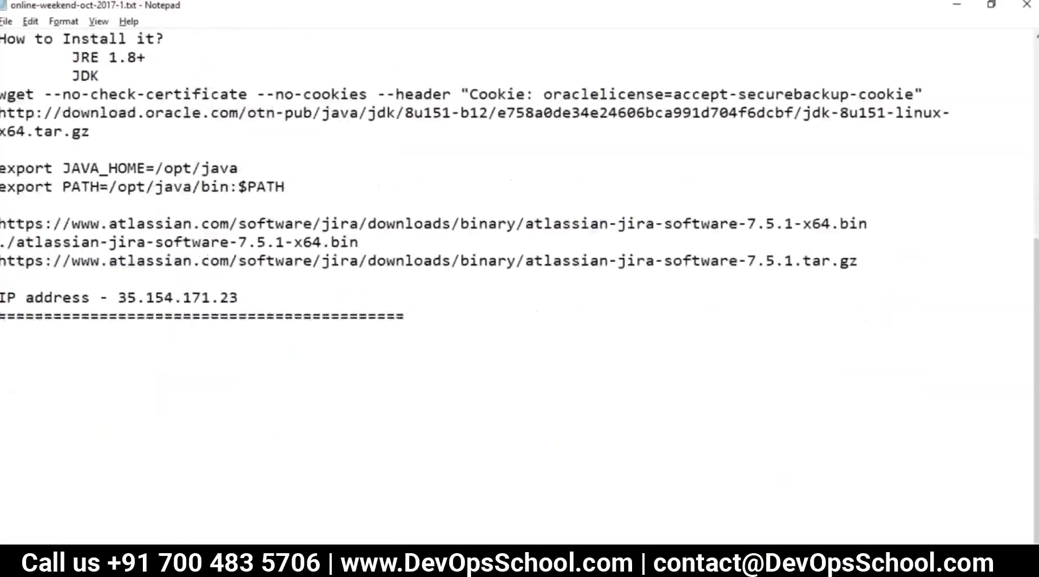
{"action": "left_click", "coordinate": [6, 338]}
{"action": "type", "text": "ADMIN ACT"}
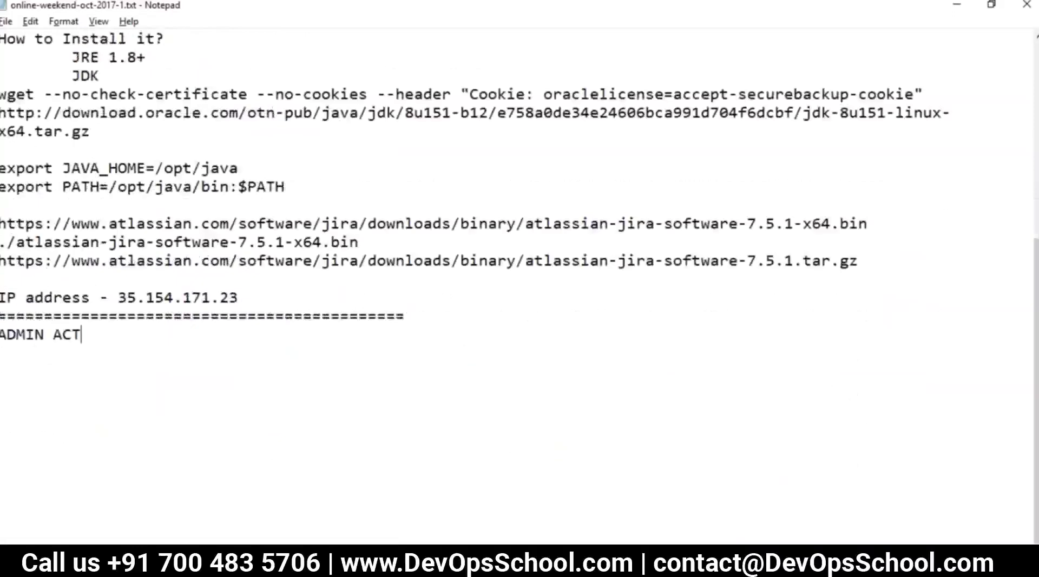
{"action": "type", "text": "IVITY"}
{"action": "key", "text": "alt+Tab"}
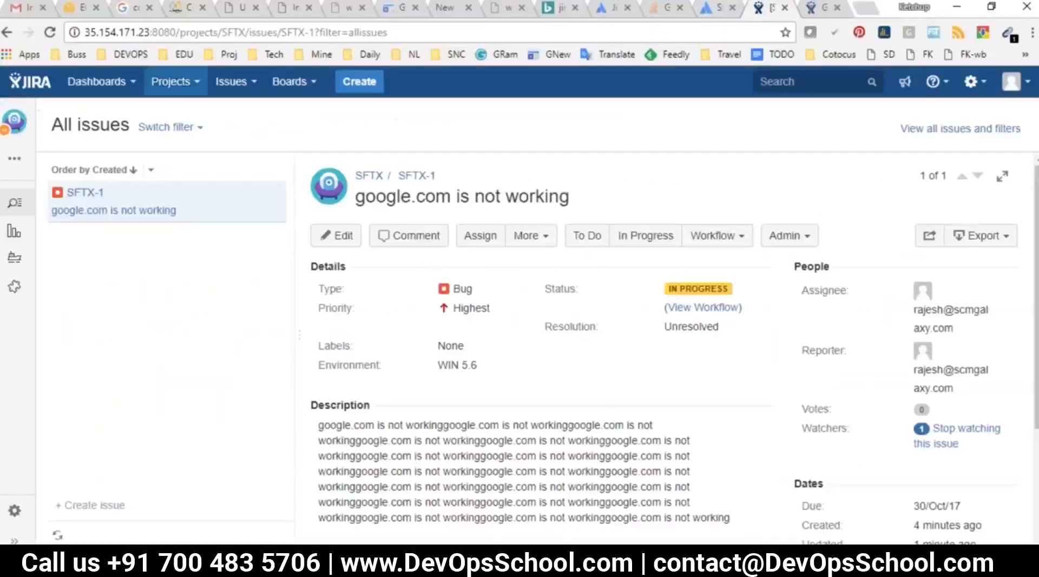
- Highlight the server IP address in the browser's address bar
{"action": "left_click_drag", "start_coordinate": [153, 34], "coordinate": [81, 32]}
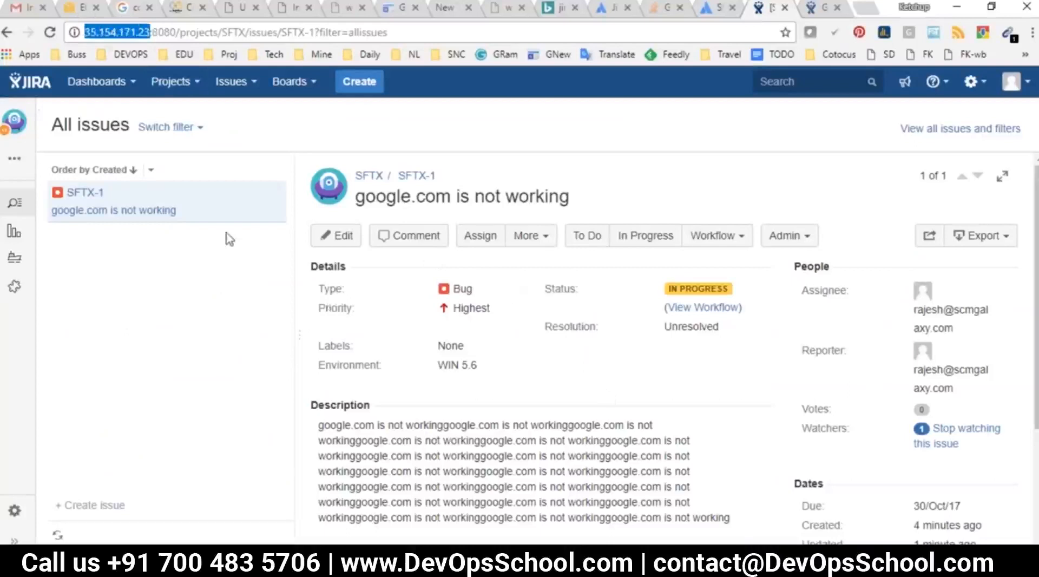
{"action": "double_click", "coordinate": [132, 35]}
{"action": "left_click_drag", "start_coordinate": [153, 35], "coordinate": [71, 20]}
{"action": "double_click", "coordinate": [147, 35]}
{"action": "left_click_drag", "start_coordinate": [151, 34], "coordinate": [91, 21]}
{"action": "left_click", "coordinate": [129, 33]}
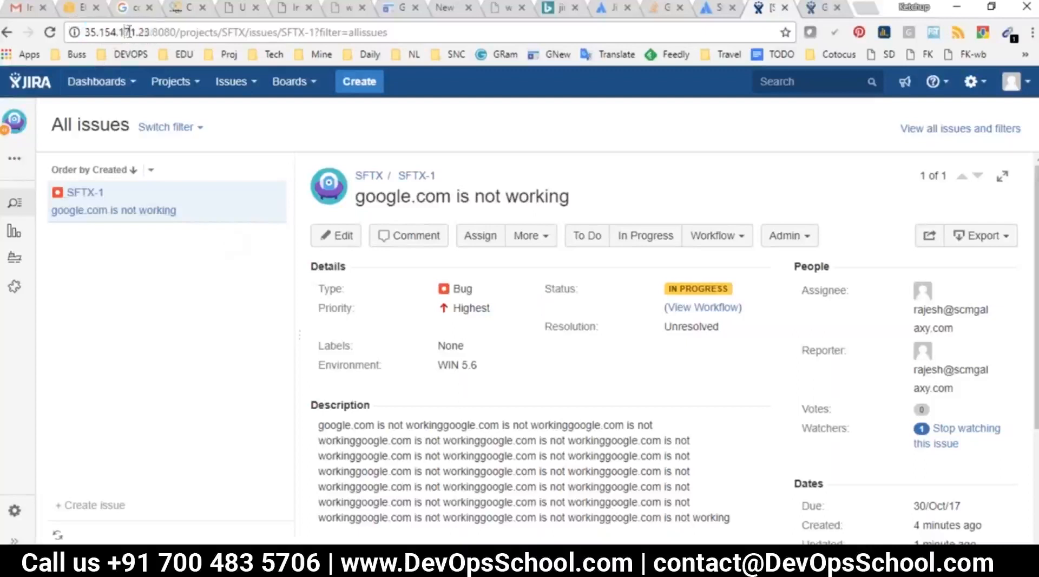
{"action": "left_click_drag", "start_coordinate": [150, 31], "coordinate": [62, 20]}
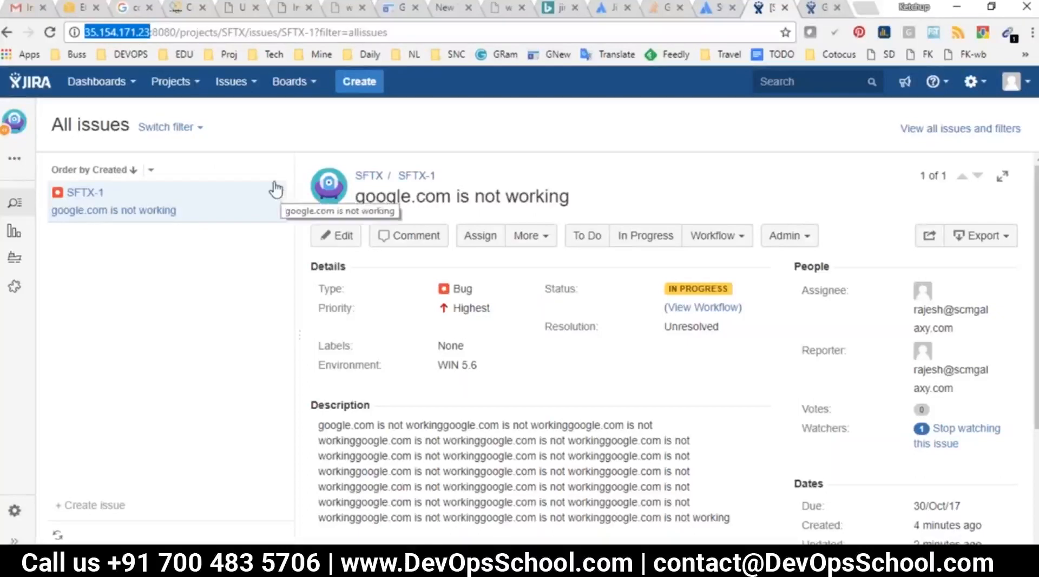
{"action": "left_click_drag", "start_coordinate": [151, 31], "coordinate": [82, 34]}
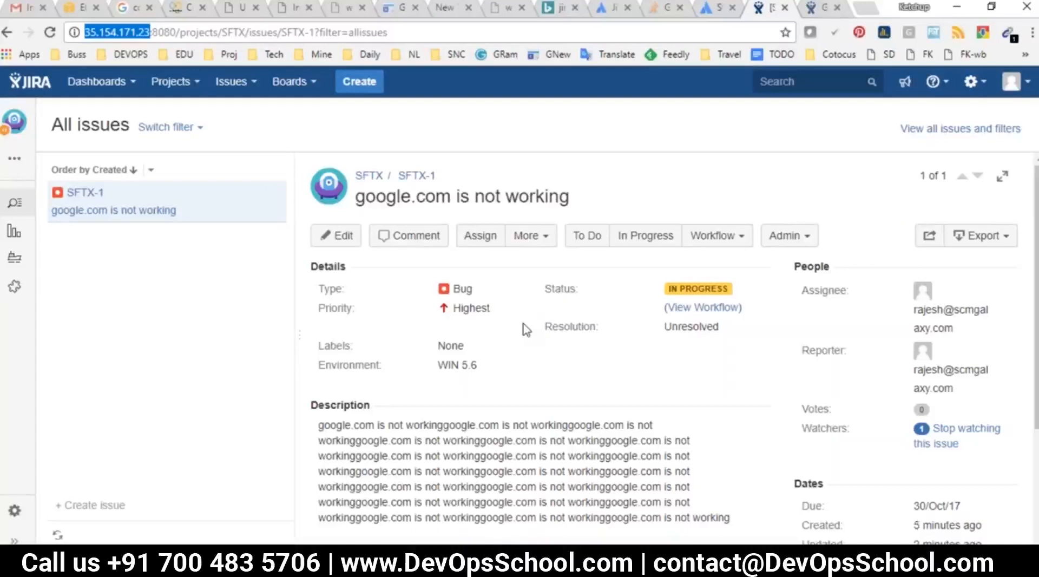
- Highlight the ADMIN ACTIVITY heading in the notes file and return to the browser
{"action": "key", "text": "alt+Tab"}
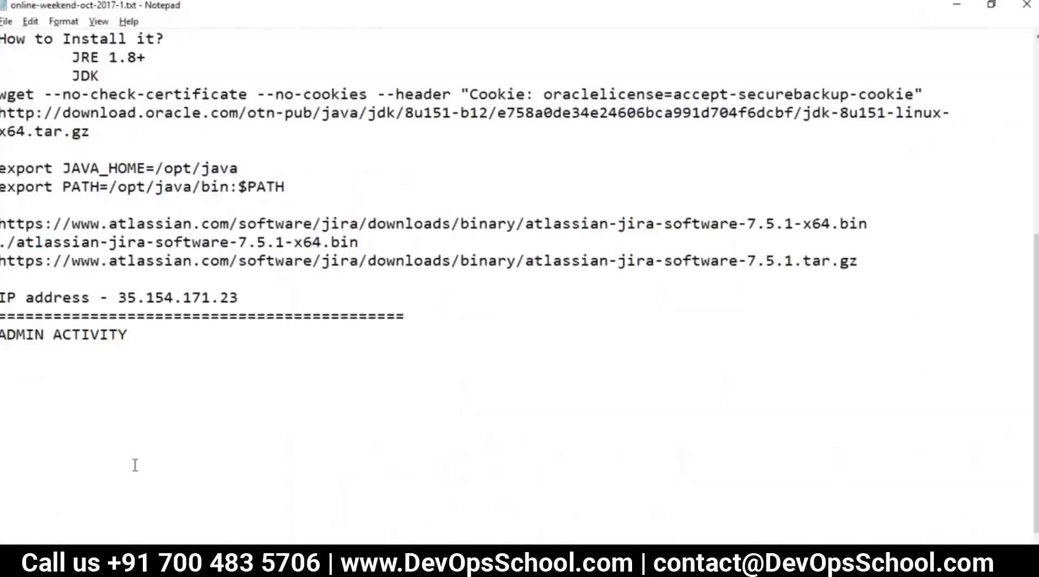
{"action": "left_click", "coordinate": [130, 336]}
{"action": "key", "text": "shift+Home"}
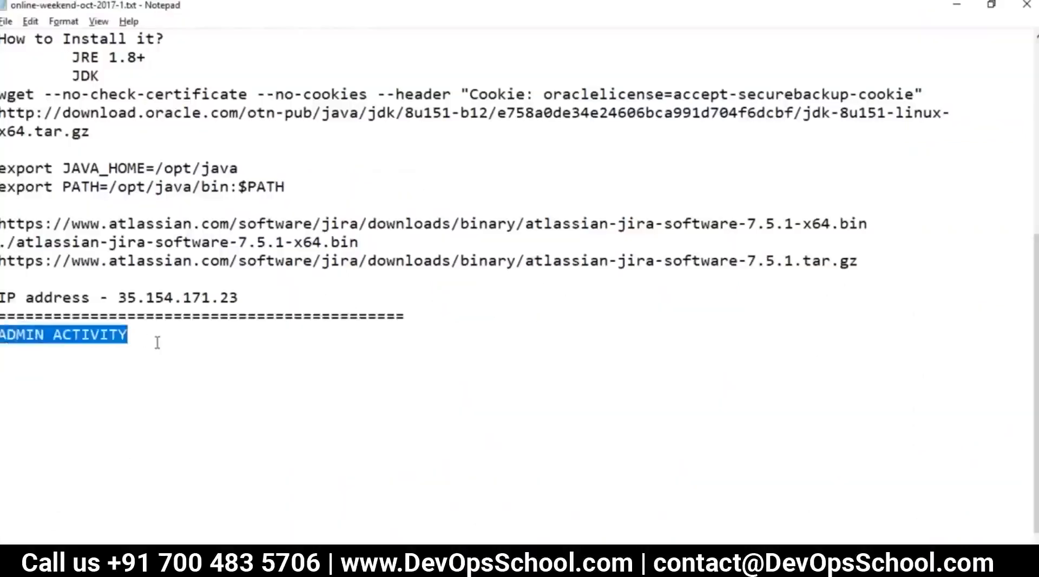
{"action": "key", "text": "alt+Tab"}
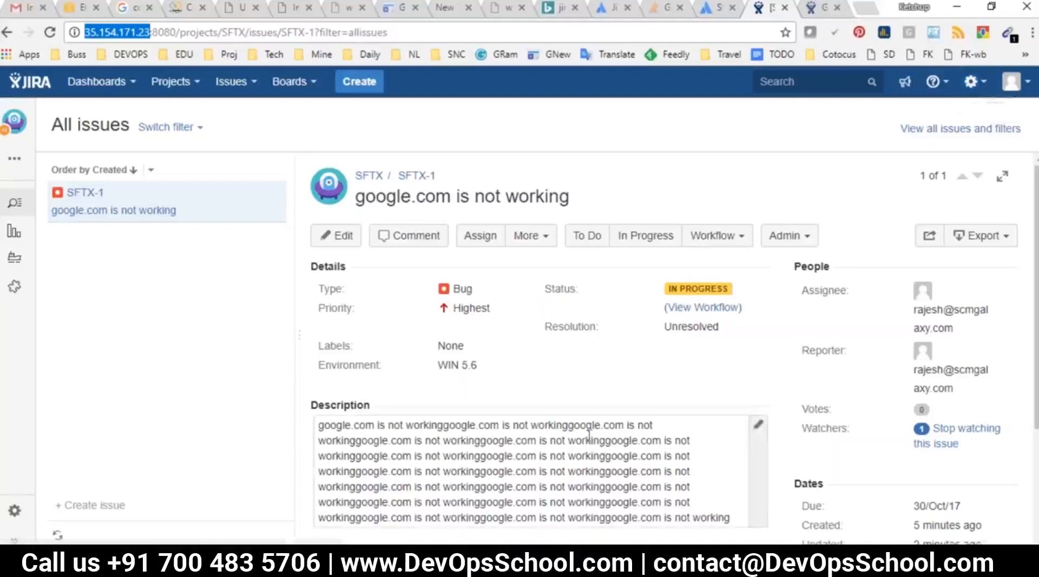
- Open User management from the administration menu, entering the admin password for administrator access, and dismiss the pop-up notices
{"action": "left_click", "coordinate": [980, 83]}
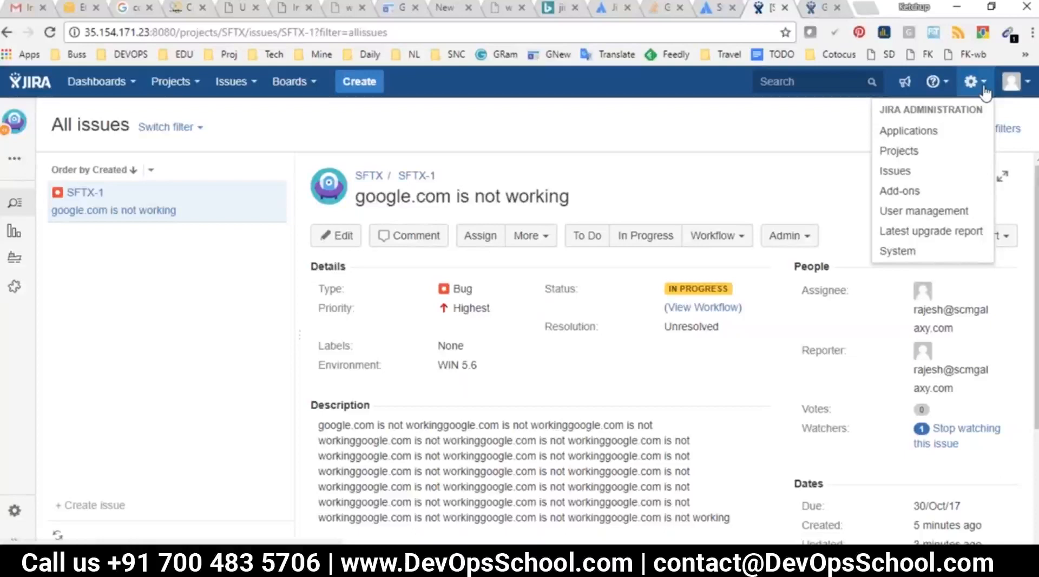
{"action": "left_click", "coordinate": [920, 211]}
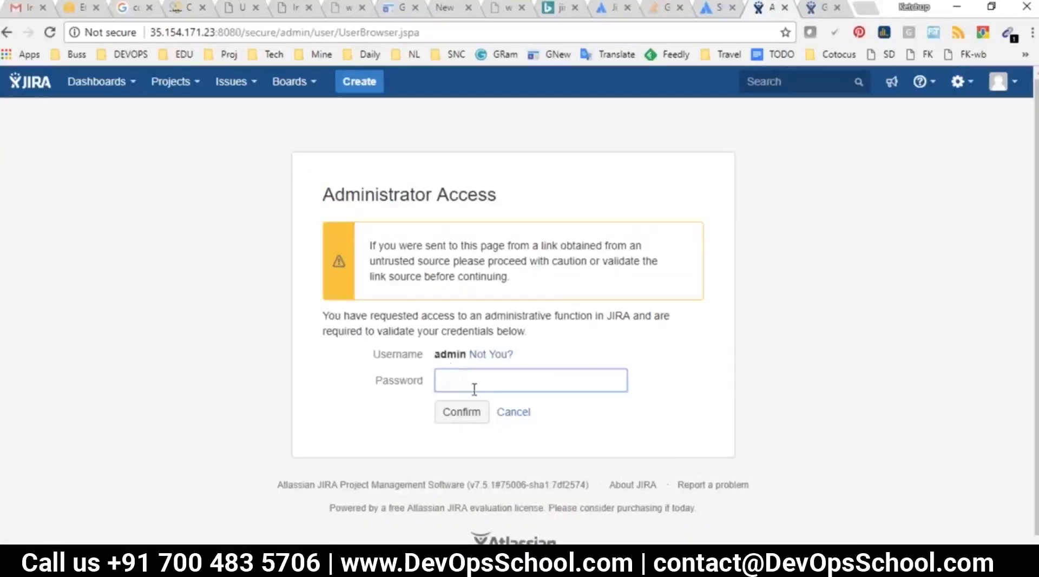
{"action": "type", "text": "23"}
{"action": "key", "text": "Return"}
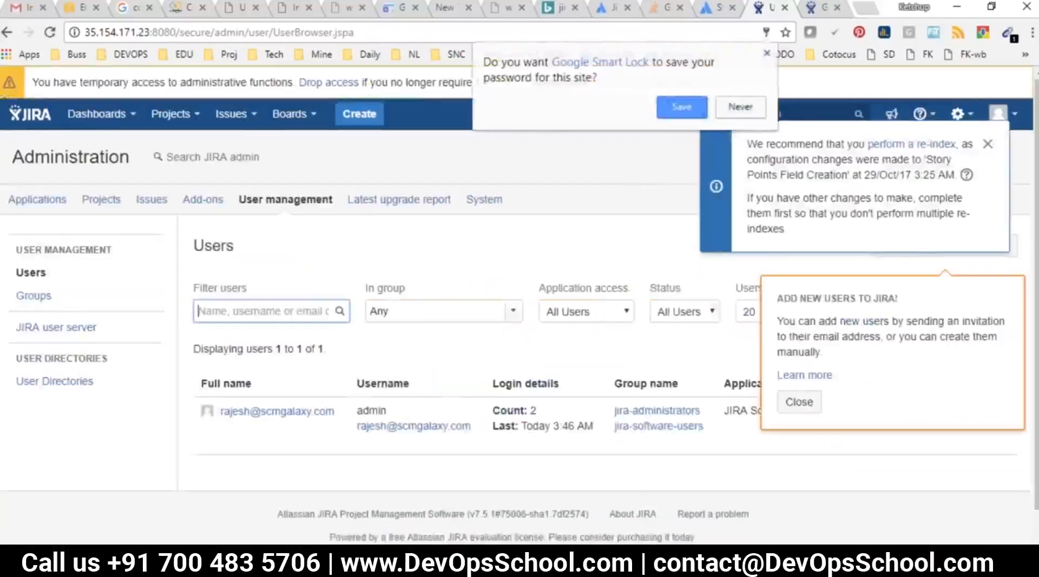
{"action": "left_click", "coordinate": [799, 402]}
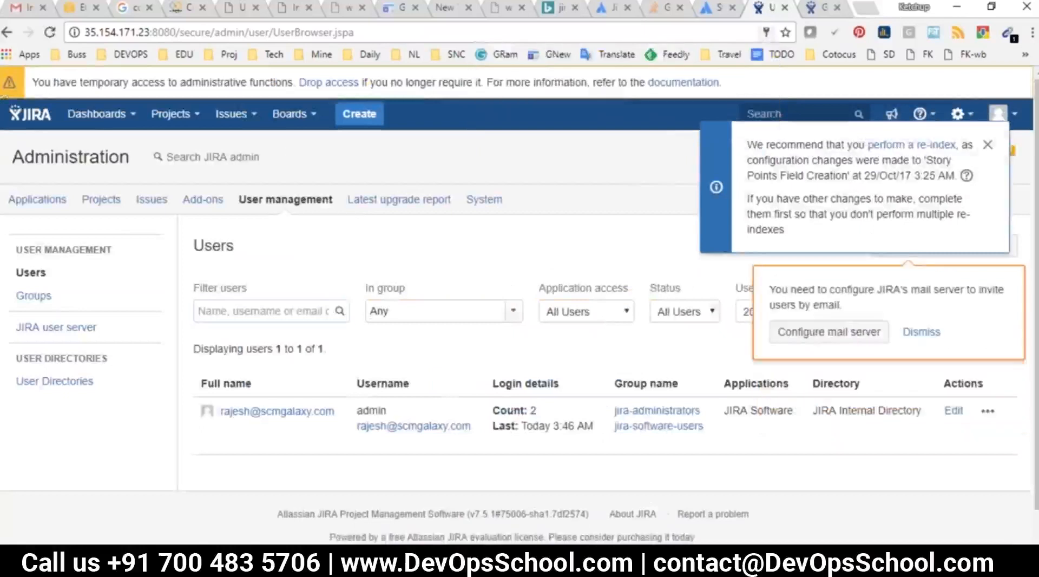
{"action": "left_click", "coordinate": [986, 145]}
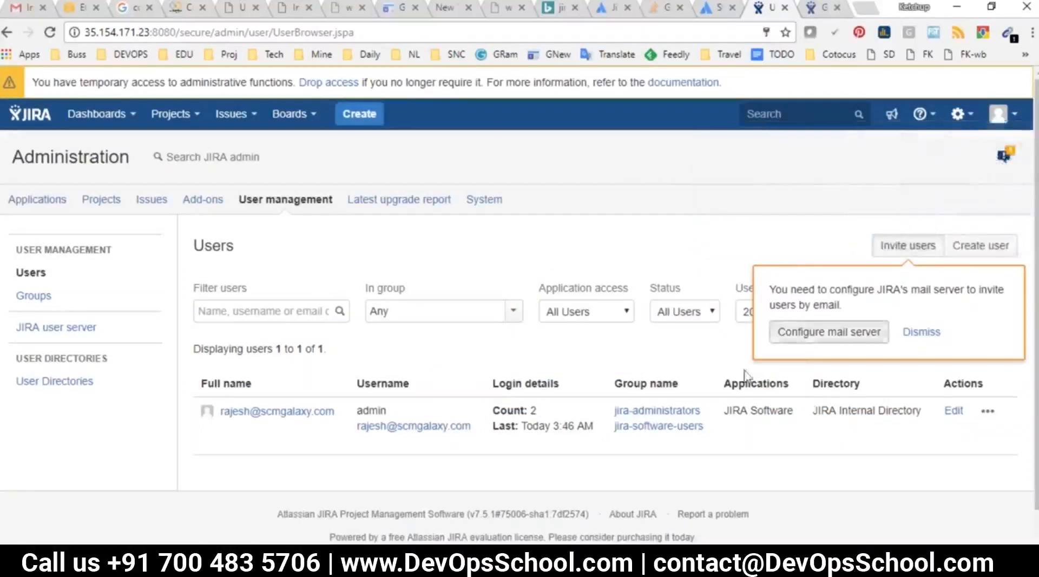
- In the notes file, add the heading USER MGMT with a dashed underline, then return to the browser
{"action": "key", "text": "alt+Tab"}
{"action": "left_click", "coordinate": [274, 328]}
{"action": "key", "text": "Return"}
{"action": "key", "text": "Return"}
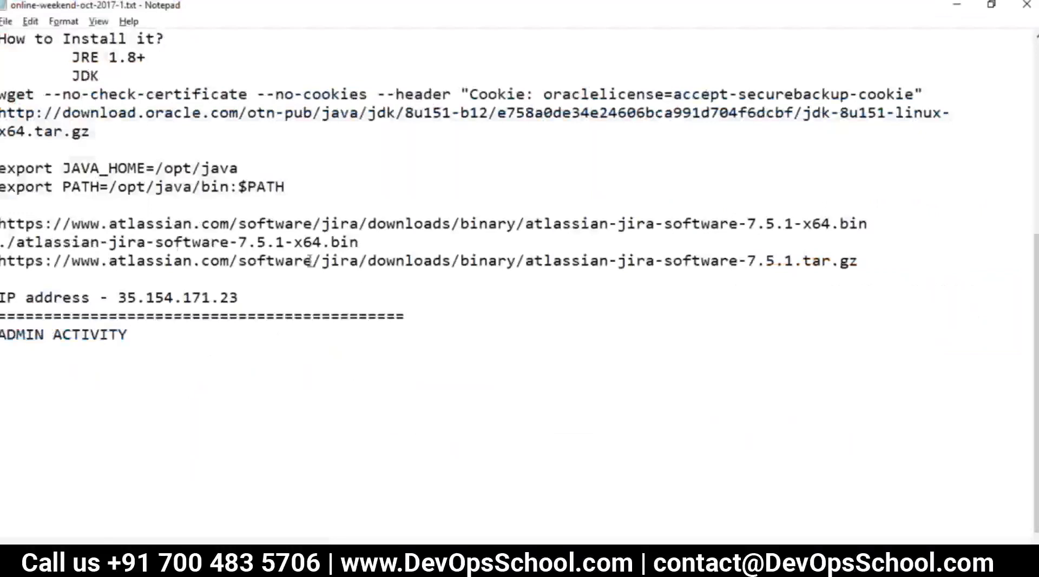
{"action": "type", "text": "USER MGMT"}
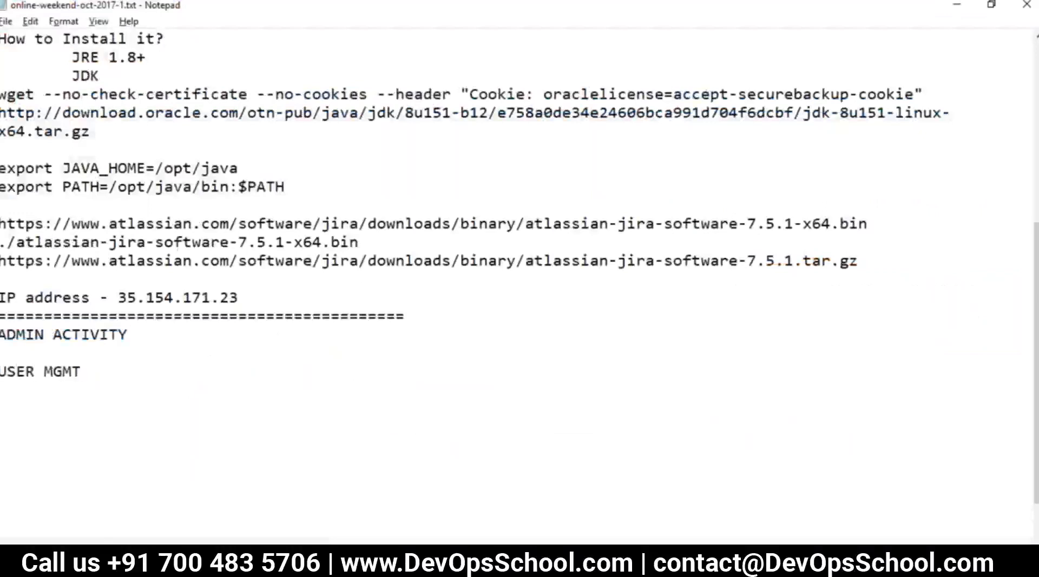
{"action": "key", "text": "Return"}
{"action": "type", "text": "------------------"}
{"action": "key", "text": "alt+Tab"}
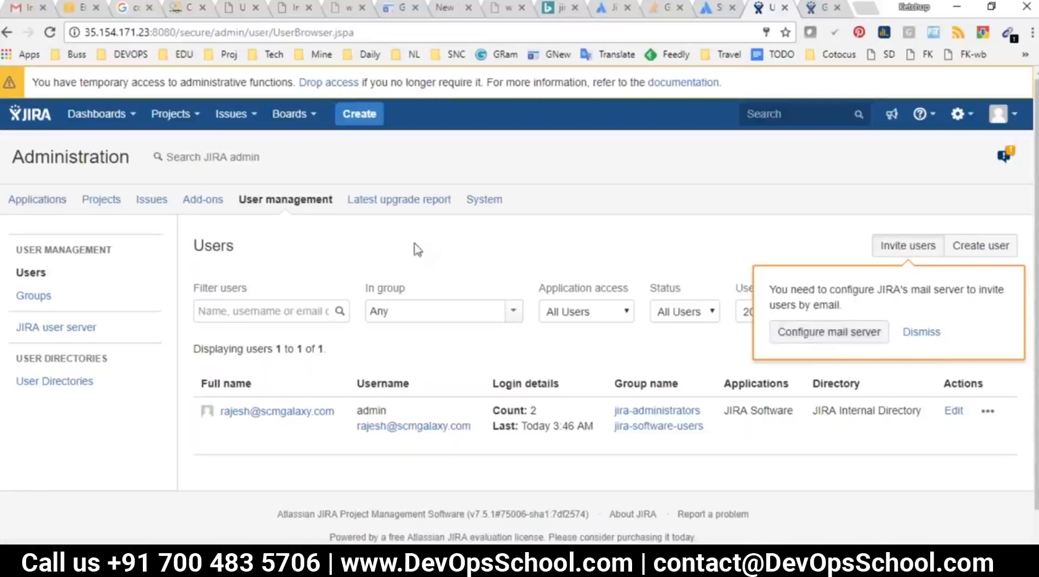
- Open the System administration page and examine the sections listed in its sidebar, such as System Support, Security and Mail
{"action": "left_click", "coordinate": [485, 199]}
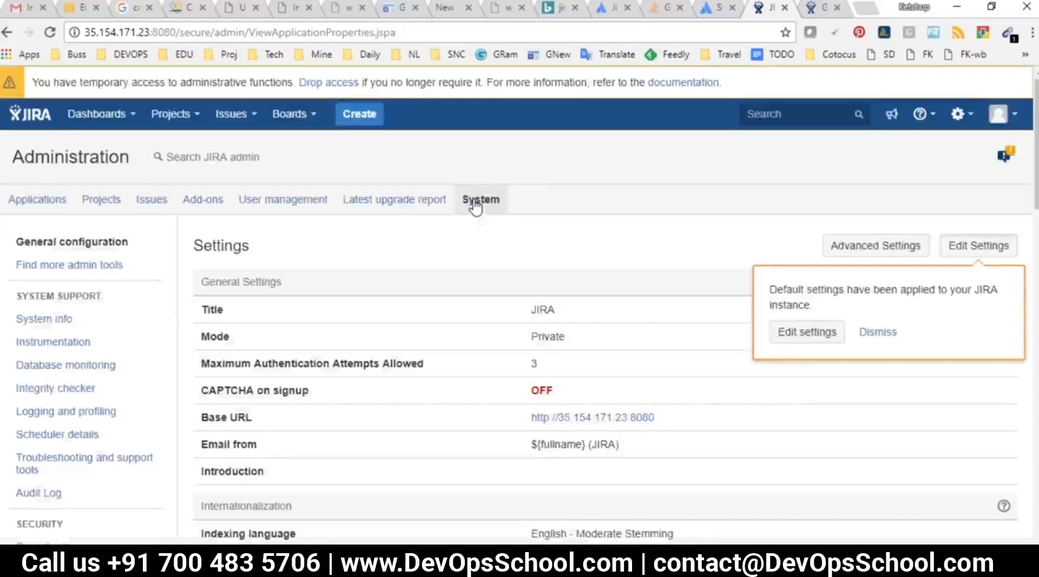
{"action": "scroll", "coordinate": [65, 364], "scroll_direction": "down", "scroll_amount": 5}
{"action": "scroll", "coordinate": [120, 359], "scroll_direction": "up", "scroll_amount": 5}
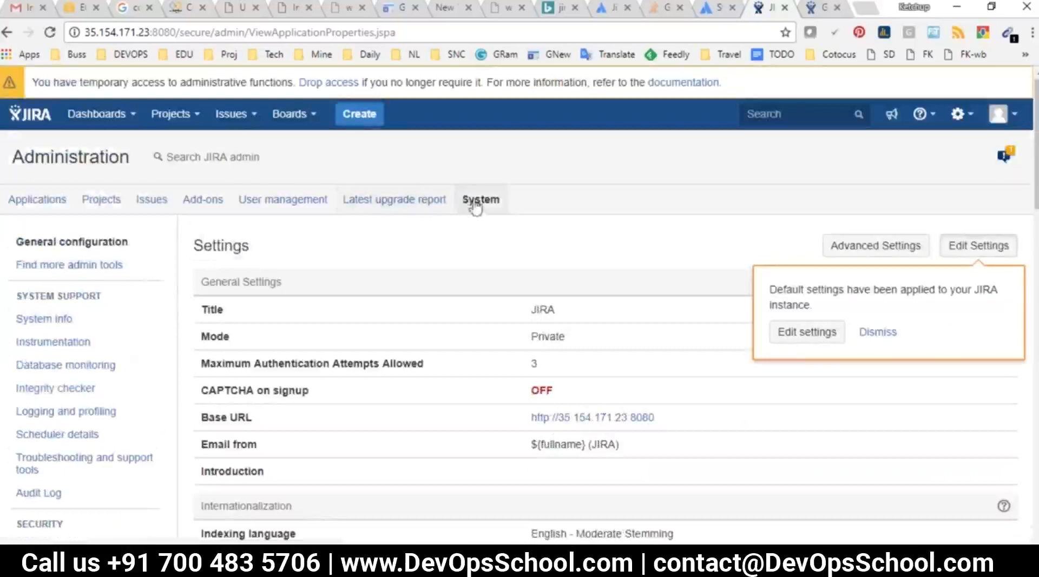
{"action": "scroll", "coordinate": [65, 243], "scroll_direction": "down", "scroll_amount": 2}
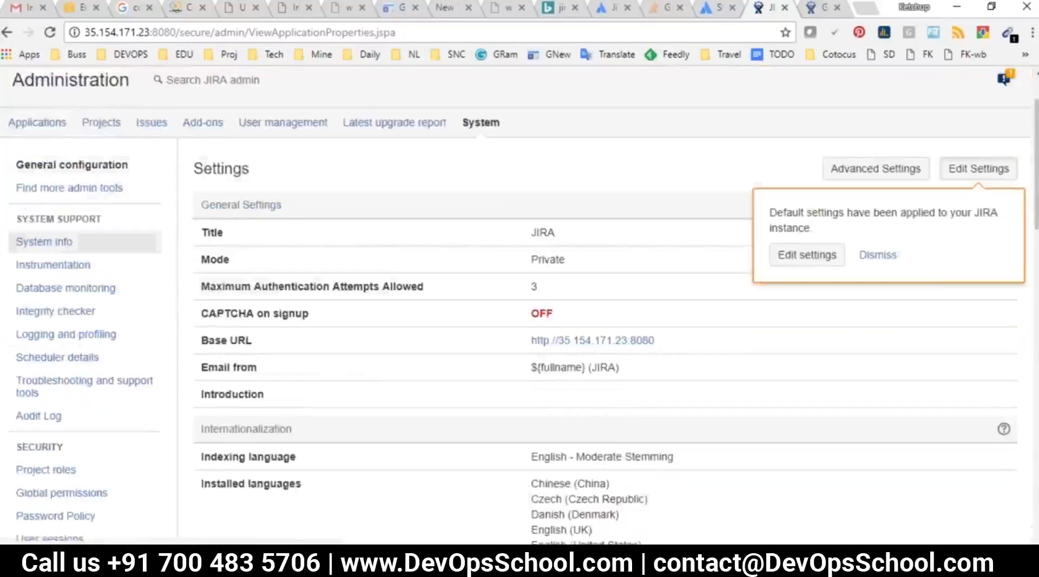
{"action": "left_click_drag", "start_coordinate": [15, 218], "coordinate": [100, 216]}
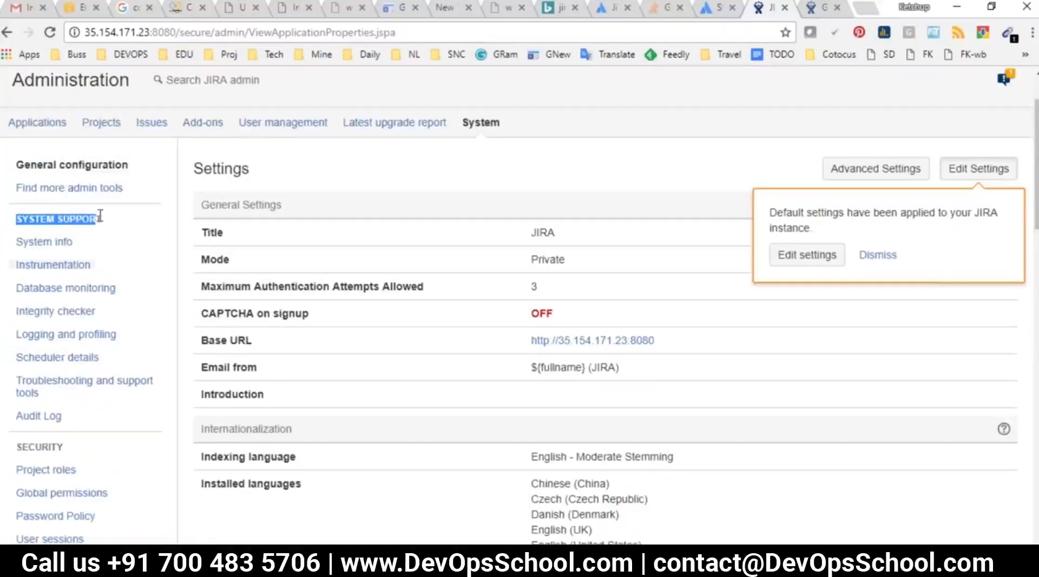
{"action": "scroll", "coordinate": [144, 301], "scroll_direction": "down", "scroll_amount": 3}
{"action": "left_click_drag", "start_coordinate": [16, 293], "coordinate": [64, 289]}
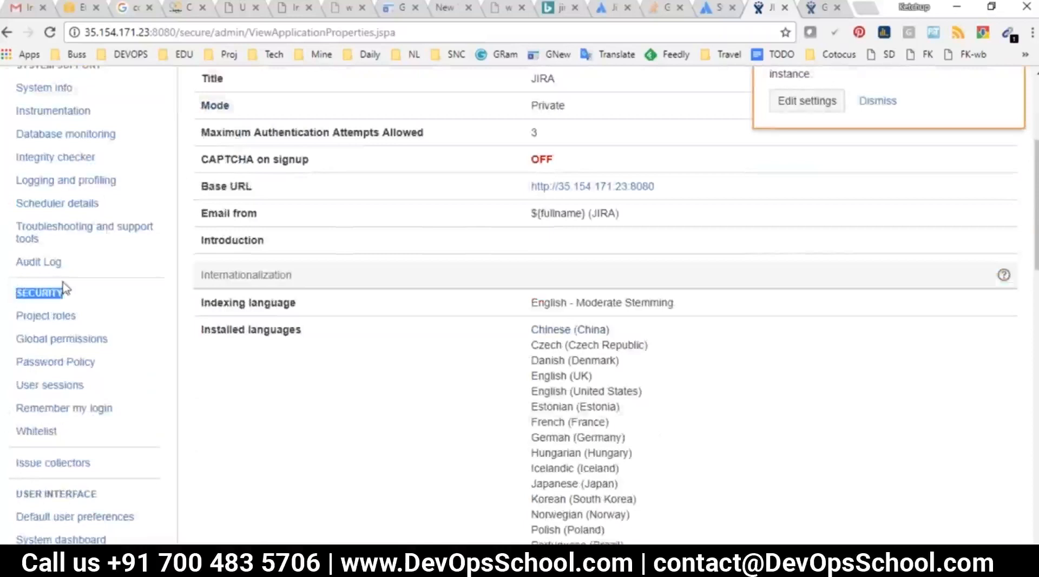
{"action": "scroll", "coordinate": [32, 335], "scroll_direction": "down", "scroll_amount": 4}
{"action": "left_click_drag", "start_coordinate": [16, 263], "coordinate": [97, 264]}
{"action": "scroll", "coordinate": [54, 379], "scroll_direction": "down", "scroll_amount": 3}
{"action": "left_click_drag", "start_coordinate": [17, 255], "coordinate": [102, 255]}
{"action": "scroll", "coordinate": [51, 399], "scroll_direction": "down", "scroll_amount": 3}
{"action": "left_click_drag", "start_coordinate": [16, 224], "coordinate": [83, 314]}
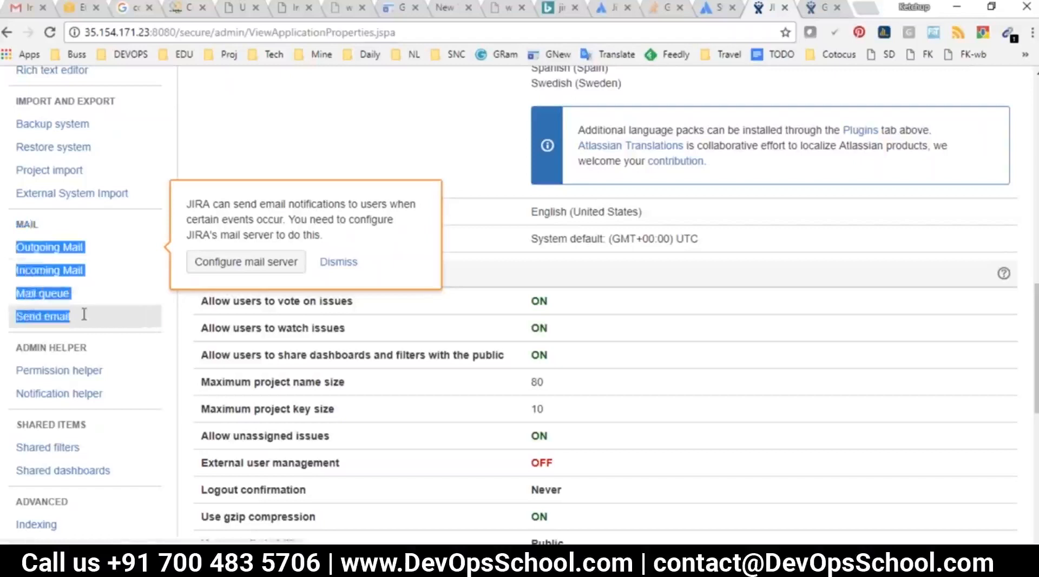
{"action": "left_click", "coordinate": [3, 260]}
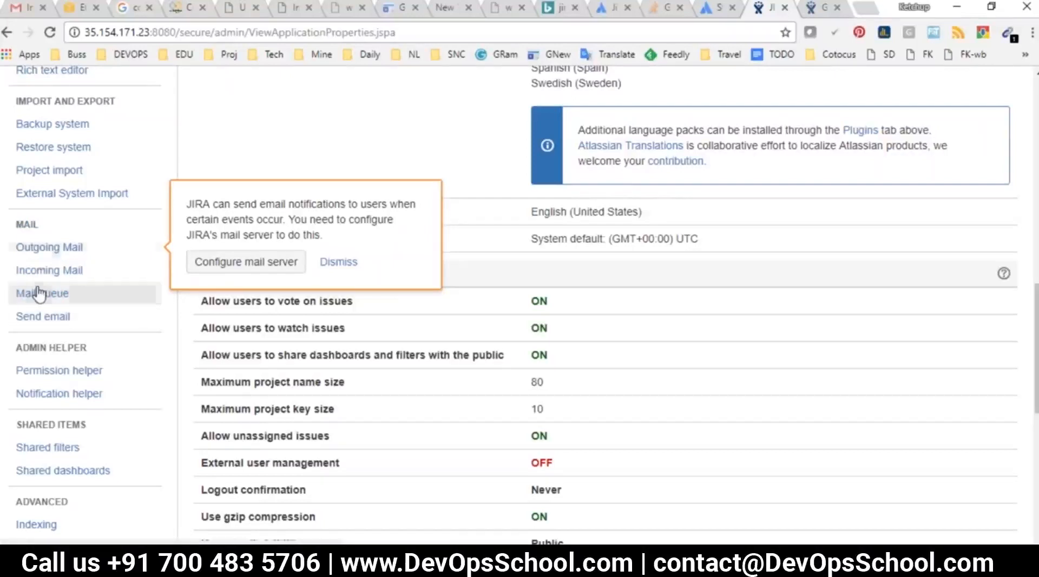
- Open the Outgoing Mail settings and the form for a new SMTP mail server, review its fields, and return to User management
{"action": "left_click", "coordinate": [52, 247]}
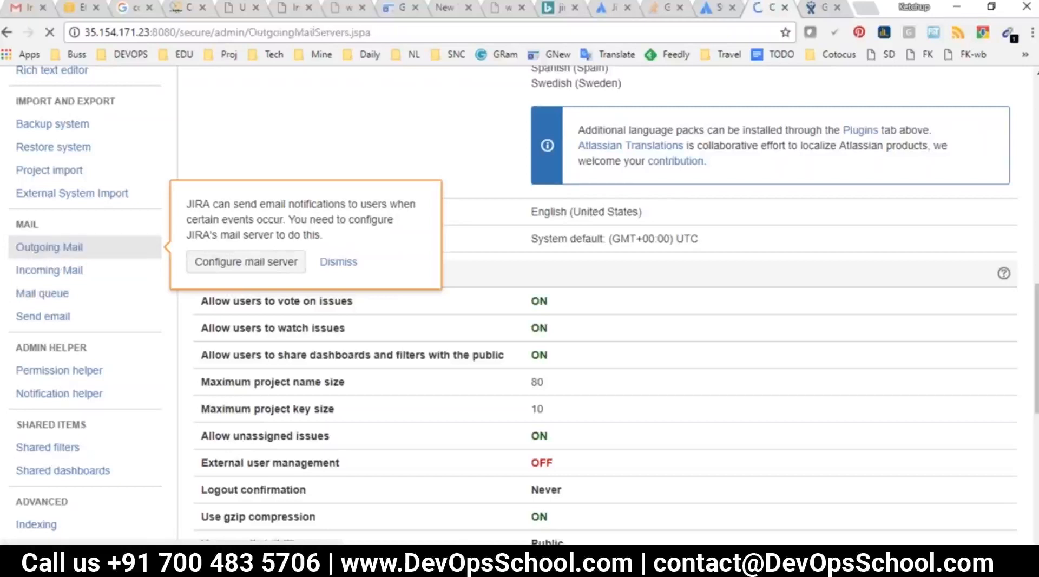
{"action": "scroll", "coordinate": [409, 399], "scroll_direction": "down", "scroll_amount": 3}
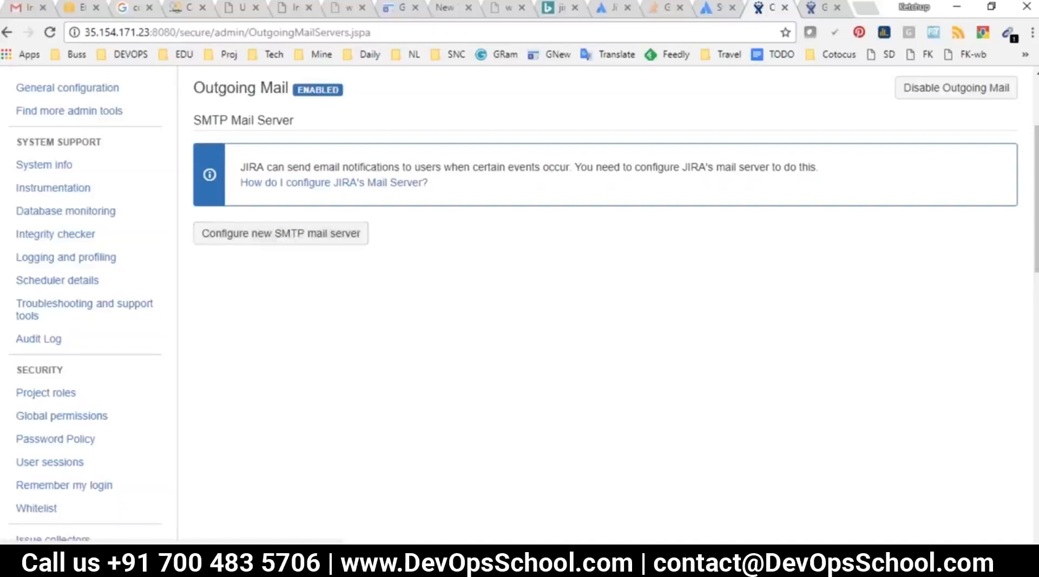
{"action": "left_click", "coordinate": [301, 234]}
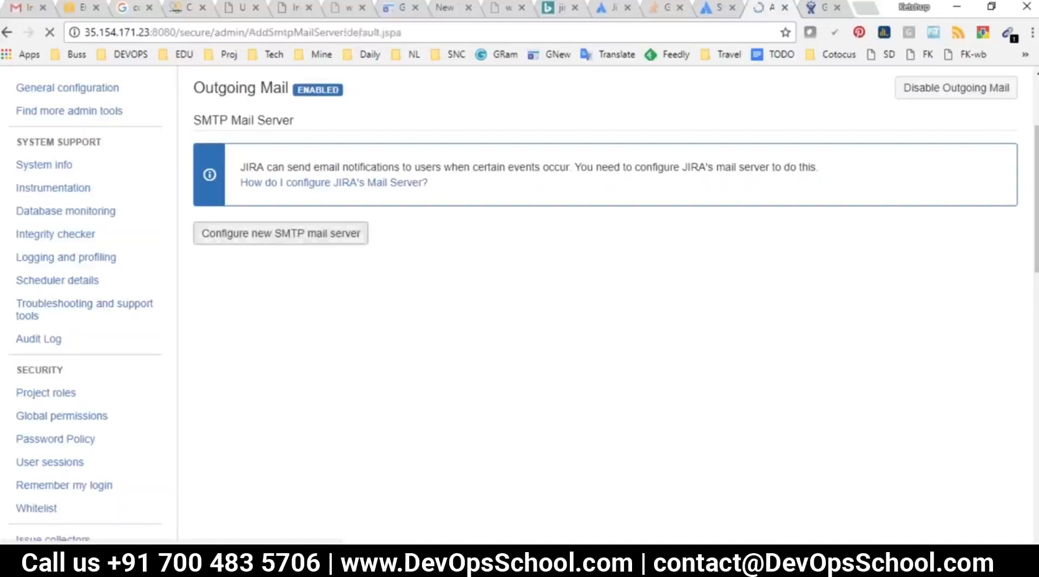
{"action": "scroll", "coordinate": [357, 242], "scroll_direction": "down", "scroll_amount": 3}
{"action": "left_click", "coordinate": [357, 242]}
{"action": "left_click", "coordinate": [366, 306]}
{"action": "scroll", "coordinate": [366, 306], "scroll_direction": "down", "scroll_amount": 4}
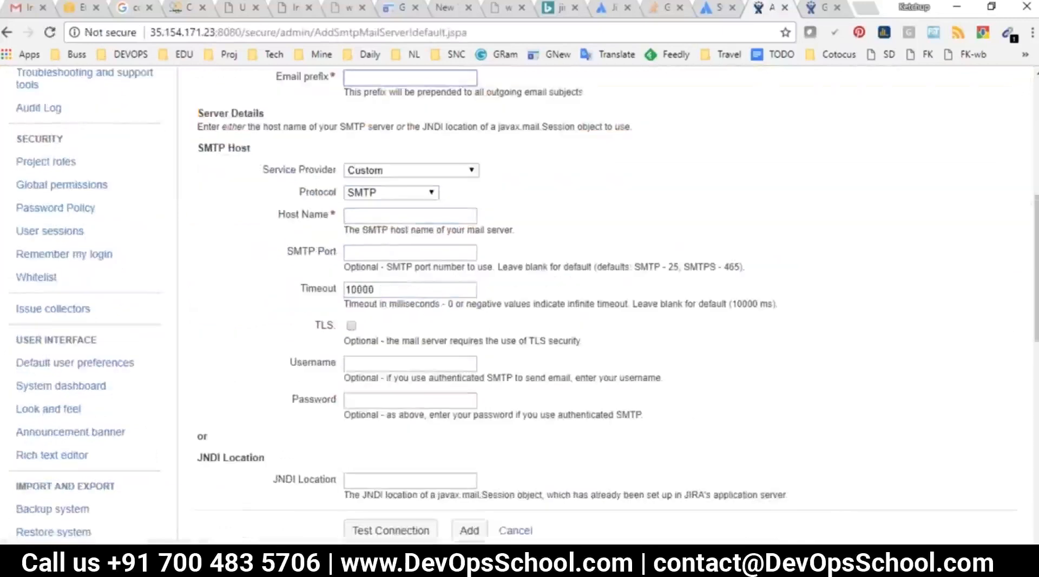
{"action": "scroll", "coordinate": [482, 400], "scroll_direction": "down", "scroll_amount": 8}
{"action": "scroll", "coordinate": [482, 401], "scroll_direction": "up", "scroll_amount": 6}
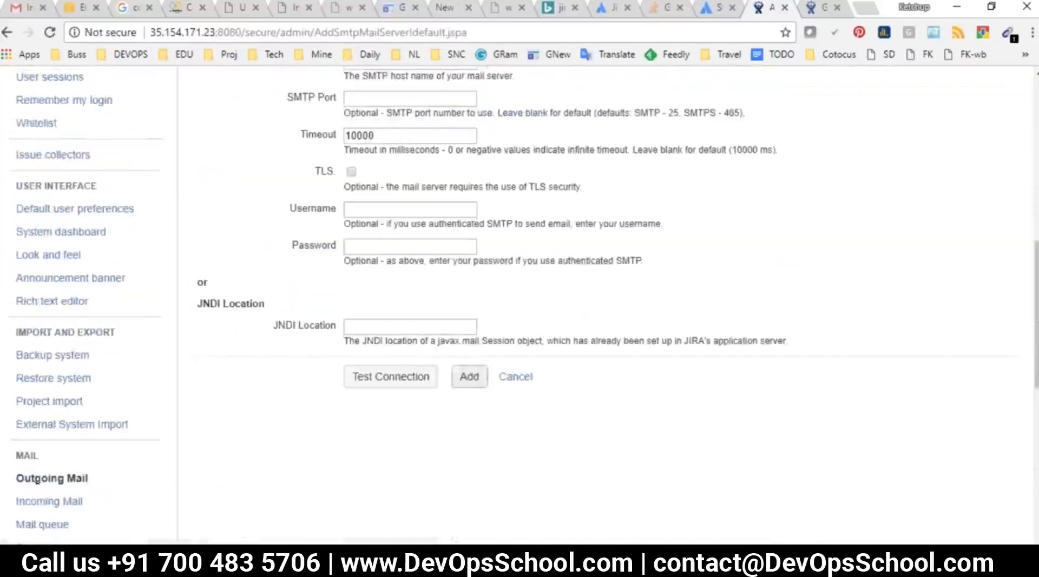
{"action": "scroll", "coordinate": [399, 381], "scroll_direction": "up", "scroll_amount": 4}
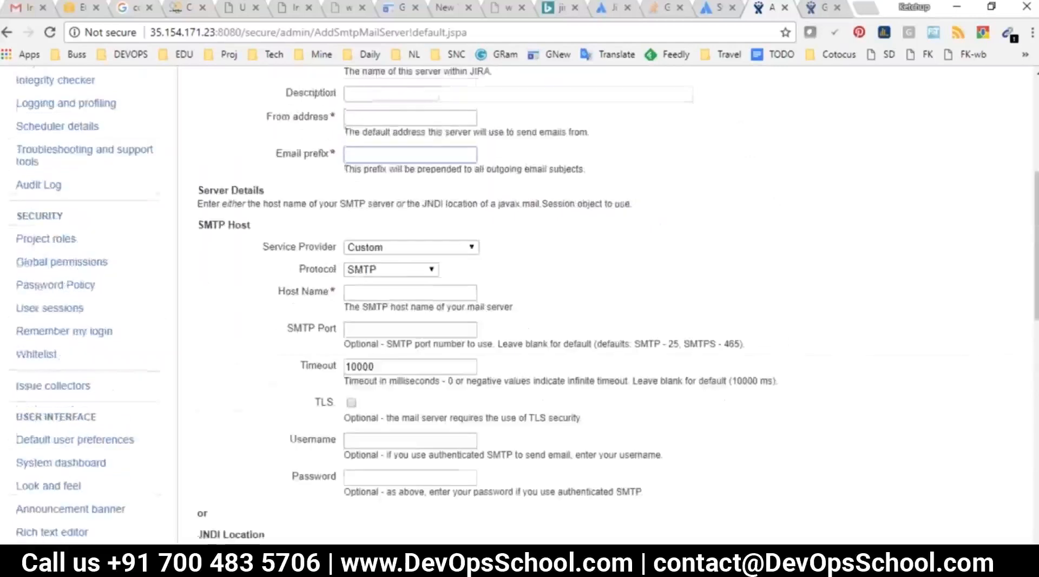
{"action": "scroll", "coordinate": [357, 280], "scroll_direction": "up", "scroll_amount": 4}
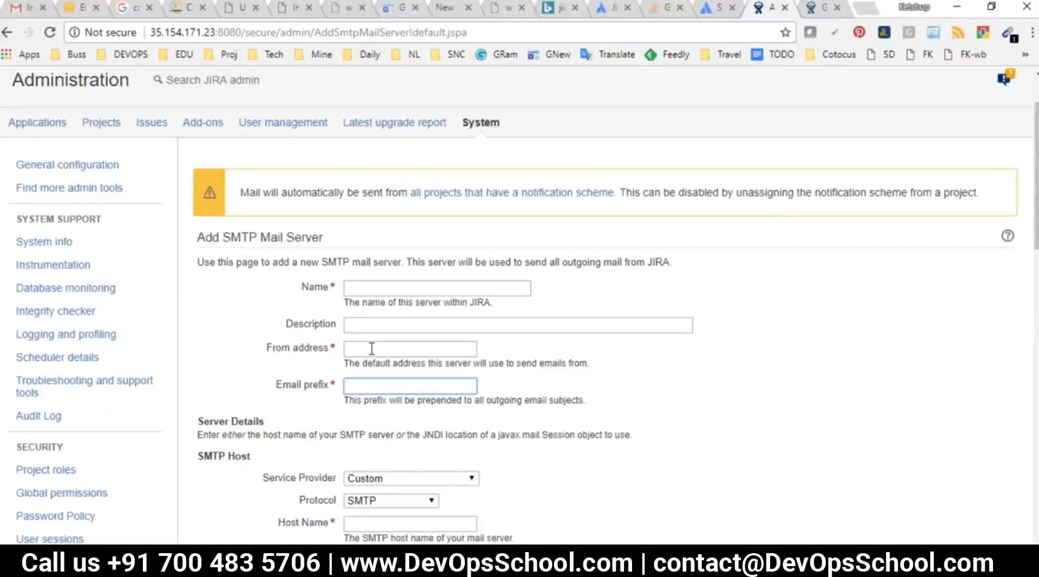
{"action": "scroll", "coordinate": [372, 348], "scroll_direction": "down", "scroll_amount": 2}
{"action": "scroll", "coordinate": [476, 200], "scroll_direction": "up", "scroll_amount": 4}
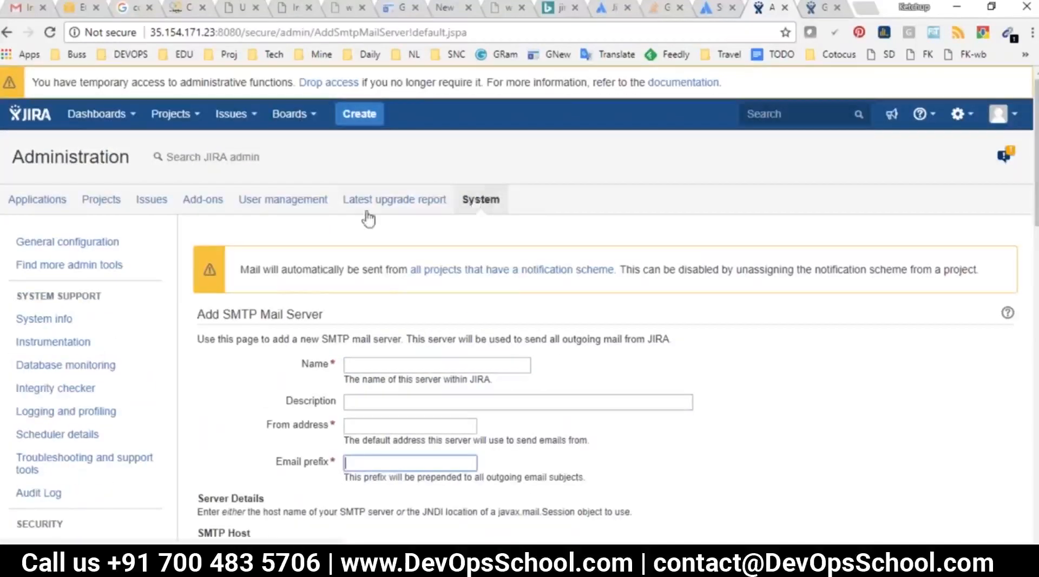
{"action": "left_click", "coordinate": [282, 199]}
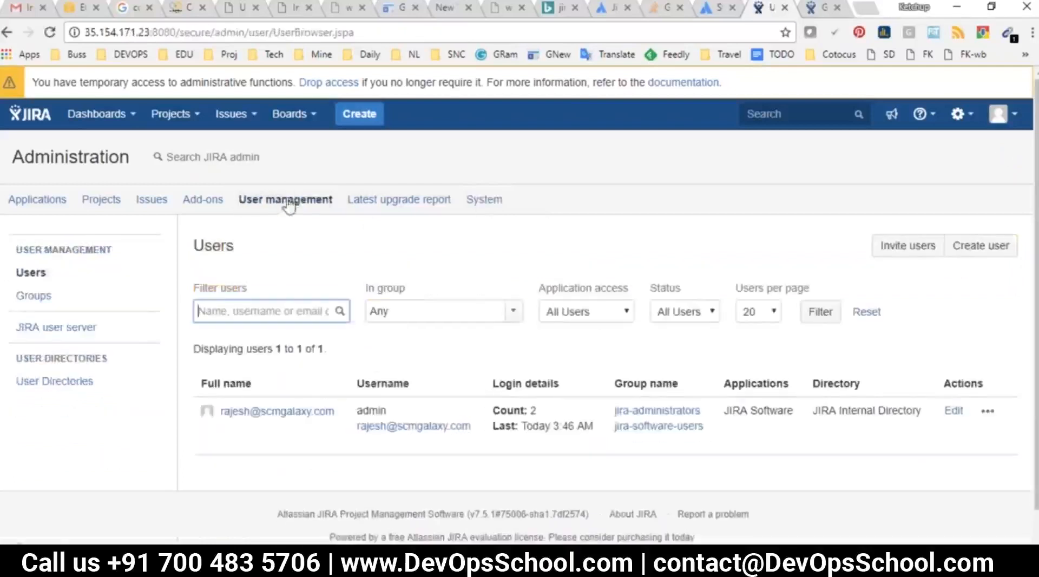
- Connect the computer to the Idea Wi-Fi network from the system tray
{"action": "left_click", "coordinate": [946, 565]}
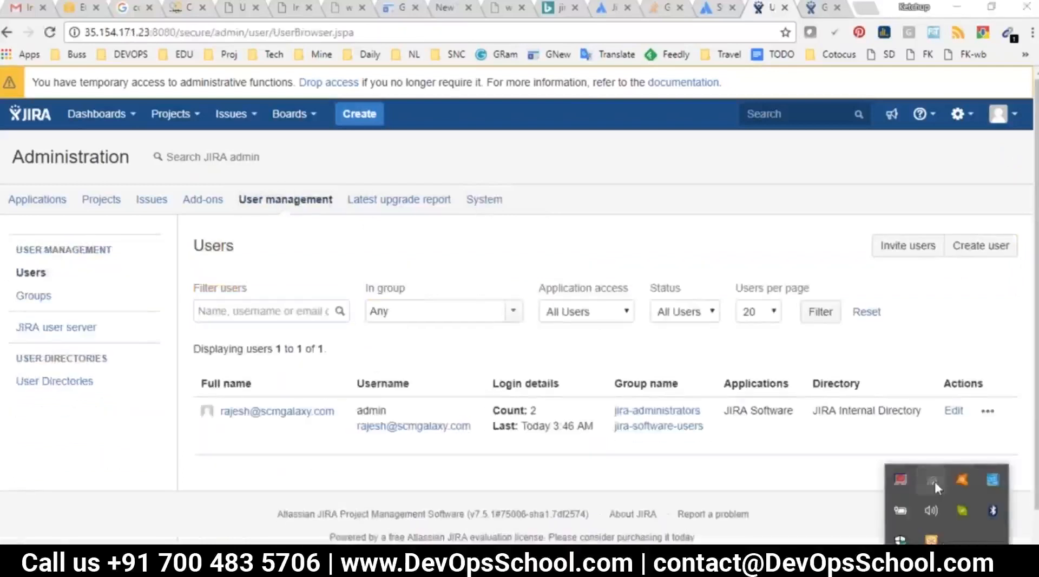
{"action": "left_click", "coordinate": [933, 480]}
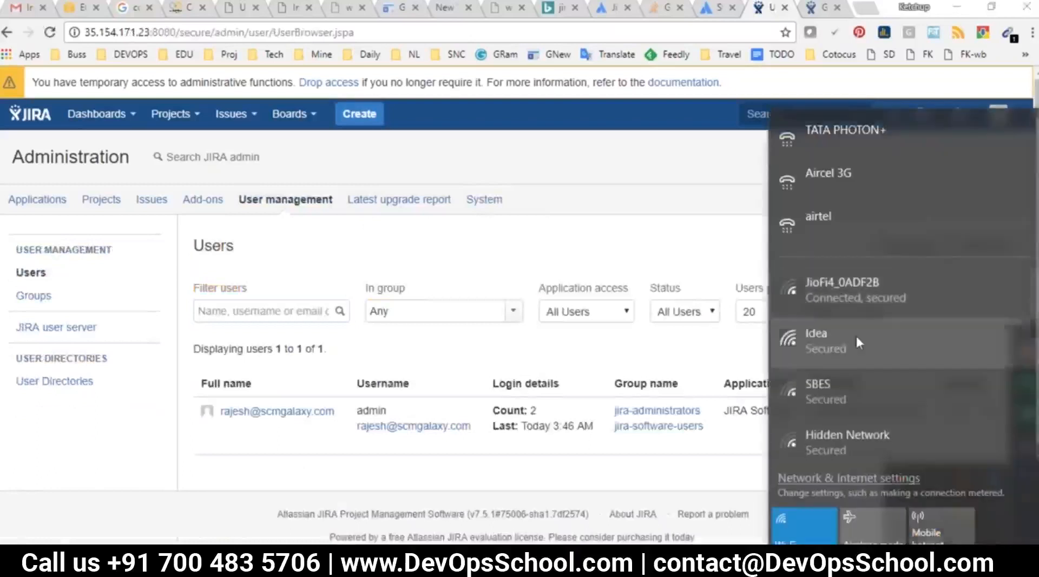
{"action": "left_click", "coordinate": [856, 341]}
{"action": "left_click", "coordinate": [946, 410]}
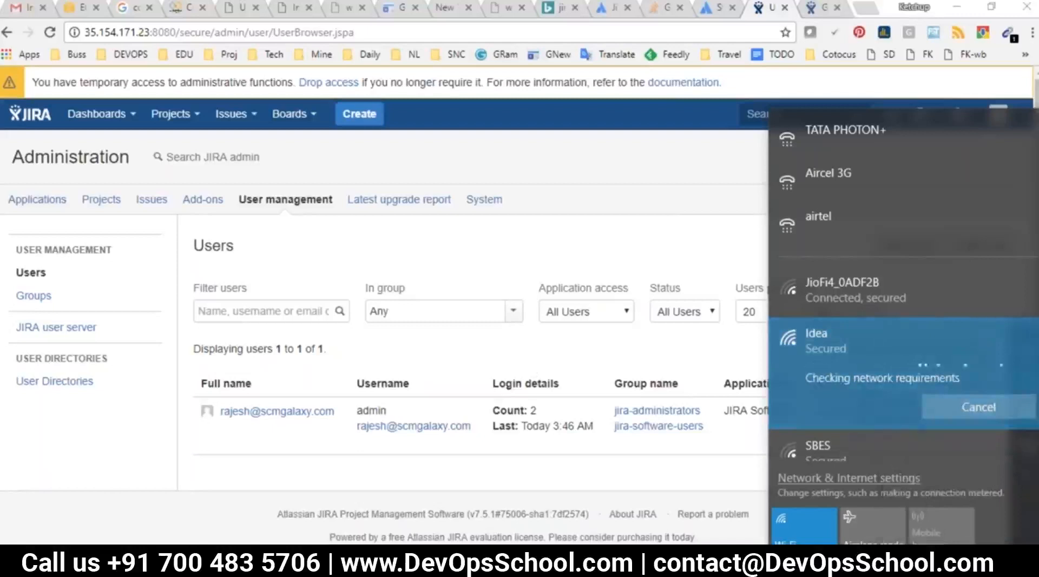
{"action": "left_click", "coordinate": [643, 194]}
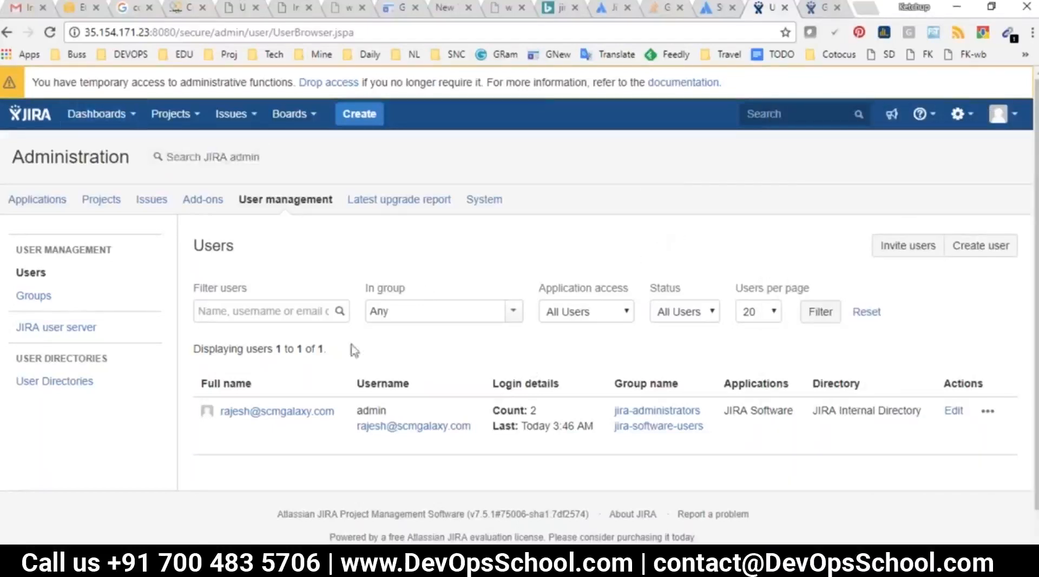
- Open the User Directories page and highlight its heading
{"action": "left_click", "coordinate": [278, 201]}
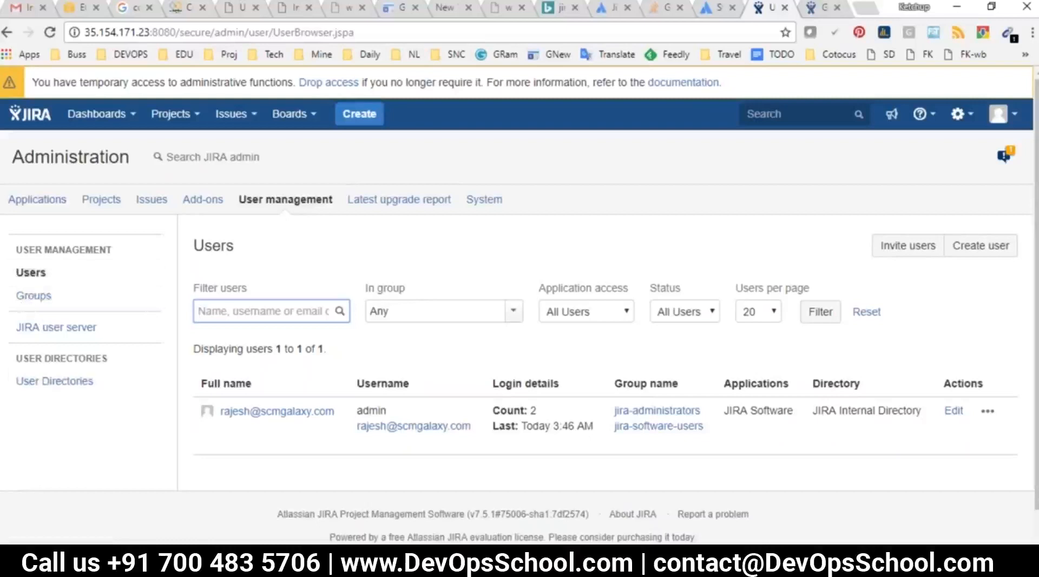
{"action": "left_click", "coordinate": [44, 385]}
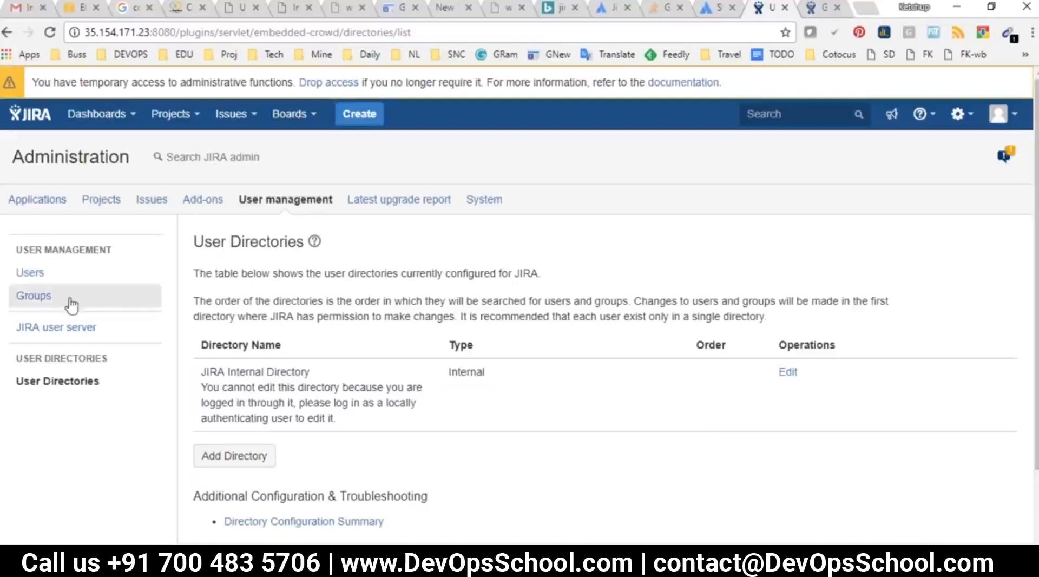
{"action": "left_click_drag", "start_coordinate": [189, 243], "coordinate": [304, 244]}
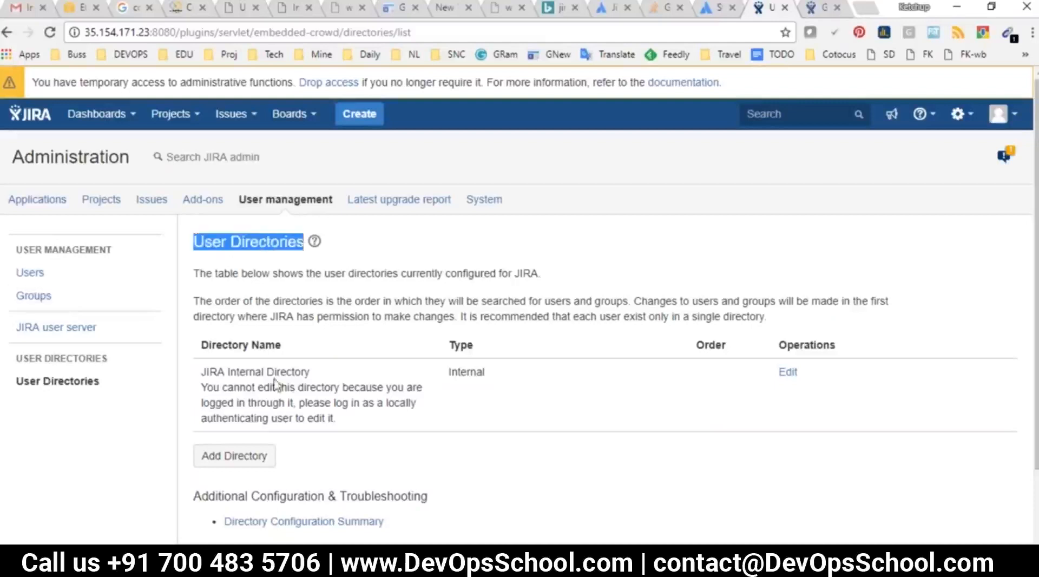
{"action": "scroll", "coordinate": [297, 394], "scroll_direction": "down", "scroll_amount": 2}
- Open the Add Directory menu and review the available directory types without adding one
{"action": "left_click", "coordinate": [246, 369]}
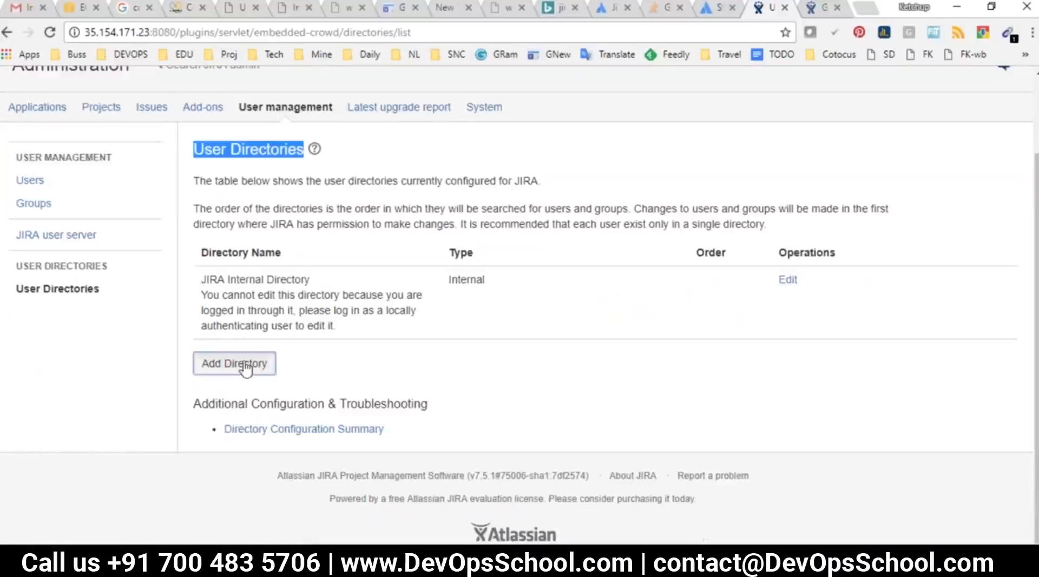
{"action": "left_click", "coordinate": [329, 432]}
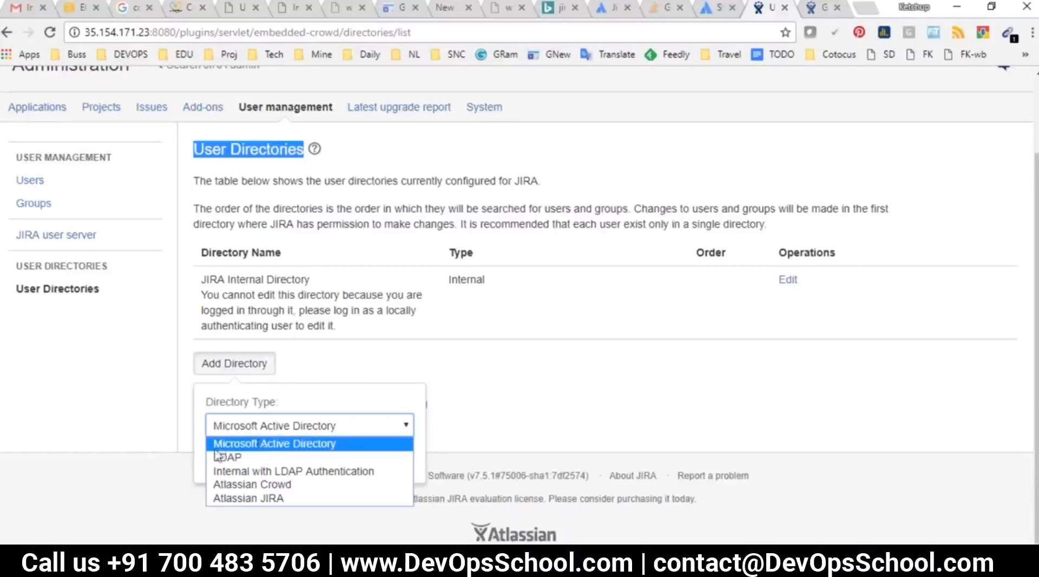
{"action": "left_click", "coordinate": [505, 363]}
{"action": "left_click", "coordinate": [508, 369]}
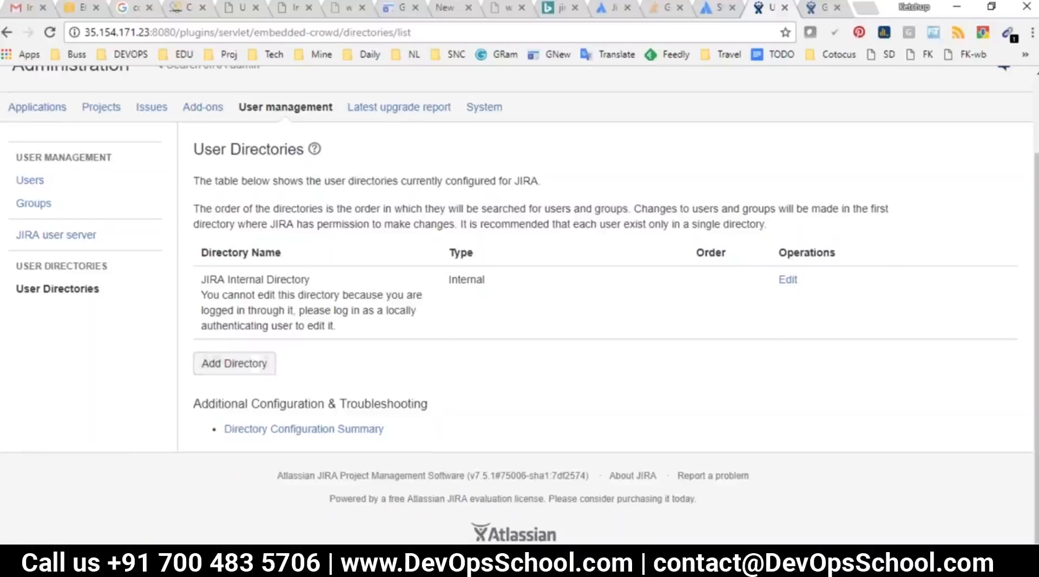
{"action": "left_click", "coordinate": [255, 365]}
{"action": "left_click", "coordinate": [259, 428]}
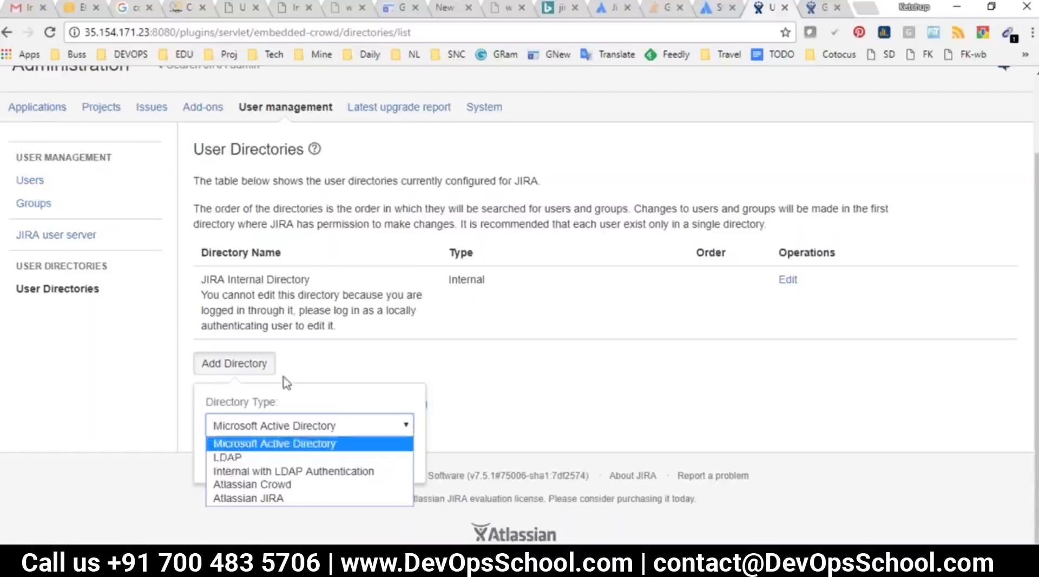
{"action": "left_click", "coordinate": [317, 325]}
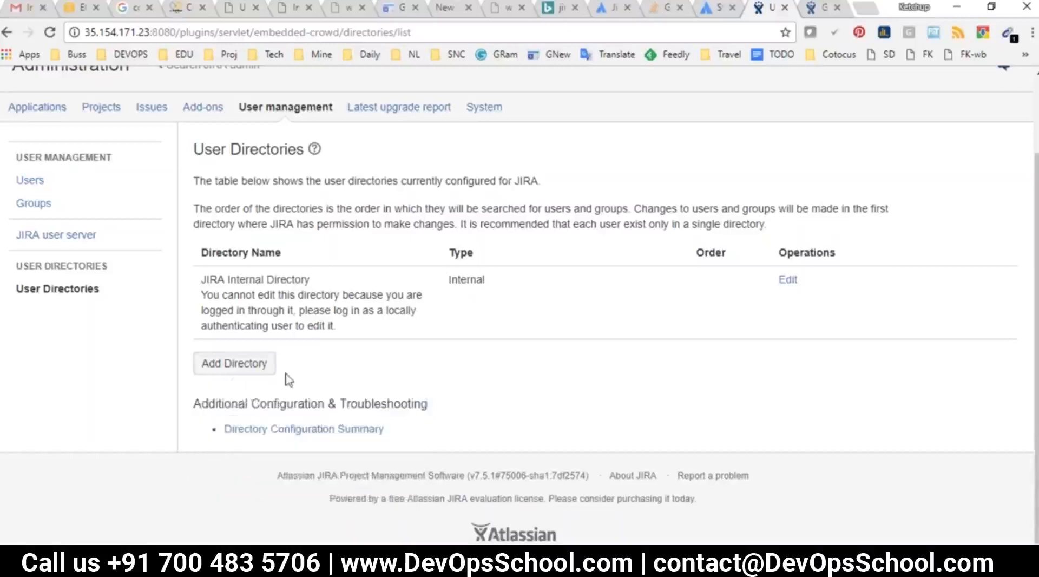
- Highlight the internal directory's entry and its type in the user directories table
{"action": "scroll", "coordinate": [289, 378], "scroll_direction": "up", "scroll_amount": 2}
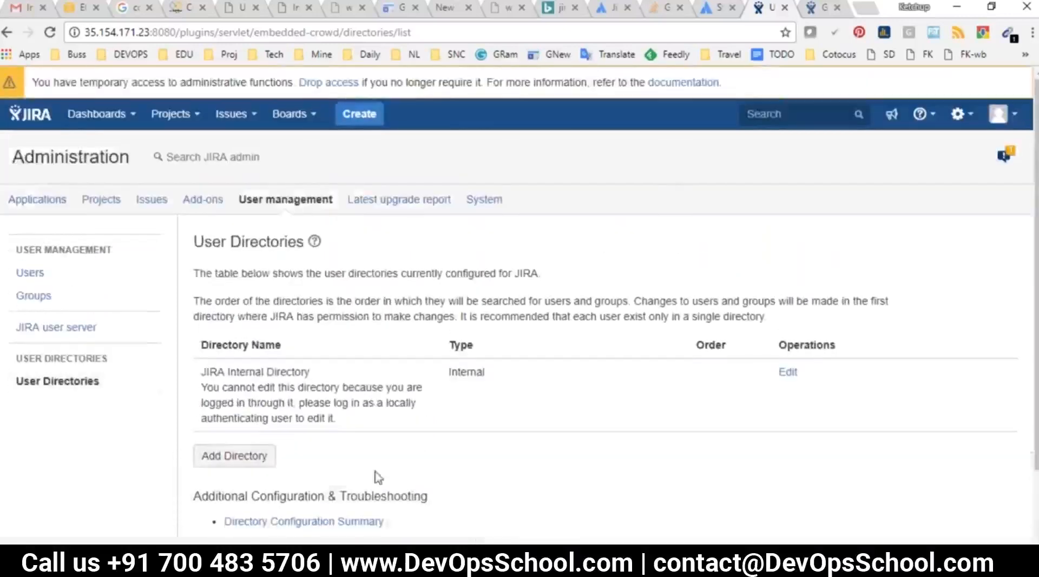
{"action": "left_click_drag", "start_coordinate": [206, 371], "coordinate": [436, 411]}
{"action": "double_click", "coordinate": [454, 381]}
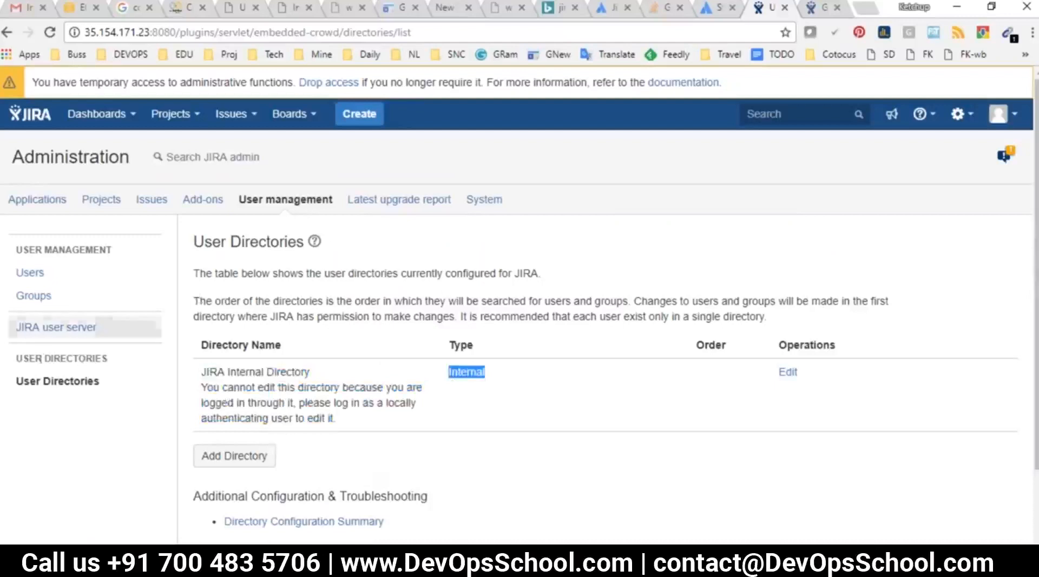
- Open the Create new user form and enter the new user's e-mail address, full name and username
{"action": "left_click", "coordinate": [31, 272]}
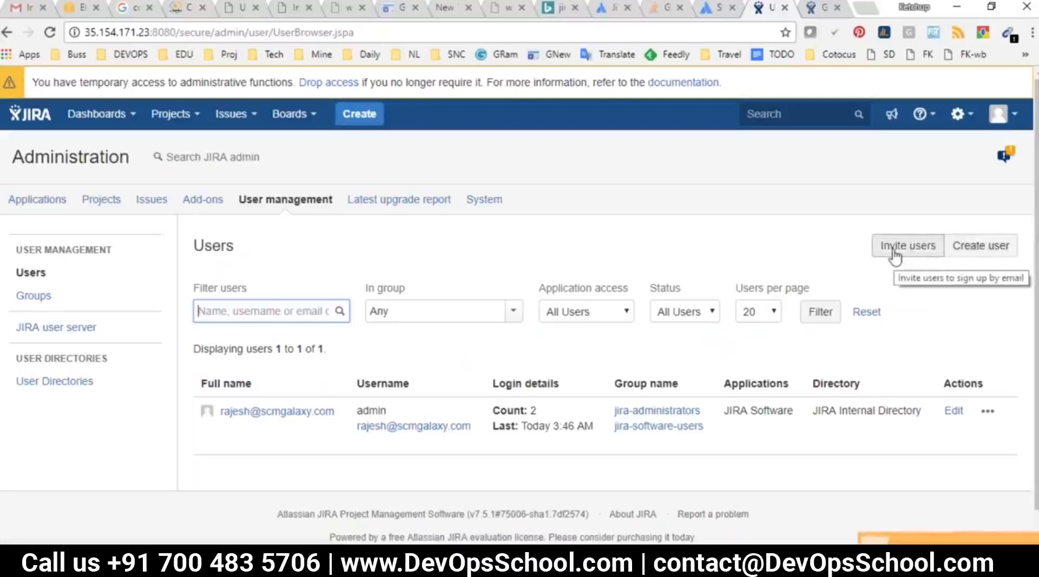
{"action": "left_click", "coordinate": [1032, 506]}
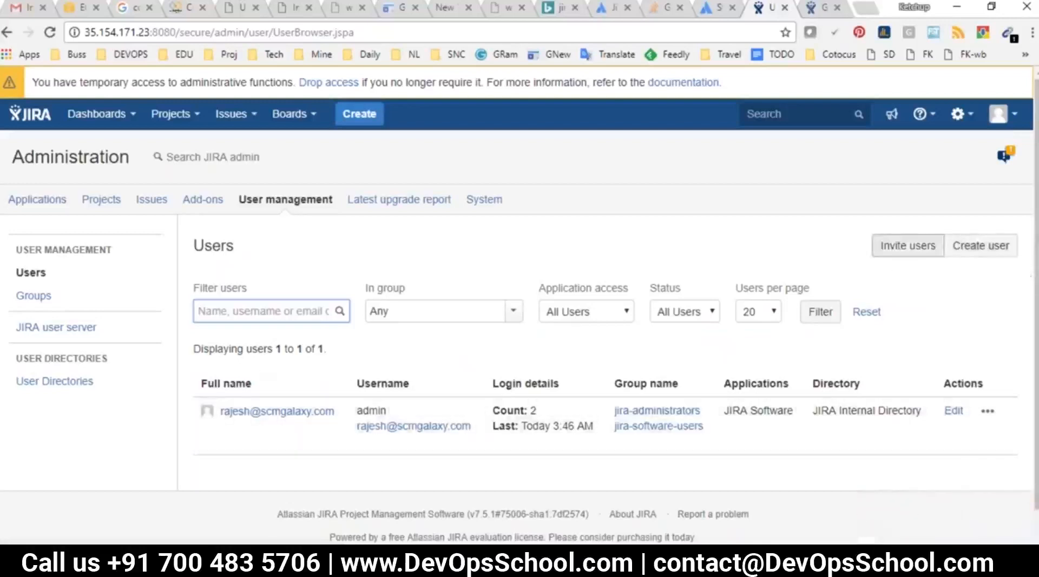
{"action": "left_click", "coordinate": [962, 248]}
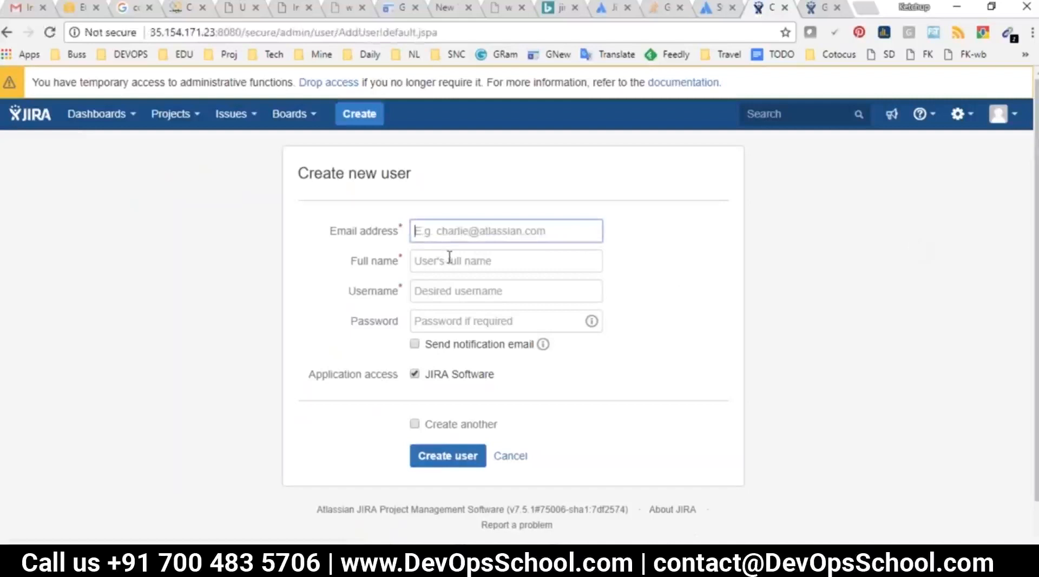
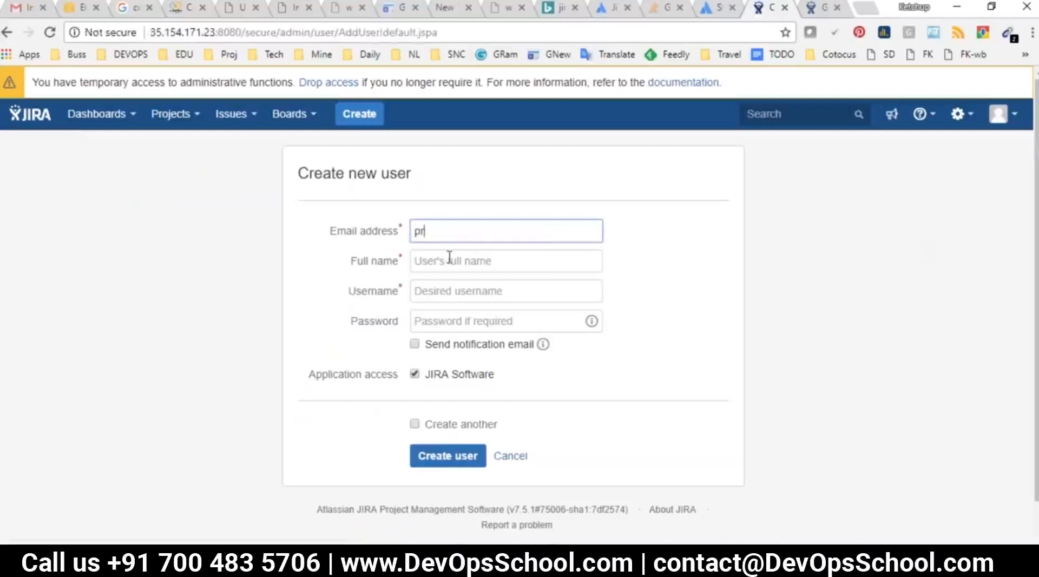
{"action": "key", "text": "ctrl+a"}
{"action": "key", "text": "BackSpace"}
{"action": "key", "text": "ctrl+z"}
{"action": "key", "text": "Right"}
{"action": "key", "text": "BackSpace"}
{"action": "type", "text": "om"}
{"action": "key", "text": "ctrl+a"}
{"action": "left_click", "coordinate": [449, 258]}
{"action": "type", "text": "pr"}
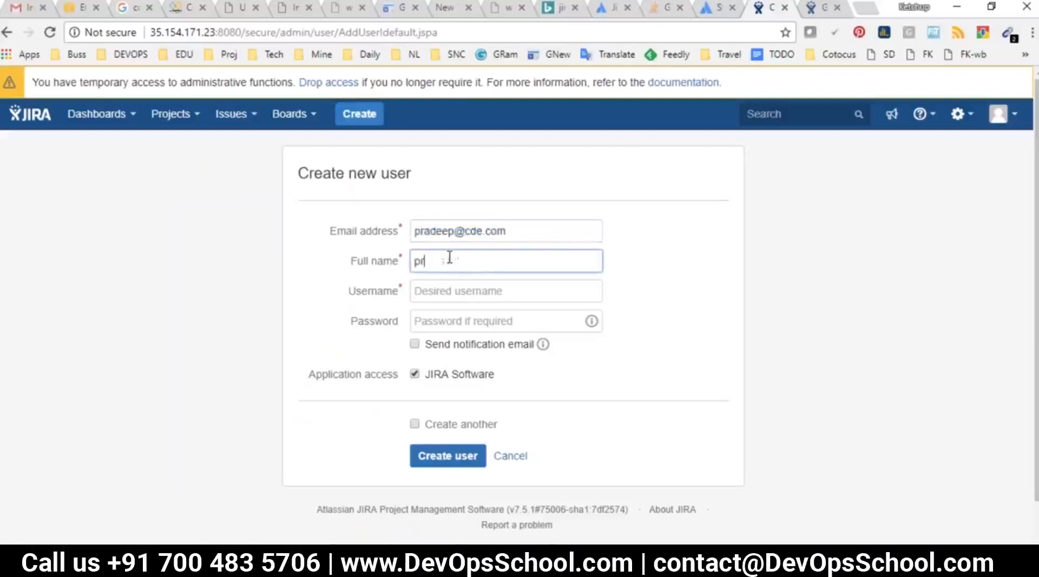
{"action": "type", "text": "adeep"}
{"action": "key", "text": "Tab"}
{"action": "type", "text": "pradeep"}
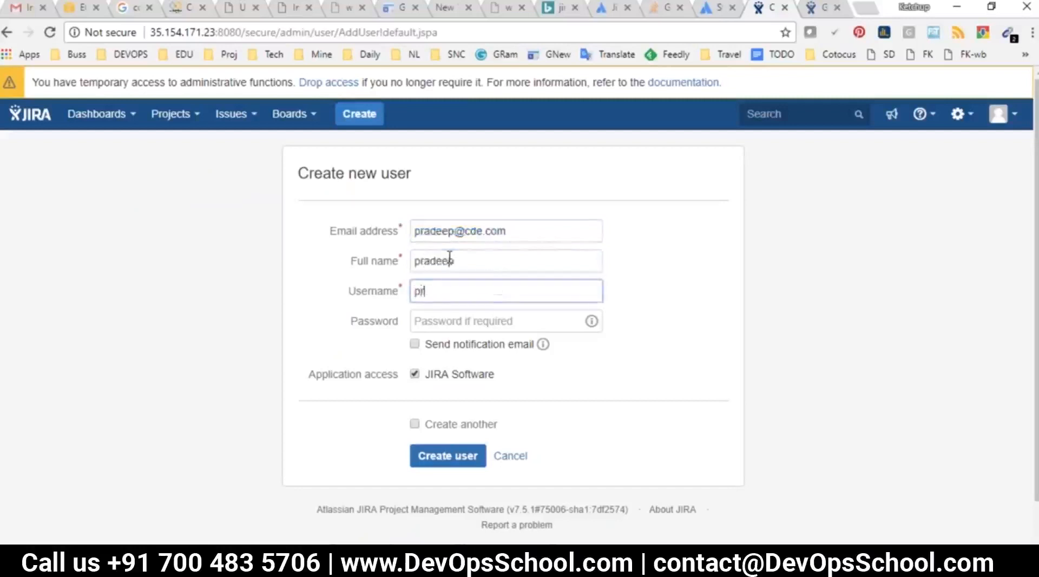
- Enter the new user's account password
{"action": "key", "text": "Tab"}
{"action": "type", "text": "•••••"}
{"action": "key", "text": "BackSpace"}
{"action": "key", "text": "BackSpace"}
{"action": "key", "text": "BackSpace"}
{"action": "key", "text": "BackSpace"}
{"action": "key", "text": "BackSpace"}
{"action": "type", "text": "••••••••••"}
{"action": "key", "text": "Tab"}
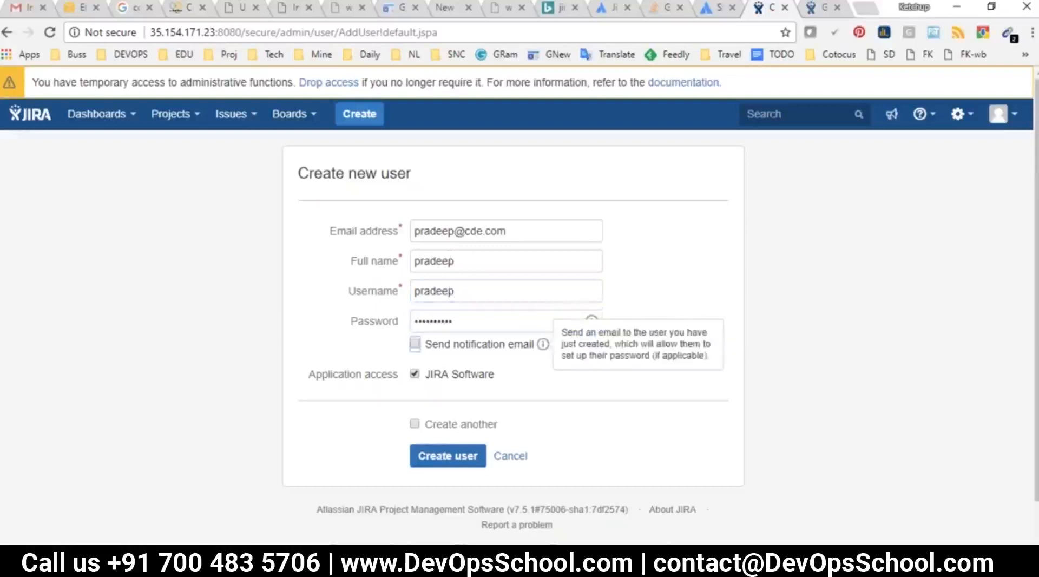
- Create the user with JIRA Software access and decline saving the password in the browser
{"action": "left_click", "coordinate": [448, 389]}
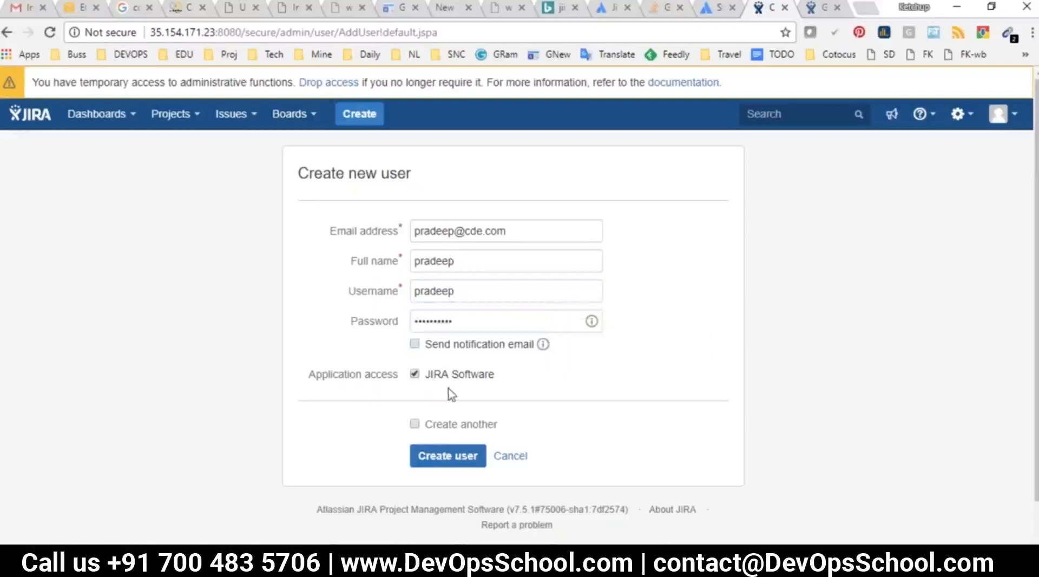
{"action": "left_click_drag", "start_coordinate": [506, 378], "coordinate": [441, 377]}
{"action": "left_click", "coordinate": [428, 447]}
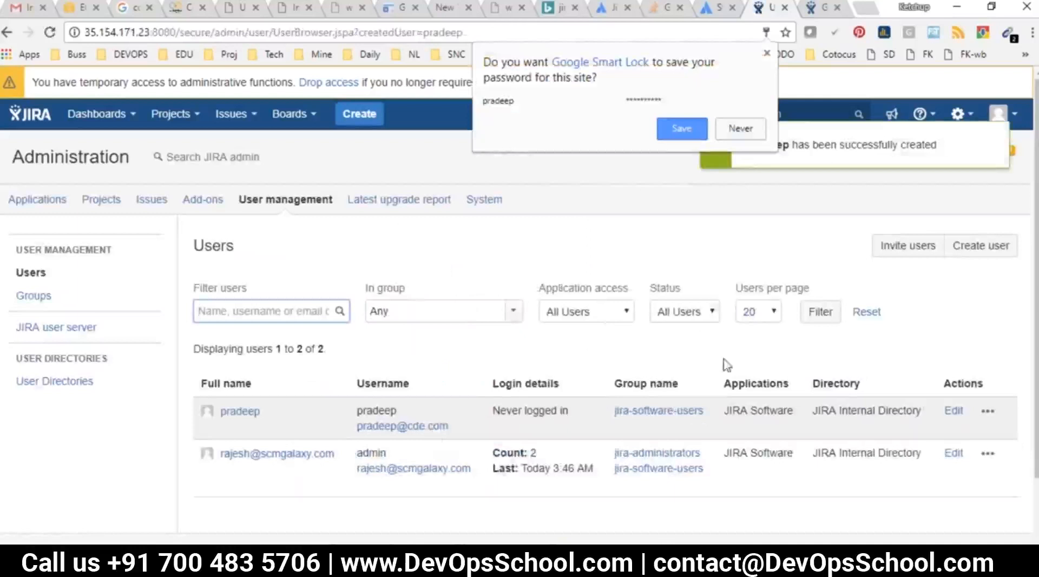
{"action": "left_click", "coordinate": [740, 128]}
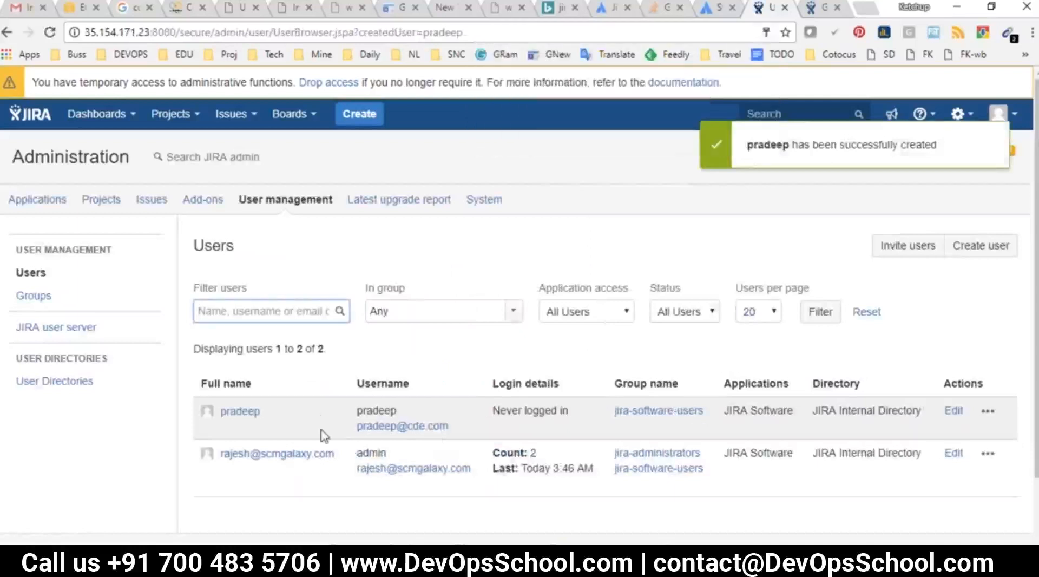
- Highlight the new user's login details and open its actions menu to review the options
{"action": "scroll", "coordinate": [324, 432], "scroll_direction": "down", "scroll_amount": 2}
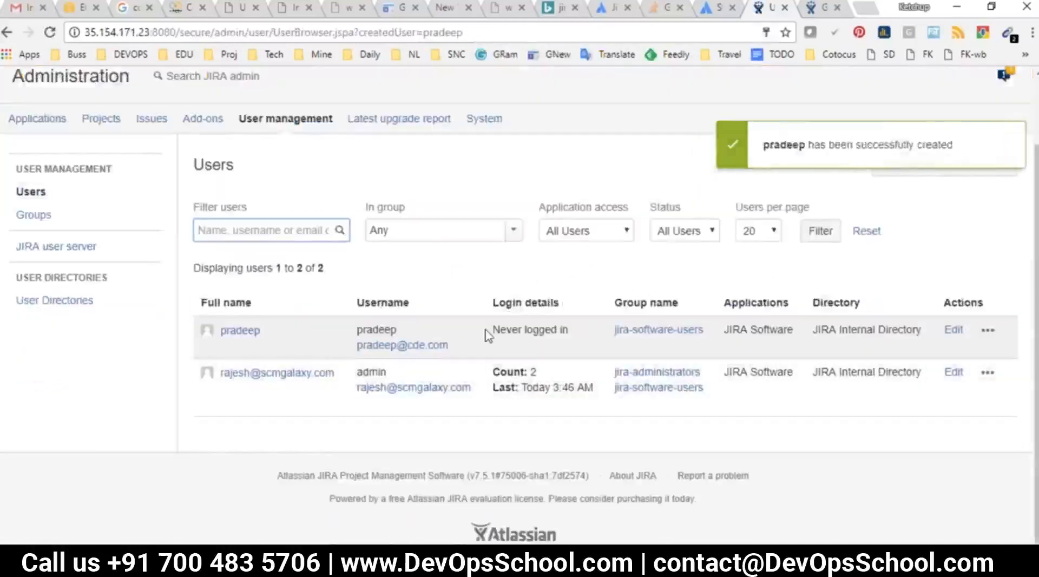
{"action": "left_click_drag", "start_coordinate": [568, 330], "coordinate": [490, 329]}
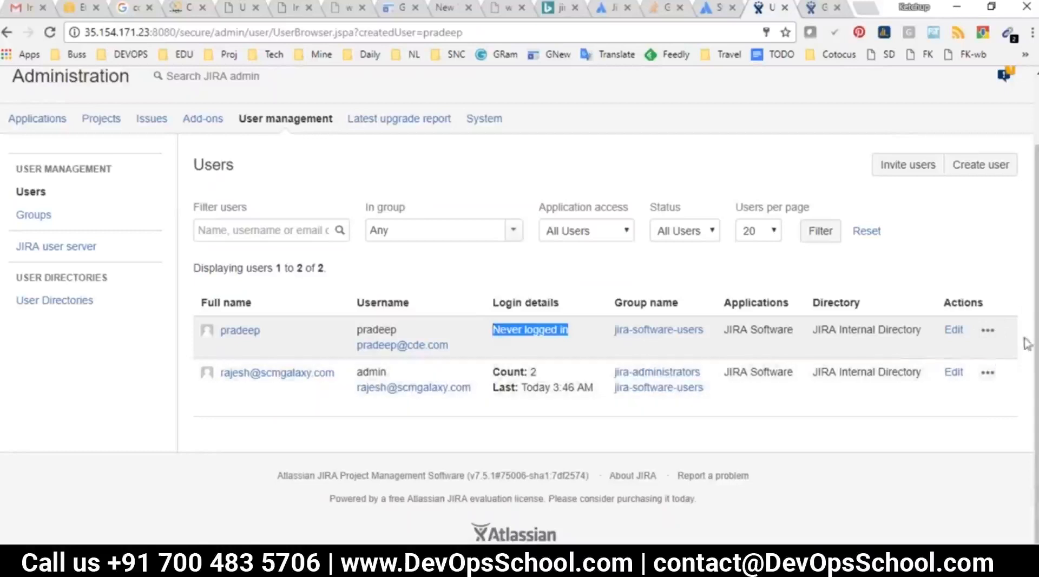
{"action": "left_click", "coordinate": [987, 330]}
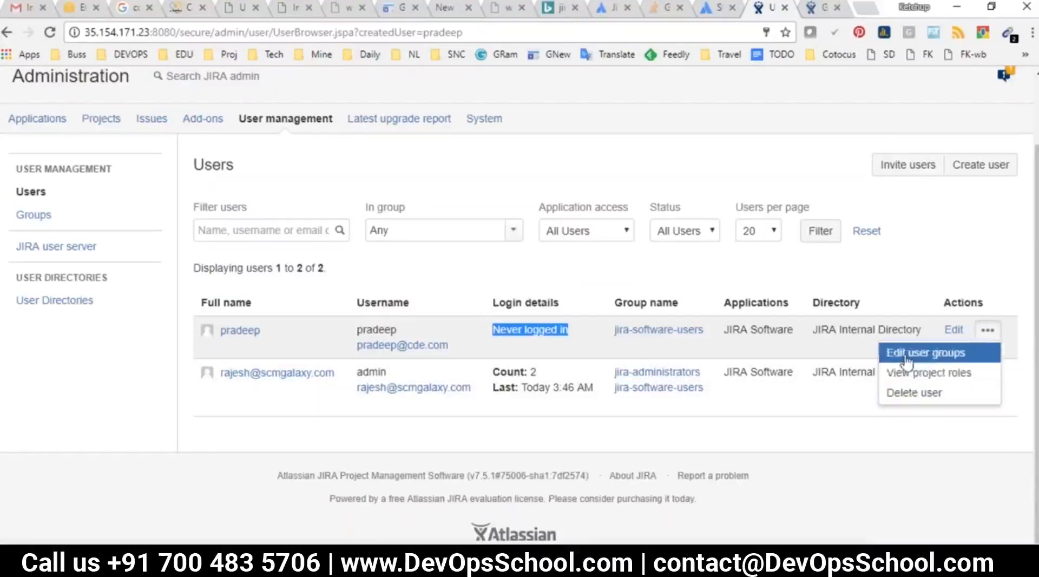
{"action": "left_click", "coordinate": [82, 377]}
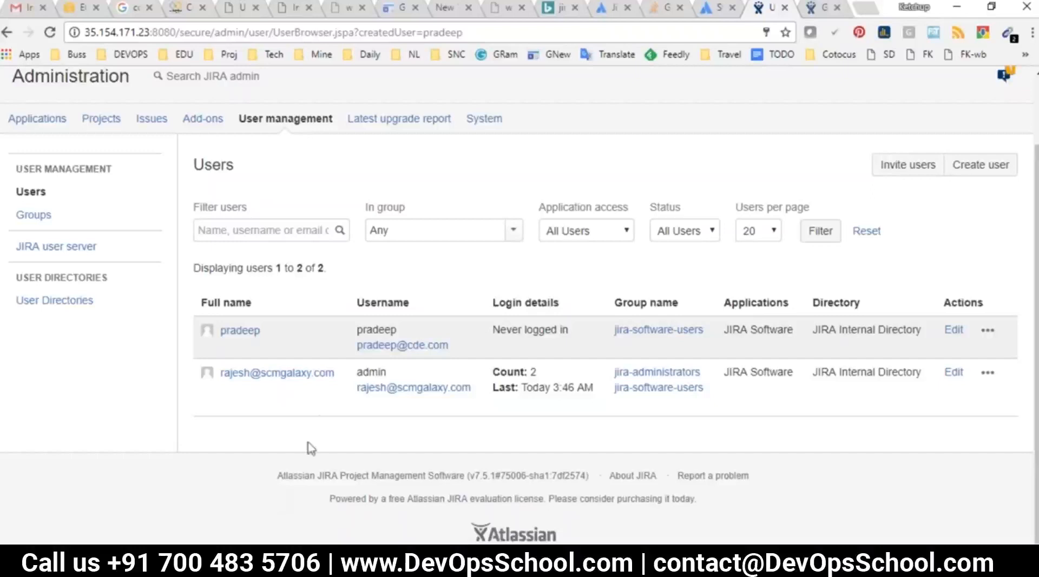
- Open the Groups page and examine the group names and their application labels
{"action": "left_click", "coordinate": [28, 217]}
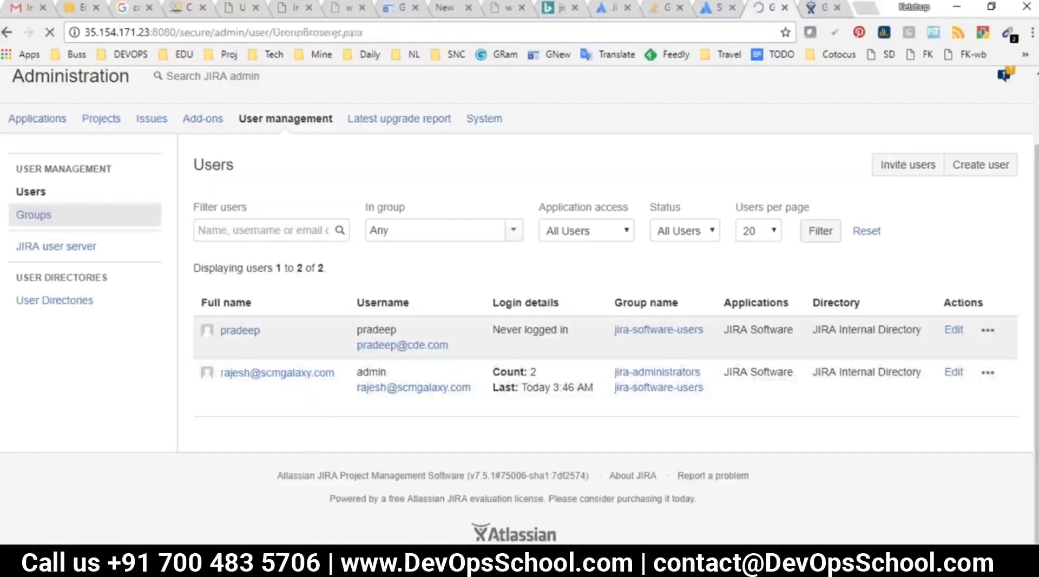
{"action": "scroll", "coordinate": [441, 365], "scroll_direction": "down", "scroll_amount": 3}
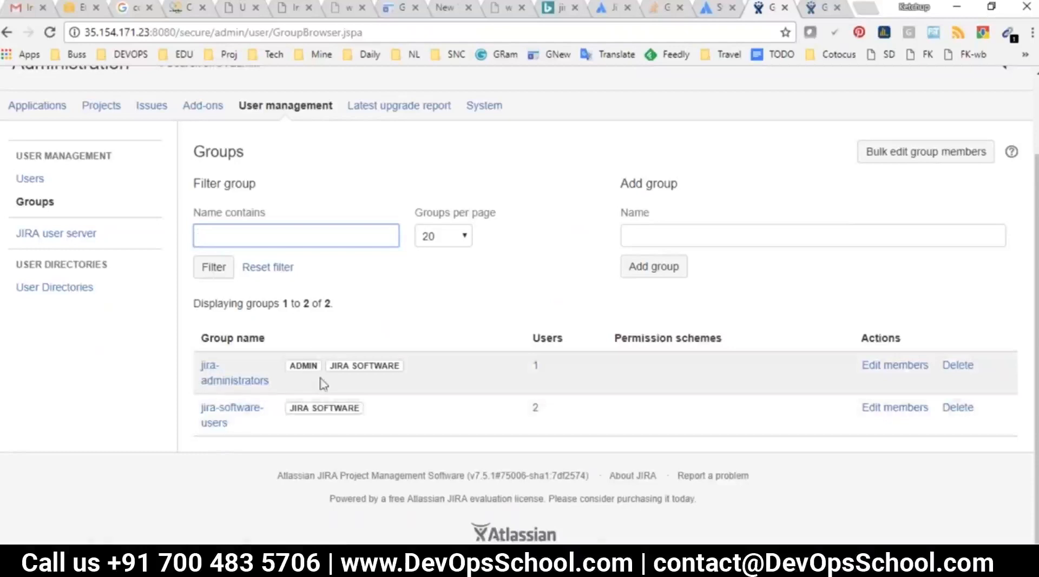
{"action": "mouse_move", "coordinate": [308, 369]}
{"action": "mouse_move", "coordinate": [363, 373]}
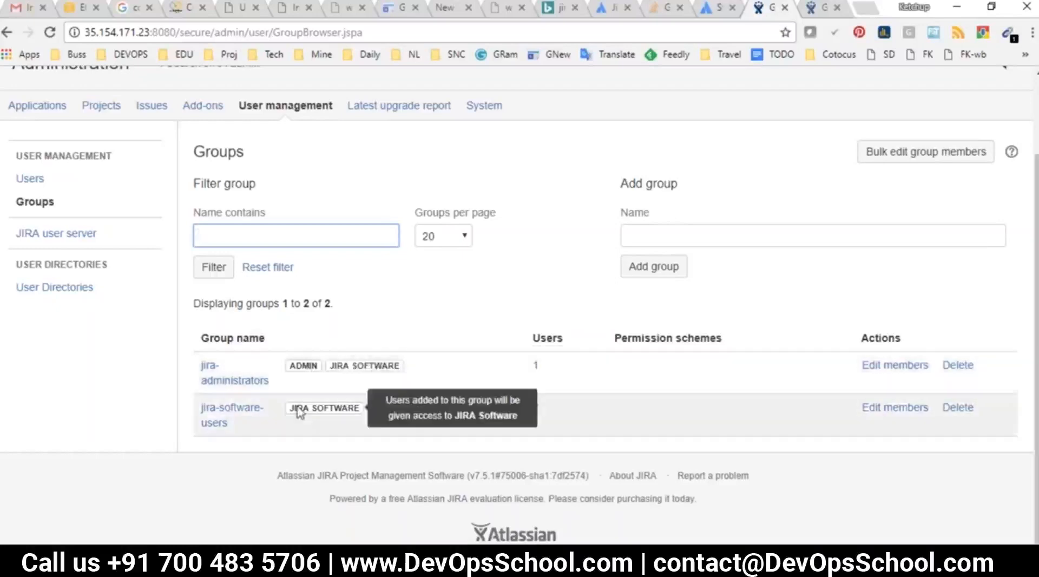
{"action": "left_click", "coordinate": [274, 384]}
{"action": "left_click_drag", "start_coordinate": [275, 385], "coordinate": [202, 361]}
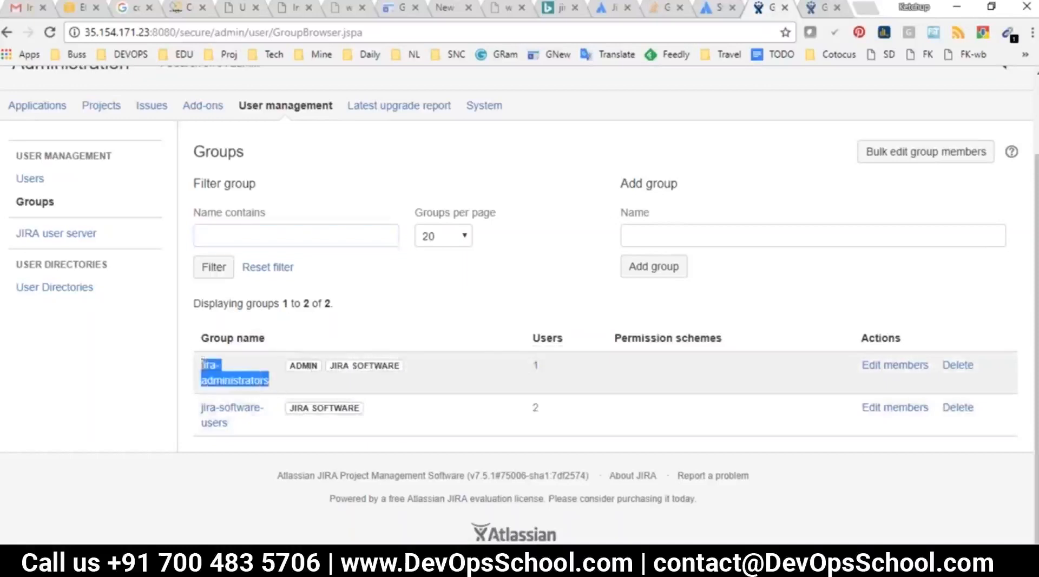
{"action": "left_click_drag", "start_coordinate": [408, 366], "coordinate": [293, 370]}
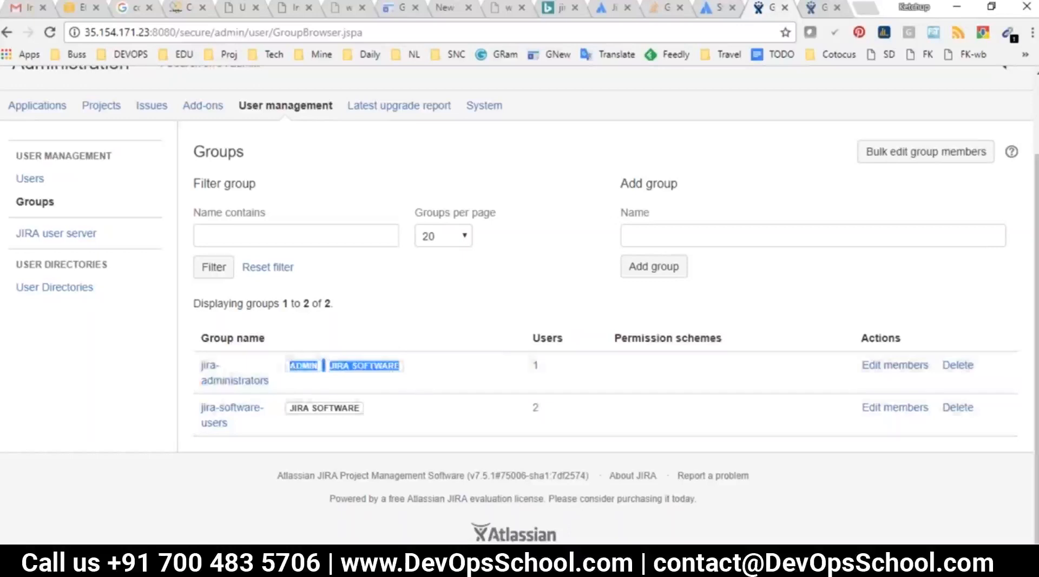
{"action": "scroll", "coordinate": [281, 281], "scroll_direction": "up", "scroll_amount": 2}
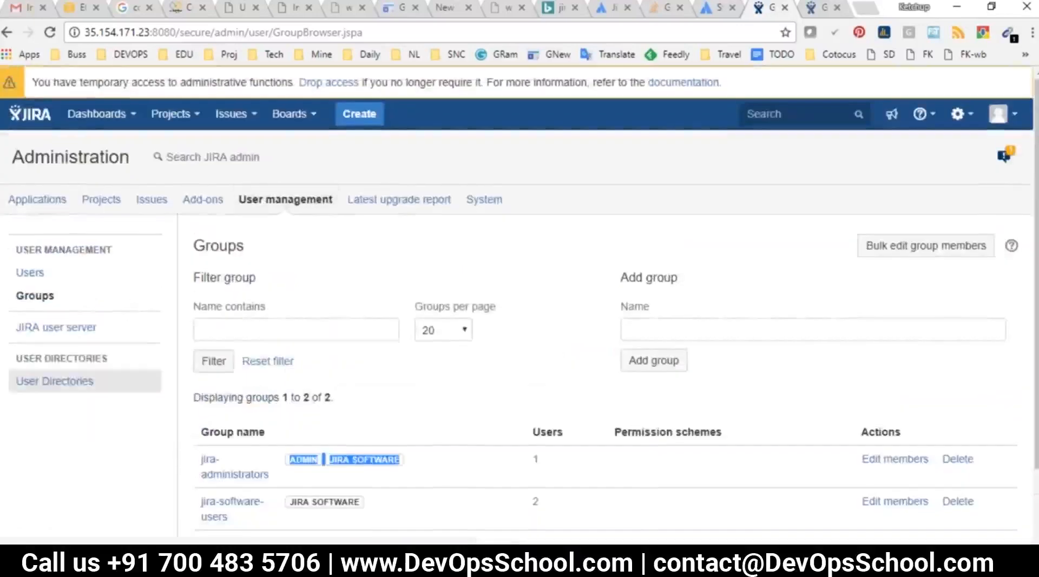
{"action": "left_click_drag", "start_coordinate": [120, 398], "coordinate": [17, 249]}
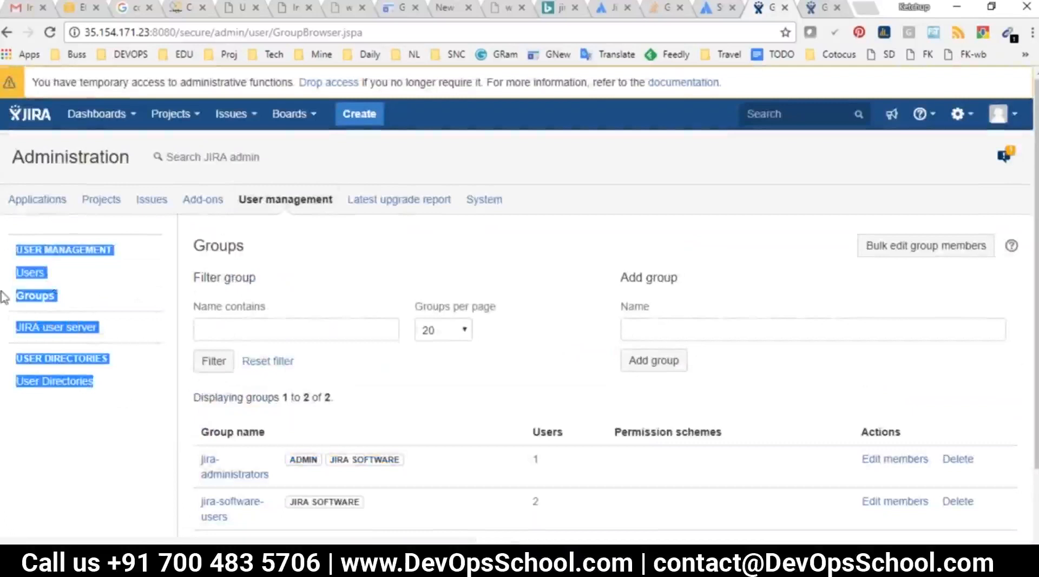
{"action": "left_click", "coordinate": [84, 477]}
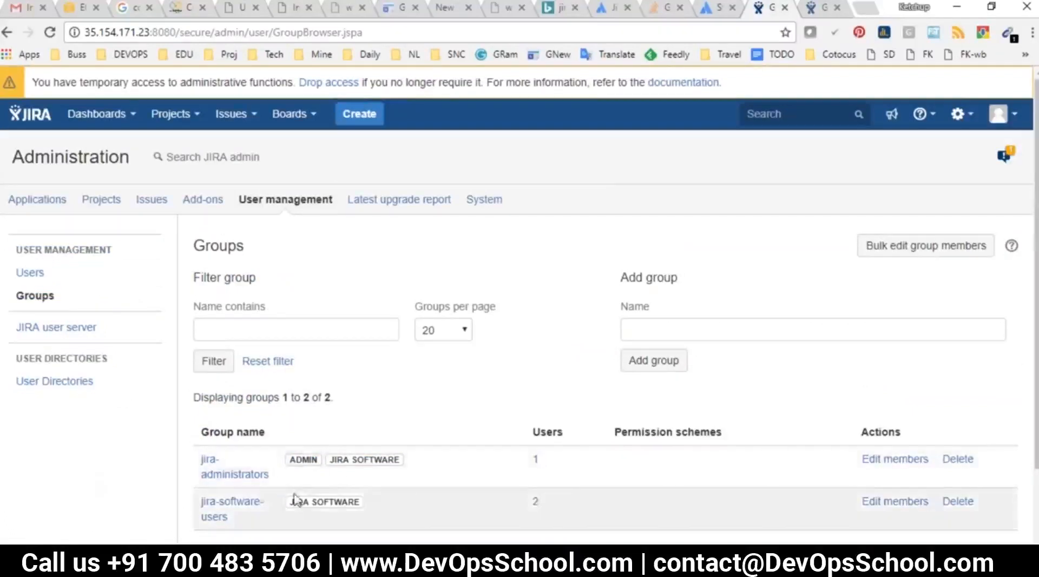
{"action": "mouse_move", "coordinate": [326, 459]}
{"action": "left_mouse_down"}
{"action": "mouse_move", "coordinate": [305, 458]}
{"action": "mouse_move", "coordinate": [405, 460]}
{"action": "left_mouse_up"}
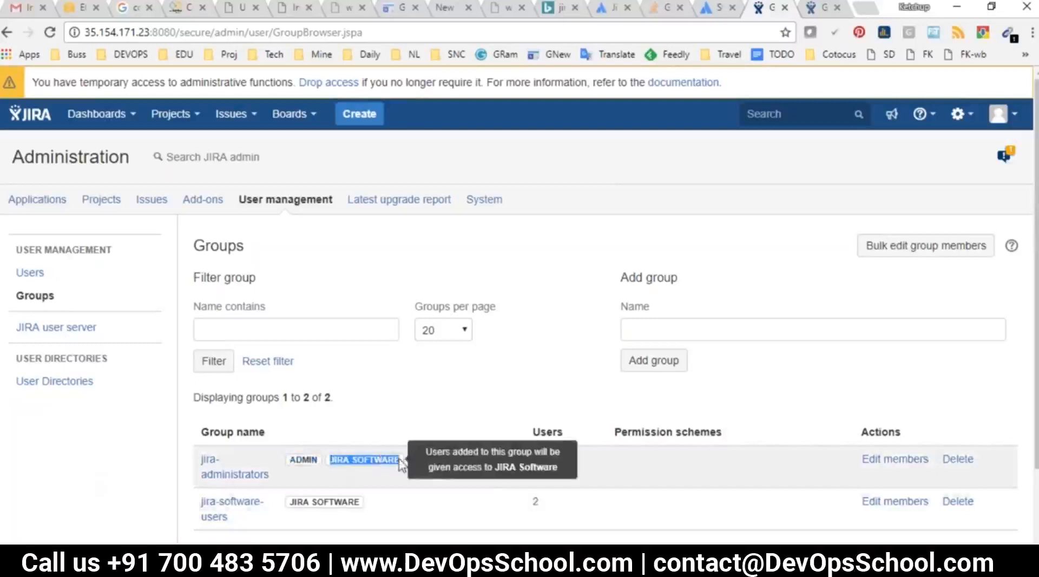
- Open the System settings in a new tab and go to the Project roles page under Security
{"action": "right_click", "coordinate": [484, 205]}
{"action": "left_click", "coordinate": [522, 208]}
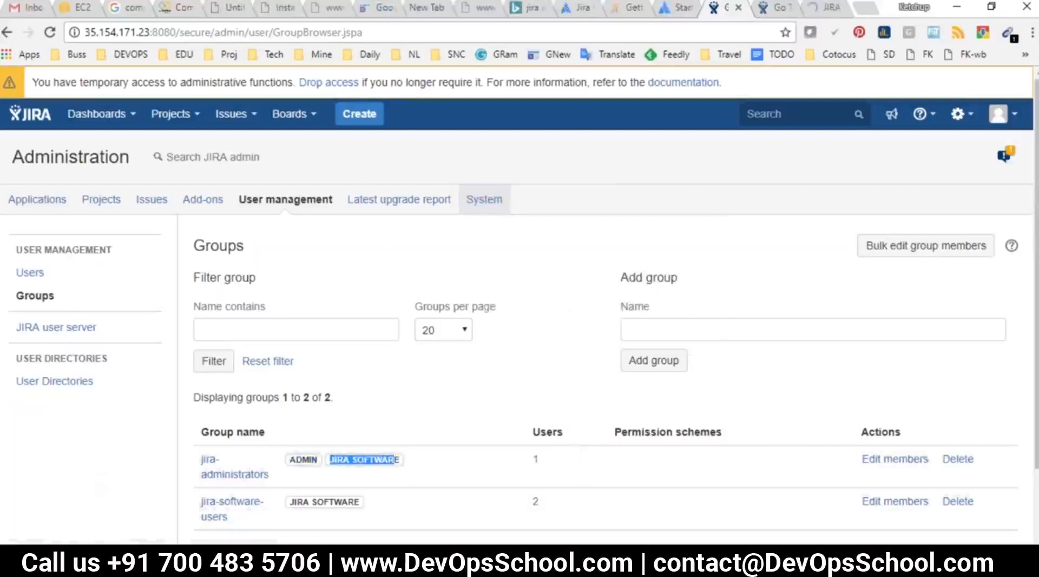
{"action": "left_click", "coordinate": [822, 7]}
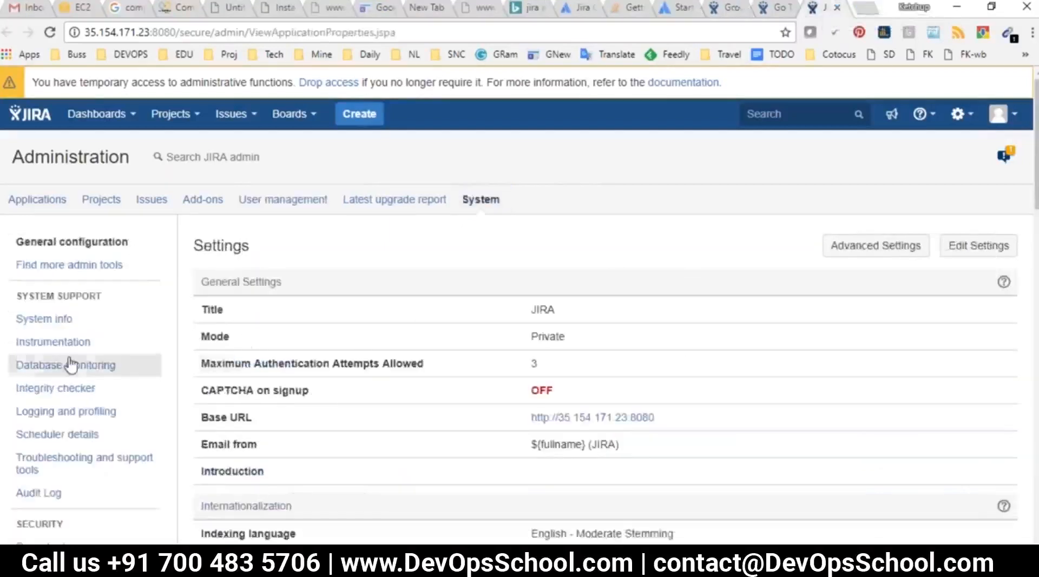
{"action": "scroll", "coordinate": [70, 364], "scroll_direction": "down", "scroll_amount": 3}
{"action": "scroll", "coordinate": [24, 330], "scroll_direction": "down", "scroll_amount": 2}
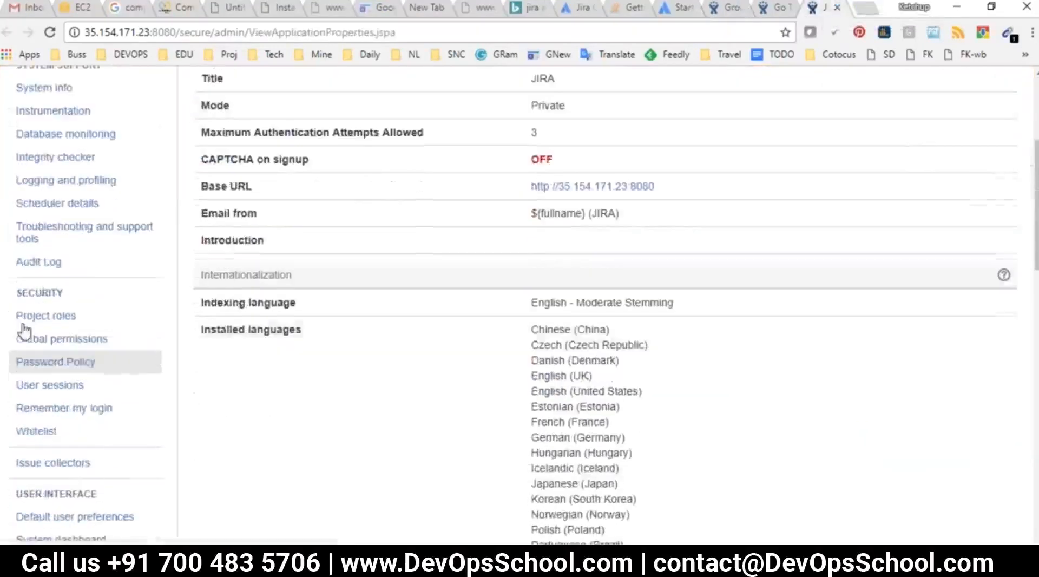
{"action": "left_click_drag", "start_coordinate": [15, 293], "coordinate": [60, 293]}
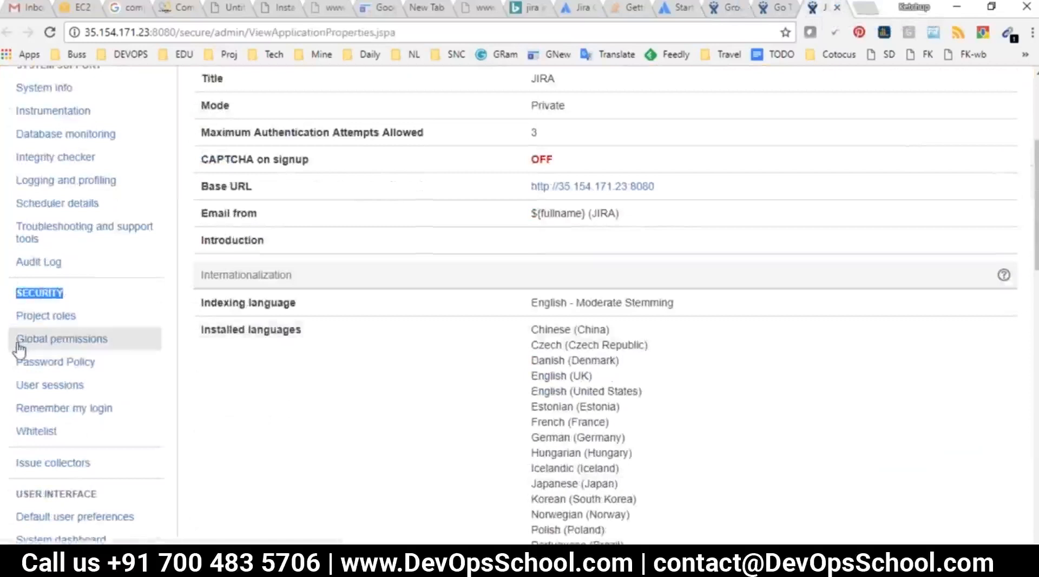
{"action": "left_click", "coordinate": [39, 318]}
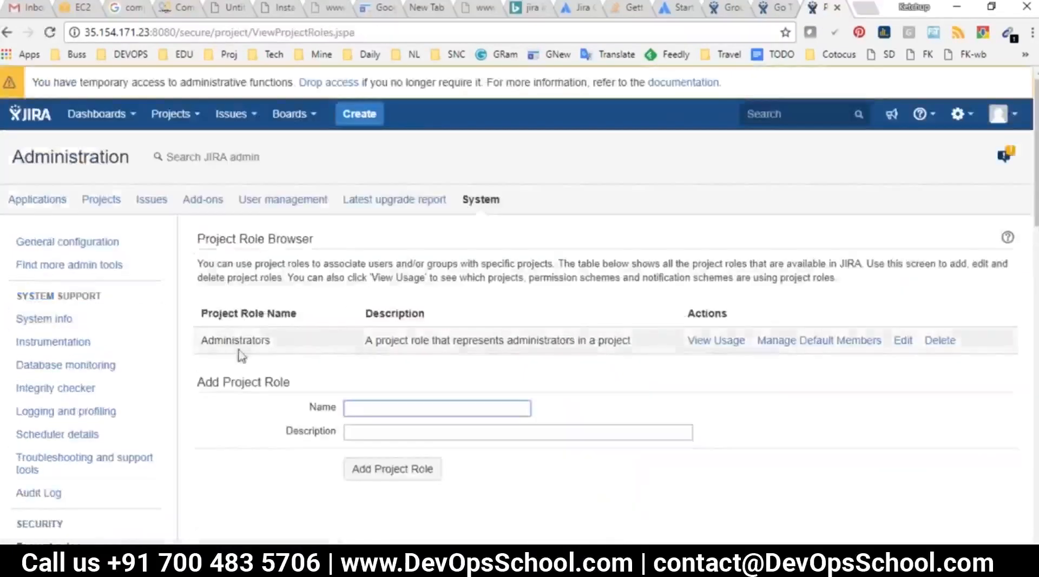
- Open the Global permissions page from the Security section
{"action": "scroll", "coordinate": [81, 449], "scroll_direction": "down", "scroll_amount": 3}
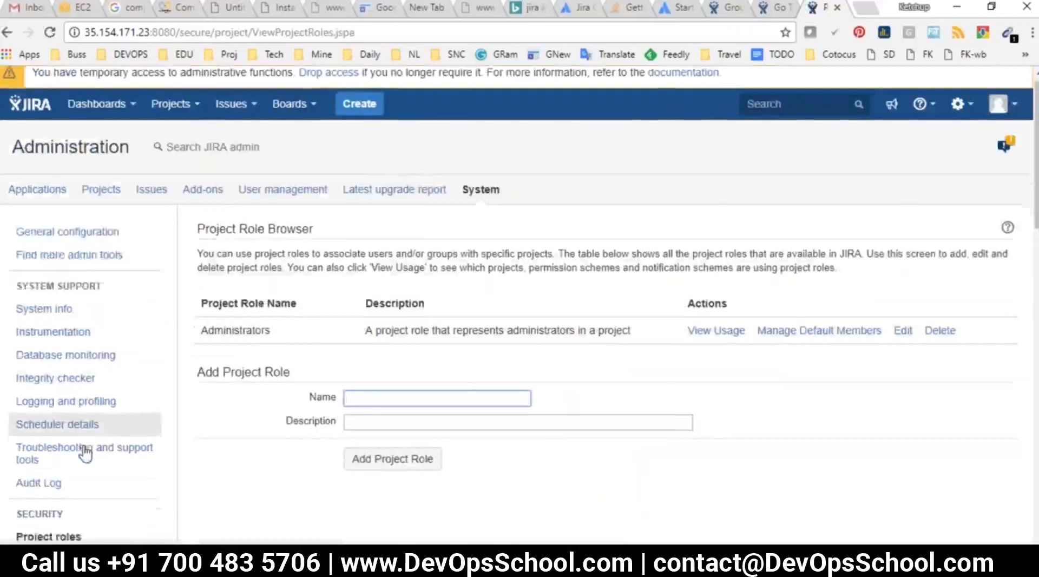
{"action": "scroll", "coordinate": [90, 419], "scroll_direction": "down", "scroll_amount": 2}
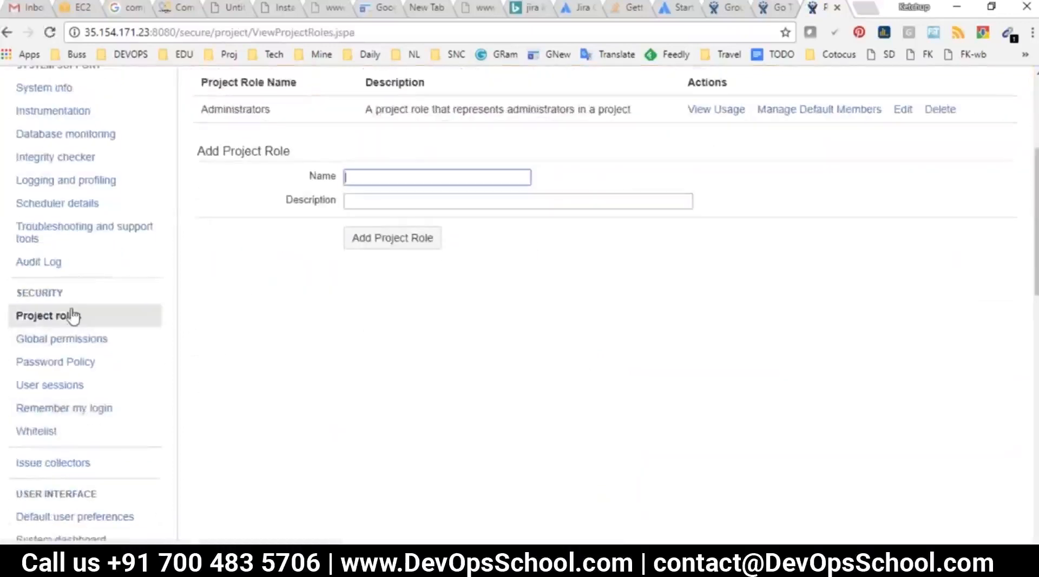
{"action": "left_click", "coordinate": [57, 338]}
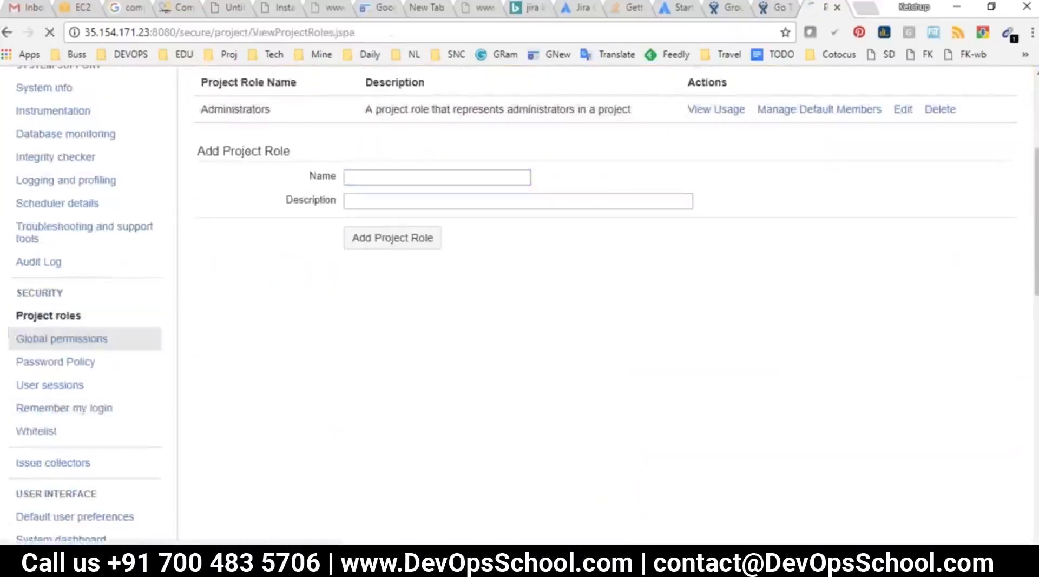
{"action": "scroll", "coordinate": [399, 384], "scroll_direction": "up", "scroll_amount": 7}
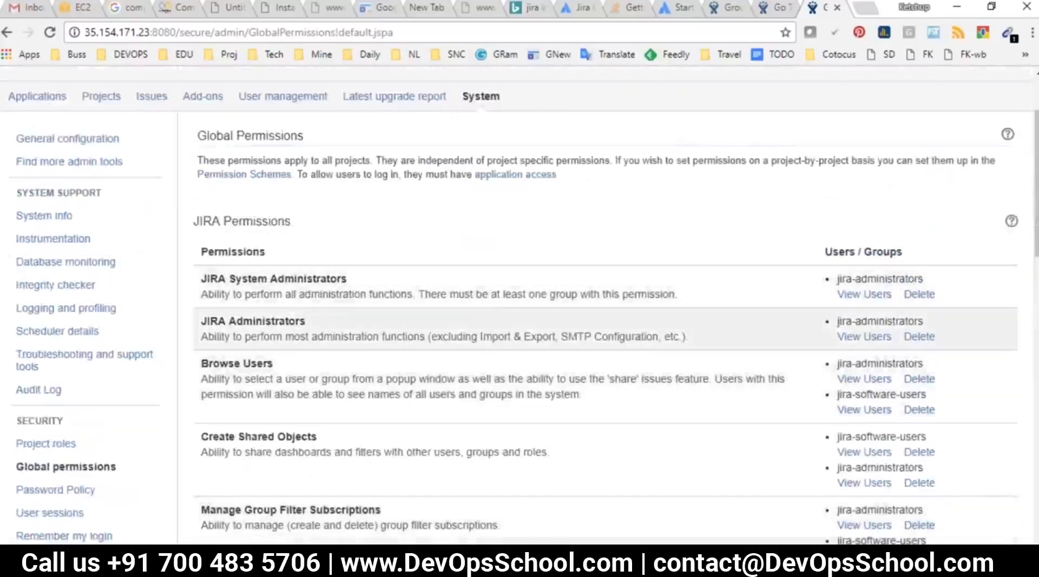
- Review the global permissions and the groups granted each of them
{"action": "scroll", "coordinate": [262, 352], "scroll_direction": "down", "scroll_amount": 4}
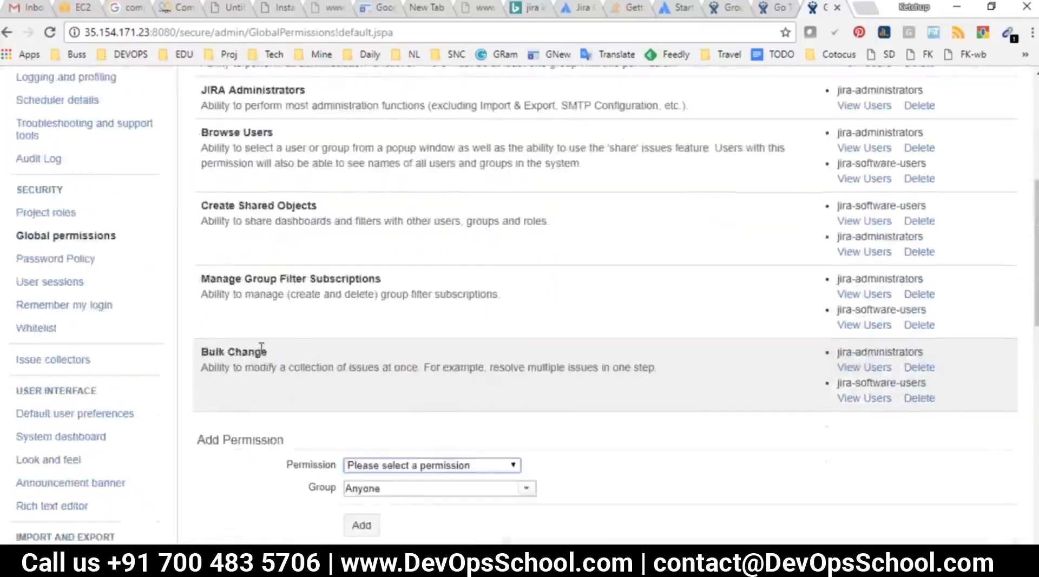
{"action": "scroll", "coordinate": [262, 346], "scroll_direction": "down", "scroll_amount": 1}
{"action": "scroll", "coordinate": [265, 347], "scroll_direction": "up", "scroll_amount": 6}
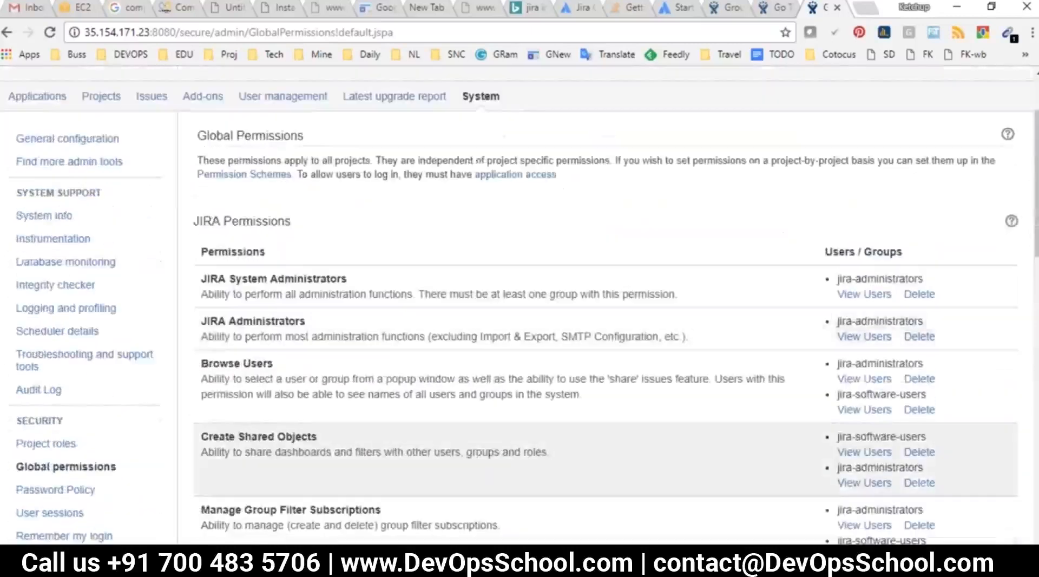
{"action": "left_click_drag", "start_coordinate": [222, 278], "coordinate": [348, 278]}
{"action": "left_click_drag", "start_coordinate": [236, 321], "coordinate": [288, 321]}
{"action": "scroll", "coordinate": [288, 320], "scroll_direction": "down", "scroll_amount": 4}
{"action": "left_click_drag", "start_coordinate": [230, 204], "coordinate": [343, 220]}
- Scroll through the remaining system administration sections listed in the sidebar
{"action": "scroll", "coordinate": [217, 357], "scroll_direction": "down", "scroll_amount": 1}
{"action": "scroll", "coordinate": [221, 366], "scroll_direction": "down", "scroll_amount": 8}
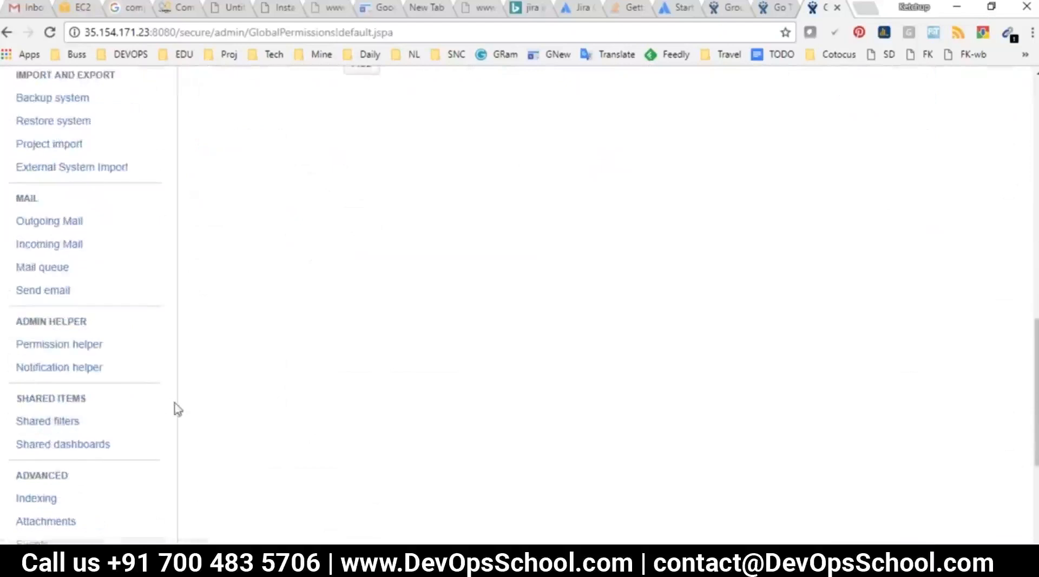
{"action": "scroll", "coordinate": [158, 452], "scroll_direction": "down", "scroll_amount": 3}
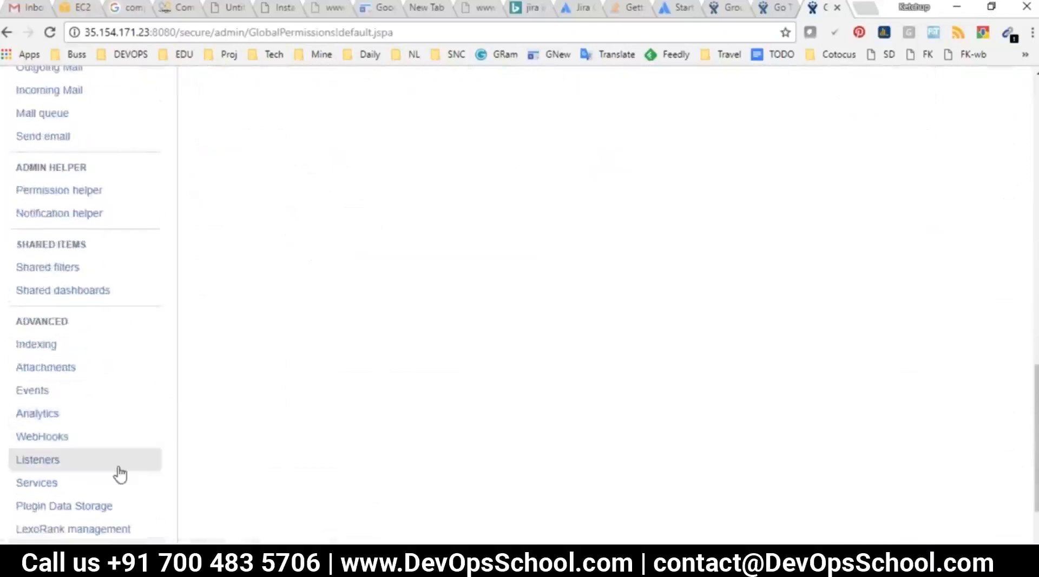
{"action": "scroll", "coordinate": [122, 471], "scroll_direction": "up", "scroll_amount": 12}
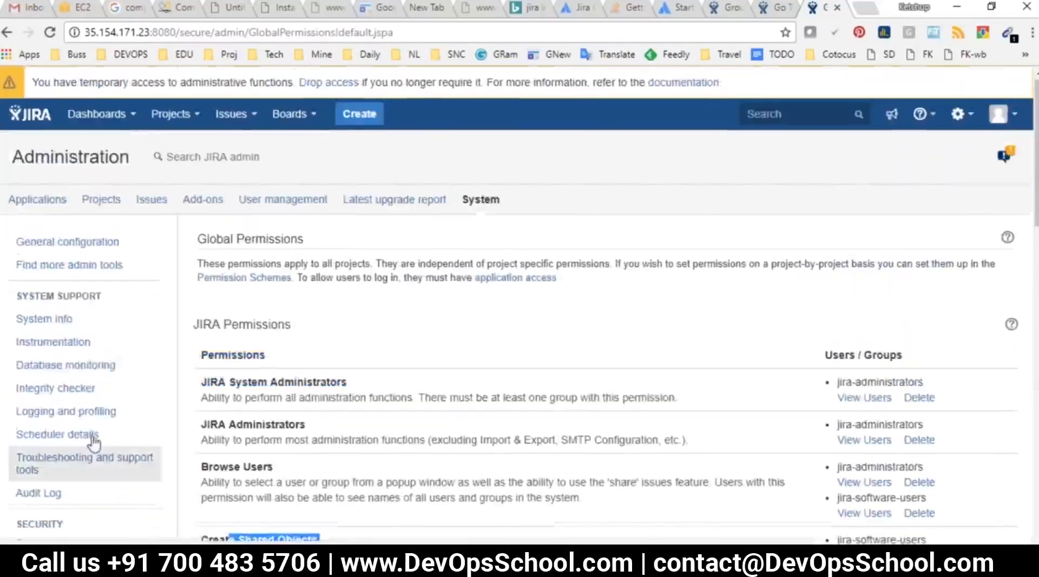
{"action": "scroll", "coordinate": [64, 453], "scroll_direction": "down", "scroll_amount": 3}
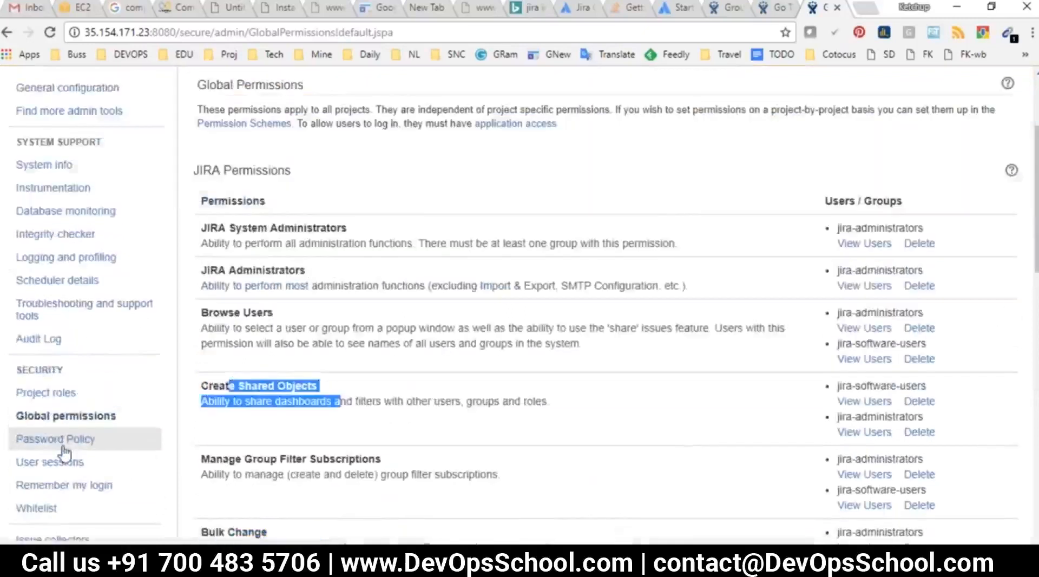
{"action": "scroll", "coordinate": [81, 444], "scroll_direction": "down", "scroll_amount": 1}
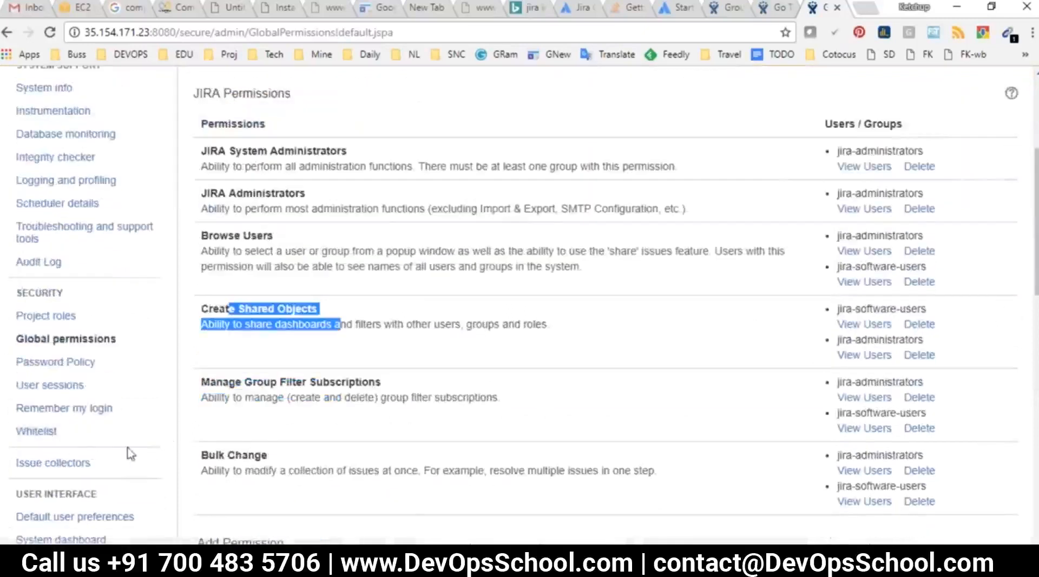
{"action": "scroll", "coordinate": [130, 453], "scroll_direction": "down", "scroll_amount": 1}
{"action": "scroll", "coordinate": [109, 455], "scroll_direction": "down", "scroll_amount": 1}
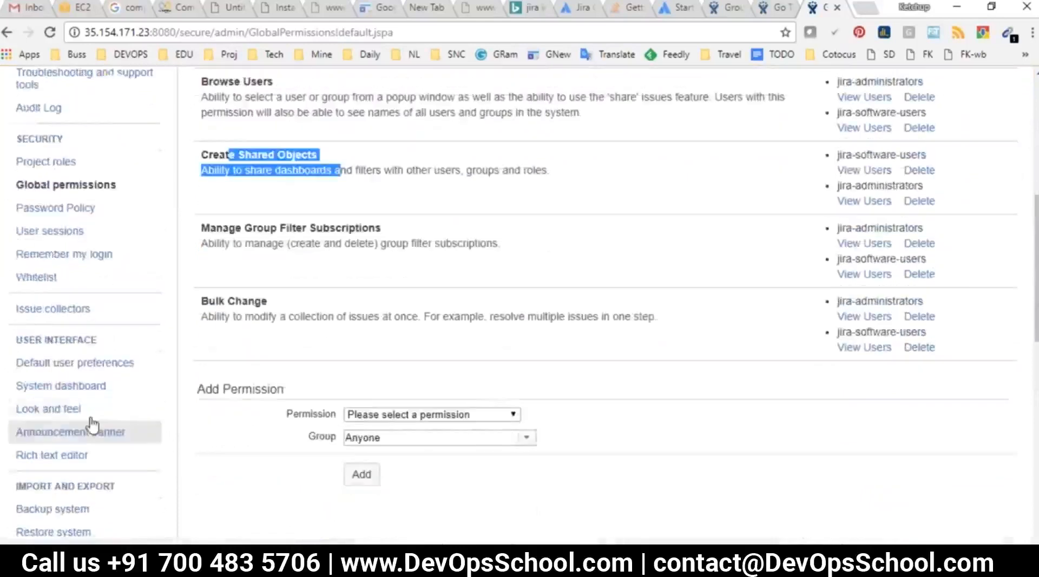
{"action": "scroll", "coordinate": [77, 432], "scroll_direction": "down", "scroll_amount": 4}
{"action": "scroll", "coordinate": [76, 447], "scroll_direction": "down", "scroll_amount": 2}
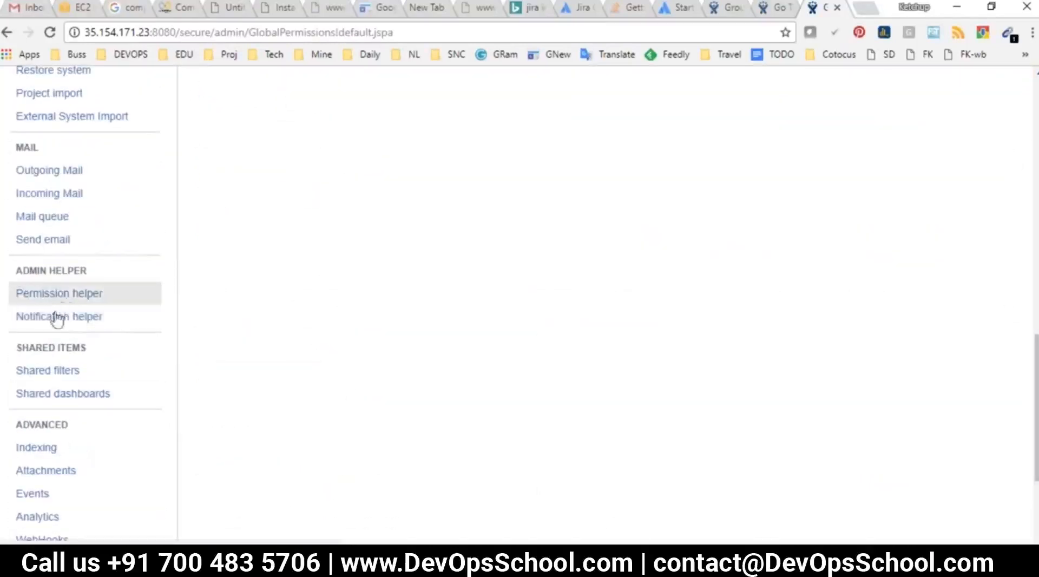
{"action": "scroll", "coordinate": [95, 424], "scroll_direction": "down", "scroll_amount": 1}
{"action": "scroll", "coordinate": [100, 433], "scroll_direction": "down", "scroll_amount": 2}
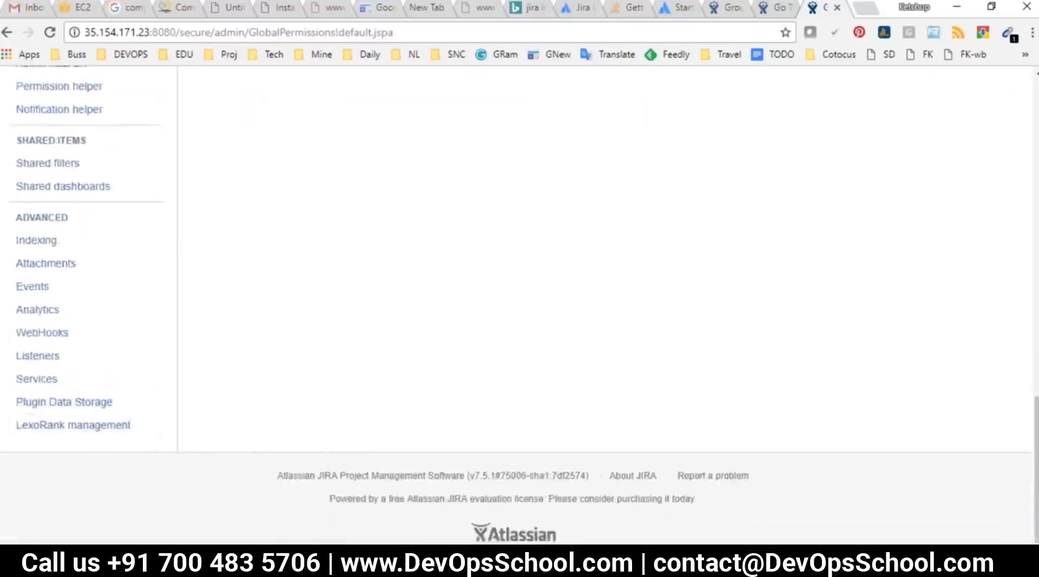
{"action": "scroll", "coordinate": [175, 435], "scroll_direction": "up", "scroll_amount": 12}
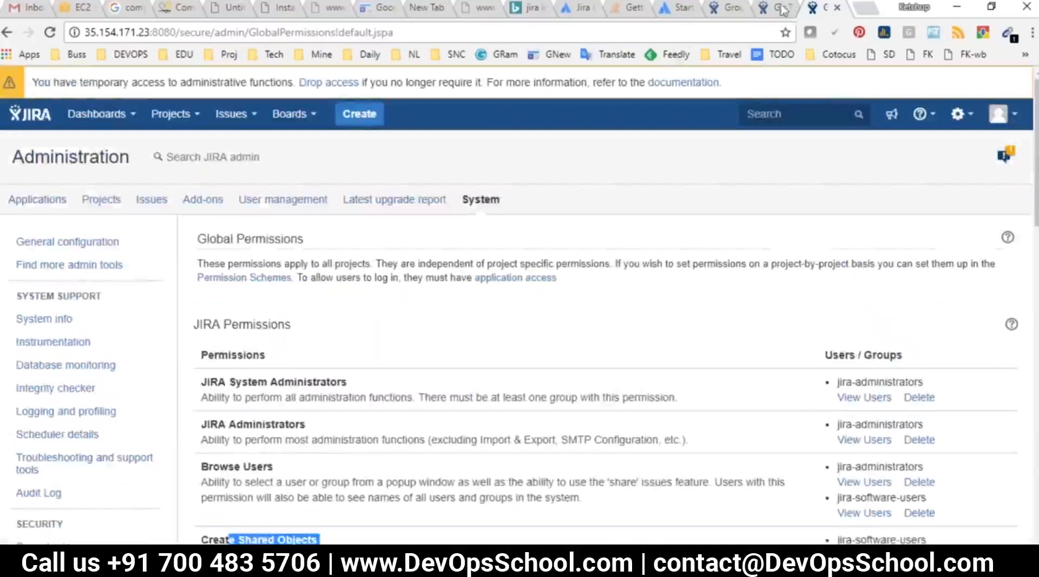
- Switch to the Groups tab and open the list of users in the jira-software-users group
{"action": "left_click", "coordinate": [783, 11]}
{"action": "left_click", "coordinate": [724, 8]}
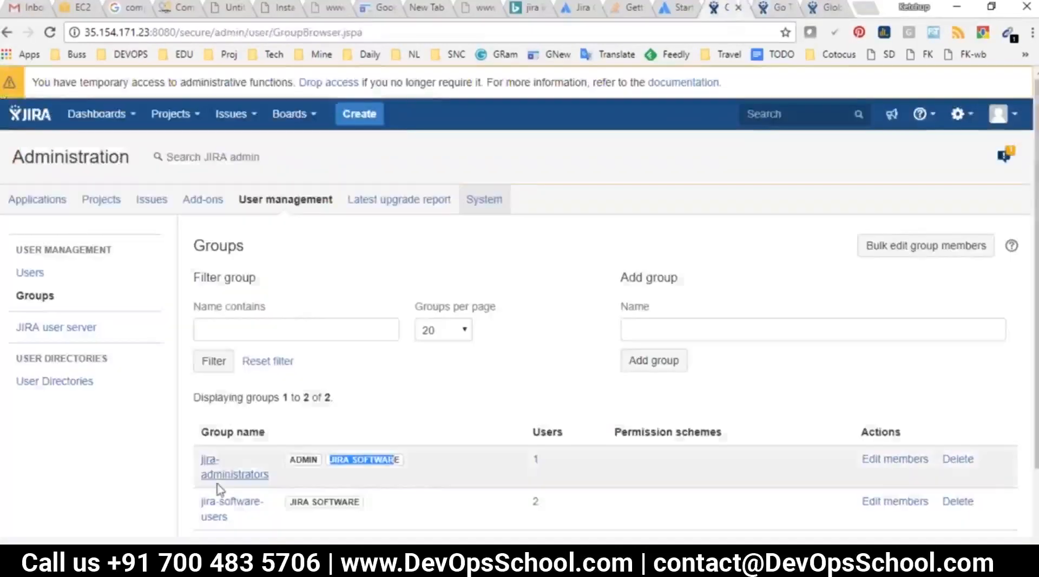
{"action": "mouse_move", "coordinate": [270, 475]}
{"action": "left_mouse_down"}
{"action": "mouse_move", "coordinate": [204, 474]}
{"action": "mouse_move", "coordinate": [195, 461]}
{"action": "left_mouse_up"}
{"action": "left_click", "coordinate": [248, 472]}
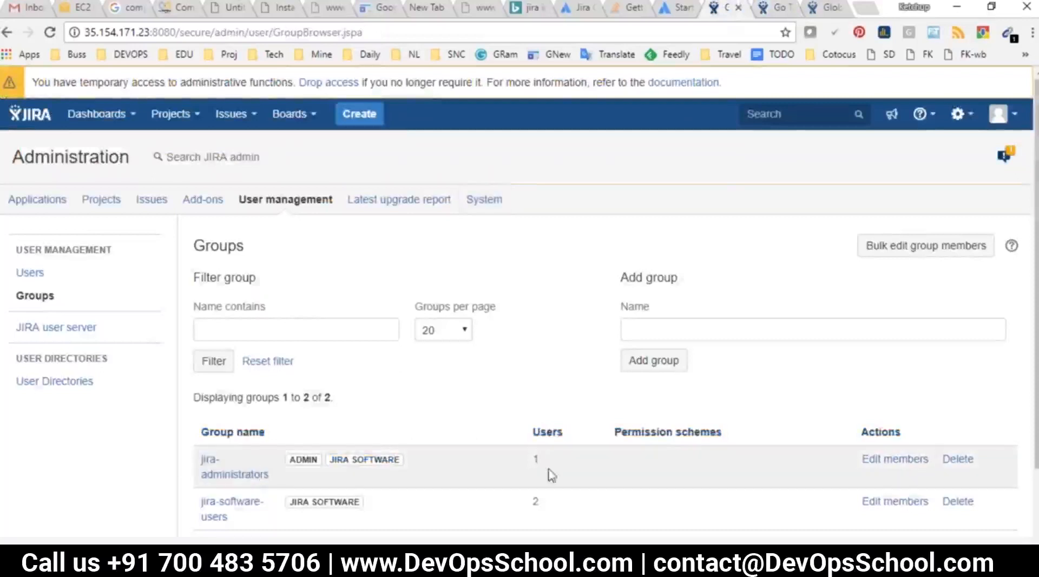
{"action": "left_click_drag", "start_coordinate": [291, 462], "coordinate": [1021, 480]}
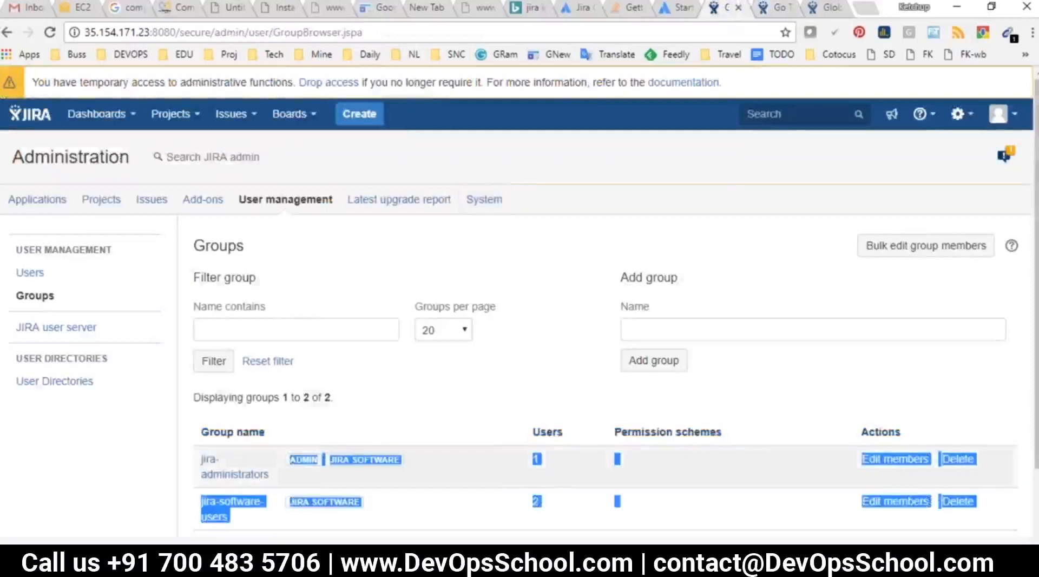
{"action": "left_click", "coordinate": [830, 390]}
{"action": "scroll", "coordinate": [309, 393], "scroll_direction": "down", "scroll_amount": 2}
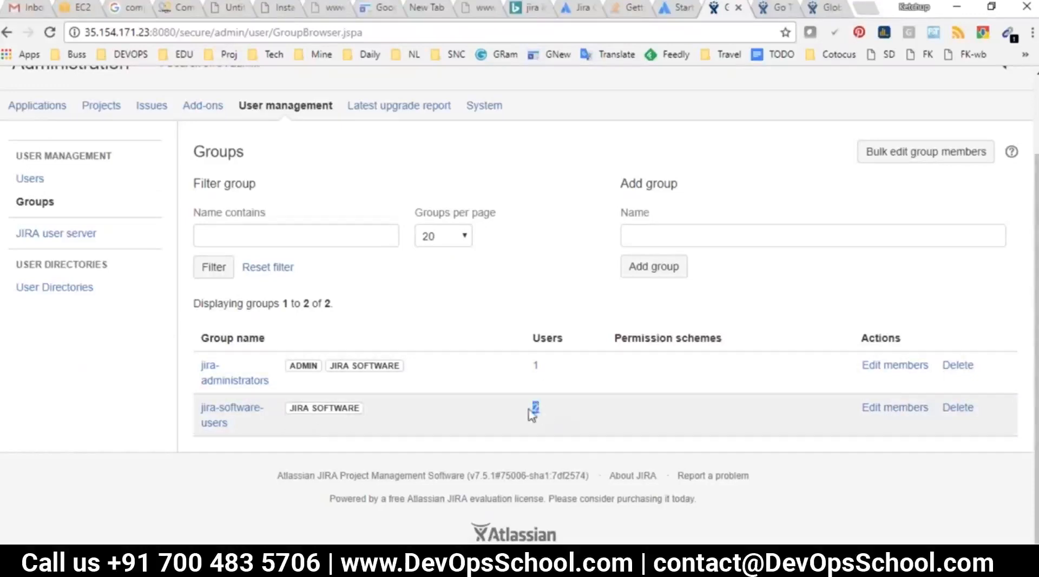
{"action": "left_click", "coordinate": [460, 447]}
{"action": "left_click_drag", "start_coordinate": [247, 427], "coordinate": [204, 403]}
{"action": "left_click", "coordinate": [425, 428]}
{"action": "left_click", "coordinate": [536, 411]}
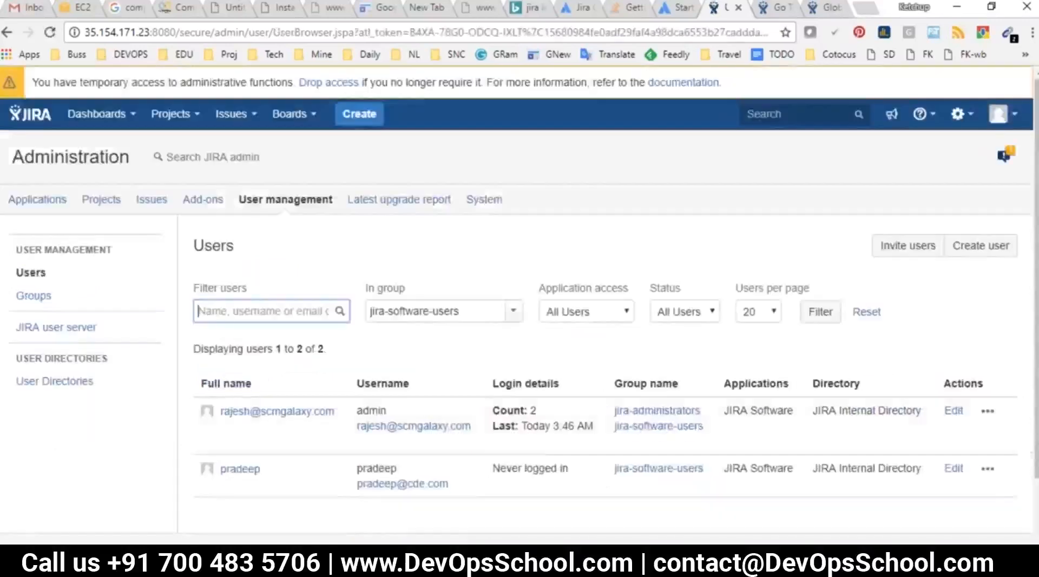
- Return to Groups and open member editing for the jira-administrators group
{"action": "scroll", "coordinate": [351, 414], "scroll_direction": "down", "scroll_amount": 2}
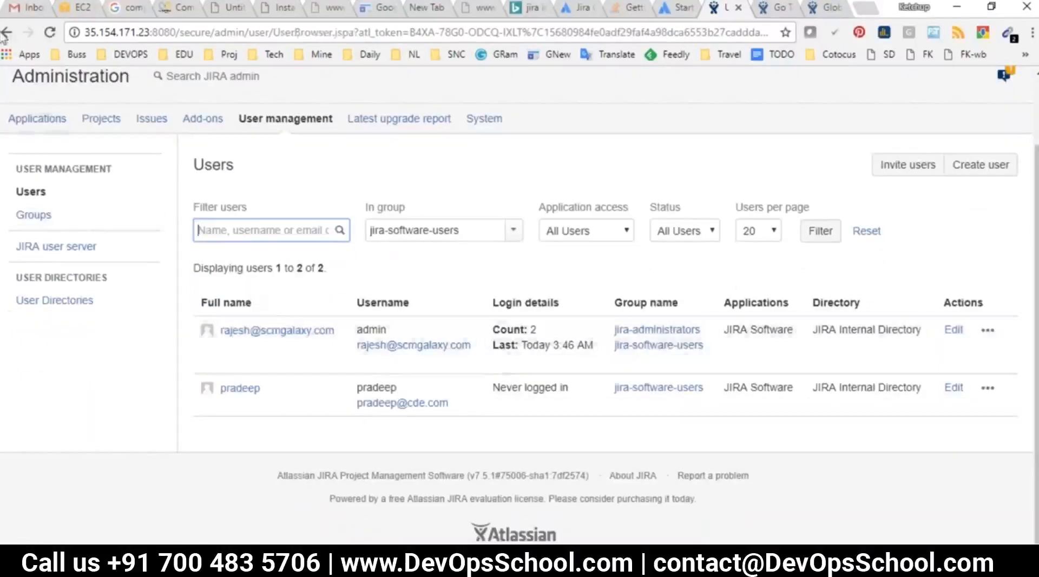
{"action": "left_click", "coordinate": [32, 214]}
{"action": "left_click_drag", "start_coordinate": [280, 384], "coordinate": [197, 365]}
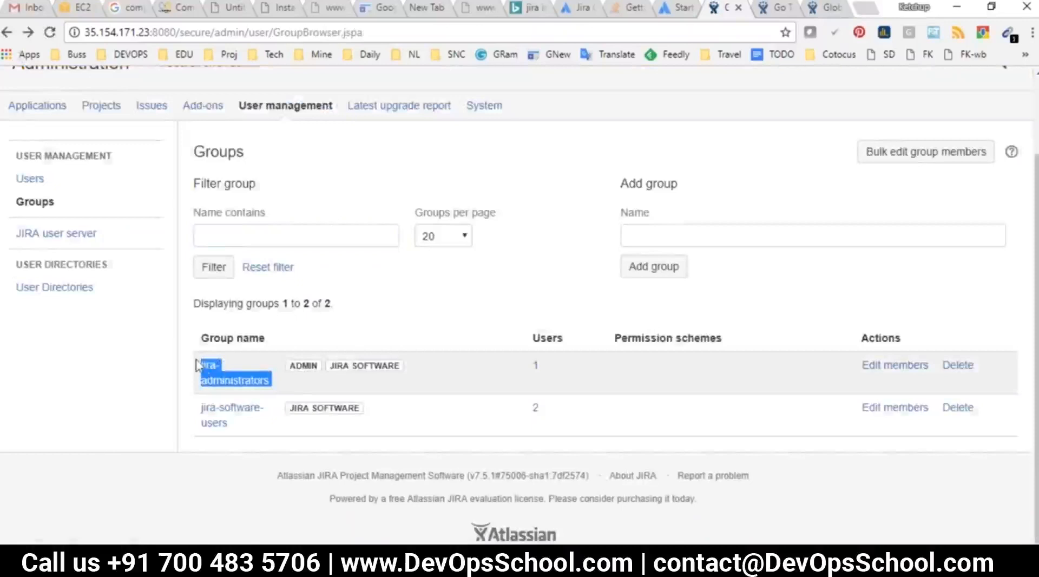
{"action": "left_click", "coordinate": [479, 247]}
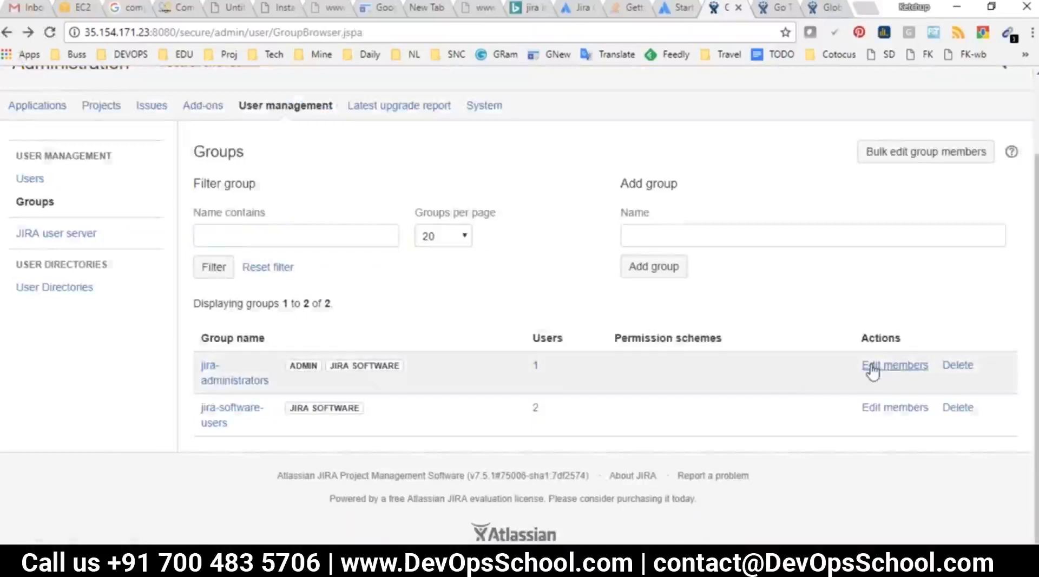
{"action": "left_click", "coordinate": [872, 370]}
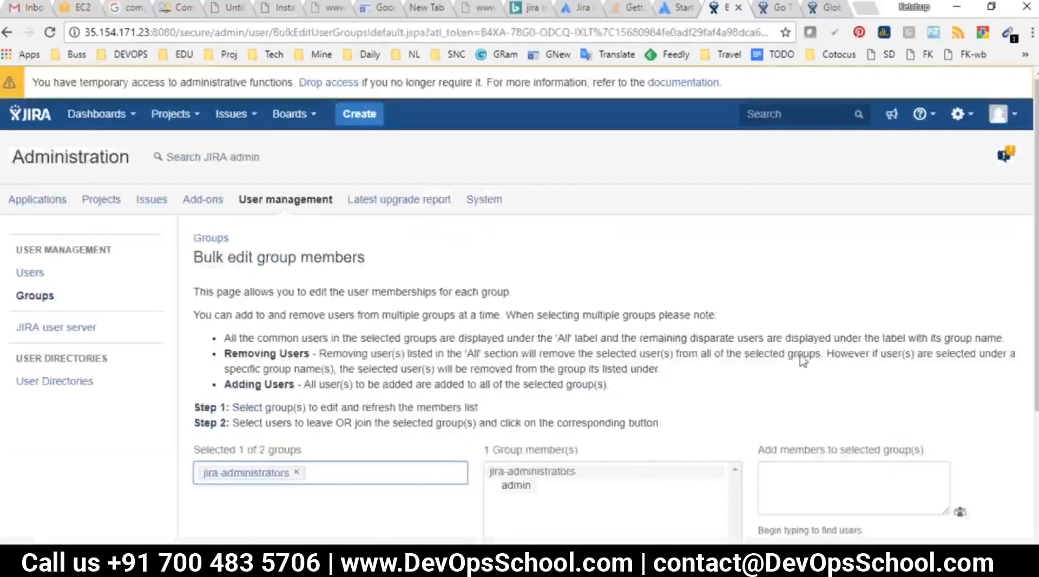
- Add the newly created user to the jira-administrators group using the user picker
{"action": "scroll", "coordinate": [524, 328], "scroll_direction": "down", "scroll_amount": 2}
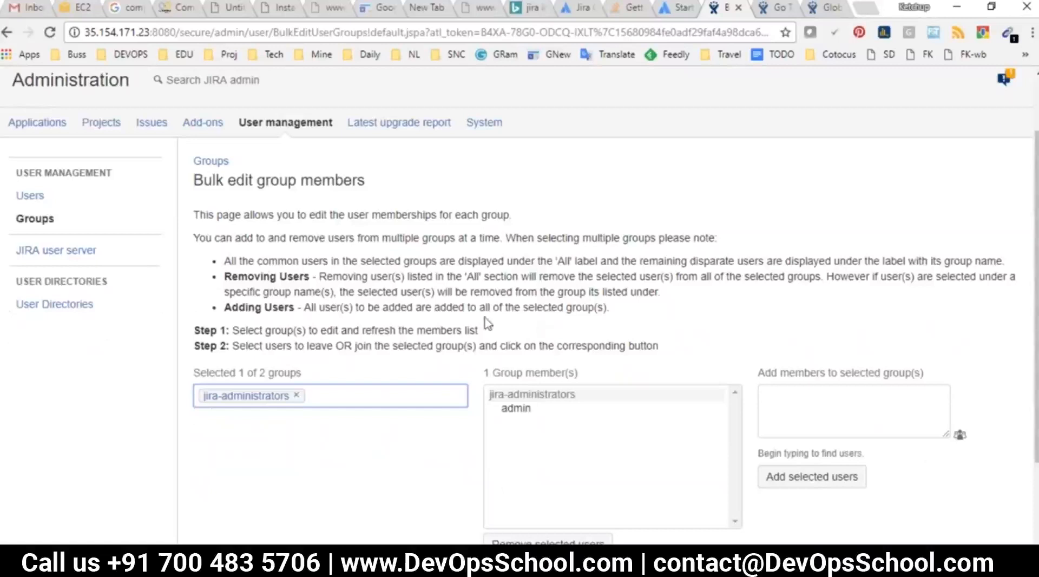
{"action": "left_click_drag", "start_coordinate": [253, 179], "coordinate": [322, 179]}
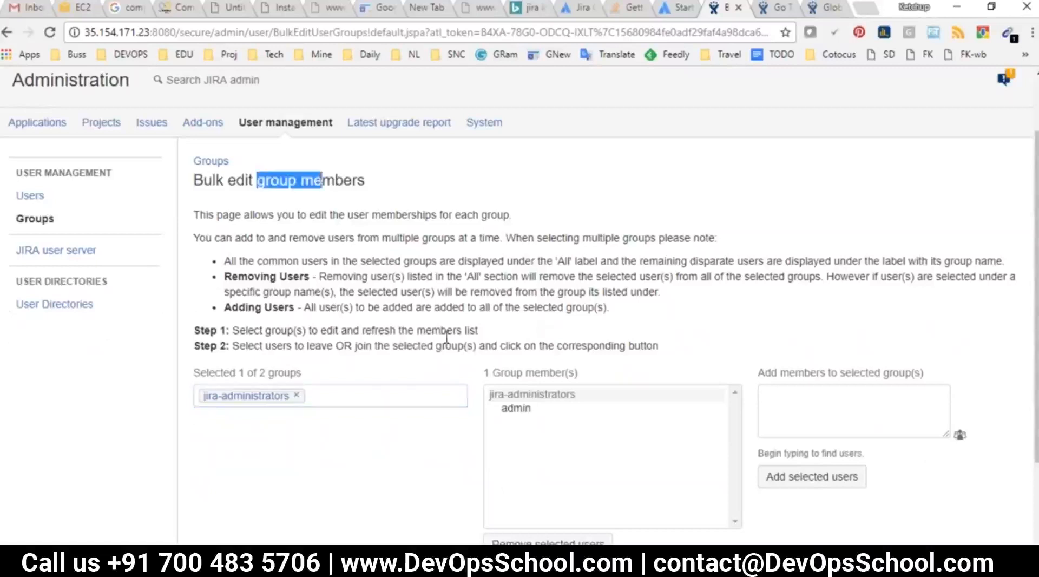
{"action": "scroll", "coordinate": [460, 366], "scroll_direction": "down", "scroll_amount": 3}
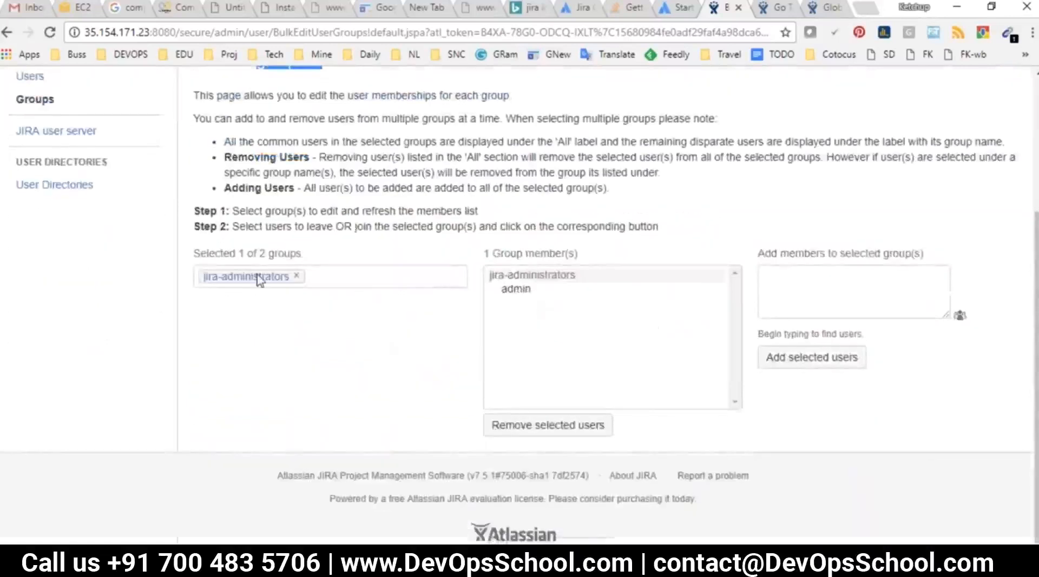
{"action": "left_click_drag", "start_coordinate": [502, 253], "coordinate": [579, 261]}
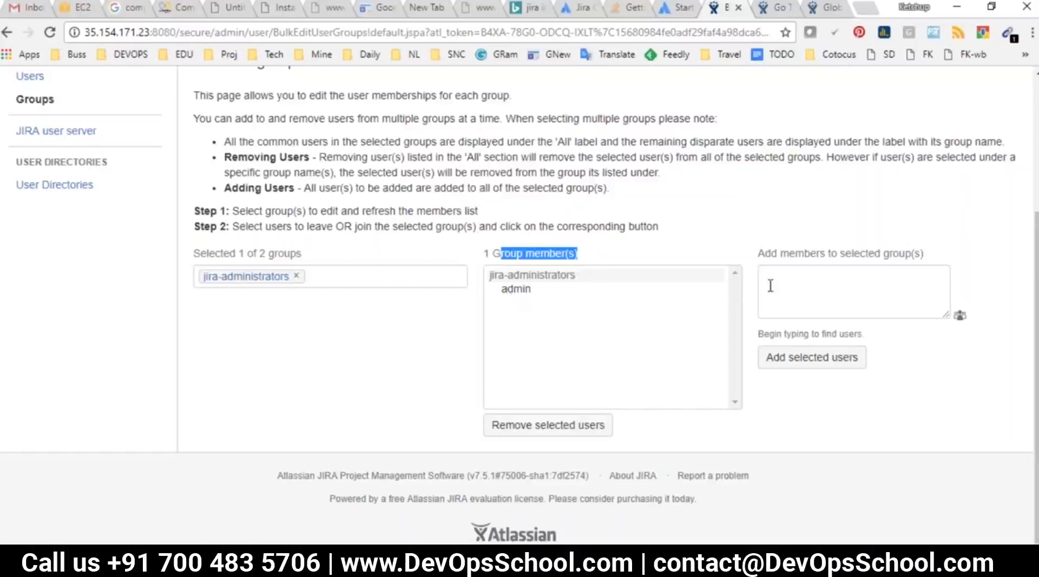
{"action": "left_click_drag", "start_coordinate": [757, 253], "coordinate": [895, 253]}
{"action": "left_click", "coordinate": [866, 279]}
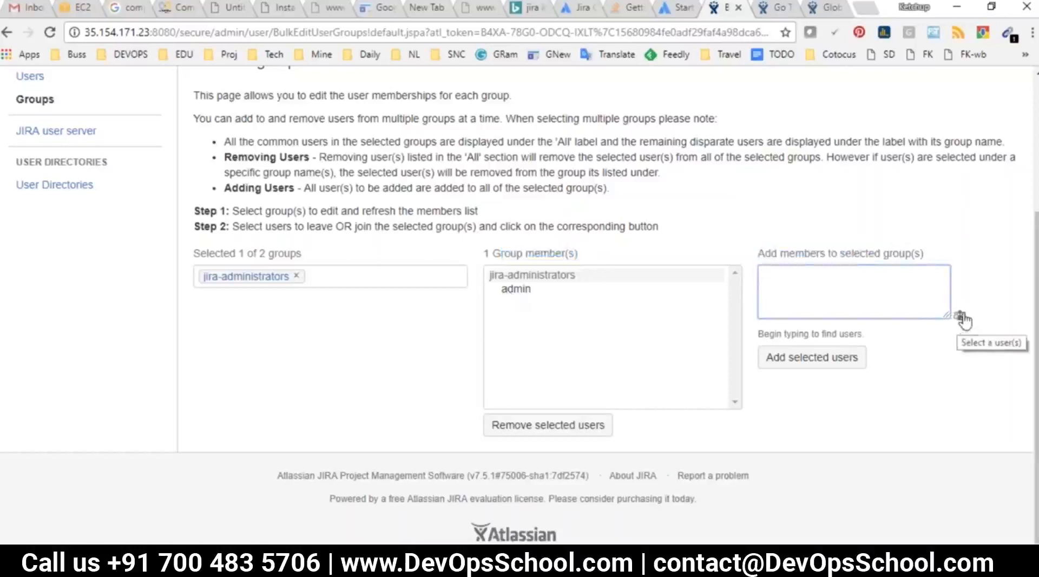
{"action": "left_click", "coordinate": [960, 316]}
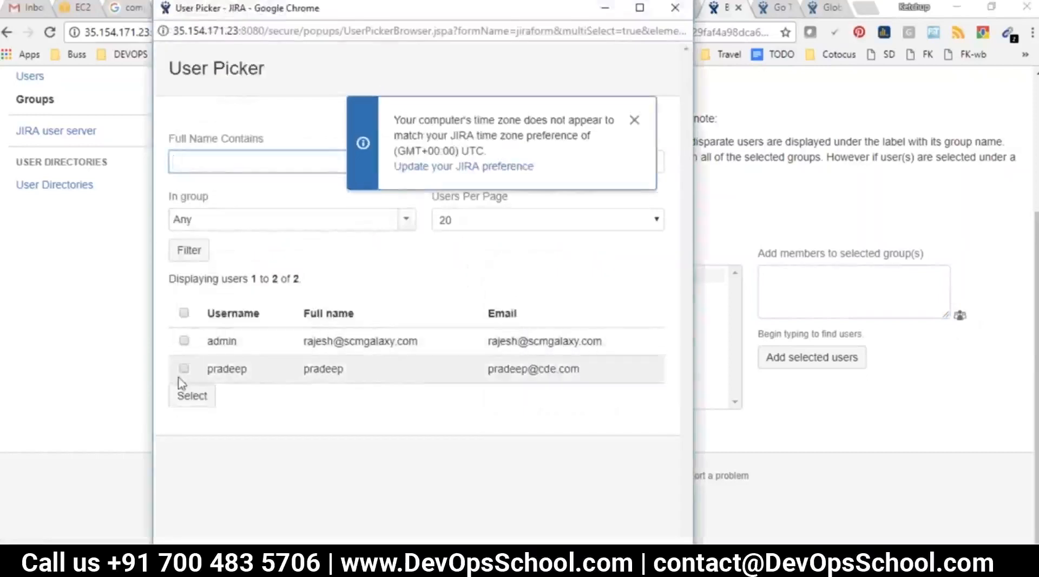
{"action": "left_click", "coordinate": [184, 368]}
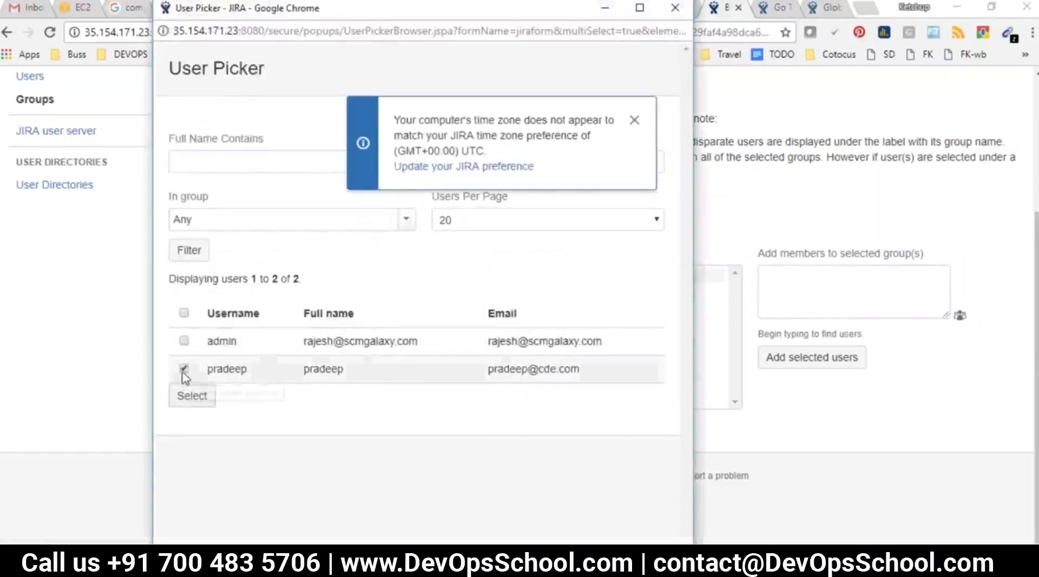
{"action": "left_click", "coordinate": [191, 399]}
{"action": "left_click_drag", "start_coordinate": [850, 277], "coordinate": [770, 276]}
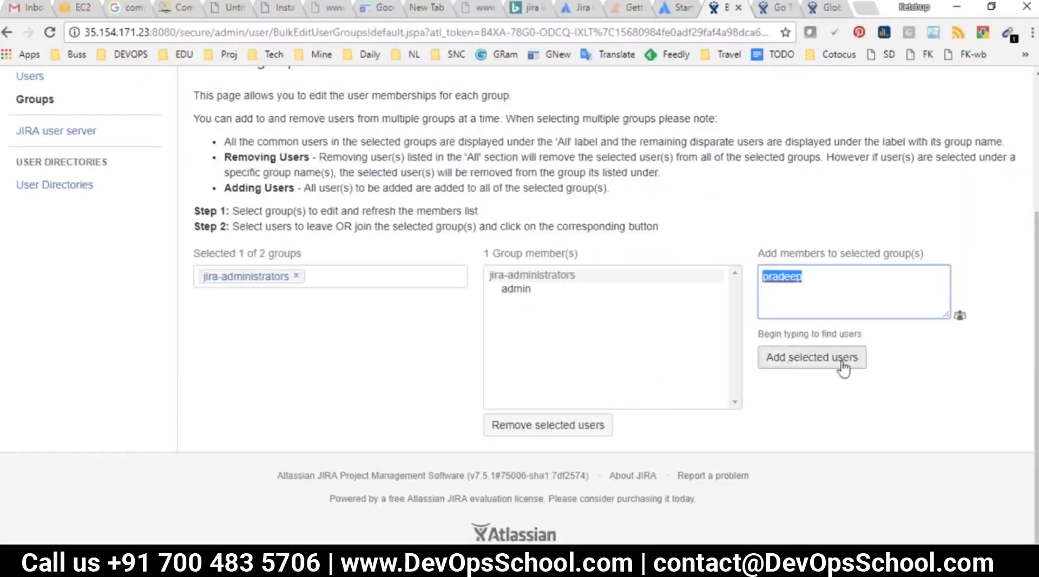
{"action": "left_click", "coordinate": [813, 409]}
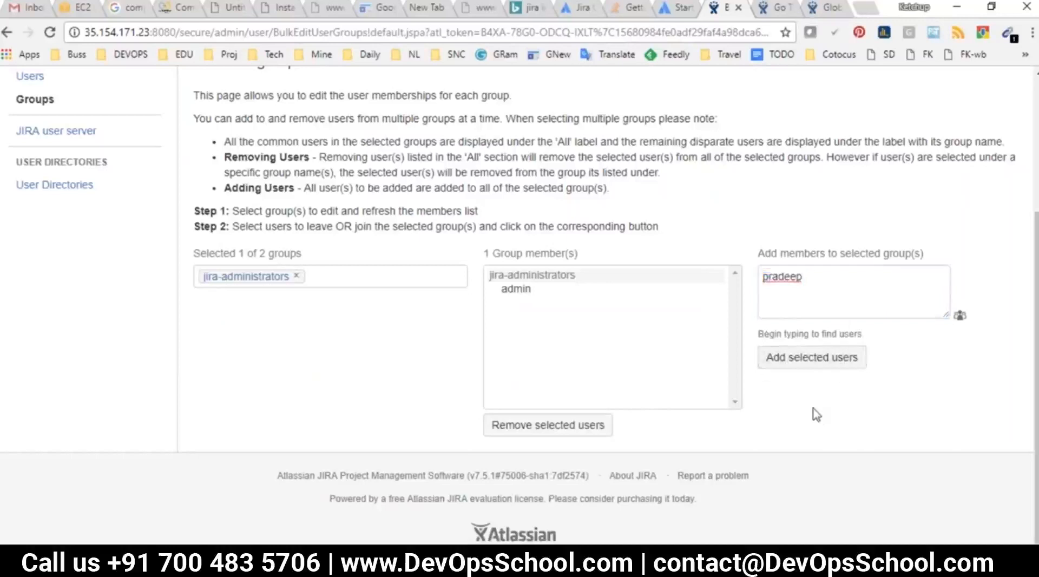
{"action": "left_click", "coordinate": [789, 368]}
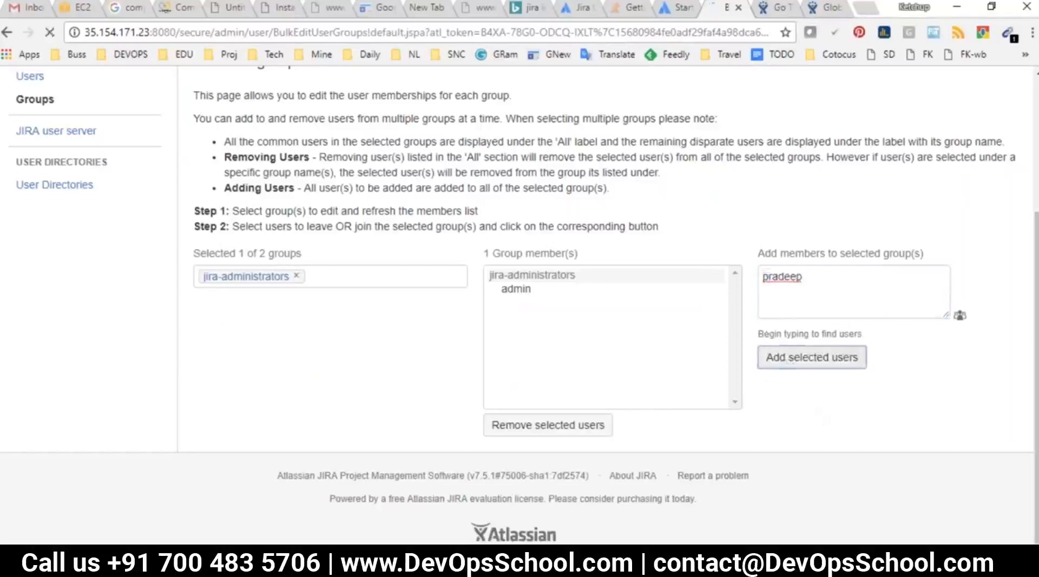
{"action": "scroll", "coordinate": [580, 389], "scroll_direction": "down", "scroll_amount": 4}
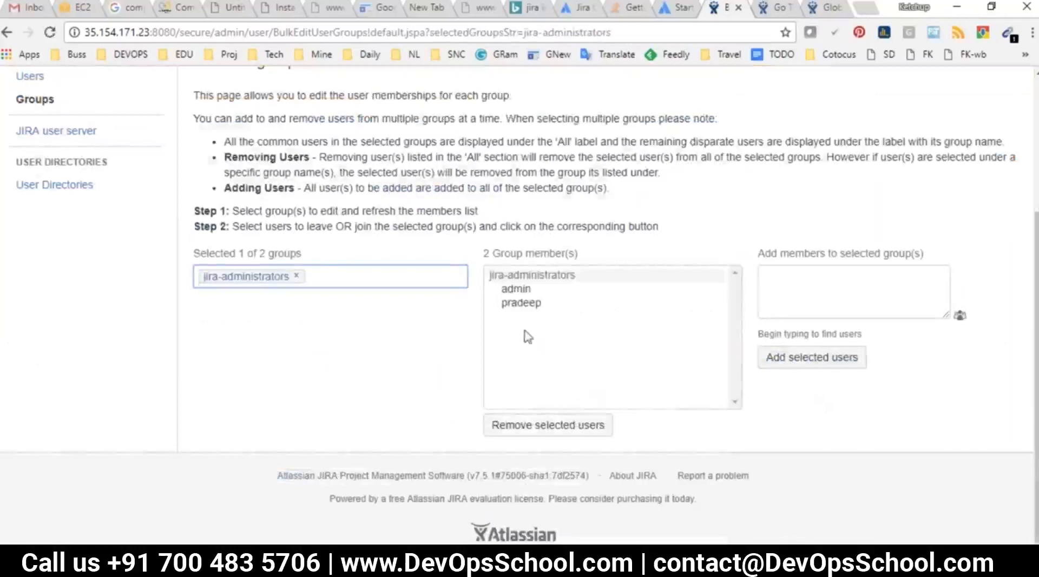
- Return to the Groups list under user management and review each group's member count
{"action": "scroll", "coordinate": [512, 420], "scroll_direction": "up", "scroll_amount": 4}
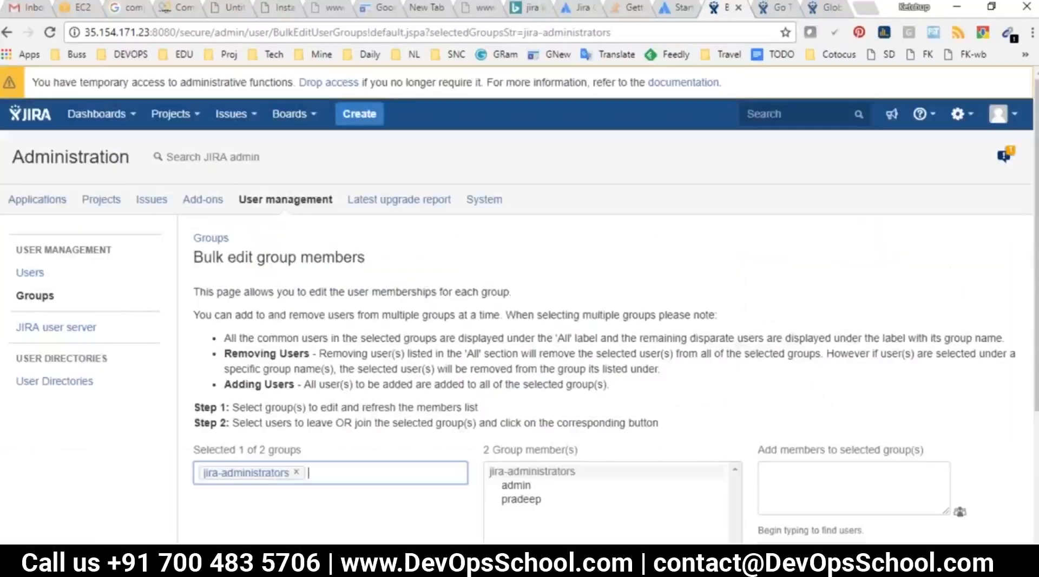
{"action": "left_click", "coordinate": [252, 205]}
{"action": "left_click", "coordinate": [34, 296]}
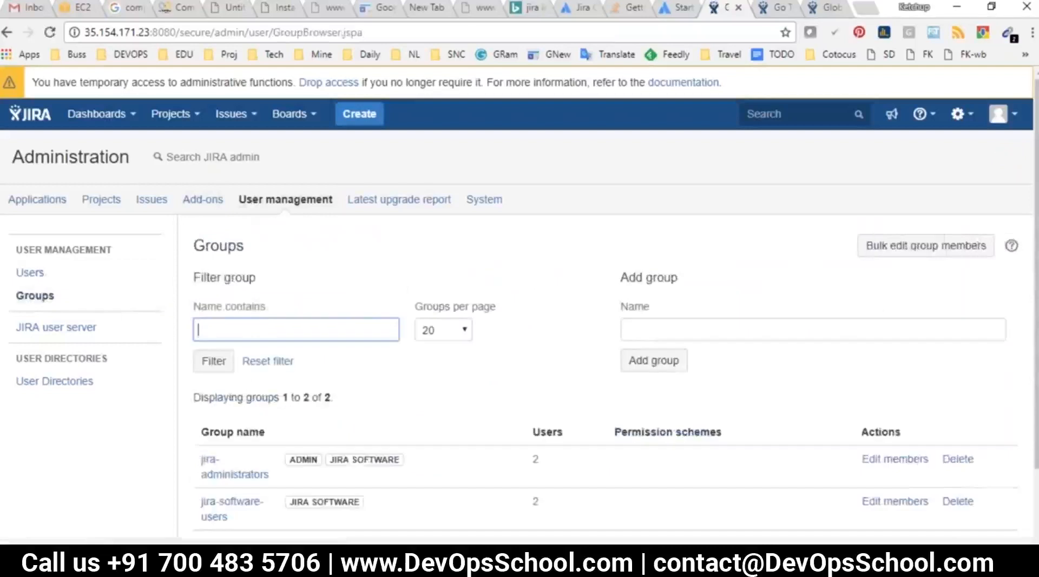
{"action": "scroll", "coordinate": [243, 365], "scroll_direction": "down", "scroll_amount": 2}
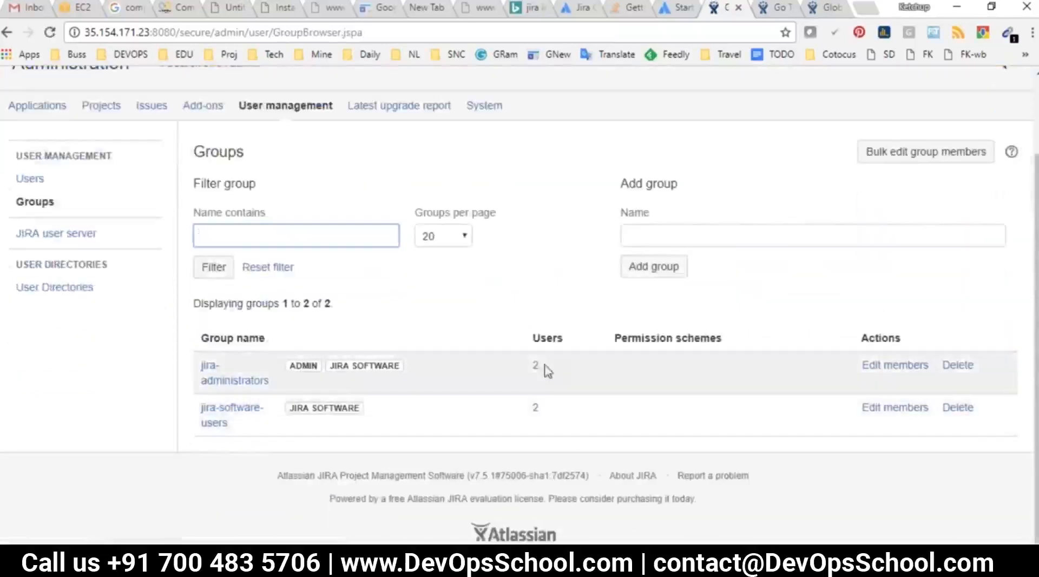
{"action": "left_click_drag", "start_coordinate": [565, 433], "coordinate": [524, 407]}
{"action": "left_click_drag", "start_coordinate": [544, 373], "coordinate": [532, 366]}
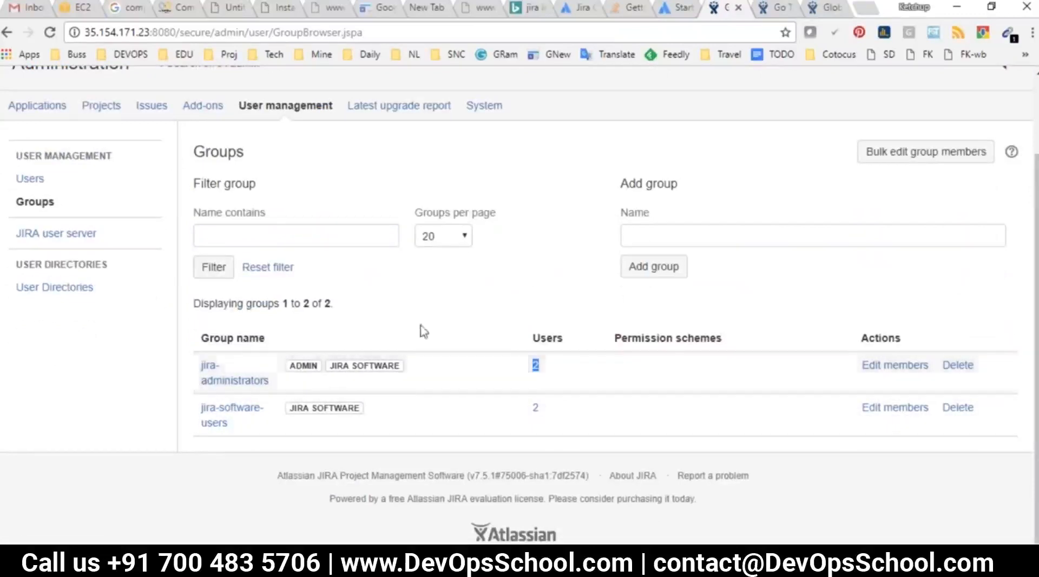
{"action": "left_click", "coordinate": [25, 181]}
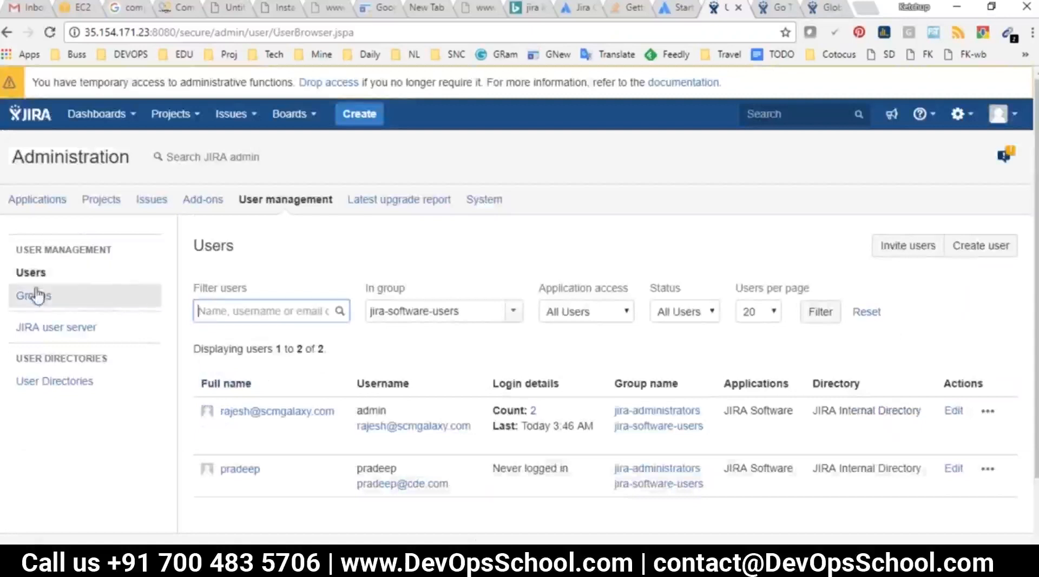
{"action": "left_click", "coordinate": [36, 295]}
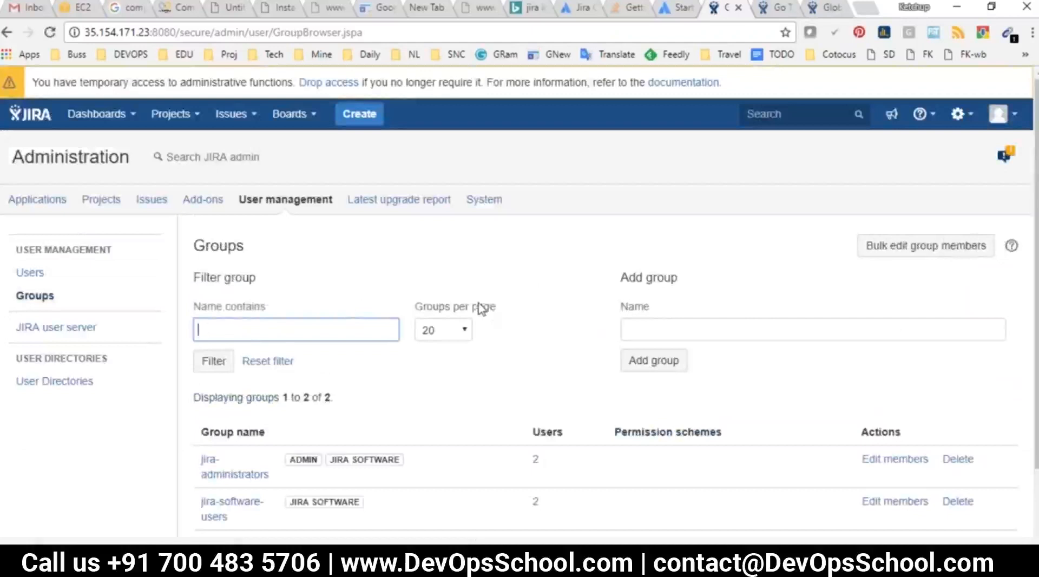
- Create a new group named weekend
{"action": "left_click", "coordinate": [668, 325]}
{"action": "type", "text": "weekend"}
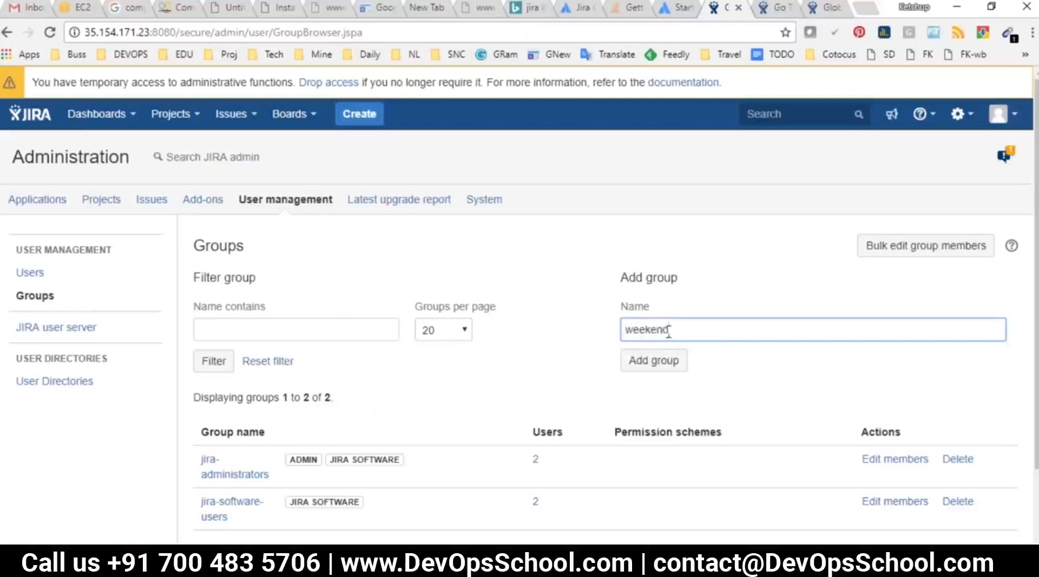
{"action": "left_click", "coordinate": [666, 360]}
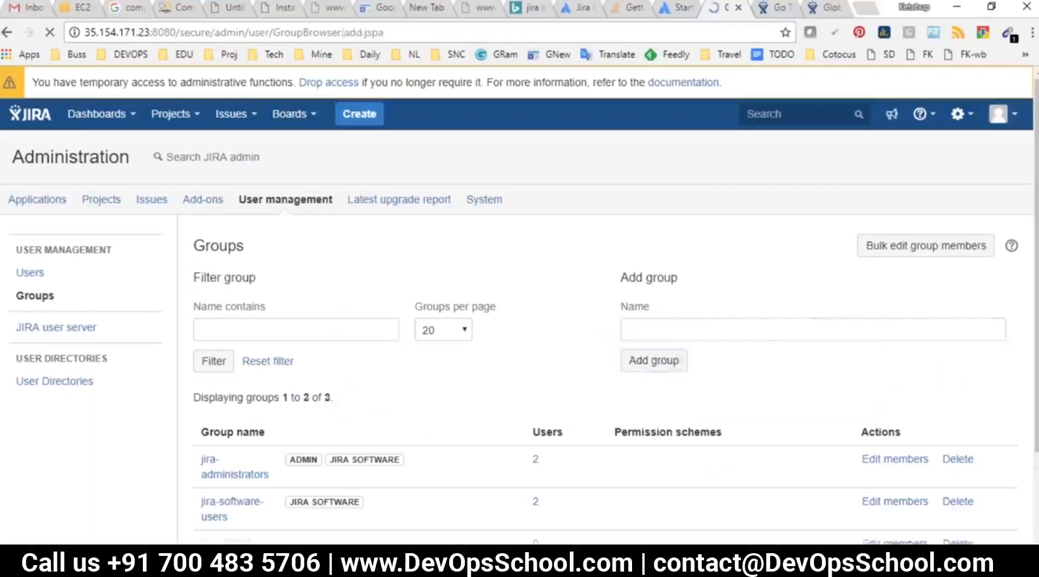
{"action": "scroll", "coordinate": [474, 324], "scroll_direction": "down", "scroll_amount": 1}
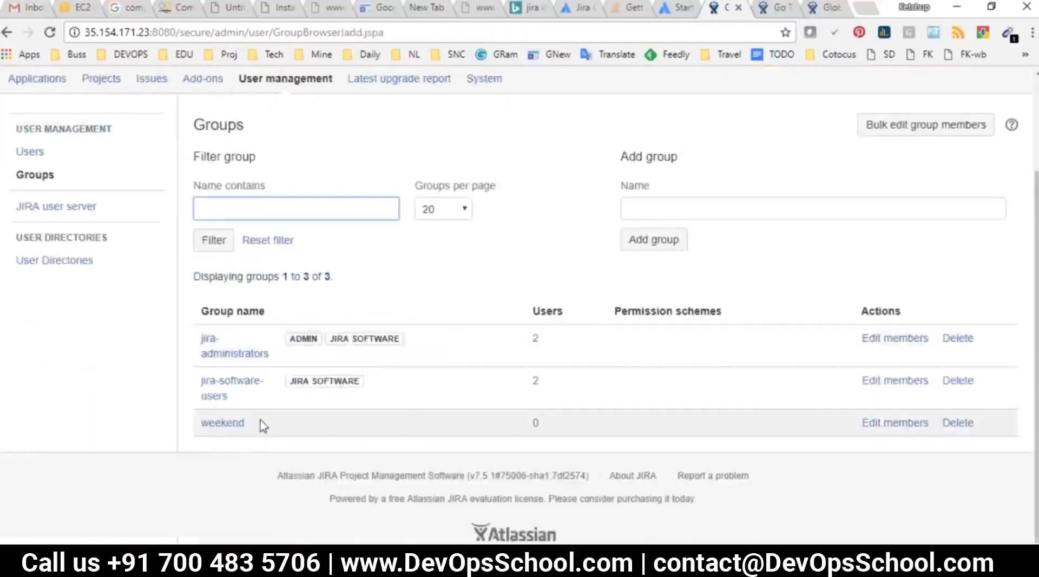
- Add both existing users to the weekend group's members using the user picker
{"action": "left_click", "coordinate": [872, 422]}
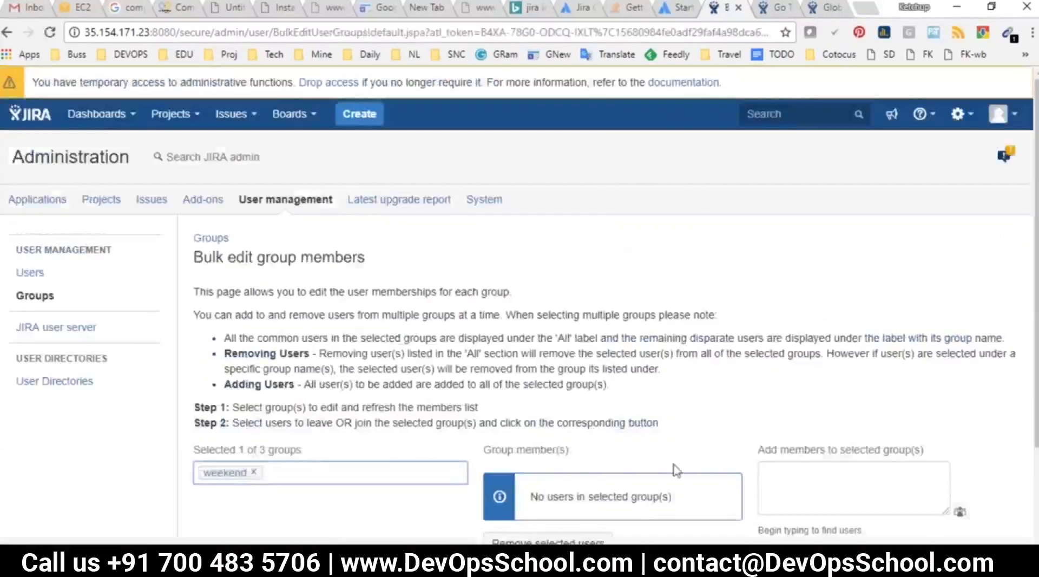
{"action": "scroll", "coordinate": [872, 478], "scroll_direction": "down", "scroll_amount": 2}
{"action": "left_click", "coordinate": [960, 383]}
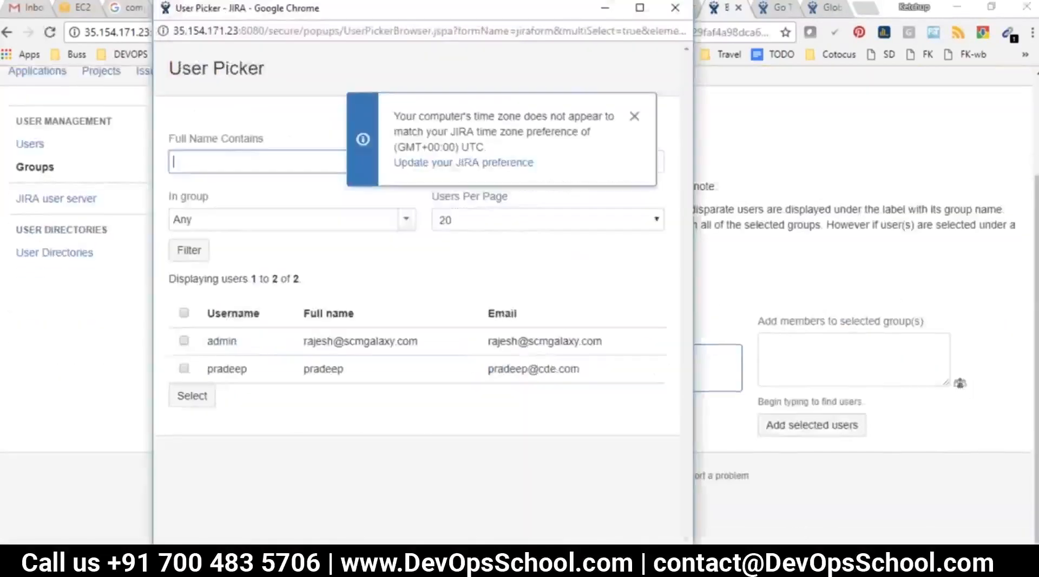
{"action": "left_click", "coordinate": [184, 312]}
{"action": "left_click", "coordinate": [197, 400]}
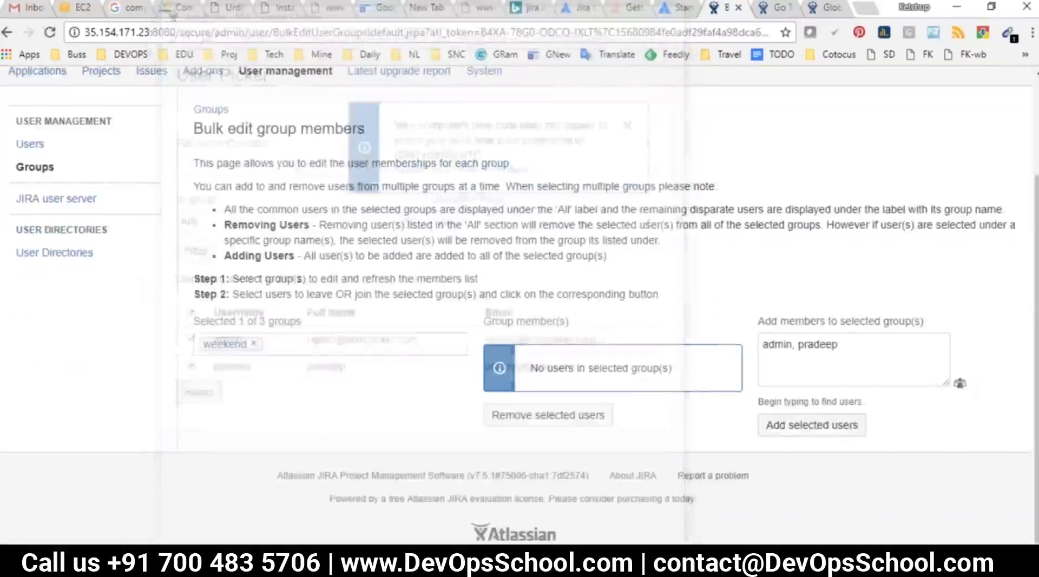
{"action": "left_click", "coordinate": [773, 430]}
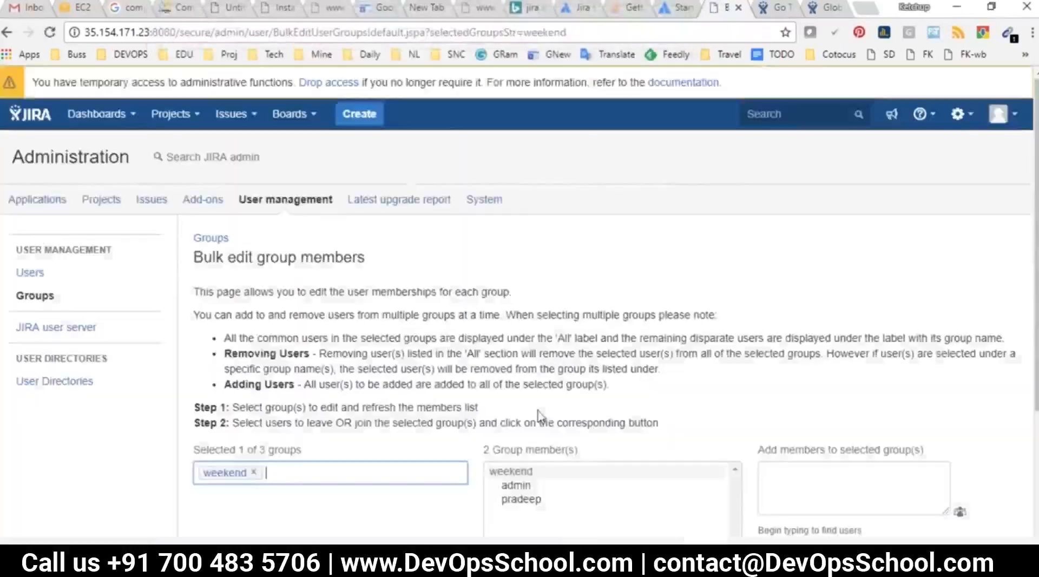
{"action": "scroll", "coordinate": [541, 417], "scroll_direction": "down", "scroll_amount": 3}
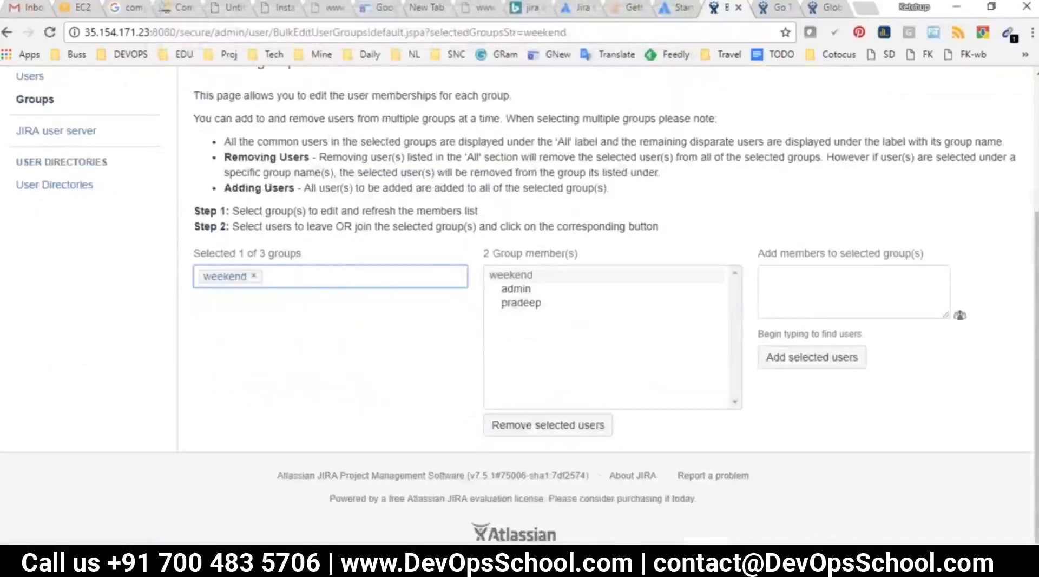
- Return to the Groups list and check the weekend group's member count
{"action": "scroll", "coordinate": [22, 173], "scroll_direction": "up", "scroll_amount": 3}
{"action": "left_click", "coordinate": [33, 175]}
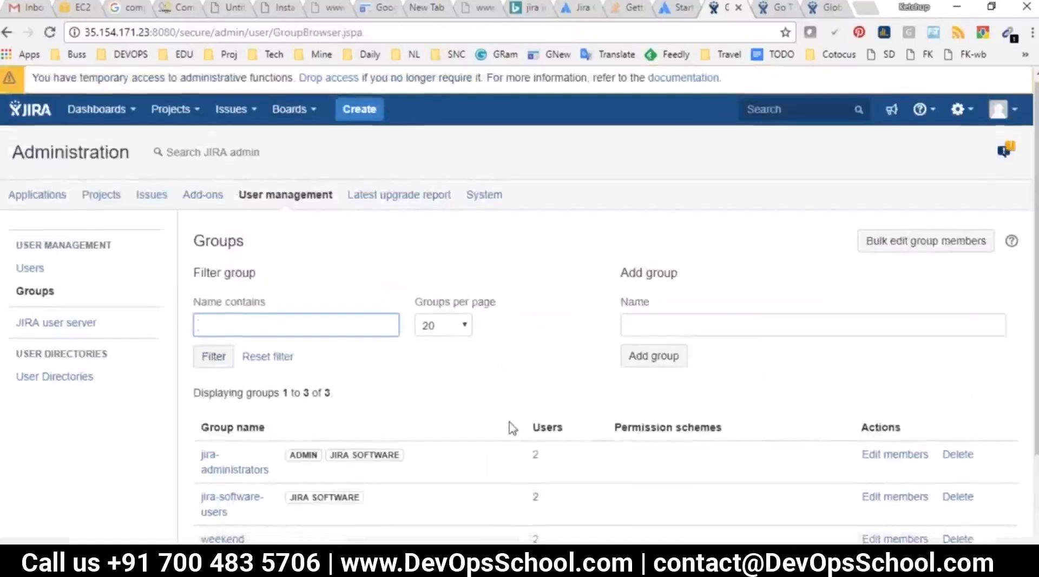
{"action": "scroll", "coordinate": [513, 428], "scroll_direction": "down", "scroll_amount": 3}
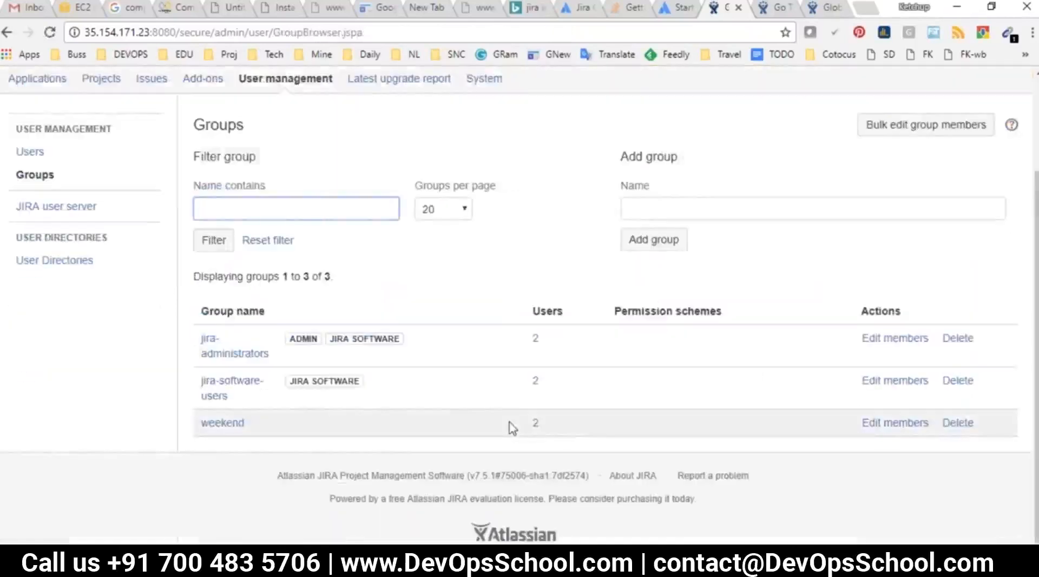
{"action": "double_click", "coordinate": [298, 337]}
{"action": "left_click", "coordinate": [343, 342]}
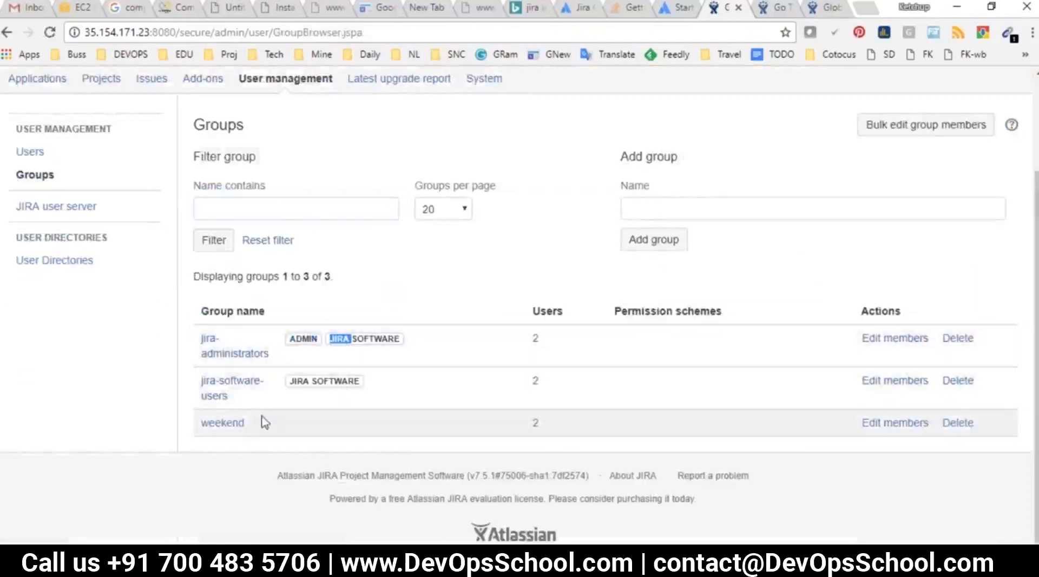
{"action": "left_click", "coordinate": [235, 424]}
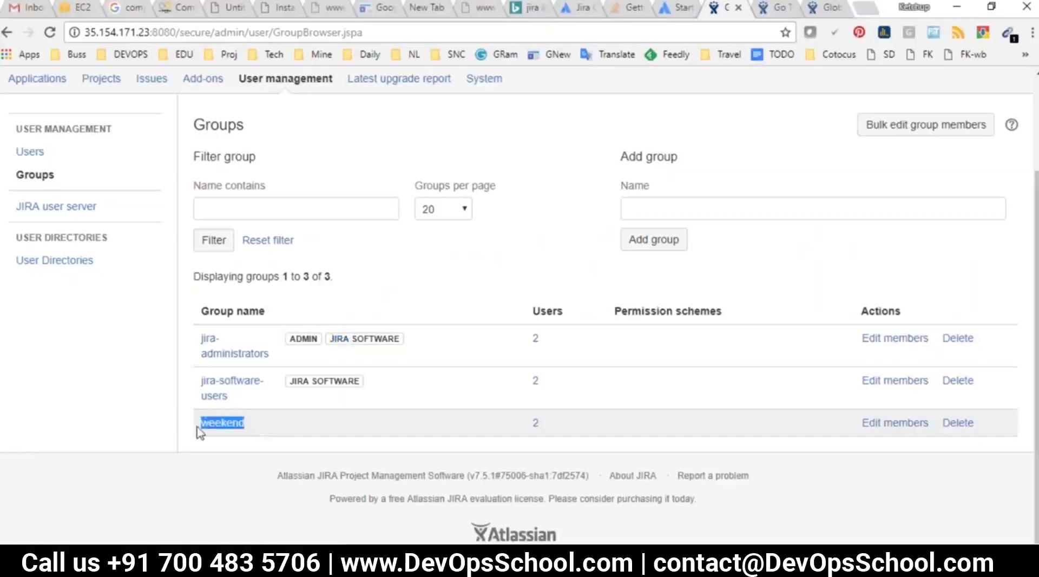
{"action": "scroll", "coordinate": [151, 417], "scroll_direction": "up", "scroll_amount": 3}
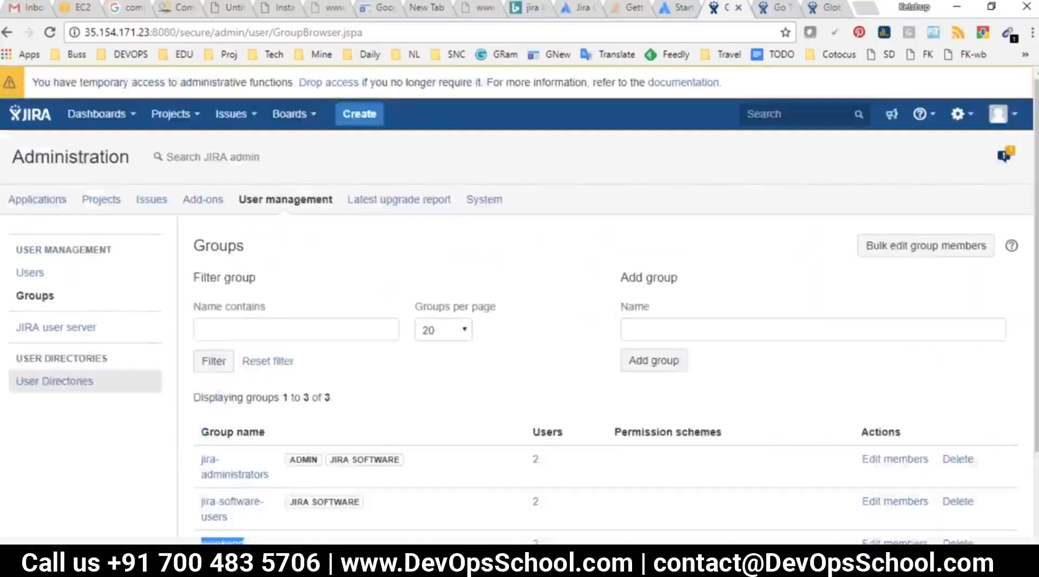
- Open User Directories and start adding a new directory of type LDAP
{"action": "left_click", "coordinate": [32, 273]}
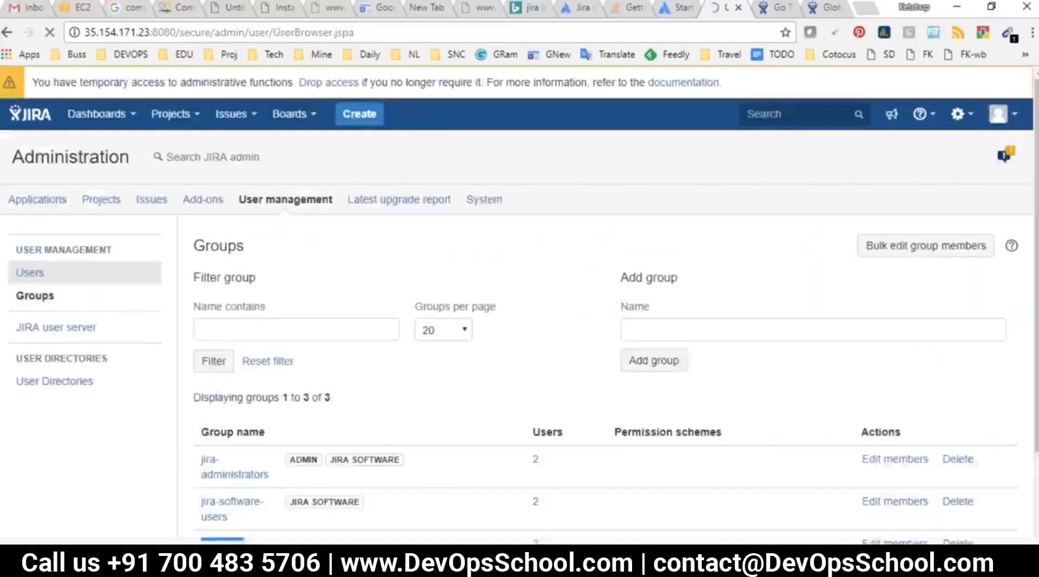
{"action": "left_click", "coordinate": [43, 304]}
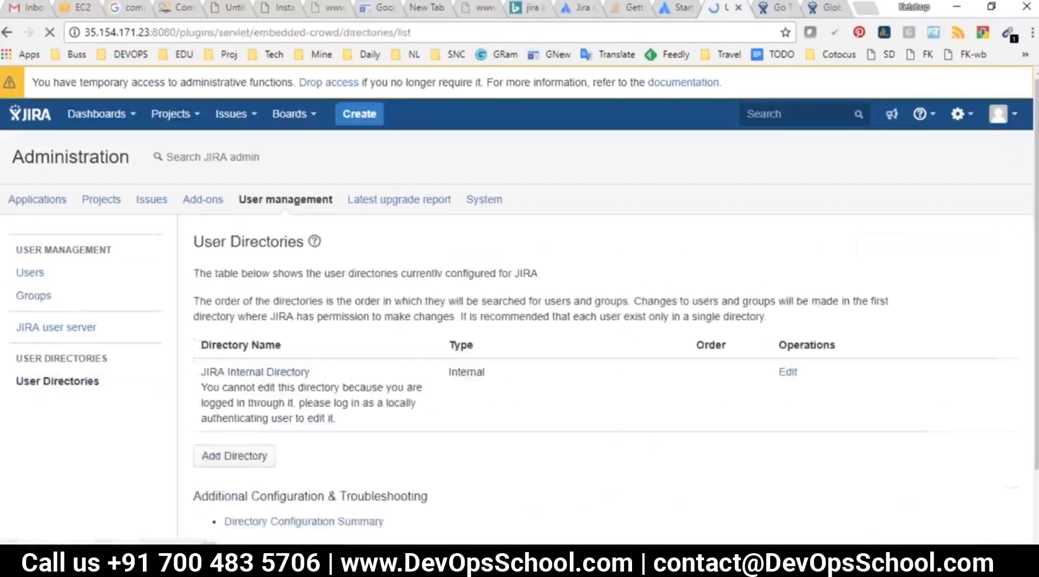
{"action": "scroll", "coordinate": [232, 367], "scroll_direction": "down", "scroll_amount": 2}
{"action": "left_click", "coordinate": [222, 368]}
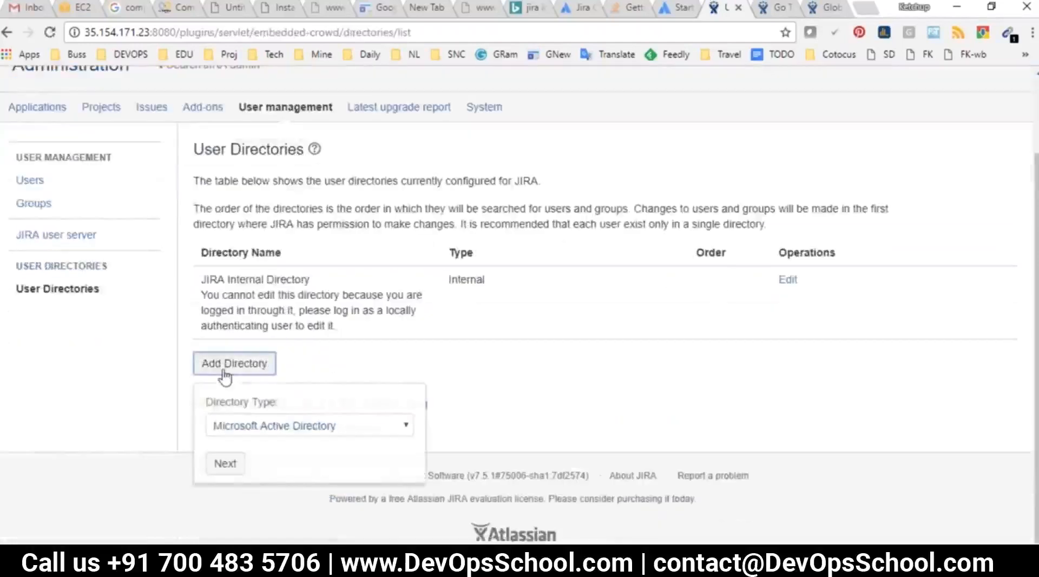
{"action": "left_click", "coordinate": [233, 422]}
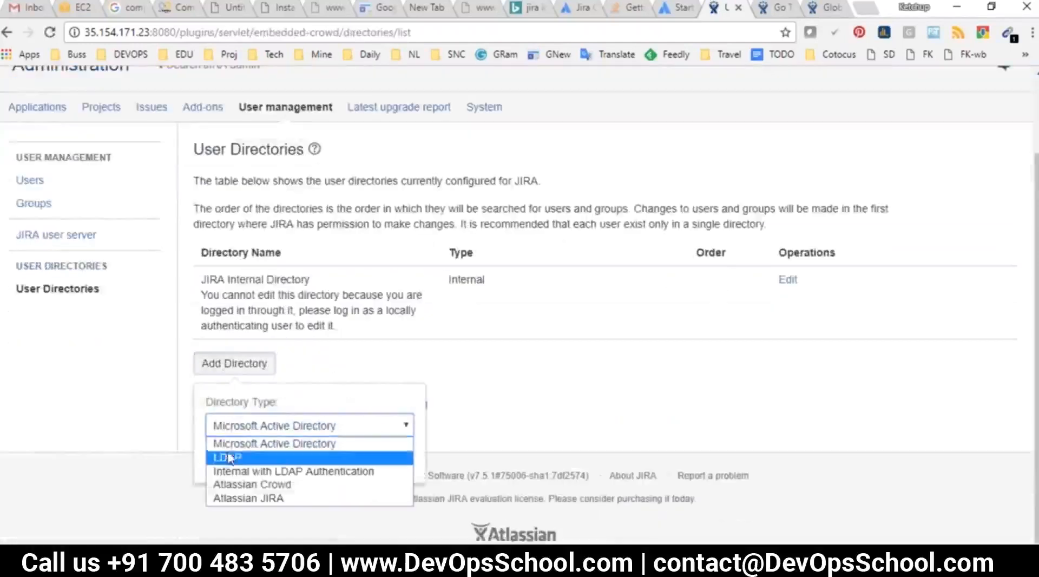
{"action": "left_click", "coordinate": [237, 455]}
{"action": "left_click", "coordinate": [230, 464]}
- Scroll through the LDAP directory configuration form, then leave it for user management
{"action": "scroll", "coordinate": [533, 382], "scroll_direction": "down", "scroll_amount": 5}
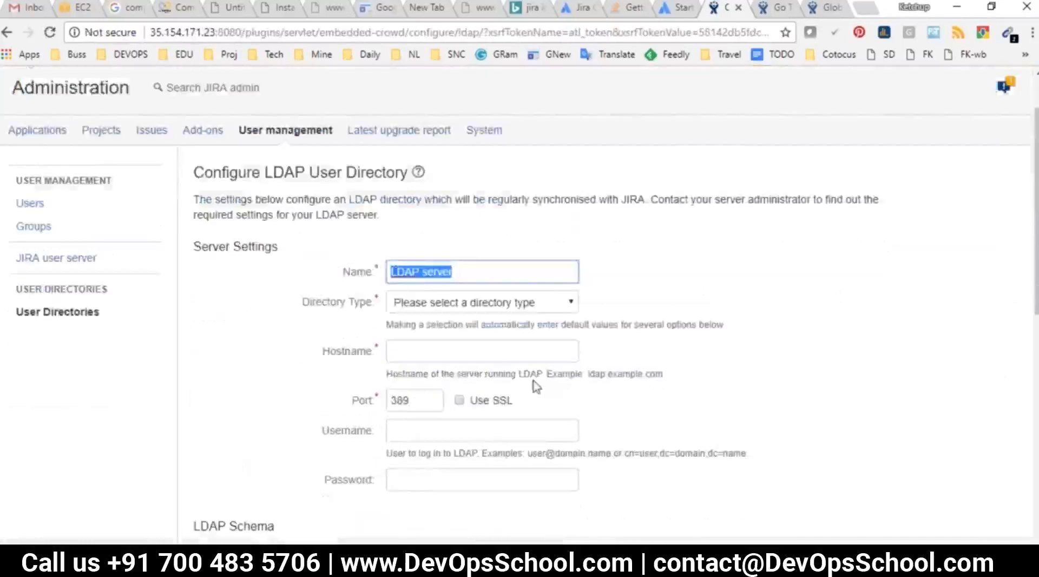
{"action": "scroll", "coordinate": [453, 193], "scroll_direction": "down", "scroll_amount": 8}
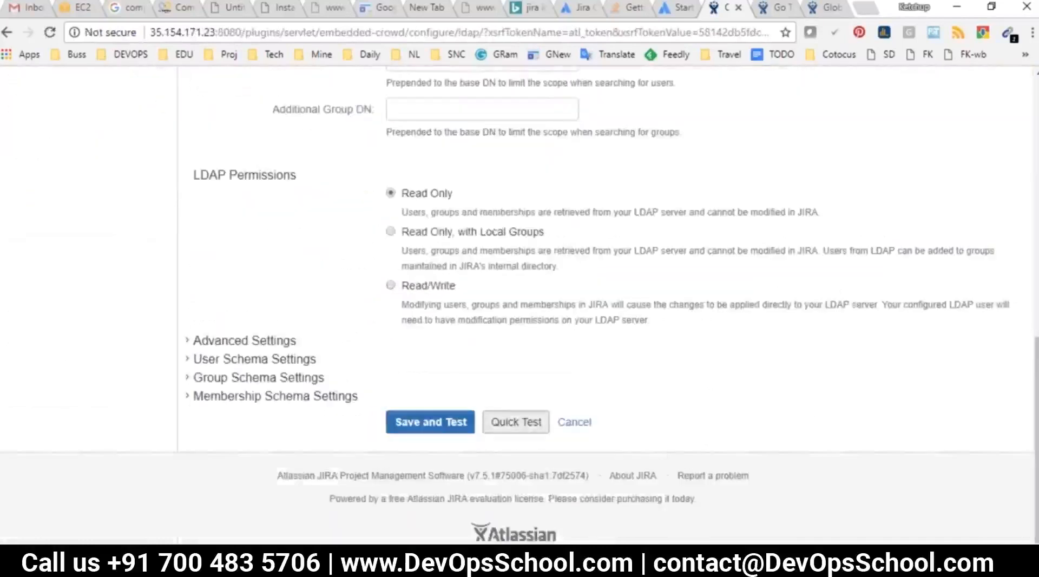
{"action": "left_click", "coordinate": [431, 422]}
{"action": "scroll", "coordinate": [437, 412], "scroll_direction": "up", "scroll_amount": 3}
{"action": "scroll", "coordinate": [437, 413], "scroll_direction": "down", "scroll_amount": 2}
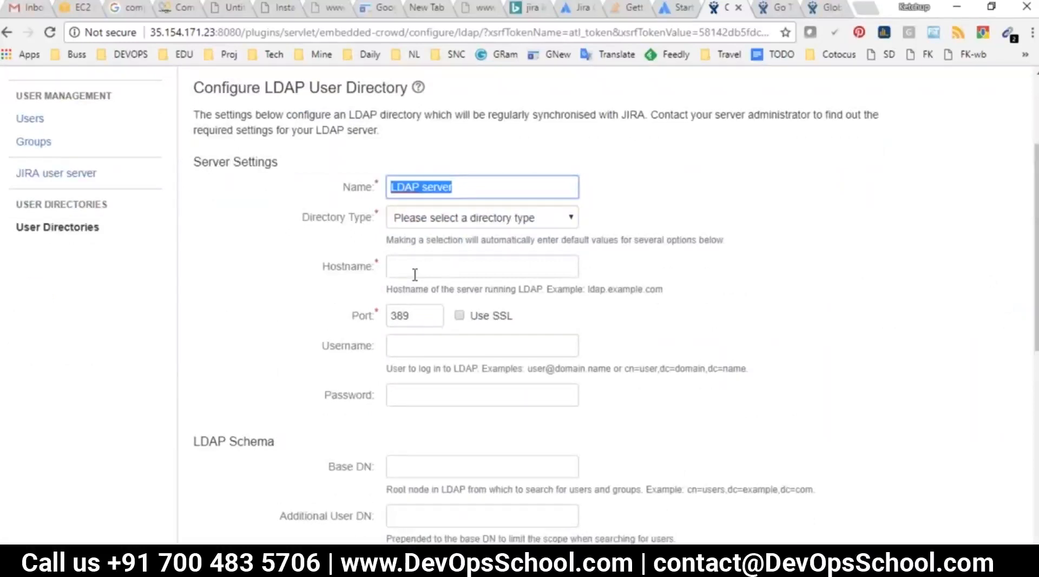
{"action": "scroll", "coordinate": [196, 303], "scroll_direction": "up", "scroll_amount": 3}
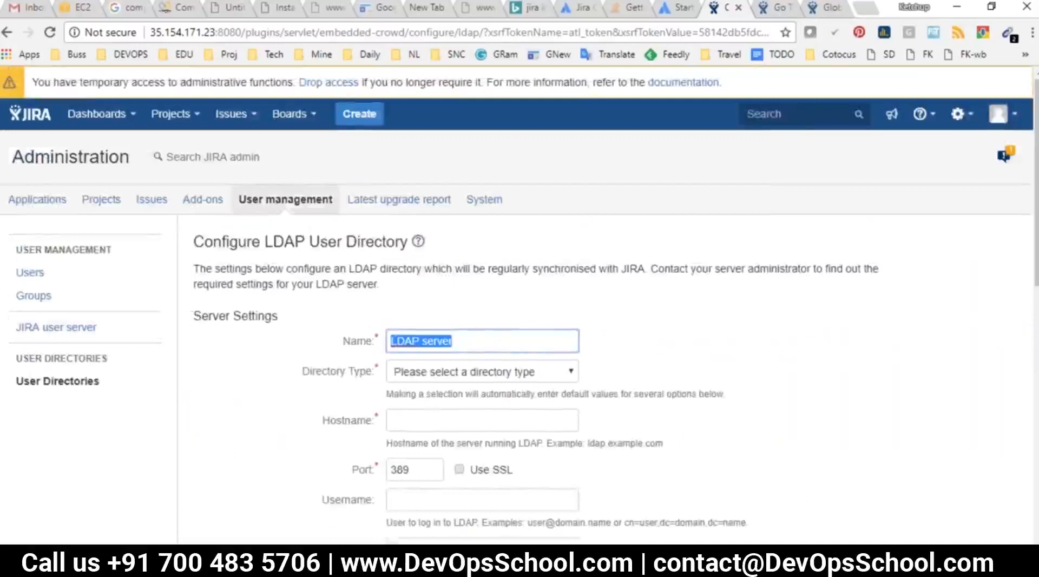
{"action": "left_click", "coordinate": [289, 210]}
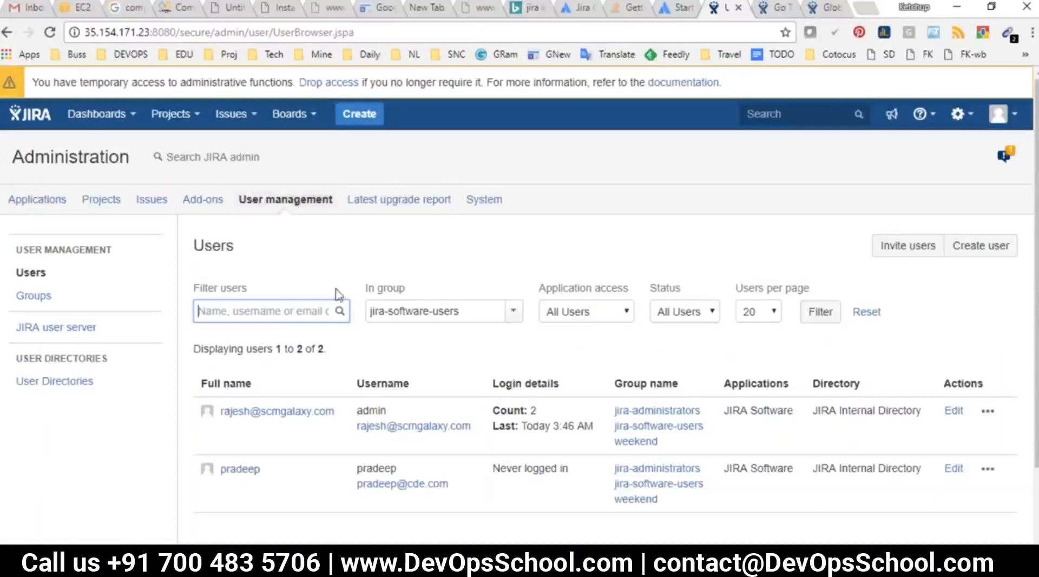
- Switch to System administration and browse the System info page's server, memory, JIRA and database details
{"action": "left_click_drag", "start_coordinate": [519, 209], "coordinate": [469, 197]}
{"action": "left_click", "coordinate": [481, 216]}
{"action": "left_click", "coordinate": [483, 201]}
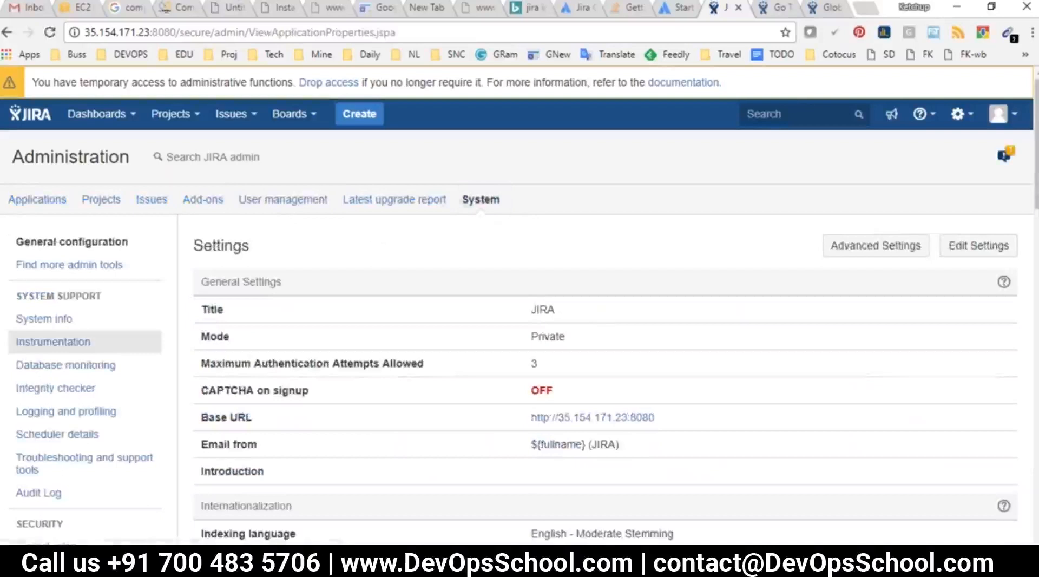
{"action": "scroll", "coordinate": [19, 359], "scroll_direction": "down", "scroll_amount": 1}
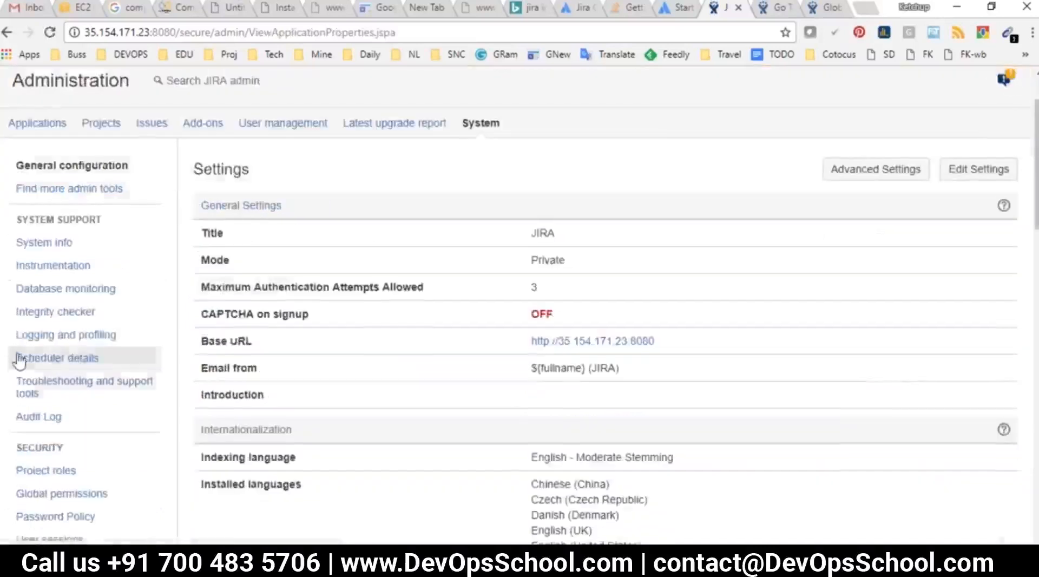
{"action": "left_click", "coordinate": [35, 247]}
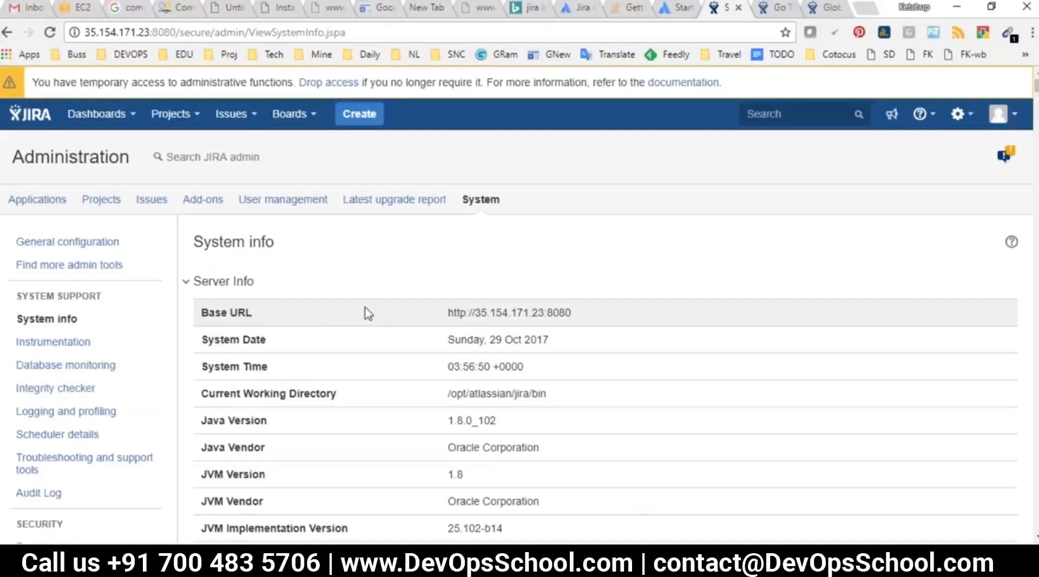
{"action": "scroll", "coordinate": [368, 314], "scroll_direction": "down", "scroll_amount": 14}
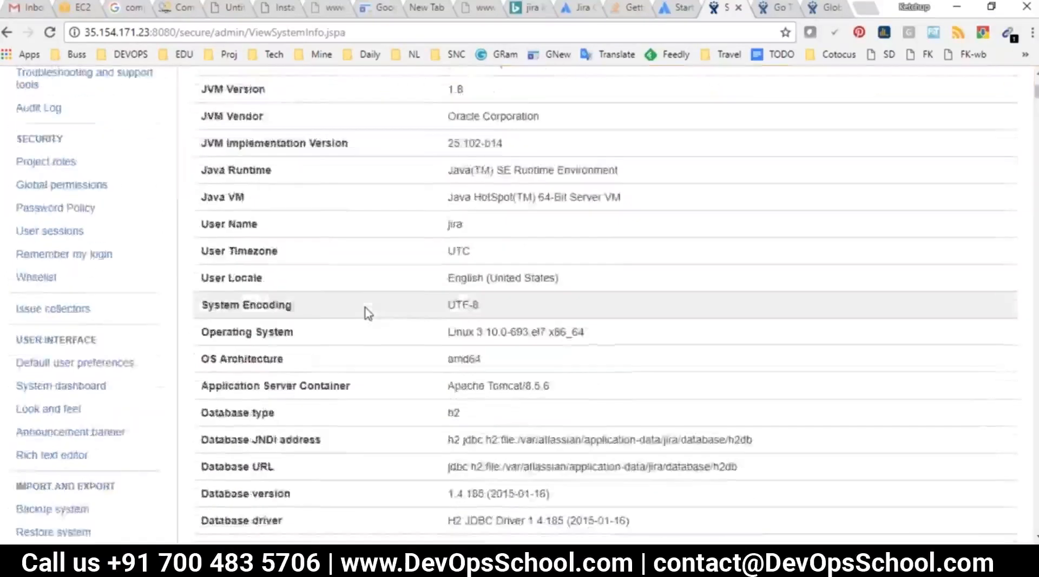
{"action": "scroll", "coordinate": [380, 299], "scroll_direction": "down", "scroll_amount": 13}
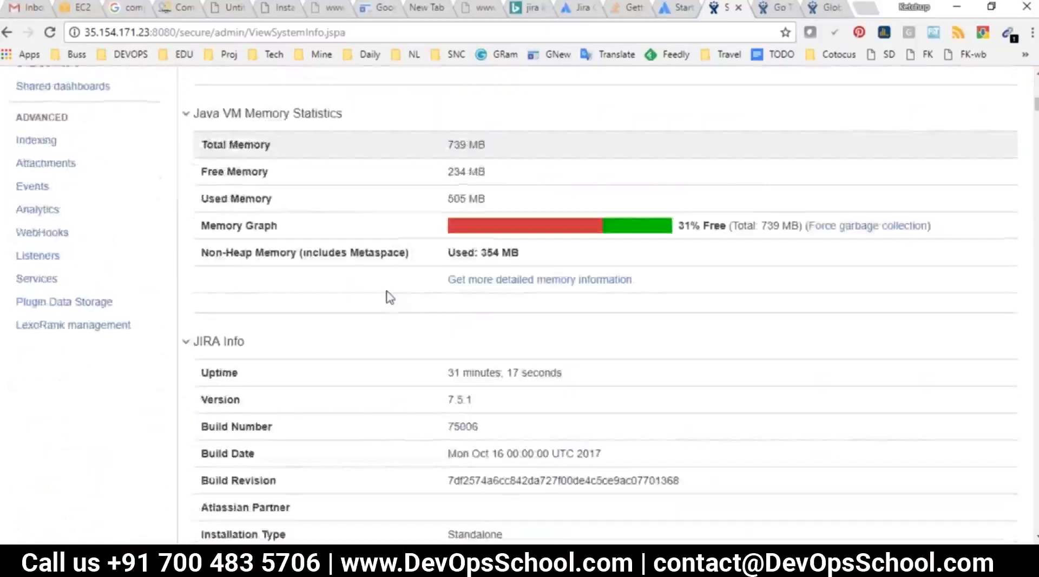
{"action": "scroll", "coordinate": [392, 306], "scroll_direction": "down", "scroll_amount": 13}
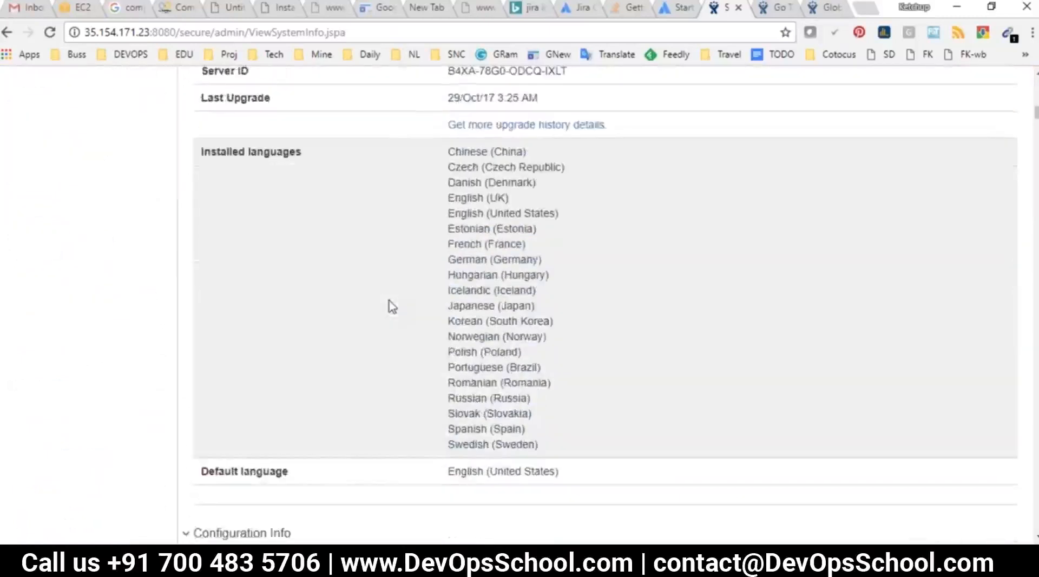
{"action": "scroll", "coordinate": [398, 304], "scroll_direction": "down", "scroll_amount": 6}
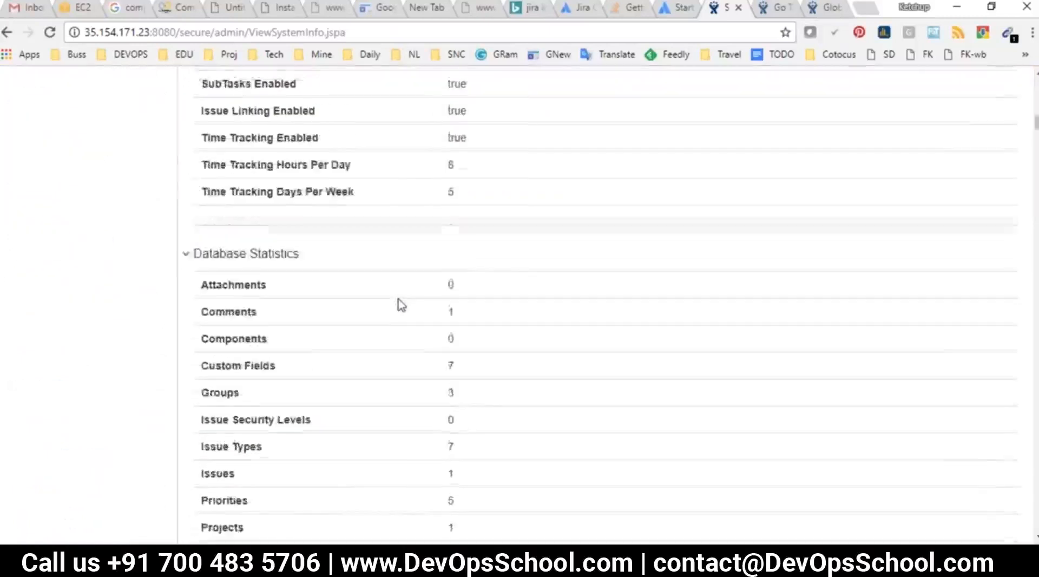
- Scroll through the System info page's database statistics, file paths, services and installed add-ons
{"action": "scroll", "coordinate": [402, 303], "scroll_direction": "down", "scroll_amount": 12}
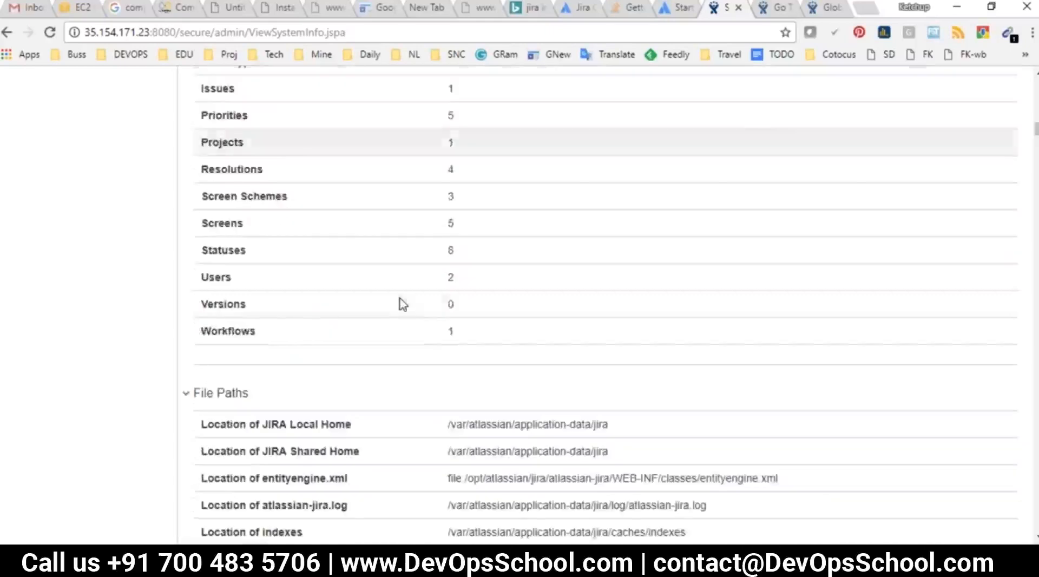
{"action": "scroll", "coordinate": [403, 304], "scroll_direction": "down", "scroll_amount": 6}
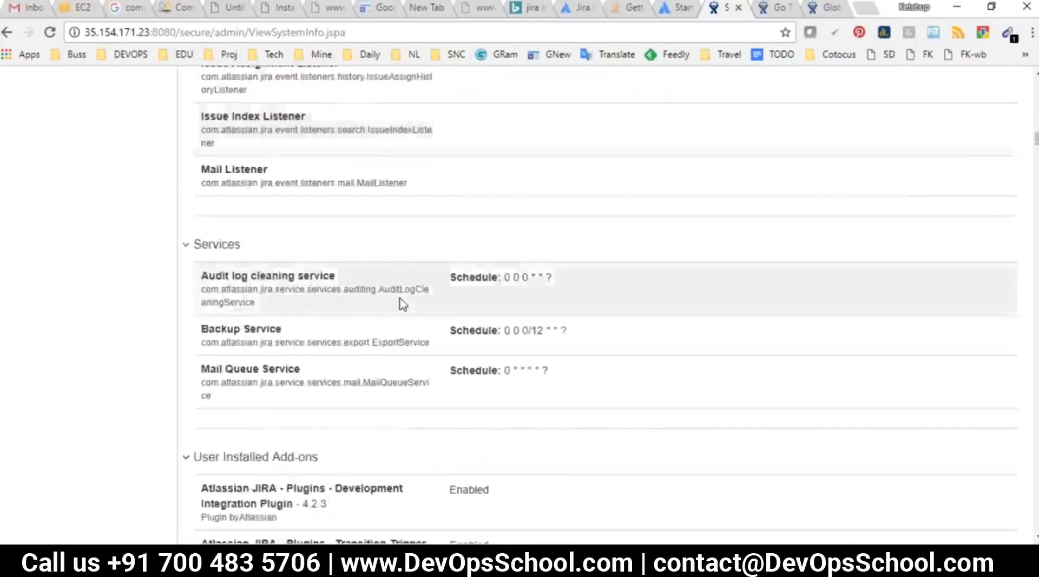
{"action": "scroll", "coordinate": [402, 304], "scroll_direction": "down", "scroll_amount": 9}
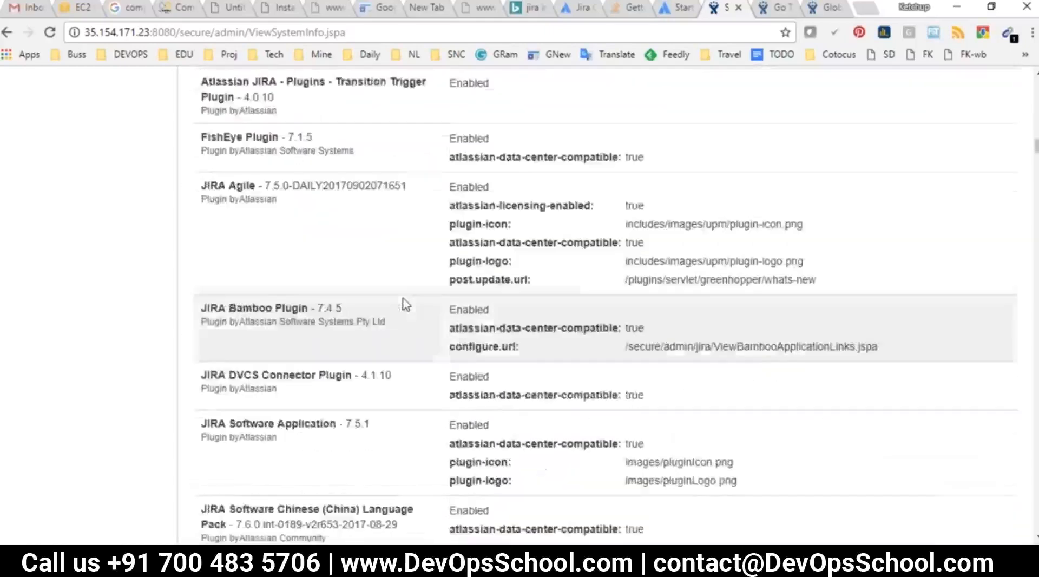
{"action": "scroll", "coordinate": [405, 305], "scroll_direction": "down", "scroll_amount": 8}
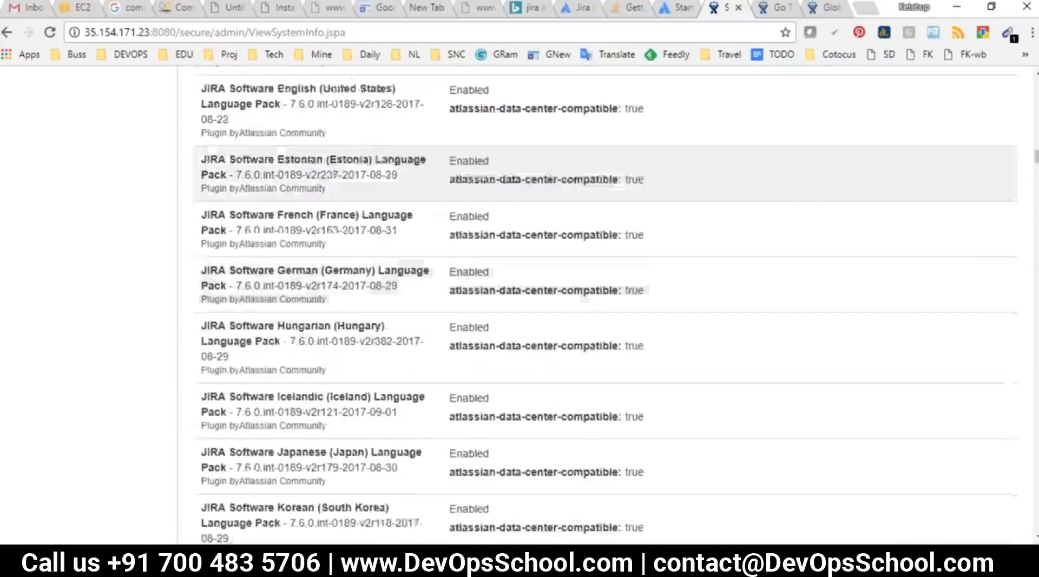
{"action": "scroll", "coordinate": [405, 305], "scroll_direction": "down", "scroll_amount": 10}
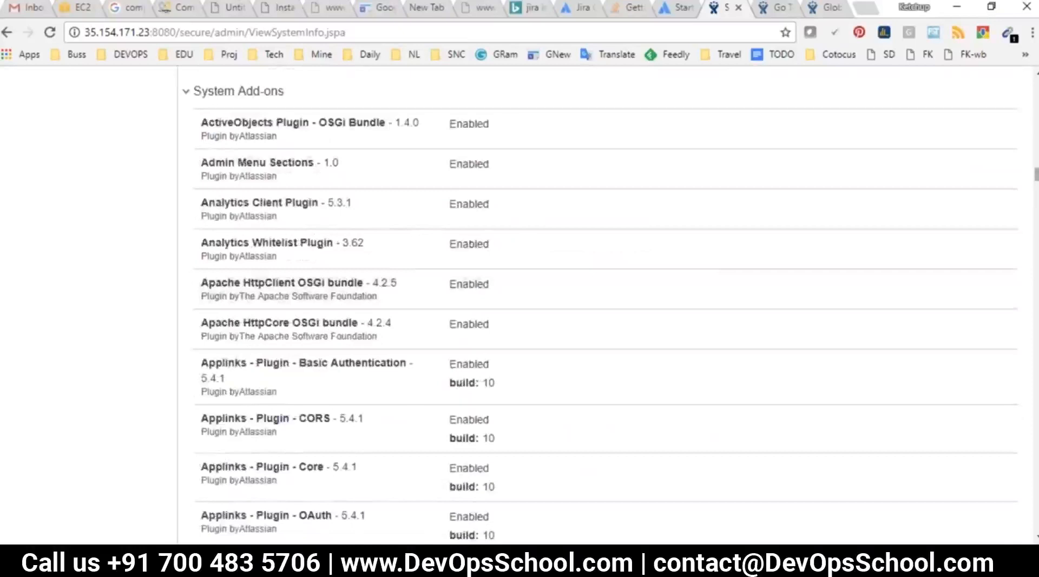
{"action": "scroll", "coordinate": [944, 377], "scroll_direction": "down", "scroll_amount": 20}
{"action": "left_click_drag", "start_coordinate": [957, 474], "coordinate": [960, 97]}
{"action": "left_click_drag", "start_coordinate": [1035, 172], "coordinate": [1033, 114]}
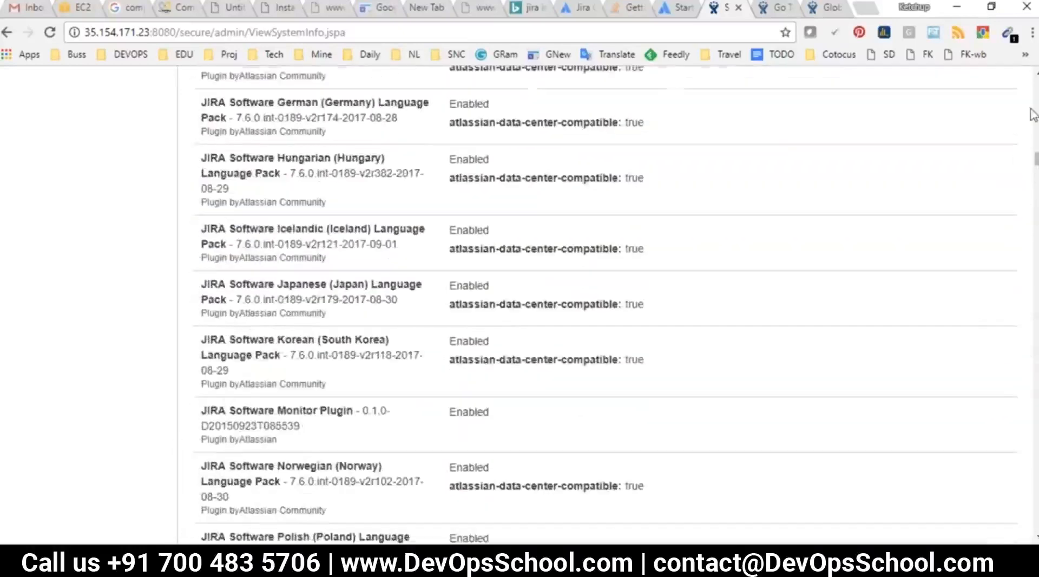
{"action": "scroll", "coordinate": [837, 182], "scroll_direction": "up", "scroll_amount": 20}
{"action": "scroll", "coordinate": [82, 289], "scroll_direction": "down", "scroll_amount": 1}
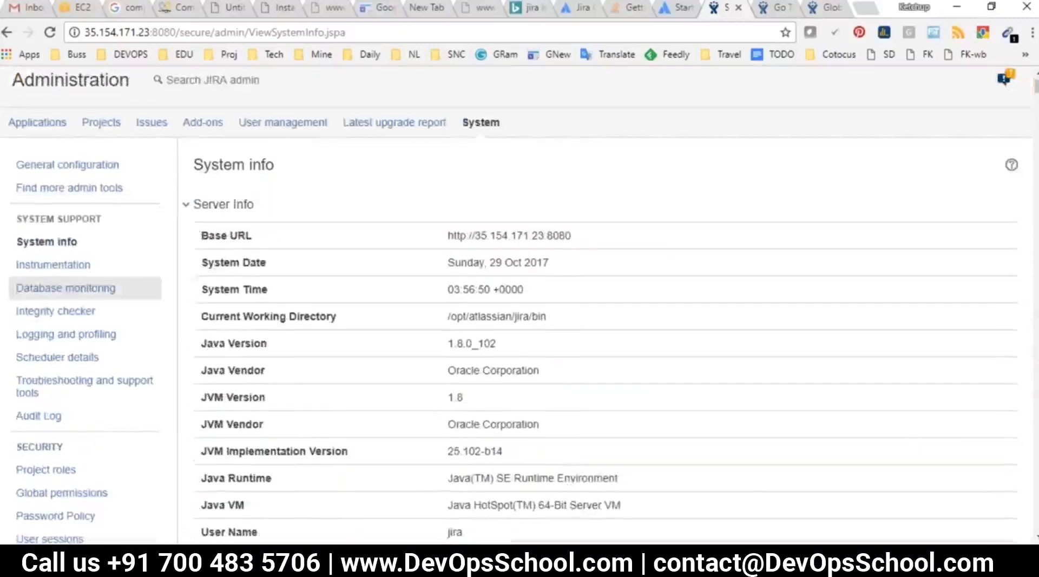
- Open Database monitoring and review the database connection pool chart
{"action": "left_click", "coordinate": [47, 290]}
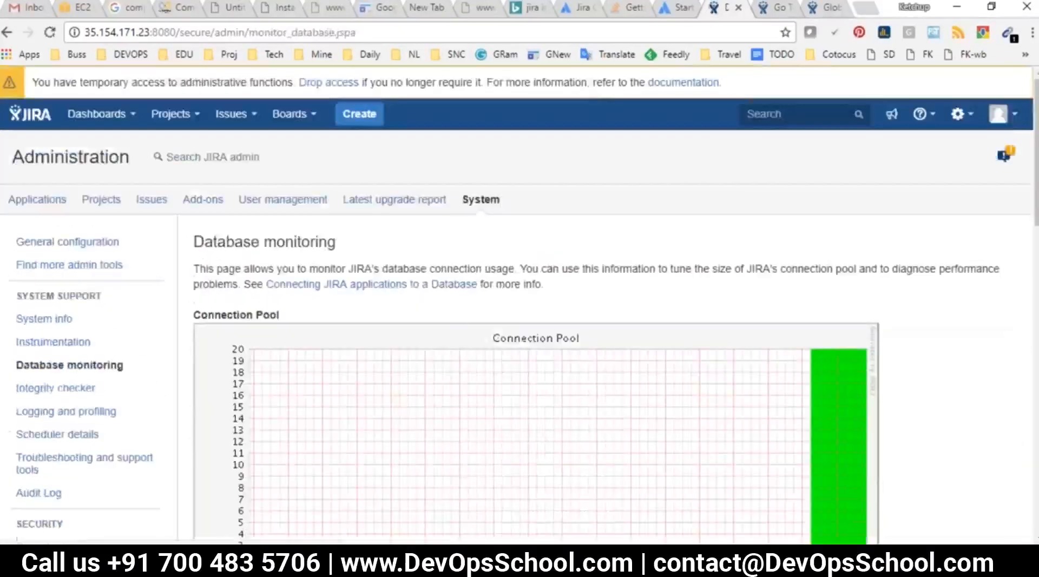
{"action": "scroll", "coordinate": [386, 366], "scroll_direction": "down", "scroll_amount": 3}
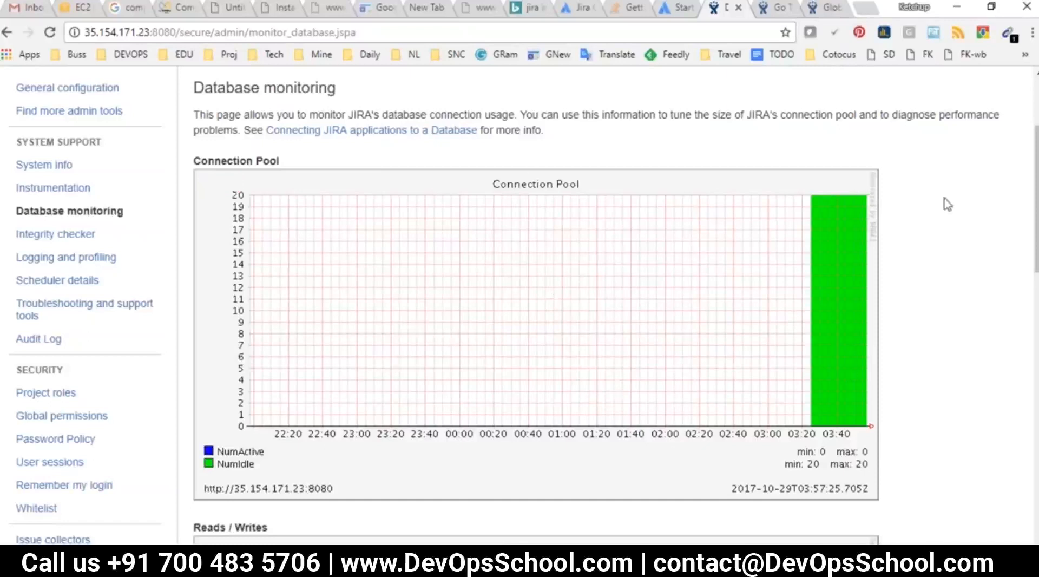
{"action": "scroll", "coordinate": [541, 346], "scroll_direction": "down", "scroll_amount": 1}
{"action": "scroll", "coordinate": [264, 281], "scroll_direction": "up", "scroll_amount": 1}
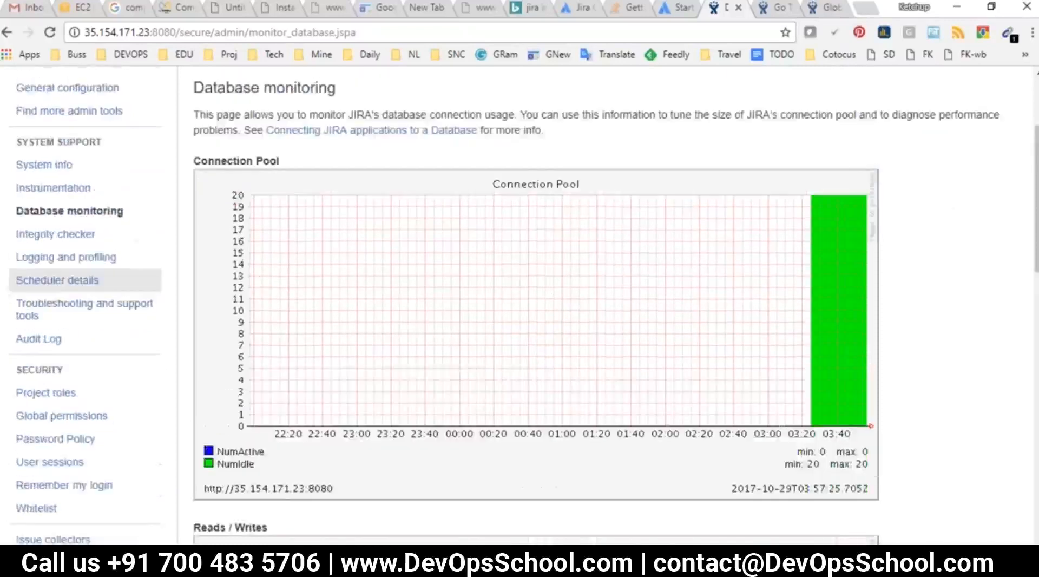
- Open the Integrity checker and review the list of available database integrity checks
{"action": "left_click", "coordinate": [38, 233]}
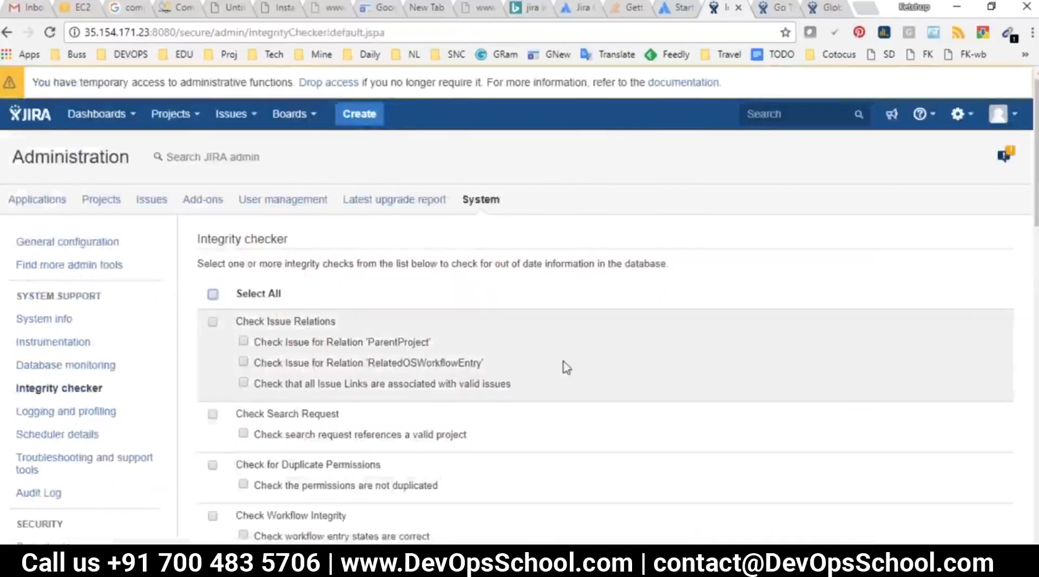
{"action": "scroll", "coordinate": [563, 365], "scroll_direction": "down", "scroll_amount": 1}
{"action": "scroll", "coordinate": [565, 367], "scroll_direction": "down", "scroll_amount": 4}
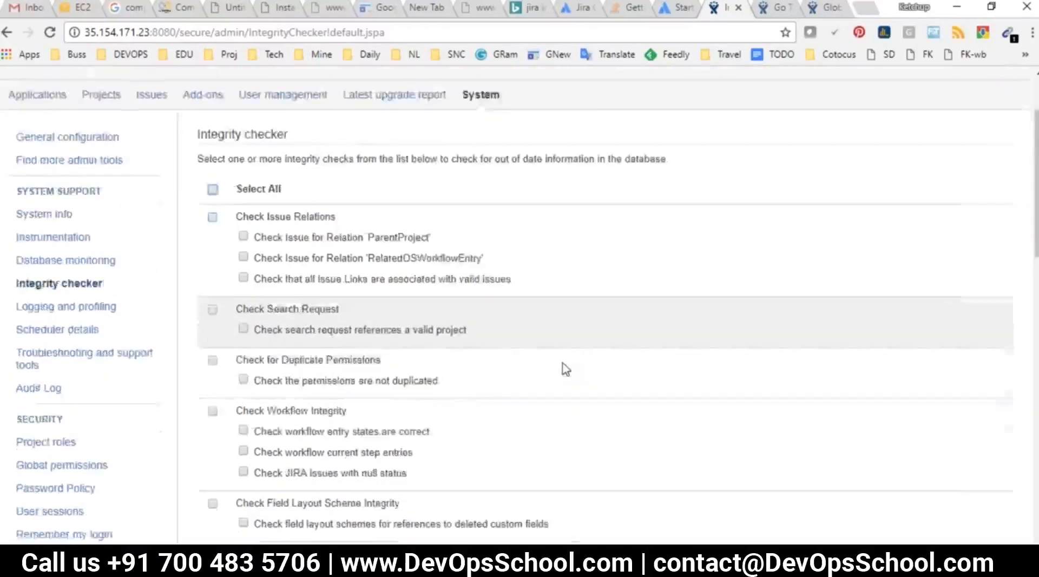
{"action": "scroll", "coordinate": [561, 366], "scroll_direction": "up", "scroll_amount": 3}
{"action": "scroll", "coordinate": [563, 370], "scroll_direction": "up", "scroll_amount": 1}
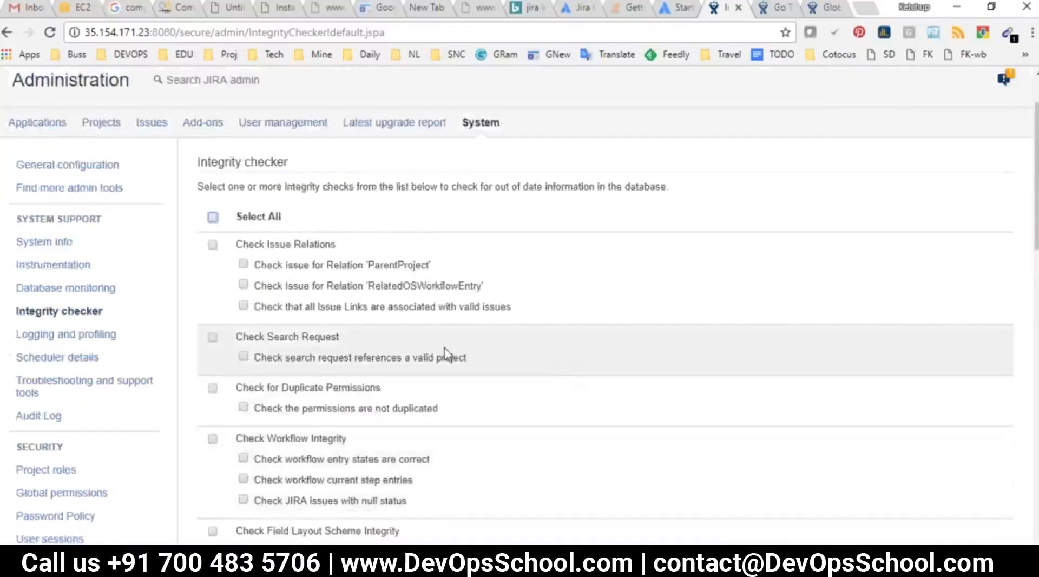
{"action": "scroll", "coordinate": [445, 354], "scroll_direction": "down", "scroll_amount": 3}
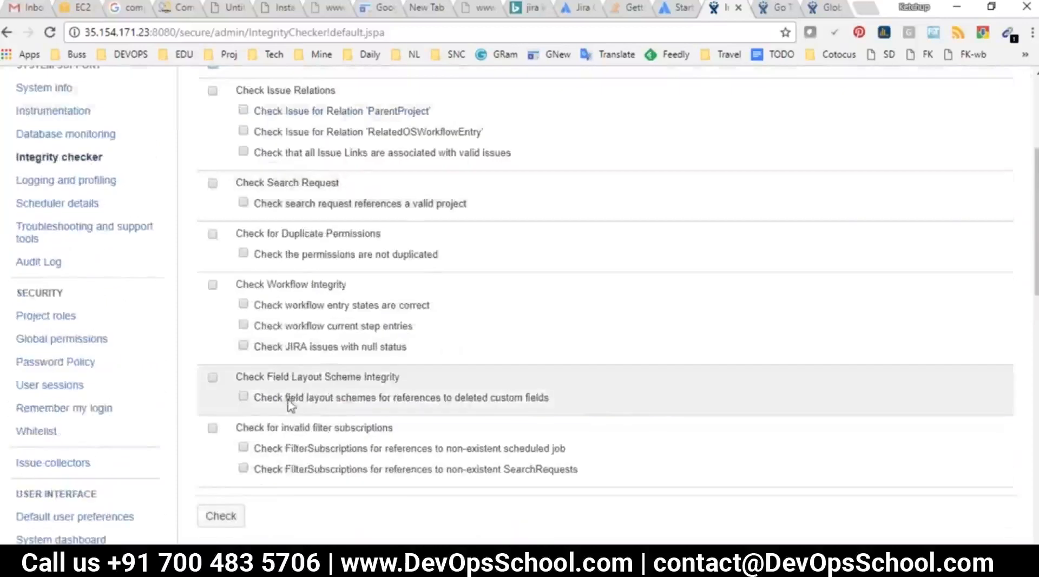
{"action": "scroll", "coordinate": [292, 408], "scroll_direction": "up", "scroll_amount": 3}
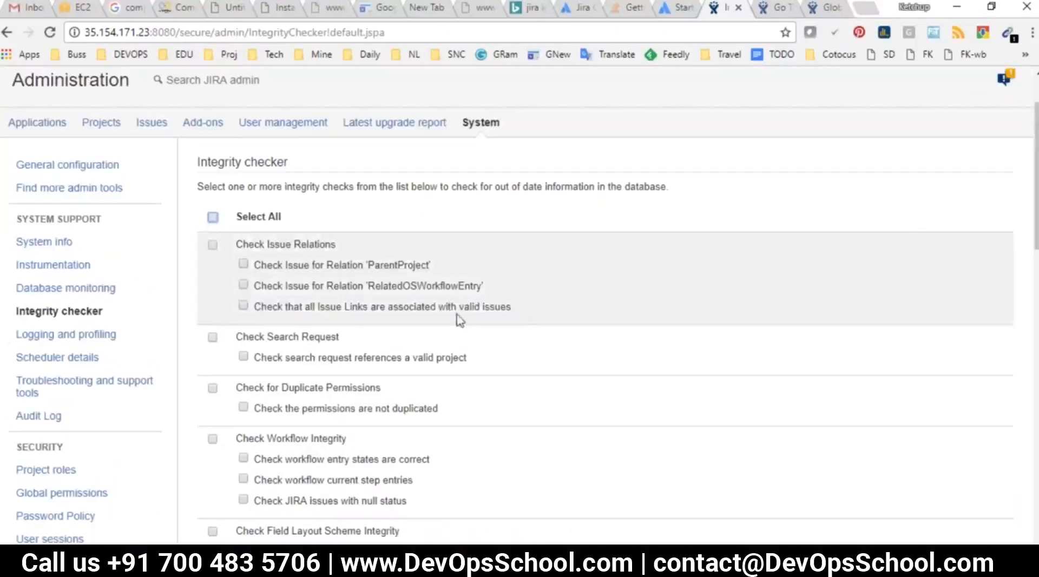
{"action": "left_click_drag", "start_coordinate": [531, 315], "coordinate": [303, 244]}
{"action": "scroll", "coordinate": [390, 294], "scroll_direction": "down", "scroll_amount": 3}
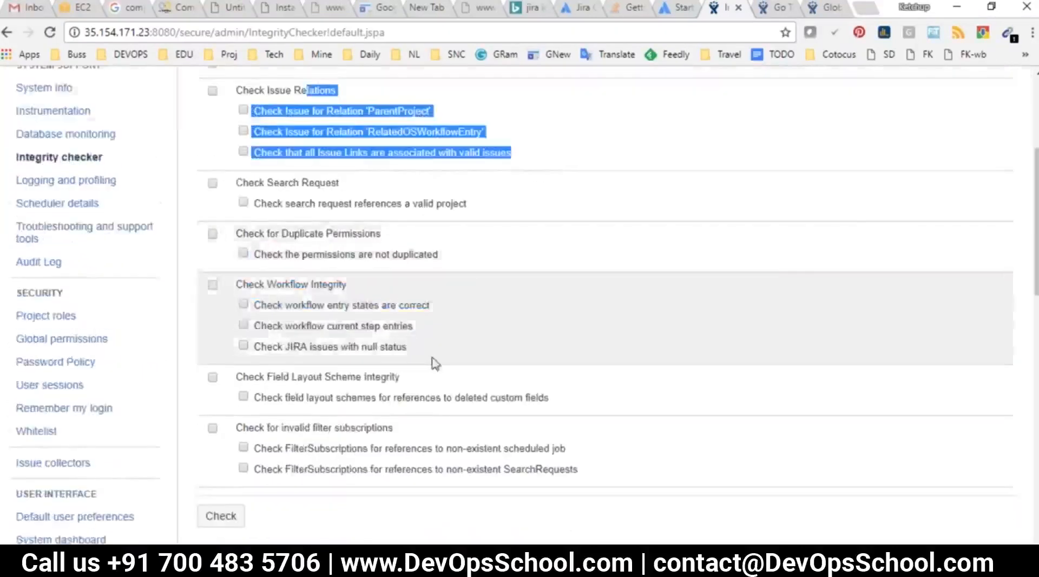
{"action": "scroll", "coordinate": [427, 401], "scroll_direction": "down", "scroll_amount": 3}
{"action": "scroll", "coordinate": [452, 223], "scroll_direction": "up", "scroll_amount": 4}
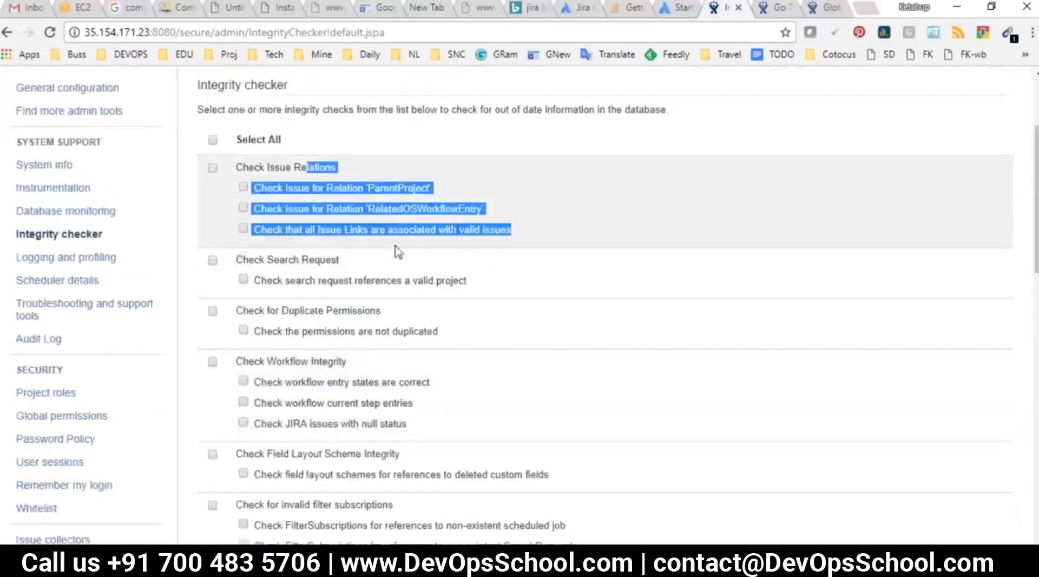
- Open Logging and profiling and review the mark logs, HTTP access logging and SQL logging options
{"action": "left_click", "coordinate": [56, 259]}
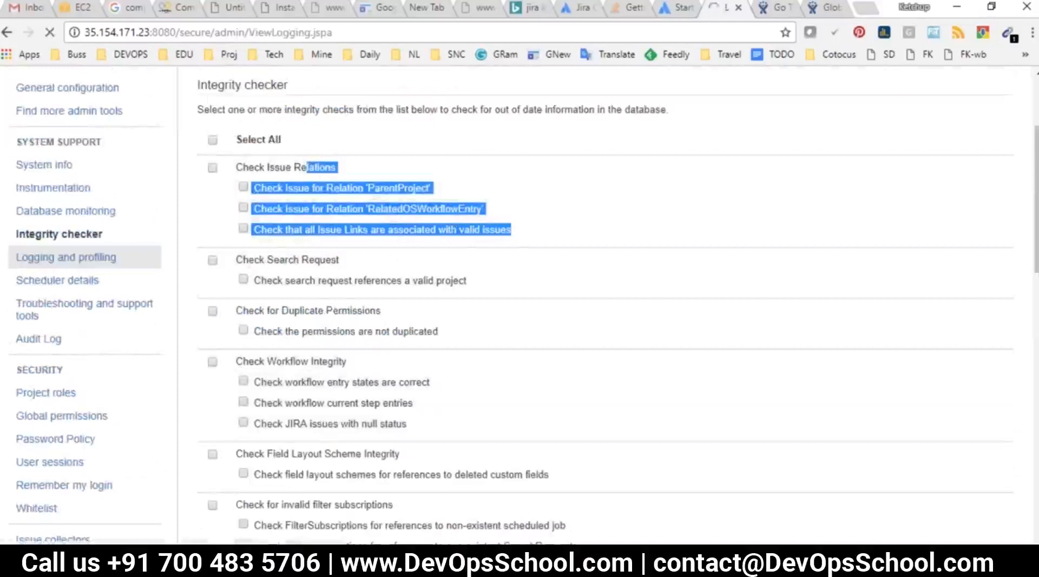
{"action": "scroll", "coordinate": [450, 363], "scroll_direction": "down", "scroll_amount": 5}
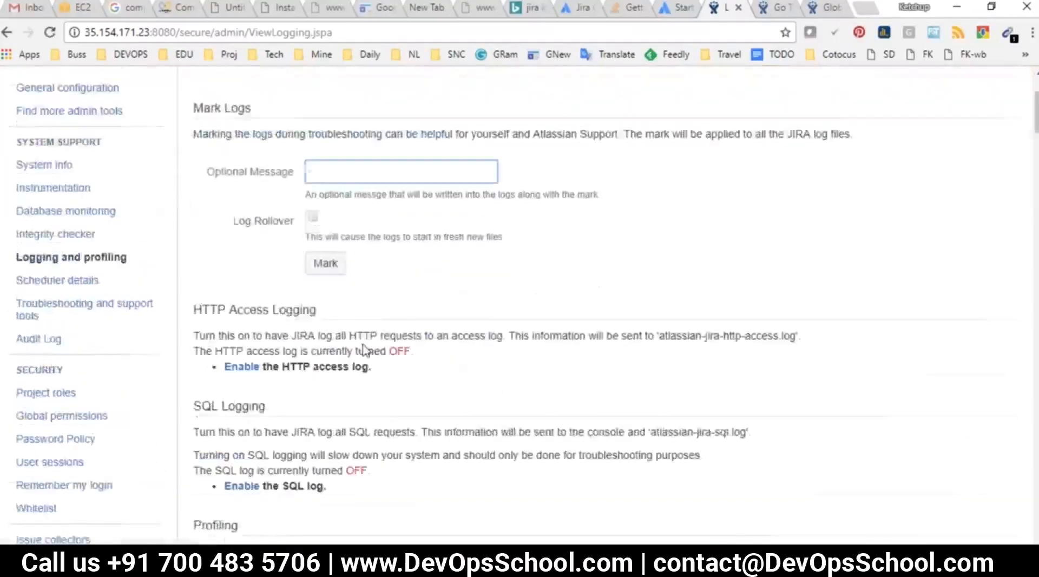
{"action": "scroll", "coordinate": [514, 303], "scroll_direction": "down", "scroll_amount": 3}
{"action": "scroll", "coordinate": [514, 303], "scroll_direction": "up", "scroll_amount": 5}
{"action": "scroll", "coordinate": [514, 303], "scroll_direction": "down", "scroll_amount": 5}
{"action": "scroll", "coordinate": [313, 383], "scroll_direction": "up", "scroll_amount": 6}
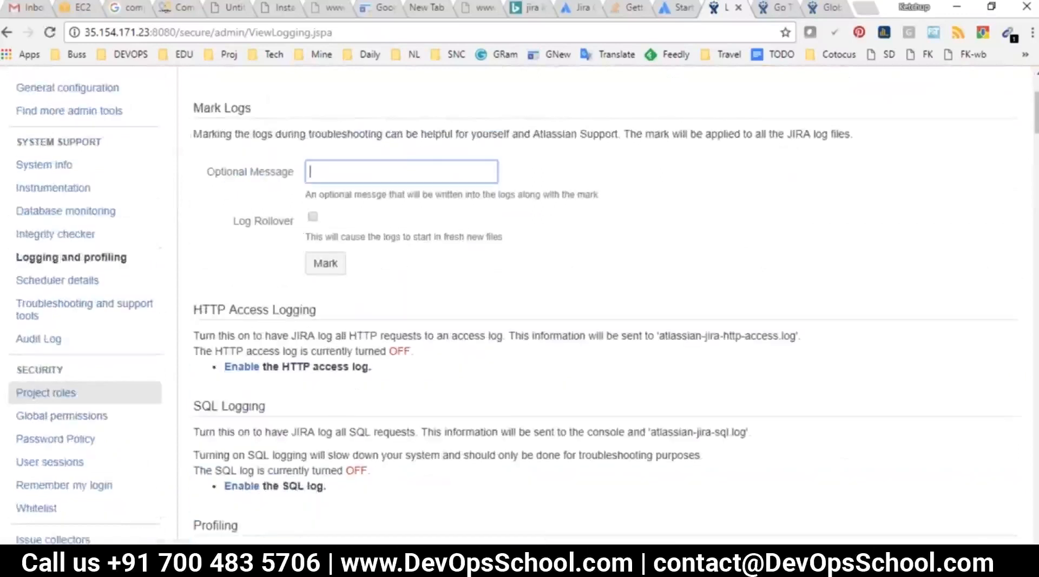
- Open Troubleshooting and support tools to view the instance health checks
{"action": "left_click", "coordinate": [51, 308]}
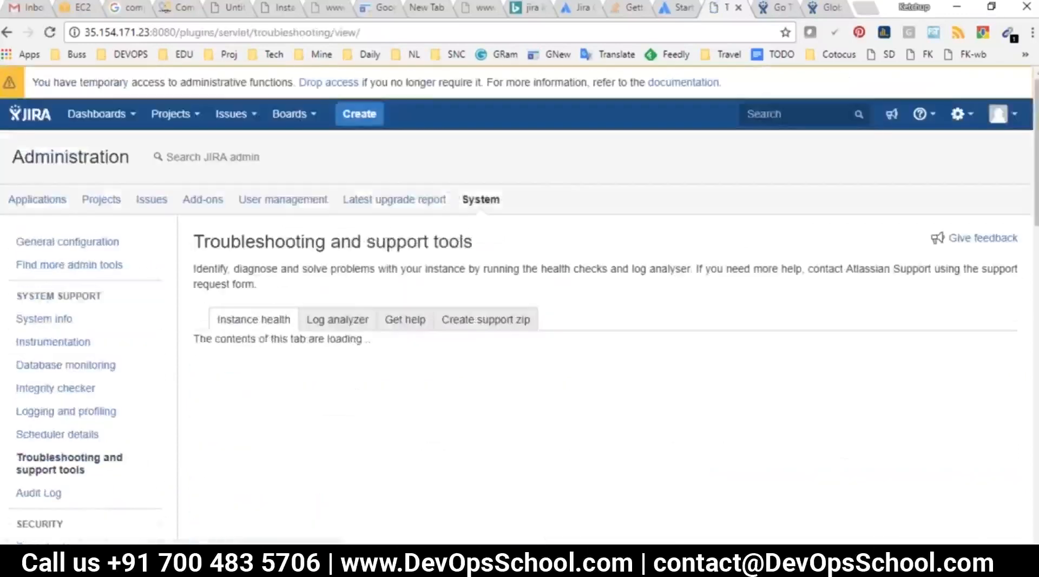
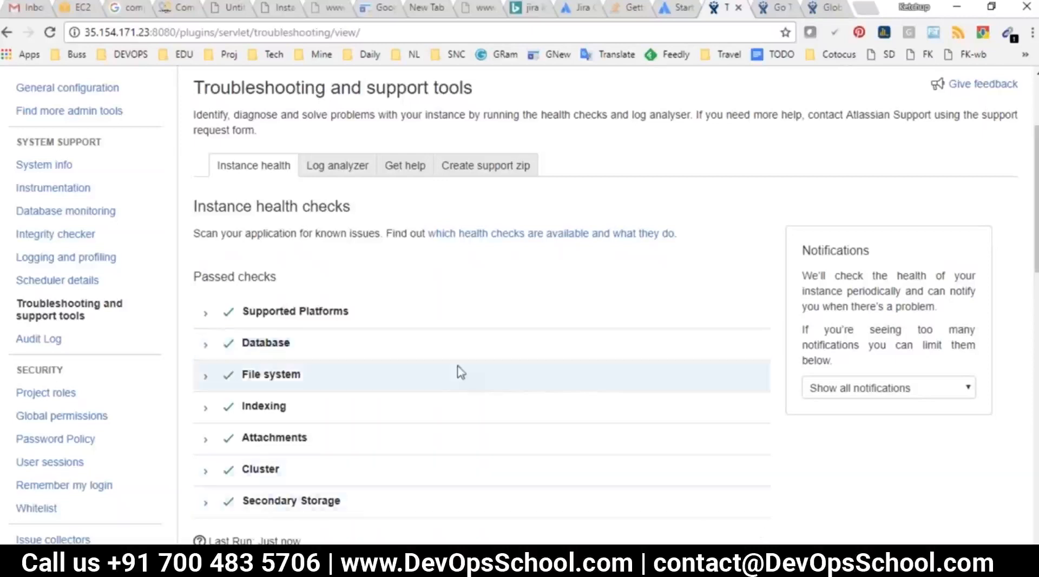
{"action": "scroll", "coordinate": [216, 294], "scroll_direction": "down", "scroll_amount": 2}
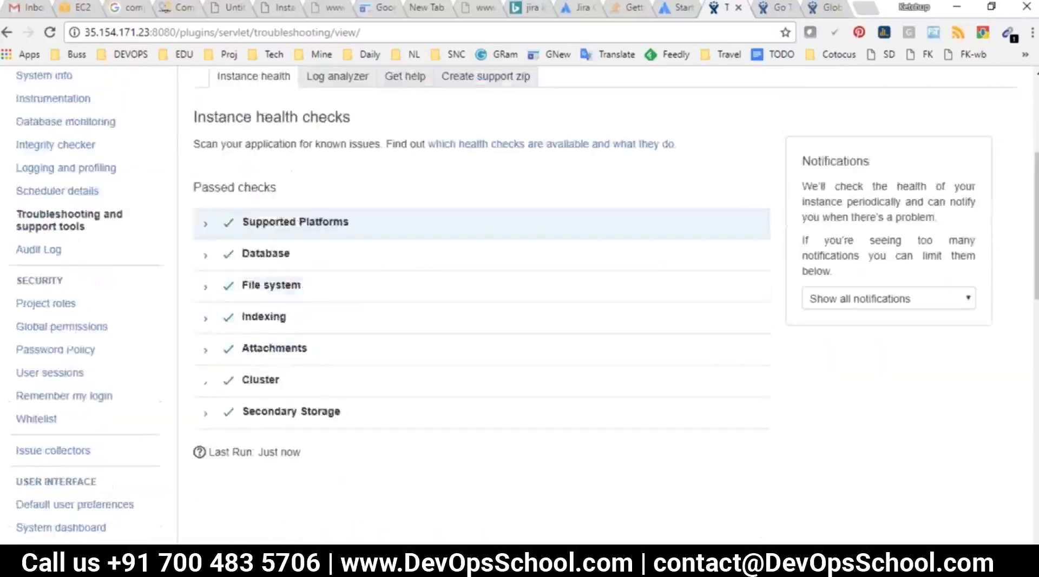
{"action": "scroll", "coordinate": [81, 259], "scroll_direction": "up", "scroll_amount": 4}
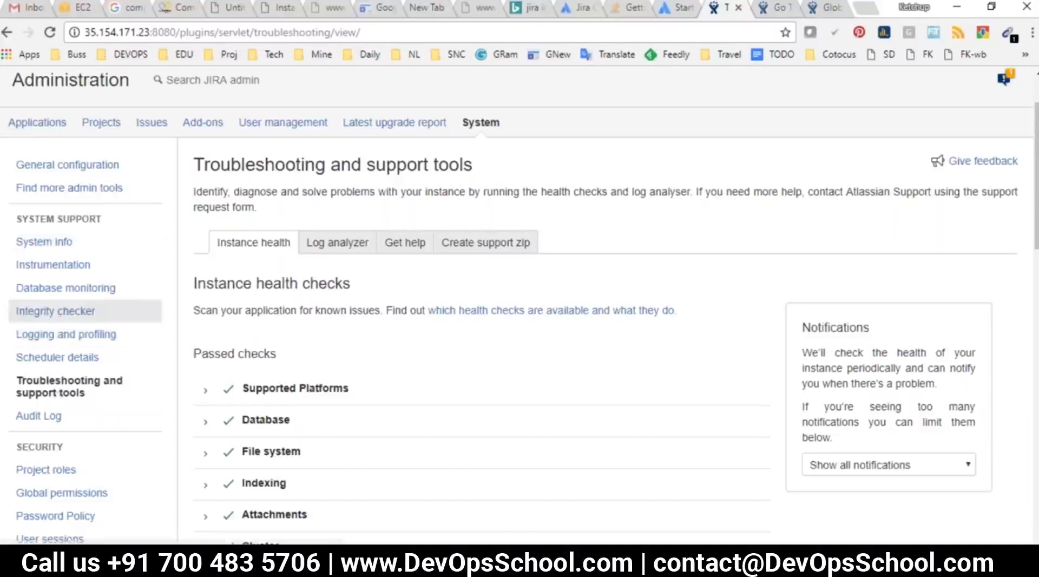
{"action": "scroll", "coordinate": [81, 311], "scroll_direction": "down", "scroll_amount": 3}
{"action": "left_click_drag", "start_coordinate": [13, 295], "coordinate": [66, 291]}
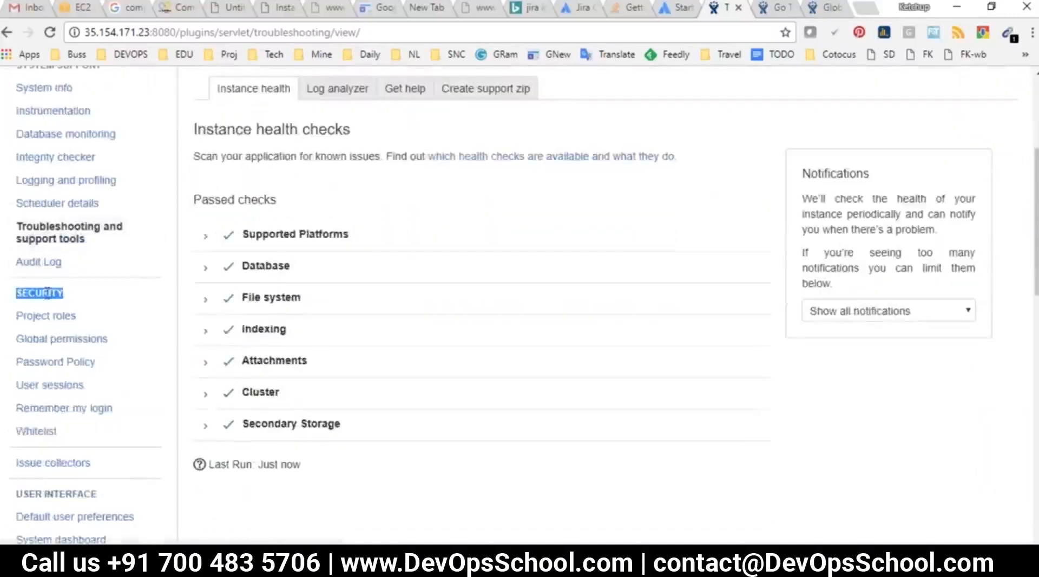
{"action": "scroll", "coordinate": [40, 291], "scroll_direction": "down", "scroll_amount": 2}
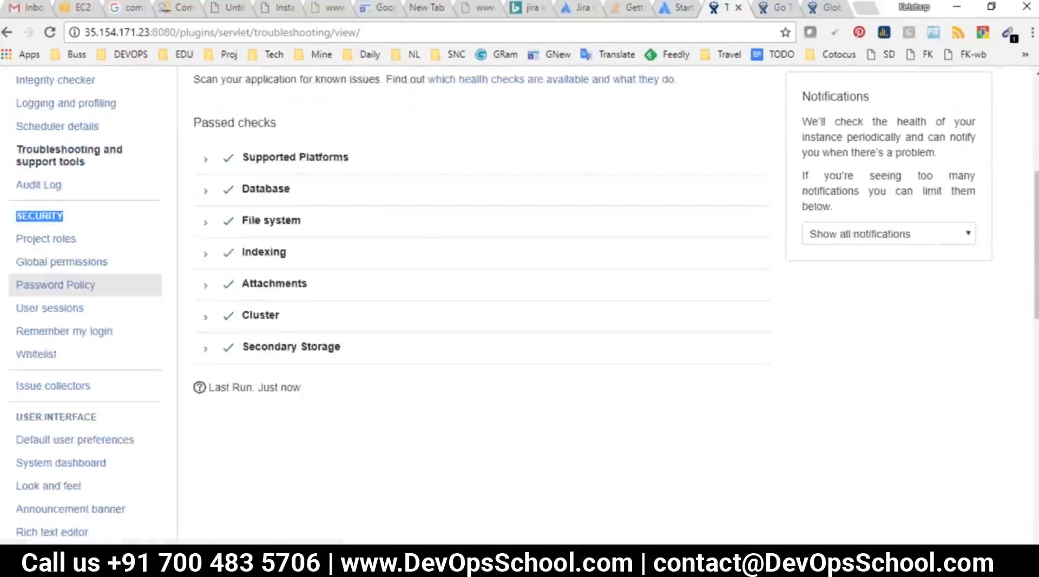
- Open Project roles and add a new project role named moderators with the description moderators
{"action": "left_click", "coordinate": [158, 239]}
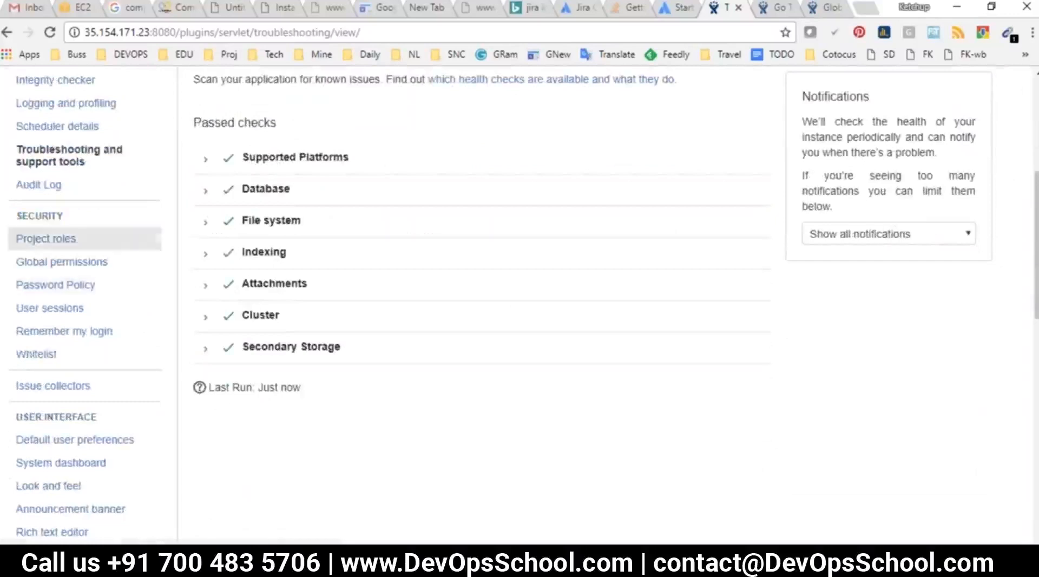
{"action": "left_click", "coordinate": [33, 241]}
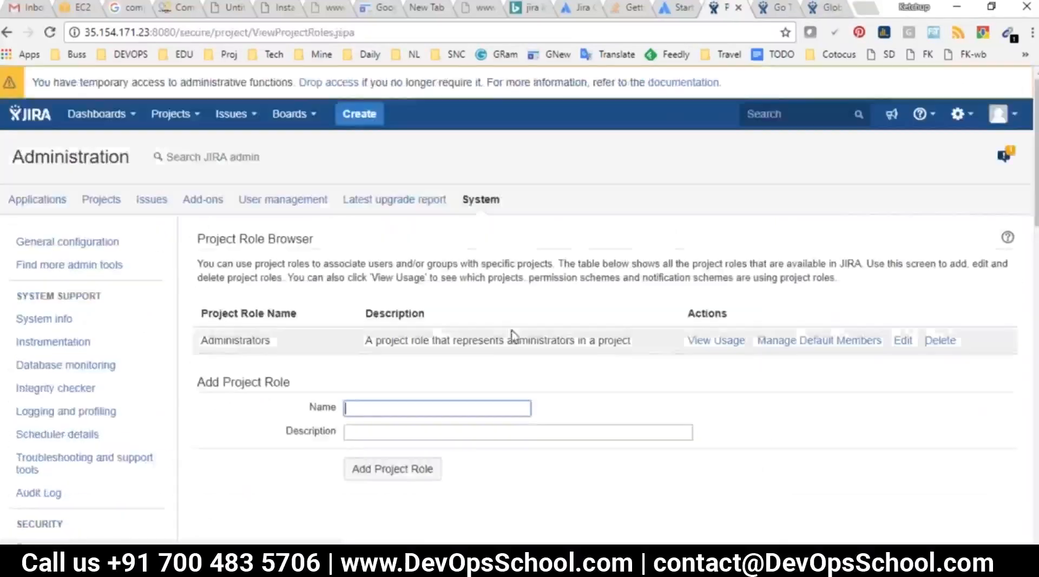
{"action": "double_click", "coordinate": [205, 341]}
{"action": "scroll", "coordinate": [249, 359], "scroll_direction": "down", "scroll_amount": 1}
{"action": "left_click", "coordinate": [385, 335]}
{"action": "type", "text": "mod"}
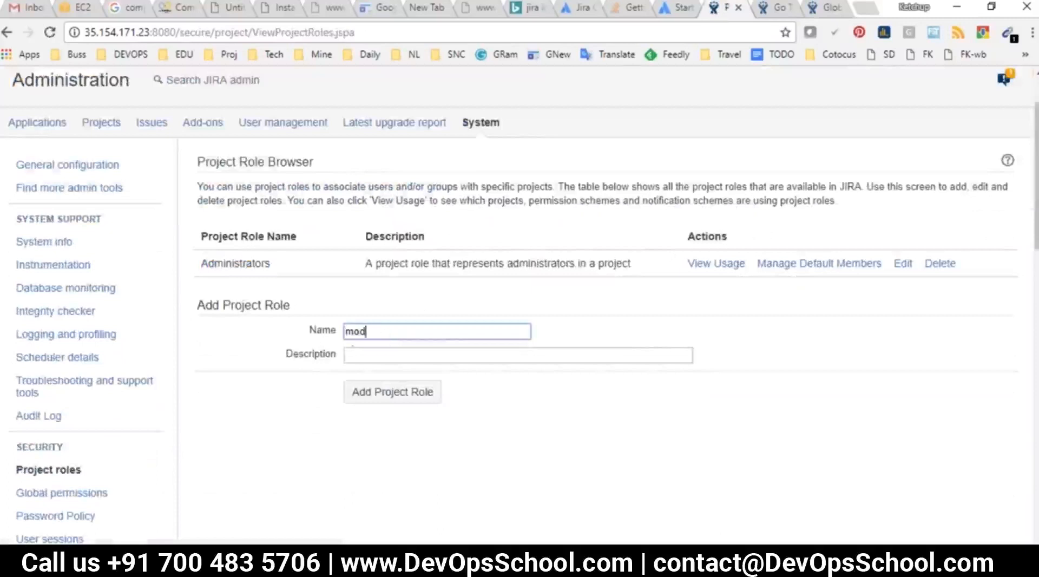
{"action": "type", "text": "eratore"}
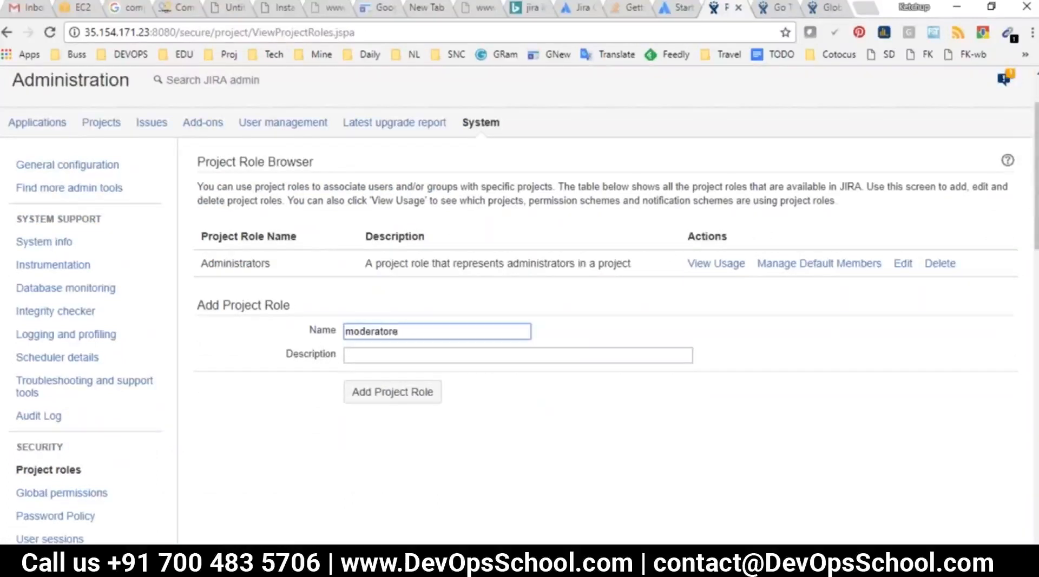
{"action": "key", "text": "ctrl+a"}
{"action": "key", "text": "ctrl+c"}
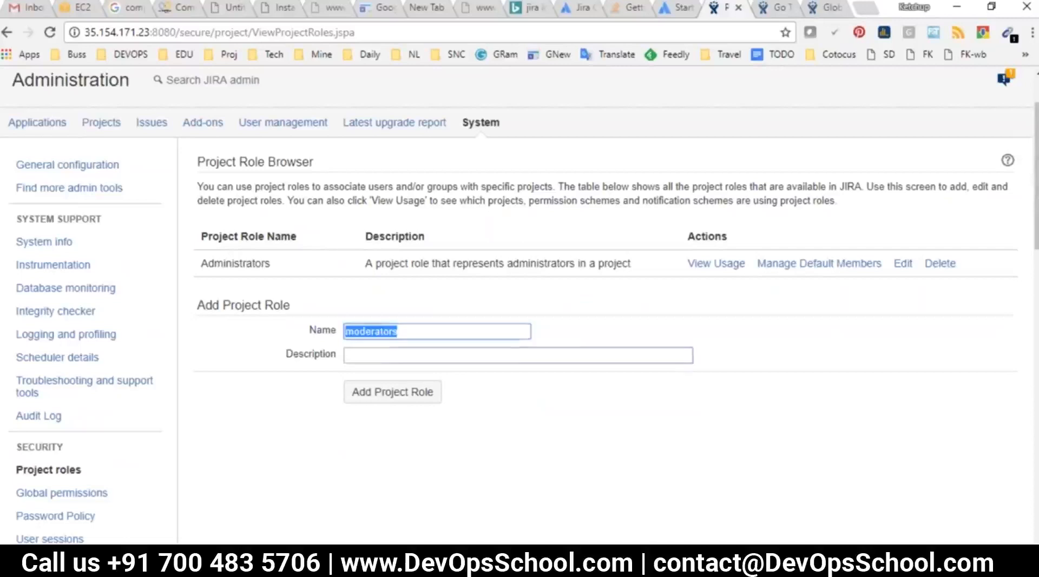
{"action": "key", "text": "Tab"}
{"action": "key", "text": "ctrl+v"}
{"action": "key", "text": "Tab"}
{"action": "key", "text": "Return"}
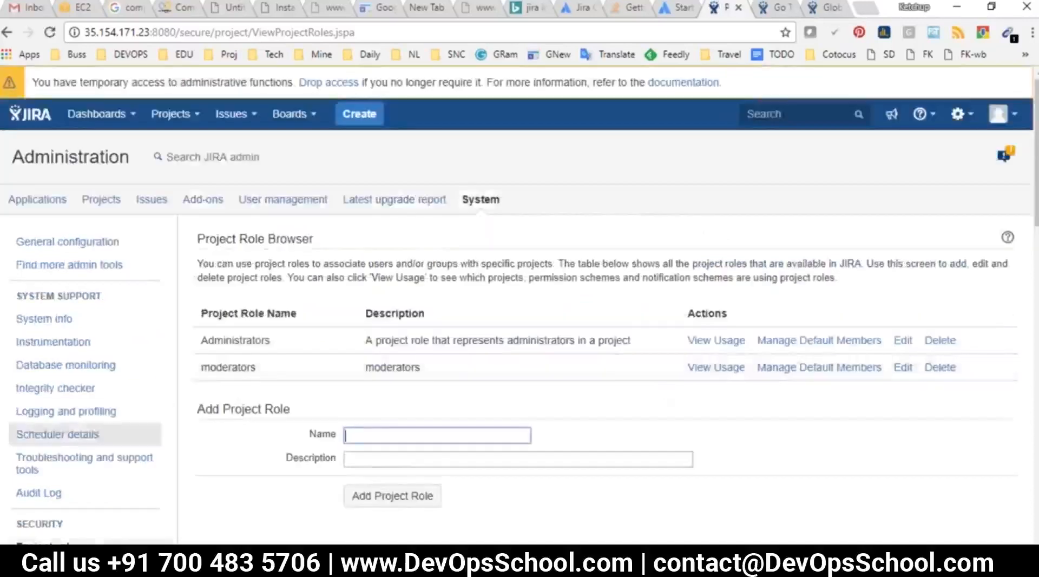
- View the usage of the moderators project role and return to the role browser
{"action": "left_click_drag", "start_coordinate": [210, 367], "coordinate": [251, 363]}
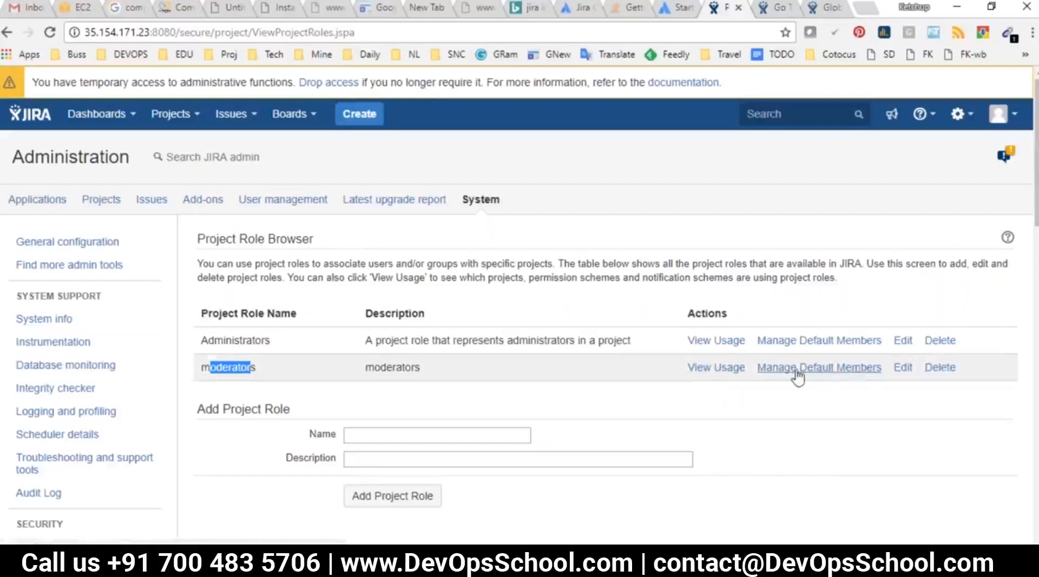
{"action": "left_click", "coordinate": [698, 369]}
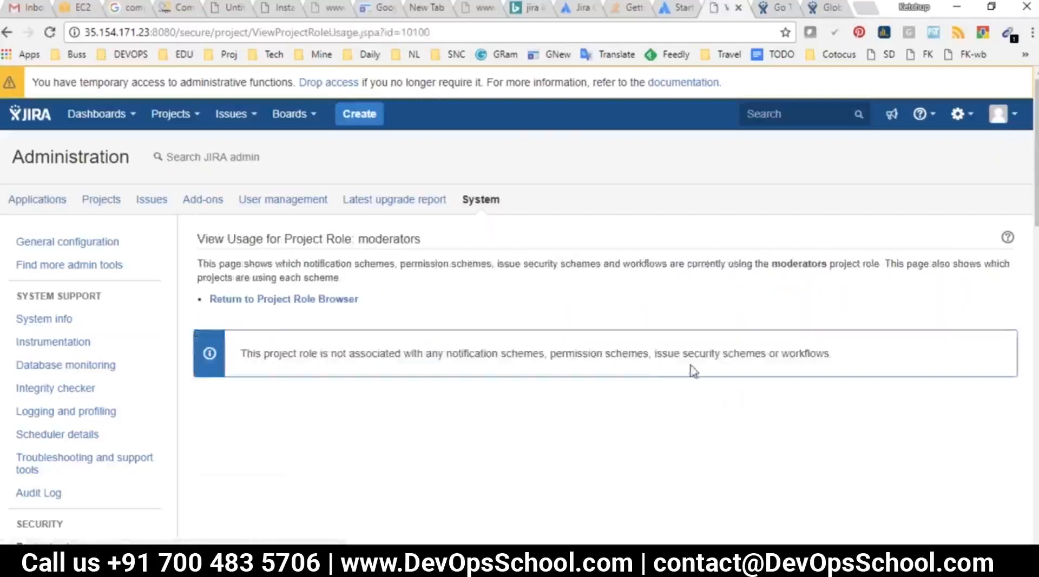
{"action": "left_click", "coordinate": [298, 300]}
- Edit the default users of the moderators role, add two users as default members, and return to the role browser
{"action": "left_click", "coordinate": [819, 367]}
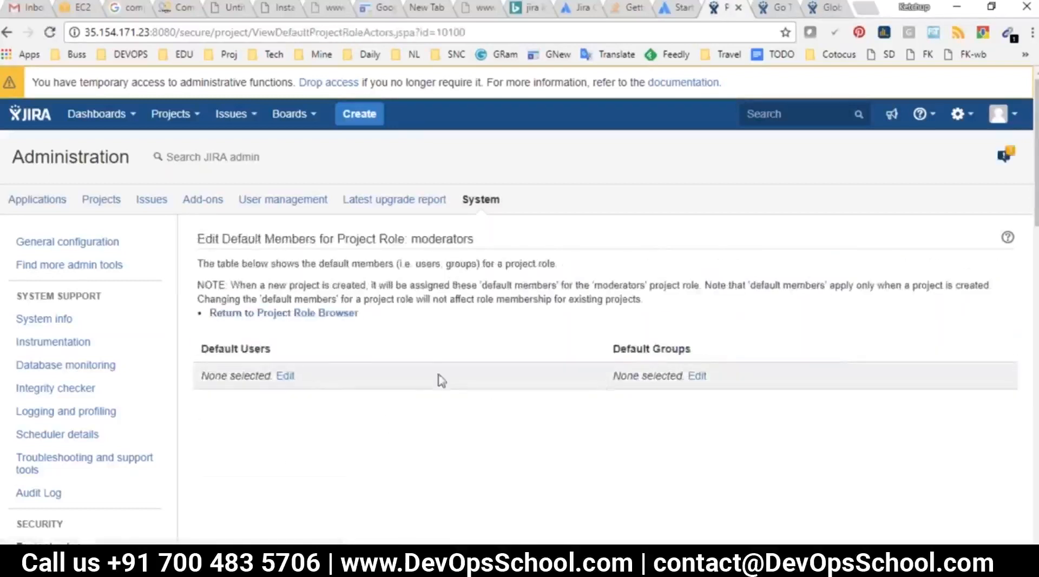
{"action": "left_click", "coordinate": [285, 375]}
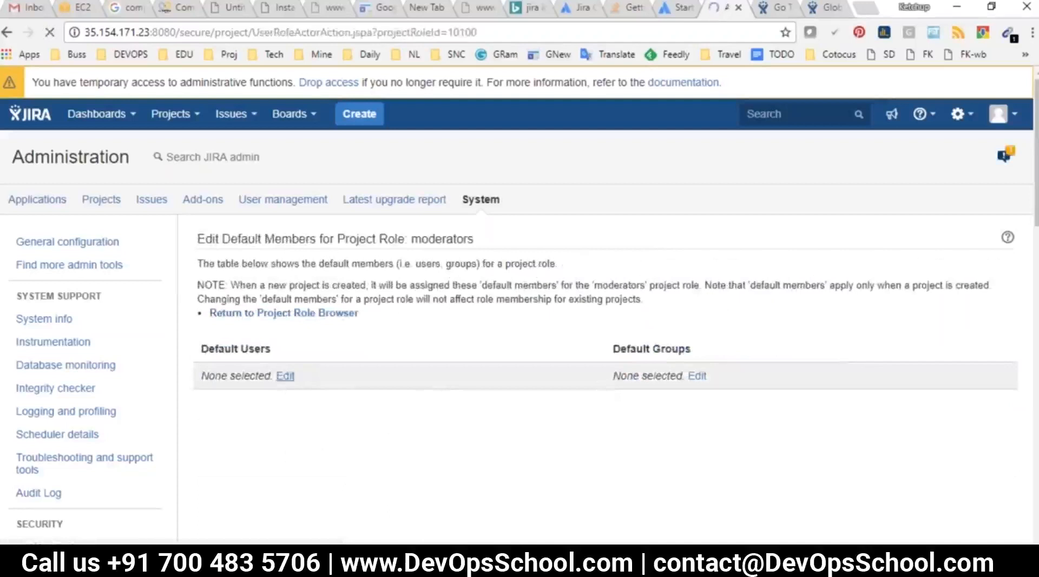
{"action": "left_click", "coordinate": [199, 389]}
{"action": "left_click", "coordinate": [106, 313]}
{"action": "left_click", "coordinate": [115, 395]}
{"action": "left_click", "coordinate": [211, 434]}
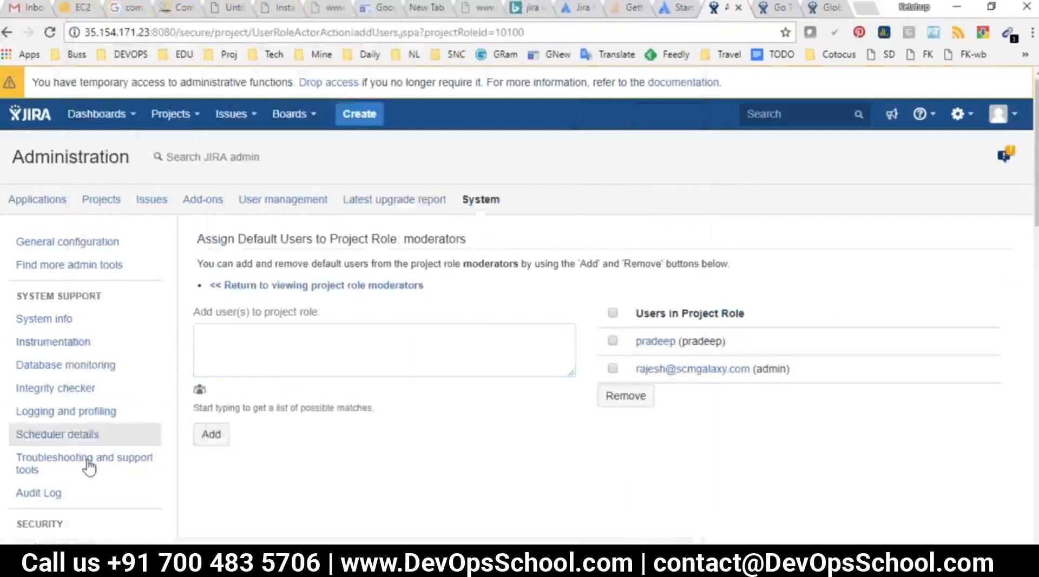
{"action": "scroll", "coordinate": [59, 449], "scroll_direction": "down", "scroll_amount": 4}
{"action": "left_click", "coordinate": [48, 315]}
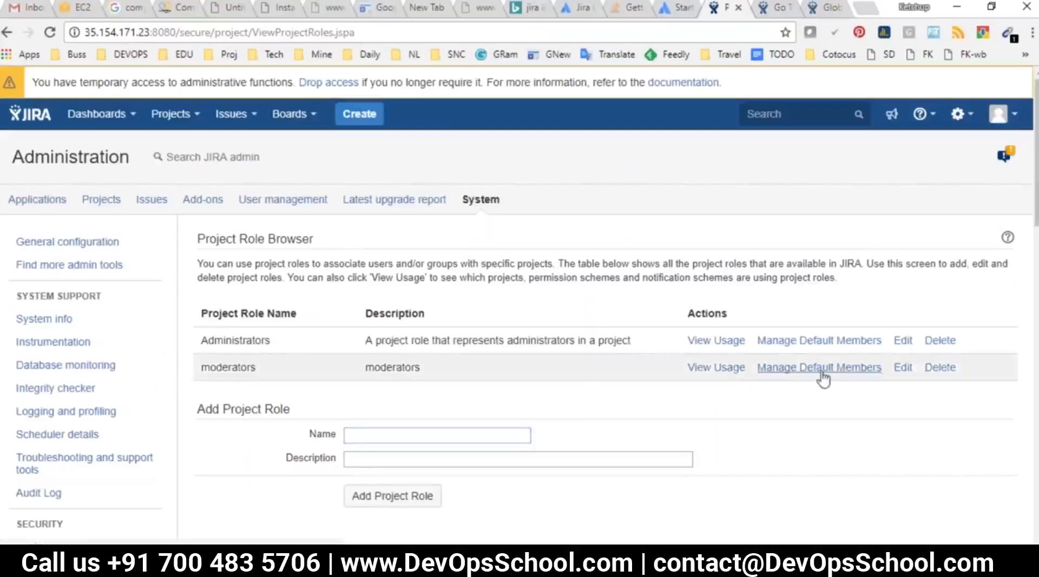
- Open Global permissions and review each JIRA permission with its description and assigned groups
{"action": "scroll", "coordinate": [595, 325], "scroll_direction": "down", "scroll_amount": 2}
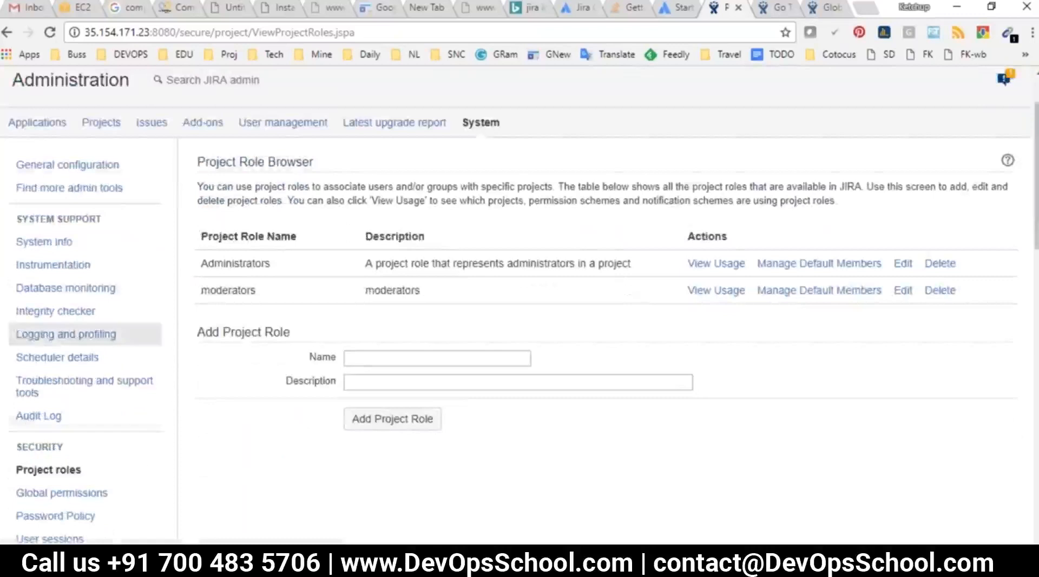
{"action": "scroll", "coordinate": [81, 334], "scroll_direction": "down", "scroll_amount": 4}
{"action": "left_click", "coordinate": [76, 341]}
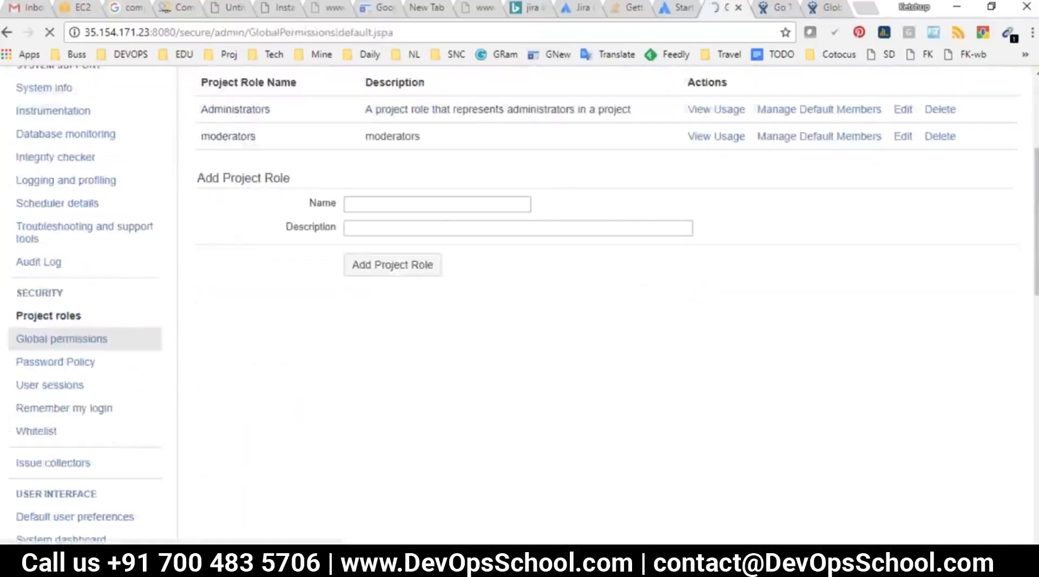
{"action": "scroll", "coordinate": [523, 444], "scroll_direction": "up", "scroll_amount": 4}
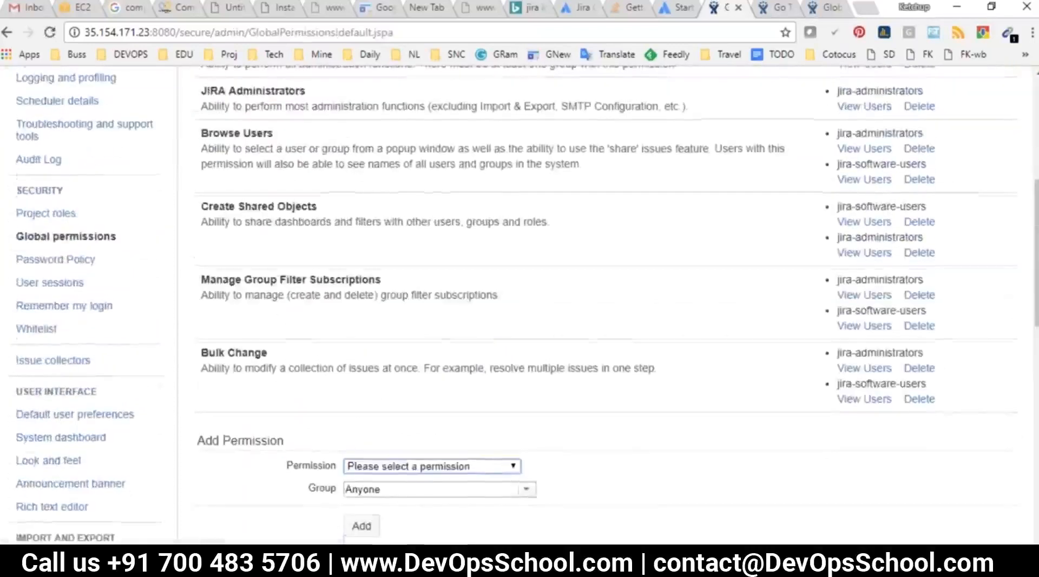
{"action": "scroll", "coordinate": [414, 366], "scroll_direction": "up", "scroll_amount": 3}
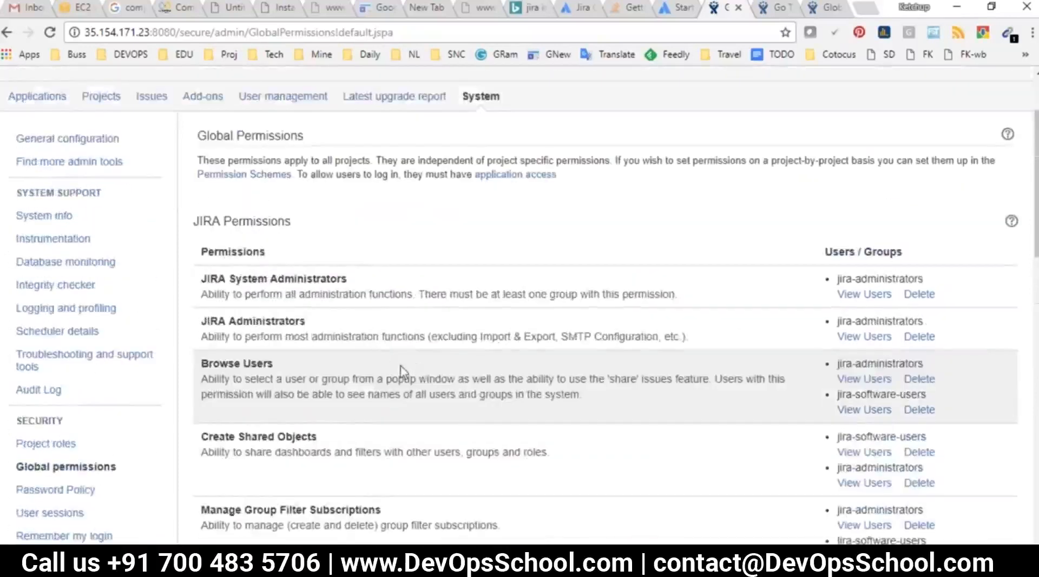
{"action": "left_click_drag", "start_coordinate": [202, 276], "coordinate": [349, 277]}
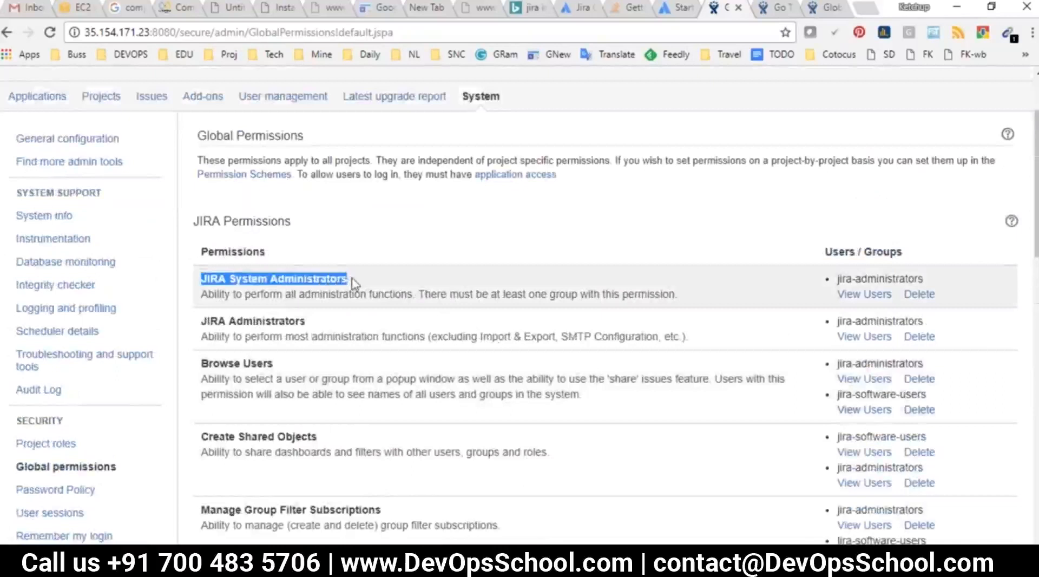
{"action": "left_click", "coordinate": [342, 289]}
{"action": "left_click_drag", "start_coordinate": [346, 283], "coordinate": [205, 279]}
{"action": "scroll", "coordinate": [364, 323], "scroll_direction": "down", "scroll_amount": 1}
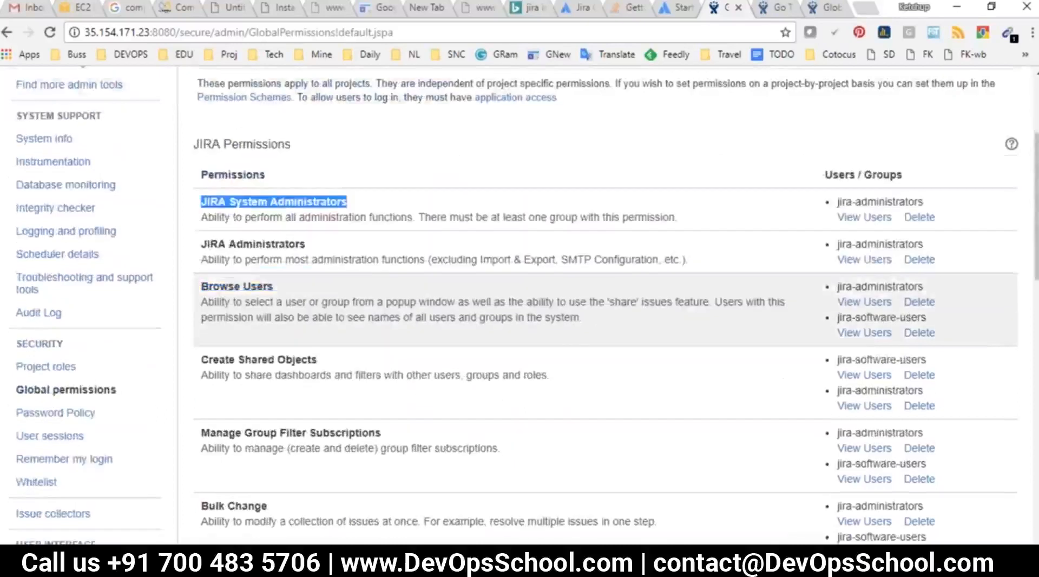
{"action": "left_click", "coordinate": [397, 212]}
{"action": "left_click_drag", "start_coordinate": [201, 216], "coordinate": [677, 217]}
{"action": "scroll", "coordinate": [595, 309], "scroll_direction": "down", "scroll_amount": 3}
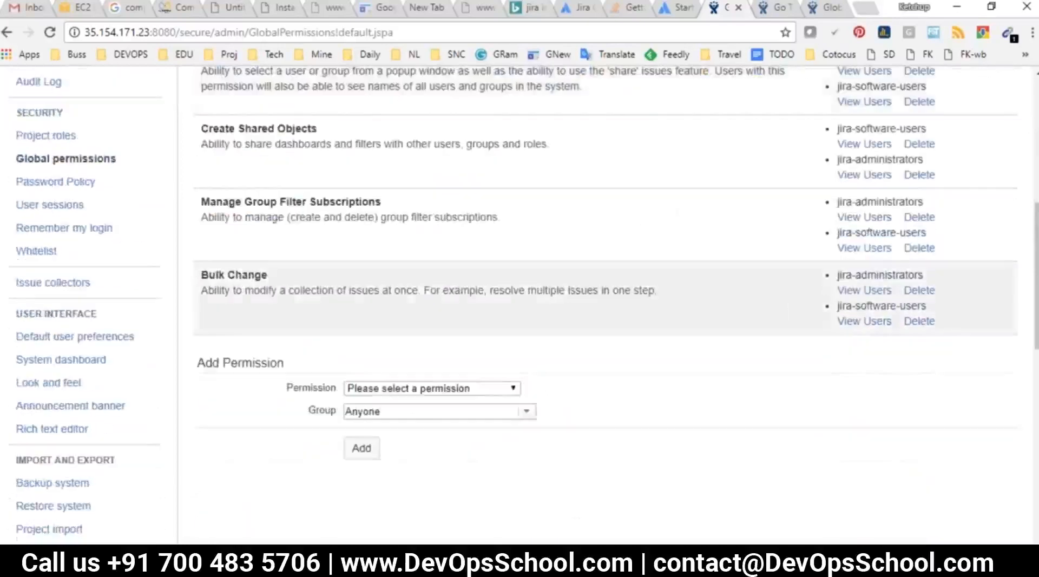
{"action": "scroll", "coordinate": [440, 311], "scroll_direction": "up", "scroll_amount": 3}
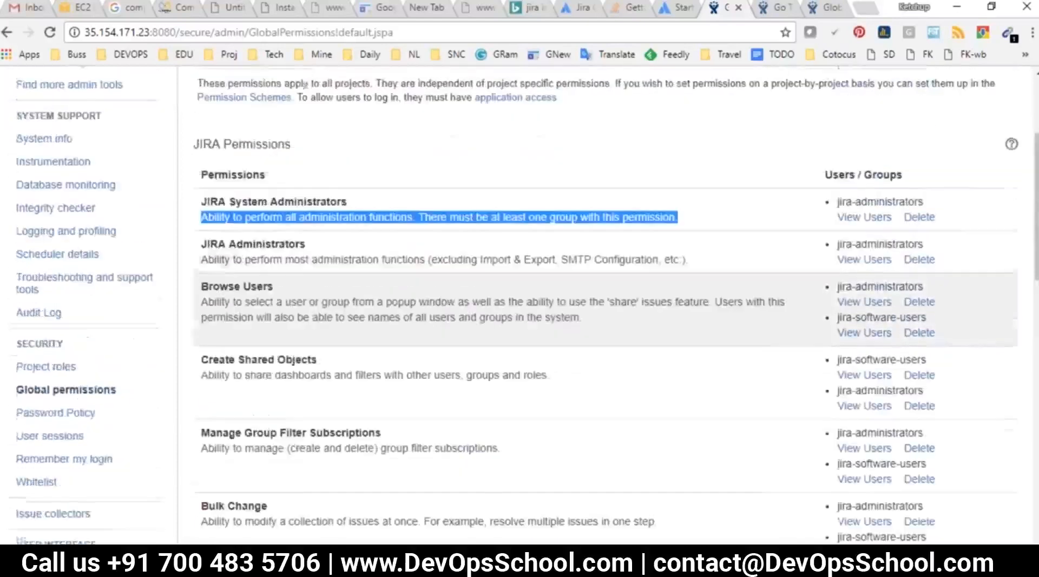
{"action": "left_click_drag", "start_coordinate": [202, 259], "coordinate": [479, 262]}
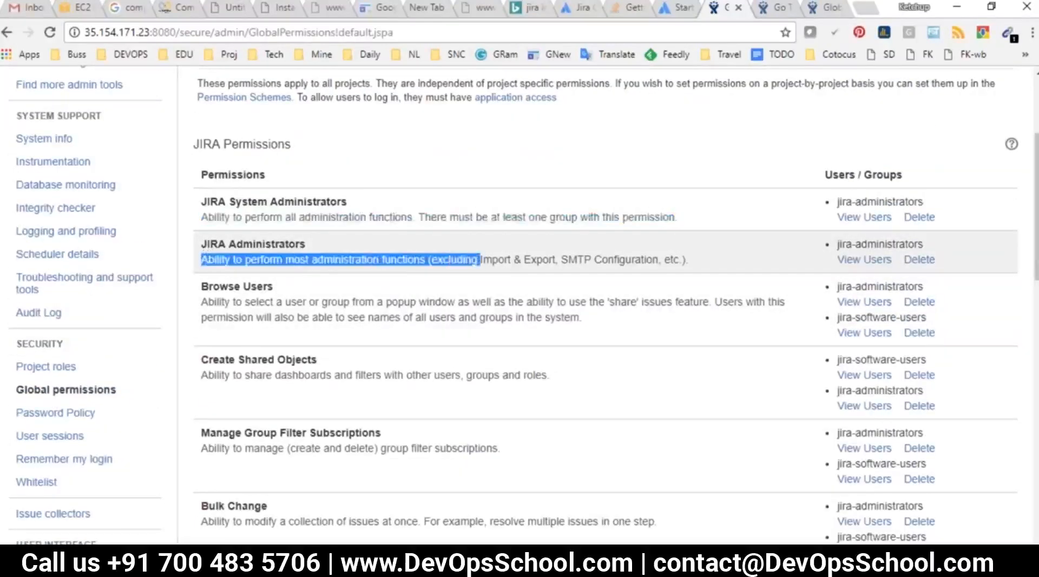
{"action": "double_click", "coordinate": [268, 244]}
{"action": "left_click_drag", "start_coordinate": [229, 201], "coordinate": [347, 203]}
{"action": "double_click", "coordinate": [262, 245]}
{"action": "double_click", "coordinate": [241, 287]}
{"action": "left_click_drag", "start_coordinate": [229, 359], "coordinate": [315, 375]}
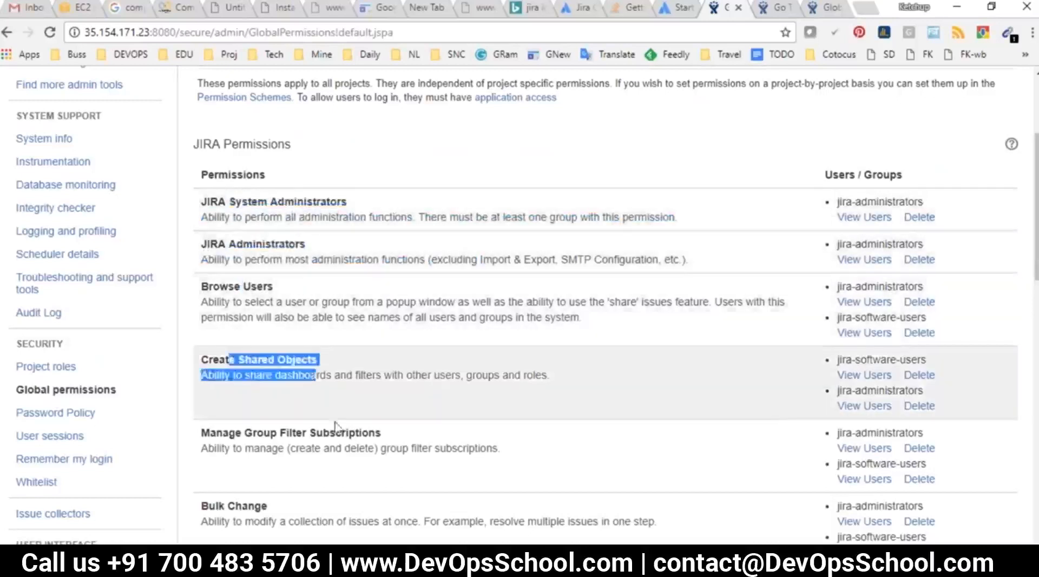
{"action": "scroll", "coordinate": [336, 429], "scroll_direction": "down", "scroll_amount": 2}
{"action": "scroll", "coordinate": [283, 389], "scroll_direction": "up", "scroll_amount": 2}
{"action": "left_click", "coordinate": [793, 222]}
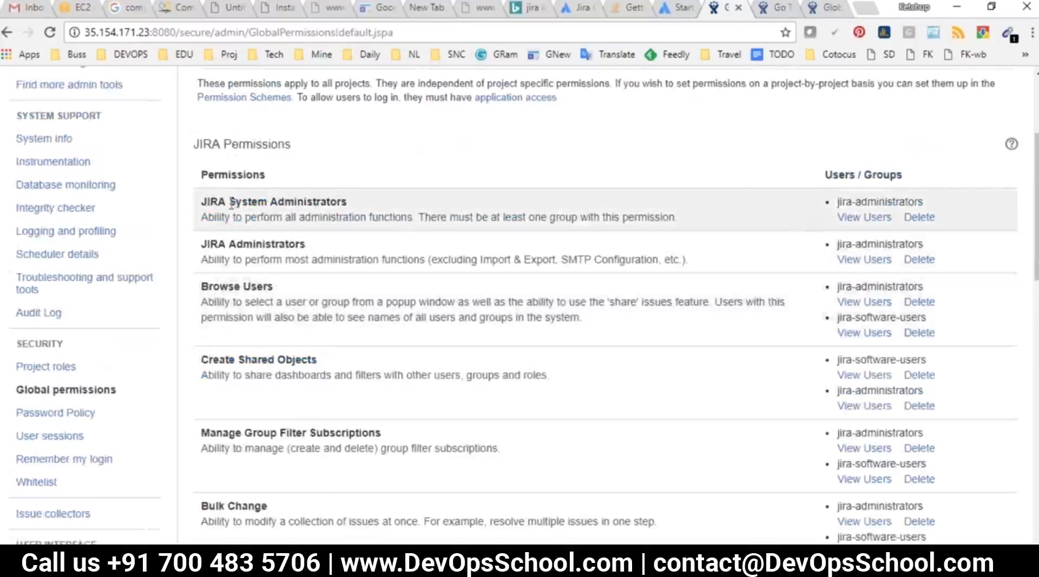
{"action": "left_click_drag", "start_coordinate": [207, 202], "coordinate": [340, 202]}
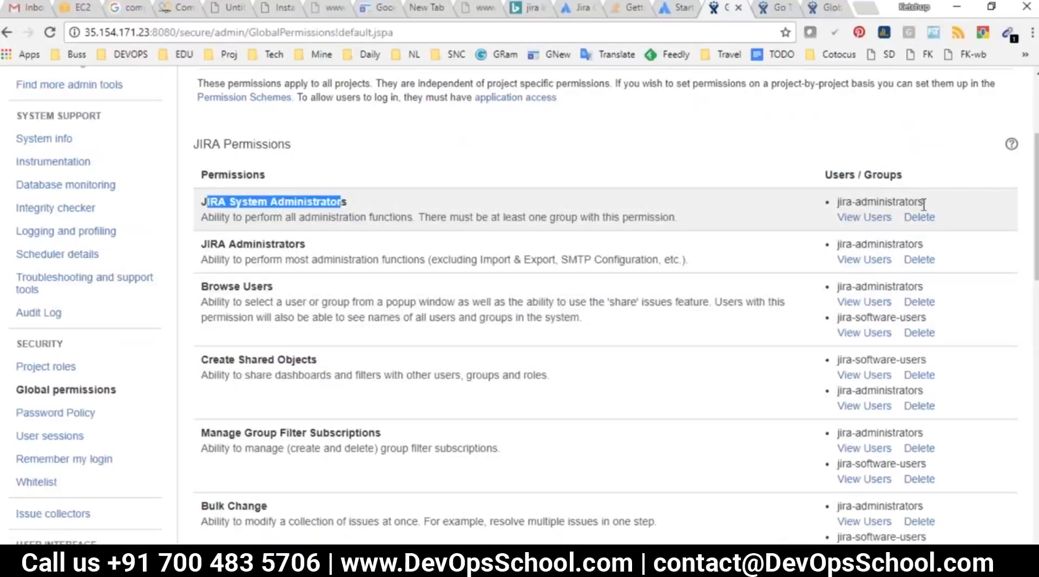
{"action": "left_click_drag", "start_coordinate": [924, 203], "coordinate": [854, 201]}
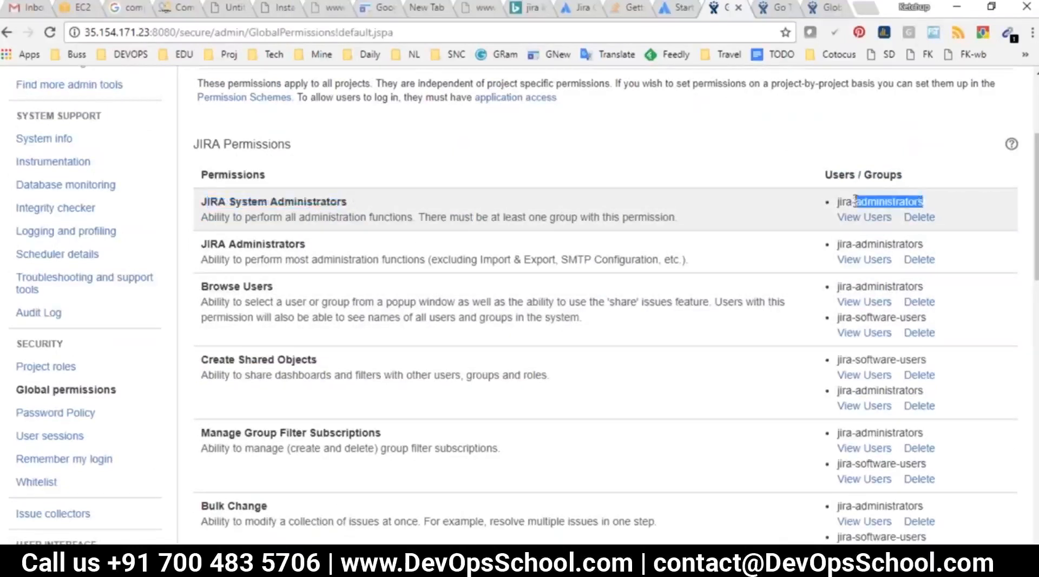
{"action": "left_click", "coordinate": [662, 184]}
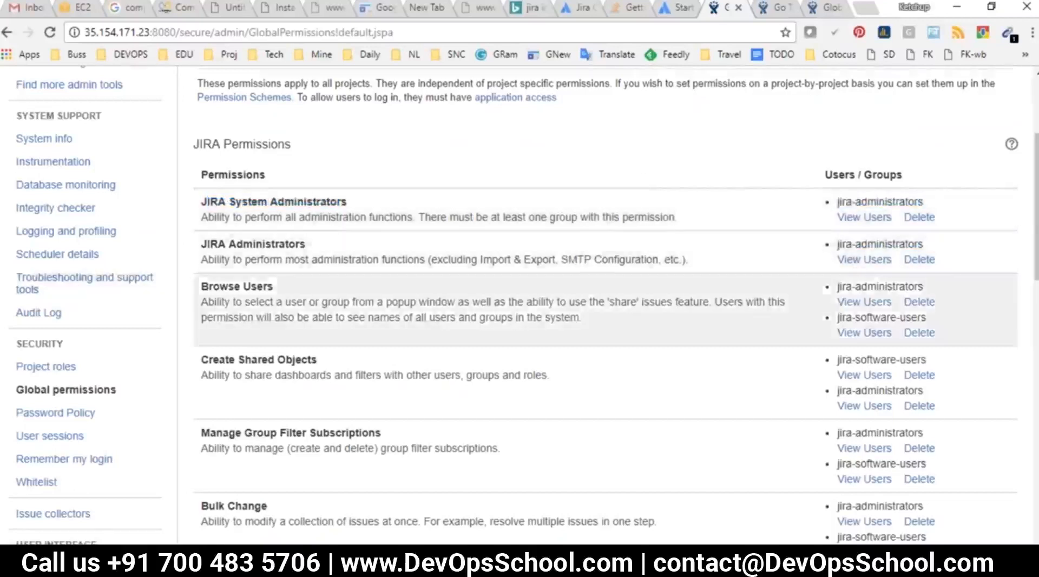
- Open the user management Groups page and review the listed groups and their user counts
{"action": "scroll", "coordinate": [318, 221], "scroll_direction": "up", "scroll_amount": 3}
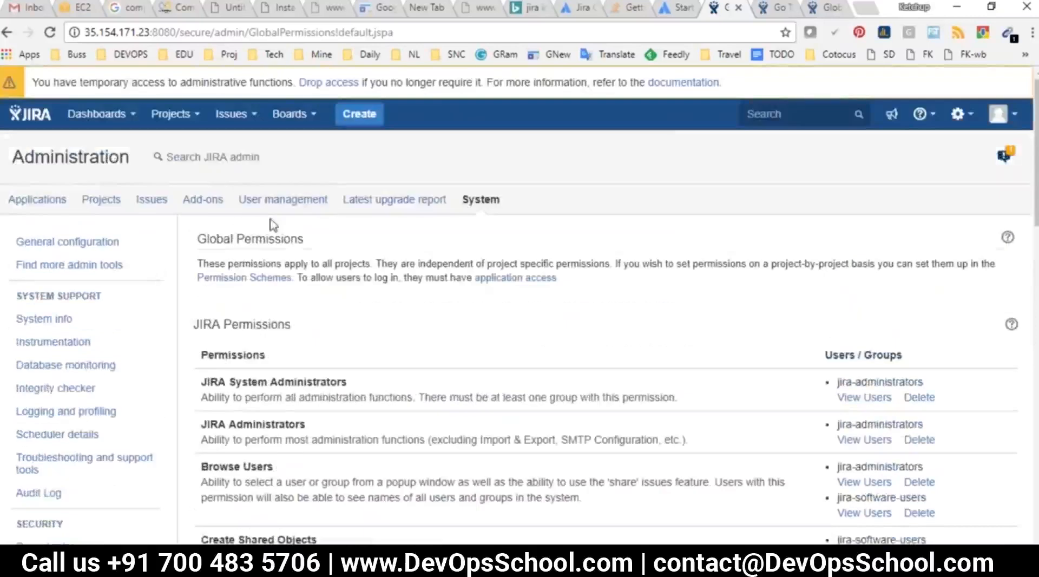
{"action": "left_click", "coordinate": [252, 211]}
{"action": "left_click", "coordinate": [27, 295]}
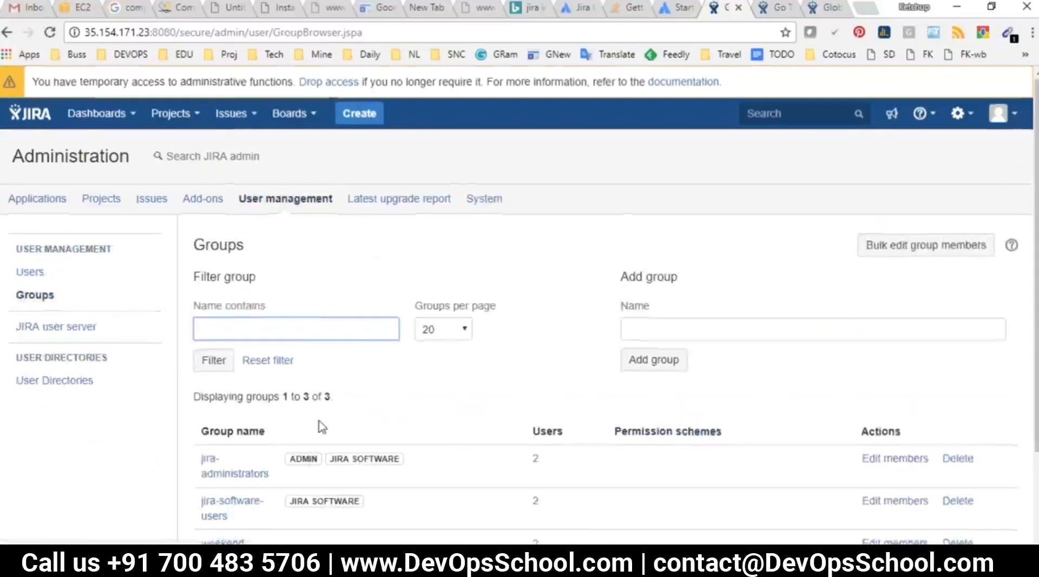
{"action": "scroll", "coordinate": [319, 425], "scroll_direction": "down", "scroll_amount": 3}
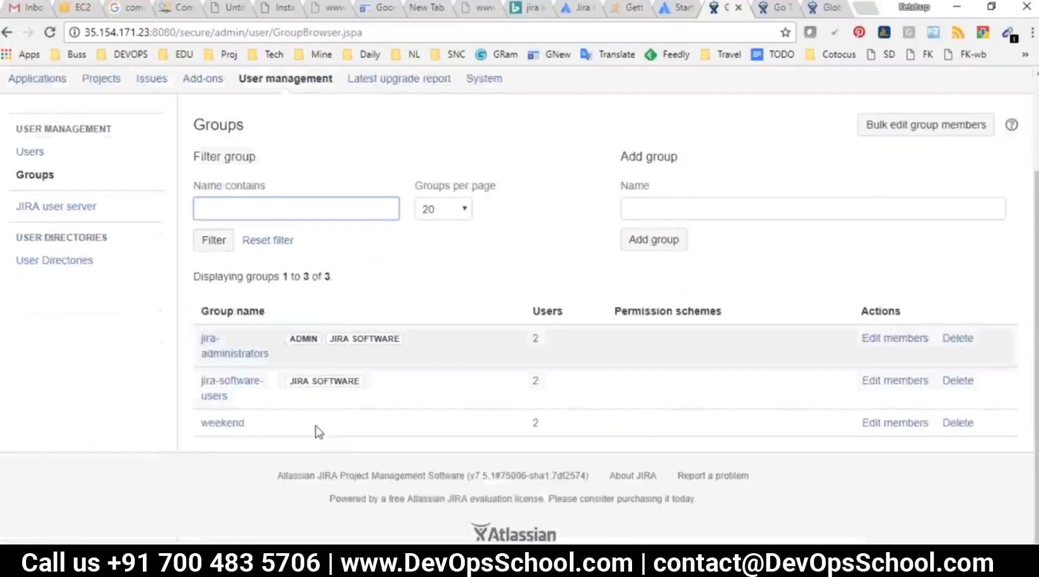
{"action": "left_click_drag", "start_coordinate": [250, 422], "coordinate": [200, 422]}
{"action": "left_click", "coordinate": [217, 436]}
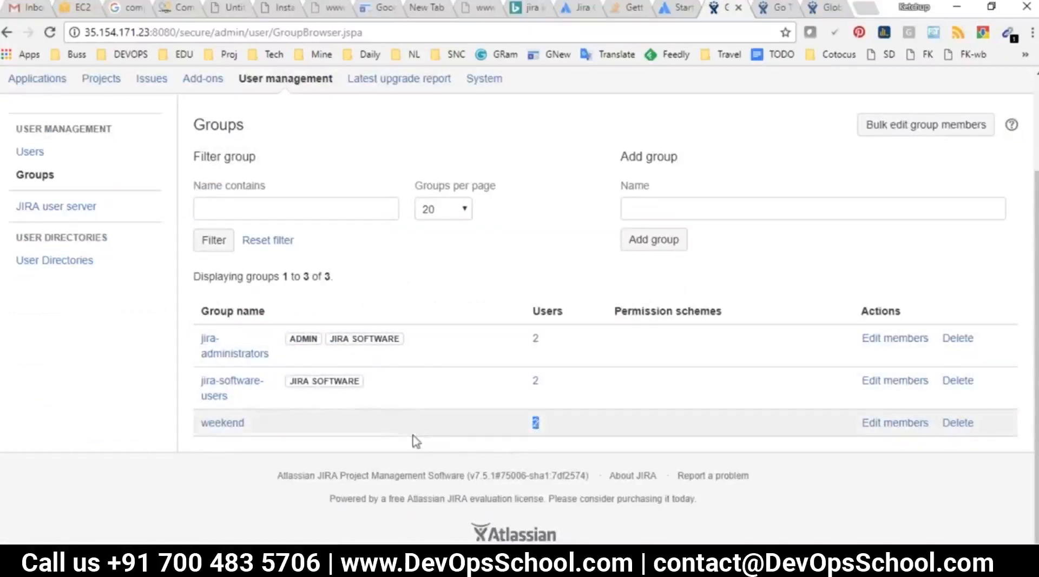
{"action": "scroll", "coordinate": [389, 288], "scroll_direction": "up", "scroll_amount": 3}
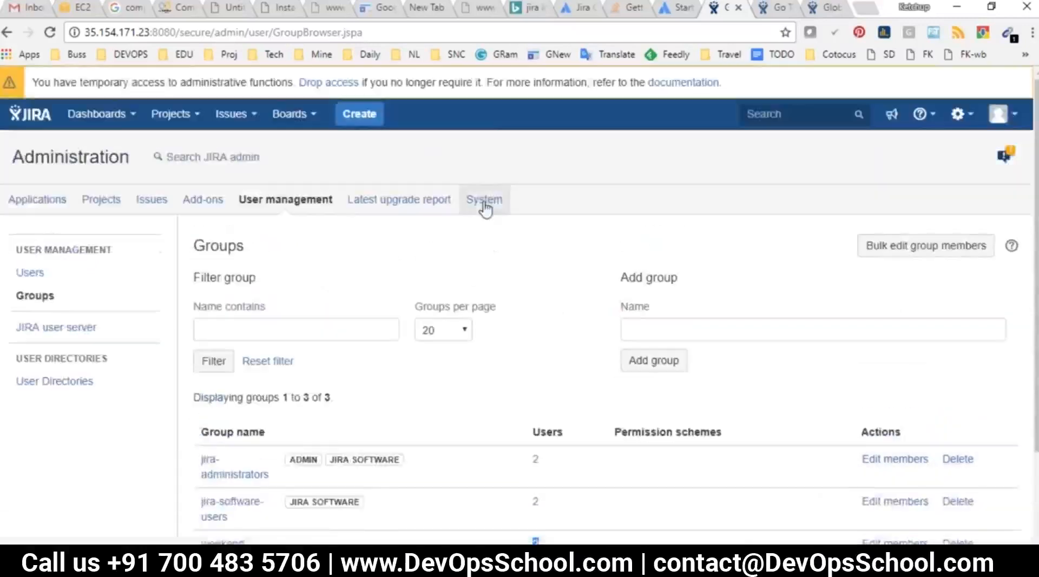
- Grant the JIRA System Administrators global permission to the weekend group
{"action": "left_click", "coordinate": [484, 201]}
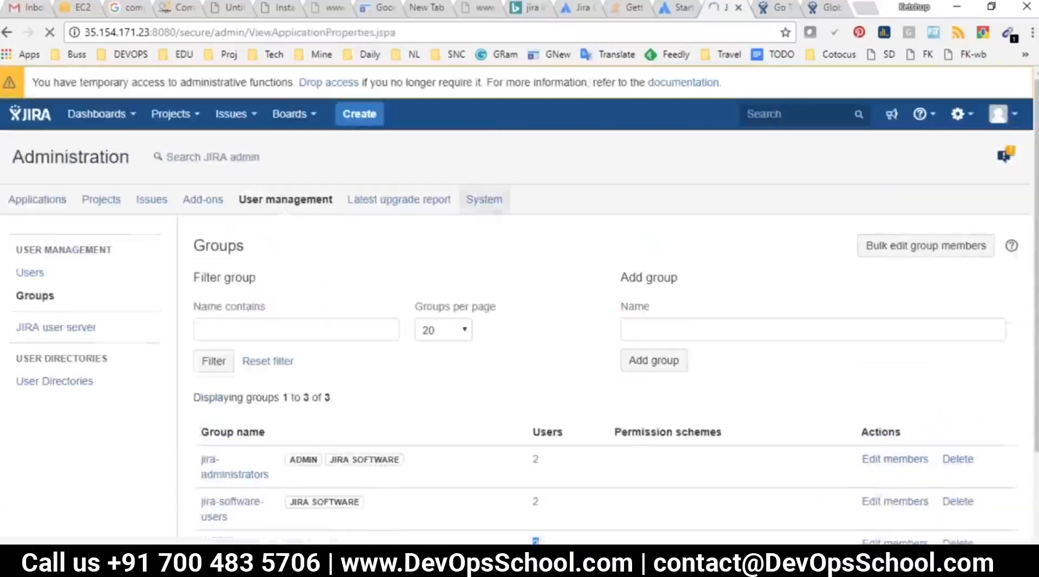
{"action": "scroll", "coordinate": [226, 368], "scroll_direction": "down", "scroll_amount": 1}
{"action": "scroll", "coordinate": [226, 368], "scroll_direction": "down", "scroll_amount": 4}
{"action": "left_click", "coordinate": [62, 338]}
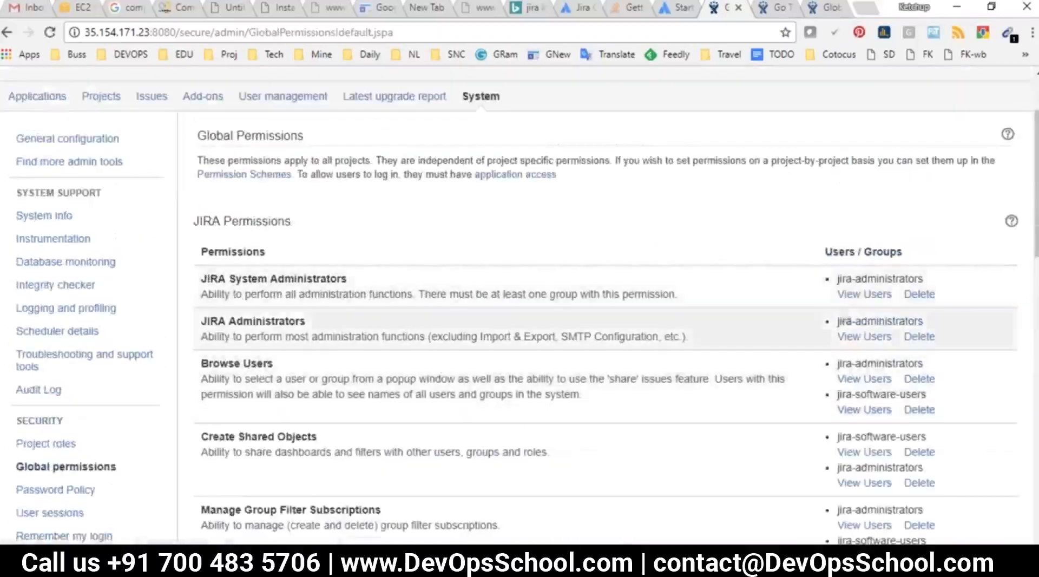
{"action": "scroll", "coordinate": [459, 342], "scroll_direction": "down", "scroll_amount": 4}
{"action": "scroll", "coordinate": [364, 396], "scroll_direction": "down", "scroll_amount": 1}
{"action": "left_click_drag", "start_coordinate": [183, 375], "coordinate": [279, 364]}
{"action": "left_click", "coordinate": [378, 388]}
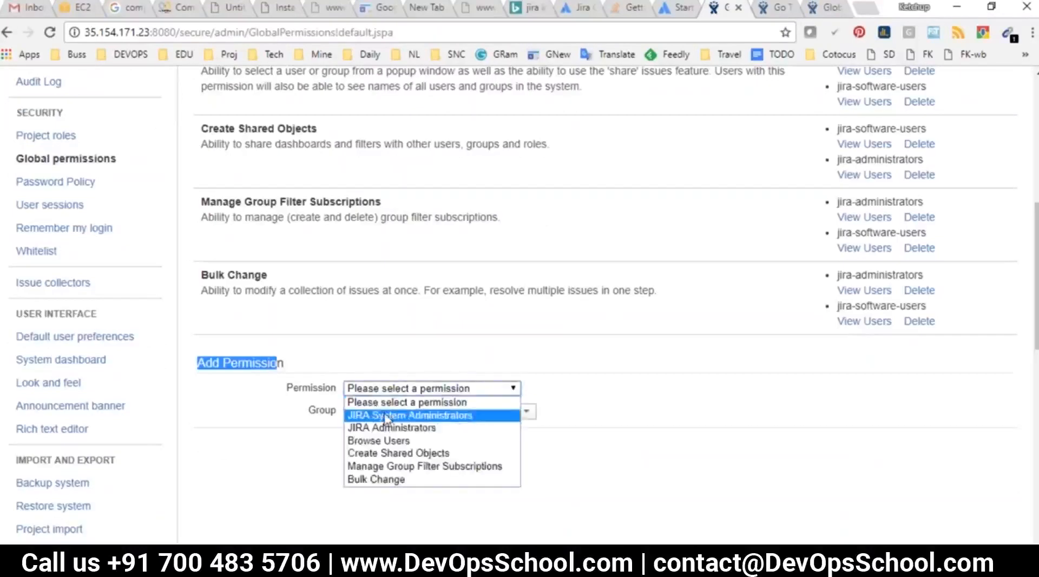
{"action": "left_click", "coordinate": [385, 415]}
{"action": "scroll", "coordinate": [518, 417], "scroll_direction": "down", "scroll_amount": 3}
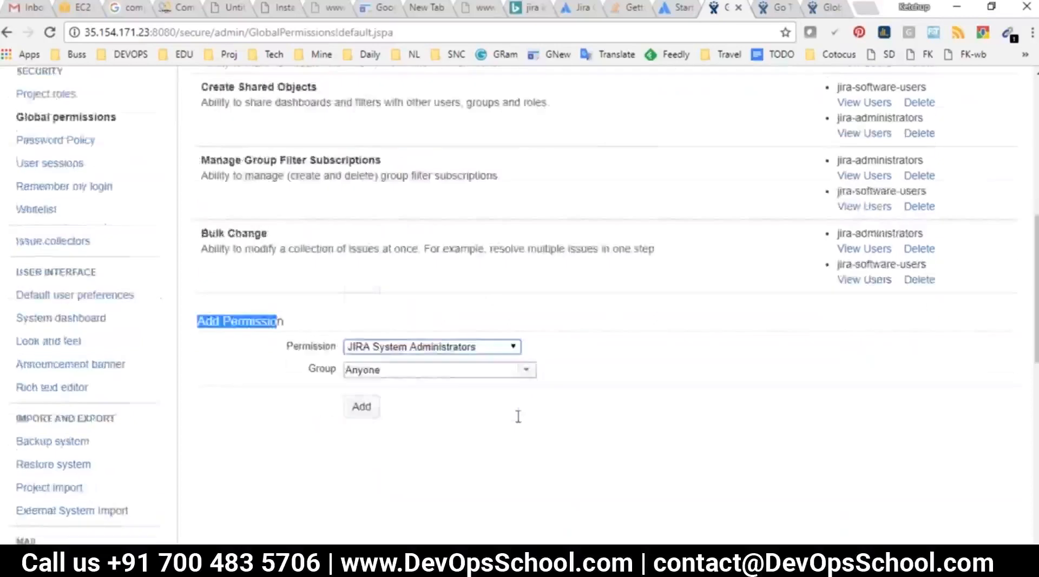
{"action": "left_click", "coordinate": [433, 258]}
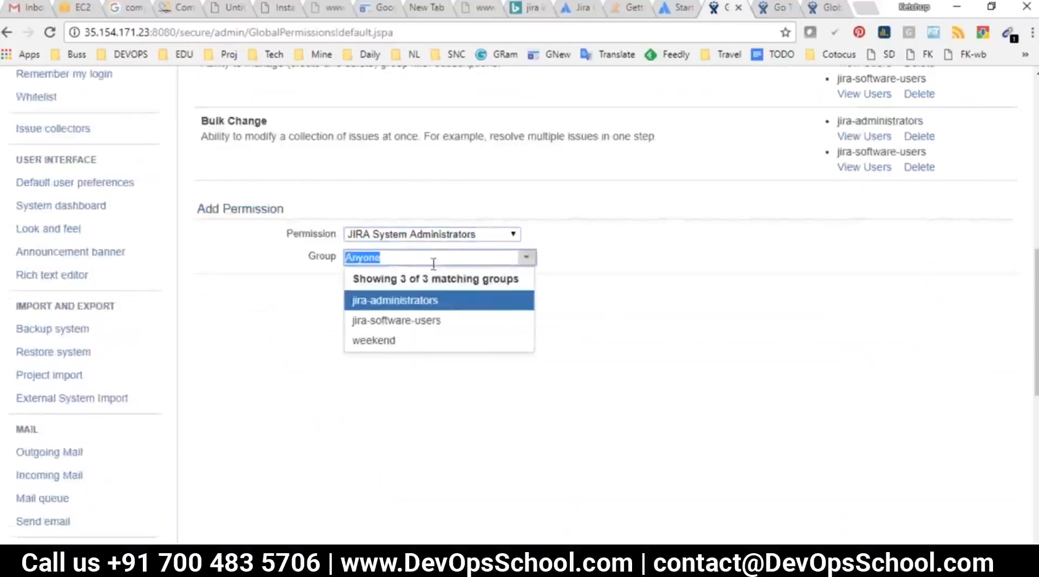
{"action": "left_click", "coordinate": [379, 349]}
{"action": "left_click", "coordinate": [359, 296]}
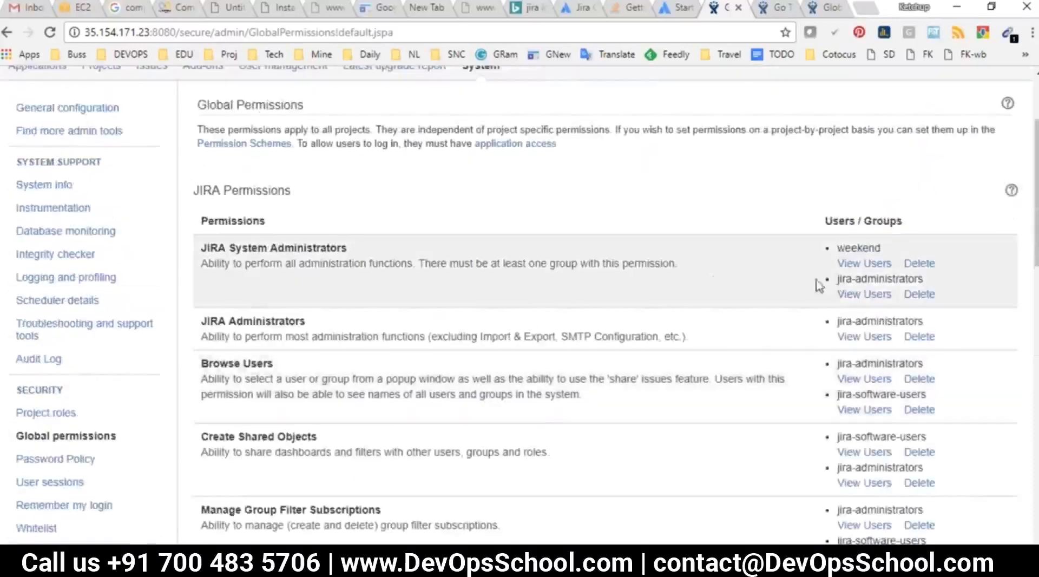
- Review the weekend group's new permission and its admin label on the Groups page
{"action": "left_click_drag", "start_coordinate": [886, 252], "coordinate": [838, 243]}
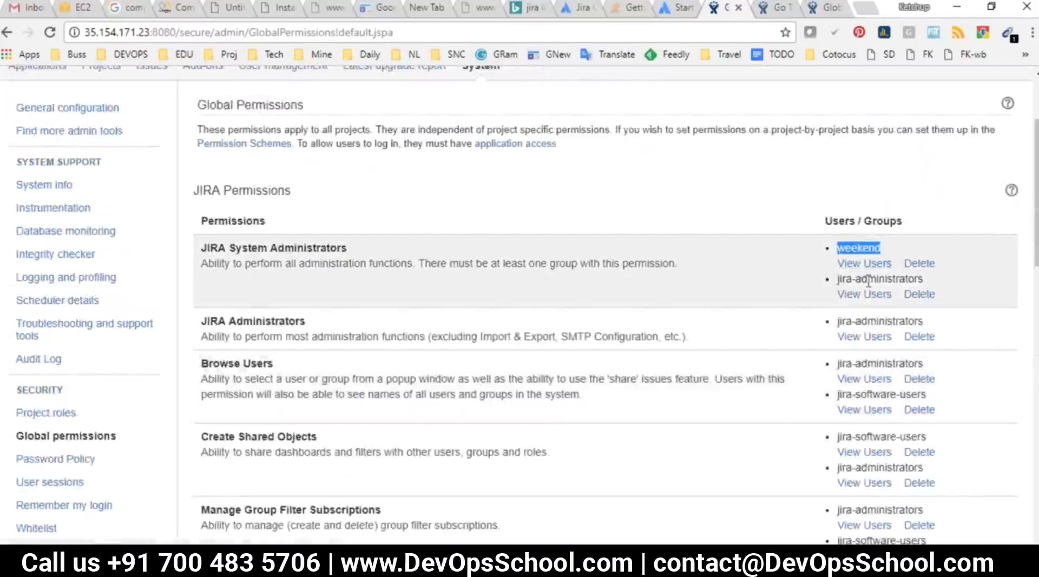
{"action": "left_click_drag", "start_coordinate": [242, 248], "coordinate": [357, 262]}
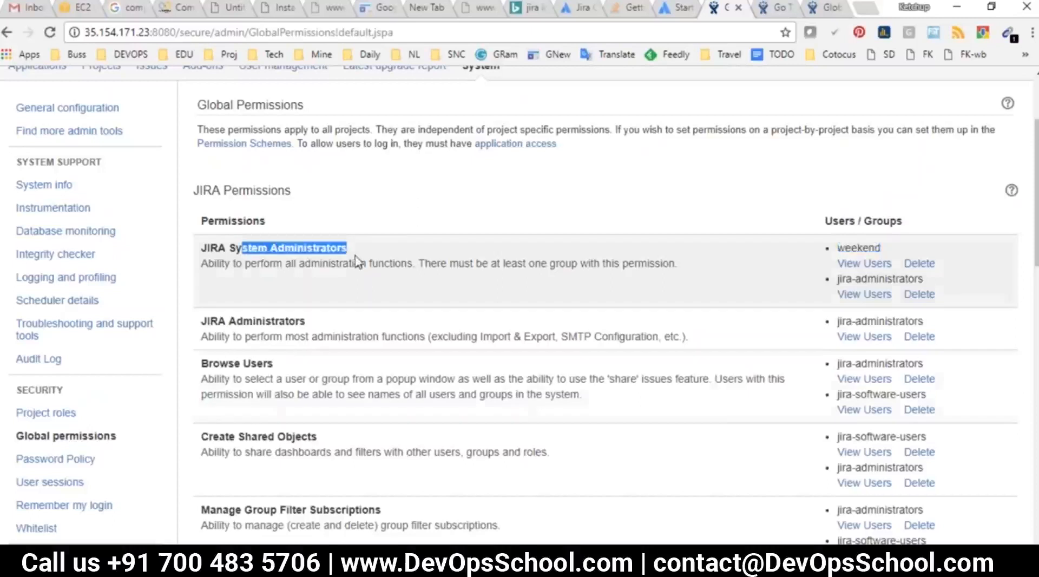
{"action": "scroll", "coordinate": [346, 281], "scroll_direction": "up", "scroll_amount": 3}
{"action": "left_click", "coordinate": [286, 201]}
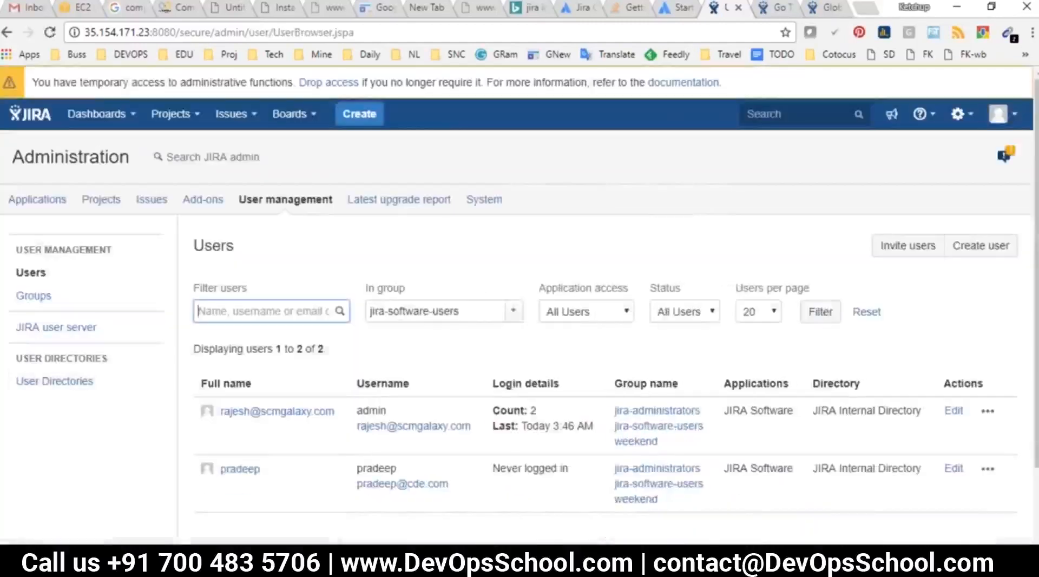
{"action": "left_click", "coordinate": [33, 299]}
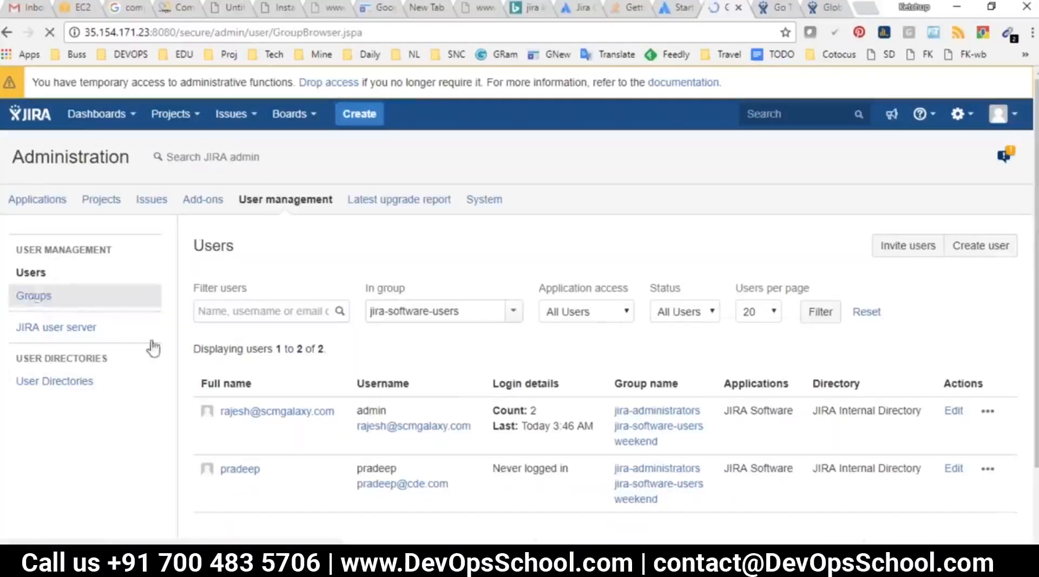
{"action": "scroll", "coordinate": [233, 411], "scroll_direction": "down", "scroll_amount": 2}
{"action": "left_click_drag", "start_coordinate": [243, 427], "coordinate": [300, 433]}
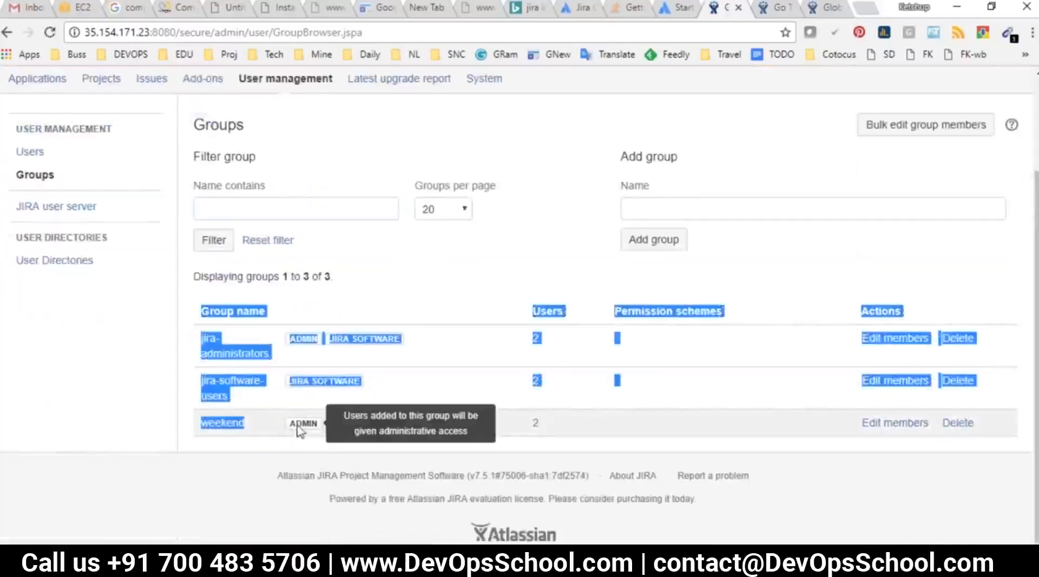
{"action": "left_click", "coordinate": [299, 431]}
{"action": "left_click_drag", "start_coordinate": [326, 428], "coordinate": [251, 423]}
{"action": "scroll", "coordinate": [246, 447], "scroll_direction": "up", "scroll_amount": 2}
- Open the Password Policy page and review the available password policy options
{"action": "left_click", "coordinate": [466, 205]}
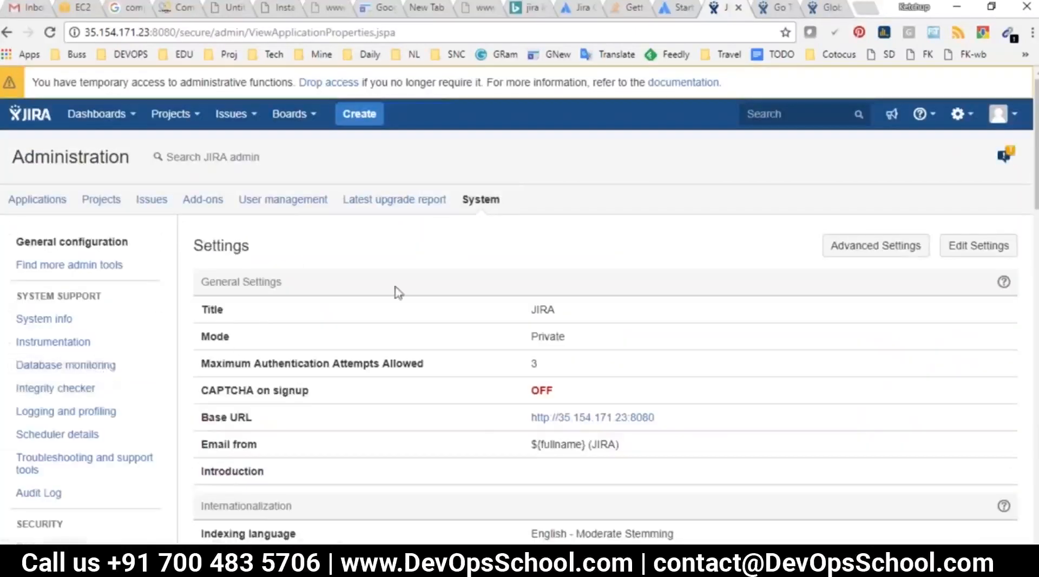
{"action": "scroll", "coordinate": [47, 357], "scroll_direction": "down", "scroll_amount": 7}
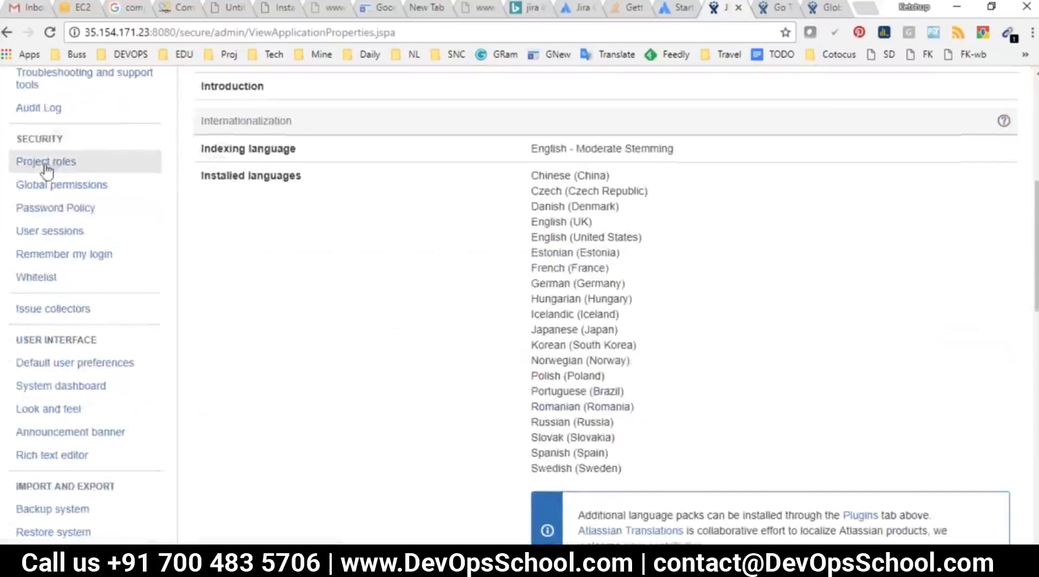
{"action": "left_click", "coordinate": [56, 208]}
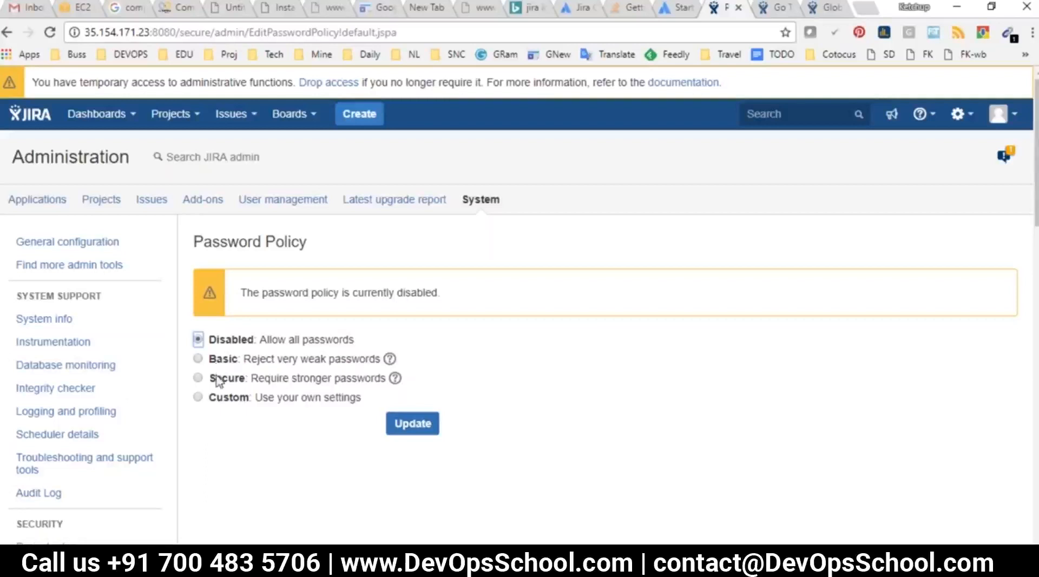
{"action": "left_click_drag", "start_coordinate": [357, 396], "coordinate": [231, 341]}
{"action": "left_click", "coordinate": [256, 434]}
{"action": "left_click_drag", "start_coordinate": [387, 378], "coordinate": [205, 367]}
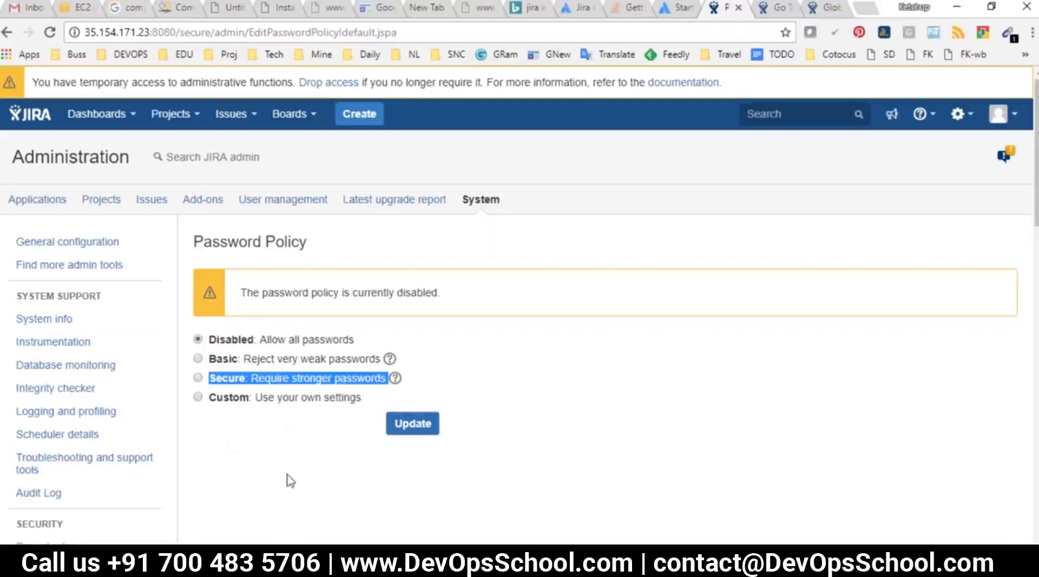
{"action": "scroll", "coordinate": [162, 441], "scroll_direction": "down", "scroll_amount": 7}
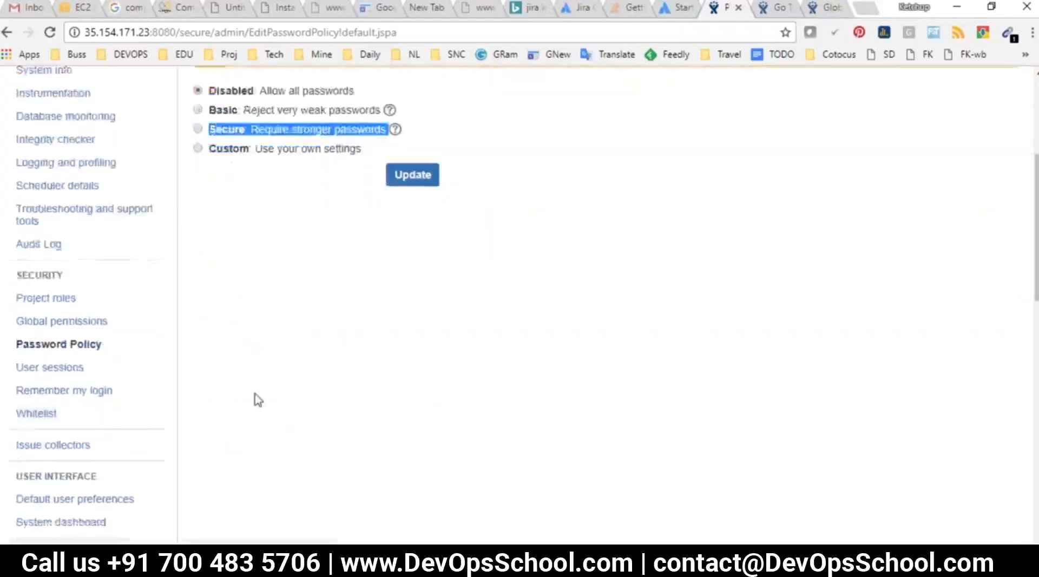
- Open User sessions and review the current user sessions in JIRA
{"action": "left_click", "coordinate": [49, 231]}
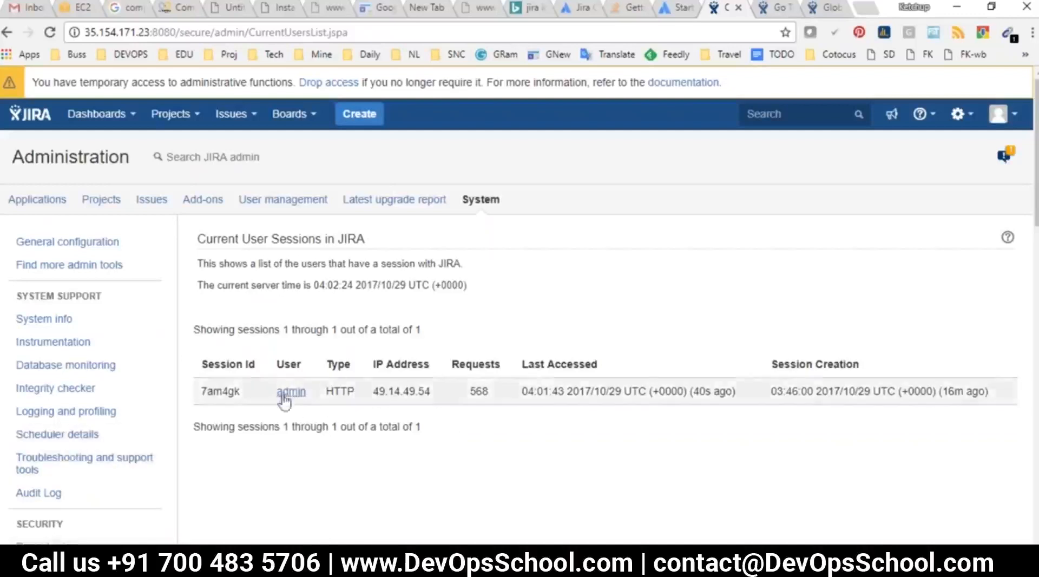
{"action": "scroll", "coordinate": [364, 389], "scroll_direction": "down", "scroll_amount": 7}
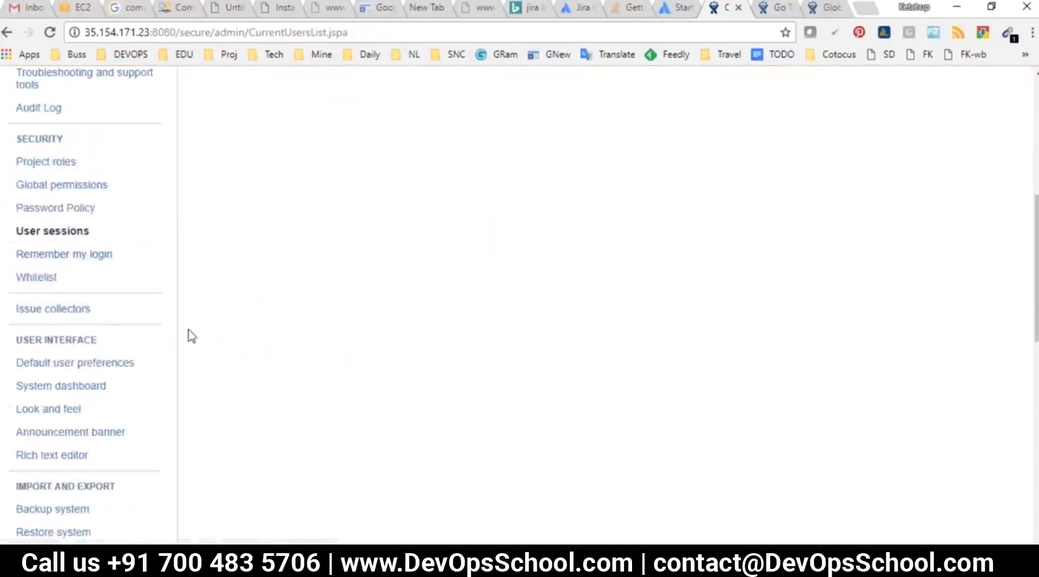
{"action": "scroll", "coordinate": [192, 335], "scroll_direction": "up", "scroll_amount": 7}
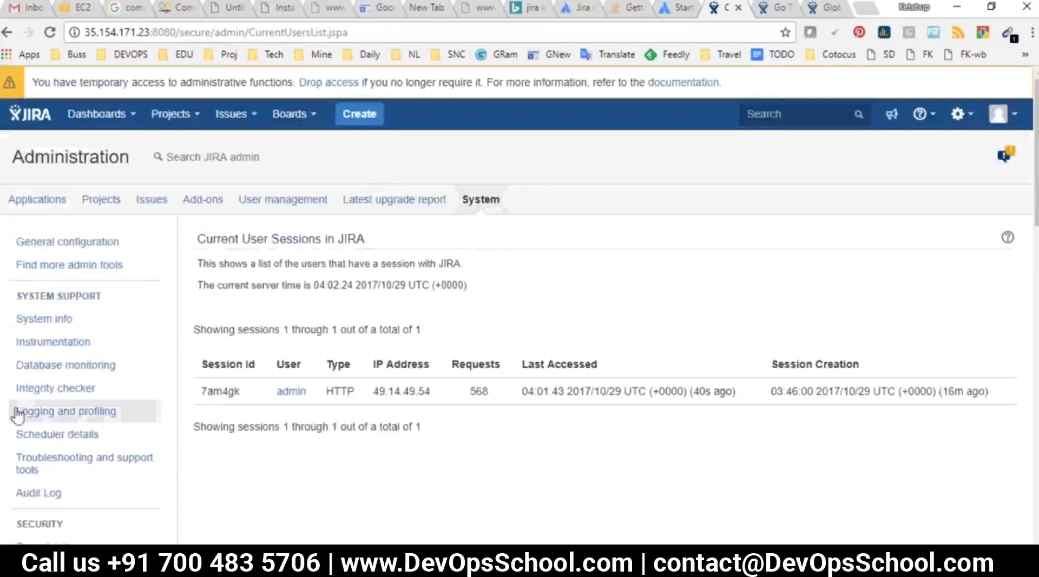
- Scroll through the system administration sidebar and review the Security and Import and Export sections
{"action": "scroll", "coordinate": [18, 417], "scroll_direction": "down", "scroll_amount": 3}
{"action": "left_click_drag", "start_coordinate": [7, 148], "coordinate": [183, 368]}
{"action": "scroll", "coordinate": [36, 249], "scroll_direction": "down", "scroll_amount": 3}
{"action": "left_click_drag", "start_coordinate": [10, 211], "coordinate": [232, 349]}
{"action": "scroll", "coordinate": [242, 343], "scroll_direction": "down", "scroll_amount": 1}
{"action": "scroll", "coordinate": [244, 347], "scroll_direction": "down", "scroll_amount": 3}
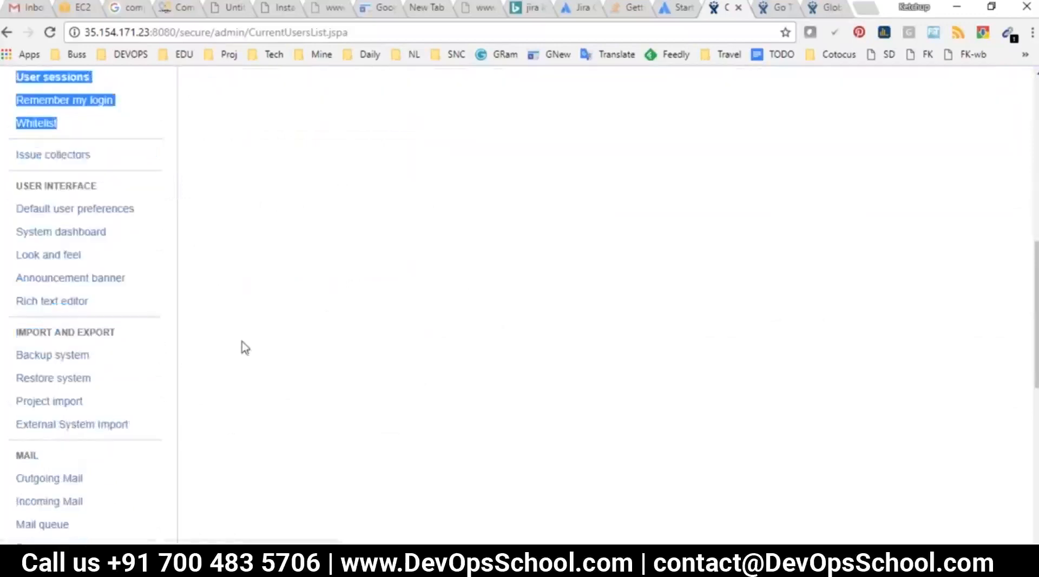
{"action": "scroll", "coordinate": [187, 353], "scroll_direction": "down", "scroll_amount": 1}
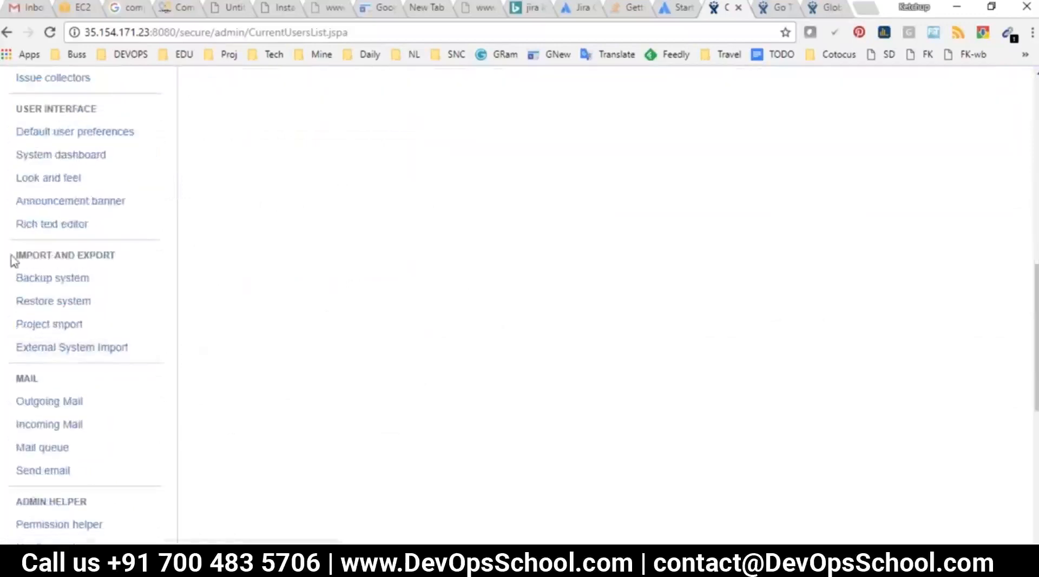
{"action": "left_click_drag", "start_coordinate": [16, 256], "coordinate": [128, 347]}
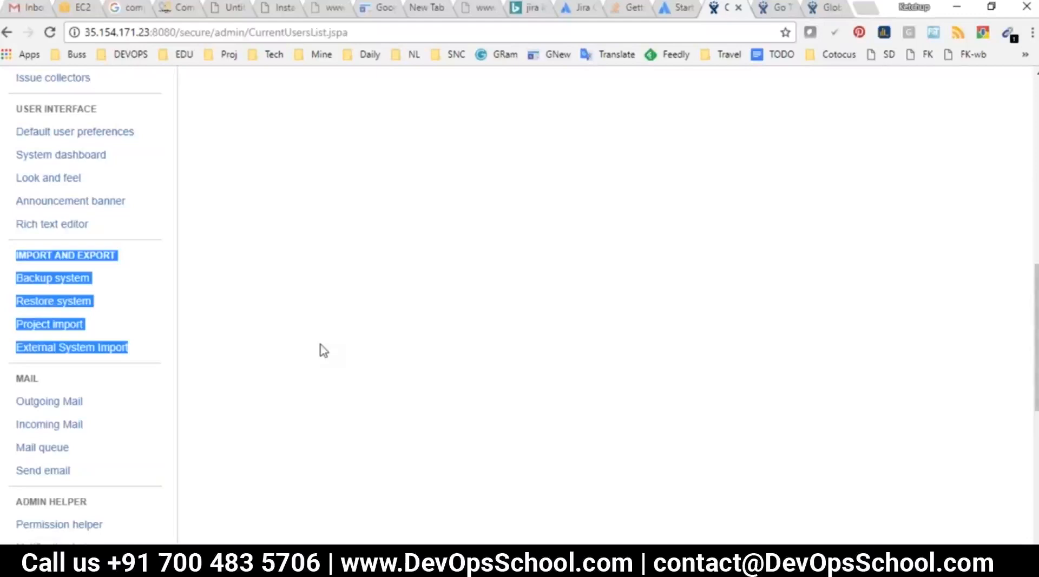
{"action": "left_click", "coordinate": [299, 359]}
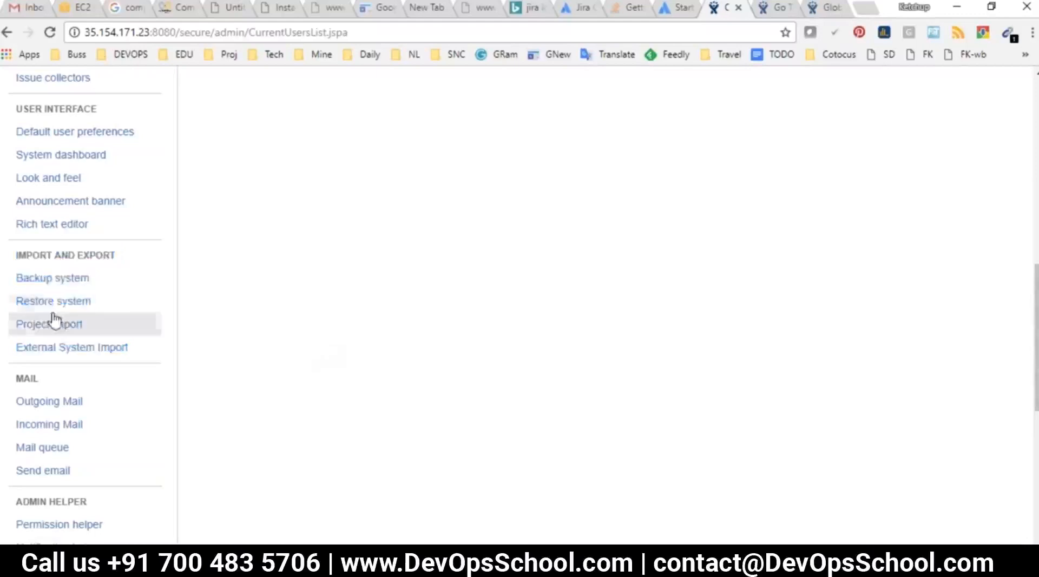
- Back up the JIRA data to a file named backup1
{"action": "left_click", "coordinate": [38, 283]}
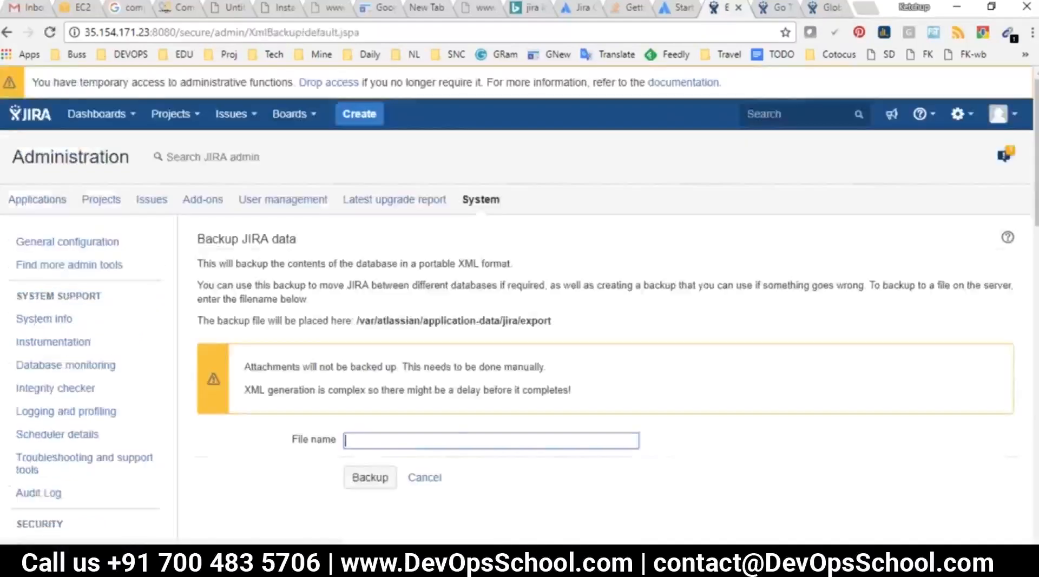
{"action": "scroll", "coordinate": [396, 304], "scroll_direction": "down", "scroll_amount": 3}
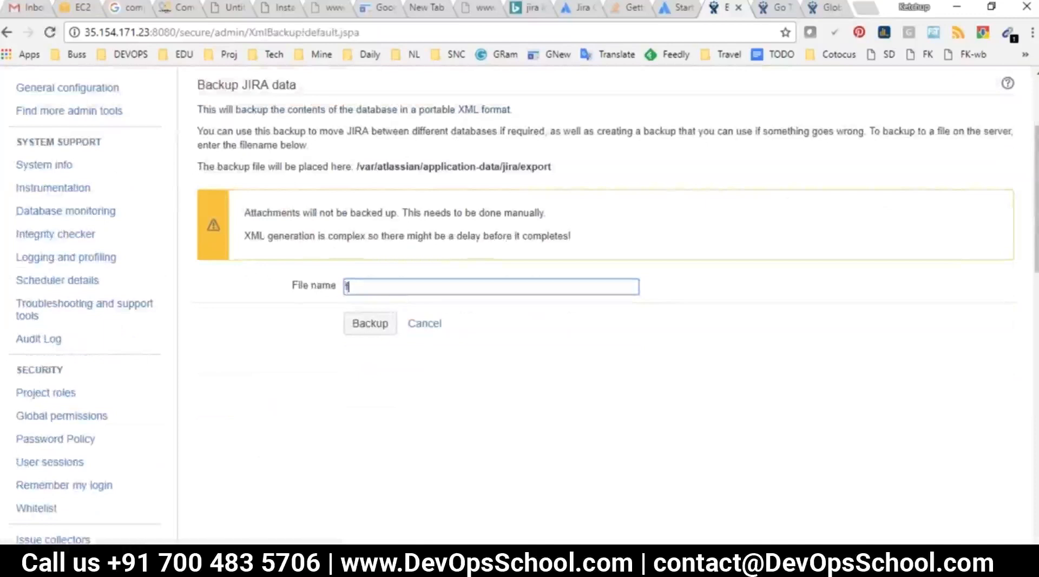
{"action": "key", "text": "ctrl+a"}
{"action": "type", "text": "backup1"}
{"action": "left_click", "coordinate": [370, 325]}
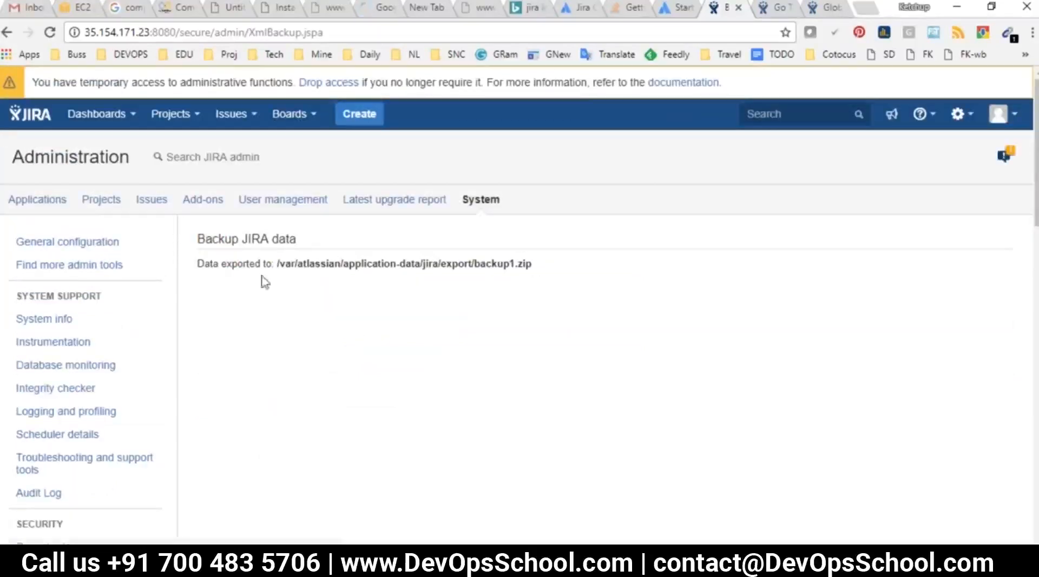
- Examine the exported backup file path on the backup result page
{"action": "left_click_drag", "start_coordinate": [277, 265], "coordinate": [532, 265]}
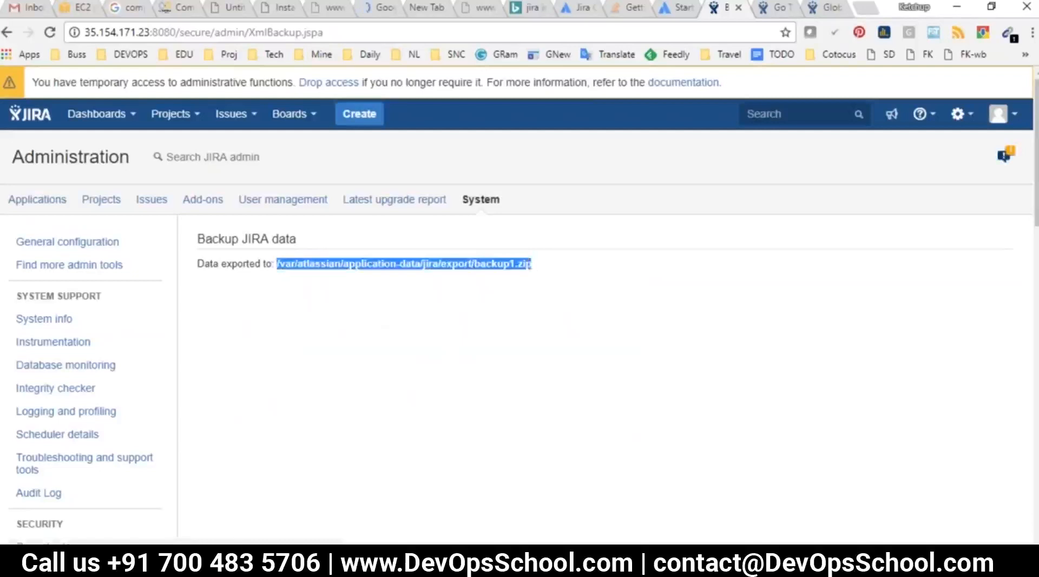
{"action": "left_click", "coordinate": [543, 269]}
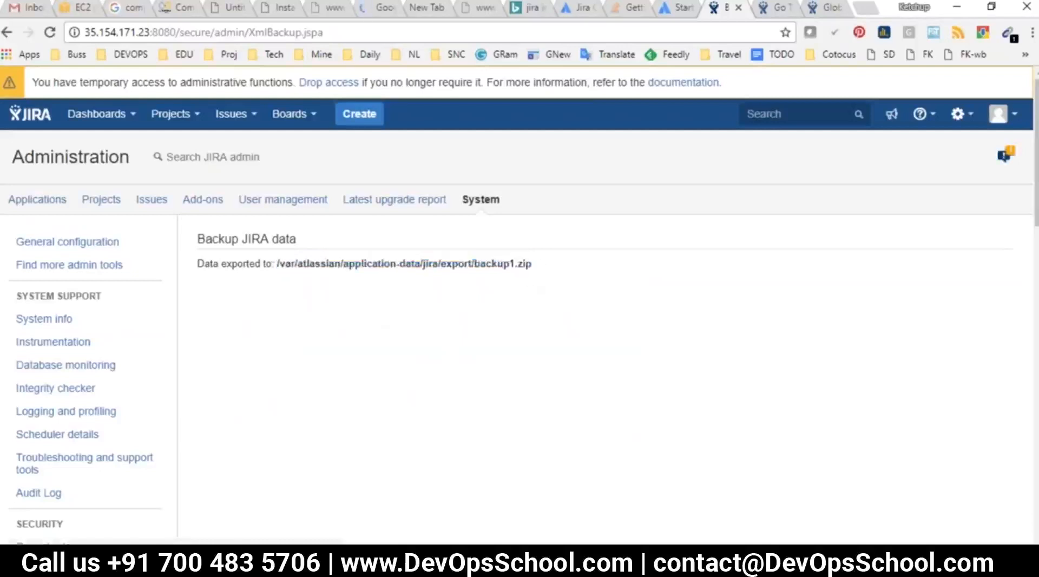
{"action": "left_click_drag", "start_coordinate": [277, 263], "coordinate": [533, 266]}
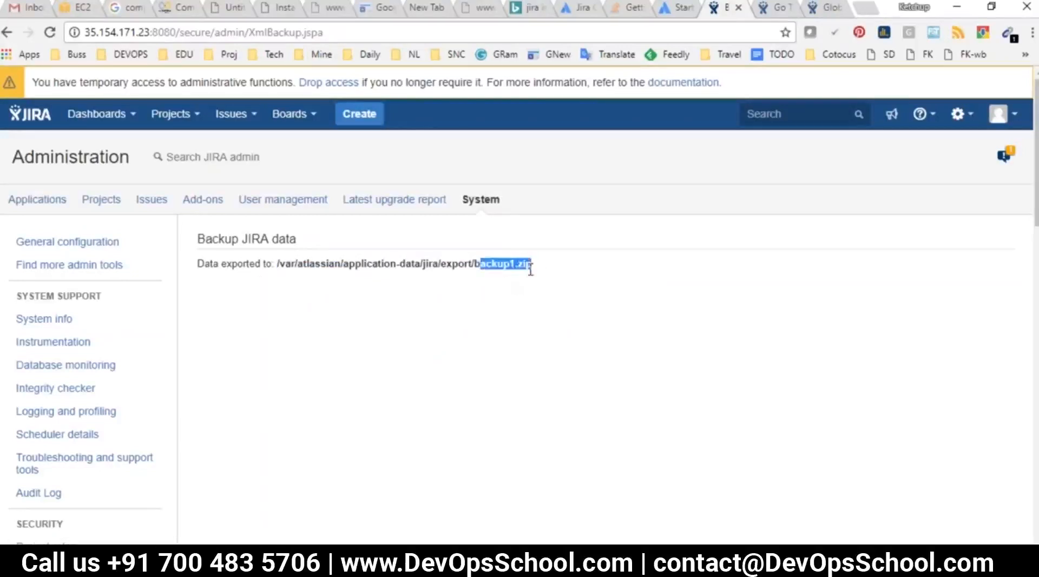
{"action": "scroll", "coordinate": [218, 448], "scroll_direction": "down", "scroll_amount": 2}
{"action": "left_click", "coordinate": [502, 267]}
{"action": "scroll", "coordinate": [492, 274], "scroll_direction": "up", "scroll_amount": 2}
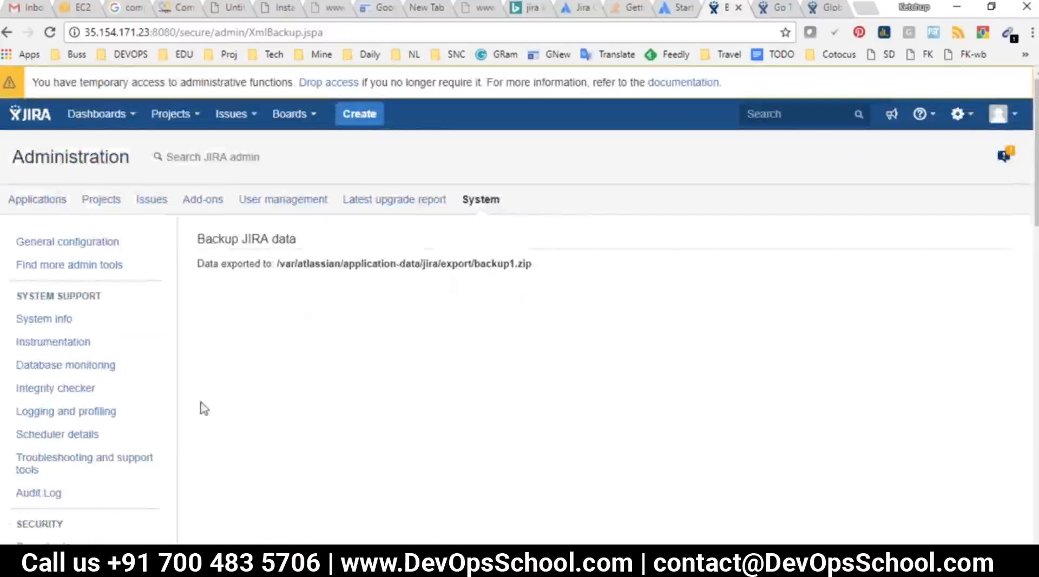
{"action": "scroll", "coordinate": [206, 405], "scroll_direction": "down", "scroll_amount": 7}
{"action": "scroll", "coordinate": [234, 395], "scroll_direction": "down", "scroll_amount": 3}
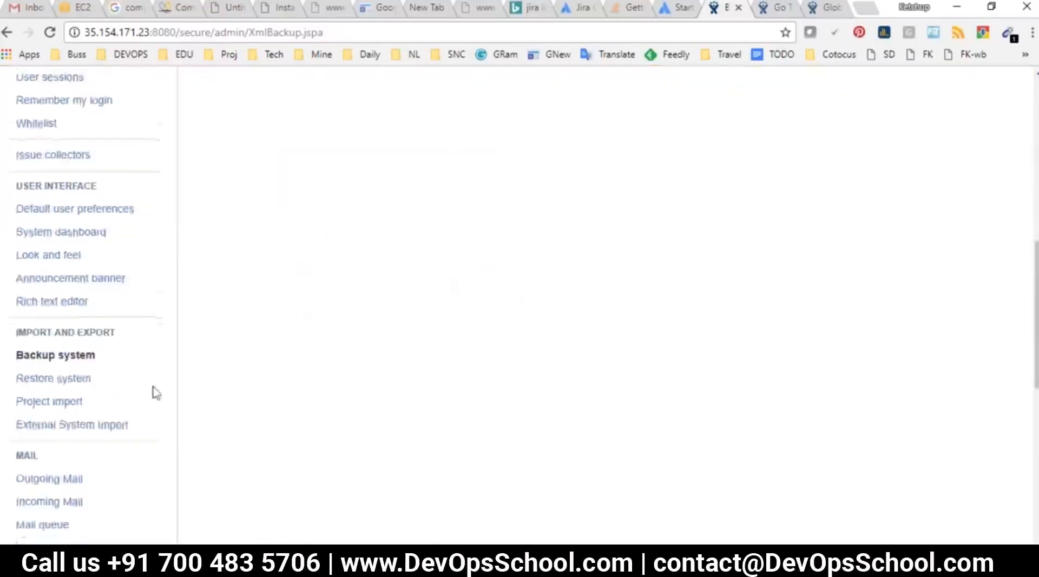
{"action": "scroll", "coordinate": [503, 265], "scroll_direction": "up", "scroll_amount": 7}
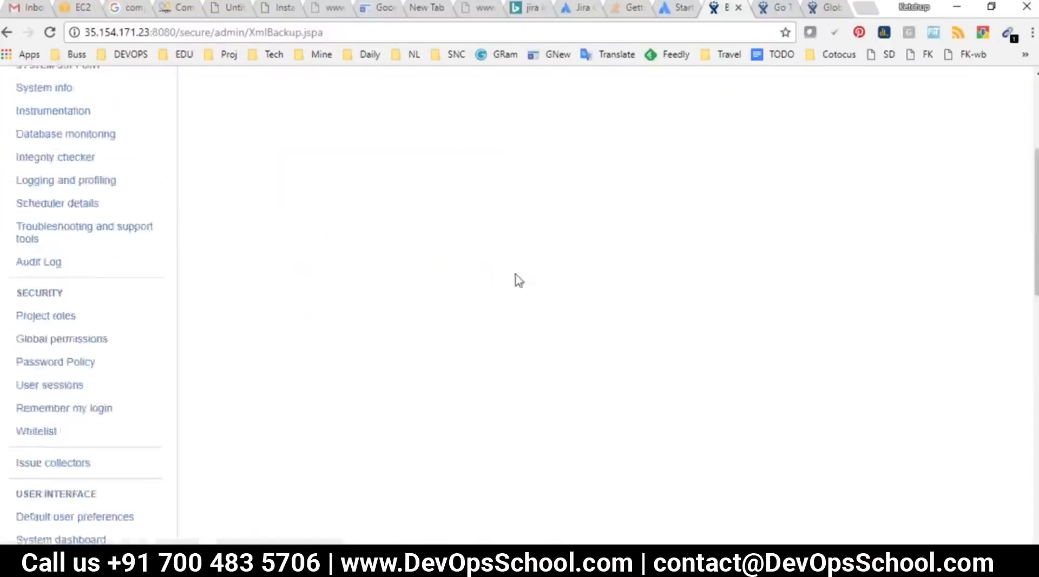
- Copy the backup export path and paste it into the Notepad notes file
{"action": "left_click_drag", "start_coordinate": [526, 275], "coordinate": [198, 237]}
{"action": "left_click_drag", "start_coordinate": [256, 278], "coordinate": [198, 264]}
{"action": "key", "text": "ctrl+c"}
{"action": "key", "text": "alt+Tab"}
{"action": "key", "text": "Return"}
{"action": "key", "text": "Return"}
{"action": "key", "text": "ctrl+v"}
{"action": "key", "text": "alt+Tab"}
- Open the Restore system page and review its backup file requirements
{"action": "scroll", "coordinate": [167, 429], "scroll_direction": "down", "scroll_amount": 8}
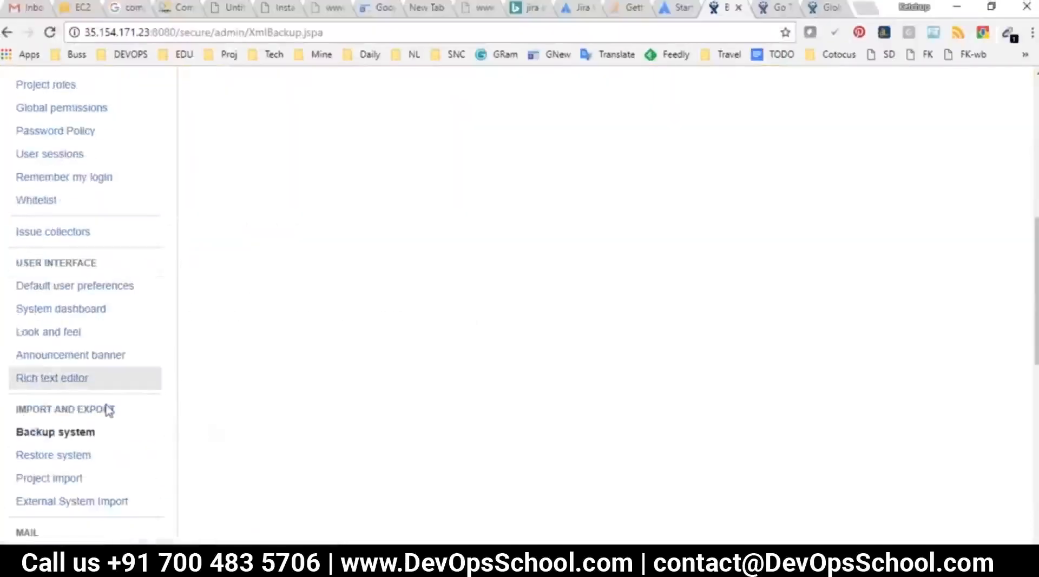
{"action": "left_click", "coordinate": [69, 456]}
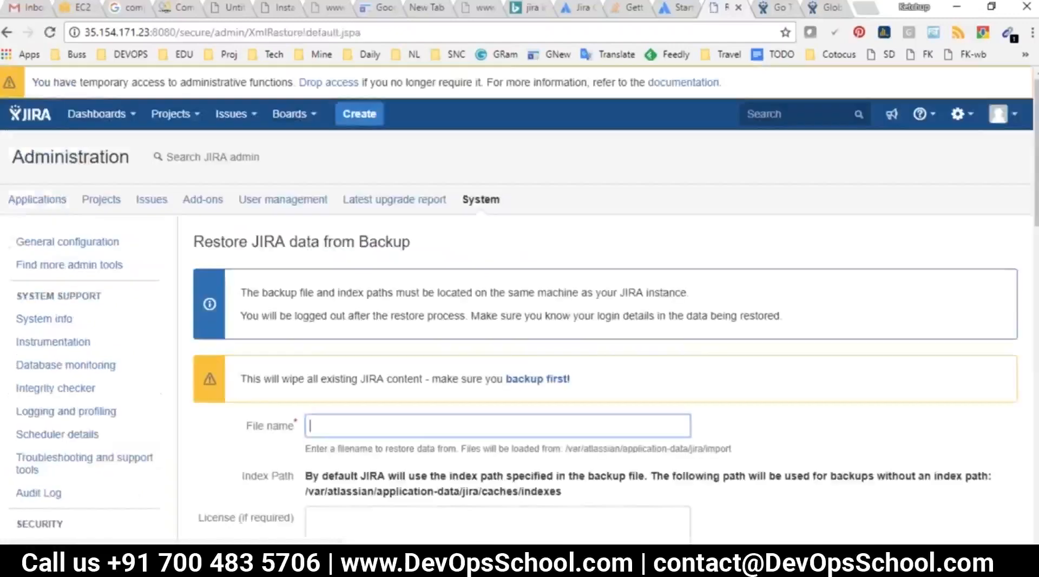
{"action": "scroll", "coordinate": [384, 313], "scroll_direction": "down", "scroll_amount": 2}
{"action": "left_click", "coordinate": [723, 293]}
{"action": "left_click_drag", "start_coordinate": [731, 294], "coordinate": [564, 299]}
{"action": "key", "text": "alt+Tab"}
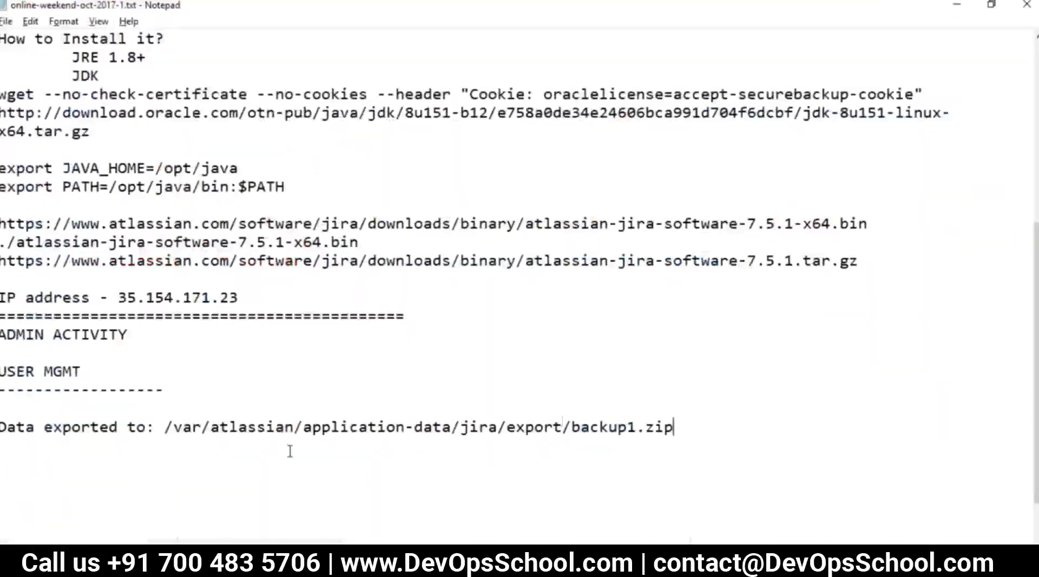
- Copy the backup file name and try restoring JIRA from backup1.zip on the Restore system page
{"action": "left_click_drag", "start_coordinate": [570, 428], "coordinate": [676, 428]}
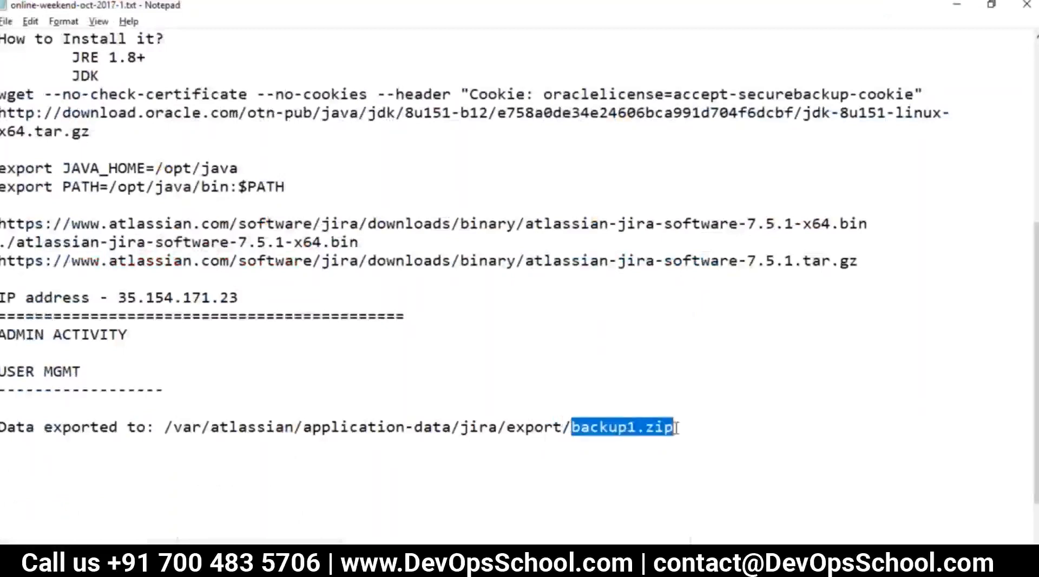
{"action": "key", "text": "ctrl+c"}
{"action": "key", "text": "alt+Tab"}
{"action": "left_click", "coordinate": [403, 272]}
{"action": "key", "text": "ctrl+v"}
{"action": "key", "text": "Tab"}
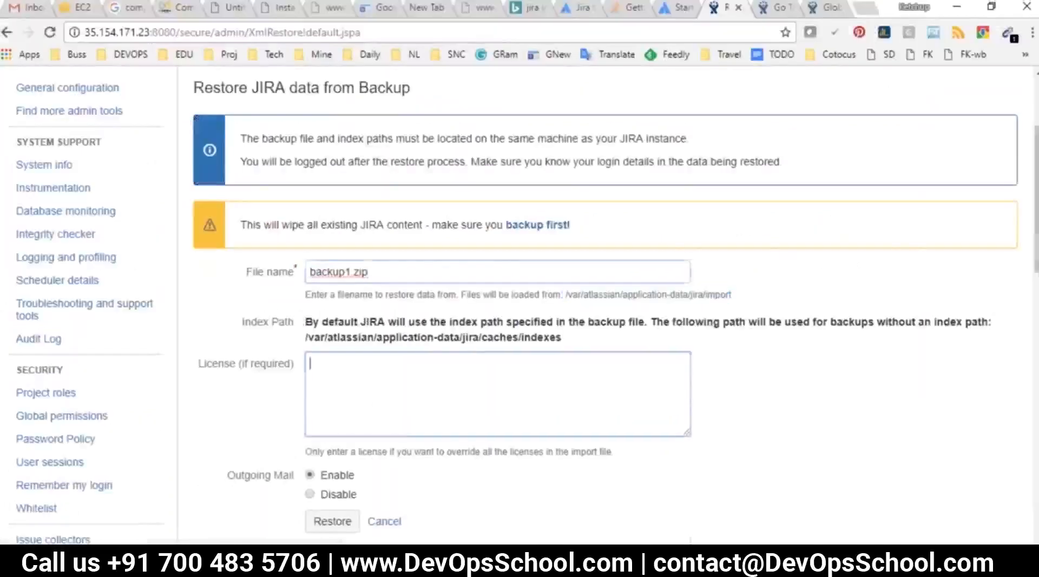
{"action": "scroll", "coordinate": [404, 428], "scroll_direction": "down", "scroll_amount": 4}
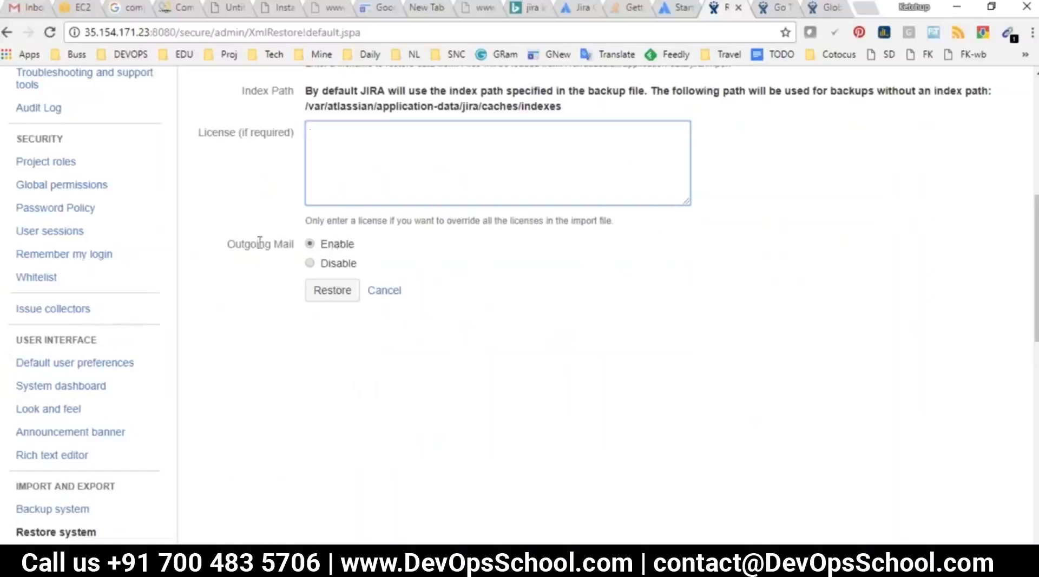
{"action": "left_click", "coordinate": [329, 292]}
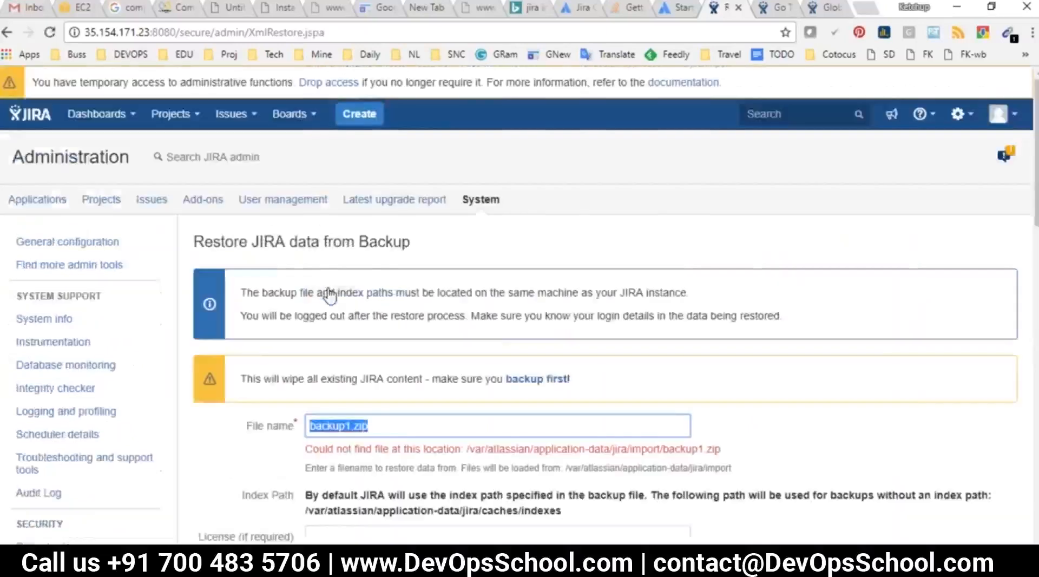
- Copy the import location from the restore error and paste it into the notes under the export path
{"action": "scroll", "coordinate": [329, 297], "scroll_direction": "down", "scroll_amount": 1}
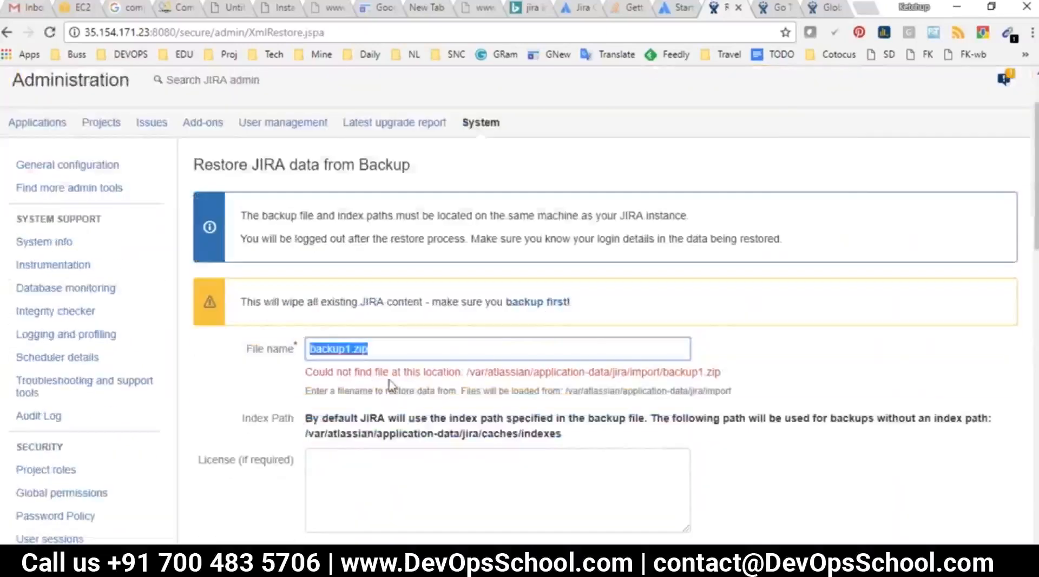
{"action": "left_click_drag", "start_coordinate": [408, 371], "coordinate": [467, 373]}
{"action": "key", "text": "alt+Tab"}
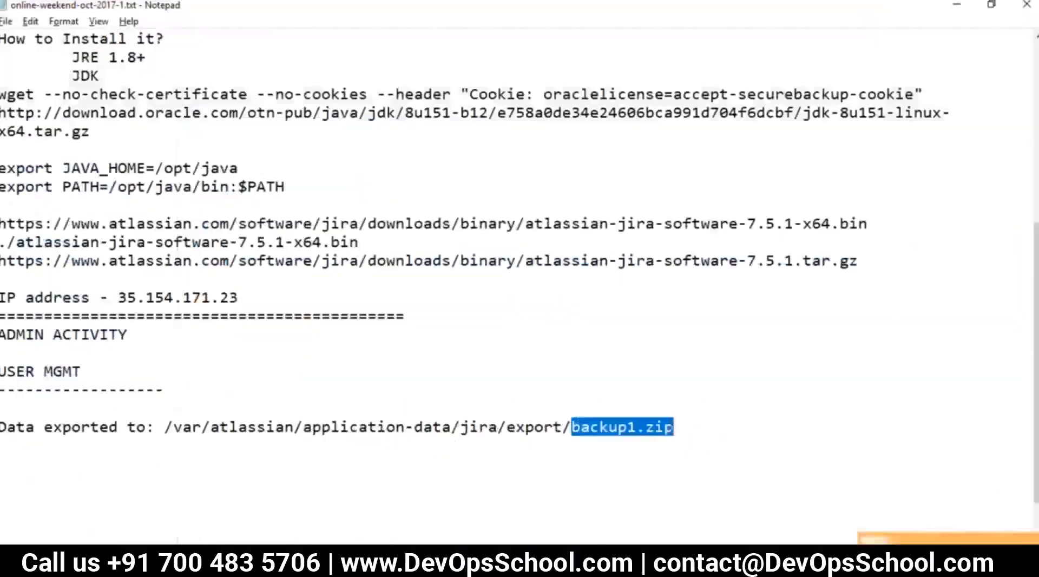
{"action": "left_click", "coordinate": [682, 426]}
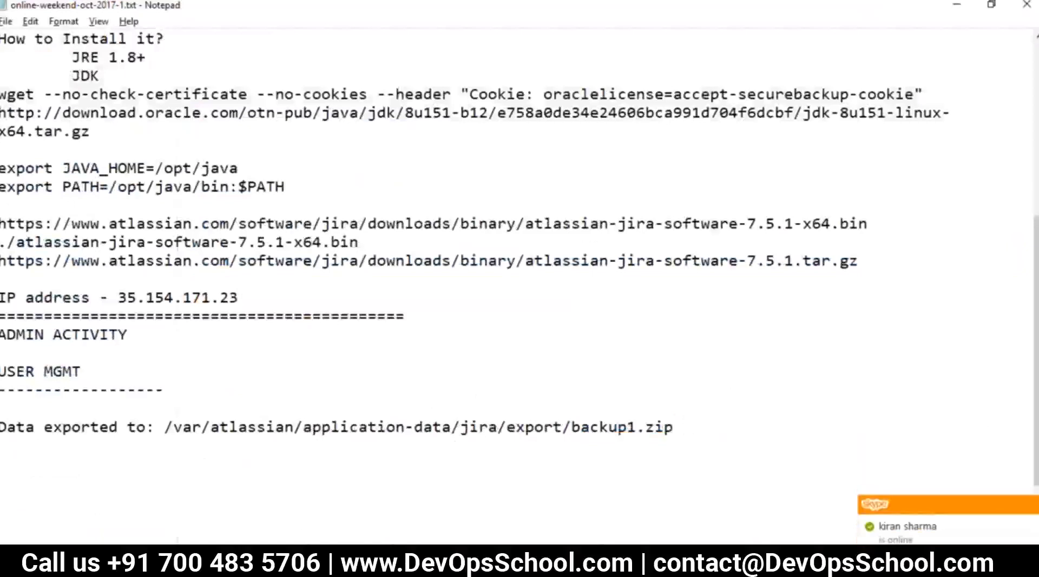
{"action": "key", "text": "Return"}
{"action": "key", "text": "Return"}
{"action": "key", "text": "ctrl+v"}
{"action": "left_click", "coordinate": [164, 420]}
{"action": "key", "text": "Return"}
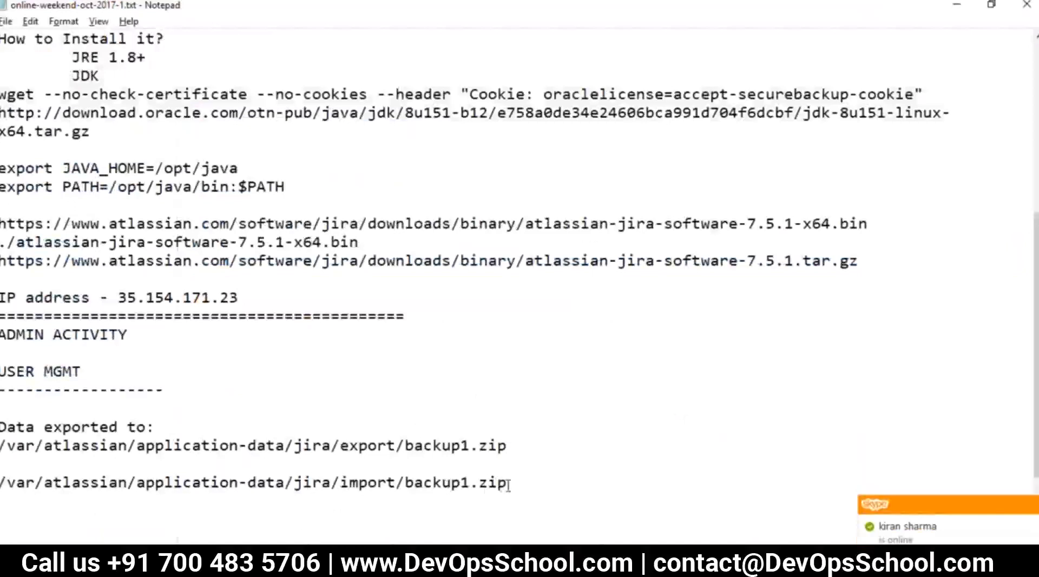
- Examine the file name hint and index path notes on the Restore page
{"action": "key", "text": "alt+Tab"}
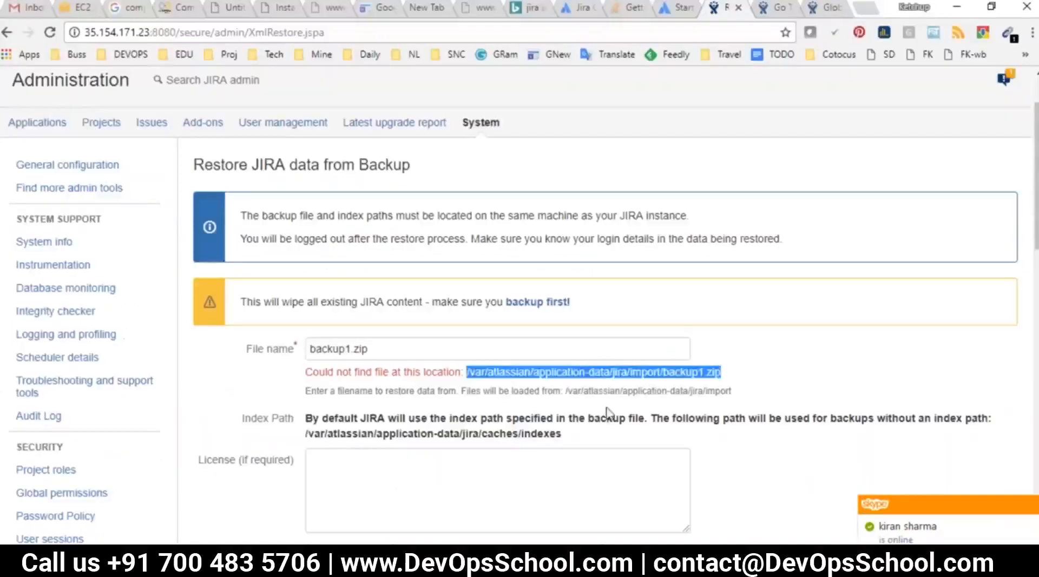
{"action": "left_click_drag", "start_coordinate": [318, 390], "coordinate": [681, 393]}
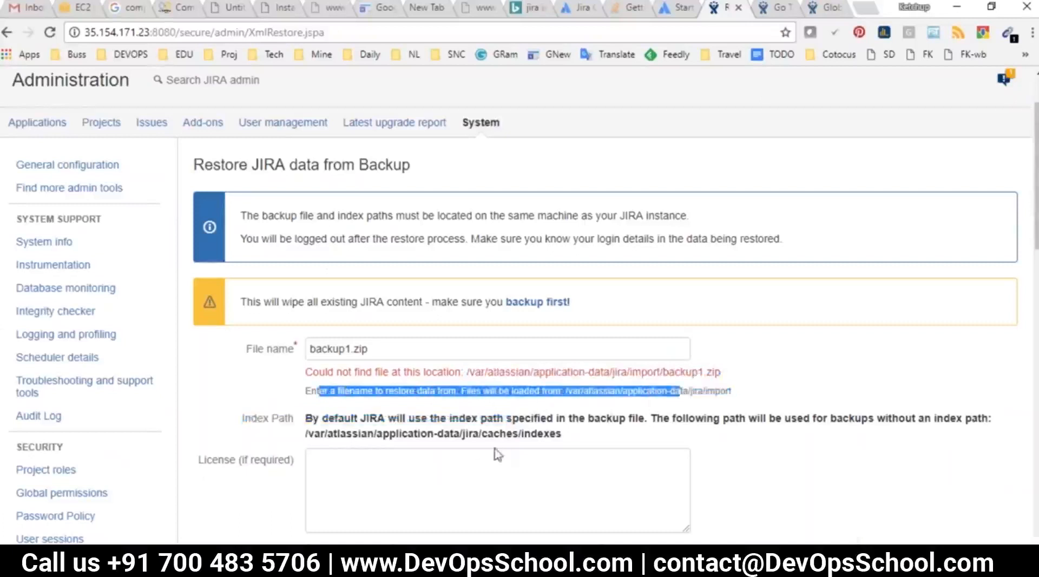
{"action": "key", "text": "alt"}
{"action": "left_click", "coordinate": [389, 394]}
{"action": "scroll", "coordinate": [340, 422], "scroll_direction": "down", "scroll_amount": 5}
{"action": "scroll", "coordinate": [340, 422], "scroll_direction": "up", "scroll_amount": 6}
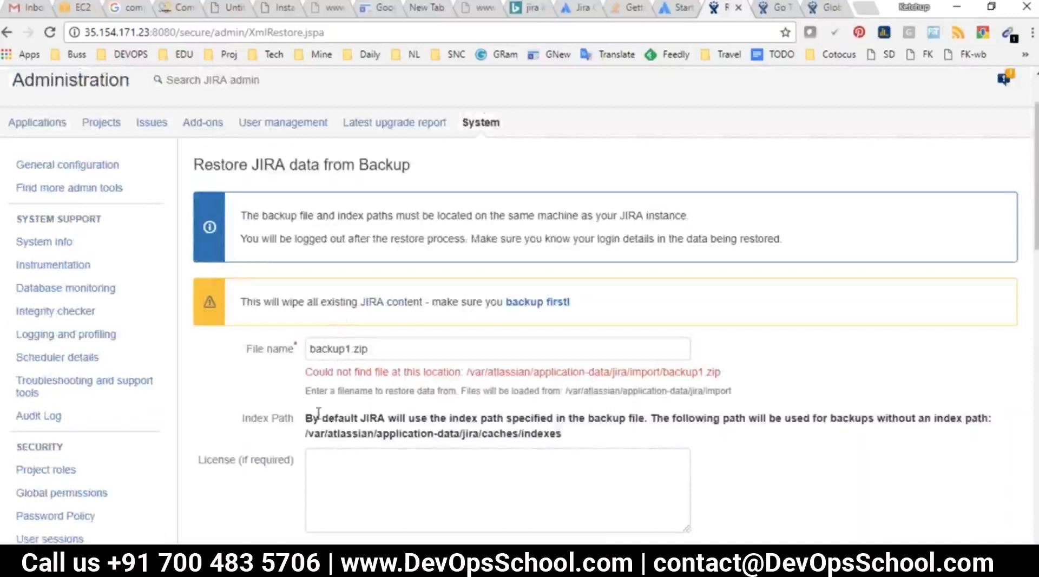
{"action": "left_click_drag", "start_coordinate": [413, 417], "coordinate": [560, 433]}
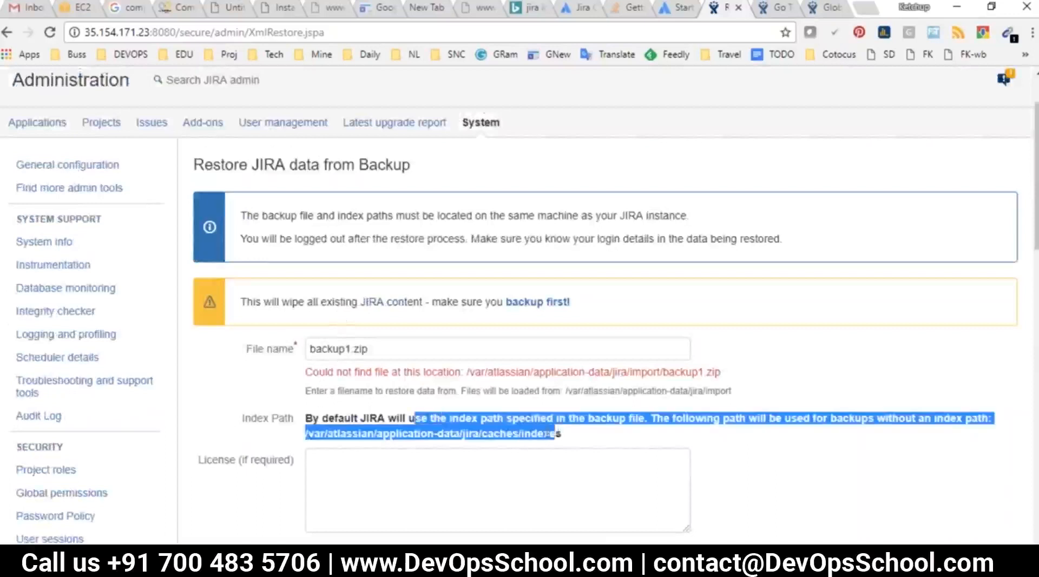
{"action": "left_click", "coordinate": [413, 446]}
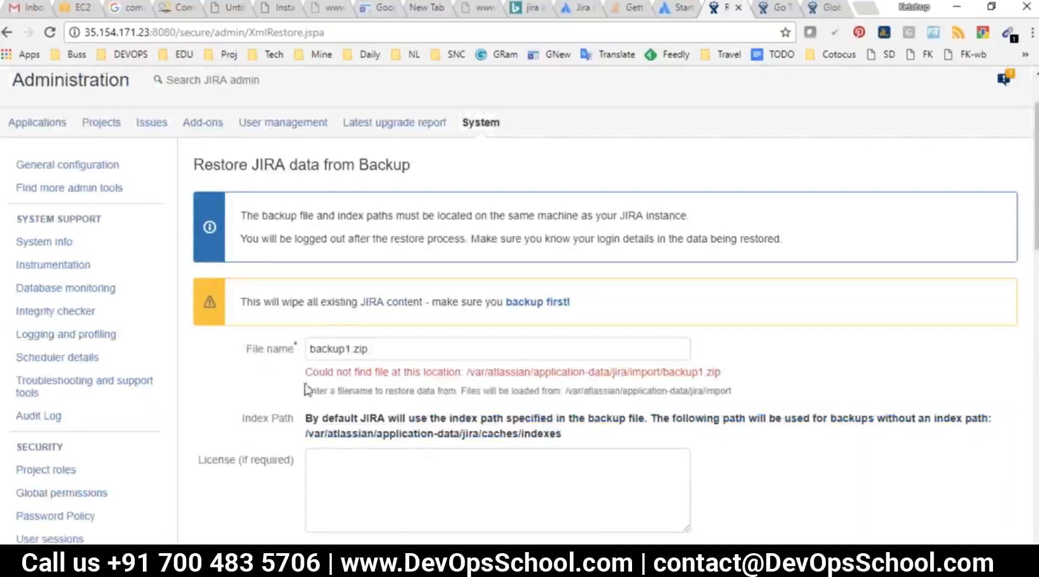
{"action": "left_click_drag", "start_coordinate": [313, 372], "coordinate": [466, 375]}
{"action": "left_click", "coordinate": [508, 366]}
{"action": "left_click", "coordinate": [687, 387]}
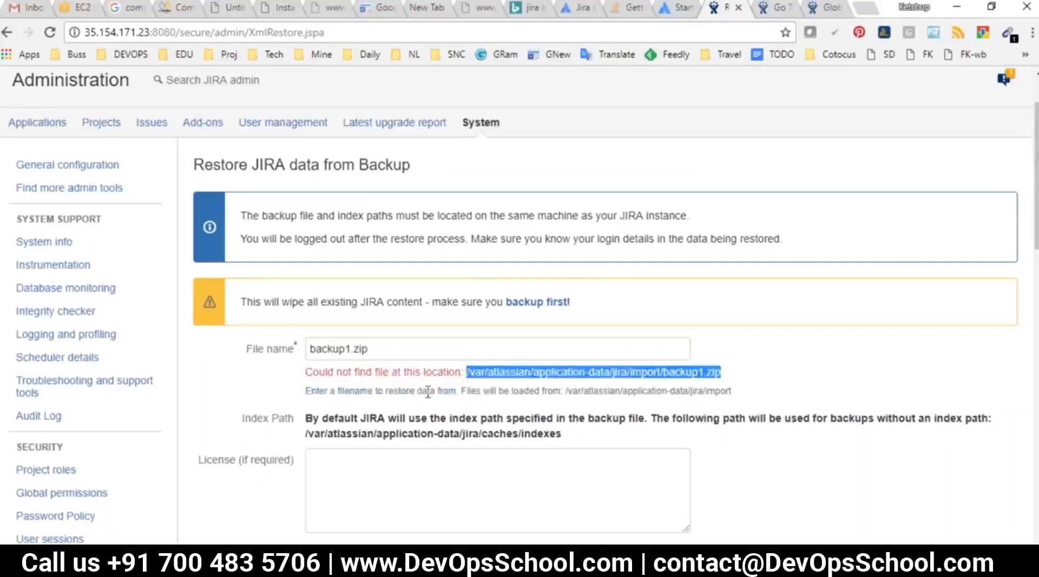
- Compare the export and import folders in the two paths noted in Notepad
{"action": "key", "text": "alt+Tab"}
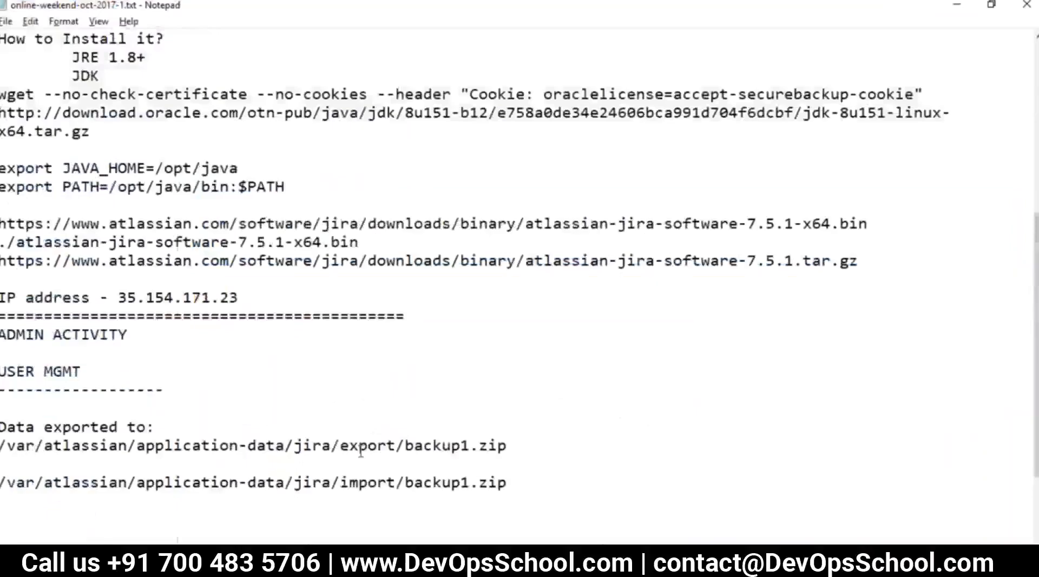
{"action": "left_click_drag", "start_coordinate": [399, 445], "coordinate": [341, 445]}
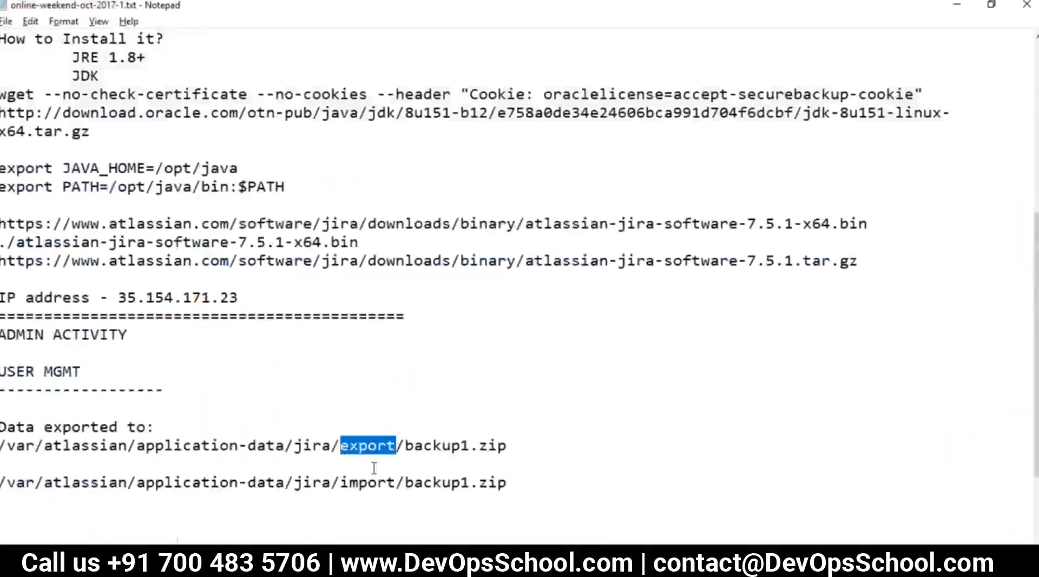
{"action": "scroll", "coordinate": [373, 468], "scroll_direction": "down", "scroll_amount": 2}
{"action": "left_click_drag", "start_coordinate": [398, 371], "coordinate": [341, 371]}
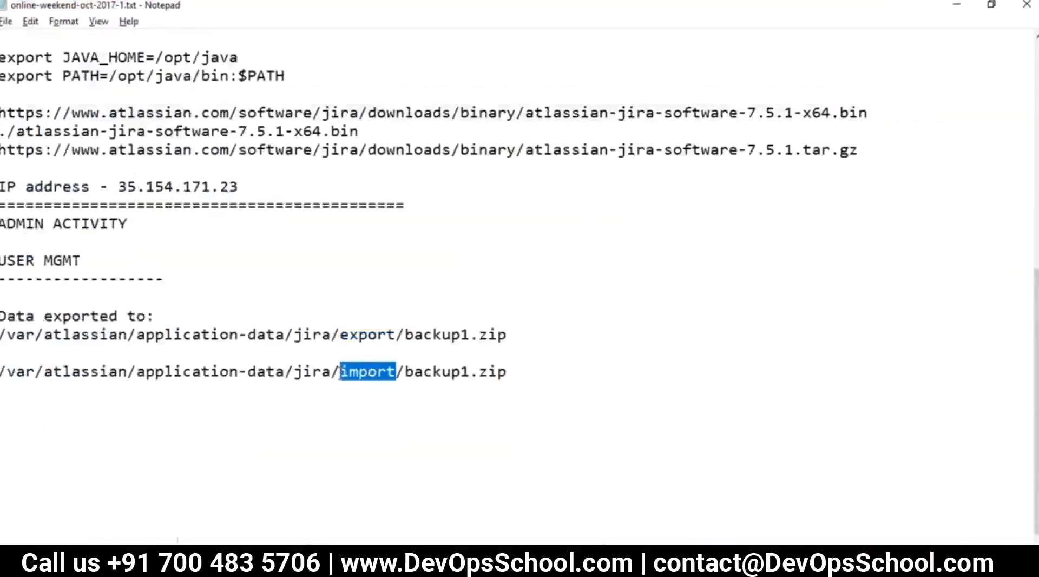
{"action": "left_click_drag", "start_coordinate": [508, 335], "coordinate": [2, 338]}
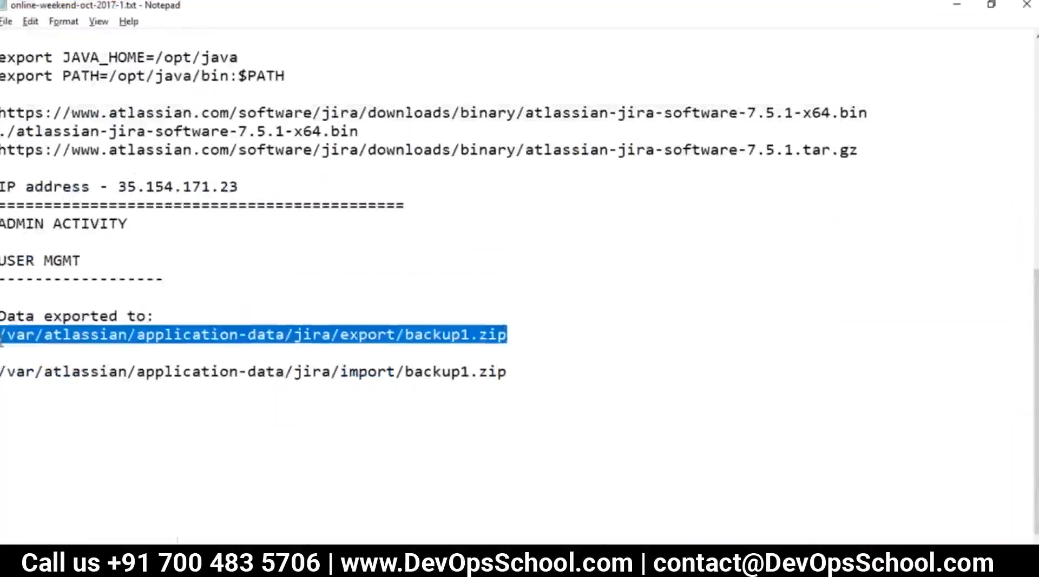
{"action": "left_click_drag", "start_coordinate": [5, 374], "coordinate": [540, 356]}
- Open the Project import page, leaving the Restore page without restoring
{"action": "key", "text": "alt+Tab"}
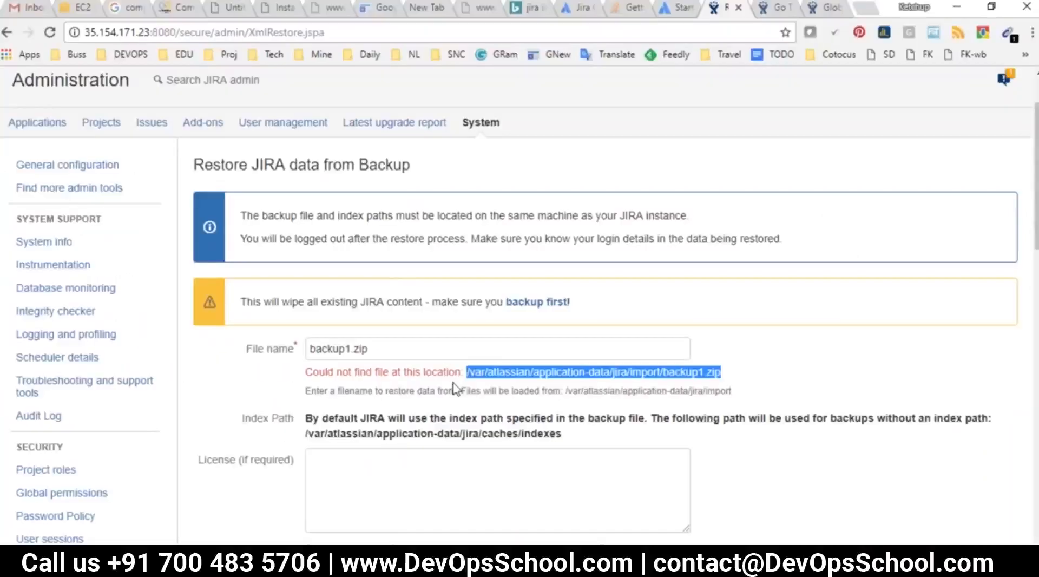
{"action": "left_click_drag", "start_coordinate": [371, 349], "coordinate": [310, 349]}
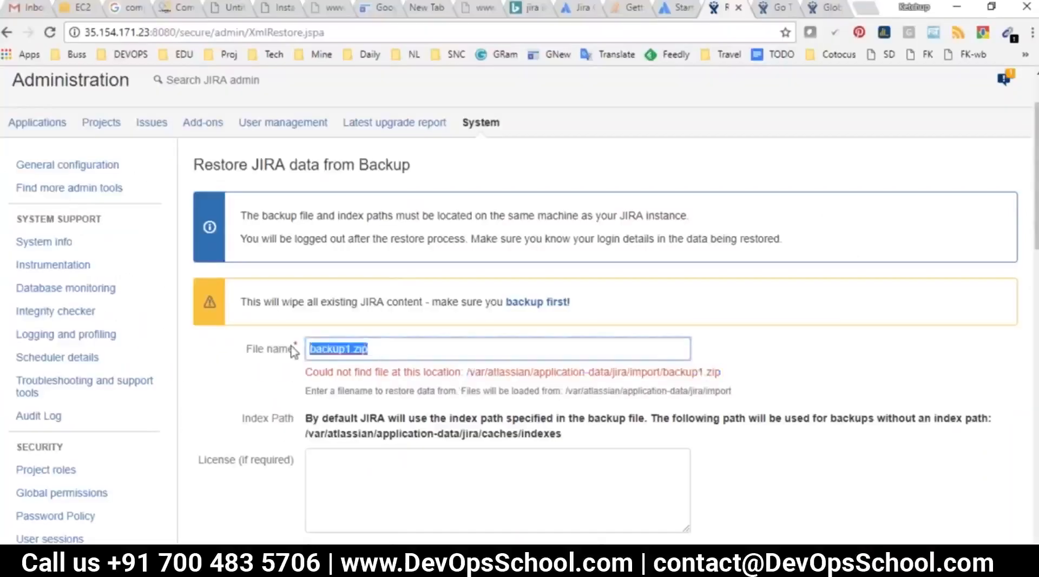
{"action": "scroll", "coordinate": [187, 422], "scroll_direction": "down", "scroll_amount": 3}
{"action": "scroll", "coordinate": [162, 411], "scroll_direction": "down", "scroll_amount": 5}
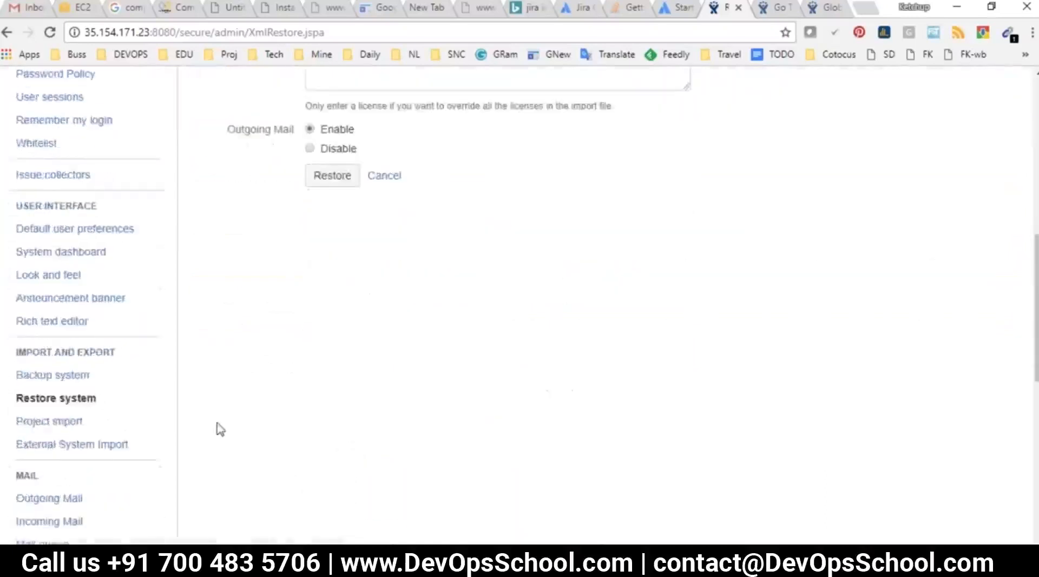
{"action": "scroll", "coordinate": [219, 428], "scroll_direction": "down", "scroll_amount": 2}
{"action": "left_click", "coordinate": [60, 327]}
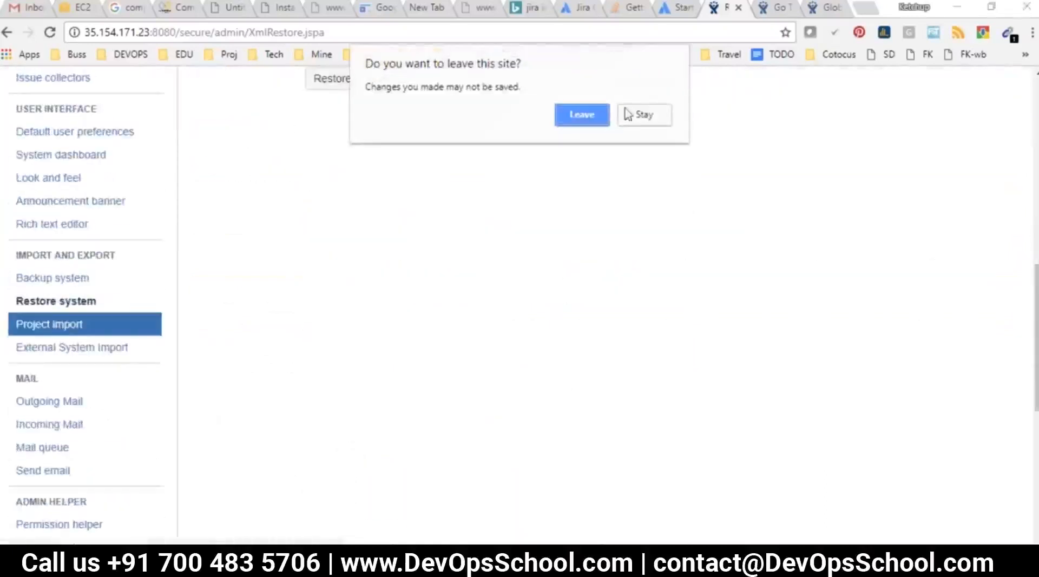
{"action": "left_click", "coordinate": [589, 113]}
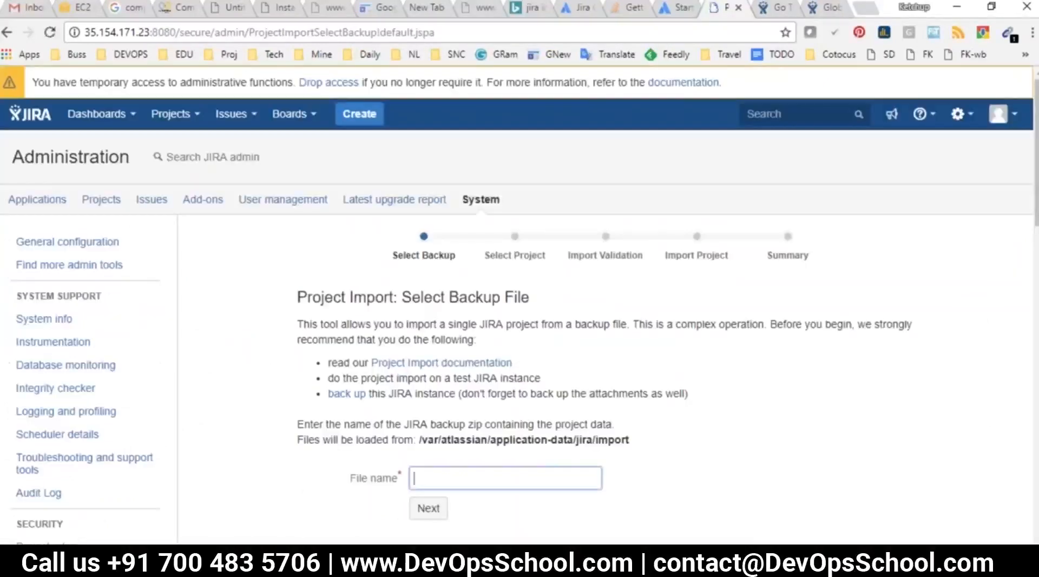
- Scroll through the Project import page and the remaining admin sidebar sections
{"action": "scroll", "coordinate": [476, 330], "scroll_direction": "down", "scroll_amount": 3}
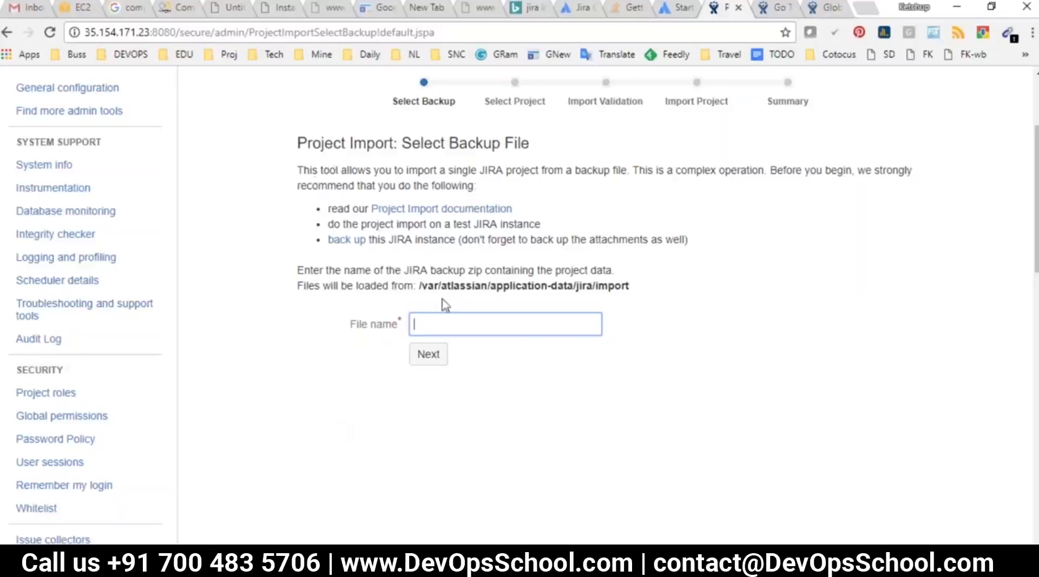
{"action": "scroll", "coordinate": [109, 440], "scroll_direction": "down", "scroll_amount": 9}
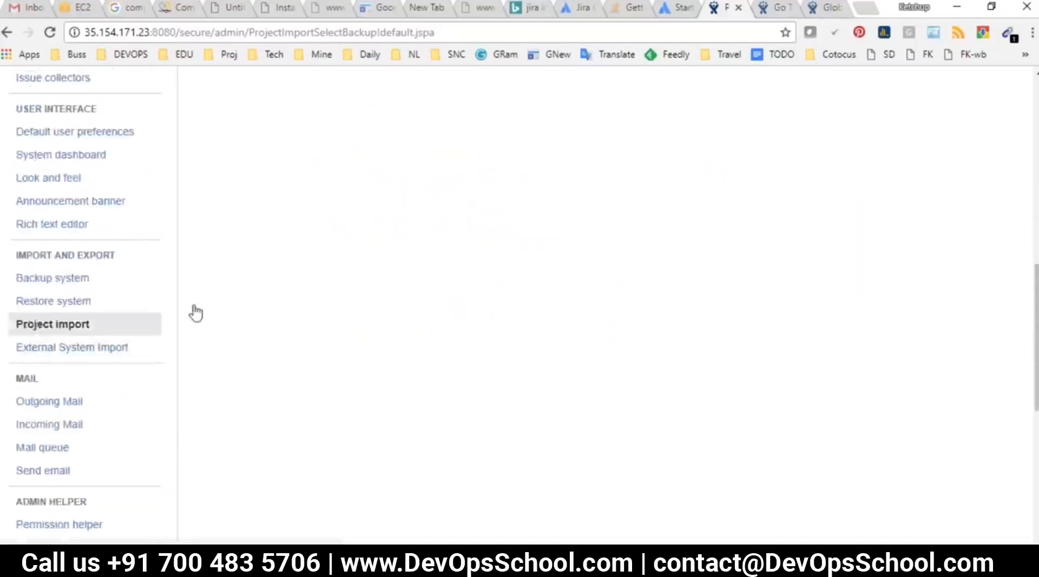
{"action": "scroll", "coordinate": [325, 287], "scroll_direction": "up", "scroll_amount": 7}
{"action": "left_click", "coordinate": [475, 246]}
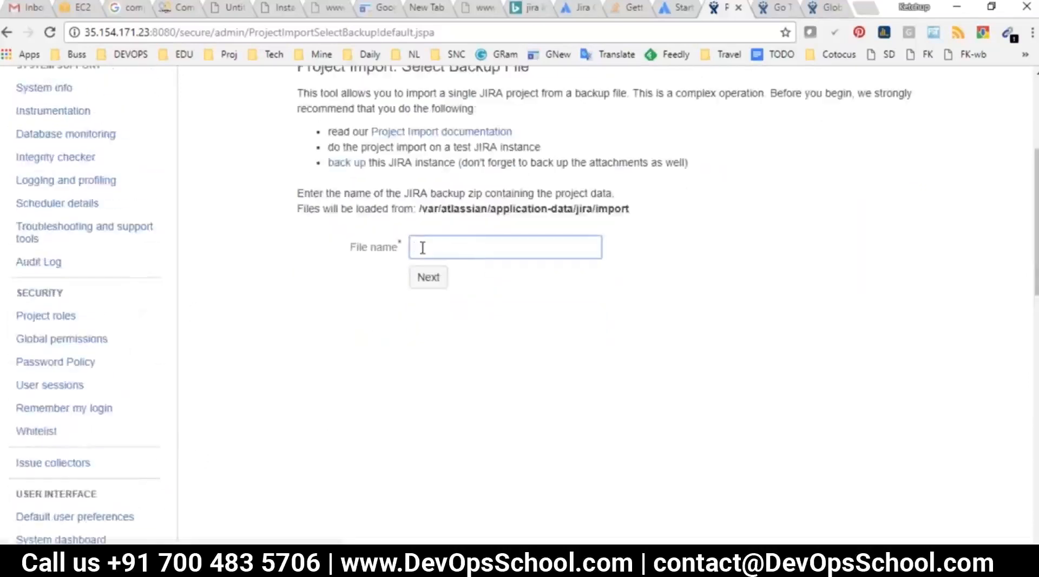
{"action": "scroll", "coordinate": [96, 390], "scroll_direction": "down", "scroll_amount": 1}
{"action": "scroll", "coordinate": [98, 397], "scroll_direction": "down", "scroll_amount": 7}
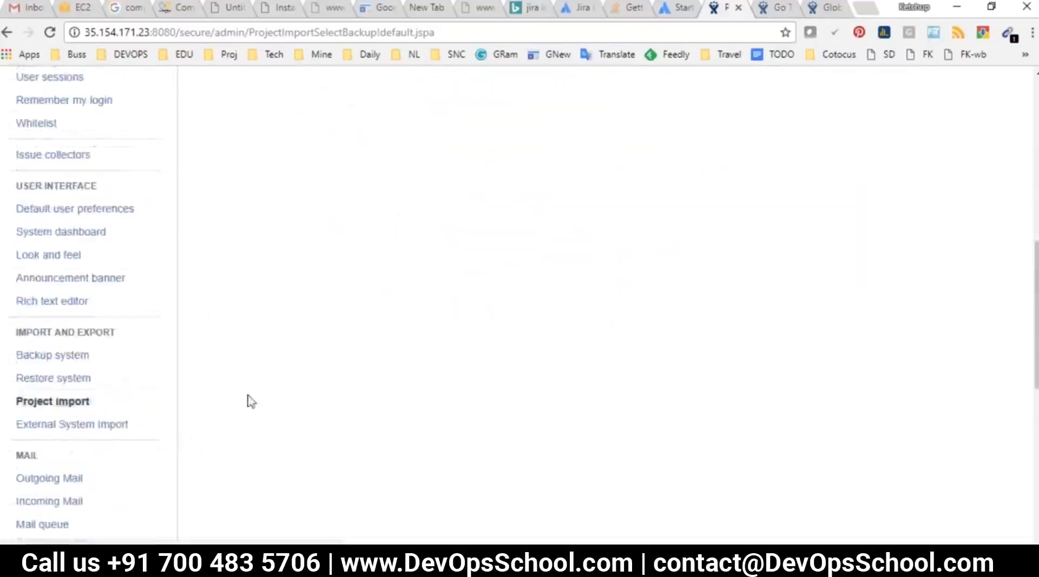
{"action": "scroll", "coordinate": [90, 368], "scroll_direction": "down", "scroll_amount": 2}
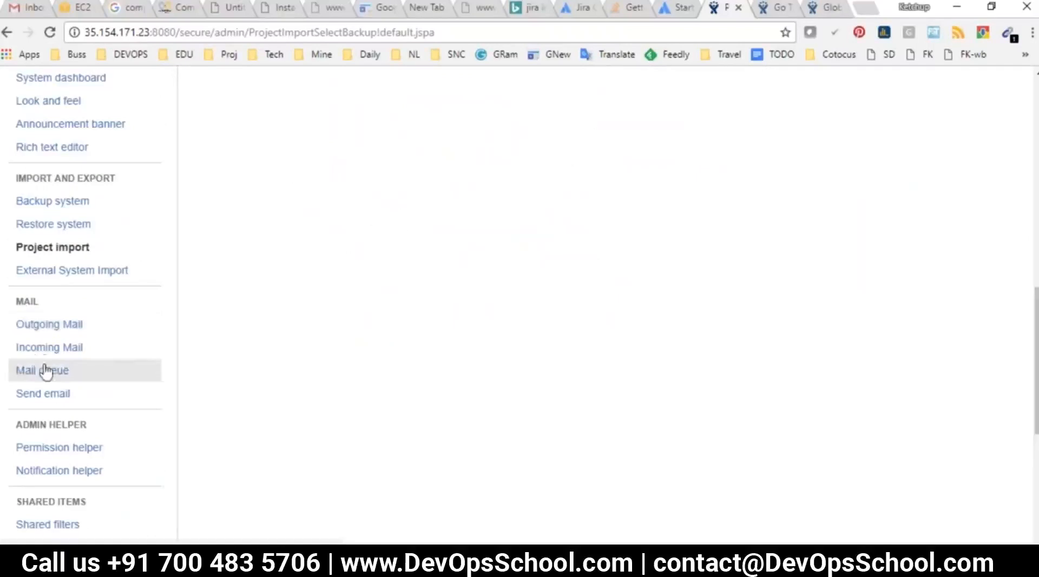
{"action": "scroll", "coordinate": [125, 396], "scroll_direction": "down", "scroll_amount": 1}
{"action": "scroll", "coordinate": [125, 396], "scroll_direction": "down", "scroll_amount": 8}
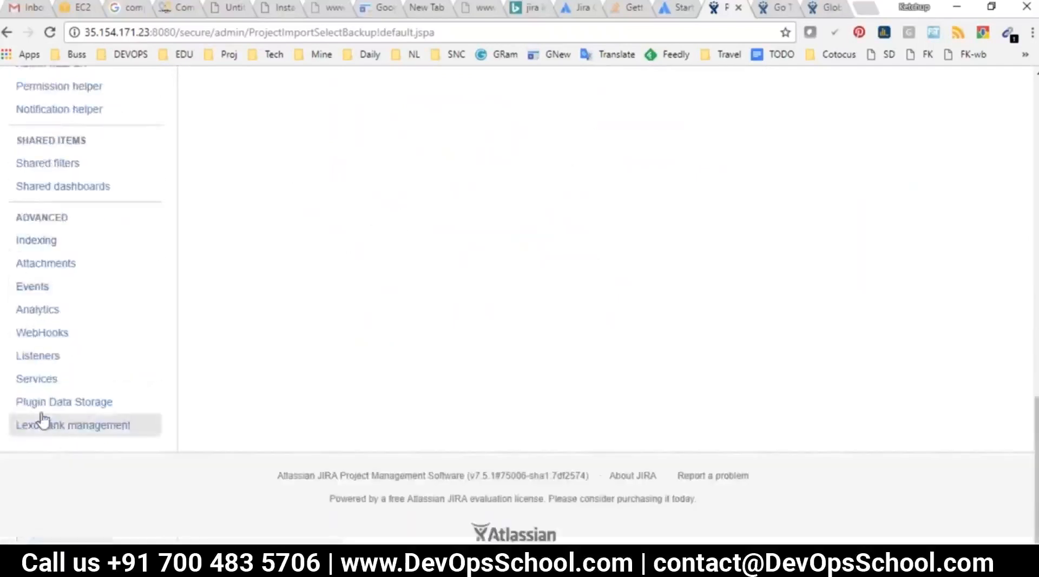
- Browse the User management users list and the Issue types admin page
{"action": "left_click", "coordinate": [73, 425]}
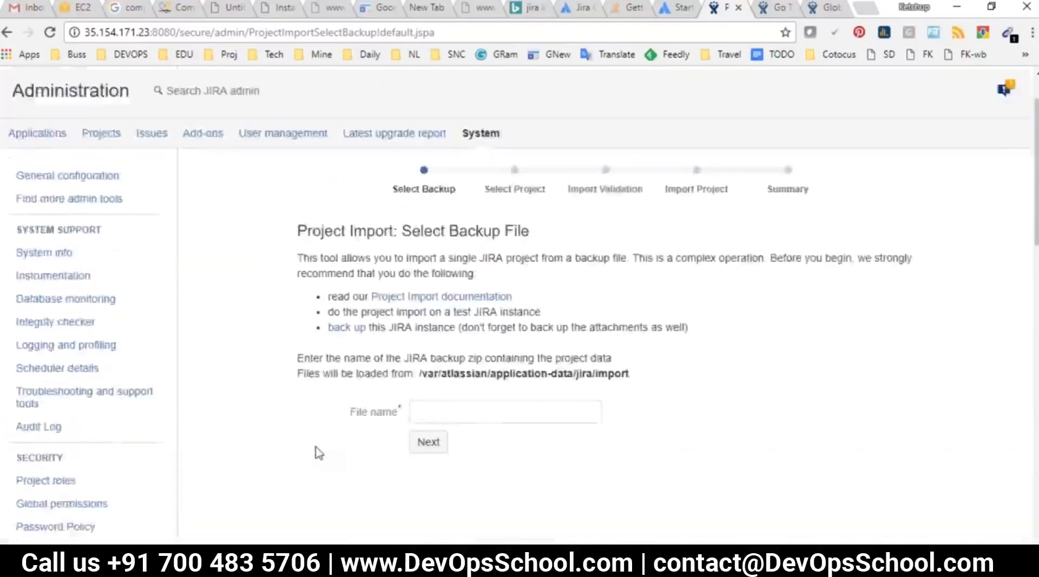
{"action": "left_click", "coordinate": [501, 203]}
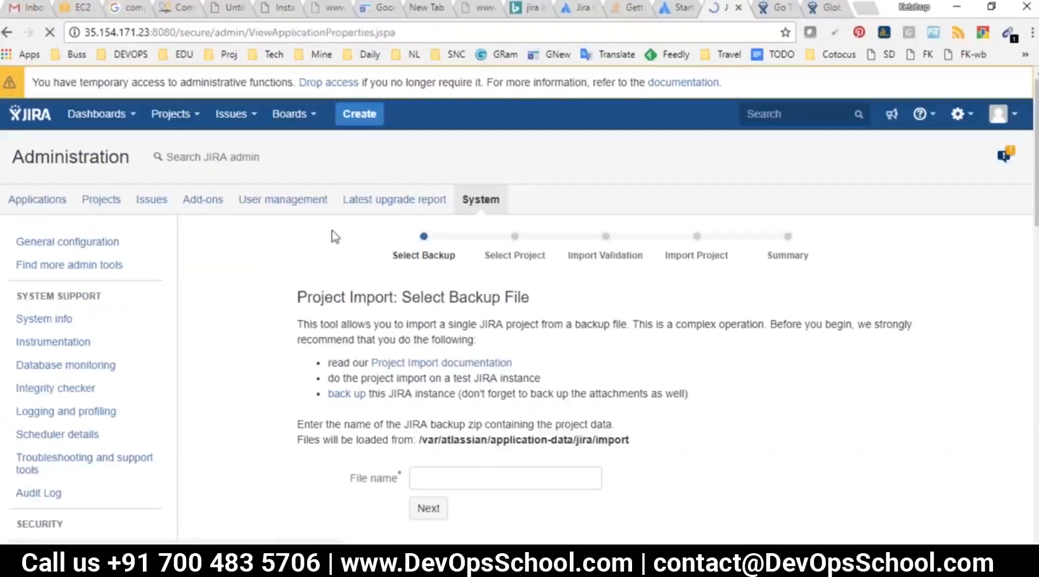
{"action": "left_click", "coordinate": [283, 199]}
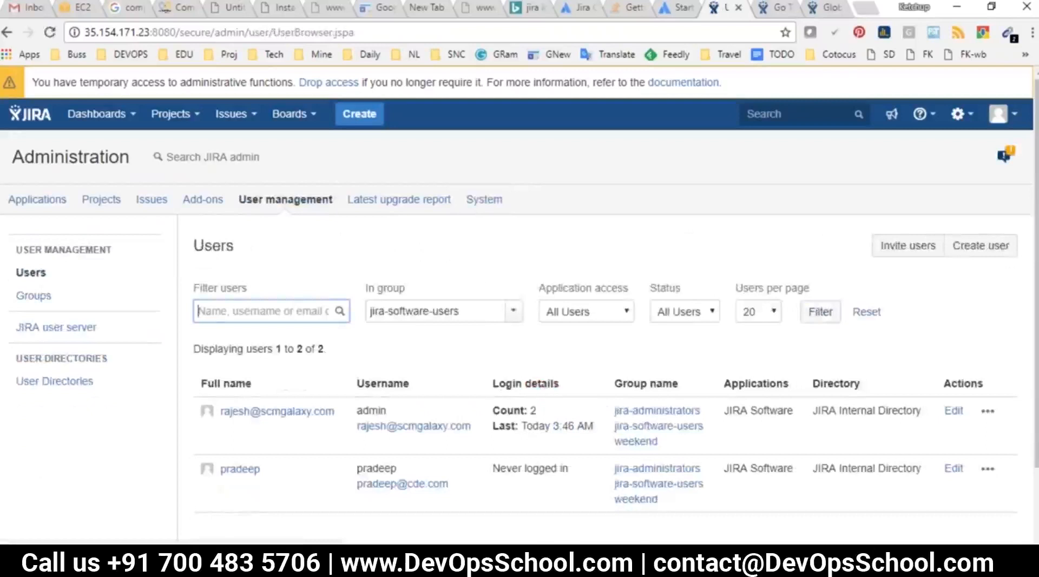
{"action": "left_click", "coordinate": [156, 203]}
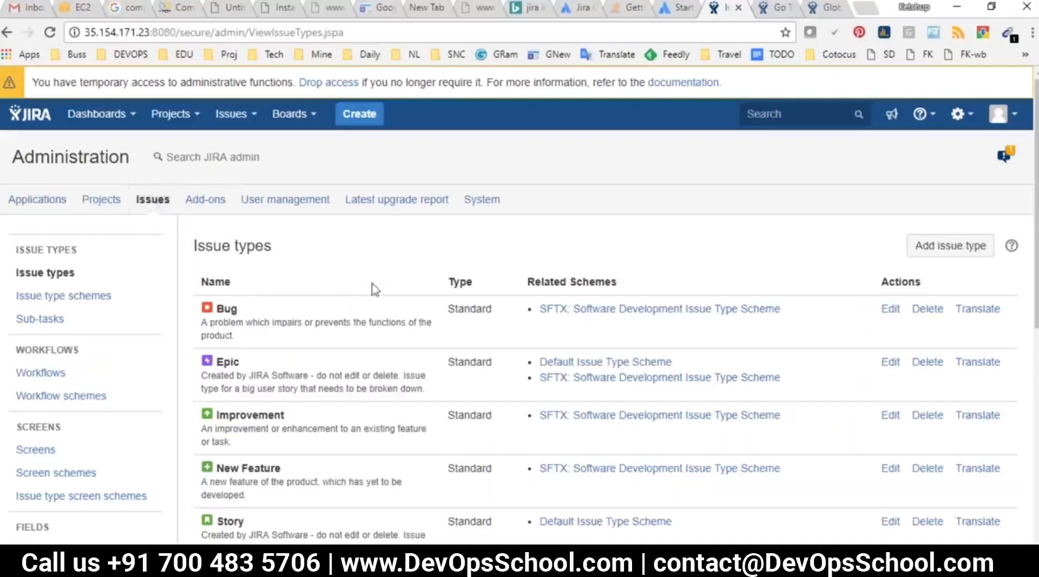
- Switch to another JIRA browser tab and open the System Dashboard
{"action": "left_click", "coordinate": [773, 7]}
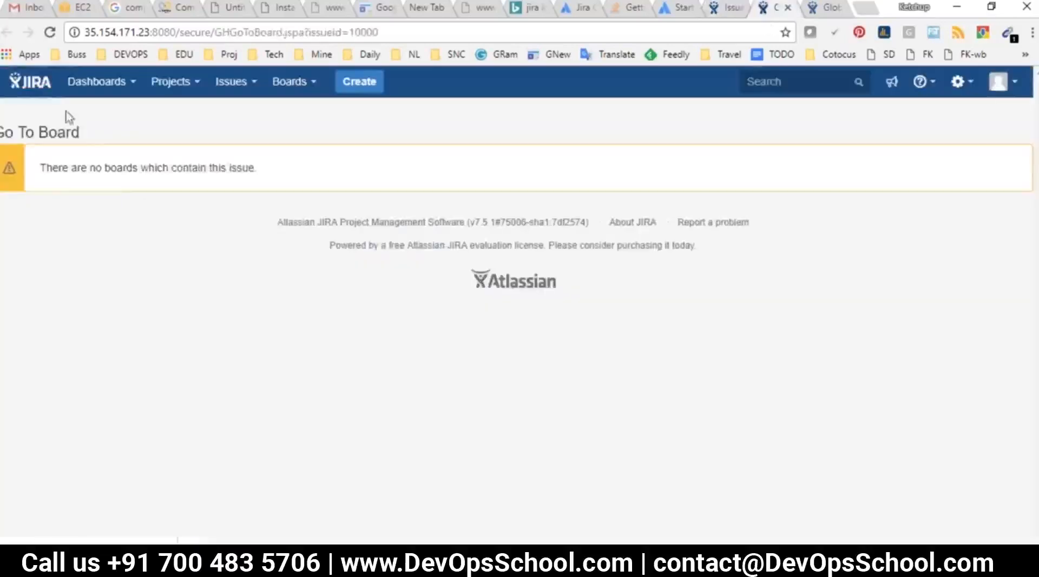
{"action": "left_click", "coordinate": [29, 81]}
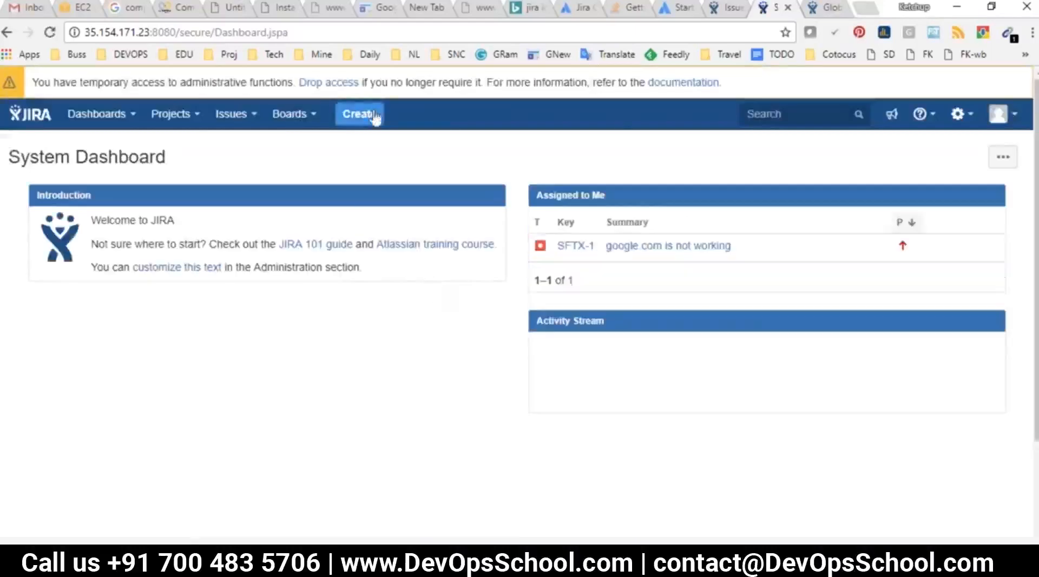
- Open the Create Issue dialog and look through the issue types offered for the SFTX project
{"action": "left_click", "coordinate": [374, 116]}
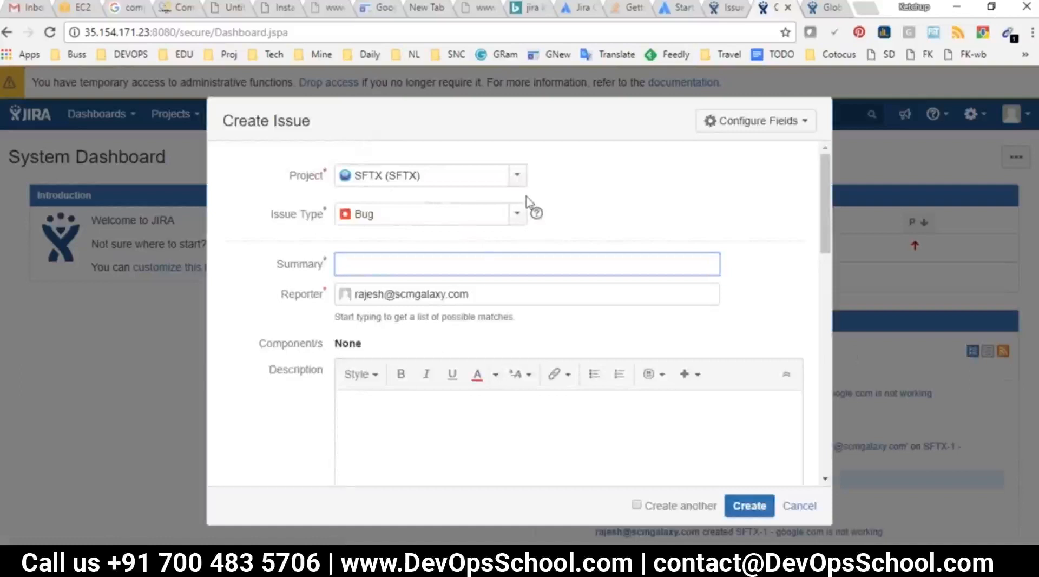
{"action": "left_click", "coordinate": [516, 213]}
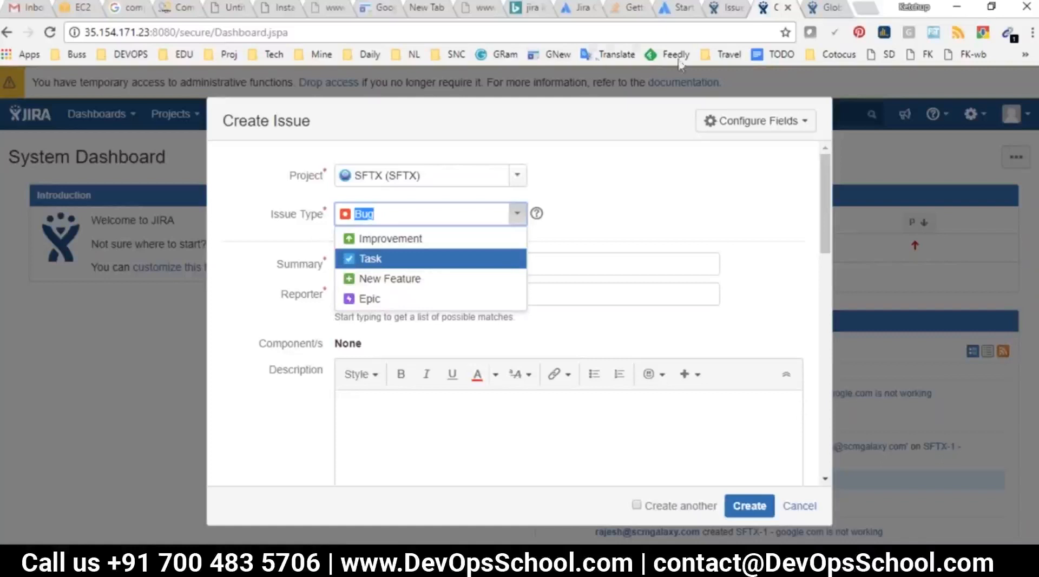
{"action": "key", "text": "Up"}
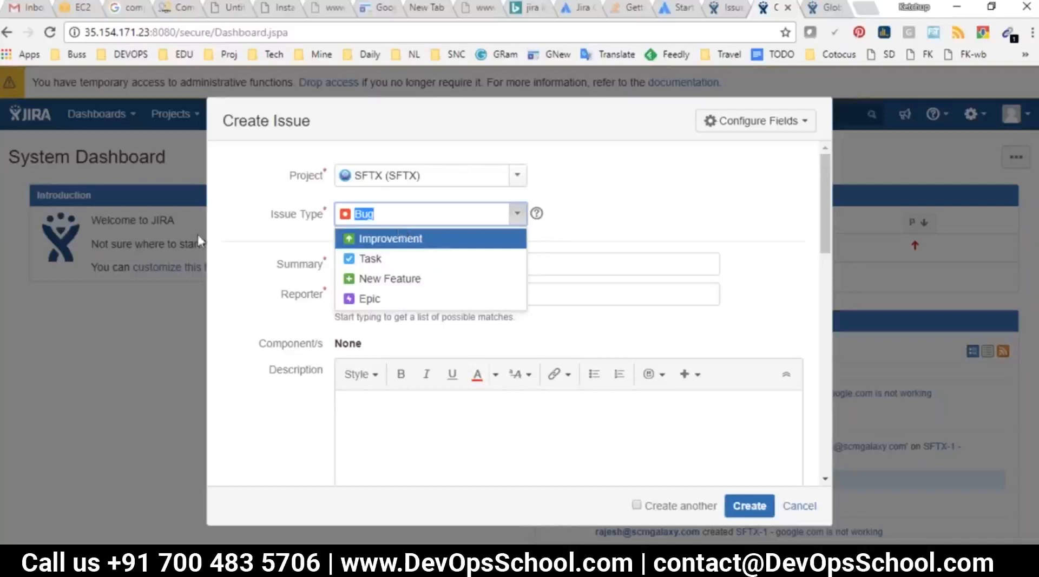
{"action": "left_click_drag", "start_coordinate": [326, 218], "coordinate": [259, 228]}
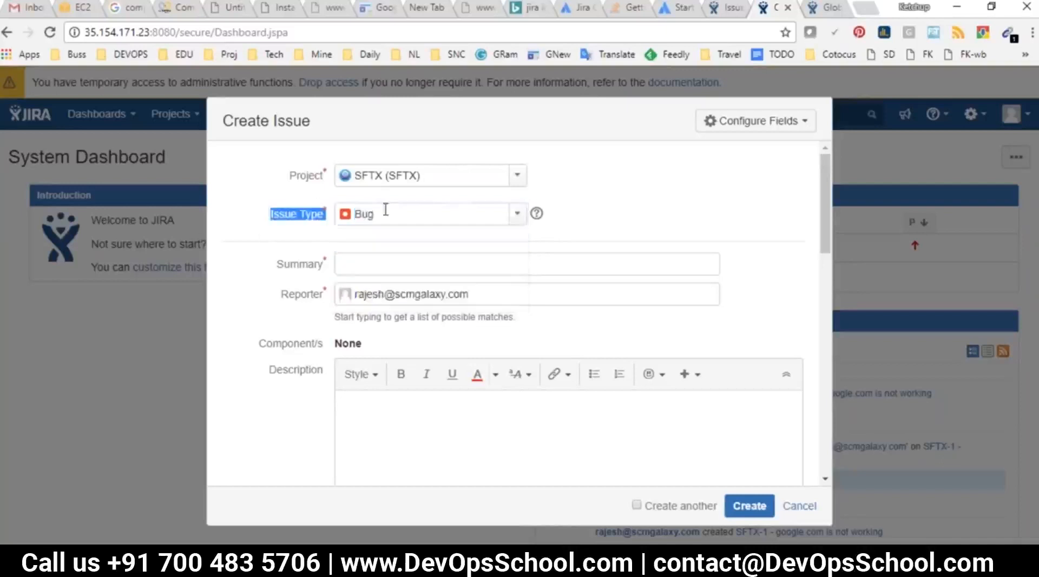
- Switch to the Issue types admin tab and examine each issue type's related schemes
{"action": "left_click", "coordinate": [721, 8]}
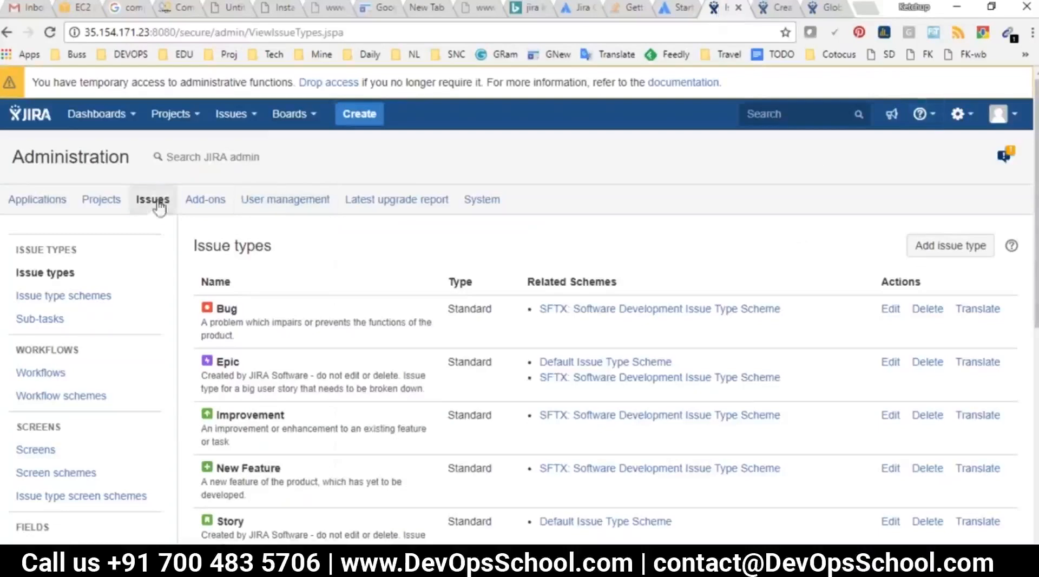
{"action": "left_click_drag", "start_coordinate": [15, 250], "coordinate": [94, 250]}
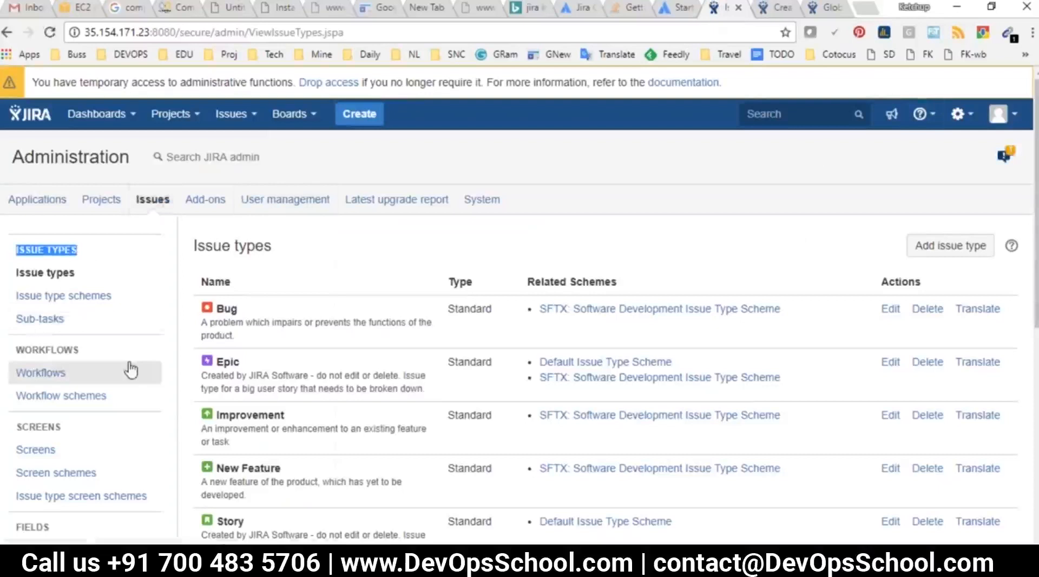
{"action": "scroll", "coordinate": [241, 365], "scroll_direction": "down", "scroll_amount": 3}
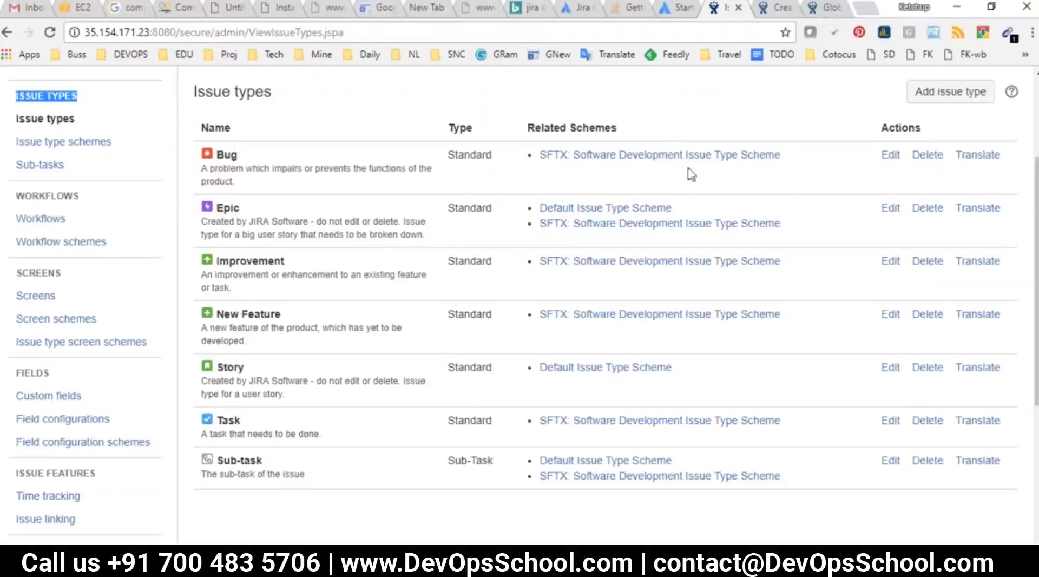
{"action": "left_click_drag", "start_coordinate": [623, 130], "coordinate": [529, 132]}
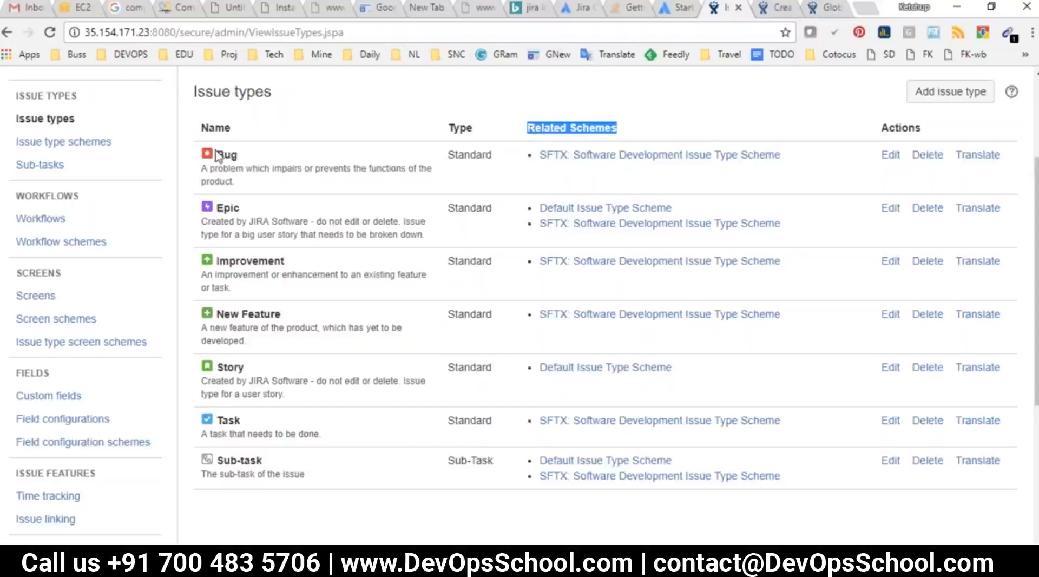
{"action": "left_click", "coordinate": [234, 158]}
- Compare the Create Issue type options against the issue types listed on the admin page
{"action": "left_click", "coordinate": [763, 7]}
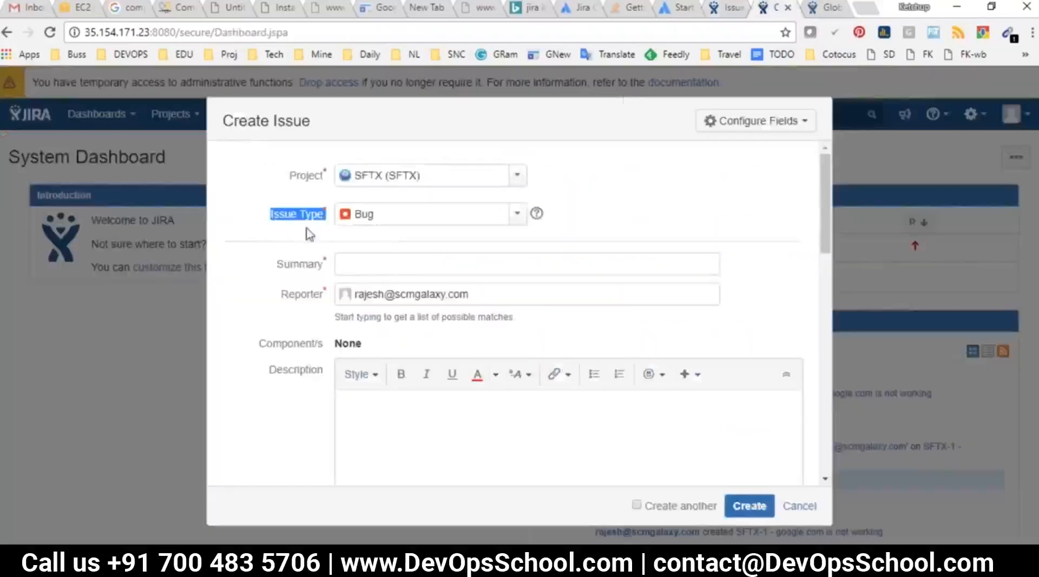
{"action": "left_click_drag", "start_coordinate": [228, 121], "coordinate": [310, 122]}
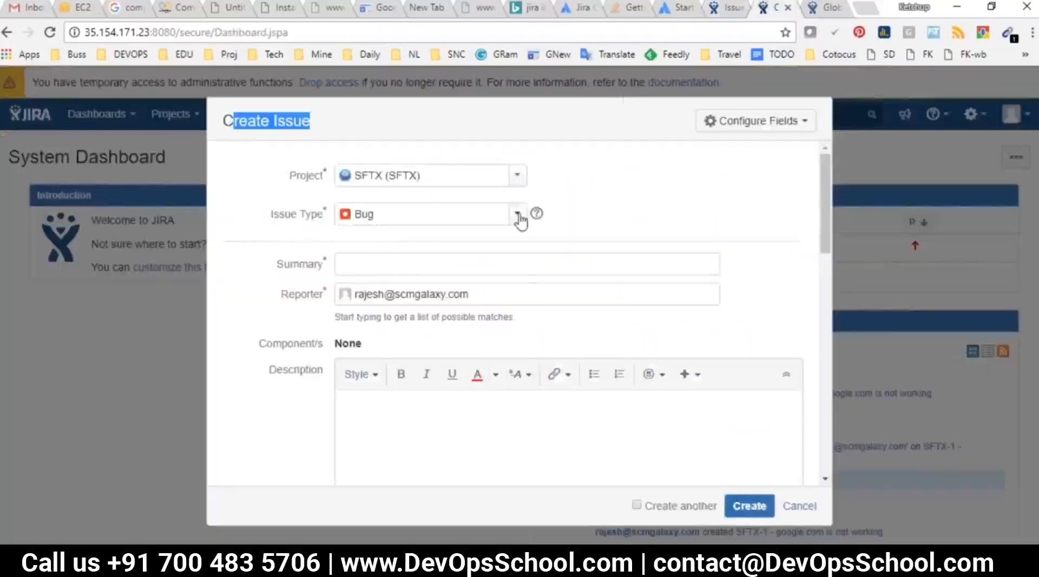
{"action": "left_click", "coordinate": [518, 215]}
{"action": "key", "text": "ctrl+shift+Tab"}
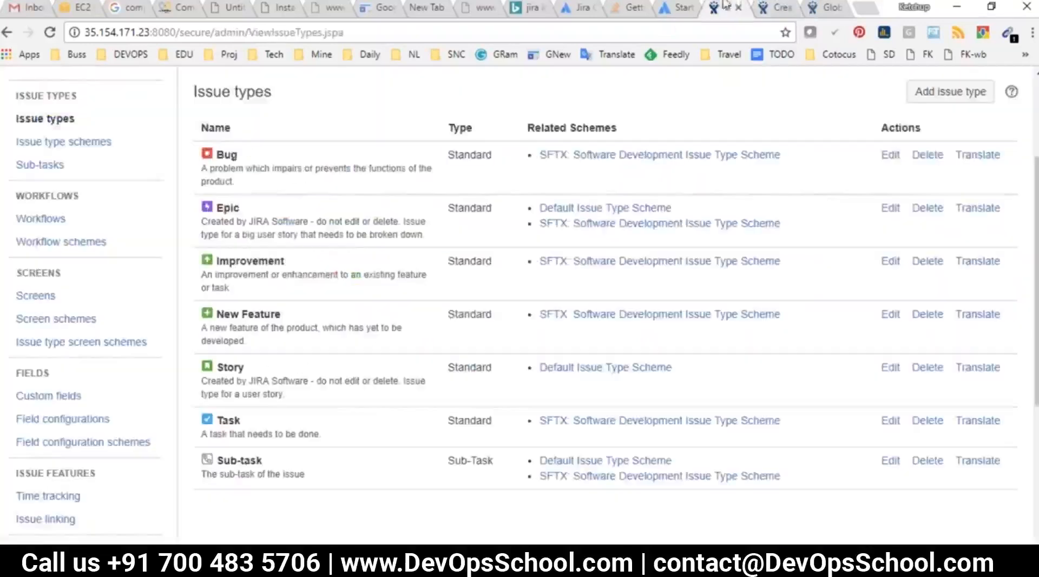
{"action": "left_click_drag", "start_coordinate": [522, 133], "coordinate": [617, 124]}
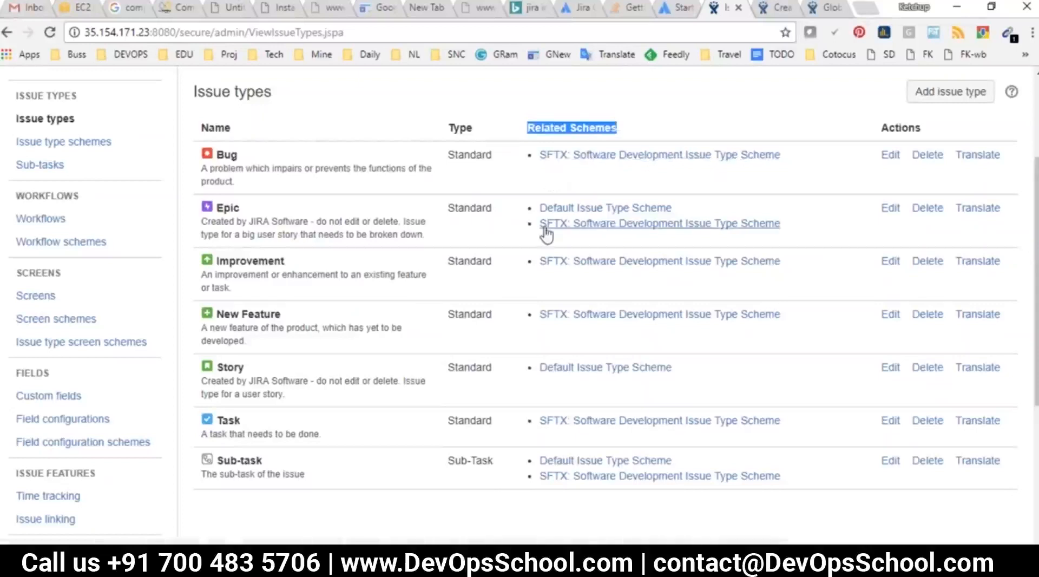
{"action": "left_click", "coordinate": [238, 167]}
{"action": "double_click", "coordinate": [227, 155]}
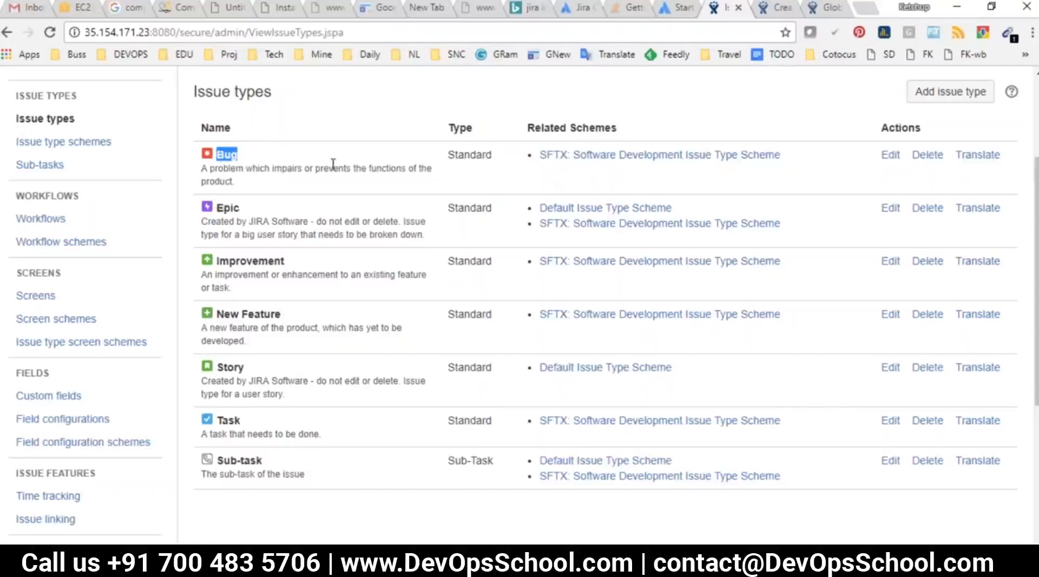
{"action": "scroll", "coordinate": [373, 163], "scroll_direction": "up", "scroll_amount": 3}
{"action": "left_click", "coordinate": [762, 8]}
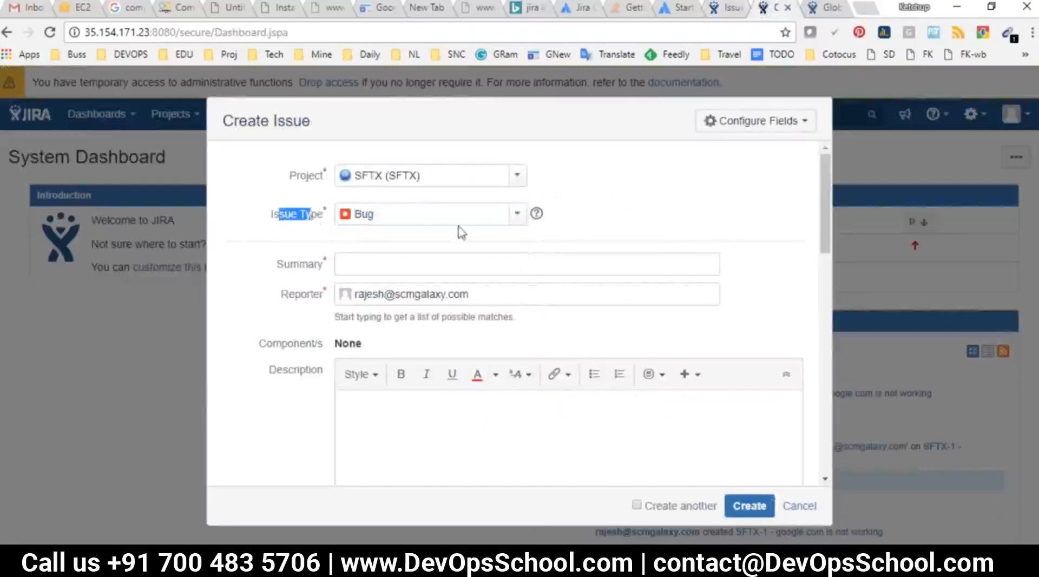
{"action": "left_click", "coordinate": [514, 215]}
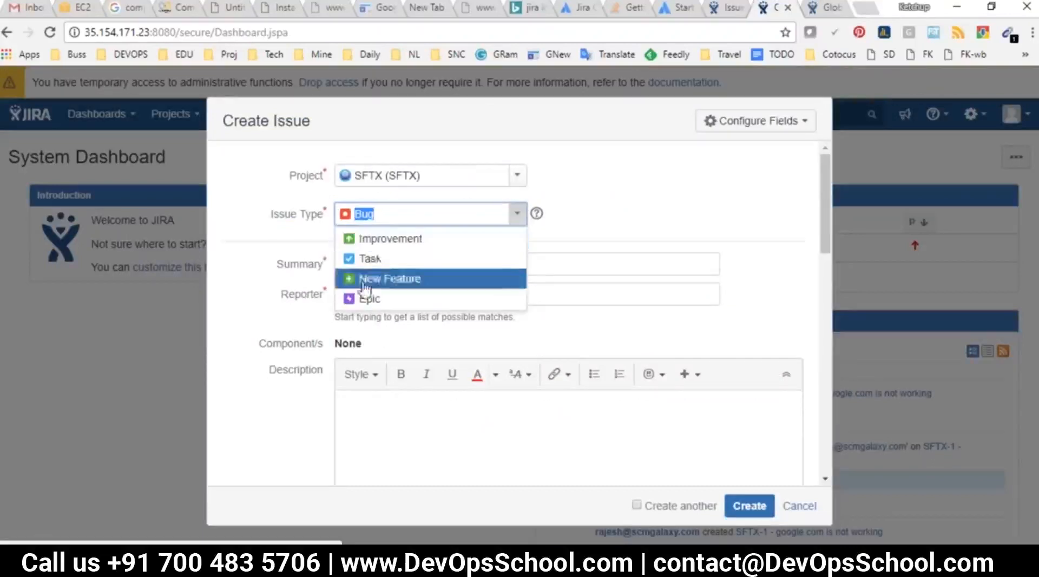
{"action": "left_click", "coordinate": [720, 4]}
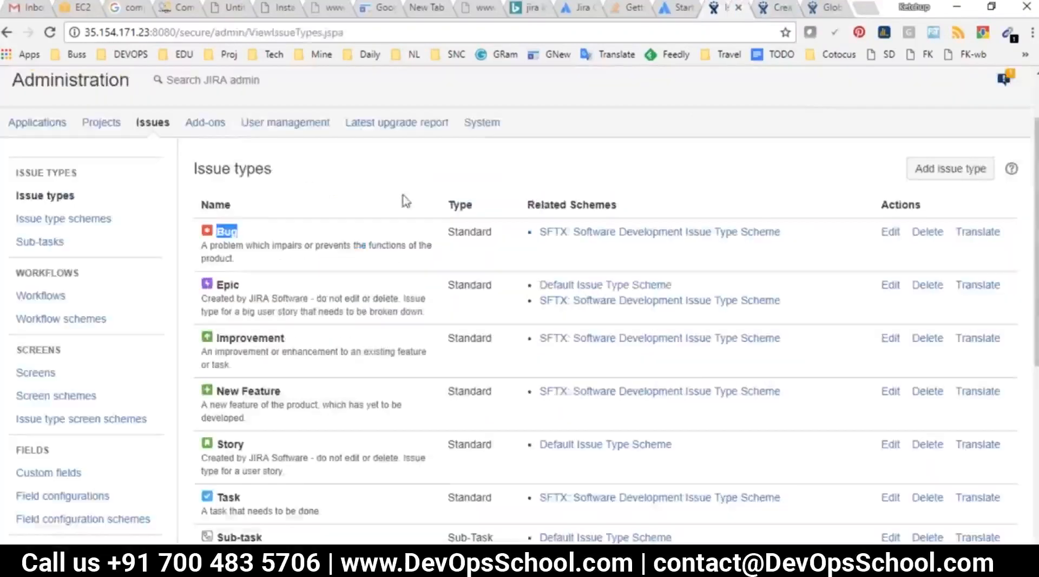
- Add a standard issue type named Assignment with the description "This is for demo"
{"action": "left_click_drag", "start_coordinate": [206, 169], "coordinate": [290, 169]}
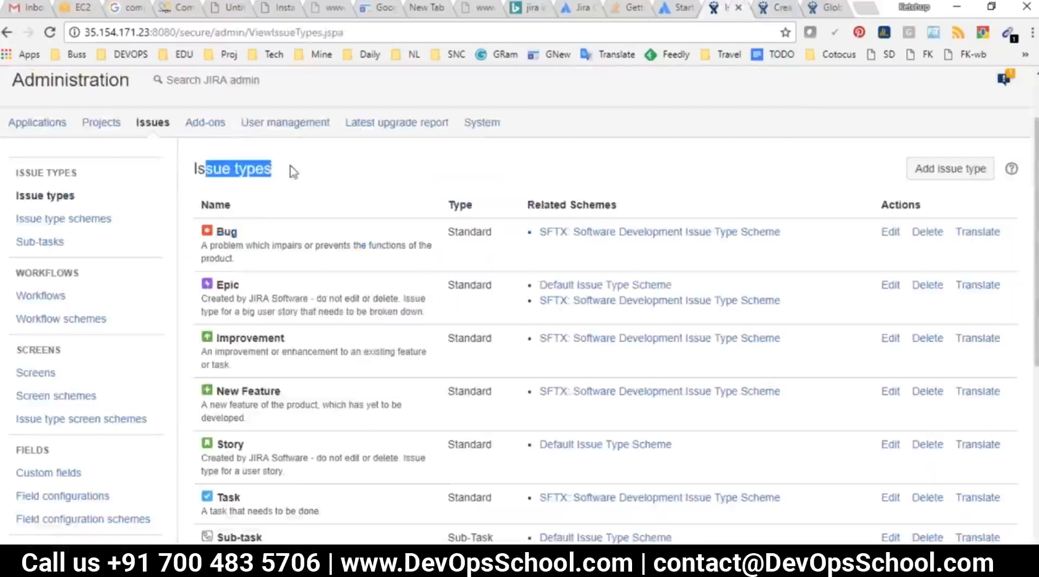
{"action": "left_click", "coordinate": [937, 170]}
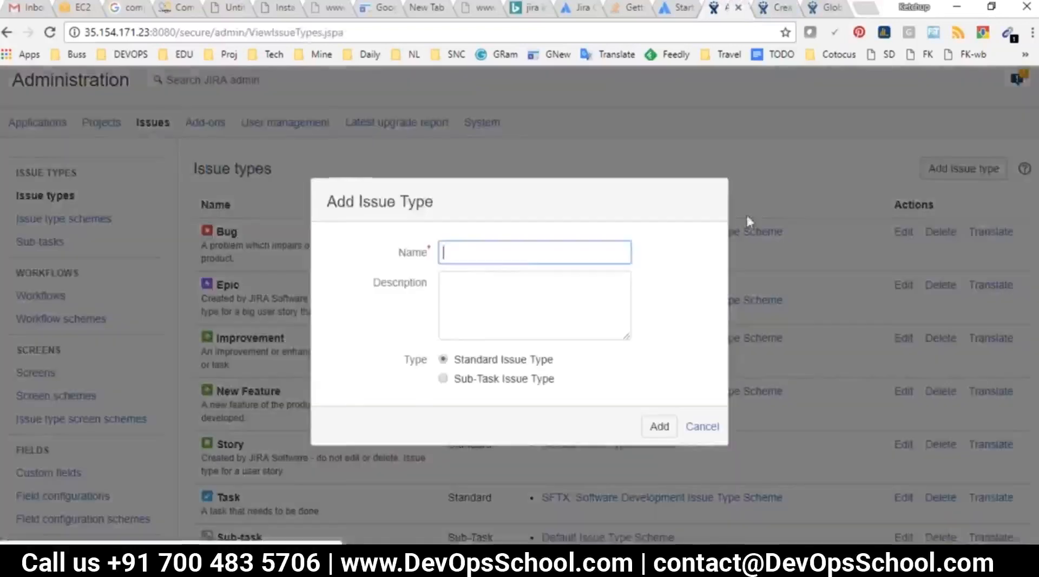
{"action": "left_click", "coordinate": [524, 259]}
{"action": "type", "text": "Ass"}
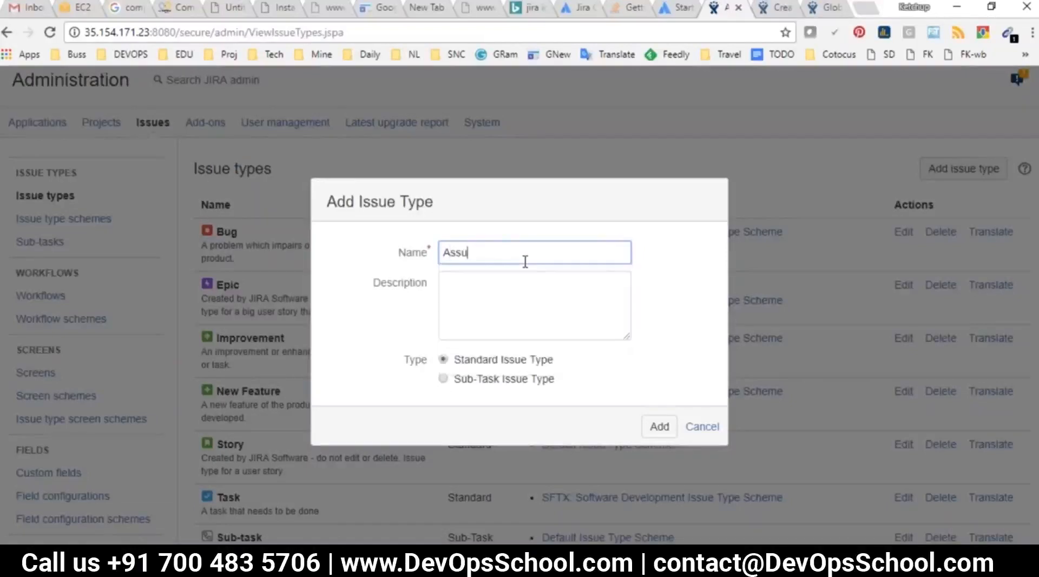
{"action": "type", "text": "ignment"}
{"action": "key", "text": "Tab"}
{"action": "type", "text": "This is for demo"}
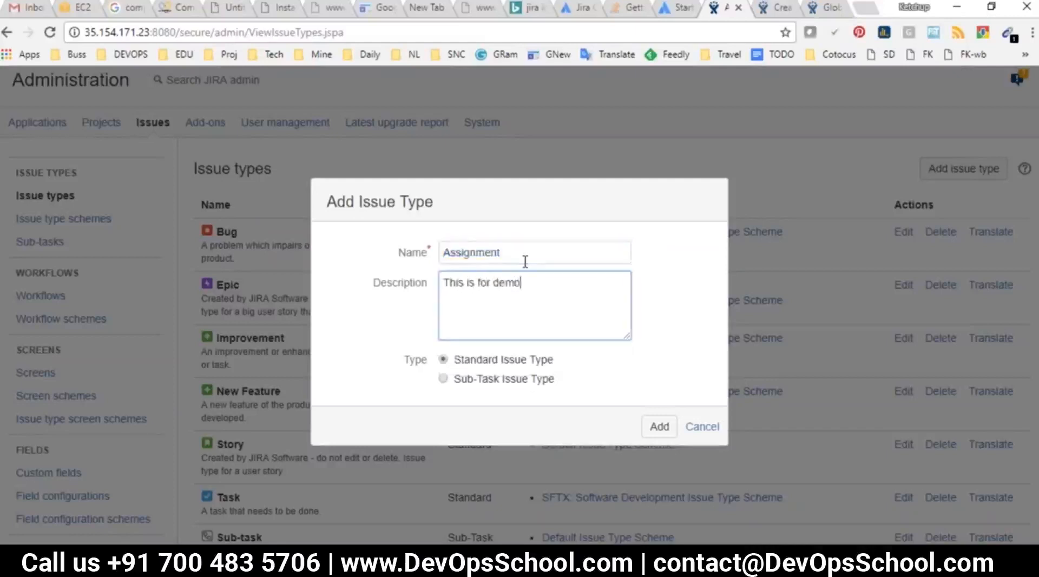
{"action": "key", "text": "ctrl+a"}
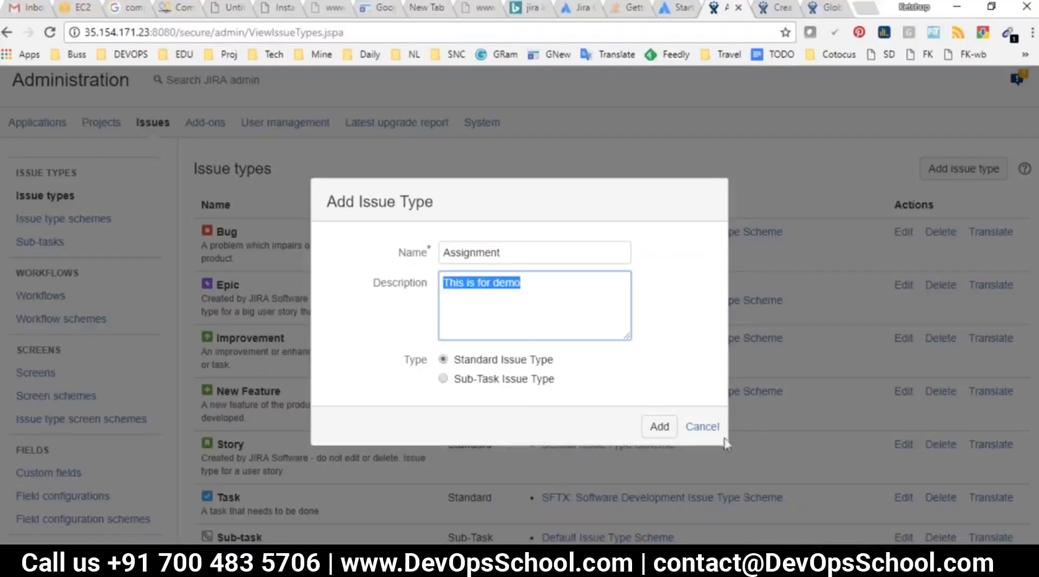
{"action": "left_click", "coordinate": [659, 427]}
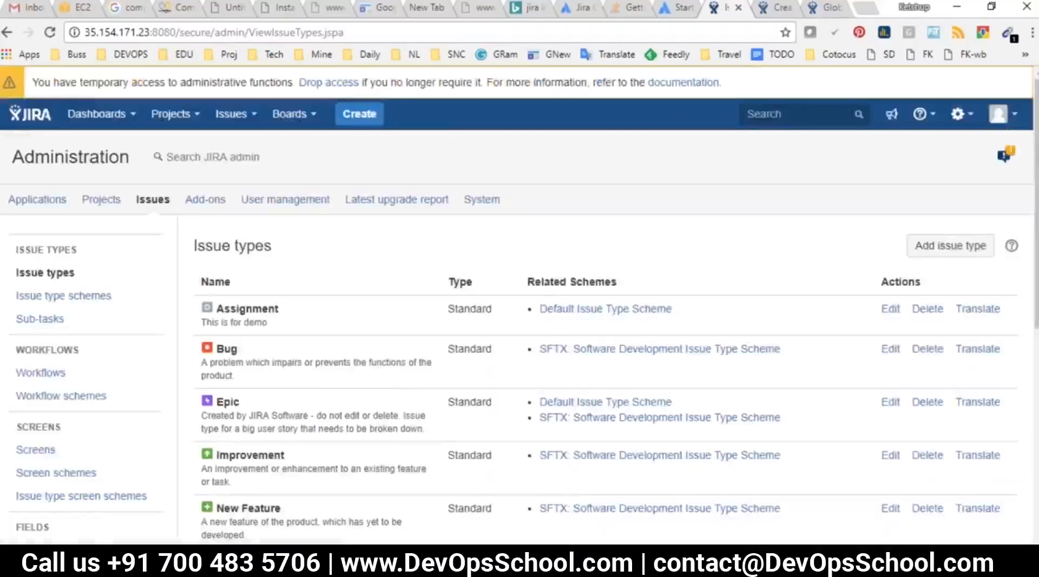
- Cancel the Create Issue dialog, reopen it and check its issue type options again
{"action": "left_click", "coordinate": [774, 7]}
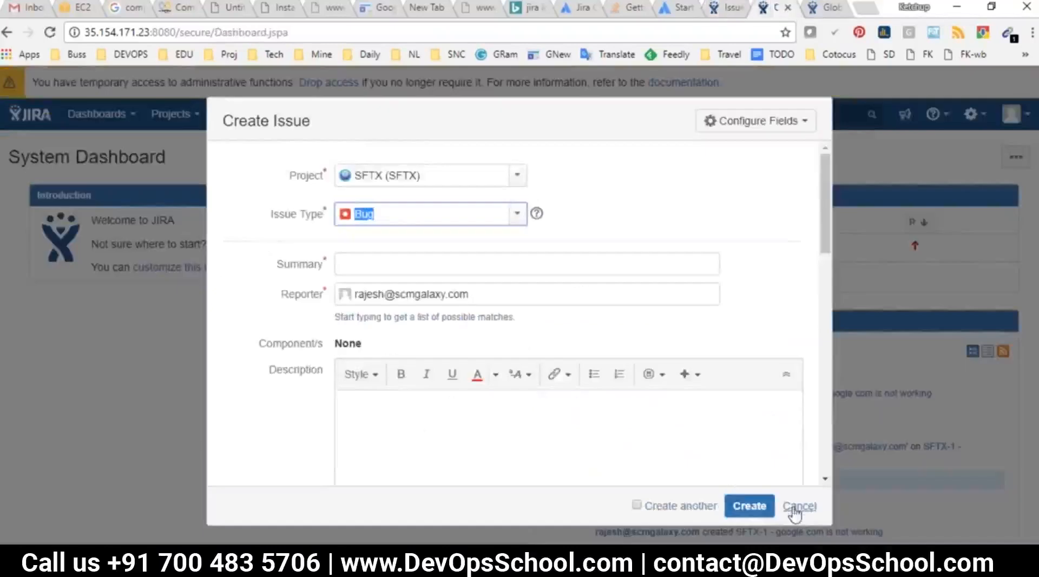
{"action": "left_click", "coordinate": [794, 507]}
{"action": "left_click", "coordinate": [52, 33]}
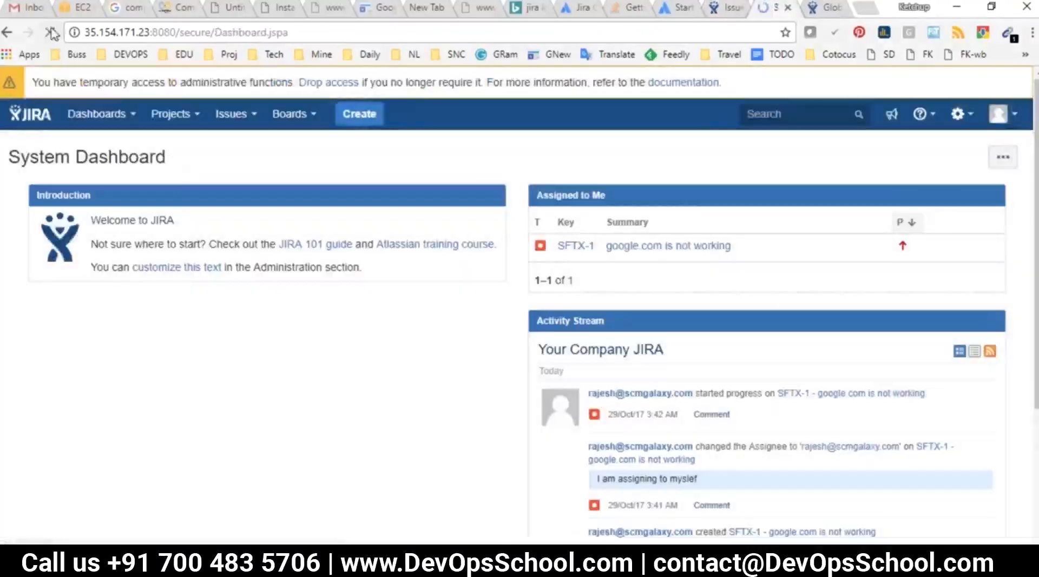
{"action": "left_click", "coordinate": [359, 114]}
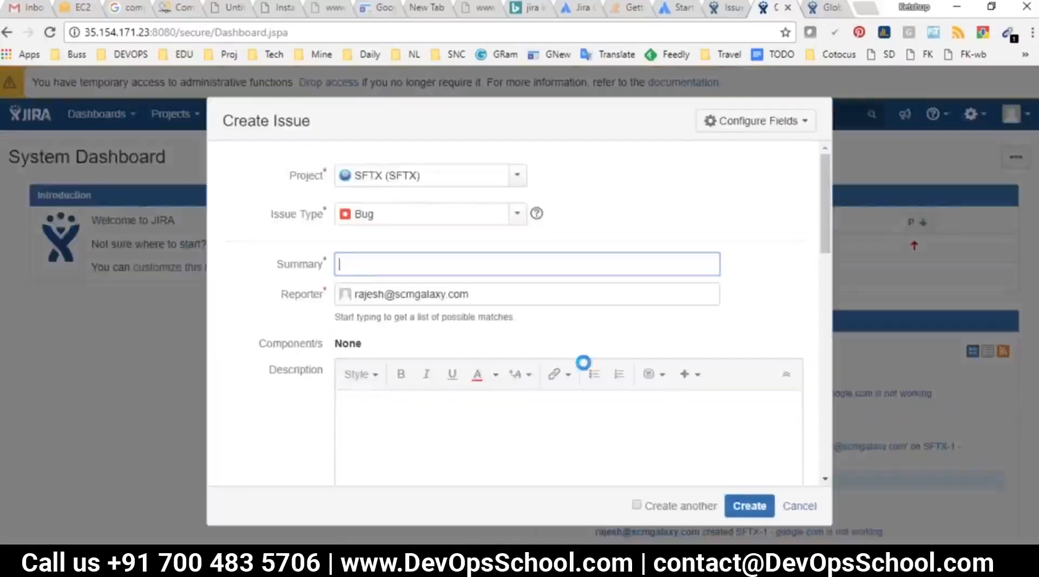
{"action": "left_click", "coordinate": [517, 213]}
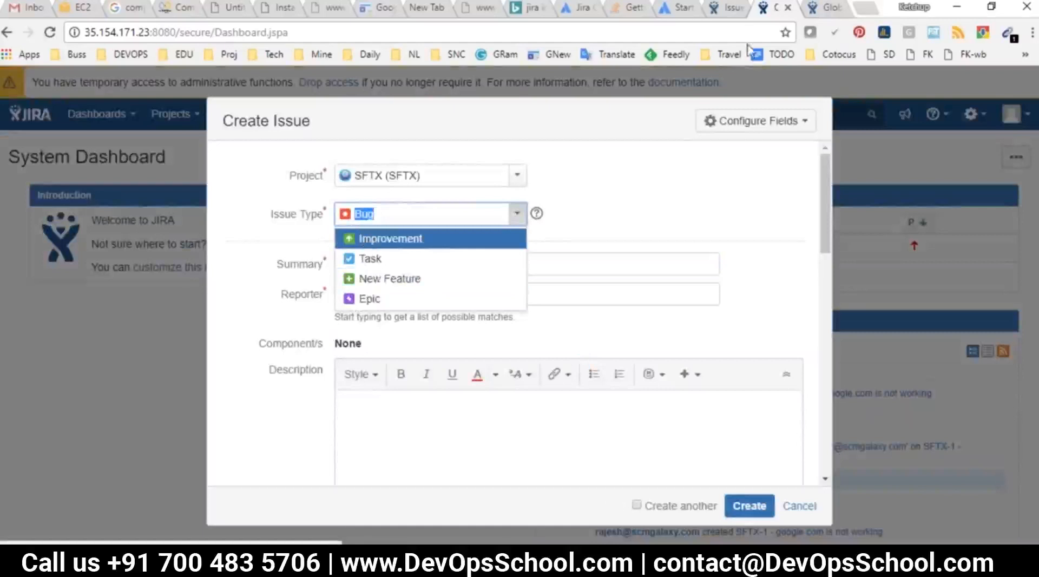
{"action": "left_click", "coordinate": [722, 8]}
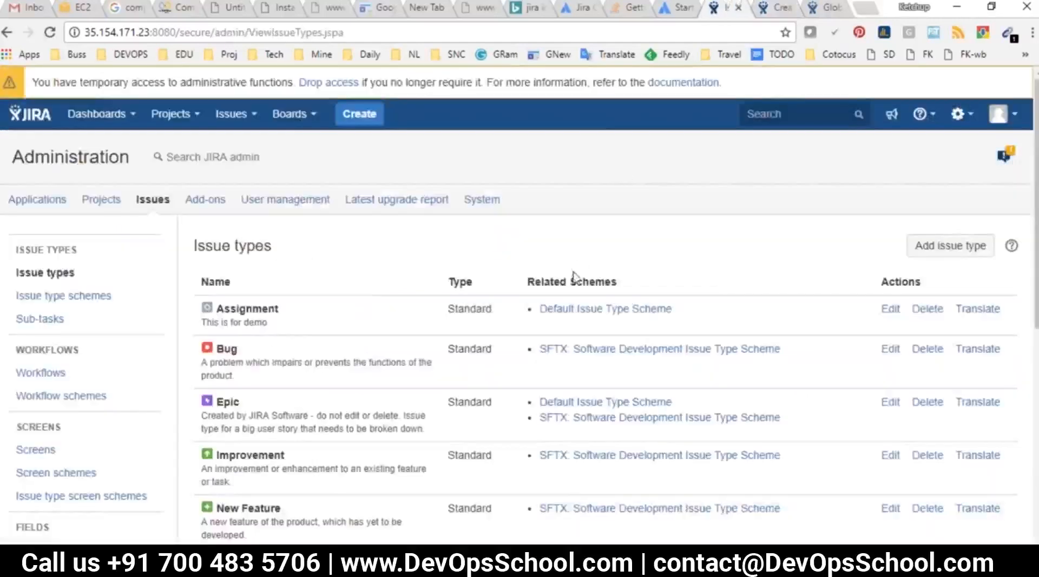
- Inspect the Assignment issue type's related scheme and actions, briefly opening its edit page
{"action": "left_click_drag", "start_coordinate": [557, 281], "coordinate": [622, 283]}
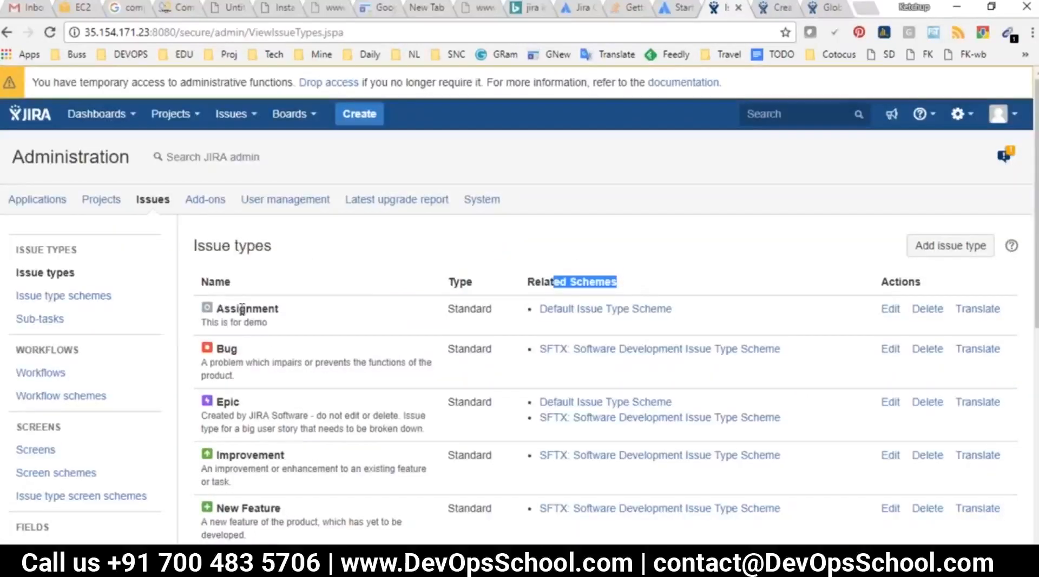
{"action": "double_click", "coordinate": [222, 308]}
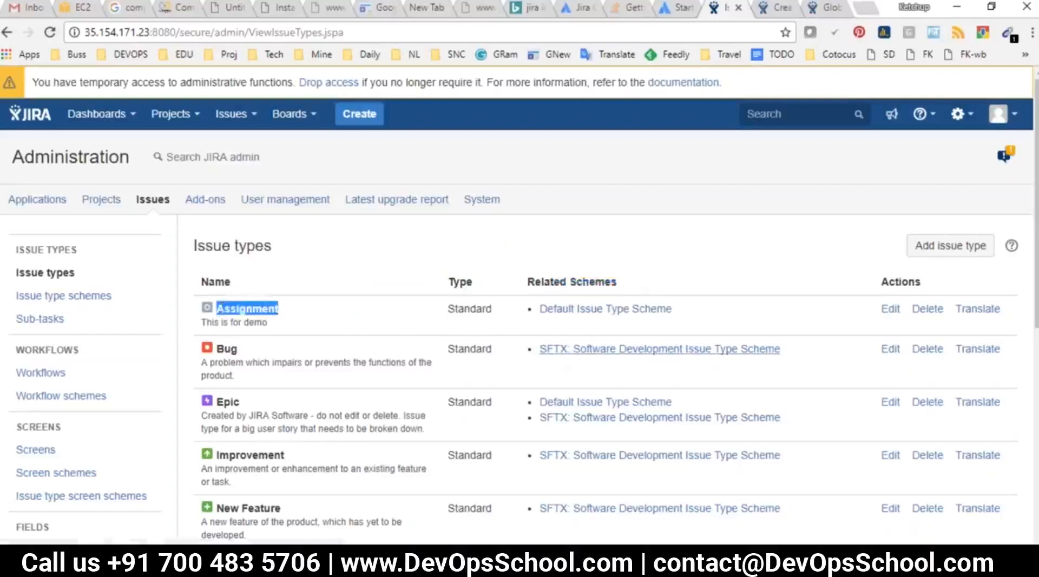
{"action": "left_click", "coordinate": [888, 297]}
{"action": "left_click_drag", "start_coordinate": [879, 281], "coordinate": [926, 279]}
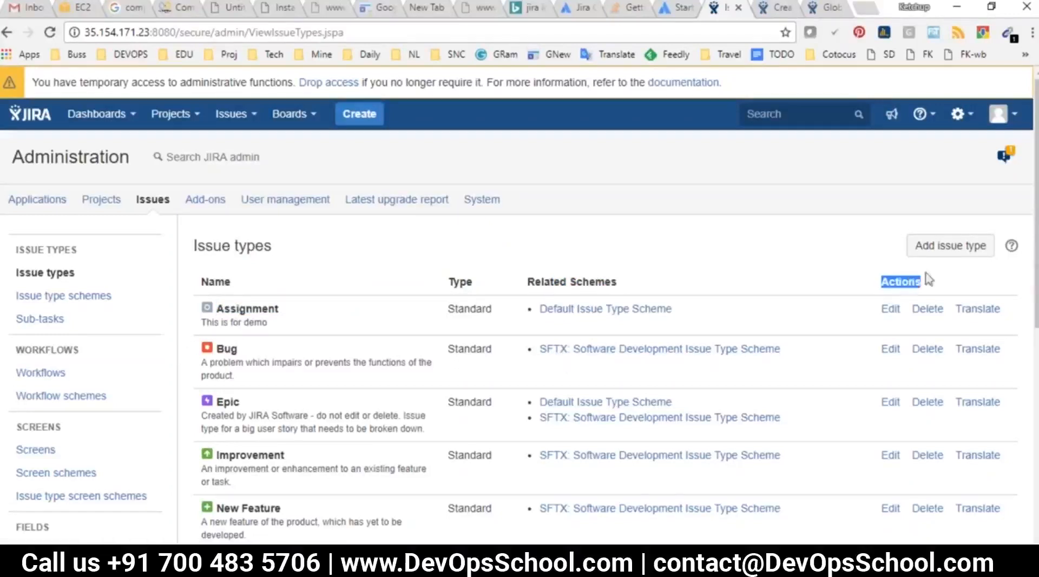
{"action": "left_click", "coordinate": [889, 310]}
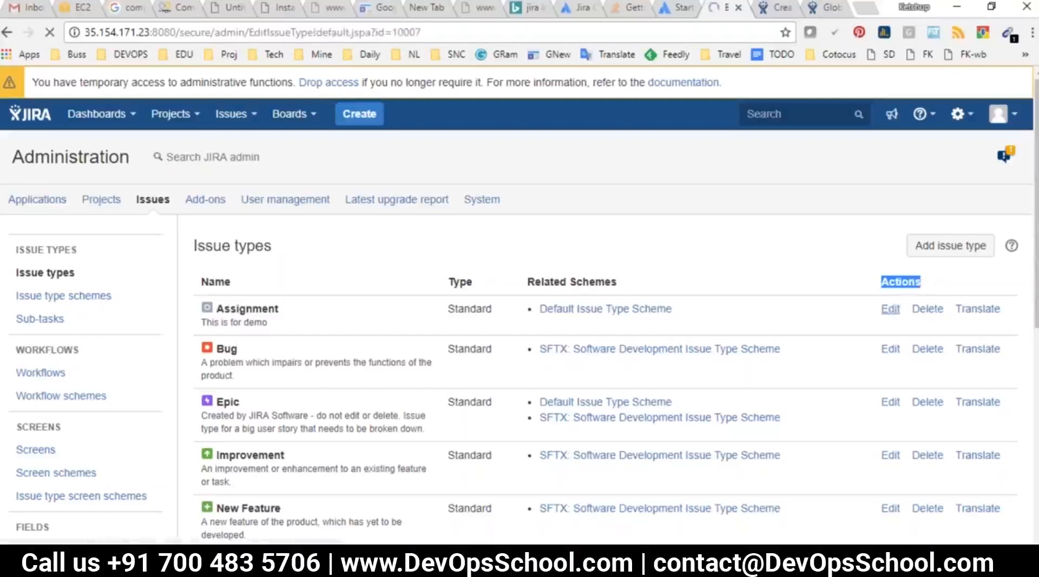
{"action": "left_click", "coordinate": [344, 373]}
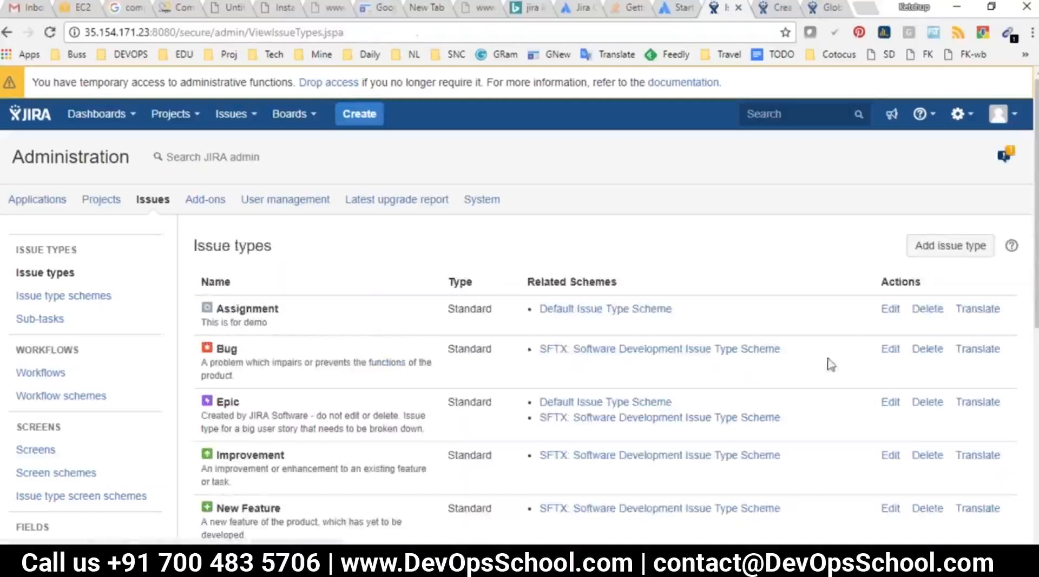
- Open the Issue type schemes page and review which issue types each scheme contains
{"action": "left_click", "coordinate": [30, 298]}
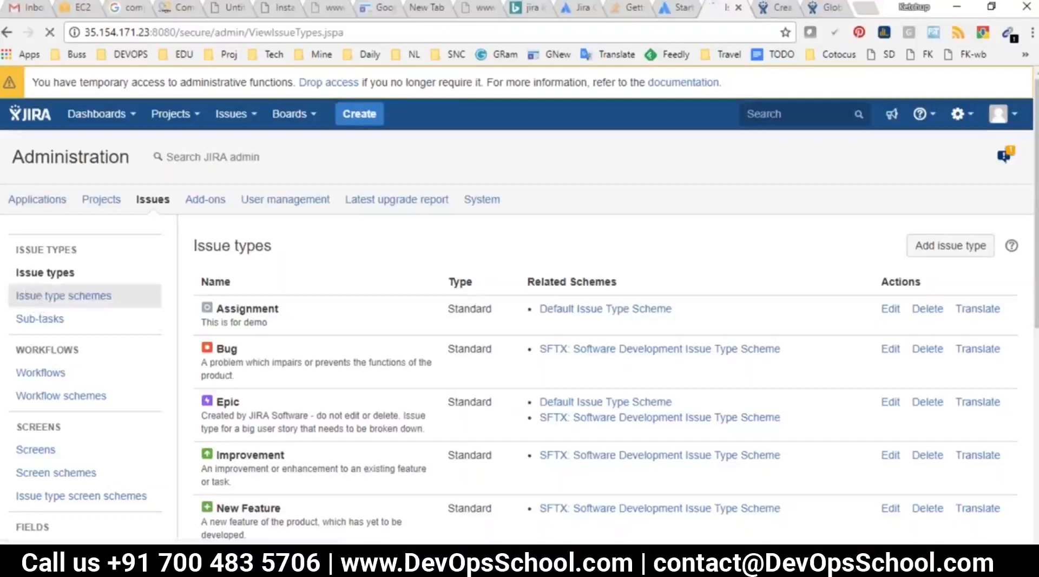
{"action": "scroll", "coordinate": [506, 325], "scroll_direction": "down", "scroll_amount": 2}
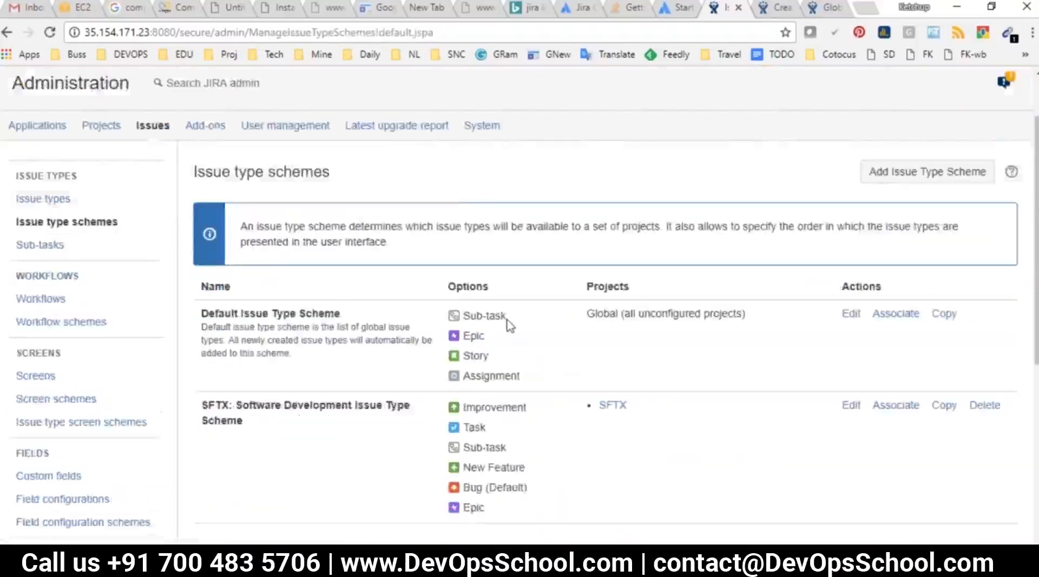
{"action": "scroll", "coordinate": [509, 325], "scroll_direction": "down", "scroll_amount": 2}
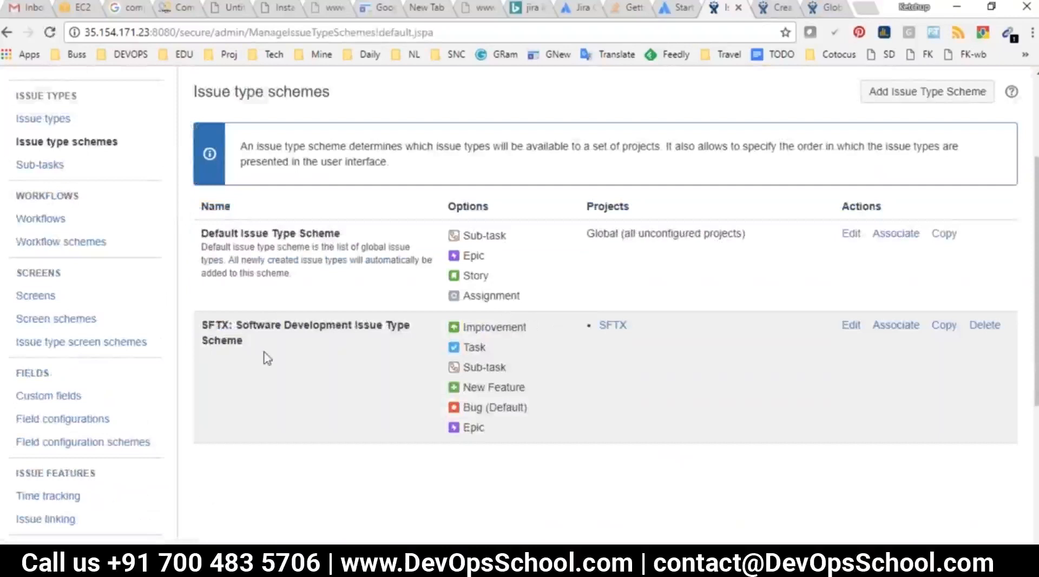
- Edit the SFTX: Software Development Issue Type Scheme to add the Assignment issue type after Task, and save
{"action": "left_click_drag", "start_coordinate": [204, 325], "coordinate": [249, 324]}
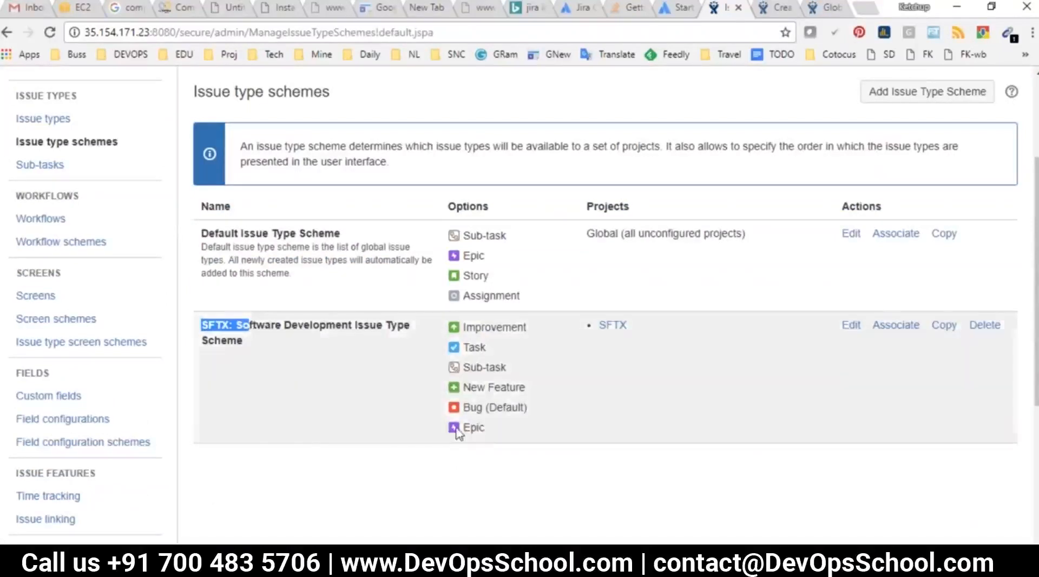
{"action": "left_click", "coordinate": [487, 435]}
{"action": "left_click_drag", "start_coordinate": [488, 437], "coordinate": [456, 331]}
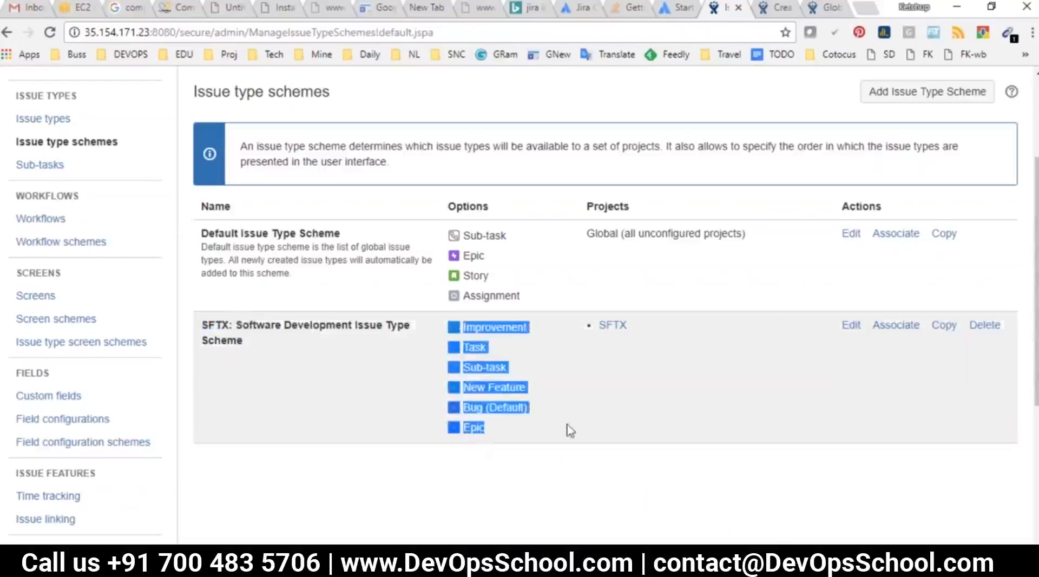
{"action": "left_click", "coordinate": [332, 371]}
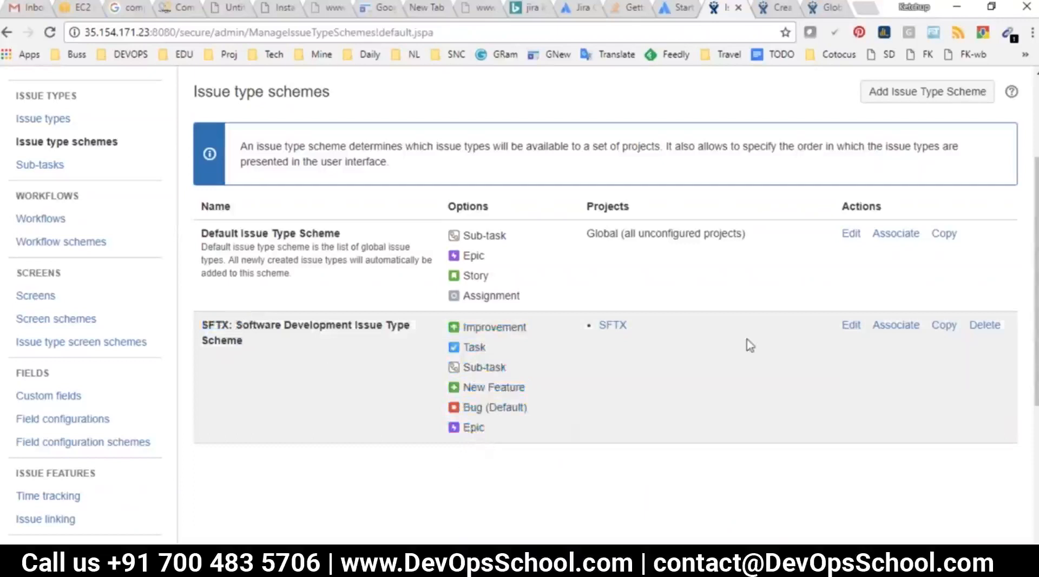
{"action": "left_click", "coordinate": [850, 326]}
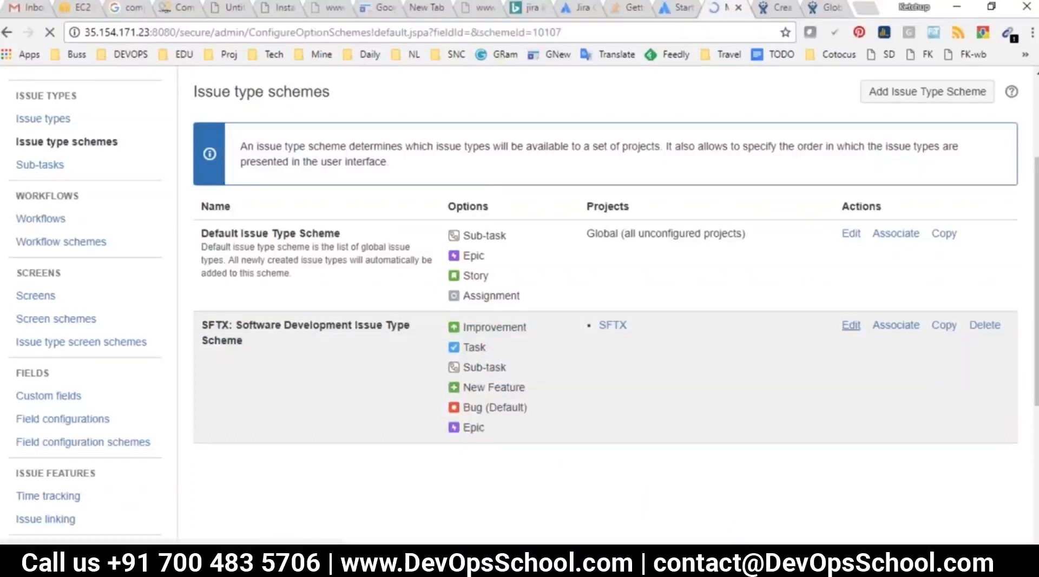
{"action": "scroll", "coordinate": [622, 378], "scroll_direction": "down", "scroll_amount": 4}
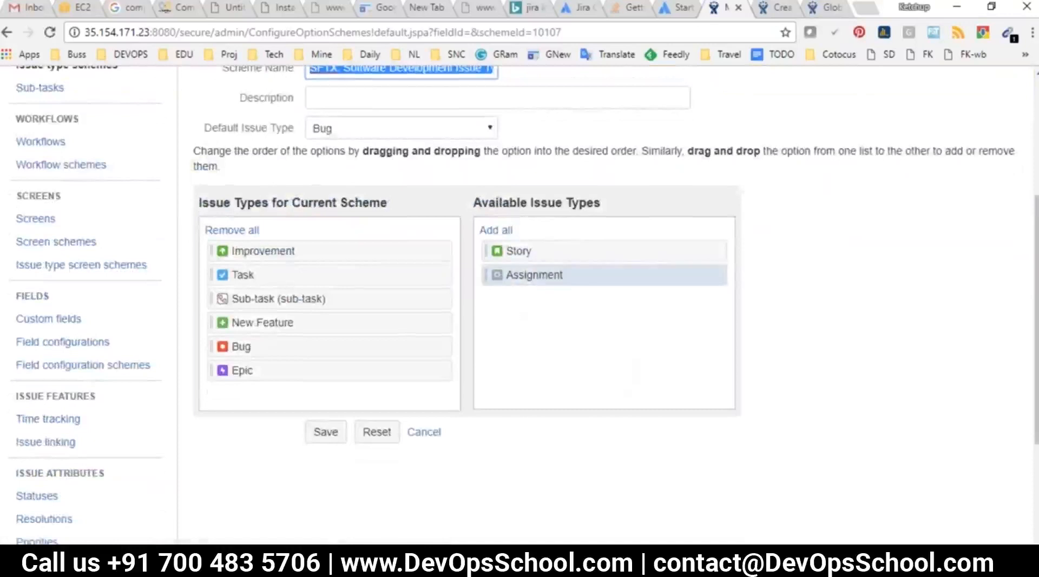
{"action": "left_click_drag", "start_coordinate": [523, 276], "coordinate": [246, 352]}
{"action": "left_click_drag", "start_coordinate": [325, 370], "coordinate": [311, 325]}
{"action": "left_click_drag", "start_coordinate": [297, 280], "coordinate": [297, 289]}
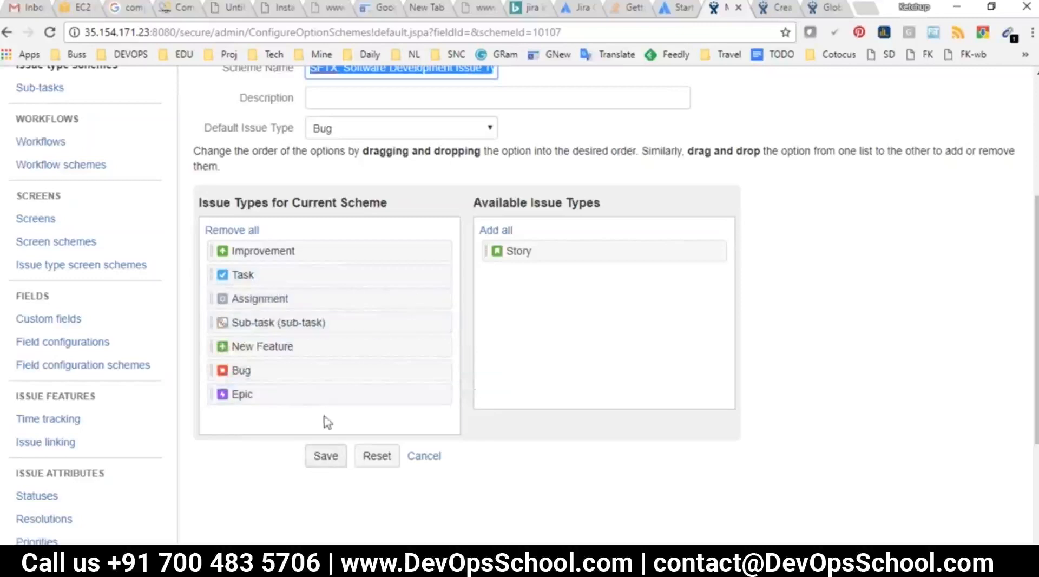
{"action": "left_click", "coordinate": [334, 460]}
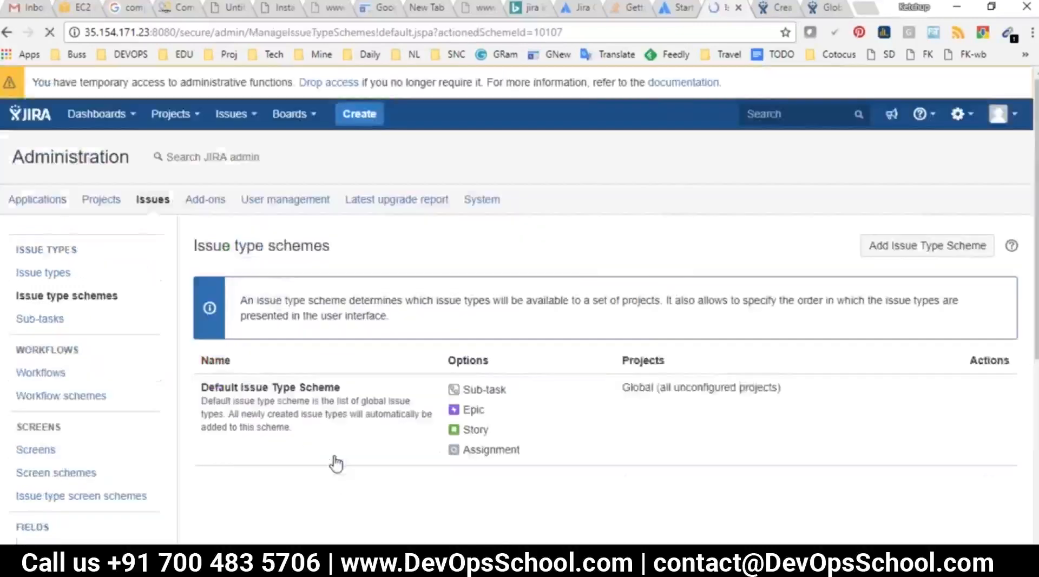
- Review the Assignment issue type's related schemes and the issue types listed in each issue type scheme
{"action": "scroll", "coordinate": [335, 462], "scroll_direction": "down", "scroll_amount": 4}
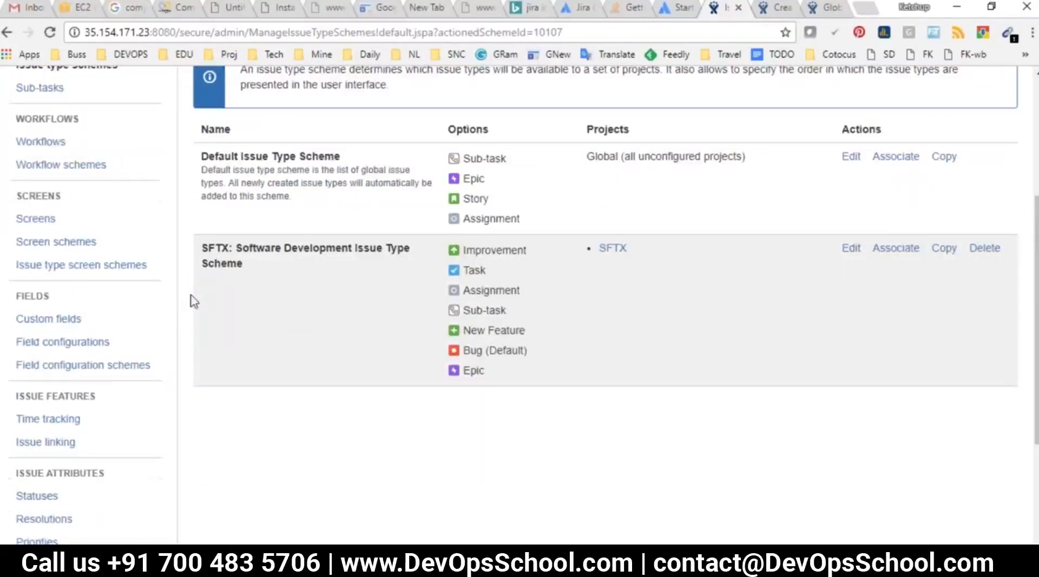
{"action": "scroll", "coordinate": [135, 319], "scroll_direction": "up", "scroll_amount": 4}
{"action": "left_click", "coordinate": [21, 273]}
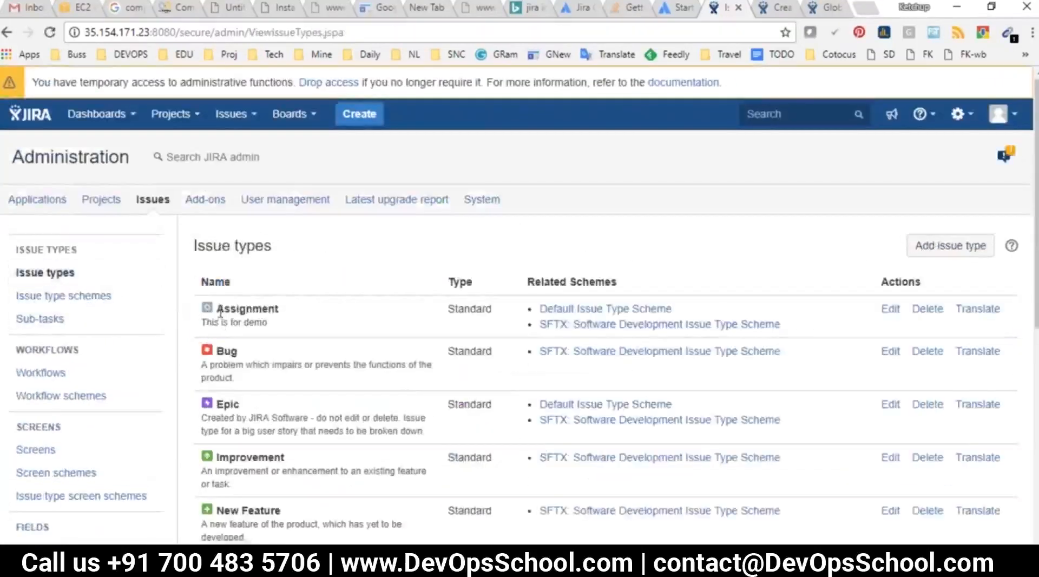
{"action": "left_click_drag", "start_coordinate": [217, 308], "coordinate": [276, 312]}
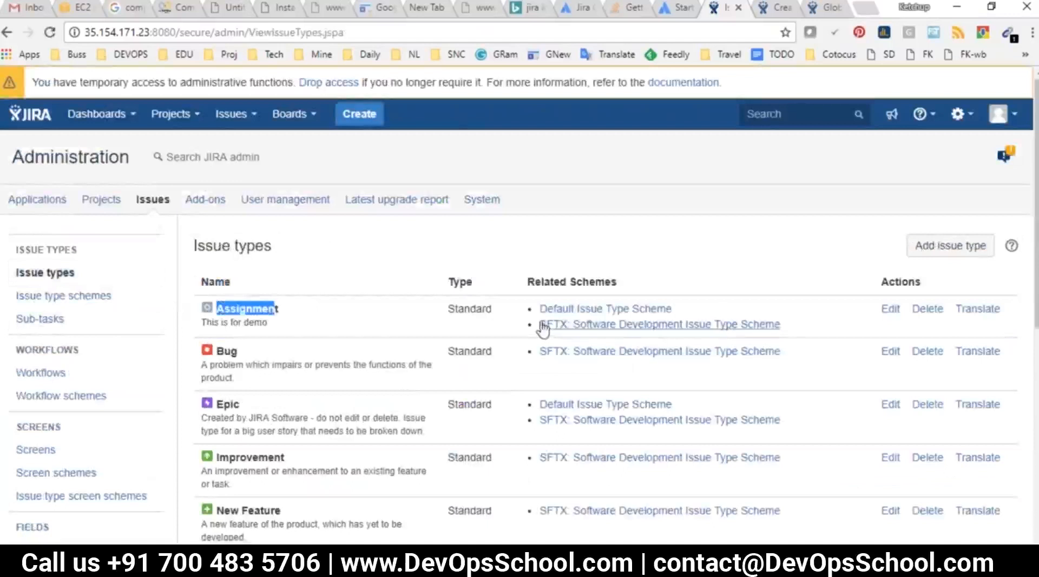
{"action": "left_click_drag", "start_coordinate": [787, 325], "coordinate": [541, 324]}
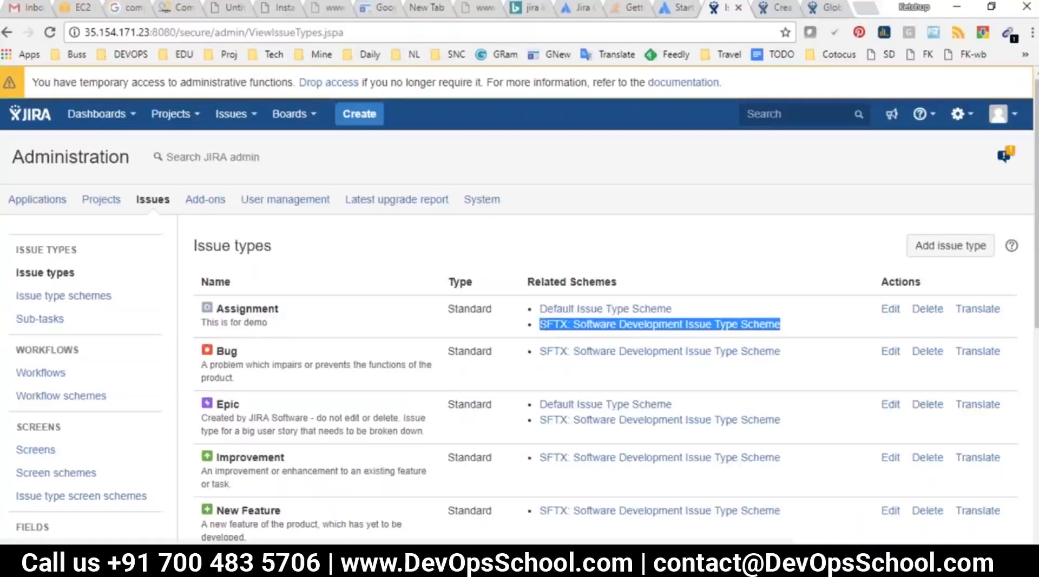
{"action": "left_click", "coordinate": [35, 297]}
{"action": "scroll", "coordinate": [431, 364], "scroll_direction": "down", "scroll_amount": 4}
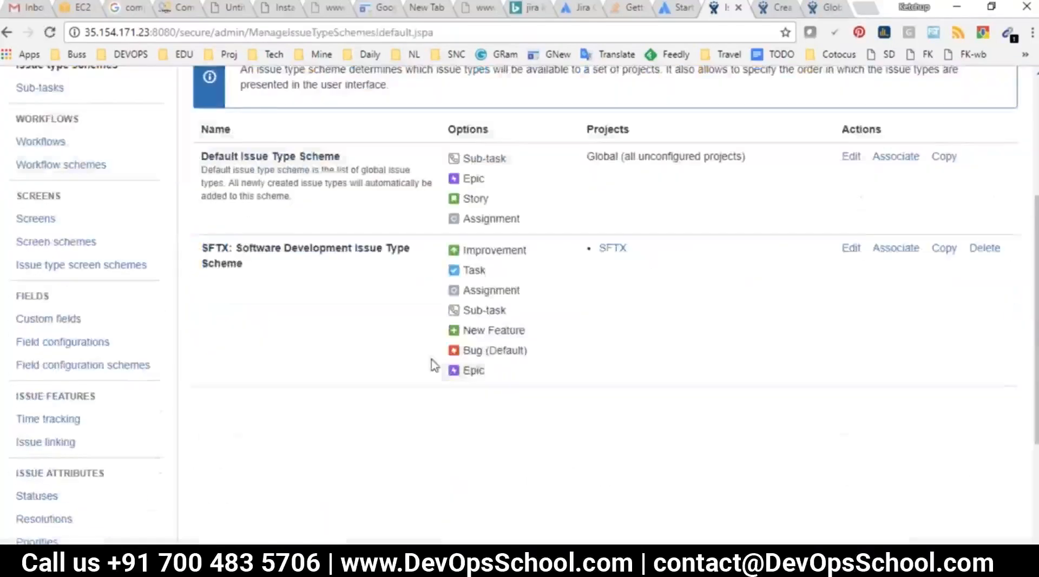
{"action": "left_click_drag", "start_coordinate": [200, 247], "coordinate": [245, 261]}
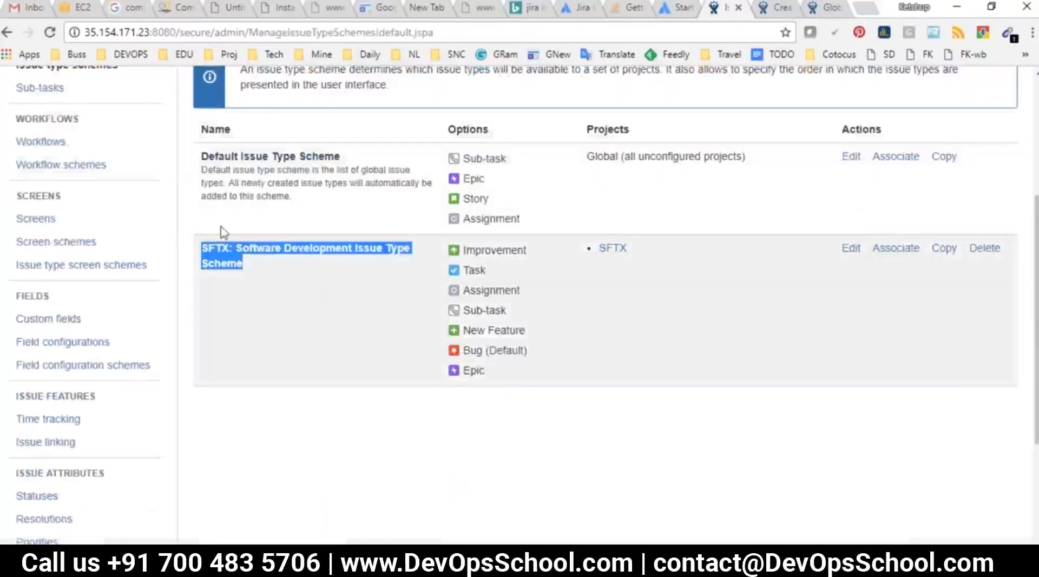
{"action": "left_click_drag", "start_coordinate": [200, 155], "coordinate": [223, 184]}
{"action": "left_click_drag", "start_coordinate": [201, 245], "coordinate": [232, 268]}
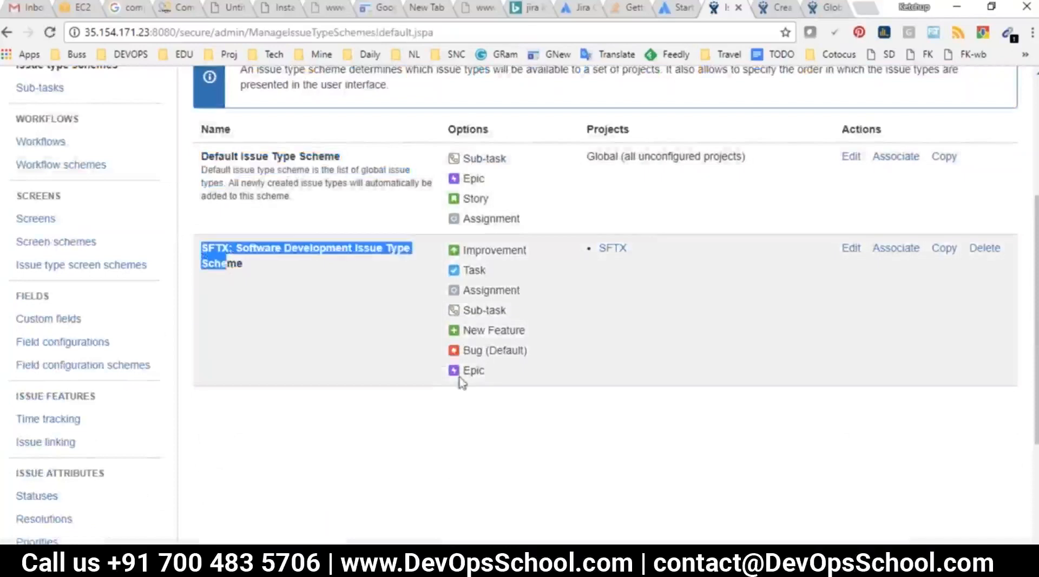
{"action": "left_click_drag", "start_coordinate": [486, 376], "coordinate": [444, 257]}
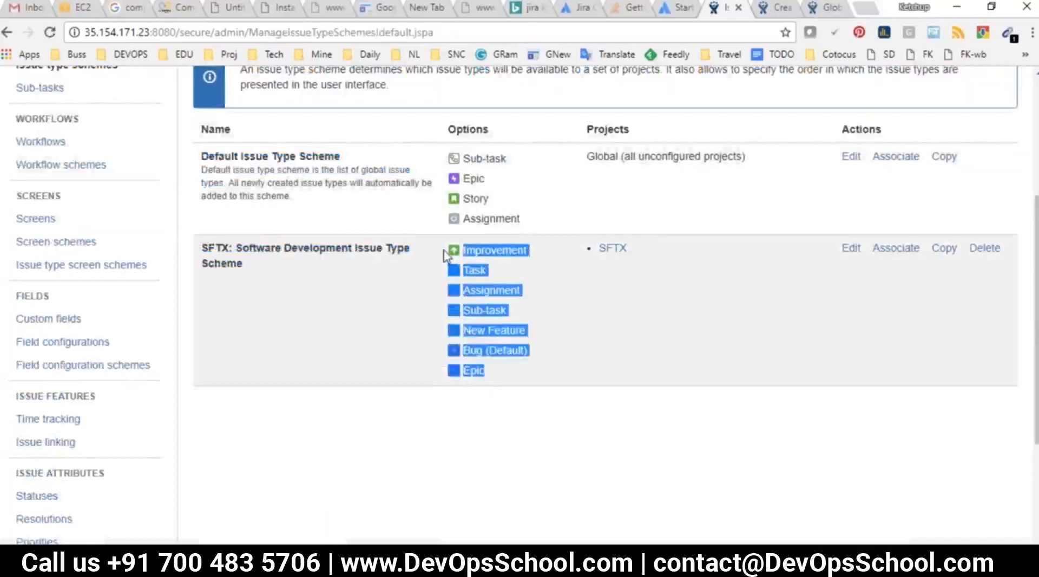
- Reload the dashboard, reopen the Create Issue dialog to check its issue type options, and cancel it
{"action": "left_click", "coordinate": [780, 7]}
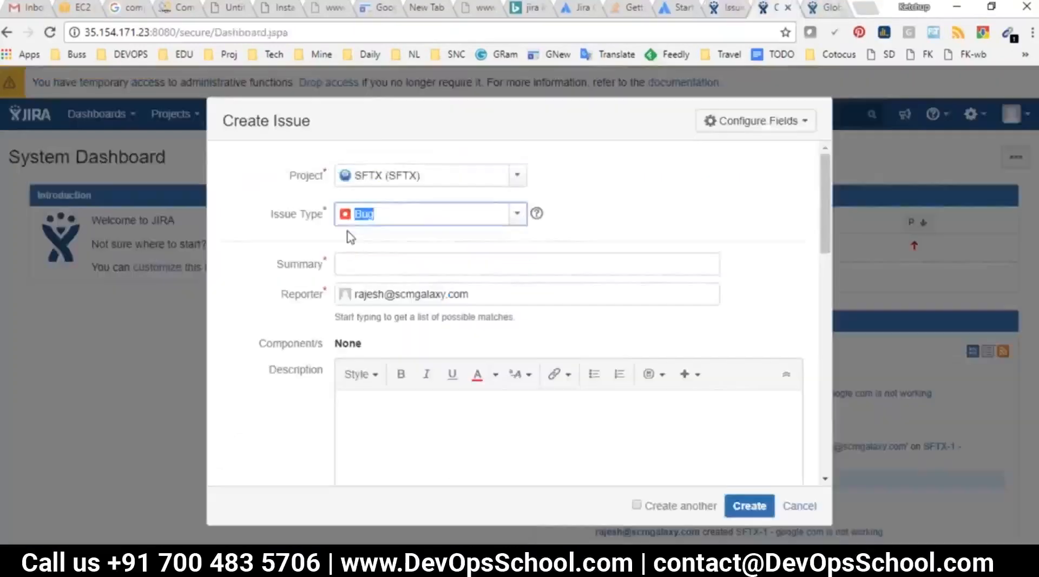
{"action": "left_click", "coordinate": [807, 507]}
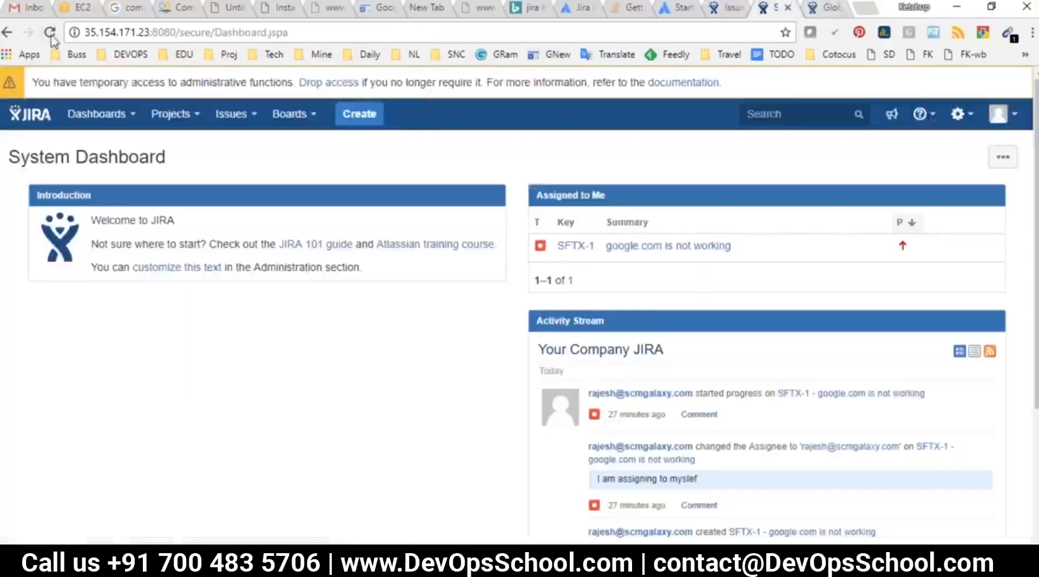
{"action": "left_click", "coordinate": [50, 33]}
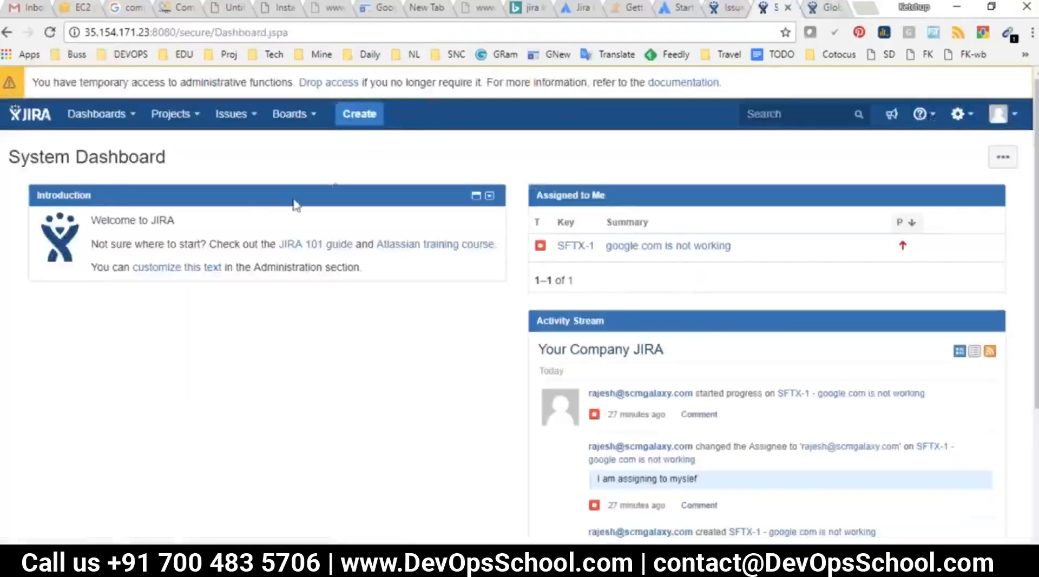
{"action": "left_click", "coordinate": [359, 114]}
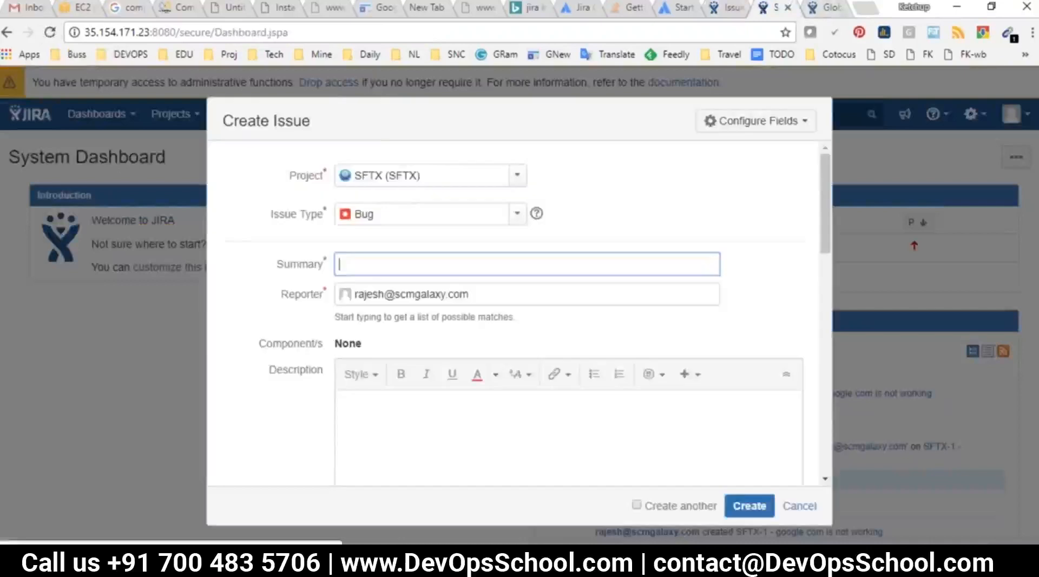
{"action": "left_click", "coordinate": [518, 213]}
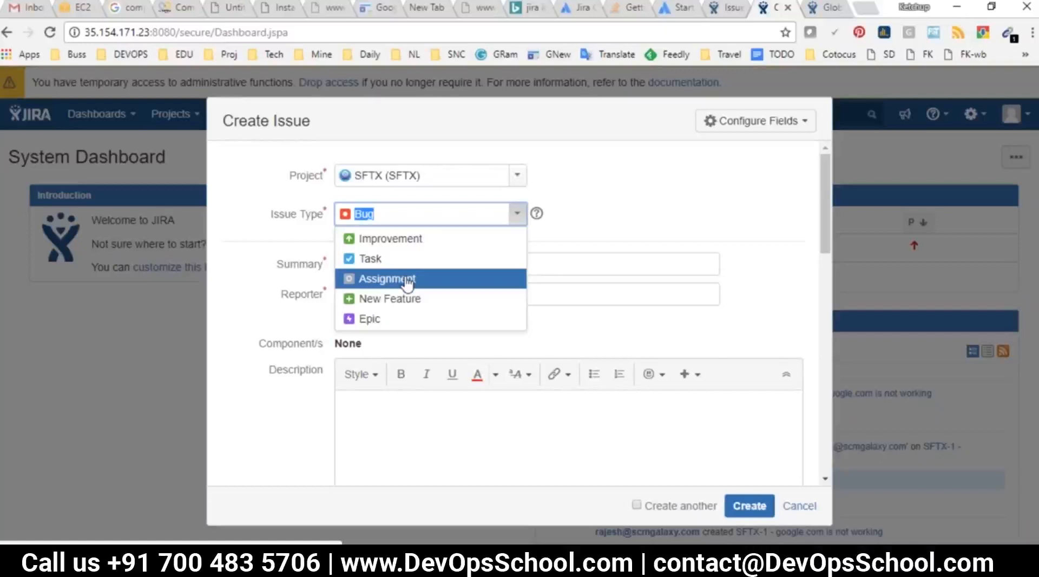
{"action": "left_click", "coordinate": [786, 511]}
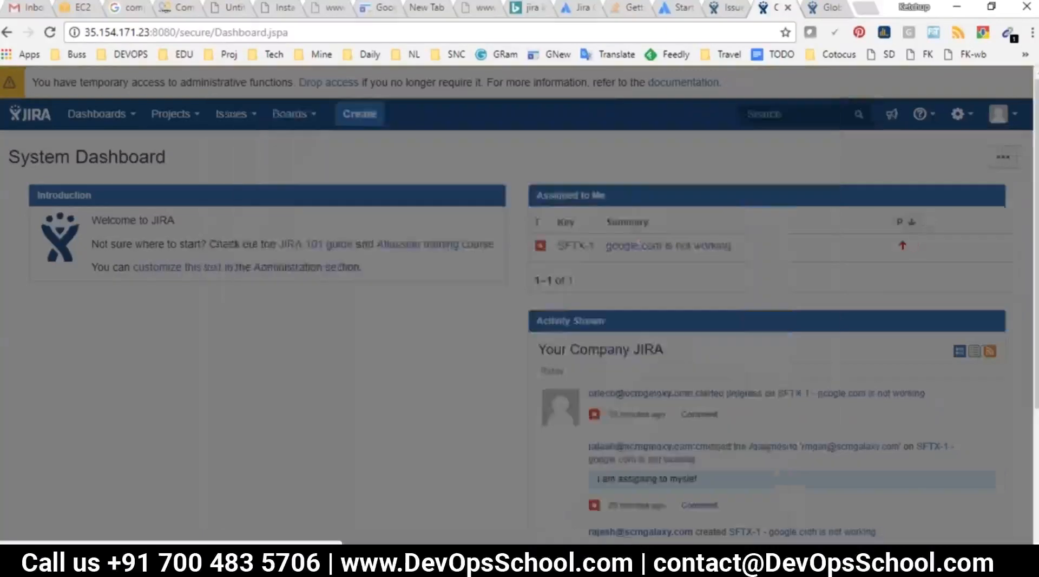
- Browse the Issue types and Issue type schemes administration pages again
{"action": "left_click", "coordinate": [715, 9]}
{"action": "scroll", "coordinate": [379, 205], "scroll_direction": "up", "scroll_amount": 3}
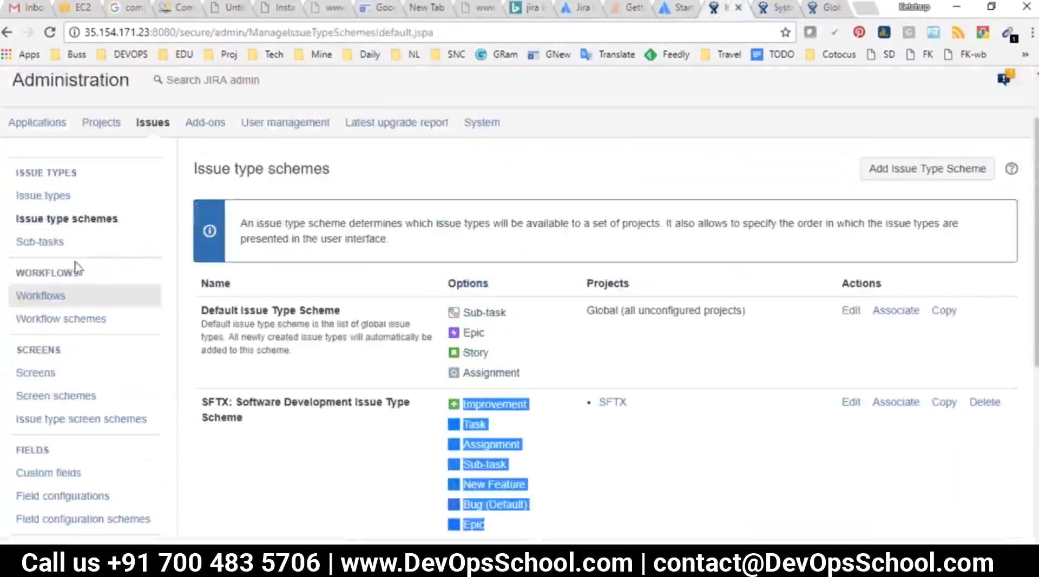
{"action": "scroll", "coordinate": [158, 289], "scroll_direction": "up", "scroll_amount": 2}
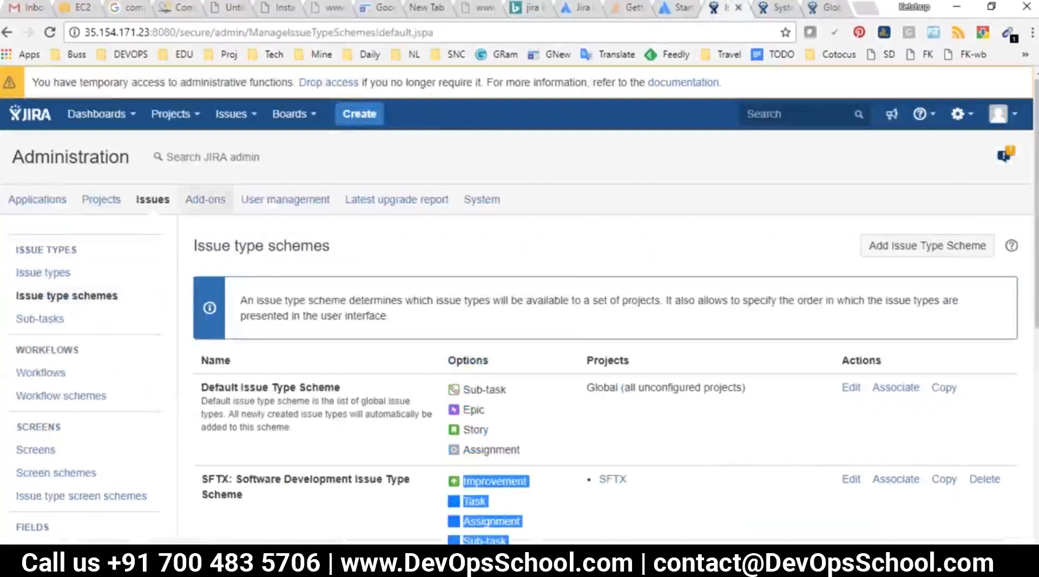
{"action": "left_click", "coordinate": [44, 273]}
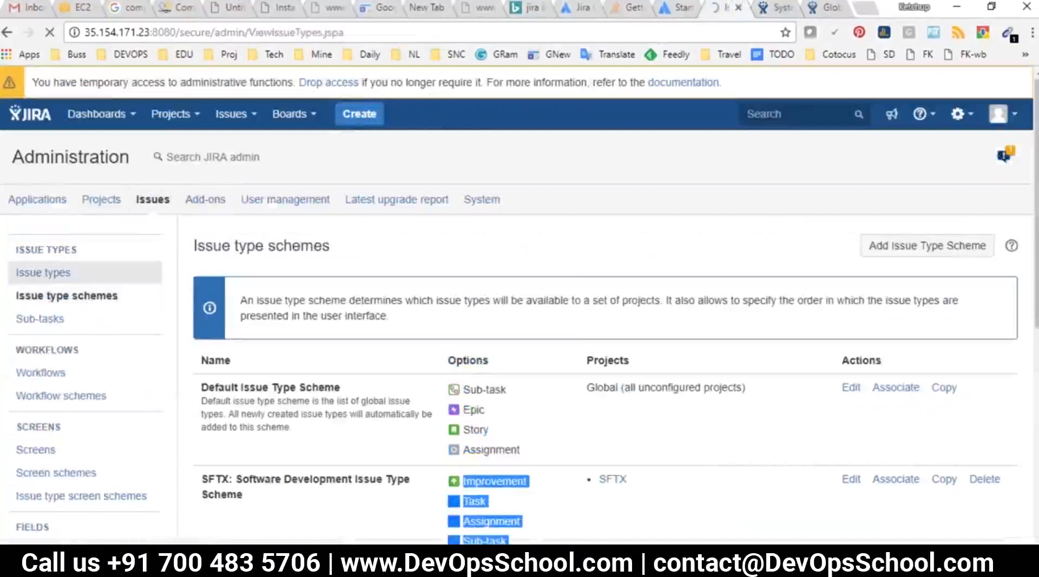
{"action": "scroll", "coordinate": [379, 326], "scroll_direction": "down", "scroll_amount": 4}
{"action": "scroll", "coordinate": [374, 328], "scroll_direction": "up", "scroll_amount": 4}
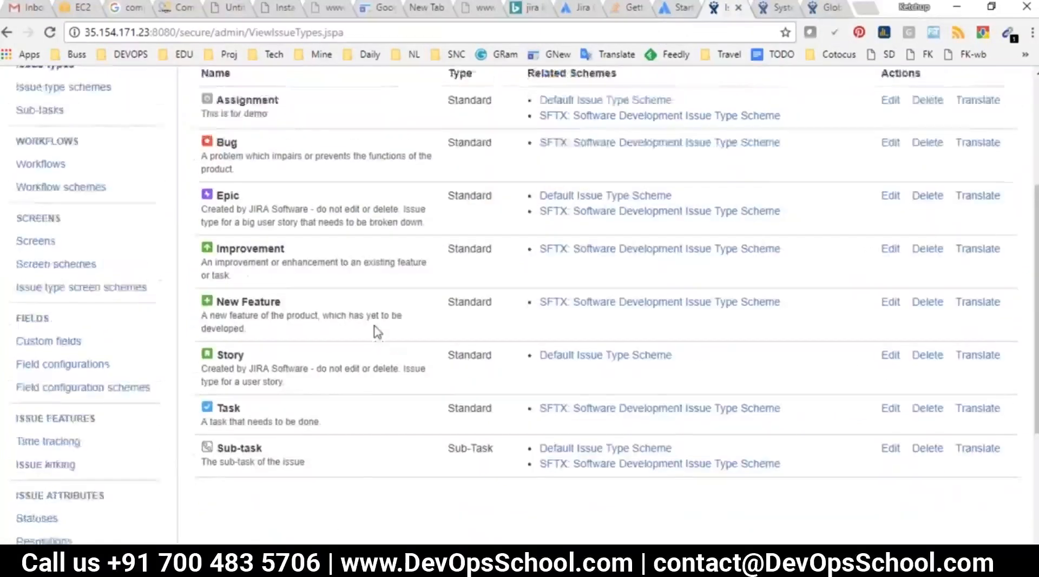
{"action": "left_click", "coordinate": [41, 295]}
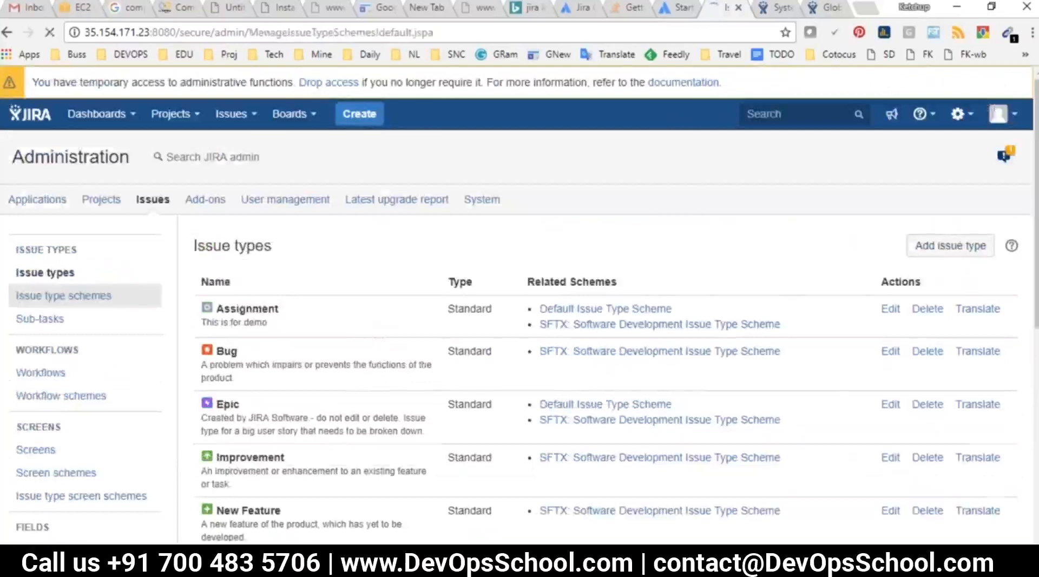
{"action": "scroll", "coordinate": [521, 359], "scroll_direction": "down", "scroll_amount": 4}
{"action": "scroll", "coordinate": [346, 299], "scroll_direction": "up", "scroll_amount": 3}
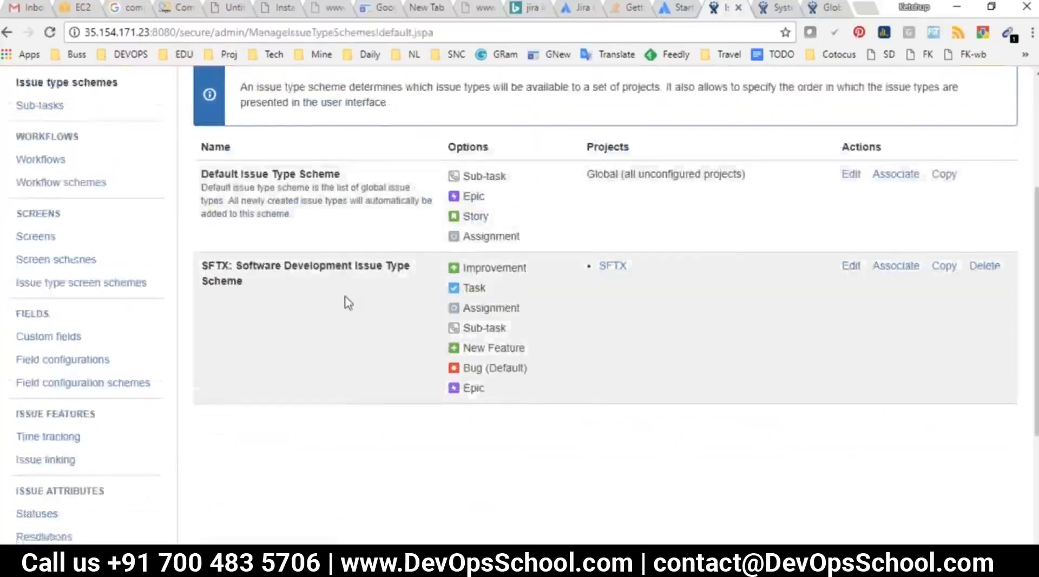
{"action": "scroll", "coordinate": [434, 363], "scroll_direction": "down", "scroll_amount": 1}
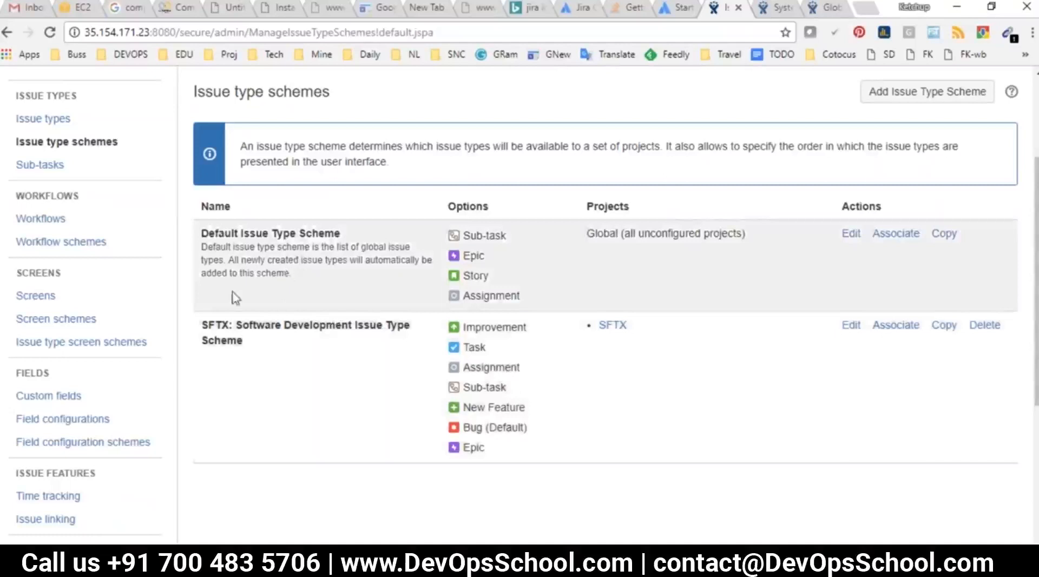
{"action": "scroll", "coordinate": [232, 311], "scroll_direction": "up", "scroll_amount": 3}
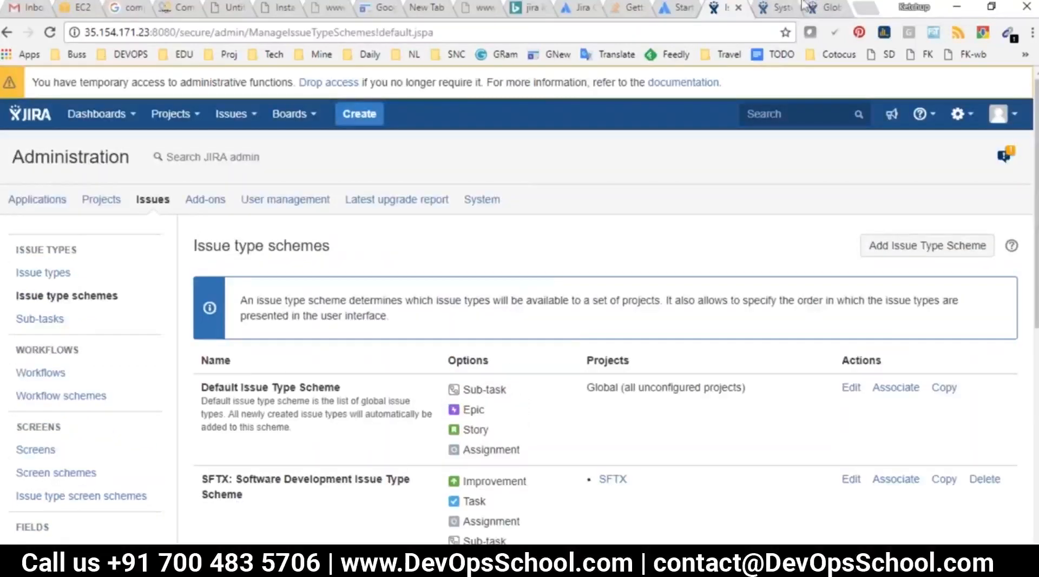
- Open issue SFTX-1 from the dashboard and go back
{"action": "left_click", "coordinate": [778, 7]}
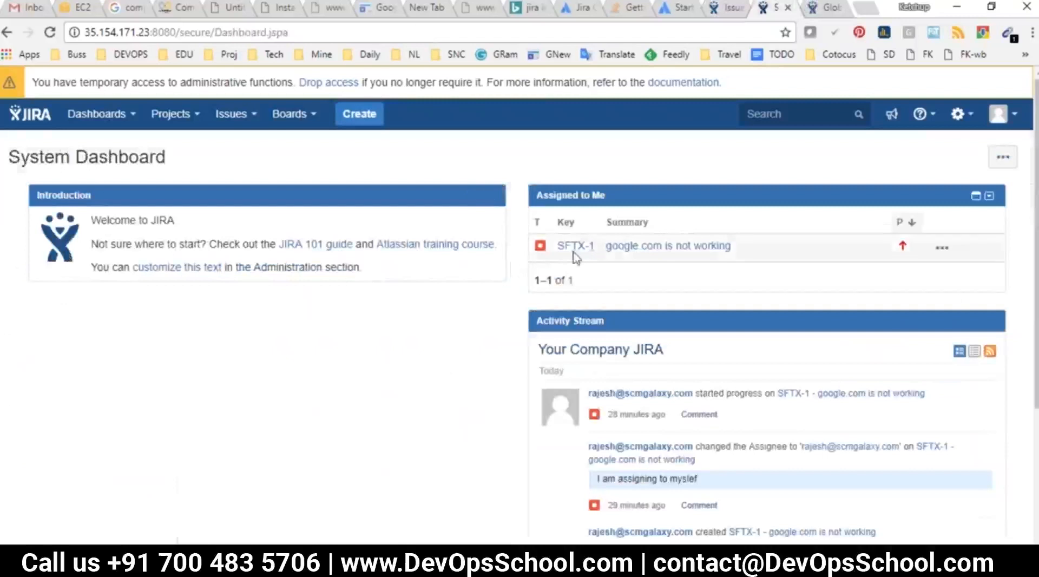
{"action": "left_click", "coordinate": [725, 7]}
{"action": "left_click", "coordinate": [762, 7]}
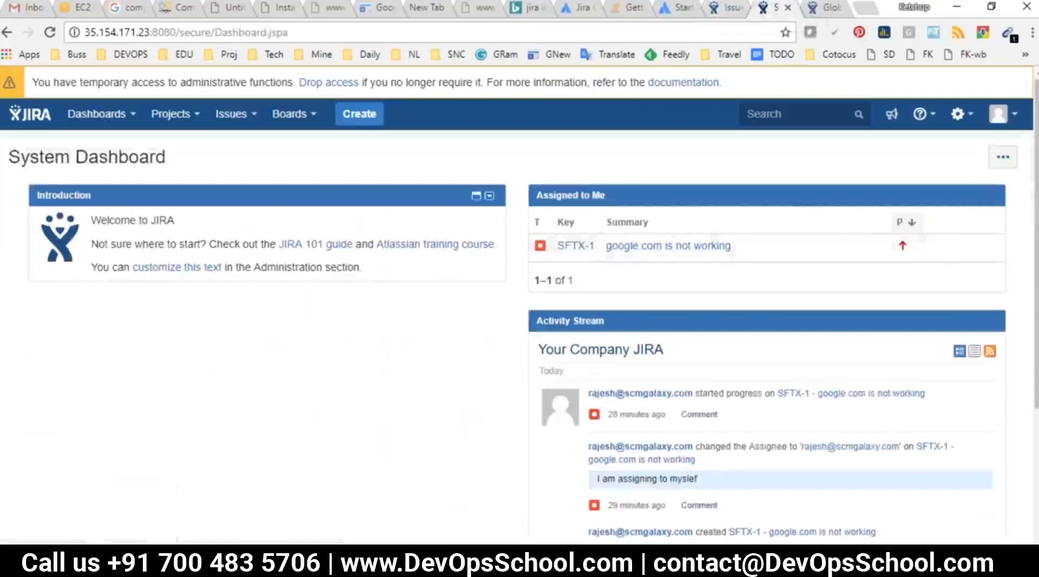
{"action": "left_click", "coordinate": [573, 255]}
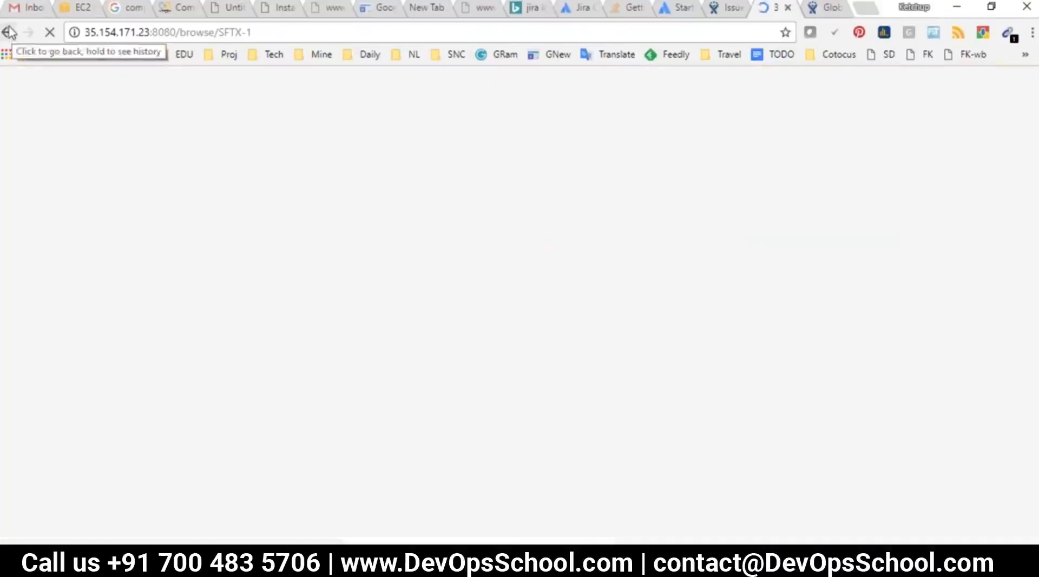
{"action": "left_click", "coordinate": [8, 32]}
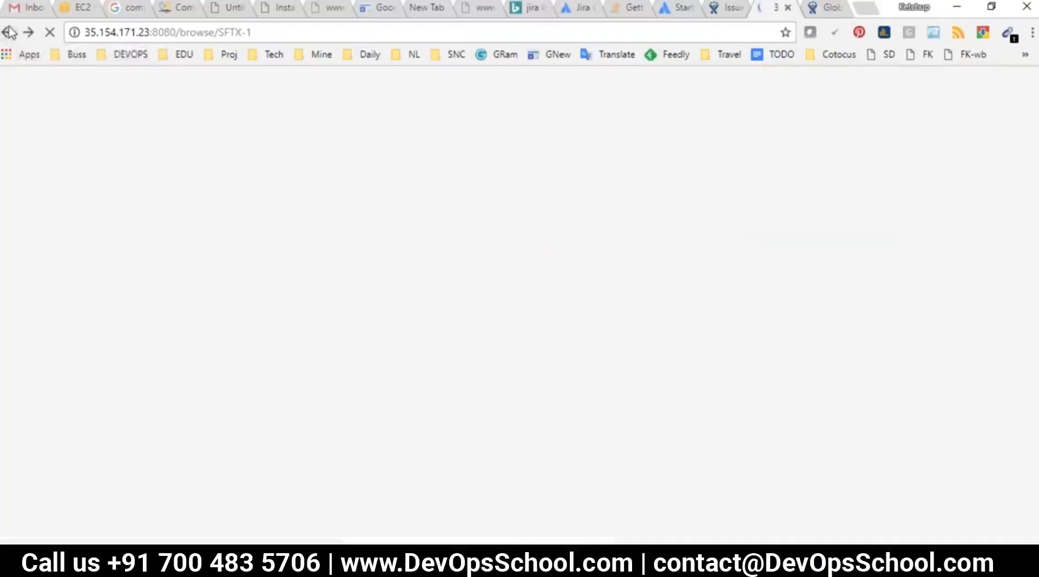
- Open the Create Issue dialog, scroll through all of its fields, and cancel it
{"action": "left_click", "coordinate": [359, 114]}
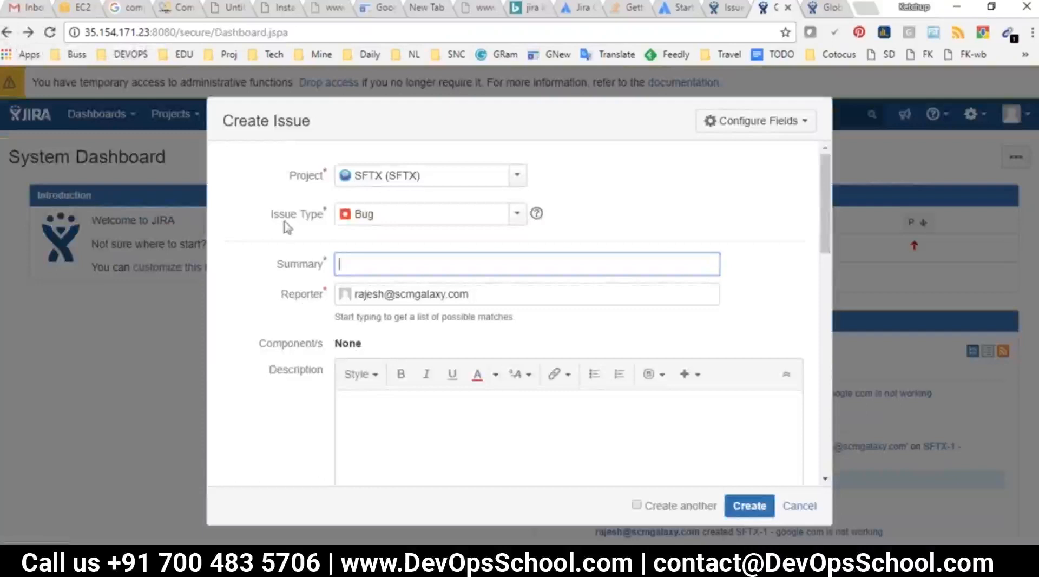
{"action": "left_click_drag", "start_coordinate": [297, 176], "coordinate": [326, 175]}
{"action": "left_click_drag", "start_coordinate": [284, 214], "coordinate": [314, 214]}
{"action": "left_click_drag", "start_coordinate": [289, 264], "coordinate": [315, 265]}
{"action": "left_click", "coordinate": [292, 285]}
{"action": "left_click_drag", "start_coordinate": [294, 352], "coordinate": [308, 384]}
{"action": "scroll", "coordinate": [294, 294], "scroll_direction": "down", "scroll_amount": 5}
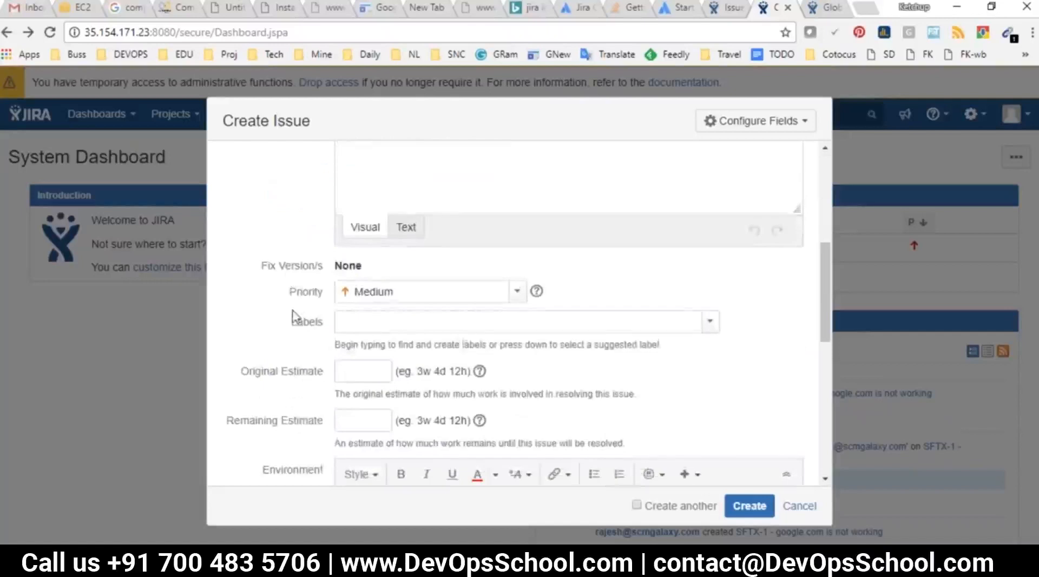
{"action": "scroll", "coordinate": [306, 401], "scroll_direction": "down", "scroll_amount": 4}
{"action": "scroll", "coordinate": [308, 417], "scroll_direction": "down", "scroll_amount": 4}
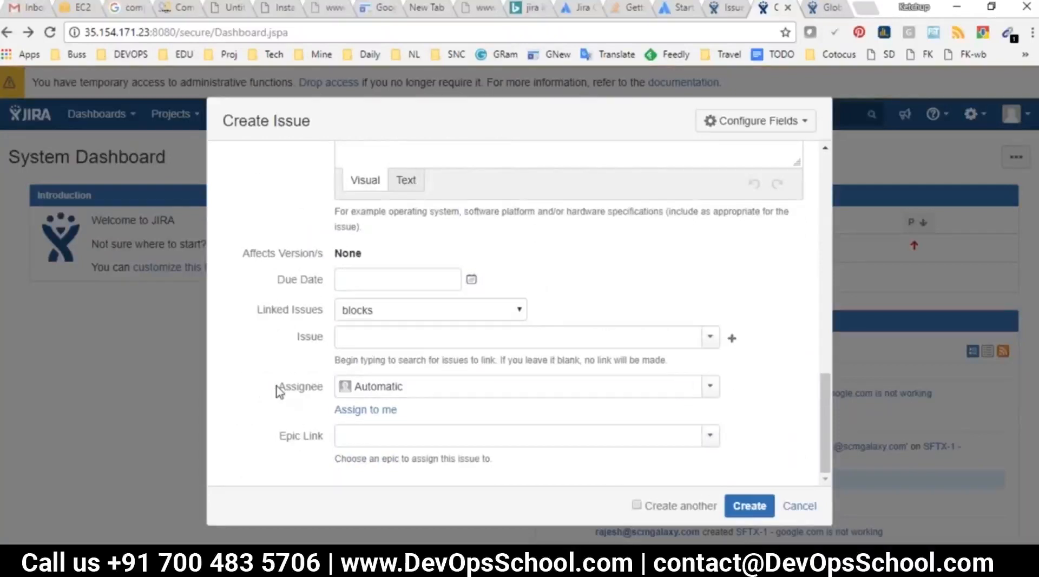
{"action": "left_click_drag", "start_coordinate": [330, 440], "coordinate": [292, 376]}
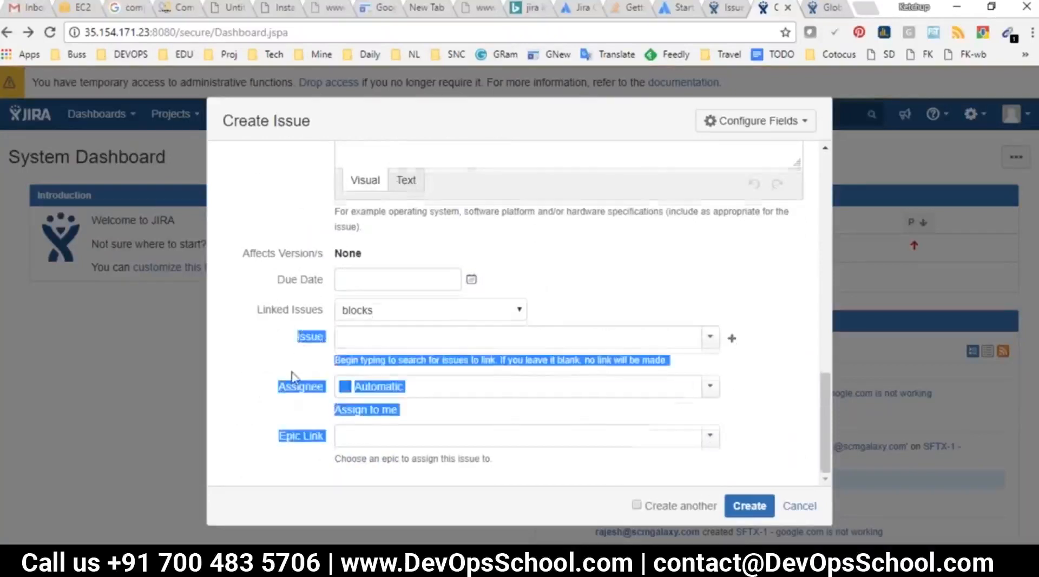
{"action": "scroll", "coordinate": [292, 379], "scroll_direction": "up", "scroll_amount": 9}
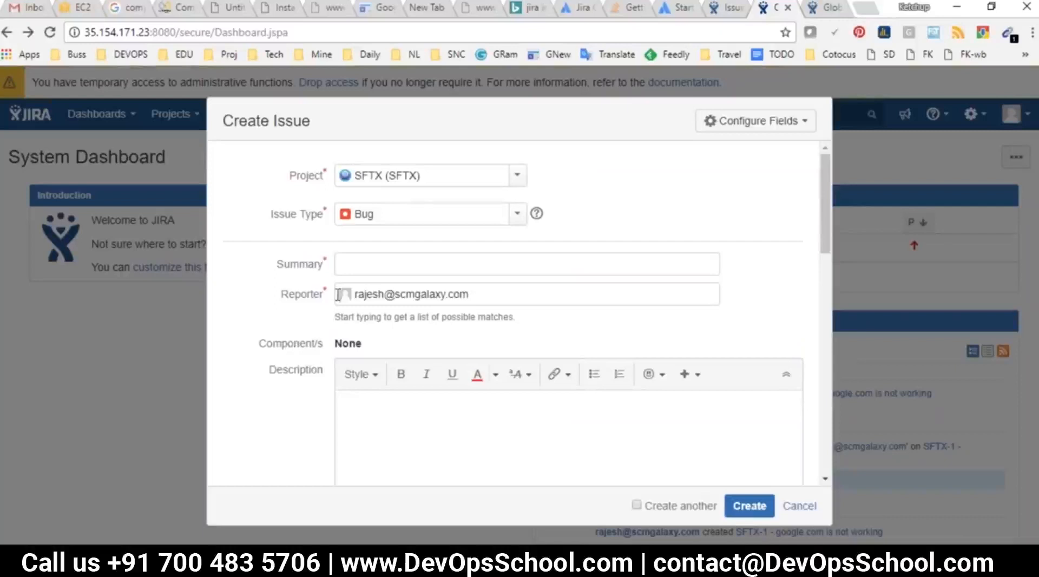
{"action": "scroll", "coordinate": [505, 399], "scroll_direction": "down", "scroll_amount": 10}
{"action": "left_click_drag", "start_coordinate": [329, 452], "coordinate": [259, 311]}
{"action": "left_click", "coordinate": [248, 285]}
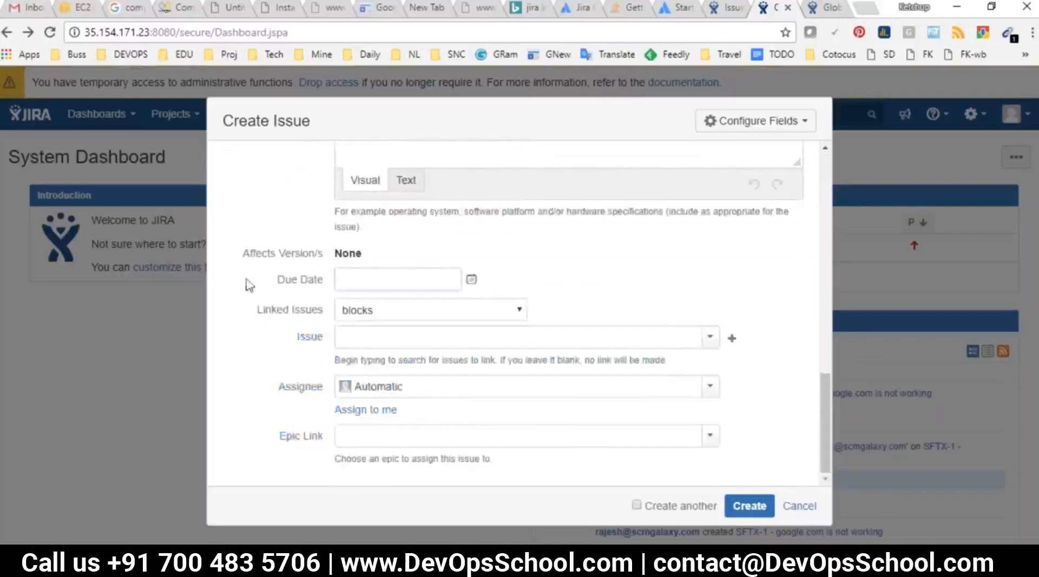
{"action": "scroll", "coordinate": [254, 279], "scroll_direction": "up", "scroll_amount": 5}
{"action": "left_click_drag", "start_coordinate": [263, 245], "coordinate": [318, 250]}
{"action": "scroll", "coordinate": [318, 250], "scroll_direction": "up", "scroll_amount": 3}
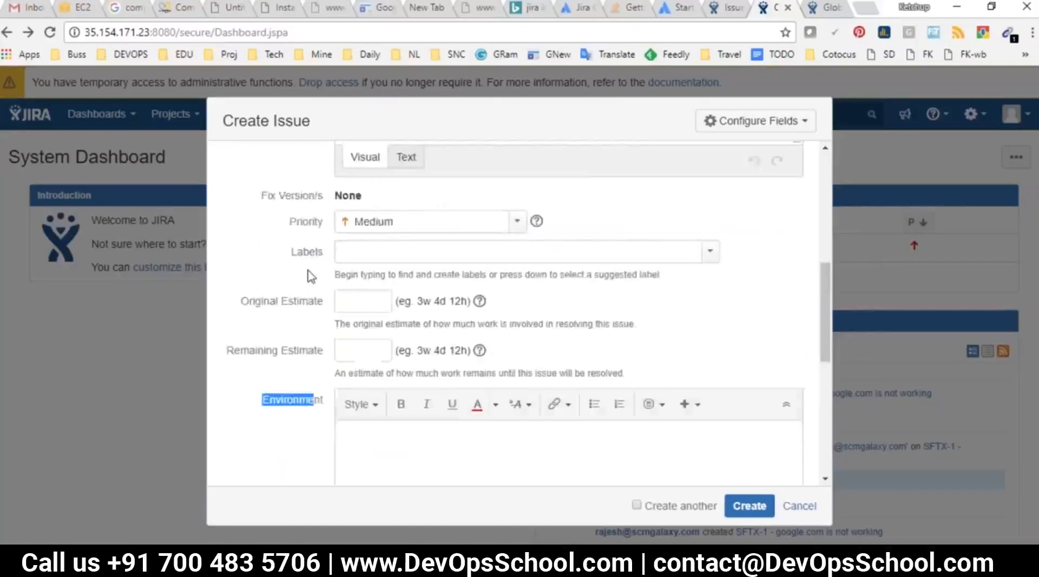
{"action": "left_click_drag", "start_coordinate": [262, 196], "coordinate": [365, 198]}
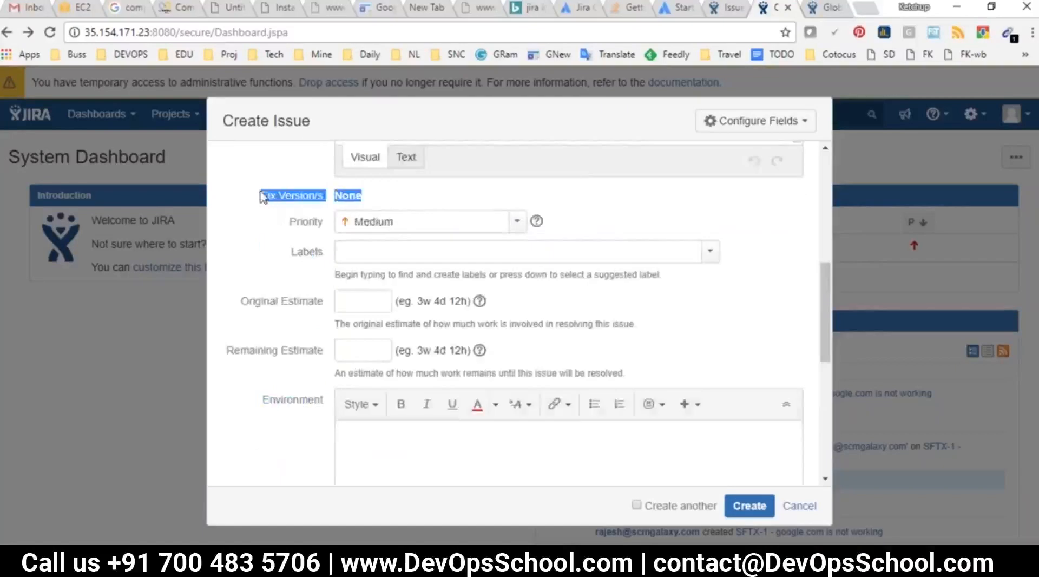
{"action": "left_click", "coordinate": [276, 203]}
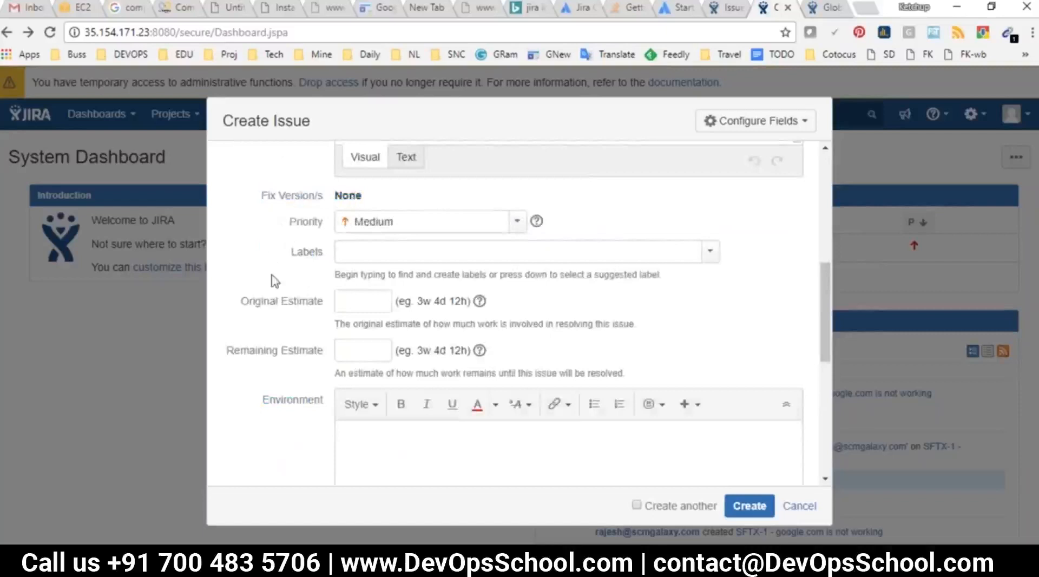
{"action": "scroll", "coordinate": [326, 337], "scroll_direction": "up", "scroll_amount": 3}
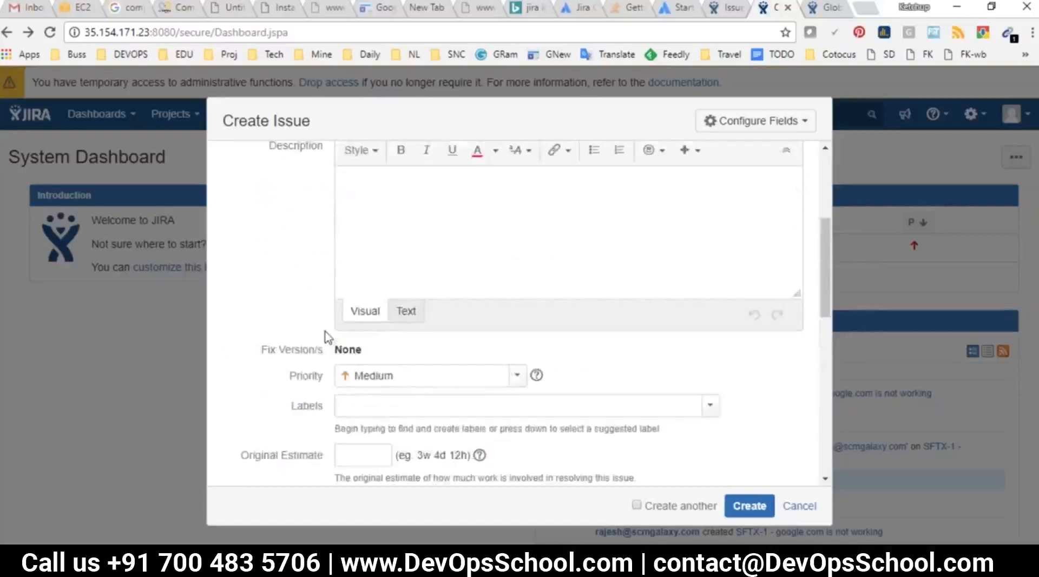
{"action": "scroll", "coordinate": [326, 337], "scroll_direction": "up", "scroll_amount": 4}
{"action": "scroll", "coordinate": [325, 333], "scroll_direction": "down", "scroll_amount": 7}
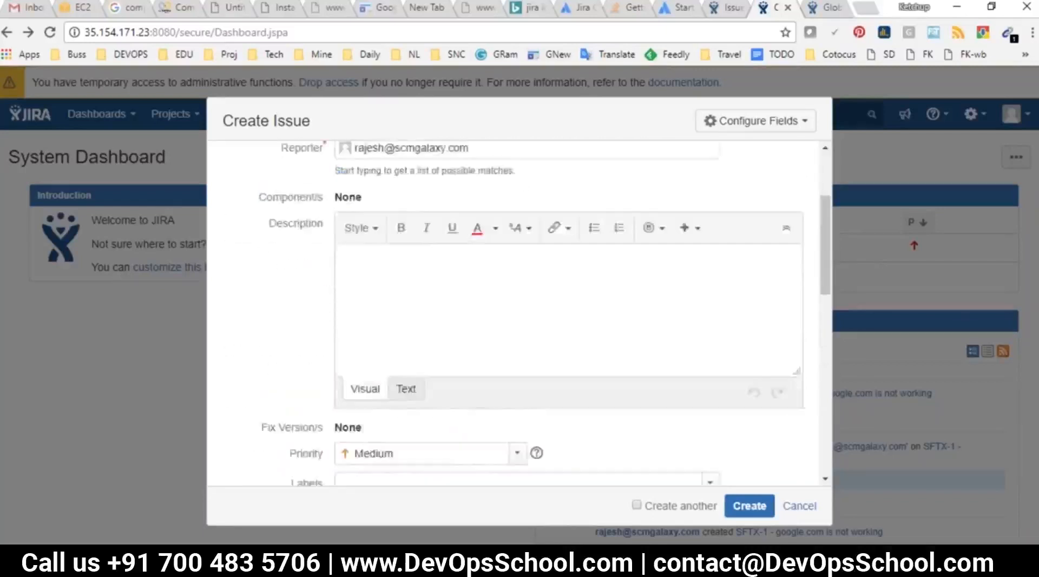
{"action": "left_click", "coordinate": [799, 505]}
- Switch to the Issue type schemes administration tab and review the issue-related sections of its sidebar
{"action": "left_click", "coordinate": [724, 7]}
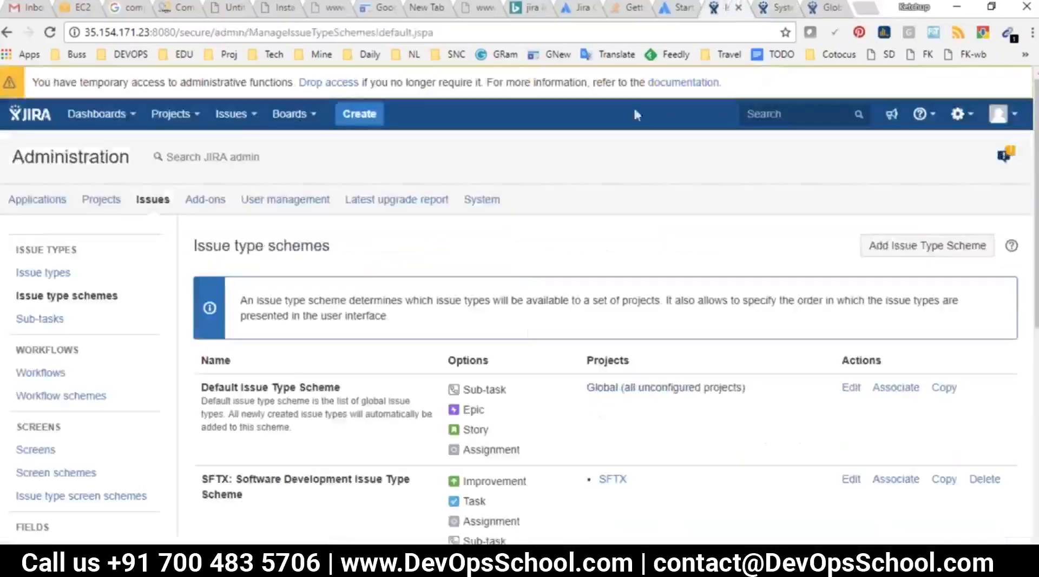
{"action": "left_click_drag", "start_coordinate": [11, 249], "coordinate": [130, 306]}
{"action": "scroll", "coordinate": [112, 398], "scroll_direction": "down", "scroll_amount": 3}
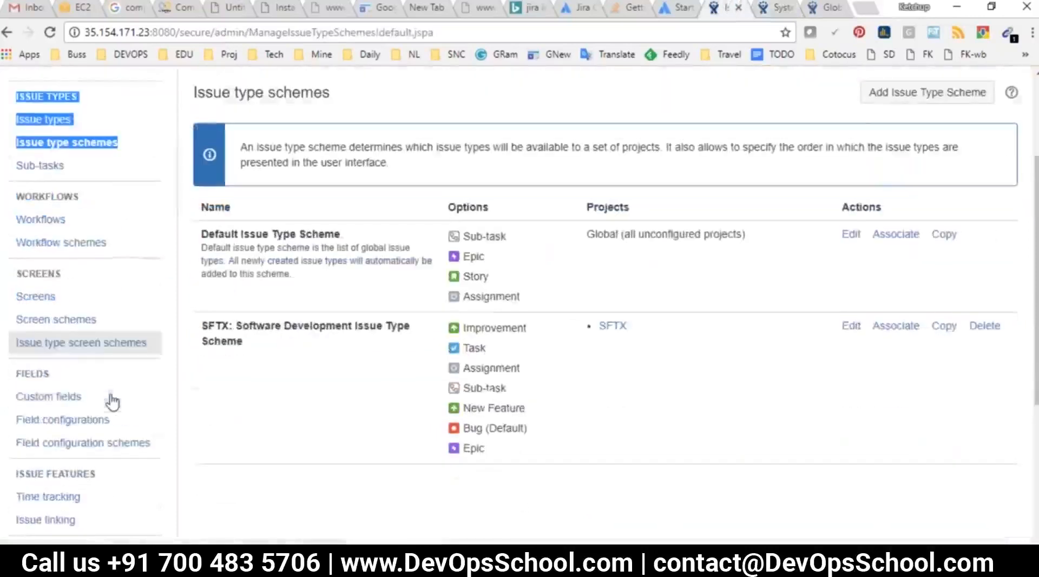
{"action": "left_click_drag", "start_coordinate": [11, 372], "coordinate": [152, 441]}
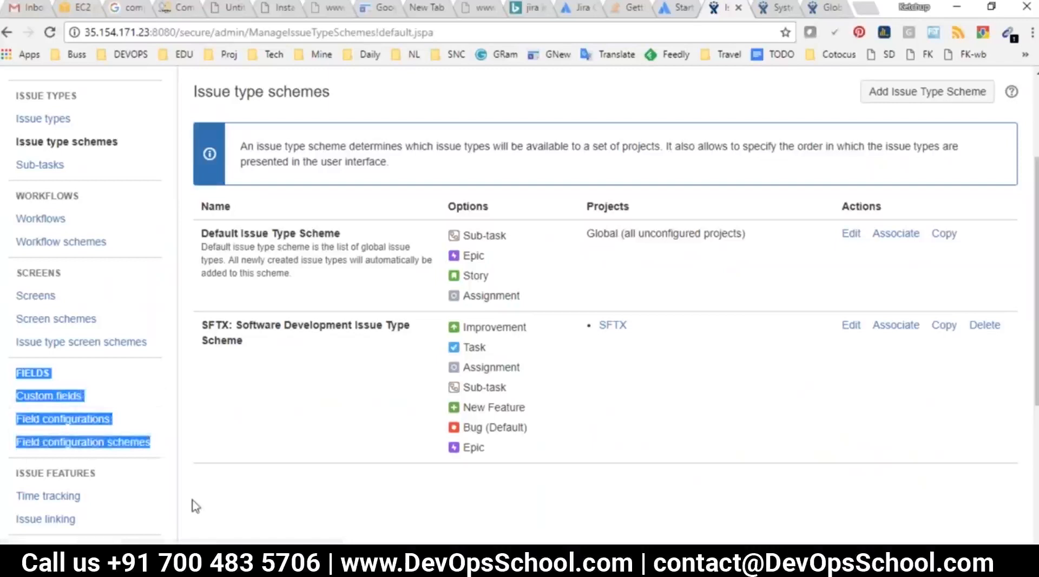
{"action": "left_click", "coordinate": [235, 387]}
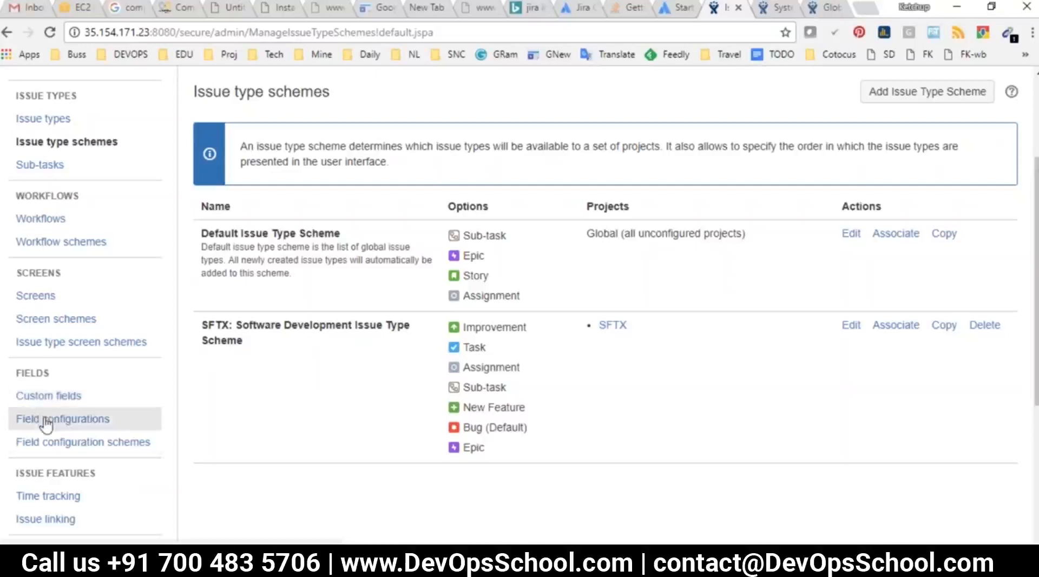
- Open the Custom fields administration page and browse the existing custom fields
{"action": "left_click", "coordinate": [42, 395]}
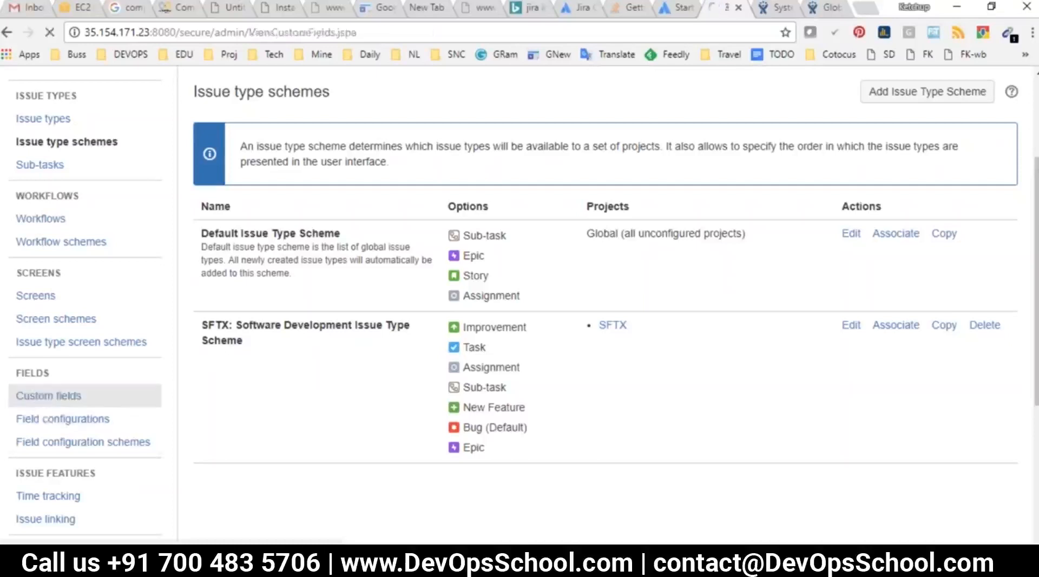
{"action": "scroll", "coordinate": [667, 341], "scroll_direction": "down", "scroll_amount": 3}
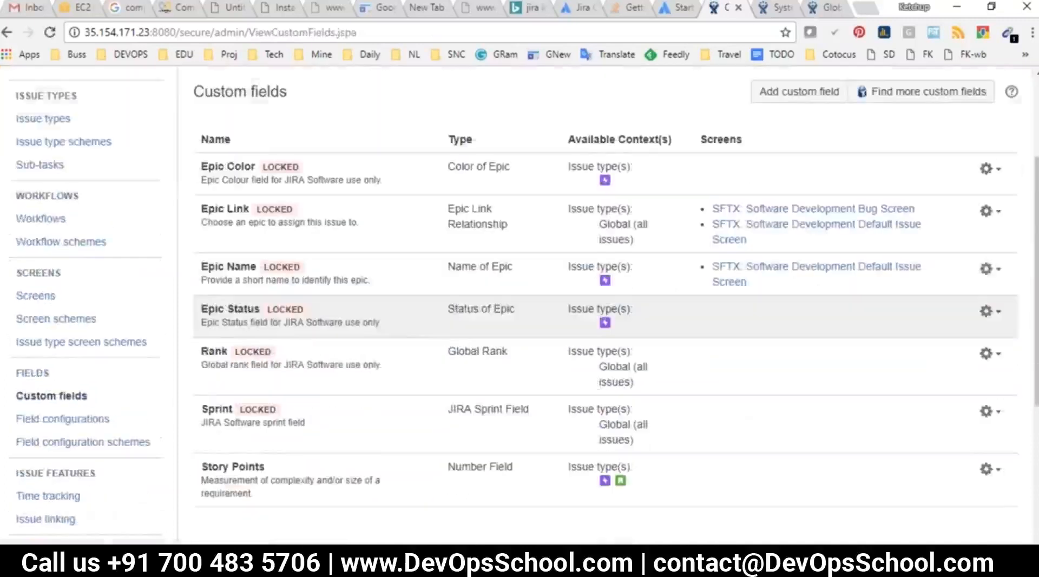
{"action": "scroll", "coordinate": [409, 320], "scroll_direction": "down", "scroll_amount": 5}
{"action": "scroll", "coordinate": [398, 324], "scroll_direction": "up", "scroll_amount": 8}
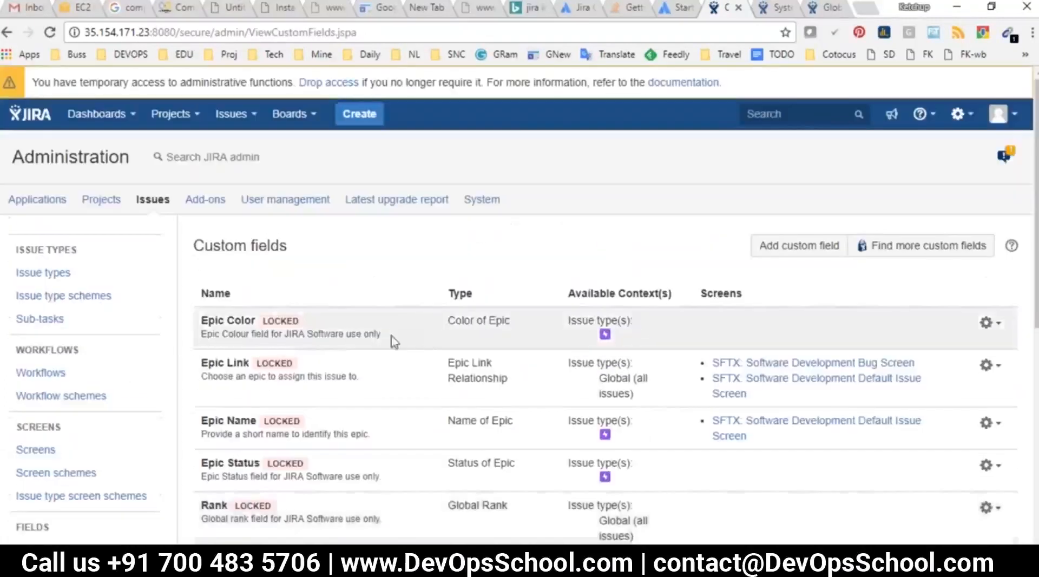
{"action": "scroll", "coordinate": [294, 324], "scroll_direction": "down", "scroll_amount": 3}
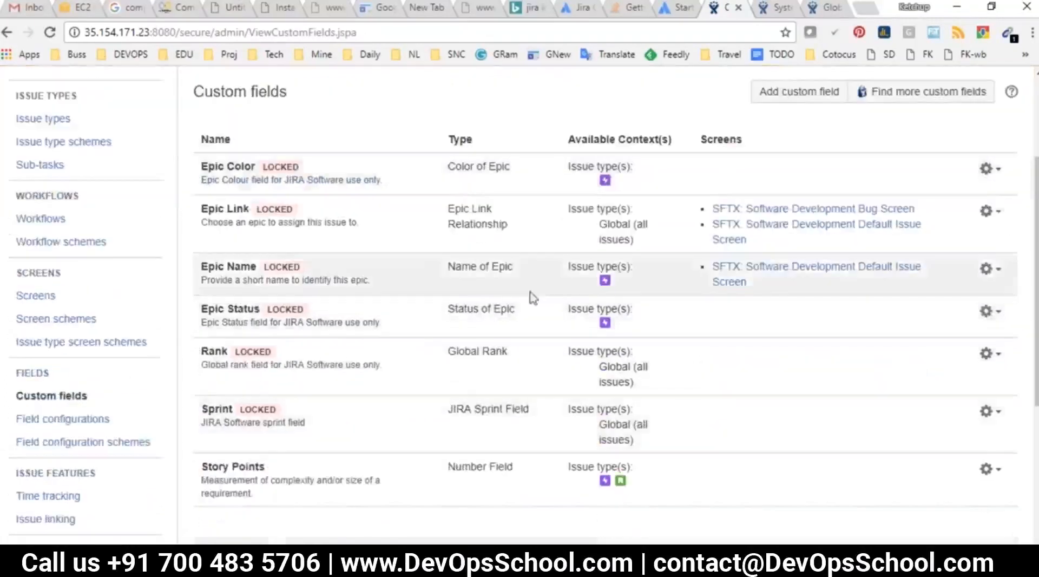
{"action": "scroll", "coordinate": [879, 259], "scroll_direction": "up", "scroll_amount": 3}
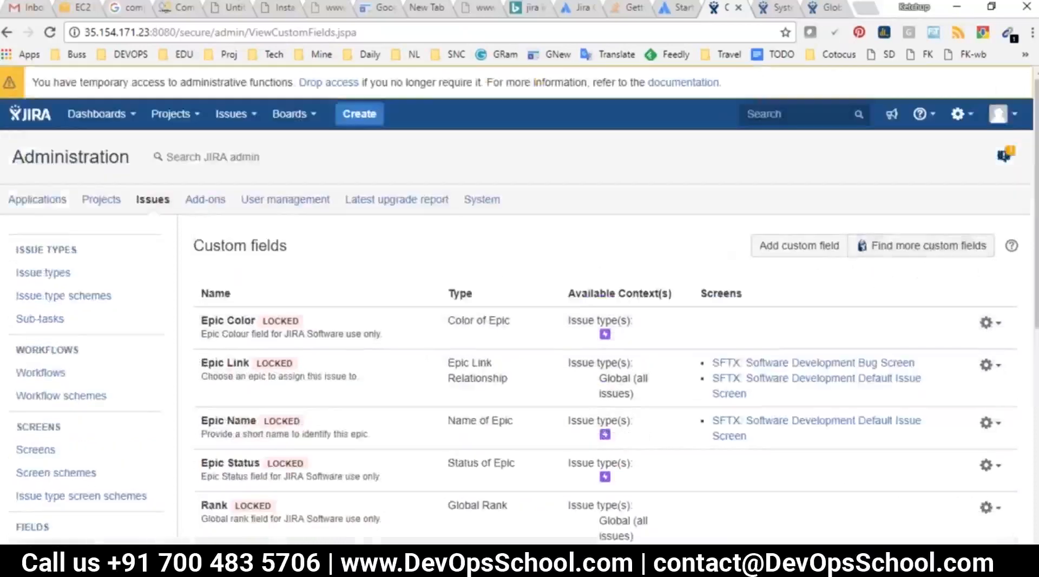
{"action": "scroll", "coordinate": [705, 401], "scroll_direction": "down", "scroll_amount": 1}
{"action": "scroll", "coordinate": [463, 364], "scroll_direction": "down", "scroll_amount": 3}
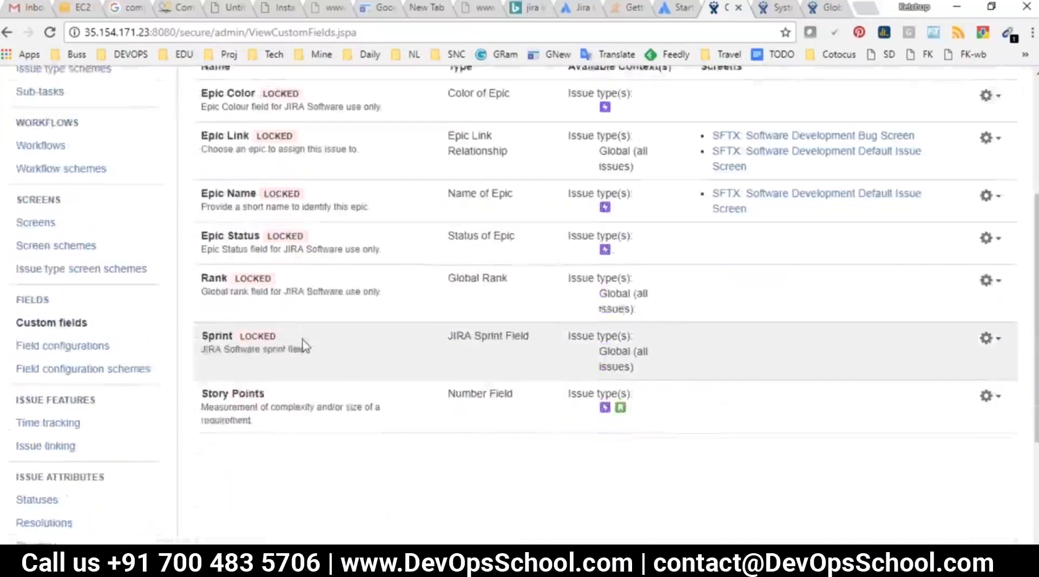
{"action": "scroll", "coordinate": [303, 423], "scroll_direction": "up", "scroll_amount": 5}
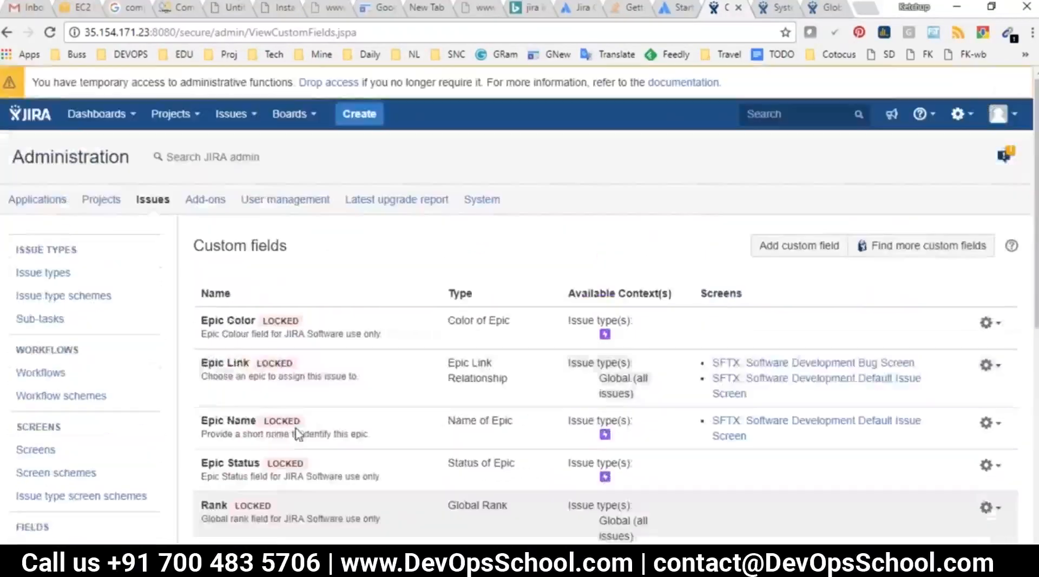
{"action": "scroll", "coordinate": [703, 227], "scroll_direction": "down", "scroll_amount": 1}
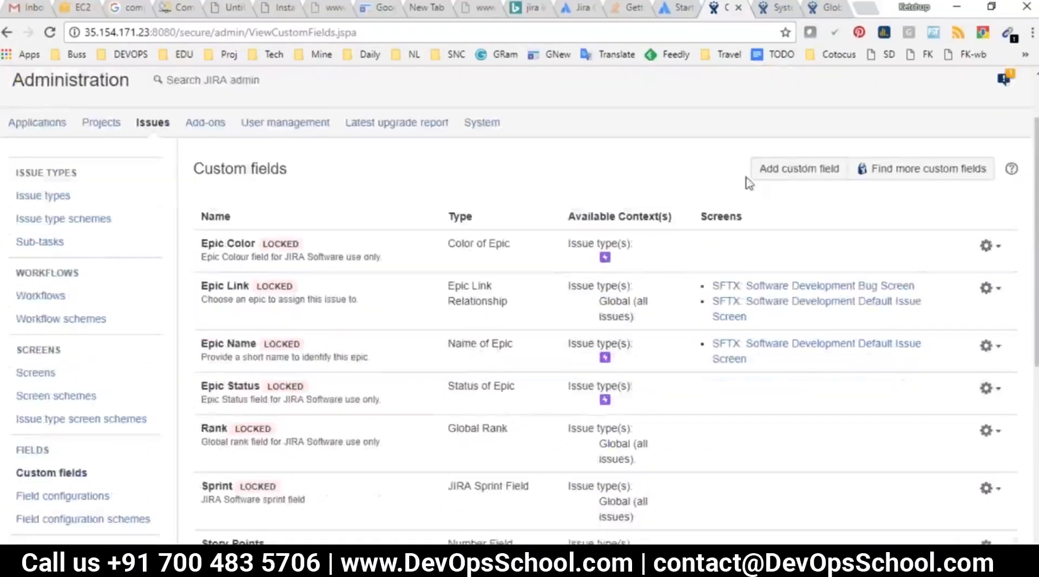
- Start adding a new custom field, browse the field types, and choose Select List (single choice)
{"action": "left_click", "coordinate": [790, 173]}
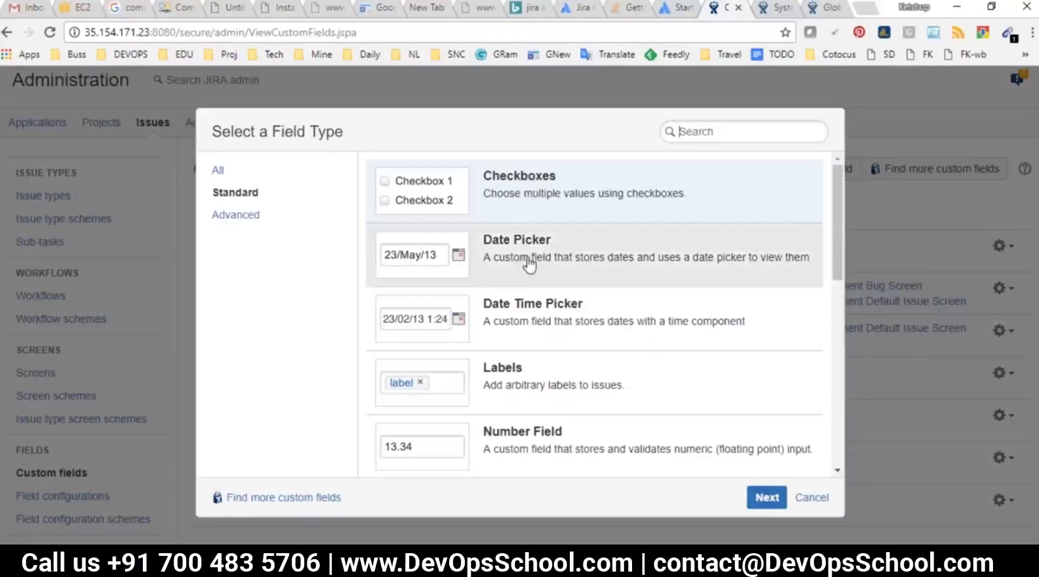
{"action": "scroll", "coordinate": [528, 268], "scroll_direction": "down", "scroll_amount": 3}
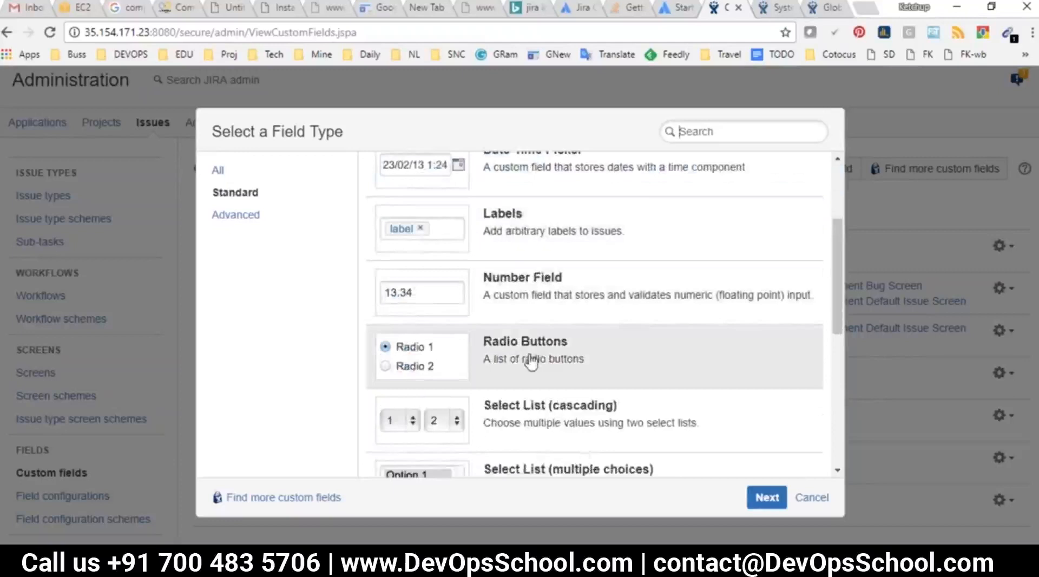
{"action": "scroll", "coordinate": [530, 359], "scroll_direction": "down", "scroll_amount": 1}
{"action": "scroll", "coordinate": [531, 359], "scroll_direction": "down", "scroll_amount": 1}
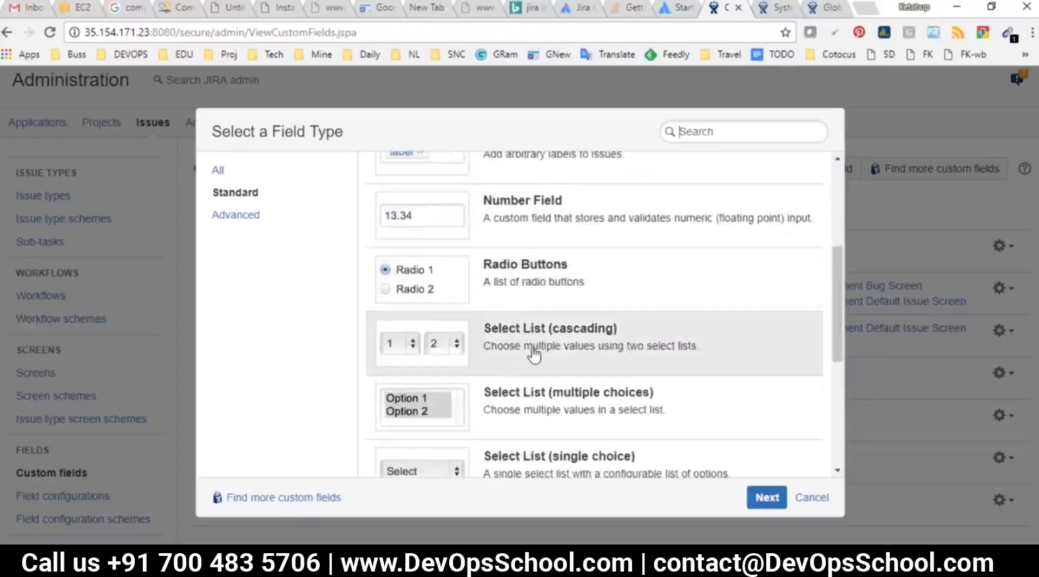
{"action": "scroll", "coordinate": [534, 351], "scroll_direction": "down", "scroll_amount": 3}
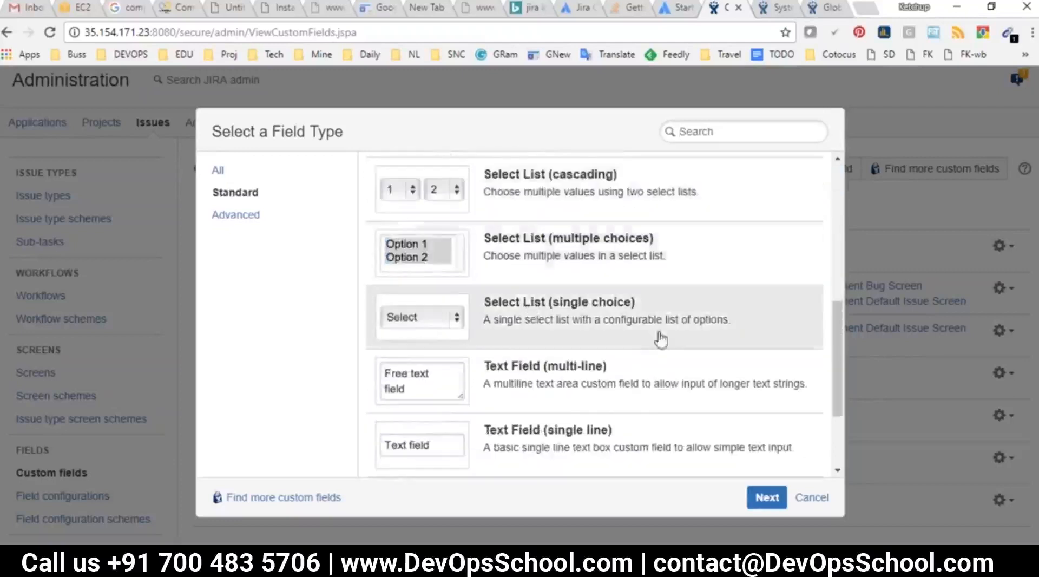
{"action": "scroll", "coordinate": [649, 341], "scroll_direction": "down", "scroll_amount": 2}
{"action": "scroll", "coordinate": [490, 340], "scroll_direction": "up", "scroll_amount": 1}
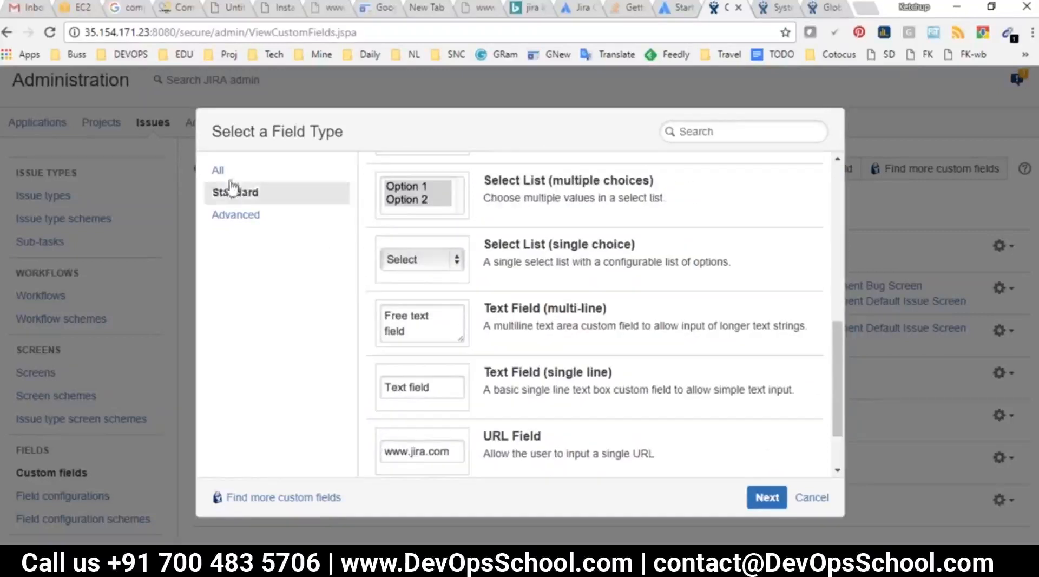
{"action": "scroll", "coordinate": [498, 336], "scroll_direction": "up", "scroll_amount": 8}
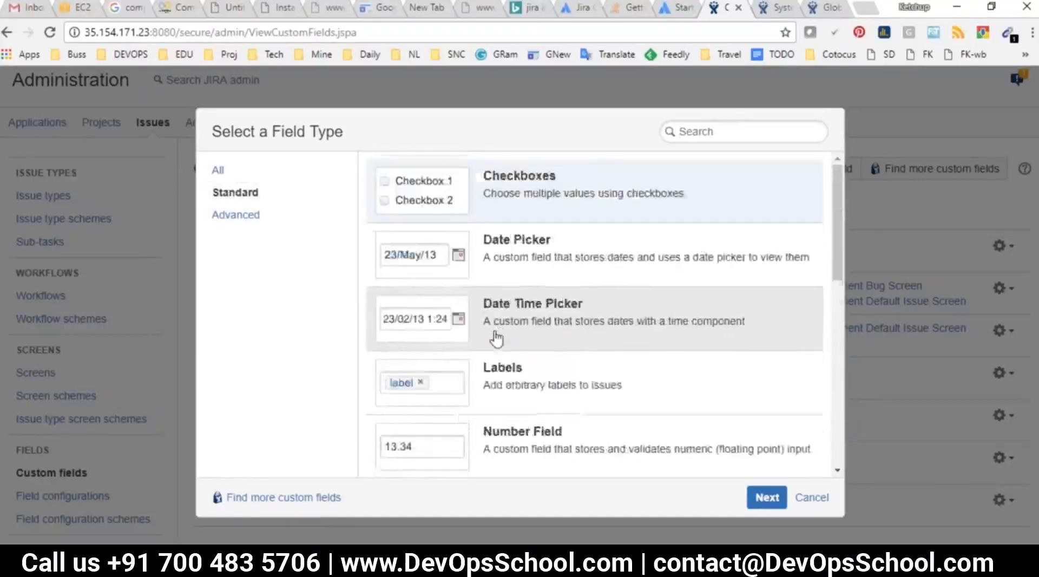
{"action": "scroll", "coordinate": [509, 343], "scroll_direction": "down", "scroll_amount": 7}
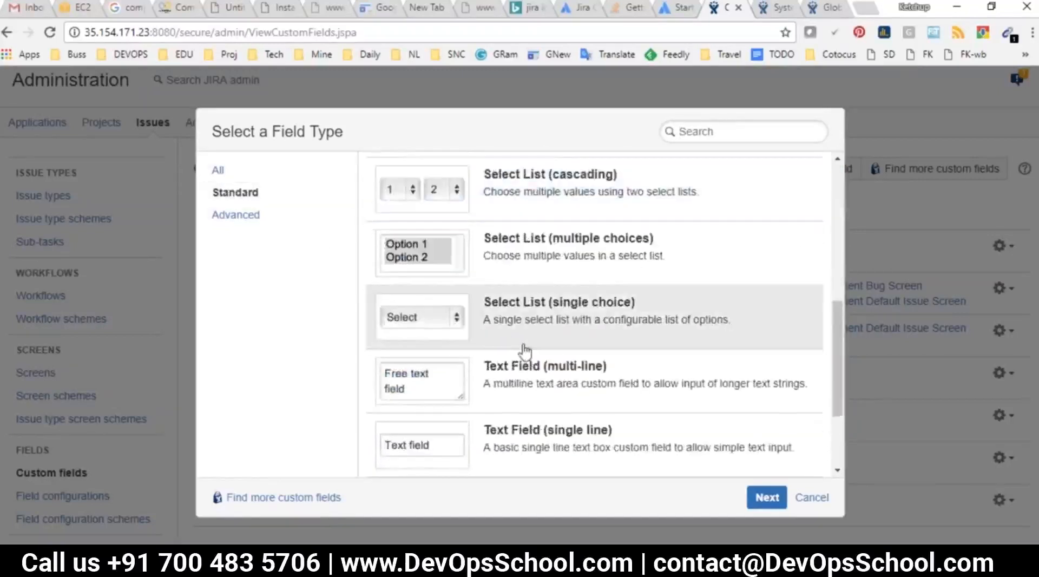
{"action": "left_click", "coordinate": [511, 311]}
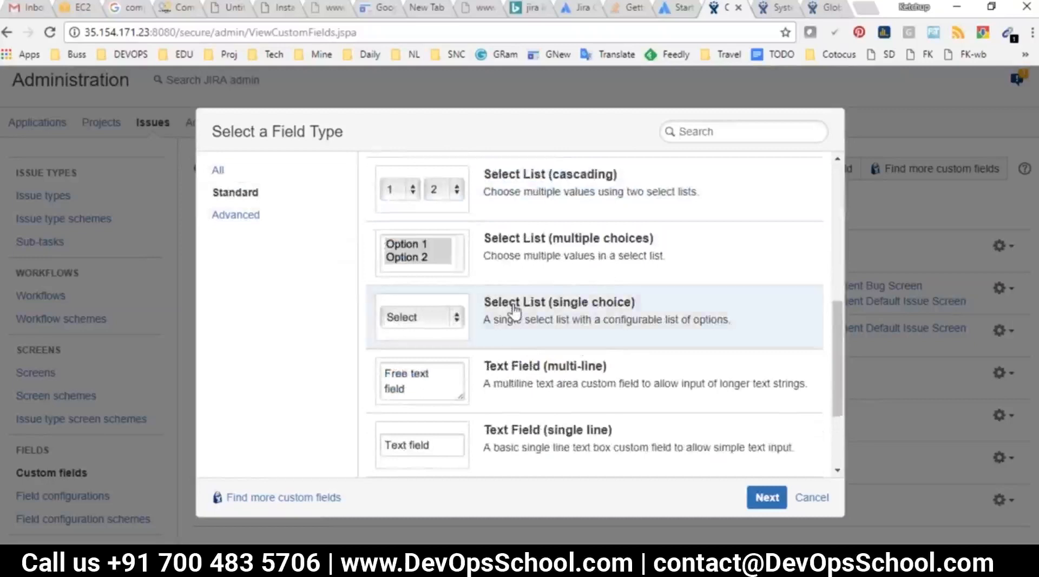
{"action": "left_click", "coordinate": [767, 497]}
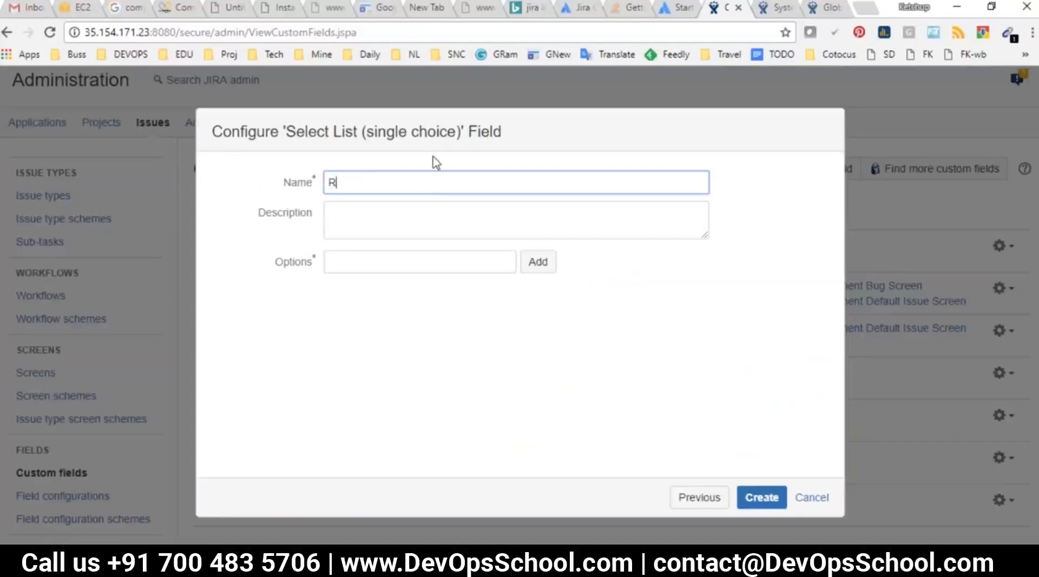
- Name the custom field Release and give it the description This is for Testing
{"action": "type", "text": "Releae"}
{"action": "key", "text": "ctrl+a"}
{"action": "key", "text": "Tab"}
{"action": "type", "text": "This is for Testing"}
{"action": "key", "text": "Tab"}
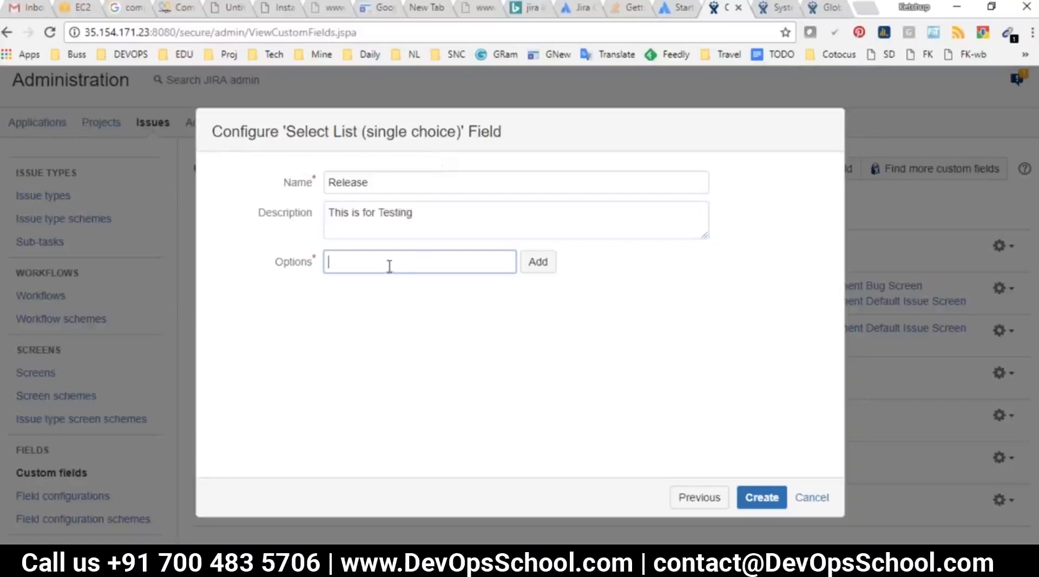
- Add the options Release 9.0, Release 9.1, Release 9.2, Release 9.3 and Release 8.0, then create the field
{"action": "type", "text": "Release 9.0"}
{"action": "key", "text": "ctrl+a"}
{"action": "key", "text": "ctrl+c"}
{"action": "left_click", "coordinate": [555, 262]}
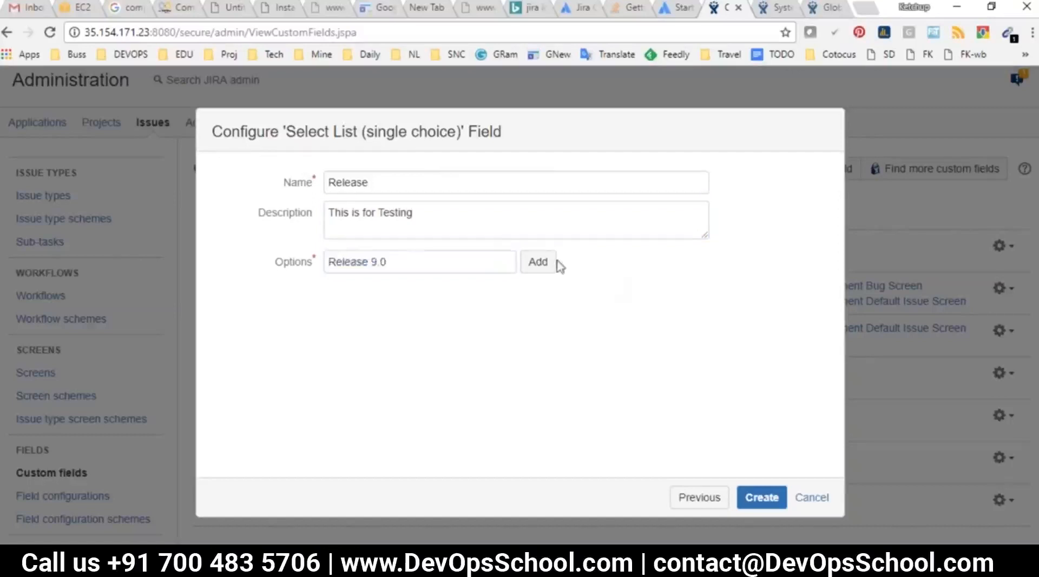
{"action": "key", "text": "ctrl+v"}
{"action": "key", "text": "BackSpace"}
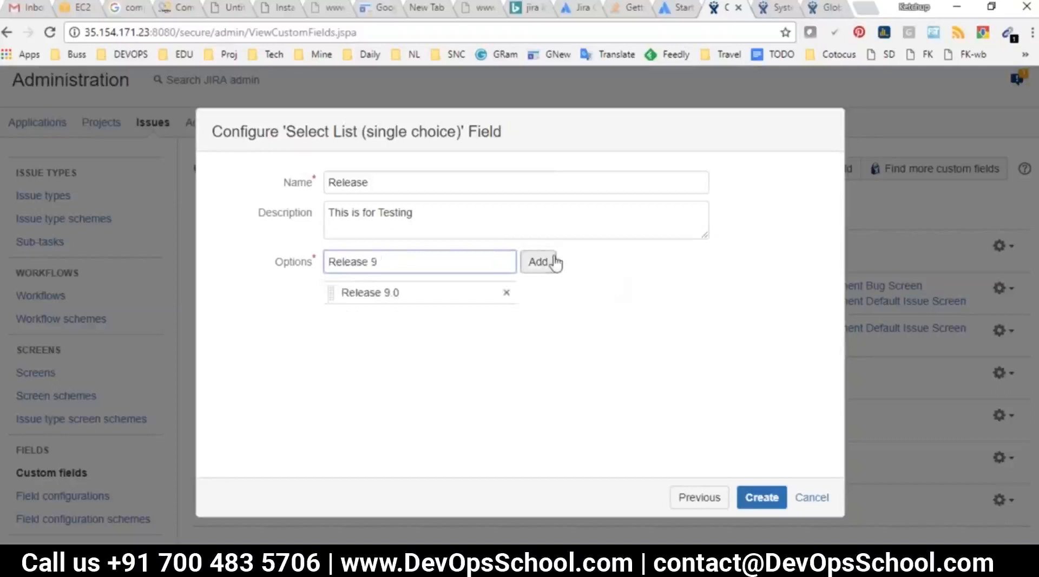
{"action": "type", "text": "1"}
{"action": "left_click", "coordinate": [555, 262]}
{"action": "key", "text": "ctrl+v"}
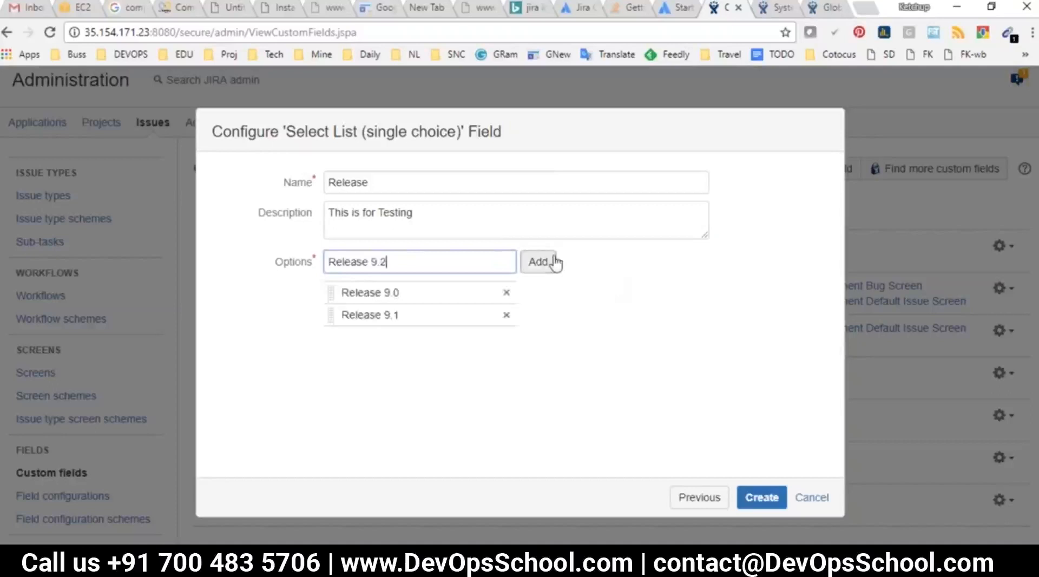
{"action": "left_click", "coordinate": [555, 262]}
{"action": "key", "text": "ctrl+v"}
{"action": "type", "text": "3"}
{"action": "left_click", "coordinate": [555, 262]}
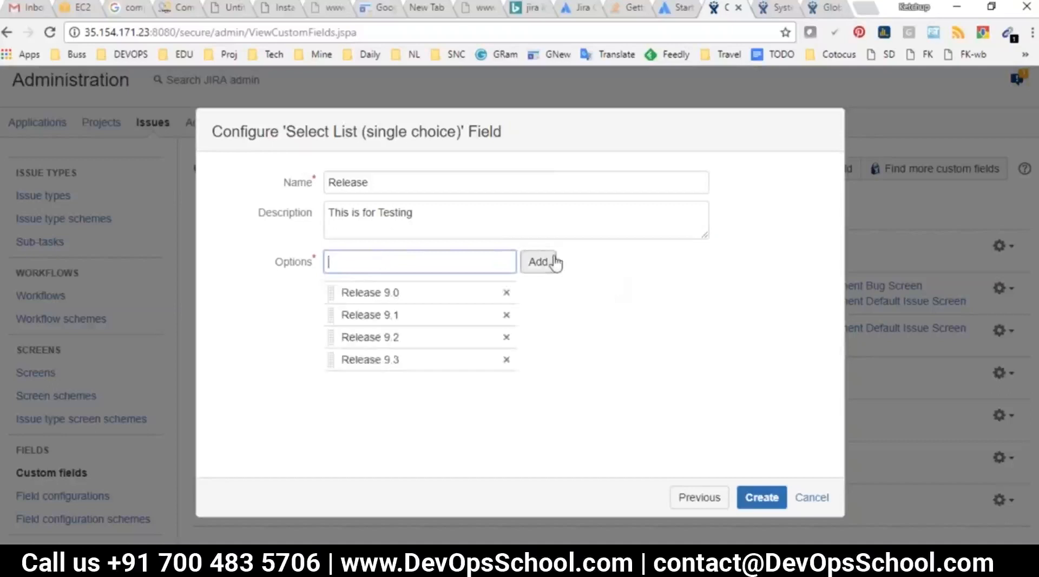
{"action": "key", "text": "ctrl+v"}
{"action": "left_click", "coordinate": [555, 262]}
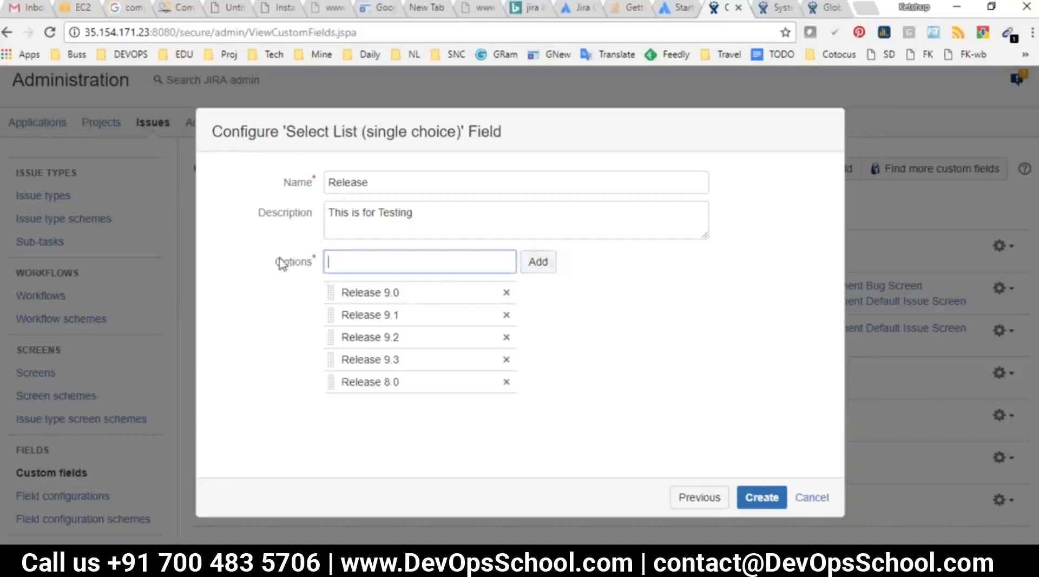
{"action": "left_click", "coordinate": [760, 497]}
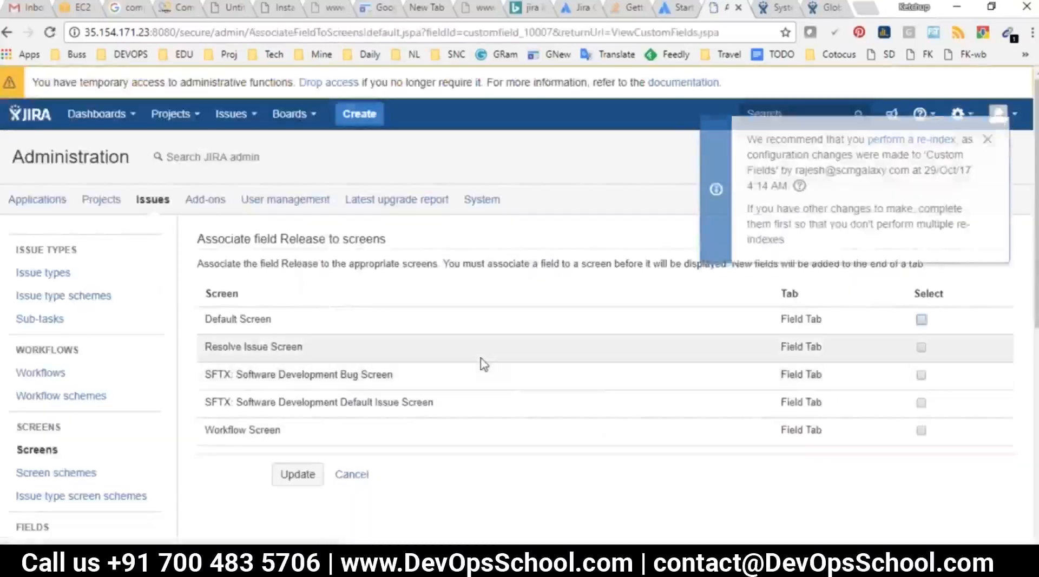
- Review the list of screens available for associating the Release field
{"action": "left_click", "coordinate": [987, 145]}
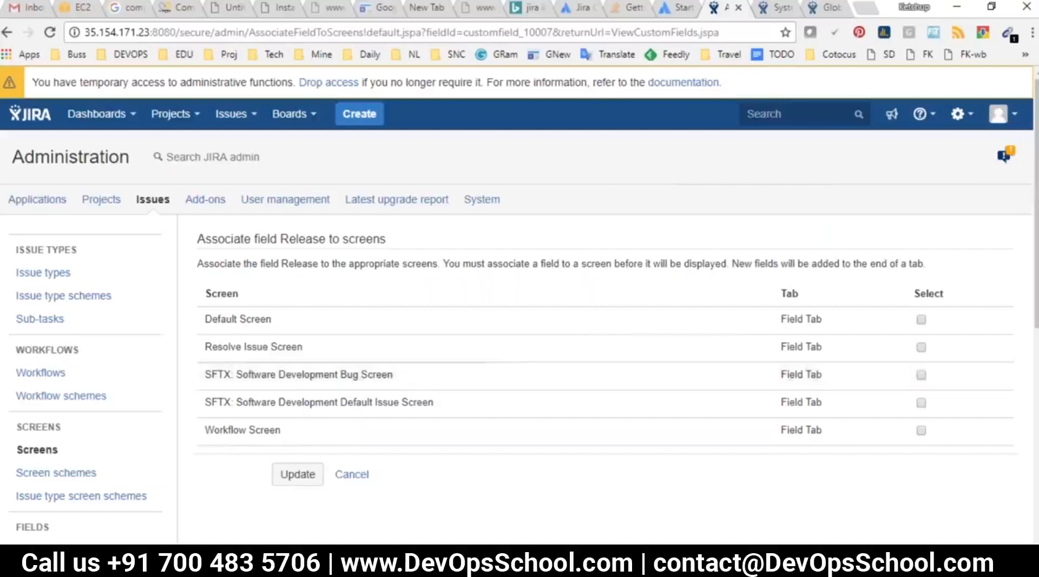
{"action": "scroll", "coordinate": [205, 426], "scroll_direction": "down", "scroll_amount": 2}
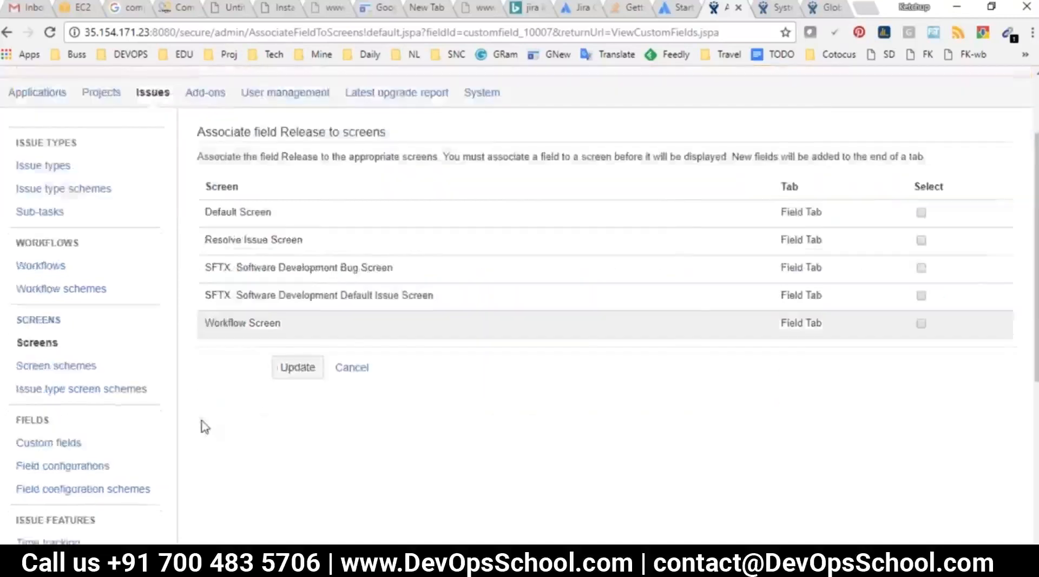
{"action": "scroll", "coordinate": [204, 426], "scroll_direction": "down", "scroll_amount": 2}
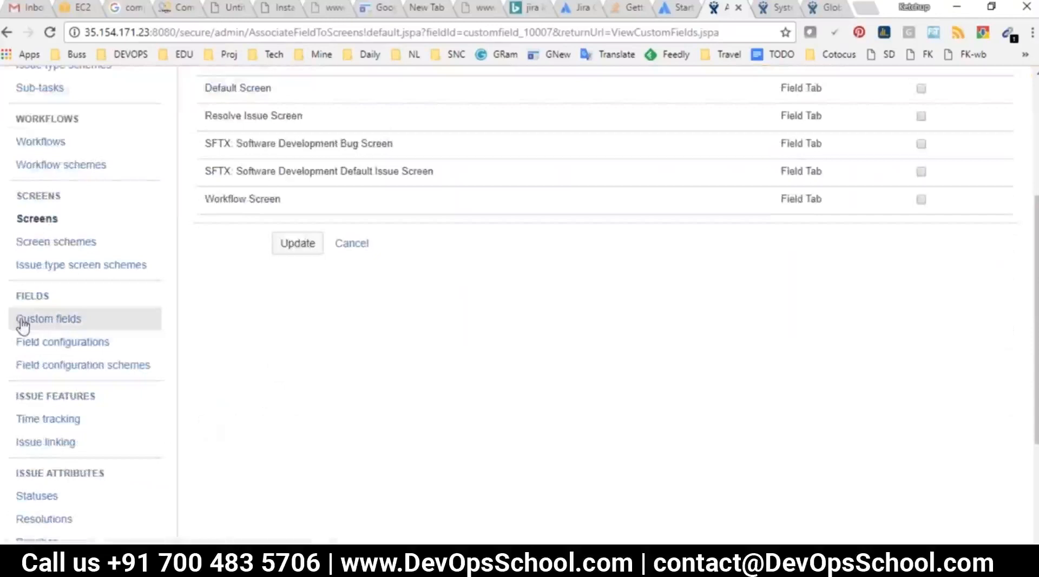
{"action": "scroll", "coordinate": [231, 336], "scroll_direction": "up", "scroll_amount": 1}
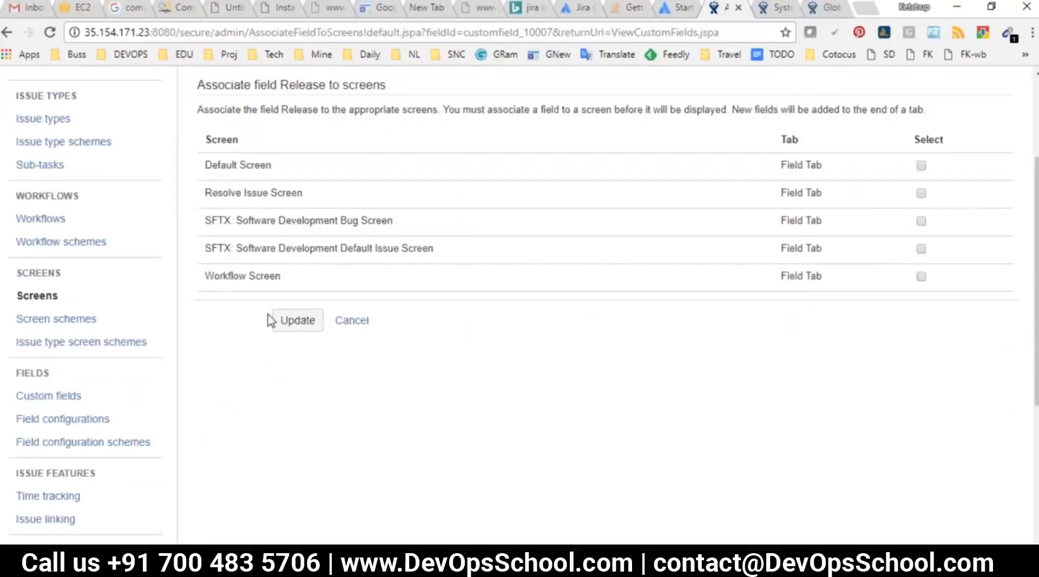
{"action": "scroll", "coordinate": [269, 319], "scroll_direction": "up", "scroll_amount": 1}
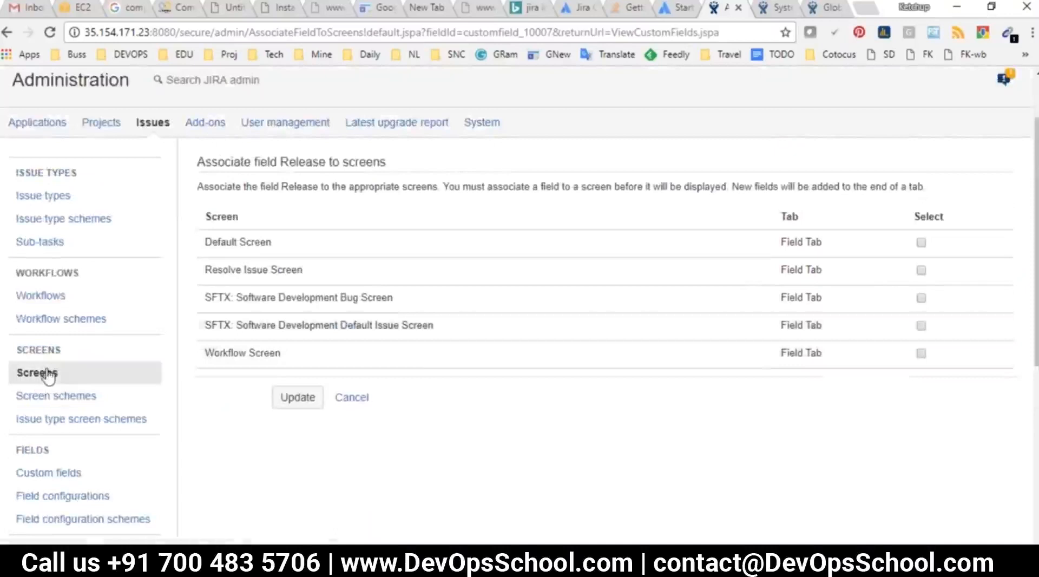
{"action": "scroll", "coordinate": [43, 419], "scroll_direction": "down", "scroll_amount": 1}
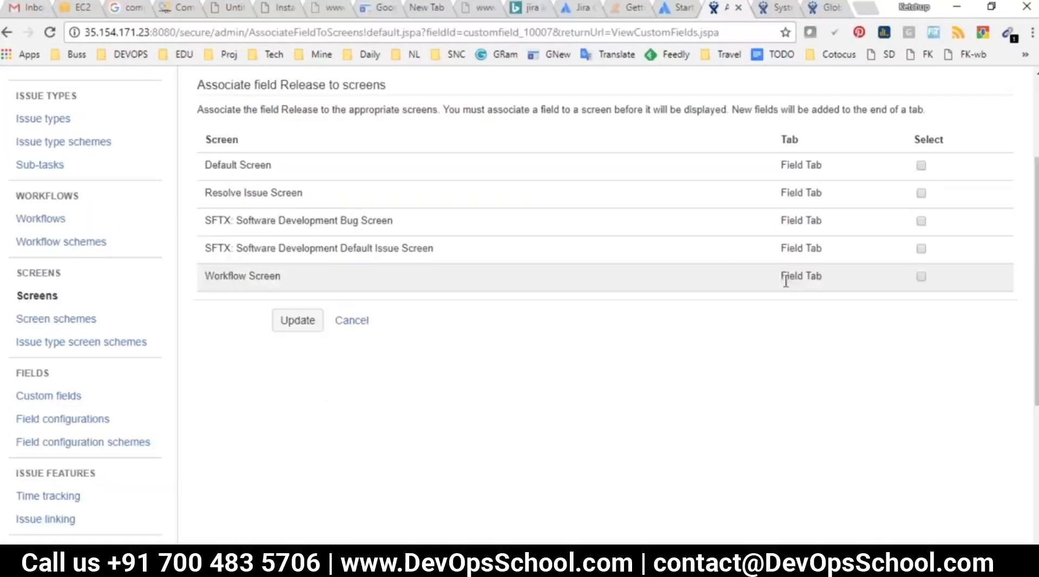
{"action": "scroll", "coordinate": [379, 306], "scroll_direction": "up", "scroll_amount": 2}
{"action": "left_click_drag", "start_coordinate": [203, 243], "coordinate": [288, 351]}
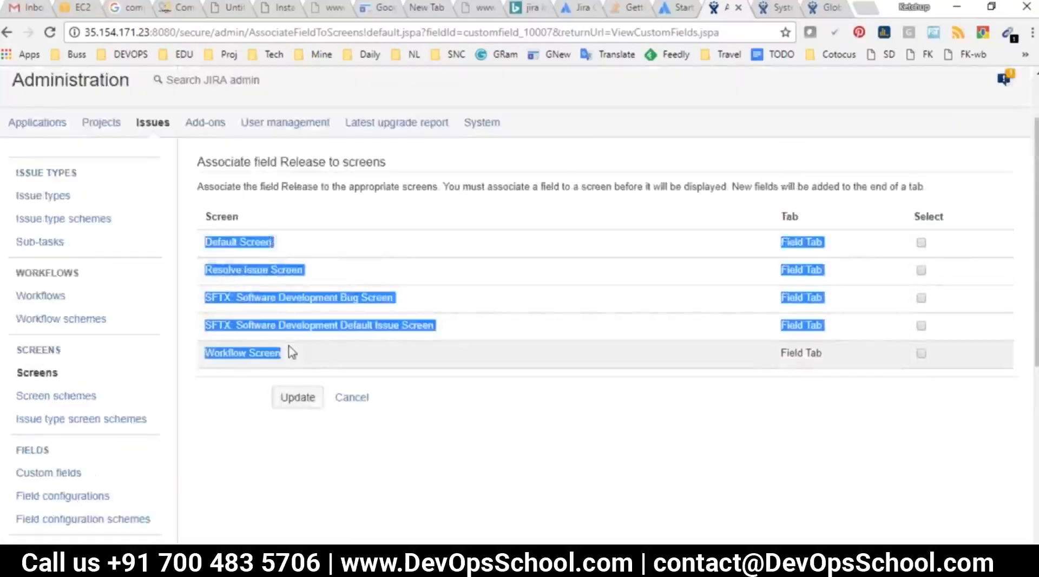
{"action": "left_click", "coordinate": [290, 350]}
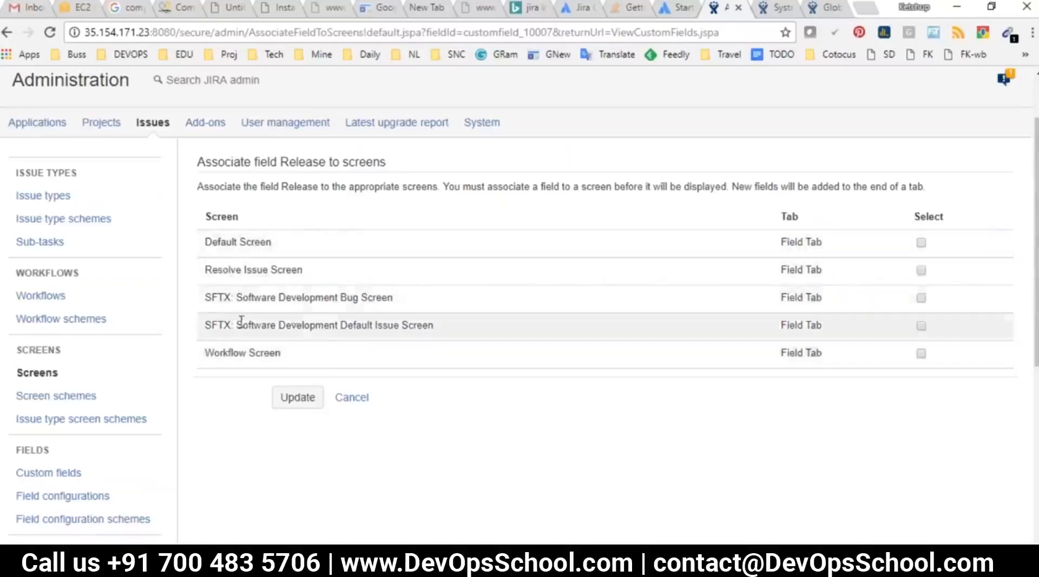
{"action": "left_click_drag", "start_coordinate": [227, 303], "coordinate": [204, 299]}
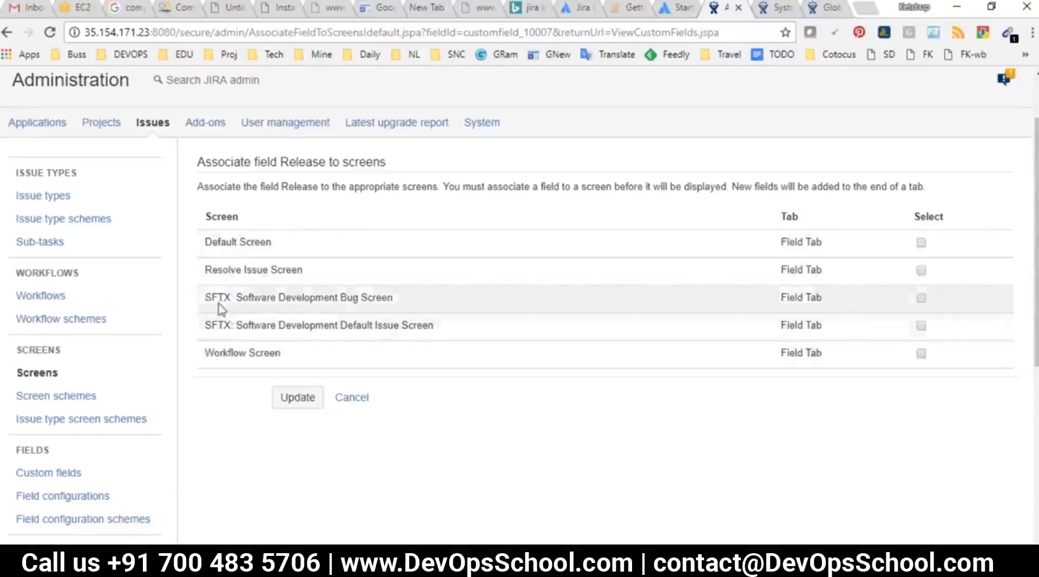
{"action": "left_click_drag", "start_coordinate": [252, 301], "coordinate": [449, 329]}
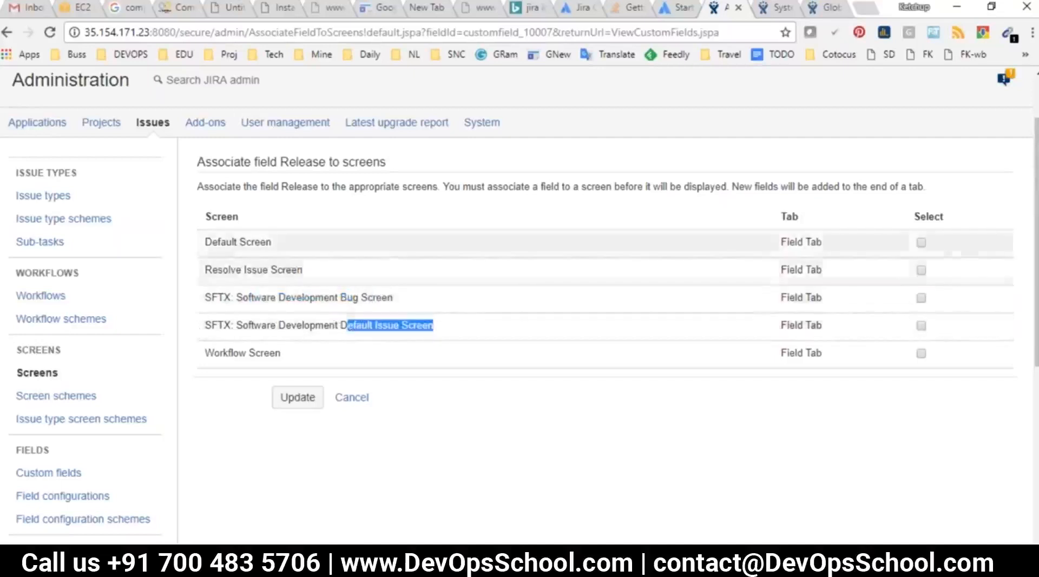
{"action": "left_click", "coordinate": [227, 241]}
{"action": "left_click_drag", "start_coordinate": [249, 268], "coordinate": [298, 267]}
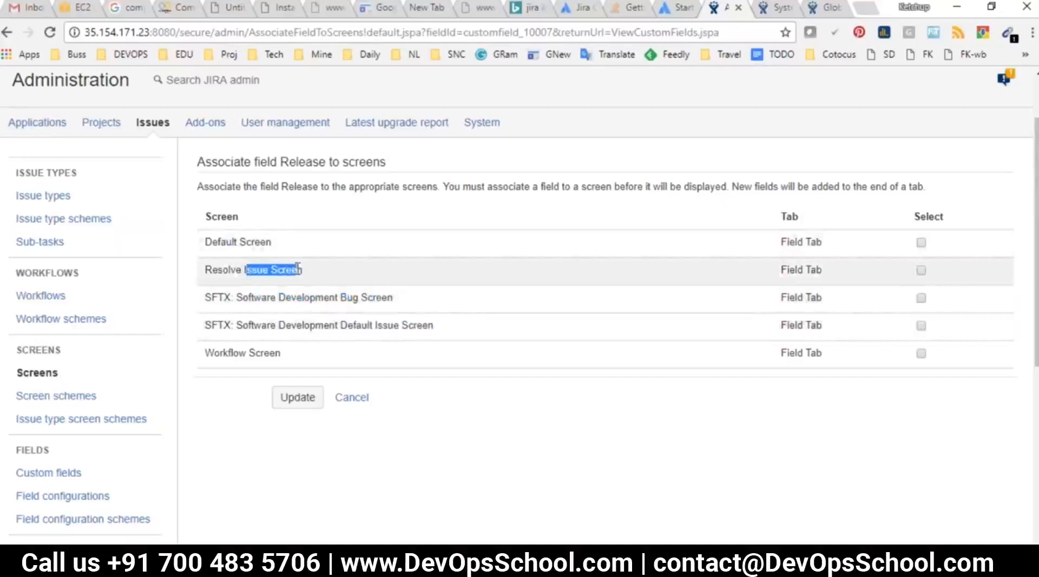
{"action": "left_click_drag", "start_coordinate": [203, 297], "coordinate": [456, 325]}
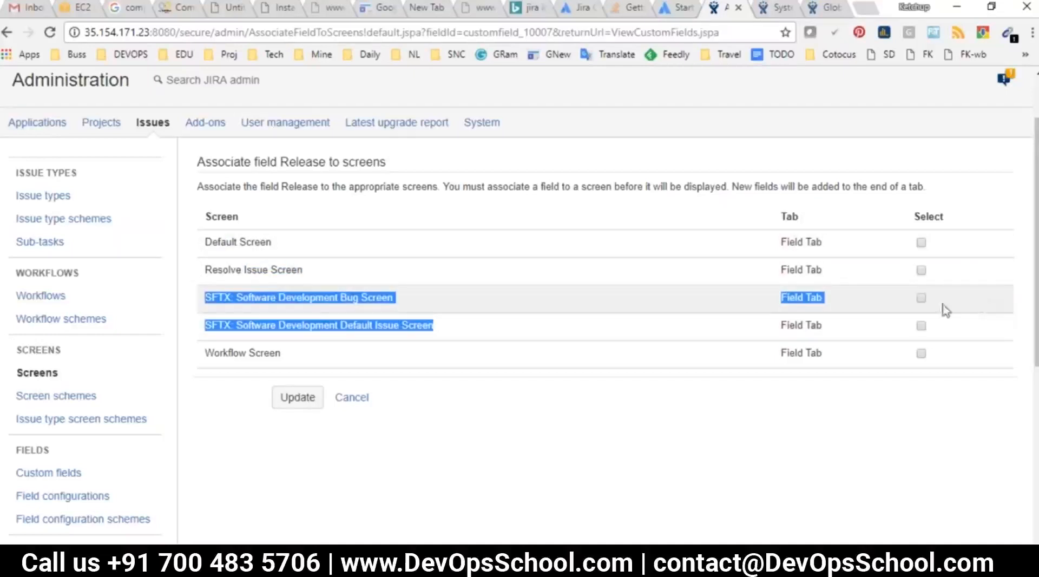
- Associate the Release field with the SFTX: Software Development Bug Screen and Default Issue Screen
{"action": "left_click", "coordinate": [921, 297]}
{"action": "left_click", "coordinate": [921, 325]}
{"action": "left_click", "coordinate": [288, 395]}
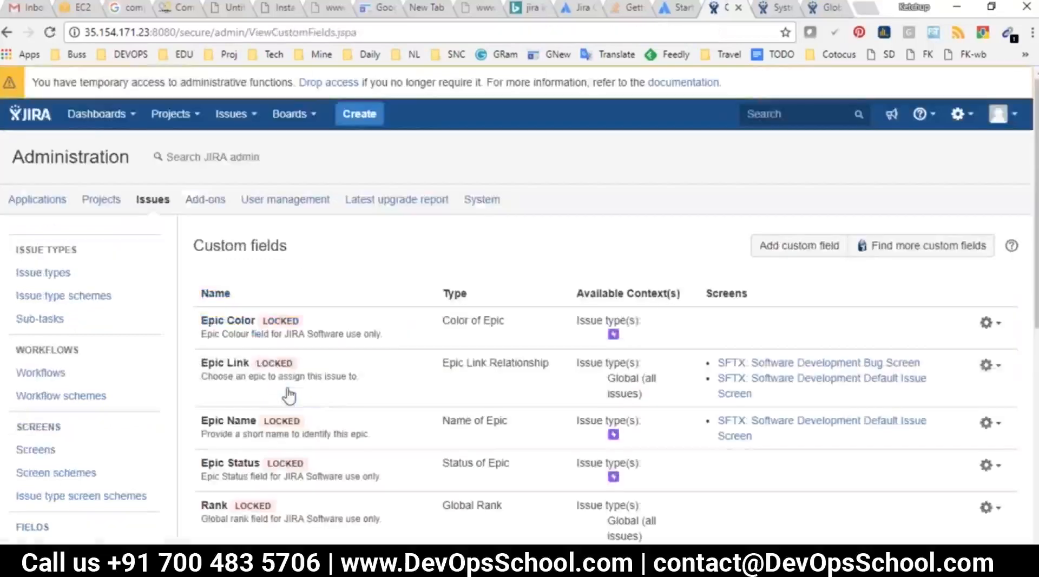
{"action": "scroll", "coordinate": [316, 379], "scroll_direction": "down", "scroll_amount": 1}
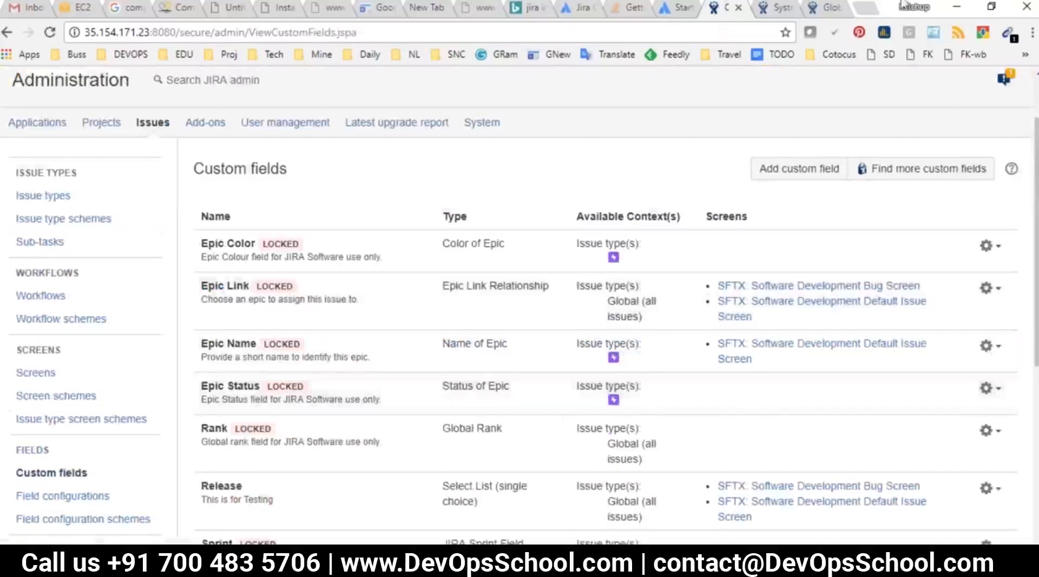
- Switch to the System Dashboard tab and open the Create Issue dialog
{"action": "left_click", "coordinate": [779, 7]}
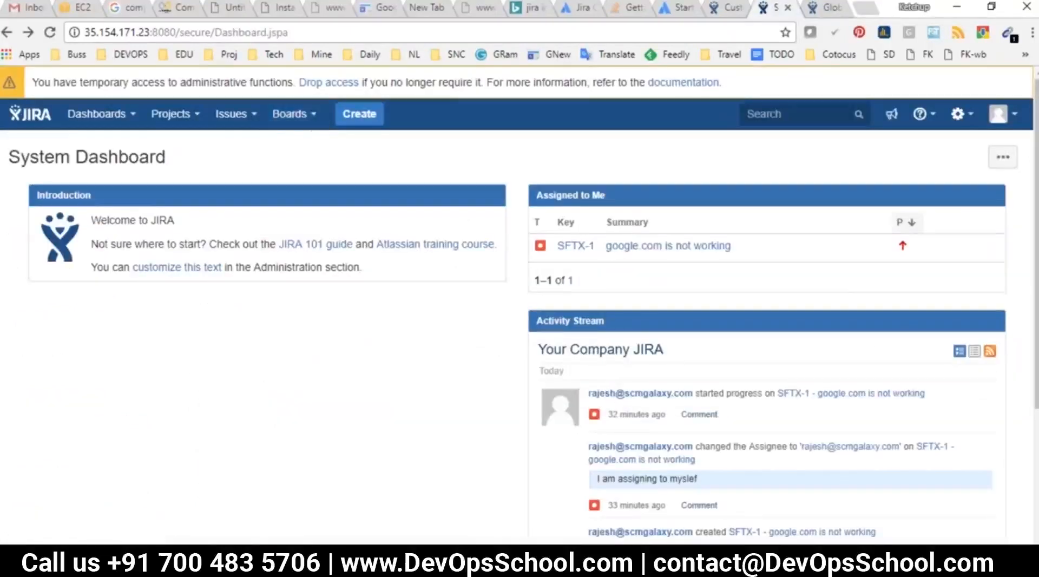
{"action": "left_click", "coordinate": [50, 32]}
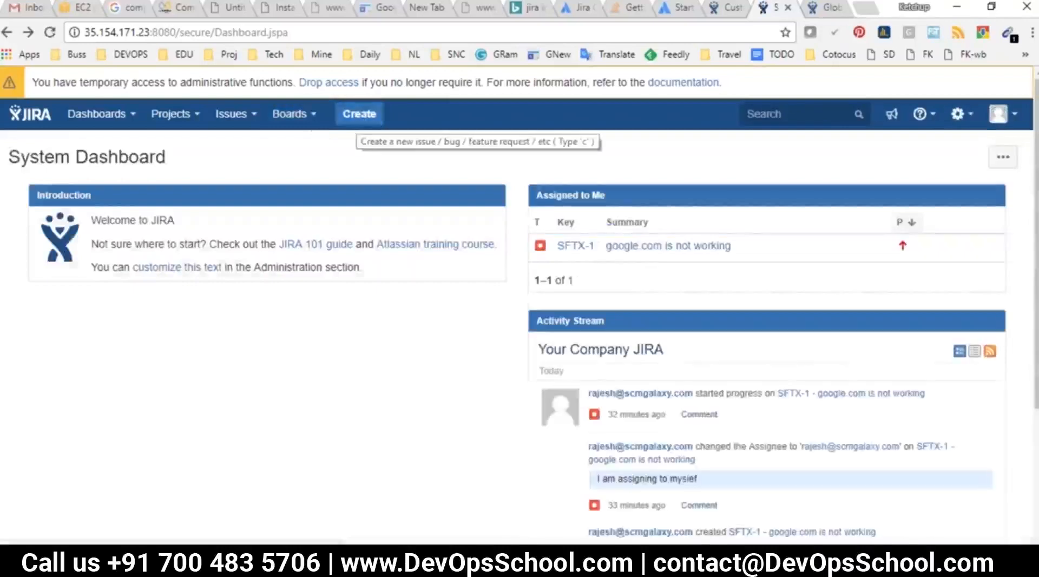
{"action": "left_click", "coordinate": [358, 115]}
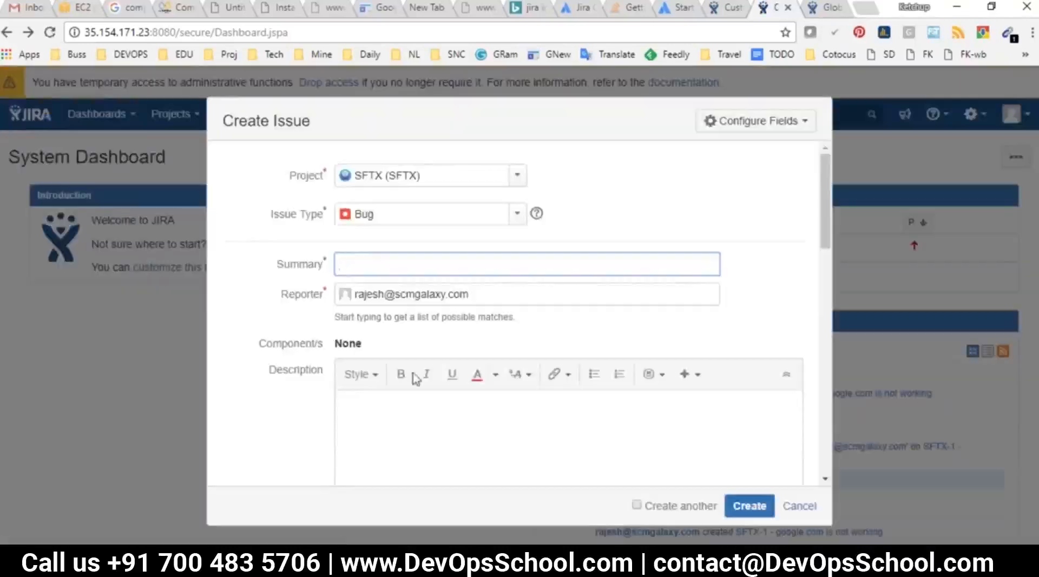
{"action": "scroll", "coordinate": [413, 376], "scroll_direction": "down", "scroll_amount": 9}
{"action": "scroll", "coordinate": [528, 312], "scroll_direction": "down", "scroll_amount": 5}
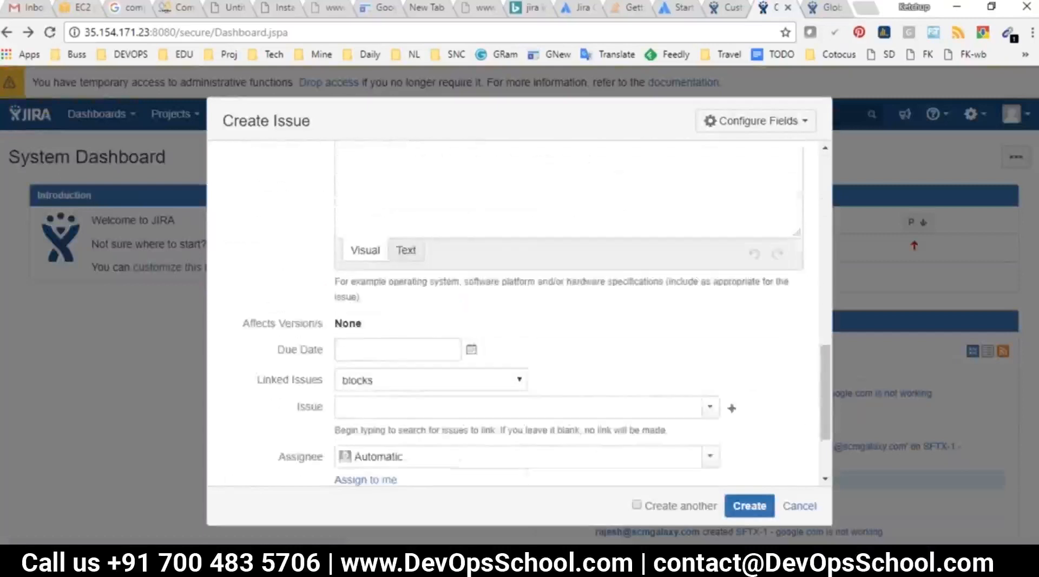
- Inspect the options in the Release drop-down of the Create Issue form
{"action": "left_click_drag", "start_coordinate": [281, 437], "coordinate": [323, 441]}
{"action": "scroll", "coordinate": [357, 444], "scroll_direction": "up", "scroll_amount": 3}
{"action": "scroll", "coordinate": [379, 449], "scroll_direction": "down", "scroll_amount": 3}
{"action": "left_click", "coordinate": [388, 443]}
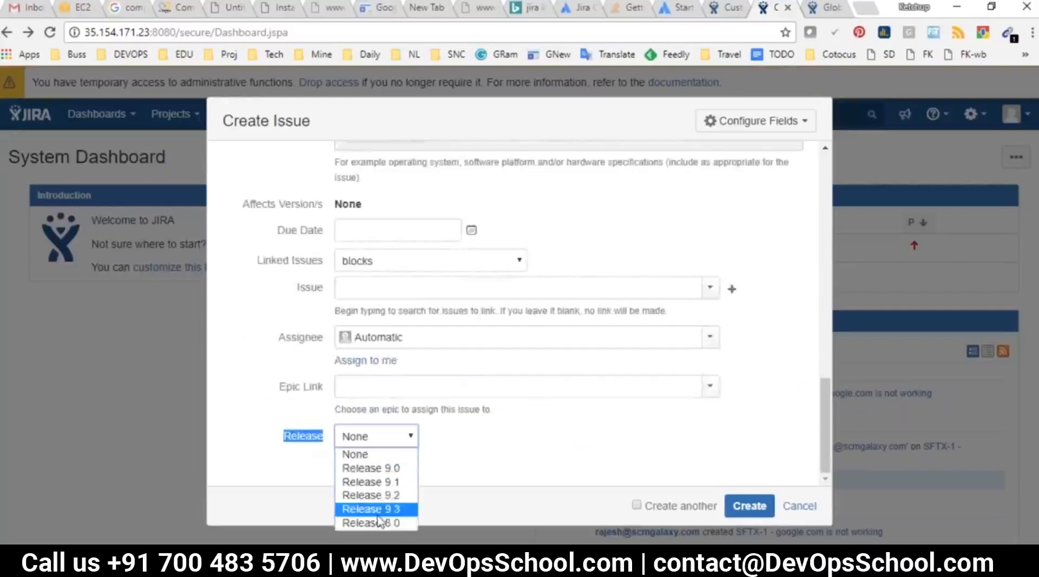
{"action": "left_click", "coordinate": [404, 439]}
{"action": "scroll", "coordinate": [404, 441], "scroll_direction": "up", "scroll_amount": 10}
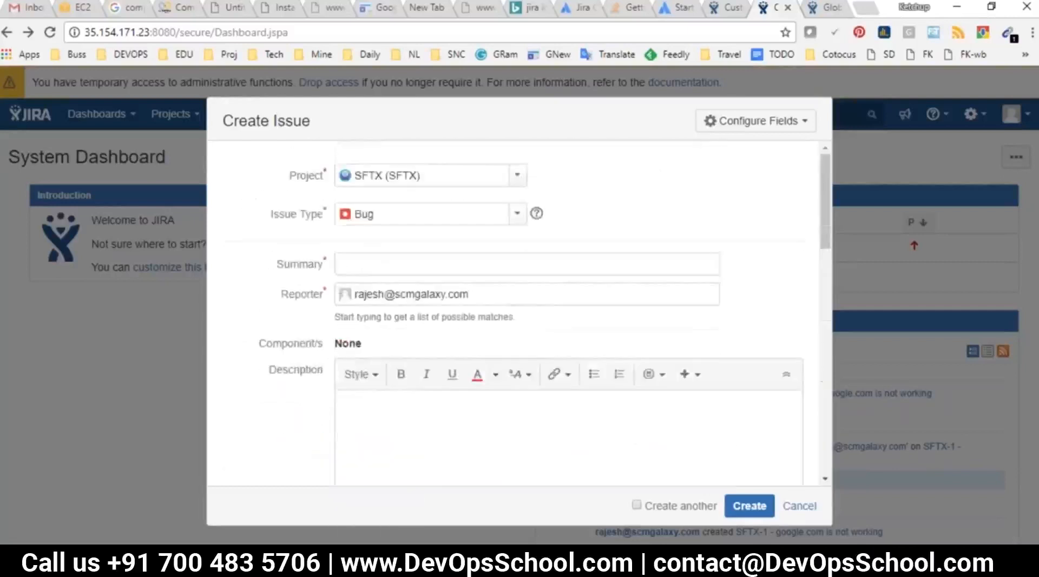
- Enter the issue summary cts.com is not working and copy it
{"action": "left_click", "coordinate": [420, 256]}
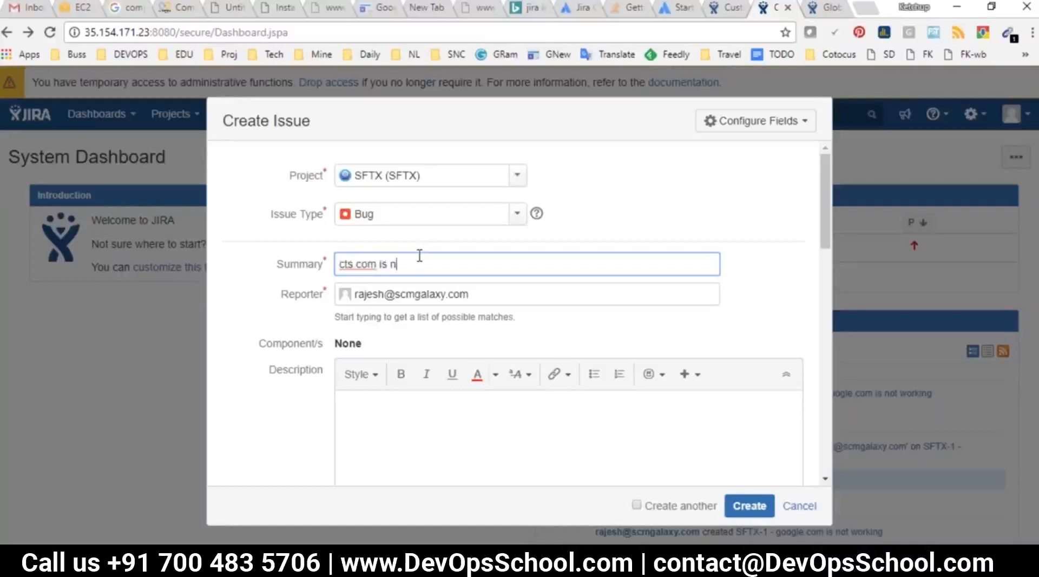
{"action": "type", "text": "working"}
{"action": "key", "text": "ctrl+a"}
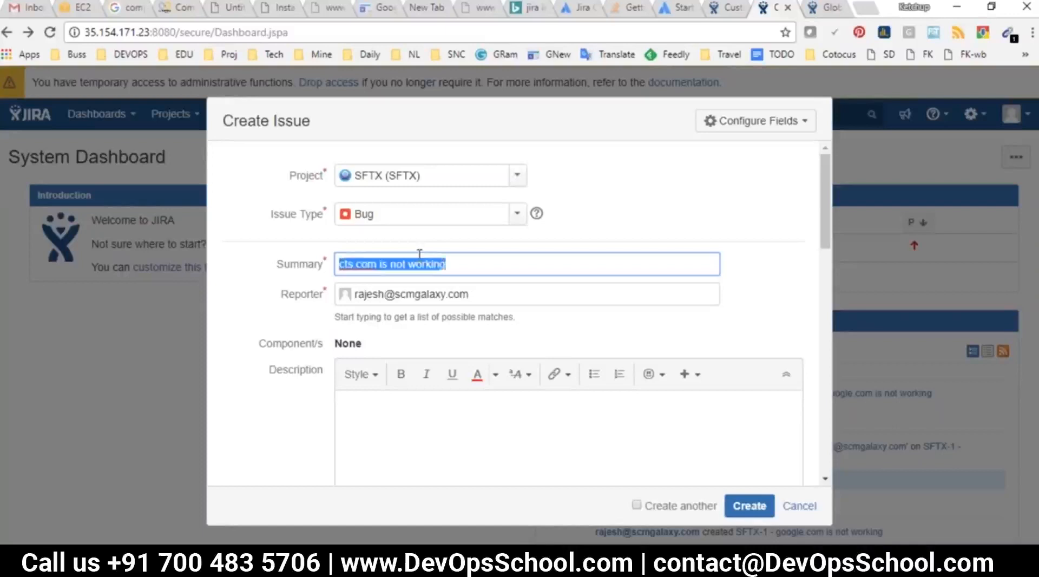
- Paste the summary text several times into the Description
{"action": "left_click", "coordinate": [431, 470]}
{"action": "key", "text": "ctrl+v"}
{"action": "key", "text": "ctrl+v"}
{"action": "key", "text": "ctrl+v"}
{"action": "key", "text": "ctrl+v"}
{"action": "key", "text": "ctrl+v"}
{"action": "key", "text": "ctrl+v"}
{"action": "key", "text": "ctrl+v"}
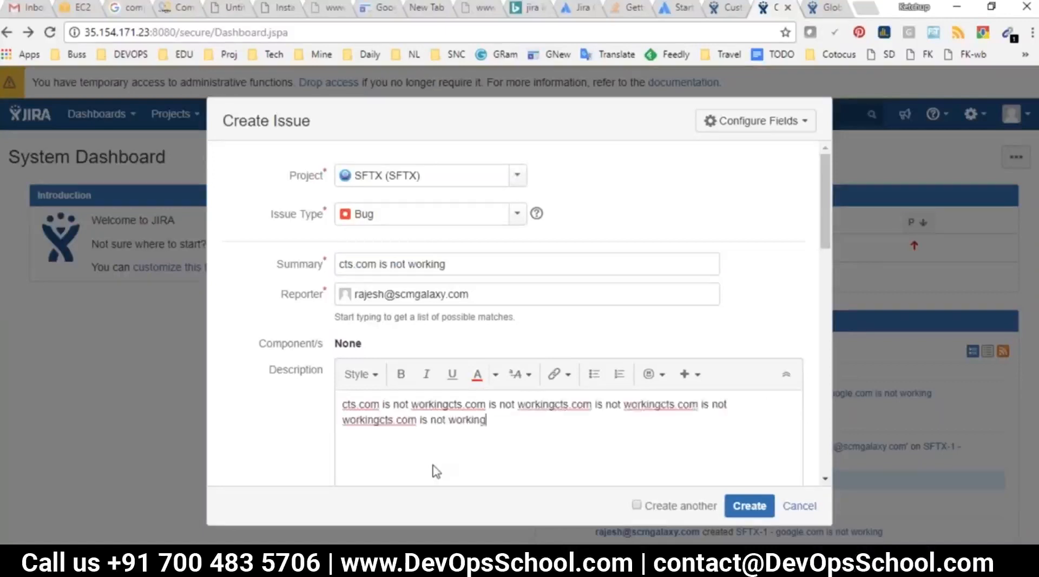
- Set the issue's priority to Highest
{"action": "scroll", "coordinate": [391, 388], "scroll_direction": "down", "scroll_amount": 5}
{"action": "left_click", "coordinate": [368, 297]}
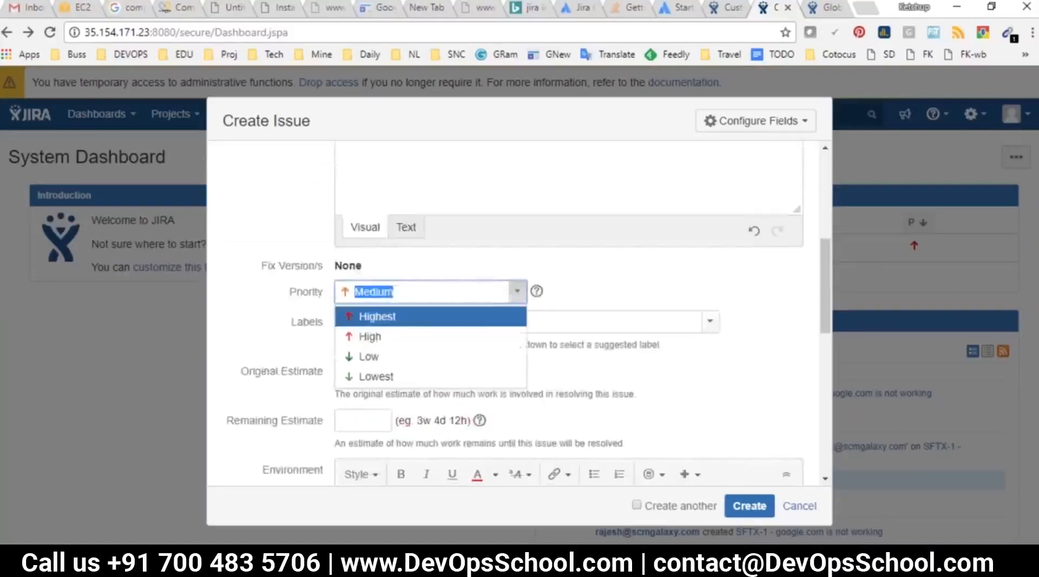
{"action": "left_click", "coordinate": [419, 316]}
- Add the new label dasda to the issue
{"action": "type", "text": "dasda"}
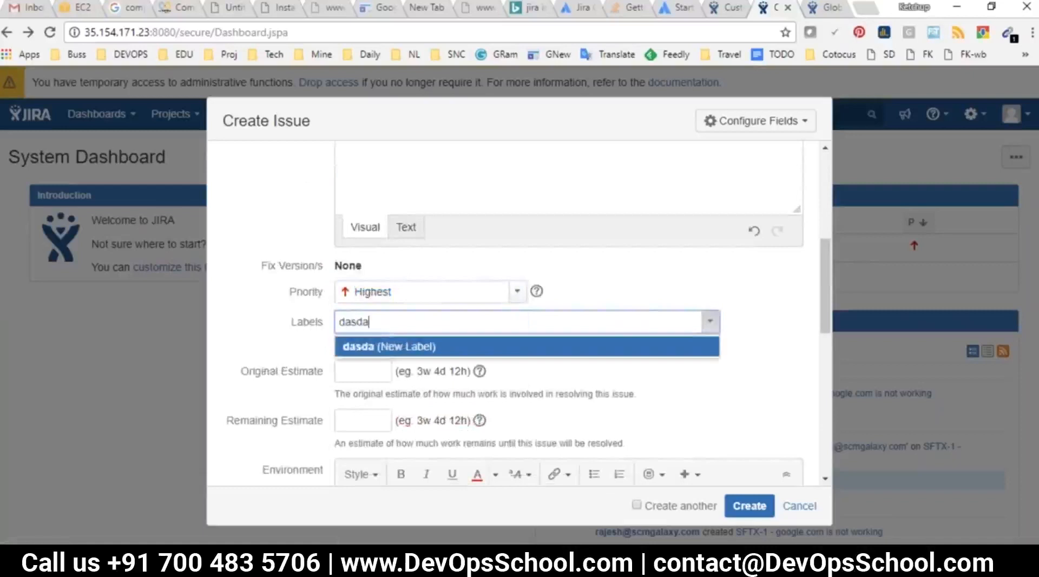
{"action": "key", "text": "Return"}
{"action": "left_click", "coordinate": [358, 370]}
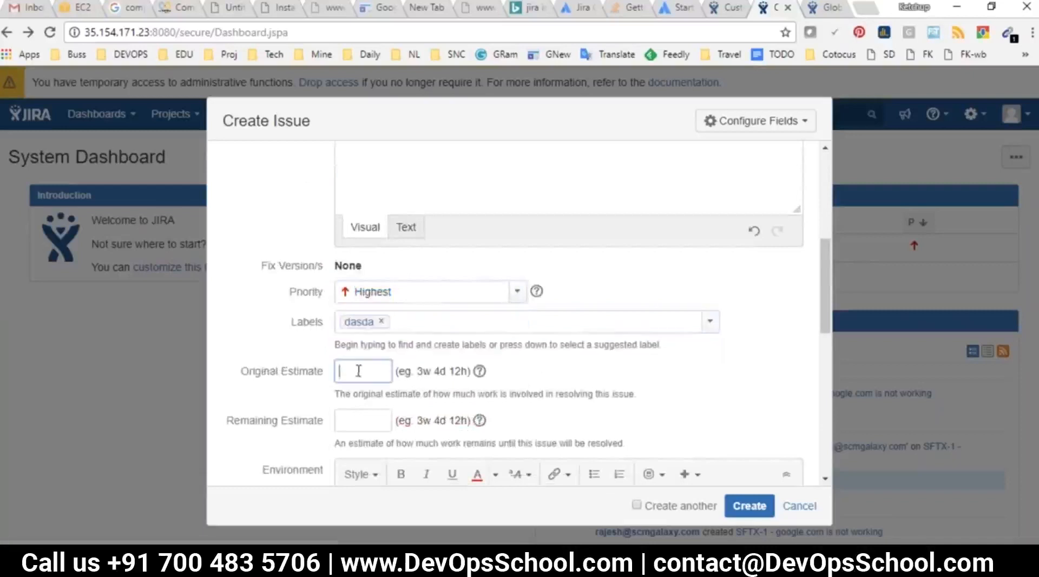
- Enter dadasdadasdasd as the Environment text
{"action": "scroll", "coordinate": [386, 410], "scroll_direction": "down", "scroll_amount": 2}
{"action": "left_click", "coordinate": [385, 410]}
{"action": "type", "text": "dadasdadasdasdasd"}
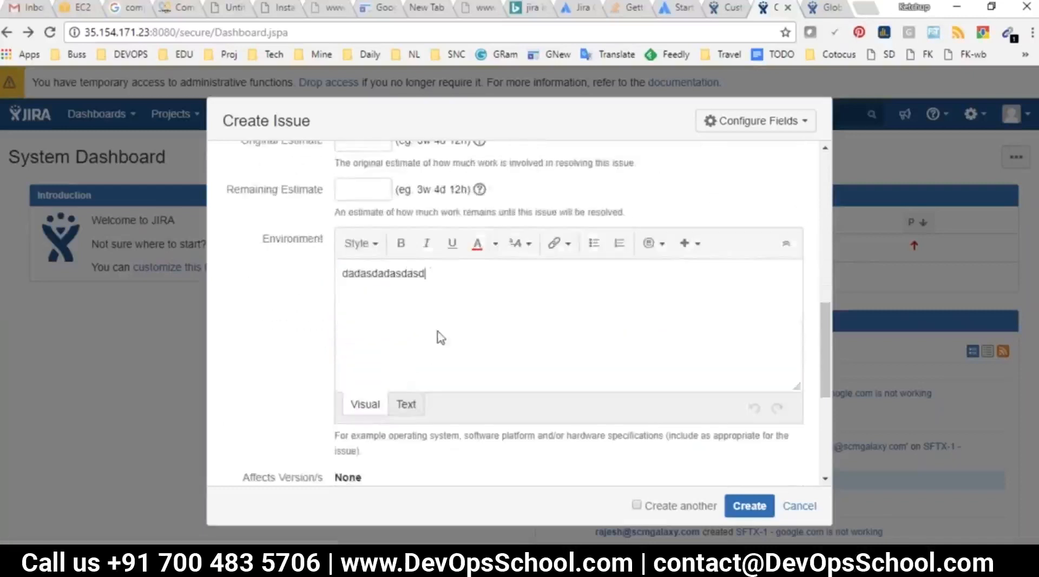
- Set the issue's Due Date to 30/Oct/17 using the date picker
{"action": "scroll", "coordinate": [420, 384], "scroll_direction": "down", "scroll_amount": 4}
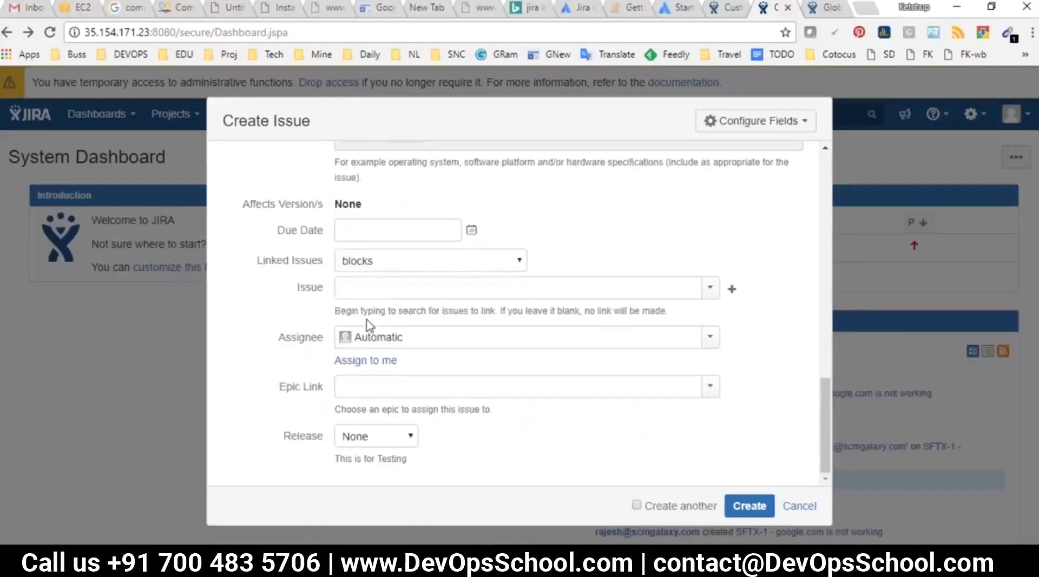
{"action": "left_click", "coordinate": [368, 261]}
{"action": "left_click", "coordinate": [356, 252]}
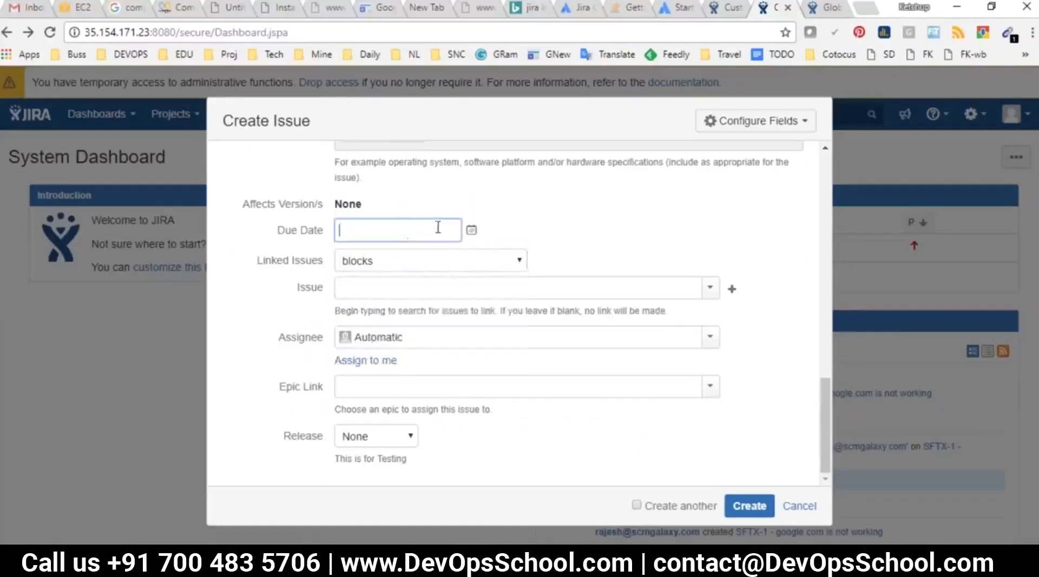
{"action": "left_click", "coordinate": [472, 230]}
{"action": "left_click", "coordinate": [530, 311]}
{"action": "left_click", "coordinate": [471, 230]}
{"action": "left_click", "coordinate": [572, 329]}
{"action": "left_click", "coordinate": [471, 230]}
{"action": "left_click", "coordinate": [528, 365]}
- Choose Release 9.0 for the Release field and create the issue
{"action": "left_click", "coordinate": [374, 437]}
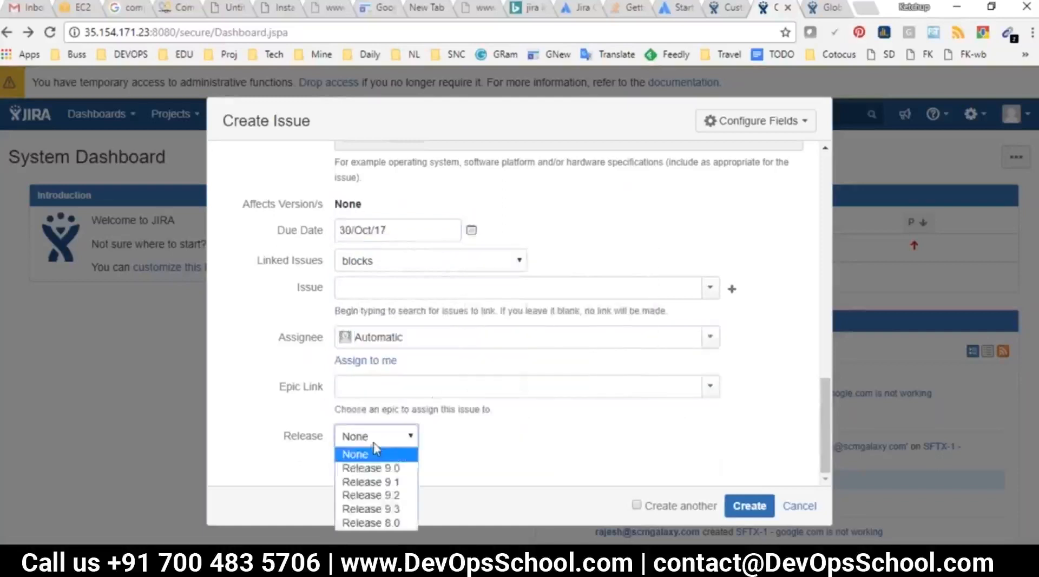
{"action": "left_click", "coordinate": [370, 467]}
{"action": "left_click", "coordinate": [749, 505]}
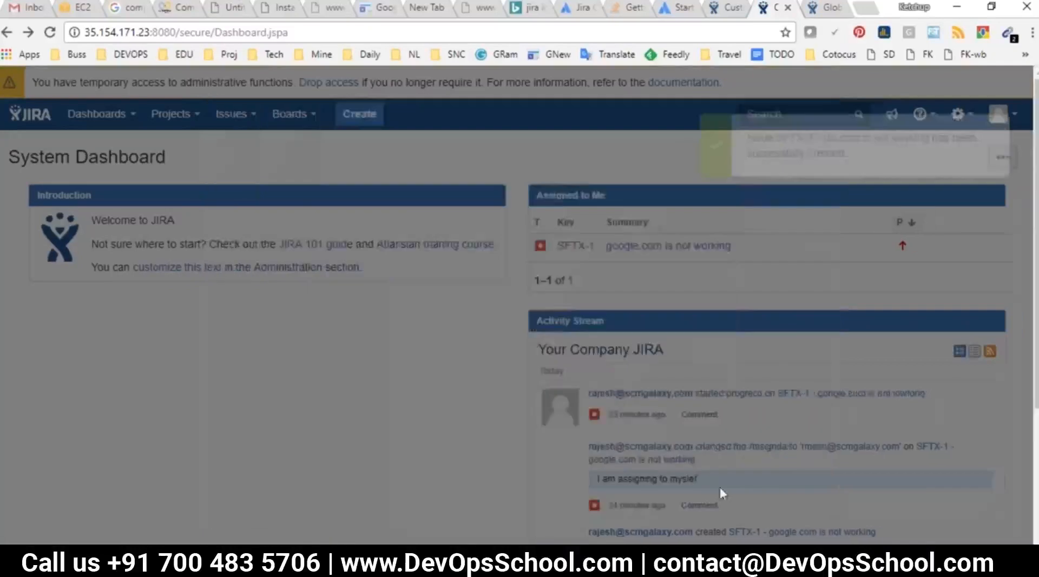
- Open the newly created issue and review its Release value among the details
{"action": "left_click", "coordinate": [896, 143]}
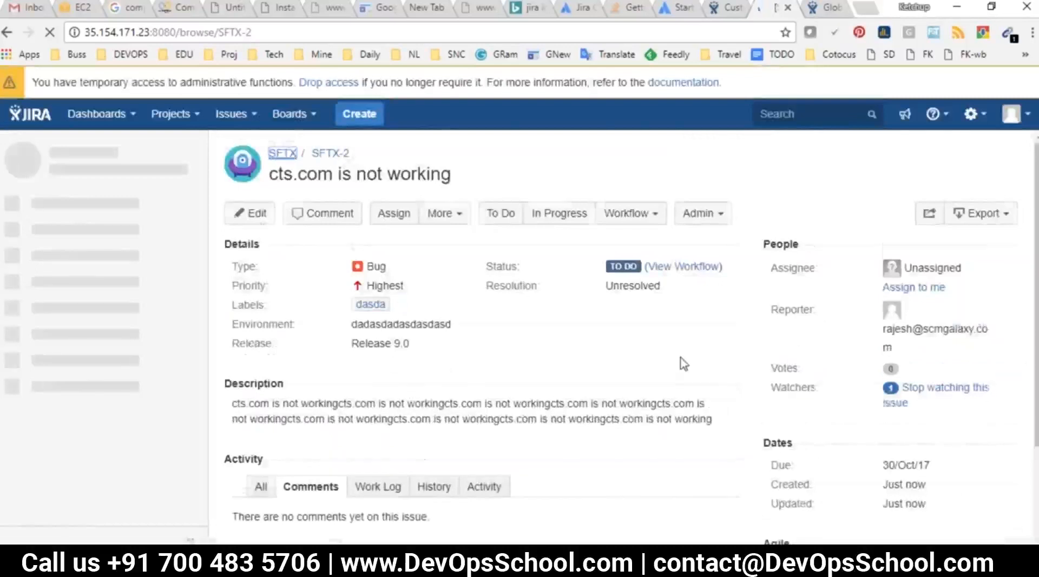
{"action": "scroll", "coordinate": [682, 364], "scroll_direction": "down", "scroll_amount": 3}
{"action": "scroll", "coordinate": [336, 414], "scroll_direction": "up", "scroll_amount": 3}
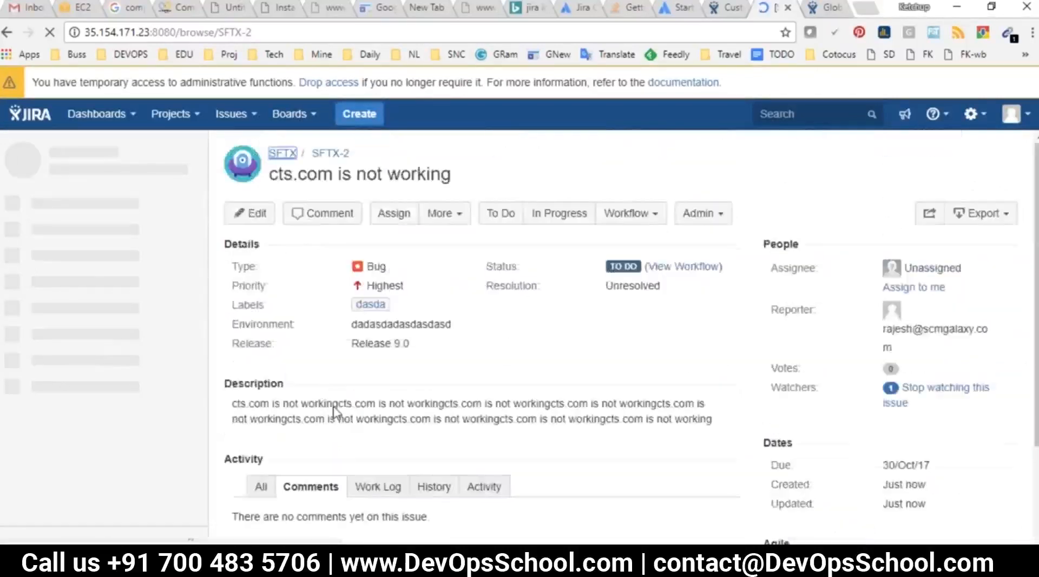
{"action": "left_click_drag", "start_coordinate": [351, 343], "coordinate": [417, 347]}
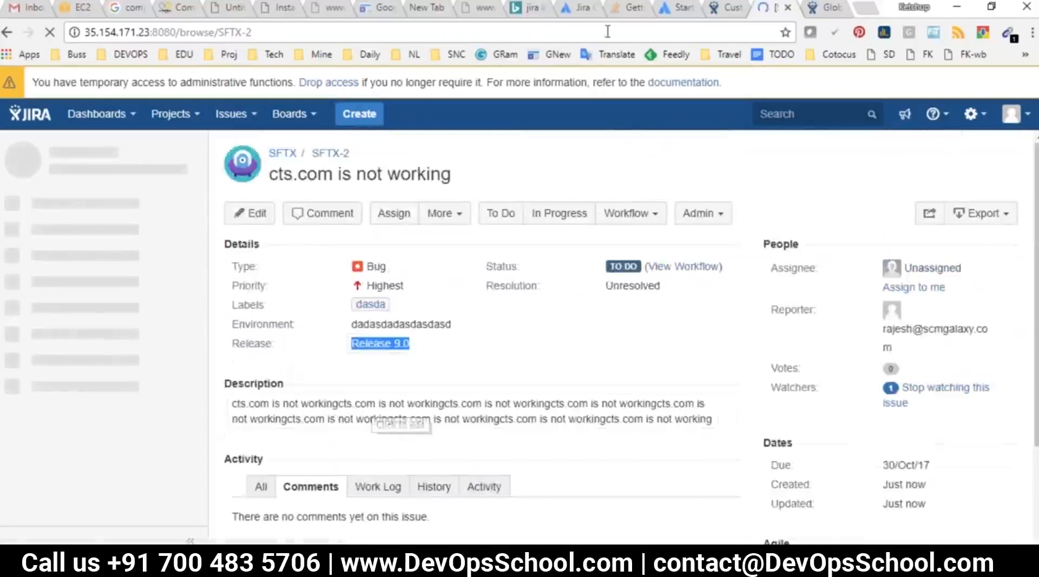
- Review the custom fields list in administration, including the Release field's screens
{"action": "left_click", "coordinate": [720, 8]}
{"action": "scroll", "coordinate": [135, 370], "scroll_direction": "down", "scroll_amount": 3}
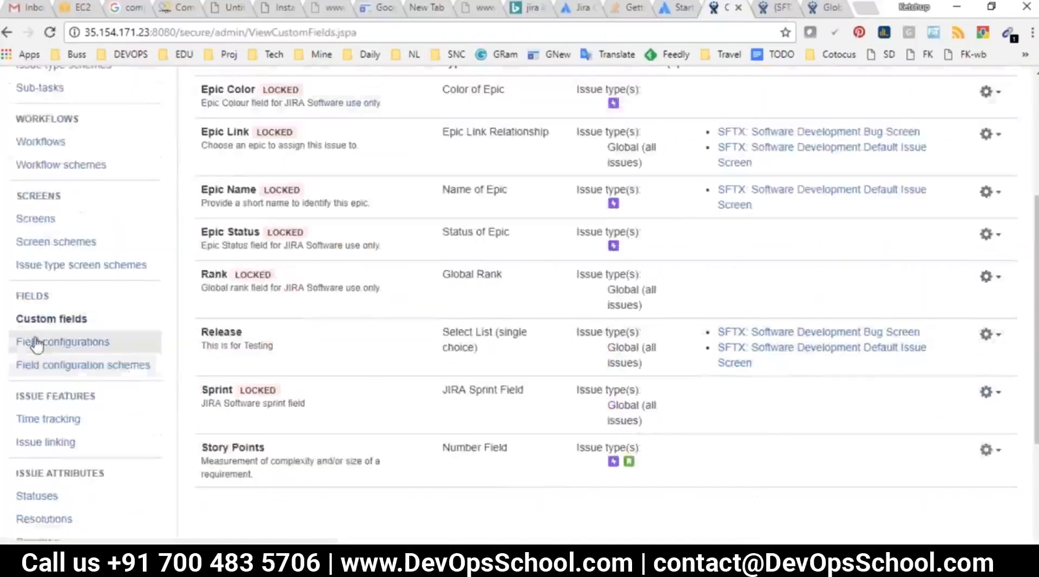
{"action": "left_click_drag", "start_coordinate": [15, 296], "coordinate": [127, 342]}
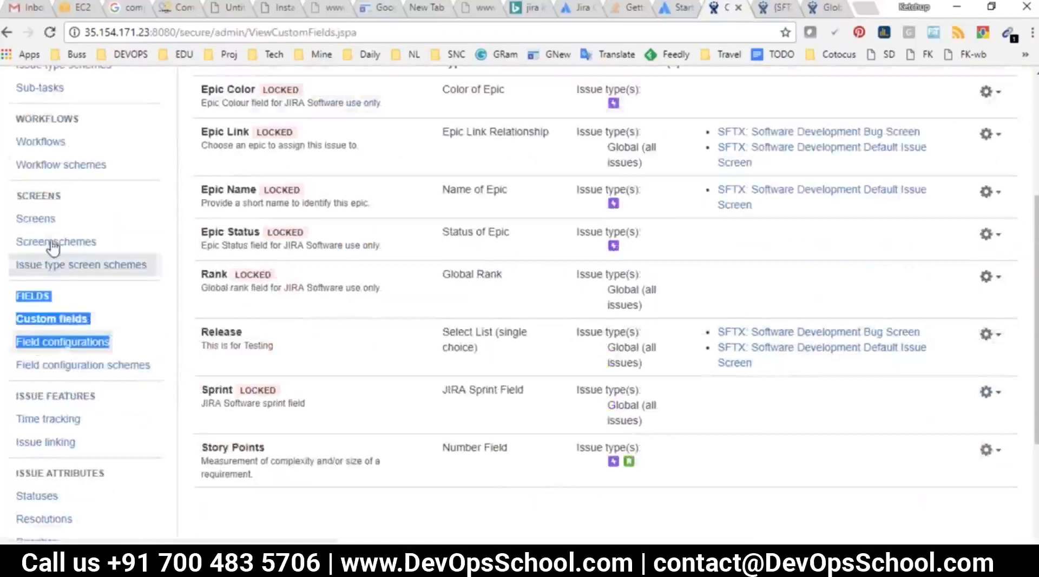
{"action": "left_click_drag", "start_coordinate": [15, 191], "coordinate": [56, 221]}
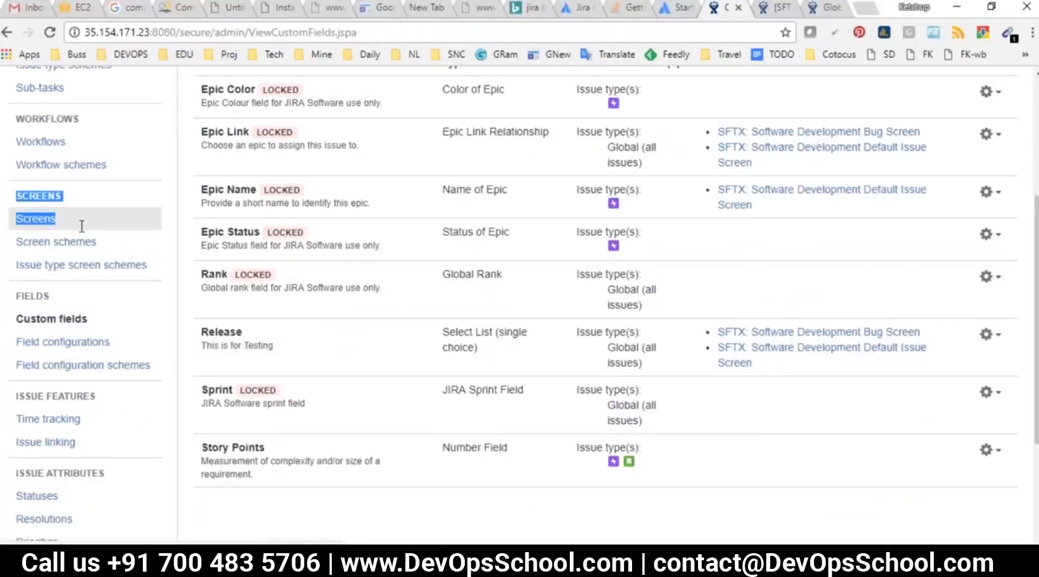
{"action": "scroll", "coordinate": [104, 265], "scroll_direction": "up", "scroll_amount": 4}
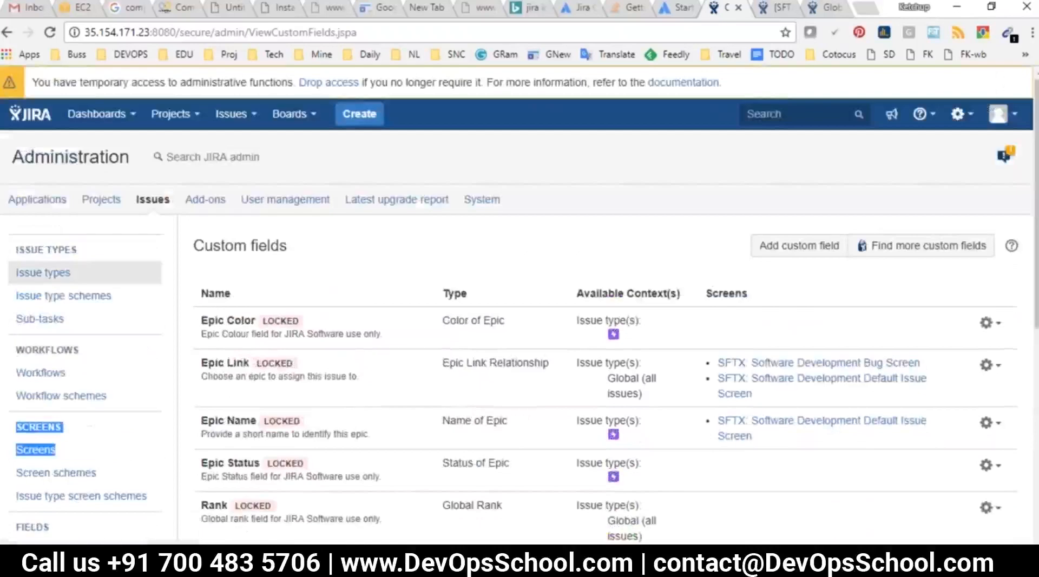
{"action": "scroll", "coordinate": [87, 303], "scroll_direction": "down", "scroll_amount": 2}
{"action": "left_click_drag", "start_coordinate": [11, 172], "coordinate": [85, 250]}
{"action": "scroll", "coordinate": [162, 215], "scroll_direction": "down", "scroll_amount": 3}
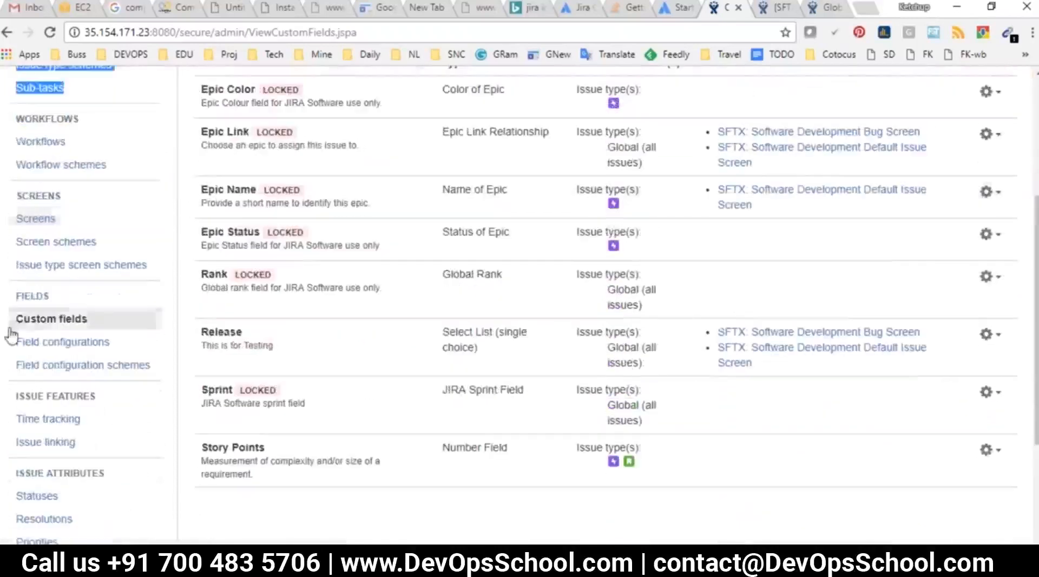
{"action": "left_click_drag", "start_coordinate": [13, 307], "coordinate": [111, 342]}
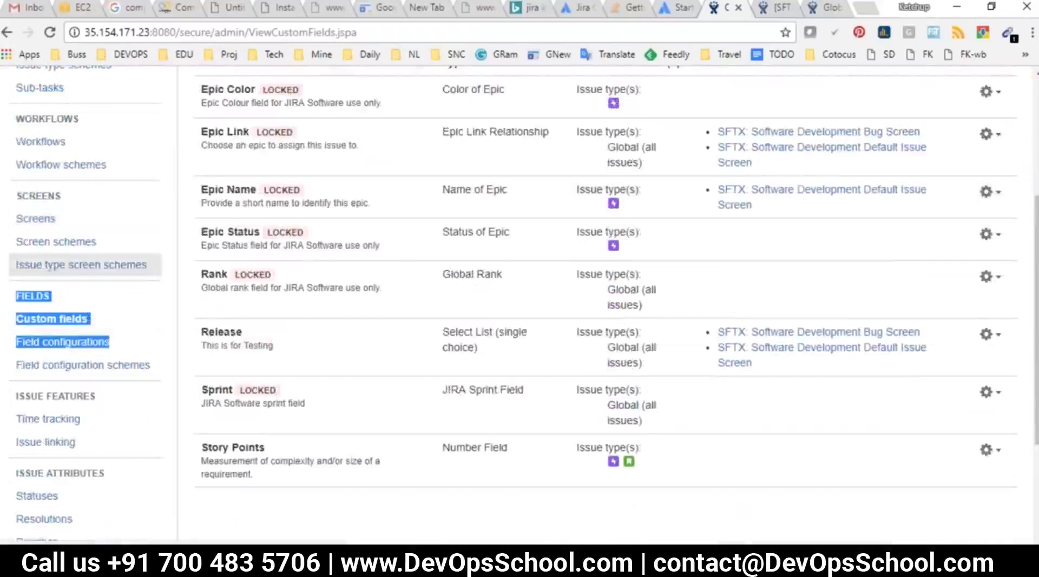
{"action": "left_click_drag", "start_coordinate": [10, 205], "coordinate": [99, 237]}
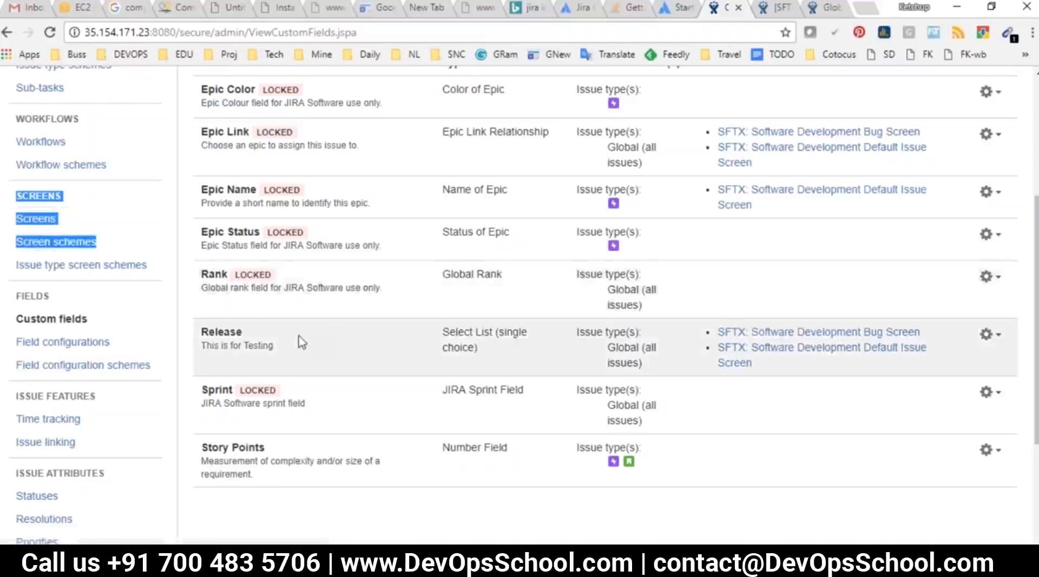
{"action": "scroll", "coordinate": [292, 341], "scroll_direction": "up", "scroll_amount": 2}
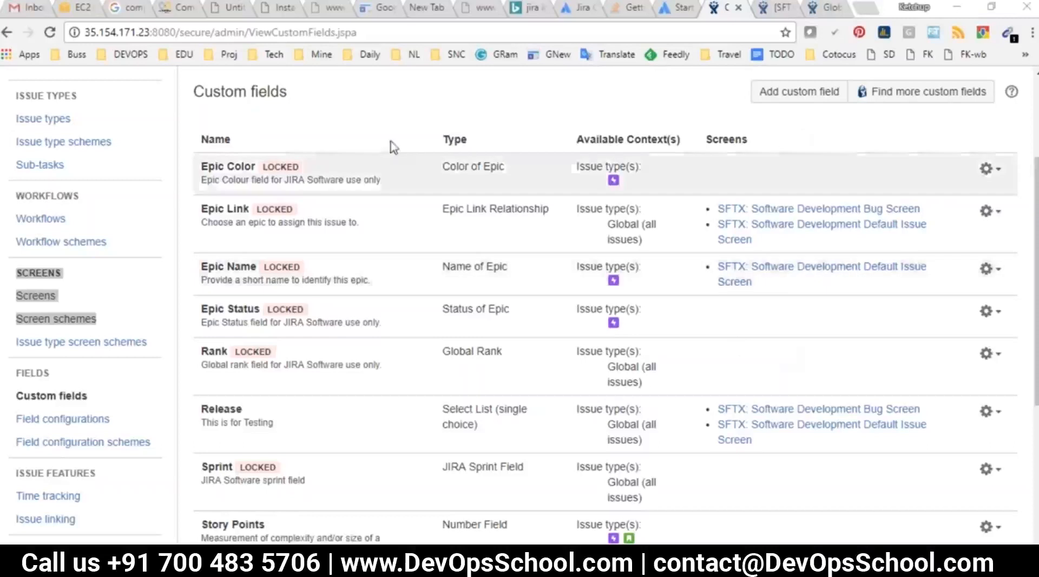
{"action": "left_click", "coordinate": [387, 123]}
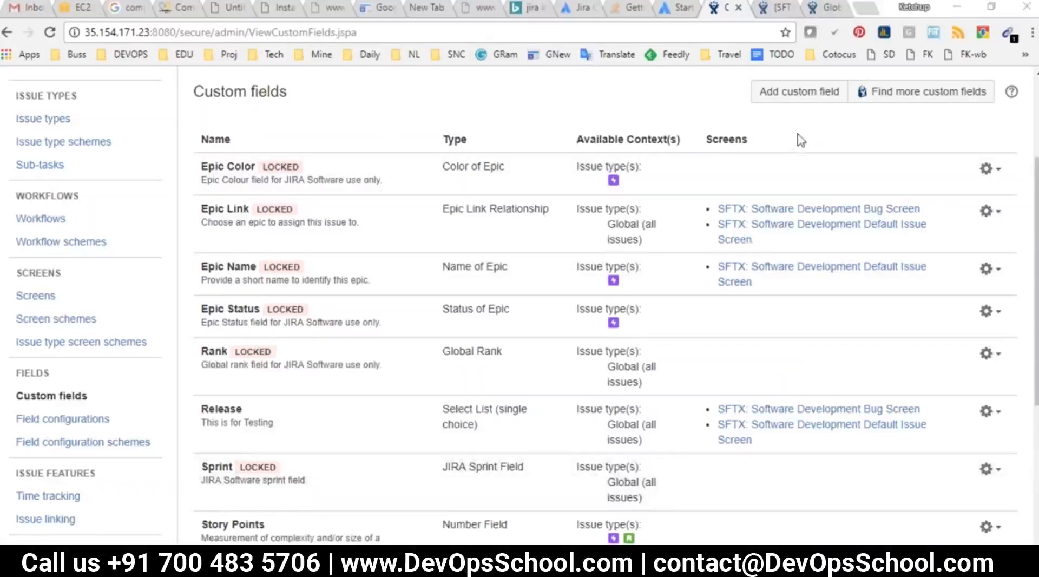
- Configure the SFTX: Software Development Bug Screen, moving the Release field directly below Fix Version/s
{"action": "left_click", "coordinate": [27, 300]}
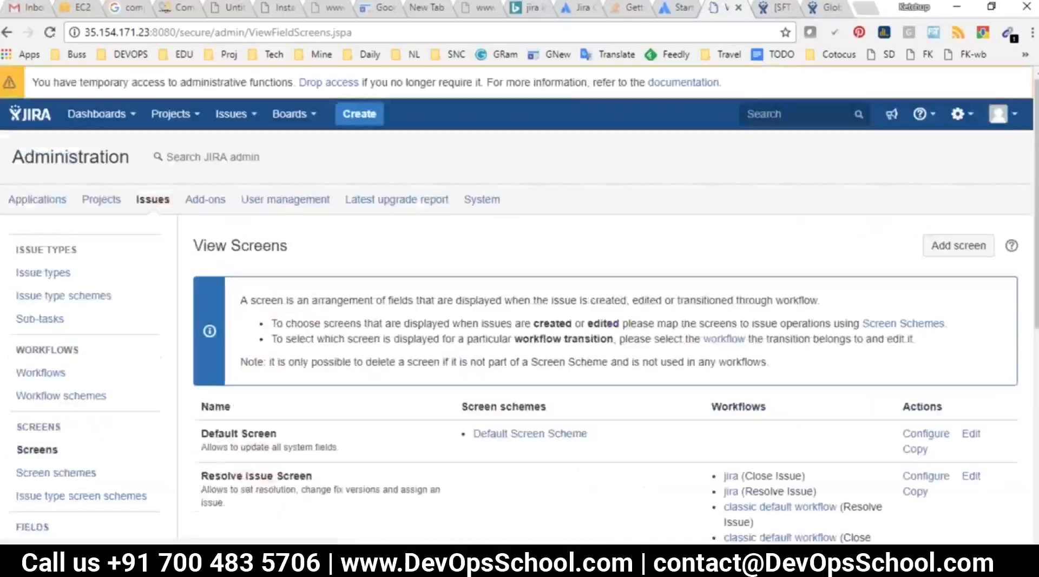
{"action": "scroll", "coordinate": [477, 367], "scroll_direction": "down", "scroll_amount": 4}
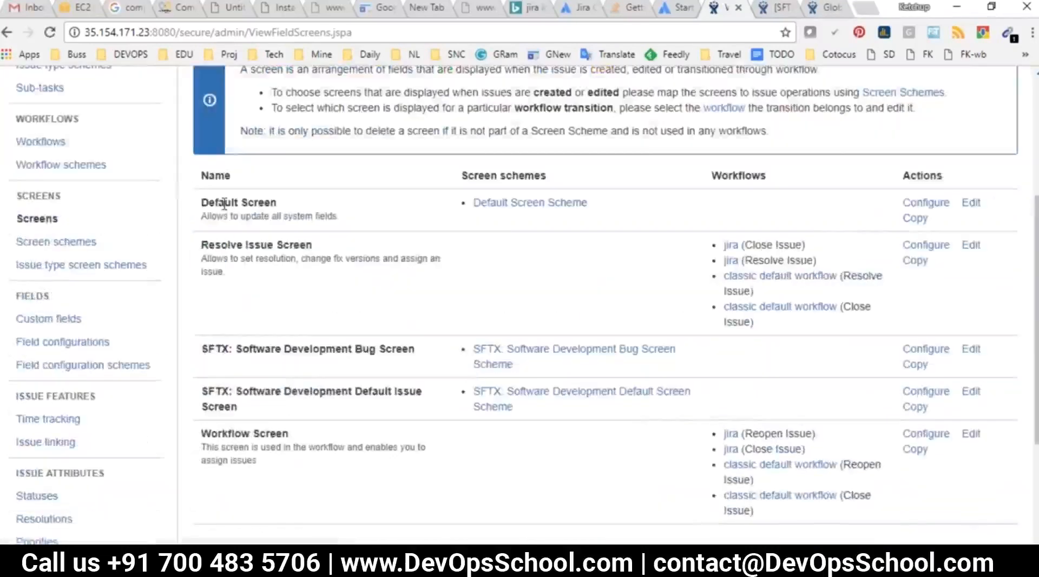
{"action": "left_click_drag", "start_coordinate": [221, 244], "coordinate": [306, 244]}
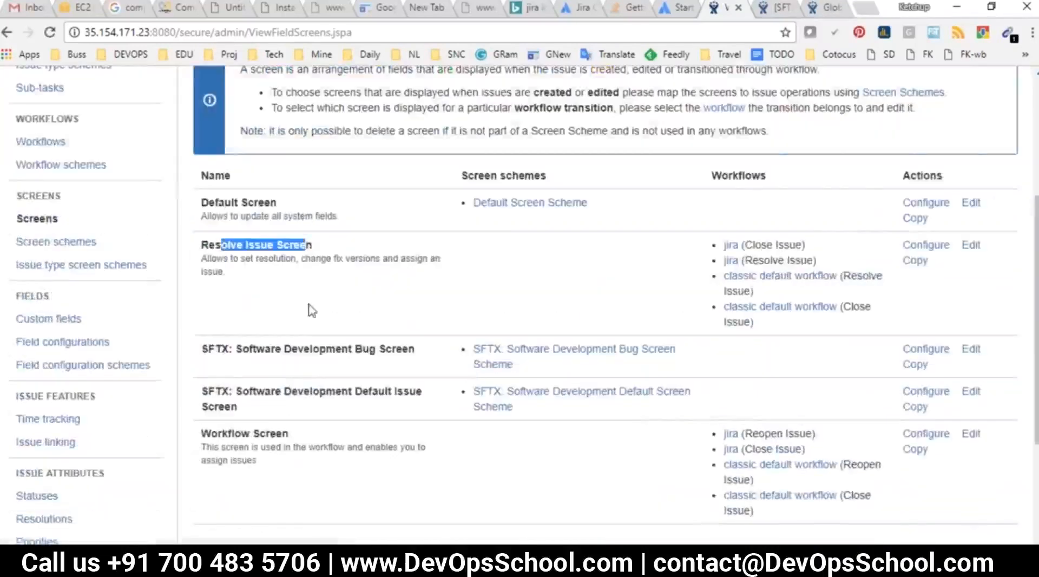
{"action": "scroll", "coordinate": [312, 310], "scroll_direction": "down", "scroll_amount": 3}
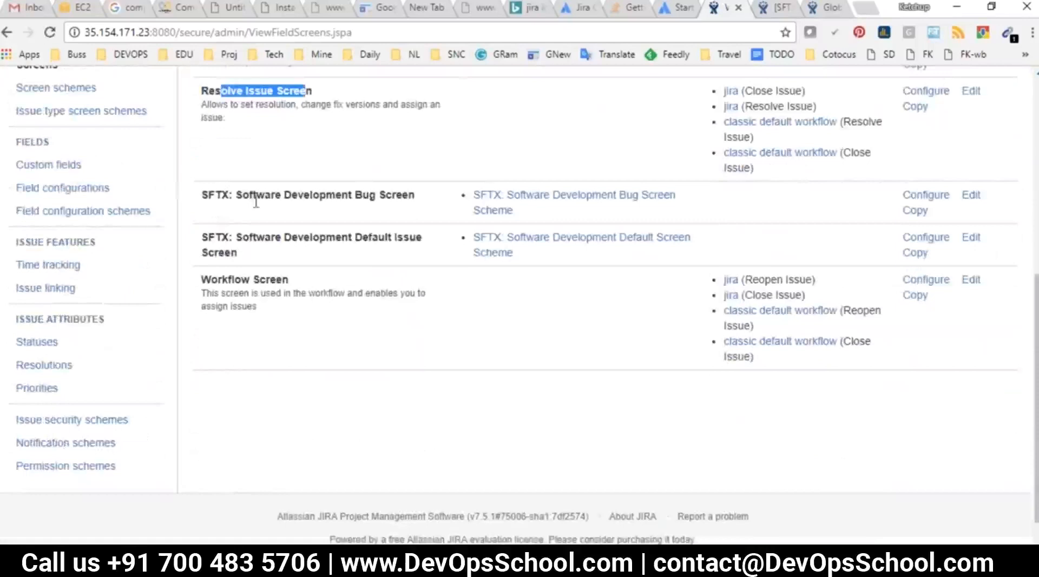
{"action": "left_click_drag", "start_coordinate": [249, 258], "coordinate": [203, 211]}
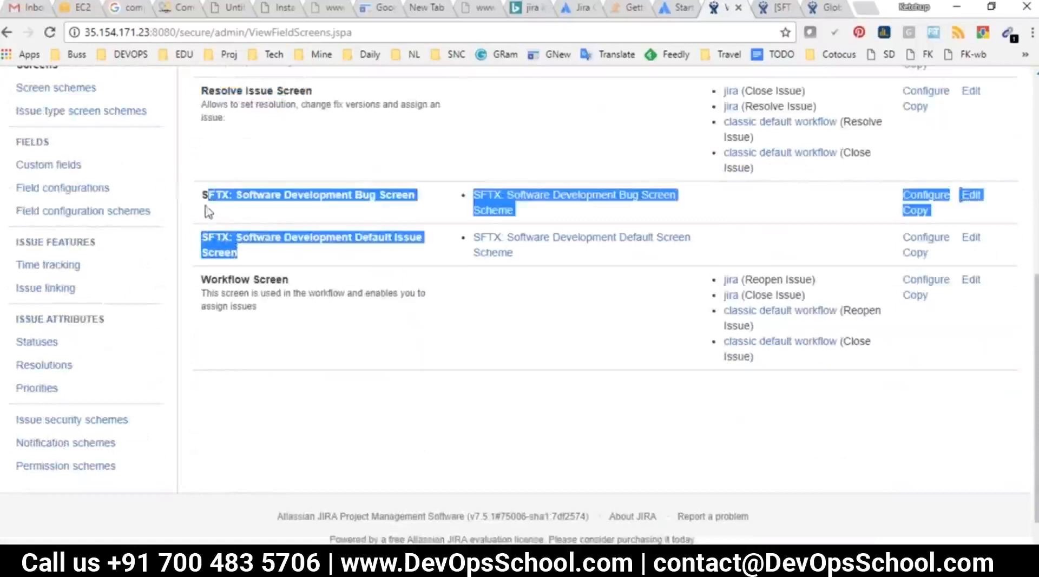
{"action": "left_click", "coordinate": [416, 405]}
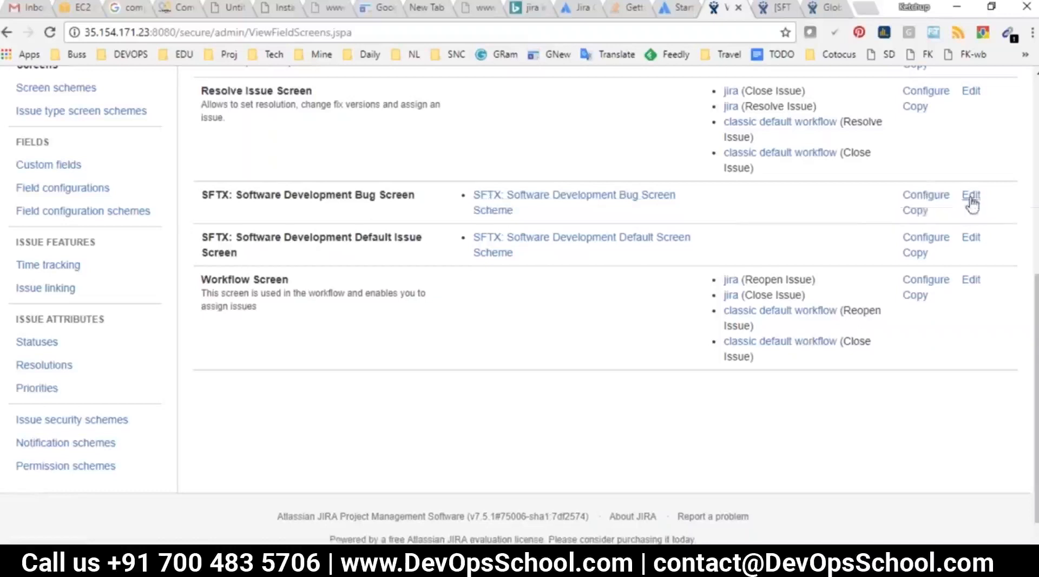
{"action": "left_click", "coordinate": [926, 196]}
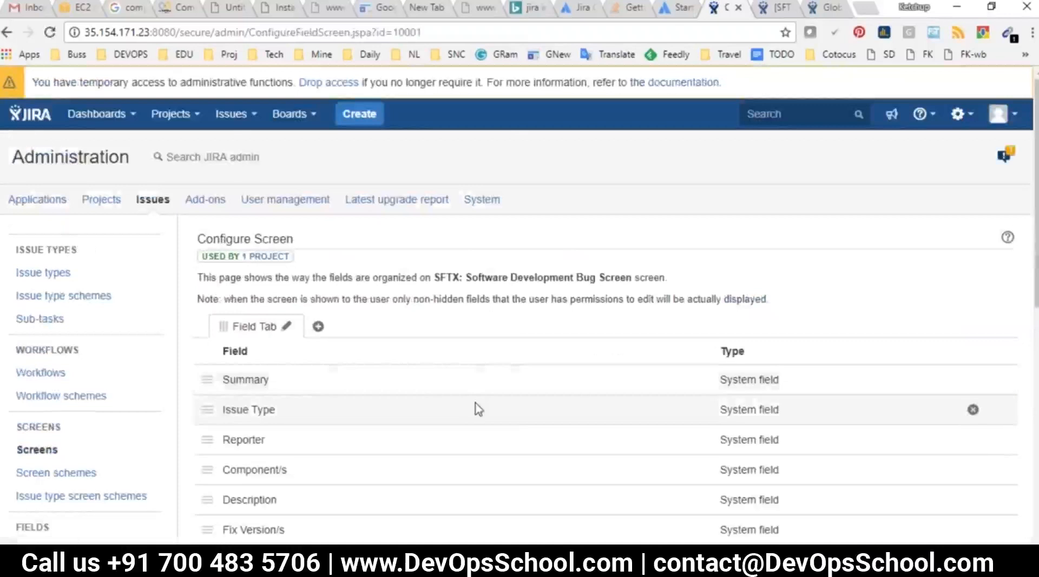
{"action": "scroll", "coordinate": [470, 403], "scroll_direction": "down", "scroll_amount": 3}
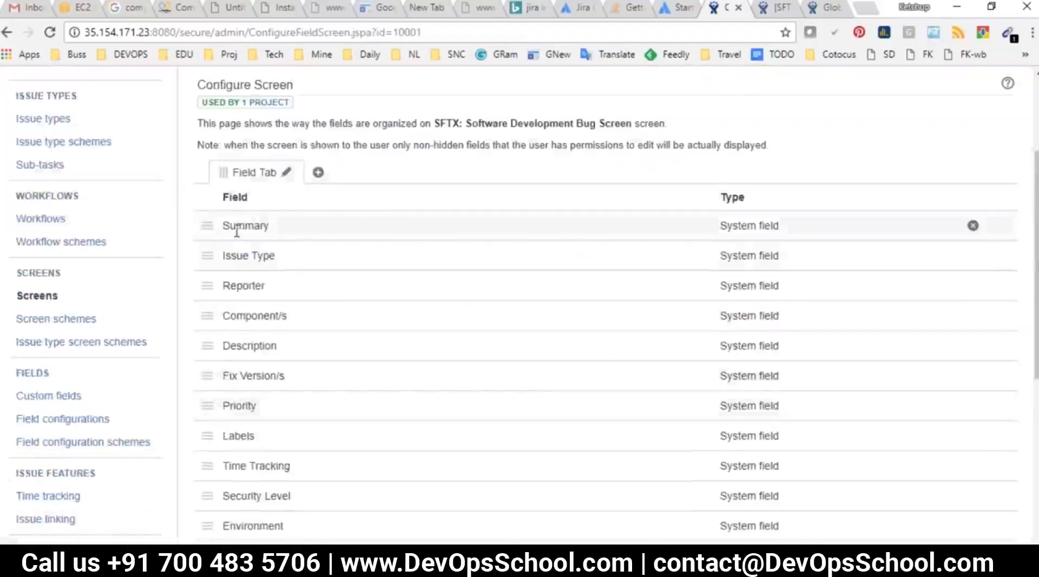
{"action": "scroll", "coordinate": [251, 270], "scroll_direction": "down", "scroll_amount": 2}
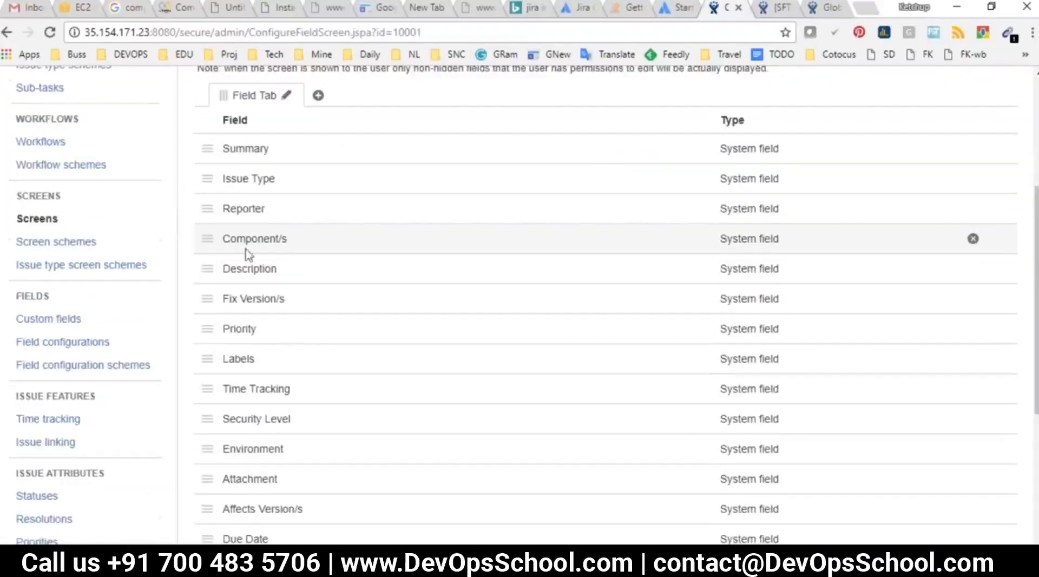
{"action": "scroll", "coordinate": [248, 254], "scroll_direction": "down", "scroll_amount": 5}
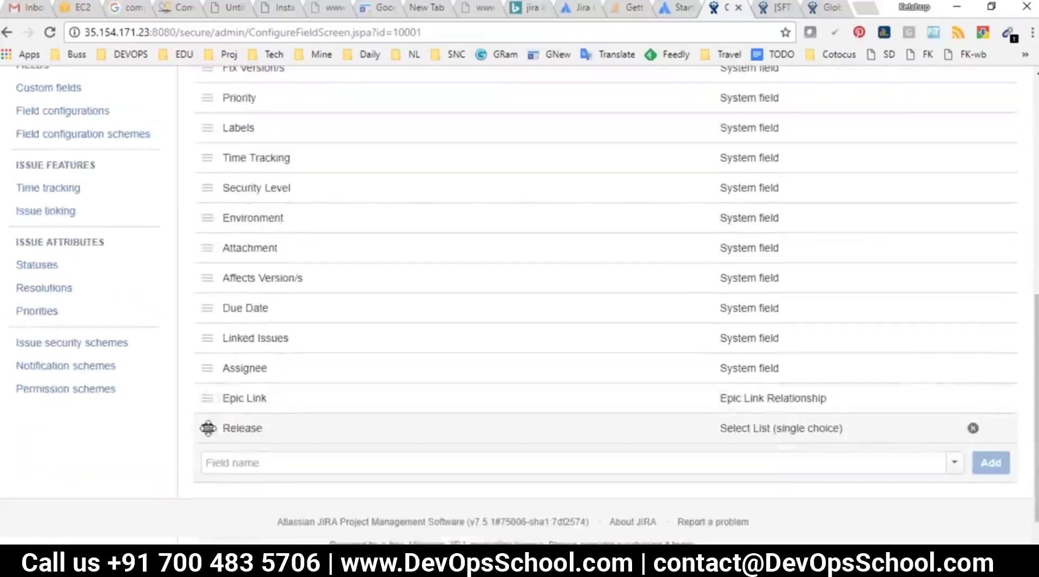
{"action": "left_click_drag", "start_coordinate": [207, 426], "coordinate": [206, 97]}
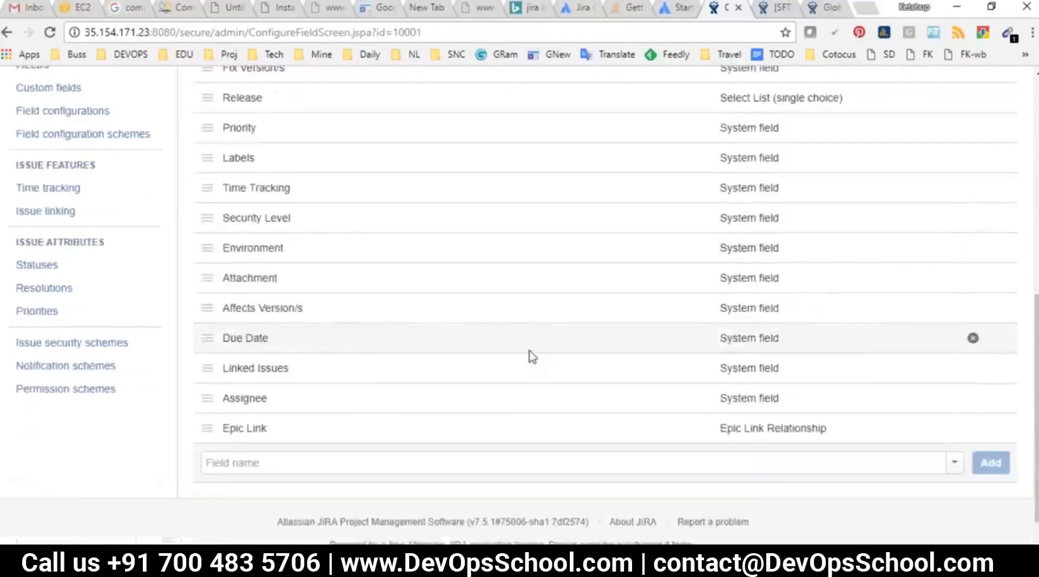
- Open a new Create Issue dialog from the dashboard and check where the Release field now appears
{"action": "scroll", "coordinate": [532, 355], "scroll_direction": "up", "scroll_amount": 5}
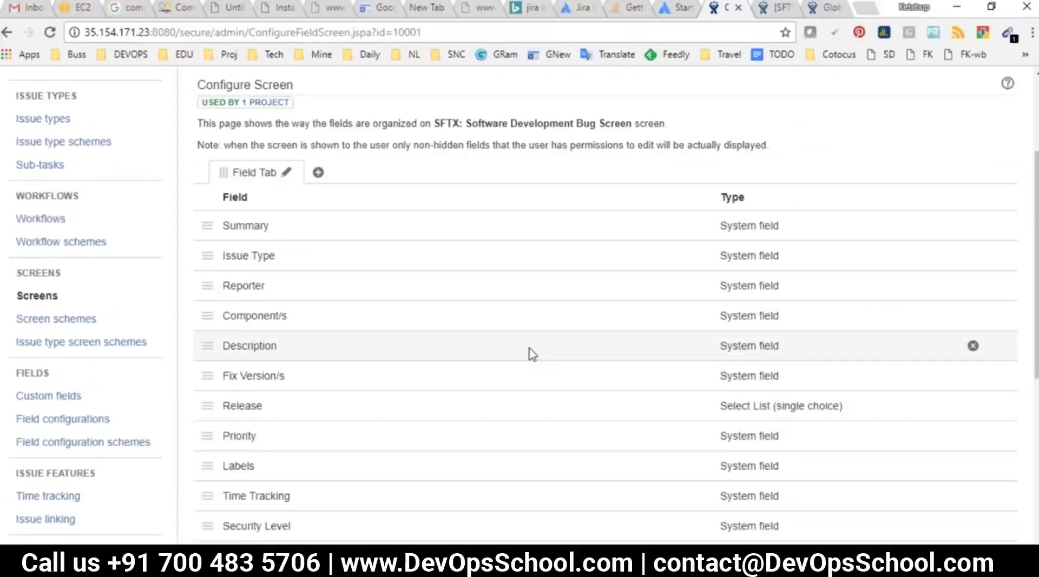
{"action": "scroll", "coordinate": [532, 354], "scroll_direction": "up", "scroll_amount": 3}
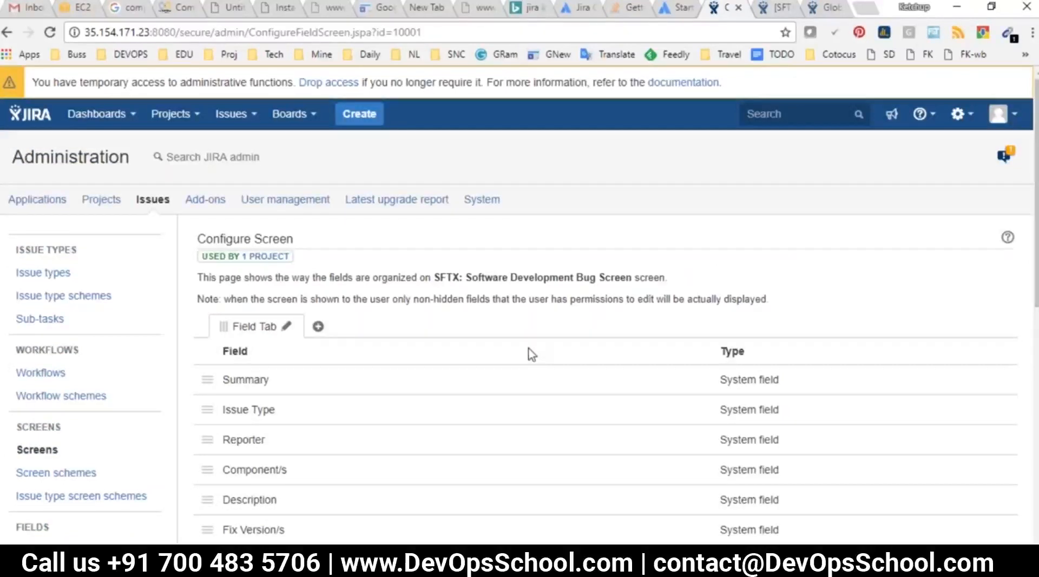
{"action": "left_click", "coordinate": [784, 7]}
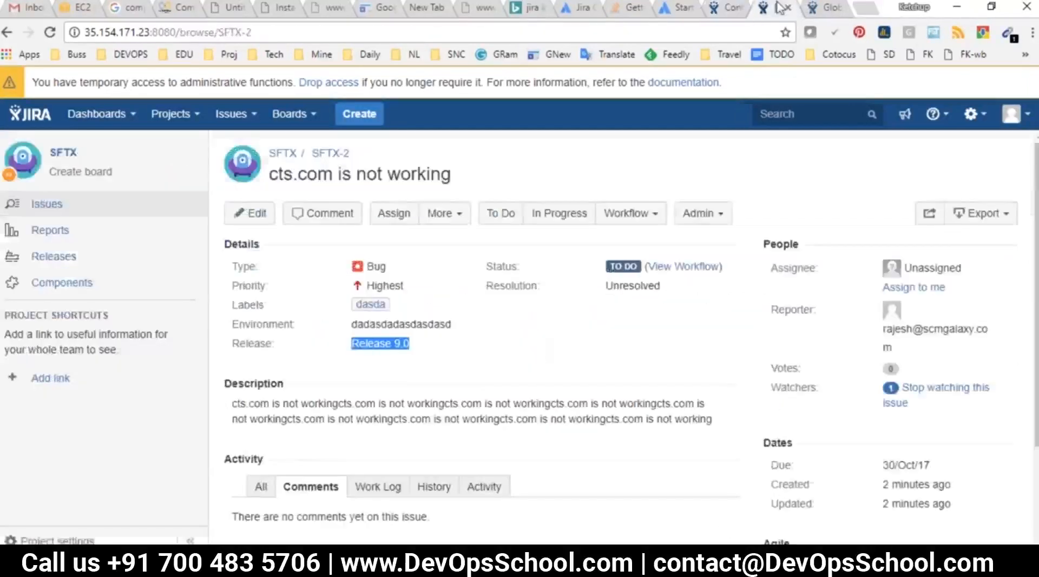
{"action": "left_click", "coordinate": [101, 117]}
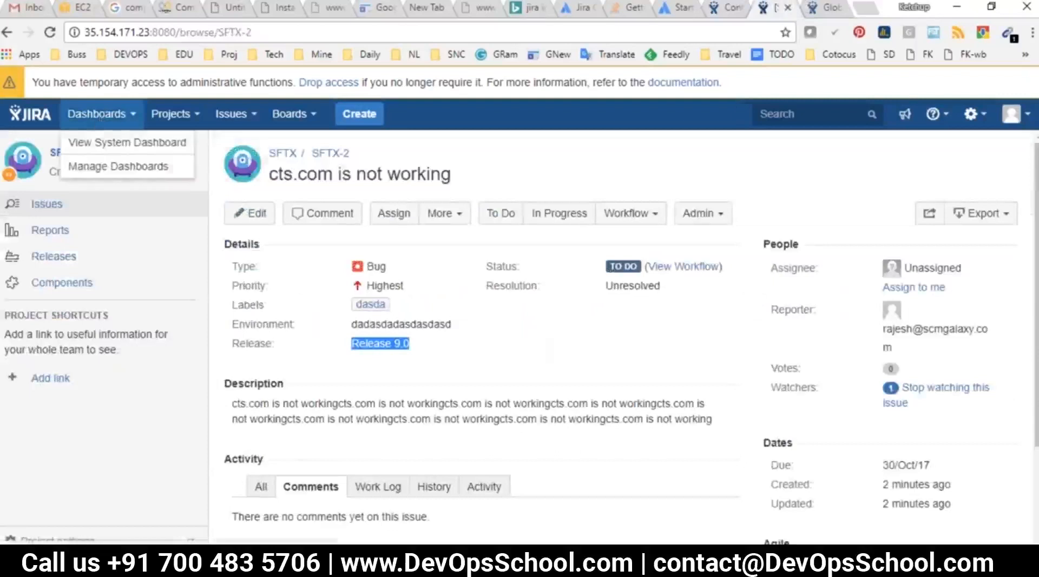
{"action": "left_click", "coordinate": [41, 120]}
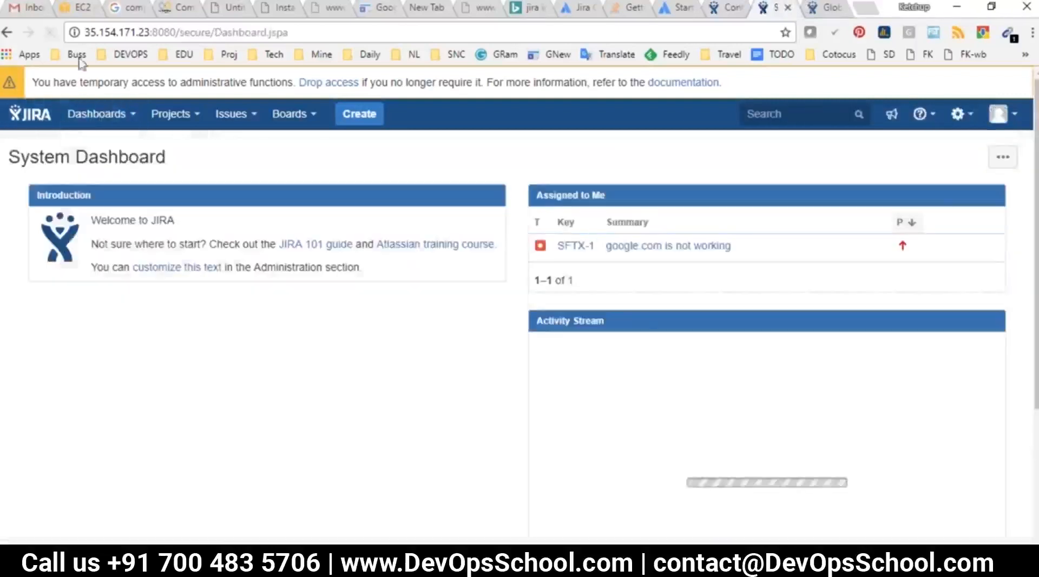
{"action": "left_click", "coordinate": [358, 117]}
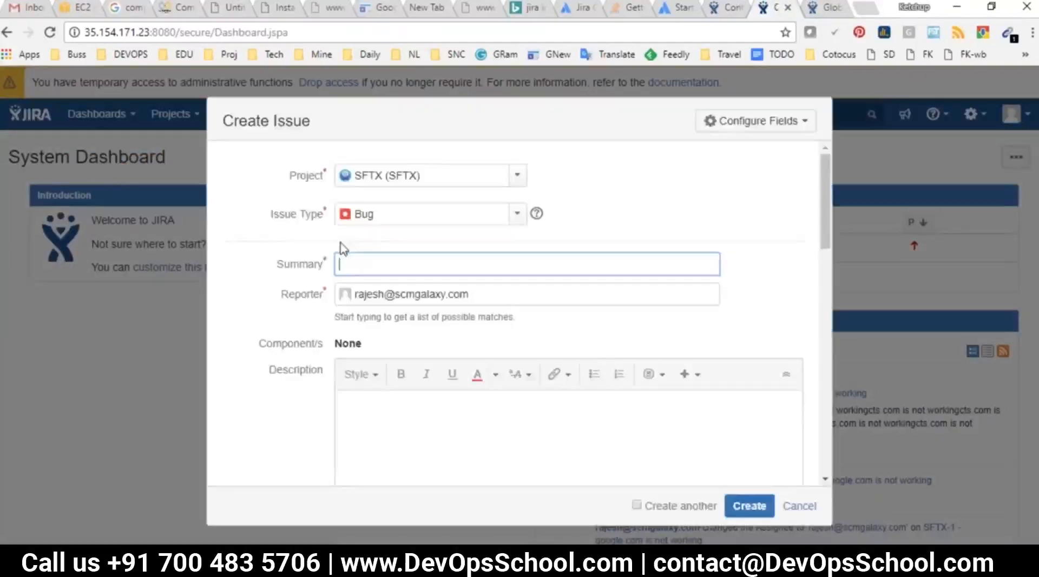
{"action": "scroll", "coordinate": [378, 375], "scroll_direction": "down", "scroll_amount": 5}
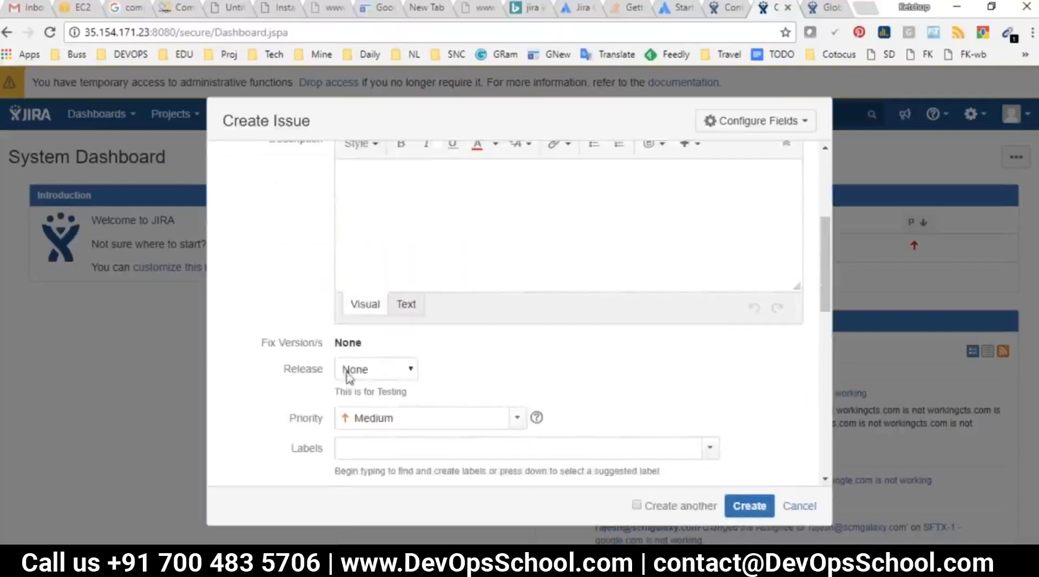
{"action": "left_click_drag", "start_coordinate": [297, 371], "coordinate": [331, 370]}
{"action": "left_click", "coordinate": [366, 367]}
{"action": "left_click", "coordinate": [367, 367]}
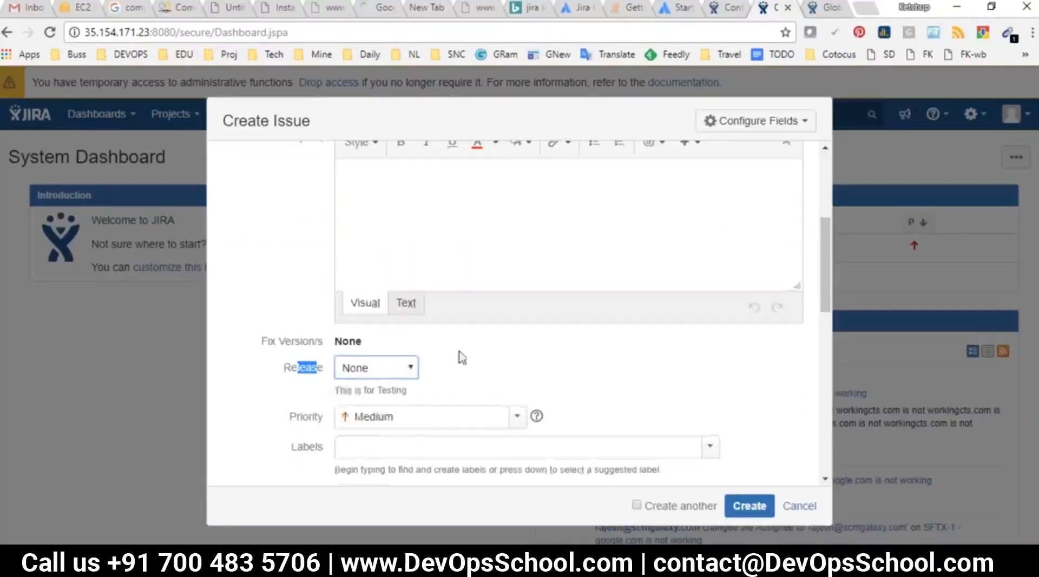
- Compare the Release field's position in the Create Issue dialog with the field order on the SFTX Bug Screen configuration
{"action": "scroll", "coordinate": [461, 357], "scroll_direction": "down", "scroll_amount": 7}
{"action": "scroll", "coordinate": [462, 357], "scroll_direction": "up", "scroll_amount": 4}
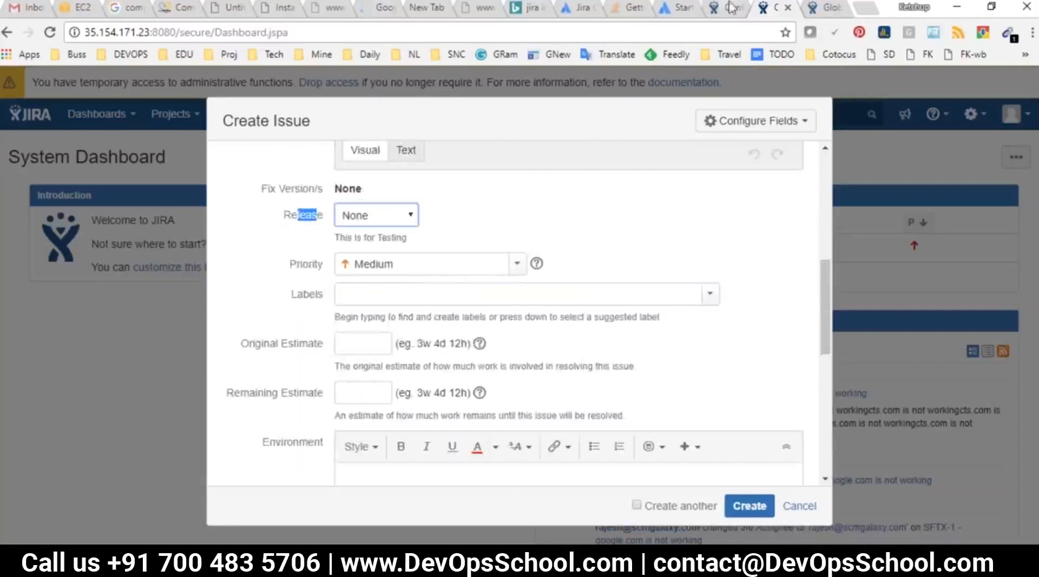
{"action": "left_click", "coordinate": [731, 7]}
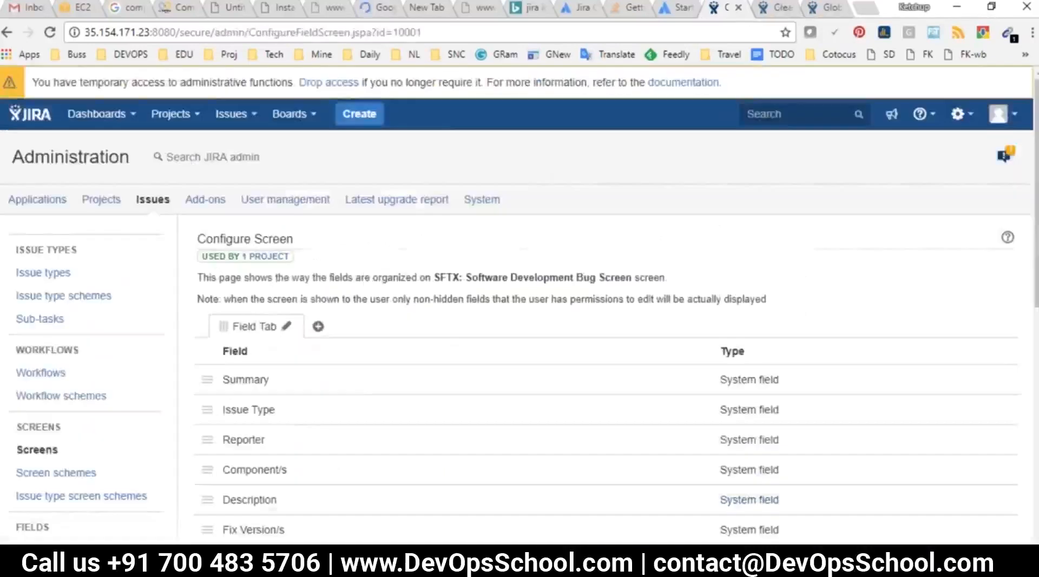
{"action": "scroll", "coordinate": [187, 309], "scroll_direction": "down", "scroll_amount": 3}
{"action": "scroll", "coordinate": [187, 309], "scroll_direction": "up", "scroll_amount": 2}
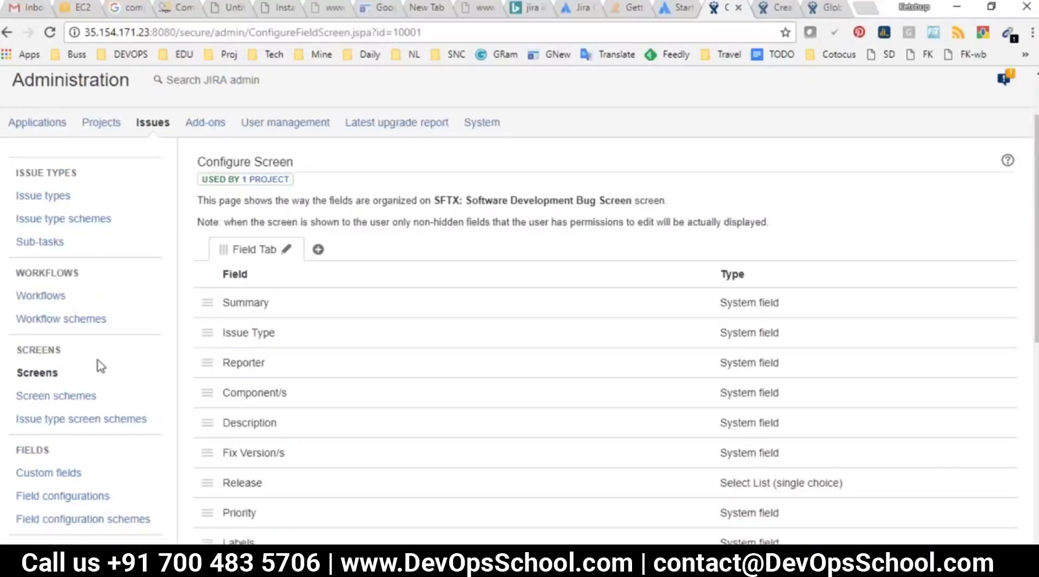
{"action": "scroll", "coordinate": [54, 400], "scroll_direction": "down", "scroll_amount": 1}
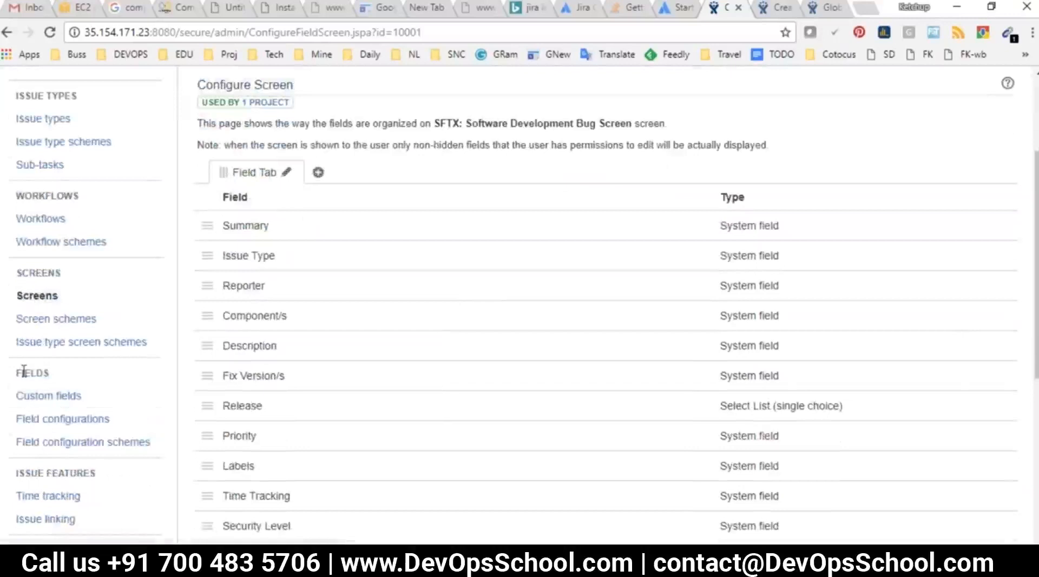
{"action": "scroll", "coordinate": [24, 371], "scroll_direction": "up", "scroll_amount": 1}
{"action": "scroll", "coordinate": [77, 254], "scroll_direction": "down", "scroll_amount": 3}
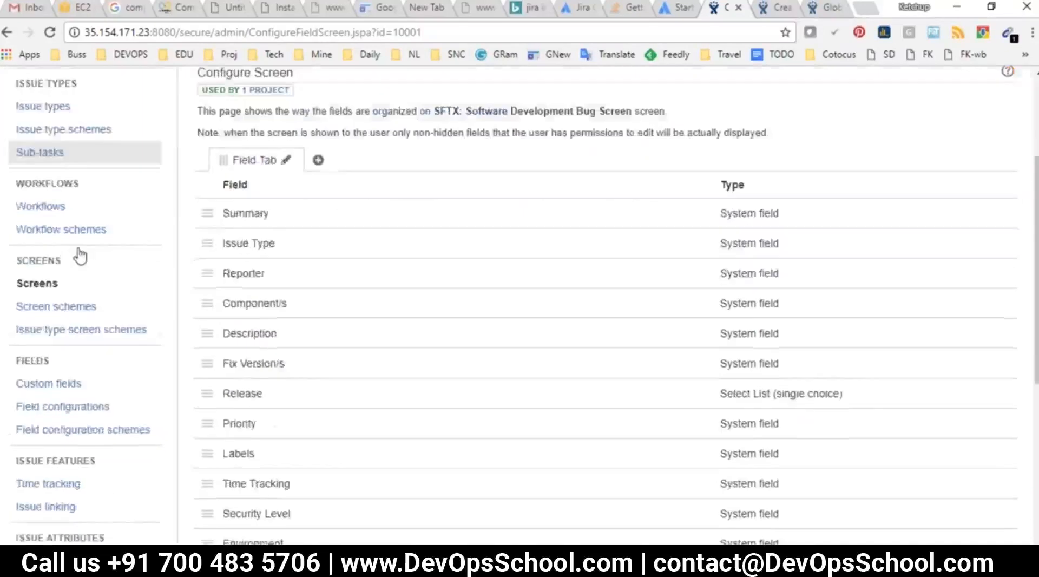
{"action": "scroll", "coordinate": [72, 294], "scroll_direction": "down", "scroll_amount": 3}
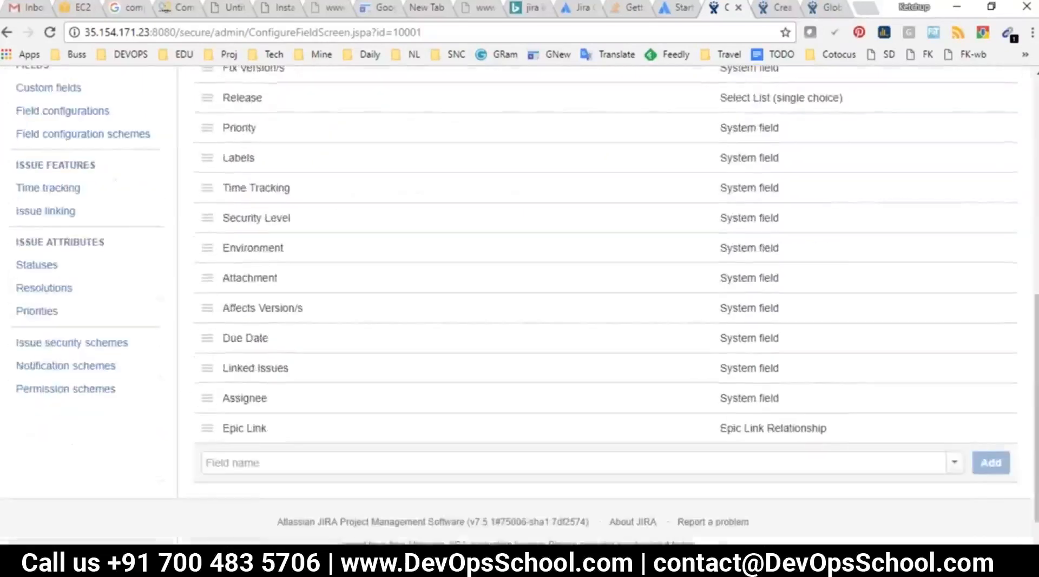
{"action": "scroll", "coordinate": [199, 382], "scroll_direction": "up", "scroll_amount": 6}
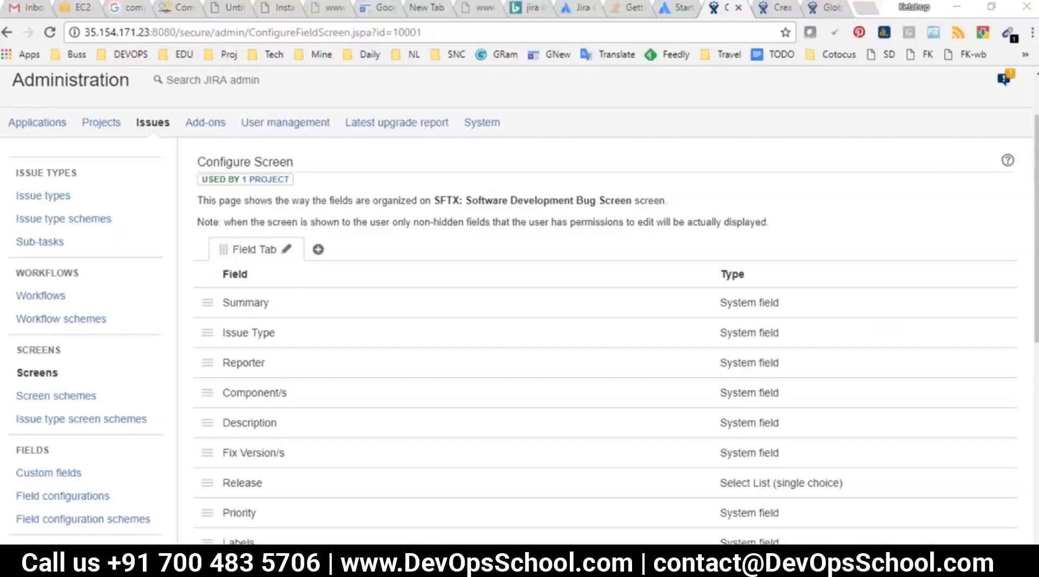
- Open the Screens administration list and review the SFTX screens and their screen schemes
{"action": "left_click", "coordinate": [31, 379]}
{"action": "scroll", "coordinate": [304, 347], "scroll_direction": "down", "scroll_amount": 4}
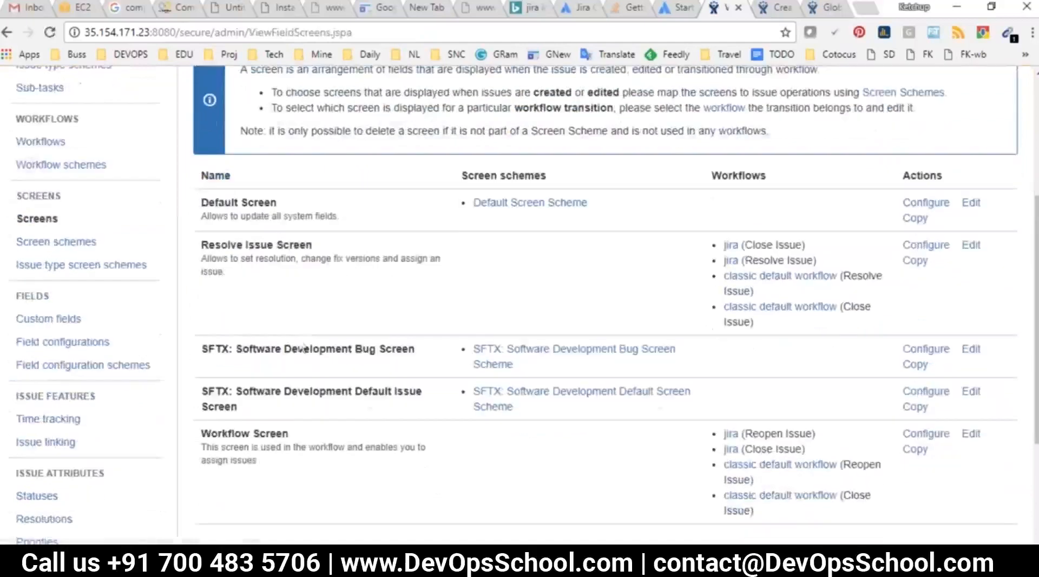
{"action": "key", "text": "ctrl+Tab"}
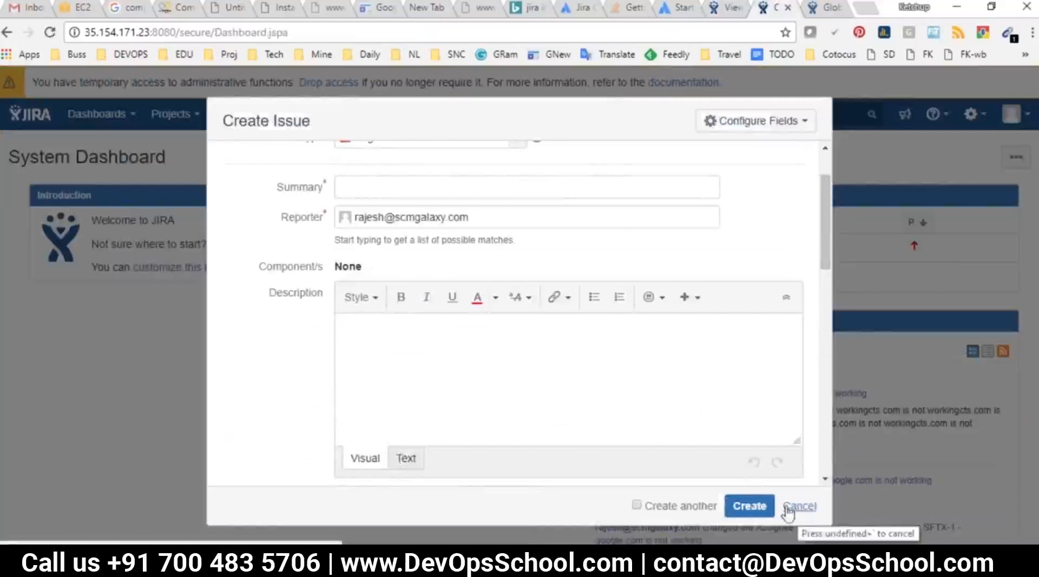
- Close the Create Issue dialog and open issue SFTX-1, google.com is not working, from the dashboard
{"action": "key", "text": "Escape"}
{"action": "left_click", "coordinate": [667, 246]}
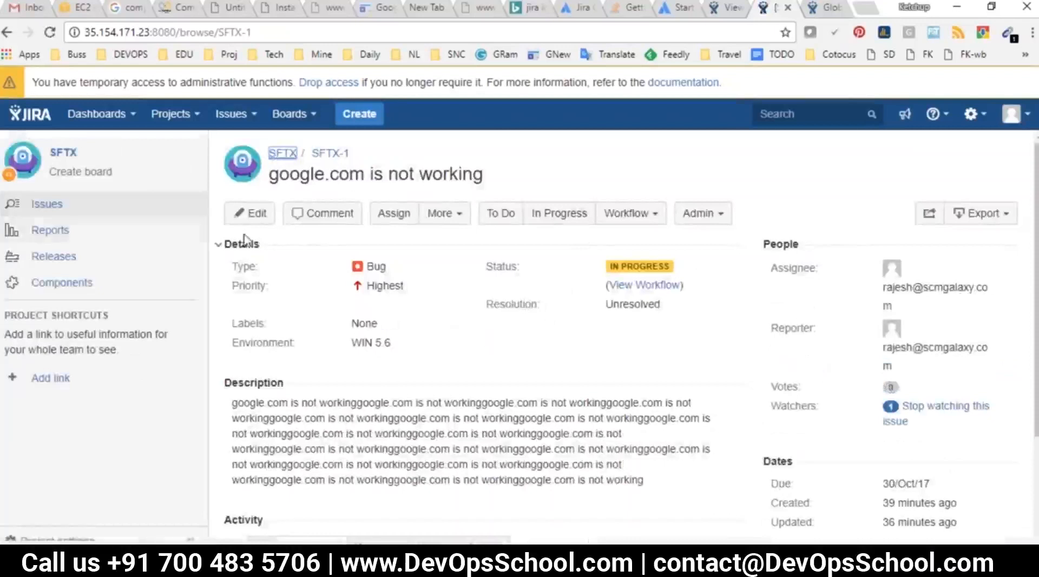
{"action": "left_click_drag", "start_coordinate": [212, 213], "coordinate": [467, 211]}
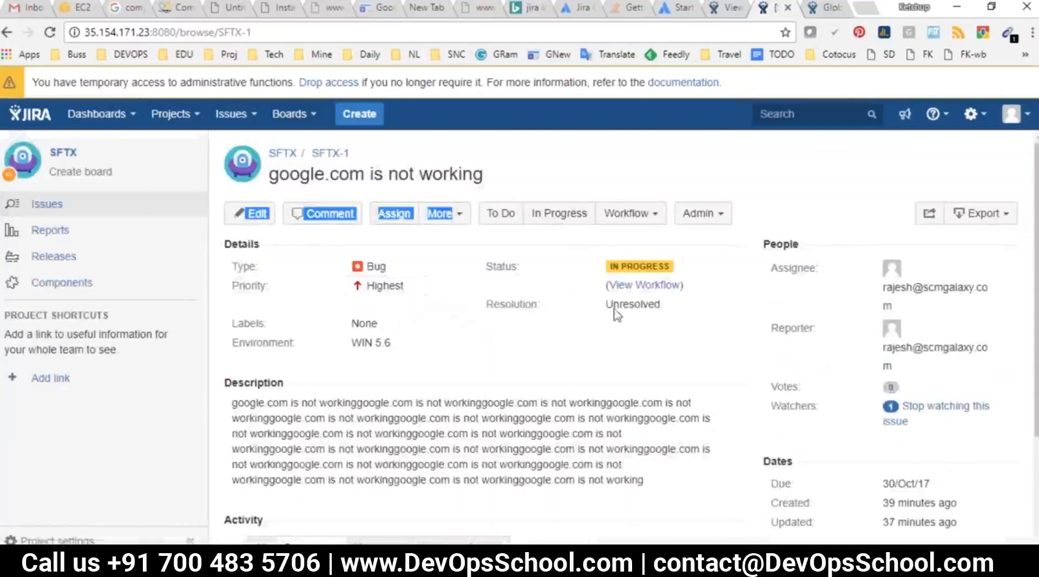
- Examine the SFTX Software Development Bug Screen and Default Issue Screen entries in the screens list against the open issue
{"action": "left_click", "coordinate": [719, 6]}
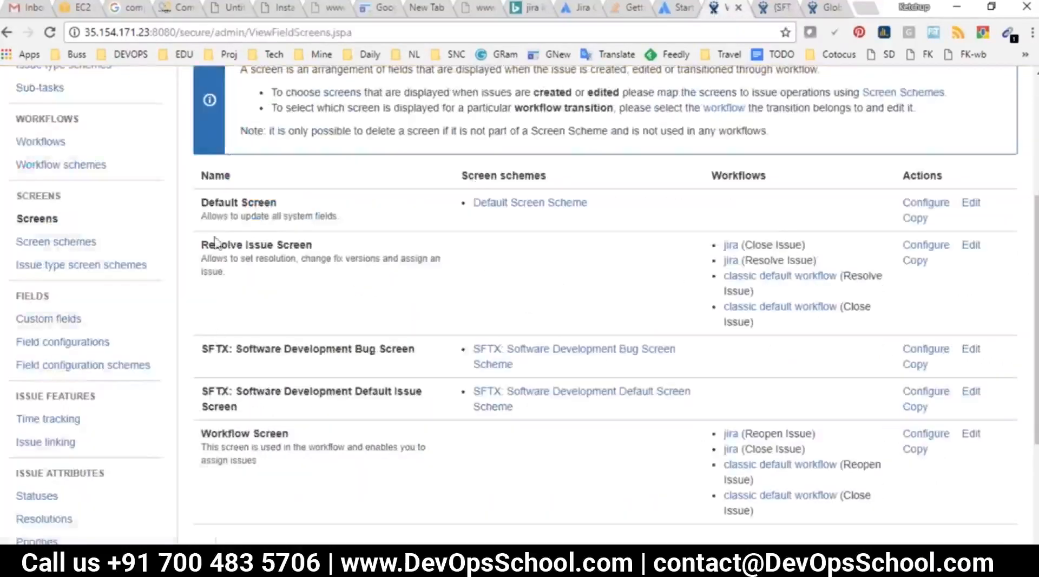
{"action": "left_click_drag", "start_coordinate": [206, 351], "coordinate": [238, 407]}
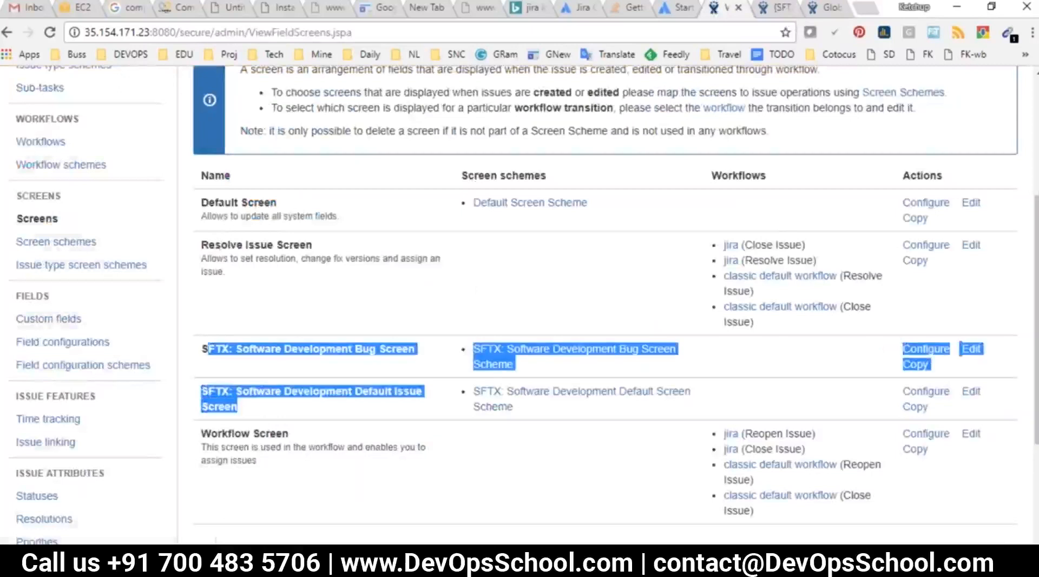
{"action": "left_click", "coordinate": [349, 411]}
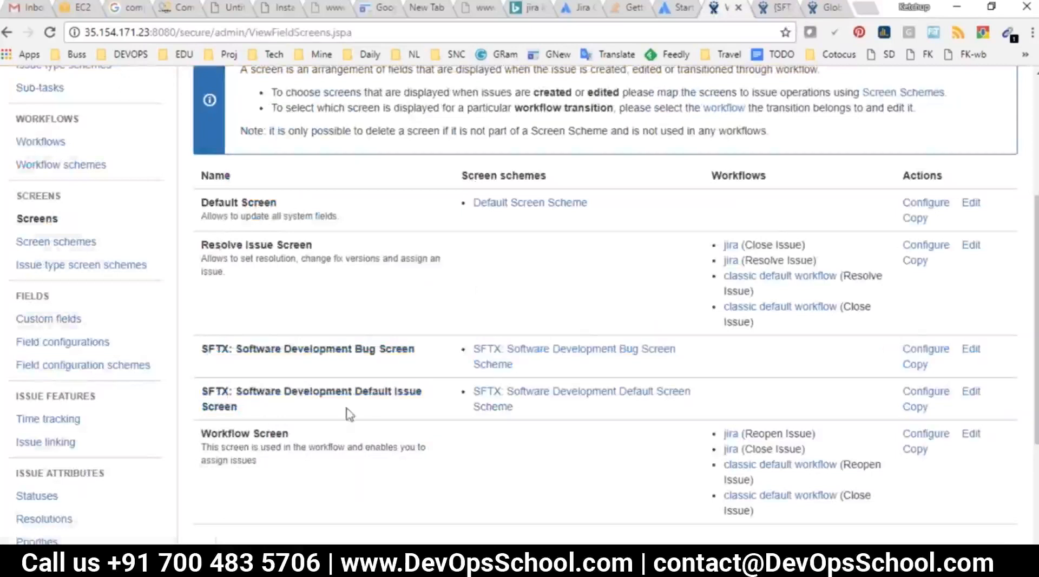
{"action": "left_click_drag", "start_coordinate": [350, 391], "coordinate": [378, 411]}
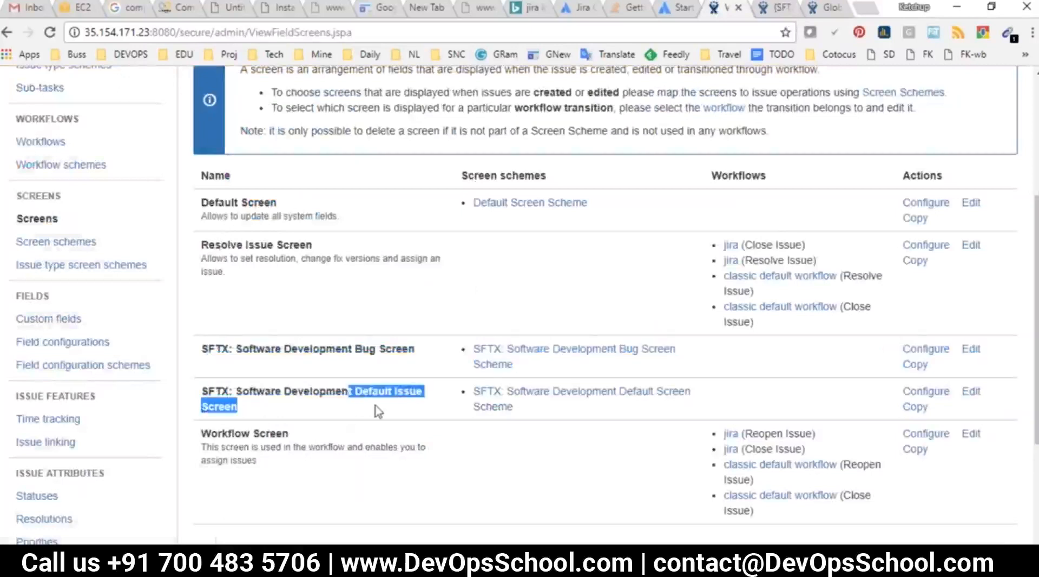
{"action": "left_click_drag", "start_coordinate": [349, 350], "coordinate": [390, 356]}
{"action": "left_click_drag", "start_coordinate": [291, 365], "coordinate": [250, 349]}
{"action": "left_click_drag", "start_coordinate": [414, 346], "coordinate": [361, 348]}
{"action": "left_click_drag", "start_coordinate": [371, 393], "coordinate": [292, 349]}
{"action": "left_click", "coordinate": [772, 11]}
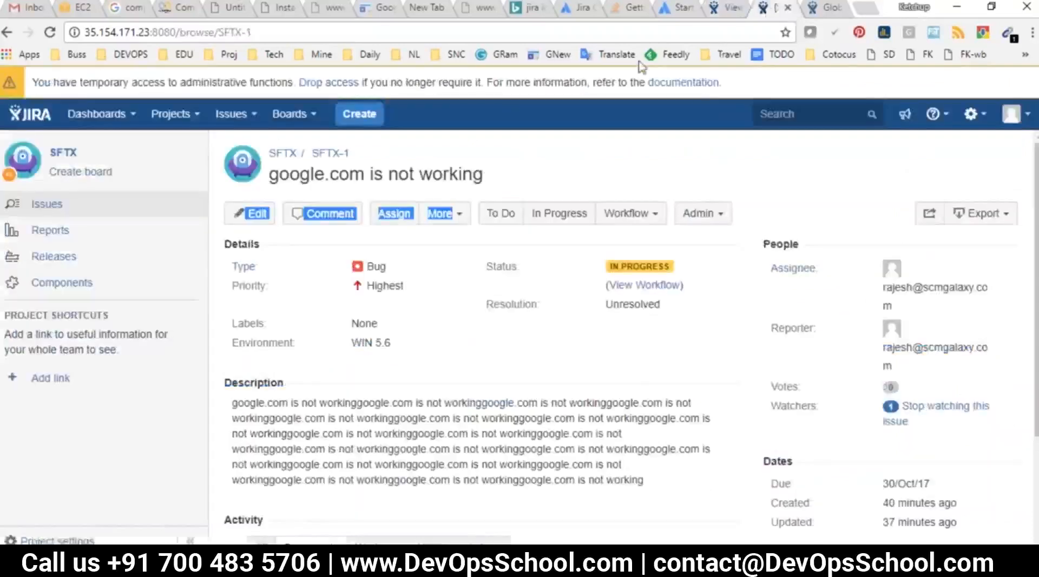
{"action": "left_click", "coordinate": [720, 10]}
{"action": "left_click", "coordinate": [505, 460]}
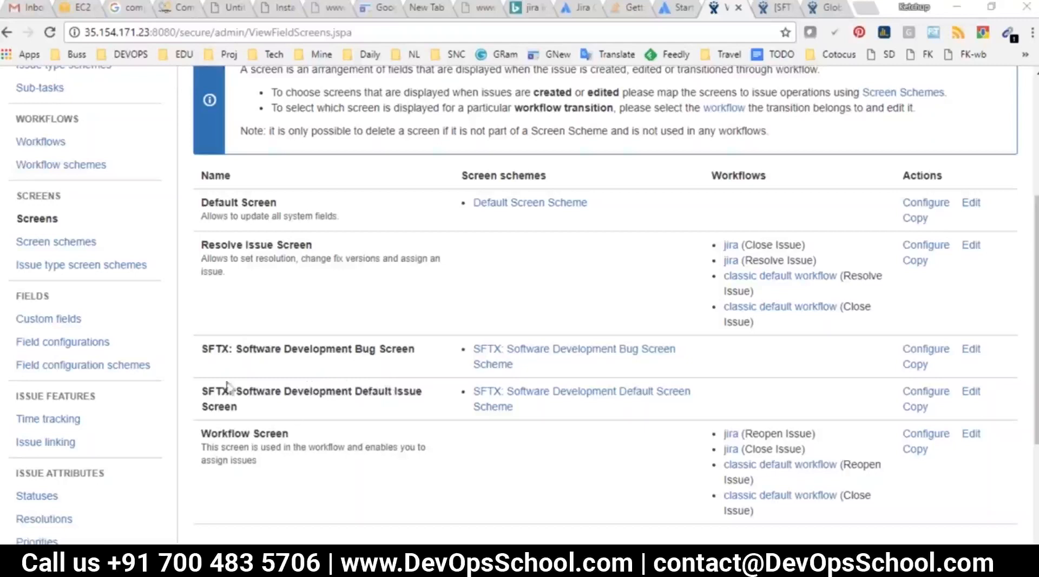
- Review the screens listed on the View Screens admin page along with their screen schemes and workflows
{"action": "double_click", "coordinate": [212, 348]}
{"action": "double_click", "coordinate": [219, 391]}
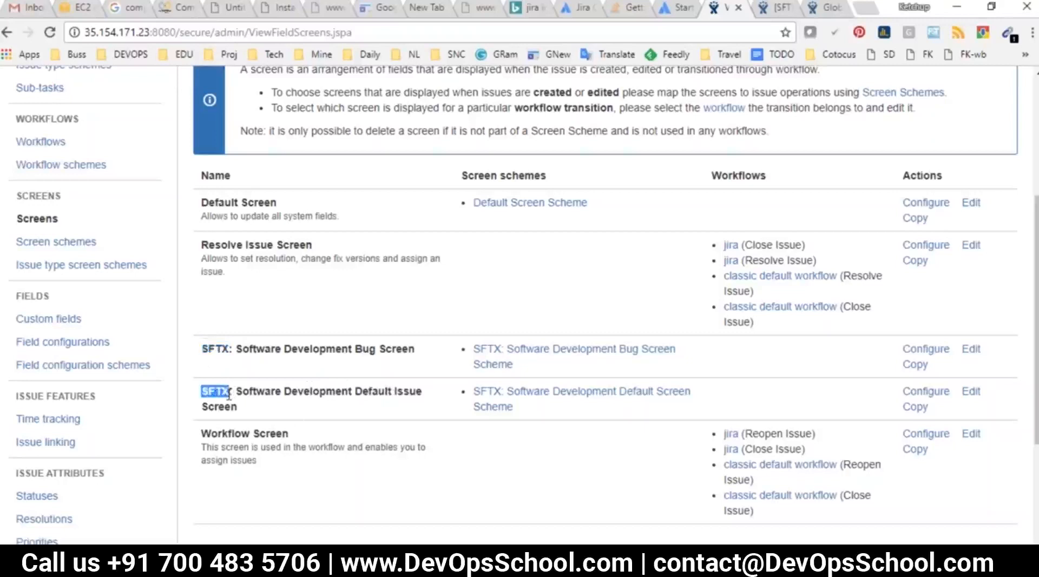
{"action": "left_click", "coordinate": [218, 400]}
{"action": "left_click_drag", "start_coordinate": [236, 391], "coordinate": [194, 351]}
{"action": "left_click_drag", "start_coordinate": [279, 433], "coordinate": [210, 434]}
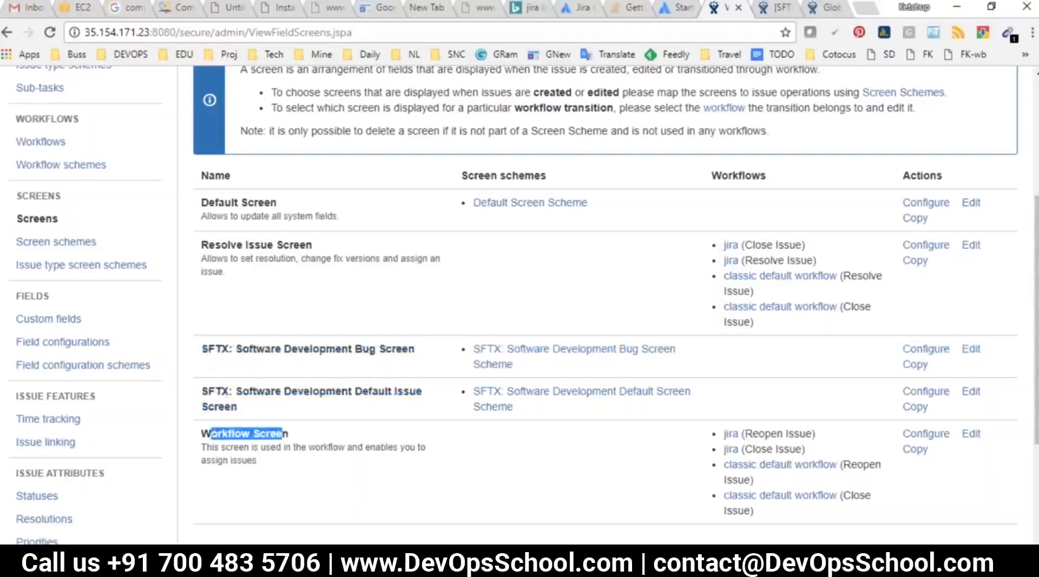
{"action": "left_click_drag", "start_coordinate": [214, 198], "coordinate": [279, 201]}
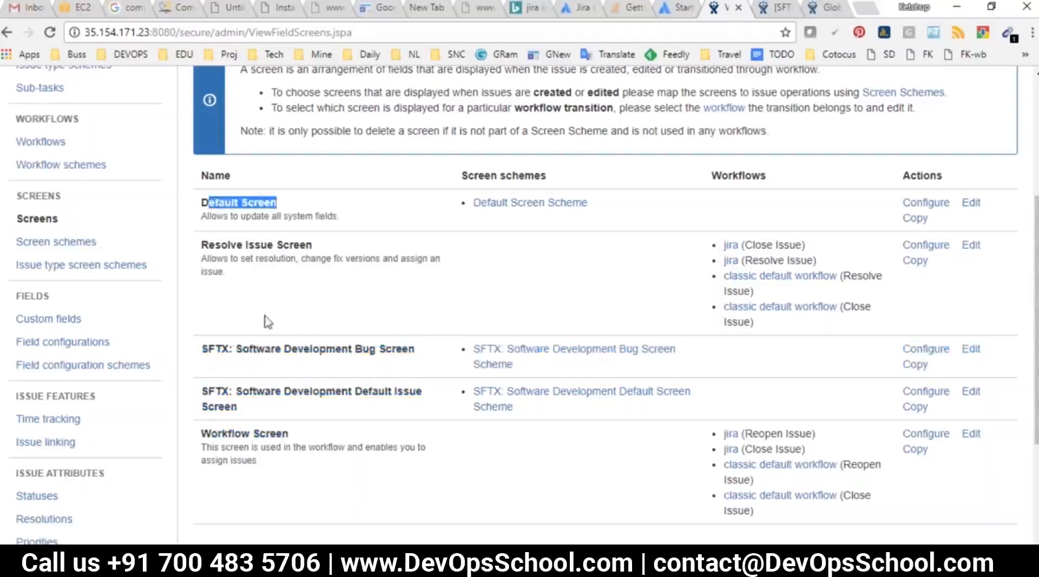
{"action": "left_click", "coordinate": [246, 363]}
{"action": "left_click_drag", "start_coordinate": [200, 358], "coordinate": [233, 362]}
{"action": "left_click", "coordinate": [246, 370]}
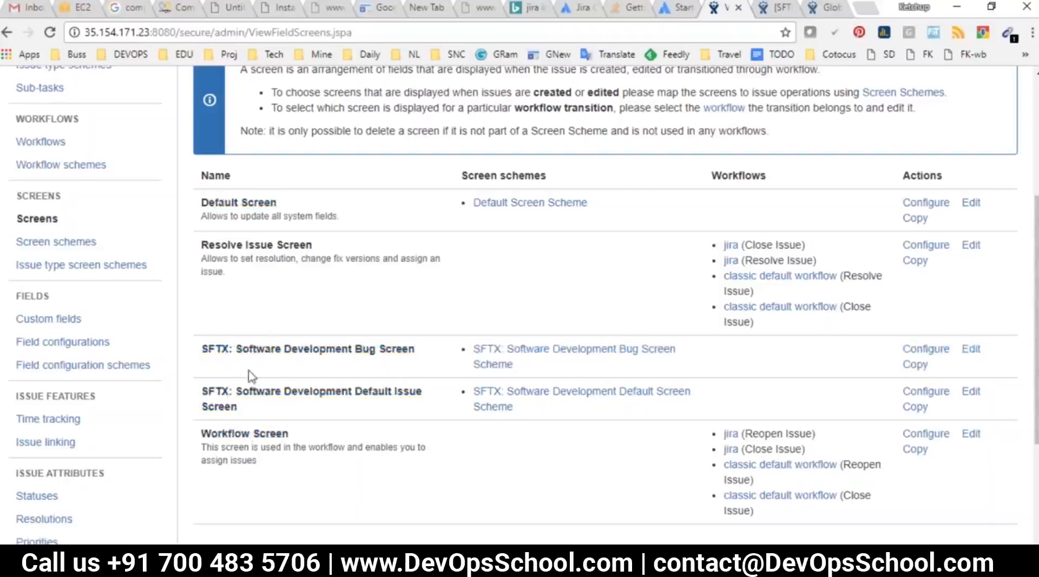
{"action": "left_click_drag", "start_coordinate": [208, 348], "coordinate": [249, 397]}
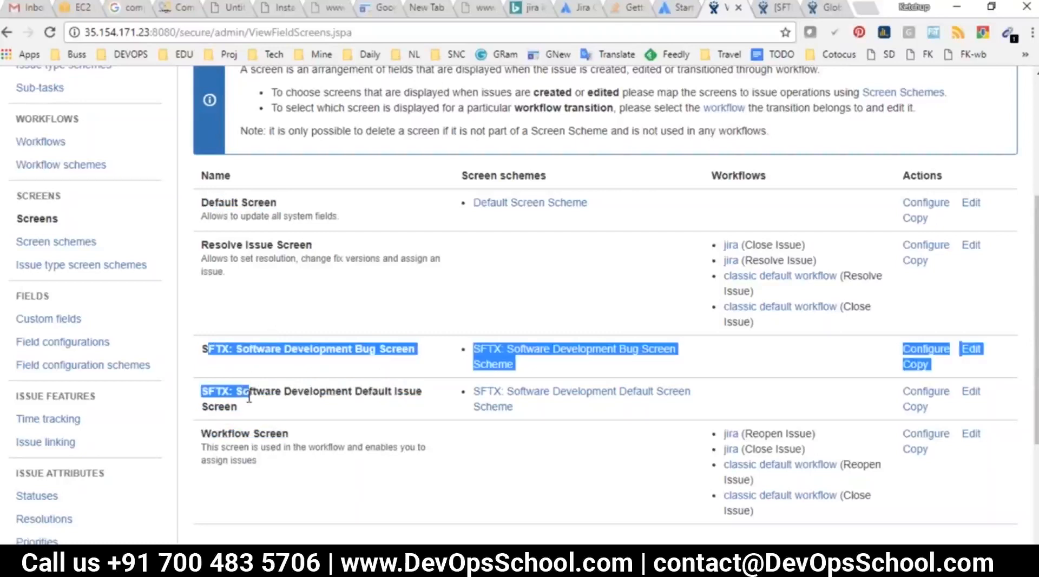
{"action": "left_click", "coordinate": [498, 471]}
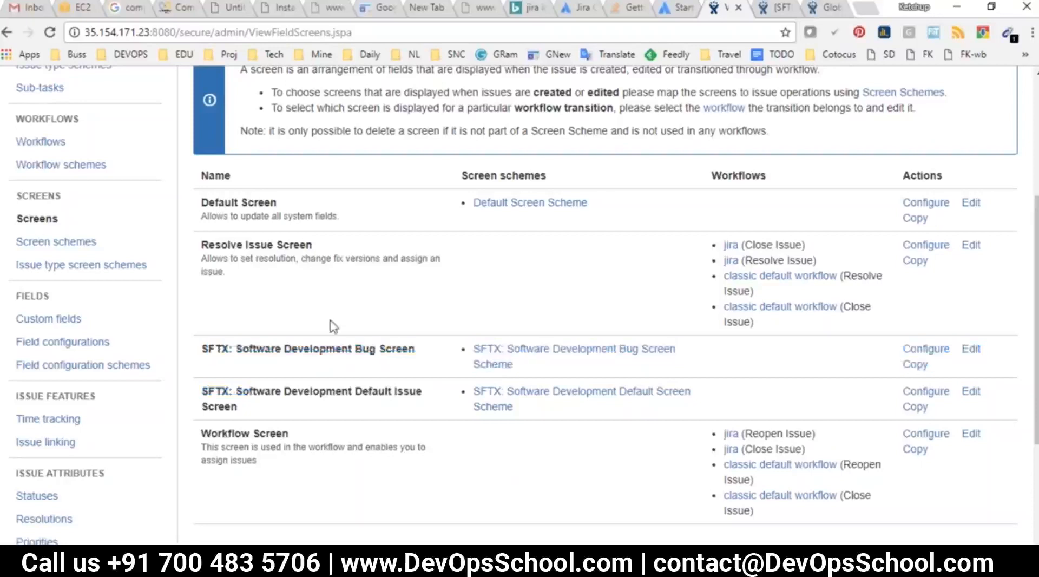
{"action": "scroll", "coordinate": [162, 346], "scroll_direction": "up", "scroll_amount": 2}
{"action": "scroll", "coordinate": [145, 355], "scroll_direction": "up", "scroll_amount": 1}
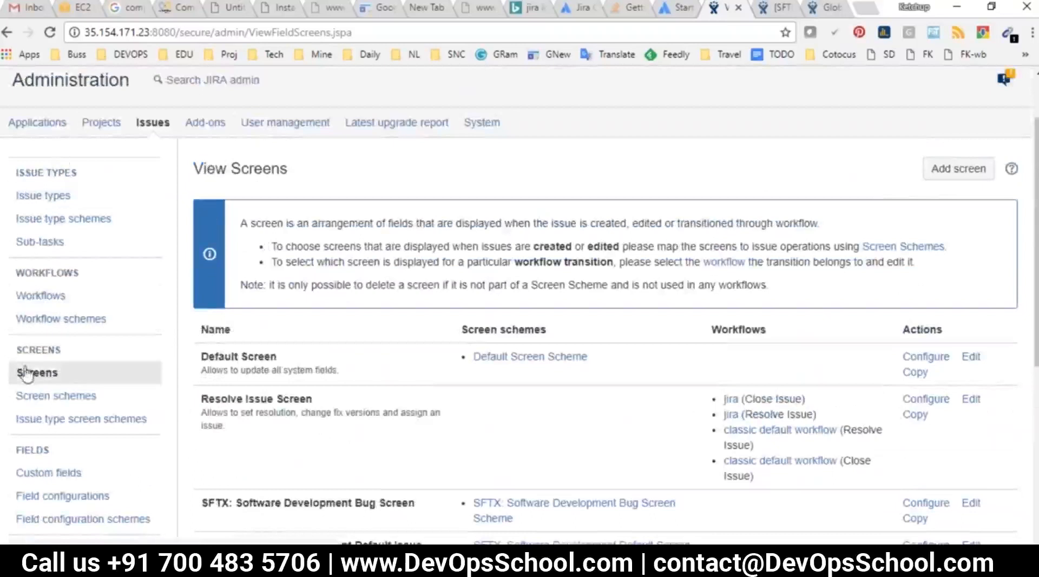
{"action": "scroll", "coordinate": [24, 371], "scroll_direction": "down", "scroll_amount": 2}
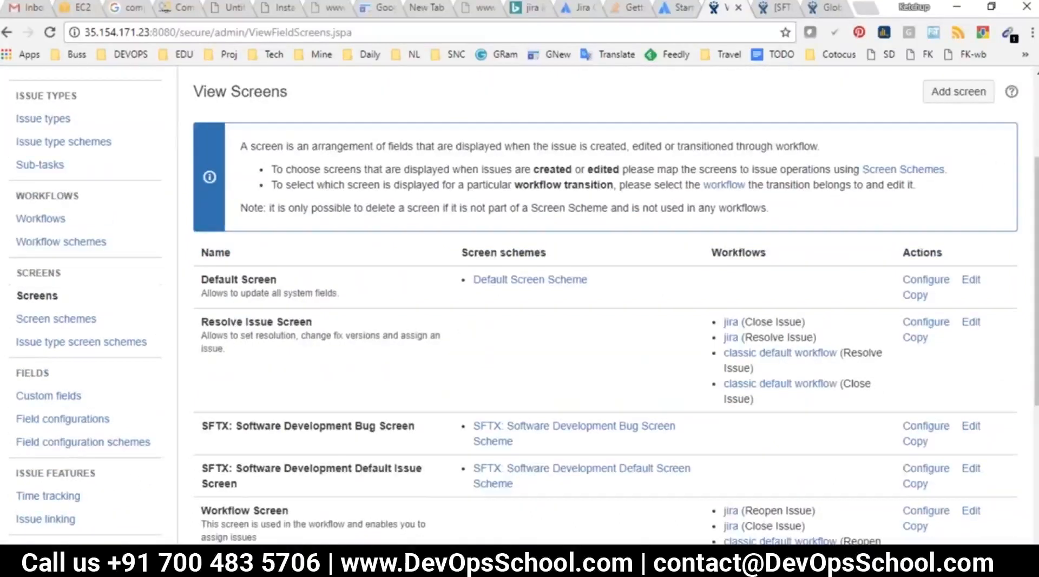
- Try to reassign issue SFTX-1 with the comment rewr
{"action": "left_click", "coordinate": [766, 9]}
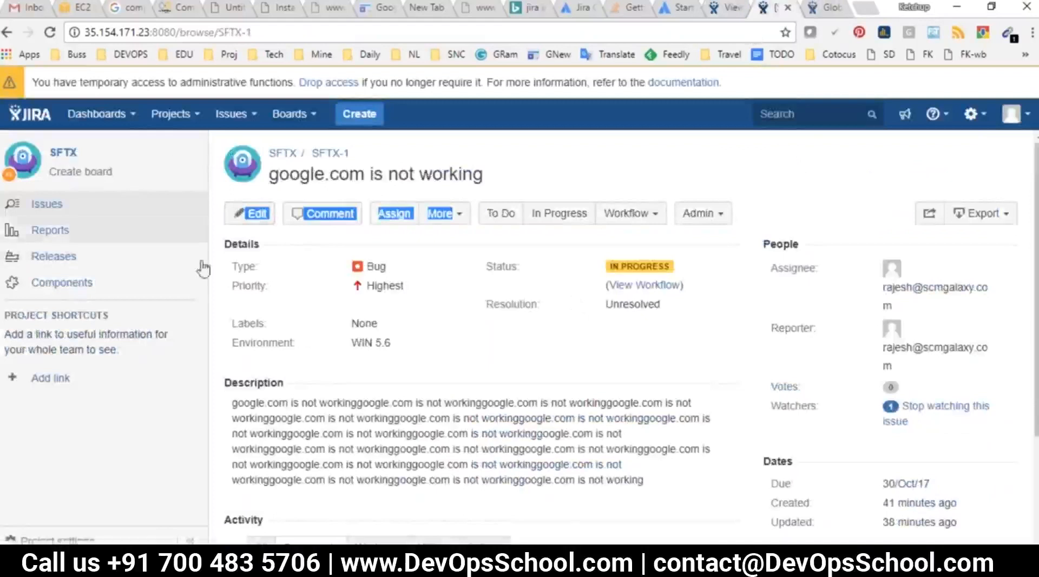
{"action": "left_click", "coordinate": [394, 213]}
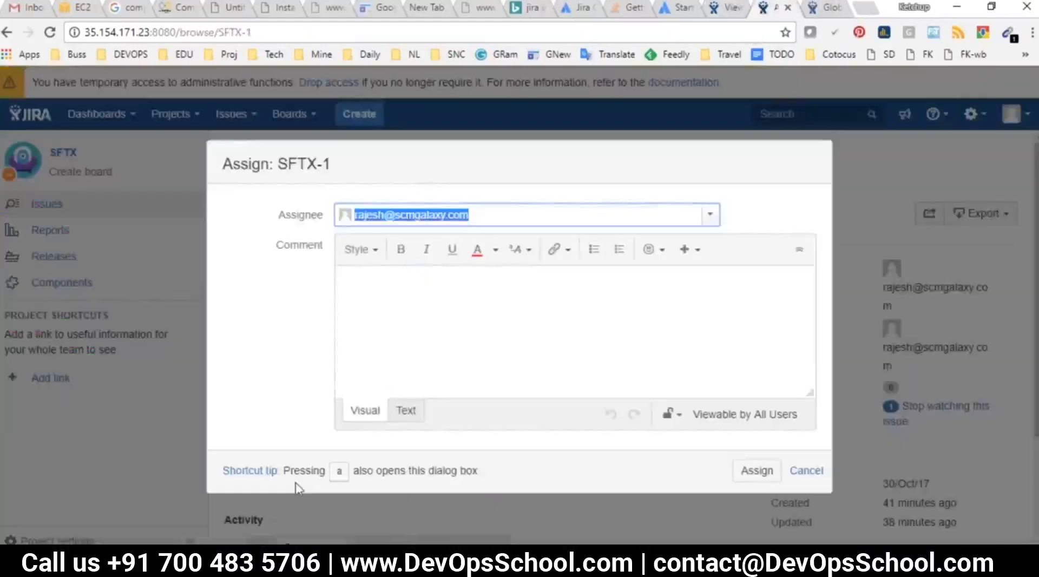
{"action": "left_click", "coordinate": [388, 349]}
{"action": "type", "text": "rewr"}
{"action": "left_click", "coordinate": [750, 468]}
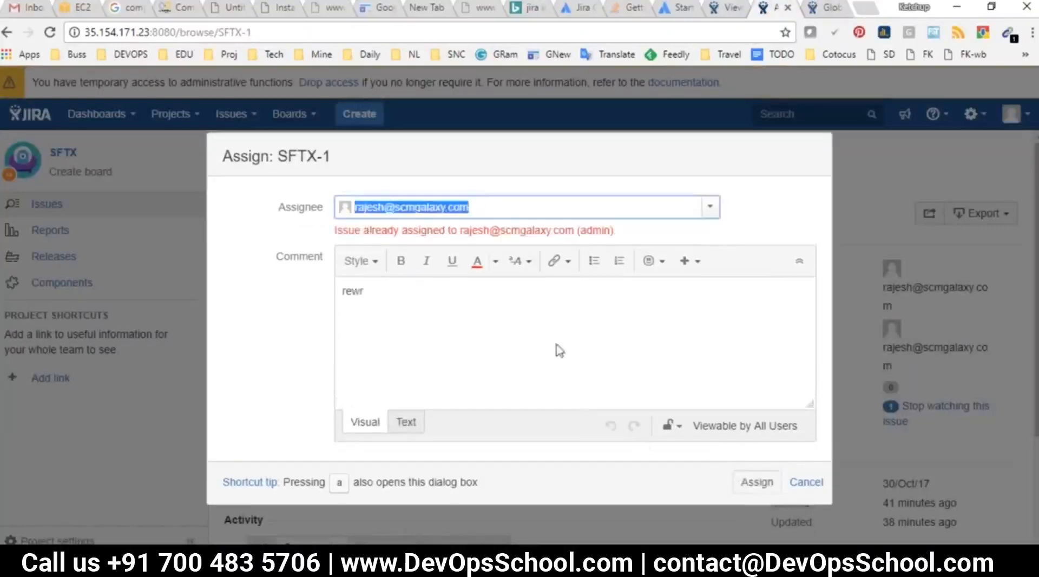
{"action": "left_click", "coordinate": [793, 481]}
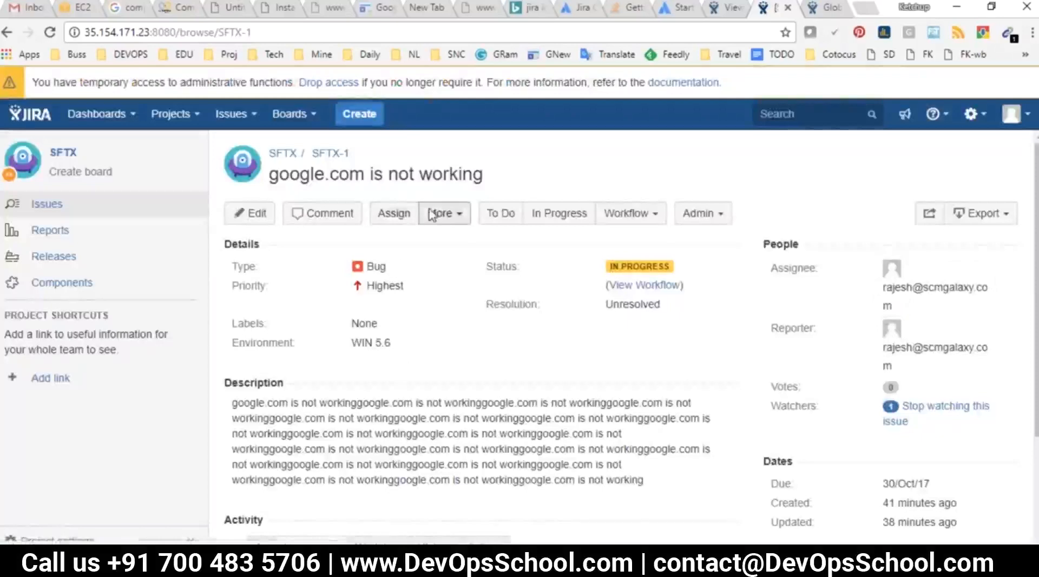
- Move issue SFTX-1 to To Do and back to In Progress
{"action": "left_click", "coordinate": [488, 215]}
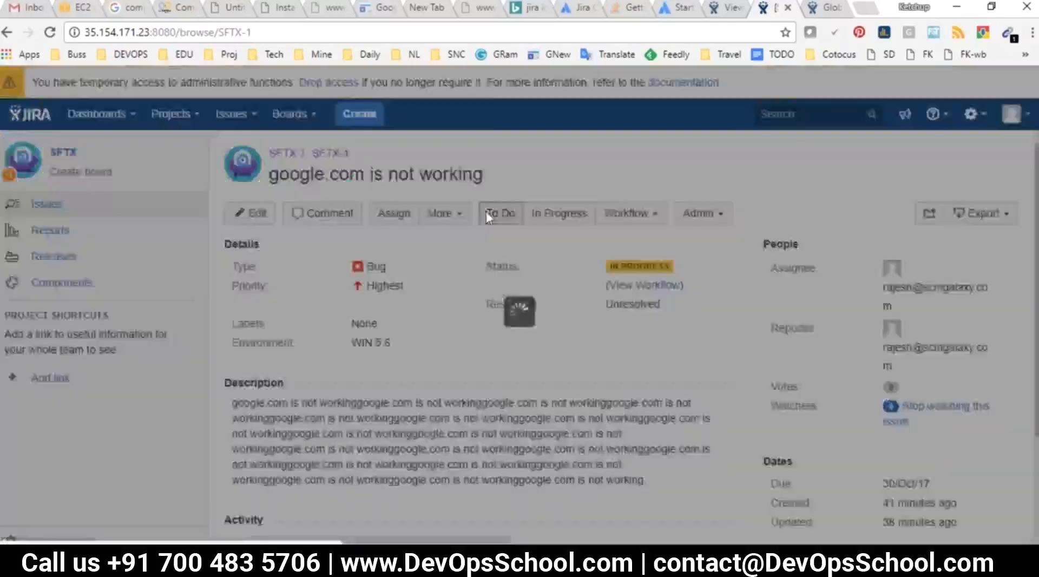
{"action": "left_click", "coordinate": [542, 215]}
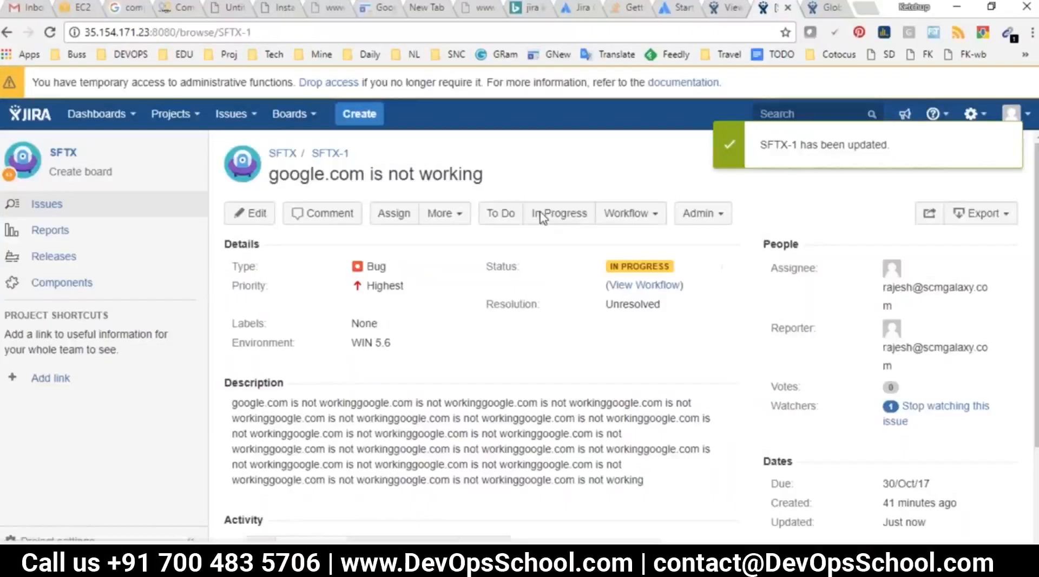
- Transition issue SFTX-1 to In Review and then to Done through the workflow
{"action": "left_click", "coordinate": [626, 214]}
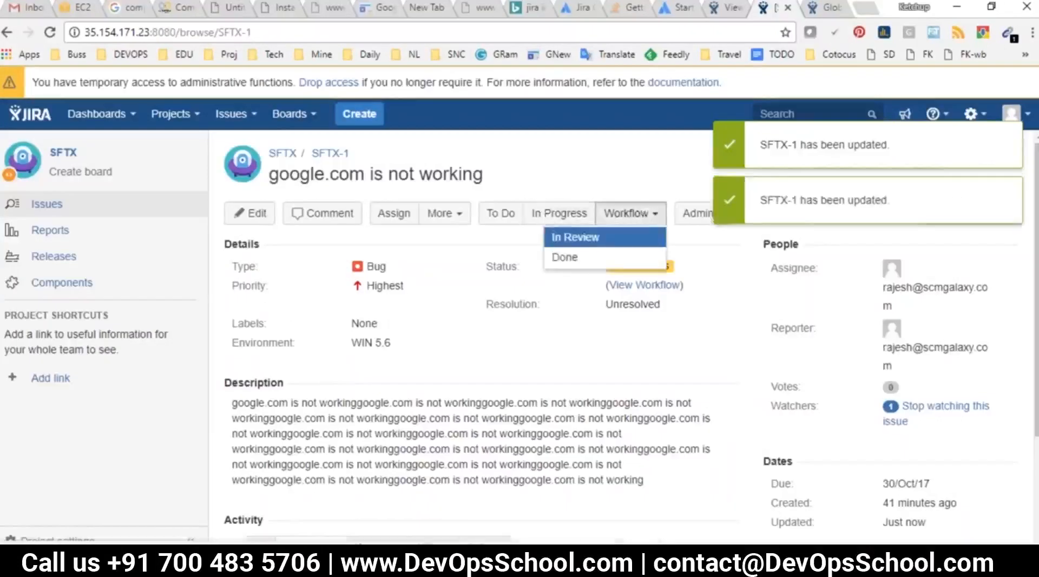
{"action": "left_click", "coordinate": [591, 242]}
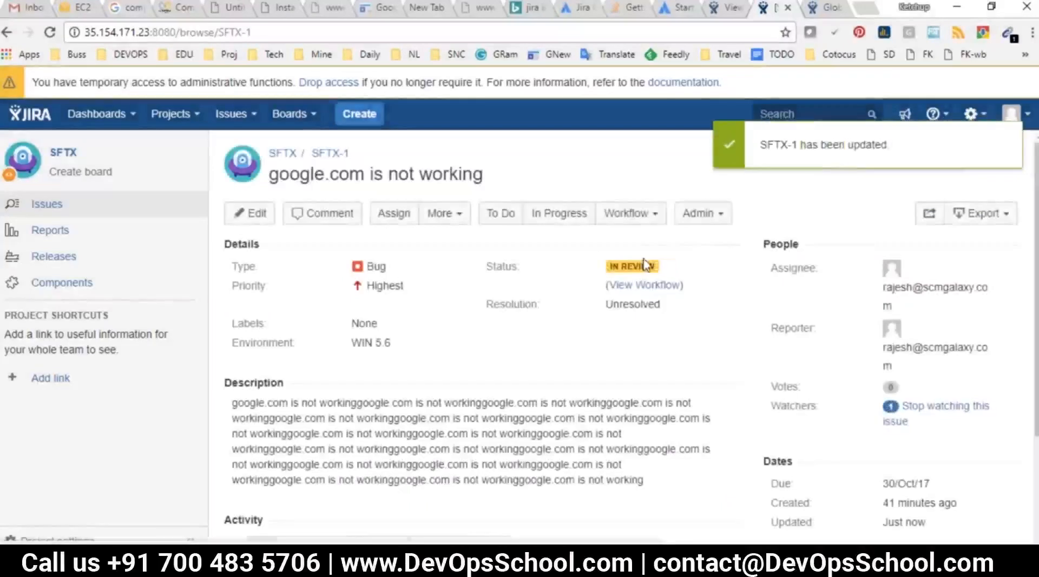
{"action": "left_click", "coordinate": [627, 214]}
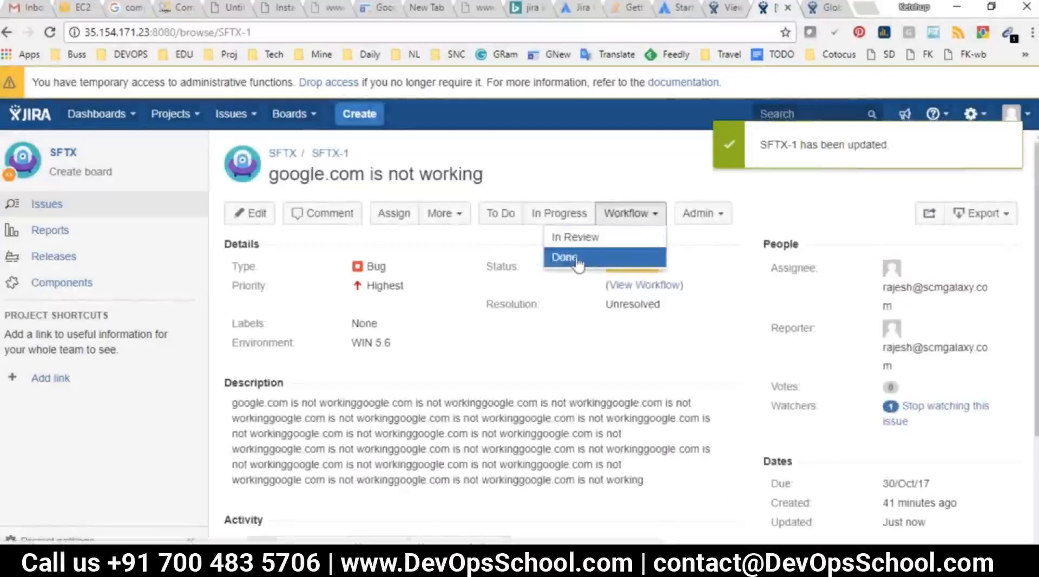
{"action": "left_click", "coordinate": [576, 258]}
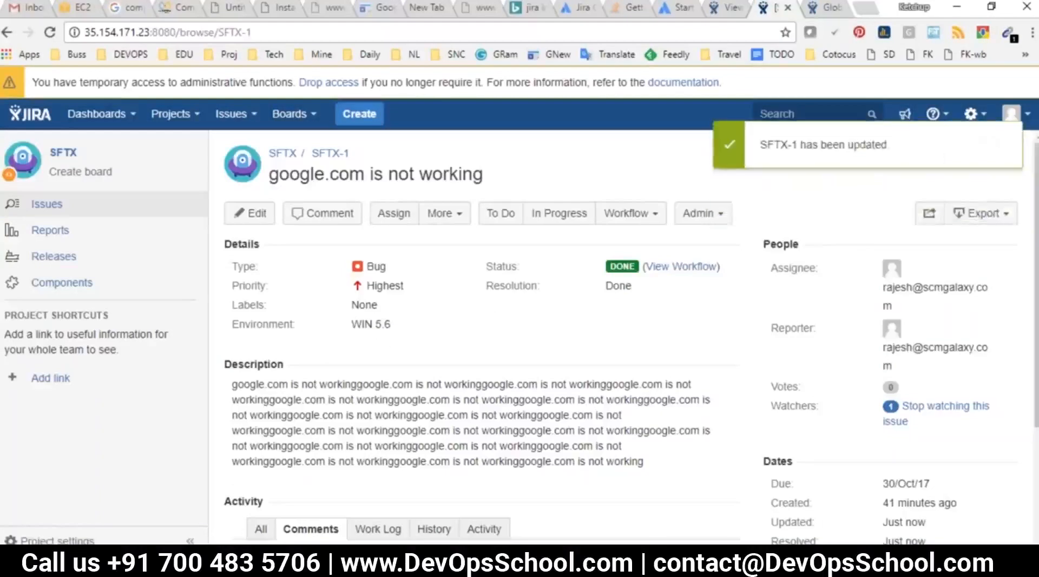
- Check which workflow transitions are available for the Done issue
{"action": "left_click", "coordinate": [626, 213]}
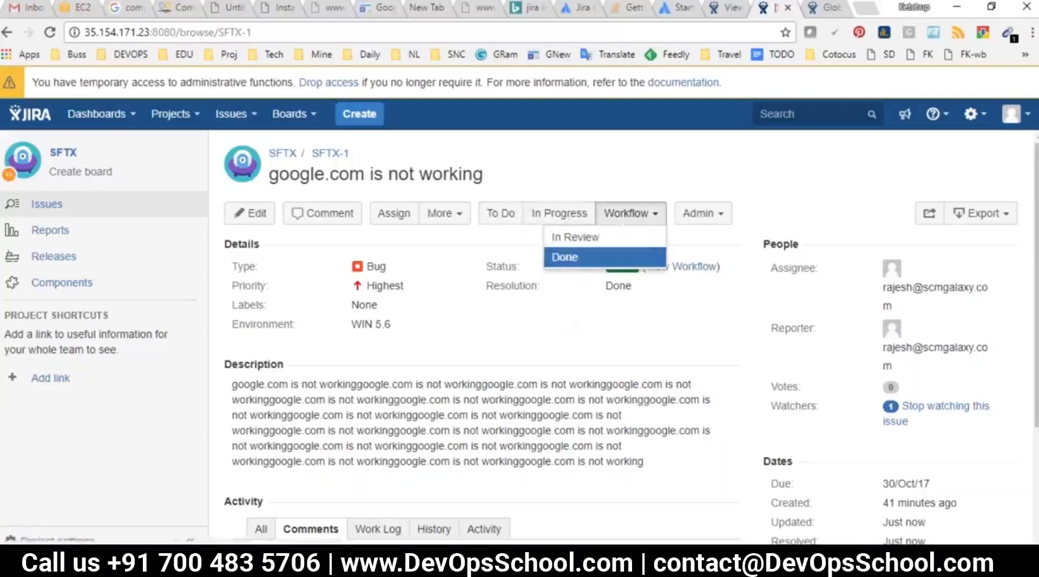
{"action": "left_click", "coordinate": [541, 349]}
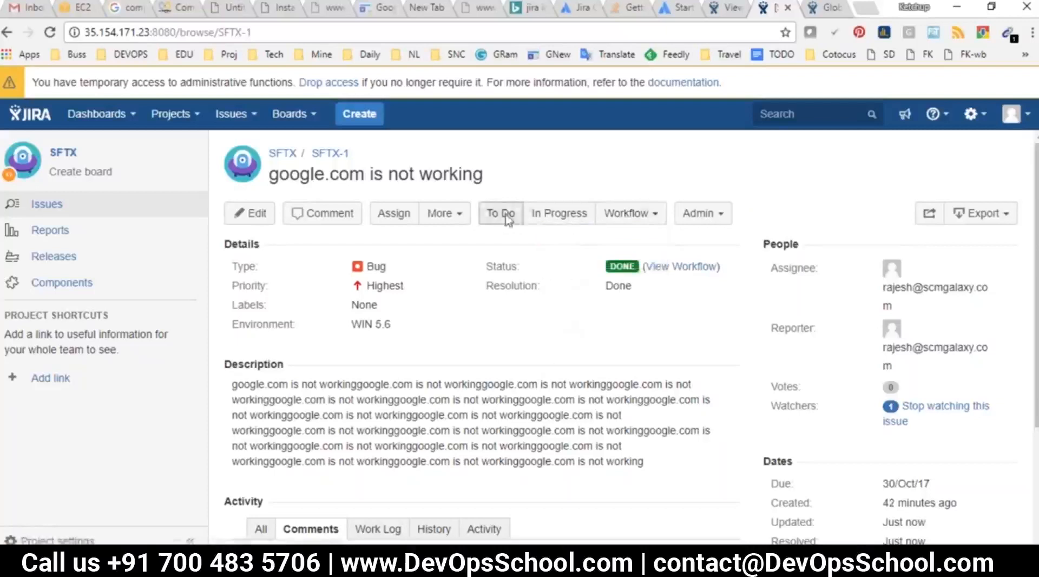
{"action": "left_click", "coordinate": [628, 213]}
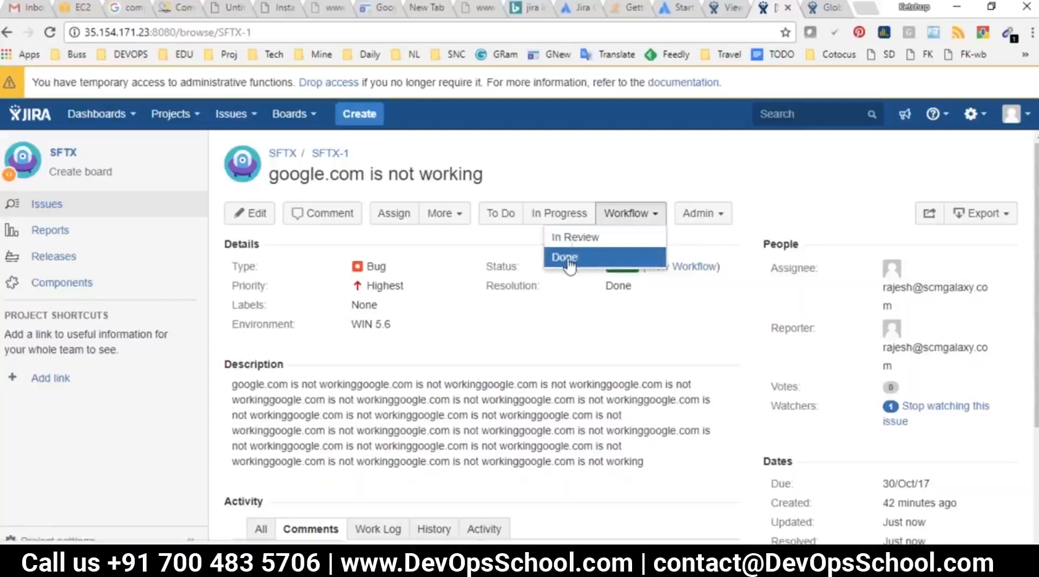
{"action": "left_click", "coordinate": [551, 330]}
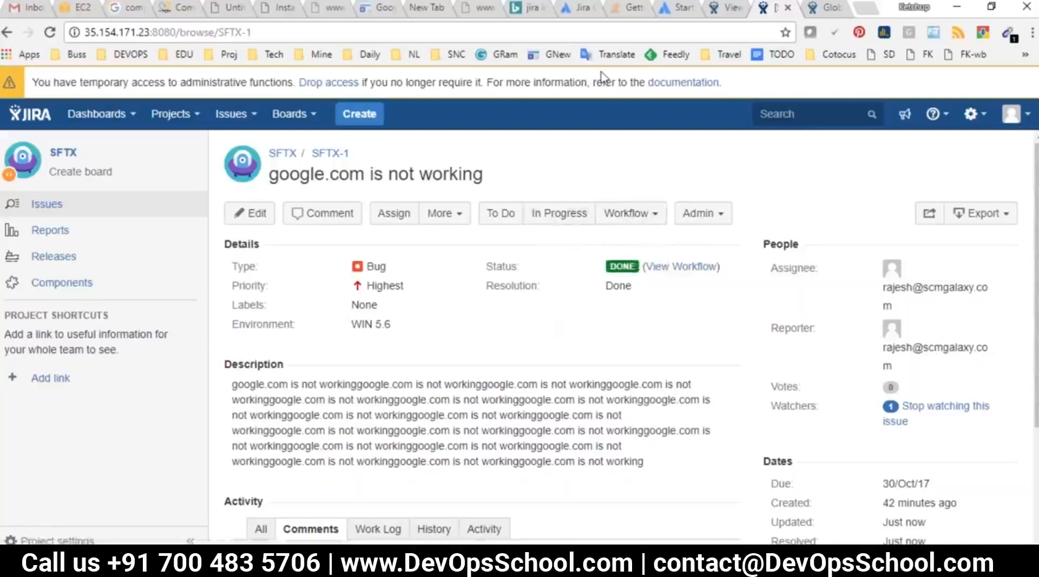
- Open the Software Simplified Workflow for Project SFTX for editing from the Workflows admin page
{"action": "left_click", "coordinate": [724, 7]}
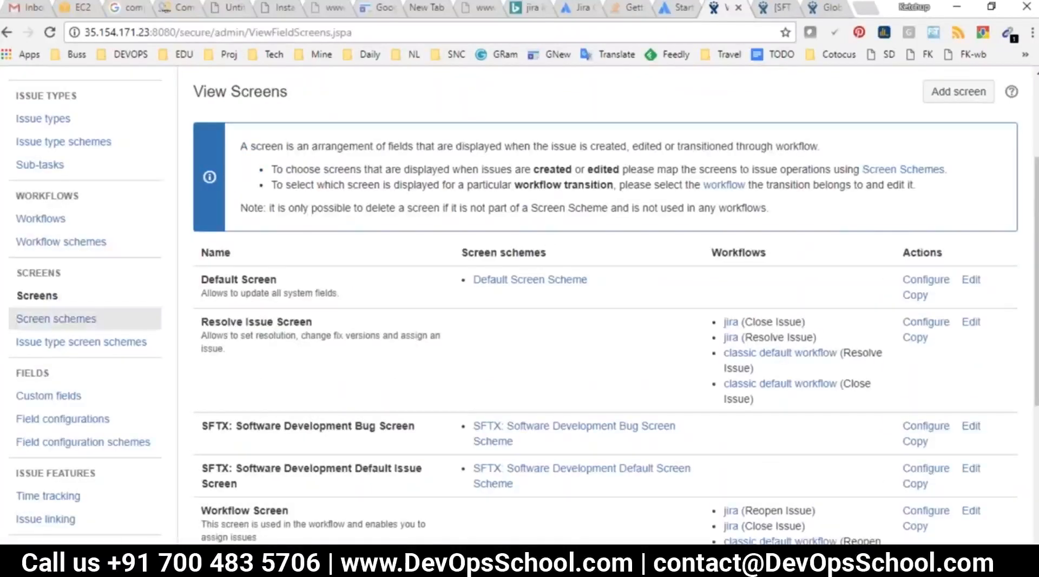
{"action": "scroll", "coordinate": [81, 320], "scroll_direction": "up", "scroll_amount": 3}
{"action": "scroll", "coordinate": [144, 206], "scroll_direction": "down", "scroll_amount": 3}
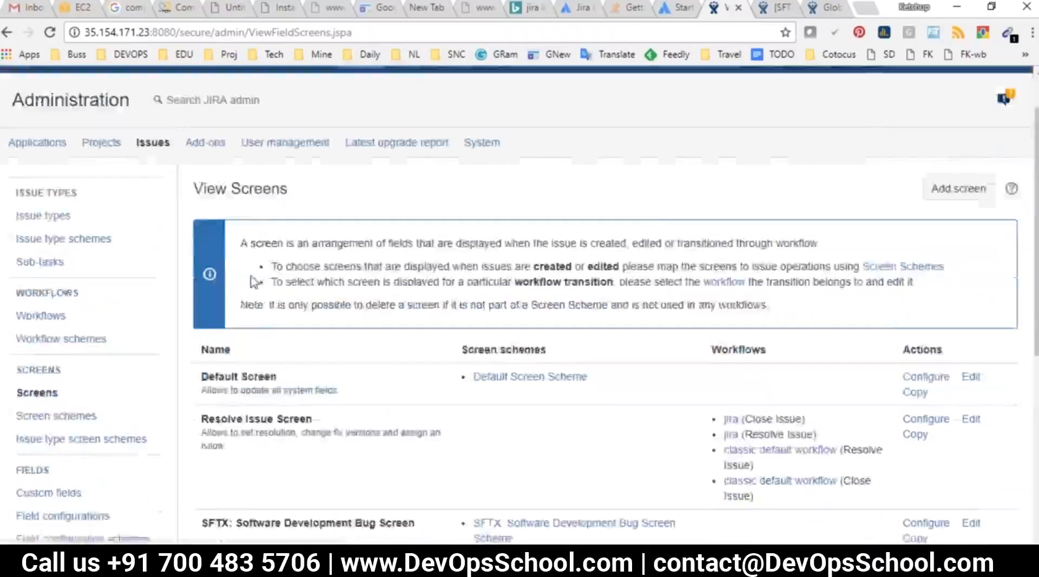
{"action": "left_click_drag", "start_coordinate": [11, 197], "coordinate": [81, 196]}
{"action": "left_click", "coordinate": [41, 219]}
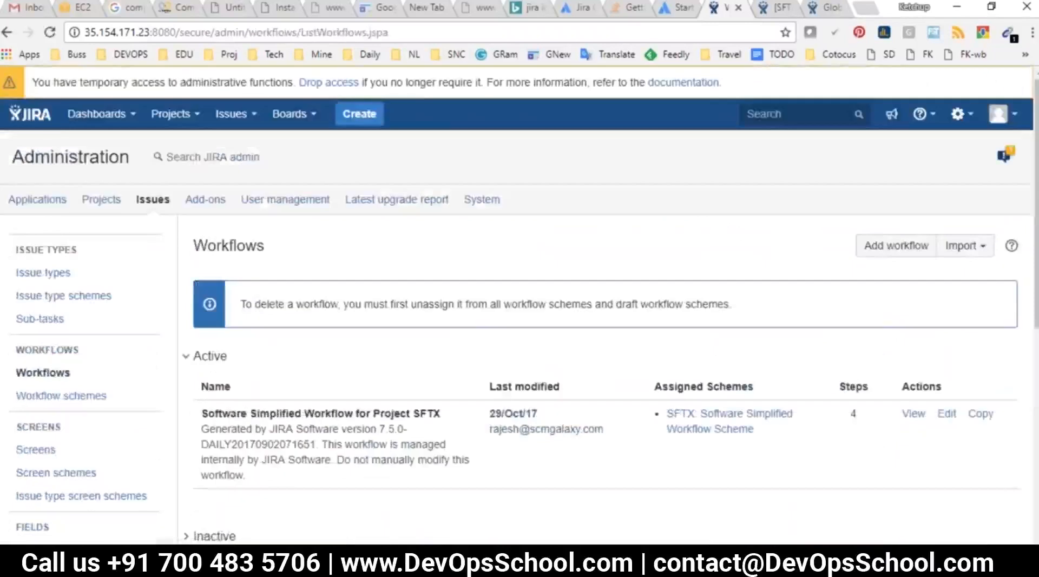
{"action": "scroll", "coordinate": [372, 373], "scroll_direction": "down", "scroll_amount": 3}
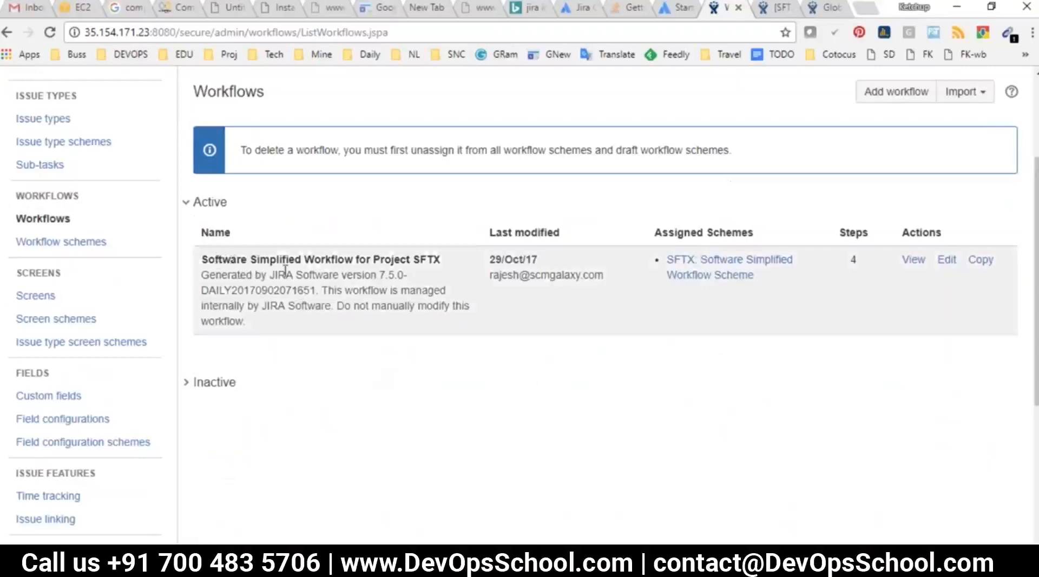
{"action": "left_click_drag", "start_coordinate": [209, 258], "coordinate": [432, 270]}
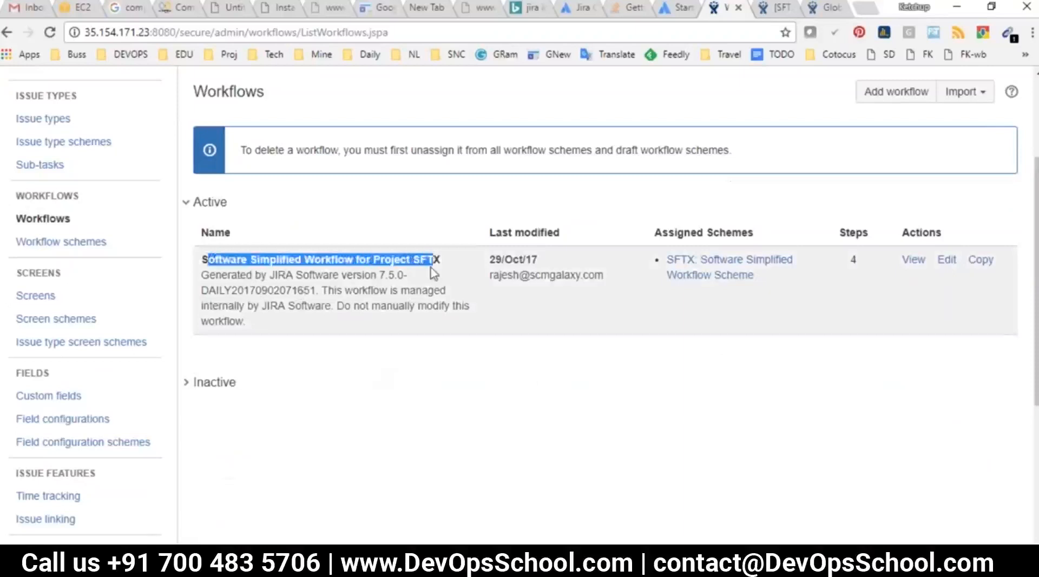
{"action": "left_click_drag", "start_coordinate": [845, 232], "coordinate": [859, 230]}
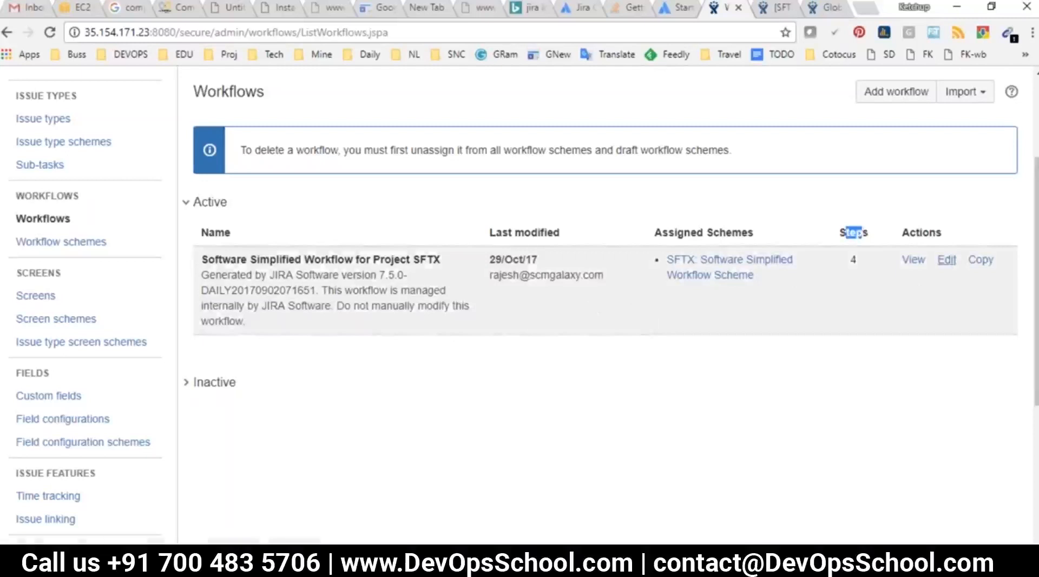
{"action": "left_click", "coordinate": [946, 260]}
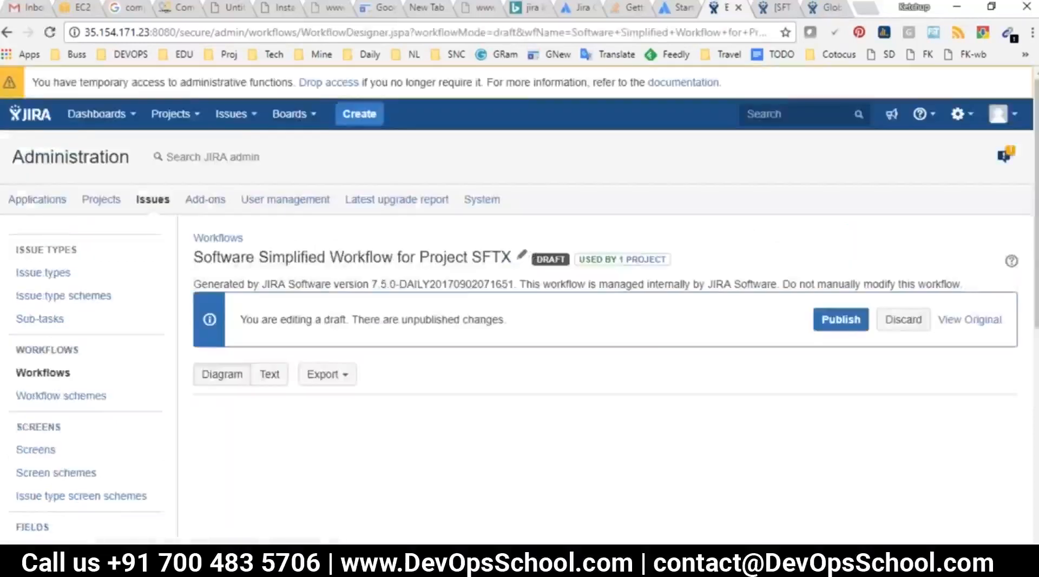
{"action": "scroll", "coordinate": [435, 283], "scroll_direction": "down", "scroll_amount": 3}
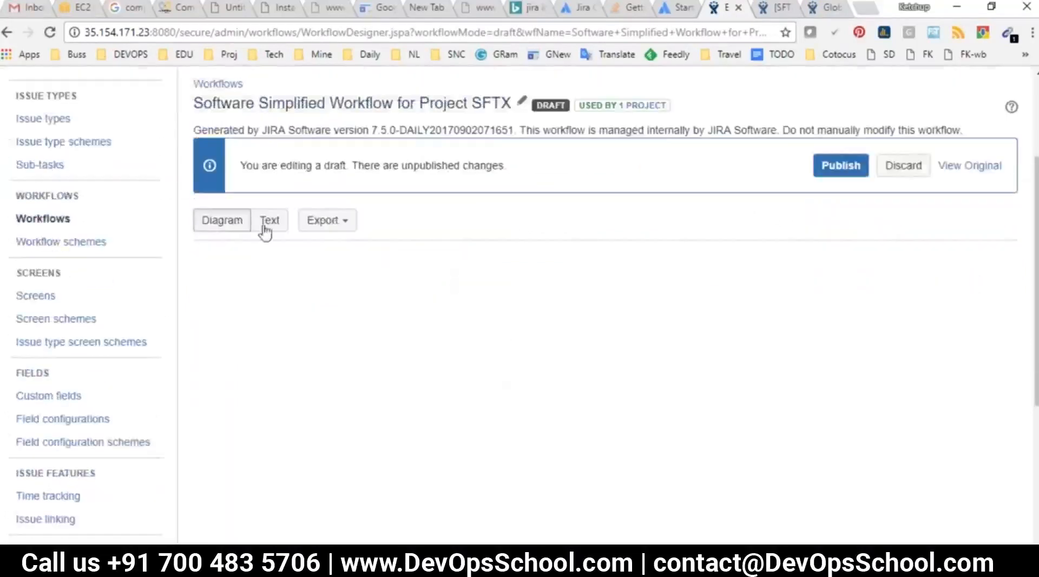
{"action": "scroll", "coordinate": [471, 265], "scroll_direction": "down", "scroll_amount": 3}
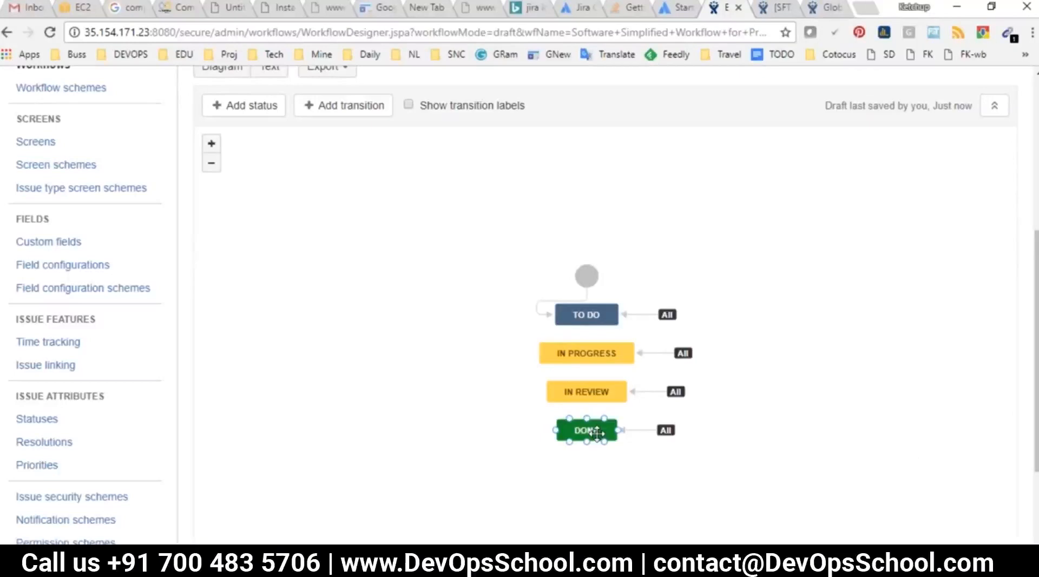
{"action": "left_click", "coordinate": [531, 387]}
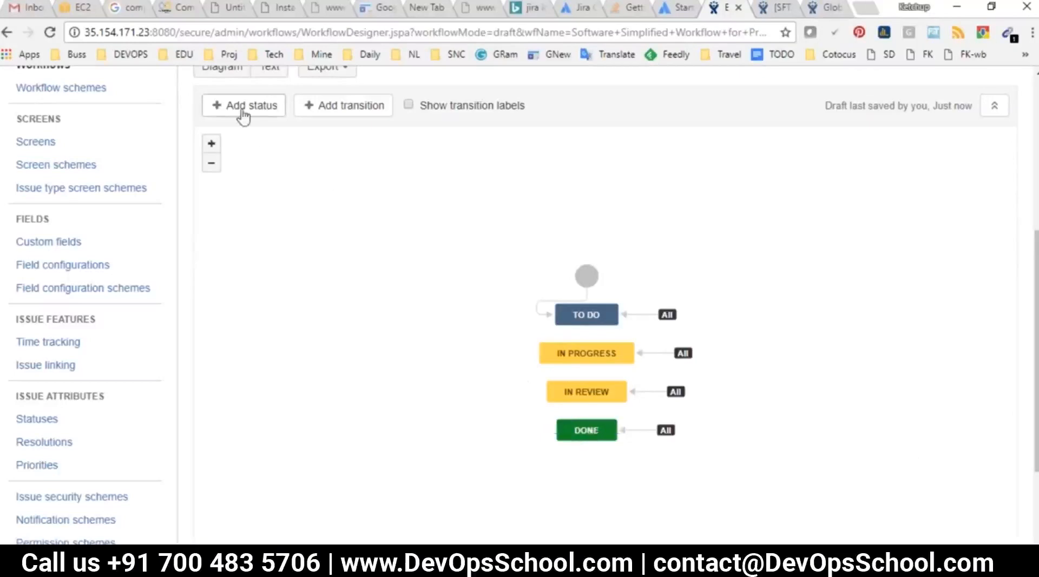
{"action": "left_click", "coordinate": [244, 108]}
{"action": "left_click", "coordinate": [426, 234]}
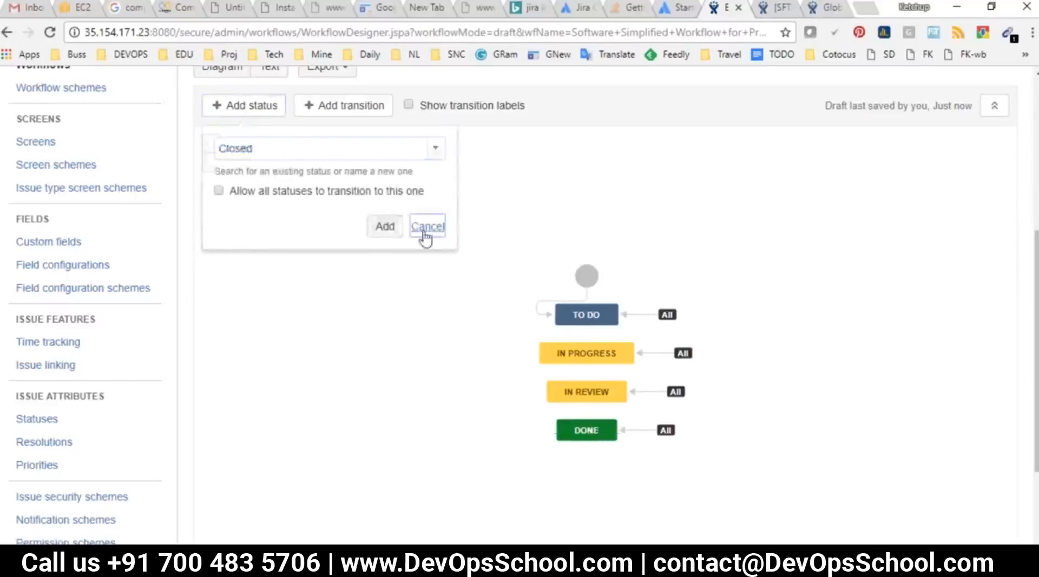
- Browse the existing statuses offered in the Add status list without adding one
{"action": "left_click", "coordinate": [265, 105]}
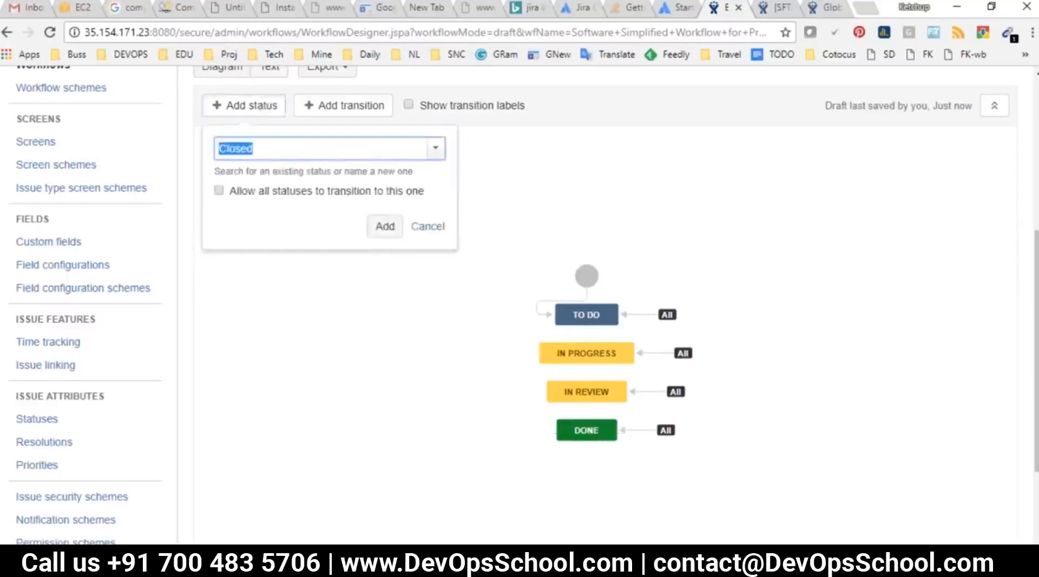
{"action": "left_click", "coordinate": [433, 152]}
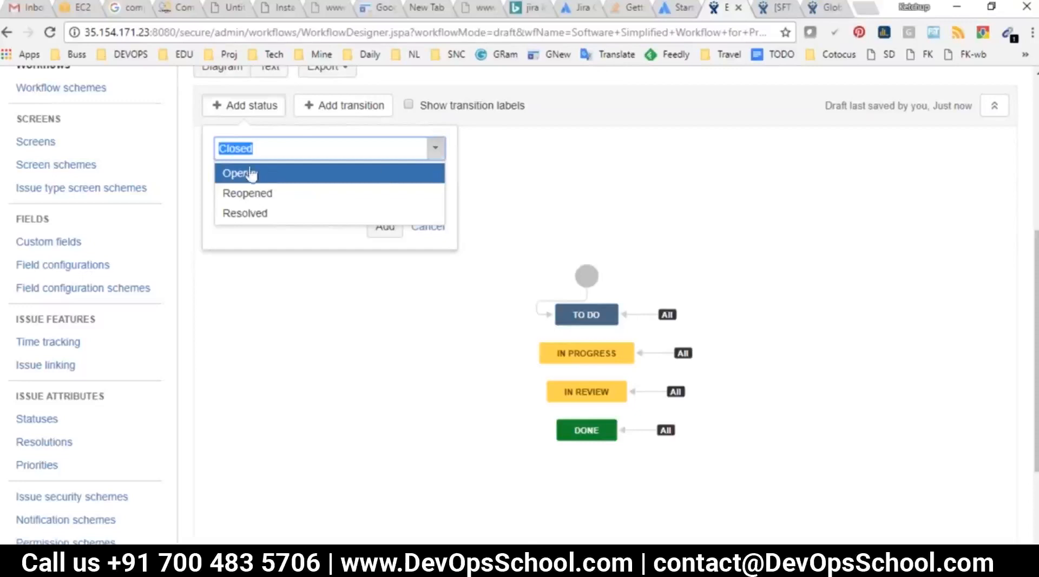
{"action": "left_click", "coordinate": [253, 149]}
{"action": "key", "text": "Down"}
{"action": "key", "text": "Down"}
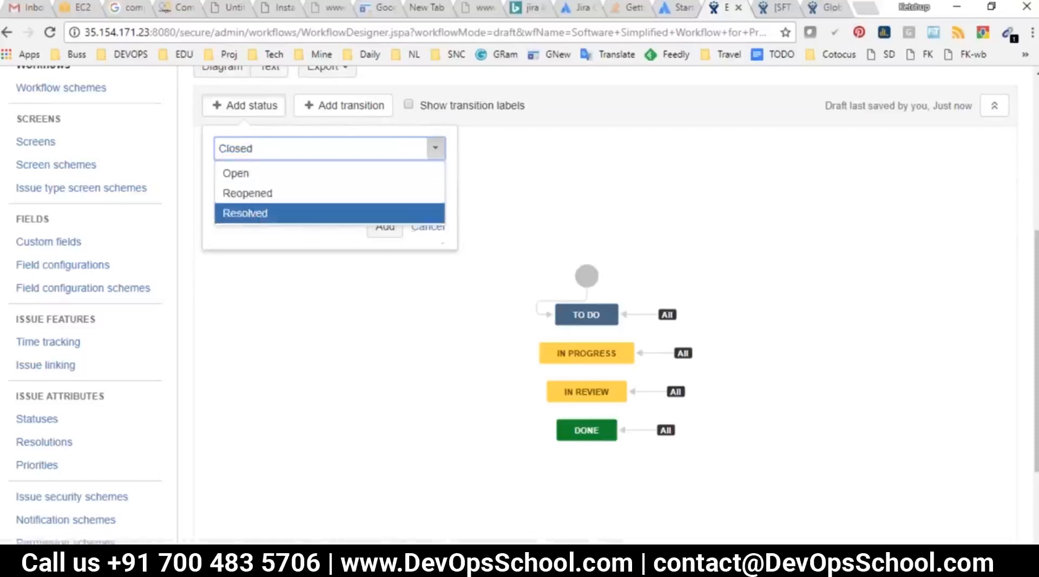
{"action": "left_click", "coordinate": [437, 229]}
- Start adding a new status and allow all statuses to transition to it
{"action": "left_click", "coordinate": [245, 109]}
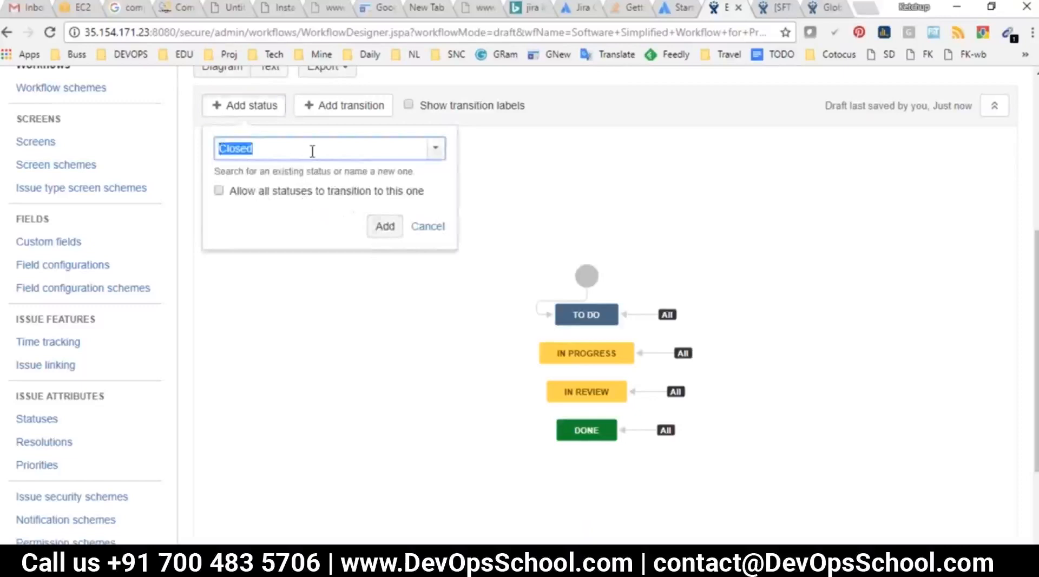
{"action": "type", "text": "dfsfds"}
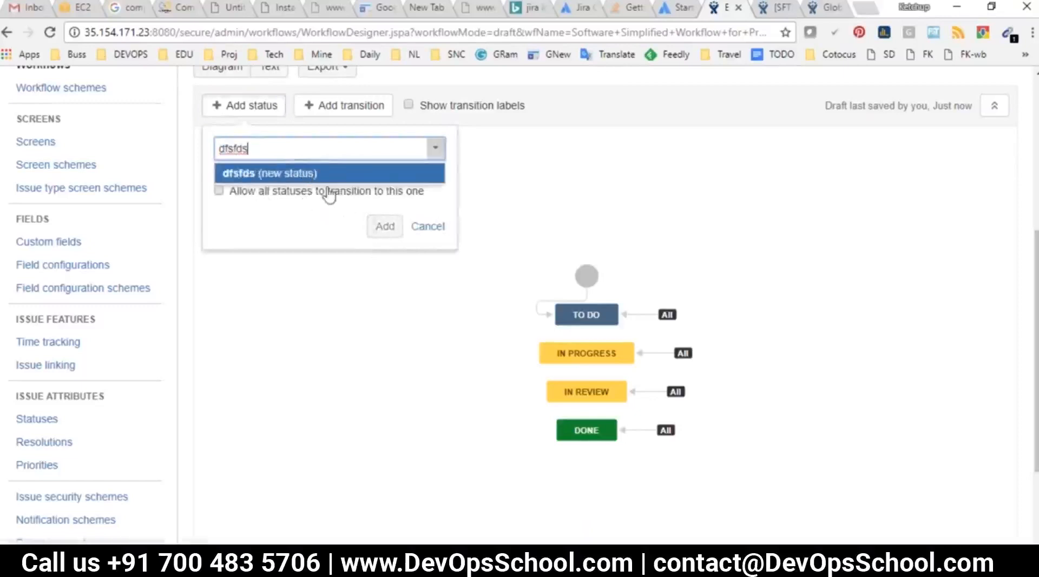
{"action": "key", "text": "ctrl+a"}
{"action": "type", "text": "dda"}
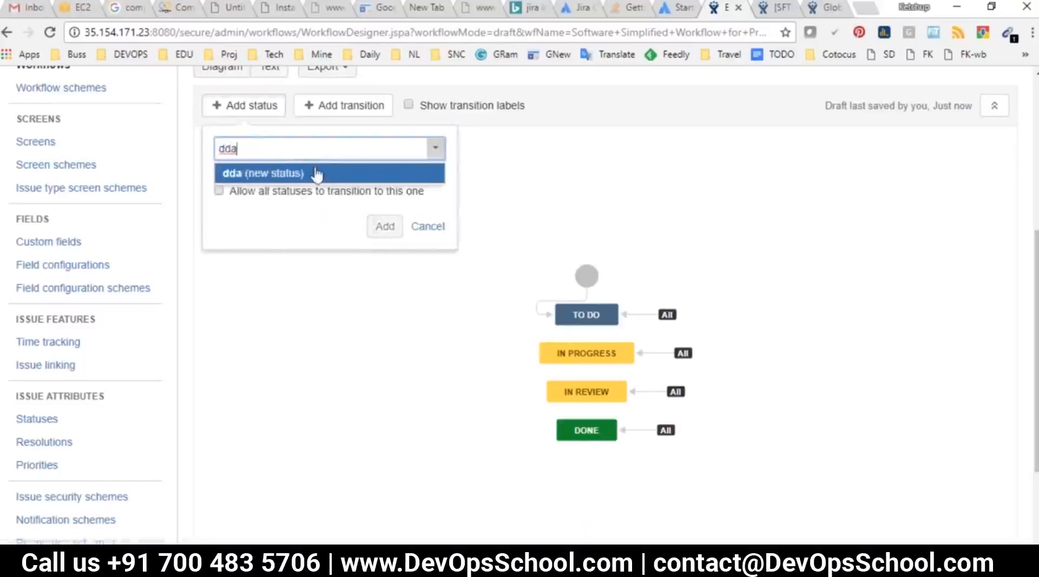
{"action": "type", "text": "dsdsadsdas"}
{"action": "left_click", "coordinate": [278, 193]}
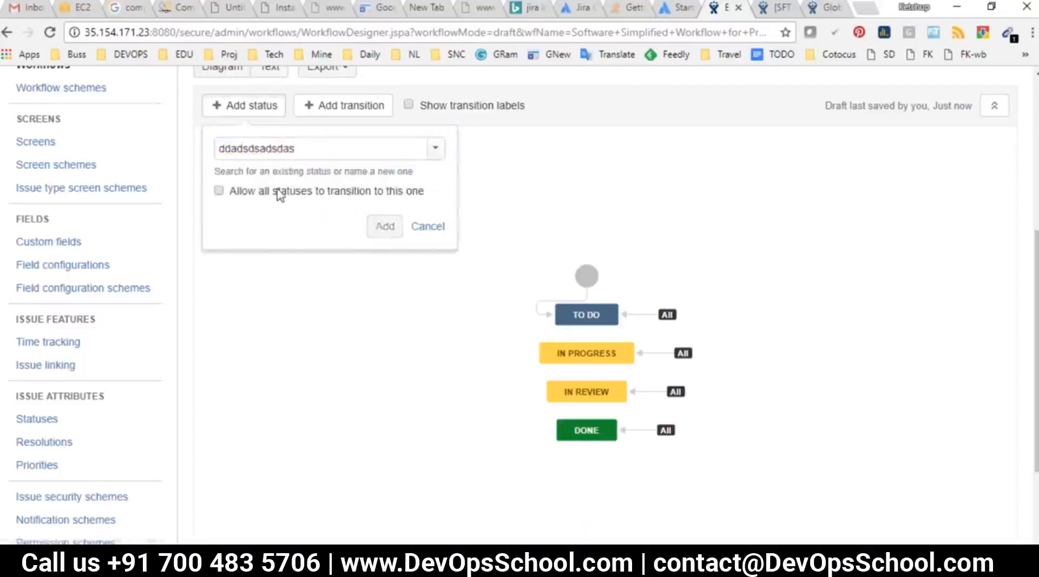
{"action": "left_click", "coordinate": [220, 147]}
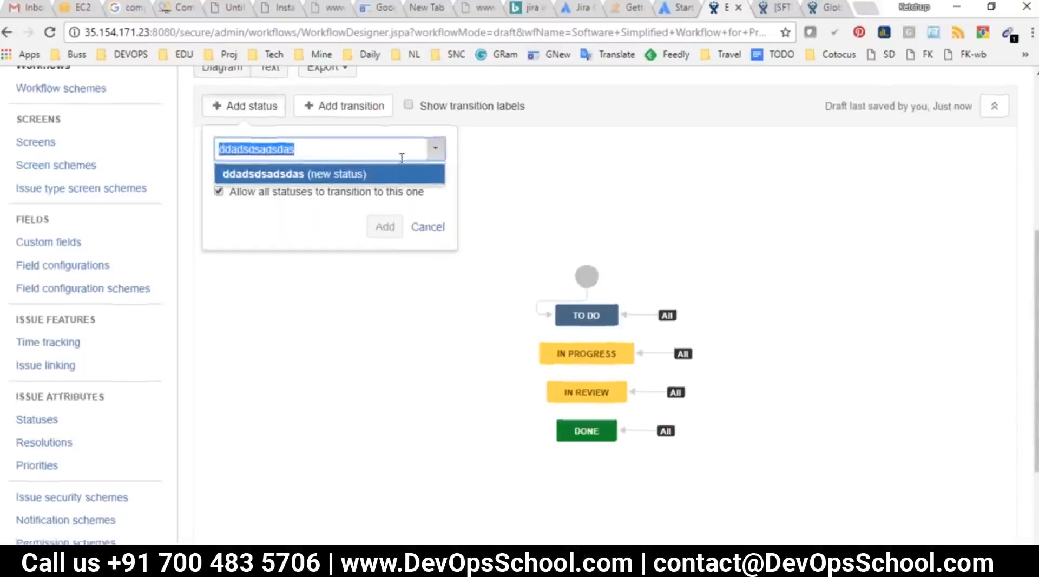
- Name the new status on hold and add it to the workflow draft
{"action": "scroll", "coordinate": [382, 185], "scroll_direction": "up", "scroll_amount": 3}
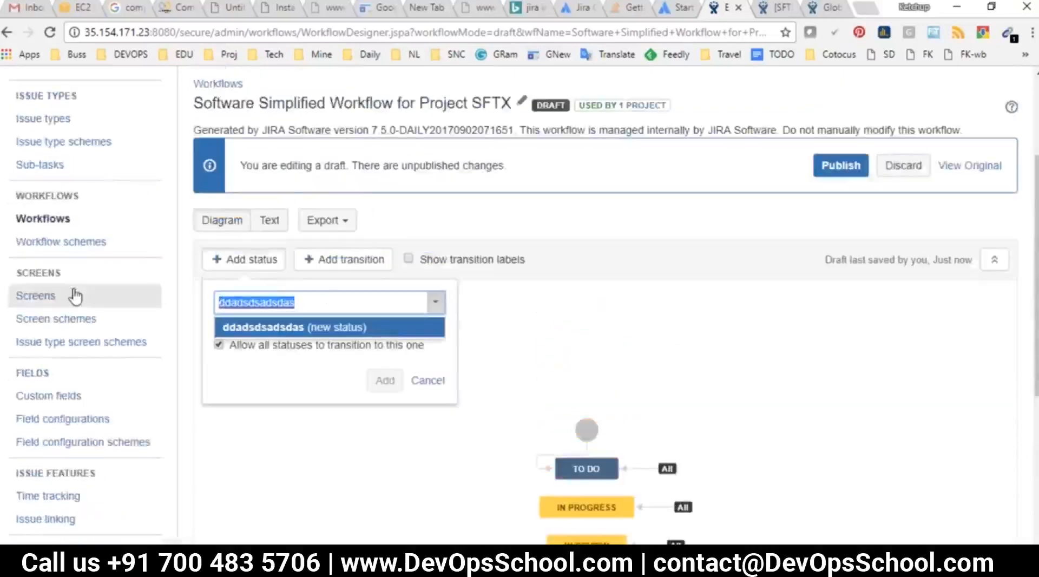
{"action": "type", "text": "on hold"}
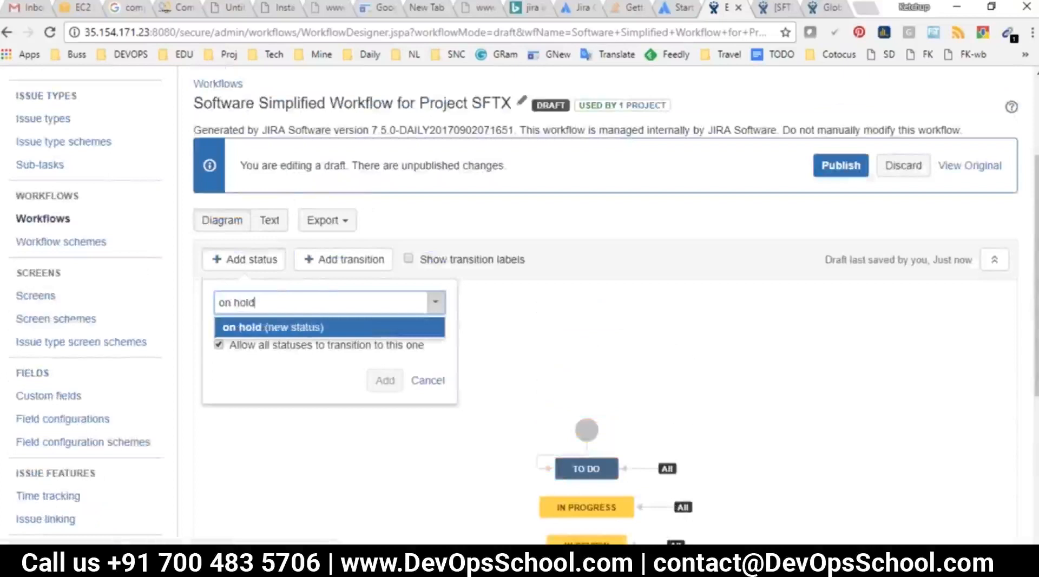
{"action": "key", "text": "Return"}
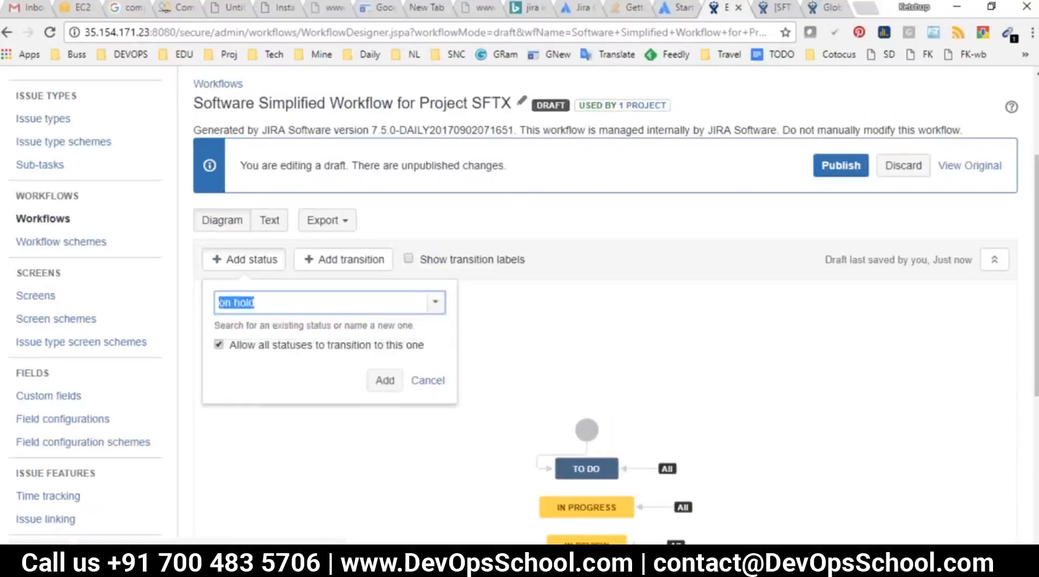
{"action": "left_click", "coordinate": [261, 309]}
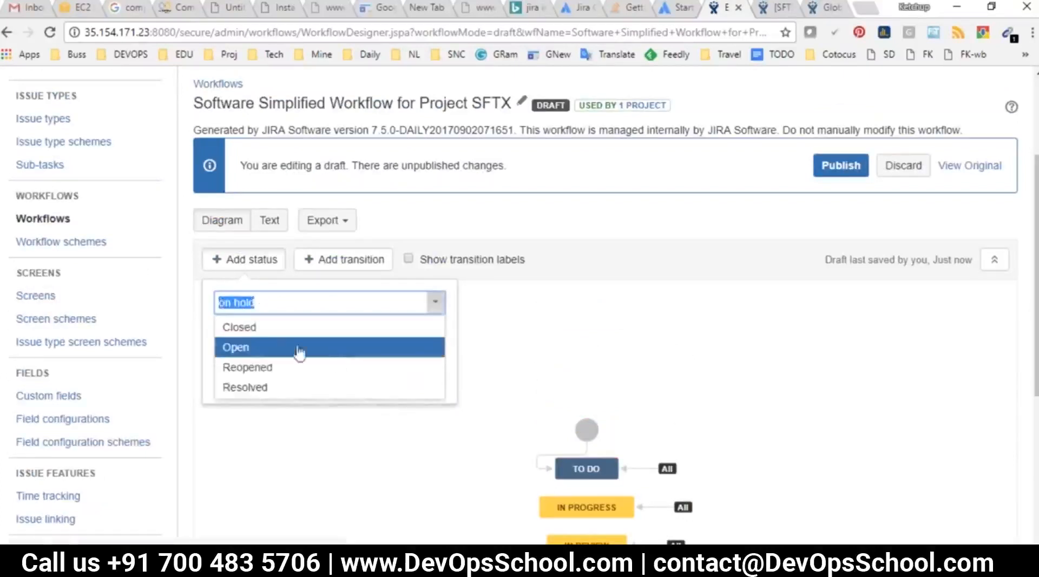
{"action": "left_click", "coordinate": [454, 307]}
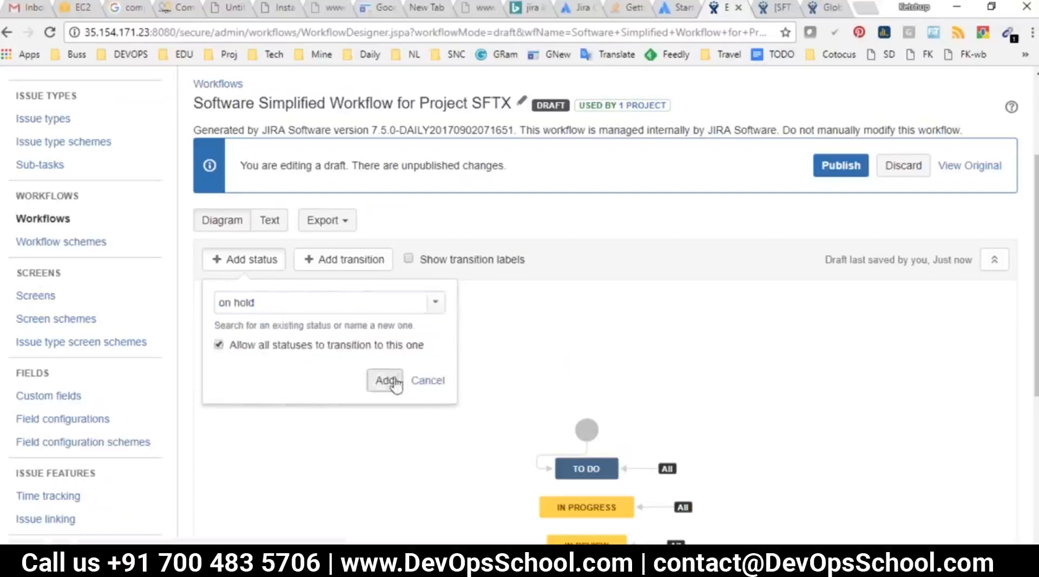
{"action": "scroll", "coordinate": [396, 384], "scroll_direction": "down", "scroll_amount": 3}
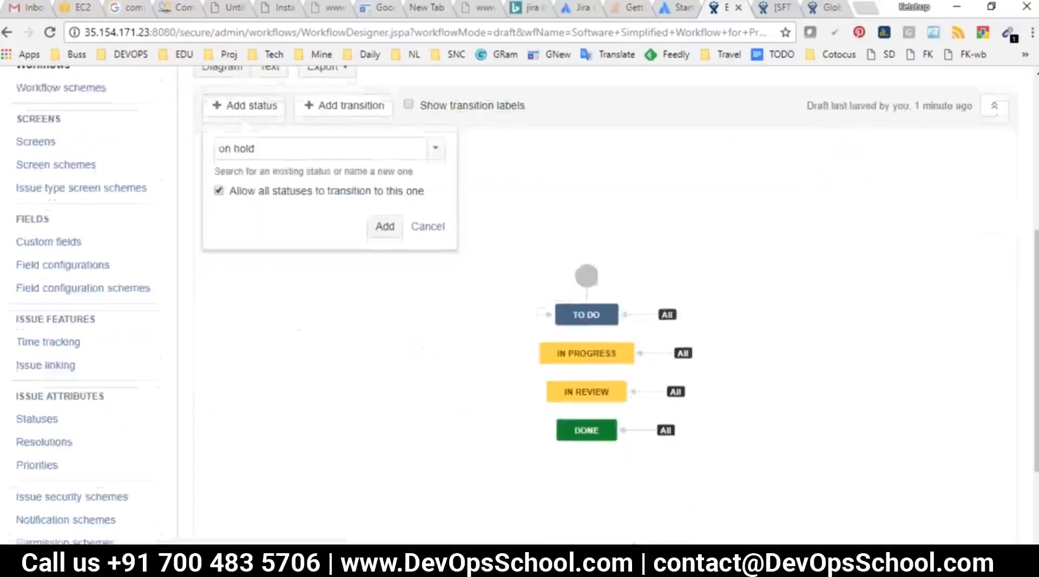
{"action": "left_click", "coordinate": [384, 226]}
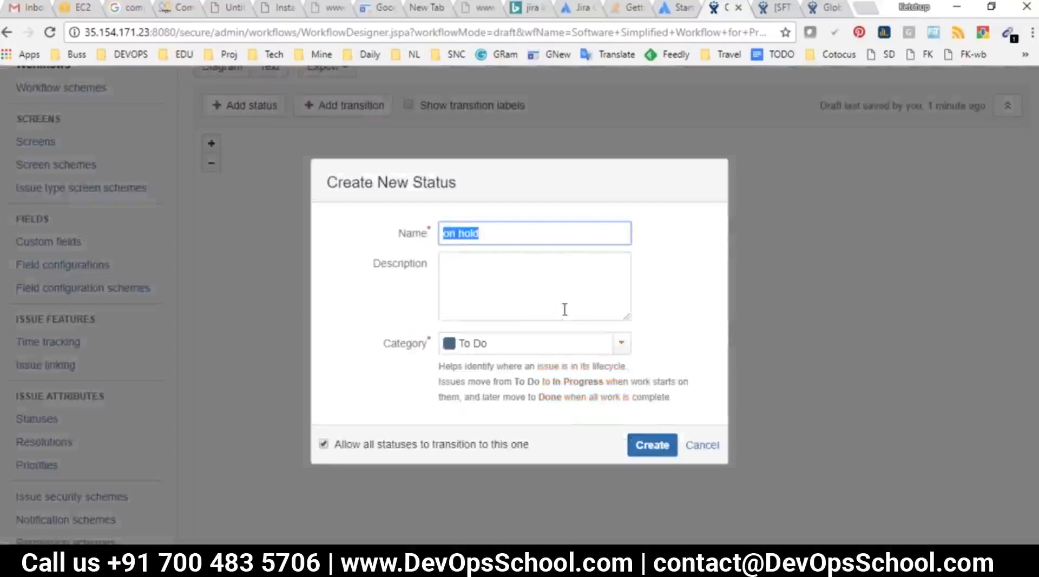
- Set the on hold status category to In Progress and create the status
{"action": "left_click_drag", "start_coordinate": [494, 241], "coordinate": [433, 245]}
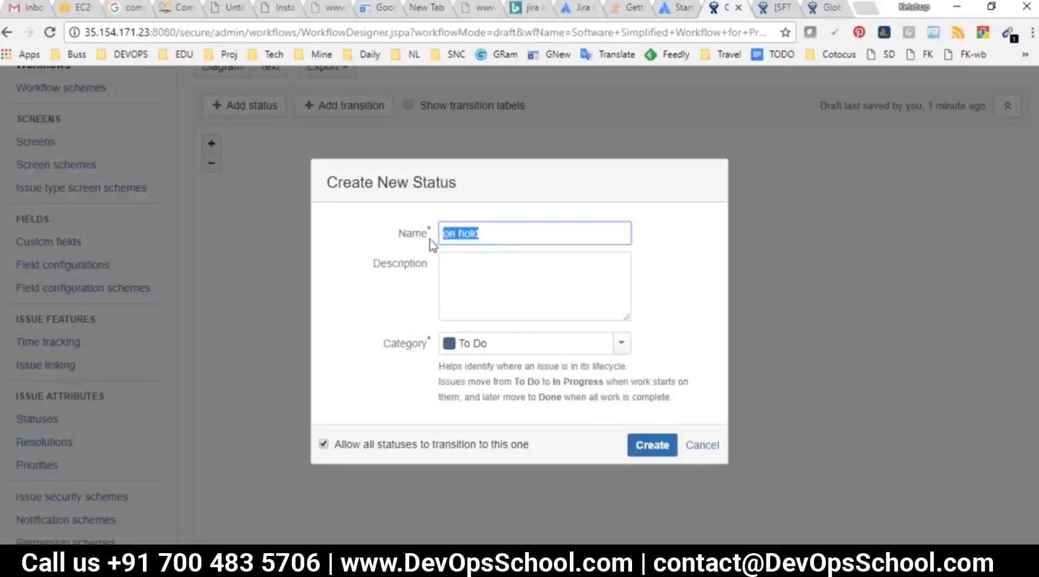
{"action": "left_click", "coordinate": [474, 272]}
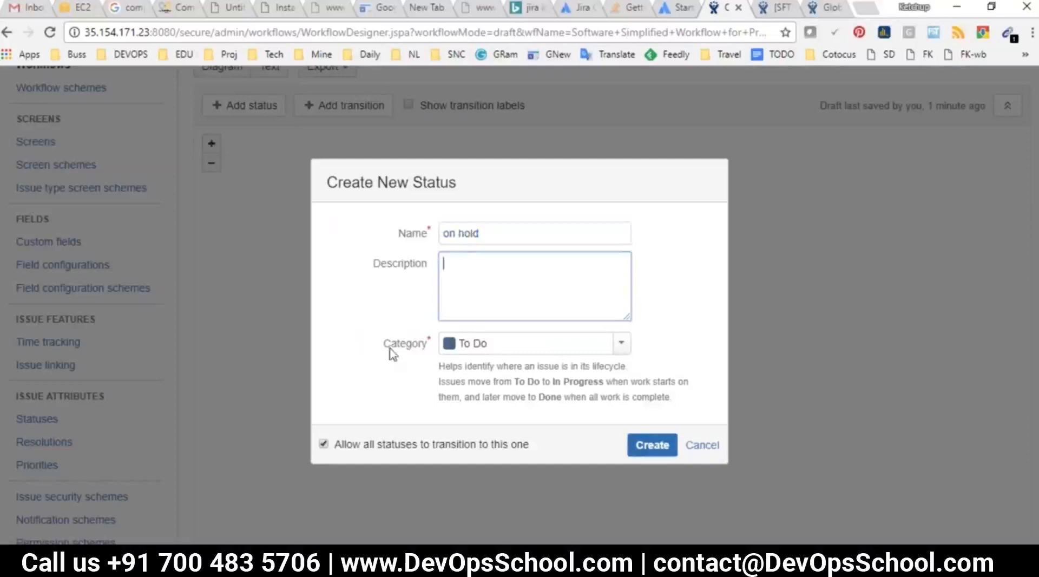
{"action": "key", "text": "Tab"}
{"action": "key", "text": "Down"}
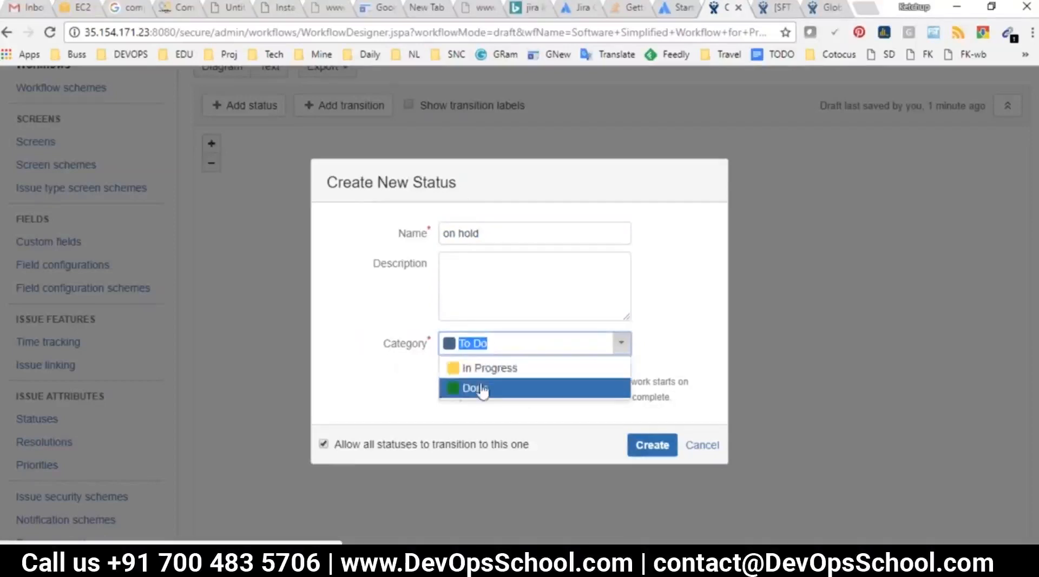
{"action": "left_click", "coordinate": [479, 369]}
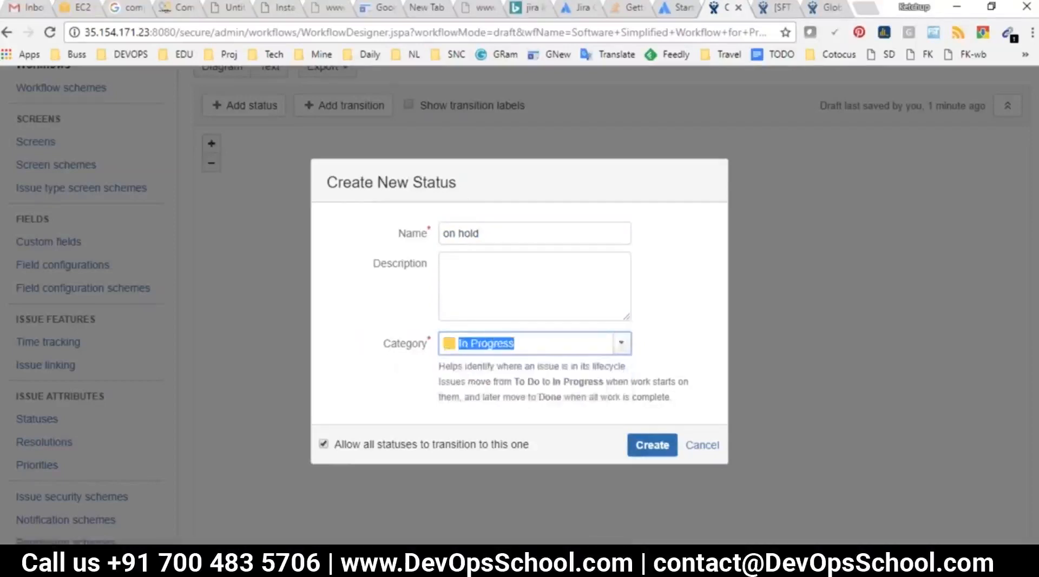
{"action": "left_click_drag", "start_coordinate": [440, 368], "coordinate": [683, 383]}
{"action": "left_click", "coordinate": [516, 385]}
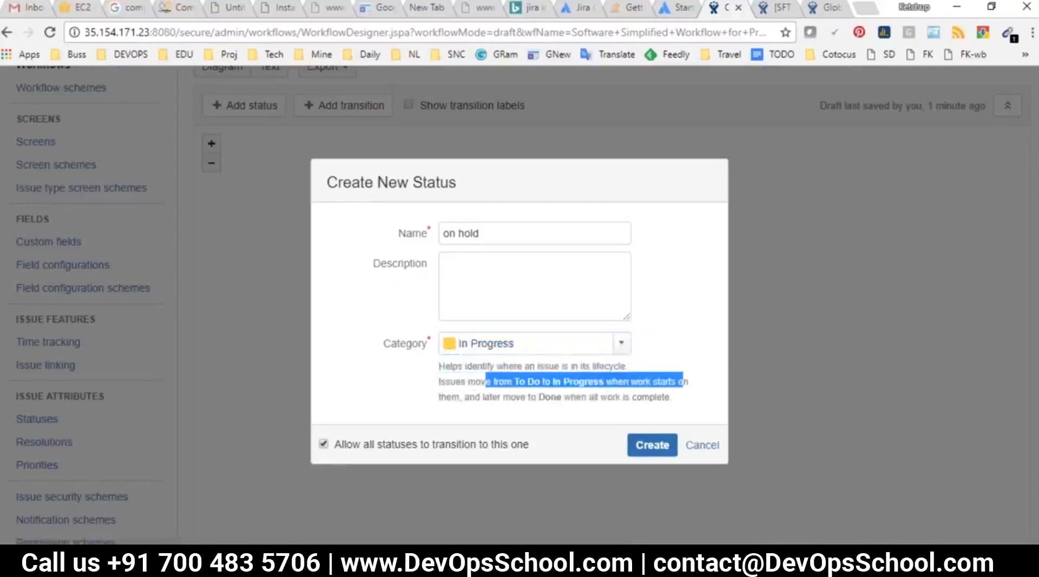
{"action": "left_click_drag", "start_coordinate": [536, 397], "coordinate": [566, 399]}
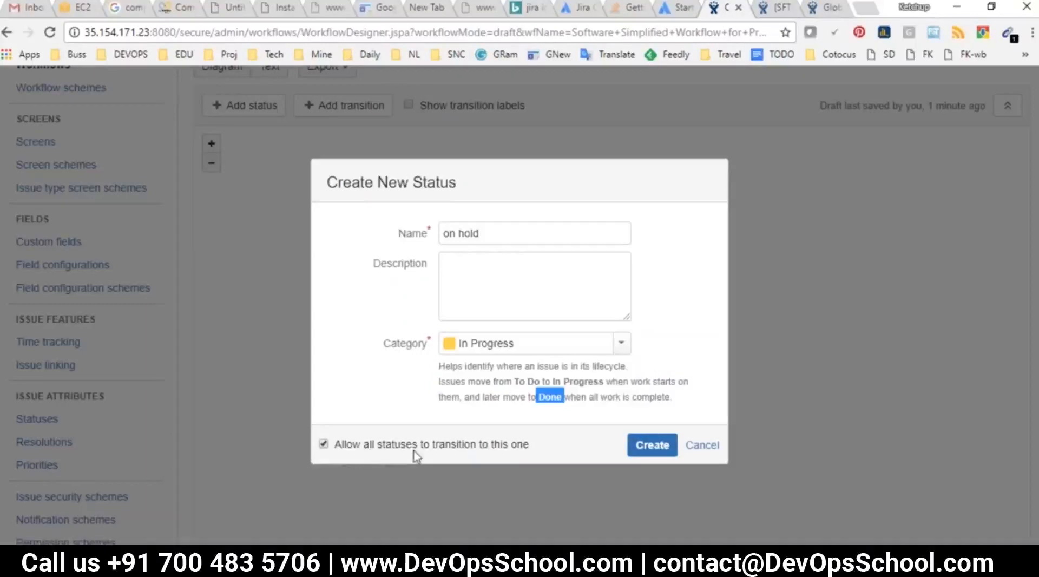
{"action": "left_click", "coordinate": [654, 446]}
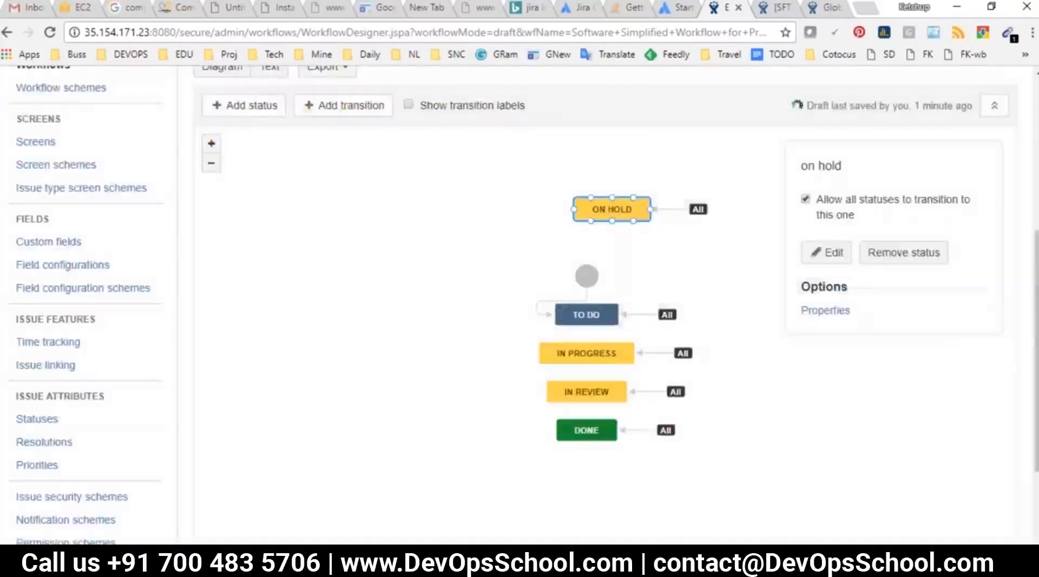
- Rearrange the diagram so ON HOLD sits between IN REVIEW and DONE
{"action": "left_click_drag", "start_coordinate": [617, 209], "coordinate": [407, 426]}
{"action": "left_click_drag", "start_coordinate": [586, 430], "coordinate": [581, 476]}
{"action": "left_click_drag", "start_coordinate": [408, 426], "coordinate": [596, 427]}
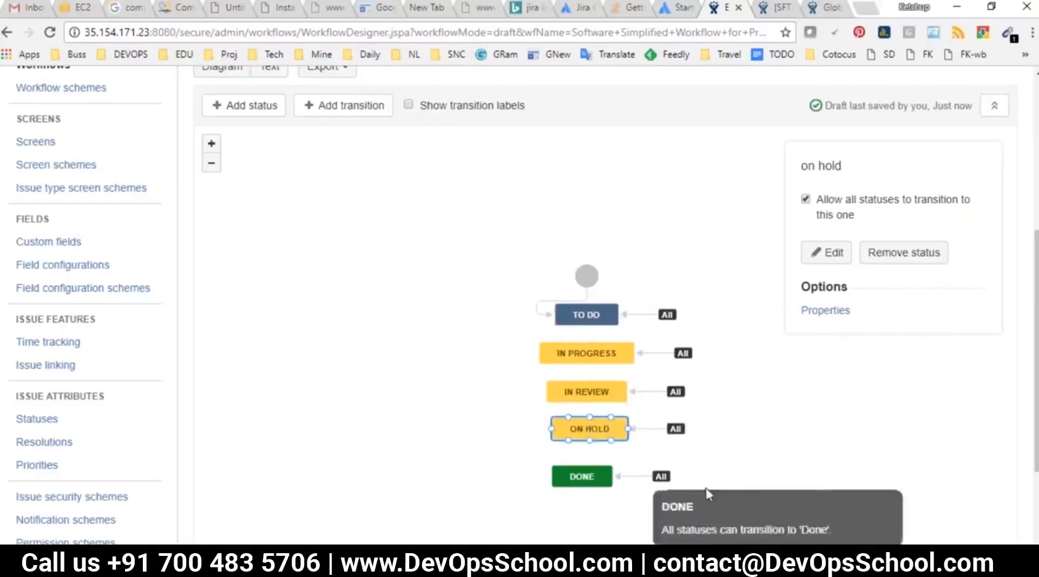
{"action": "left_click", "coordinate": [746, 453]}
- Publish the draft workflow, saving a backup copy named Copy of Software Simplified Workflow
{"action": "scroll", "coordinate": [733, 454], "scroll_direction": "up", "scroll_amount": 4}
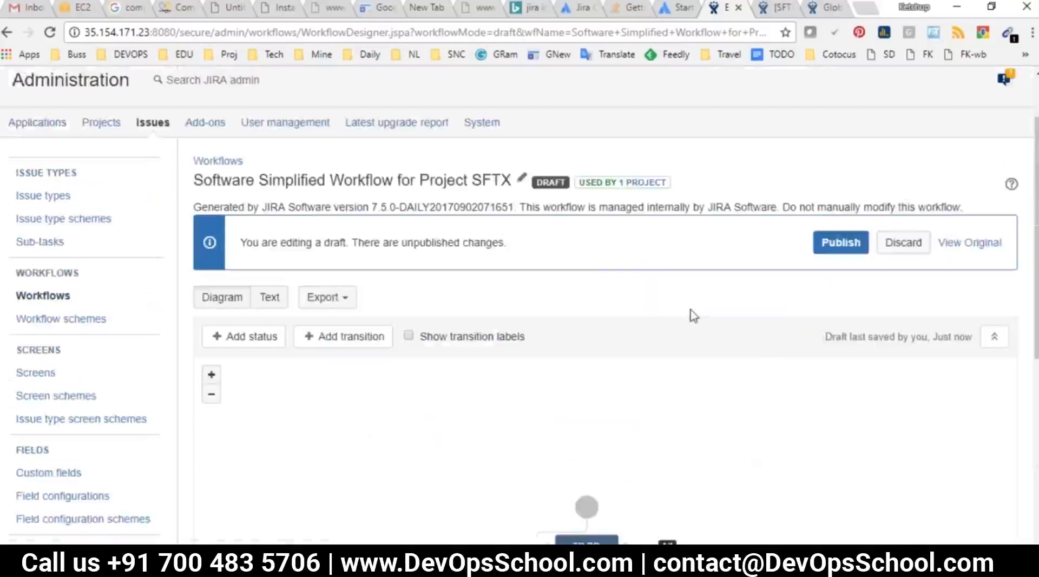
{"action": "left_click", "coordinate": [842, 244]}
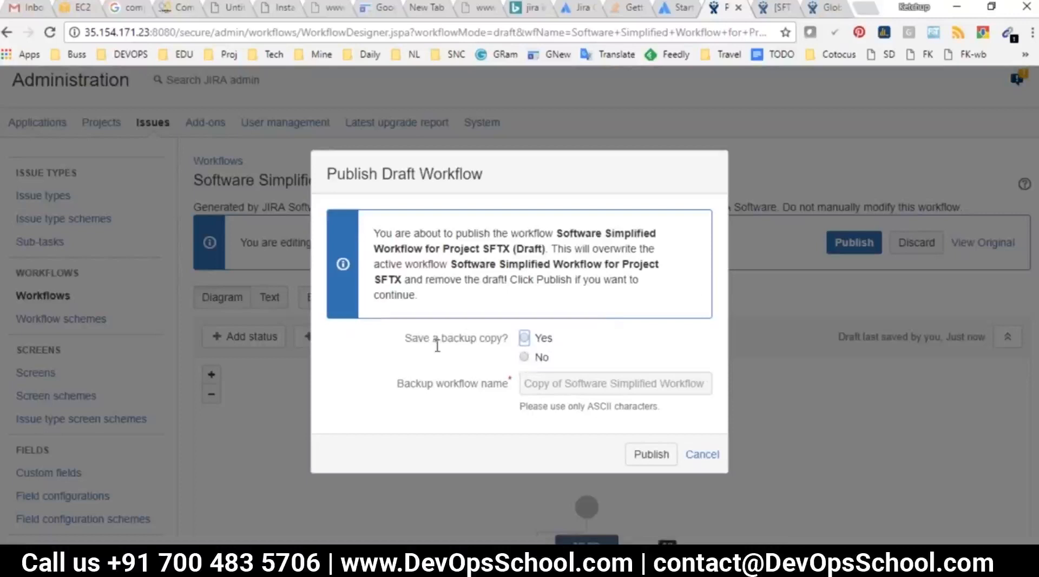
{"action": "left_click", "coordinate": [527, 358]}
{"action": "left_click", "coordinate": [525, 338]}
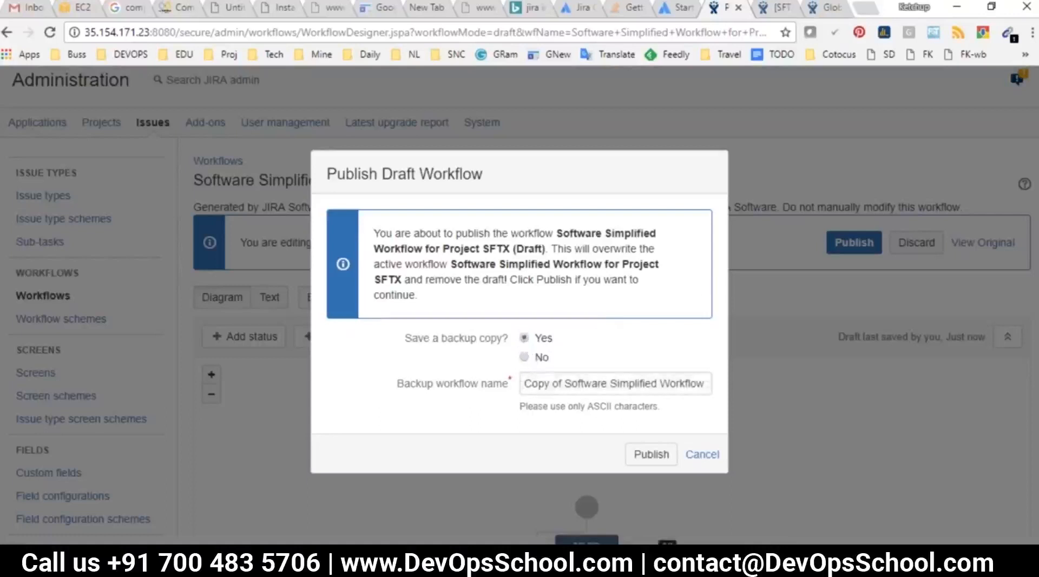
{"action": "left_click", "coordinate": [651, 454]}
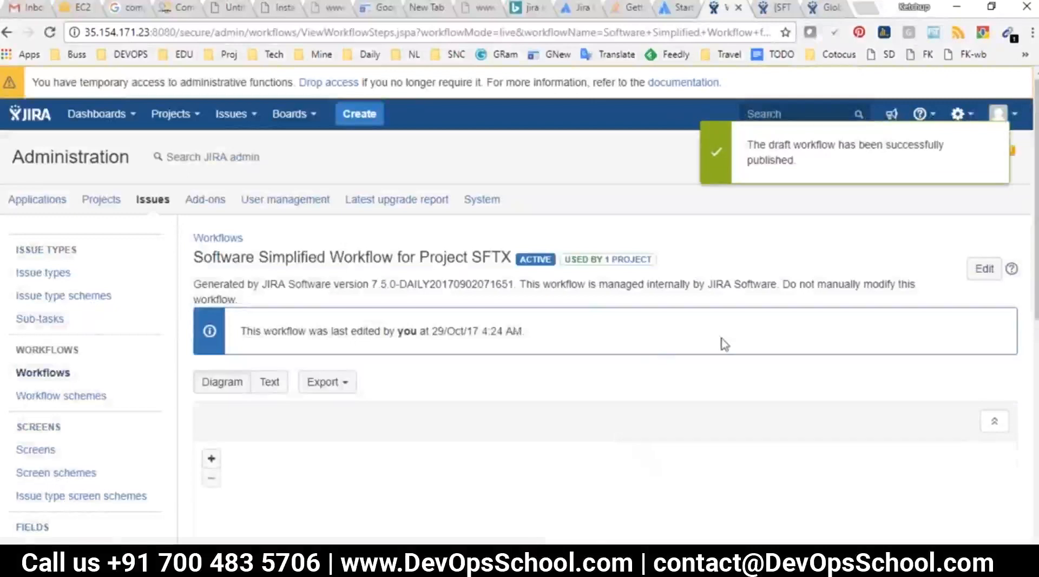
- Switch to the other Jira tab and go to the System Dashboard
{"action": "scroll", "coordinate": [722, 344], "scroll_direction": "down", "scroll_amount": 5}
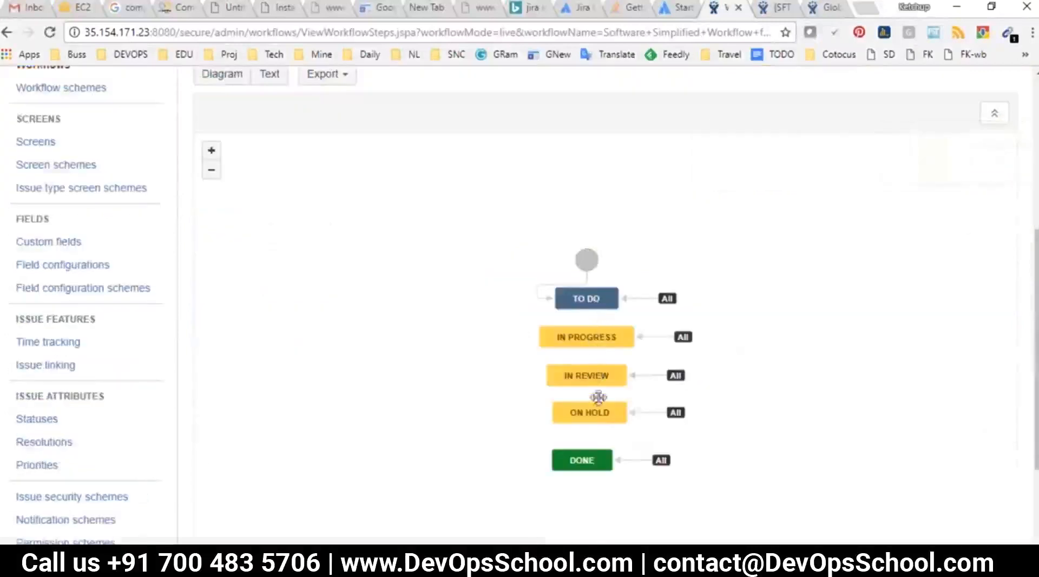
{"action": "left_click", "coordinate": [760, 8]}
{"action": "left_click", "coordinate": [30, 114]}
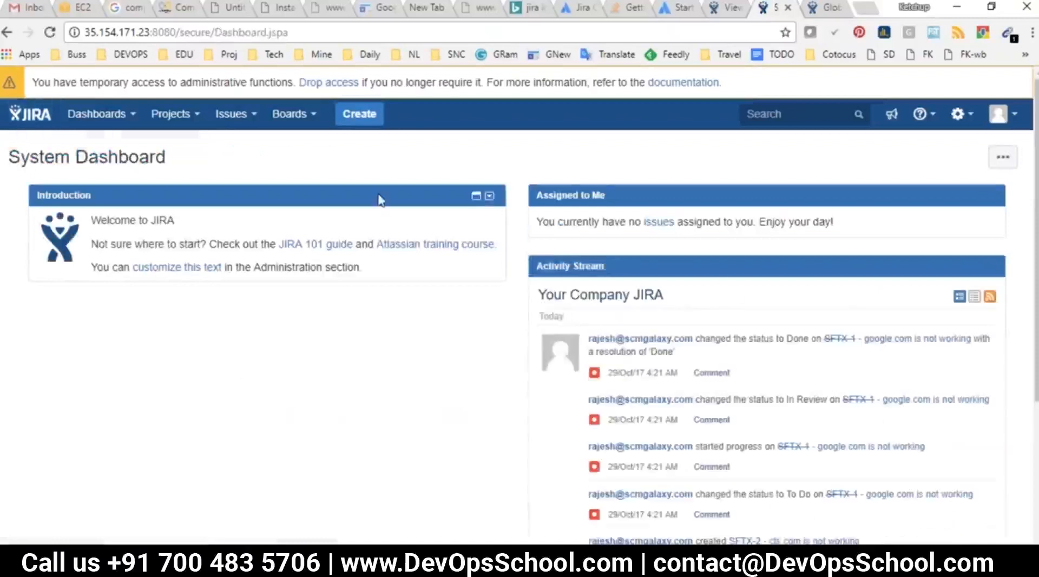
- Start a new SFTX bug issue with the summary "Welcome To scmGalaxy task 1"
{"action": "left_click", "coordinate": [354, 115]}
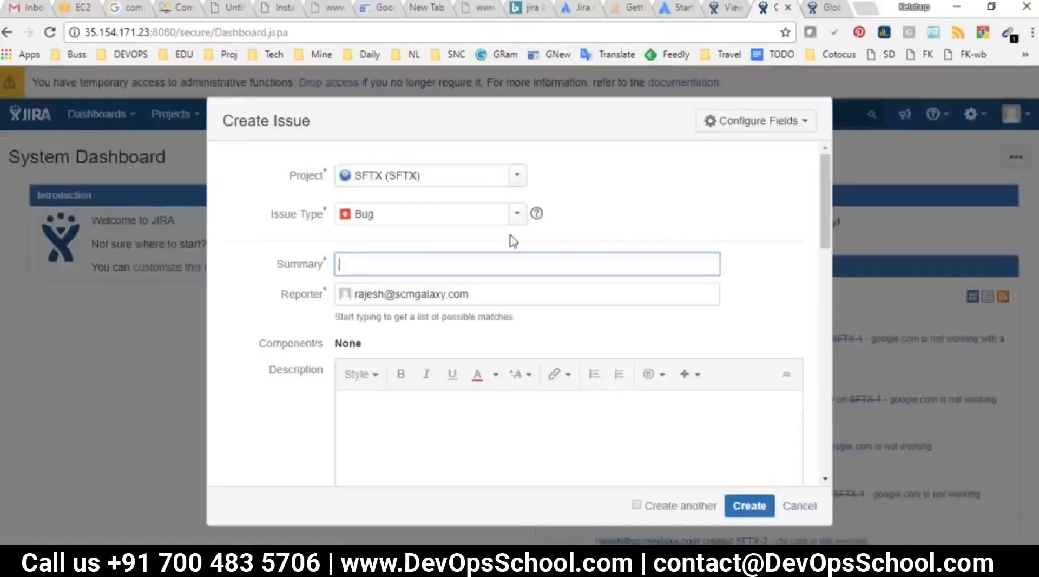
{"action": "type", "text": "Welcome To sc"}
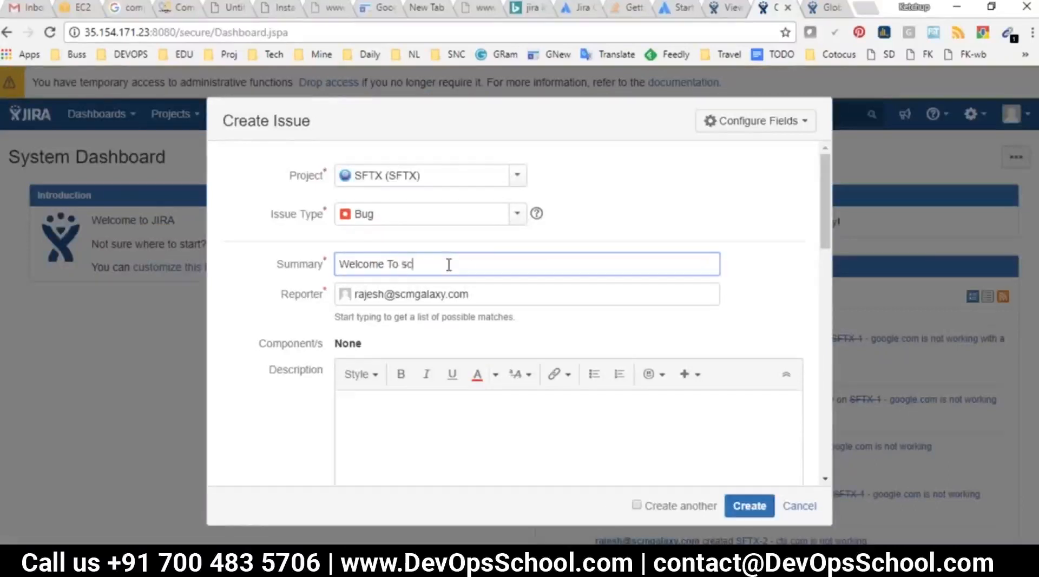
{"action": "type", "text": "mGalaxy task 1"}
- Fill the description with the summary text pasted five times and create the issue
{"action": "key", "text": "ctrl+a"}
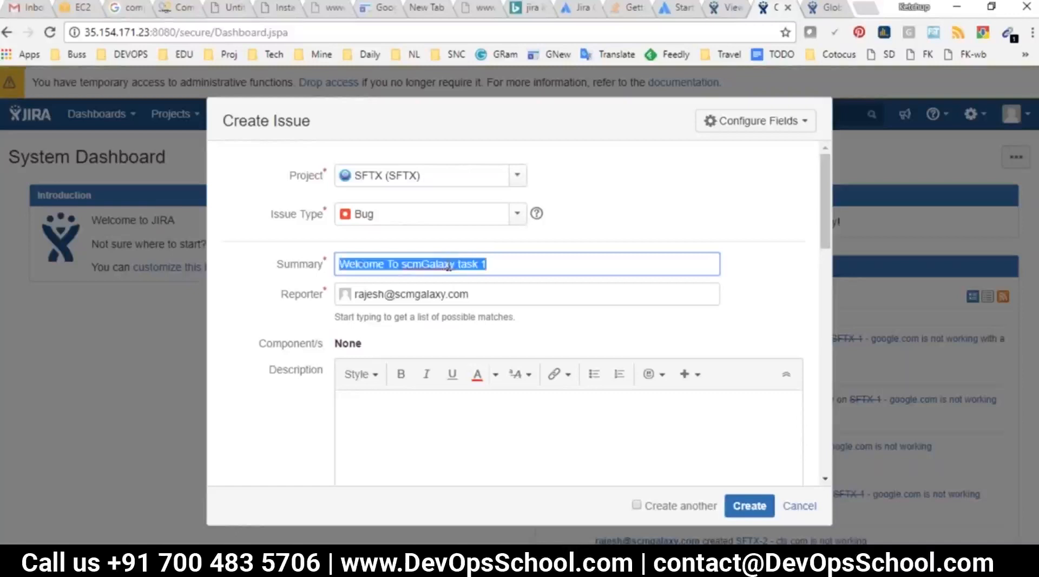
{"action": "key", "text": "ctrl+c"}
{"action": "left_click", "coordinate": [487, 445]}
{"action": "key", "text": "ctrl+v"}
{"action": "key", "text": "ctrl+v"}
{"action": "key", "text": "ctrl+v"}
{"action": "key", "text": "ctrl+v"}
{"action": "key", "text": "ctrl+v"}
{"action": "scroll", "coordinate": [508, 437], "scroll_direction": "down", "scroll_amount": 3}
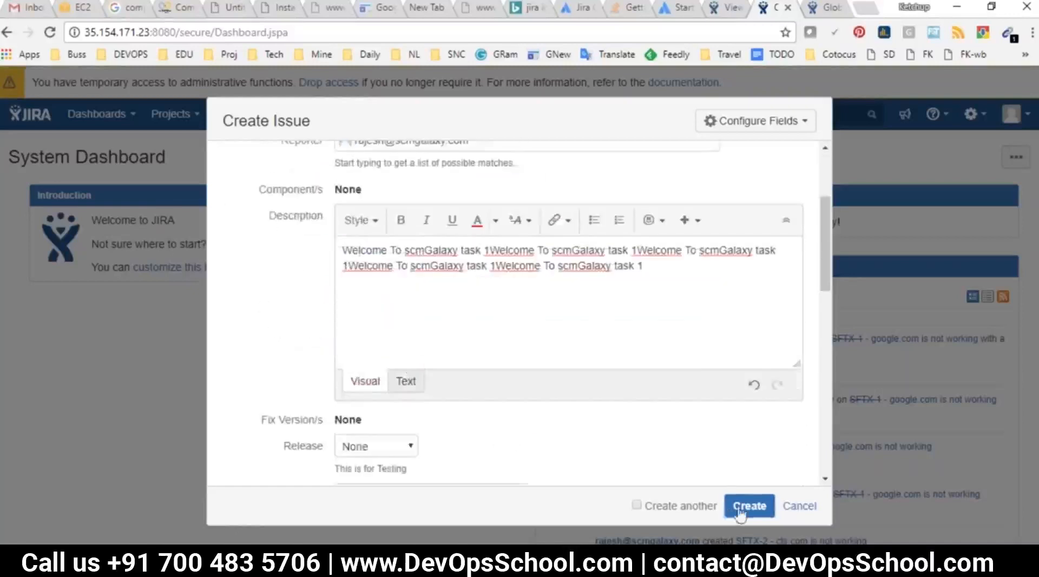
{"action": "left_click", "coordinate": [739, 511]}
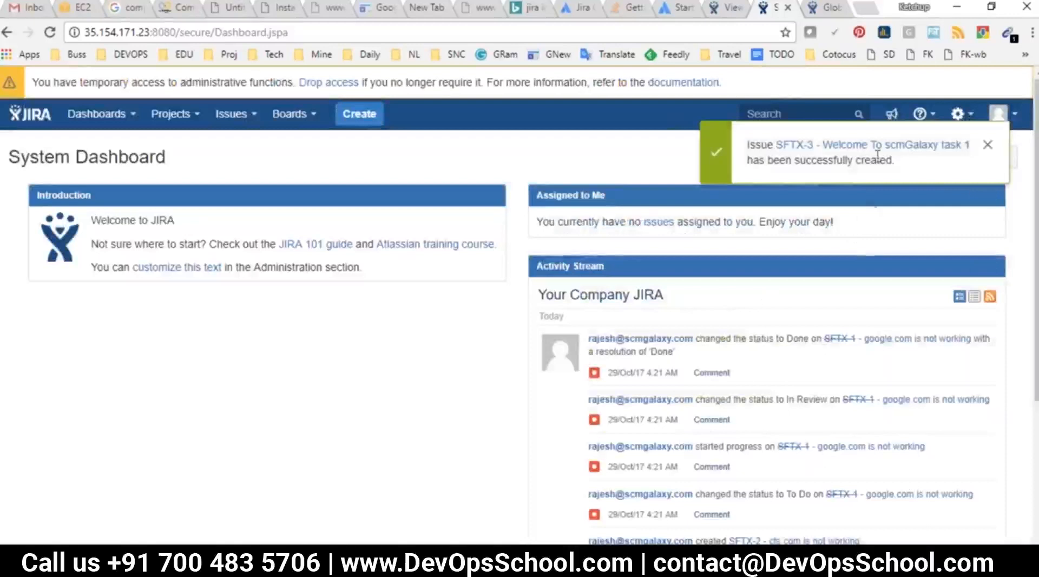
- Open the newly created SFTX-3 issue and check which workflow transitions it offers
{"action": "left_click", "coordinate": [874, 146]}
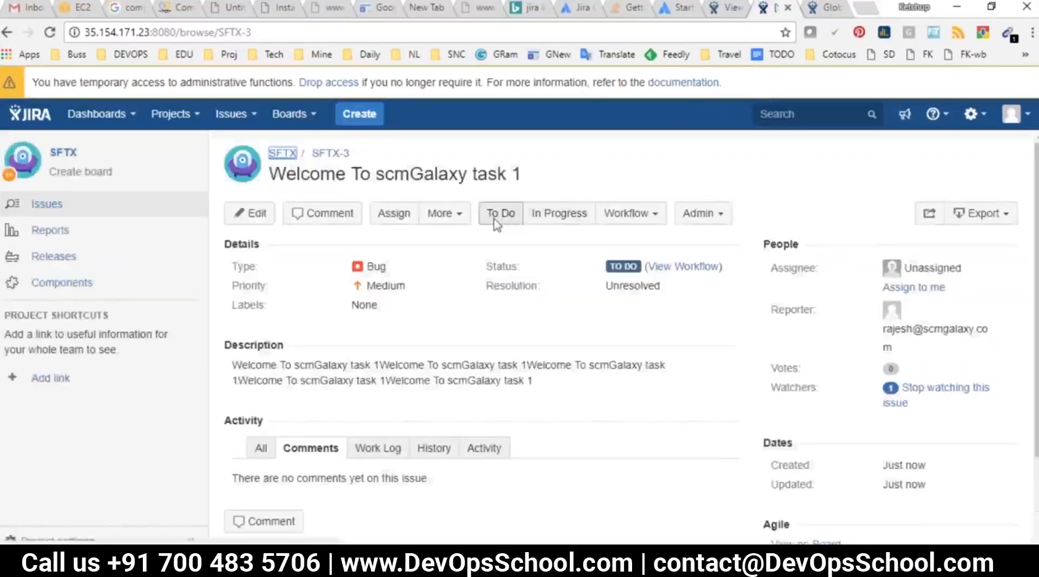
{"action": "left_click", "coordinate": [627, 221]}
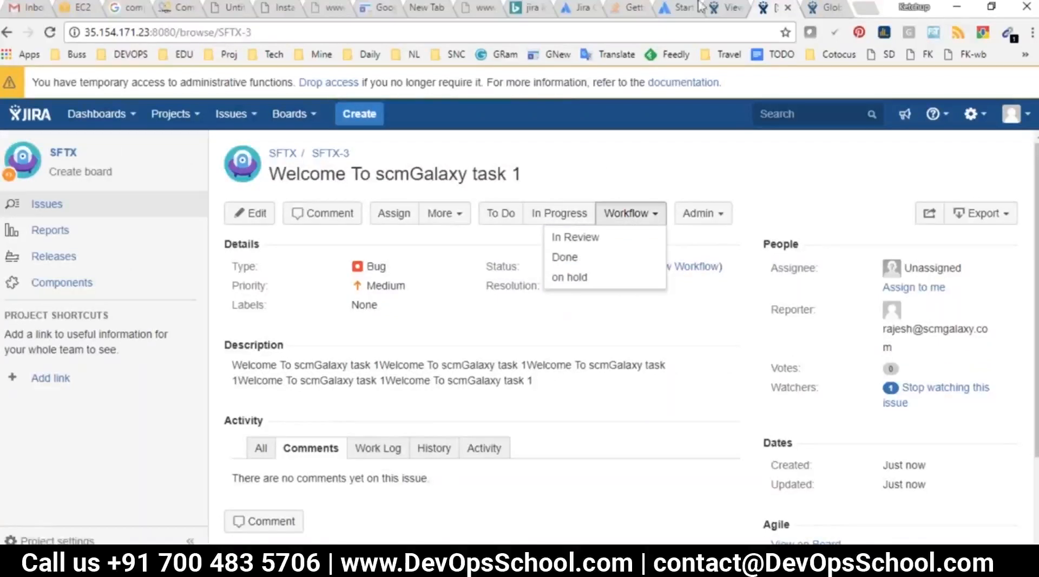
- Switch to the workflow admin tab, return to the Workflows list and open the SFTX workflow for editing
{"action": "left_click", "coordinate": [721, 11]}
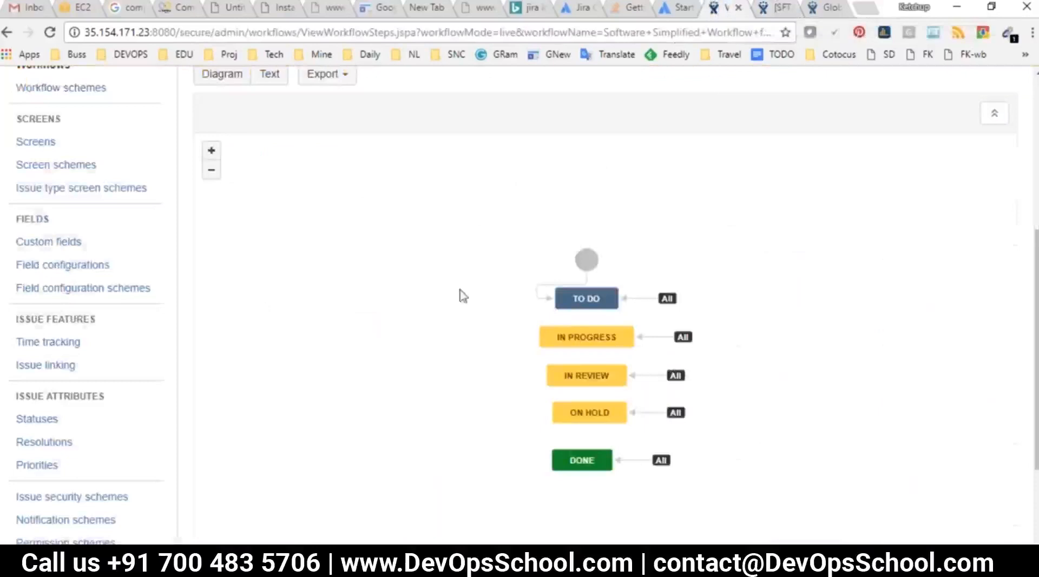
{"action": "scroll", "coordinate": [106, 281], "scroll_direction": "up", "scroll_amount": 5}
{"action": "scroll", "coordinate": [265, 373], "scroll_direction": "down", "scroll_amount": 3}
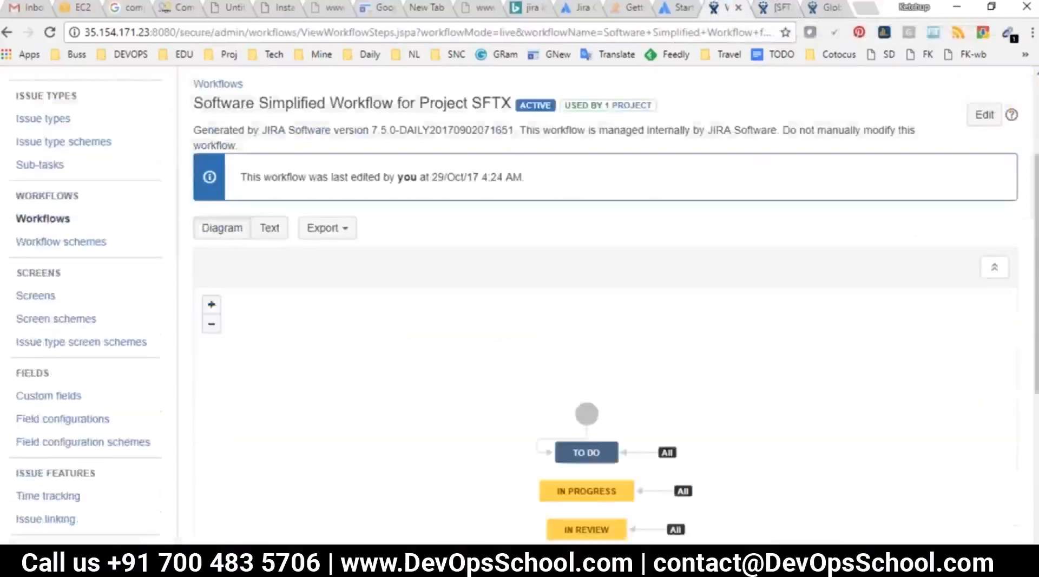
{"action": "left_click", "coordinate": [53, 224]}
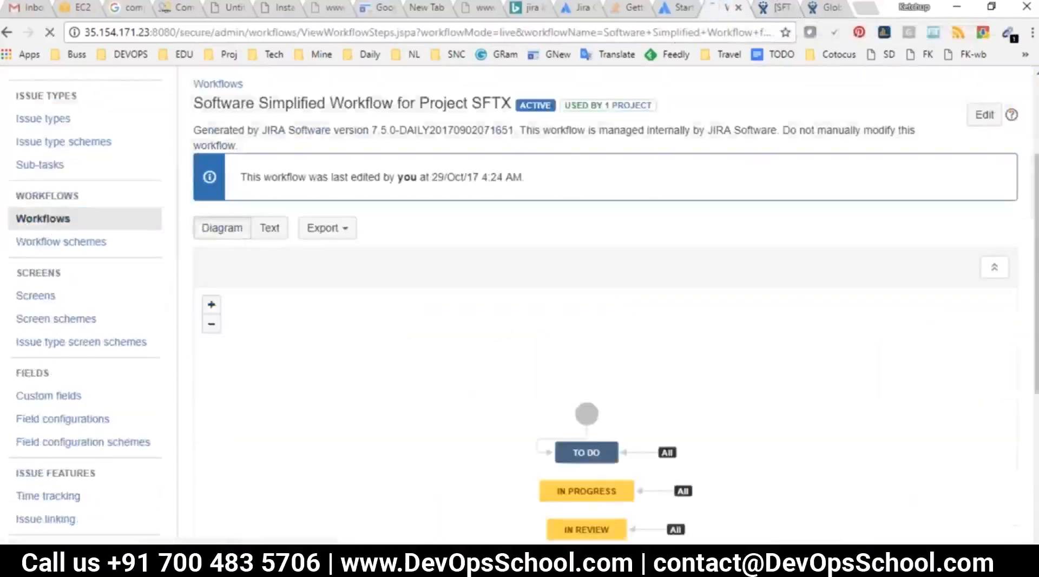
{"action": "scroll", "coordinate": [494, 375], "scroll_direction": "down", "scroll_amount": 2}
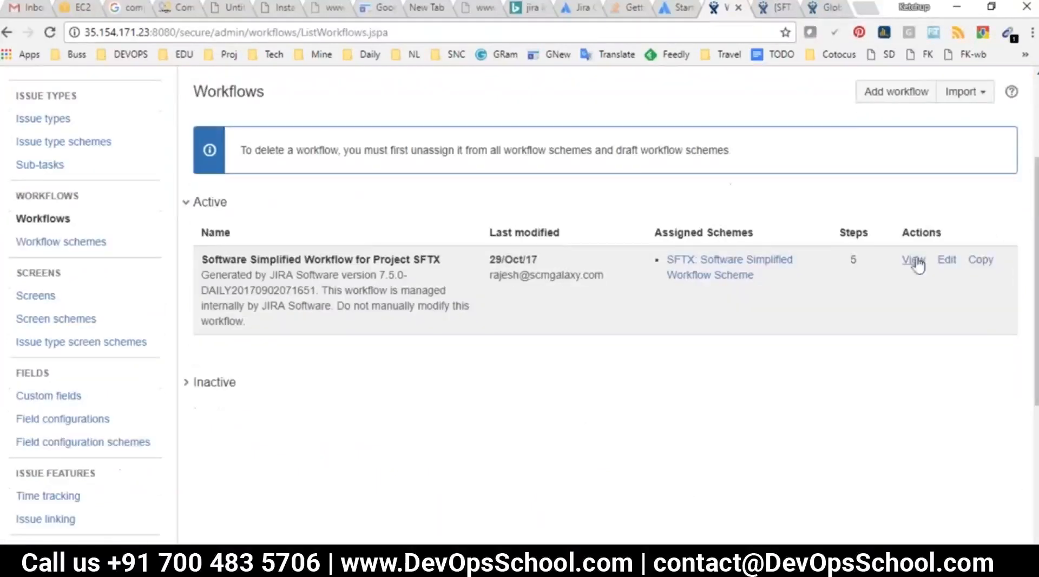
{"action": "left_click", "coordinate": [948, 262]}
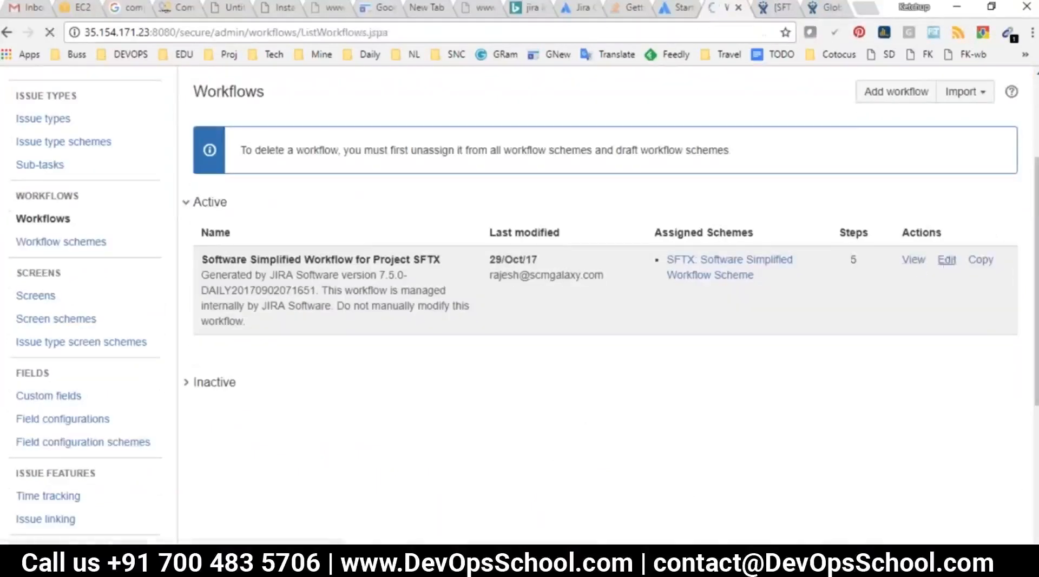
- Review the draft workflow's steps and transitions in text view, then discard the draft
{"action": "scroll", "coordinate": [565, 379], "scroll_direction": "down", "scroll_amount": 3}
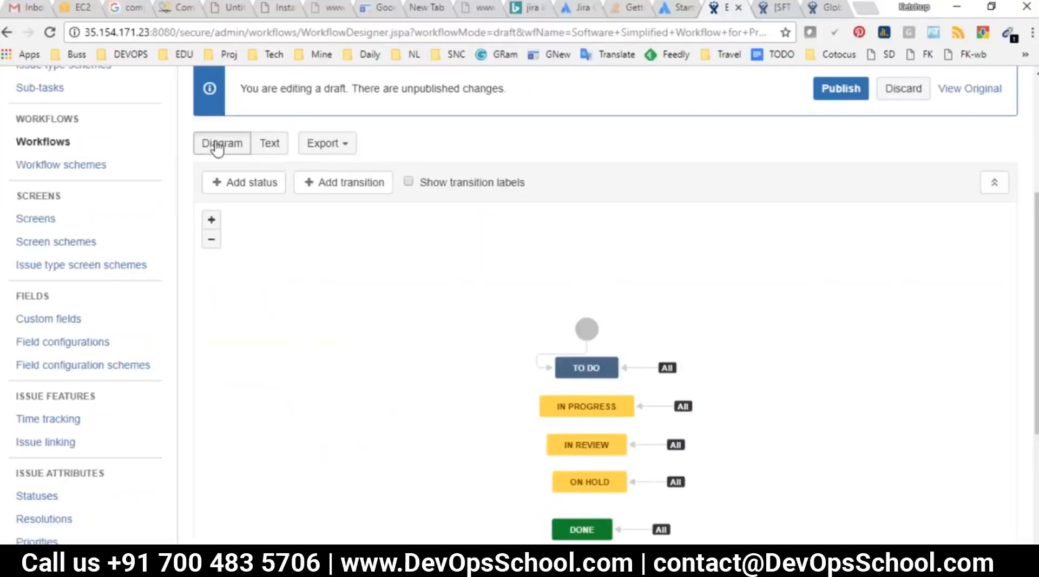
{"action": "left_click", "coordinate": [269, 144]}
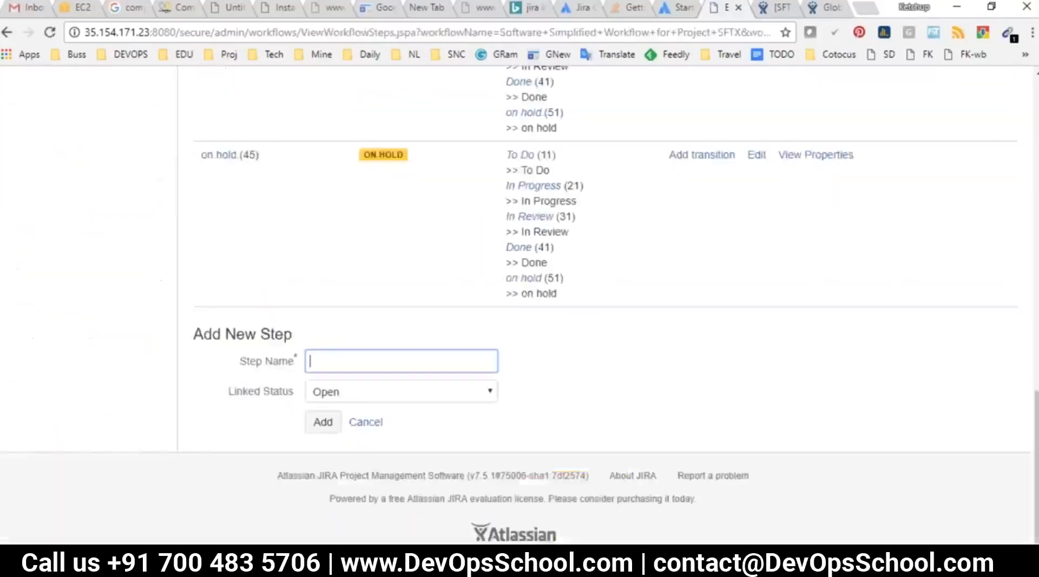
{"action": "scroll", "coordinate": [572, 334], "scroll_direction": "up", "scroll_amount": 10}
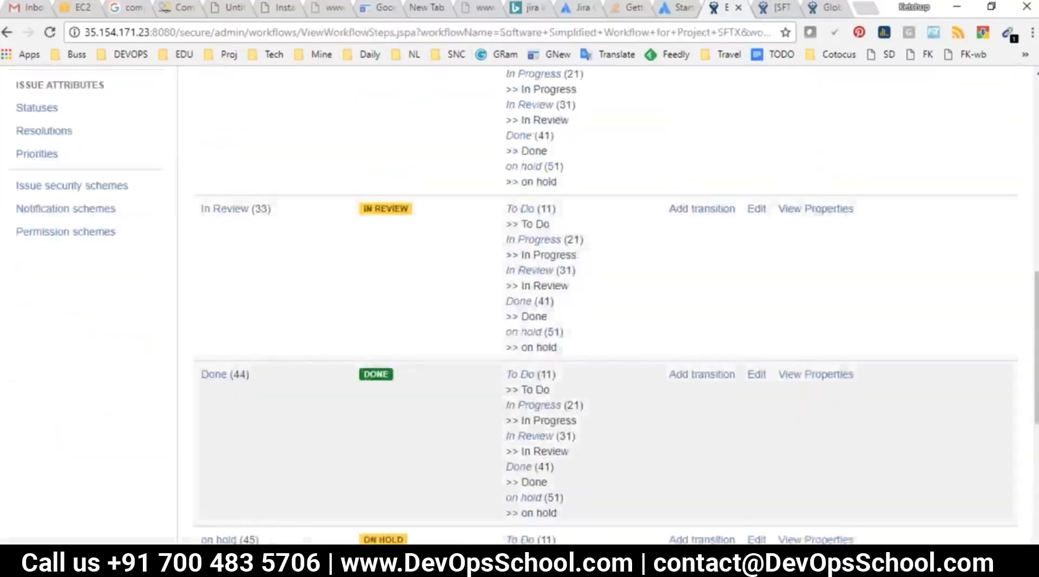
{"action": "scroll", "coordinate": [537, 322], "scroll_direction": "up", "scroll_amount": 5}
{"action": "scroll", "coordinate": [413, 344], "scroll_direction": "down", "scroll_amount": 15}
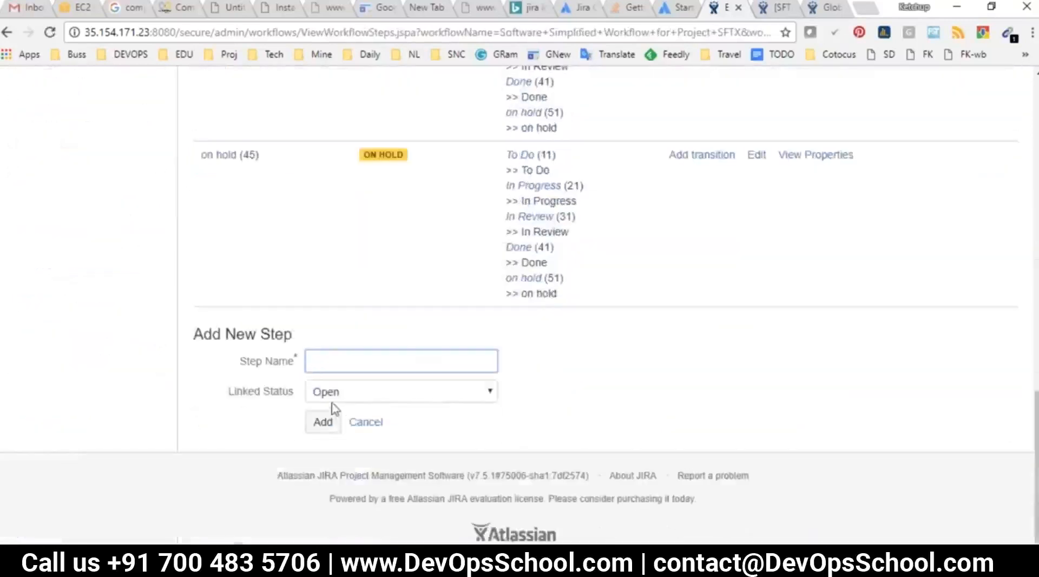
{"action": "scroll", "coordinate": [429, 426], "scroll_direction": "up", "scroll_amount": 10}
{"action": "scroll", "coordinate": [450, 418], "scroll_direction": "up", "scroll_amount": 5}
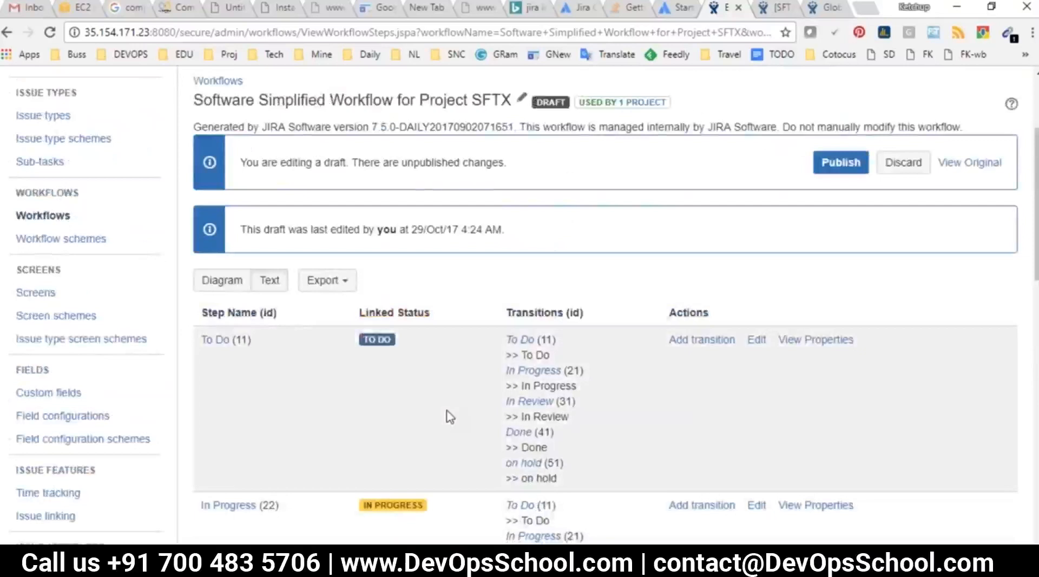
{"action": "scroll", "coordinate": [450, 417], "scroll_direction": "down", "scroll_amount": 3}
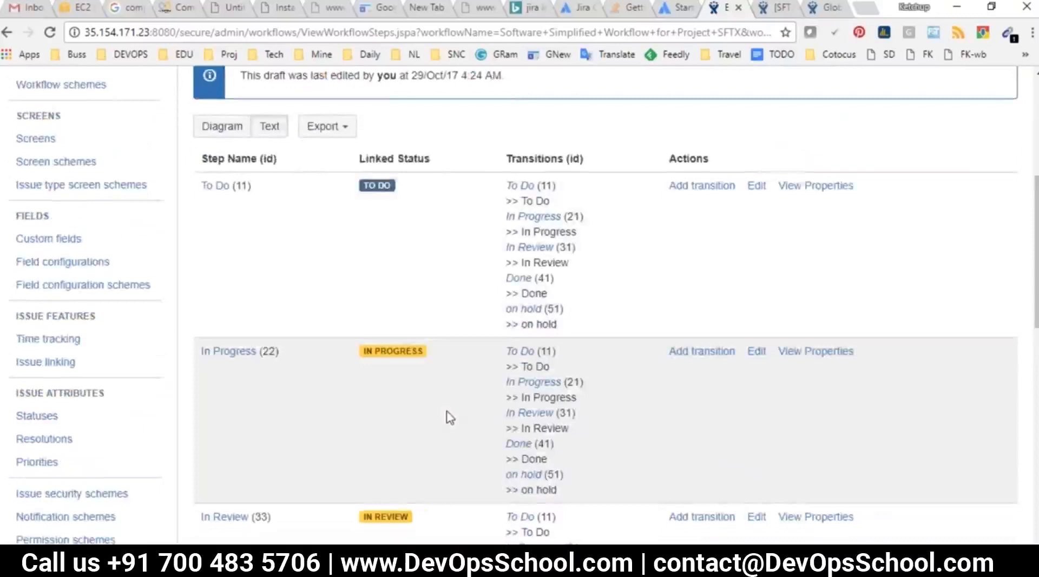
{"action": "scroll", "coordinate": [449, 417], "scroll_direction": "up", "scroll_amount": 3}
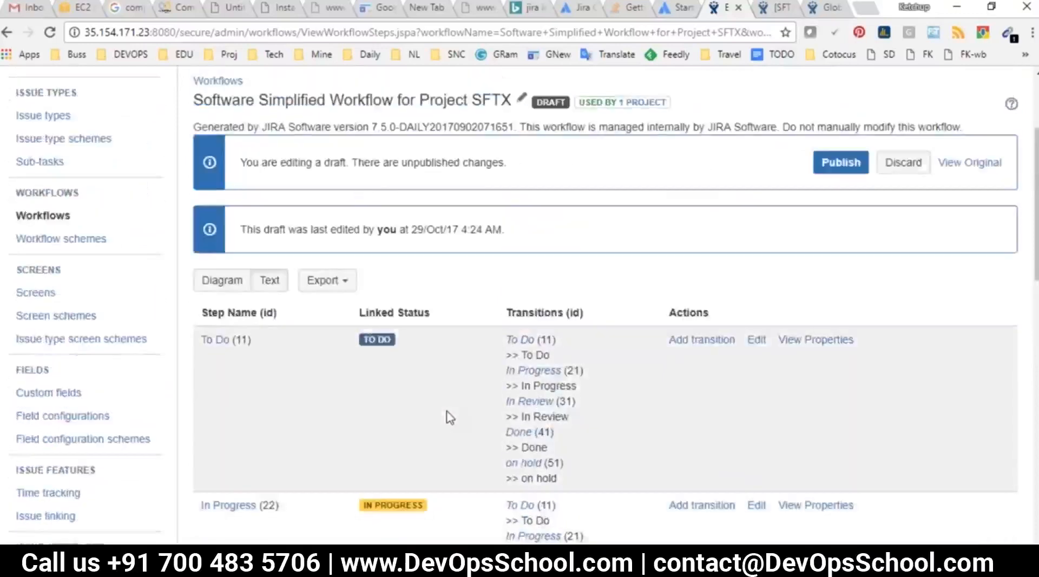
{"action": "left_click", "coordinate": [909, 162]}
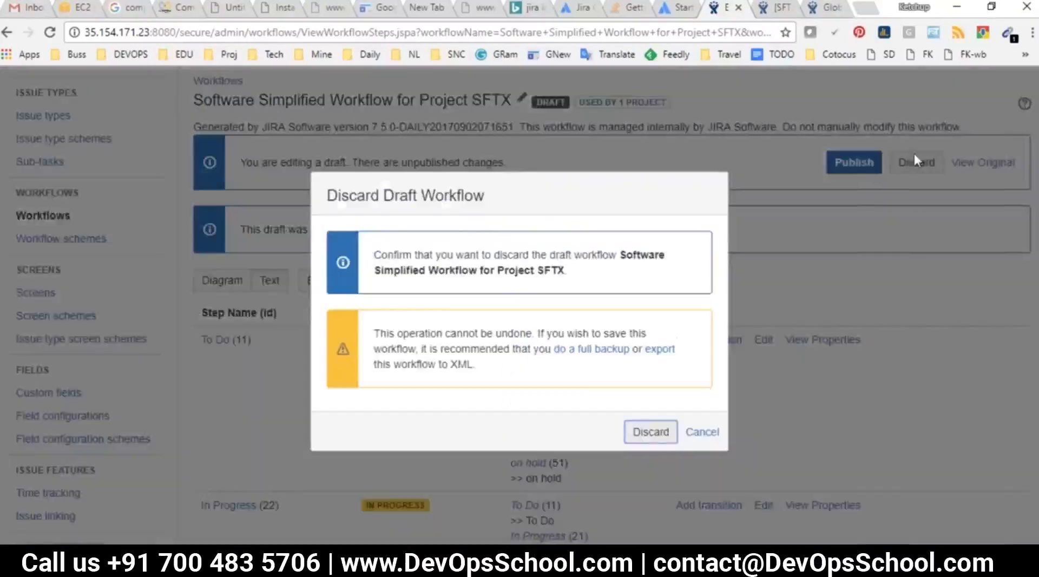
{"action": "left_click", "coordinate": [650, 431]}
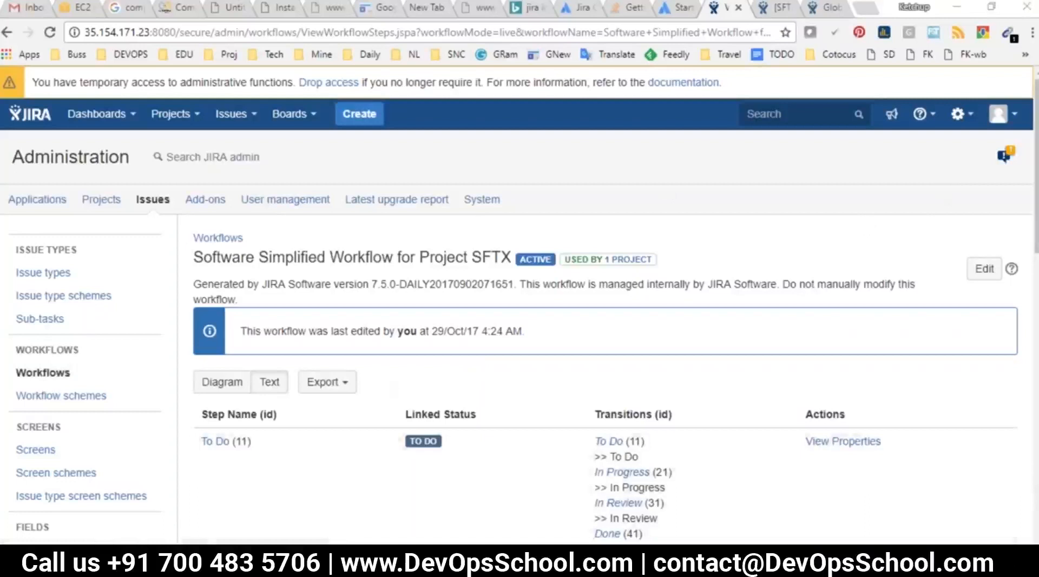
- Return to the SFTX-3 issue tab and review its details
{"action": "left_click", "coordinate": [770, 9]}
{"action": "scroll", "coordinate": [866, 351], "scroll_direction": "down", "scroll_amount": 1}
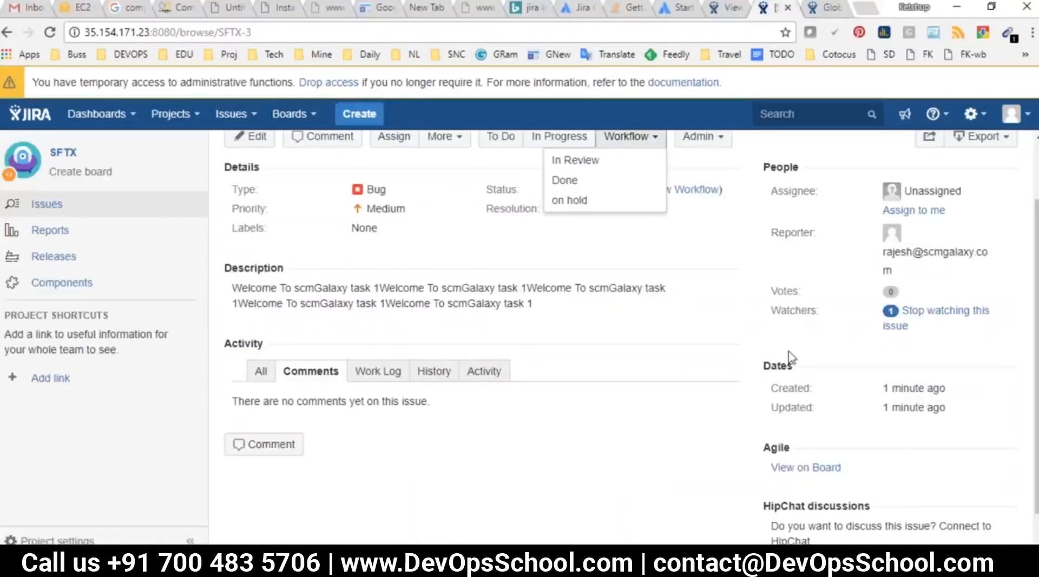
{"action": "left_click_drag", "start_coordinate": [773, 307], "coordinate": [812, 308]}
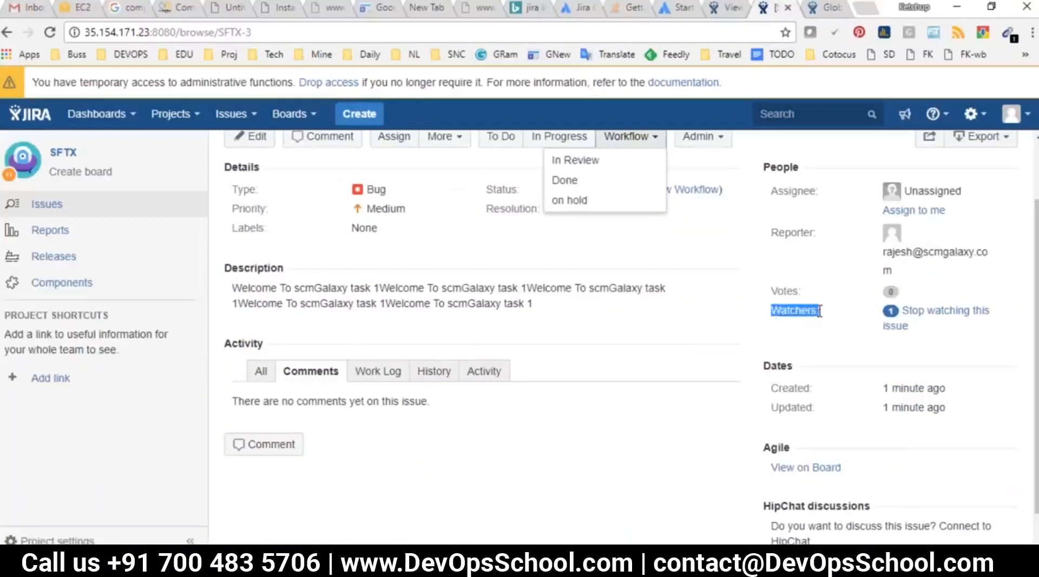
{"action": "left_click", "coordinate": [840, 353]}
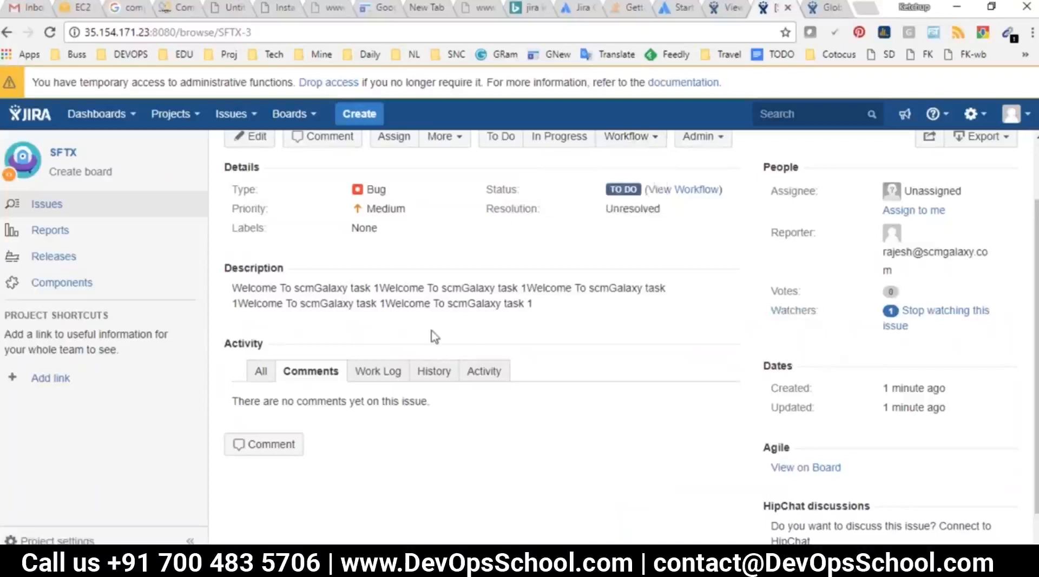
{"action": "scroll", "coordinate": [434, 335], "scroll_direction": "up", "scroll_amount": 2}
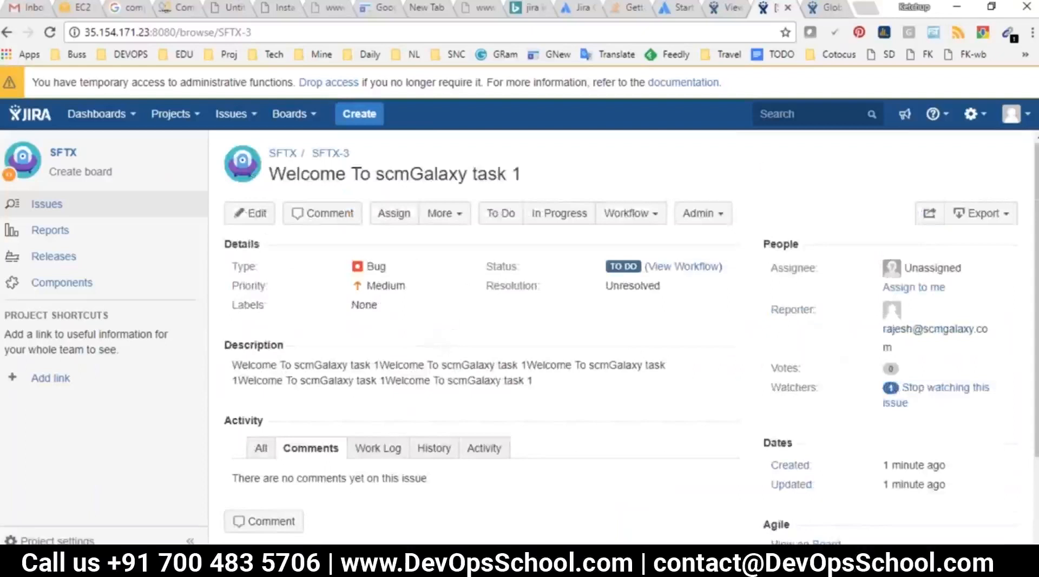
{"action": "scroll", "coordinate": [852, 409], "scroll_direction": "down", "scroll_amount": 2}
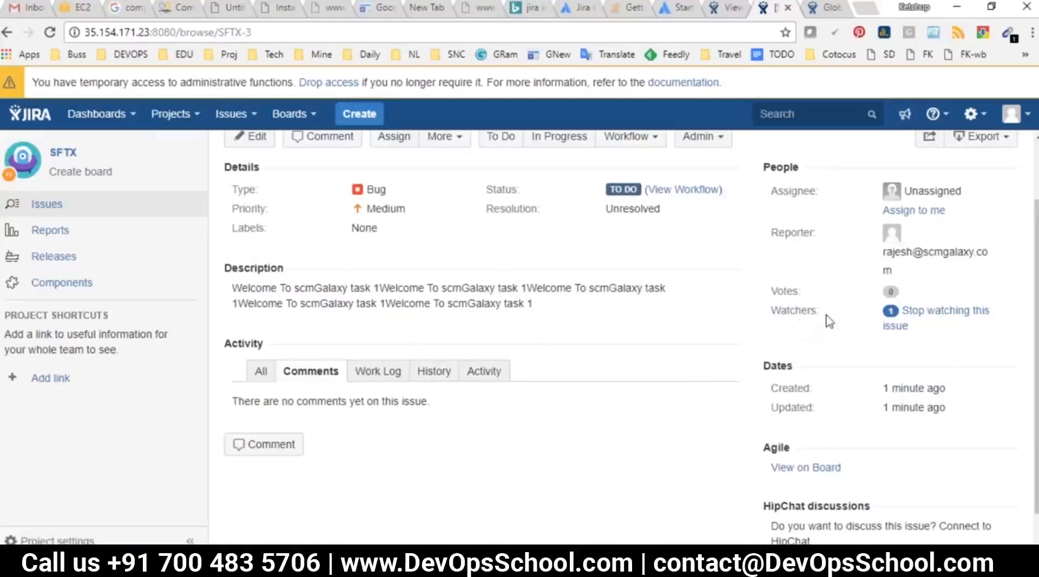
{"action": "left_click_drag", "start_coordinate": [824, 314], "coordinate": [749, 303]}
{"action": "left_click", "coordinate": [837, 338]}
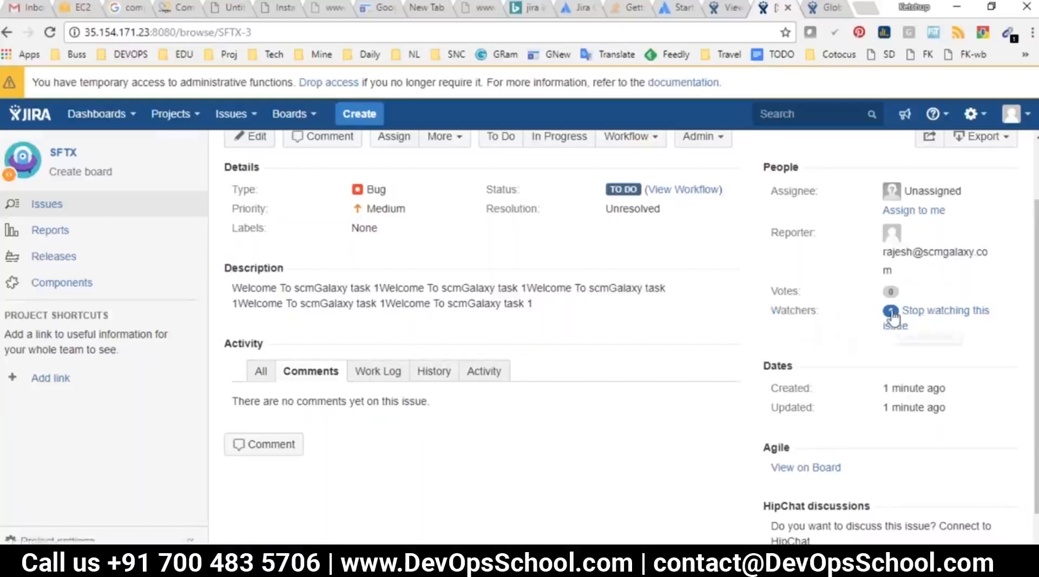
{"action": "left_click_drag", "start_coordinate": [820, 310], "coordinate": [768, 310]}
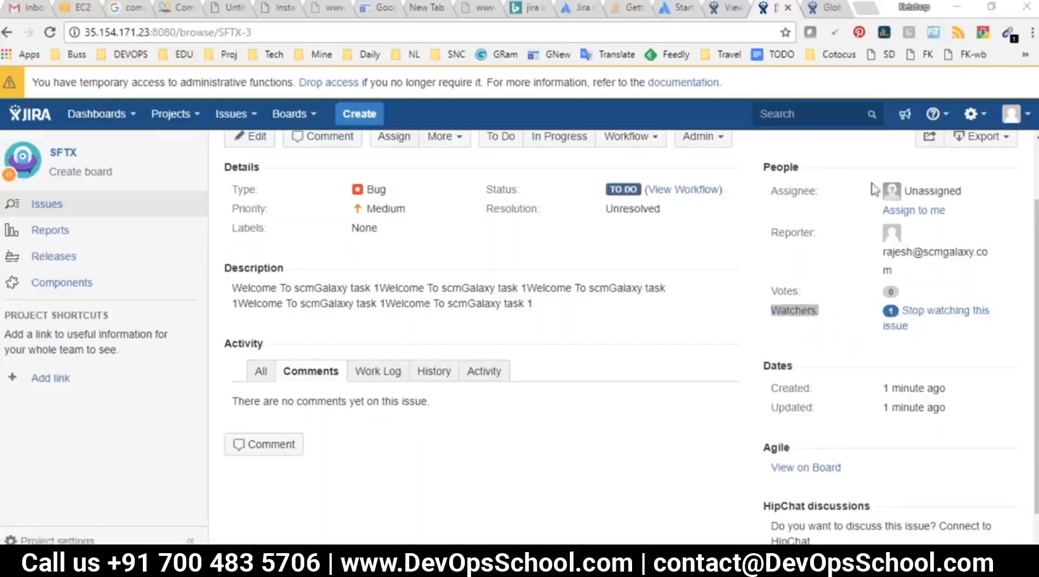
{"action": "left_click", "coordinate": [590, 480]}
{"action": "scroll", "coordinate": [633, 422], "scroll_direction": "up", "scroll_amount": 2}
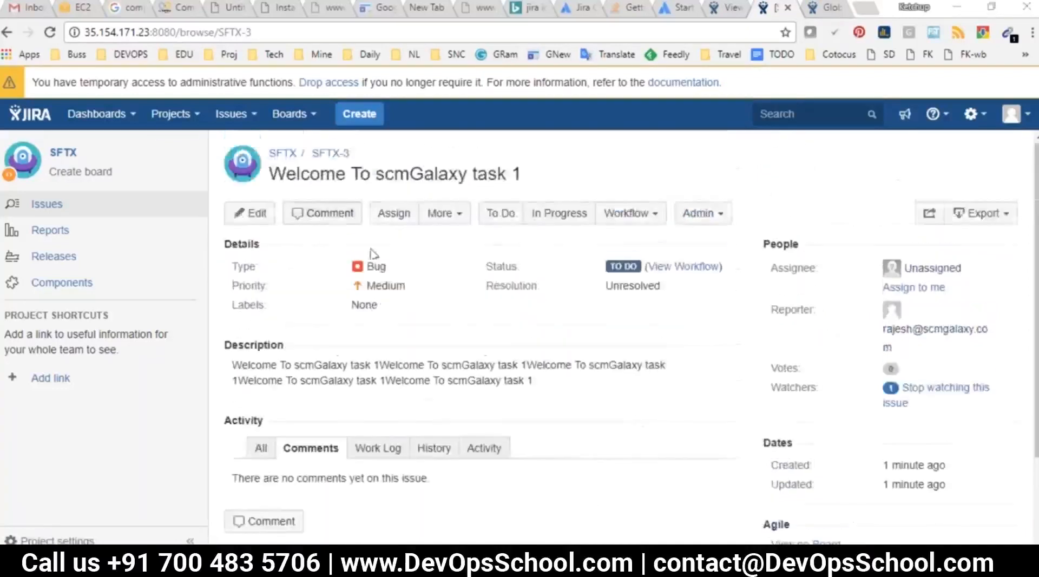
- Open the System administration settings and browse through the general configuration options
{"action": "left_click", "coordinate": [725, 7]}
{"action": "left_click", "coordinate": [959, 114]}
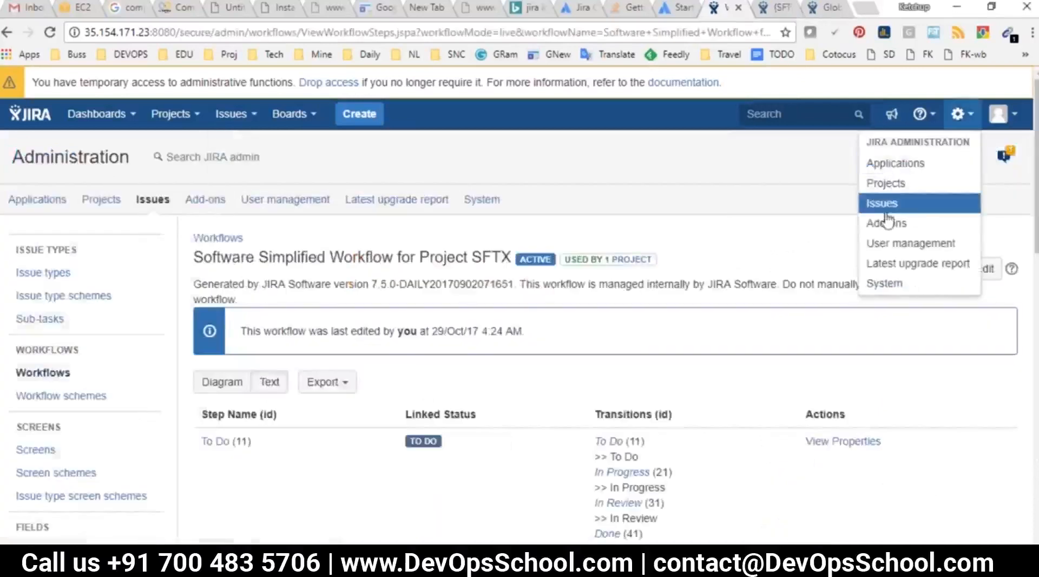
{"action": "left_click", "coordinate": [884, 283]}
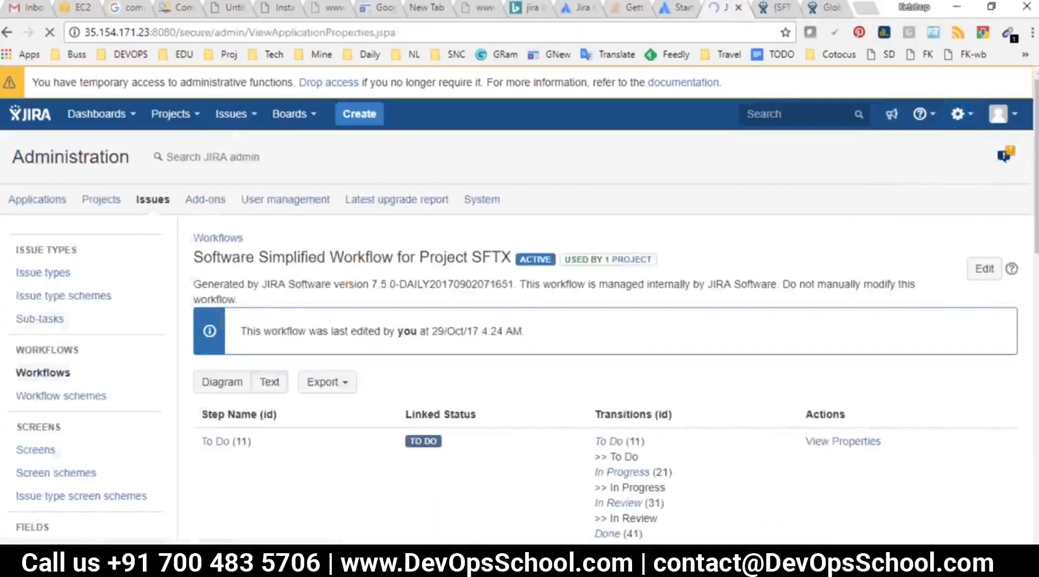
{"action": "scroll", "coordinate": [138, 406], "scroll_direction": "down", "scroll_amount": 12}
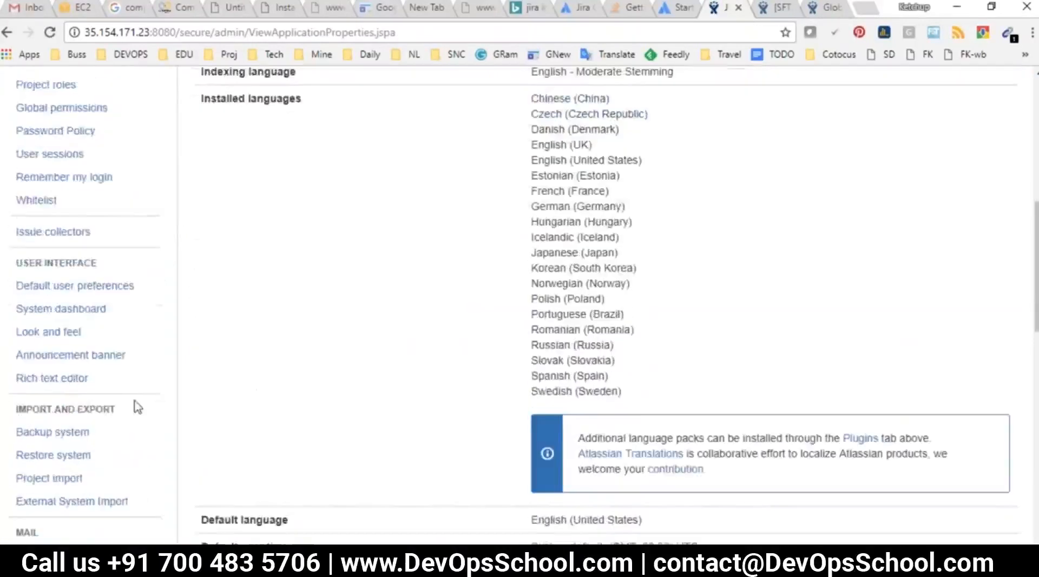
{"action": "scroll", "coordinate": [124, 428], "scroll_direction": "down", "scroll_amount": 6}
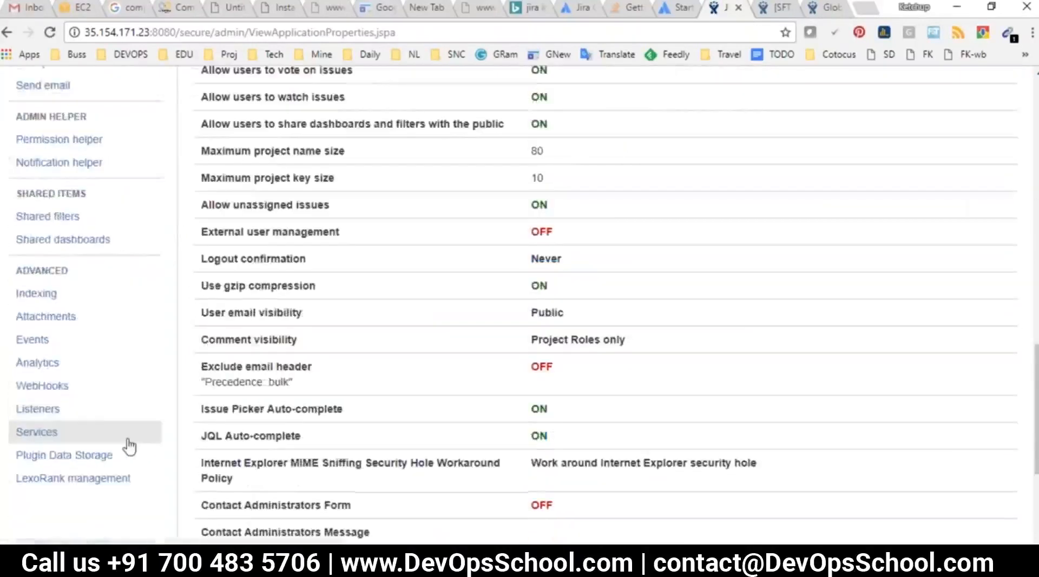
{"action": "scroll", "coordinate": [132, 448], "scroll_direction": "down", "scroll_amount": 1}
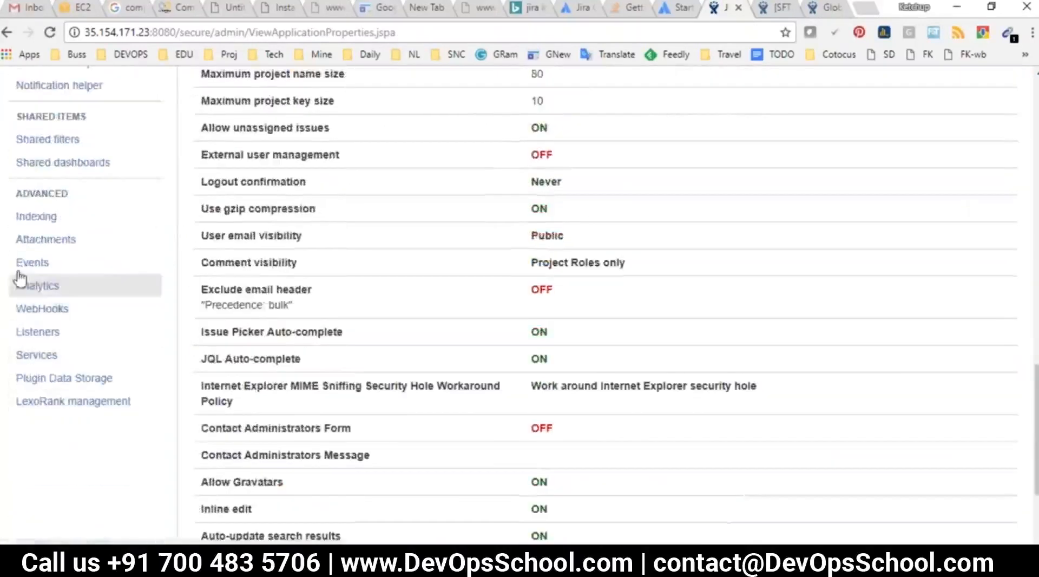
{"action": "scroll", "coordinate": [23, 255], "scroll_direction": "up", "scroll_amount": 5}
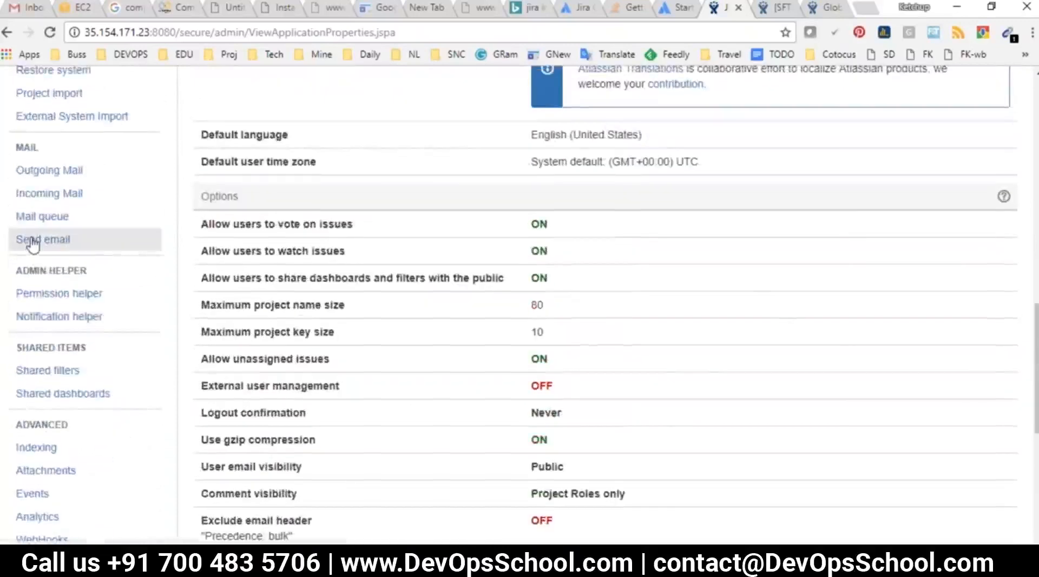
- Open the Send email page in the System administration section
{"action": "left_click", "coordinate": [31, 240]}
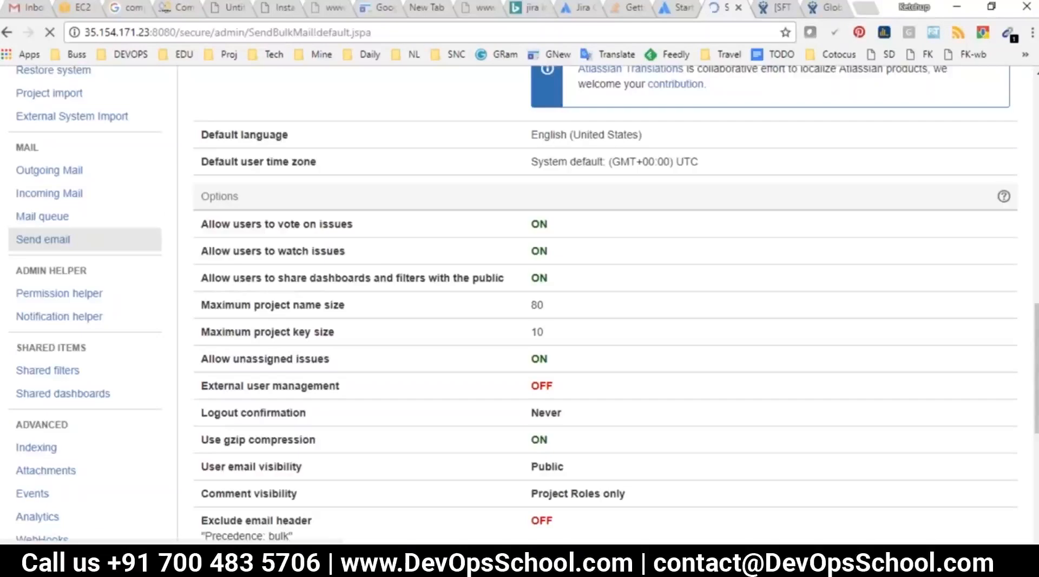
{"action": "scroll", "coordinate": [41, 268], "scroll_direction": "down", "scroll_amount": 10}
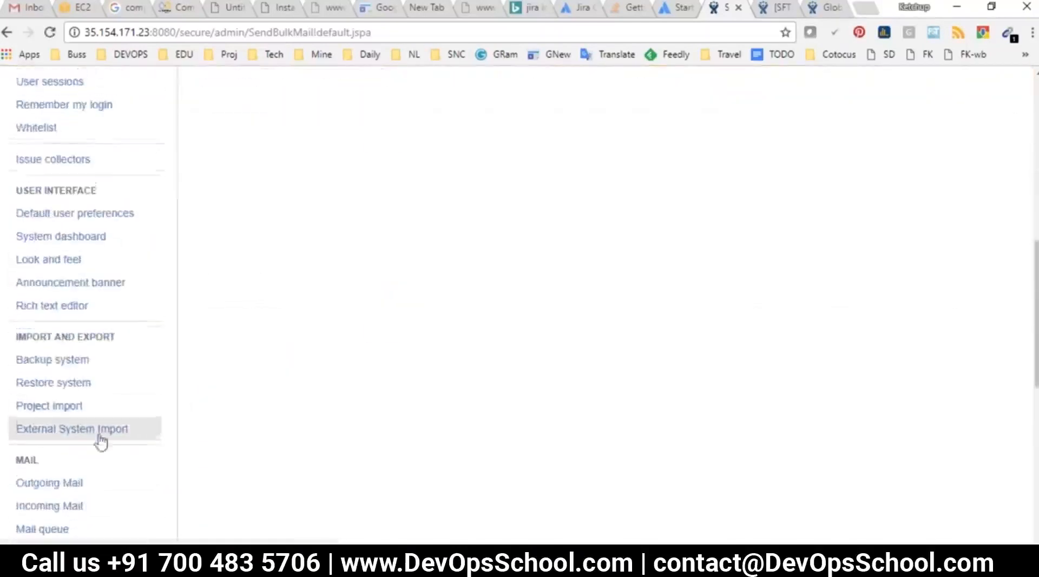
{"action": "scroll", "coordinate": [100, 435], "scroll_direction": "up", "scroll_amount": 1}
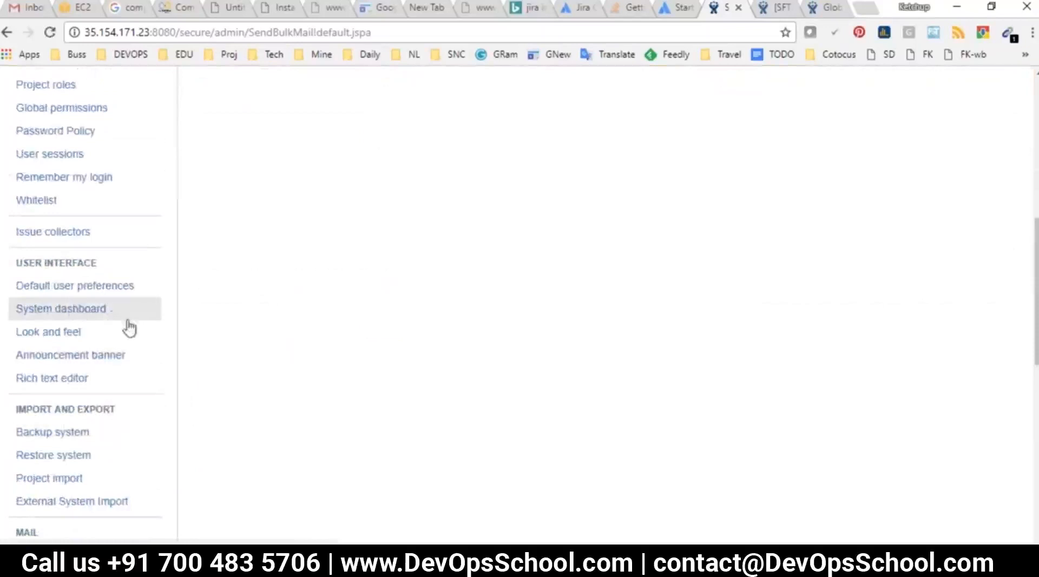
{"action": "scroll", "coordinate": [92, 363], "scroll_direction": "up", "scroll_amount": 3}
{"action": "scroll", "coordinate": [91, 367], "scroll_direction": "up", "scroll_amount": 5}
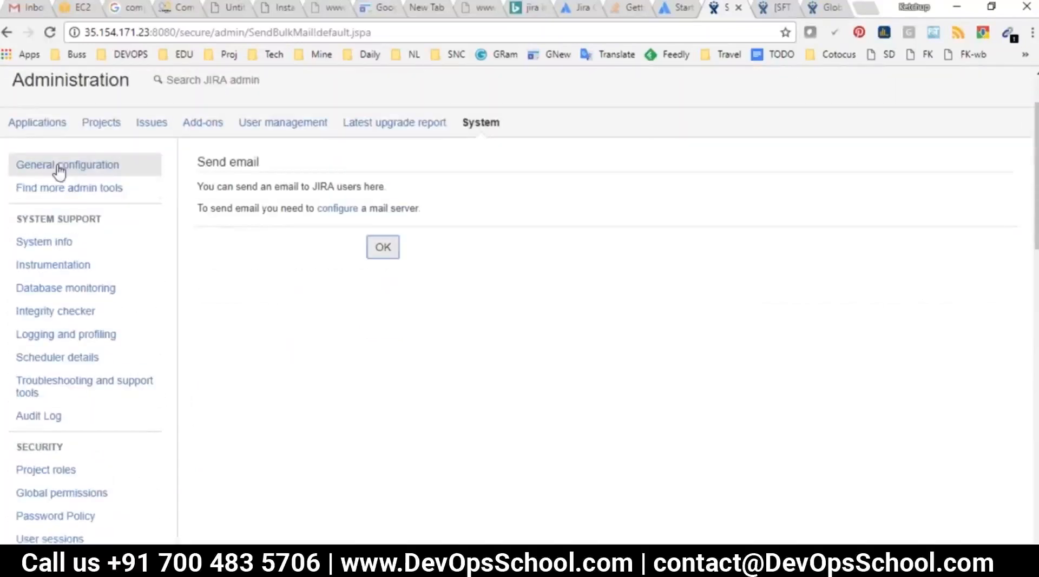
- Return to General configuration and scroll through its settings and options
{"action": "left_click", "coordinate": [59, 172]}
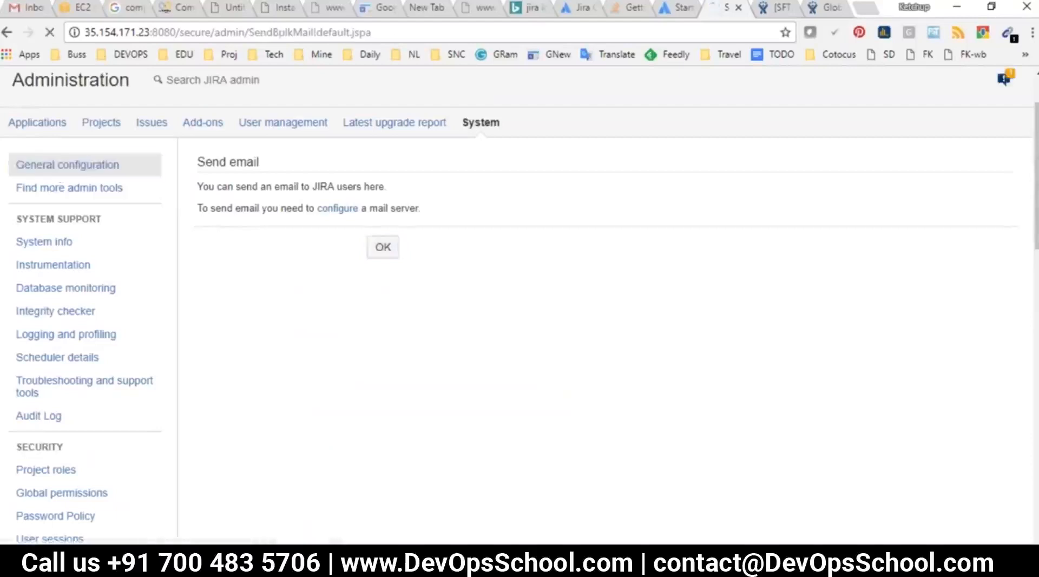
{"action": "scroll", "coordinate": [395, 393], "scroll_direction": "down", "scroll_amount": 15}
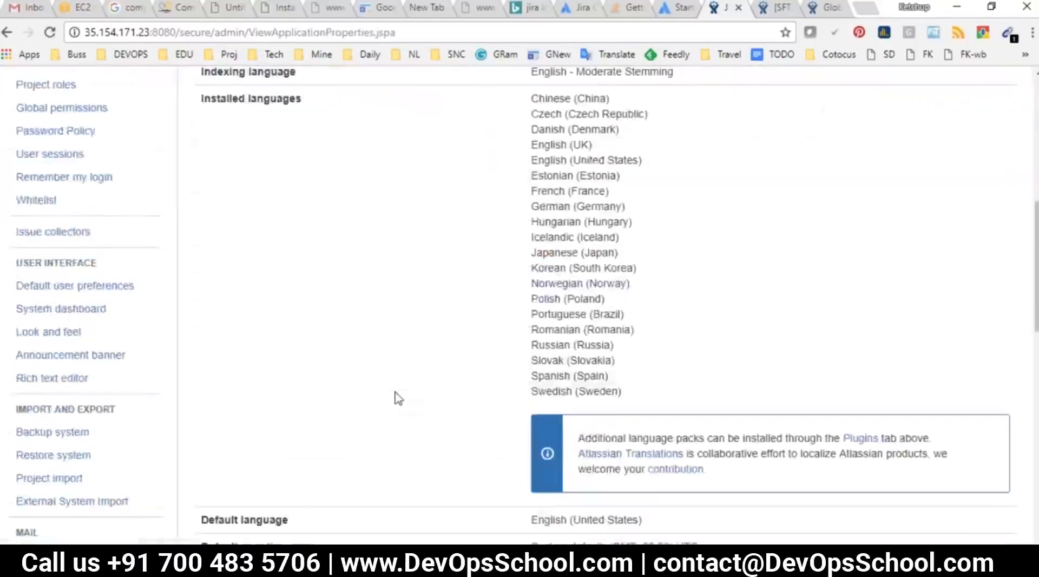
{"action": "scroll", "coordinate": [314, 373], "scroll_direction": "up", "scroll_amount": 4}
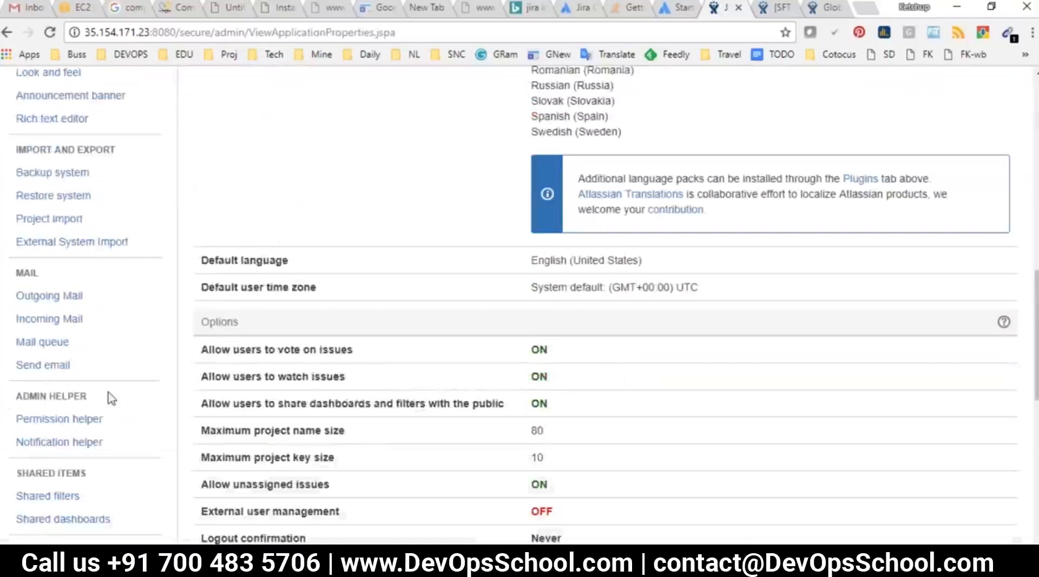
{"action": "scroll", "coordinate": [111, 397], "scroll_direction": "down", "scroll_amount": 3}
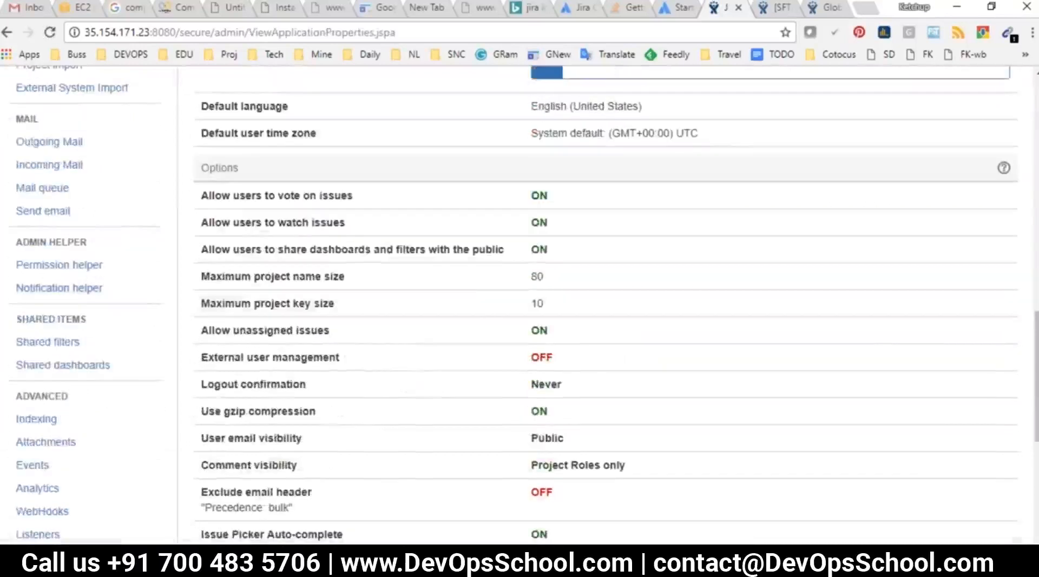
{"action": "scroll", "coordinate": [55, 286], "scroll_direction": "down", "scroll_amount": 2}
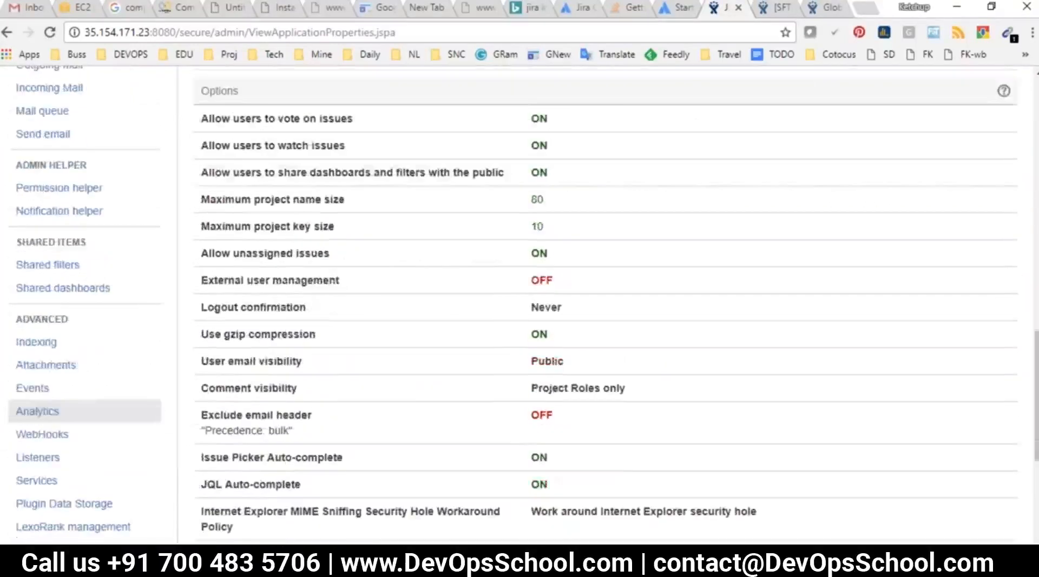
{"action": "scroll", "coordinate": [35, 302], "scroll_direction": "down", "scroll_amount": 4}
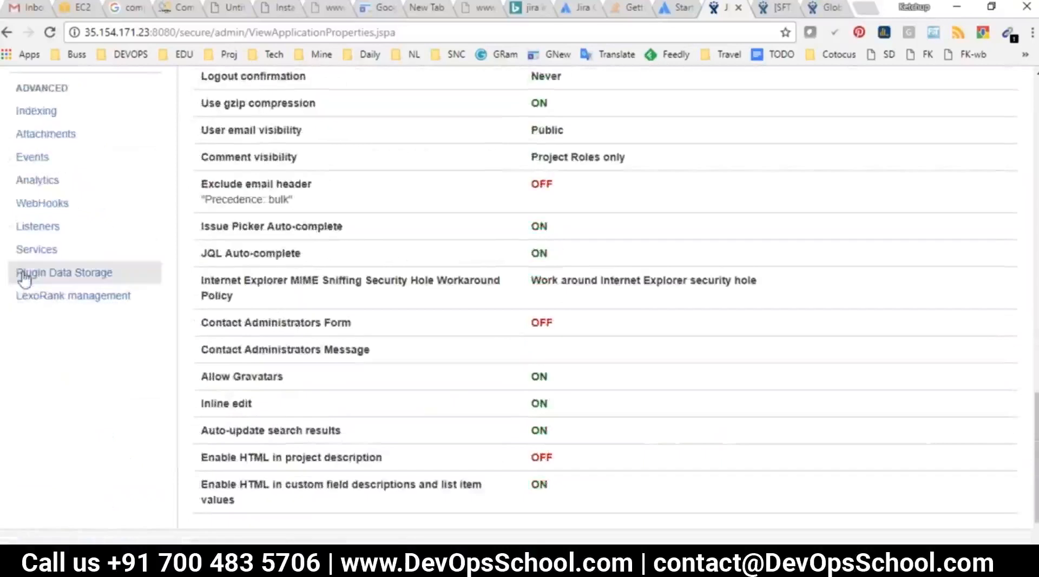
{"action": "scroll", "coordinate": [27, 243], "scroll_direction": "up", "scroll_amount": 2}
{"action": "scroll", "coordinate": [33, 259], "scroll_direction": "up", "scroll_amount": 5}
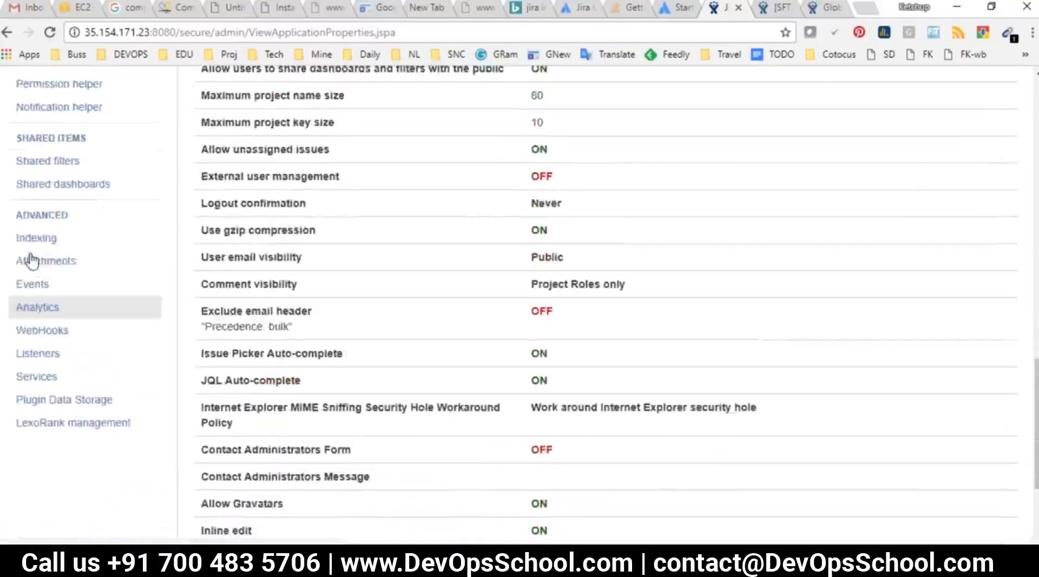
{"action": "scroll", "coordinate": [43, 271], "scroll_direction": "up", "scroll_amount": 4}
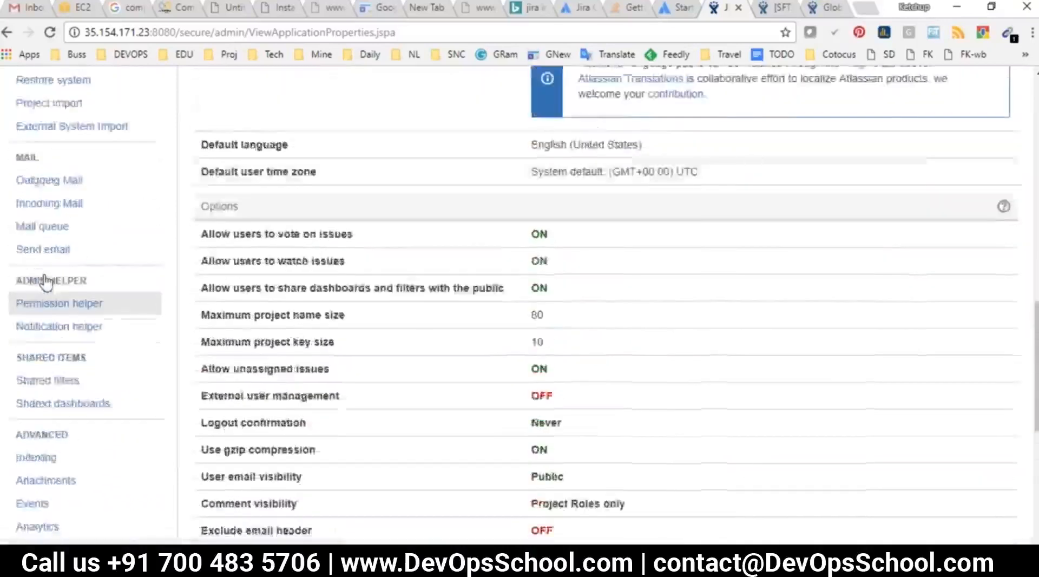
{"action": "scroll", "coordinate": [41, 270], "scroll_direction": "up", "scroll_amount": 2}
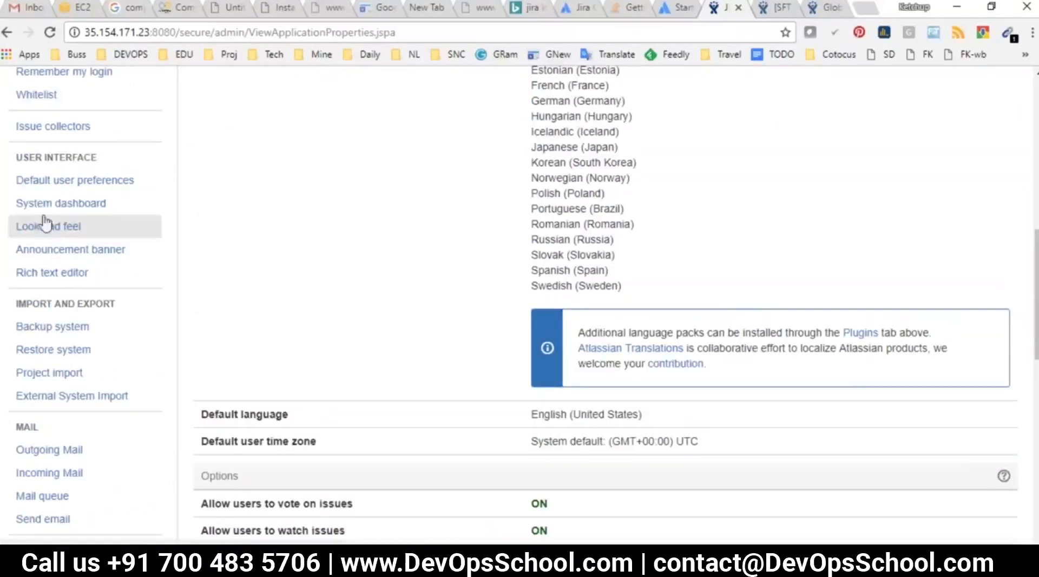
{"action": "scroll", "coordinate": [38, 222], "scroll_direction": "up", "scroll_amount": 4}
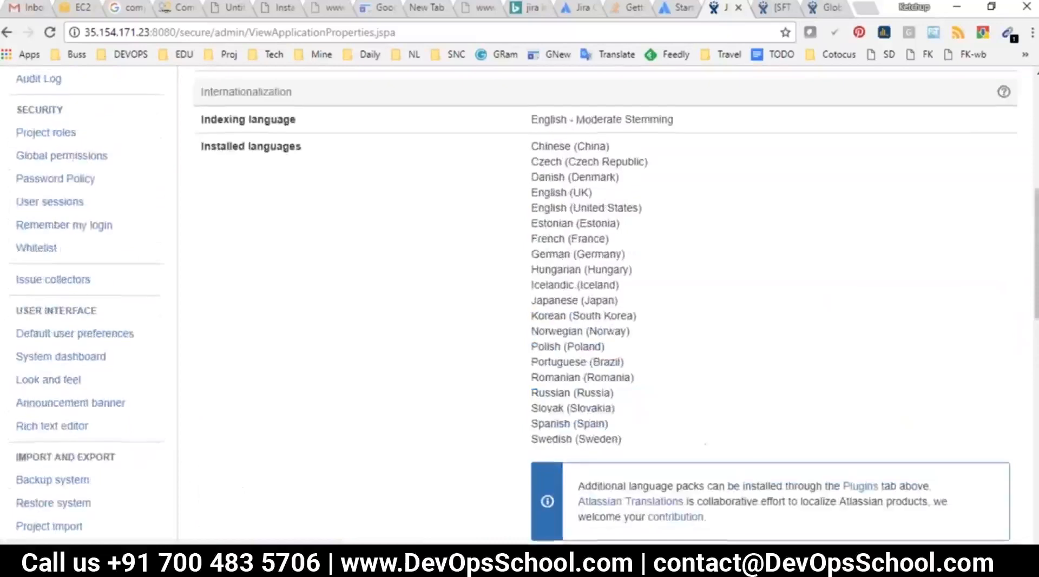
{"action": "scroll", "coordinate": [33, 239], "scroll_direction": "up", "scroll_amount": 2}
{"action": "scroll", "coordinate": [41, 265], "scroll_direction": "up", "scroll_amount": 2}
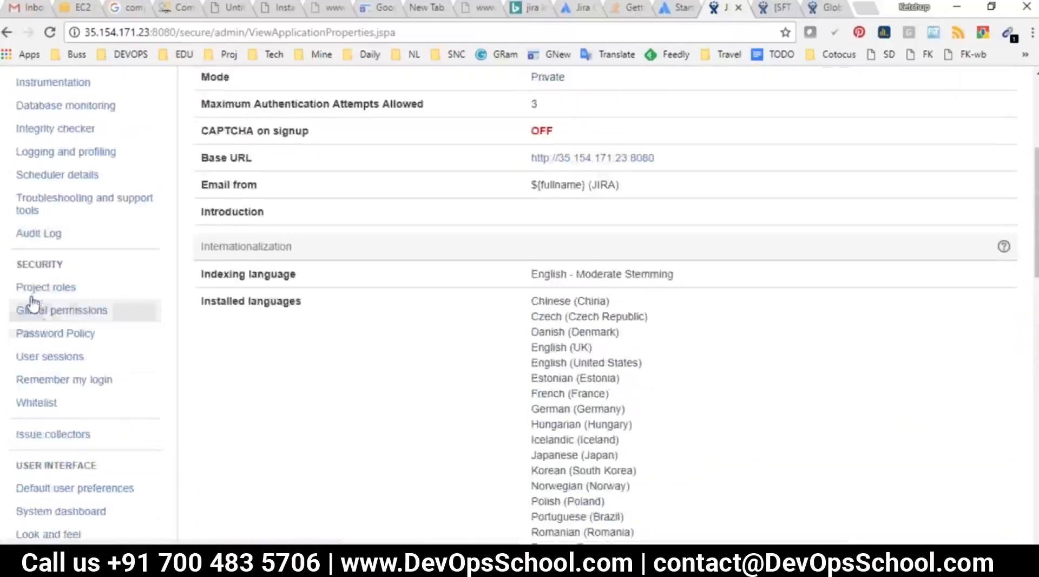
{"action": "scroll", "coordinate": [32, 297], "scroll_direction": "up", "scroll_amount": 2}
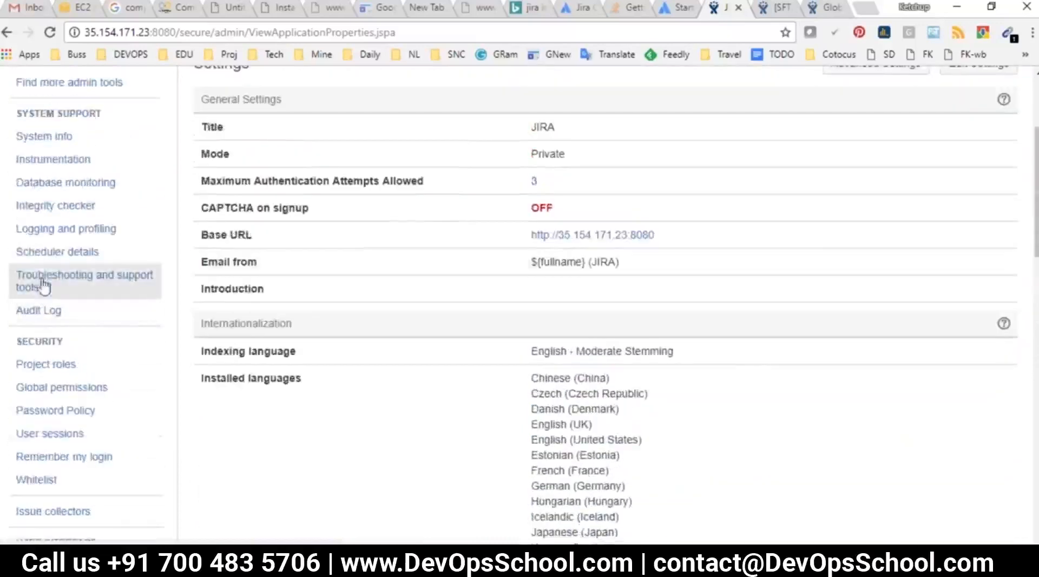
{"action": "scroll", "coordinate": [41, 265], "scroll_direction": "up", "scroll_amount": 2}
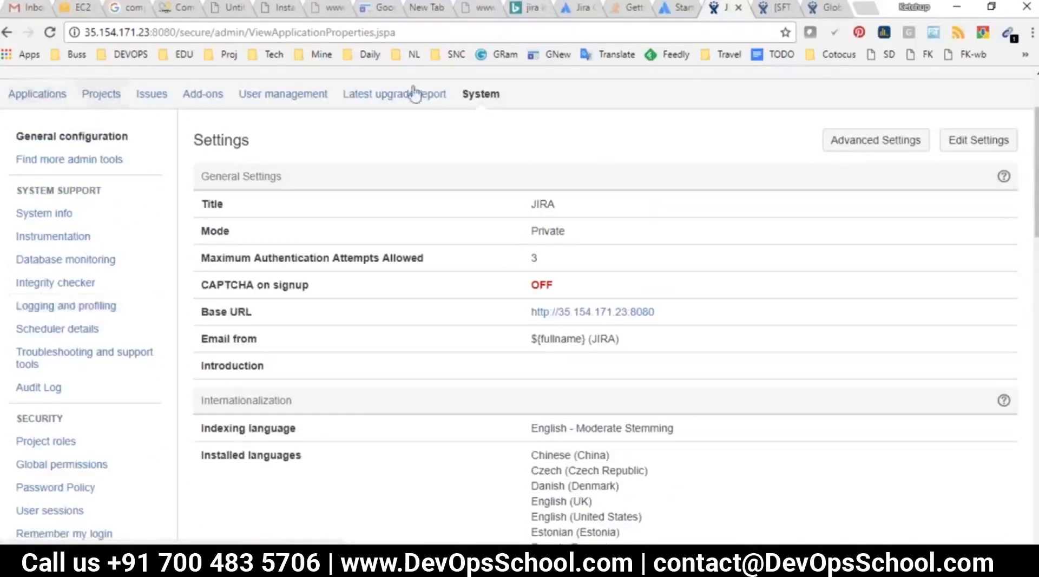
- Open a new browser tab and search Google for jira modify email notifications
{"action": "left_click", "coordinate": [869, 7]}
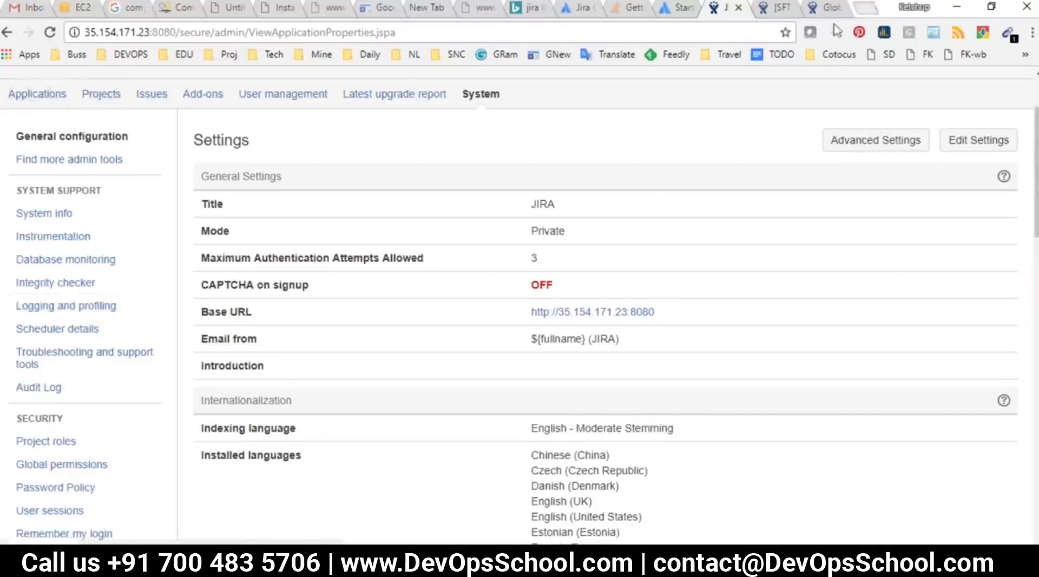
{"action": "type", "text": "jira "}
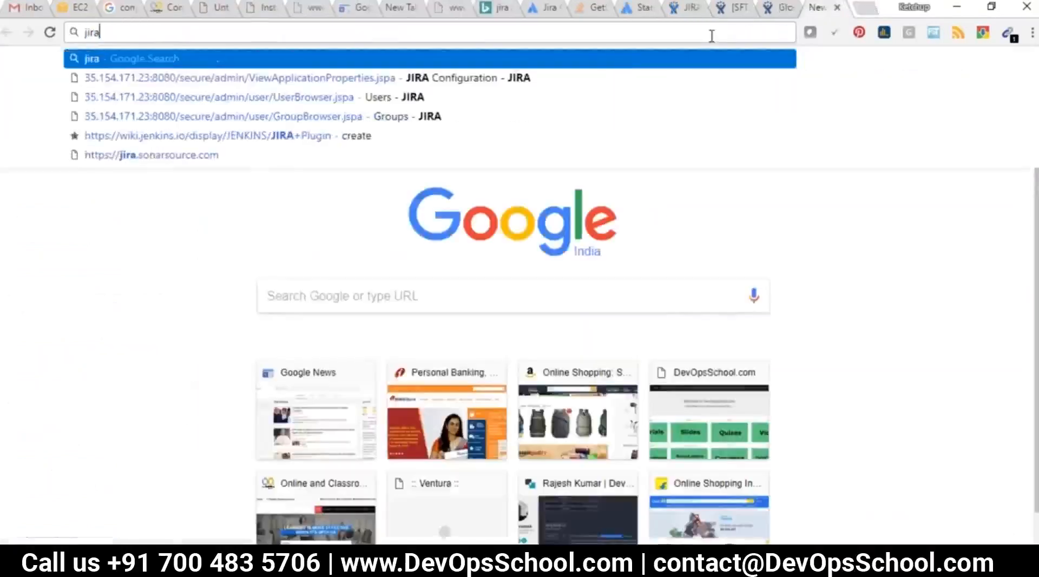
{"action": "type", "text": "modif"}
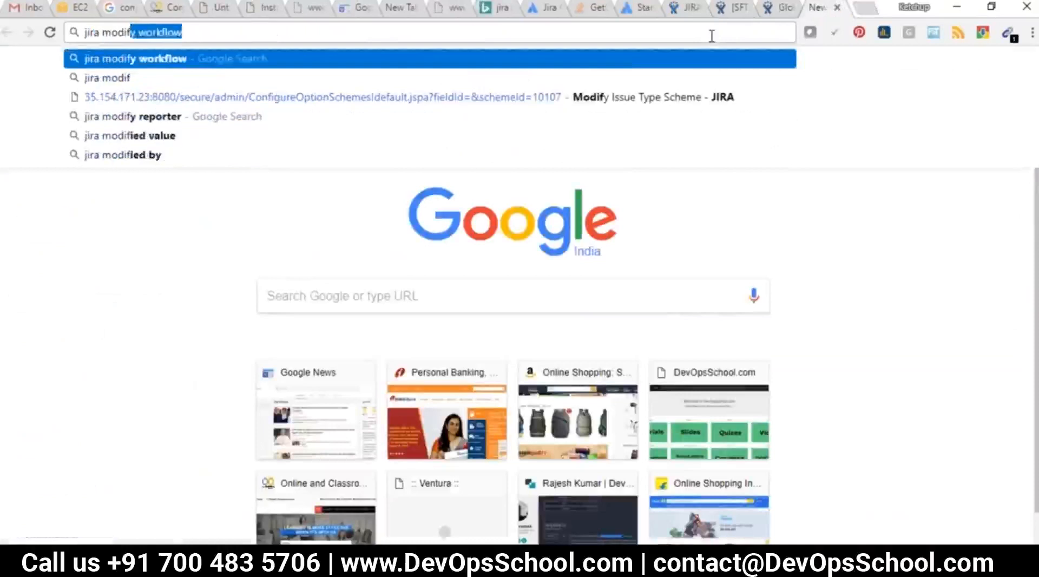
{"action": "type", "text": "y the email no"}
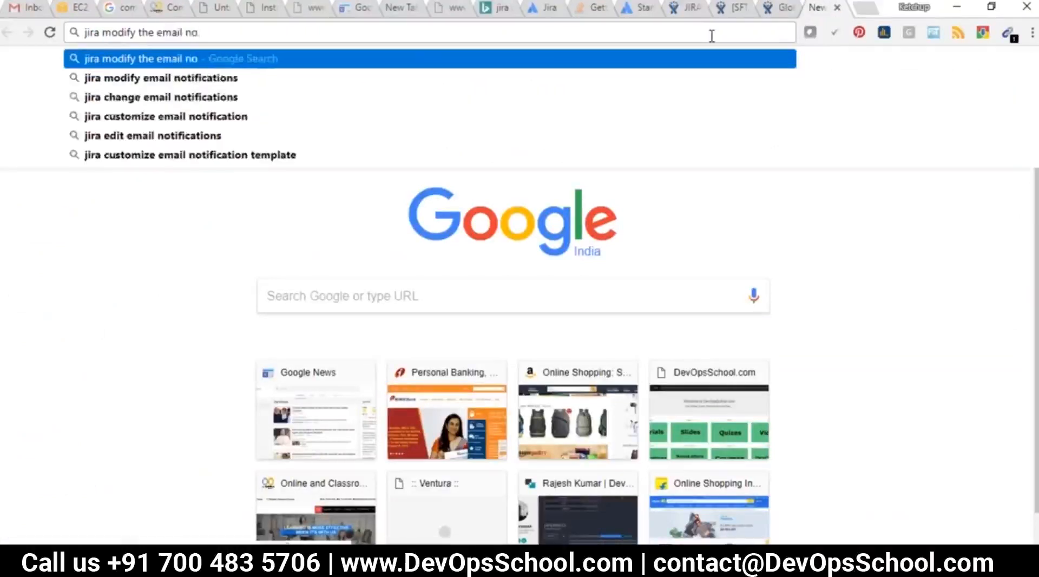
{"action": "key", "text": "Down"}
{"action": "key", "text": "Return"}
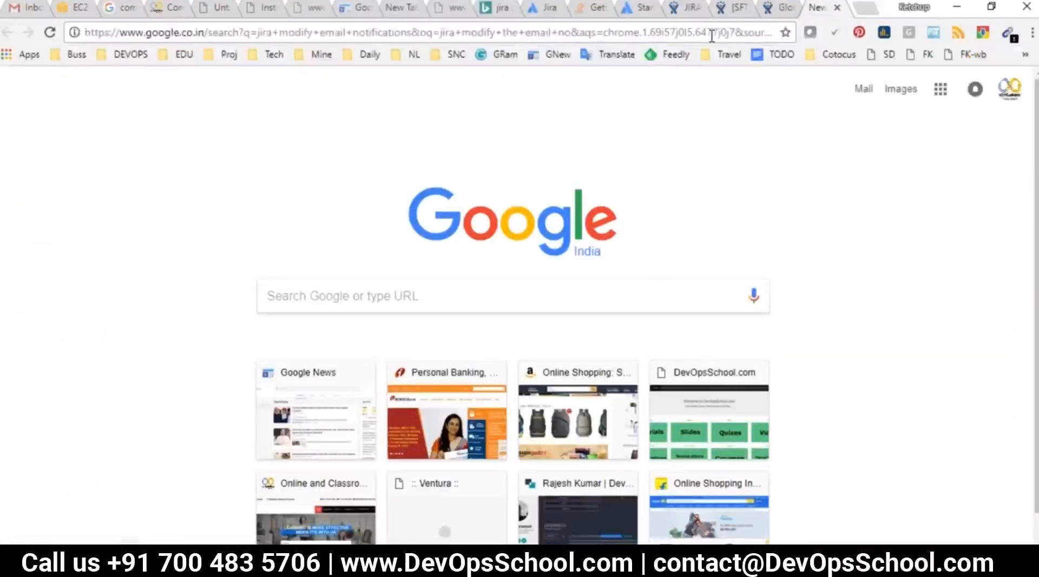
- Switch to the admin tab, find the Notification helper entry on the page and open it
{"action": "left_click", "coordinate": [787, 7]}
{"action": "key", "text": "ctrl+f"}
{"action": "type", "text": "not"}
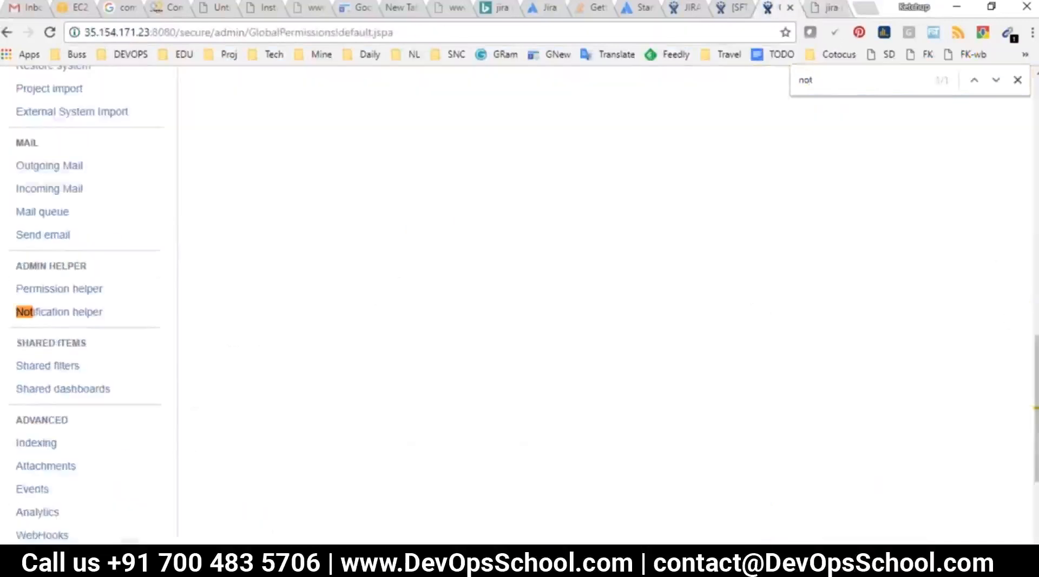
{"action": "left_click", "coordinate": [67, 313]}
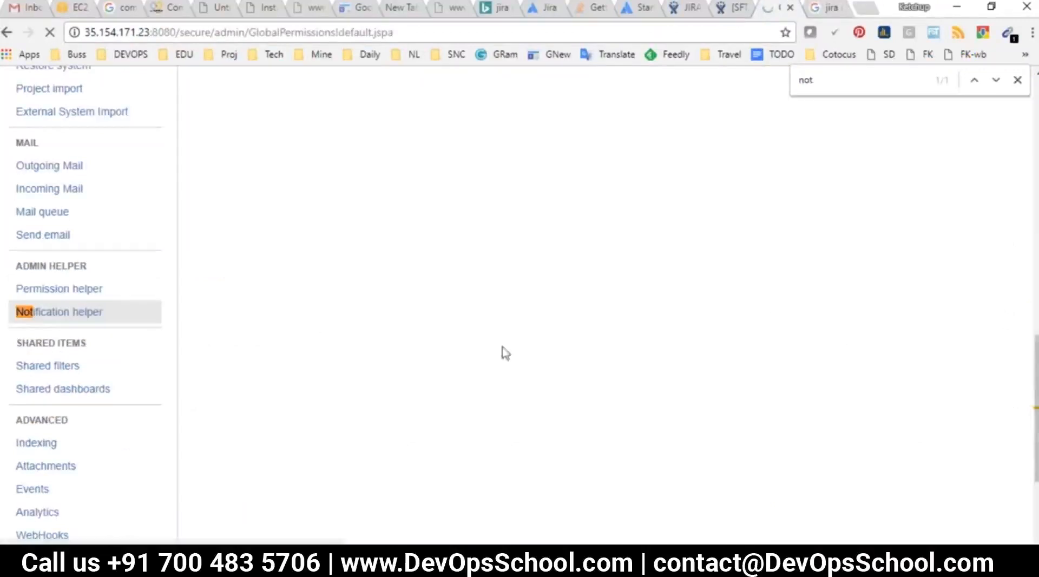
{"action": "scroll", "coordinate": [459, 378], "scroll_direction": "down", "scroll_amount": 4}
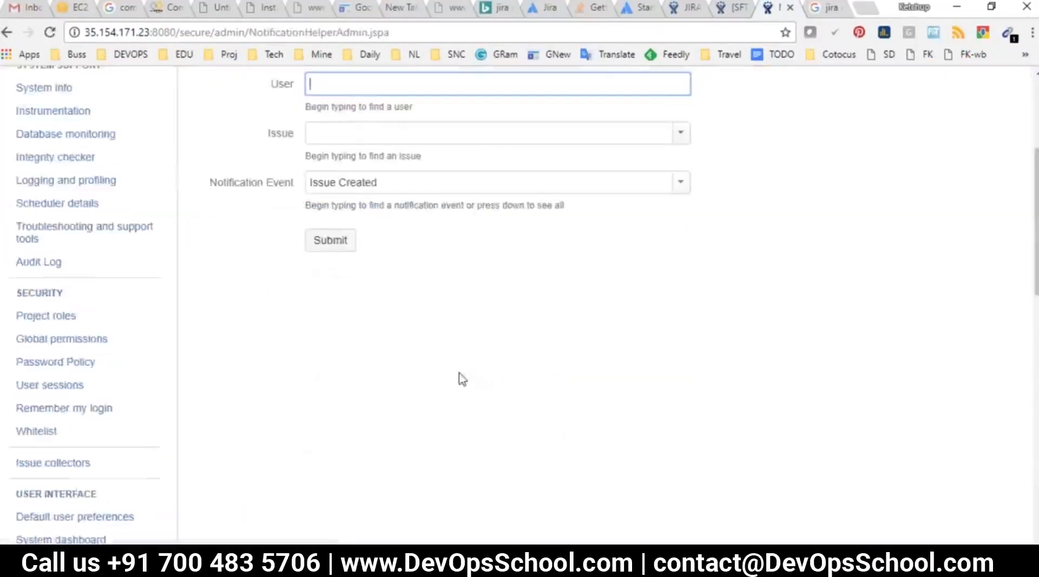
{"action": "scroll", "coordinate": [450, 375], "scroll_direction": "up", "scroll_amount": 3}
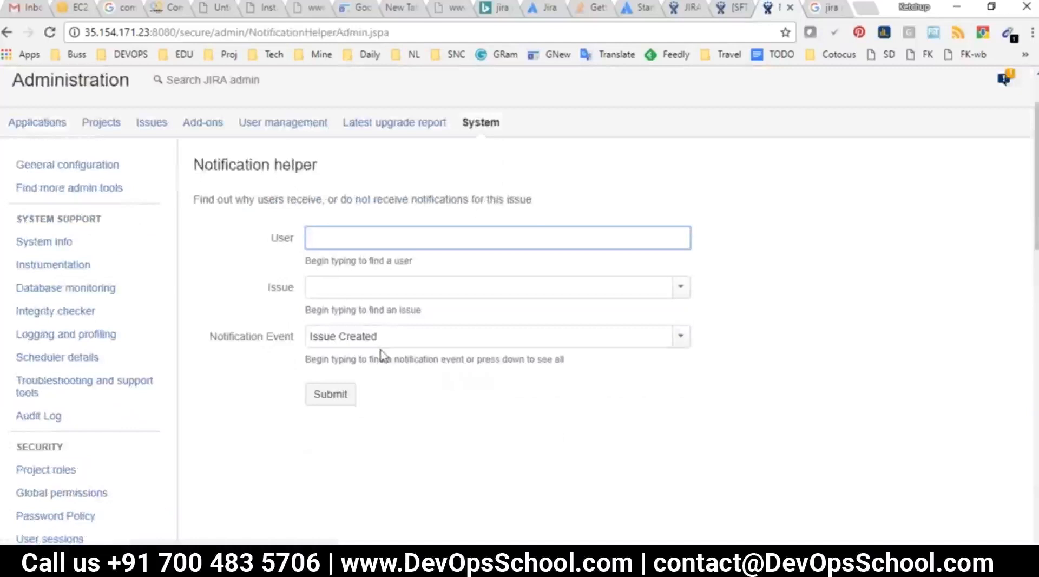
- Choose the issue SFTX-1 - google.com is not working in the Notification helper form
{"action": "left_click_drag", "start_coordinate": [354, 199], "coordinate": [552, 192]}
{"action": "left_click", "coordinate": [286, 215]}
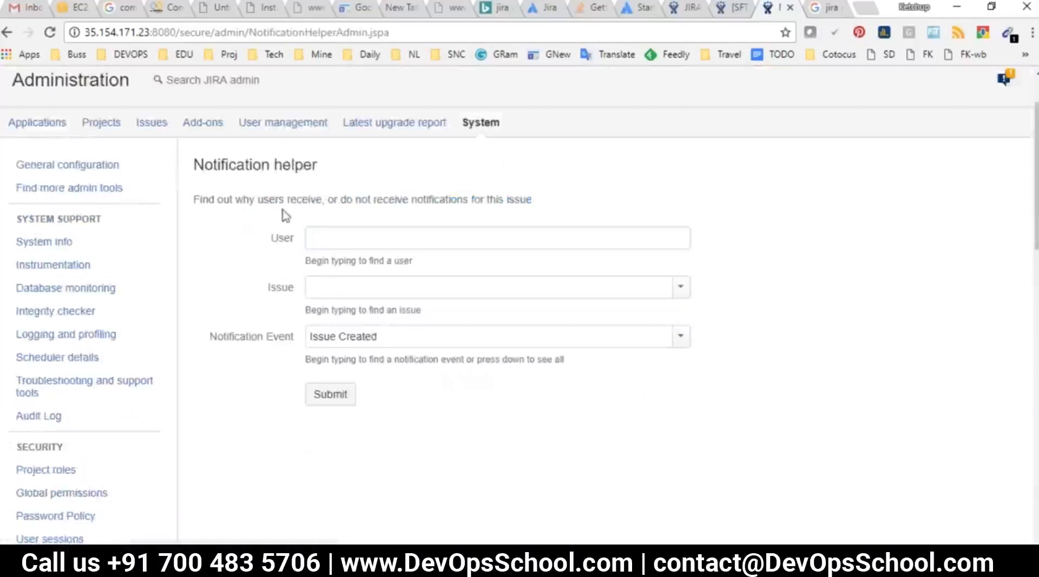
{"action": "left_click", "coordinate": [364, 228]}
{"action": "left_click", "coordinate": [254, 265]}
{"action": "left_click", "coordinate": [314, 292]}
{"action": "left_click", "coordinate": [415, 353]}
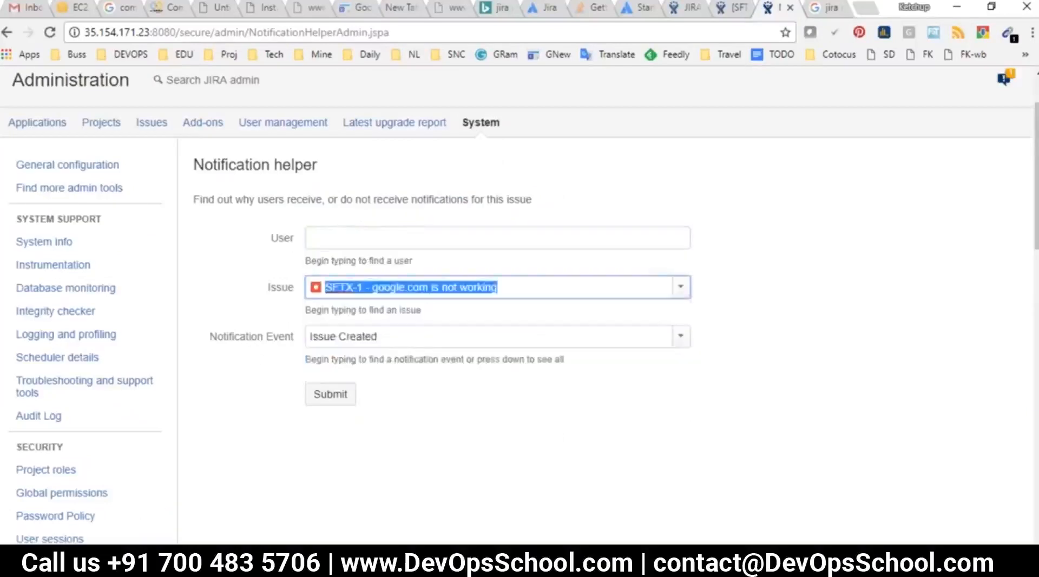
- Open the Atlassian 'Configuring email notifications' documentation result from the search in a new tab
{"action": "key", "text": "ctrl+Tab"}
{"action": "scroll", "coordinate": [350, 382], "scroll_direction": "down", "scroll_amount": 5}
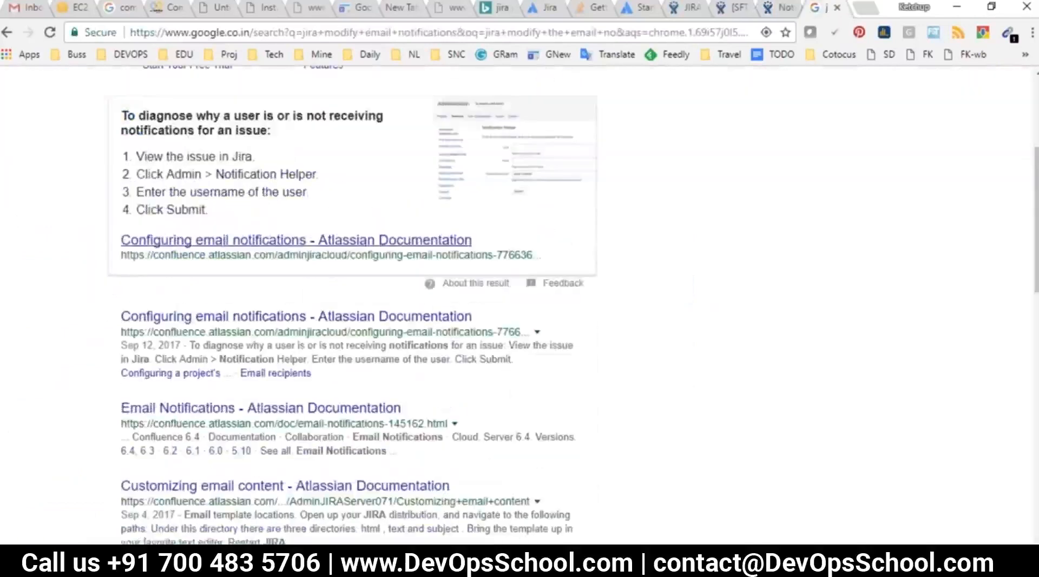
{"action": "right_click", "coordinate": [261, 237]}
{"action": "left_click", "coordinate": [303, 246]}
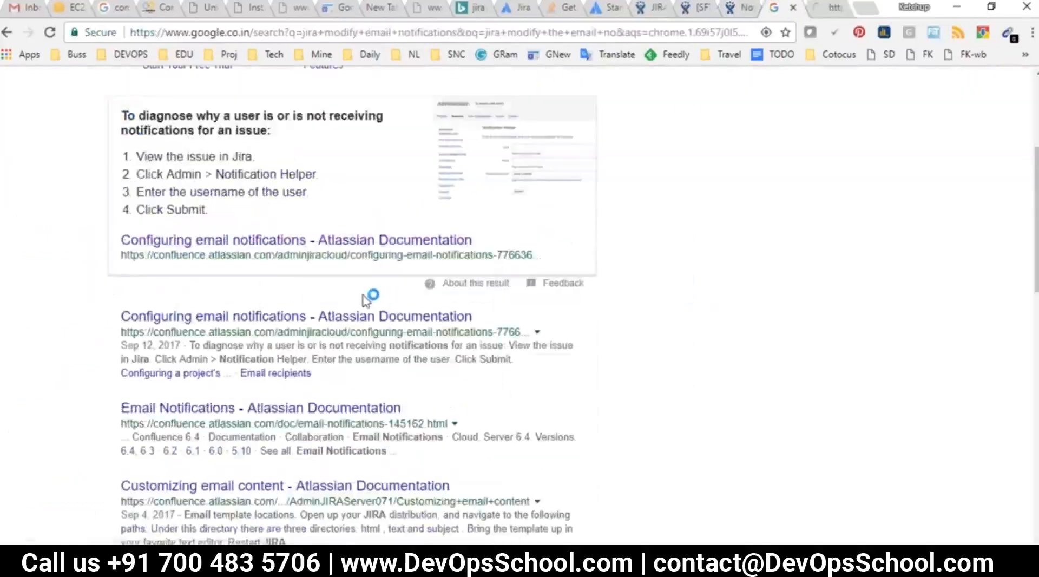
{"action": "left_click", "coordinate": [824, 8]}
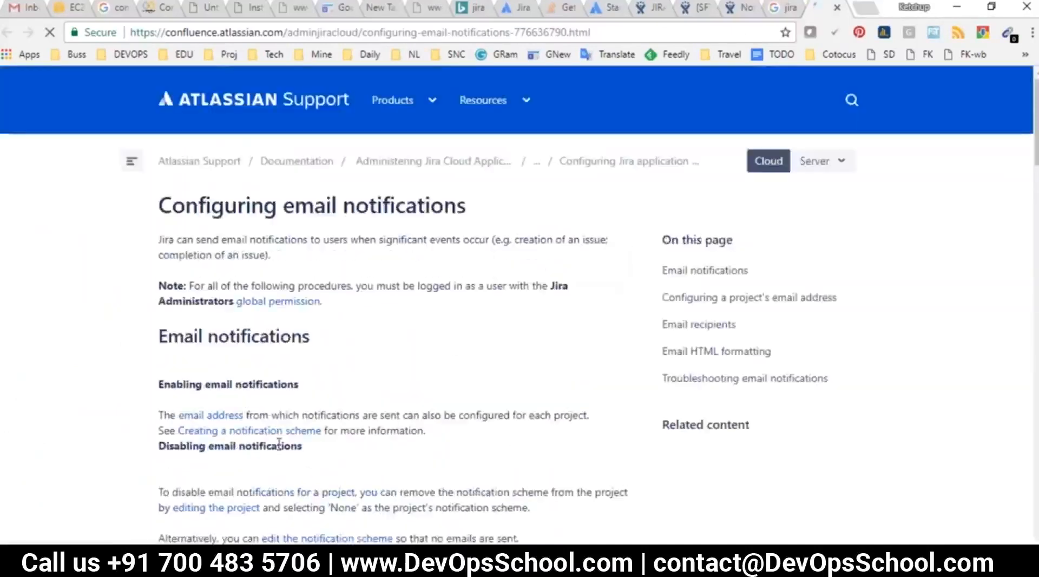
- Read through the Configuring email notifications documentation, highlighting key passages
{"action": "left_click_drag", "start_coordinate": [186, 384], "coordinate": [265, 384]}
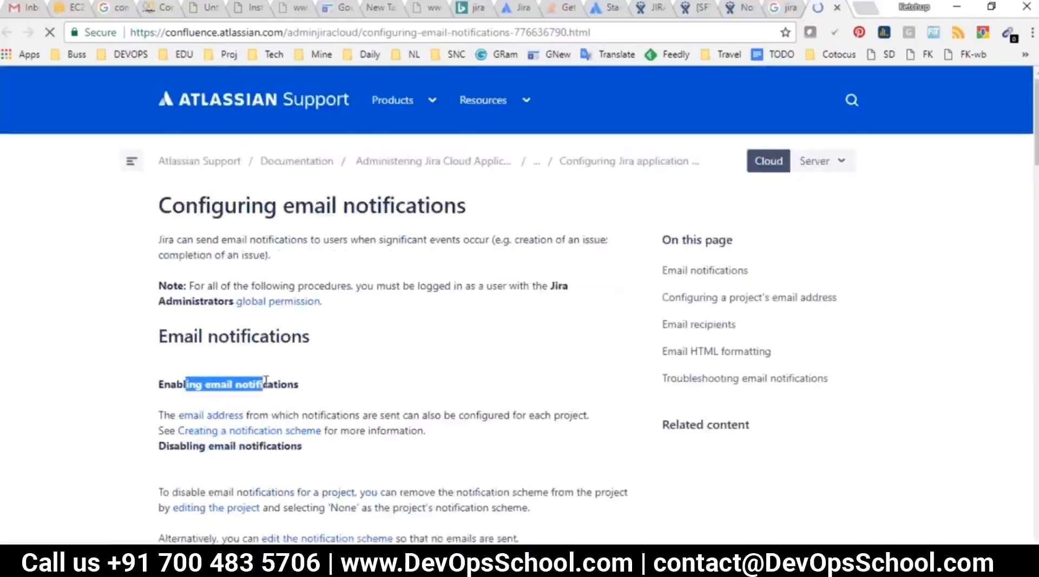
{"action": "scroll", "coordinate": [274, 395], "scroll_direction": "down", "scroll_amount": 6}
{"action": "left_click_drag", "start_coordinate": [333, 265], "coordinate": [421, 265]}
{"action": "scroll", "coordinate": [422, 266], "scroll_direction": "down", "scroll_amount": 10}
{"action": "left_click_drag", "start_coordinate": [181, 289], "coordinate": [277, 291]}
{"action": "scroll", "coordinate": [277, 291], "scroll_direction": "down", "scroll_amount": 4}
{"action": "left_click_drag", "start_coordinate": [232, 218], "coordinate": [347, 250]}
{"action": "scroll", "coordinate": [346, 250], "scroll_direction": "down", "scroll_amount": 2}
{"action": "left_click", "coordinate": [412, 231]}
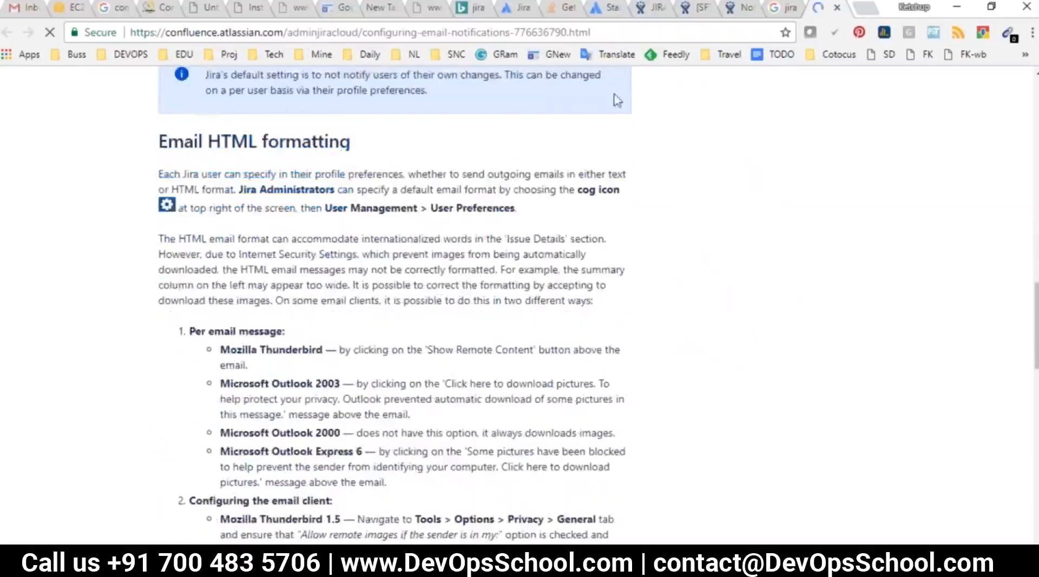
- Switch back to the Jira administration tab and open the User management users list
{"action": "left_click", "coordinate": [692, 7]}
{"action": "left_click", "coordinate": [649, 7]}
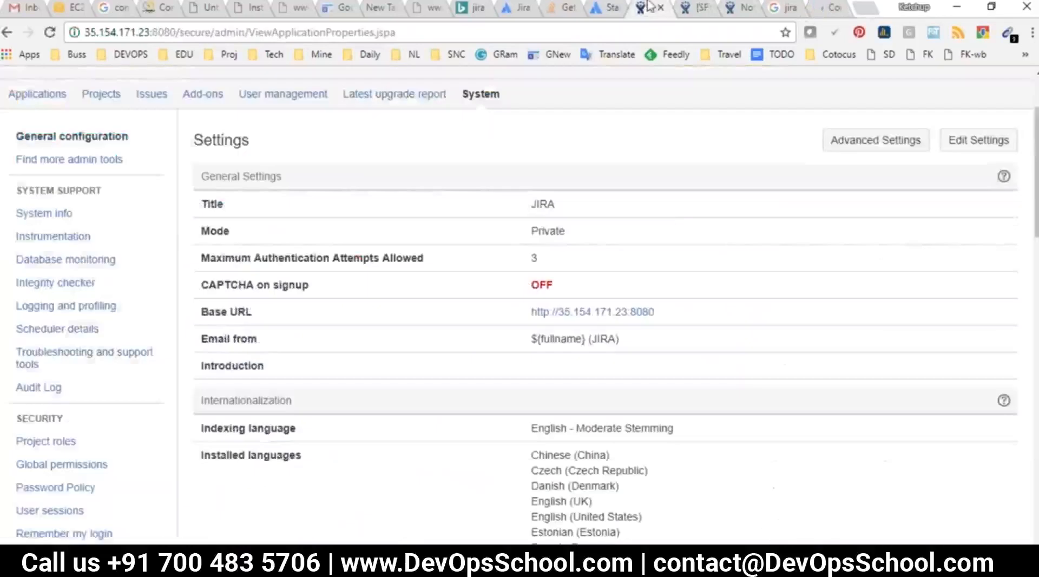
{"action": "scroll", "coordinate": [233, 202], "scroll_direction": "up", "scroll_amount": 2}
{"action": "left_click", "coordinate": [260, 200]}
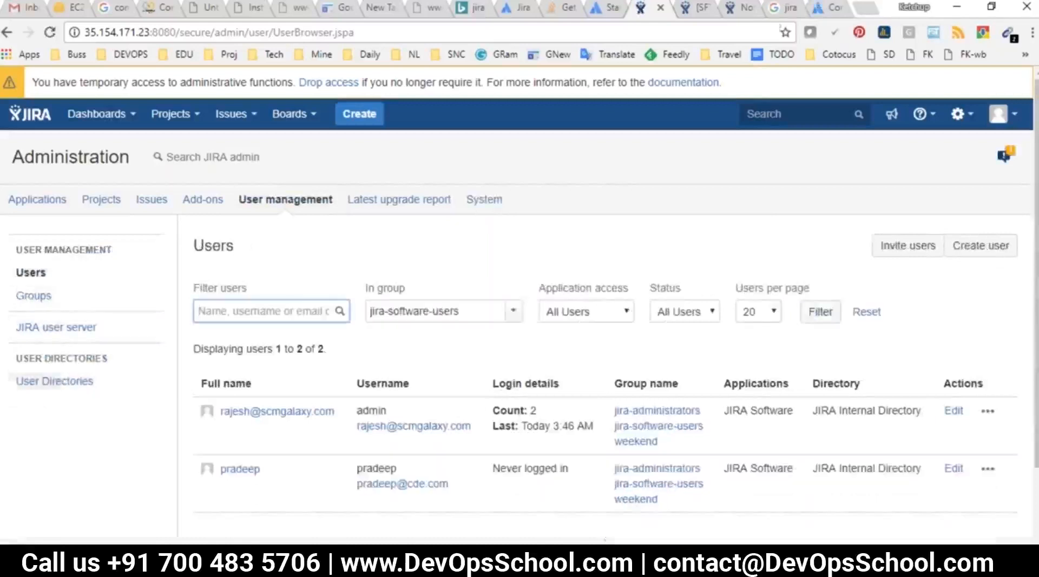
- Switch to the documentation tab and highlight the passage on setting a default email format for users
{"action": "left_click", "coordinate": [819, 7]}
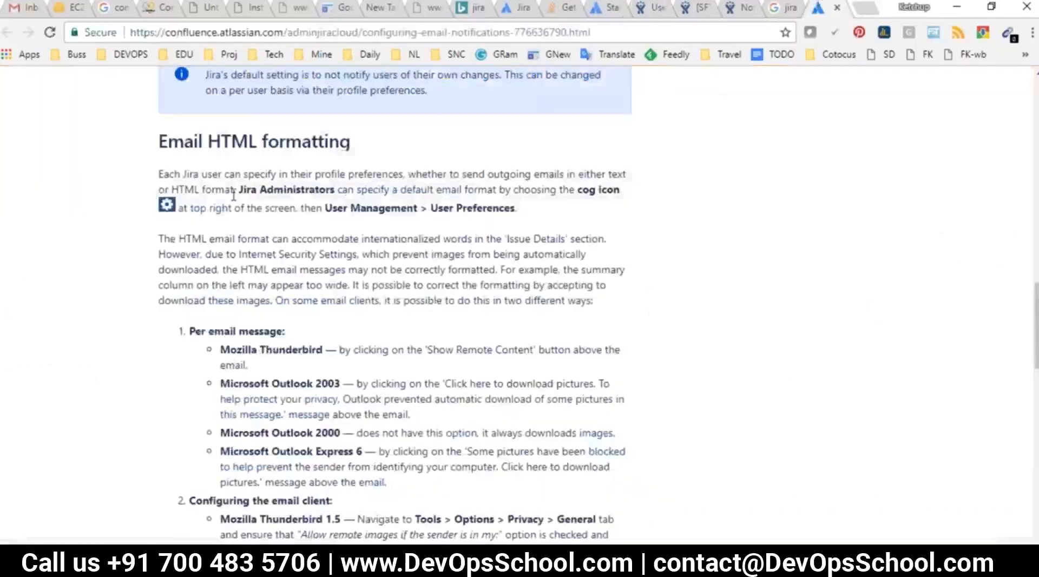
{"action": "left_click_drag", "start_coordinate": [391, 190], "coordinate": [530, 195]}
{"action": "left_click_drag", "start_coordinate": [332, 209], "coordinate": [537, 194]}
{"action": "left_click", "coordinate": [454, 227]}
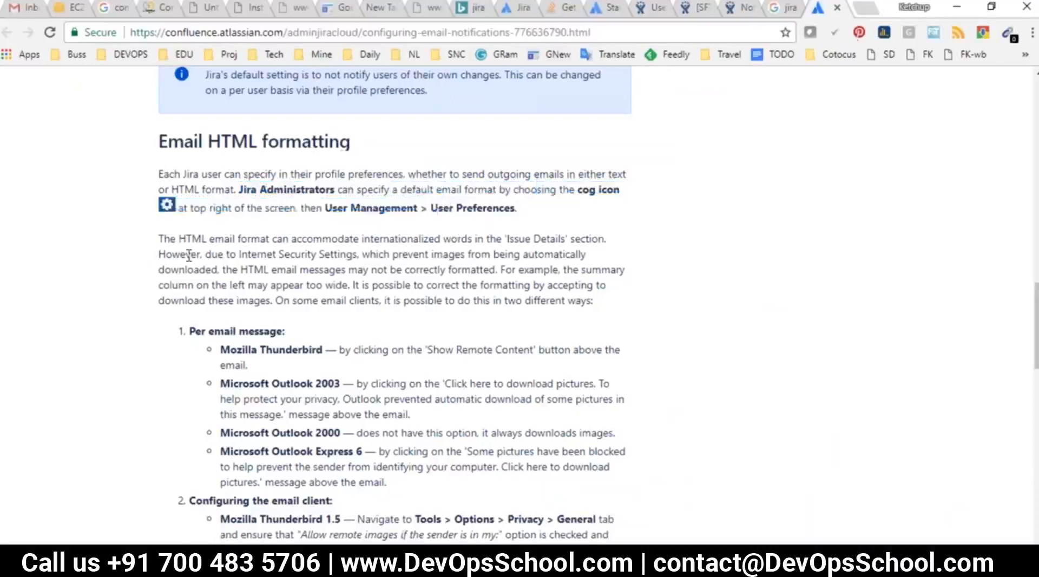
- Return to the users list, view the admin user's actions menu, and open the JIRA user server page
{"action": "left_click", "coordinate": [703, 10]}
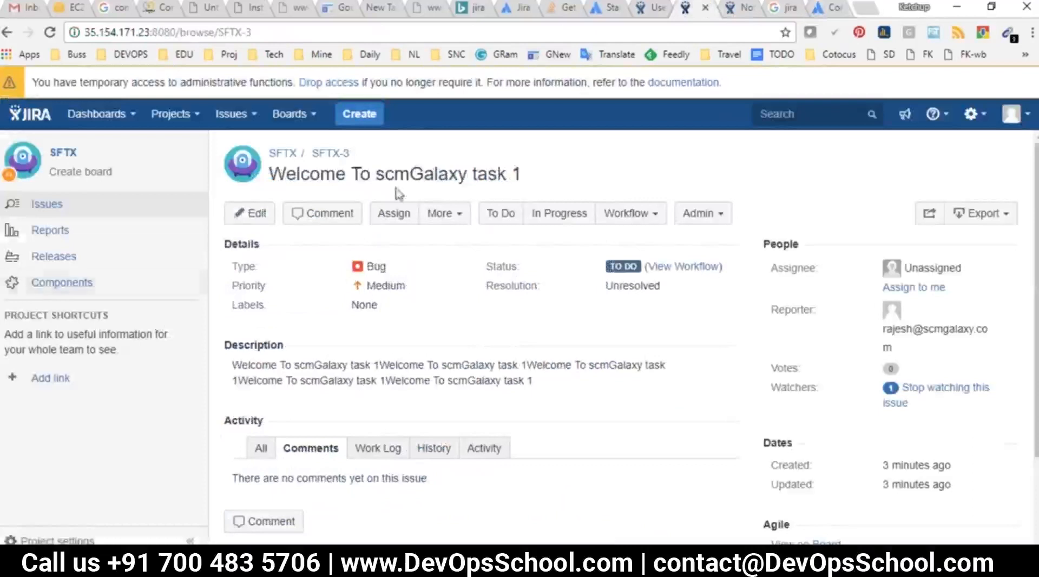
{"action": "left_click", "coordinate": [649, 7]}
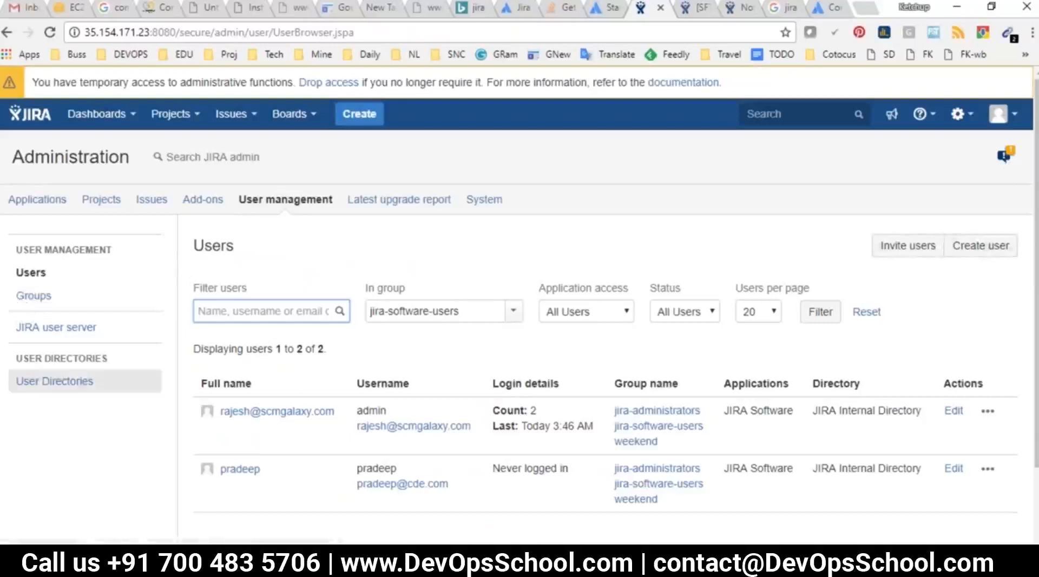
{"action": "scroll", "coordinate": [84, 397], "scroll_direction": "down", "scroll_amount": 2}
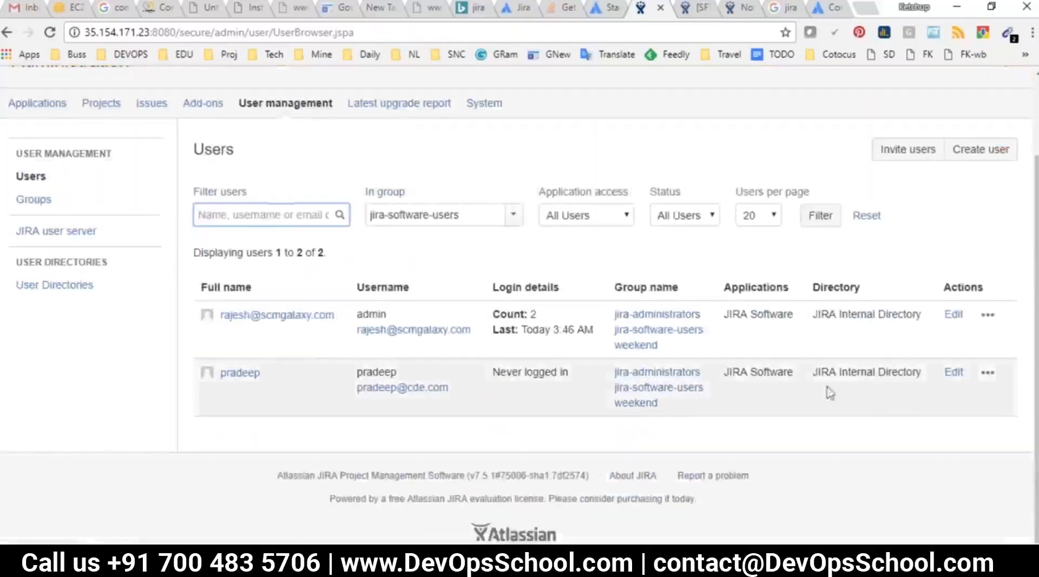
{"action": "left_click", "coordinate": [988, 316]}
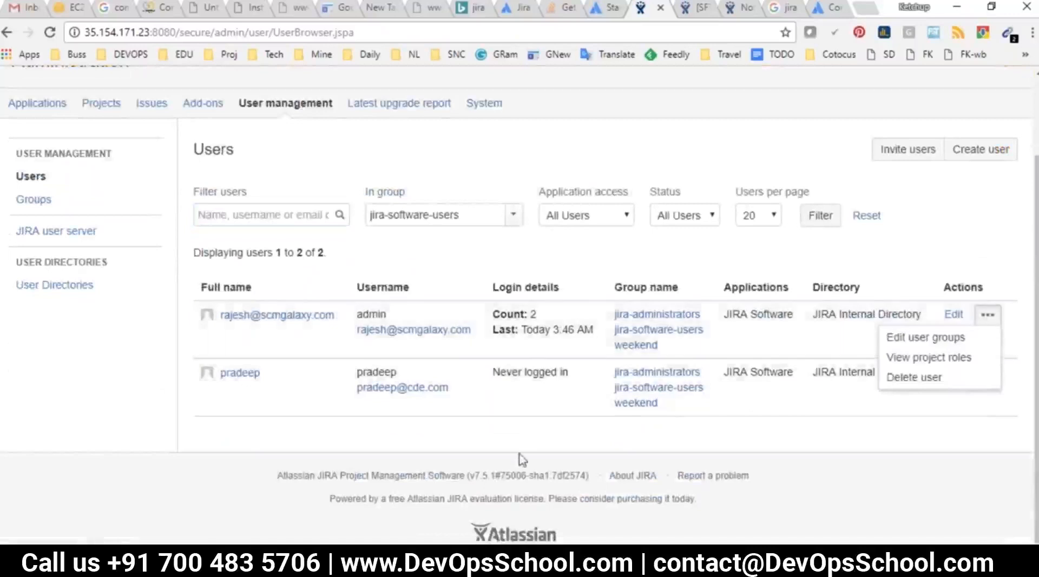
{"action": "left_click", "coordinate": [55, 483]}
{"action": "scroll", "coordinate": [135, 444], "scroll_direction": "up", "scroll_amount": 1}
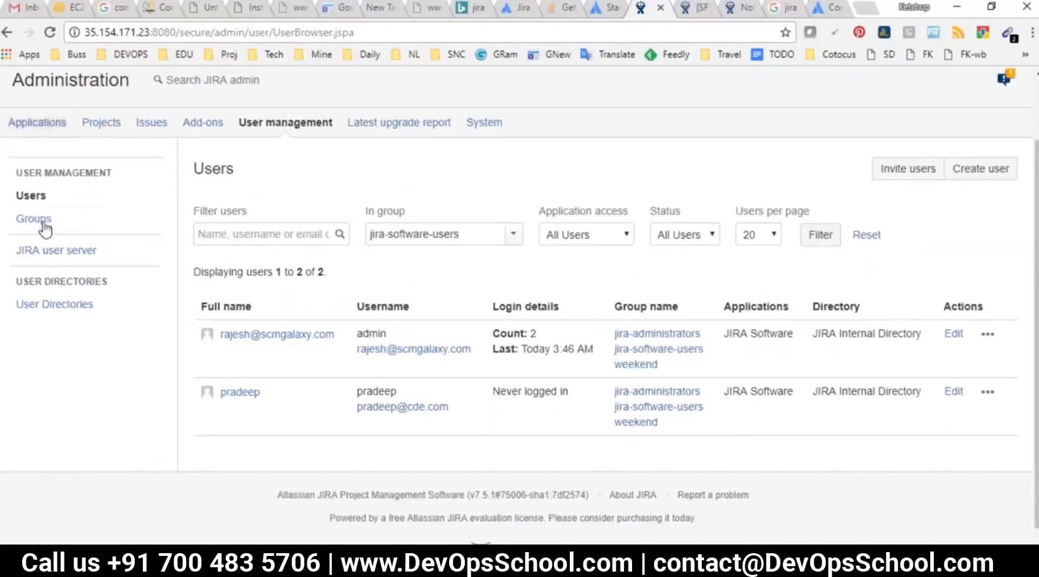
{"action": "left_click", "coordinate": [33, 254]}
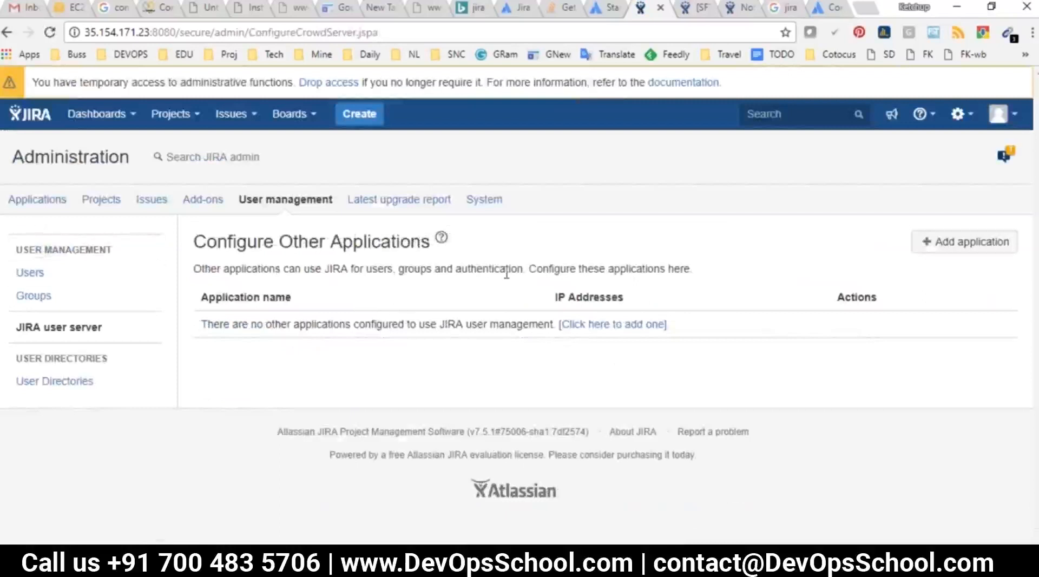
- Reread the documentation's Email HTML formatting and Troubleshooting email notifications sections, highlighting the User Management path
{"action": "left_click", "coordinate": [813, 7]}
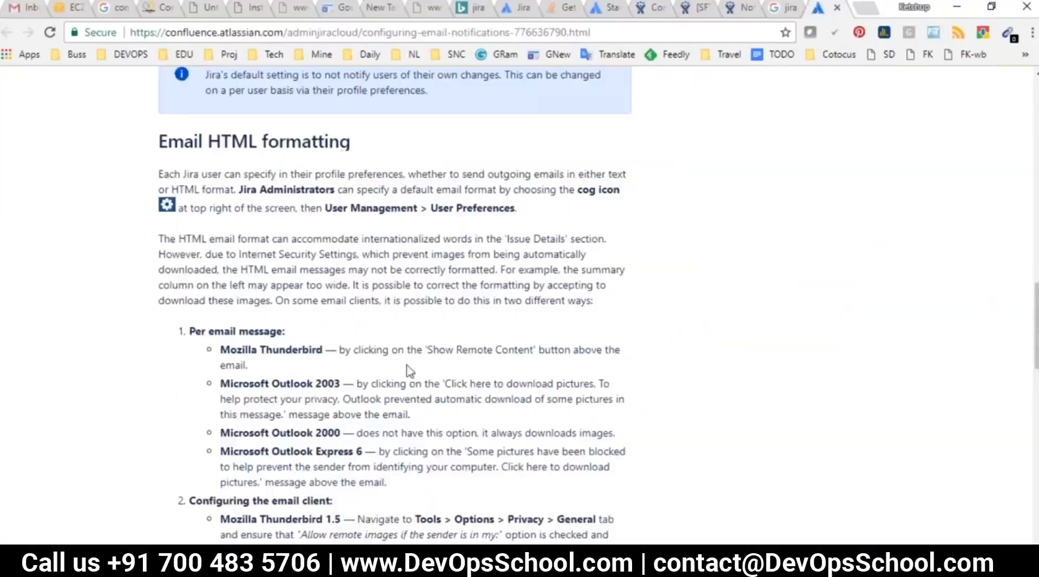
{"action": "left_click_drag", "start_coordinate": [249, 207], "coordinate": [367, 265]}
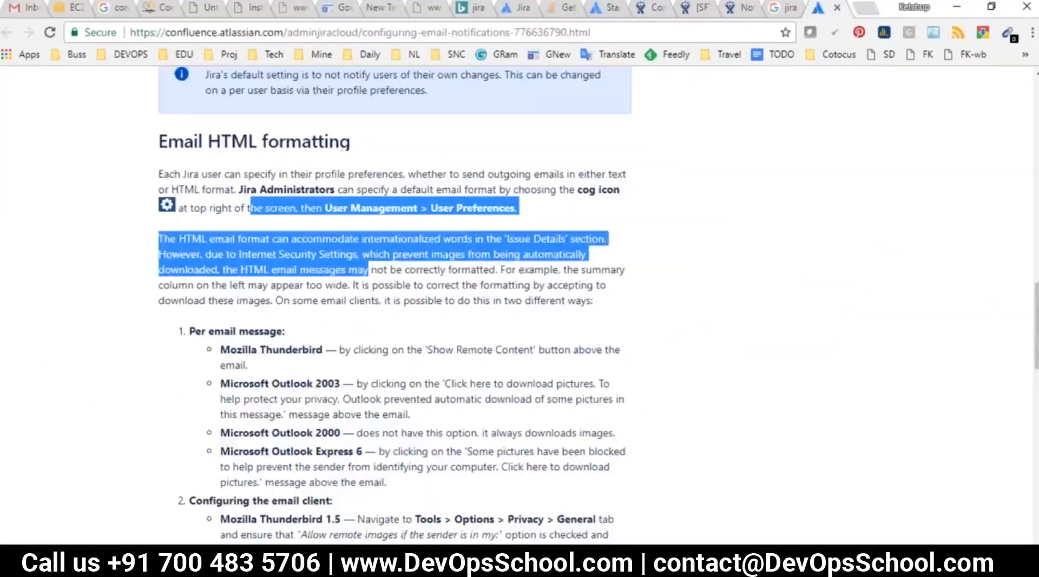
{"action": "scroll", "coordinate": [395, 303], "scroll_direction": "down", "scroll_amount": 3}
{"action": "left_click_drag", "start_coordinate": [277, 346], "coordinate": [371, 383]}
{"action": "scroll", "coordinate": [395, 303], "scroll_direction": "up", "scroll_amount": 3}
{"action": "scroll", "coordinate": [314, 367], "scroll_direction": "down", "scroll_amount": 5}
{"action": "scroll", "coordinate": [373, 384], "scroll_direction": "down", "scroll_amount": 3}
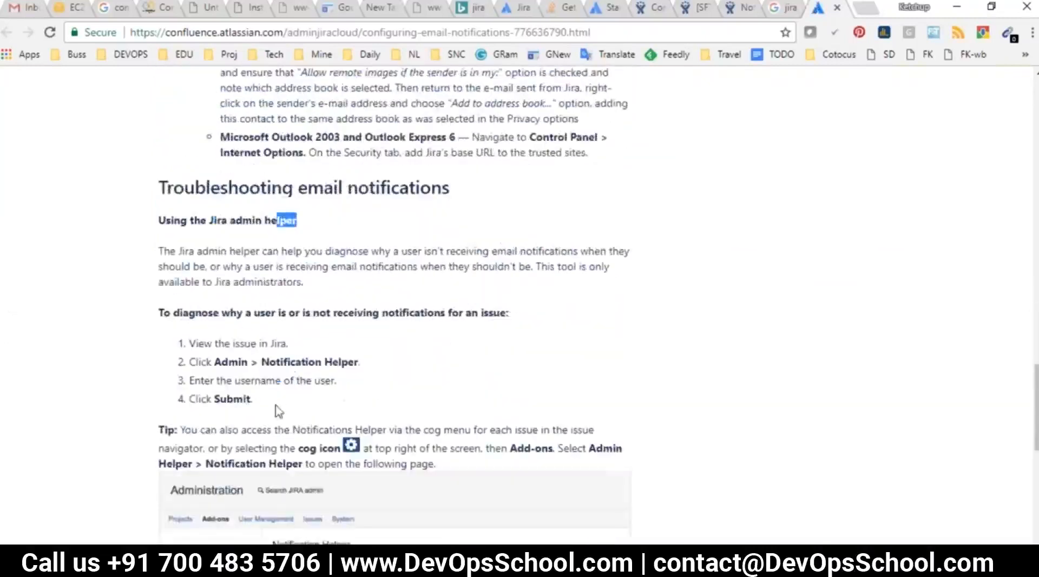
{"action": "scroll", "coordinate": [277, 410], "scroll_direction": "down", "scroll_amount": 3}
{"action": "left_click_drag", "start_coordinate": [221, 294], "coordinate": [301, 310]}
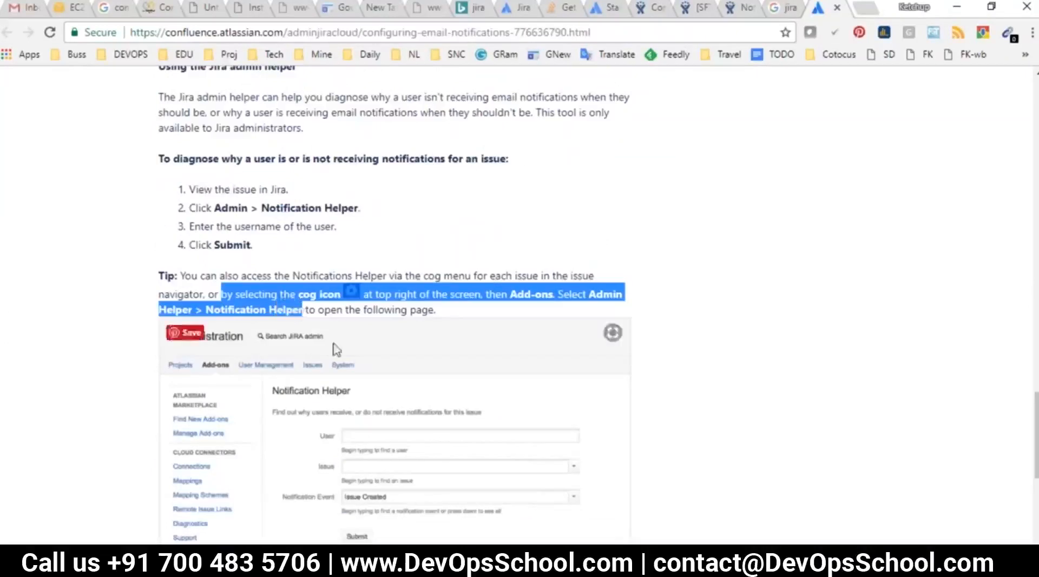
{"action": "scroll", "coordinate": [335, 349], "scroll_direction": "down", "scroll_amount": 7}
{"action": "scroll", "coordinate": [336, 352], "scroll_direction": "up", "scroll_amount": 6}
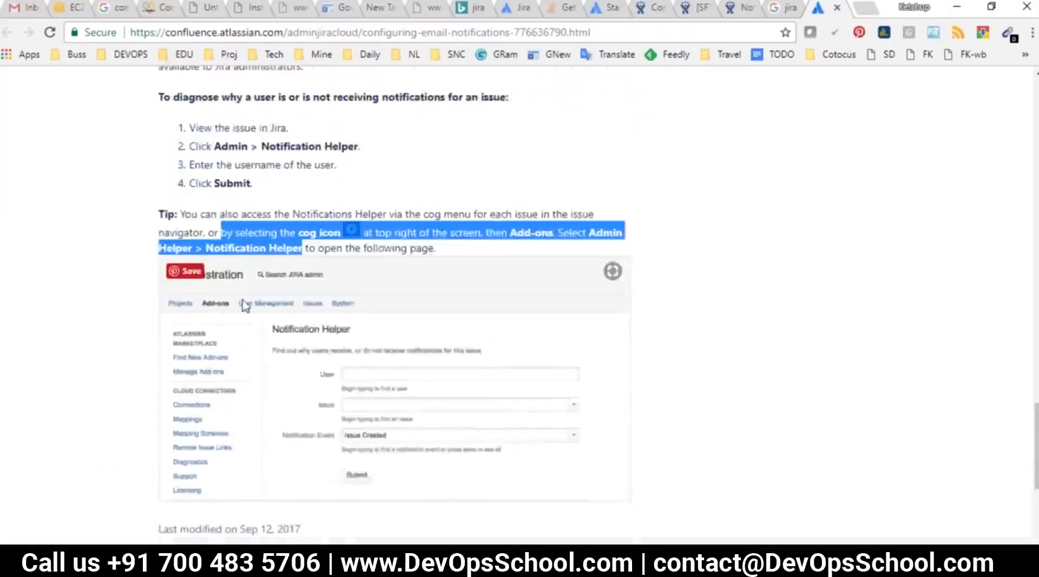
{"action": "scroll", "coordinate": [245, 306], "scroll_direction": "up", "scroll_amount": 15}
{"action": "left_click_drag", "start_coordinate": [159, 157], "coordinate": [351, 158]}
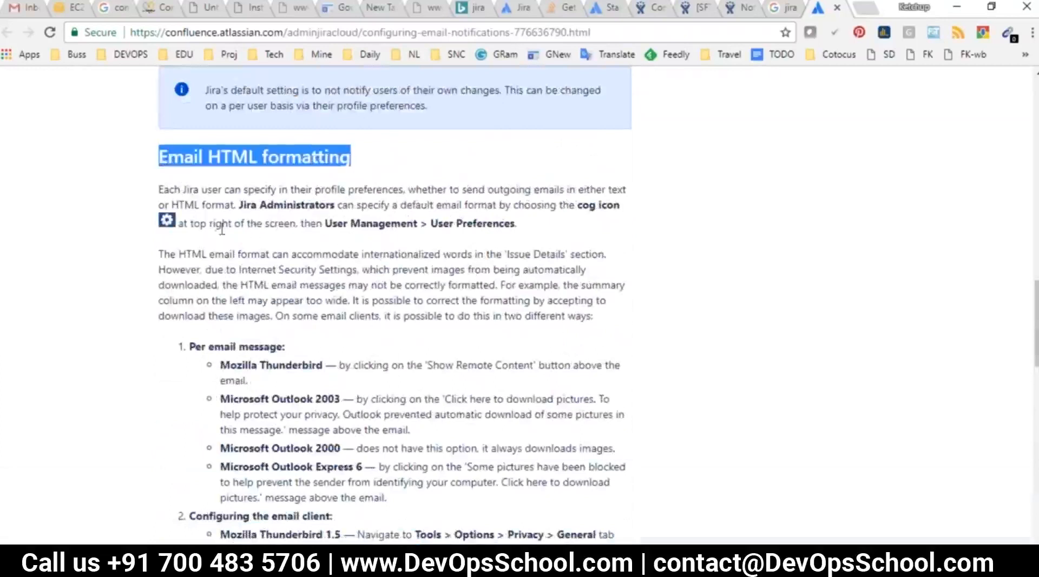
{"action": "left_click_drag", "start_coordinate": [323, 223], "coordinate": [403, 226]}
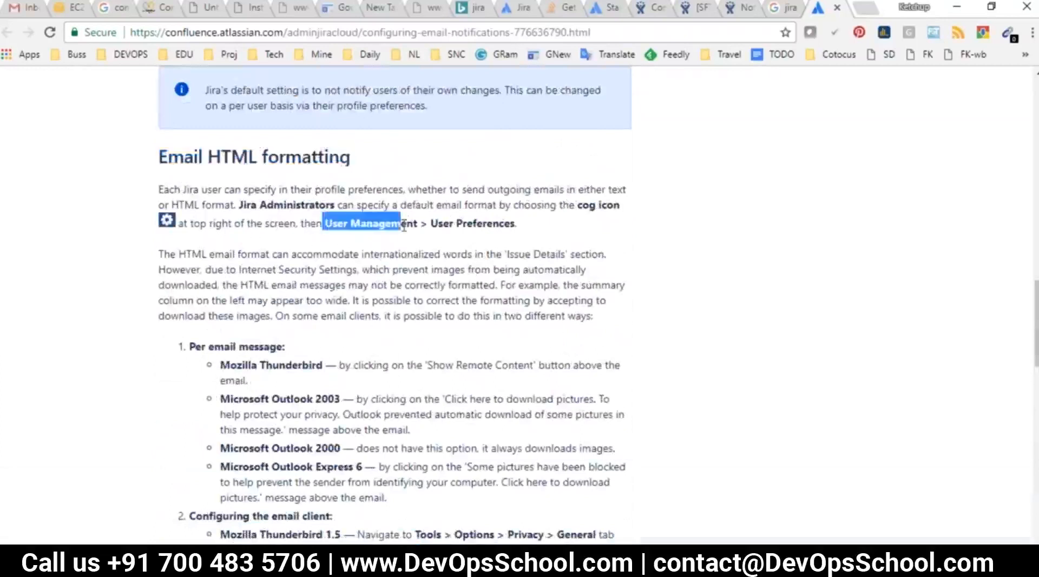
- Go back to the Jira administration tab and reopen the User management users list from the administration menu
{"action": "left_click", "coordinate": [675, 12]}
{"action": "left_click", "coordinate": [961, 114]}
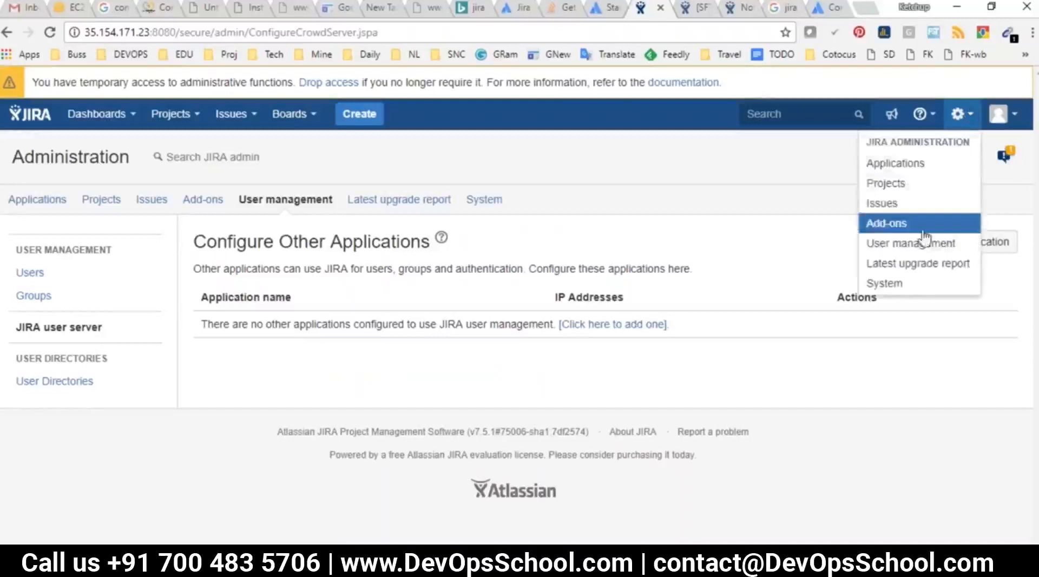
{"action": "left_click", "coordinate": [922, 243]}
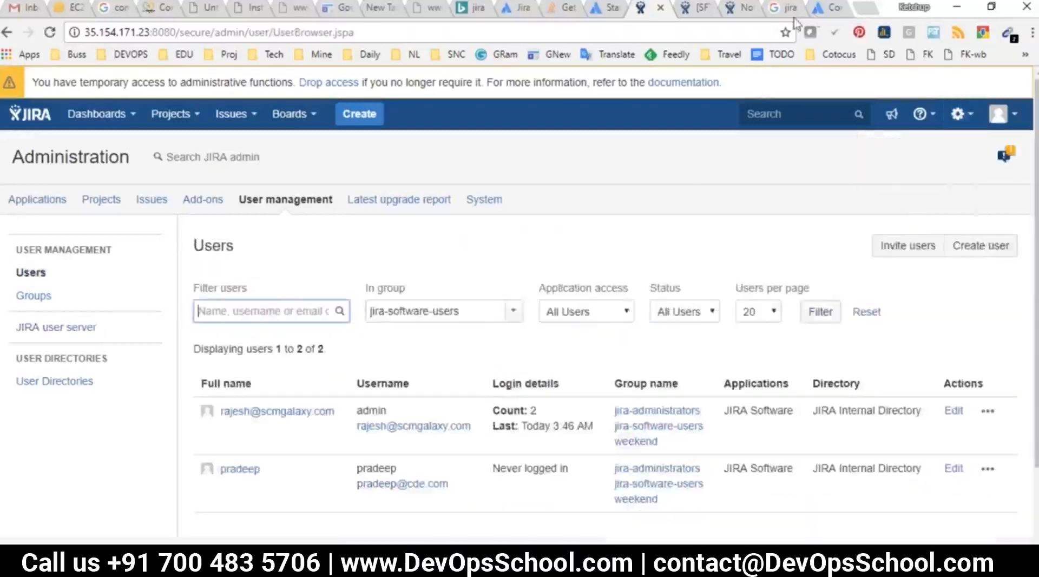
- Glance at the documentation, then open the System administration section's general settings in Jira
{"action": "left_click", "coordinate": [818, 12]}
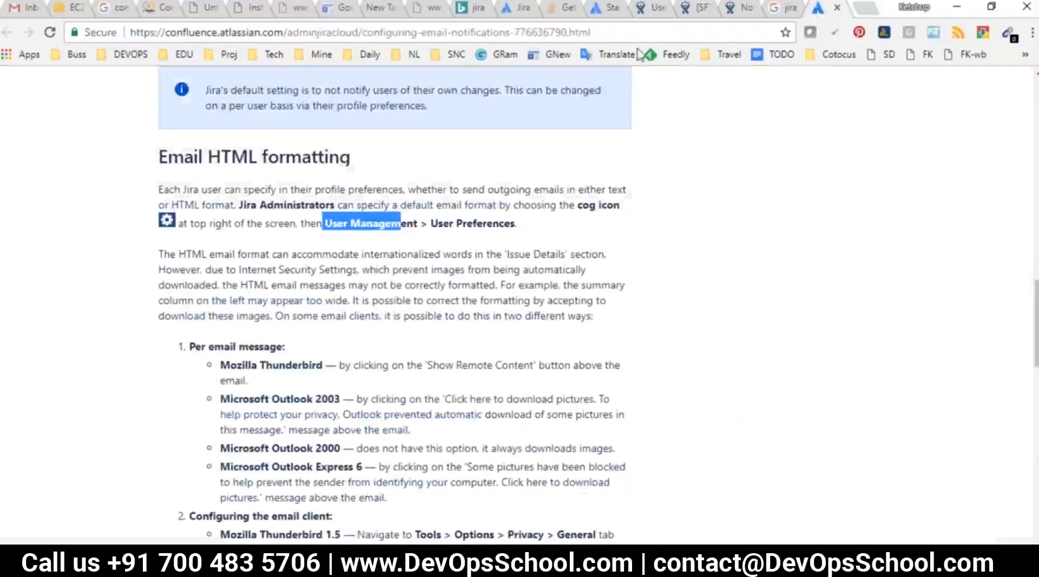
{"action": "left_click", "coordinate": [644, 7]}
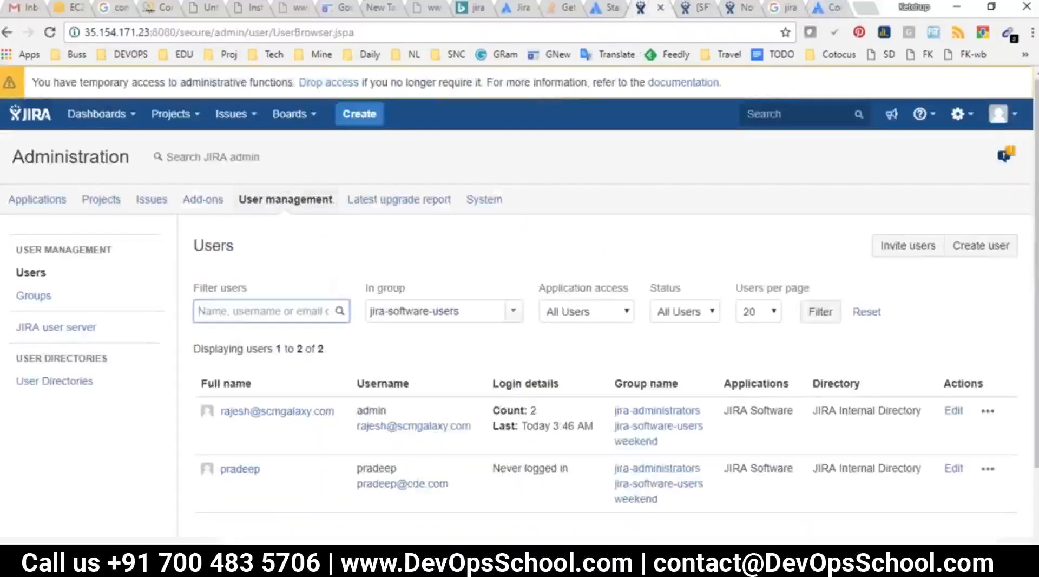
{"action": "left_click", "coordinate": [960, 113]}
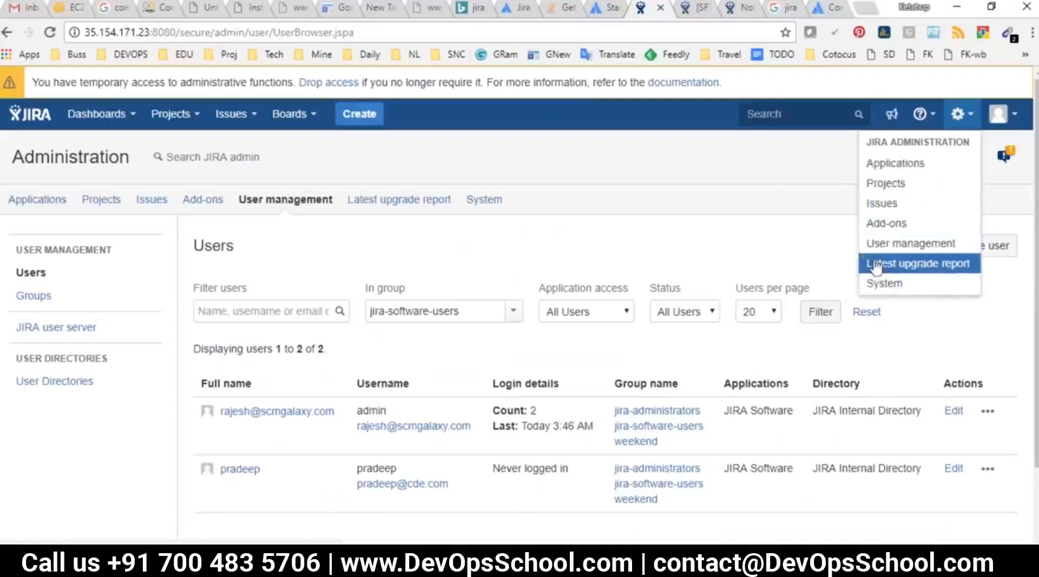
{"action": "left_click", "coordinate": [872, 283]}
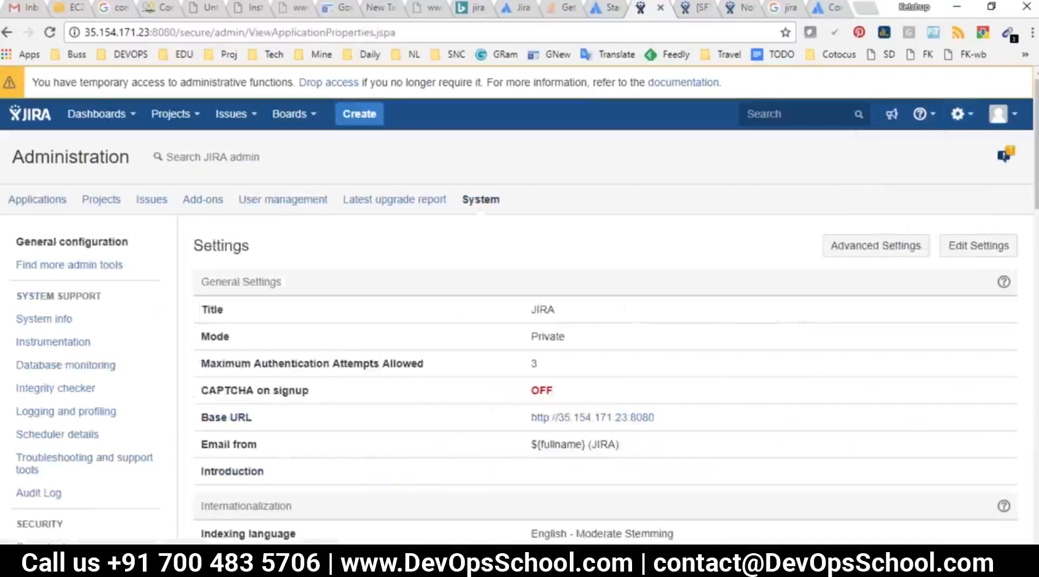
{"action": "scroll", "coordinate": [33, 351], "scroll_direction": "down", "scroll_amount": 1}
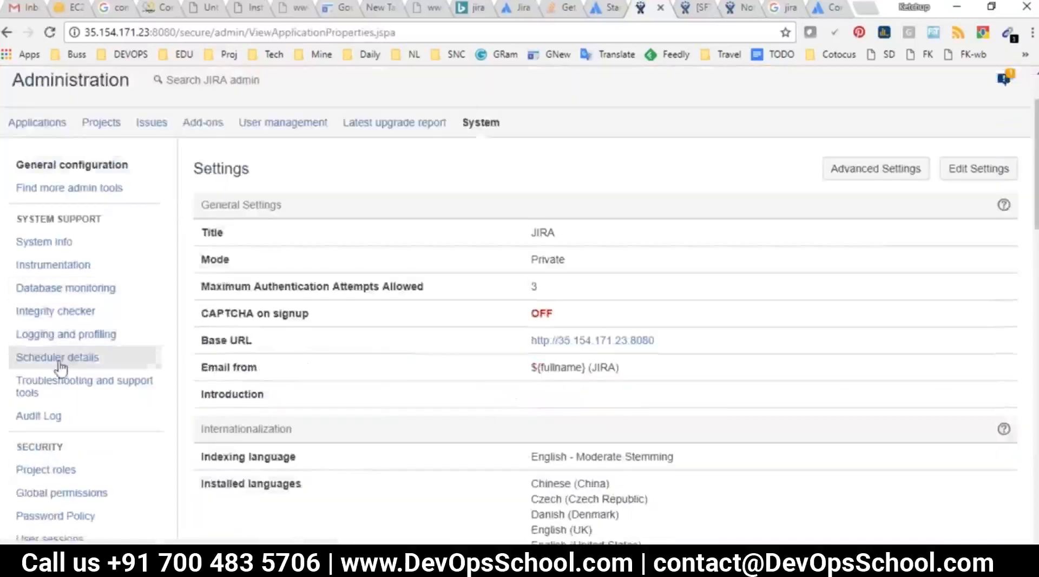
{"action": "scroll", "coordinate": [60, 346], "scroll_direction": "down", "scroll_amount": 1}
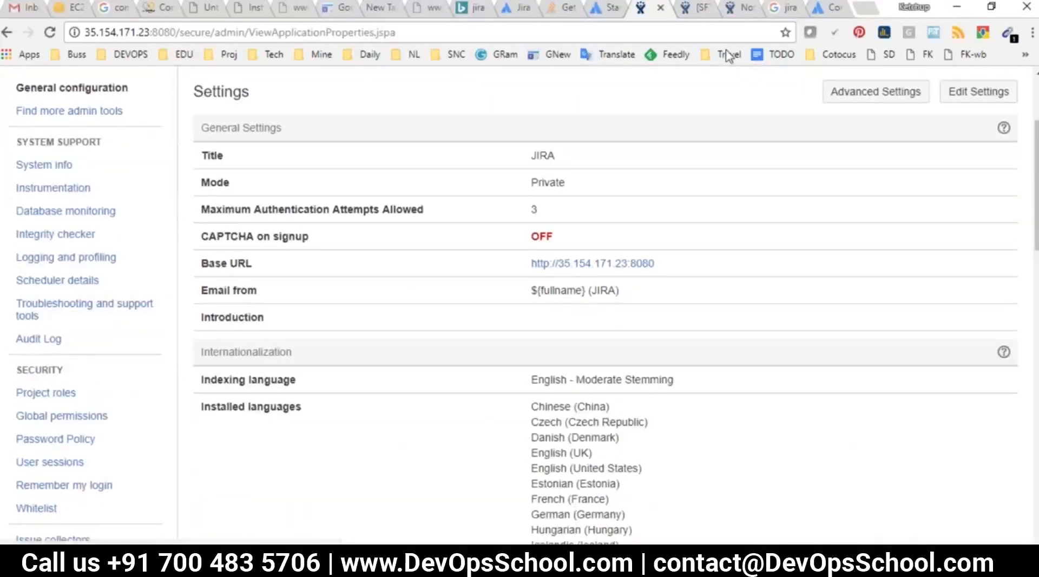
- Copy 'Preferences' from the documentation, find it on the System settings page, and open Default user preferences
{"action": "left_click", "coordinate": [822, 6]}
{"action": "left_click_drag", "start_coordinate": [457, 223], "coordinate": [513, 221]}
{"action": "key", "text": "ctrl+c"}
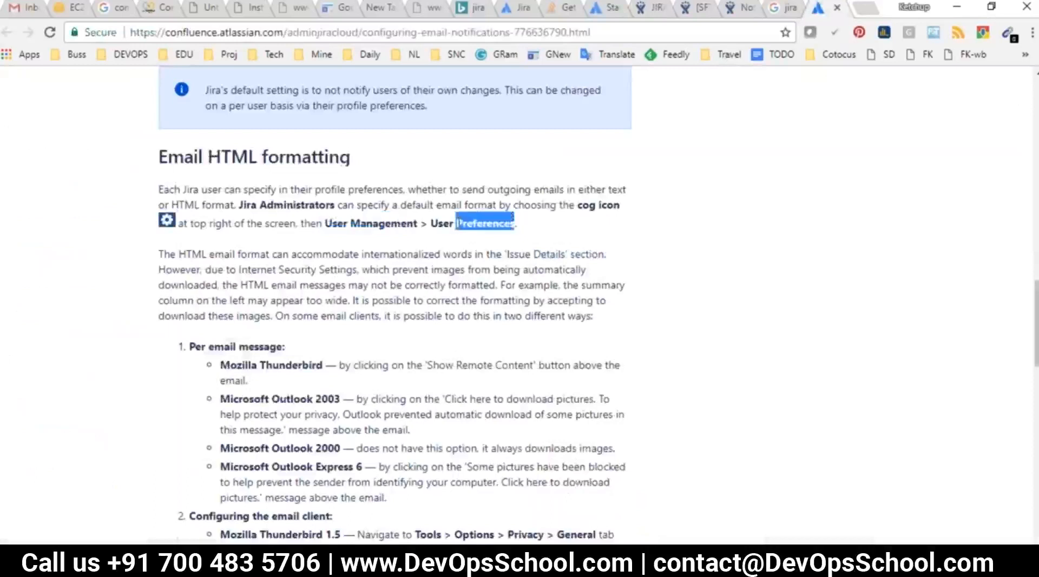
{"action": "left_click", "coordinate": [667, 7]}
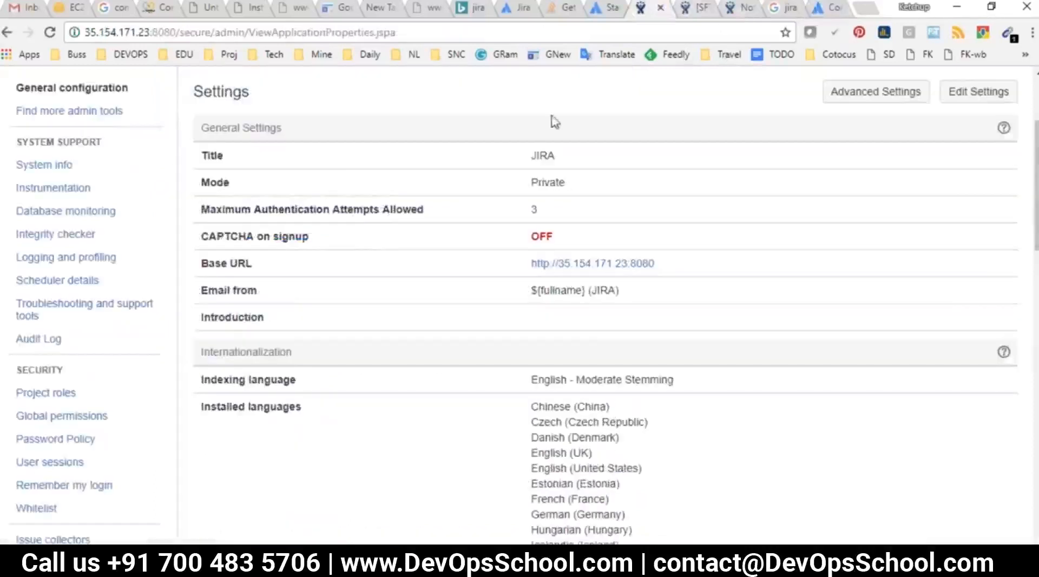
{"action": "key", "text": "ctrl+f"}
{"action": "key", "text": "ctrl+v"}
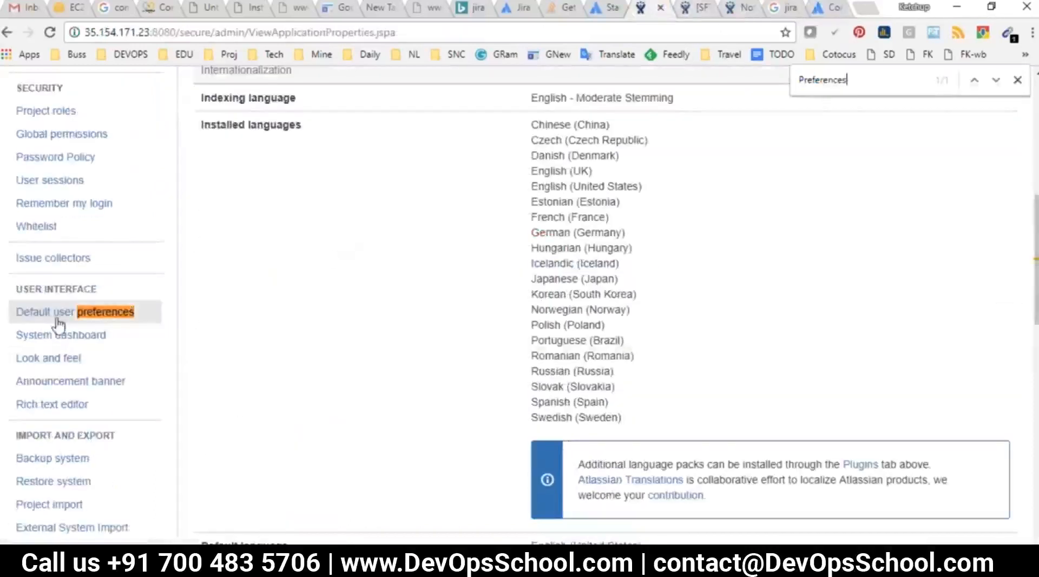
{"action": "scroll", "coordinate": [146, 433], "scroll_direction": "up", "scroll_amount": 2}
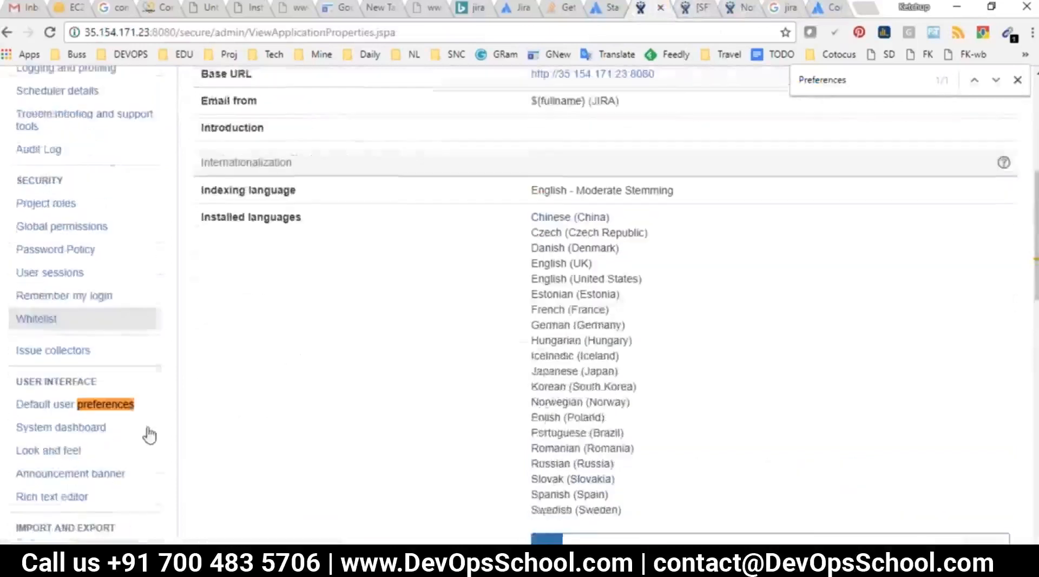
{"action": "scroll", "coordinate": [65, 401], "scroll_direction": "down", "scroll_amount": 1}
{"action": "left_click", "coordinate": [64, 397]}
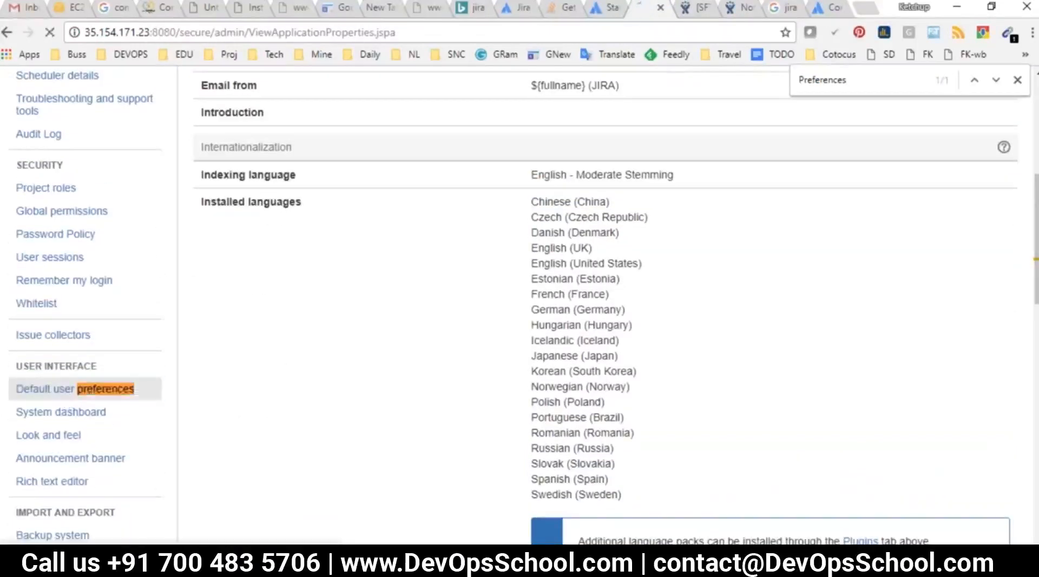
{"action": "scroll", "coordinate": [493, 382], "scroll_direction": "down", "scroll_amount": 2}
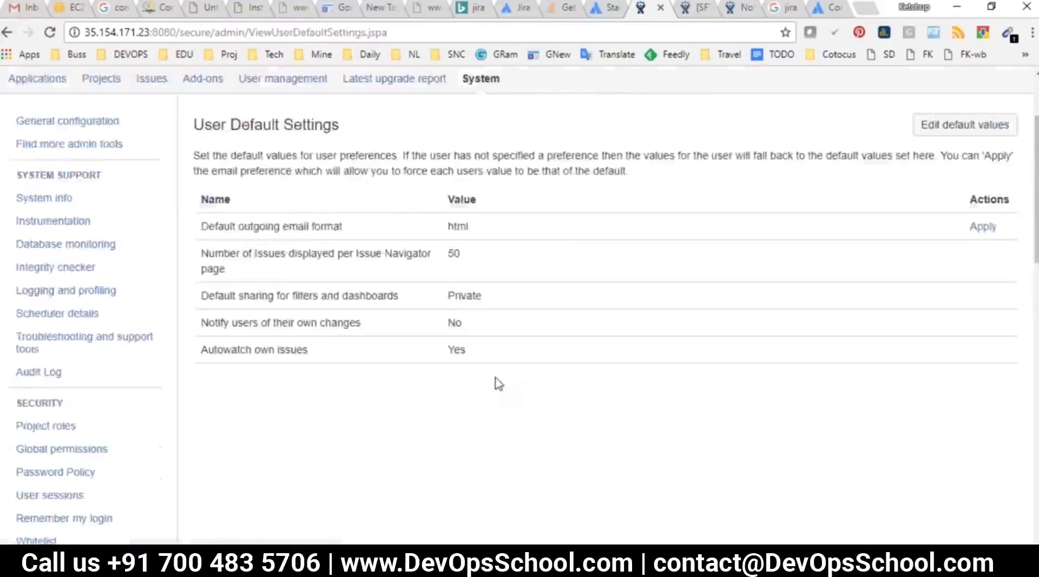
{"action": "scroll", "coordinate": [495, 375], "scroll_direction": "up", "scroll_amount": 1}
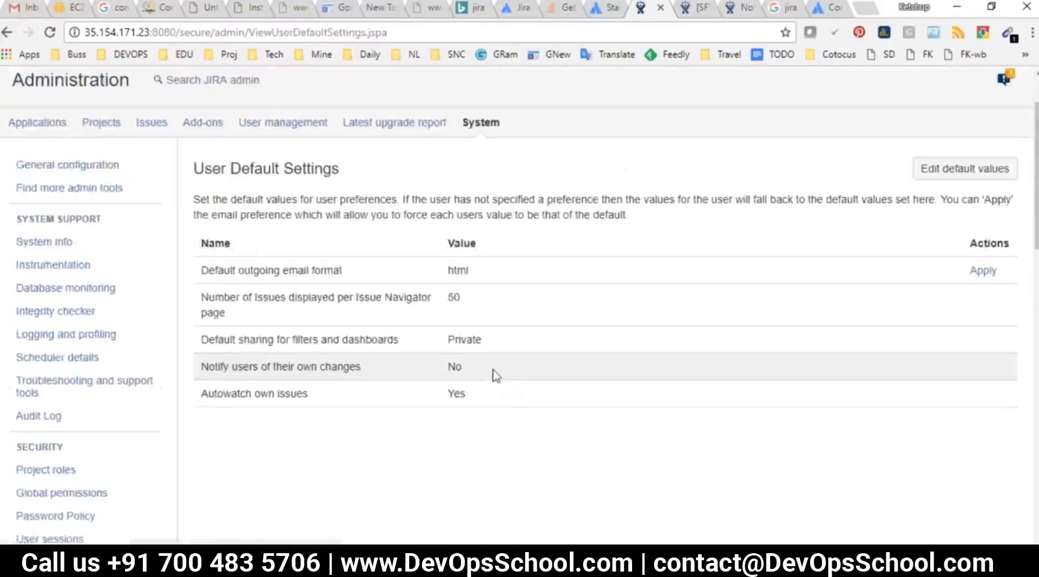
- Open the User Default Settings edit dialog, cancel it, and highlight the default preference rows
{"action": "left_click", "coordinate": [944, 170]}
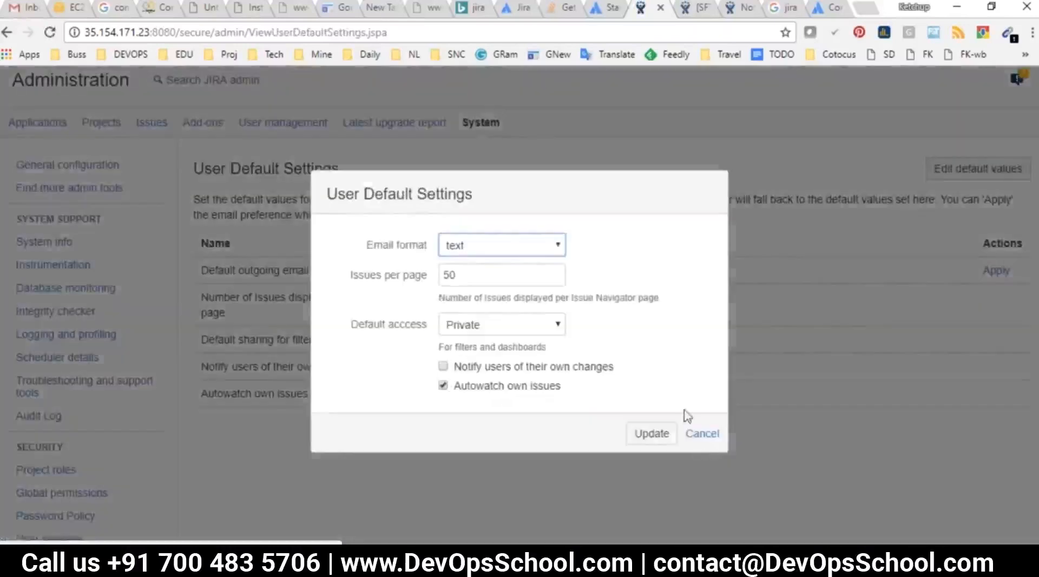
{"action": "left_click", "coordinate": [703, 434]}
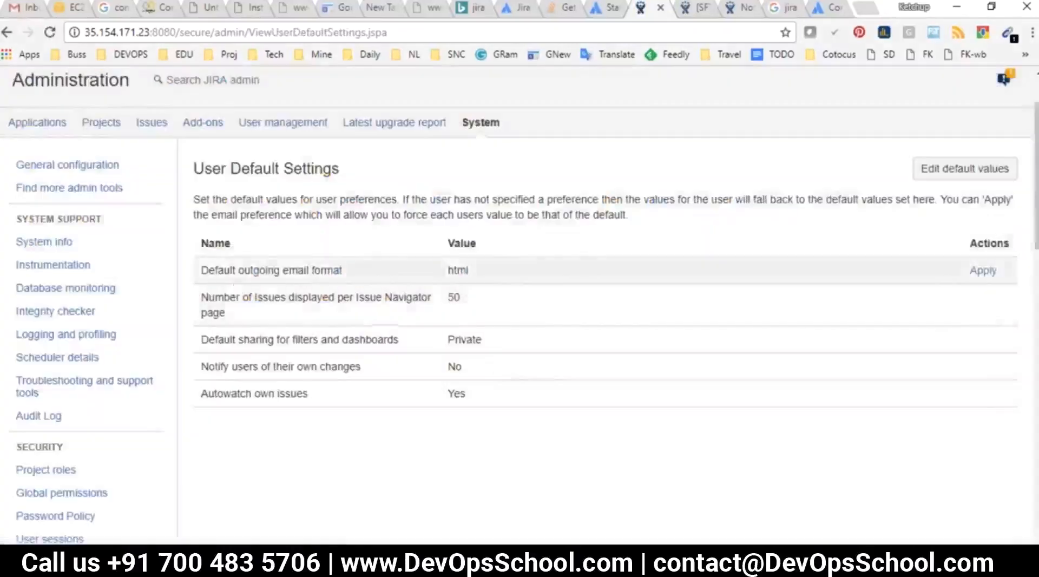
{"action": "left_click_drag", "start_coordinate": [223, 269], "coordinate": [406, 338]}
- Open the Announcement banner settings page under User Interface
{"action": "scroll", "coordinate": [63, 426], "scroll_direction": "down", "scroll_amount": 7}
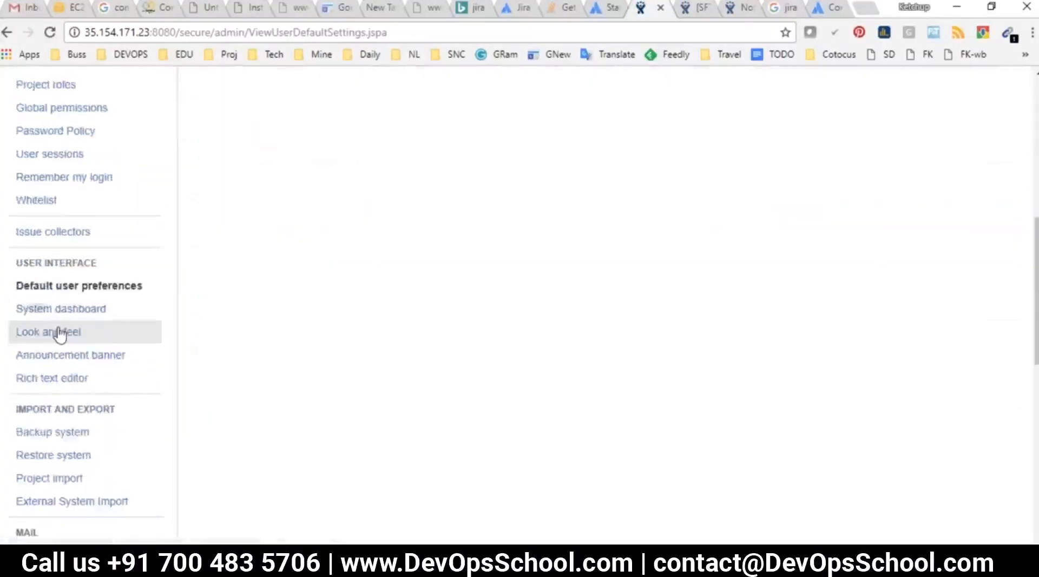
{"action": "left_click", "coordinate": [60, 356]}
{"action": "scroll", "coordinate": [438, 372], "scroll_direction": "down", "scroll_amount": 3}
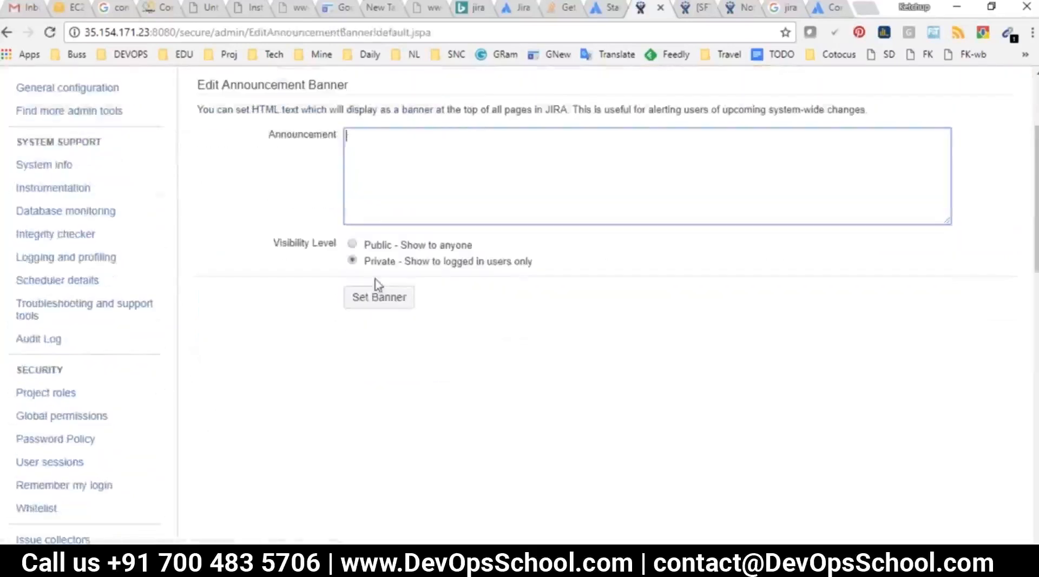
{"action": "scroll", "coordinate": [97, 381], "scroll_direction": "up", "scroll_amount": 2}
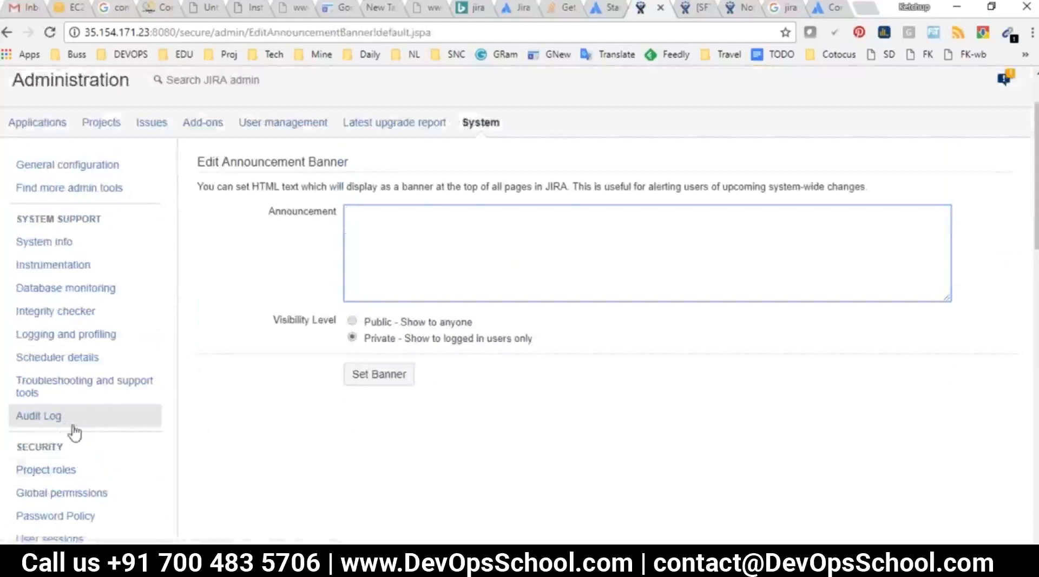
- Read the Email HTML formatting section of the notification documentation
{"action": "left_click", "coordinate": [819, 9]}
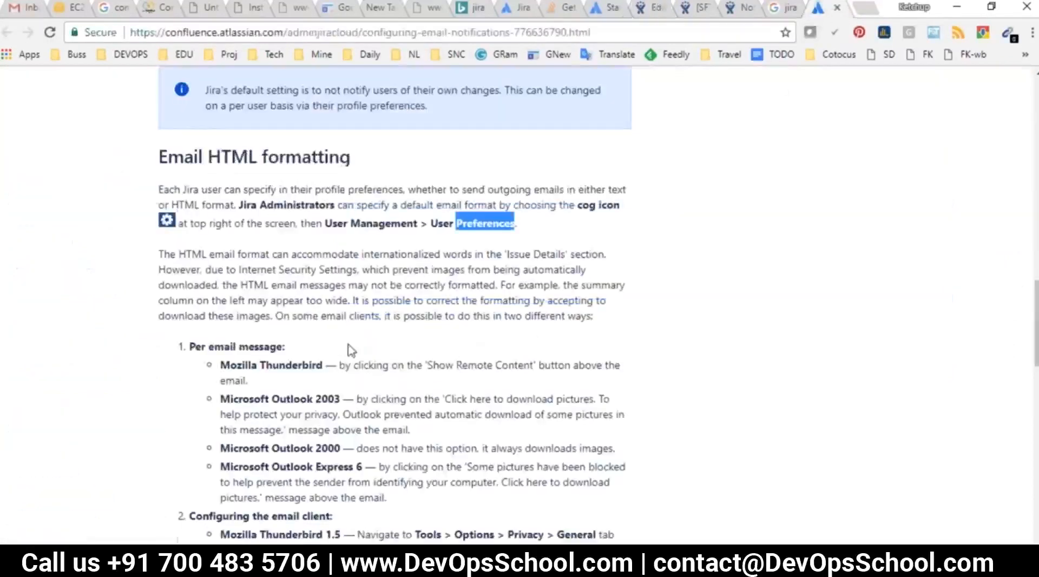
{"action": "left_click_drag", "start_coordinate": [282, 254], "coordinate": [416, 320]}
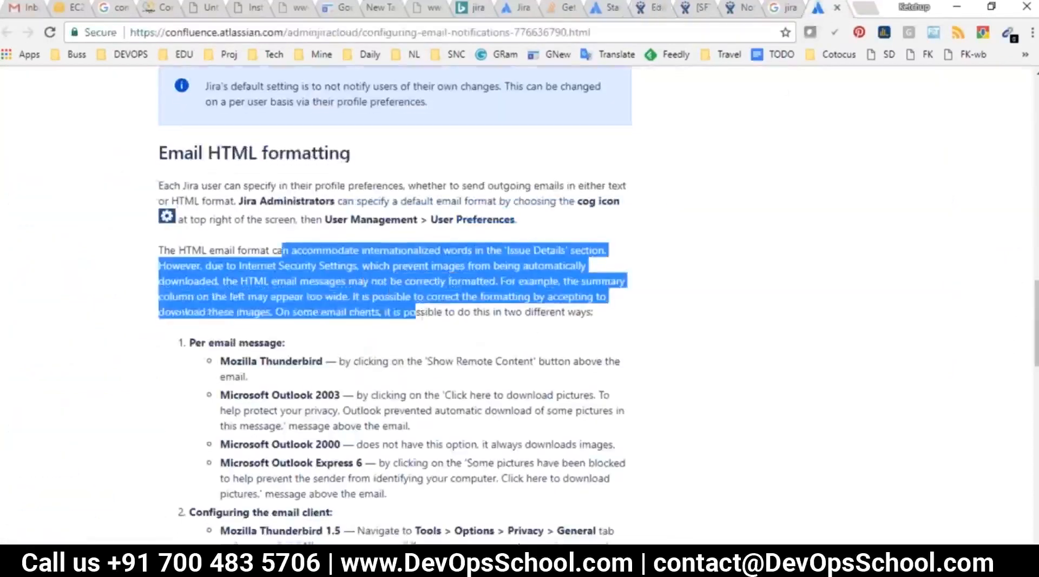
{"action": "scroll", "coordinate": [380, 325], "scroll_direction": "down", "scroll_amount": 3}
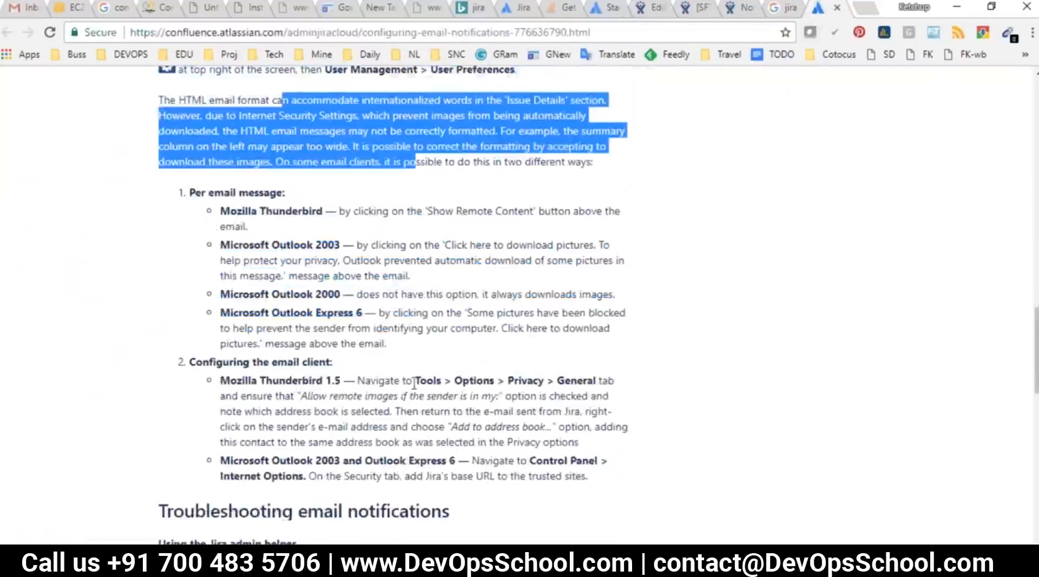
{"action": "left_click_drag", "start_coordinate": [221, 363], "coordinate": [365, 396]}
{"action": "scroll", "coordinate": [304, 357], "scroll_direction": "up", "scroll_amount": 2}
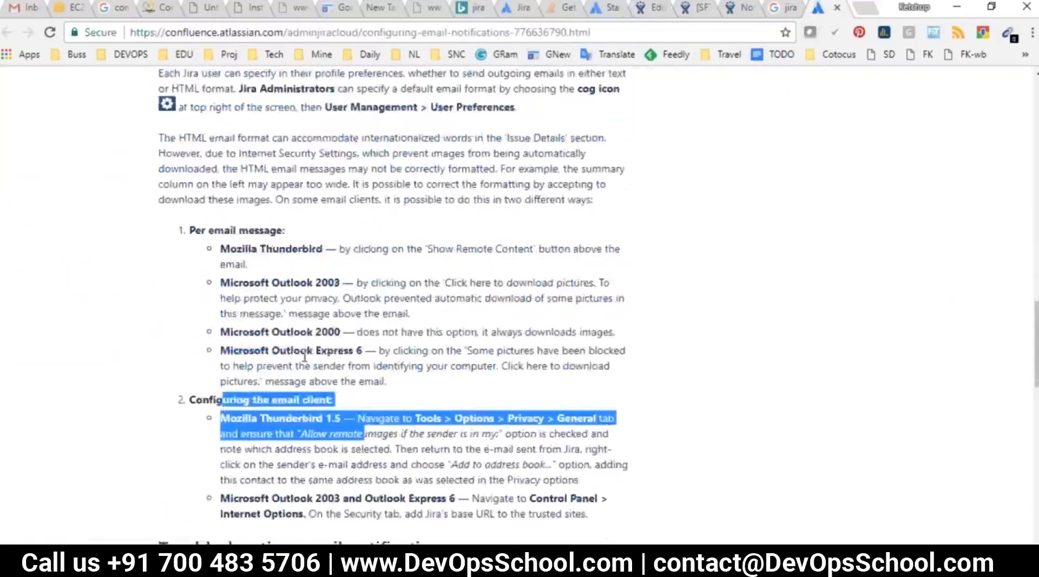
{"action": "left_click_drag", "start_coordinate": [249, 289], "coordinate": [265, 288]}
- Open the Default Field Configuration from the Issues administration section's field configurations
{"action": "left_click", "coordinate": [642, 12]}
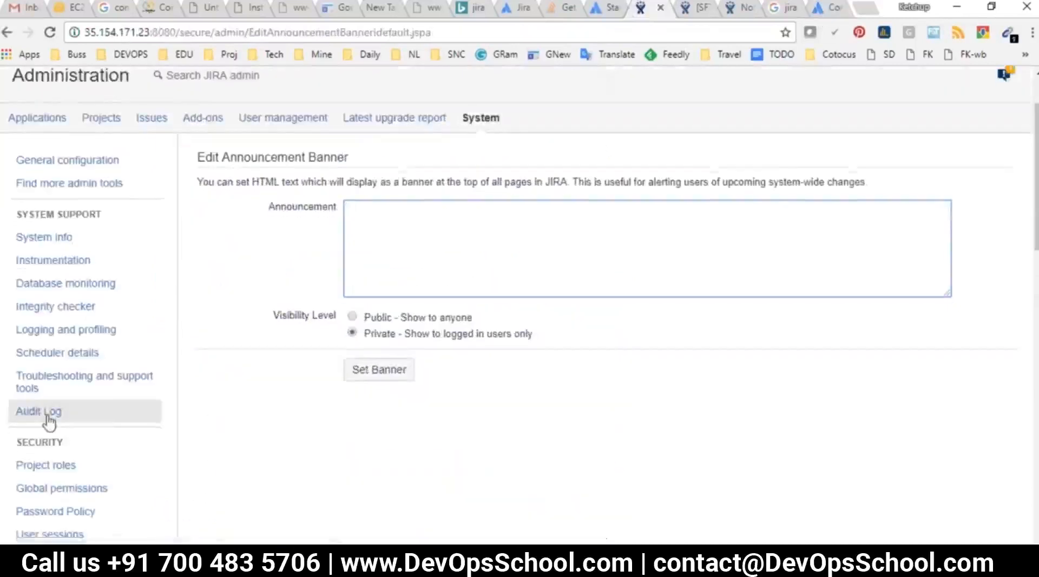
{"action": "scroll", "coordinate": [88, 429], "scroll_direction": "down", "scroll_amount": 10}
{"action": "scroll", "coordinate": [139, 306], "scroll_direction": "up", "scroll_amount": 11}
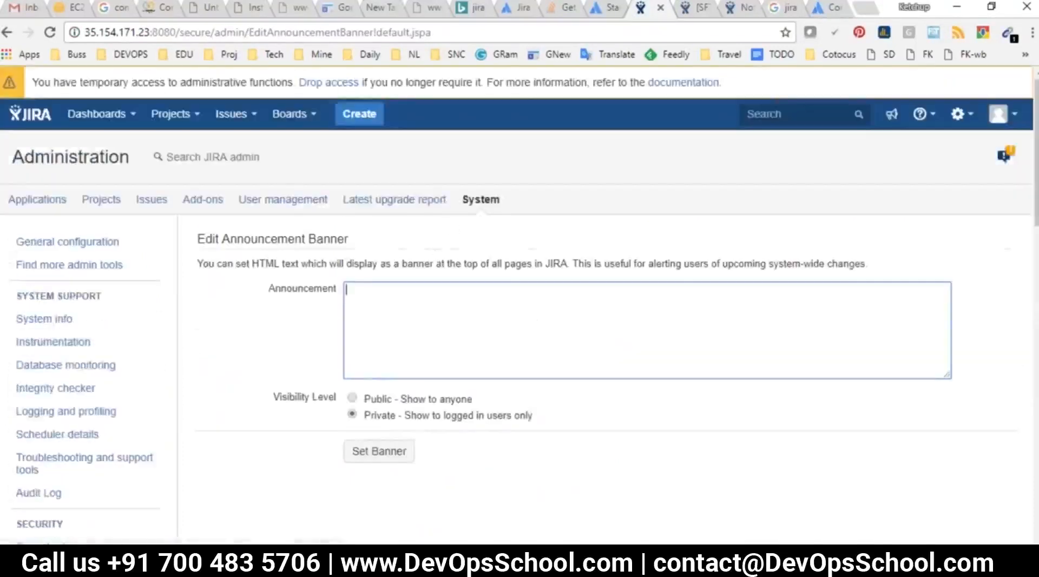
{"action": "left_click", "coordinate": [1038, 477]}
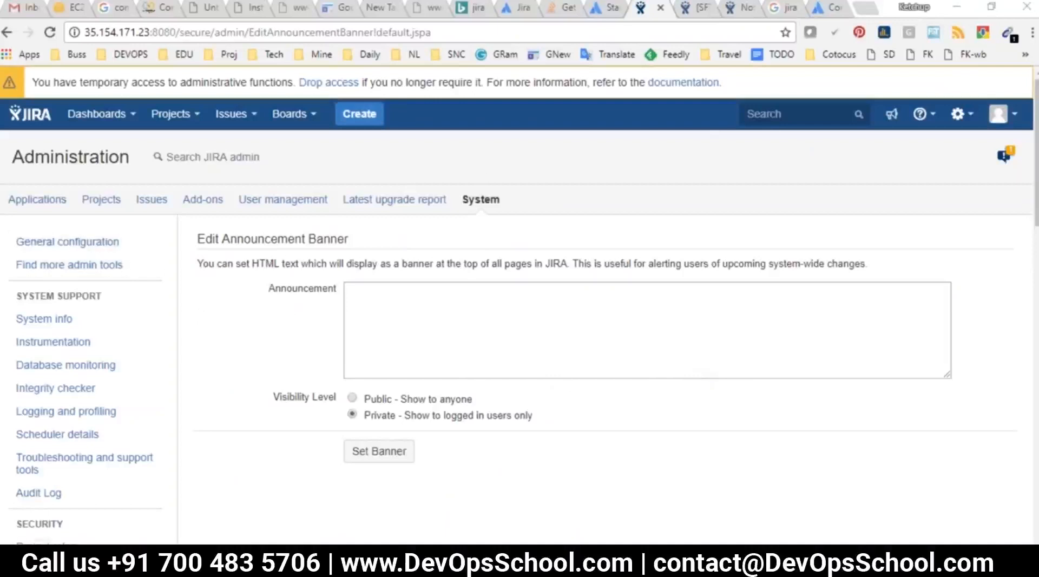
{"action": "left_click", "coordinate": [159, 203]}
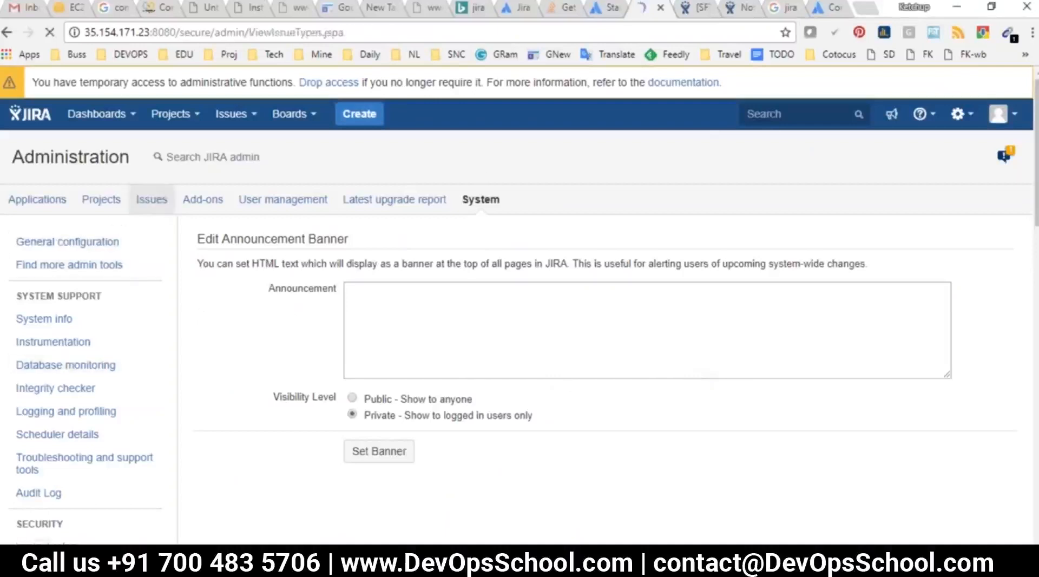
{"action": "scroll", "coordinate": [81, 219], "scroll_direction": "down", "scroll_amount": 3}
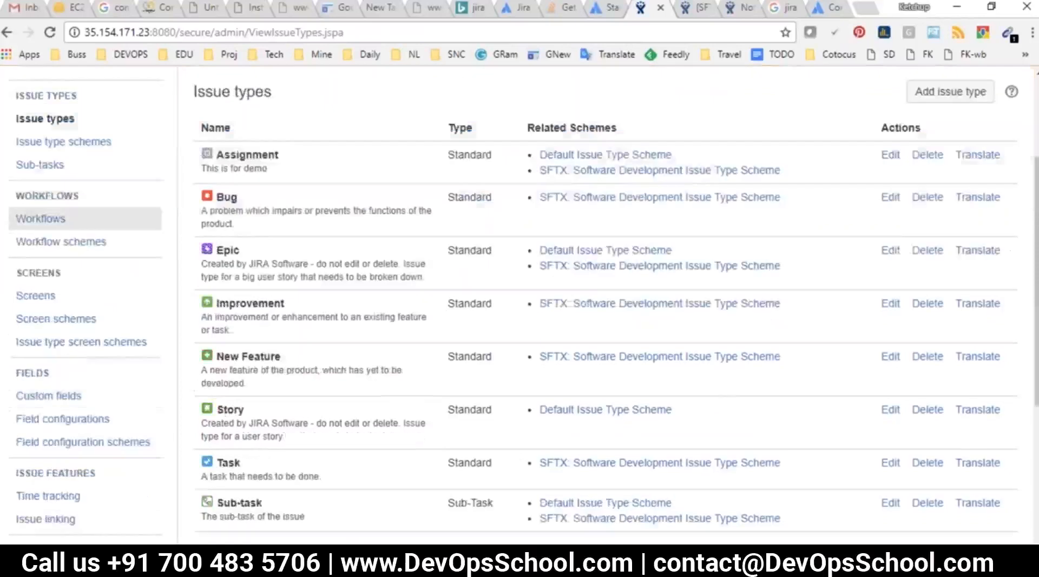
{"action": "scroll", "coordinate": [180, 319], "scroll_direction": "down", "scroll_amount": 3}
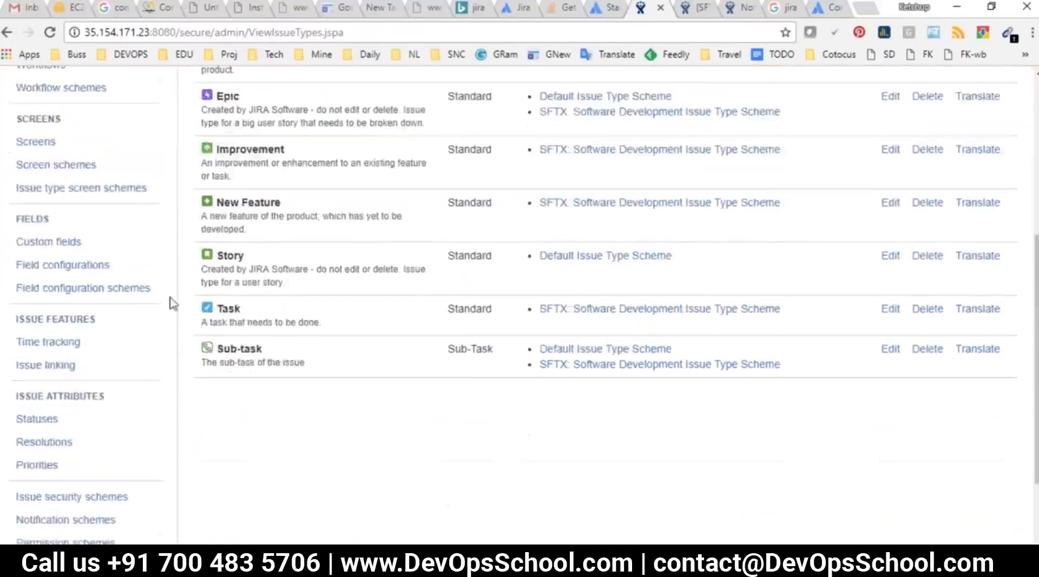
{"action": "left_click", "coordinate": [49, 241]}
{"action": "scroll", "coordinate": [116, 353], "scroll_direction": "down", "scroll_amount": 4}
{"action": "left_click", "coordinate": [92, 342]}
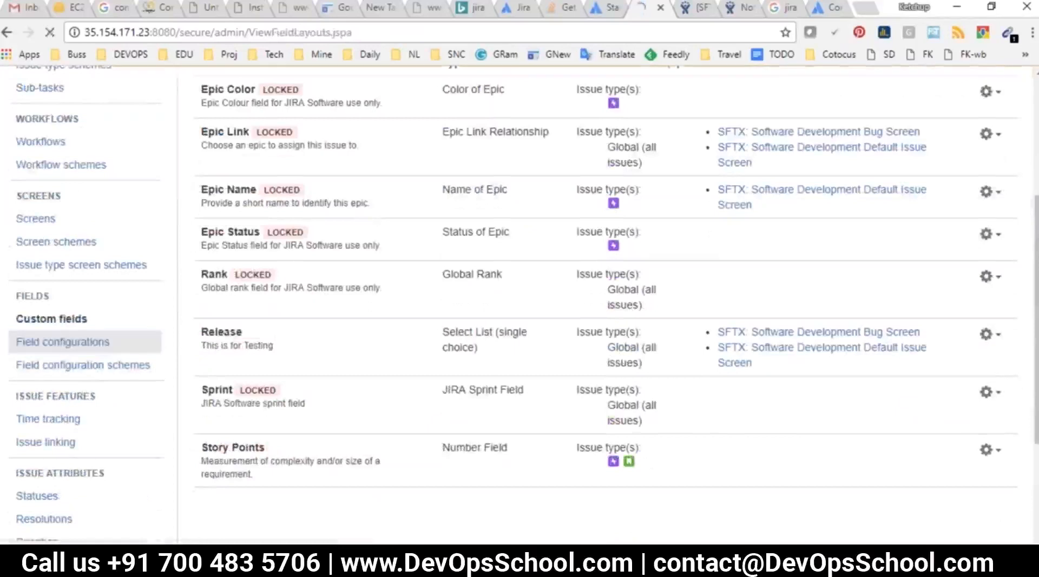
{"action": "scroll", "coordinate": [417, 373], "scroll_direction": "down", "scroll_amount": 3}
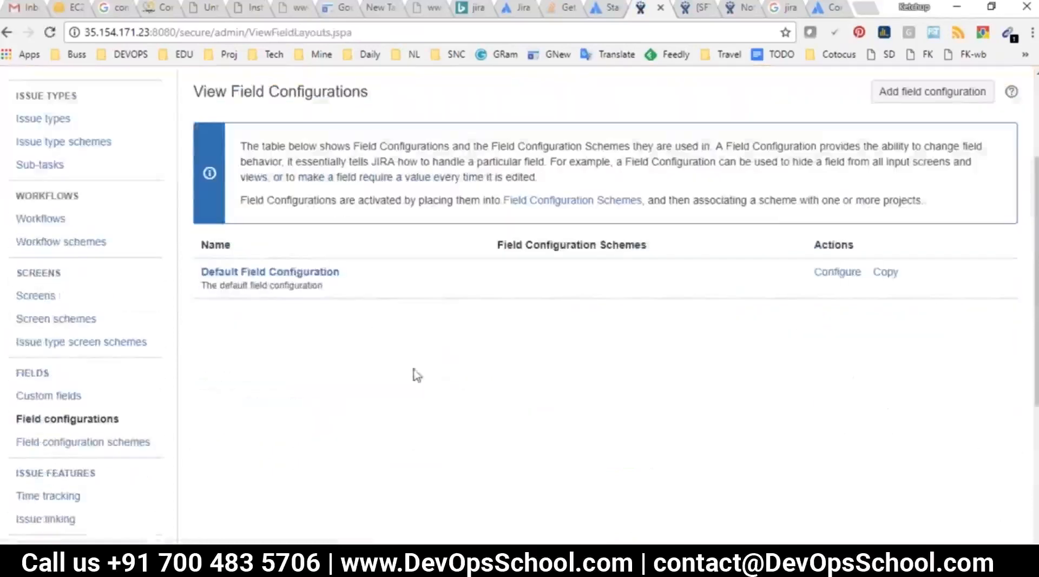
{"action": "left_click", "coordinate": [326, 276]}
- Review the fields listed in the Default Field Configuration
{"action": "scroll", "coordinate": [534, 453], "scroll_direction": "down", "scroll_amount": 2}
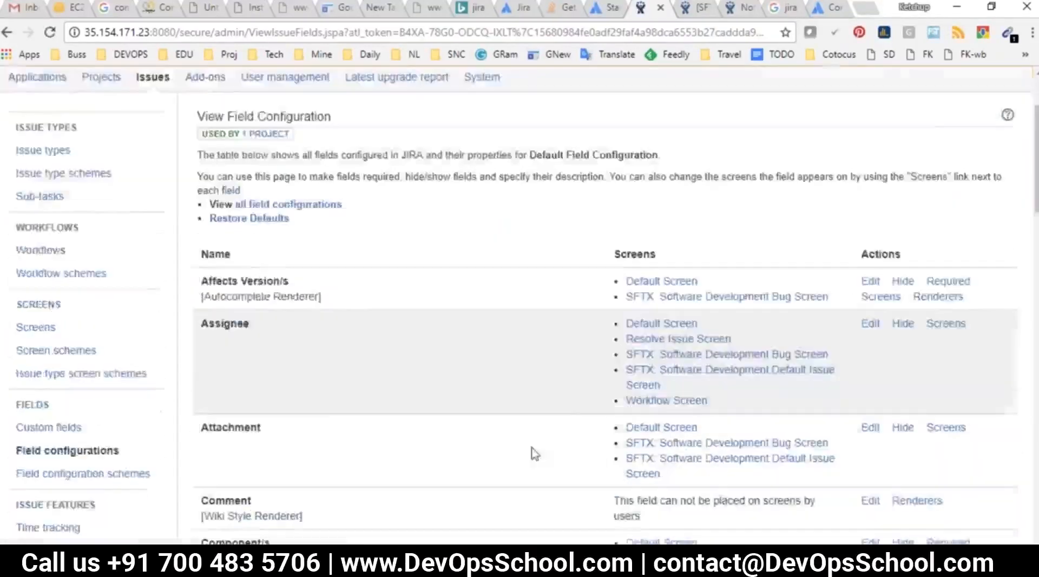
{"action": "scroll", "coordinate": [534, 453], "scroll_direction": "down", "scroll_amount": 2}
{"action": "scroll", "coordinate": [298, 374], "scroll_direction": "down", "scroll_amount": 1}
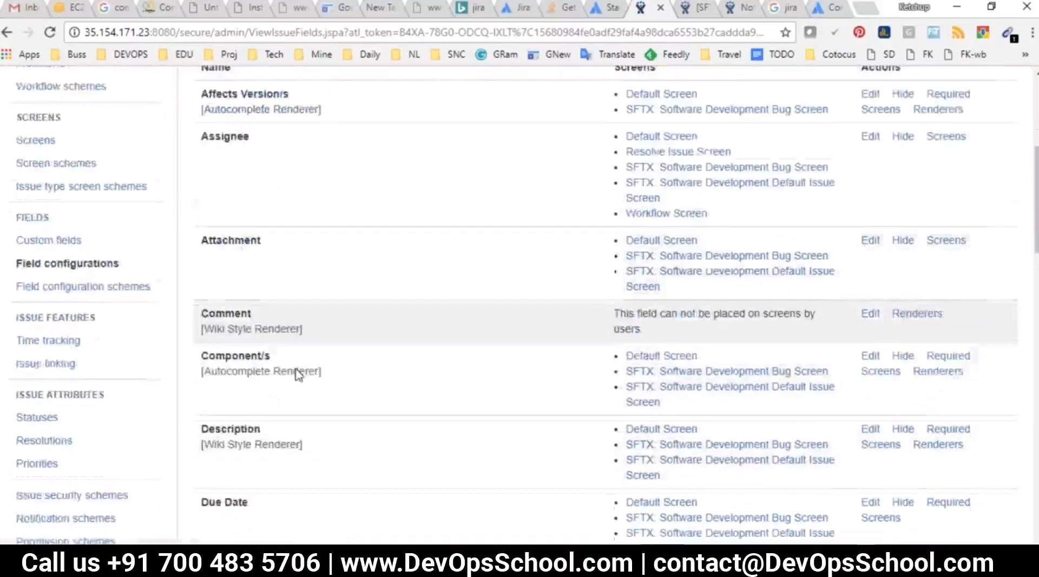
{"action": "scroll", "coordinate": [298, 374], "scroll_direction": "down", "scroll_amount": 8}
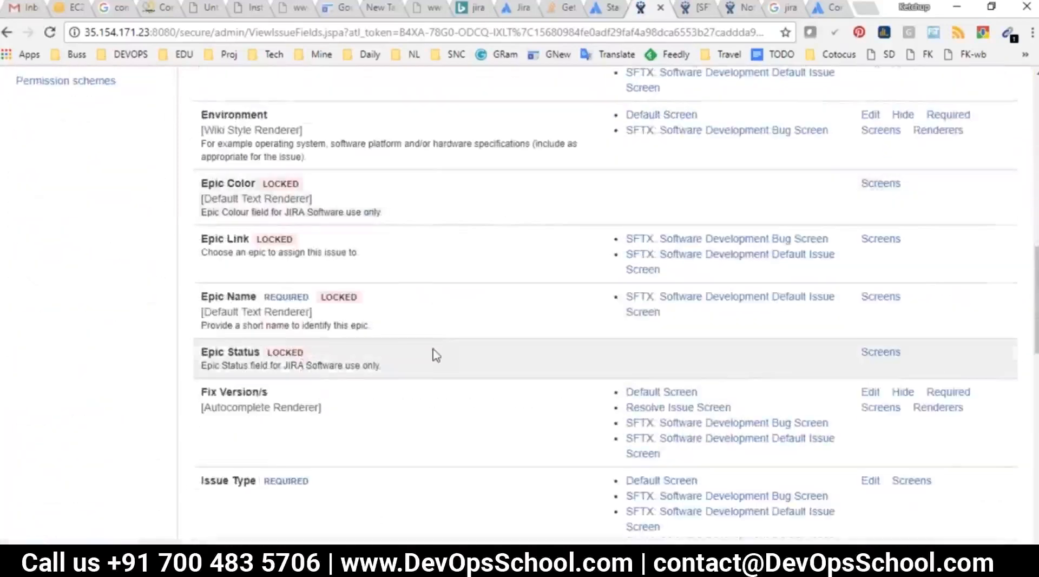
{"action": "scroll", "coordinate": [436, 355], "scroll_direction": "up", "scroll_amount": 10}
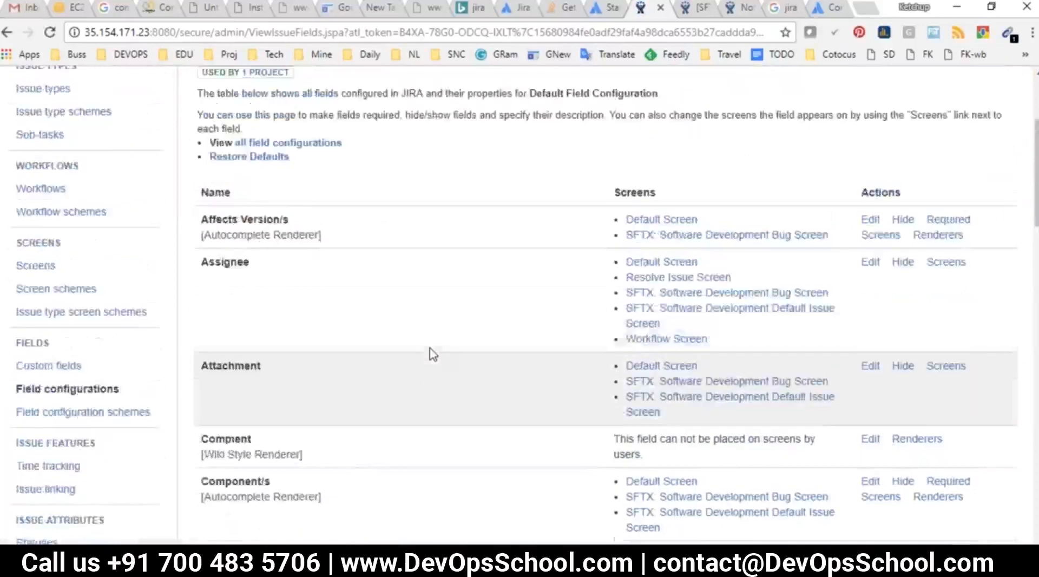
{"action": "scroll", "coordinate": [433, 354], "scroll_direction": "up", "scroll_amount": 2}
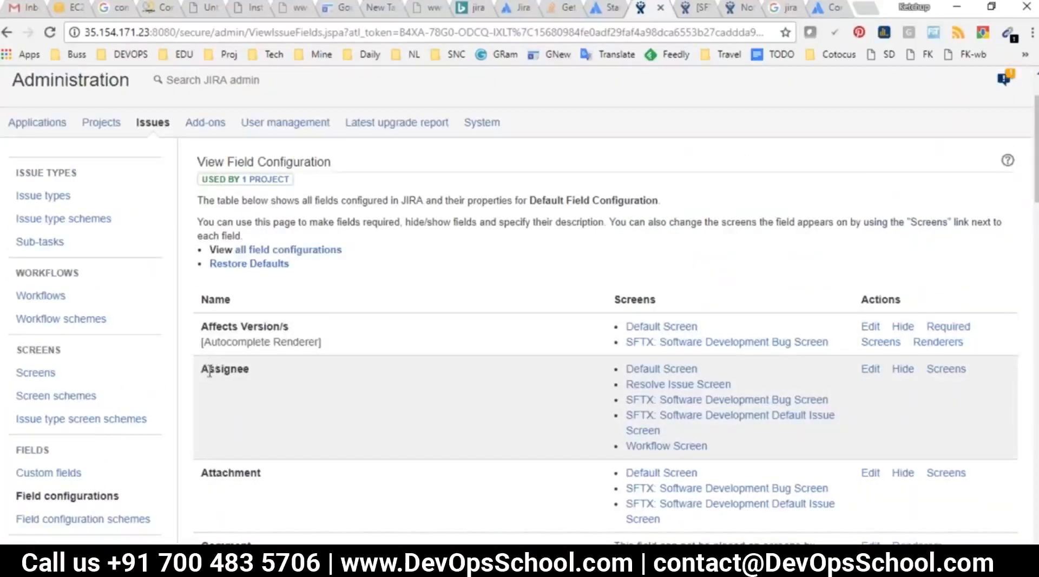
{"action": "left_click", "coordinate": [687, 7]}
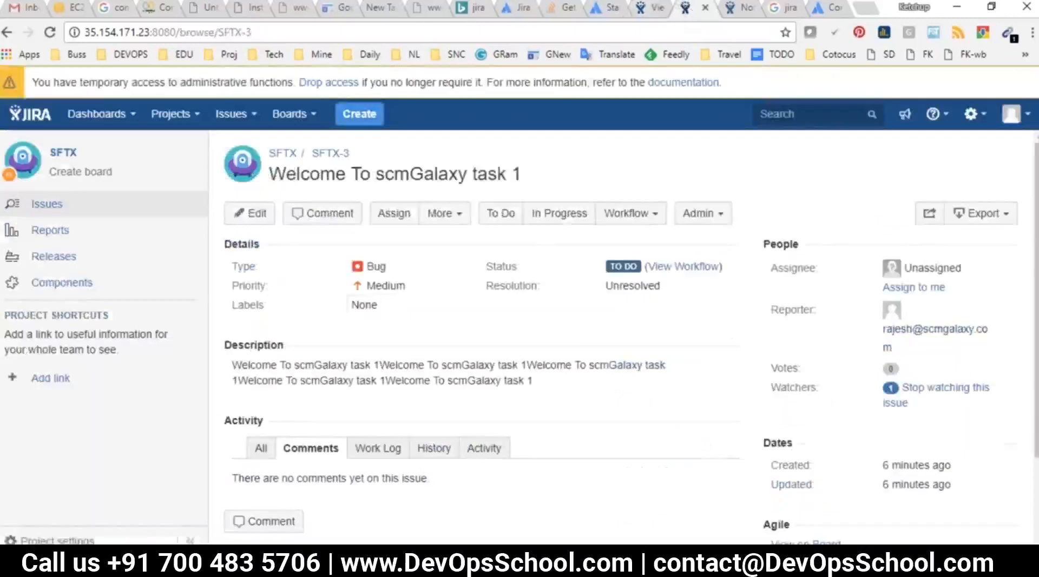
{"action": "left_click", "coordinate": [645, 7]}
{"action": "scroll", "coordinate": [325, 481], "scroll_direction": "down", "scroll_amount": 10}
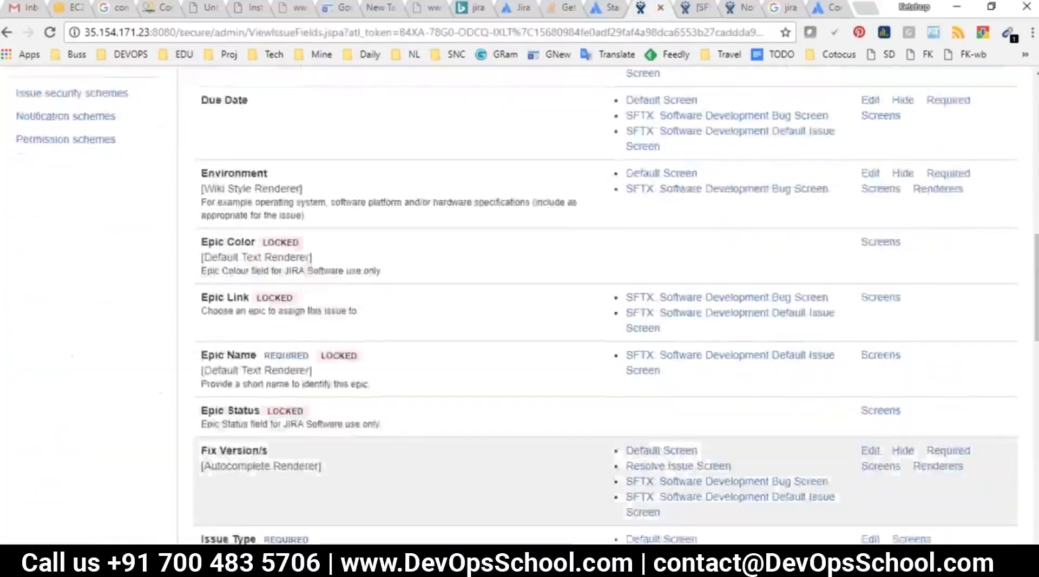
{"action": "scroll", "coordinate": [406, 407], "scroll_direction": "down", "scroll_amount": 11}
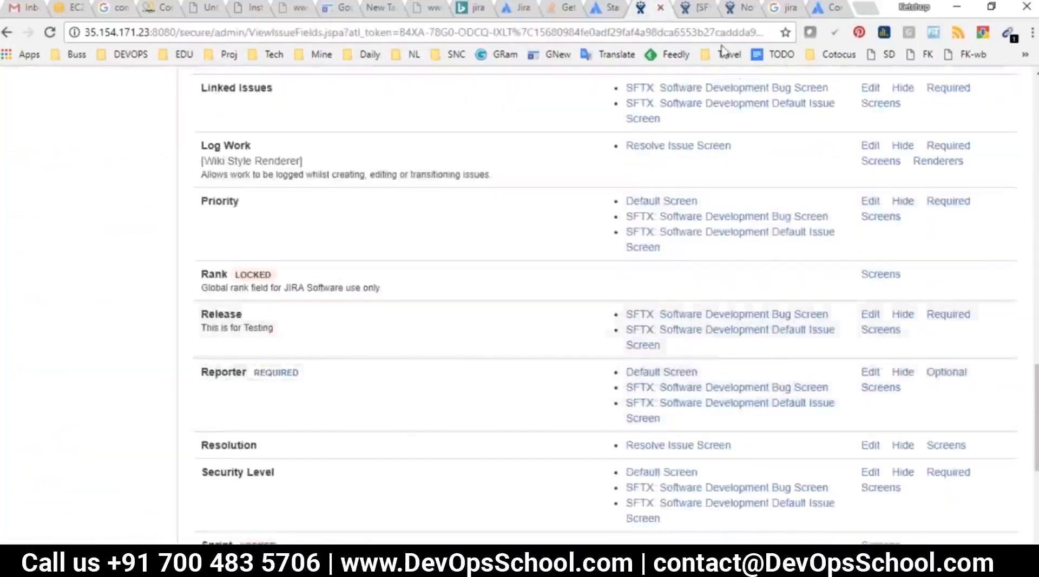
- Open the Create Issue dialog for the SFTX project and examine its fields, including Release
{"action": "left_click", "coordinate": [698, 7]}
{"action": "left_click", "coordinate": [350, 113]}
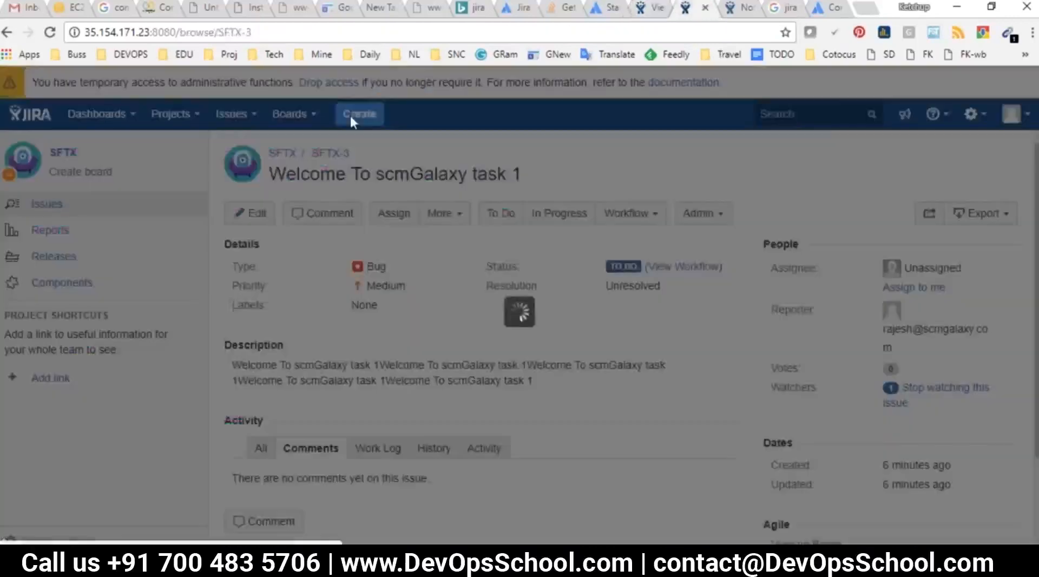
{"action": "scroll", "coordinate": [442, 406], "scroll_direction": "down", "scroll_amount": 6}
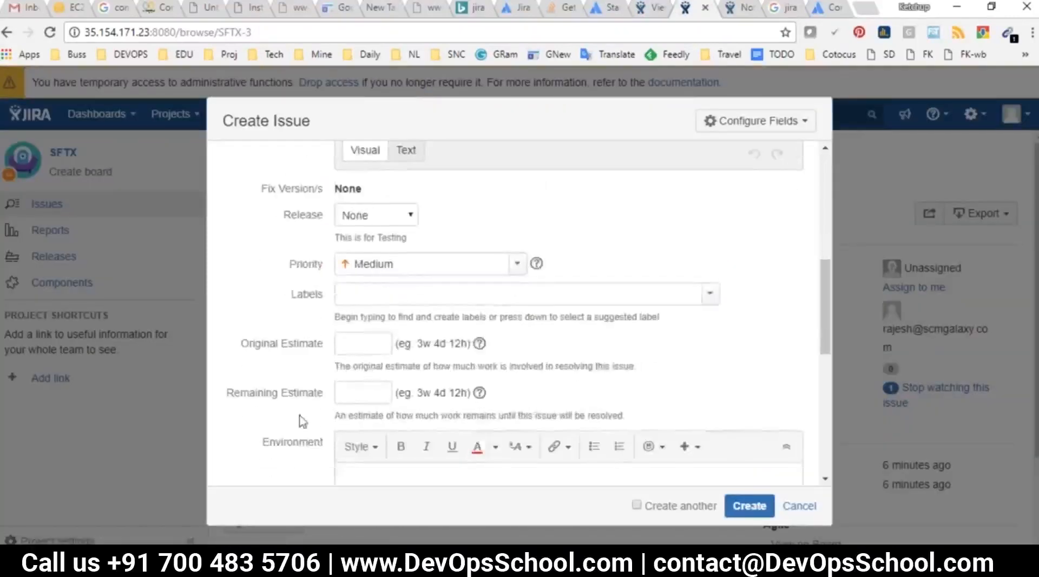
{"action": "scroll", "coordinate": [270, 444], "scroll_direction": "down", "scroll_amount": 6}
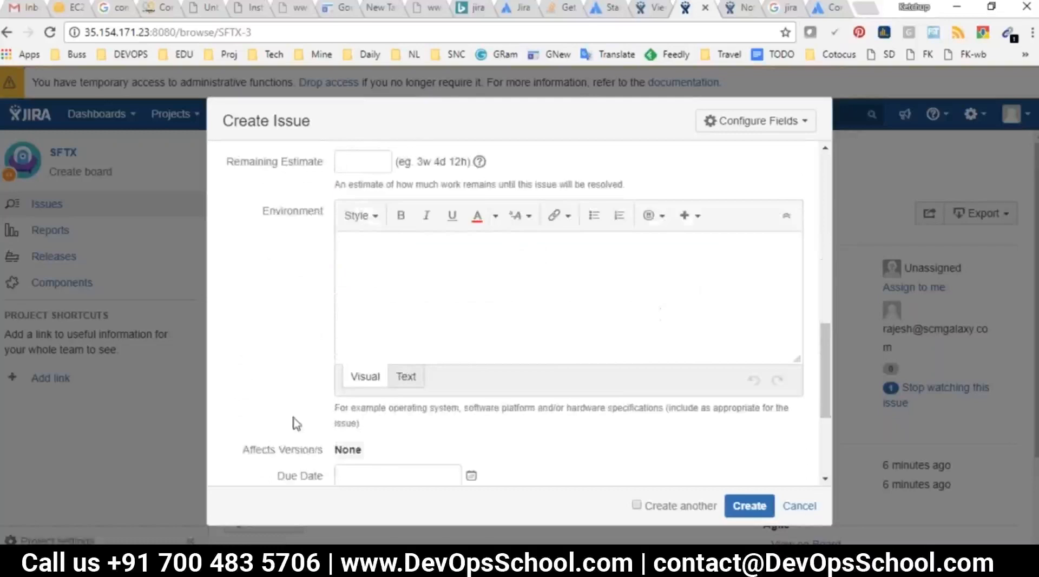
{"action": "scroll", "coordinate": [313, 476], "scroll_direction": "down", "scroll_amount": 3}
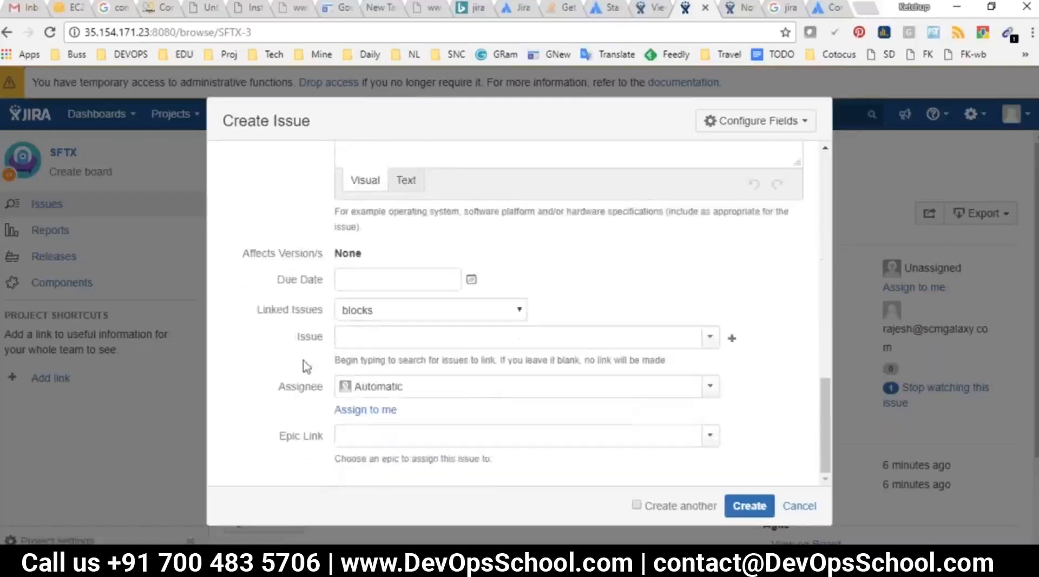
{"action": "scroll", "coordinate": [315, 411], "scroll_direction": "up", "scroll_amount": 2}
{"action": "scroll", "coordinate": [317, 389], "scroll_direction": "up", "scroll_amount": 10}
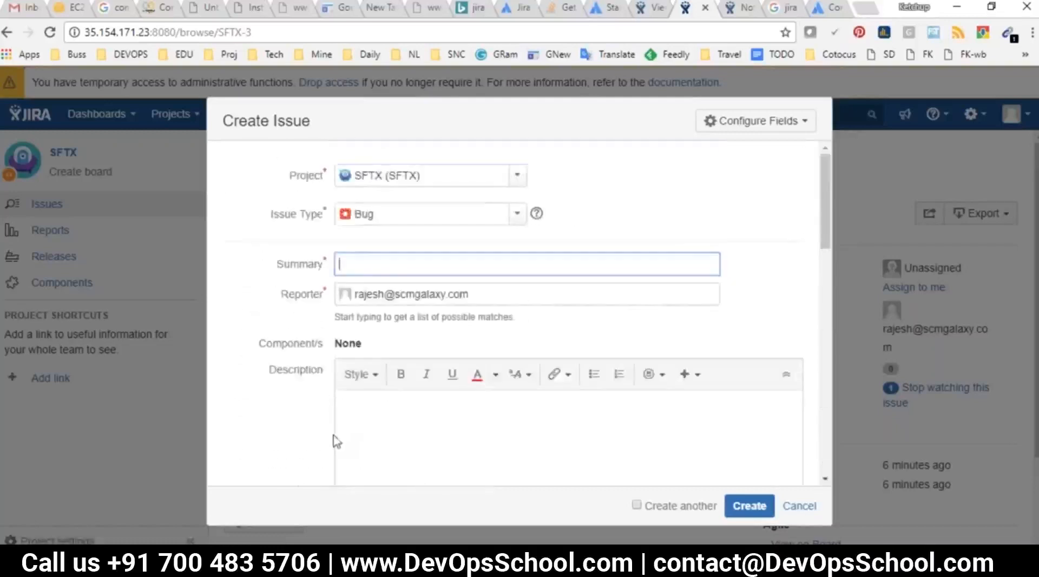
{"action": "scroll", "coordinate": [321, 419], "scroll_direction": "down", "scroll_amount": 5}
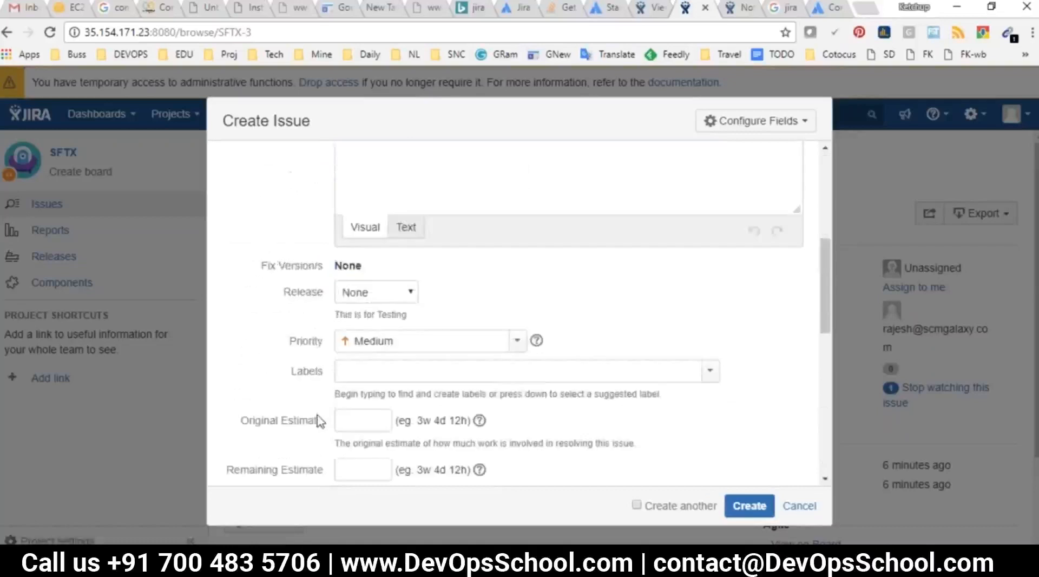
{"action": "left_click_drag", "start_coordinate": [326, 293], "coordinate": [325, 343]}
{"action": "scroll", "coordinate": [325, 343], "scroll_direction": "up", "scroll_amount": 5}
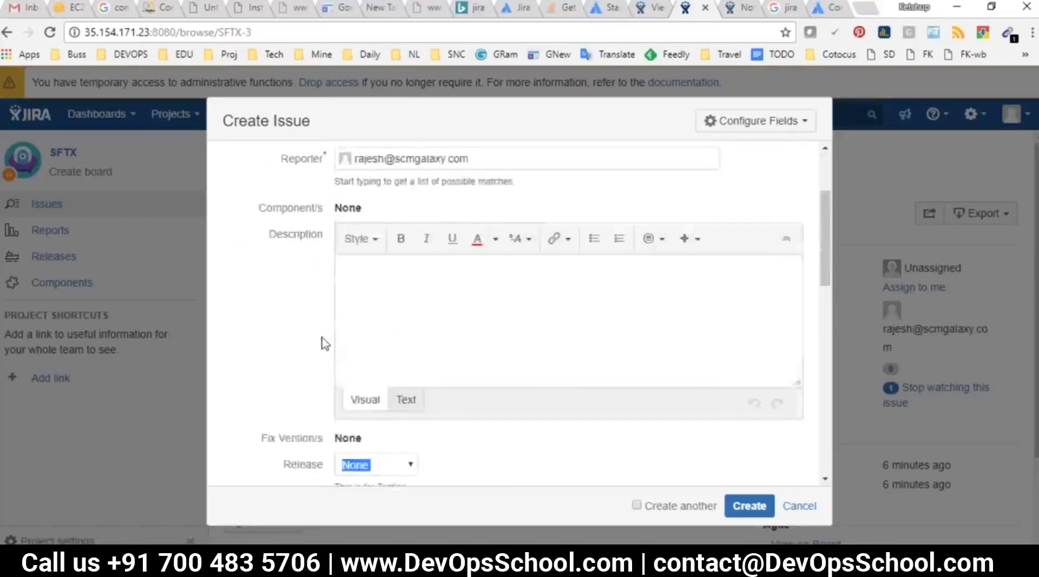
{"action": "left_click_drag", "start_coordinate": [322, 265], "coordinate": [281, 286]}
{"action": "left_click_drag", "start_coordinate": [329, 180], "coordinate": [308, 175]}
- Make the Release field required in the Default Field Configuration
{"action": "left_click", "coordinate": [652, 8]}
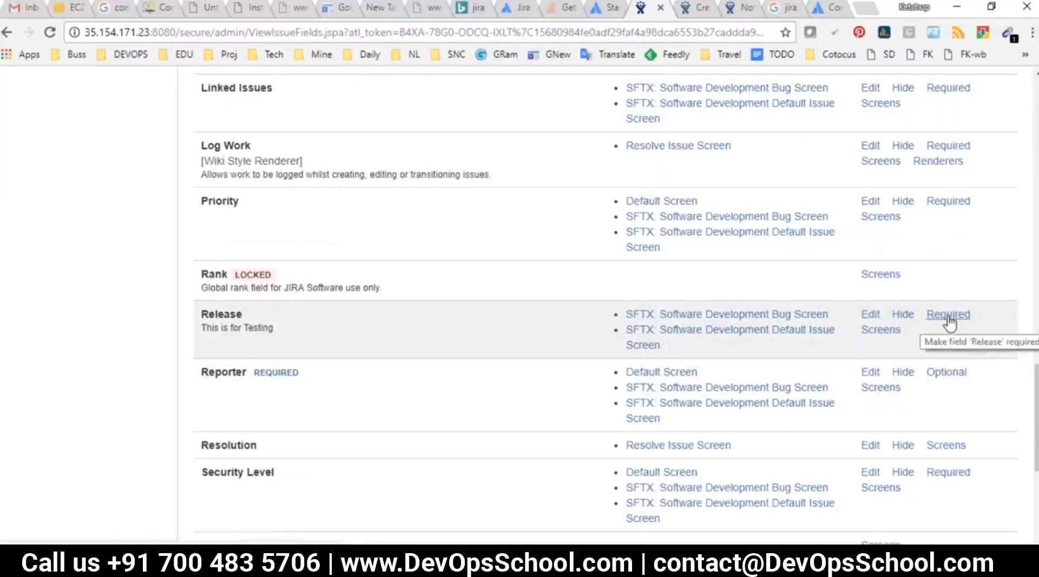
{"action": "left_click", "coordinate": [948, 315]}
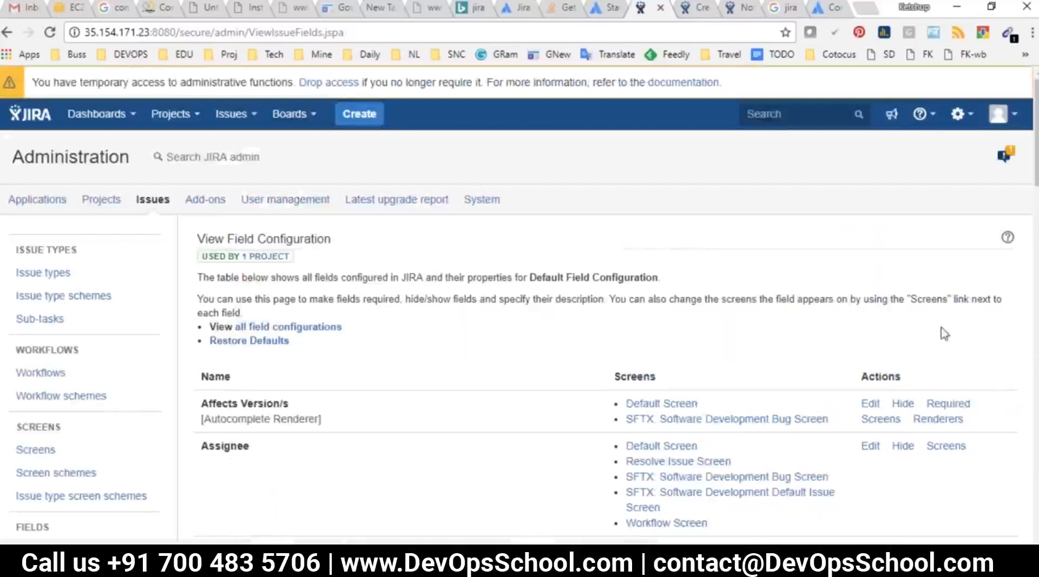
- Close the open Create Issue dialog, reopen it, and check the Release field
{"action": "left_click", "coordinate": [685, 9]}
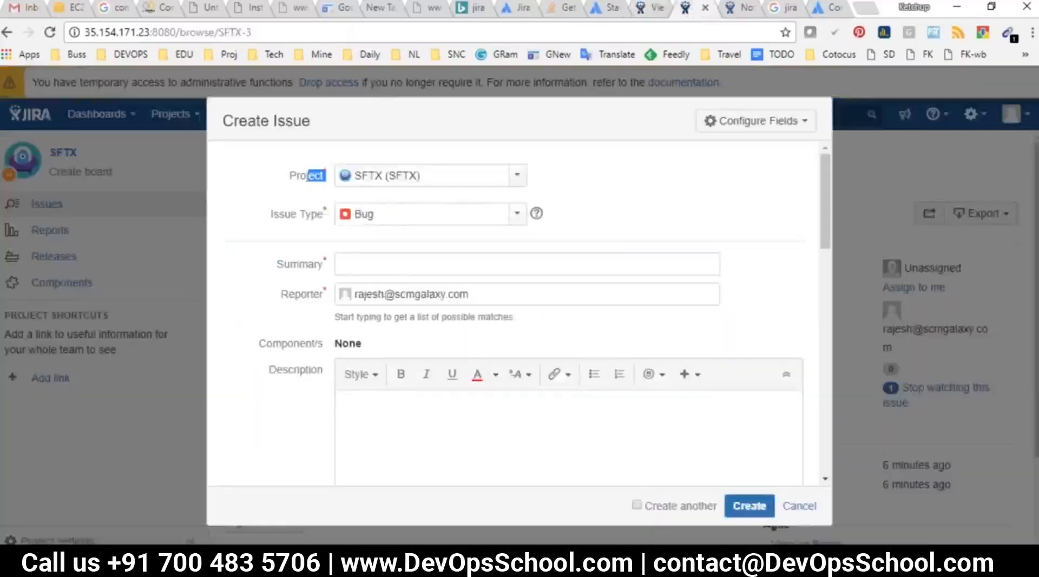
{"action": "left_click", "coordinate": [799, 506]}
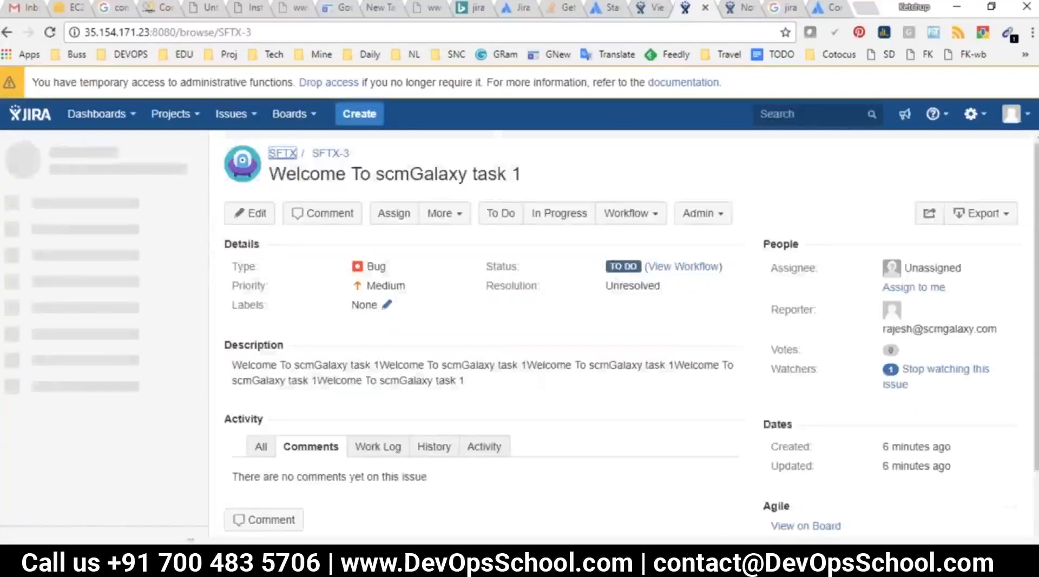
{"action": "left_click", "coordinate": [359, 114]}
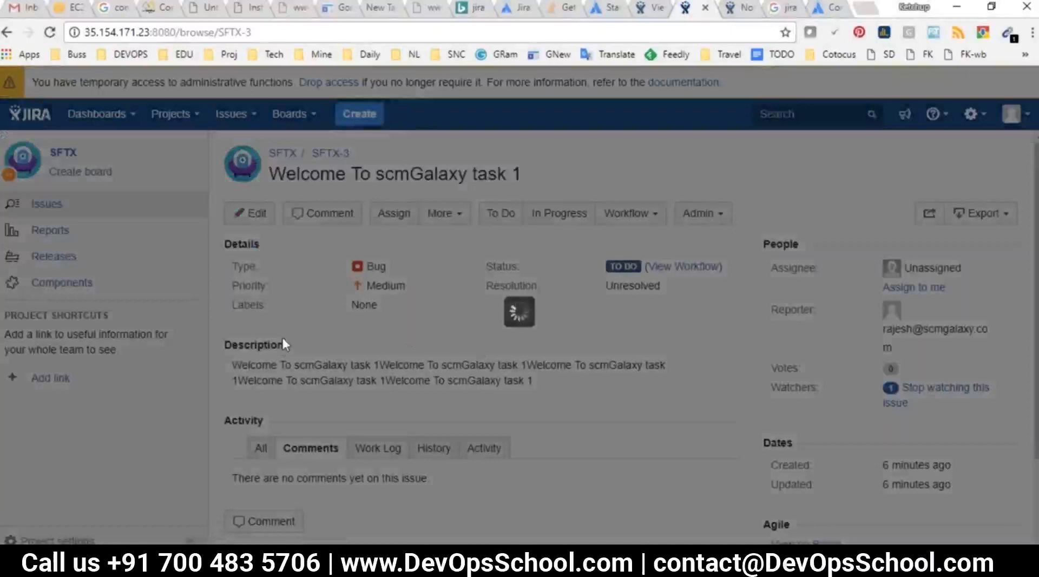
{"action": "scroll", "coordinate": [304, 374], "scroll_direction": "down", "scroll_amount": 5}
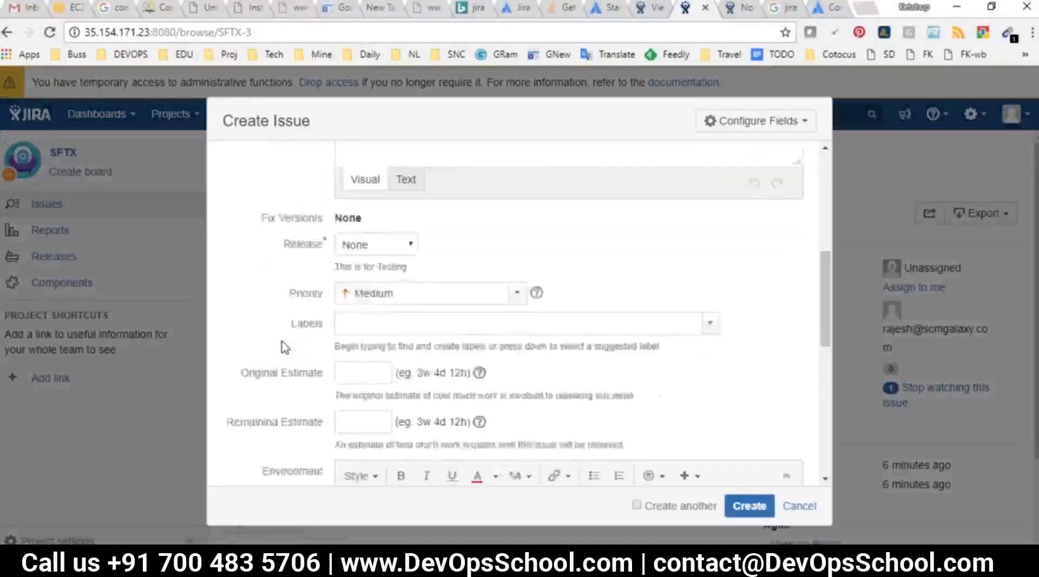
{"action": "scroll", "coordinate": [305, 379], "scroll_direction": "down", "scroll_amount": 7}
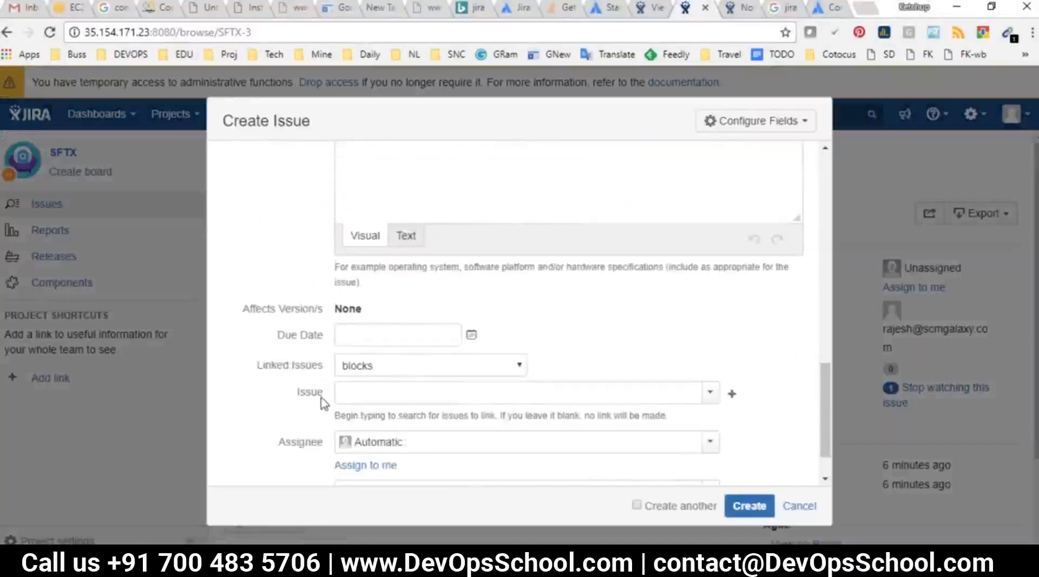
{"action": "scroll", "coordinate": [335, 411], "scroll_direction": "up", "scroll_amount": 8}
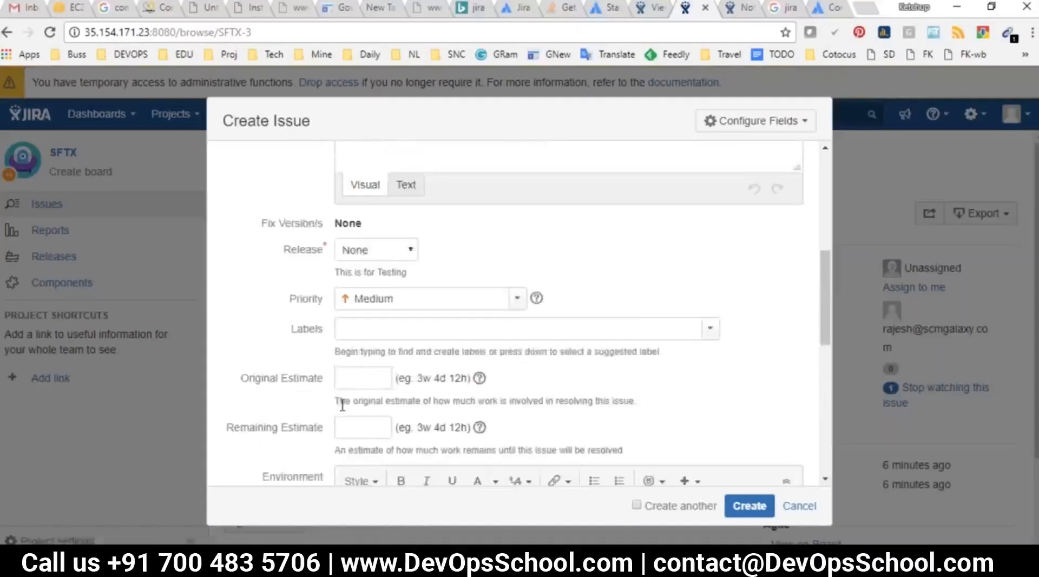
- Cancel the Create Issue dialog and return to the field configuration administration page
{"action": "left_click_drag", "start_coordinate": [328, 406], "coordinate": [286, 406]}
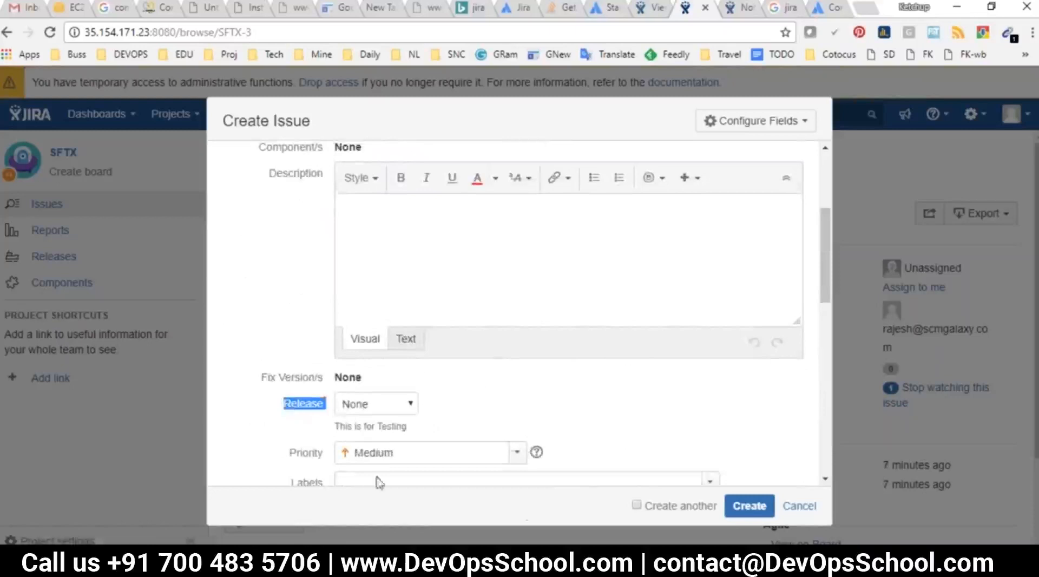
{"action": "left_click", "coordinate": [799, 506]}
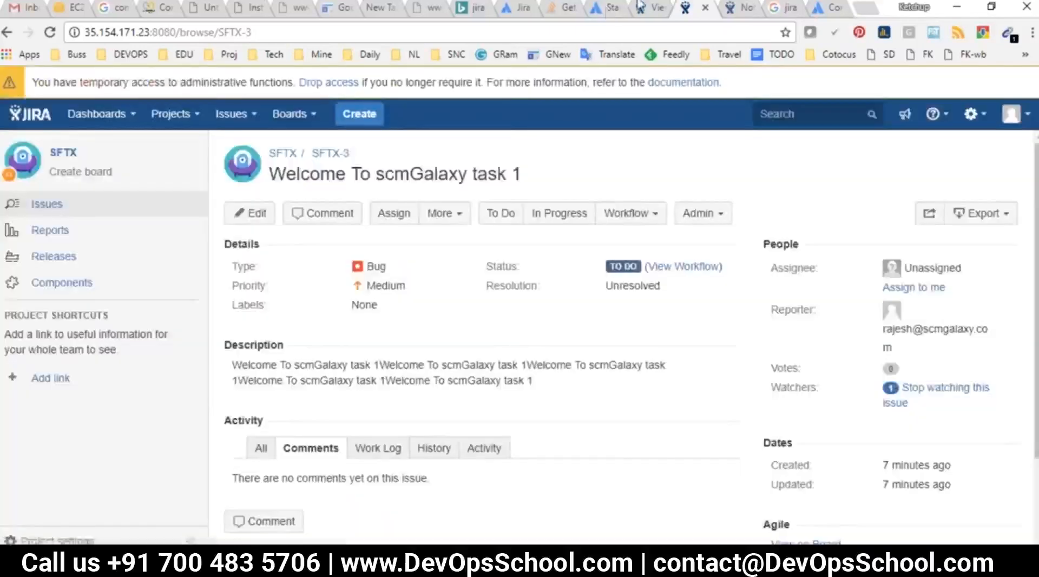
{"action": "left_click", "coordinate": [642, 8]}
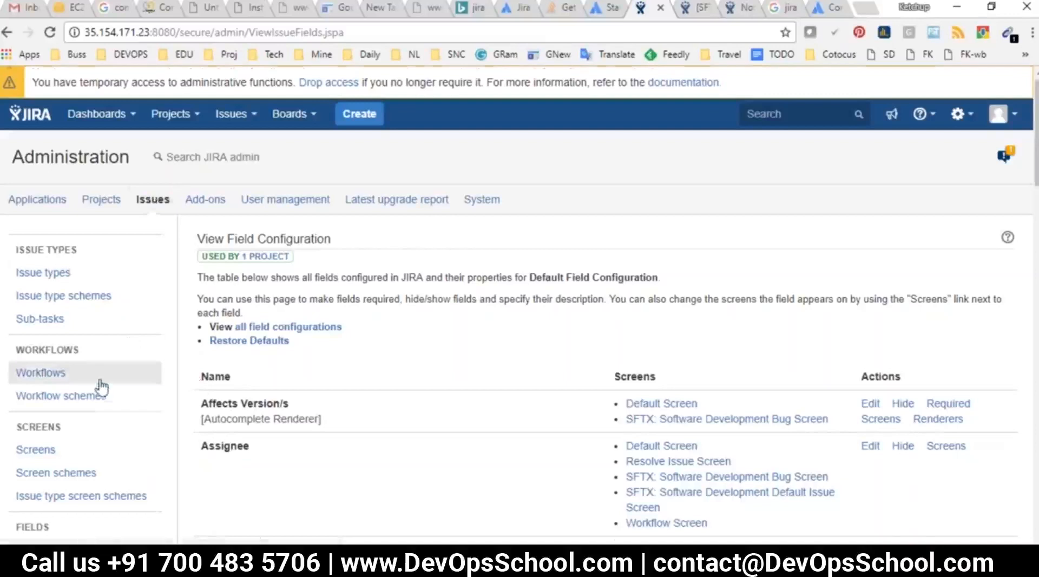
- Open the notifications of the Default Notification Scheme from the notification schemes list
{"action": "scroll", "coordinate": [101, 384], "scroll_direction": "down", "scroll_amount": 2}
{"action": "scroll", "coordinate": [83, 423], "scroll_direction": "down", "scroll_amount": 2}
{"action": "scroll", "coordinate": [109, 417], "scroll_direction": "up", "scroll_amount": 4}
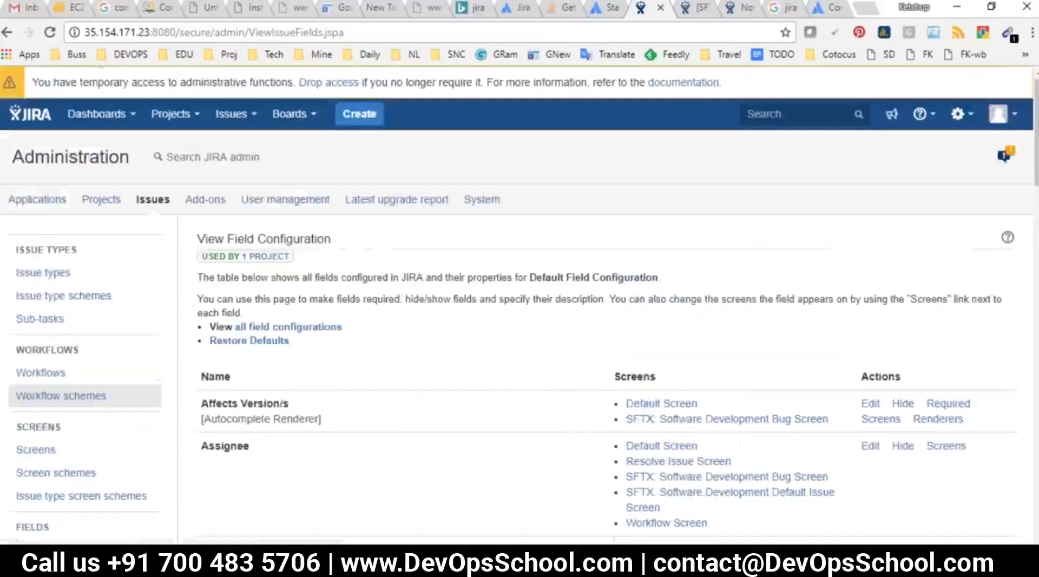
{"action": "scroll", "coordinate": [130, 414], "scroll_direction": "down", "scroll_amount": 7}
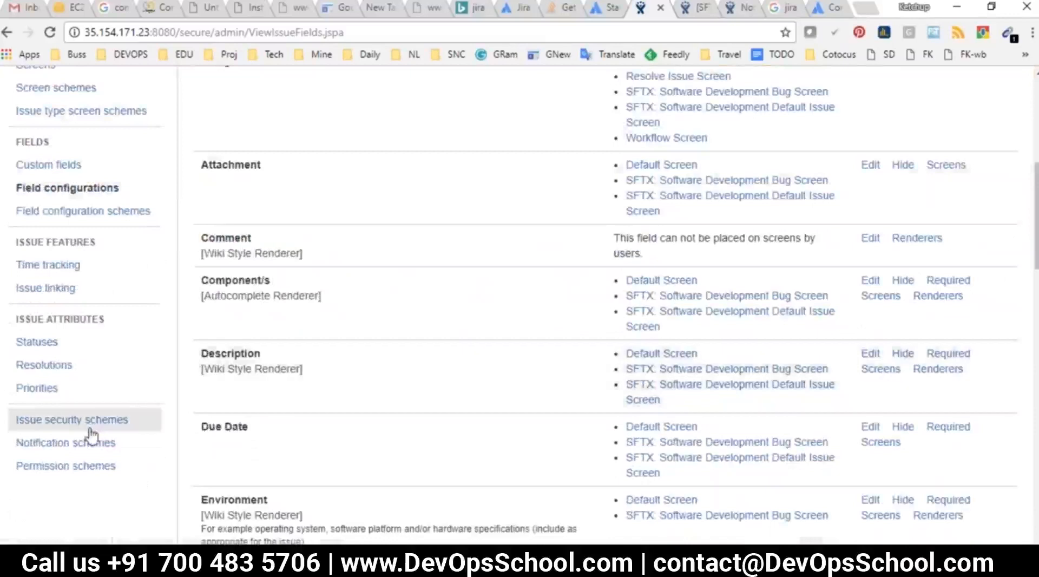
{"action": "scroll", "coordinate": [92, 438], "scroll_direction": "down", "scroll_amount": 1}
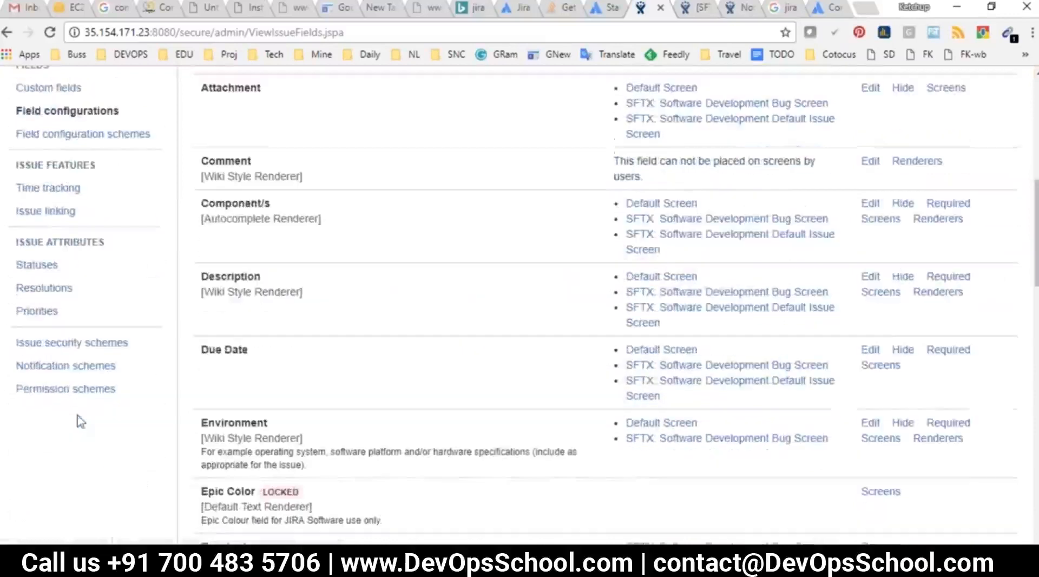
{"action": "left_click", "coordinate": [47, 366]}
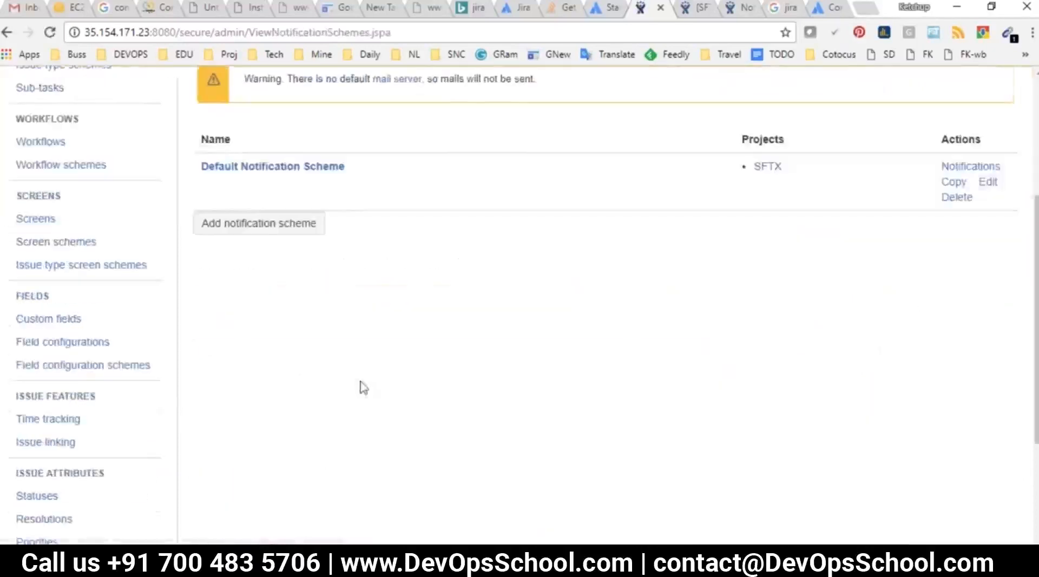
{"action": "scroll", "coordinate": [360, 387], "scroll_direction": "down", "scroll_amount": 4}
{"action": "left_click", "coordinate": [274, 168]}
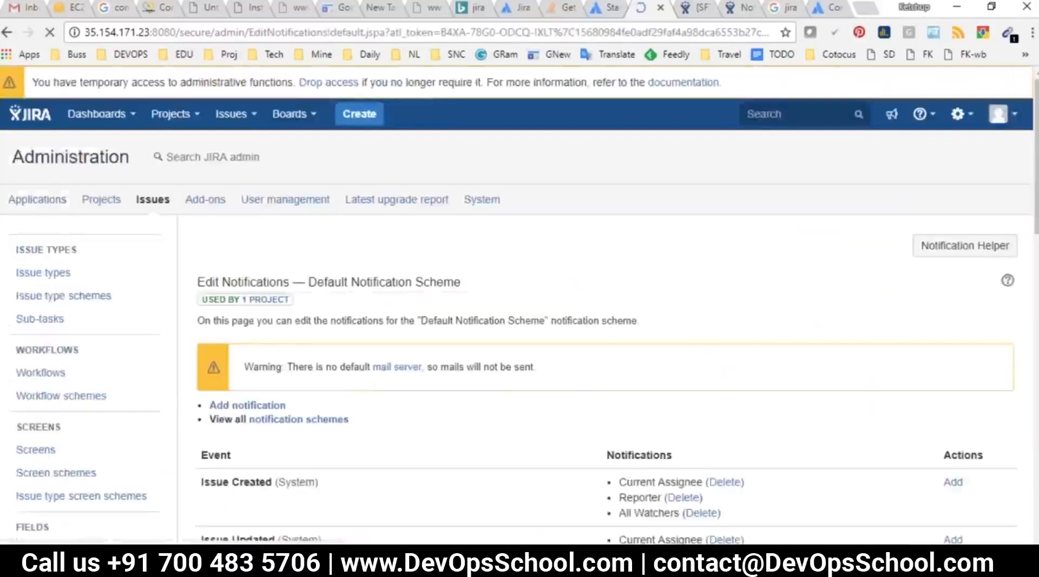
- Examine the events and notification recipients listed in the Default Notification Scheme
{"action": "scroll", "coordinate": [552, 406], "scroll_direction": "down", "scroll_amount": 5}
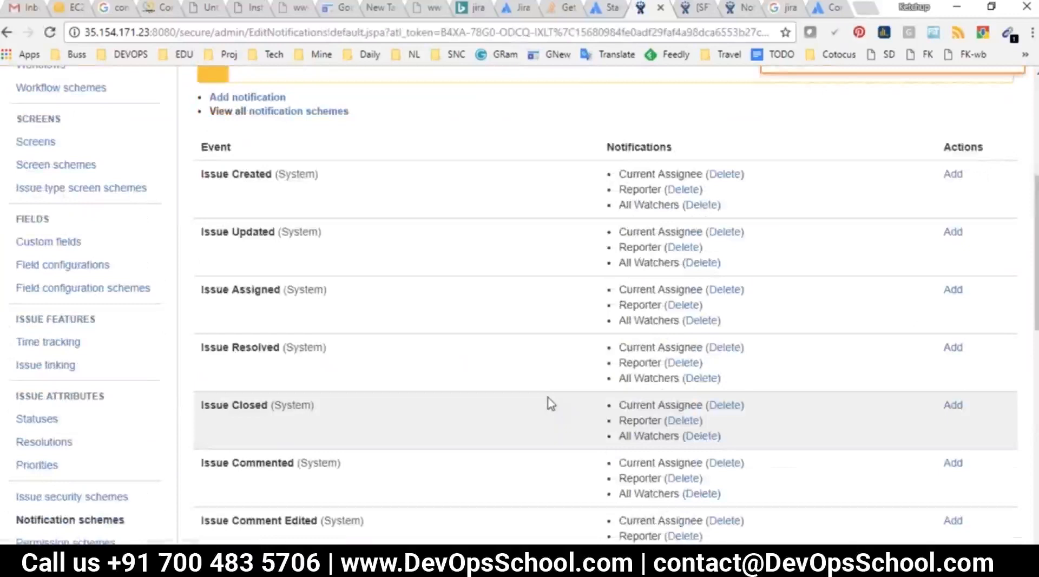
{"action": "scroll", "coordinate": [424, 375], "scroll_direction": "up", "scroll_amount": 6}
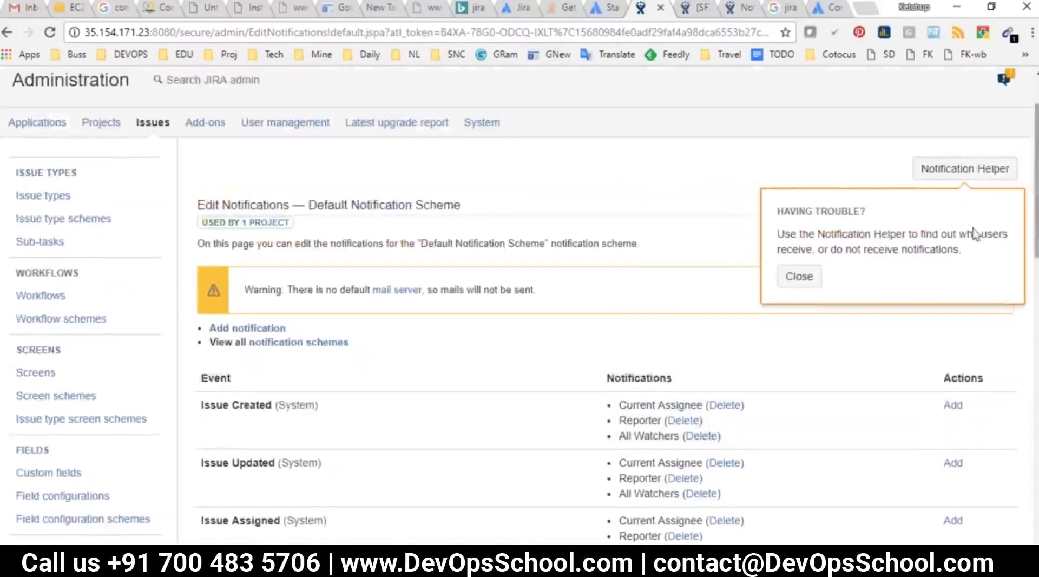
{"action": "left_click", "coordinate": [798, 277]}
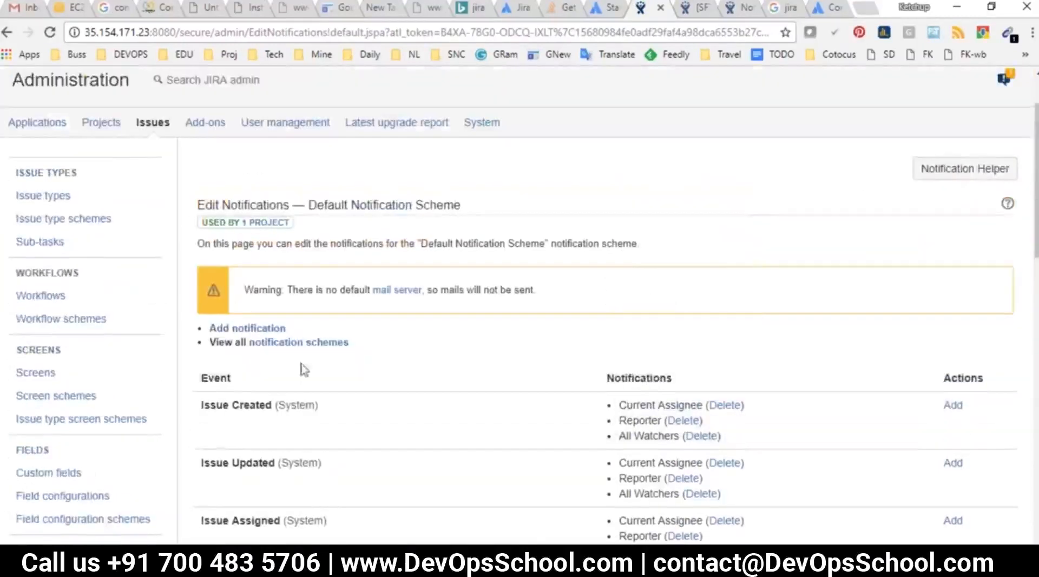
{"action": "scroll", "coordinate": [231, 285], "scroll_direction": "down", "scroll_amount": 1}
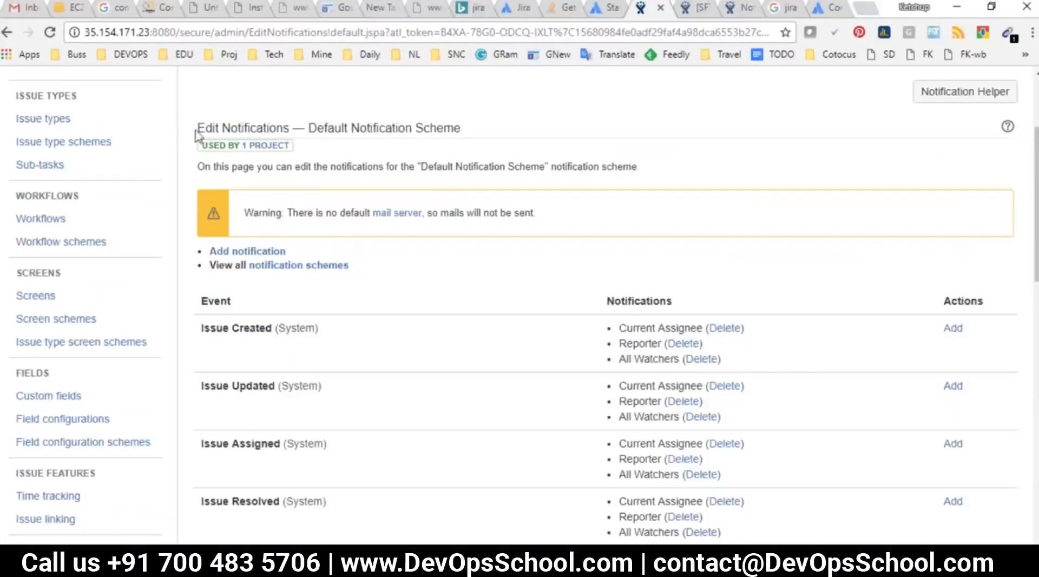
{"action": "left_click_drag", "start_coordinate": [205, 130], "coordinate": [413, 281]}
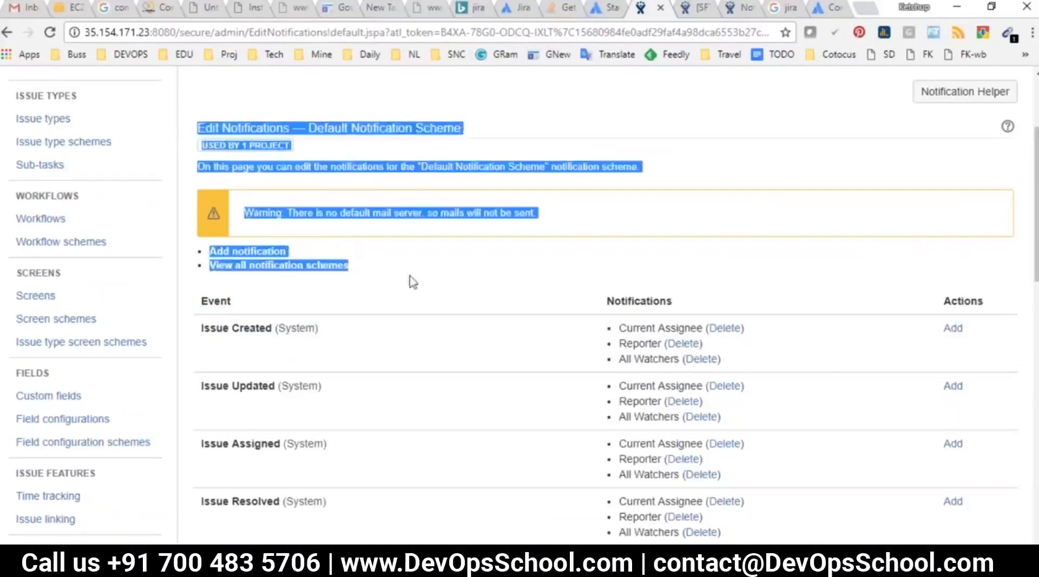
{"action": "left_click", "coordinate": [432, 285]}
{"action": "double_click", "coordinate": [205, 301]}
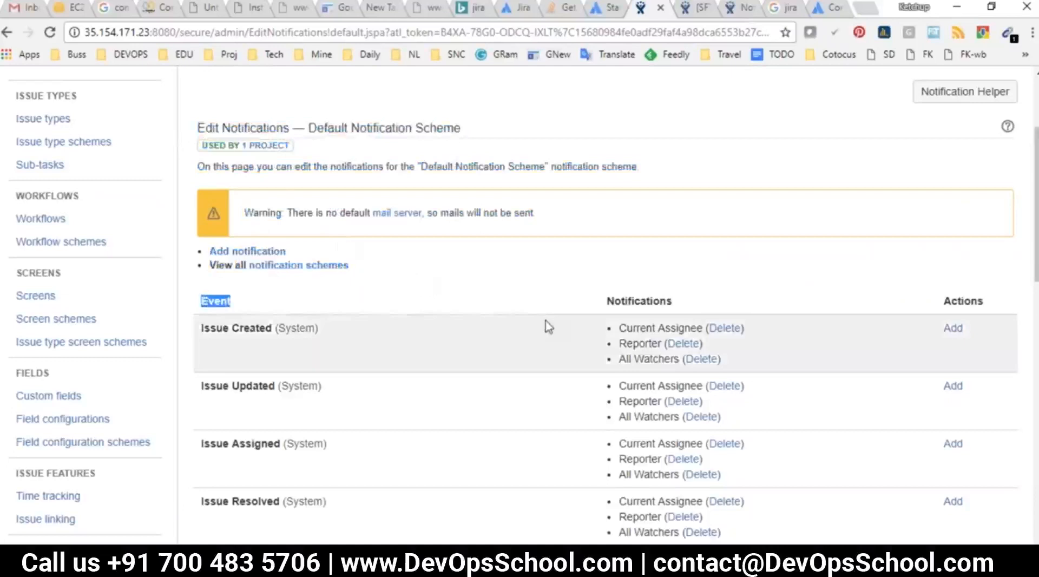
{"action": "scroll", "coordinate": [547, 326], "scroll_direction": "down", "scroll_amount": 3}
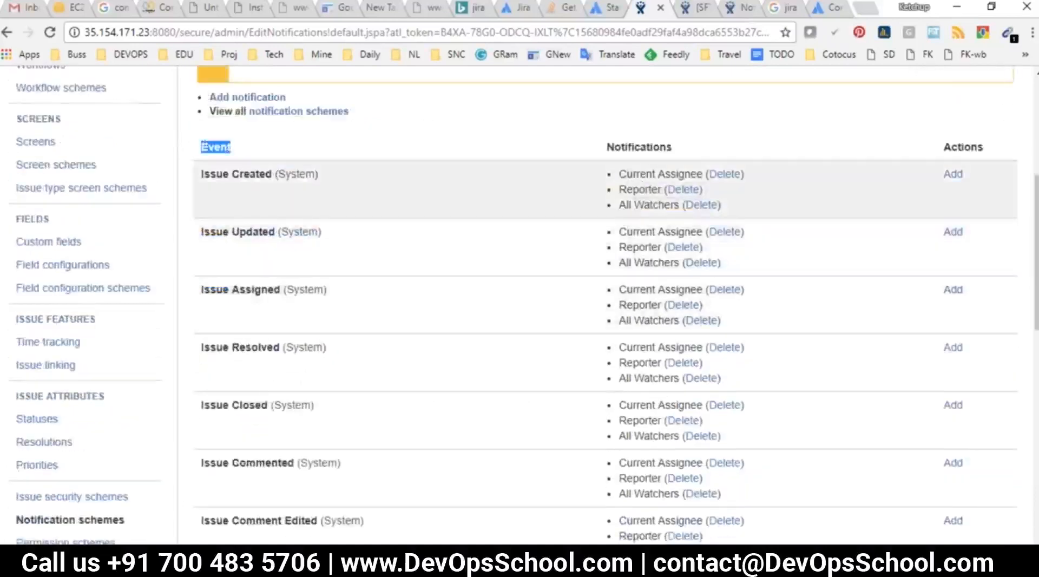
{"action": "mouse_move", "coordinate": [619, 174]}
{"action": "left_mouse_down"}
{"action": "mouse_move", "coordinate": [691, 174]}
{"action": "mouse_move", "coordinate": [626, 204]}
{"action": "mouse_move", "coordinate": [684, 206]}
{"action": "left_mouse_up"}
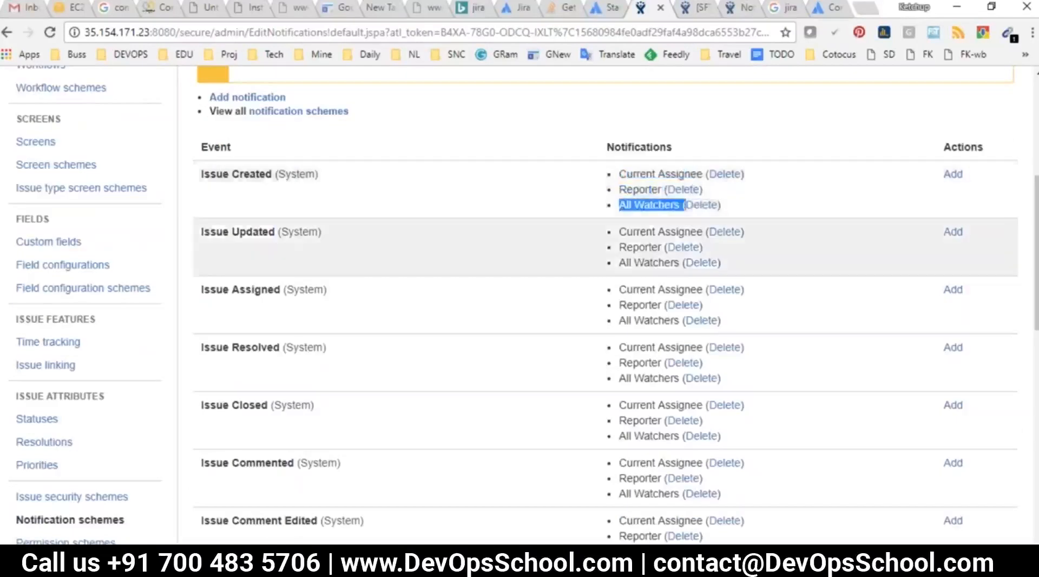
{"action": "scroll", "coordinate": [685, 206], "scroll_direction": "down", "scroll_amount": 10}
{"action": "scroll", "coordinate": [879, 317], "scroll_direction": "up", "scroll_amount": 15}
{"action": "scroll", "coordinate": [974, 282], "scroll_direction": "down", "scroll_amount": 4}
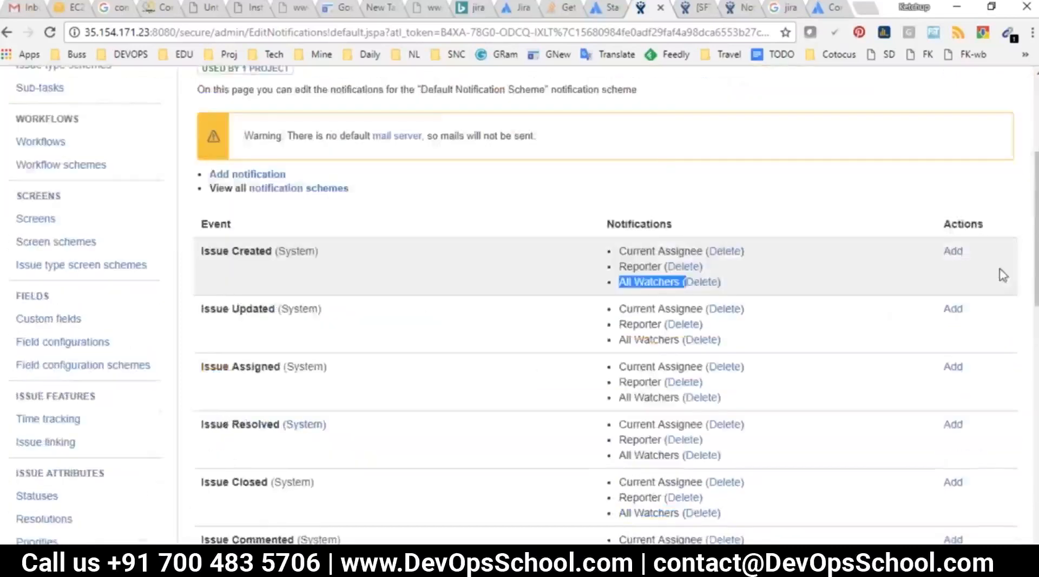
{"action": "left_click_drag", "start_coordinate": [210, 251], "coordinate": [277, 250]}
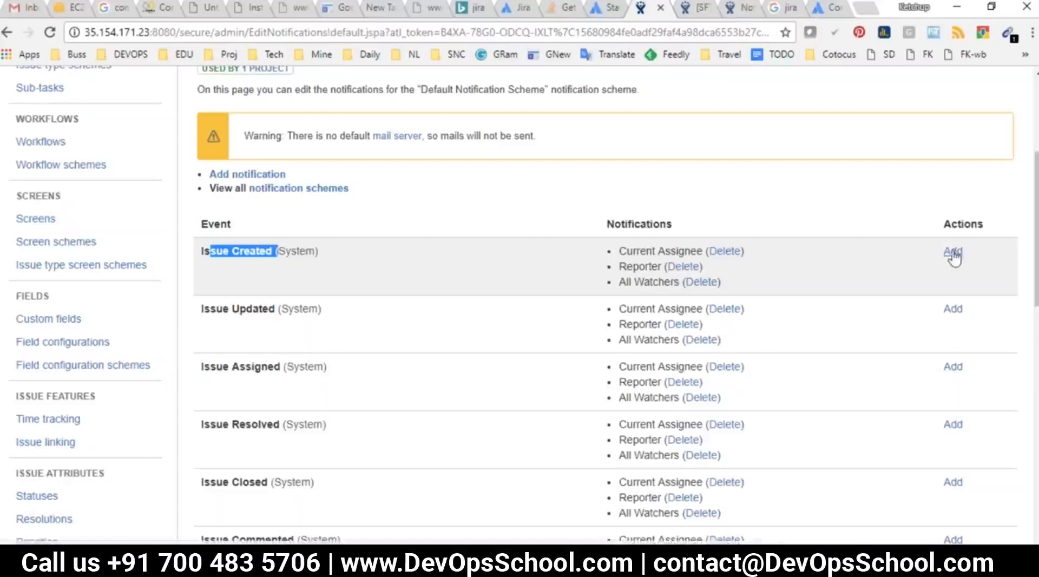
{"action": "left_click", "coordinate": [966, 221]}
{"action": "double_click", "coordinate": [966, 222]}
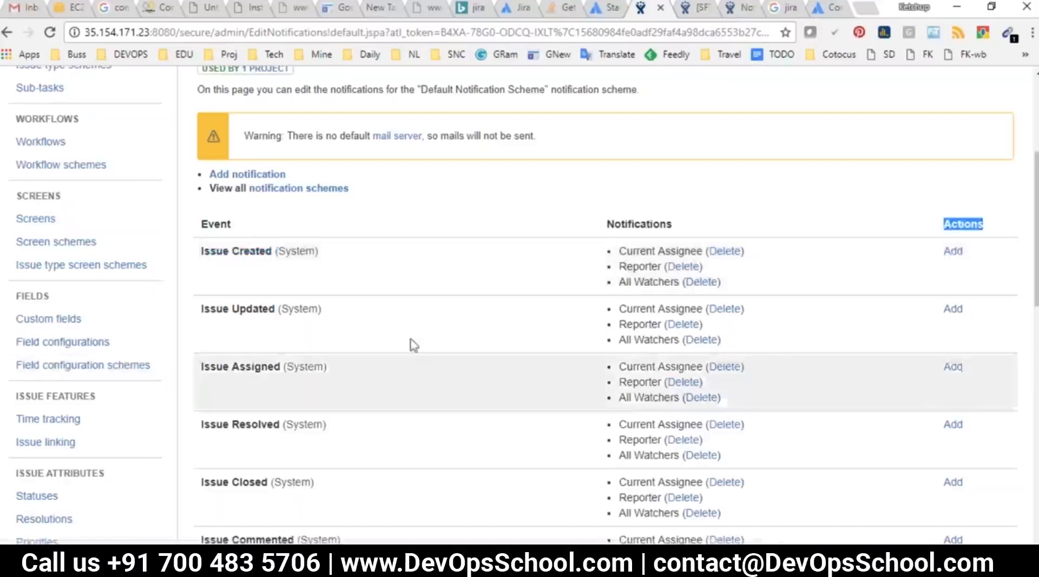
{"action": "scroll", "coordinate": [324, 314], "scroll_direction": "up", "scroll_amount": 5}
{"action": "scroll", "coordinate": [285, 383], "scroll_direction": "down", "scroll_amount": 6}
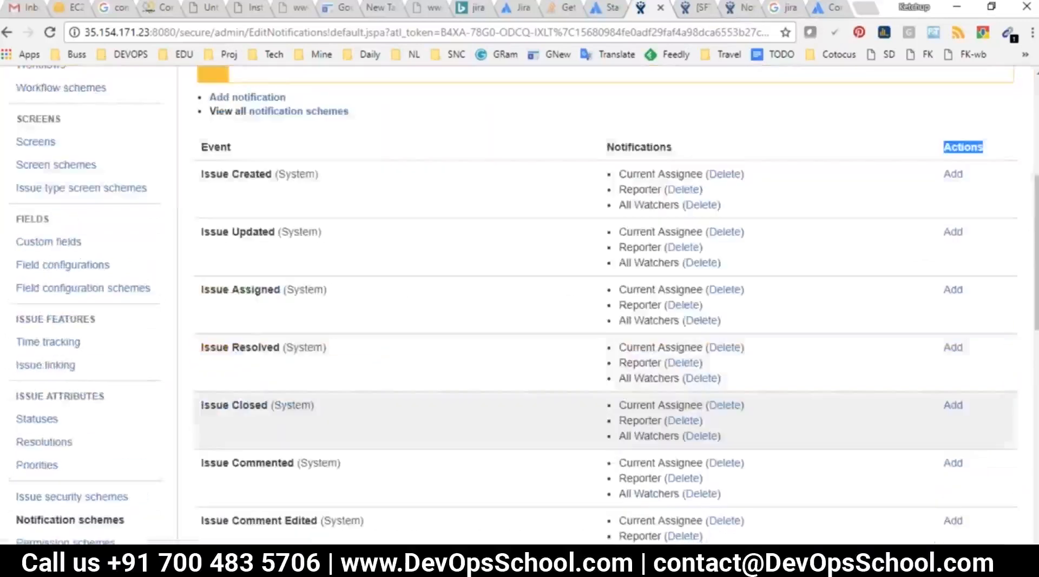
{"action": "scroll", "coordinate": [389, 421], "scroll_direction": "down", "scroll_amount": 5}
{"action": "scroll", "coordinate": [434, 394], "scroll_direction": "up", "scroll_amount": 10}
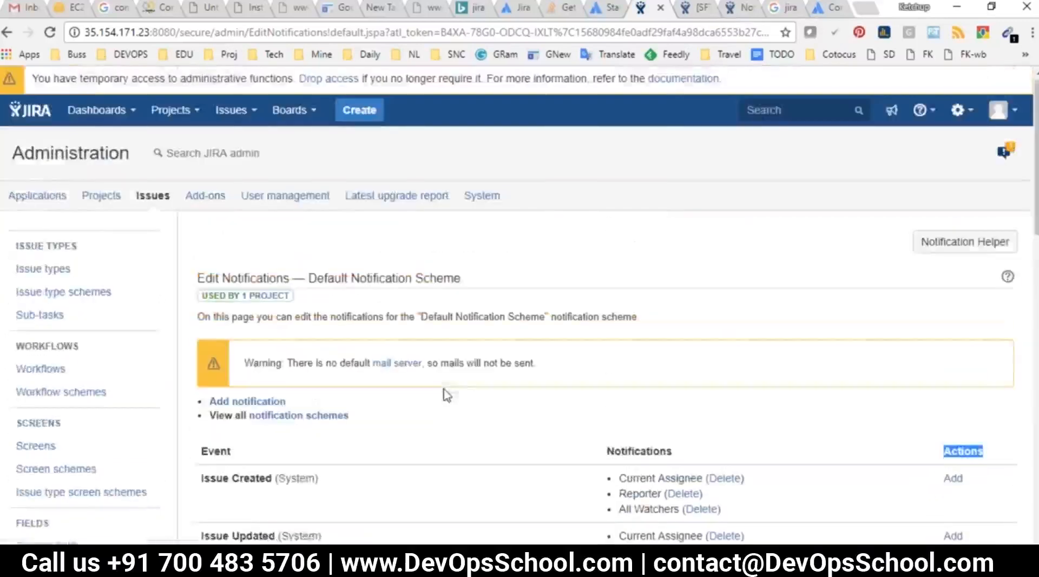
- Browse the user management, issue types, project categories and project list administration pages
{"action": "left_click", "coordinate": [259, 199]}
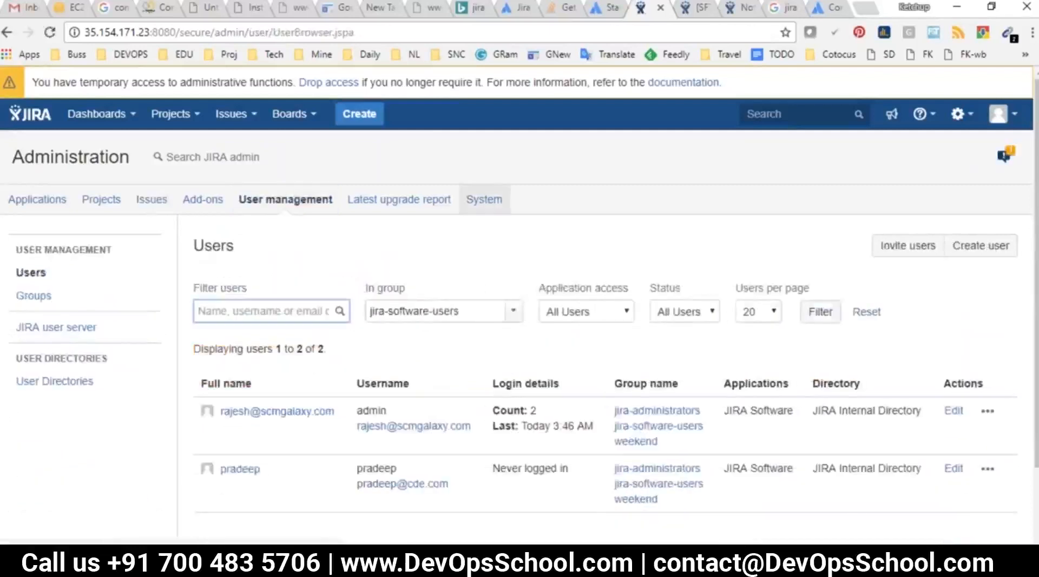
{"action": "left_click", "coordinate": [485, 199]}
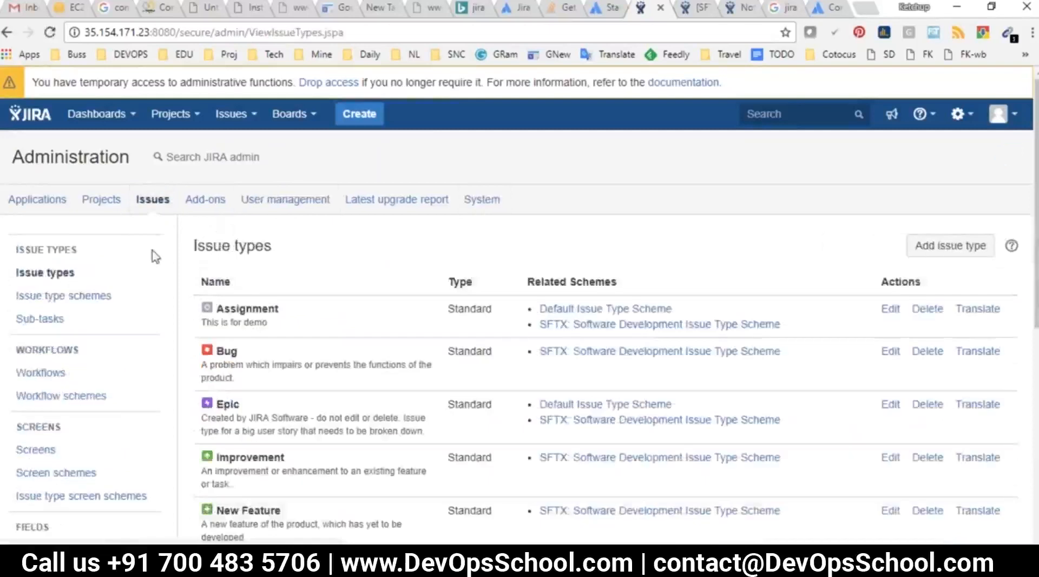
{"action": "left_click", "coordinate": [101, 199]}
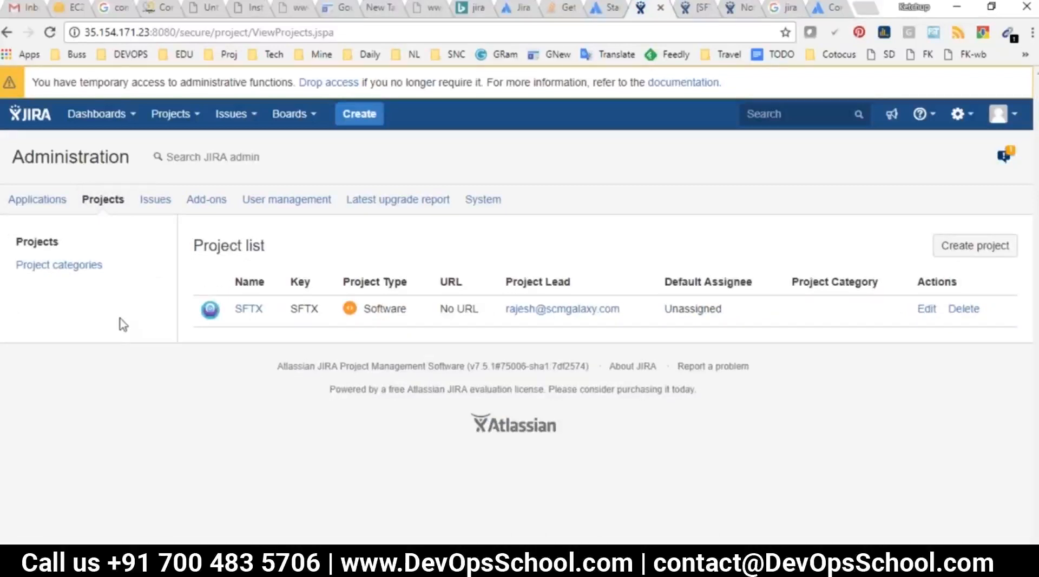
{"action": "left_click", "coordinate": [24, 266]}
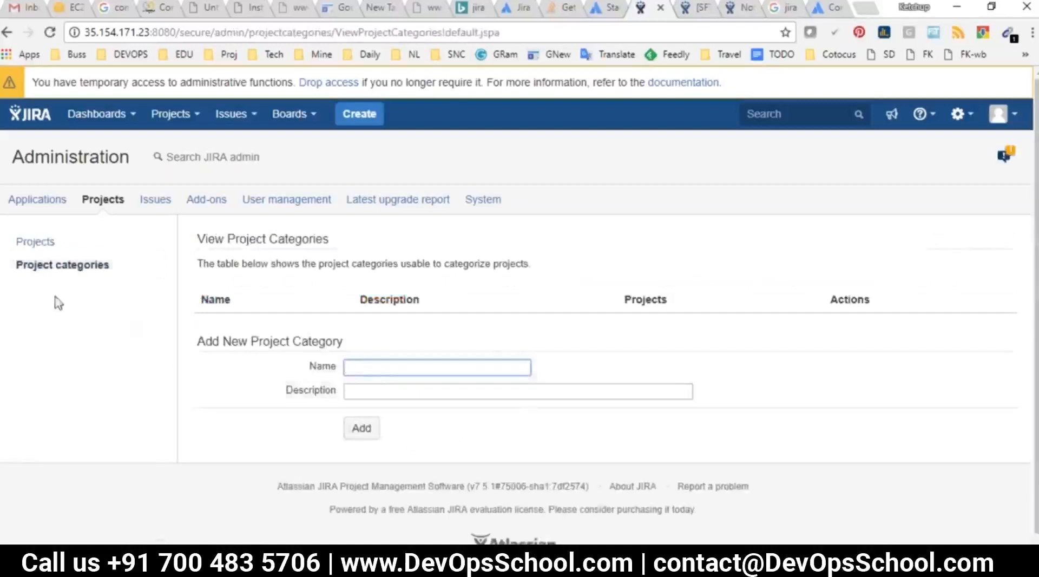
{"action": "left_click", "coordinate": [33, 243]}
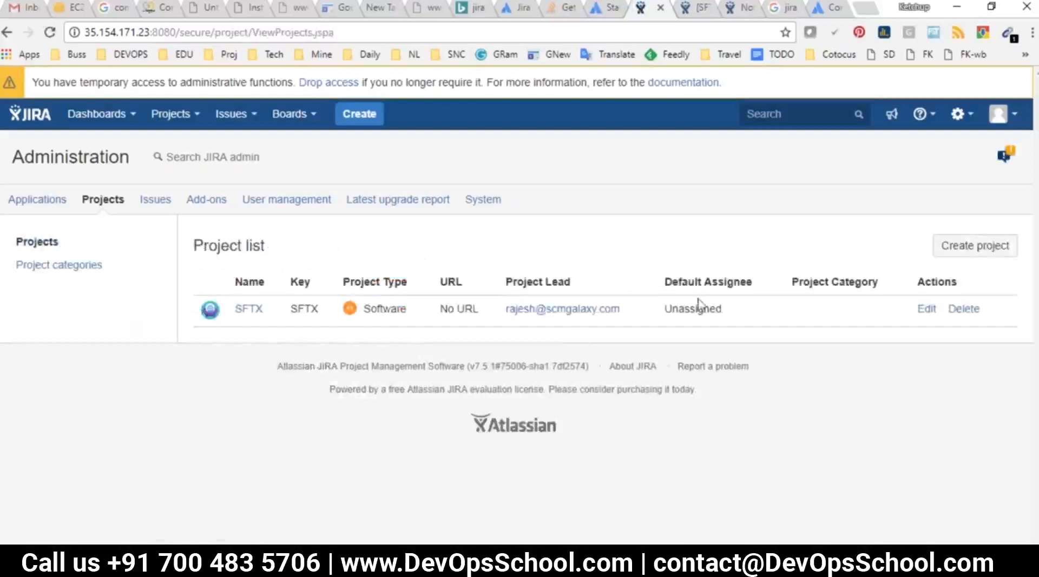
{"action": "left_click_drag", "start_coordinate": [192, 246], "coordinate": [416, 282]}
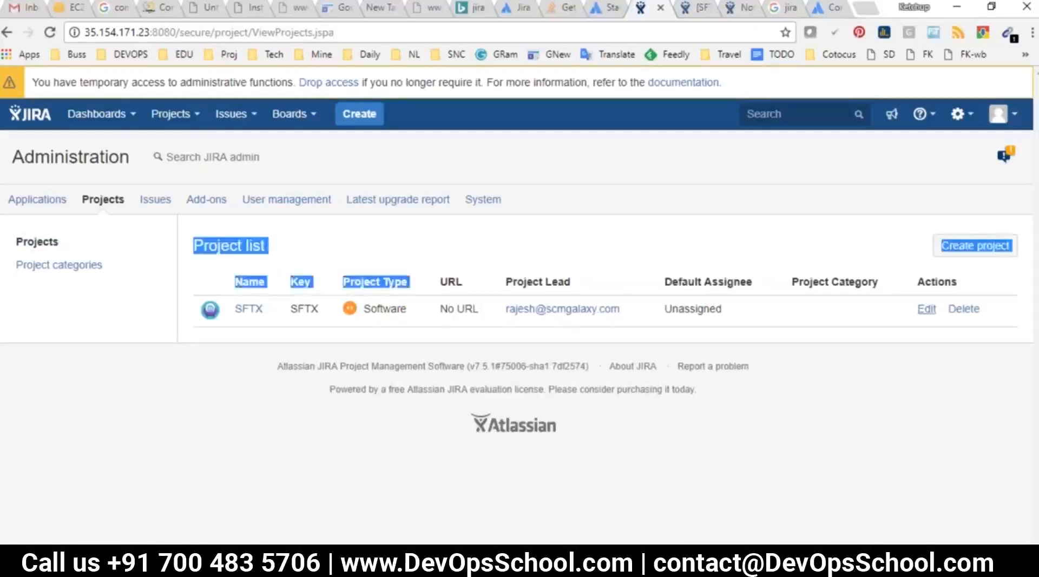
{"action": "double_click", "coordinate": [237, 309]}
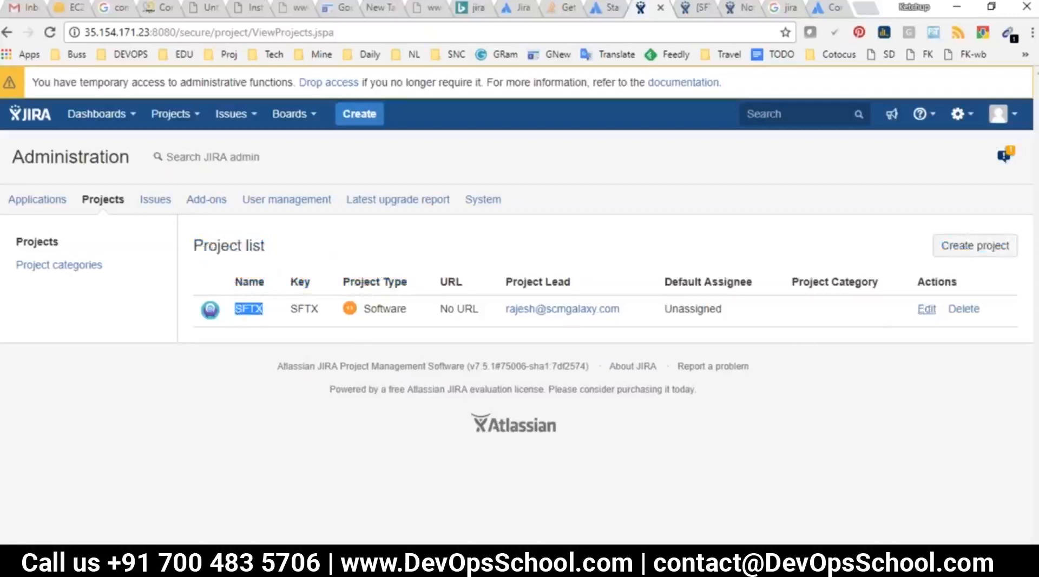
- Review the SFTX project's details form and close it without saving
{"action": "left_click", "coordinate": [926, 308]}
{"action": "scroll", "coordinate": [568, 379], "scroll_direction": "down", "scroll_amount": 2}
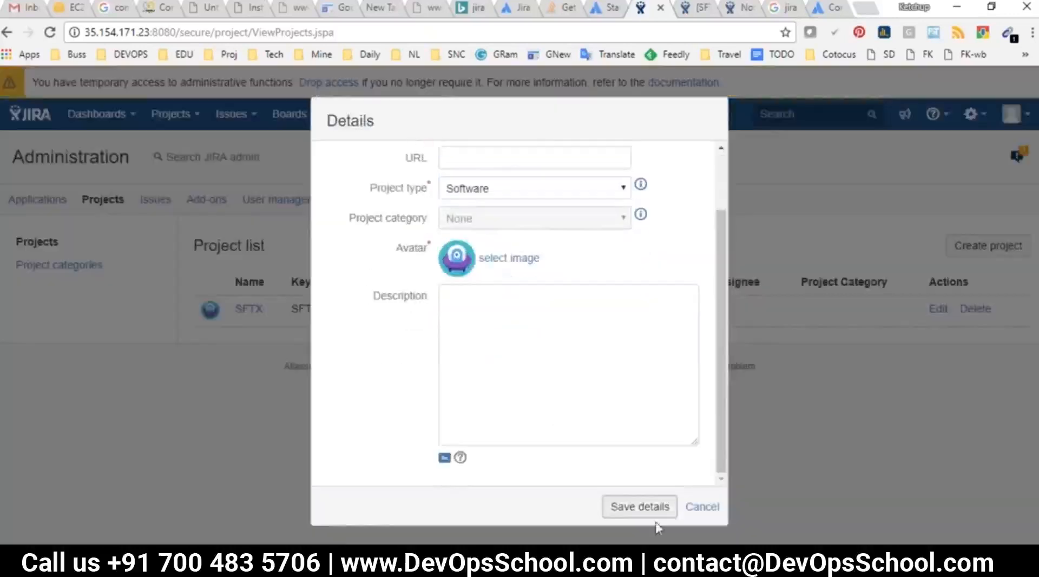
{"action": "left_click", "coordinate": [703, 507]}
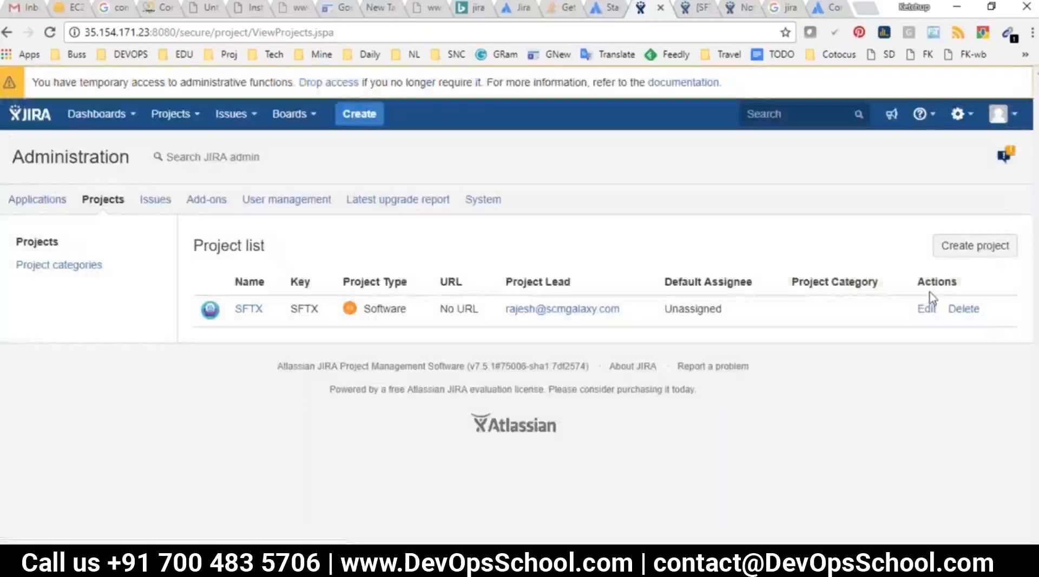
- Choose the Scrum software development template for a new project and proceed to its naming form
{"action": "left_click", "coordinate": [971, 246]}
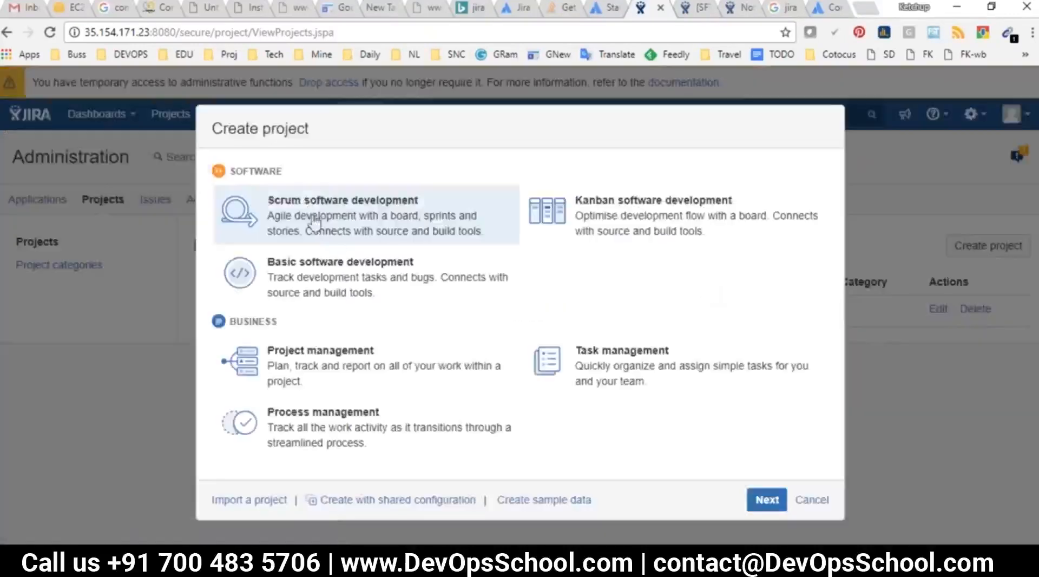
{"action": "left_click", "coordinate": [811, 499]}
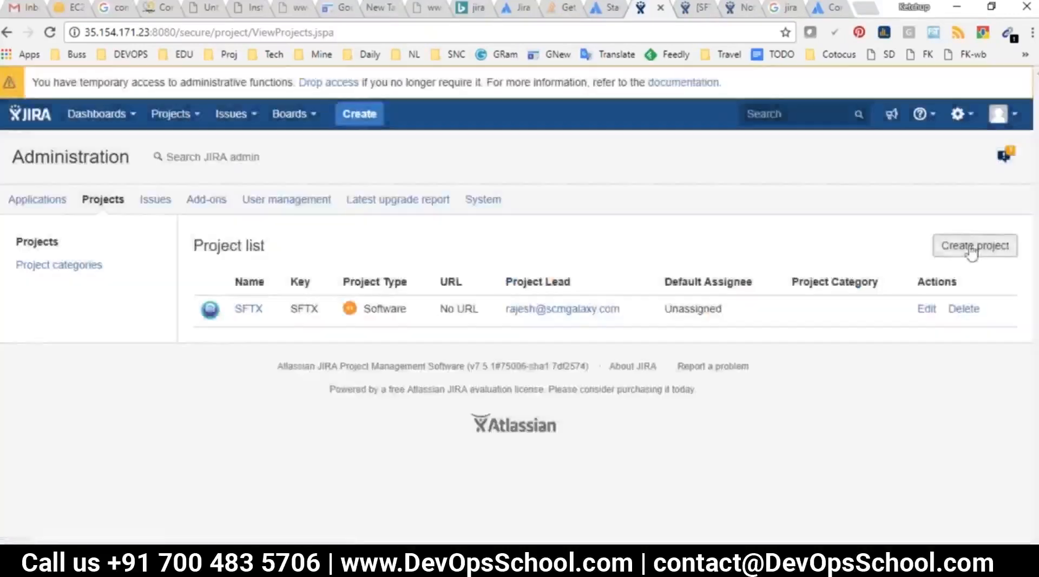
{"action": "left_click", "coordinate": [973, 245]}
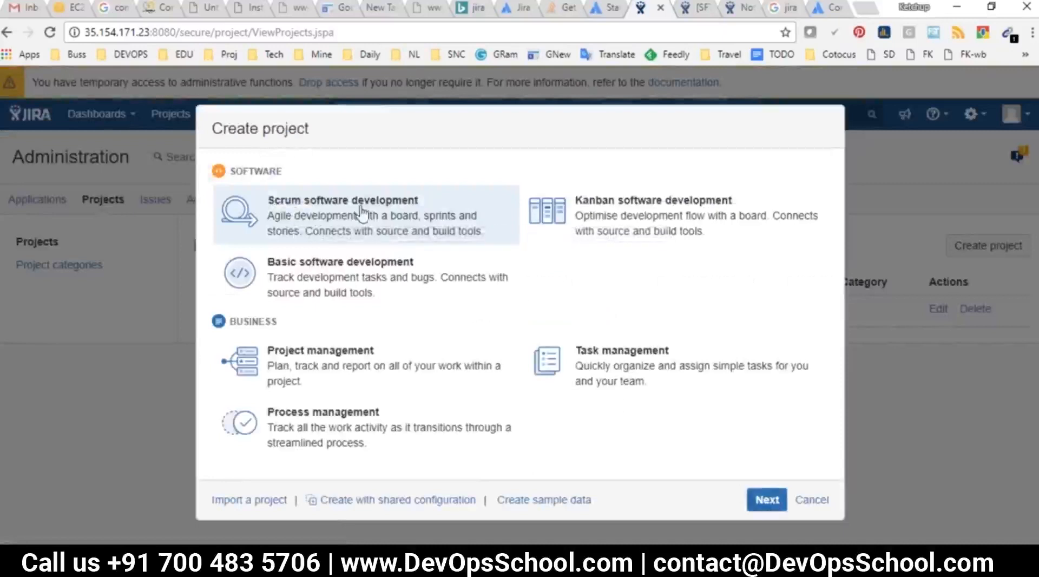
{"action": "left_click", "coordinate": [764, 500]}
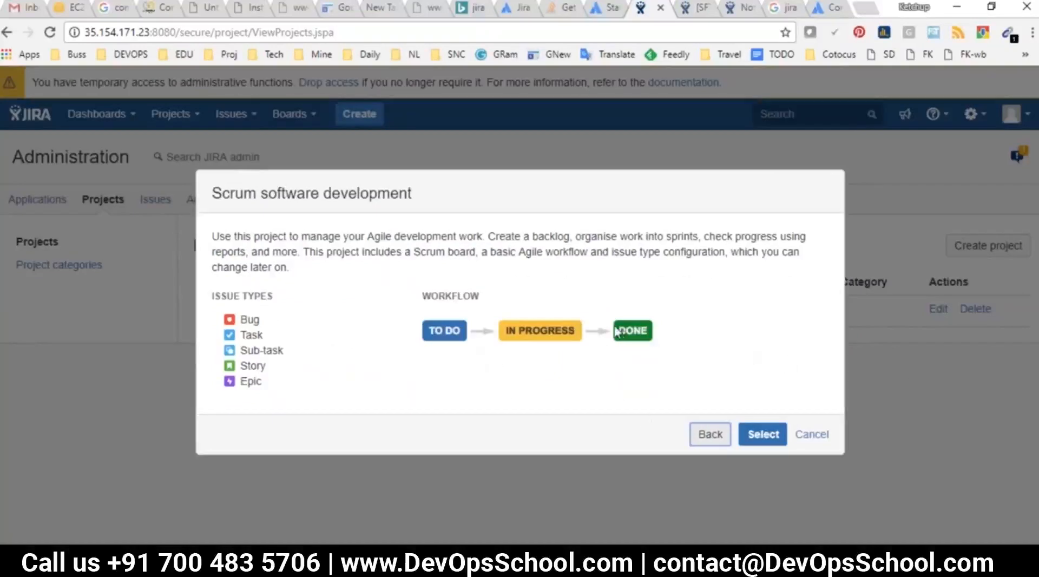
{"action": "left_click_drag", "start_coordinate": [405, 291], "coordinate": [588, 298]}
{"action": "left_click", "coordinate": [588, 299]}
{"action": "left_click", "coordinate": [778, 436]}
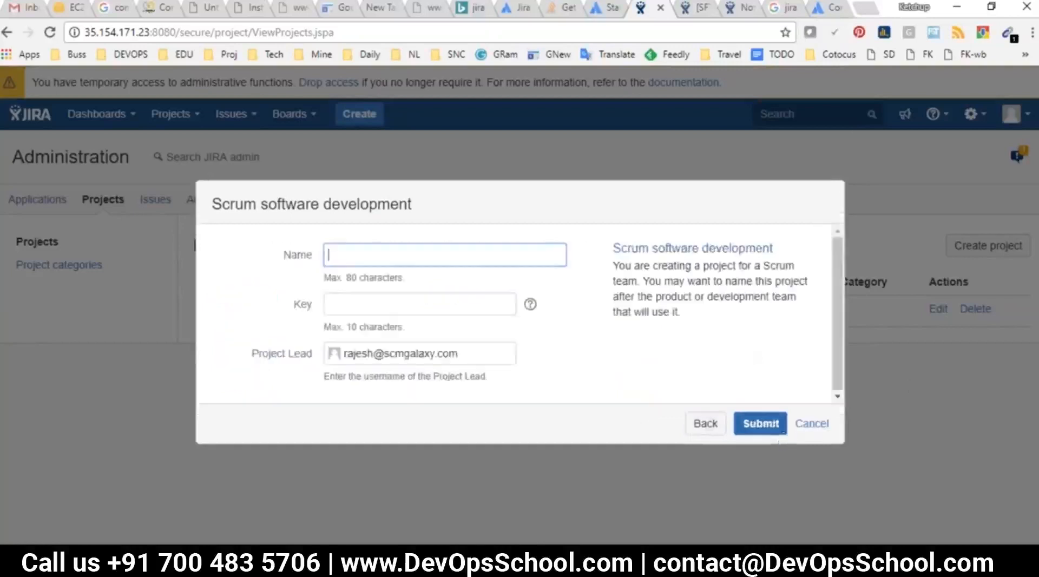
- Name the new Scrum project SCRUM and submit it
{"action": "left_click", "coordinate": [355, 253]}
{"action": "type", "text": "SCRUM"}
{"action": "double_click", "coordinate": [357, 253]}
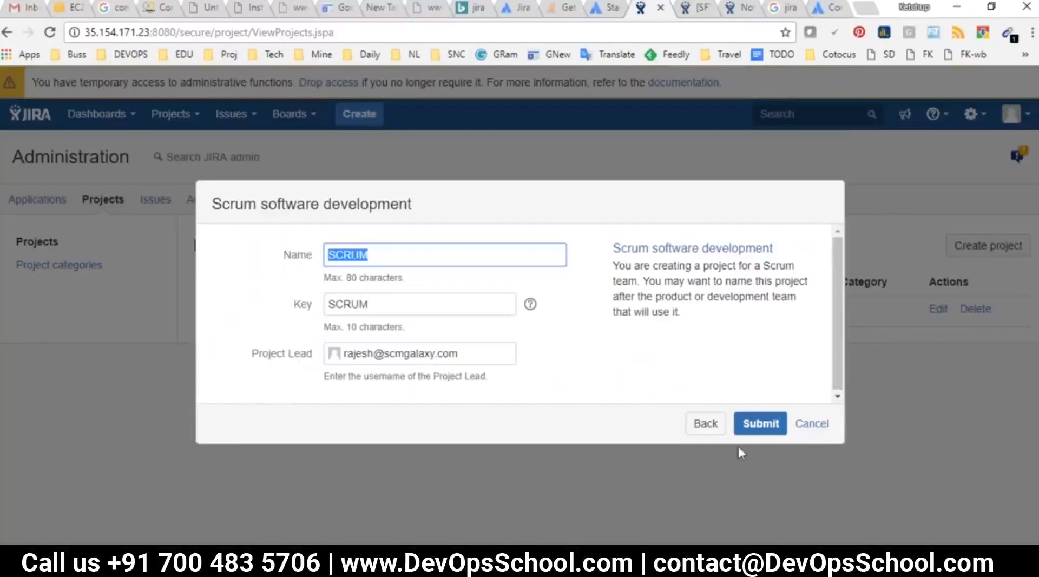
{"action": "left_click", "coordinate": [759, 423]}
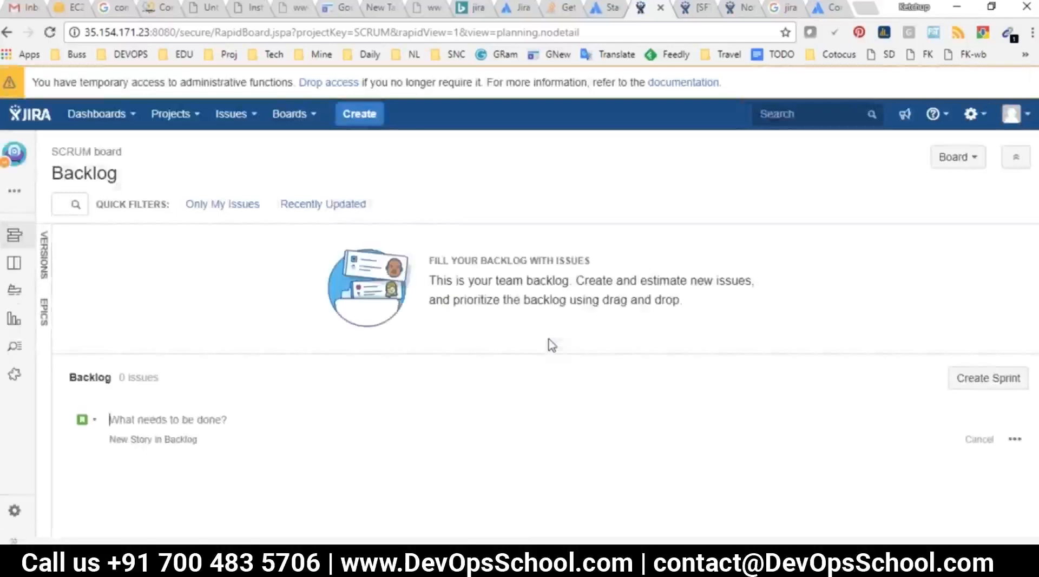
- Browse the other open browser tabs and the Projects menu listing current and recent projects
{"action": "left_click", "coordinate": [600, 7]}
{"action": "left_click", "coordinate": [646, 6]}
{"action": "left_click", "coordinate": [684, 8]}
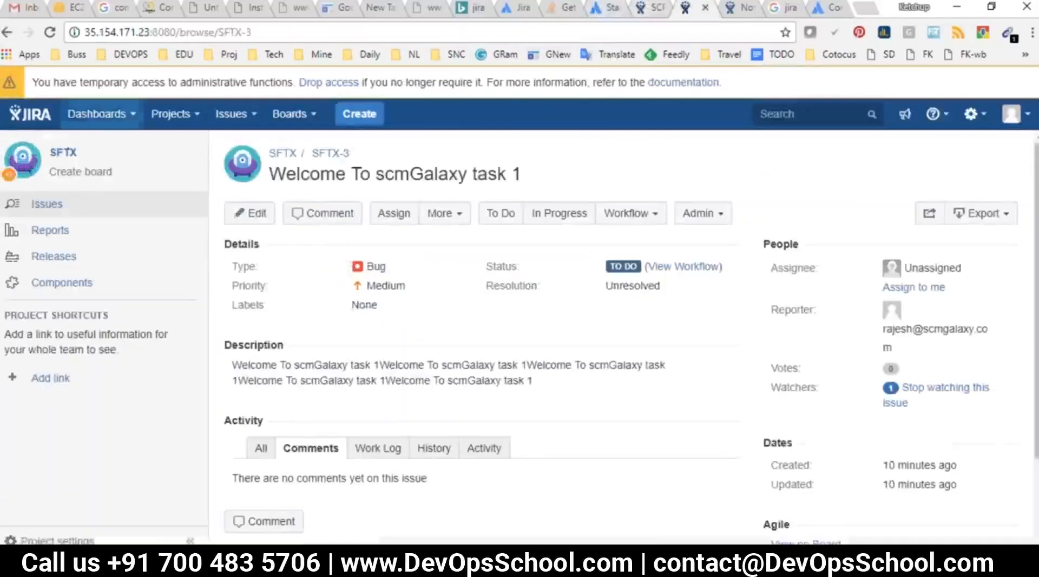
{"action": "right_click", "coordinate": [76, 119]}
{"action": "key", "text": "Escape"}
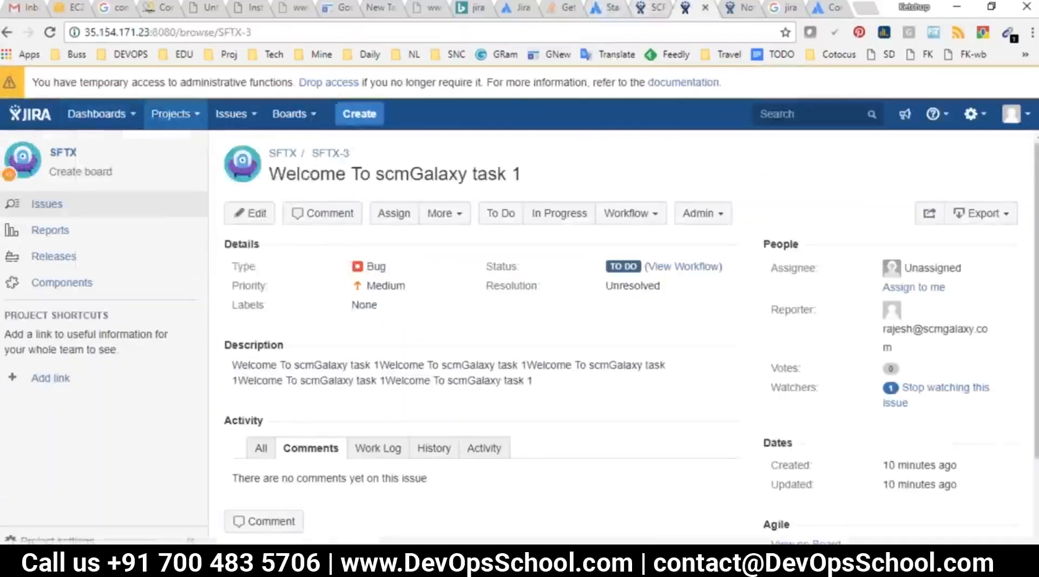
{"action": "left_click", "coordinate": [190, 114]}
{"action": "right_click", "coordinate": [208, 208]}
{"action": "left_click", "coordinate": [226, 214]}
{"action": "left_click", "coordinate": [703, 7]}
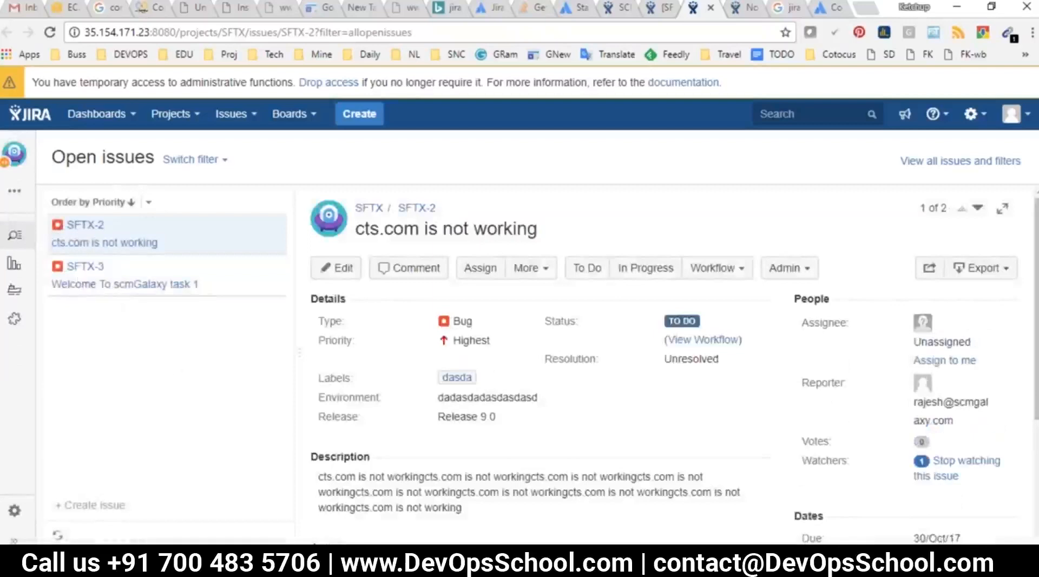
{"action": "left_click", "coordinate": [669, 6]}
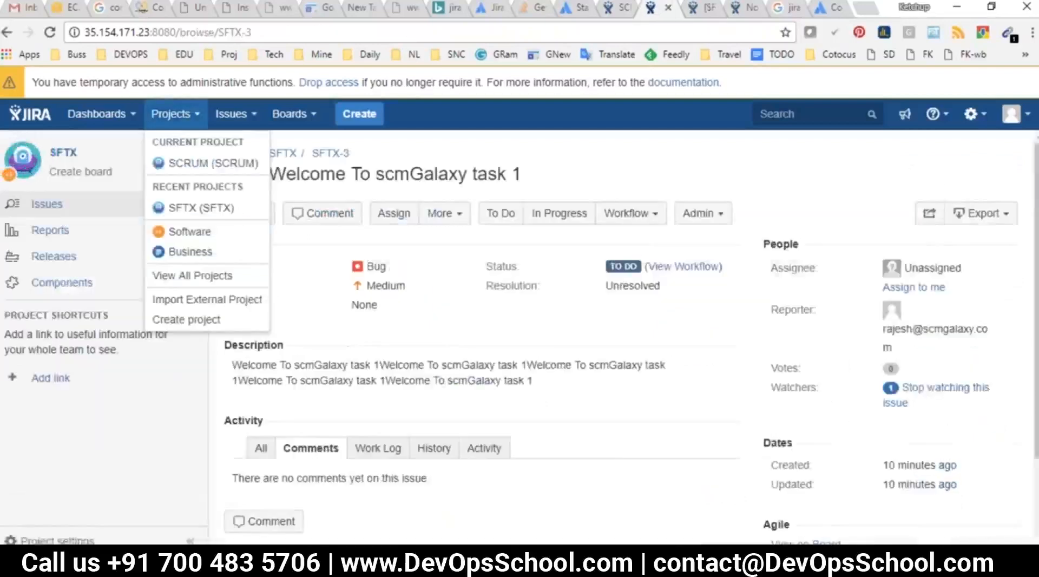
{"action": "left_click", "coordinate": [645, 158]}
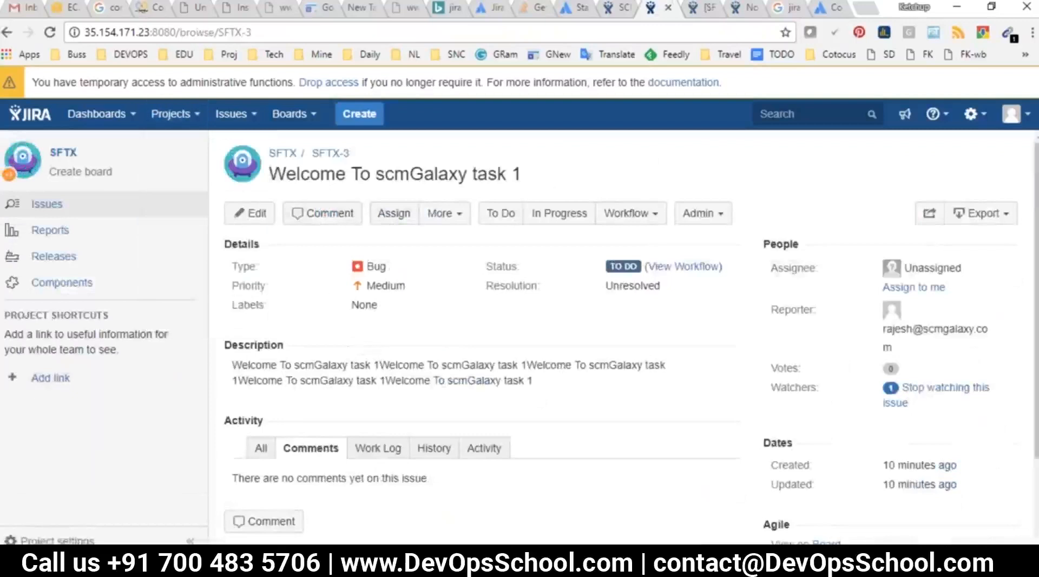
{"action": "left_click", "coordinate": [614, 7]}
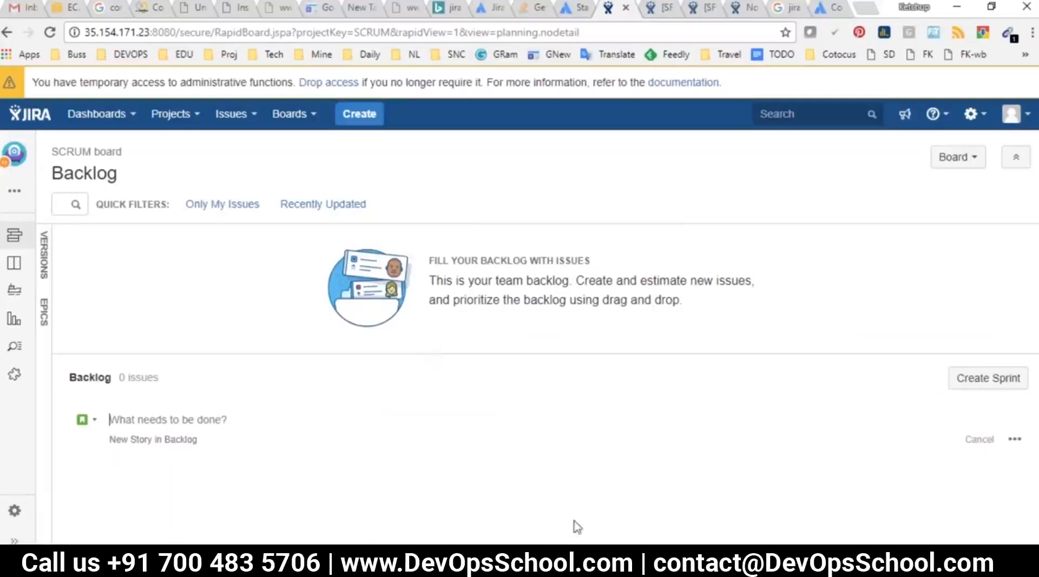
- Switch to Notepad and jot notes reading 'Backlog --> Multiple Bacl' and 'TASKs --->' on separate lines
{"action": "key", "text": "alt+Tab"}
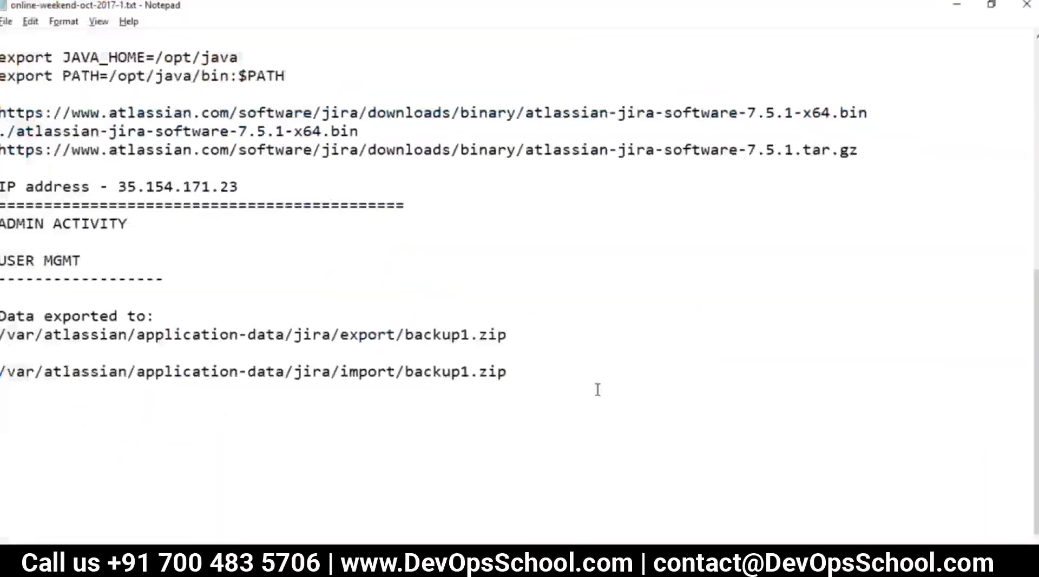
{"action": "type", "text": "Backlog"}
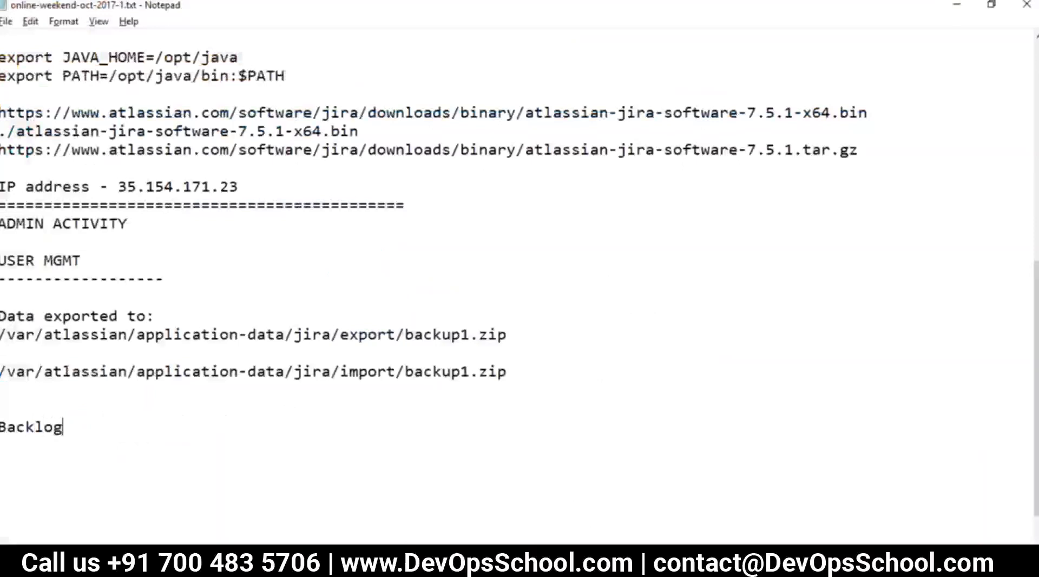
{"action": "type", "text": " -->"}
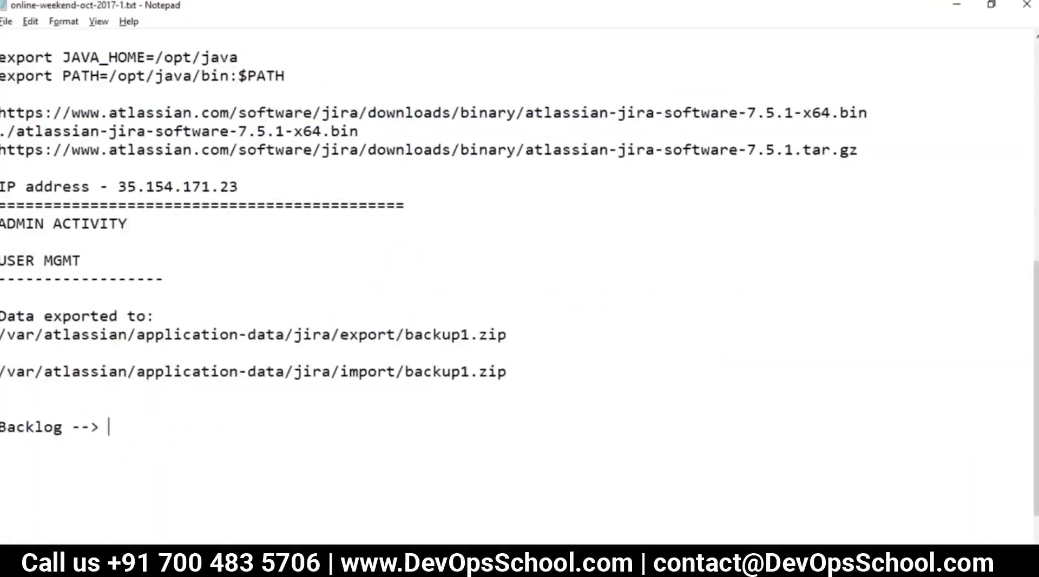
{"action": "type", "text": "Multiple M"}
{"action": "key", "text": "BackSpace"}
{"action": "type", "text": "Bacl  "}
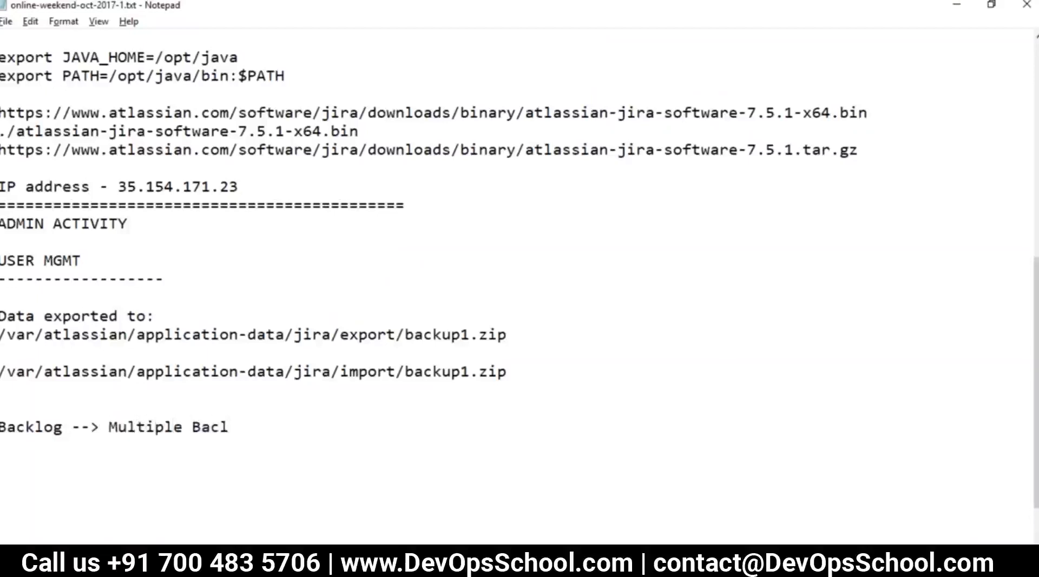
{"action": "type", "text": "TASK  --->"}
{"action": "left_click", "coordinate": [41, 463]}
{"action": "type", "text": "s"}
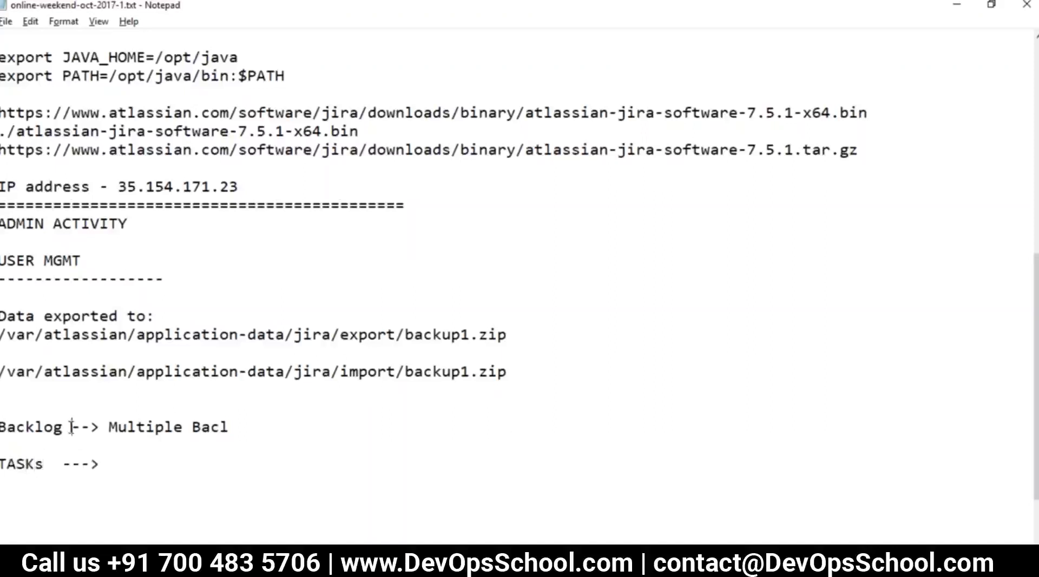
{"action": "type", "text": "s"}
- Extend the first note line to read 'Backlogs --> Multiple Baclog(Sprints) -->'
{"action": "left_click", "coordinate": [72, 426]}
{"action": "key", "text": "BackSpace"}
{"action": "left_click", "coordinate": [72, 427]}
{"action": "left_click", "coordinate": [262, 425]}
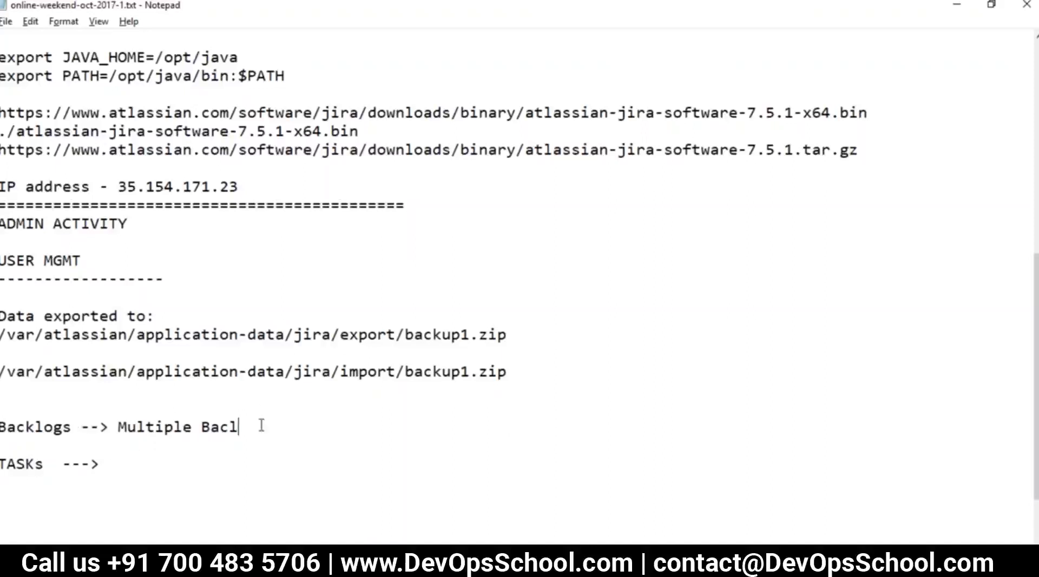
{"action": "type", "text": "og("}
{"action": "key", "text": "alt+Tab"}
{"action": "key", "text": "alt+Tab"}
{"action": "type", "text": "Sprints) -->"}
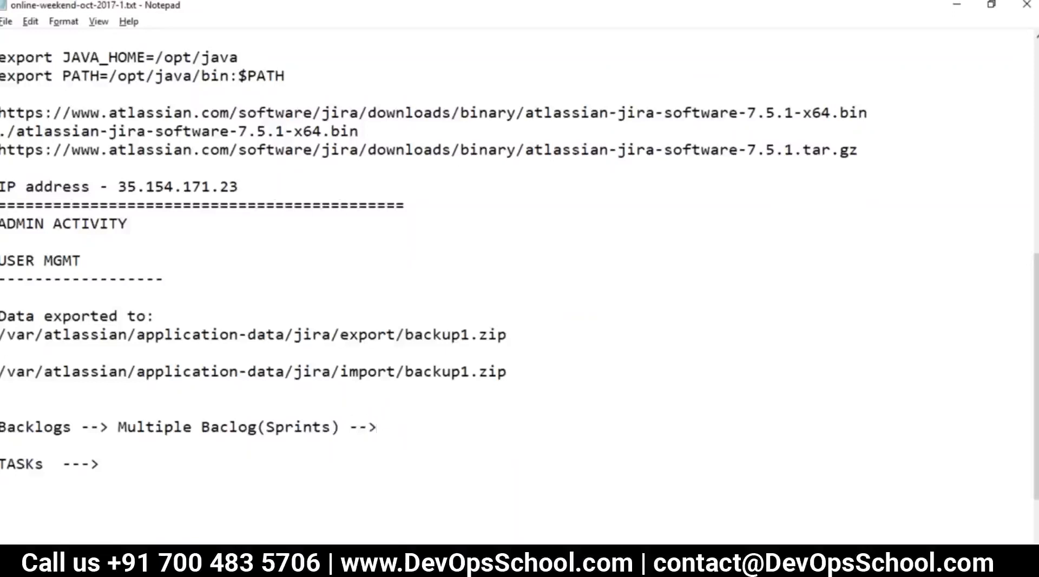
- Insert a note line 'IN PROGRE -- DONE --- COMPLETED' between the existing note lines
{"action": "key", "text": "Return"}
{"action": "key", "text": "Return"}
{"action": "type", "text": "START"}
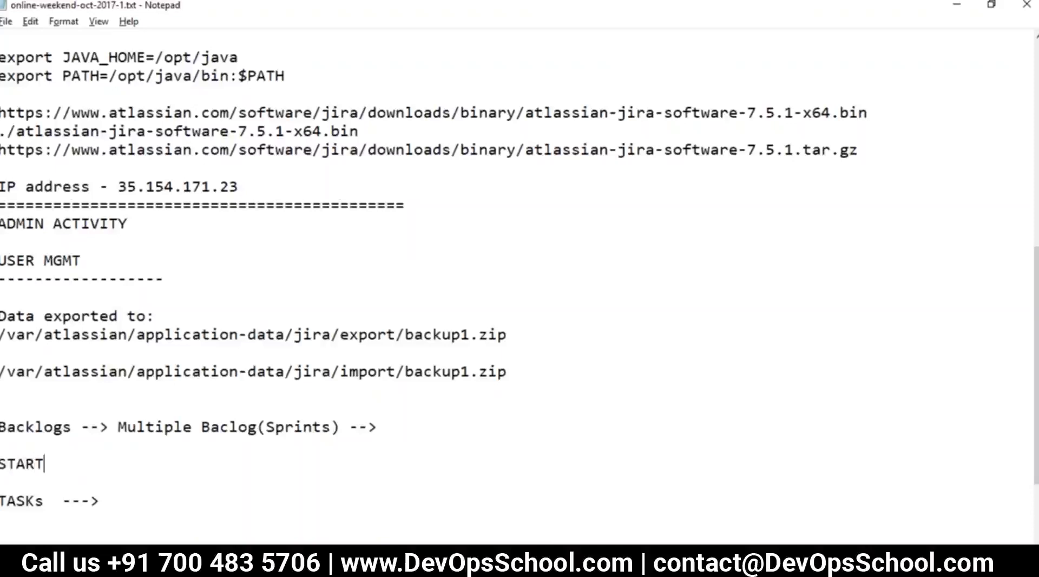
{"action": "key", "text": "BackSpace"}
{"action": "key", "text": "BackSpace"}
{"action": "key", "text": "BackSpace"}
{"action": "key", "text": "BackSpace"}
{"action": "type", "text": "IN PROGRE --"}
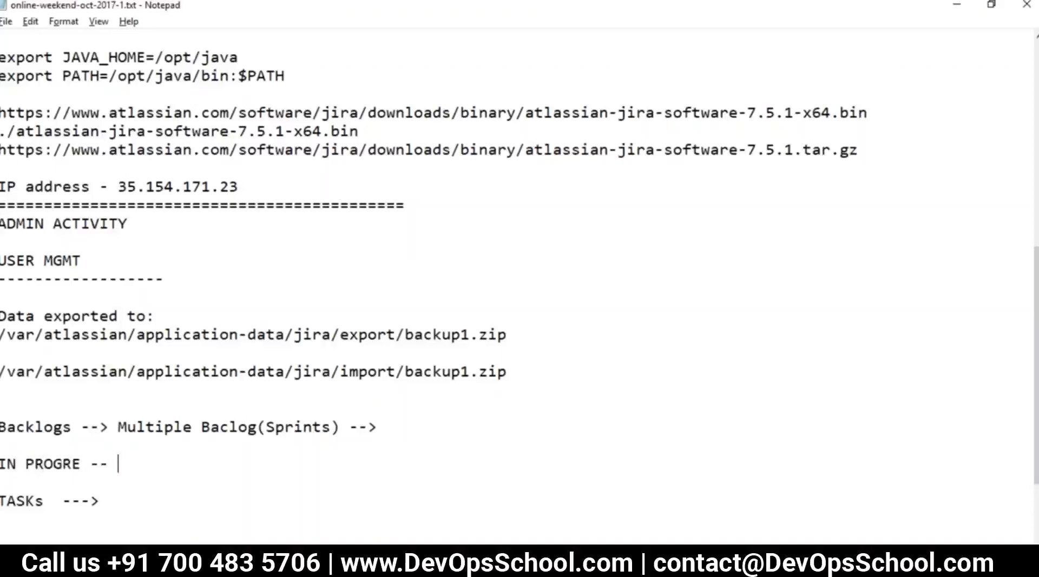
{"action": "key", "text": "BackSpace"}
{"action": "key", "text": "BackSpace"}
{"action": "type", "text": "COMEPLE"}
{"action": "key", "text": "BackSpace"}
{"action": "key", "text": "BackSpace"}
{"action": "key", "text": "BackSpace"}
{"action": "type", "text": "PLETE"}
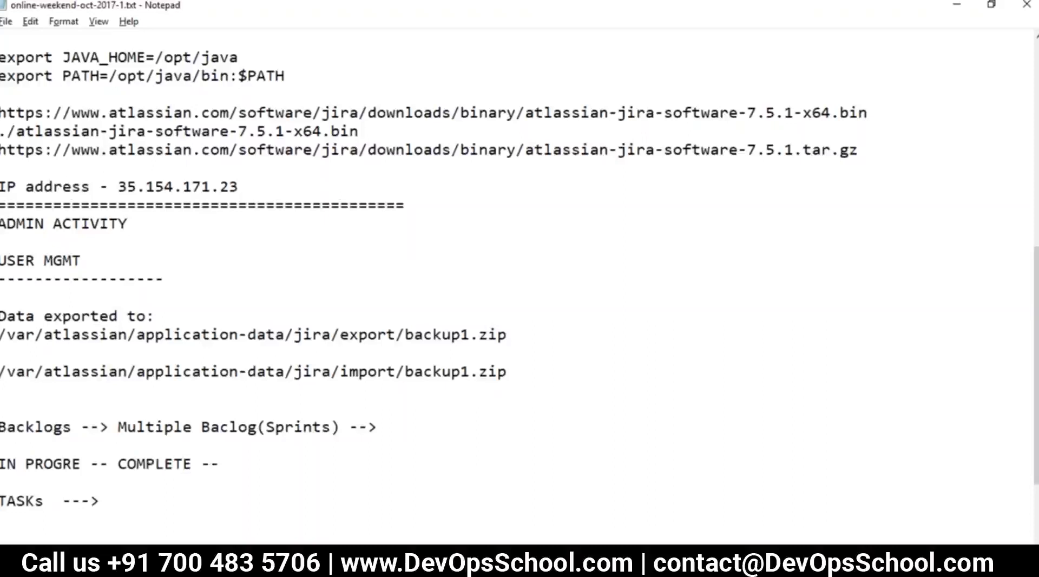
{"action": "key", "text": "BackSpace"}
{"action": "type", "text": "D"}
{"action": "left_click", "coordinate": [118, 464]}
{"action": "type", "text": "DONE -="}
{"action": "key", "text": "BackSpace"}
{"action": "type", "text": "--"}
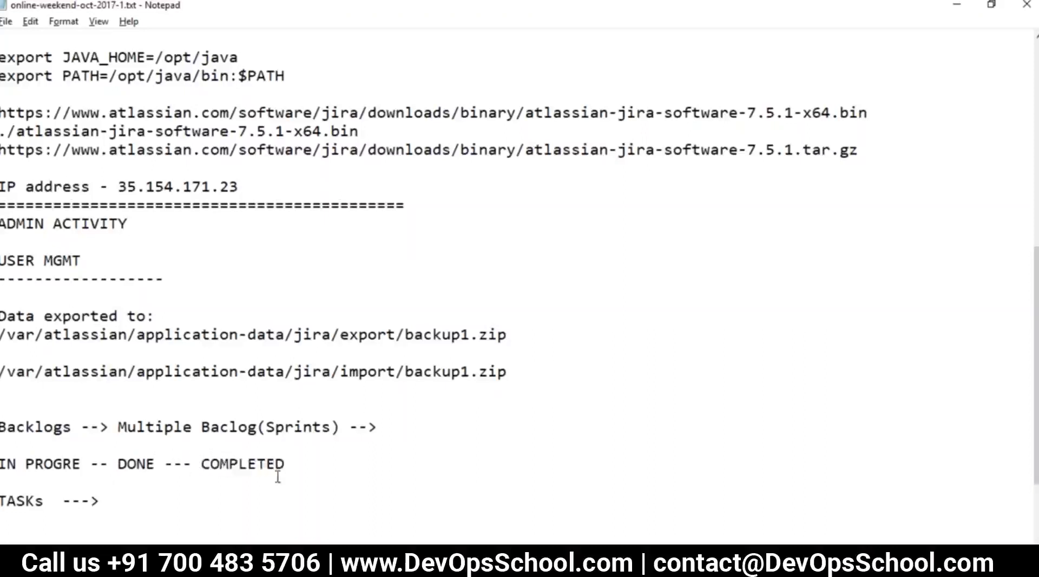
{"action": "left_click_drag", "start_coordinate": [284, 463], "coordinate": [2, 451]}
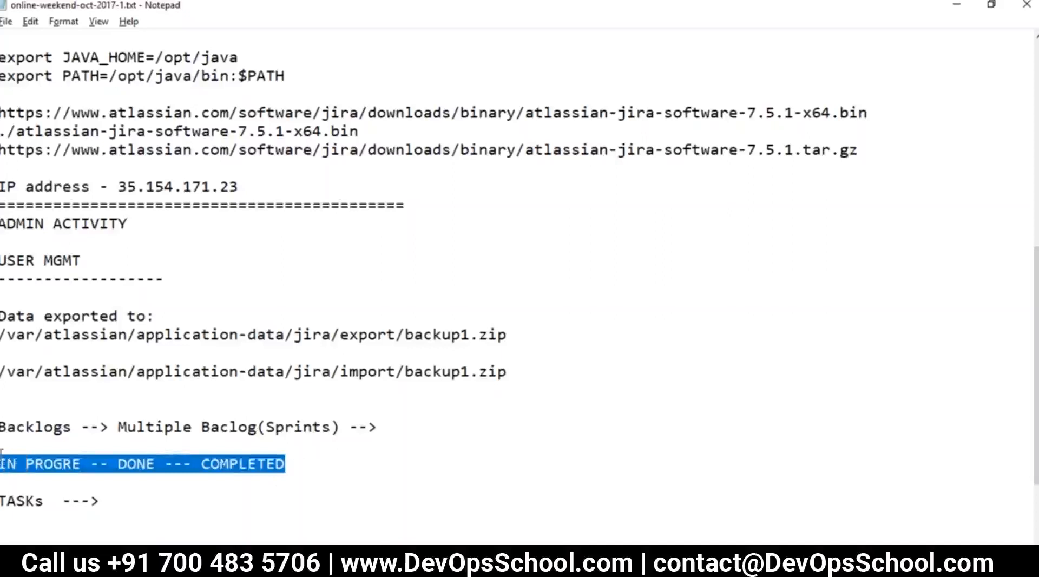
{"action": "left_click", "coordinate": [1, 491]}
- Return to the SCRUM board backlog and enter the new story summary 'backlog 1'
{"action": "key", "text": "alt+Tab"}
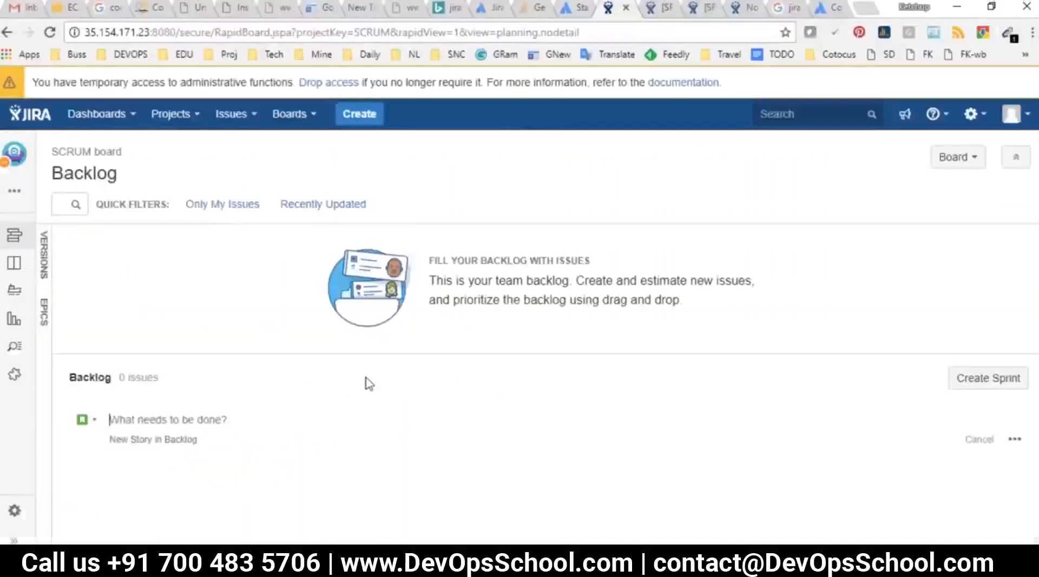
{"action": "left_click_drag", "start_coordinate": [78, 373], "coordinate": [158, 380]}
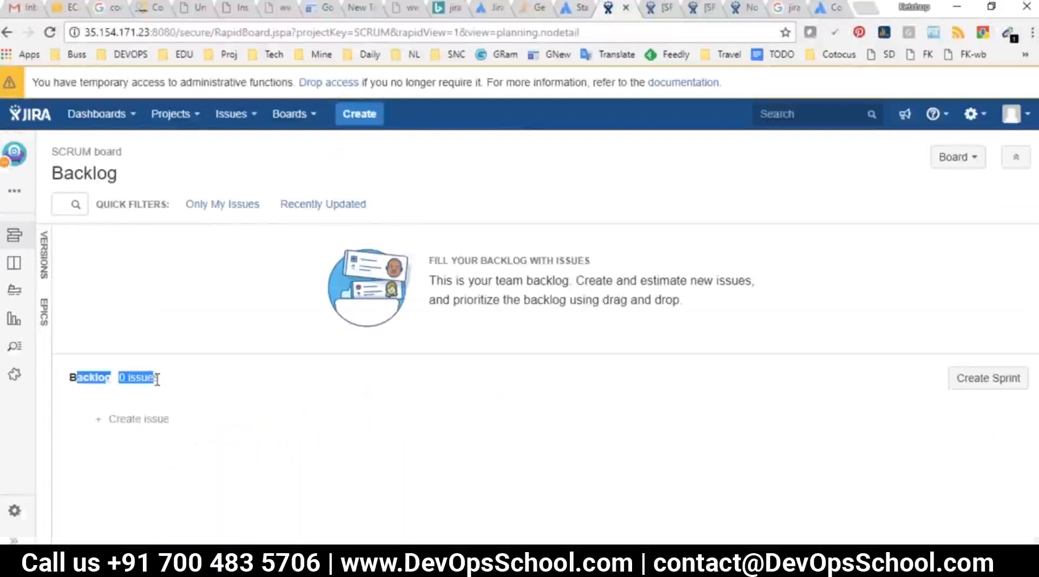
{"action": "left_click", "coordinate": [1024, 328]}
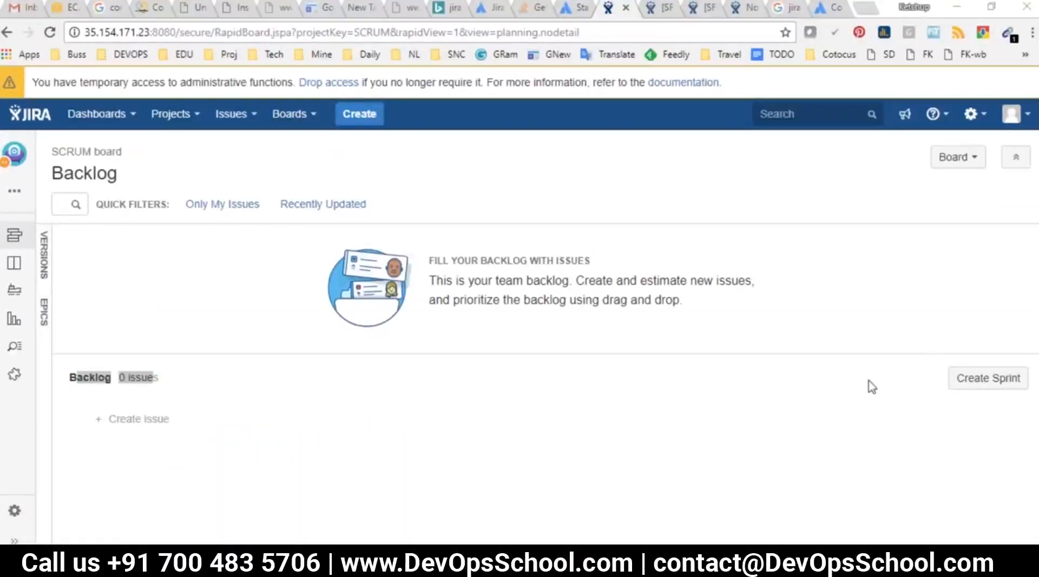
{"action": "left_click", "coordinate": [147, 423]}
{"action": "type", "text": "asdasdkjashdjkh kdjk askd sadhksa"}
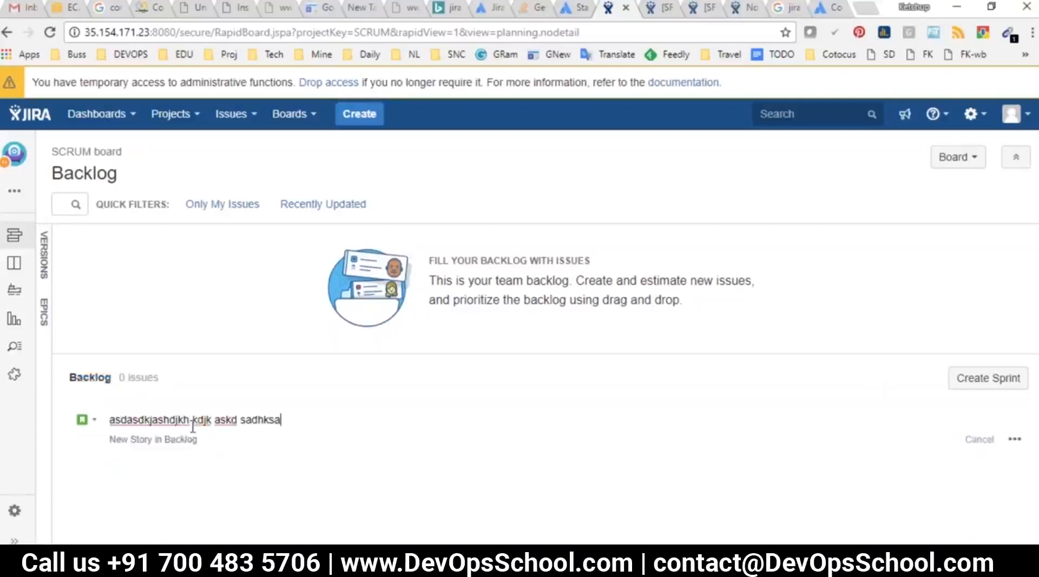
{"action": "key", "text": "ctrl+a"}
{"action": "type", "text": "b"}
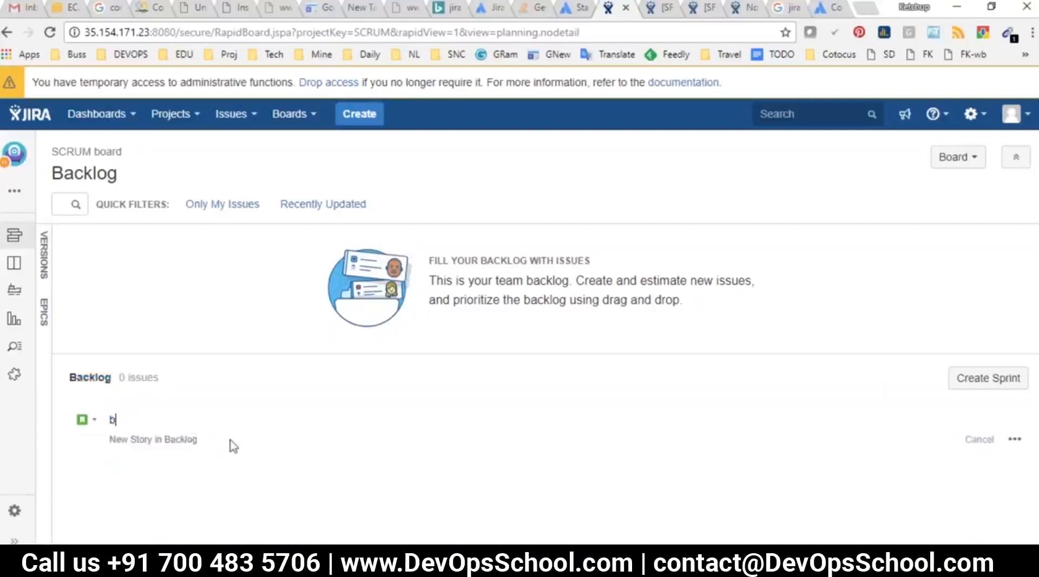
{"action": "type", "text": "acklog 1"}
{"action": "key", "text": "ctrl+a"}
{"action": "key", "text": "ctrl+c"}
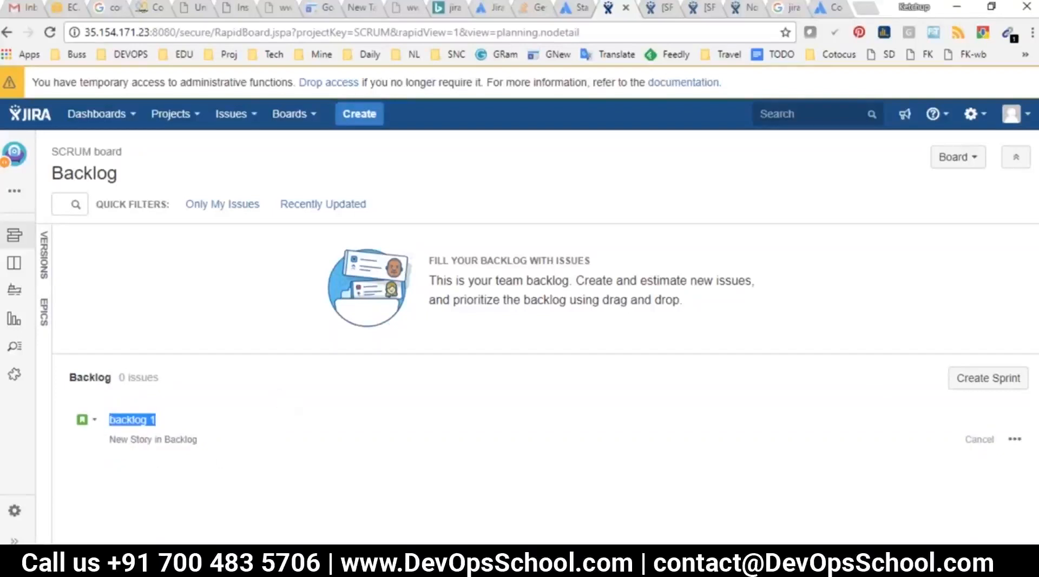
{"action": "left_click", "coordinate": [1025, 331]}
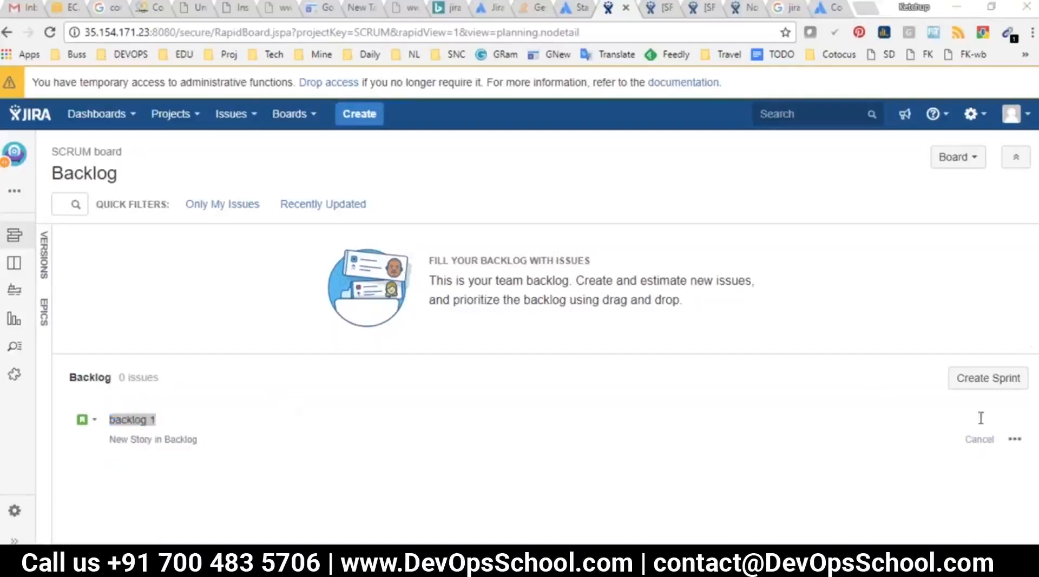
- Open the full Create Issue form for the story, choose a release, and create it
{"action": "left_click", "coordinate": [1014, 439]}
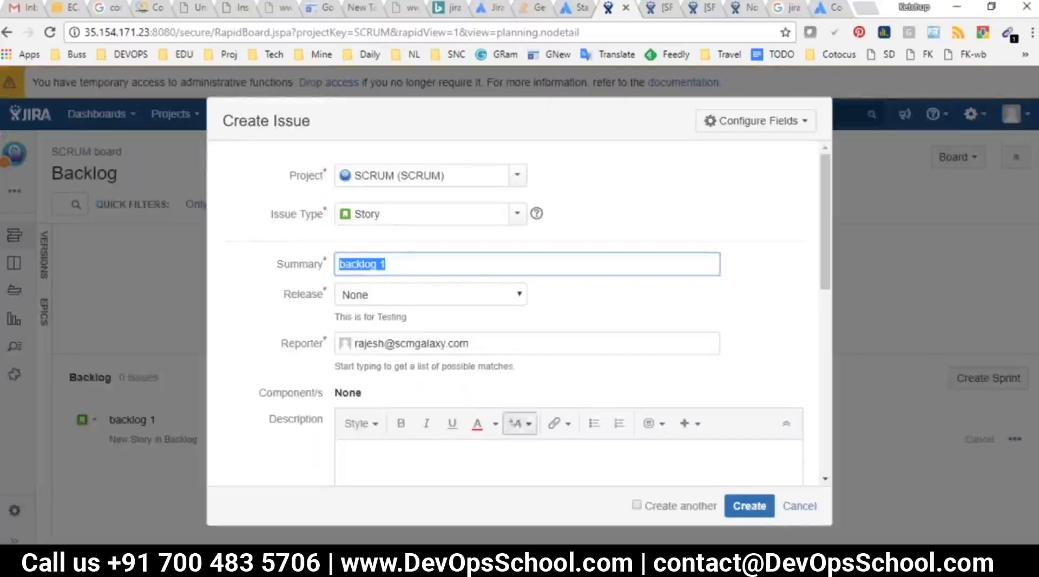
{"action": "left_click", "coordinate": [752, 508]}
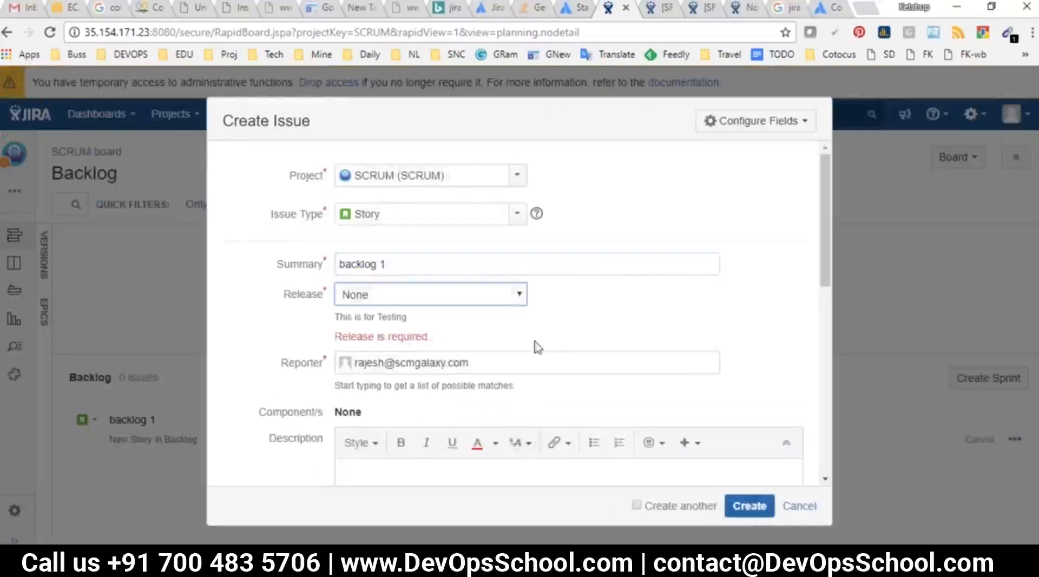
{"action": "left_click", "coordinate": [493, 301]}
{"action": "left_click", "coordinate": [432, 327]}
{"action": "left_click", "coordinate": [748, 509]}
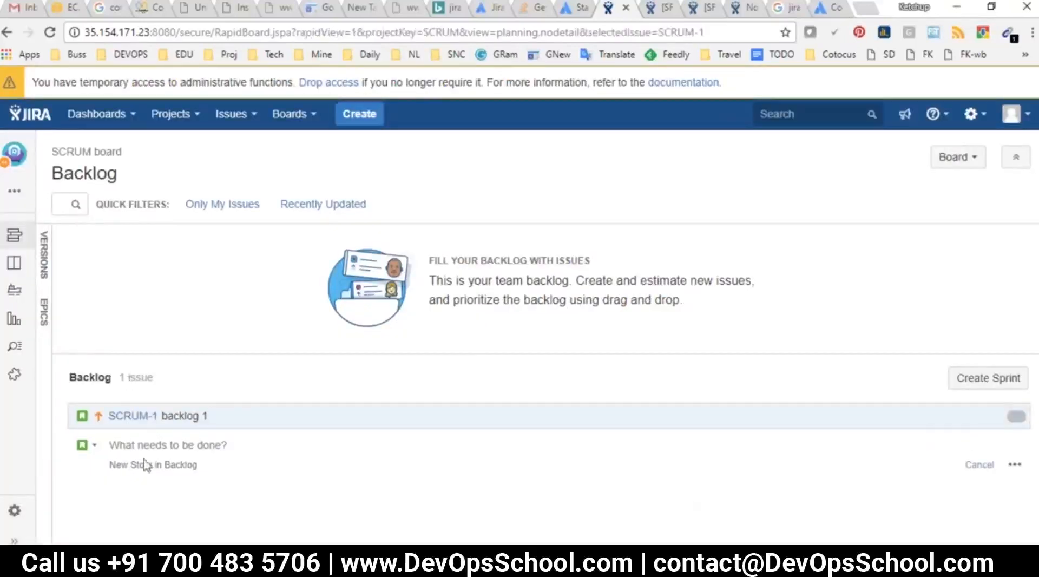
- Add a second backlog story 'backlog 2', choosing a release in the Create Issue form, and select it
{"action": "key", "text": "ctrl+v"}
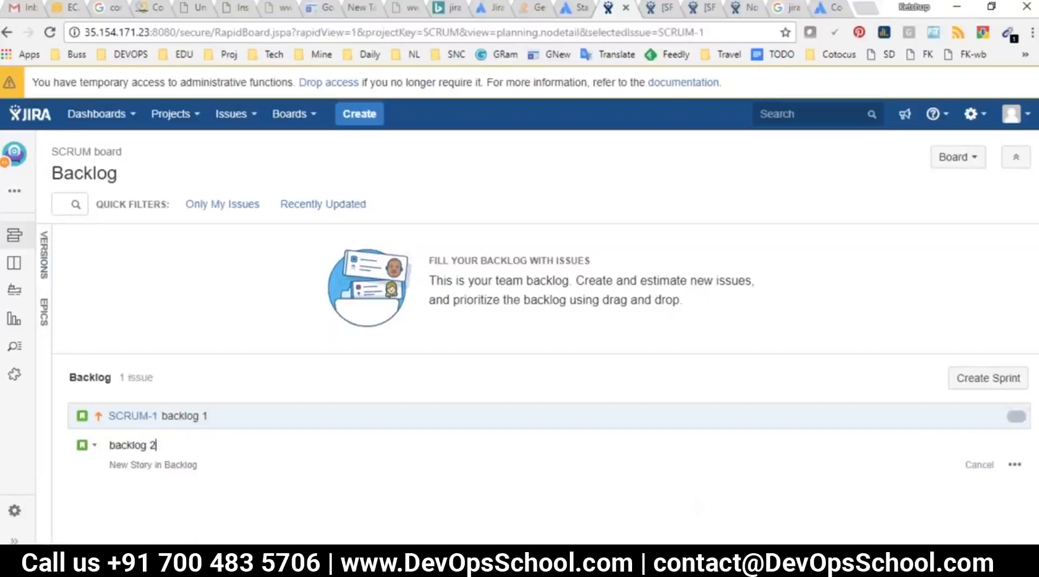
{"action": "left_click", "coordinate": [1014, 464]}
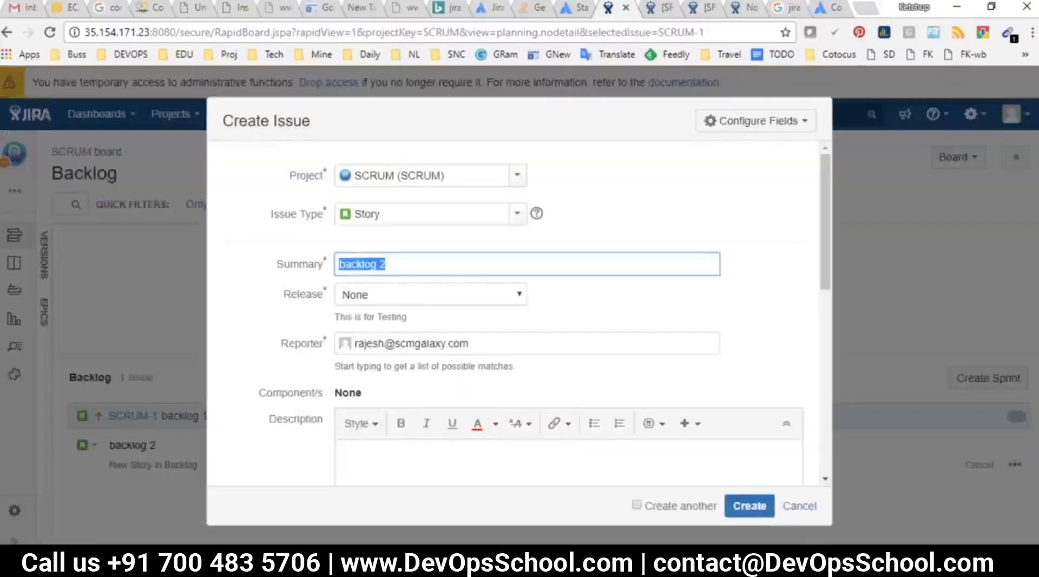
{"action": "left_click", "coordinate": [404, 298]}
{"action": "left_click", "coordinate": [373, 338]}
{"action": "left_click", "coordinate": [749, 505]}
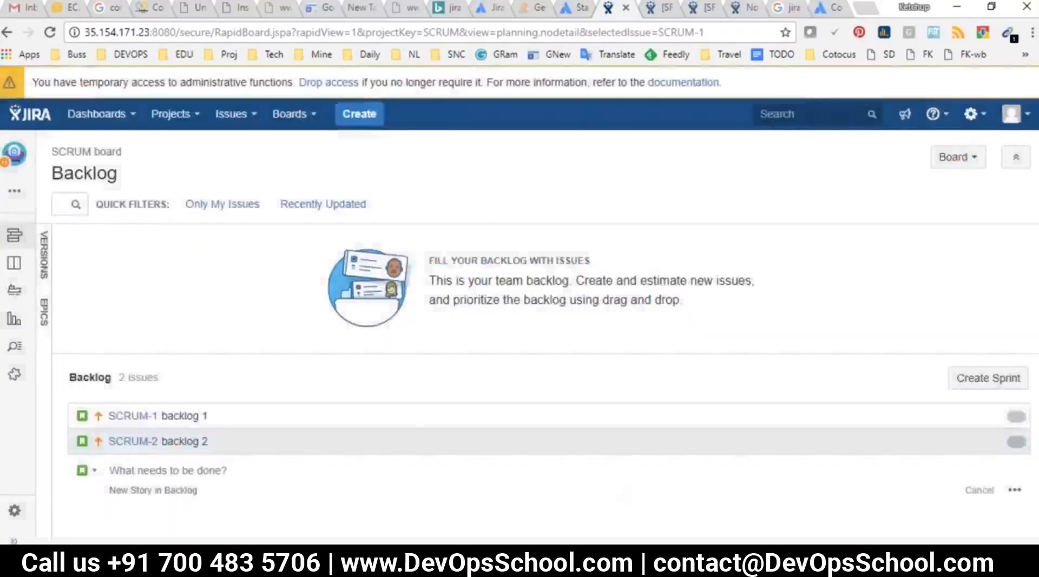
{"action": "left_click", "coordinate": [397, 442]}
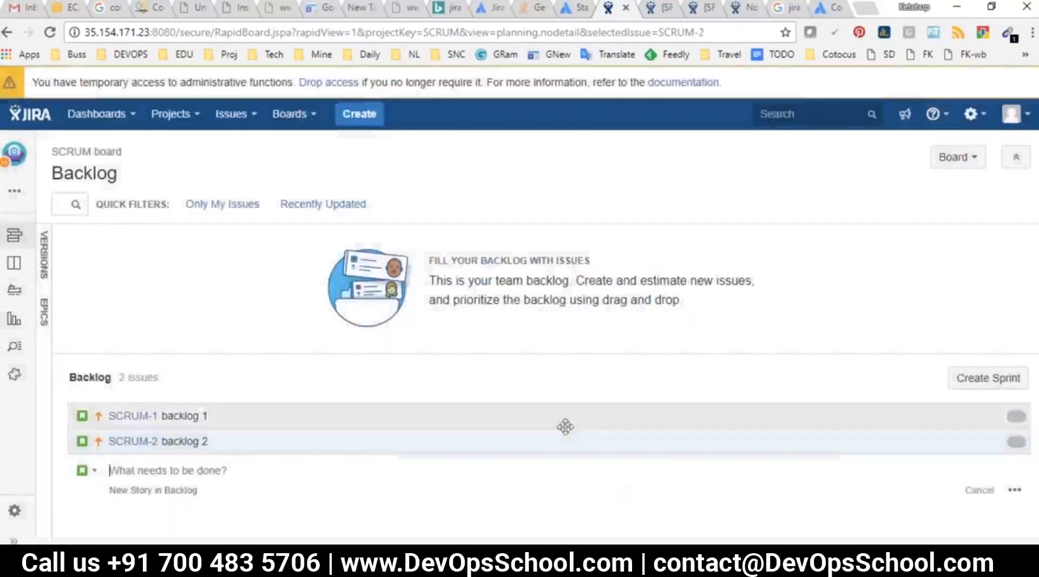
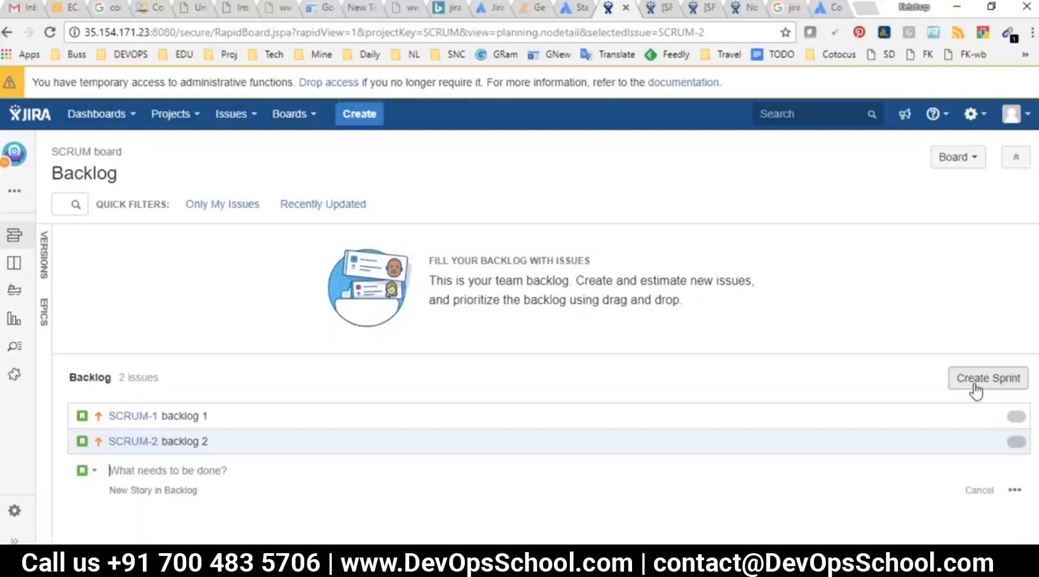
- Create two new sprints above the backlog on the SCRUM board
{"action": "left_click", "coordinate": [975, 389]}
{"action": "left_click", "coordinate": [817, 347]}
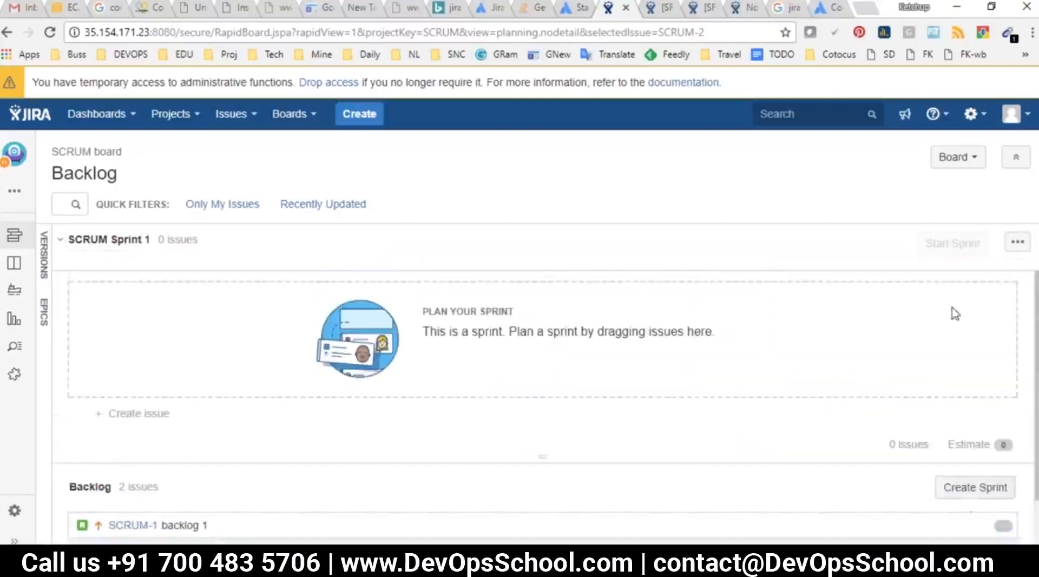
{"action": "scroll", "coordinate": [142, 536], "scroll_direction": "down", "scroll_amount": 1}
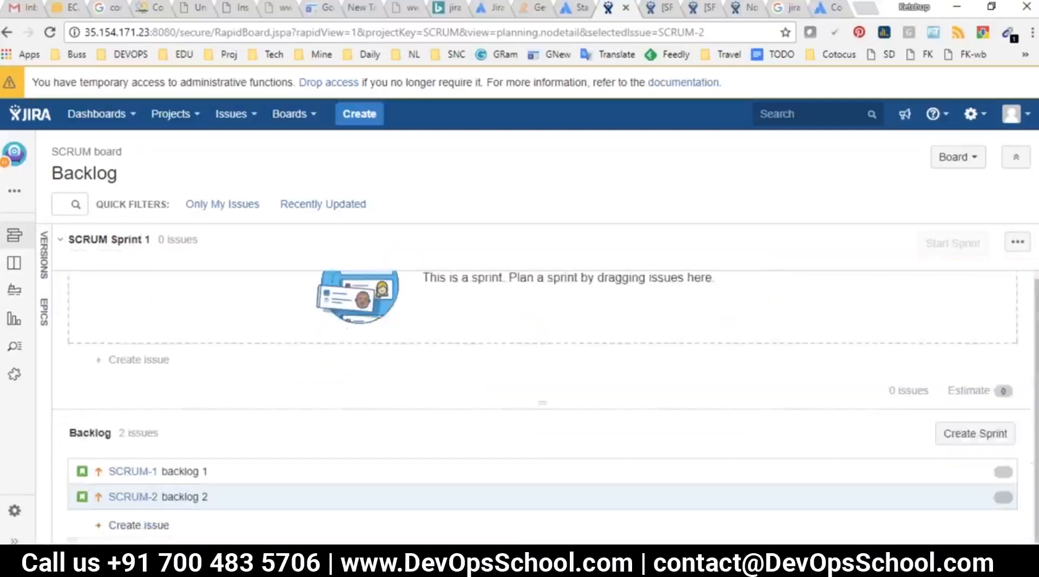
{"action": "scroll", "coordinate": [142, 503], "scroll_direction": "up", "scroll_amount": 1}
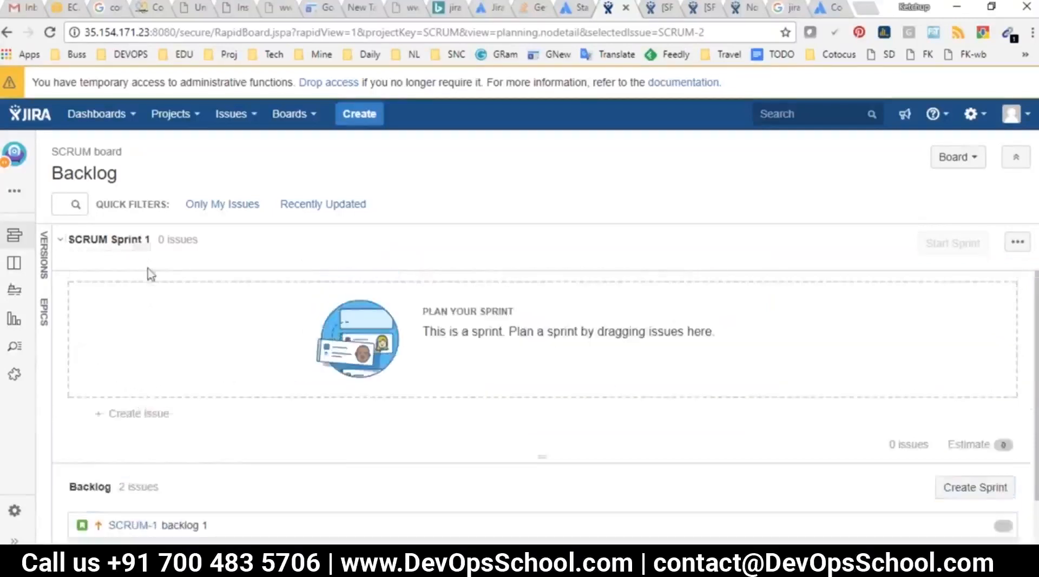
{"action": "left_click", "coordinate": [975, 487]}
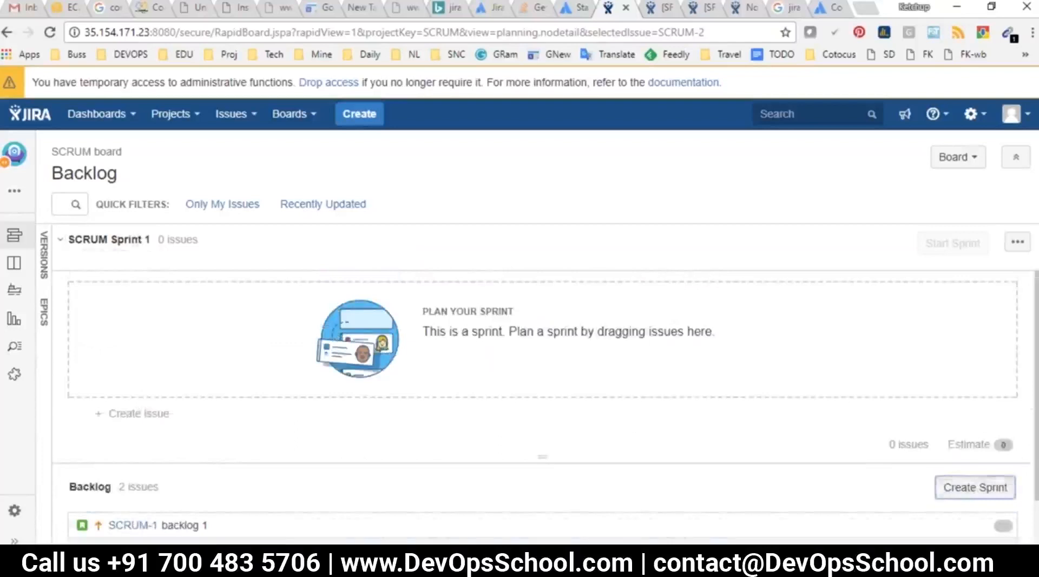
{"action": "scroll", "coordinate": [195, 459], "scroll_direction": "down", "scroll_amount": 4}
{"action": "scroll", "coordinate": [253, 437], "scroll_direction": "up", "scroll_amount": 3}
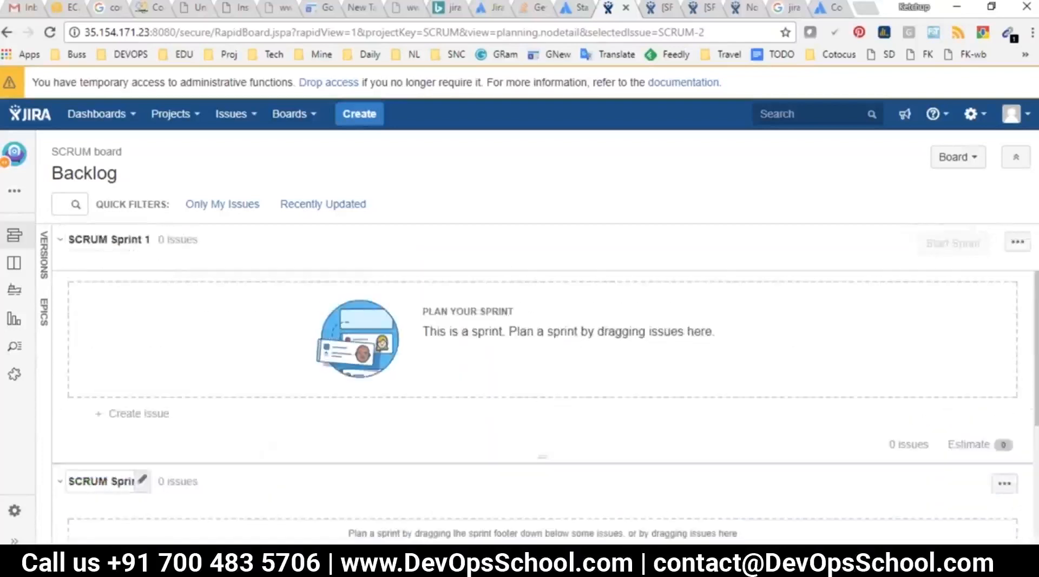
{"action": "scroll", "coordinate": [134, 485], "scroll_direction": "down", "scroll_amount": 4}
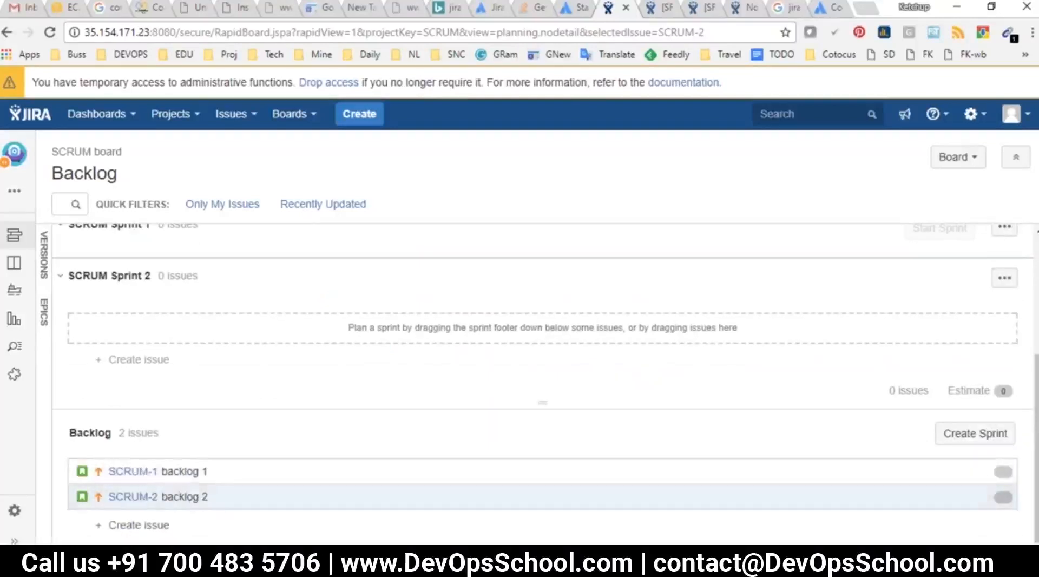
{"action": "scroll", "coordinate": [162, 470], "scroll_direction": "up", "scroll_amount": 3}
{"action": "scroll", "coordinate": [152, 458], "scroll_direction": "down", "scroll_amount": 3}
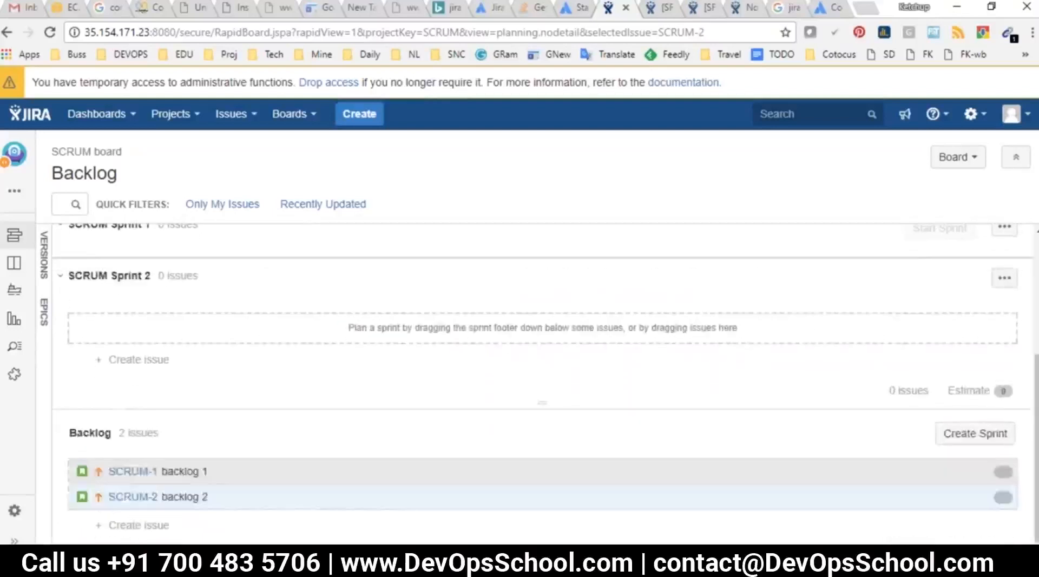
- Move 'backlog 1' into SCRUM Sprint 2 and 'backlog 2' into SCRUM Sprint 1, dismissing the start-sprint tip
{"action": "left_click_drag", "start_coordinate": [194, 473], "coordinate": [212, 319]}
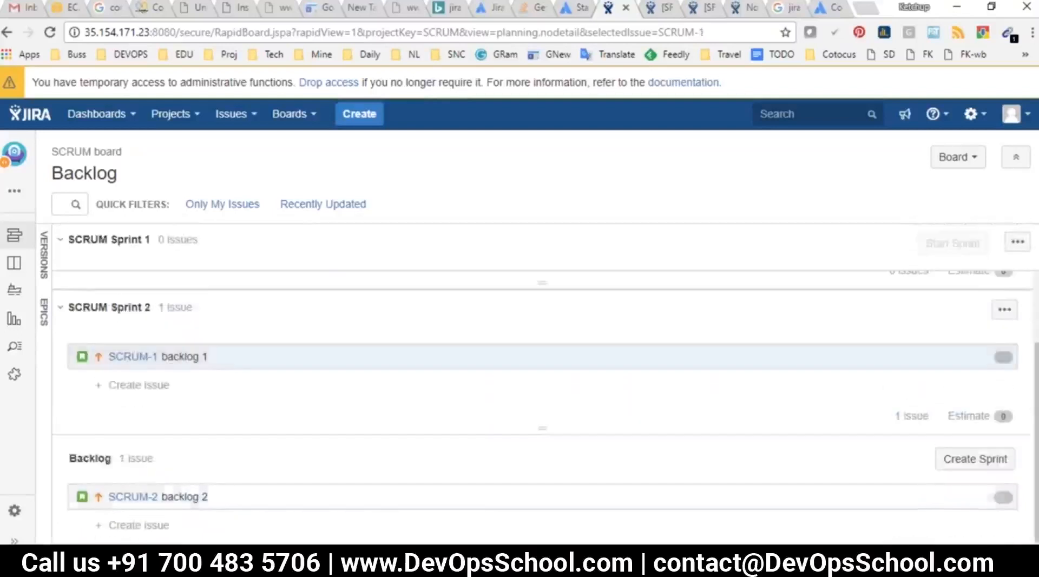
{"action": "left_click_drag", "start_coordinate": [184, 496], "coordinate": [185, 284]}
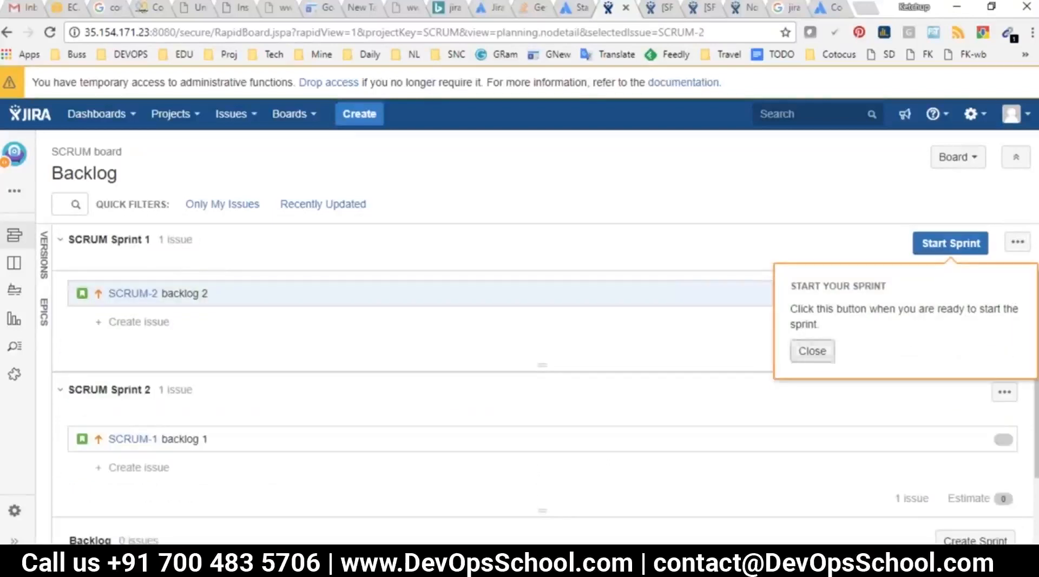
{"action": "left_click", "coordinate": [812, 350]}
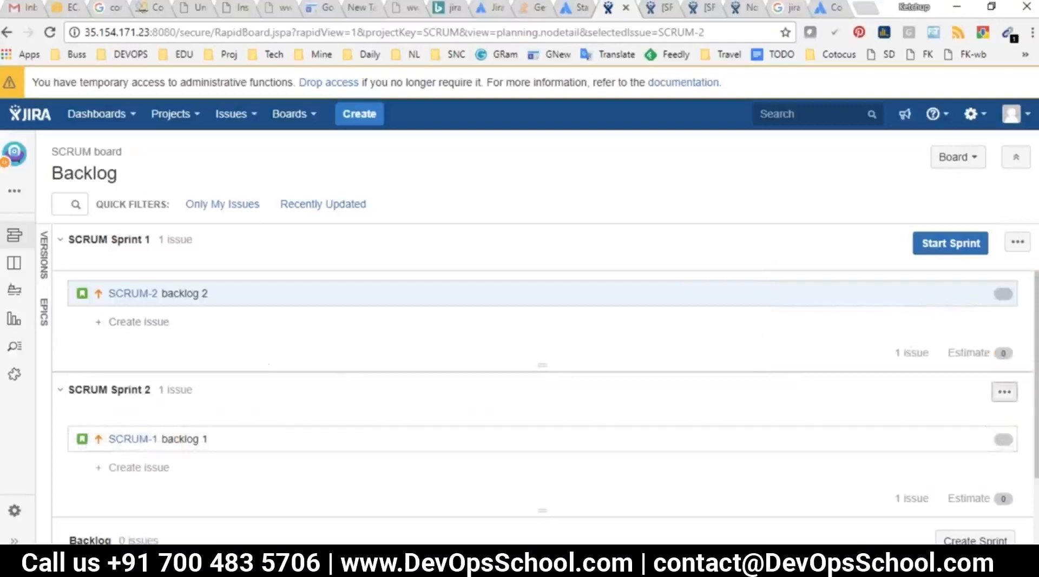
- Examine Sprint 2's options and the list of boards in this project
{"action": "left_click", "coordinate": [1002, 393]}
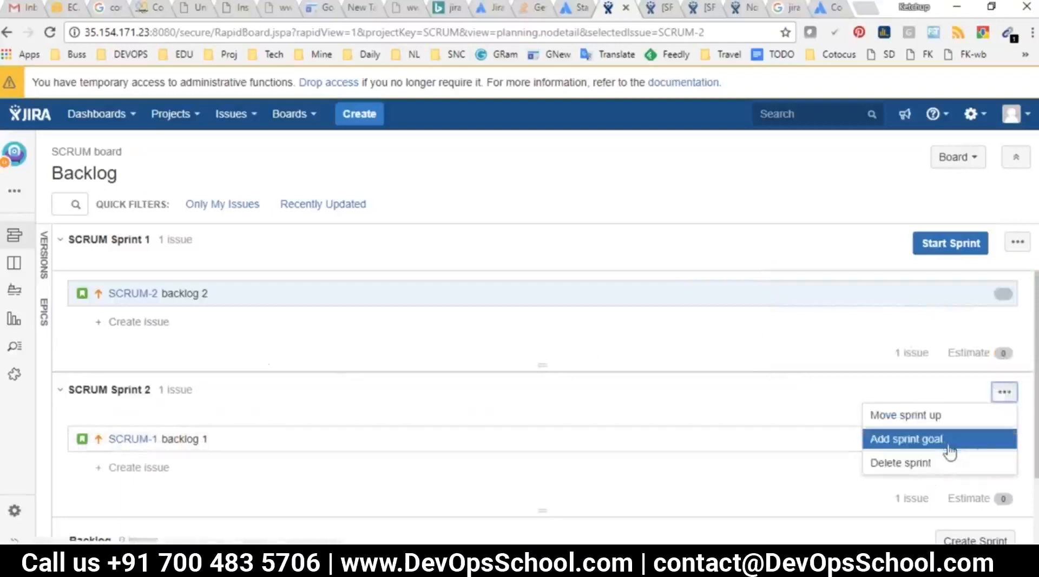
{"action": "left_click", "coordinate": [1033, 433]}
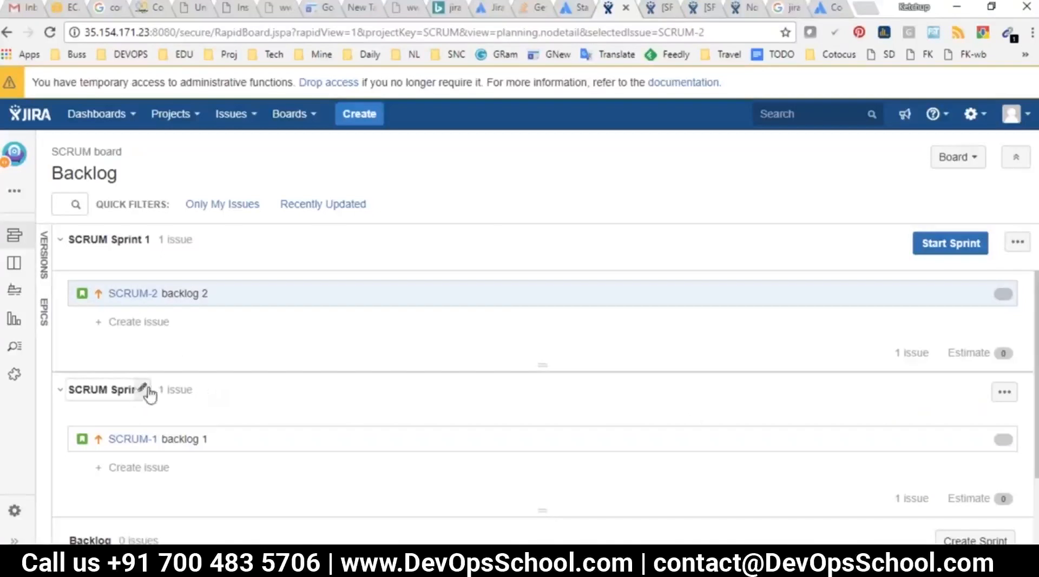
{"action": "scroll", "coordinate": [132, 441], "scroll_direction": "down", "scroll_amount": 2}
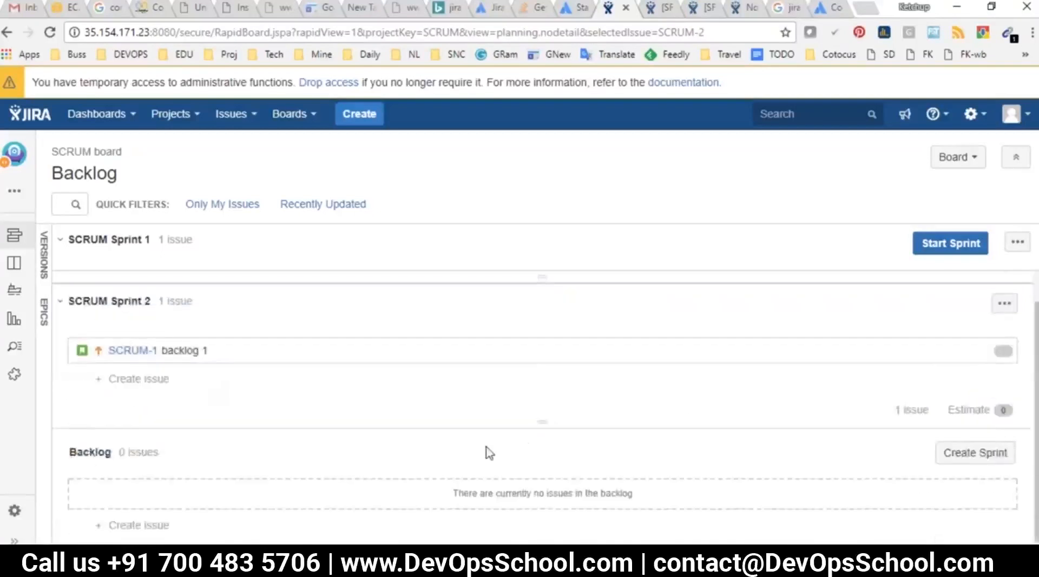
{"action": "scroll", "coordinate": [470, 454], "scroll_direction": "up", "scroll_amount": 2}
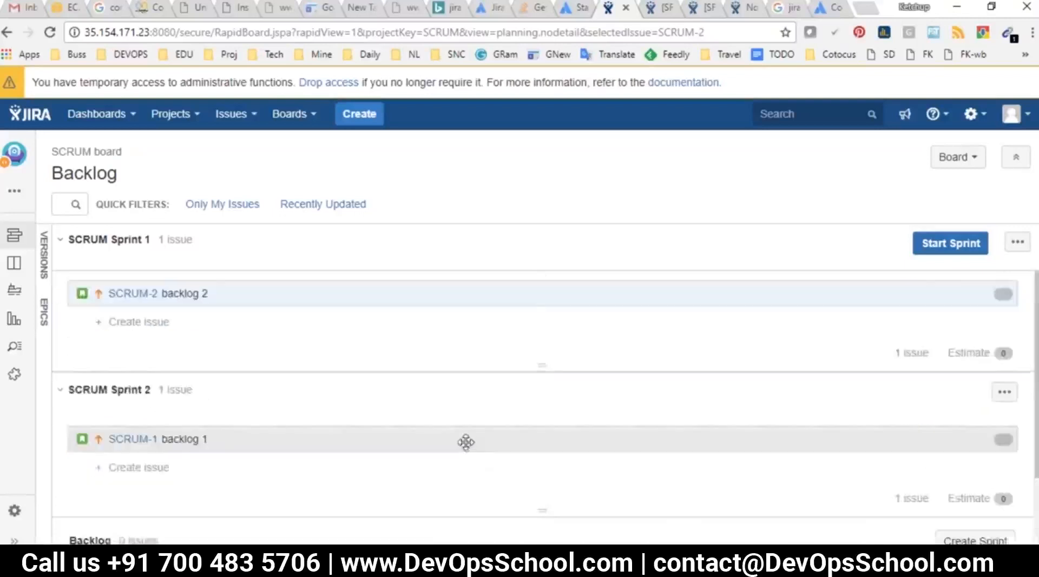
{"action": "scroll", "coordinate": [466, 442], "scroll_direction": "down", "scroll_amount": 2}
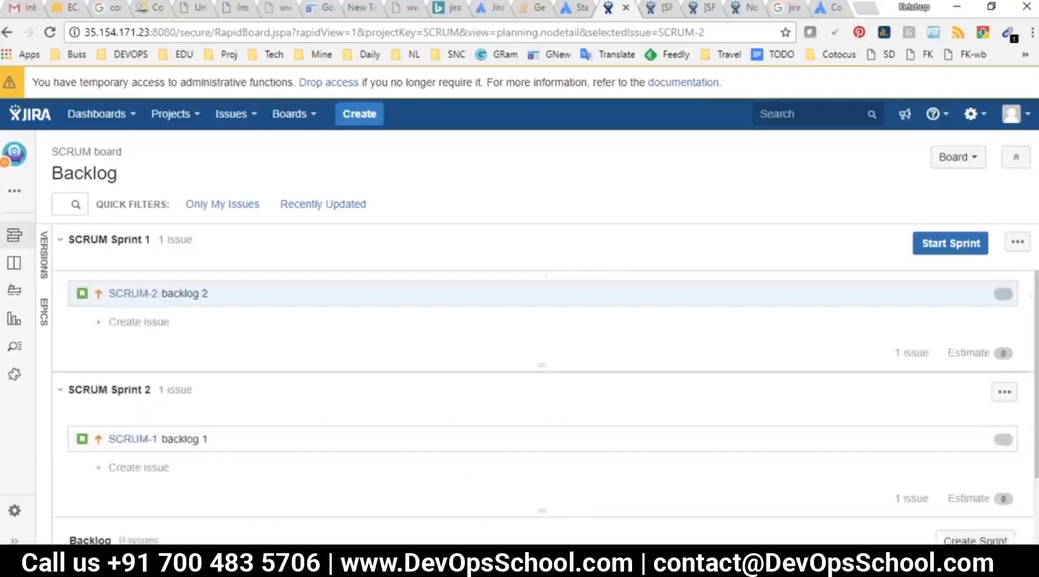
{"action": "left_click", "coordinate": [15, 191]}
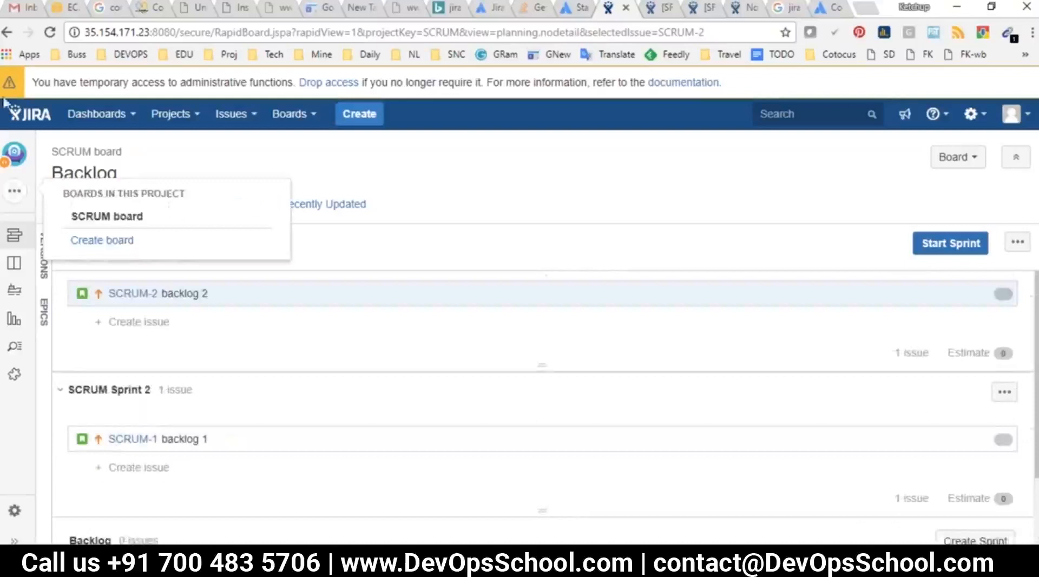
{"action": "left_click", "coordinate": [844, 211]}
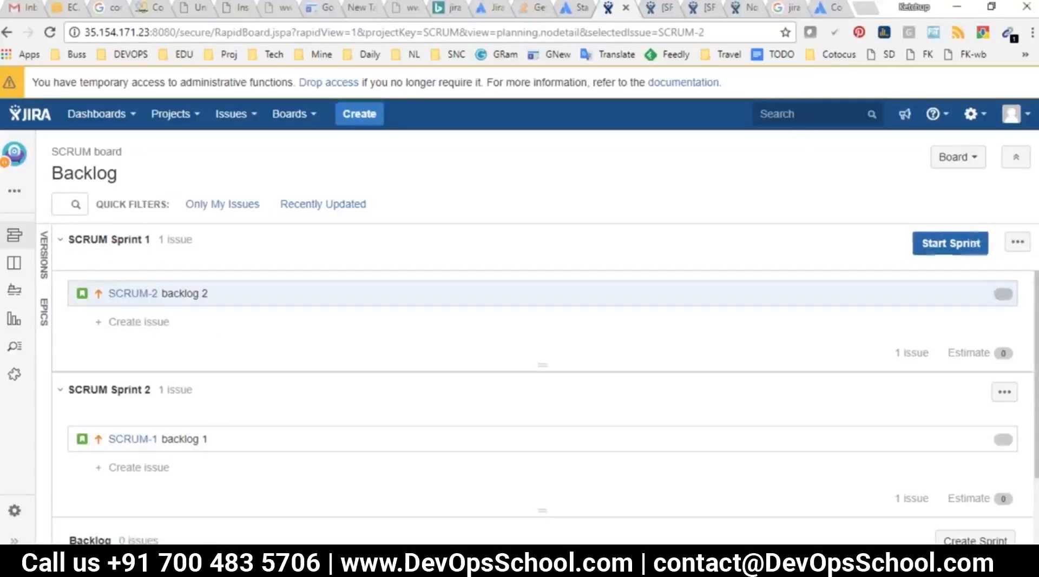
- Start SCRUM Sprint 1 with its two-week duration and dismiss the confirmation
{"action": "left_click", "coordinate": [942, 245]}
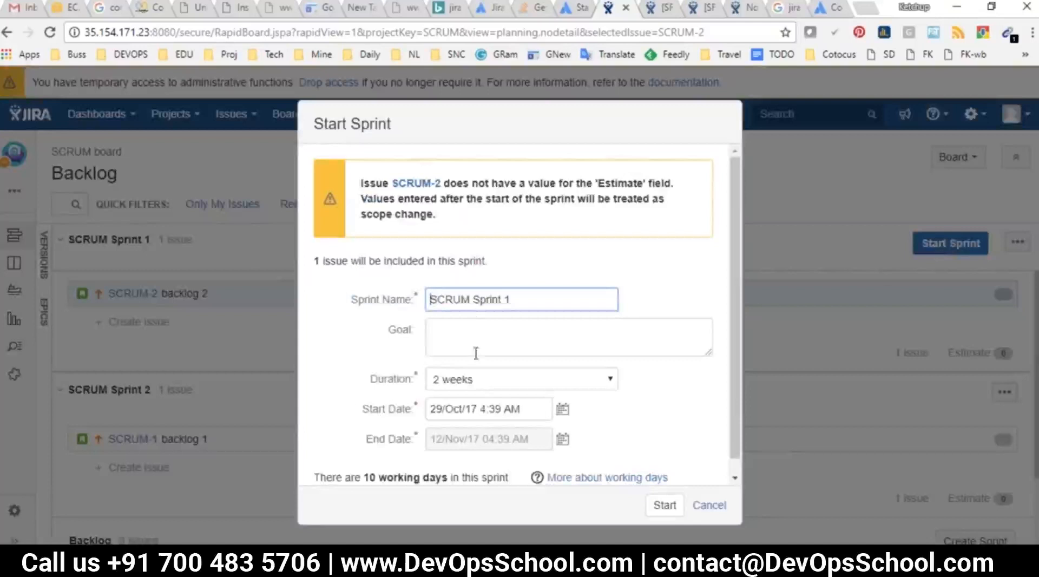
{"action": "left_click", "coordinate": [509, 381]}
{"action": "left_click", "coordinate": [481, 417]}
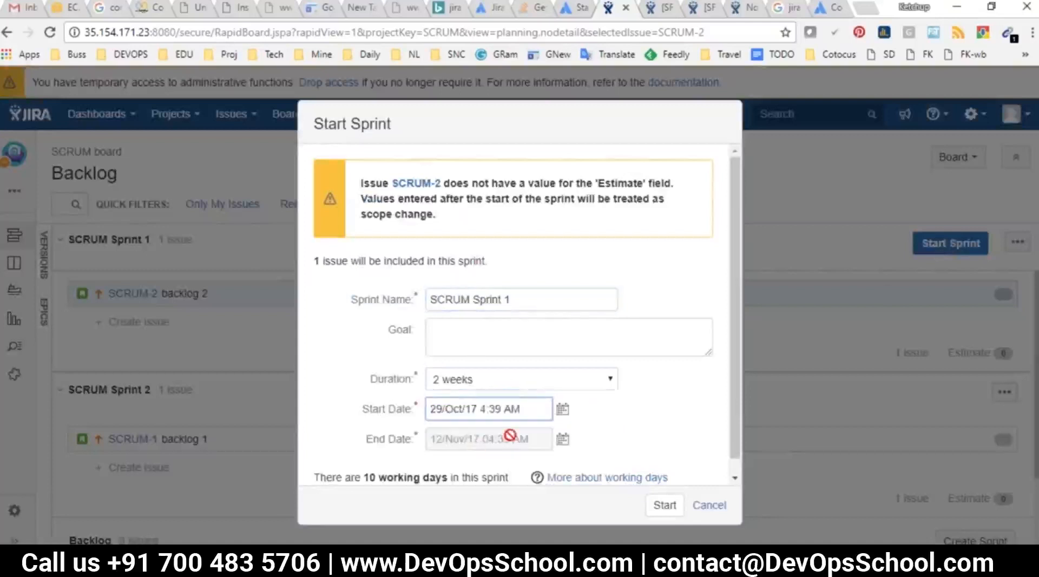
{"action": "left_click", "coordinate": [476, 384]}
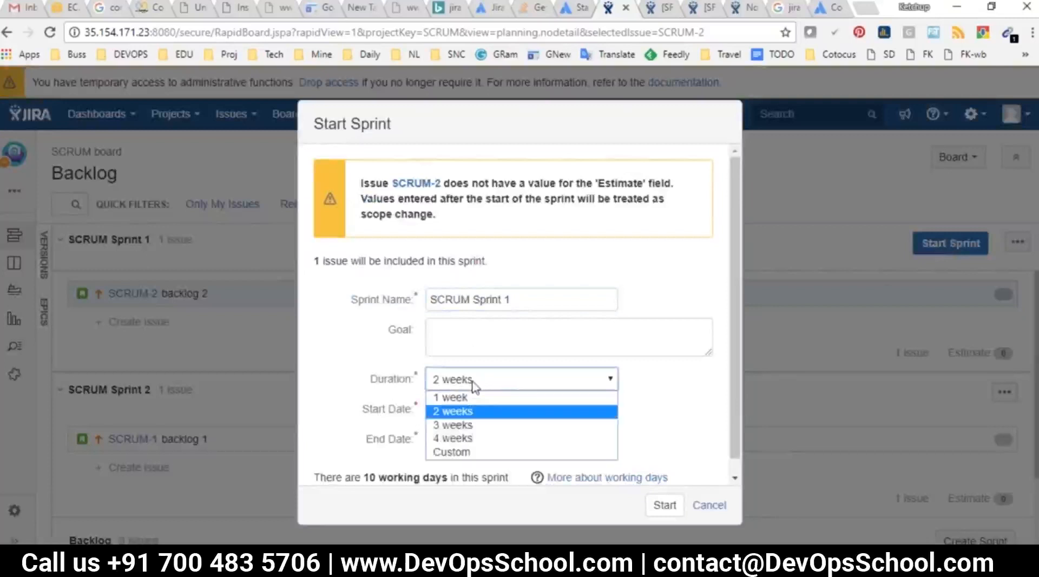
{"action": "left_click", "coordinate": [489, 327]}
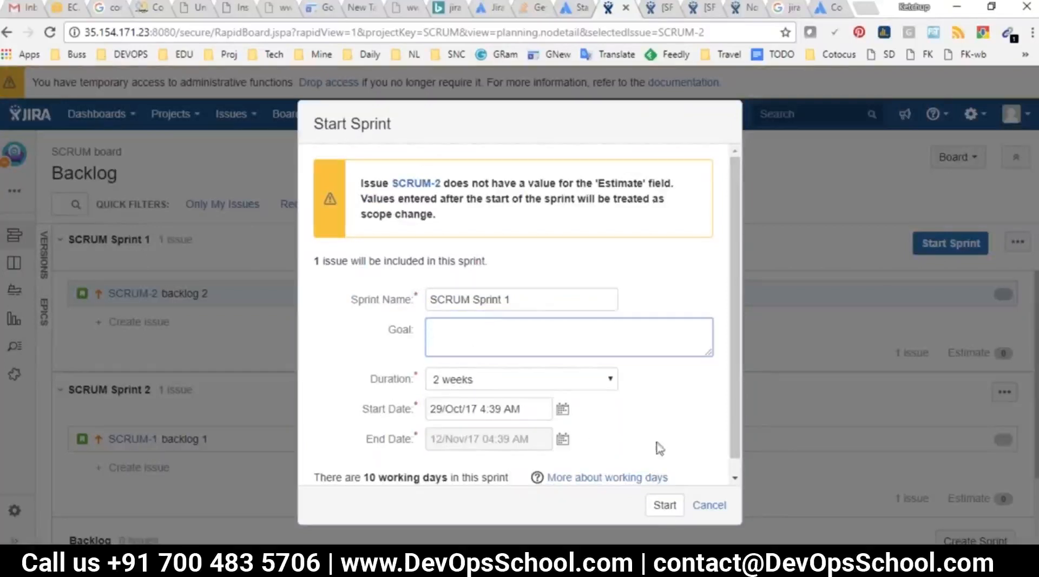
{"action": "scroll", "coordinate": [660, 448], "scroll_direction": "down", "scroll_amount": 1}
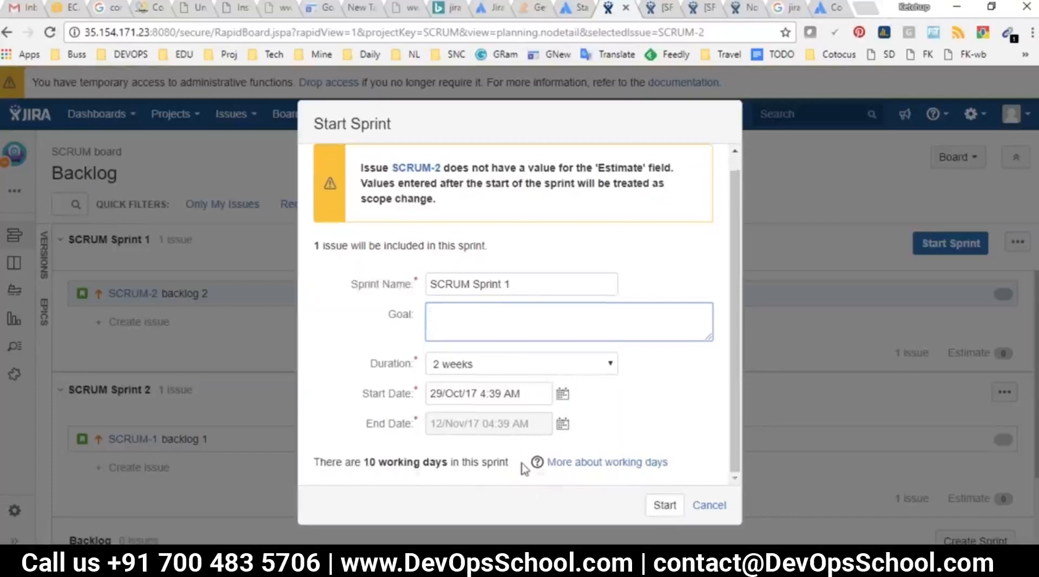
{"action": "left_click_drag", "start_coordinate": [515, 463], "coordinate": [332, 458]}
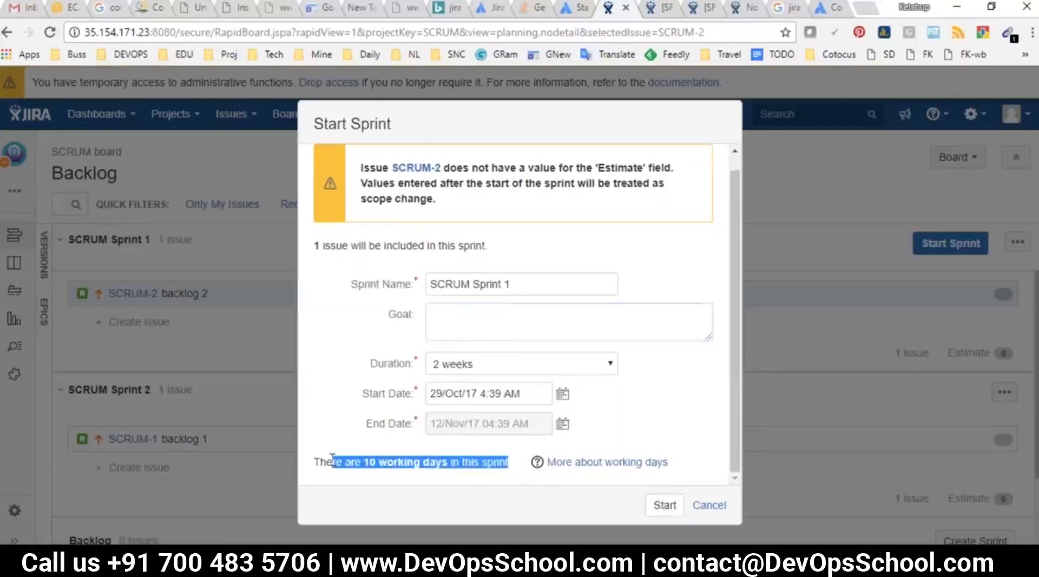
{"action": "left_click", "coordinate": [661, 507]}
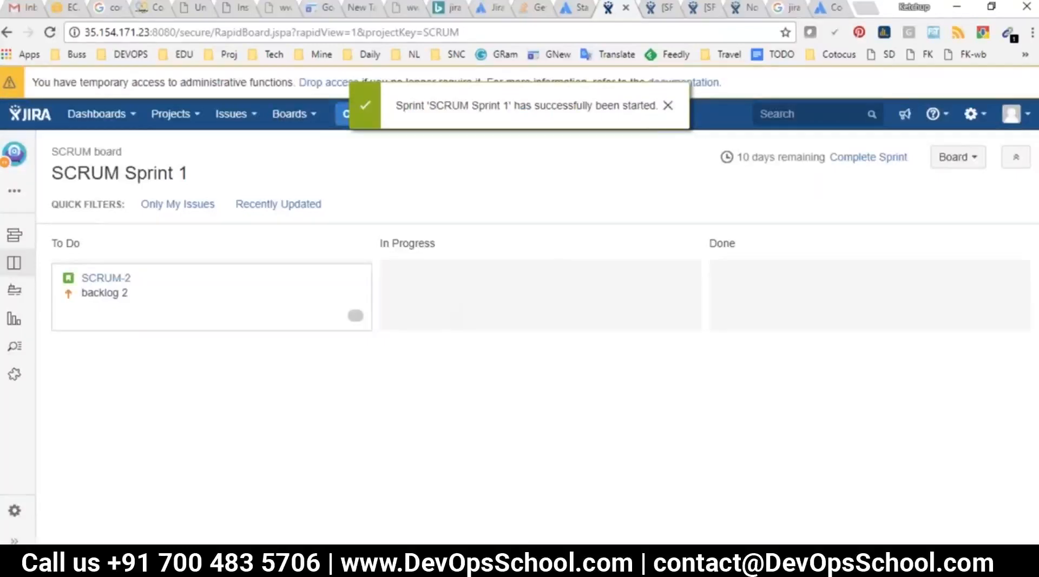
{"action": "left_click", "coordinate": [667, 105]}
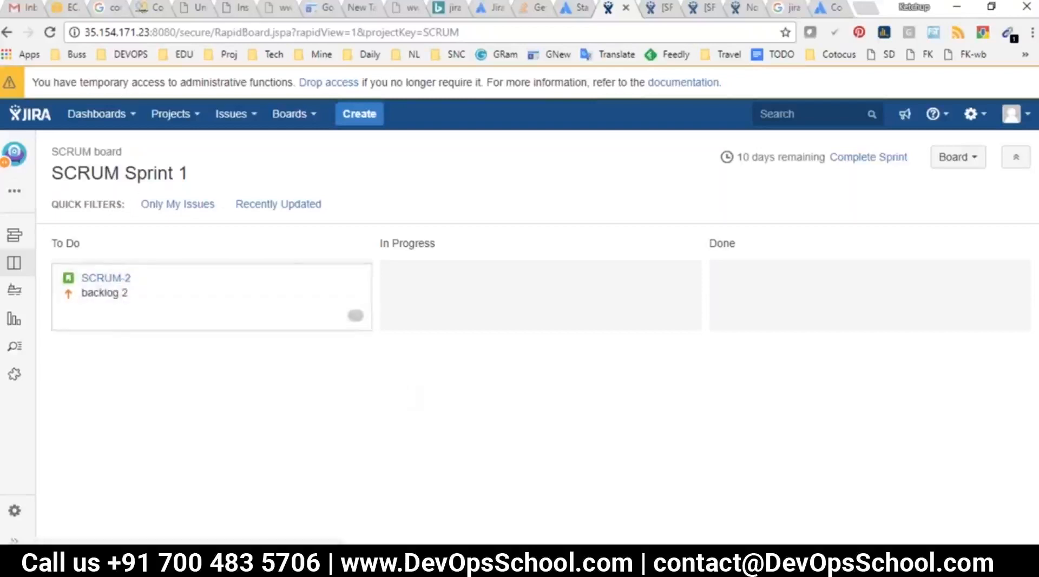
- Browse the dashboards menu and open the details of the sprint's 'backlog 2' issue
{"action": "left_click", "coordinate": [77, 121]}
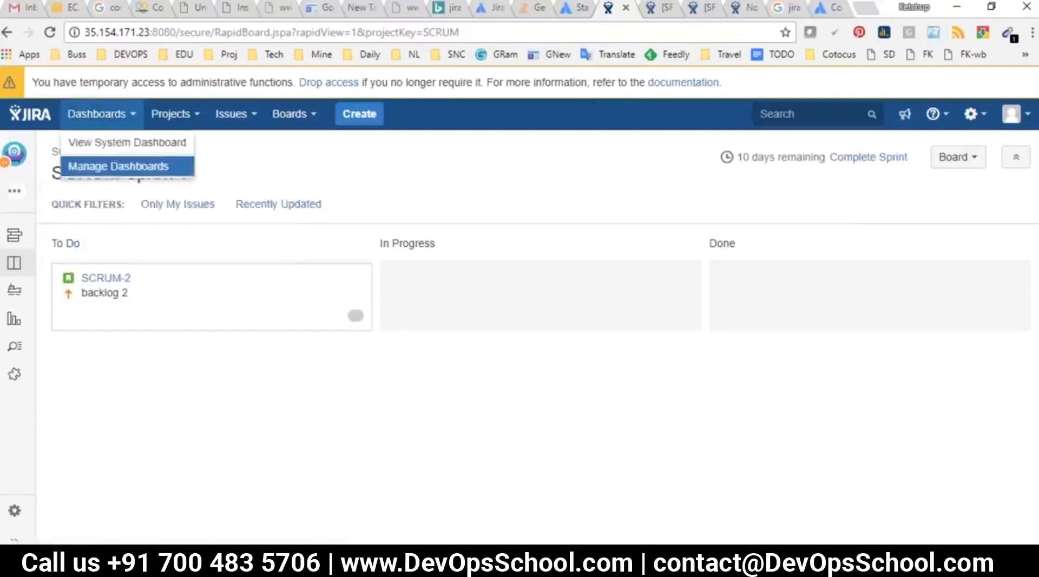
{"action": "mouse_move", "coordinate": [190, 119]}
{"action": "left_click", "coordinate": [212, 163]}
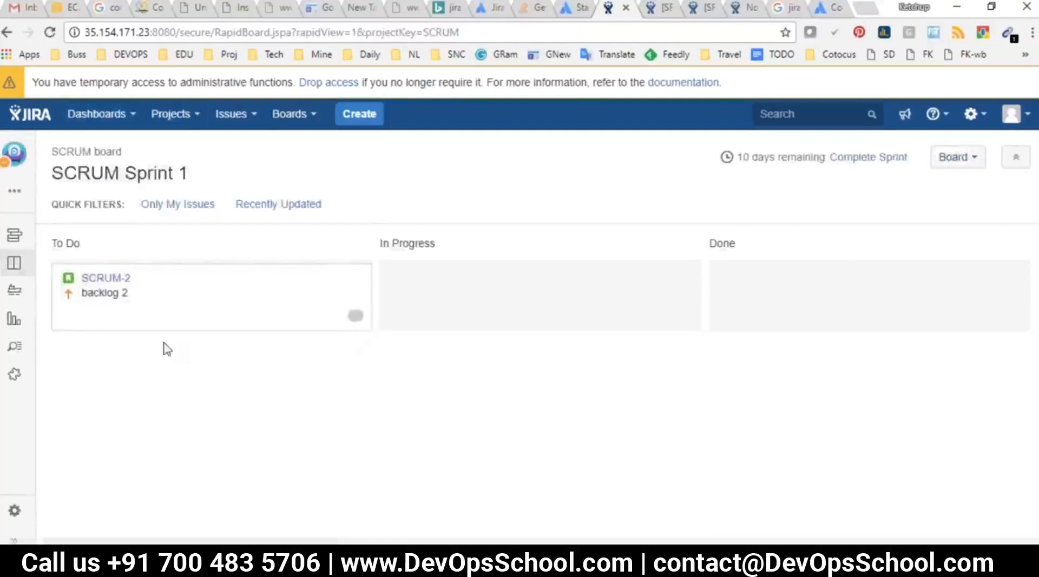
{"action": "left_click", "coordinate": [229, 283]}
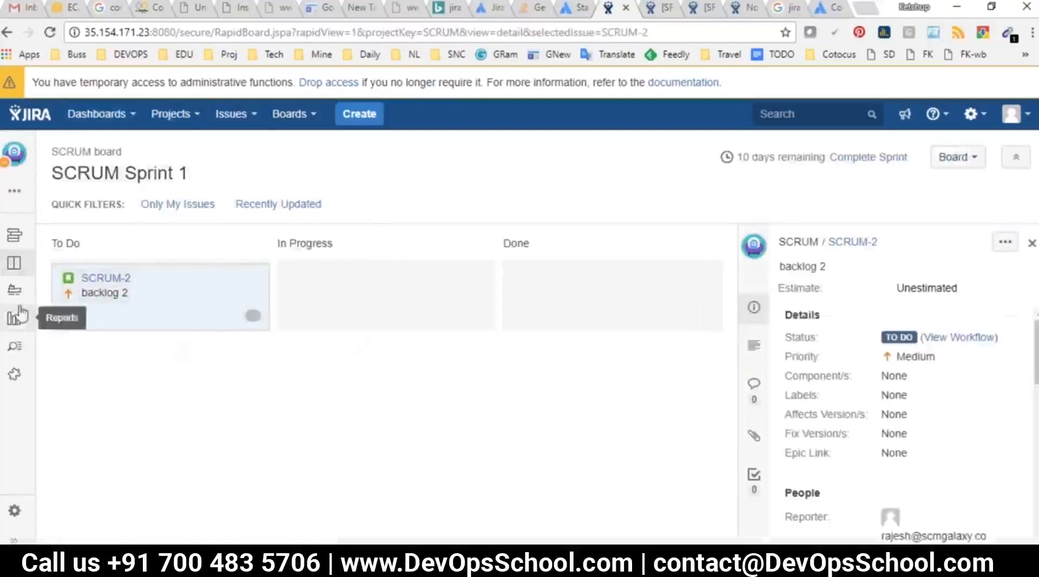
- Return to the backlog and create a bug 'backlog 3' with Release 9.1 through the Create Issue form
{"action": "left_click", "coordinate": [14, 234]}
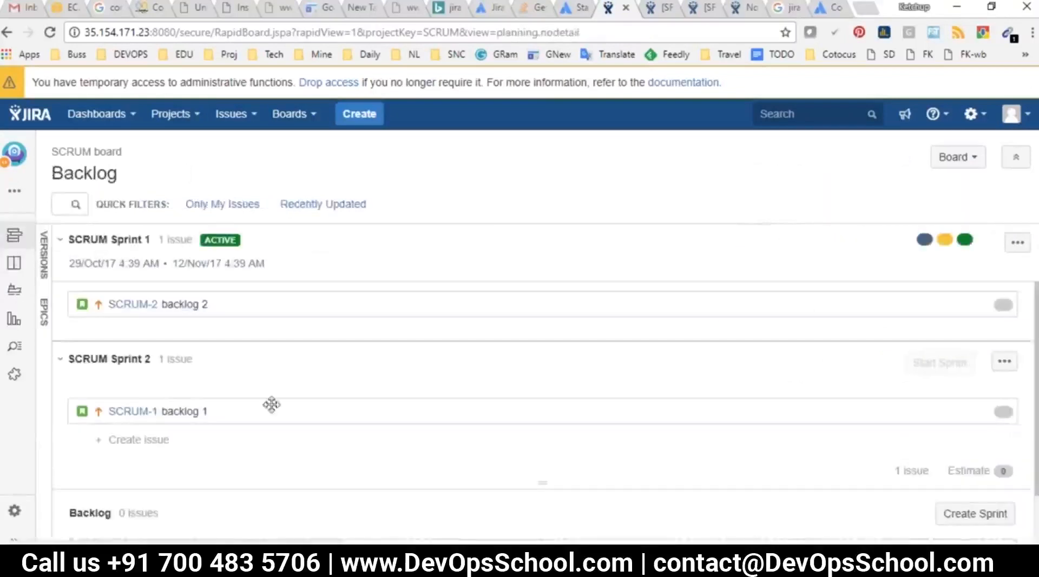
{"action": "left_click", "coordinate": [150, 527]}
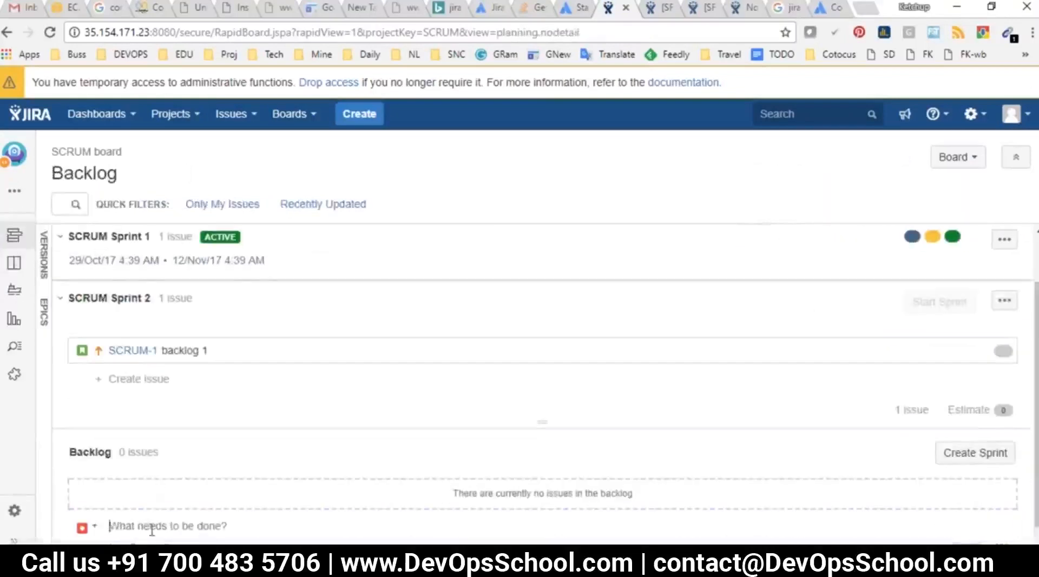
{"action": "type", "text": "backlog 1"}
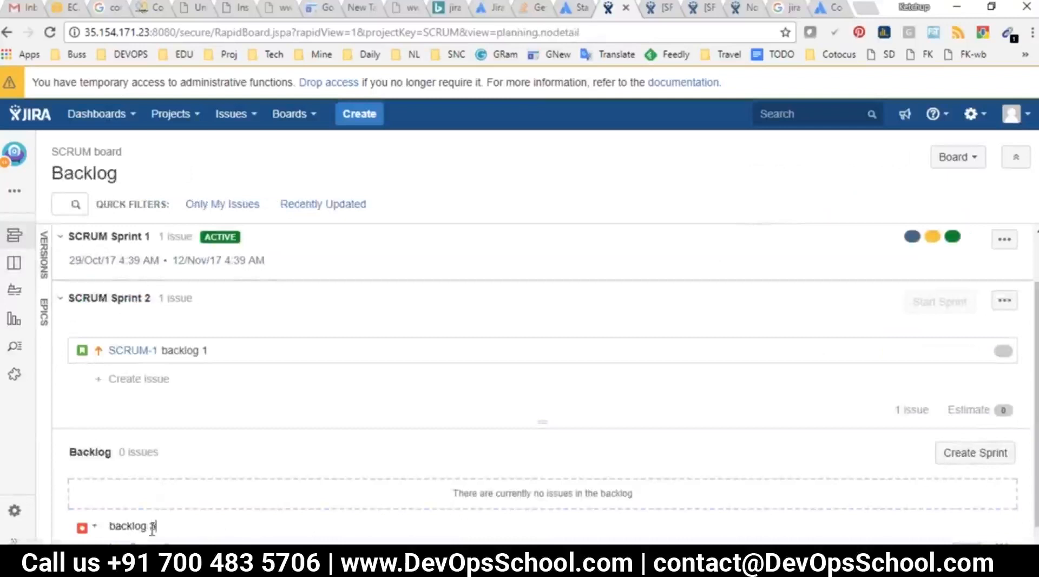
{"action": "key", "text": "Return"}
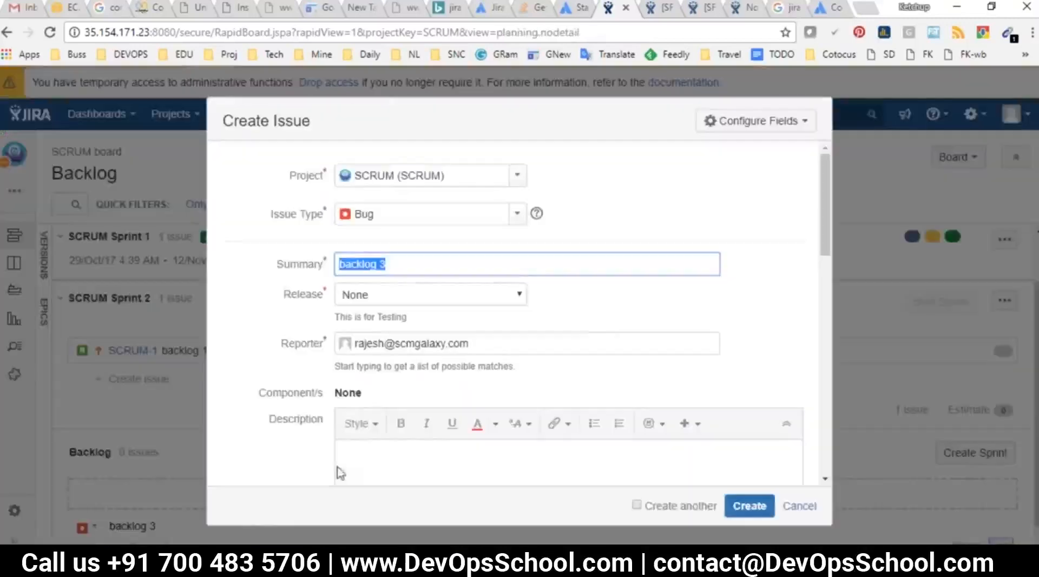
{"action": "left_click", "coordinate": [390, 296]}
{"action": "left_click", "coordinate": [391, 331]}
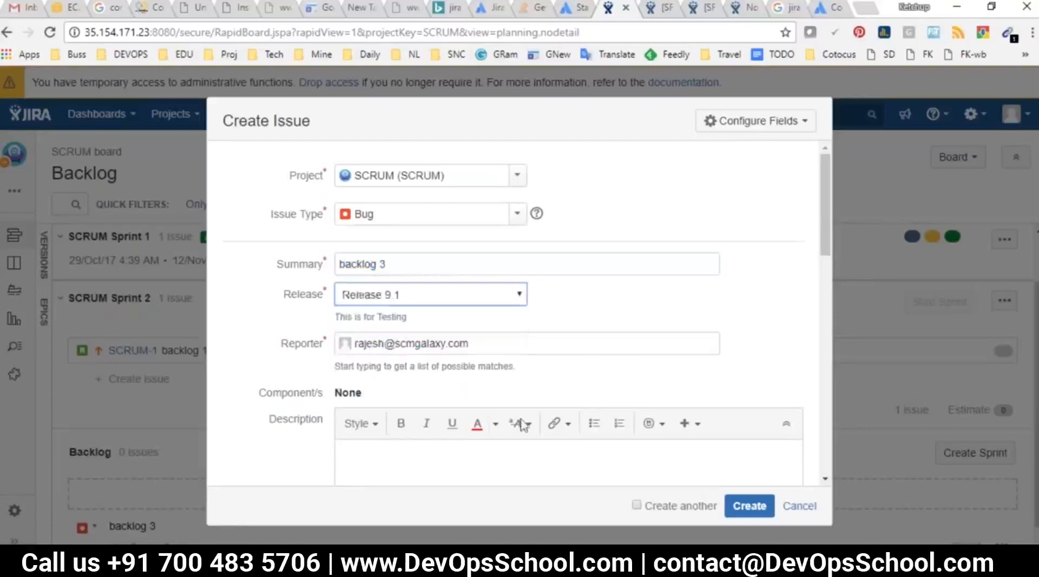
{"action": "left_click", "coordinate": [749, 507]}
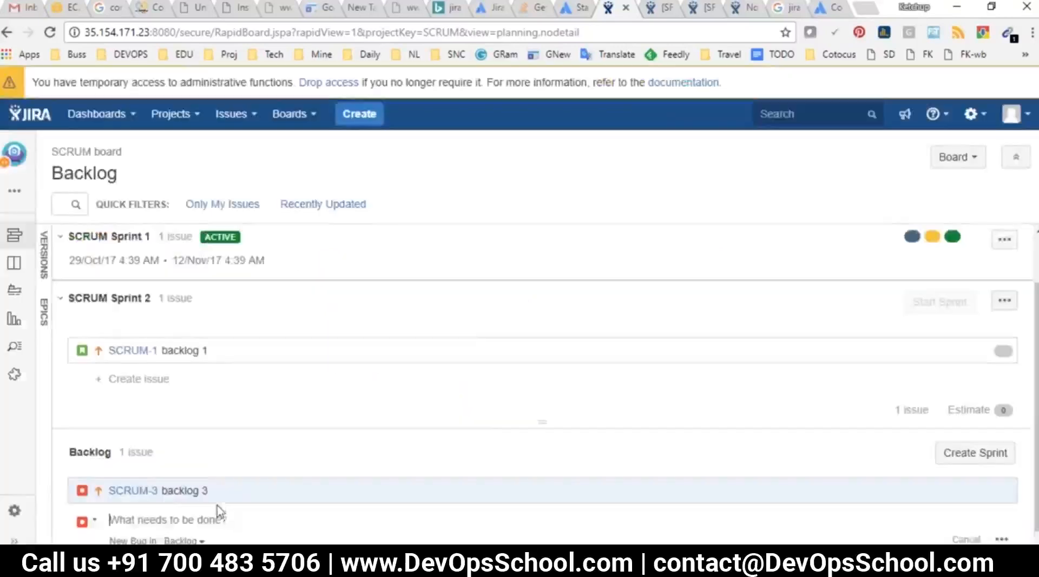
- Create a bug 'backlog 4' in the backlog with Release 9.2 through the full Create Issue form
{"action": "type", "text": "backlog 4"}
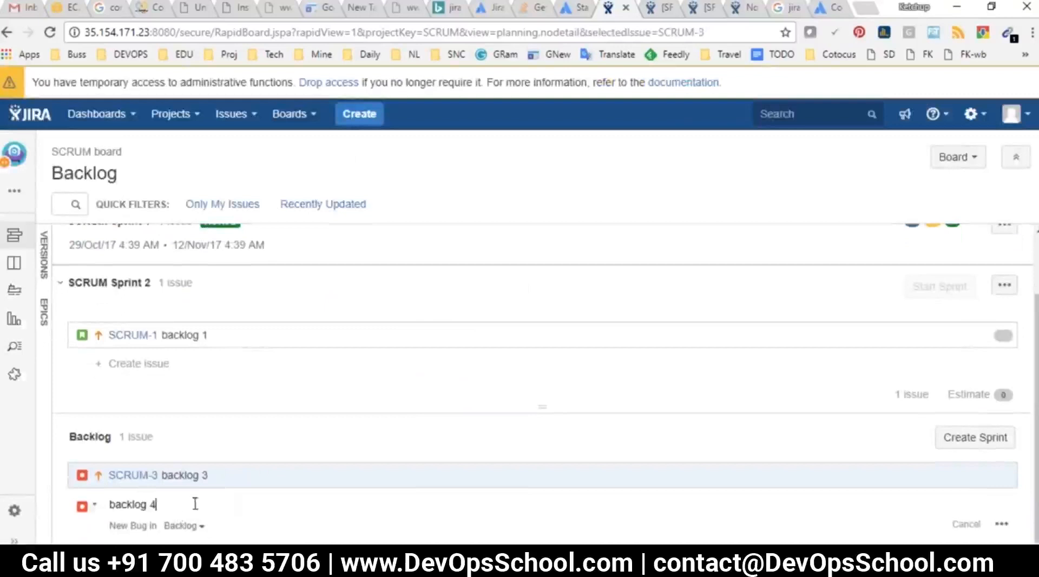
{"action": "left_click", "coordinate": [1002, 524]}
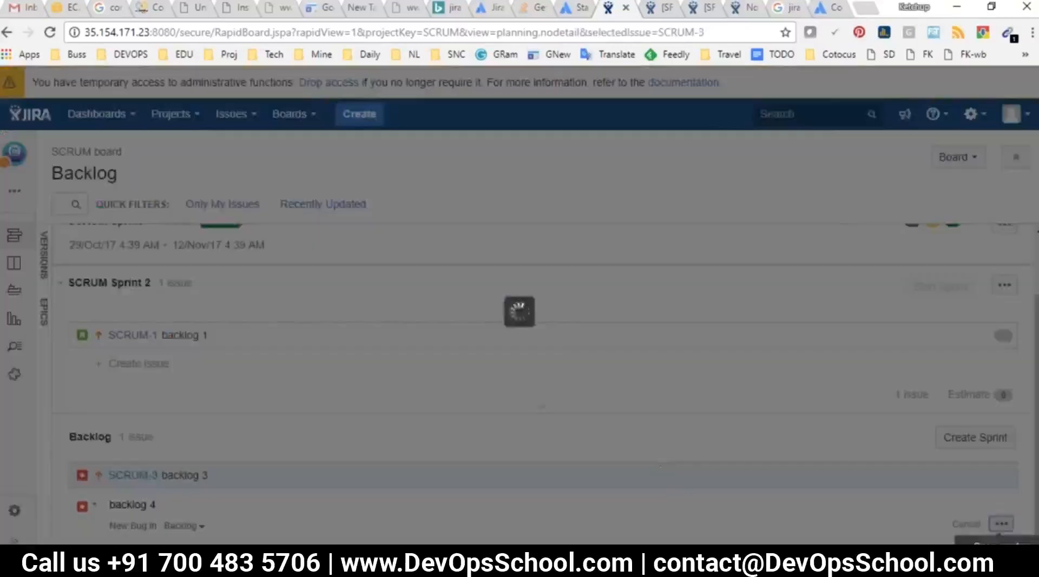
{"action": "key", "text": "Tab"}
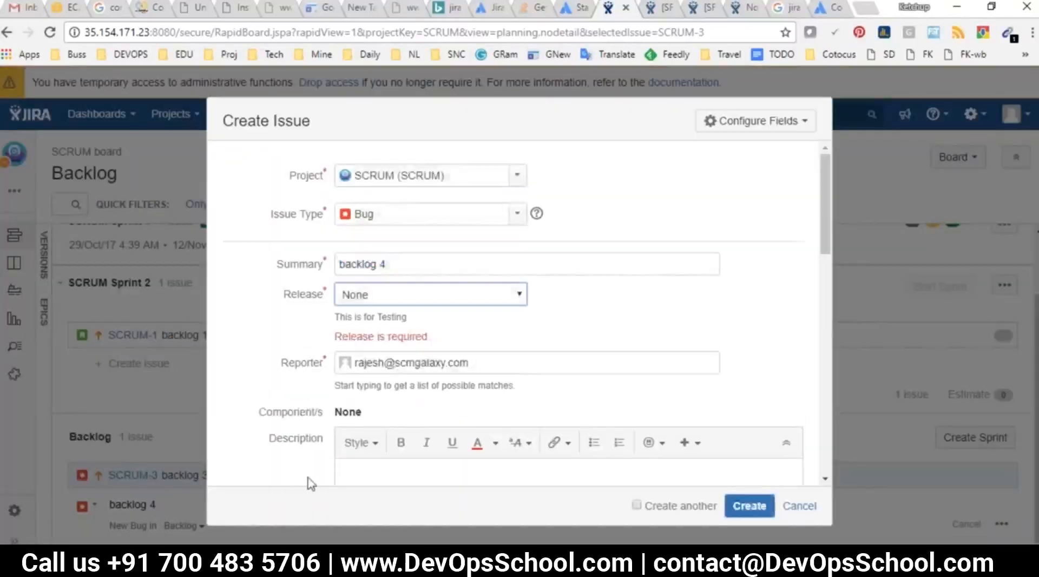
{"action": "left_click", "coordinate": [489, 301]}
{"action": "left_click", "coordinate": [422, 354]}
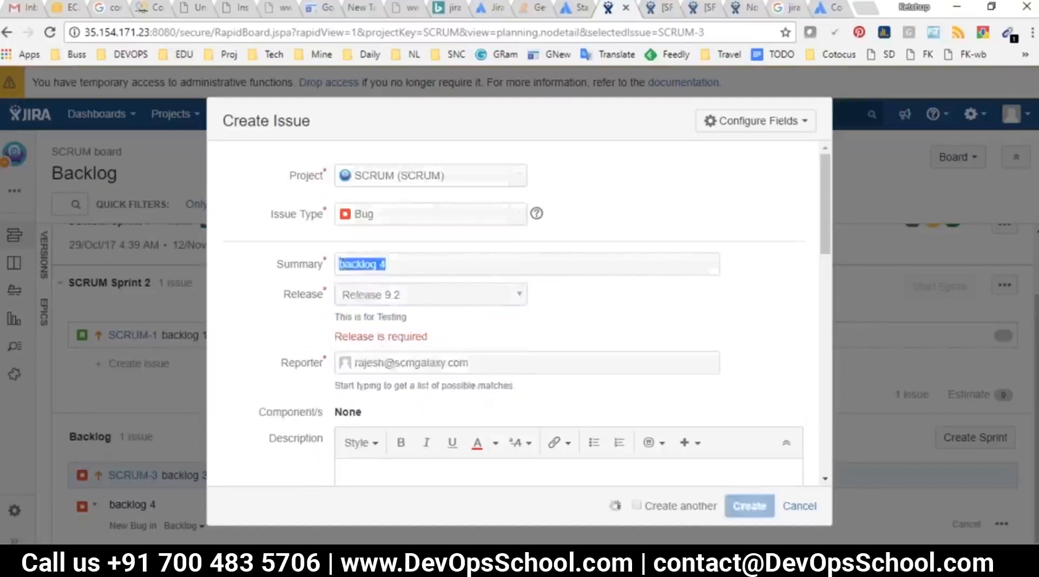
{"action": "left_click", "coordinate": [748, 506]}
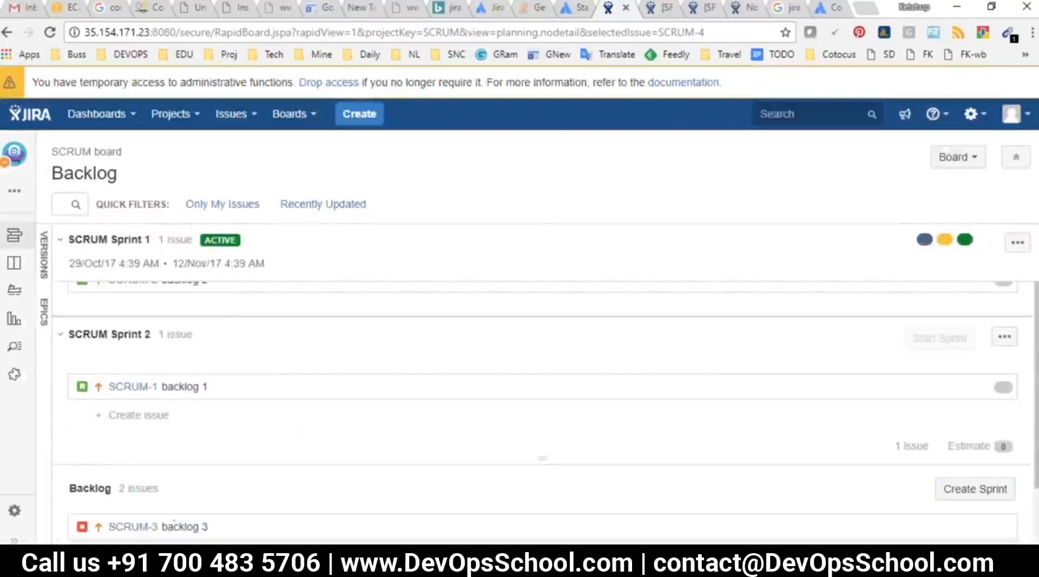
- Move the 'backlog 3' and 'backlog 4' issues from the backlog into the active SCRUM Sprint 1
{"action": "left_click_drag", "start_coordinate": [170, 528], "coordinate": [190, 249]}
{"action": "left_click", "coordinate": [669, 390]}
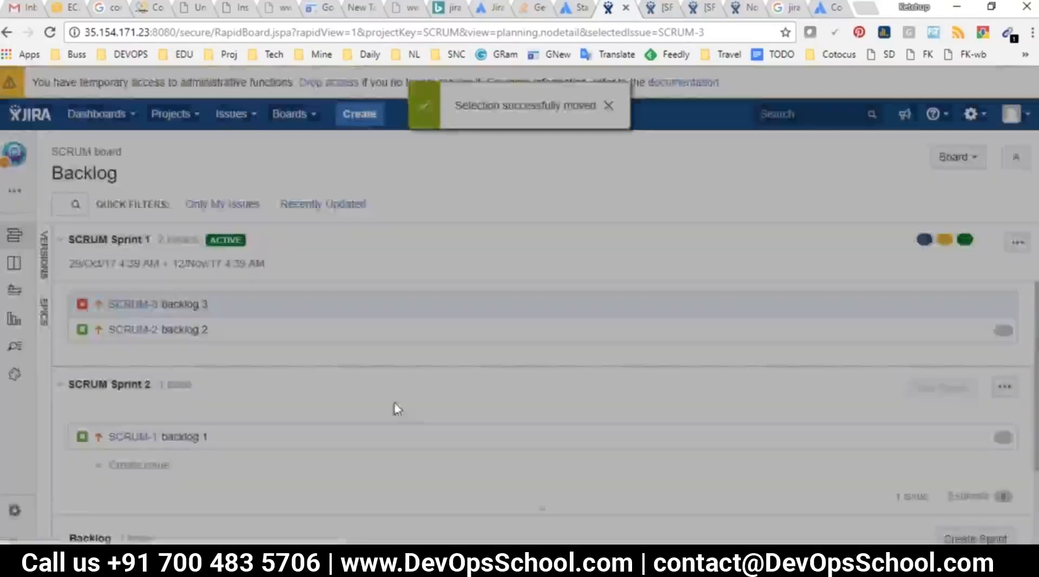
{"action": "scroll", "coordinate": [192, 485], "scroll_direction": "down", "scroll_amount": 2}
{"action": "left_click_drag", "start_coordinate": [187, 482], "coordinate": [195, 251]}
{"action": "left_click", "coordinate": [662, 391]}
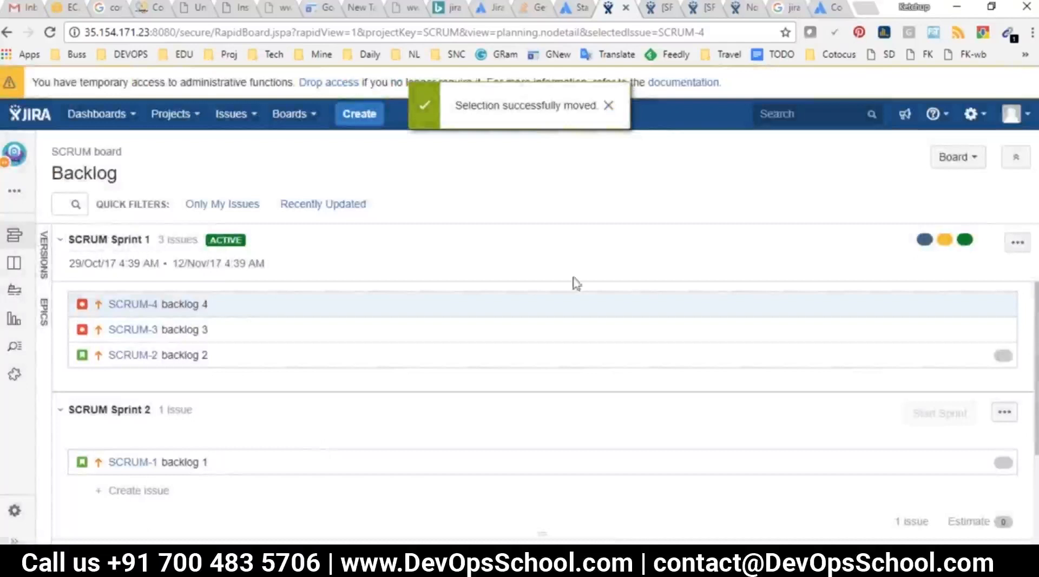
- Check SCRUM Sprint 1's options and open the active sprint board
{"action": "left_click", "coordinate": [1017, 245]}
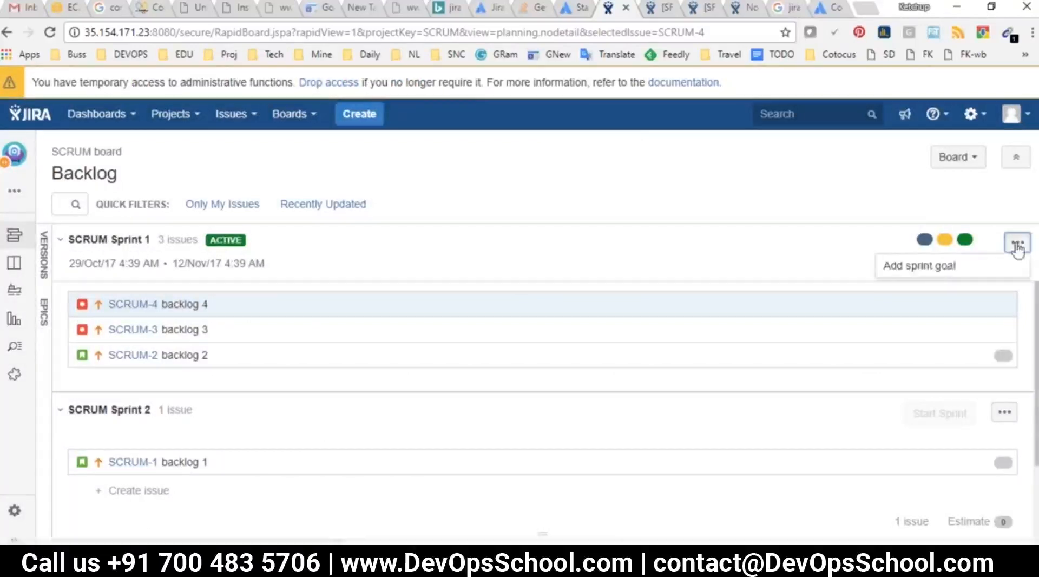
{"action": "left_click", "coordinate": [898, 234]}
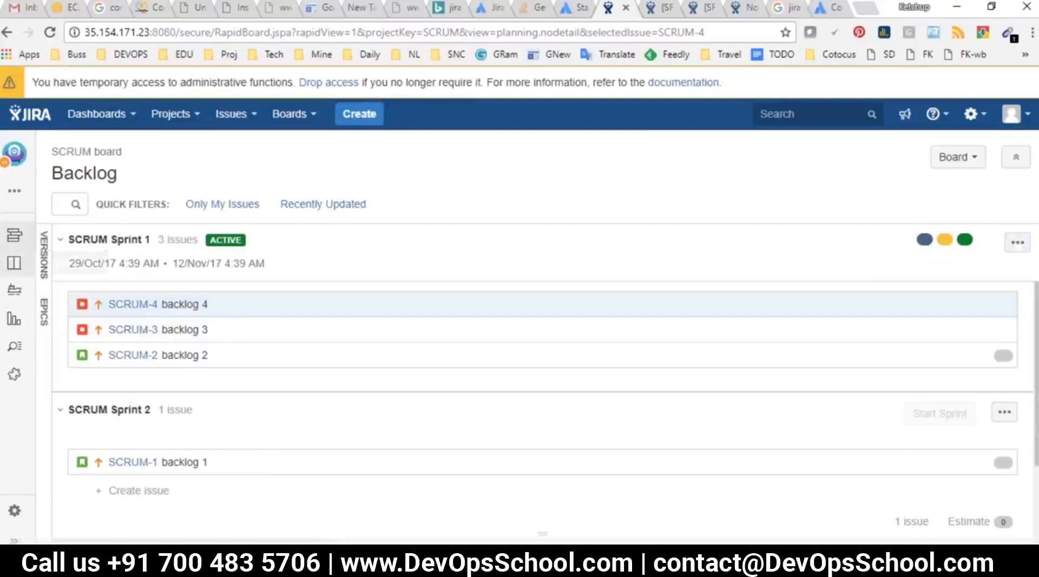
{"action": "left_click", "coordinate": [15, 265]}
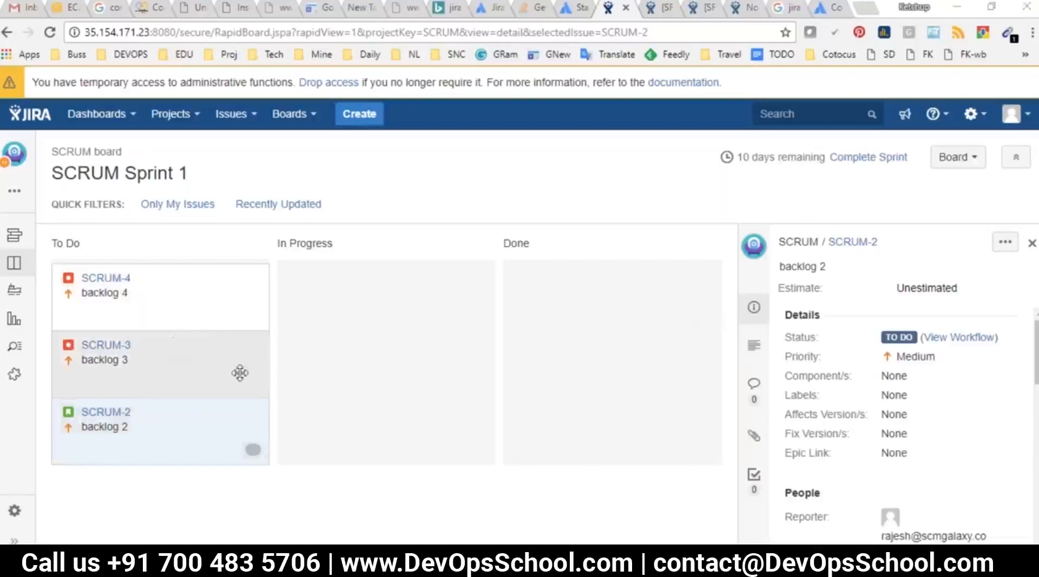
- Move SCRUM-4 to In Progress and SCRUM-2 to Done on the sprint board
{"action": "left_click_drag", "start_coordinate": [146, 306], "coordinate": [361, 358]}
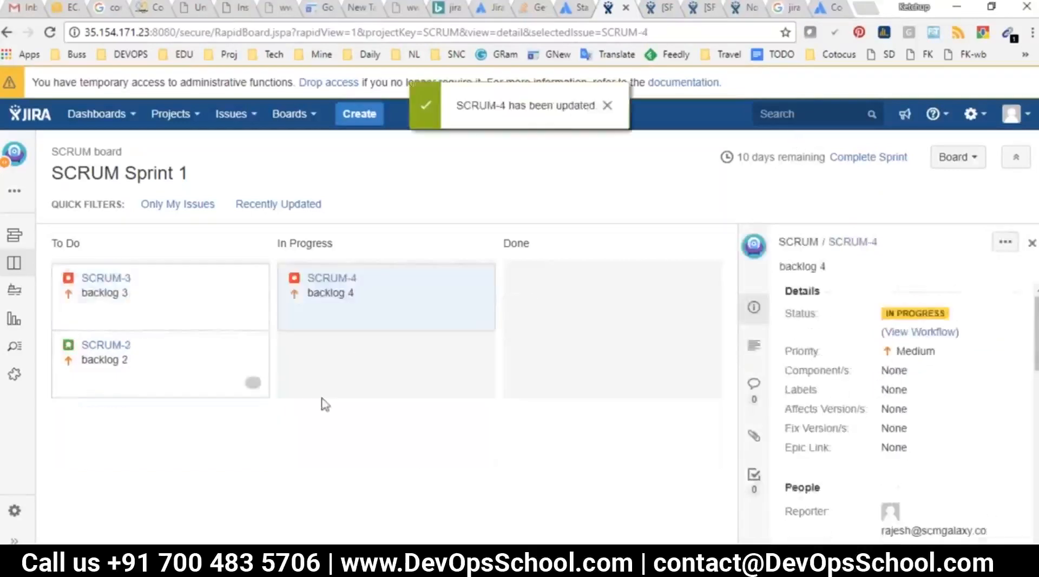
{"action": "left_click_drag", "start_coordinate": [184, 352], "coordinate": [622, 352]}
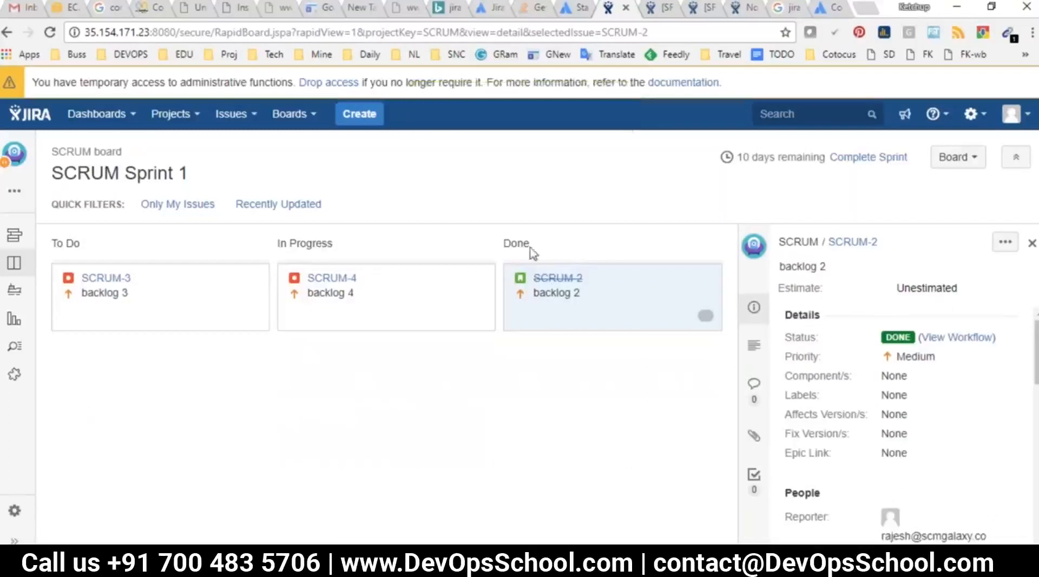
{"action": "left_click_drag", "start_coordinate": [534, 251], "coordinate": [55, 243]}
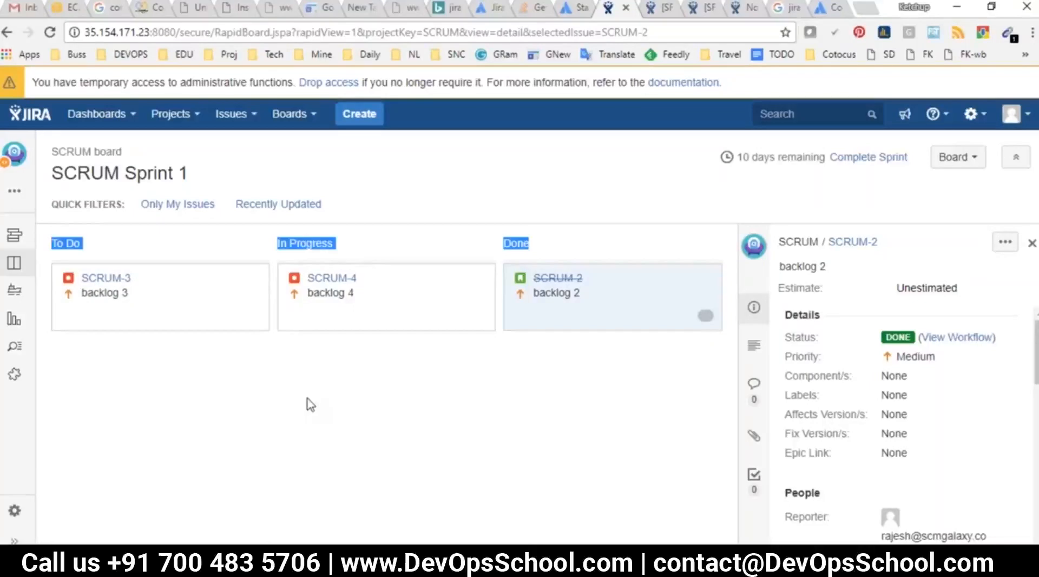
{"action": "left_click", "coordinate": [412, 422]}
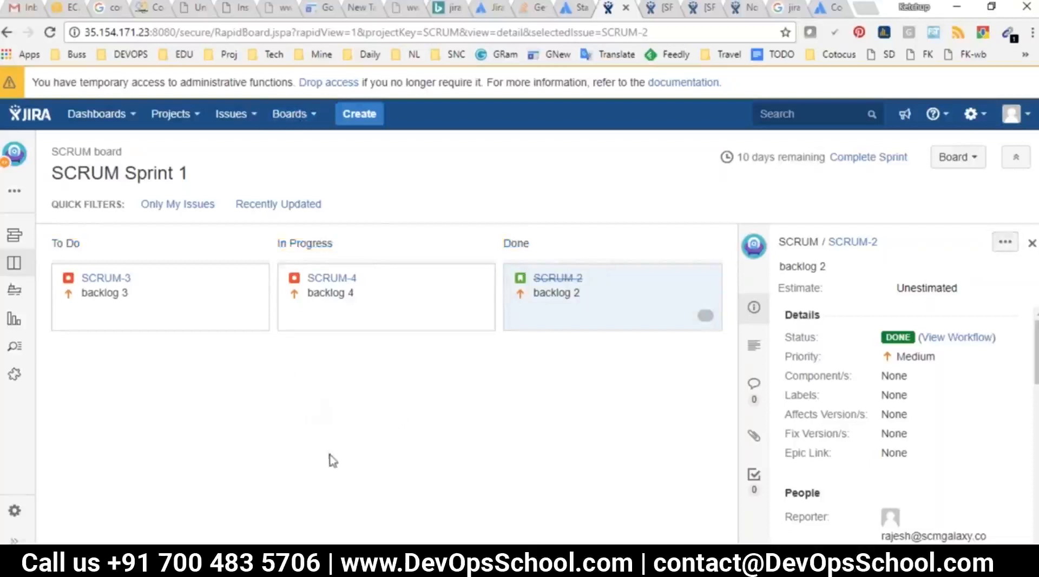
- Open the Software Simplified Workflow for Project SCRUM for editing from the issue administration workflows list
{"action": "left_click", "coordinate": [971, 114]}
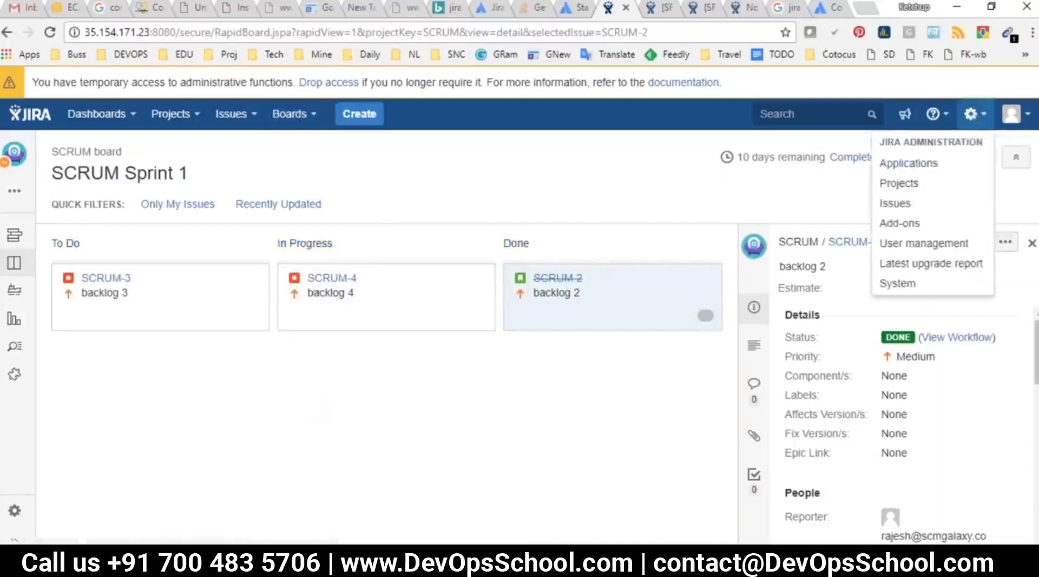
{"action": "left_click", "coordinate": [923, 204]}
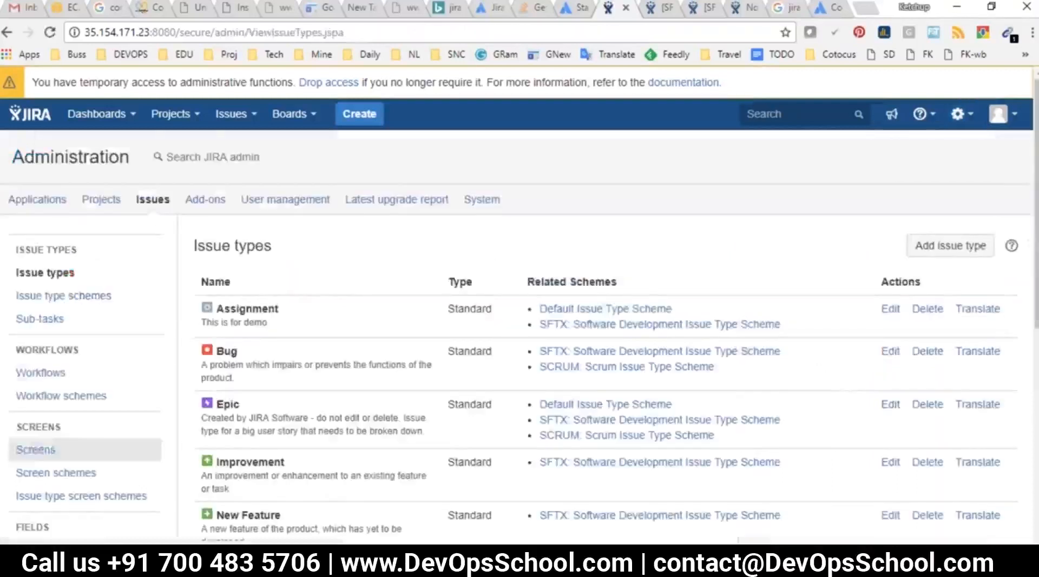
{"action": "scroll", "coordinate": [167, 420], "scroll_direction": "down", "scroll_amount": 3}
{"action": "left_click_drag", "start_coordinate": [15, 196], "coordinate": [44, 222]}
{"action": "left_click", "coordinate": [44, 222]}
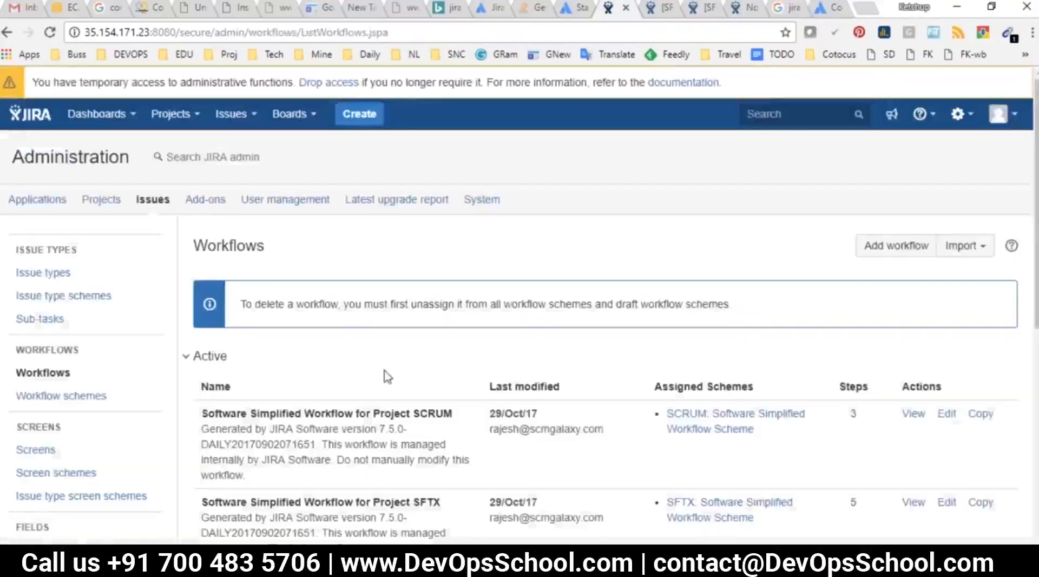
{"action": "scroll", "coordinate": [388, 376], "scroll_direction": "down", "scroll_amount": 4}
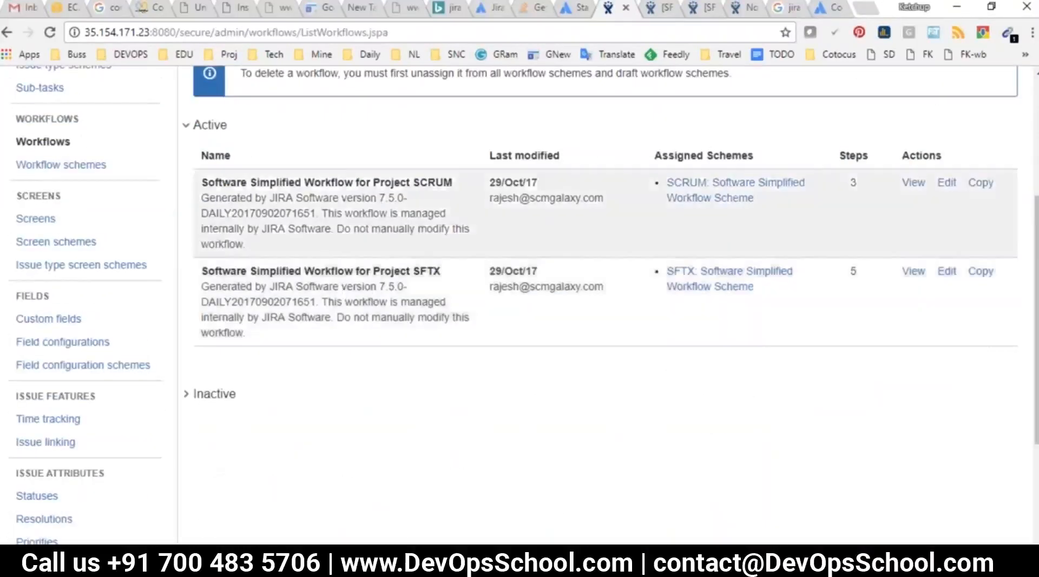
{"action": "left_click_drag", "start_coordinate": [460, 182], "coordinate": [417, 181]}
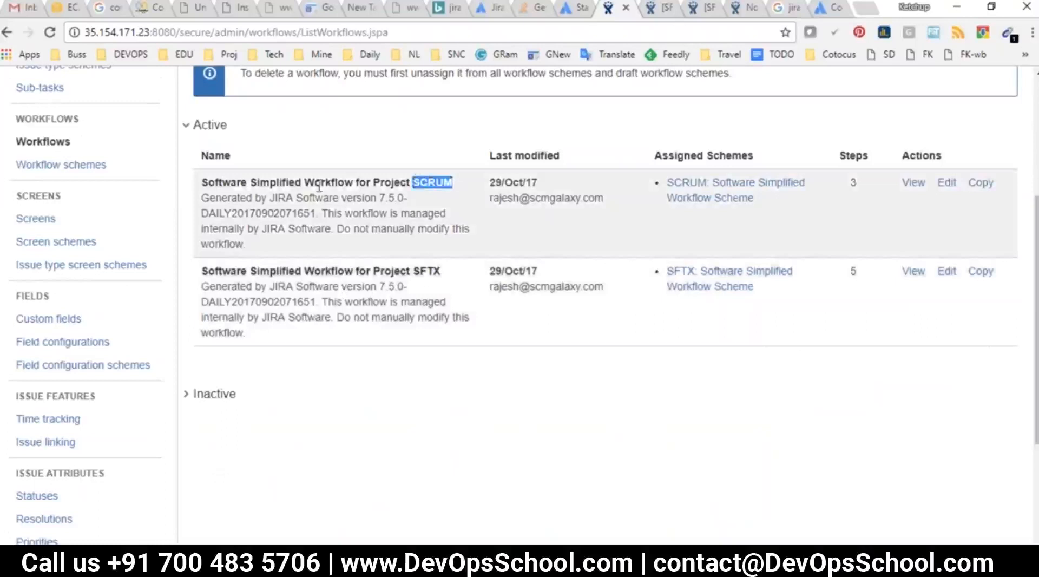
{"action": "left_click", "coordinate": [946, 183]}
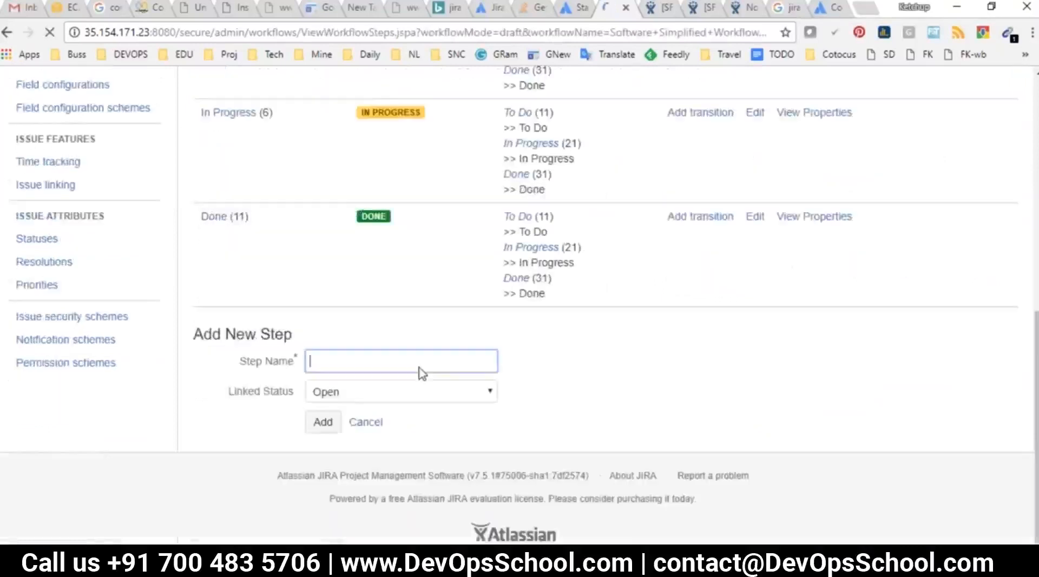
- Add the existing Closed status to the workflow diagram and place it below In Progress
{"action": "scroll", "coordinate": [417, 365], "scroll_direction": "up", "scroll_amount": 9}
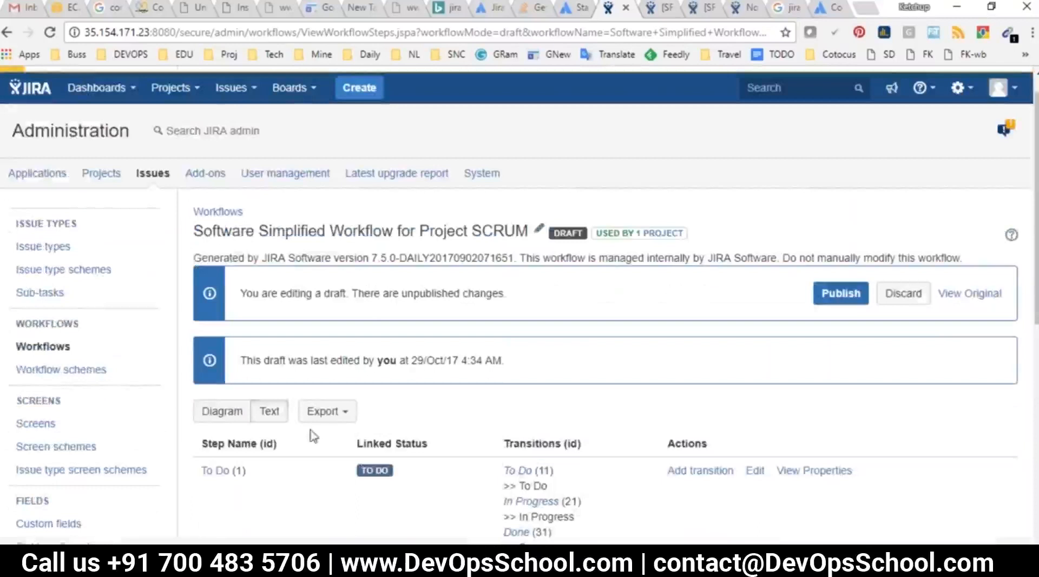
{"action": "scroll", "coordinate": [312, 435], "scroll_direction": "down", "scroll_amount": 1}
{"action": "left_click", "coordinate": [222, 334]}
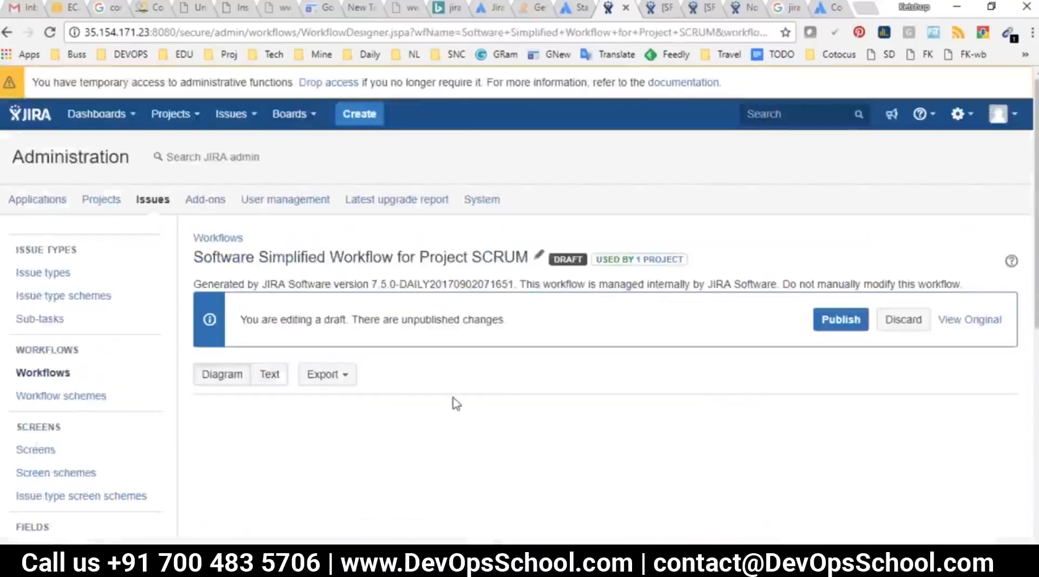
{"action": "scroll", "coordinate": [456, 406], "scroll_direction": "down", "scroll_amount": 3}
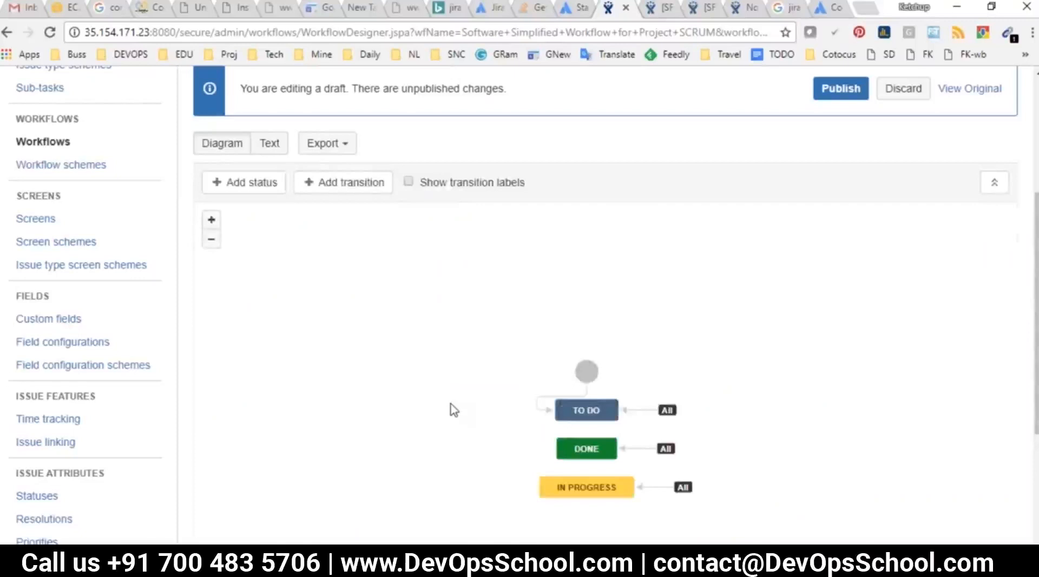
{"action": "scroll", "coordinate": [452, 408], "scroll_direction": "down", "scroll_amount": 3}
{"action": "scroll", "coordinate": [371, 299], "scroll_direction": "up", "scroll_amount": 3}
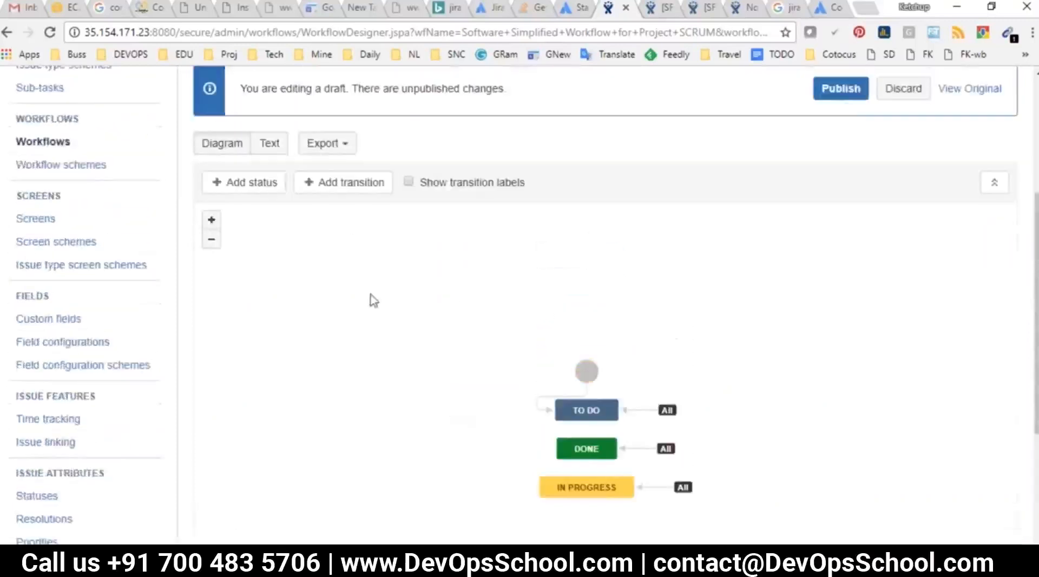
{"action": "left_click", "coordinate": [568, 449]}
{"action": "left_click", "coordinate": [253, 190]}
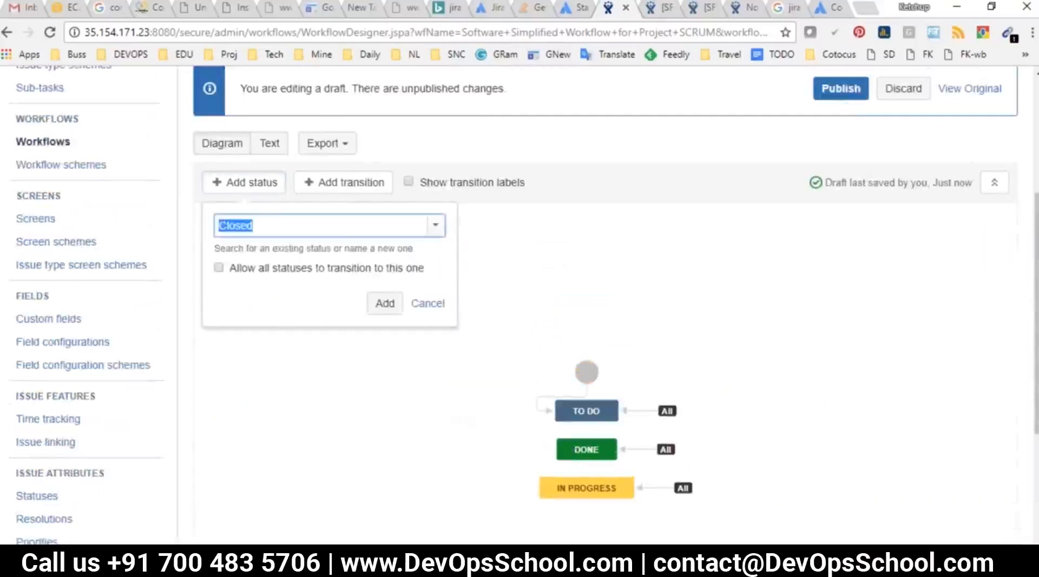
{"action": "left_click", "coordinate": [398, 304]}
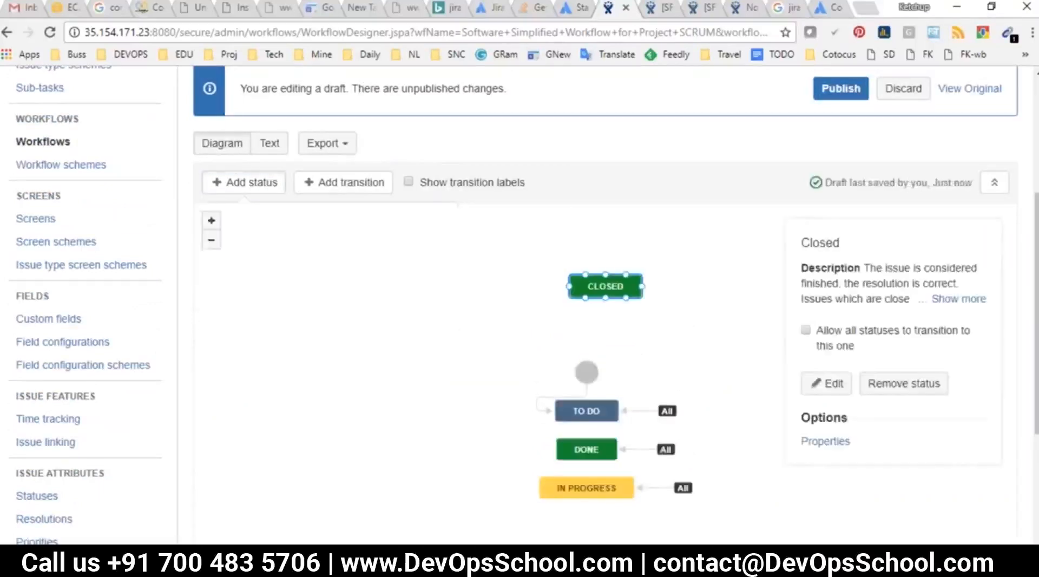
{"action": "left_click_drag", "start_coordinate": [603, 278], "coordinate": [586, 517]}
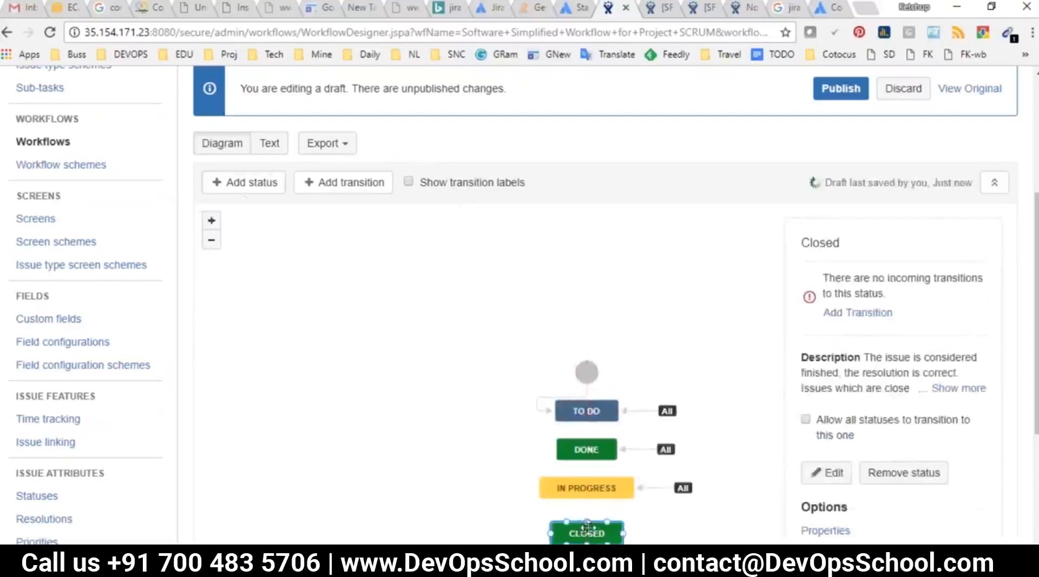
- Review the Closed status's name, description and category in its edit dialog and save it
{"action": "scroll", "coordinate": [535, 411], "scroll_direction": "down", "scroll_amount": 3}
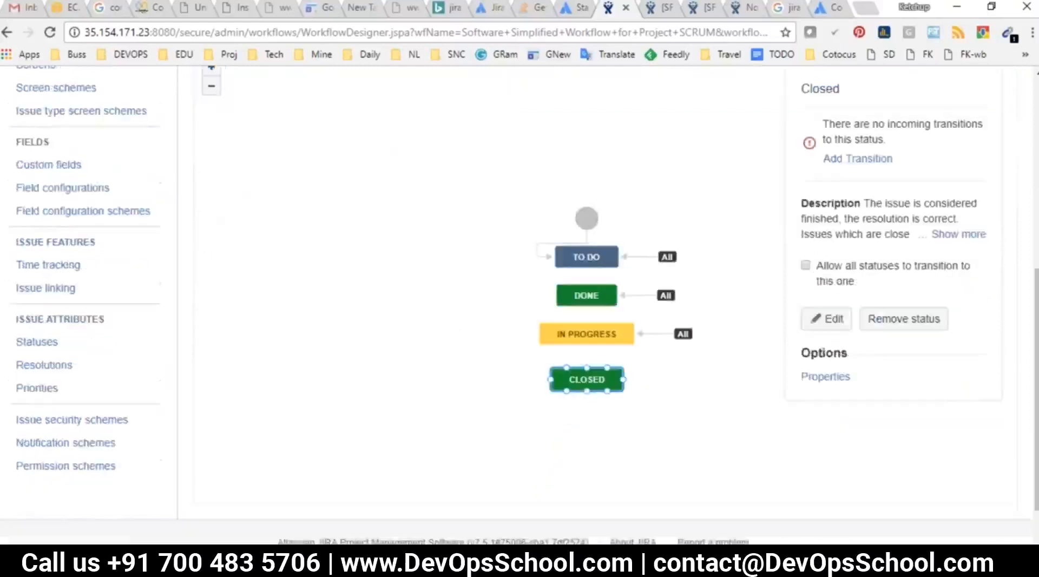
{"action": "double_click", "coordinate": [566, 384]}
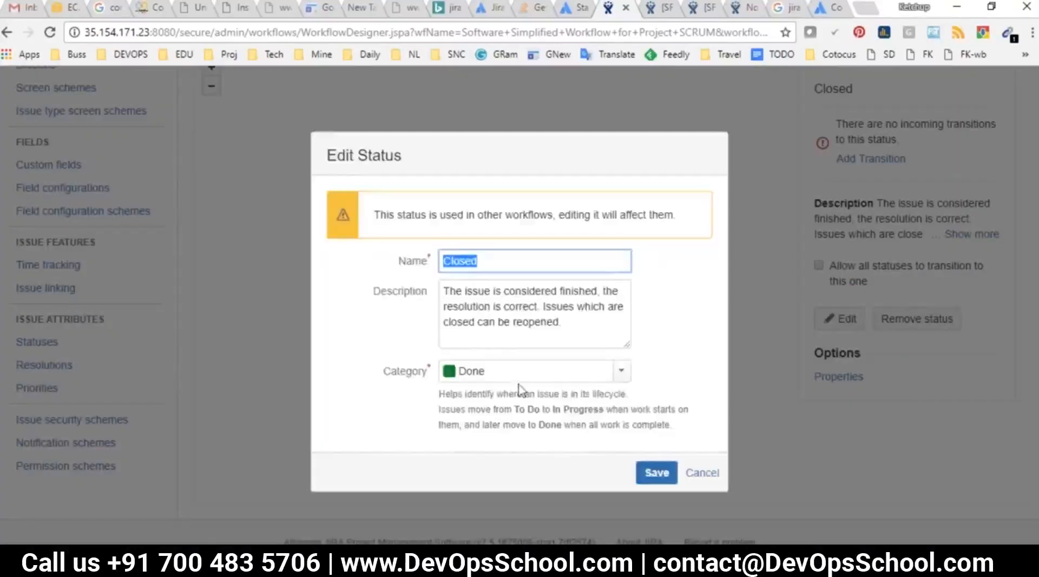
{"action": "left_click", "coordinate": [655, 476]}
{"action": "left_click", "coordinate": [621, 370]}
{"action": "left_click", "coordinate": [621, 370]}
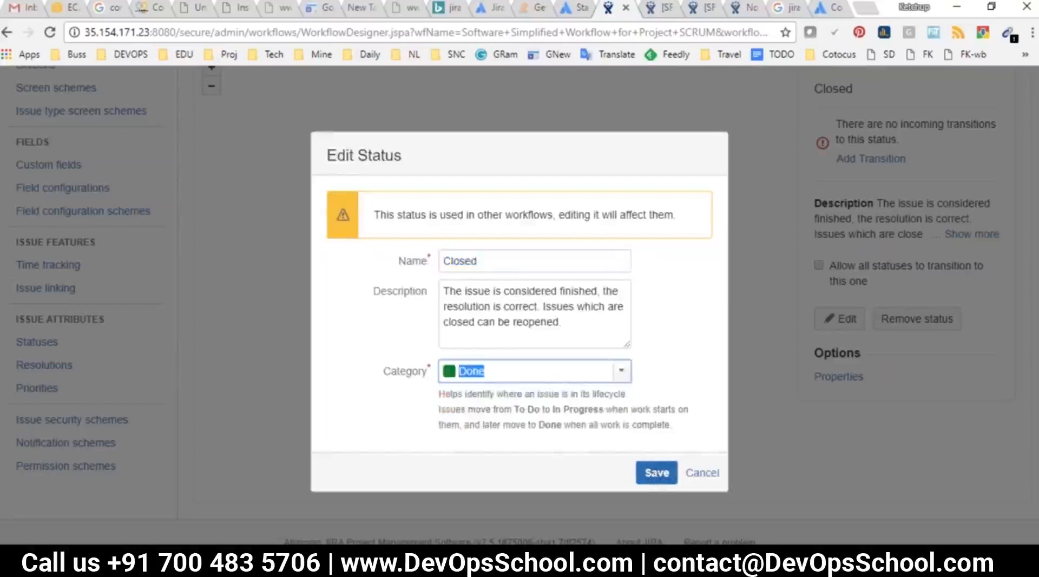
{"action": "left_click", "coordinate": [656, 472]}
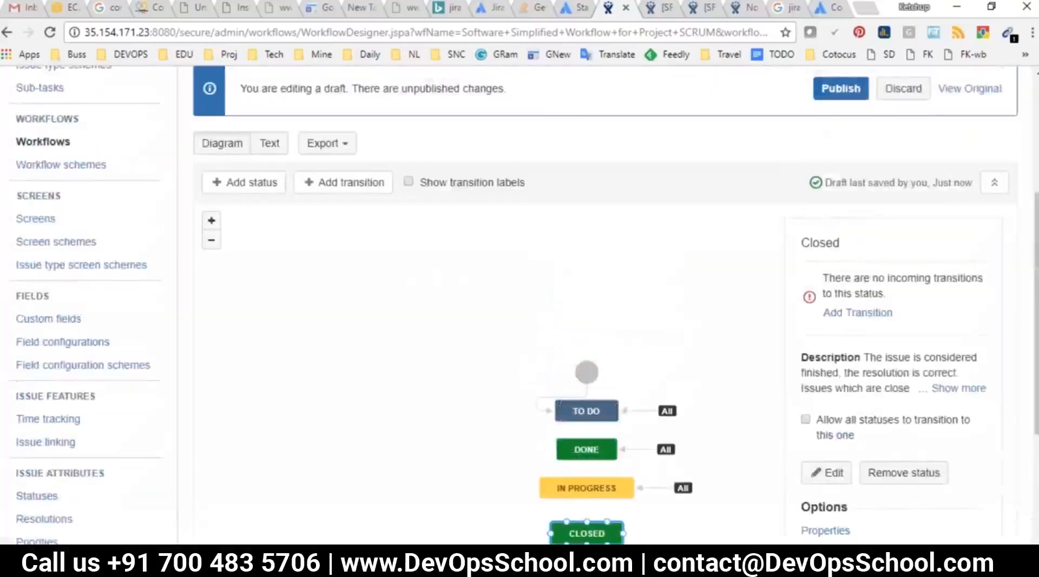
- Publish the draft SCRUM workflow
{"action": "left_click", "coordinate": [826, 92]}
{"action": "left_click", "coordinate": [525, 339]}
{"action": "left_click", "coordinate": [633, 455]}
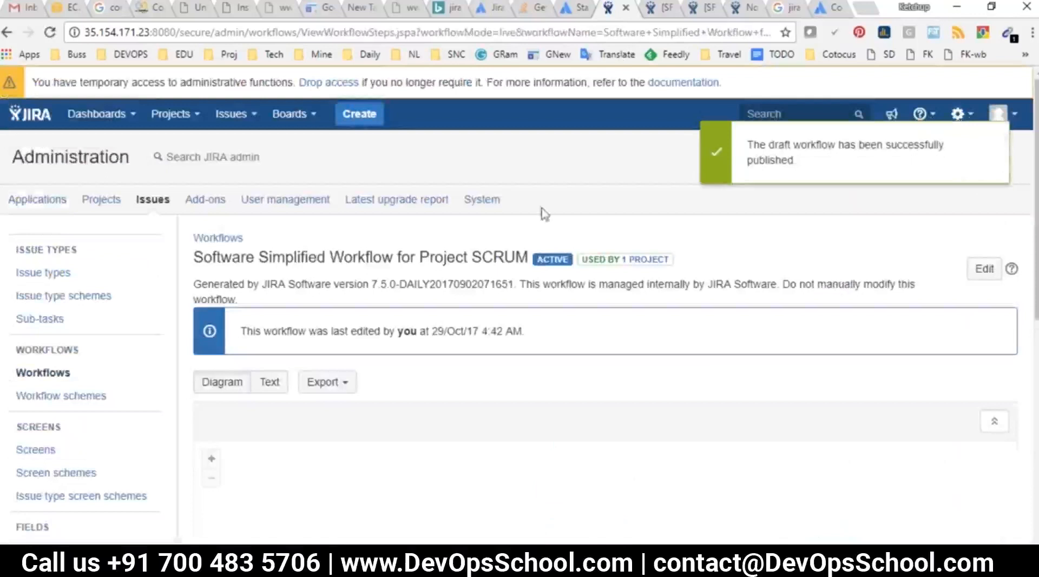
{"action": "left_click", "coordinate": [656, 9]}
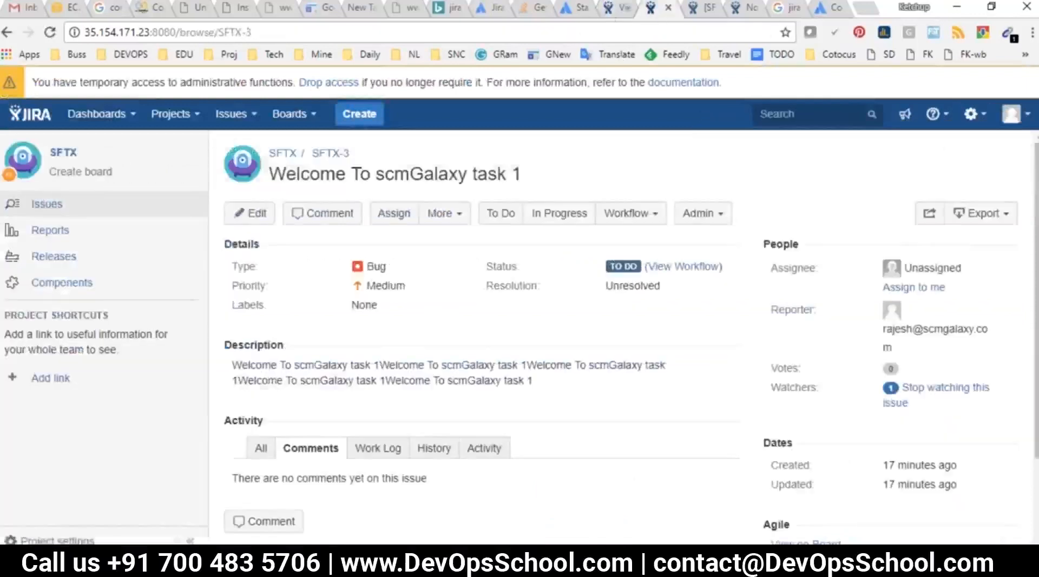
{"action": "left_click", "coordinate": [612, 8]}
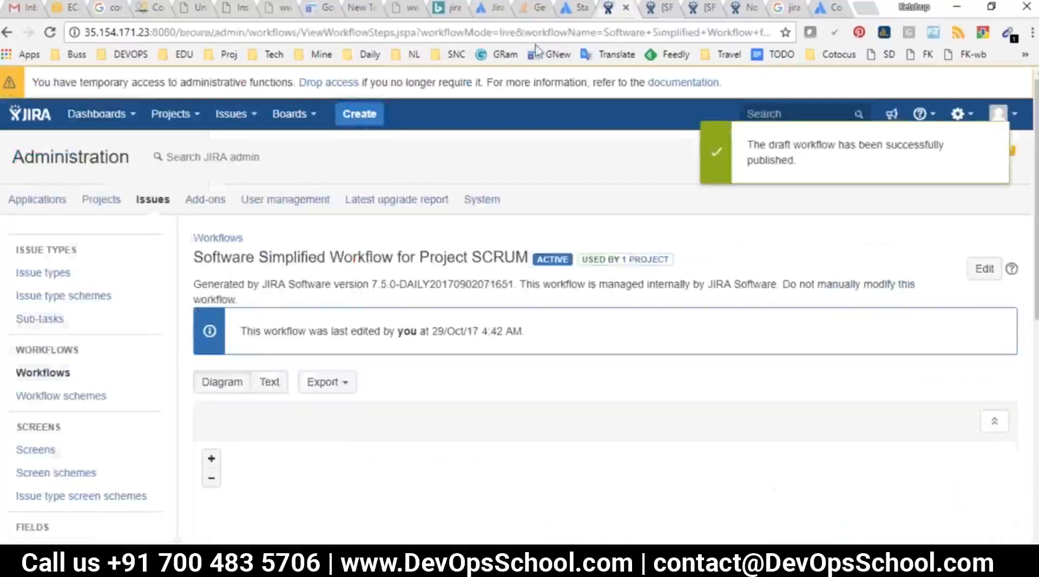
{"action": "left_click", "coordinate": [169, 118]}
{"action": "left_click", "coordinate": [196, 164]}
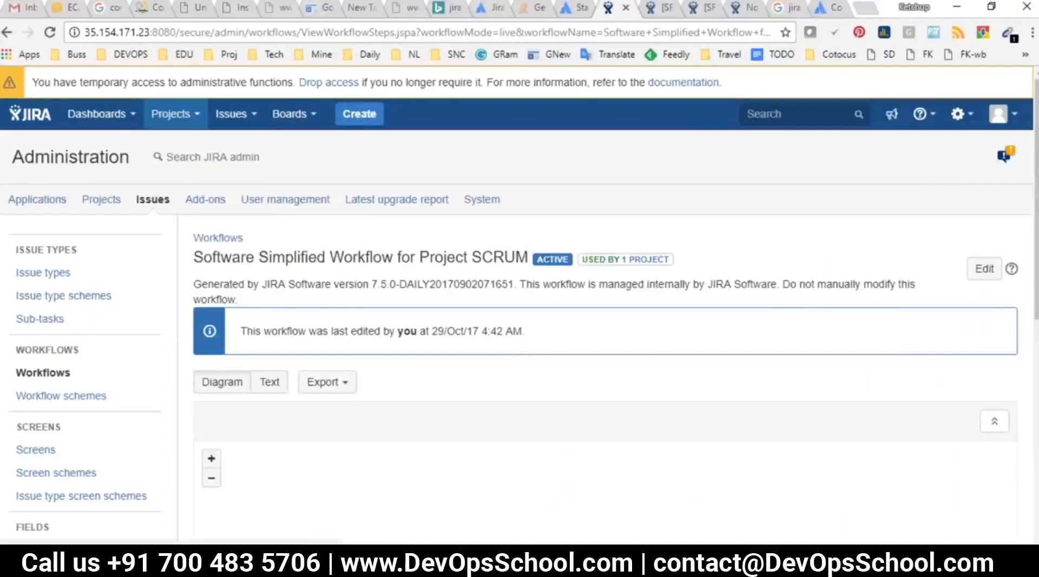
- Open the SCRUM project's active sprint board
{"action": "left_click", "coordinate": [188, 126]}
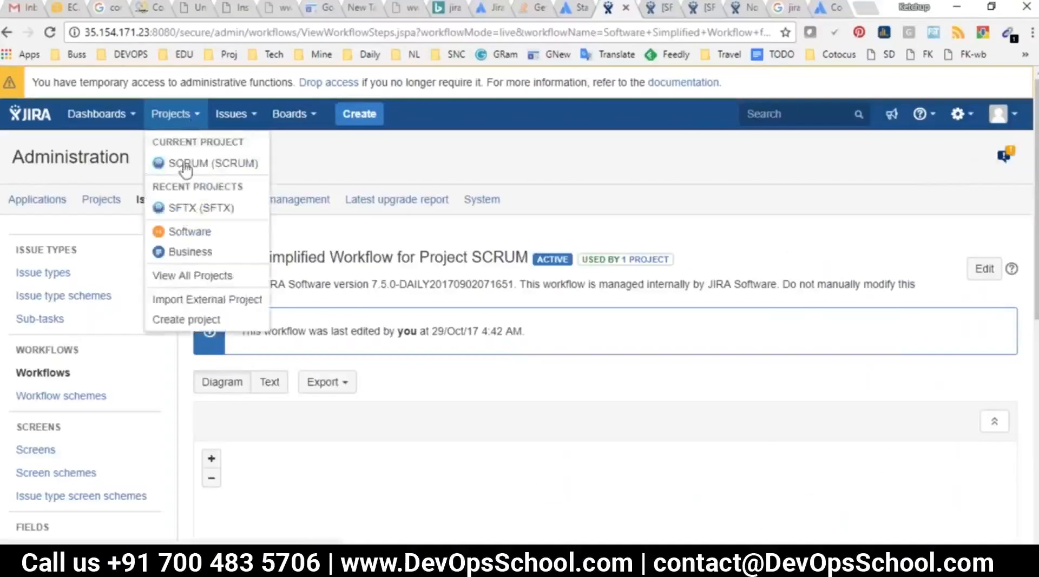
{"action": "left_click", "coordinate": [205, 162]}
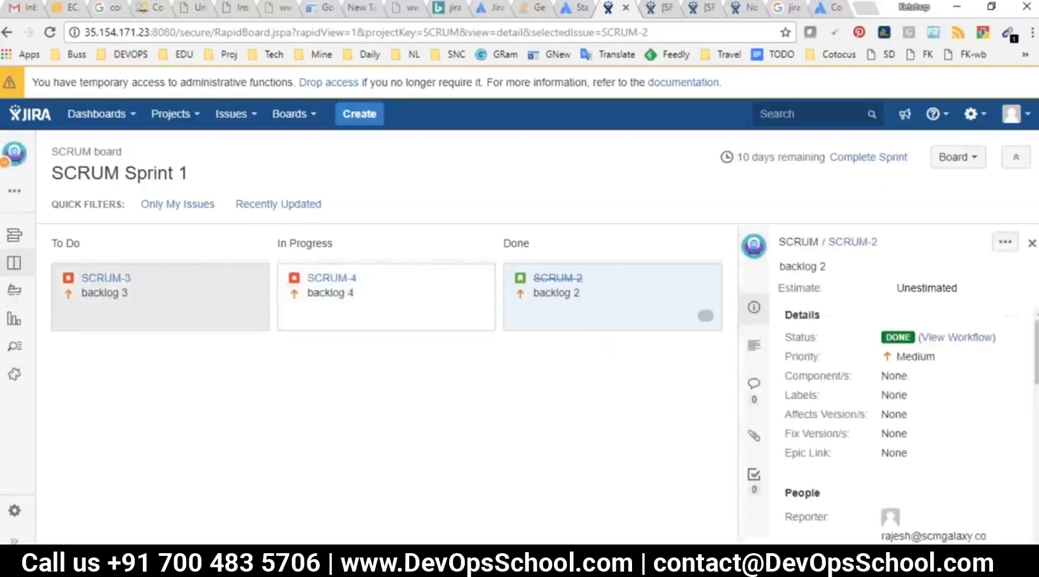
{"action": "left_click", "coordinate": [14, 263]}
- Open the workflow schemes list in issue administration and review the active and inactive schemes
{"action": "left_click", "coordinate": [971, 125]}
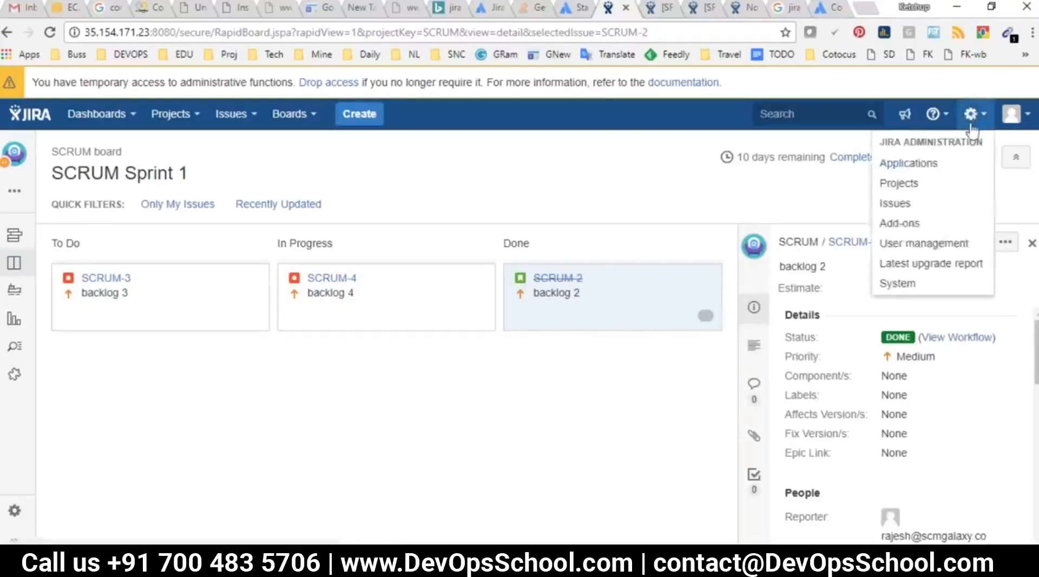
{"action": "left_click", "coordinate": [896, 204]}
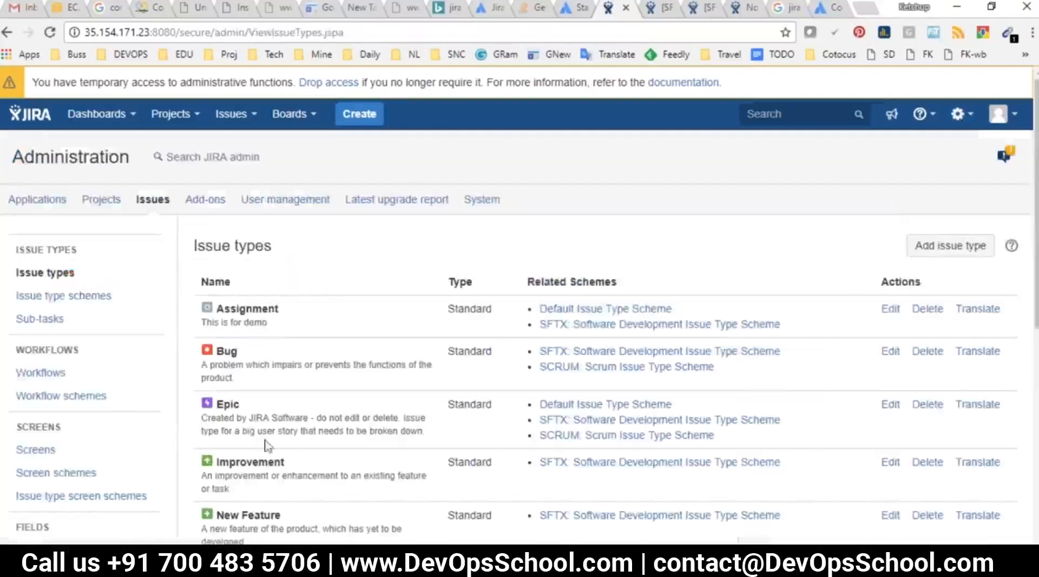
{"action": "scroll", "coordinate": [292, 449], "scroll_direction": "down", "scroll_amount": 3}
{"action": "scroll", "coordinate": [186, 438], "scroll_direction": "up", "scroll_amount": 3}
{"action": "left_click", "coordinate": [36, 401]}
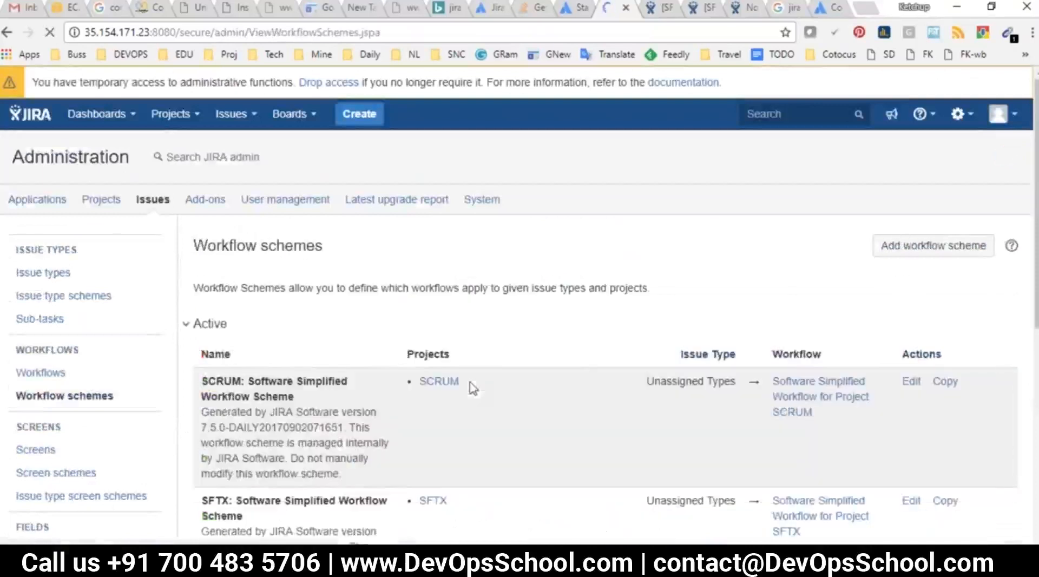
{"action": "scroll", "coordinate": [471, 397], "scroll_direction": "down", "scroll_amount": 3}
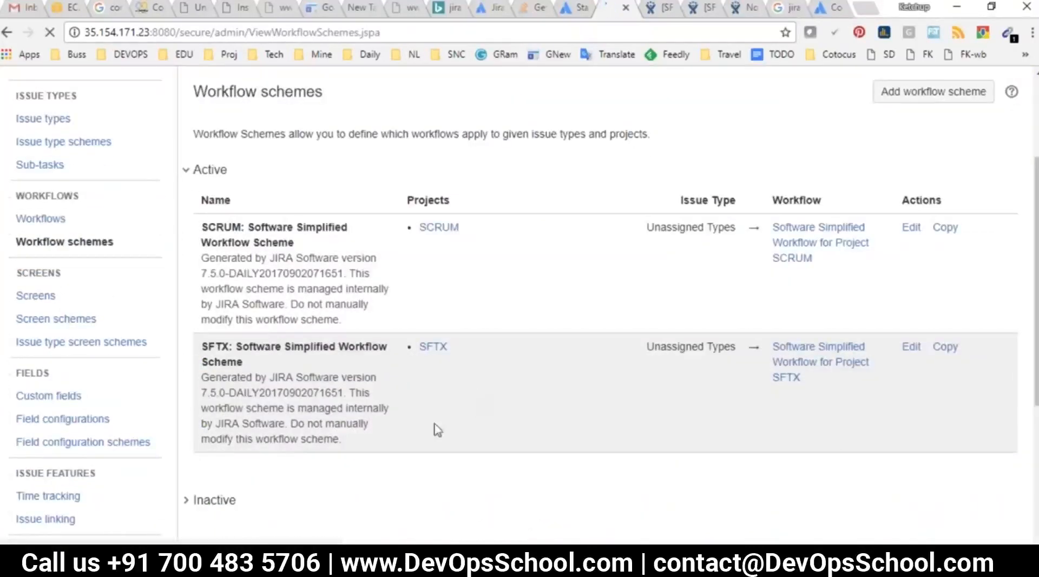
{"action": "scroll", "coordinate": [433, 429], "scroll_direction": "down", "scroll_amount": 1}
{"action": "left_click", "coordinate": [187, 424]}
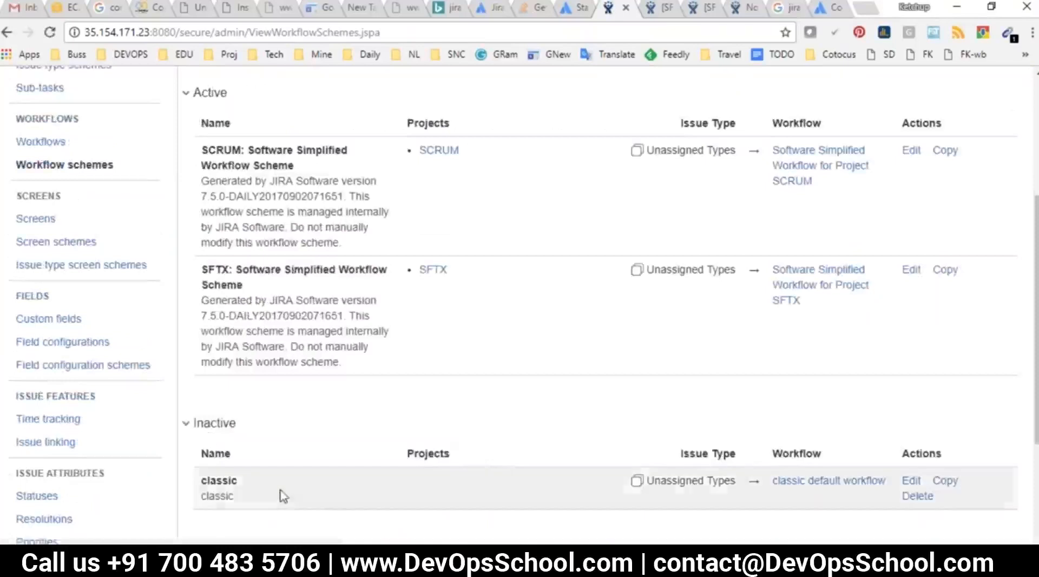
{"action": "scroll", "coordinate": [226, 493], "scroll_direction": "up", "scroll_amount": 3}
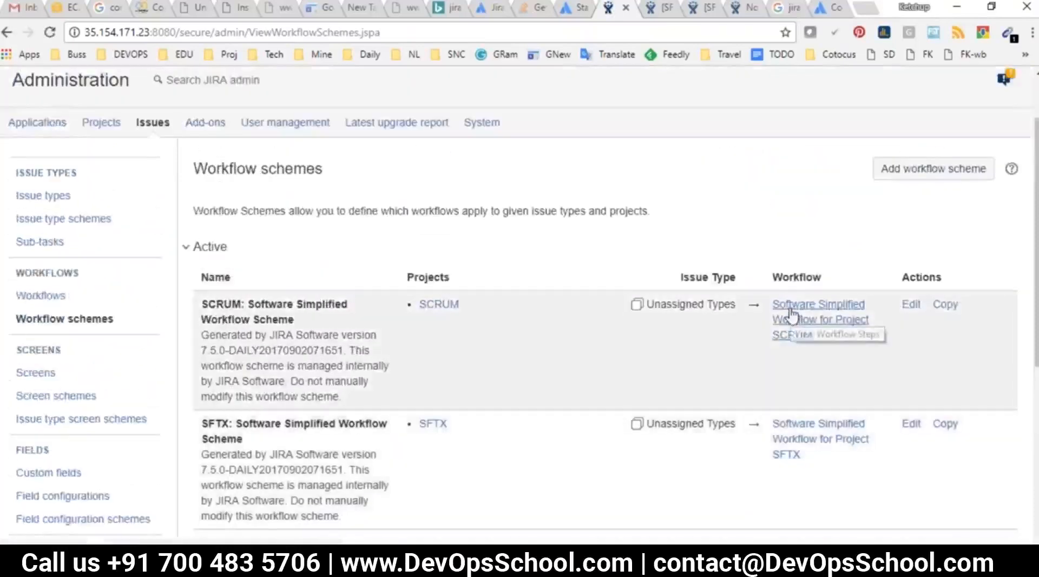
- Open the SCRUM workflow scheme and view its workflow diagram
{"action": "left_click", "coordinate": [912, 305]}
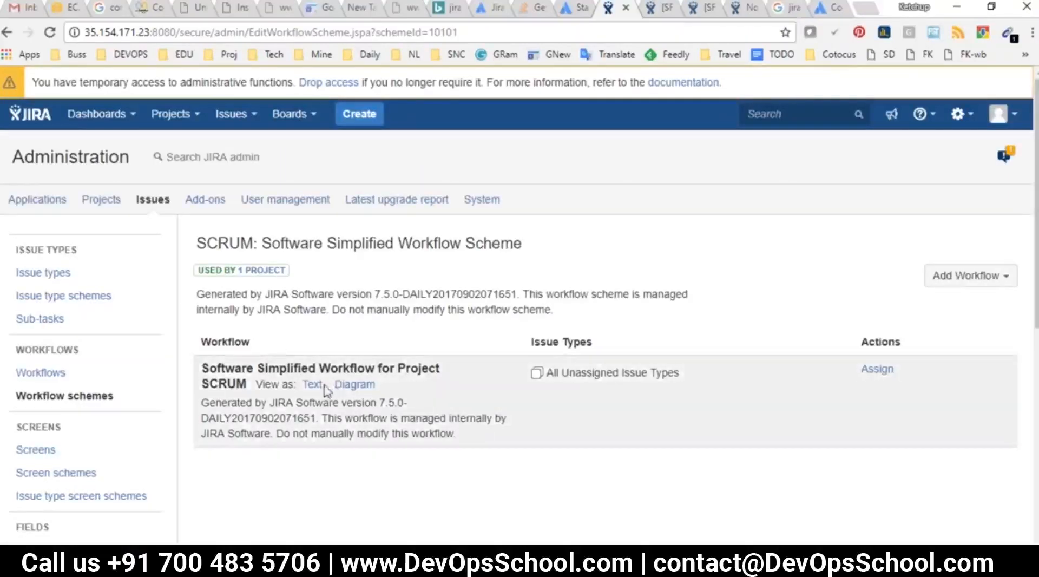
{"action": "left_click", "coordinate": [353, 385]}
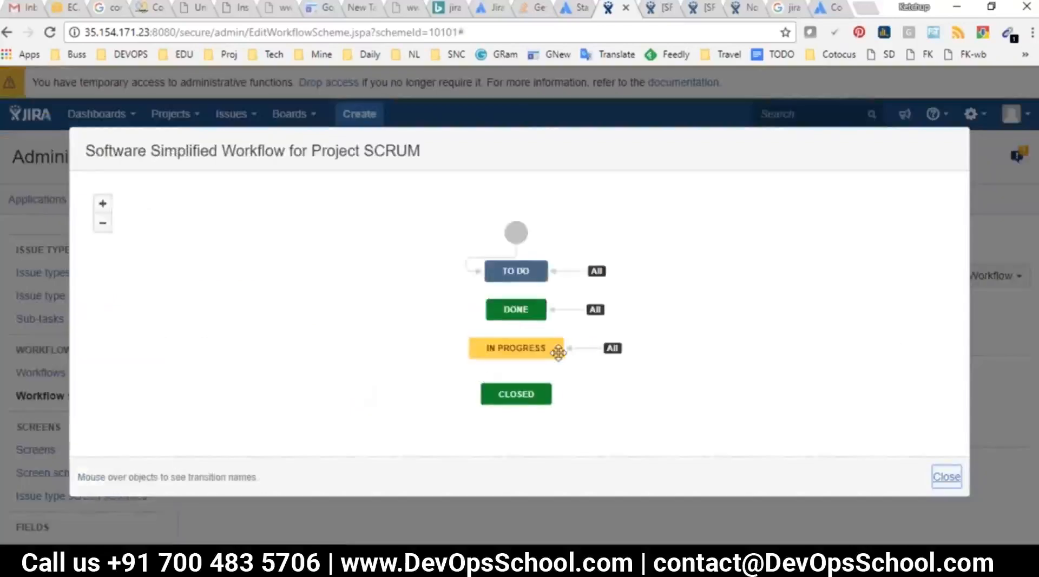
{"action": "left_click_drag", "start_coordinate": [532, 392], "coordinate": [537, 382]}
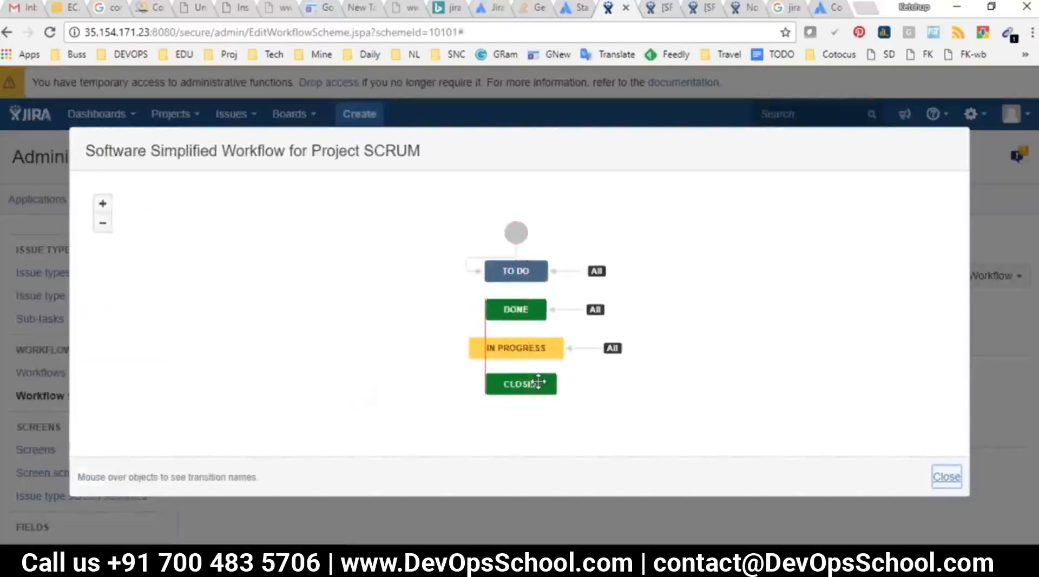
{"action": "left_click", "coordinate": [946, 478]}
- Open the Software Simplified Workflow for Project SCRUM for editing from the workflows list
{"action": "left_click", "coordinate": [38, 374]}
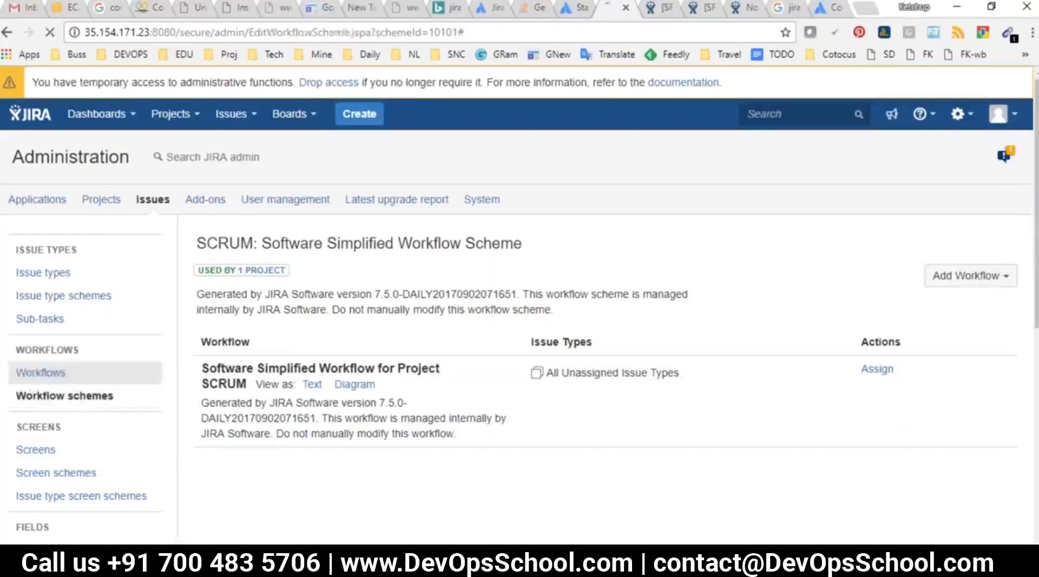
{"action": "scroll", "coordinate": [410, 406], "scroll_direction": "down", "scroll_amount": 3}
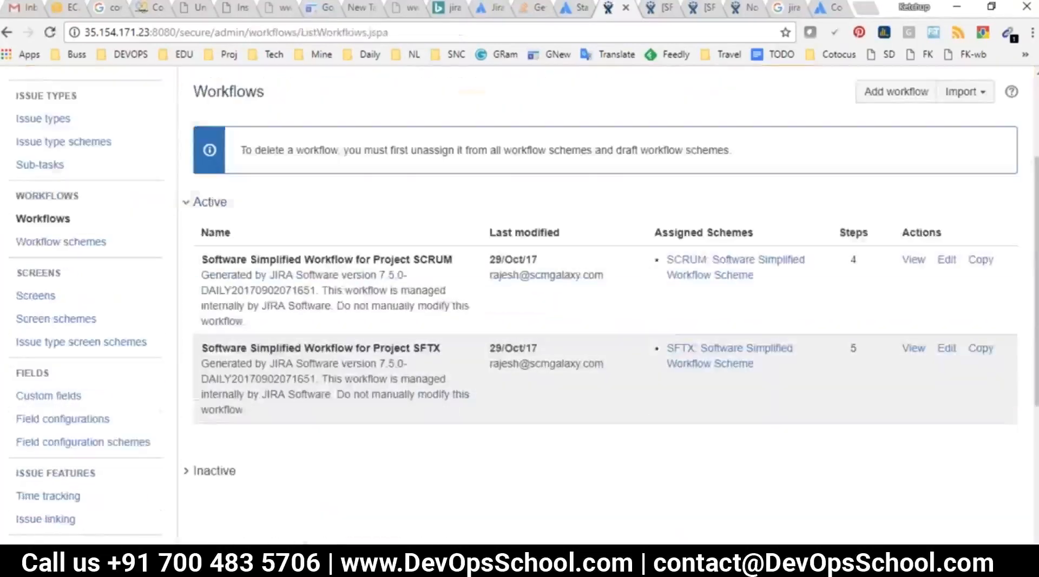
{"action": "left_click", "coordinate": [946, 259]}
{"action": "scroll", "coordinate": [464, 419], "scroll_direction": "down", "scroll_amount": 4}
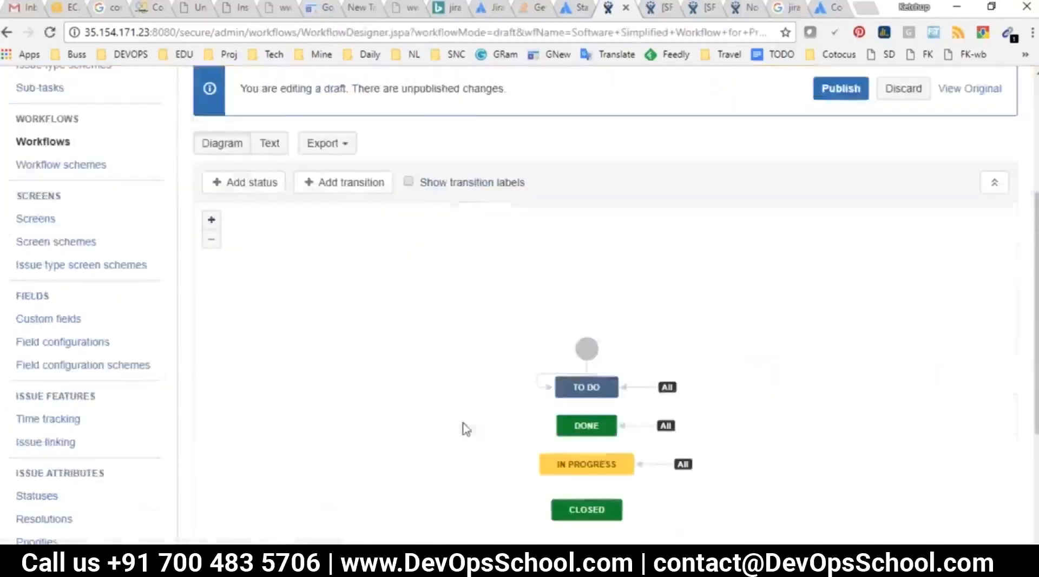
- Allow all statuses to transition to the Closed status in the workflow draft
{"action": "left_click", "coordinate": [580, 509]}
{"action": "double_click", "coordinate": [580, 509]}
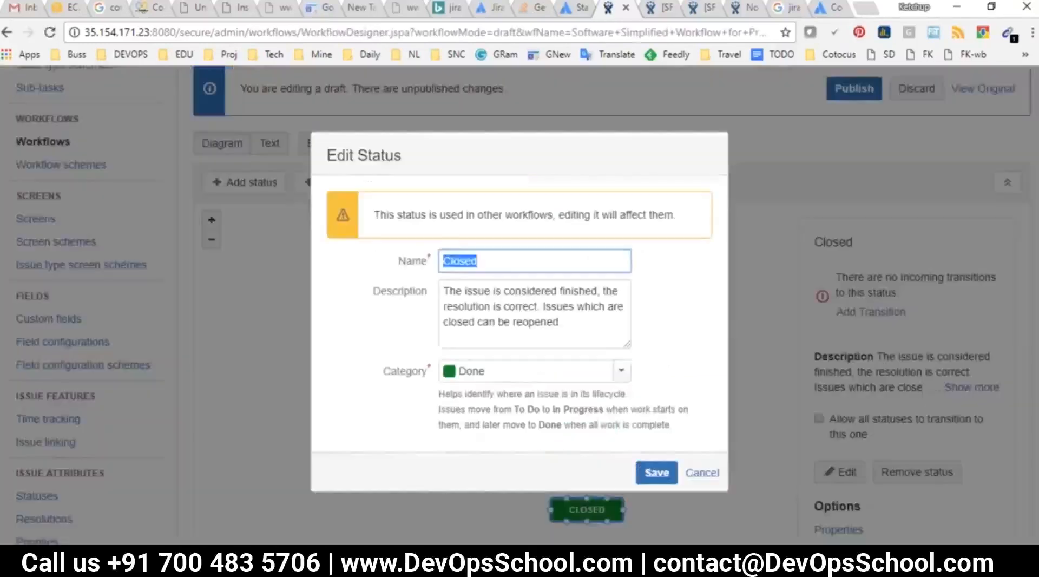
{"action": "left_click", "coordinate": [699, 472]}
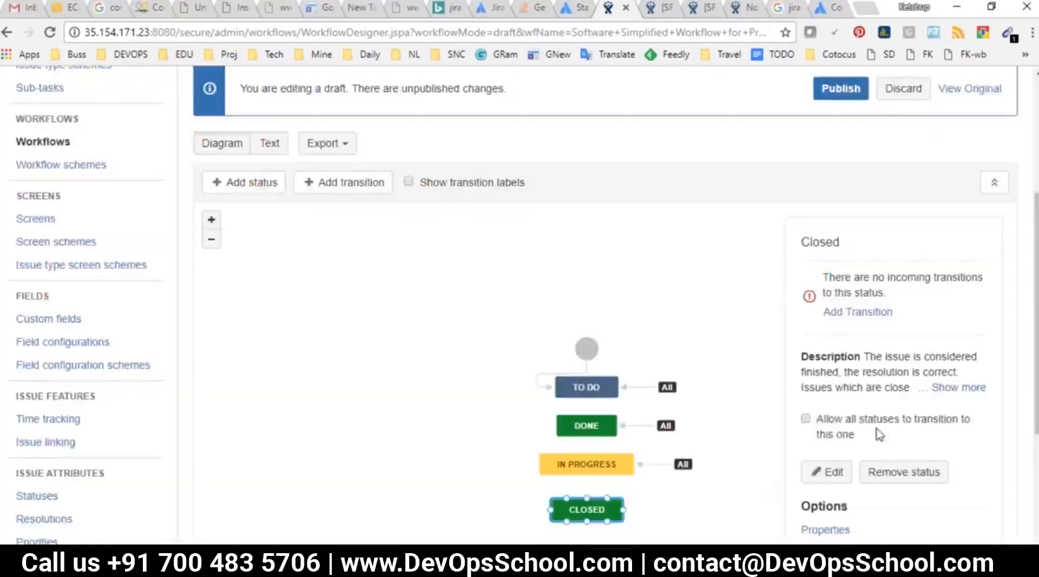
{"action": "left_click", "coordinate": [805, 418]}
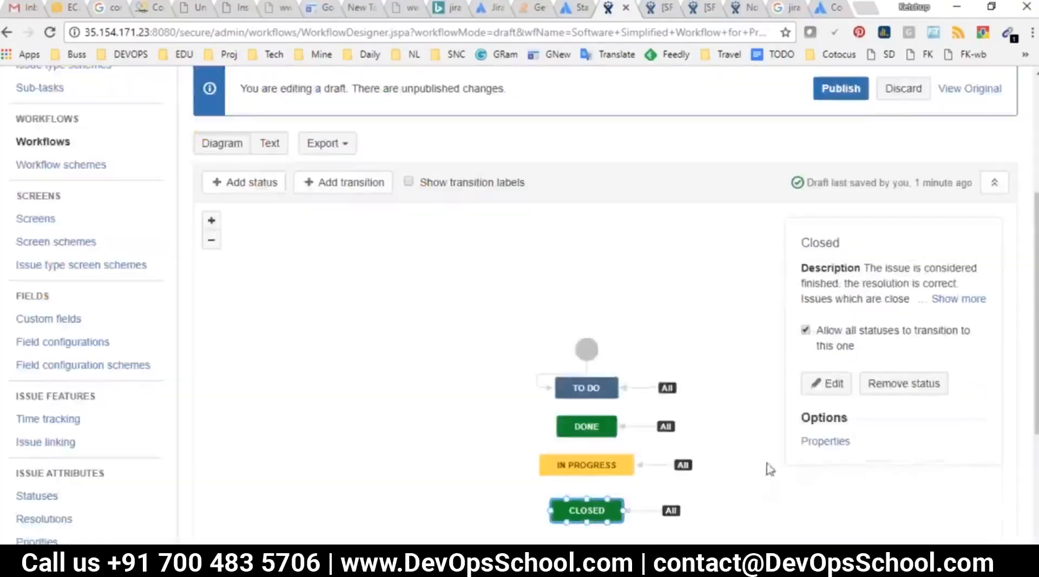
- Publish the updated SCRUM workflow draft
{"action": "scroll", "coordinate": [817, 281], "scroll_direction": "up", "scroll_amount": 5}
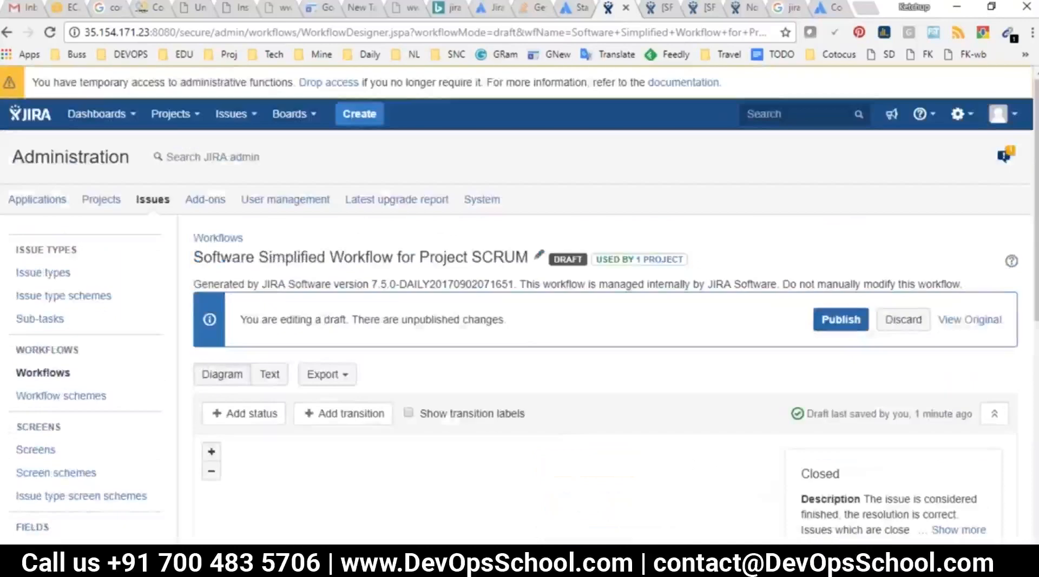
{"action": "left_click", "coordinate": [847, 319]}
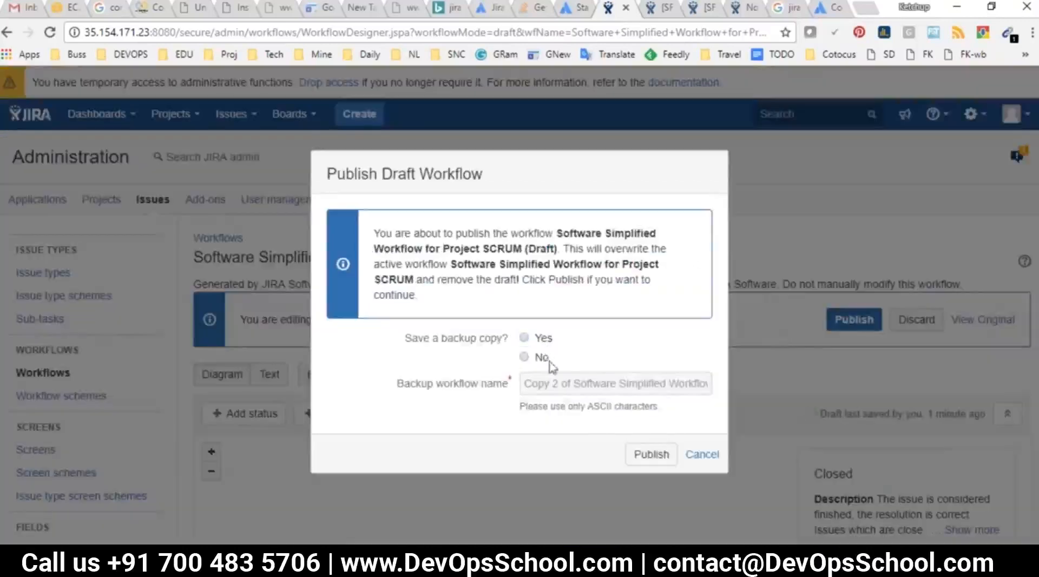
{"action": "left_click", "coordinate": [650, 454]}
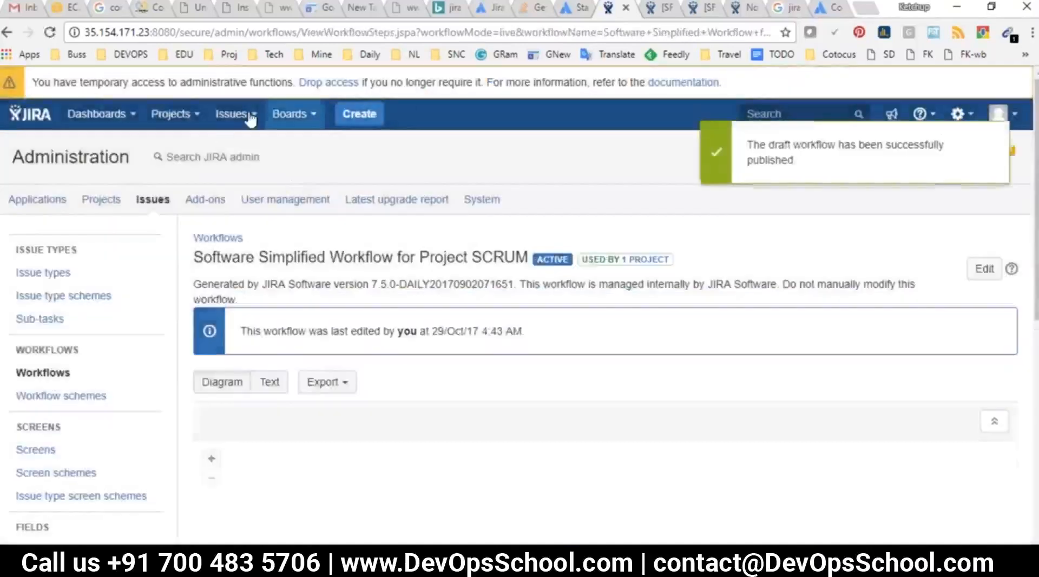
- Return to the SCRUM project and review the sprints in the backlog before opening the board
{"action": "left_click", "coordinate": [170, 114]}
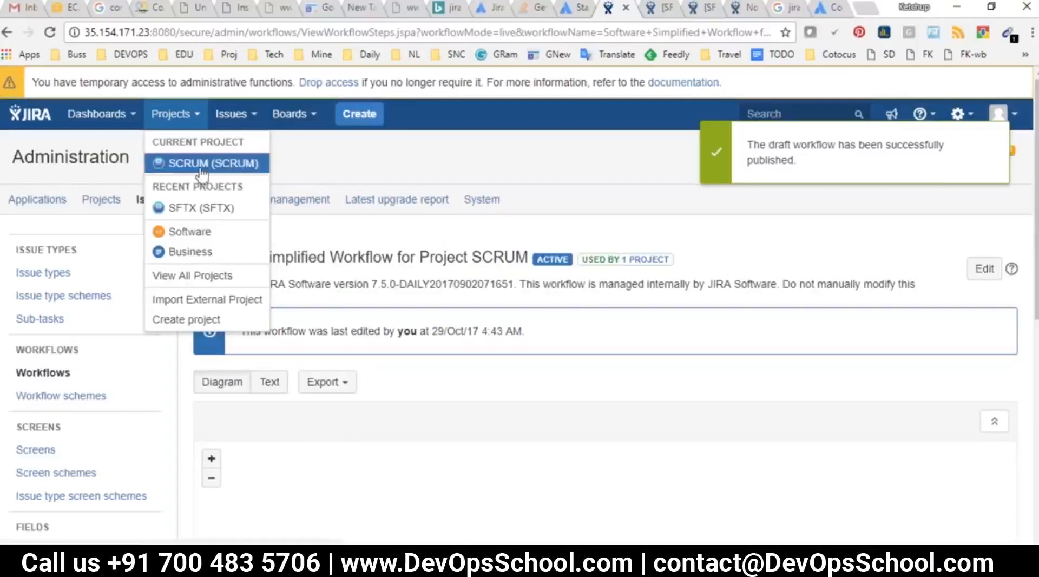
{"action": "left_click", "coordinate": [201, 164]}
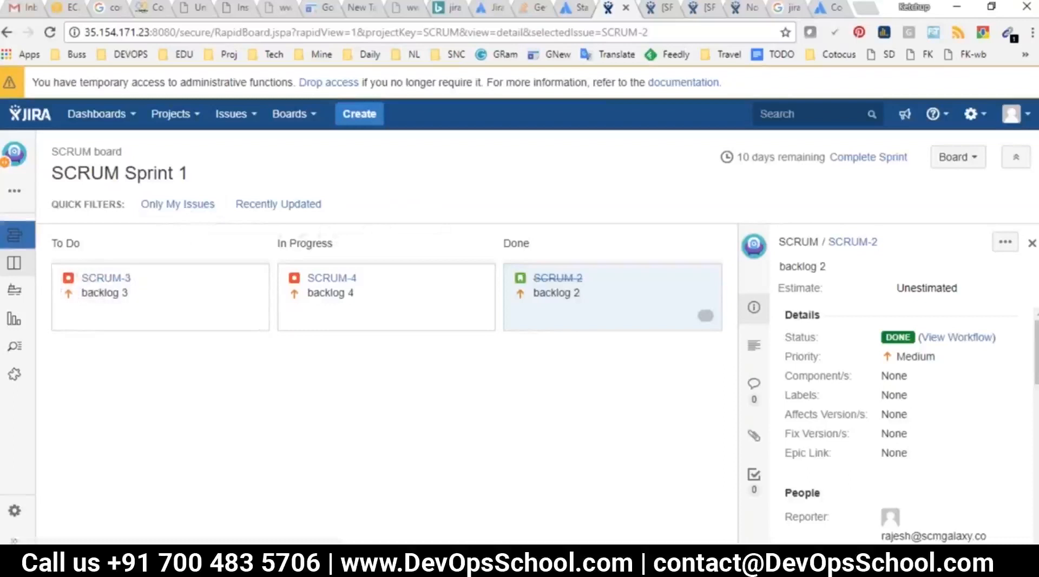
{"action": "left_click", "coordinate": [14, 234]}
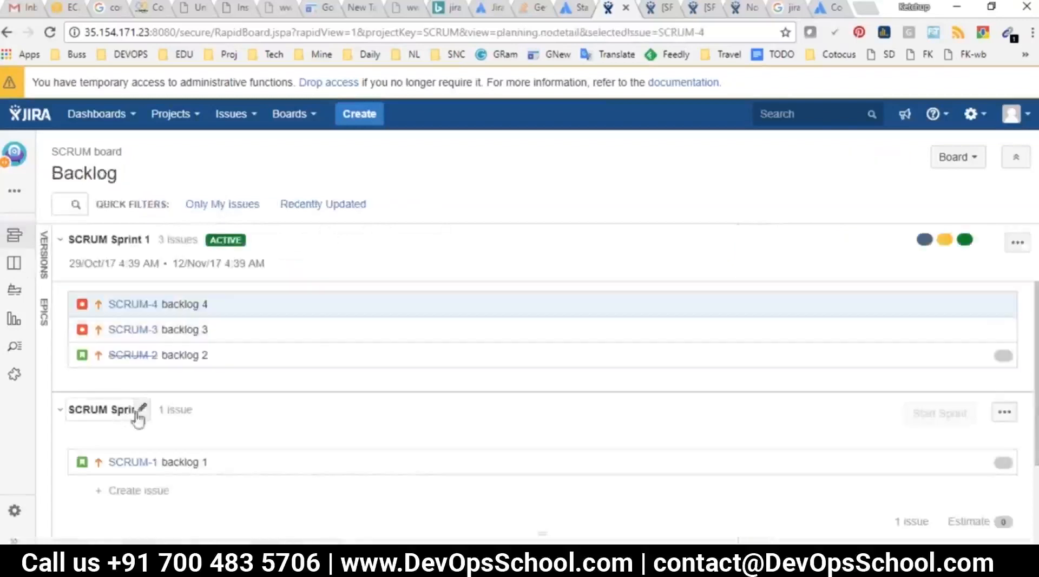
{"action": "left_click", "coordinate": [1016, 243]}
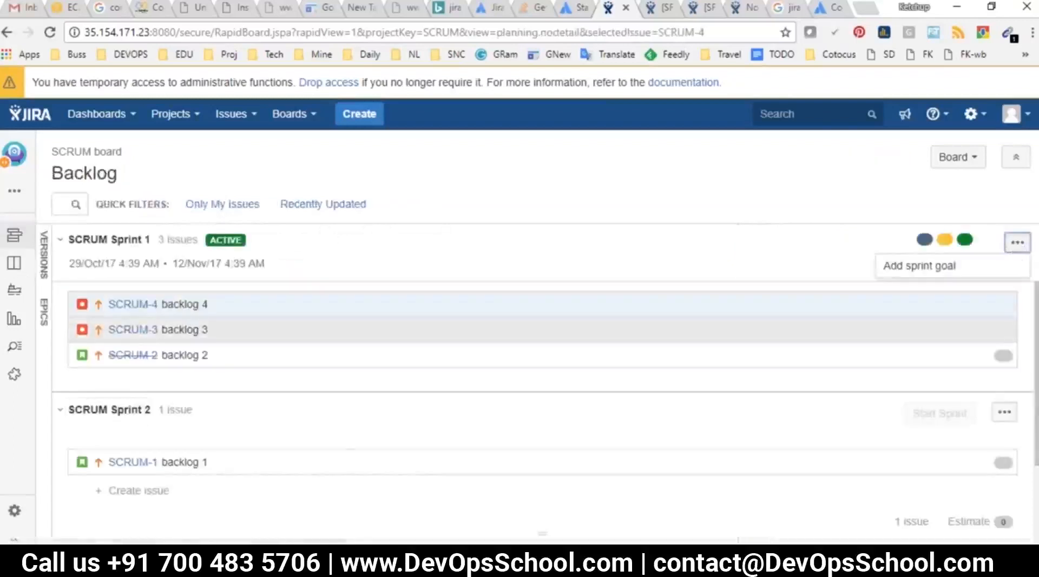
{"action": "left_click", "coordinate": [14, 235]}
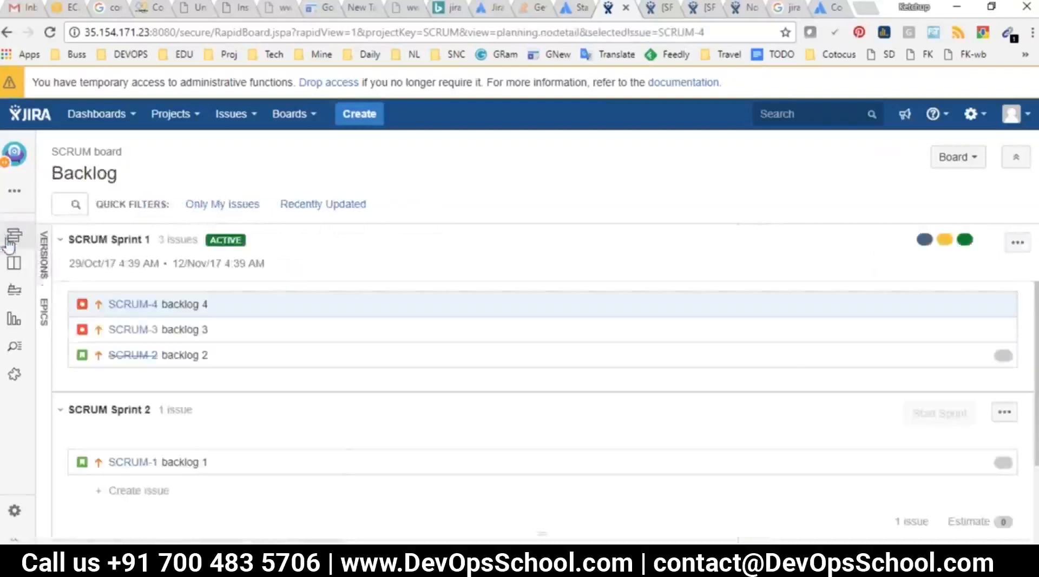
{"action": "left_click", "coordinate": [15, 263]}
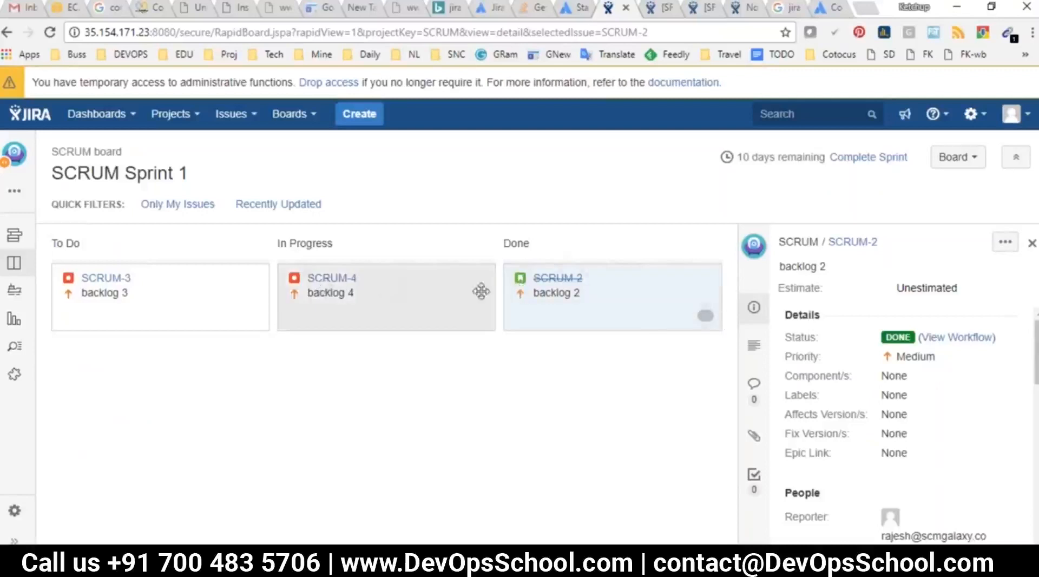
- Move SCRUM-4 and SCRUM-3 to Done and complete SCRUM Sprint 1
{"action": "left_click_drag", "start_coordinate": [408, 295], "coordinate": [611, 295]}
{"action": "left_click_drag", "start_coordinate": [163, 308], "coordinate": [560, 354]}
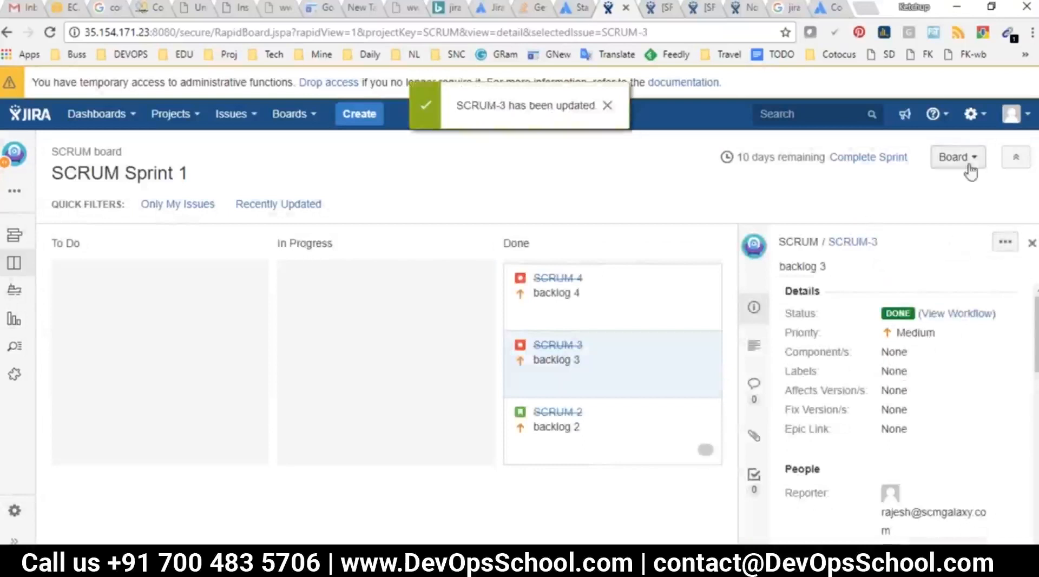
{"action": "left_click", "coordinate": [868, 157]}
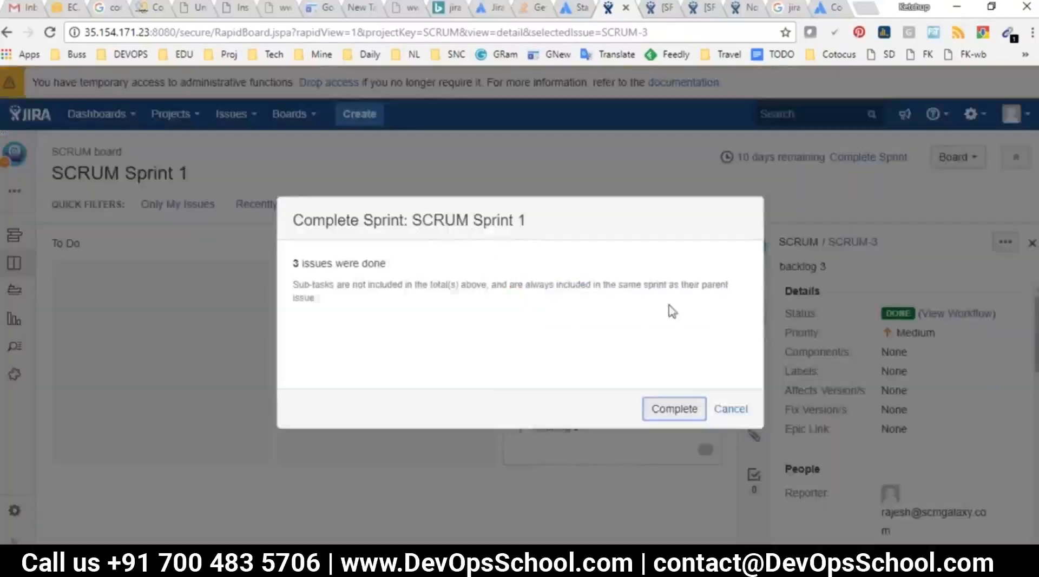
{"action": "left_click", "coordinate": [674, 409]}
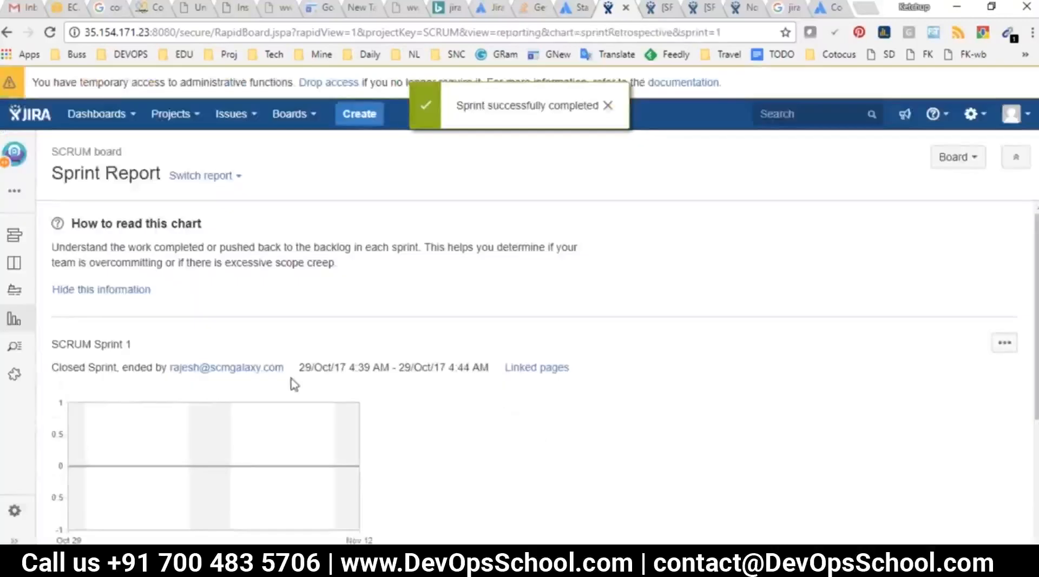
- Review the SCRUM Sprint 1 sprint report and the active sprints board
{"action": "scroll", "coordinate": [272, 398], "scroll_direction": "down", "scroll_amount": 3}
{"action": "scroll", "coordinate": [197, 389], "scroll_direction": "up", "scroll_amount": 1}
{"action": "scroll", "coordinate": [197, 389], "scroll_direction": "down", "scroll_amount": 1}
{"action": "scroll", "coordinate": [173, 368], "scroll_direction": "up", "scroll_amount": 1}
{"action": "left_click", "coordinate": [15, 271]}
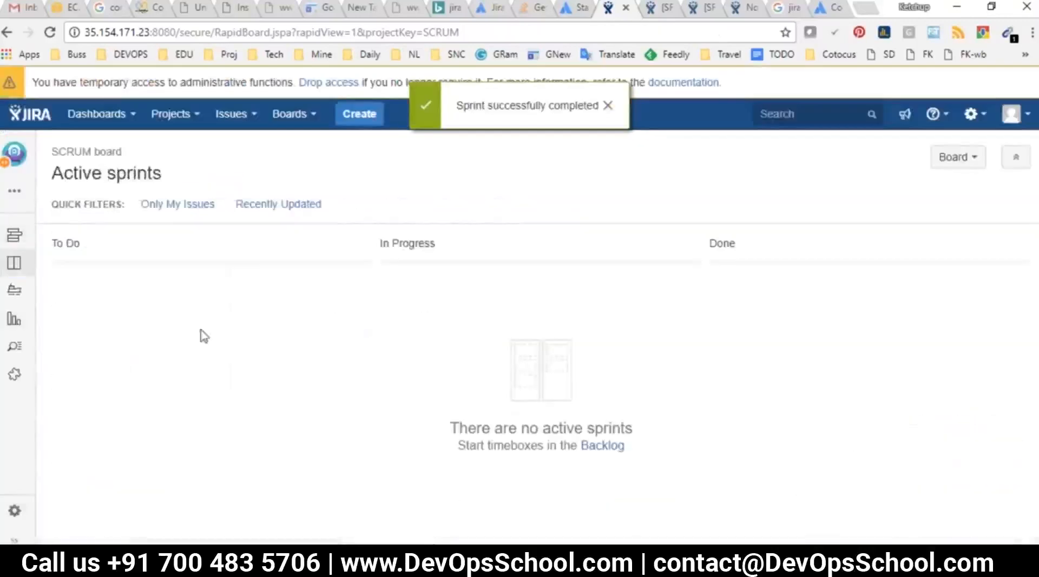
{"action": "left_click_drag", "start_coordinate": [740, 248], "coordinate": [508, 249]}
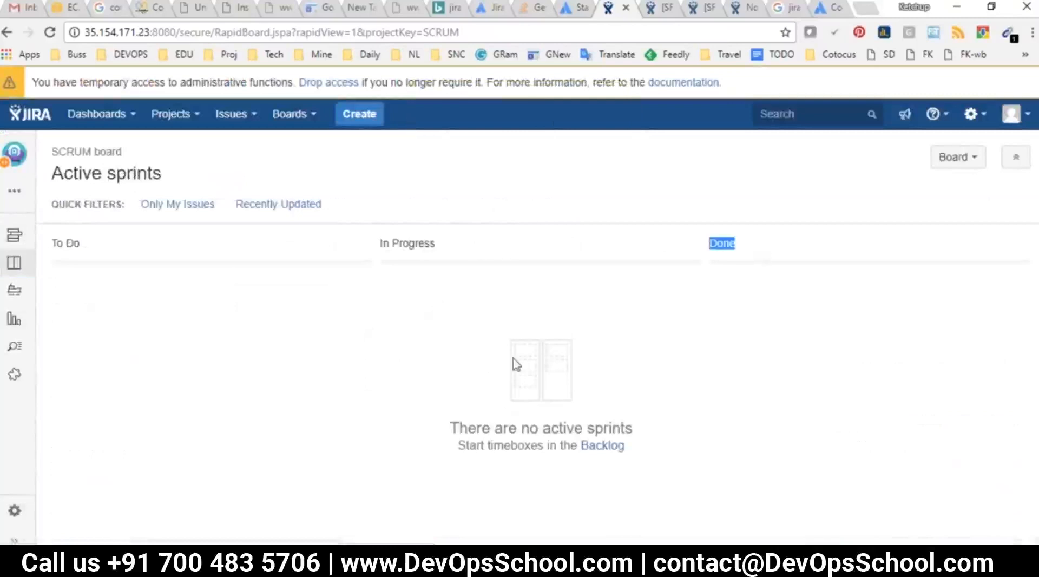
{"action": "left_click_drag", "start_coordinate": [52, 242], "coordinate": [309, 225]}
{"action": "left_click_drag", "start_coordinate": [403, 227], "coordinate": [673, 245]}
{"action": "left_click", "coordinate": [727, 242]}
{"action": "left_click", "coordinate": [971, 114]}
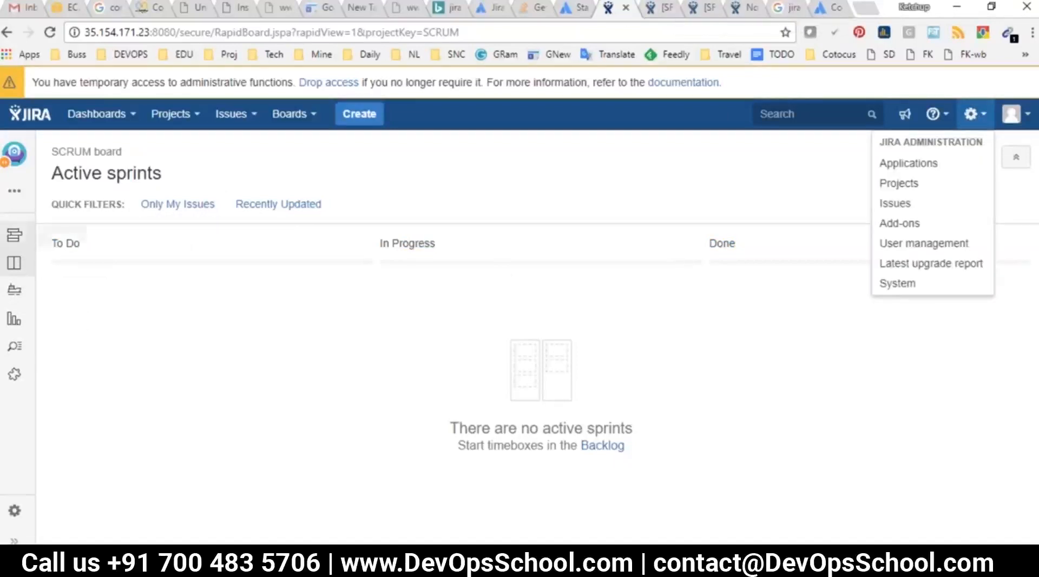
- Start SCRUM Sprint 2 containing SCRUM-1 from the backlog
{"action": "left_click", "coordinate": [14, 236]}
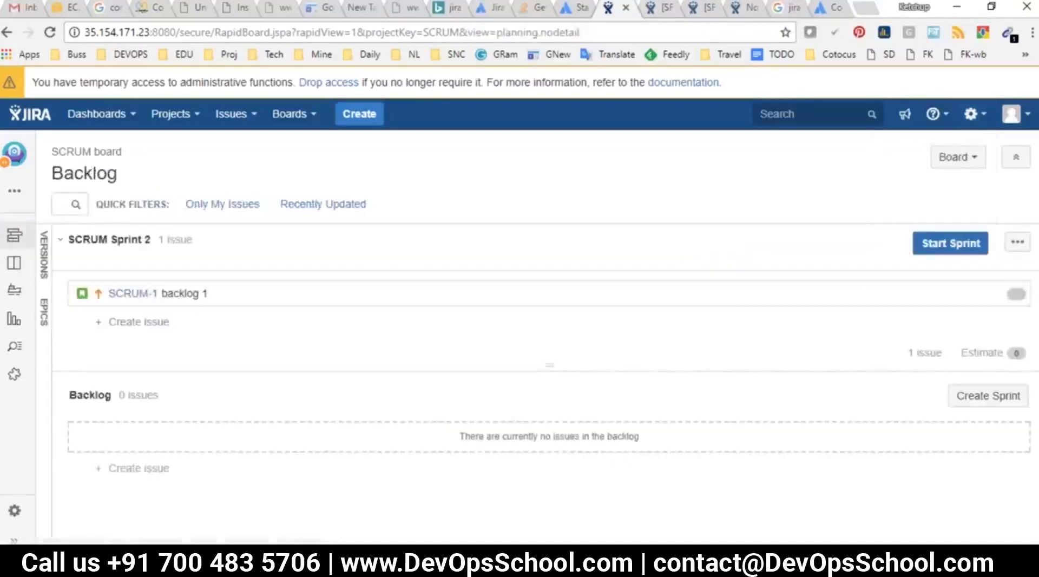
{"action": "left_click", "coordinate": [942, 248]}
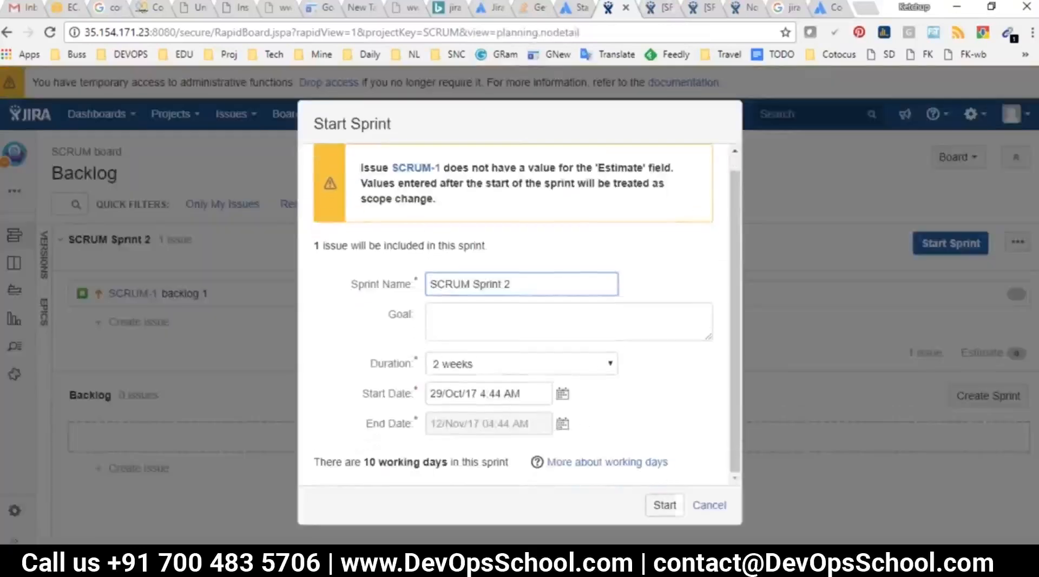
{"action": "left_click", "coordinate": [663, 504]}
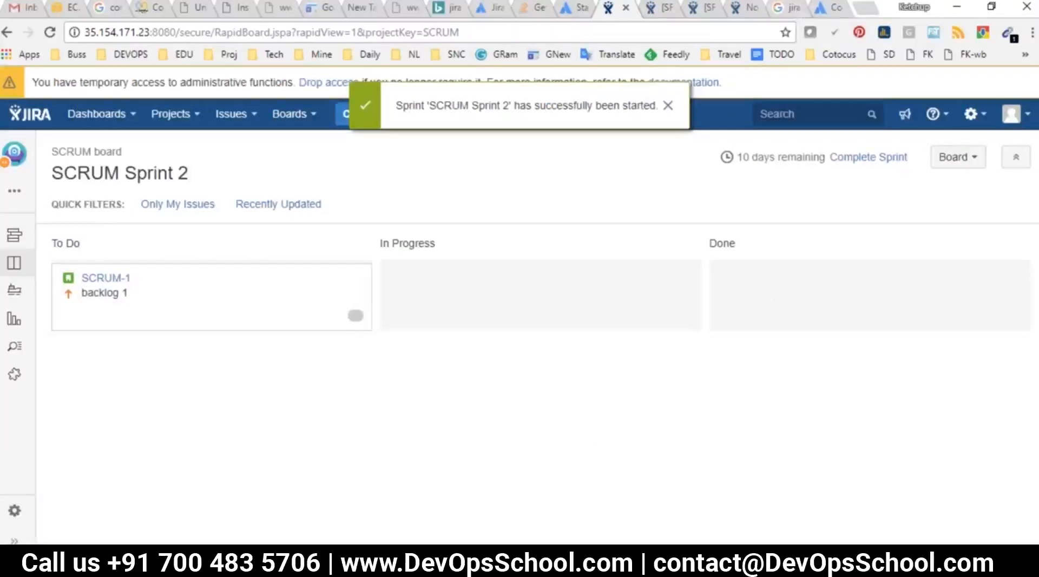
- Open the Software Simplified Workflow for Project SCRUM in administration and examine its diagram
{"action": "left_click", "coordinate": [969, 114]}
{"action": "left_click", "coordinate": [894, 204]}
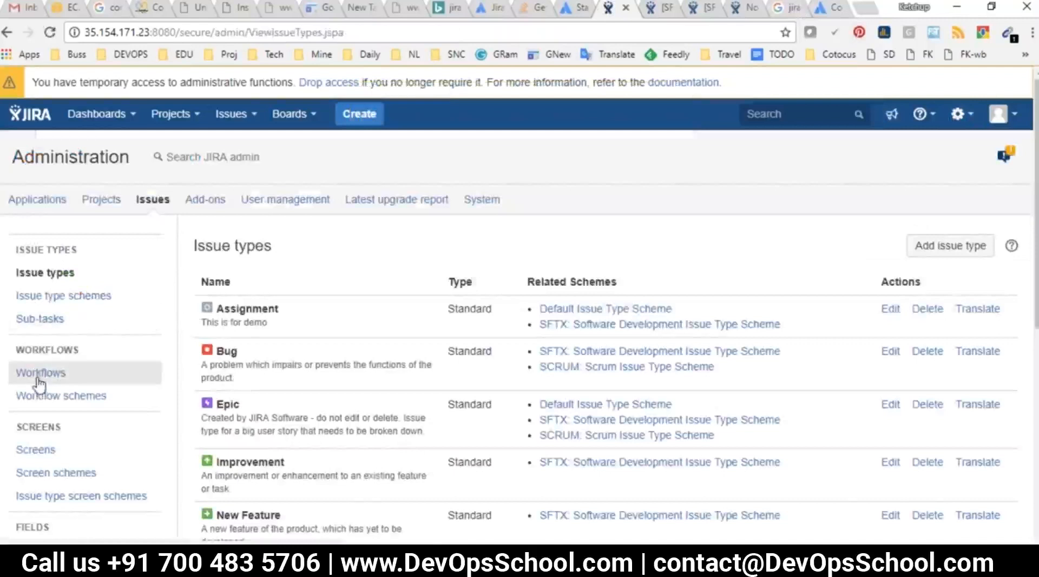
{"action": "left_click", "coordinate": [39, 379]}
{"action": "scroll", "coordinate": [440, 398], "scroll_direction": "down", "scroll_amount": 4}
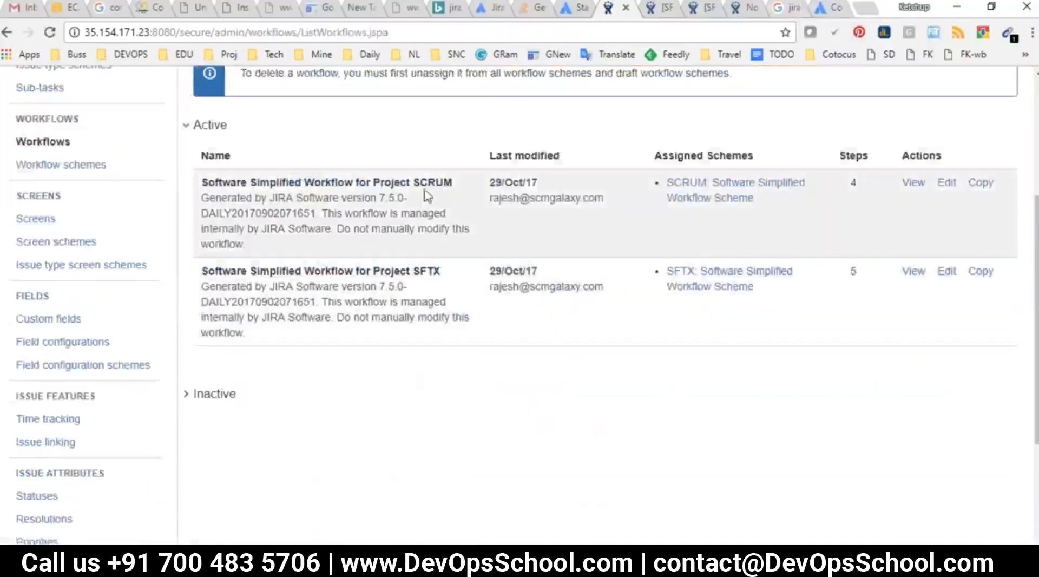
{"action": "left_click", "coordinate": [910, 186]}
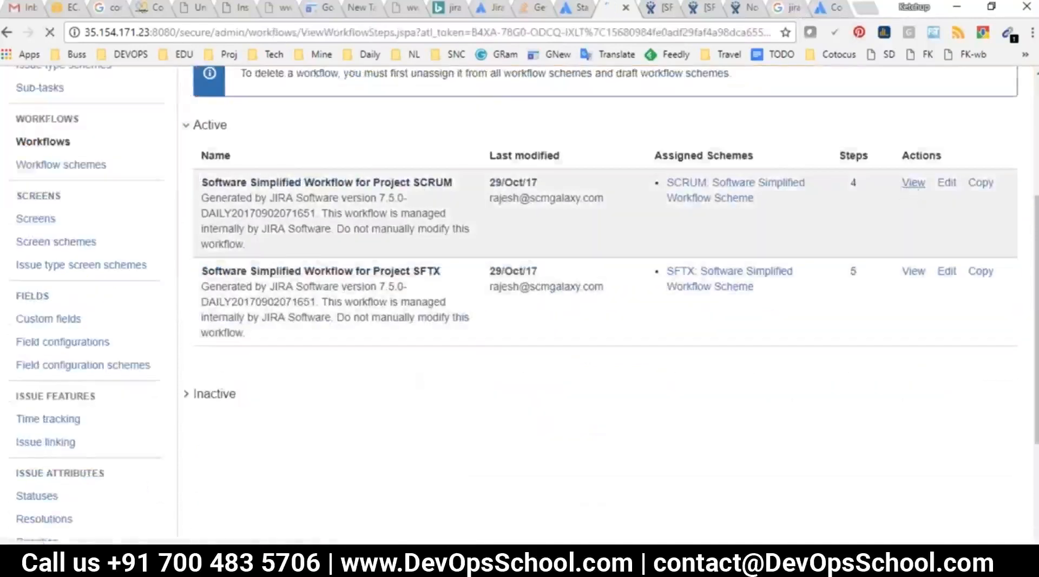
{"action": "scroll", "coordinate": [498, 378], "scroll_direction": "down", "scroll_amount": 4}
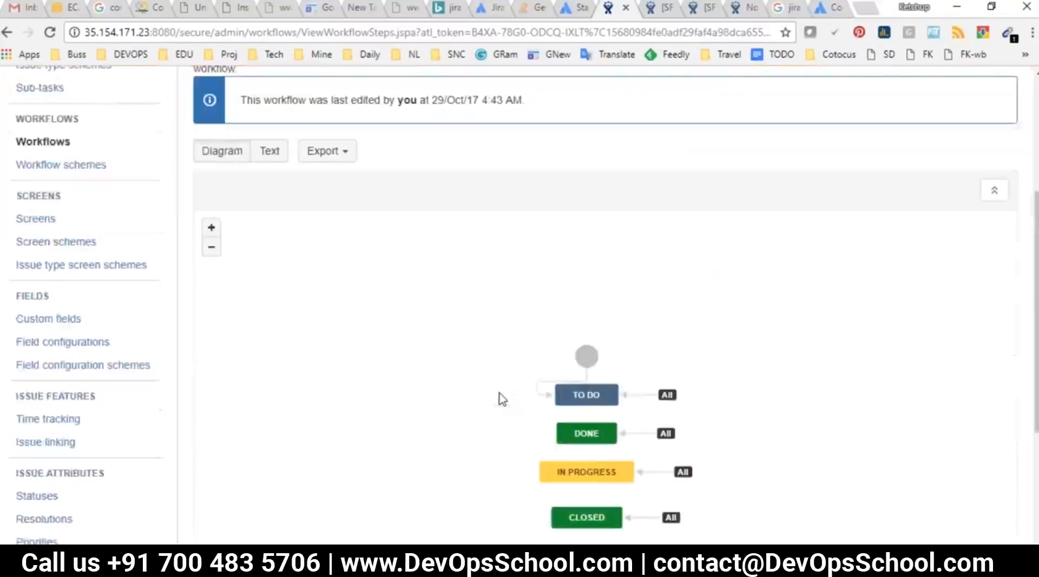
{"action": "scroll", "coordinate": [499, 396], "scroll_direction": "down", "scroll_amount": 3}
{"action": "scroll", "coordinate": [500, 383], "scroll_direction": "up", "scroll_amount": 4}
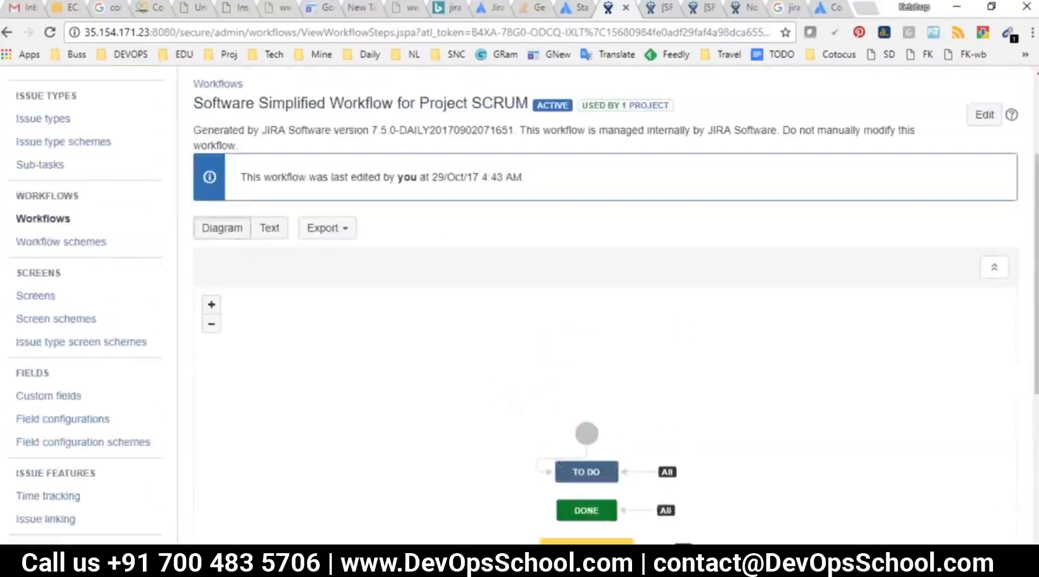
{"action": "scroll", "coordinate": [388, 372], "scroll_direction": "up", "scroll_amount": 3}
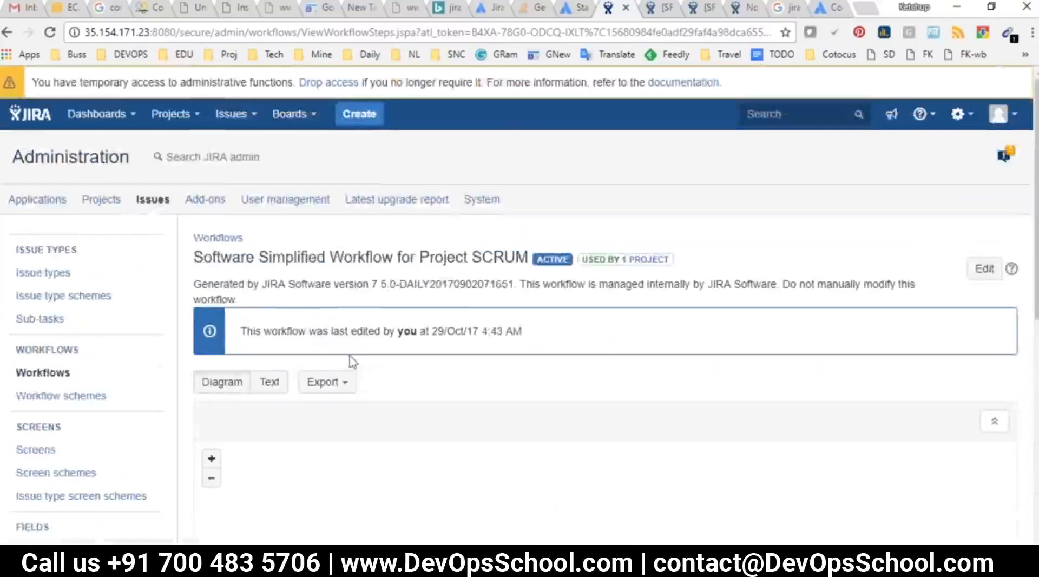
{"action": "scroll", "coordinate": [388, 378], "scroll_direction": "down", "scroll_amount": 4}
{"action": "scroll", "coordinate": [357, 370], "scroll_direction": "up", "scroll_amount": 1}
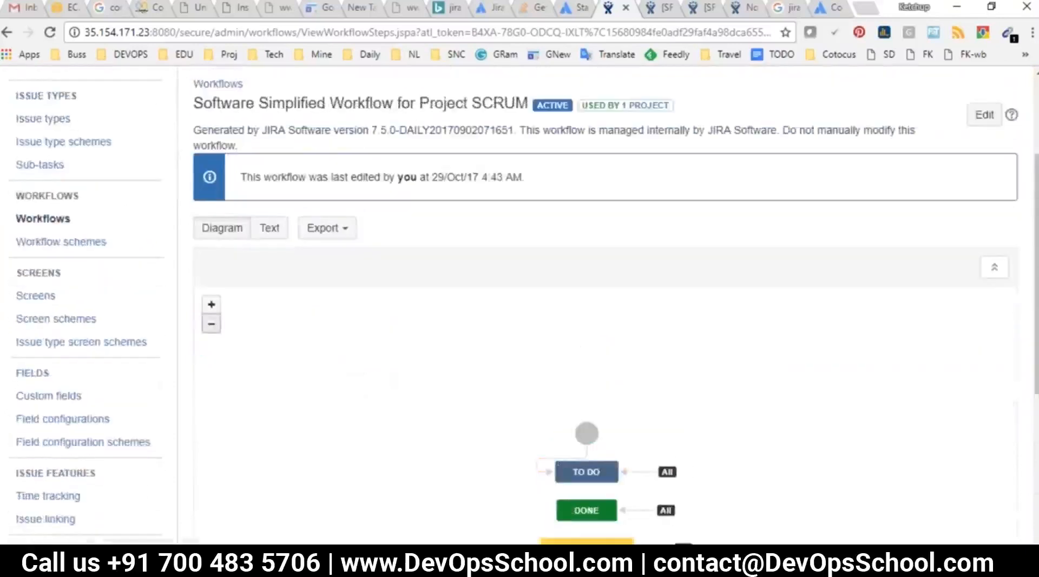
{"action": "scroll", "coordinate": [546, 337], "scroll_direction": "up", "scroll_amount": 3}
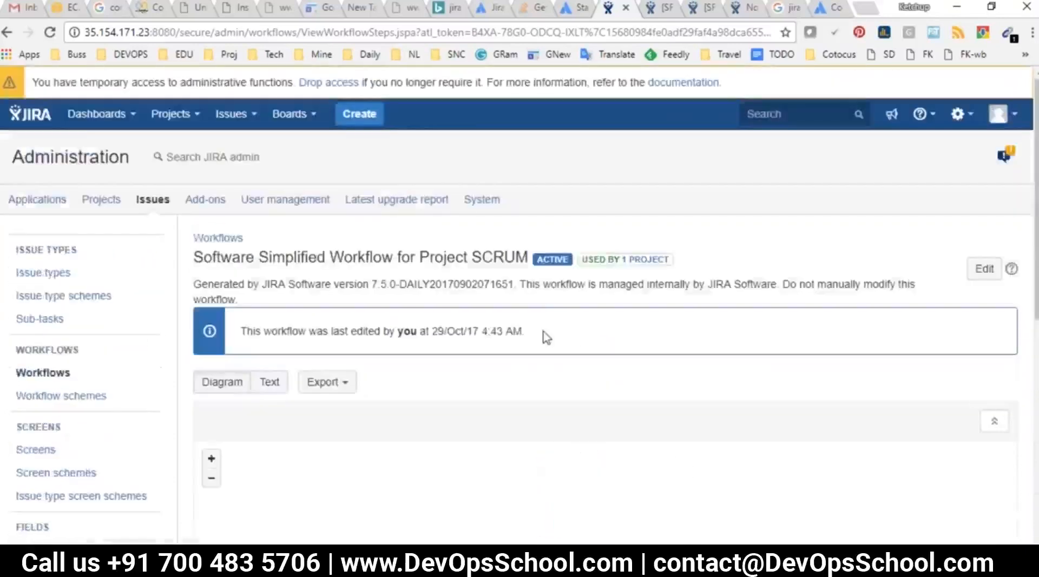
- Edit the SCRUM workflow draft and change the Closed status category to In Progress
{"action": "left_click", "coordinate": [985, 269]}
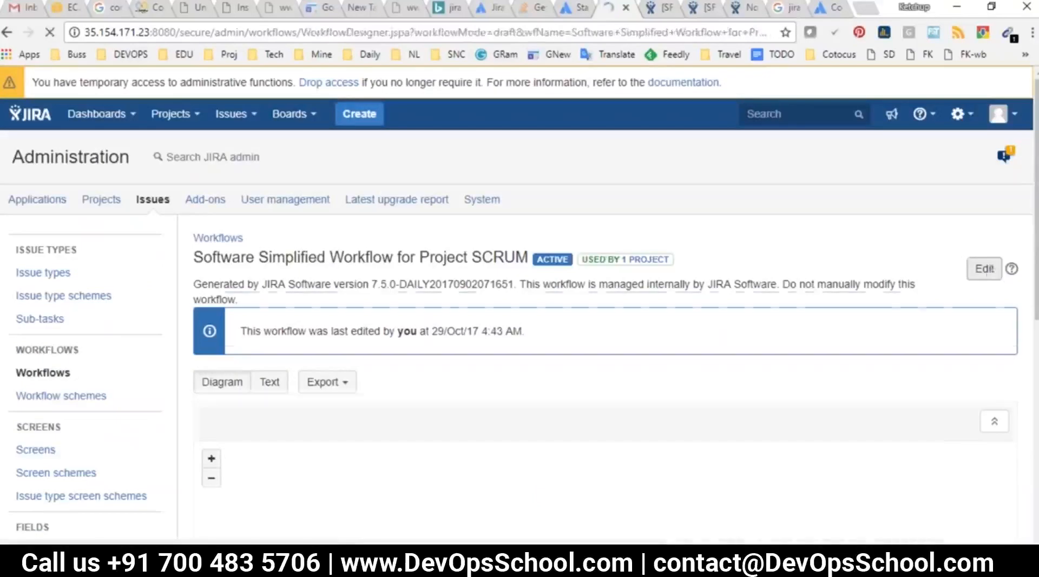
{"action": "scroll", "coordinate": [634, 403], "scroll_direction": "down", "scroll_amount": 4}
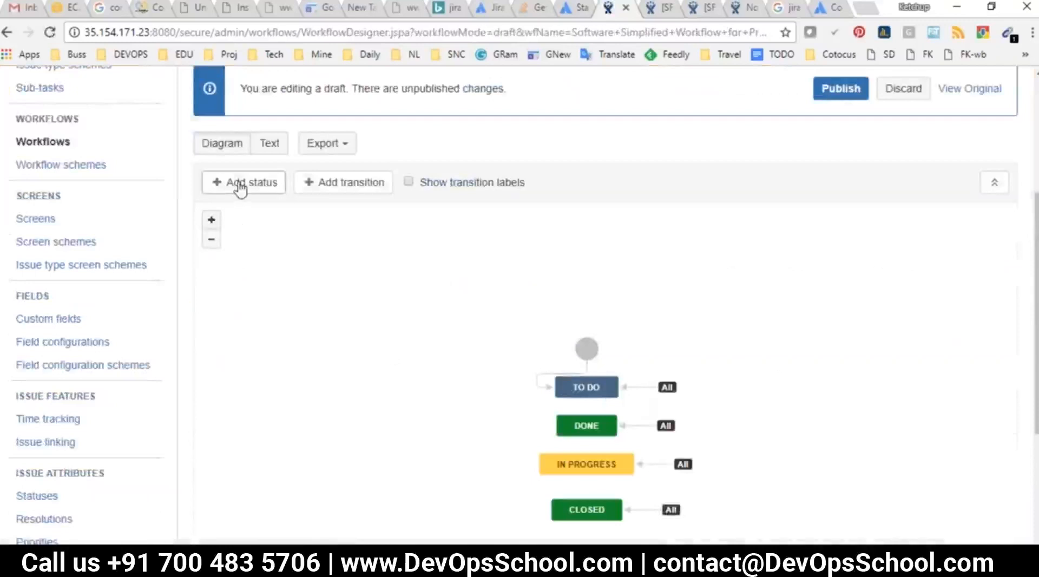
{"action": "left_click", "coordinate": [587, 386]}
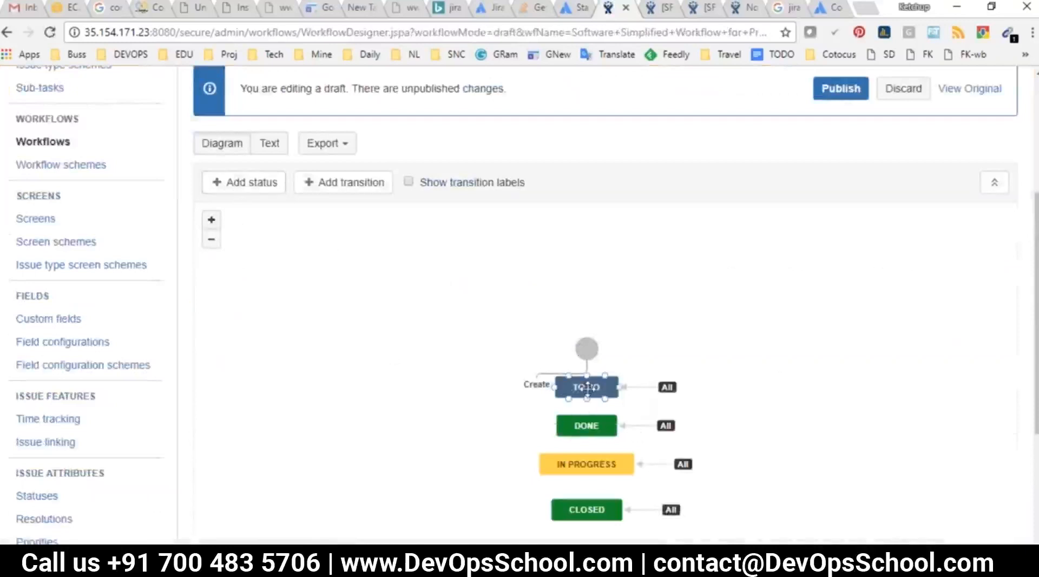
{"action": "left_click", "coordinate": [590, 509]}
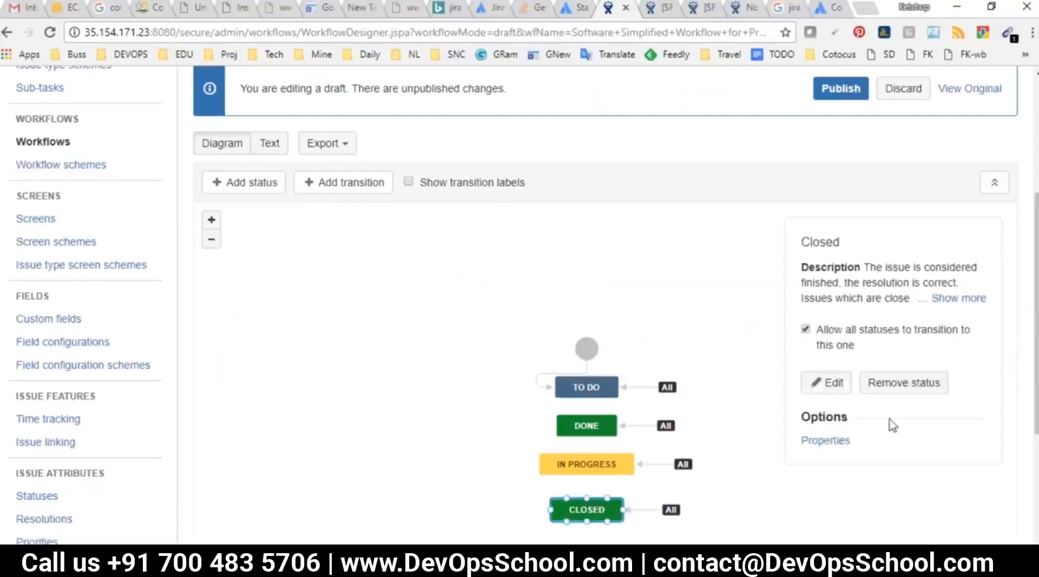
{"action": "left_click", "coordinate": [826, 381]}
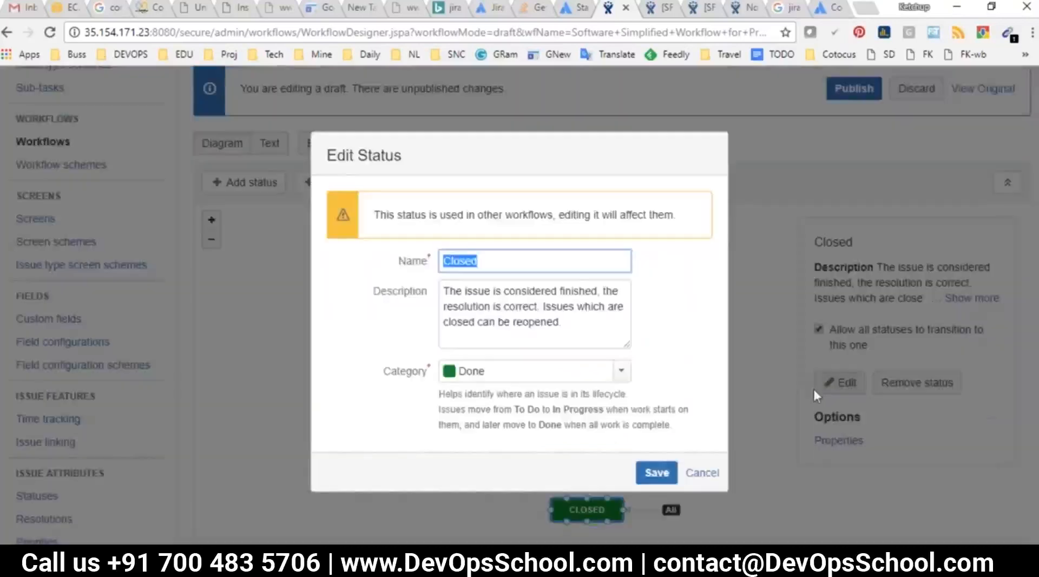
{"action": "left_click", "coordinate": [494, 370]}
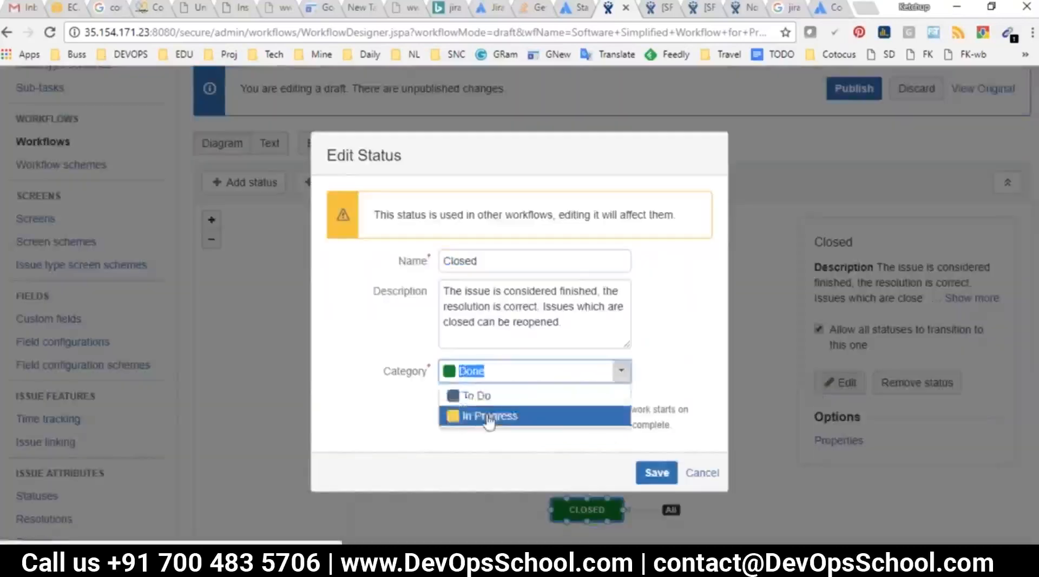
{"action": "left_click", "coordinate": [489, 417]}
{"action": "left_click", "coordinate": [656, 472]}
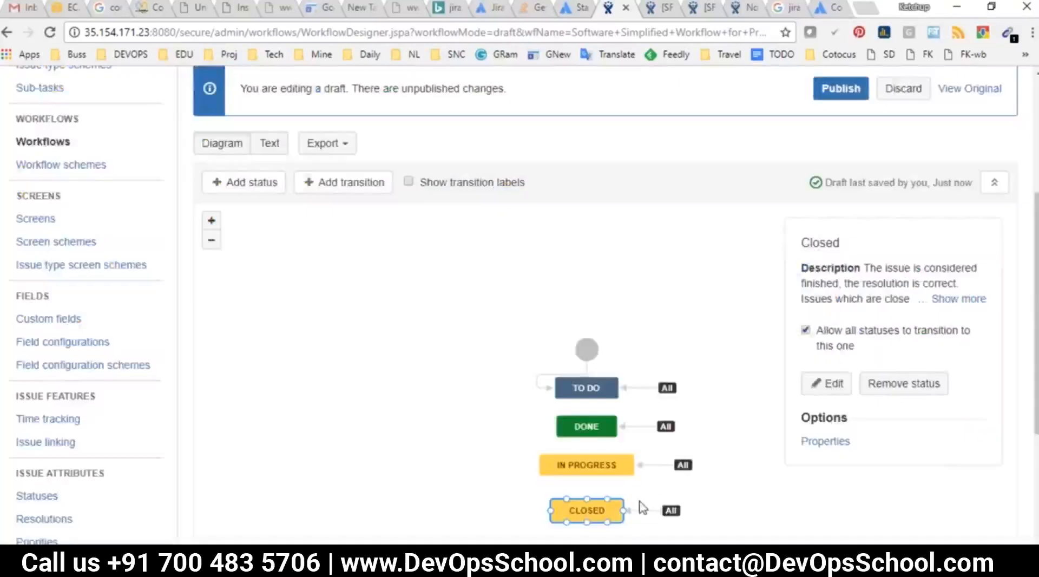
- Publish the SCRUM workflow draft, keeping a backup copy
{"action": "scroll", "coordinate": [595, 465], "scroll_direction": "down", "scroll_amount": 2}
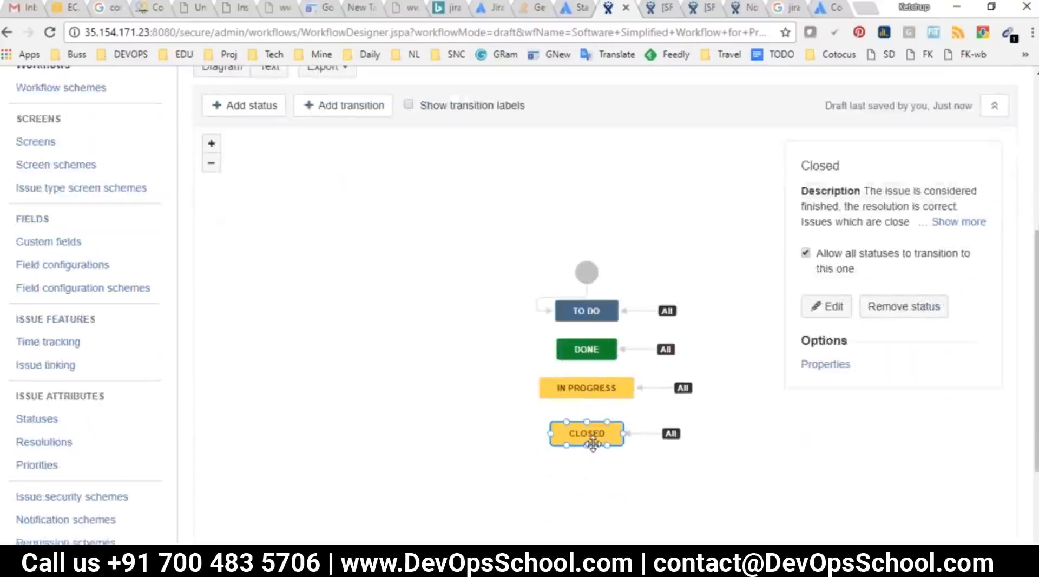
{"action": "scroll", "coordinate": [592, 444], "scroll_direction": "up", "scroll_amount": 4}
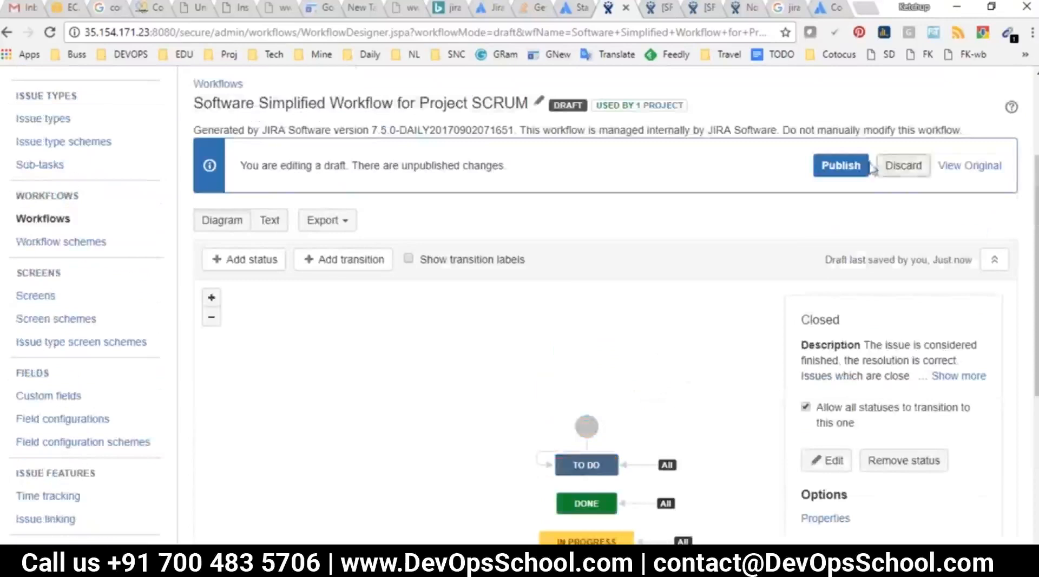
{"action": "left_click", "coordinate": [840, 165]}
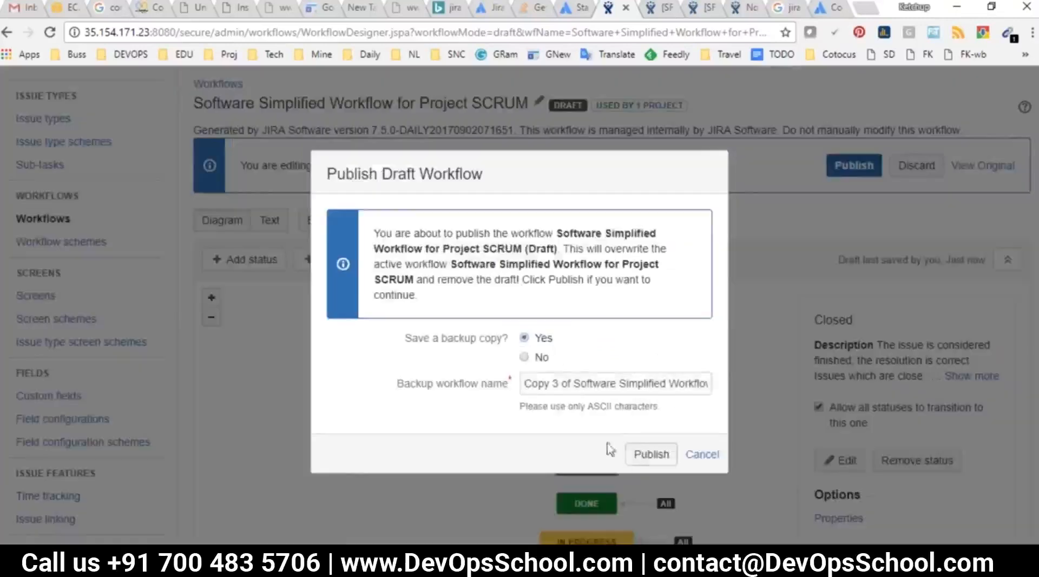
{"action": "left_click", "coordinate": [639, 461]}
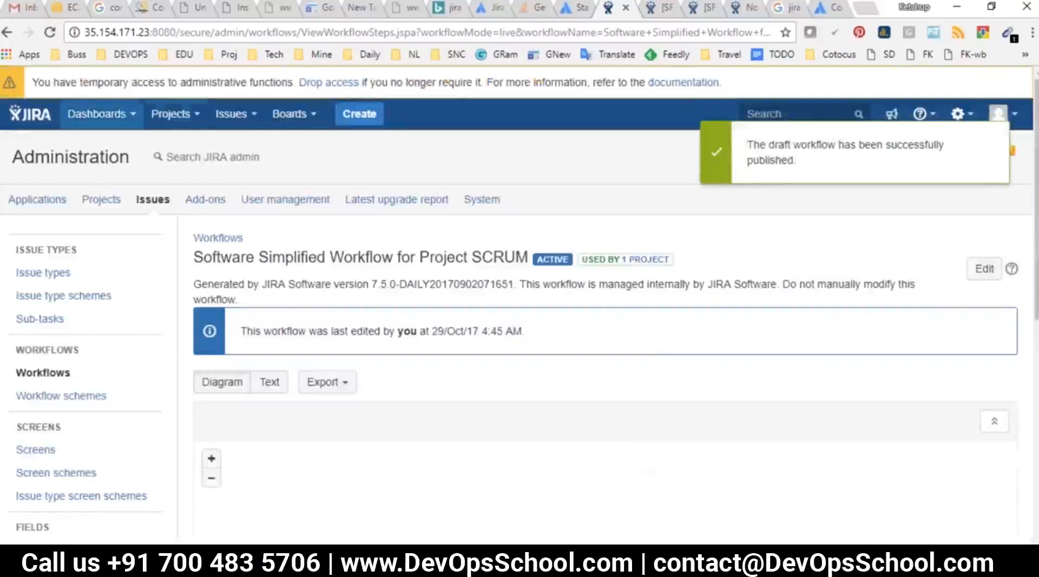
- Open the SCRUM project board in a new tab and open the full page of issue SCRUM-1
{"action": "left_click", "coordinate": [173, 114]}
{"action": "right_click", "coordinate": [183, 167]}
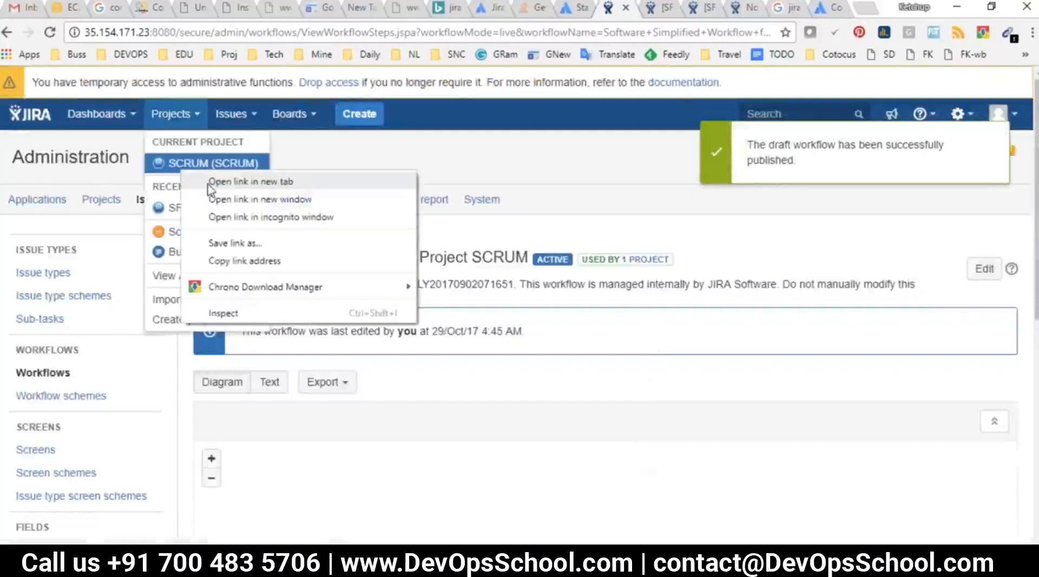
{"action": "left_click", "coordinate": [208, 183]}
{"action": "left_click", "coordinate": [620, 8]}
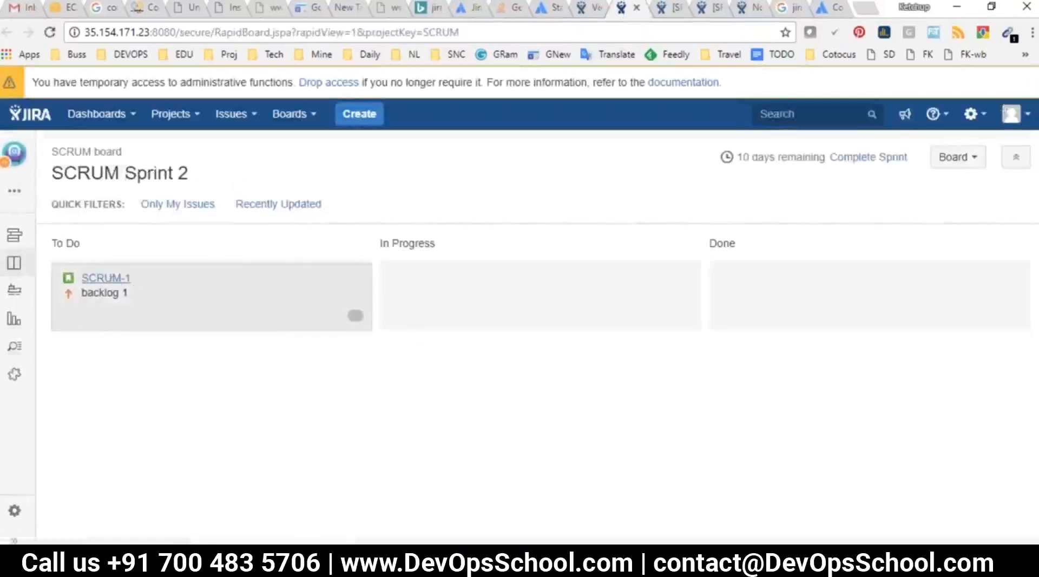
{"action": "left_click", "coordinate": [110, 279]}
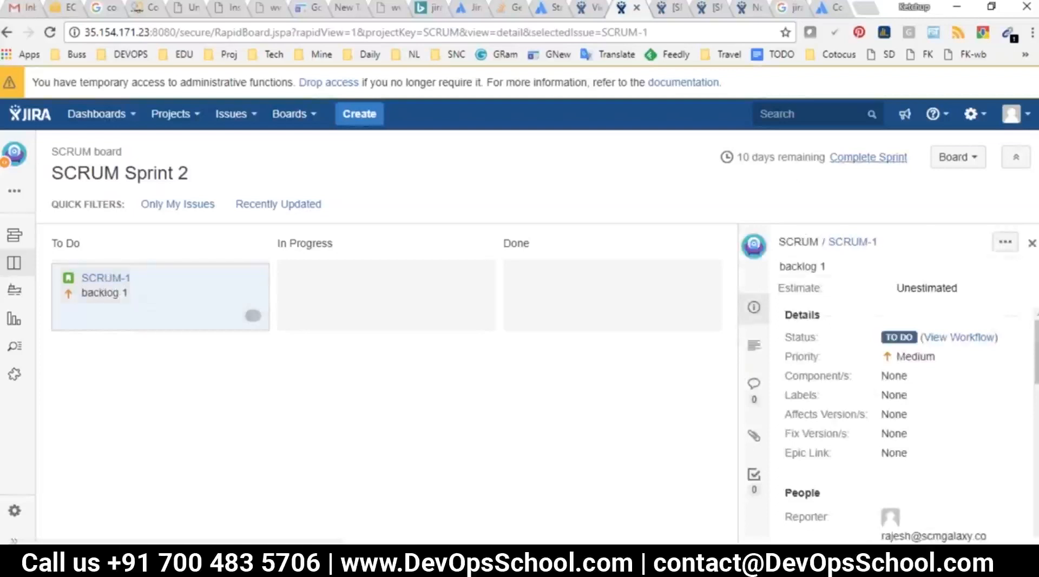
{"action": "left_click", "coordinate": [959, 337]}
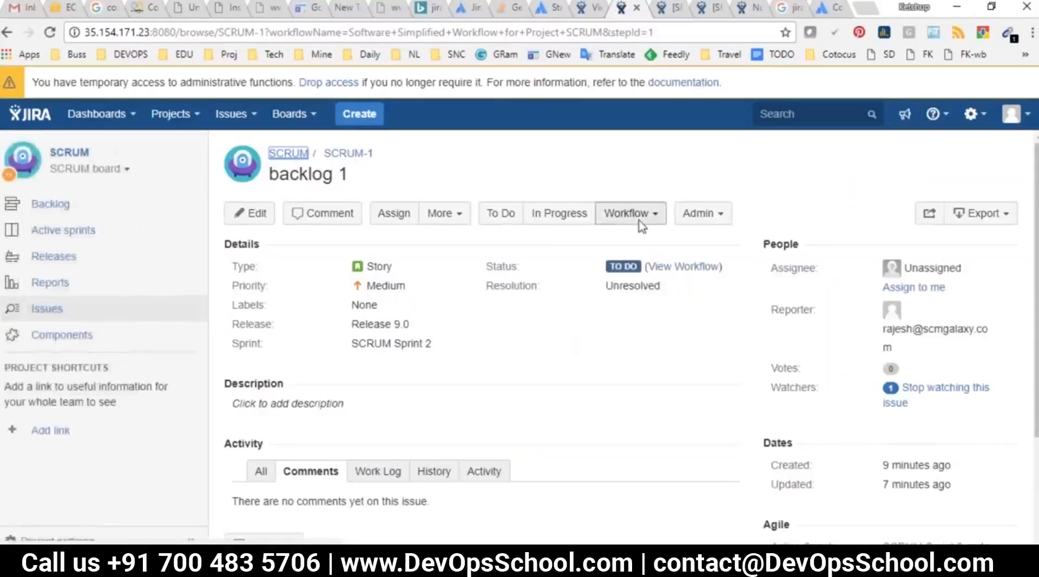
- Try to transition SCRUM-1 to Closed and return to the board
{"action": "left_click", "coordinate": [628, 213]}
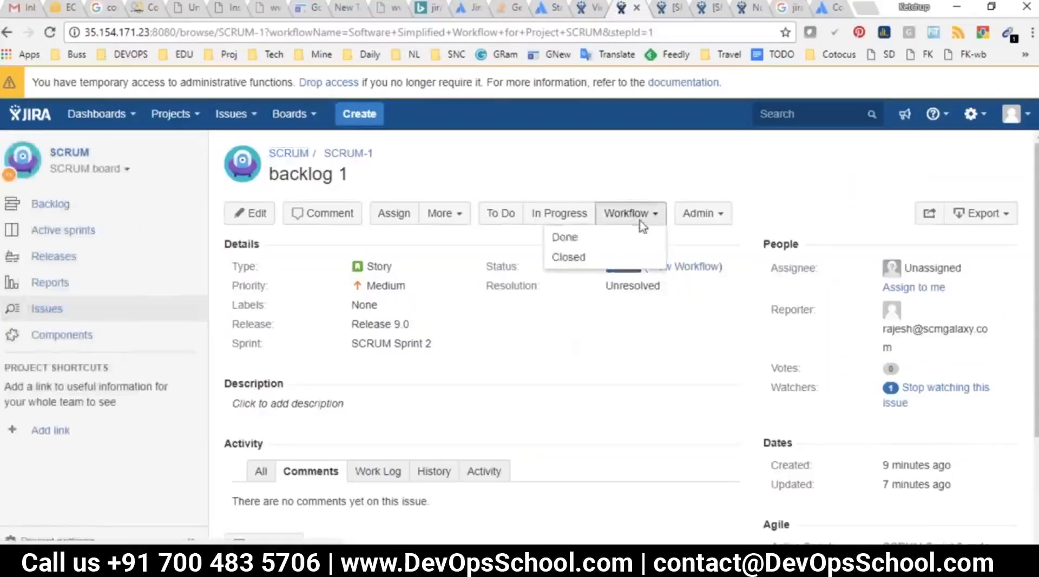
{"action": "left_click", "coordinate": [569, 257]}
{"action": "left_click", "coordinate": [8, 31]}
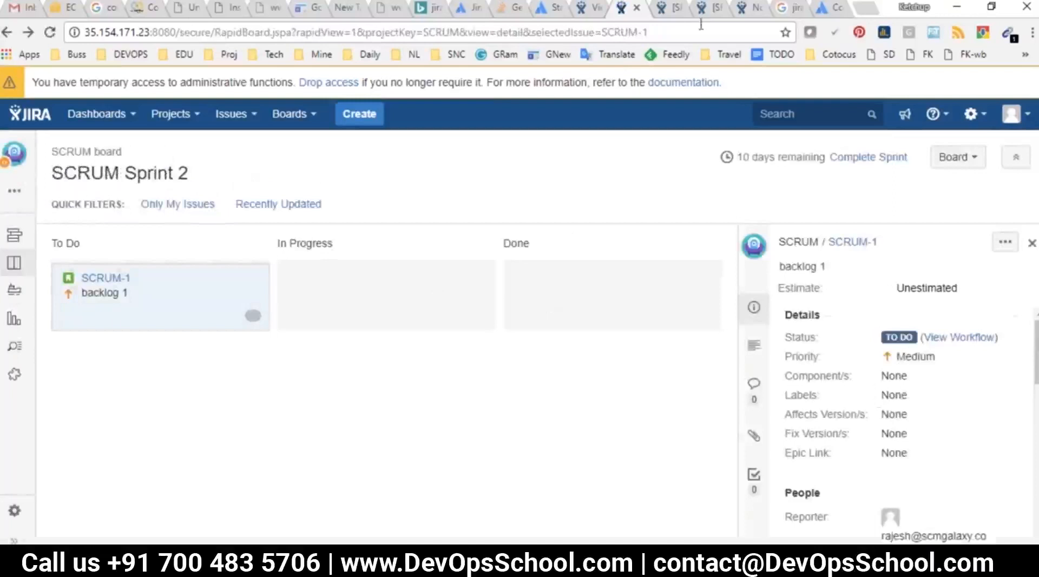
- Switch between the open tabs, review SCRUM-1's available workflow transitions, and return to the Sprint 2 board
{"action": "key", "text": "ctrl+Tab"}
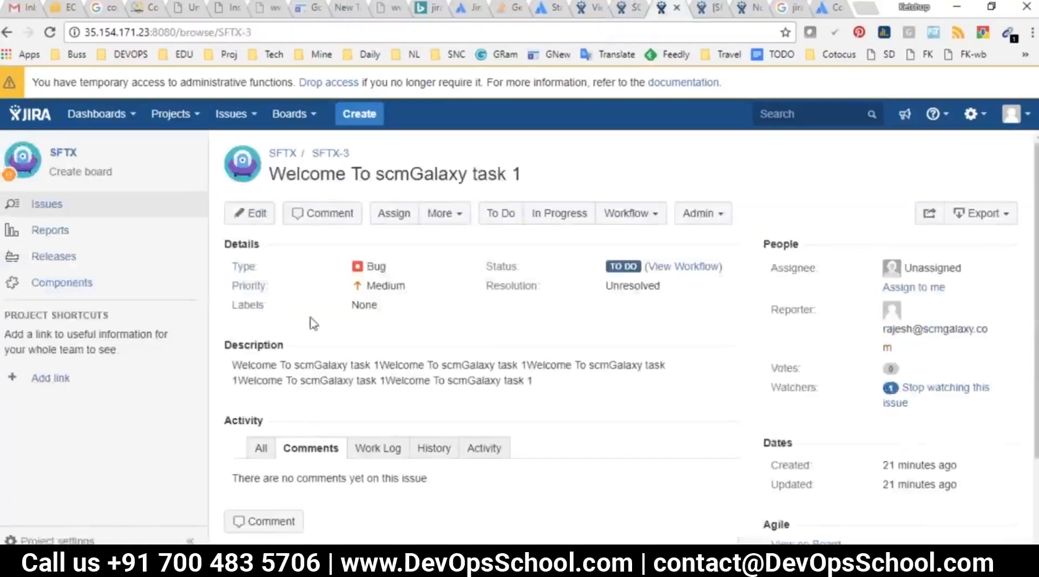
{"action": "left_click", "coordinate": [581, 8]}
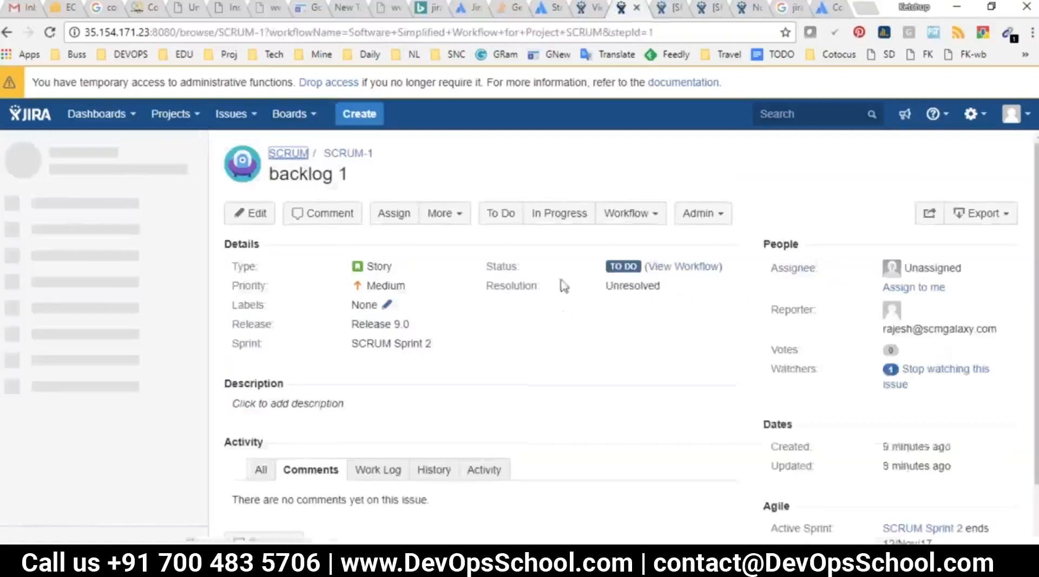
{"action": "left_click", "coordinate": [628, 213]}
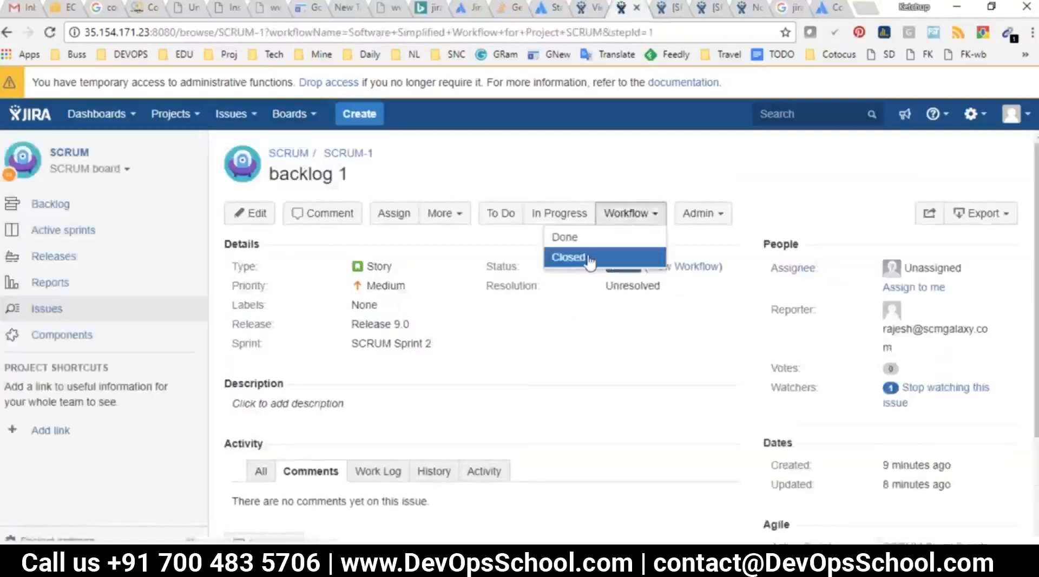
{"action": "left_click", "coordinate": [562, 303]}
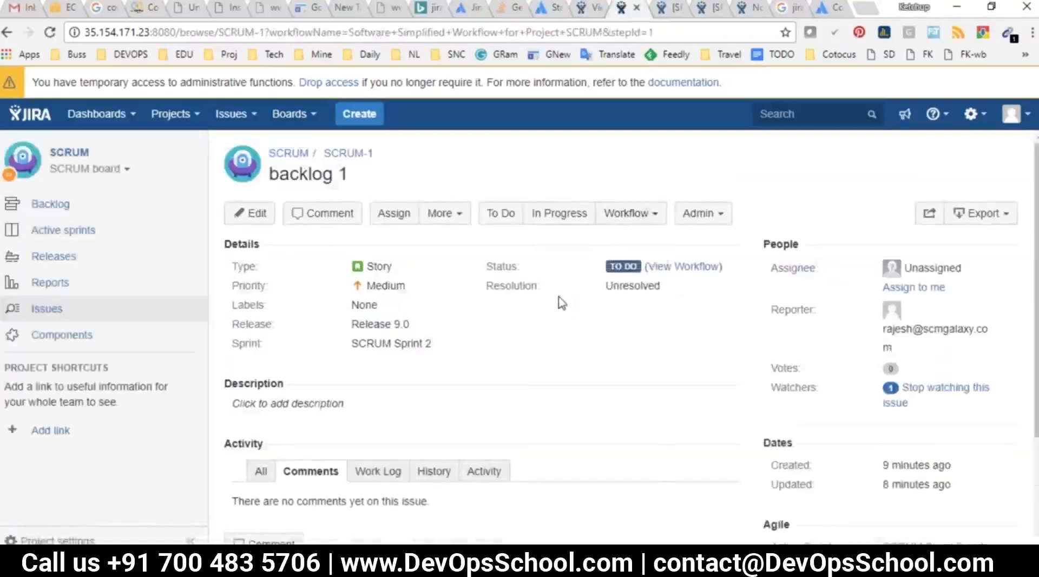
{"action": "left_click", "coordinate": [584, 7]}
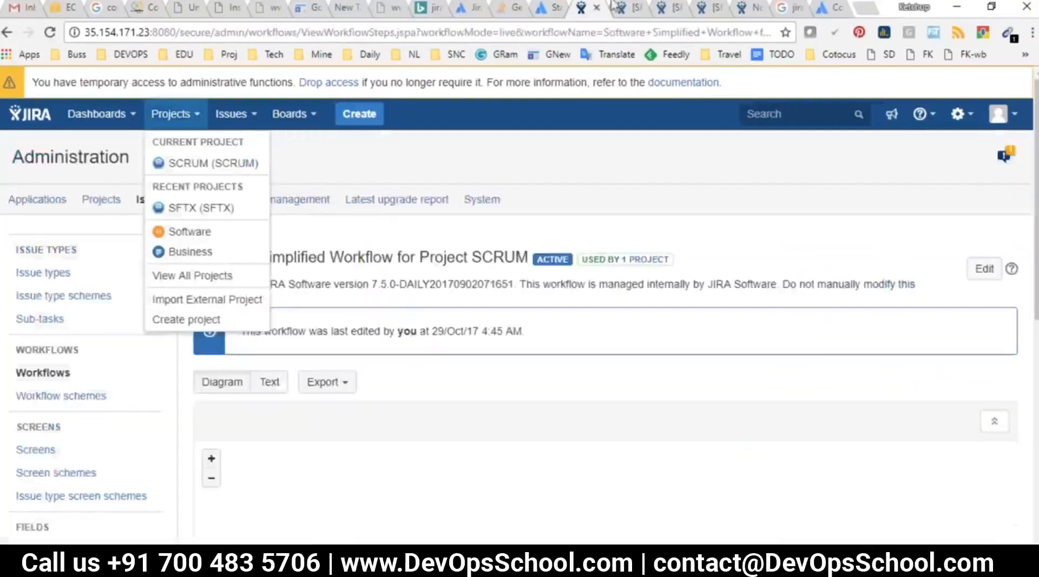
{"action": "left_click", "coordinate": [619, 7]}
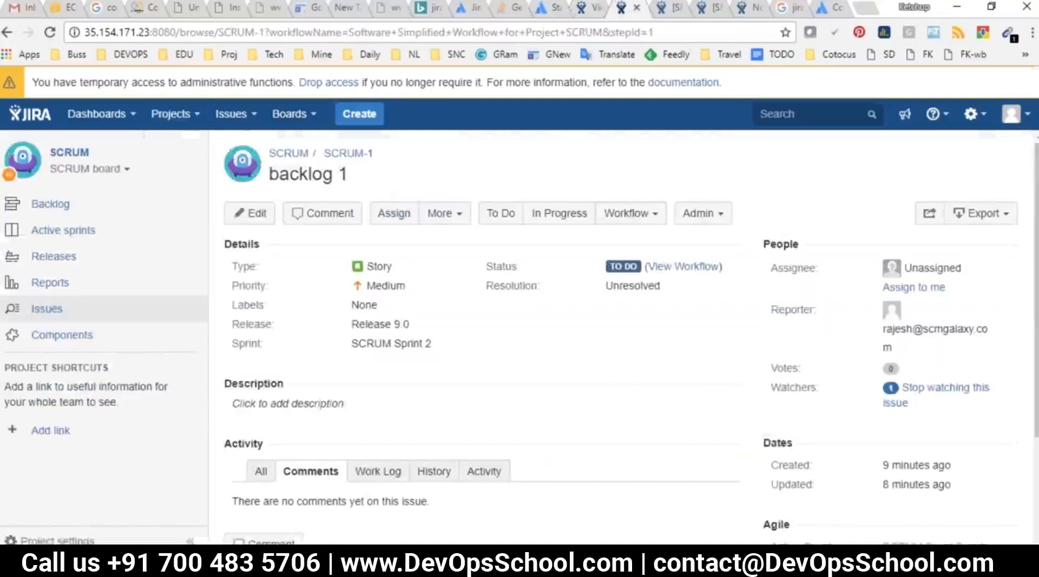
{"action": "left_click", "coordinate": [6, 33]}
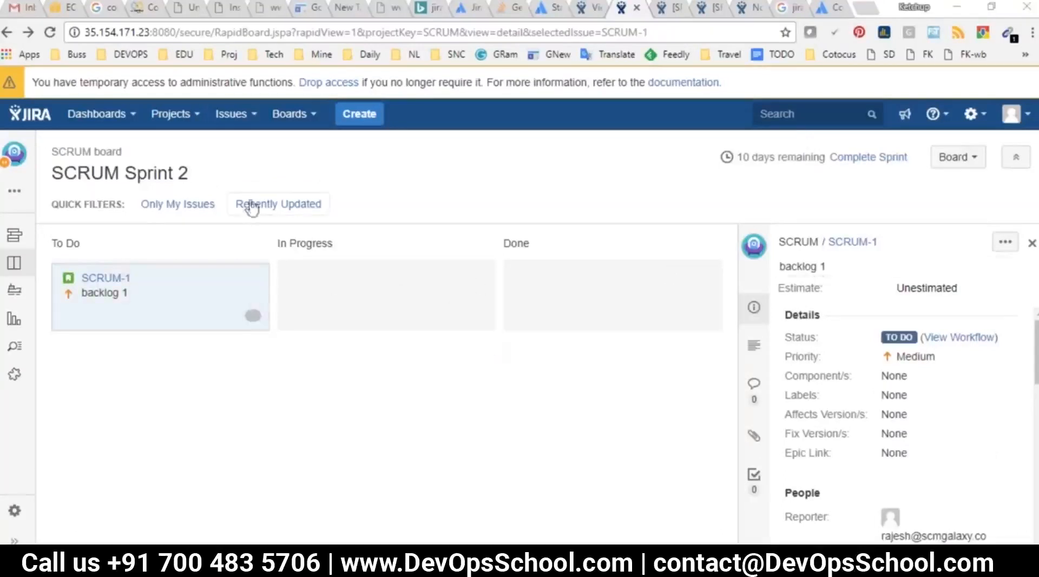
- Switch to the SFTX issue tab and open the Jira administration's issue types page
{"action": "left_click", "coordinate": [675, 13]}
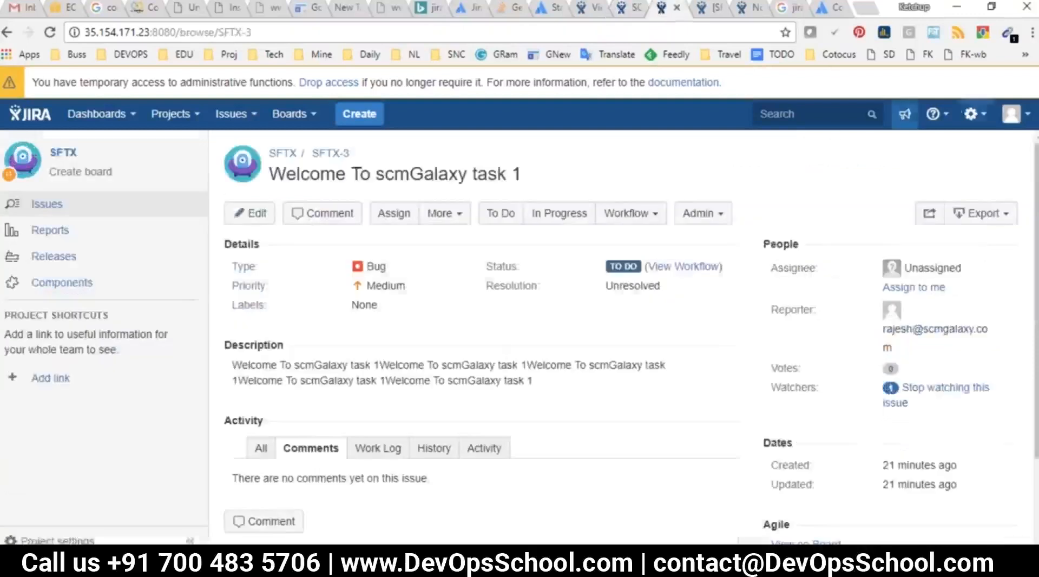
{"action": "left_click", "coordinate": [935, 113]}
{"action": "left_click", "coordinate": [971, 114]}
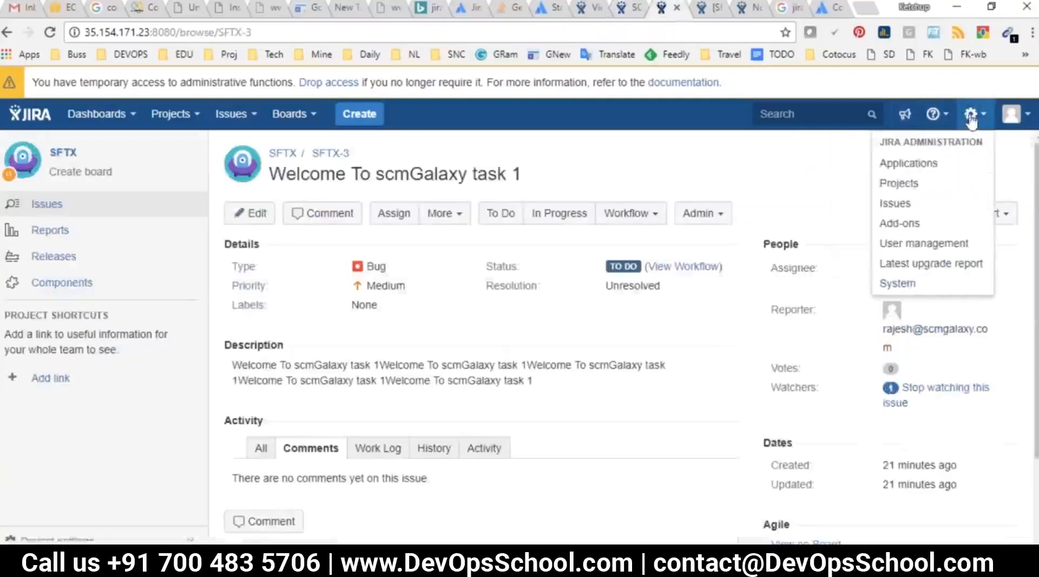
{"action": "left_click", "coordinate": [899, 201]}
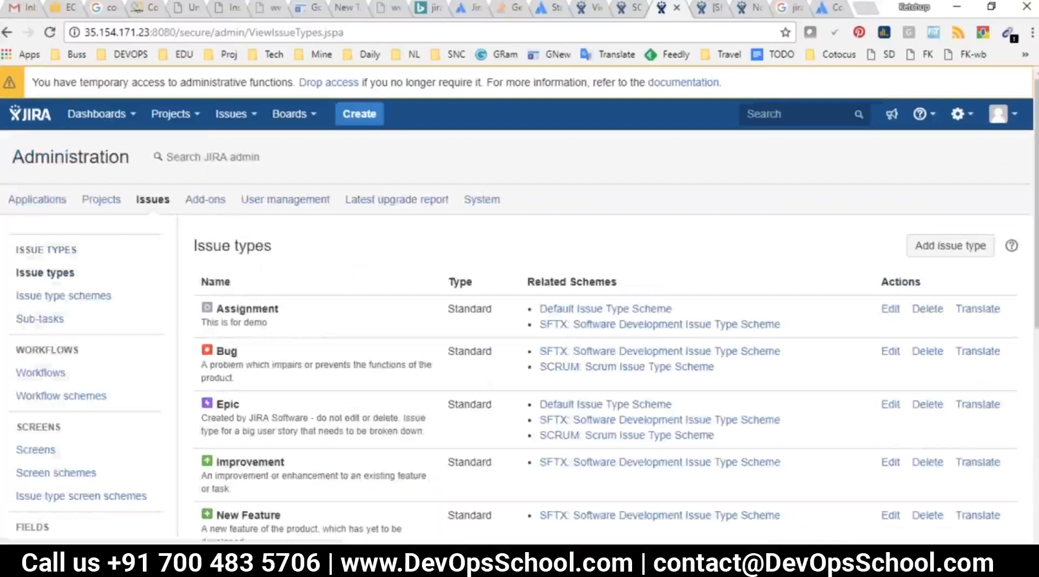
{"action": "scroll", "coordinate": [33, 379], "scroll_direction": "down", "scroll_amount": 3}
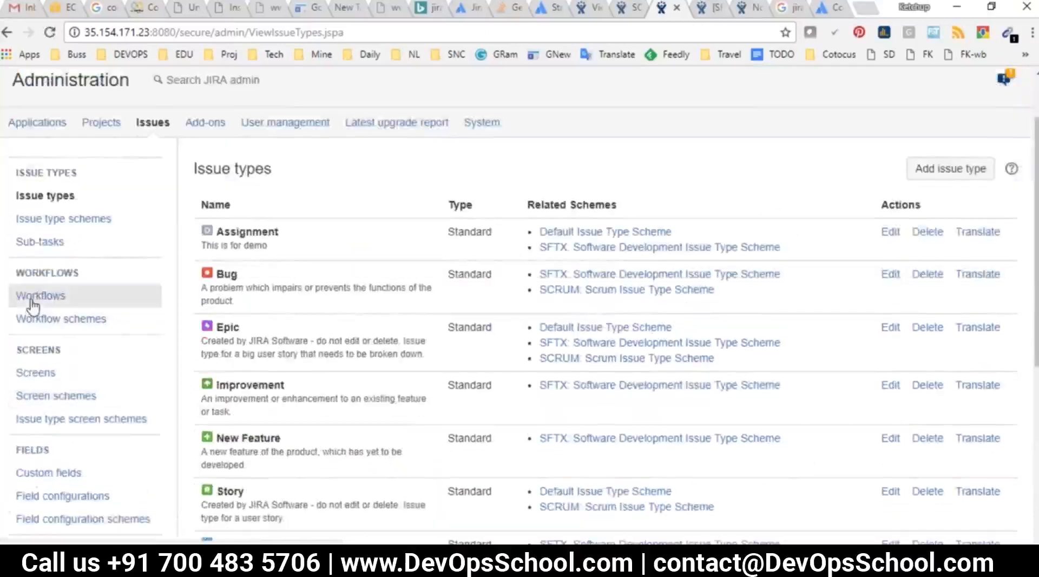
- Open the screens list and inspect the fields on the SCRUM: Scrum Bug Screen
{"action": "left_click", "coordinate": [33, 378]}
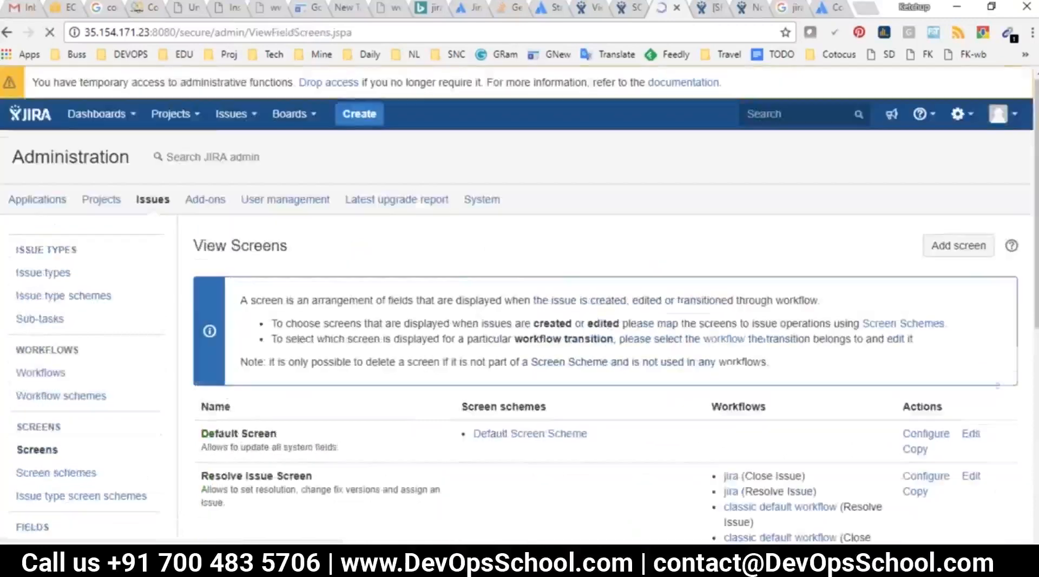
{"action": "scroll", "coordinate": [223, 399], "scroll_direction": "down", "scroll_amount": 5}
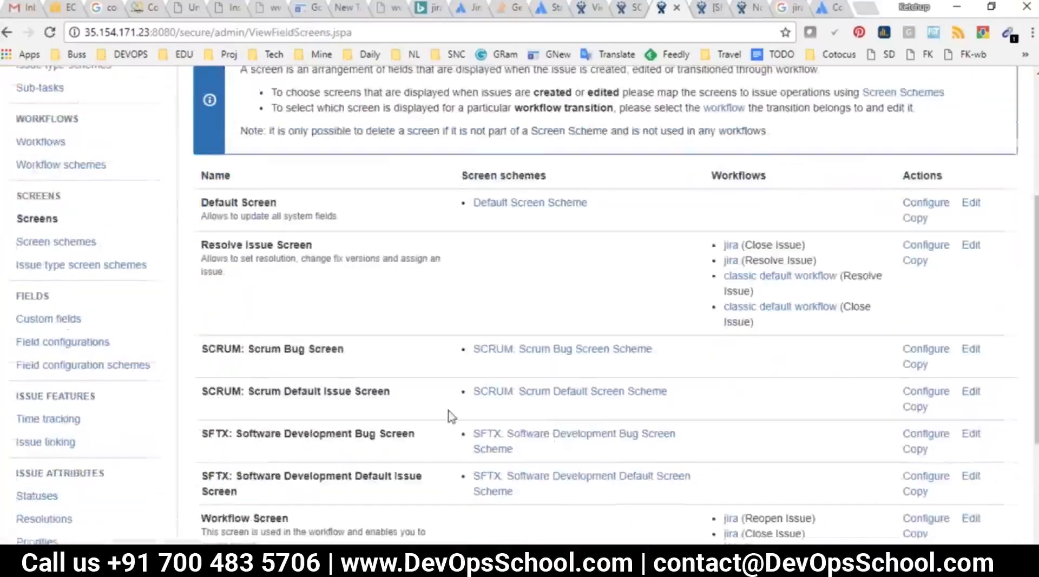
{"action": "scroll", "coordinate": [452, 418], "scroll_direction": "down", "scroll_amount": 3}
{"action": "left_click_drag", "start_coordinate": [222, 237], "coordinate": [249, 242]}
{"action": "left_click_drag", "start_coordinate": [202, 194], "coordinate": [315, 196]}
{"action": "left_click_drag", "start_coordinate": [202, 237], "coordinate": [281, 238]}
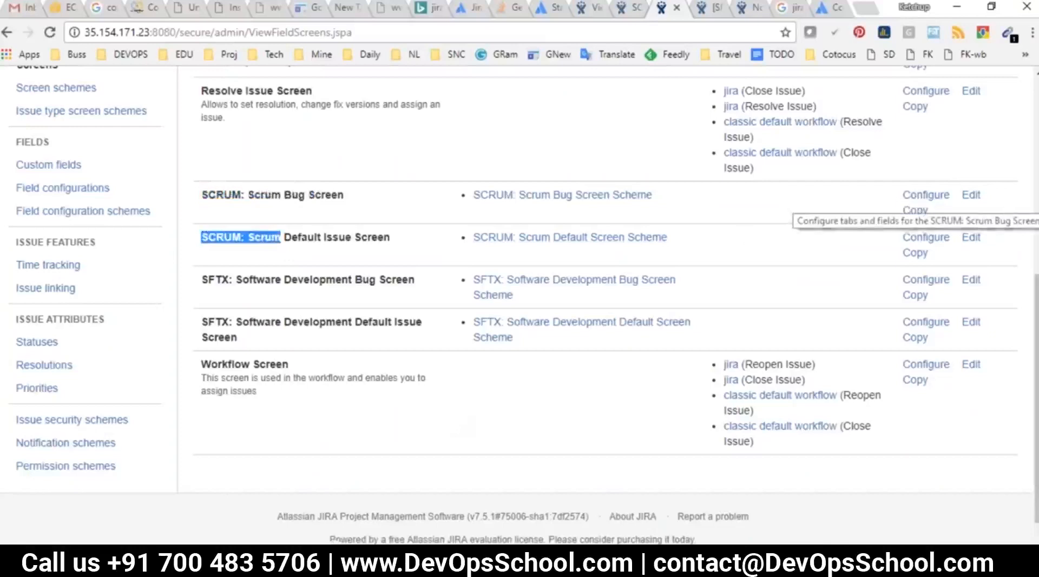
{"action": "left_click", "coordinate": [917, 201]}
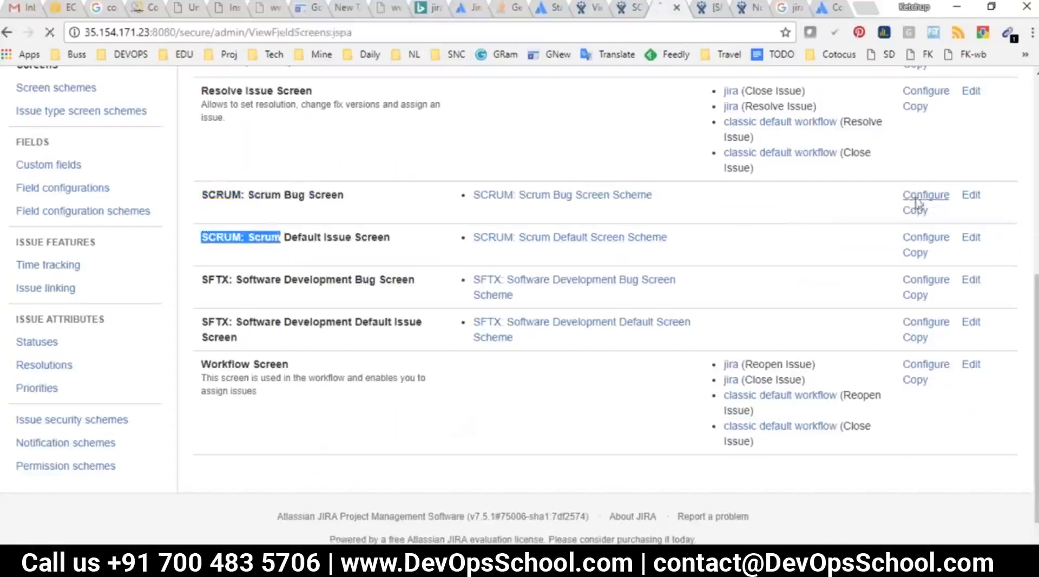
{"action": "scroll", "coordinate": [590, 456], "scroll_direction": "down", "scroll_amount": 4}
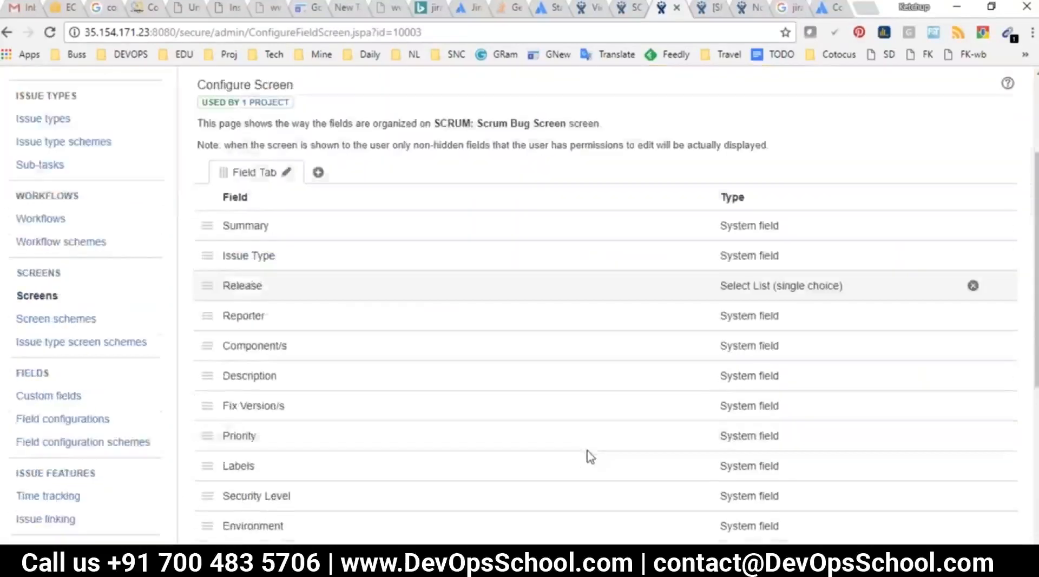
{"action": "scroll", "coordinate": [590, 456], "scroll_direction": "up", "scroll_amount": 1}
{"action": "scroll", "coordinate": [590, 456], "scroll_direction": "up", "scroll_amount": 4}
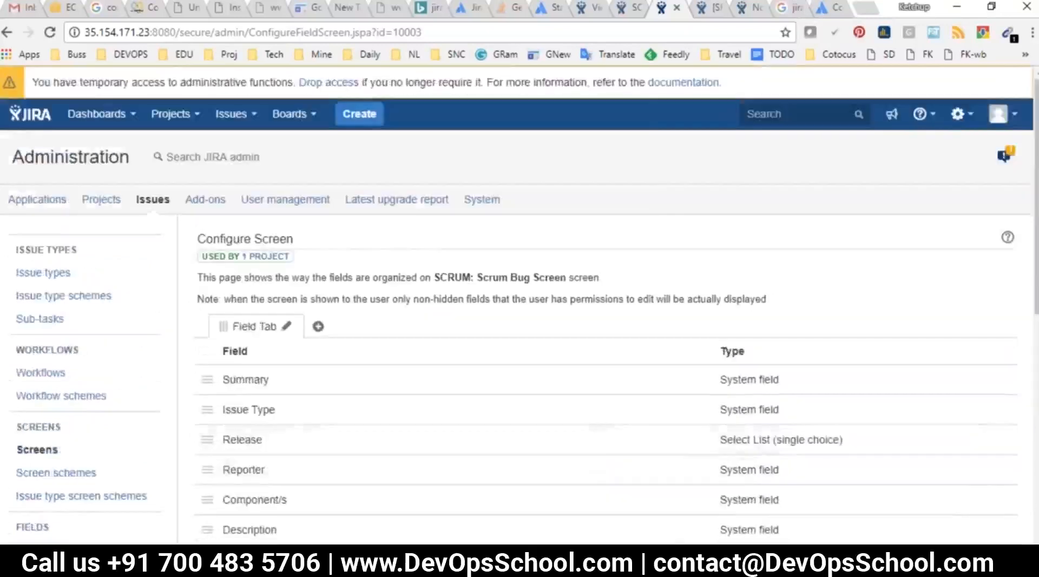
{"action": "left_click", "coordinate": [6, 32]}
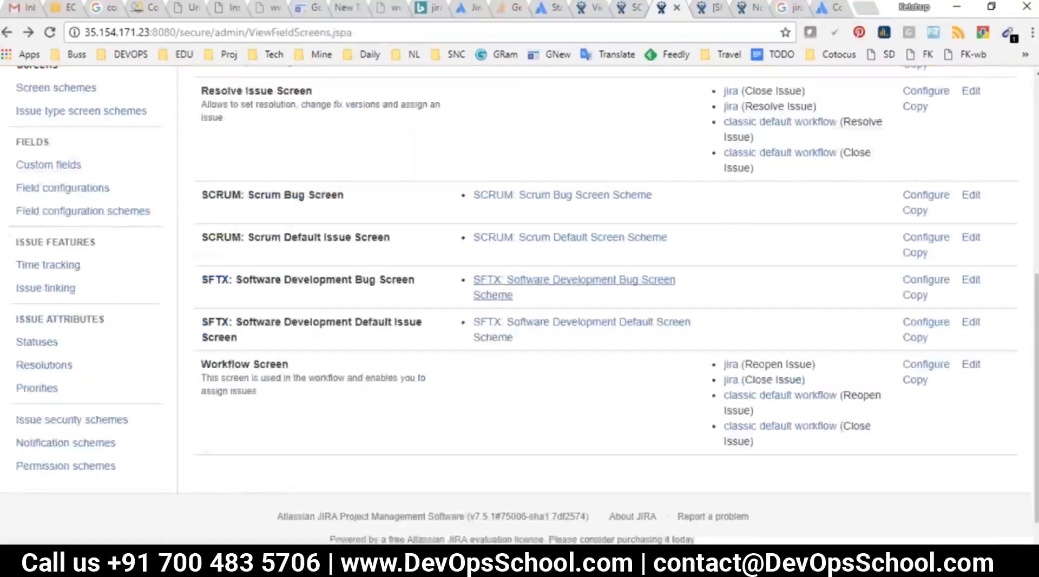
- Inspect the fields on the SFTX: Software Development Bug Screen and return to the screens list
{"action": "left_click", "coordinate": [907, 280]}
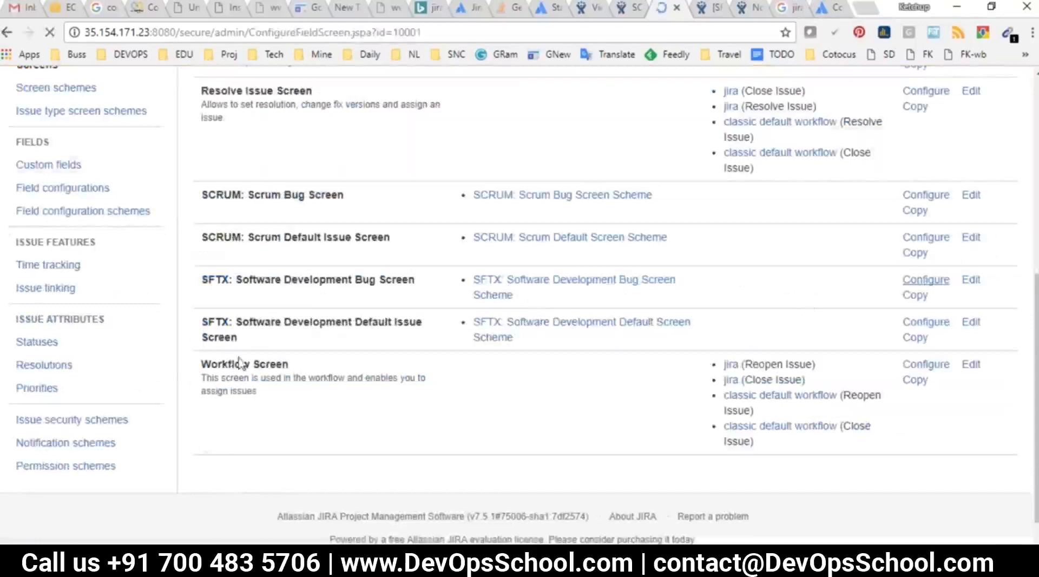
{"action": "scroll", "coordinate": [257, 397], "scroll_direction": "down", "scroll_amount": 9}
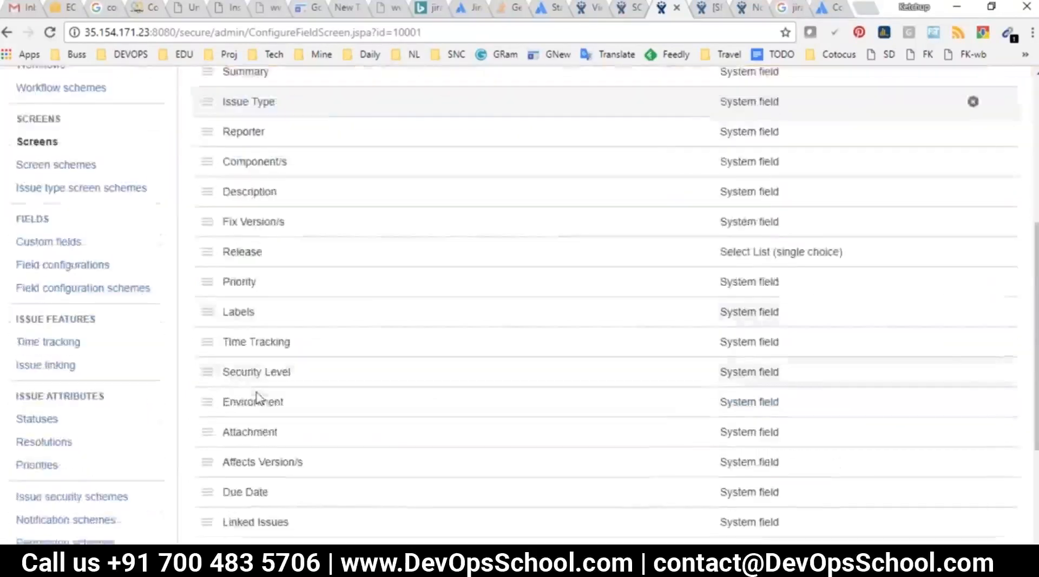
{"action": "left_click", "coordinate": [7, 34]}
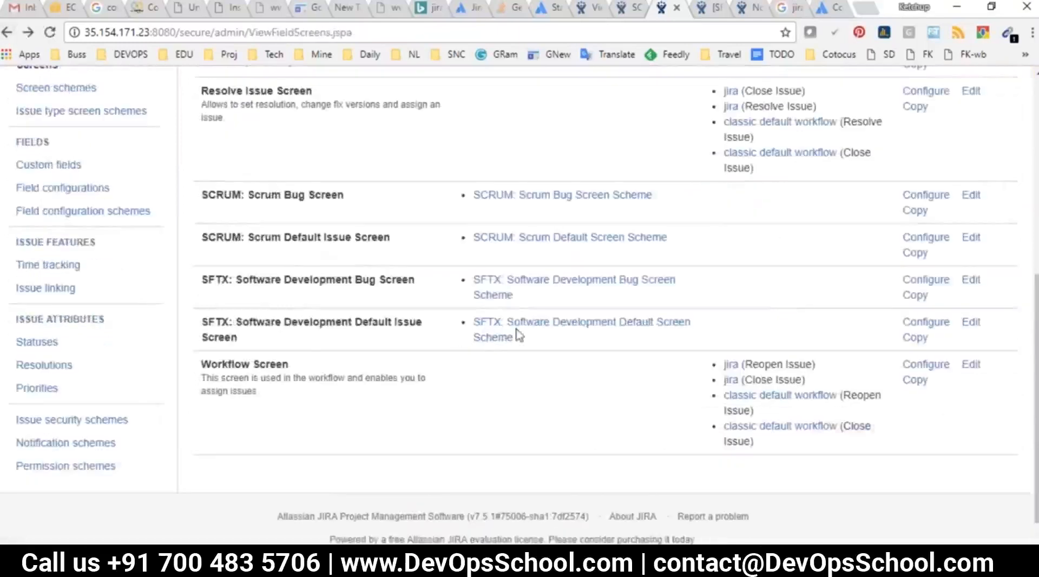
- Open the SFTX default screen scheme and review the screen options for its default issue operation without changing it
{"action": "left_click_drag", "start_coordinate": [929, 322], "coordinate": [814, 311]}
{"action": "left_click", "coordinate": [593, 328]}
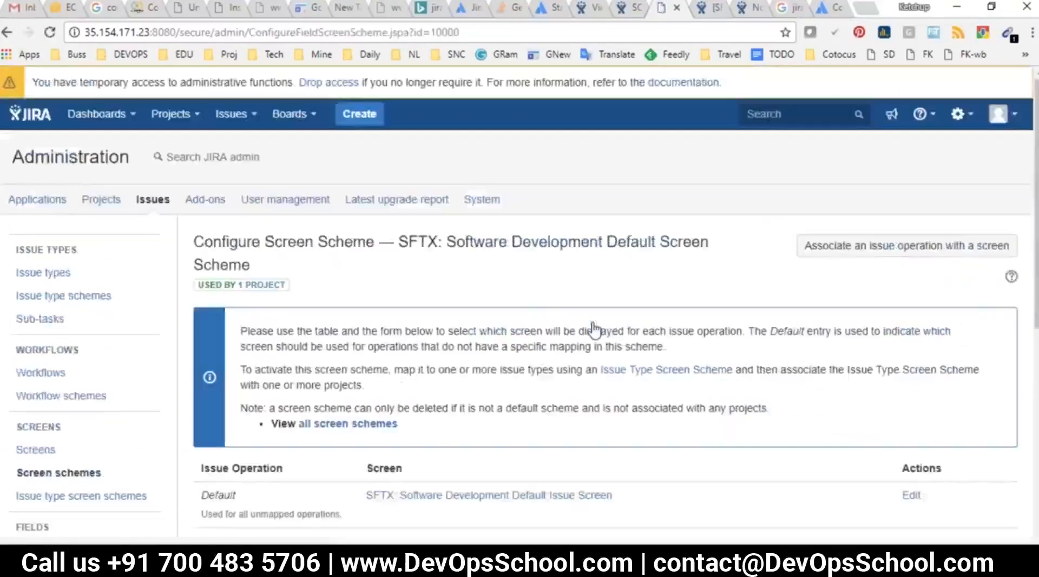
{"action": "scroll", "coordinate": [593, 328], "scroll_direction": "down", "scroll_amount": 5}
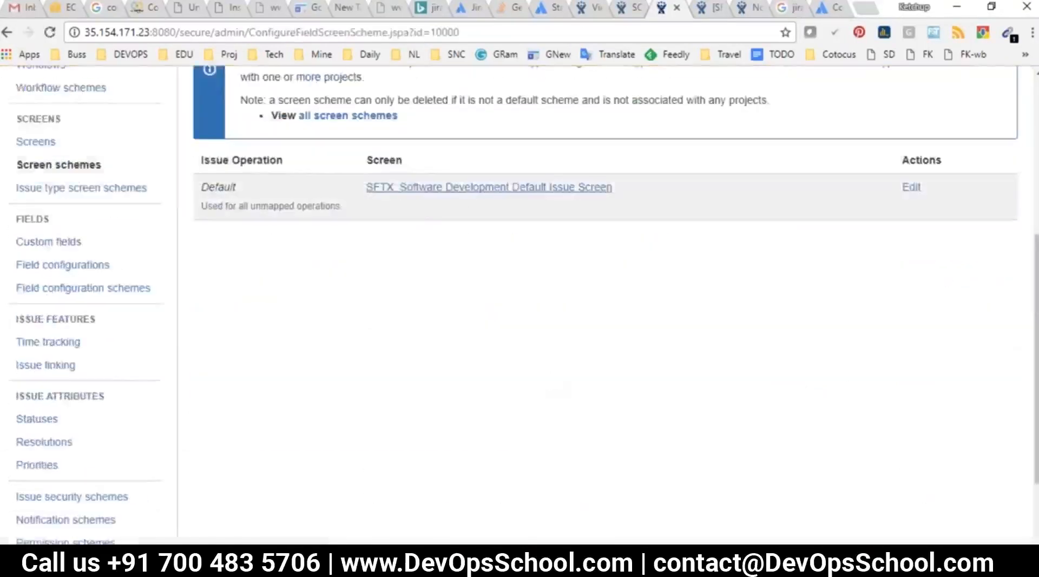
{"action": "left_click", "coordinate": [910, 187]}
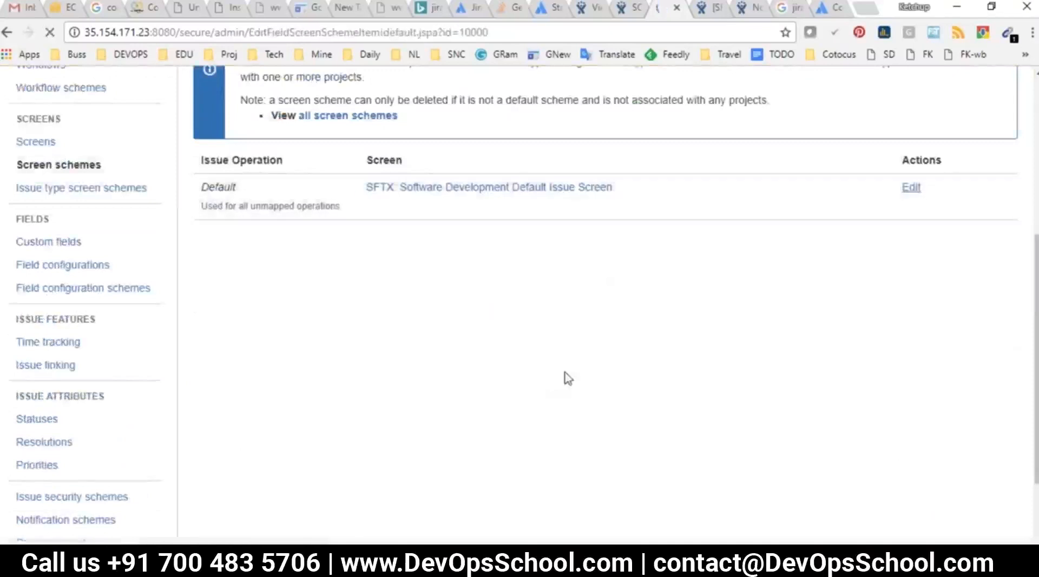
{"action": "left_click", "coordinate": [456, 290]}
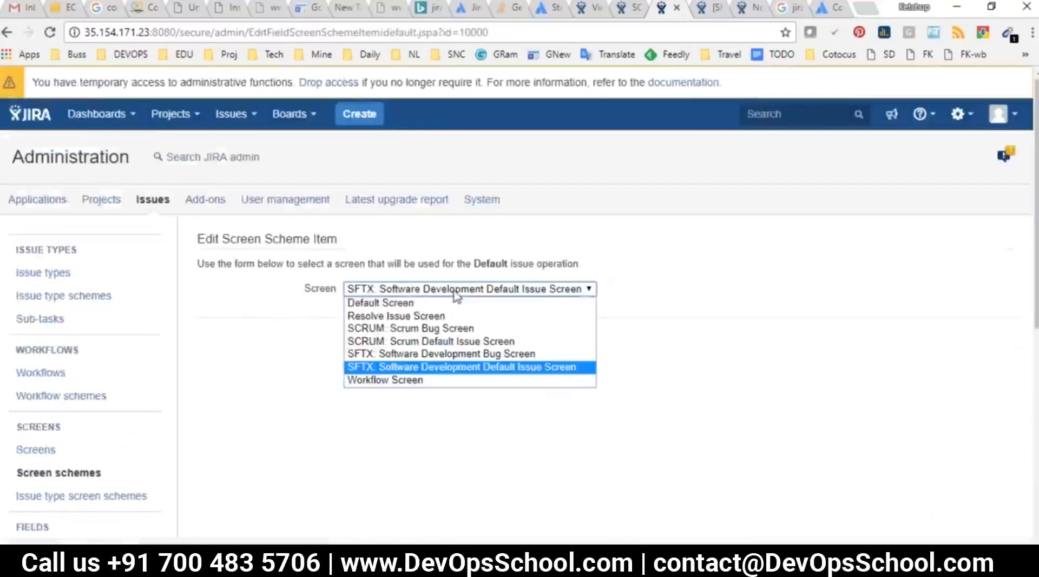
{"action": "left_click", "coordinate": [318, 308]}
{"action": "left_click", "coordinate": [6, 32]}
{"action": "scroll", "coordinate": [167, 292], "scroll_direction": "up", "scroll_amount": 4}
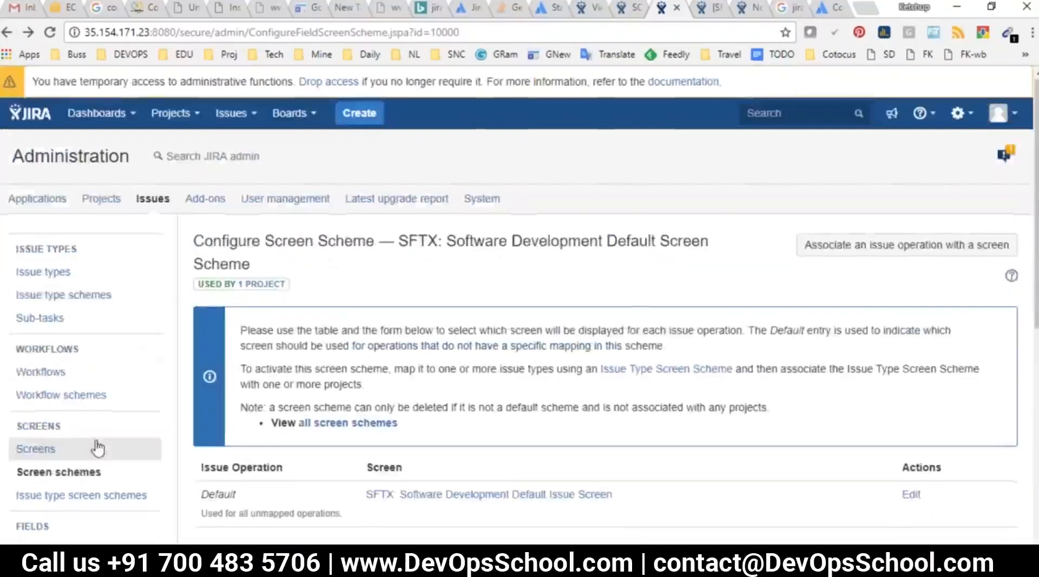
- Return to the screens list and examine which screen schemes and workflows use each SCRUM screen
{"action": "scroll", "coordinate": [45, 289], "scroll_direction": "down", "scroll_amount": 3}
{"action": "left_click", "coordinate": [32, 218]}
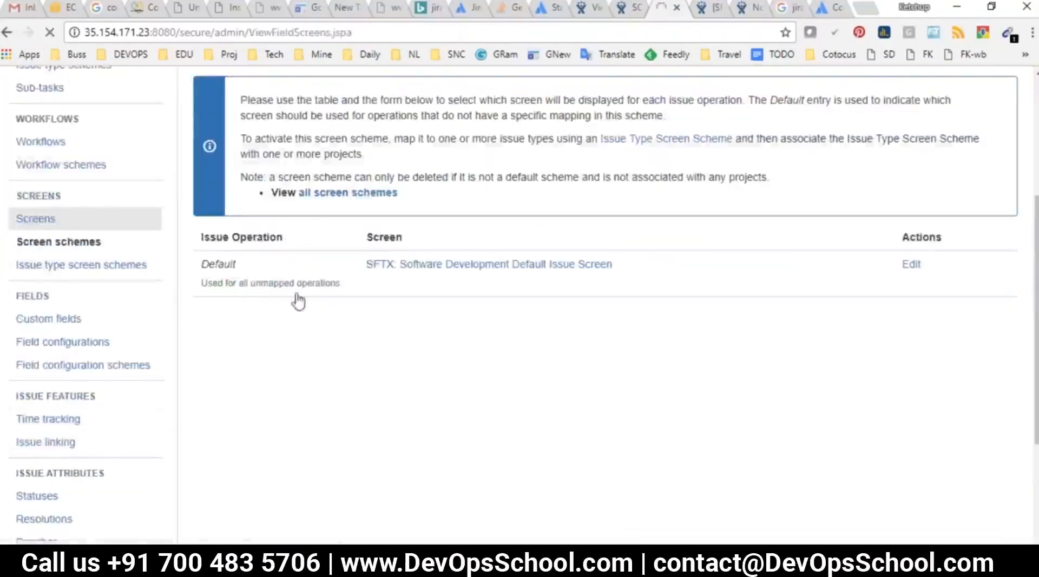
{"action": "scroll", "coordinate": [413, 412], "scroll_direction": "down", "scroll_amount": 3}
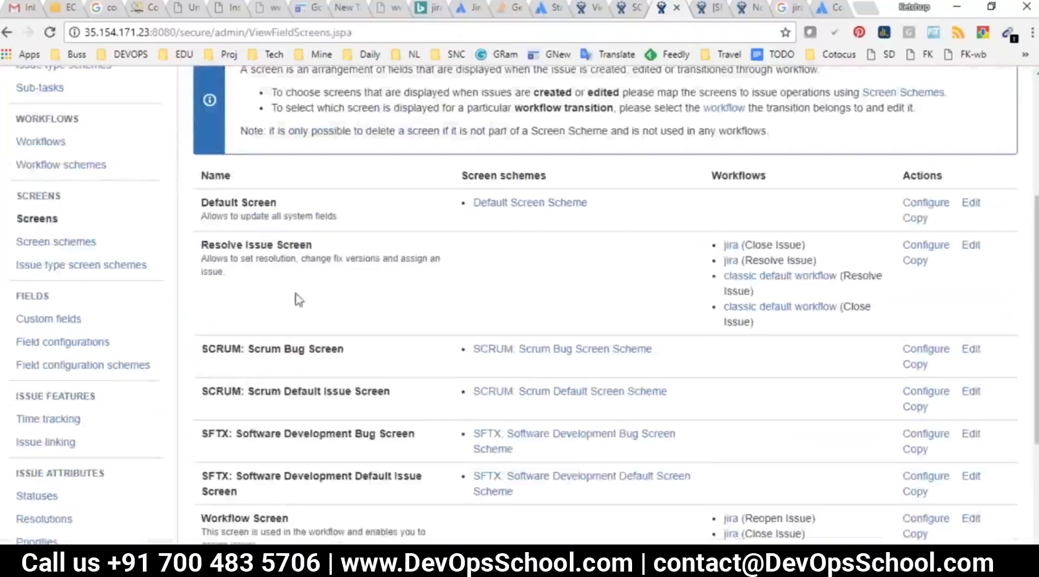
{"action": "scroll", "coordinate": [399, 247], "scroll_direction": "down", "scroll_amount": 3}
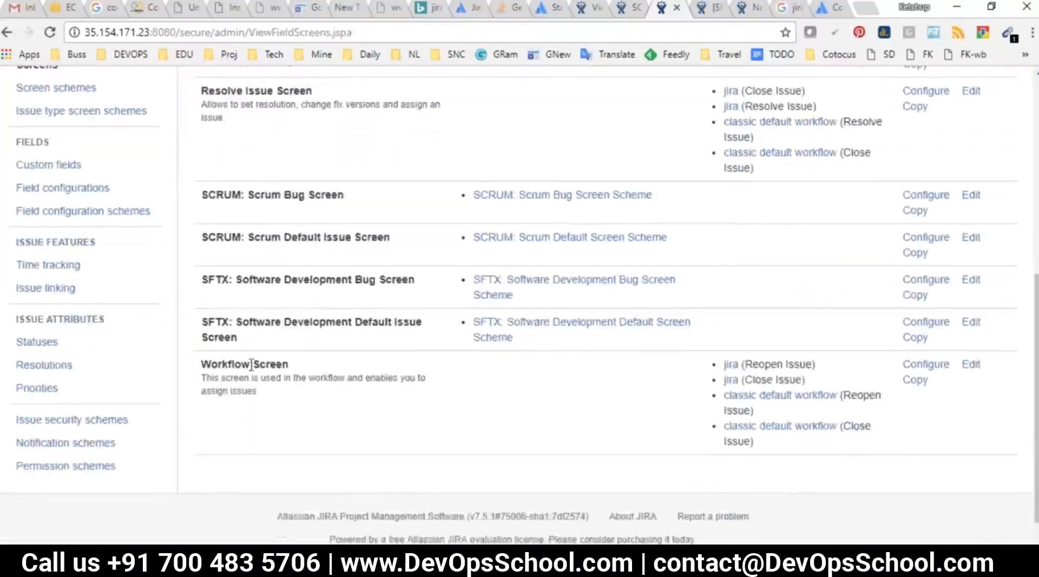
{"action": "left_click_drag", "start_coordinate": [204, 369], "coordinate": [256, 391]}
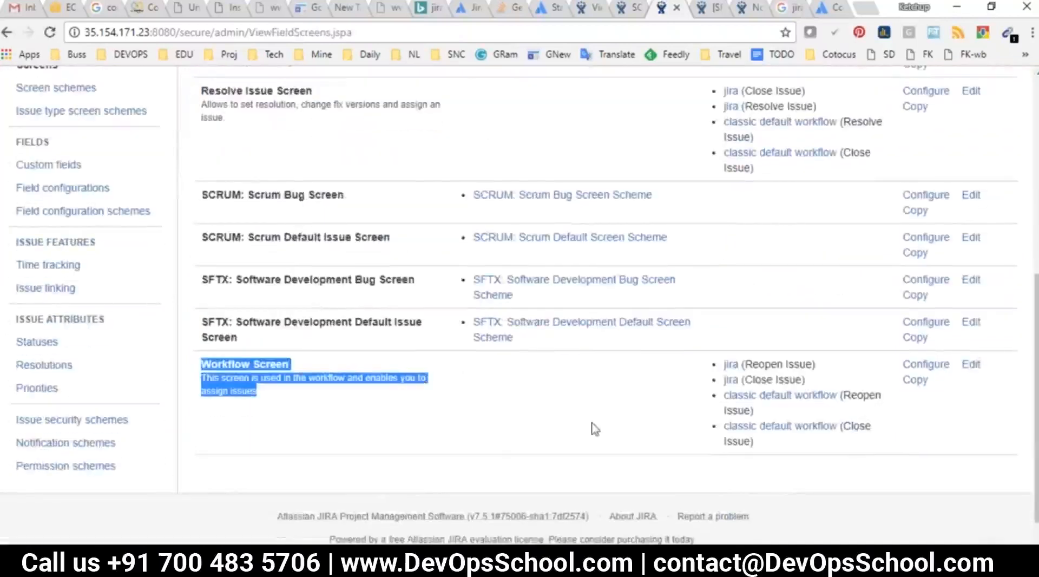
{"action": "scroll", "coordinate": [541, 421], "scroll_direction": "up", "scroll_amount": 3}
{"action": "scroll", "coordinate": [349, 374], "scroll_direction": "down", "scroll_amount": 2}
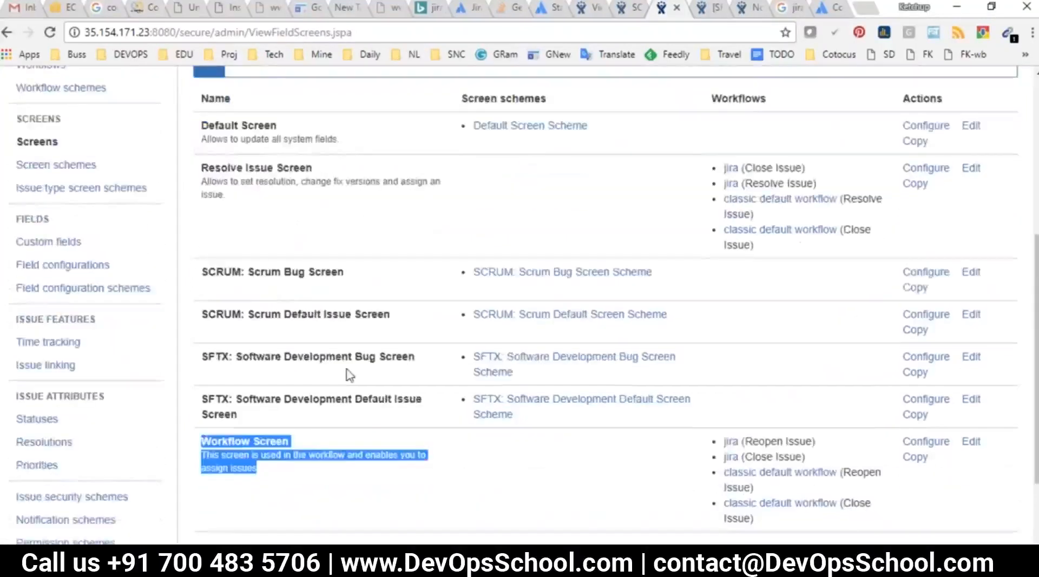
{"action": "left_click_drag", "start_coordinate": [202, 271], "coordinate": [864, 316]}
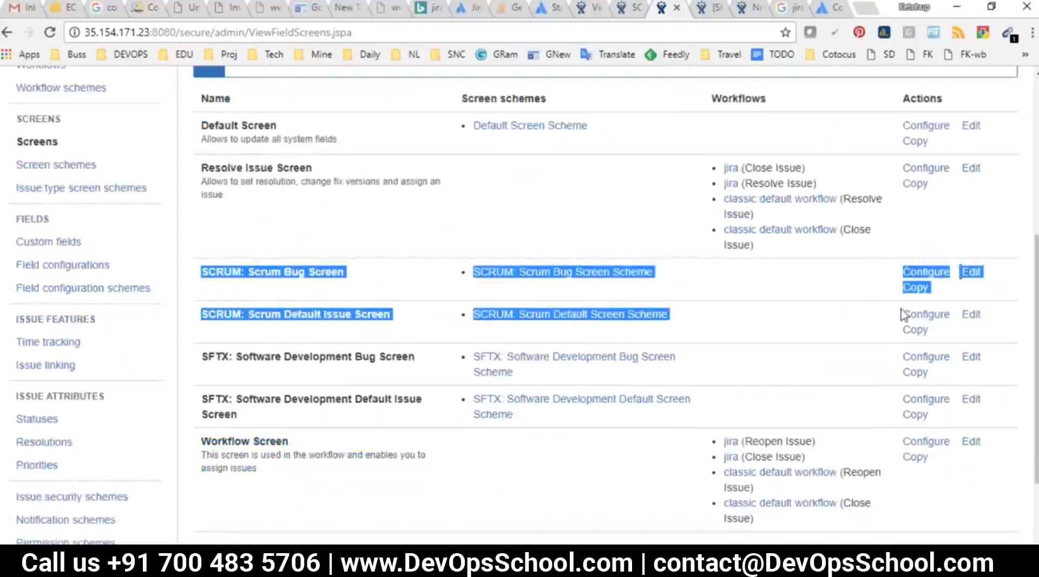
{"action": "scroll", "coordinate": [16, 271], "scroll_direction": "up", "scroll_amount": 4}
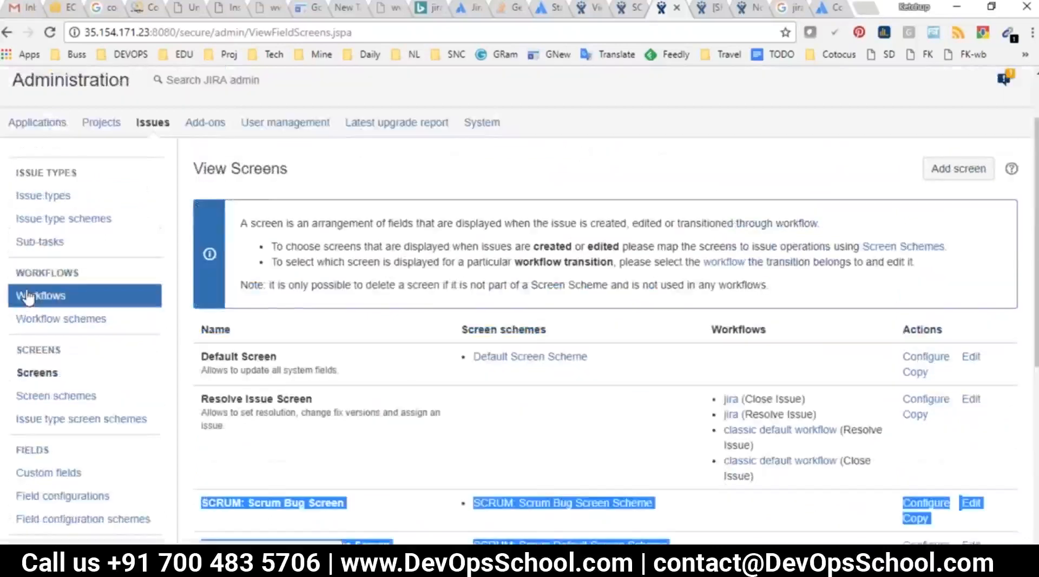
- Open the workflow schemes and view the SCRUM project's workflow diagram
{"action": "left_click", "coordinate": [36, 320]}
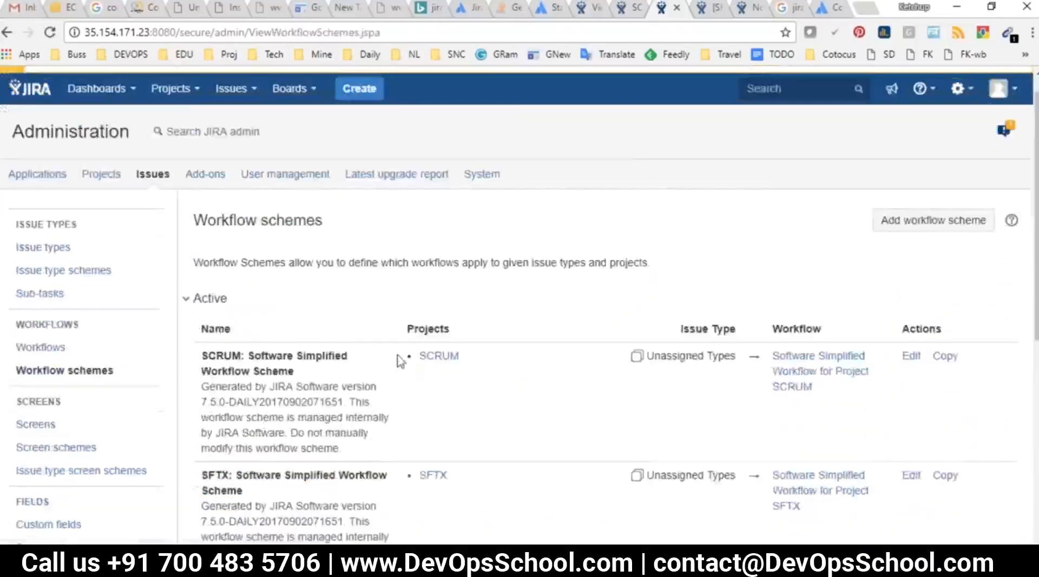
{"action": "scroll", "coordinate": [399, 359], "scroll_direction": "down", "scroll_amount": 4}
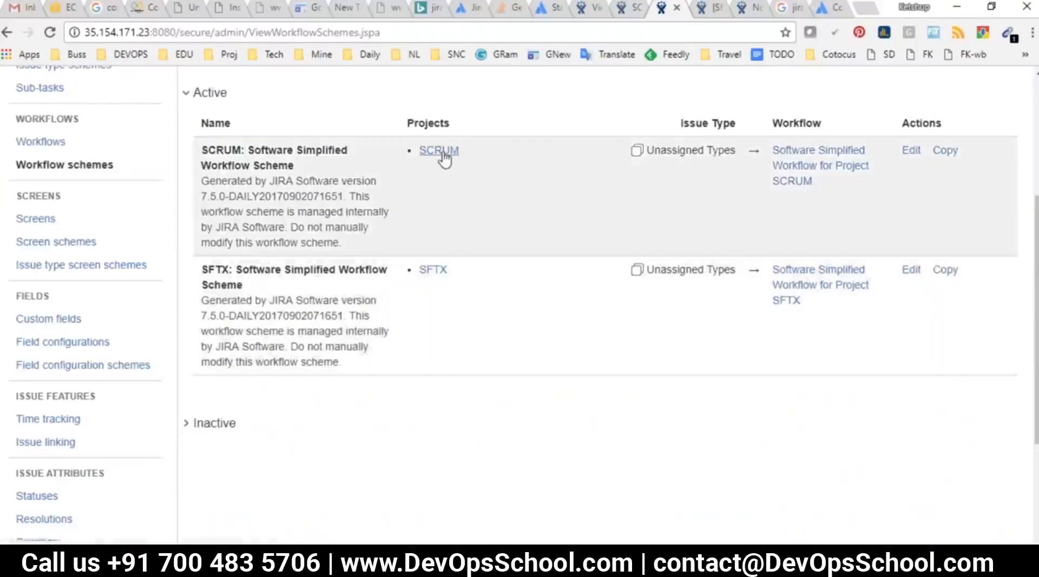
{"action": "left_click", "coordinate": [790, 157]}
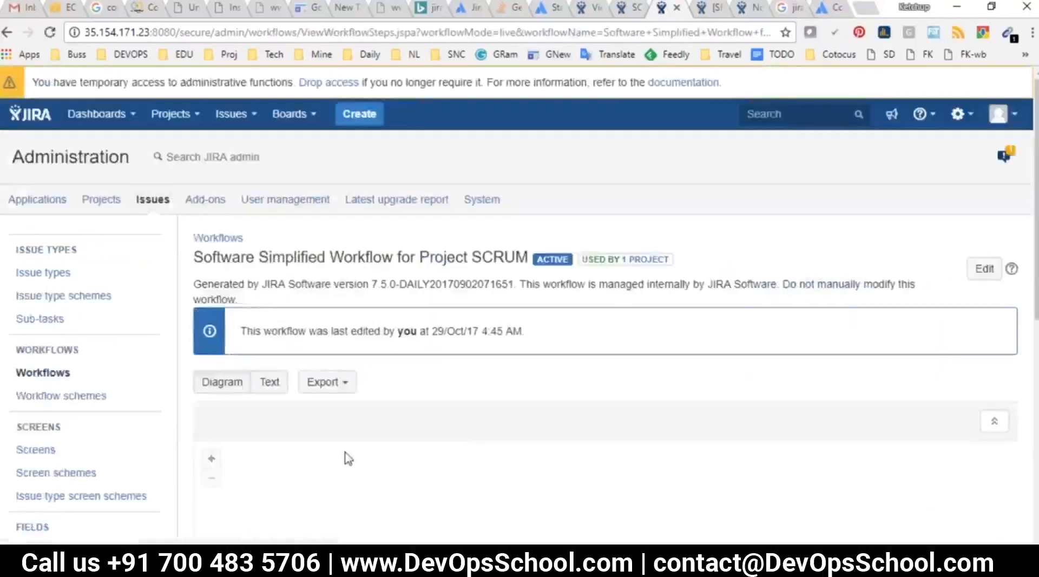
{"action": "scroll", "coordinate": [547, 377], "scroll_direction": "down", "scroll_amount": 4}
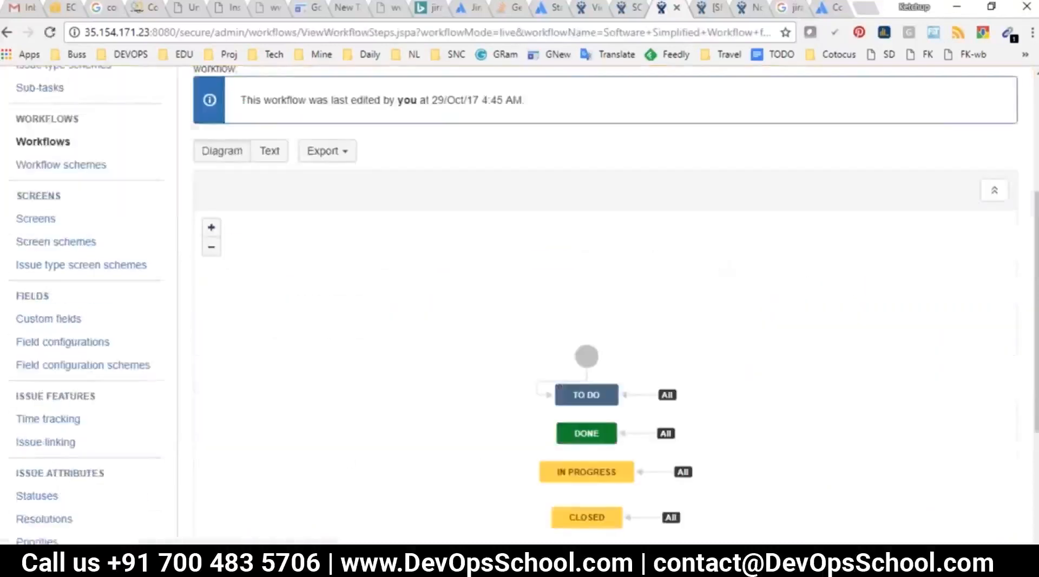
{"action": "left_click", "coordinate": [7, 34]}
- Review the SCRUM workflow scheme's issue type assignment without changes and return to the SCRUM Sprint 2 board tab
{"action": "left_click", "coordinate": [910, 151]}
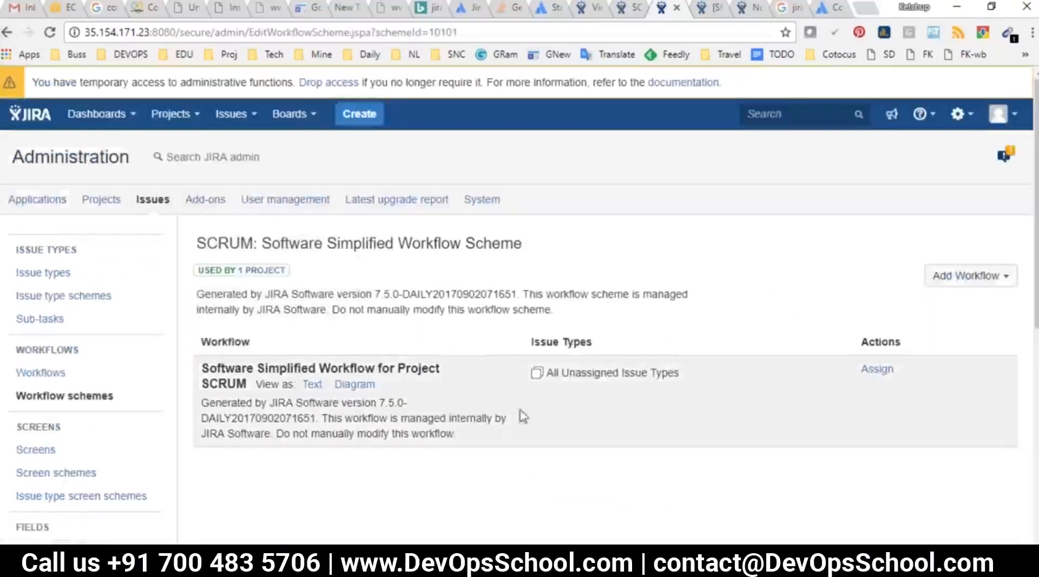
{"action": "left_click", "coordinate": [878, 370]}
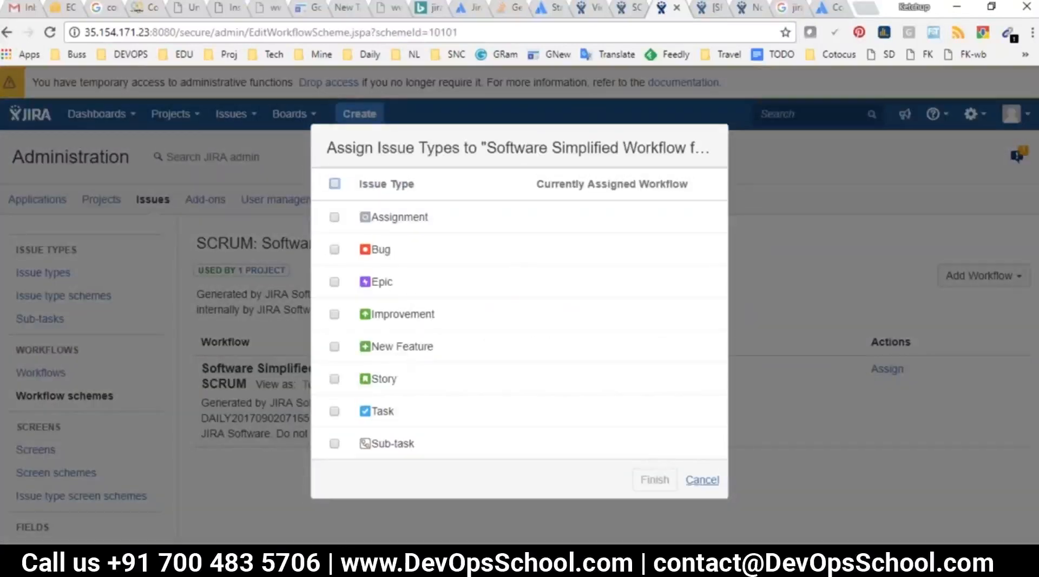
{"action": "left_click", "coordinate": [702, 480]}
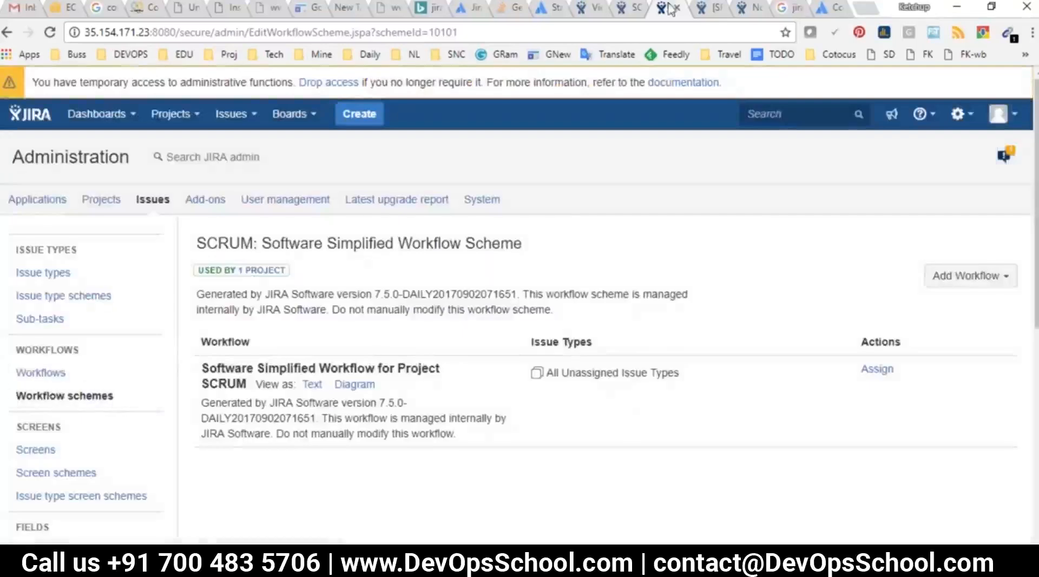
{"action": "left_click", "coordinate": [592, 5]}
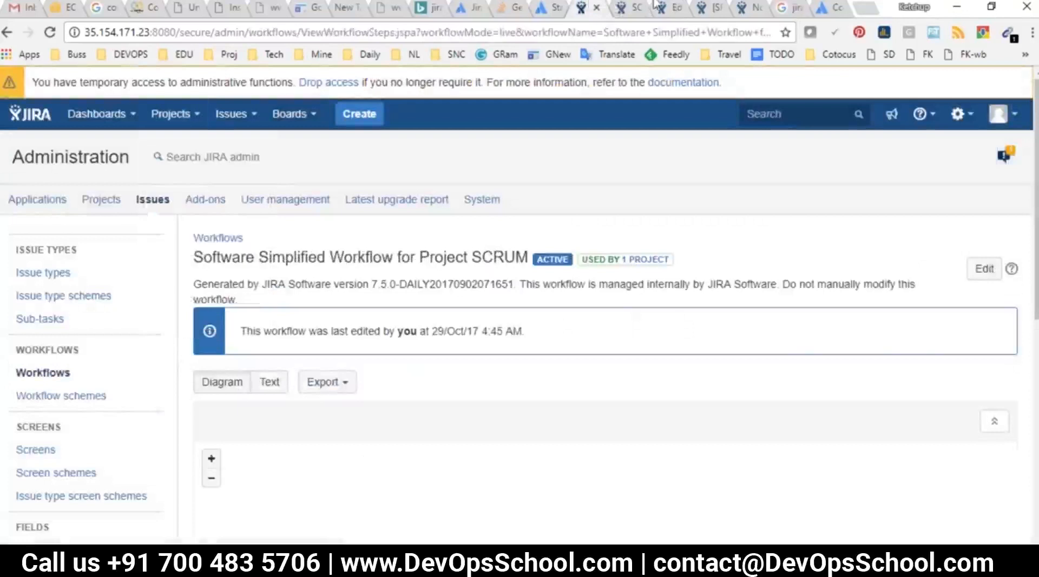
{"action": "left_click", "coordinate": [634, 6]}
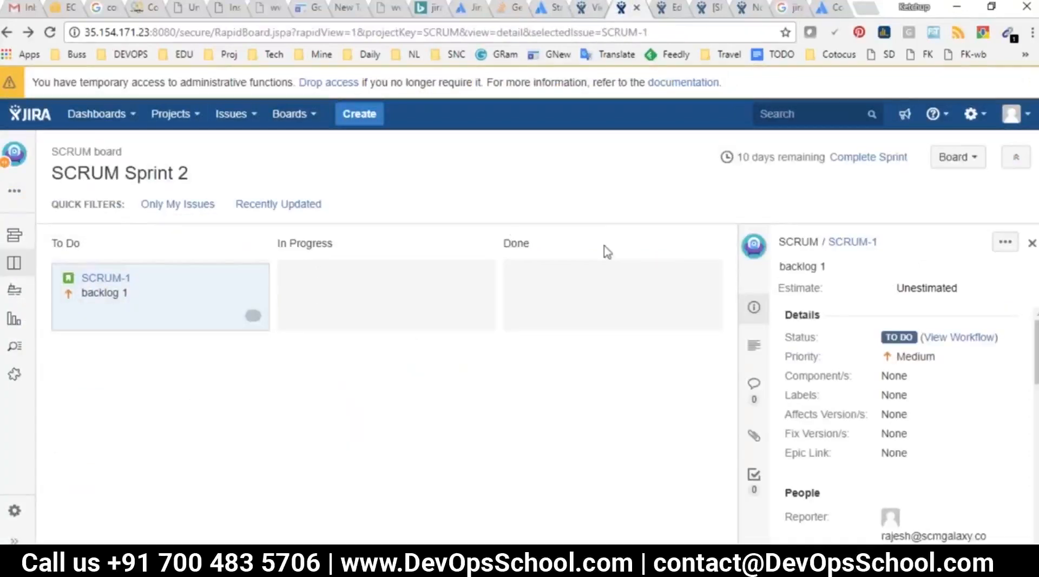
{"action": "left_click_drag", "start_coordinate": [545, 243], "coordinate": [169, 231]}
{"action": "left_click_drag", "start_coordinate": [73, 240], "coordinate": [16, 259]}
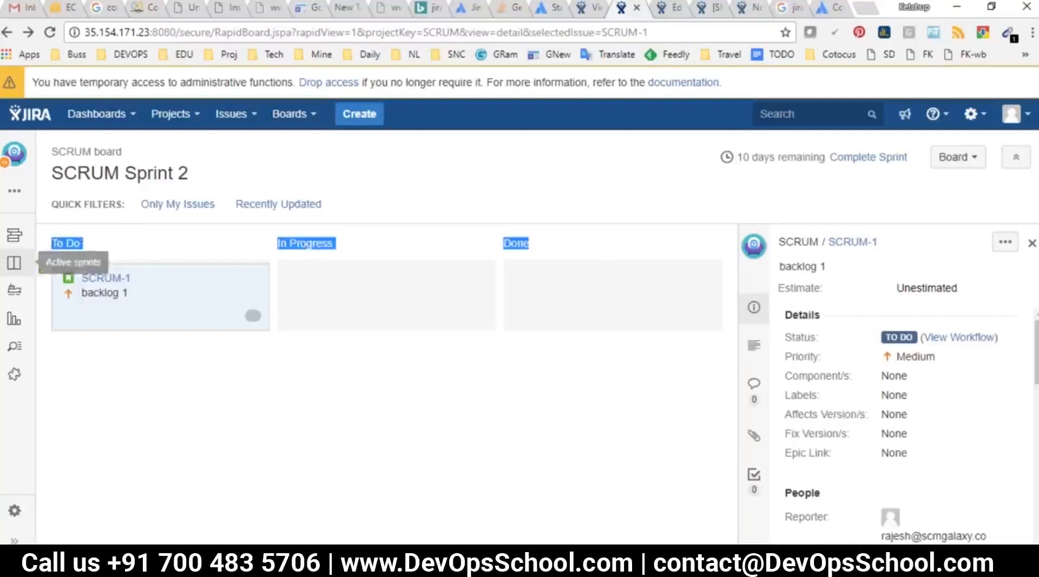
- Open the SCRUM board configuration, glance at its general and column settings, and return to the board
{"action": "left_click", "coordinate": [960, 157]}
{"action": "left_click", "coordinate": [864, 184]}
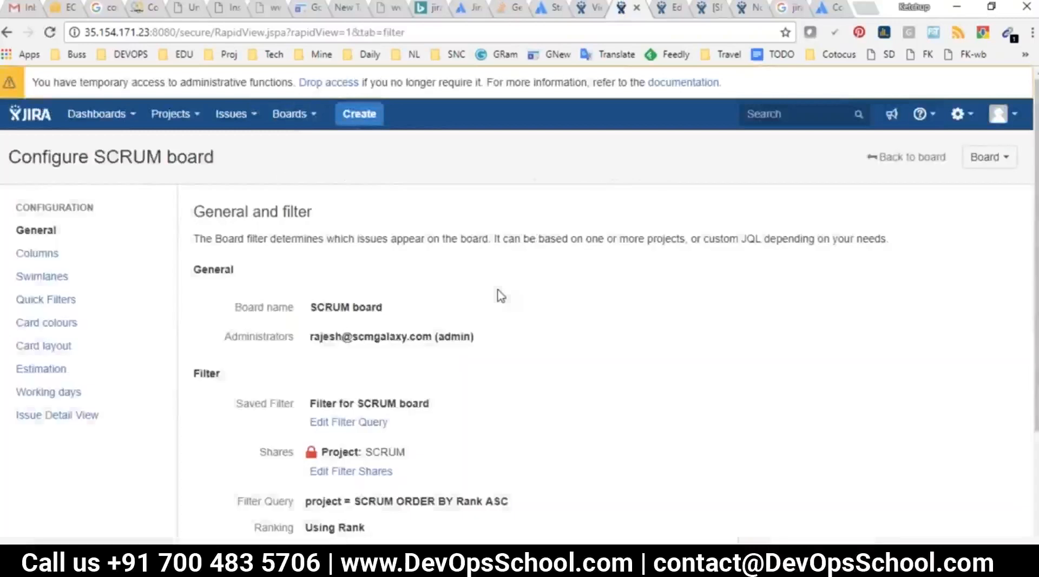
{"action": "scroll", "coordinate": [496, 294], "scroll_direction": "down", "scroll_amount": 5}
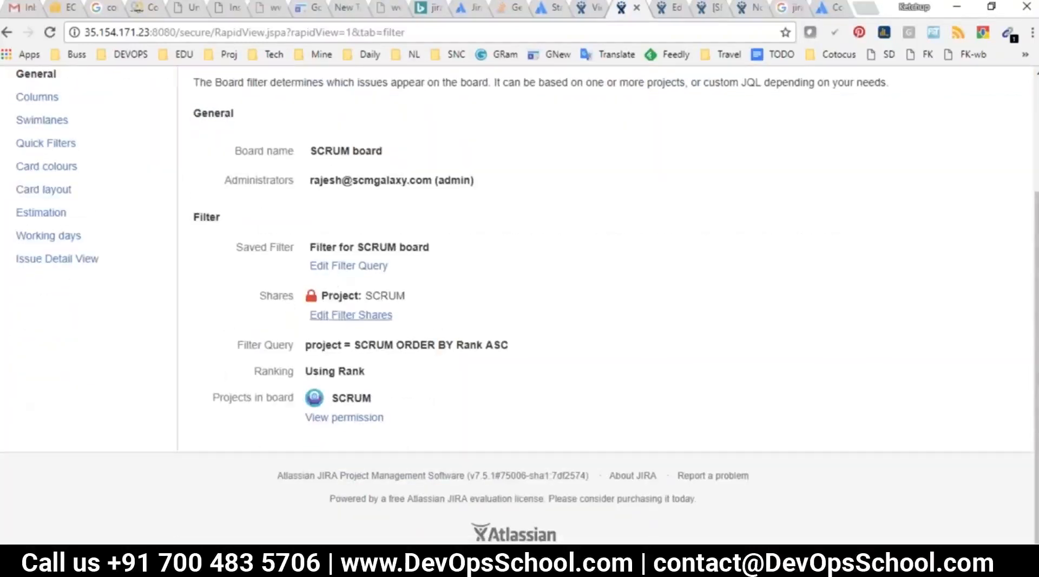
{"action": "scroll", "coordinate": [233, 244], "scroll_direction": "up", "scroll_amount": 2}
{"action": "left_click", "coordinate": [32, 178]}
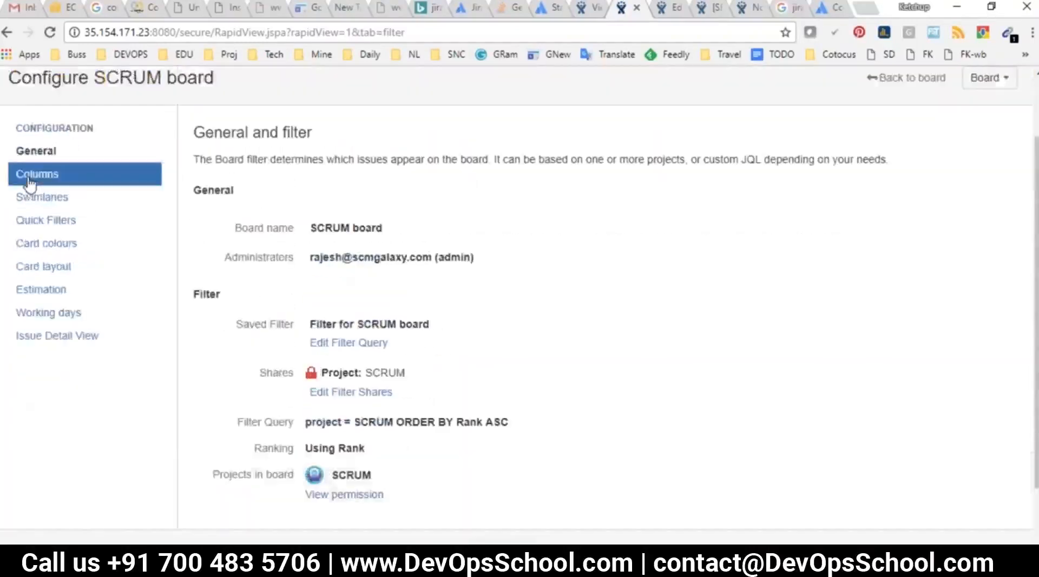
{"action": "scroll", "coordinate": [622, 341], "scroll_direction": "down", "scroll_amount": 3}
{"action": "scroll", "coordinate": [482, 343], "scroll_direction": "up", "scroll_amount": 4}
{"action": "left_click", "coordinate": [8, 33]}
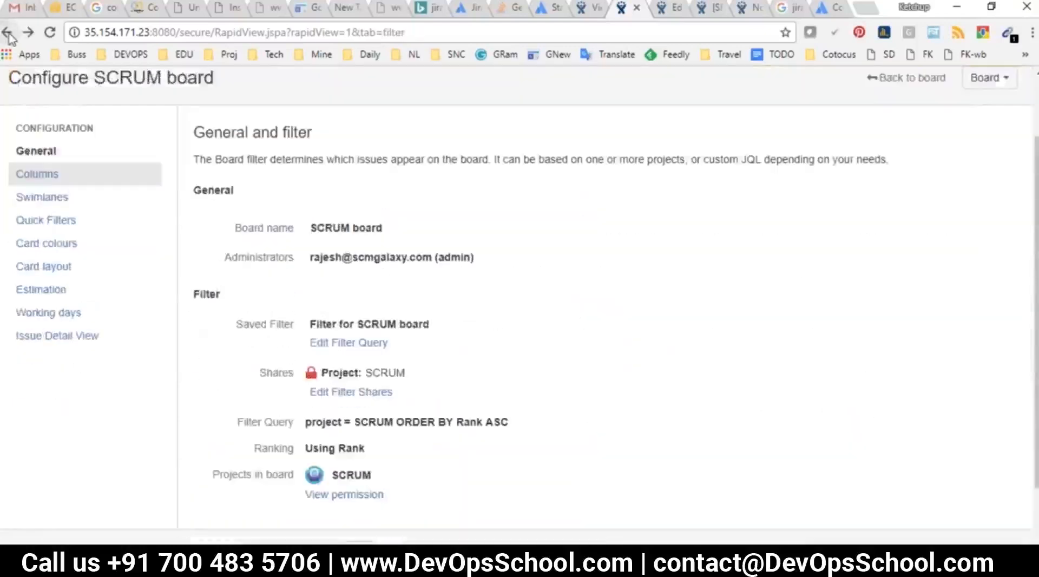
{"action": "left_click", "coordinate": [6, 32]}
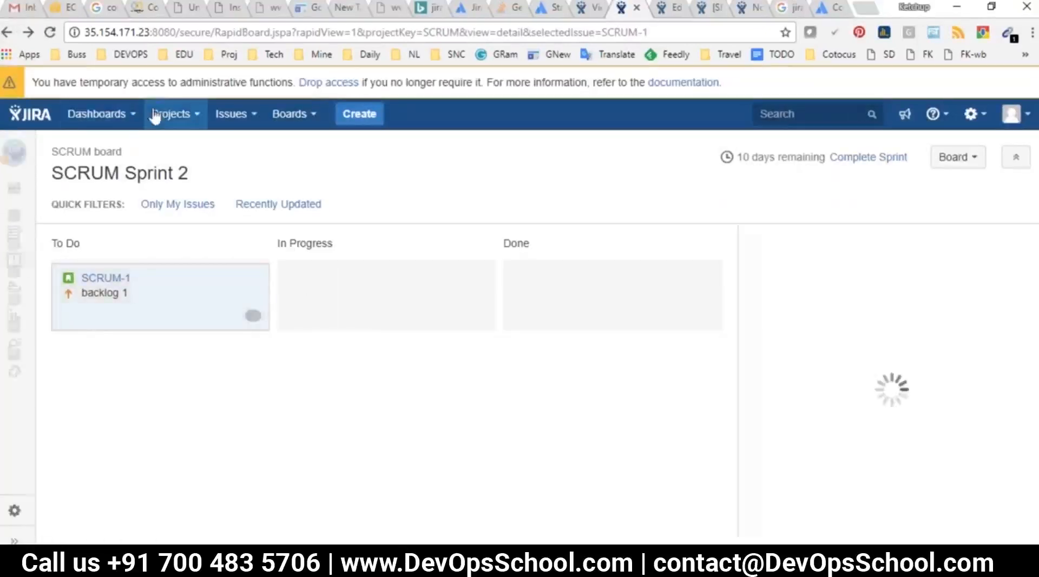
- Open the SCRUM board's column management and add the existing Closed status
{"action": "left_click", "coordinate": [170, 114]}
{"action": "left_click", "coordinate": [98, 258]}
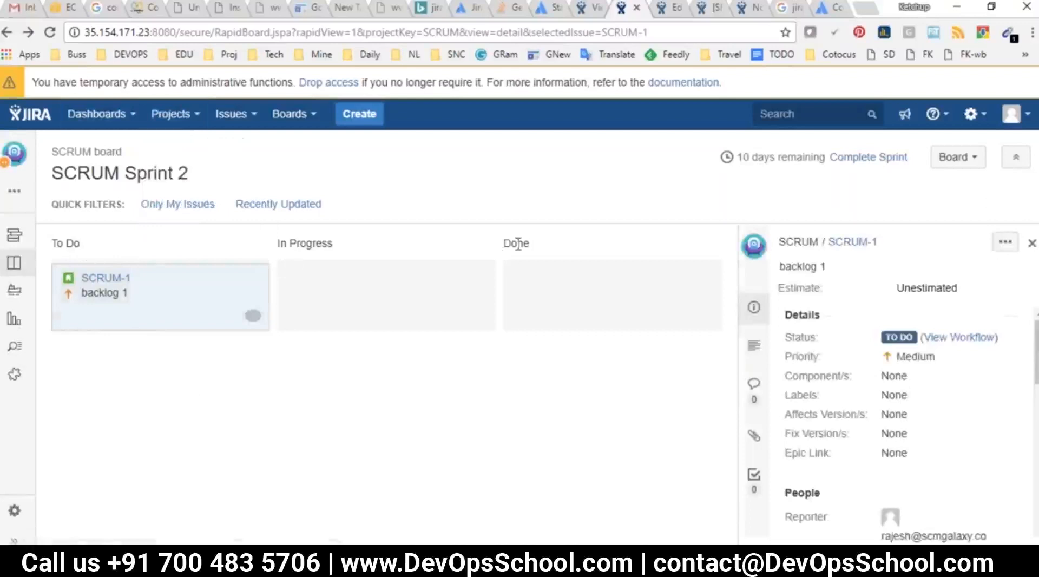
{"action": "left_click", "coordinate": [970, 157]}
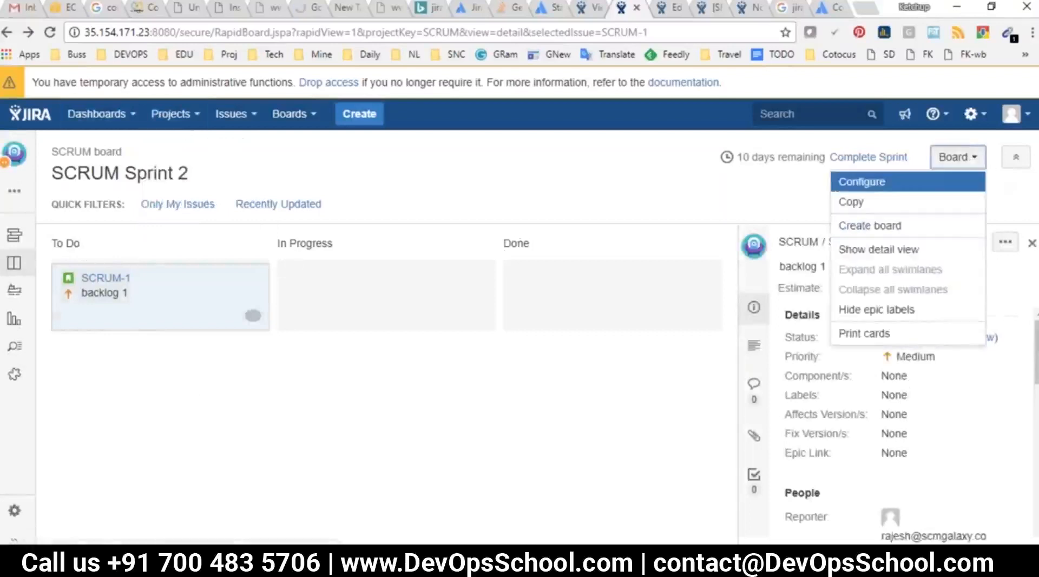
{"action": "left_click", "coordinate": [862, 182]}
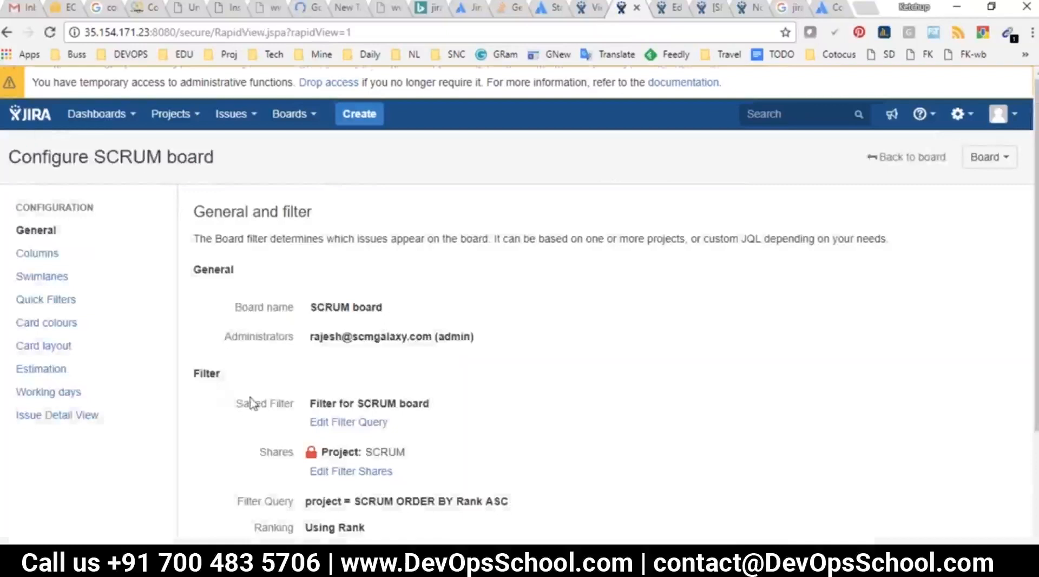
{"action": "scroll", "coordinate": [251, 403], "scroll_direction": "down", "scroll_amount": 2}
{"action": "left_click", "coordinate": [16, 179]}
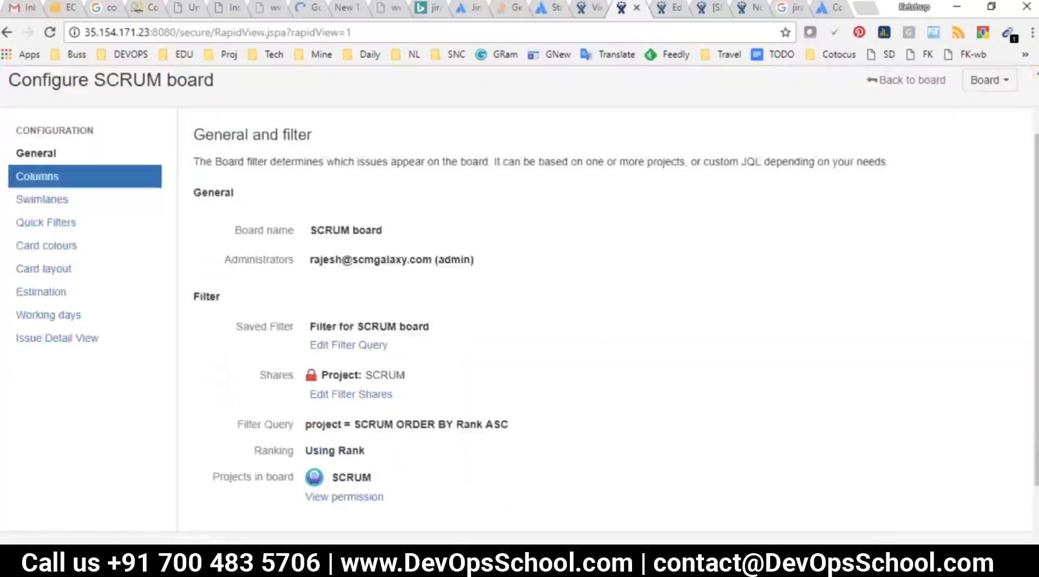
{"action": "scroll", "coordinate": [21, 224], "scroll_direction": "down", "scroll_amount": 2}
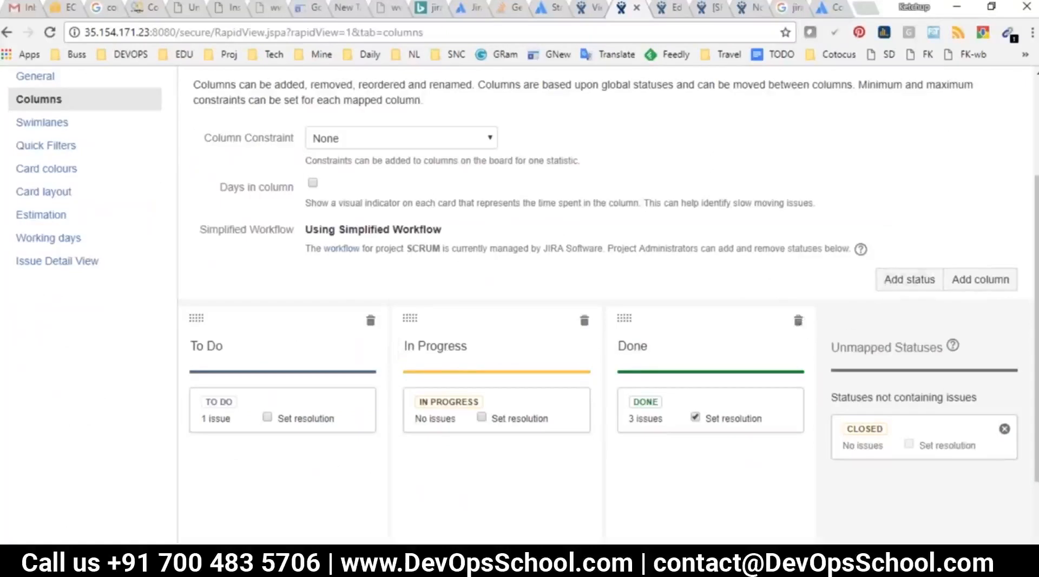
{"action": "left_click", "coordinate": [417, 141]}
{"action": "left_click", "coordinate": [898, 286]}
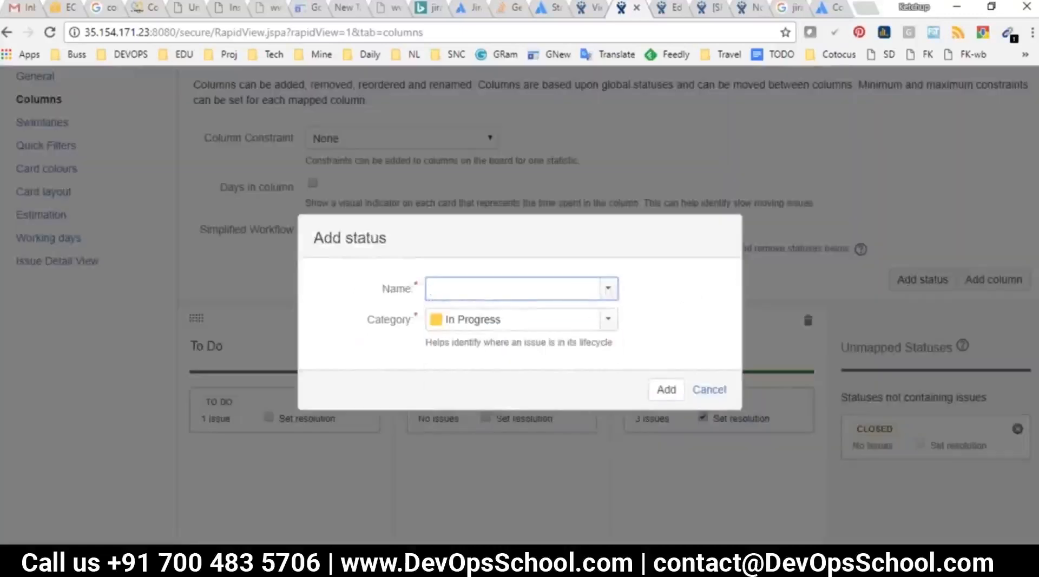
{"action": "left_click", "coordinate": [608, 288]}
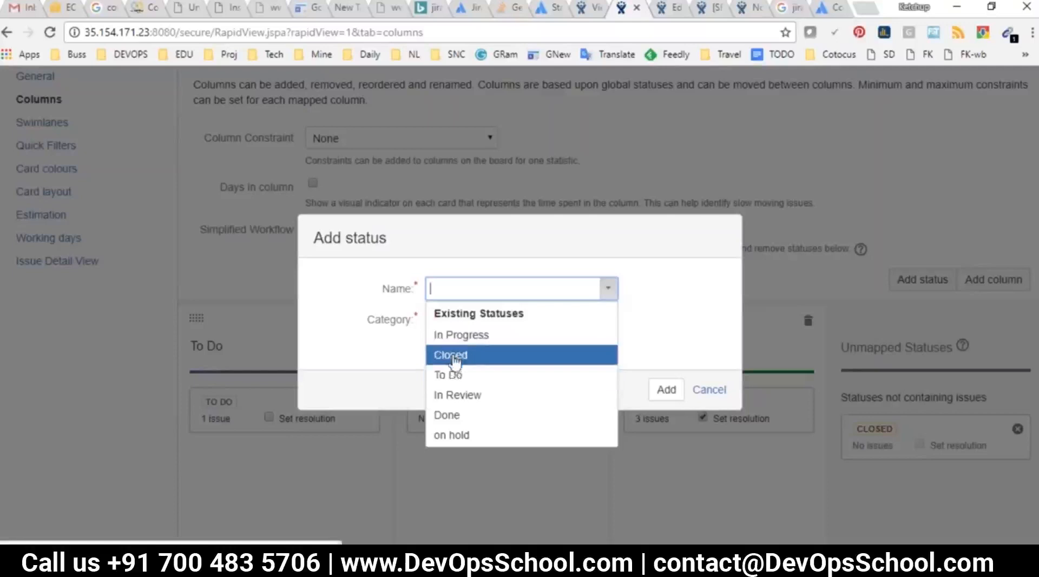
{"action": "left_click", "coordinate": [456, 356]}
{"action": "left_click", "coordinate": [664, 389]}
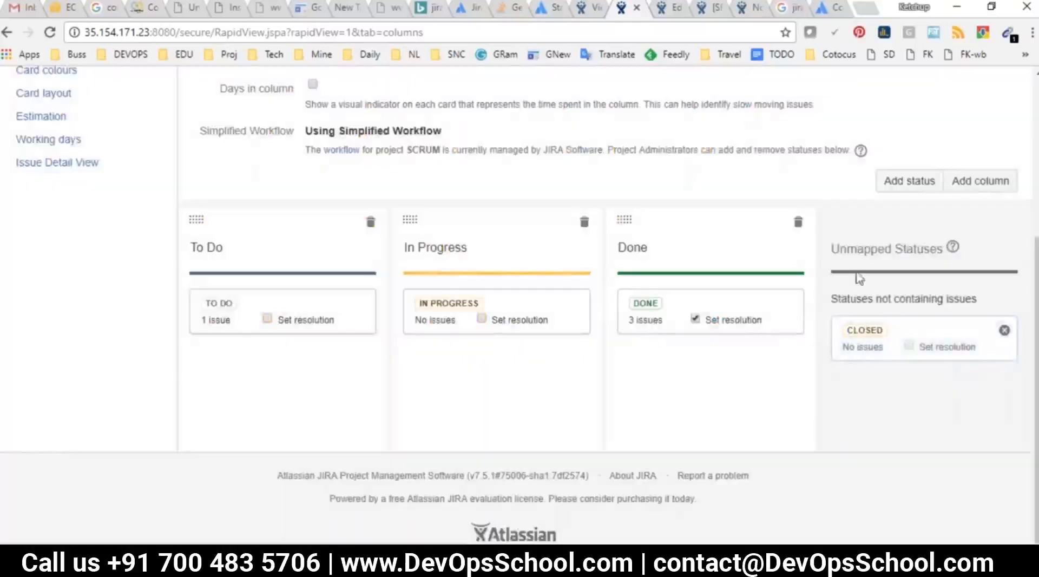
- Move the Closed status into the In Progress column and back to the unmapped statuses
{"action": "scroll", "coordinate": [758, 391], "scroll_direction": "up", "scroll_amount": 2}
{"action": "scroll", "coordinate": [698, 386], "scroll_direction": "down", "scroll_amount": 2}
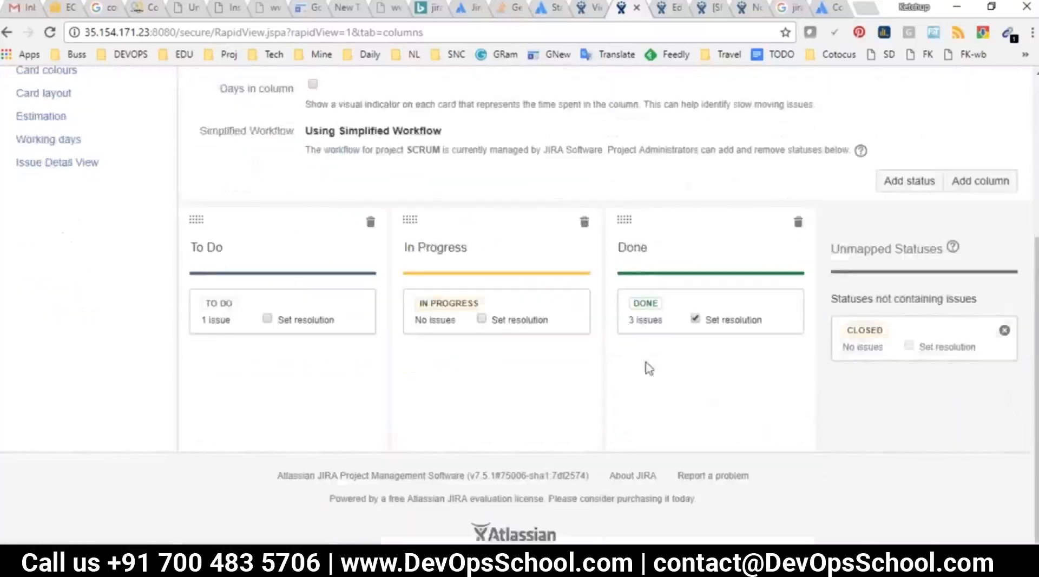
{"action": "scroll", "coordinate": [647, 360], "scroll_direction": "up", "scroll_amount": 1}
{"action": "left_click_drag", "start_coordinate": [865, 399], "coordinate": [476, 303]}
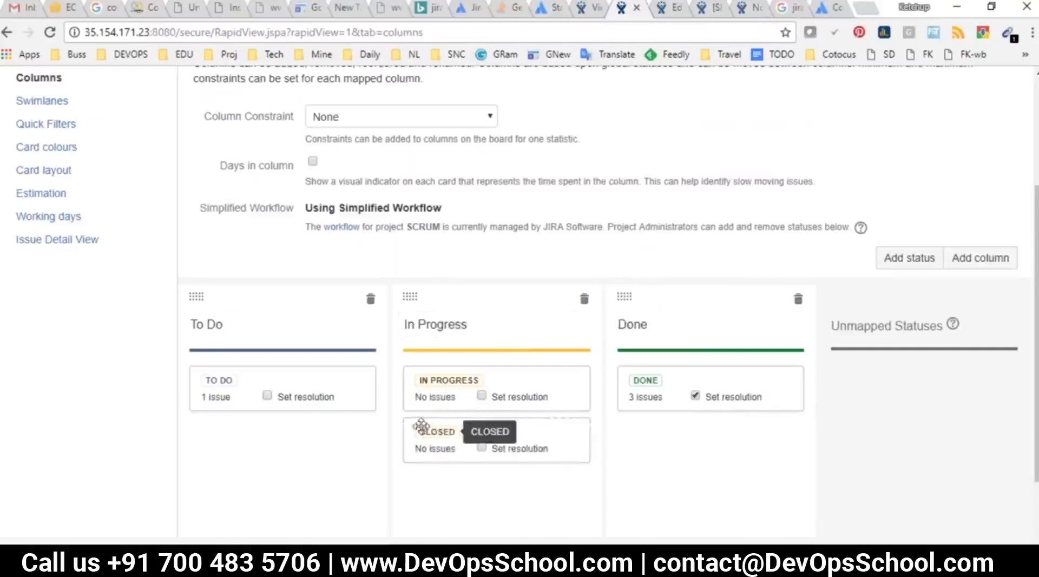
{"action": "scroll", "coordinate": [942, 351], "scroll_direction": "down", "scroll_amount": 3}
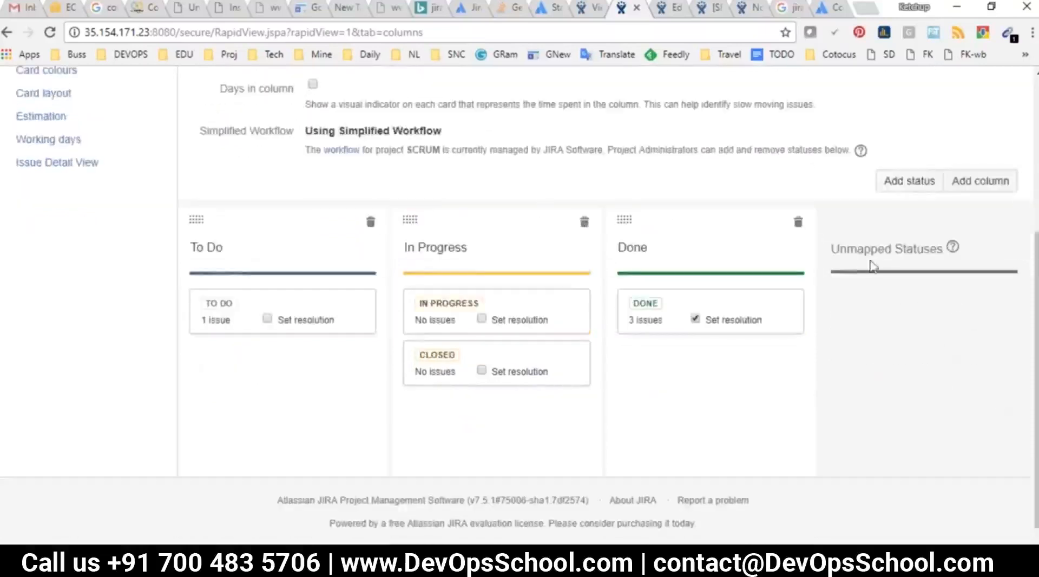
{"action": "left_click_drag", "start_coordinate": [484, 348], "coordinate": [916, 243]}
- Return to the SCRUM Sprint 2 board and move SCRUM-1 from To Do to In Progress
{"action": "scroll", "coordinate": [784, 357], "scroll_direction": "up", "scroll_amount": 3}
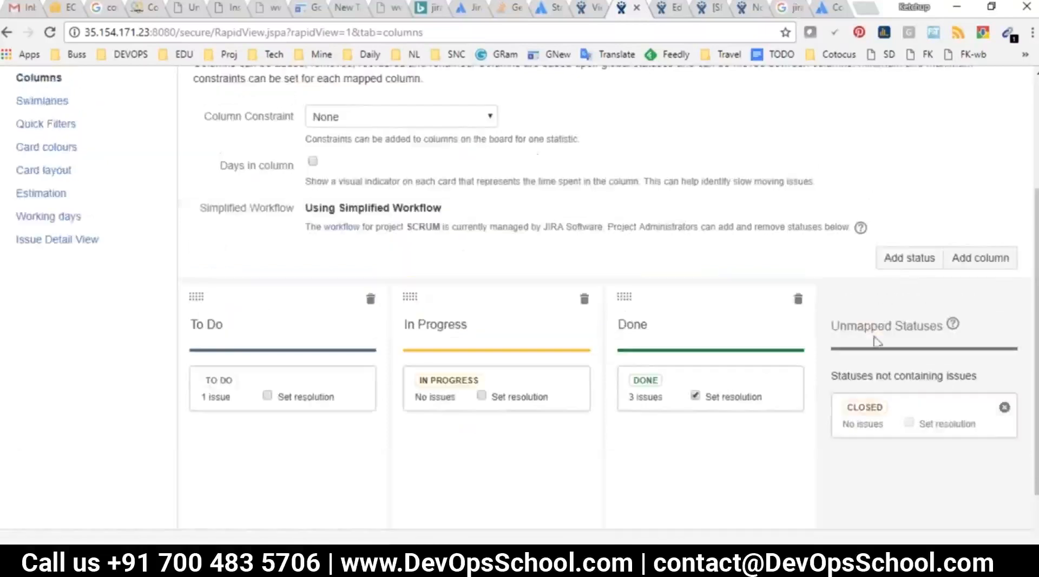
{"action": "scroll", "coordinate": [876, 353], "scroll_direction": "down", "scroll_amount": 3}
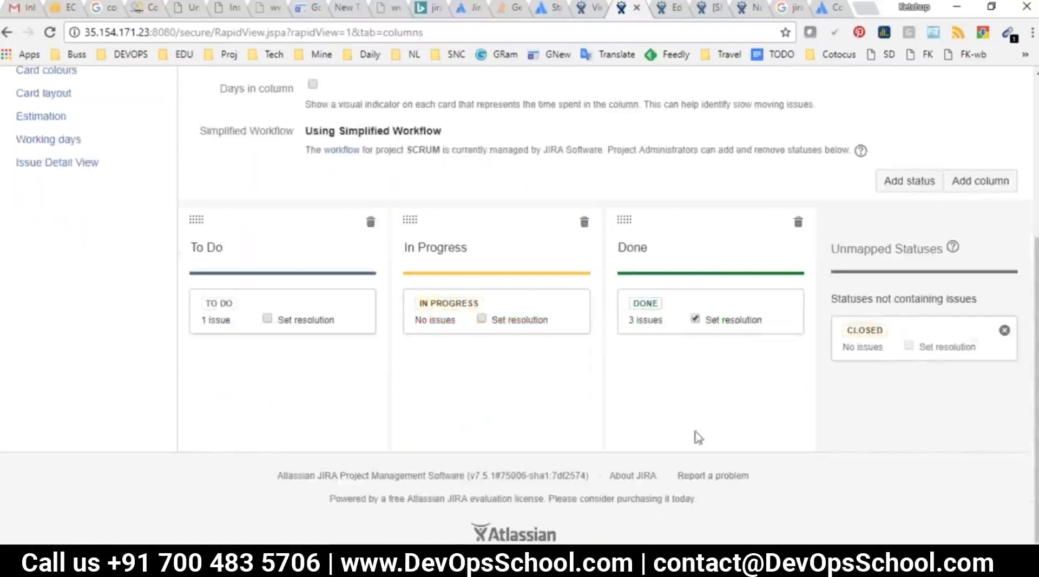
{"action": "scroll", "coordinate": [692, 439], "scroll_direction": "up", "scroll_amount": 10}
{"action": "scroll", "coordinate": [874, 281], "scroll_direction": "down", "scroll_amount": 5}
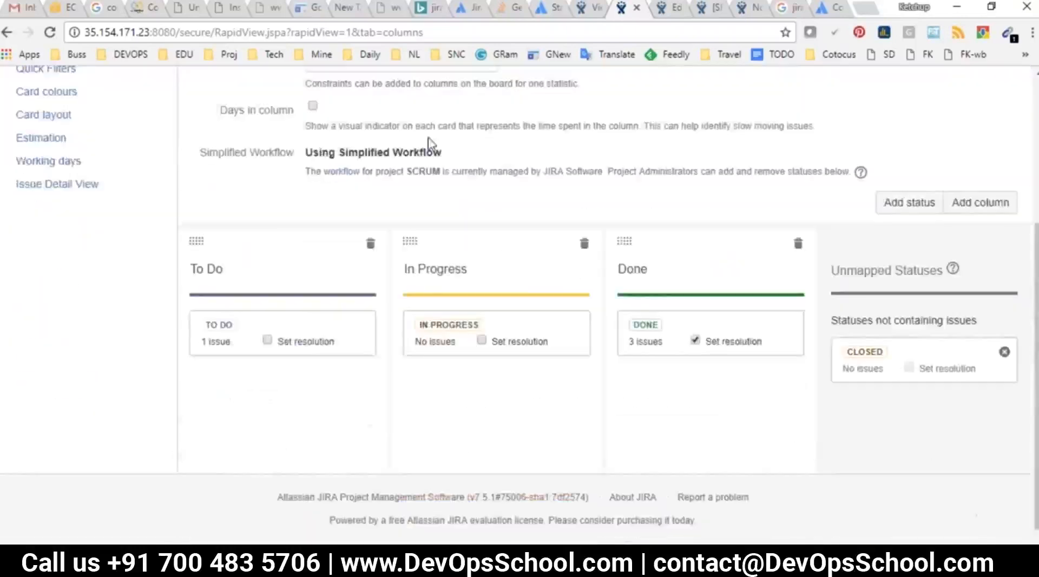
{"action": "scroll", "coordinate": [105, 271], "scroll_direction": "up", "scroll_amount": 5}
{"action": "left_click", "coordinate": [44, 230]}
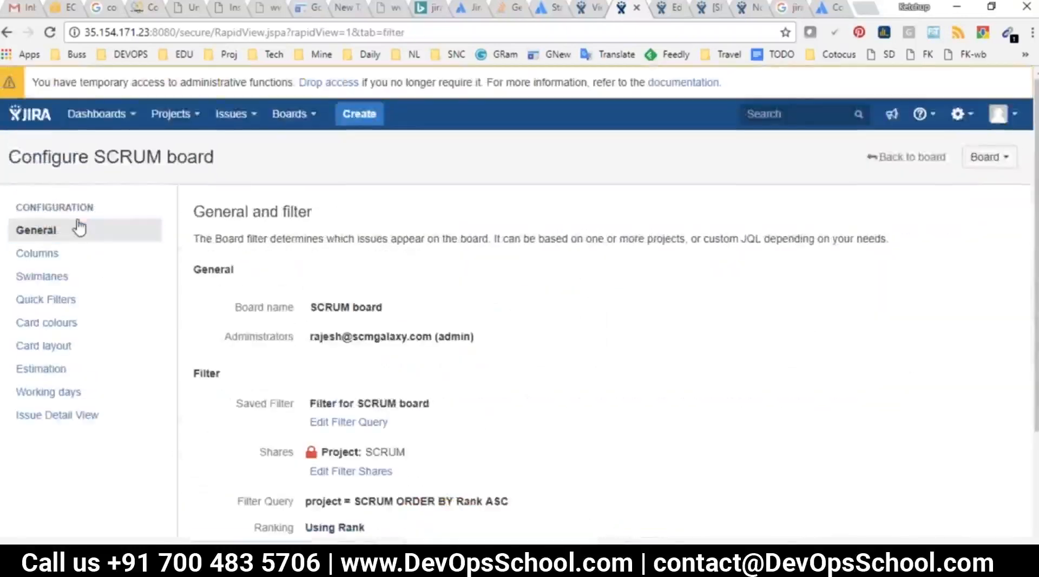
{"action": "left_click", "coordinate": [172, 114]}
{"action": "left_click", "coordinate": [190, 163]}
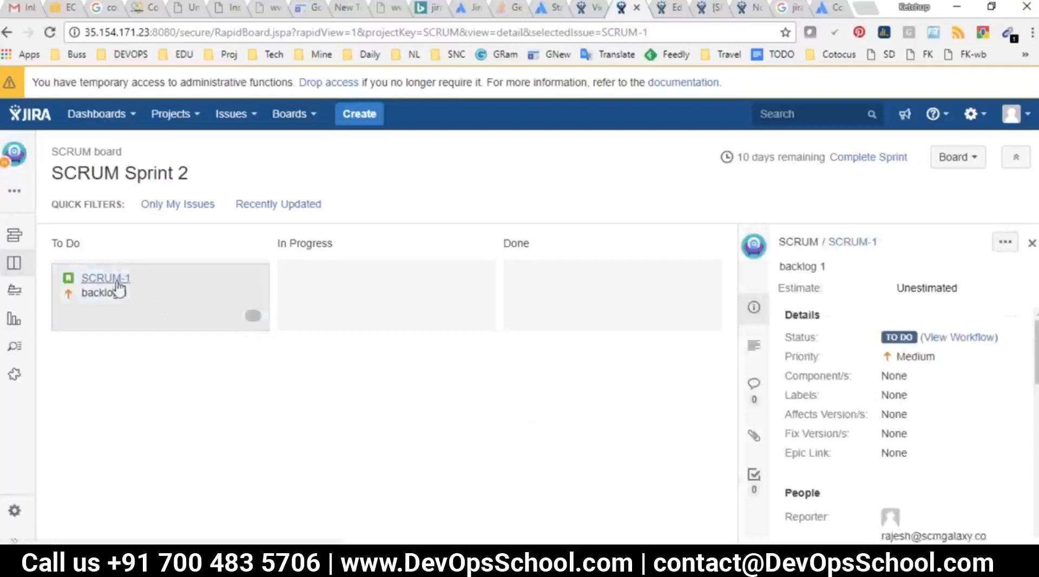
{"action": "left_click_drag", "start_coordinate": [121, 287], "coordinate": [367, 279]}
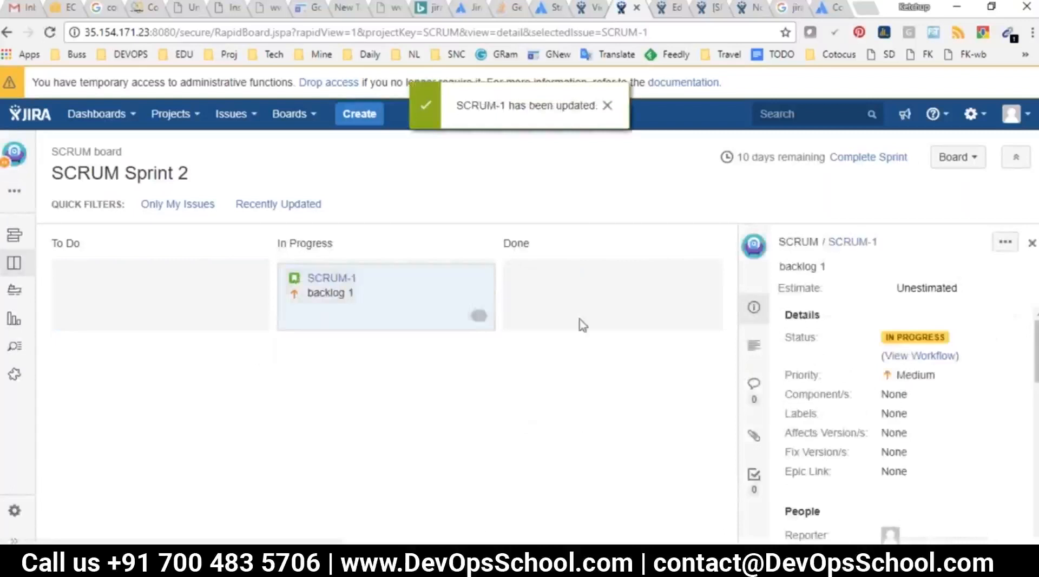
- Reopen the board's column management and map the Closed status into the In Progress column
{"action": "left_click", "coordinate": [970, 119]}
{"action": "left_click", "coordinate": [997, 174]}
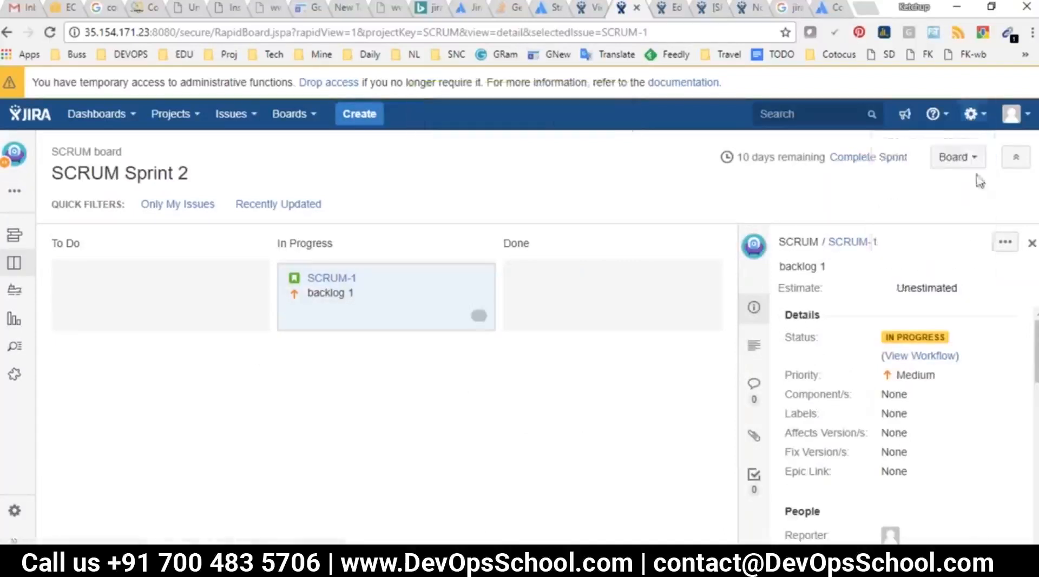
{"action": "left_click", "coordinate": [957, 157]}
{"action": "left_click", "coordinate": [872, 181]}
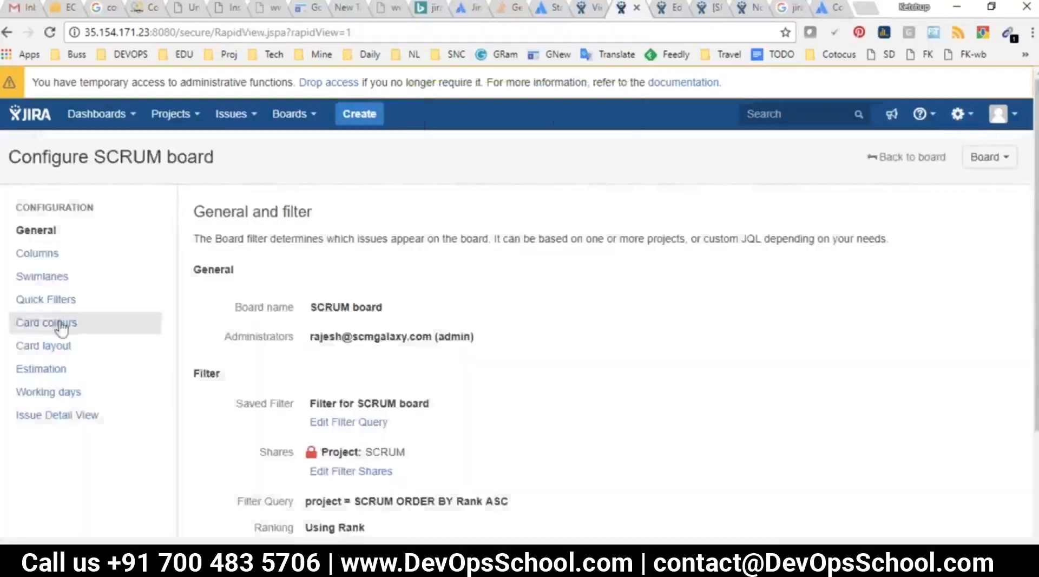
{"action": "left_click", "coordinate": [37, 255]}
{"action": "scroll", "coordinate": [34, 262], "scroll_direction": "down", "scroll_amount": 4}
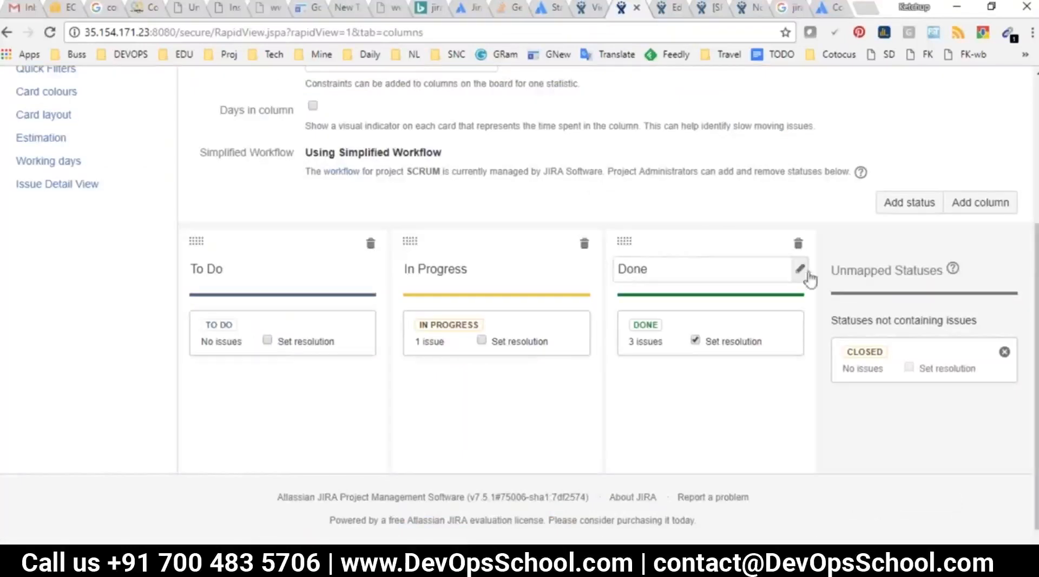
{"action": "left_click_drag", "start_coordinate": [854, 344], "coordinate": [232, 380]}
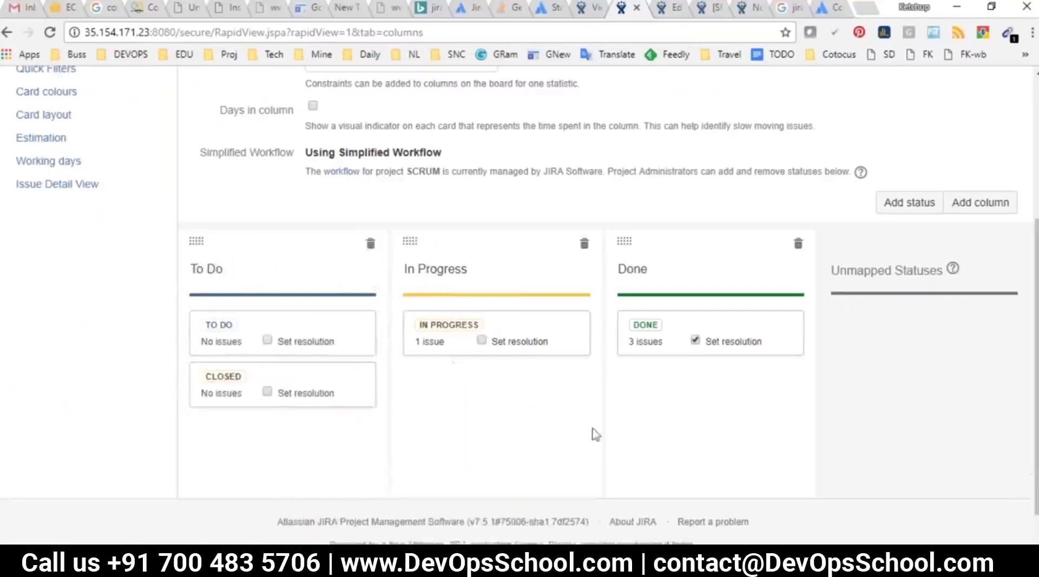
{"action": "left_click_drag", "start_coordinate": [306, 382], "coordinate": [452, 383]}
- Add a new board column named fff
{"action": "scroll", "coordinate": [432, 384], "scroll_direction": "up", "scroll_amount": 3}
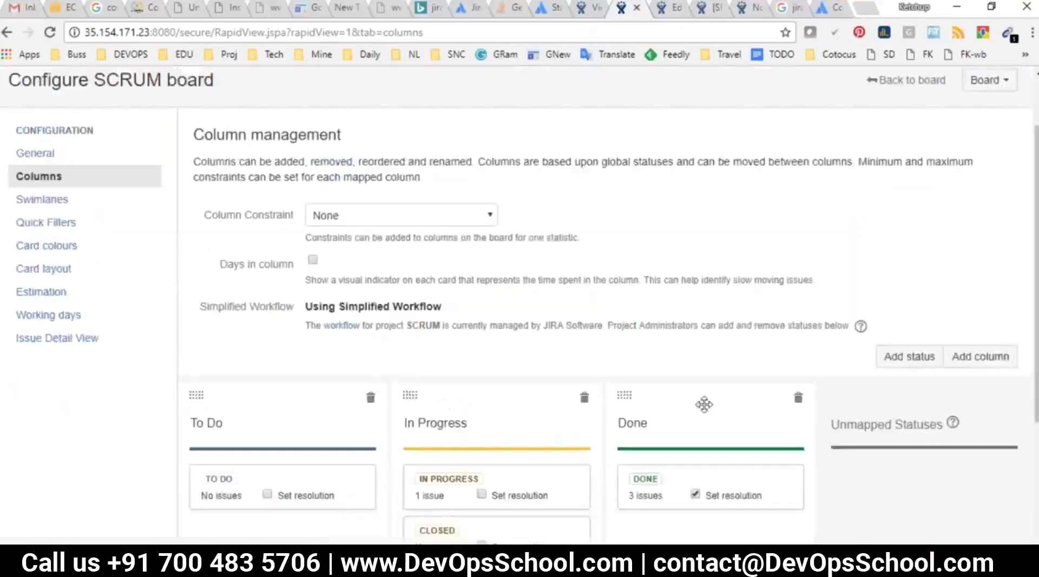
{"action": "scroll", "coordinate": [754, 420], "scroll_direction": "down", "scroll_amount": 2}
{"action": "scroll", "coordinate": [968, 179], "scroll_direction": "down", "scroll_amount": 3}
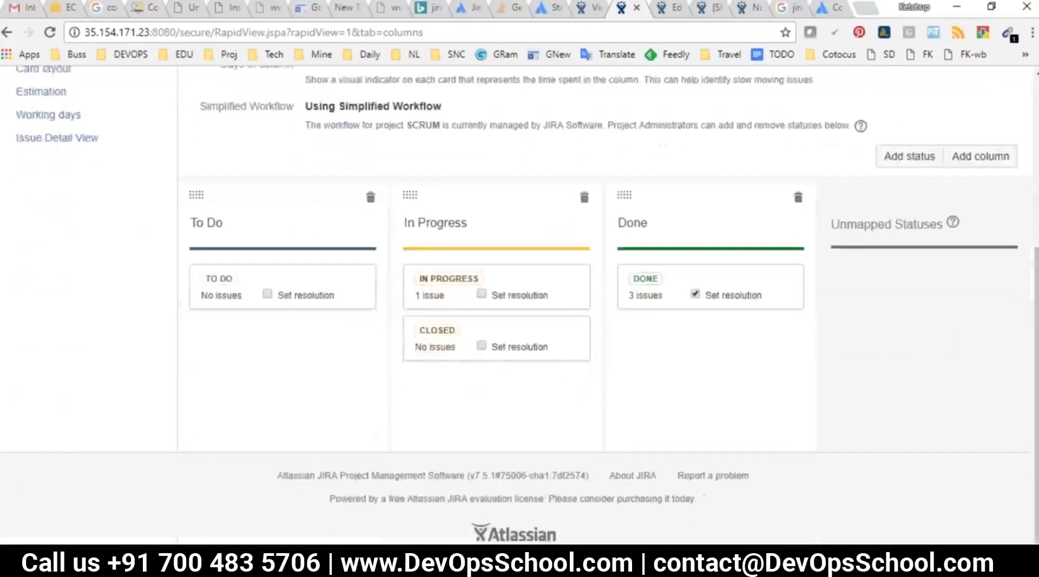
{"action": "left_click", "coordinate": [971, 166]}
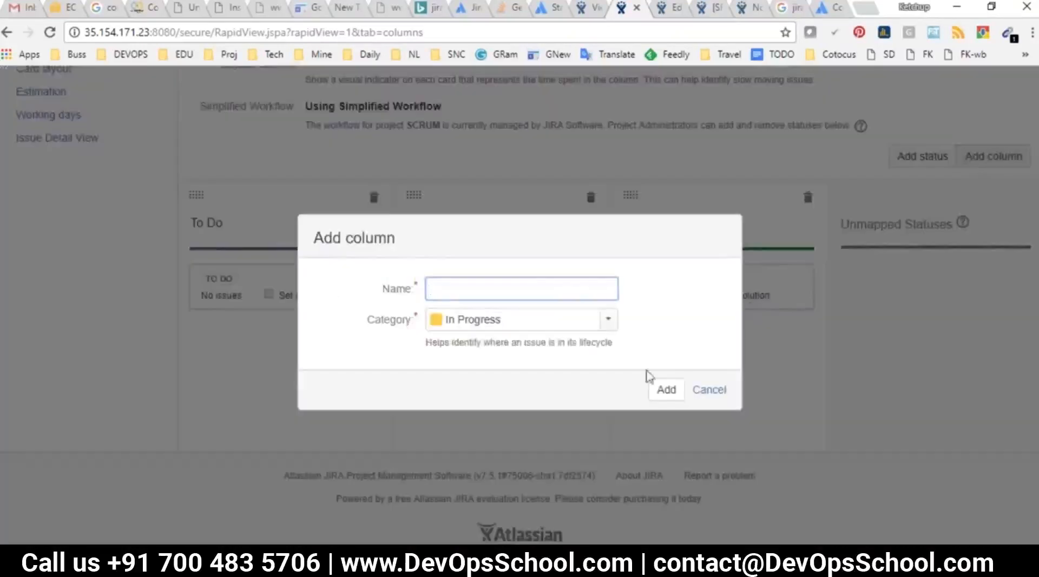
{"action": "type", "text": "fff"}
{"action": "left_click", "coordinate": [662, 391]}
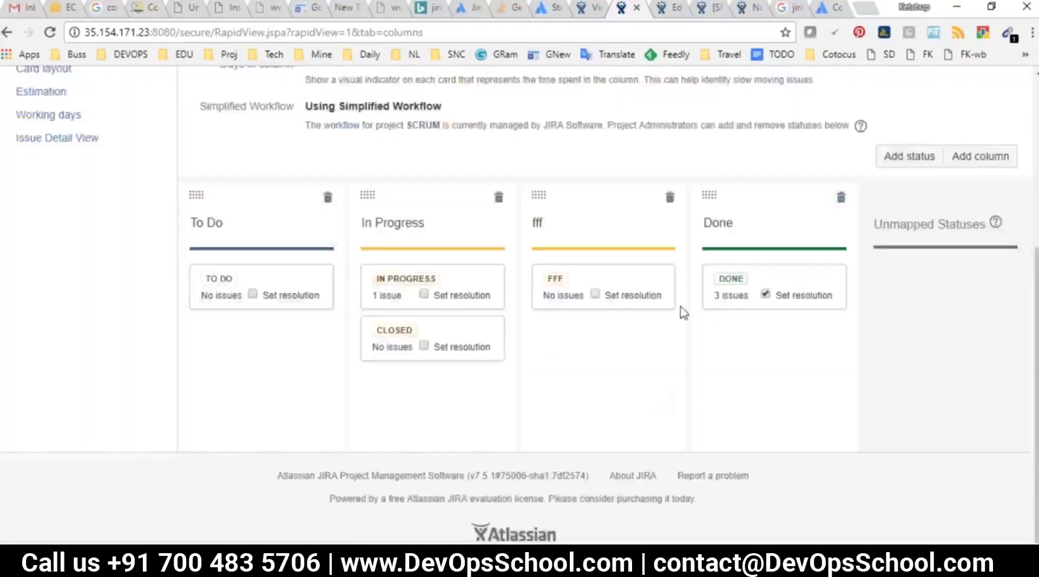
- Remap statuses so the fff column holds Done, the Done column holds Closed, and FFF stays unmapped
{"action": "left_click_drag", "start_coordinate": [407, 335], "coordinate": [575, 283]}
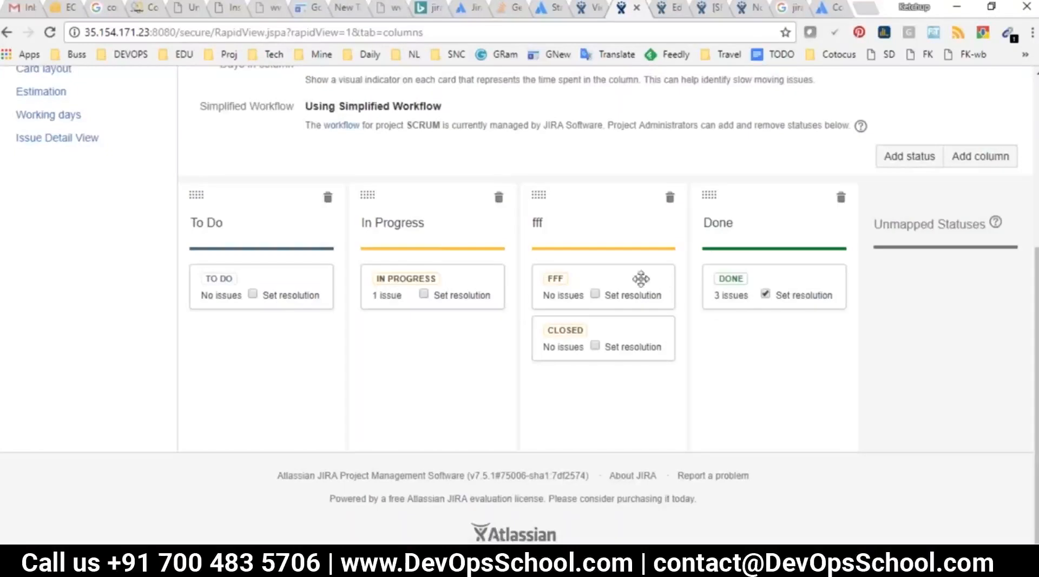
{"action": "left_click_drag", "start_coordinate": [641, 279], "coordinate": [944, 287]}
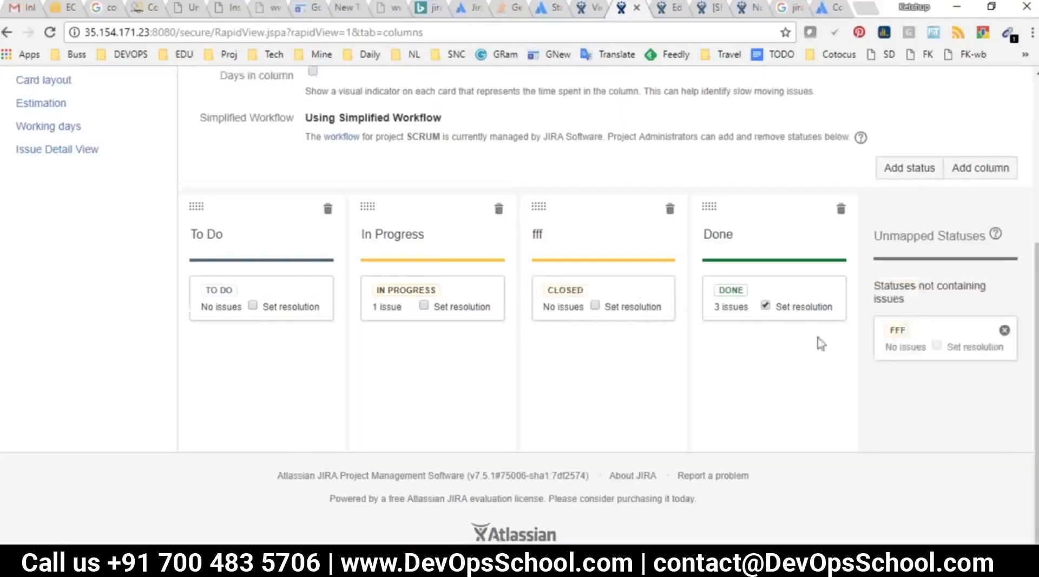
{"action": "left_click_drag", "start_coordinate": [737, 326], "coordinate": [574, 315]}
{"action": "left_click_drag", "start_coordinate": [576, 284], "coordinate": [714, 284]}
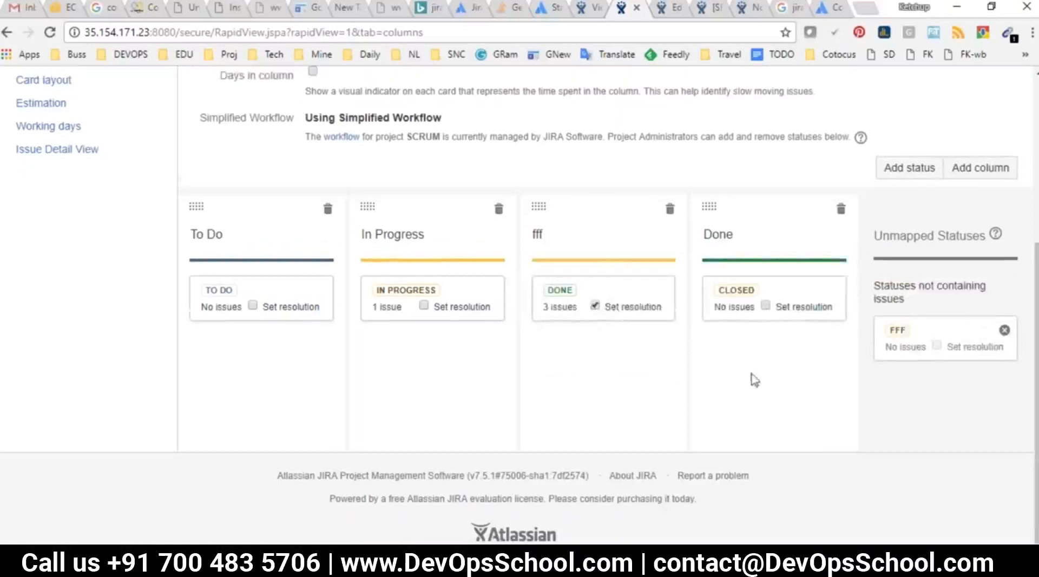
{"action": "scroll", "coordinate": [454, 150], "scroll_direction": "up", "scroll_amount": 5}
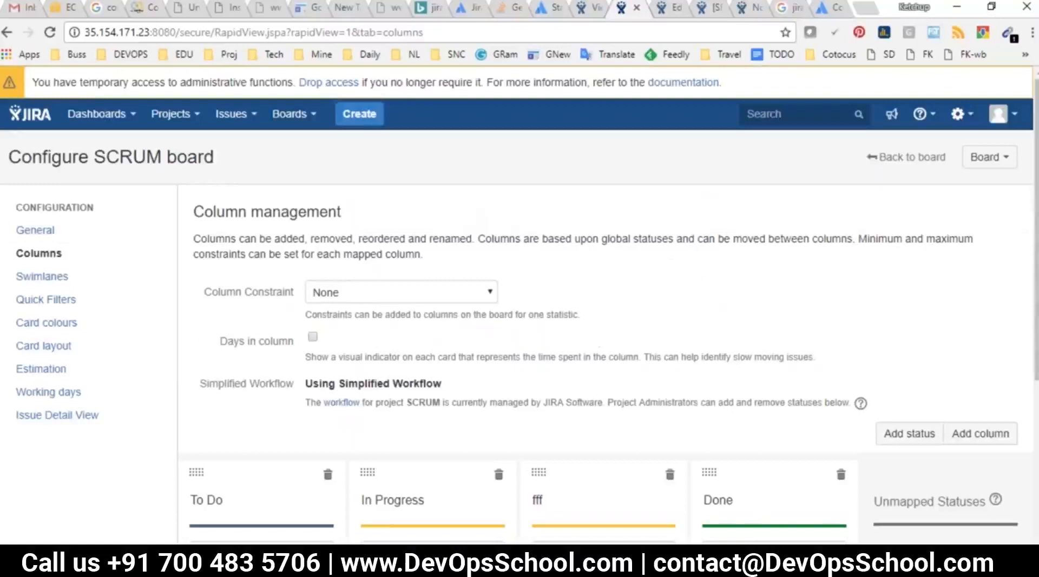
- Return to the SCRUM Sprint 2 board and drag SCRUM-1 to another column and back into In Progress
{"action": "left_click", "coordinate": [175, 114]}
{"action": "left_click", "coordinate": [209, 162]}
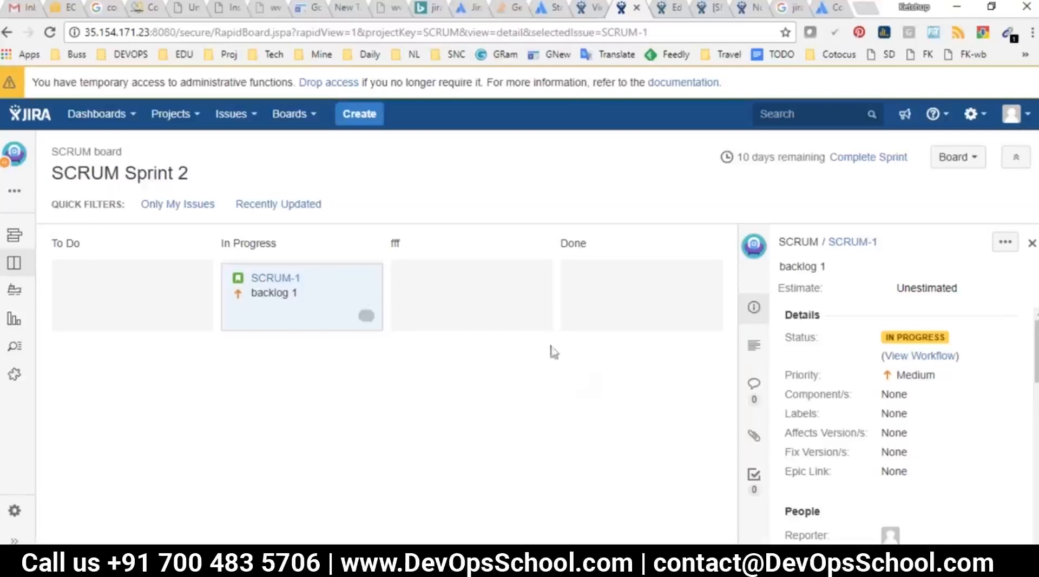
{"action": "left_click_drag", "start_coordinate": [311, 287], "coordinate": [626, 344]}
{"action": "left_click_drag", "start_coordinate": [417, 286], "coordinate": [259, 292]}
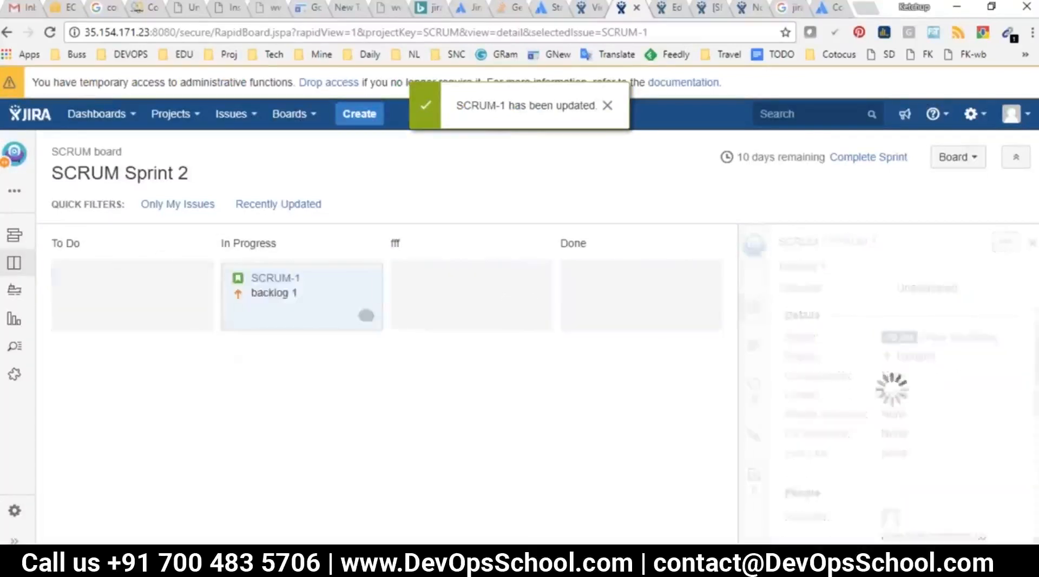
{"action": "left_click", "coordinate": [607, 106]}
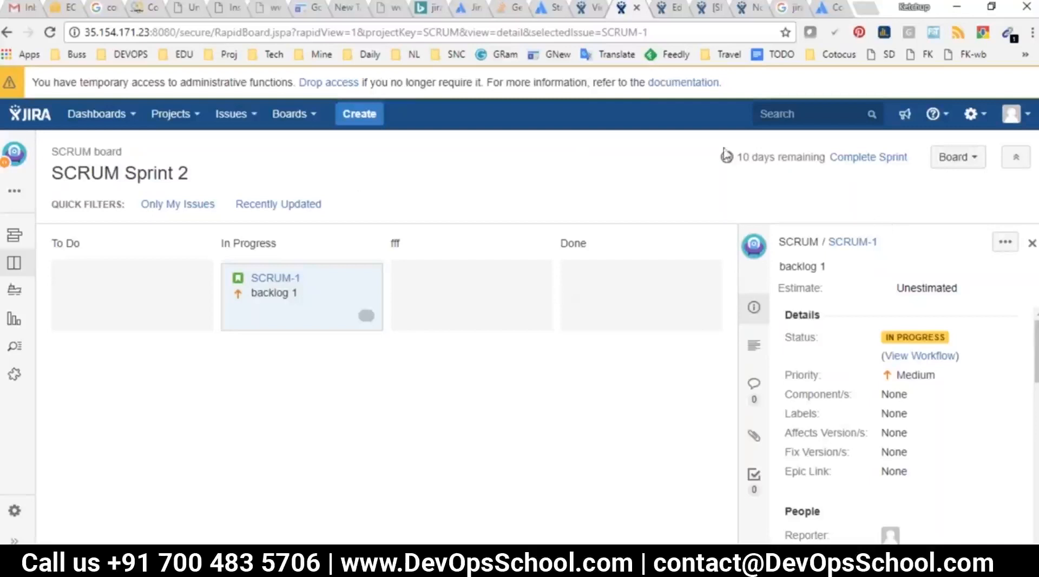
- Open Jira administration and browse the Projects, Issues, User management and System sections
{"action": "left_click", "coordinate": [972, 113]}
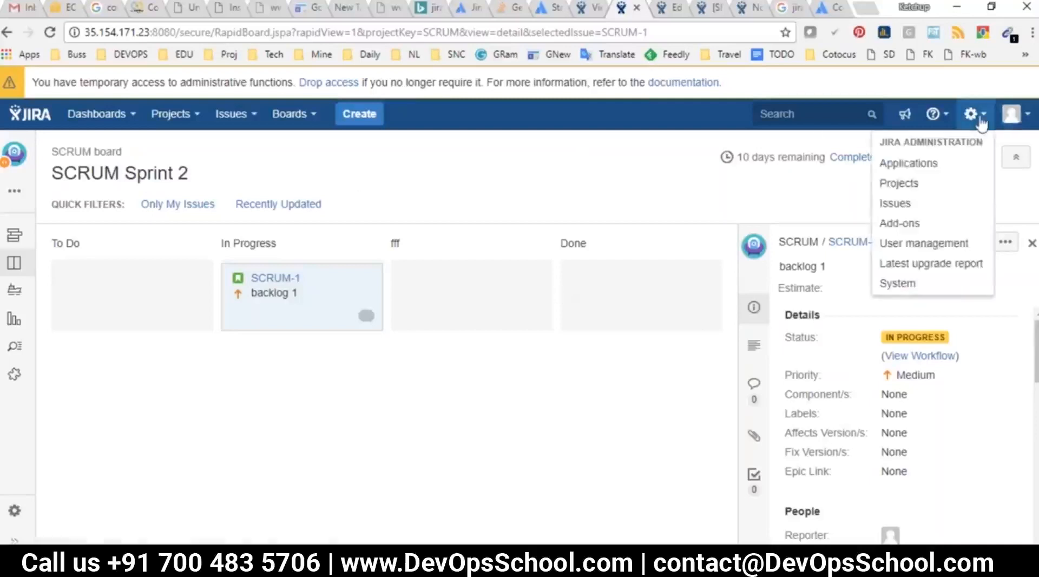
{"action": "left_click", "coordinate": [902, 183]}
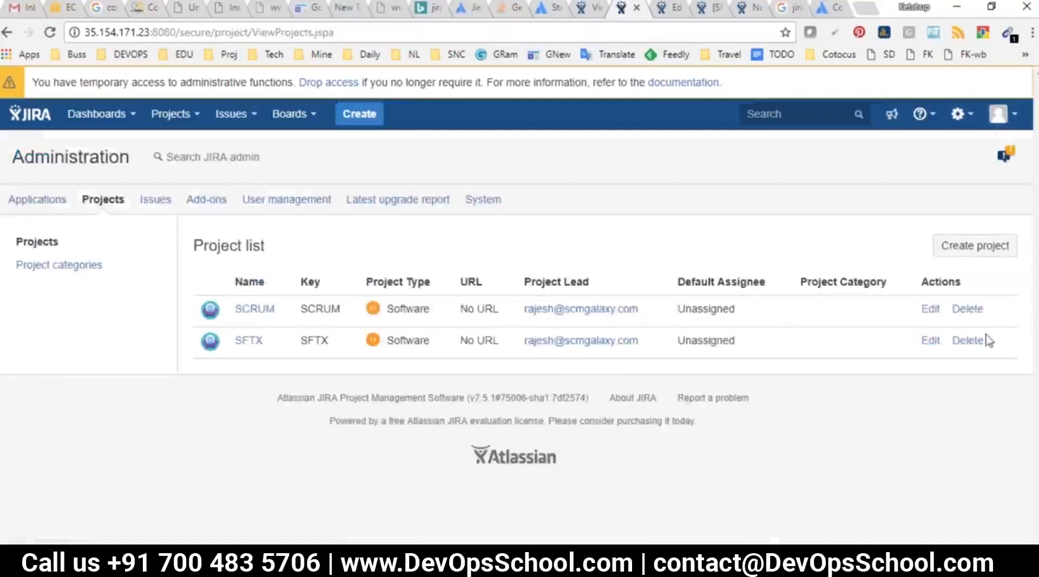
{"action": "left_click", "coordinate": [153, 199]}
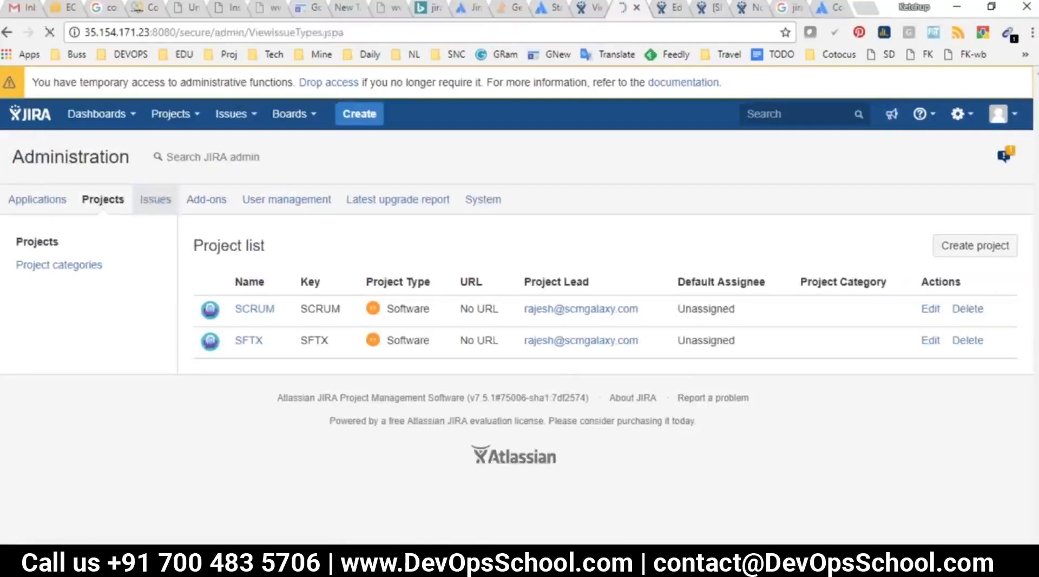
{"action": "left_click", "coordinate": [297, 201]}
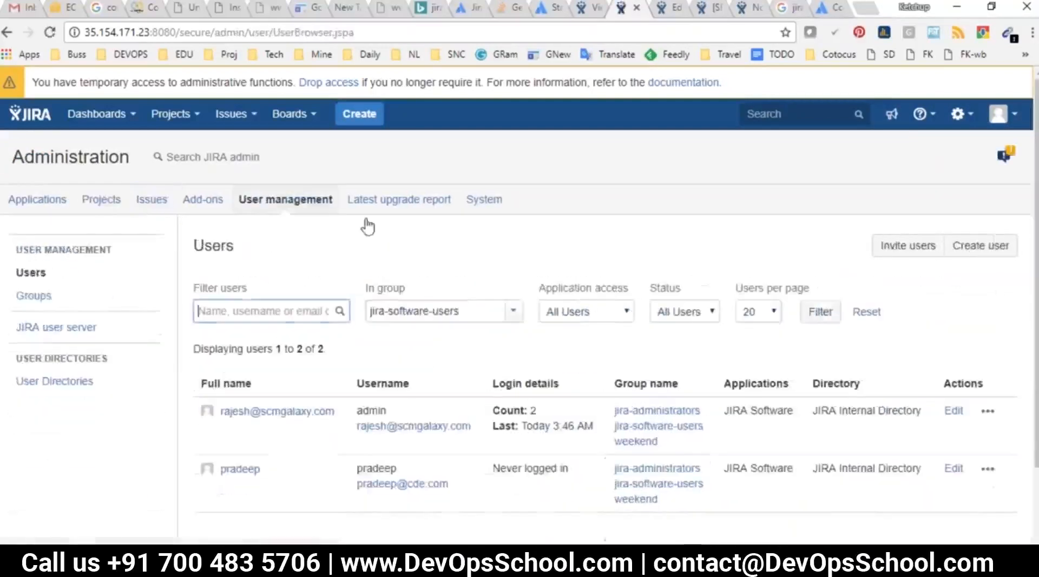
{"action": "left_click", "coordinate": [476, 208]}
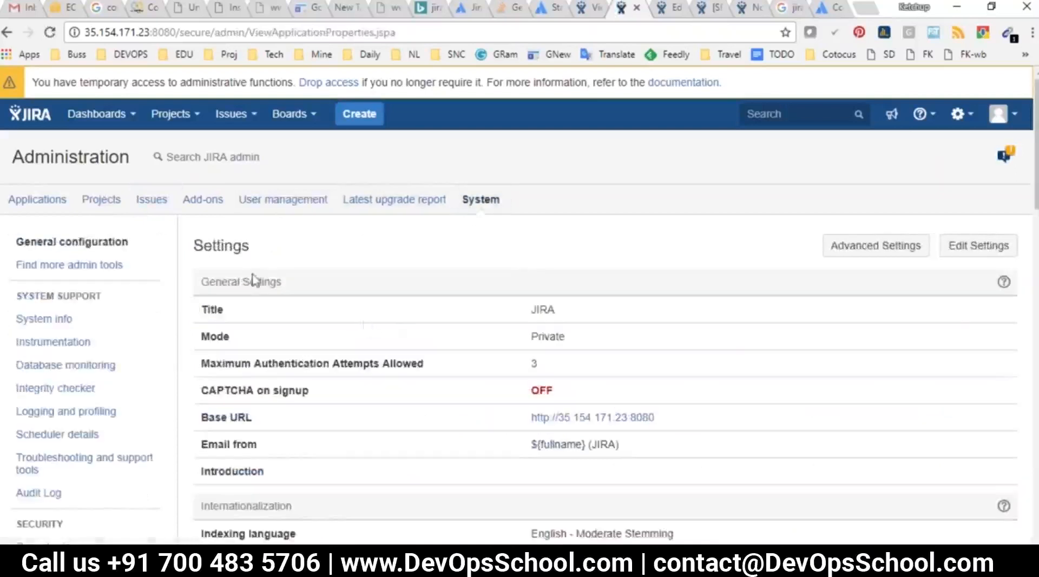
- Open the Applications section and review the Versions & licenses details for JIRA Software
{"action": "left_click", "coordinate": [23, 204]}
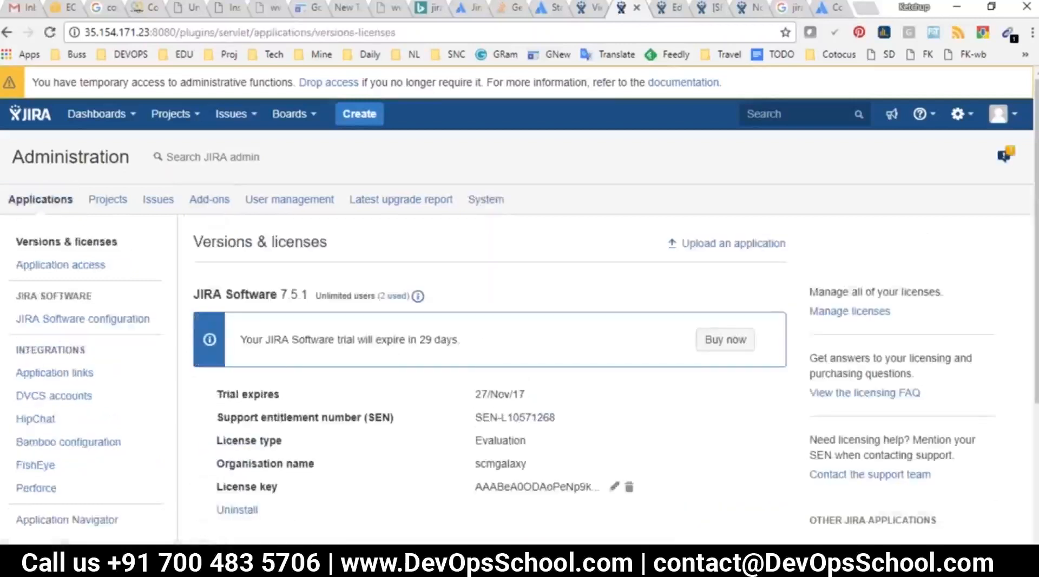
{"action": "scroll", "coordinate": [174, 417], "scroll_direction": "down", "scroll_amount": 1}
{"action": "scroll", "coordinate": [173, 417], "scroll_direction": "up", "scroll_amount": 1}
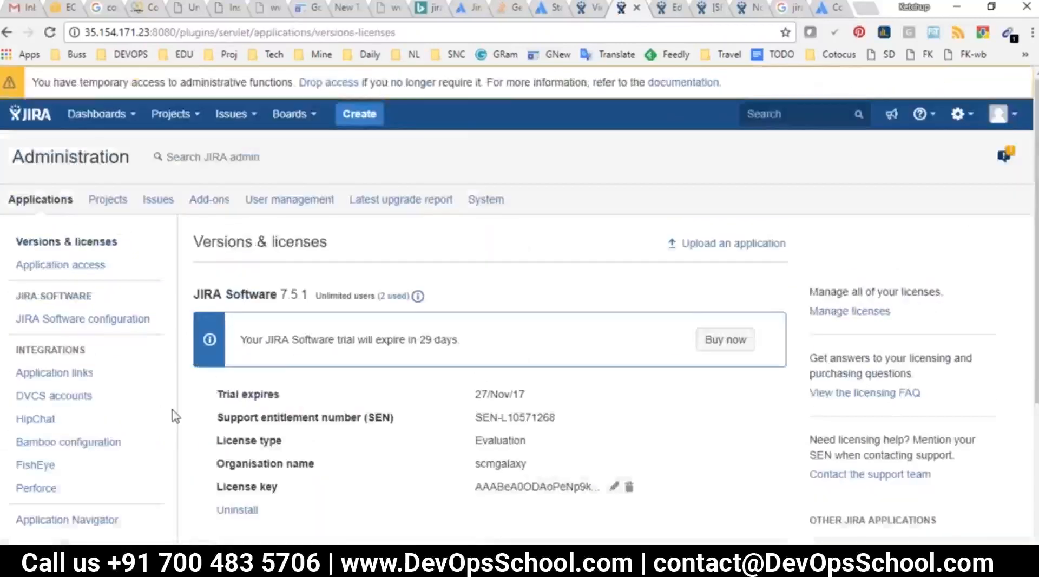
{"action": "scroll", "coordinate": [174, 417], "scroll_direction": "down", "scroll_amount": 3}
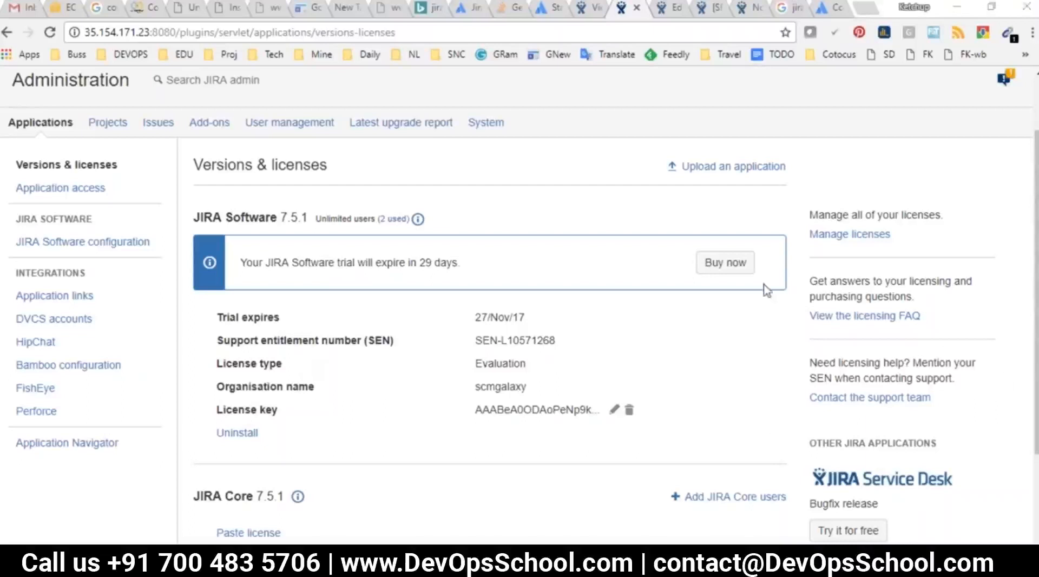
{"action": "left_click_drag", "start_coordinate": [789, 538], "coordinate": [673, 163]}
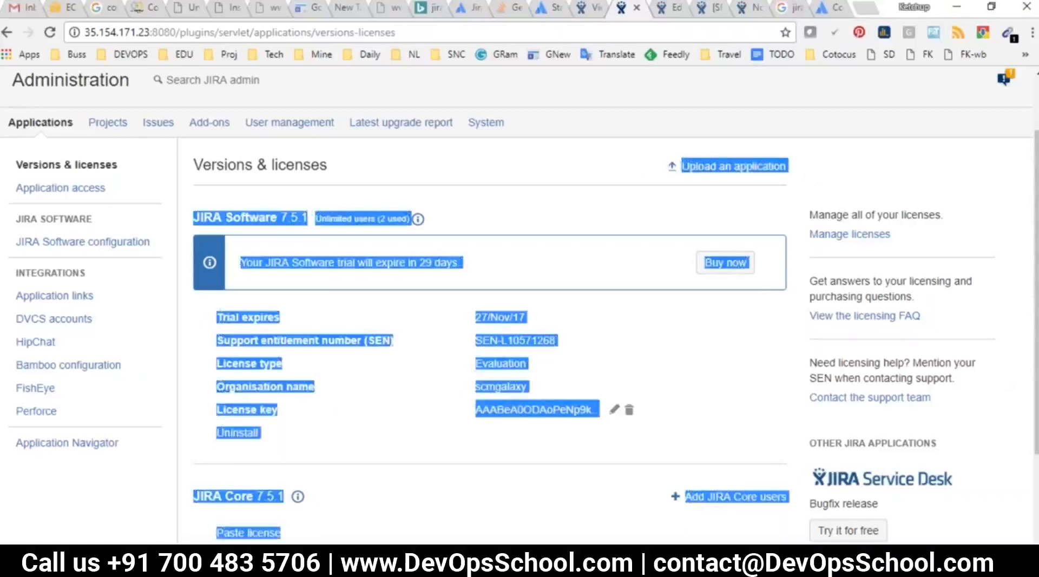
{"action": "left_click", "coordinate": [622, 157]}
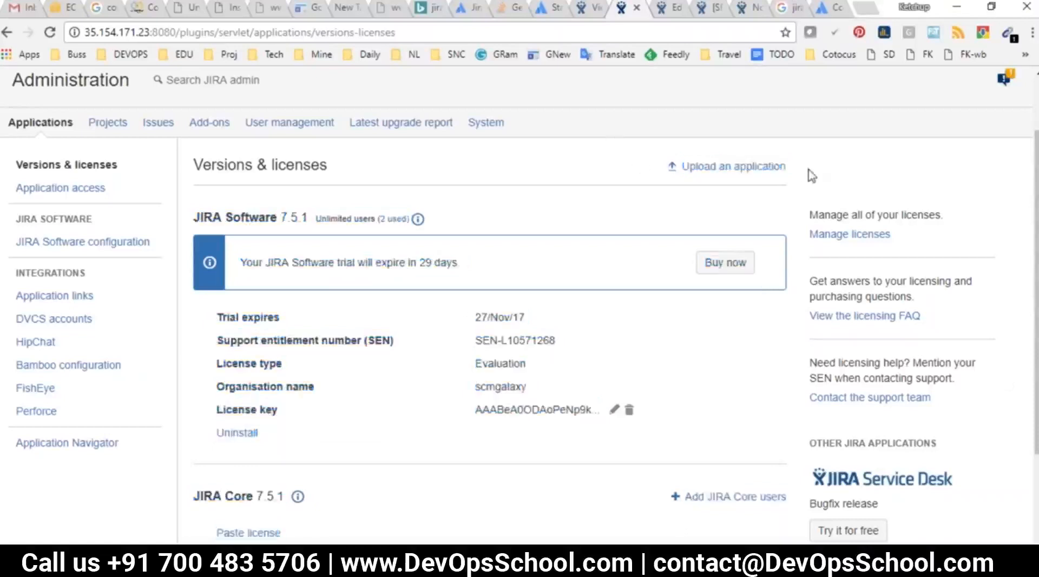
{"action": "left_click_drag", "start_coordinate": [791, 167], "coordinate": [790, 557]}
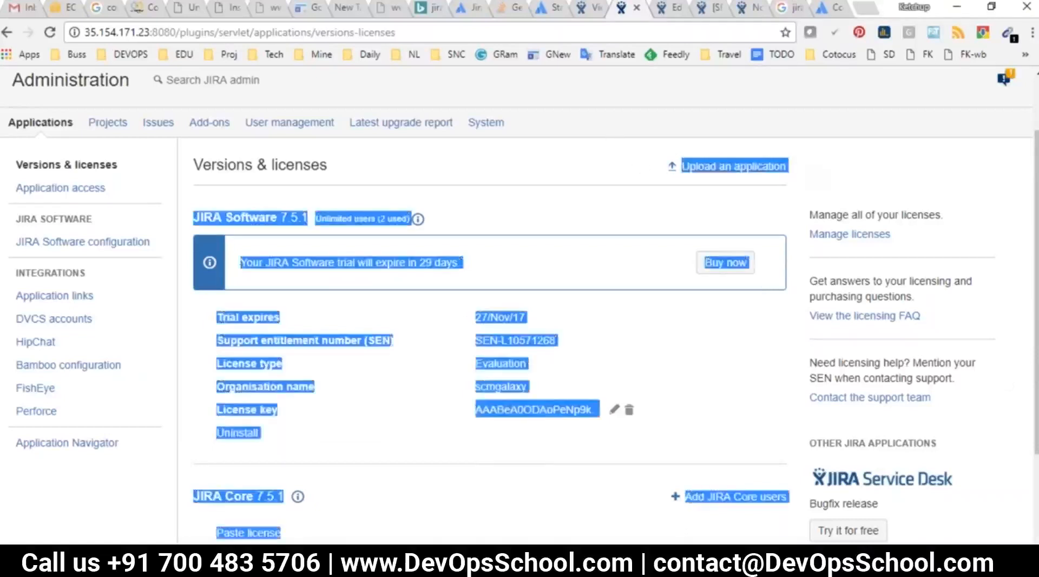
{"action": "left_click_drag", "start_coordinate": [657, 161], "coordinate": [646, 158]}
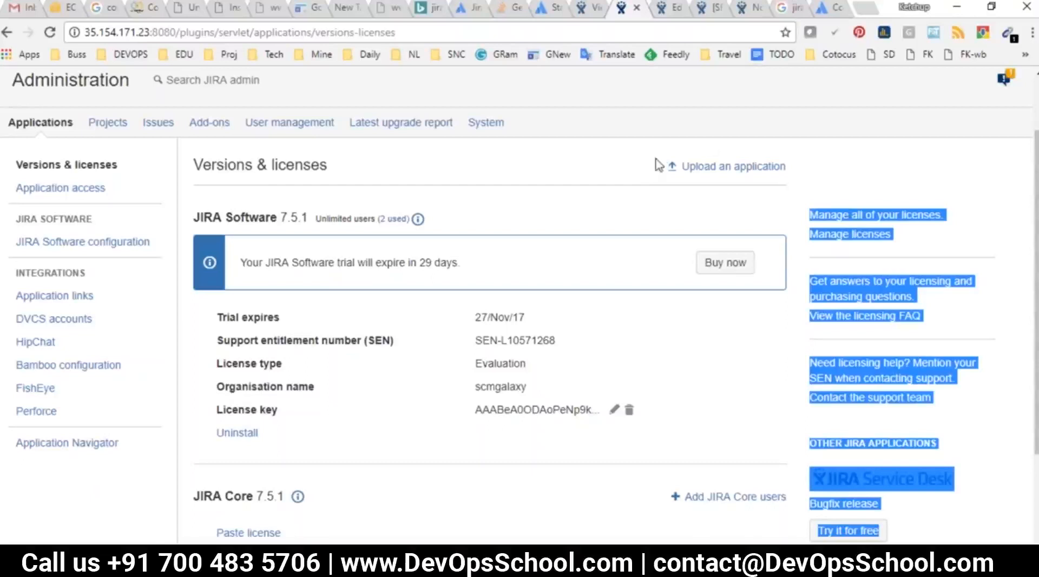
{"action": "left_click", "coordinate": [1024, 351]}
{"action": "left_click", "coordinate": [988, 370]}
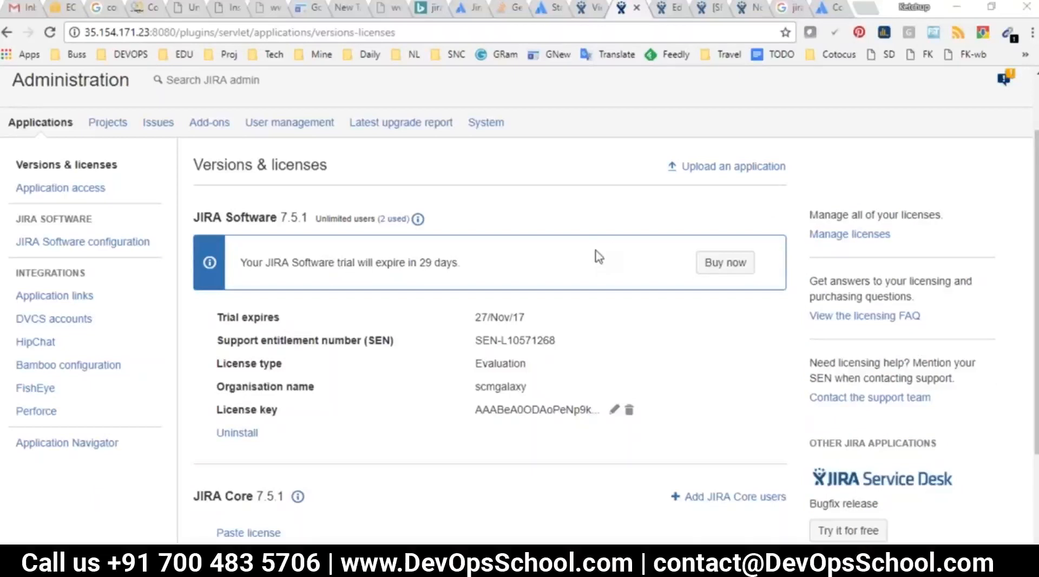
{"action": "left_click_drag", "start_coordinate": [799, 165], "coordinate": [673, 165]}
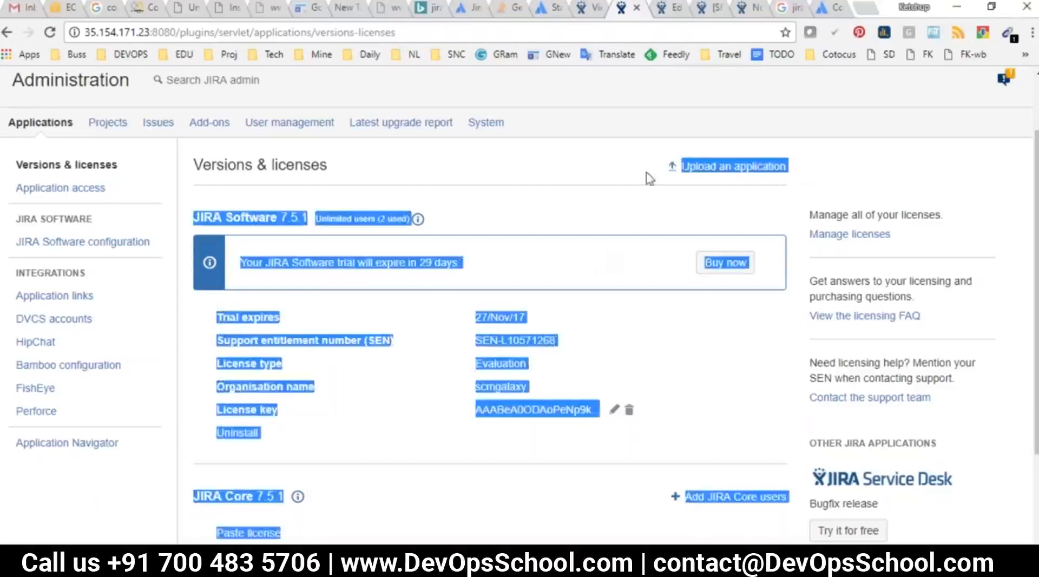
{"action": "left_click", "coordinate": [647, 173]}
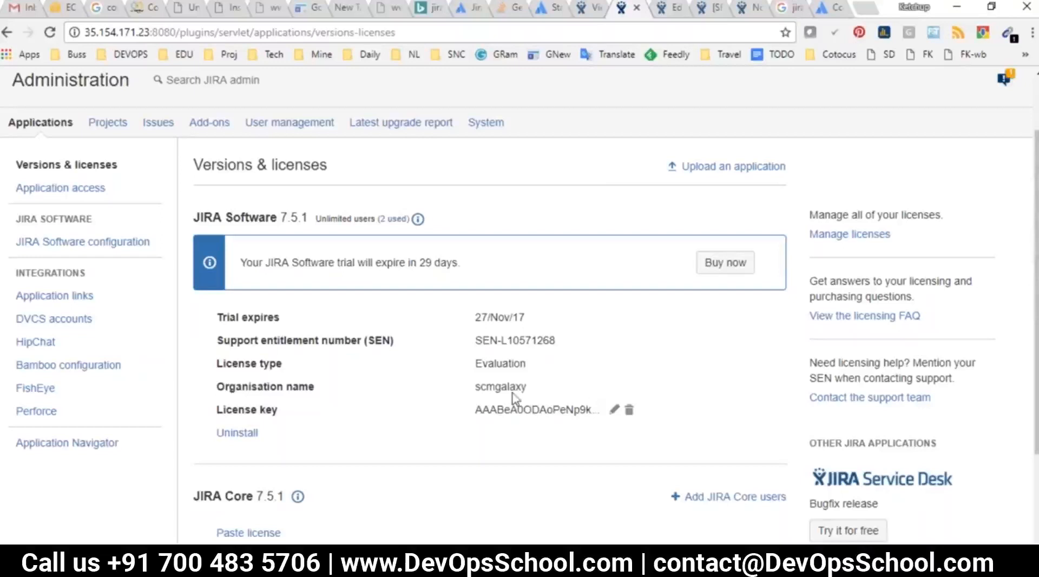
{"action": "scroll", "coordinate": [553, 336], "scroll_direction": "down", "scroll_amount": 4}
{"action": "scroll", "coordinate": [433, 244], "scroll_direction": "up", "scroll_amount": 5}
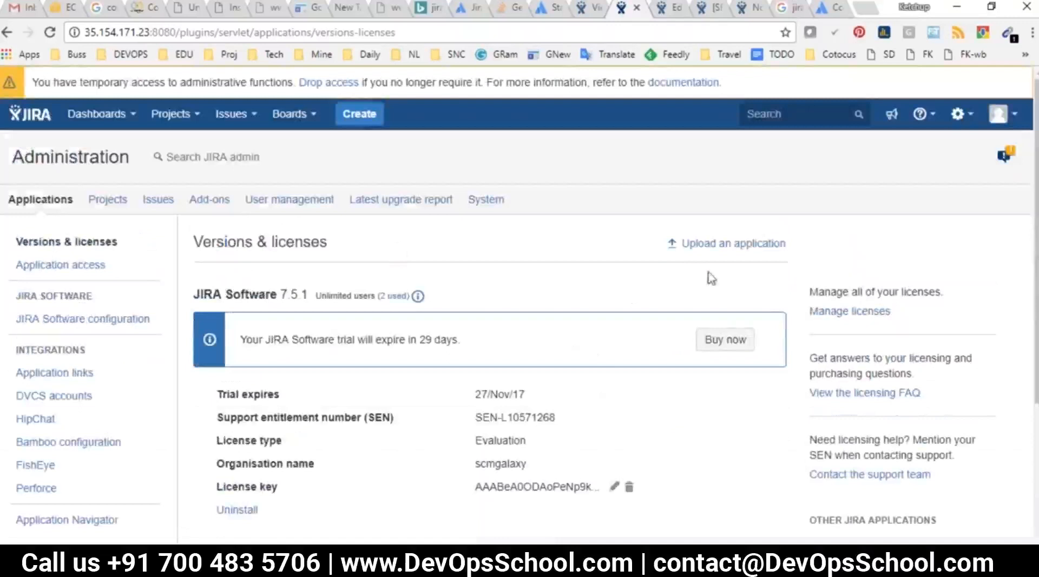
{"action": "left_click_drag", "start_coordinate": [802, 251], "coordinate": [678, 242]}
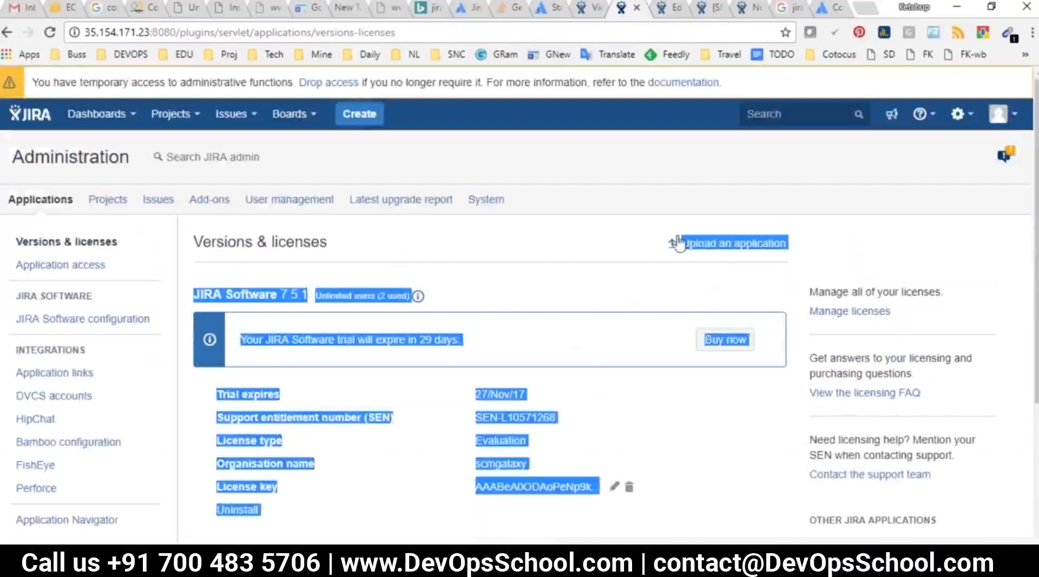
{"action": "left_click", "coordinate": [590, 241]}
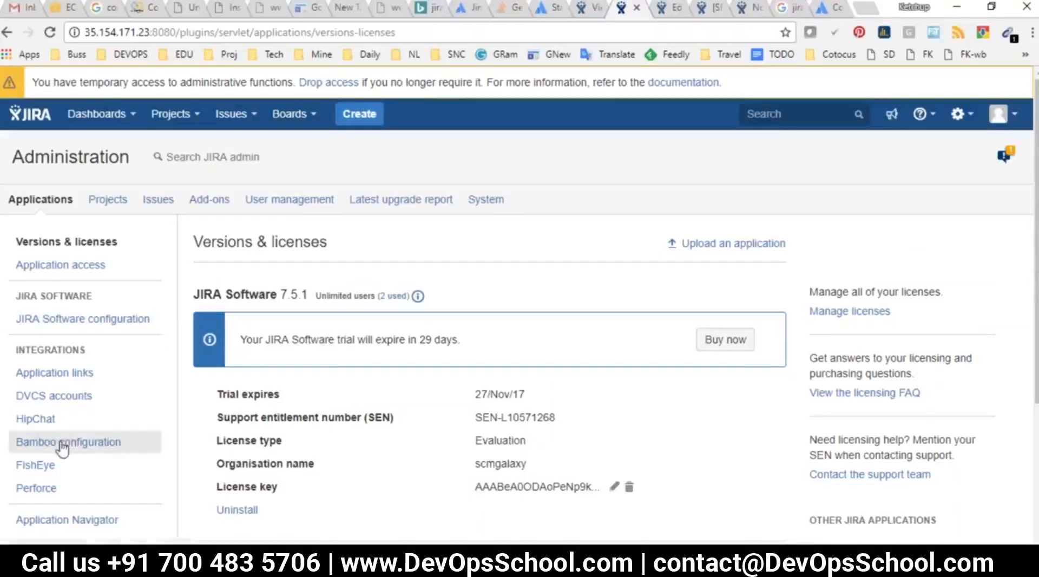
{"action": "scroll", "coordinate": [46, 406], "scroll_direction": "down", "scroll_amount": 1}
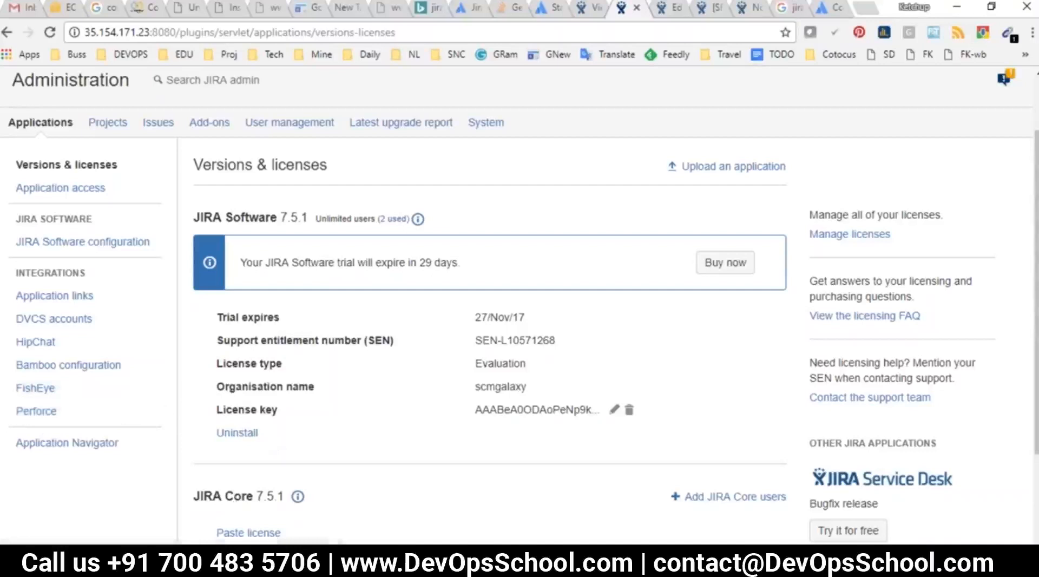
- Switch to the Notepad notes file and add a line reading GIT -- JIRA
{"action": "left_click", "coordinate": [303, 557]}
{"action": "scroll", "coordinate": [295, 479], "scroll_direction": "down", "scroll_amount": 3}
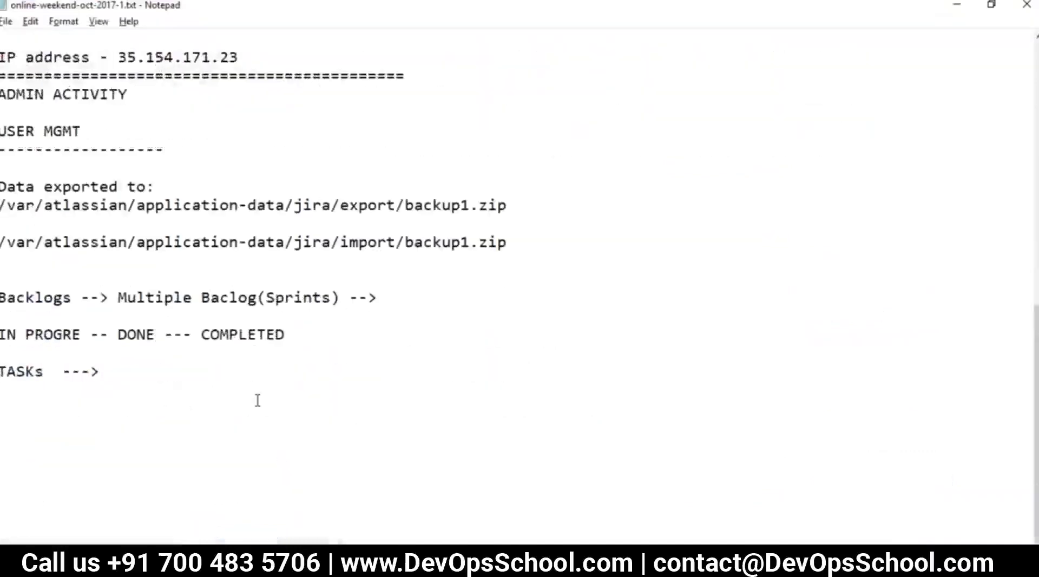
{"action": "key", "text": "Return"}
{"action": "key", "text": "Return"}
{"action": "type", "text": "GIT -- JIRA"}
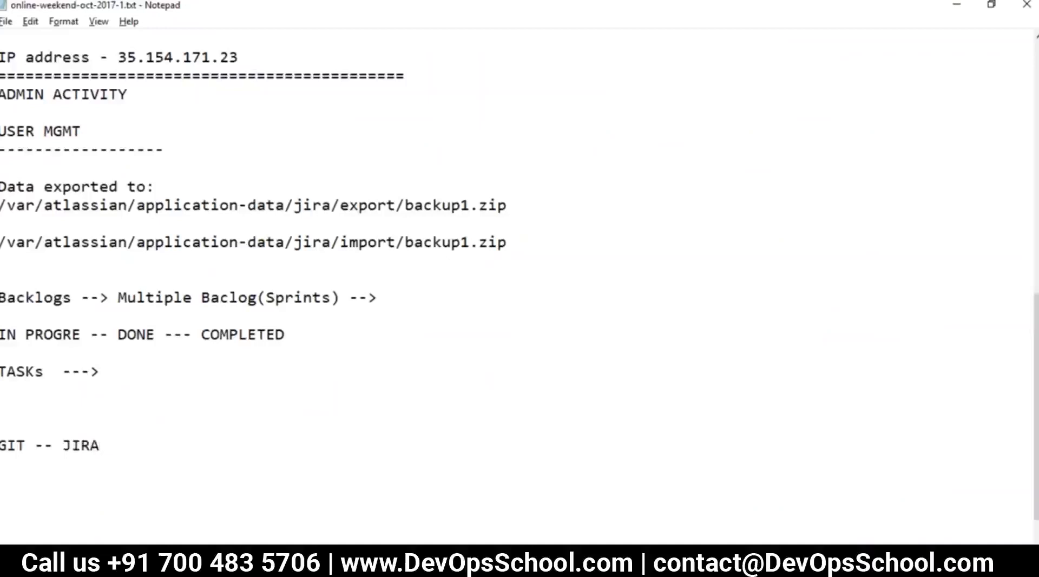
- Add a note line reading Any Bugs is getting in GIT --> JIRA UPDATE
{"action": "key", "text": "Return"}
{"action": "key", "text": "Return"}
{"action": "type", "text": "Any Bugs"}
{"action": "type", "text": "i sget"}
{"action": "key", "text": "BackSpace"}
{"action": "key", "text": "BackSpace"}
{"action": "key", "text": "BackSpace"}
{"action": "key", "text": "BackSpace"}
{"action": "type", "text": "is"}
{"action": "key", "text": "BackSpace"}
{"action": "key", "text": "BackSpace"}
{"action": "key", "text": "BackSpace"}
{"action": "key", "text": "BackSpace"}
{"action": "key", "text": "BackSpace"}
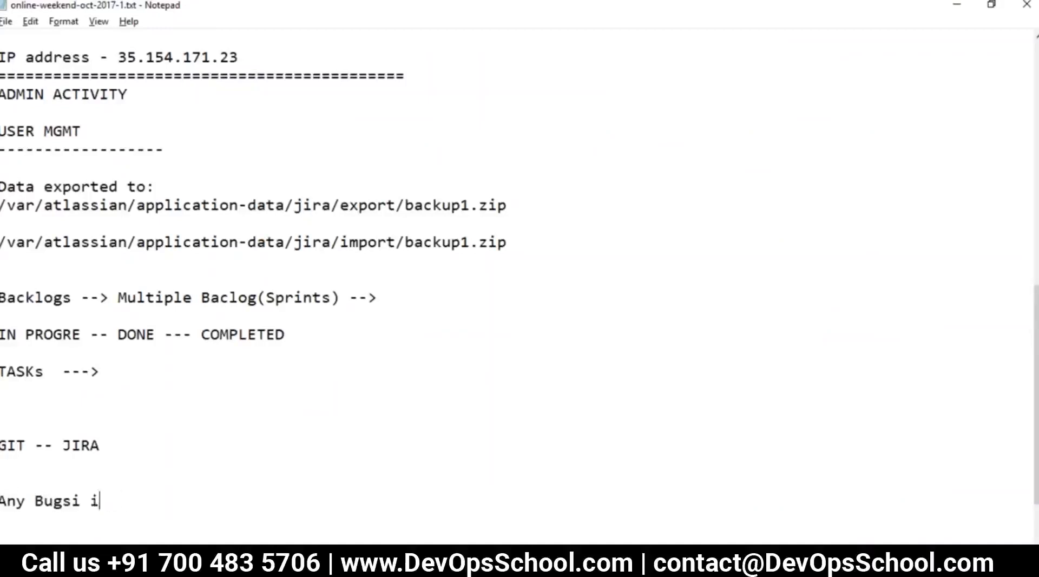
{"action": "type", "text": "is getting in"}
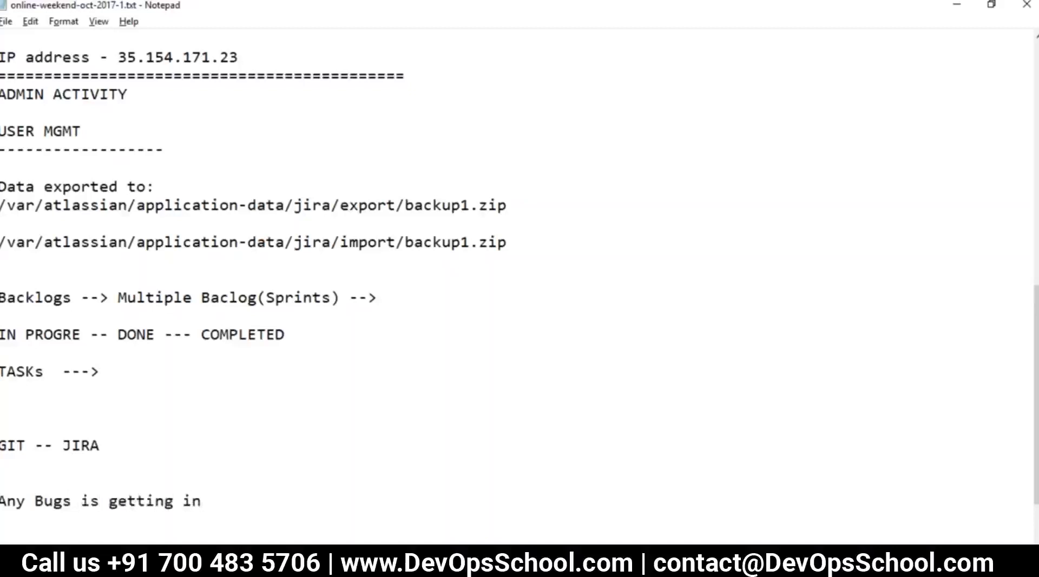
{"action": "type", "text": " GIT --> JIRA UPDATE"}
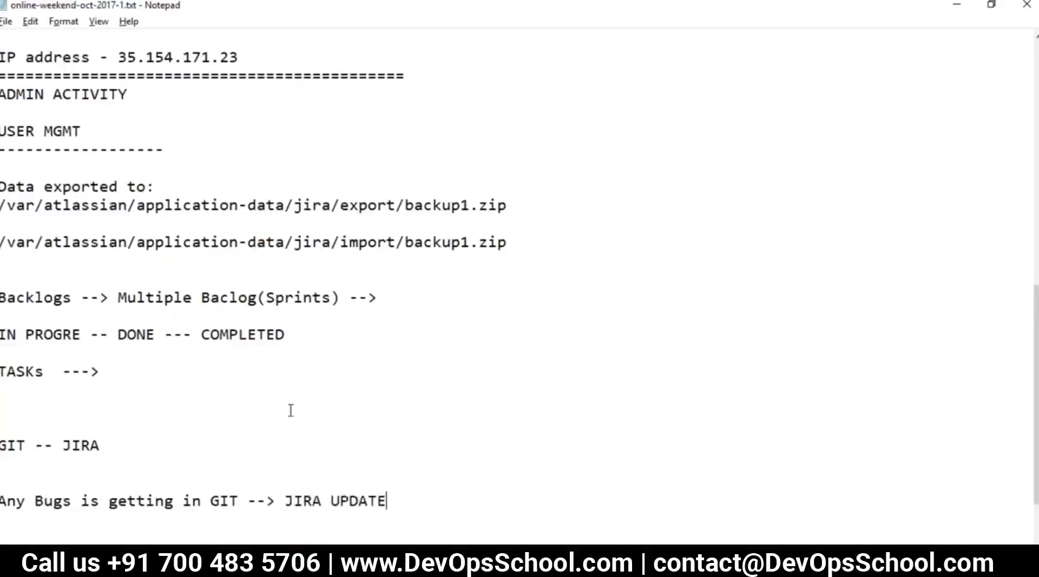
{"action": "left_click_drag", "start_coordinate": [386, 502], "coordinate": [1, 502]}
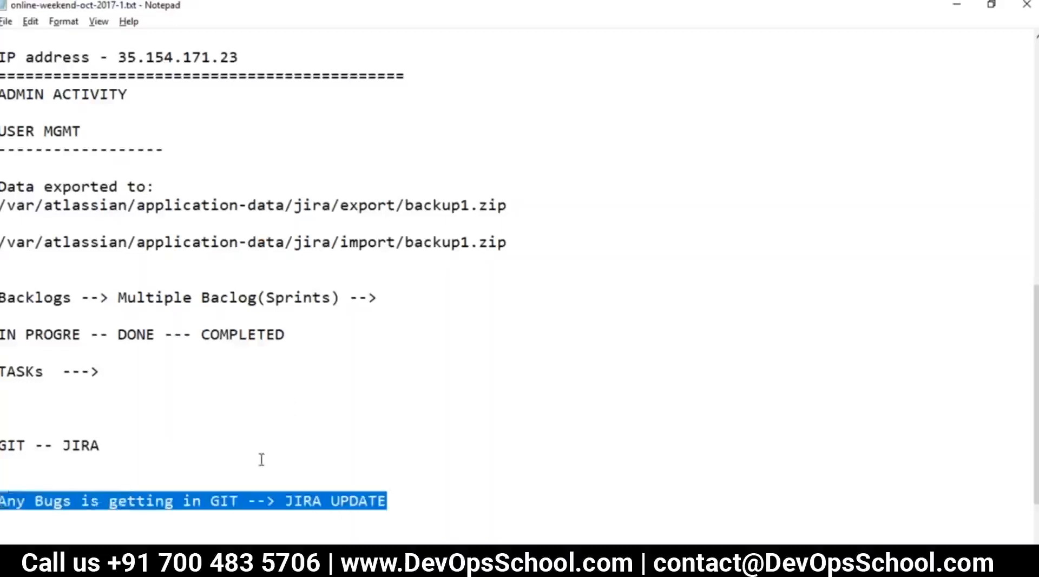
{"action": "type", "text": "s"}
{"action": "key", "text": "alt"}
{"action": "key", "text": "Escape"}
{"action": "key", "text": "ctrl+z"}
- Switch back to the browser and open the DVCS accounts integration page
{"action": "key", "text": "alt+Tab"}
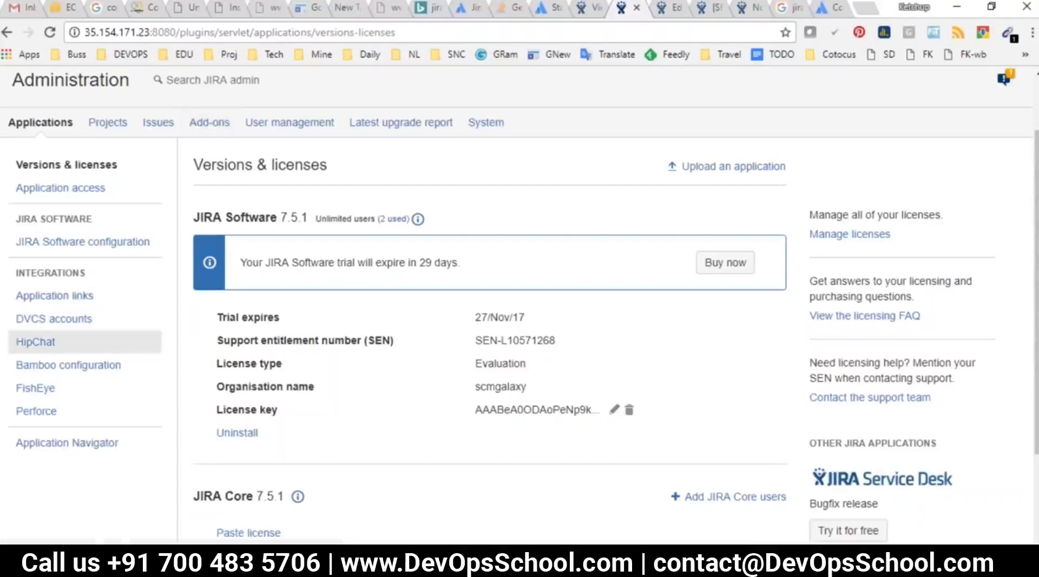
{"action": "left_click", "coordinate": [33, 324]}
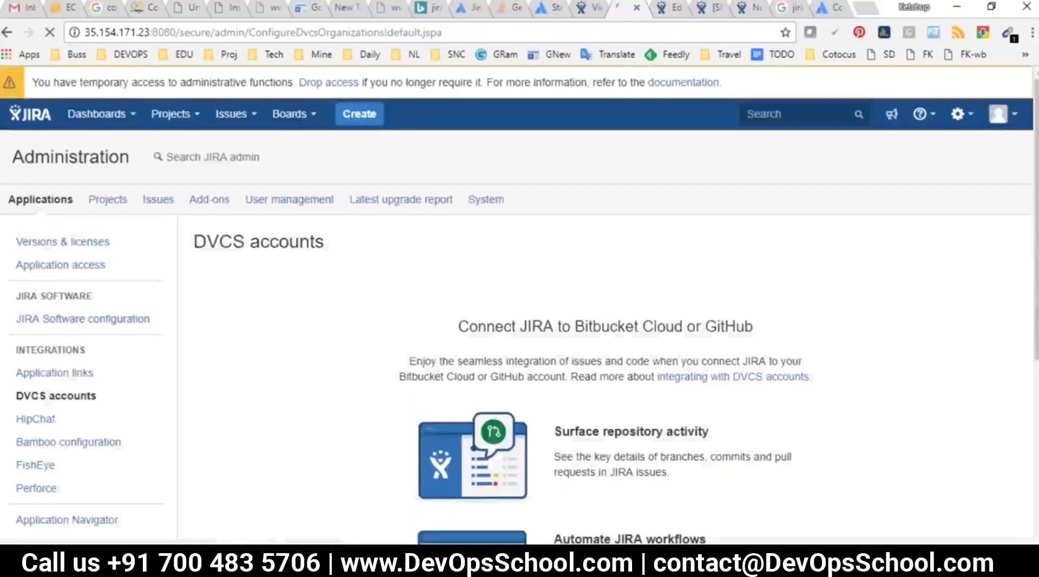
{"action": "scroll", "coordinate": [670, 348], "scroll_direction": "down", "scroll_amount": 1}
{"action": "left_click_drag", "start_coordinate": [469, 249], "coordinate": [705, 250]}
{"action": "left_click_drag", "start_coordinate": [586, 250], "coordinate": [683, 250]}
{"action": "double_click", "coordinate": [710, 249]}
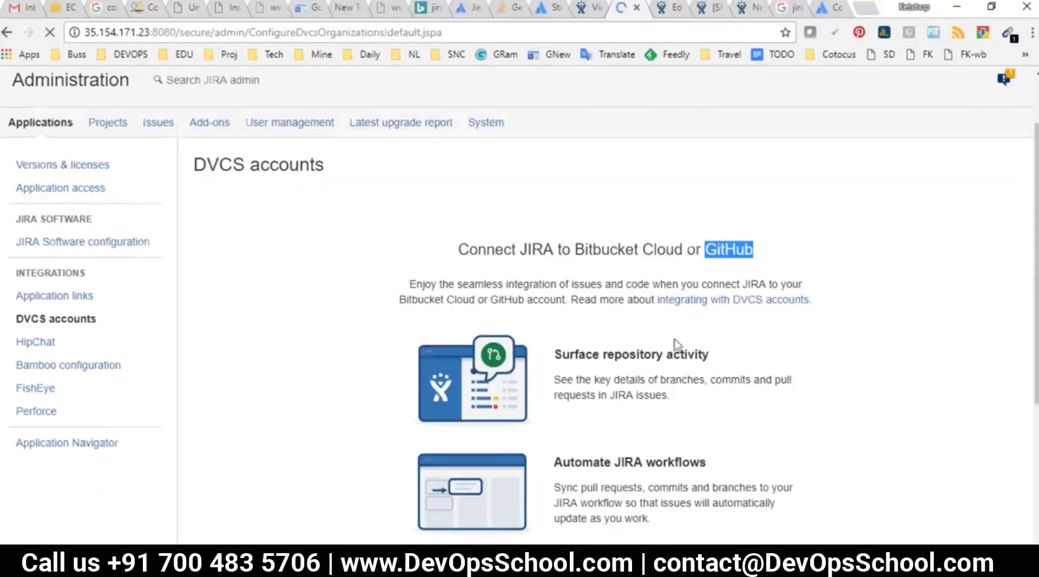
- Read the DVCS accounts page about connecting JIRA to Bitbucket Cloud or GitHub
{"action": "scroll", "coordinate": [677, 345], "scroll_direction": "down", "scroll_amount": 5}
{"action": "scroll", "coordinate": [677, 344], "scroll_direction": "up", "scroll_amount": 6}
{"action": "left_click_drag", "start_coordinate": [575, 326], "coordinate": [710, 323]}
{"action": "left_click", "coordinate": [623, 348]}
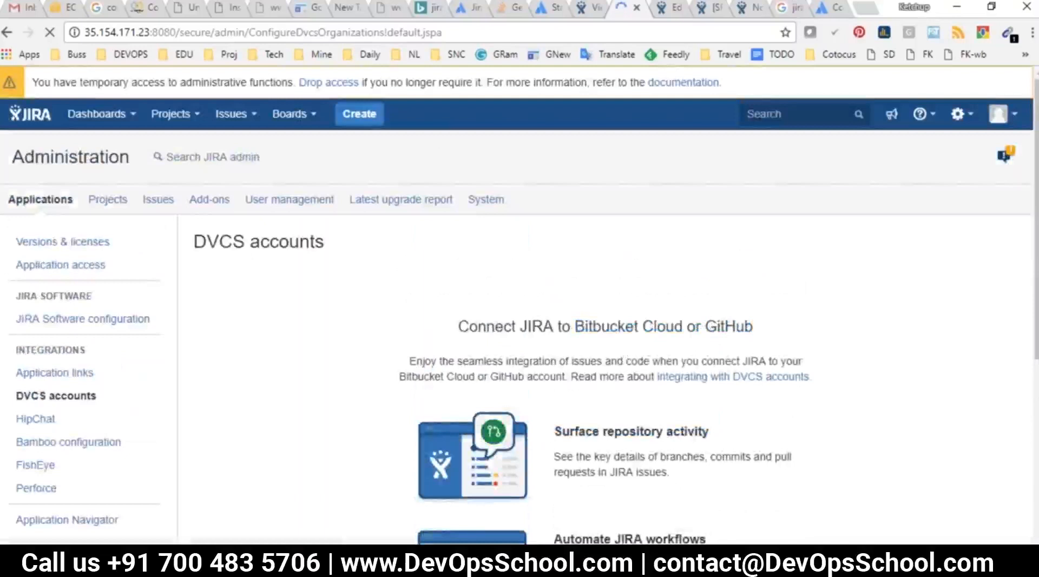
{"action": "left_click_drag", "start_coordinate": [754, 327], "coordinate": [690, 326]}
{"action": "scroll", "coordinate": [655, 347], "scroll_direction": "down", "scroll_amount": 3}
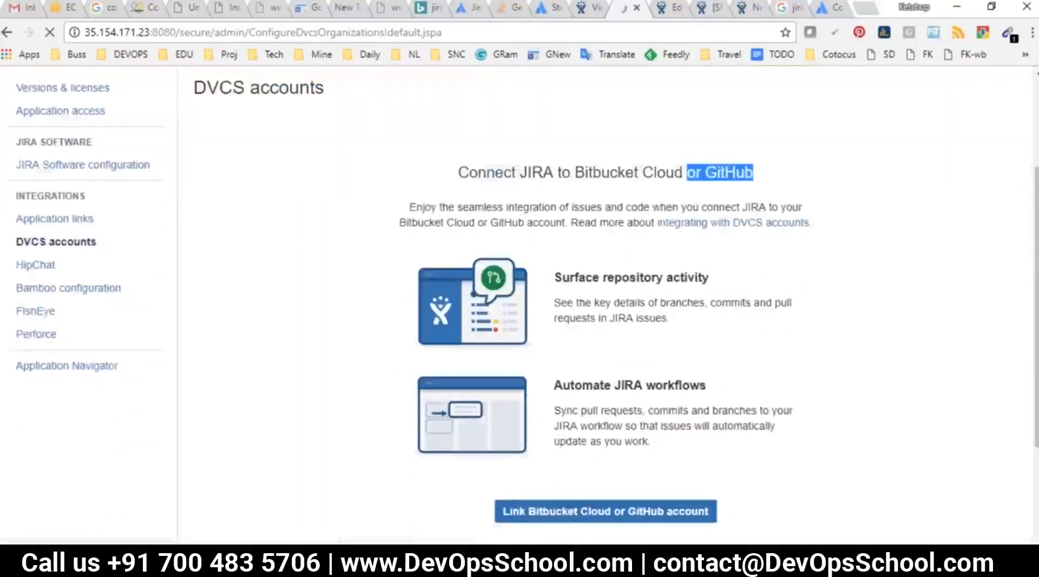
{"action": "left_click", "coordinate": [600, 190]}
{"action": "left_click_drag", "start_coordinate": [588, 173], "coordinate": [727, 193]}
{"action": "left_click", "coordinate": [695, 196]}
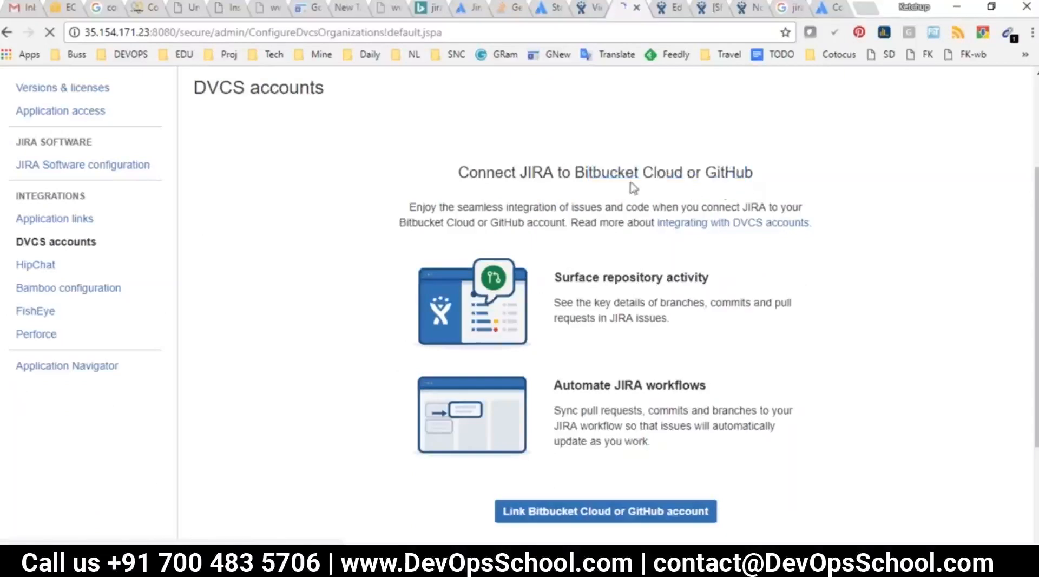
{"action": "left_click_drag", "start_coordinate": [572, 172], "coordinate": [684, 181]}
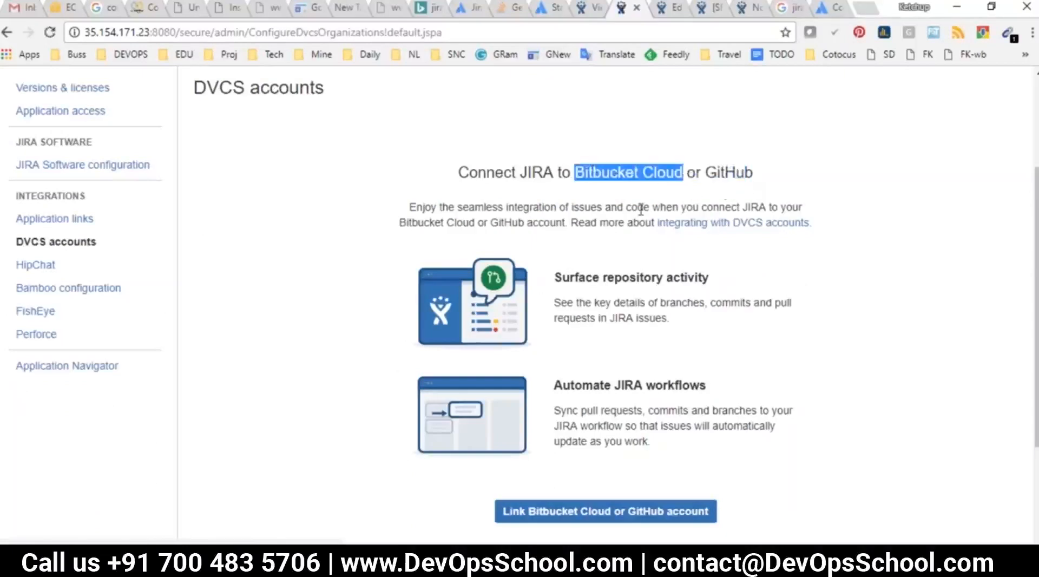
- Read the DVCS accounts heading about connecting JIRA to Bitbucket Cloud or GitHub, highlighting each service name
{"action": "left_click", "coordinate": [606, 199]}
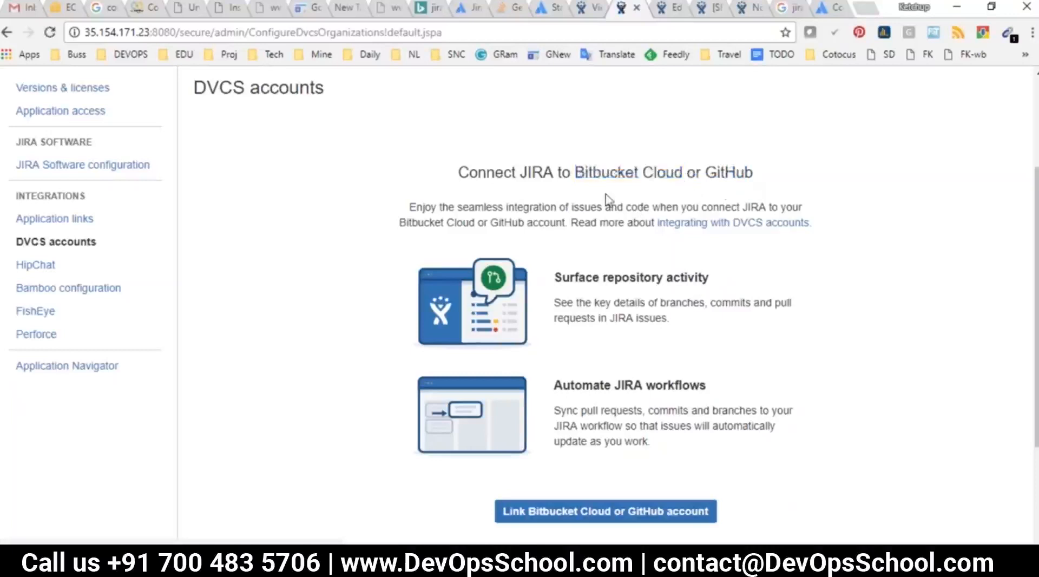
{"action": "left_click_drag", "start_coordinate": [639, 174], "coordinate": [580, 181]}
{"action": "left_click", "coordinate": [591, 196]}
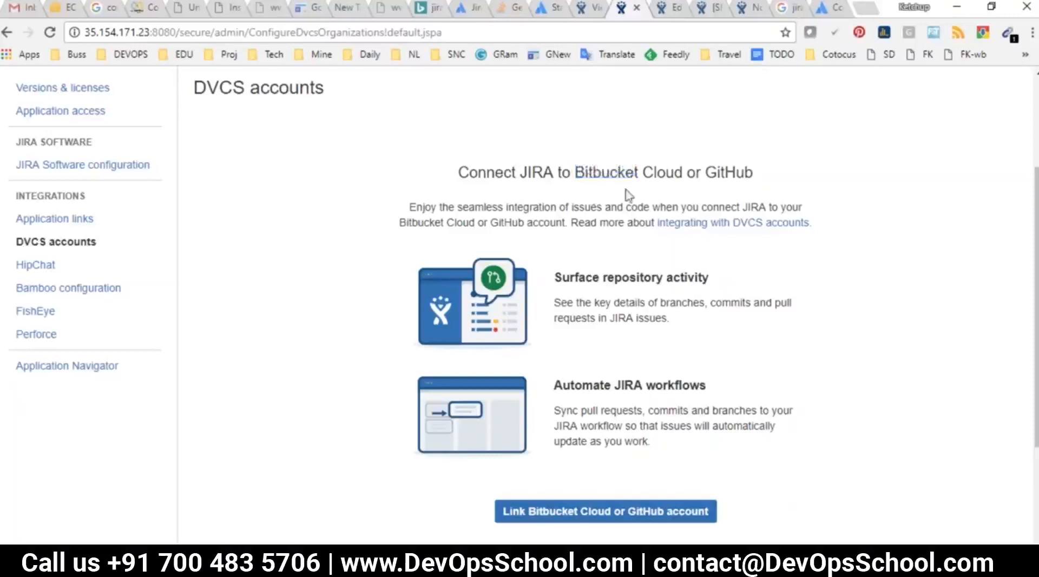
{"action": "left_click_drag", "start_coordinate": [573, 173], "coordinate": [685, 180]}
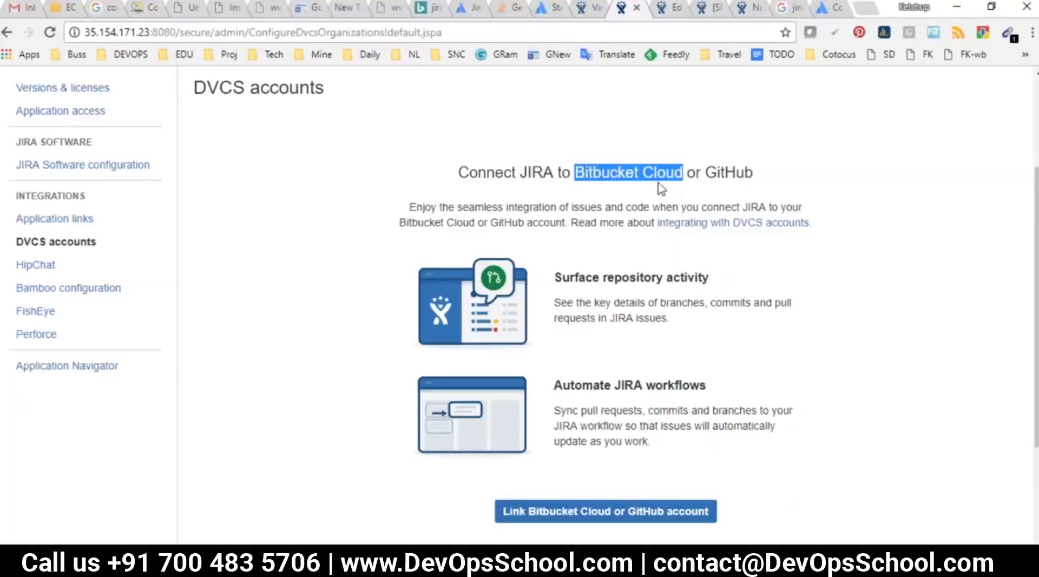
{"action": "double_click", "coordinate": [722, 176]}
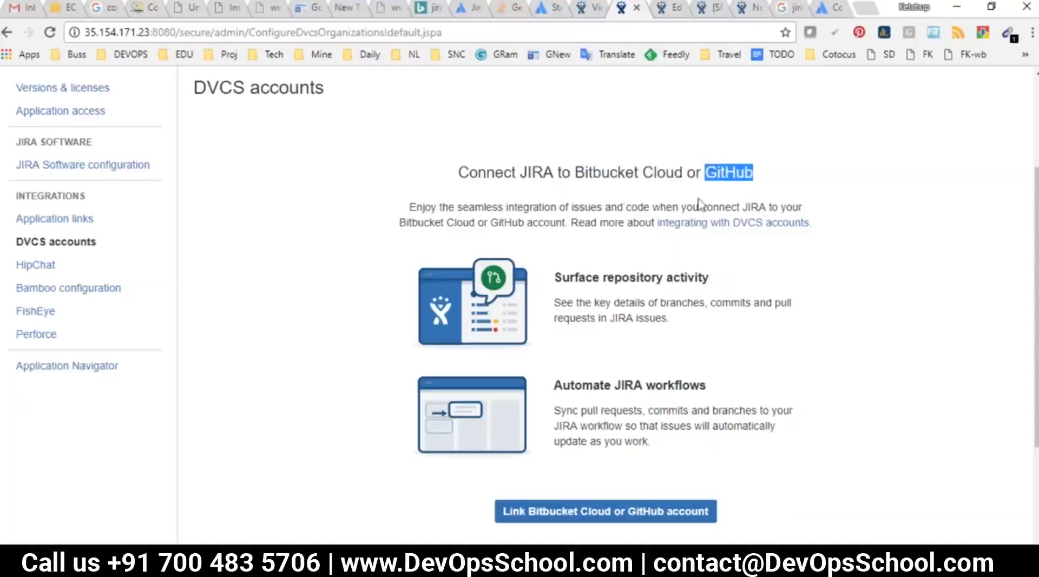
{"action": "left_click", "coordinate": [762, 186]}
- Open the dialog to link a Bitbucket Cloud or GitHub account and choose GitHub as the host
{"action": "scroll", "coordinate": [605, 262], "scroll_direction": "down", "scroll_amount": 3}
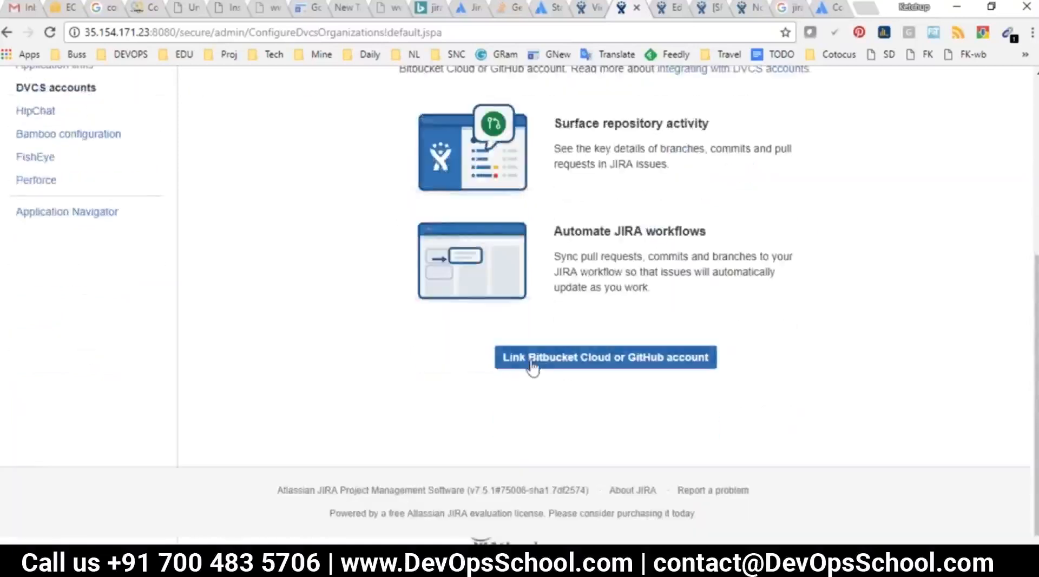
{"action": "left_click", "coordinate": [531, 366]}
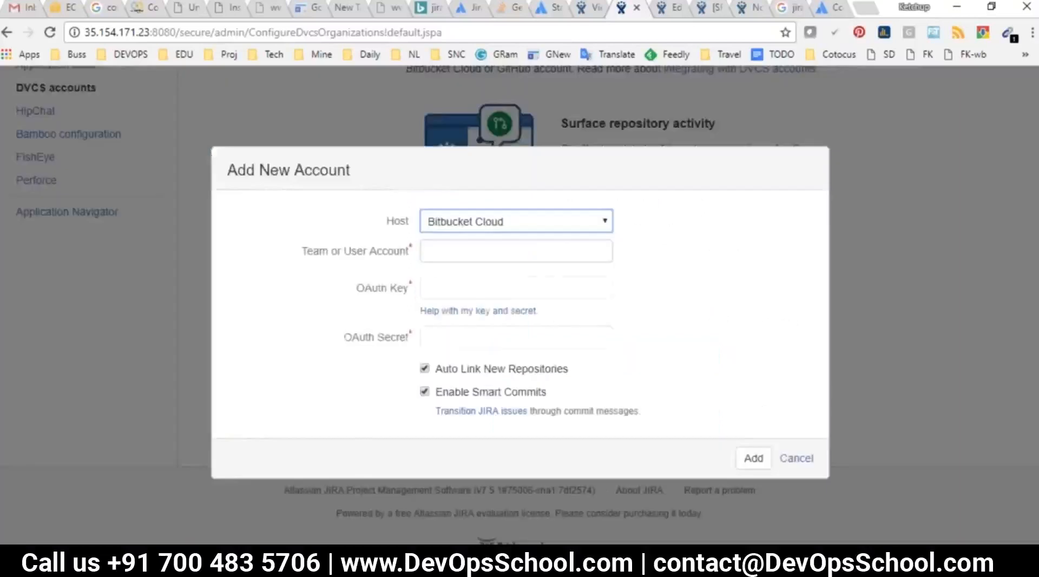
{"action": "left_click", "coordinate": [463, 220]}
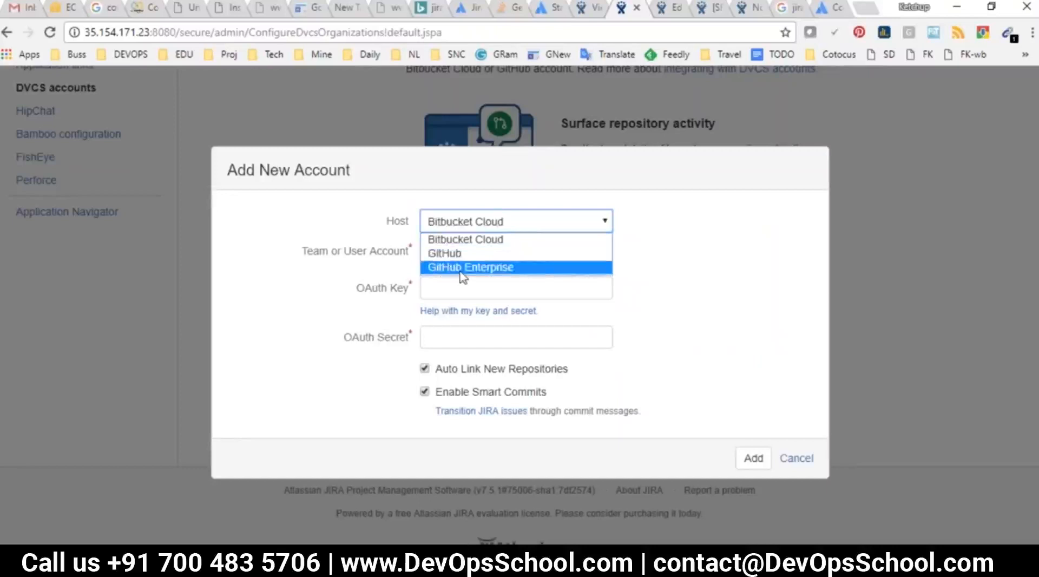
{"action": "left_click", "coordinate": [453, 254]}
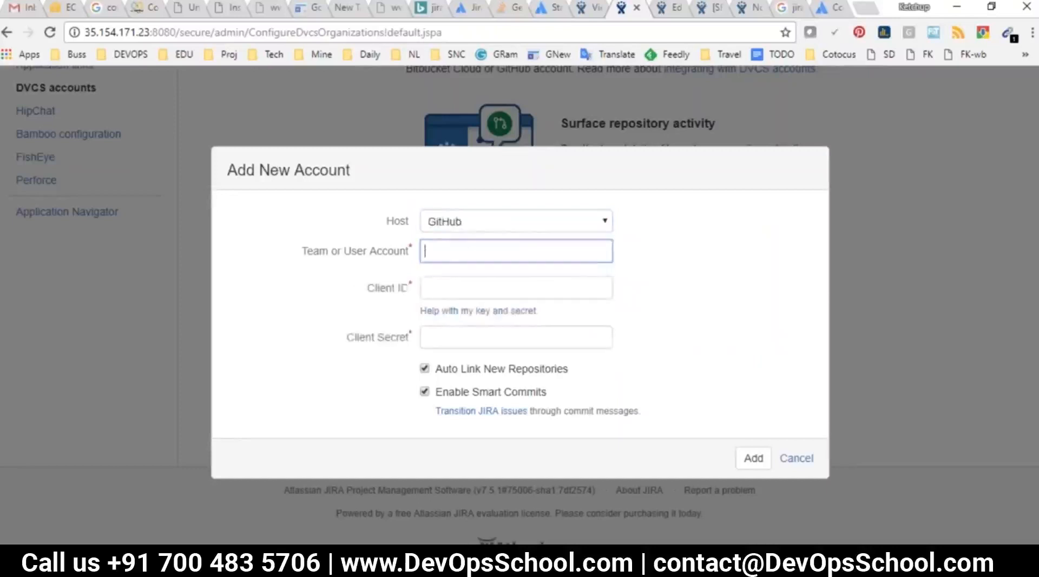
- Enter the GitHub team or user account name in the new account dialog
{"action": "left_click", "coordinate": [453, 256]}
{"action": "type", "text": "scmgalaxy"}
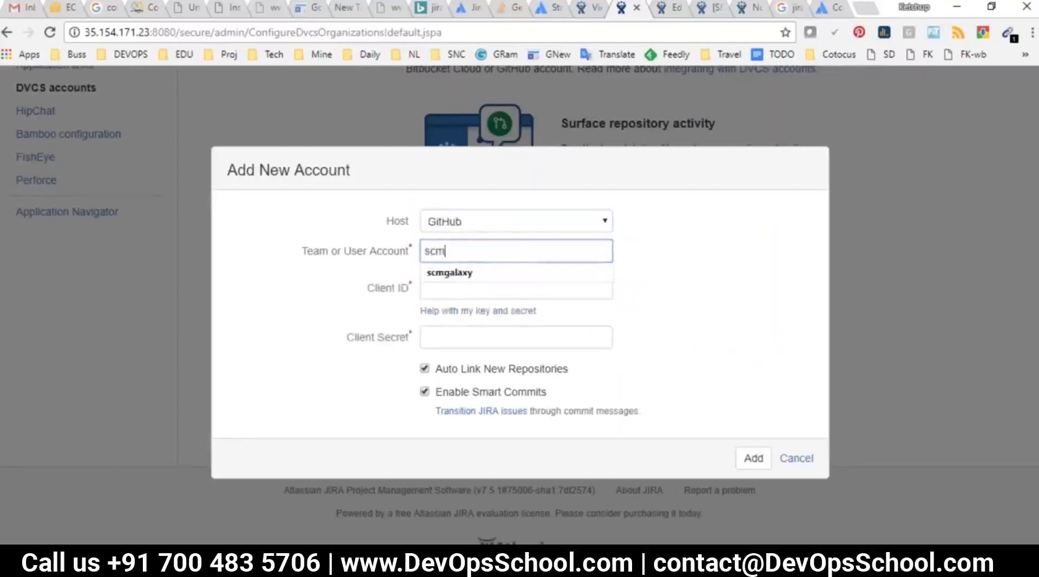
{"action": "left_click", "coordinate": [457, 273]}
{"action": "left_click", "coordinate": [469, 287]}
{"action": "left_click_drag", "start_coordinate": [373, 288], "coordinate": [409, 289]}
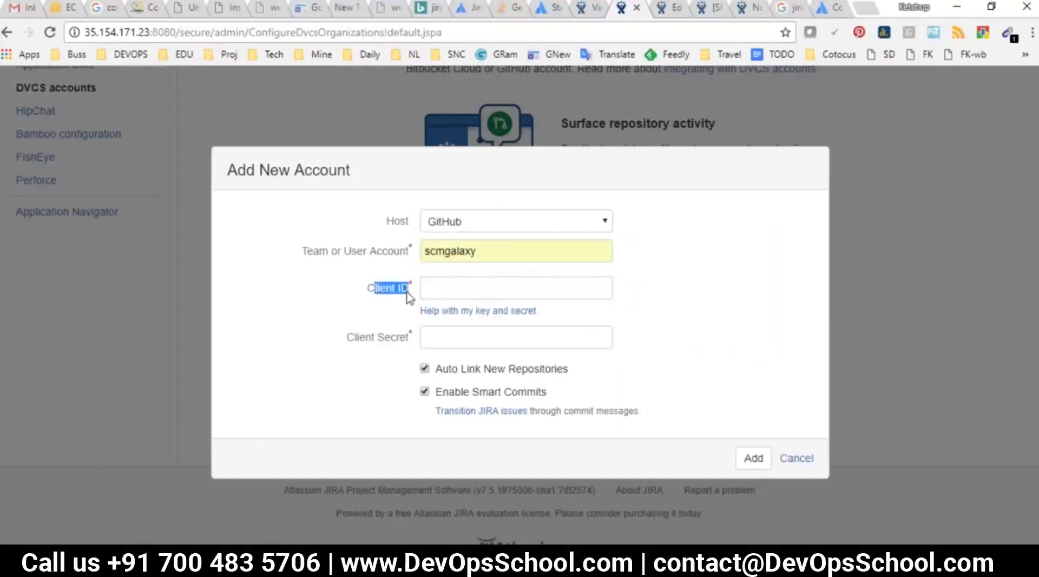
{"action": "left_click_drag", "start_coordinate": [356, 339], "coordinate": [412, 339]}
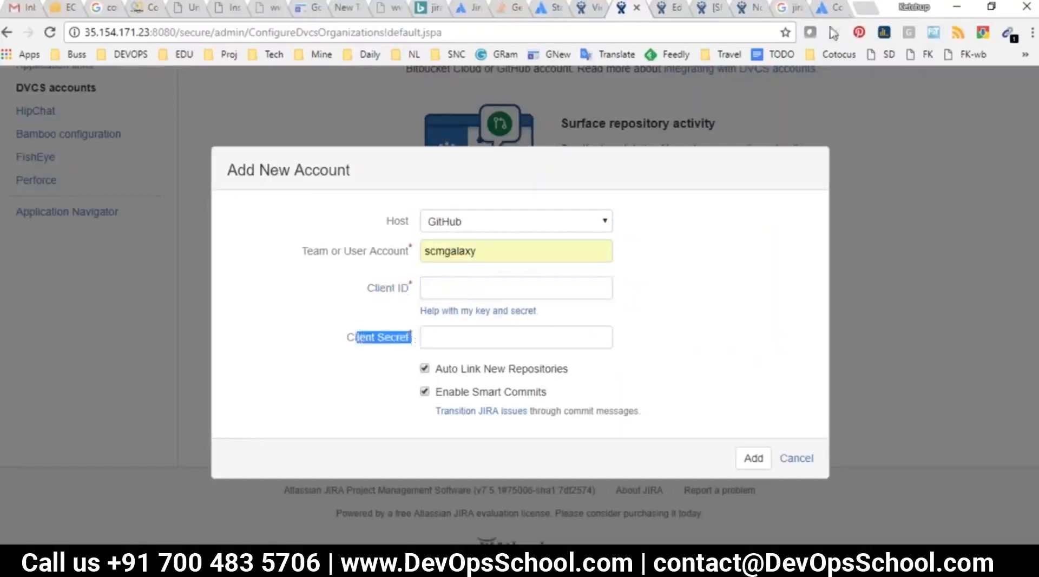
- Open a new browser tab, search Google for github and go to the GitHub site
{"action": "left_click", "coordinate": [868, 7]}
{"action": "type", "text": "github"}
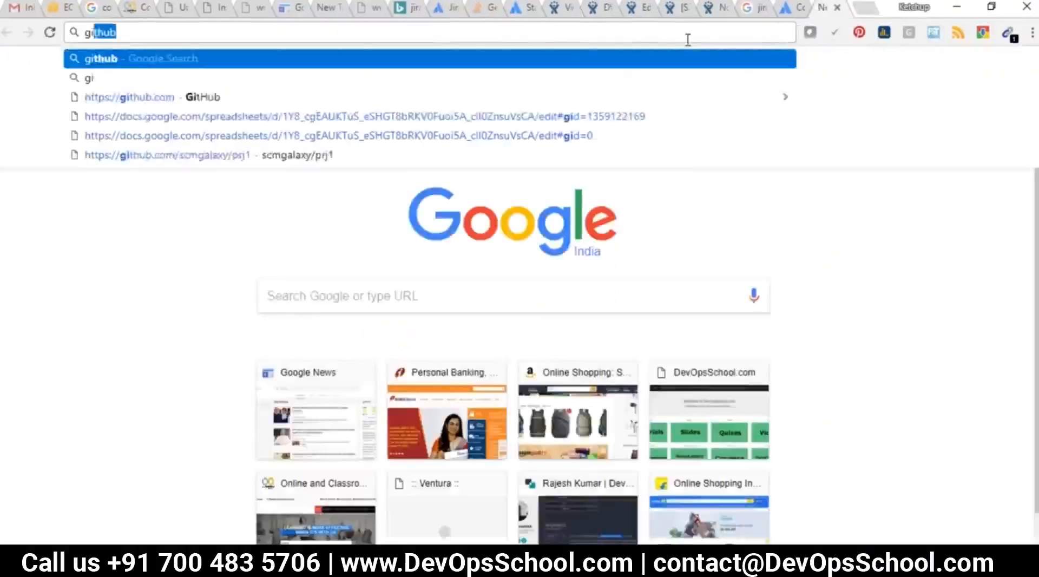
{"action": "key", "text": "Return"}
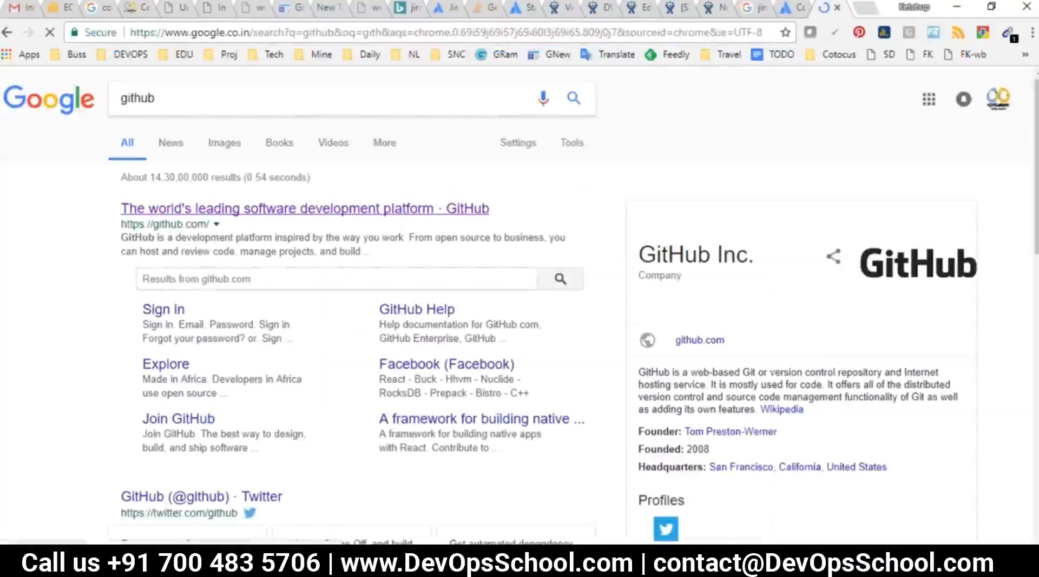
{"action": "left_click", "coordinate": [229, 210]}
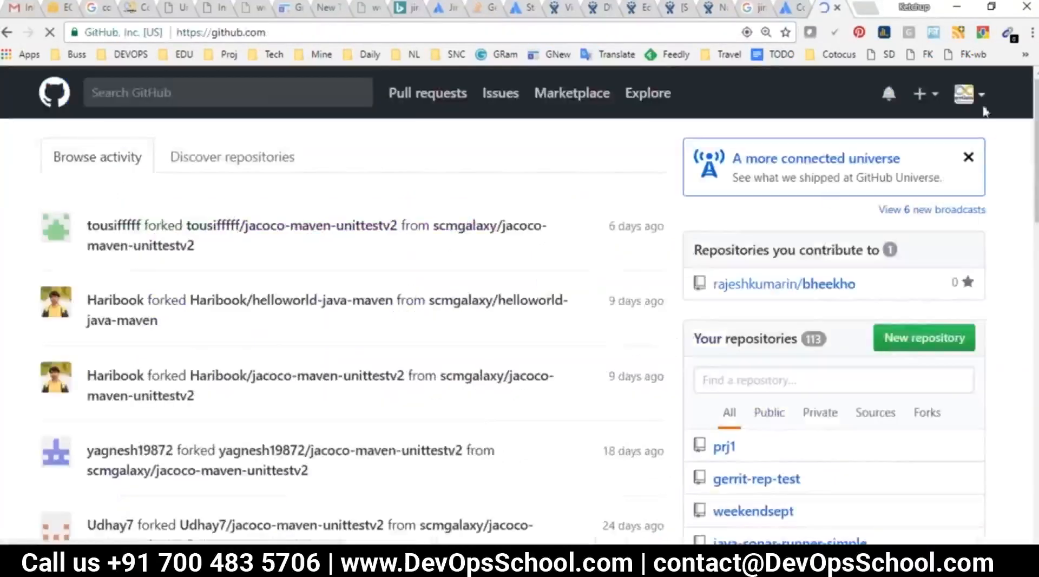
- Open the GitHub account settings, go to the developer settings and start a new OAuth App
{"action": "left_click", "coordinate": [968, 94]}
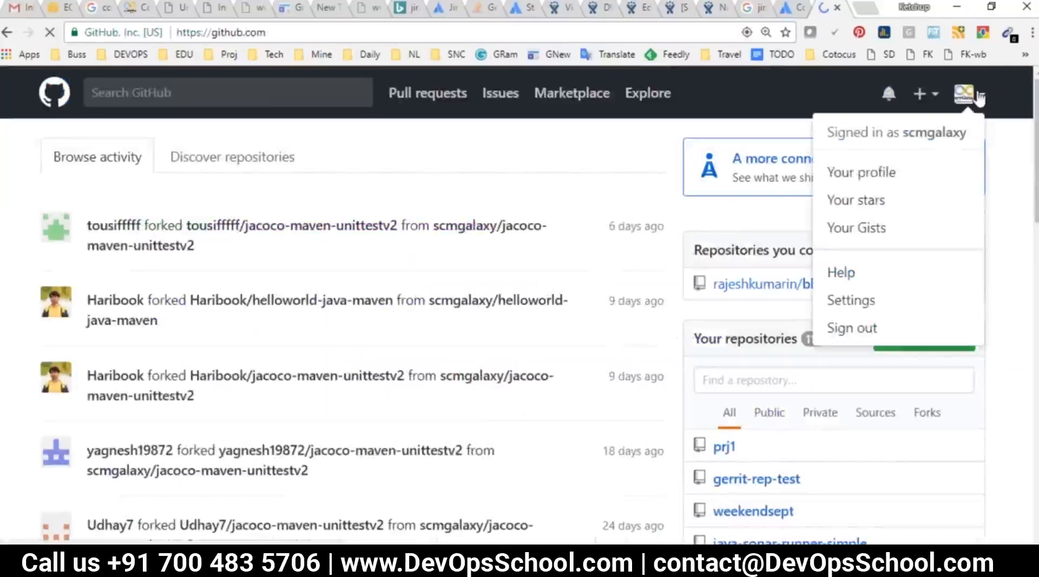
{"action": "left_click", "coordinate": [847, 306]}
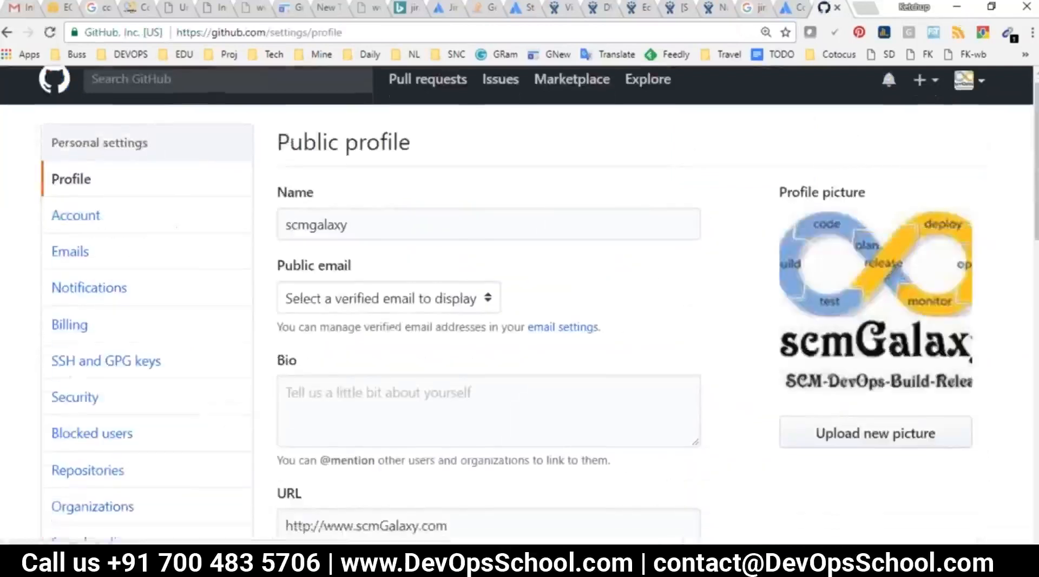
{"action": "scroll", "coordinate": [519, 303], "scroll_direction": "down", "scroll_amount": 3}
{"action": "left_click", "coordinate": [84, 440]}
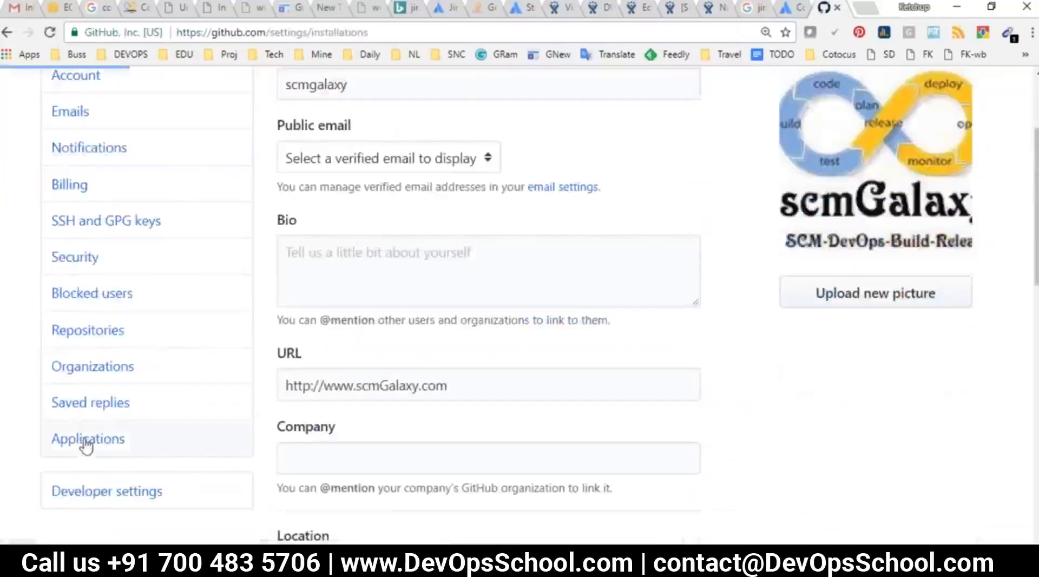
{"action": "scroll", "coordinate": [84, 444], "scroll_direction": "down", "scroll_amount": 4}
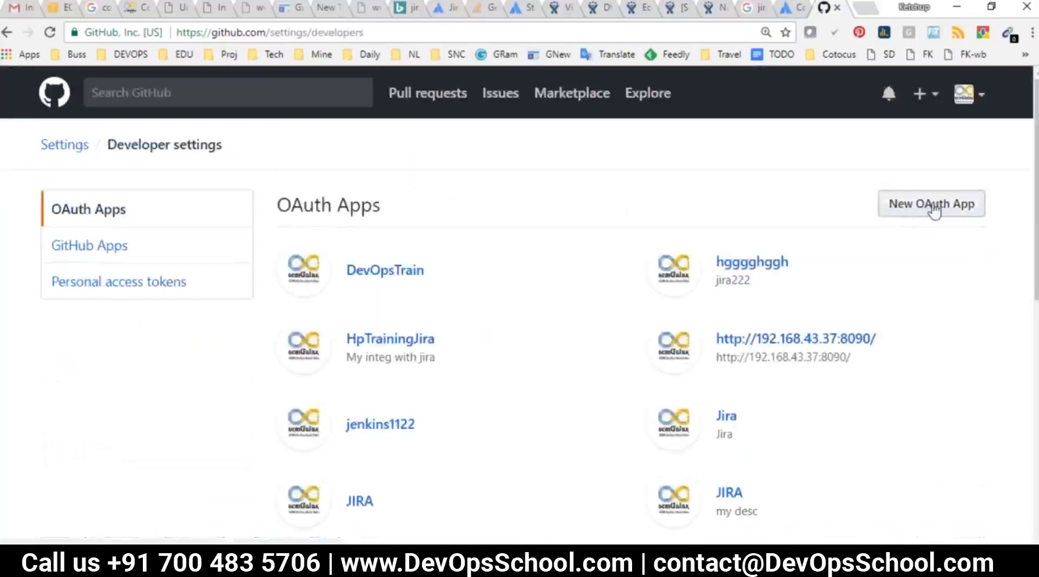
{"action": "left_click", "coordinate": [917, 214]}
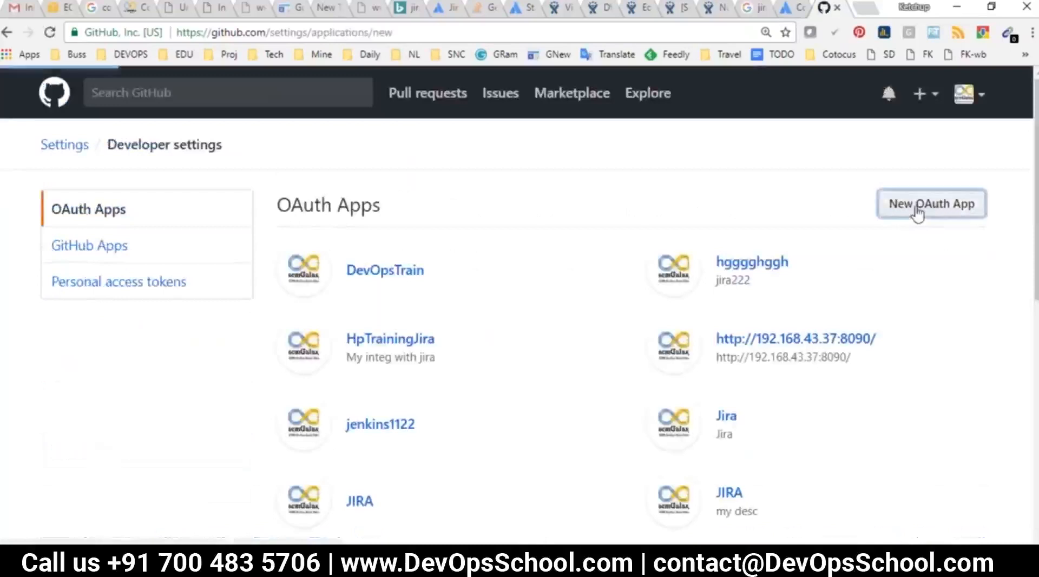
- Name the new OAuth application weekend and set its homepage URL to weekend.com
{"action": "type", "text": "weekend"}
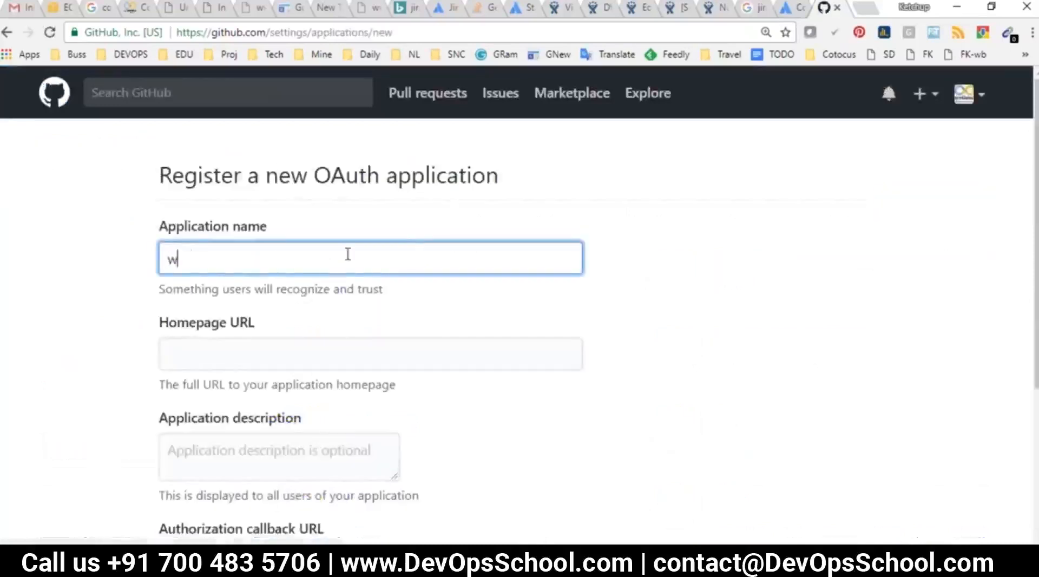
{"action": "key", "text": "ctrl+a"}
{"action": "key", "text": "ctrl+c"}
{"action": "left_click", "coordinate": [341, 347]}
{"action": "key", "text": "ctrl+v"}
{"action": "type", "text": ".com"}
{"action": "scroll", "coordinate": [339, 347], "scroll_direction": "down", "scroll_amount": 3}
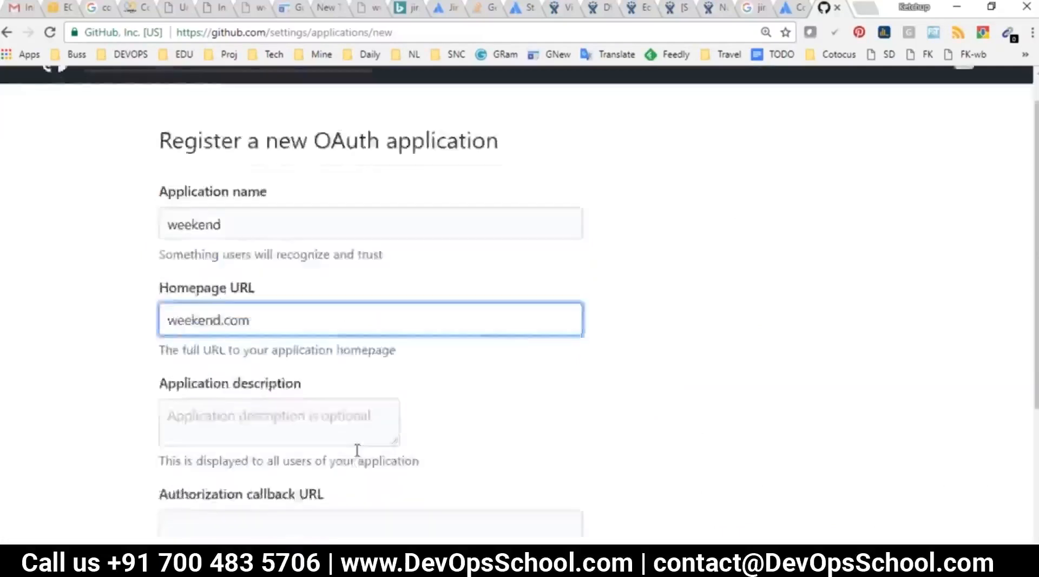
- Copy the Jira server address and paste it as the authorization callback URL, then try registering the application
{"action": "left_click", "coordinate": [789, 8]}
{"action": "left_click", "coordinate": [557, 12]}
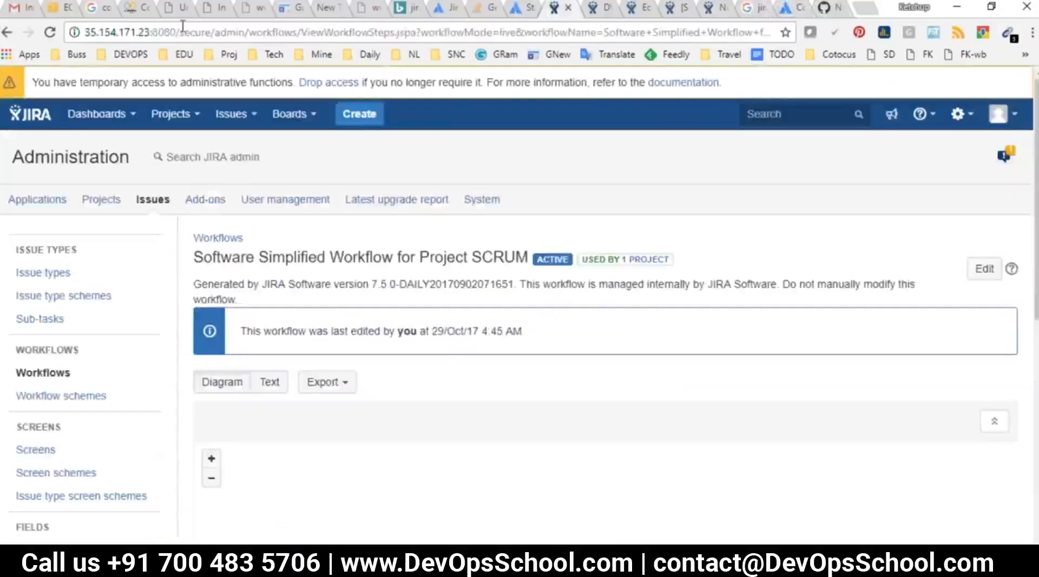
{"action": "left_click_drag", "start_coordinate": [177, 32], "coordinate": [85, 32]}
{"action": "key", "text": "ctrl+c"}
{"action": "left_click", "coordinate": [826, 7]}
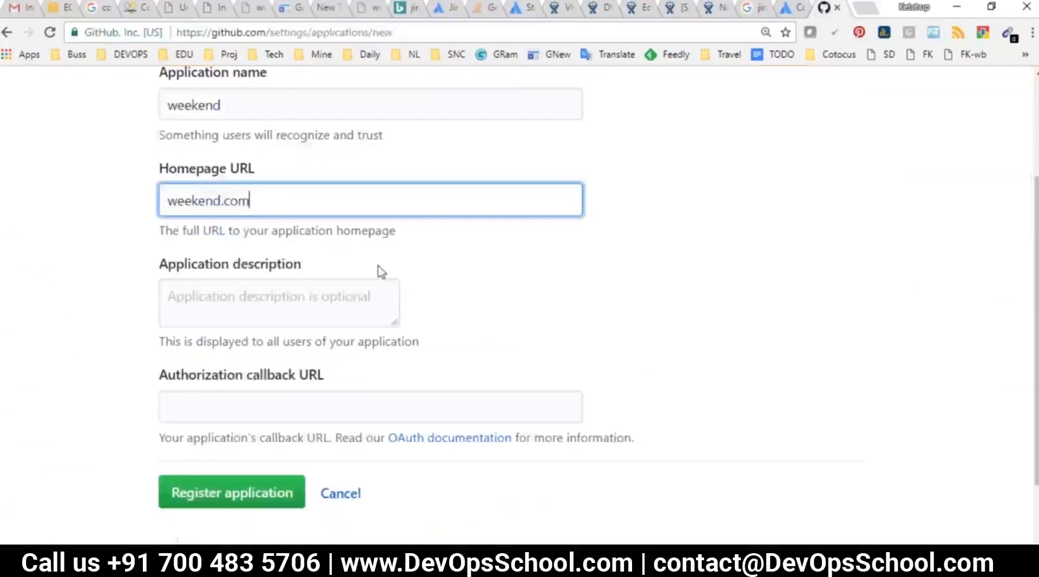
{"action": "left_click", "coordinate": [208, 420]}
{"action": "left_click", "coordinate": [207, 420]}
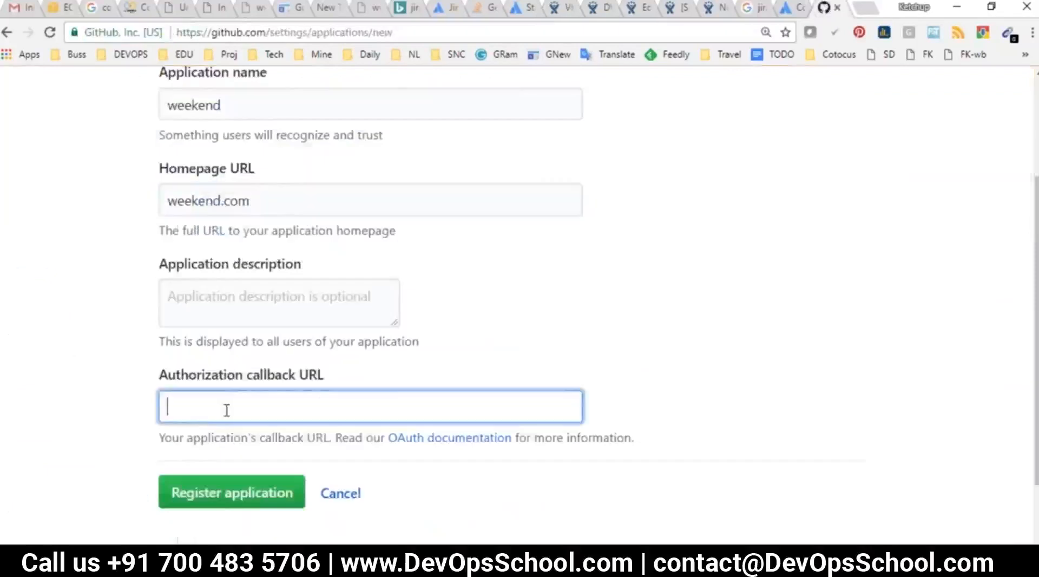
{"action": "key", "text": "ctrl+v"}
{"action": "left_click", "coordinate": [219, 498]}
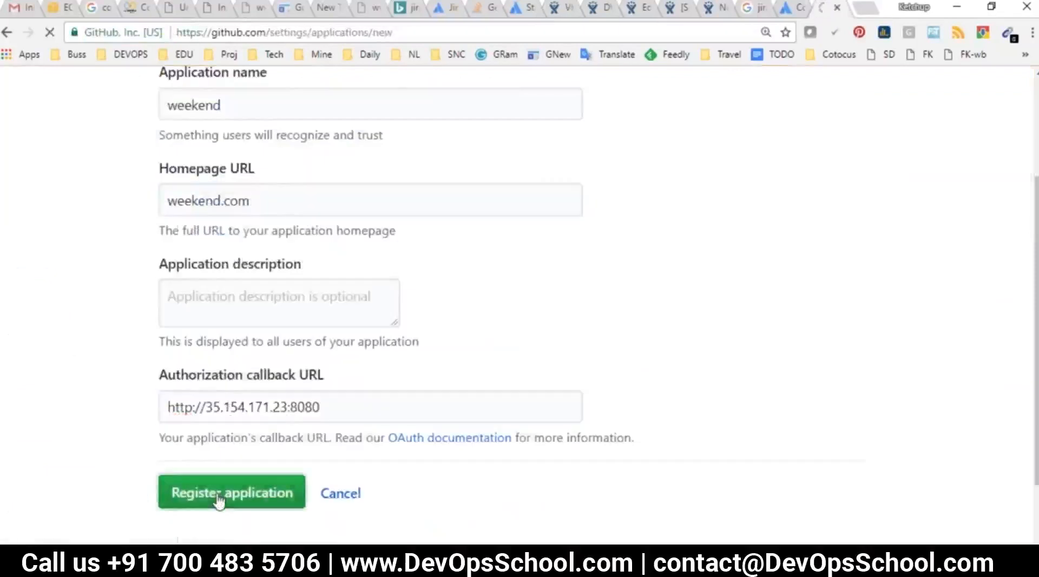
{"action": "scroll", "coordinate": [359, 407], "scroll_direction": "down", "scroll_amount": 3}
{"action": "scroll", "coordinate": [297, 347], "scroll_direction": "up", "scroll_amount": 1}
{"action": "left_click_drag", "start_coordinate": [254, 208], "coordinate": [30, 217]}
{"action": "key", "text": "ctrl+v"}
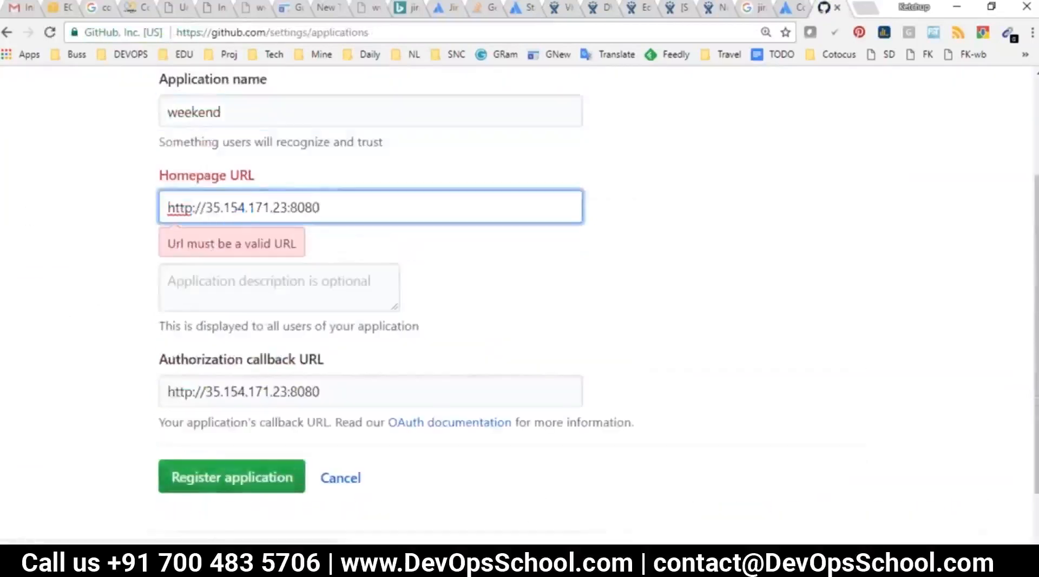
{"action": "left_click", "coordinate": [229, 487]}
- Copy the registered weekend application's Client ID
{"action": "scroll", "coordinate": [229, 489], "scroll_direction": "down", "scroll_amount": 10}
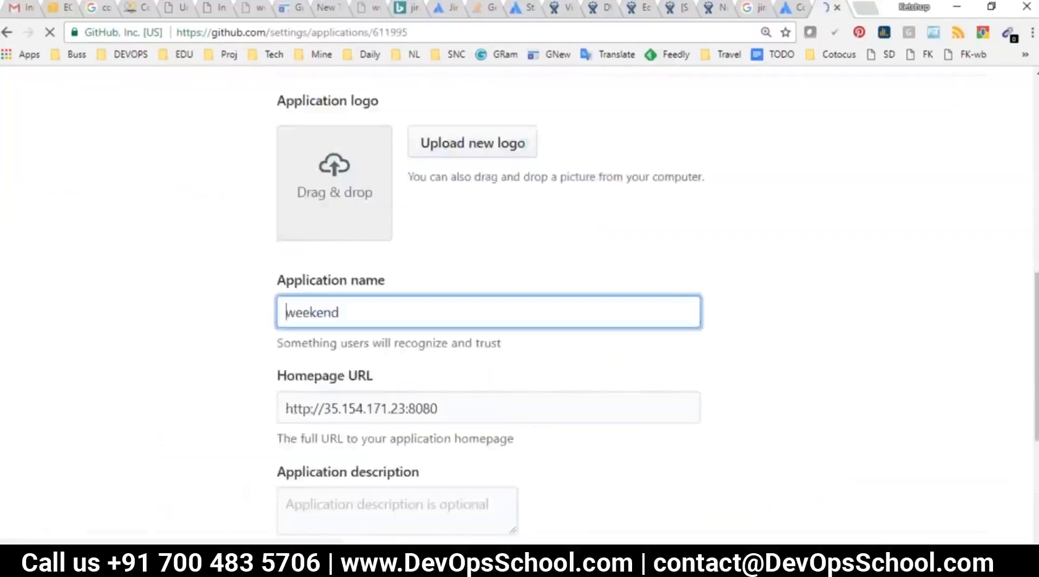
{"action": "scroll", "coordinate": [425, 452], "scroll_direction": "down", "scroll_amount": 5}
{"action": "scroll", "coordinate": [429, 446], "scroll_direction": "up", "scroll_amount": 15}
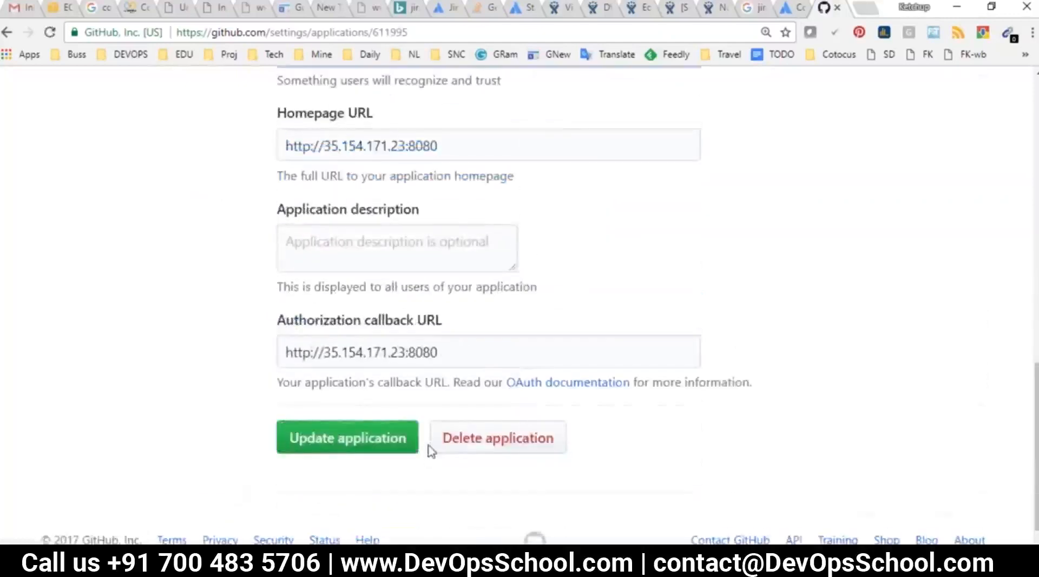
{"action": "scroll", "coordinate": [350, 286], "scroll_direction": "down", "scroll_amount": 3}
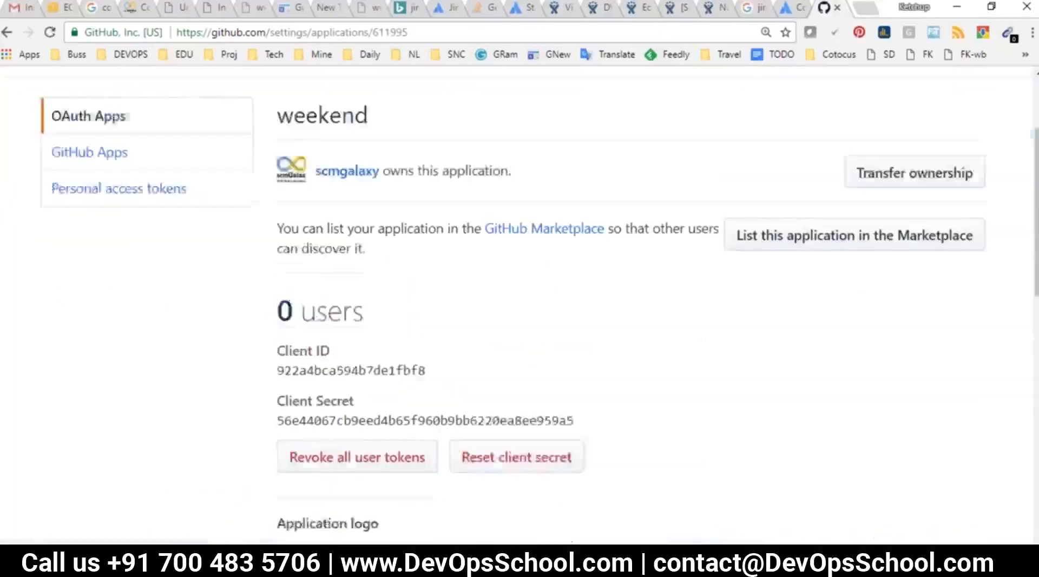
{"action": "left_click_drag", "start_coordinate": [277, 321], "coordinate": [426, 340]}
{"action": "key", "text": "ctrl+c"}
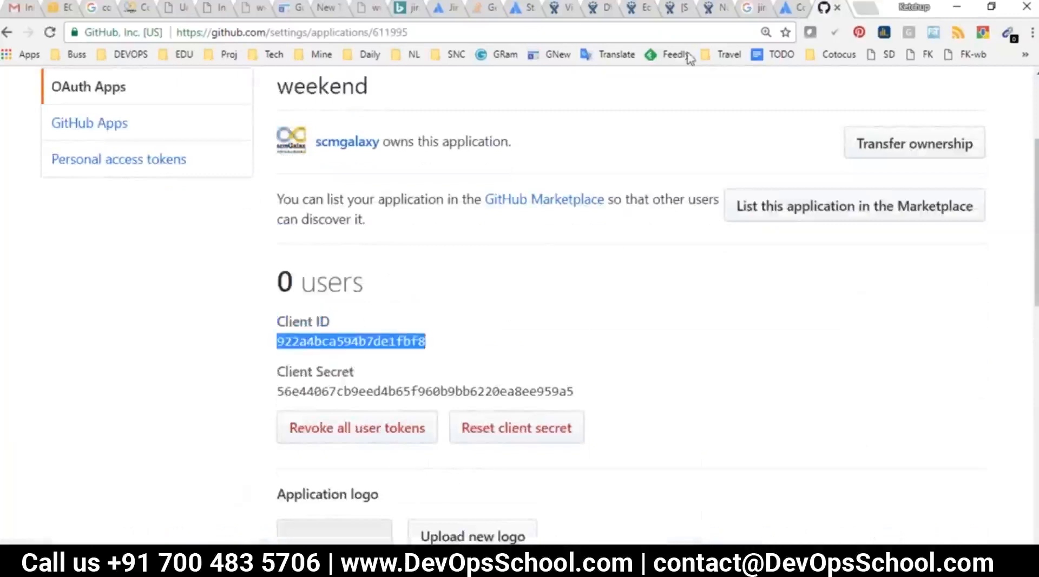
- Return to the Jira Add New Account dialog and paste the Client ID into its field
{"action": "left_click", "coordinate": [567, 9]}
{"action": "left_click", "coordinate": [602, 8]}
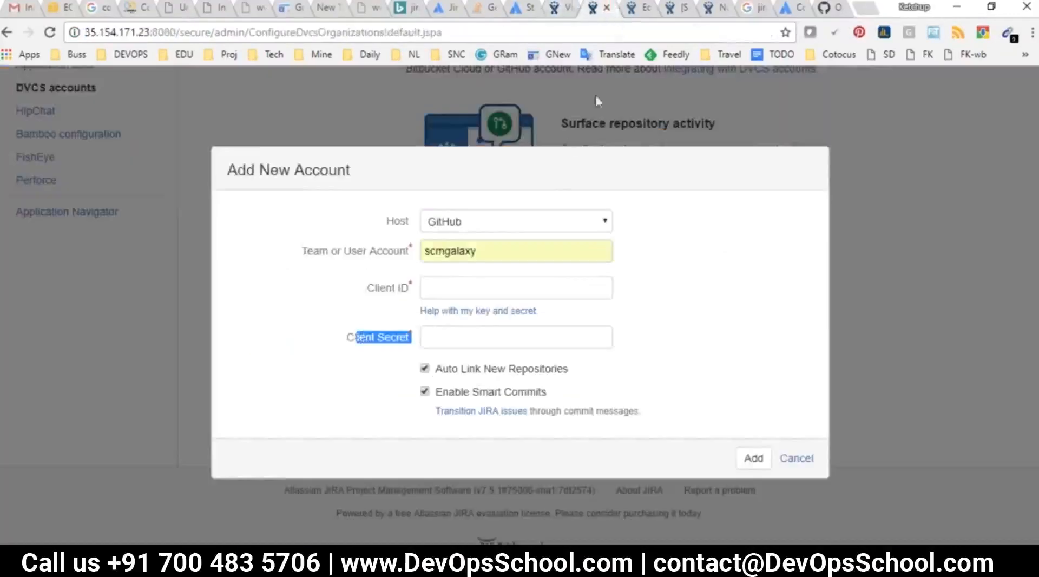
{"action": "left_click", "coordinate": [470, 310]}
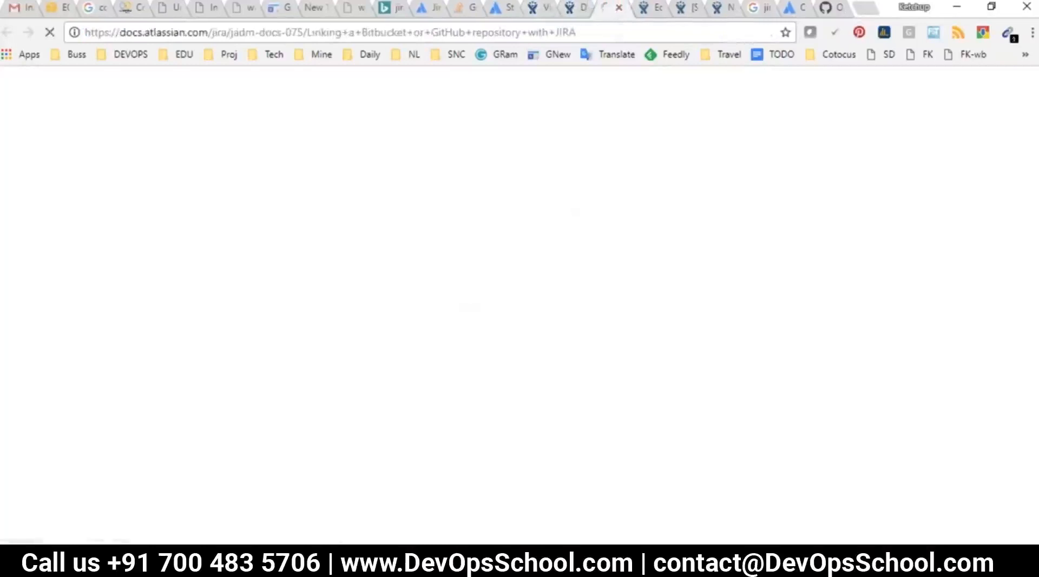
{"action": "left_click", "coordinate": [618, 8]}
{"action": "left_click", "coordinate": [482, 288]}
{"action": "key", "text": "ctrl+v"}
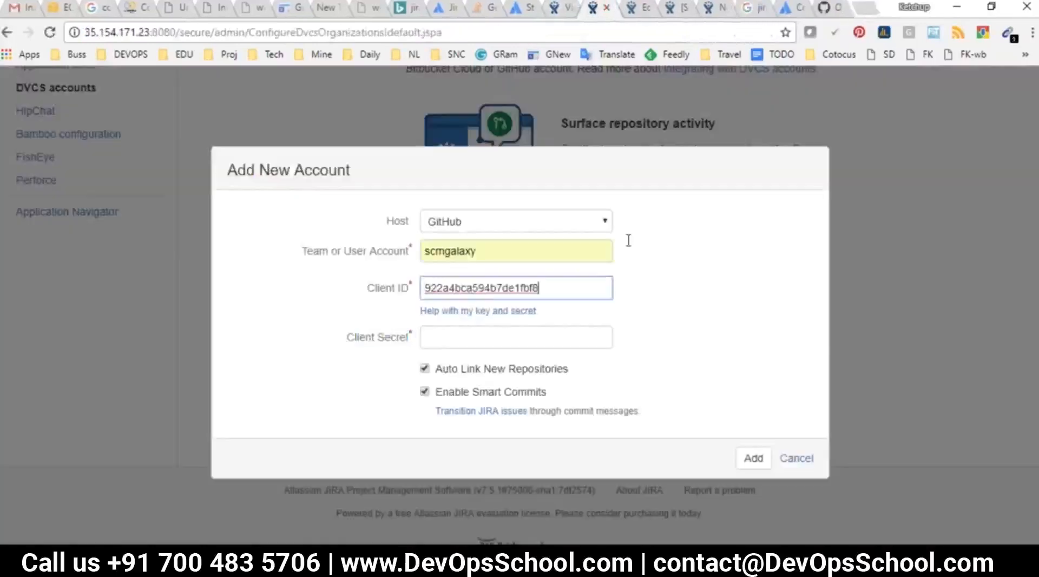
- Copy the application's client secret from GitHub and paste it into the Jira Client Secret field
{"action": "left_click", "coordinate": [825, 8]}
{"action": "double_click", "coordinate": [303, 391]}
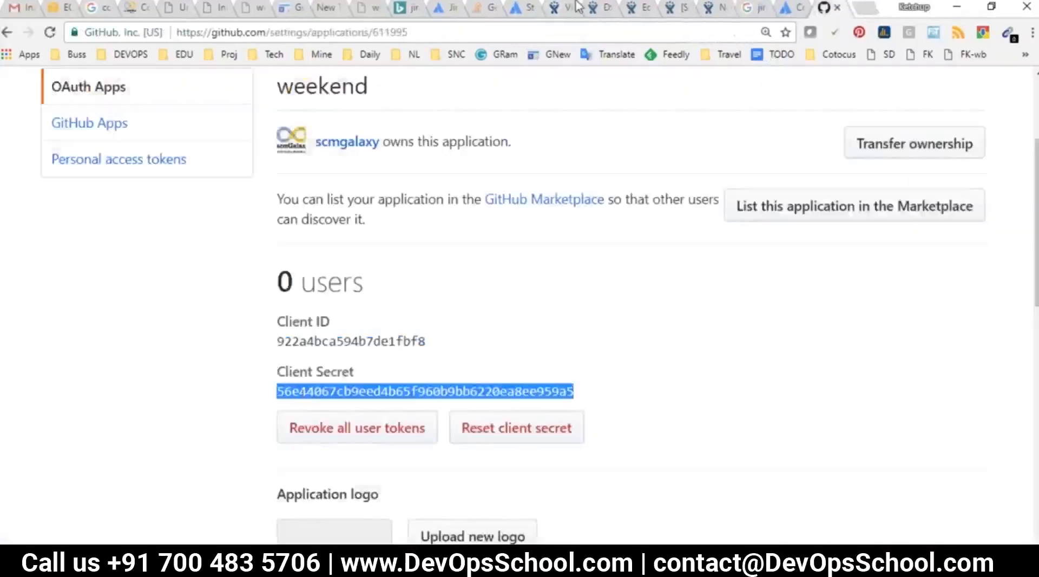
{"action": "left_click", "coordinate": [595, 7]}
{"action": "left_click", "coordinate": [428, 338]}
{"action": "key", "text": "ctrl+v"}
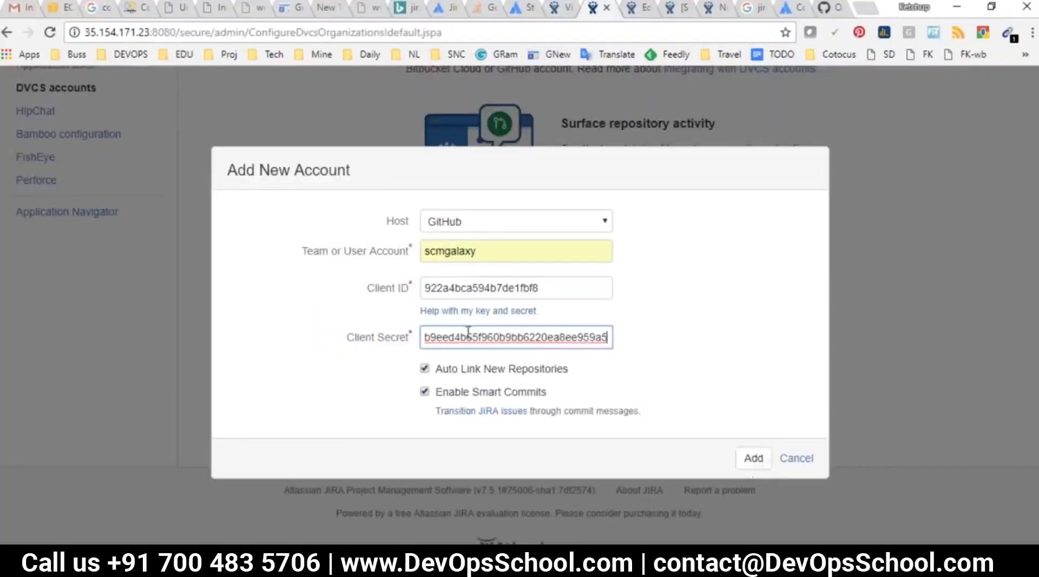
{"action": "left_click_drag", "start_coordinate": [492, 254], "coordinate": [408, 253]}
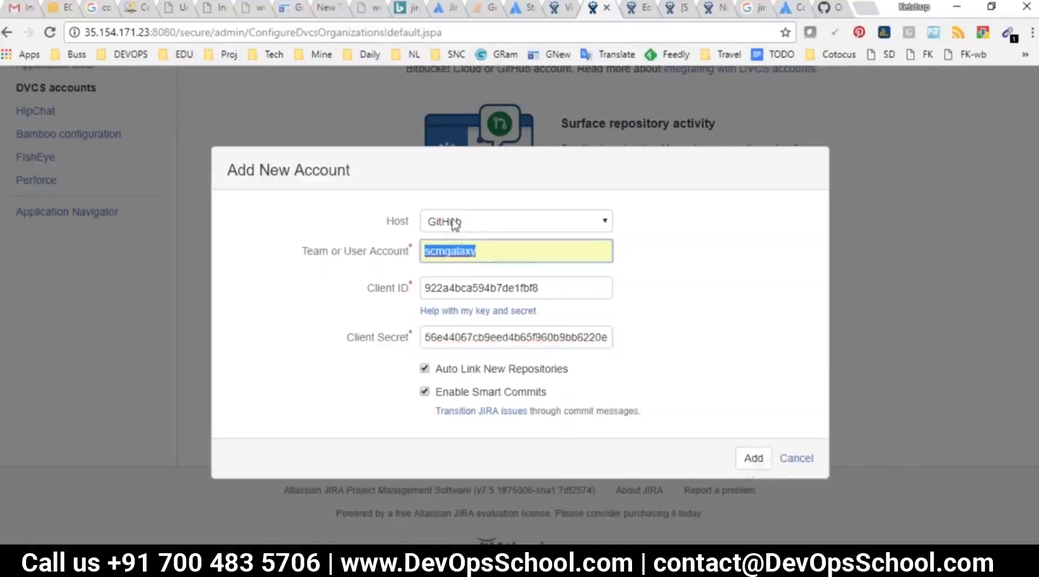
- Check the account name, Client ID and Client Secret in the dialog against the weekend application's page on GitHub
{"action": "left_click", "coordinate": [476, 255]}
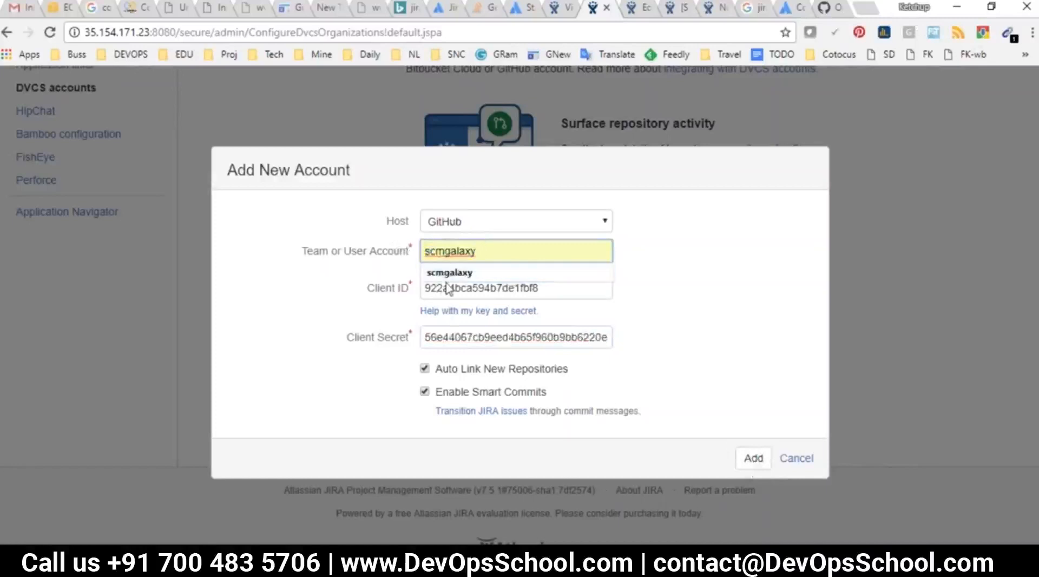
{"action": "left_click", "coordinate": [449, 336]}
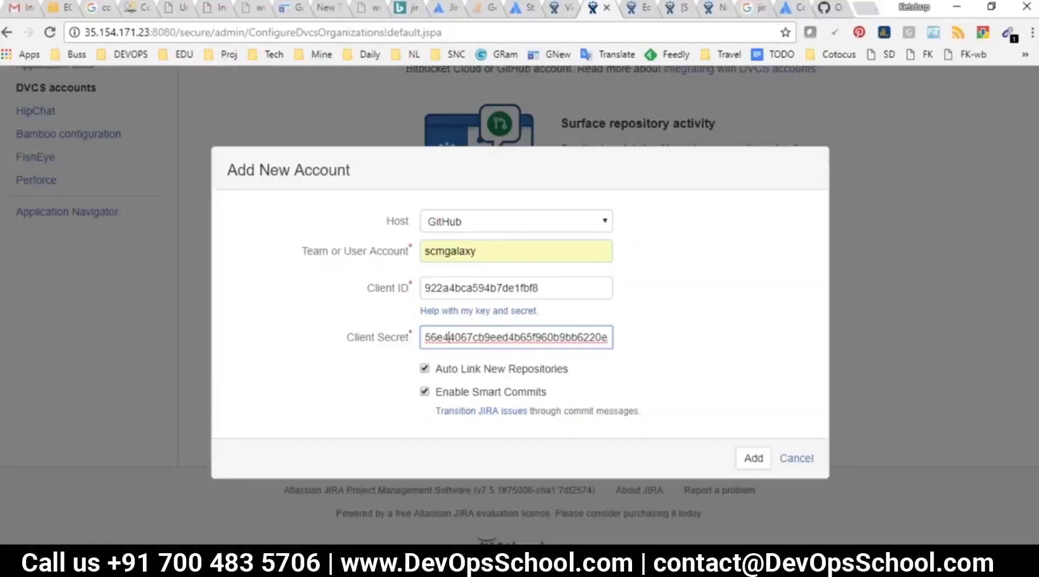
{"action": "left_click", "coordinate": [828, 7]}
{"action": "scroll", "coordinate": [127, 239], "scroll_direction": "up", "scroll_amount": 3}
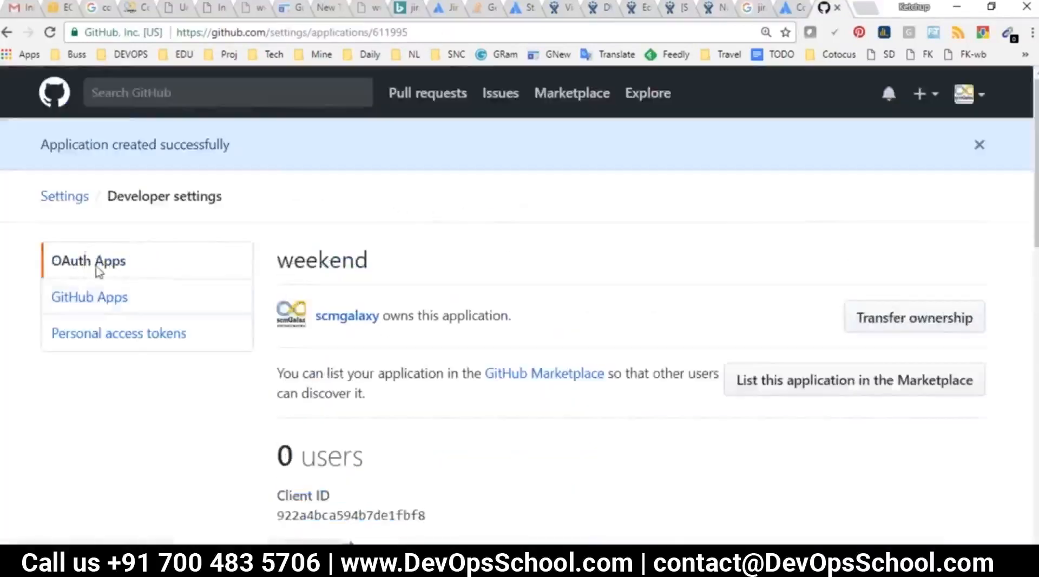
{"action": "left_click_drag", "start_coordinate": [224, 200], "coordinate": [108, 195]}
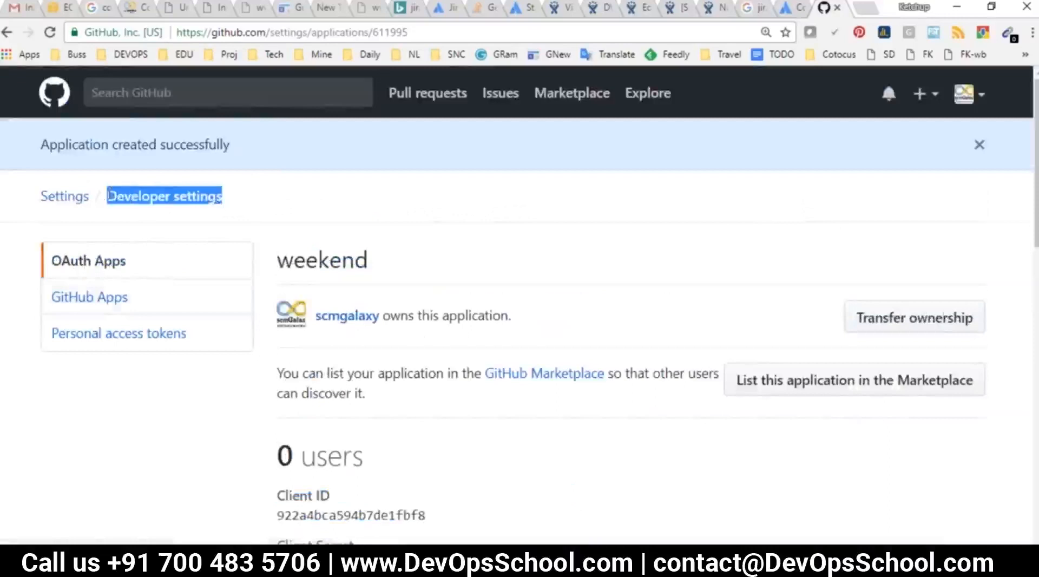
{"action": "left_click", "coordinate": [594, 7]}
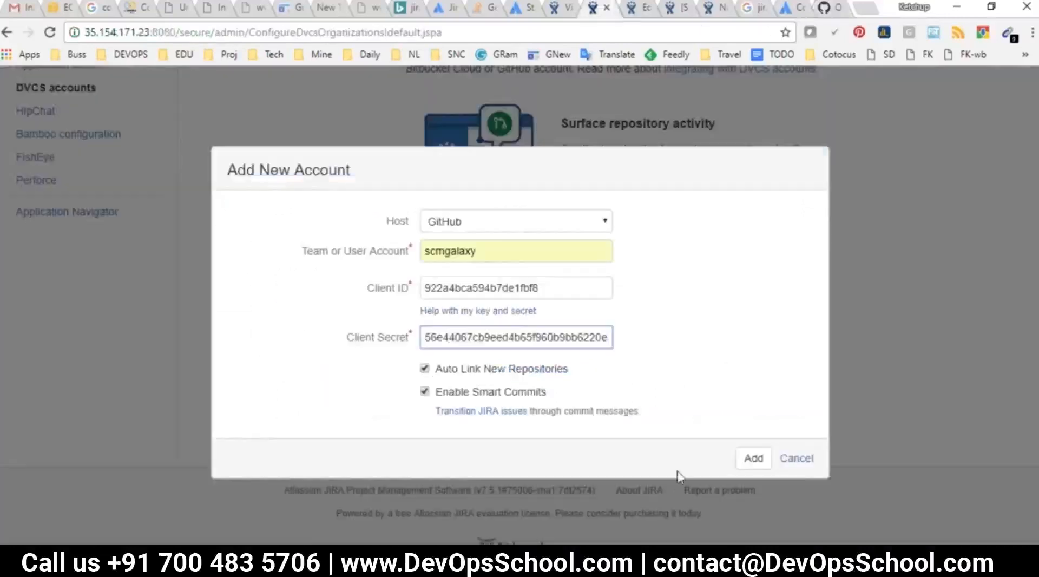
- Add the GitHub account and authorize the weekend application for scmgalaxy, confirming with the GitHub account password
{"action": "left_click", "coordinate": [753, 460]}
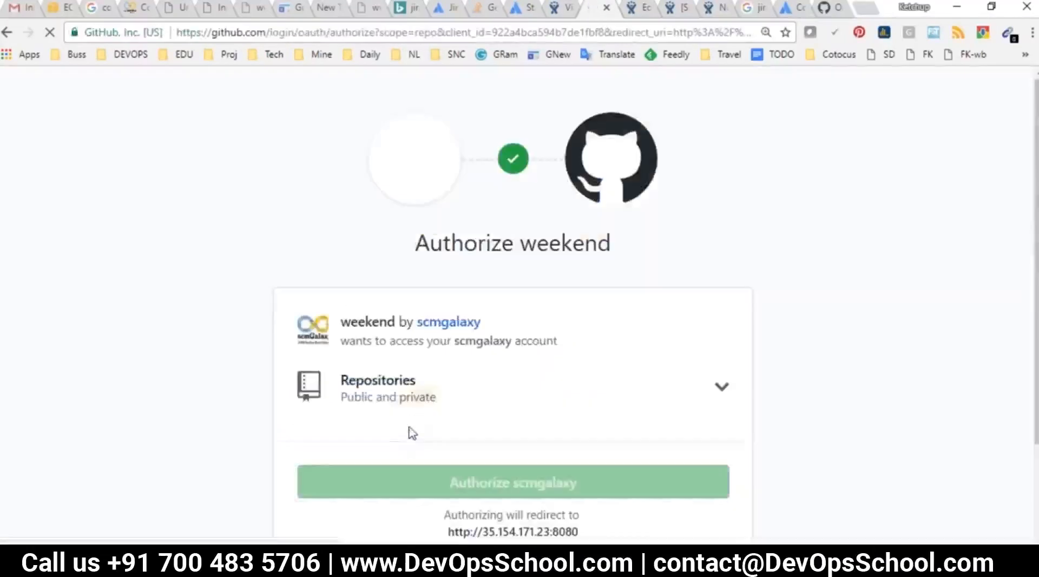
{"action": "scroll", "coordinate": [483, 419], "scroll_direction": "down", "scroll_amount": 3}
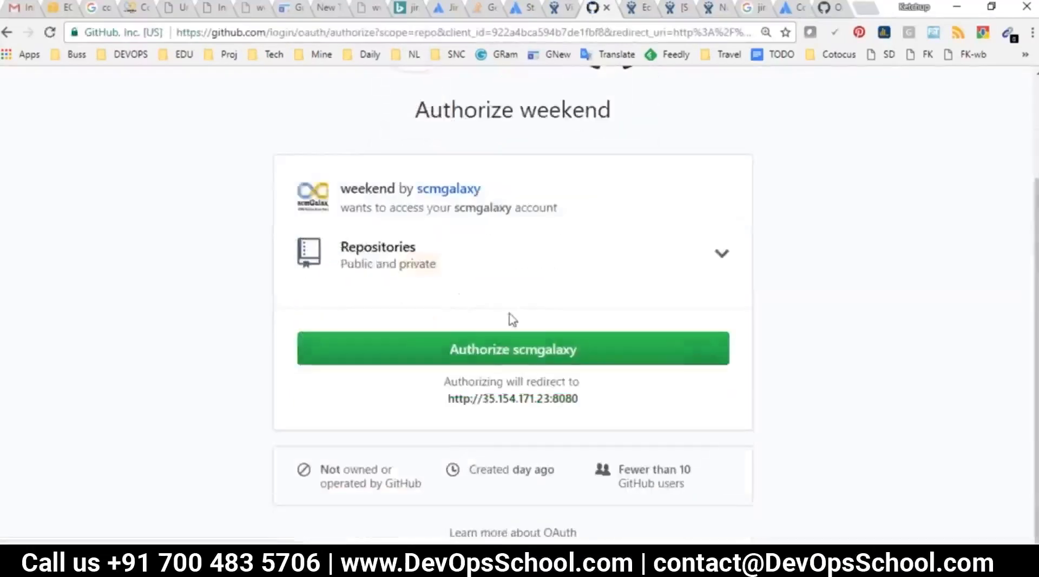
{"action": "left_click", "coordinate": [504, 356]}
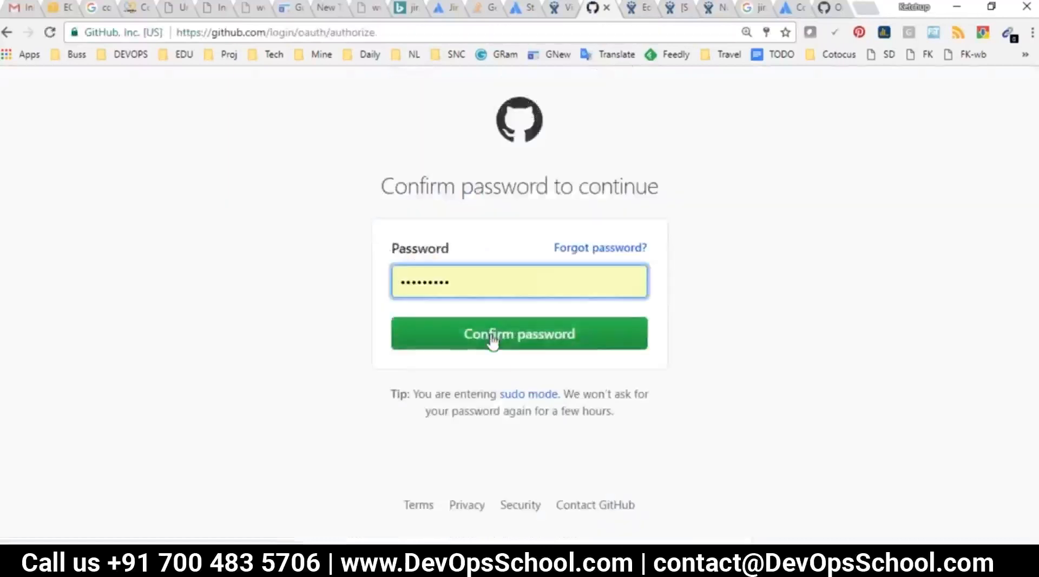
{"action": "left_click", "coordinate": [491, 336]}
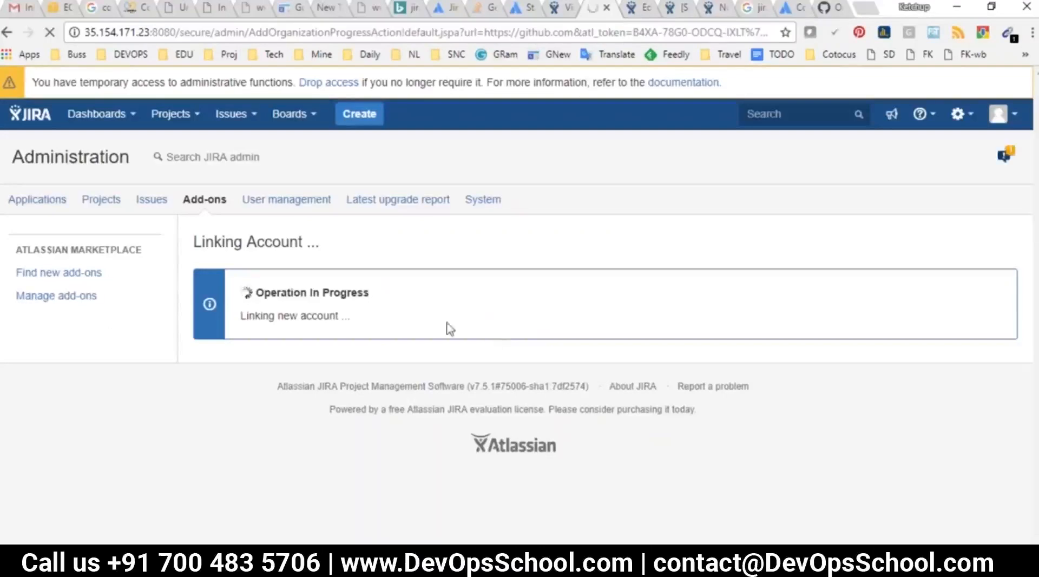
{"action": "left_click_drag", "start_coordinate": [239, 316], "coordinate": [366, 322]}
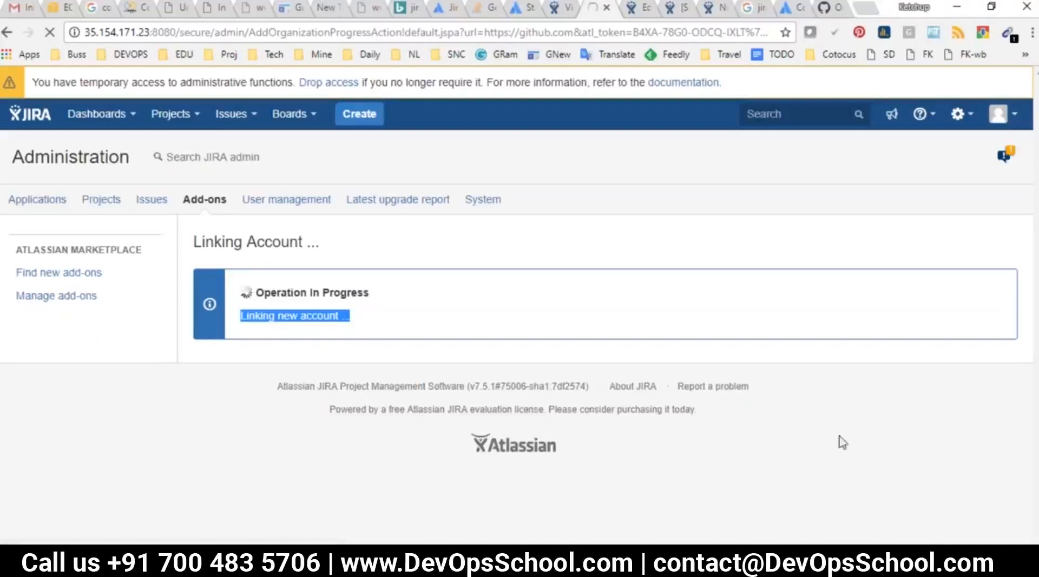
{"action": "left_click", "coordinate": [1019, 458]}
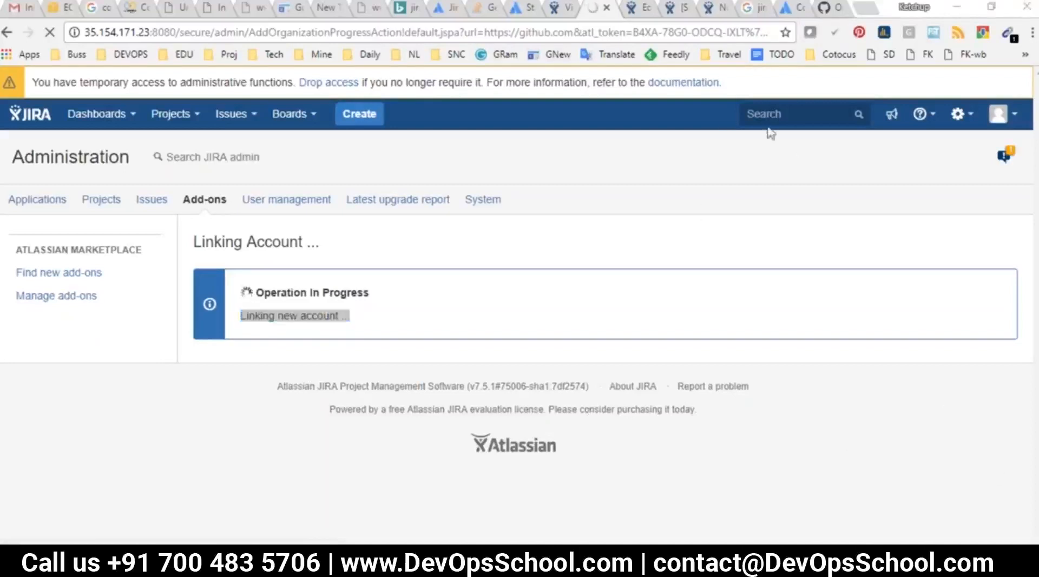
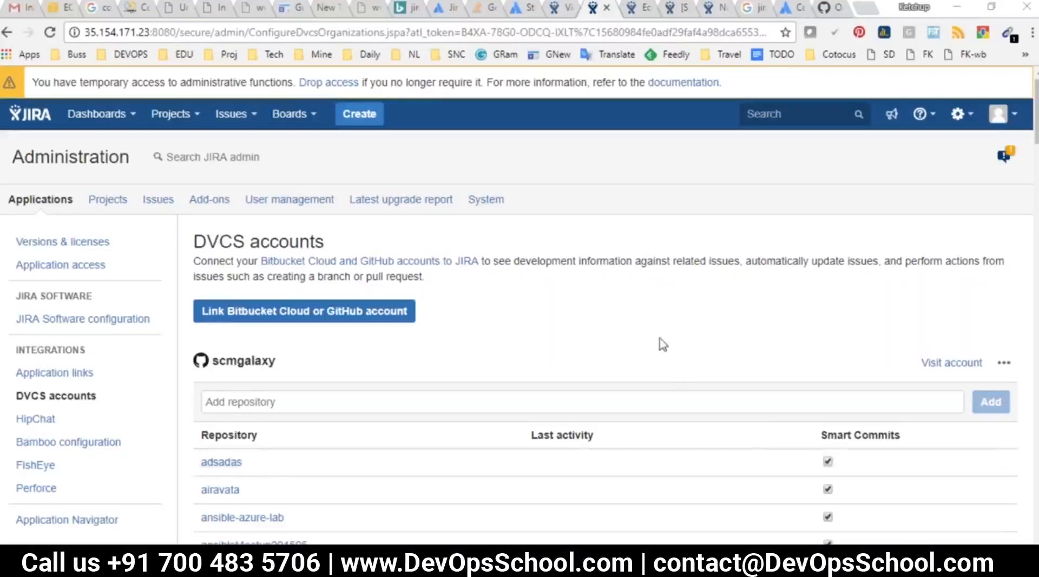
- Review the repositories synced under the scmgalaxy GitHub account on the DVCS accounts page
{"action": "scroll", "coordinate": [499, 318], "scroll_direction": "down", "scroll_amount": 3}
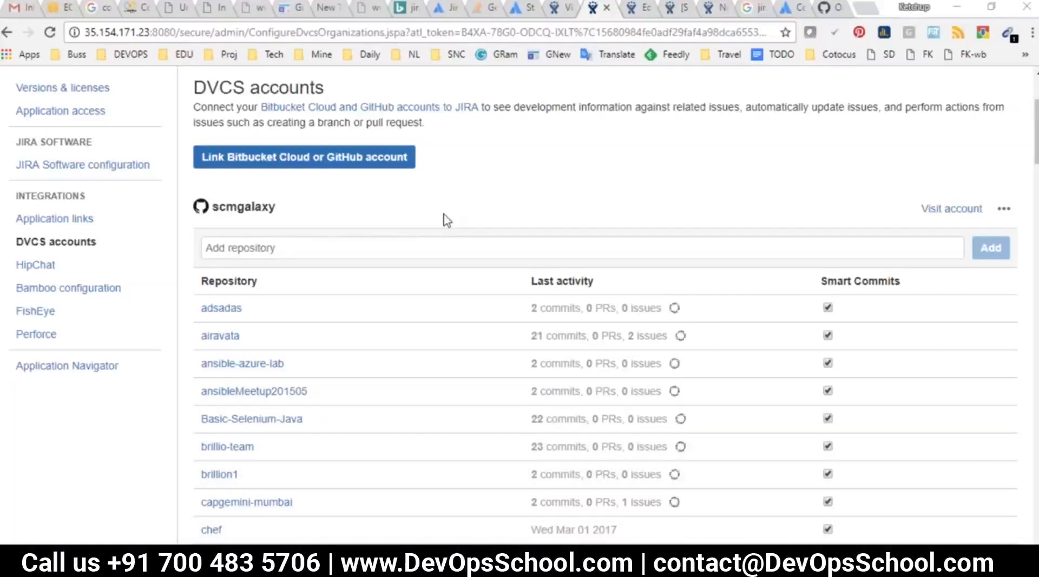
{"action": "key", "text": "XF86AudioRaiseVolume"}
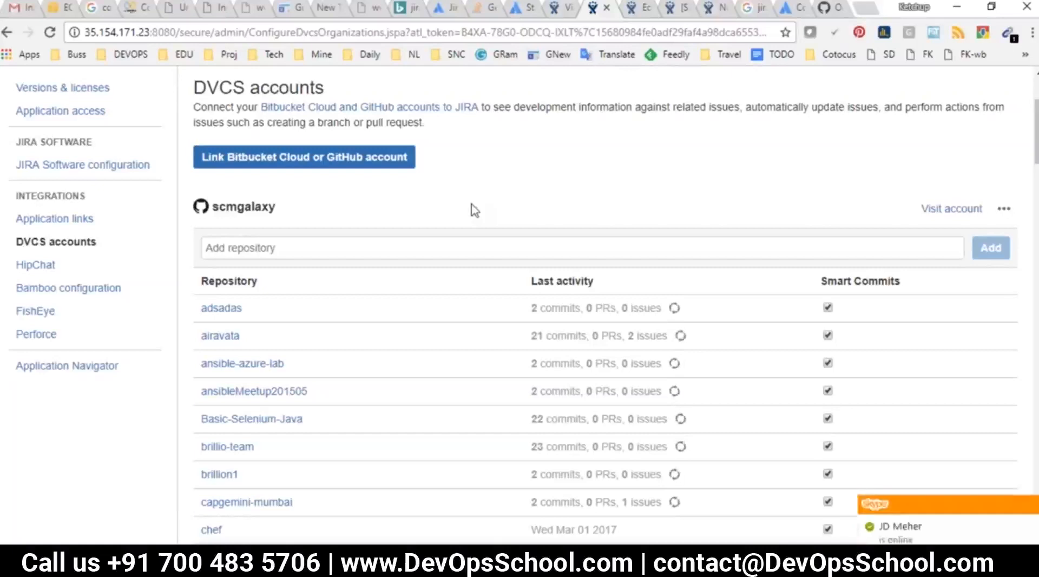
{"action": "scroll", "coordinate": [465, 212], "scroll_direction": "up", "scroll_amount": 3}
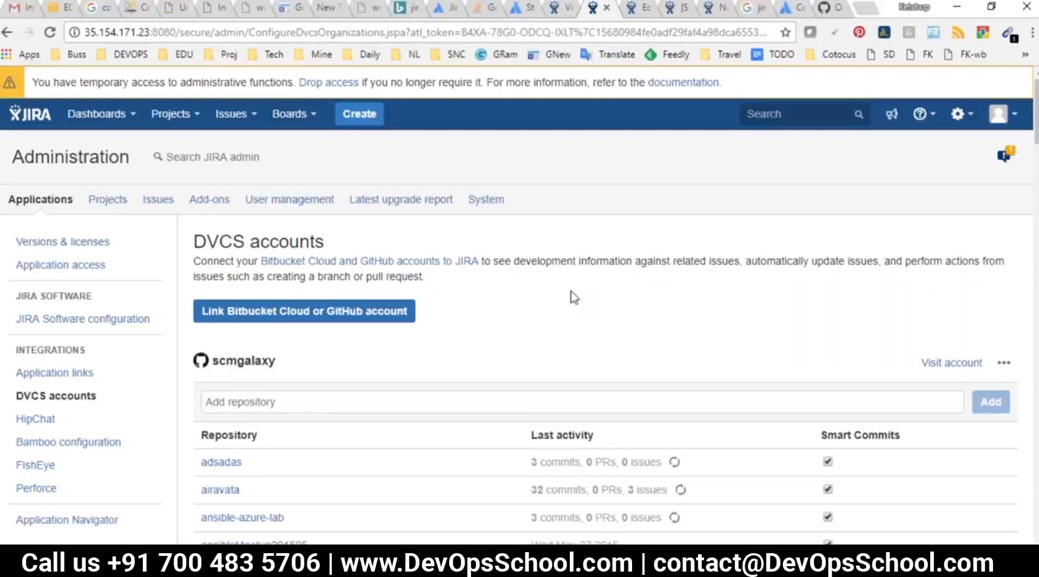
{"action": "scroll", "coordinate": [573, 297], "scroll_direction": "down", "scroll_amount": 2}
{"action": "scroll", "coordinate": [574, 297], "scroll_direction": "up", "scroll_amount": 2}
{"action": "left_click", "coordinate": [523, 11]}
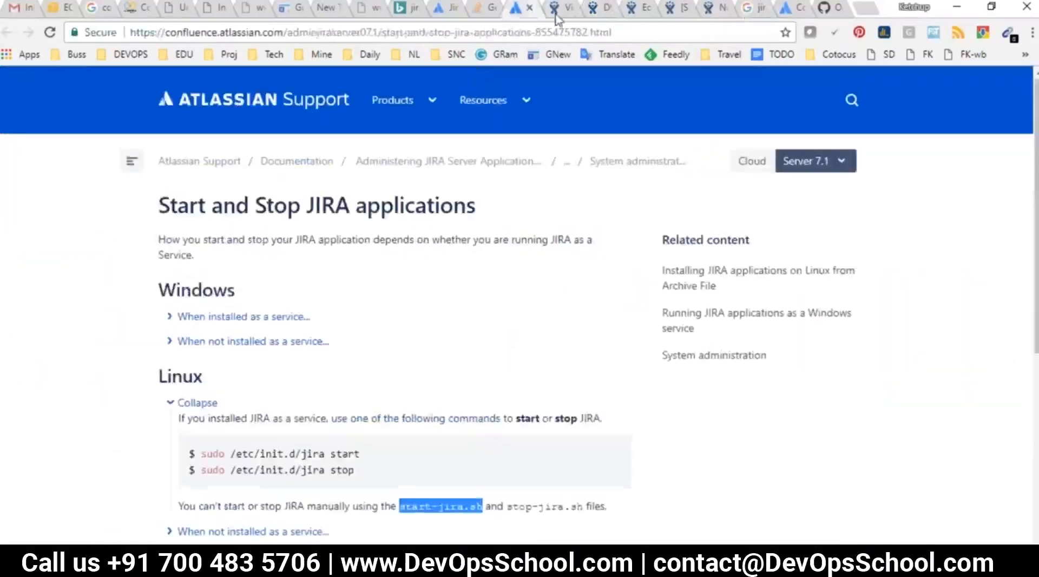
{"action": "left_click", "coordinate": [557, 15]}
{"action": "left_click", "coordinate": [597, 9]}
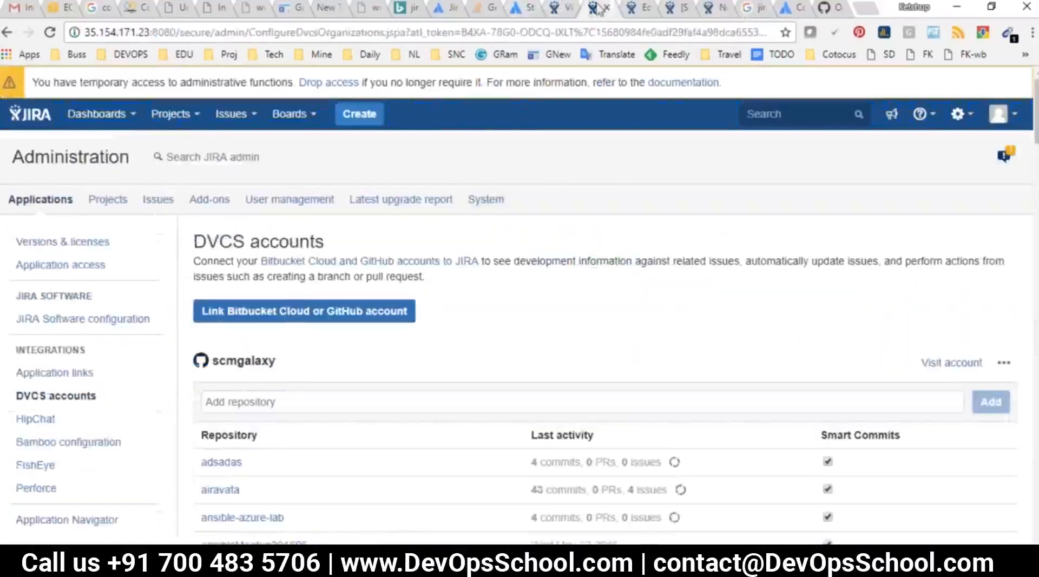
{"action": "left_click", "coordinate": [631, 11]}
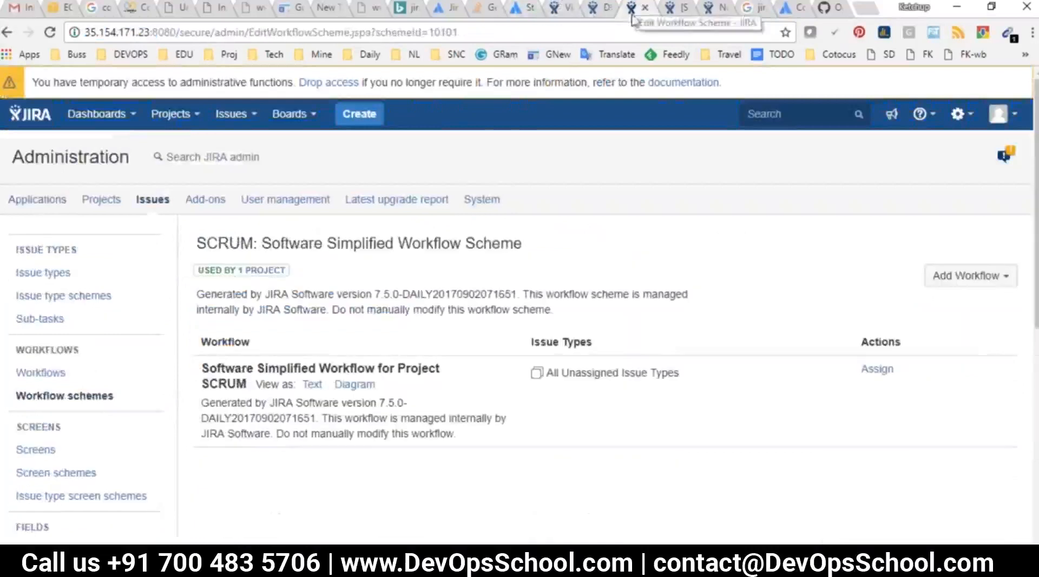
{"action": "left_click", "coordinate": [679, 11]}
{"action": "left_click", "coordinate": [713, 9]}
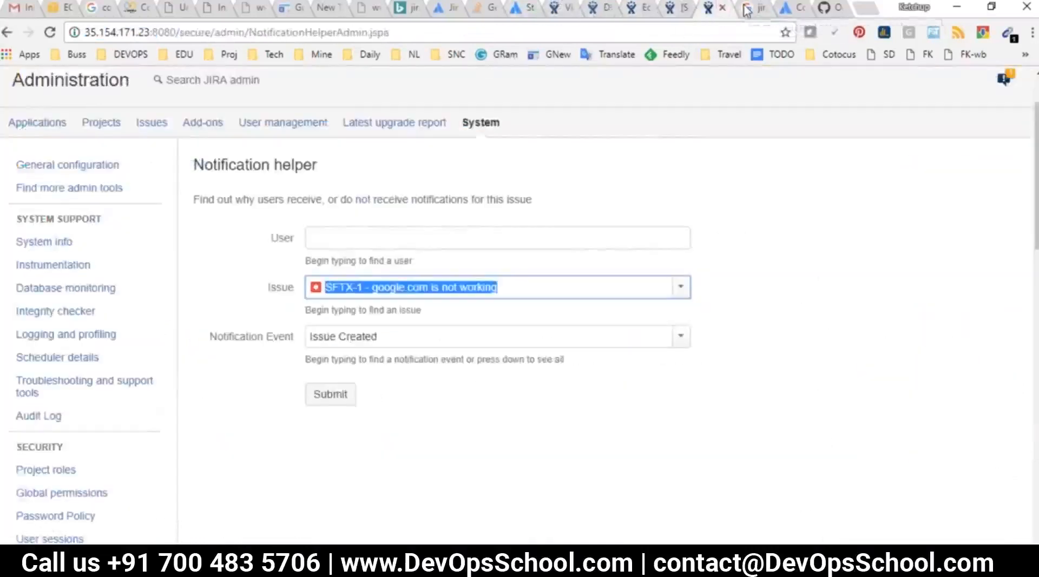
{"action": "left_click", "coordinate": [747, 10]}
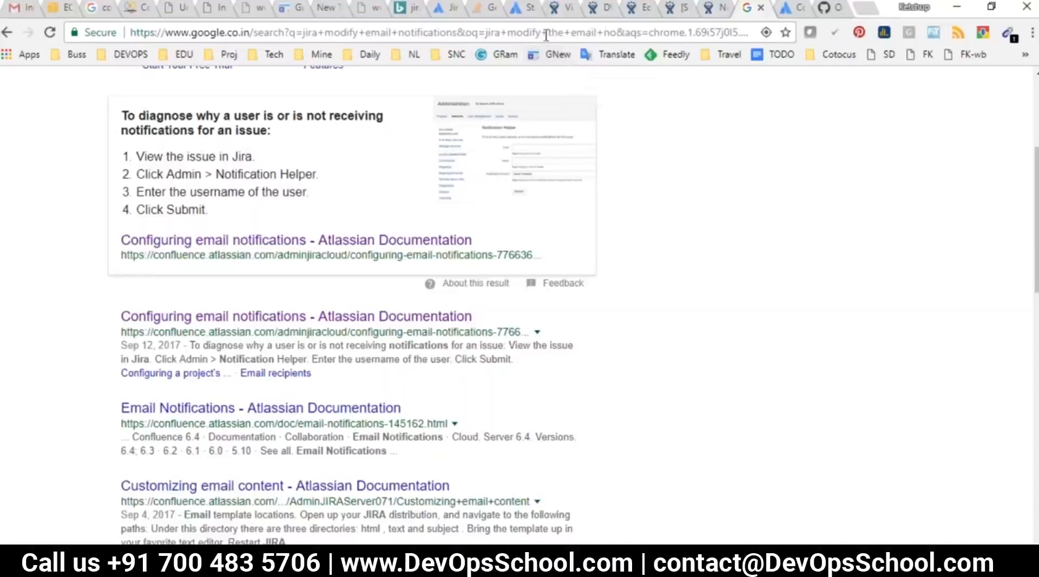
{"action": "left_click", "coordinate": [373, 11]}
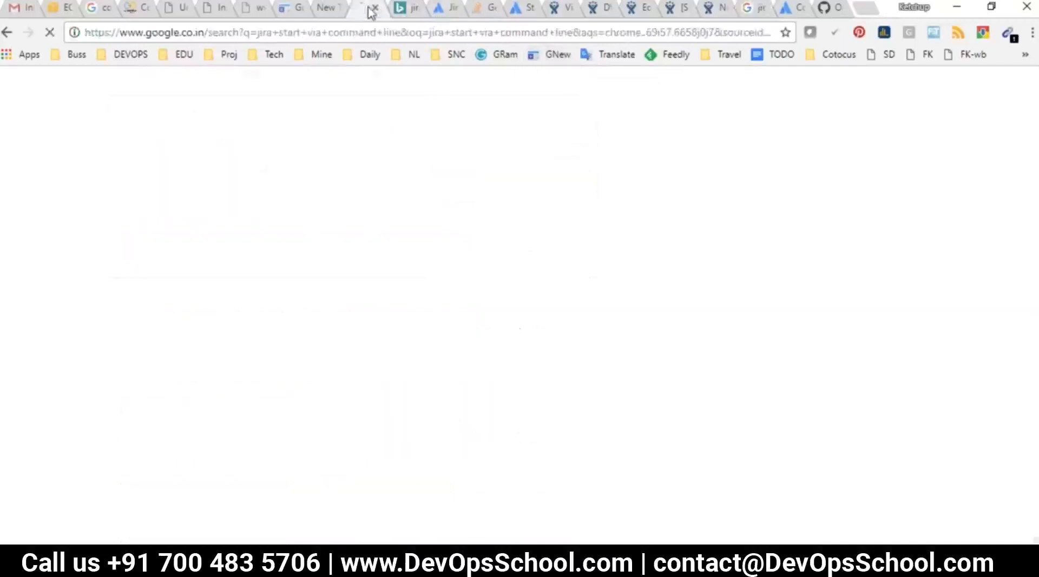
{"action": "left_click", "coordinate": [409, 7]}
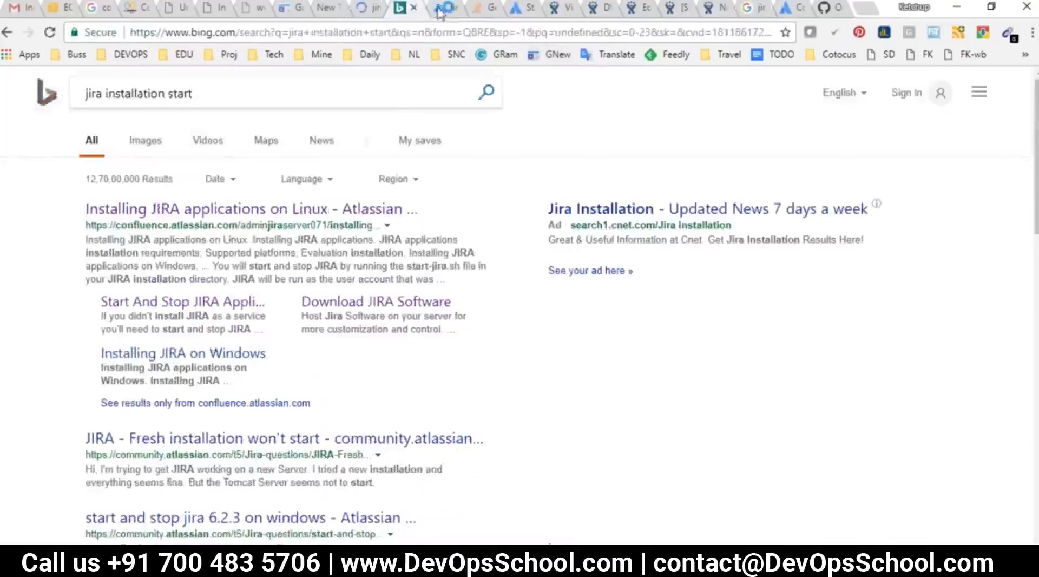
{"action": "left_click", "coordinate": [444, 7]}
{"action": "left_click", "coordinate": [401, 14]}
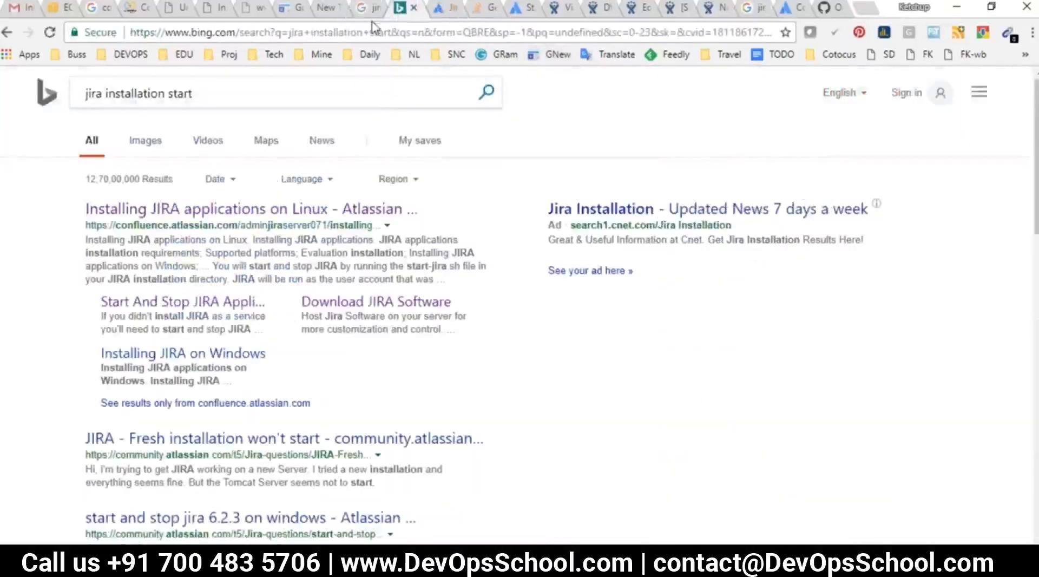
{"action": "left_click", "coordinate": [562, 7]}
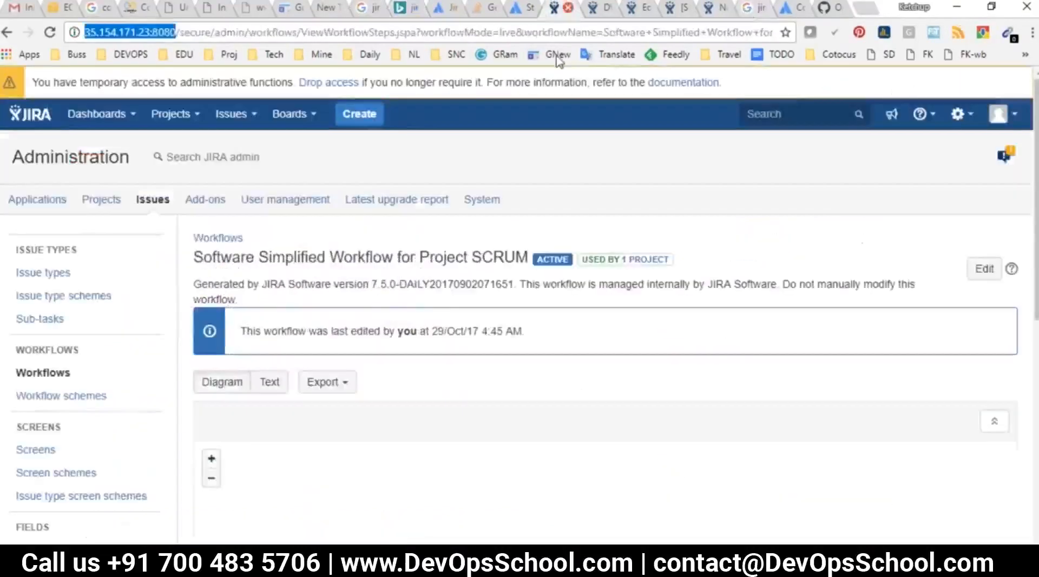
{"action": "left_click", "coordinate": [589, 10]}
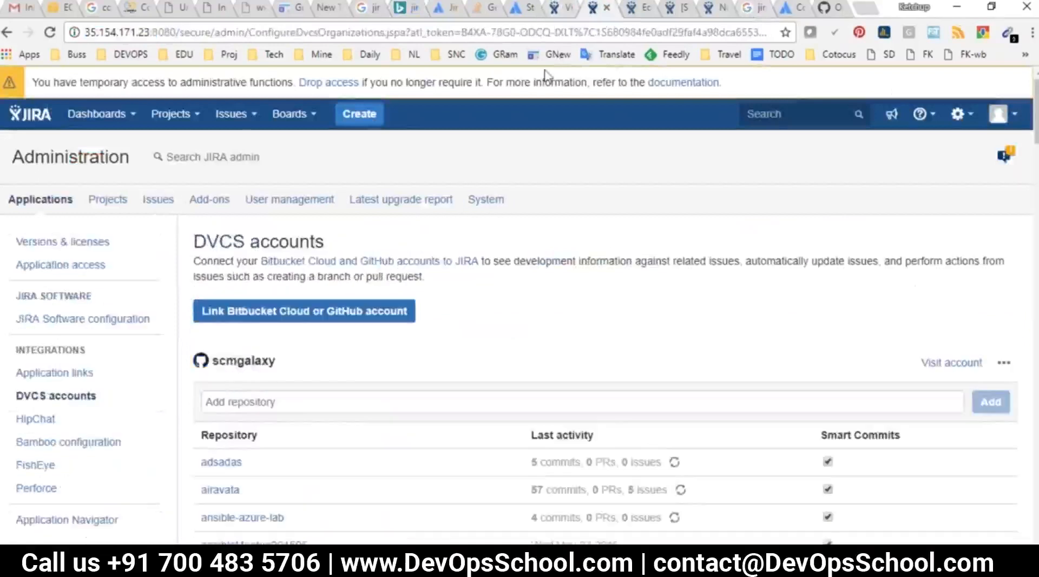
- Scroll through the full list of synced scmgalaxy repositories and their commit activity
{"action": "scroll", "coordinate": [299, 229], "scroll_direction": "down", "scroll_amount": 4}
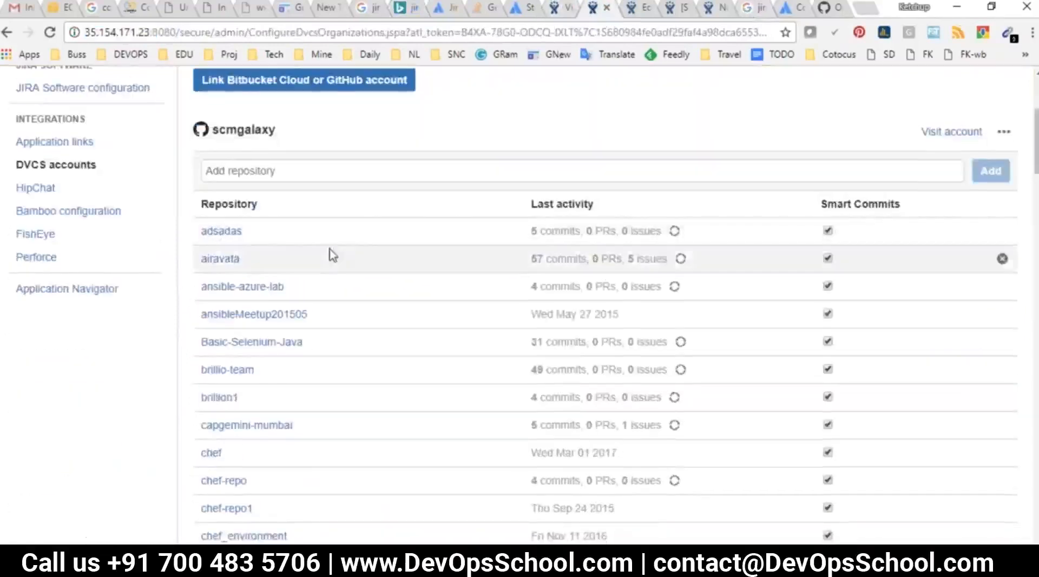
{"action": "scroll", "coordinate": [189, 243], "scroll_direction": "up", "scroll_amount": 3}
{"action": "scroll", "coordinate": [373, 280], "scroll_direction": "down", "scroll_amount": 12}
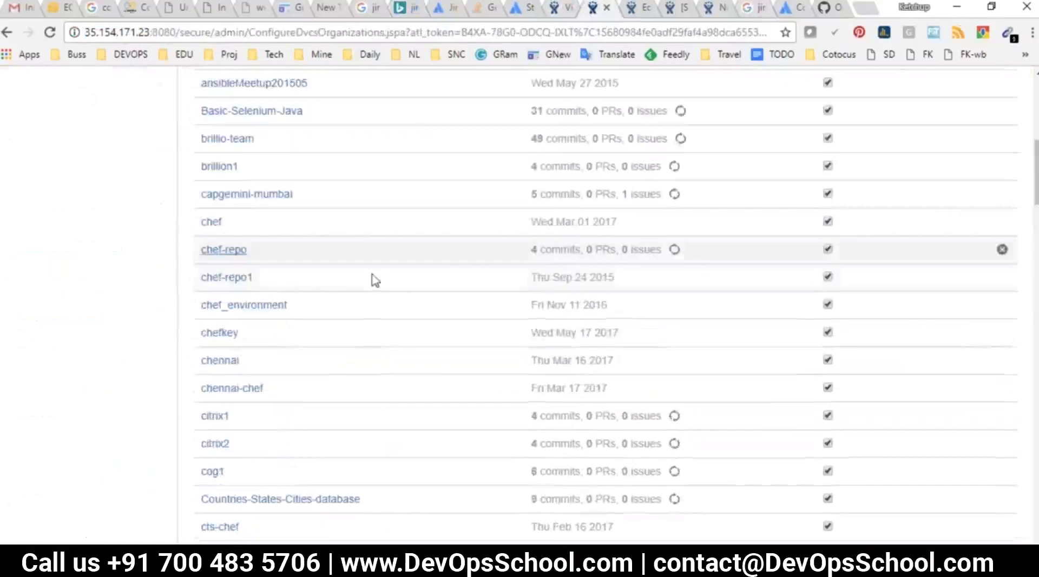
{"action": "scroll", "coordinate": [475, 296], "scroll_direction": "down", "scroll_amount": 20}
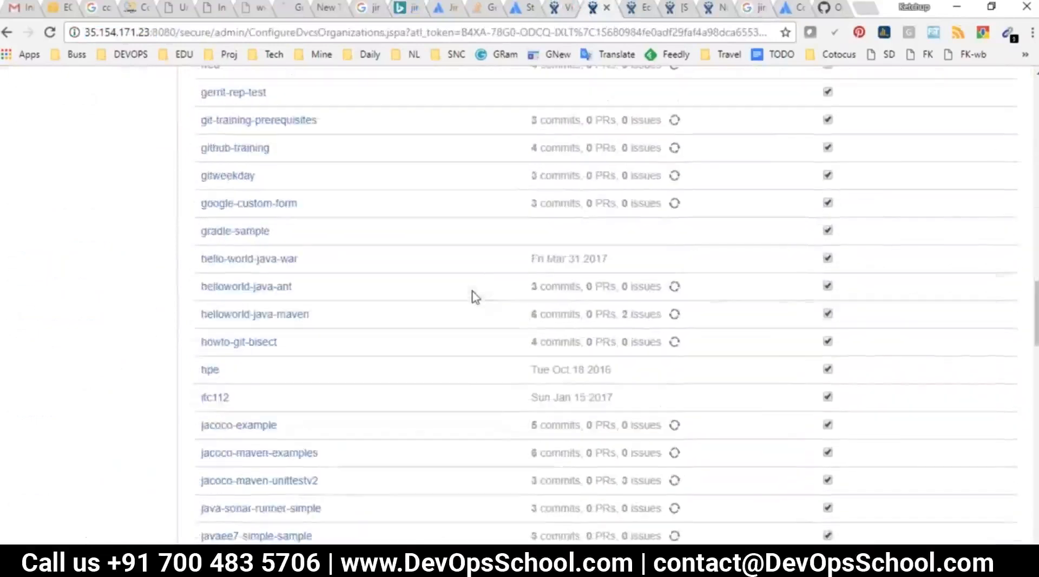
{"action": "scroll", "coordinate": [476, 301], "scroll_direction": "up", "scroll_amount": 20}
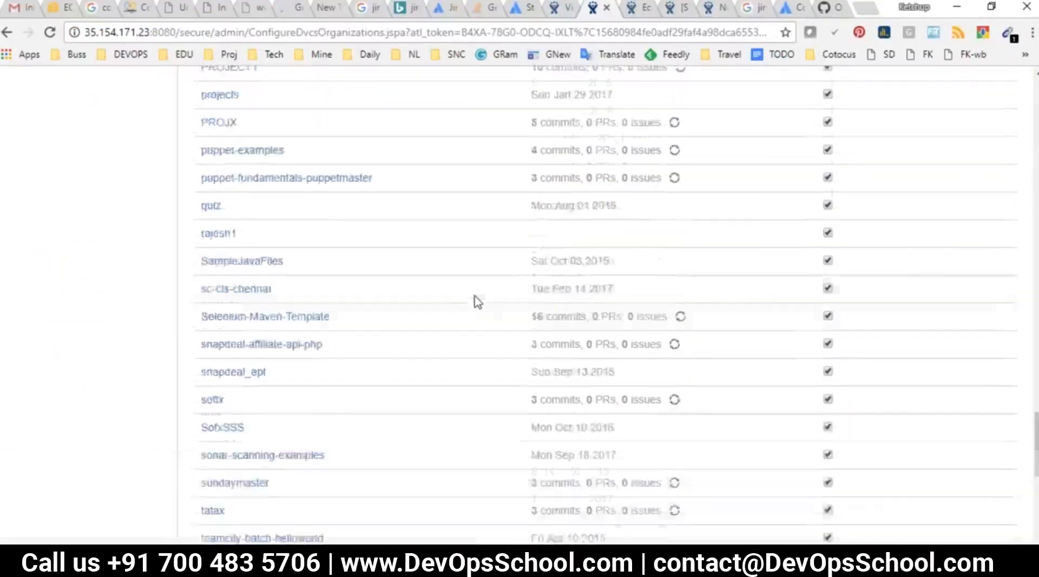
{"action": "scroll", "coordinate": [476, 302], "scroll_direction": "up", "scroll_amount": 3}
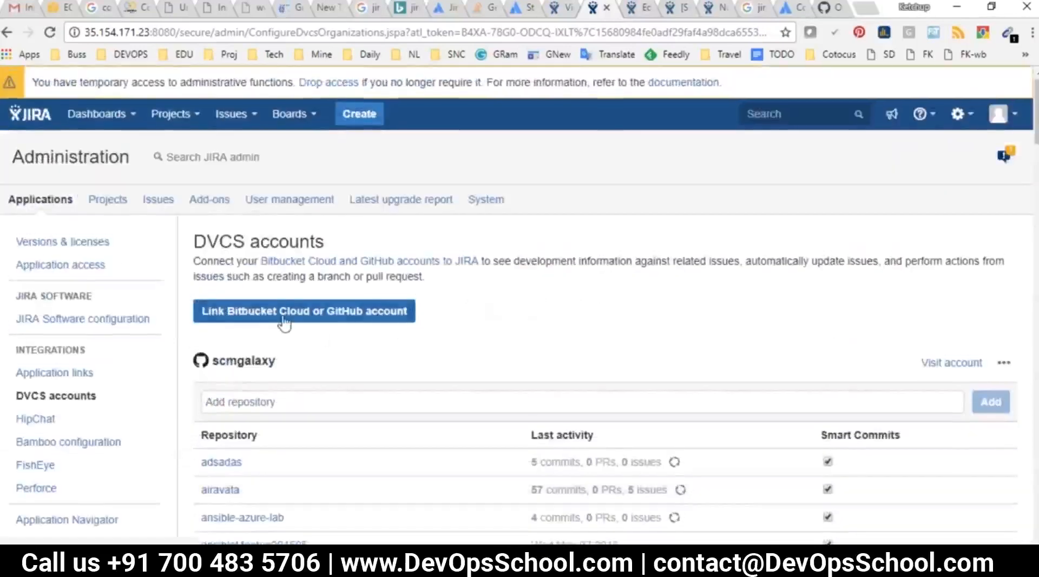
{"action": "scroll", "coordinate": [285, 324], "scroll_direction": "down", "scroll_amount": 8}
{"action": "scroll", "coordinate": [498, 290], "scroll_direction": "up", "scroll_amount": 8}
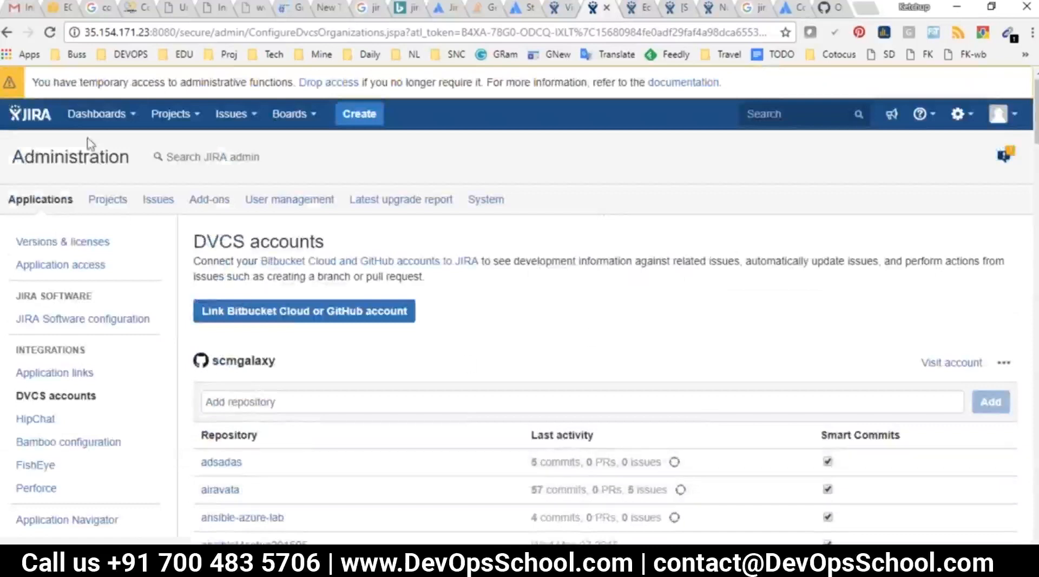
- Open the current issue search from the System Dashboard and assign issue SFTX-2 to the logged-in admin user
{"action": "left_click", "coordinate": [98, 114]}
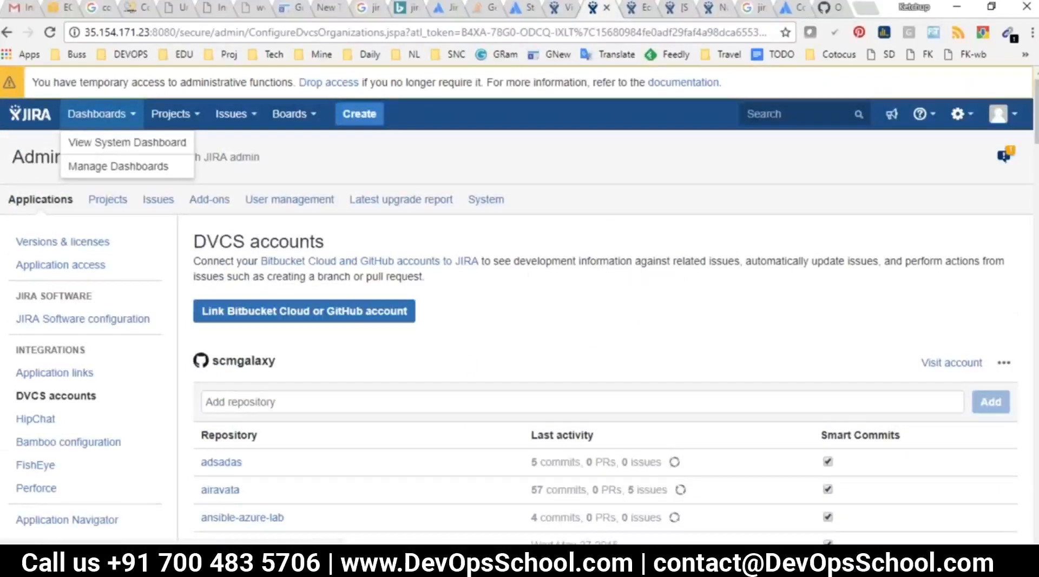
{"action": "left_click", "coordinate": [126, 143]}
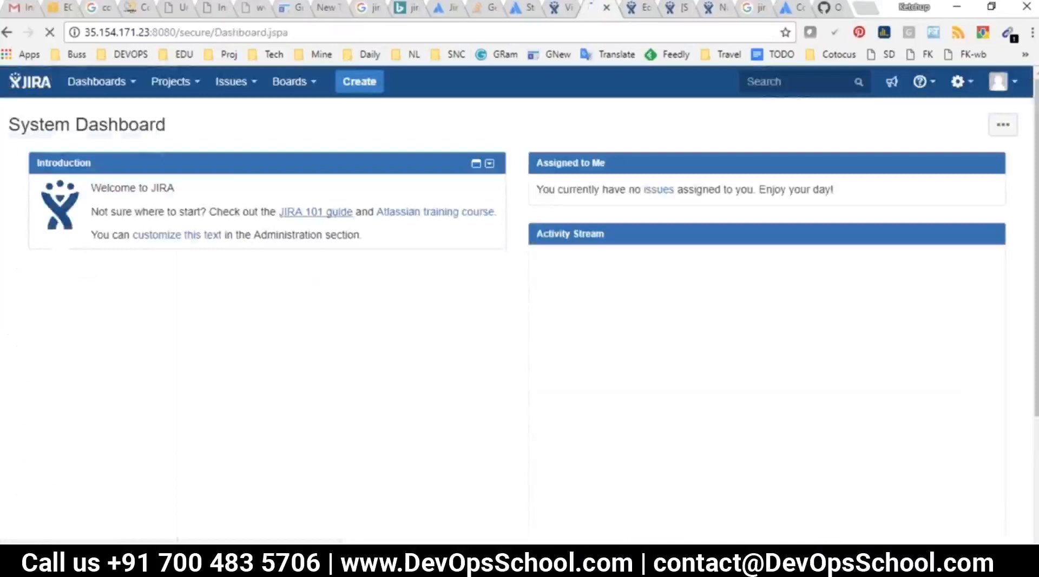
{"action": "left_click", "coordinate": [232, 81]}
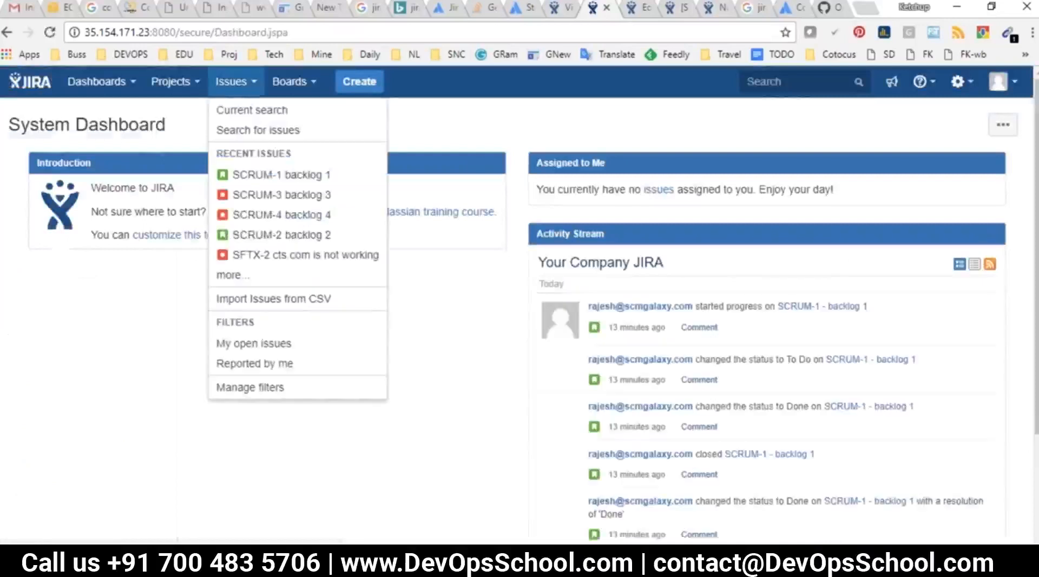
{"action": "left_click", "coordinate": [234, 111]}
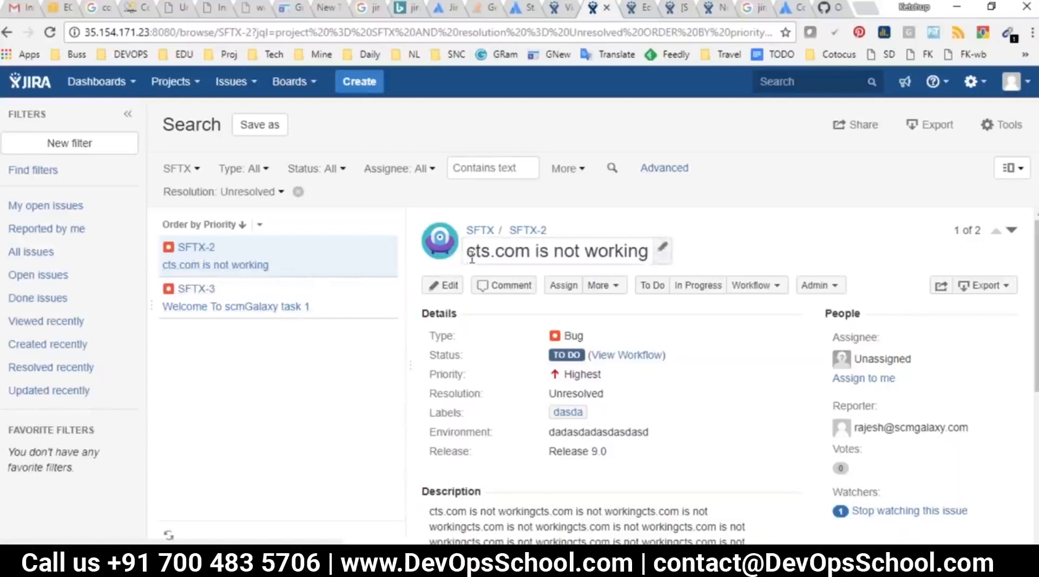
{"action": "left_click_drag", "start_coordinate": [469, 255], "coordinate": [628, 253]}
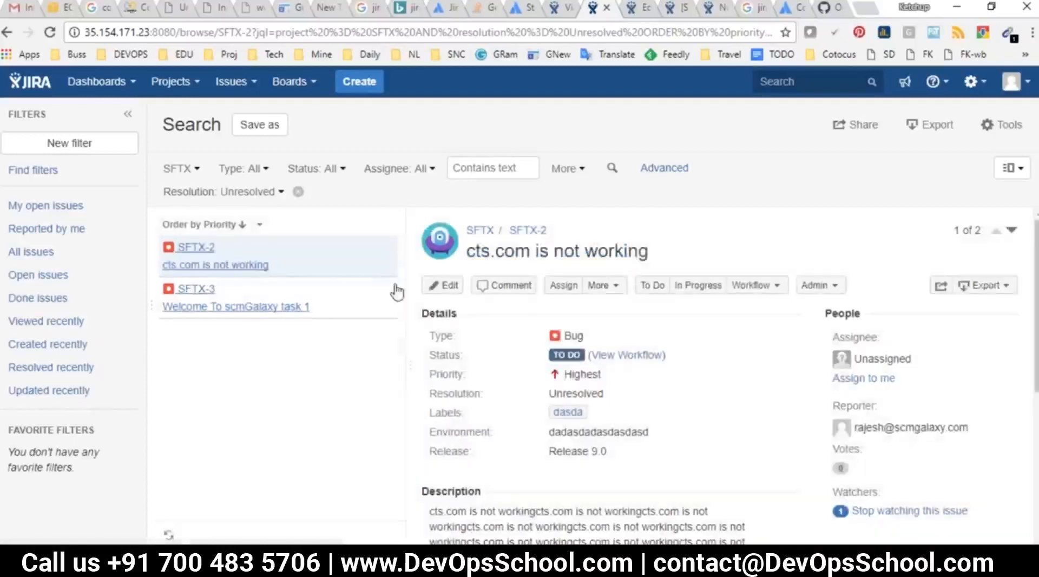
{"action": "left_click", "coordinate": [260, 275]}
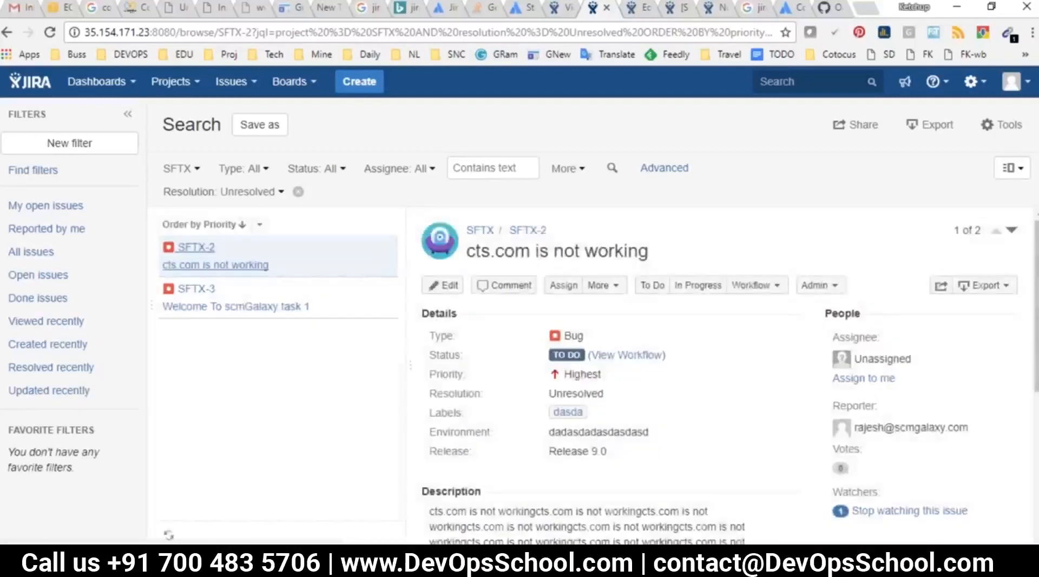
{"action": "left_click", "coordinate": [564, 285]}
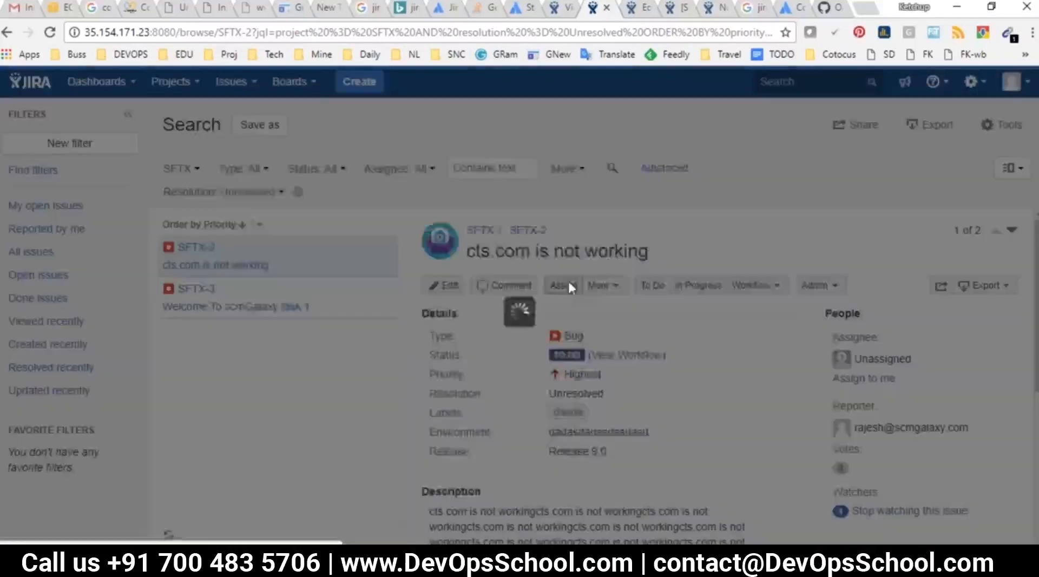
{"action": "left_click", "coordinate": [381, 231]}
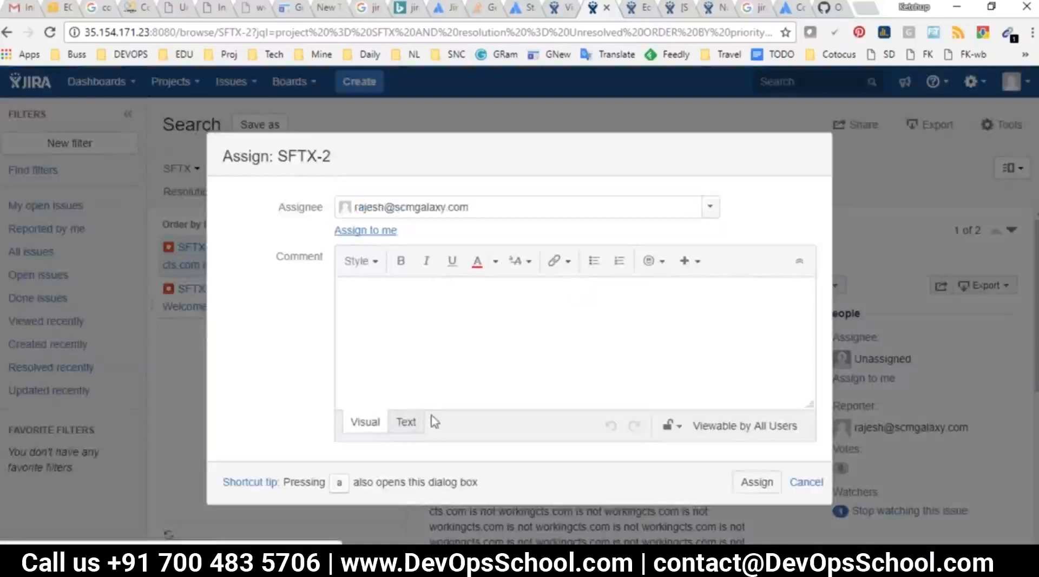
{"action": "left_click", "coordinate": [746, 484]}
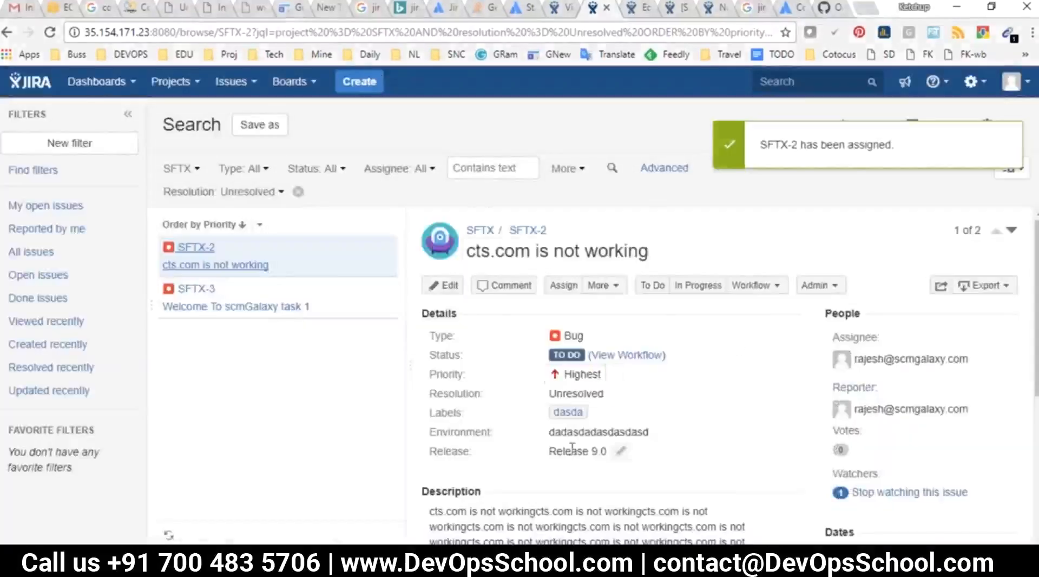
{"action": "scroll", "coordinate": [617, 449], "scroll_direction": "down", "scroll_amount": 4}
{"action": "left_click_drag", "start_coordinate": [446, 280], "coordinate": [515, 297]}
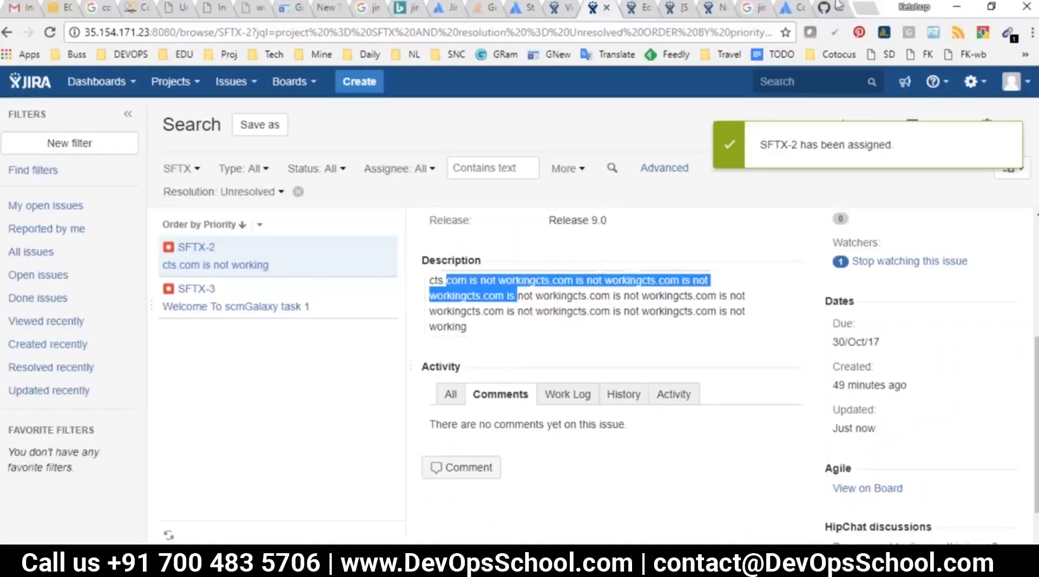
- Switch to GitHub and open file1.txt in the scmgalaxy prj1 repository
{"action": "left_click", "coordinate": [833, 7]}
{"action": "left_click", "coordinate": [42, 91]}
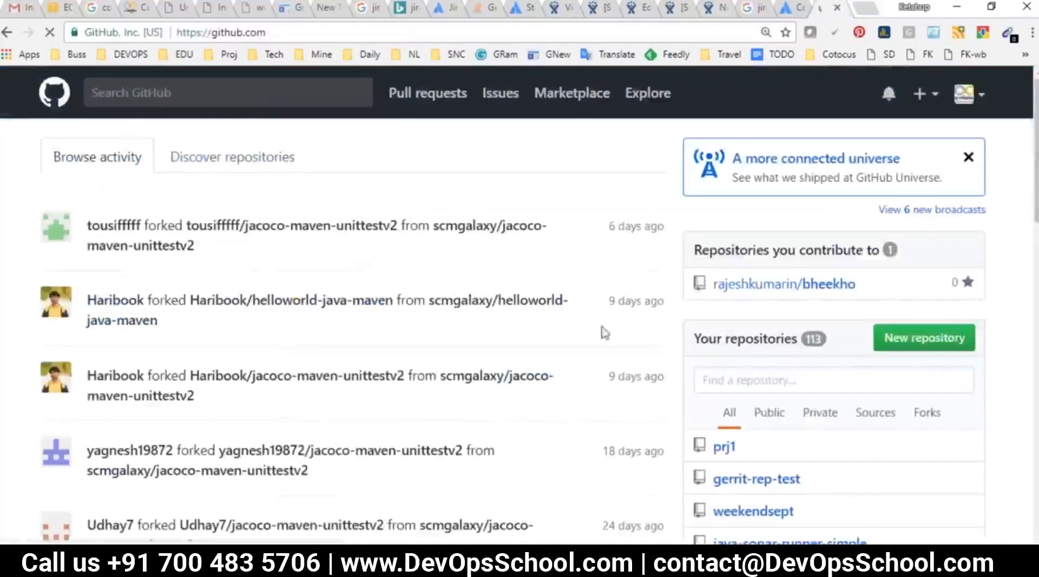
{"action": "left_click", "coordinate": [735, 451]}
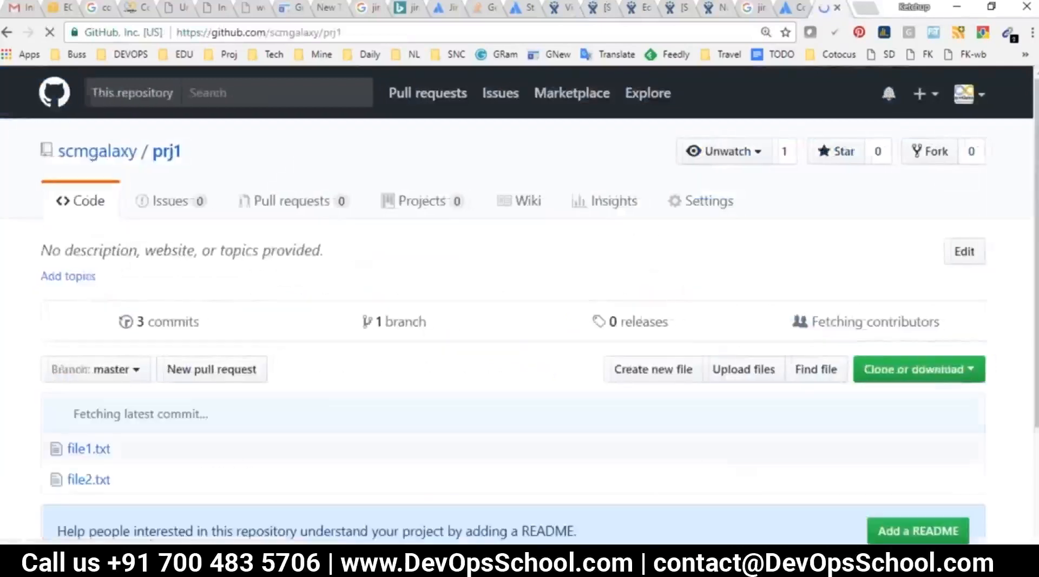
{"action": "scroll", "coordinate": [734, 451], "scroll_direction": "down", "scroll_amount": 3}
{"action": "left_click", "coordinate": [88, 286]}
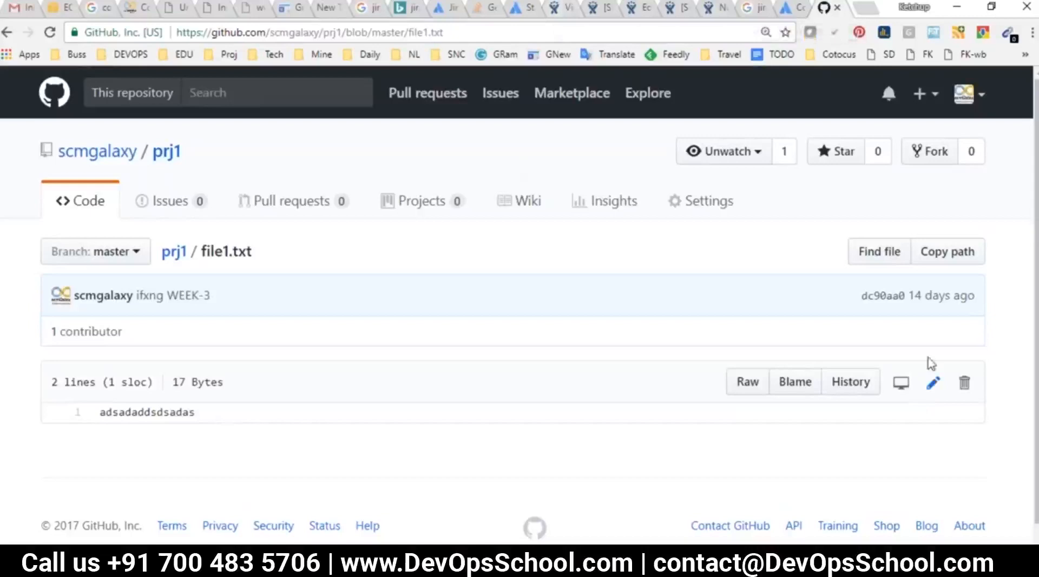
- Open file1.txt for editing and add a second line of text, dadasdsadsadsad
{"action": "left_click", "coordinate": [933, 382]}
{"action": "left_click", "coordinate": [211, 382]}
{"action": "type", "text": "dadasdsadsadsadsd"}
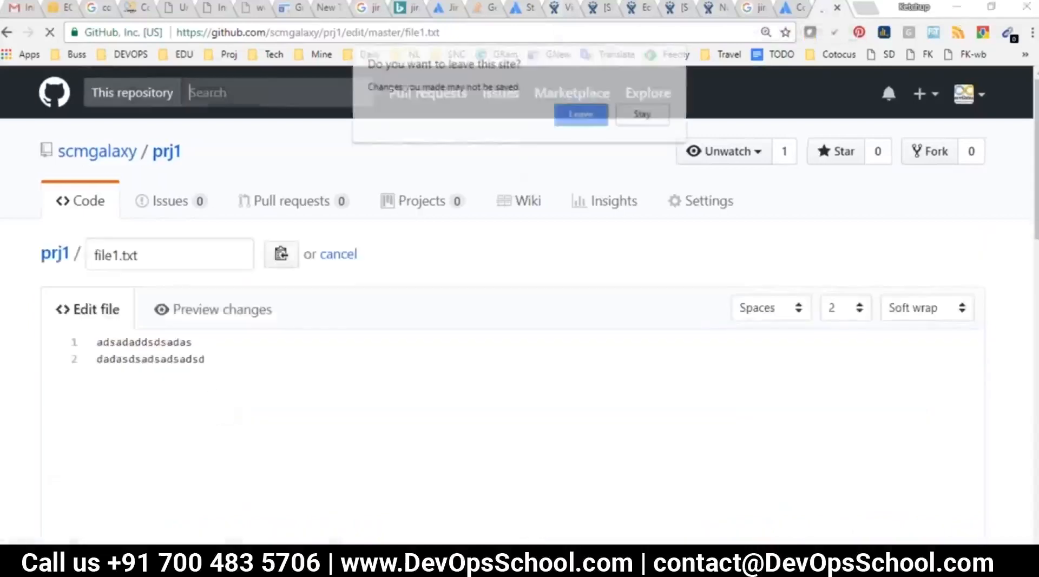
{"action": "key", "text": "Return"}
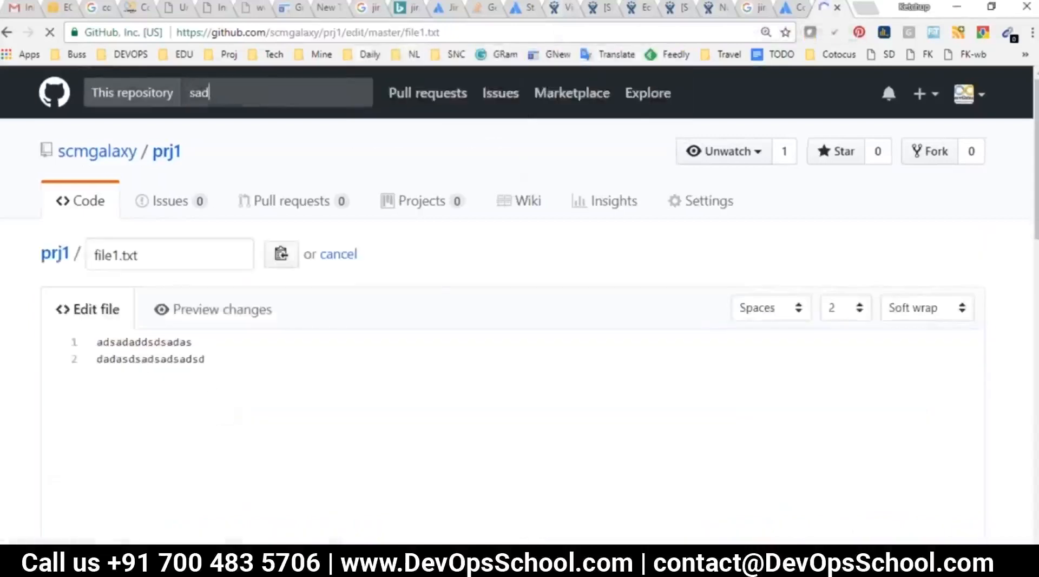
{"action": "key", "text": "alt+Left"}
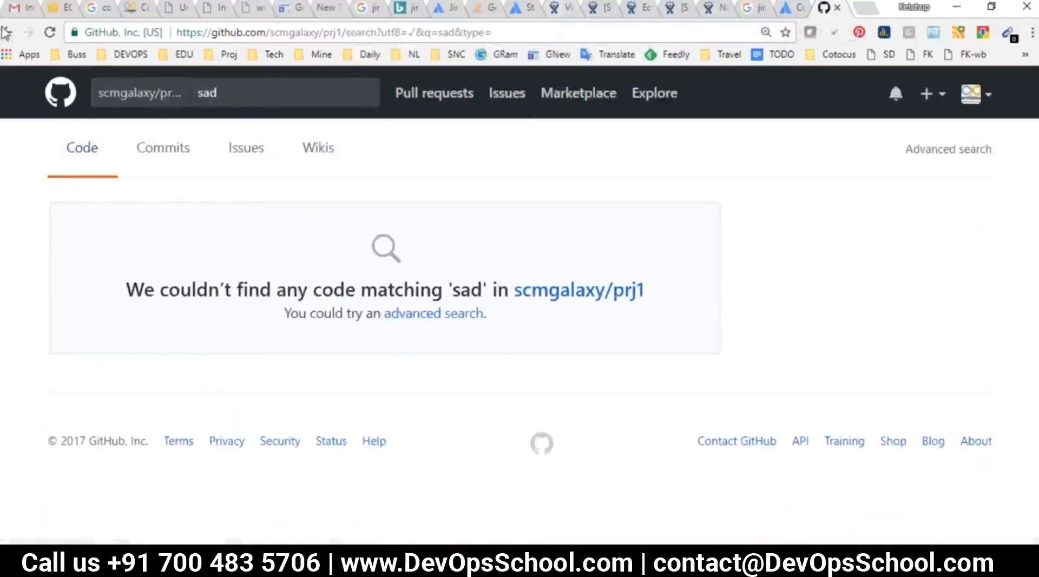
- Add several more short sample lines such as sdsa, ds, sad and dd to file1.txt
{"action": "type", "text": "s"}
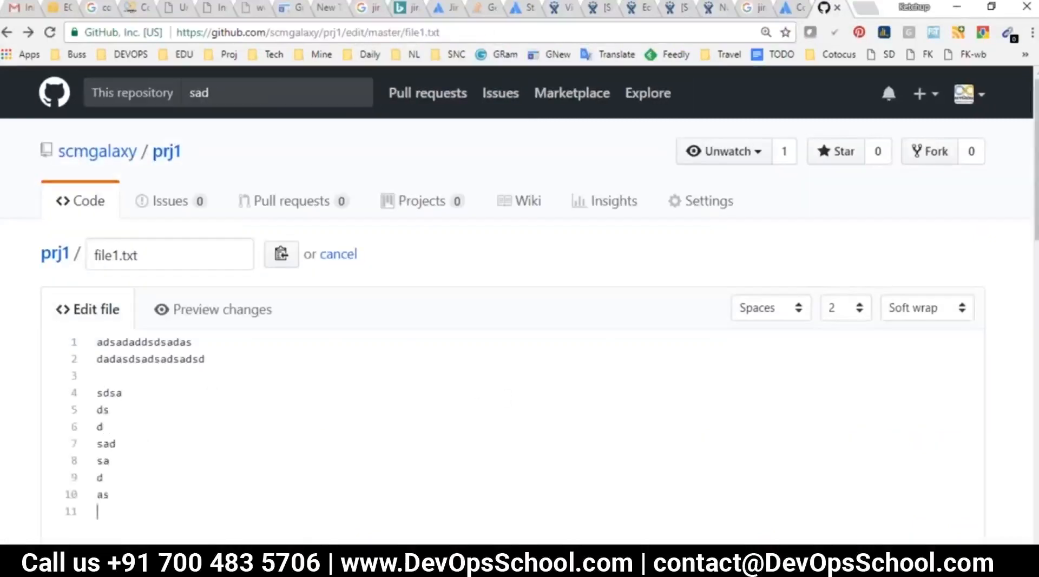
{"action": "type", "text": "dsa ds d sad sa d as  dd  sa sad"}
{"action": "scroll", "coordinate": [420, 338], "scroll_direction": "down", "scroll_amount": 4}
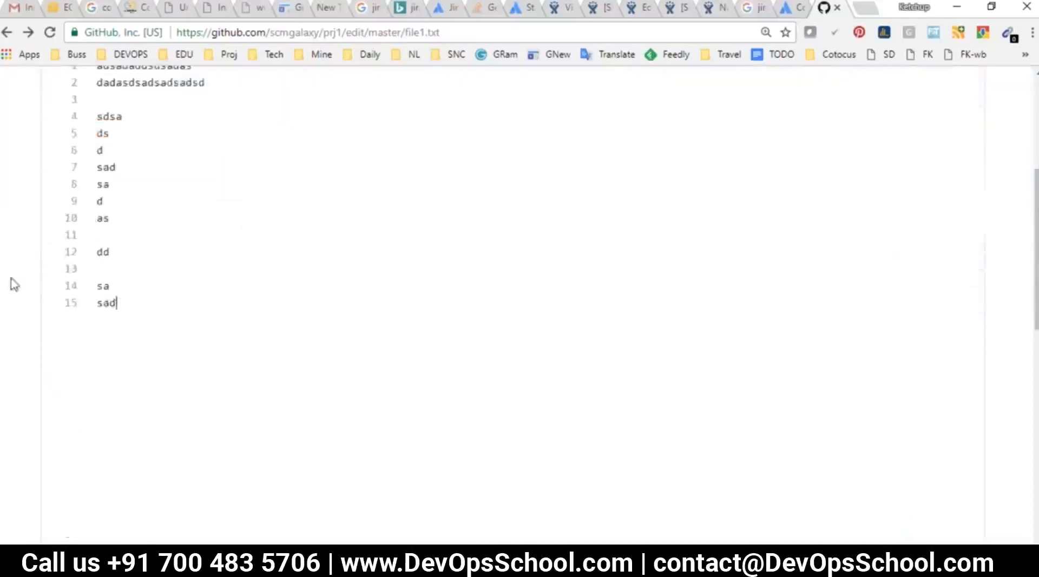
{"action": "scroll", "coordinate": [12, 295], "scroll_direction": "down", "scroll_amount": 5}
{"action": "scroll", "coordinate": [278, 313], "scroll_direction": "up", "scroll_amount": 4}
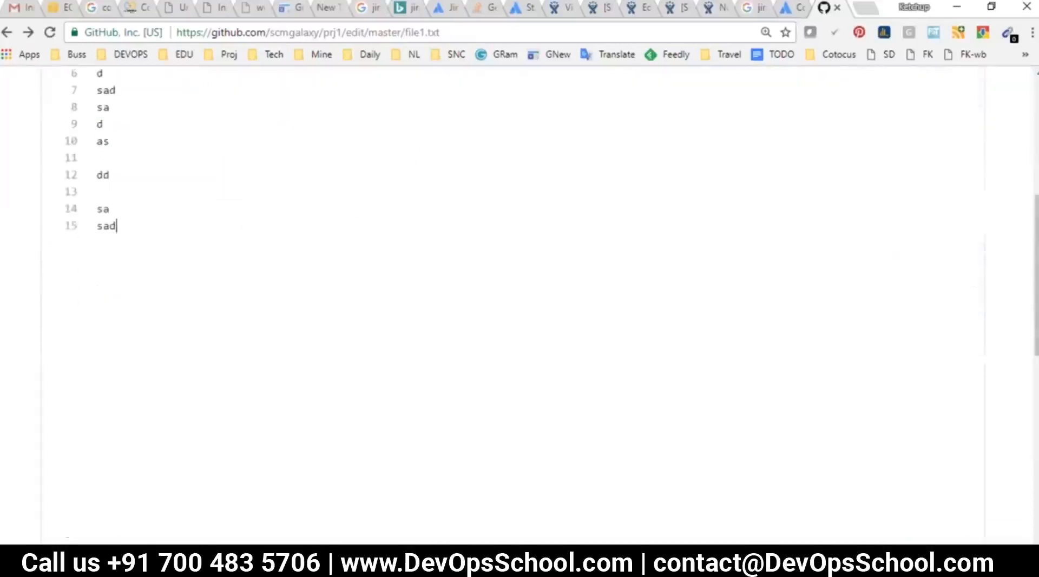
- Switch to the Jira issue SFTX-2 and select its issue key
{"action": "left_click", "coordinate": [560, 11]}
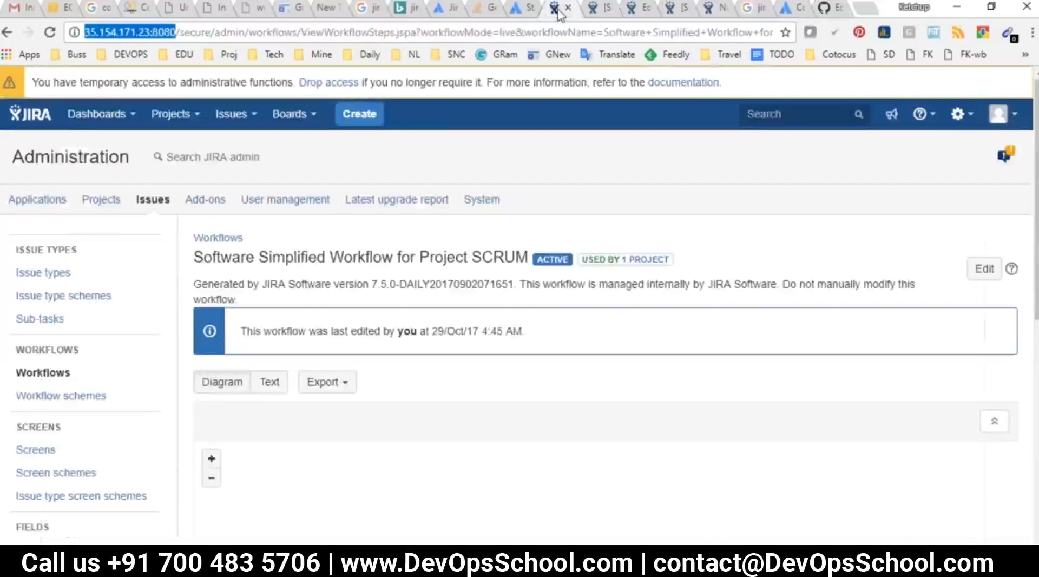
{"action": "left_click", "coordinate": [597, 14]}
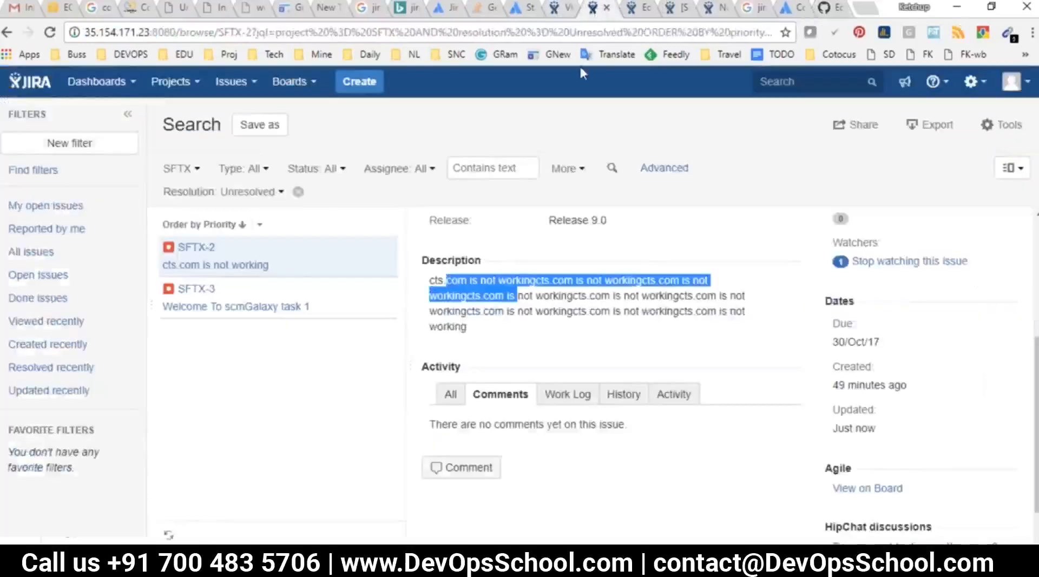
{"action": "scroll", "coordinate": [633, 271], "scroll_direction": "up", "scroll_amount": 3}
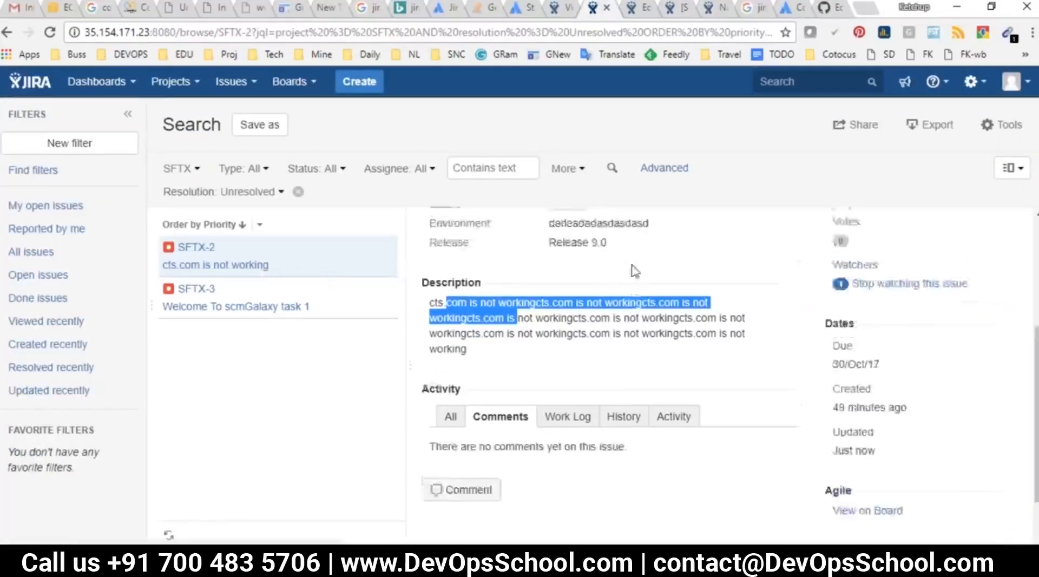
{"action": "left_click", "coordinate": [553, 233]}
{"action": "left_click_drag", "start_coordinate": [547, 231], "coordinate": [510, 230]}
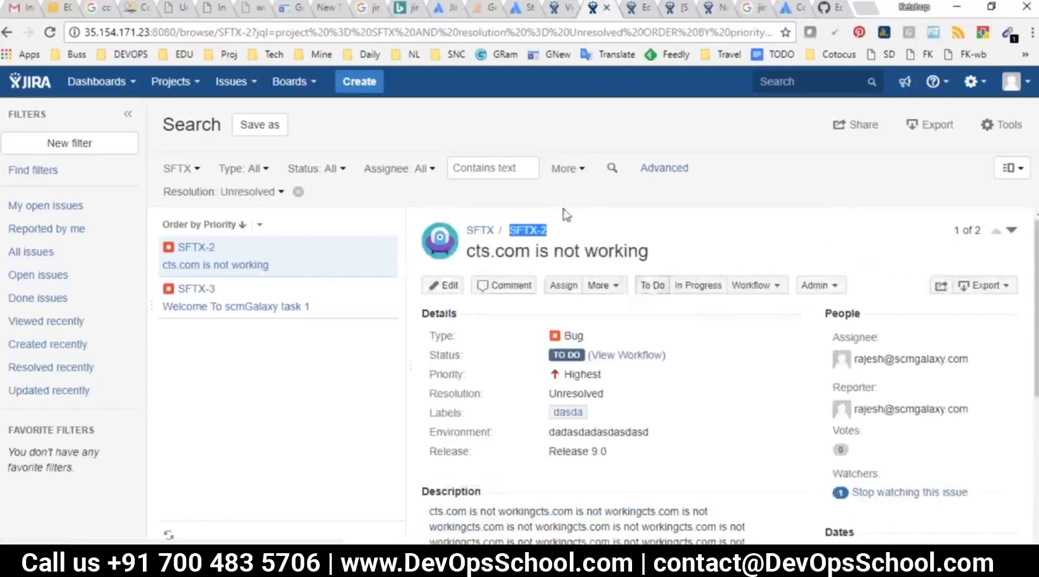
- Return to the GitHub edit page and enter the commit summary SFTX-2 and working nw
{"action": "left_click", "coordinate": [833, 7]}
{"action": "scroll", "coordinate": [212, 423], "scroll_direction": "down", "scroll_amount": 10}
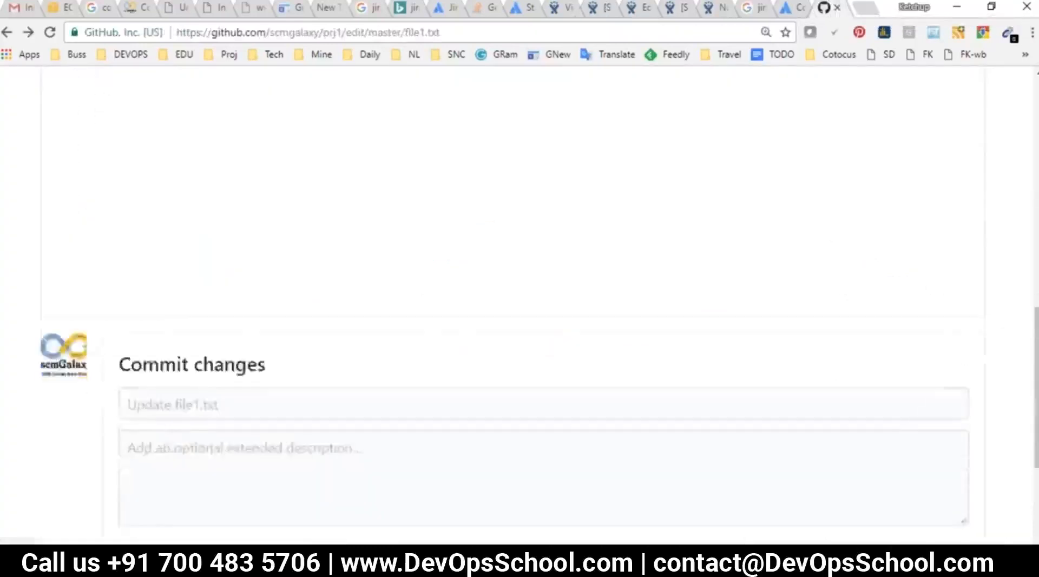
{"action": "left_click", "coordinate": [179, 365]}
{"action": "type", "text": "SFTX-2"}
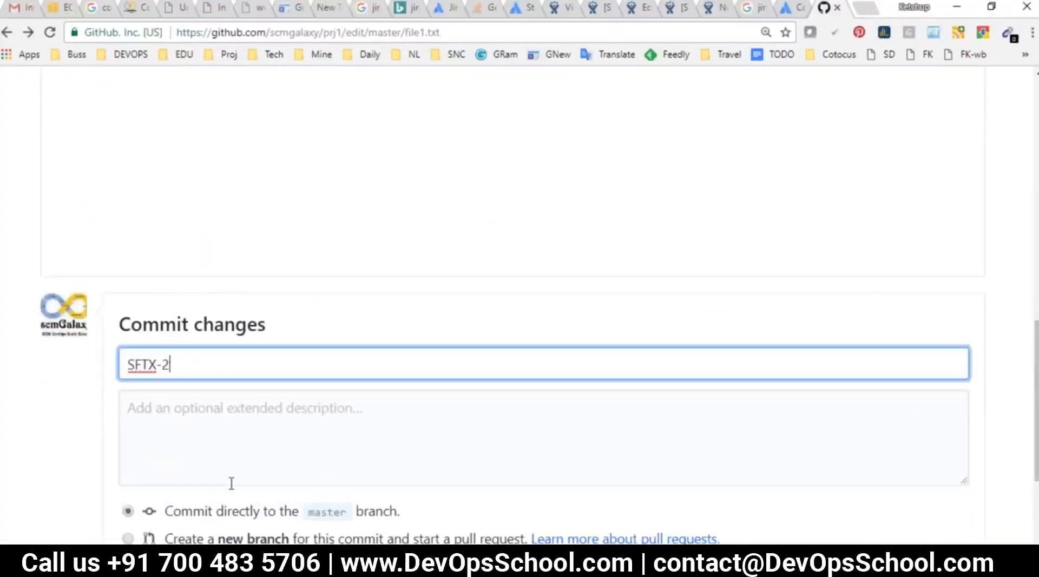
{"action": "type", "text": " and working nw"}
- Copy the summary into the extended description and commit the change directly to the master branch
{"action": "key", "text": "ctrl+a"}
{"action": "type", "text": "SFTX-2"}
{"action": "key", "text": "ctrl+z"}
{"action": "key", "text": "ctrl+c"}
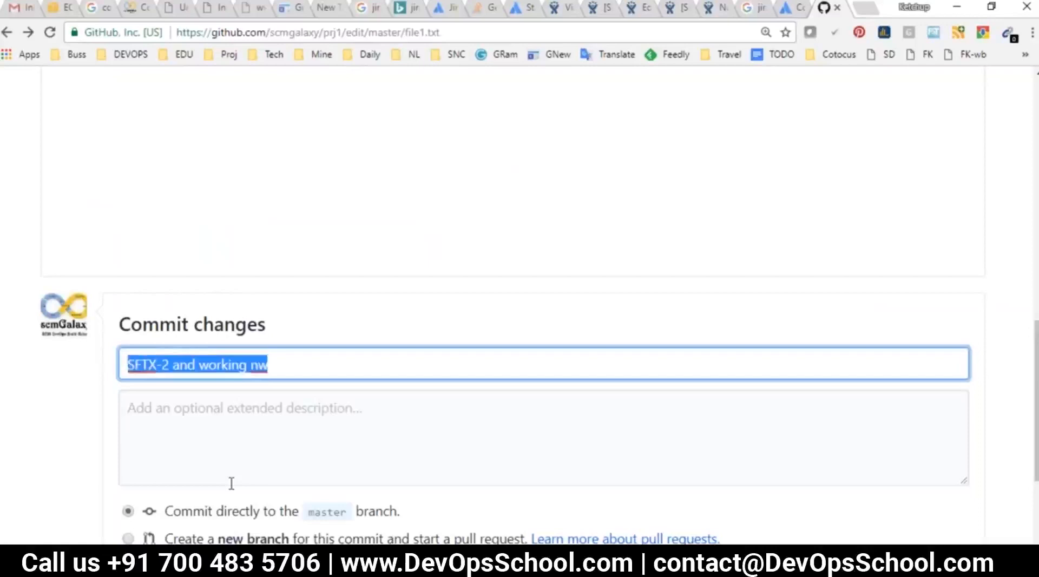
{"action": "left_click", "coordinate": [232, 483]}
{"action": "key", "text": "ctrl+v"}
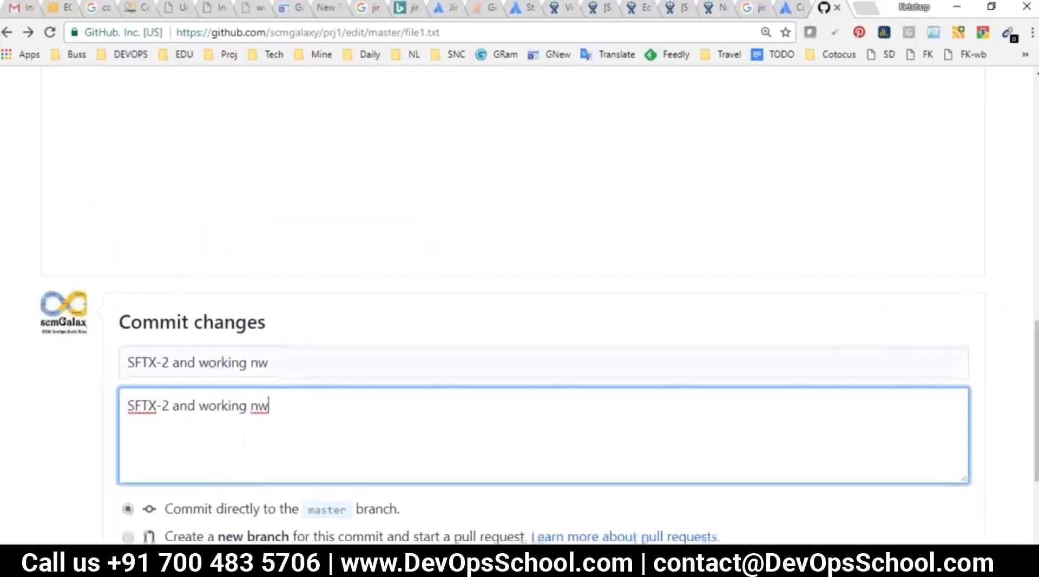
{"action": "scroll", "coordinate": [227, 449], "scroll_direction": "down", "scroll_amount": 3}
{"action": "left_click", "coordinate": [158, 405]}
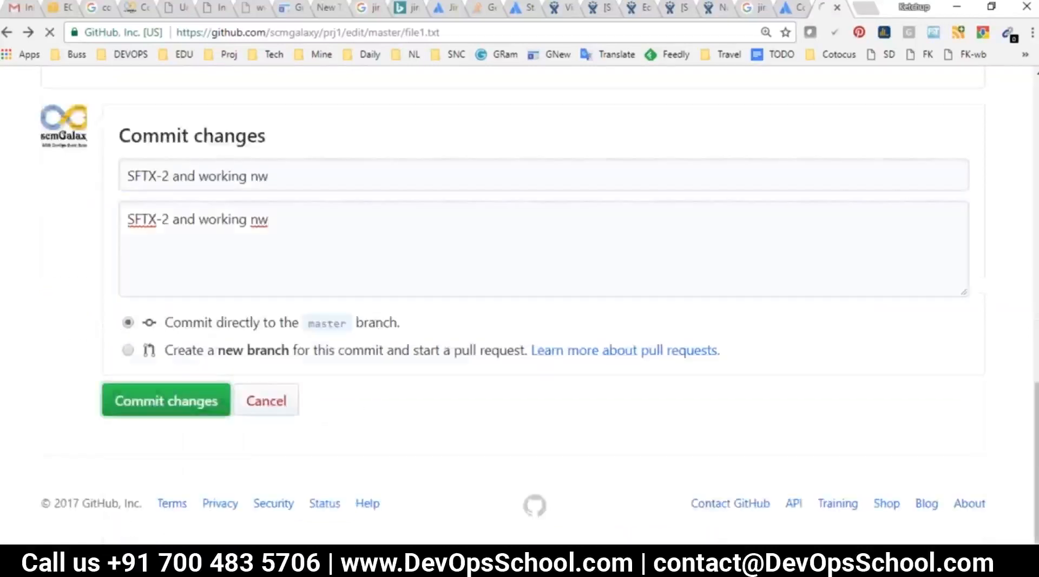
- Return to Jira and open issue SFTX-2 on its own page
{"action": "left_click", "coordinate": [601, 8]}
{"action": "scroll", "coordinate": [765, 375], "scroll_direction": "down", "scroll_amount": 5}
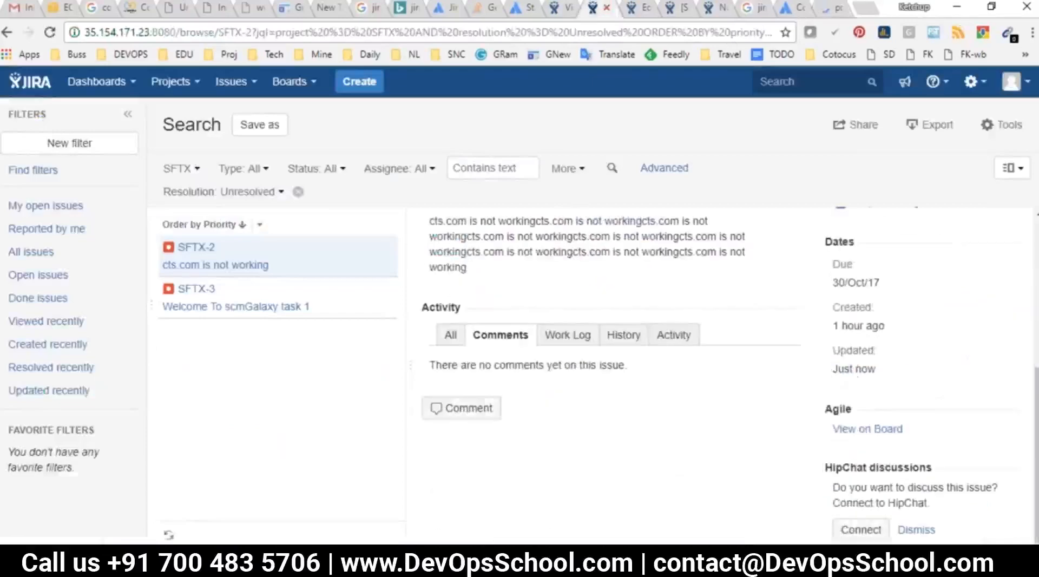
{"action": "scroll", "coordinate": [760, 398], "scroll_direction": "up", "scroll_amount": 4}
{"action": "scroll", "coordinate": [652, 432], "scroll_direction": "down", "scroll_amount": 3}
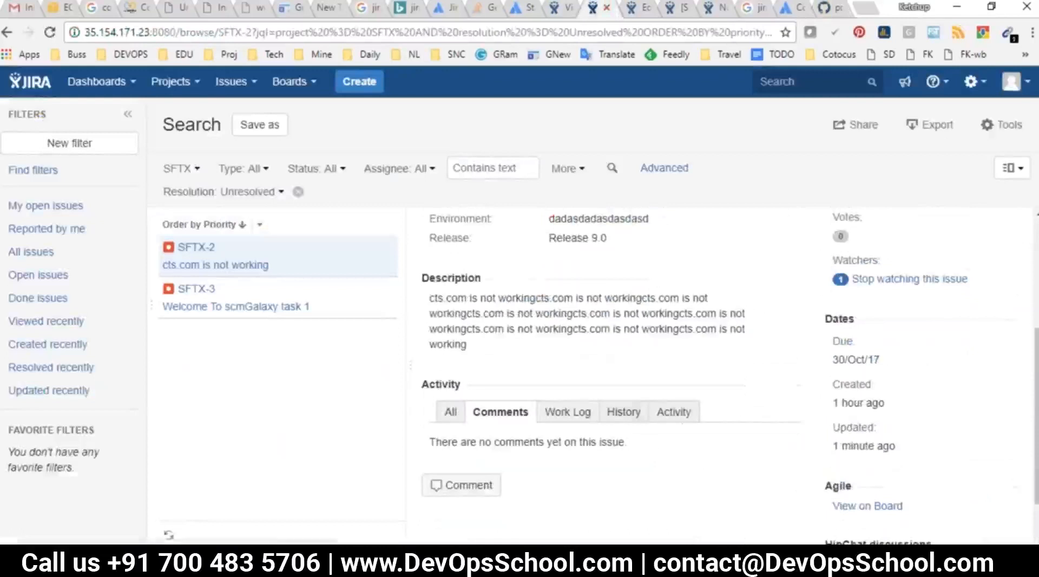
{"action": "scroll", "coordinate": [864, 426], "scroll_direction": "up", "scroll_amount": 3}
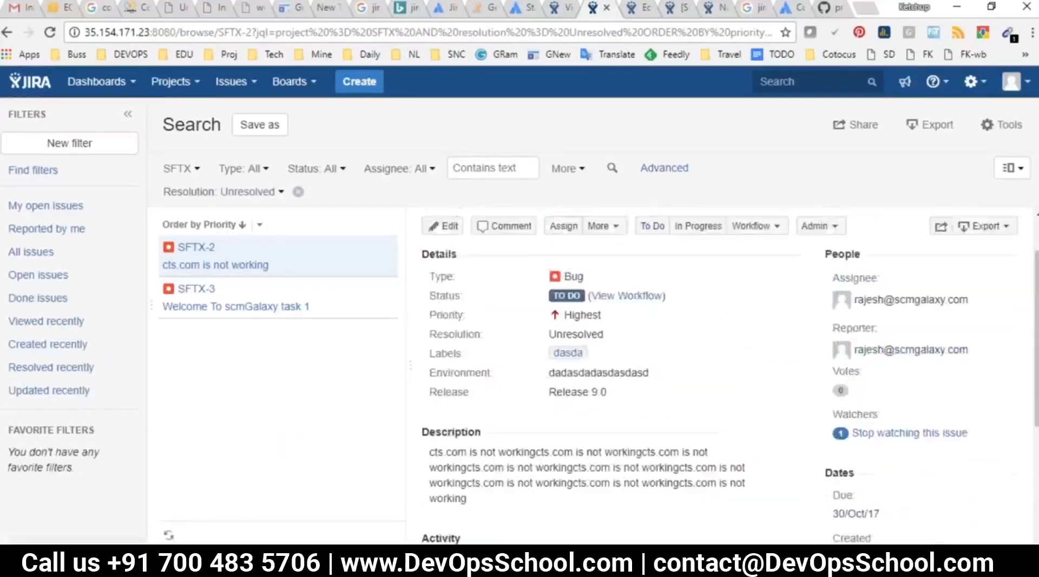
{"action": "scroll", "coordinate": [841, 368], "scroll_direction": "down", "scroll_amount": 4}
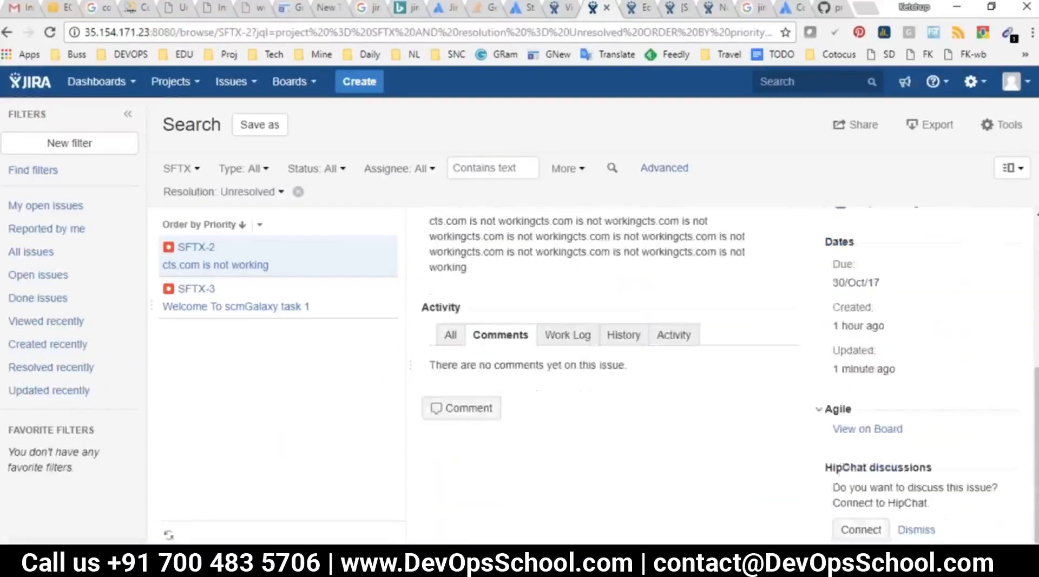
{"action": "scroll", "coordinate": [856, 507], "scroll_direction": "up", "scroll_amount": 3}
{"action": "left_click_drag", "start_coordinate": [832, 396], "coordinate": [851, 401]}
{"action": "scroll", "coordinate": [915, 425], "scroll_direction": "up", "scroll_amount": 3}
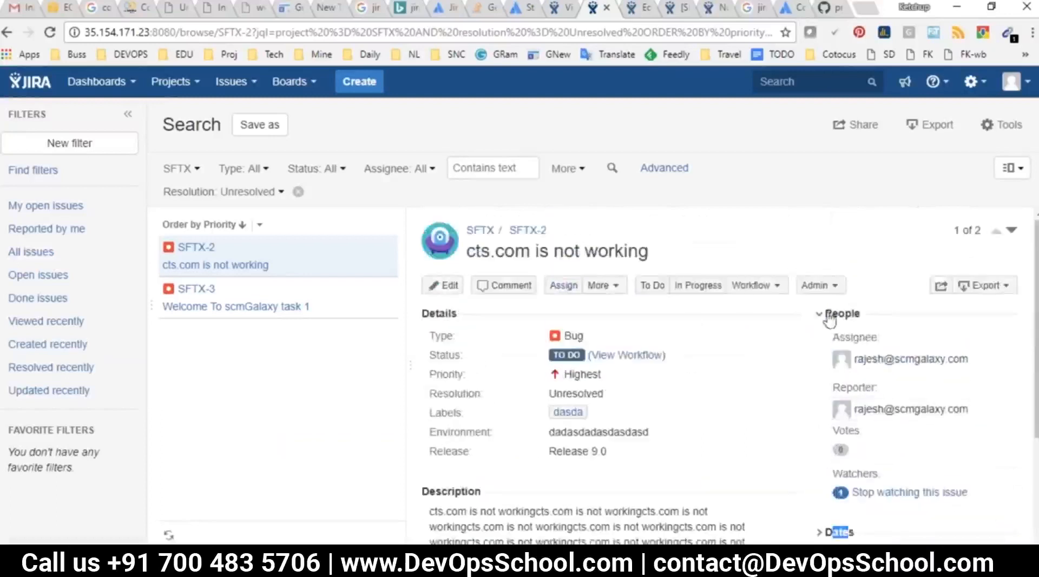
{"action": "left_click_drag", "start_coordinate": [825, 314], "coordinate": [844, 315]}
{"action": "left_click", "coordinate": [527, 230]}
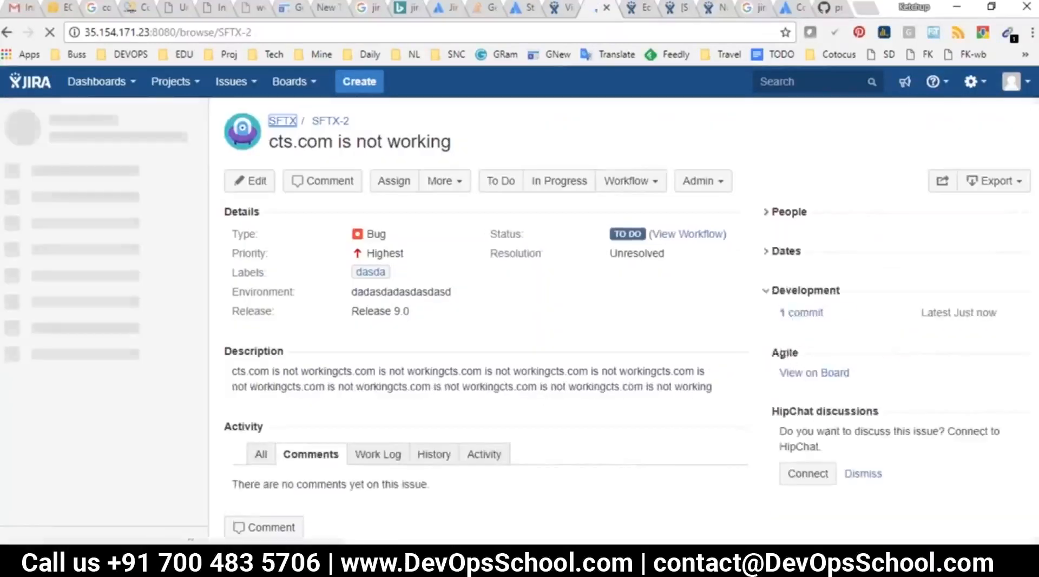
- Dismiss the status-automation tip and open the commit list from the issue's Development section
{"action": "left_click_drag", "start_coordinate": [847, 294], "coordinate": [774, 288]}
{"action": "left_click", "coordinate": [661, 303]}
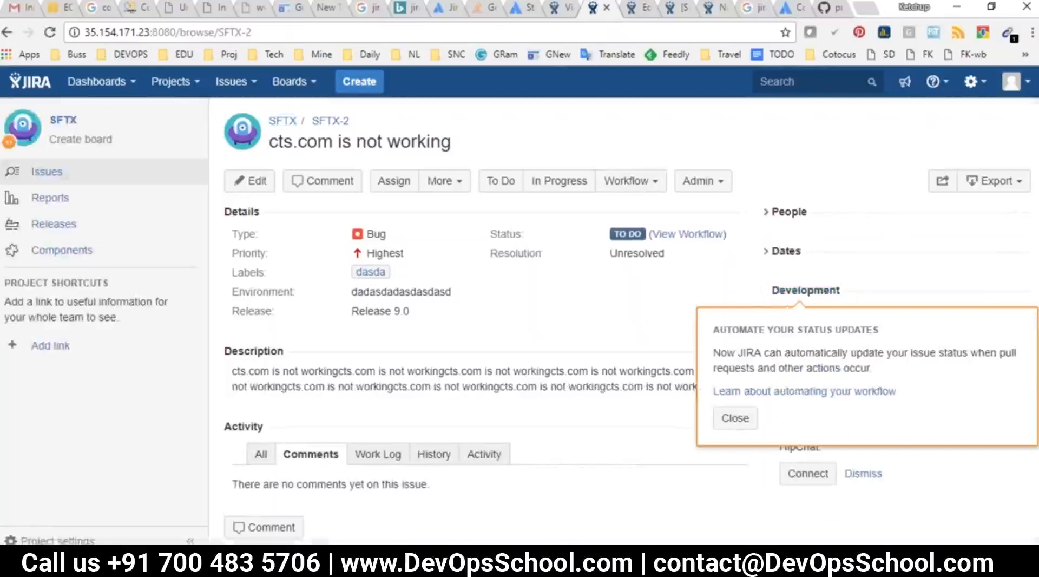
{"action": "left_click", "coordinate": [735, 418]}
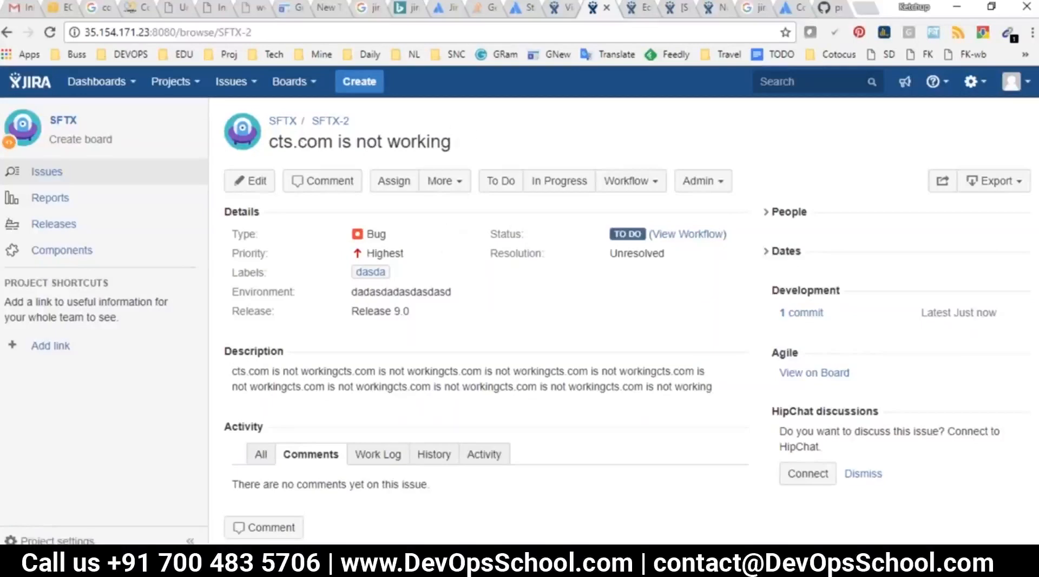
{"action": "left_click_drag", "start_coordinate": [834, 313], "coordinate": [759, 329]}
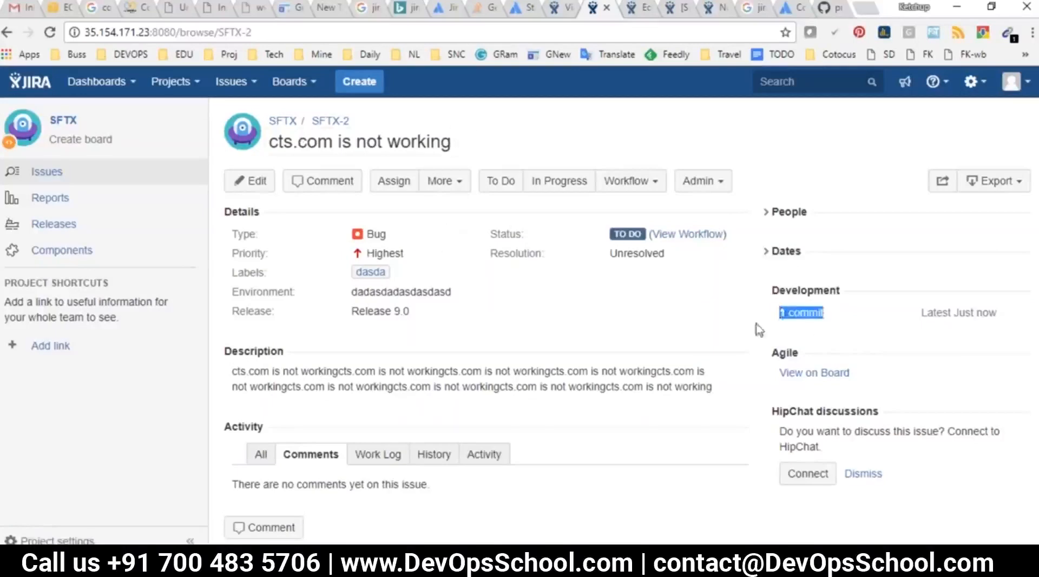
{"action": "left_click", "coordinate": [801, 314]}
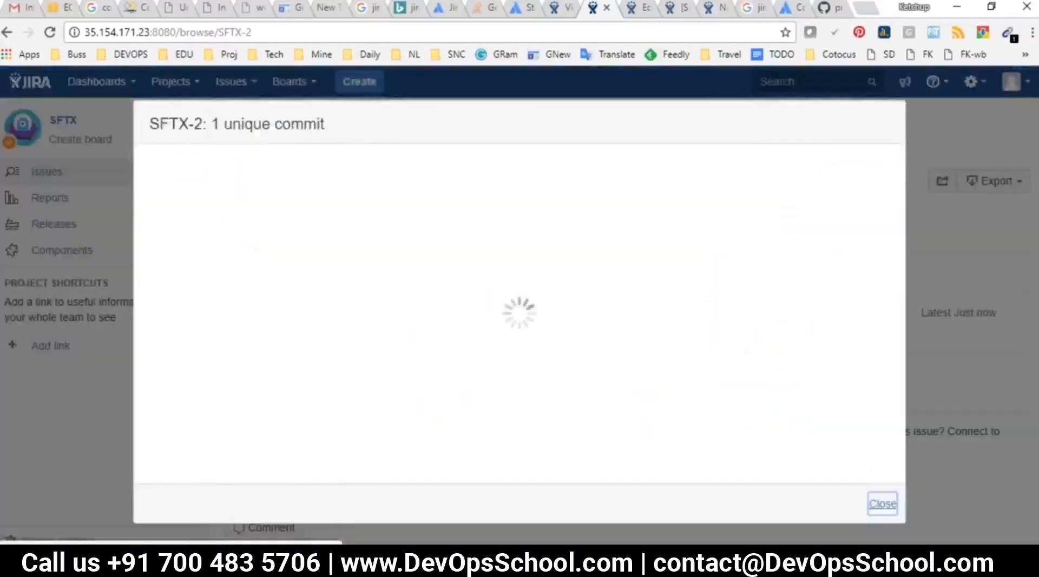
- Open the linked commit 302d62a on GitHub and review its file1.txt changes
{"action": "left_click_drag", "start_coordinate": [295, 223], "coordinate": [489, 221]}
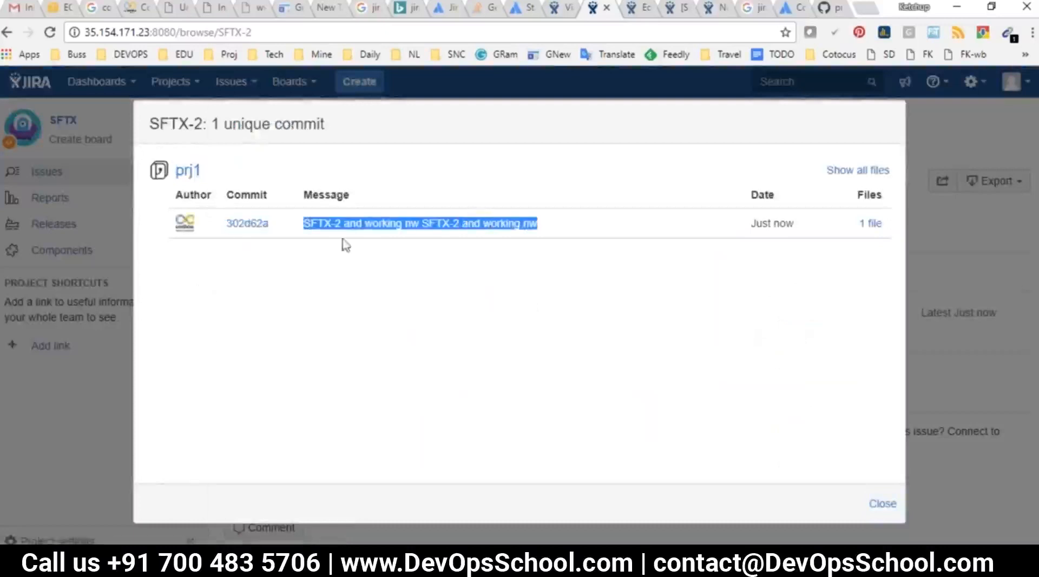
{"action": "left_click_drag", "start_coordinate": [195, 232], "coordinate": [271, 285]}
{"action": "left_click", "coordinate": [247, 223]}
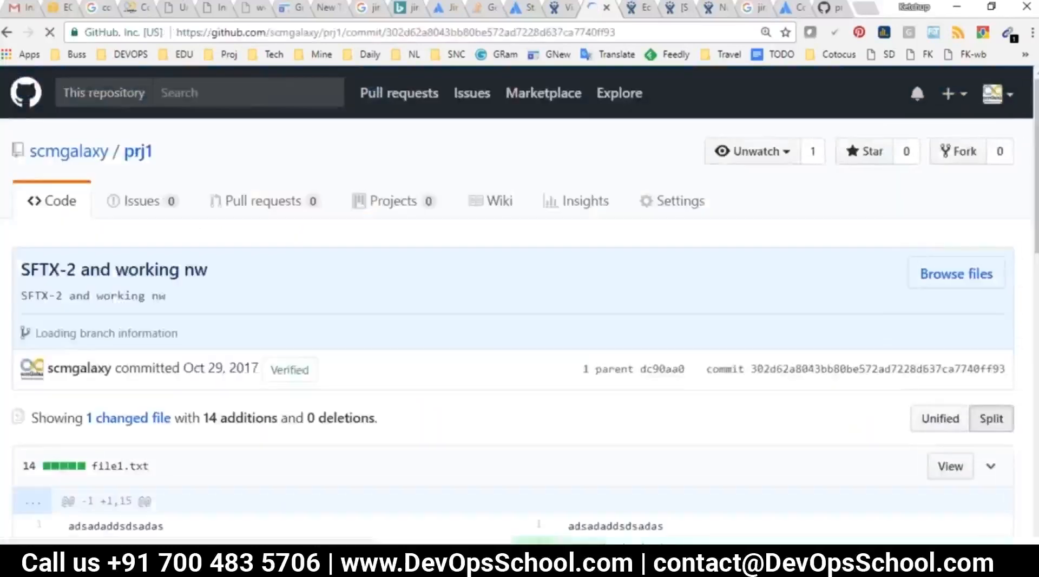
{"action": "scroll", "coordinate": [551, 278], "scroll_direction": "down", "scroll_amount": 5}
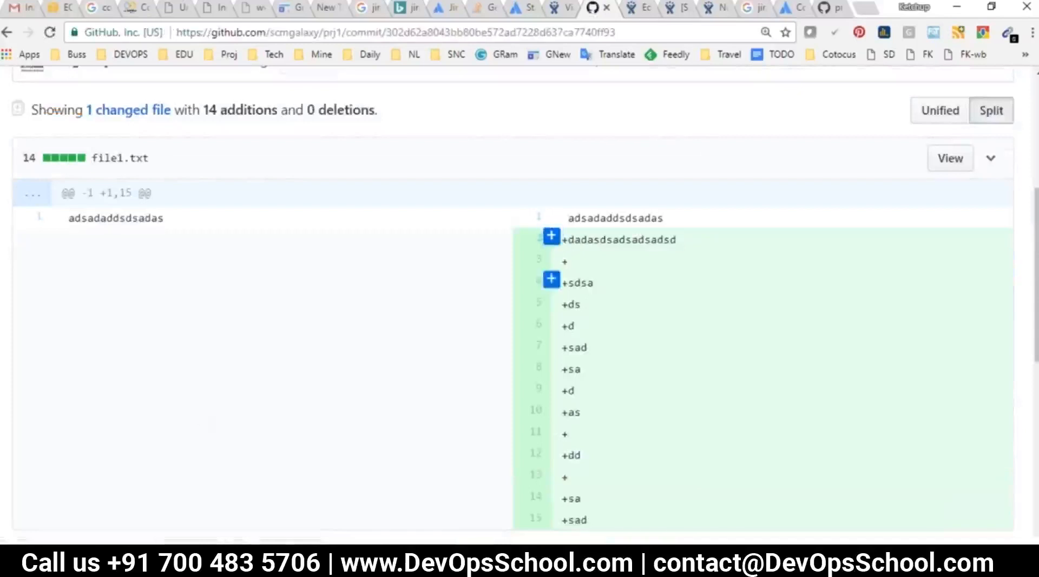
{"action": "scroll", "coordinate": [647, 341], "scroll_direction": "down", "scroll_amount": 5}
{"action": "scroll", "coordinate": [552, 211], "scroll_direction": "up", "scroll_amount": 7}
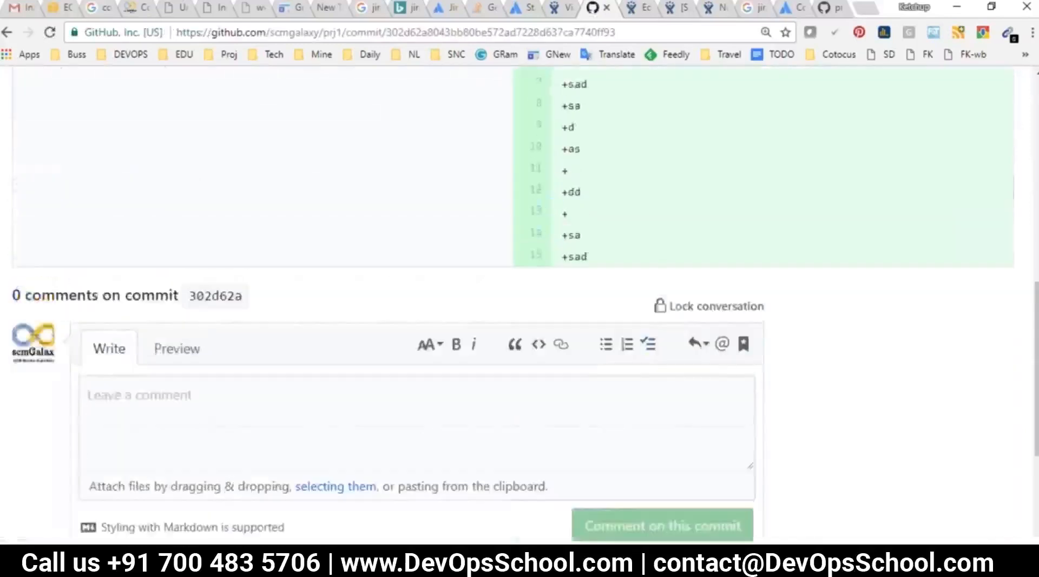
- Go back to SFTX-2 and examine its Work Log and History activity tabs
{"action": "left_click", "coordinate": [6, 32]}
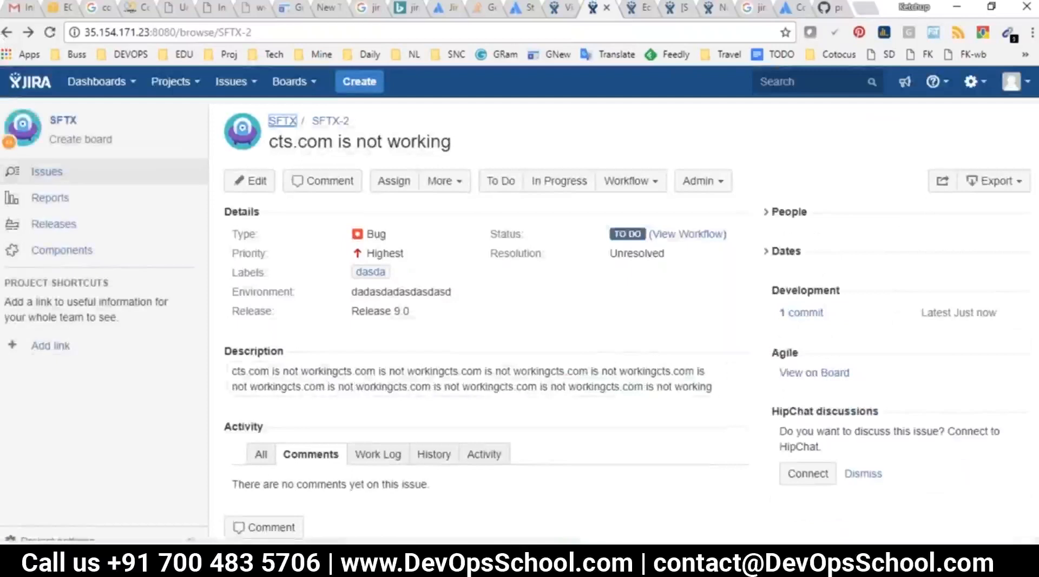
{"action": "left_click", "coordinate": [391, 455]}
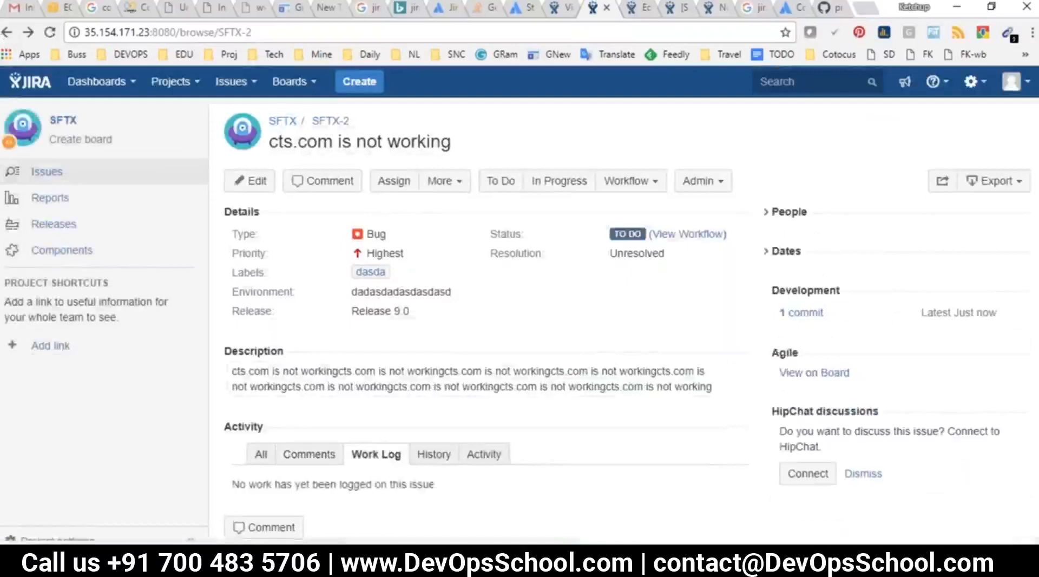
{"action": "left_click", "coordinate": [435, 457]}
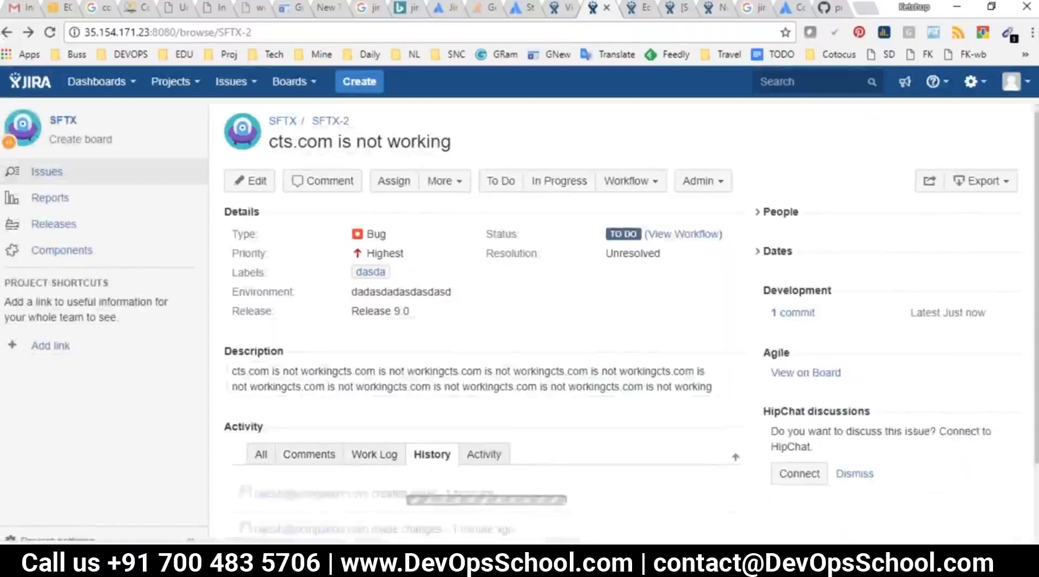
{"action": "scroll", "coordinate": [436, 460], "scroll_direction": "down", "scroll_amount": 2}
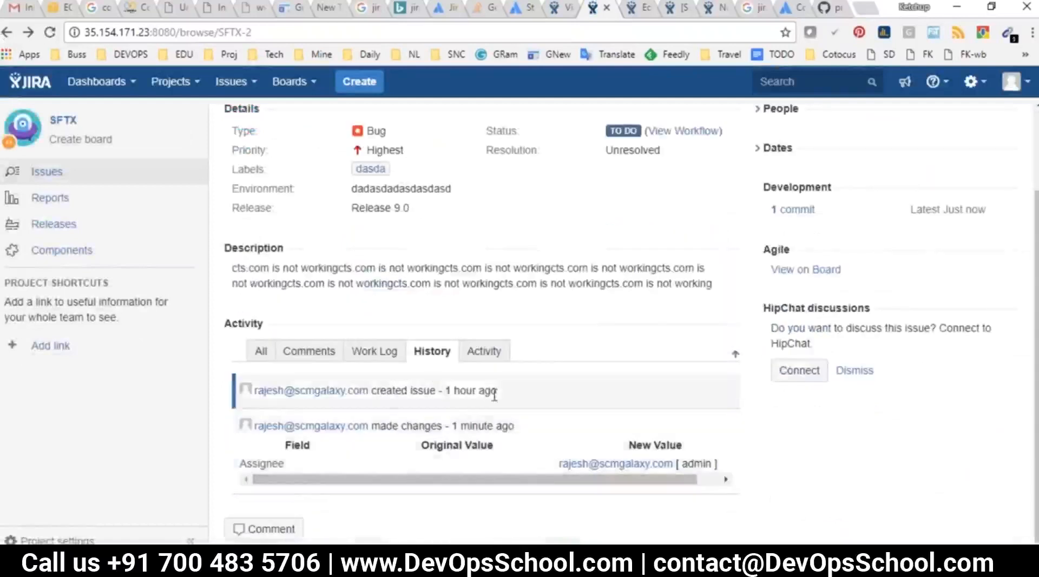
{"action": "left_click_drag", "start_coordinate": [494, 393], "coordinate": [394, 390]}
{"action": "left_click_drag", "start_coordinate": [399, 425], "coordinate": [471, 429]}
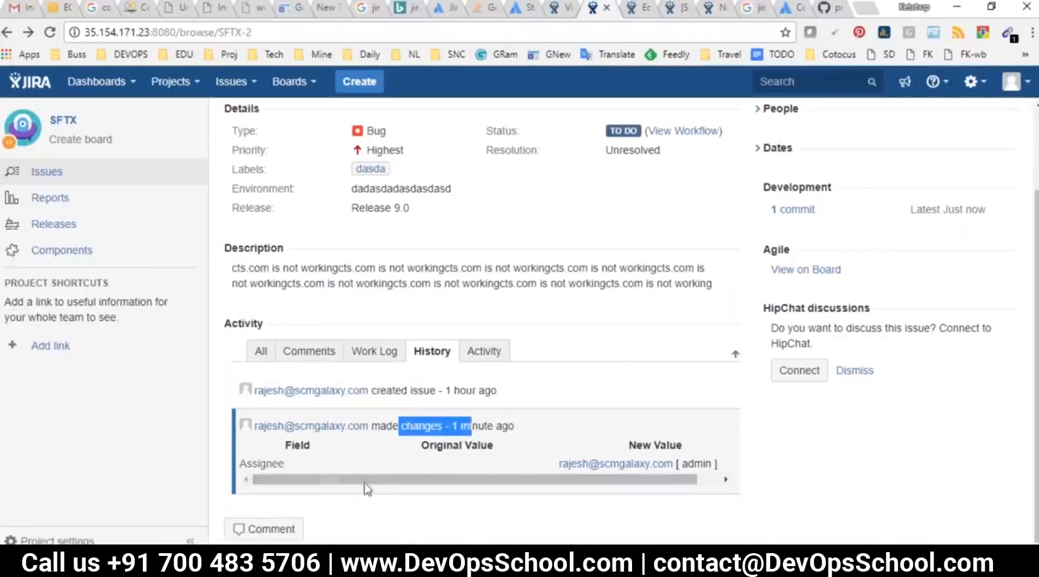
{"action": "left_click_drag", "start_coordinate": [318, 476], "coordinate": [436, 485]}
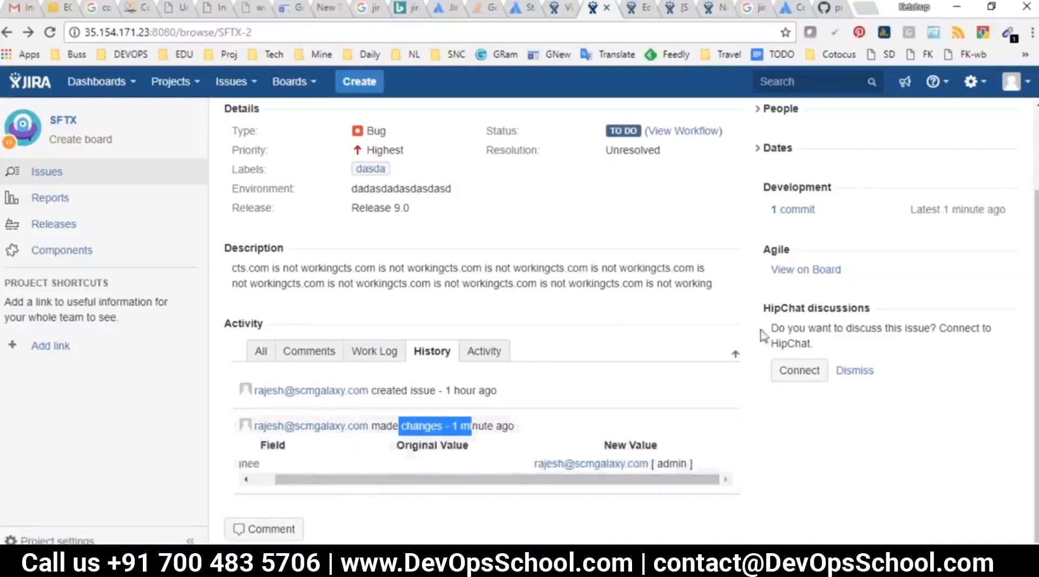
- Switch SFTX-2's activity to the Activity tab and examine the committed changeset entry and its modified file
{"action": "left_click", "coordinate": [476, 352]}
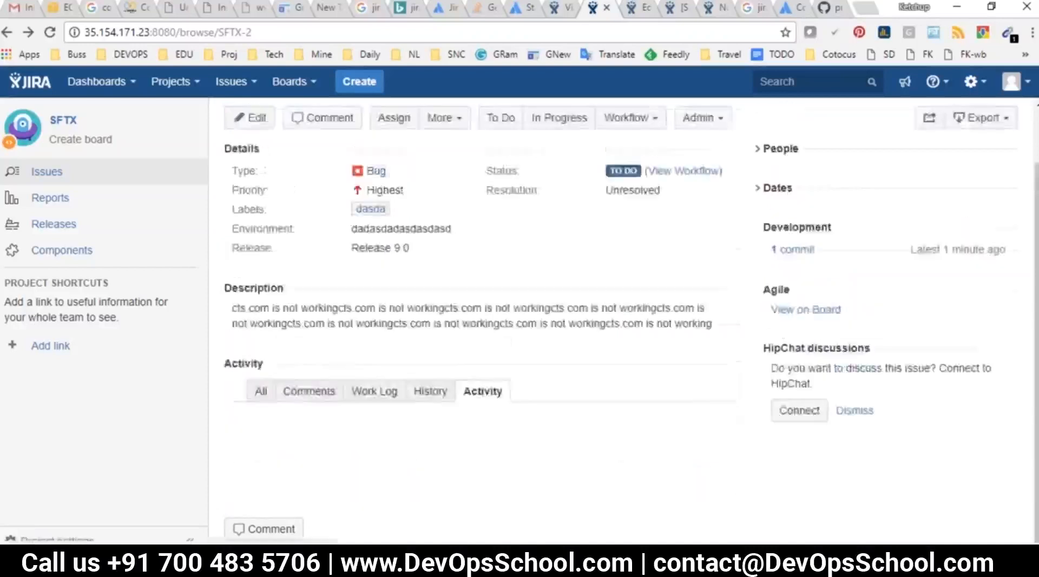
{"action": "scroll", "coordinate": [448, 455], "scroll_direction": "down", "scroll_amount": 4}
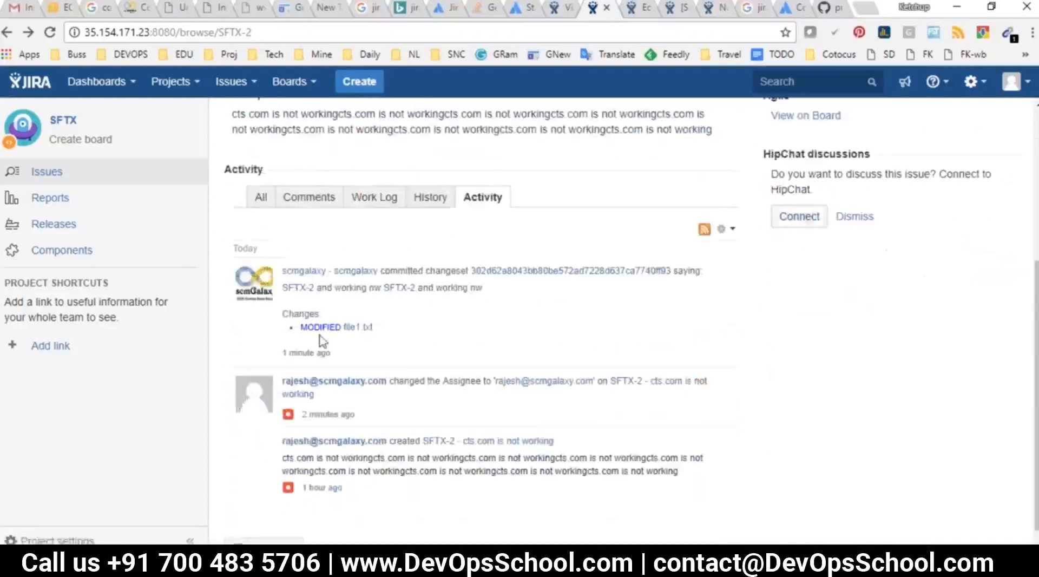
{"action": "double_click", "coordinate": [352, 327]}
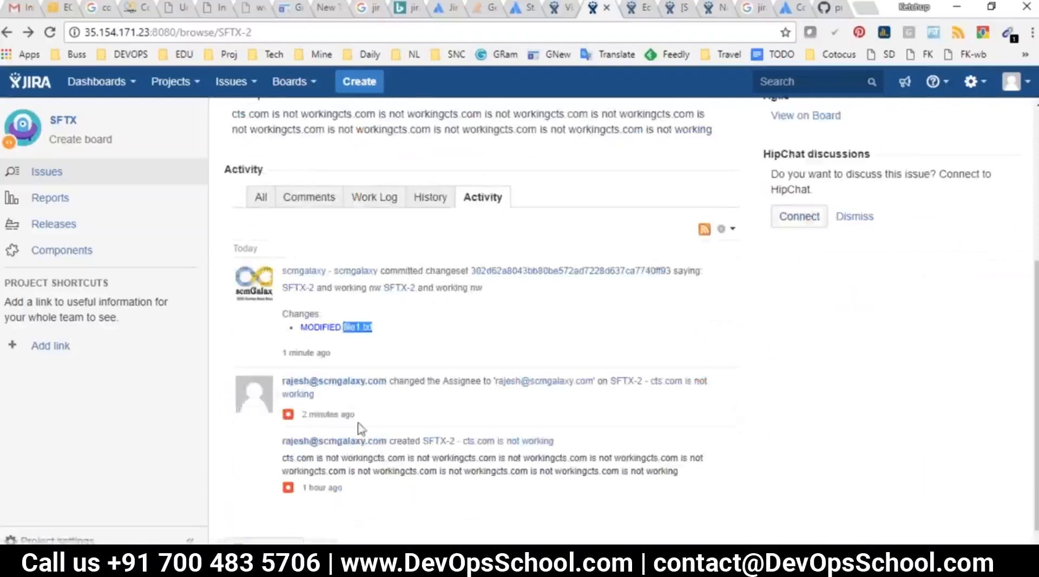
{"action": "left_click_drag", "start_coordinate": [359, 427], "coordinate": [308, 380]}
{"action": "scroll", "coordinate": [389, 457], "scroll_direction": "down", "scroll_amount": 1}
{"action": "left_click_drag", "start_coordinate": [389, 456], "coordinate": [307, 387]}
{"action": "scroll", "coordinate": [307, 387], "scroll_direction": "up", "scroll_amount": 5}
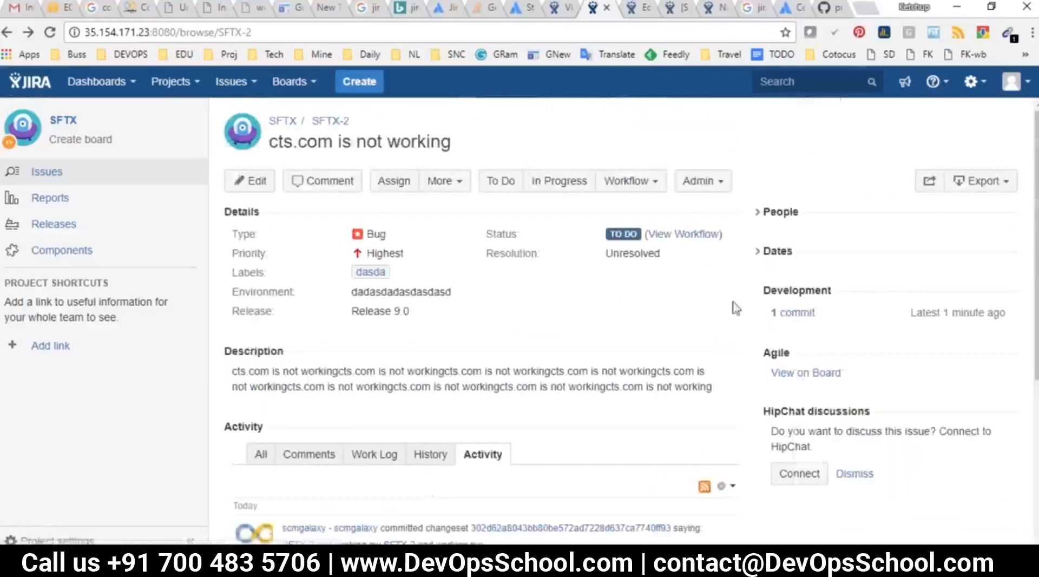
- Open the issue's View on Board link in a new tab, read the result, and return to SFTX-2
{"action": "right_click", "coordinate": [793, 373]}
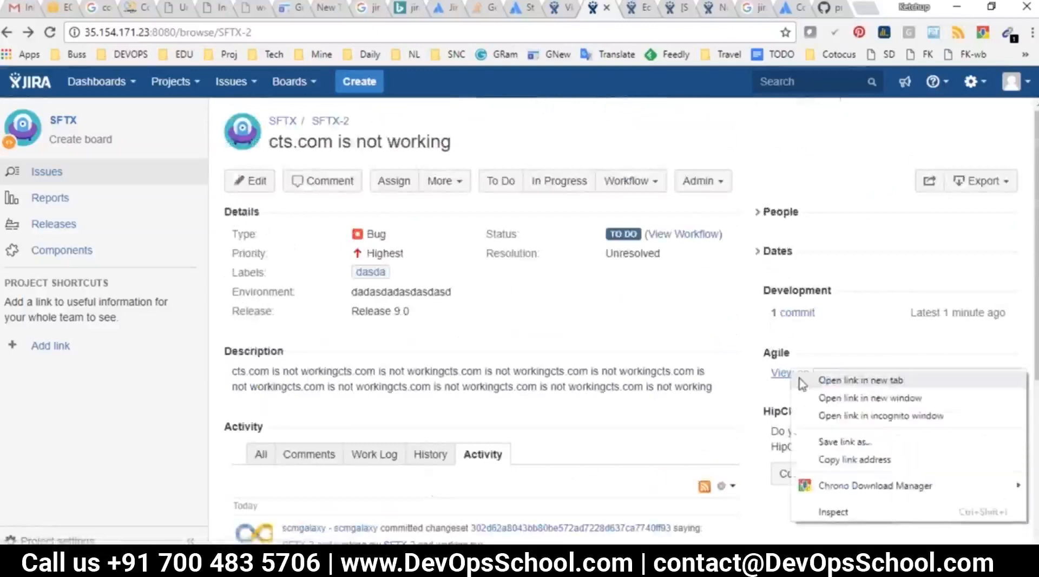
{"action": "left_click", "coordinate": [803, 381]}
{"action": "left_click", "coordinate": [600, 7]}
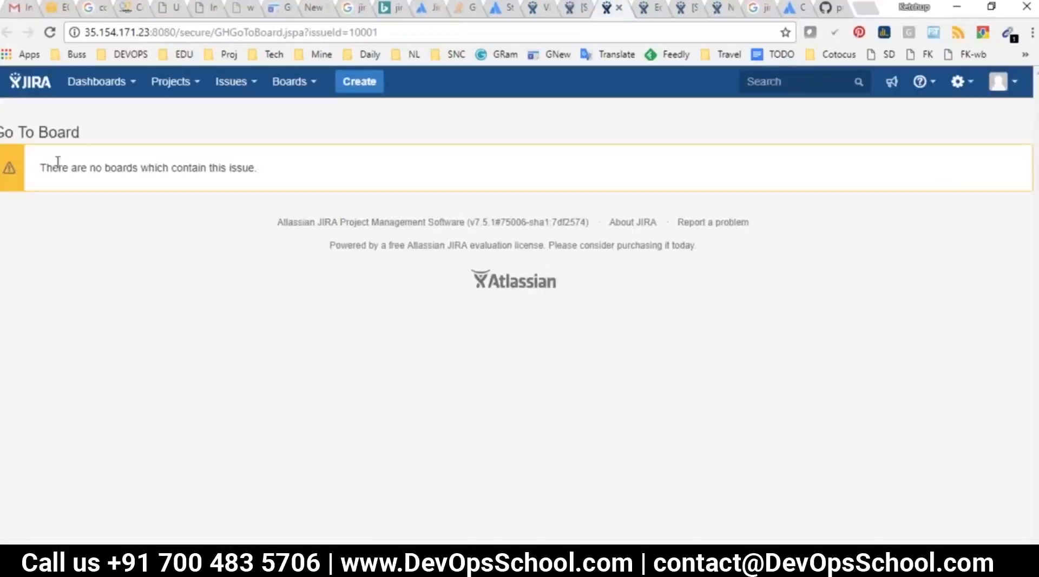
{"action": "left_click_drag", "start_coordinate": [58, 168], "coordinate": [227, 168]}
{"action": "left_click", "coordinate": [577, 7]}
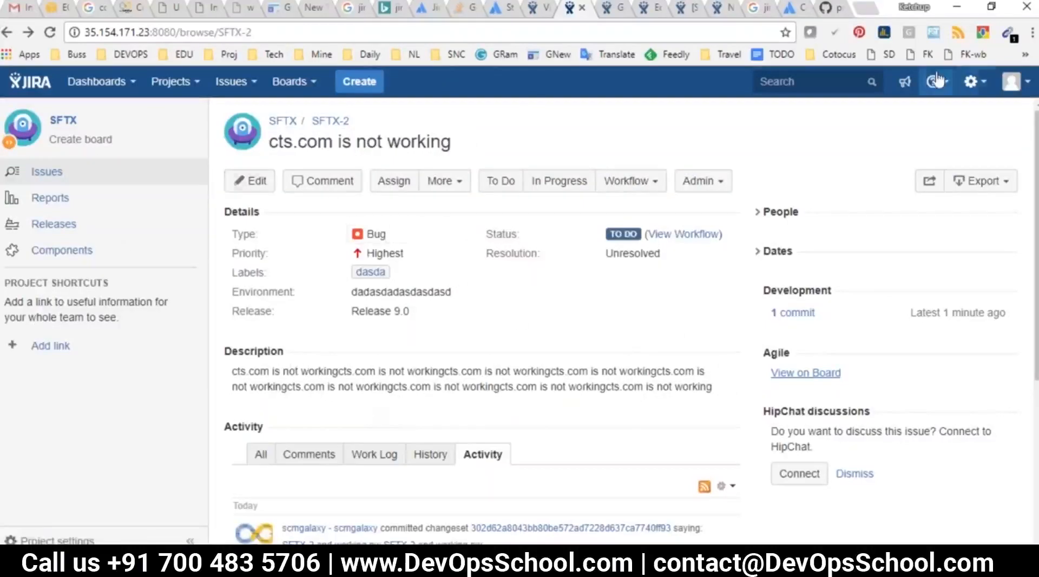
- Open Jira administration Applications, enter the admin password for administrator access, and decline saving the password
{"action": "left_click", "coordinate": [970, 81]}
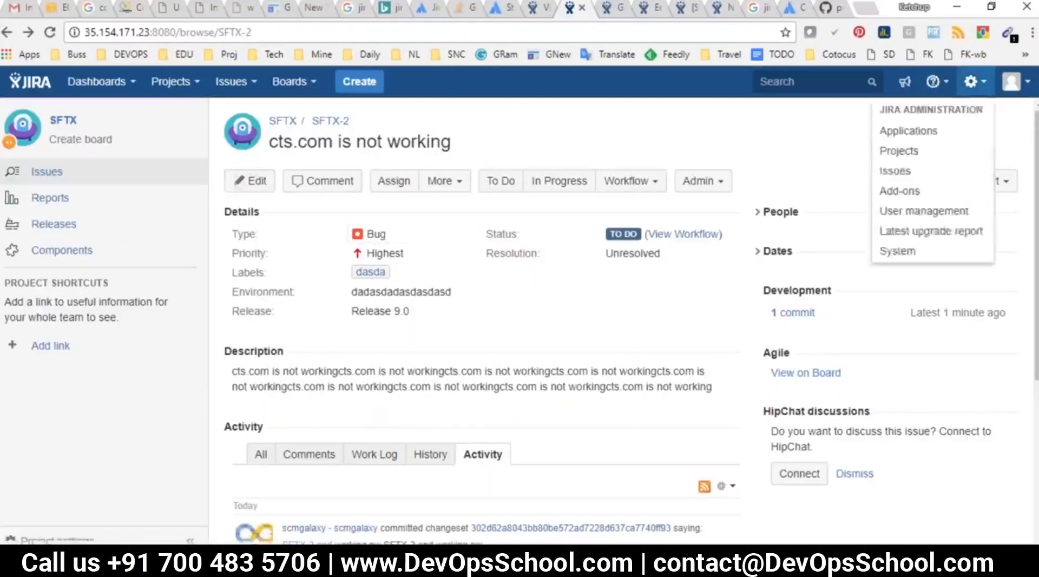
{"action": "left_click", "coordinate": [898, 133]}
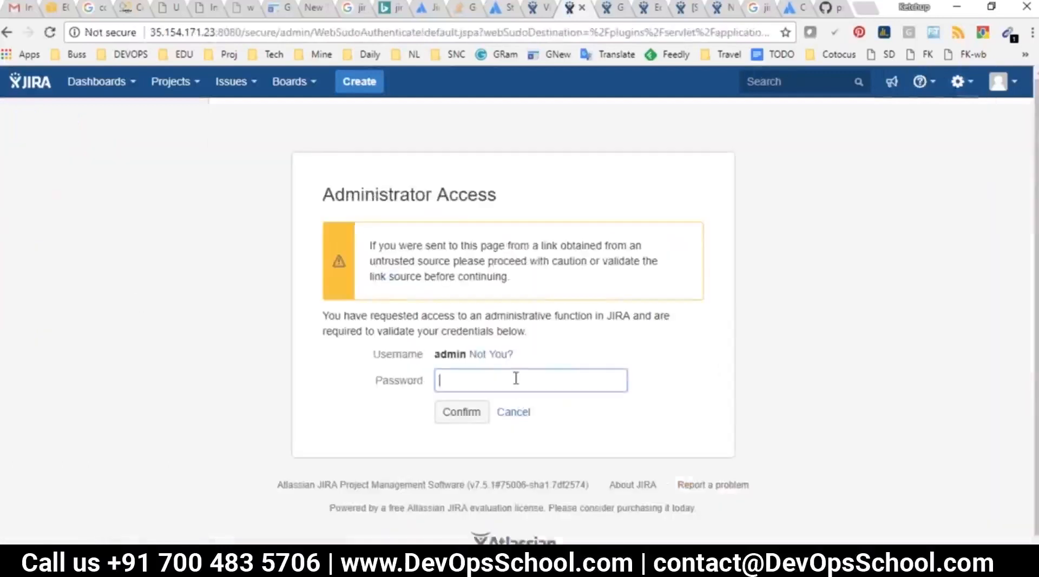
{"action": "type", "text": "23"}
{"action": "key", "text": "Return"}
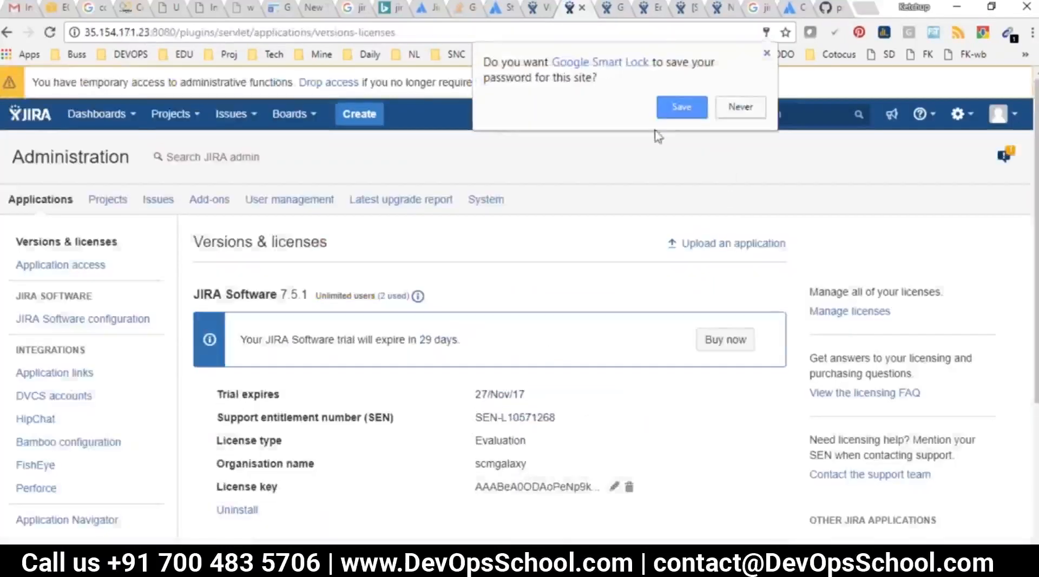
{"action": "left_click", "coordinate": [740, 107]}
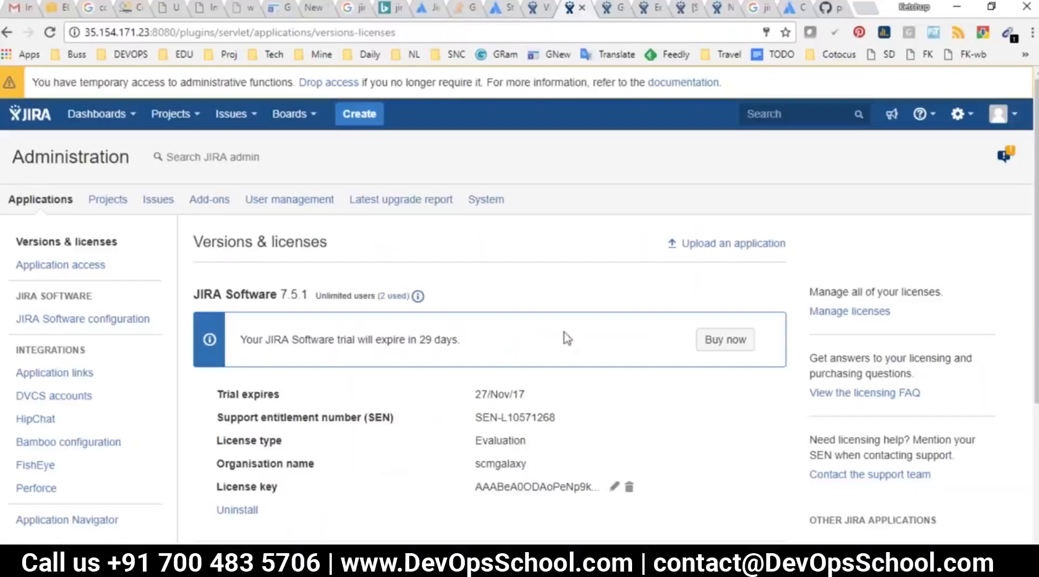
- Open the Application links integration page and dismiss the what's-new dialog
{"action": "scroll", "coordinate": [103, 336], "scroll_direction": "down", "scroll_amount": 1}
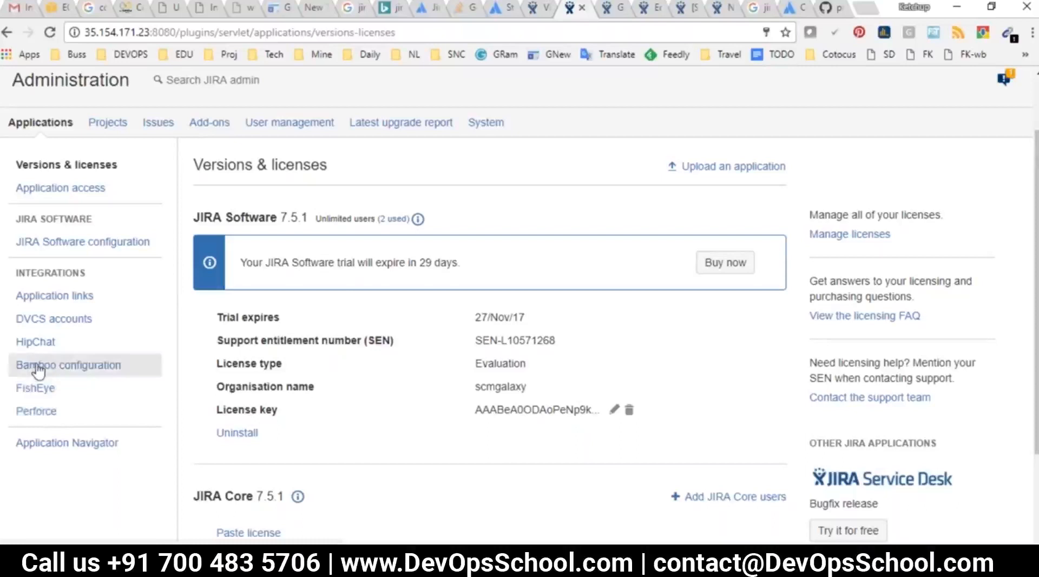
{"action": "left_click", "coordinate": [41, 304]}
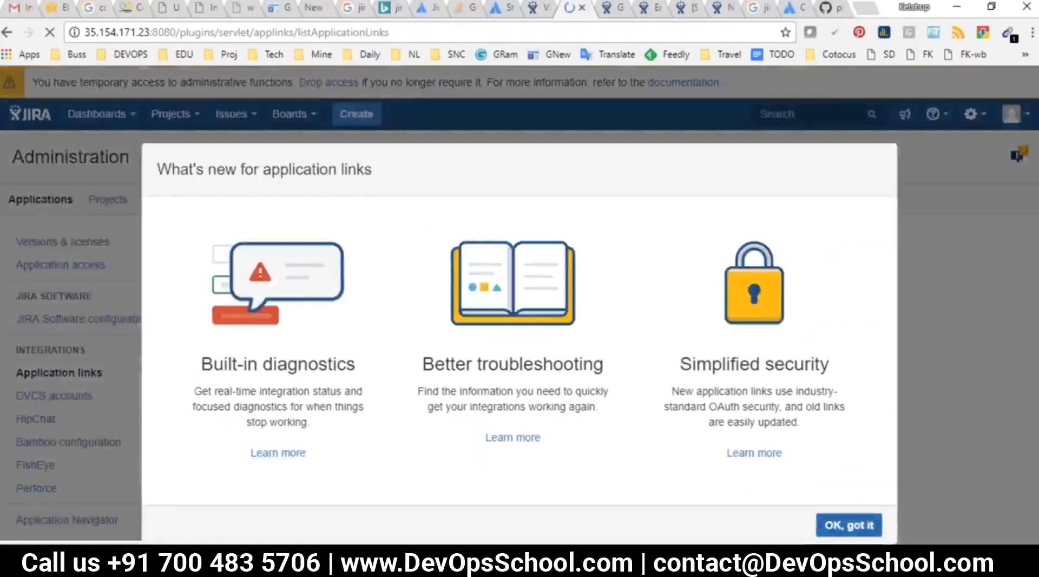
{"action": "left_click", "coordinate": [839, 527]}
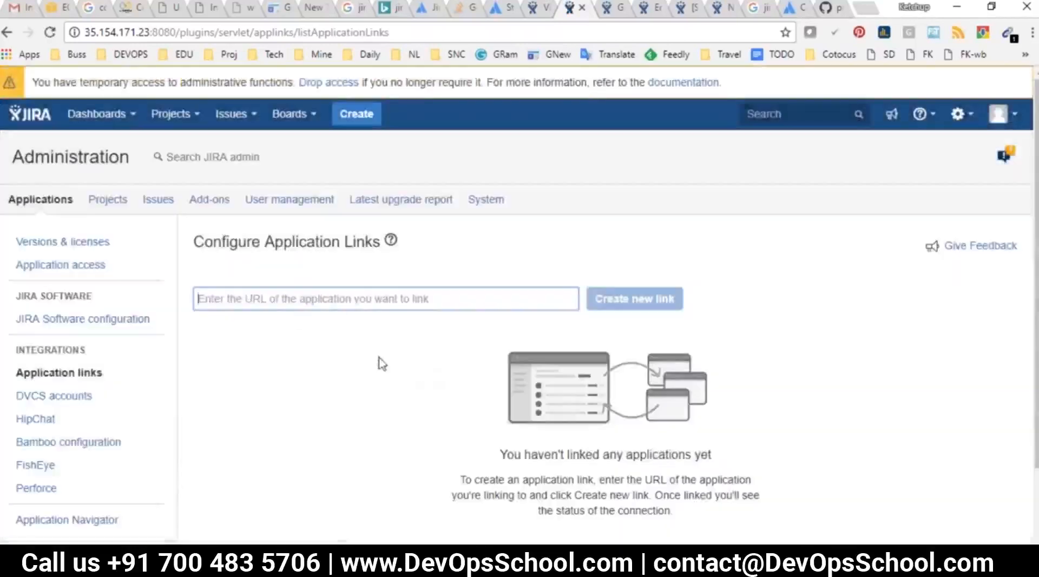
- Open the JIRA Software configuration page to view its Parallel Sprints feature
{"action": "scroll", "coordinate": [248, 349], "scroll_direction": "down", "scroll_amount": 2}
{"action": "left_click", "coordinate": [40, 245]}
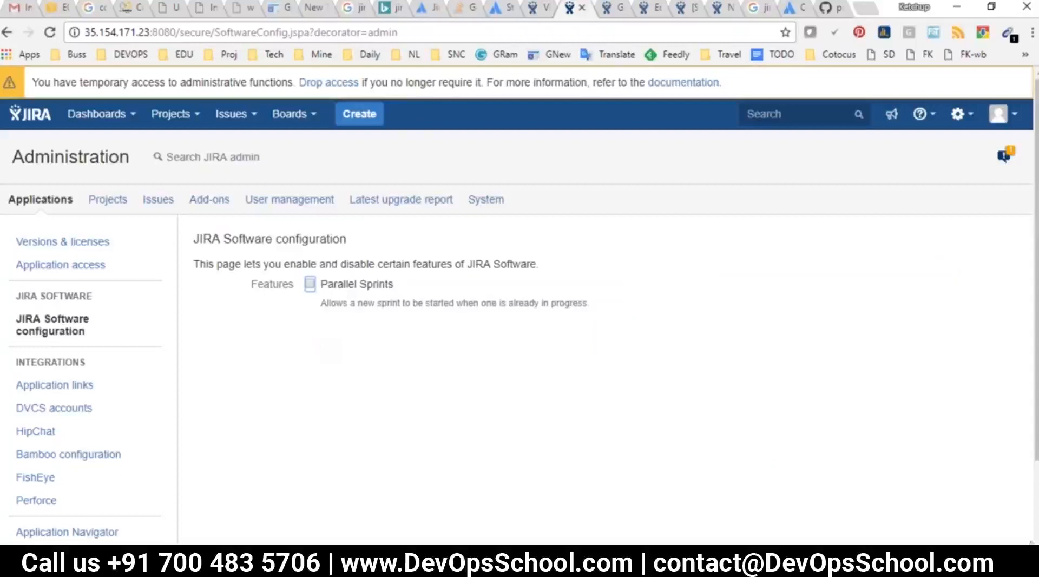
{"action": "left_click", "coordinate": [1028, 460]}
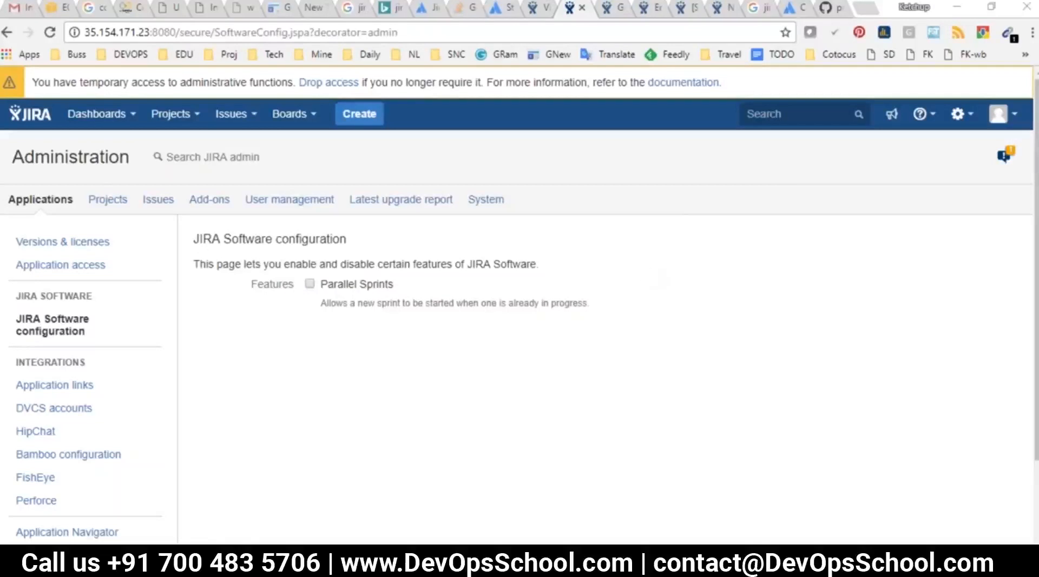
- Switch to the Notepad notes and add the line 'Jenkins Can modify a Jira Ticket' below the Git–Jira notes
{"action": "key", "text": "alt+Tab"}
{"action": "scroll", "coordinate": [319, 432], "scroll_direction": "down", "scroll_amount": 2}
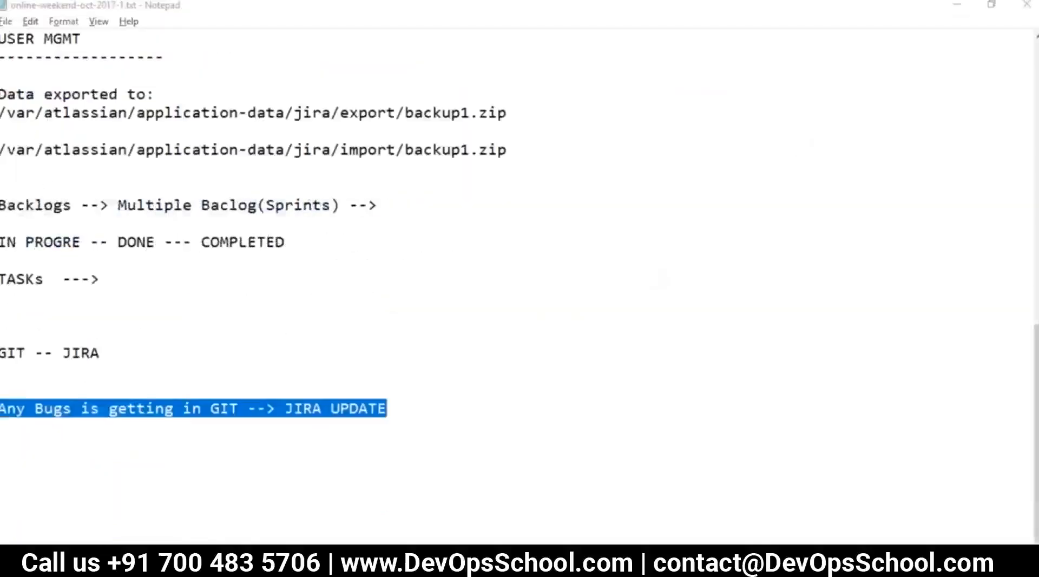
{"action": "left_click", "coordinate": [428, 428]}
{"action": "key", "text": "Return"}
{"action": "key", "text": "Return"}
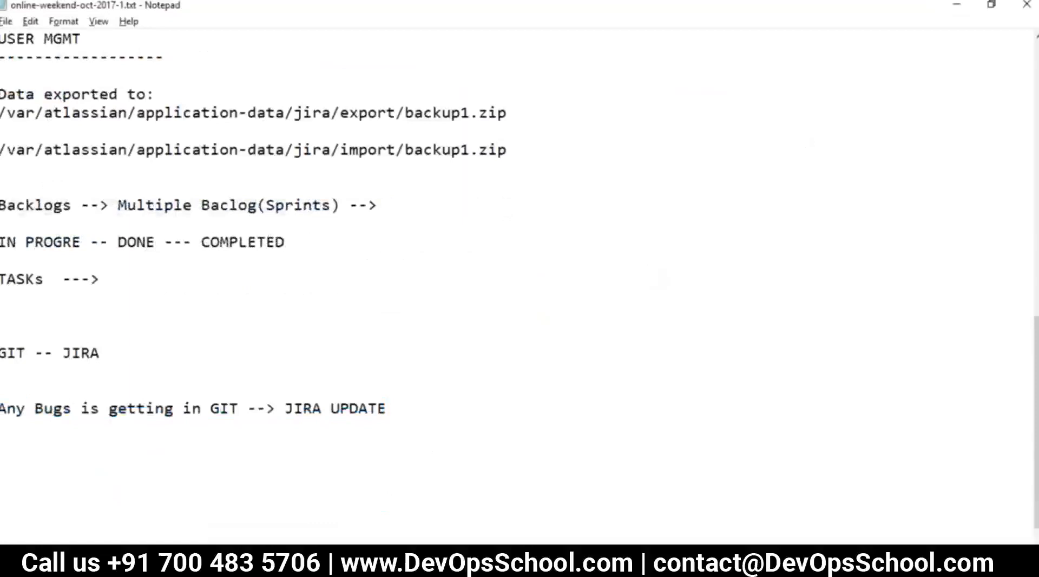
{"action": "type", "text": "Jenkins"}
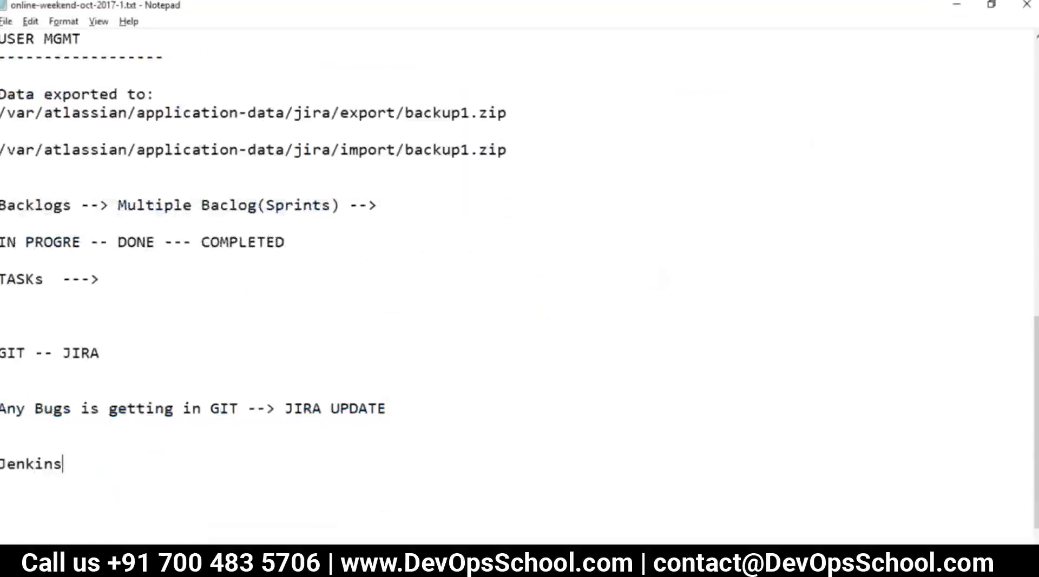
{"action": "type", "text": " Can modify a "}
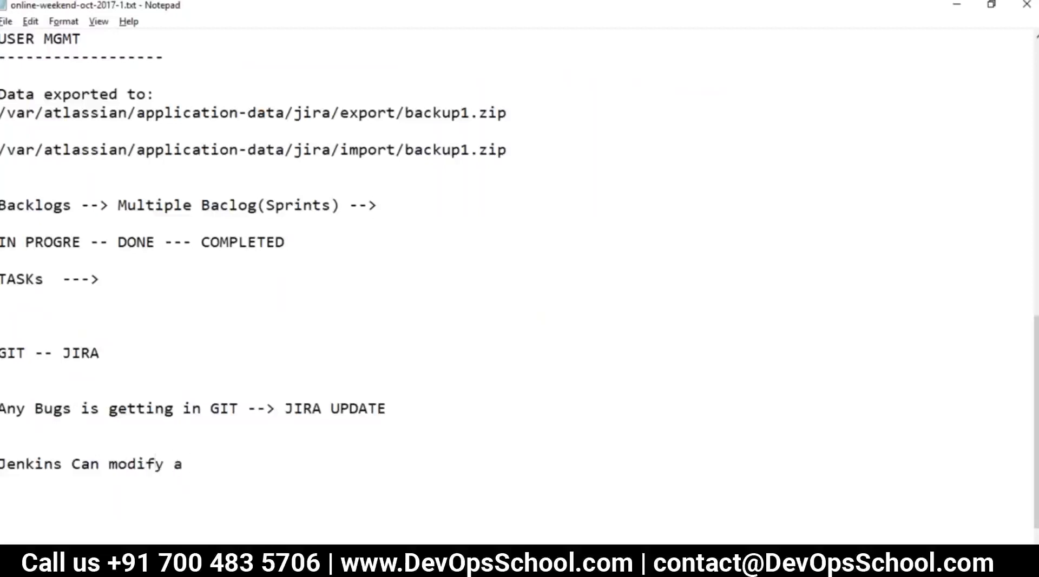
{"action": "type", "text": "Jira Ti"}
{"action": "type", "text": "cket "}
{"action": "type", "text": "Eclipse"}
{"action": "type", "text": " an"}
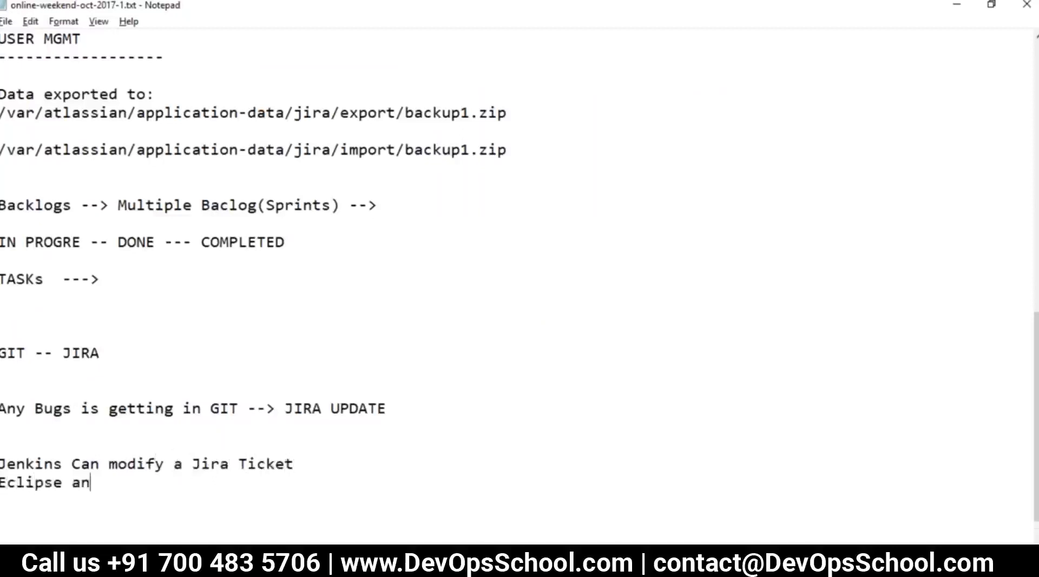
- Complete the next line as 'Eclipse Can modify a Jira Ticket' by pasting the copied phrase
{"action": "left_click_drag", "start_coordinate": [301, 465], "coordinate": [72, 482]}
{"action": "left_click", "coordinate": [73, 482]}
{"action": "type", "text": "Can modify a Jira Ticket"}
{"action": "key", "text": "alt+Tab"}
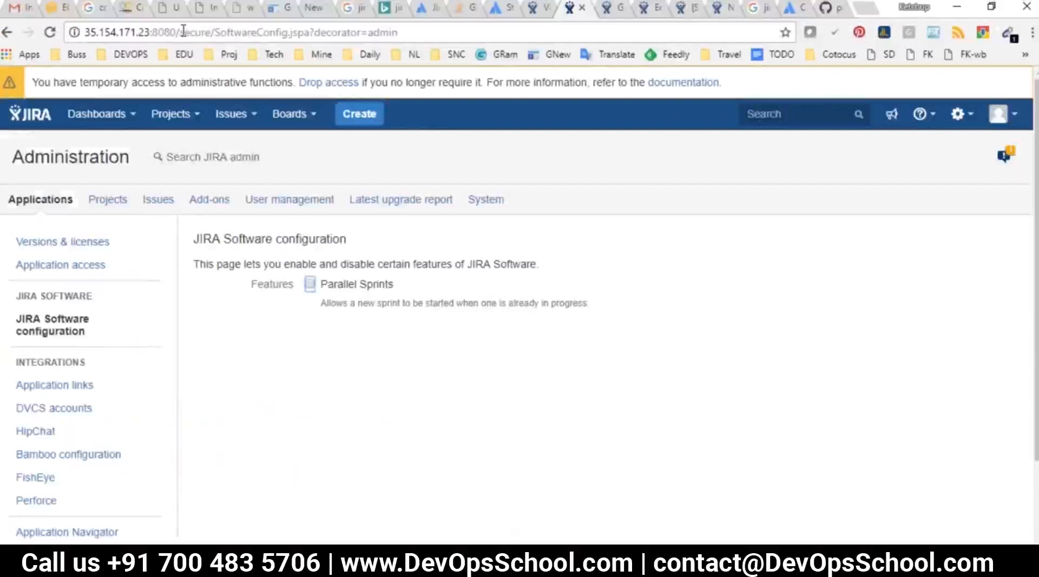
{"action": "left_click_drag", "start_coordinate": [182, 32], "coordinate": [85, 32]}
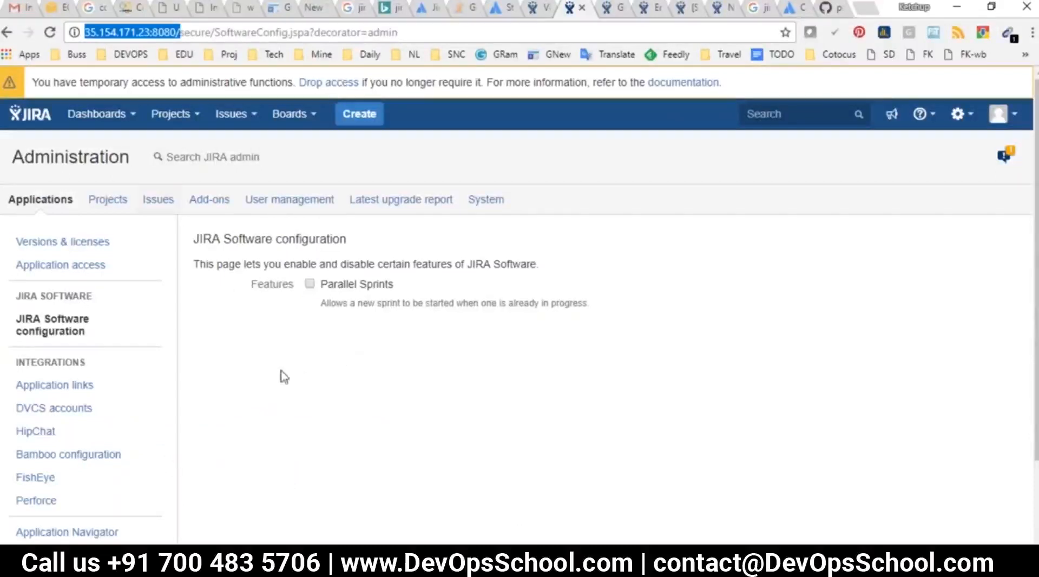
{"action": "key", "text": "alt+Tab"}
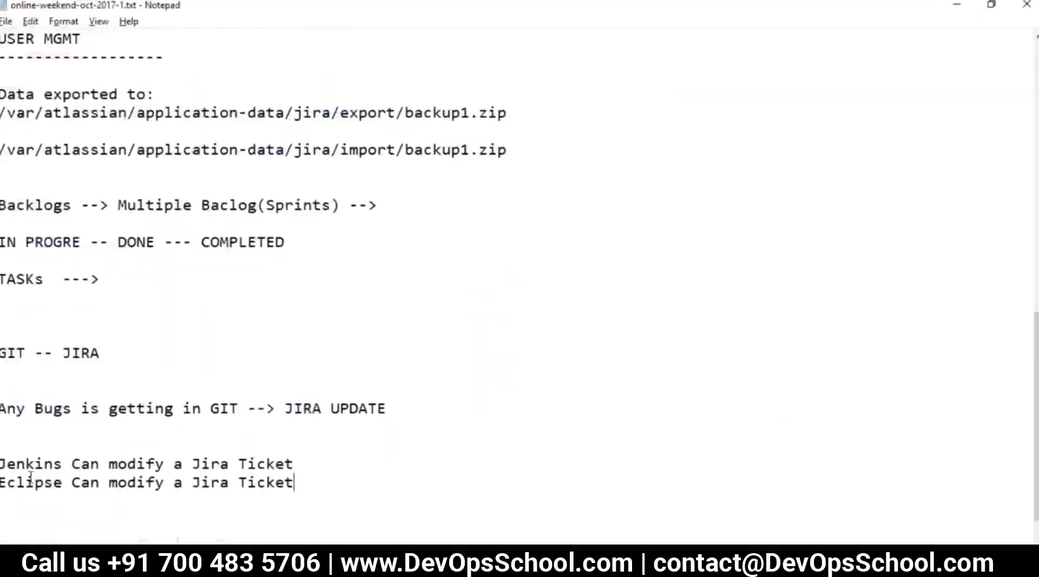
{"action": "left_click_drag", "start_coordinate": [68, 458], "coordinate": [2, 463]}
{"action": "left_click", "coordinate": [304, 455]}
{"action": "left_click_drag", "start_coordinate": [293, 463], "coordinate": [17, 466]}
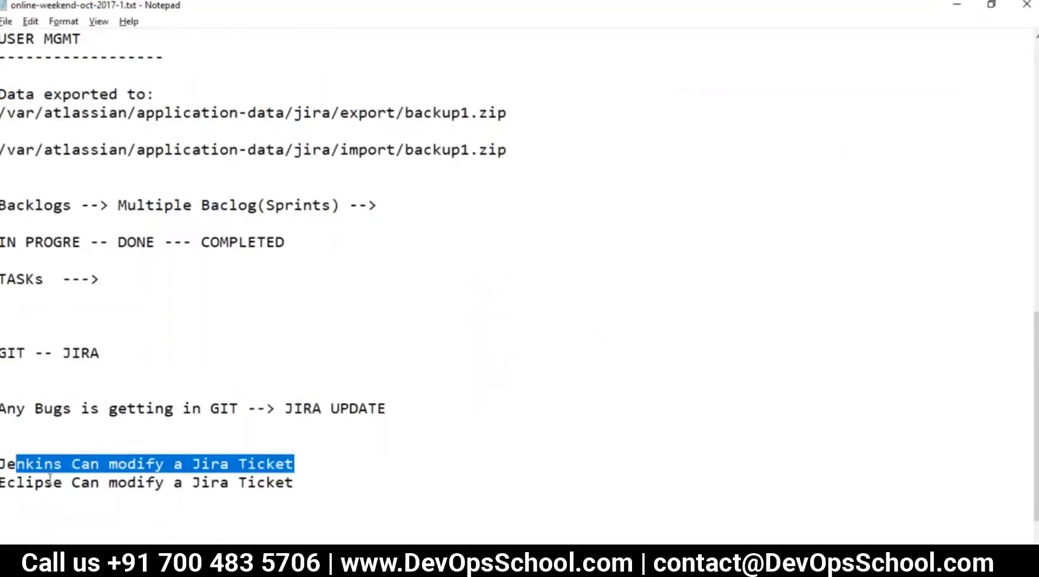
{"action": "mouse_move", "coordinate": [2, 478]}
{"action": "left_mouse_down"}
{"action": "mouse_move", "coordinate": [303, 481]}
{"action": "mouse_move", "coordinate": [284, 467]}
{"action": "mouse_move", "coordinate": [1, 467]}
{"action": "left_mouse_up"}
- Open a new browser tab and search Google for 'jenkins plugins for jira'
{"action": "key", "text": "alt+Tab"}
{"action": "left_click", "coordinate": [865, 8]}
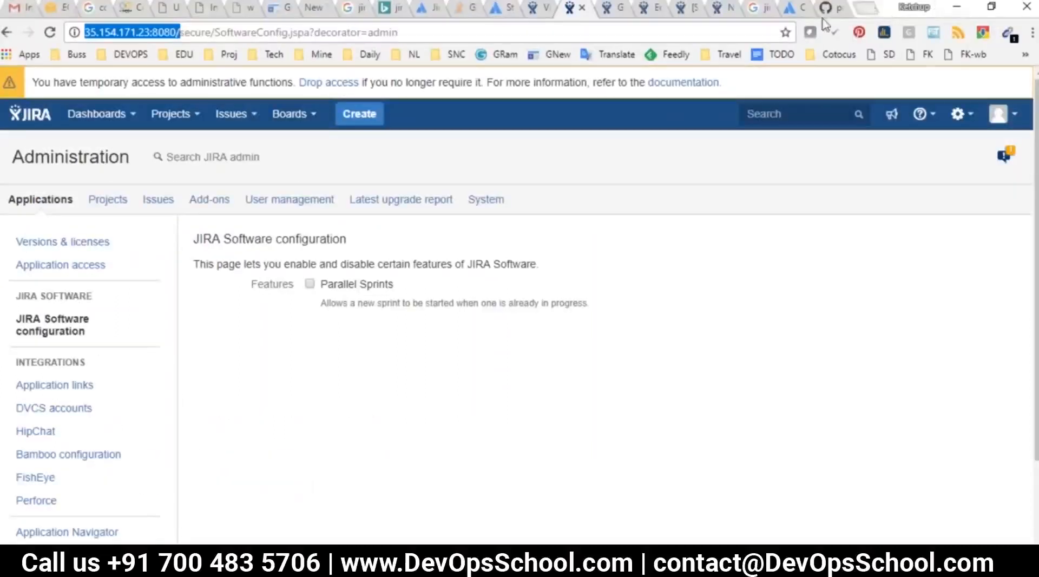
{"action": "type", "text": "jenkin"}
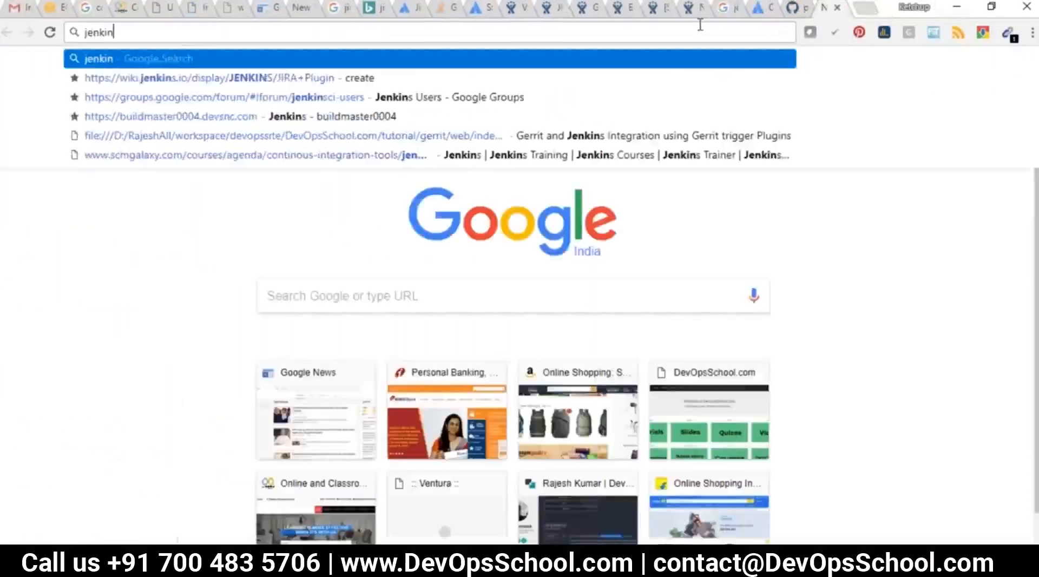
{"action": "type", "text": "s plugins for ji"}
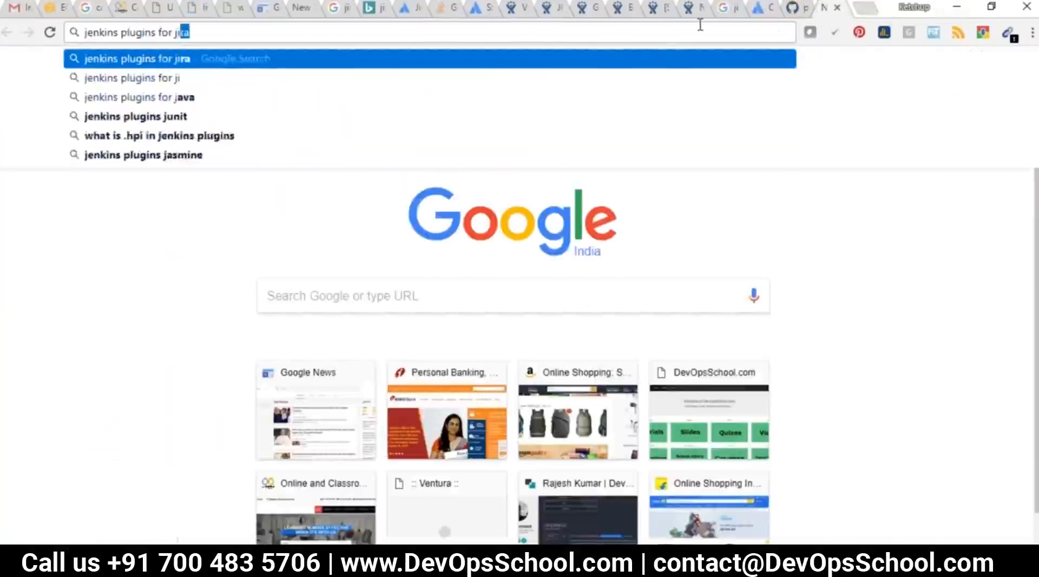
{"action": "key", "text": "Return"}
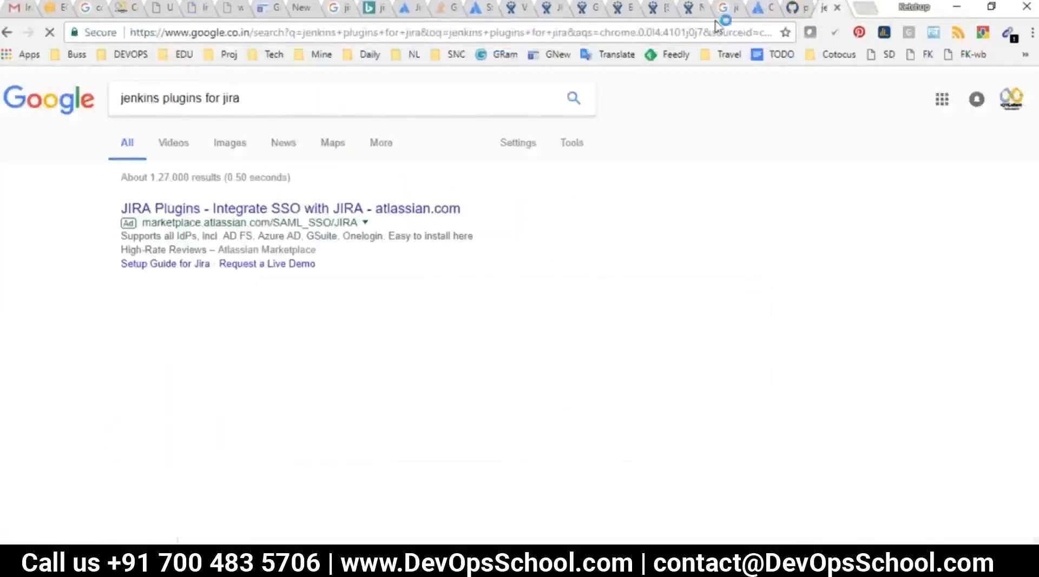
- Open the Jenkins Integration for Jira marketplace result and the JIRA Plugin Jenkins Wiki result in new tabs
{"action": "scroll", "coordinate": [282, 370], "scroll_direction": "down", "scroll_amount": 3}
{"action": "scroll", "coordinate": [139, 249], "scroll_direction": "down", "scroll_amount": 2}
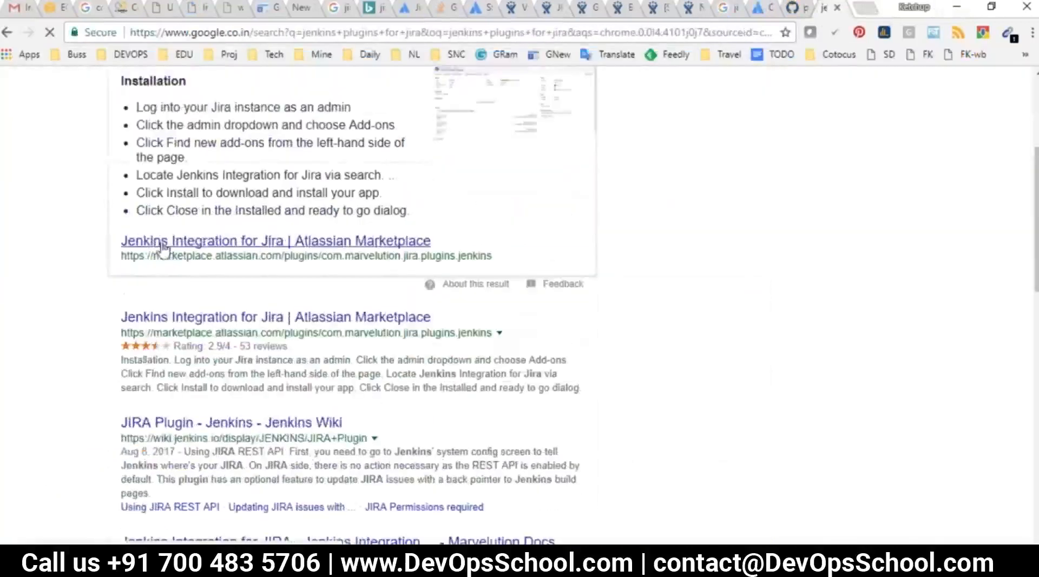
{"action": "right_click", "coordinate": [198, 238]}
{"action": "left_click", "coordinate": [227, 248]}
{"action": "scroll", "coordinate": [226, 254], "scroll_direction": "down", "scroll_amount": 3}
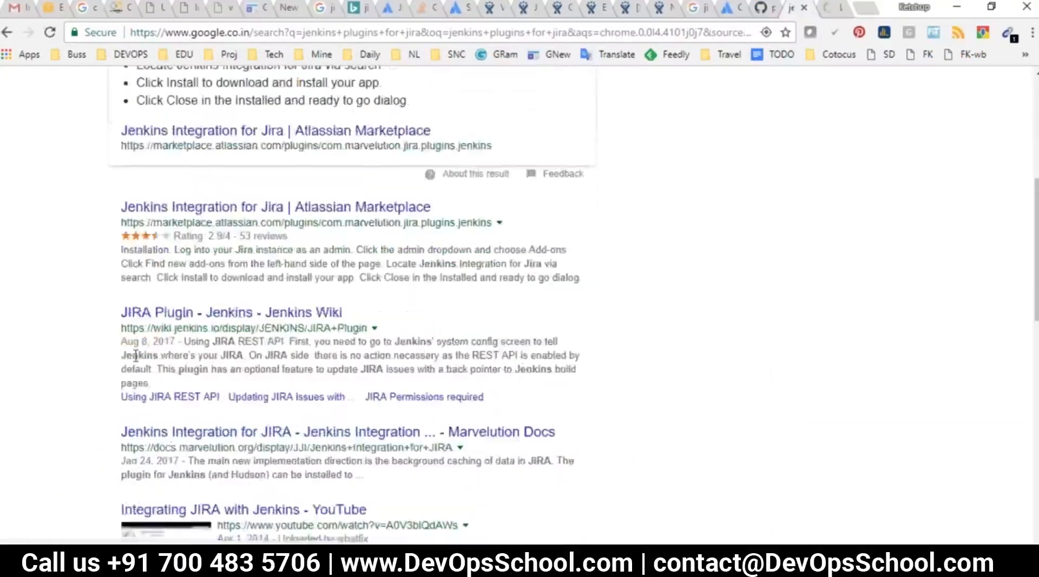
{"action": "right_click", "coordinate": [195, 272]}
{"action": "left_click", "coordinate": [219, 285]}
{"action": "key", "text": "ctrl+Tab"}
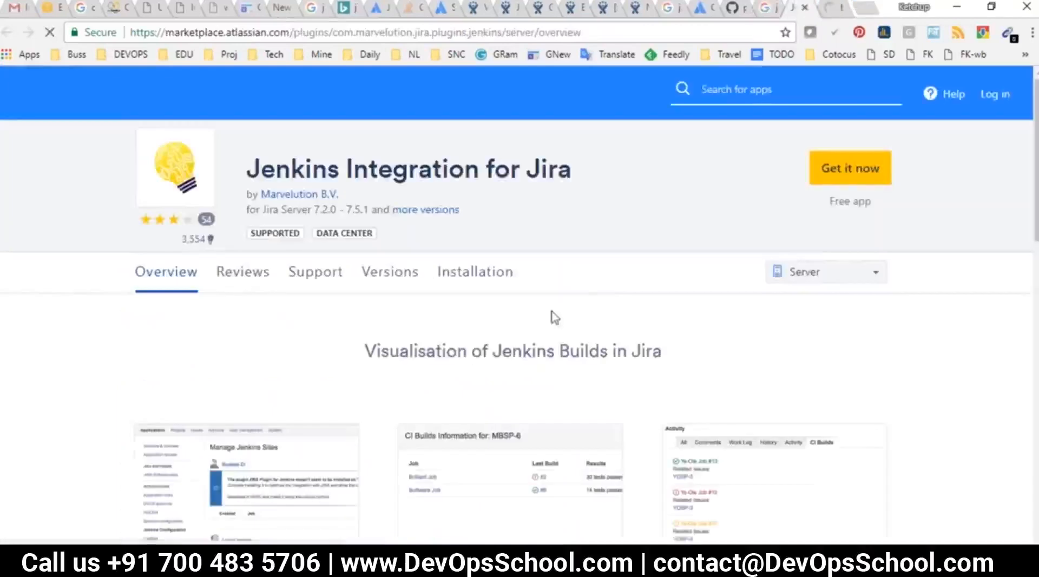
- Review the Jenkins Integration for Jira marketplace page and the Jenkins JIRA Plugin wiki tab, then return to the notes
{"action": "scroll", "coordinate": [548, 322], "scroll_direction": "down", "scroll_amount": 1}
{"action": "scroll", "coordinate": [548, 325], "scroll_direction": "down", "scroll_amount": 3}
{"action": "scroll", "coordinate": [545, 326], "scroll_direction": "up", "scroll_amount": 1}
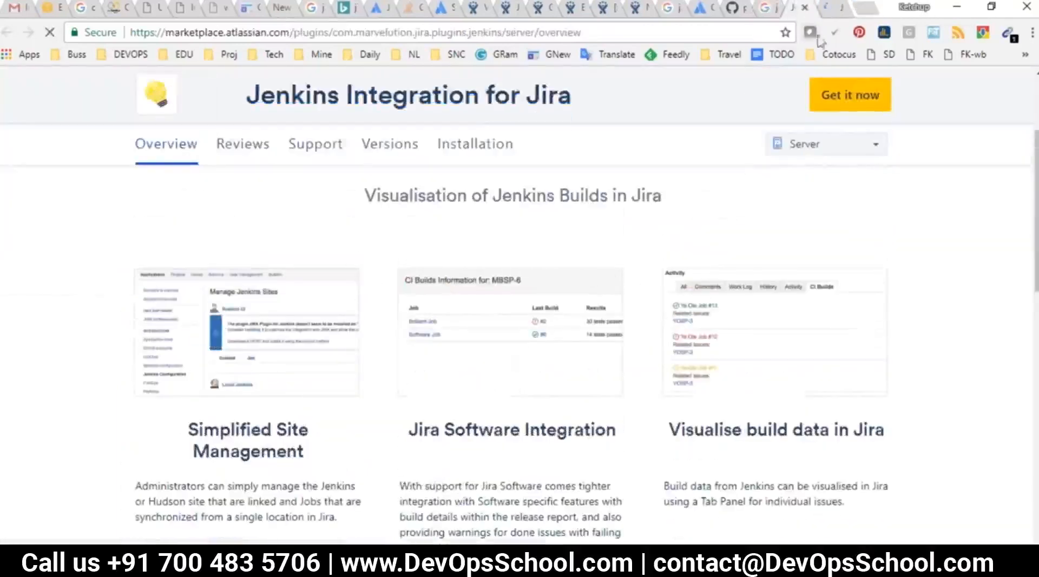
{"action": "left_click", "coordinate": [832, 8]}
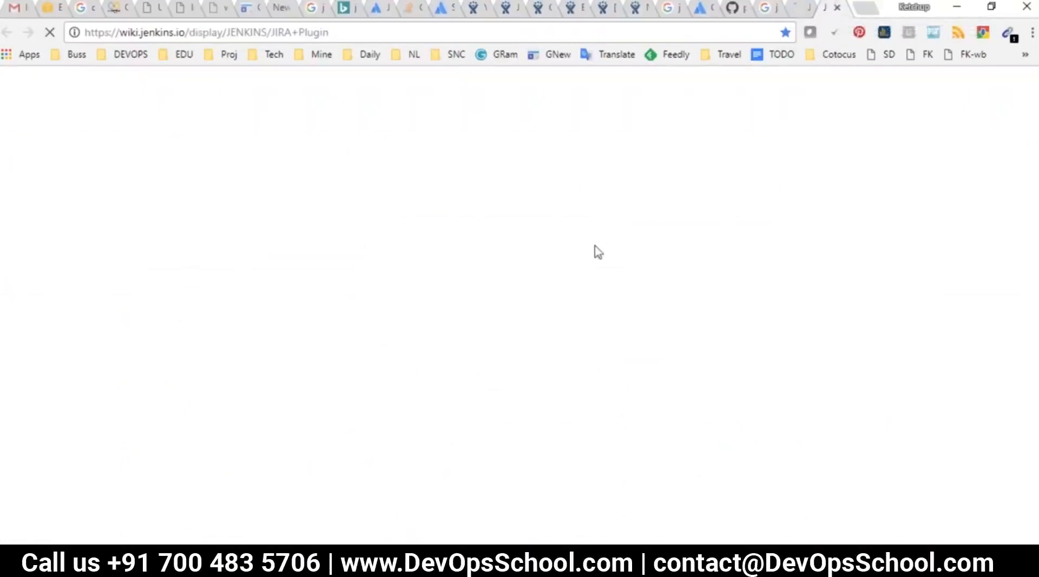
{"action": "key", "text": "alt+Tab"}
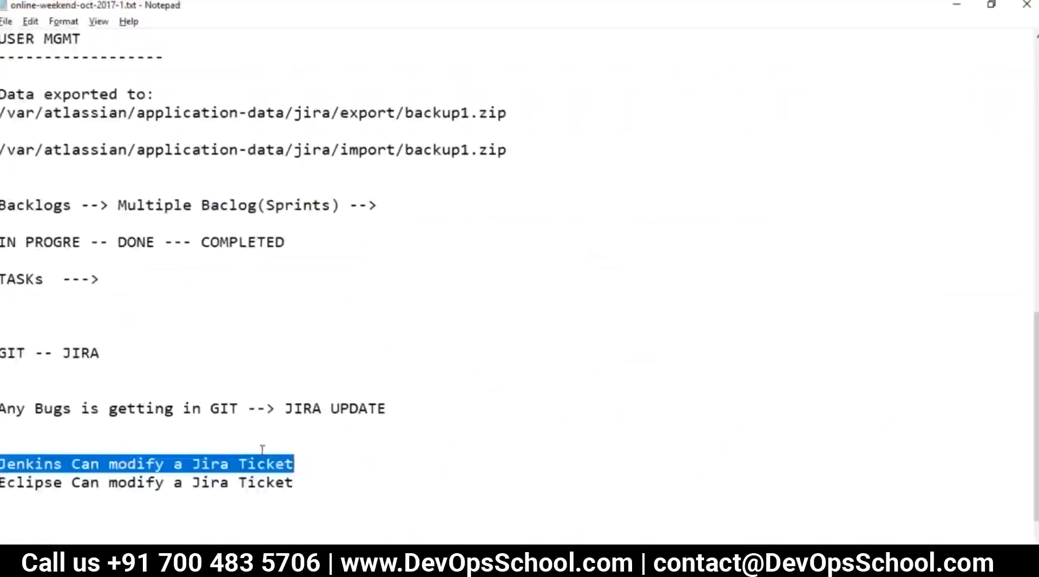
- Add a new line 'GIT - JIRA' below the Jenkins and Eclipse lines in the notes
{"action": "scroll", "coordinate": [264, 446], "scroll_direction": "down", "scroll_amount": 1}
{"action": "left_click_drag", "start_coordinate": [247, 426], "coordinate": [235, 423]}
{"action": "left_click_drag", "start_coordinate": [53, 414], "coordinate": [2, 416]}
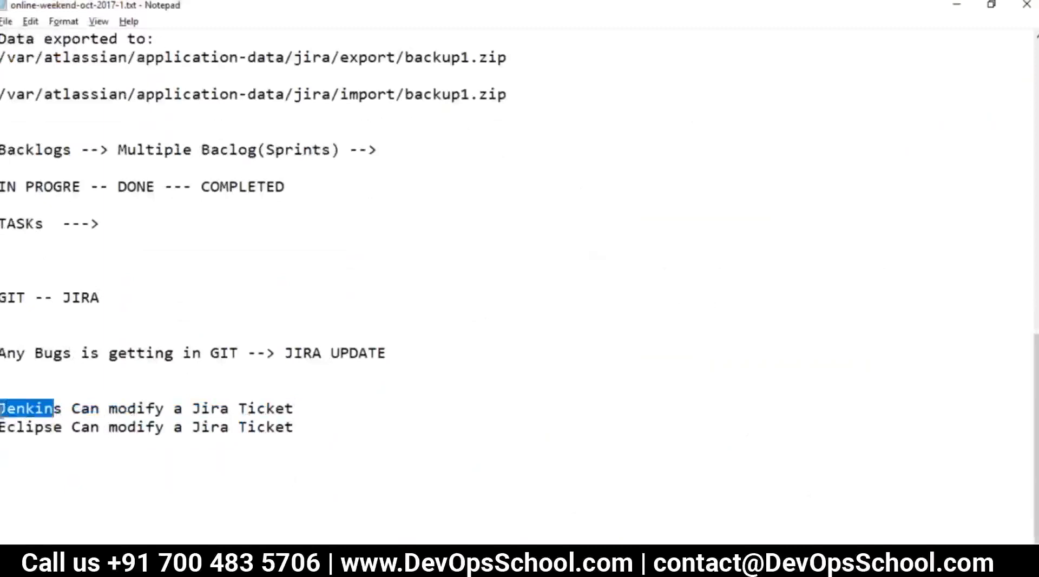
{"action": "left_click", "coordinate": [390, 460]}
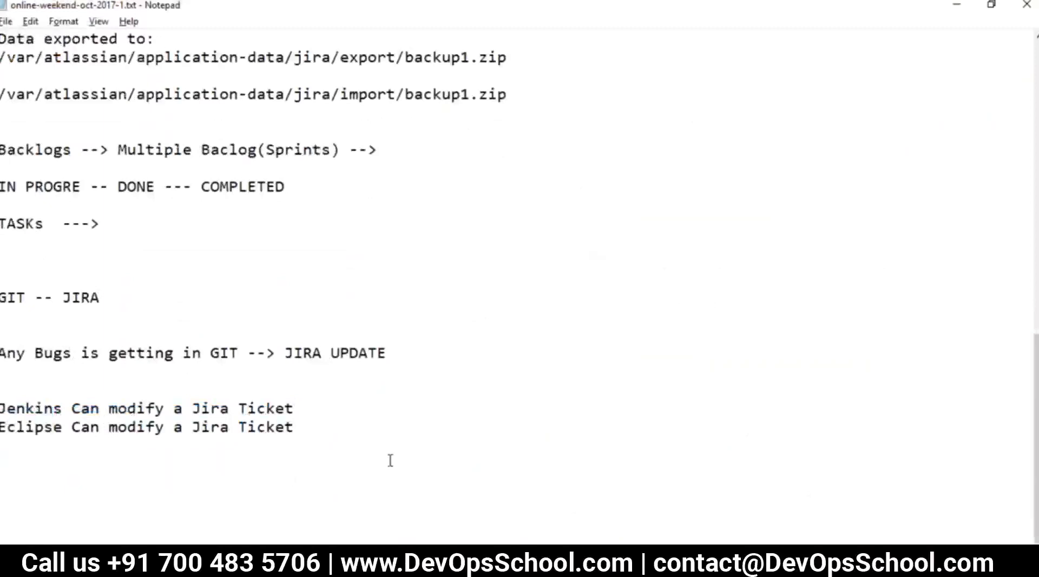
{"action": "type", "text": "GIT - JIRA"}
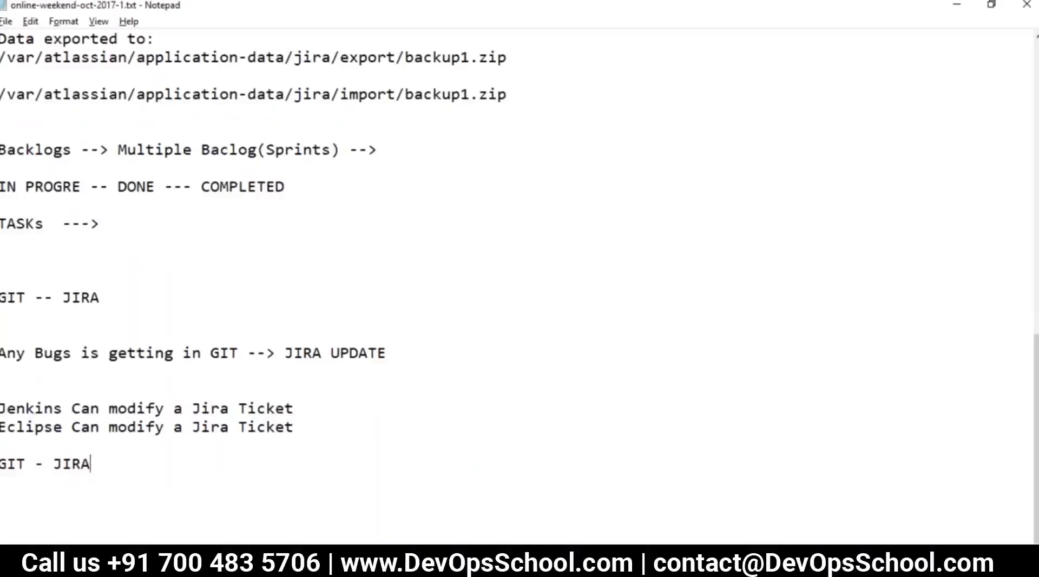
- Highlight the words GIT, Eclipse, Jira and Jenkins in the notes while explaining the integrations
{"action": "double_click", "coordinate": [18, 466]}
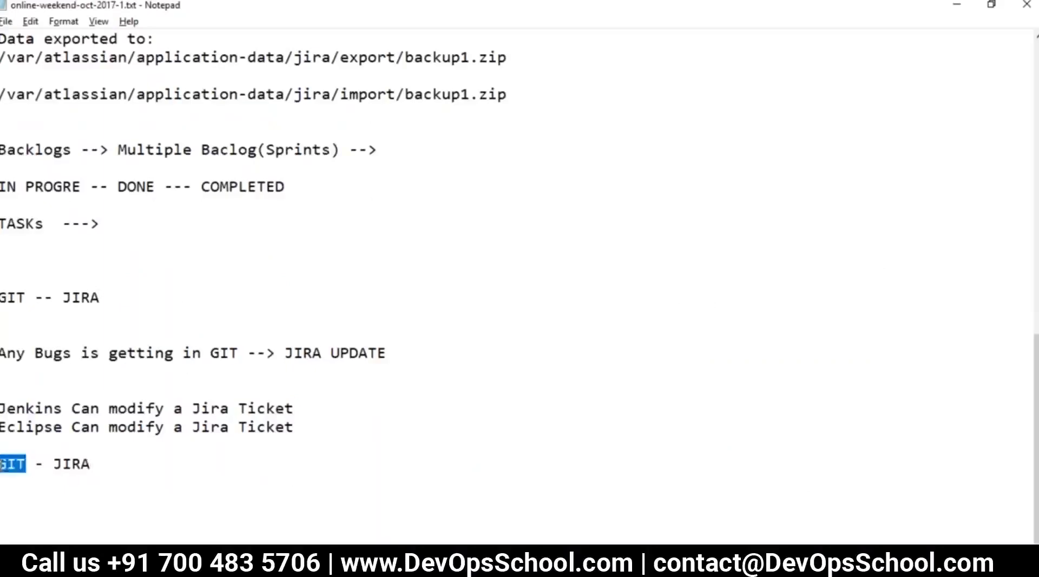
{"action": "left_click_drag", "start_coordinate": [63, 427], "coordinate": [1, 436]}
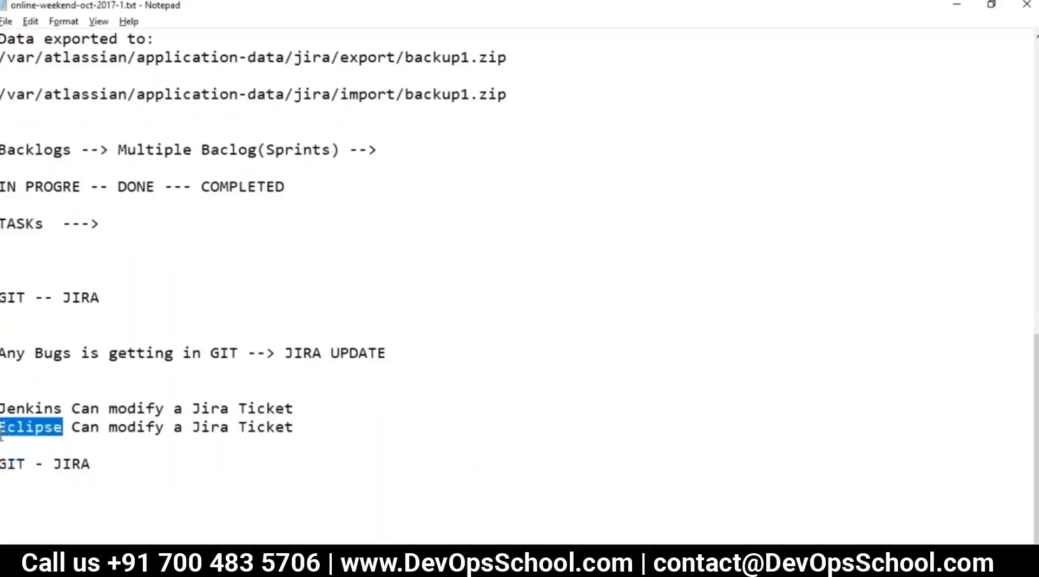
{"action": "left_click_drag", "start_coordinate": [193, 427], "coordinate": [228, 427]}
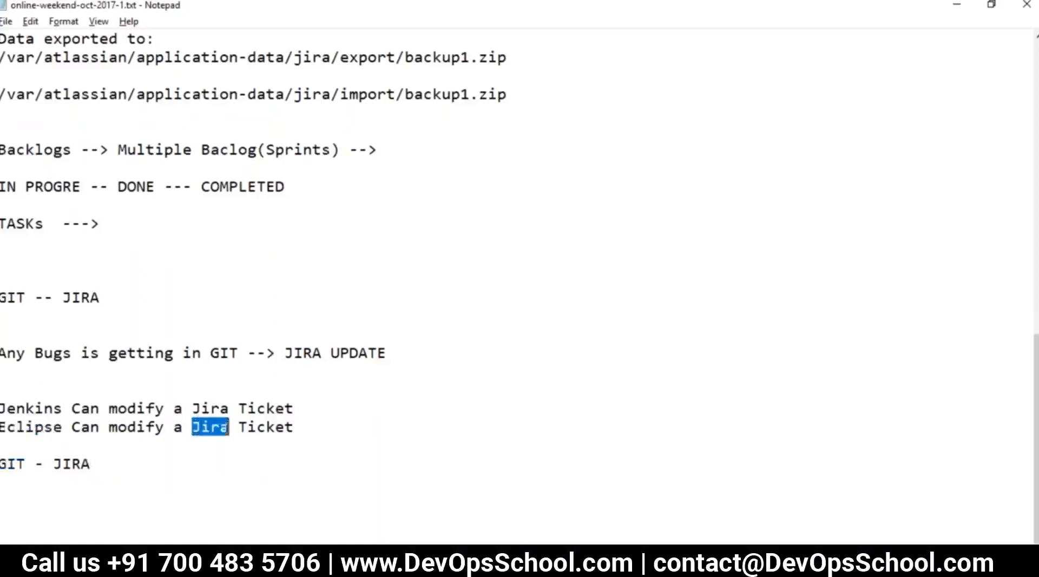
{"action": "left_click_drag", "start_coordinate": [67, 409], "coordinate": [1, 410]}
{"action": "left_click_drag", "start_coordinate": [183, 409], "coordinate": [229, 409]}
- Open the current user's Jira profile page and review its details, activity stream and user name
{"action": "key", "text": "alt+Tab"}
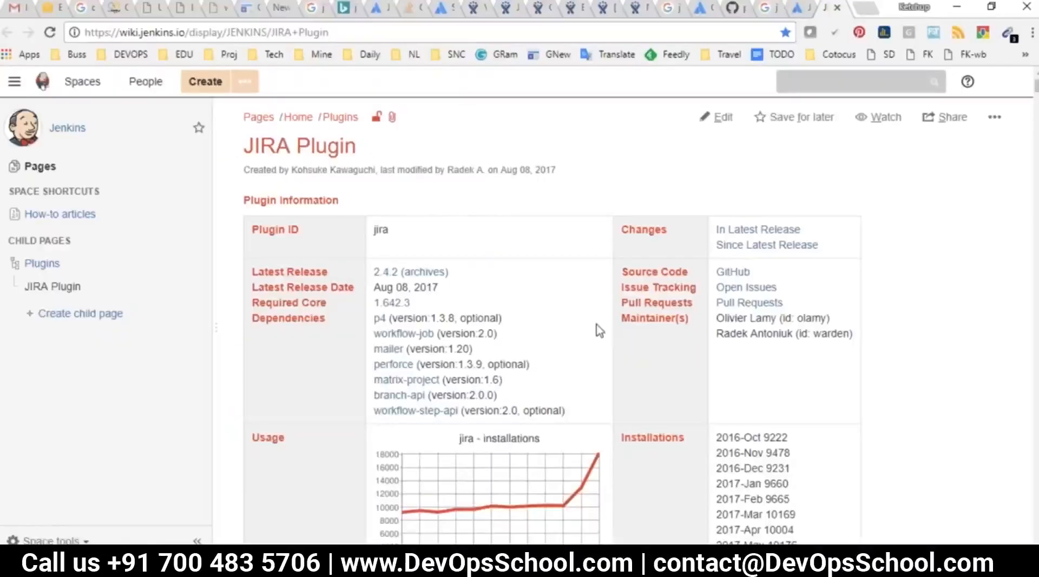
{"action": "left_click", "coordinate": [472, 7]}
{"action": "left_click", "coordinate": [999, 114]}
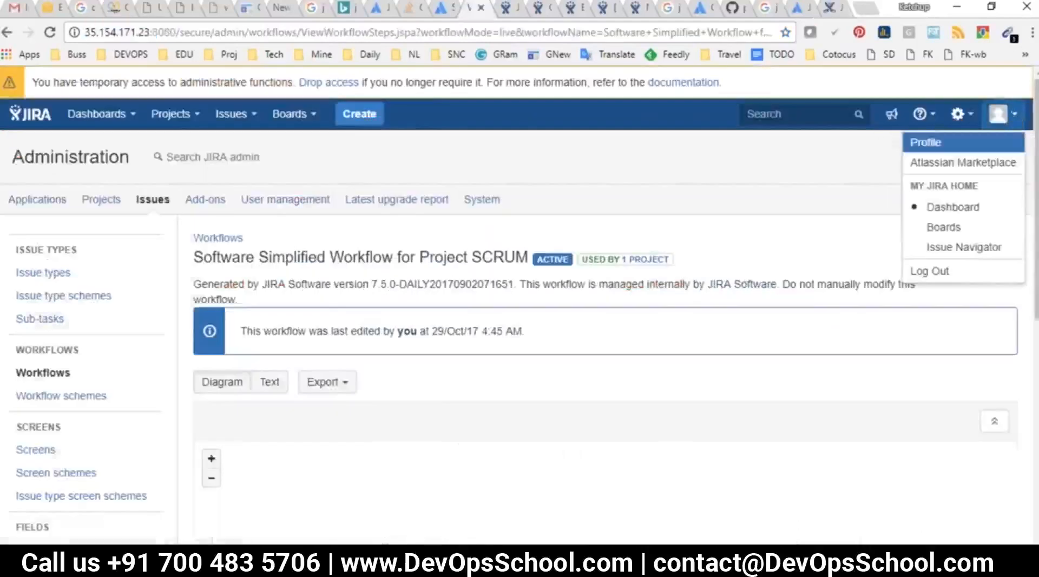
{"action": "left_click", "coordinate": [924, 143]}
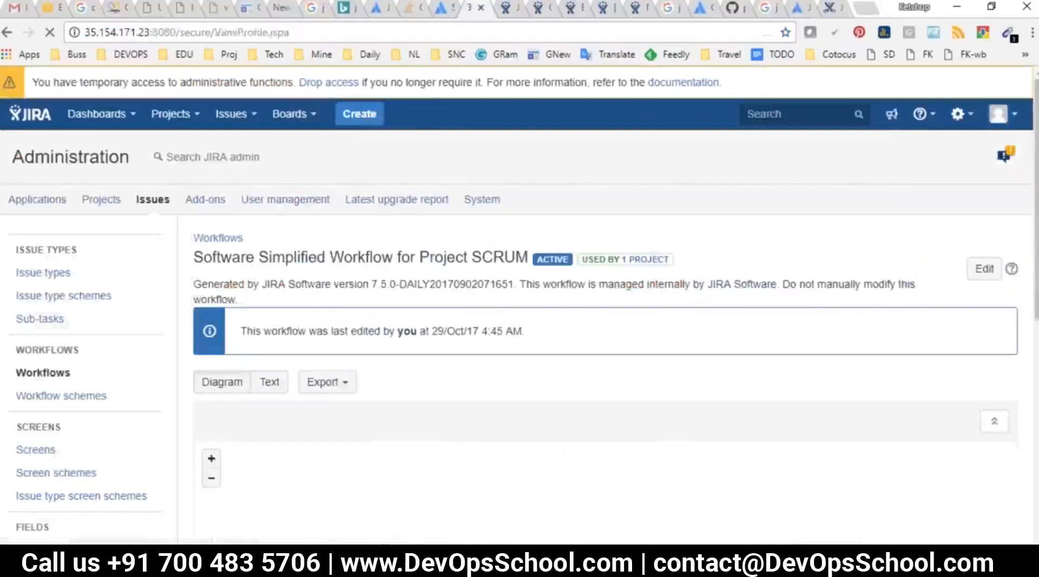
{"action": "scroll", "coordinate": [244, 375], "scroll_direction": "down", "scroll_amount": 4}
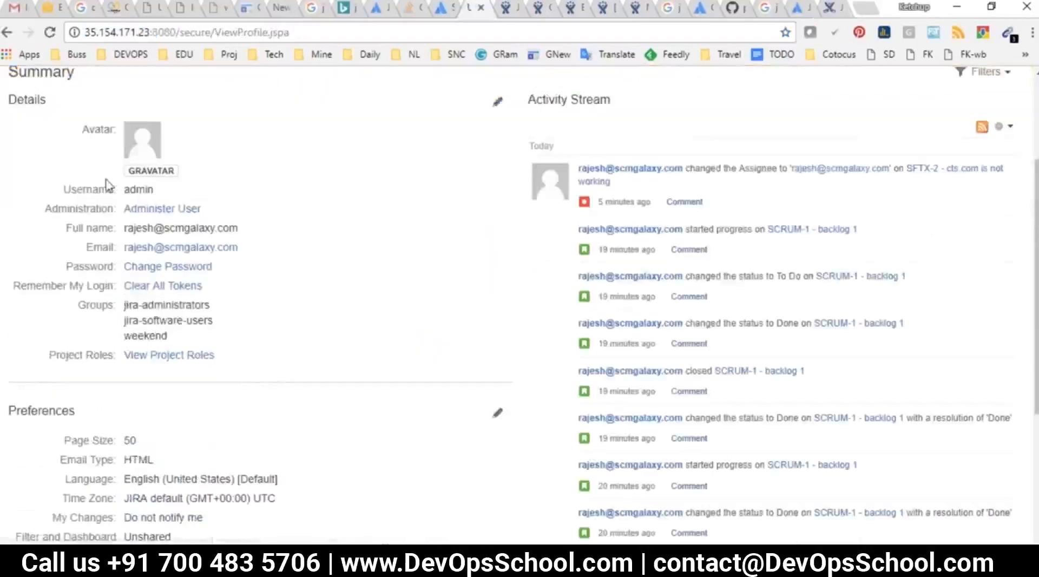
{"action": "scroll", "coordinate": [159, 258], "scroll_direction": "down", "scroll_amount": 5}
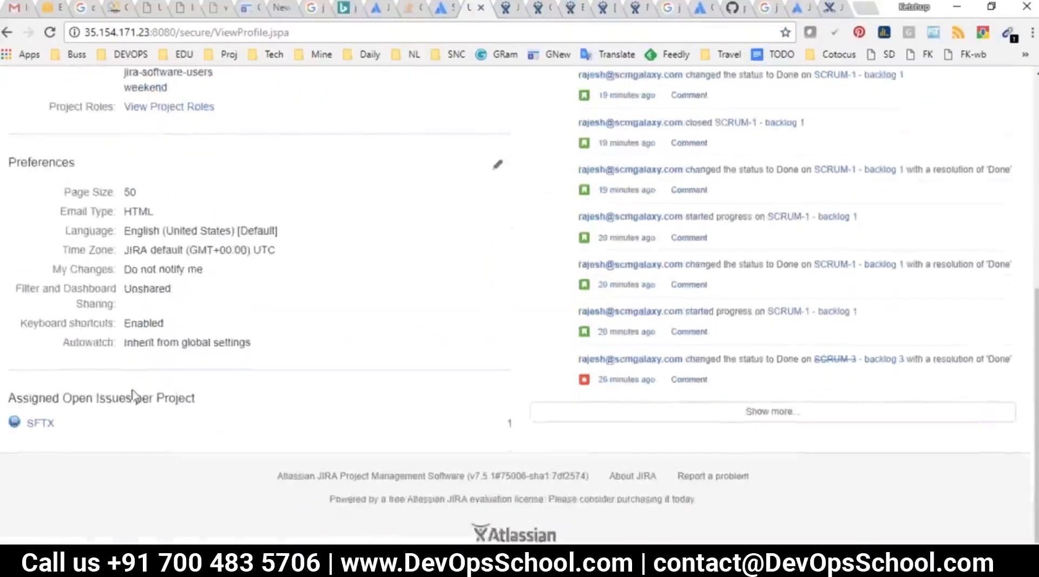
{"action": "scroll", "coordinate": [134, 395], "scroll_direction": "up", "scroll_amount": 6}
{"action": "scroll", "coordinate": [132, 393], "scroll_direction": "up", "scroll_amount": 2}
{"action": "left_click", "coordinate": [986, 164]}
{"action": "left_click", "coordinate": [834, 201]}
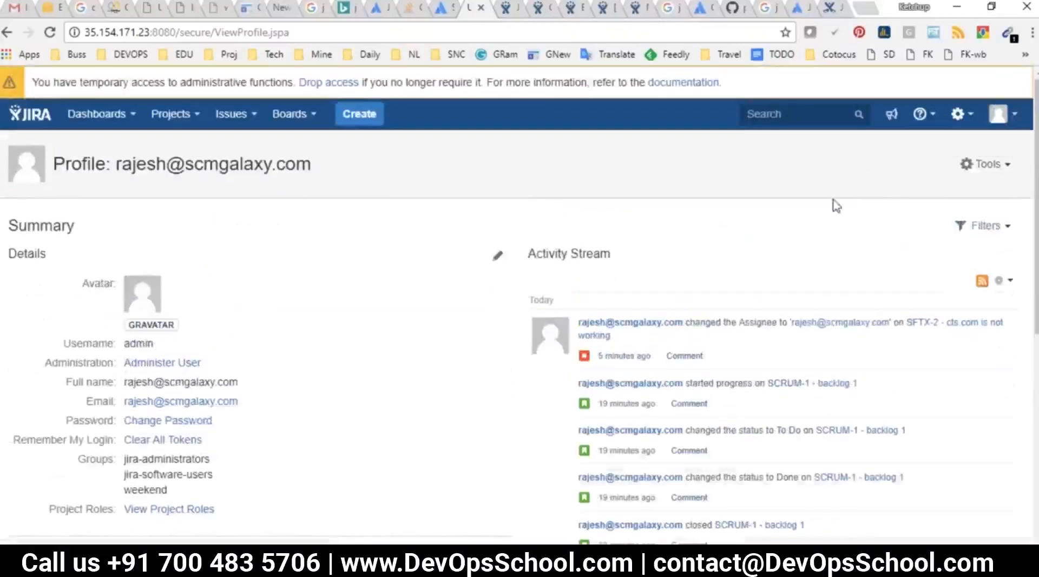
{"action": "left_click_drag", "start_coordinate": [116, 164], "coordinate": [312, 164]}
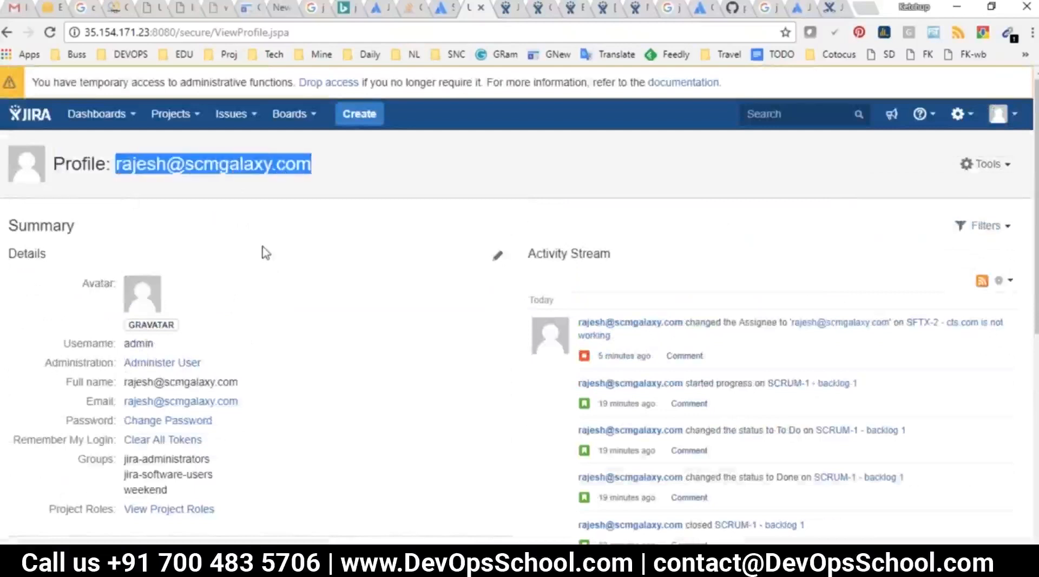
{"action": "left_click", "coordinate": [257, 261]}
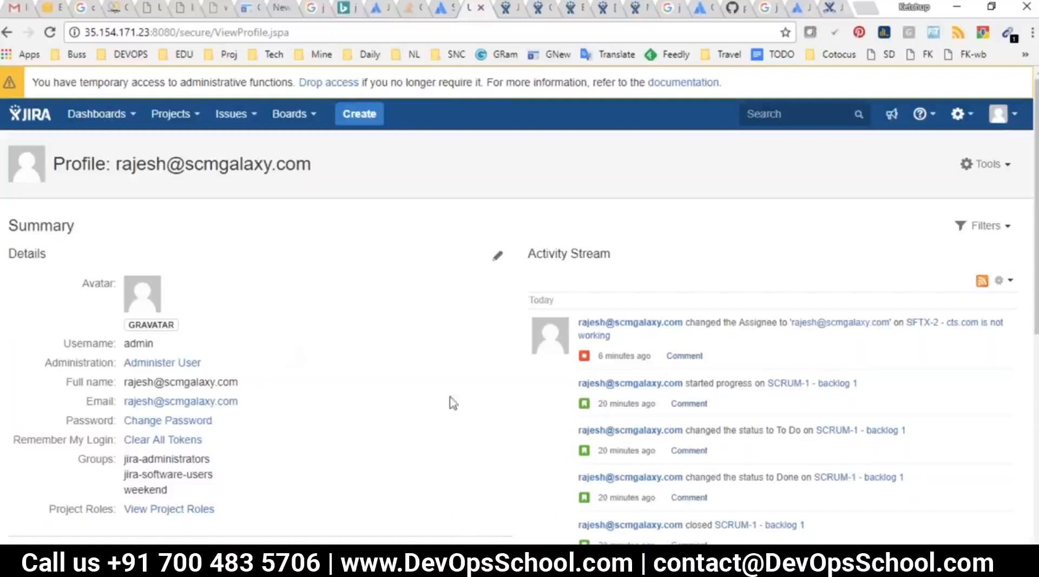
{"action": "key", "text": "alt+Tab"}
{"action": "left_click", "coordinate": [280, 442]}
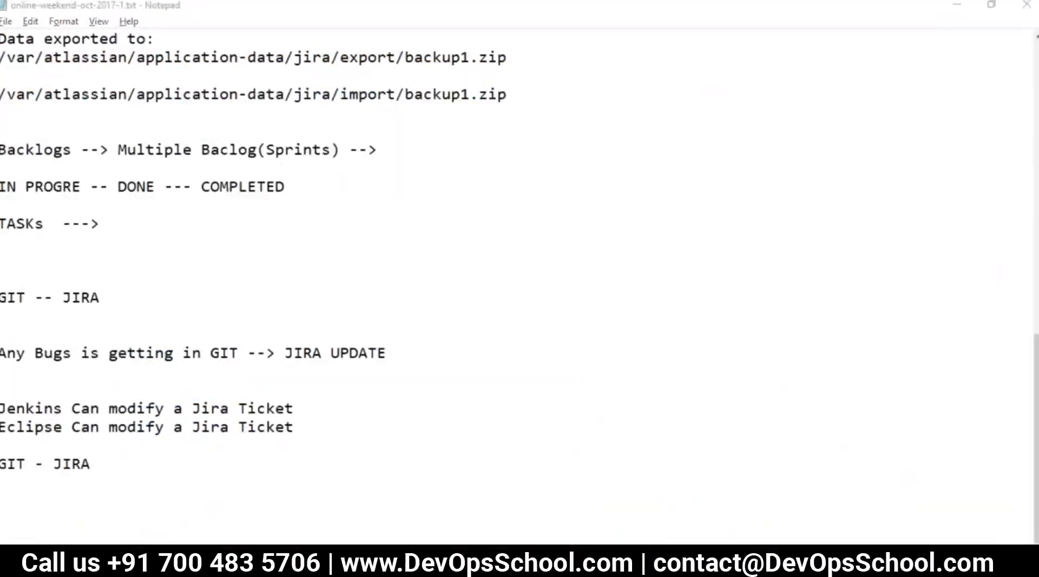
{"action": "mouse_move", "coordinate": [344, 562]}
{"action": "left_click", "coordinate": [192, 503]}
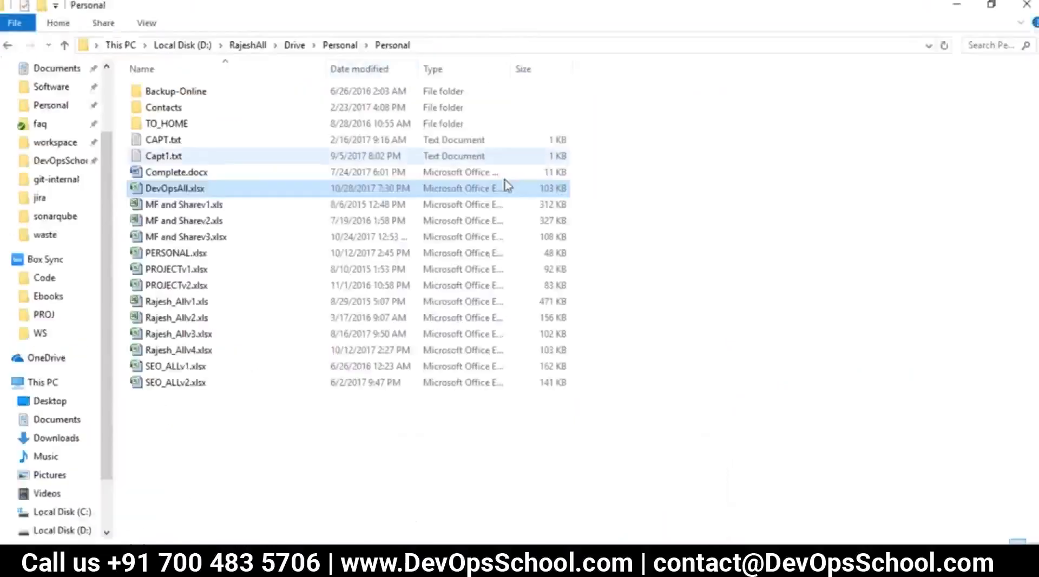
{"action": "left_click", "coordinate": [340, 45]}
{"action": "left_click", "coordinate": [295, 45]}
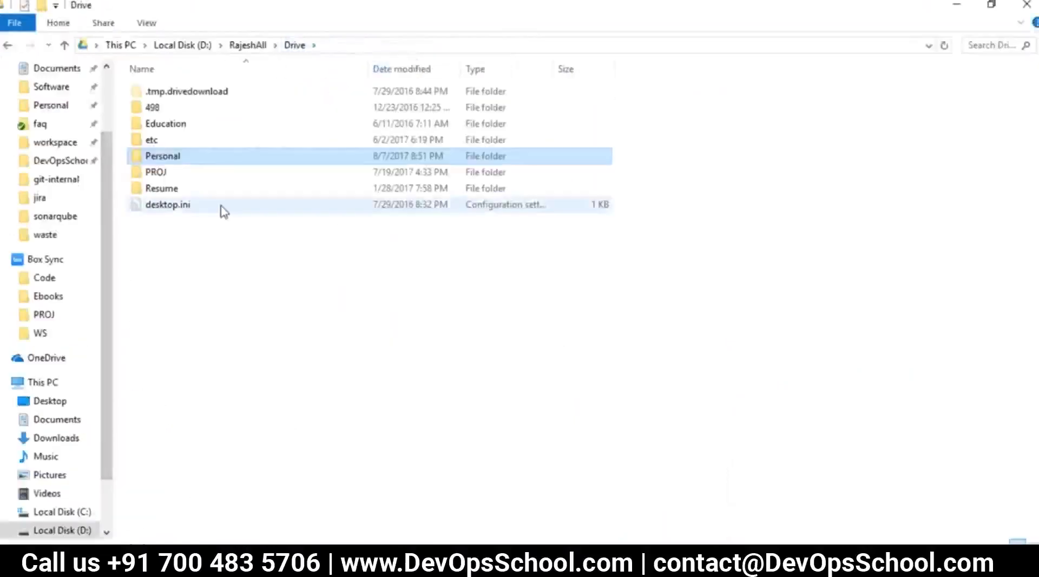
- Add a 'URL' line at the end of the notes and start a 'user' line
{"action": "key", "text": "alt+Tab"}
{"action": "type", "text": "URL"}
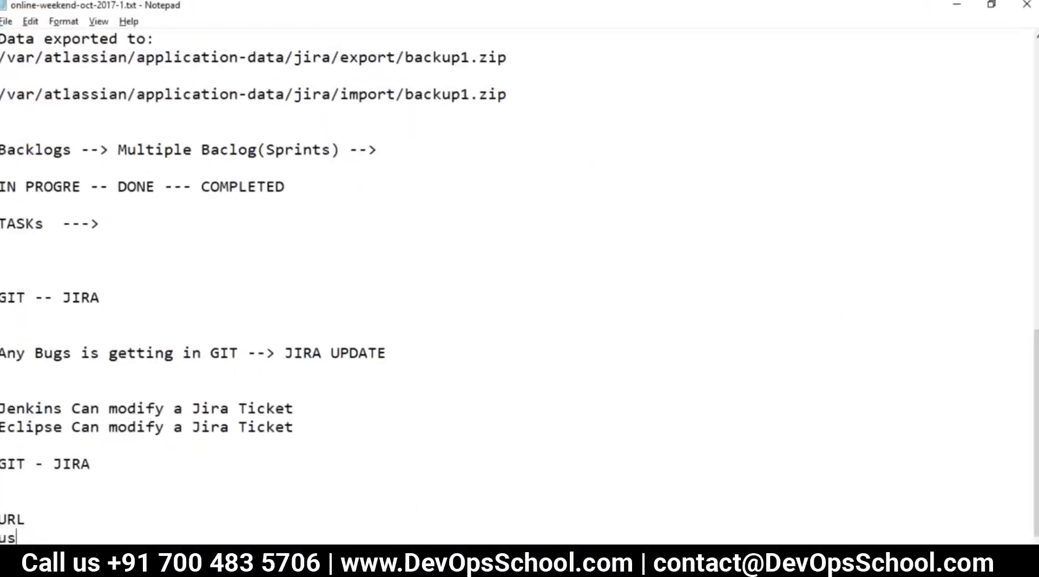
- Open View OAuth Access Tokens from the profile's Tools menu and select its message text
{"action": "key", "text": "alt+Tab"}
{"action": "left_click", "coordinate": [994, 165]}
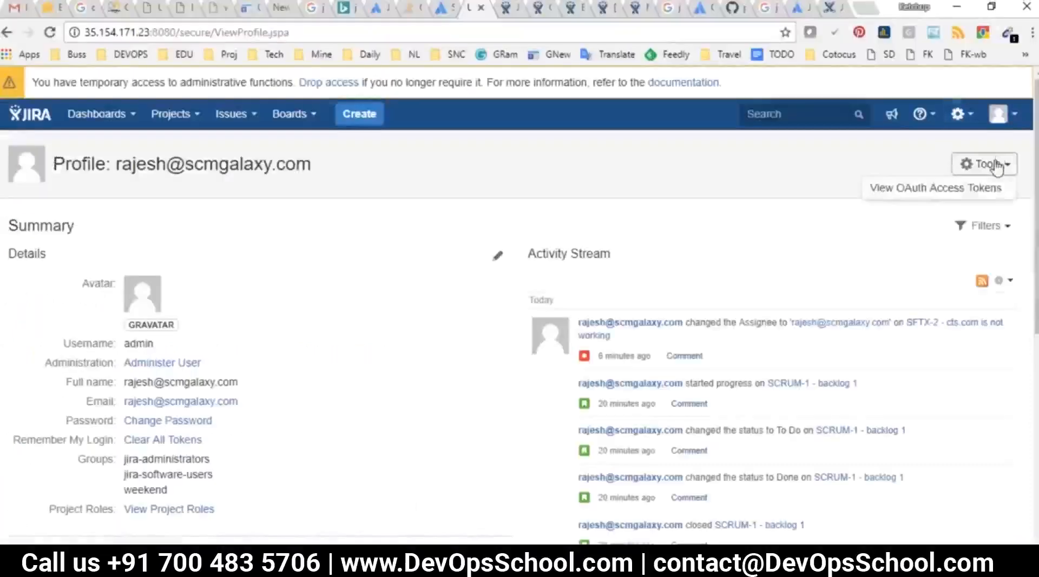
{"action": "left_click", "coordinate": [914, 188]}
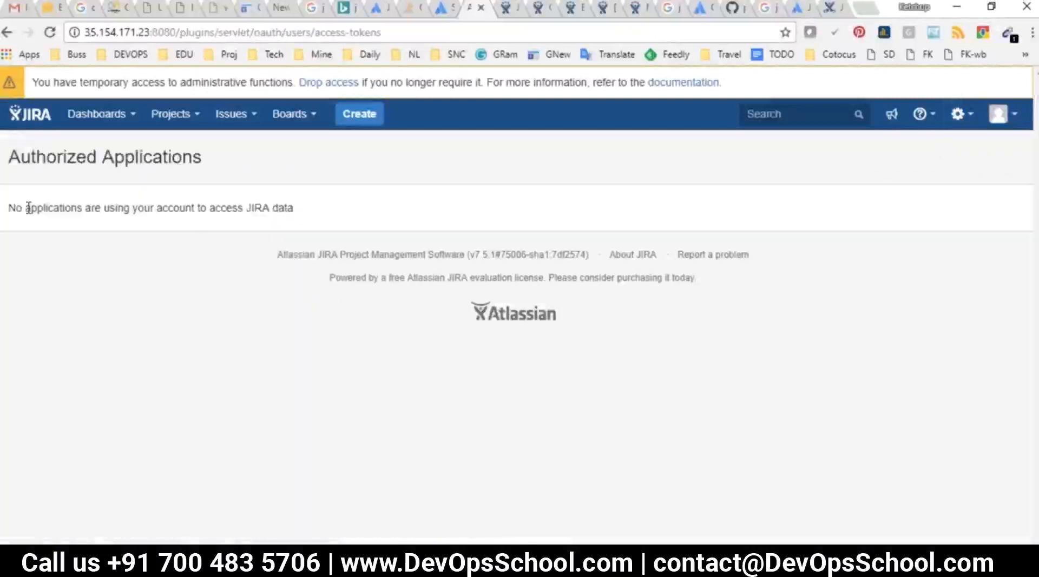
{"action": "left_click_drag", "start_coordinate": [4, 210], "coordinate": [322, 213]}
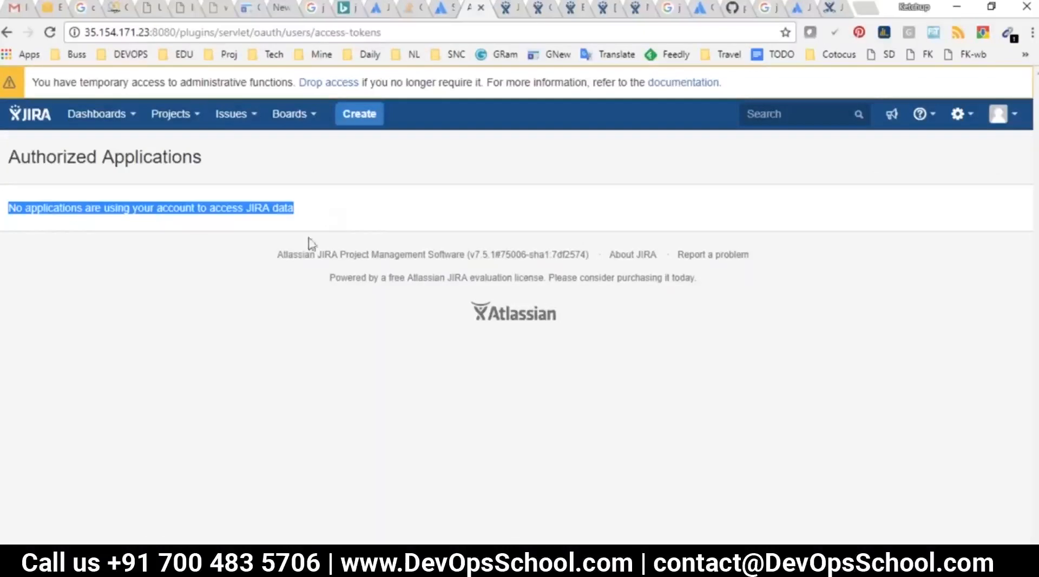
- Finish the 'user' line, add a 'pass' line, and select the URL, user and pass lines
{"action": "key", "text": "alt+Tab"}
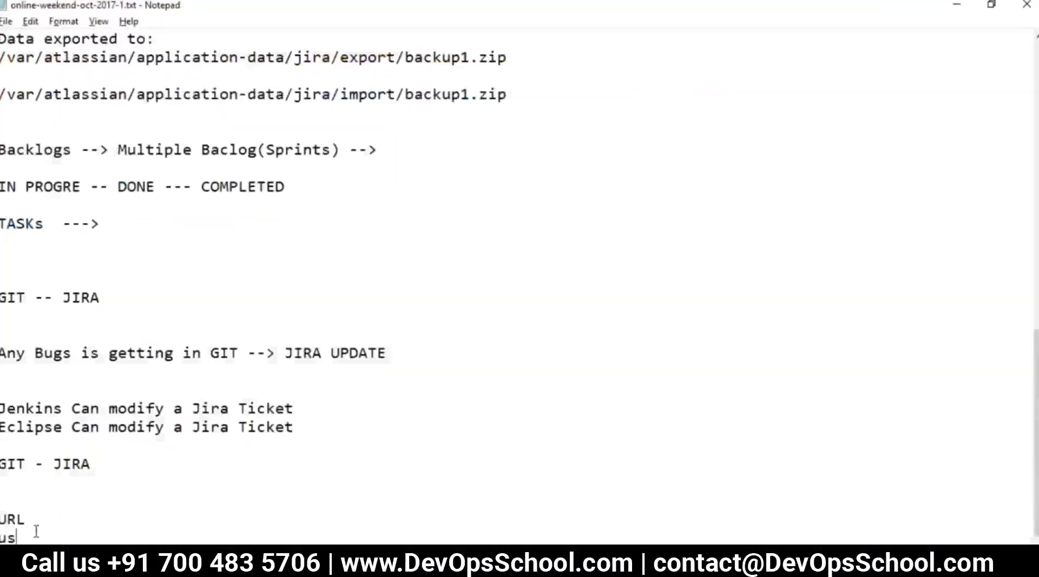
{"action": "type", "text": "er"}
{"action": "key", "text": "Return"}
{"action": "type", "text": "pass"}
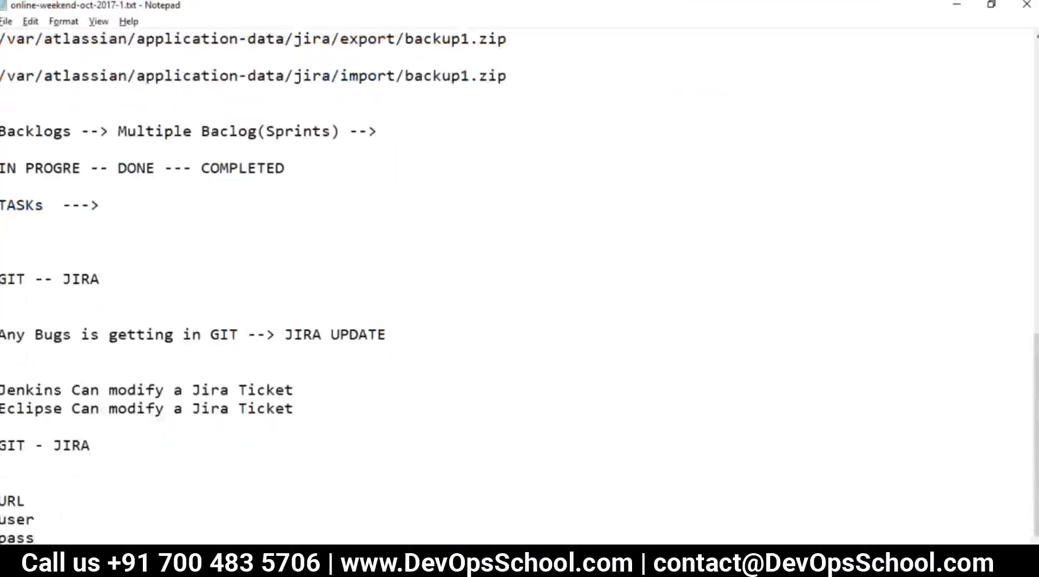
{"action": "left_click_drag", "start_coordinate": [38, 537], "coordinate": [2, 501]}
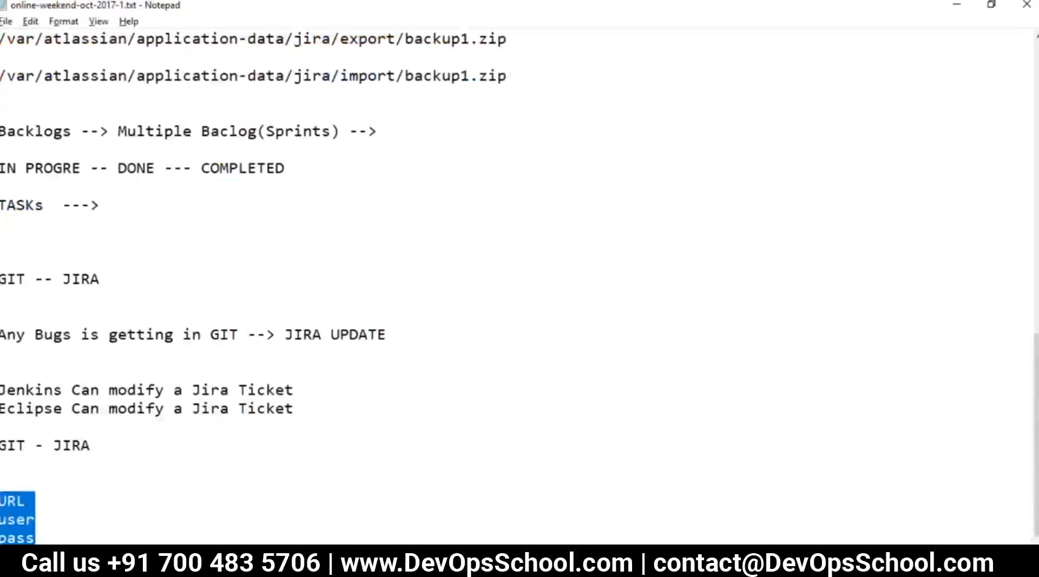
- Browse File Explorer folders on Local Disk D: RajeshAll, workspace, Drive and PROJ
{"action": "left_click", "coordinate": [390, 560]}
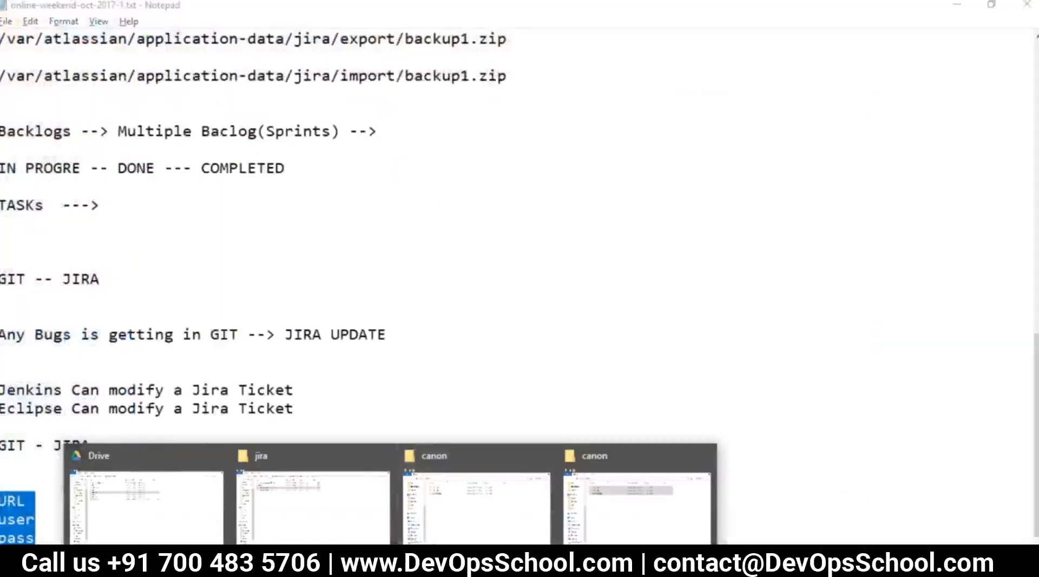
{"action": "left_click", "coordinate": [282, 524]}
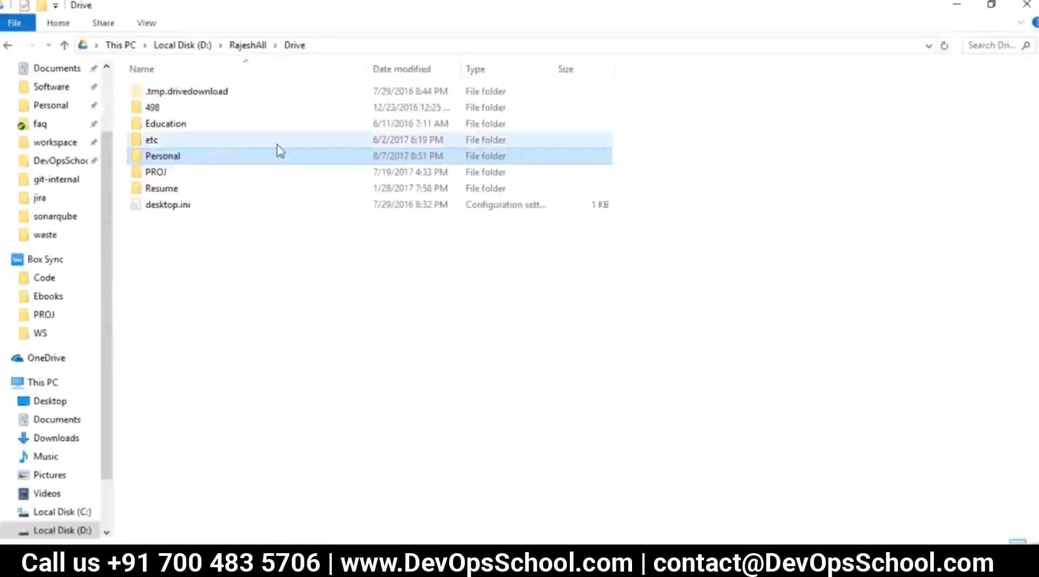
{"action": "left_click", "coordinate": [247, 45]}
{"action": "left_click", "coordinate": [184, 47]}
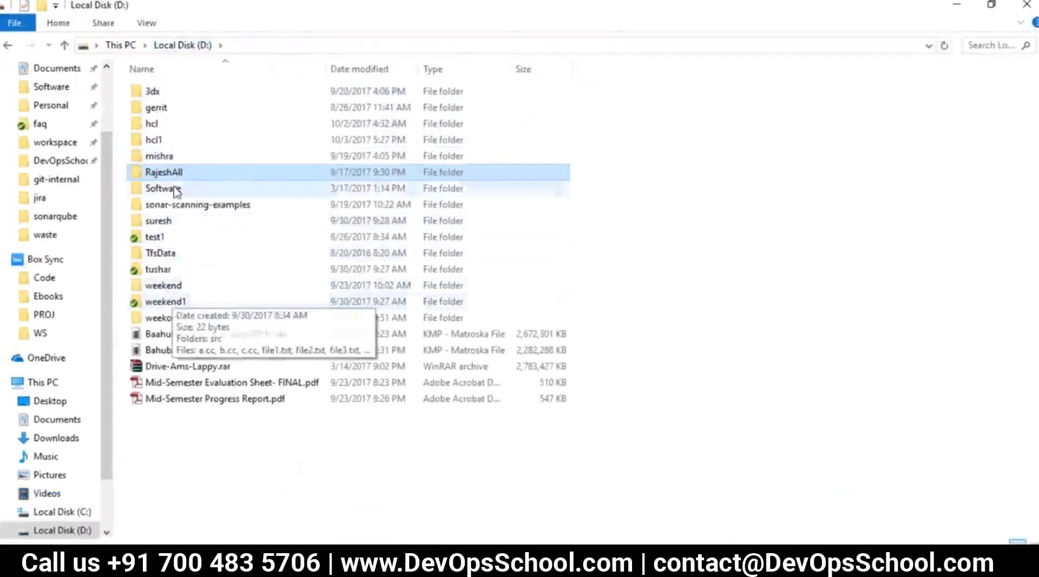
{"action": "double_click", "coordinate": [164, 173]}
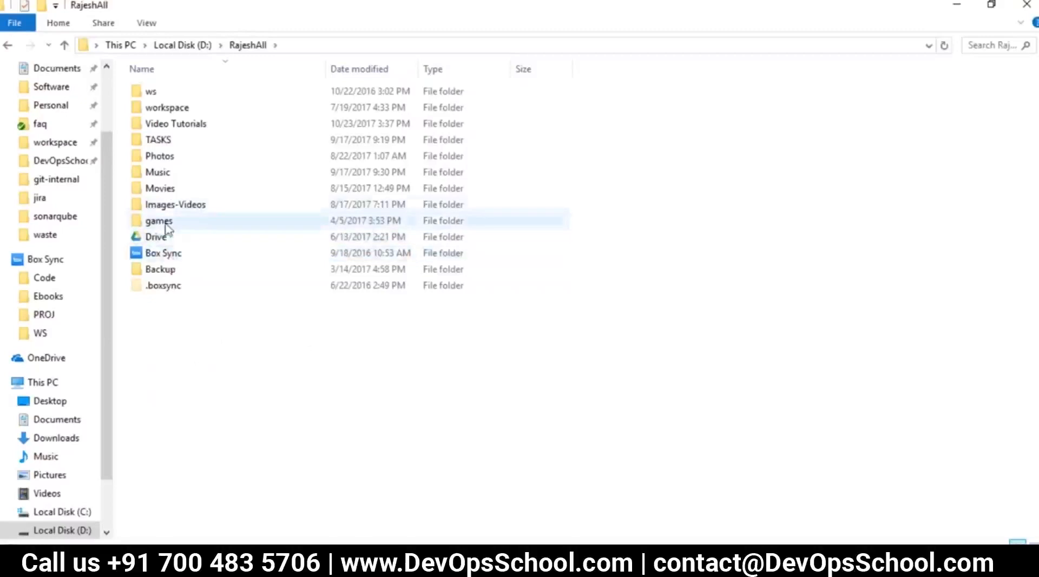
{"action": "double_click", "coordinate": [156, 108]}
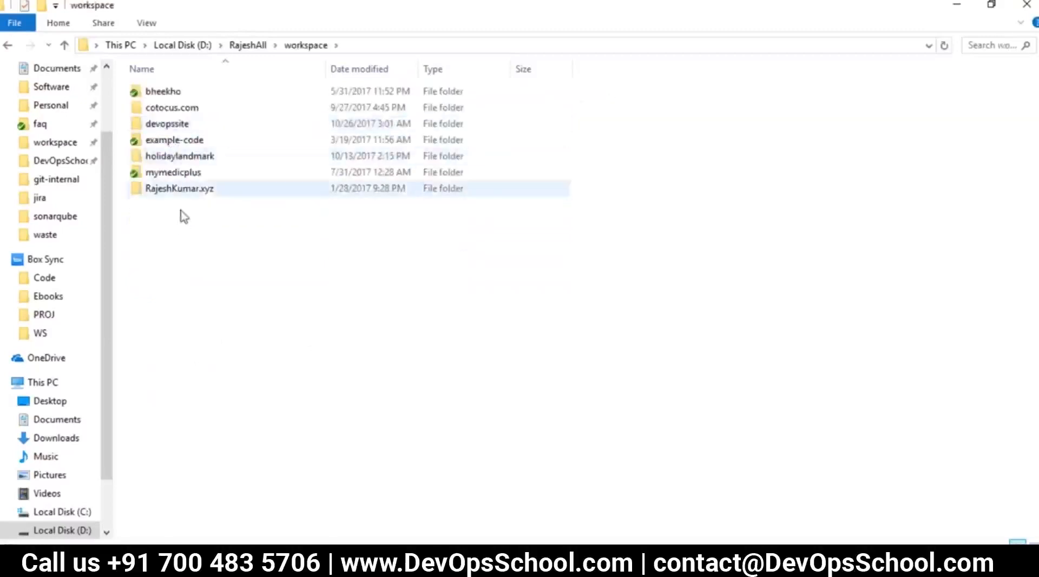
{"action": "left_click", "coordinate": [158, 140]}
{"action": "left_click", "coordinate": [167, 156]}
{"action": "left_click", "coordinate": [169, 174]}
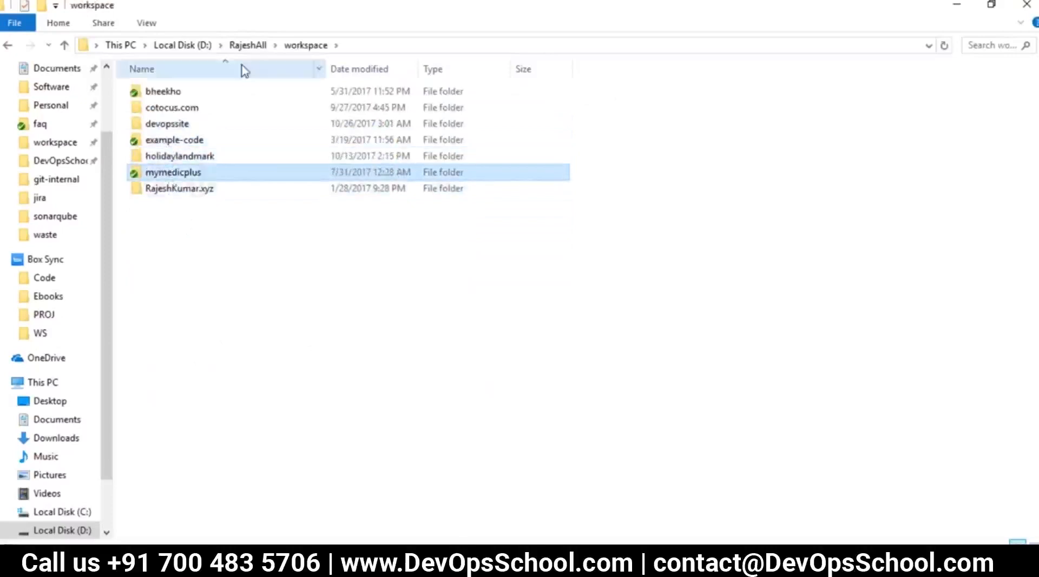
{"action": "left_click", "coordinate": [246, 45]}
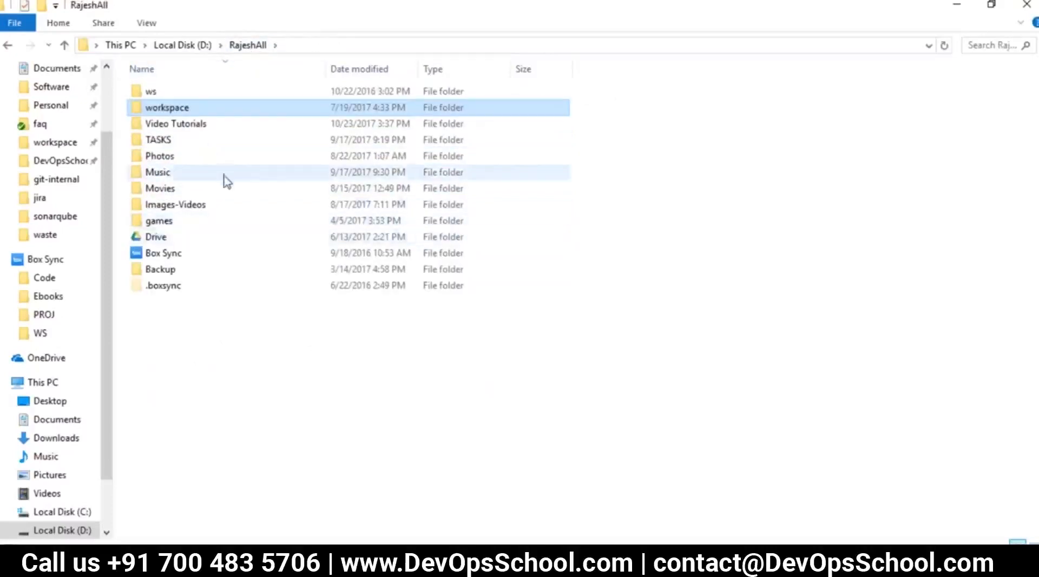
{"action": "double_click", "coordinate": [160, 237]}
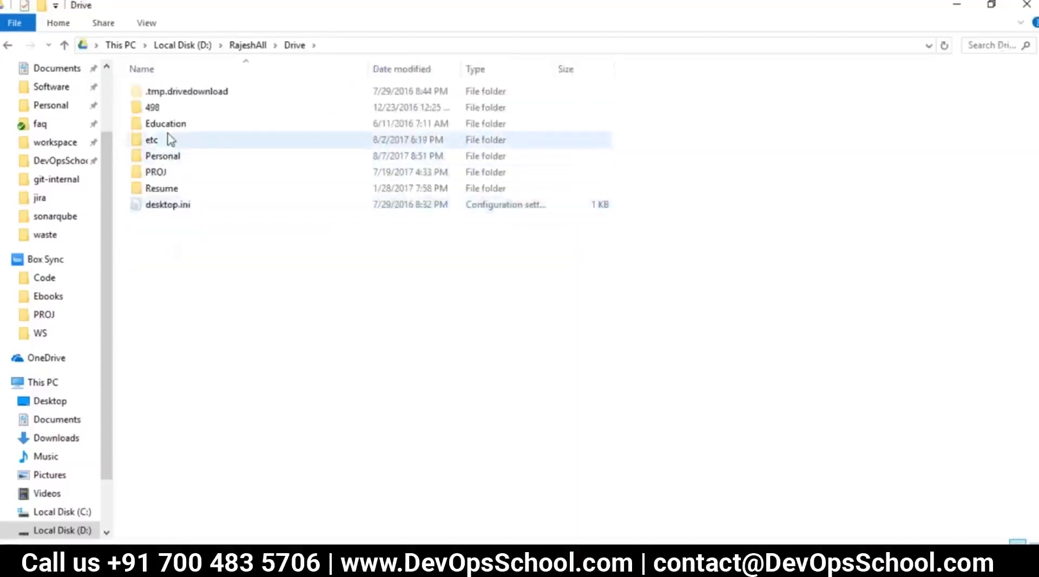
{"action": "left_click", "coordinate": [169, 158]}
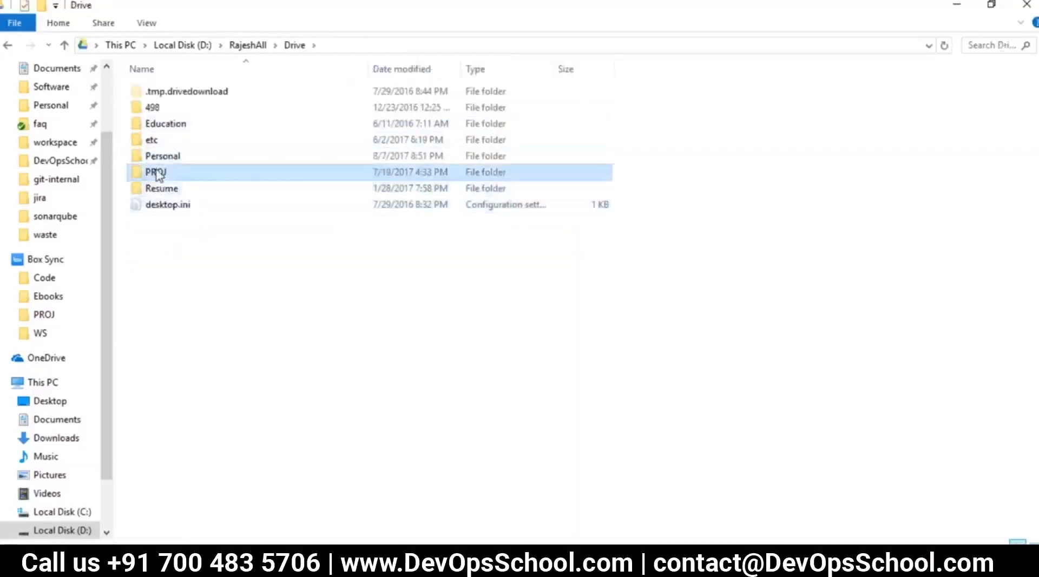
{"action": "double_click", "coordinate": [157, 172]}
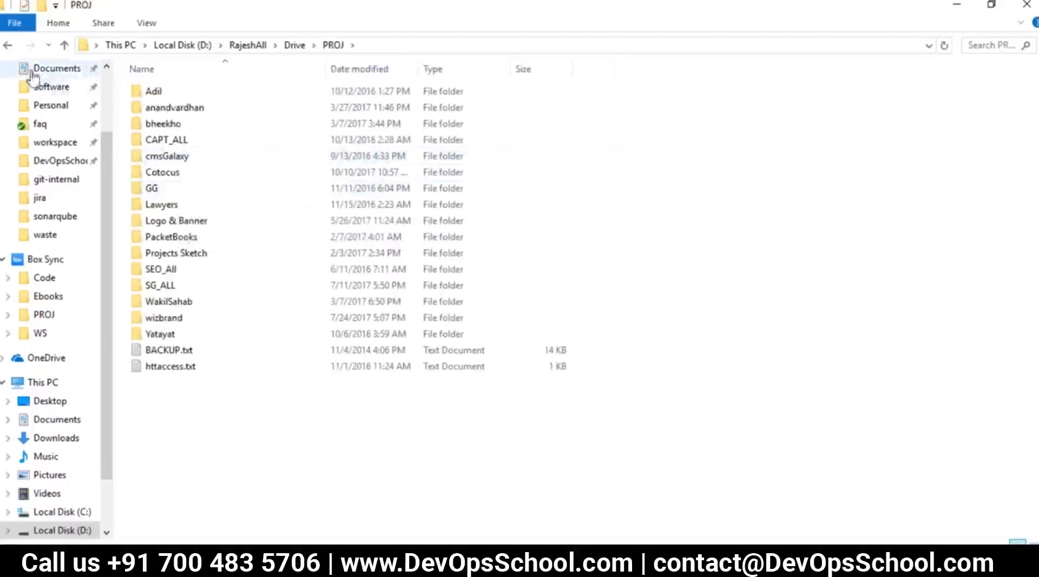
{"action": "left_click", "coordinate": [8, 45]}
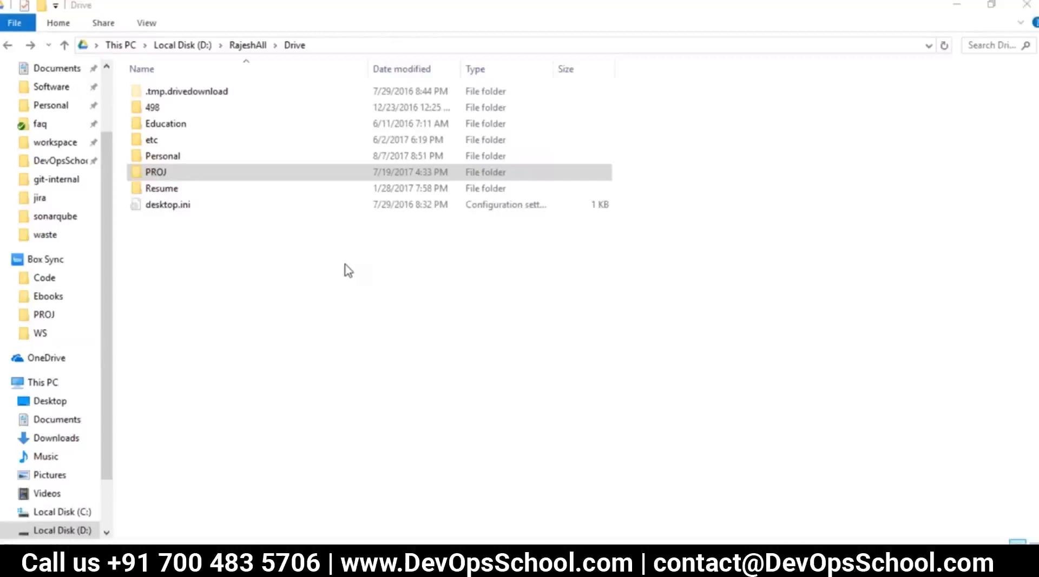
- Browse the Box Sync Code > Intuit folders, looking into scmGitRepos, CodeCoverage and tools
{"action": "left_click", "coordinate": [45, 277]}
{"action": "double_click", "coordinate": [154, 140]}
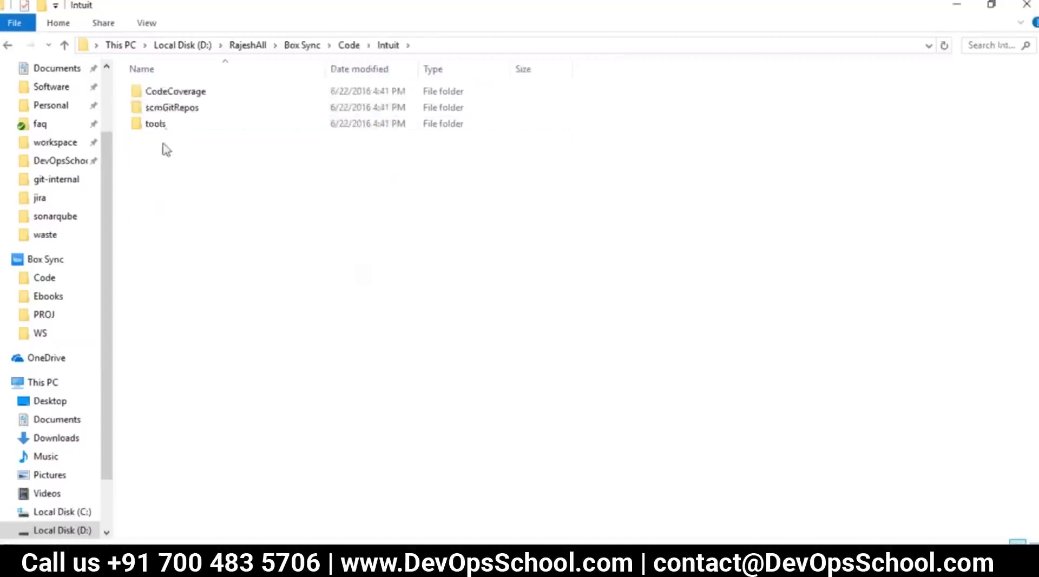
{"action": "double_click", "coordinate": [161, 110]}
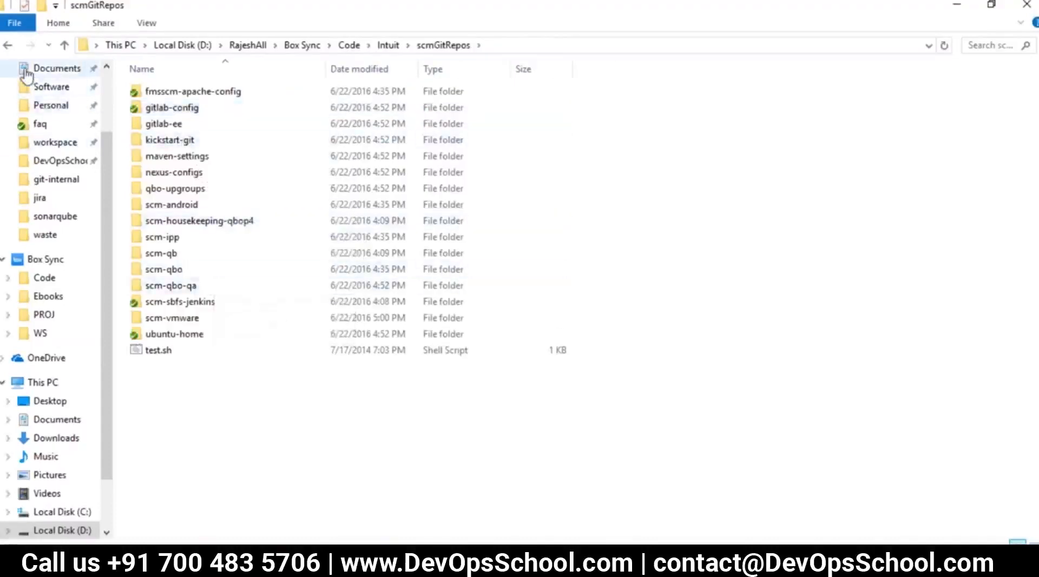
{"action": "left_click", "coordinate": [8, 45]}
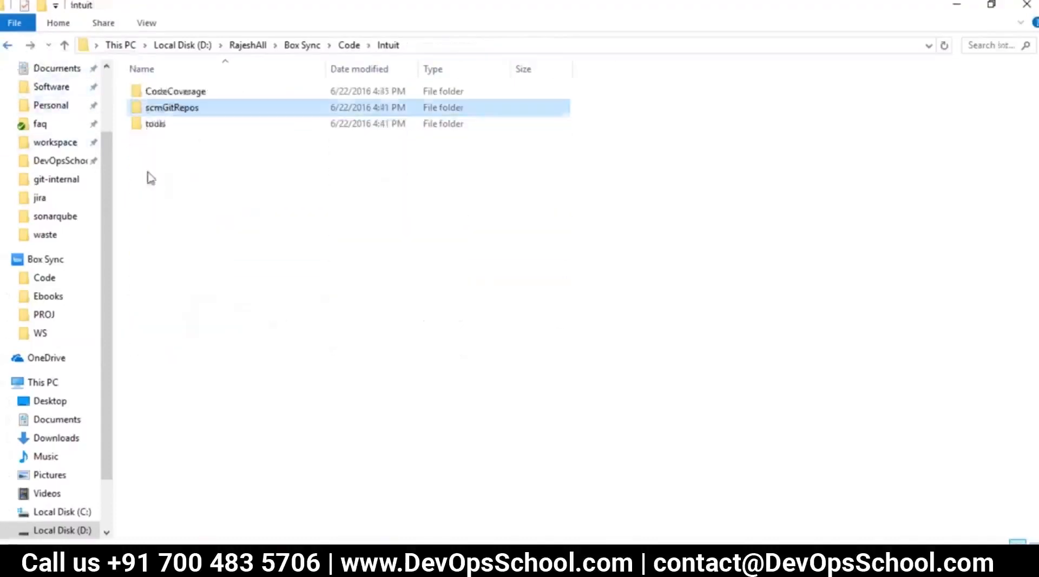
{"action": "double_click", "coordinate": [162, 93]}
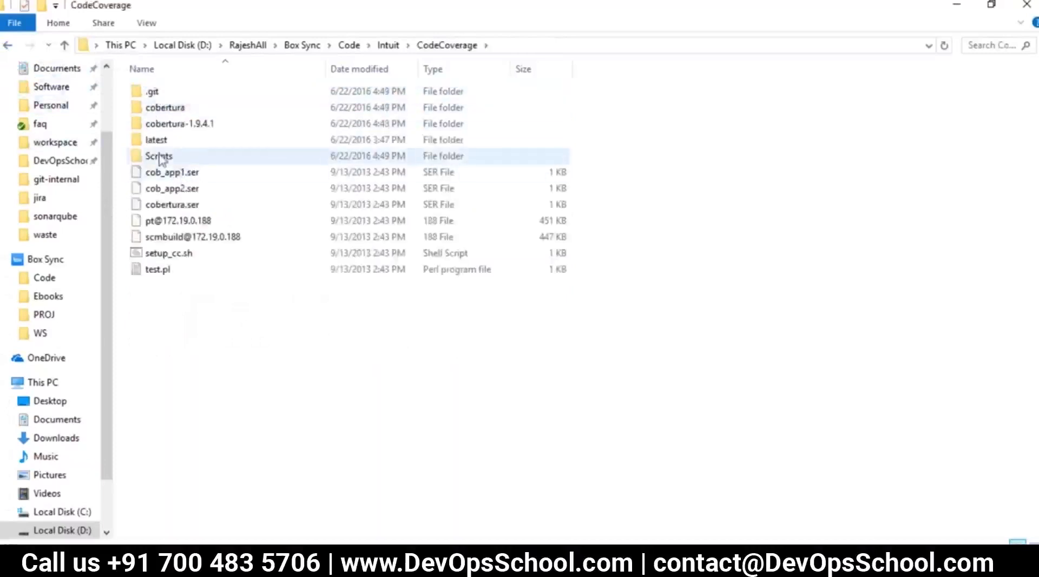
{"action": "key", "text": "BackSpace"}
{"action": "double_click", "coordinate": [153, 123]}
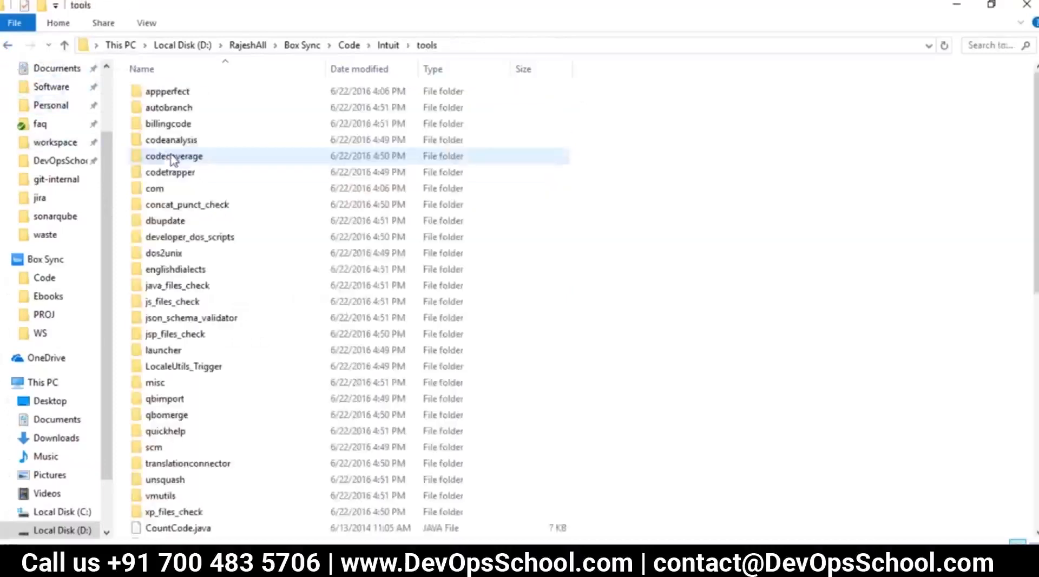
{"action": "scroll", "coordinate": [198, 276], "scroll_direction": "down", "scroll_amount": 3}
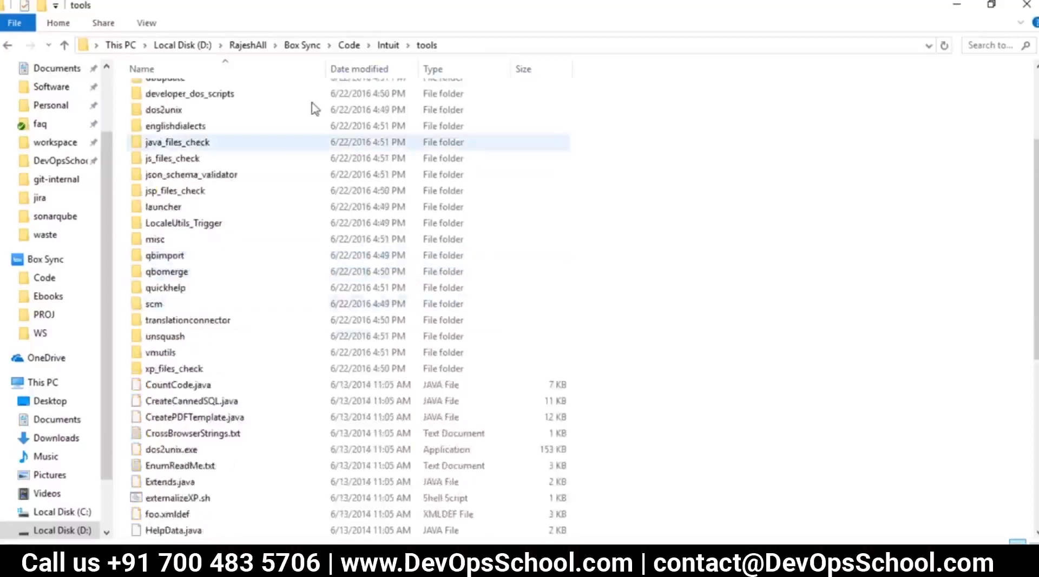
{"action": "left_click", "coordinate": [346, 46]}
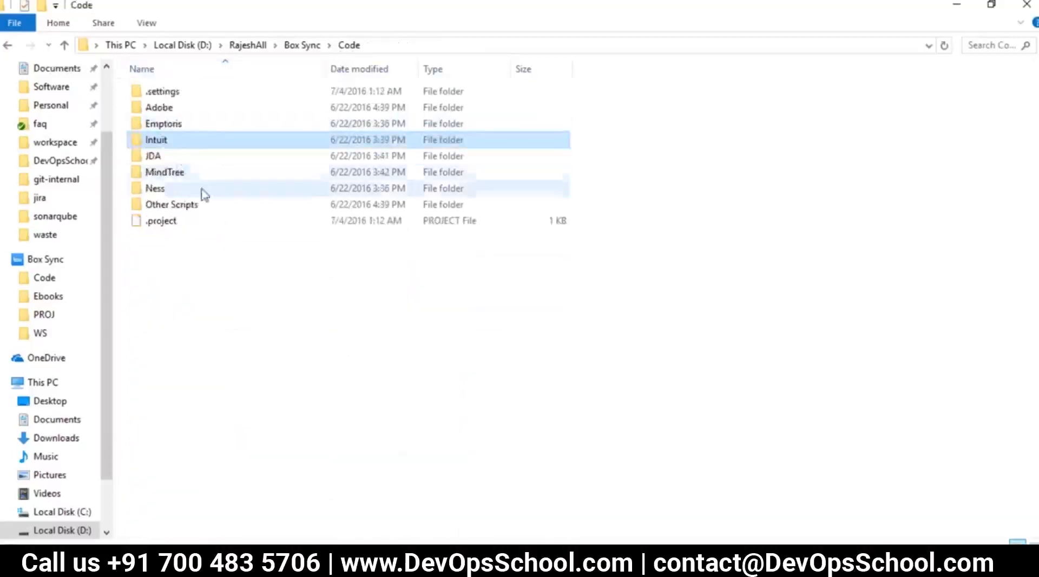
- Open the Code > Other Scripts > jiratools folder and select jira_create_ticket.pl
{"action": "left_click", "coordinate": [171, 208]}
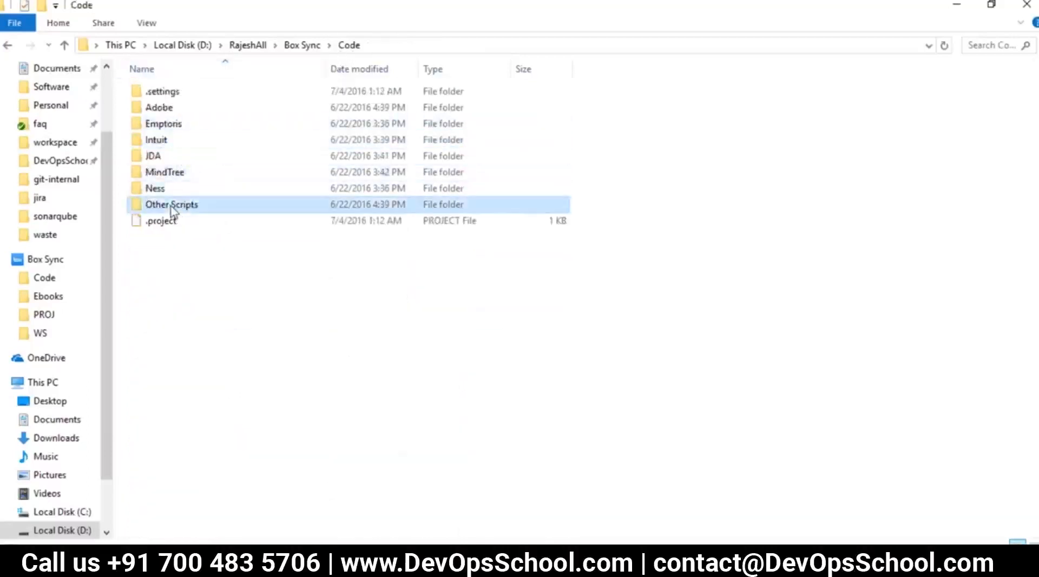
{"action": "double_click", "coordinate": [171, 208]}
{"action": "double_click", "coordinate": [169, 93]}
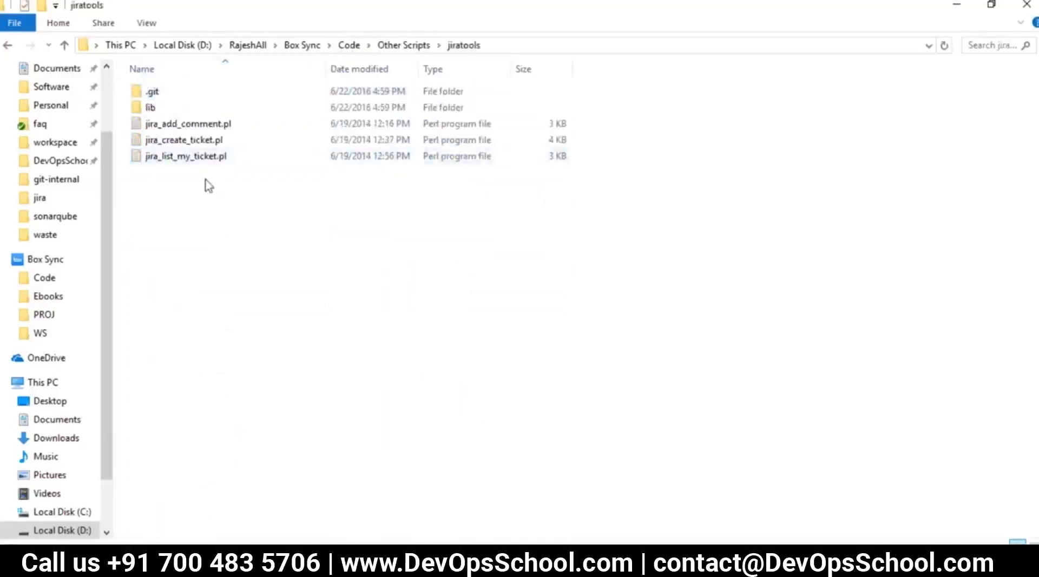
{"action": "left_click", "coordinate": [390, 52]}
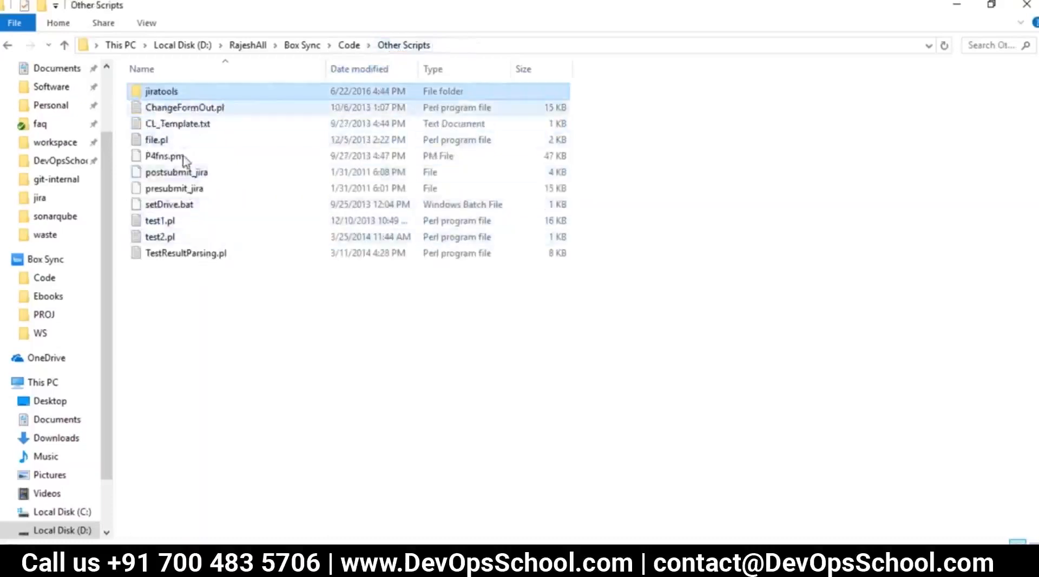
{"action": "double_click", "coordinate": [159, 93]}
{"action": "double_click", "coordinate": [151, 108]}
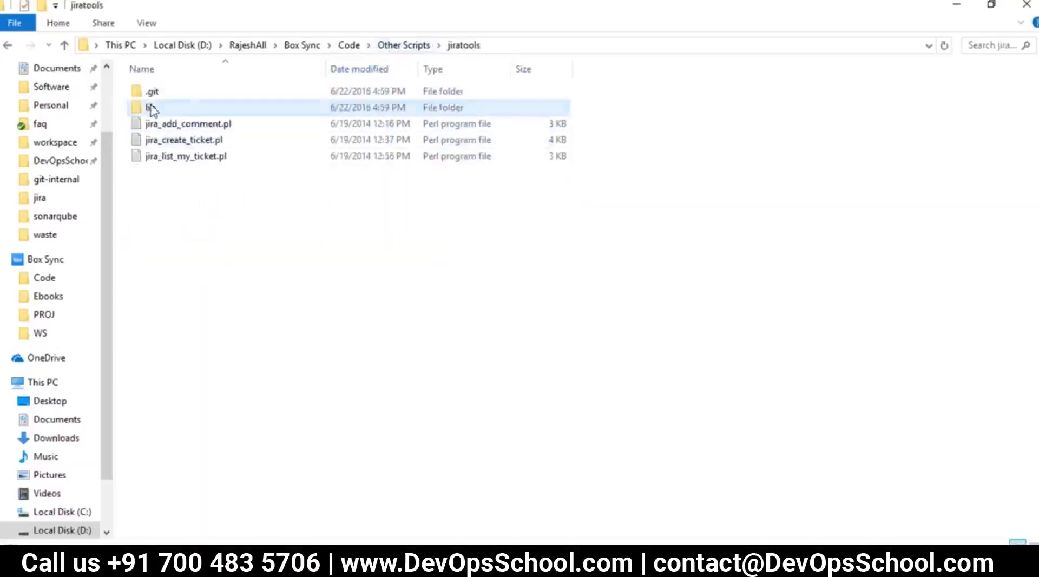
{"action": "key", "text": "BackSpace"}
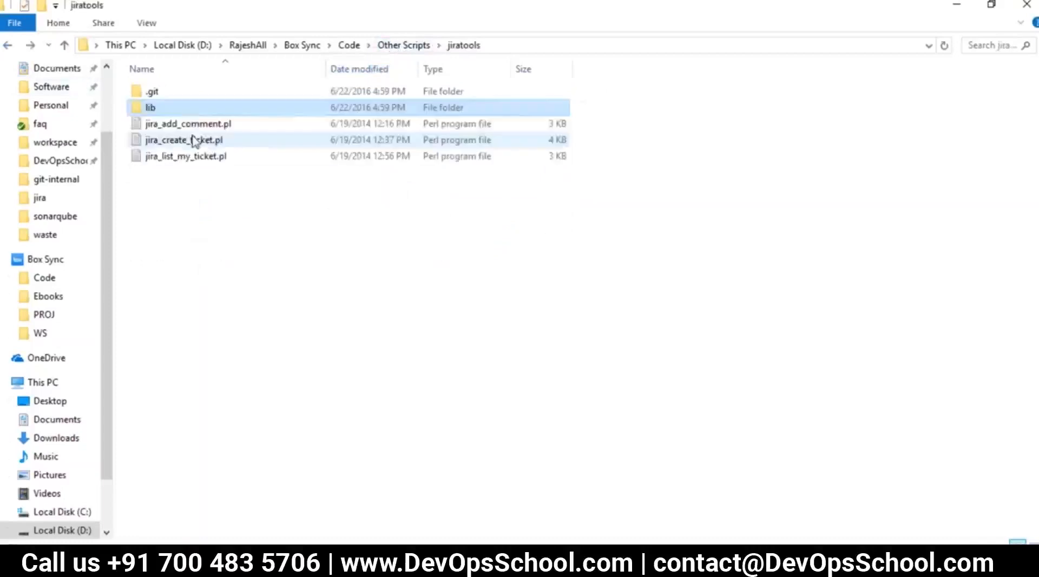
{"action": "key", "text": "Down"}
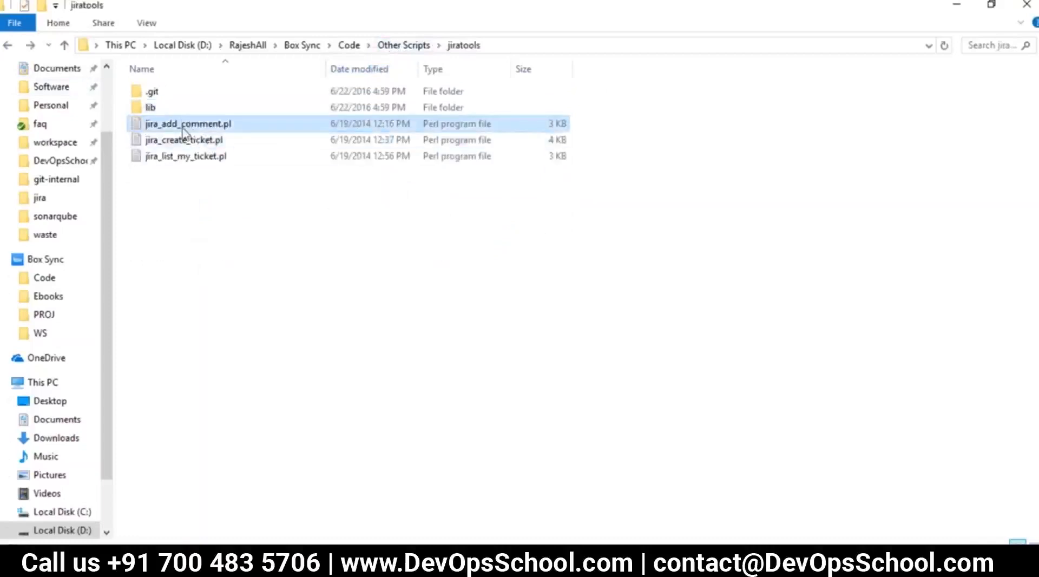
{"action": "key", "text": "Down"}
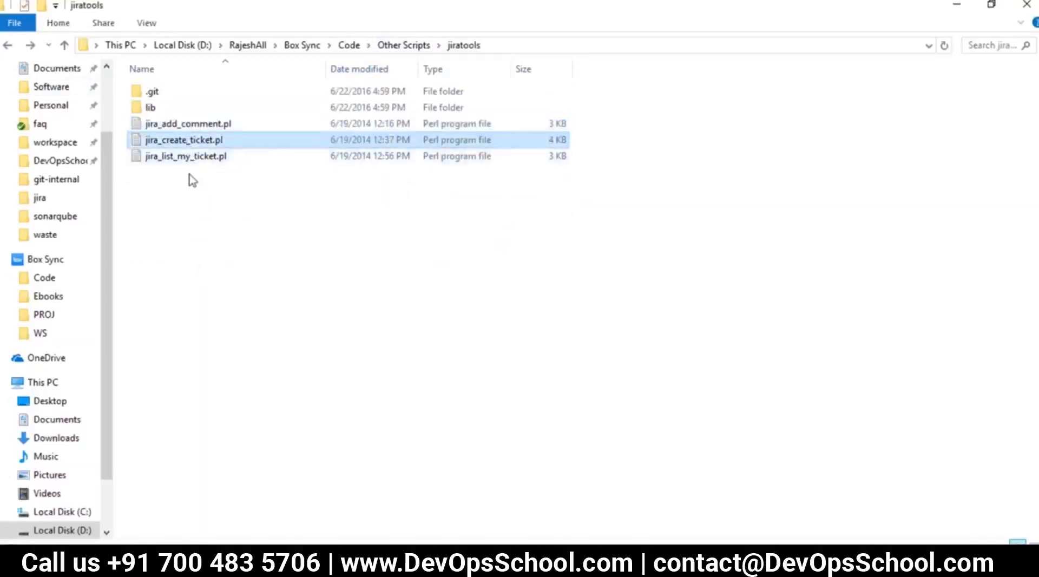
- Open jira_create_ticket.pl in Notepad++, read through the script, then close it and return to Other Scripts
{"action": "left_click", "coordinate": [189, 173]}
{"action": "right_click", "coordinate": [187, 143]}
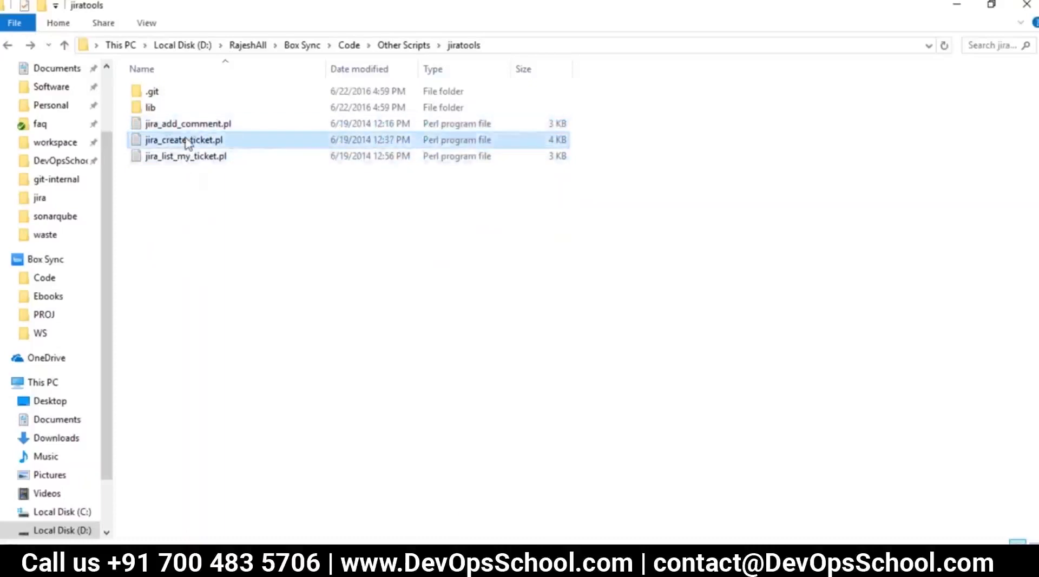
{"action": "left_click", "coordinate": [233, 218]}
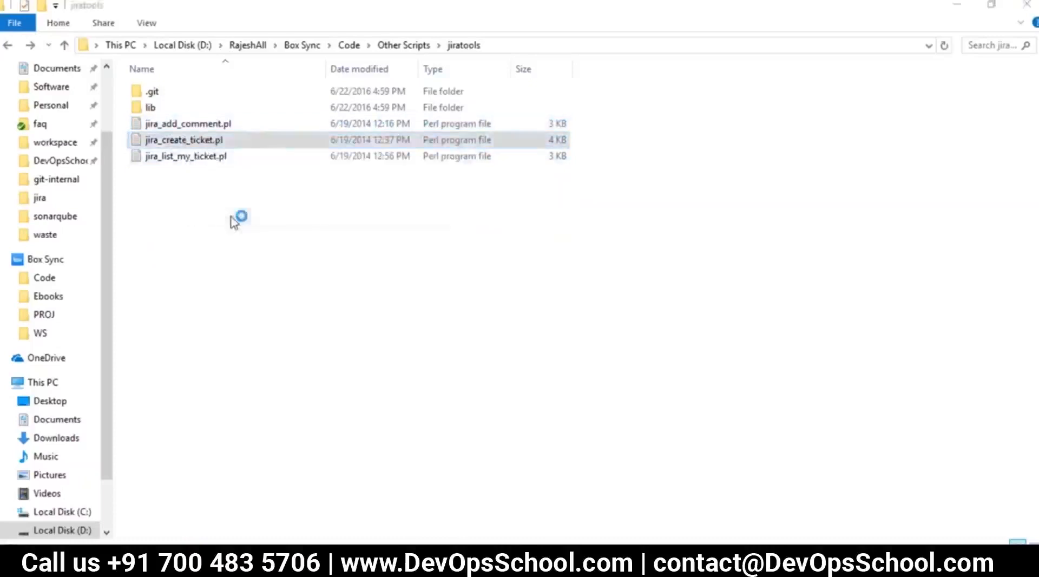
{"action": "scroll", "coordinate": [186, 284], "scroll_direction": "down", "scroll_amount": 2}
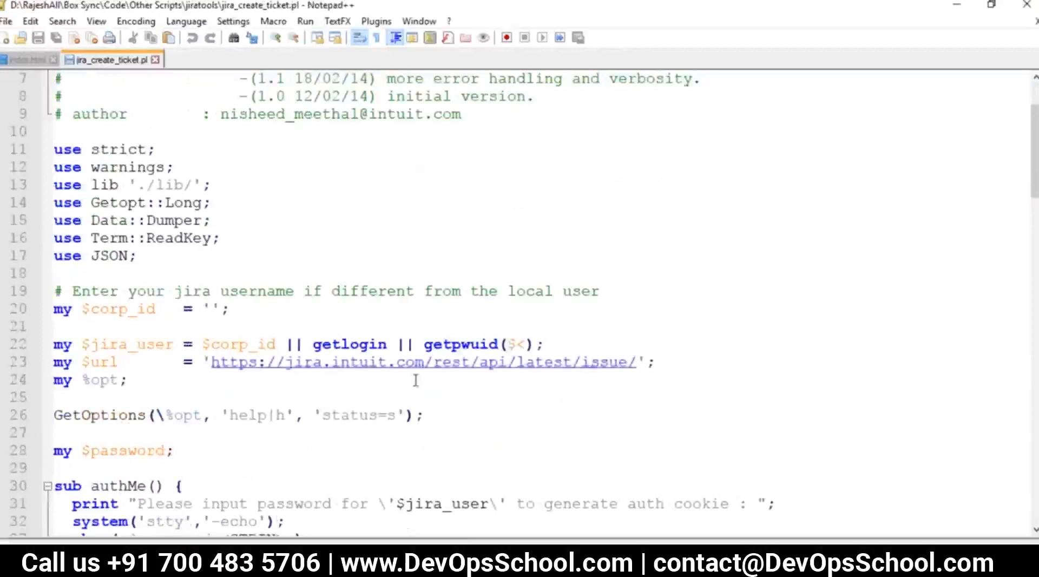
{"action": "scroll", "coordinate": [424, 371], "scroll_direction": "down", "scroll_amount": 7}
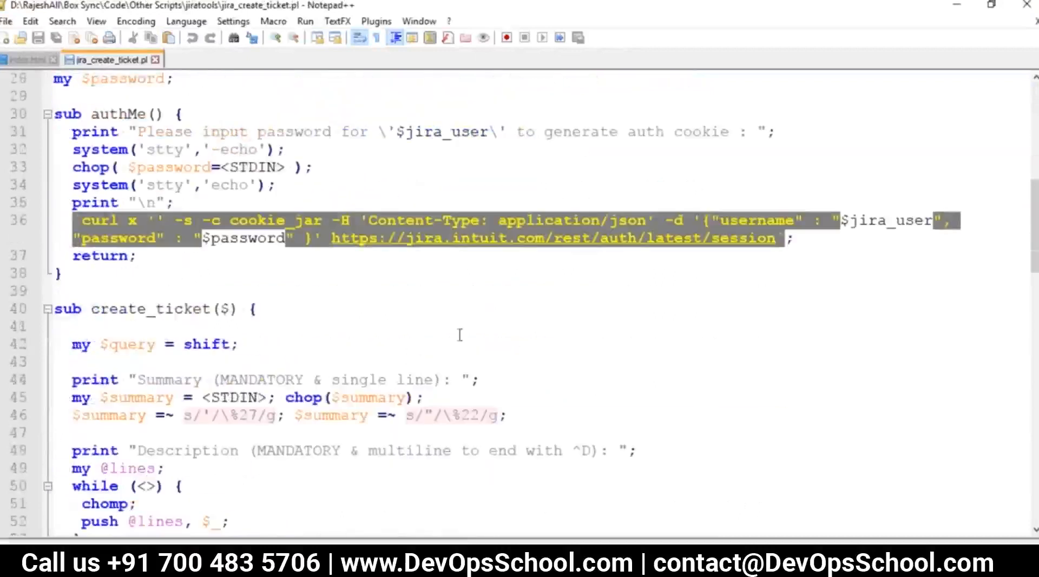
{"action": "scroll", "coordinate": [460, 332], "scroll_direction": "down", "scroll_amount": 5}
{"action": "scroll", "coordinate": [463, 333], "scroll_direction": "down", "scroll_amount": 3}
{"action": "scroll", "coordinate": [464, 335], "scroll_direction": "down", "scroll_amount": 5}
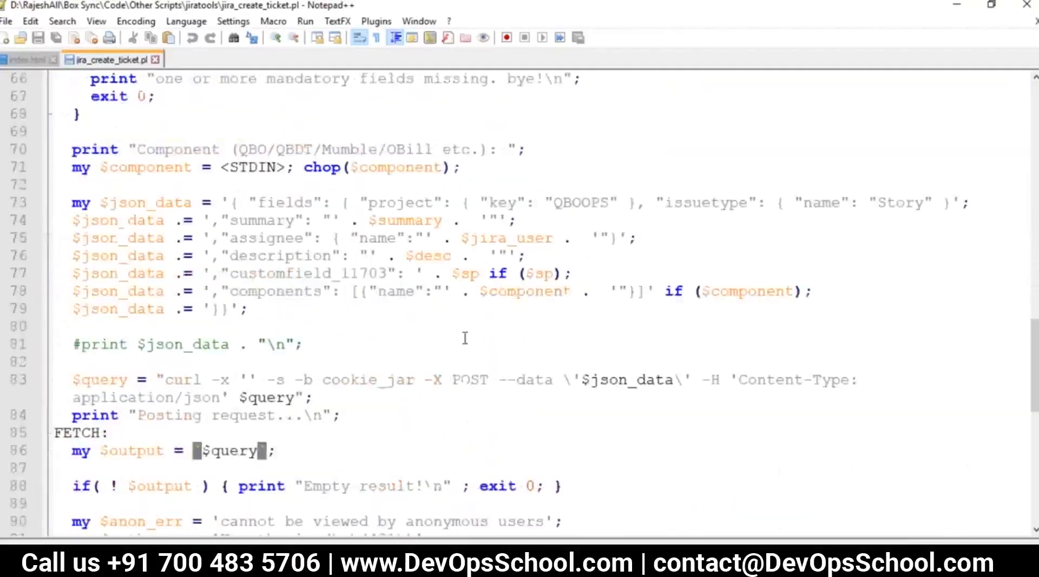
{"action": "scroll", "coordinate": [465, 336], "scroll_direction": "down", "scroll_amount": 10}
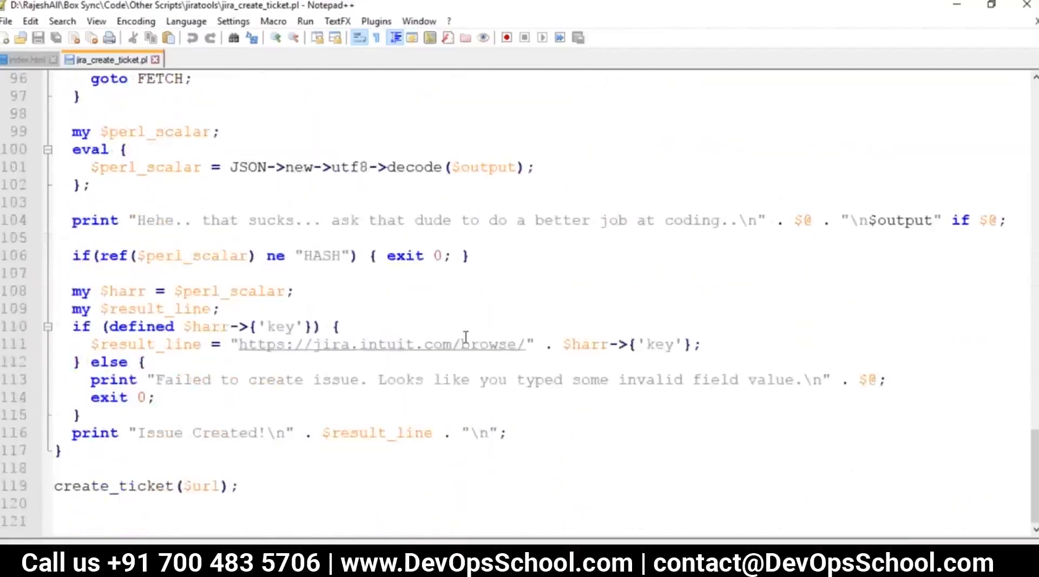
{"action": "scroll", "coordinate": [379, 338], "scroll_direction": "up", "scroll_amount": 10}
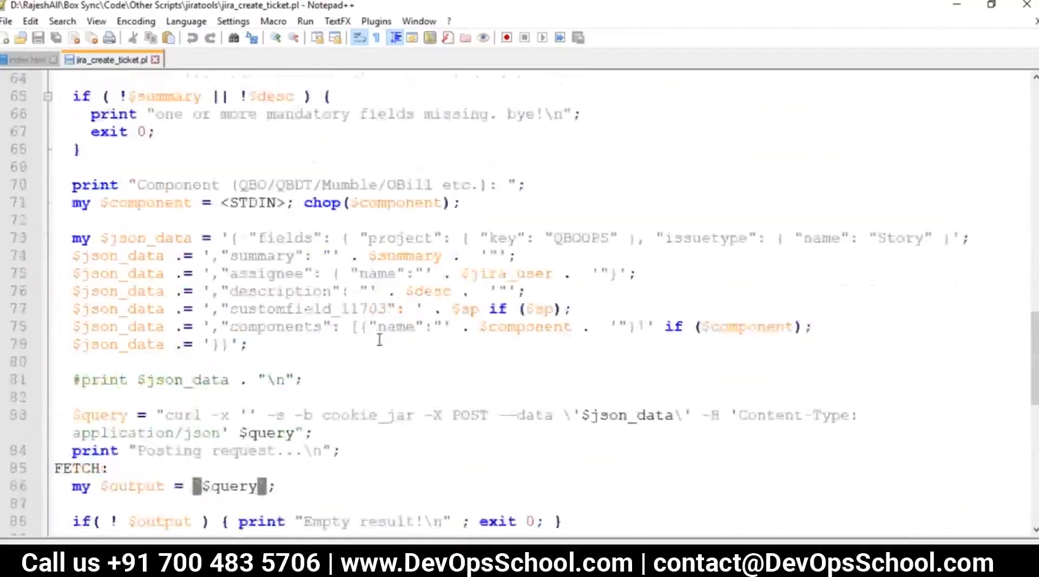
{"action": "scroll", "coordinate": [379, 340], "scroll_direction": "down", "scroll_amount": 1}
{"action": "scroll", "coordinate": [251, 283], "scroll_direction": "up", "scroll_amount": 5}
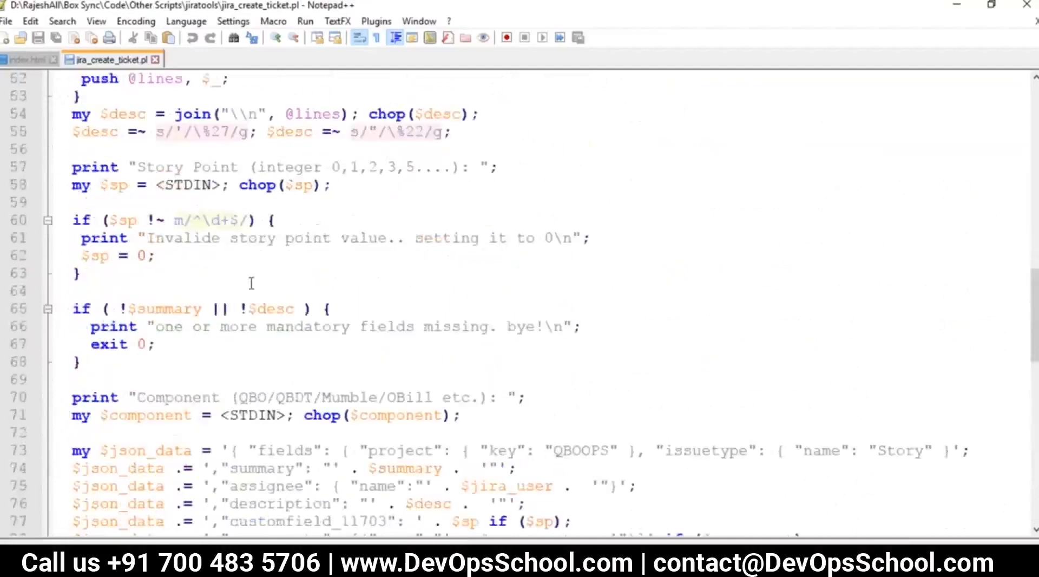
{"action": "scroll", "coordinate": [251, 283], "scroll_direction": "down", "scroll_amount": 15}
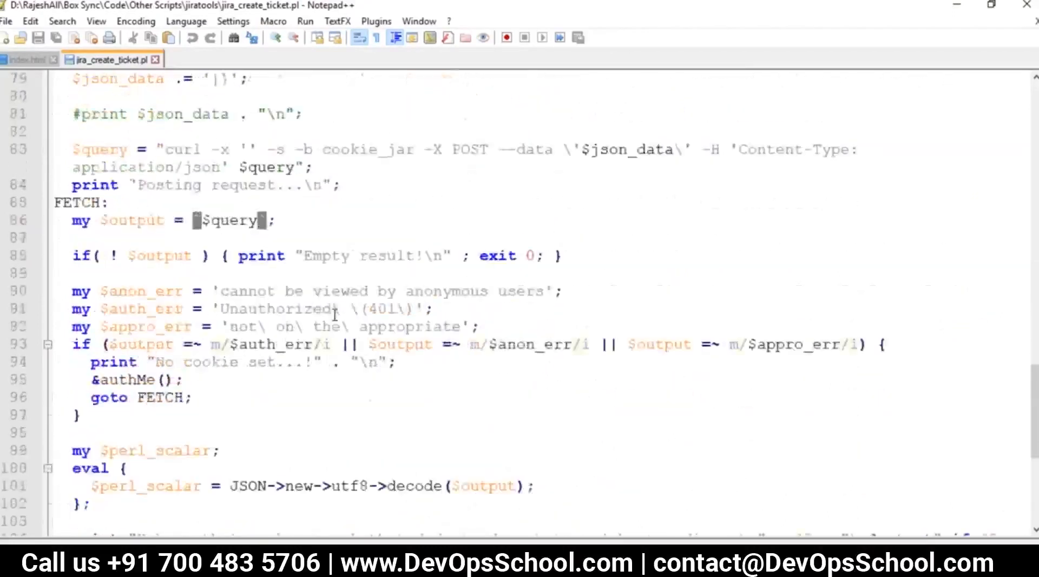
{"action": "left_click", "coordinate": [1026, 5]}
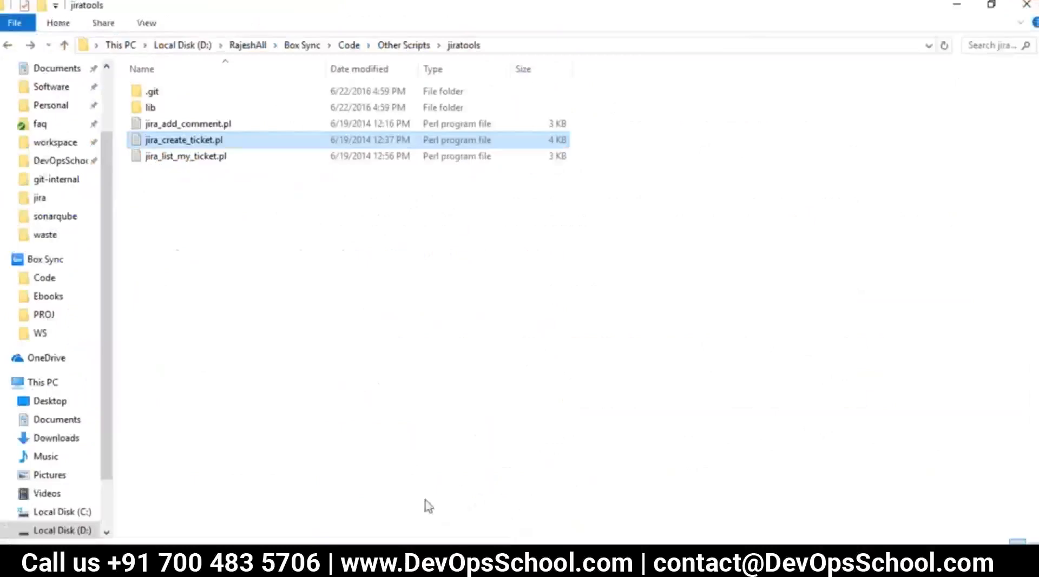
{"action": "left_click", "coordinate": [287, 284]}
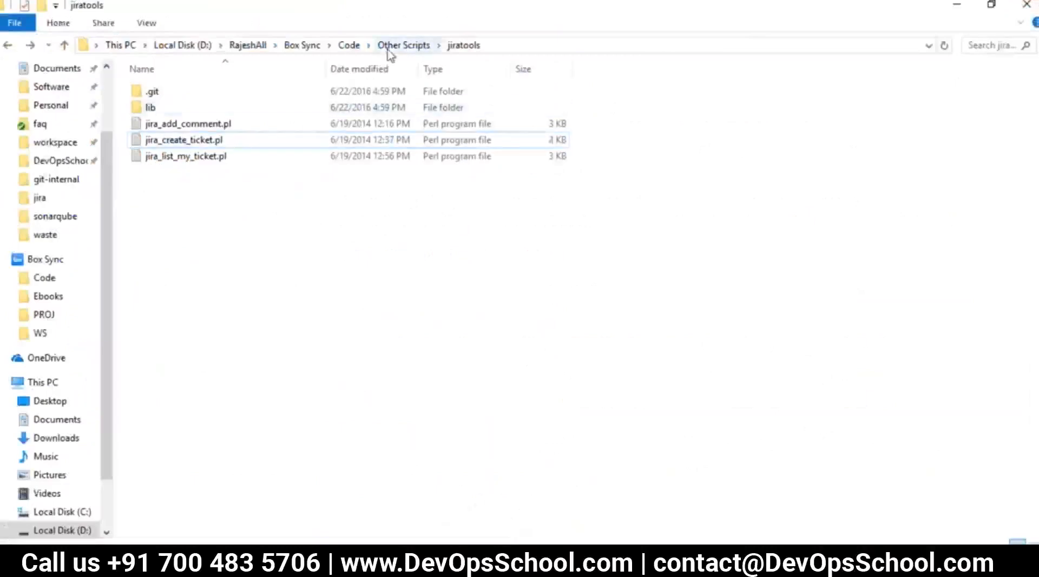
{"action": "left_click", "coordinate": [390, 50]}
- Switch to the browser and search Google in a new tab for 'shell script for creating a jira ticket'
{"action": "left_click", "coordinate": [434, 554]}
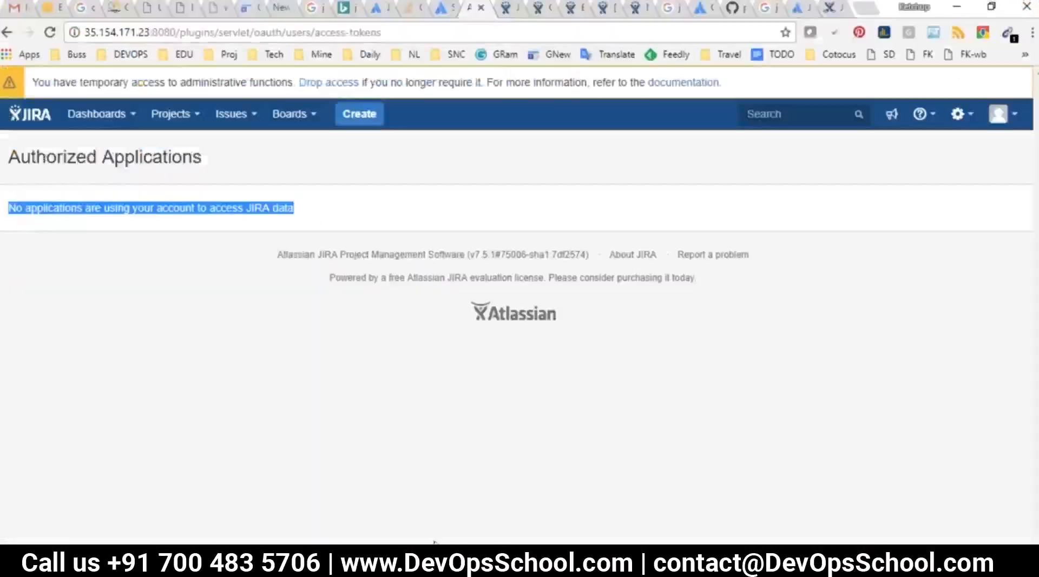
{"action": "left_click", "coordinate": [863, 11]}
{"action": "type", "text": "create a"}
{"action": "key", "text": "ctrl+a"}
{"action": "type", "text": "shell "}
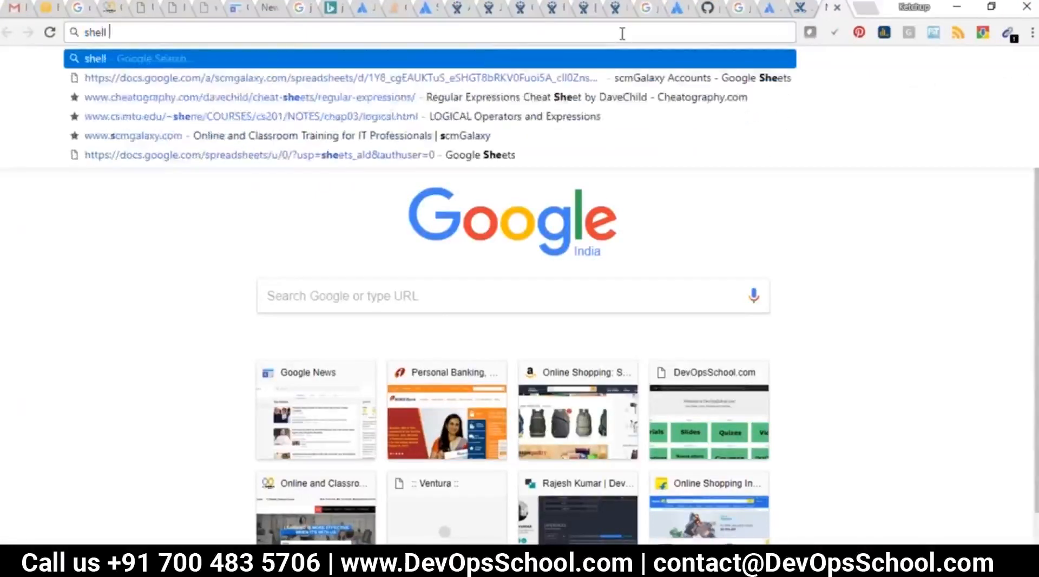
{"action": "type", "text": "script"}
{"action": "key", "text": "BackSpace"}
{"action": "key", "text": "BackSpace"}
{"action": "key", "text": "BackSpace"}
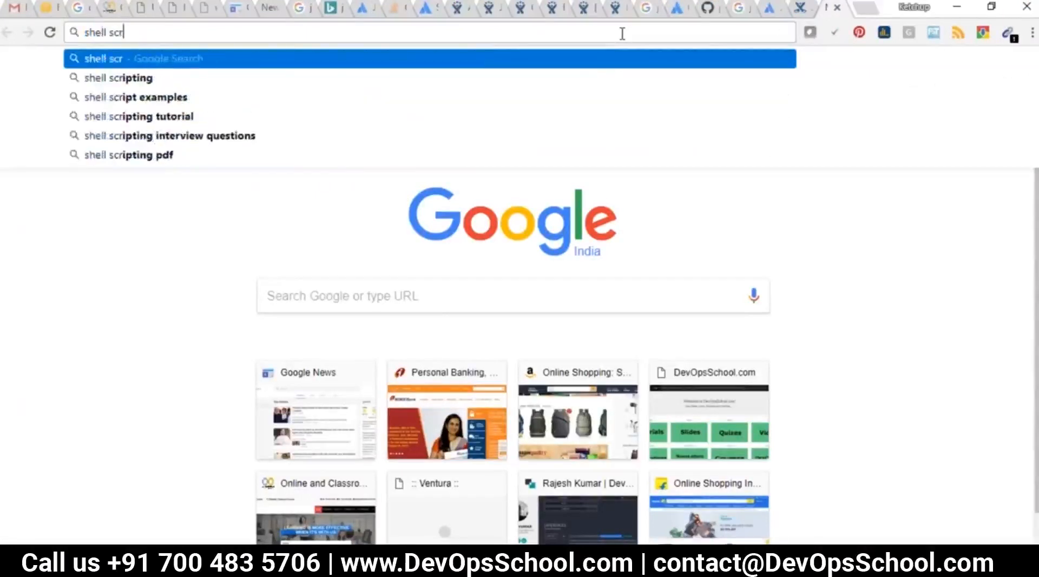
{"action": "type", "text": "ipt for cf"}
{"action": "key", "text": "BackSpace"}
{"action": "type", "text": "reatin"}
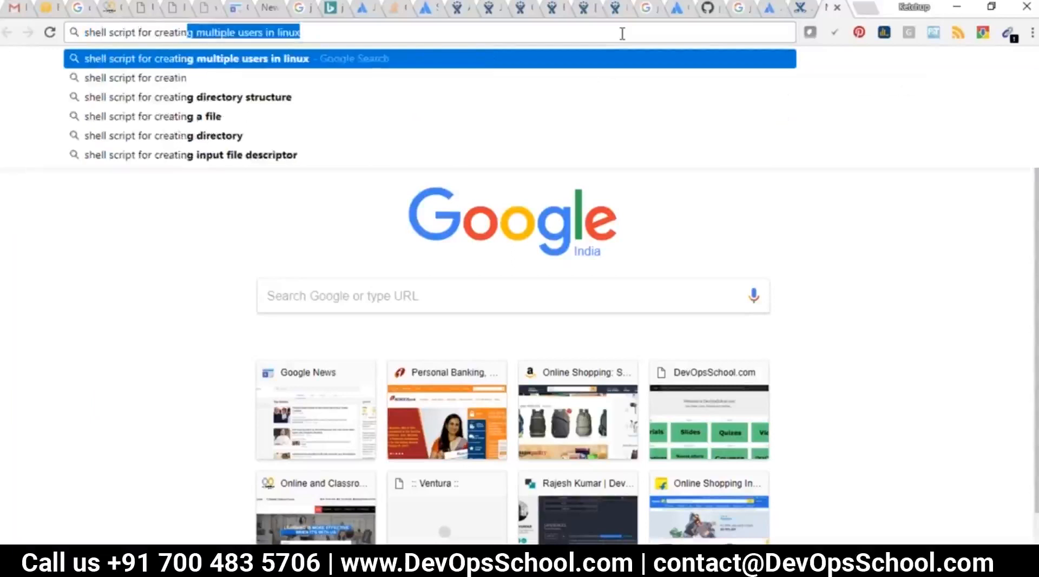
{"action": "type", "text": "g a jira t"}
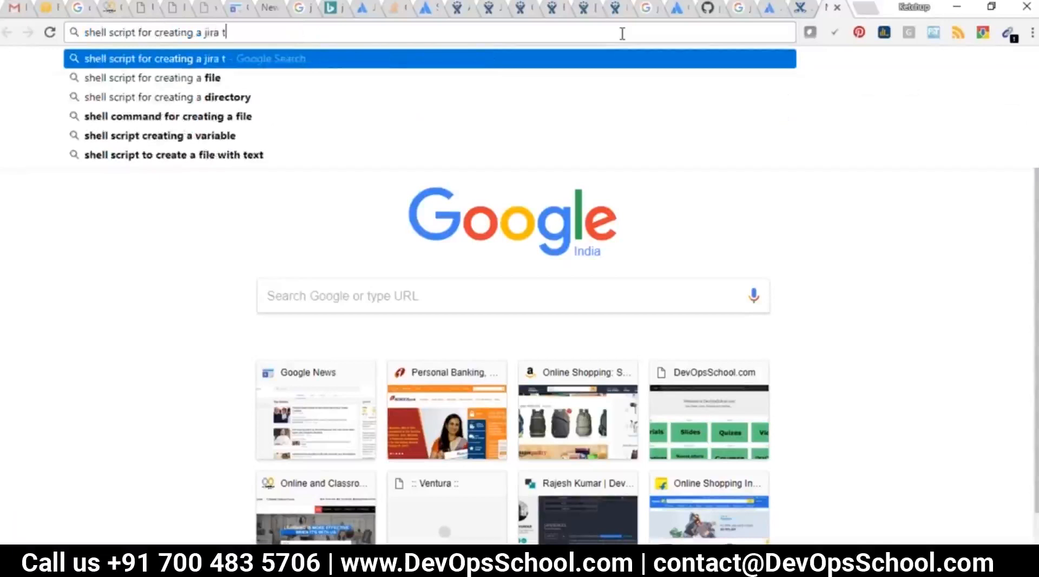
{"action": "type", "text": "icket"}
{"action": "key", "text": "Return"}
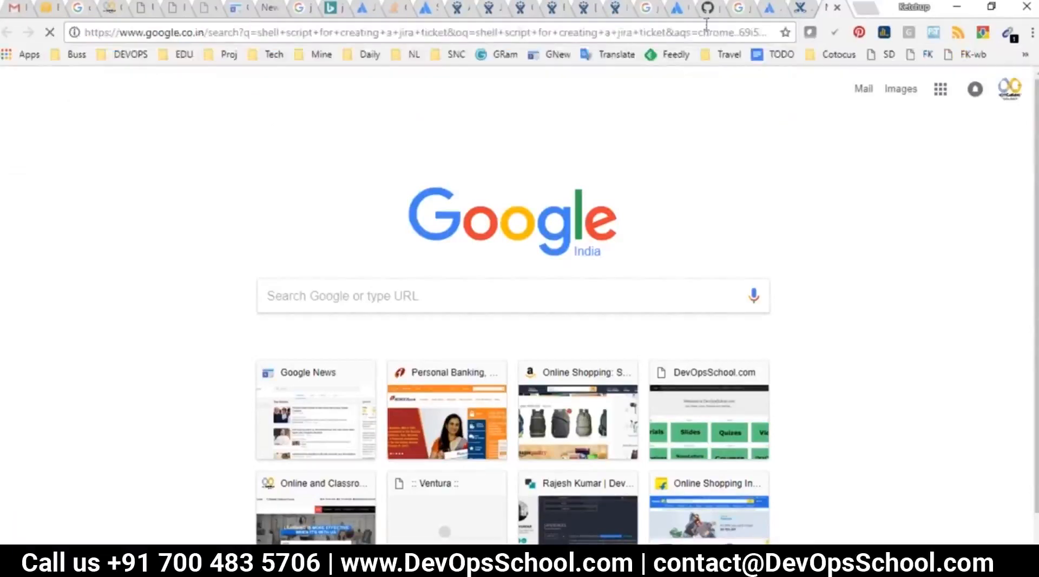
- Review the search results for scripts that create Jira tickets
{"action": "key", "text": "alt+Tab"}
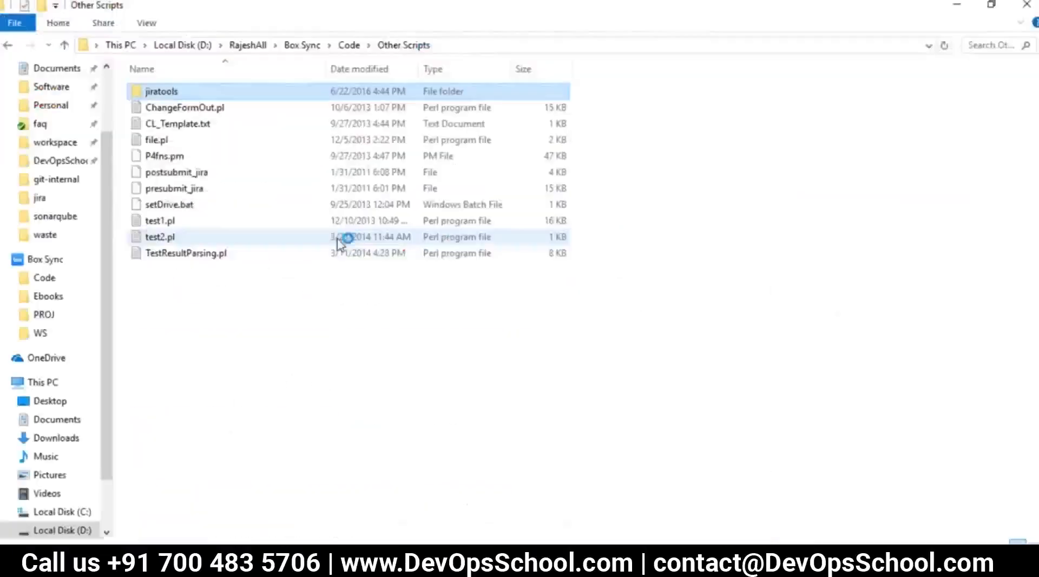
{"action": "key", "text": "alt+Tab"}
{"action": "key", "text": "alt+Tab"}
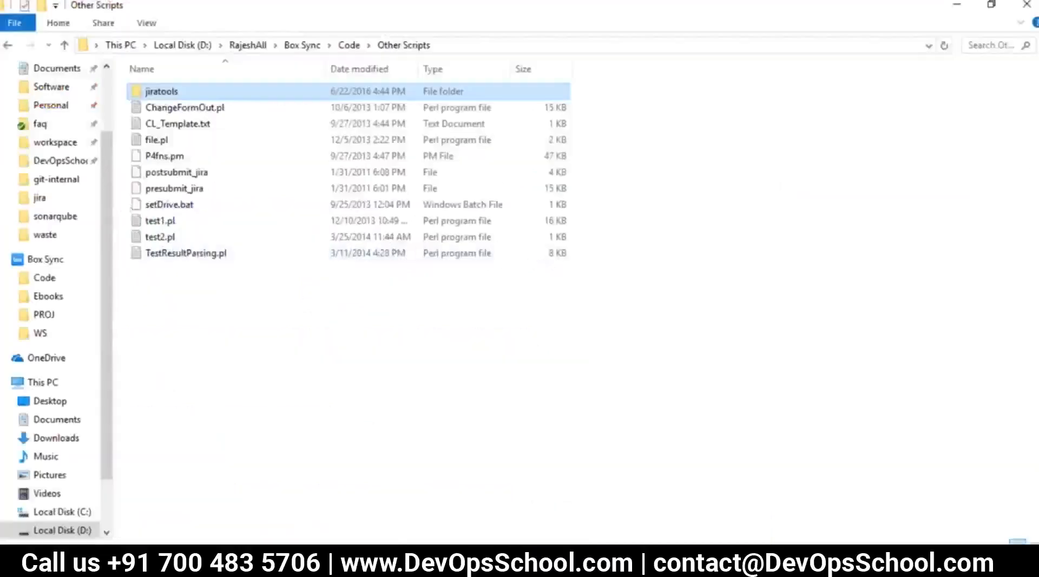
{"action": "key", "text": "alt+Tab"}
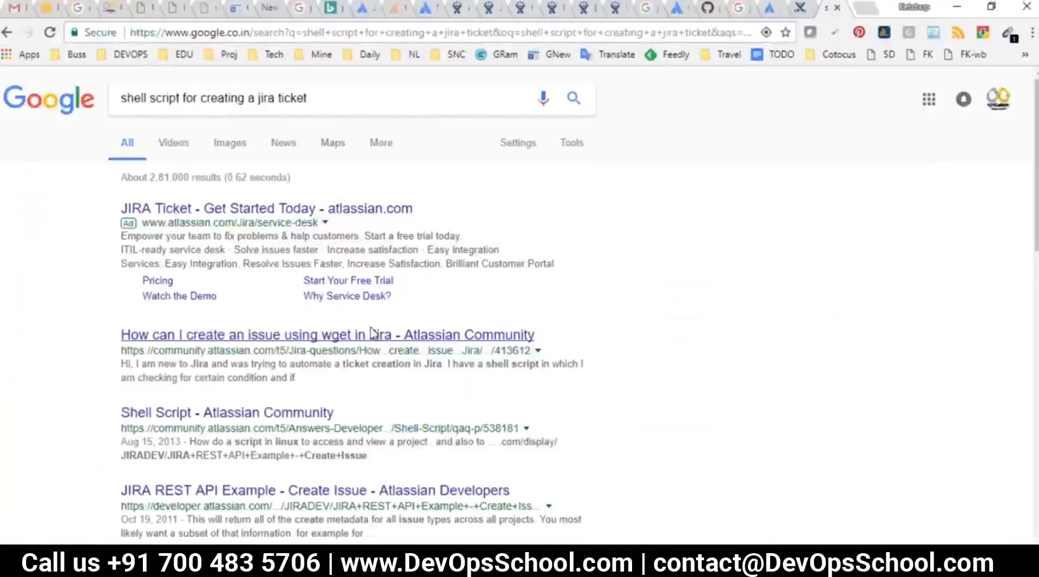
{"action": "scroll", "coordinate": [283, 302], "scroll_direction": "down", "scroll_amount": 1}
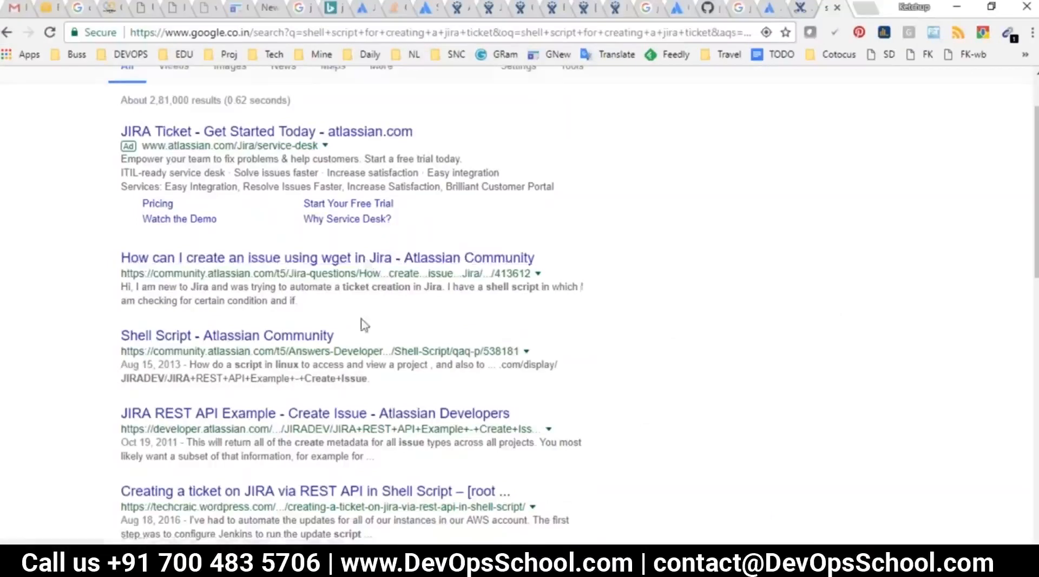
- Open several search results about creating Jira tickets from scripts in new browser tabs
{"action": "scroll", "coordinate": [362, 325], "scroll_direction": "down", "scroll_amount": 2}
{"action": "right_click", "coordinate": [308, 259]}
{"action": "left_click", "coordinate": [349, 266]}
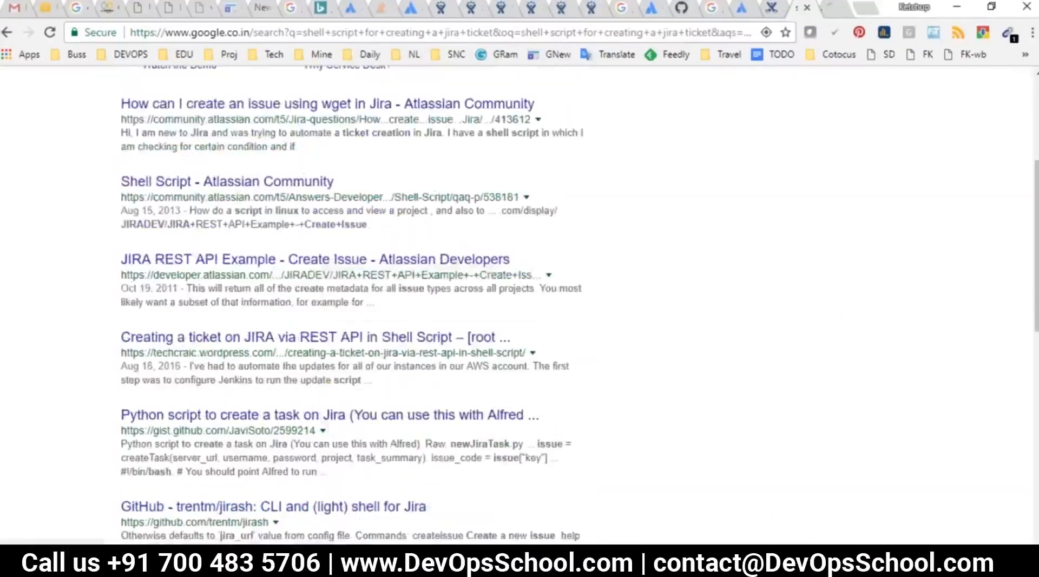
{"action": "left_click", "coordinate": [830, 7]}
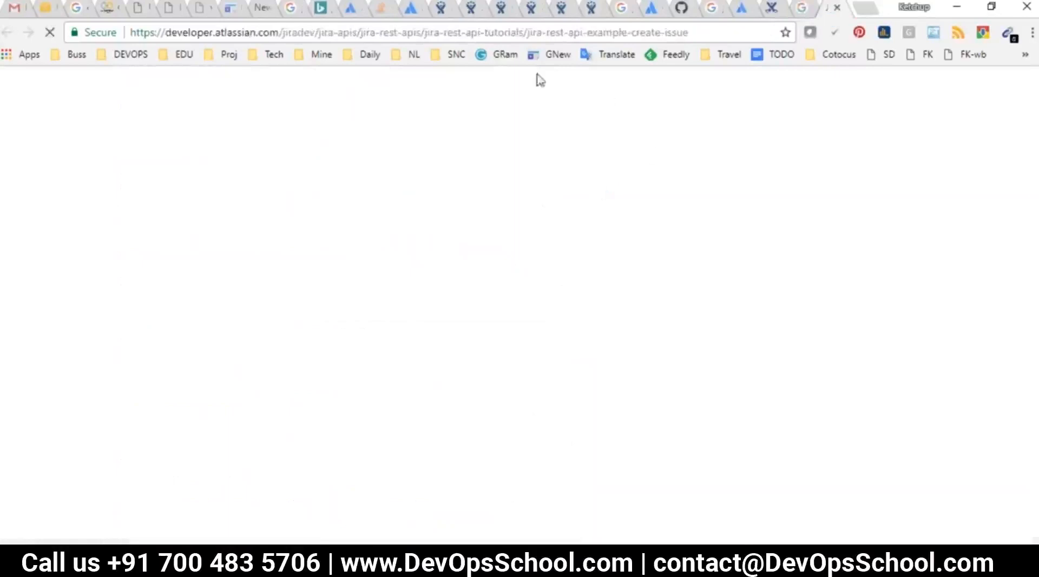
{"action": "left_click", "coordinate": [805, 9]}
{"action": "scroll", "coordinate": [292, 324], "scroll_direction": "down", "scroll_amount": 1}
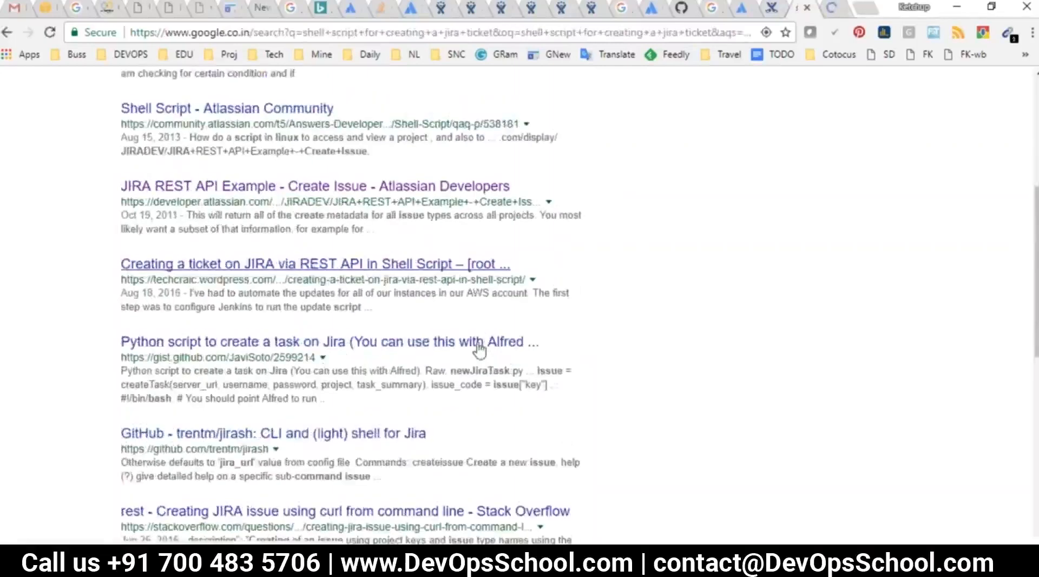
{"action": "right_click", "coordinate": [292, 341]}
{"action": "left_click", "coordinate": [327, 350]}
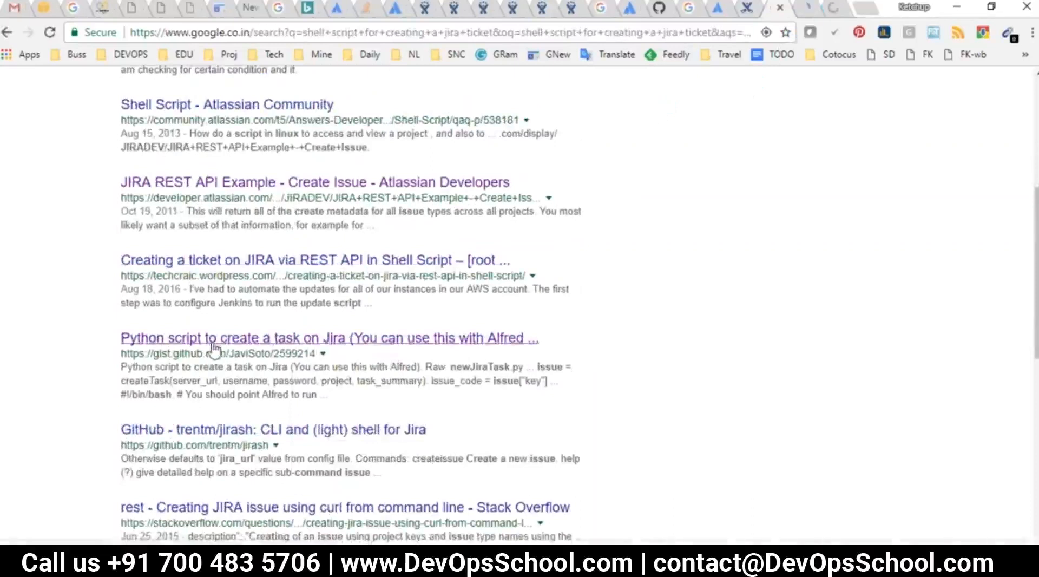
{"action": "scroll", "coordinate": [244, 274], "scroll_direction": "up", "scroll_amount": 4}
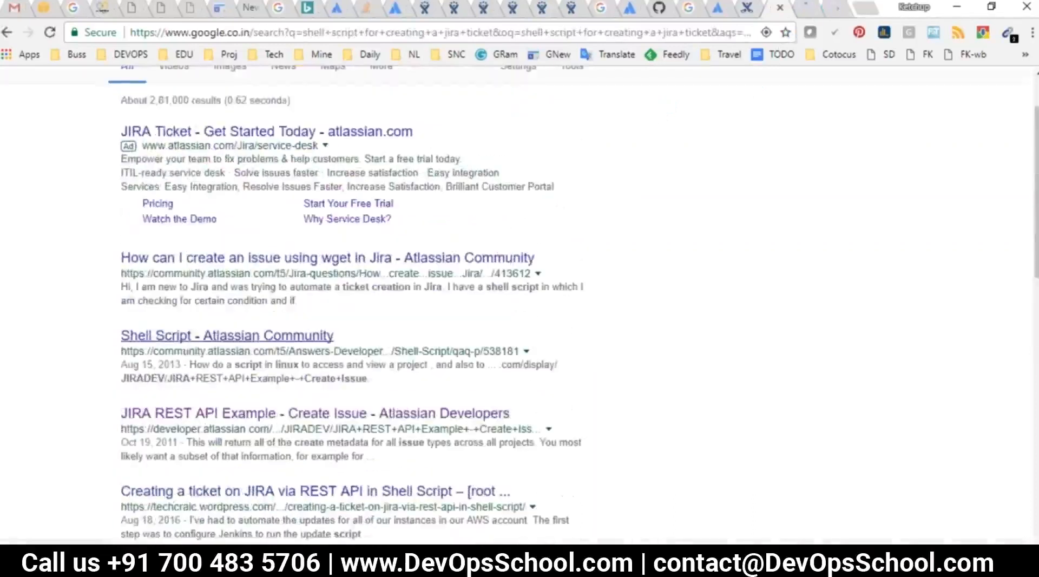
{"action": "right_click", "coordinate": [180, 338]}
{"action": "left_click", "coordinate": [249, 349]}
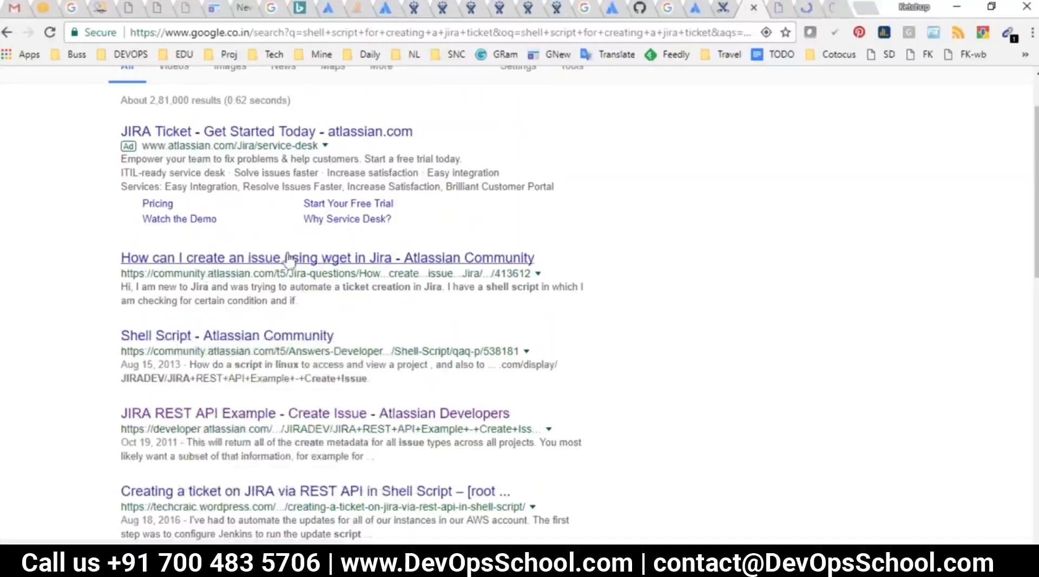
{"action": "scroll", "coordinate": [429, 341], "scroll_direction": "down", "scroll_amount": 9}
{"action": "scroll", "coordinate": [231, 202], "scroll_direction": "down", "scroll_amount": 4}
{"action": "right_click", "coordinate": [231, 202]}
{"action": "left_click", "coordinate": [281, 208]}
- Review the JIRA REST API Example - Create Issue page on Atlassian Developer
{"action": "left_click", "coordinate": [754, 7]}
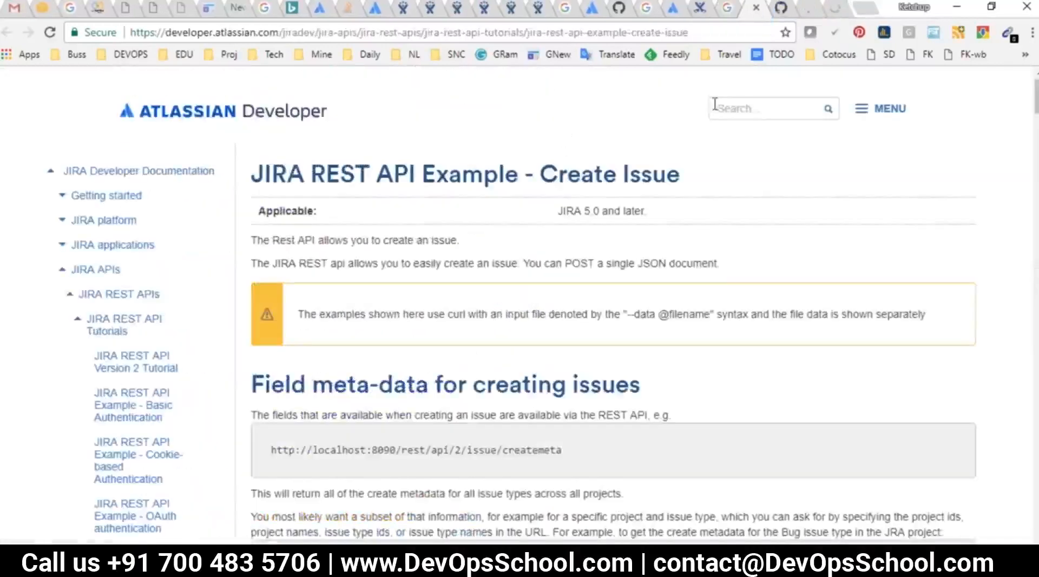
{"action": "scroll", "coordinate": [698, 238], "scroll_direction": "down", "scroll_amount": 3}
- Open the newJiraTask.py gist and highlight the createTask function's parameters
{"action": "left_click", "coordinate": [780, 7]}
{"action": "scroll", "coordinate": [364, 298], "scroll_direction": "down", "scroll_amount": 3}
{"action": "scroll", "coordinate": [364, 298], "scroll_direction": "up", "scroll_amount": 3}
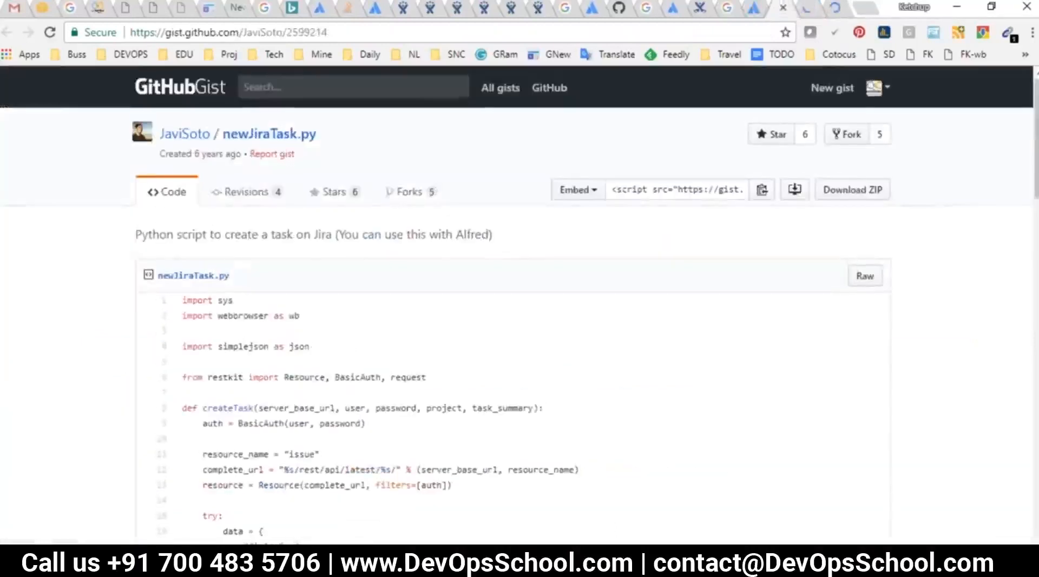
{"action": "scroll", "coordinate": [347, 233], "scroll_direction": "down", "scroll_amount": 14}
{"action": "scroll", "coordinate": [374, 385], "scroll_direction": "up", "scroll_amount": 14}
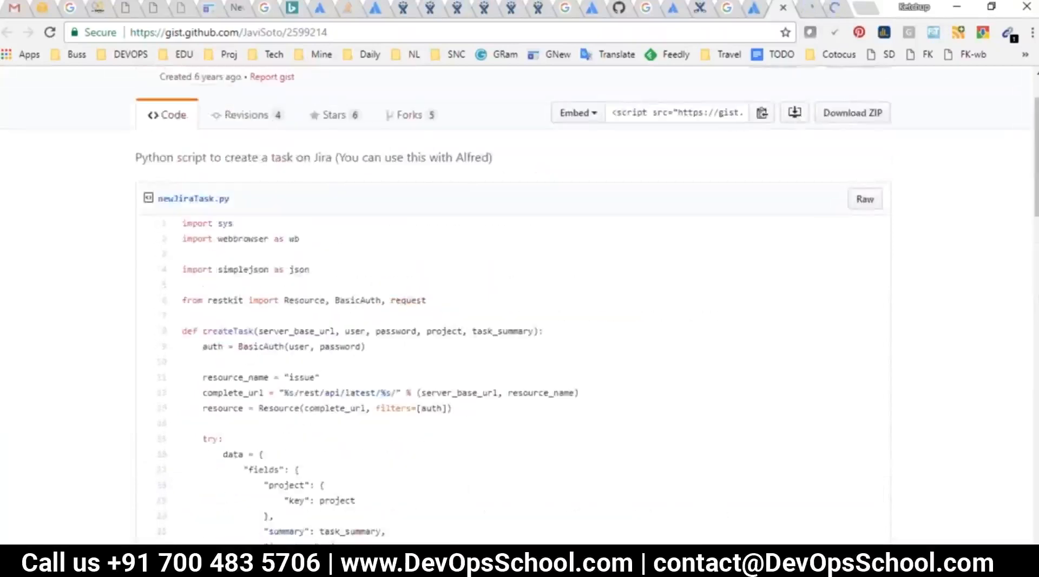
{"action": "left_click_drag", "start_coordinate": [258, 334], "coordinate": [534, 342]}
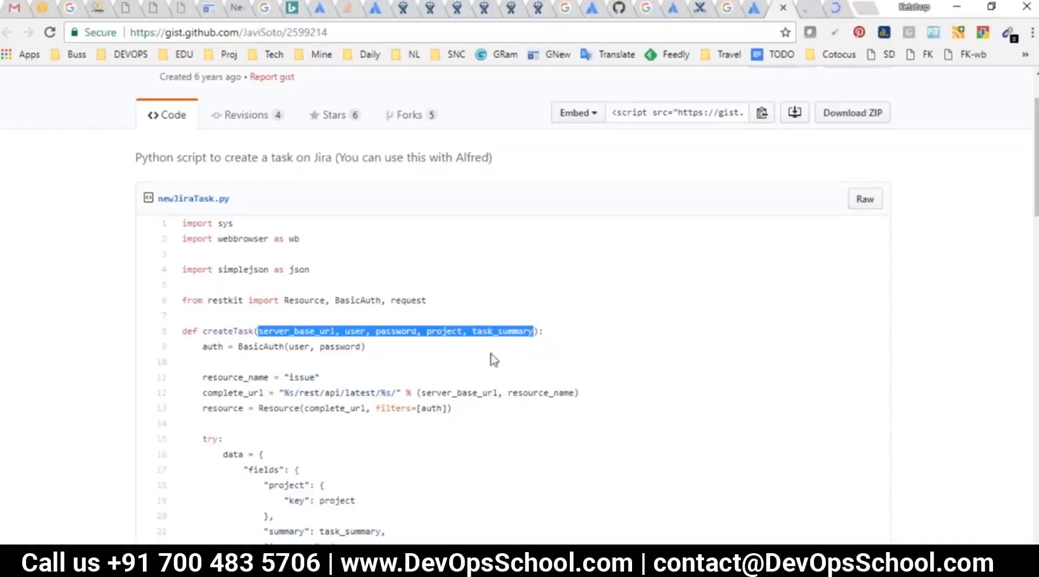
- Read the answer on the Atlassian Community Shell Script question, then close the opened result tabs
{"action": "left_click", "coordinate": [809, 9]}
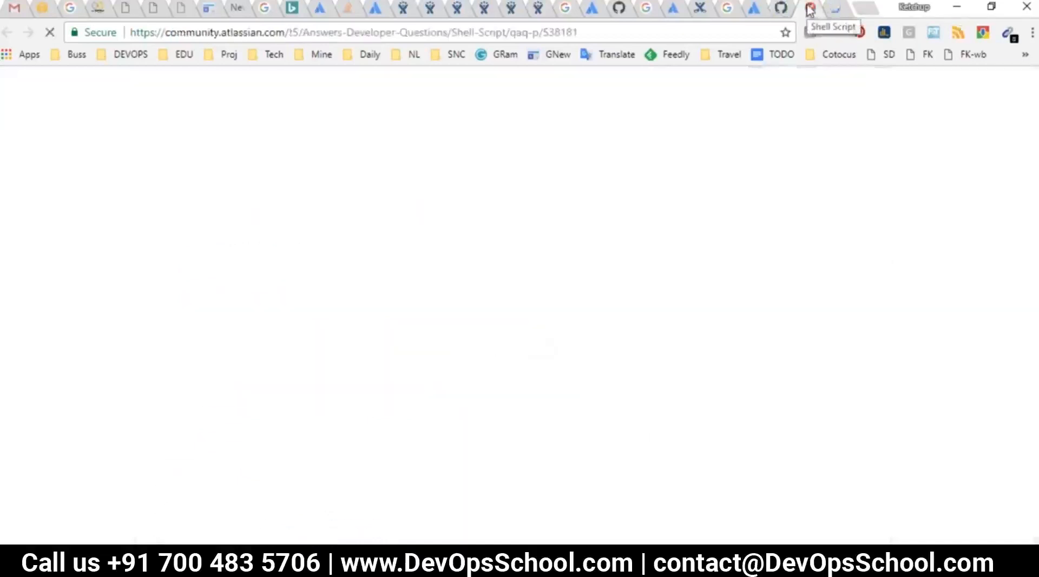
{"action": "scroll", "coordinate": [519, 303], "scroll_direction": "down", "scroll_amount": 5}
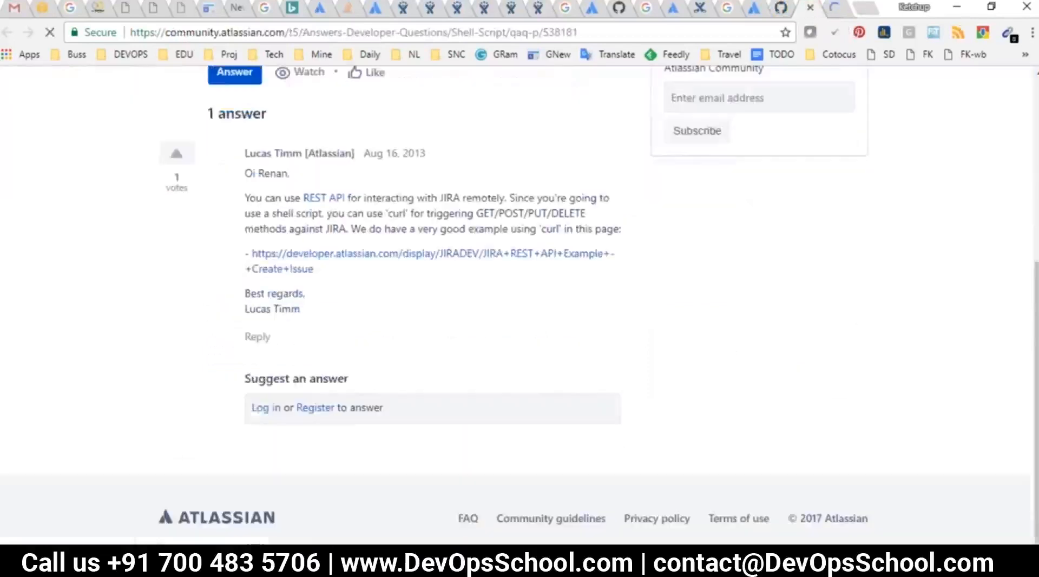
{"action": "scroll", "coordinate": [650, 282], "scroll_direction": "up", "scroll_amount": 5}
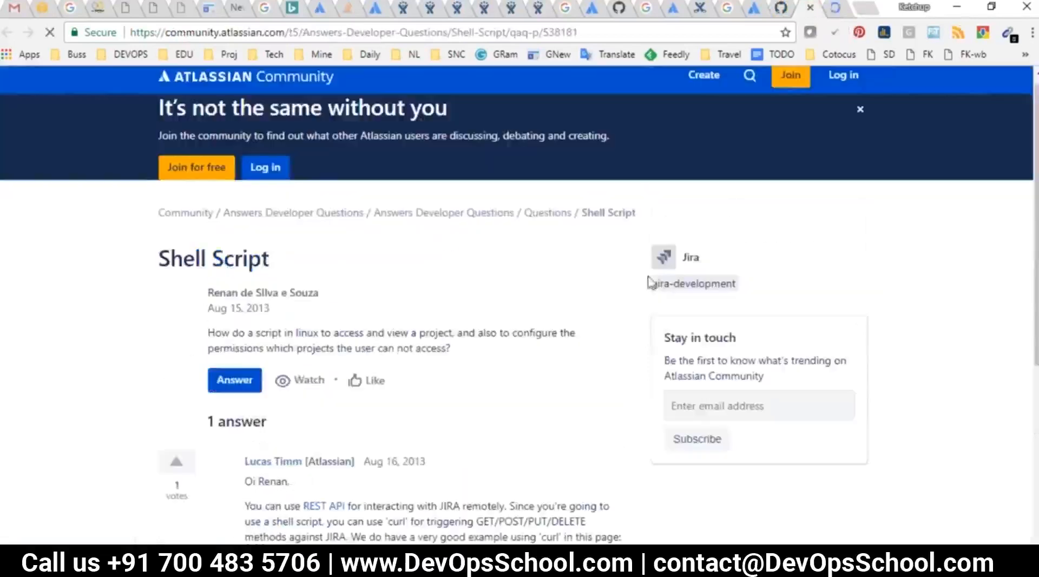
{"action": "left_click", "coordinate": [813, 9]}
{"action": "left_click", "coordinate": [813, 8]}
{"action": "left_click", "coordinate": [813, 8]}
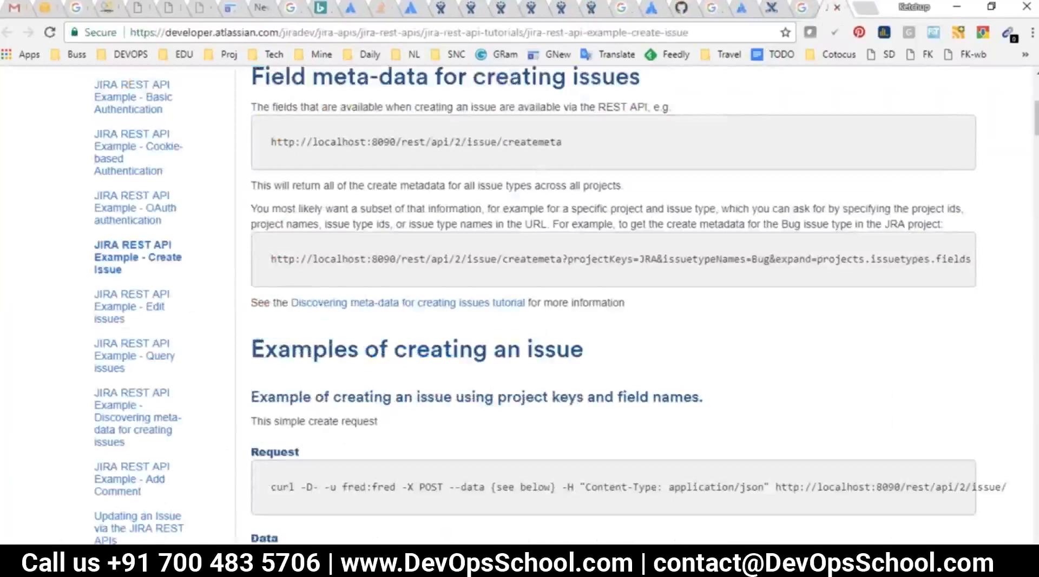
- Switch to Jira administration and open the Add-ons section to browse the Atlassian Marketplace
{"action": "left_click", "coordinate": [468, 8]}
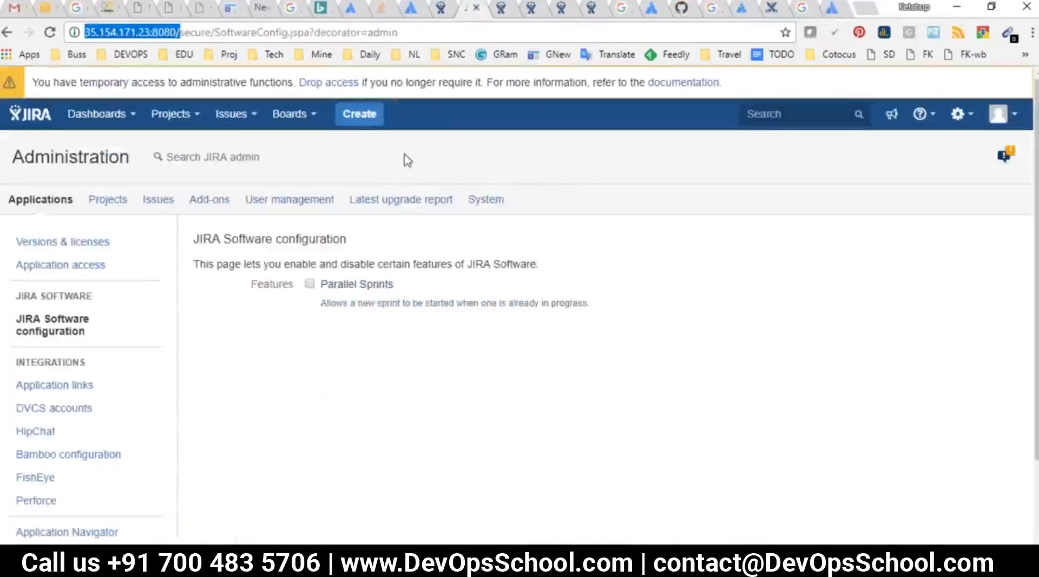
{"action": "left_click", "coordinate": [192, 202]}
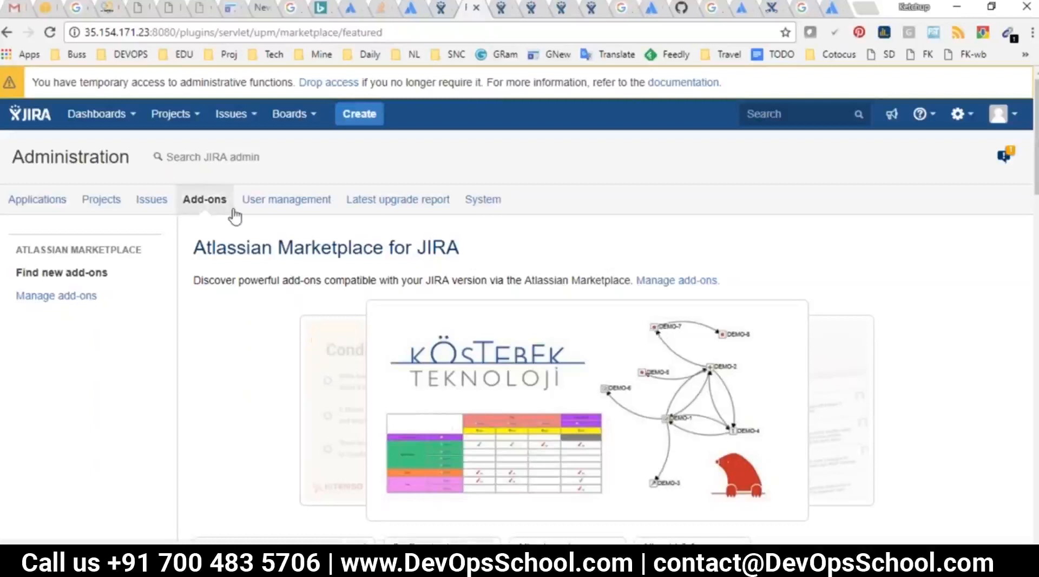
{"action": "scroll", "coordinate": [234, 216], "scroll_direction": "down", "scroll_amount": 3}
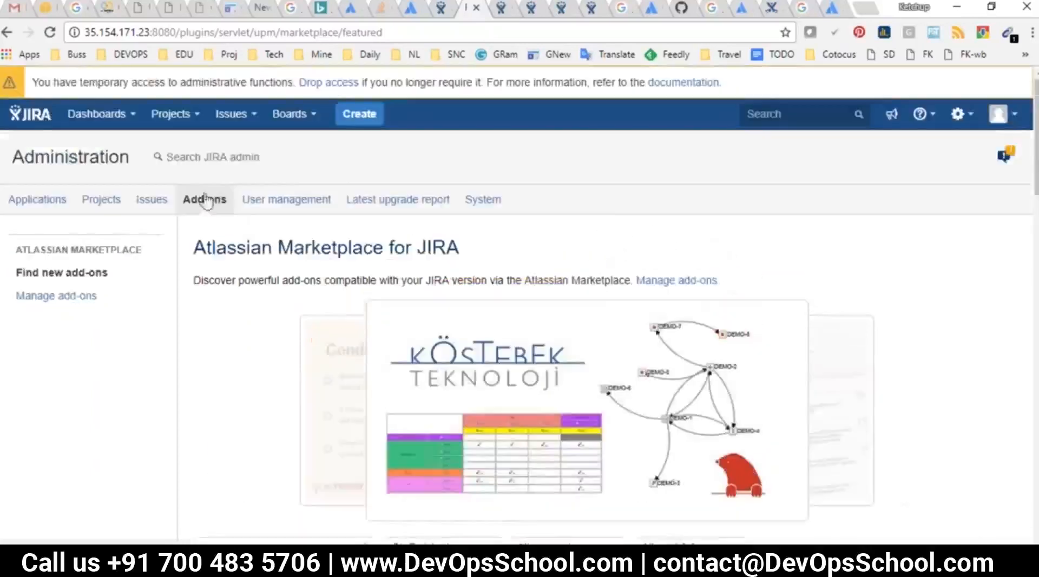
{"action": "scroll", "coordinate": [206, 199], "scroll_direction": "down", "scroll_amount": 8}
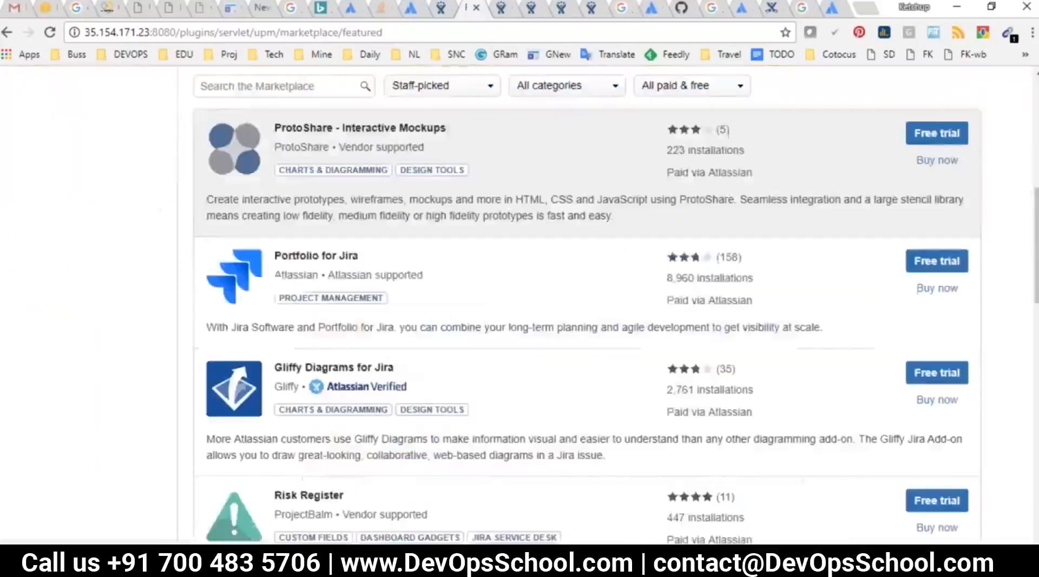
{"action": "scroll", "coordinate": [411, 284], "scroll_direction": "up", "scroll_amount": 2}
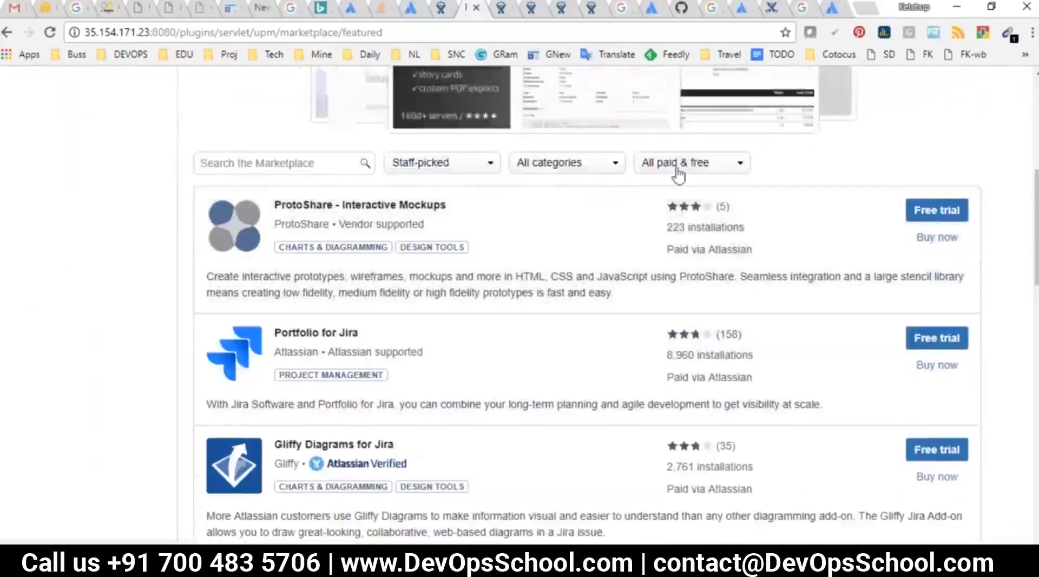
- Filter the Marketplace add-ons to All free, then back to All paid & free
{"action": "left_click", "coordinate": [676, 168]}
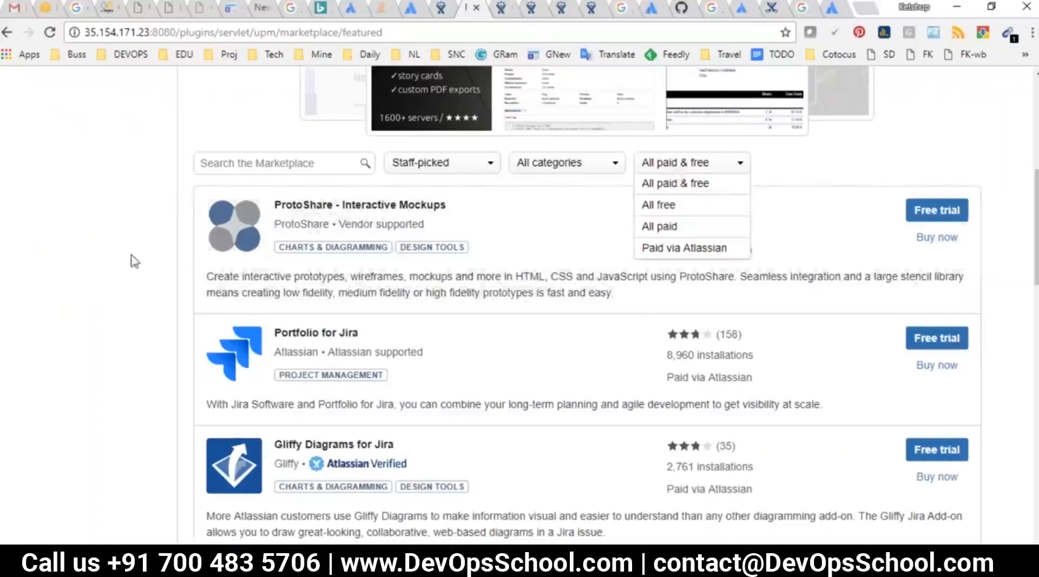
{"action": "left_click", "coordinate": [658, 204]}
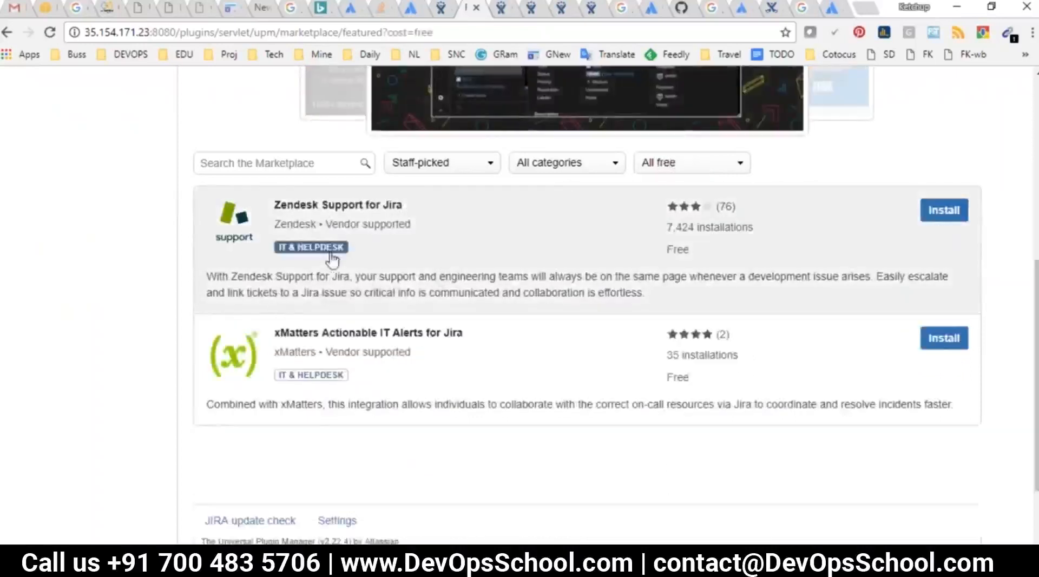
{"action": "scroll", "coordinate": [332, 260], "scroll_direction": "up", "scroll_amount": 1}
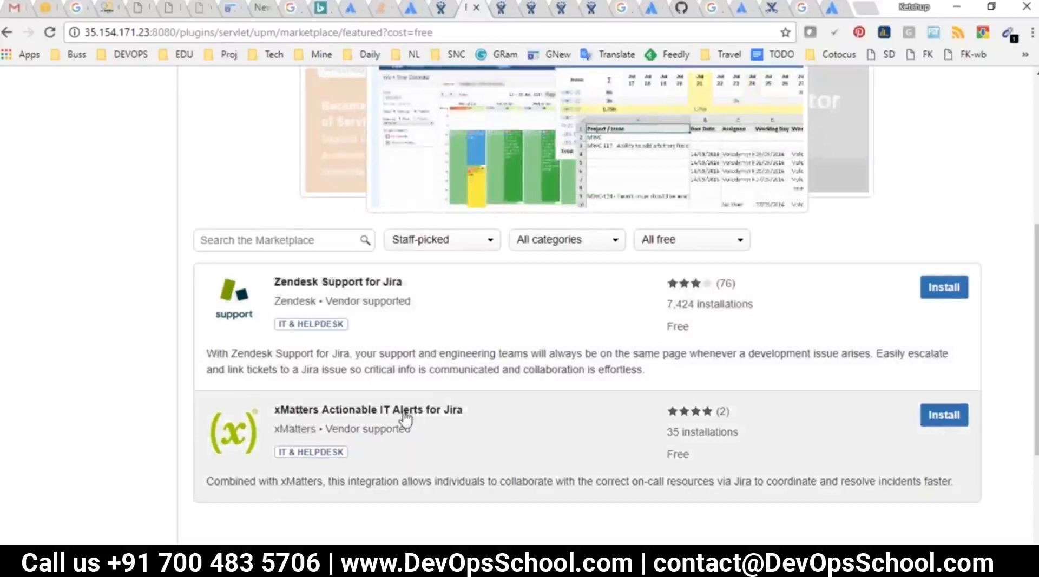
{"action": "left_click", "coordinate": [710, 242]}
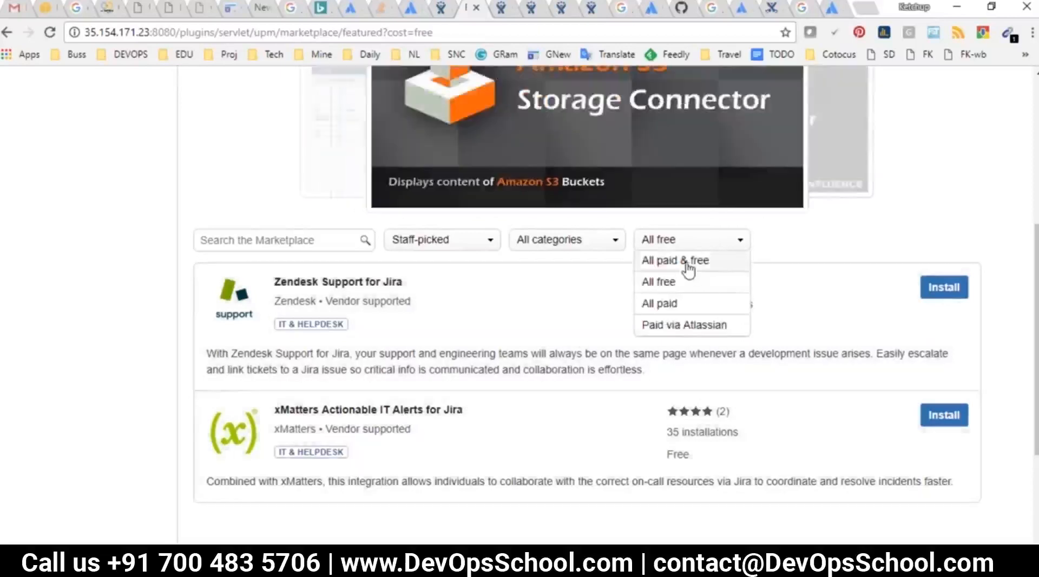
{"action": "left_click", "coordinate": [686, 263]}
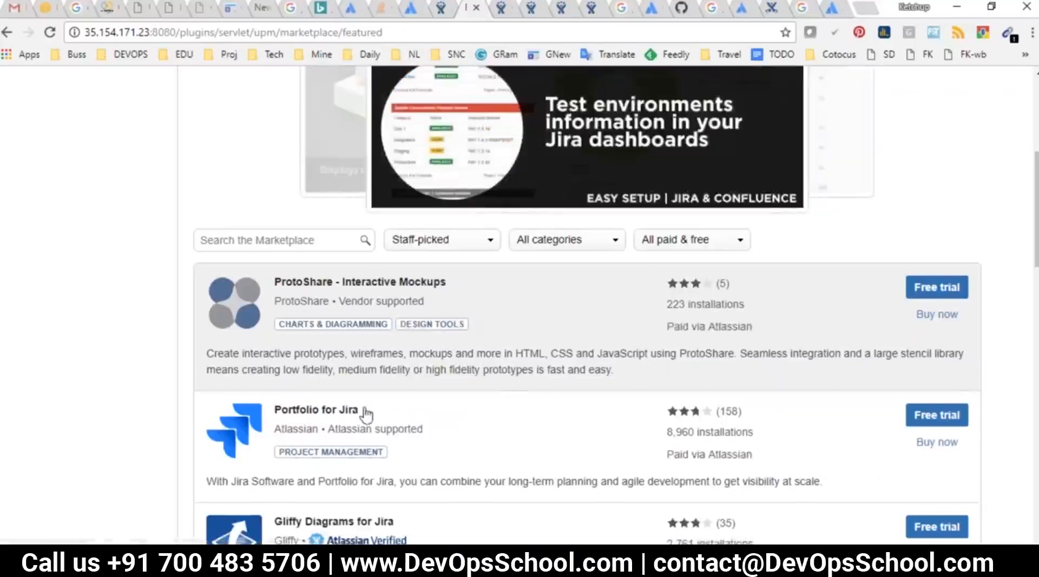
- Browse the staff-picked add-ons list and load more add-ons
{"action": "scroll", "coordinate": [363, 425], "scroll_direction": "down", "scroll_amount": 1}
{"action": "scroll", "coordinate": [362, 417], "scroll_direction": "down", "scroll_amount": 2}
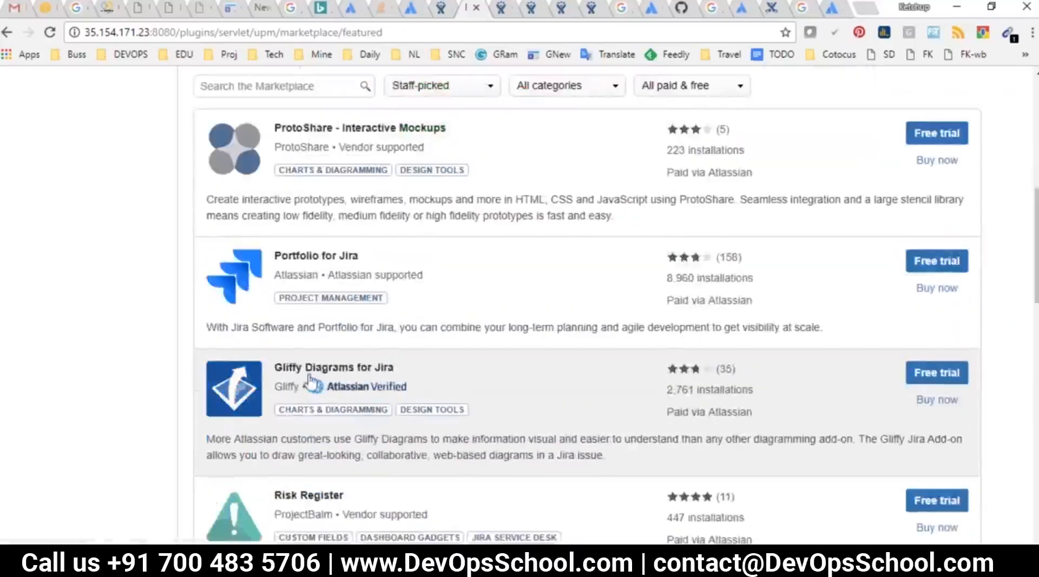
{"action": "scroll", "coordinate": [343, 389], "scroll_direction": "down", "scroll_amount": 3}
{"action": "scroll", "coordinate": [338, 348], "scroll_direction": "down", "scroll_amount": 3}
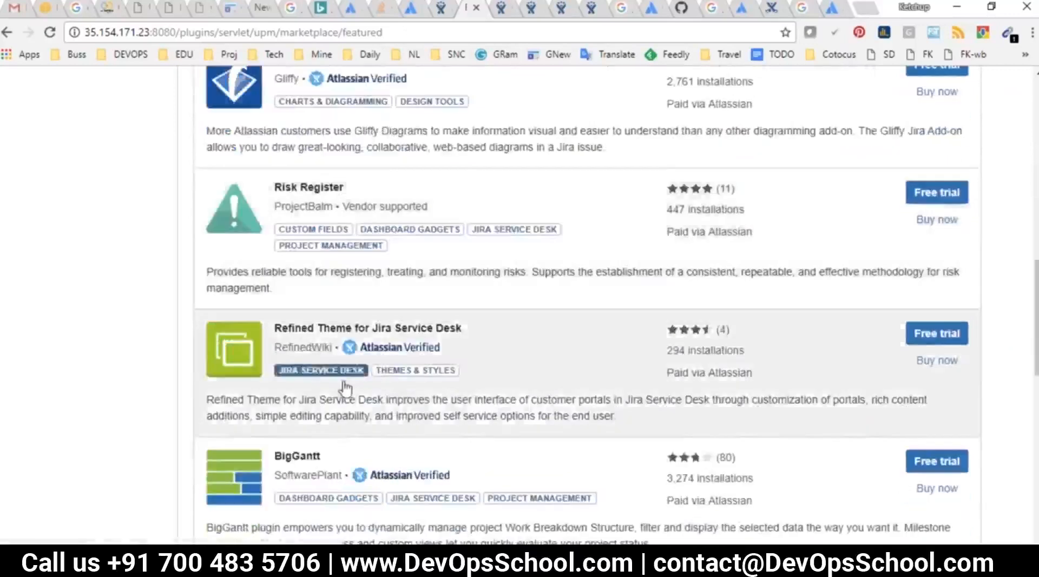
{"action": "scroll", "coordinate": [346, 428], "scroll_direction": "down", "scroll_amount": 3}
{"action": "scroll", "coordinate": [371, 432], "scroll_direction": "down", "scroll_amount": 2}
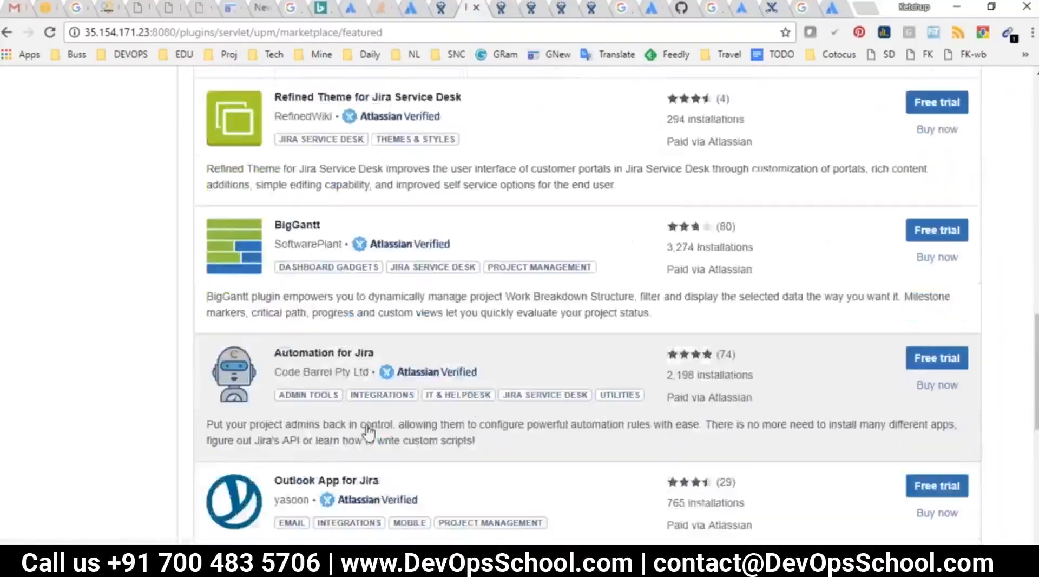
{"action": "scroll", "coordinate": [401, 433], "scroll_direction": "down", "scroll_amount": 2}
{"action": "scroll", "coordinate": [413, 431], "scroll_direction": "down", "scroll_amount": 3}
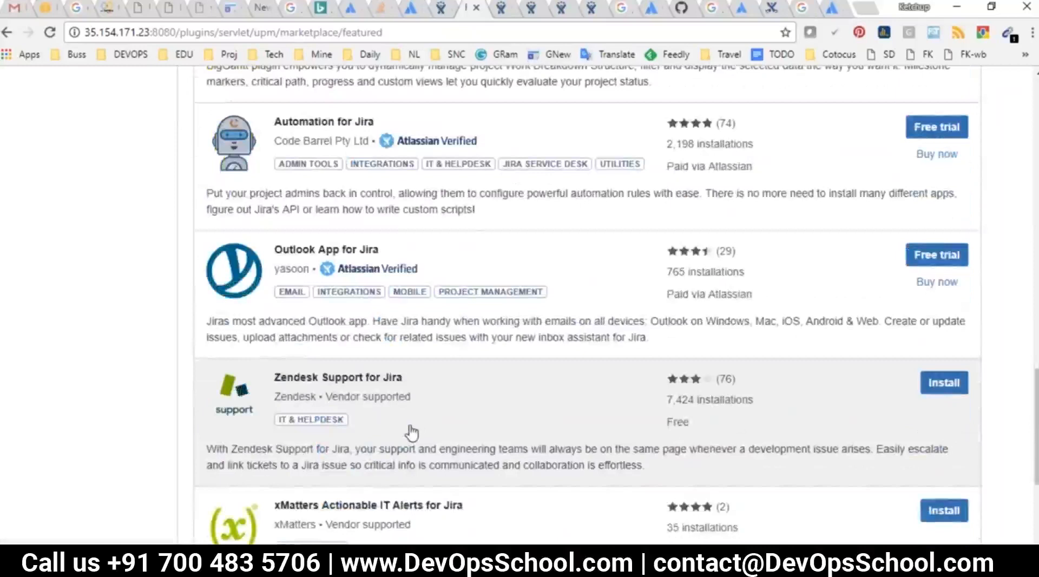
{"action": "scroll", "coordinate": [441, 405], "scroll_direction": "down", "scroll_amount": 5}
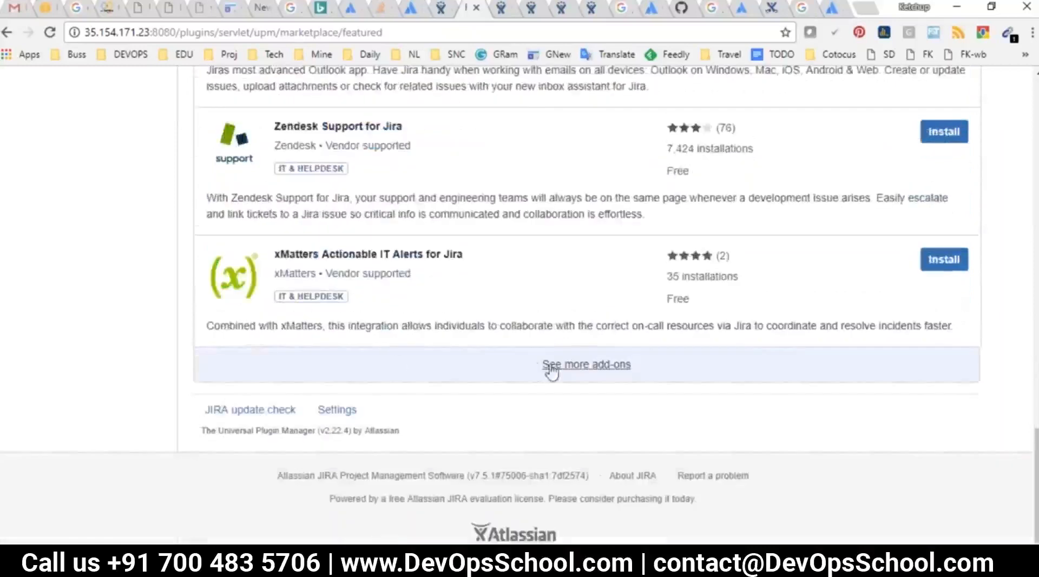
{"action": "left_click", "coordinate": [589, 364]}
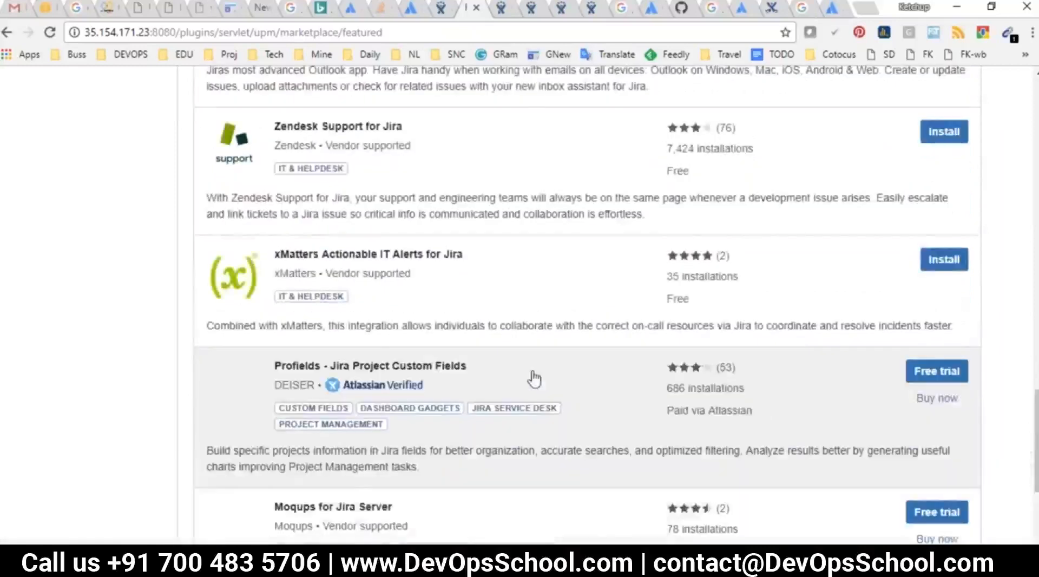
{"action": "scroll", "coordinate": [529, 378], "scroll_direction": "down", "scroll_amount": 3}
{"action": "scroll", "coordinate": [430, 364], "scroll_direction": "down", "scroll_amount": 2}
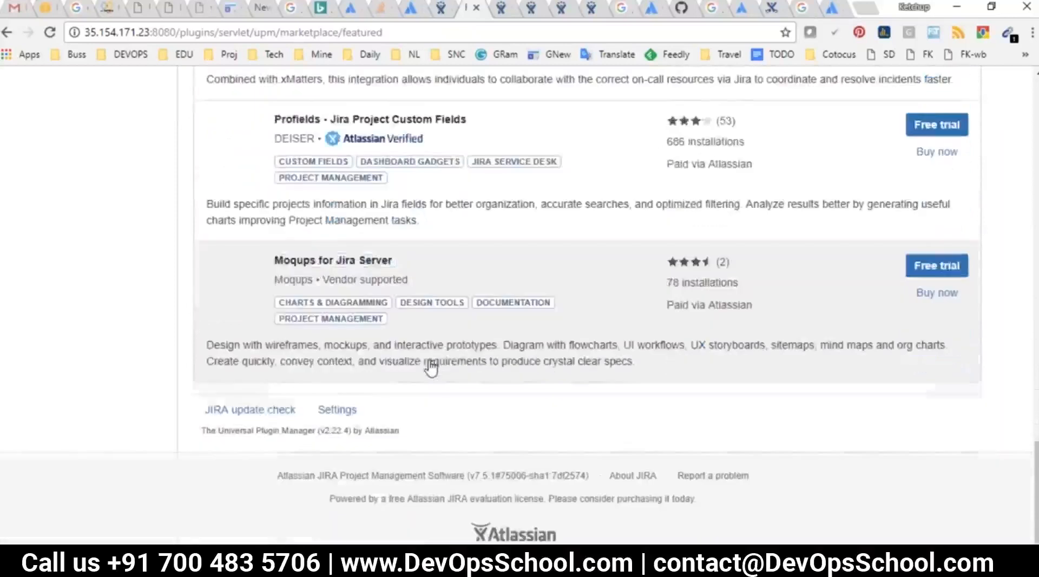
{"action": "scroll", "coordinate": [427, 365], "scroll_direction": "up", "scroll_amount": 6}
{"action": "scroll", "coordinate": [428, 372], "scroll_direction": "up", "scroll_amount": 20}
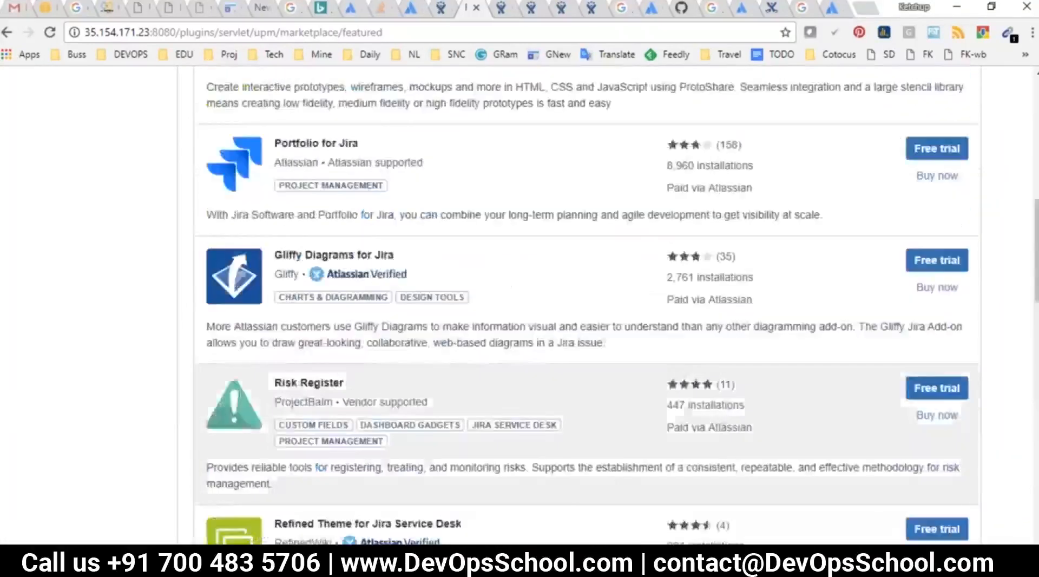
{"action": "scroll", "coordinate": [428, 367], "scroll_direction": "down", "scroll_amount": 7}
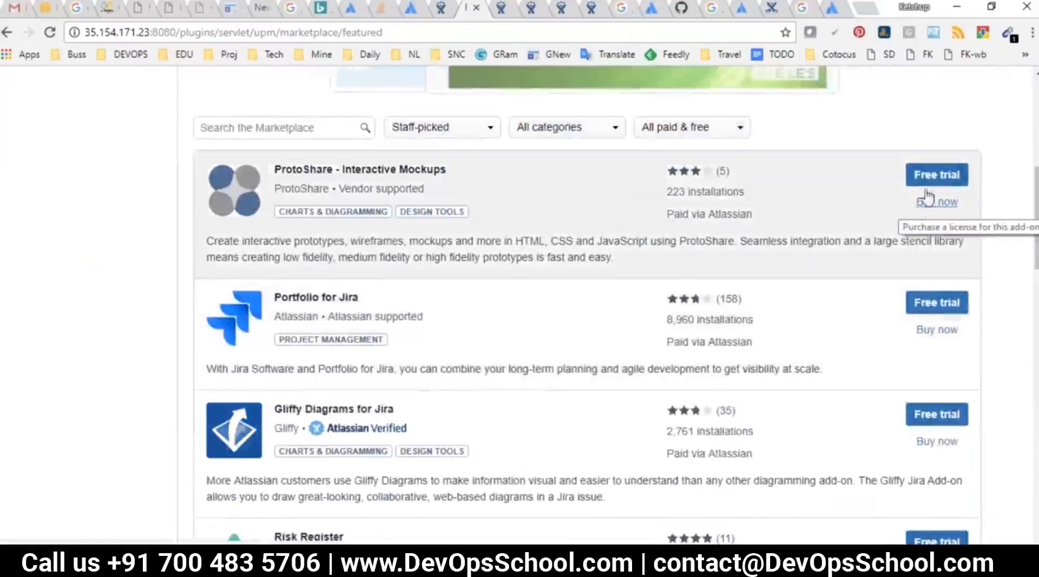
- Filter the Marketplace to All free add-ons and install Zendesk Support for Jira
{"action": "left_click", "coordinate": [697, 128]}
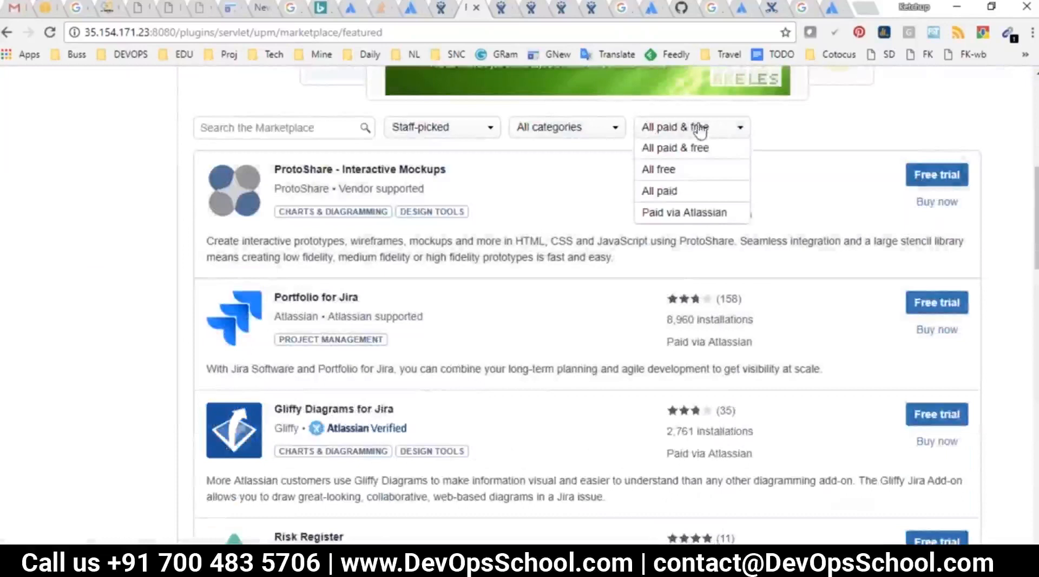
{"action": "left_click", "coordinate": [664, 167]}
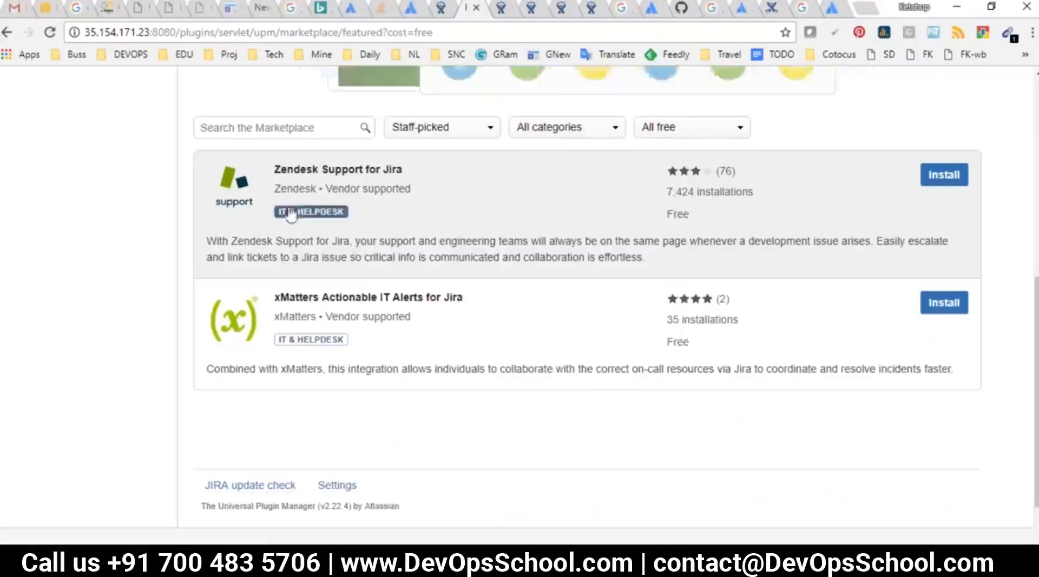
{"action": "left_click", "coordinate": [942, 174]}
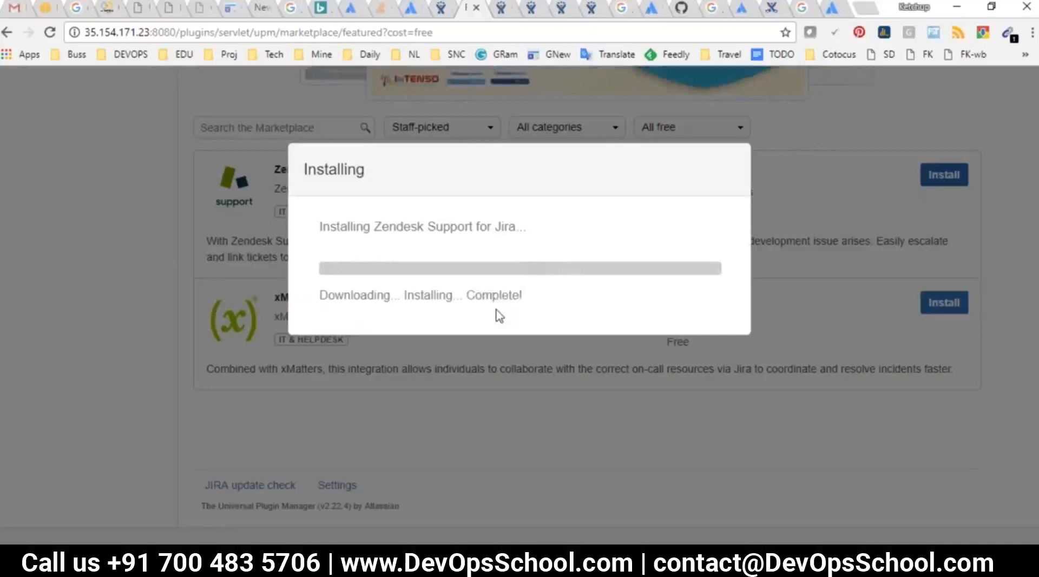
- Open the installed Zendesk Support for Jira add-on in Manage add-ons and review its details
{"action": "scroll", "coordinate": [578, 292], "scroll_direction": "up", "scroll_amount": 2}
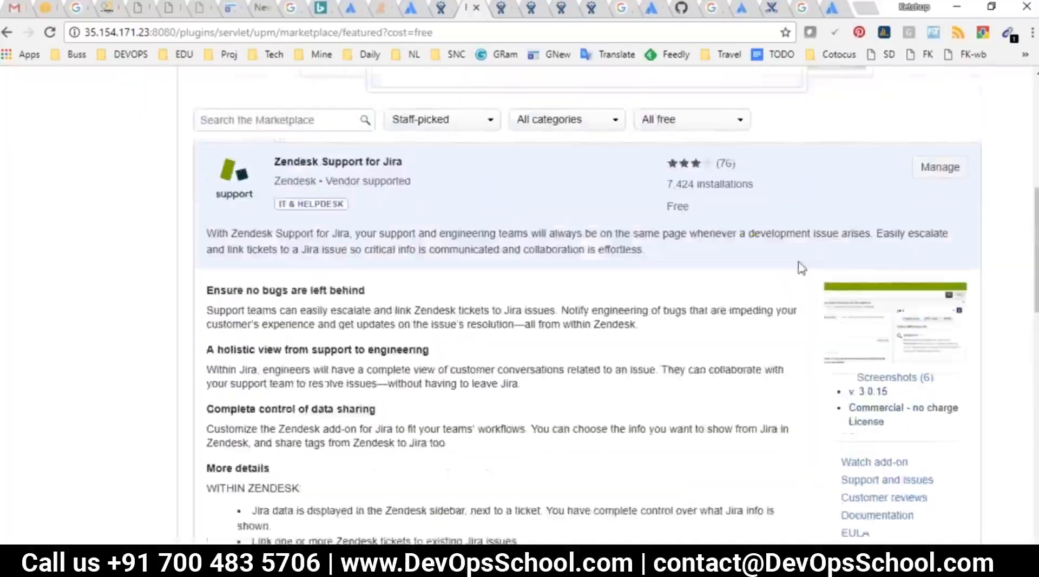
{"action": "left_click", "coordinate": [940, 178]}
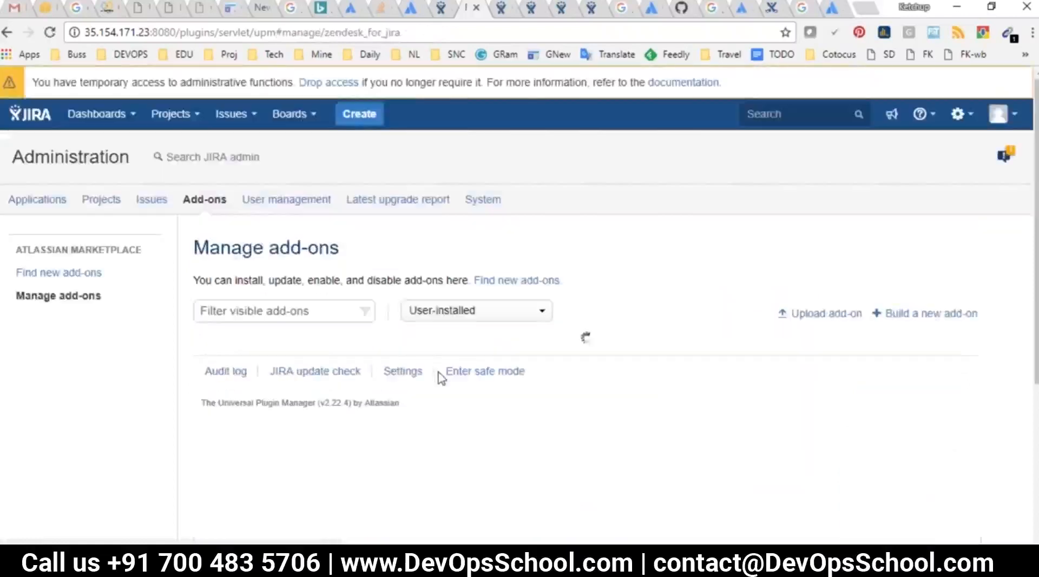
{"action": "scroll", "coordinate": [441, 377], "scroll_direction": "down", "scroll_amount": 3}
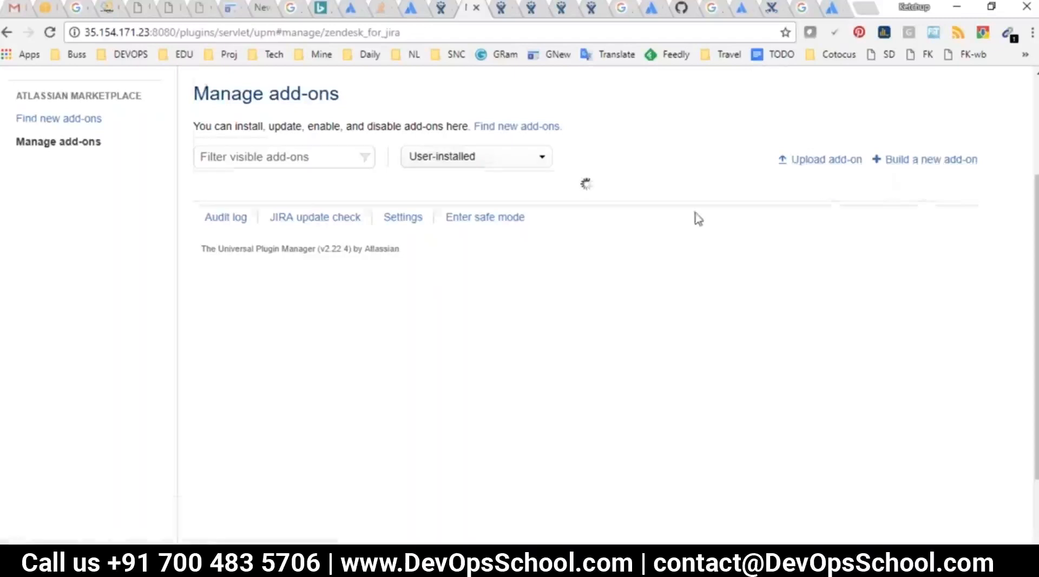
{"action": "scroll", "coordinate": [461, 343], "scroll_direction": "up", "scroll_amount": 5}
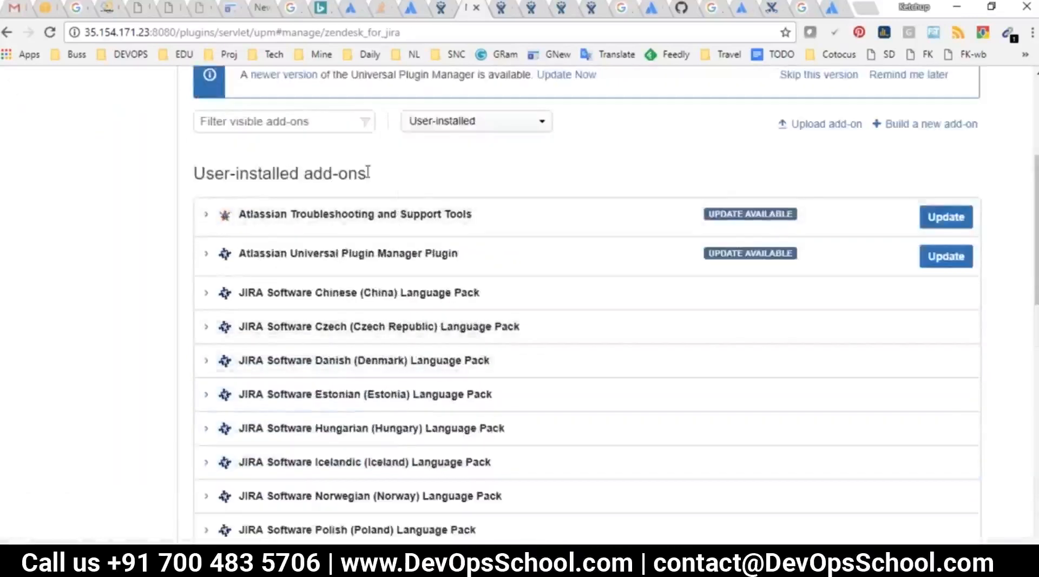
{"action": "scroll", "coordinate": [451, 358], "scroll_direction": "down", "scroll_amount": 7}
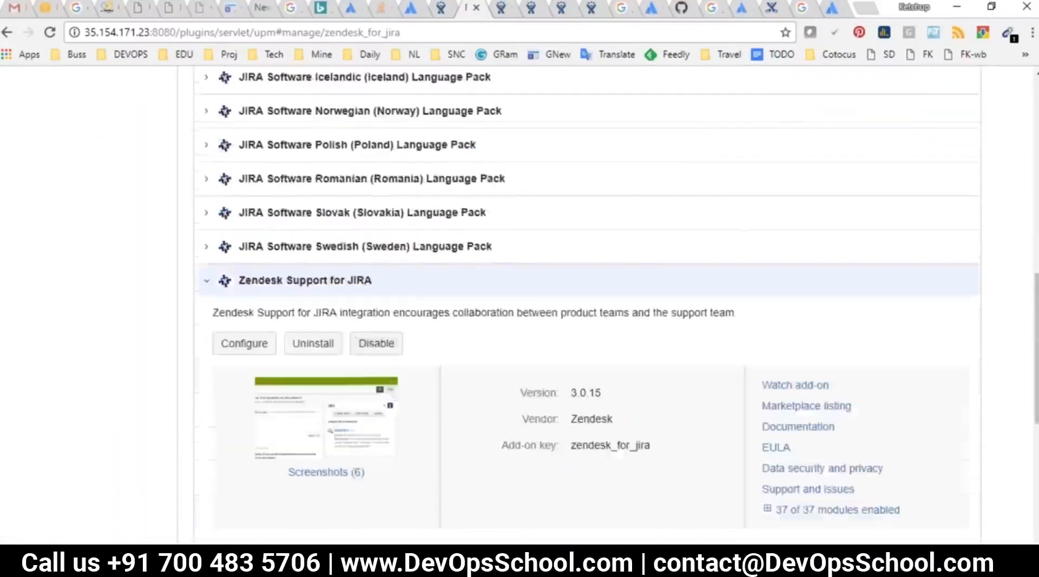
{"action": "scroll", "coordinate": [262, 278], "scroll_direction": "down", "scroll_amount": 3}
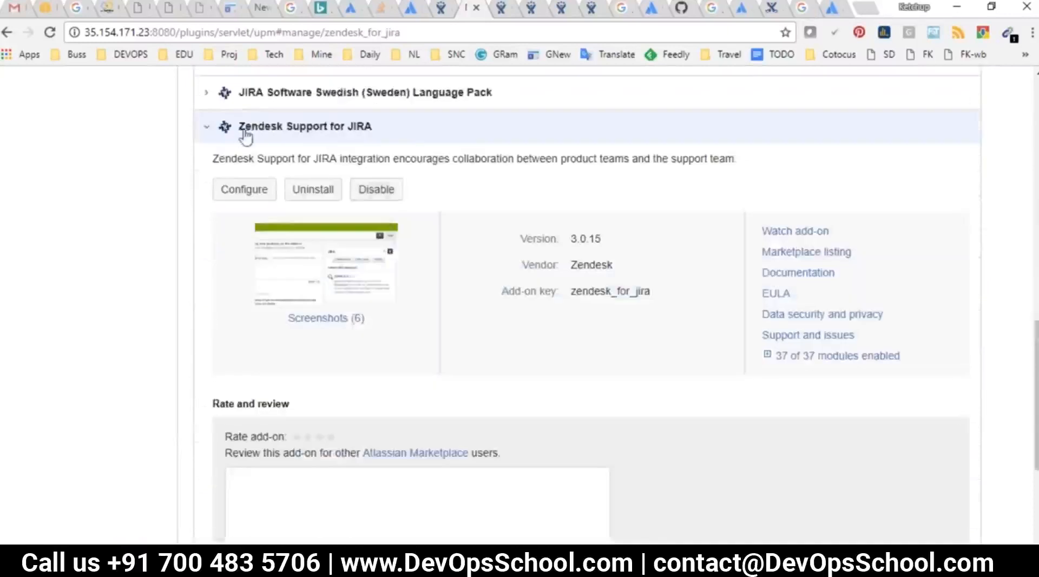
- Open the Zendesk Support add-on's configuration settings and select the Zendesk subdomain field
{"action": "left_click", "coordinate": [230, 195]}
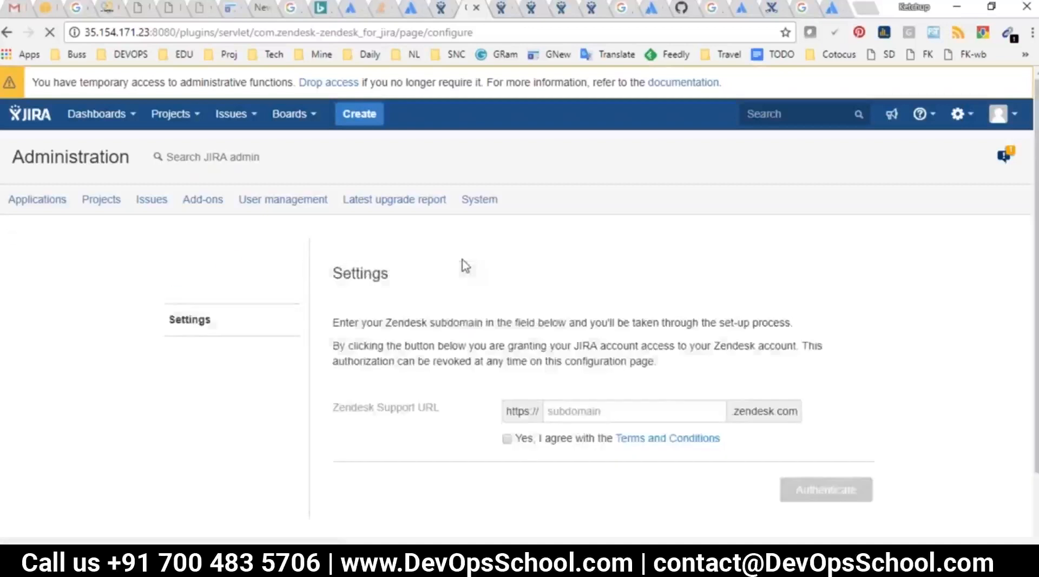
{"action": "scroll", "coordinate": [541, 309], "scroll_direction": "down", "scroll_amount": 2}
{"action": "left_click", "coordinate": [708, 327]}
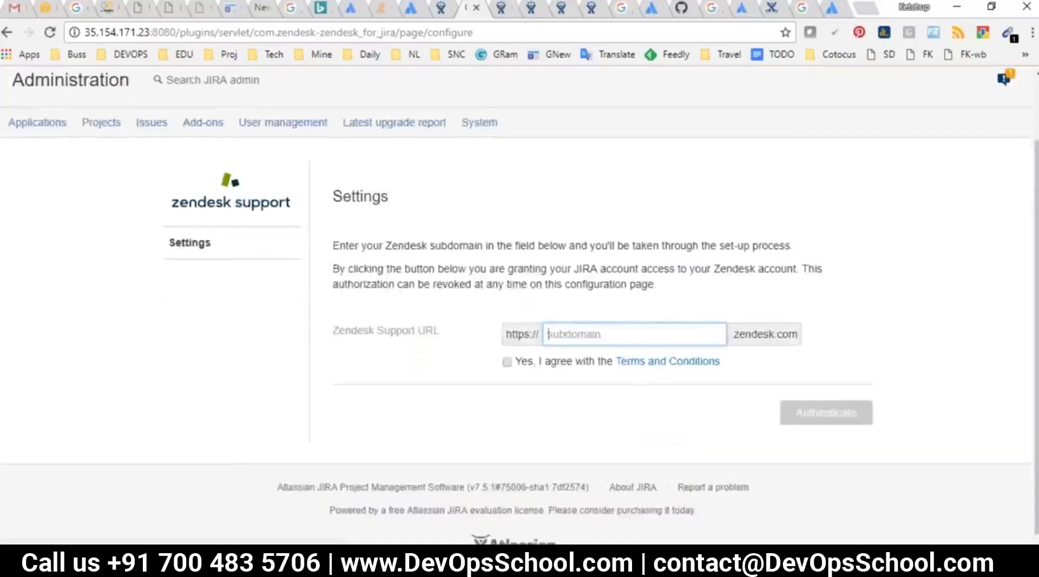
{"action": "scroll", "coordinate": [452, 390], "scroll_direction": "up", "scroll_amount": 2}
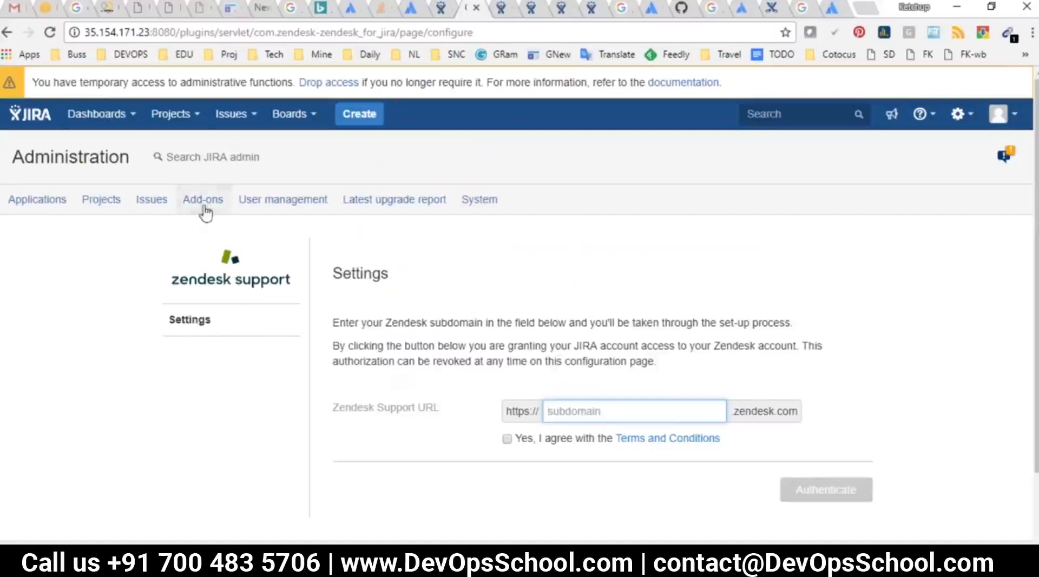
- Return to the Jira system dashboard and browse the Issues menu
{"action": "left_click", "coordinate": [48, 116]}
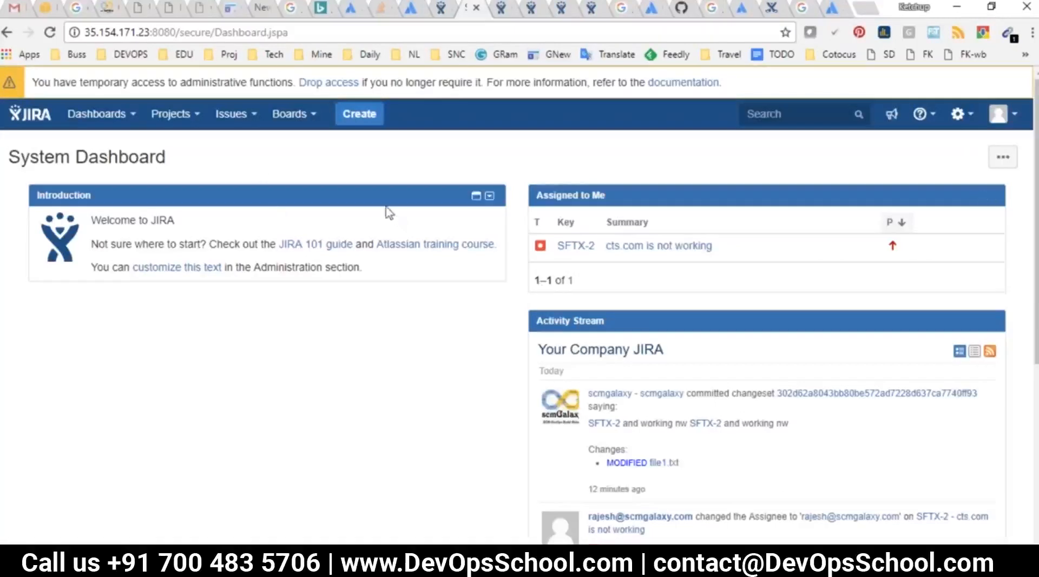
{"action": "left_click", "coordinate": [109, 116]}
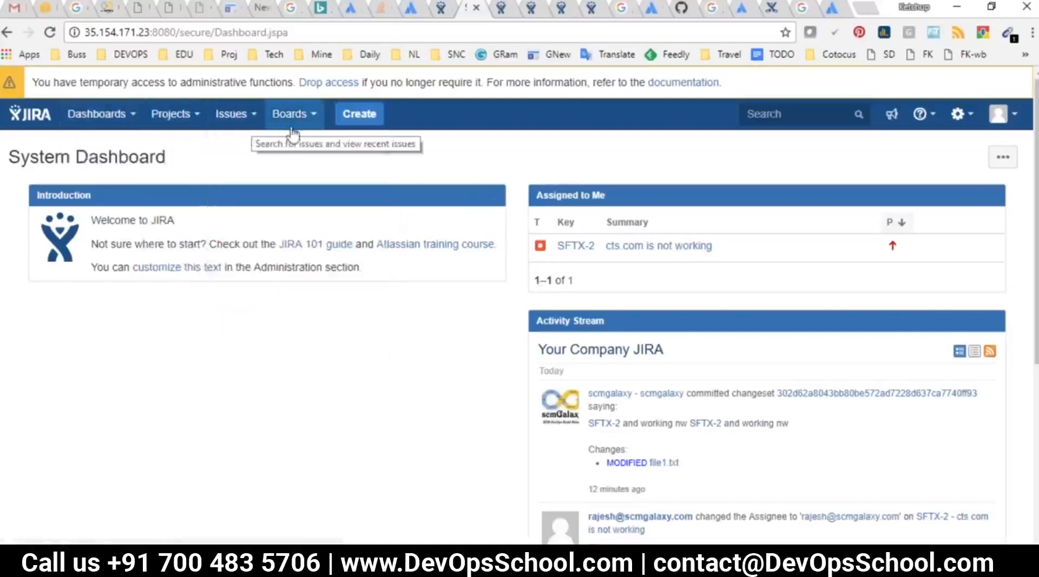
{"action": "left_click", "coordinate": [233, 115]}
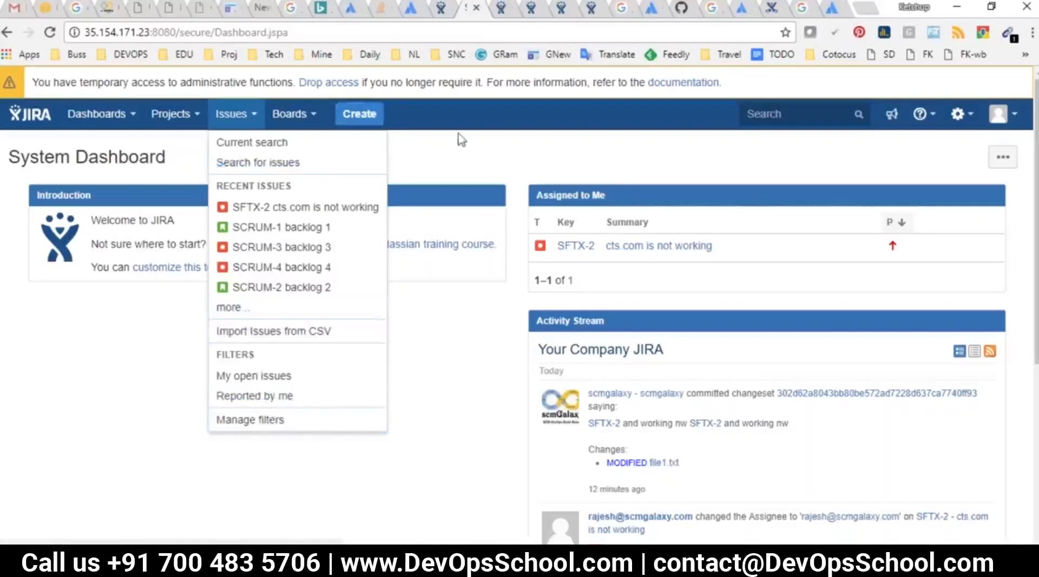
{"action": "left_click", "coordinate": [455, 154]}
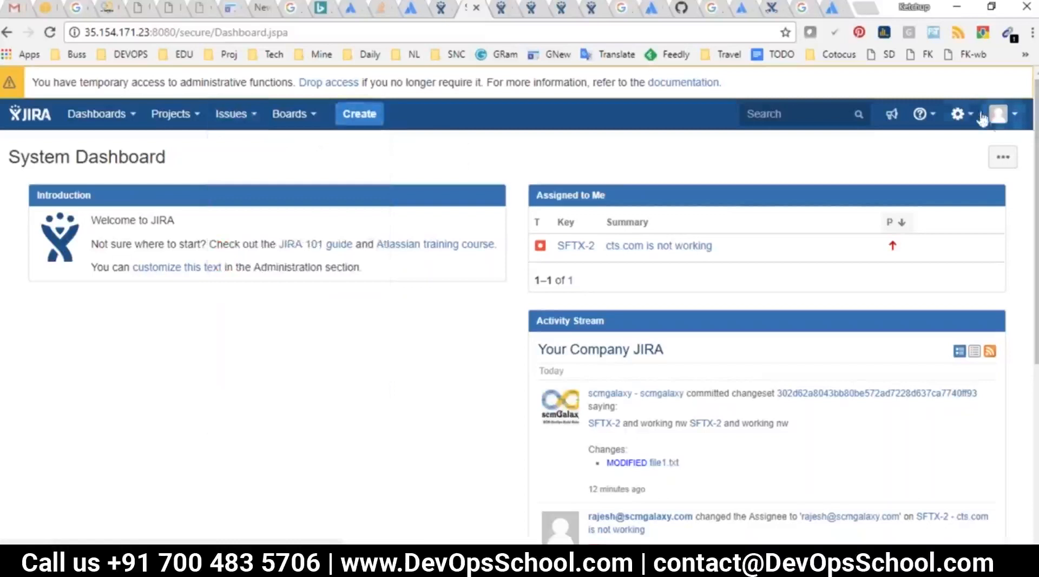
- Open the Issues section of Jira administration and review the list of issue types
{"action": "left_click", "coordinate": [958, 114]}
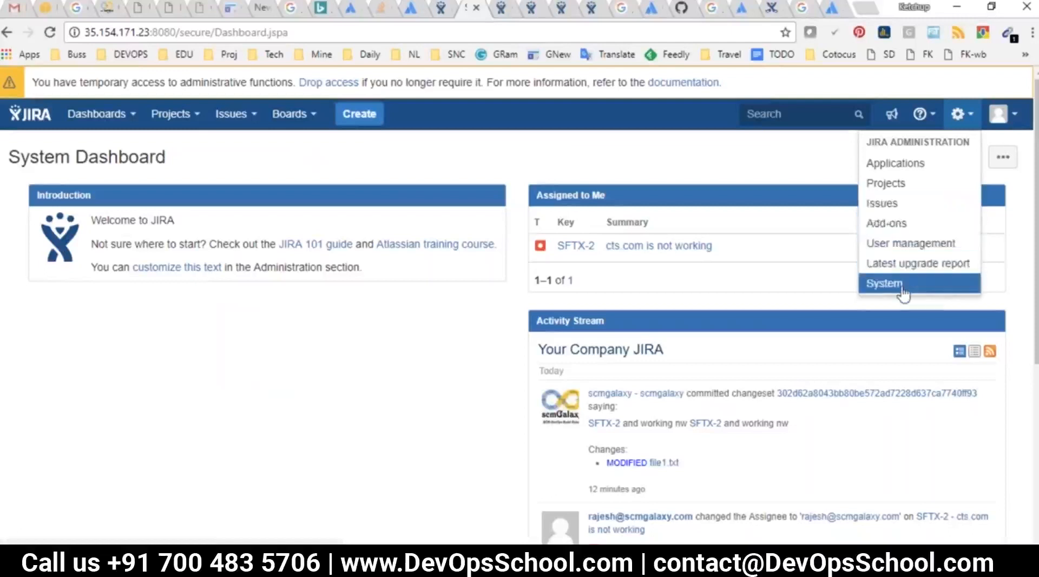
{"action": "left_click", "coordinate": [881, 203]}
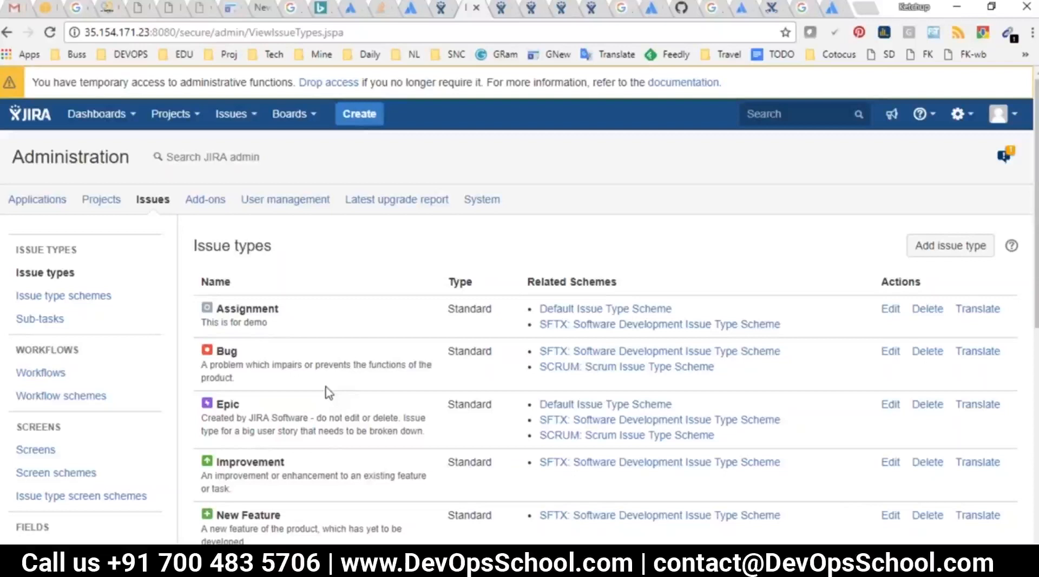
{"action": "scroll", "coordinate": [327, 392], "scroll_direction": "down", "scroll_amount": 4}
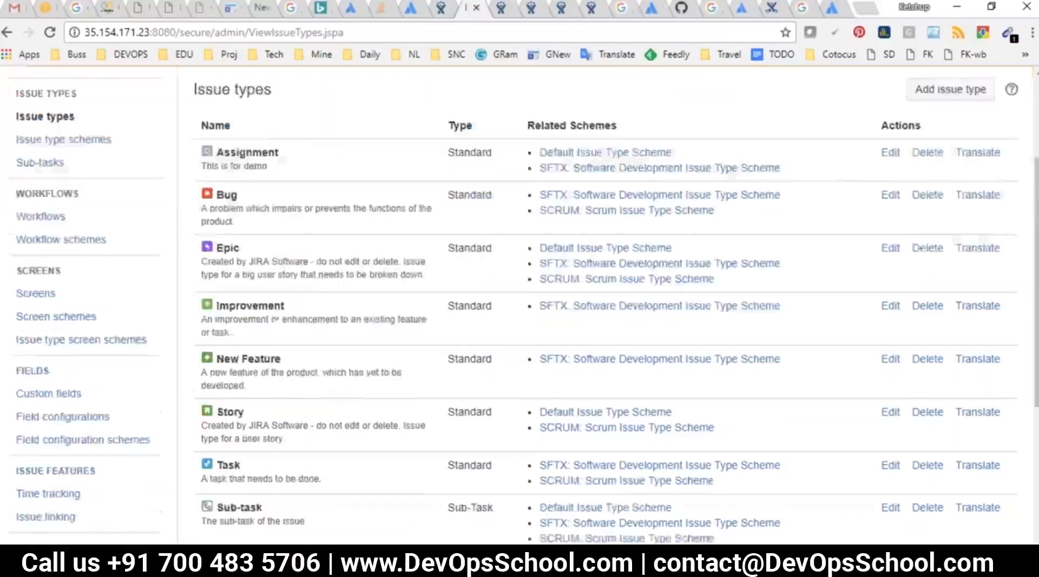
{"action": "scroll", "coordinate": [466, 312], "scroll_direction": "up", "scroll_amount": 4}
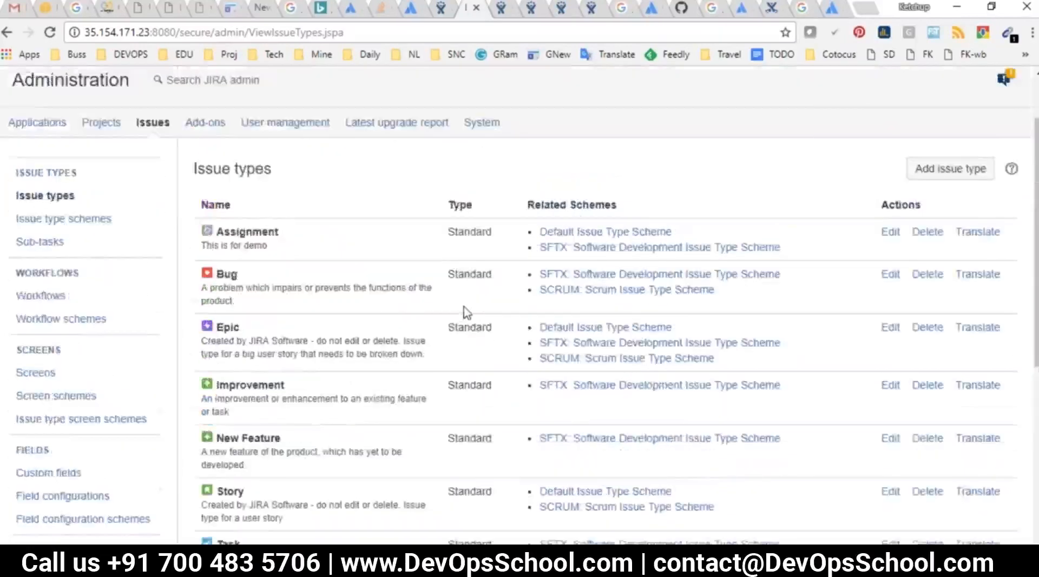
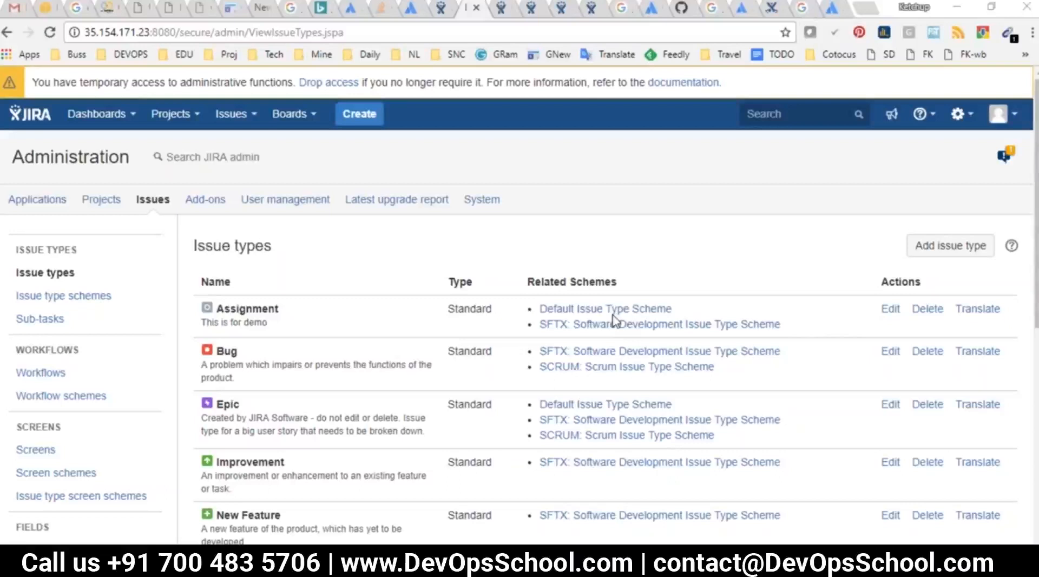
{"action": "left_click", "coordinate": [861, 8]}
{"action": "type", "text": "devopsschool.com"}
{"action": "key", "text": "Return"}
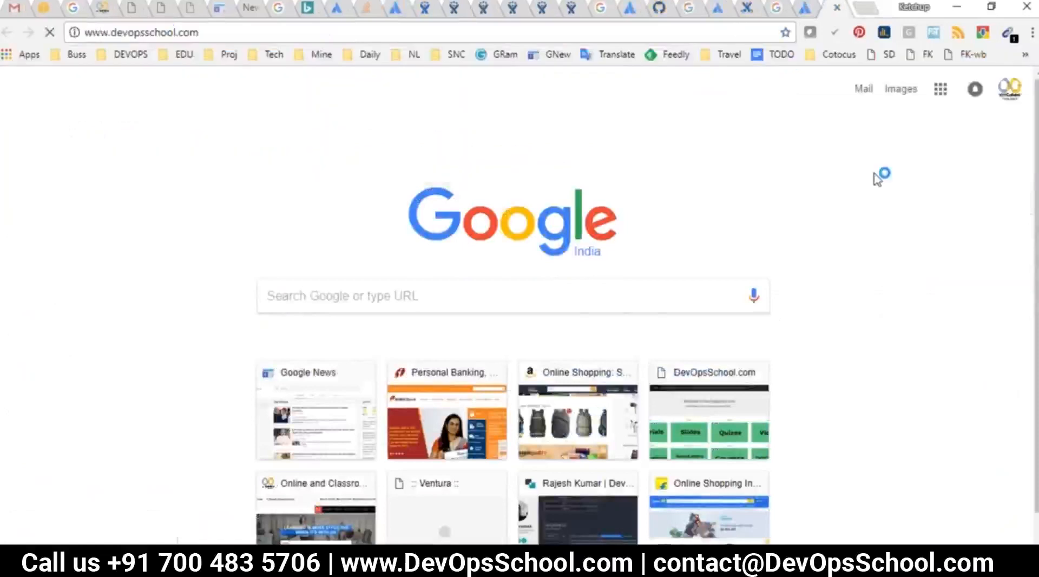
{"action": "scroll", "coordinate": [678, 250], "scroll_direction": "down", "scroll_amount": 2}
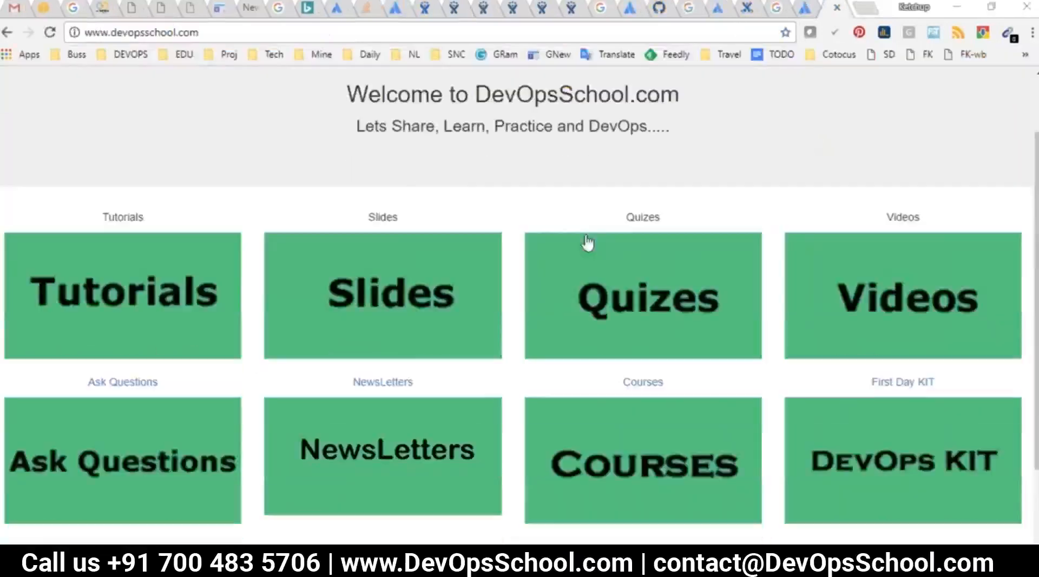
- Open the Tutorials section in a new tab and browse into the jira tutorial folder
{"action": "right_click", "coordinate": [215, 282]}
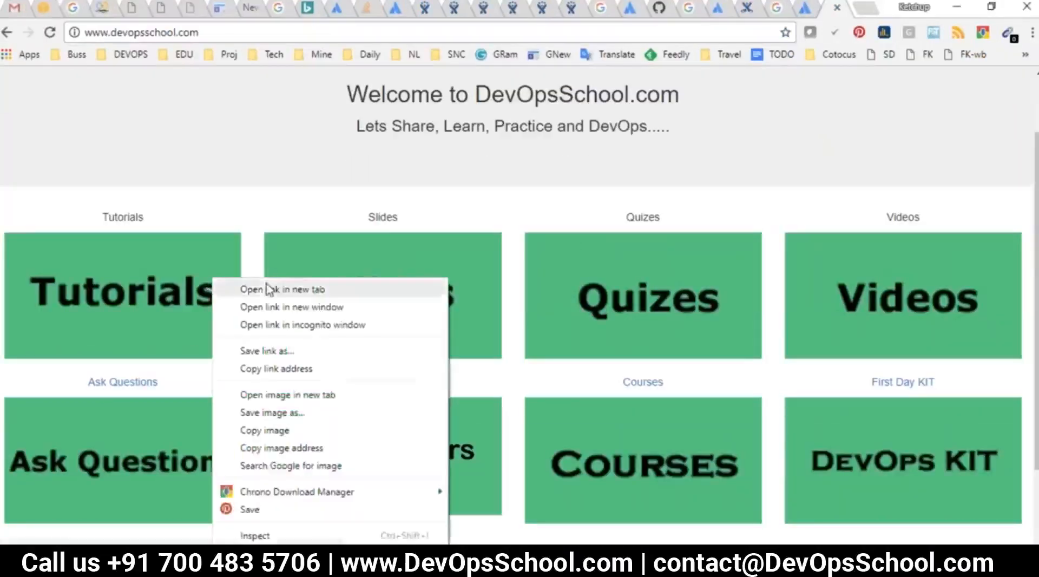
{"action": "left_click", "coordinate": [260, 290]}
{"action": "left_click", "coordinate": [842, 21]}
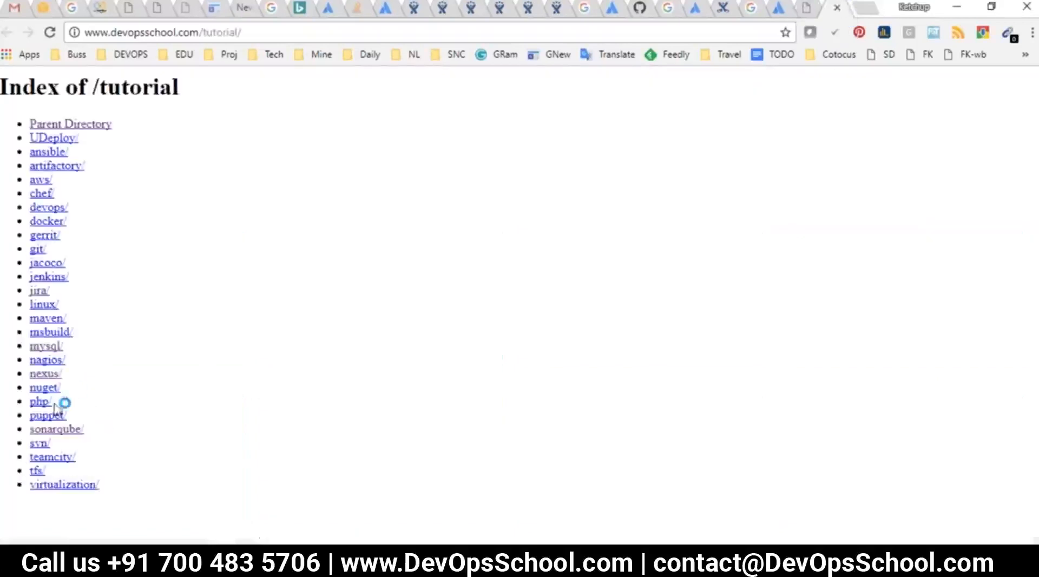
{"action": "left_click", "coordinate": [37, 290]}
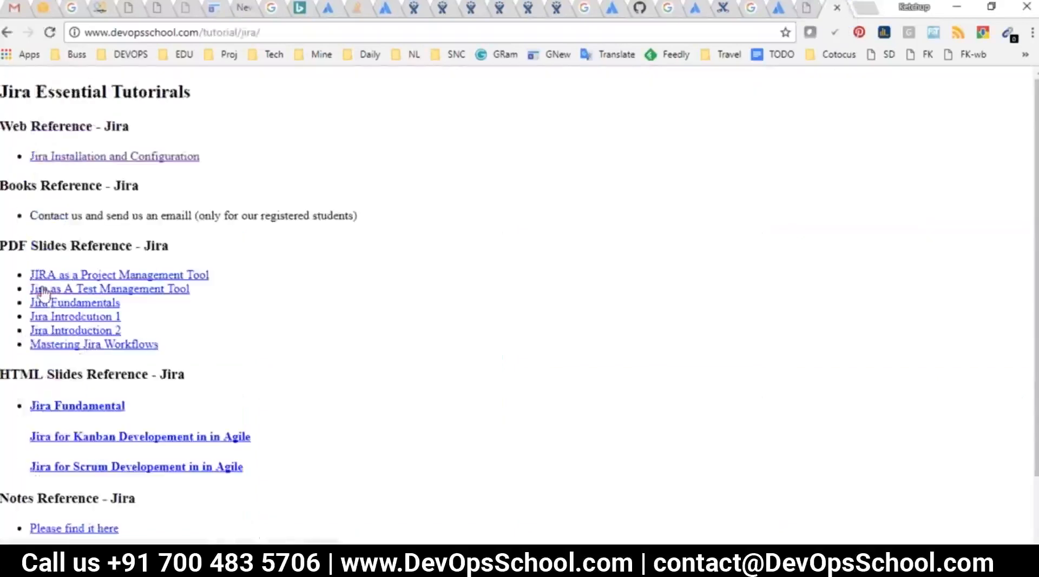
- Review the Jira web, PDF and HTML slide references listed on the tutorial page
{"action": "left_click_drag", "start_coordinate": [193, 334], "coordinate": [58, 274]}
{"action": "scroll", "coordinate": [178, 427], "scroll_direction": "down", "scroll_amount": 2}
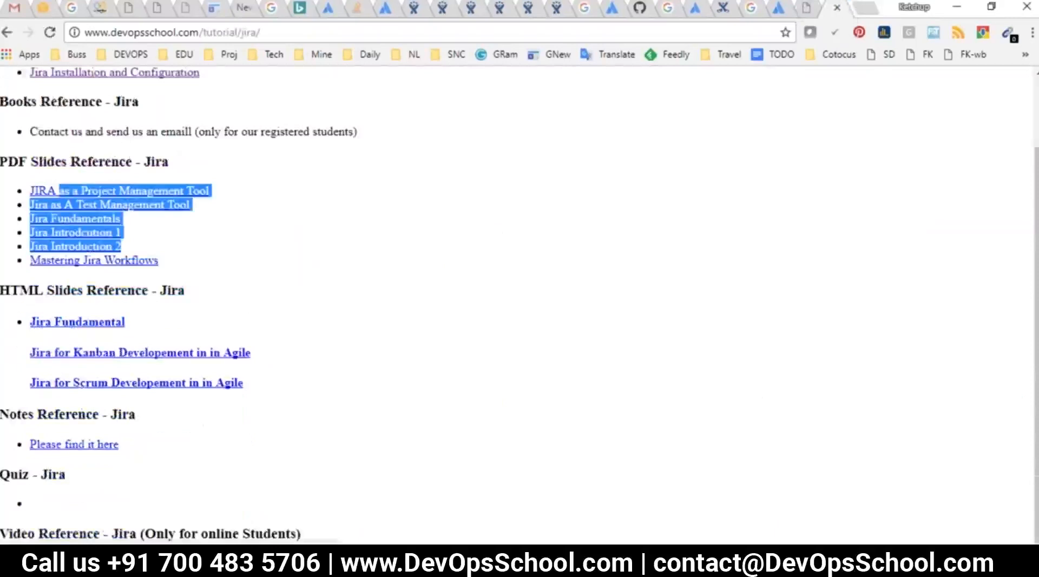
{"action": "scroll", "coordinate": [102, 490], "scroll_direction": "up", "scroll_amount": 2}
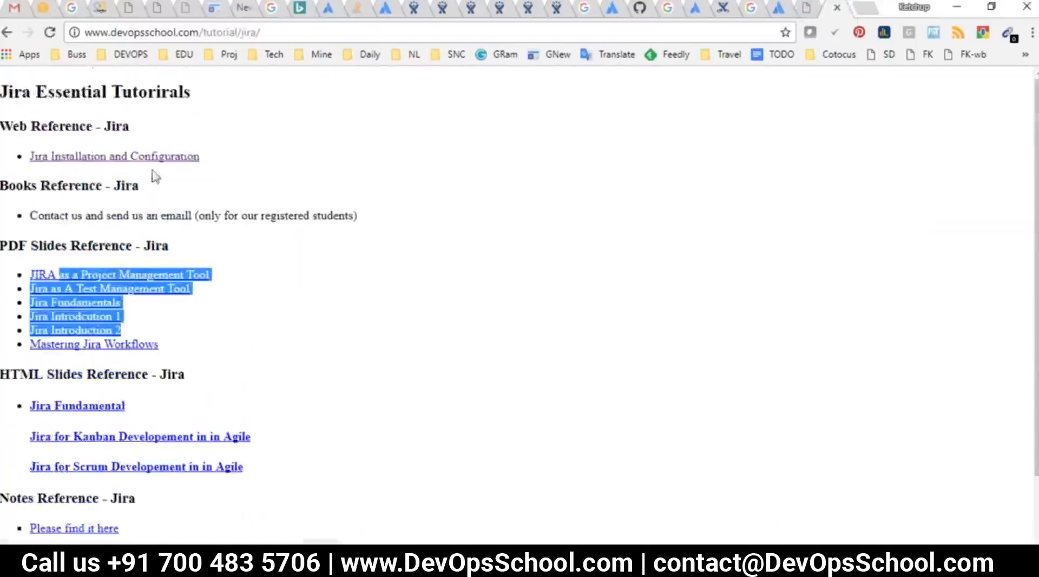
{"action": "left_click_drag", "start_coordinate": [208, 181], "coordinate": [59, 127]}
- Return to the DevOpsSchool home page and open the Videos section in a new tab
{"action": "left_click", "coordinate": [807, 7]}
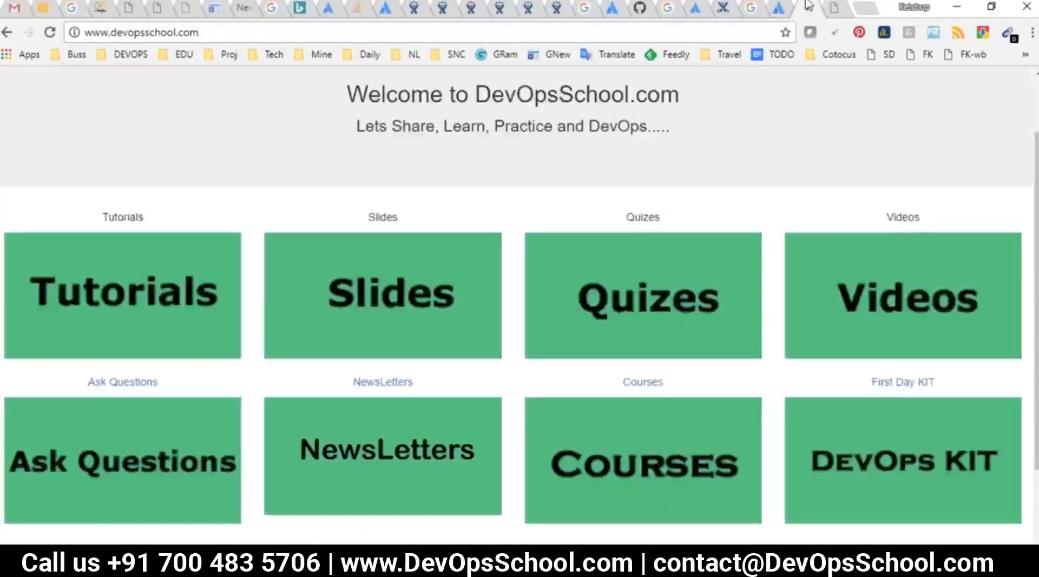
{"action": "scroll", "coordinate": [864, 264], "scroll_direction": "down", "scroll_amount": 1}
{"action": "scroll", "coordinate": [864, 269], "scroll_direction": "down", "scroll_amount": 2}
{"action": "right_click", "coordinate": [808, 201]}
{"action": "left_click", "coordinate": [843, 209]}
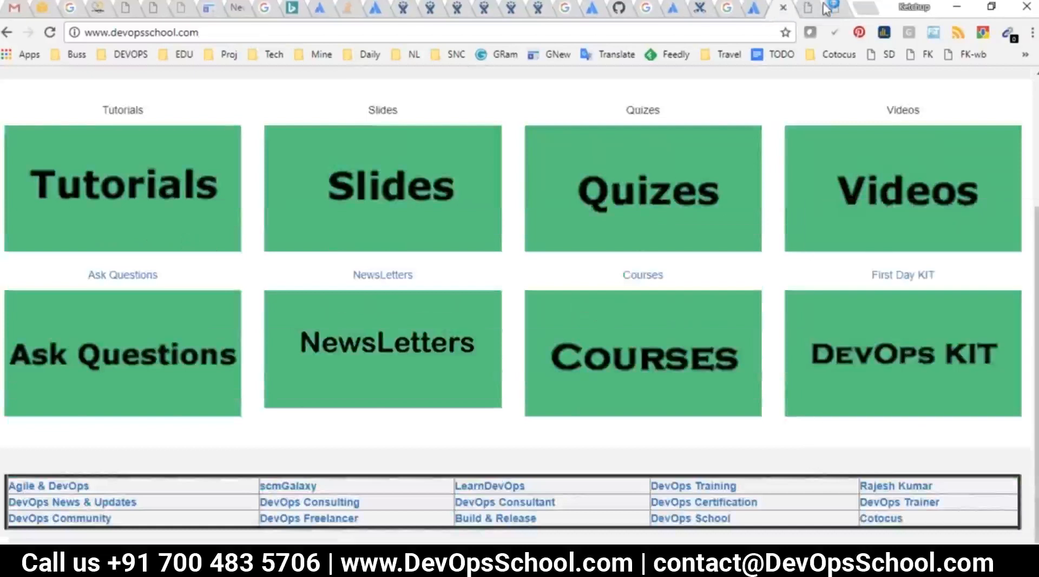
- Scroll through the video index down to the Project / Incident Management tool section
{"action": "left_click", "coordinate": [833, 7]}
{"action": "scroll", "coordinate": [514, 362], "scroll_direction": "down", "scroll_amount": 12}
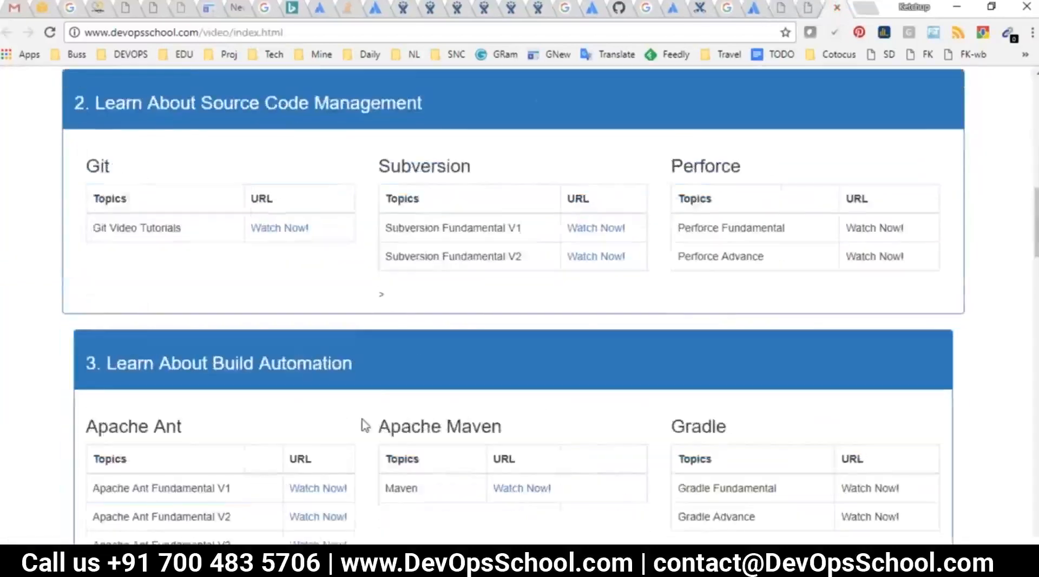
{"action": "scroll", "coordinate": [455, 425], "scroll_direction": "down", "scroll_amount": 15}
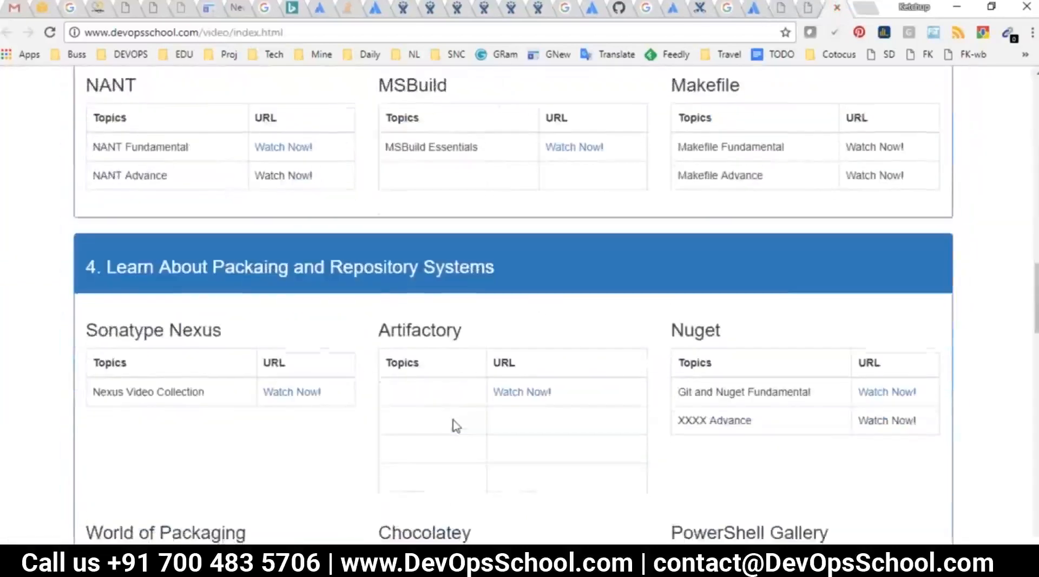
{"action": "scroll", "coordinate": [513, 304], "scroll_direction": "down", "scroll_amount": 11}
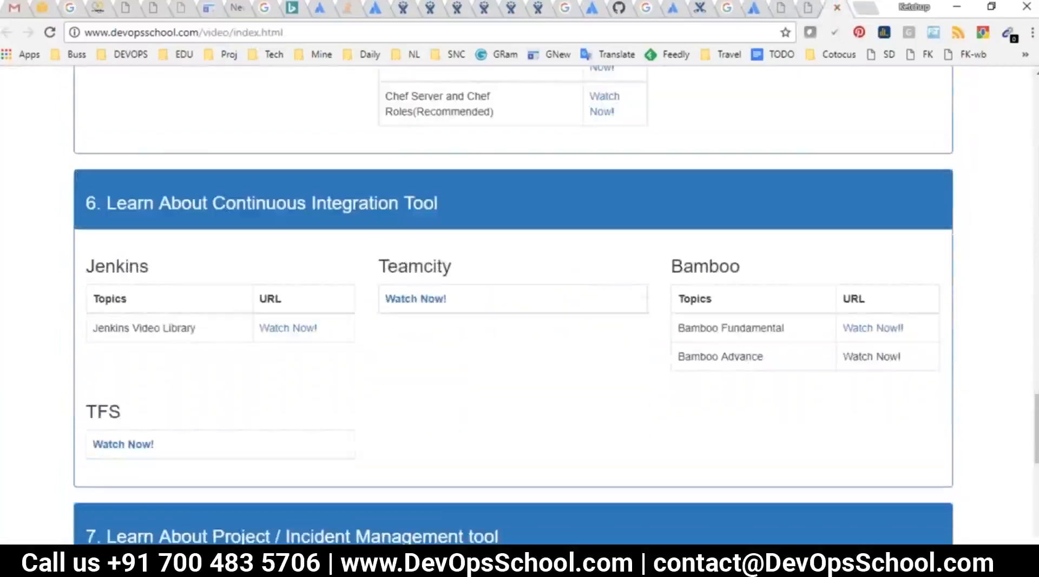
{"action": "scroll", "coordinate": [452, 426], "scroll_direction": "down", "scroll_amount": 7}
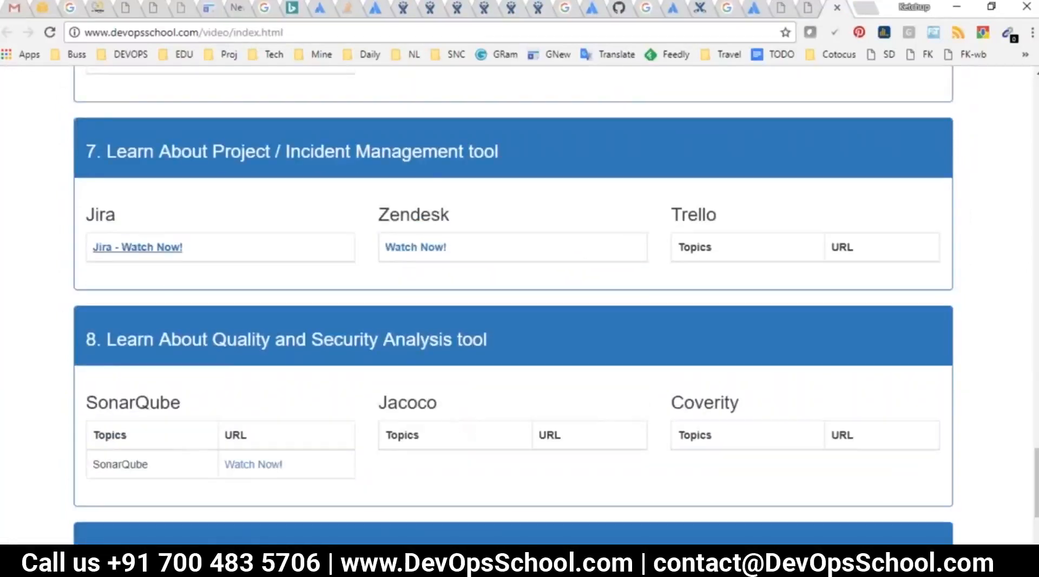
- Open the Jira videos page and review its listed Jira video collections
{"action": "left_click", "coordinate": [137, 247]}
{"action": "left_click_drag", "start_coordinate": [179, 140], "coordinate": [20, 79]}
{"action": "left_click", "coordinate": [21, 142]}
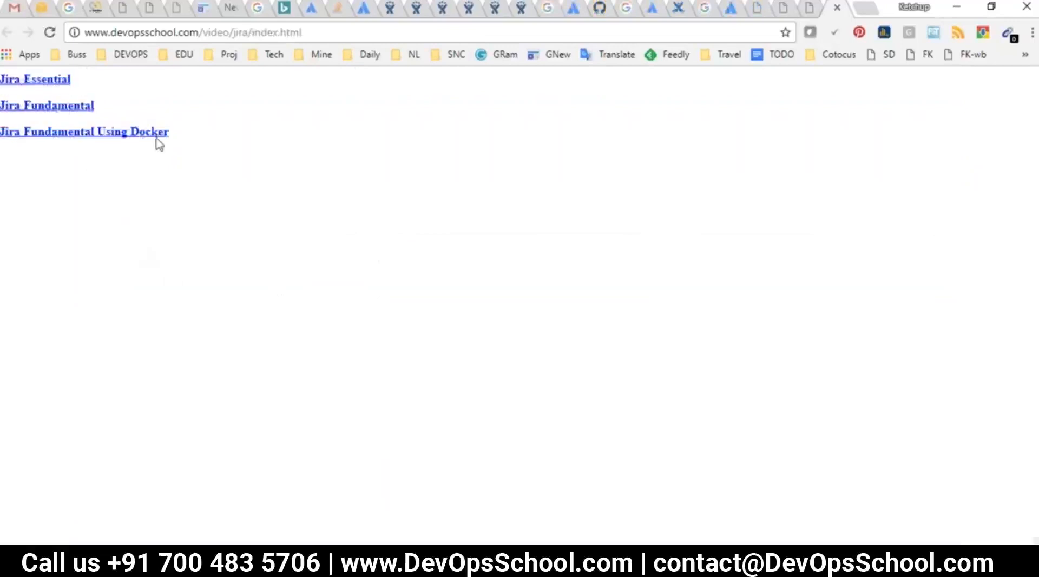
{"action": "left_click_drag", "start_coordinate": [103, 108], "coordinate": [1, 104]}
{"action": "left_click_drag", "start_coordinate": [93, 85], "coordinate": [1, 83]}
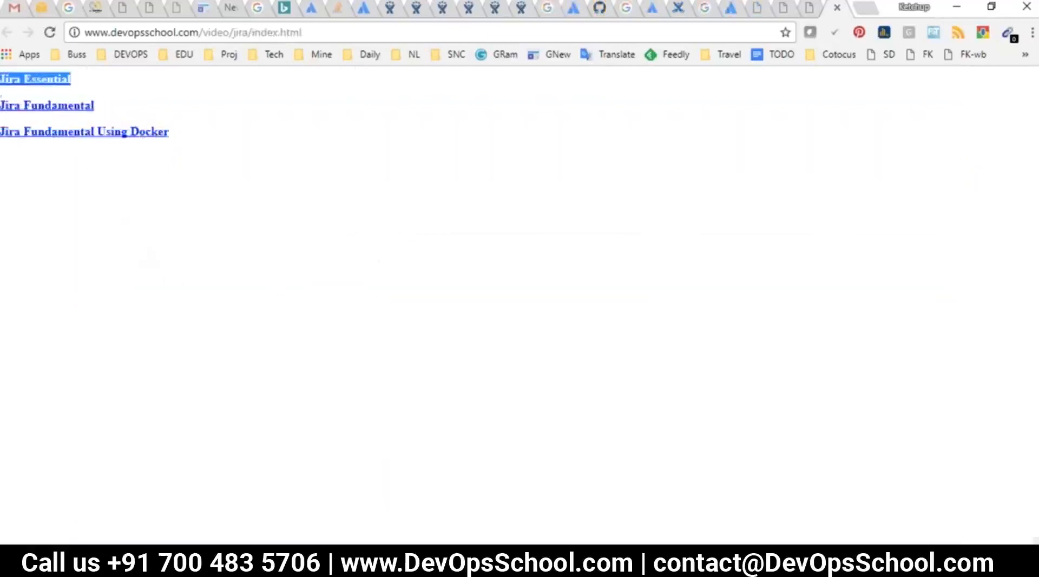
{"action": "left_click", "coordinate": [80, 187]}
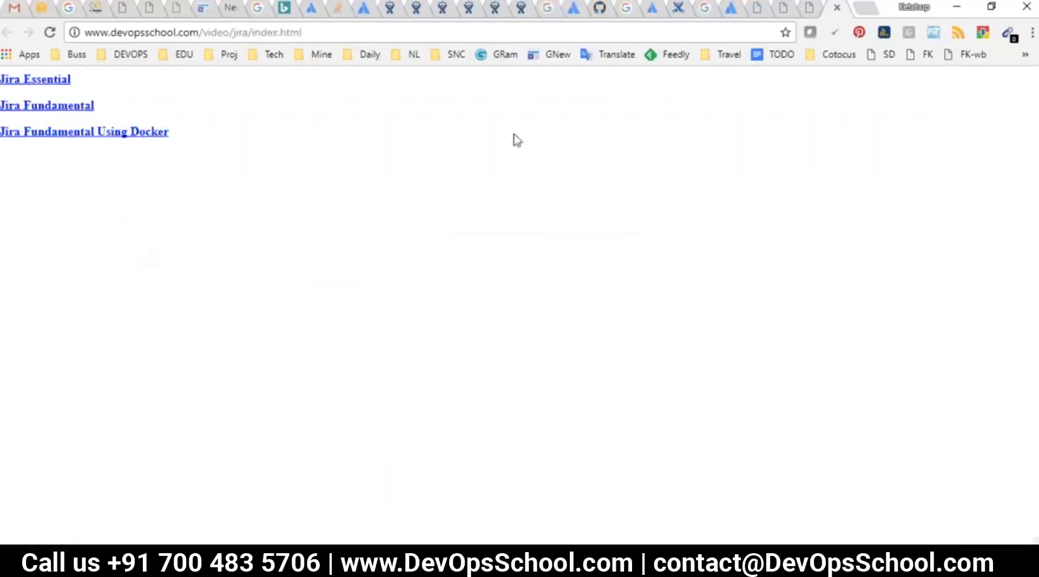
- Return to the DevOpsSchool home page and open the Quizes section in a new tab
{"action": "left_click", "coordinate": [756, 13]}
{"action": "right_click", "coordinate": [641, 189]}
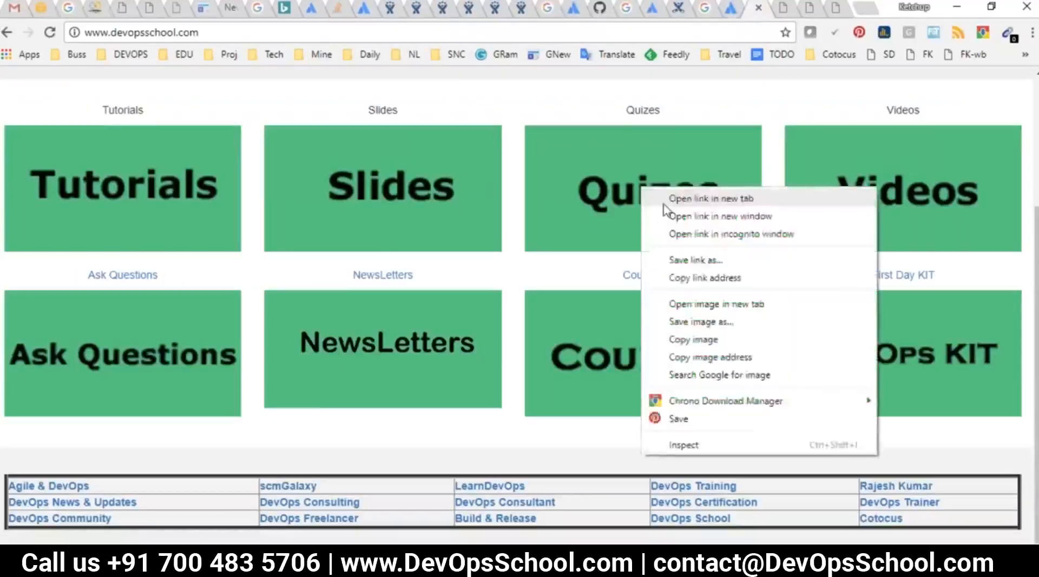
{"action": "left_click", "coordinate": [664, 204]}
{"action": "key", "text": "ctrl+Tab"}
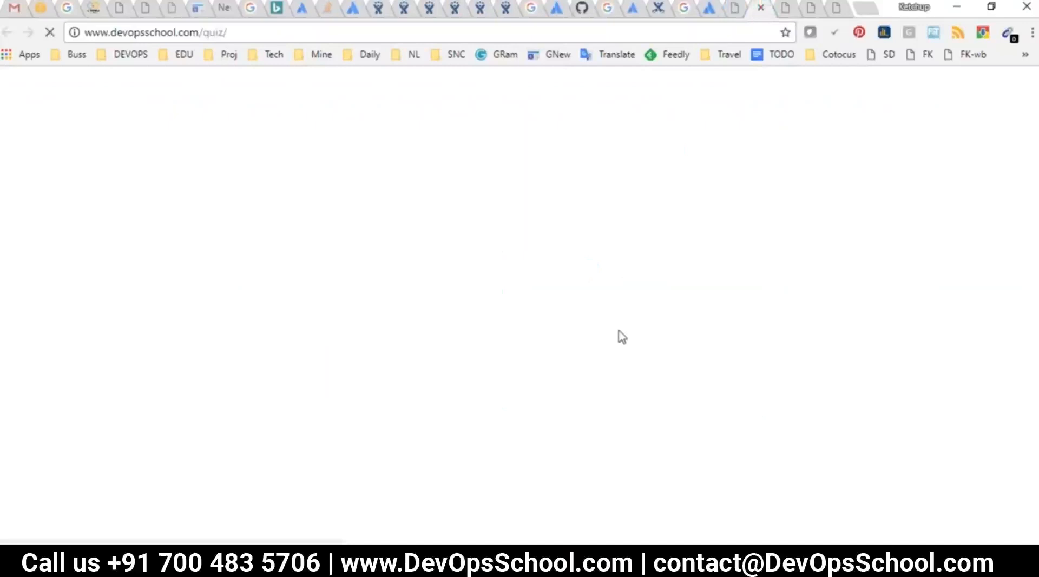
- Open the open quizzes list without logging in and scroll through the available quizzes
{"action": "left_click", "coordinate": [320, 32]}
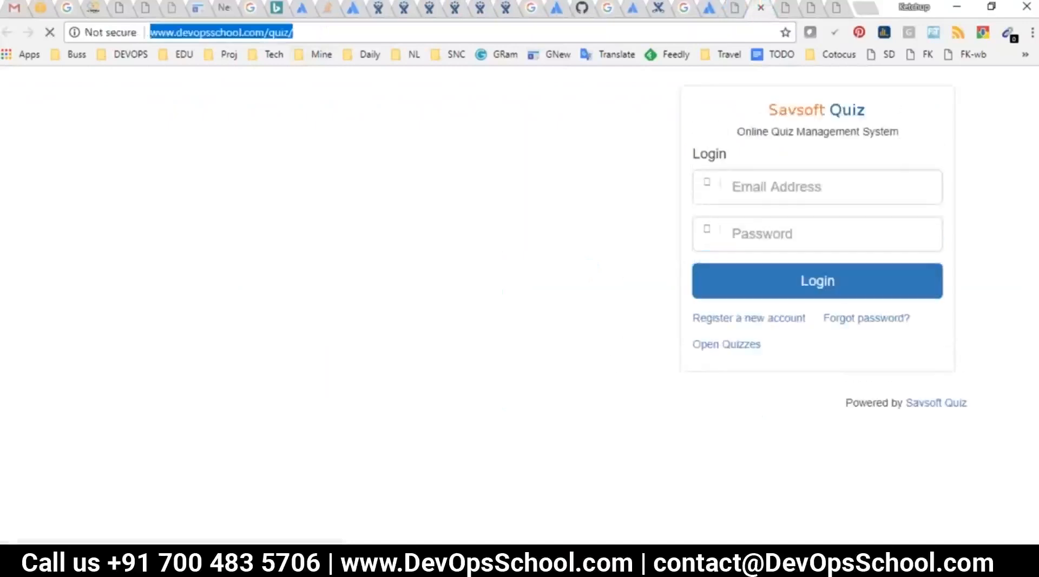
{"action": "left_click", "coordinate": [723, 346]}
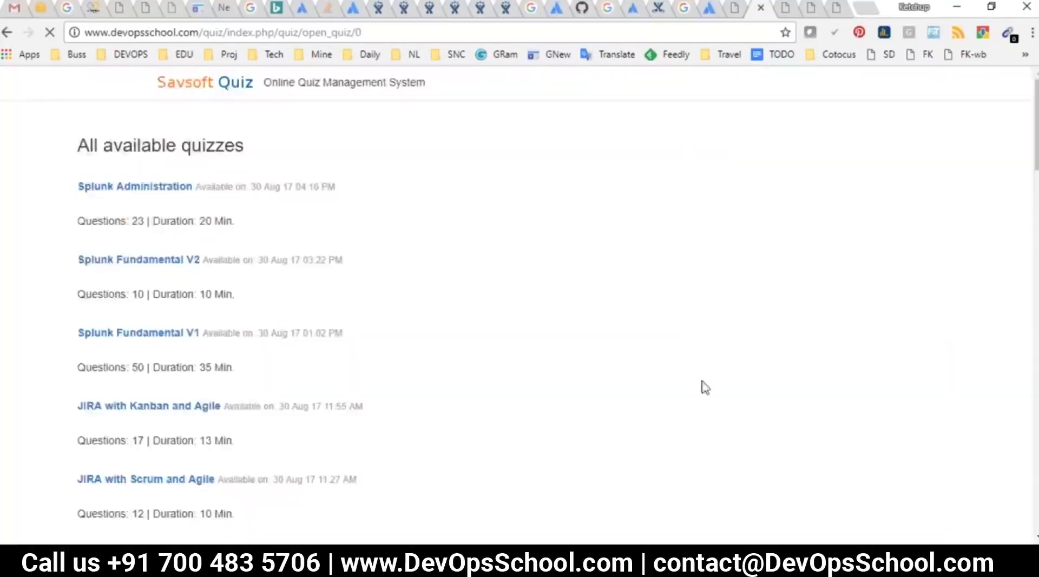
{"action": "scroll", "coordinate": [309, 444], "scroll_direction": "down", "scroll_amount": 15}
{"action": "scroll", "coordinate": [315, 442], "scroll_direction": "down", "scroll_amount": 10}
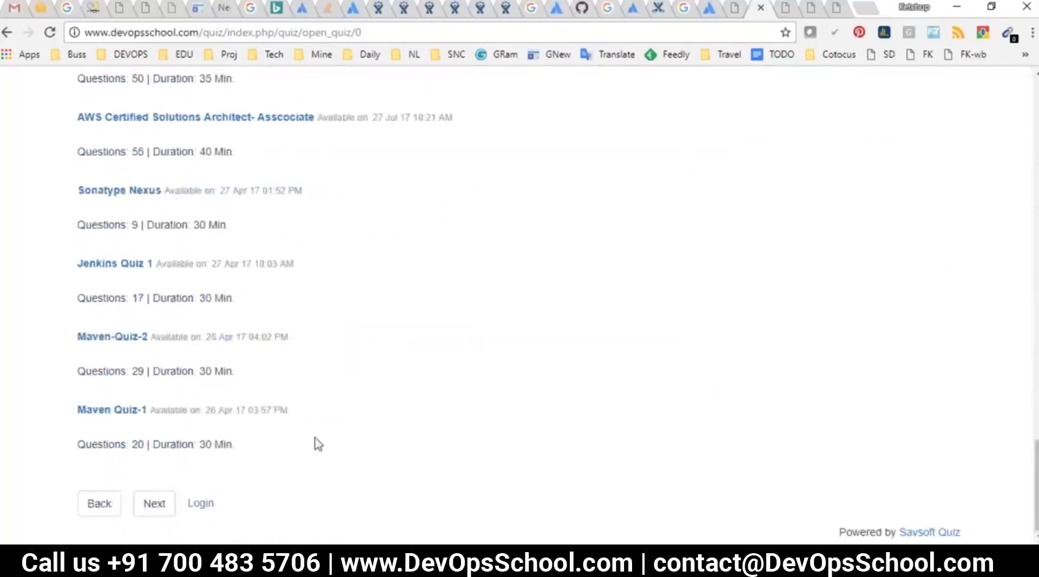
{"action": "scroll", "coordinate": [157, 487], "scroll_direction": "up", "scroll_amount": 20}
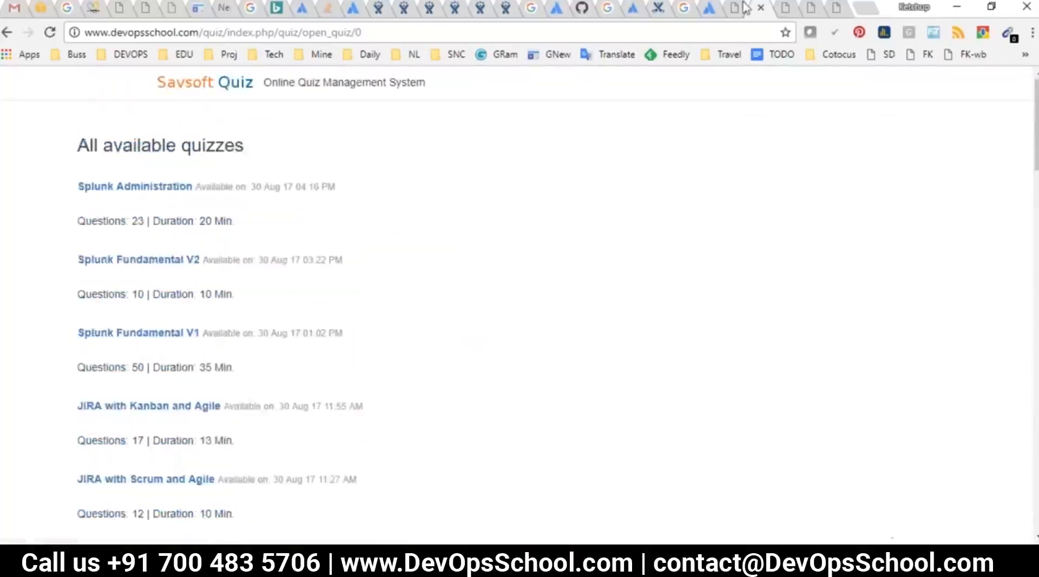
- Switch through the open browser tabs back to the Jira issue types administration page
{"action": "left_click", "coordinate": [722, 7]}
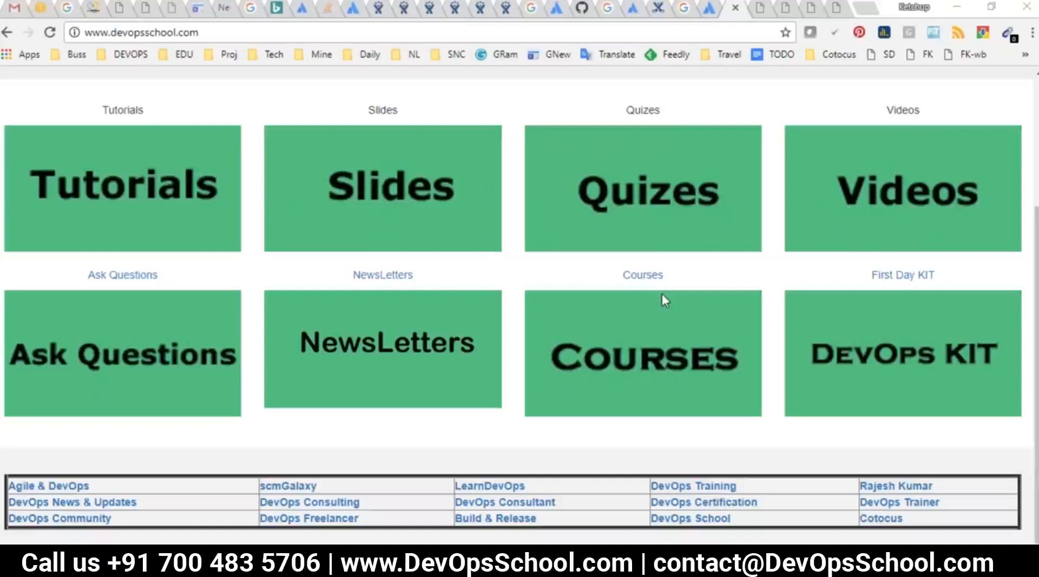
{"action": "left_click", "coordinate": [761, 12]}
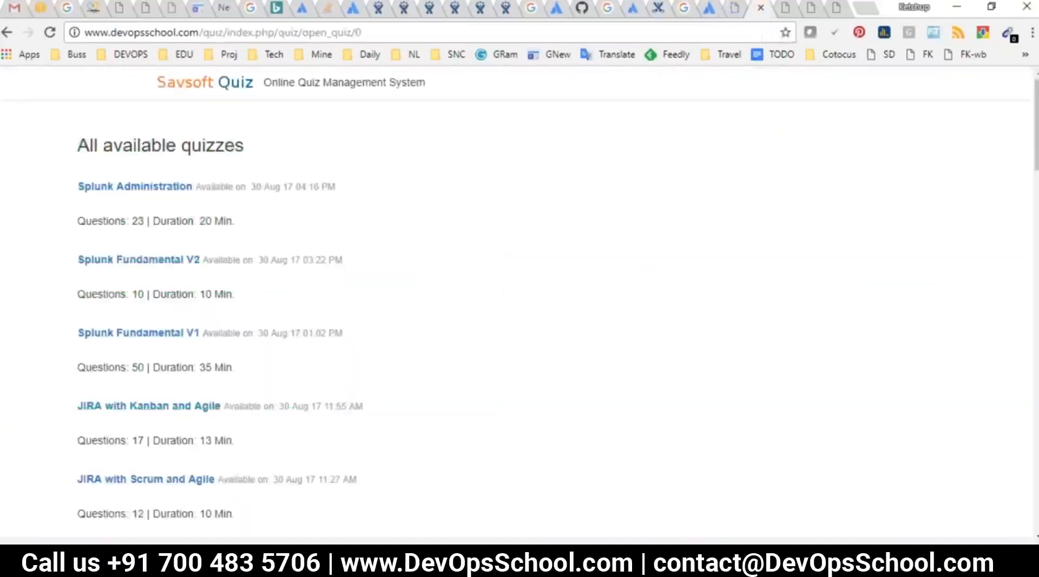
{"action": "left_click", "coordinate": [783, 8]}
{"action": "left_click", "coordinate": [737, 11]}
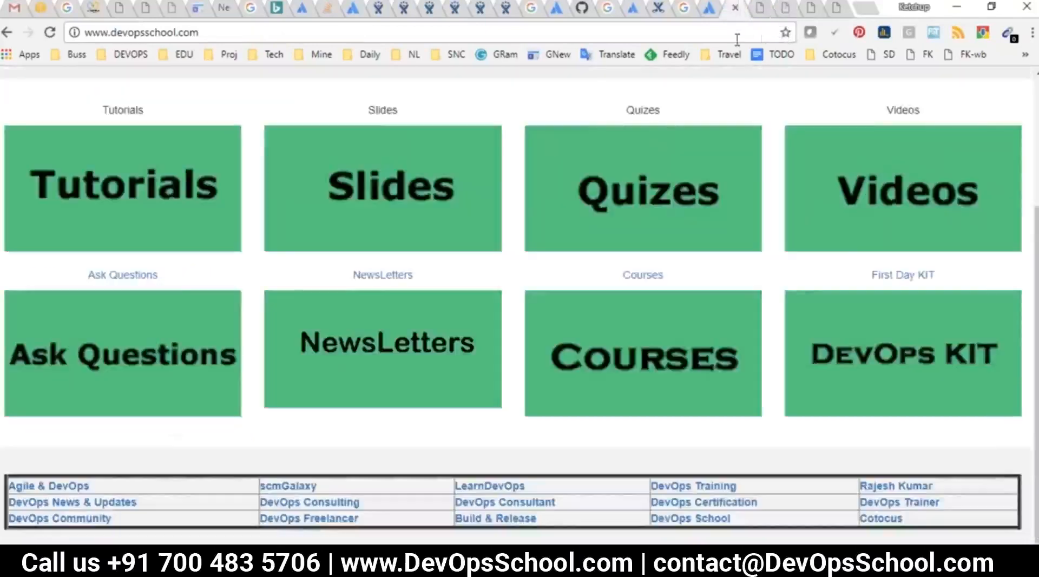
{"action": "left_click", "coordinate": [711, 14]}
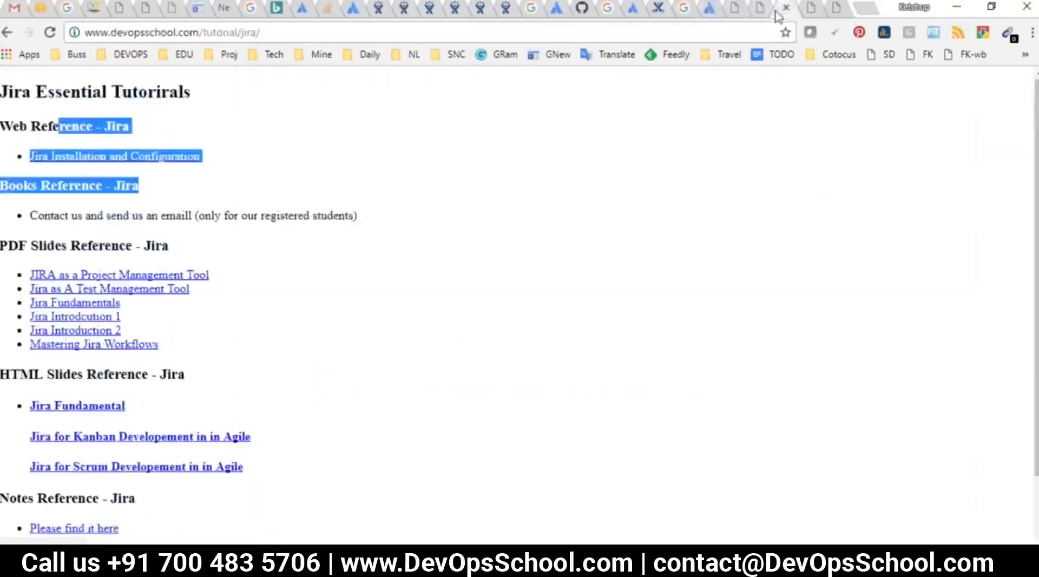
{"action": "left_click", "coordinate": [772, 13]}
{"action": "left_click", "coordinate": [764, 13]}
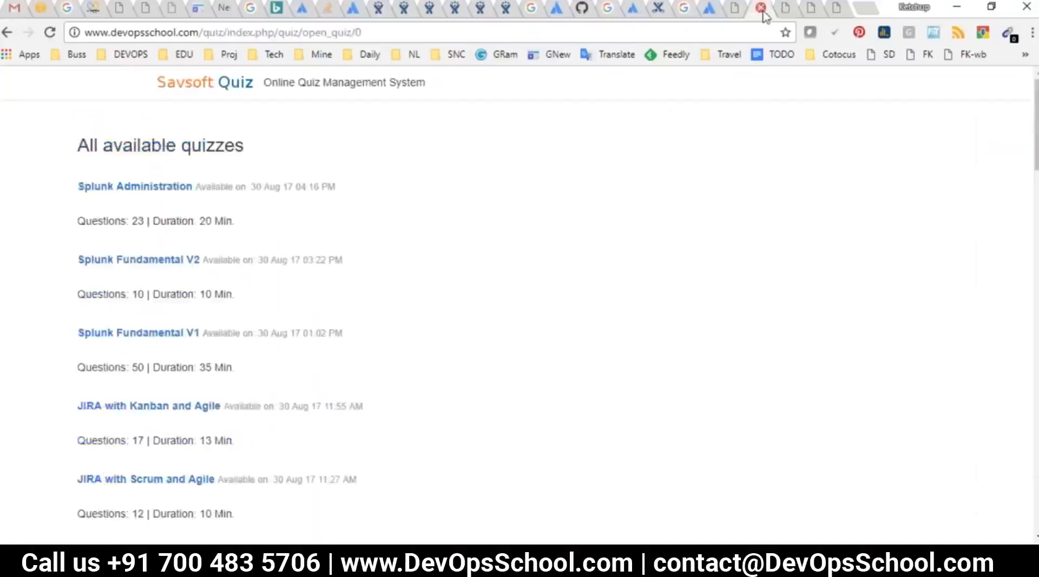
{"action": "left_click", "coordinate": [381, 8]}
{"action": "left_click", "coordinate": [403, 11]}
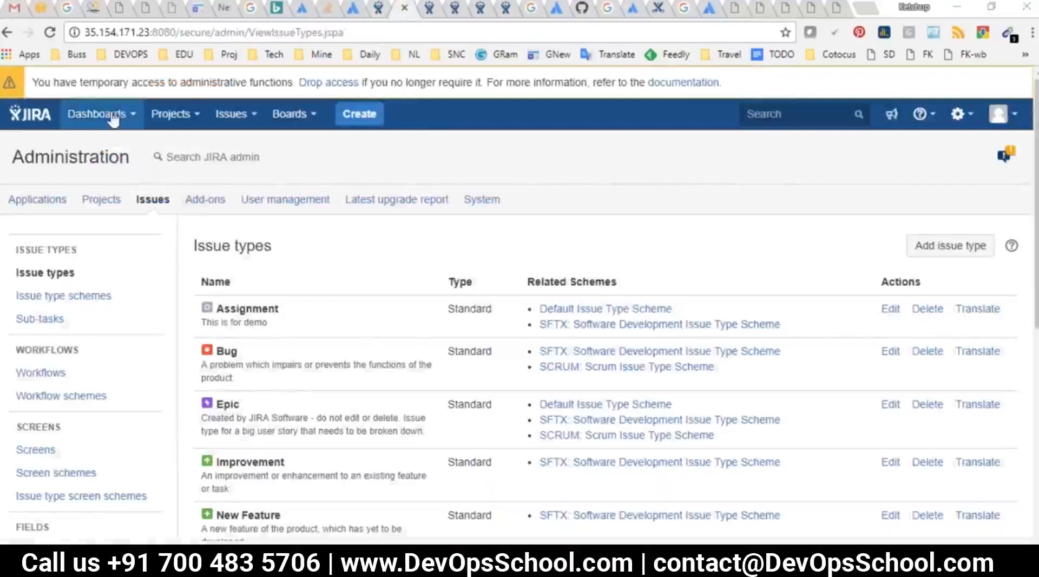
- Open the SCRUM project's board from the Projects menu and browse the Board menu options
{"action": "left_click", "coordinate": [169, 113]}
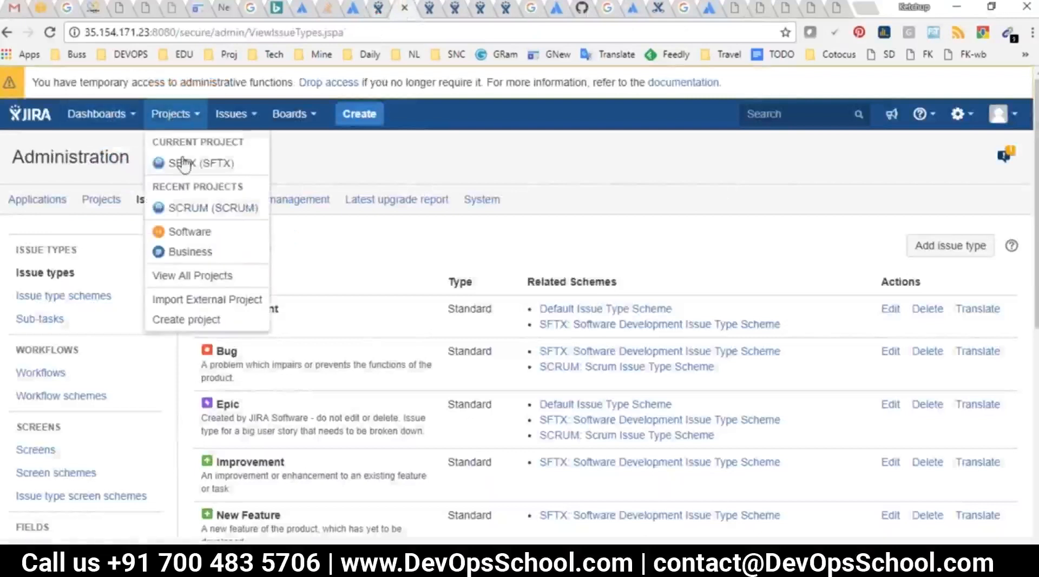
{"action": "left_click", "coordinate": [204, 210]}
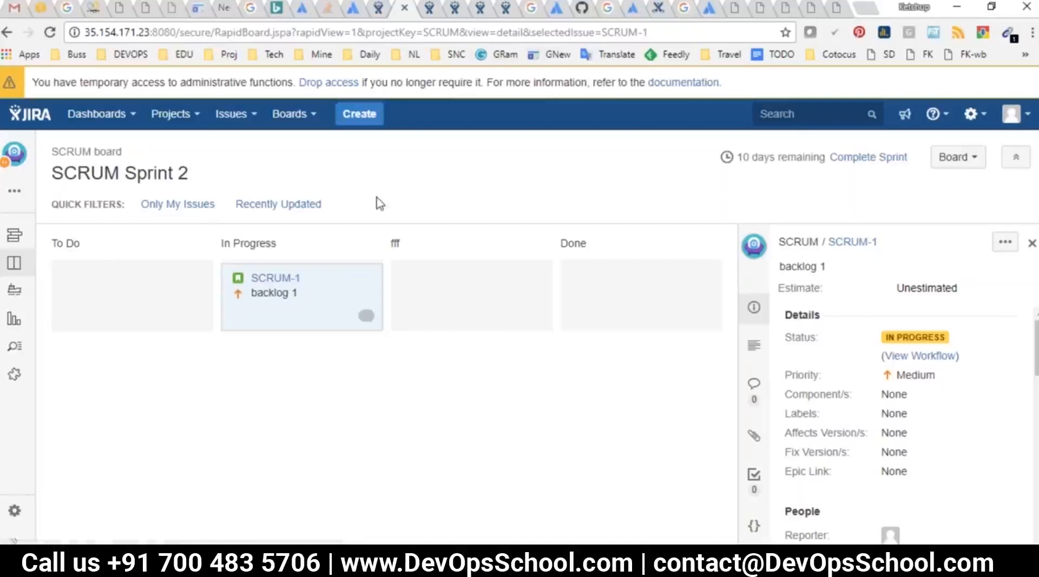
{"action": "left_click", "coordinate": [955, 156]}
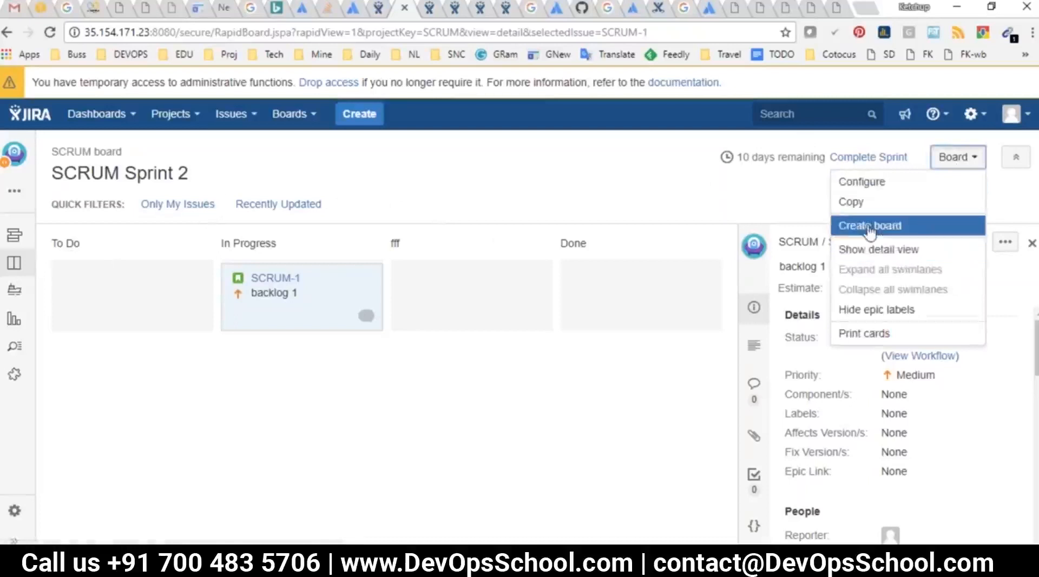
{"action": "left_click", "coordinate": [683, 213]}
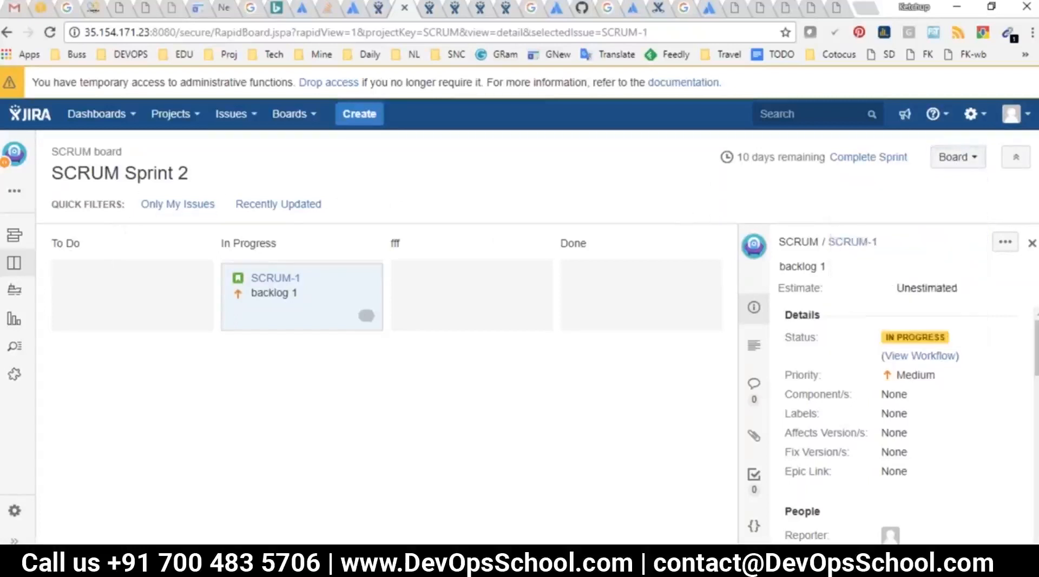
- Browse the project's boards list, then open the Reports view to show the Sprint Report
{"action": "left_click", "coordinate": [18, 189]}
{"action": "left_click", "coordinate": [128, 349]}
{"action": "left_click", "coordinate": [15, 190]}
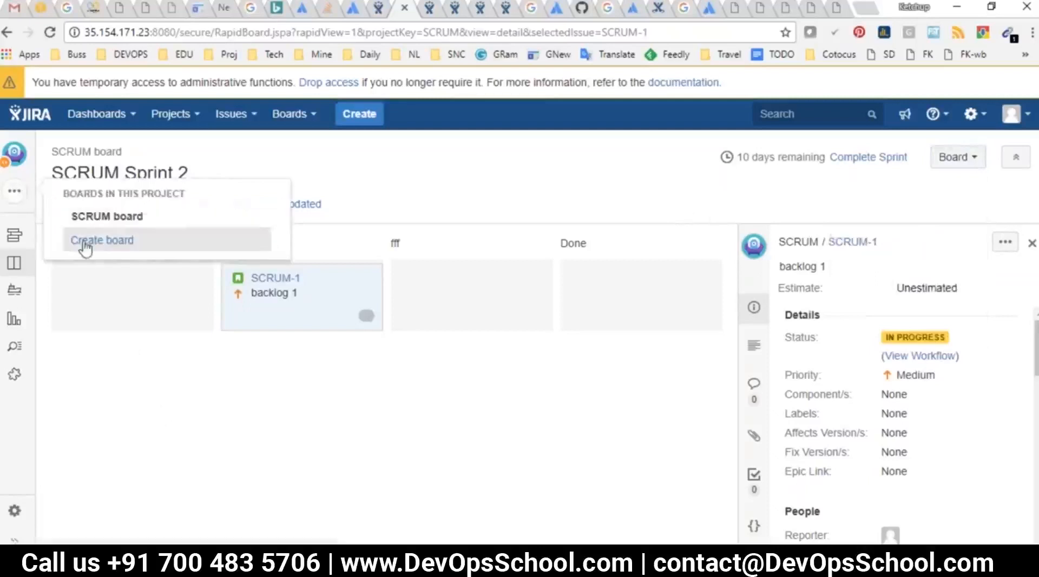
{"action": "left_click", "coordinate": [160, 417]}
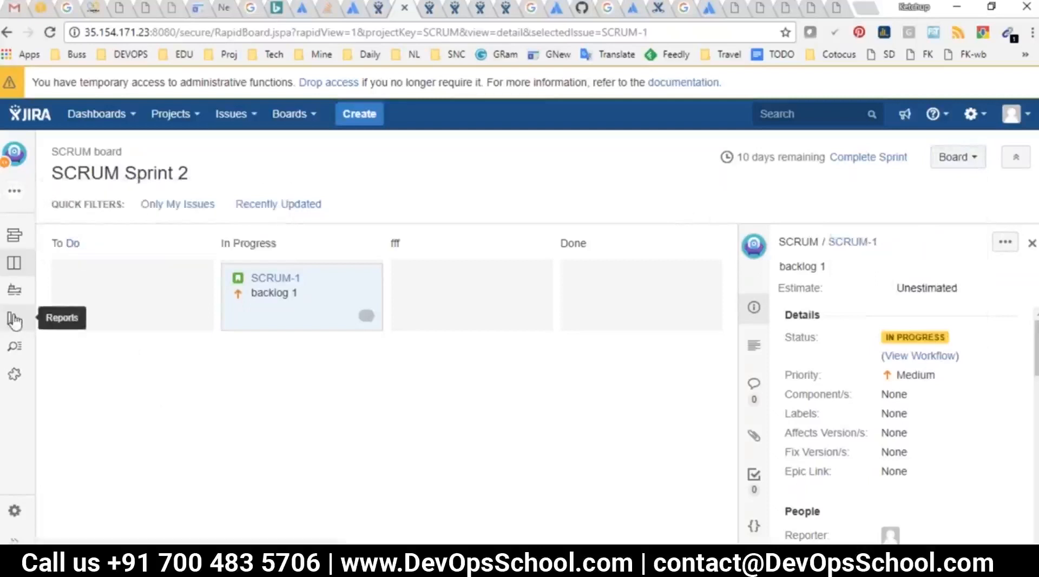
{"action": "left_click", "coordinate": [13, 320]}
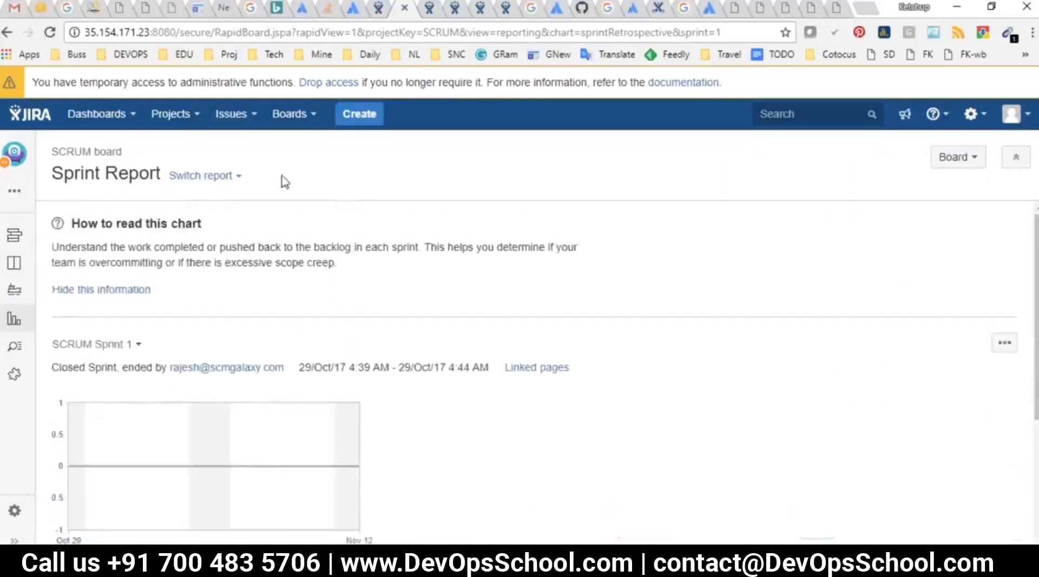
- Open the Add-ons administration page and search the Atlassian Marketplace for graph add-ons, browsing the results
{"action": "left_click", "coordinate": [981, 120]}
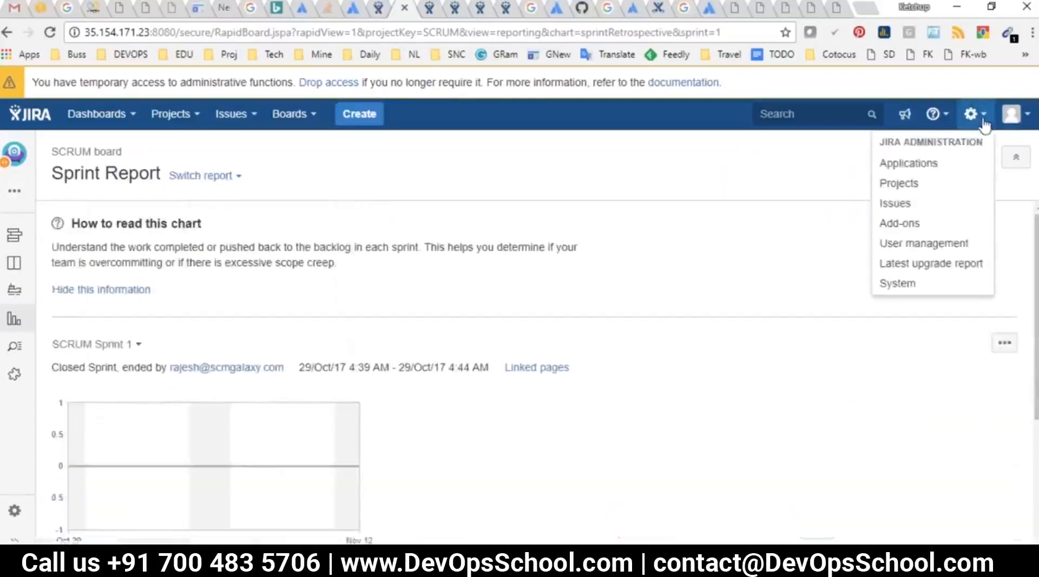
{"action": "left_click", "coordinate": [896, 232]}
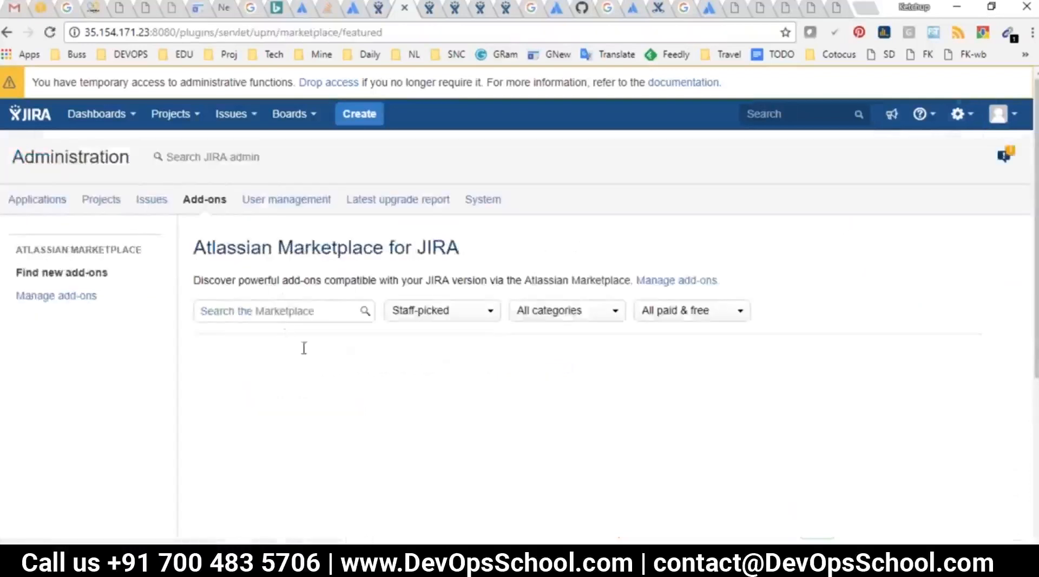
{"action": "scroll", "coordinate": [271, 320], "scroll_direction": "down", "scroll_amount": 5}
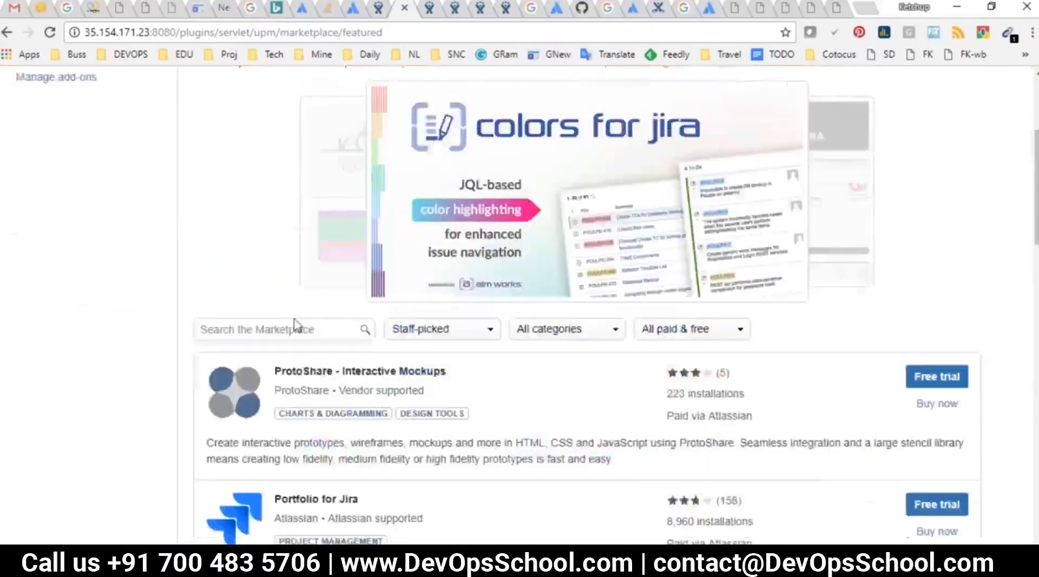
{"action": "left_click", "coordinate": [251, 243]}
{"action": "type", "text": "gra"}
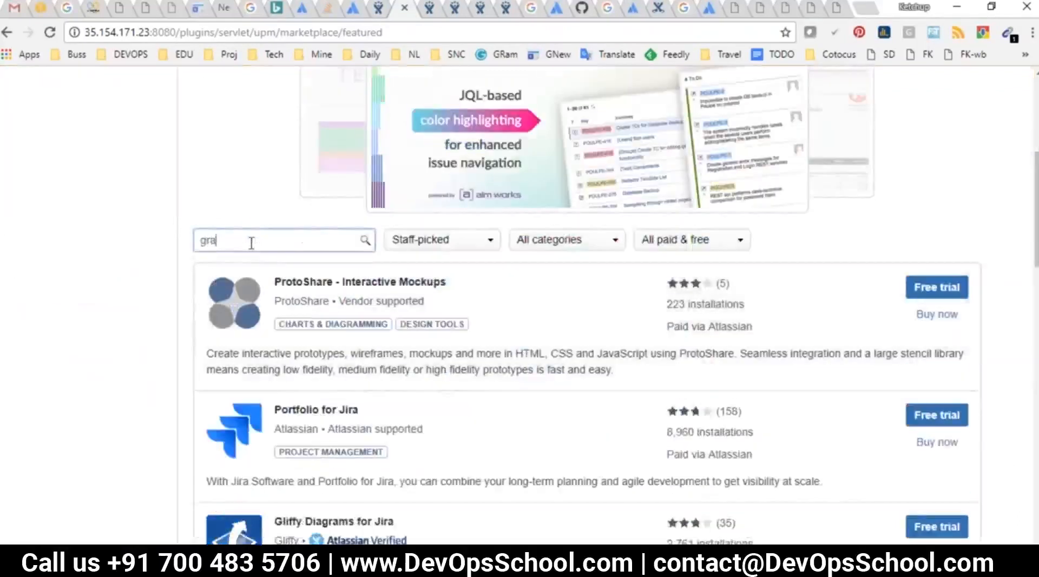
{"action": "type", "text": "ph"}
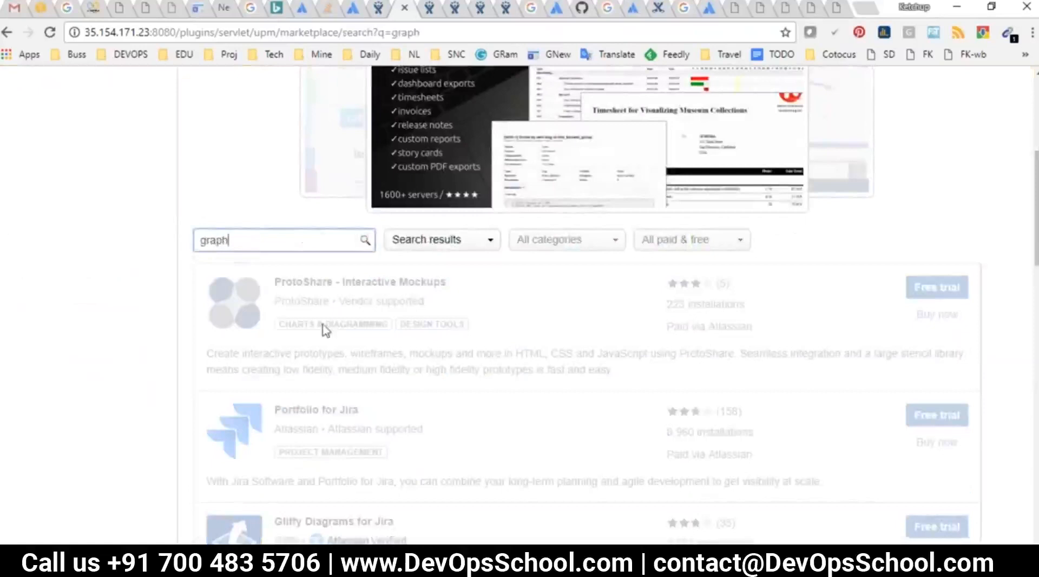
{"action": "scroll", "coordinate": [295, 340], "scroll_direction": "down", "scroll_amount": 3}
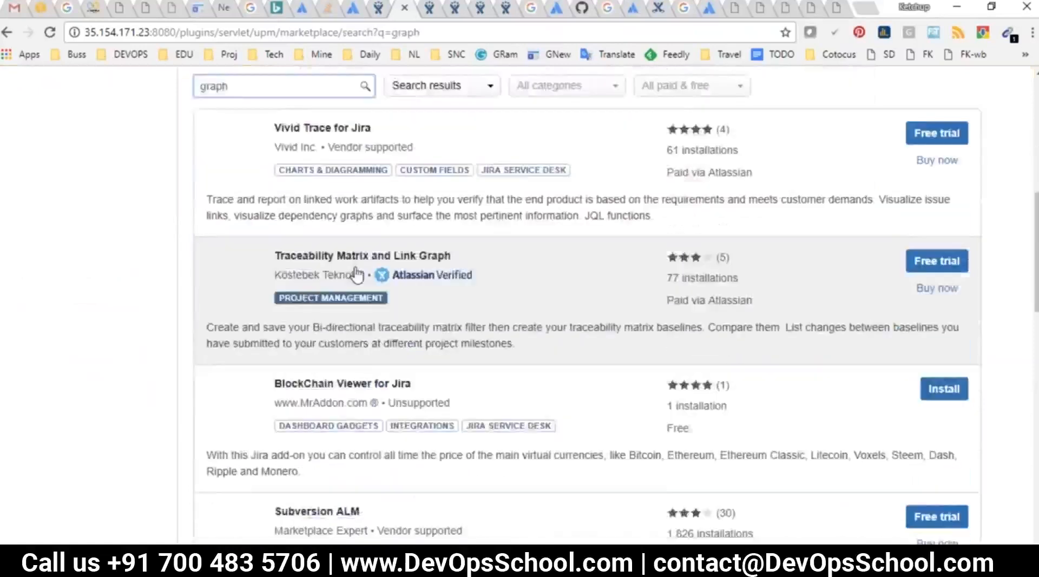
{"action": "scroll", "coordinate": [357, 275], "scroll_direction": "down", "scroll_amount": 10}
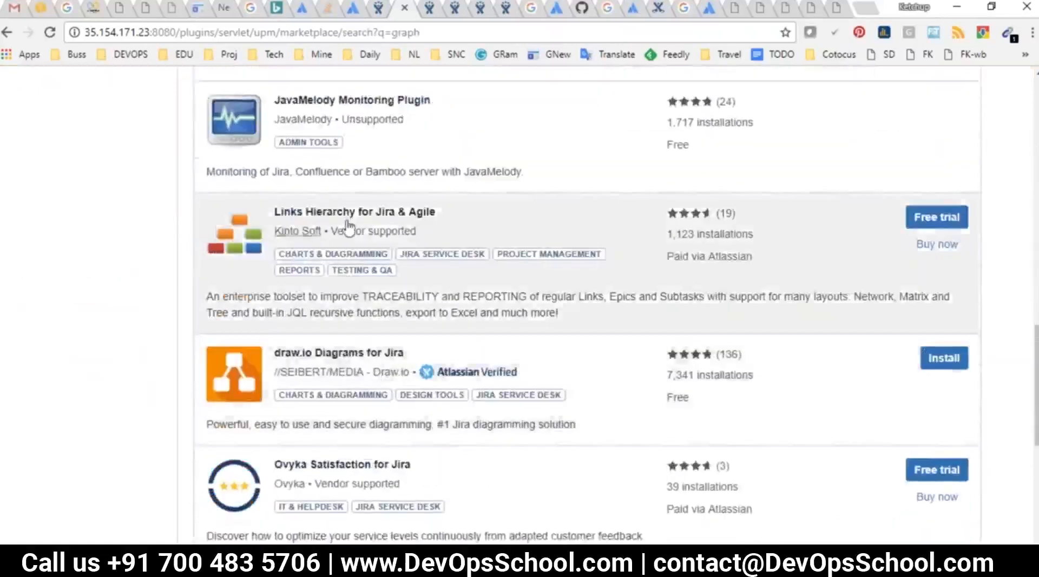
{"action": "scroll", "coordinate": [347, 227], "scroll_direction": "up", "scroll_amount": 13}
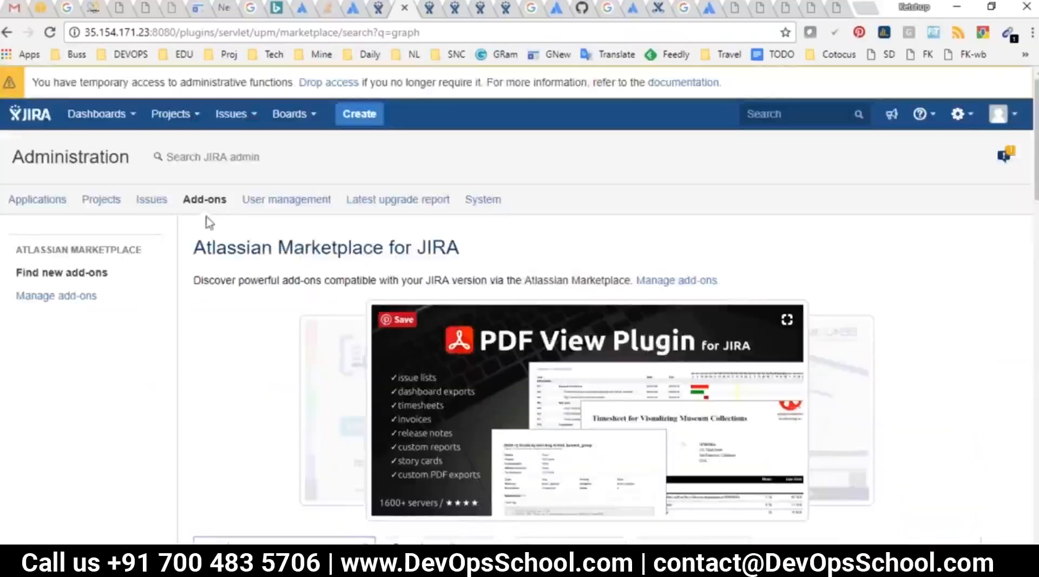
- Open the SCRUM project's reports list and view its Velocity Chart
{"action": "left_click", "coordinate": [172, 114]}
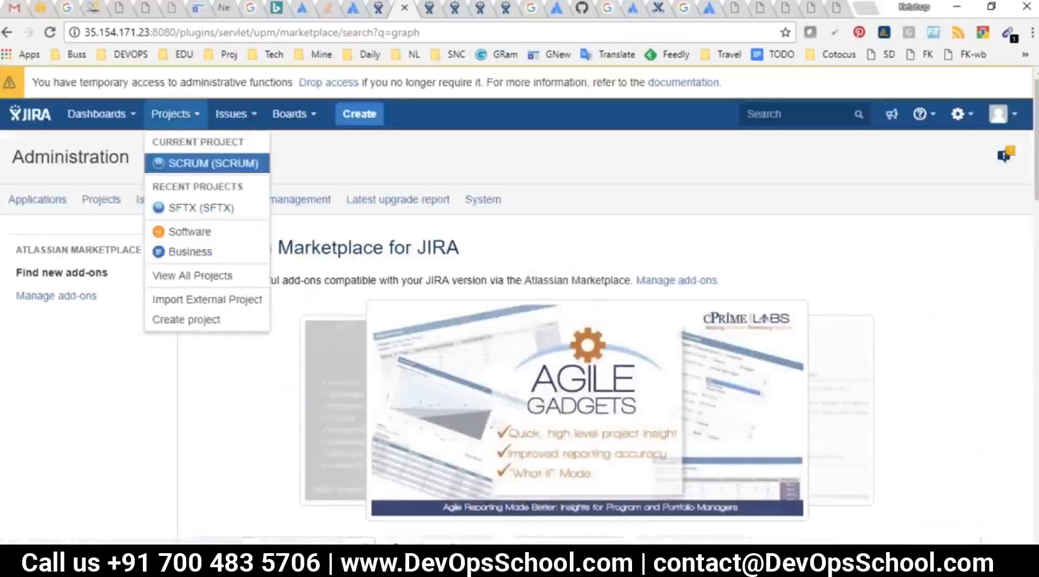
{"action": "left_click", "coordinate": [179, 167]}
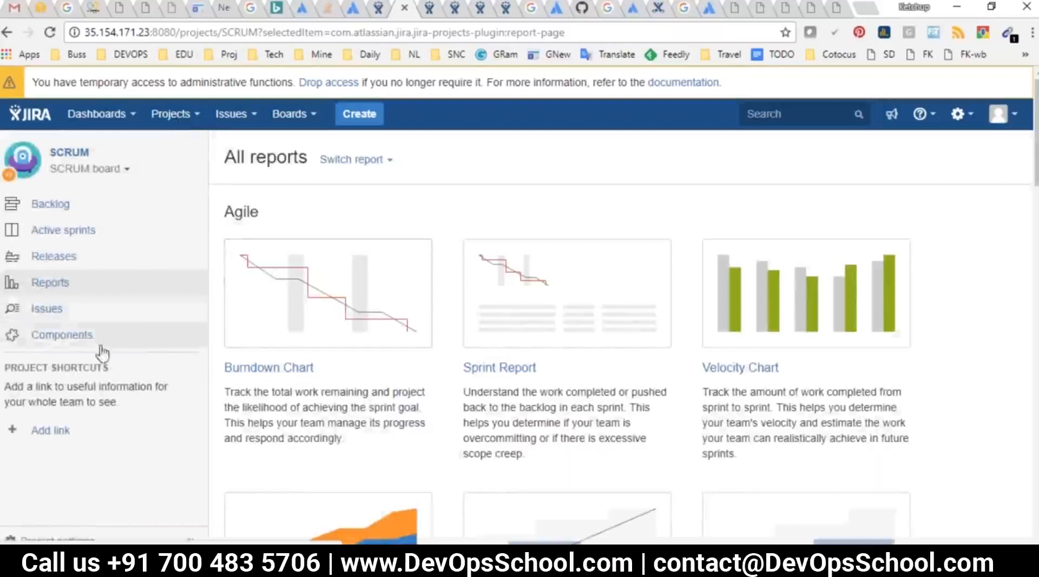
{"action": "left_click", "coordinate": [48, 282]}
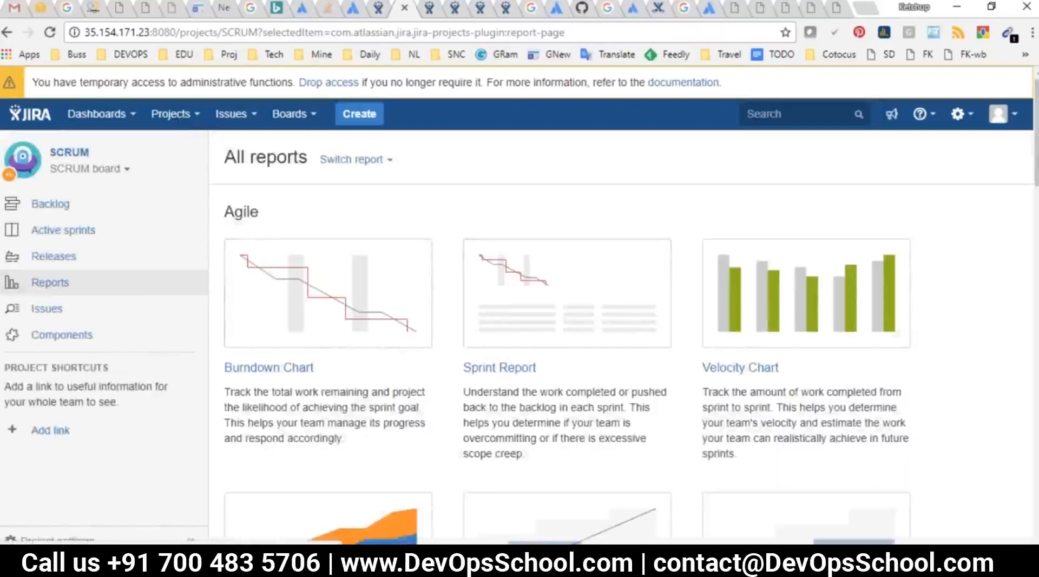
{"action": "scroll", "coordinate": [741, 368], "scroll_direction": "down", "scroll_amount": 3}
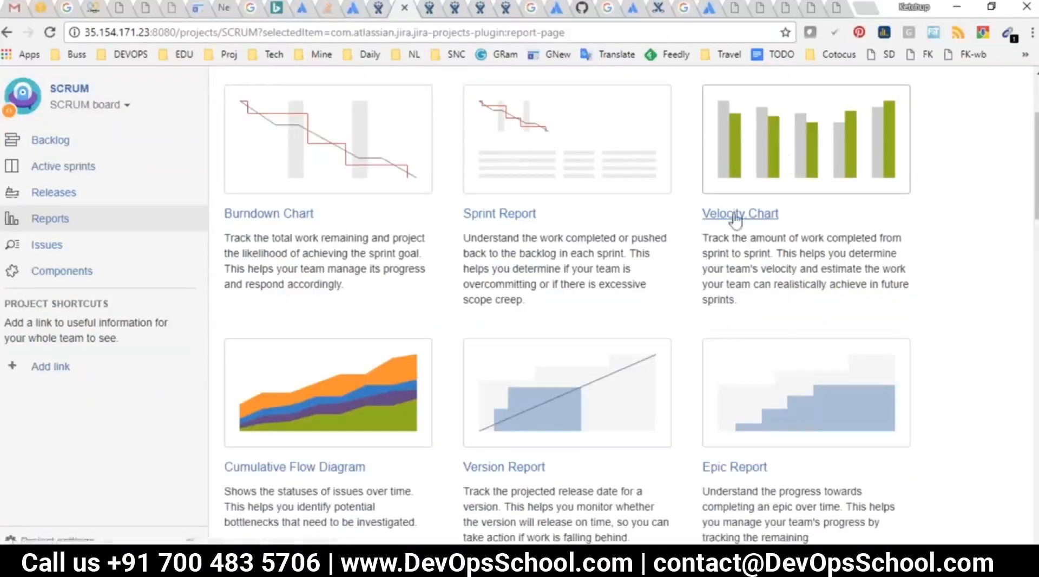
{"action": "scroll", "coordinate": [597, 389], "scroll_direction": "down", "scroll_amount": 3}
{"action": "scroll", "coordinate": [595, 325], "scroll_direction": "up", "scroll_amount": 4}
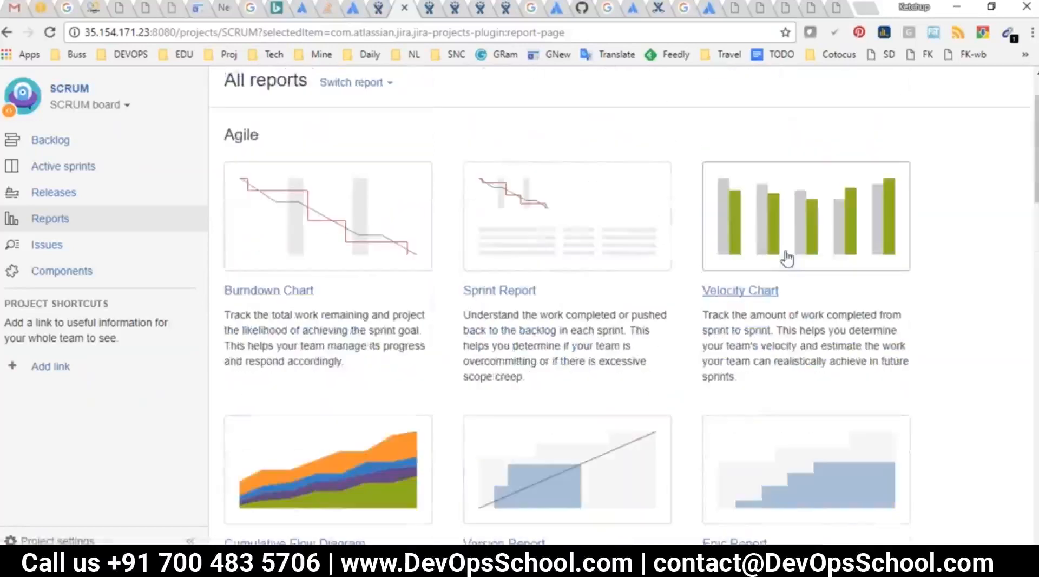
{"action": "left_click", "coordinate": [787, 250]}
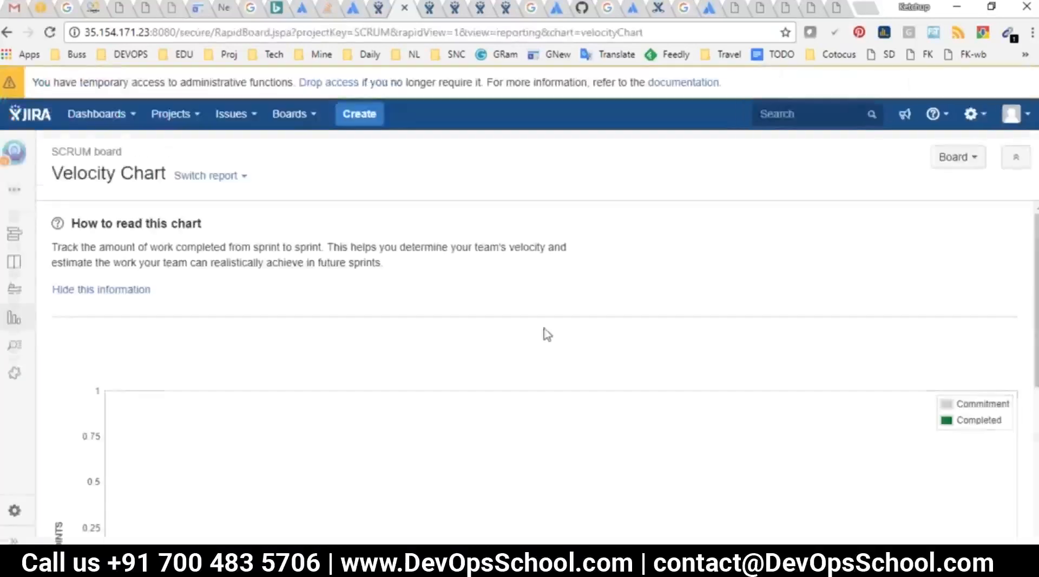
{"action": "scroll", "coordinate": [285, 398], "scroll_direction": "down", "scroll_amount": 4}
{"action": "scroll", "coordinate": [197, 378], "scroll_direction": "up", "scroll_amount": 3}
{"action": "scroll", "coordinate": [233, 382], "scroll_direction": "down", "scroll_amount": 5}
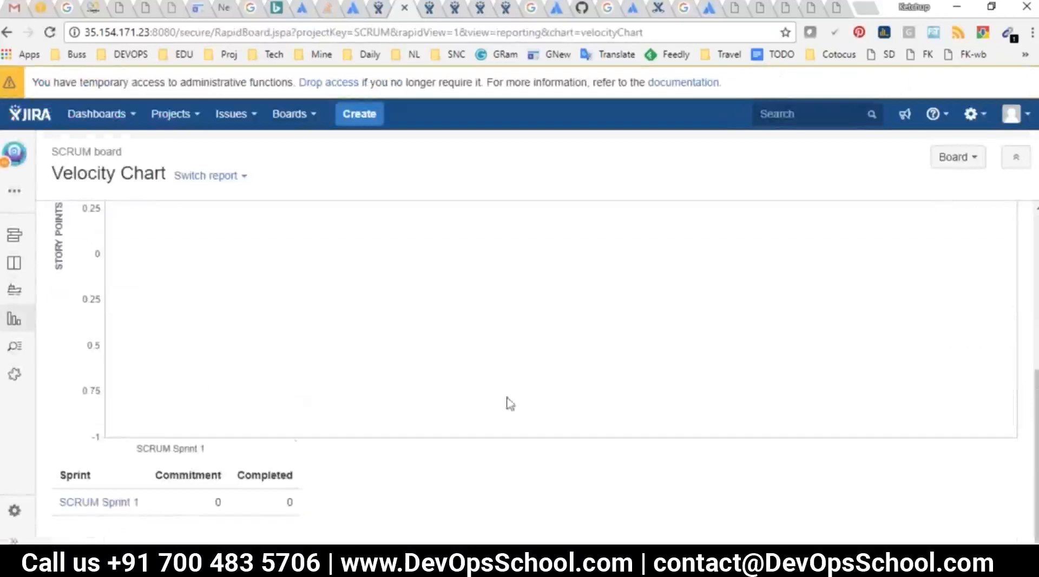
- Open the sprint report for SCRUM Sprint 1 from the velocity table and review its not-completed issues
{"action": "left_click", "coordinate": [121, 503]}
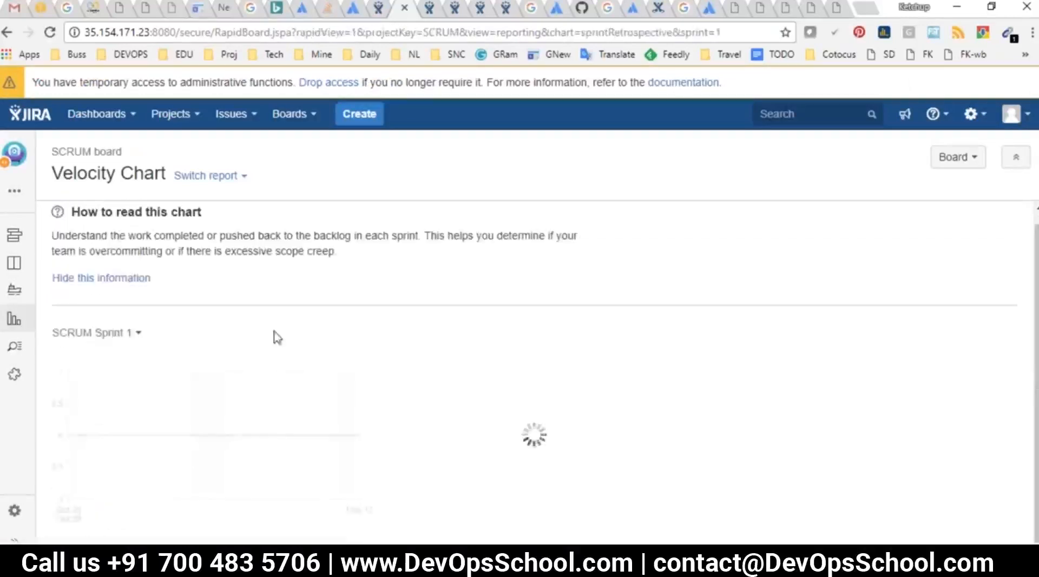
{"action": "scroll", "coordinate": [335, 395], "scroll_direction": "up", "scroll_amount": 4}
{"action": "scroll", "coordinate": [415, 394], "scroll_direction": "down", "scroll_amount": 3}
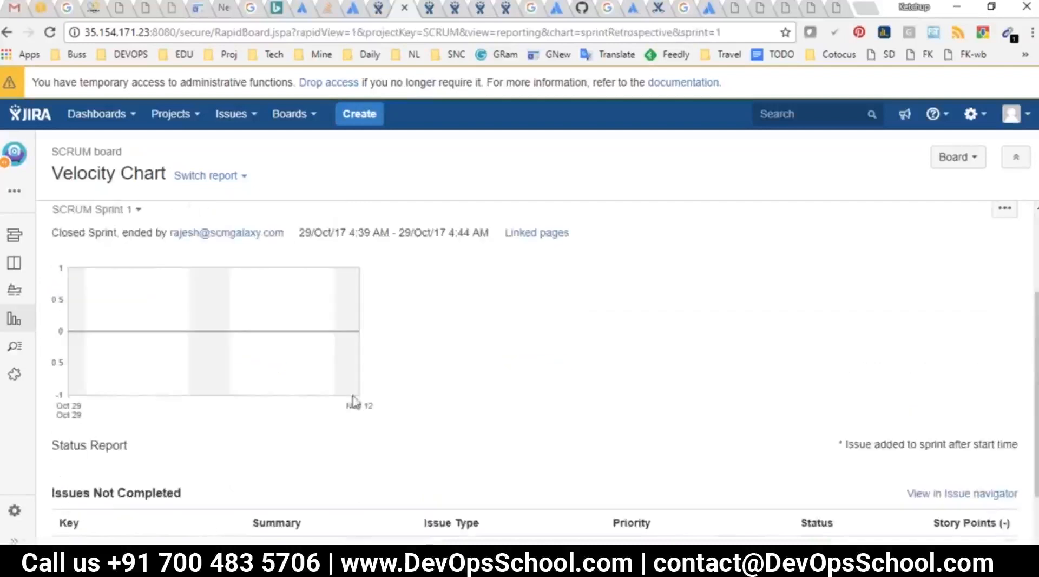
{"action": "scroll", "coordinate": [208, 388], "scroll_direction": "down", "scroll_amount": 2}
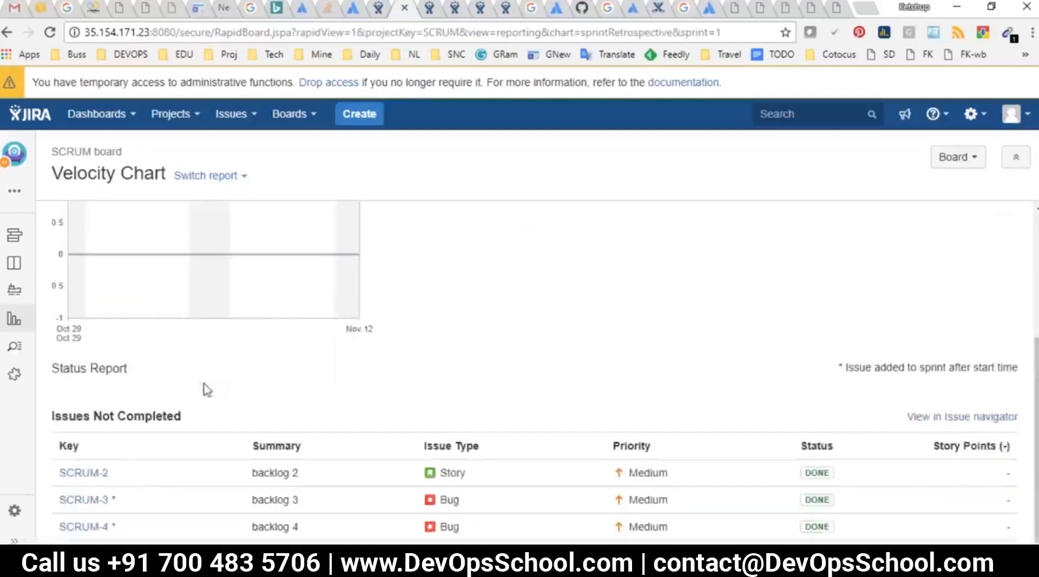
{"action": "scroll", "coordinate": [208, 393], "scroll_direction": "up", "scroll_amount": 5}
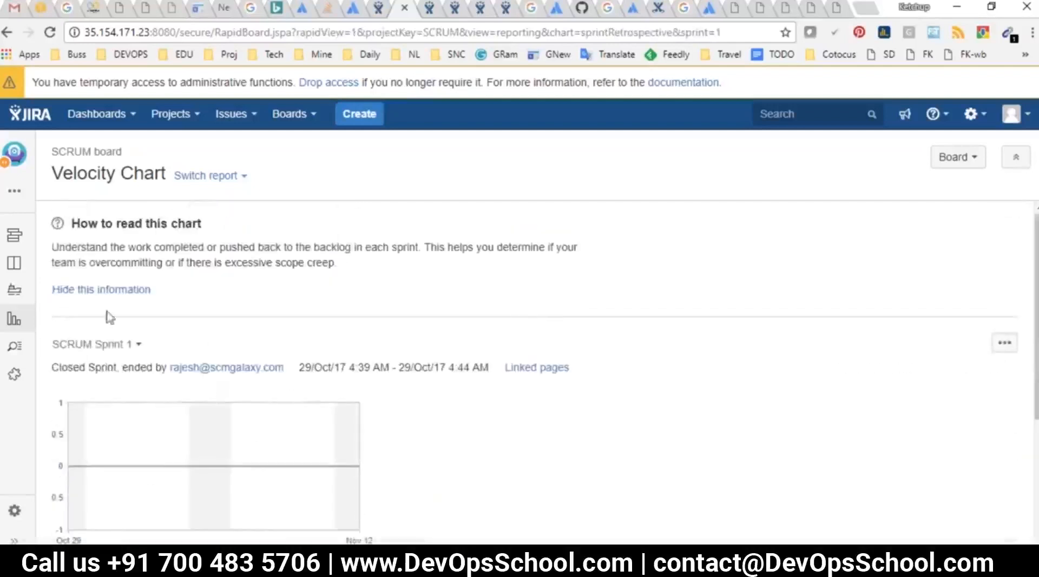
{"action": "scroll", "coordinate": [319, 394], "scroll_direction": "down", "scroll_amount": 5}
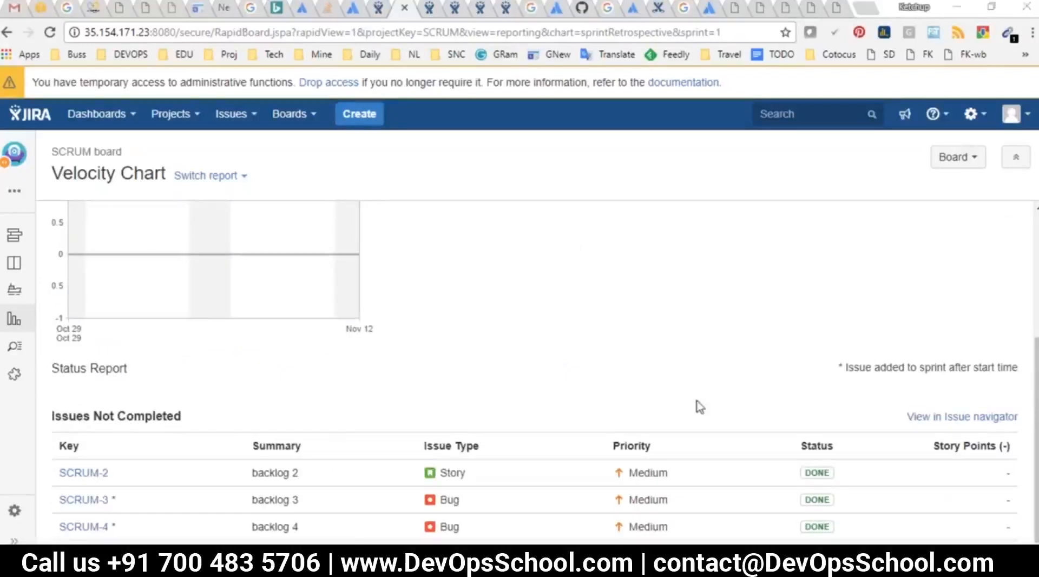
{"action": "scroll", "coordinate": [697, 405], "scroll_direction": "up", "scroll_amount": 5}
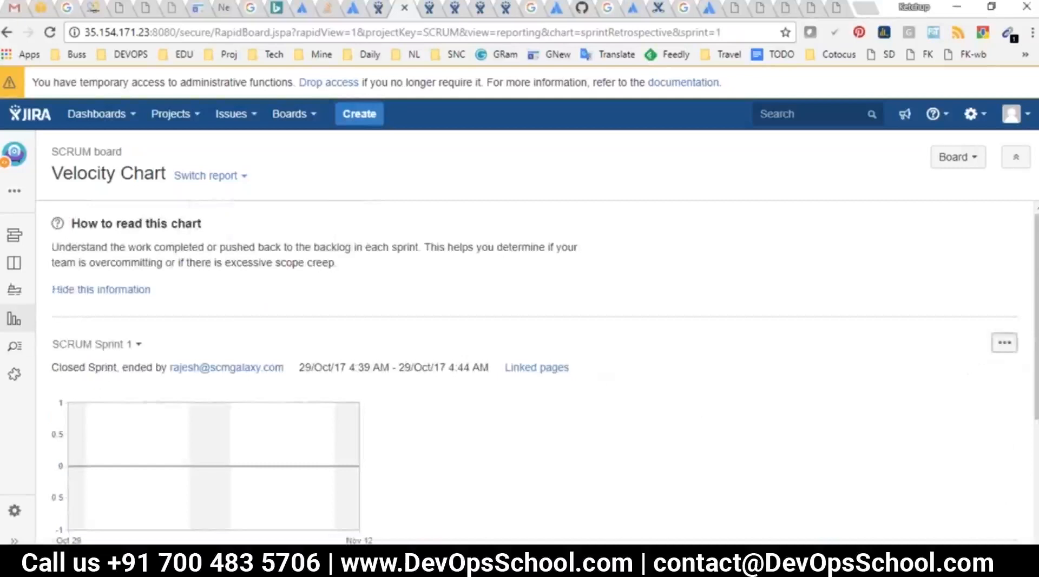
- Browse the sprint's actions menu and the Board menu, then view the project's Components page
{"action": "left_click", "coordinate": [1003, 343]}
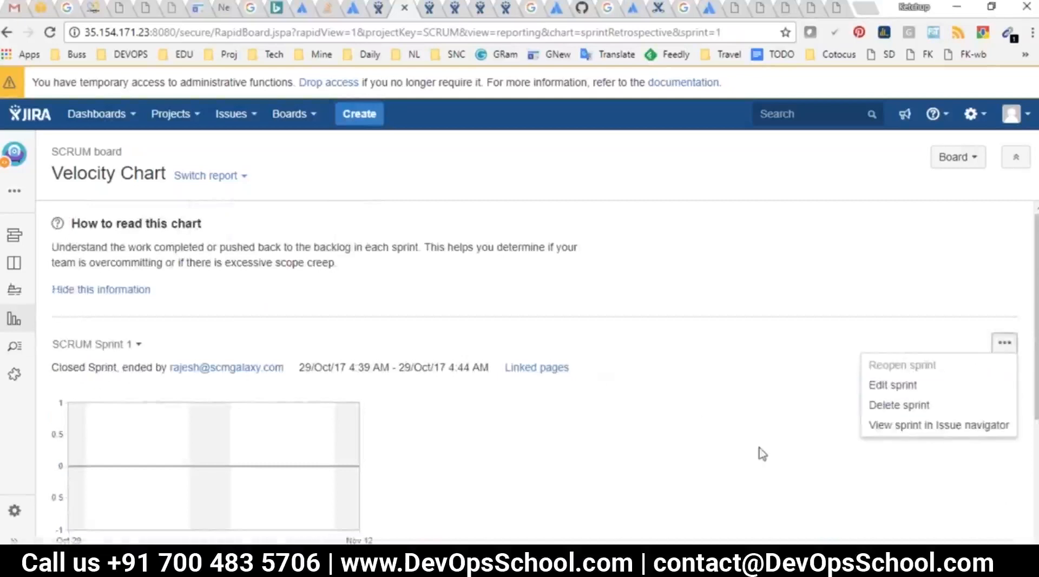
{"action": "left_click", "coordinate": [526, 420]}
{"action": "left_click", "coordinate": [957, 157]}
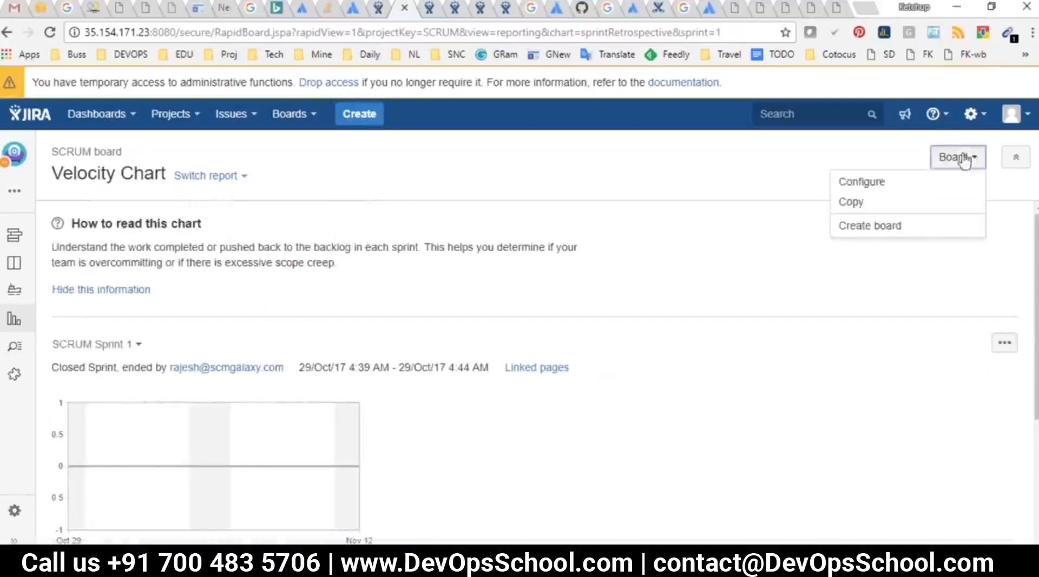
{"action": "left_click", "coordinate": [461, 440]}
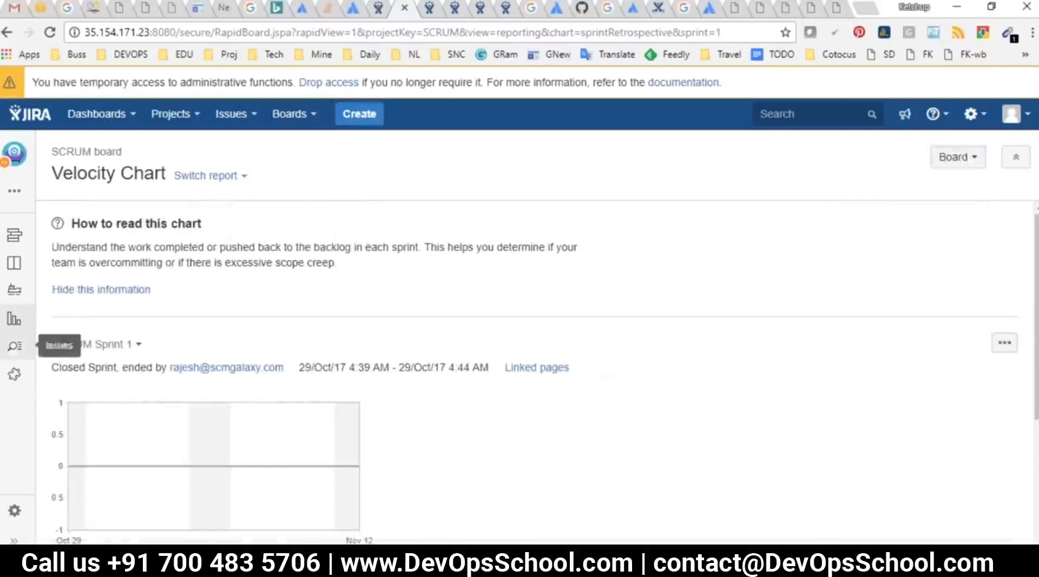
{"action": "left_click", "coordinate": [16, 374]}
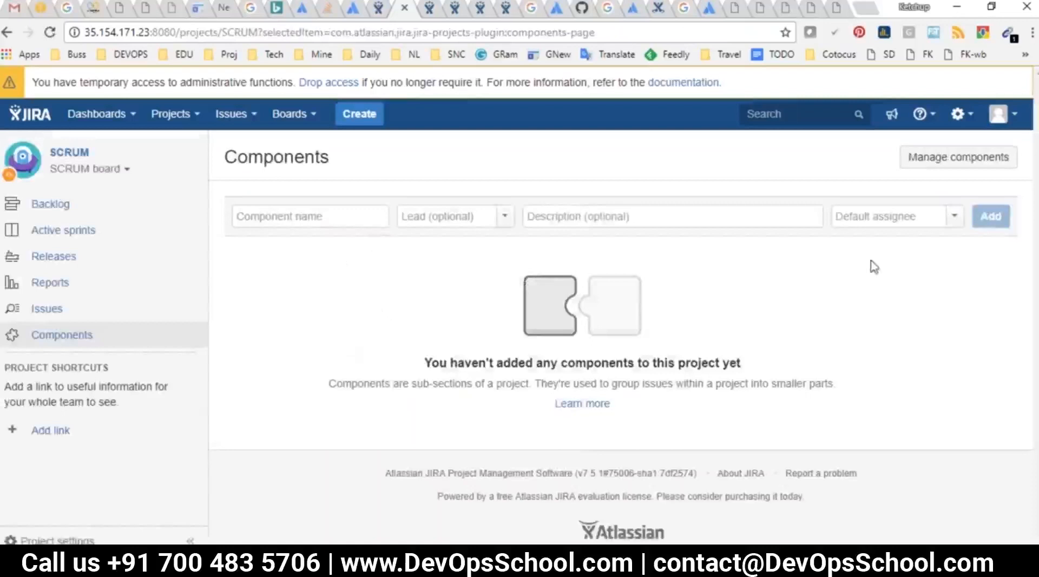
{"action": "left_click", "coordinate": [40, 282]}
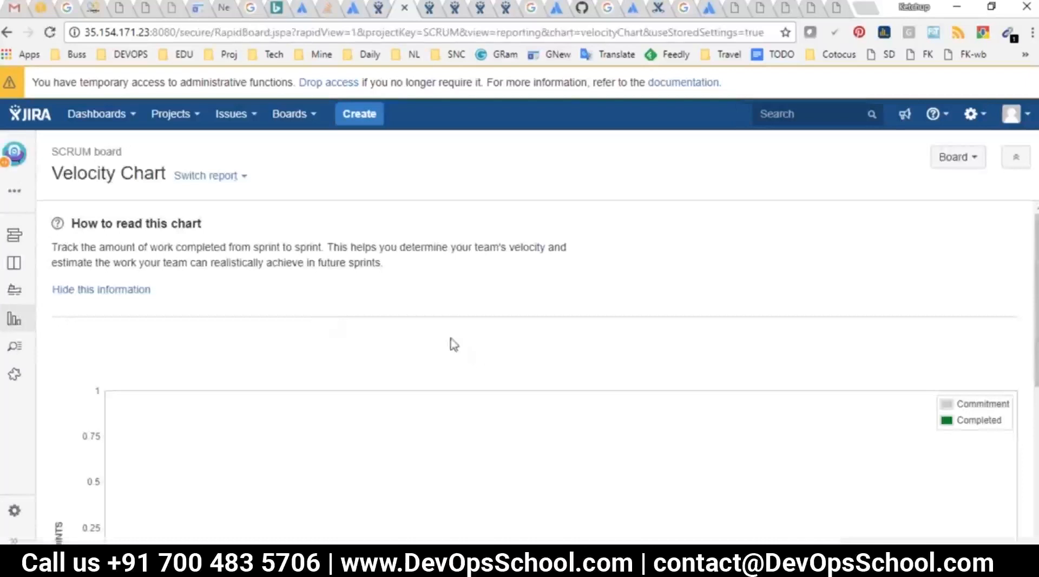
- Return to the Velocity Chart and browse the report switch list and the Board menu options
{"action": "left_click", "coordinate": [239, 176]}
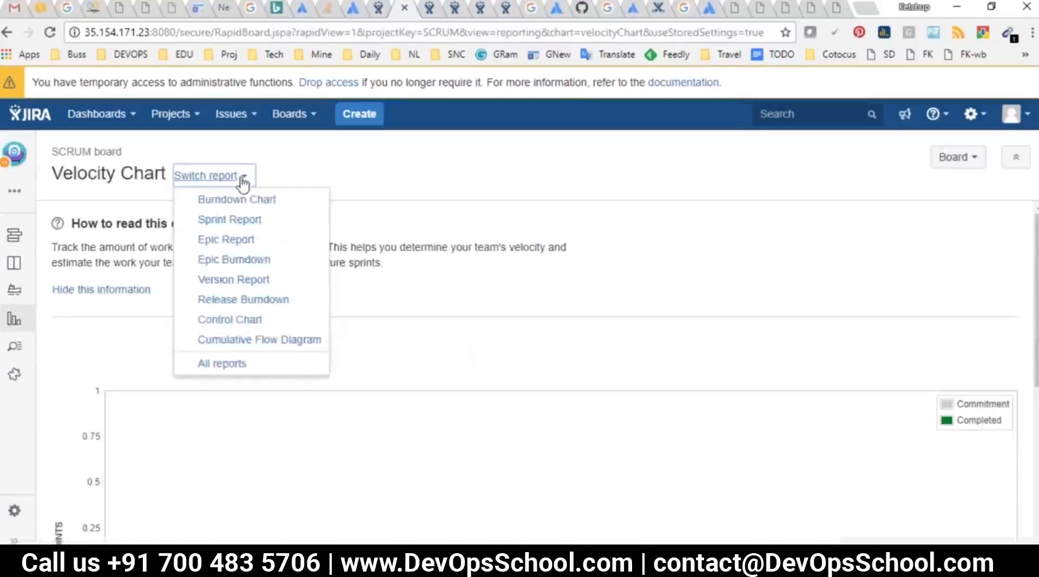
{"action": "left_click", "coordinate": [498, 187]}
{"action": "scroll", "coordinate": [721, 375], "scroll_direction": "down", "scroll_amount": 5}
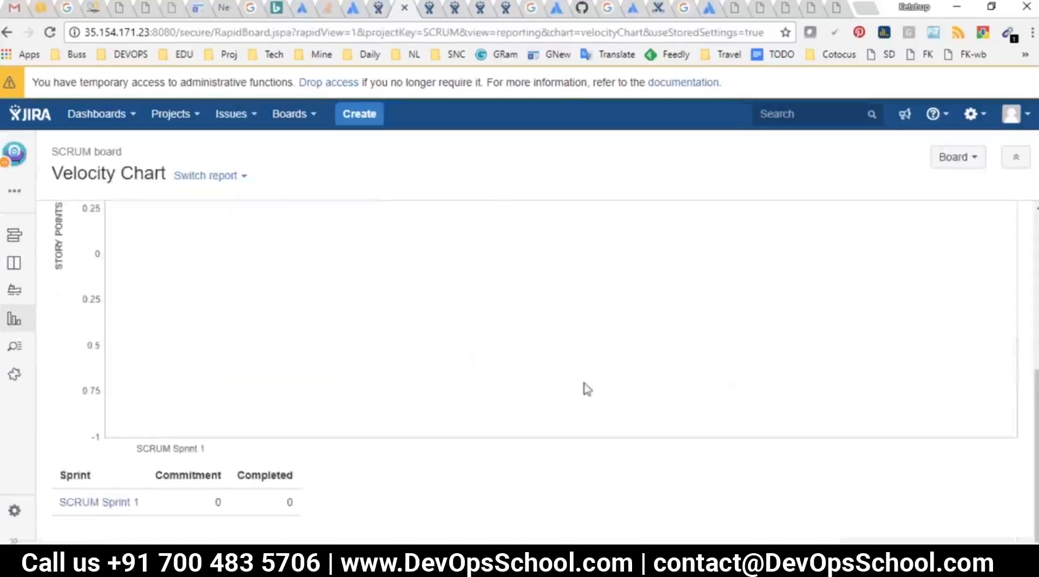
{"action": "scroll", "coordinate": [867, 294], "scroll_direction": "up", "scroll_amount": 5}
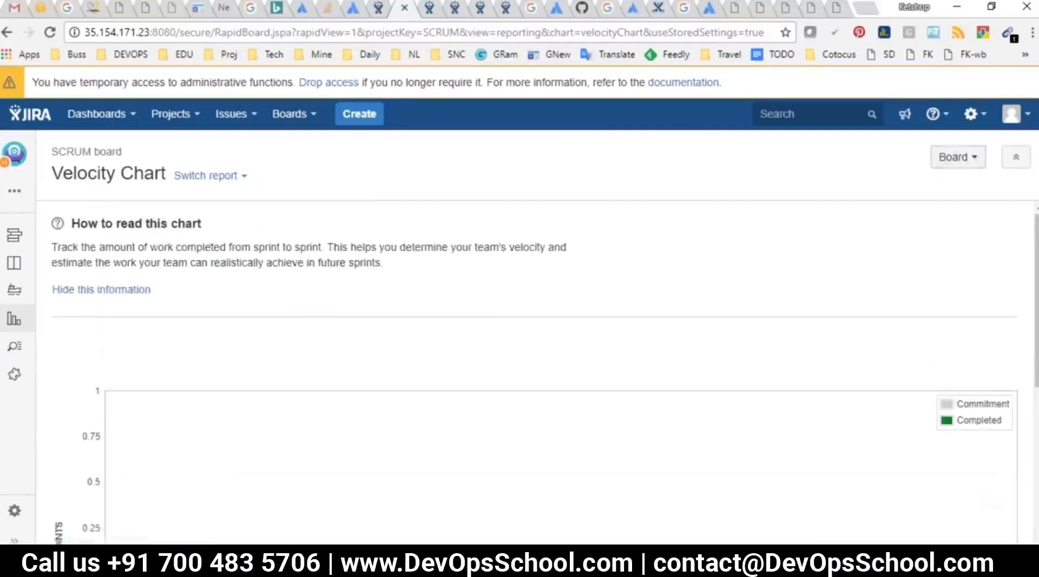
{"action": "left_click", "coordinate": [980, 160]}
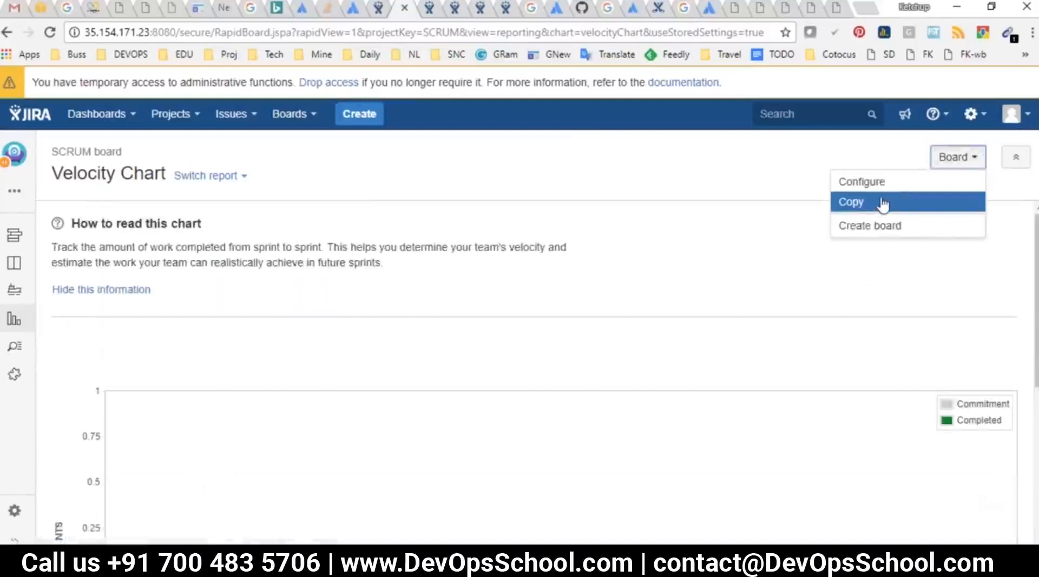
{"action": "left_click", "coordinate": [162, 222]}
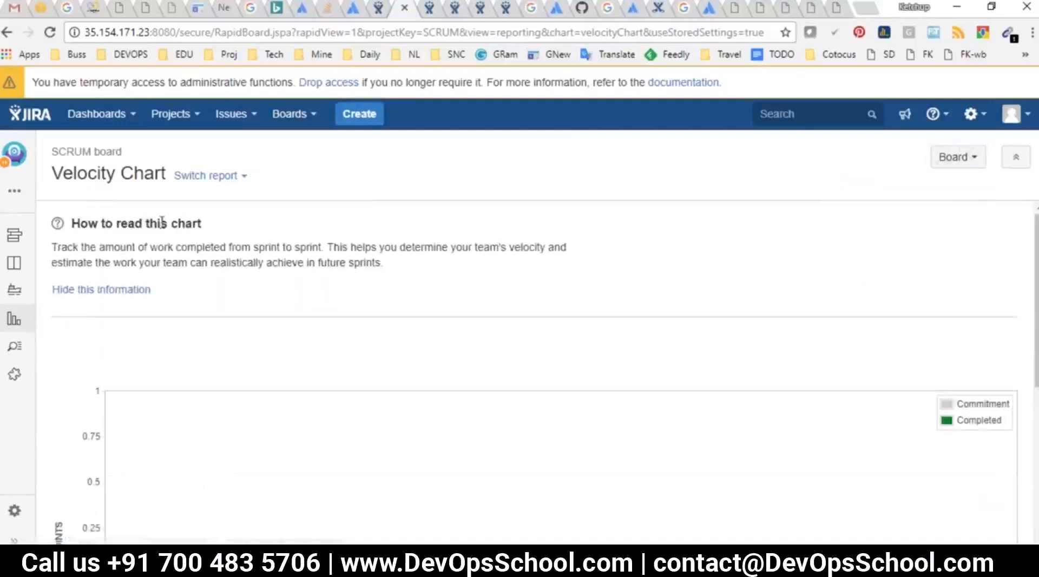
{"action": "left_click_drag", "start_coordinate": [135, 226], "coordinate": [158, 247]}
{"action": "left_click", "coordinate": [125, 248]}
{"action": "scroll", "coordinate": [262, 331], "scroll_direction": "down", "scroll_amount": 6}
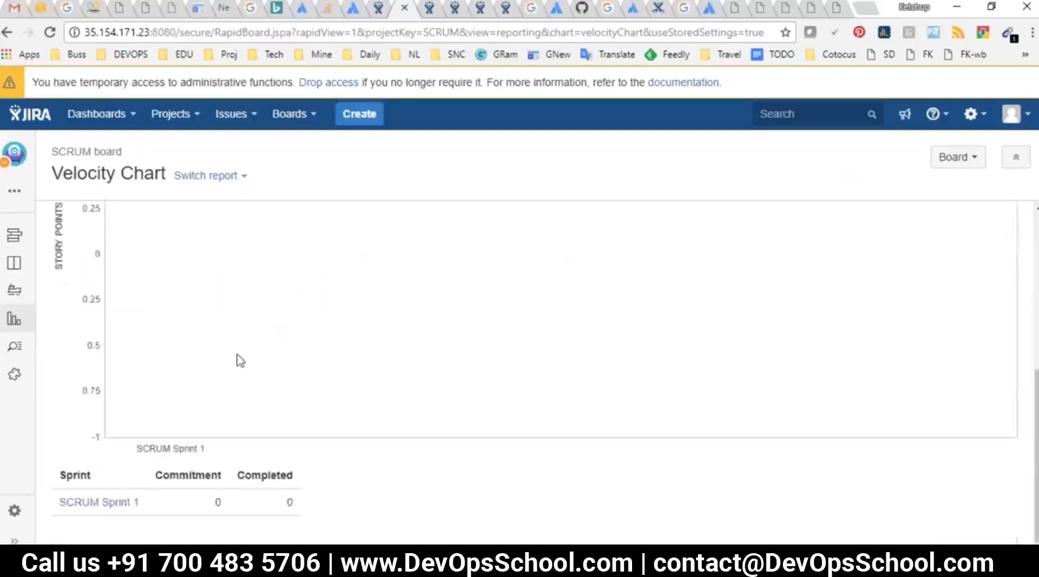
- Reopen SCRUM Sprint 1's sprint report from the velocity table and scroll through its issues
{"action": "left_click", "coordinate": [97, 503]}
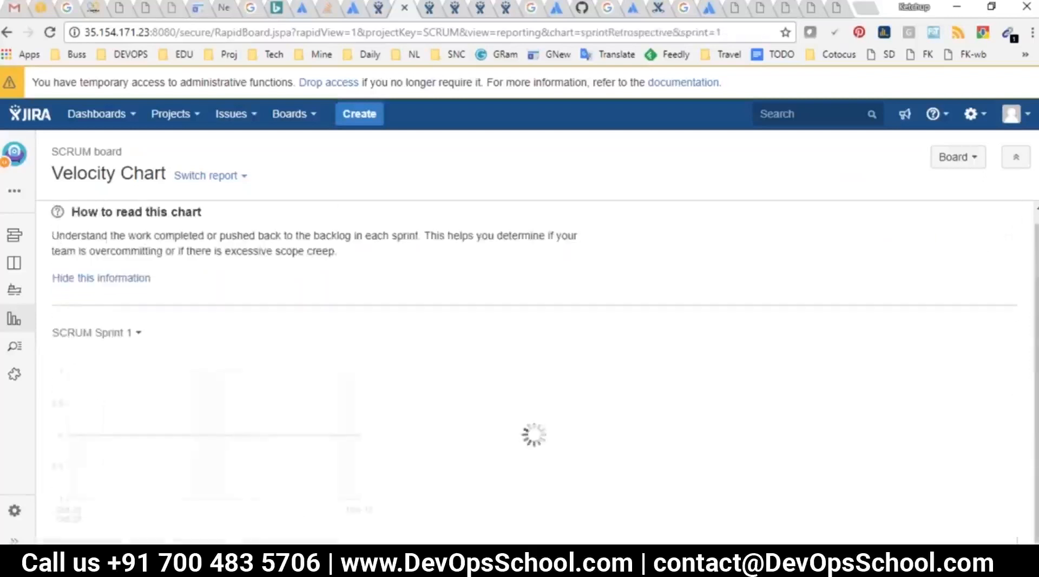
{"action": "scroll", "coordinate": [331, 383], "scroll_direction": "up", "scroll_amount": 3}
{"action": "scroll", "coordinate": [125, 414], "scroll_direction": "down", "scroll_amount": 3}
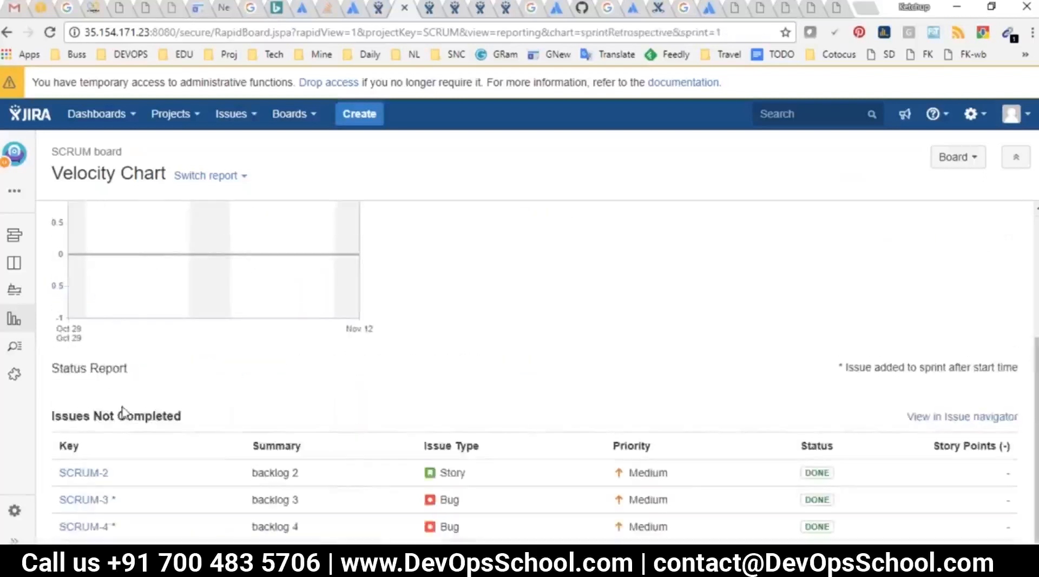
{"action": "scroll", "coordinate": [140, 490], "scroll_direction": "up", "scroll_amount": 4}
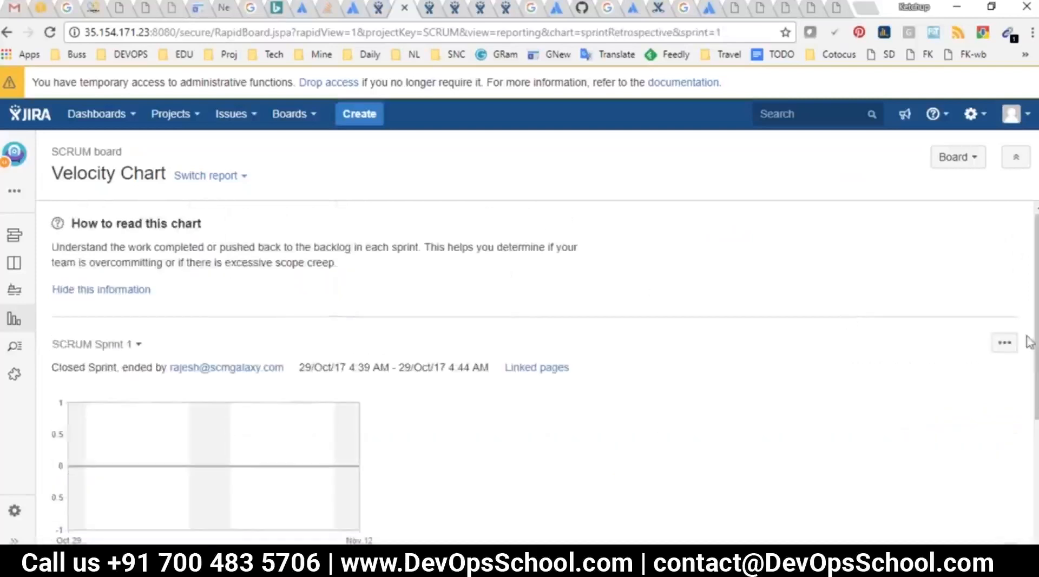
- Check SCRUM Sprint 1's linked pages, then open the sprint's issues in the issue navigator
{"action": "left_click", "coordinate": [541, 370]}
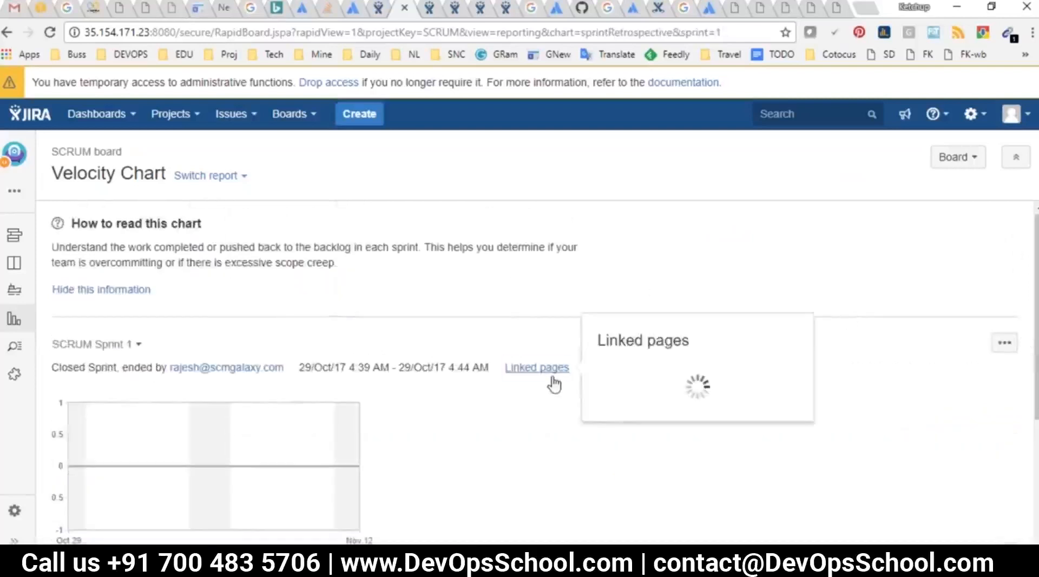
{"action": "left_click", "coordinate": [1004, 343]}
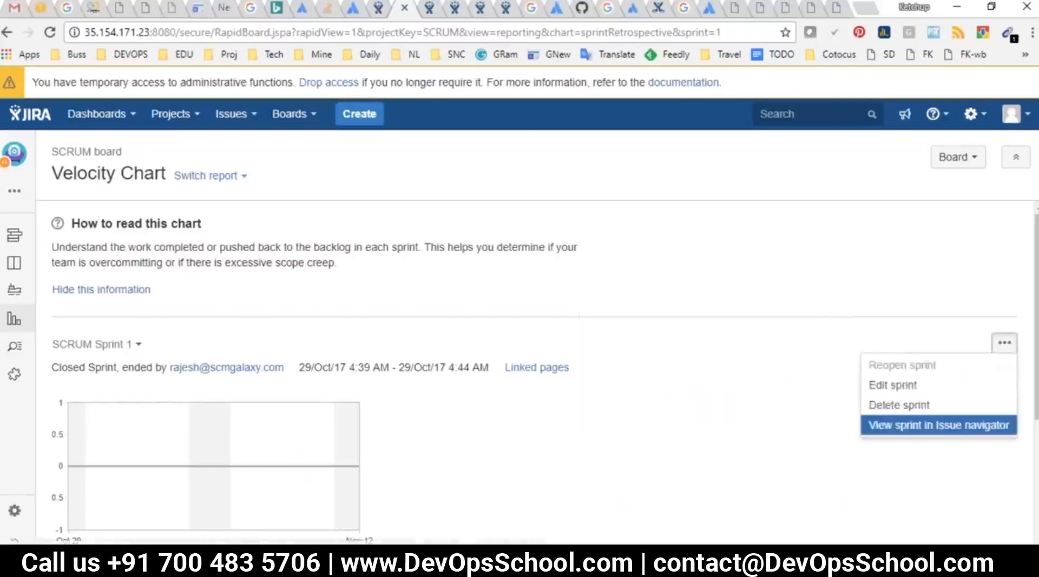
{"action": "left_click", "coordinate": [881, 425]}
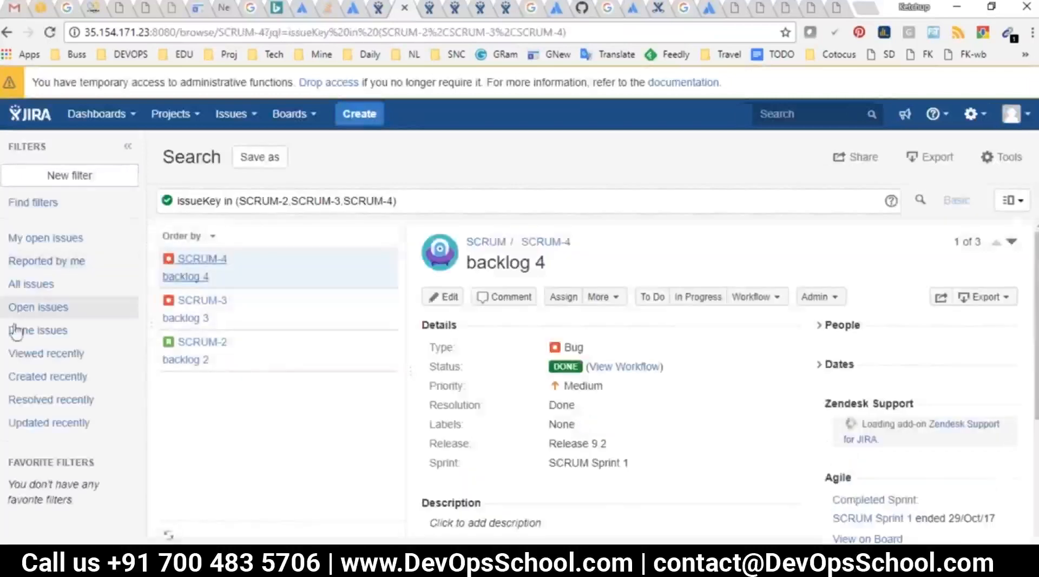
- Go back to the sprint report and browse the sprint actions menu and the issues not completed list
{"action": "left_click", "coordinate": [6, 34]}
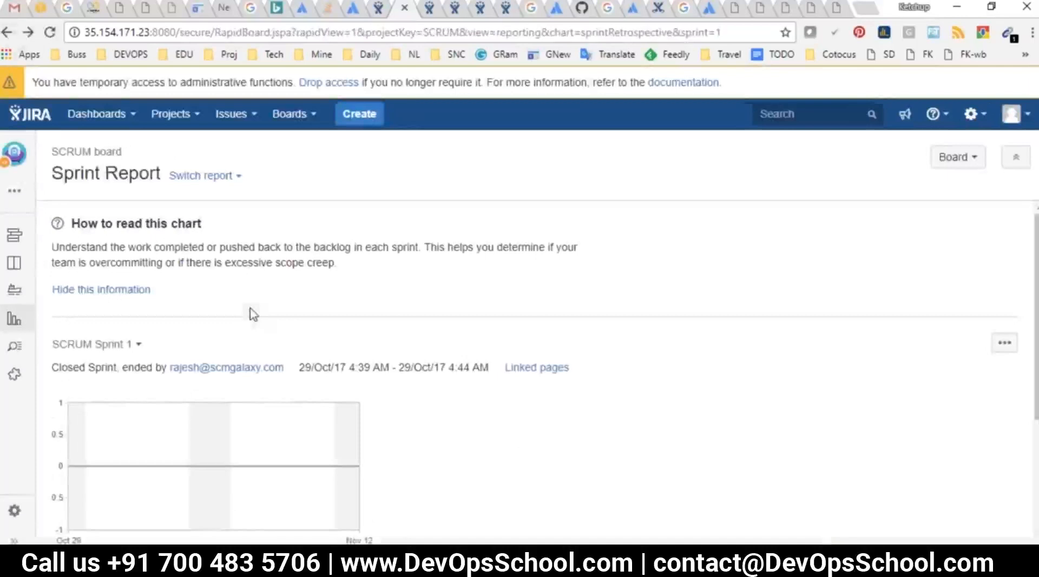
{"action": "scroll", "coordinate": [251, 314], "scroll_direction": "down", "scroll_amount": 5}
{"action": "scroll", "coordinate": [308, 379], "scroll_direction": "up", "scroll_amount": 5}
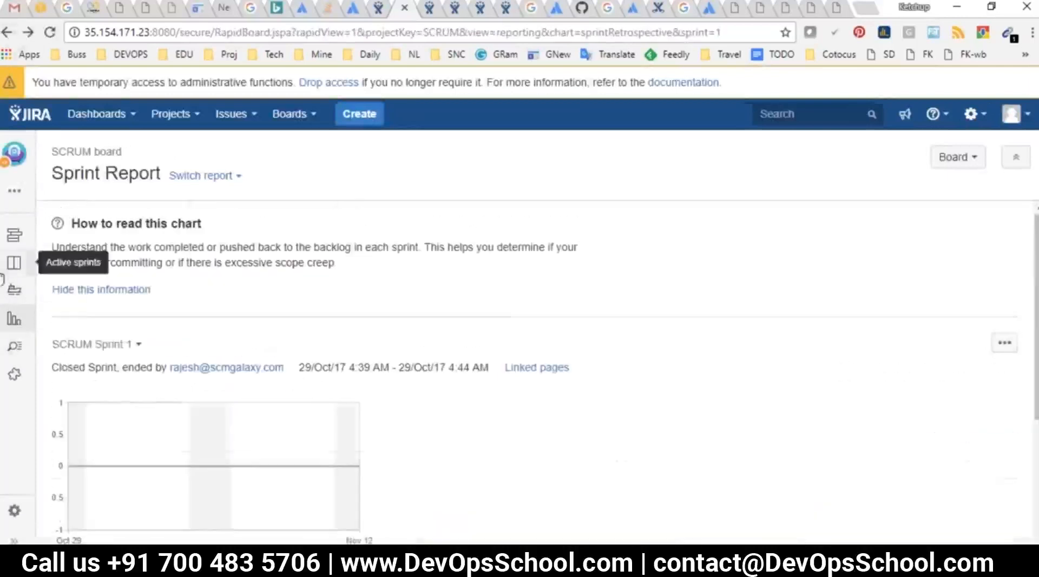
{"action": "left_click", "coordinate": [14, 318]}
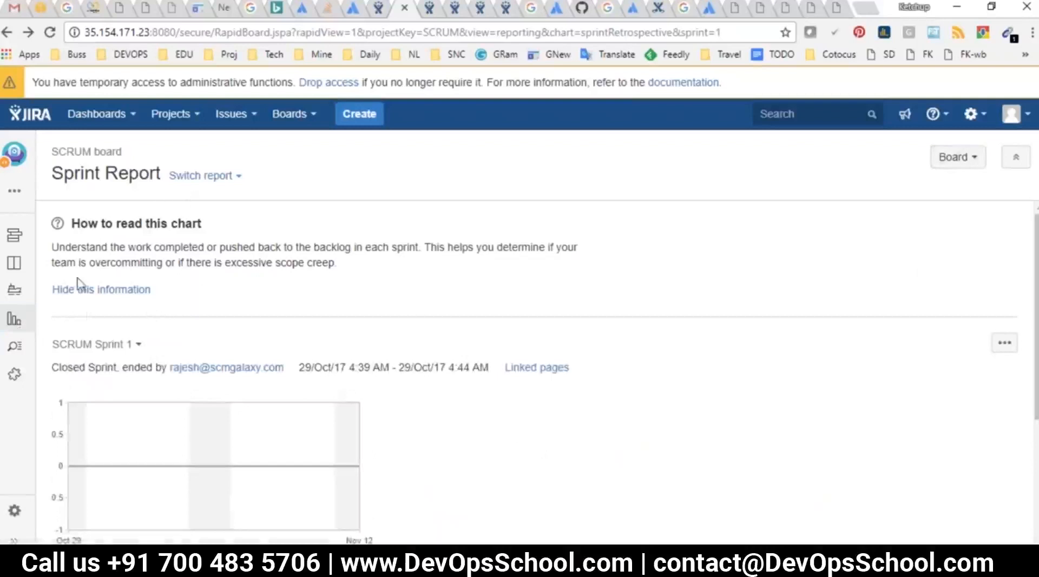
{"action": "left_click", "coordinate": [141, 346]}
{"action": "left_click", "coordinate": [452, 364]}
{"action": "left_click", "coordinate": [1004, 342]}
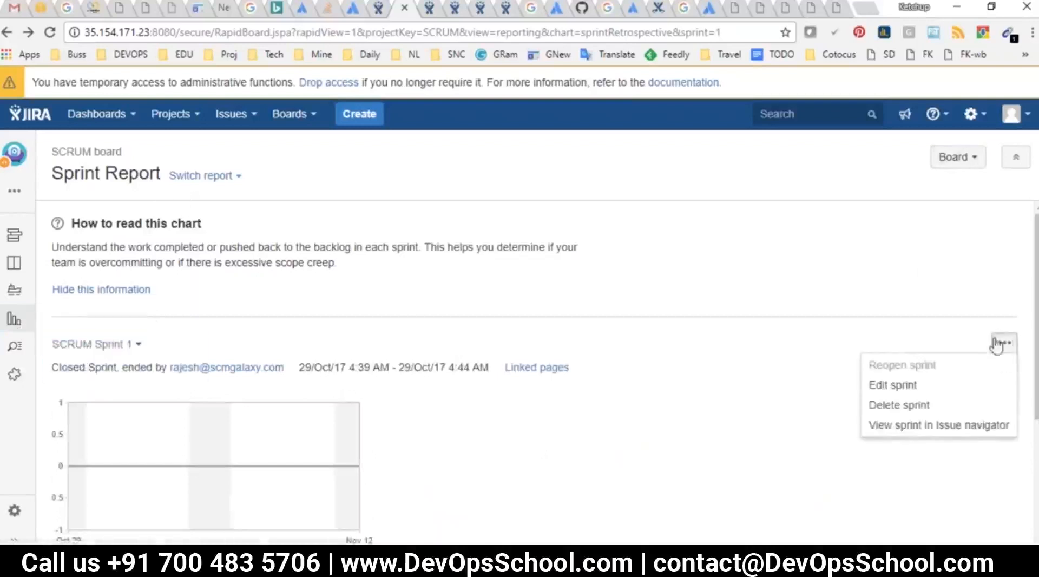
{"action": "scroll", "coordinate": [179, 341], "scroll_direction": "down", "scroll_amount": 4}
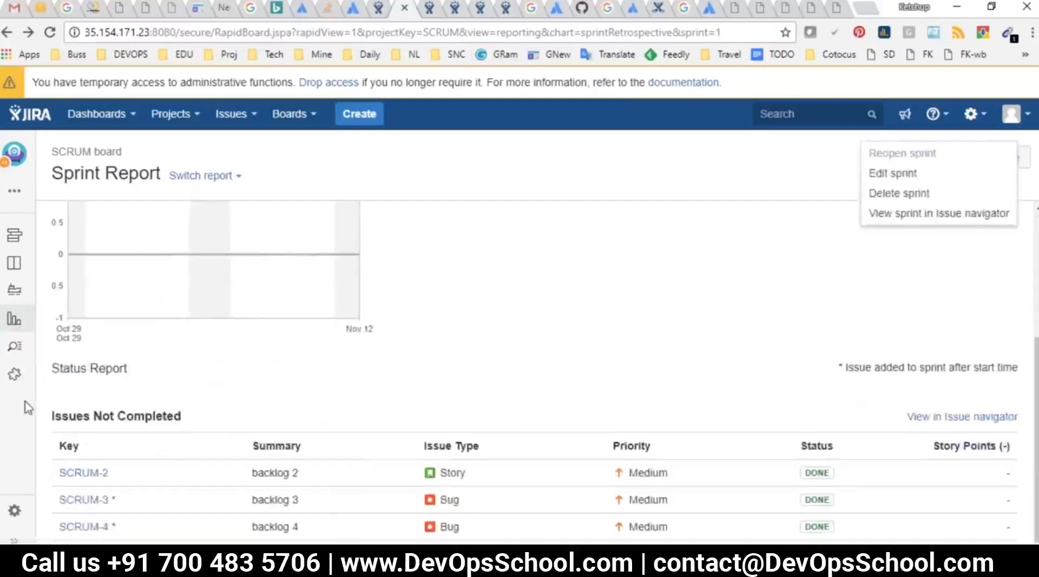
{"action": "left_click", "coordinate": [16, 329]}
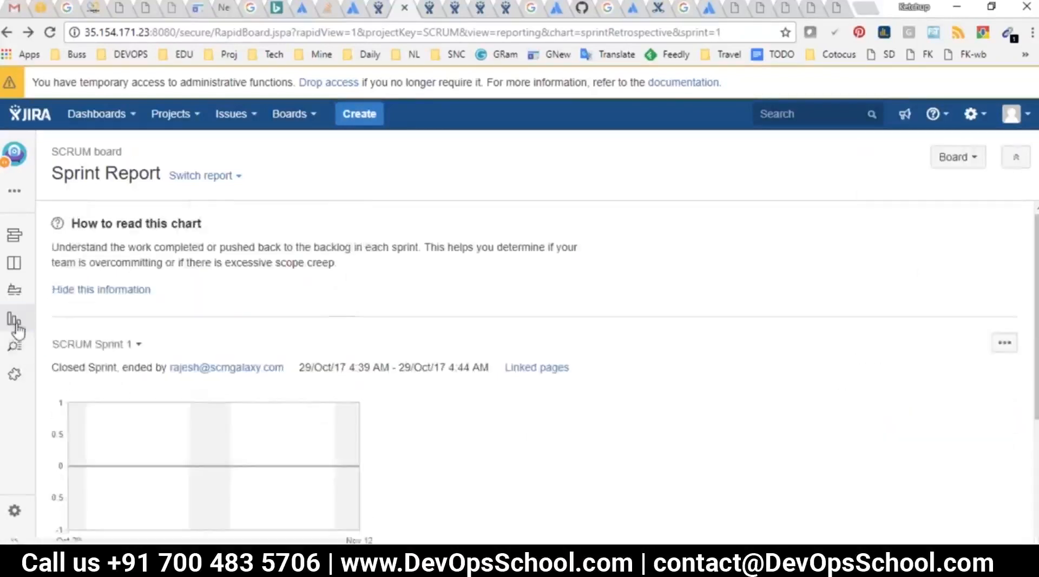